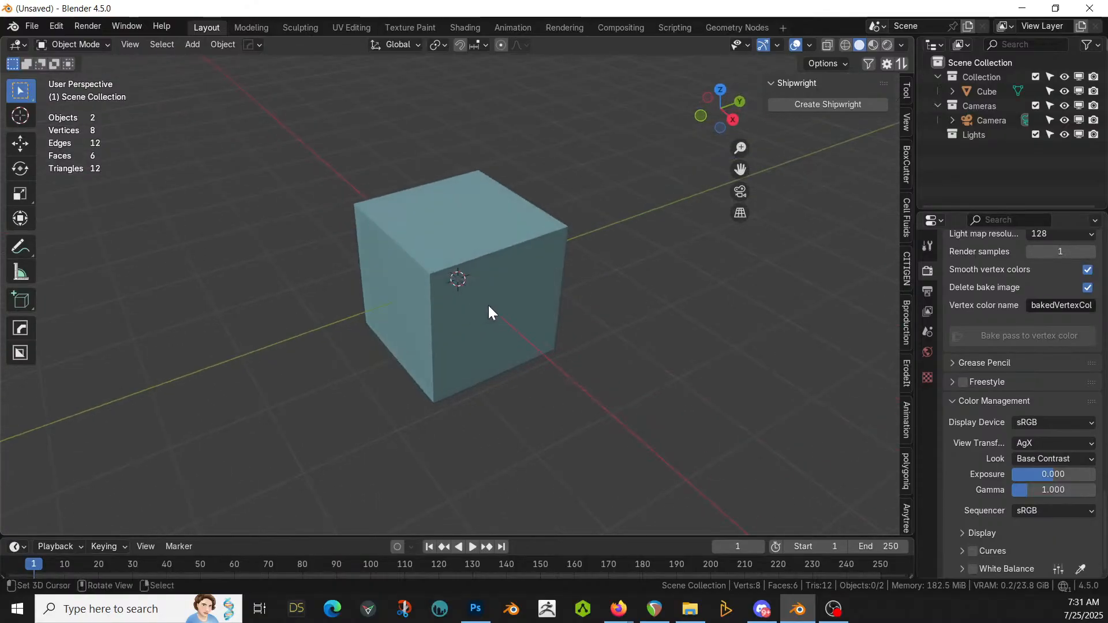
Step: Delete the default cube from the scene
scroll(495, 328, down, 1)
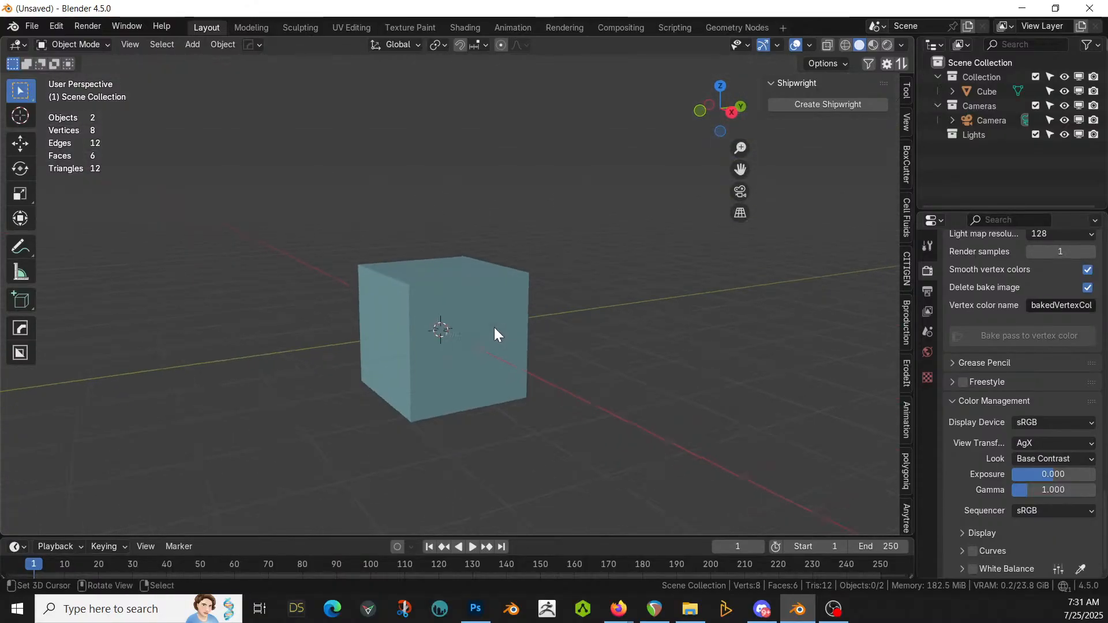
scroll(530, 323, down, 1)
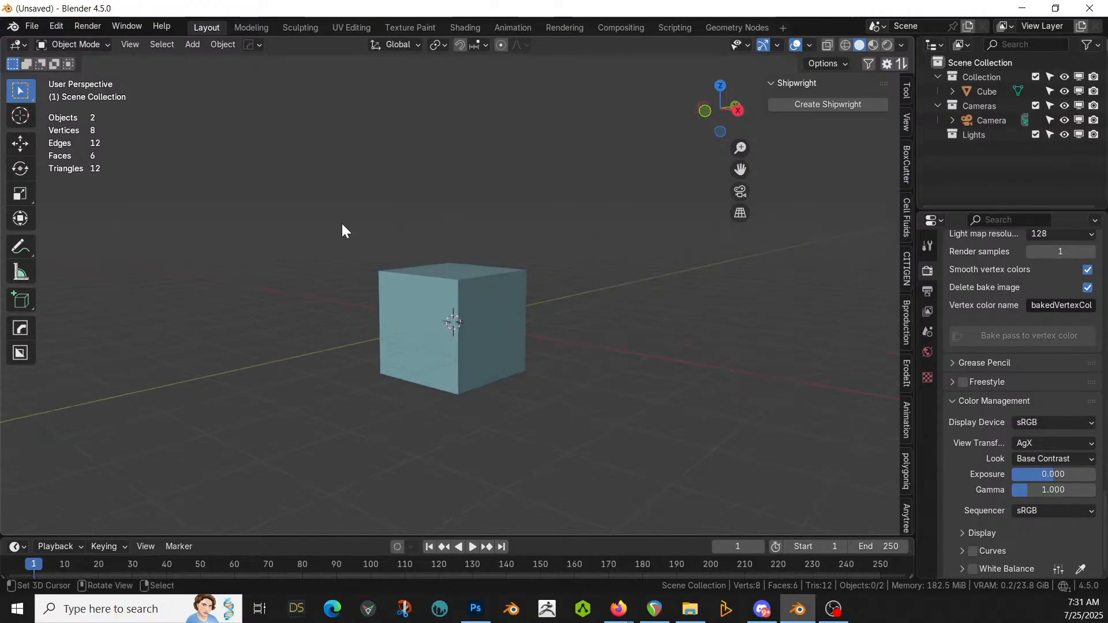
click(479, 290)
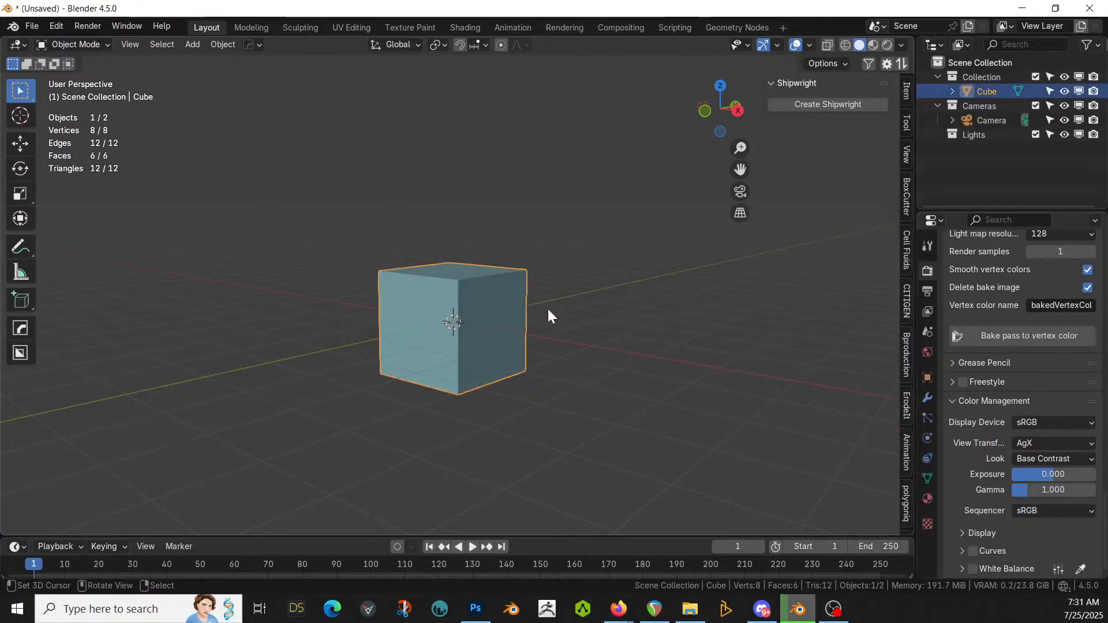
key(x)
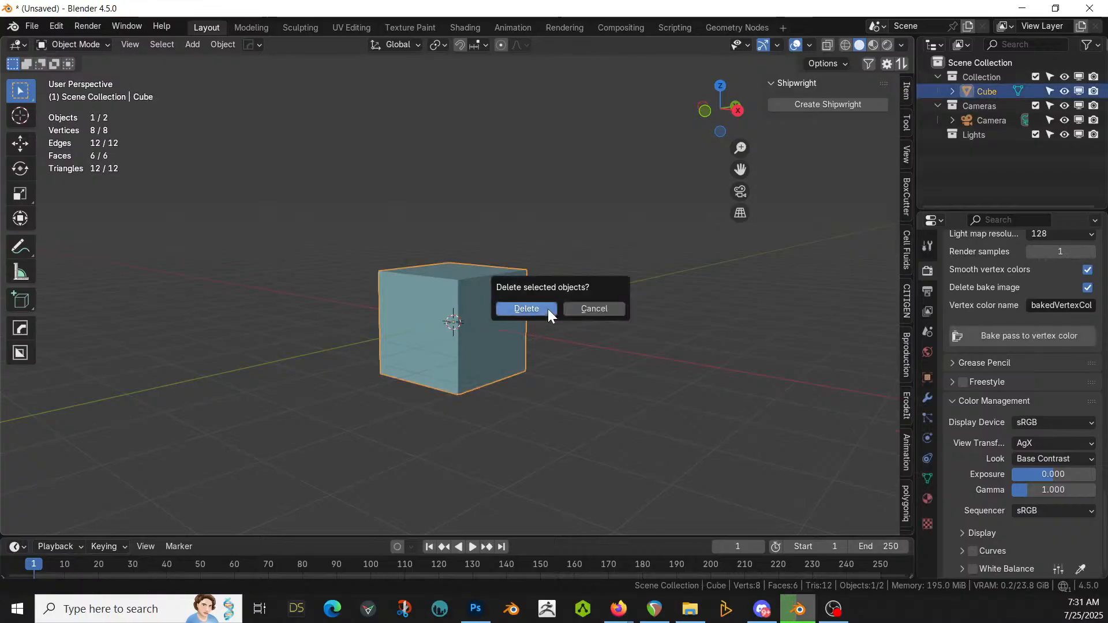
click(548, 309)
middle_drag(544, 307, 557, 343)
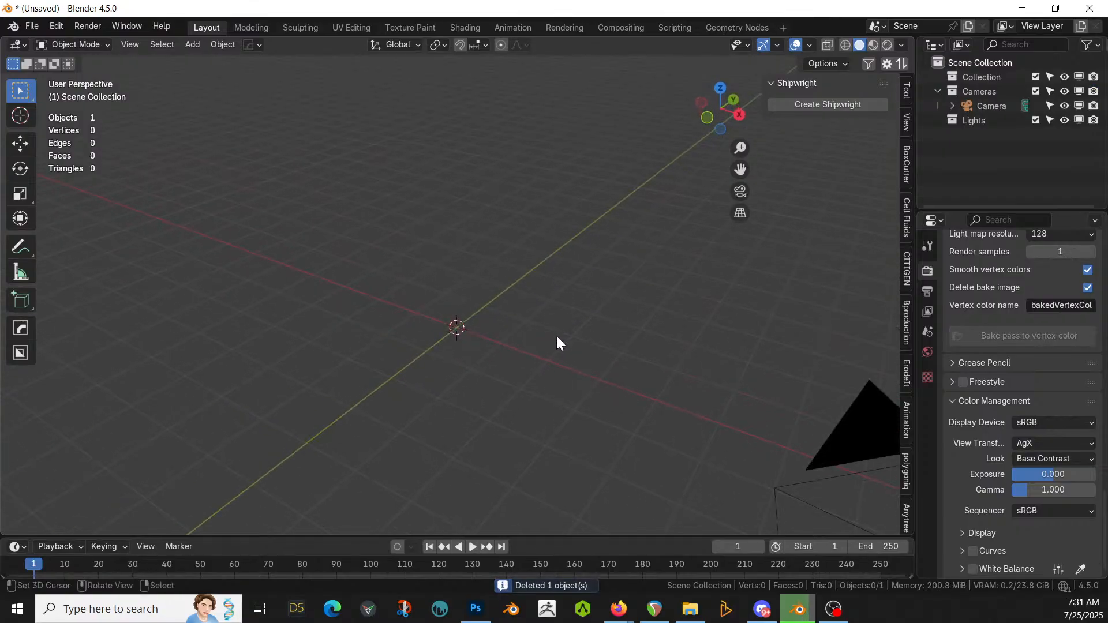
middle_drag(549, 335, 432, 319)
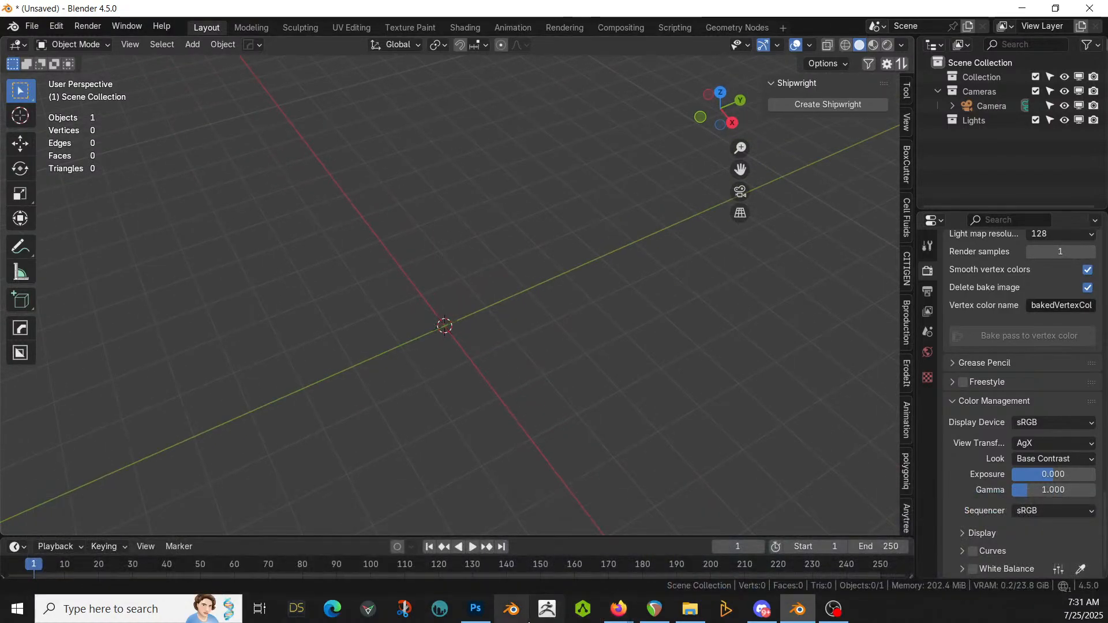
Step: Open the recent file 250718-1 Livestream Air Farm in a second Blender window
right_click(515, 616)
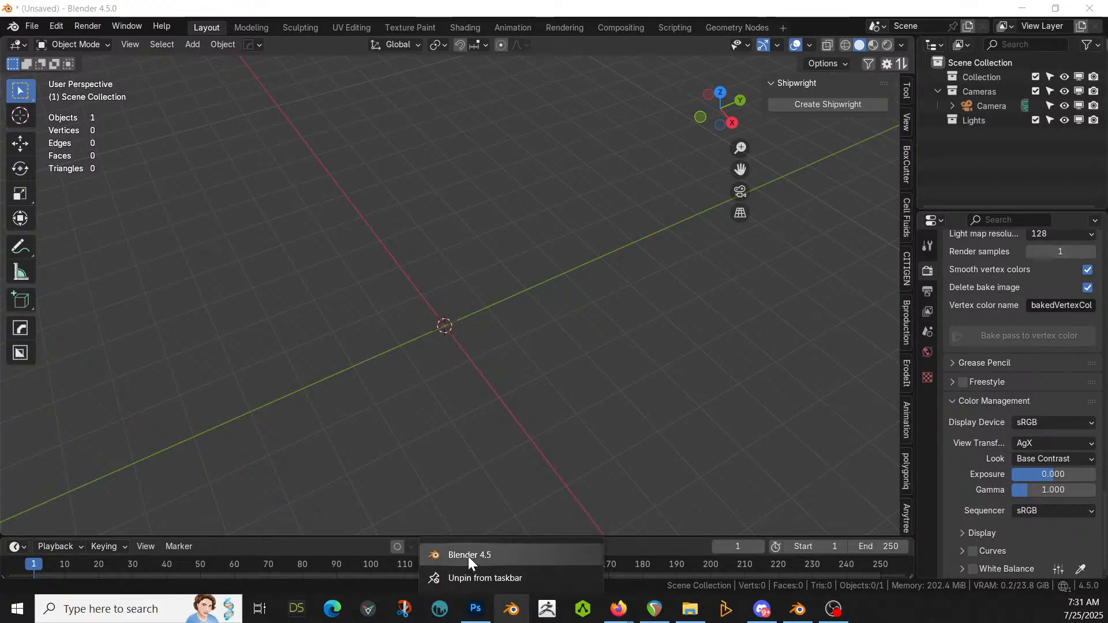
right_click(791, 612)
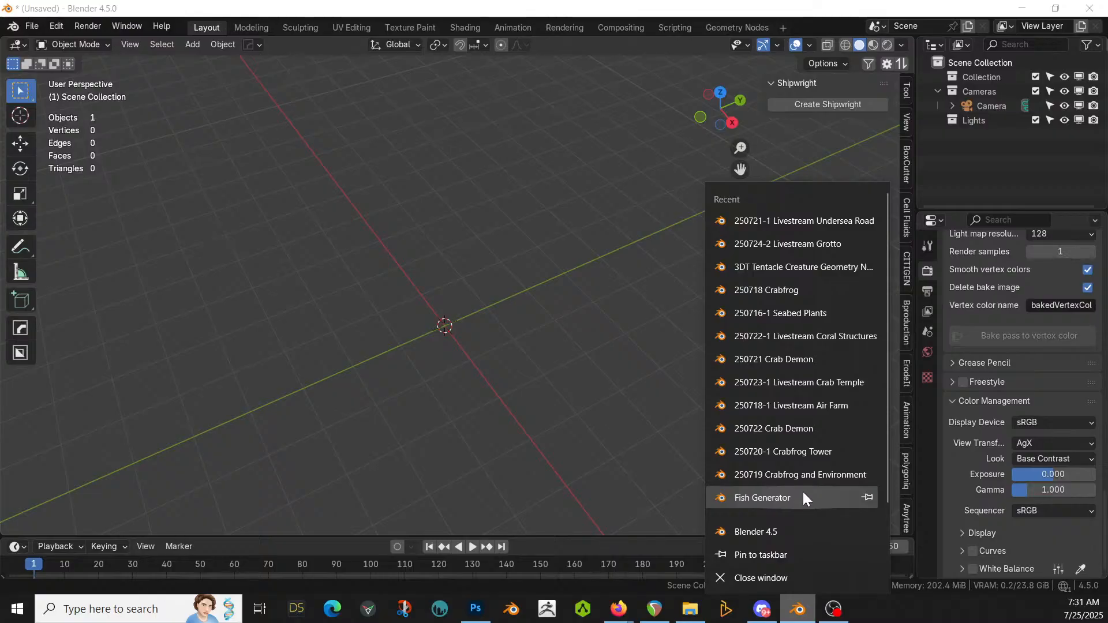
click(839, 410)
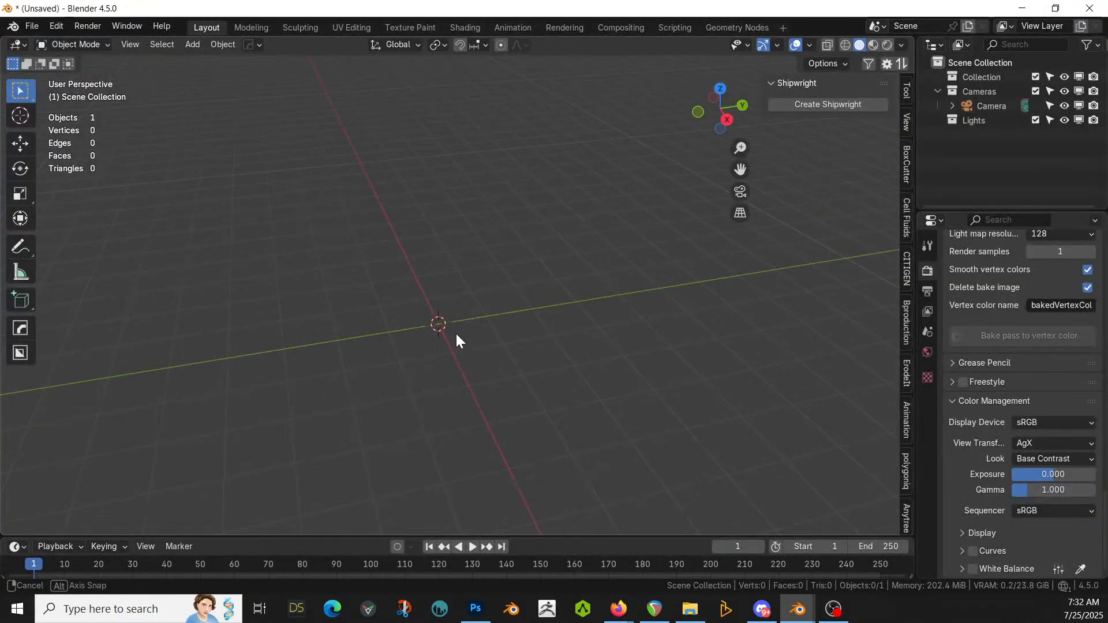
Step: Add a metaball of type Ball at the origin of the unsaved, empty scene
middle_drag(456, 334, 500, 349)
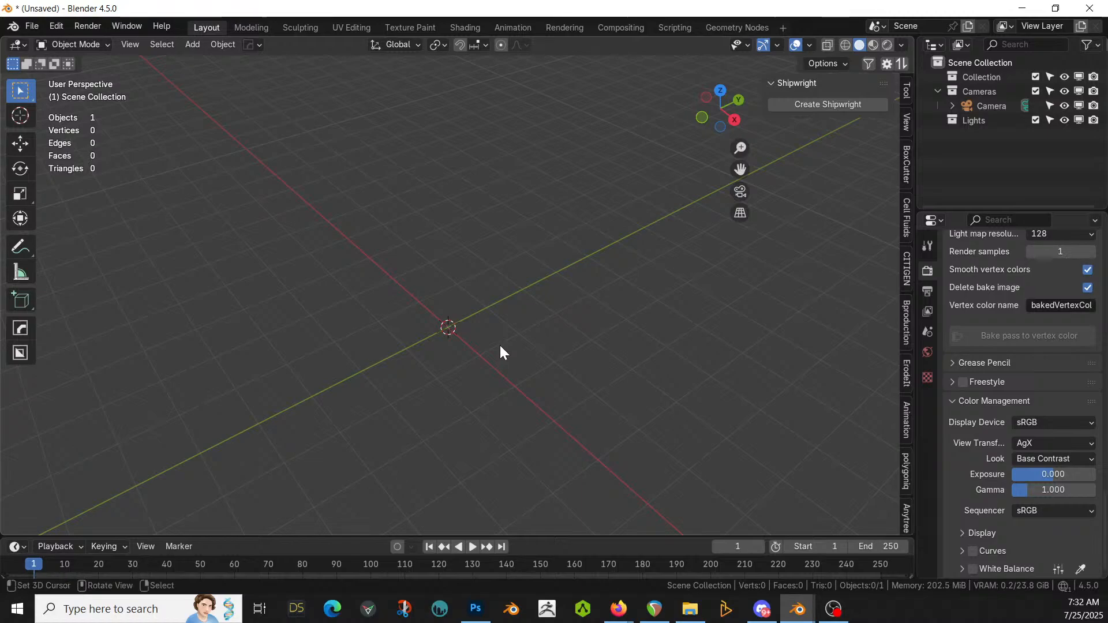
mouse_move(500, 346)
middle_down()
mouse_move(530, 310)
mouse_move(508, 332)
middle_up()
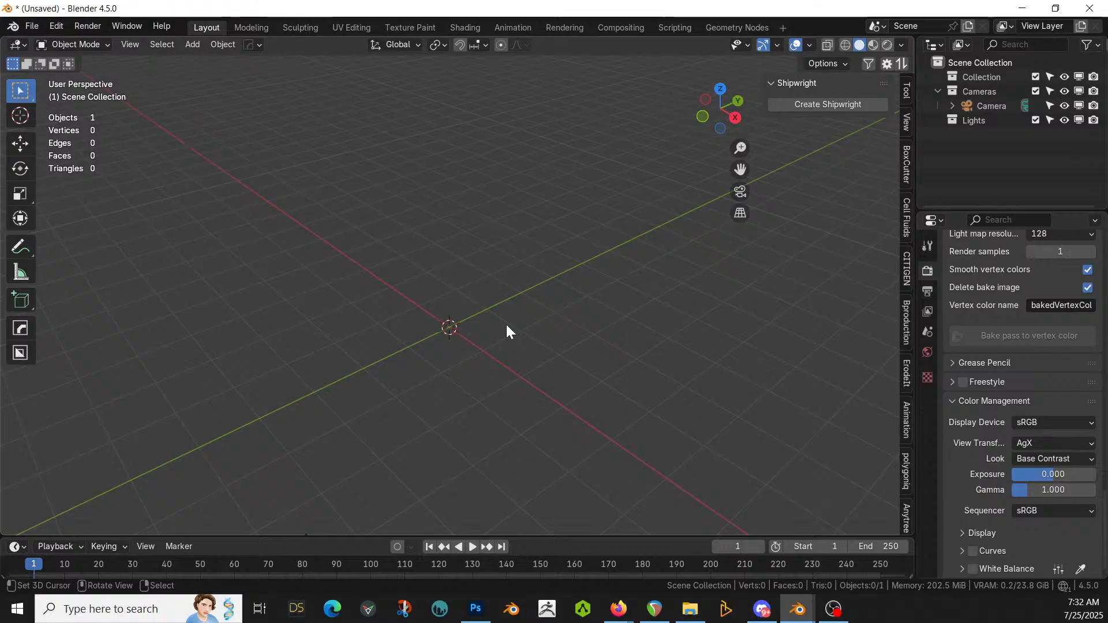
key(shift+a)
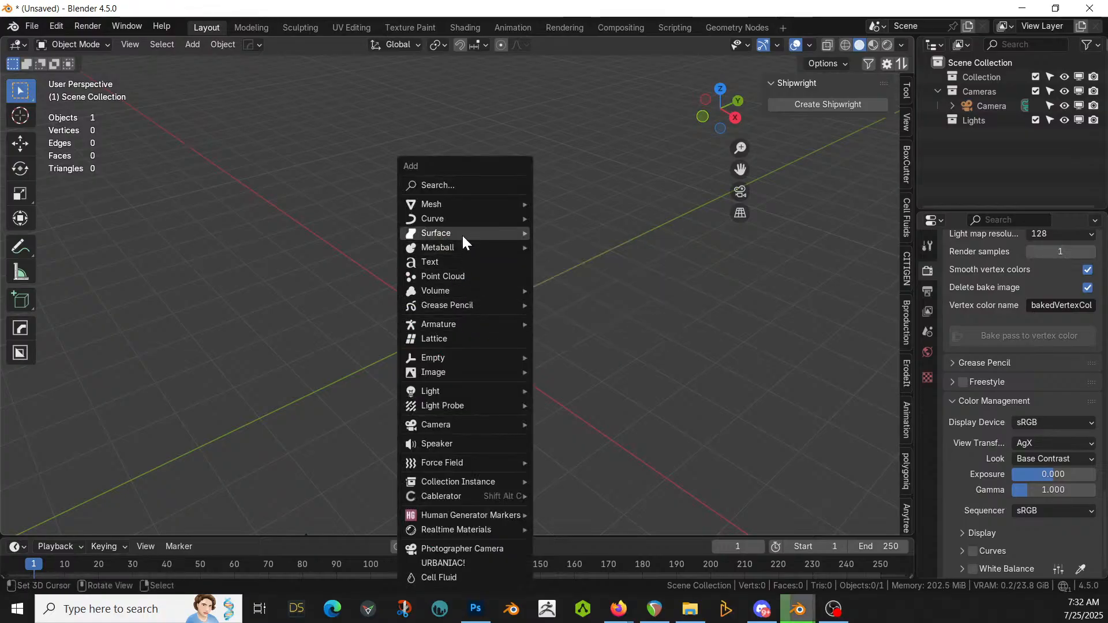
mouse_move(462, 238)
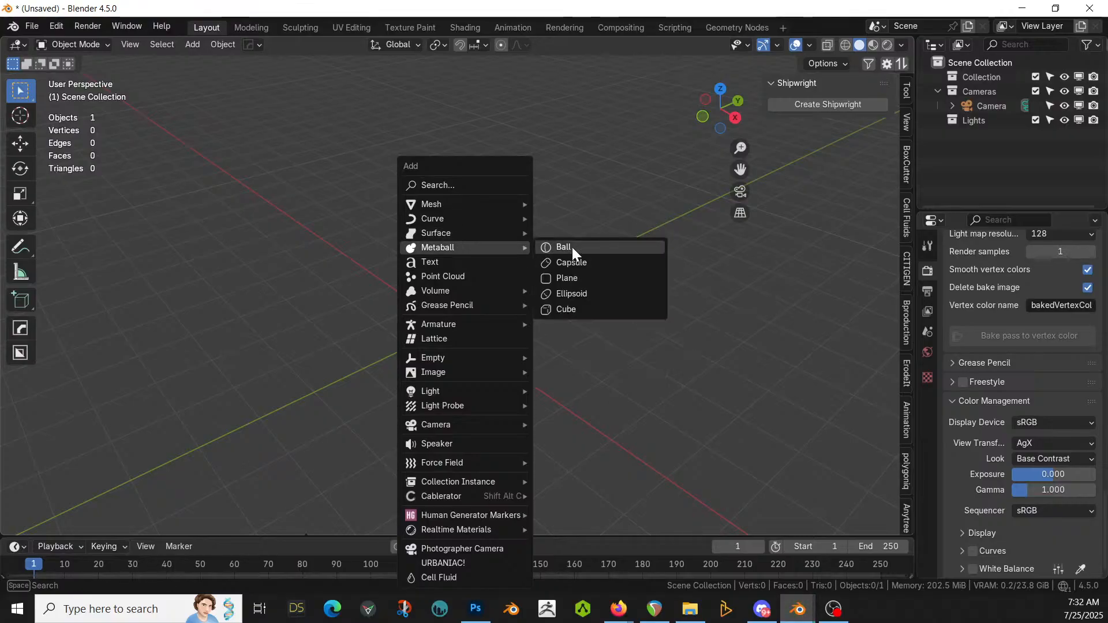
click(572, 247)
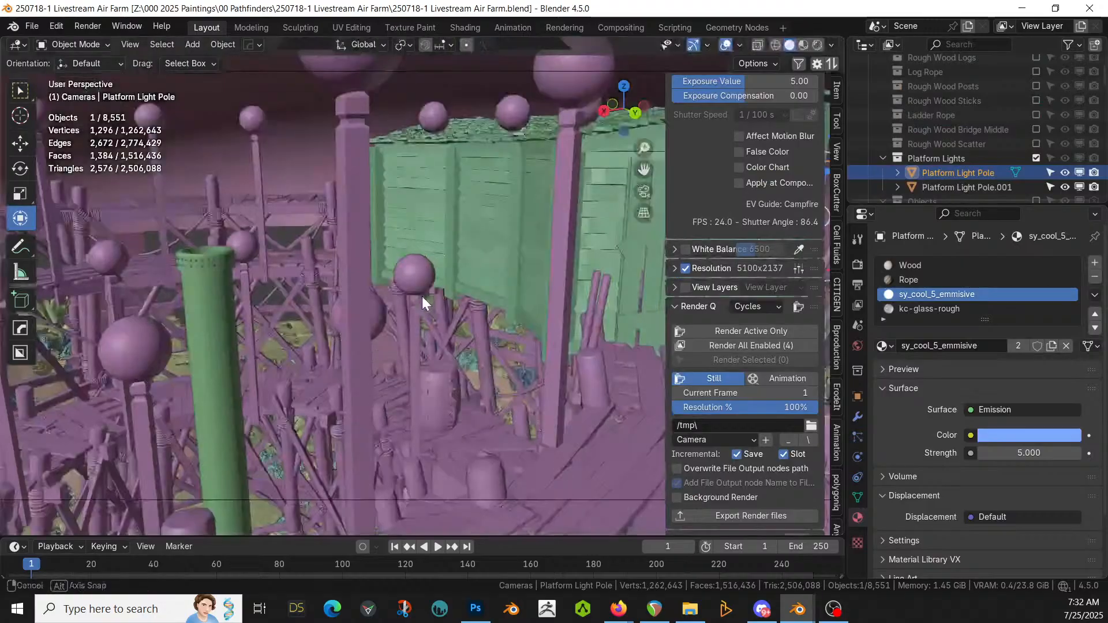
Step: Switch to the Air Farm scene and examine the domed tower, its surroundings and the active camera's view
scroll(425, 335, down, 10)
middle_drag(422, 297, 209, 390)
scroll(934, 130, down, 8)
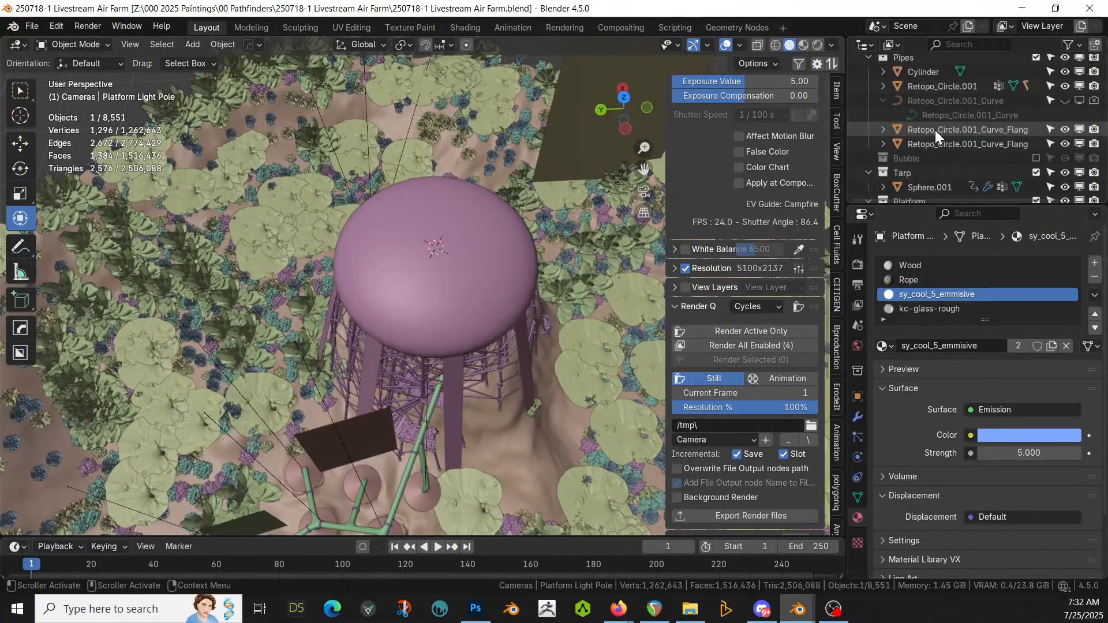
scroll(935, 130, down, 5)
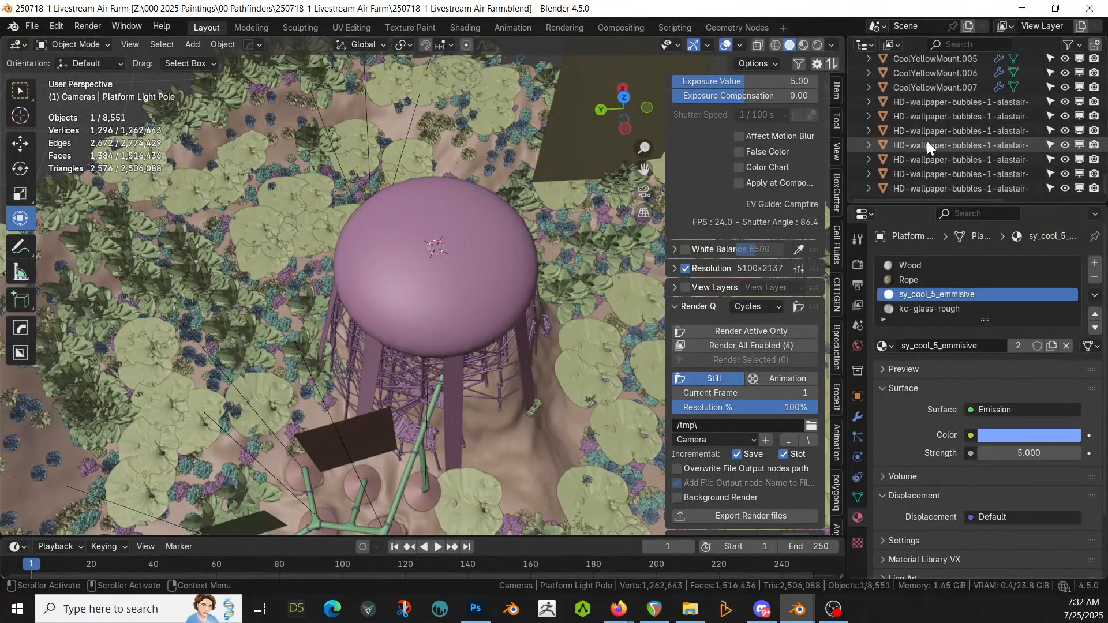
middle_drag(355, 505, 274, 421)
key(KP_0)
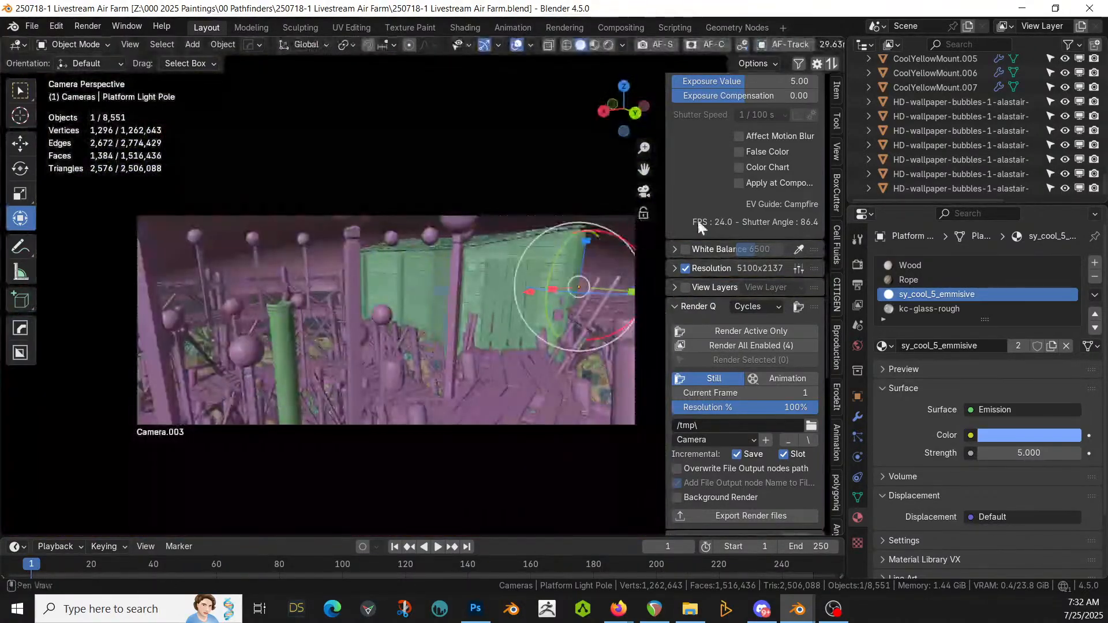
Step: Look through each of the four scene cameras in turn, from Camera to Camera.003
scroll(735, 271, up, 15)
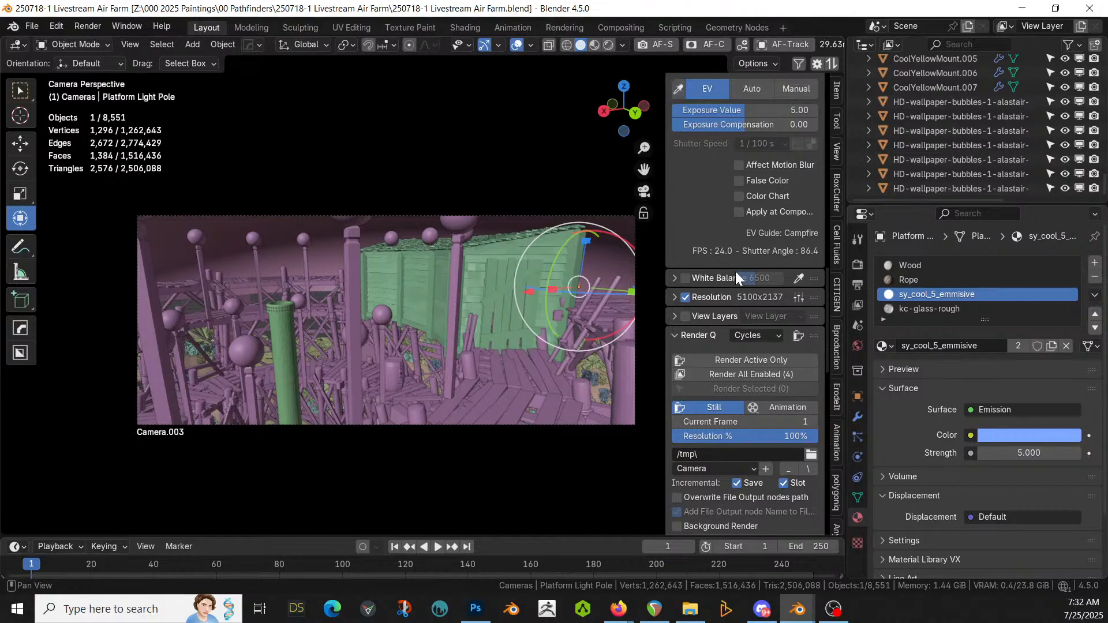
scroll(734, 271, up, 15)
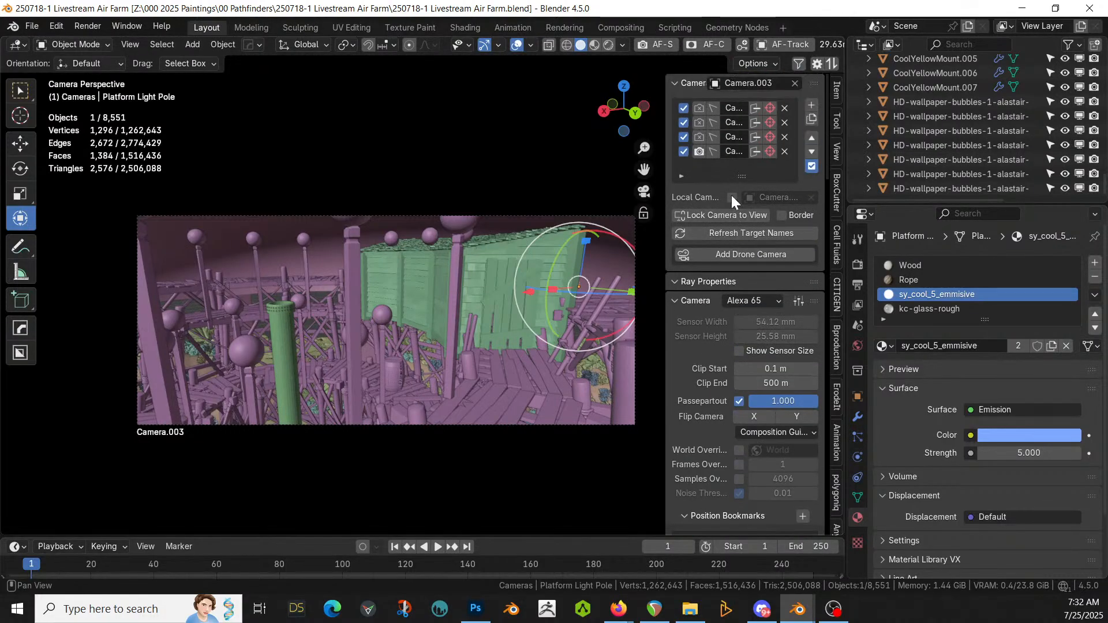
click(698, 108)
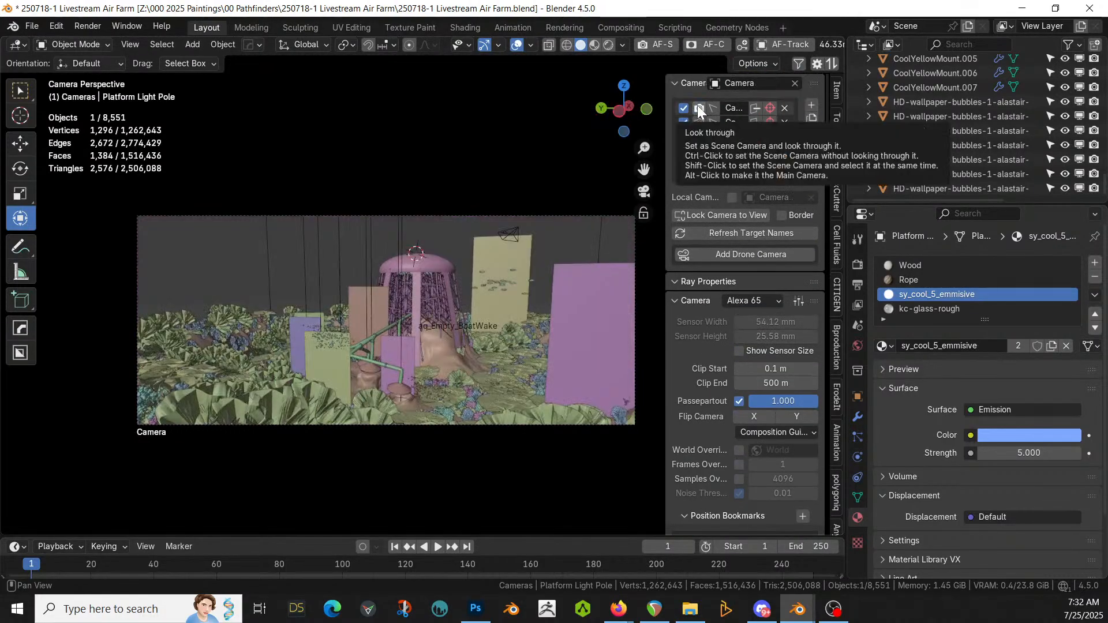
click(697, 121)
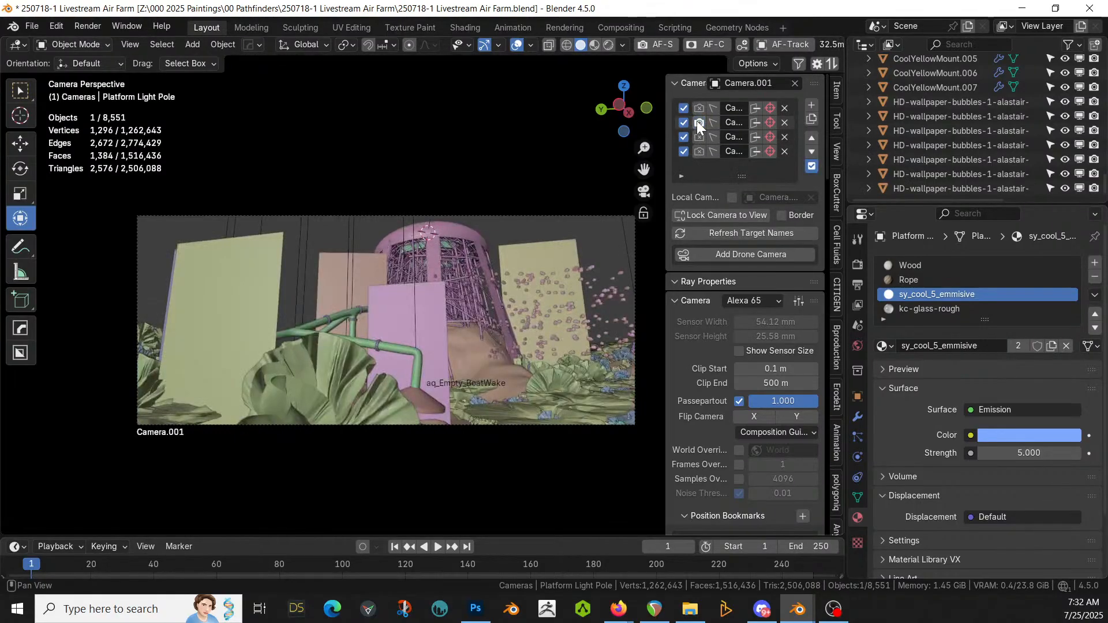
click(697, 137)
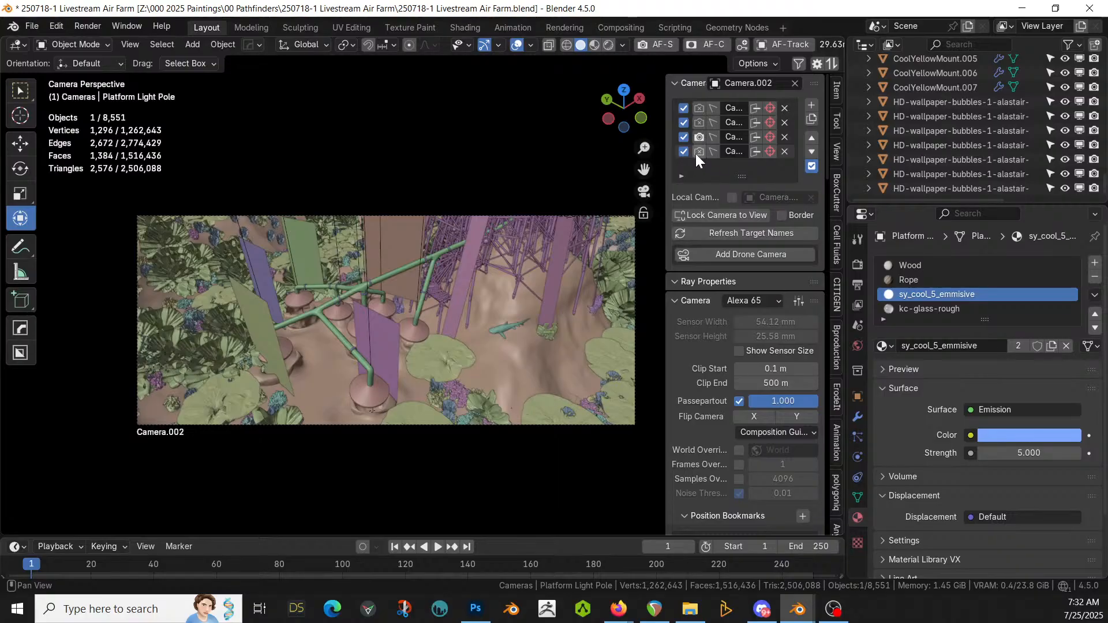
click(697, 151)
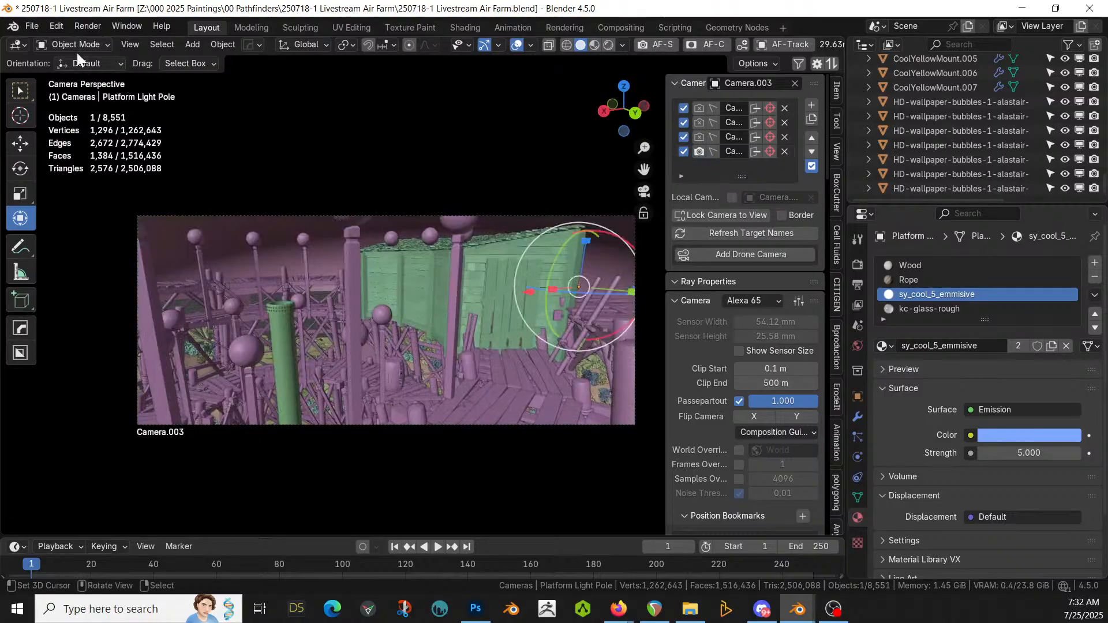
Step: Open 250715-1 Livestream Sub.blend from the 00 Pathfinders project folder without saving the Air Farm file
click(30, 26)
click(41, 58)
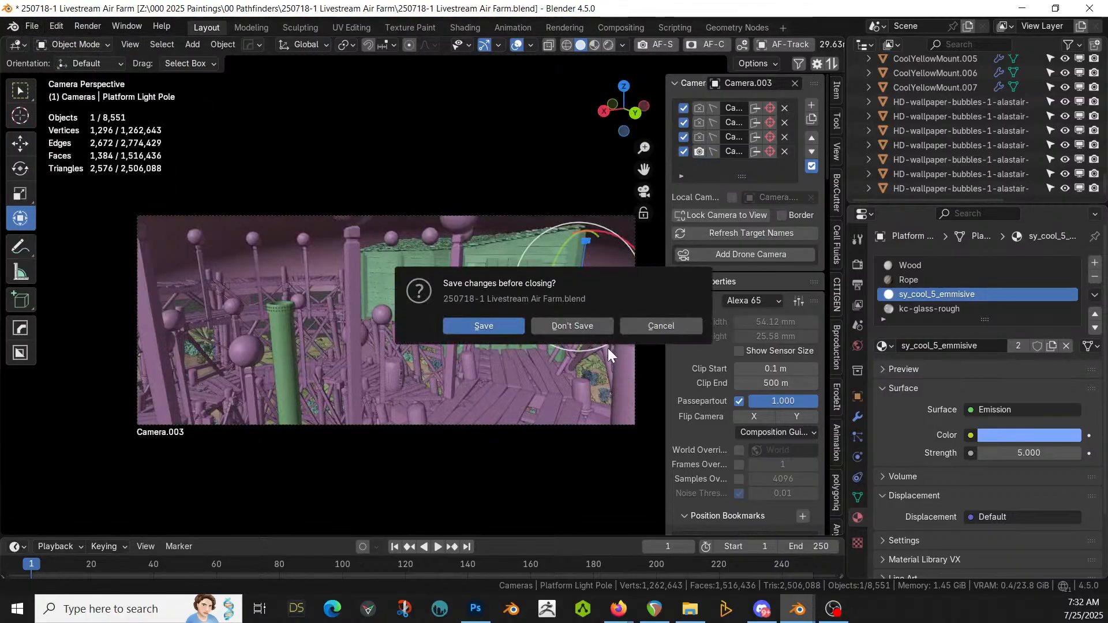
click(586, 324)
click(344, 133)
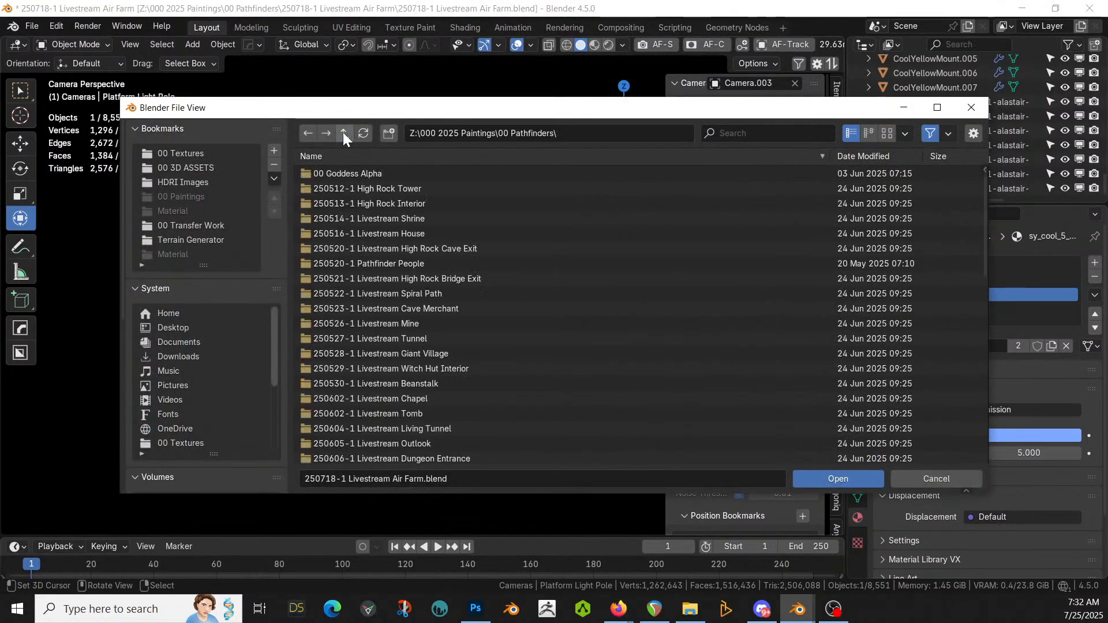
click(379, 155)
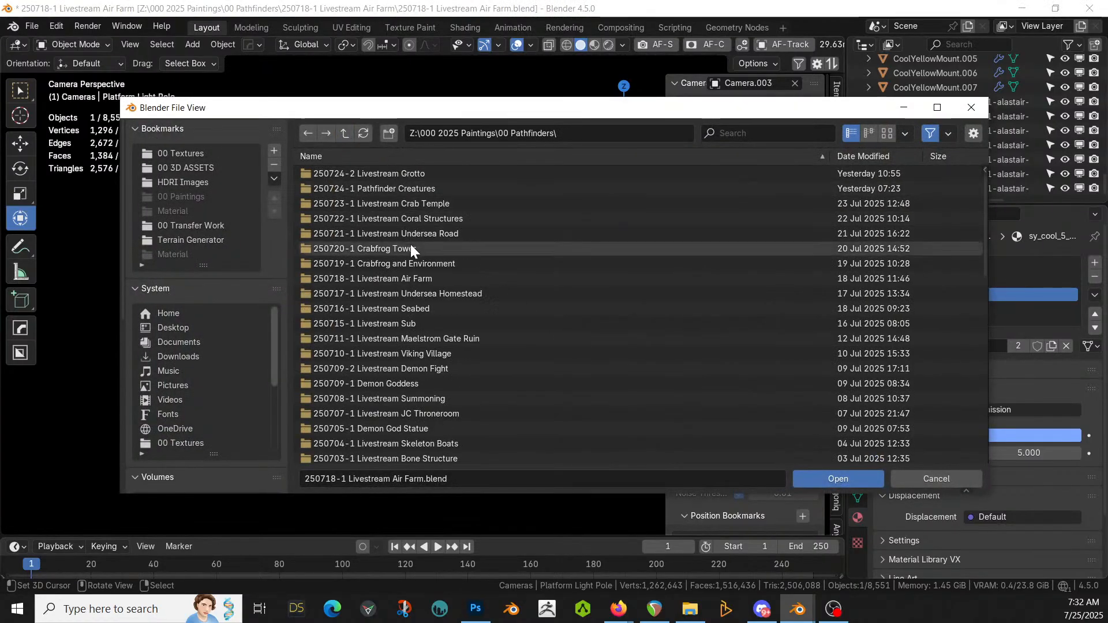
double_click(393, 322)
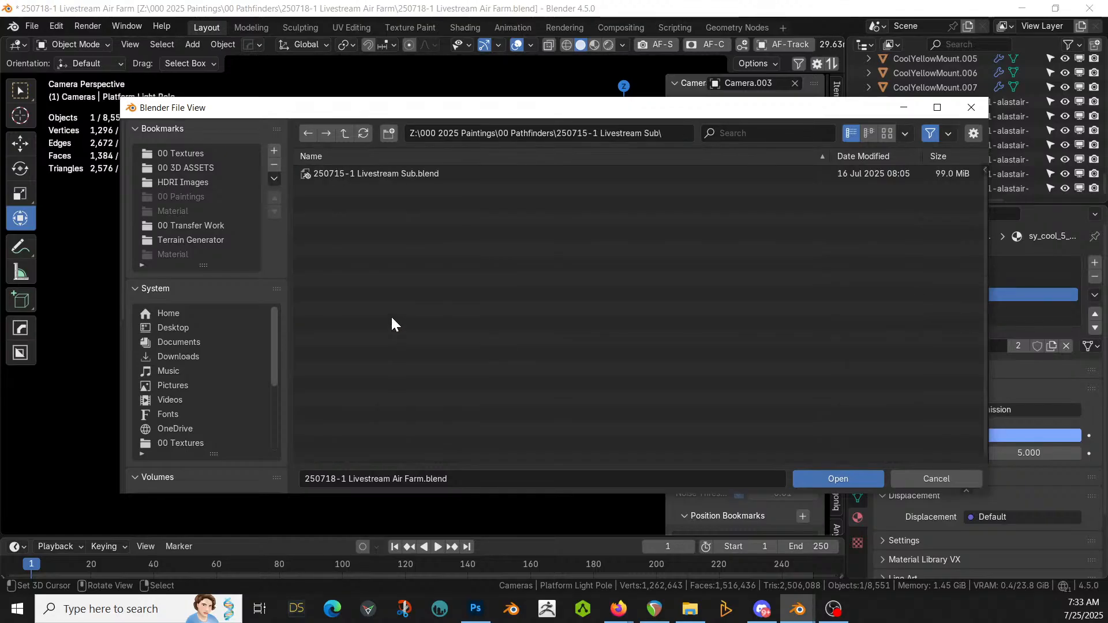
double_click(365, 175)
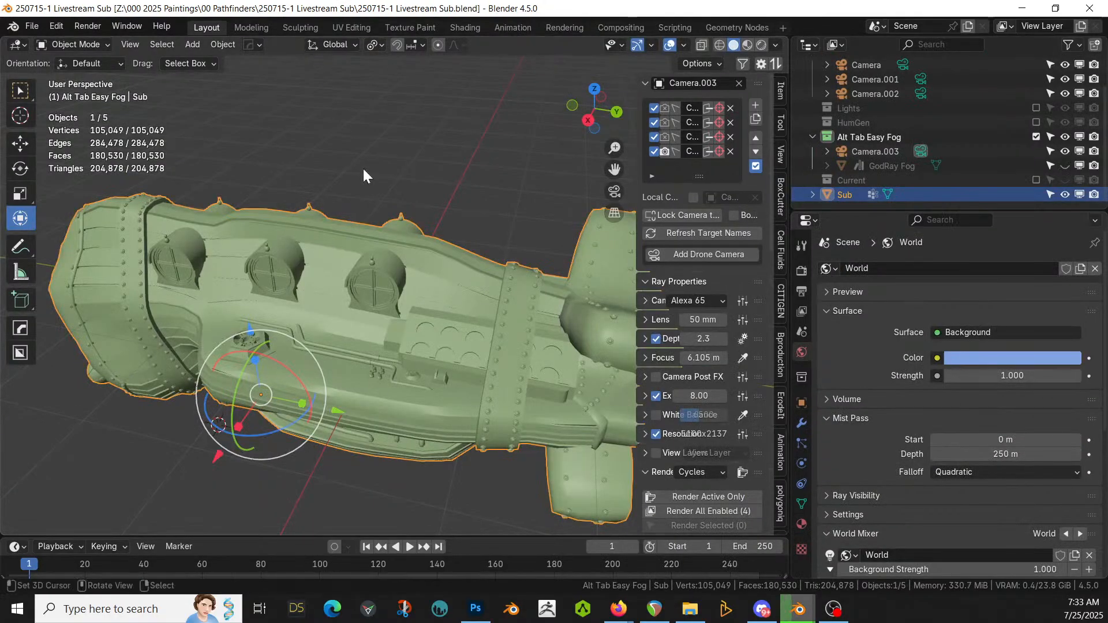
Step: Copy the Sub object and paste it into the unsaved scene containing the metaball
middle_drag(386, 223, 471, 244)
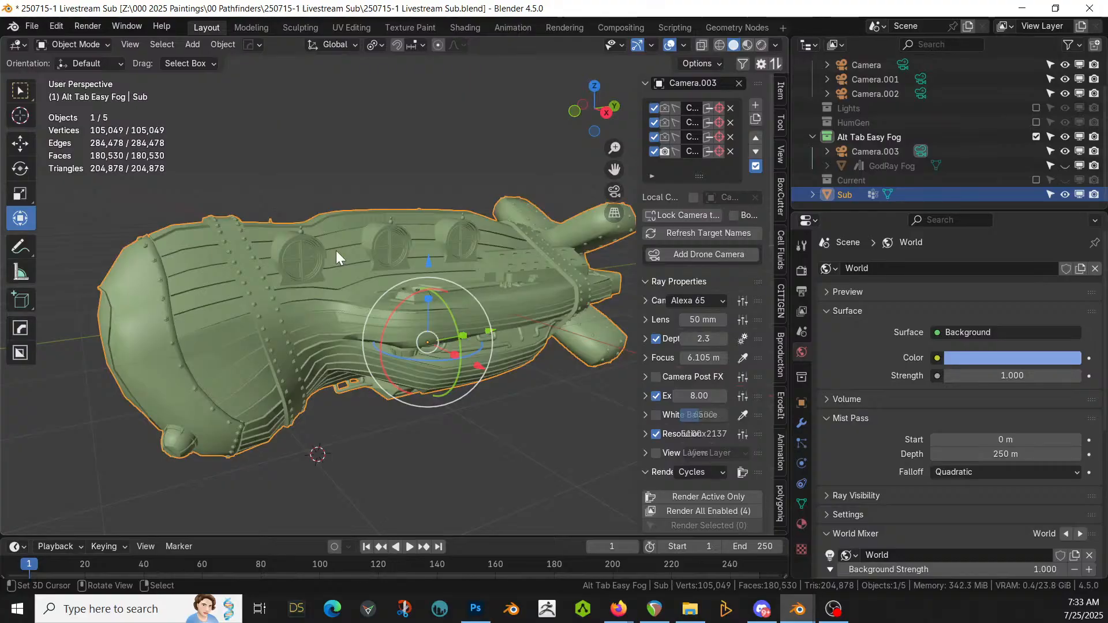
key(ctrl+c)
click(295, 249)
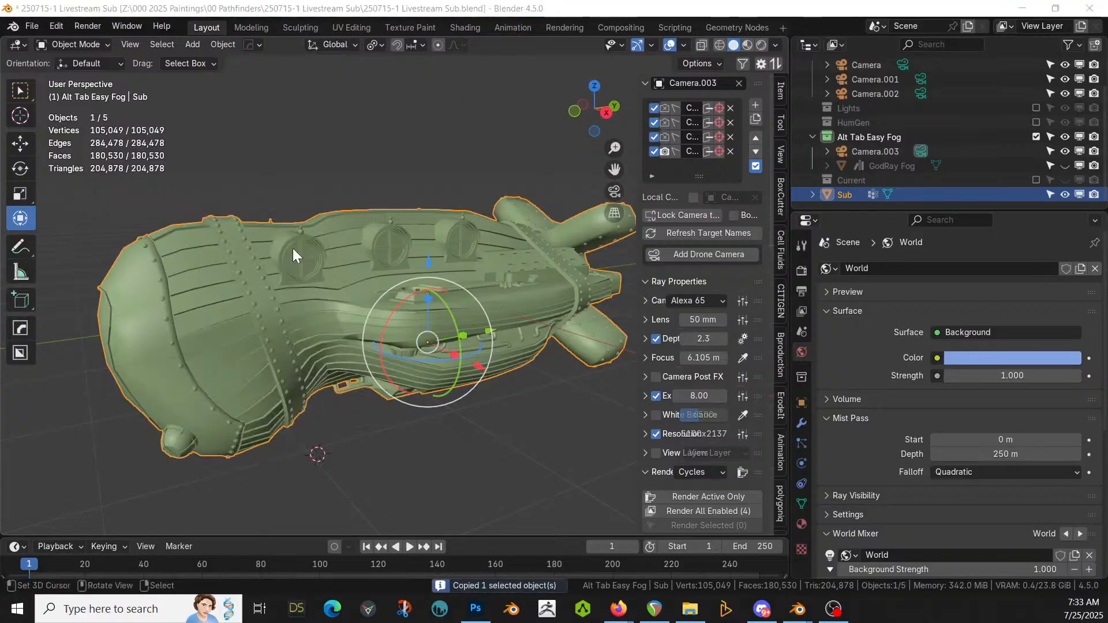
key(alt+Tab)
key(ctrl+v)
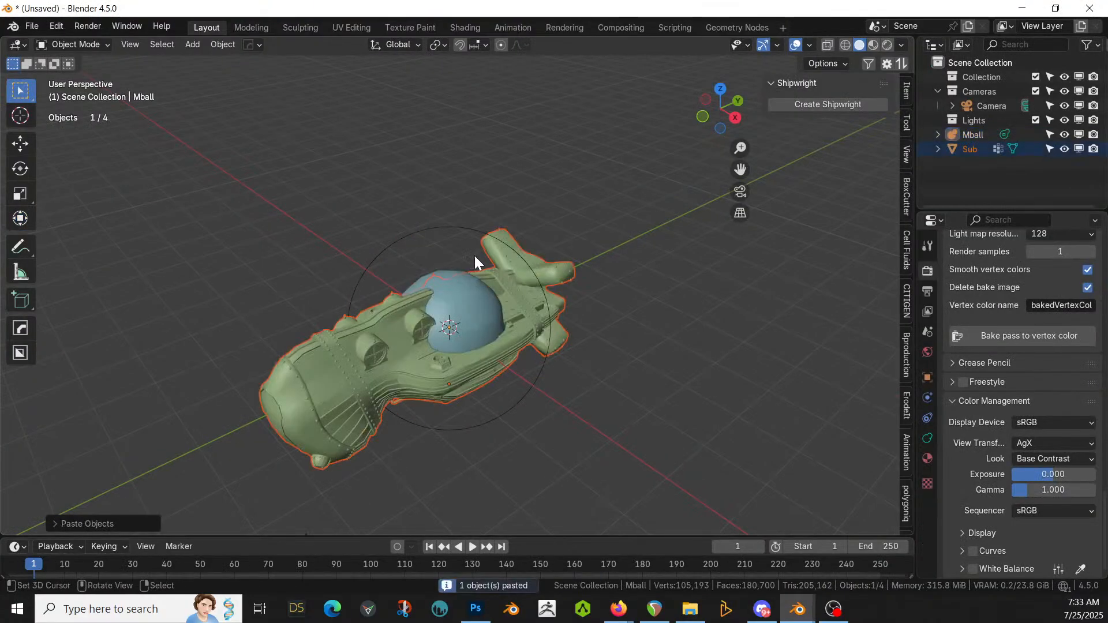
Step: Scale up the metaball uniformly until it is much larger than the submarine
middle_drag(473, 254, 426, 328)
shift+click(425, 323)
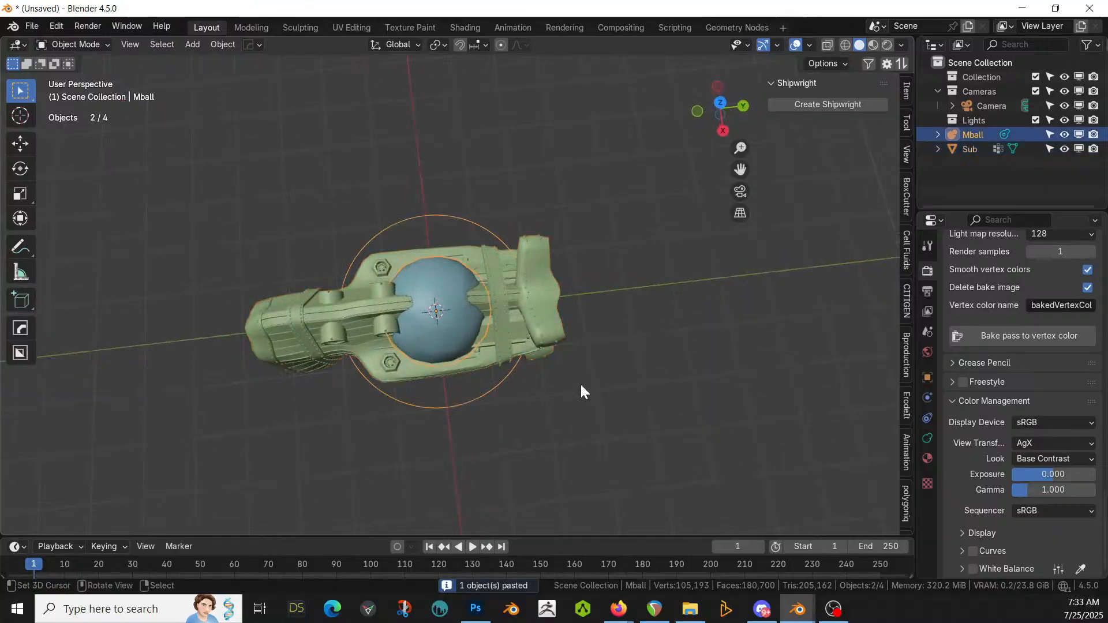
key(s)
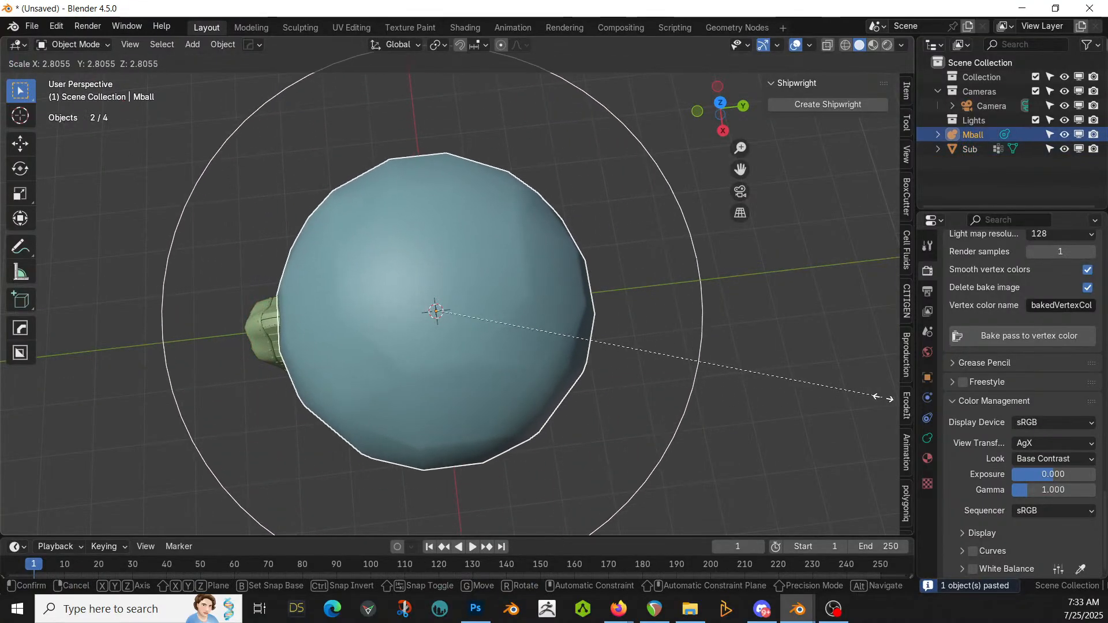
click(262, 378)
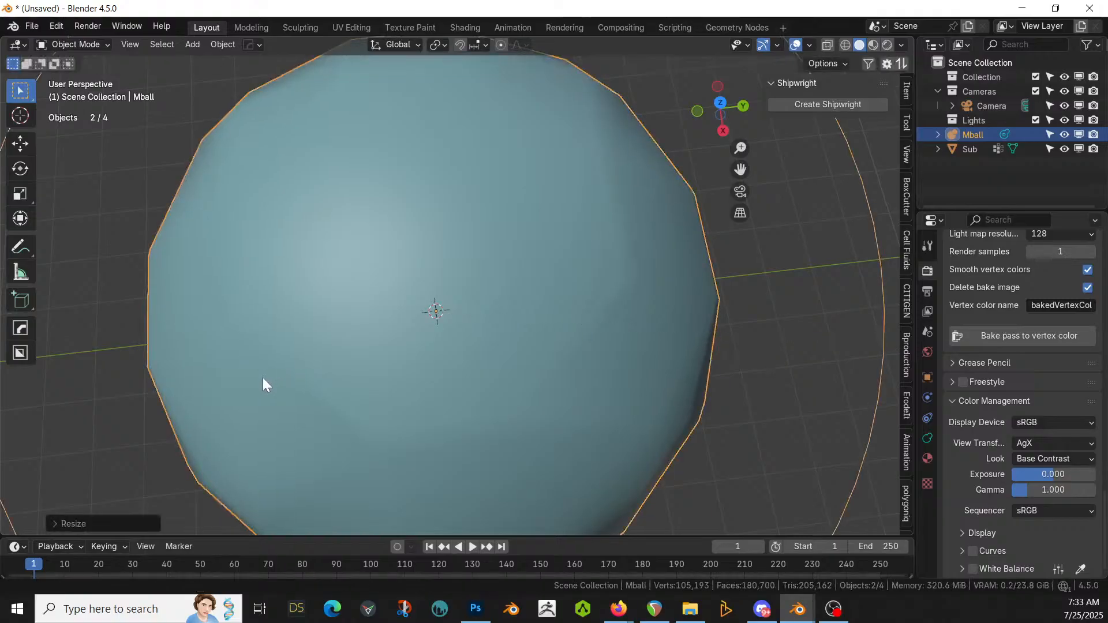
Step: Duplicate the metaball toward negative Y so it merges with the original, and scale the copy up uniformly
scroll(289, 346, down, 3)
middle_drag(315, 316, 340, 283)
key(shift+d)
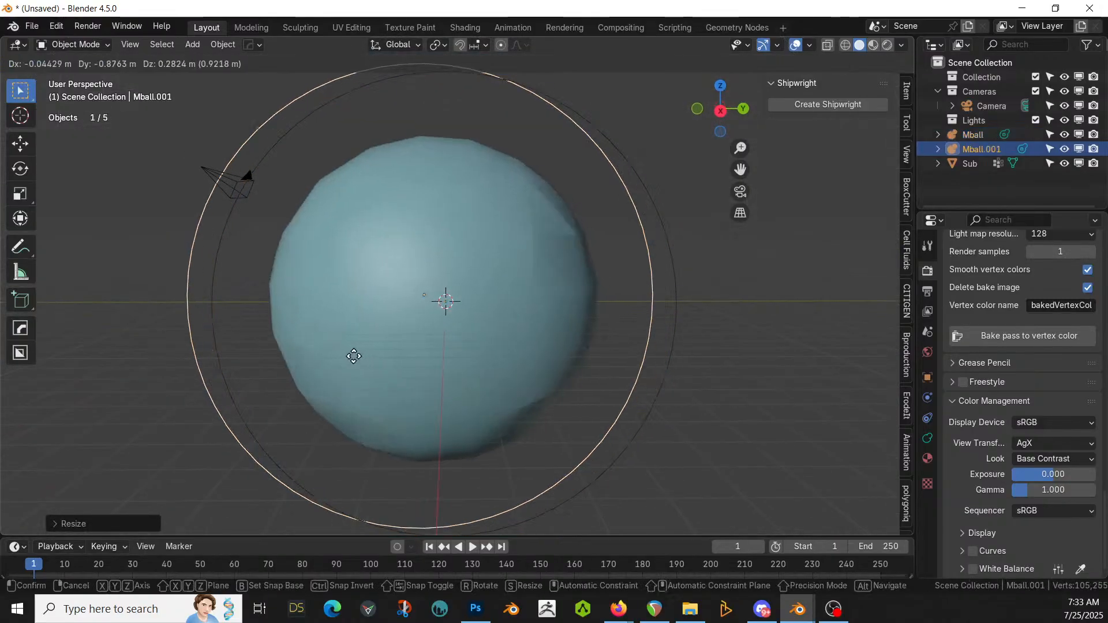
click(222, 358)
middle_drag(297, 366, 422, 472)
key(s)
click(545, 508)
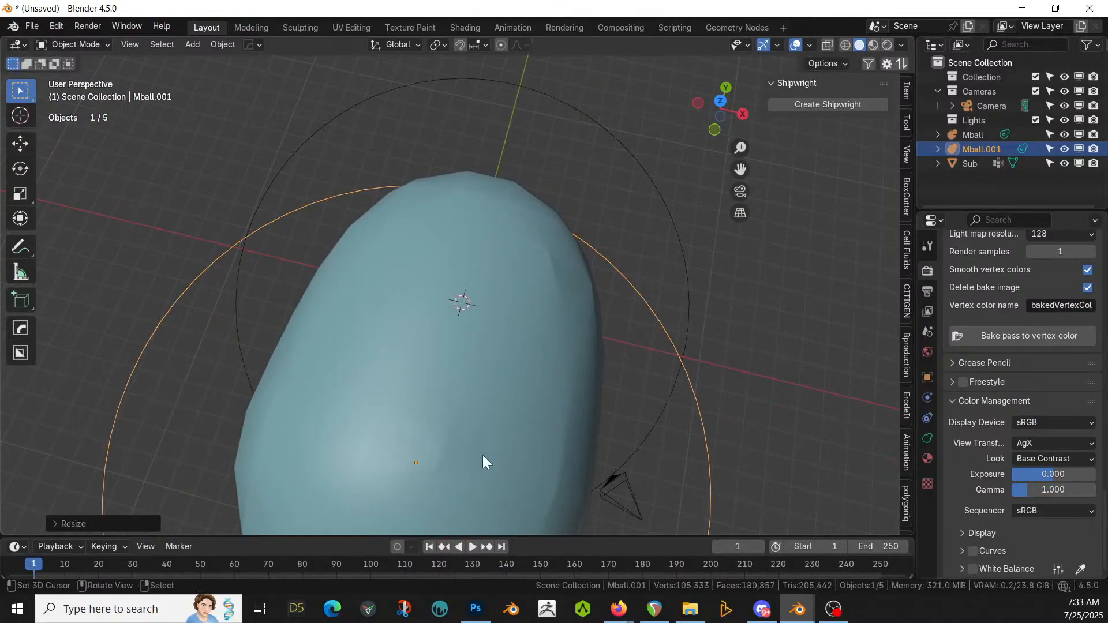
Step: Add two linked duplicates of the enlarged metaball, one toward negative X and one on the positive X side
middle_drag(483, 454, 439, 404)
key(alt+d)
click(379, 262)
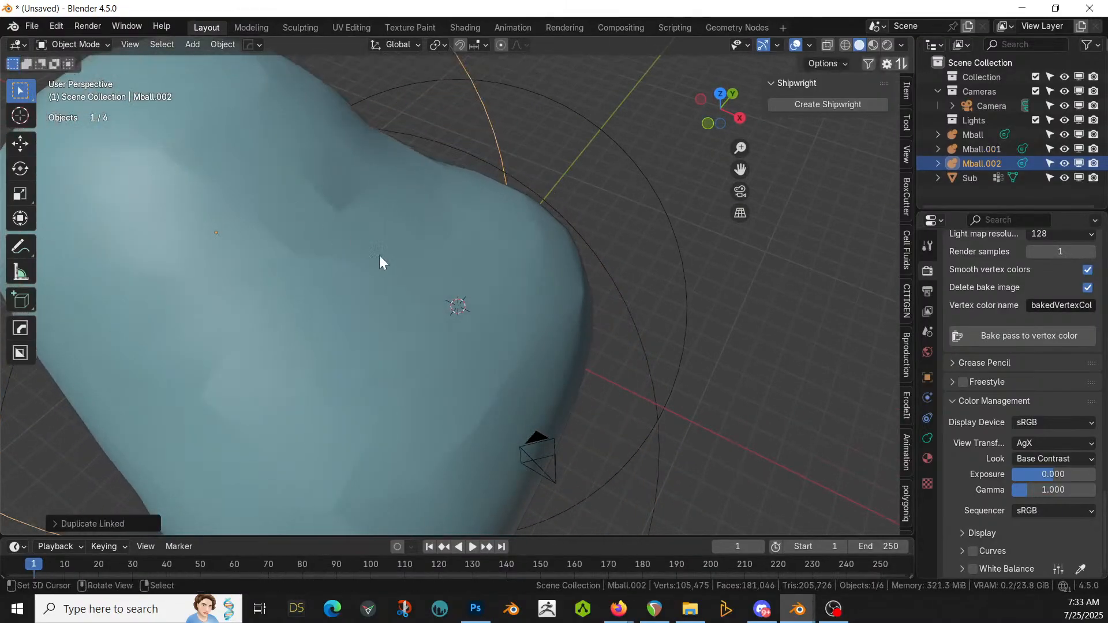
key(alt+d)
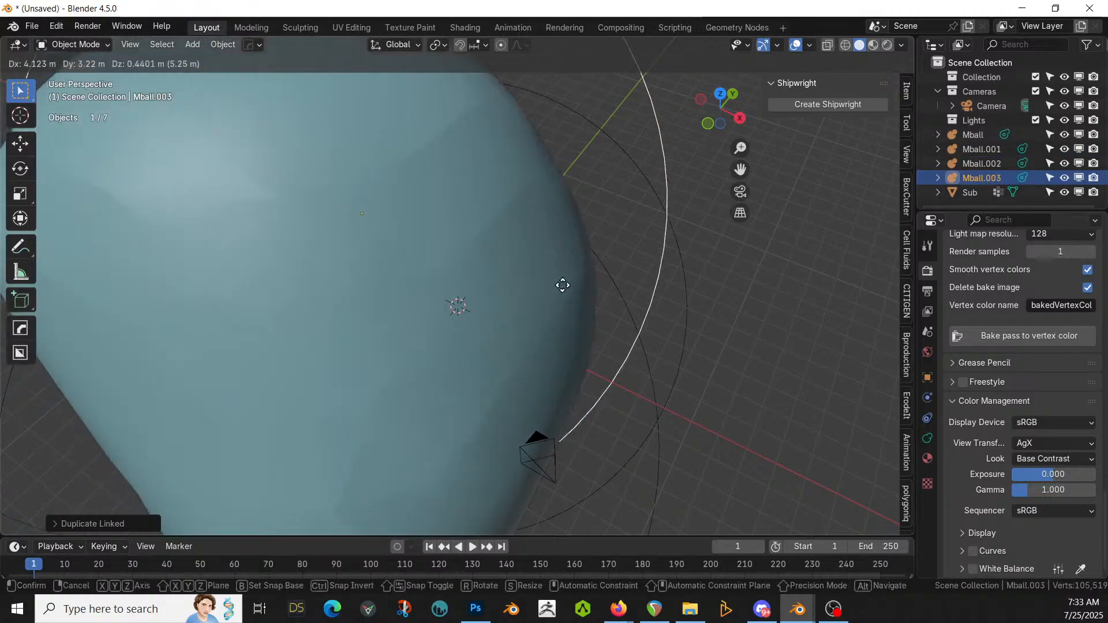
click(751, 297)
Step: Add a linked duplicate on the cluster's positive X, negative Y side in top view and scale it up slightly
scroll(669, 354, down, 3)
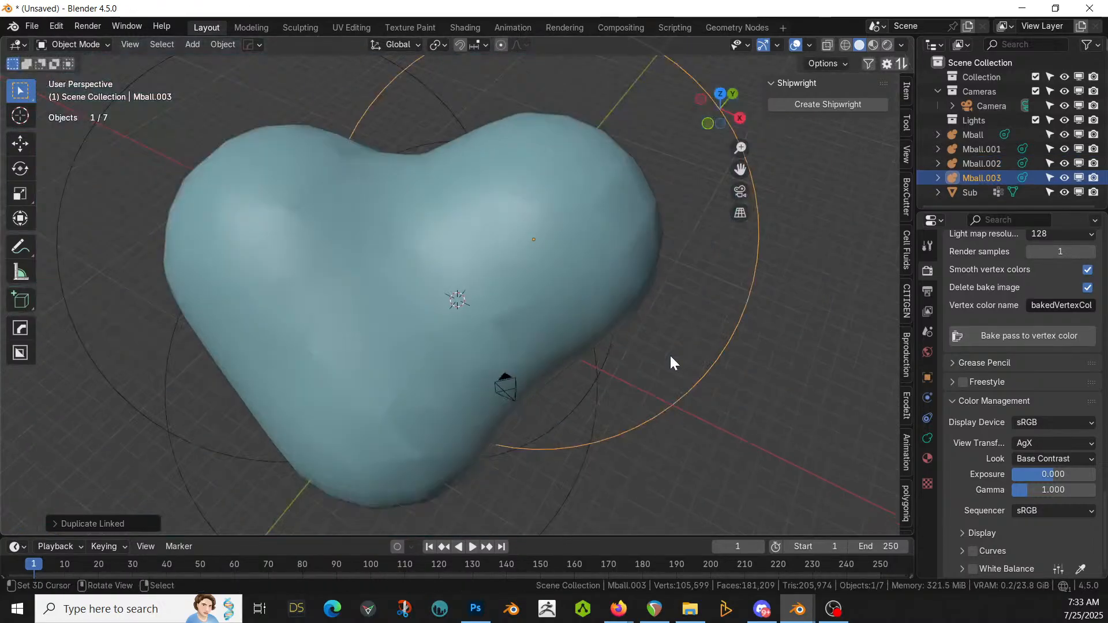
middle_drag(669, 354, 580, 286)
scroll(453, 355, up, 14)
middle_drag(444, 354, 483, 377)
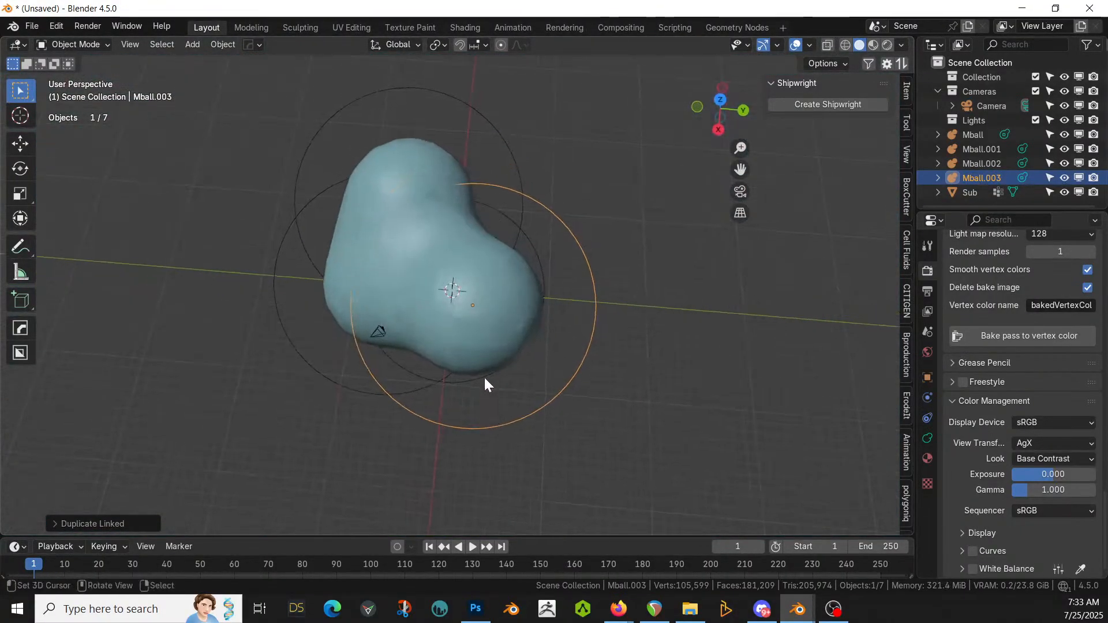
key(KP_7)
key(alt+d)
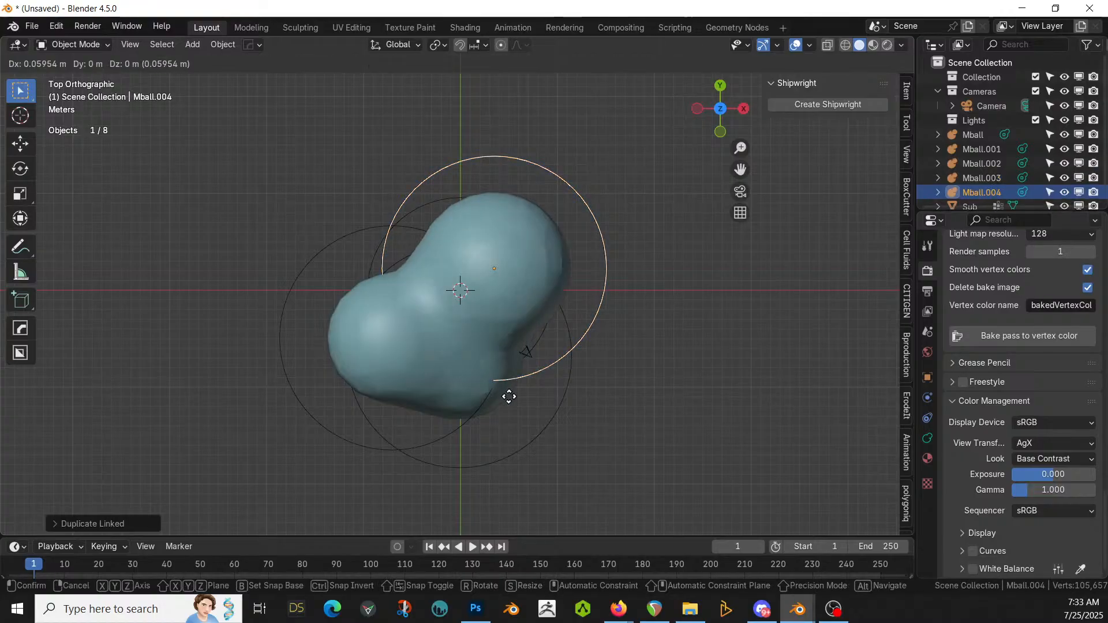
click(546, 471)
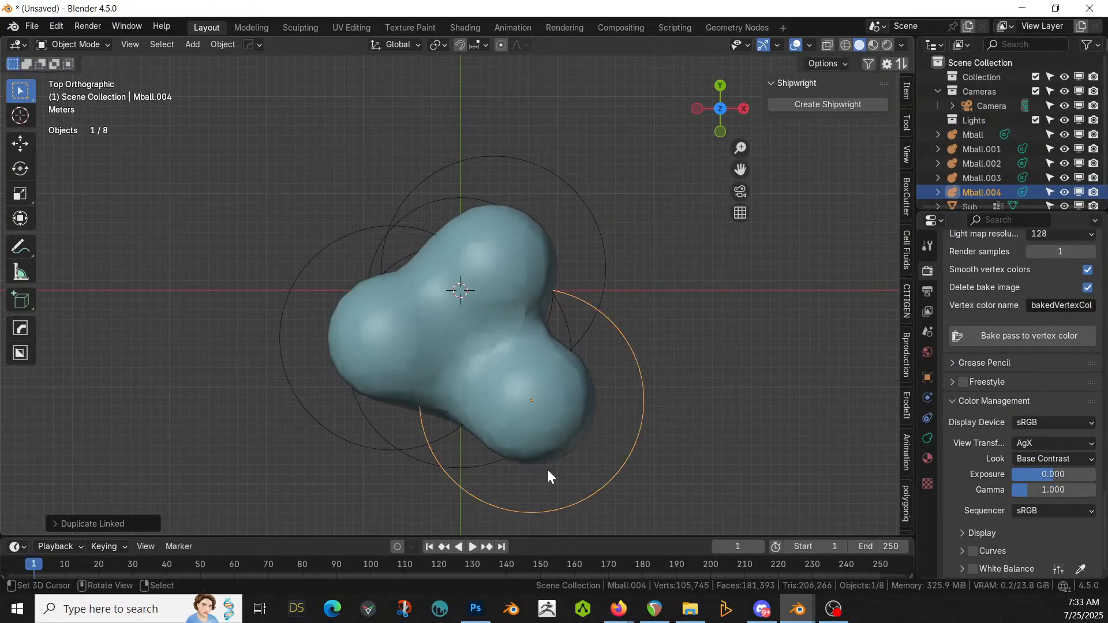
key(s)
click(571, 467)
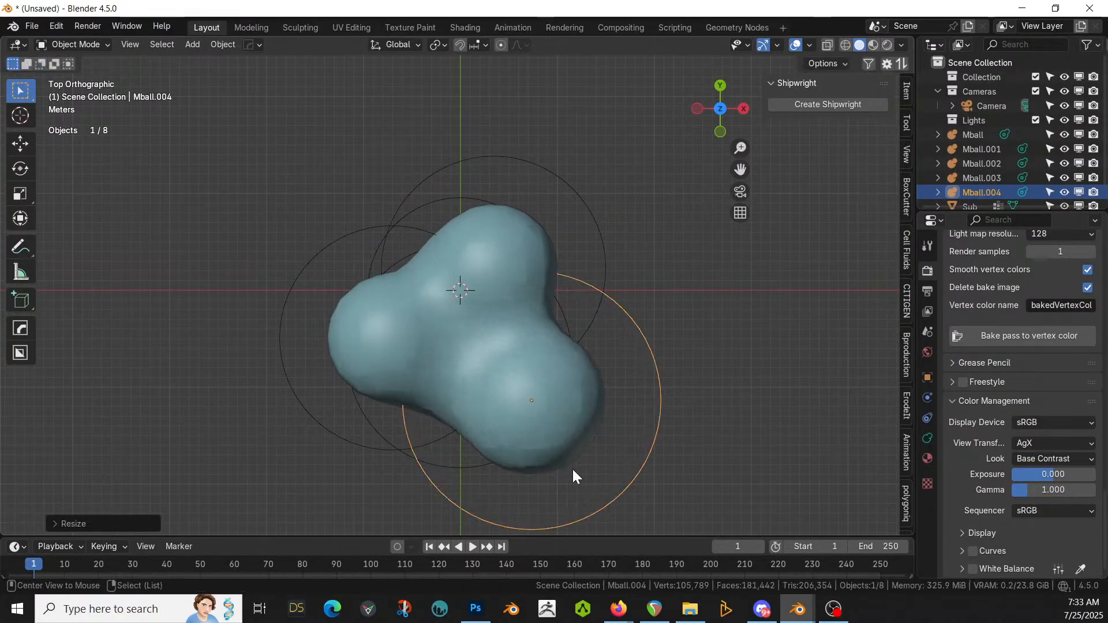
Step: Place three more linked metaball duplicates around and on top of the cluster to build up its bulk
key(alt+d)
click(668, 426)
middle_drag(663, 421, 718, 311)
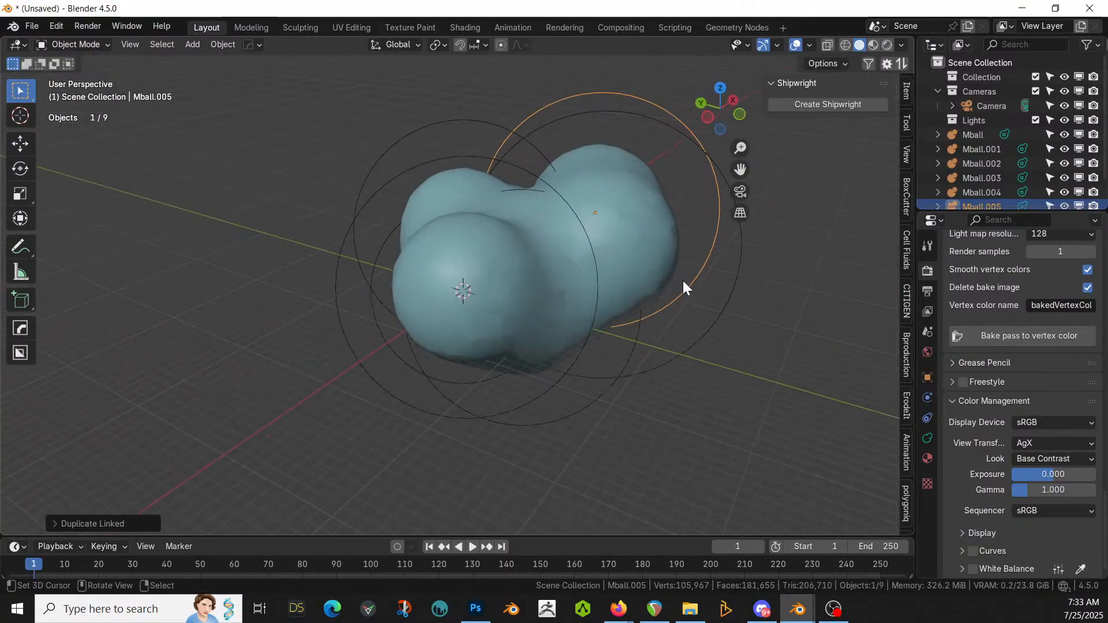
key(alt+d)
click(611, 258)
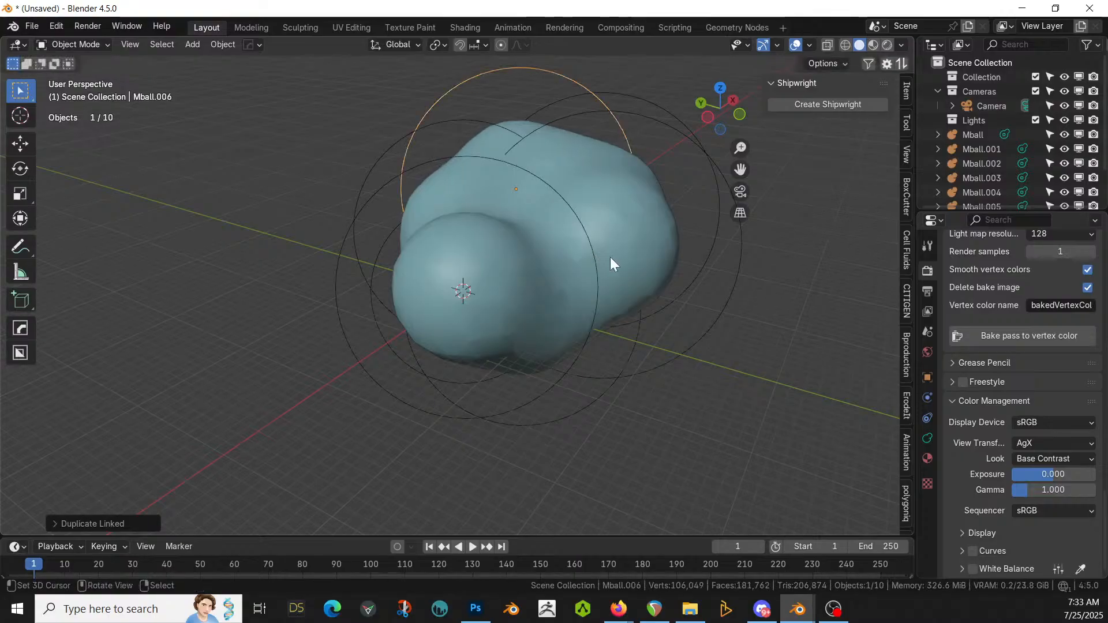
middle_drag(611, 257, 633, 258)
key(alt+d)
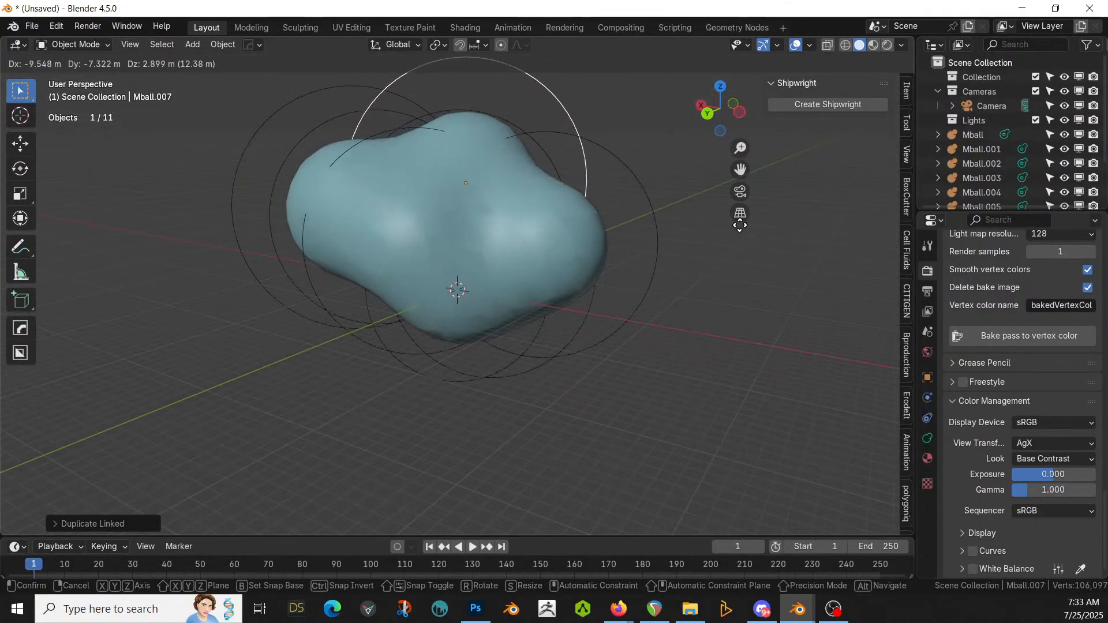
click(776, 213)
Step: Place a linked metaball duplicate beyond the cluster's positive X end and flatten it along Z
middle_drag(776, 213, 624, 264)
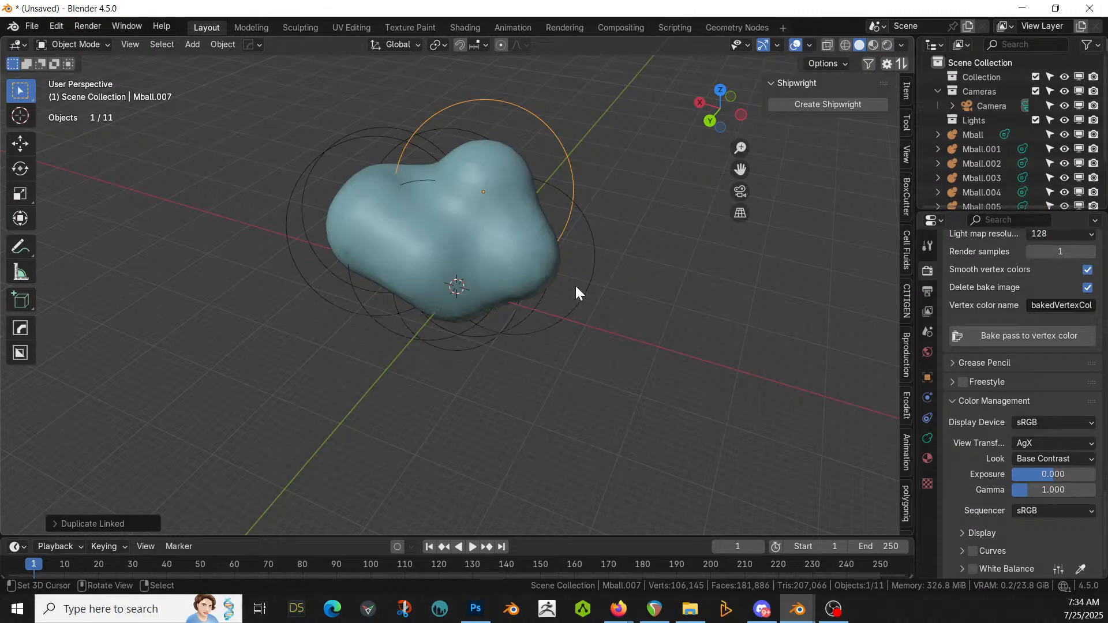
key(KP_7)
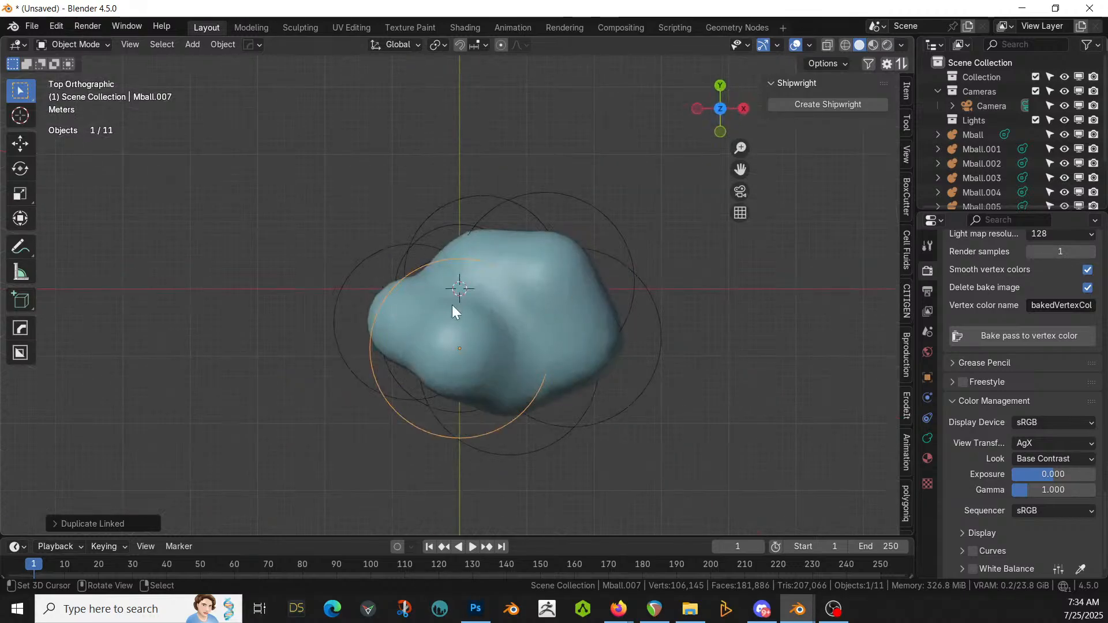
key(alt+d)
click(600, 230)
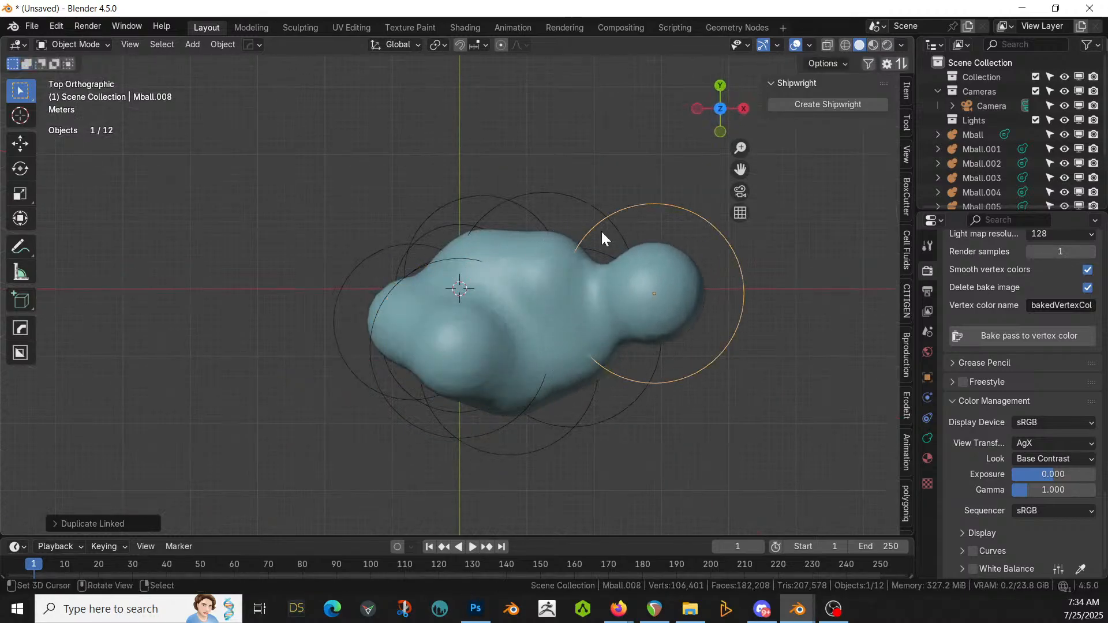
middle_drag(600, 231, 663, 169)
key(s)
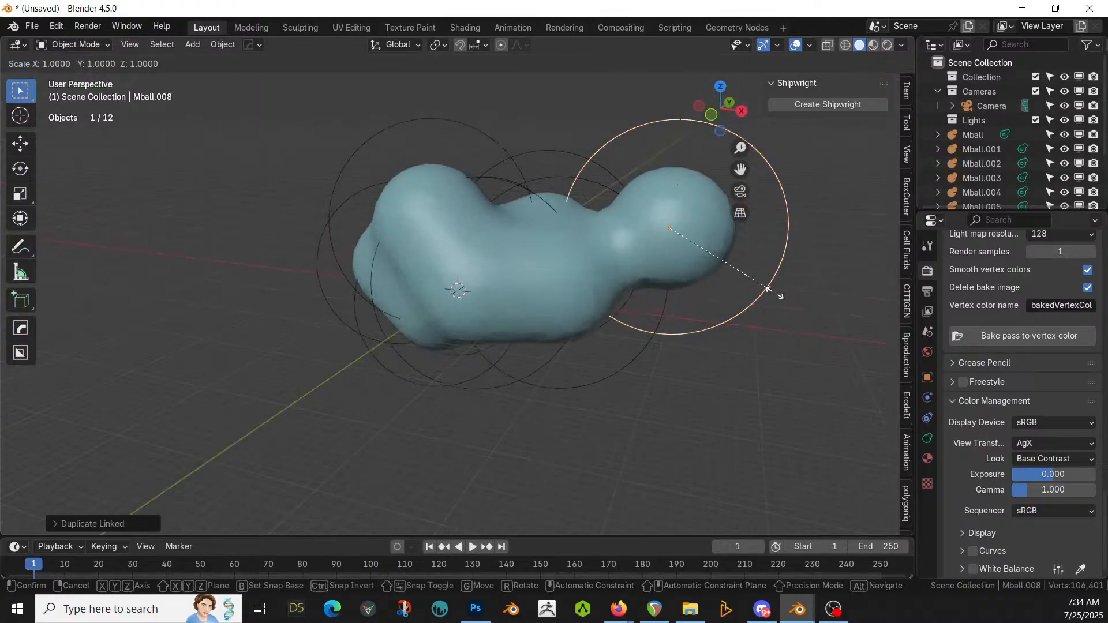
key(z)
click(742, 276)
Step: Move the flattened end metaball closer to the cluster and adjust its position from underneath
key(g)
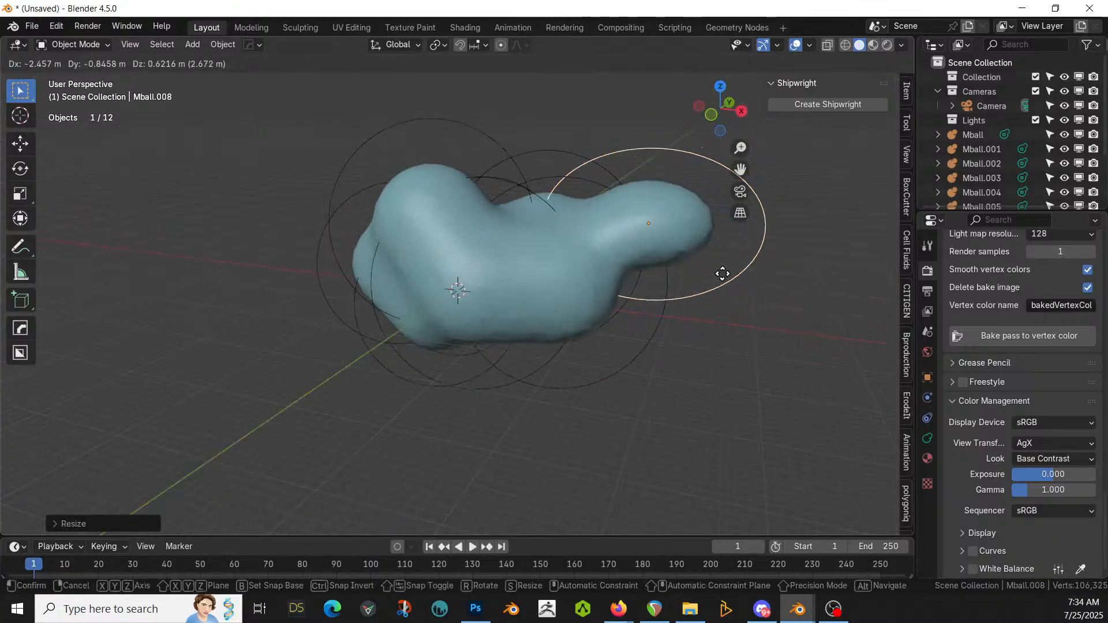
click(679, 271)
middle_drag(681, 276, 170, 286)
middle_drag(499, 323, 267, 69)
key(g)
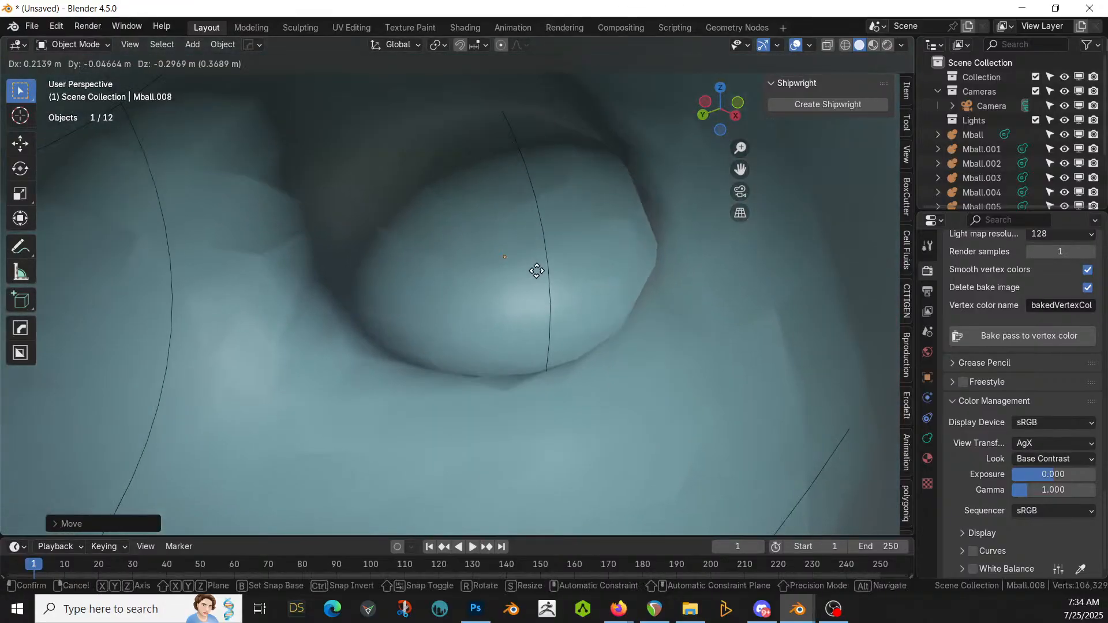
click(524, 323)
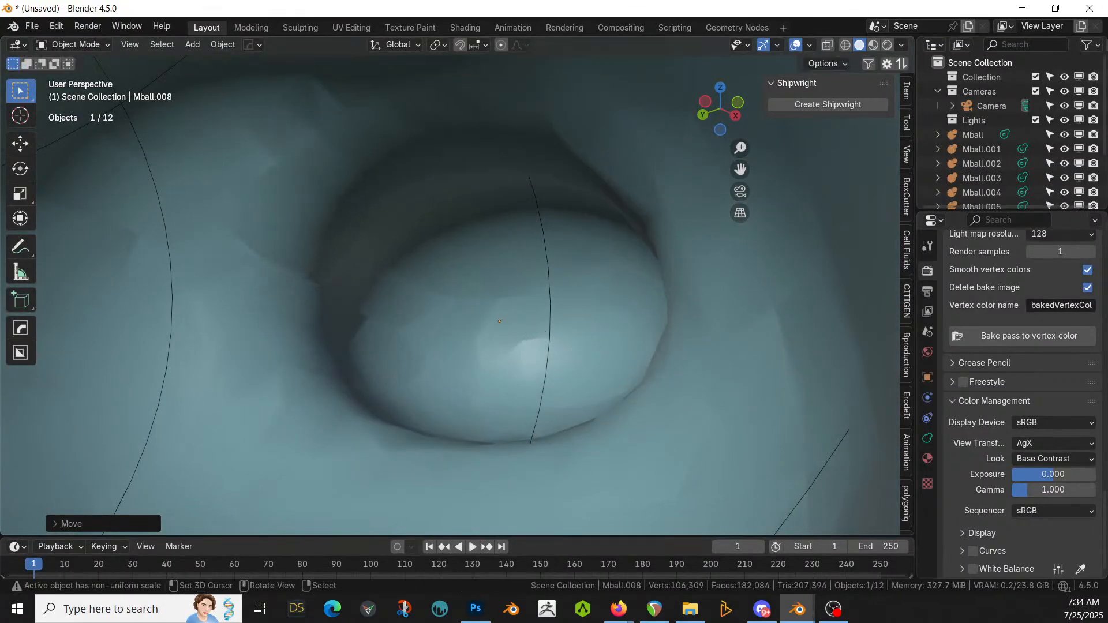
Step: Widen the flattened end metaball to about 1.8 times in X and Y, keeping its Z height
key(s)
key(shift+z)
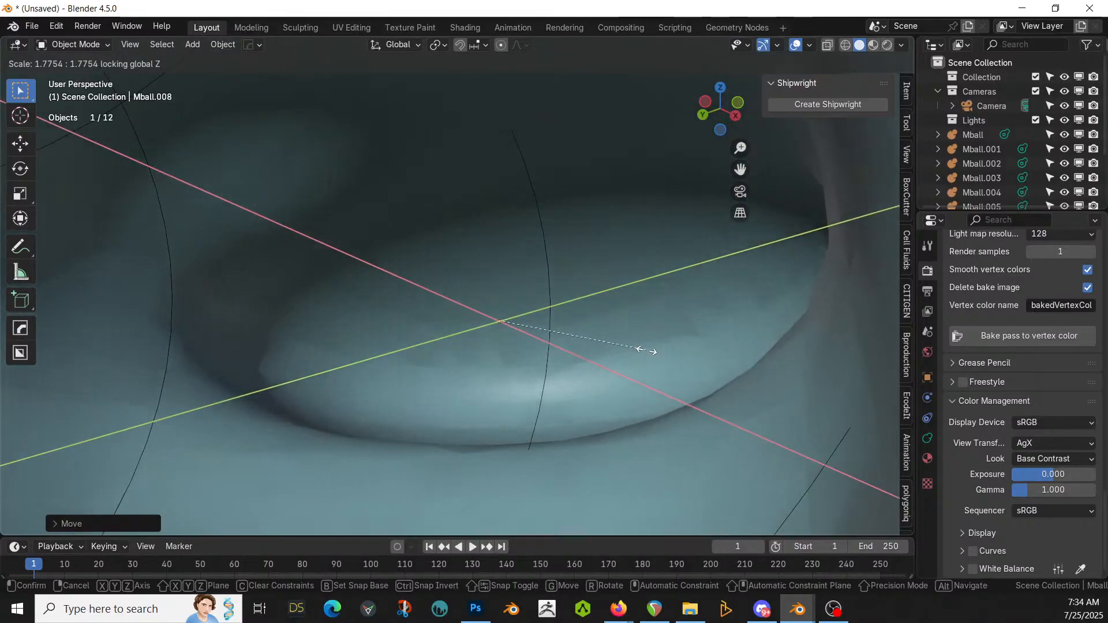
click(641, 351)
Step: Make a linked duplicate of Mball.004 above the middle of the cluster and scale it down uniformly
middle_drag(527, 337, 489, 361)
middle_drag(353, 363, 460, 386)
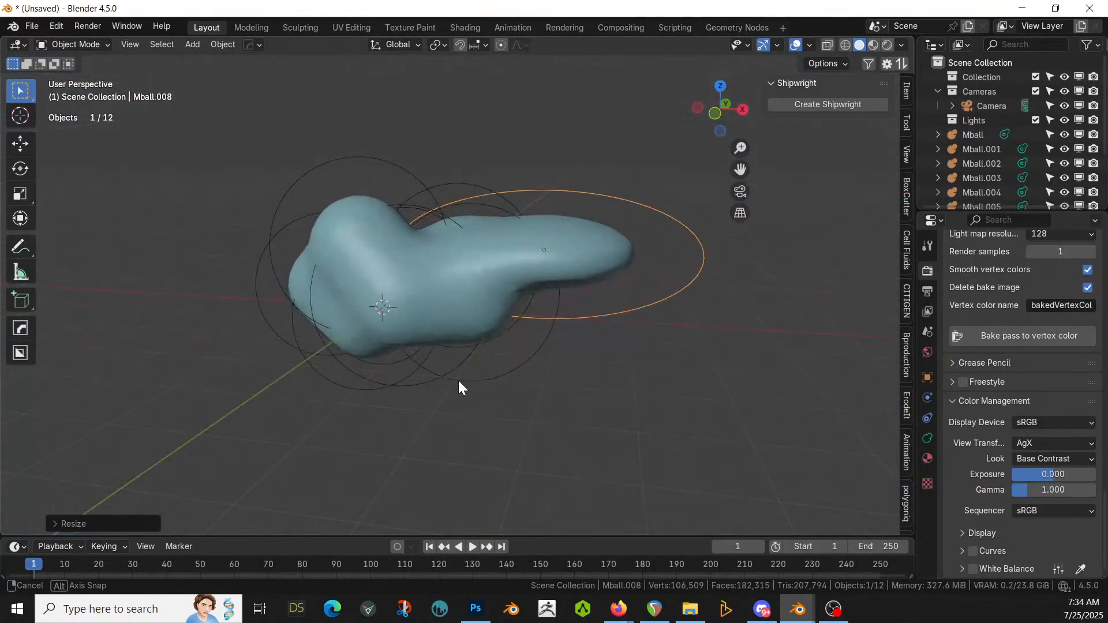
click(348, 343)
click(348, 373)
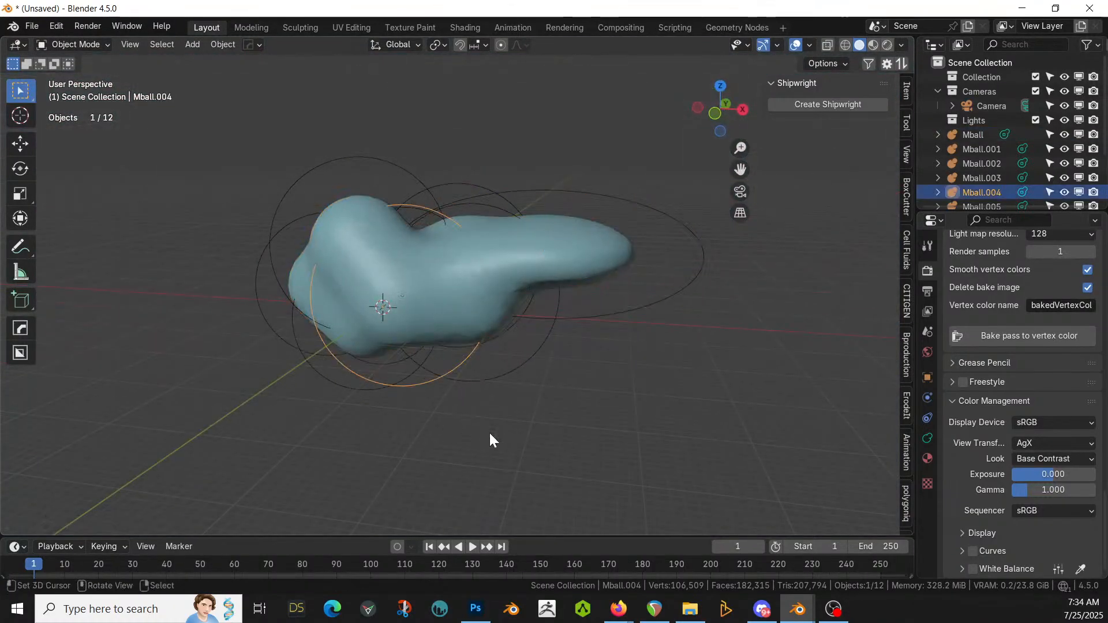
key(alt+d)
click(560, 339)
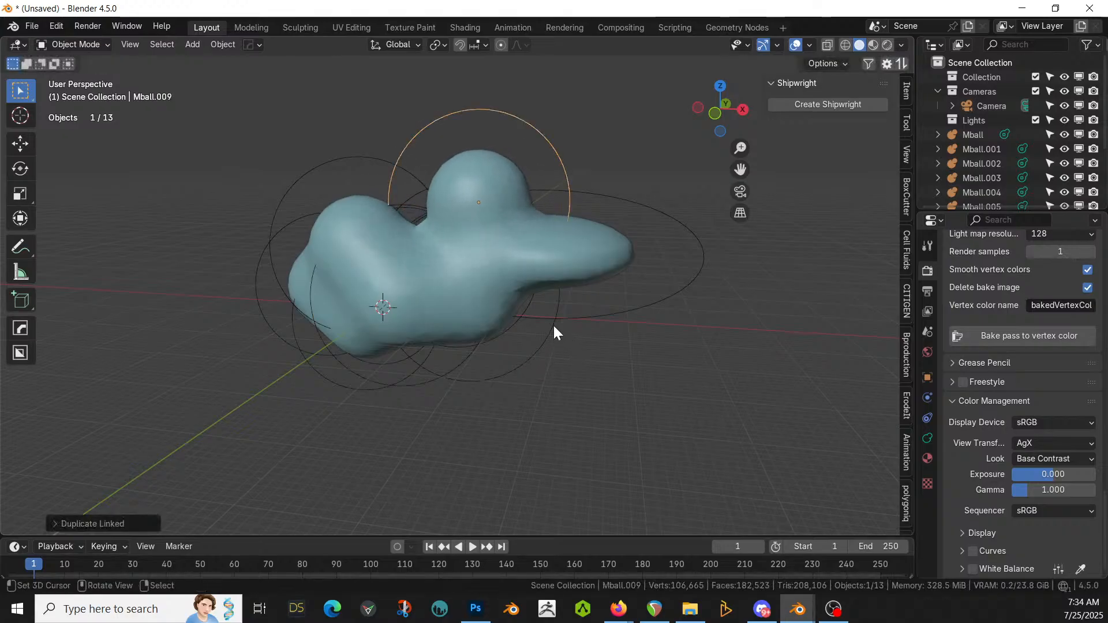
key(s)
click(483, 310)
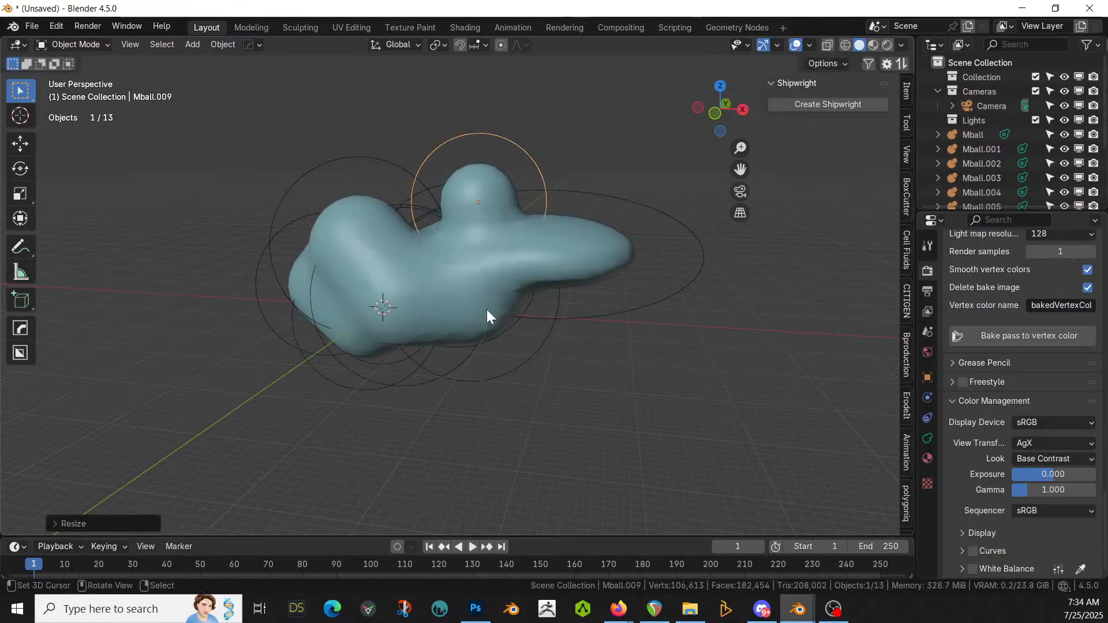
Step: Flatten the small upper metaball along Z and lower it into the top of the cluster
key(s)
key(z)
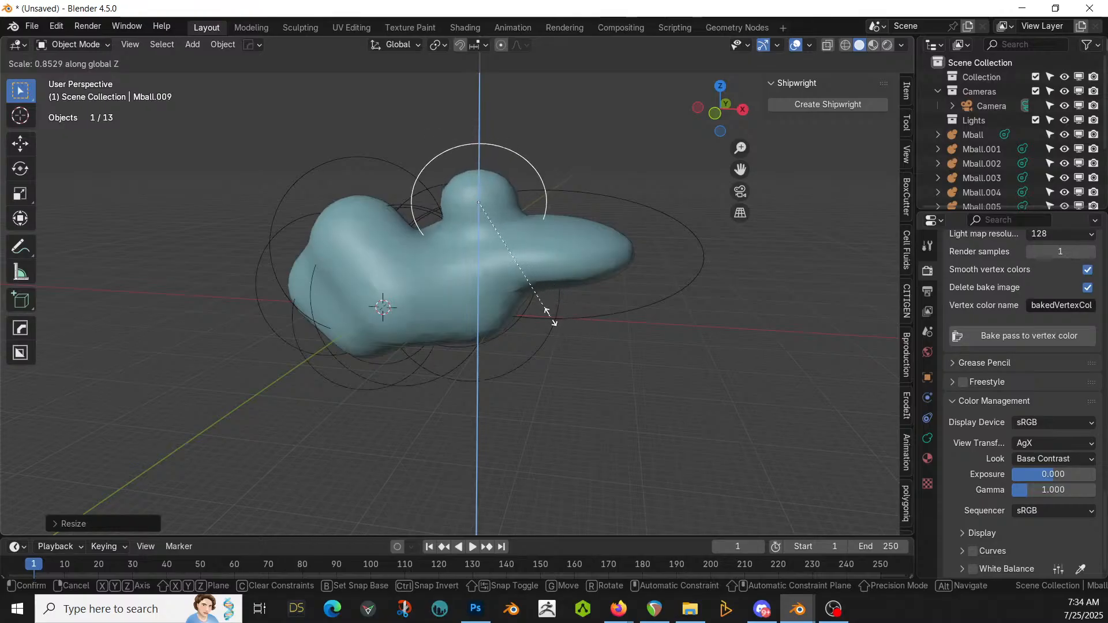
click(518, 306)
key(g)
click(519, 314)
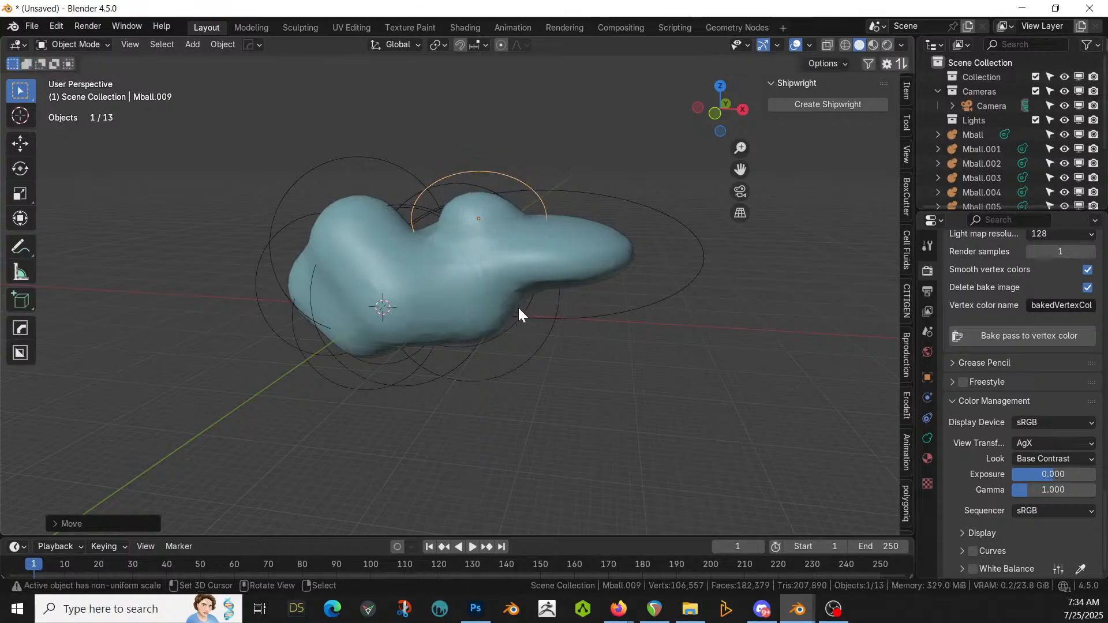
Step: Place a linked duplicate of the flattened upper metaball about 6 m away toward negative X
middle_drag(518, 306, 537, 419)
key(alt+d)
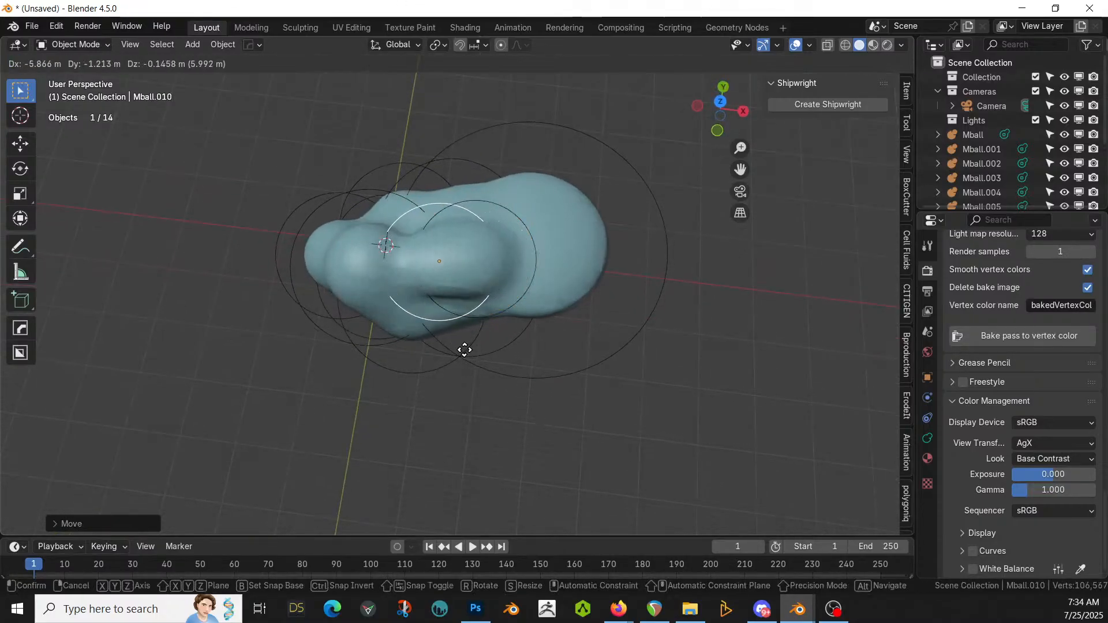
click(463, 351)
Step: Select all metaballs from Mball to Mball.010 and convert them to a single mesh
middle_drag(462, 354, 675, 228)
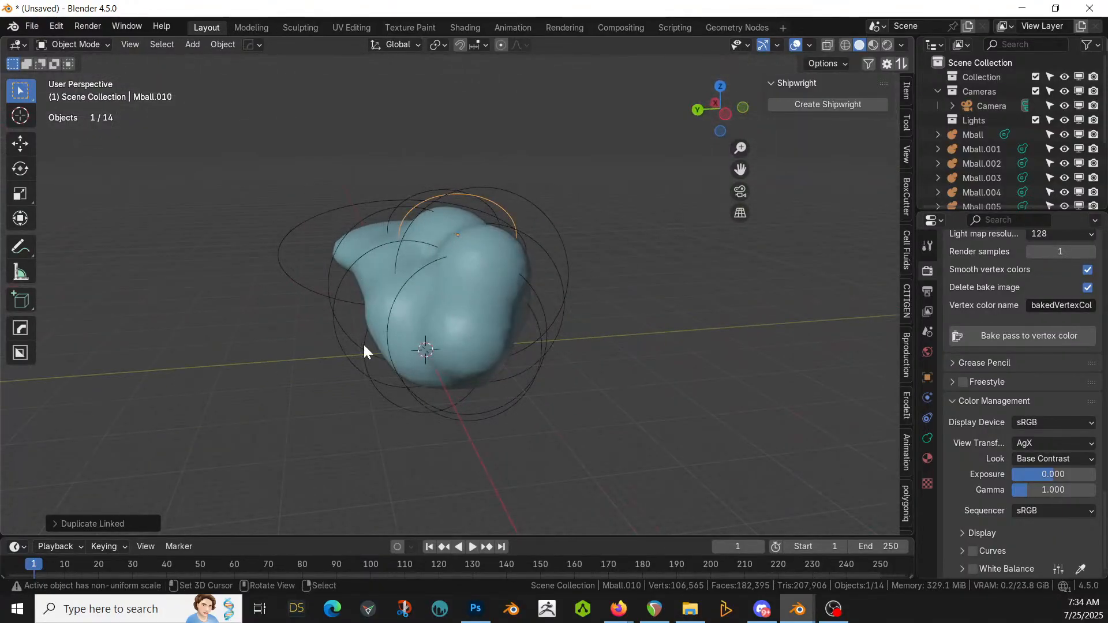
scroll(362, 345, up, 10)
middle_drag(361, 345, 334, 337)
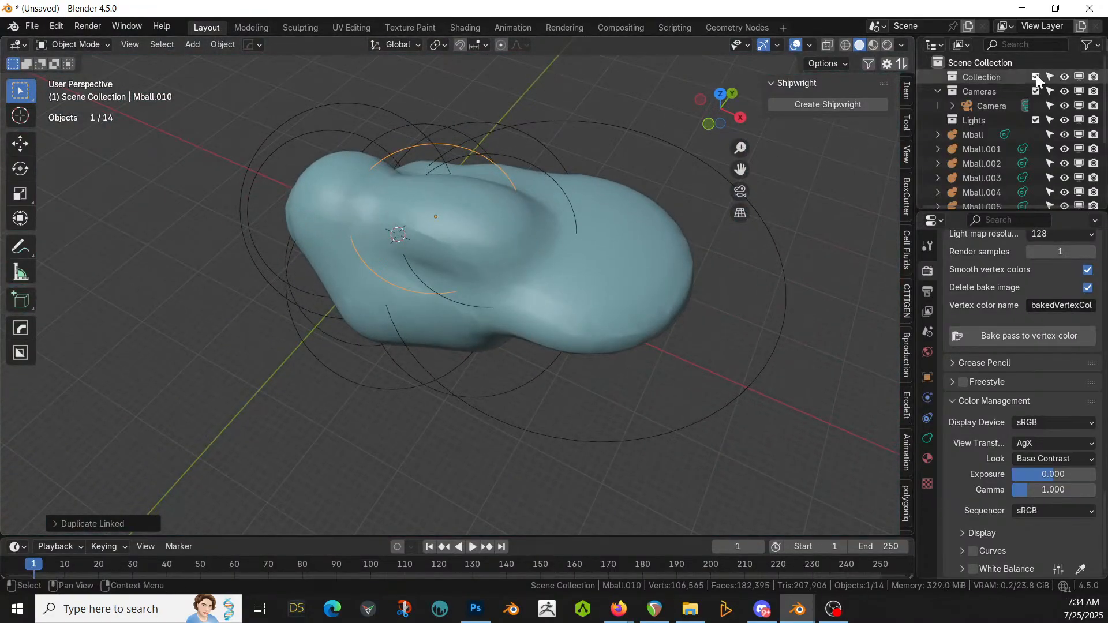
ctrl+click(972, 135)
scroll(981, 168, down, 4)
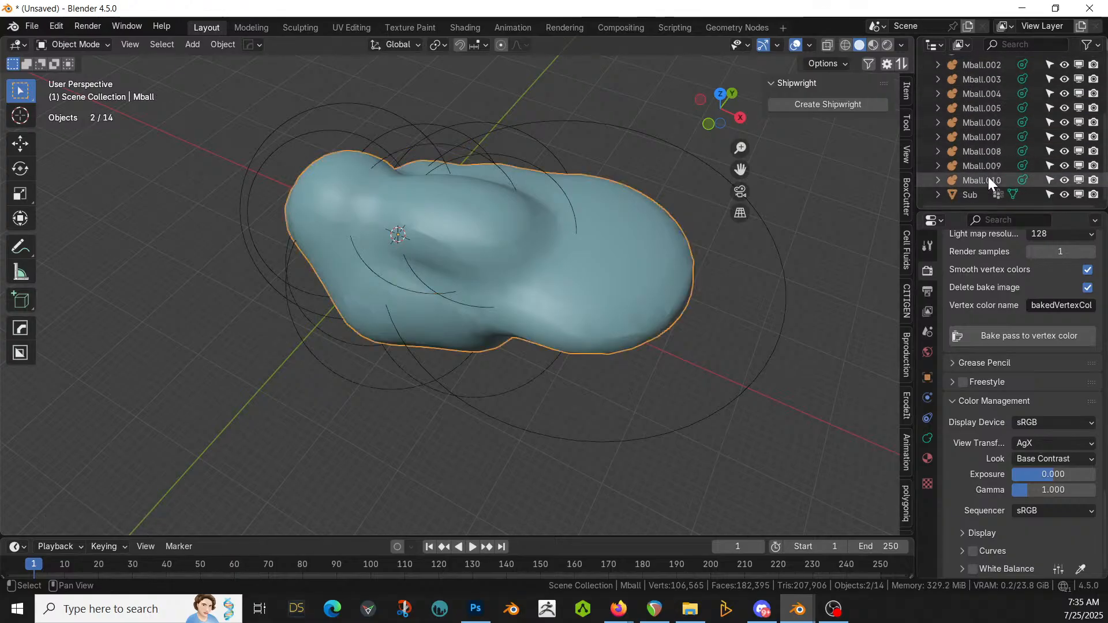
shift+click(987, 179)
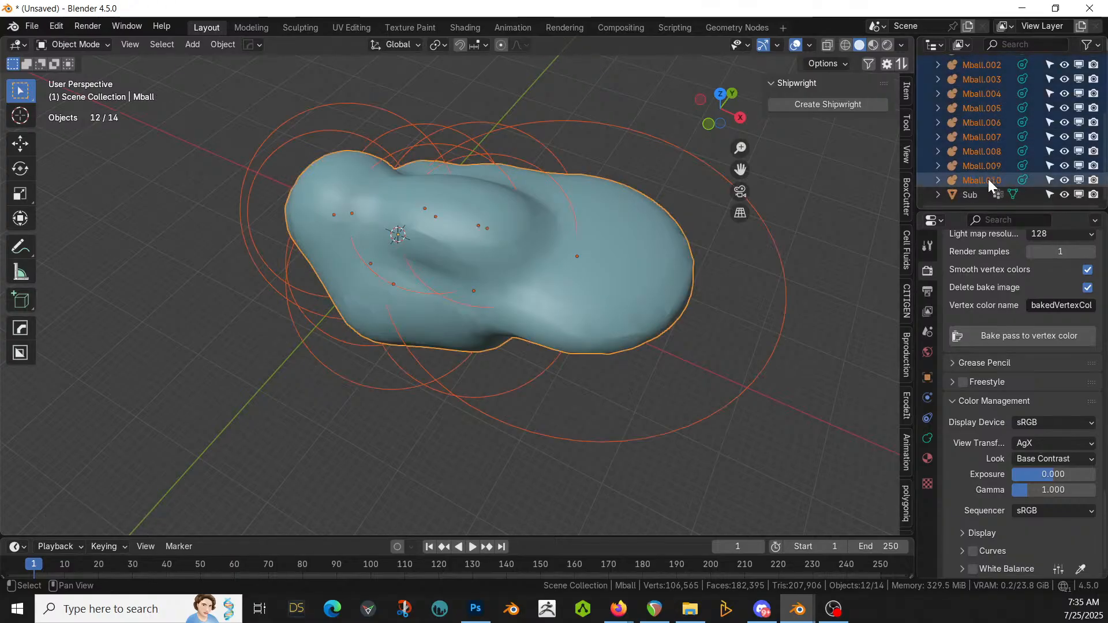
click(227, 43)
mouse_move(298, 458)
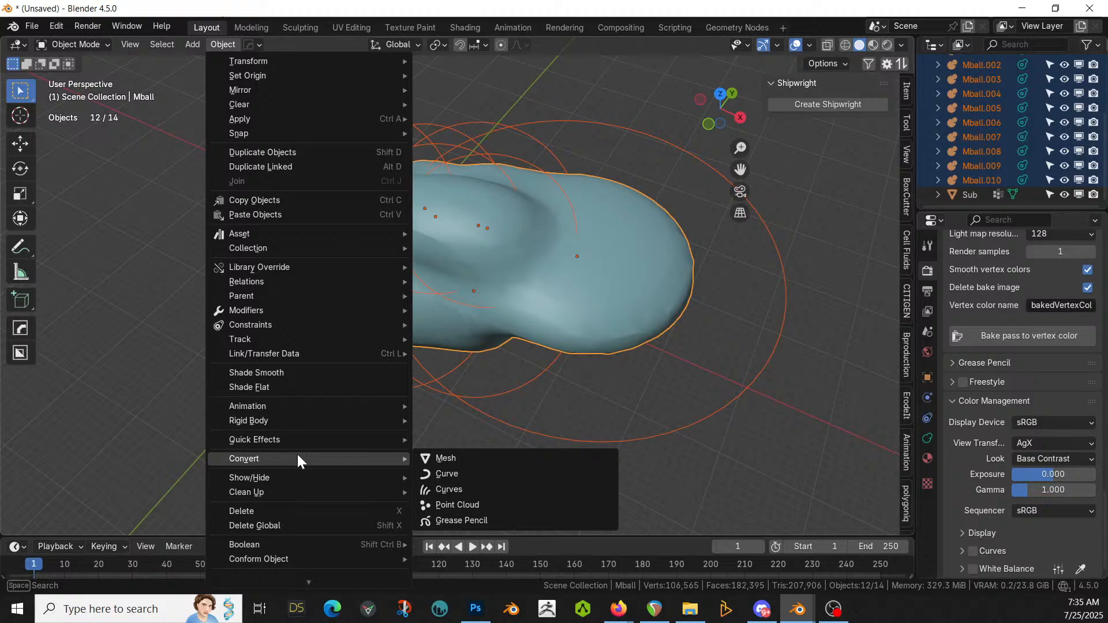
click(466, 457)
Step: Examine the converted mesh's topology in Edit Mode and return to Object Mode
middle_drag(521, 286, 503, 366)
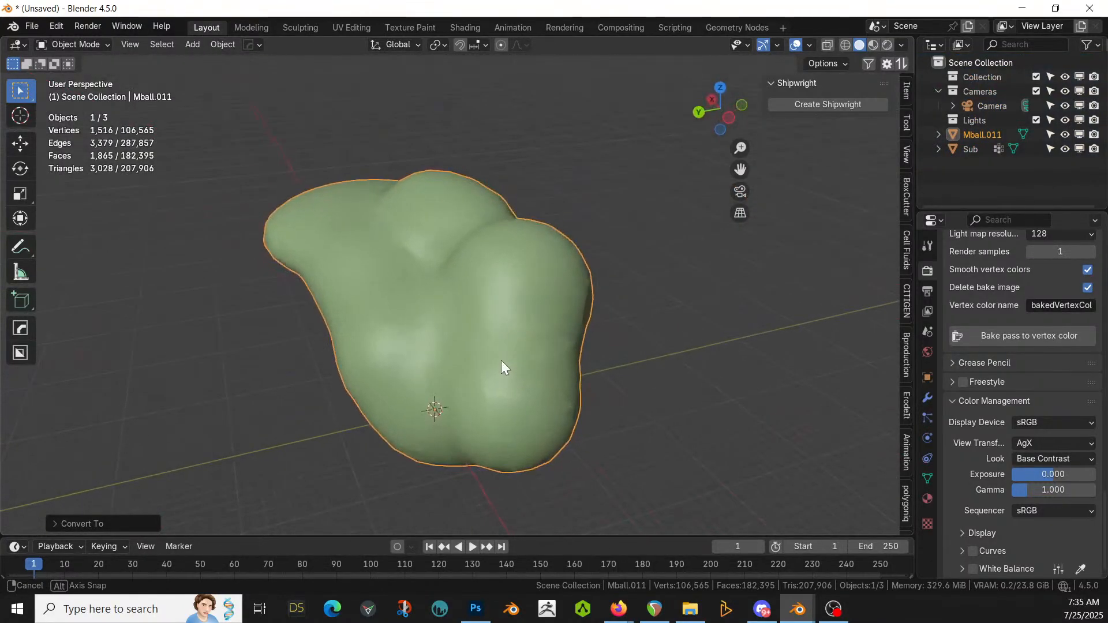
key(Tab)
scroll(501, 358, up, 3)
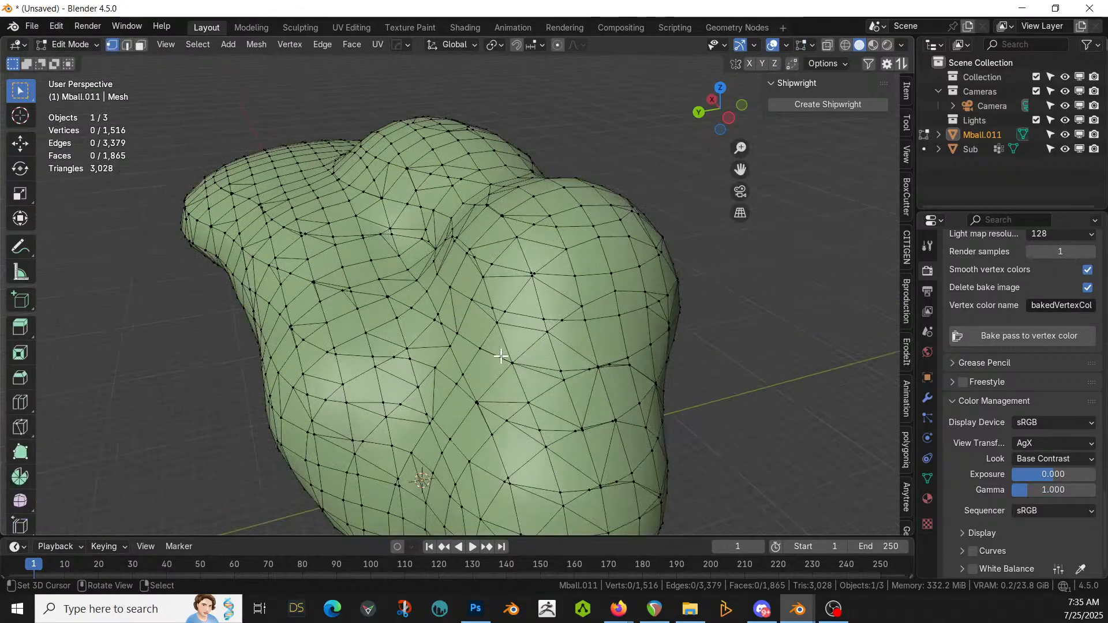
key(Tab)
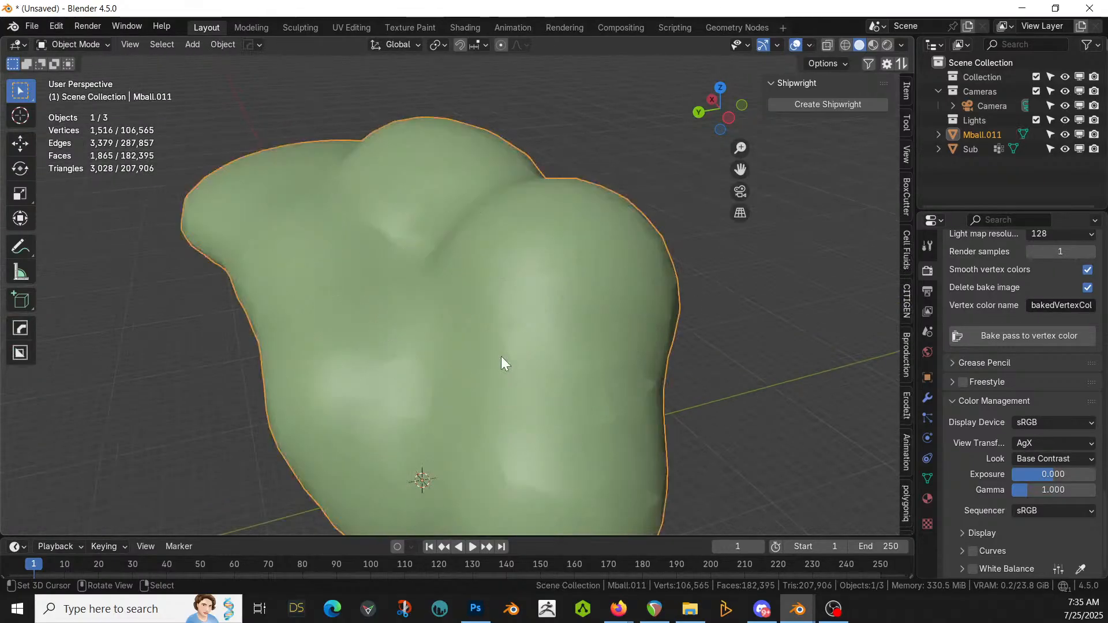
Step: Remesh the converted metaball mesh with Quad Remesher at a quad count of 750
click(869, 63)
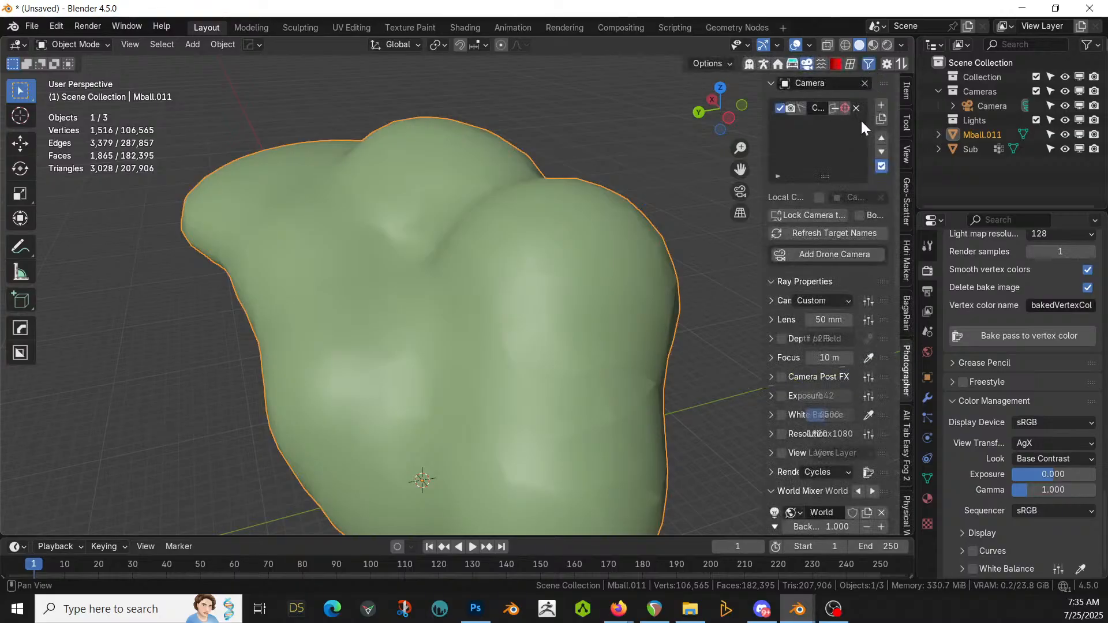
click(851, 62)
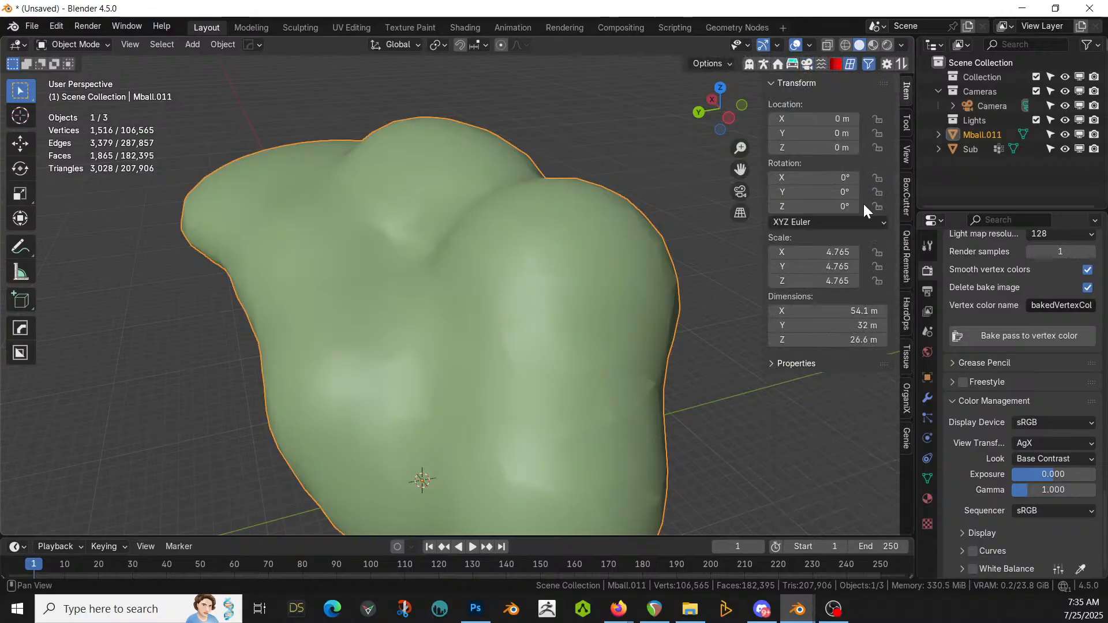
click(906, 259)
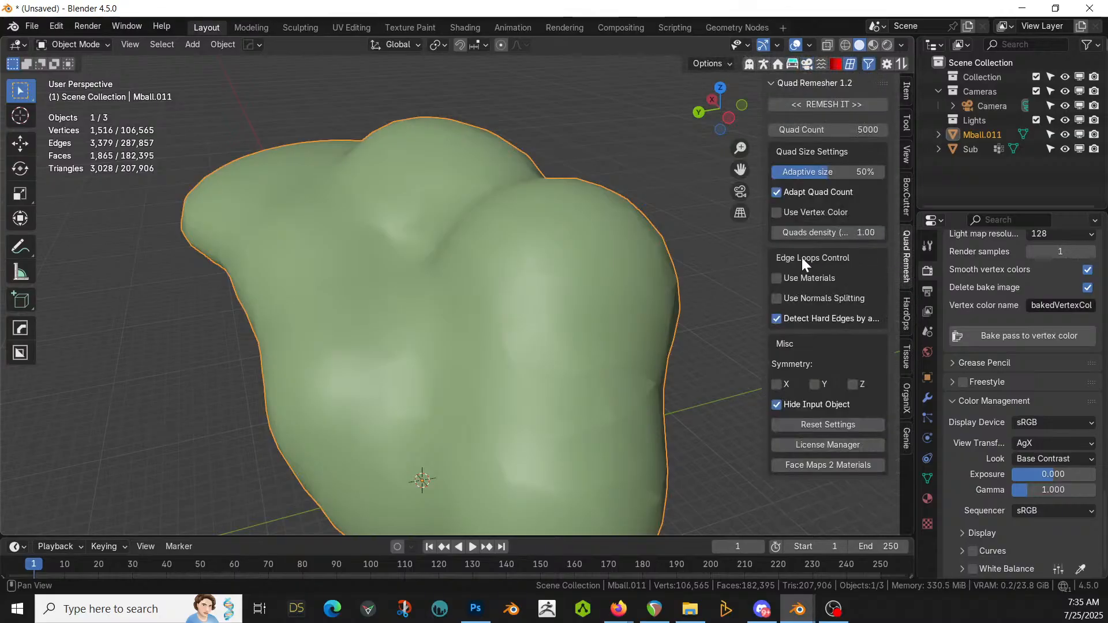
click(856, 131)
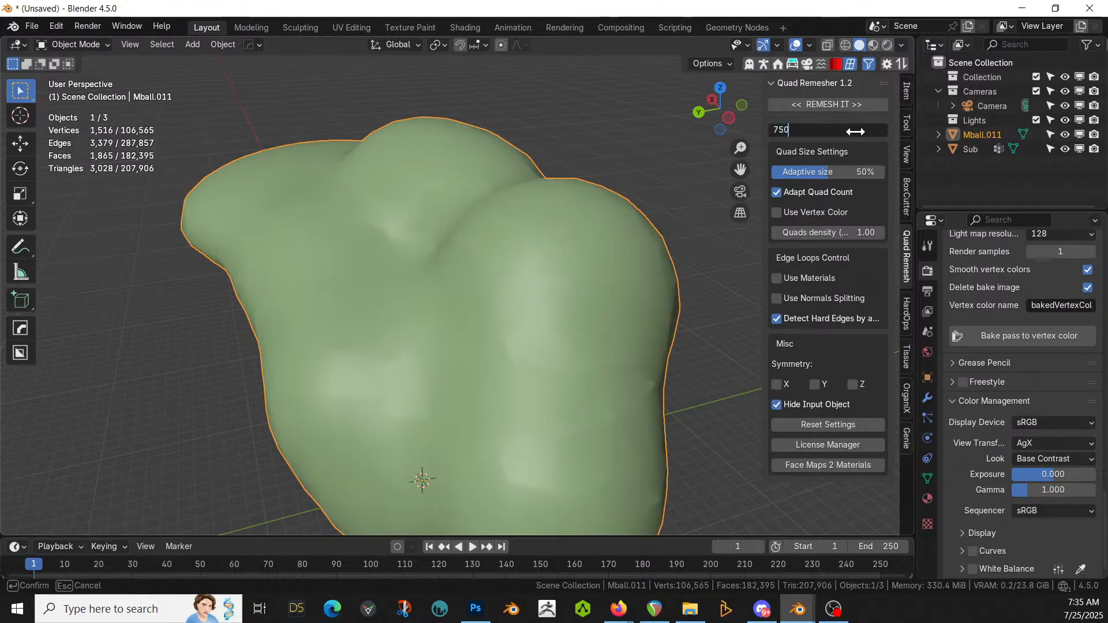
key(Return)
click(842, 106)
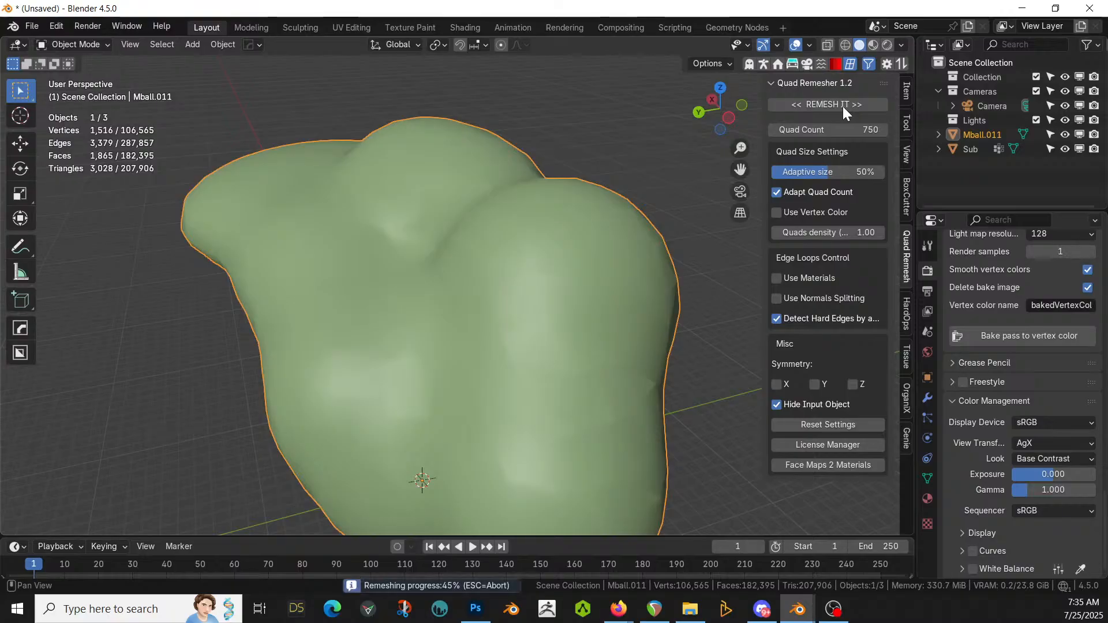
Step: Check the remeshed topology in Edit Mode, return to Object Mode and delete the original Mball.011
key(Tab)
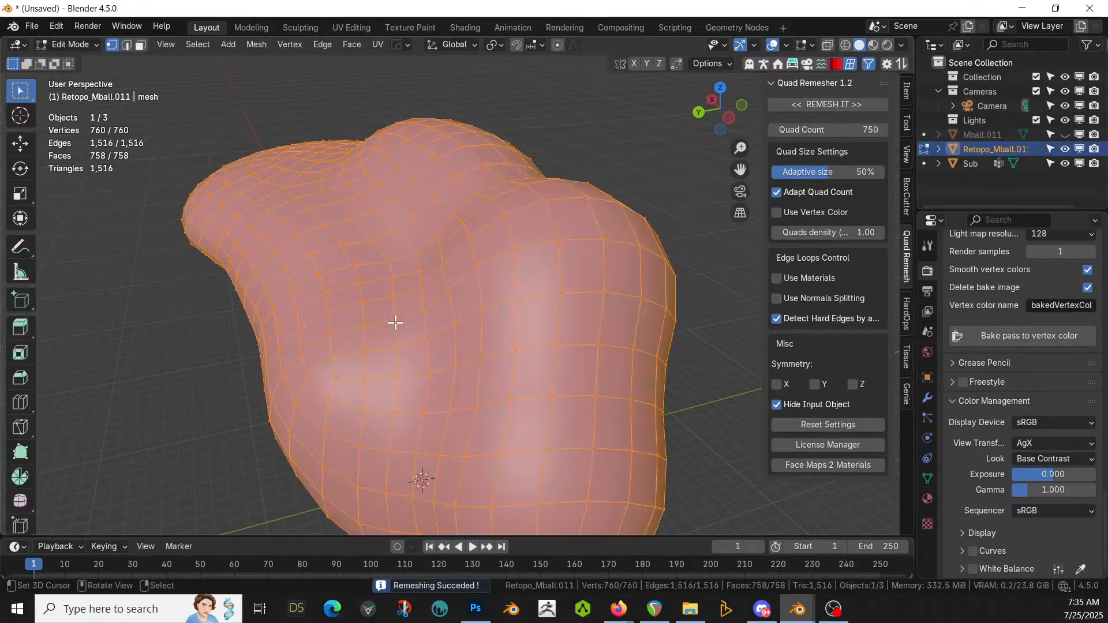
key(Tab)
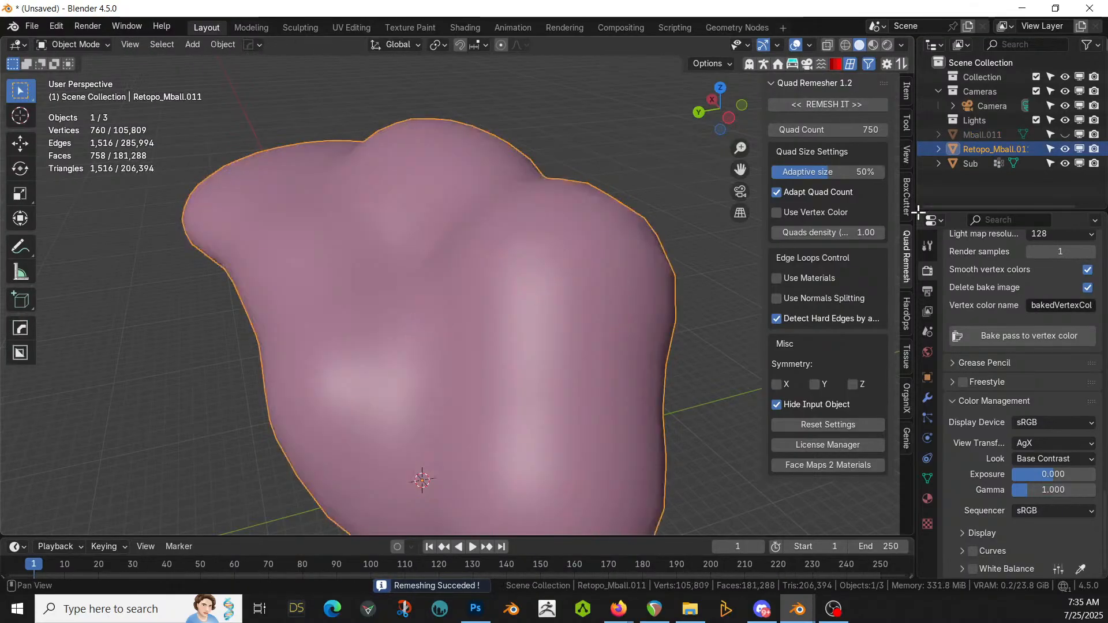
click(974, 137)
key(Delete)
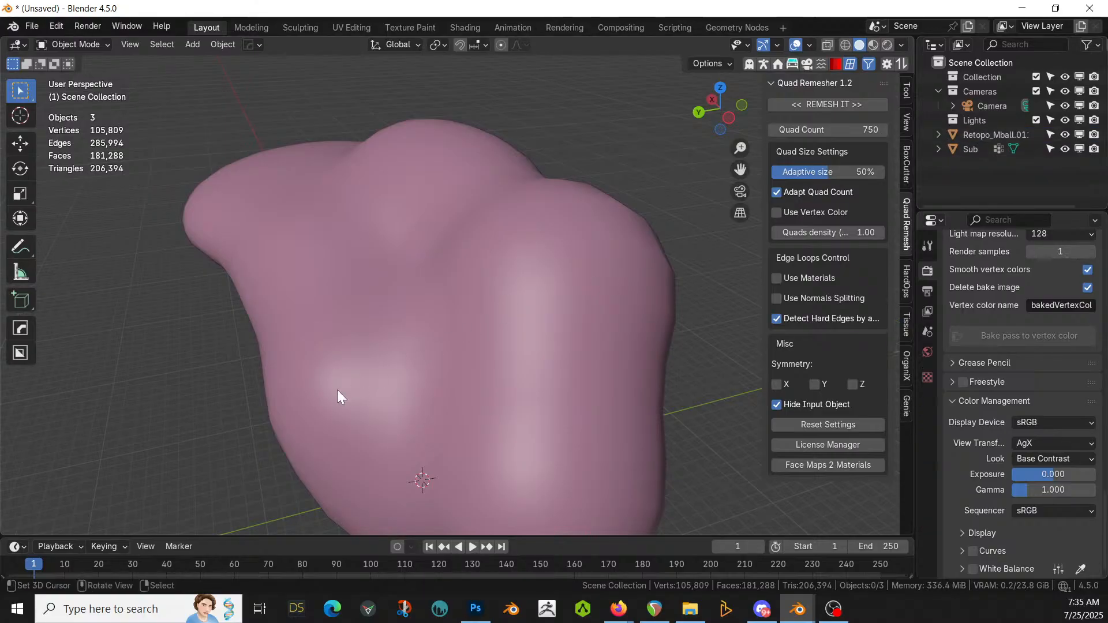
Step: In face selection mode, enable proportional editing and move one face on top of the large end lobe
scroll(397, 365, up, 5)
middle_drag(404, 366, 540, 354)
scroll(247, 305, down, 9)
click(406, 265)
key(Tab)
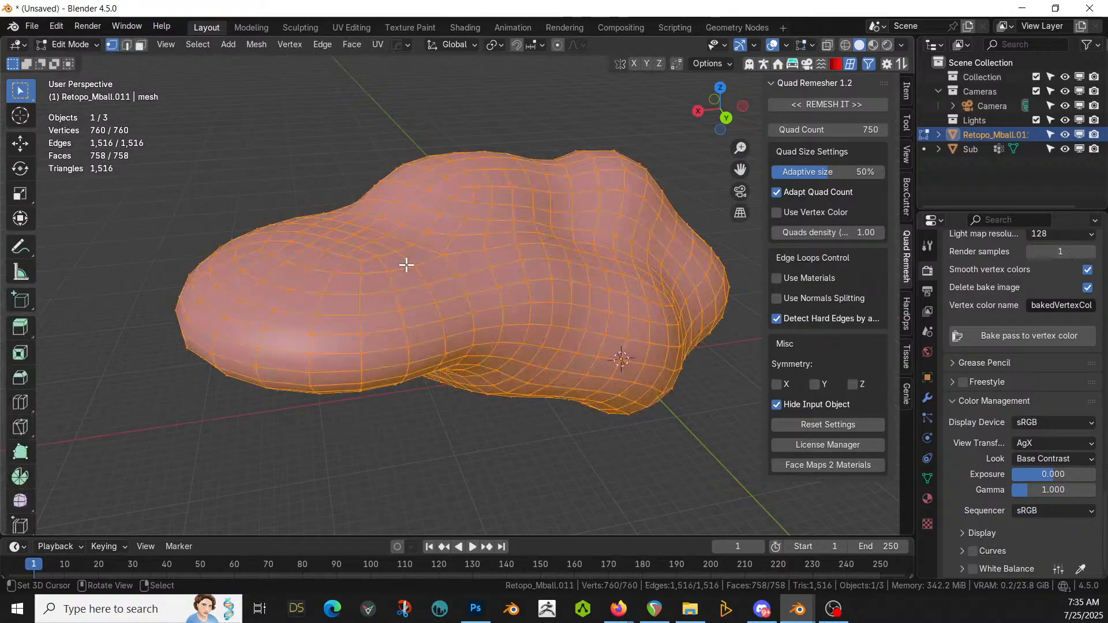
mouse_move(406, 265)
middle_down()
mouse_move(440, 277)
mouse_move(416, 274)
middle_up()
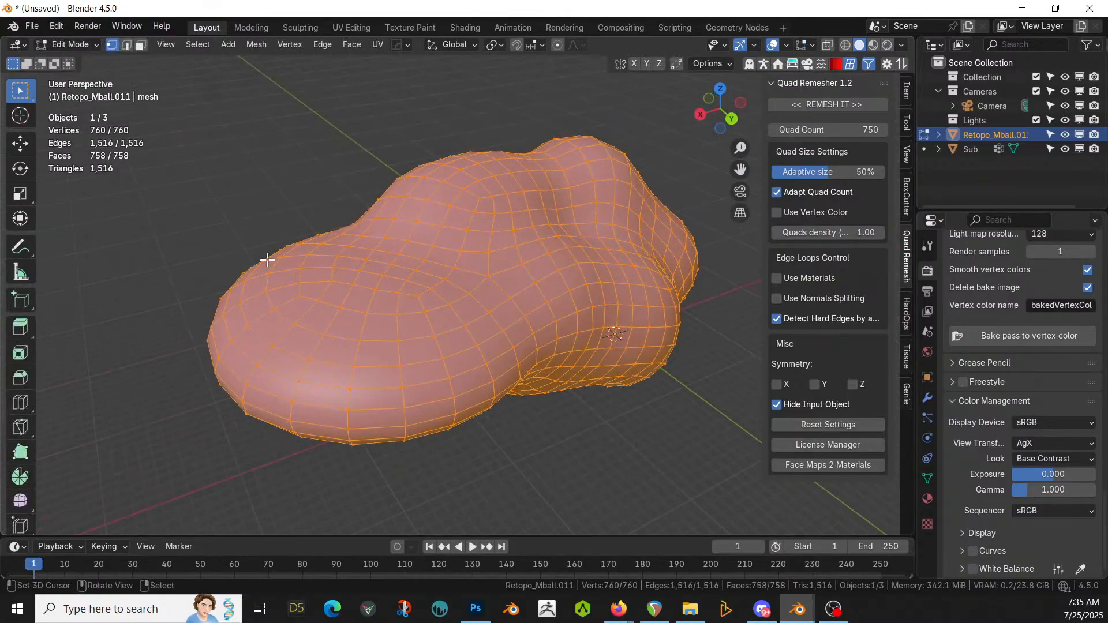
click(417, 144)
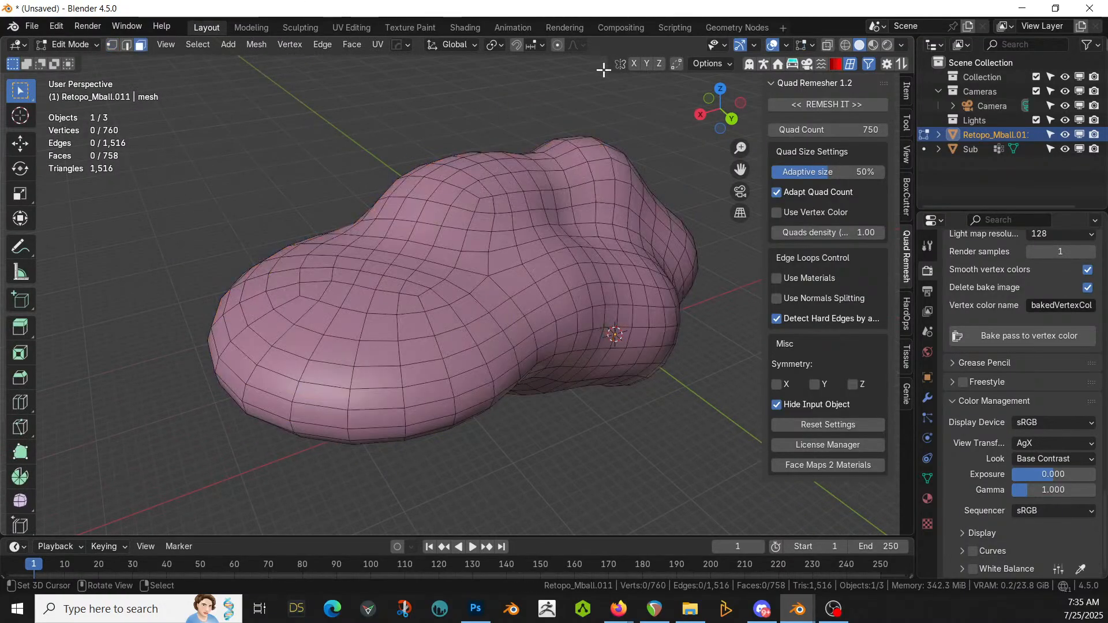
click(562, 44)
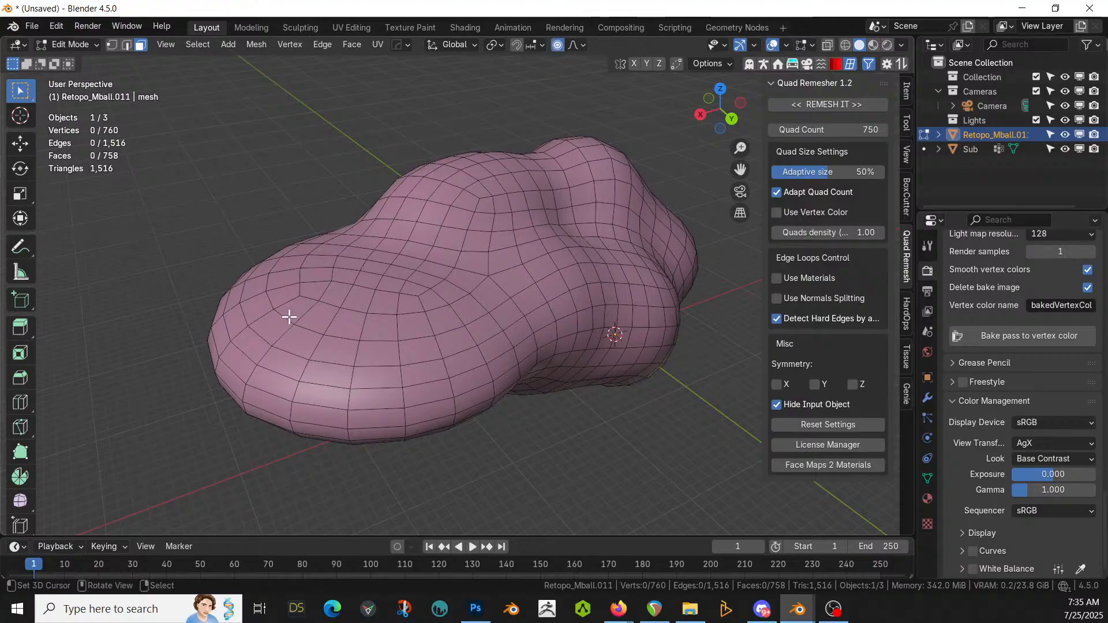
key(g)
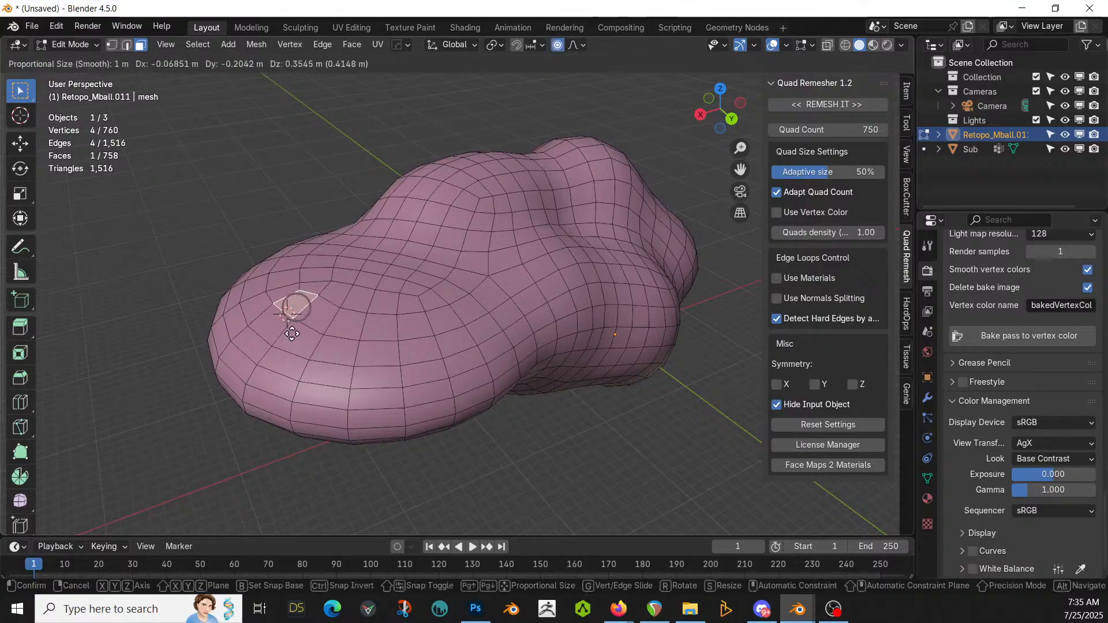
click(278, 342)
Step: Pull a face on the form's opposite end outward into a long tapered spike, using a proportional size of about 6.1 m
middle_drag(279, 342, 481, 314)
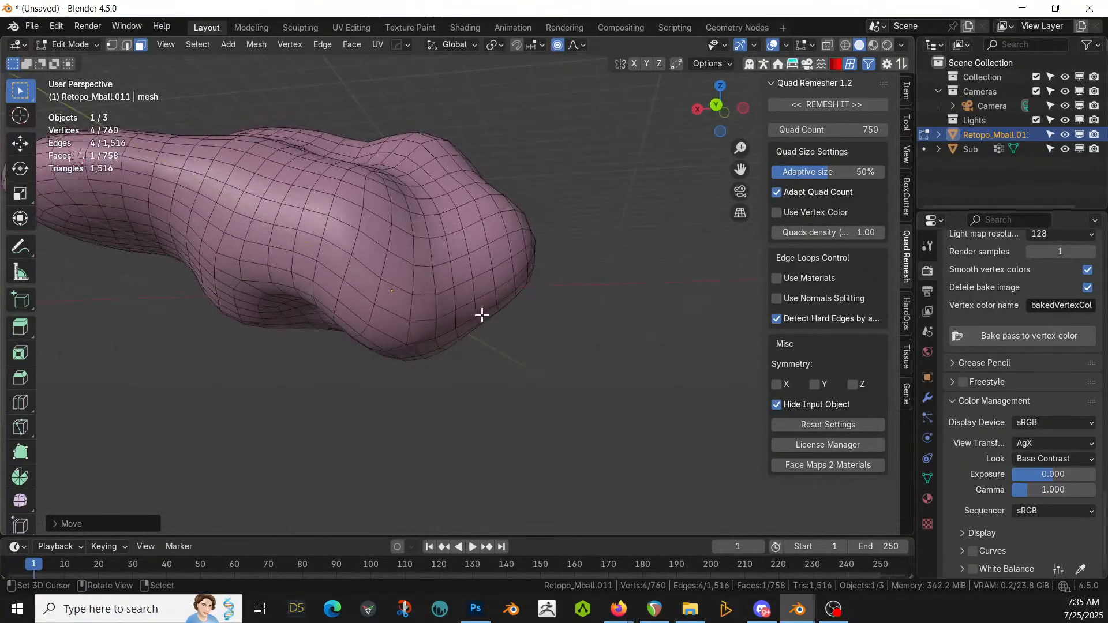
key(g)
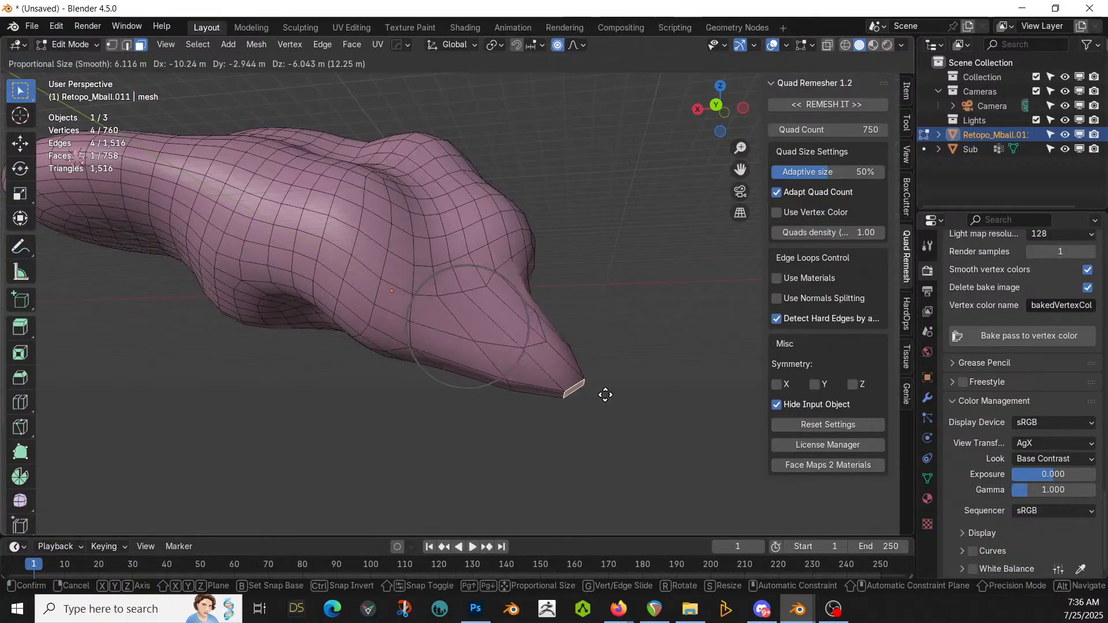
click(684, 404)
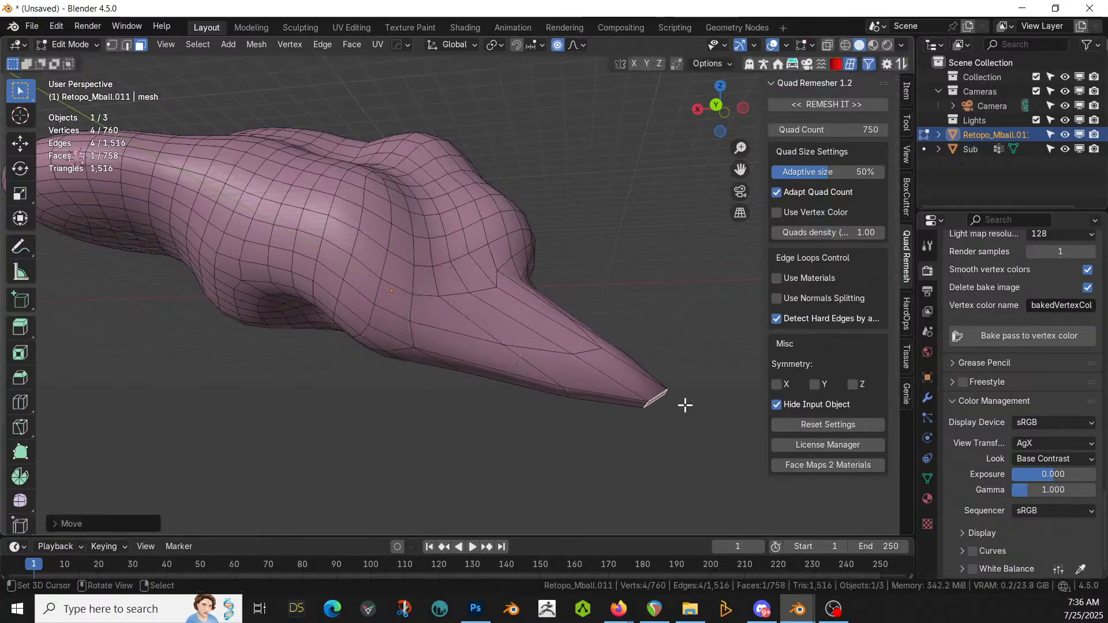
middle_drag(685, 404, 292, 396)
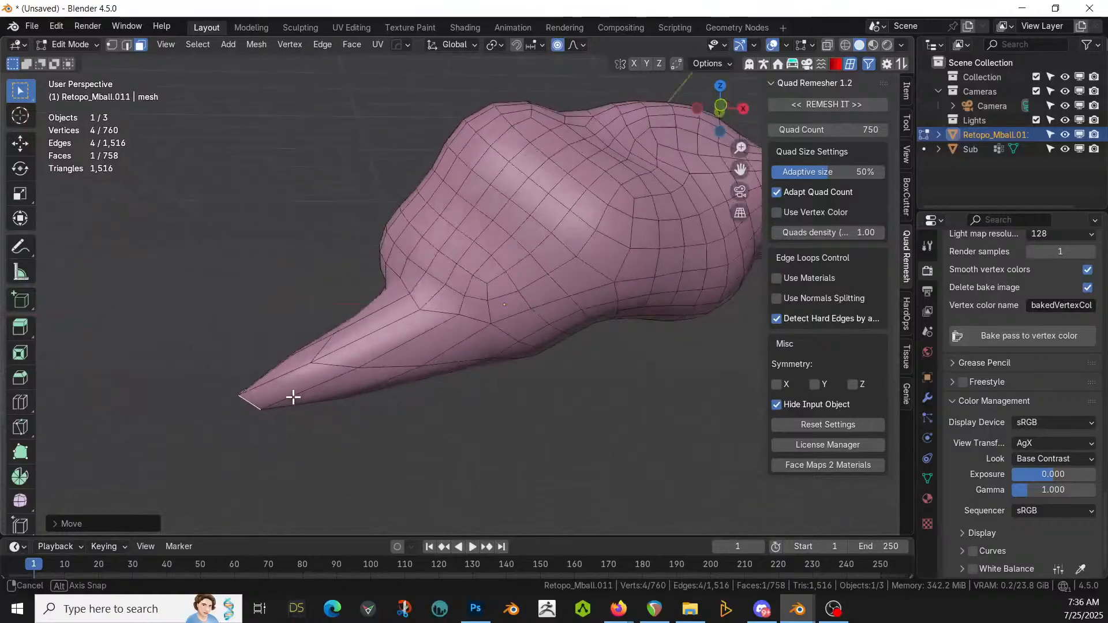
key(g)
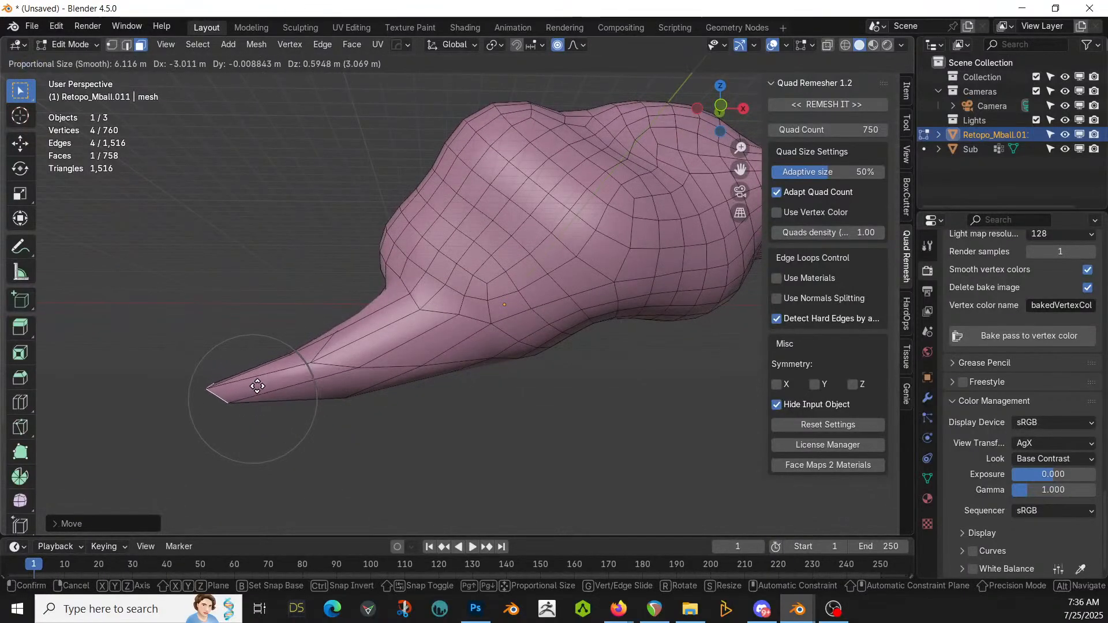
click(255, 393)
Step: Select a block of four faces on the rounded end lobe and extrude them outward into a long arm
scroll(428, 393, up, 4)
middle_drag(428, 393, 188, 413)
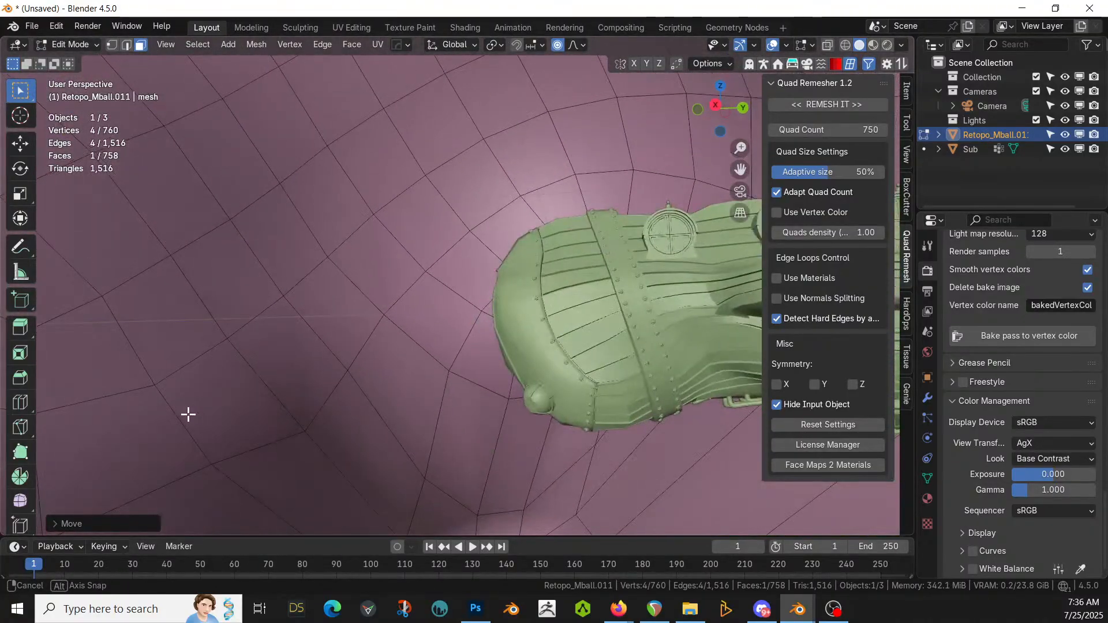
middle_drag(275, 363, 423, 386)
scroll(563, 330, down, 5)
shift+click(412, 309)
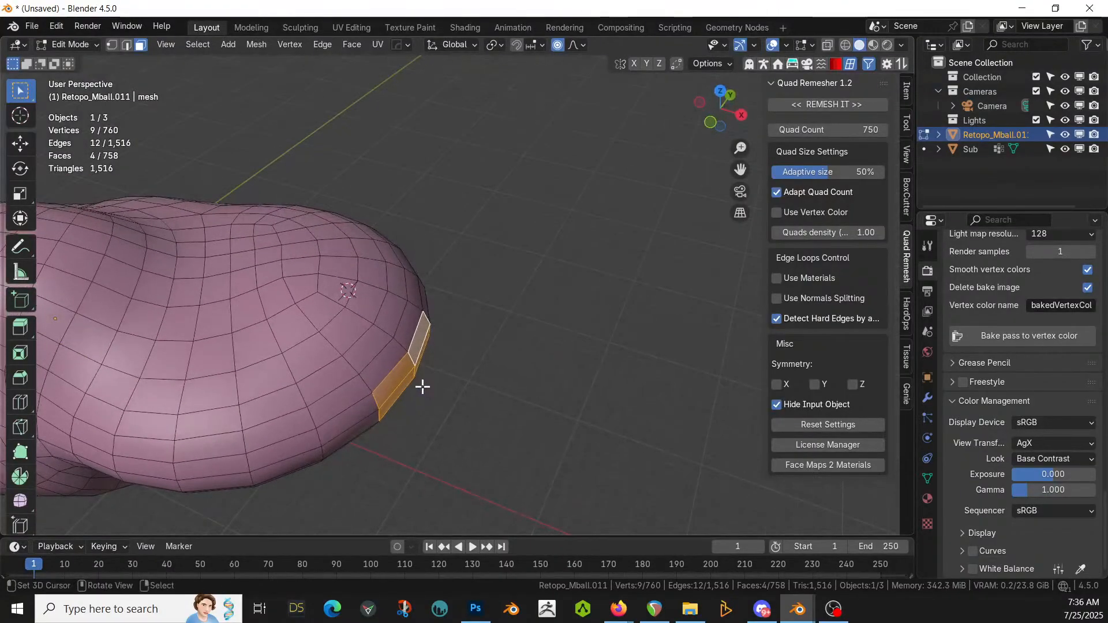
key(e)
click(625, 428)
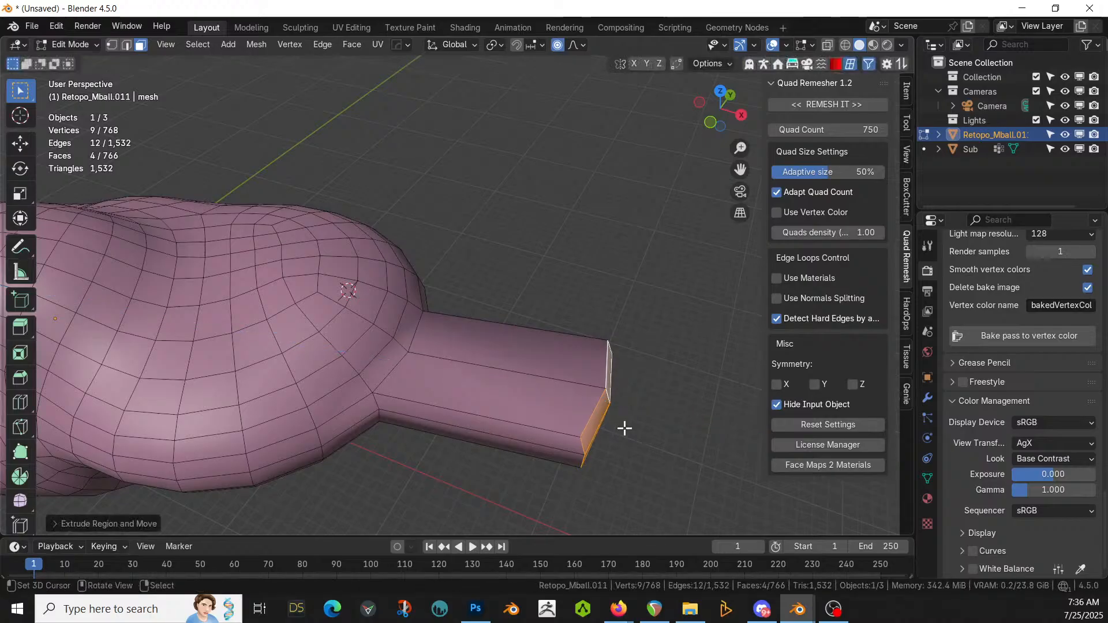
Step: Add four evenly spaced loop cuts along the extruded arm
click(501, 422)
key(ctrl+r)
scroll(503, 422, up, 3)
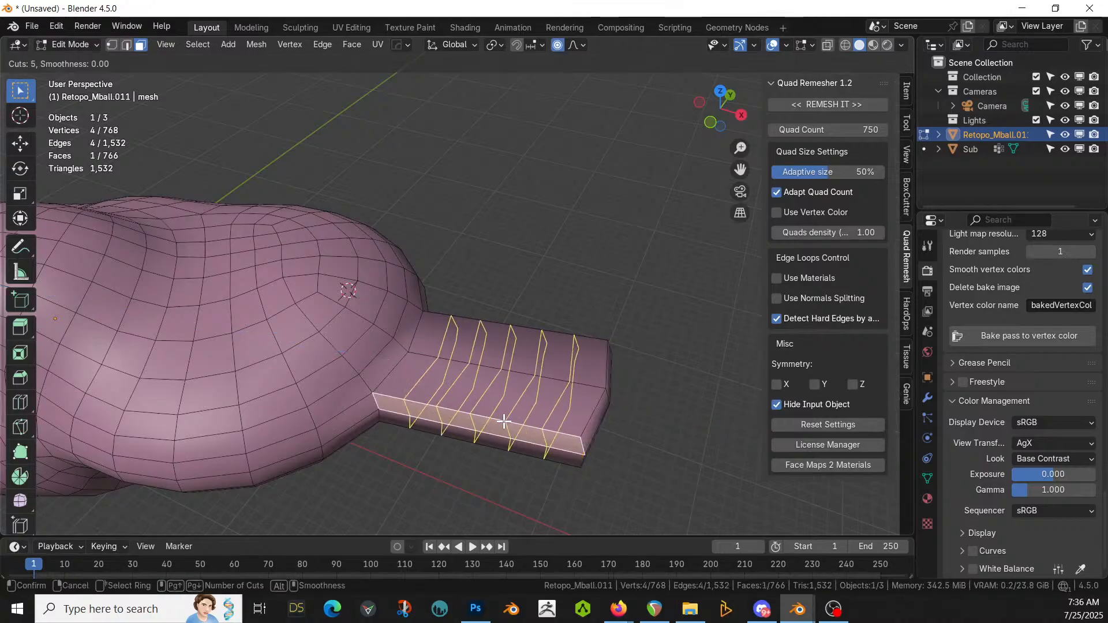
click(503, 421)
right_click(503, 422)
middle_drag(595, 404, 534, 435)
Step: Return to Object Mode, remesh the edited form at 750 quads and delete the previous Retopo_Mball.011 mesh
key(Tab)
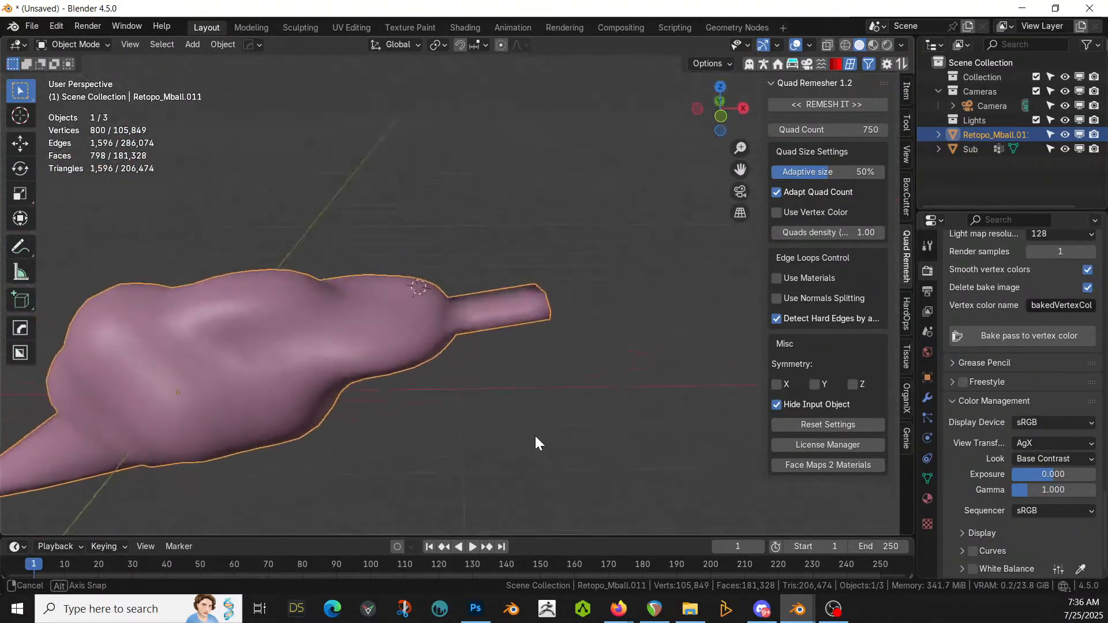
scroll(526, 434, down, 3)
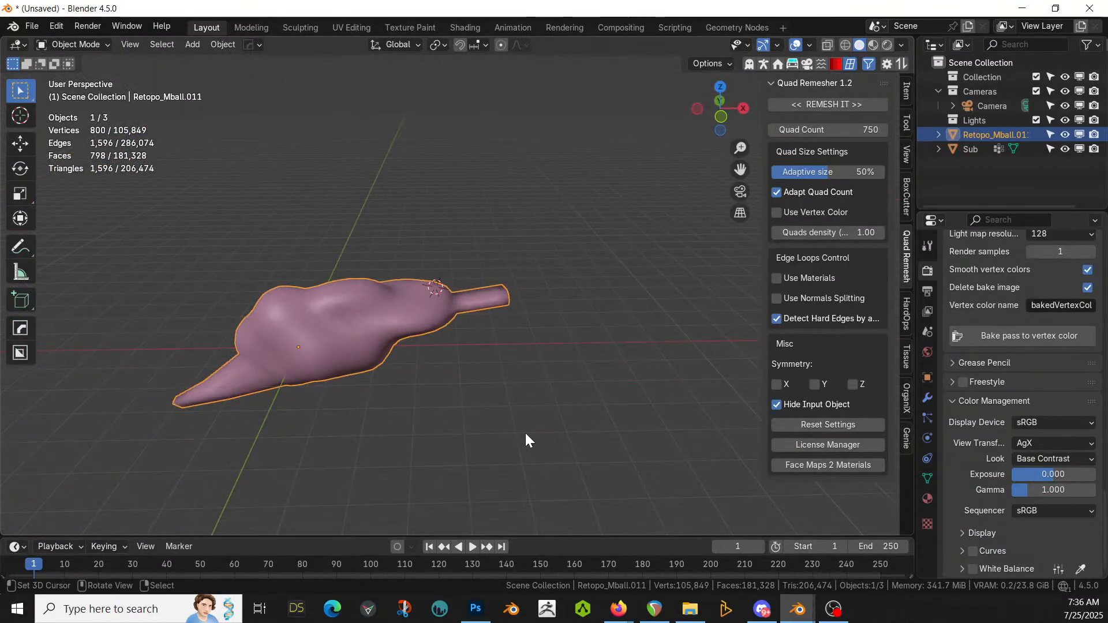
click(841, 102)
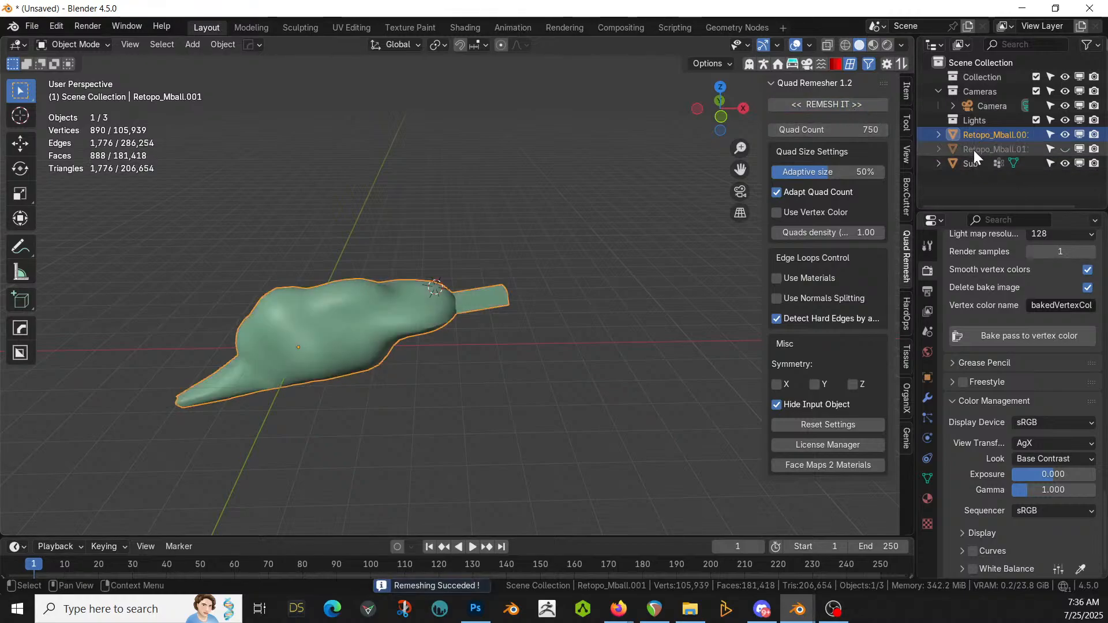
Step: Clear the sharp edge marks from all edges of the new remeshed form and return to Object Mode
scroll(524, 332, up, 4)
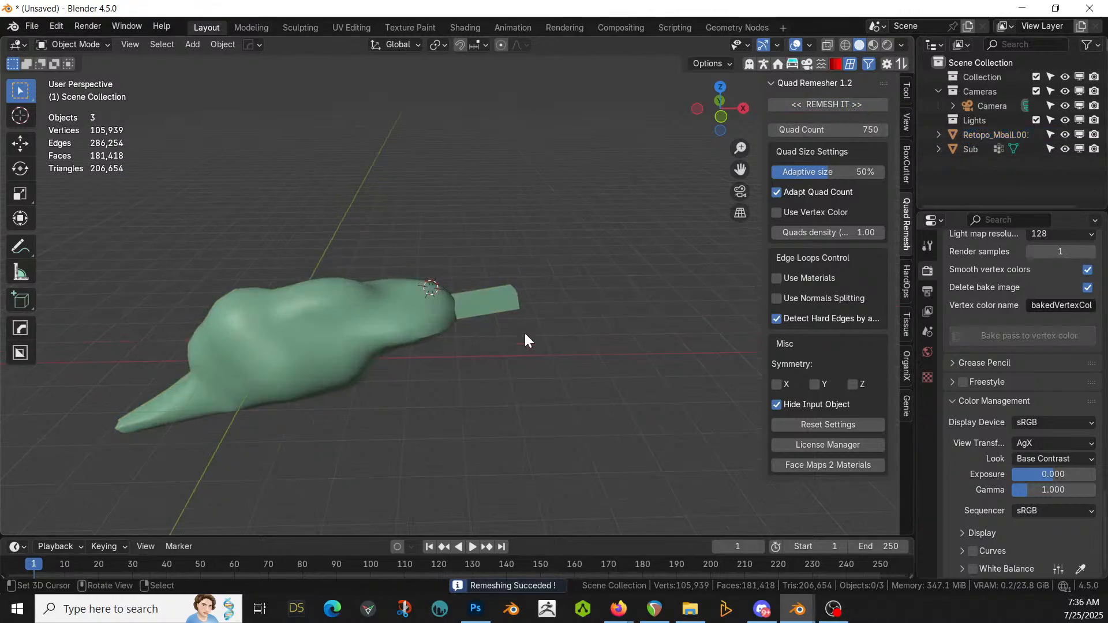
click(516, 333)
key(Tab)
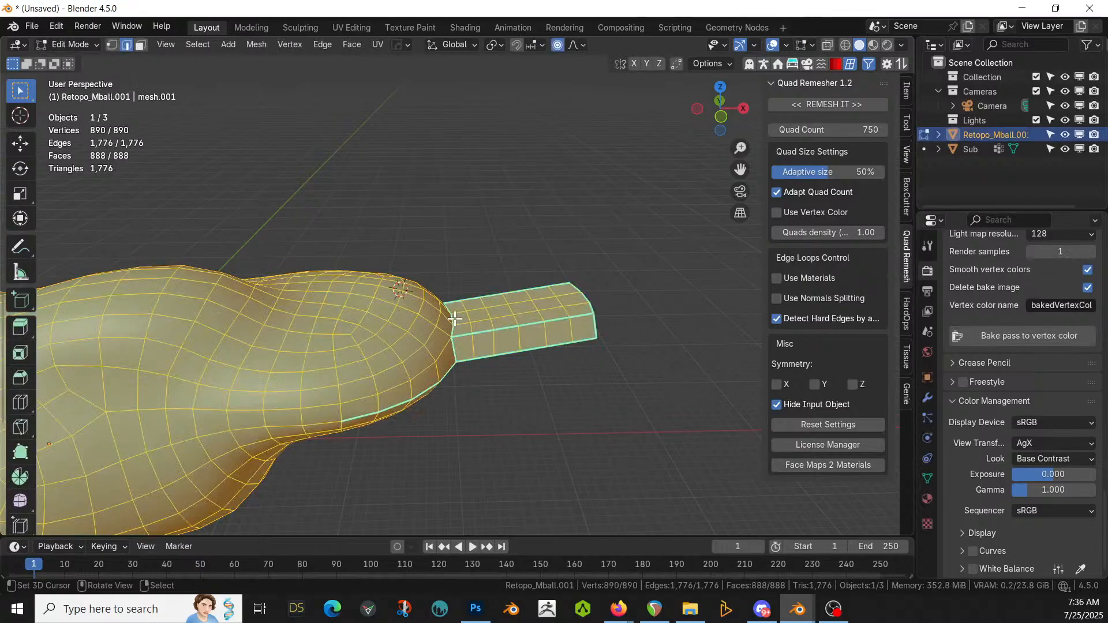
key(q)
click(422, 318)
key(q)
click(421, 319)
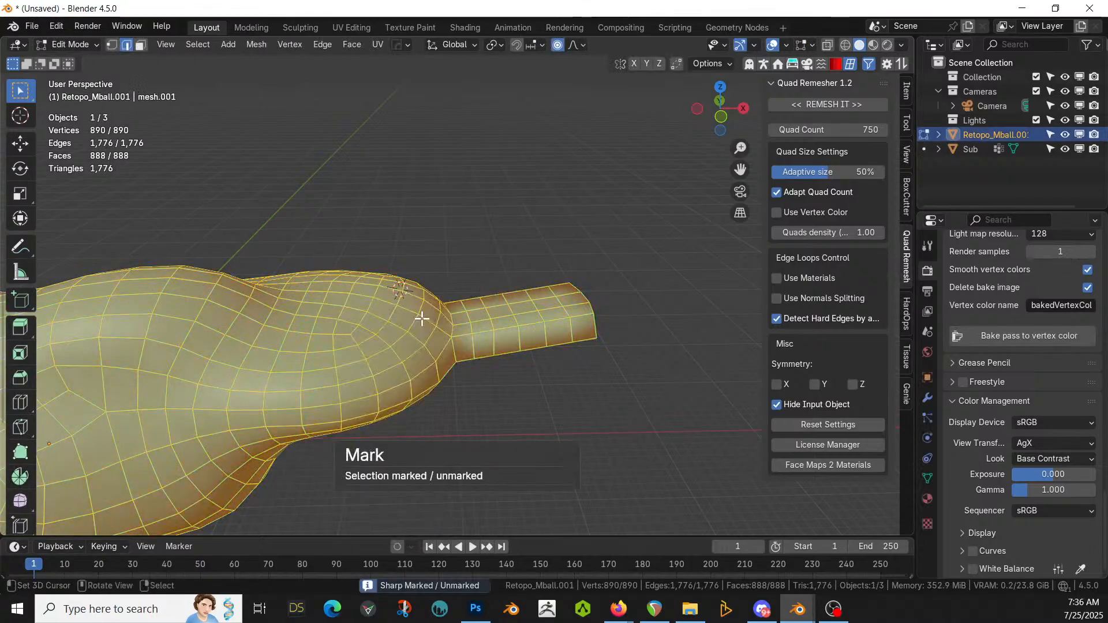
key(Tab)
Step: Enter Sculpt Mode inside the form and smooth the edges where the cavity opens into the extruded arm
mouse_move(421, 319)
middle_down()
mouse_move(563, 272)
mouse_move(553, 261)
mouse_move(427, 285)
mouse_move(437, 257)
mouse_move(427, 289)
middle_up()
scroll(563, 271, up, 4)
scroll(427, 285, up, 4)
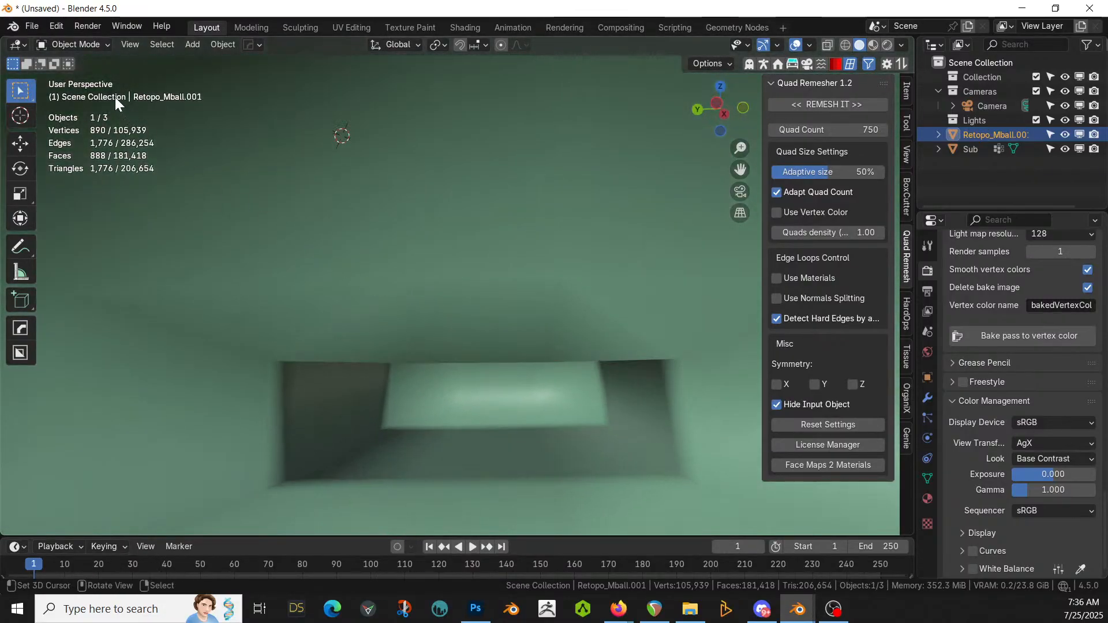
click(78, 40)
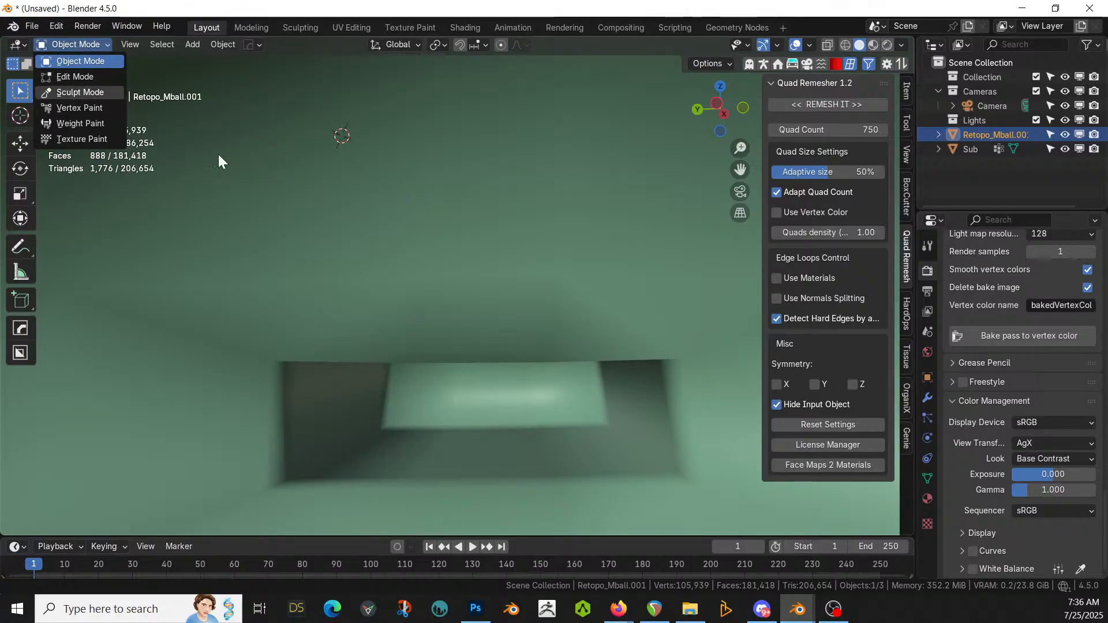
middle_drag(399, 315, 397, 338)
mouse_move(376, 329)
shift+mouse_down()
mouse_move(321, 329)
mouse_move(686, 334)
shift+mouse_up()
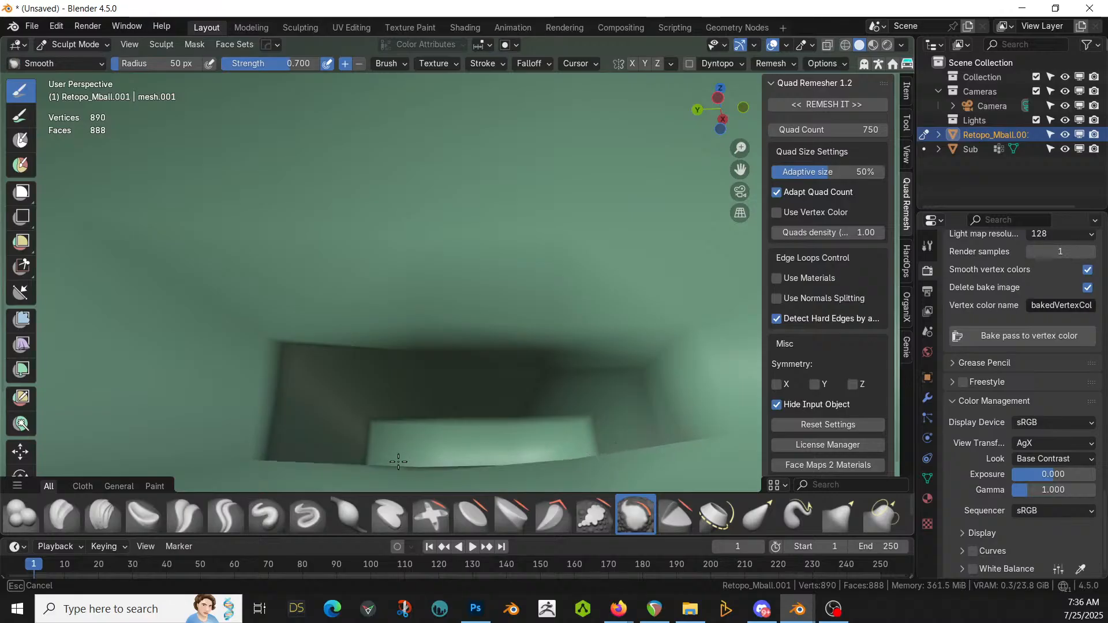
mouse_move(398, 461)
shift+mouse_down()
mouse_move(266, 468)
mouse_move(323, 444)
shift+mouse_up()
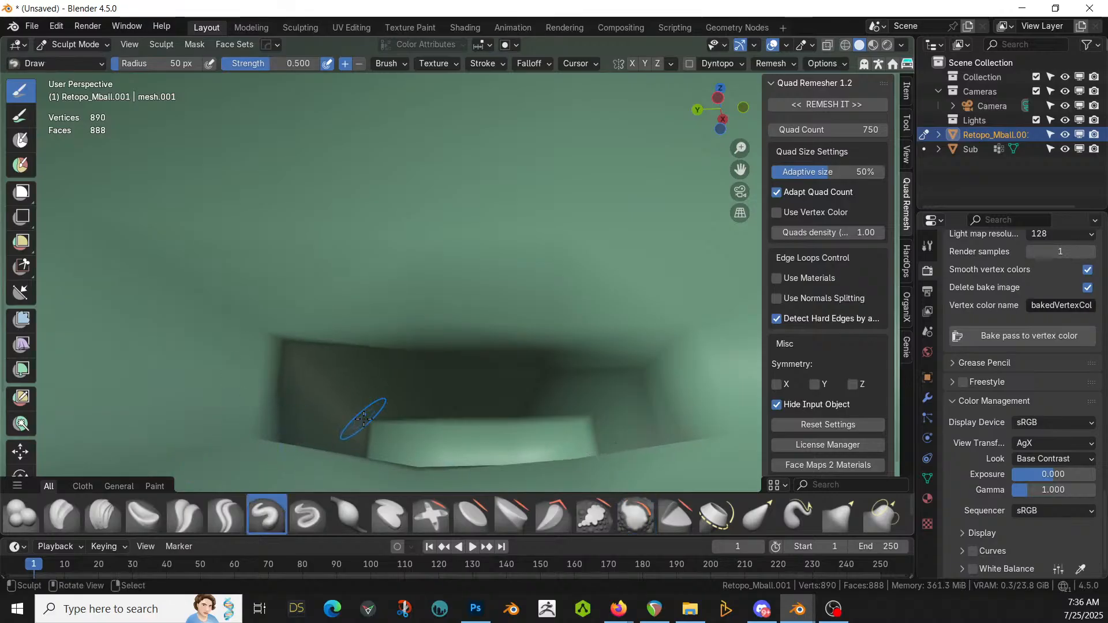
Step: Smooth the underside of the extruded arm from outside the form
middle_drag(364, 420, 210, 490)
scroll(210, 490, down, 3)
mouse_move(519, 357)
shift+mouse_down()
mouse_move(698, 327)
mouse_move(581, 378)
shift+mouse_up()
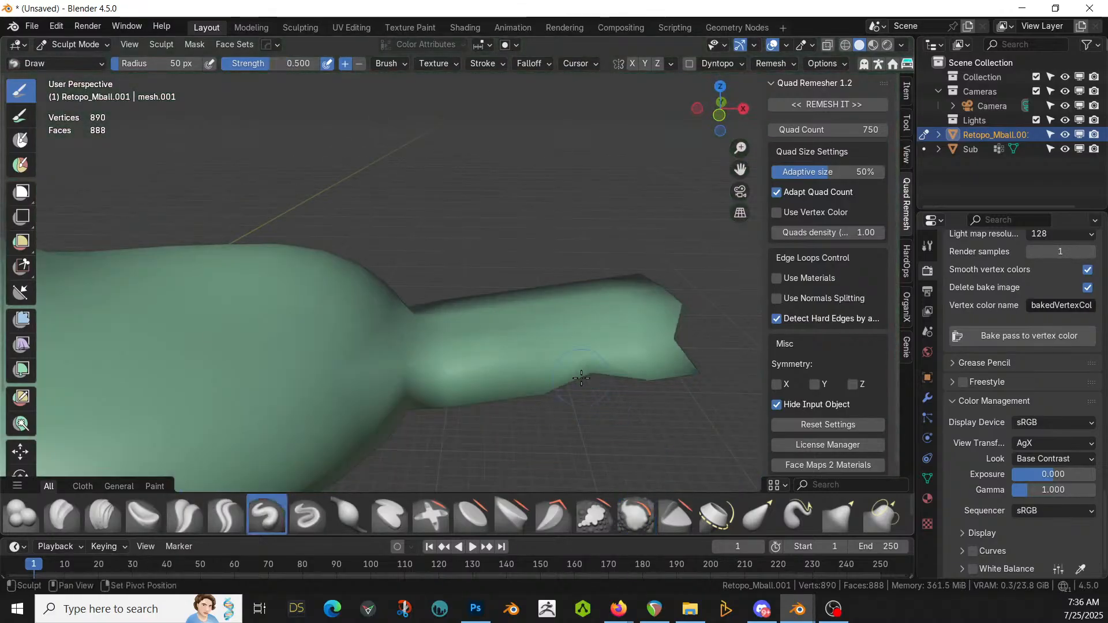
key(q)
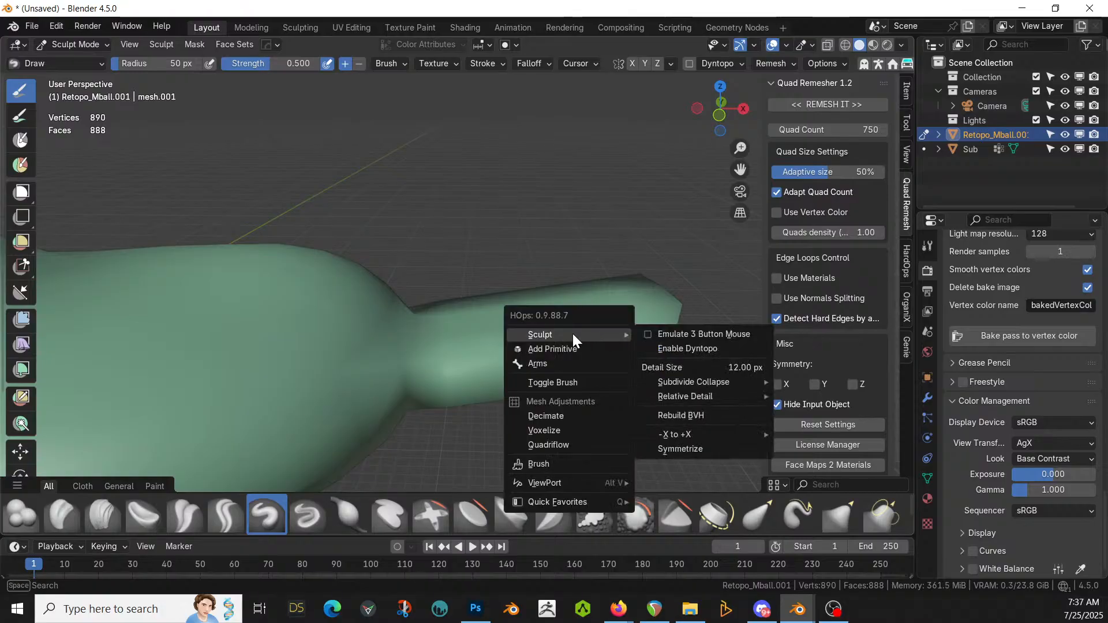
right_click(669, 178)
middle_drag(632, 288, 531, 334)
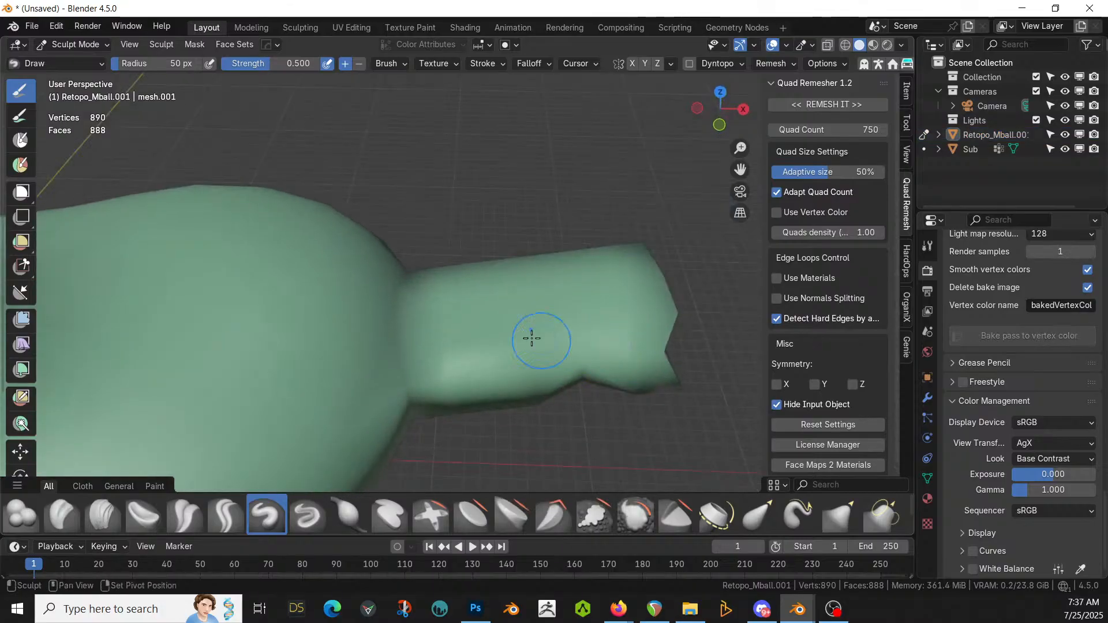
Step: Enter Edit Mode and reshape the outer part of the arm by moving an upper edge and an underside vertex with proportional editing
key(shift)
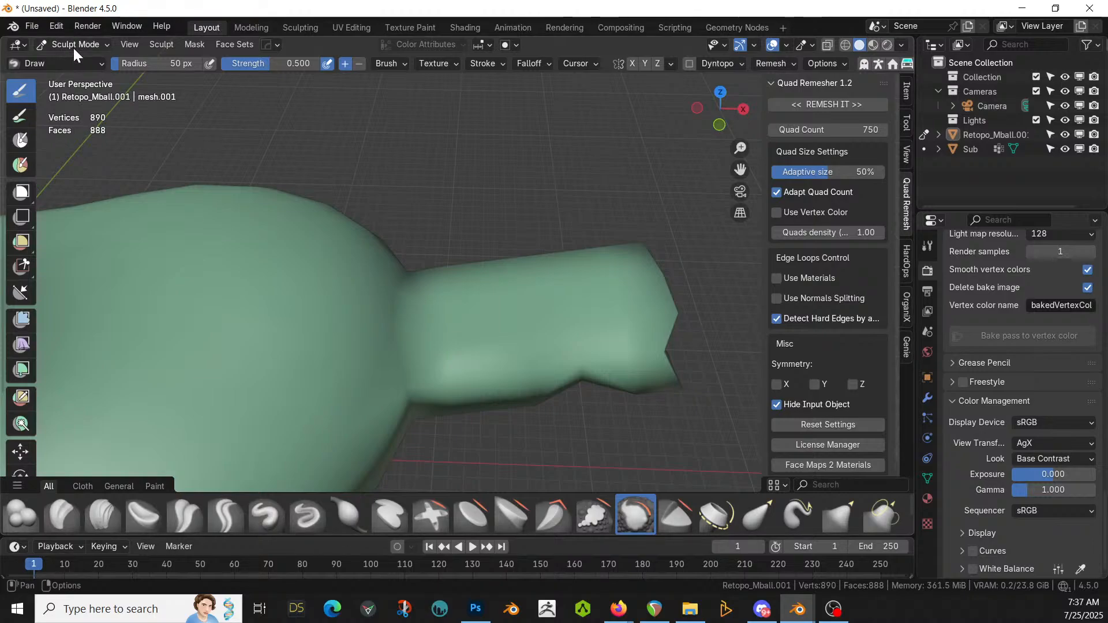
click(74, 50)
click(77, 74)
middle_drag(517, 324, 578, 312)
click(578, 315)
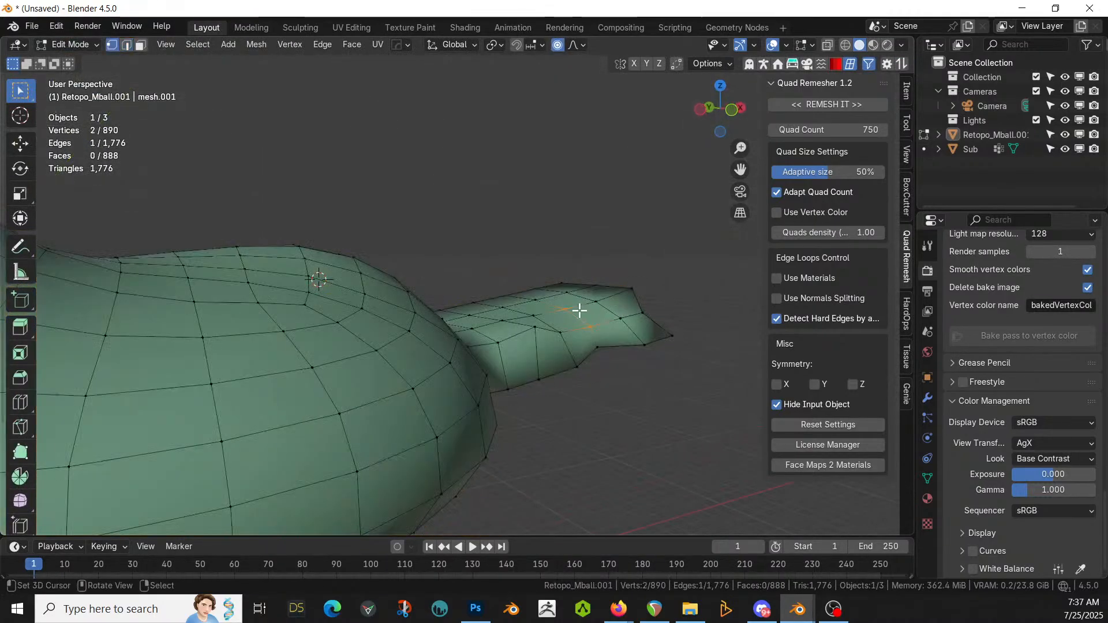
key(g)
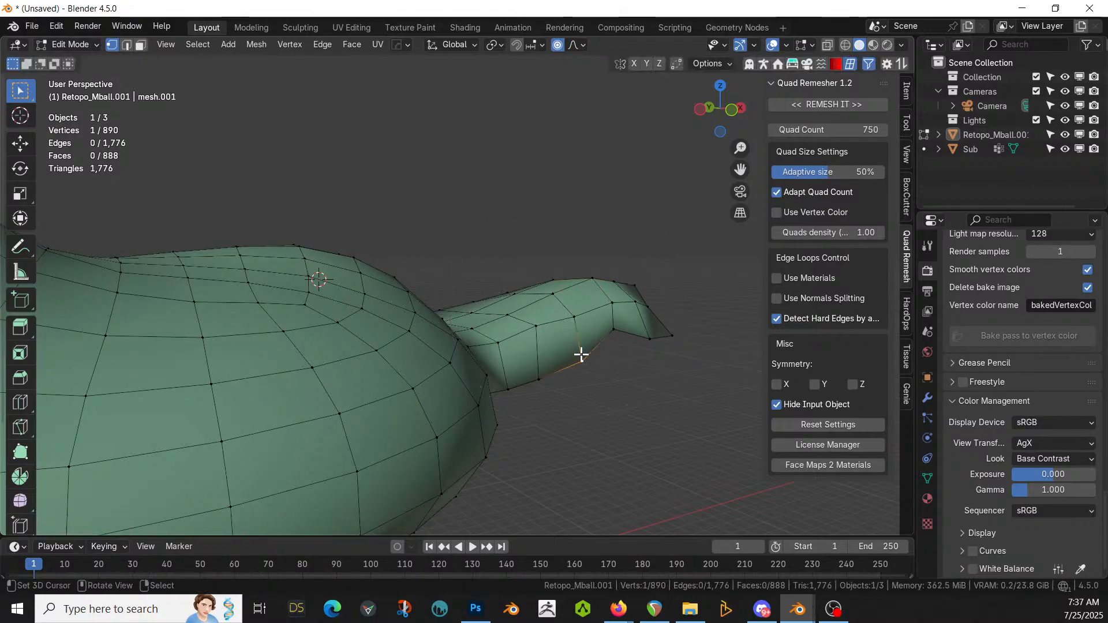
click(612, 387)
middle_drag(612, 386, 593, 429)
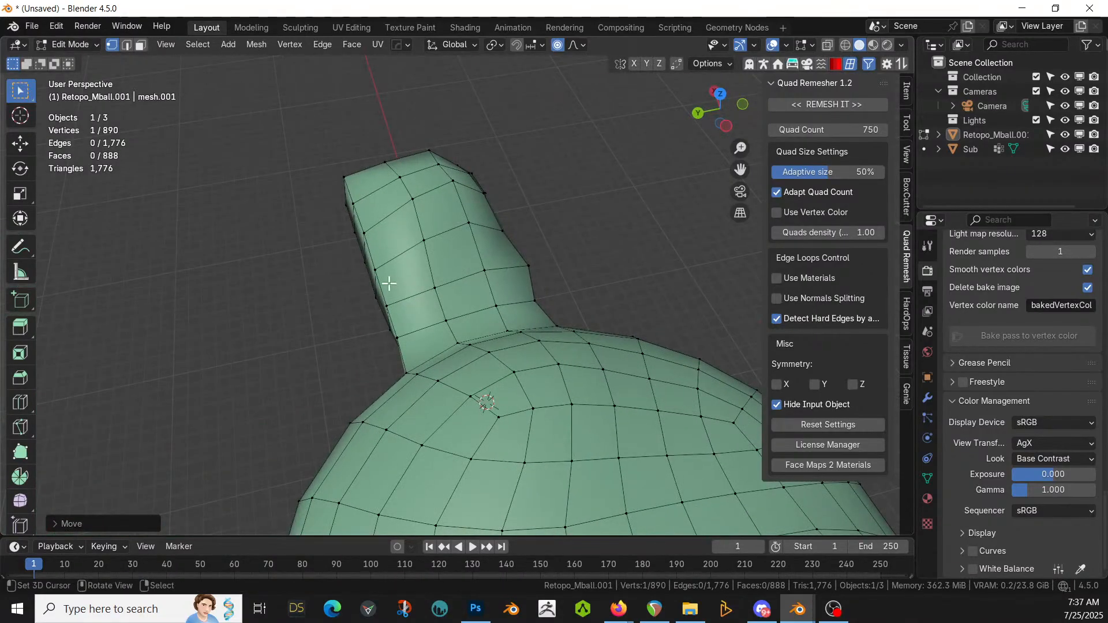
Step: Move vertices along the arm's side and near its joint with the body using proportional editing
key(g)
click(322, 252)
middle_drag(321, 252, 541, 354)
key(g)
click(544, 279)
key(g)
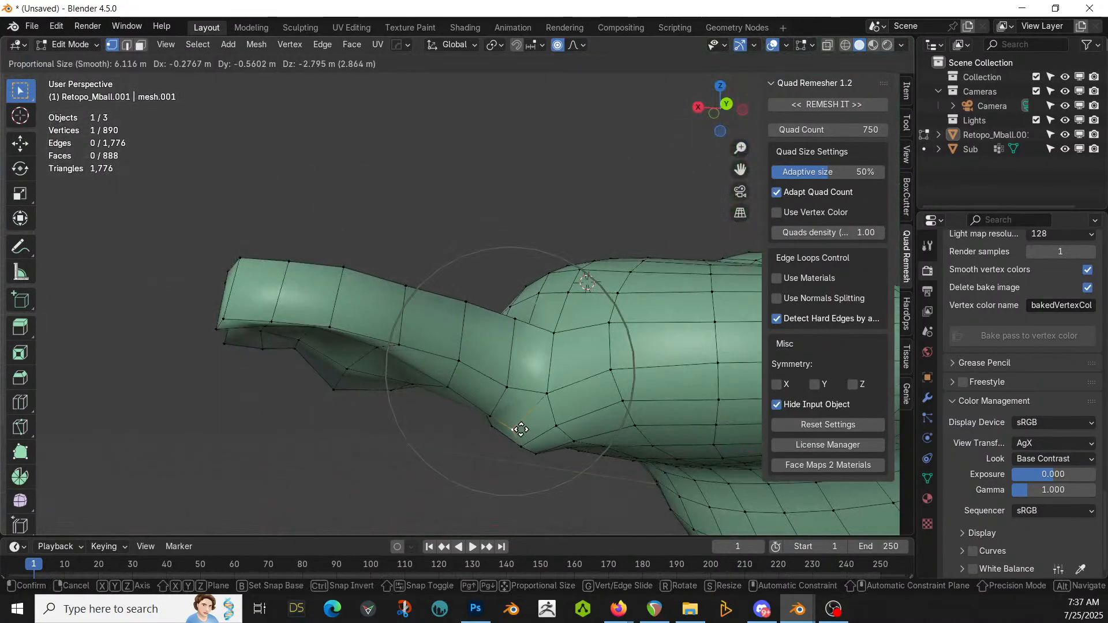
click(520, 439)
Step: Raise an edge on top of the arm near the body with proportional editing, and return to Object Mode
middle_drag(519, 438, 492, 335)
click(437, 311)
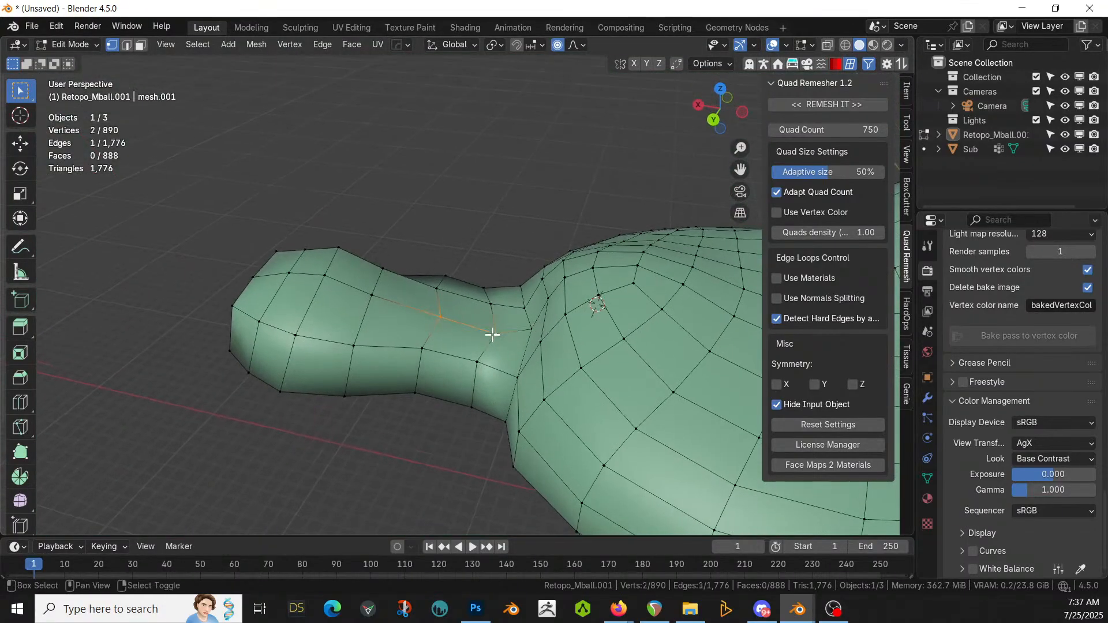
key(g)
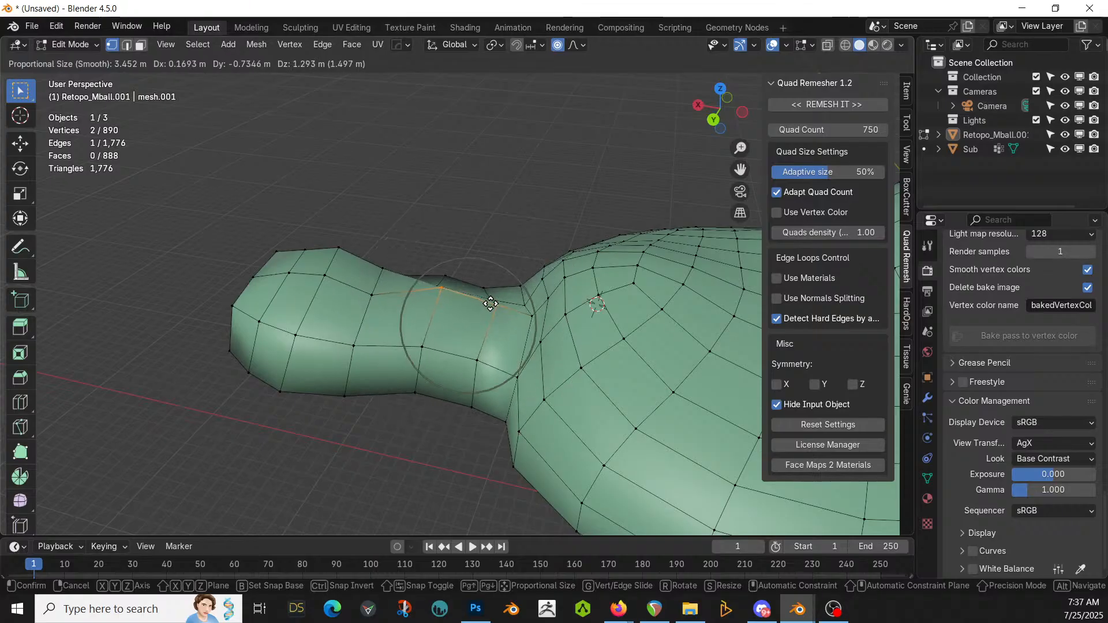
click(491, 304)
middle_drag(450, 287, 321, 249)
key(Tab)
middle_drag(371, 289, 341, 353)
Step: Start saving the file and create a folder named 250725-1 Livestream Cavern inside 00 Pathfinders
key(ctrl+s)
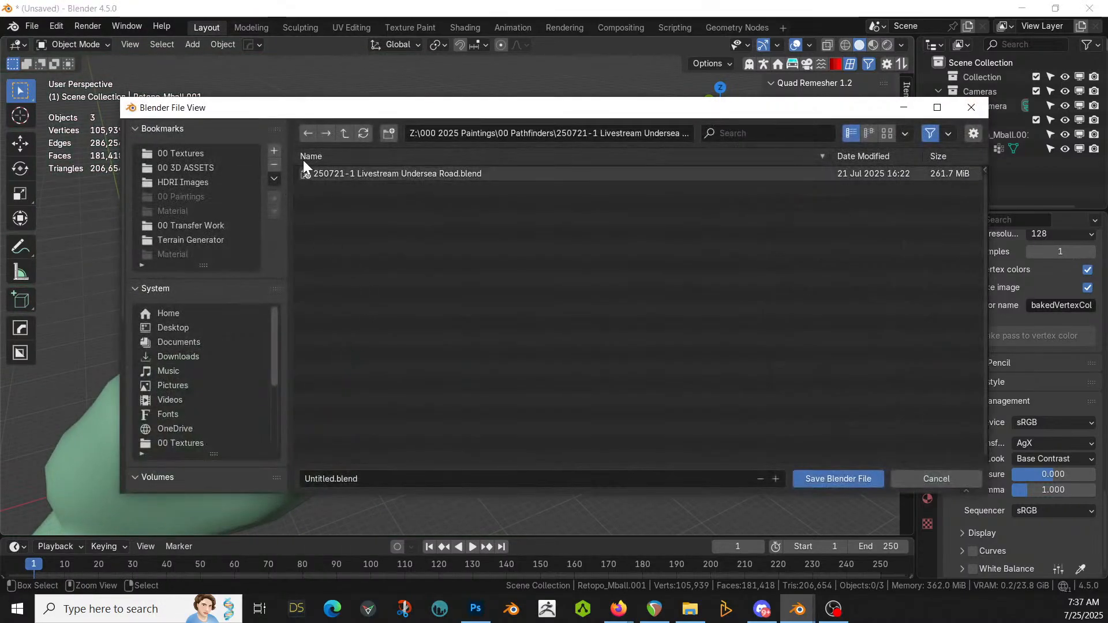
click(344, 133)
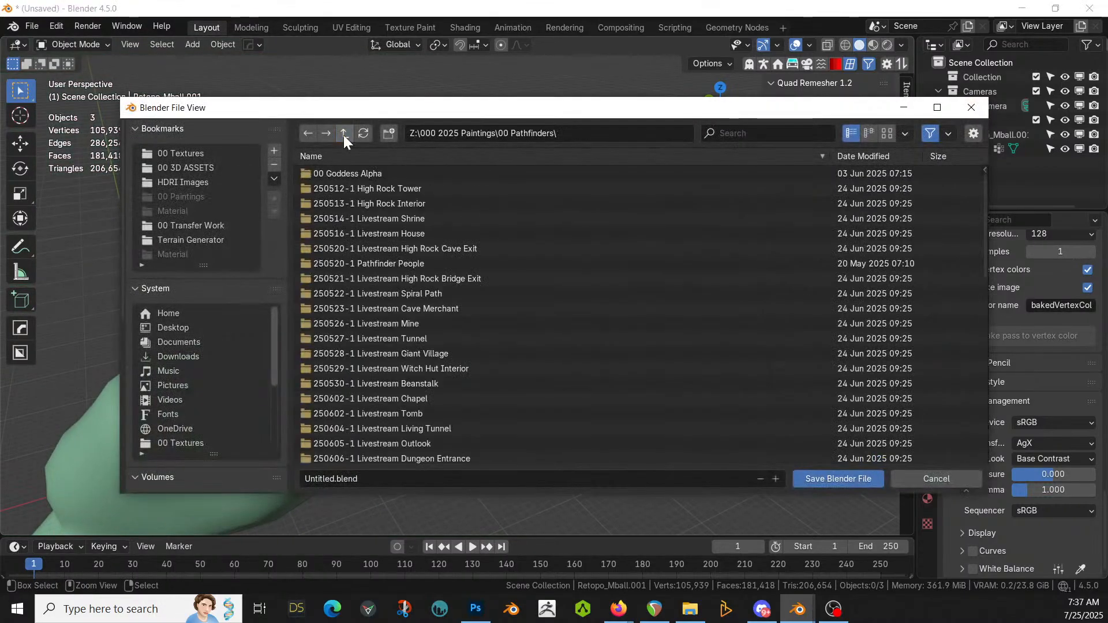
click(389, 133)
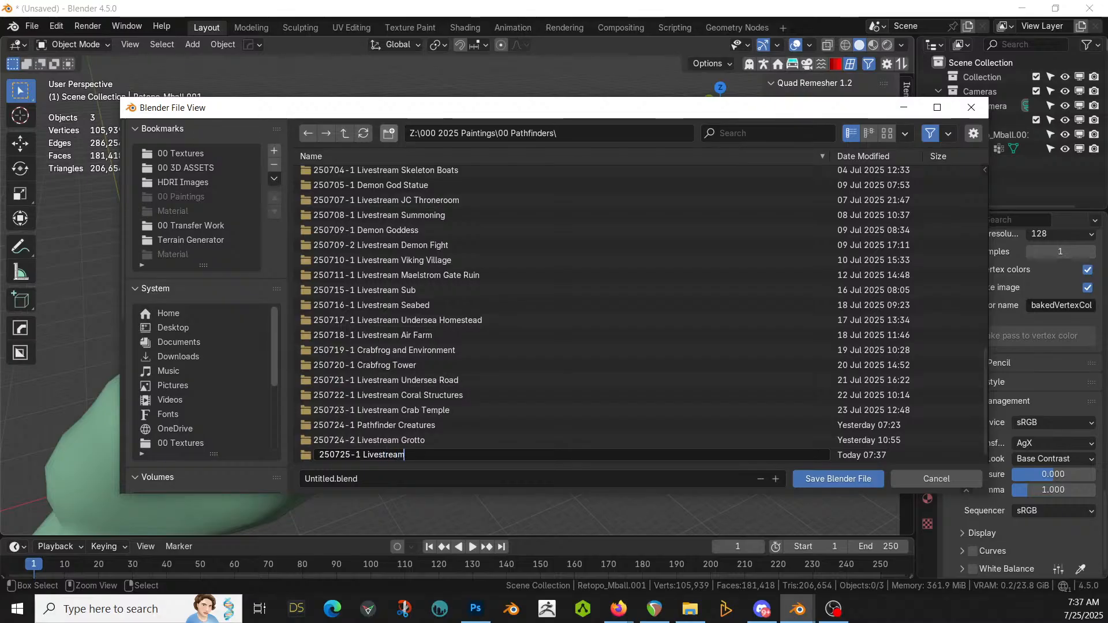
text(250725-1 Livestream Cavern)
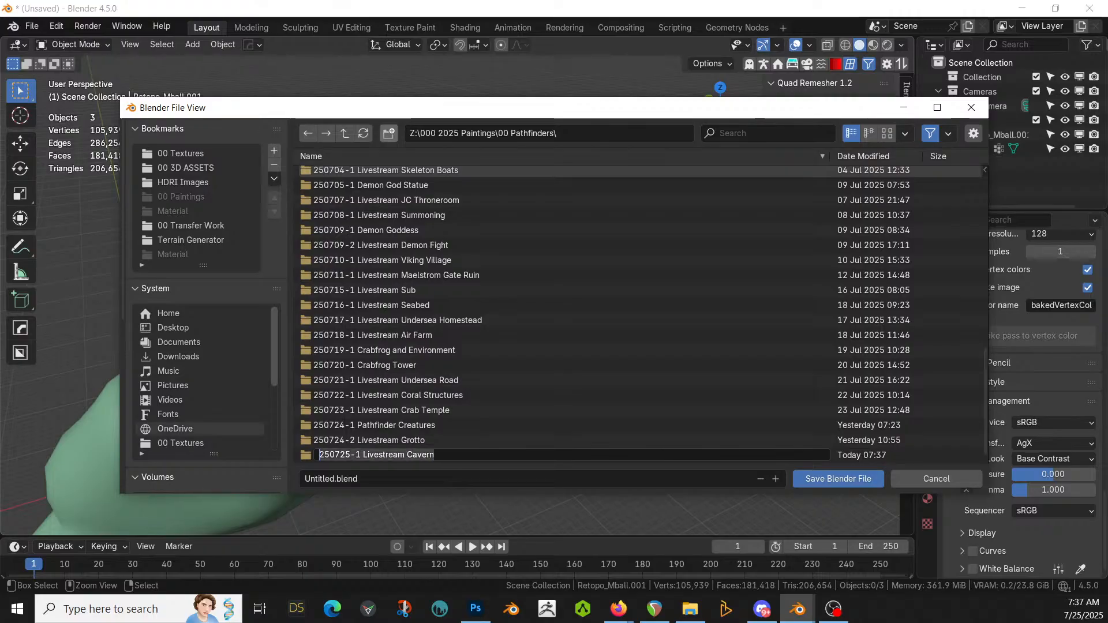
key(Return)
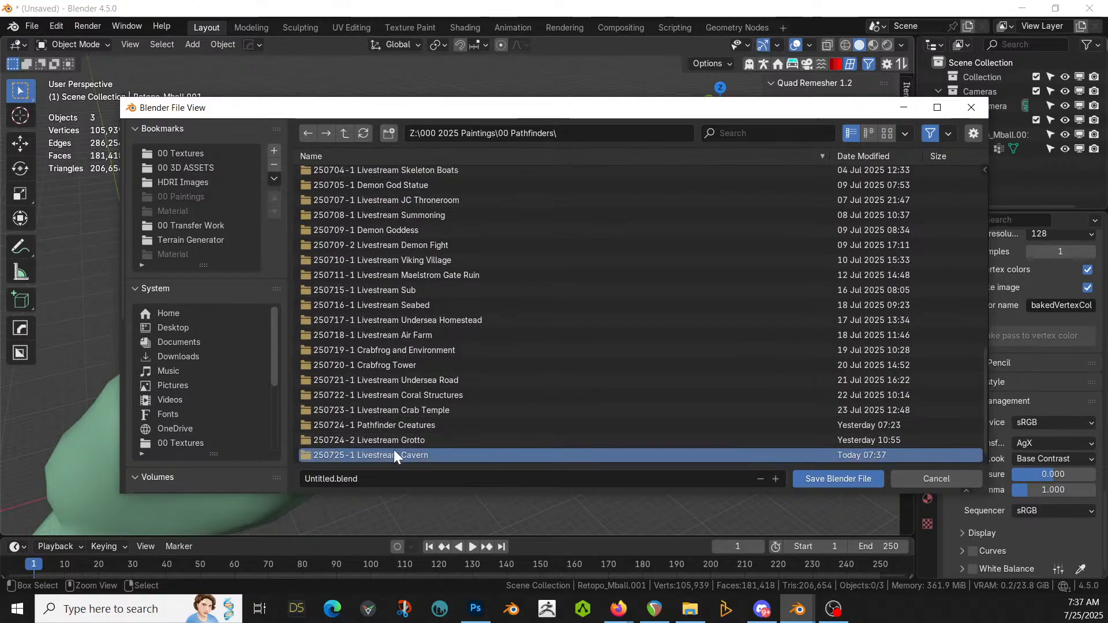
Step: Save the scene in the new folder as 250725-1 Livestream Cavern.blend
double_click(393, 454)
click(379, 484)
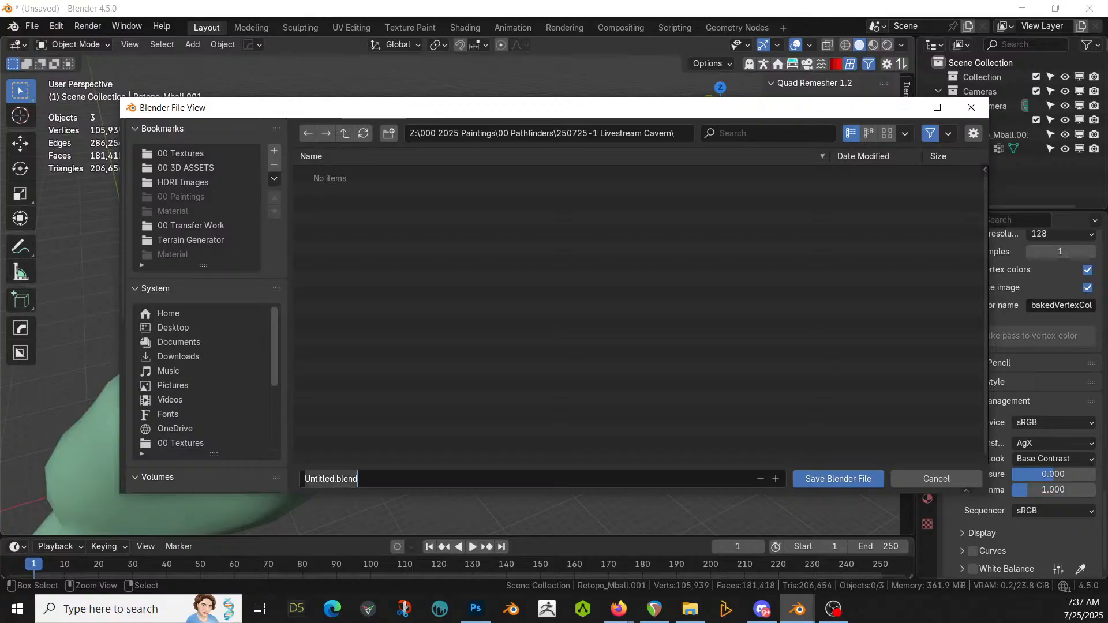
key(Return)
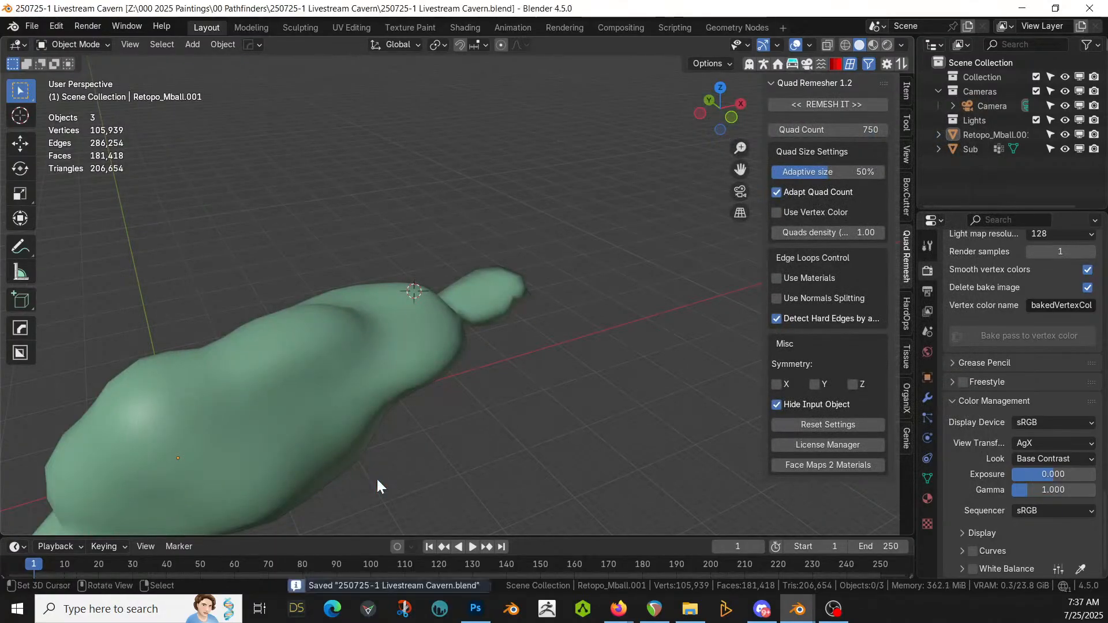
Step: Check the form's face orientation in the viewport
middle_drag(361, 447, 384, 372)
key(alt+v)
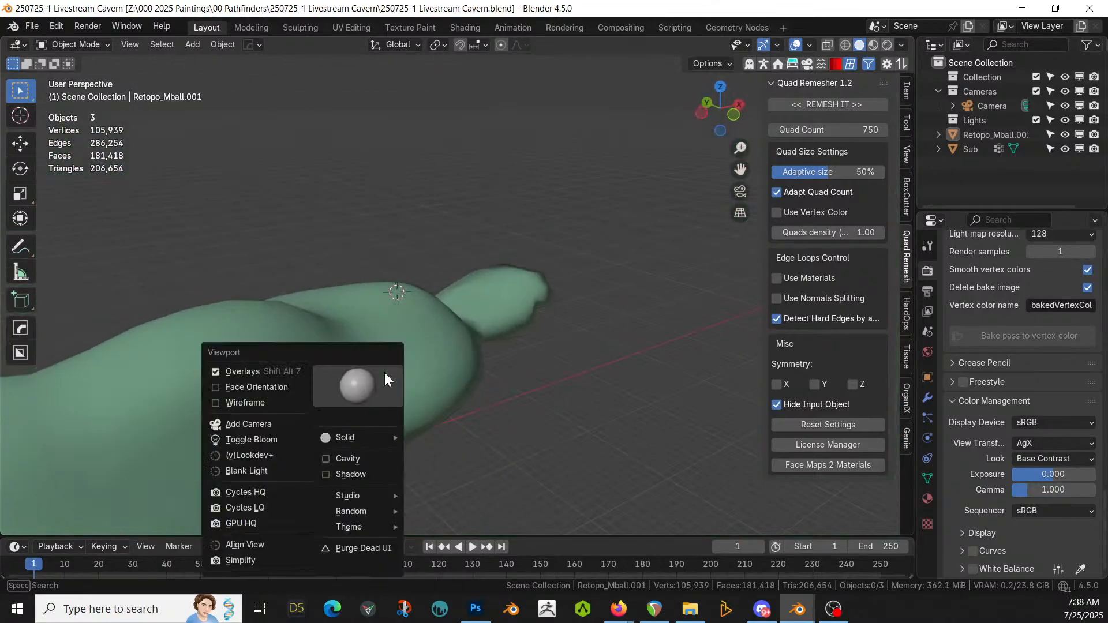
click(269, 387)
scroll(363, 373, down, 3)
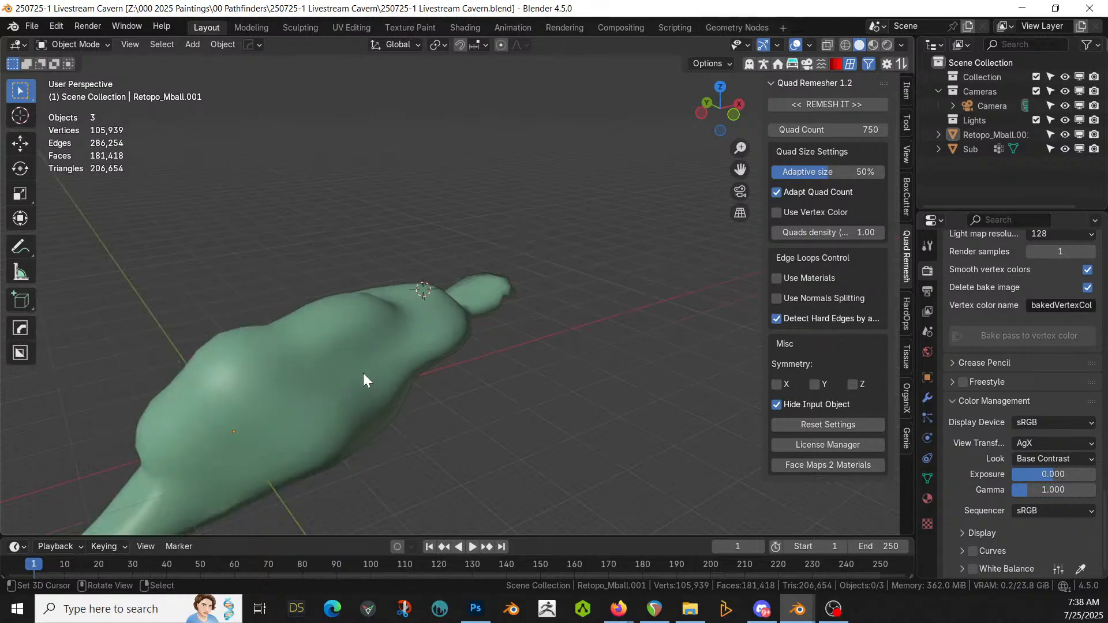
Step: Flip the normals of all faces of the form in Edit Mode and return to Object Mode
key(Tab)
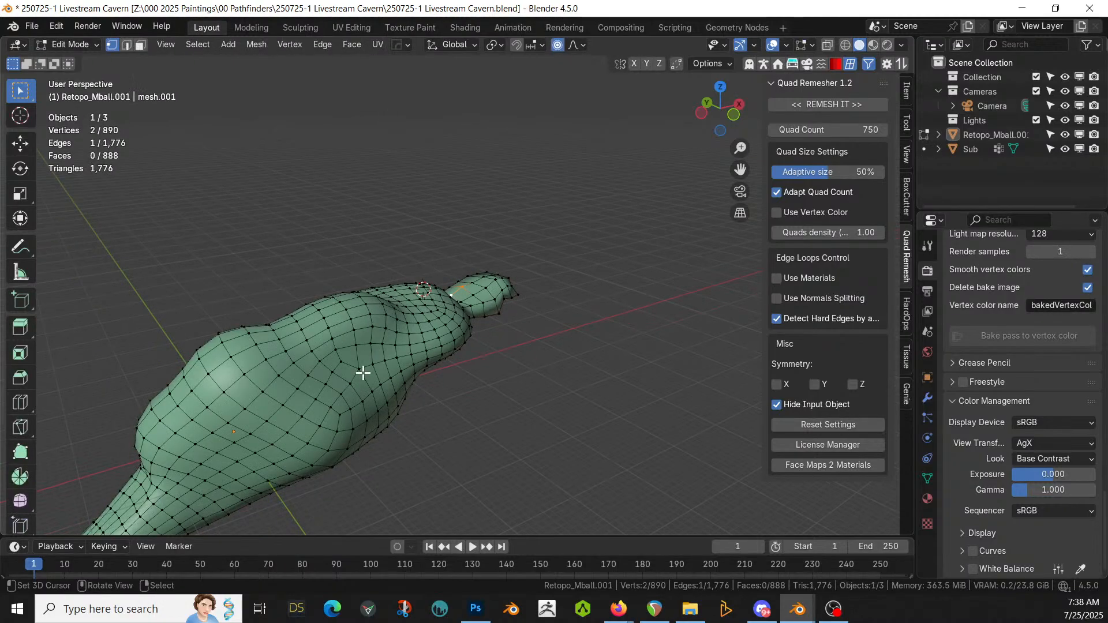
key(a)
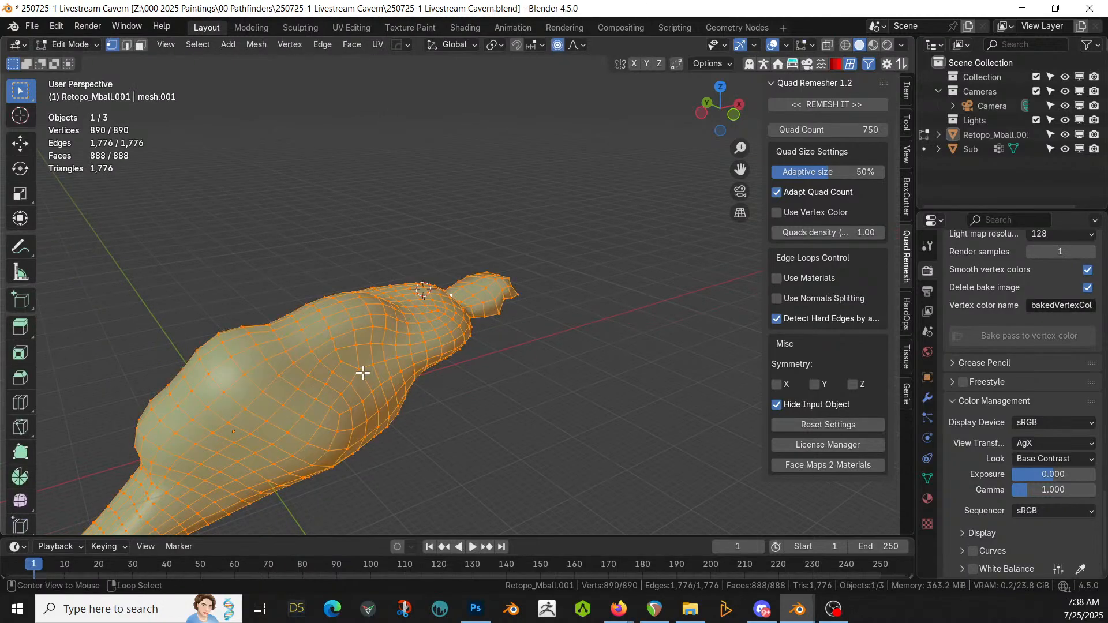
key(alt+n)
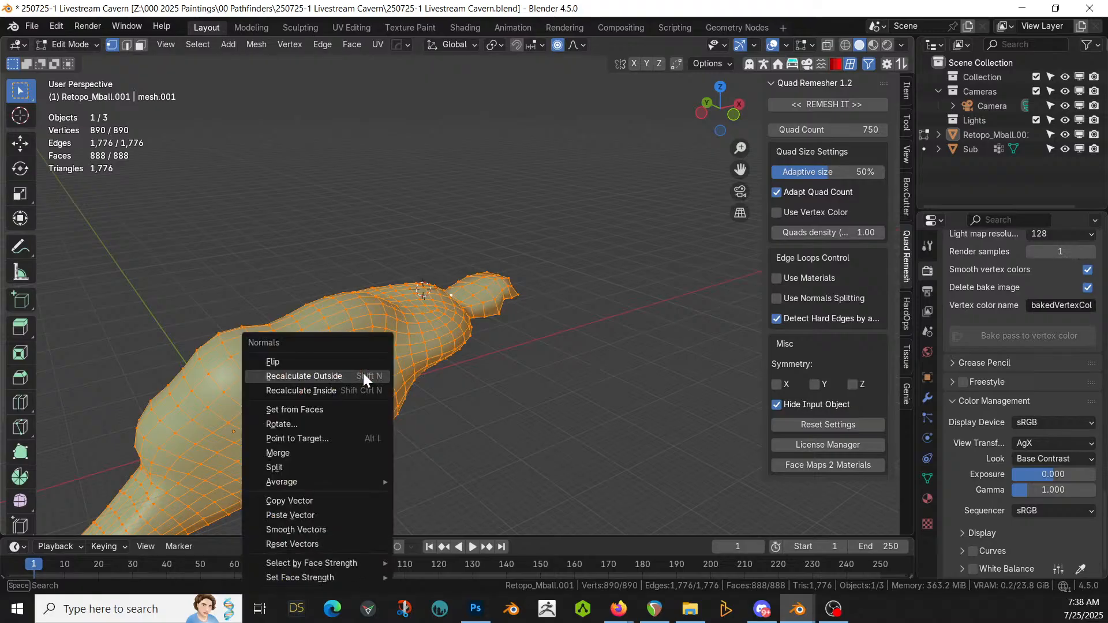
click(296, 361)
middle_drag(295, 361, 308, 334)
key(Tab)
Step: Recheck the face orientation and examine the arm's opening inside the cavity and the form's underside
scroll(436, 324, up, 8)
scroll(301, 385, down, 5)
key(alt+v)
click(303, 386)
scroll(439, 344, up, 5)
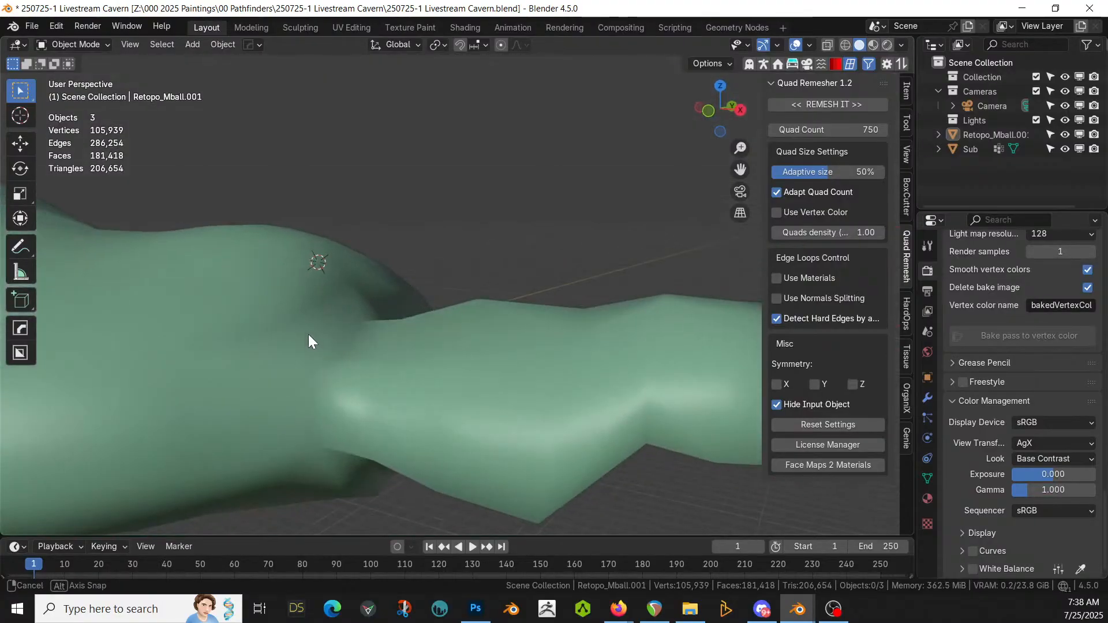
scroll(312, 338, down, 5)
scroll(442, 303, up, 6)
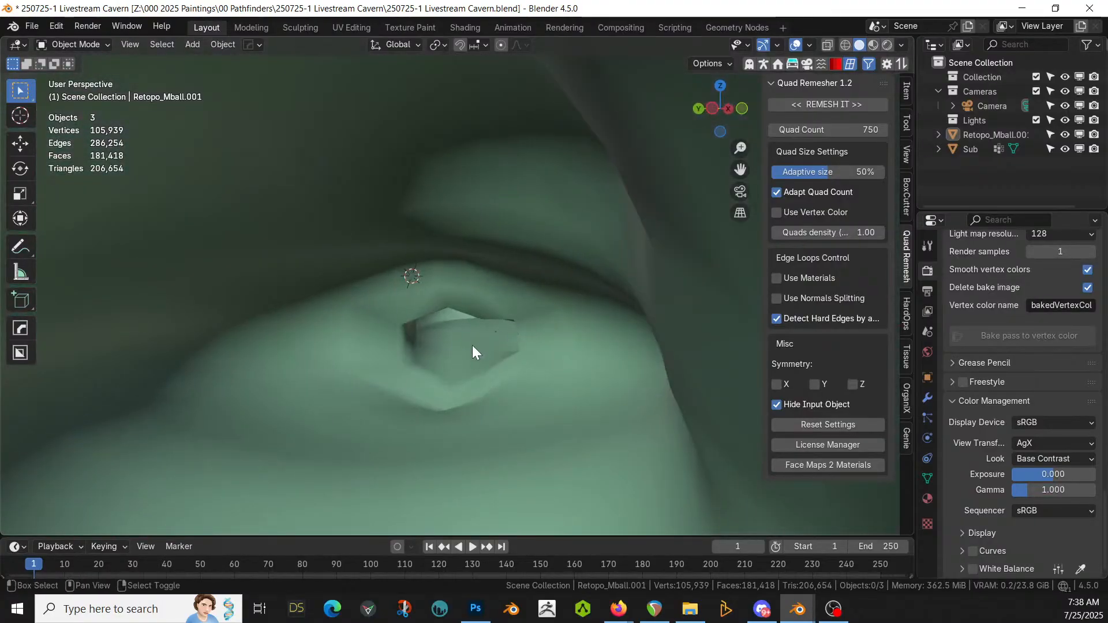
middle_drag(471, 348, 524, 218)
scroll(475, 280, down, 3)
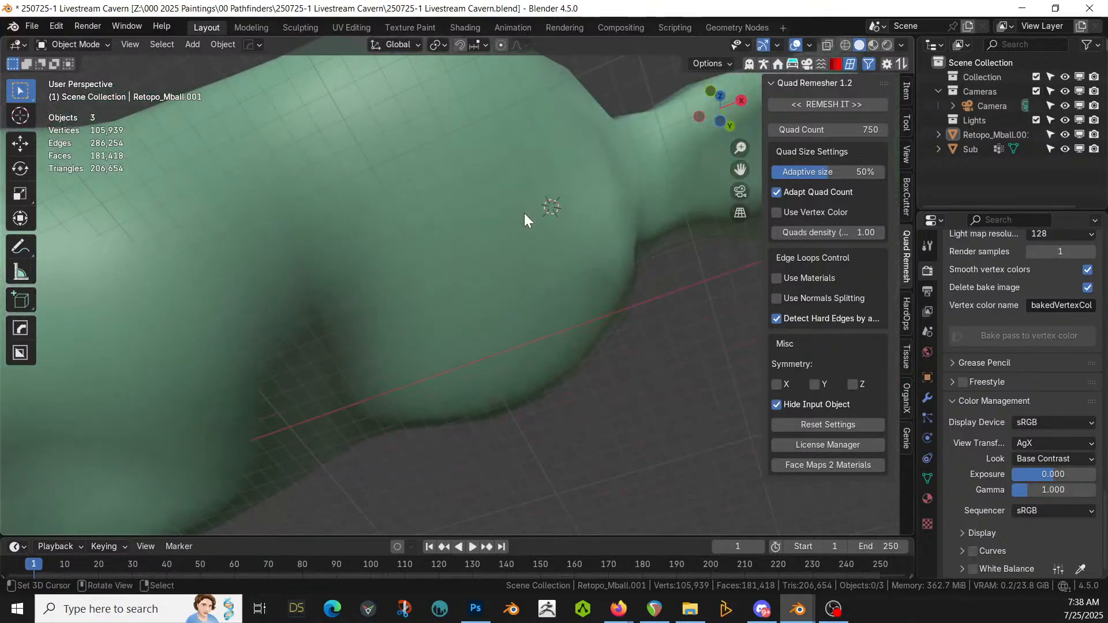
Step: Enter Edit Mode and circle-select the faces on the underside of the form beside the arm's base
key(Tab)
click(503, 278)
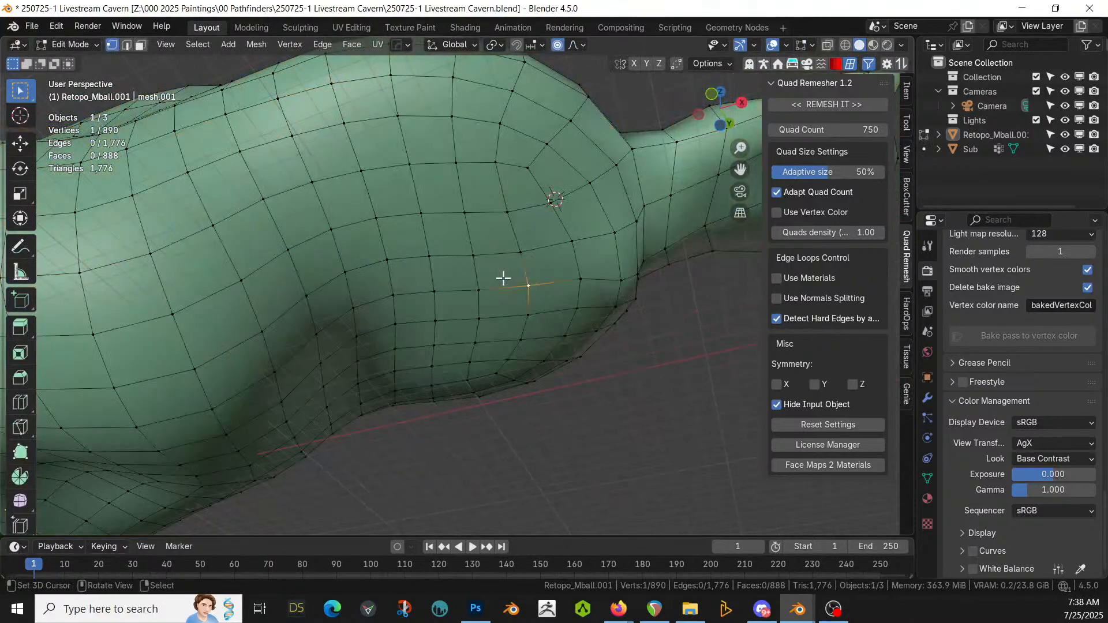
middle_drag(504, 278, 486, 211)
key(c)
mouse_move(486, 211)
mouse_down()
mouse_move(408, 259)
mouse_move(471, 193)
mouse_move(534, 230)
mouse_move(590, 173)
mouse_move(591, 192)
mouse_up()
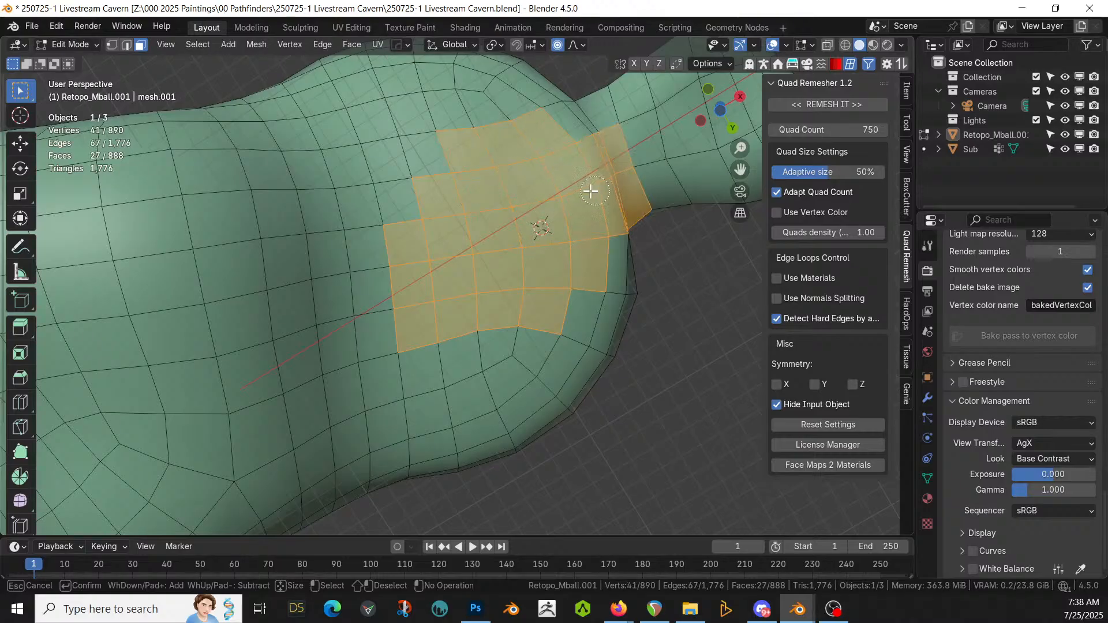
mouse_move(537, 286)
mouse_down()
mouse_move(583, 279)
mouse_move(537, 227)
mouse_move(417, 213)
mouse_move(363, 149)
mouse_move(376, 323)
mouse_move(492, 348)
mouse_move(537, 344)
mouse_move(445, 386)
mouse_move(410, 421)
mouse_move(510, 396)
mouse_up()
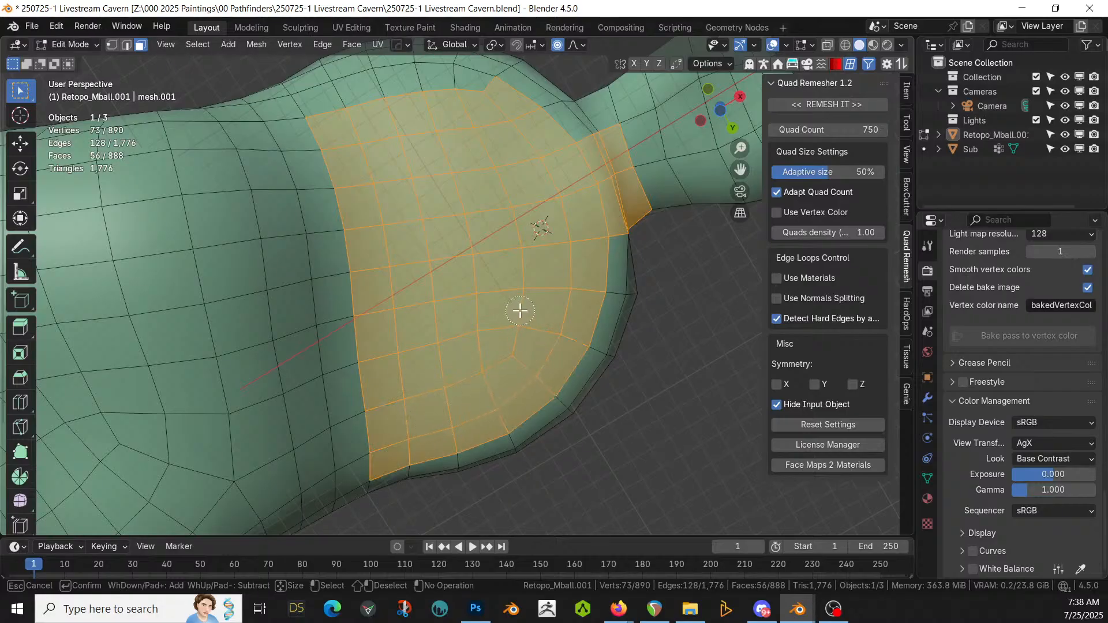
key(Escape)
Step: Extend the circle selection from inside the cavity across the floor around the camera and into the arm's opening
mouse_move(536, 300)
middle_down()
mouse_move(715, 433)
mouse_move(754, 445)
middle_up()
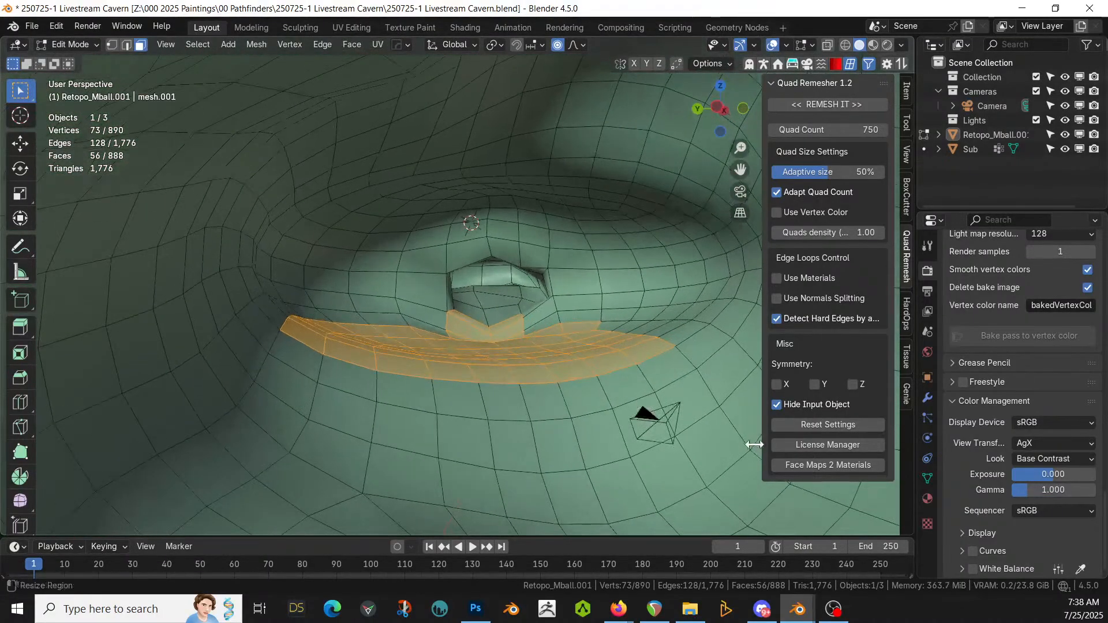
middle_drag(554, 381, 561, 347)
key(c)
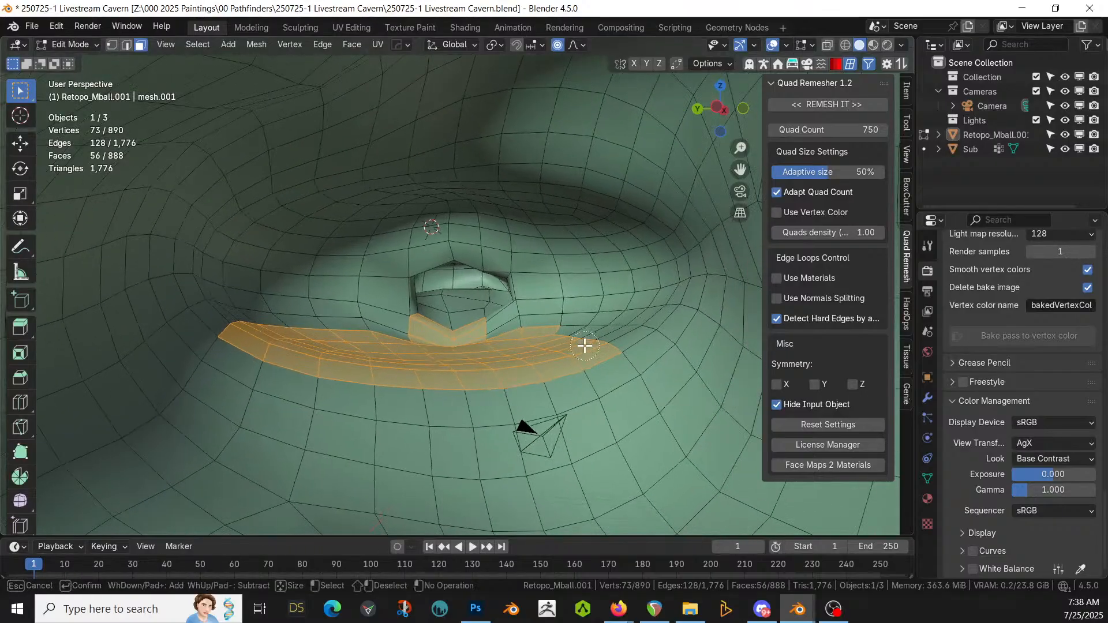
mouse_move(598, 347)
mouse_down()
mouse_move(578, 331)
mouse_move(566, 379)
mouse_move(526, 435)
mouse_move(285, 403)
mouse_move(635, 415)
mouse_move(565, 454)
mouse_move(387, 504)
mouse_move(307, 479)
mouse_up()
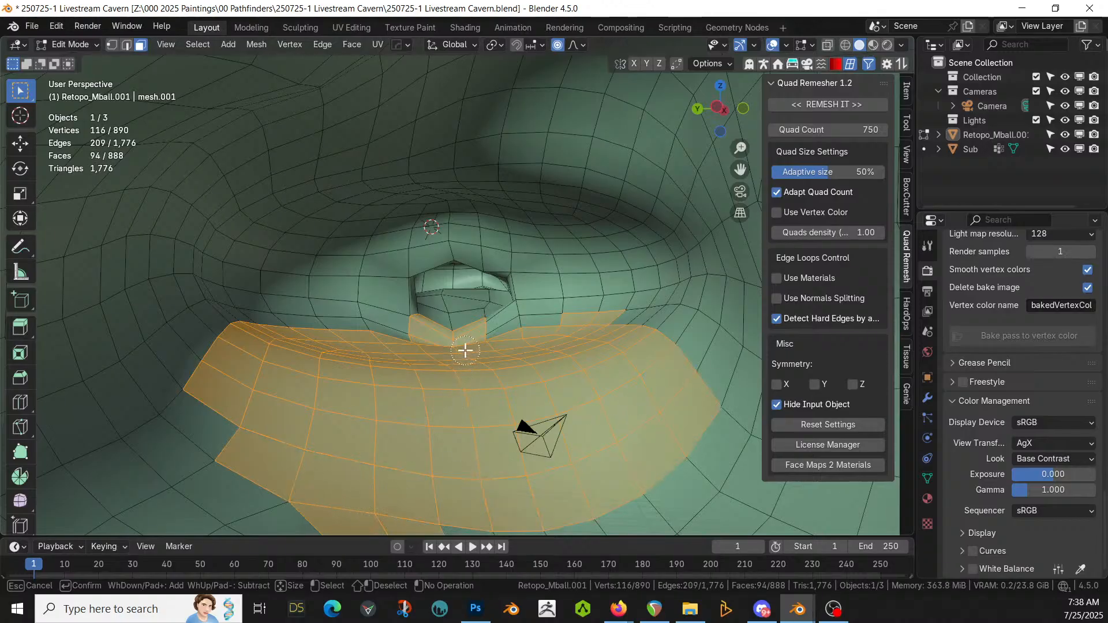
mouse_move(465, 350)
mouse_down()
mouse_move(486, 334)
mouse_move(553, 336)
mouse_up()
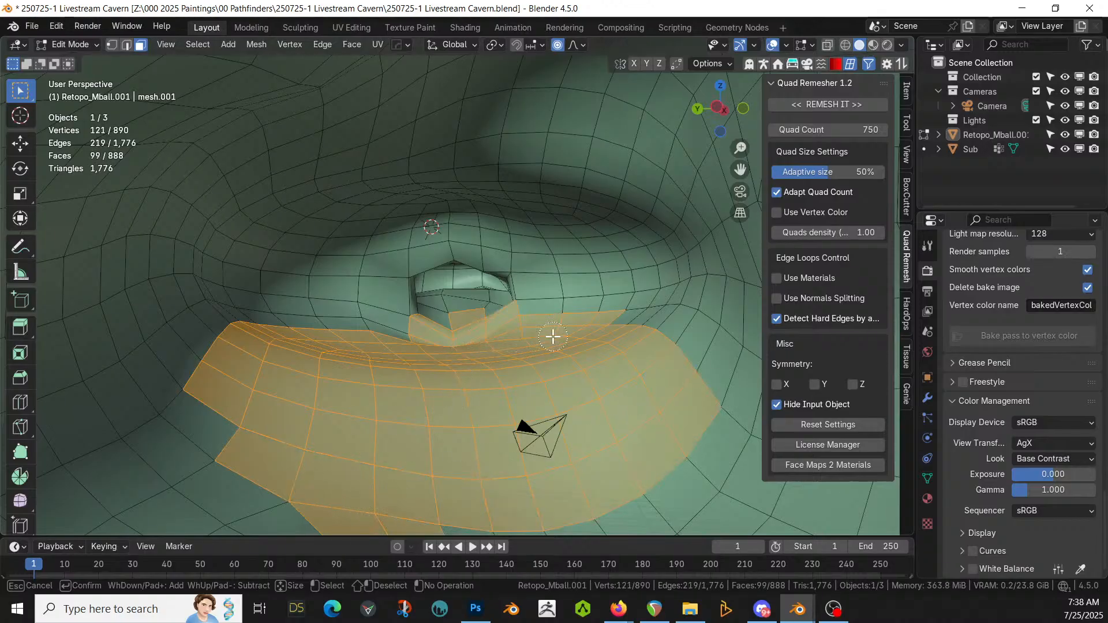
right_click(525, 350)
Step: Create a vertex group named Detail, assign the selected floor faces to it with weight 1.000, and return to Object Mode
click(927, 478)
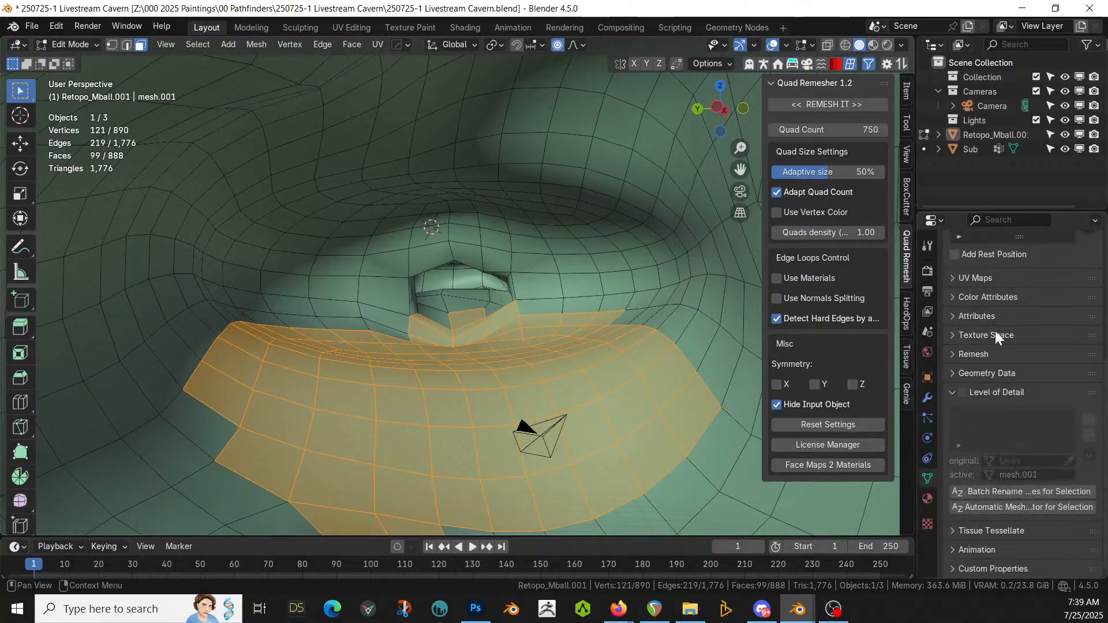
scroll(1001, 326, up, 8)
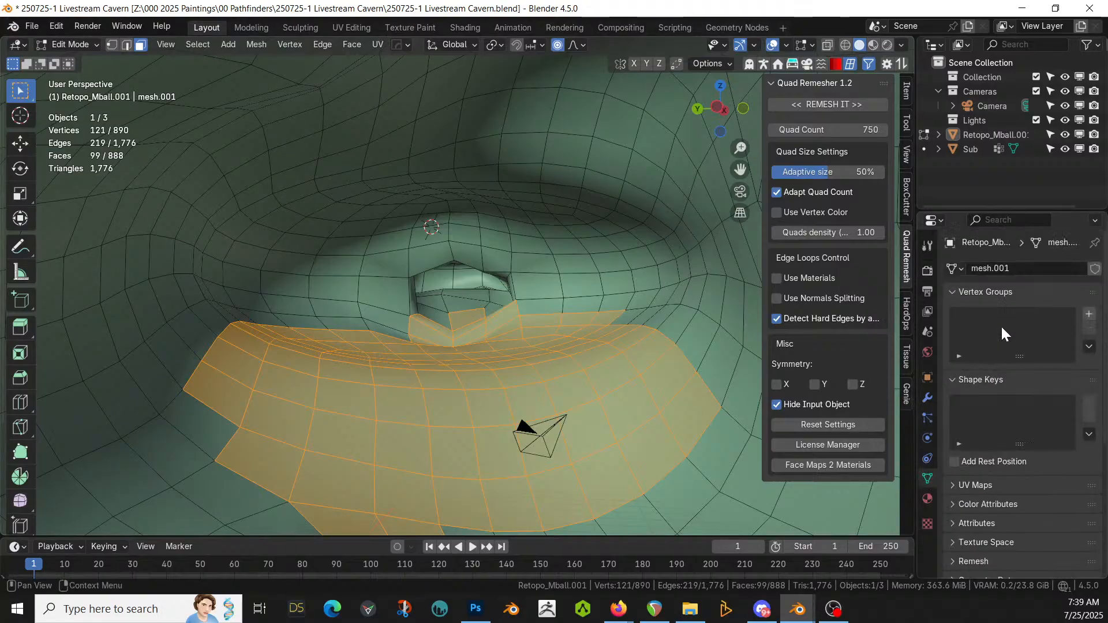
click(1086, 314)
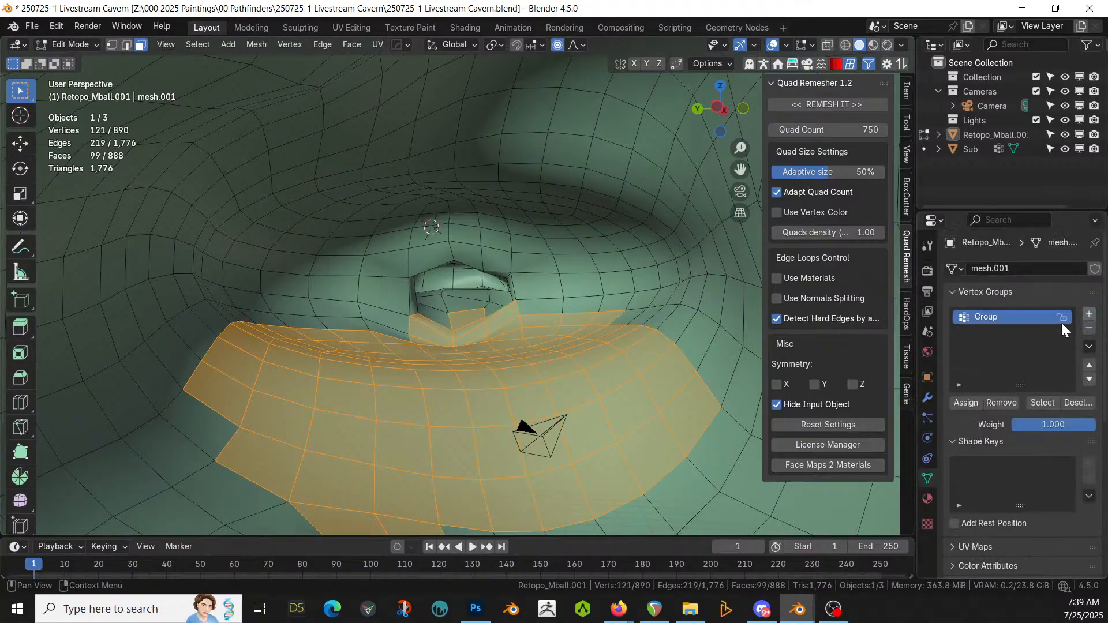
double_click(971, 320)
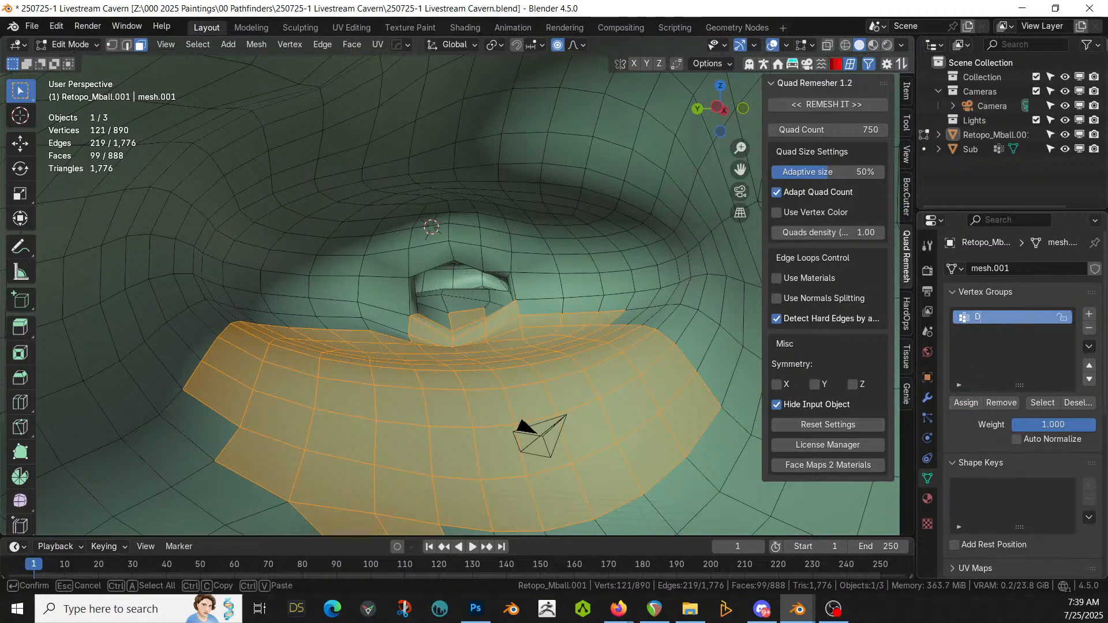
text(Detail)
key(Return)
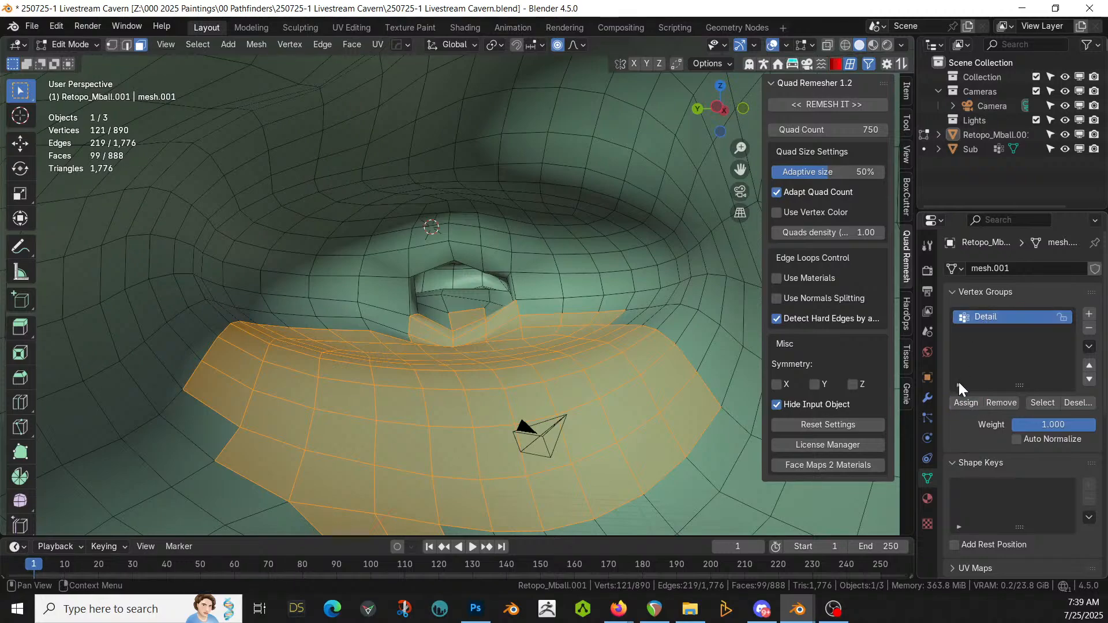
click(956, 403)
key(Tab)
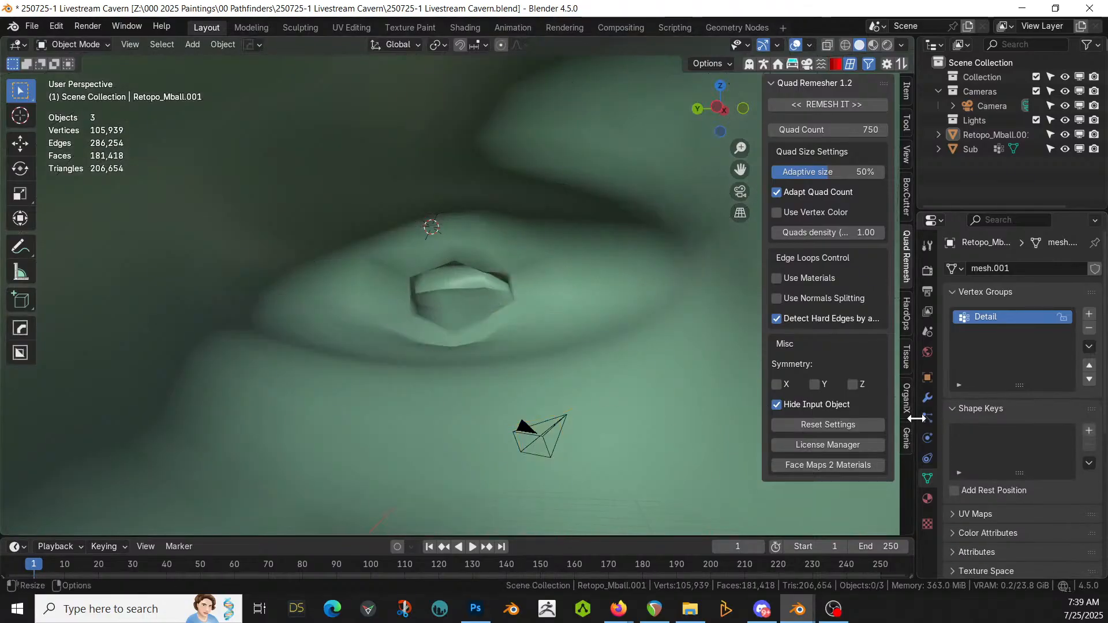
Step: Display the modifier properties and apply the cavern mesh's rotation and scale
click(926, 399)
click(1004, 268)
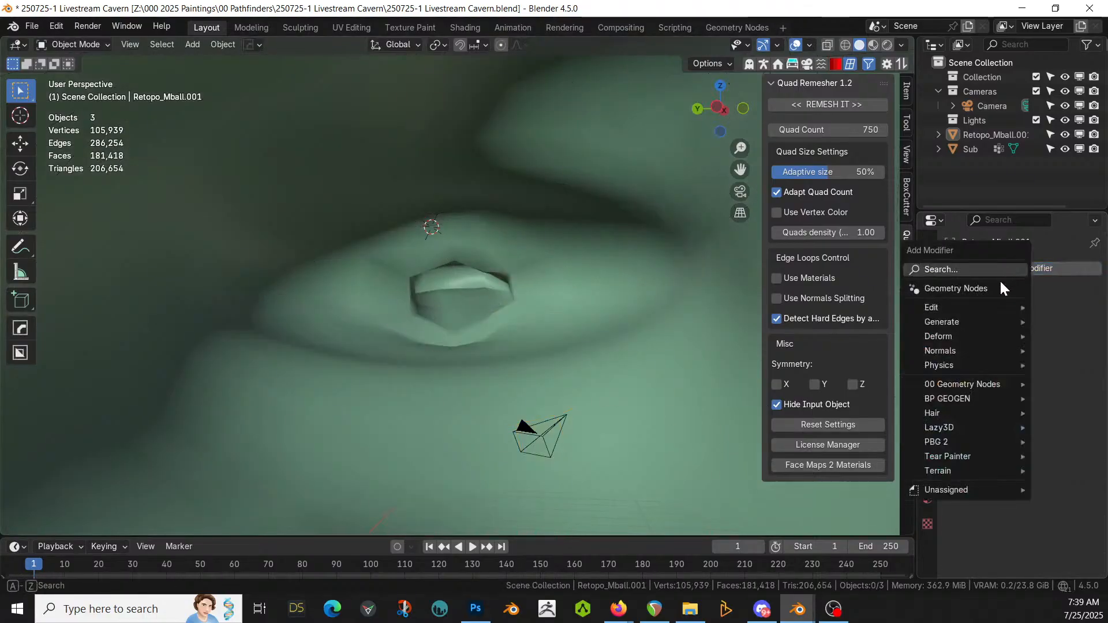
mouse_move(977, 471)
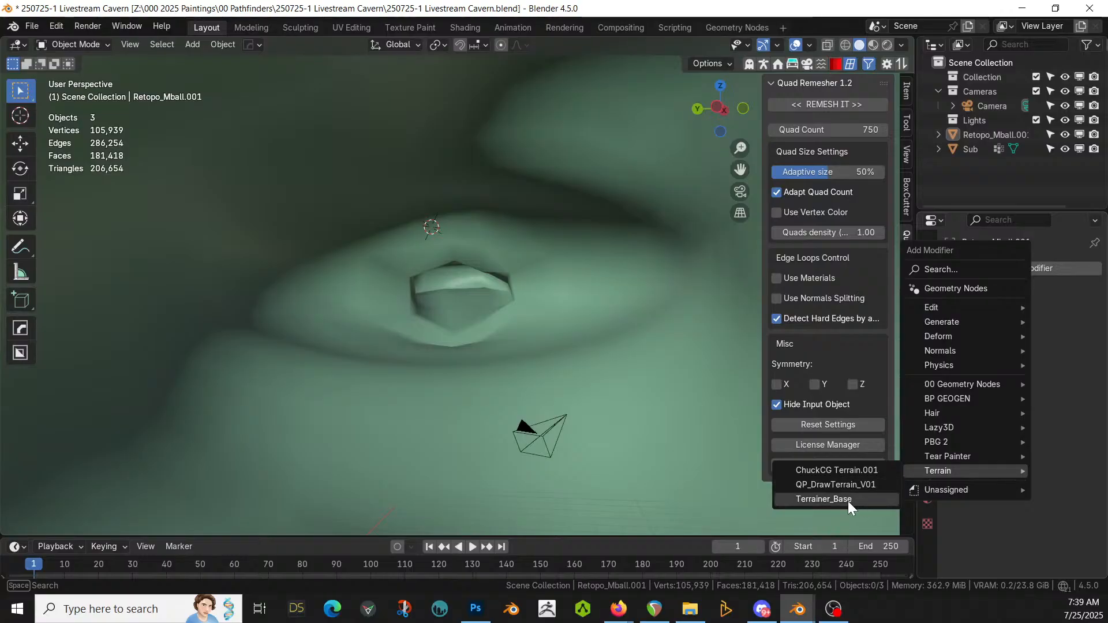
click(449, 196)
key(ctrl+a)
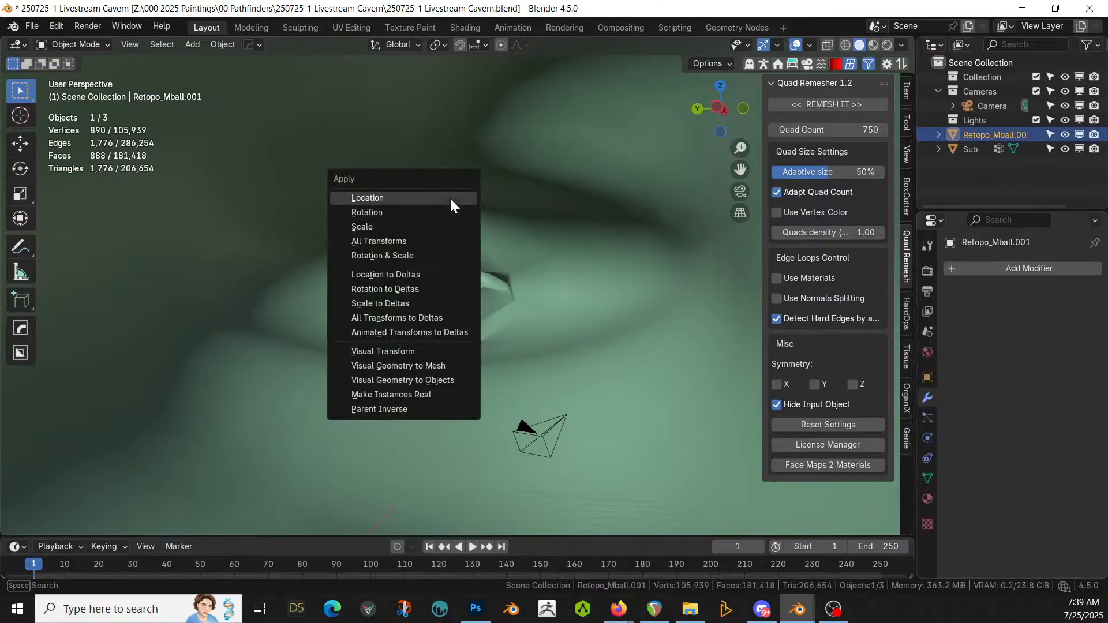
click(412, 255)
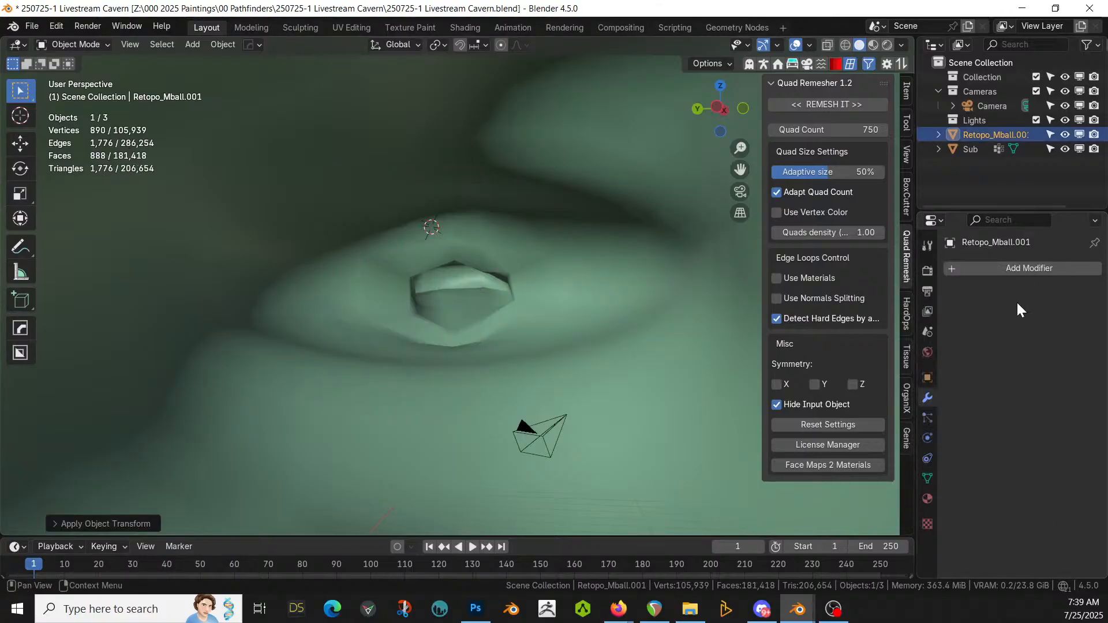
Step: Add the Terrainer_Base modifier to the cavern mesh and set its Strength to 5
click(1004, 269)
mouse_move(987, 472)
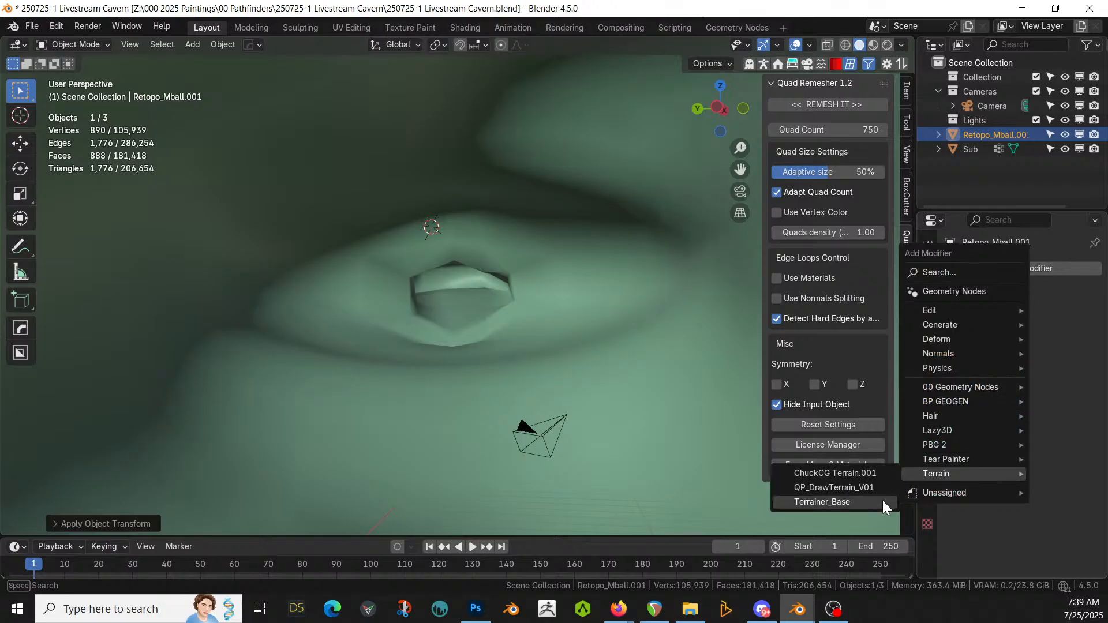
click(868, 501)
middle_drag(565, 374, 551, 411)
click(1016, 470)
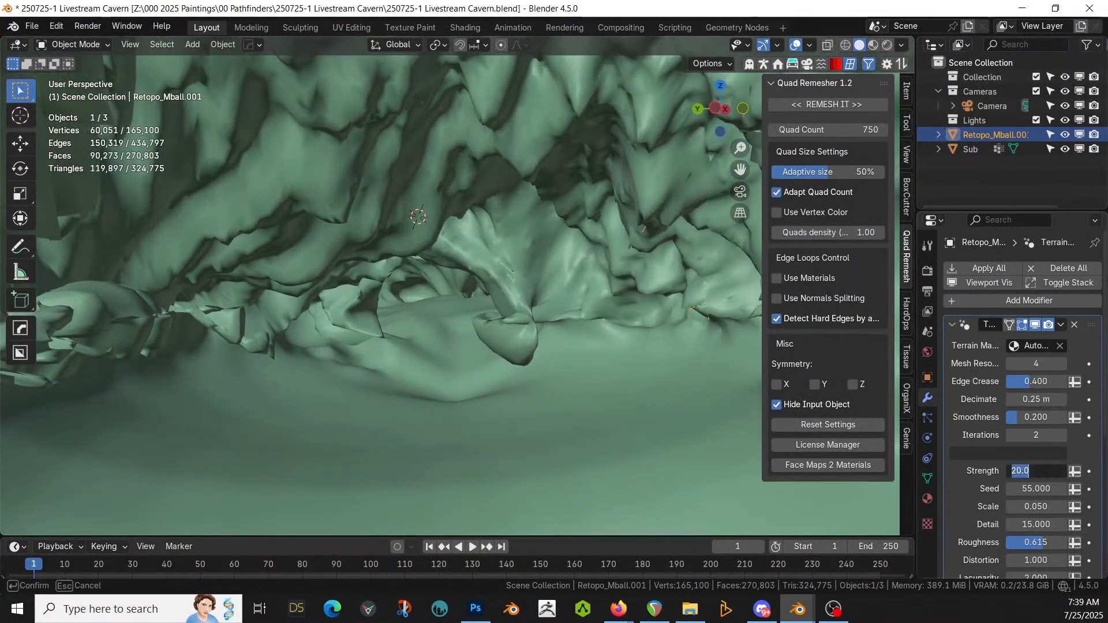
text(5)
key(Return)
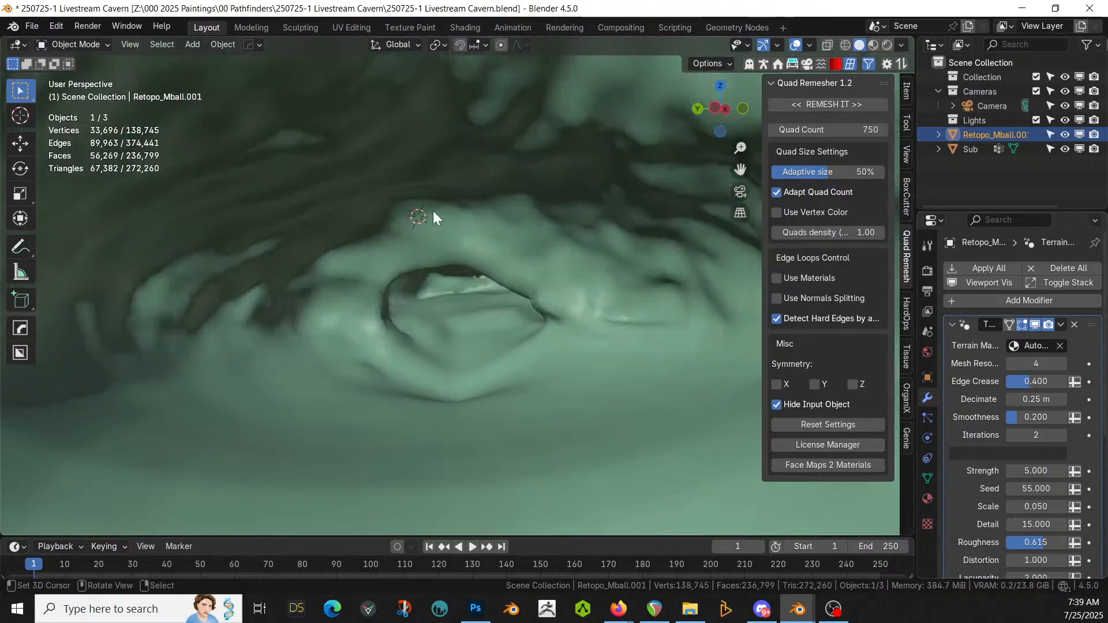
Step: Examine the displaced cavern from inside around the arm's opening and from outside
shift+middle_drag(560, 308, 8, 334)
middle_drag(128, 317, 847, 277)
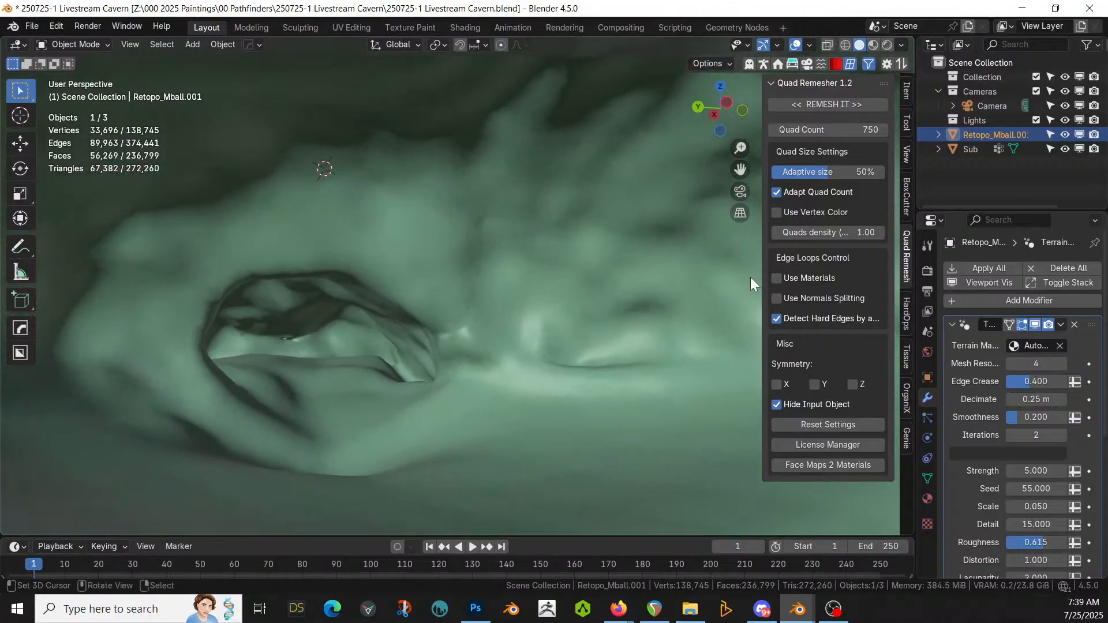
middle_drag(299, 192, 560, 295)
scroll(327, 254, down, 4)
scroll(328, 254, down, 5)
scroll(466, 308, up, 3)
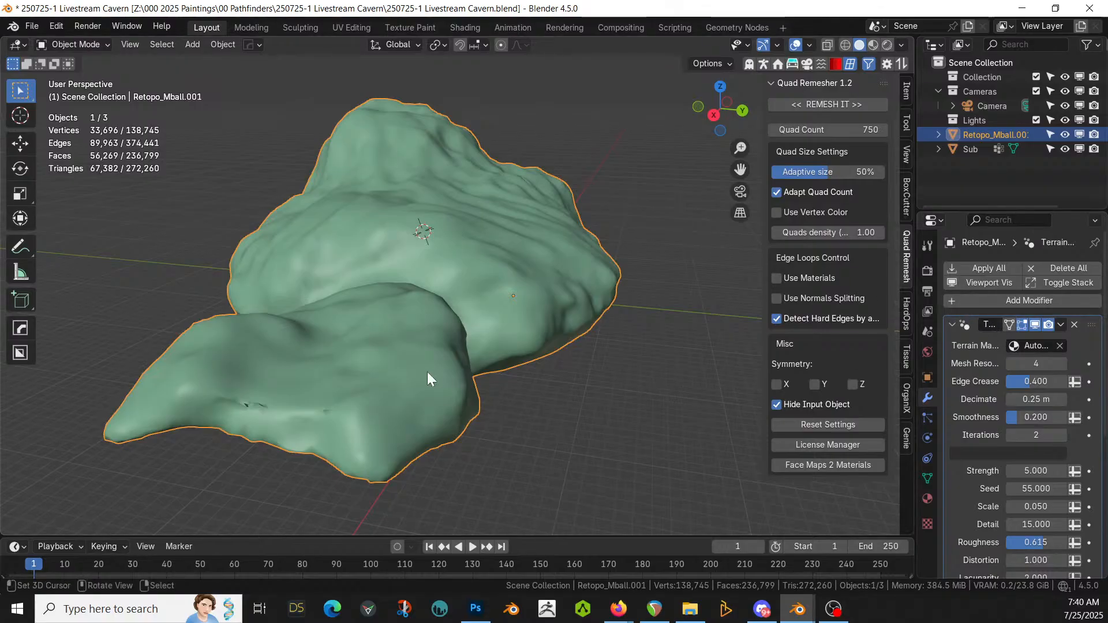
Step: Enter Edit Mode, select the two end faces of the arm, and extrude them outward to lengthen it
key(Tab)
click(302, 429)
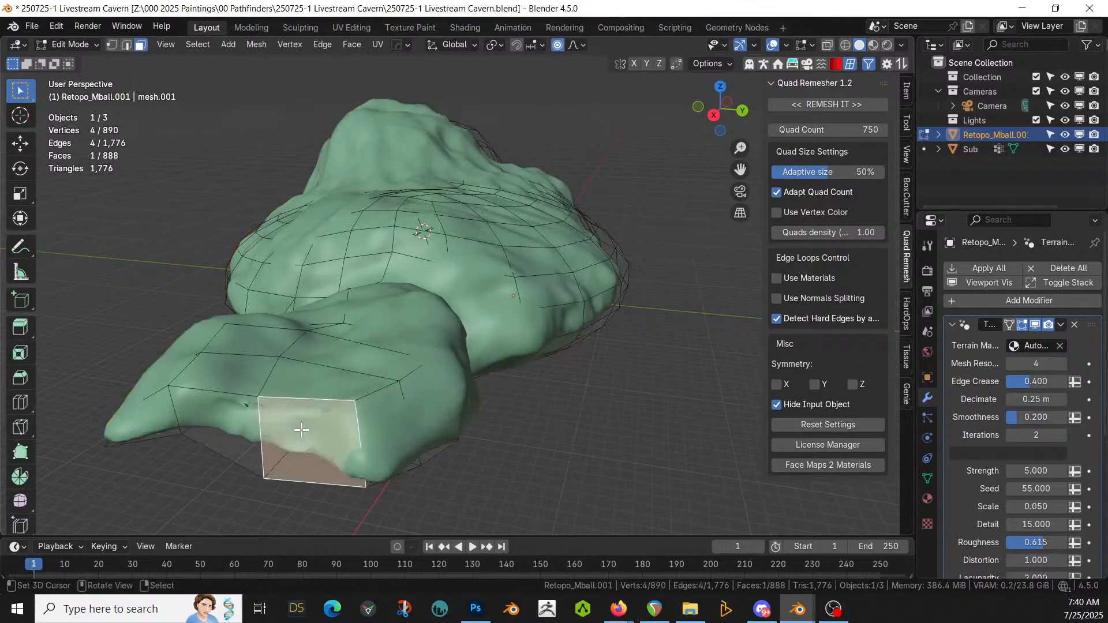
scroll(246, 428, down, 3)
middle_drag(387, 402, 346, 427)
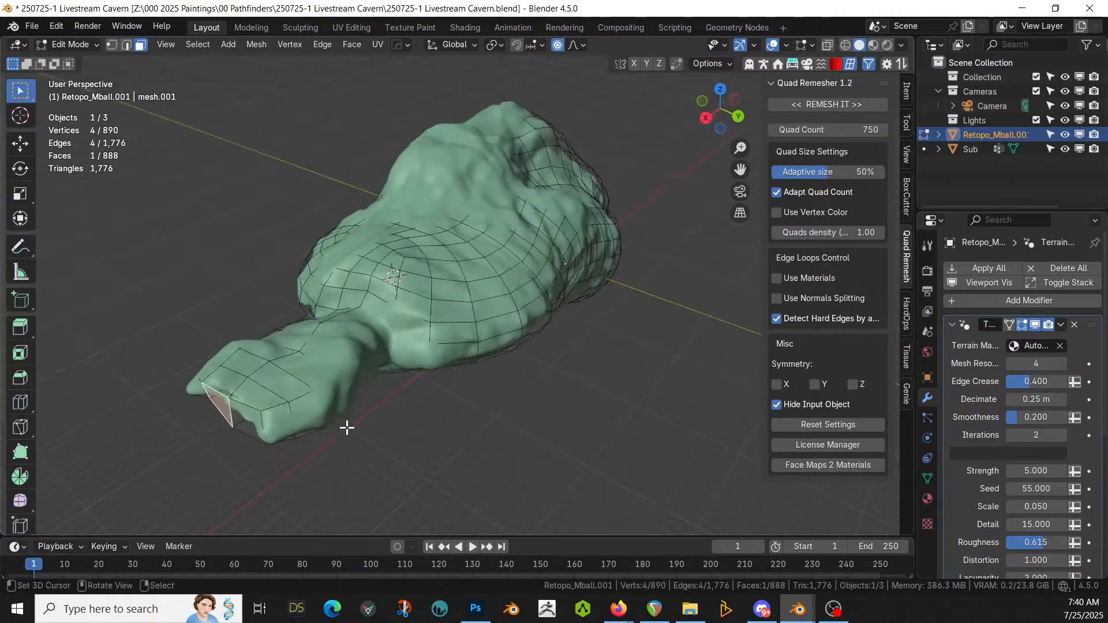
key(e)
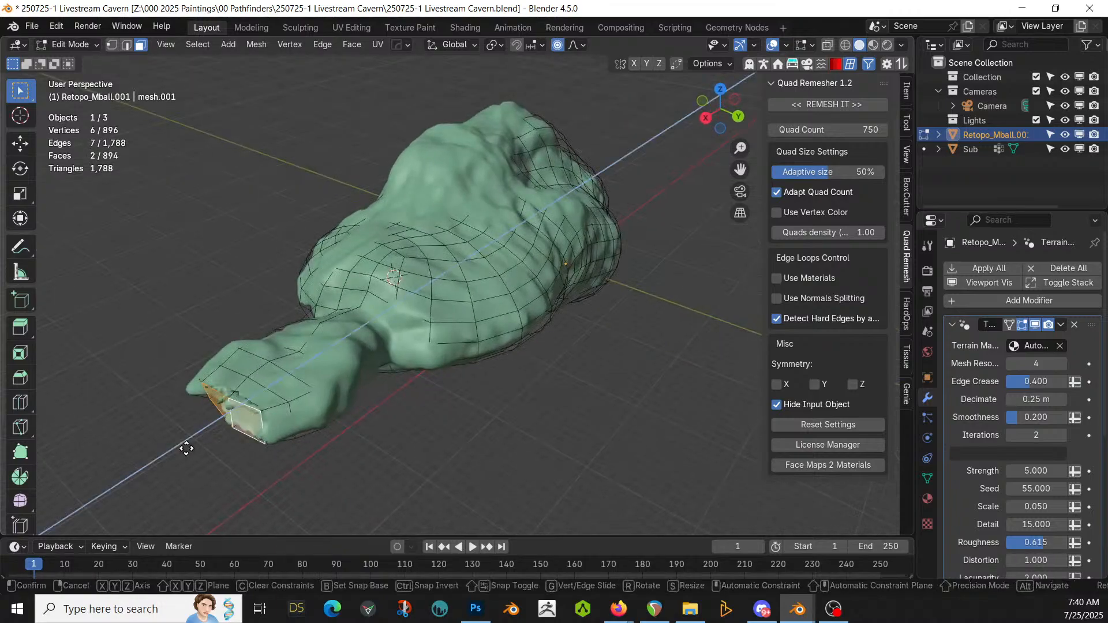
click(149, 465)
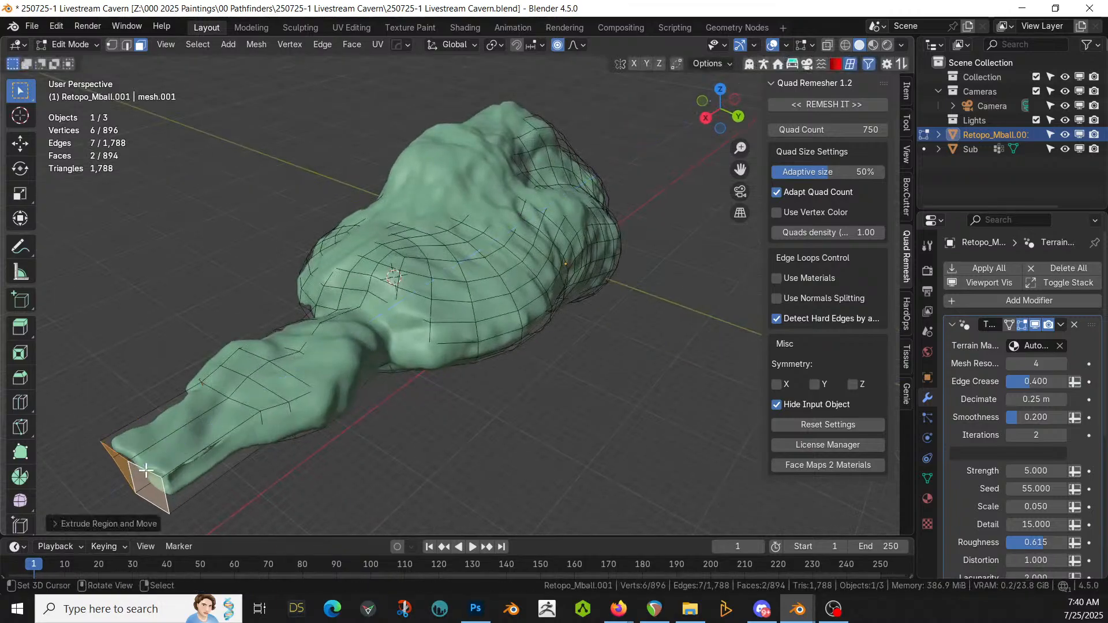
Step: Extrude the arm's end faces farther outward and raise the new tip about 2.4 m along Z with proportional editing
shift+middle_drag(149, 465, 354, 312)
key(e)
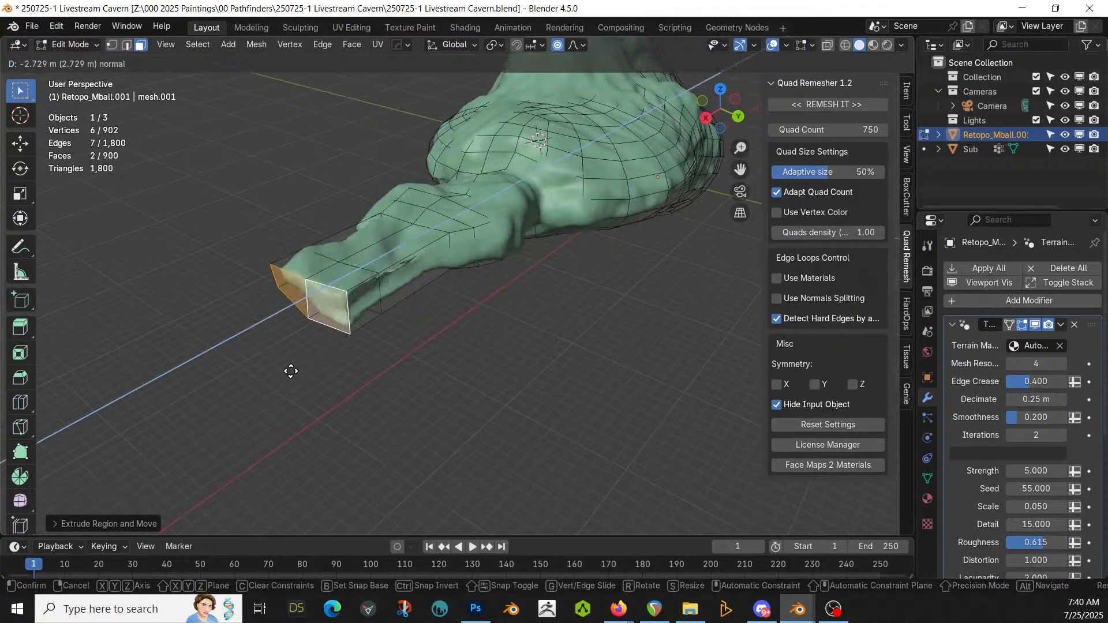
click(279, 375)
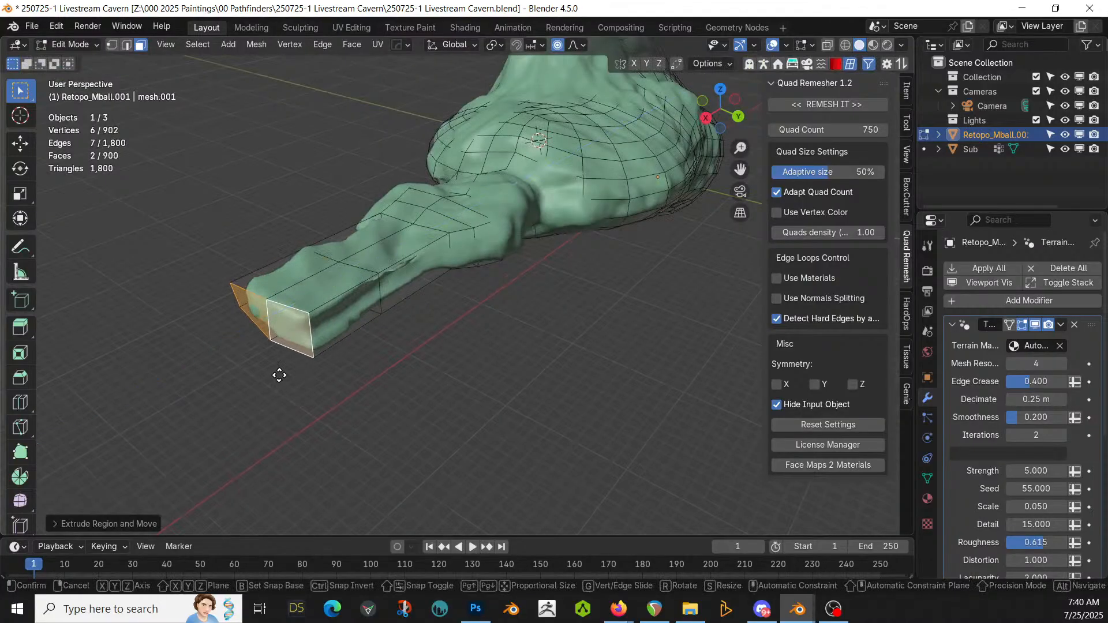
key(g)
key(z)
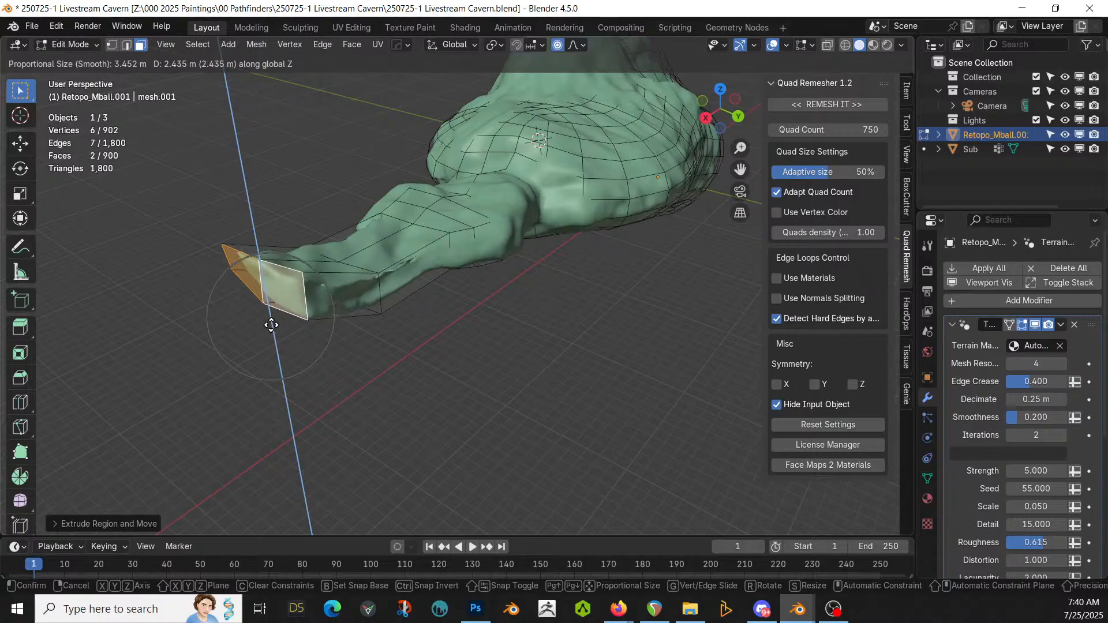
click(270, 324)
Step: Add two edge loops around the first extruded segment of the arm
scroll(331, 315, up, 6)
middle_drag(332, 315, 435, 294)
click(633, 278)
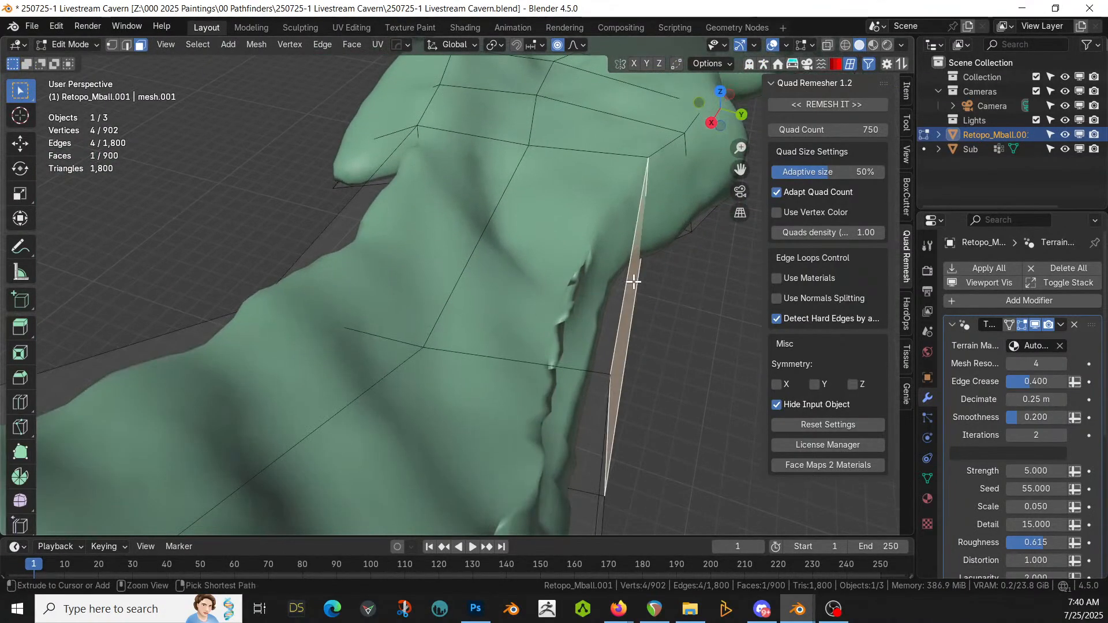
key(ctrl+r)
scroll(634, 281, up, 1)
click(634, 281)
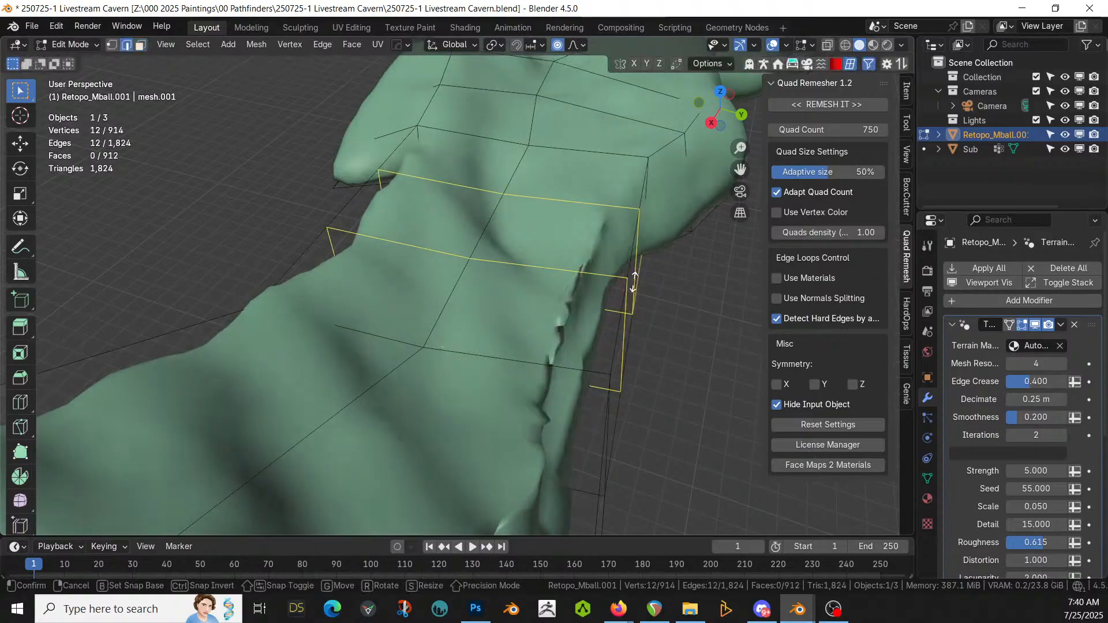
click(606, 294)
Step: Turn off proportional editing and move the upper side vertex of a new edge loop to reshape the arm's edge
middle_drag(574, 296, 563, 317)
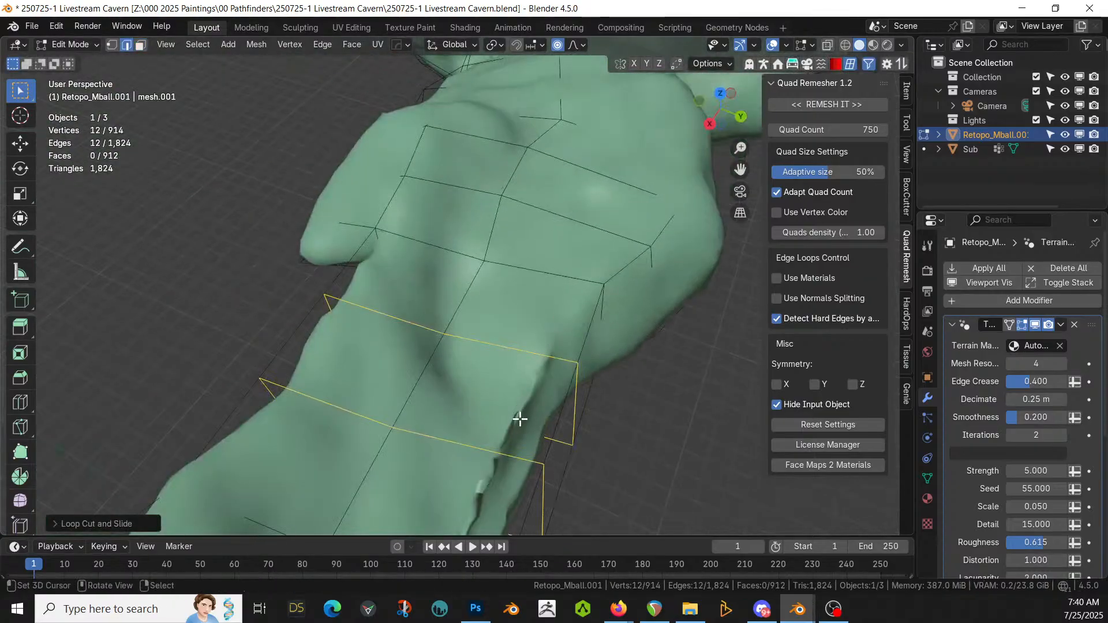
key(1)
click(617, 450)
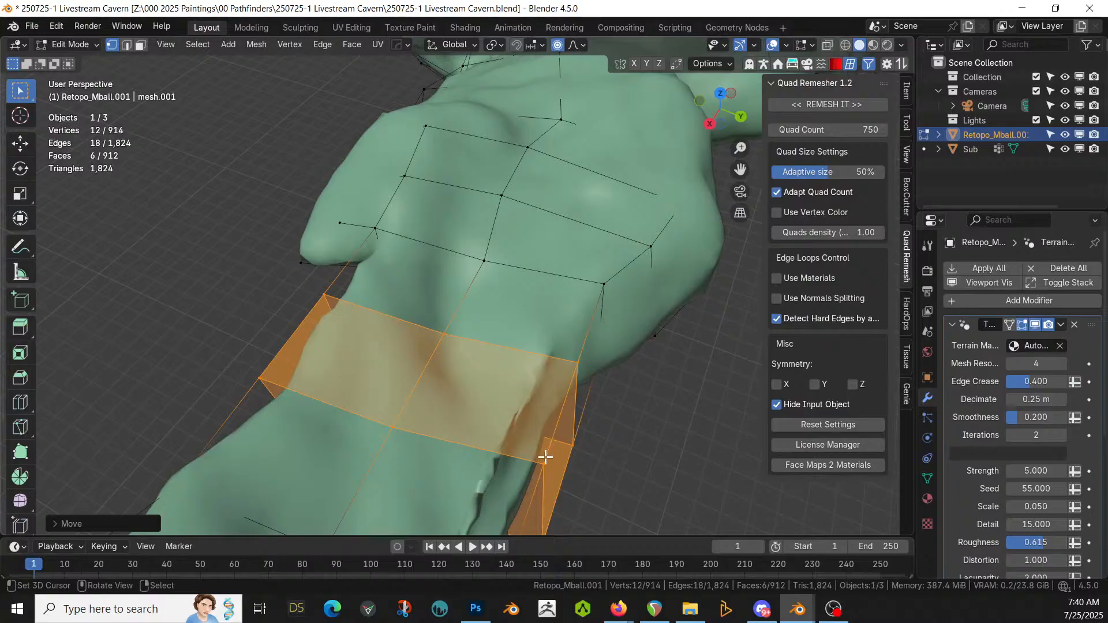
right_click(545, 459)
middle_drag(565, 441, 571, 426)
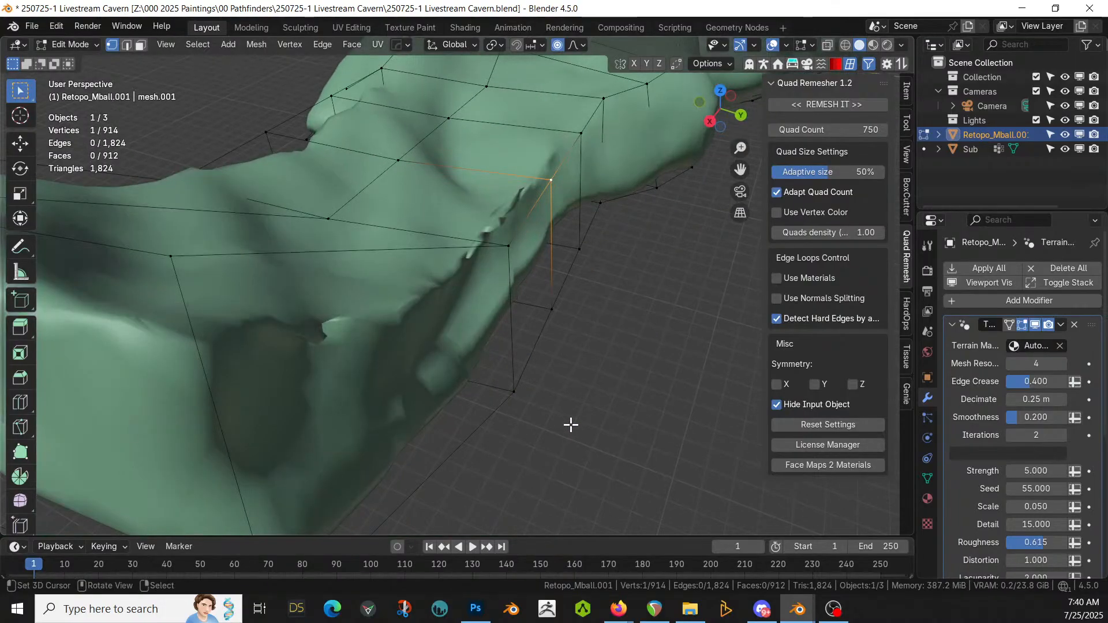
key(g)
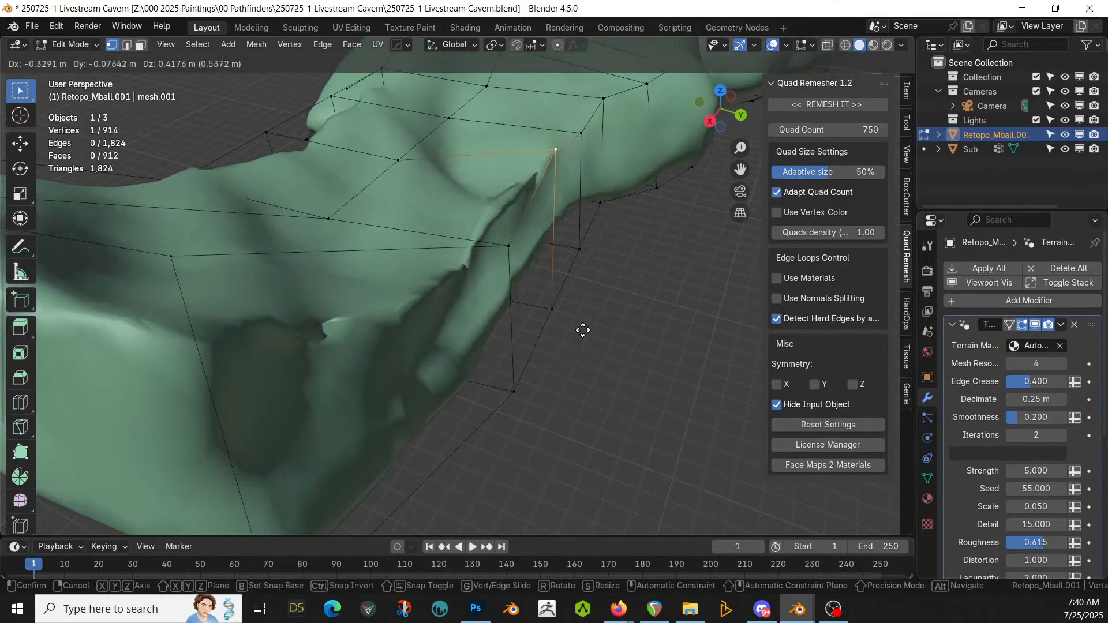
click(603, 314)
Step: Move the top centre vertex of the new edge loop about 1.4 m, mostly upward, to roughen the arm's ridge
middle_drag(603, 314, 598, 340)
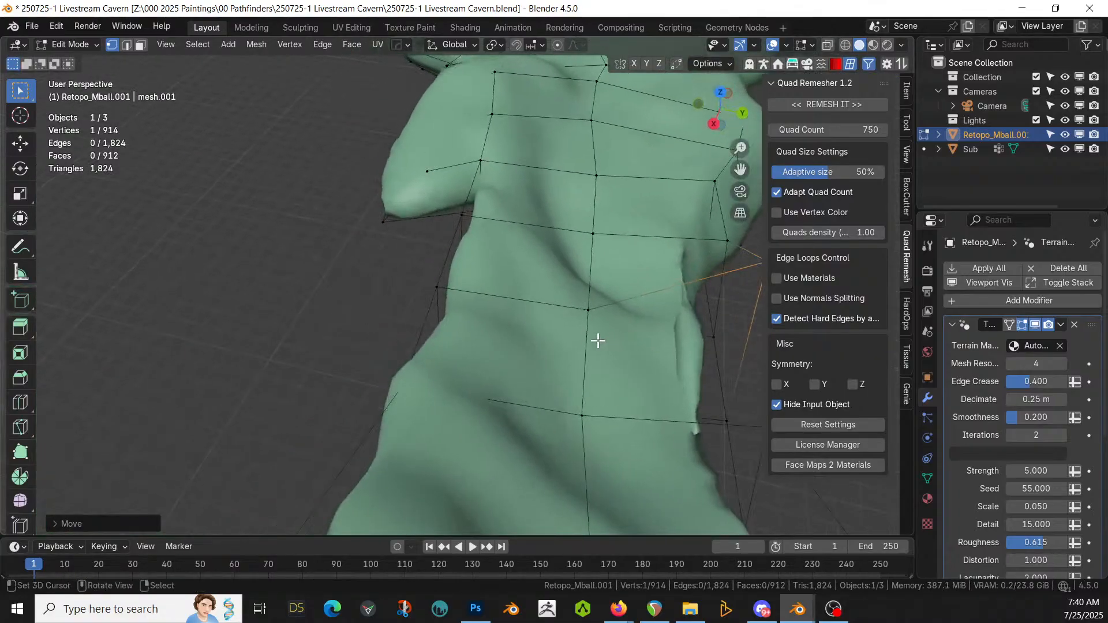
right_click(568, 314)
key(g)
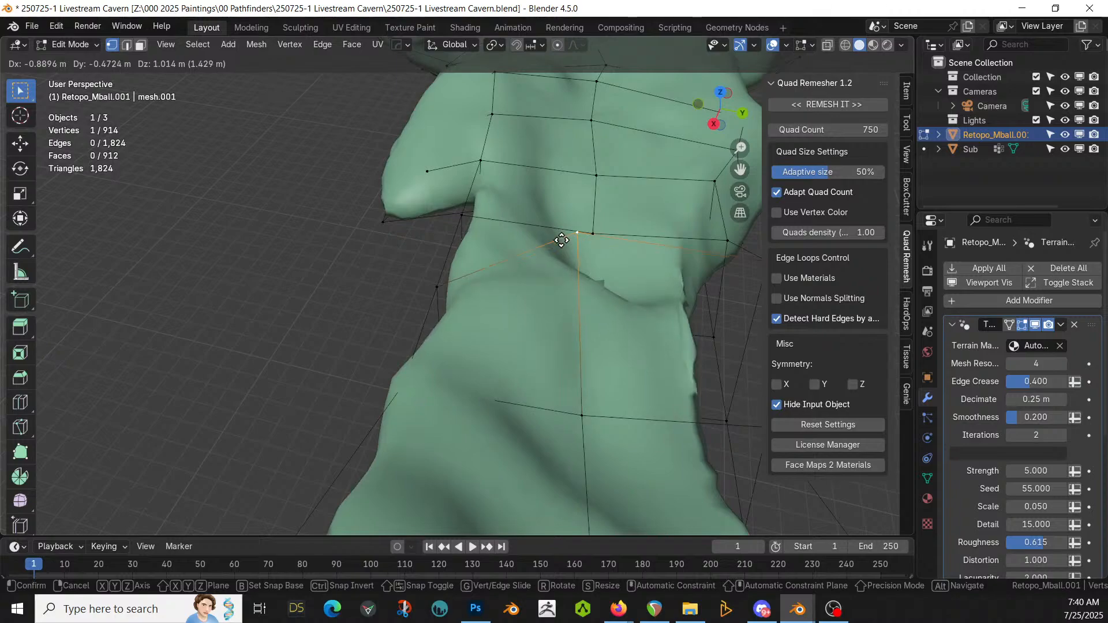
click(557, 239)
Step: Return to Object Mode and set the terrain modifier's Edge Crease to 0.1
middle_drag(632, 289, 580, 289)
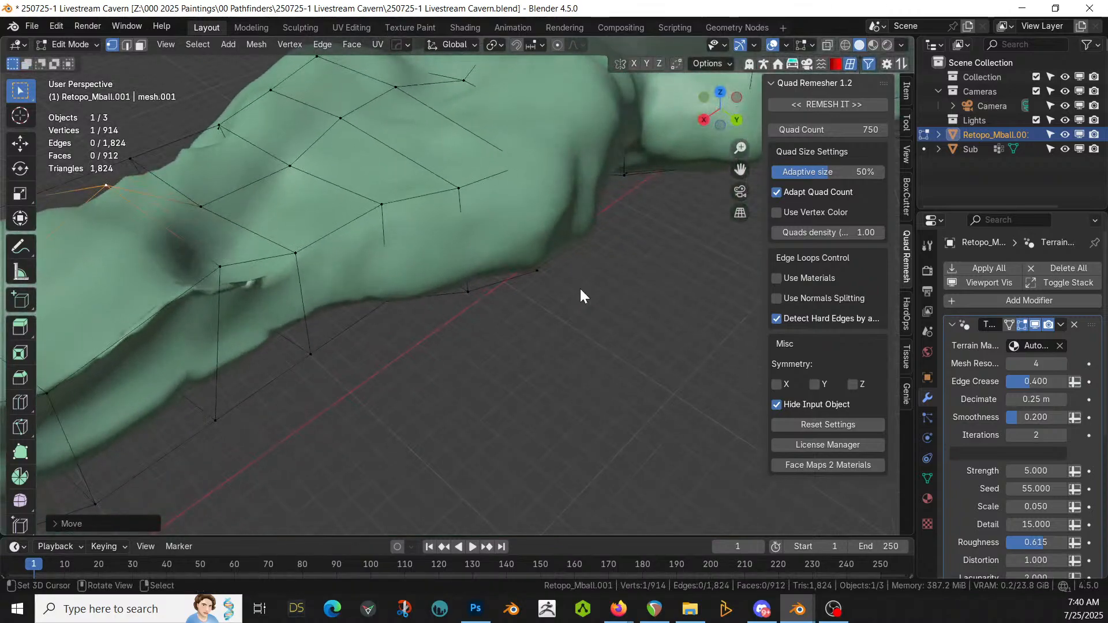
key(Tab)
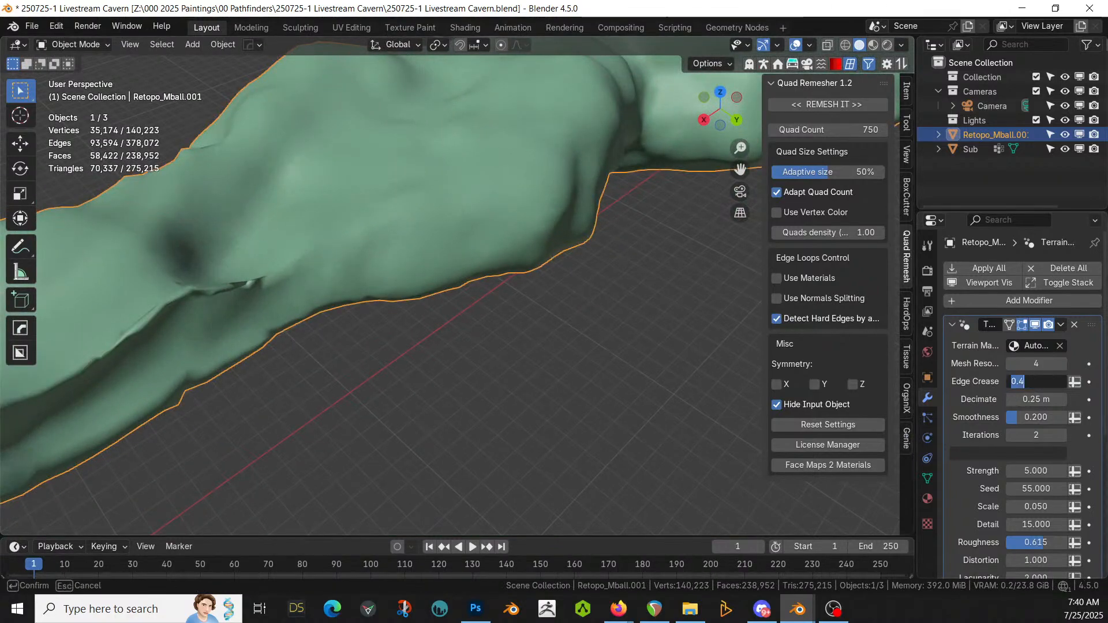
key(Return)
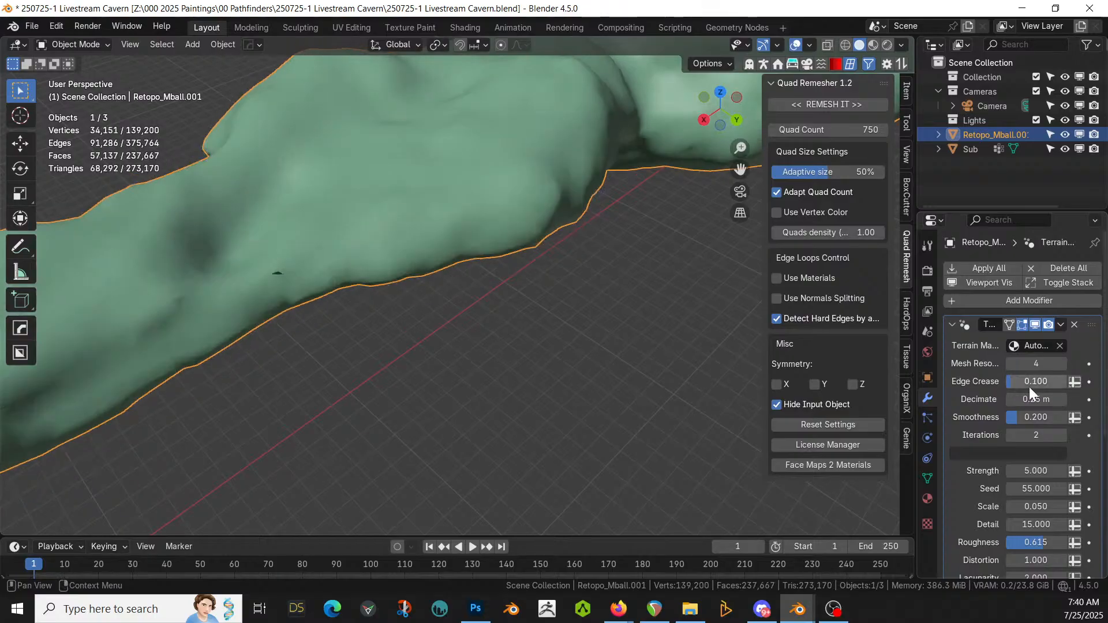
Step: Inspect the softened cavern's interior and the extended arm from several outside angles
scroll(476, 184, down, 7)
middle_drag(465, 202, 795, 176)
scroll(546, 220, up, 10)
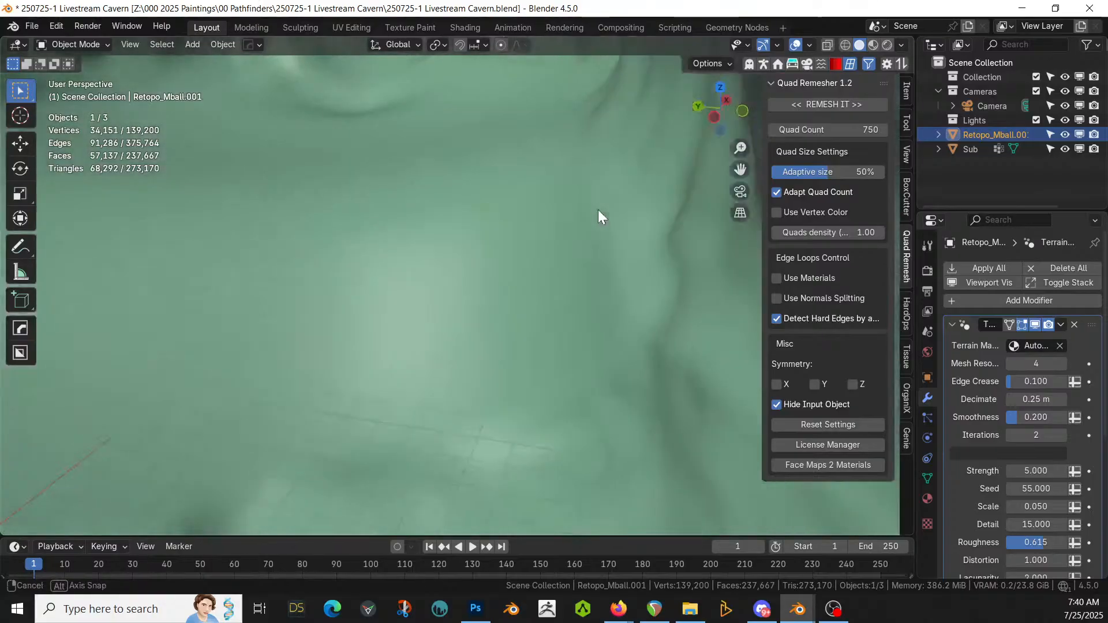
middle_drag(531, 206, 82, 413)
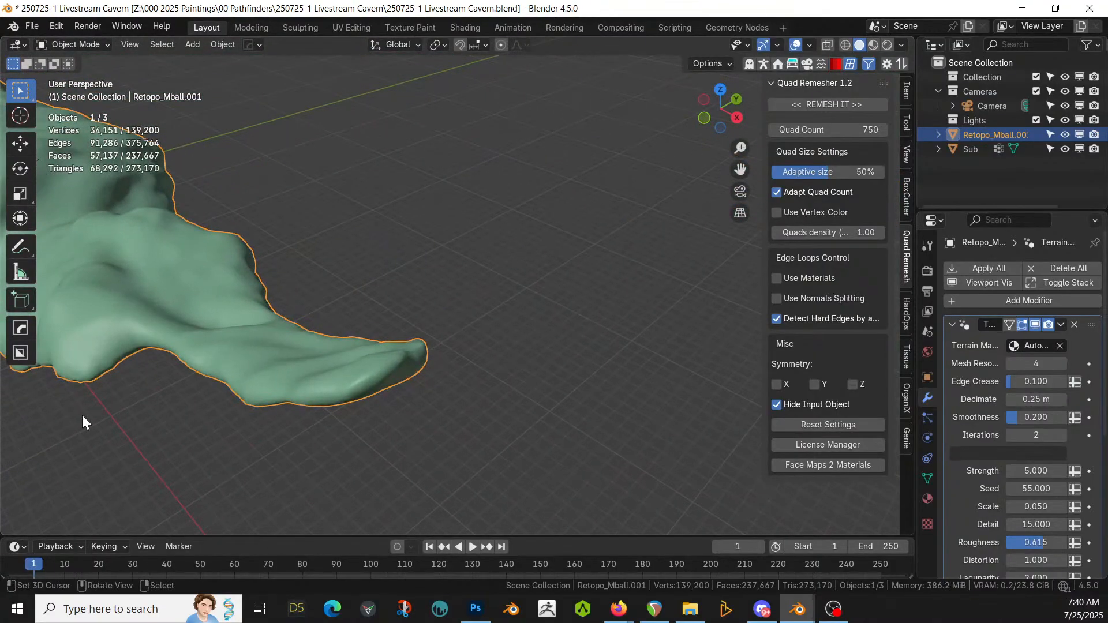
middle_drag(220, 395, 304, 43)
scroll(558, 318, up, 5)
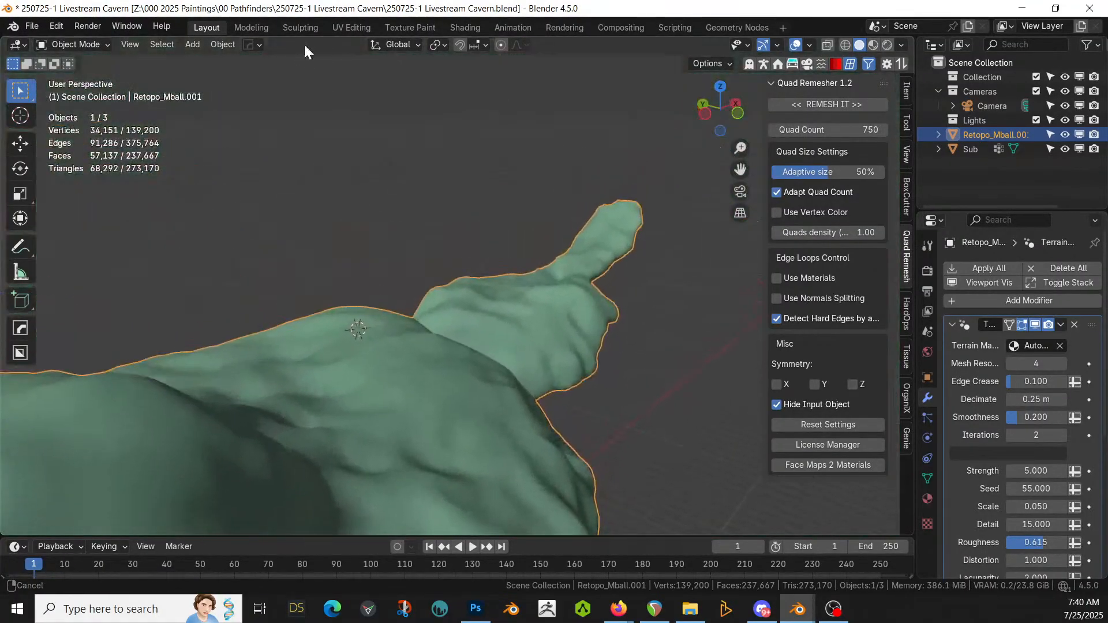
Step: Extrude the two faces at the tip of the tunnel arm outward by about 2.4 m
key(Tab)
middle_drag(638, 203, 366, 337)
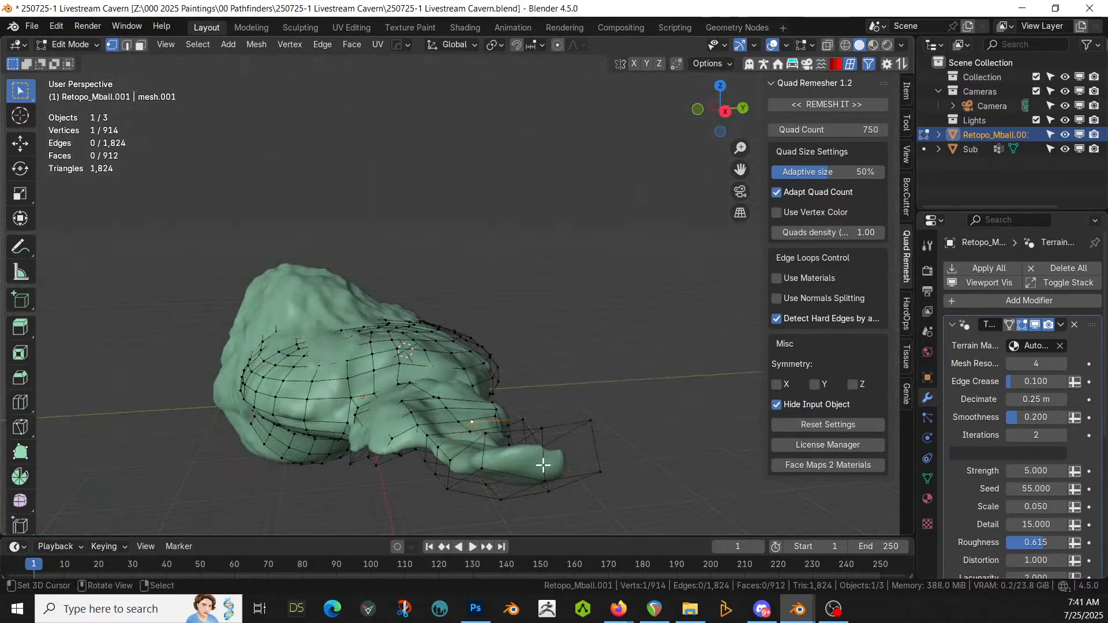
middle_drag(534, 457, 563, 497)
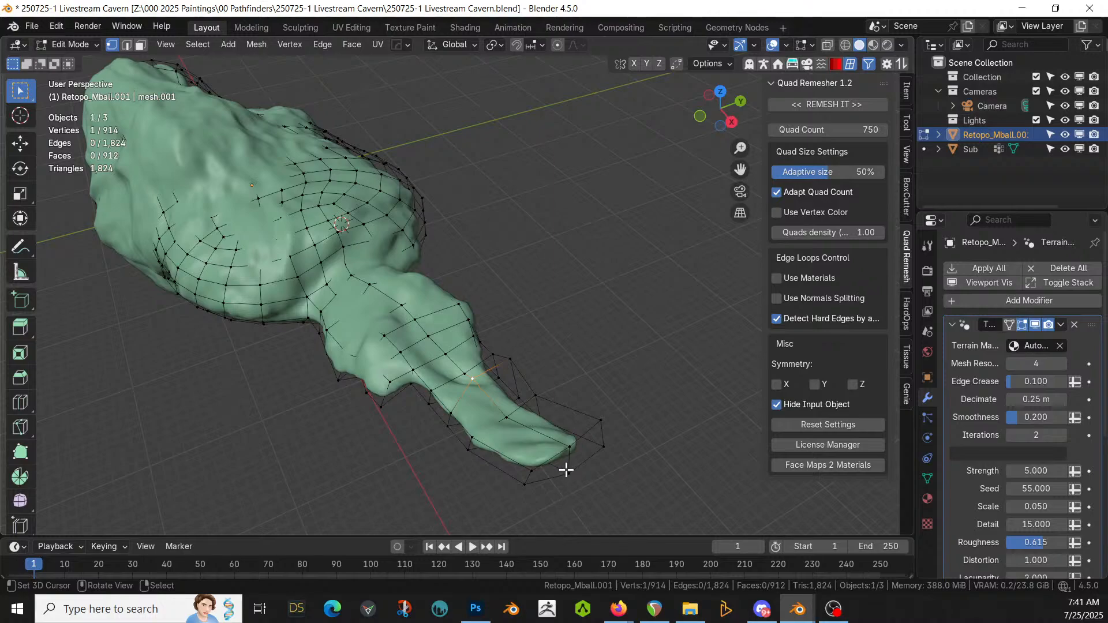
key(3)
click(562, 464)
shift+click(584, 449)
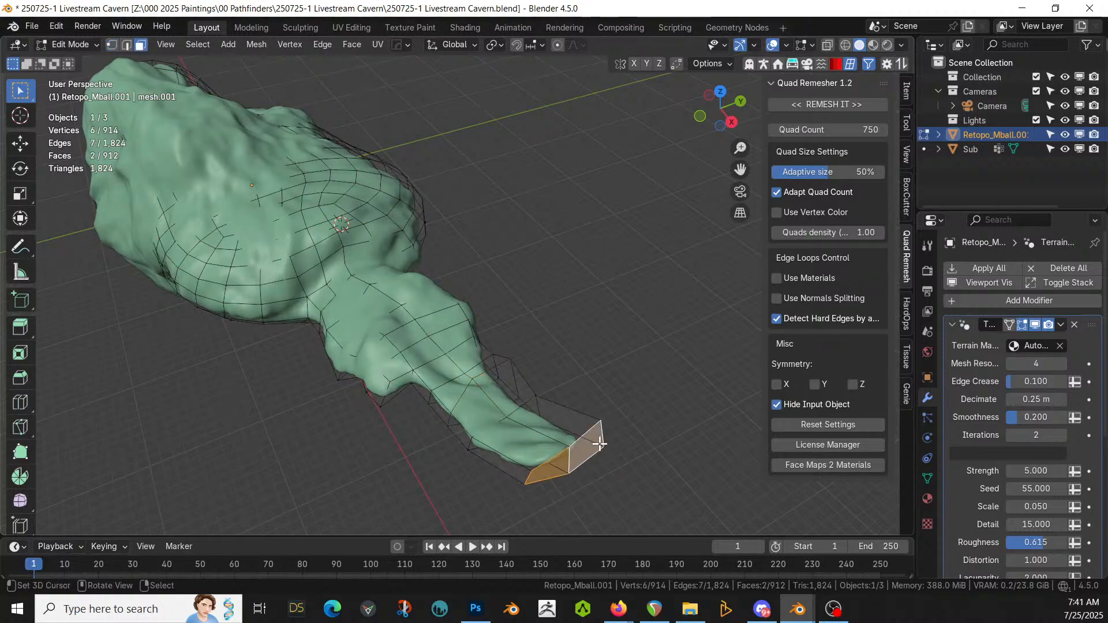
key(e)
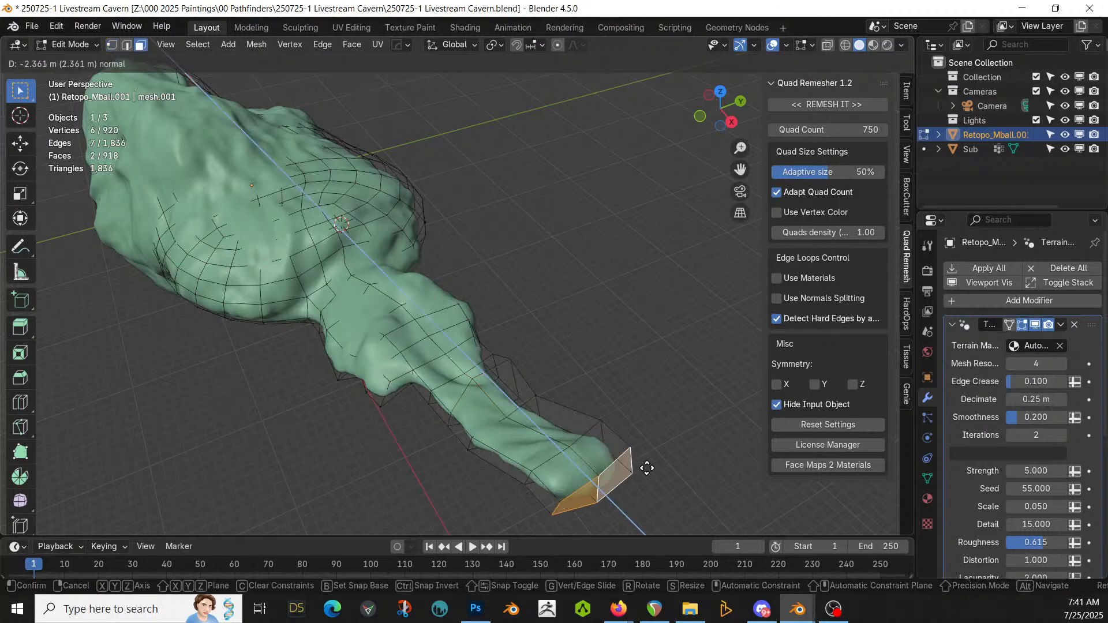
click(613, 457)
middle_drag(613, 457, 465, 299)
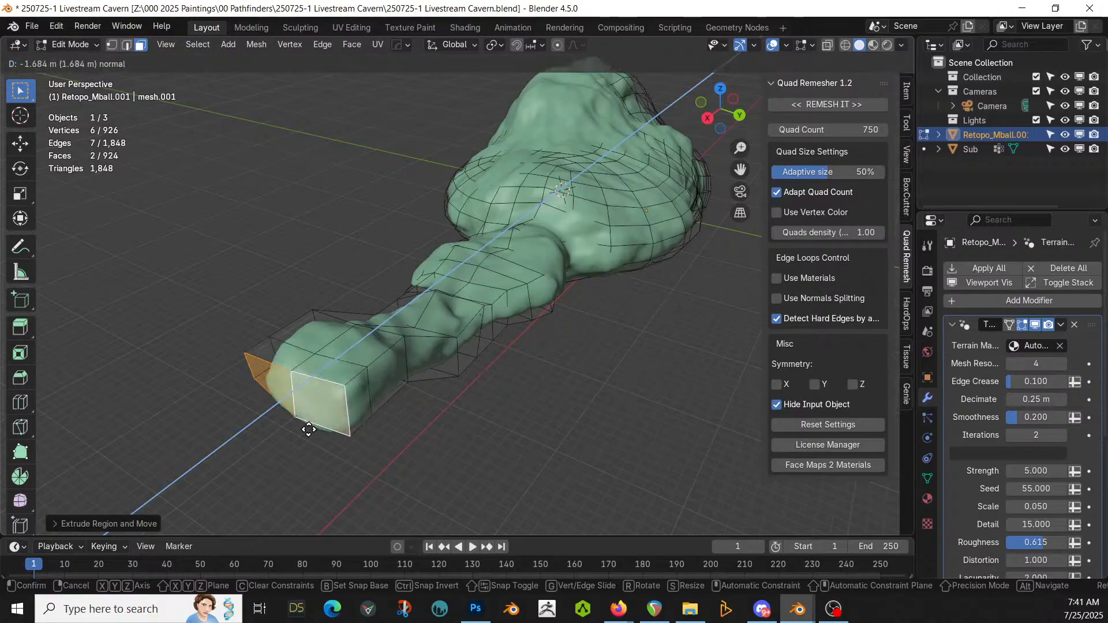
right_click(366, 397)
right_click(374, 390)
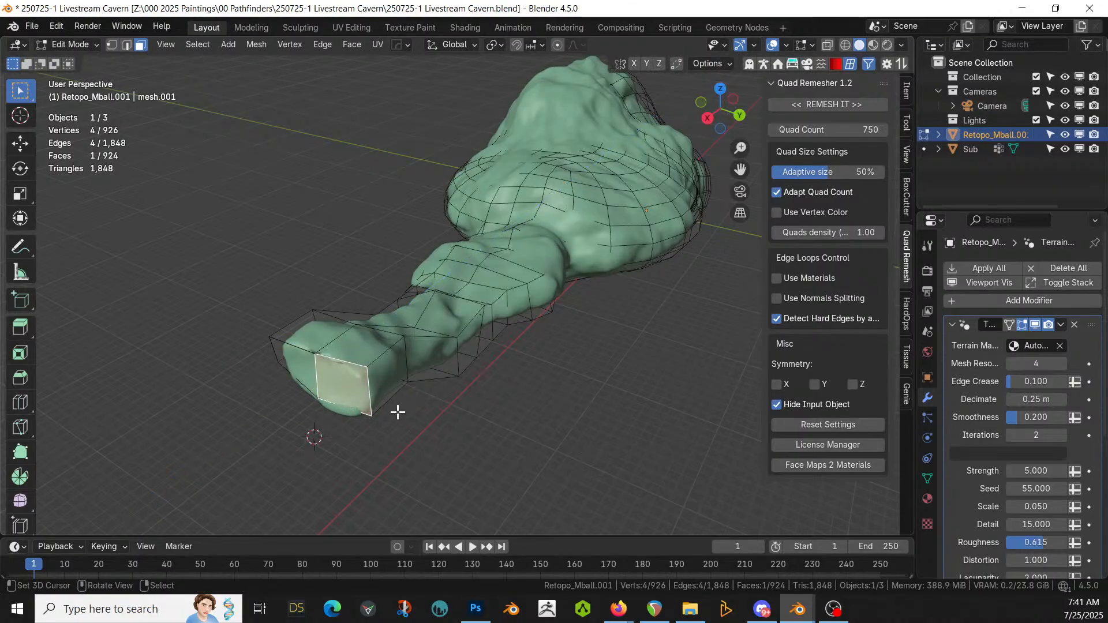
key(e)
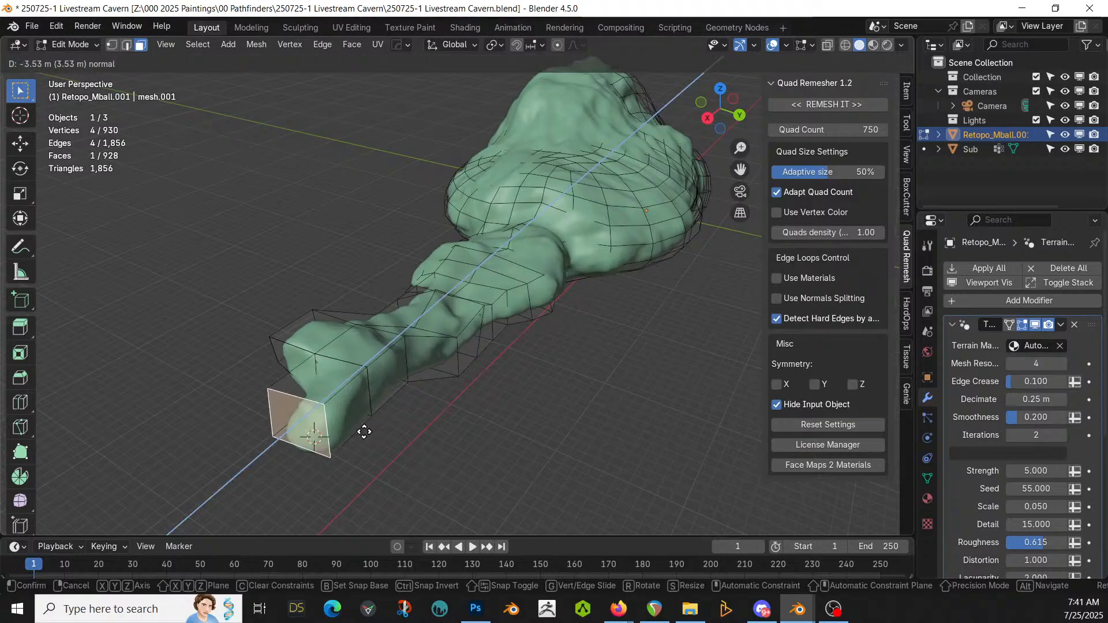
click(364, 431)
key(ctrl+z)
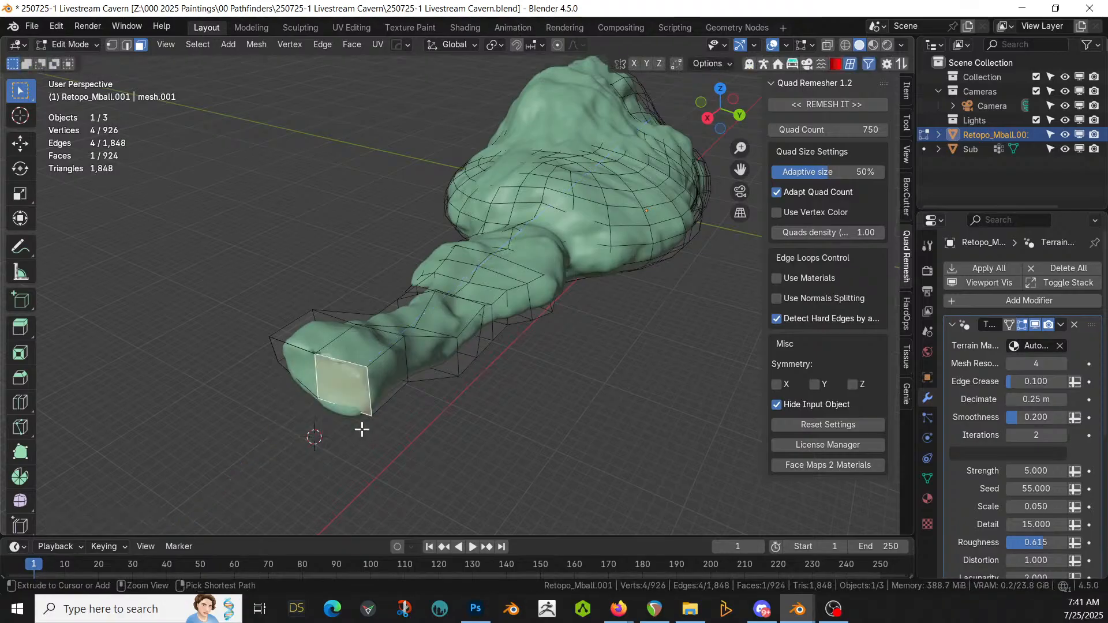
Step: Extrude both end faces of the tunnel arm a further 2.7 m or so
key(ctrl+z)
key(e)
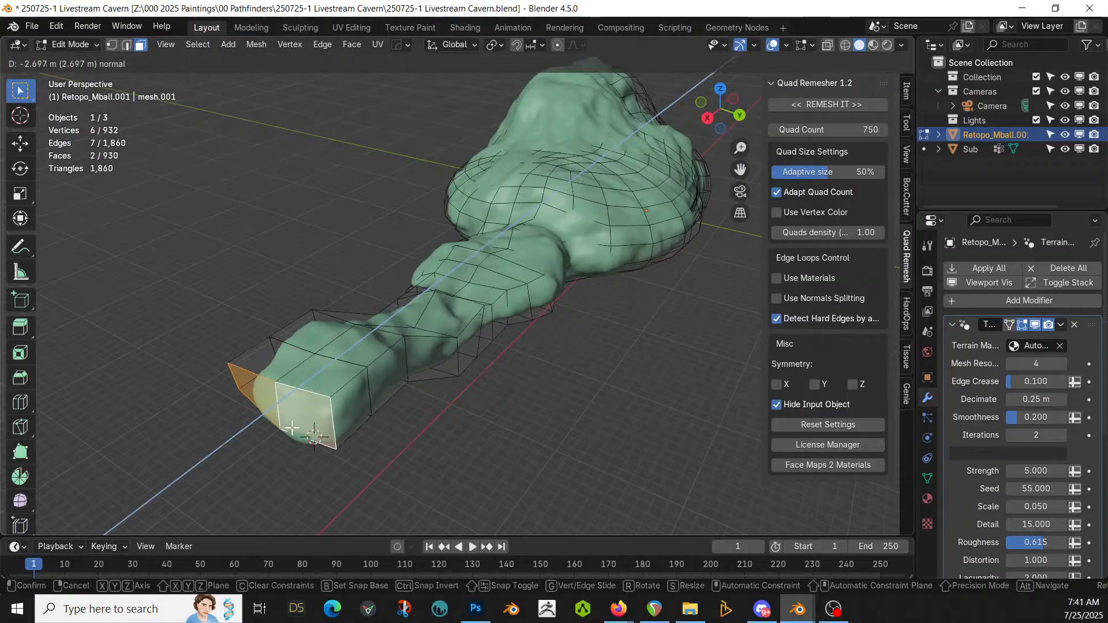
click(292, 427)
click(348, 402)
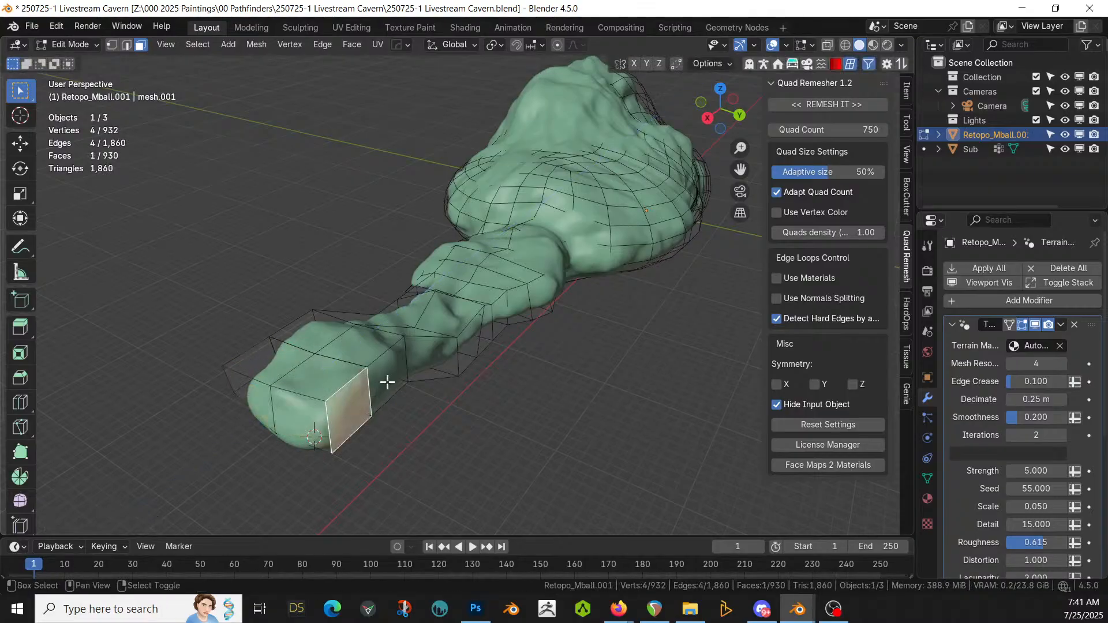
shift+click(385, 381)
key(e)
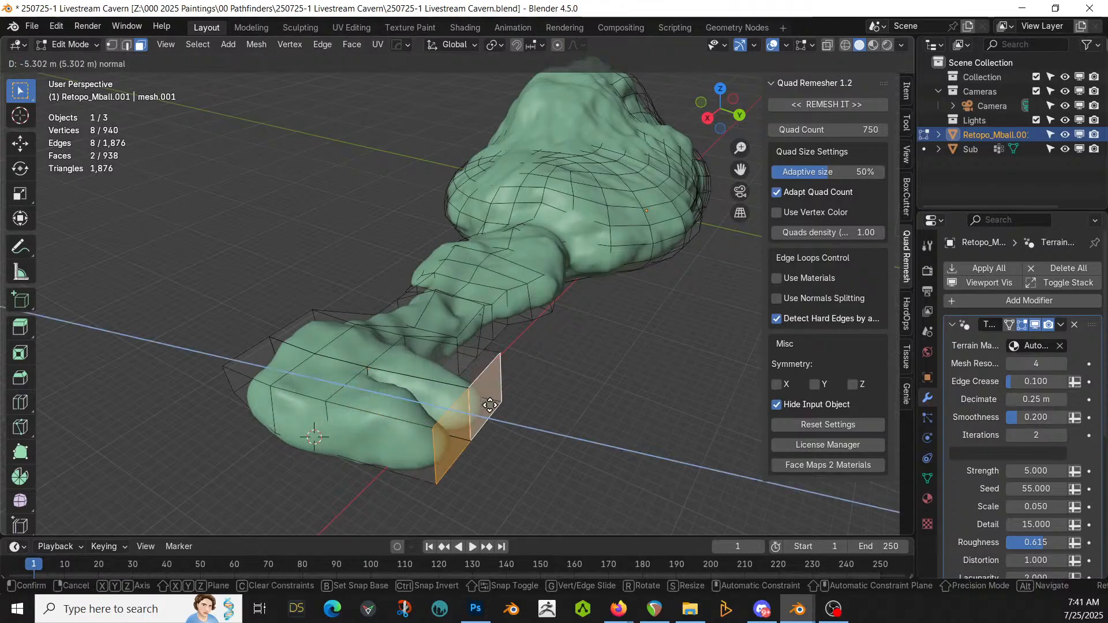
click(490, 405)
middle_drag(490, 405, 396, 375)
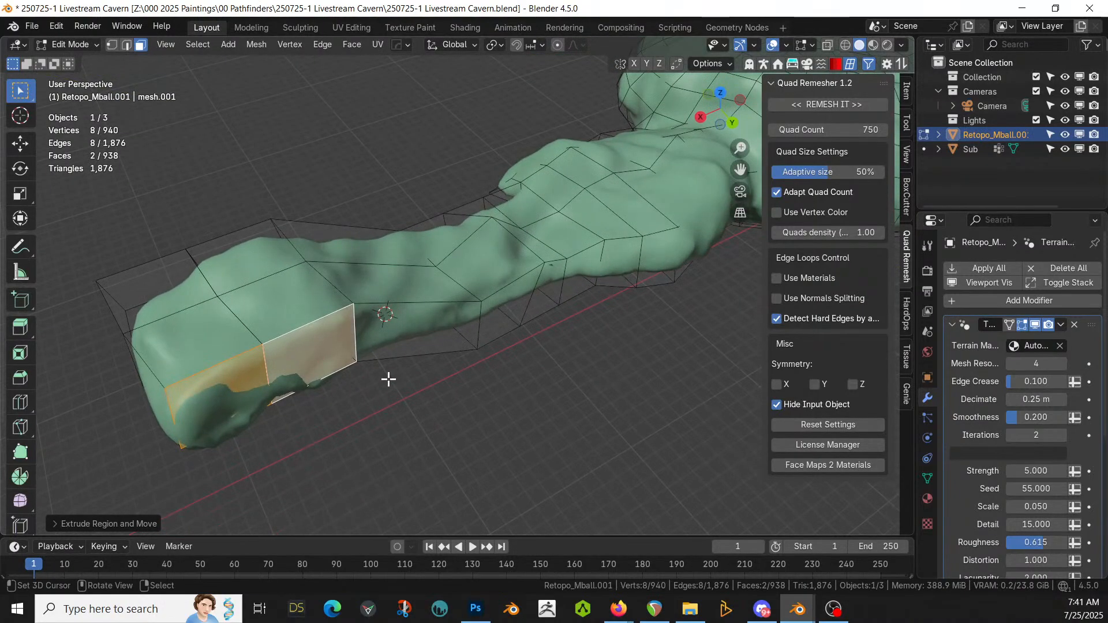
Step: Merge all vertices of the cavern mesh by distance to clear the duplicates
key(a)
key(m)
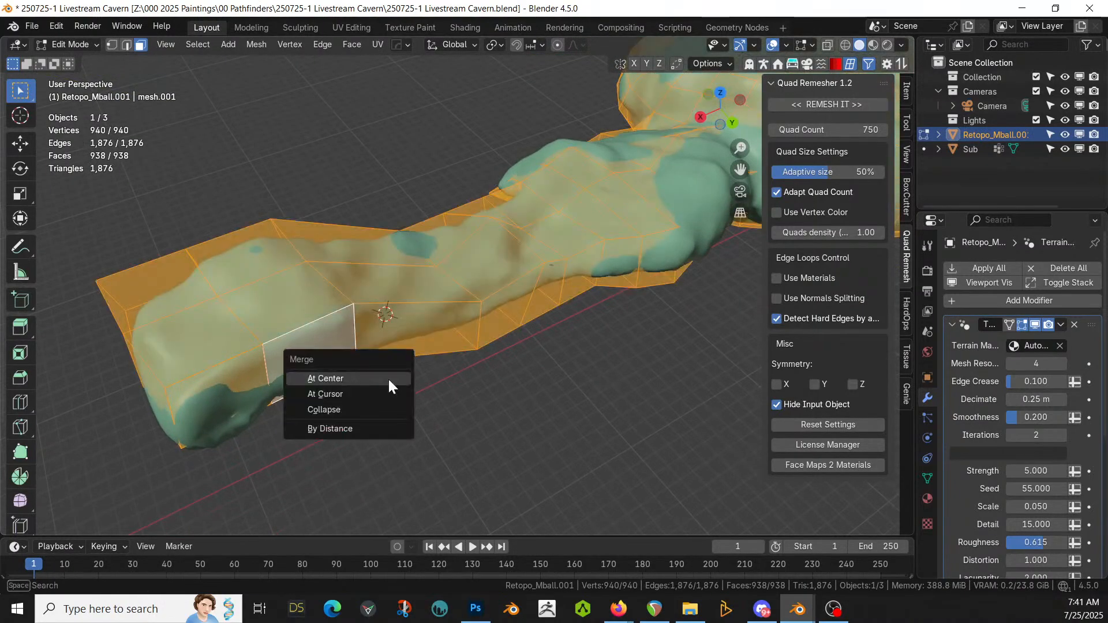
click(363, 428)
Step: Extrude the two adjacent side faces near the arm's tip sideways to form an L-shaped bend
click(258, 388)
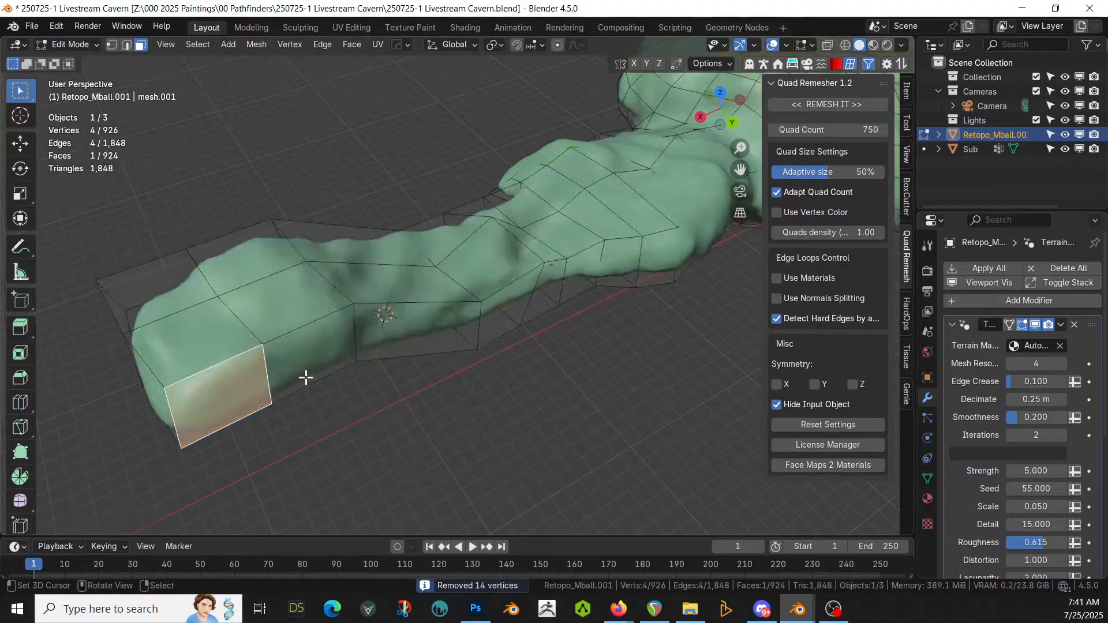
shift+click(317, 358)
middle_drag(317, 359, 341, 284)
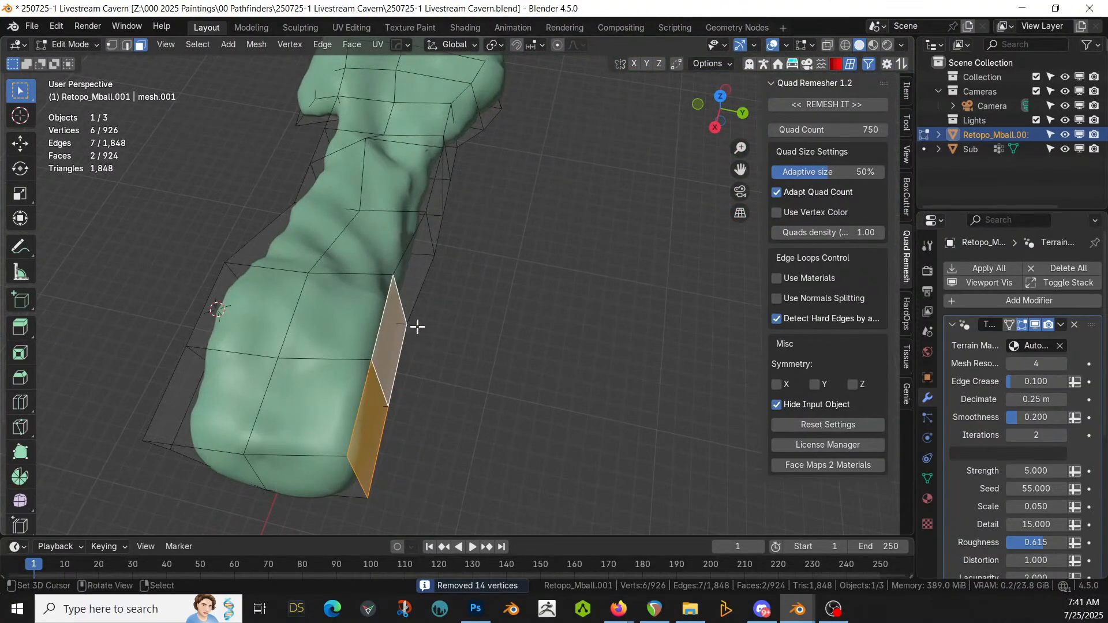
key(e)
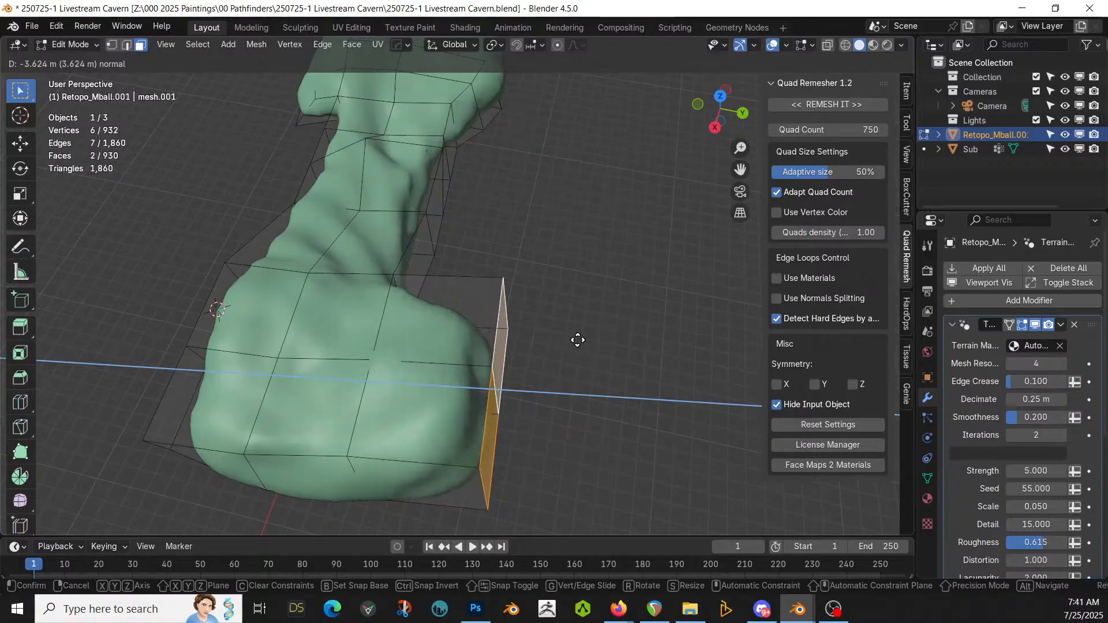
click(617, 339)
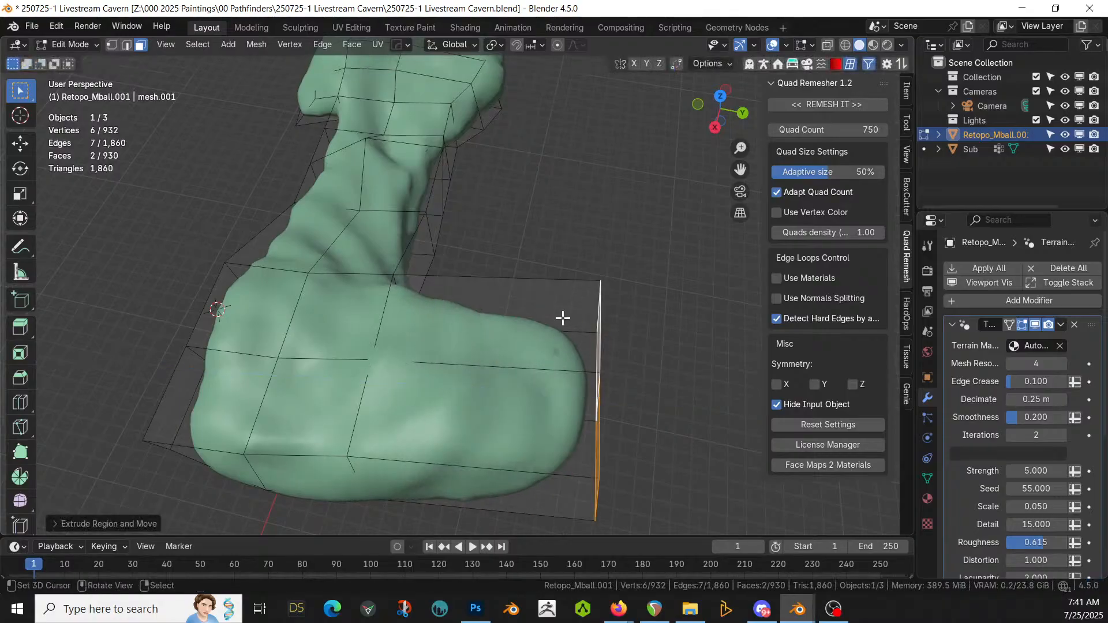
Step: Save the cavern file in Object Mode and apply all modifiers on the cavern mesh
key(Tab)
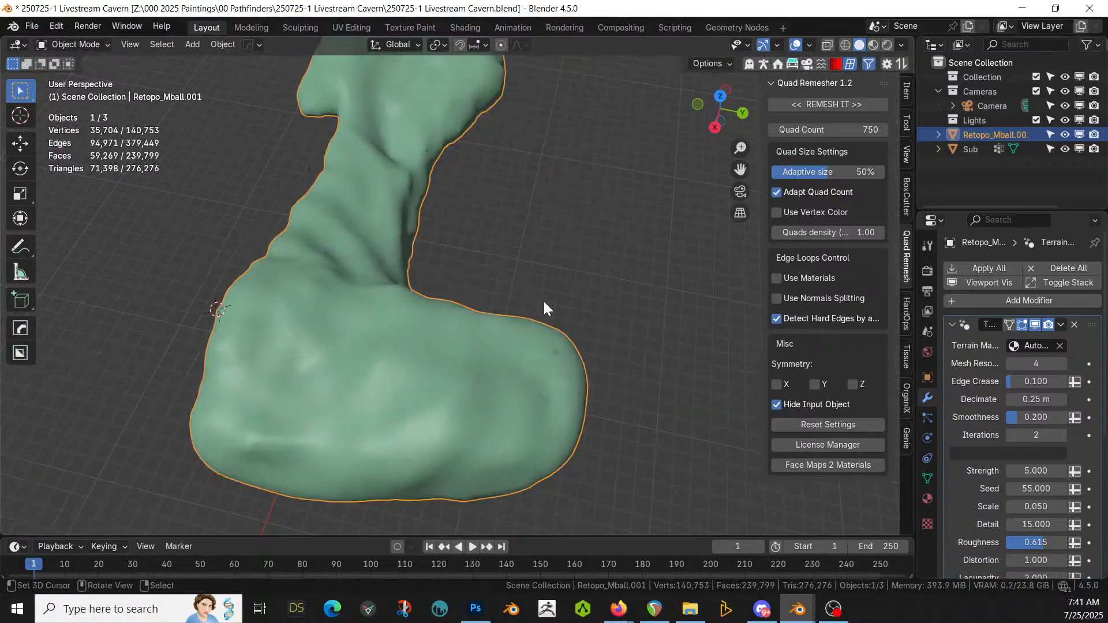
middle_drag(573, 255, 710, 181)
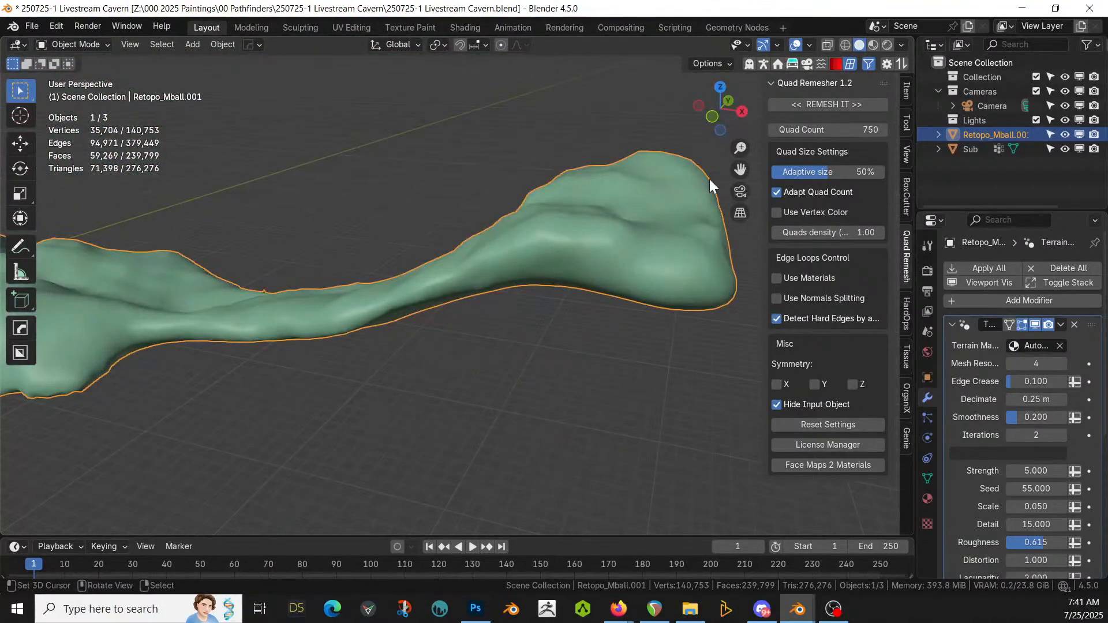
scroll(709, 179, up, 5)
middle_drag(677, 175, 356, 201)
scroll(340, 227, down, 8)
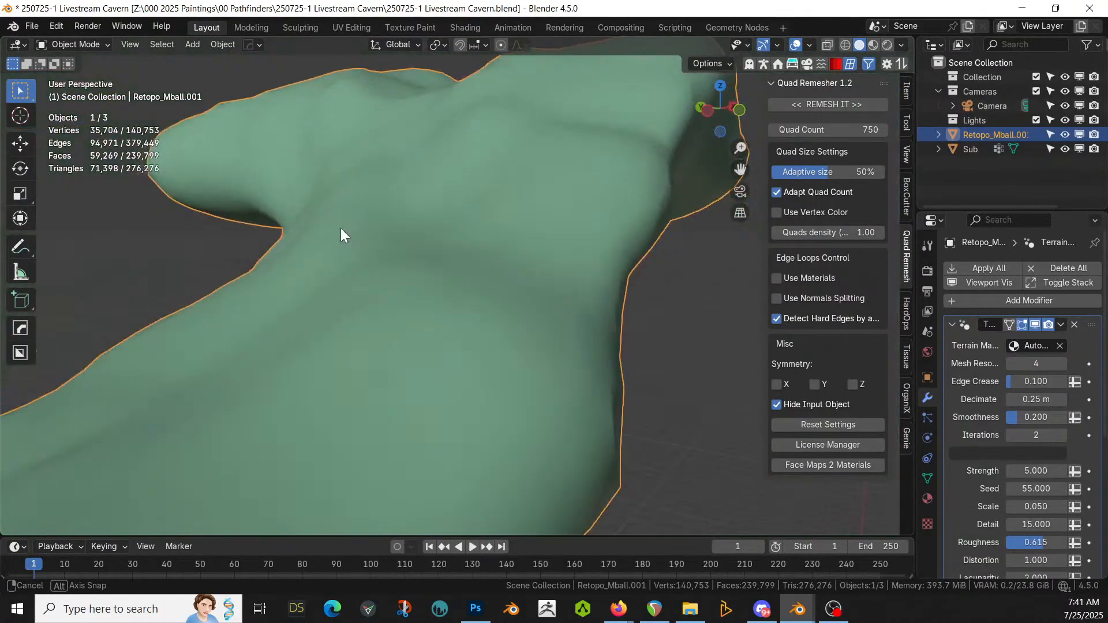
middle_drag(261, 251, 634, 240)
key(ctrl+s)
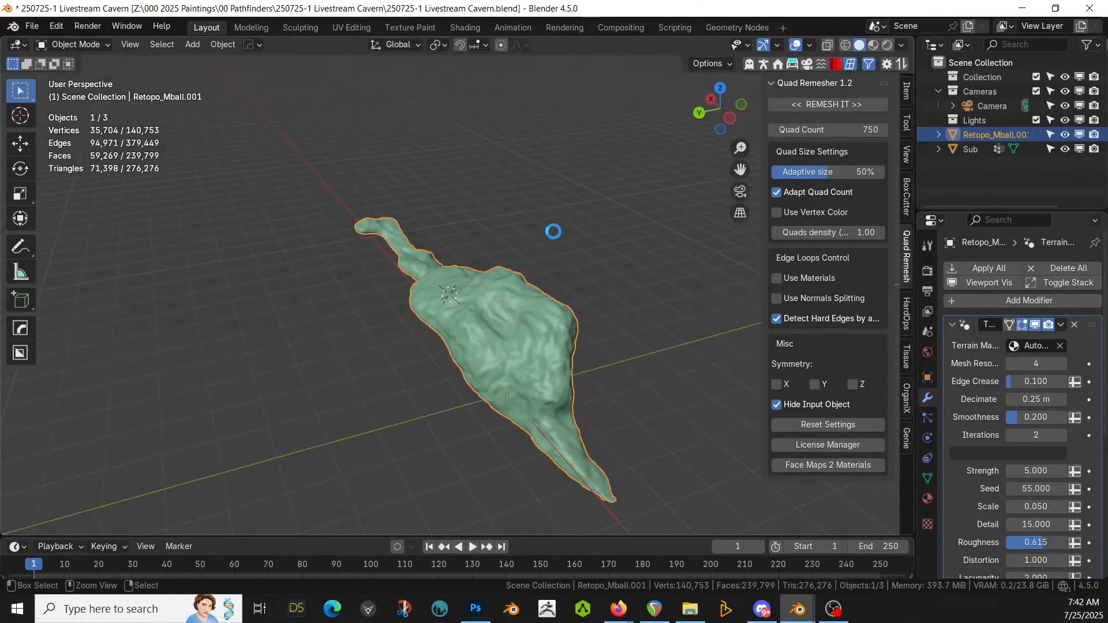
click(988, 271)
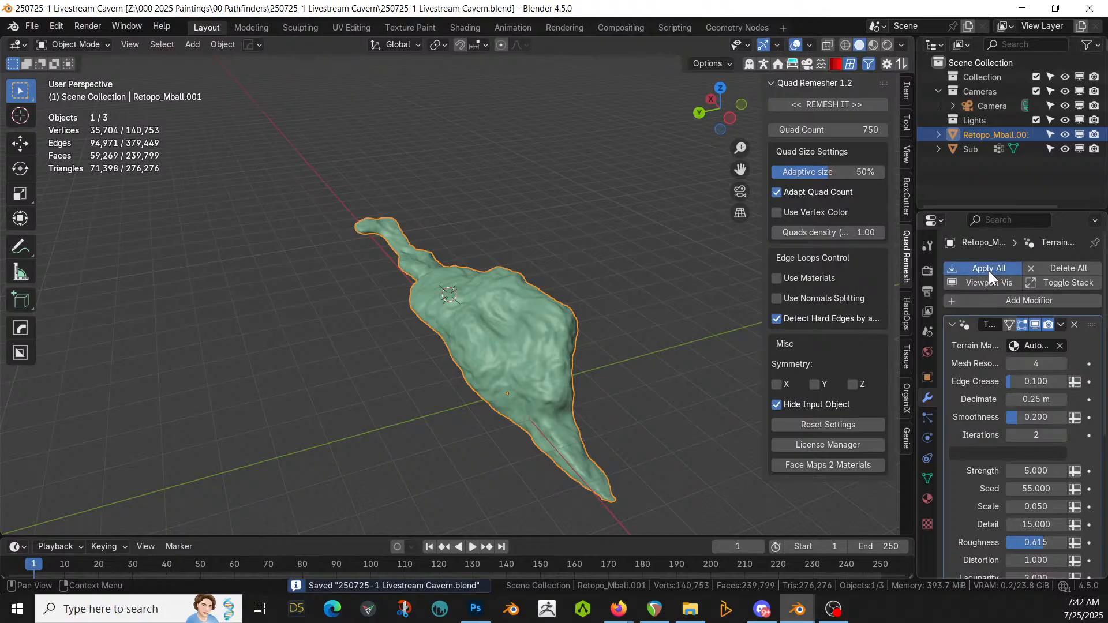
Step: Bring the view inside the cavern and switch the viewport shading to Material Preview
scroll(527, 391, up, 6)
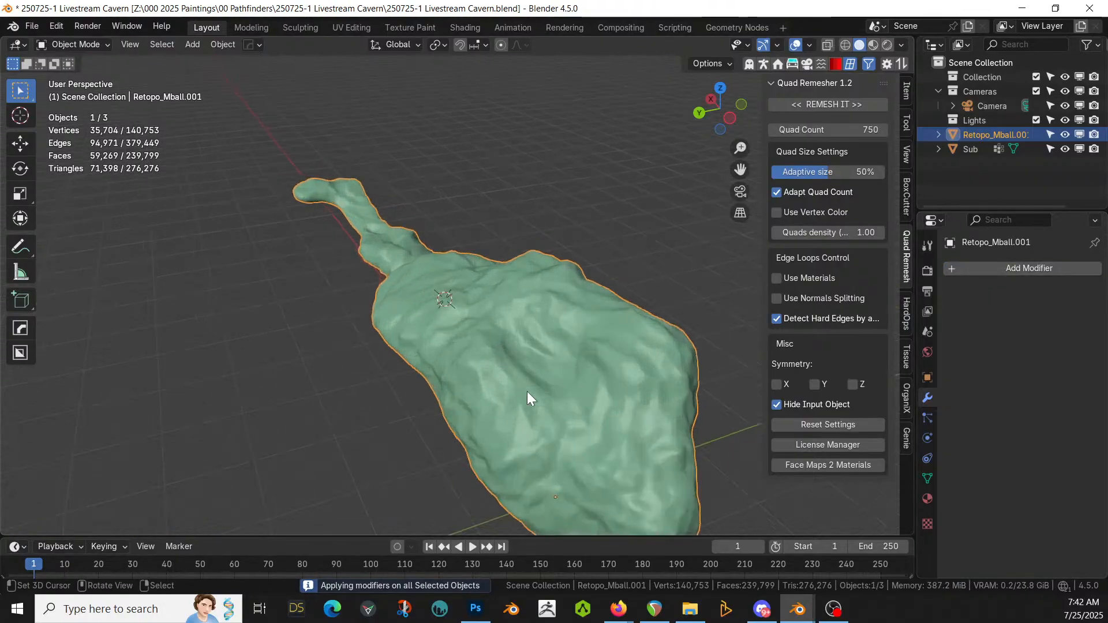
middle_drag(527, 391, 391, 294)
scroll(306, 332, up, 4)
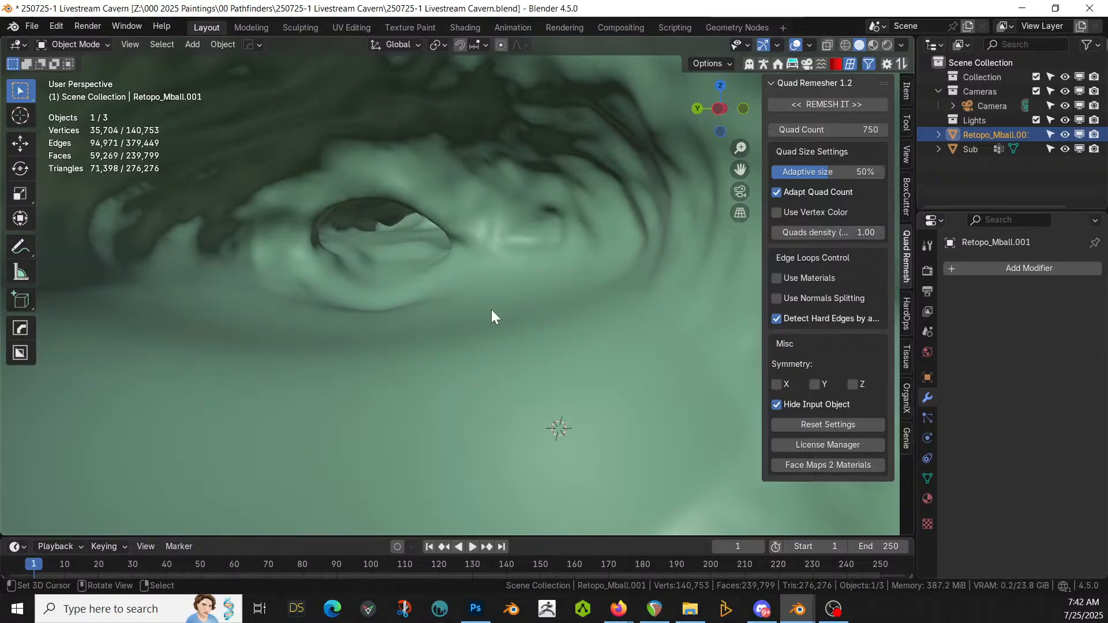
key(F4)
mouse_move(470, 320)
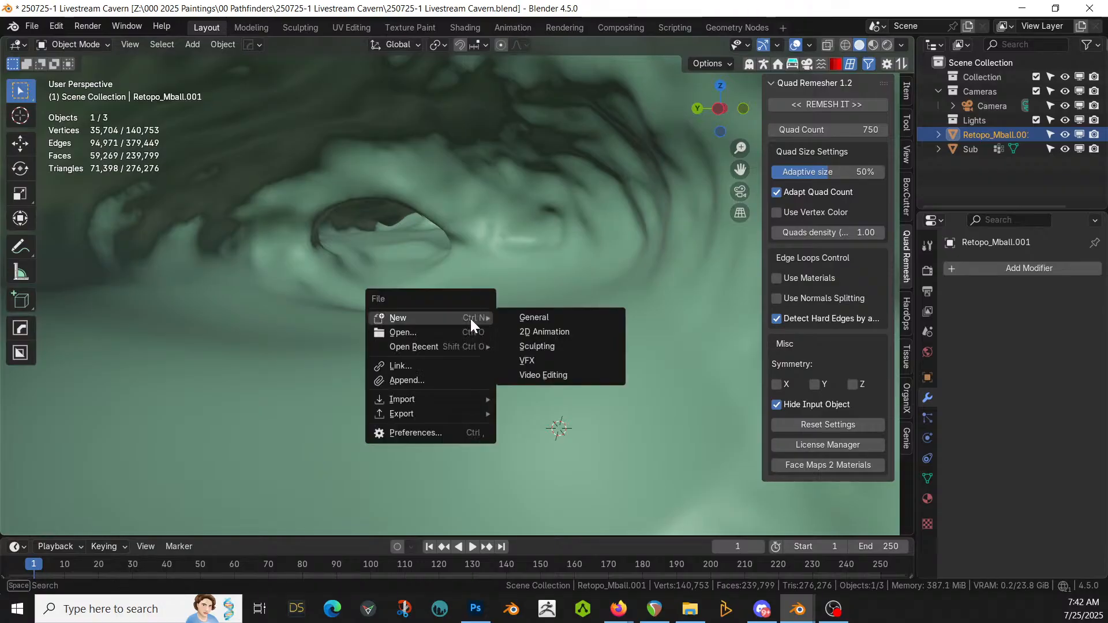
click(872, 45)
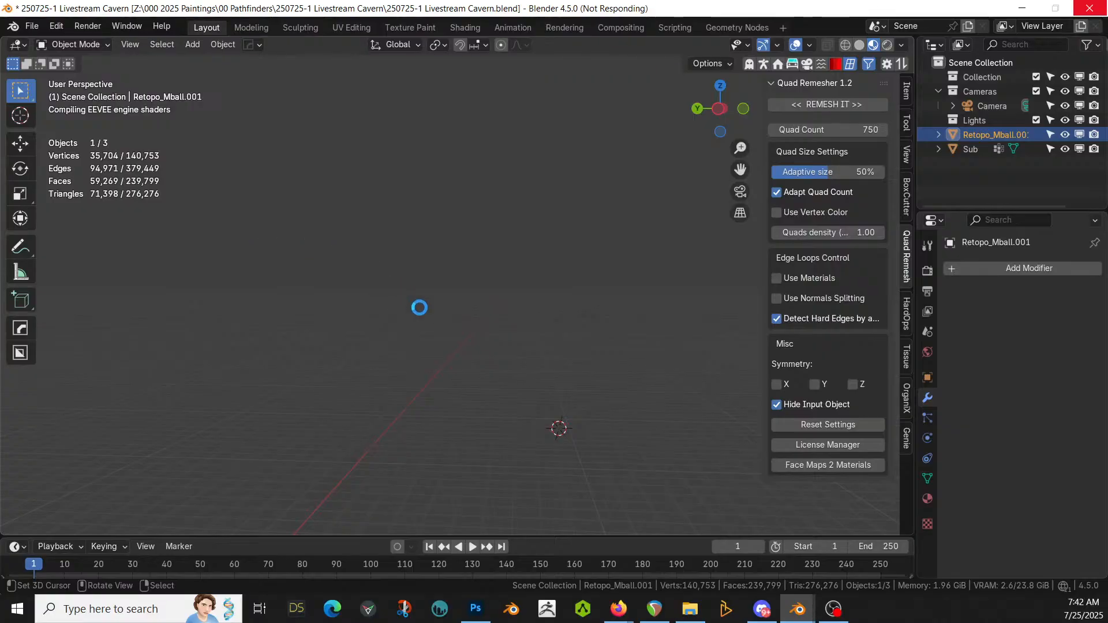
Step: Switch to the other Blender window and open the recent file 250718-1 Livestream Air Farm.blend, discarding the submarine file's changes
key(alt+Tab)
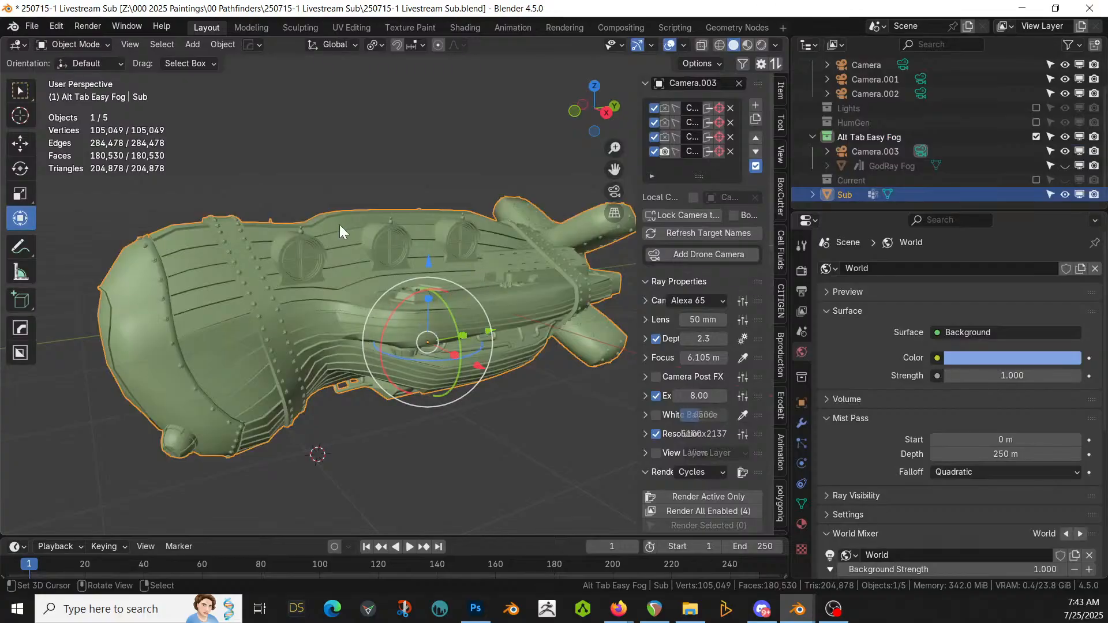
middle_drag(421, 259, 418, 286)
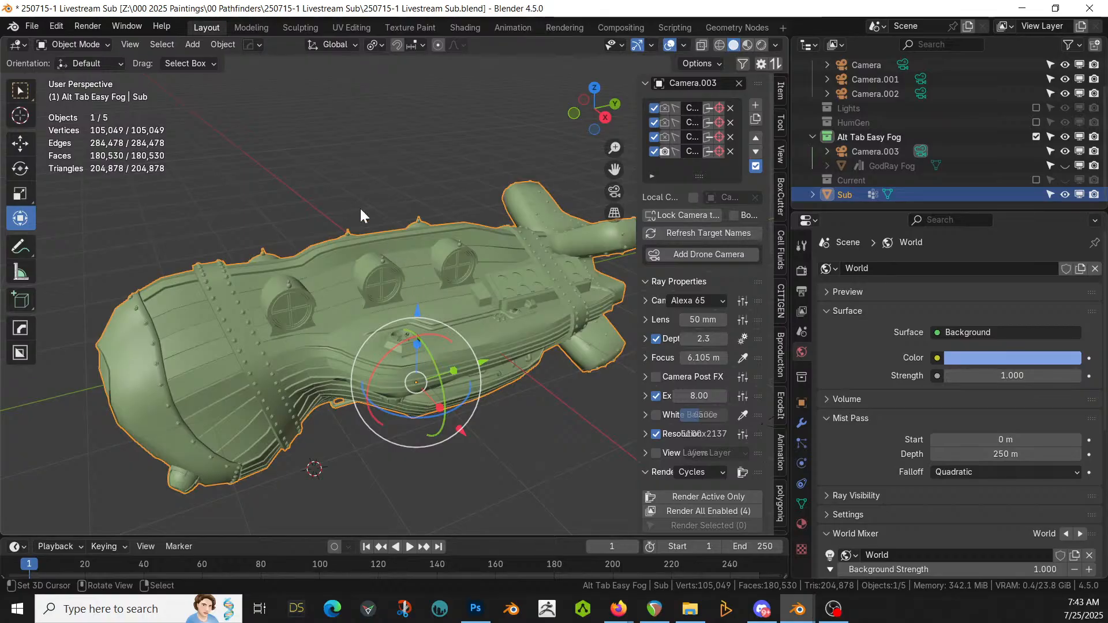
click(28, 28)
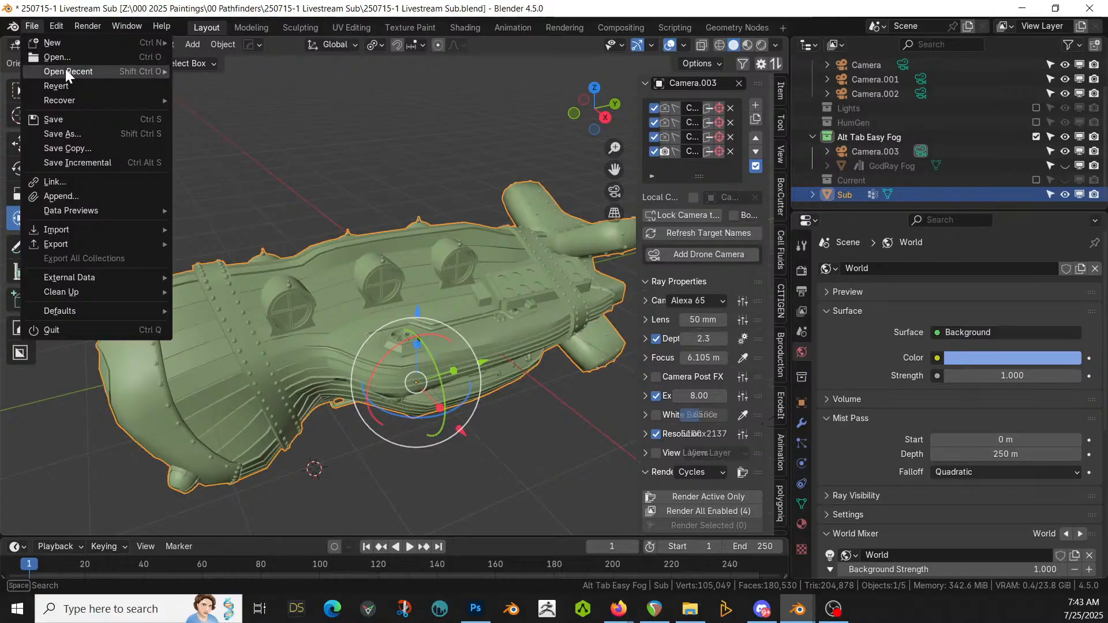
mouse_move(66, 71)
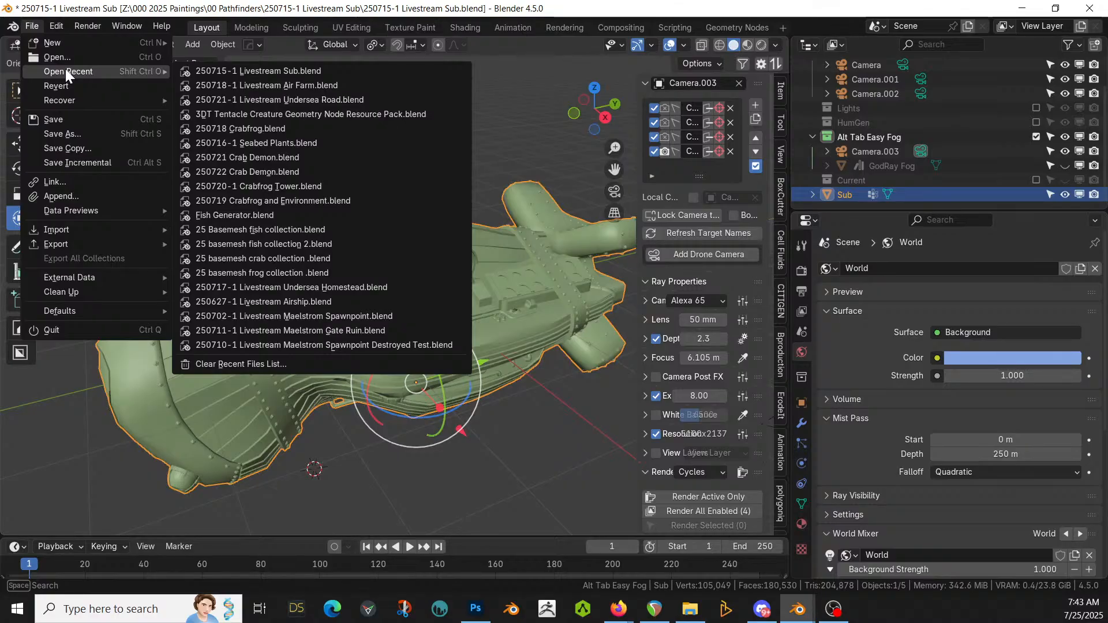
click(313, 84)
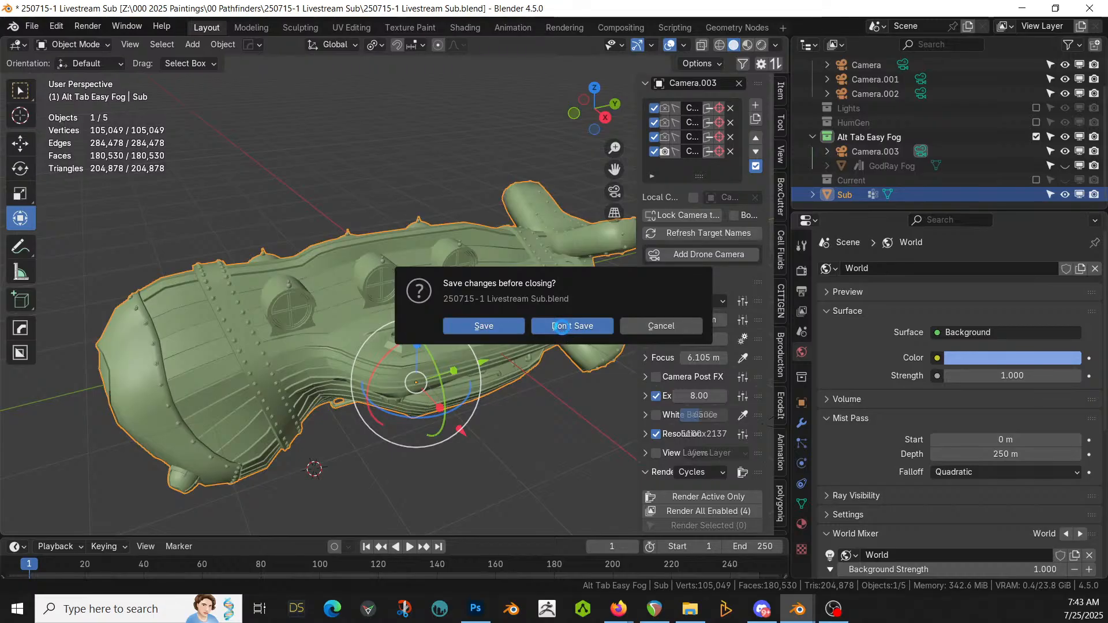
click(562, 327)
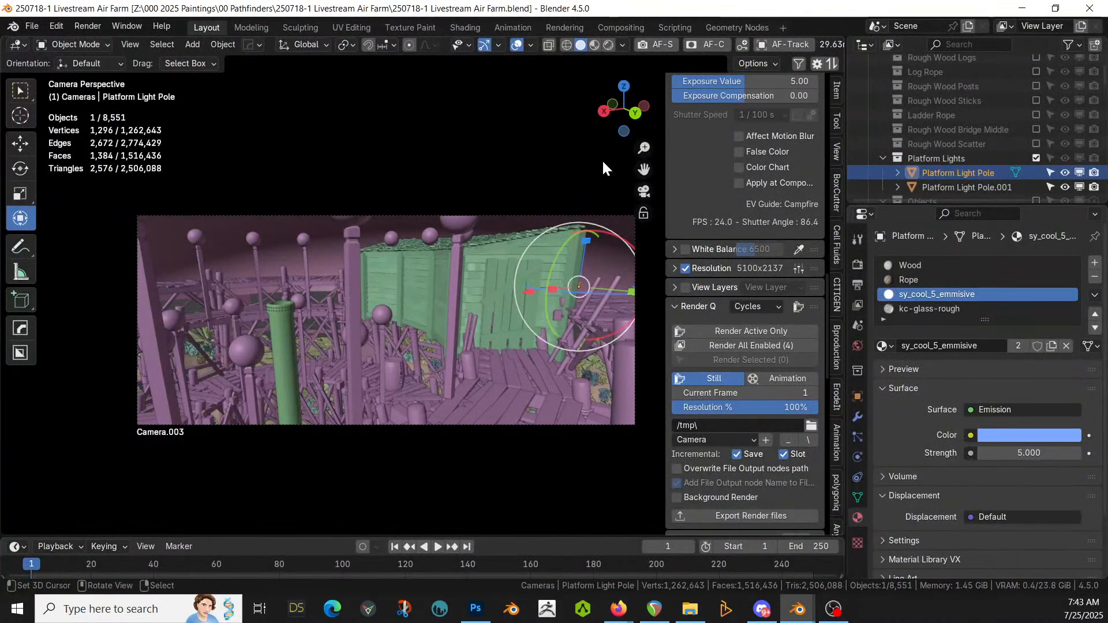
Step: Select the wooden platform structure under the dome and examine its modifier's supports and base settings
middle_drag(517, 271, 449, 302)
scroll(449, 303, down, 8)
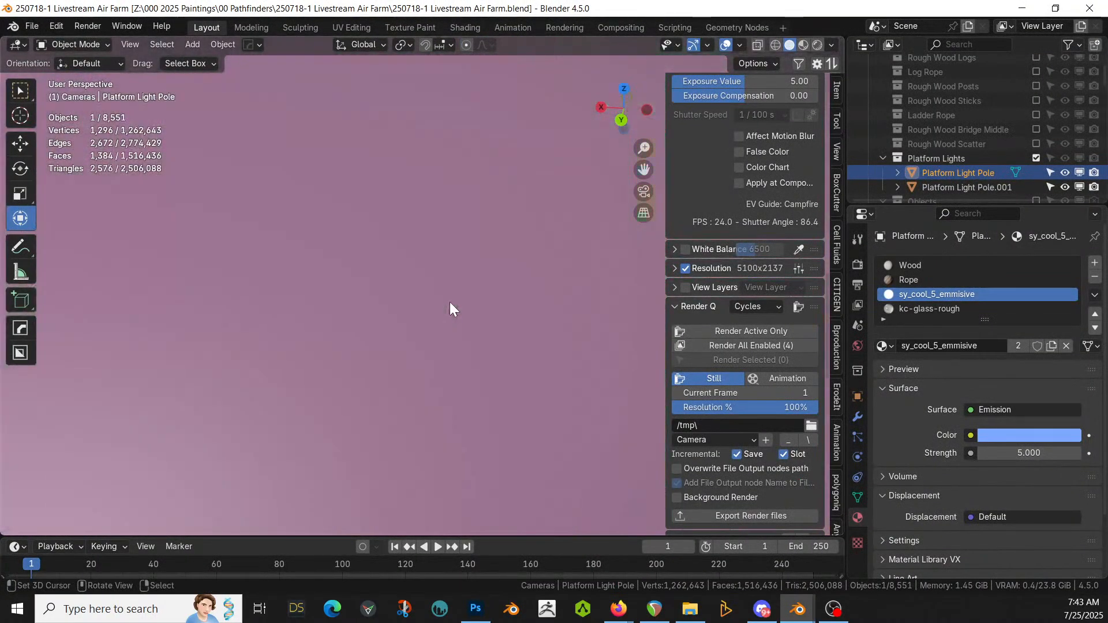
click(459, 417)
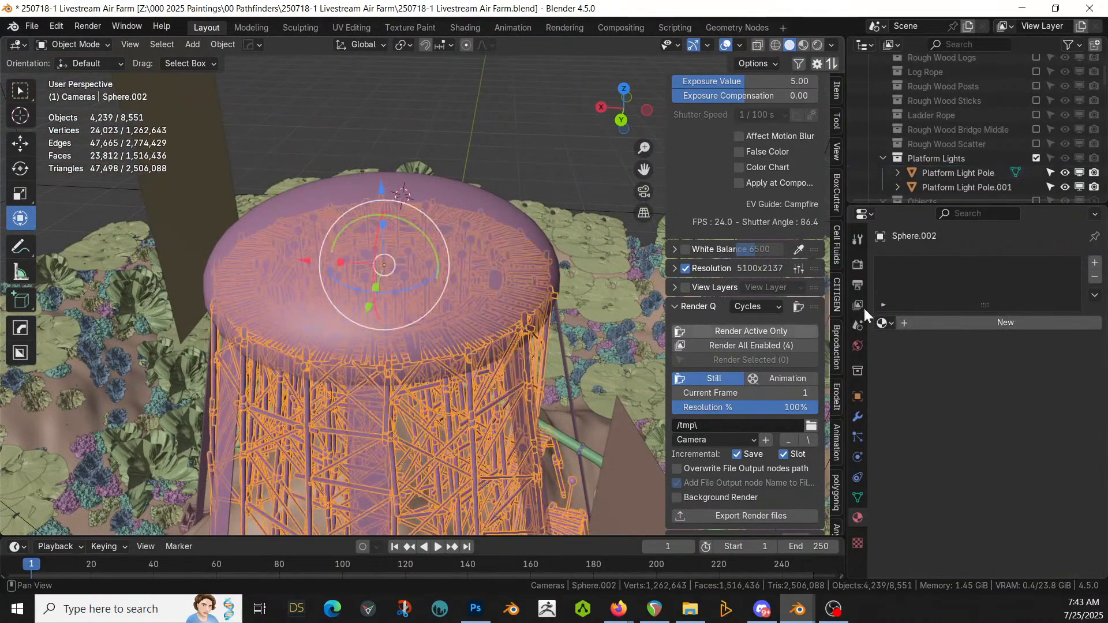
click(859, 417)
scroll(946, 403, down, 2)
scroll(949, 407, down, 8)
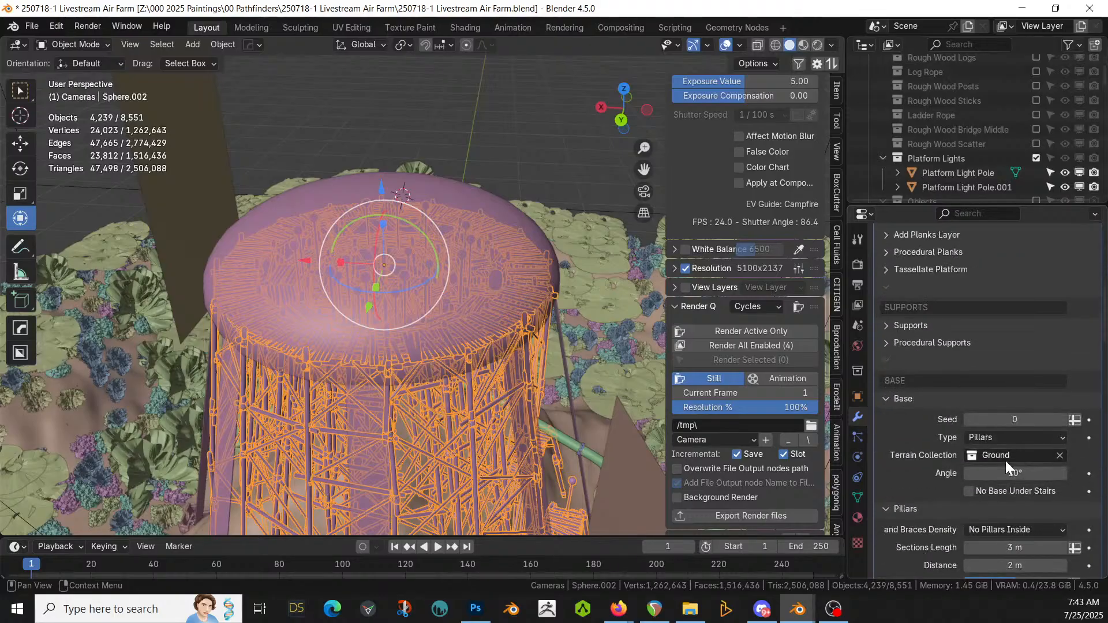
Step: Clear the Terrain Collection from the wooden platform's base settings and copy the platform object
click(1060, 456)
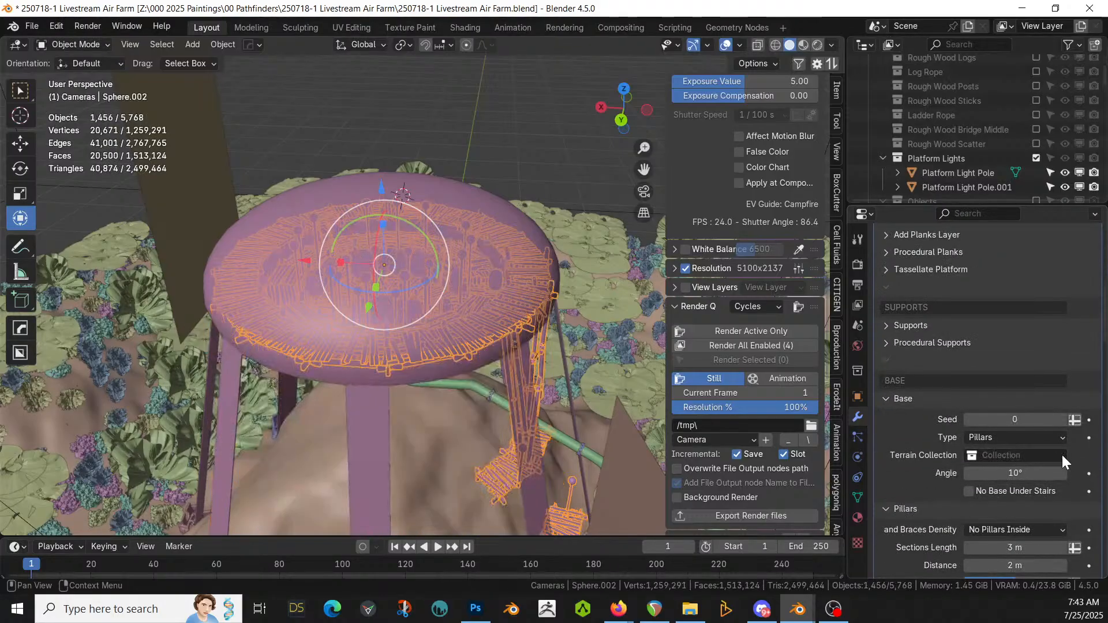
key(ctrl+c)
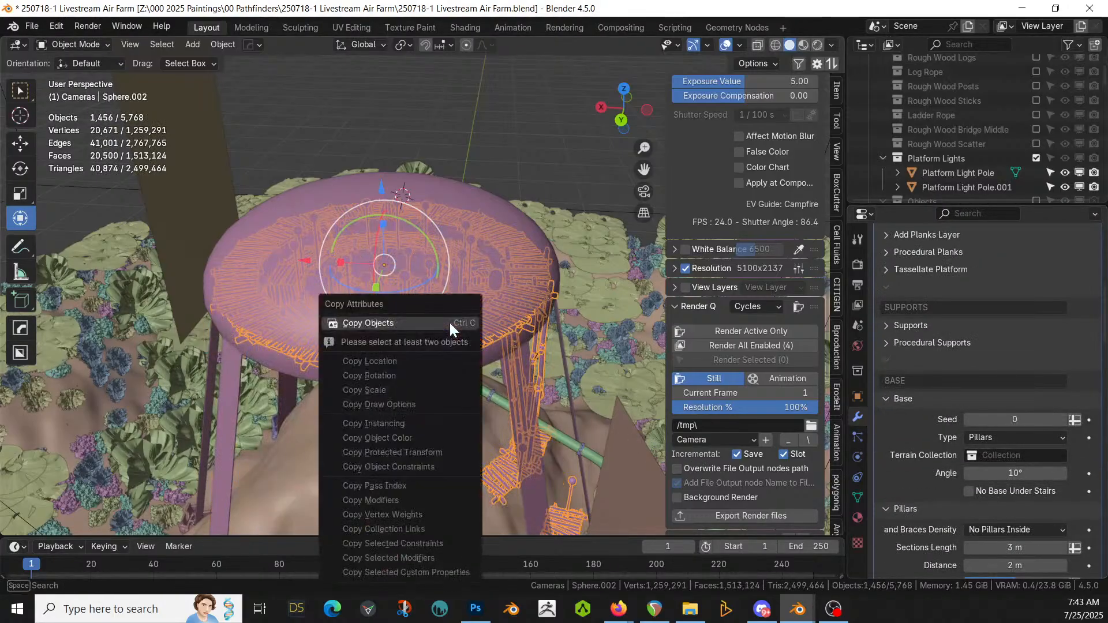
click(432, 320)
Step: Switch back to the cavern's Blender window and save the cavern file
key(alt+Tab)
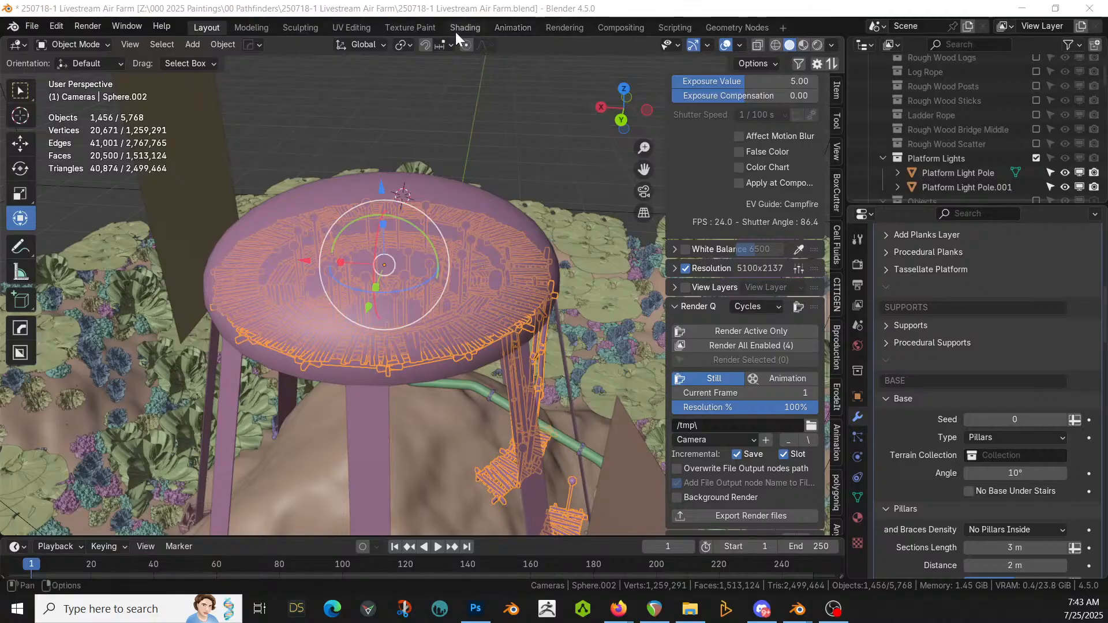
click(1021, 10)
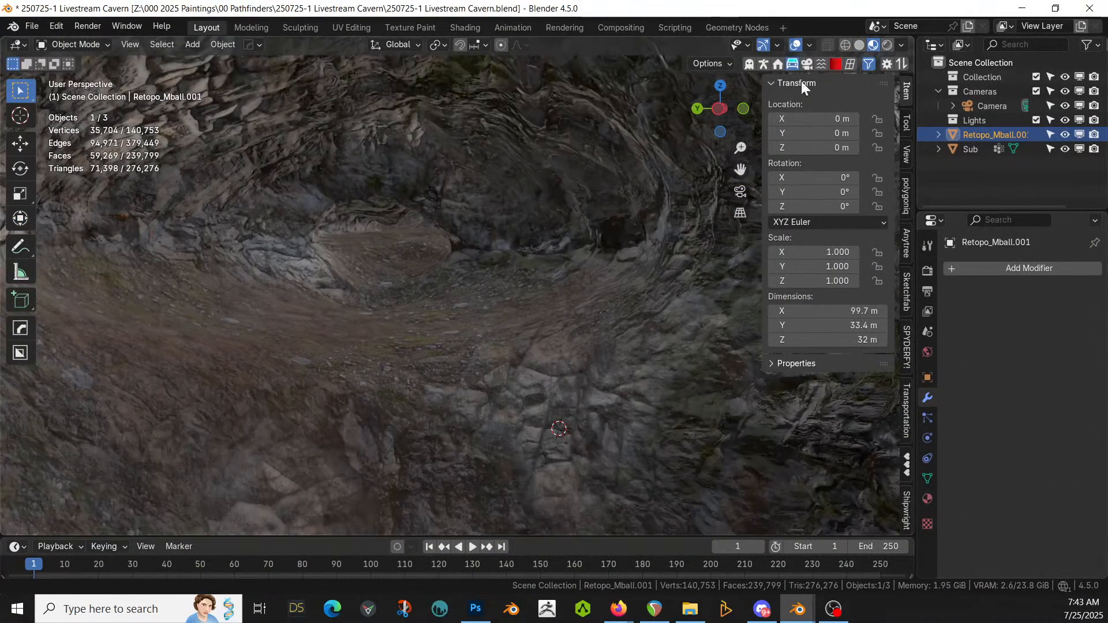
alt+middle_drag(588, 179, 680, 201)
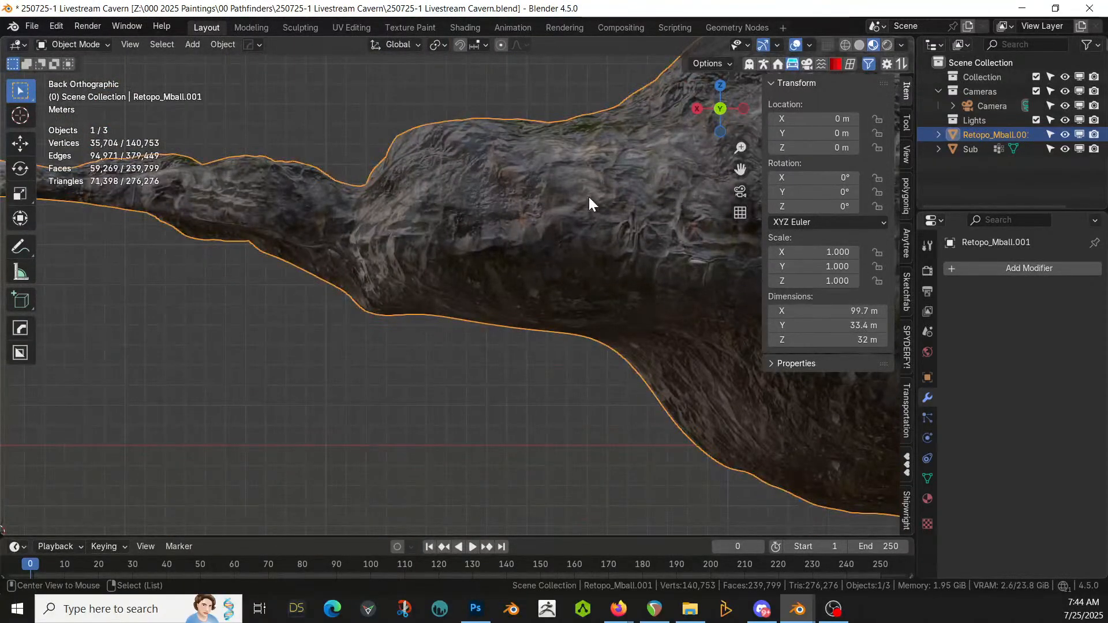
alt+middle_drag(569, 197, 479, 209)
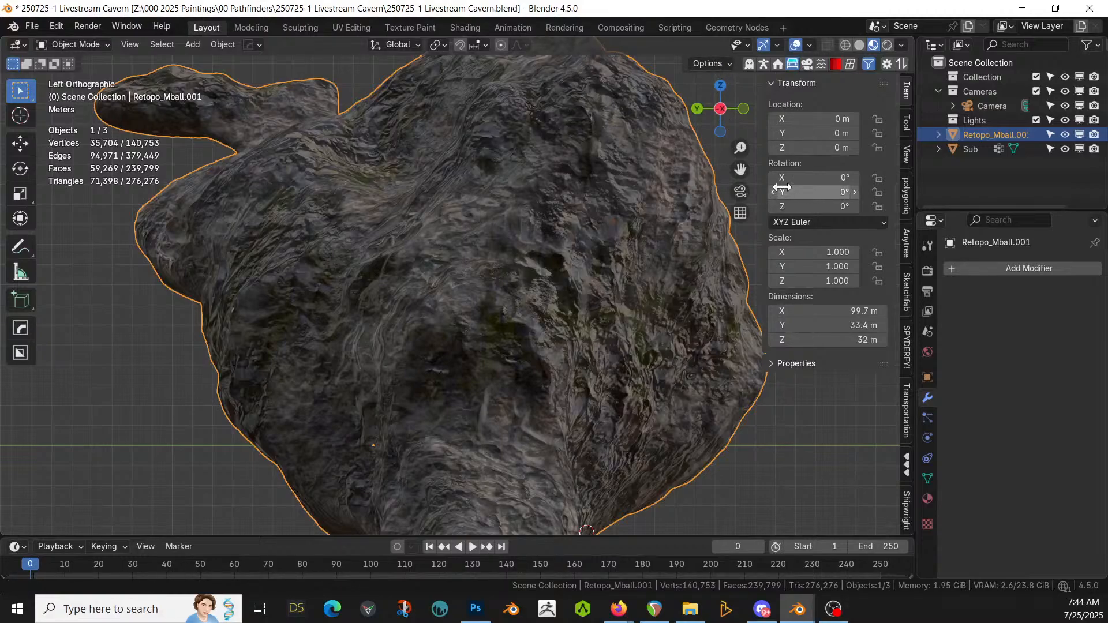
click(32, 26)
click(56, 119)
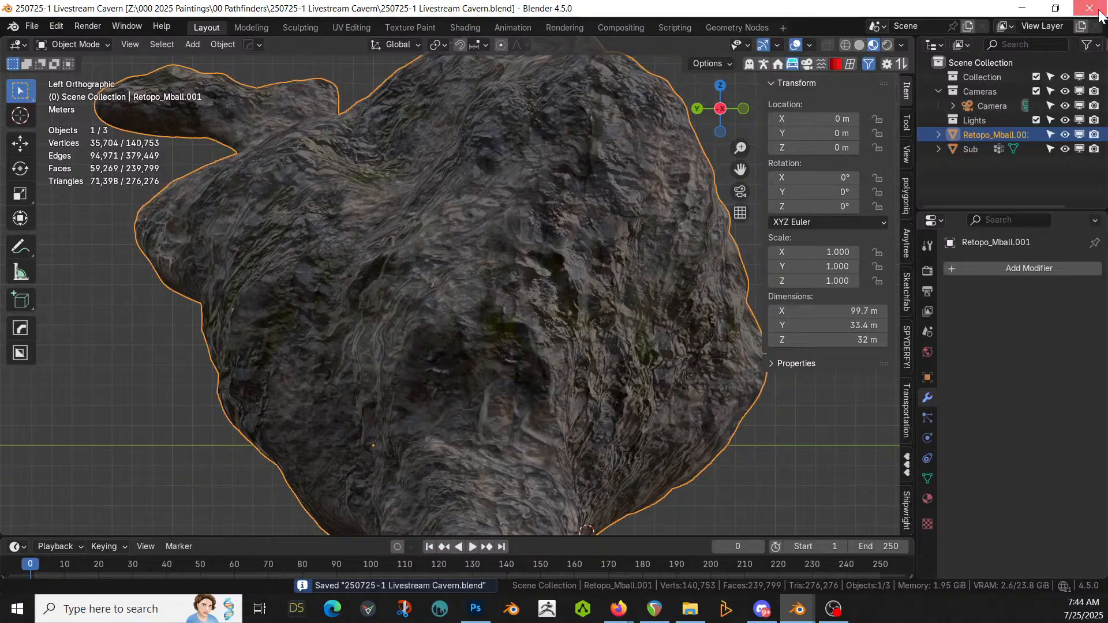
Step: Close the cavern's Blender window and reopen the recent file 250725-1 Livestream Cavern
click(1088, 9)
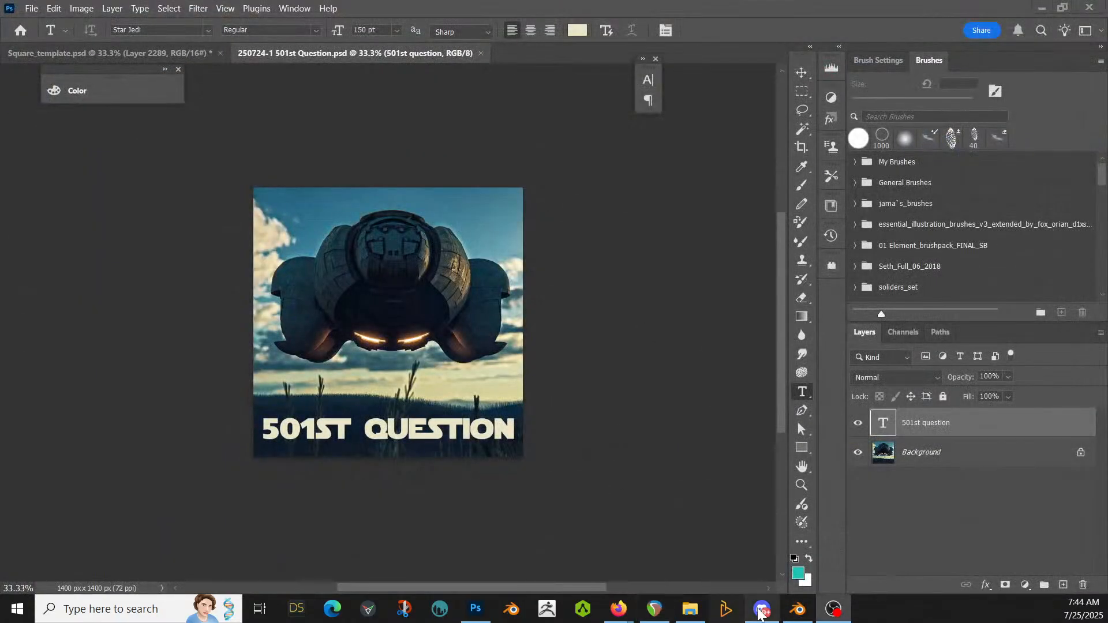
right_click(799, 611)
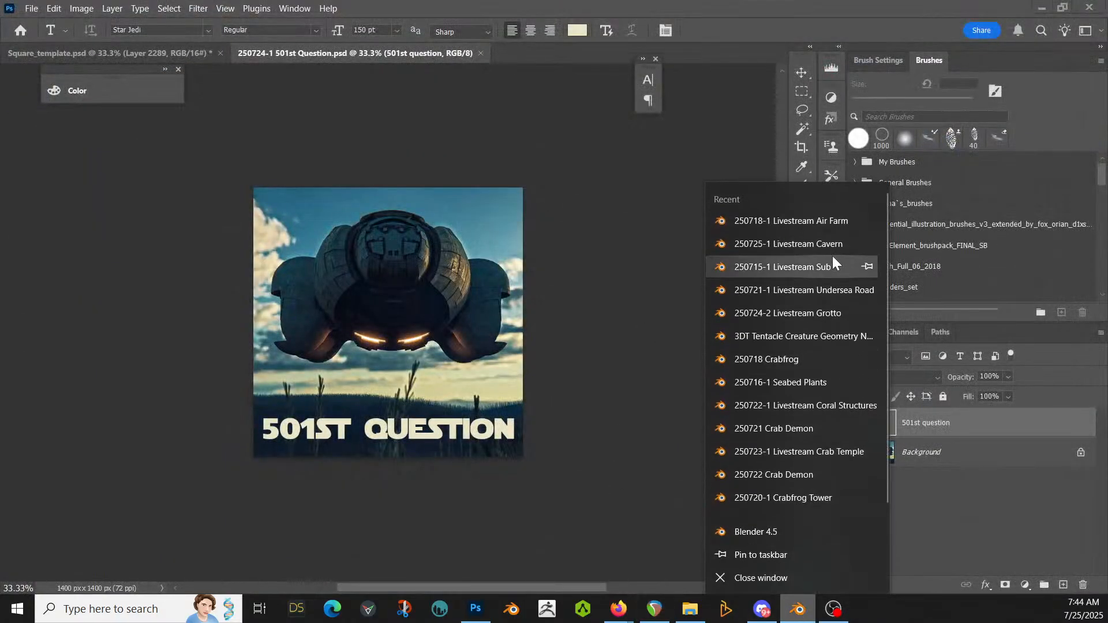
click(836, 245)
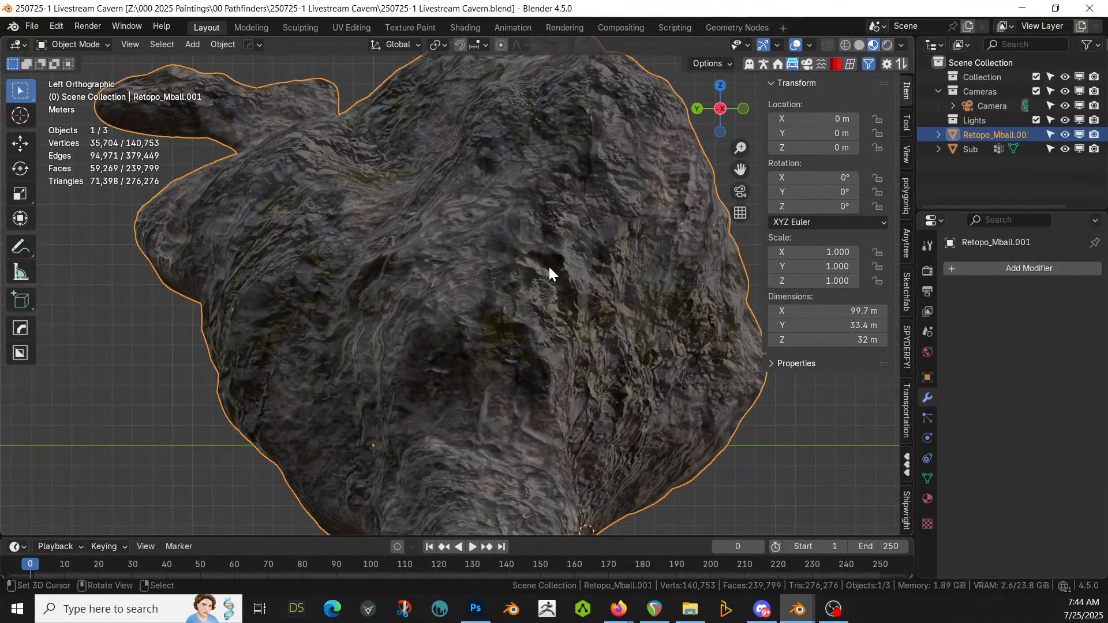
Step: Add a mesh cube to the cavern scene, working from the front view
mouse_move(549, 272)
middle_down()
mouse_move(551, 292)
mouse_move(536, 284)
mouse_move(596, 271)
mouse_move(518, 281)
mouse_move(504, 294)
mouse_move(497, 275)
mouse_move(547, 280)
mouse_move(540, 260)
mouse_move(508, 273)
mouse_move(565, 270)
mouse_move(554, 267)
middle_up()
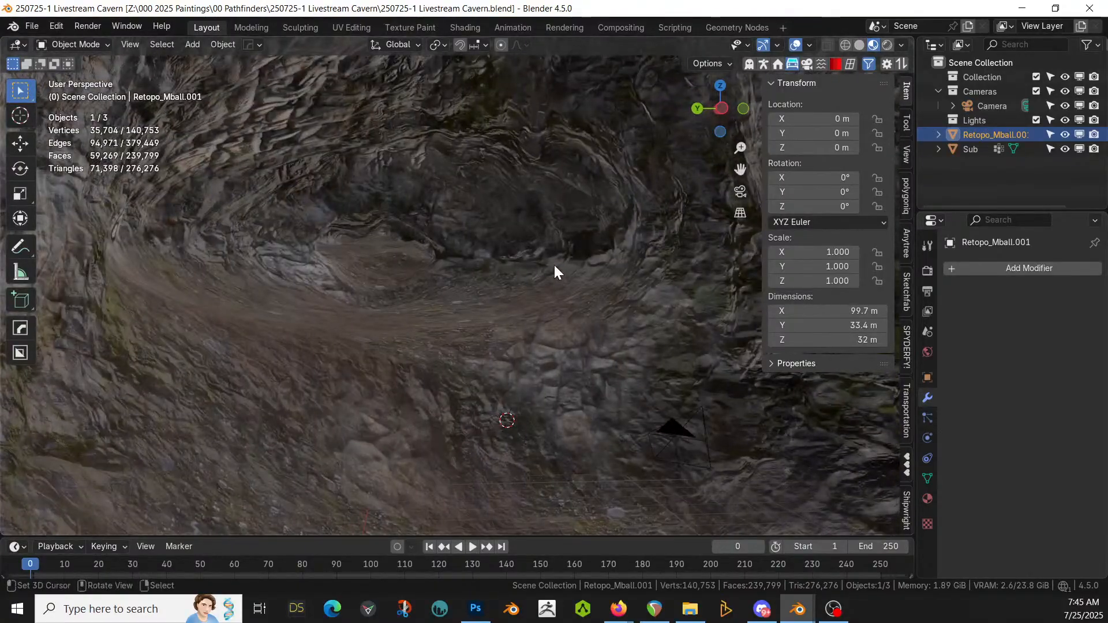
scroll(552, 267, down, 5)
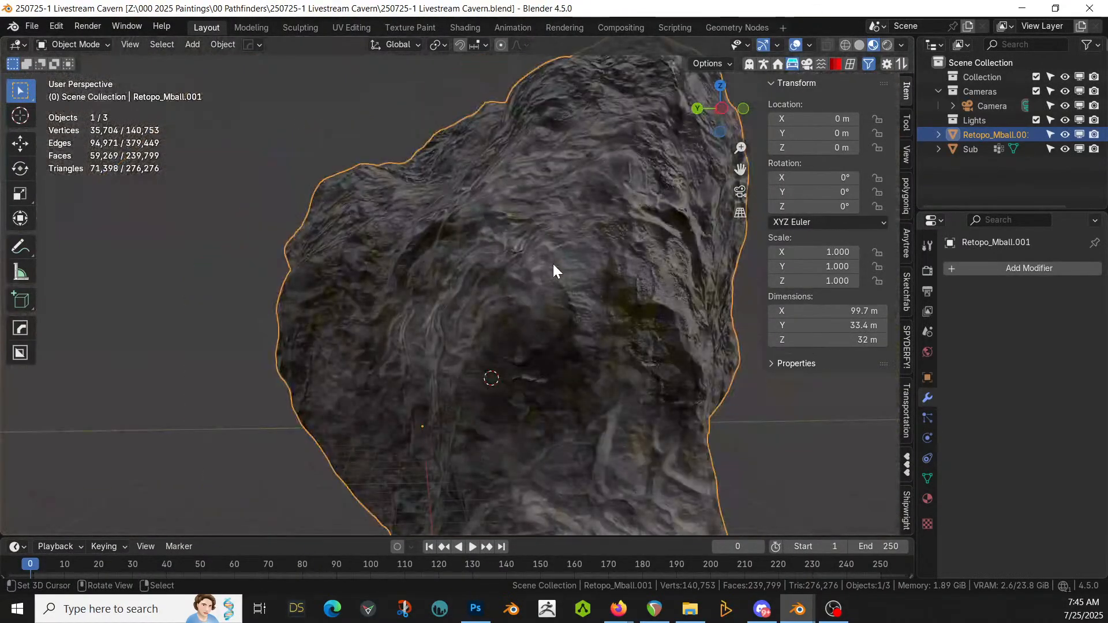
middle_drag(553, 268, 522, 267)
key(KP_1)
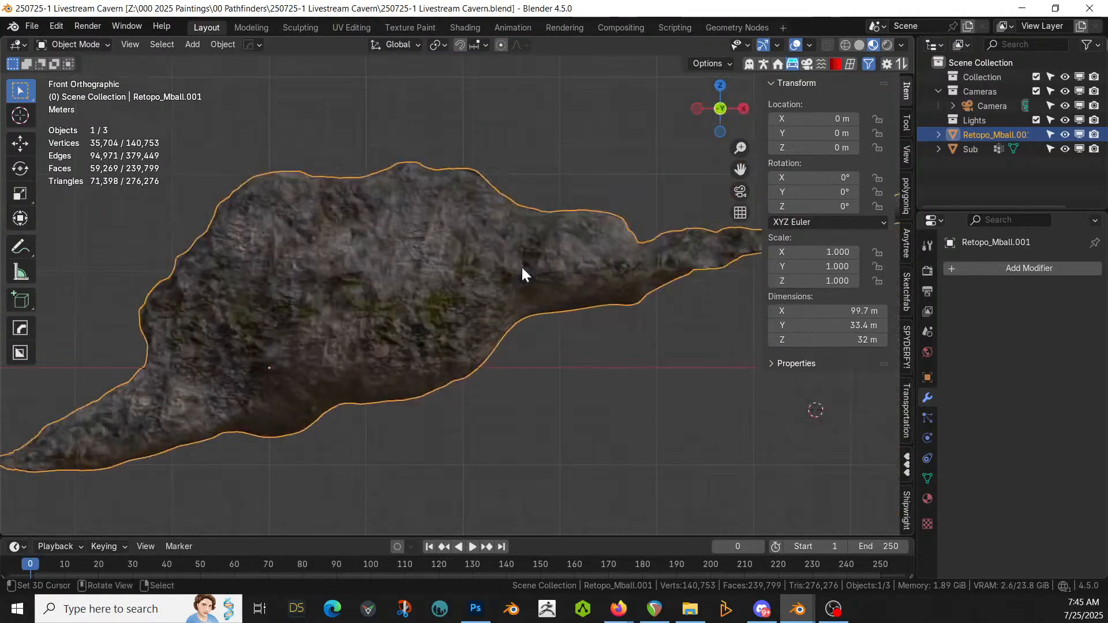
key(shift+a)
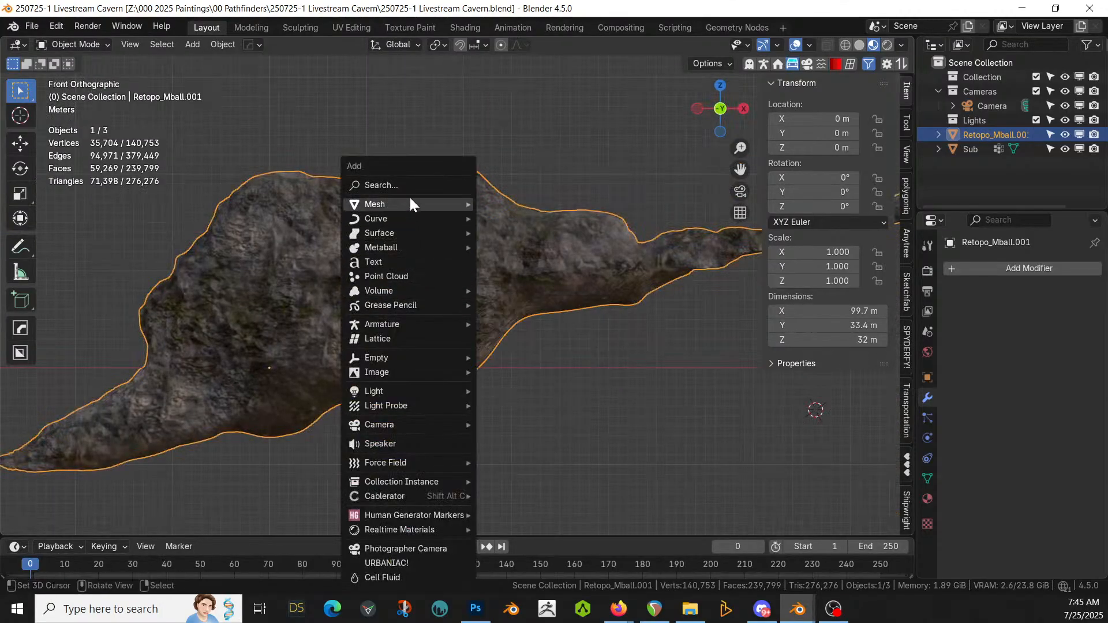
mouse_move(411, 203)
click(521, 294)
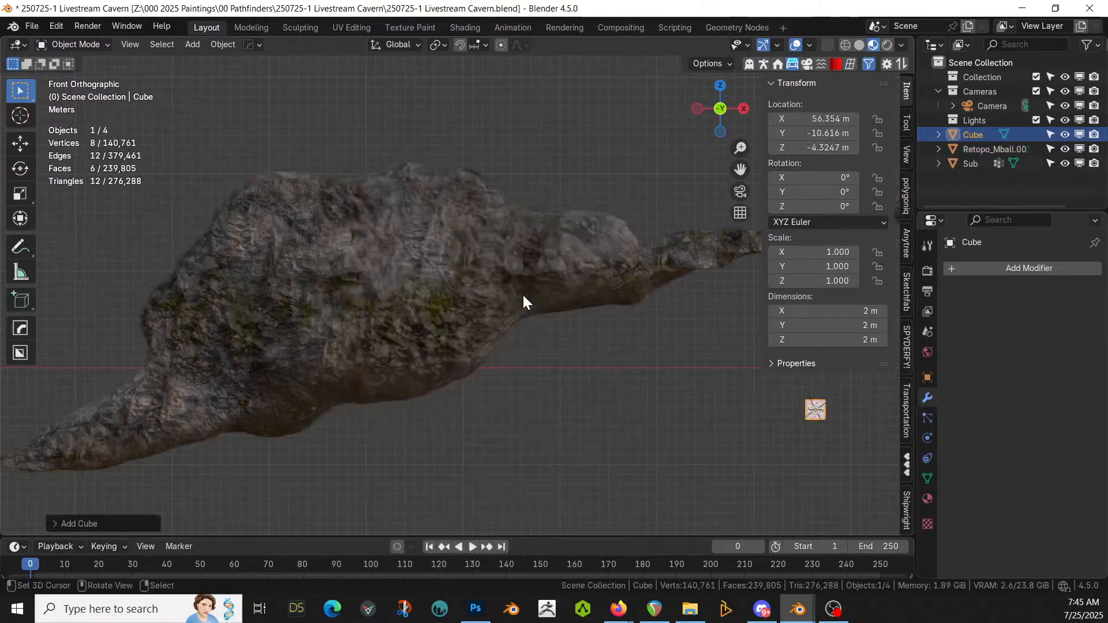
Step: Scale the cube up to about 34.5 m per side and move it over the cavern's main chamber in top view
scroll(669, 378, down, 4)
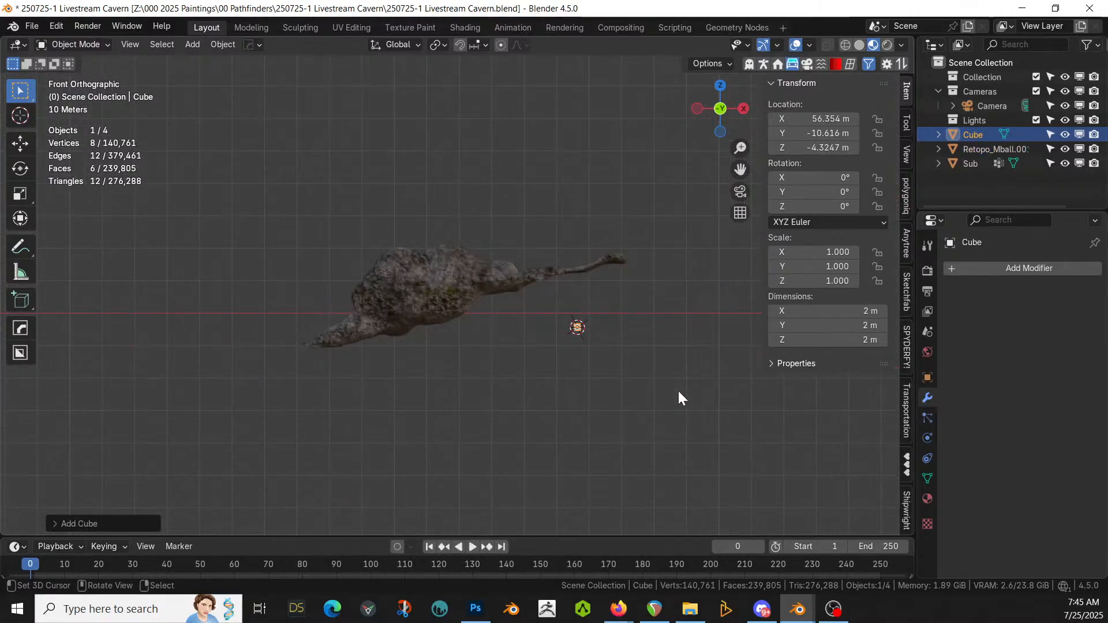
key(KP_7)
key(s)
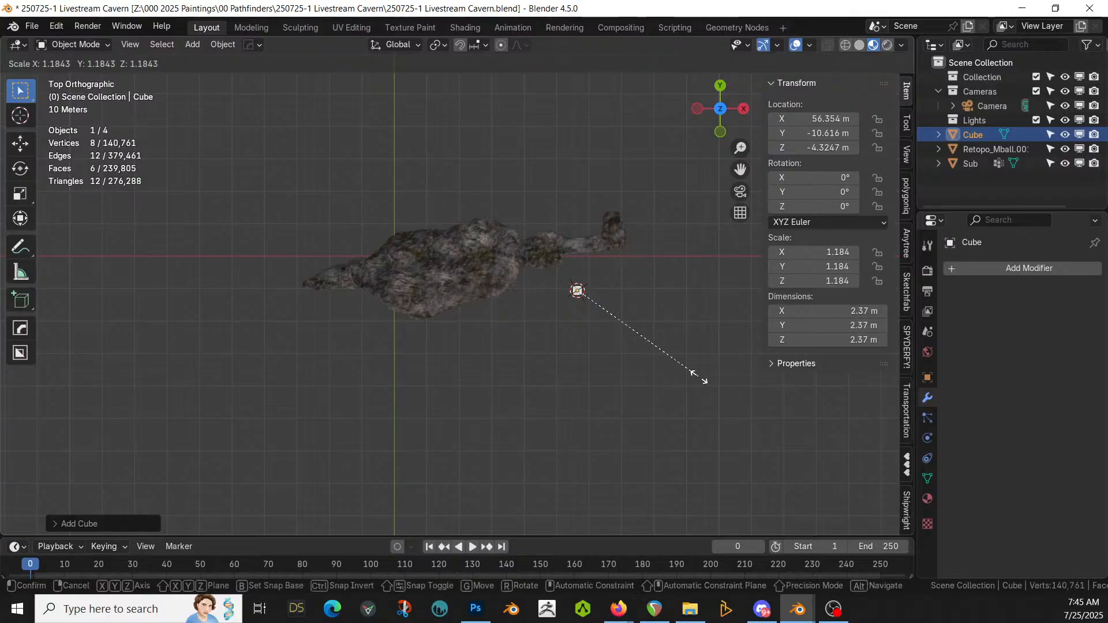
click(6, 501)
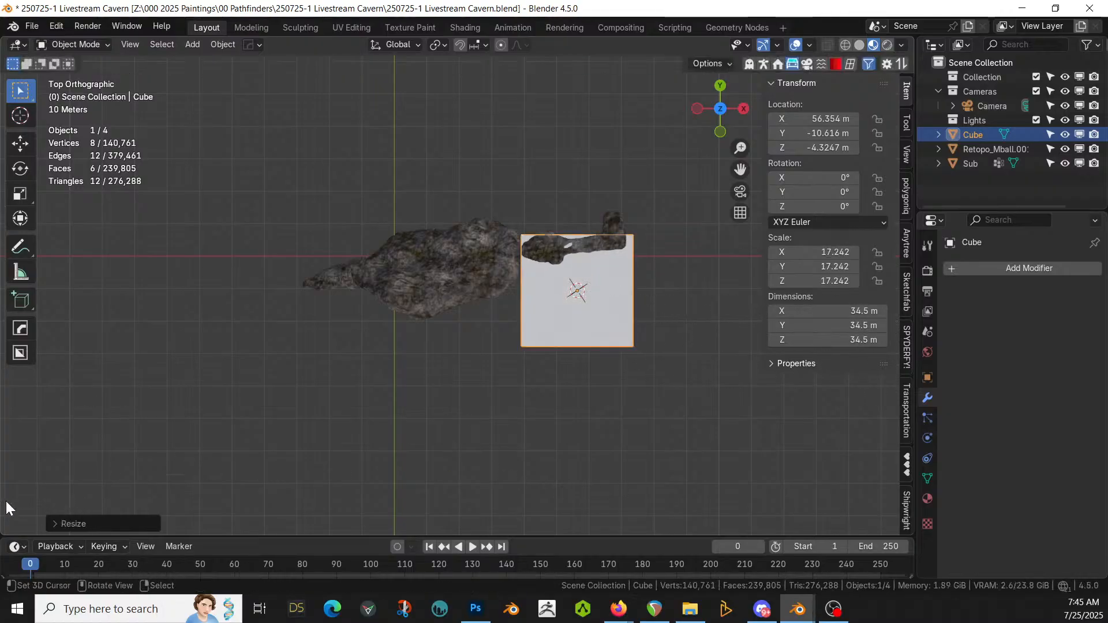
key(g)
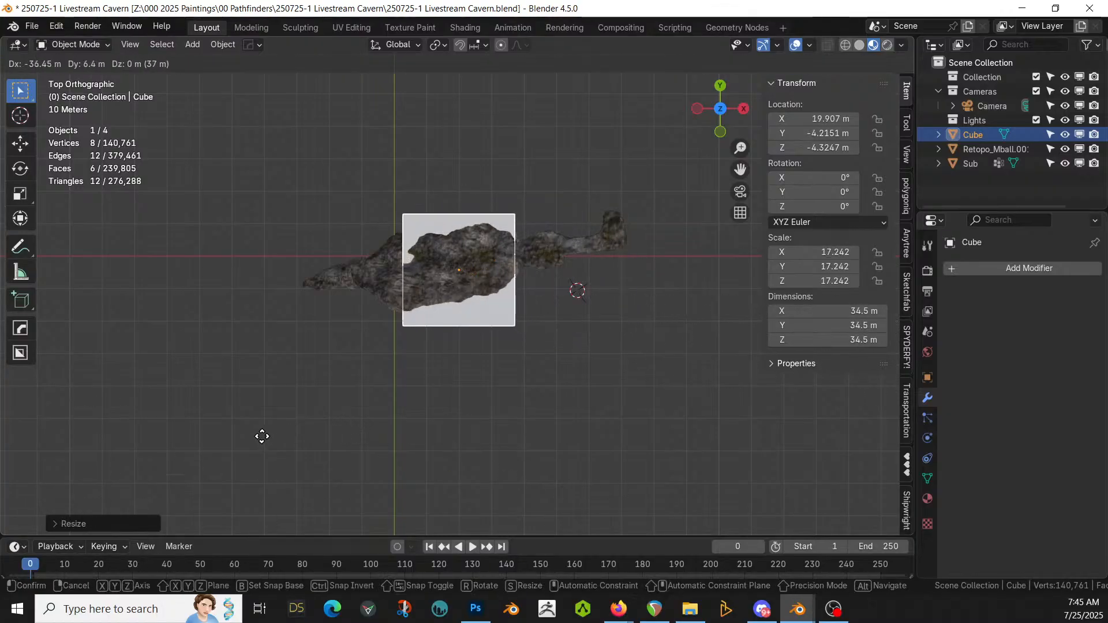
click(262, 436)
Step: Extend the cube's end face along X in Edit Mode to make the block about 67.2 m long
key(Tab)
middle_drag(319, 371, 421, 263)
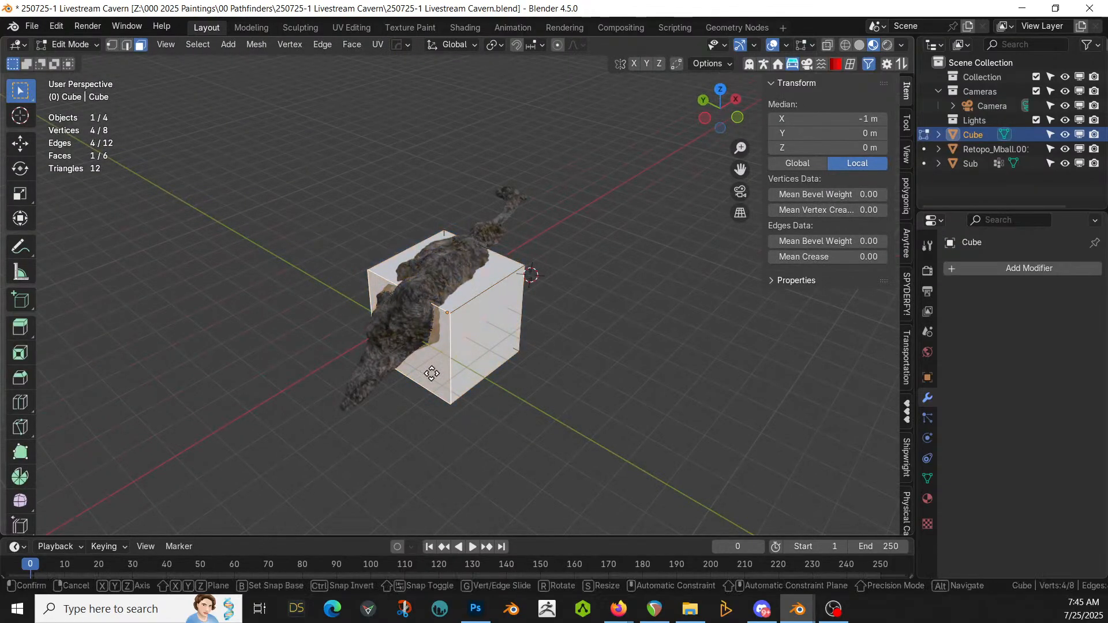
key(g)
key(x)
click(352, 426)
middle_drag(352, 426, 382, 356)
key(Tab)
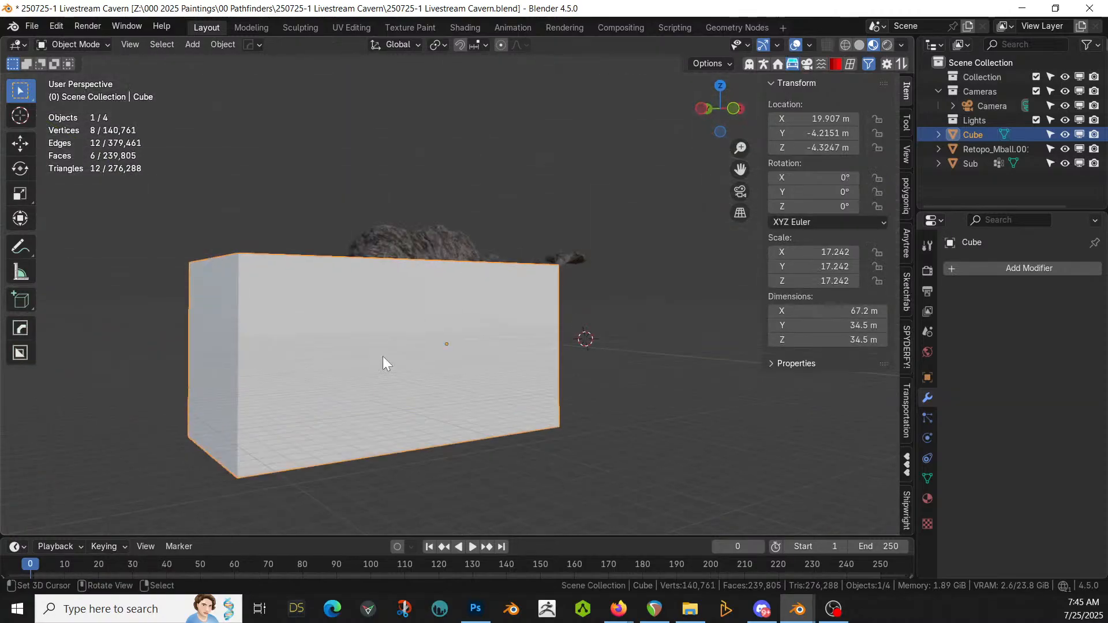
Step: Lower the block along Z to about -12.4 m so its top covers the cavern's lower floor
scroll(384, 356, up, 6)
middle_drag(421, 392, 513, 407)
key(g)
key(z)
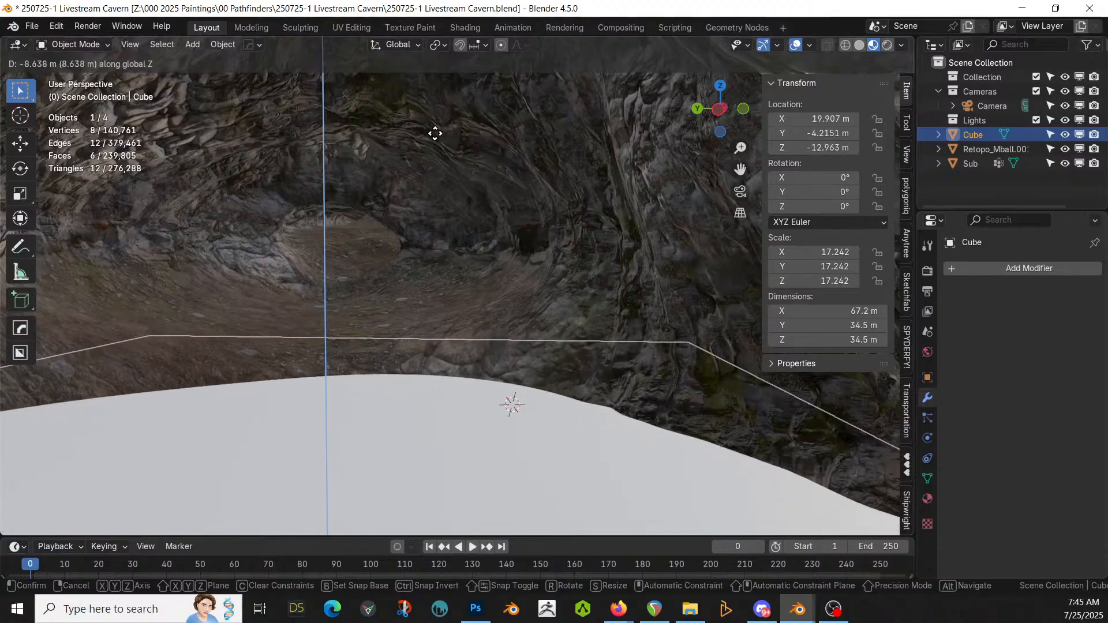
click(440, 125)
Step: Raise the block's underside face about 18.8 m along Z in Edit Mode to make it thinner
middle_drag(359, 150, 772, 266)
shift+middle_drag(530, 299, 887, 199)
middle_drag(660, 225, 826, 159)
key(Tab)
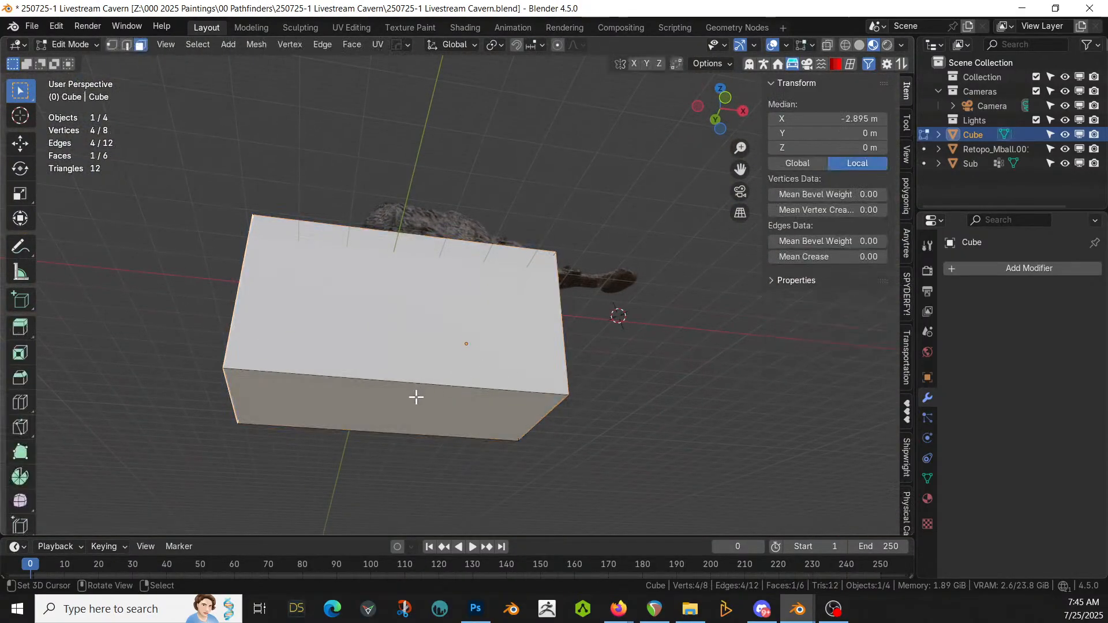
click(416, 396)
key(g)
key(z)
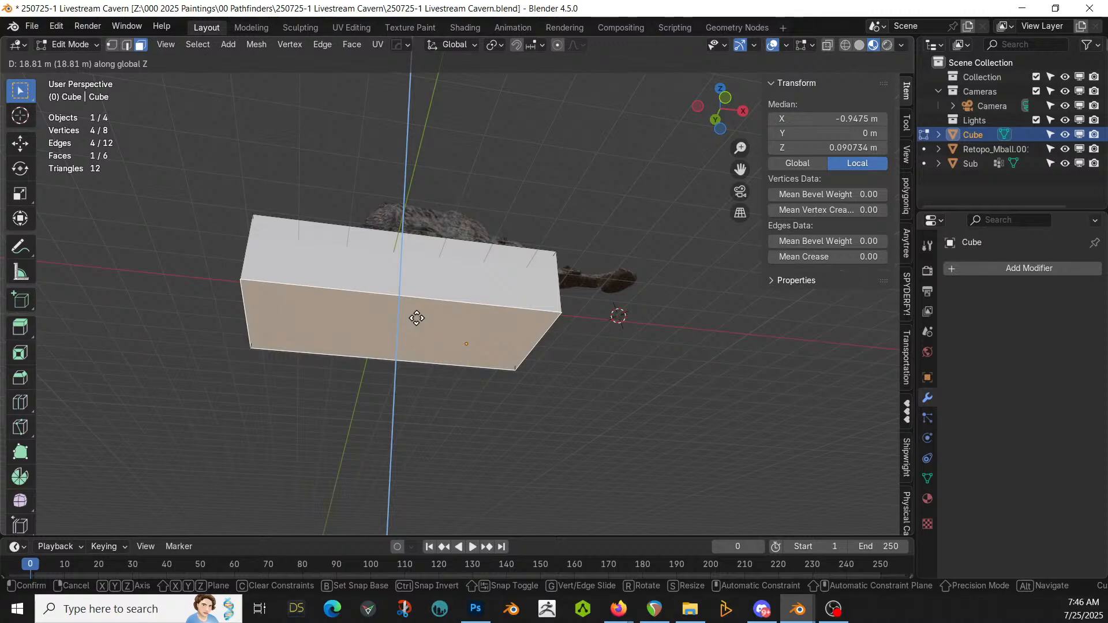
click(417, 318)
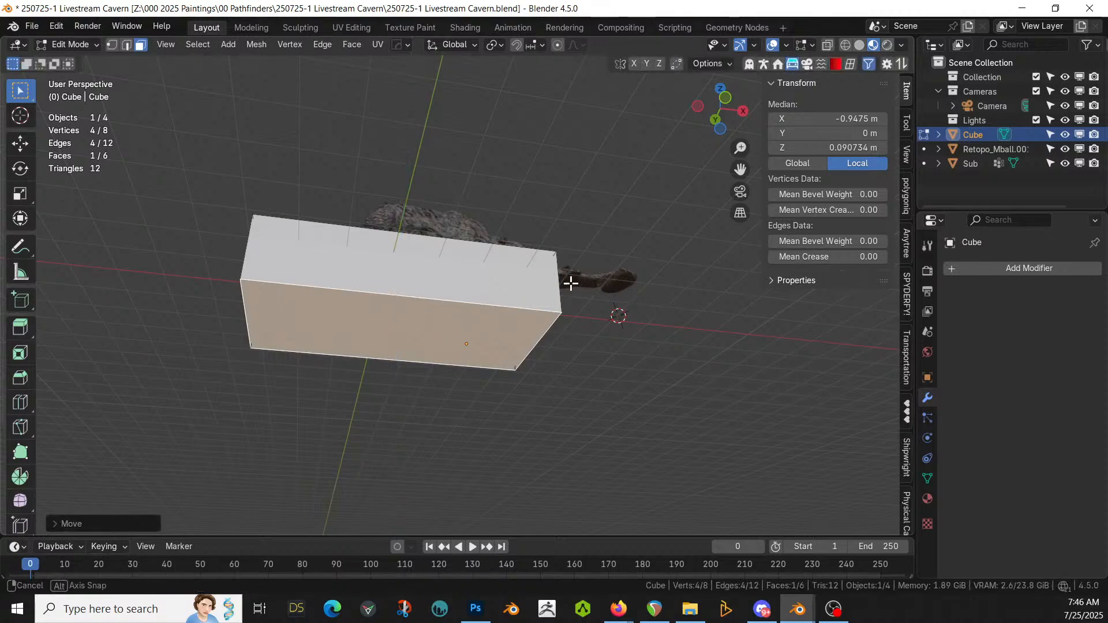
key(Tab)
Step: Select the Sub object and move it above the block's top surface, to about Y -4.48 m and Z 4.49 m
middle_drag(570, 282, 389, 331)
scroll(575, 369, up, 2)
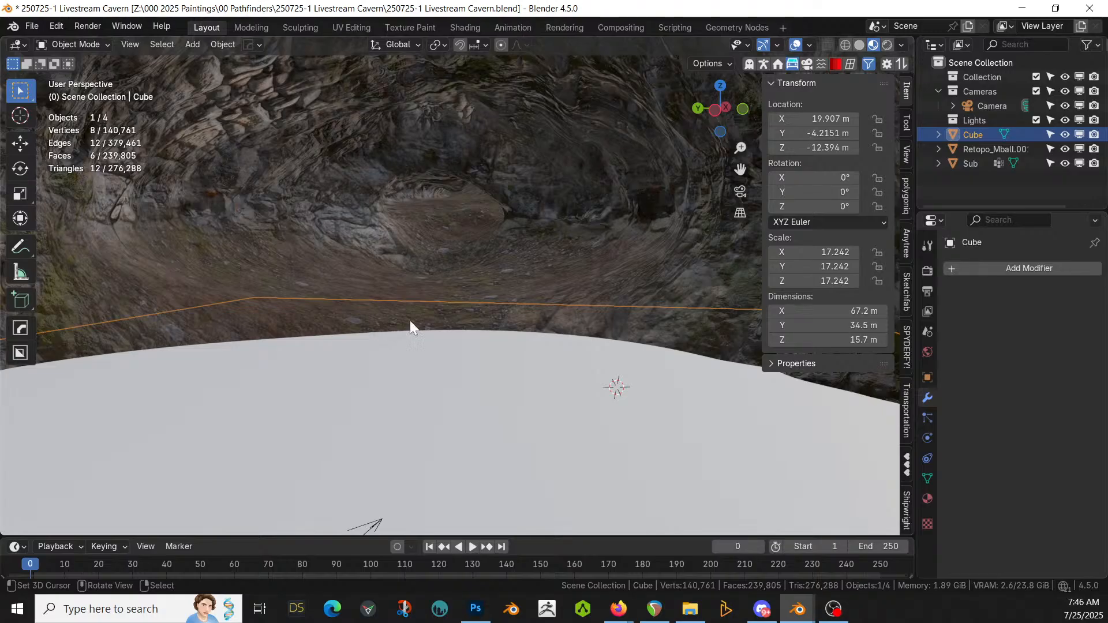
click(968, 162)
scroll(532, 213, down, 2)
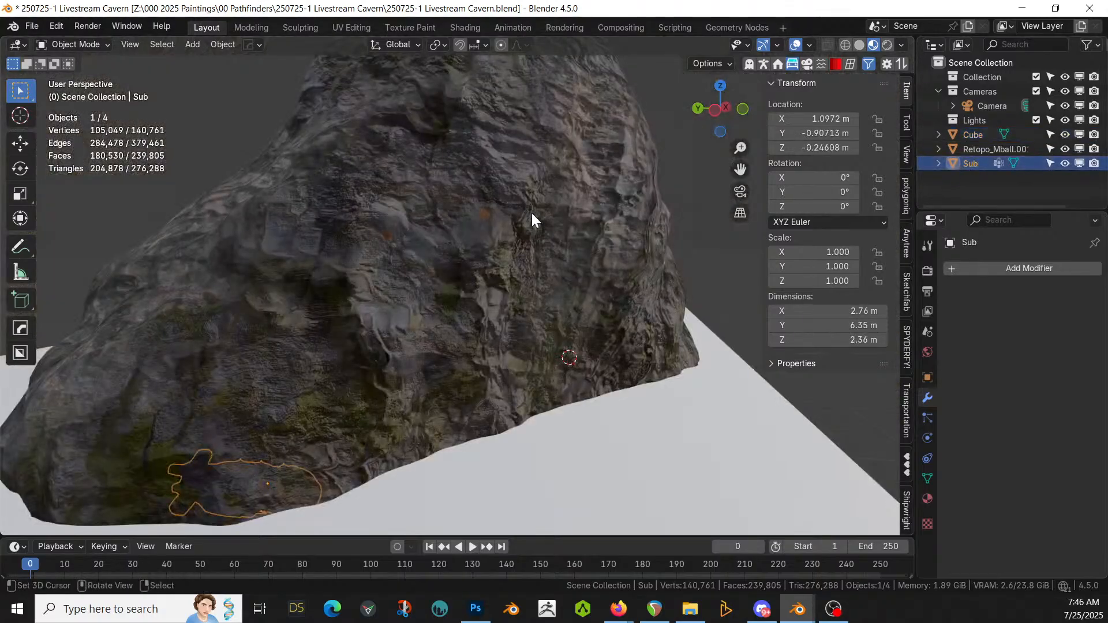
scroll(402, 331, up, 5)
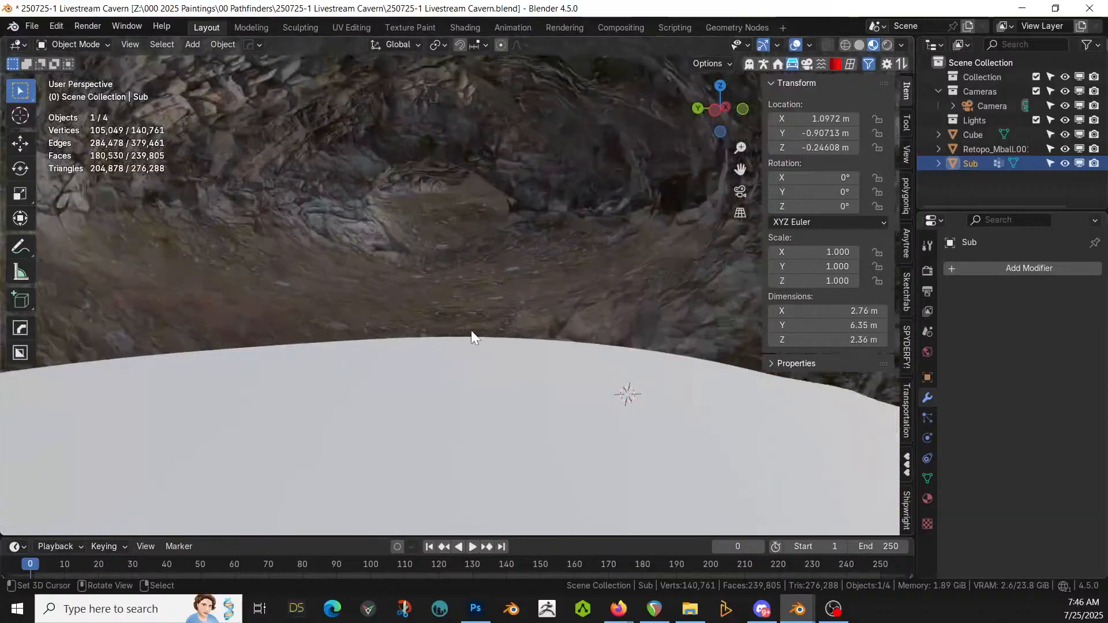
key(g)
key(z)
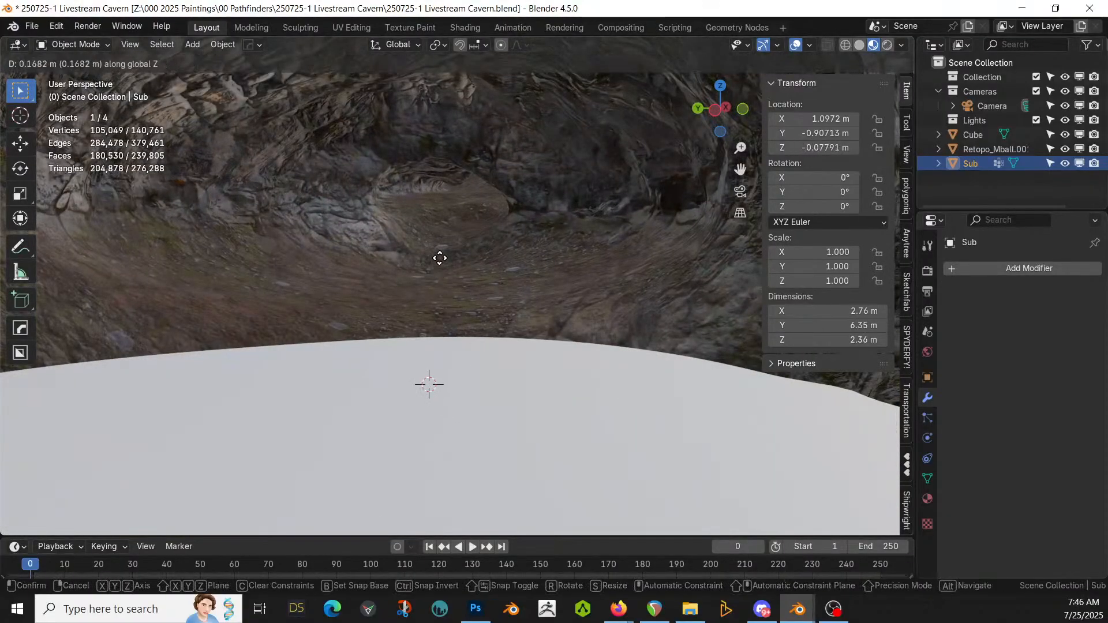
click(417, 190)
key(KP_3)
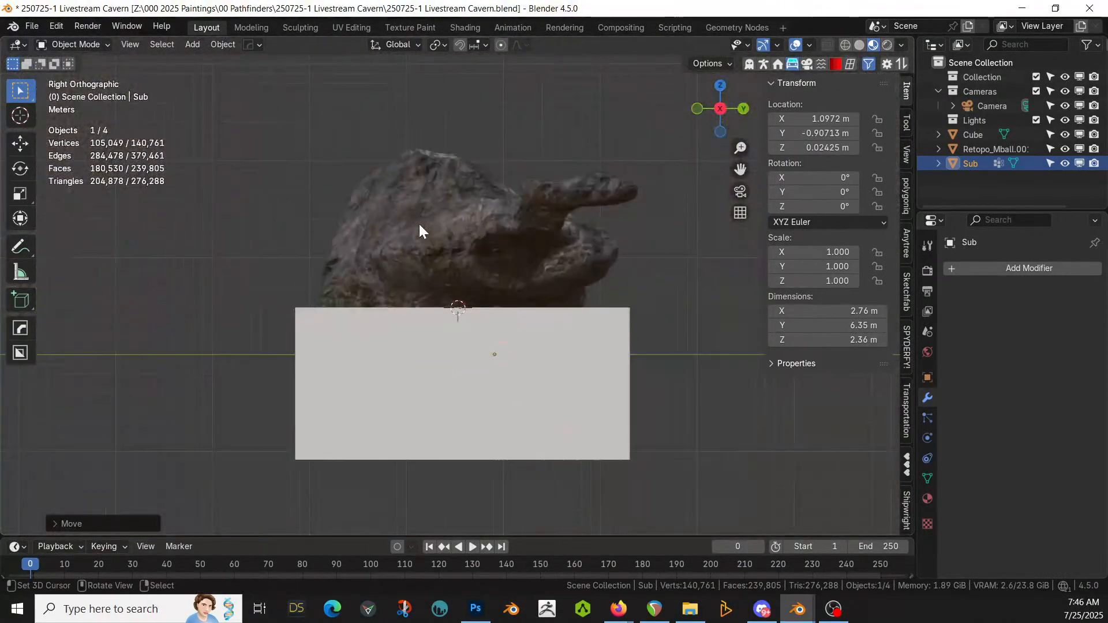
key(g)
click(451, 272)
Step: Frame the submarine in the view and rotate it about 83.5° around the Z axis
key(KP_Decimal)
middle_drag(509, 322, 531, 408)
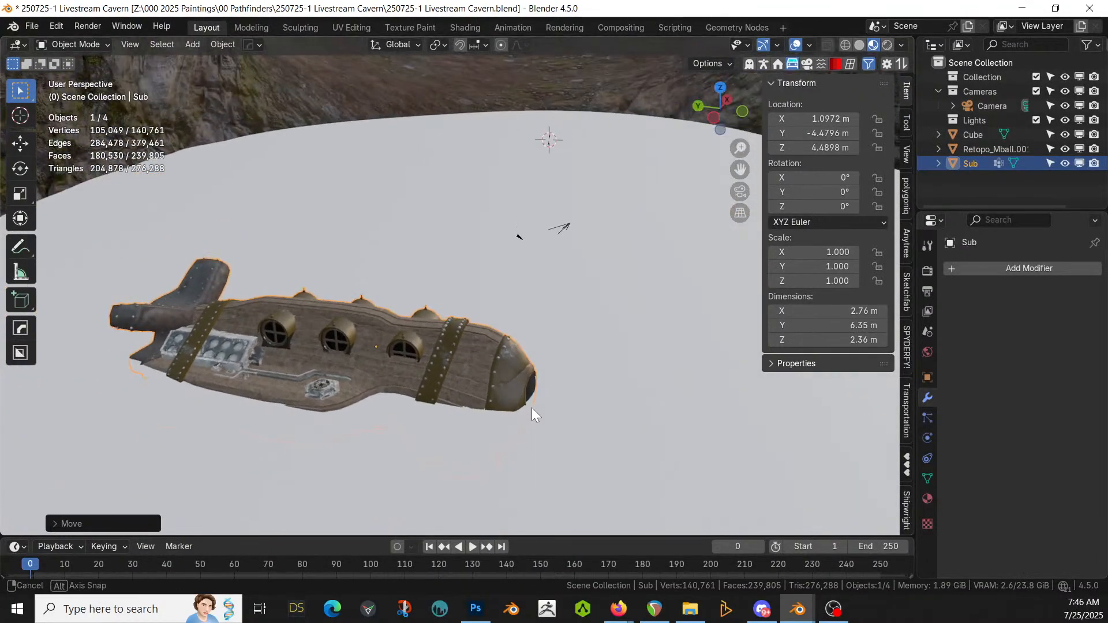
key(t)
key(x)
key(Escape)
key(r)
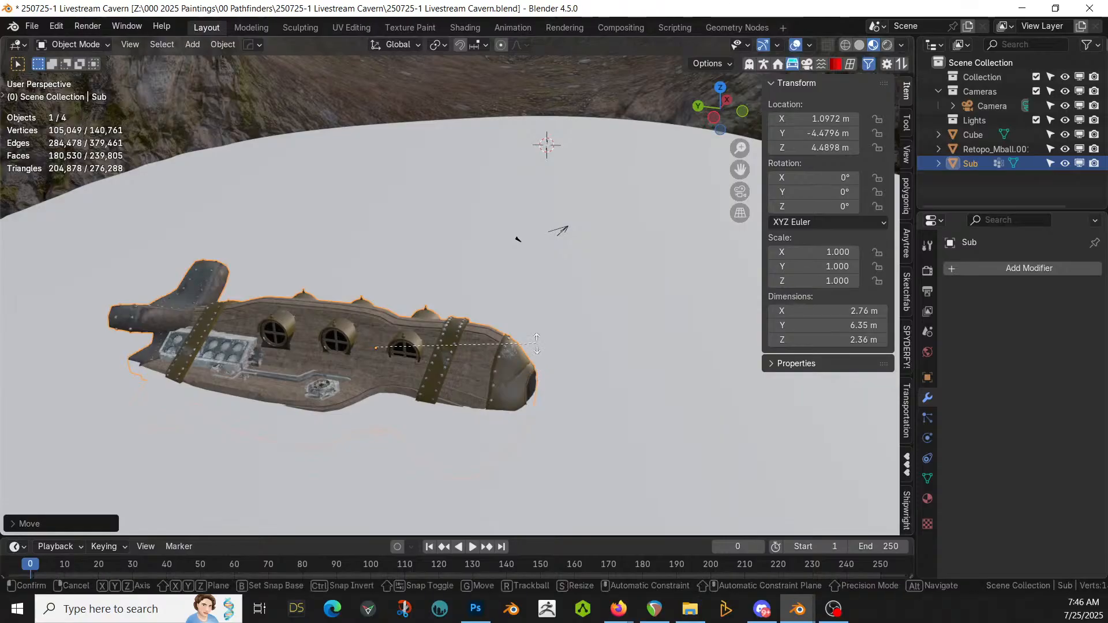
key(z)
click(384, 250)
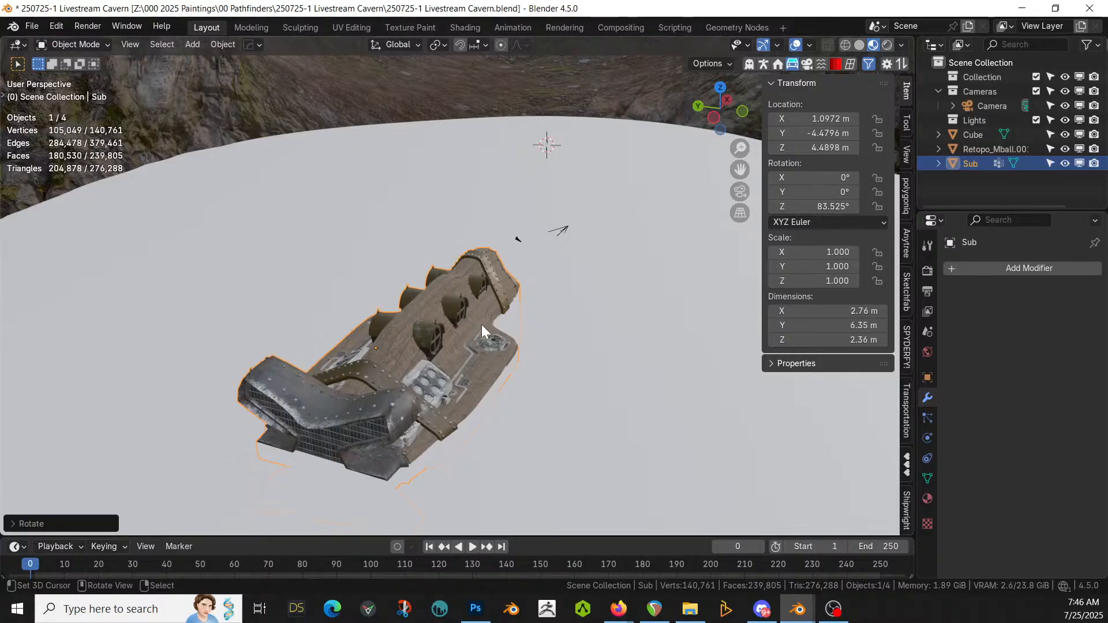
Step: Move the submarine horizontally deeper into the cavern, to about X 17.5 m and Y 0.75 m, keeping its height locked
key(g)
key(shift+z)
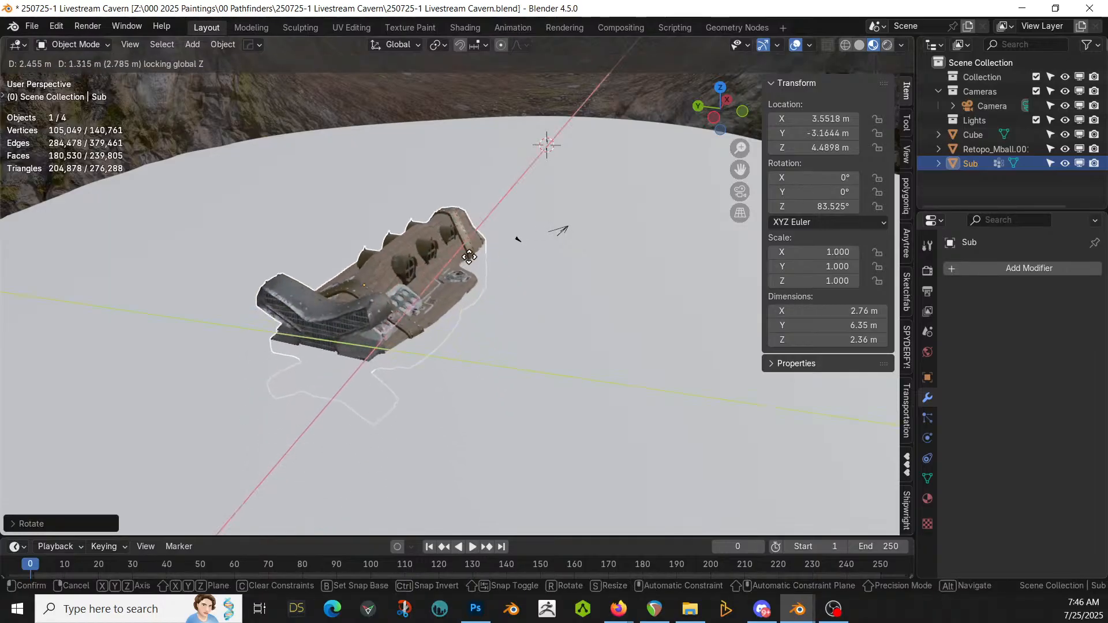
click(520, 125)
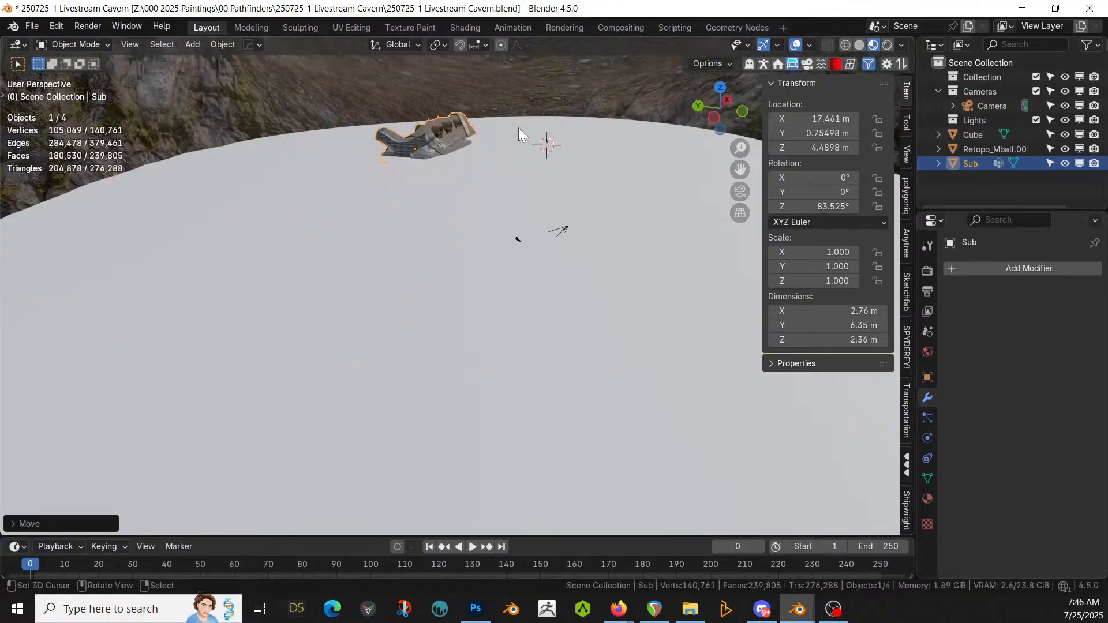
Step: Switch the viewport to solid shading and move the submarine to about X 21.4 m, Y -2.15 m and Z 4.75 m
shift+middle_drag(401, 222, 318, 171)
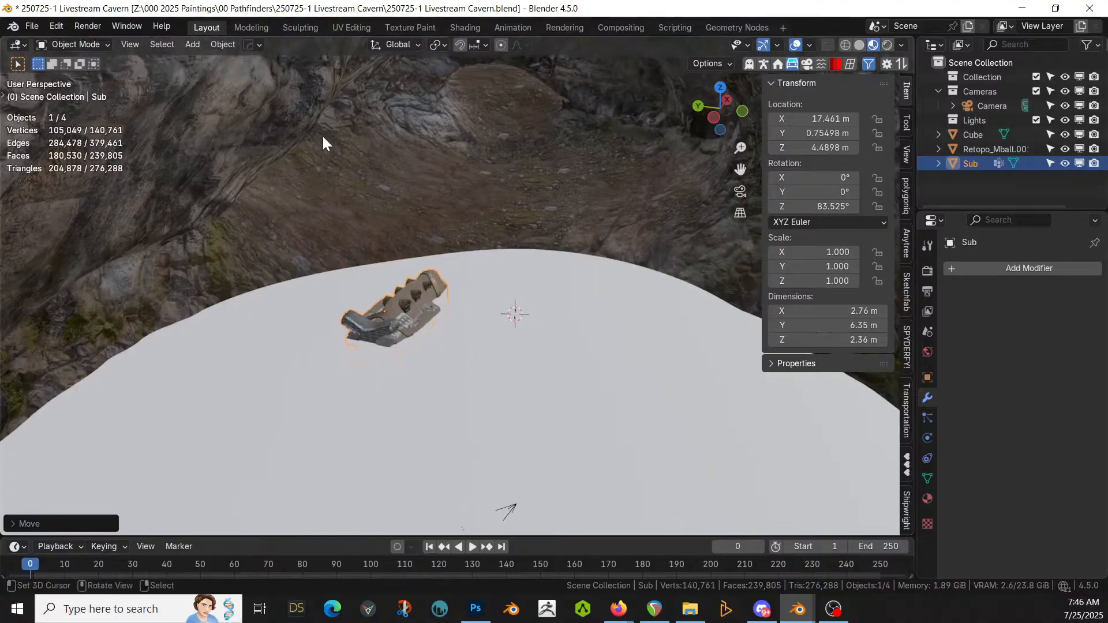
middle_drag(566, 339, 725, 441)
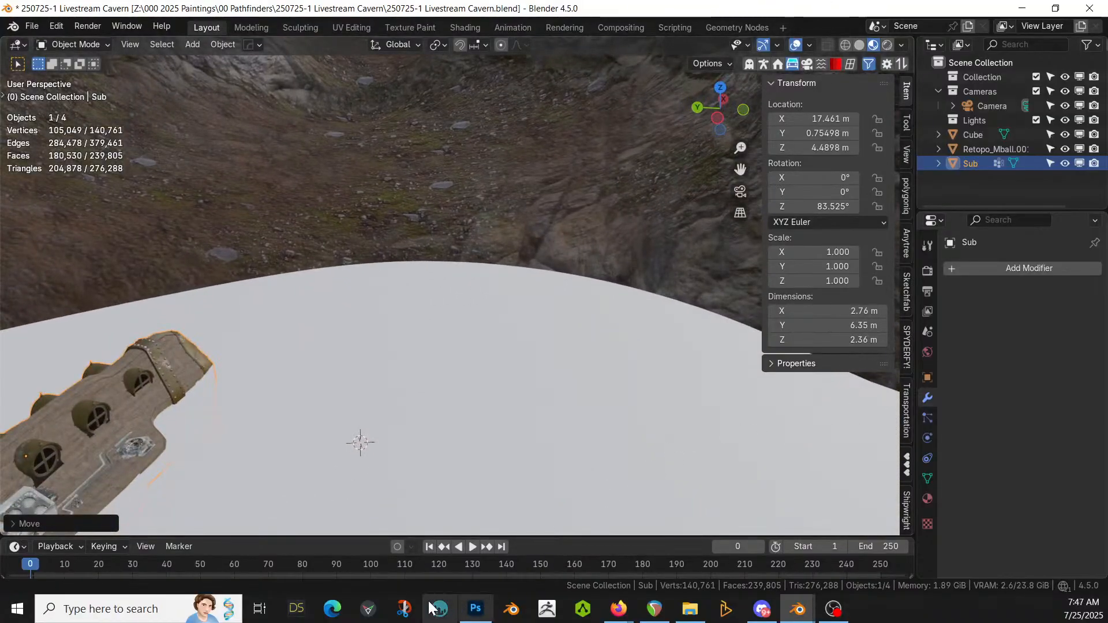
mouse_move(291, 407)
middle_down()
mouse_move(280, 336)
mouse_move(368, 58)
mouse_move(500, 60)
mouse_move(500, 336)
mouse_move(421, 356)
mouse_move(460, 354)
mouse_move(295, 63)
mouse_move(78, 120)
middle_up()
key(z)
click(500, 338)
key(g)
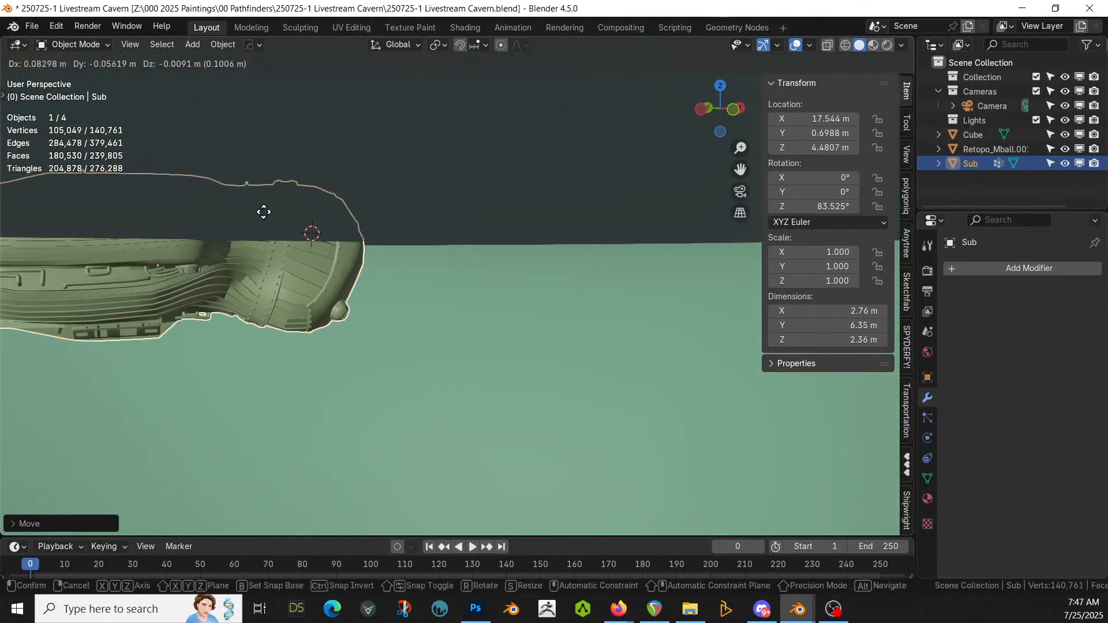
click(603, 196)
middle_drag(603, 196, 373, 302)
key(g)
click(520, 277)
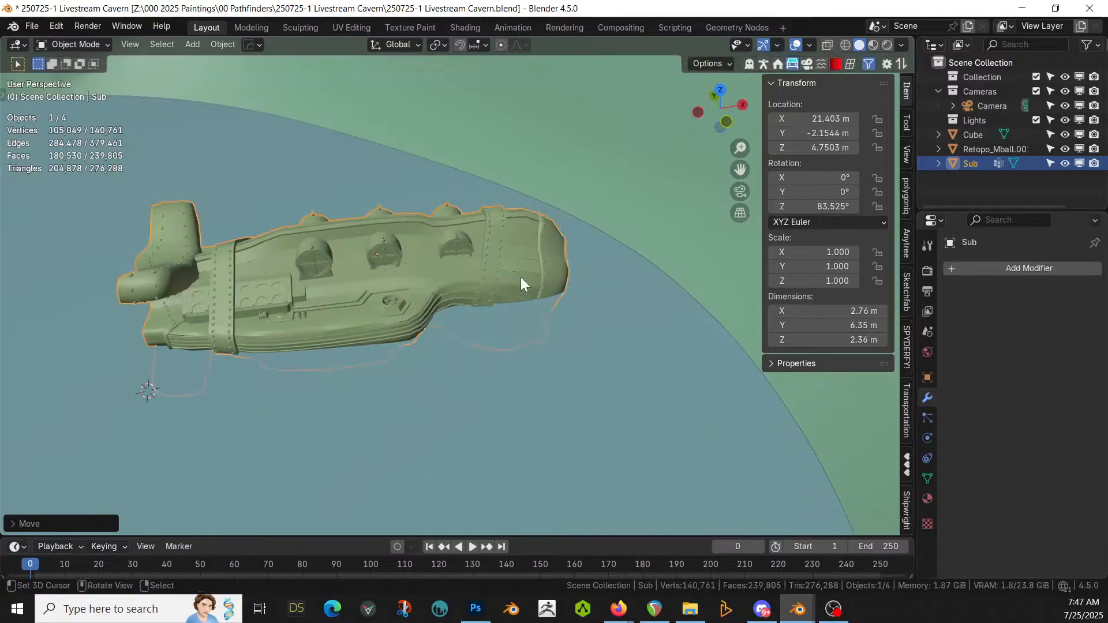
Step: Hide the Cube block to inspect the submarine's whole hull, and show the block again
middle_drag(521, 277, 539, 225)
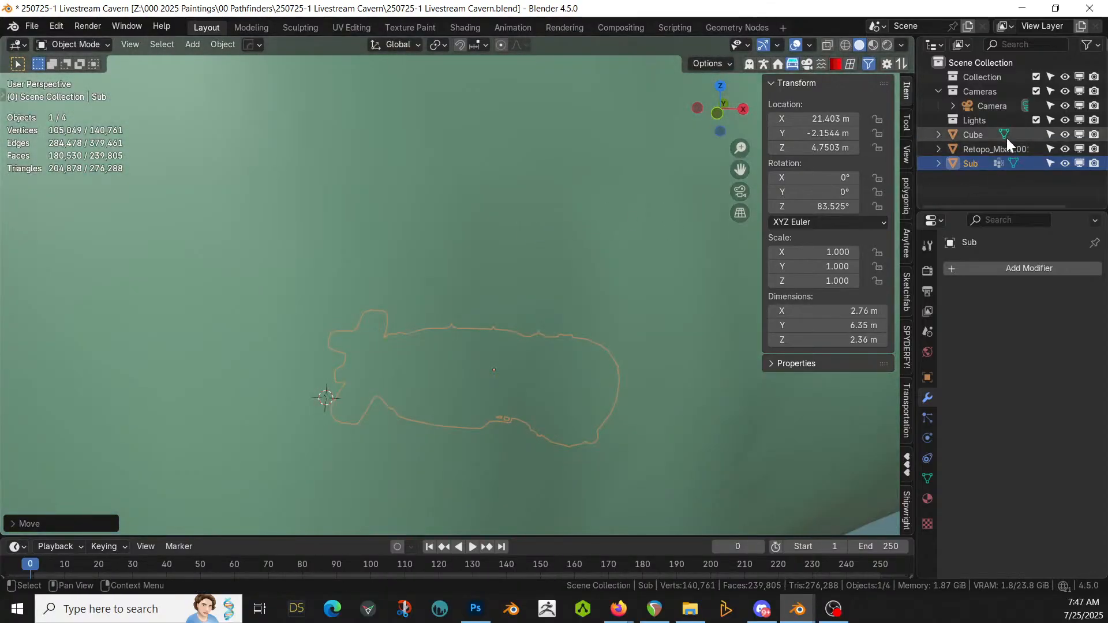
click(1063, 134)
middle_drag(462, 275, 645, 99)
scroll(151, 222, up, 3)
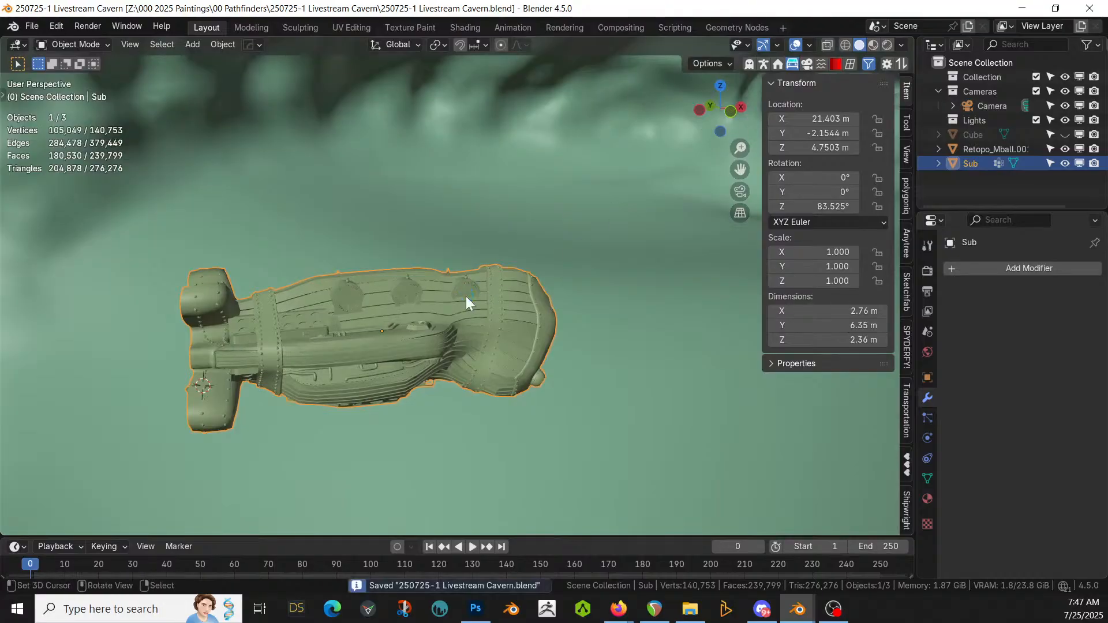
click(1064, 134)
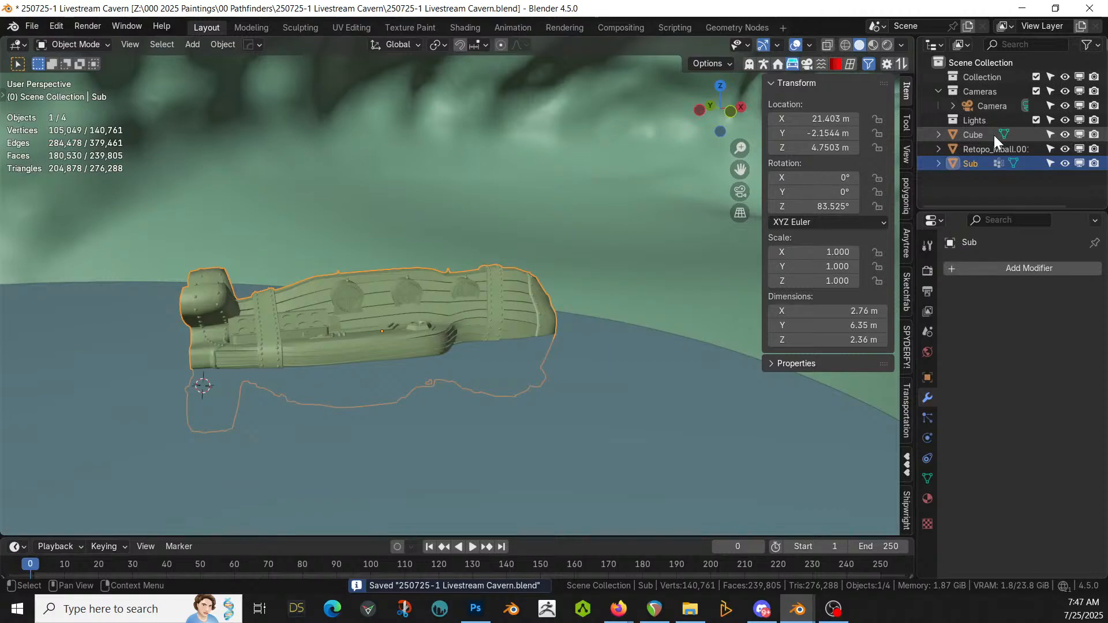
Step: Select the Cube block and browse the append dialog into the 250721-1 Livestream Undersea Road blend file
click(968, 135)
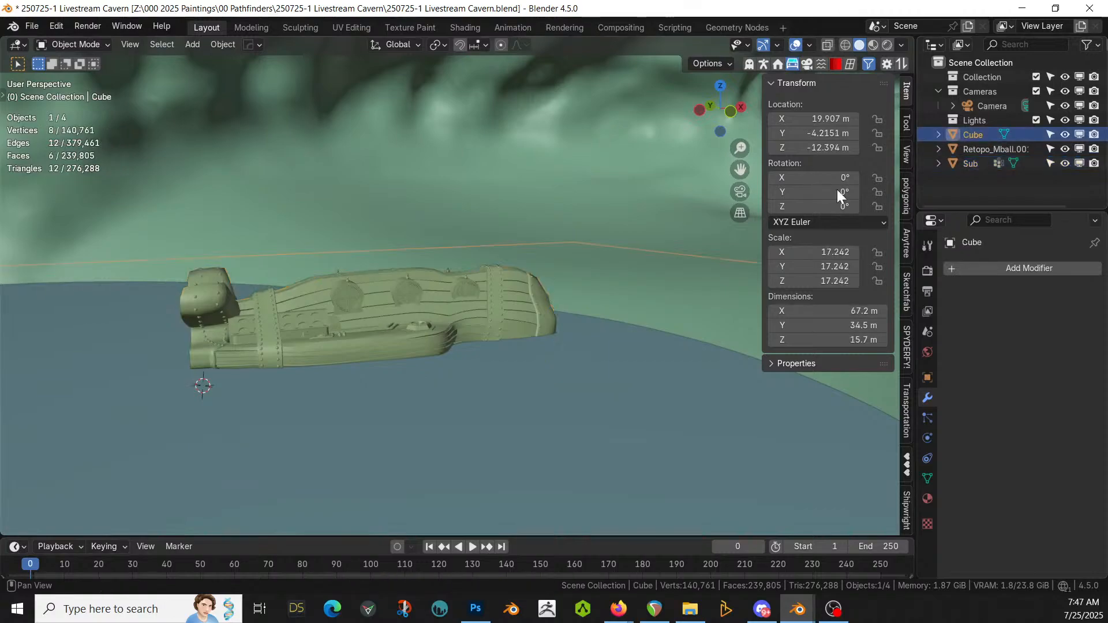
key(F4)
mouse_move(279, 403)
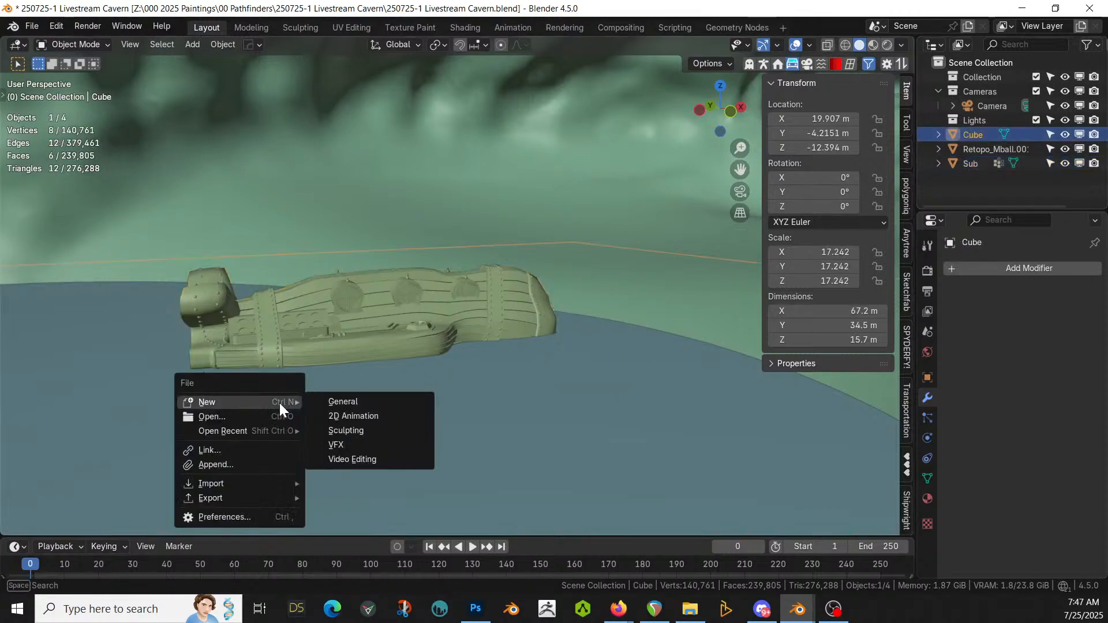
click(236, 465)
click(347, 133)
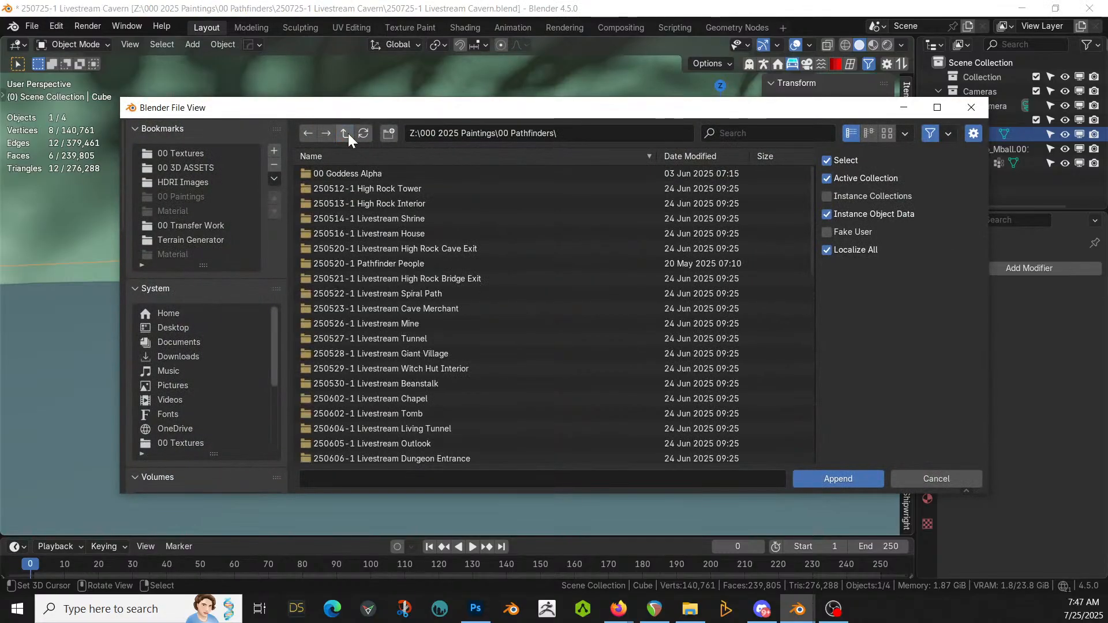
click(387, 159)
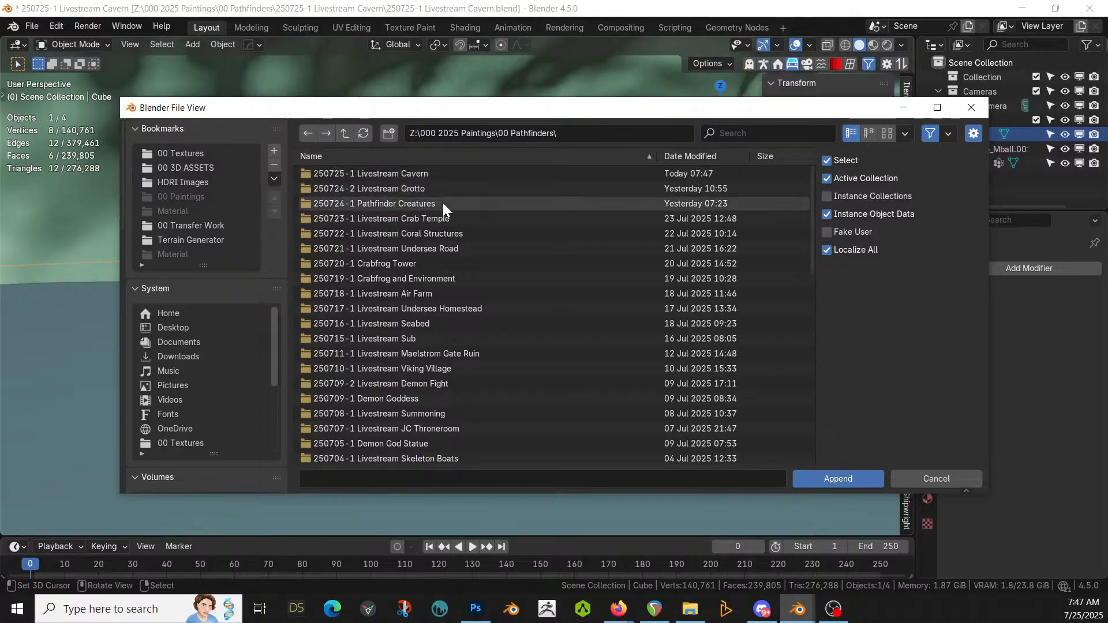
double_click(421, 251)
click(412, 172)
double_click(410, 171)
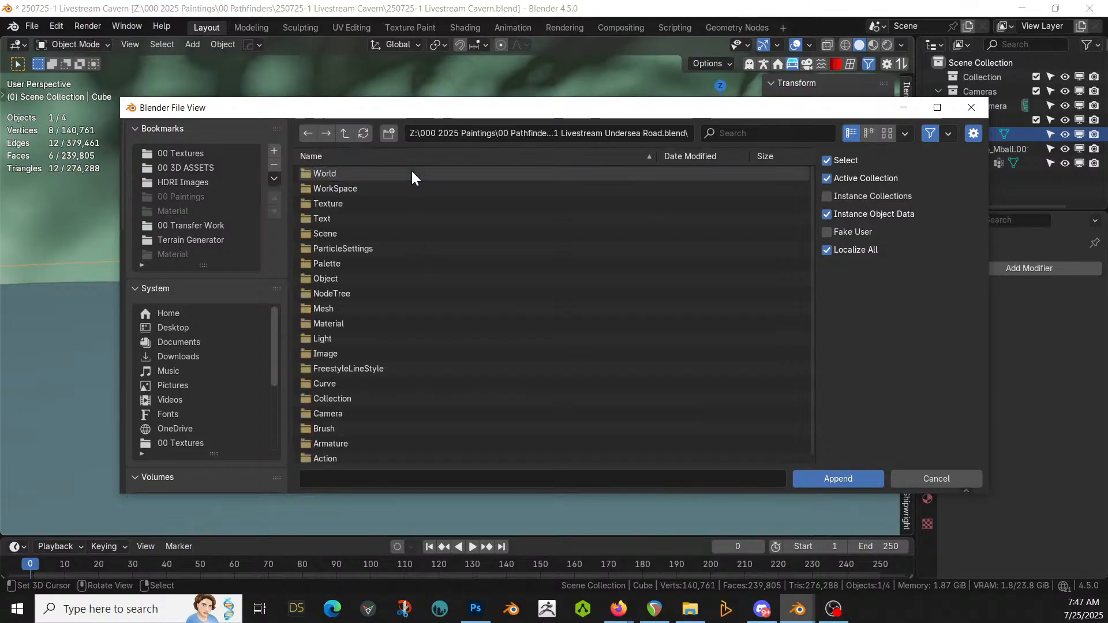
Step: Append the aq_Water_Ocean material from the blend file's Material category
double_click(335, 319)
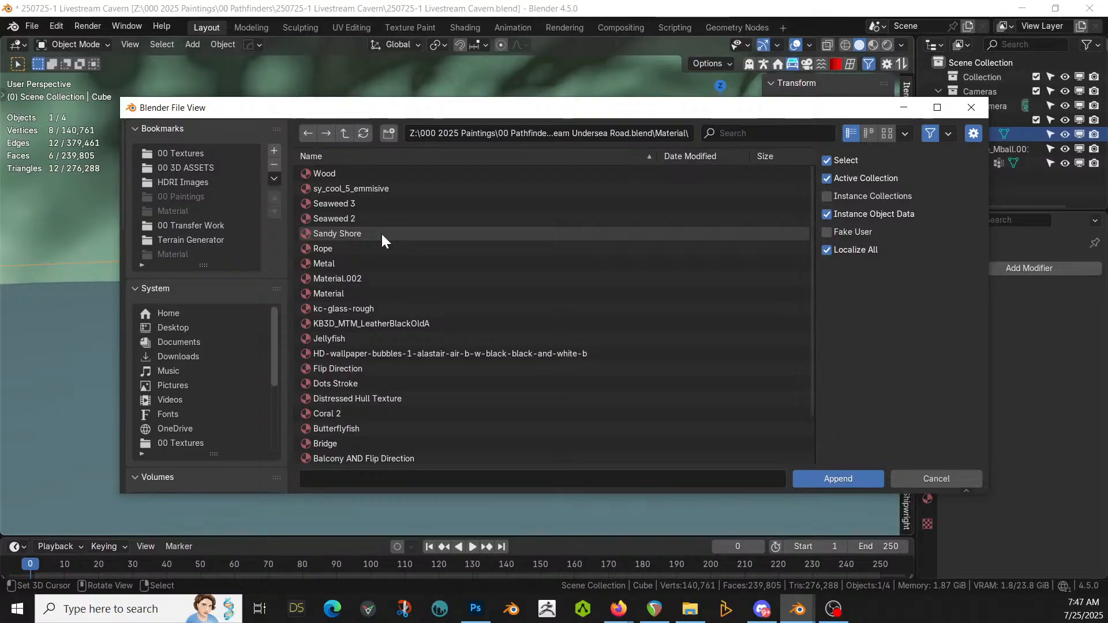
click(506, 157)
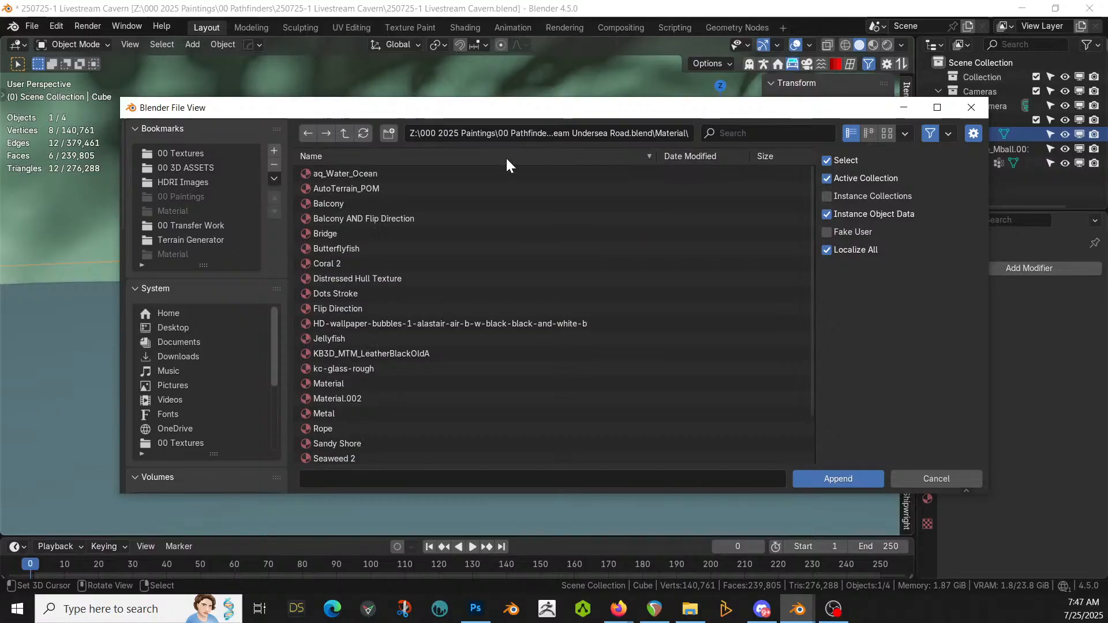
double_click(345, 171)
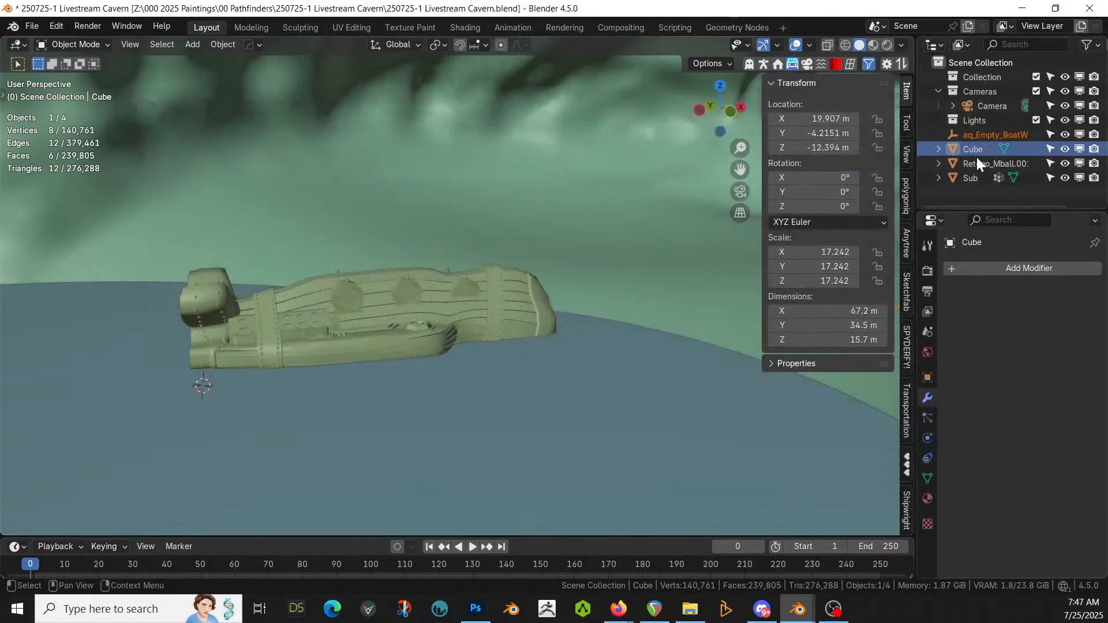
Step: Assign the aq_Water_Ocean material to the Cube block
click(929, 498)
click(956, 330)
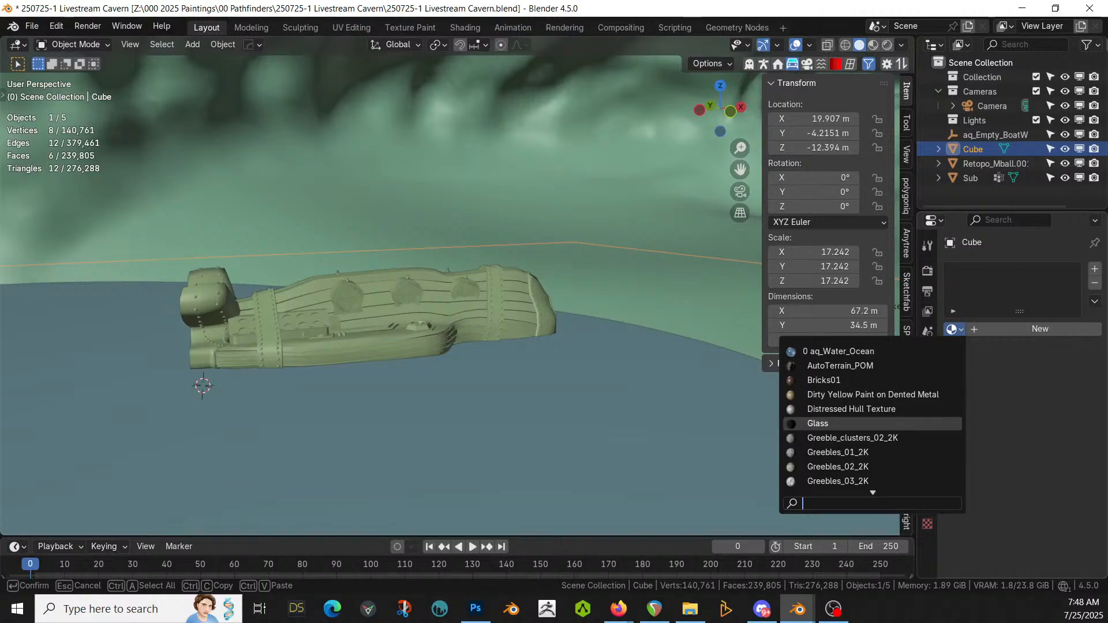
click(837, 351)
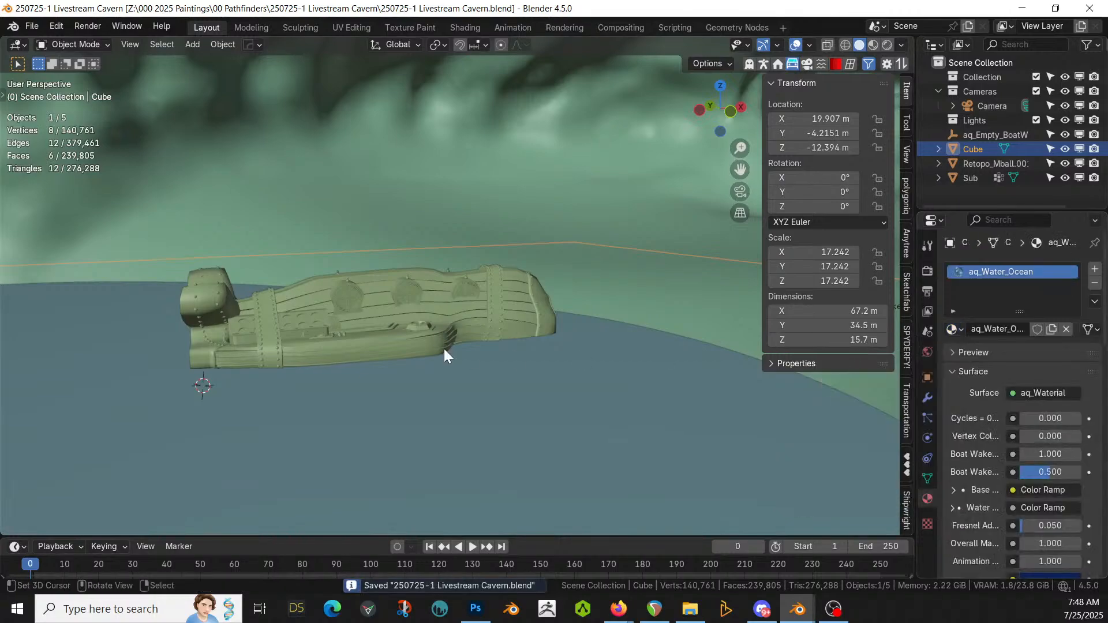
Step: Delete the aq_Empty_BoatWake empty that was appended along with the water material
middle_drag(483, 327, 351, 335)
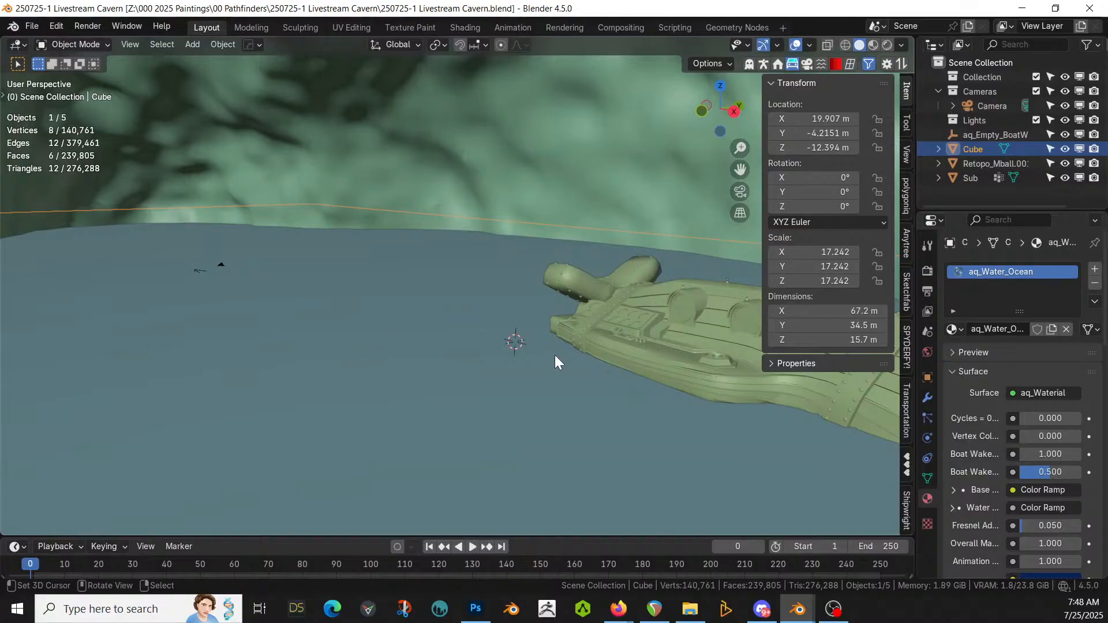
middle_drag(555, 356, 5, 309)
middle_drag(351, 328, 284, 324)
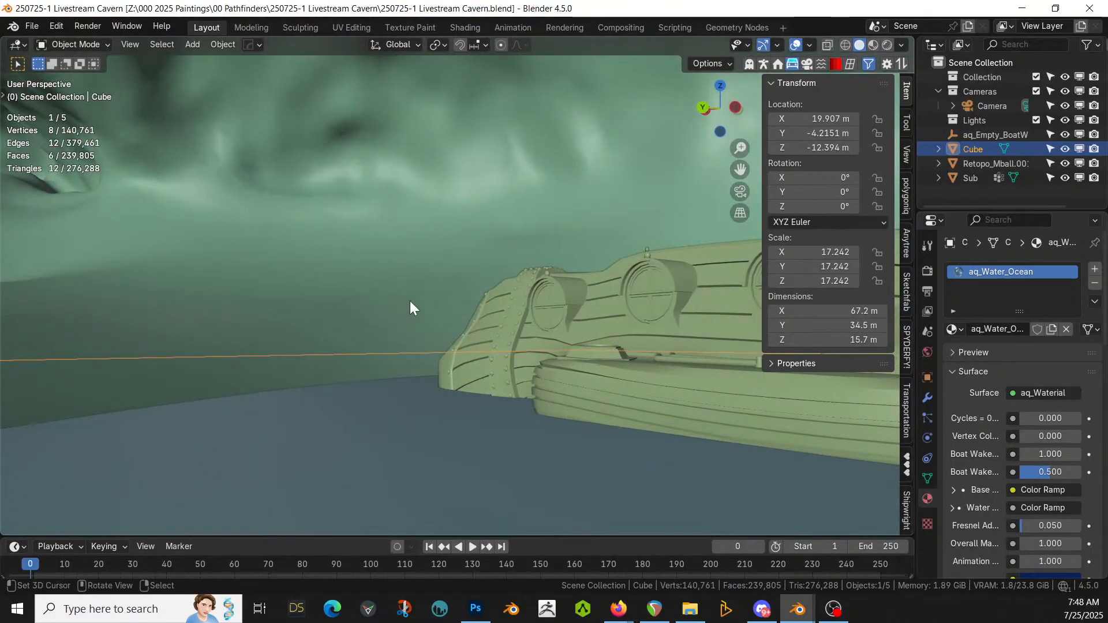
middle_drag(411, 301, 310, 302)
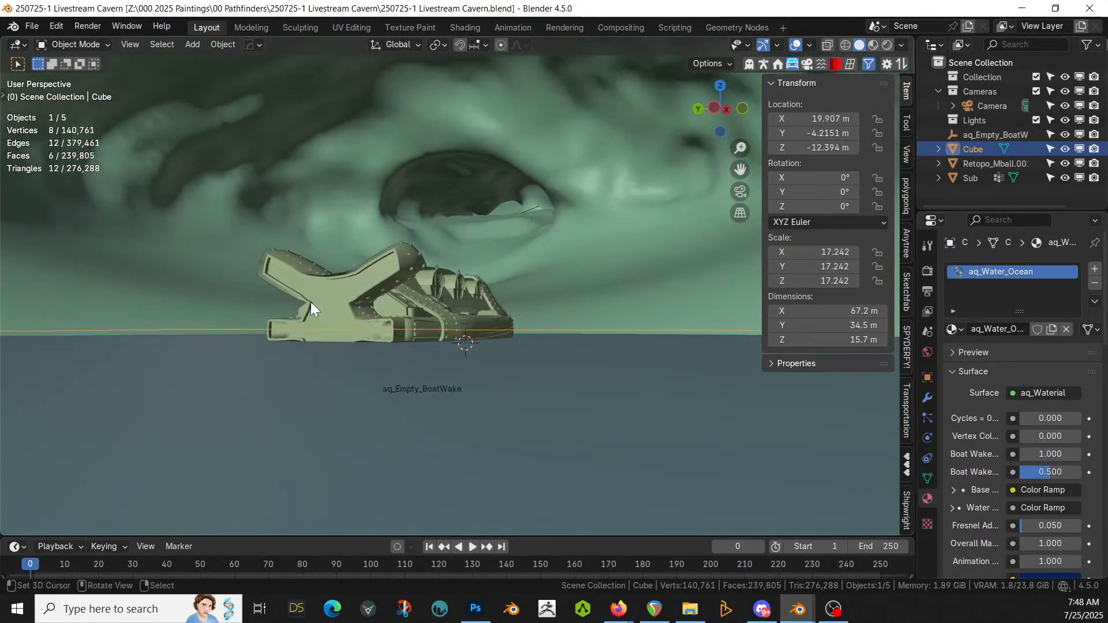
click(991, 135)
key(x)
Step: Check the submarine and the water block in Material Preview shading, with the block selected
middle_drag(634, 262, 578, 295)
key(z)
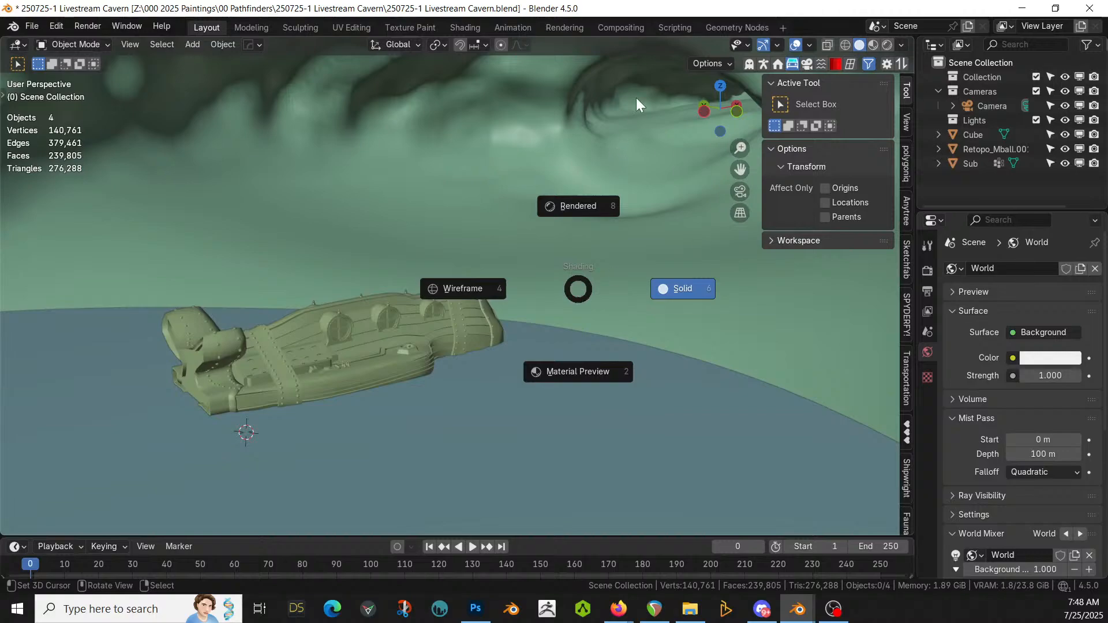
key(2)
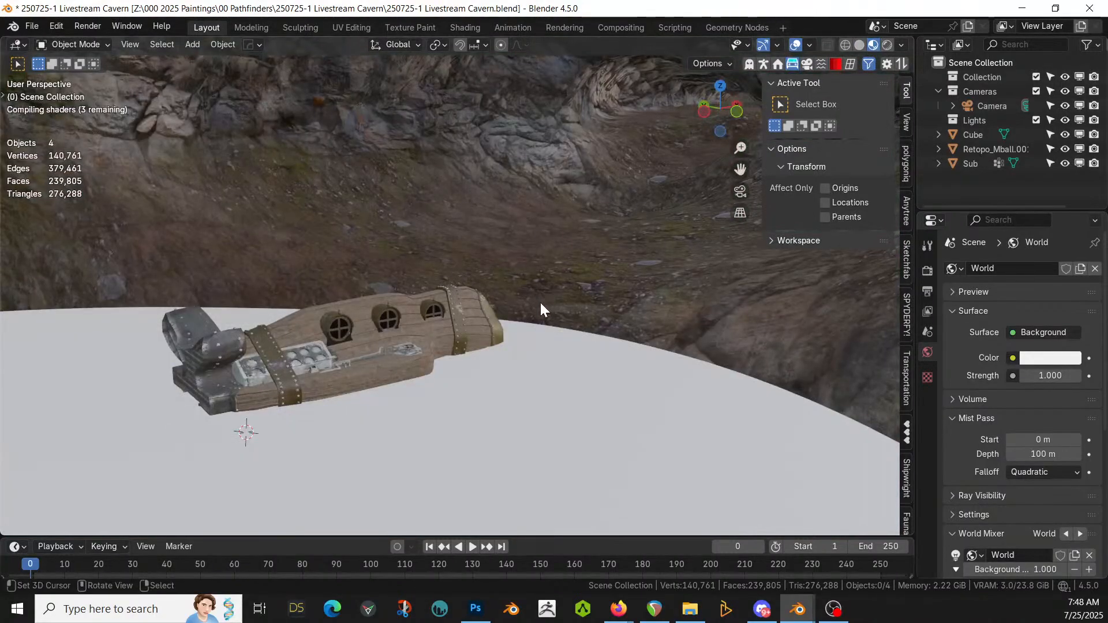
middle_drag(540, 303, 559, 309)
click(559, 309)
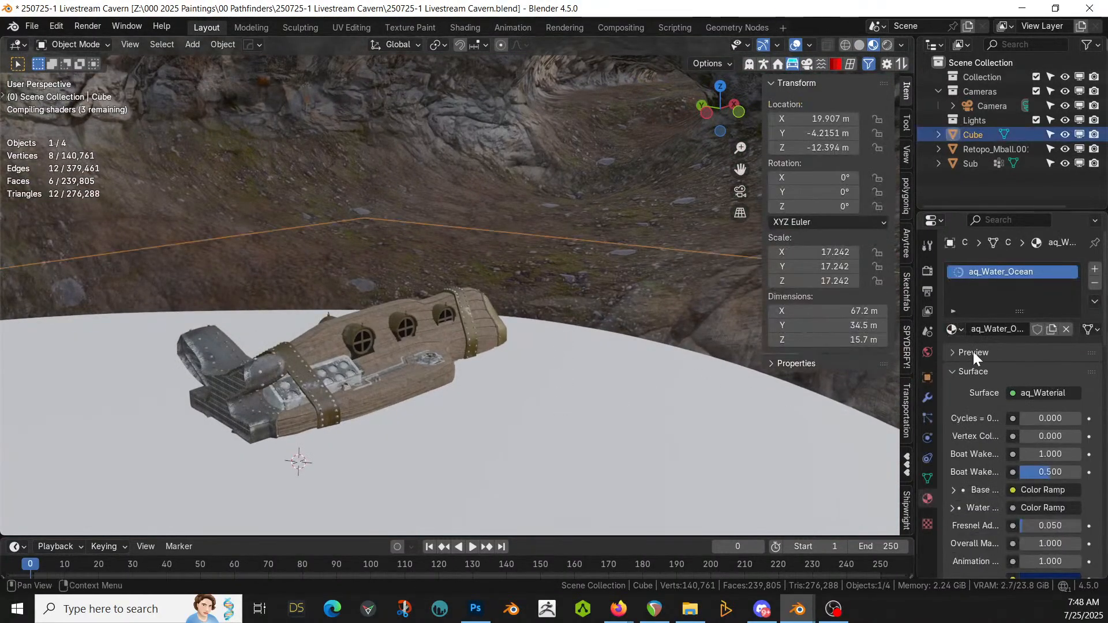
middle_drag(638, 366, 702, 369)
middle_drag(645, 339, 622, 503)
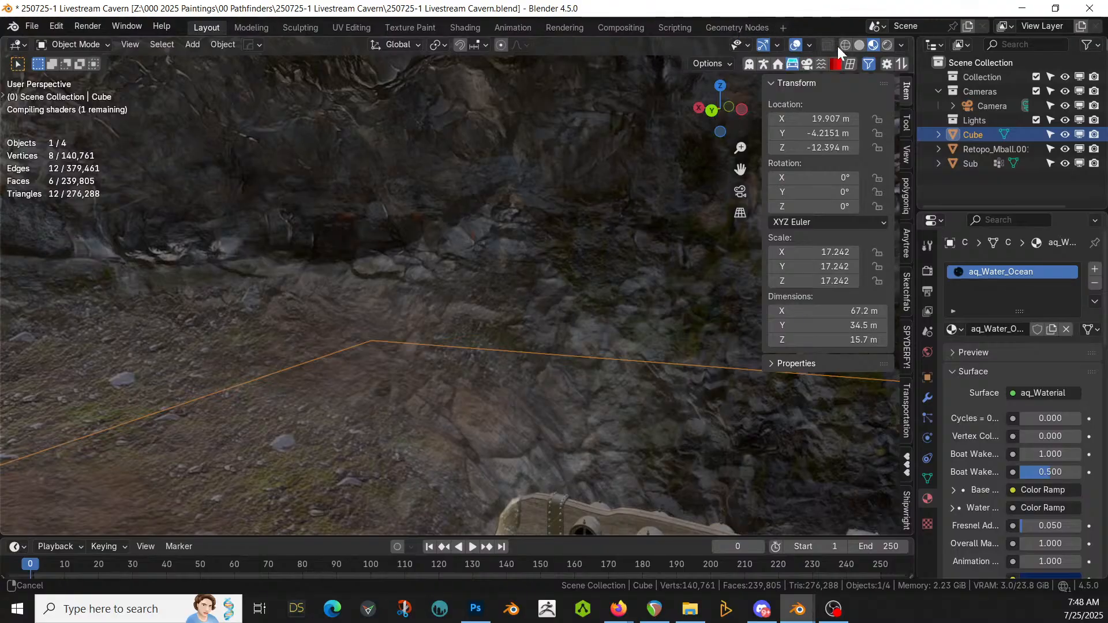
Step: Return to solid shading, add an area light to the Lights collection and raise it about 13.1 m along Z in front view
click(859, 44)
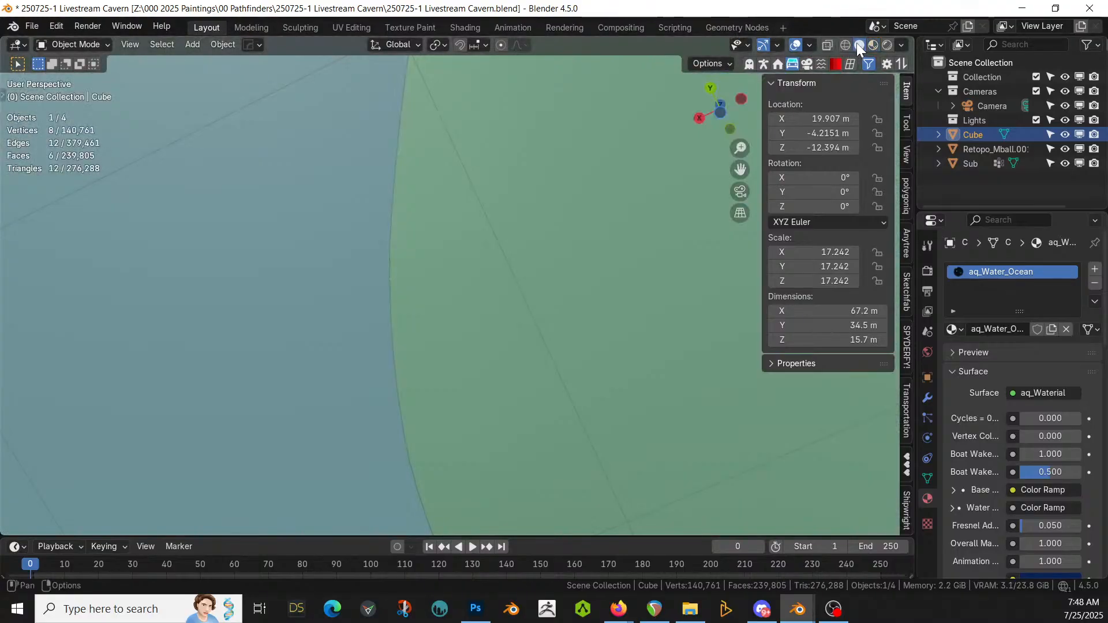
middle_drag(372, 302, 378, 197)
key(KP_1)
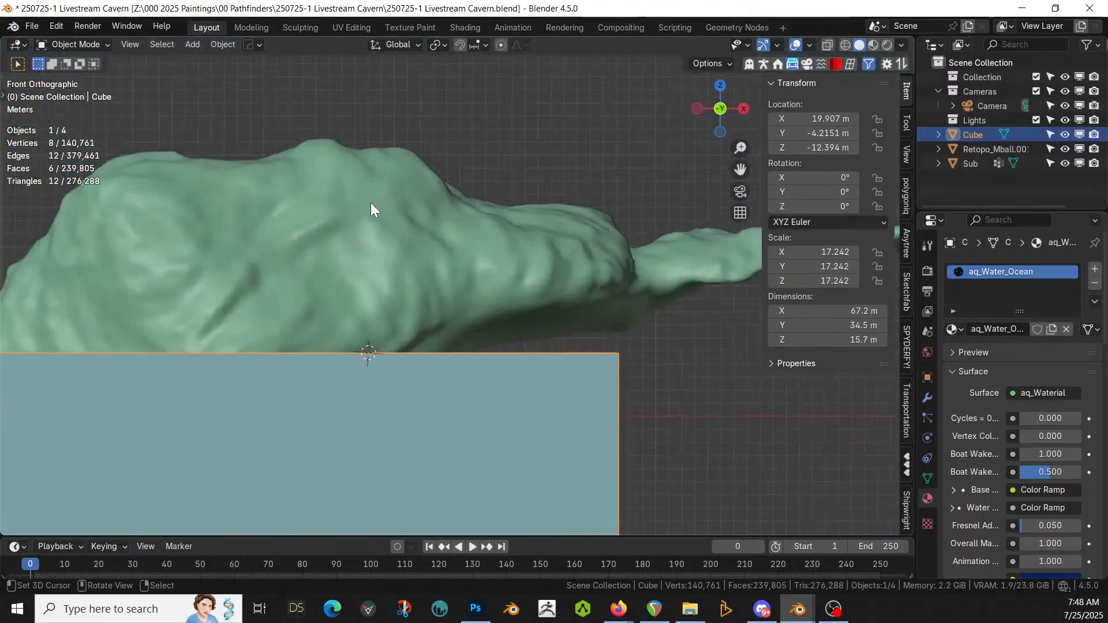
click(976, 119)
key(shift+a)
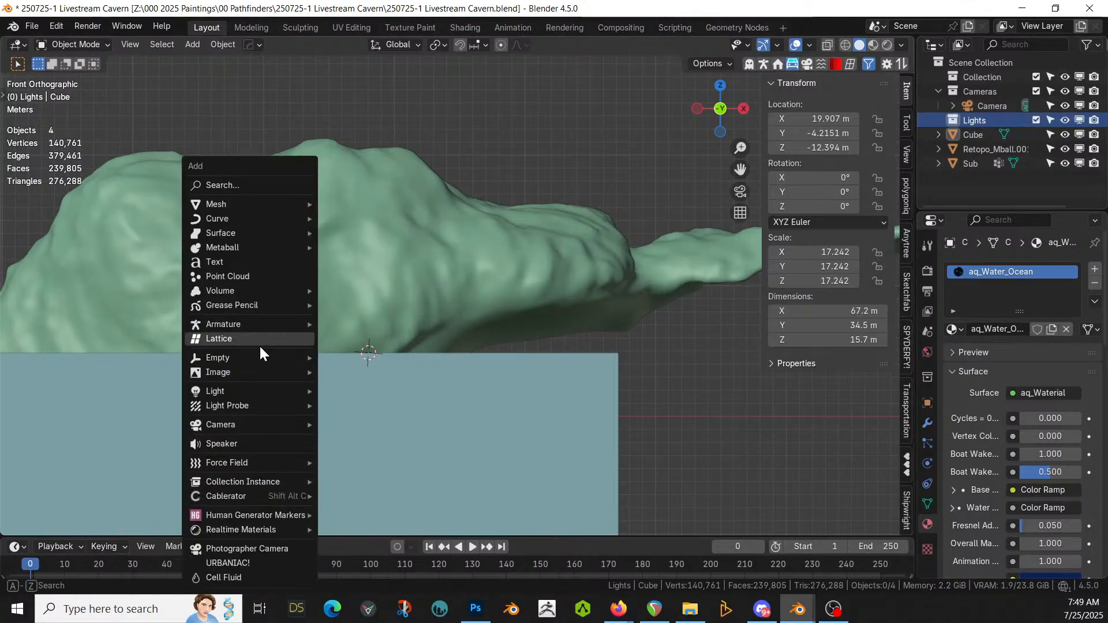
mouse_move(235, 390)
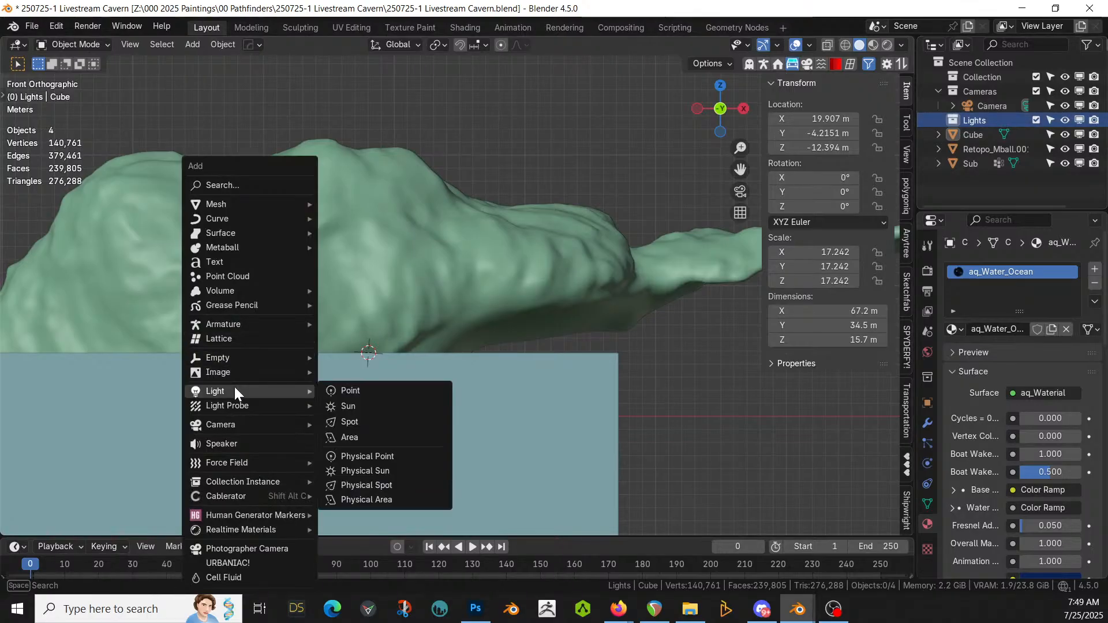
click(377, 438)
key(g)
key(z)
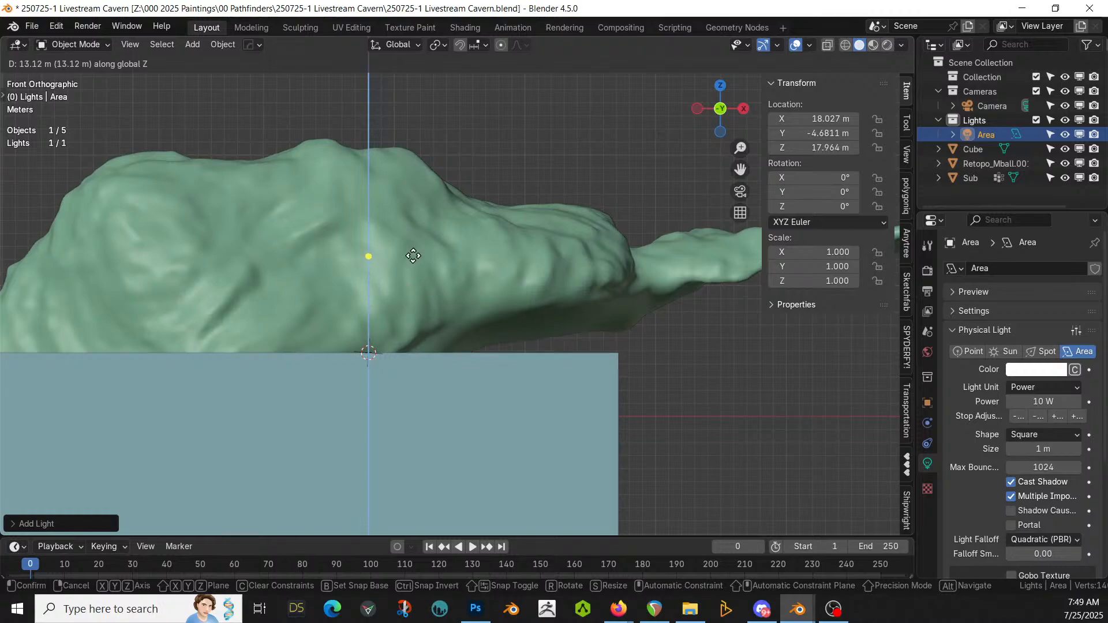
click(413, 254)
Step: Set the area light's size to 25 m
drag(1043, 449, 1043, 449)
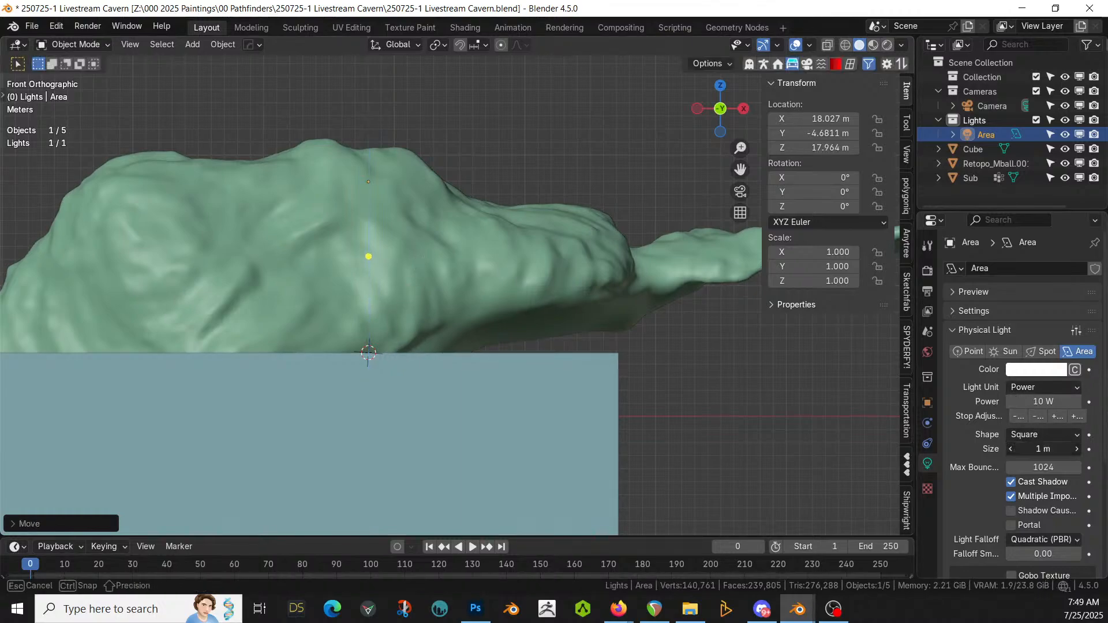
text(25)
key(Return)
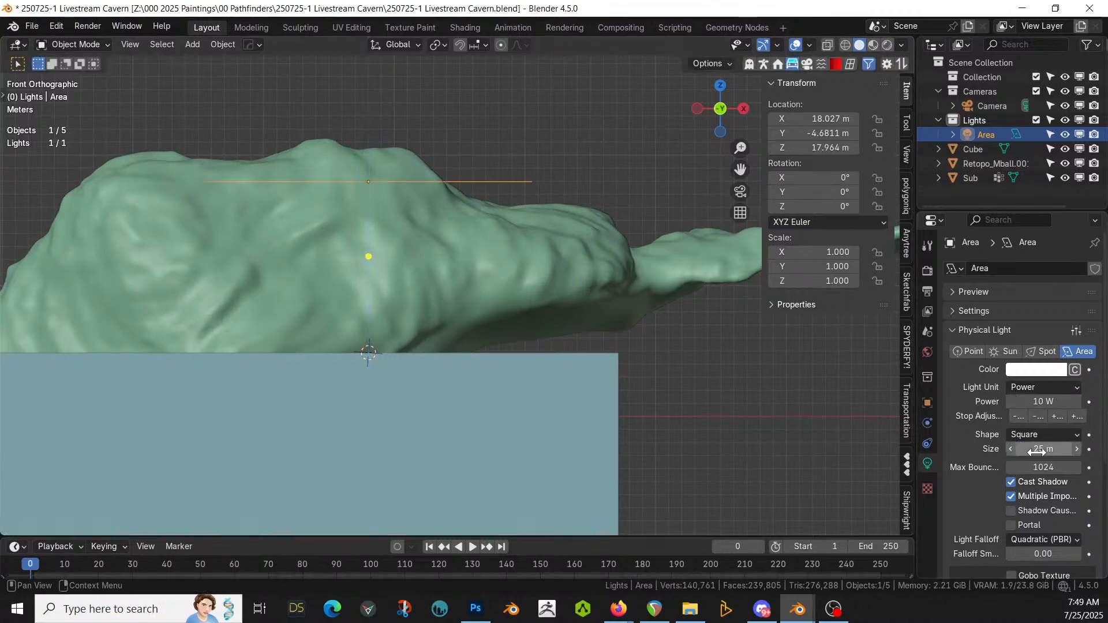
Step: Position the area light over the cavern at about X 16.2 m, Y -2.7 m and Z 17 m, using front and top views
key(g)
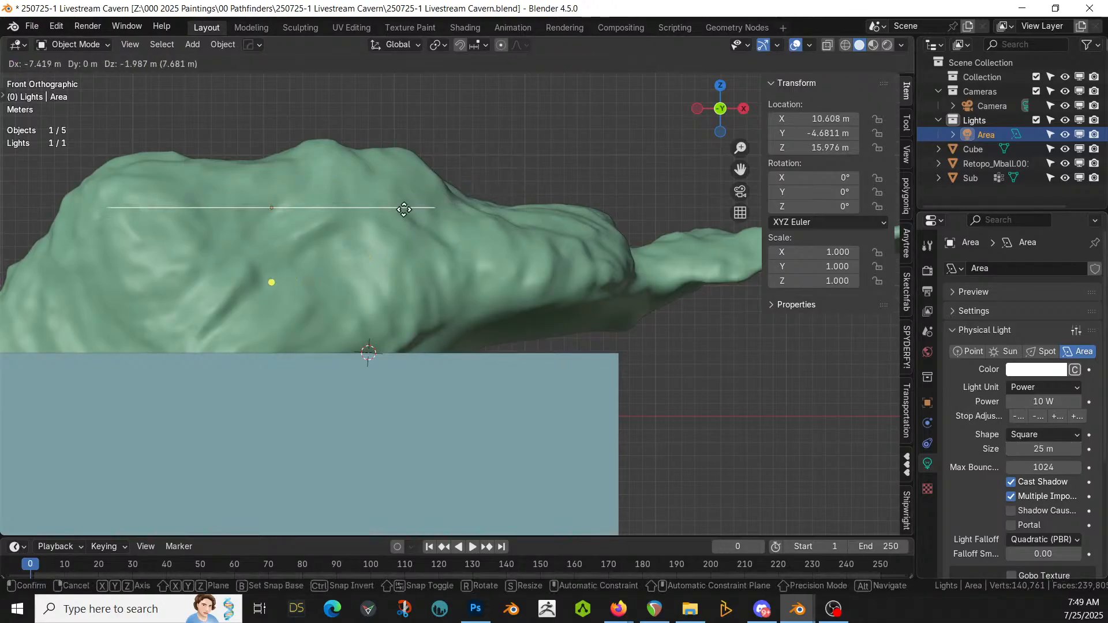
click(393, 196)
key(KP_7)
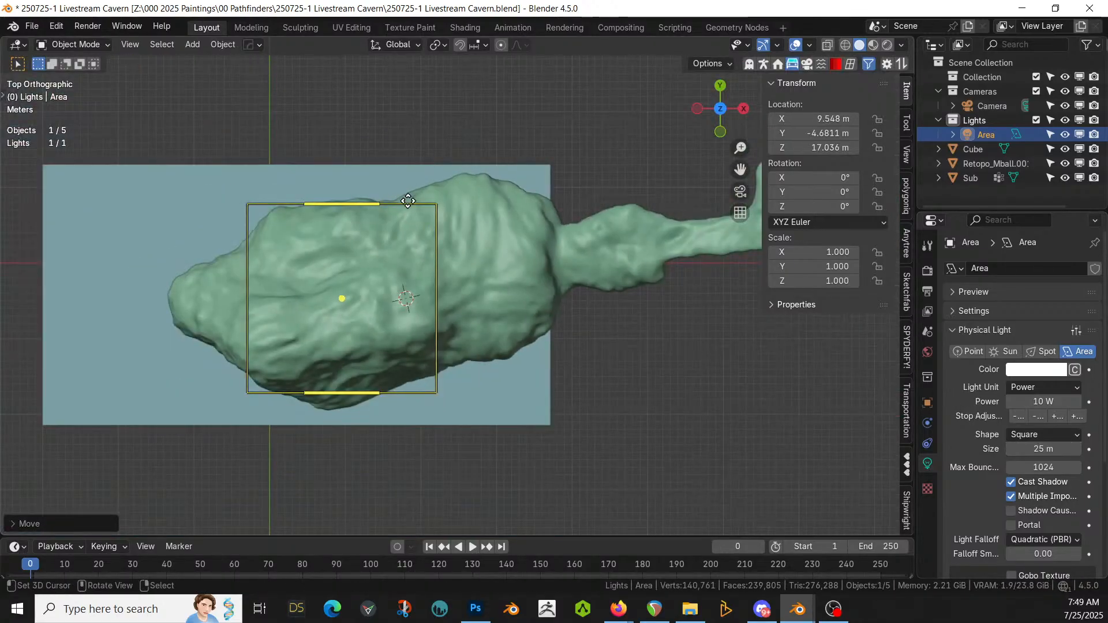
key(g)
click(479, 187)
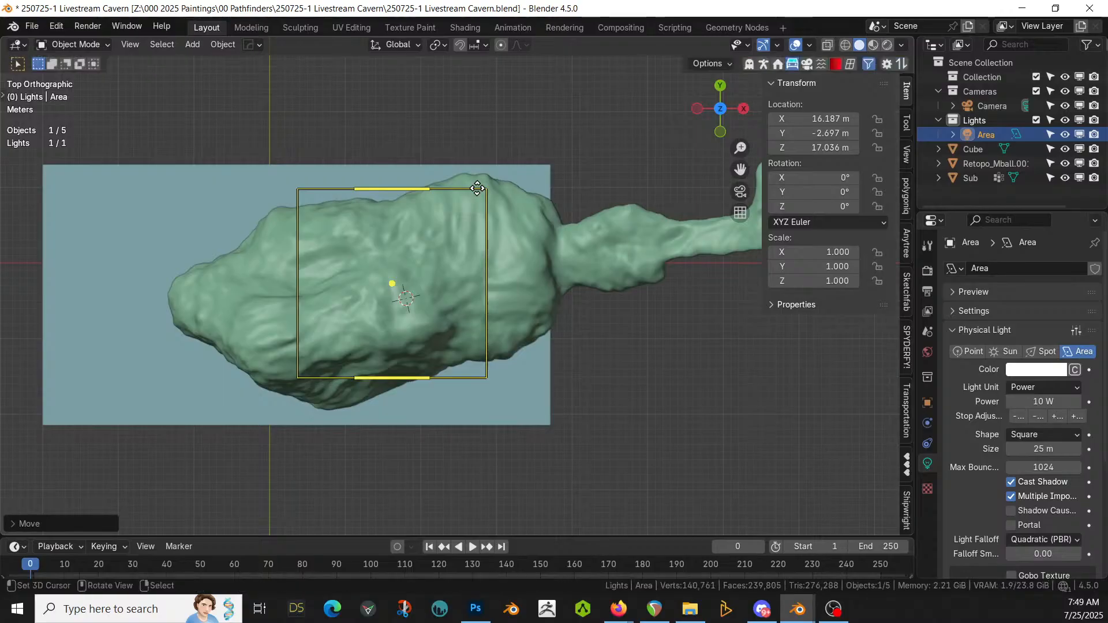
Step: Set the area light's power to 500 W and switch the viewport to rendered shading
click(1024, 401)
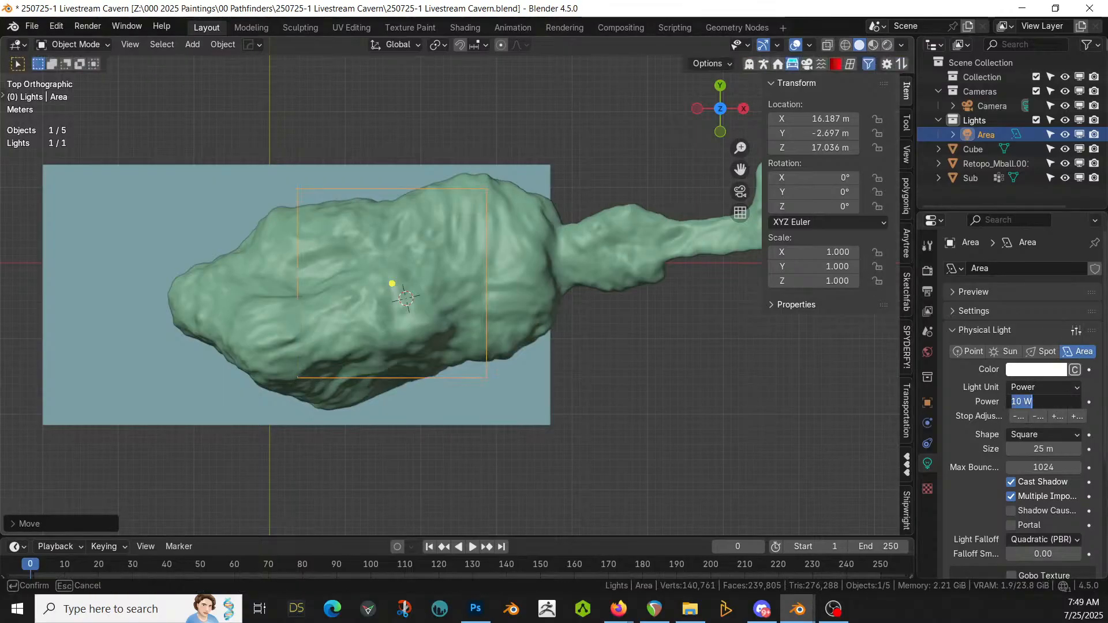
key(Return)
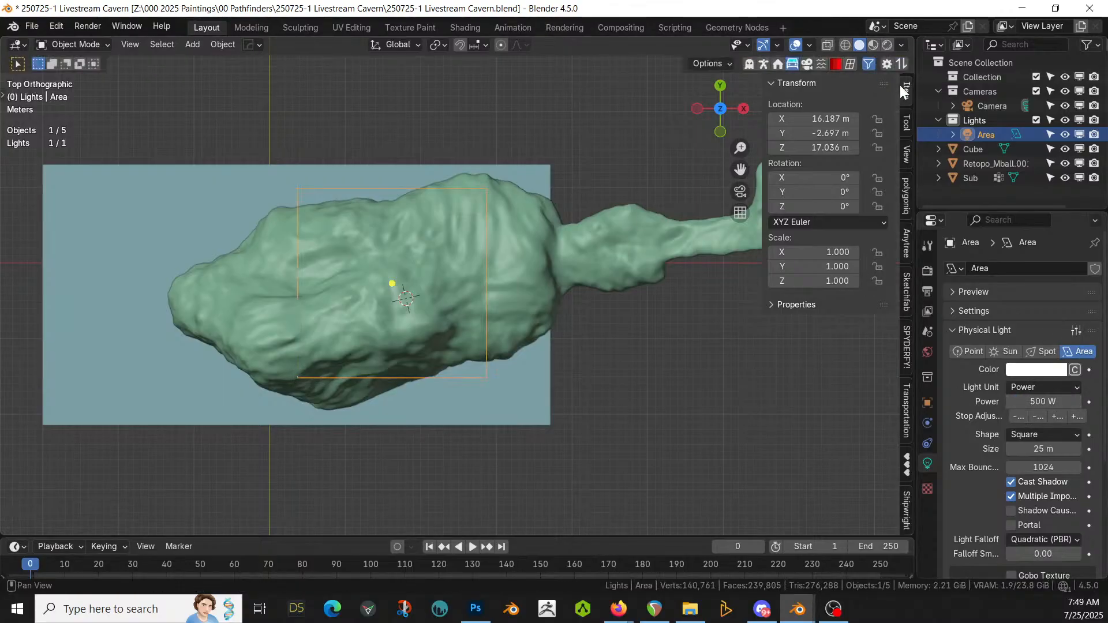
click(887, 45)
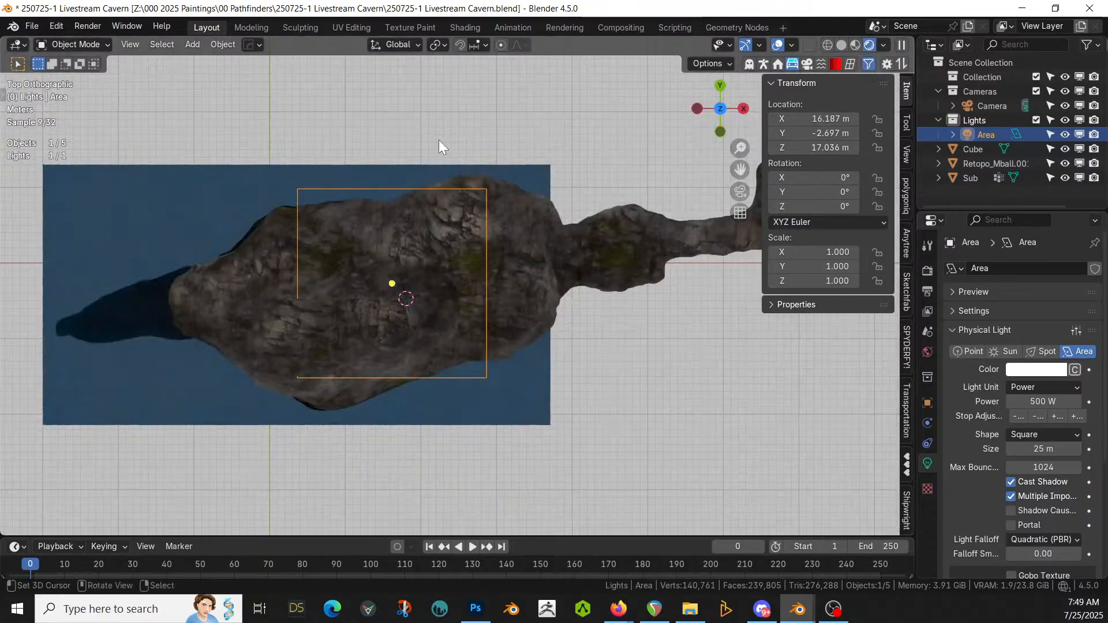
scroll(483, 227, up, 5)
middle_drag(483, 227, 643, 98)
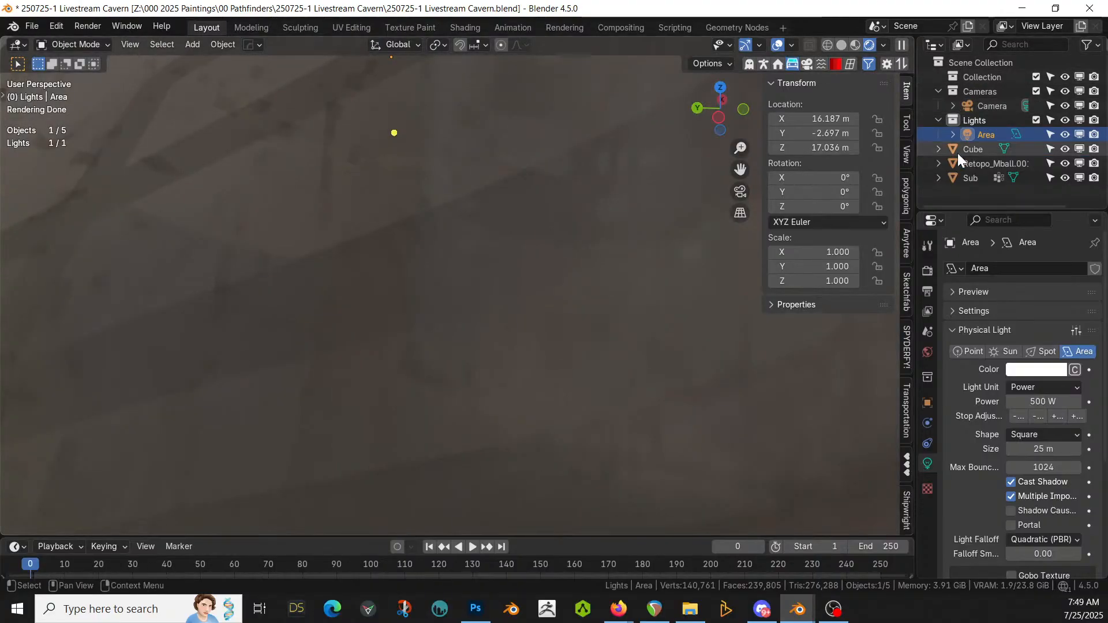
Step: Select and frame the submarine to check its lighting in the rendered view
click(972, 179)
key(KP_Decimal)
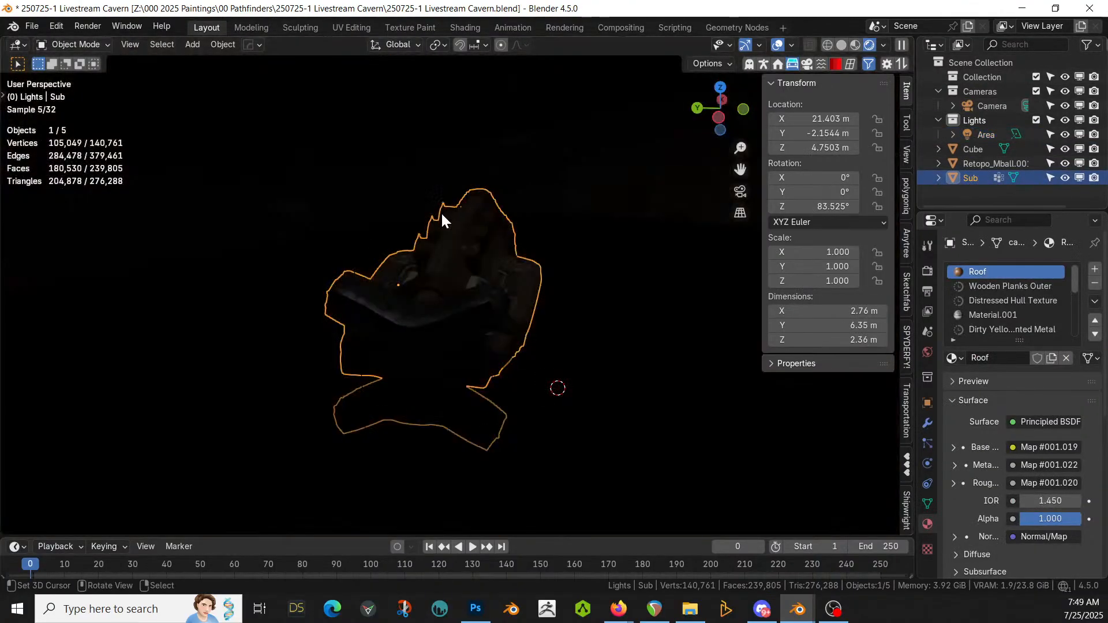
scroll(442, 212, up, 4)
middle_drag(442, 200, 407, 391)
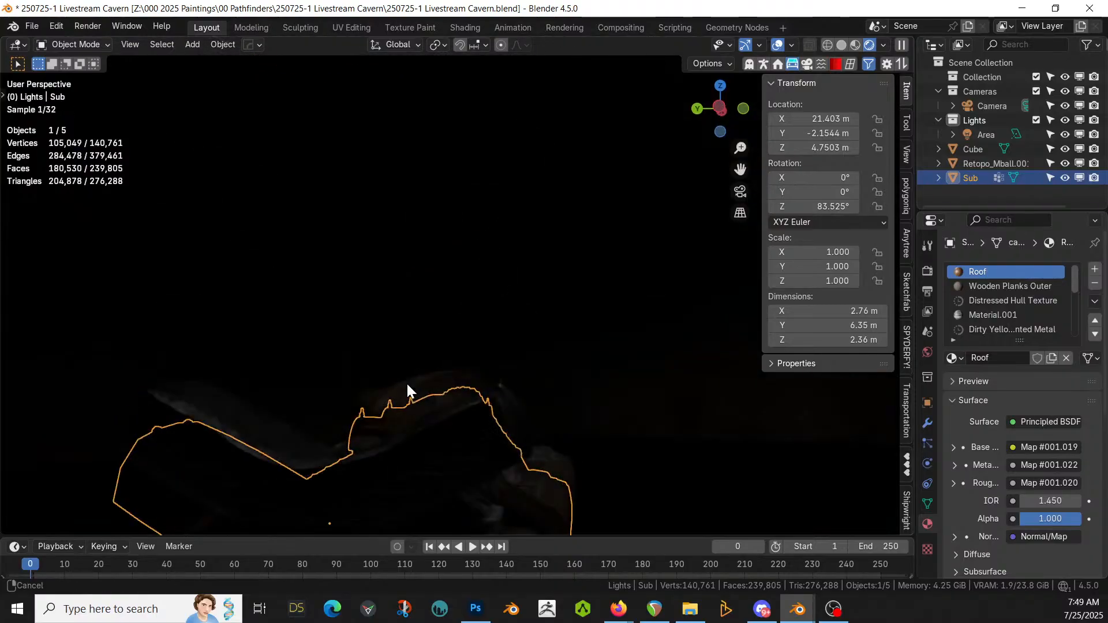
Step: Set the area light's power to 5000 W and bring the submarine's deck and surrounding water into view
click(982, 137)
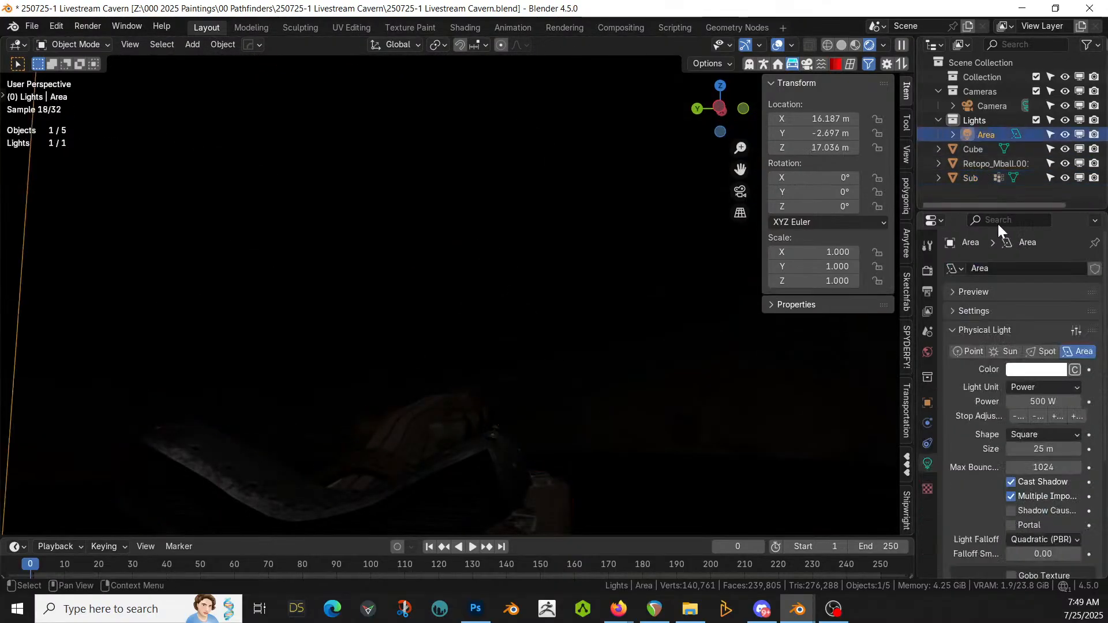
click(1038, 400)
text(5000)
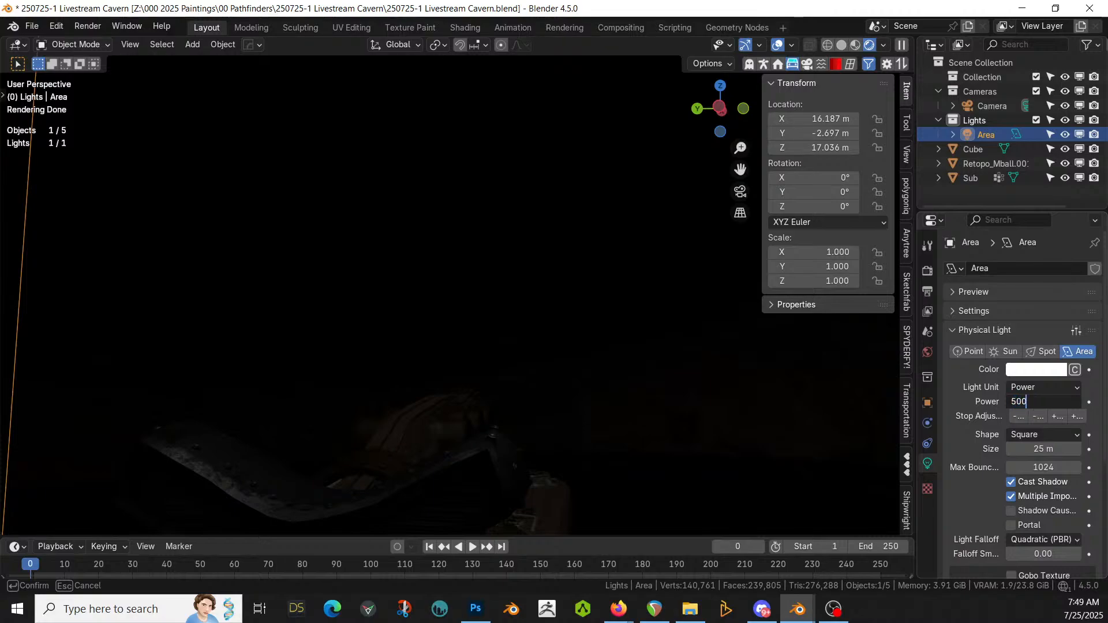
key(Return)
middle_drag(481, 479, 32, 449)
middle_drag(349, 455, 532, 282)
scroll(532, 283, down, 2)
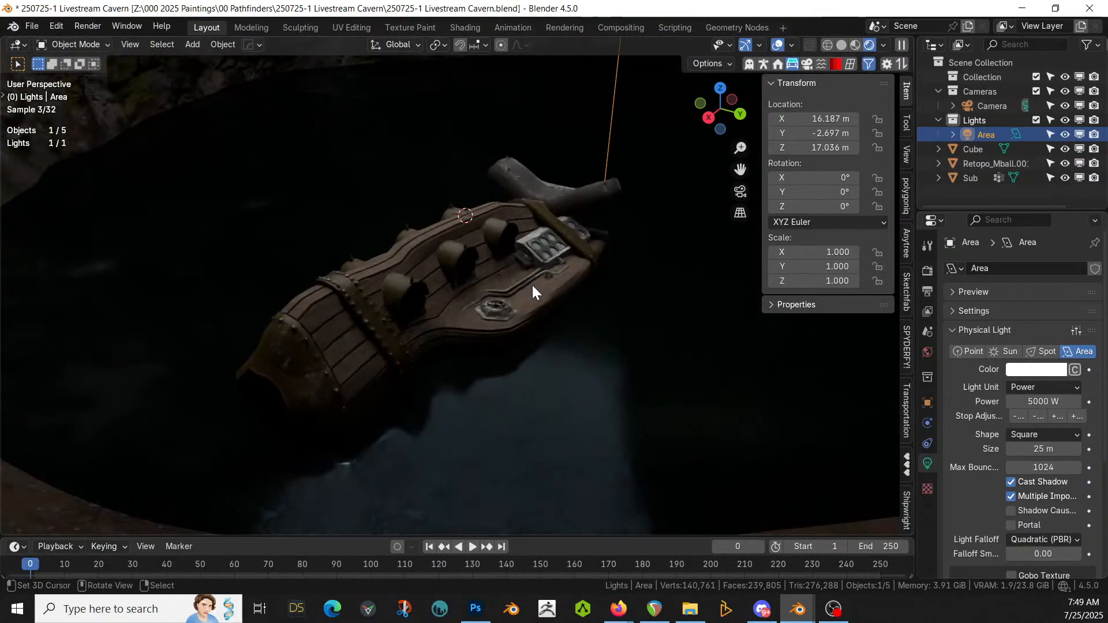
Step: Apply the scale of the ocean-water block
click(511, 408)
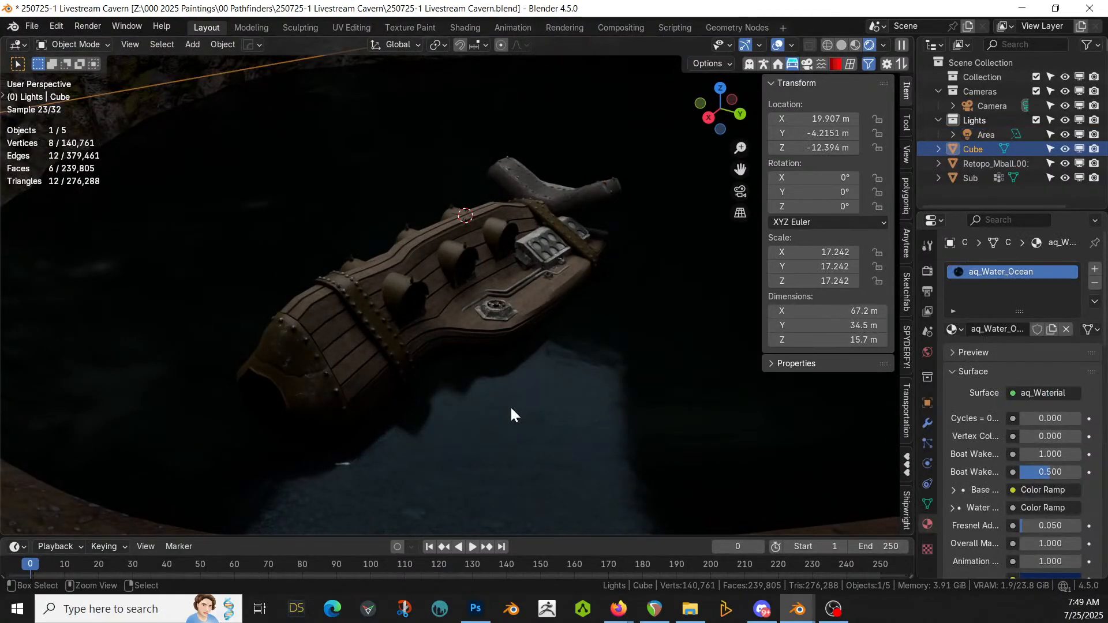
key(ctrl+a)
click(477, 422)
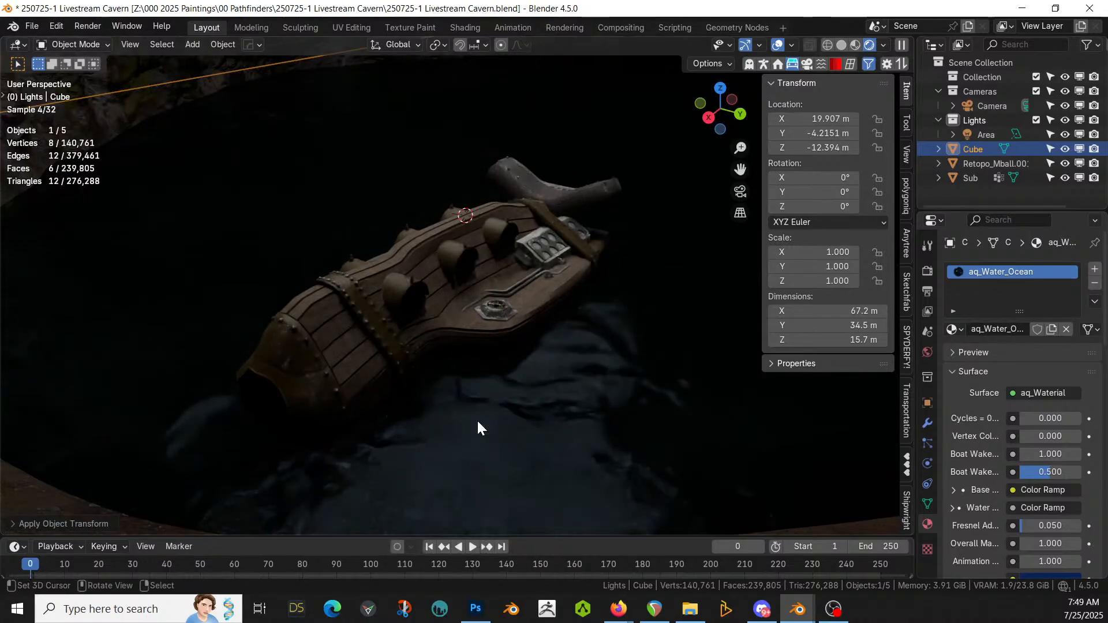
middle_drag(506, 383, 732, 358)
middle_drag(654, 321, 694, 344)
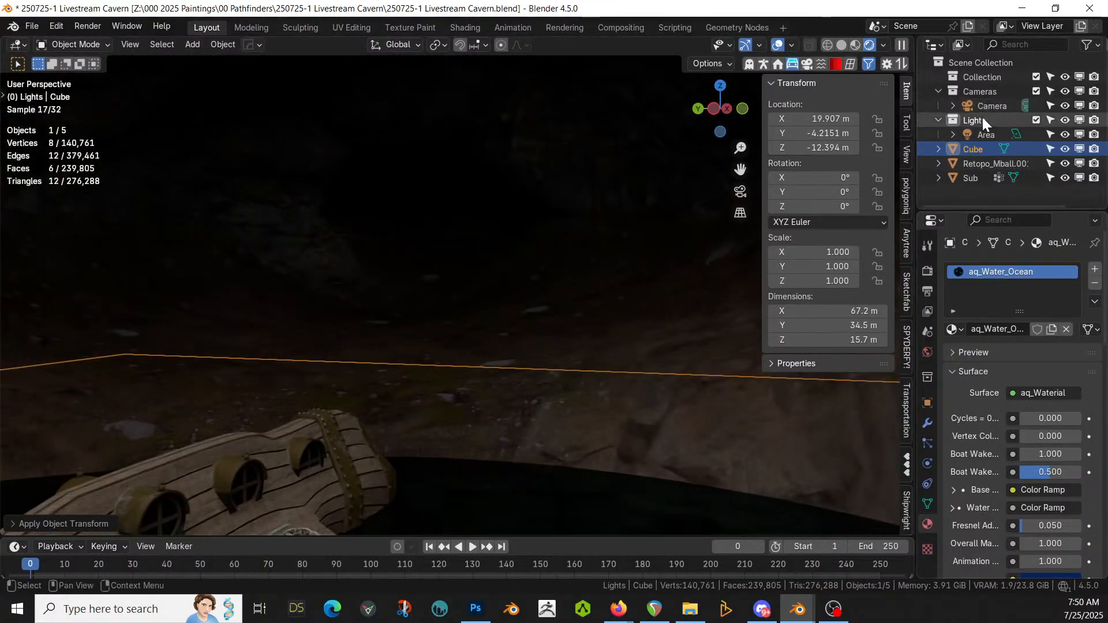
Step: Enable the camera's exposure override with a value of 6 and save the file
click(984, 135)
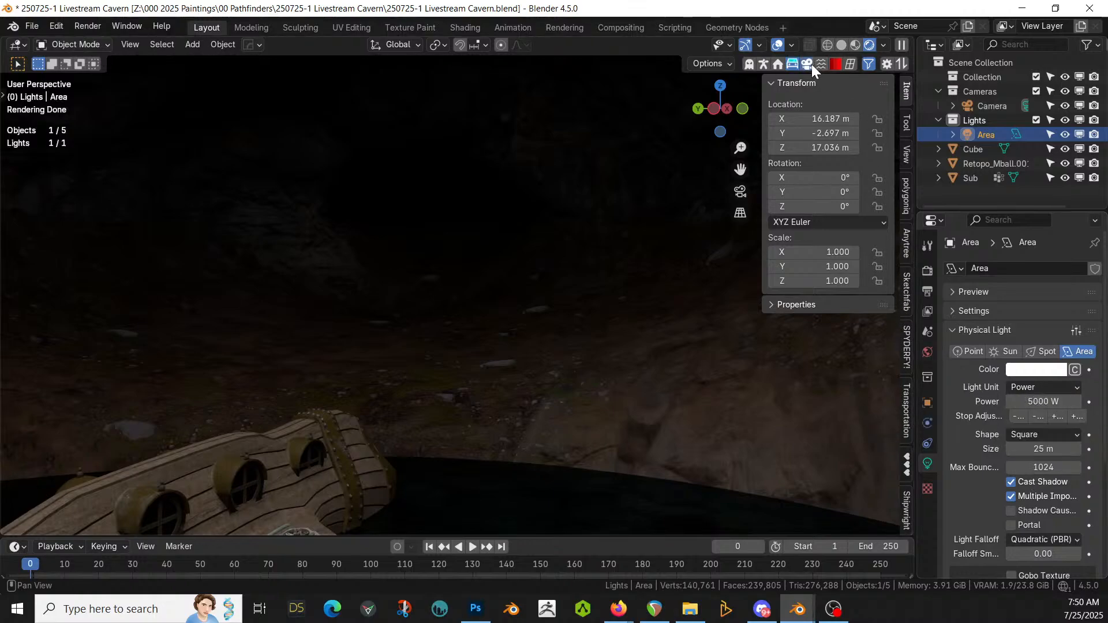
click(904, 372)
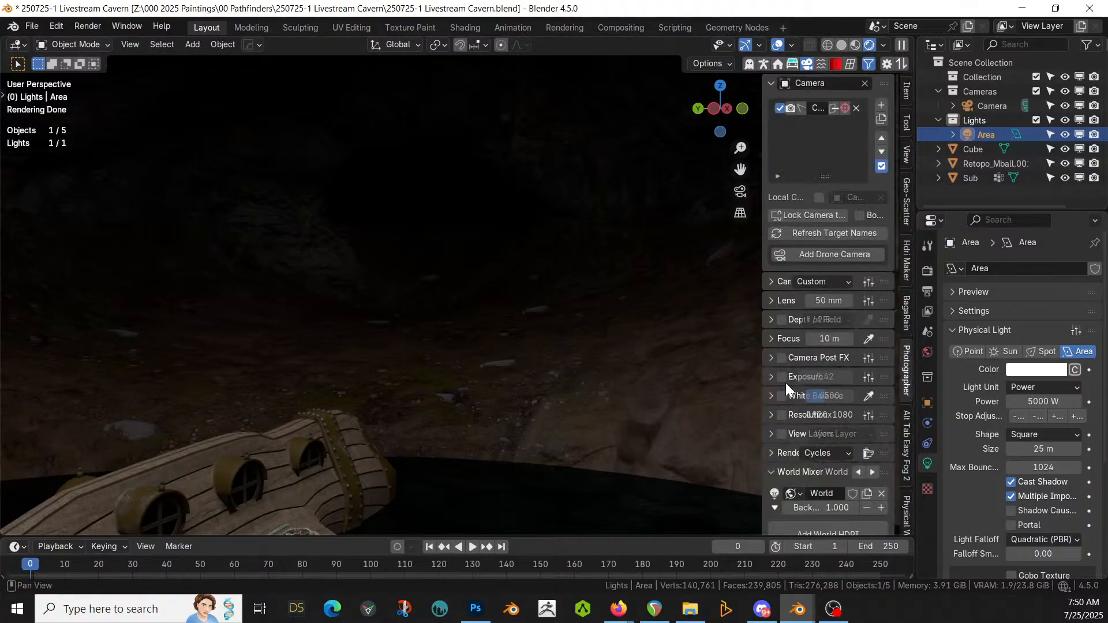
text(6)
key(Return)
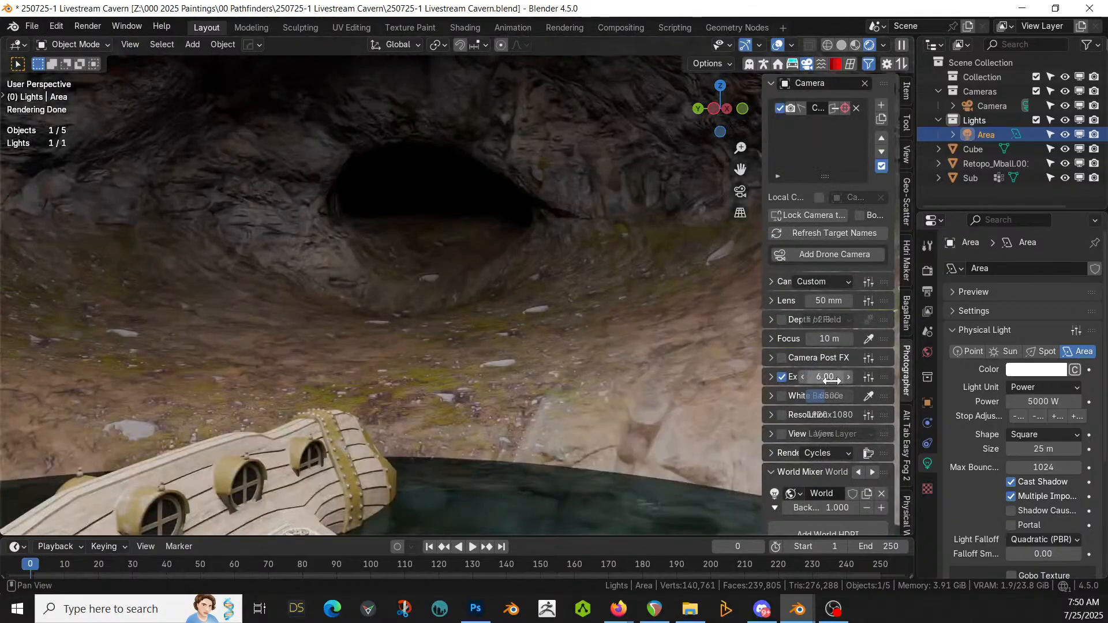
mouse_move(472, 321)
middle_down()
mouse_move(517, 399)
mouse_move(630, 370)
mouse_move(575, 368)
mouse_move(476, 324)
middle_up()
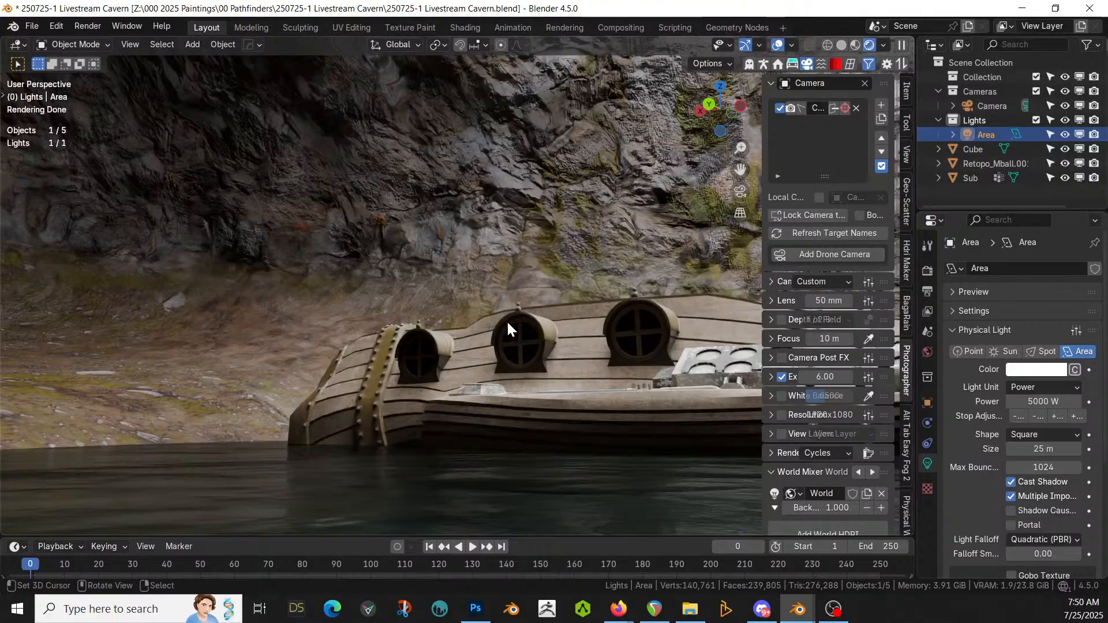
middle_drag(559, 350, 709, 267)
key(ctrl+s)
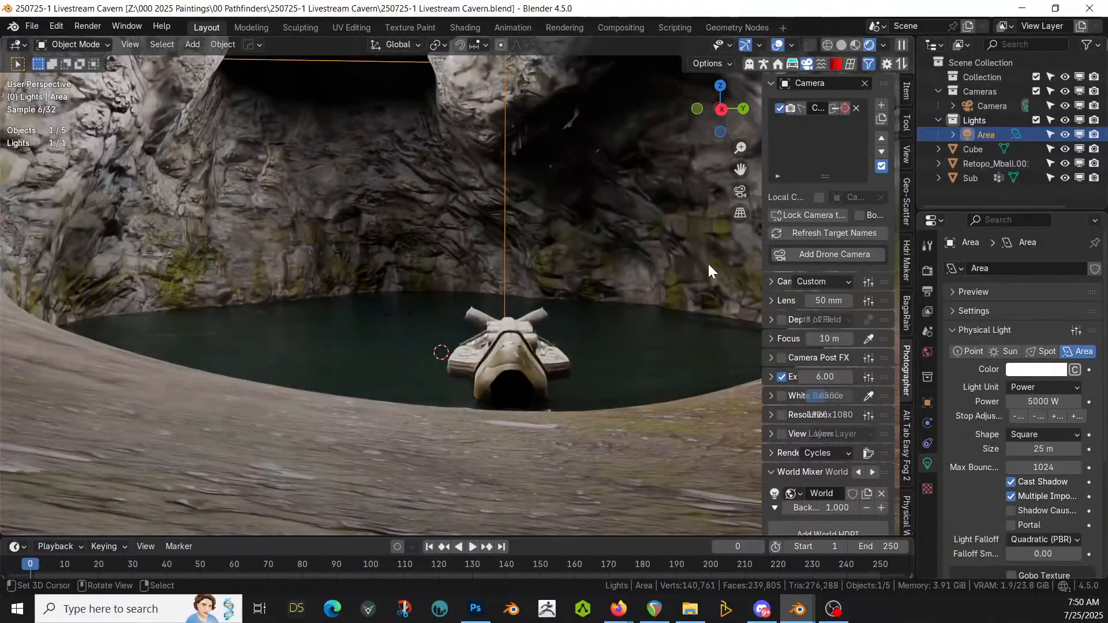
shift+middle_drag(560, 268, 518, 299)
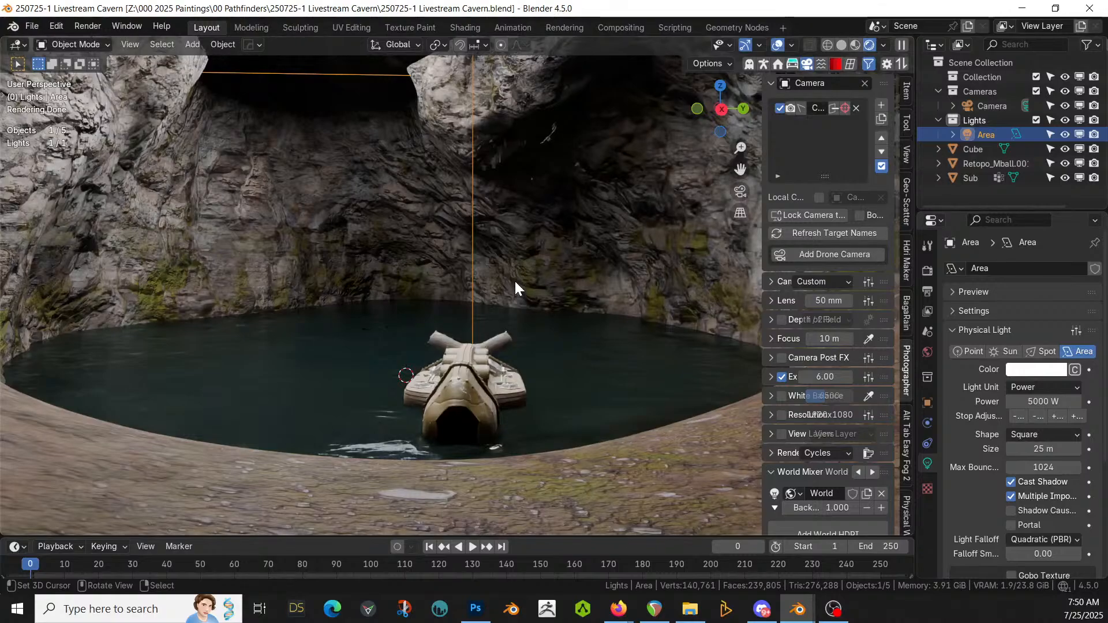
mouse_move(518, 317)
middle_down()
mouse_move(536, 303)
mouse_move(515, 318)
middle_up()
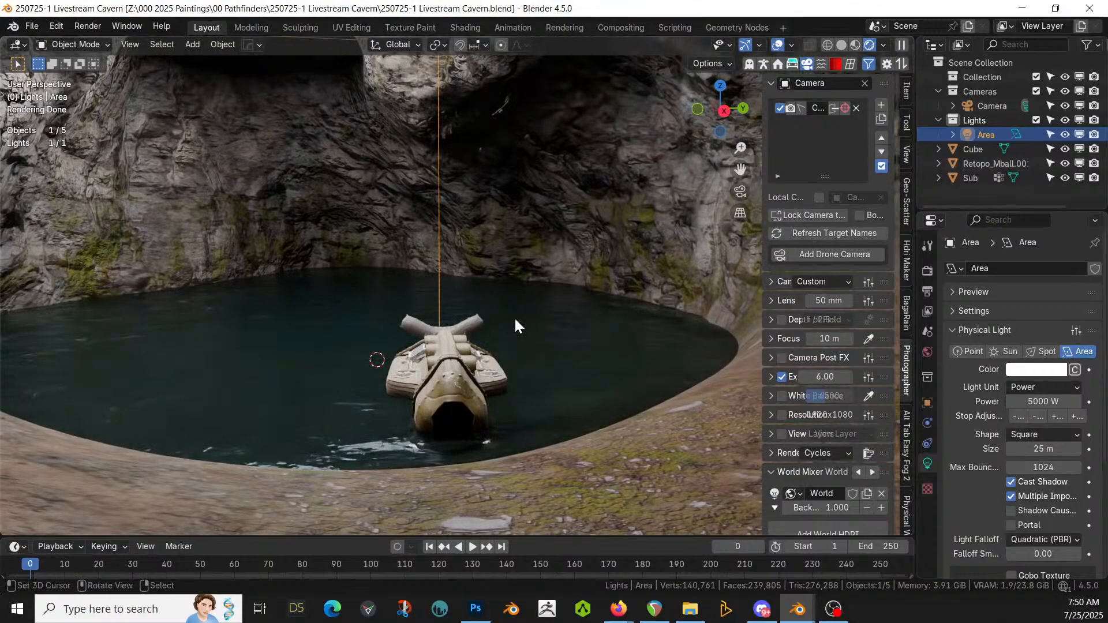
Step: Return to solid shading and show the whole cavern and water block from outside
key(z)
key(6)
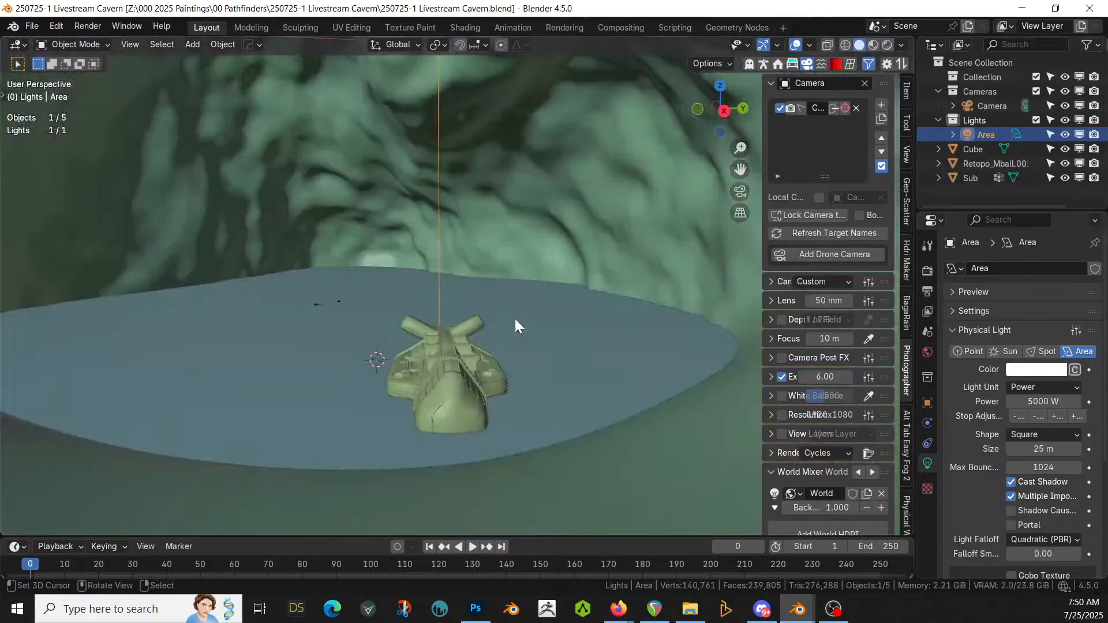
scroll(475, 286, down, 2)
scroll(475, 286, up, 3)
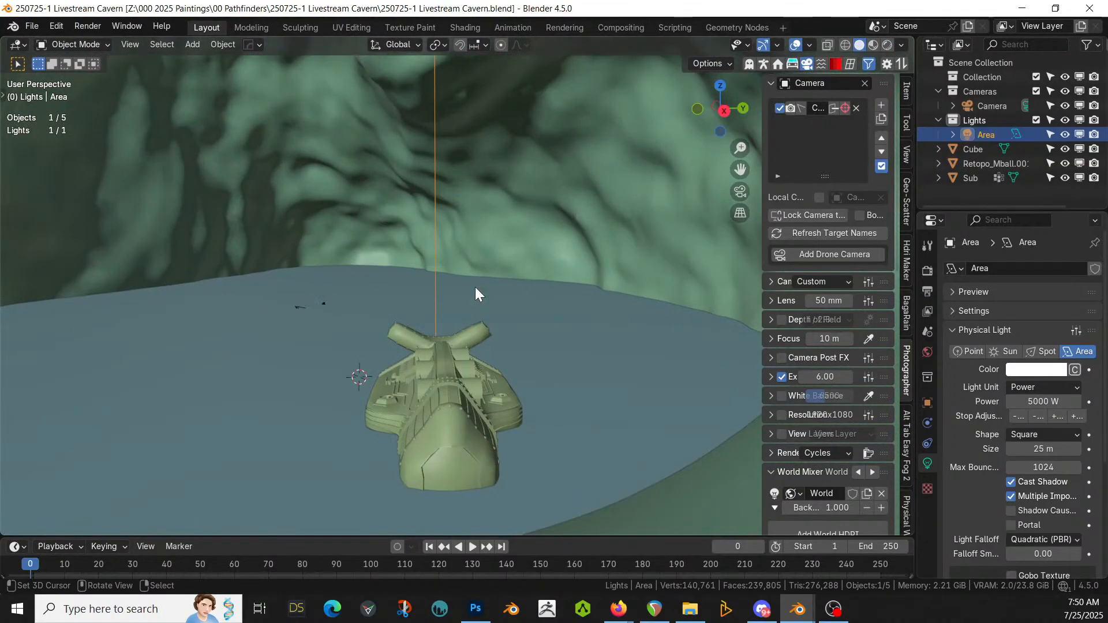
scroll(477, 290, down, 6)
middle_drag(497, 299, 556, 331)
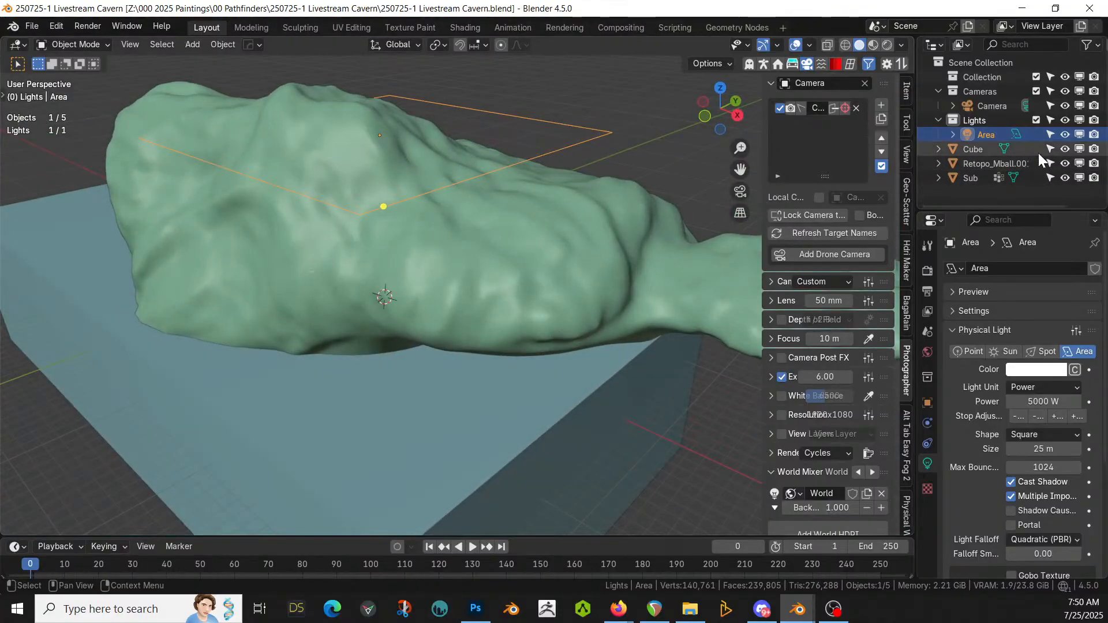
Step: Set the water block's viewport display to Bounds
click(324, 407)
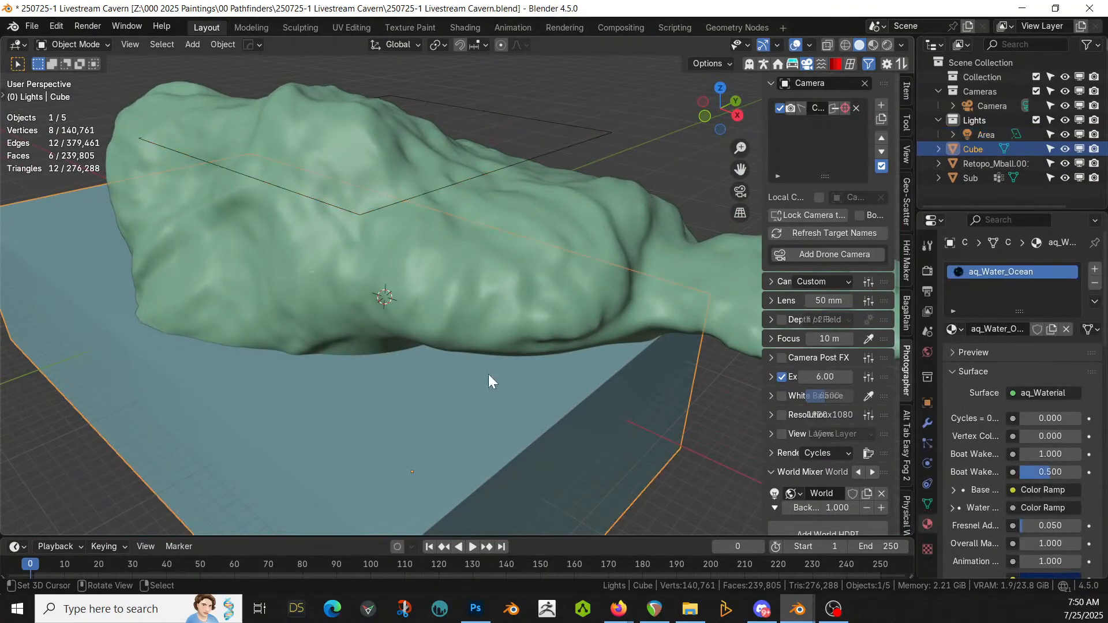
click(928, 402)
scroll(960, 429, down, 10)
scroll(960, 429, down, 12)
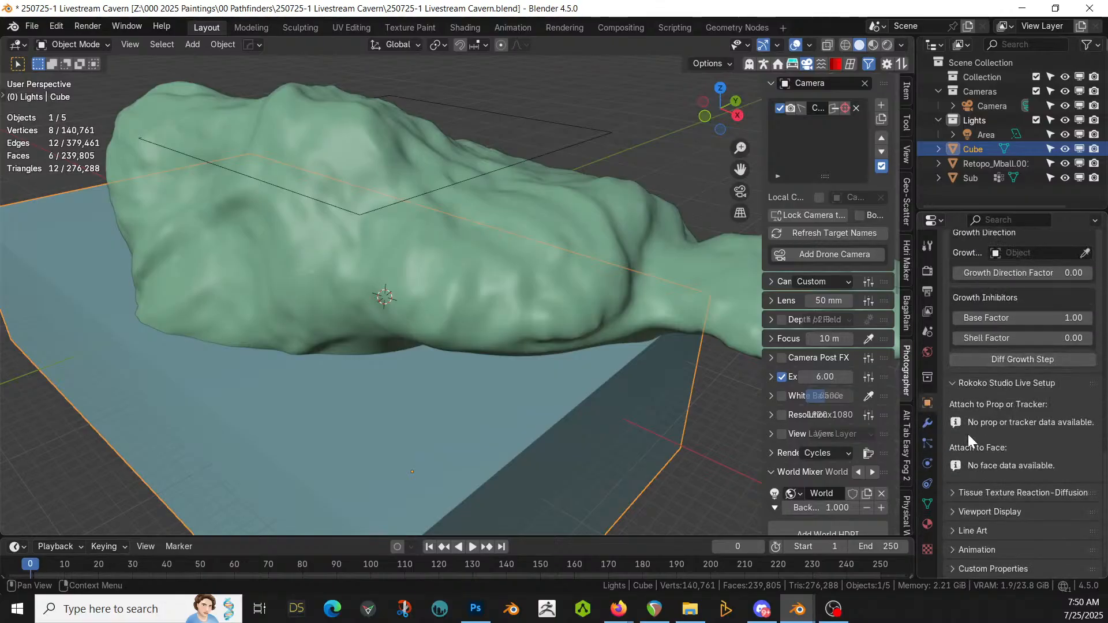
click(948, 511)
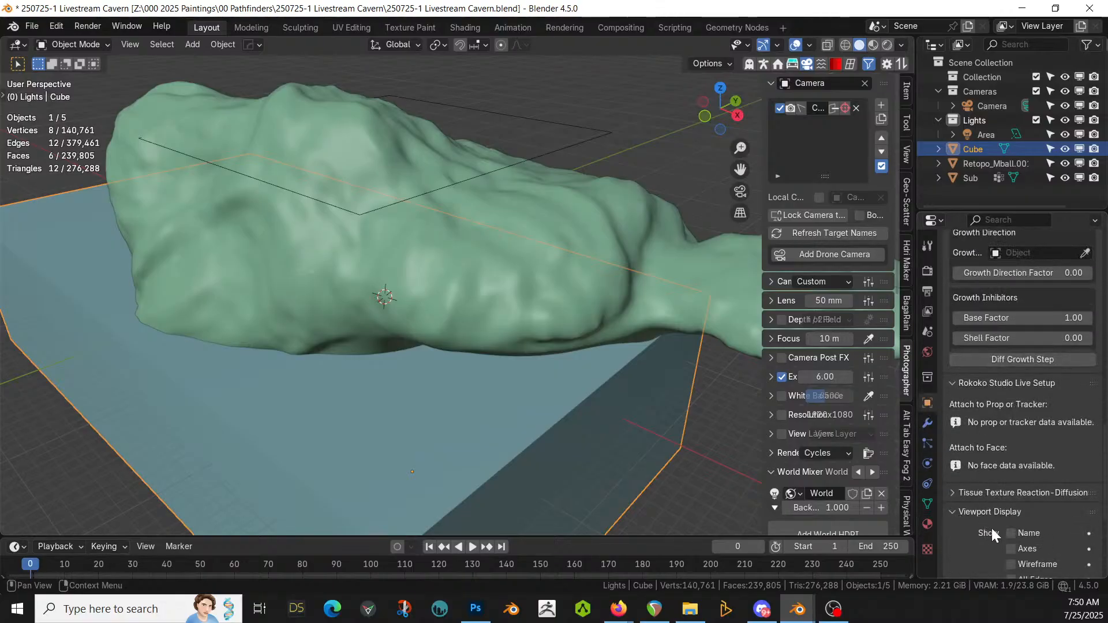
scroll(993, 528, down, 5)
click(1023, 547)
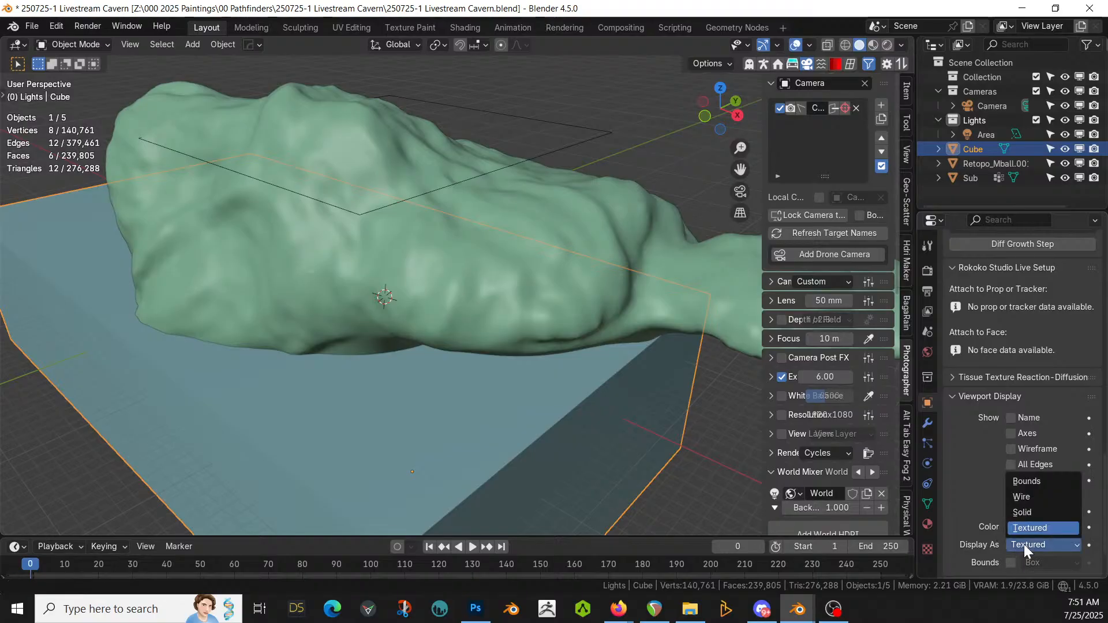
click(1026, 483)
mouse_move(542, 331)
middle_down()
mouse_move(497, 261)
mouse_move(533, 233)
middle_up()
Step: Move the water block into a new collection named Ocean and make the block unselectable
key(KP_3)
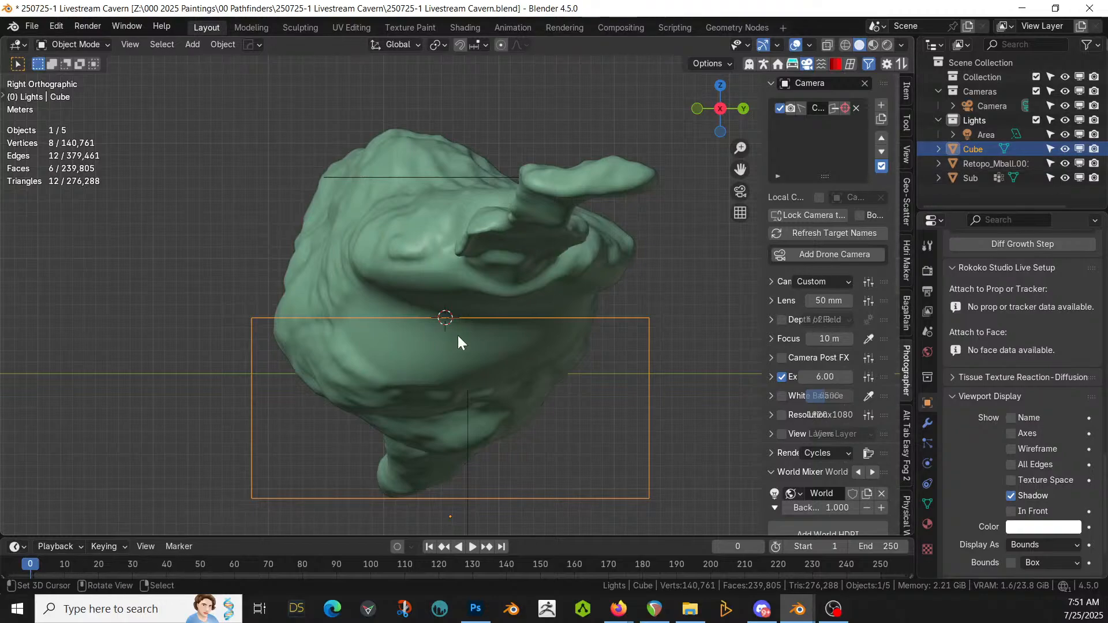
key(m)
click(439, 335)
text(Ocean)
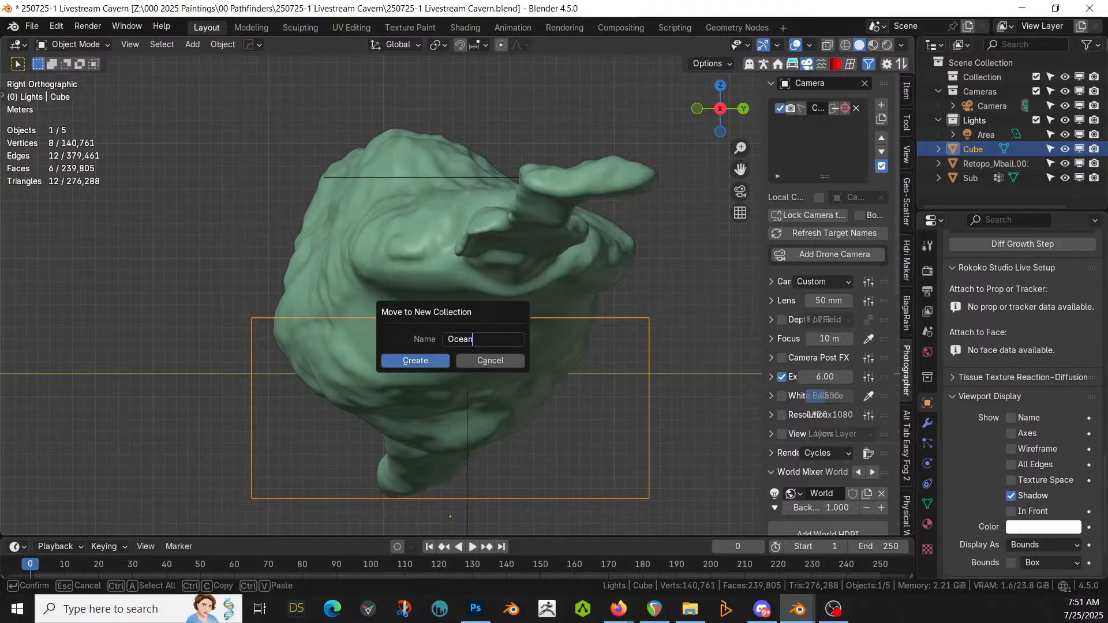
key(Return)
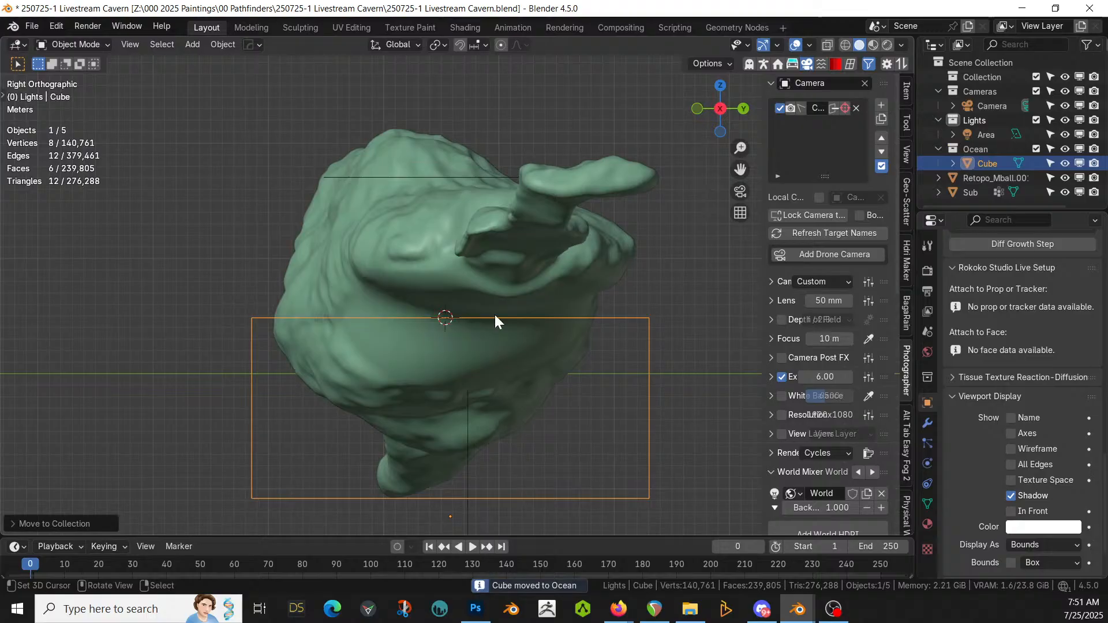
click(1050, 164)
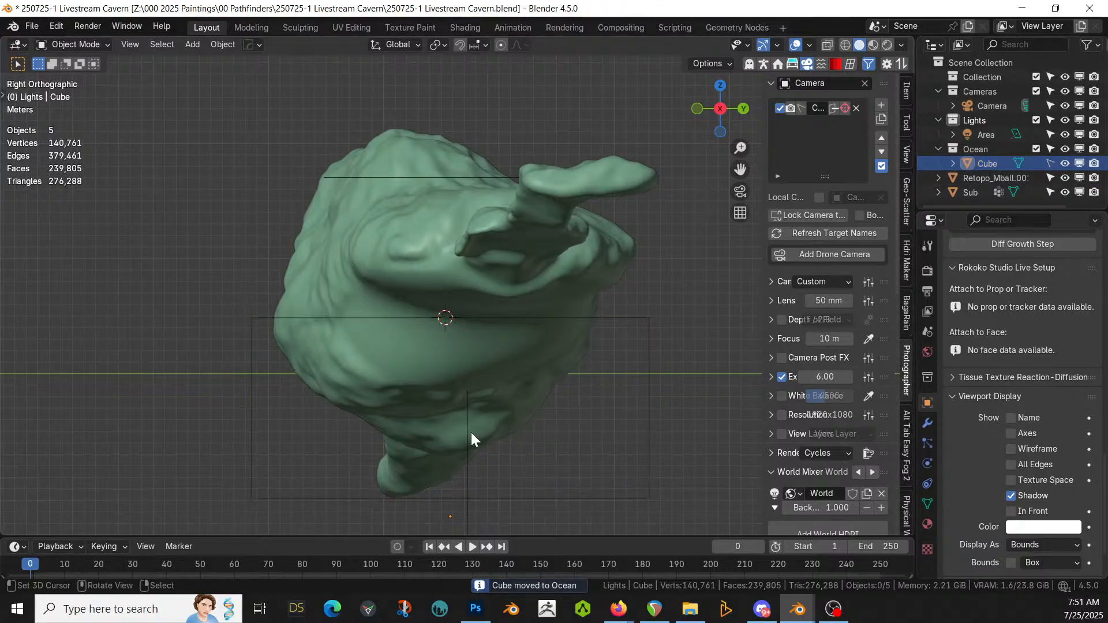
Step: Make the Scene Collection the active collection
middle_drag(470, 434, 630, 446)
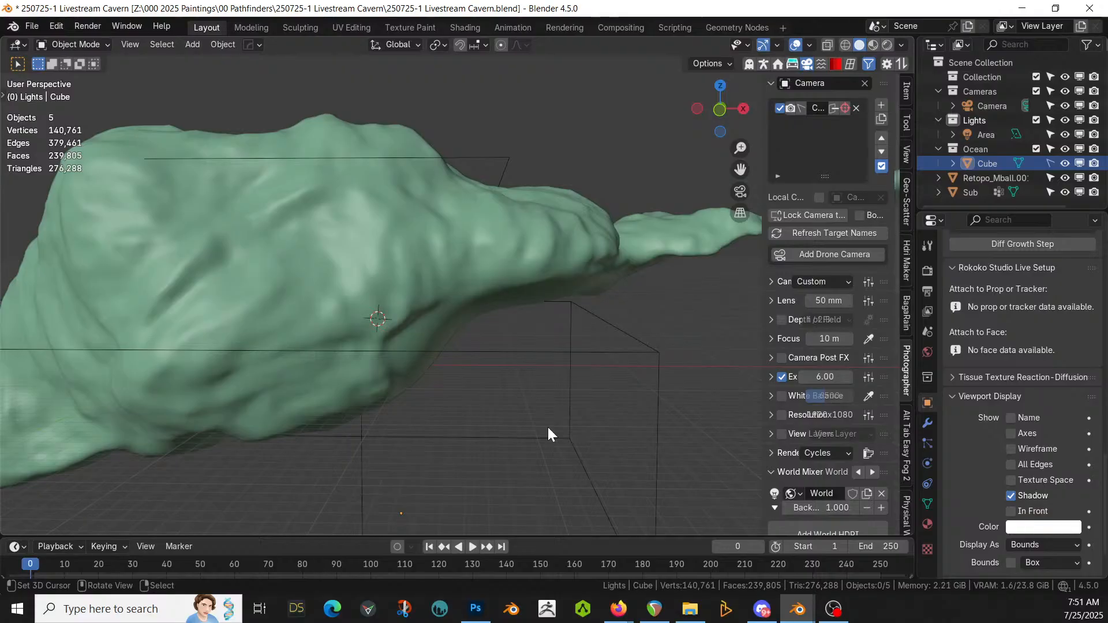
key(KP_1)
middle_drag(536, 389, 489, 465)
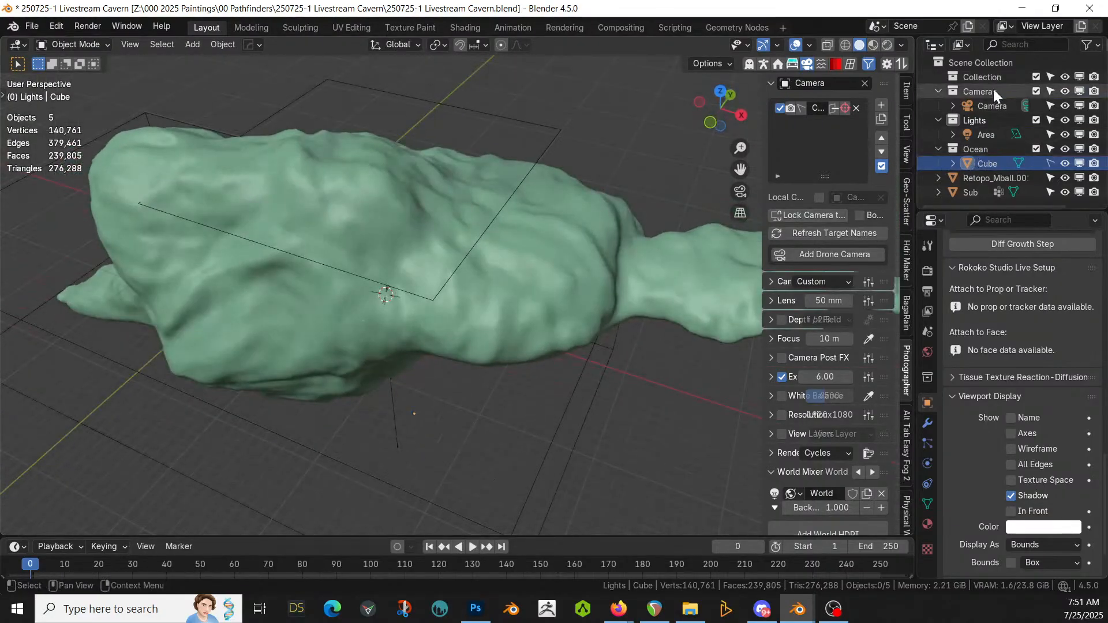
click(983, 63)
Step: Select the cavern mesh and place the 3D cursor on its inner surface, away from the submarine
scroll(427, 286, up, 5)
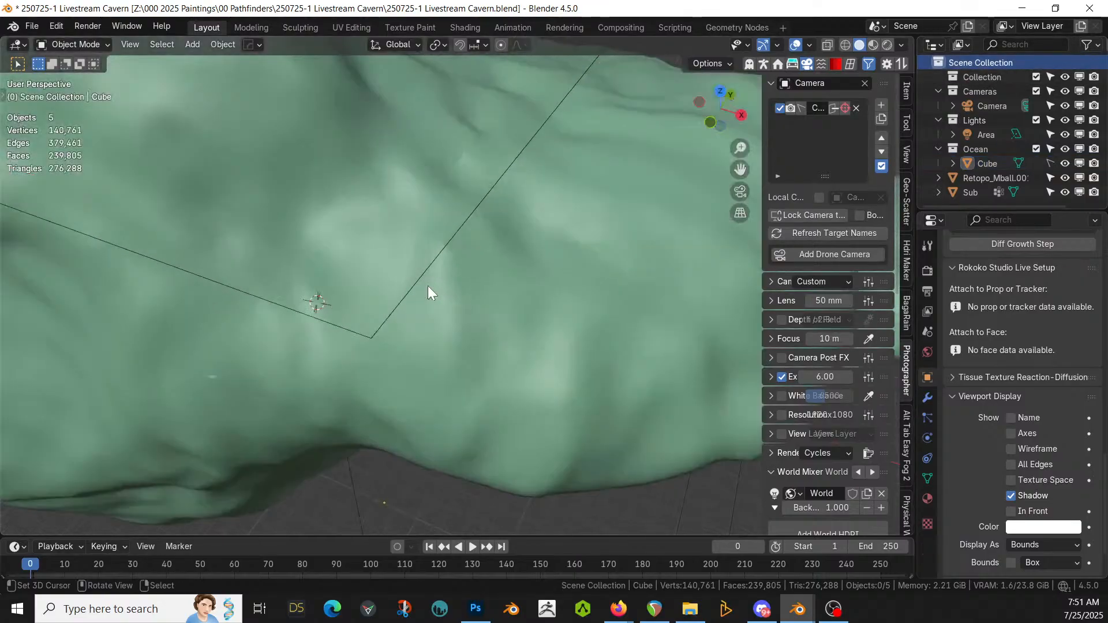
scroll(428, 286, down, 3)
middle_drag(431, 285, 514, 251)
scroll(527, 279, up, 4)
shift+middle_drag(515, 252, 611, 173)
middle_drag(584, 213, 382, 261)
click(372, 262)
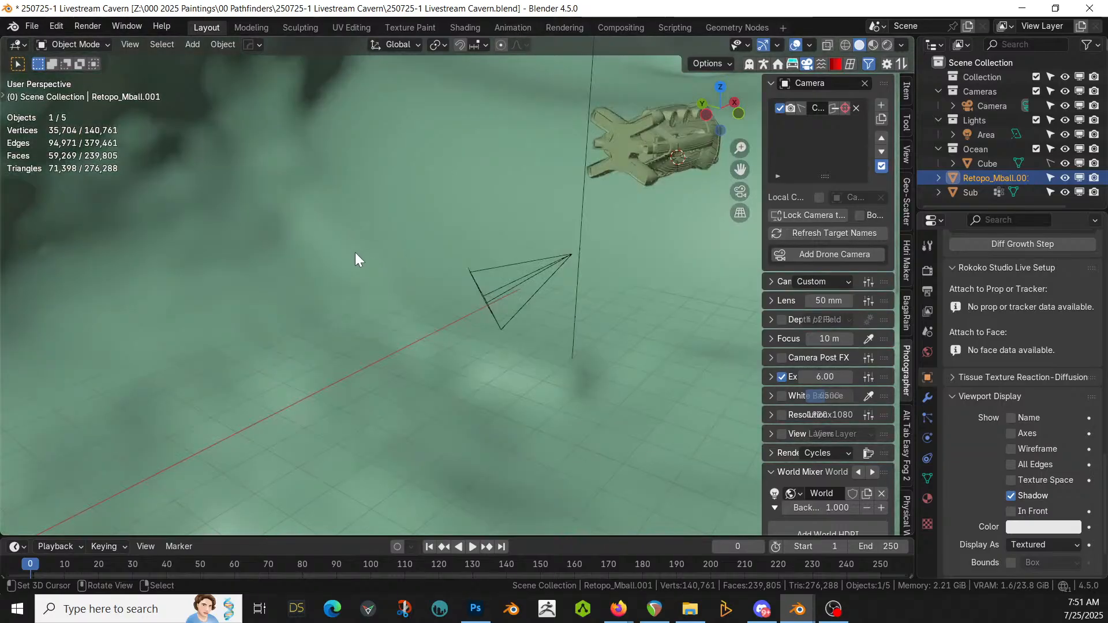
click(355, 253)
middle_drag(378, 258, 405, 254)
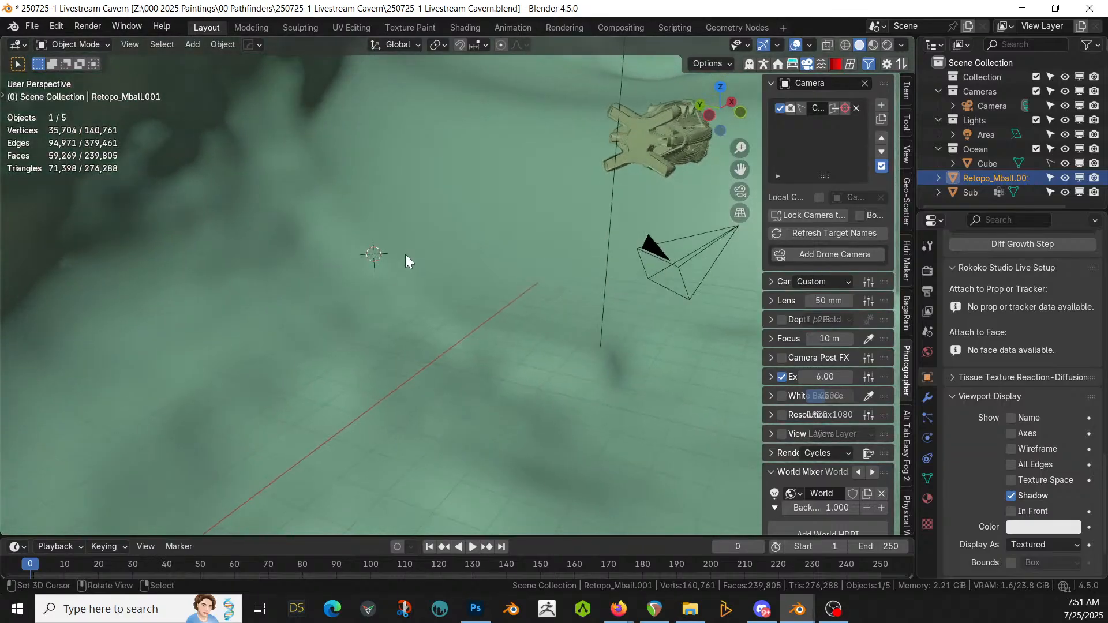
Step: Add a metaball capsule at the 3D cursor on the cavern surface
key(shift+a)
mouse_move(393, 159)
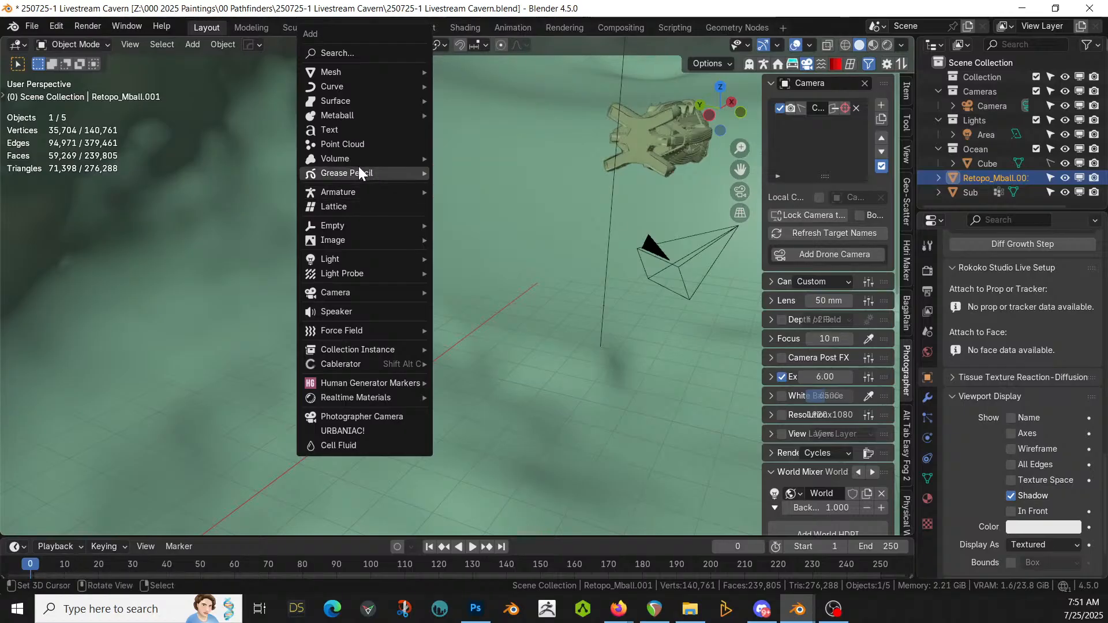
mouse_move(354, 115)
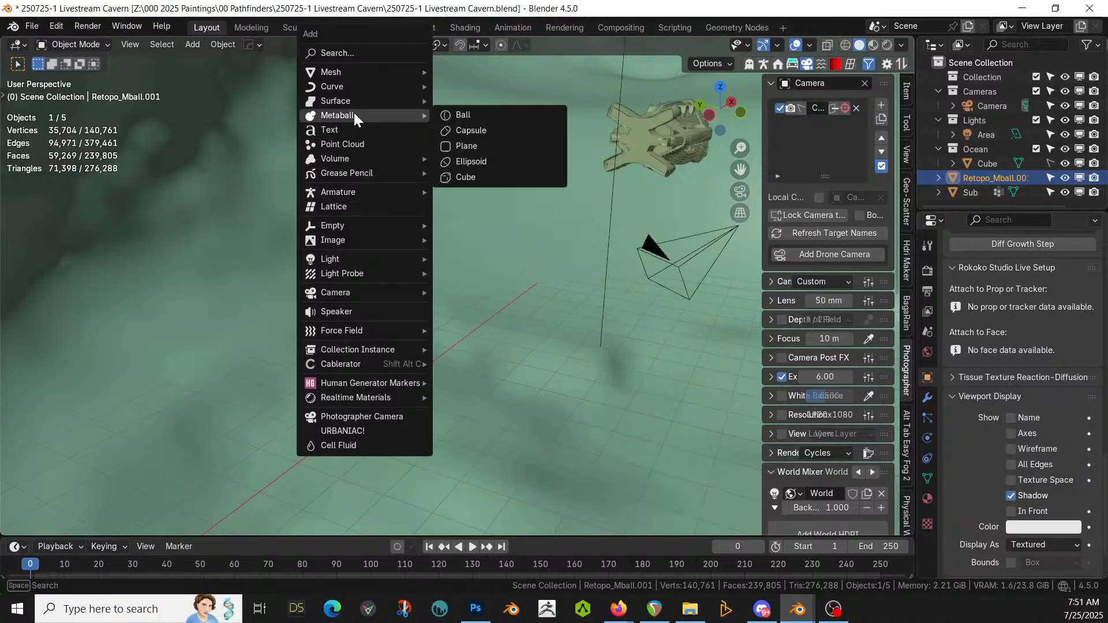
click(469, 129)
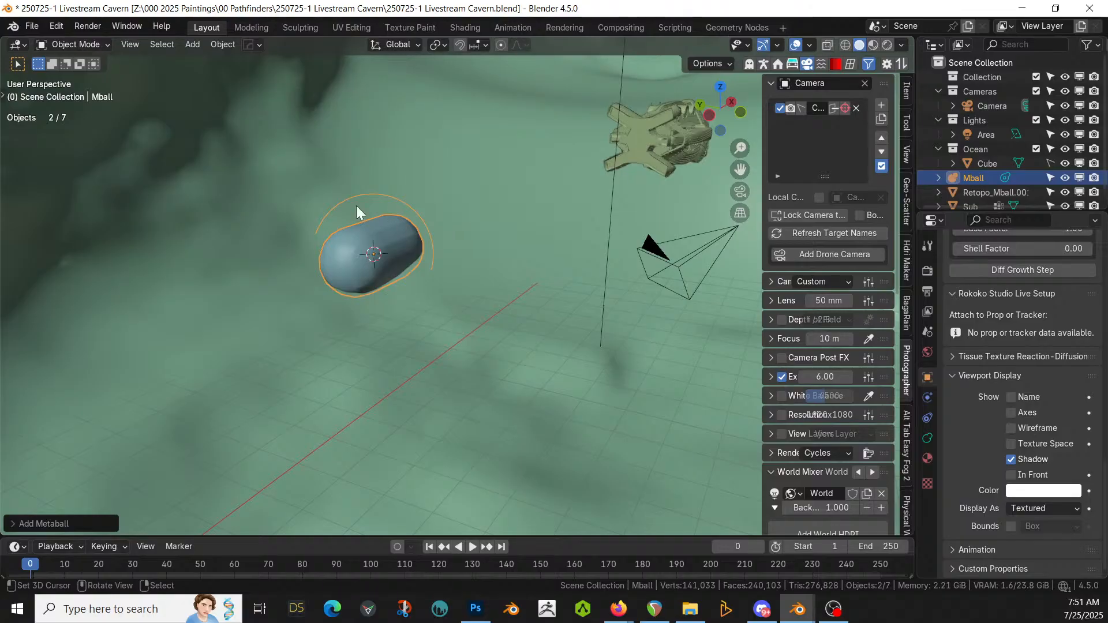
Step: Rotate the capsule 90 degrees about the Y axis so it stands upright, and slim it on X and Y only
key(t)
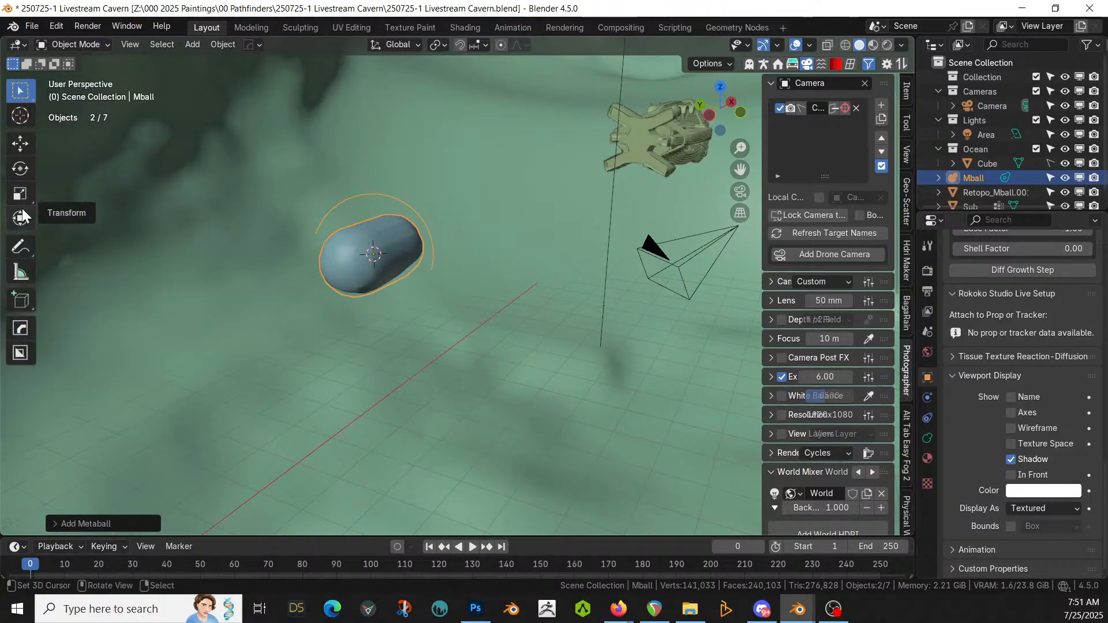
click(22, 217)
text(r)
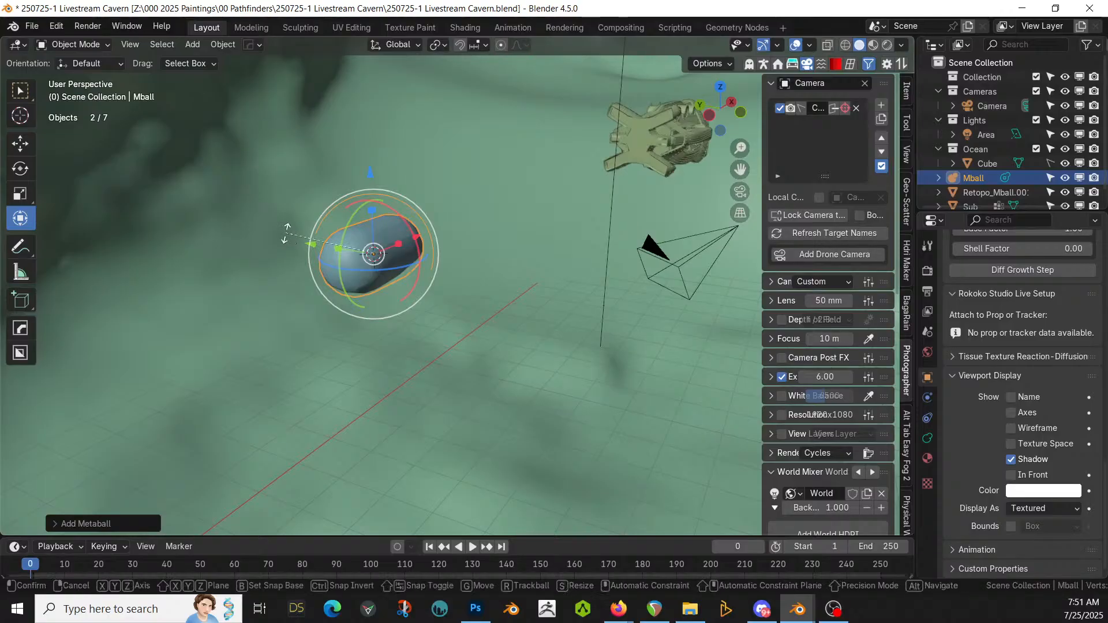
text(y90)
key(Return)
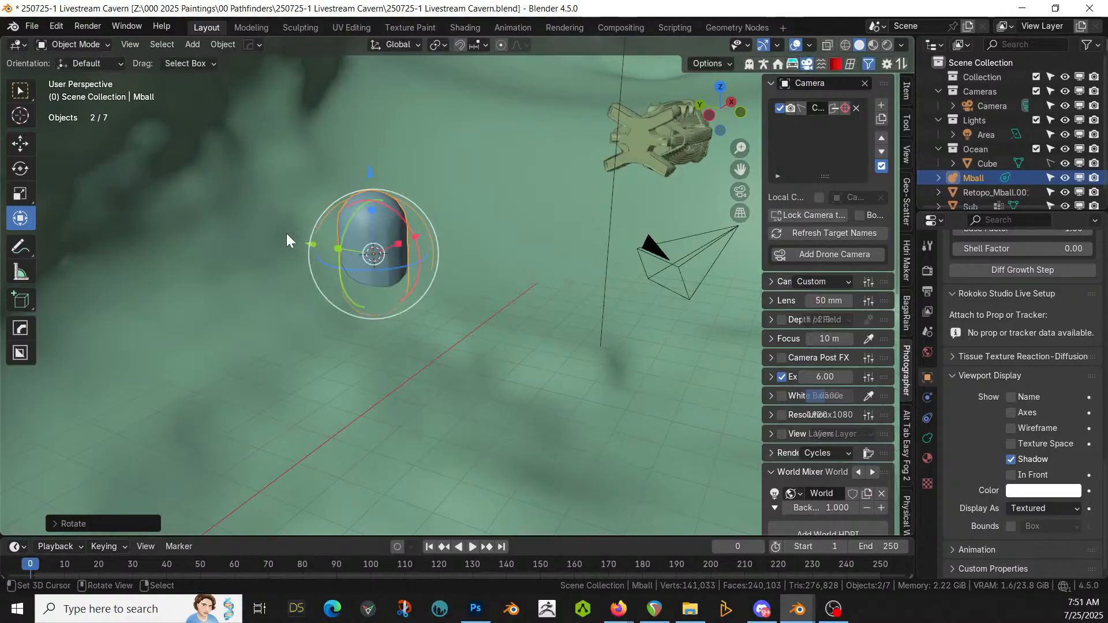
key(s)
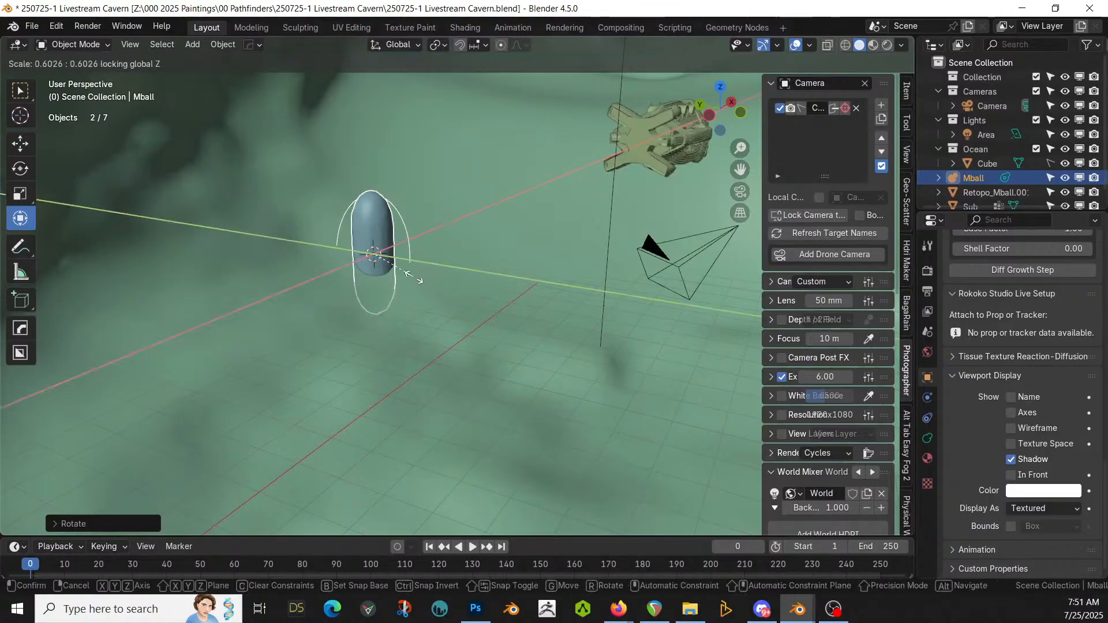
click(406, 274)
Step: Stack two linked duplicates of the capsule upward as an offset stem, clearing the first duplicate's scale before making the second
key(shift+d)
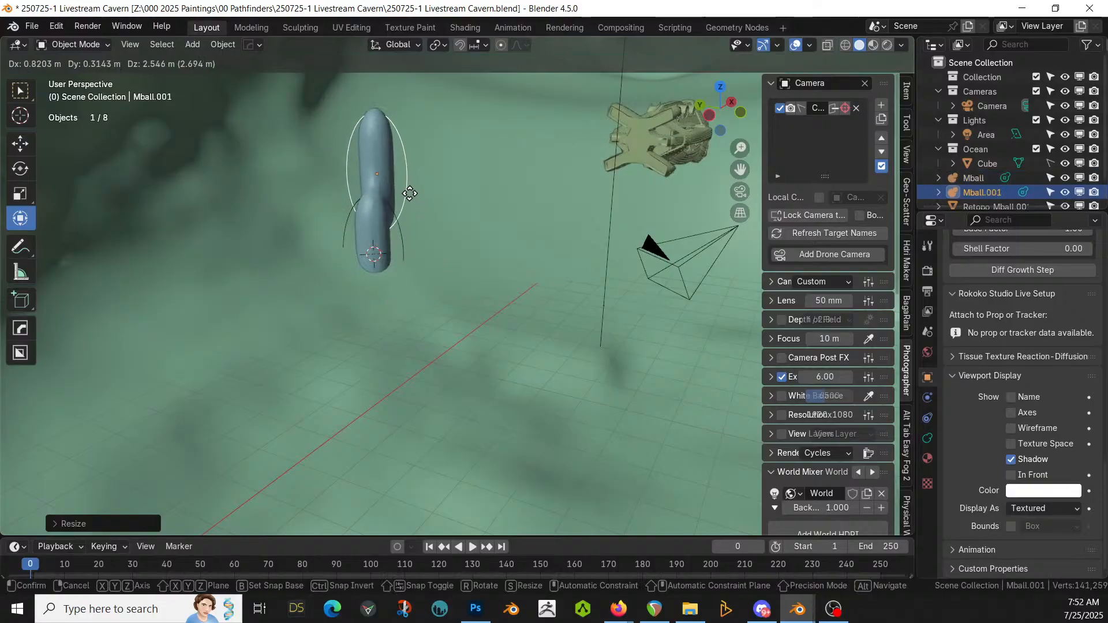
click(414, 195)
middle_drag(415, 195, 475, 347)
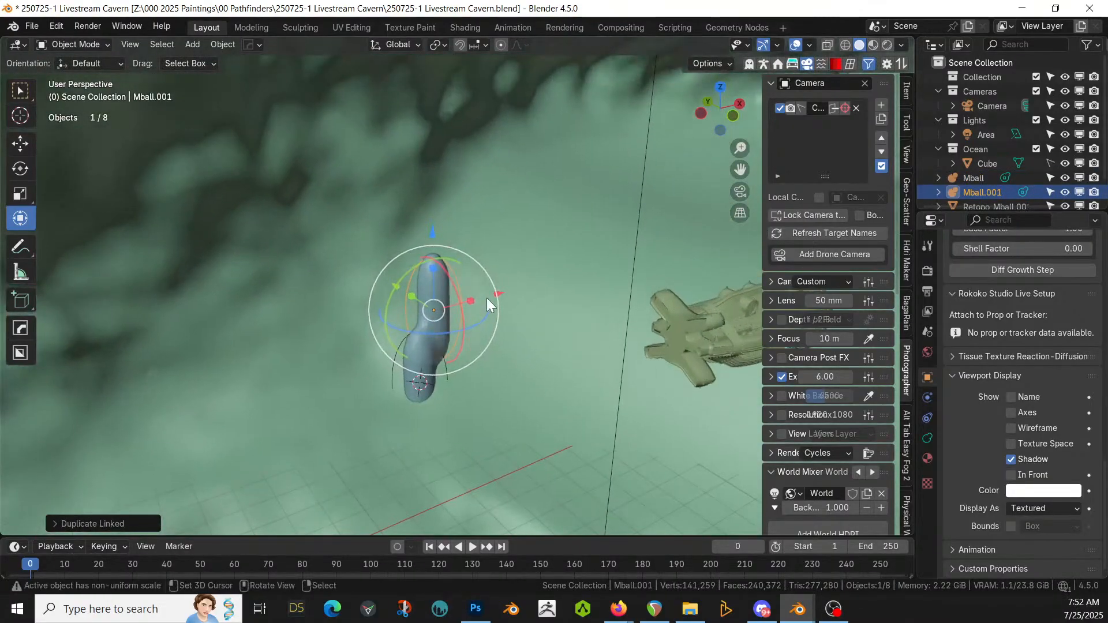
key(alt+s)
key(alt+d)
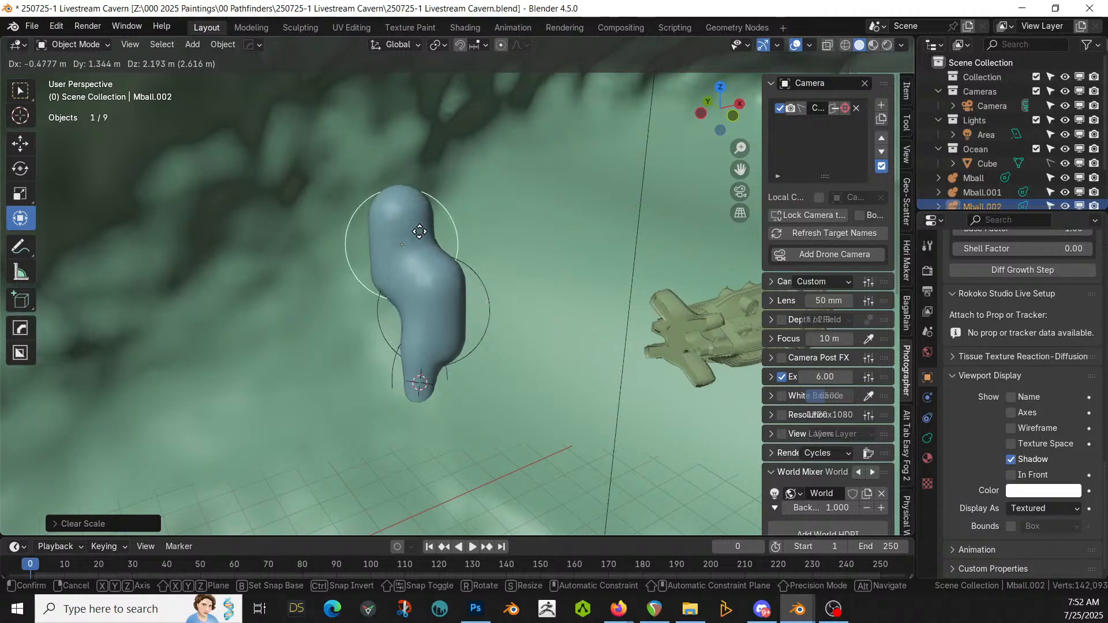
click(430, 232)
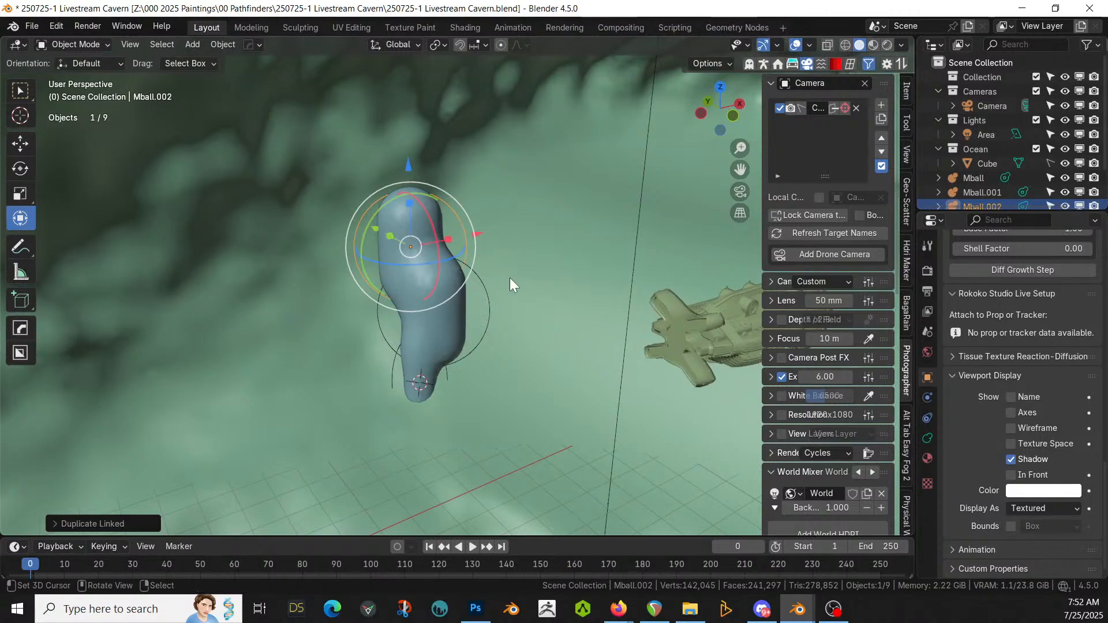
Step: Slim the top and middle capsules of the stem on X and Y, keeping their height
key(s)
key(shift+z)
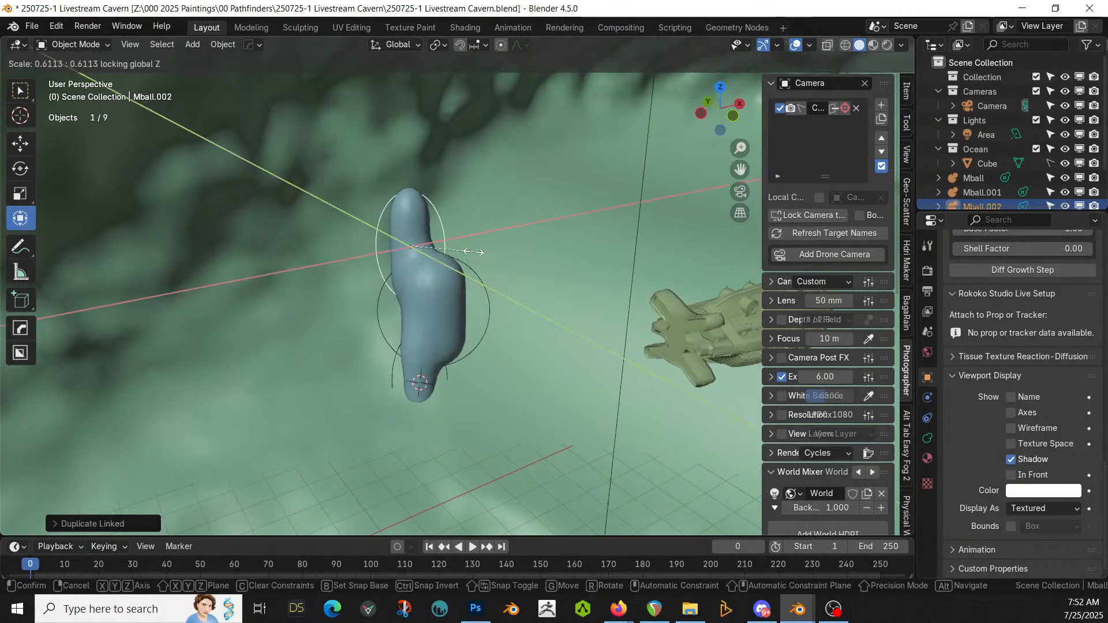
click(464, 249)
click(487, 291)
key(s)
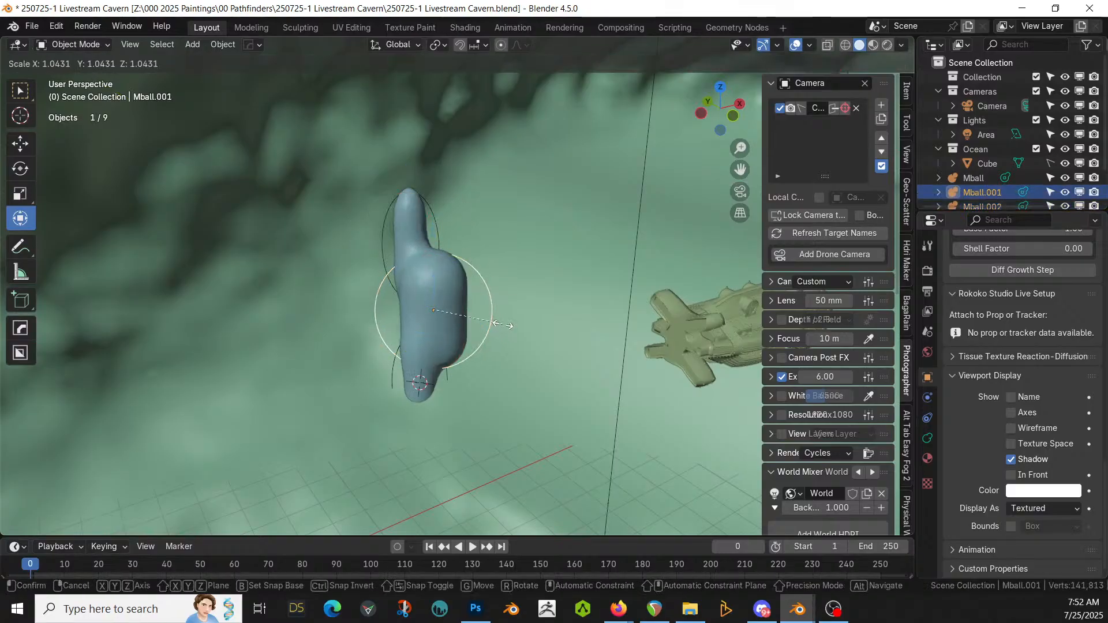
key(shift+z)
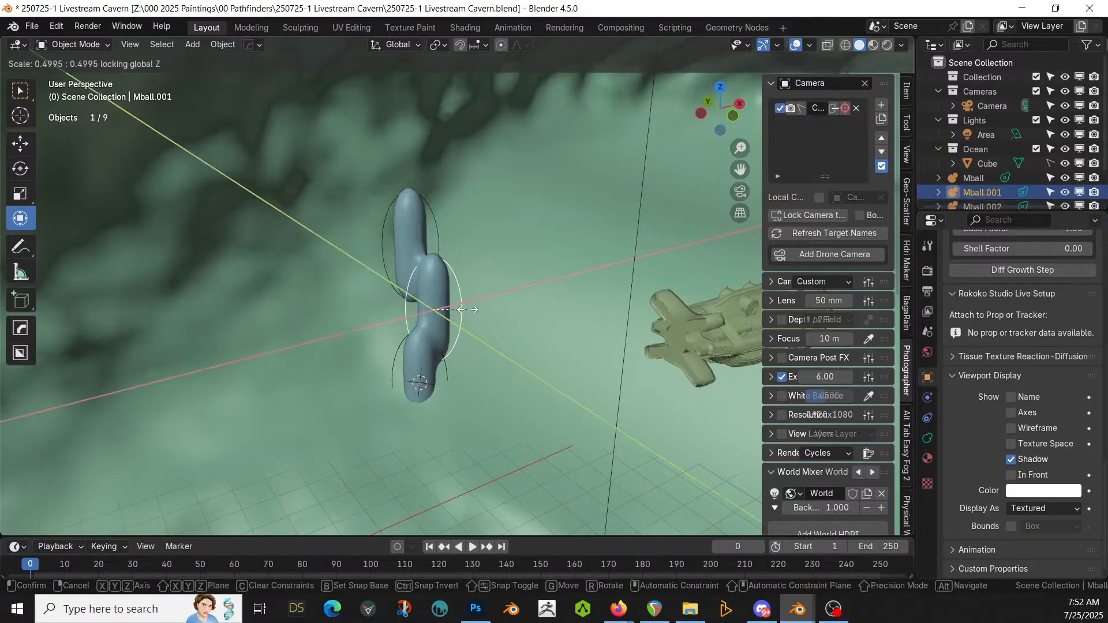
click(468, 309)
Step: Make a linked duplicate of the middle capsule on the submarine's side and rotate it about the X axis into a nearly horizontal branch
middle_drag(467, 309, 463, 264)
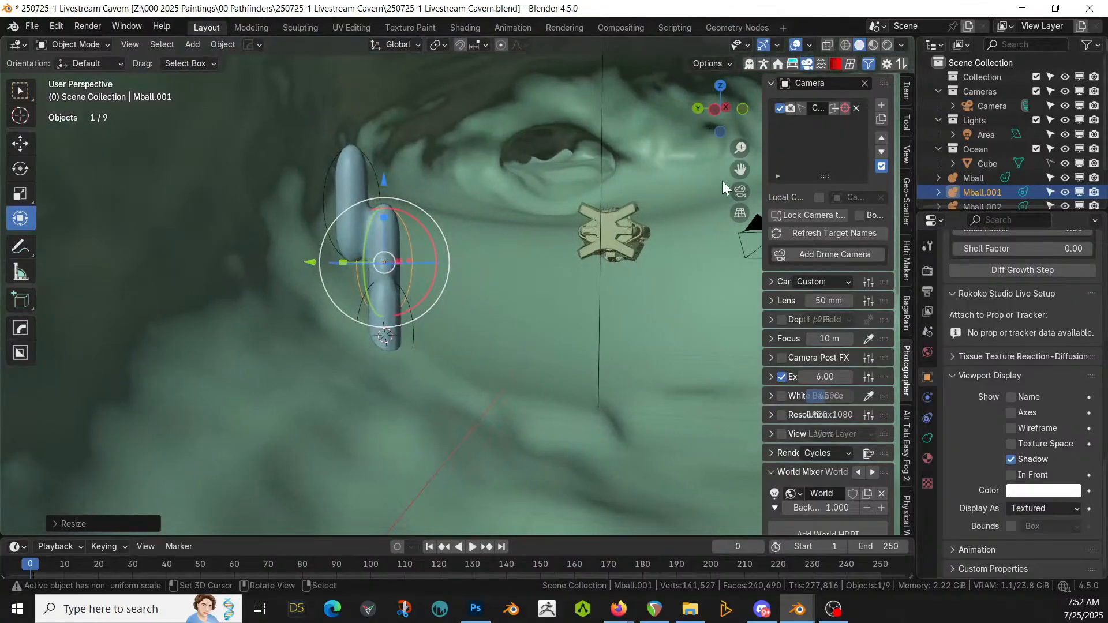
shift+middle_drag(622, 235, 552, 233)
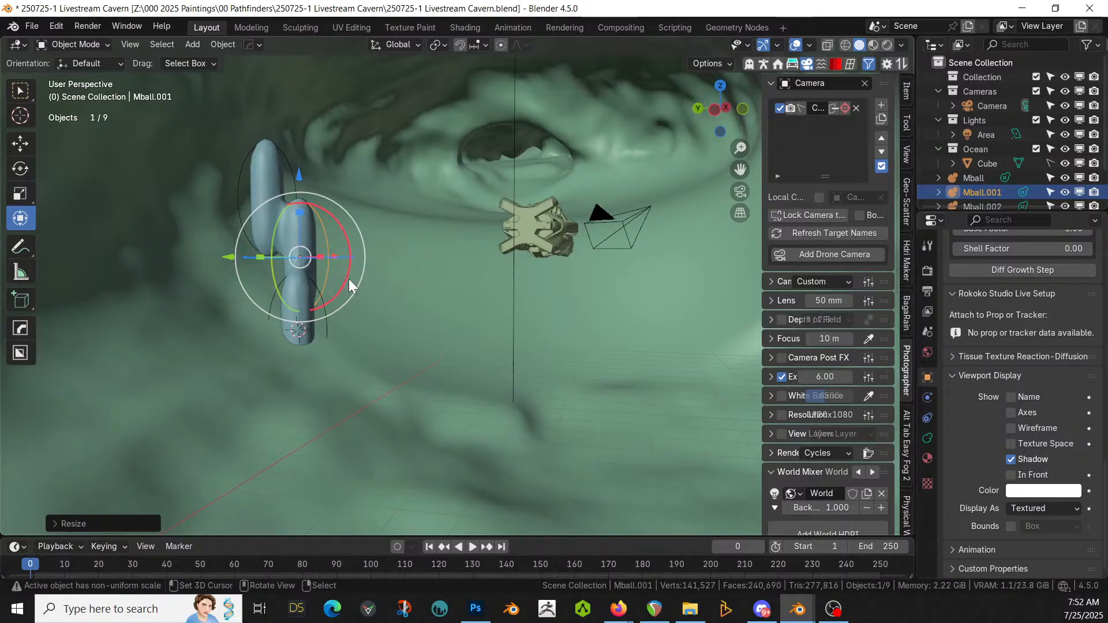
key(alt+d)
click(404, 276)
key(r)
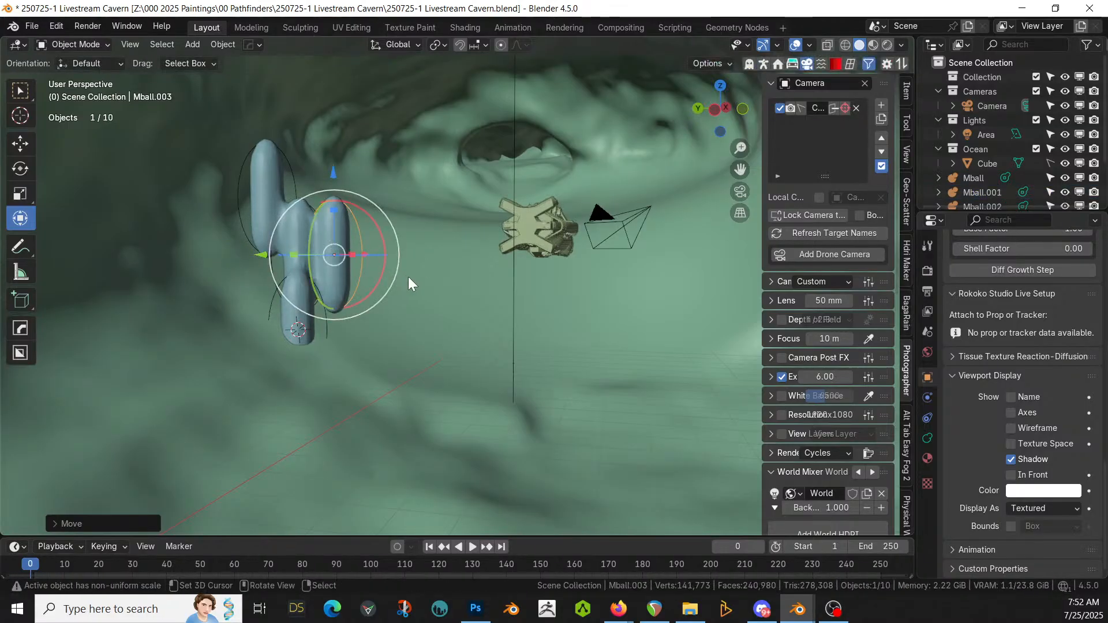
key(x)
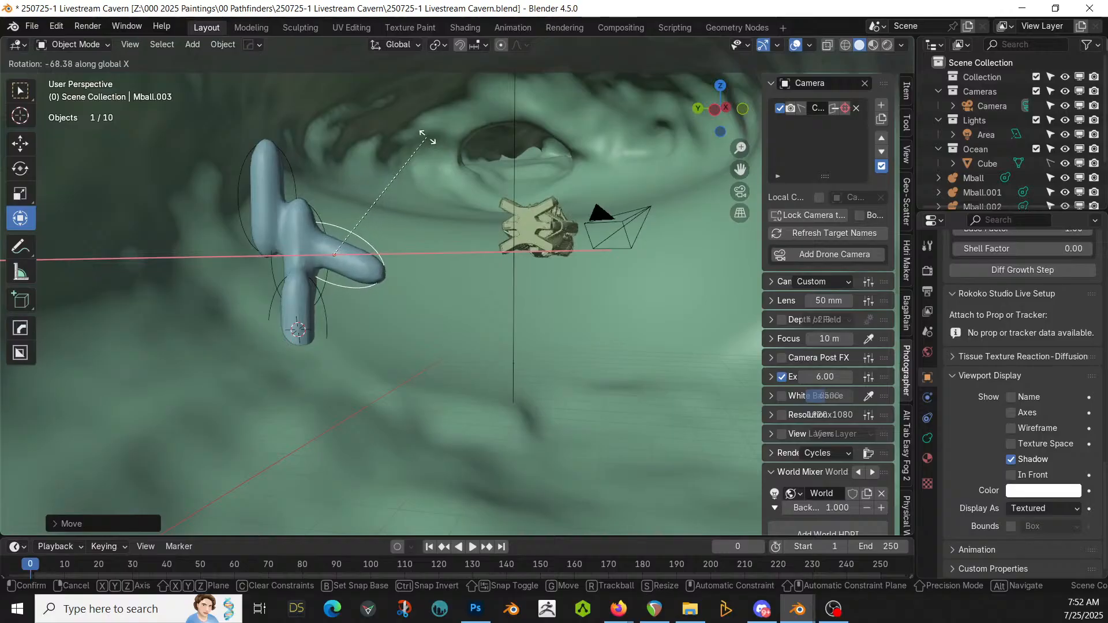
click(374, 98)
Step: Scale the side branch down slightly and raise it along the middle of the stem
key(s)
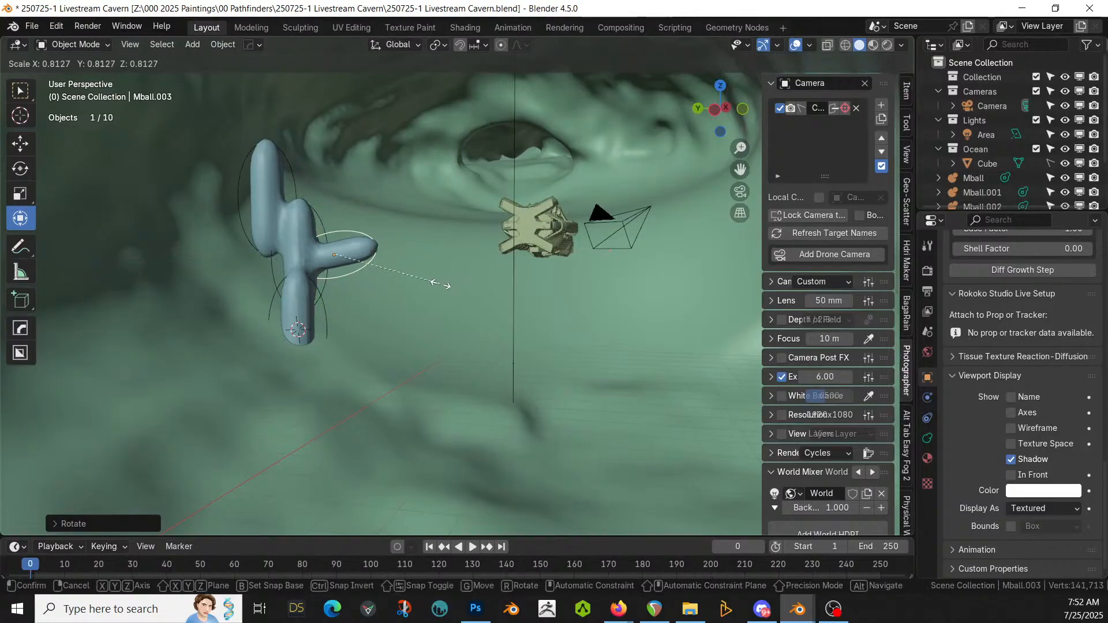
click(432, 259)
key(g)
click(438, 250)
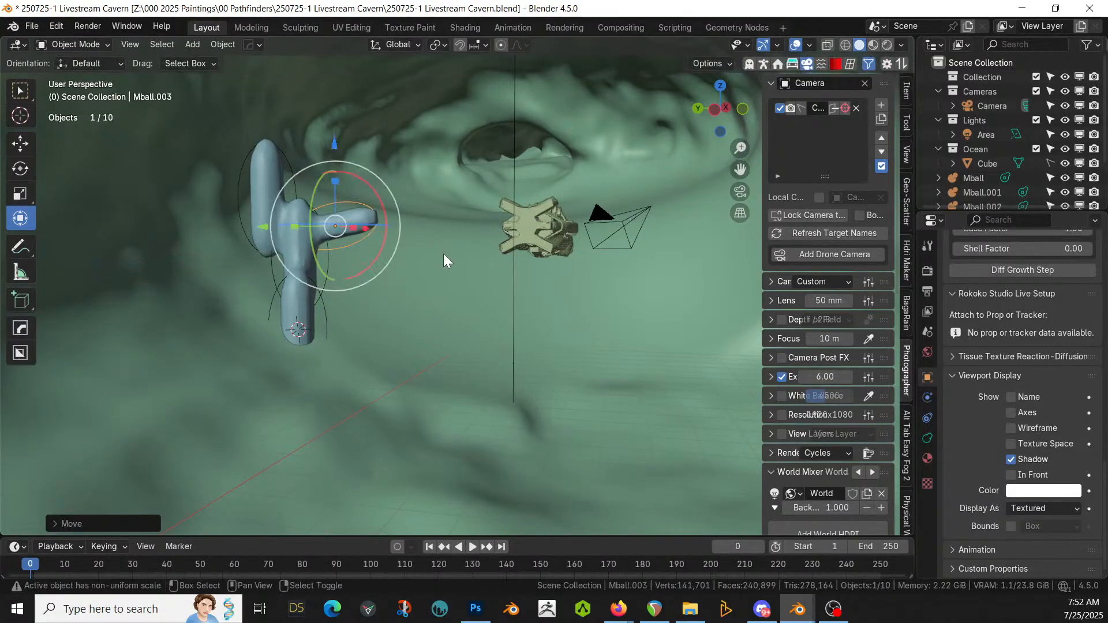
Step: Make a linked duplicate of the side branch in place and scale the copy down
shift+middle_drag(443, 254, 494, 376)
scroll(494, 376, up, 3)
key(alt+d)
right_click(390, 379)
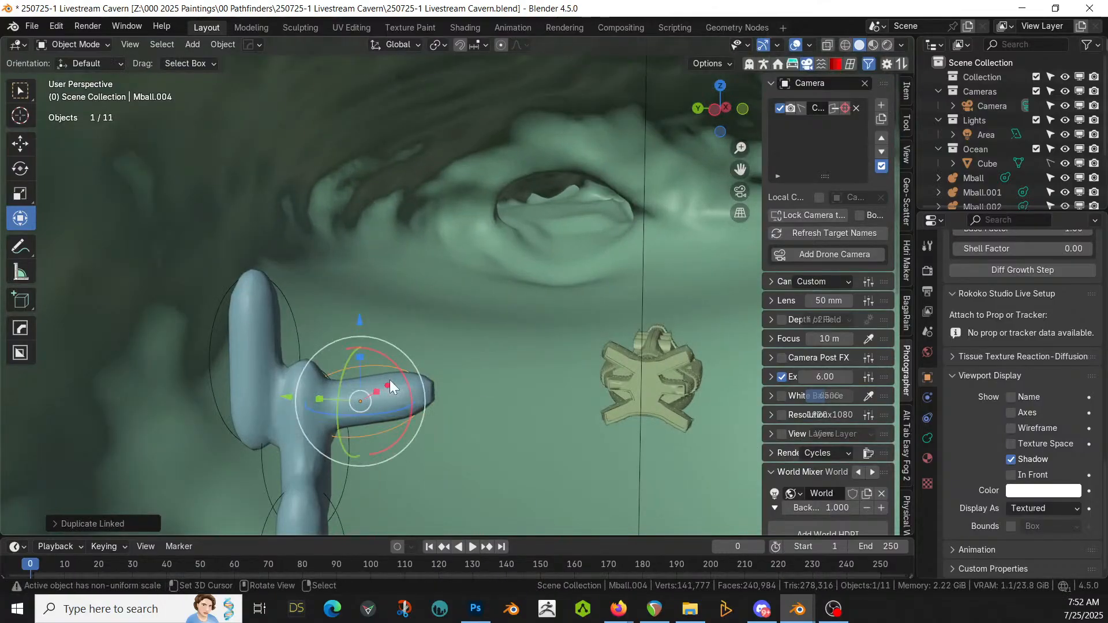
key(s)
click(428, 405)
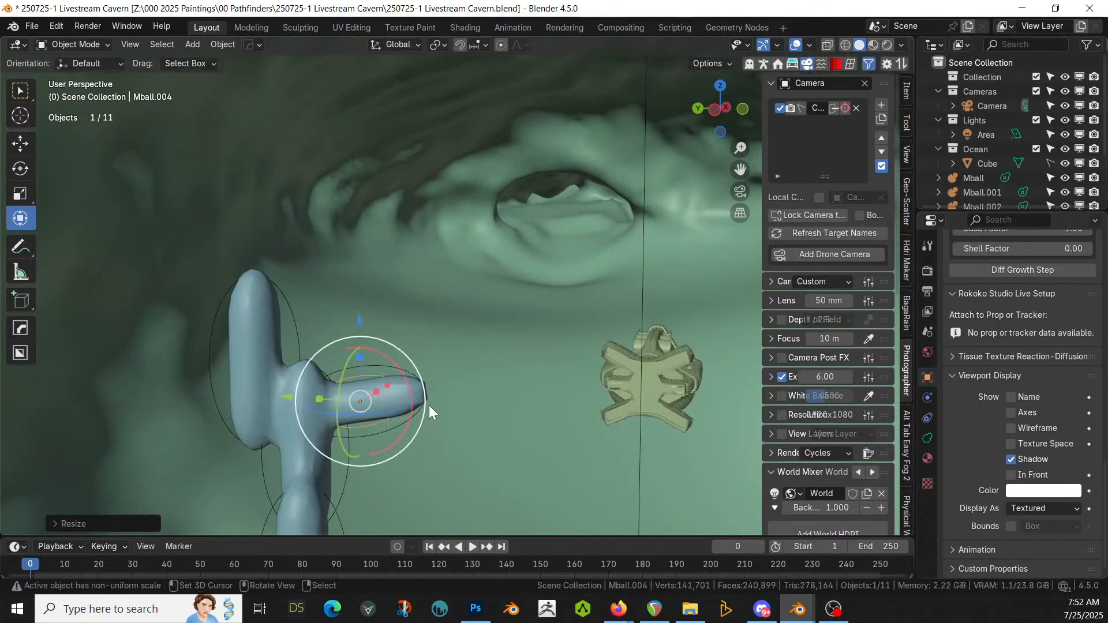
Step: Rotate the small capsule upright about the X axis and set it, slightly tilted, on the side branch's outer end
key(r)
key(x)
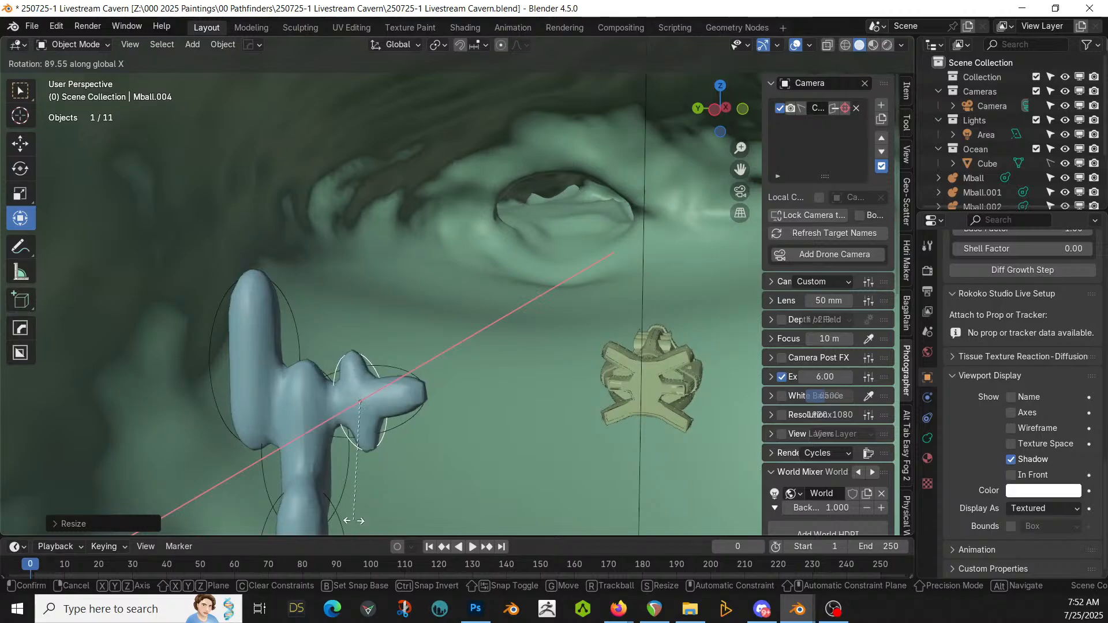
click(359, 513)
key(g)
click(425, 449)
key(r)
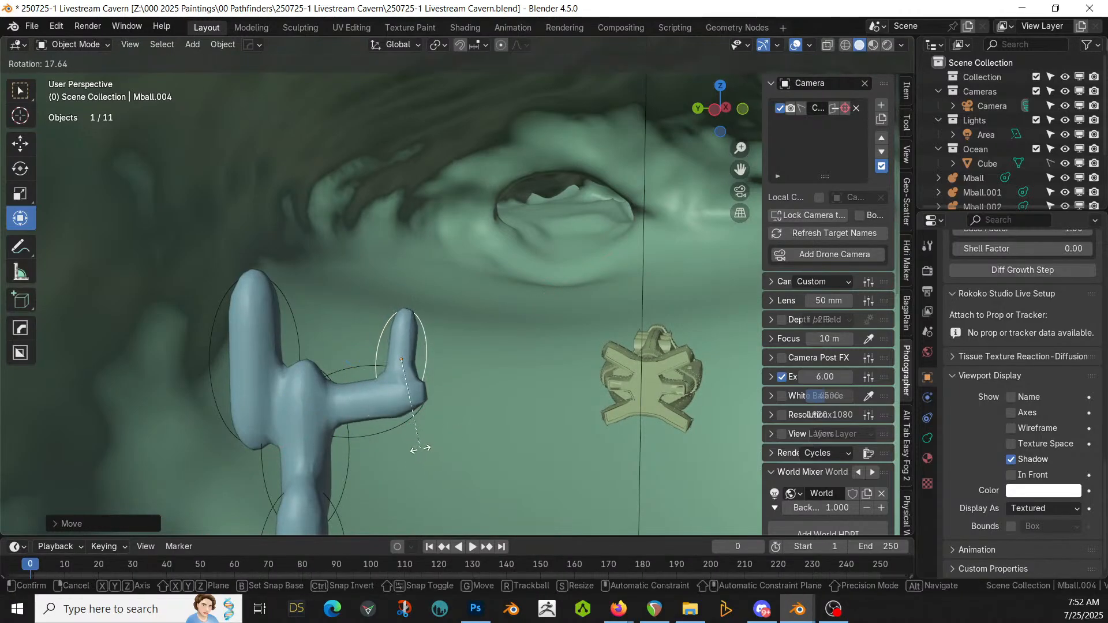
click(414, 446)
Step: Make a linked duplicate of the small upright capsule and shift it along Y and X back to the main stem
middle_drag(414, 445, 484, 410)
scroll(484, 409, up, 3)
key(alt+d)
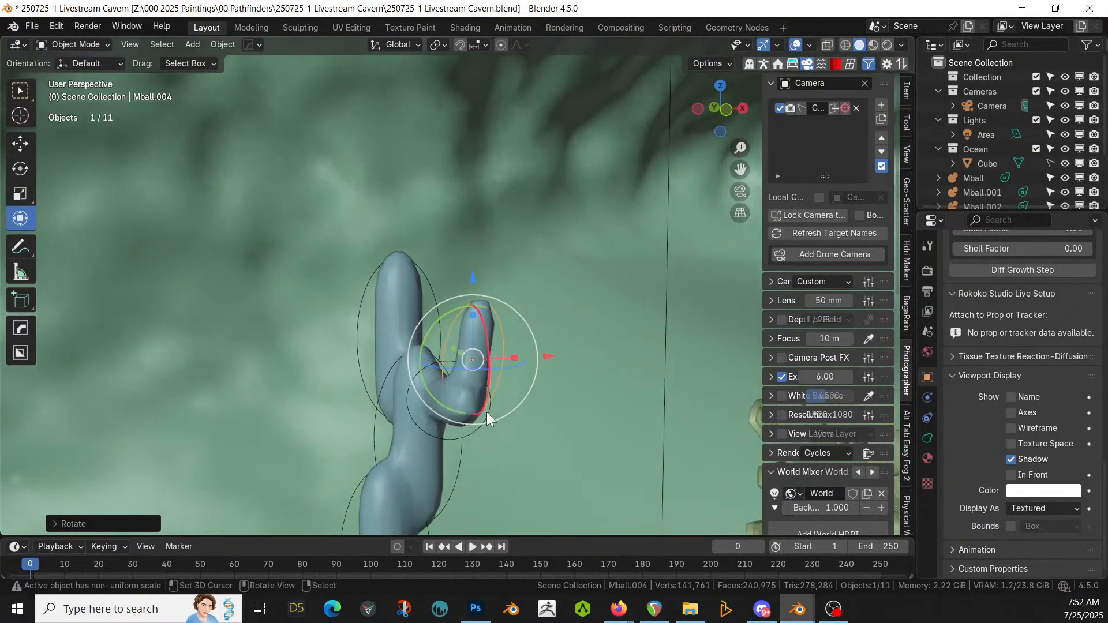
click(483, 412)
key(g)
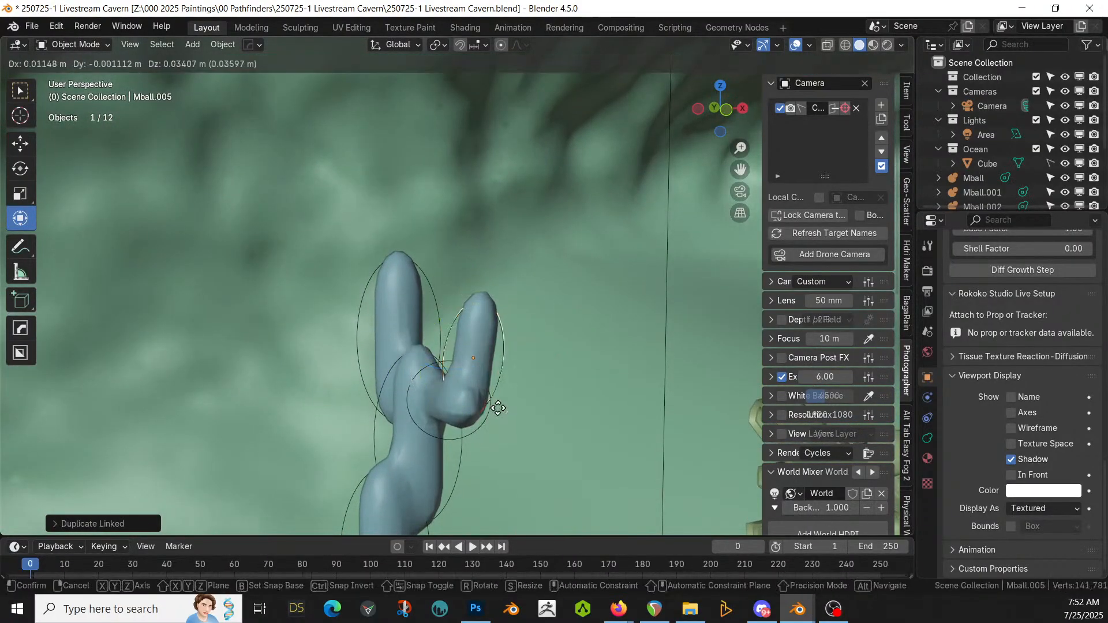
key(y)
click(470, 402)
key(g)
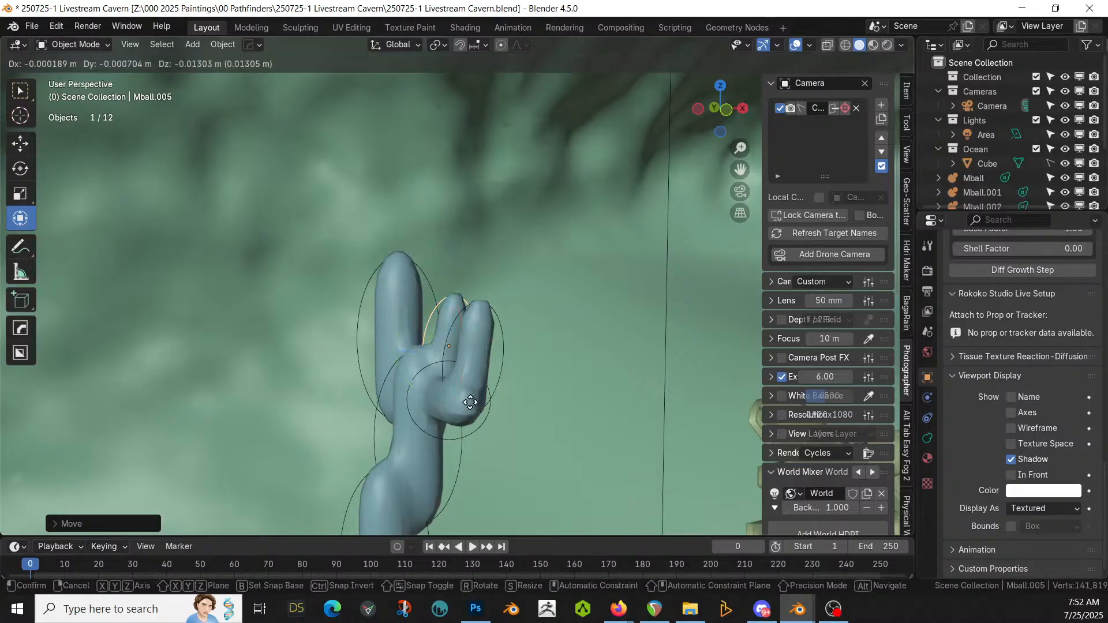
key(x)
click(439, 412)
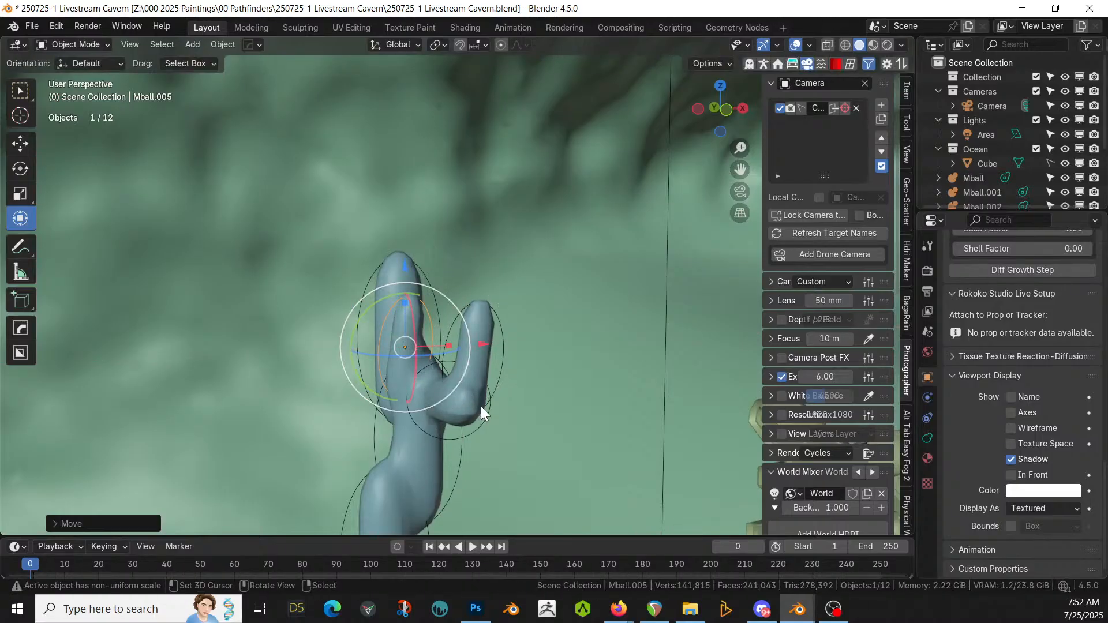
Step: Tilt the new small capsule outward in two views and seat it on the main stem as another short branch
key(r)
click(501, 357)
key(g)
click(480, 376)
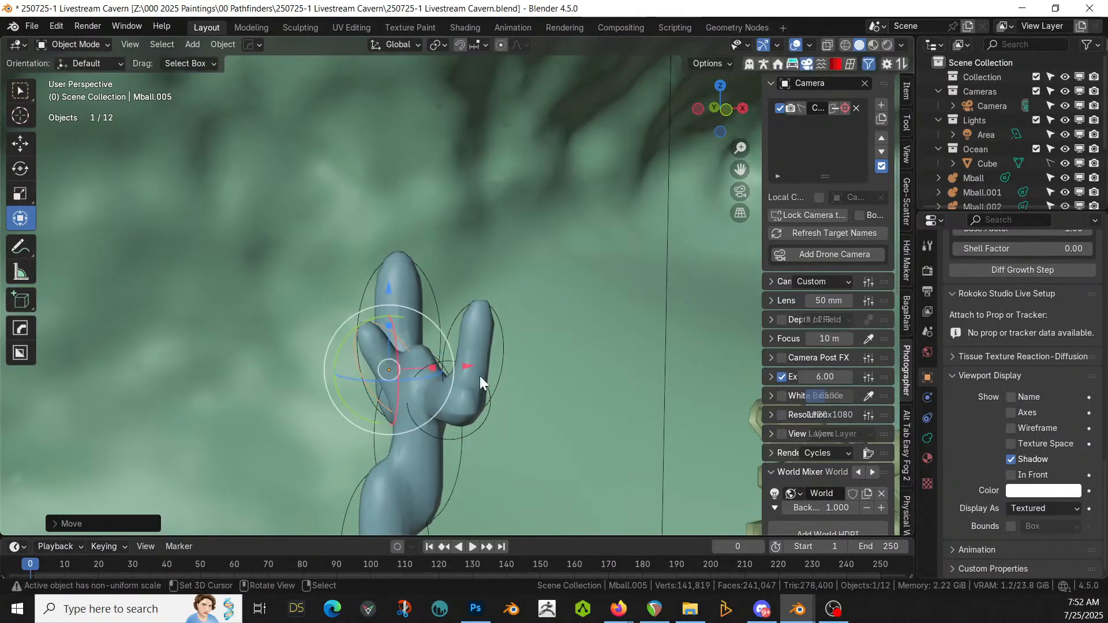
middle_drag(480, 375, 586, 375)
key(r)
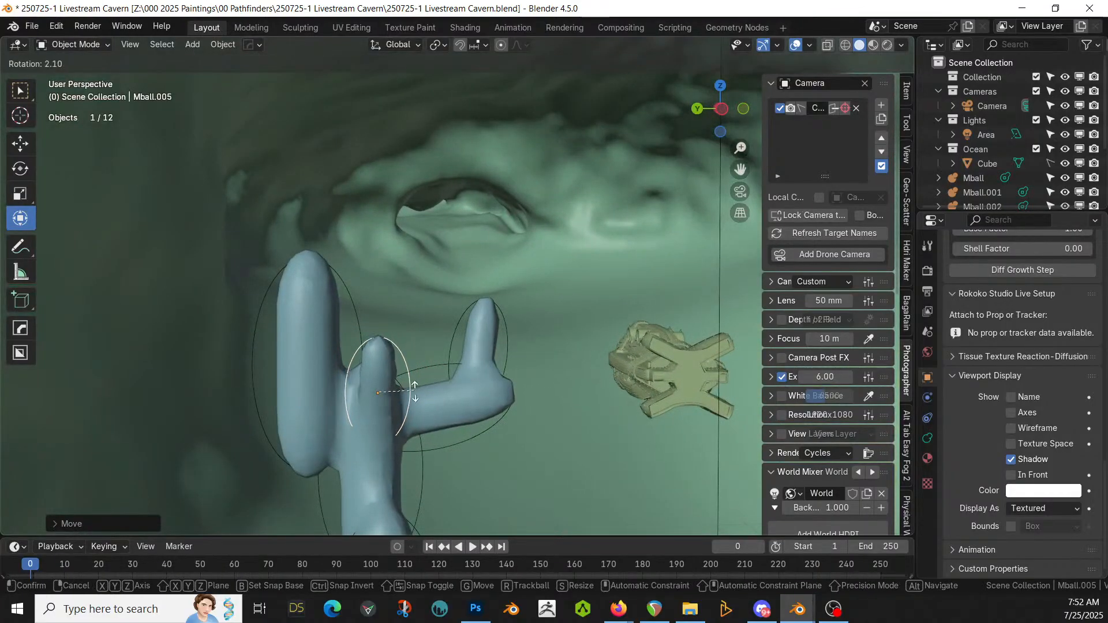
click(415, 418)
key(g)
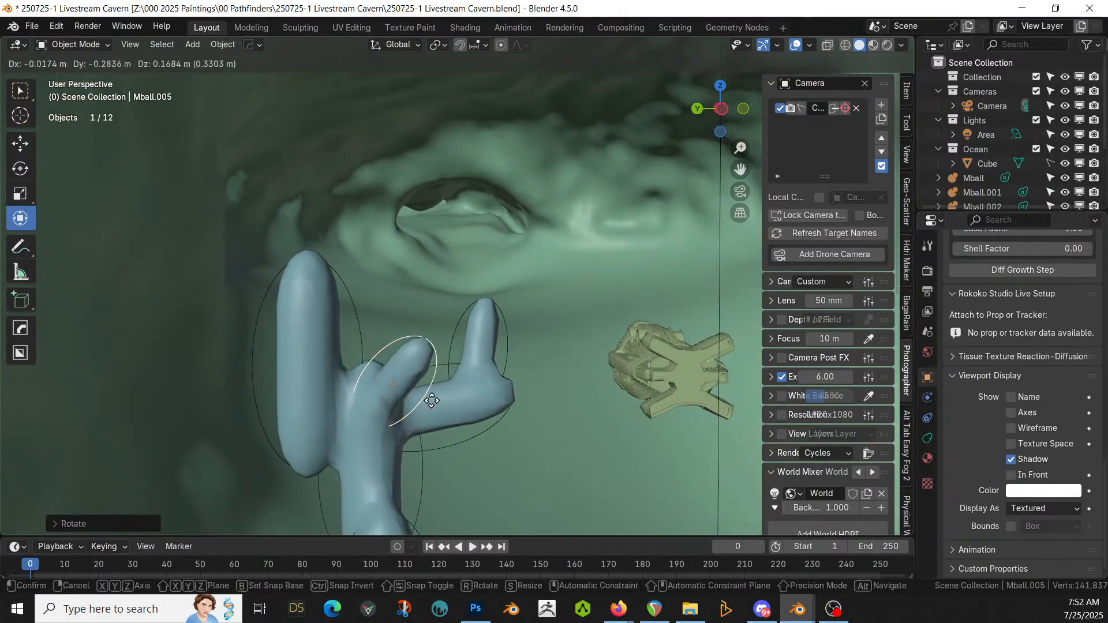
click(448, 386)
middle_drag(449, 387, 317, 442)
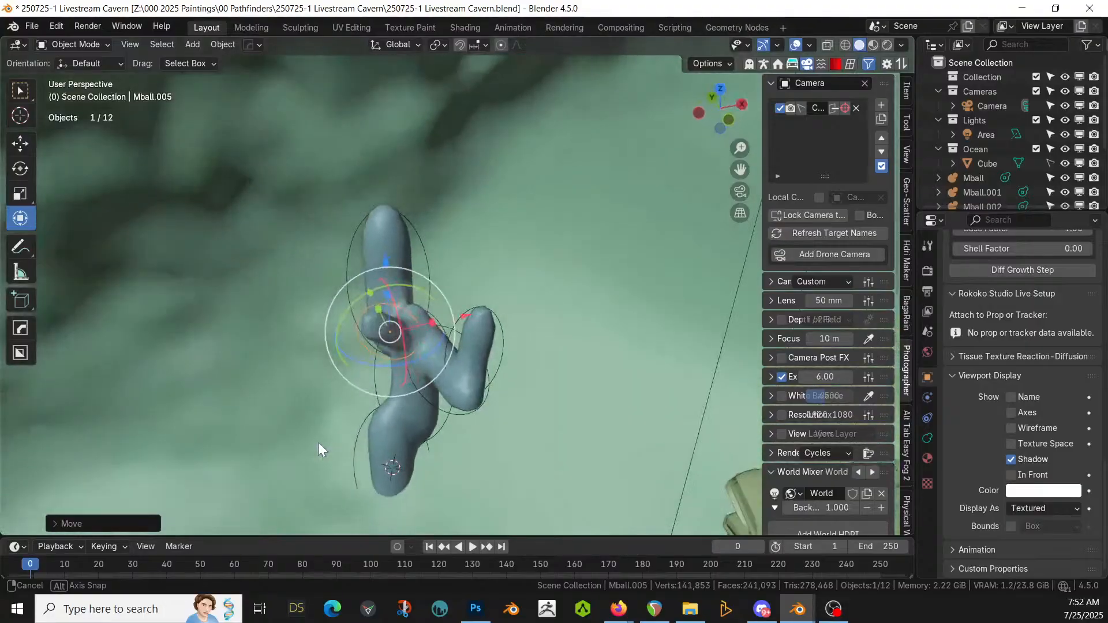
scroll(1016, 179, down, 5)
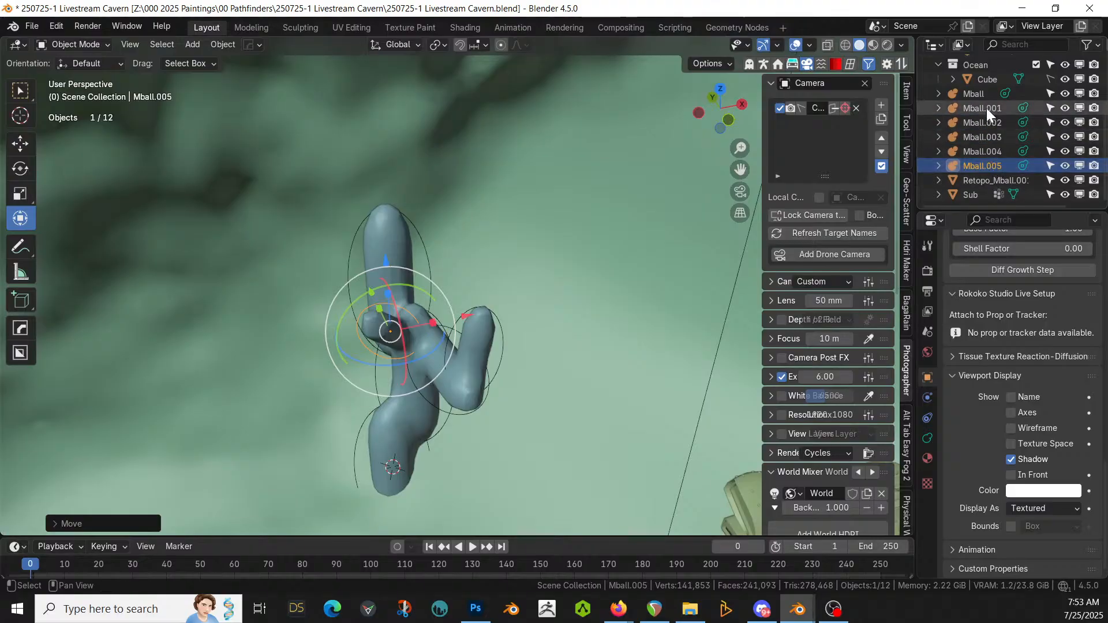
Step: Convert all six metaballs of the branching coral shape, Mball through Mball.005, to a single mesh
shift+click(975, 94)
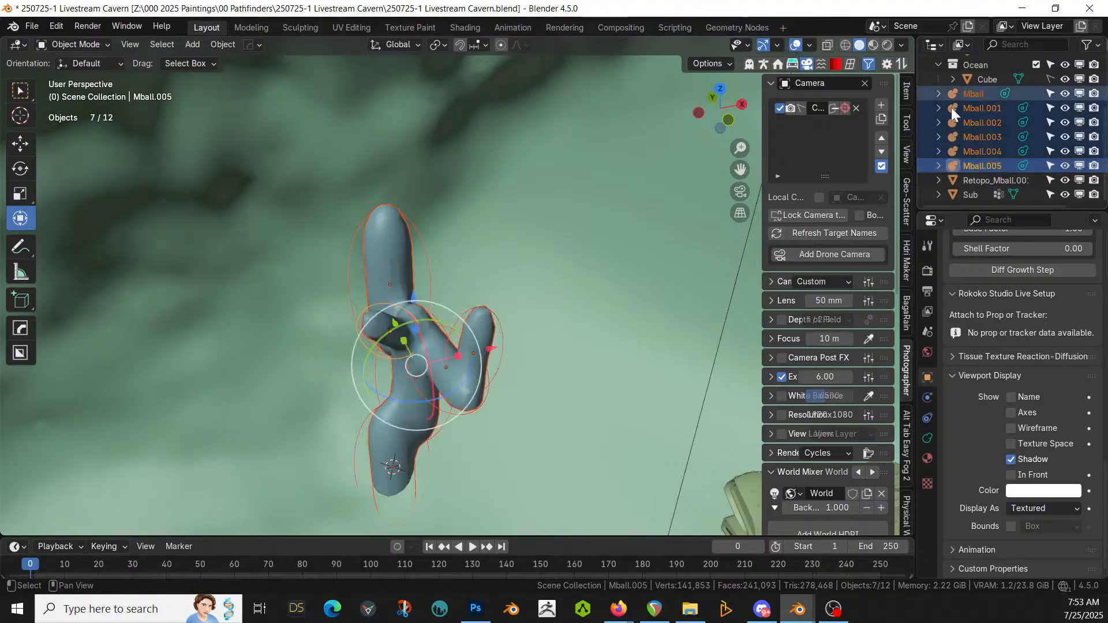
click(218, 42)
mouse_move(410, 458)
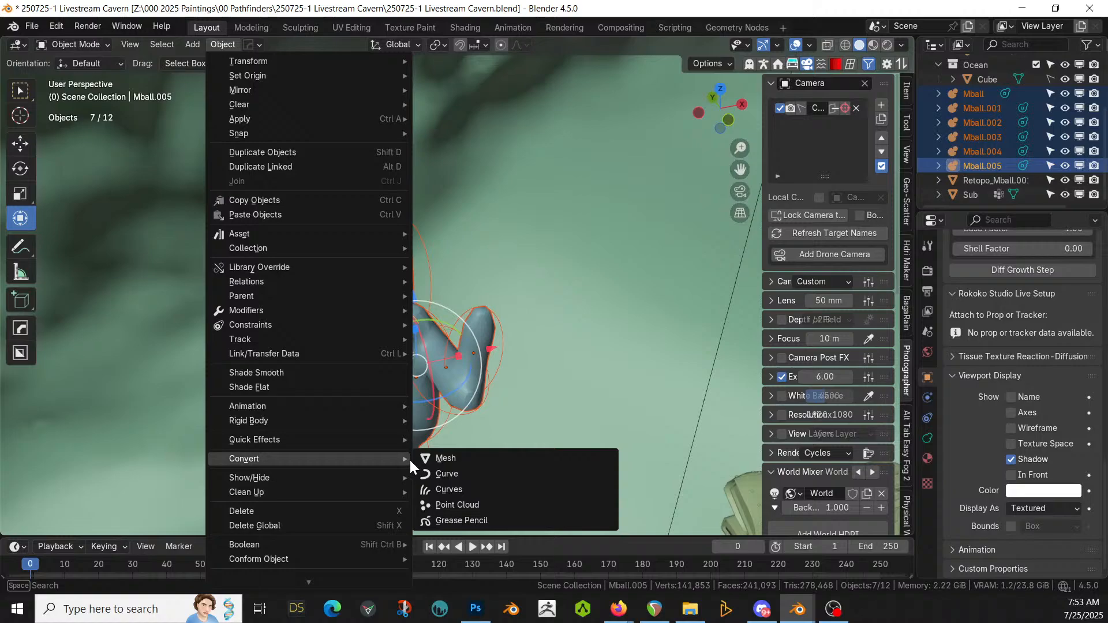
click(467, 459)
Step: Move the converted coral mesh into a new collection named Coral
key(m)
click(380, 337)
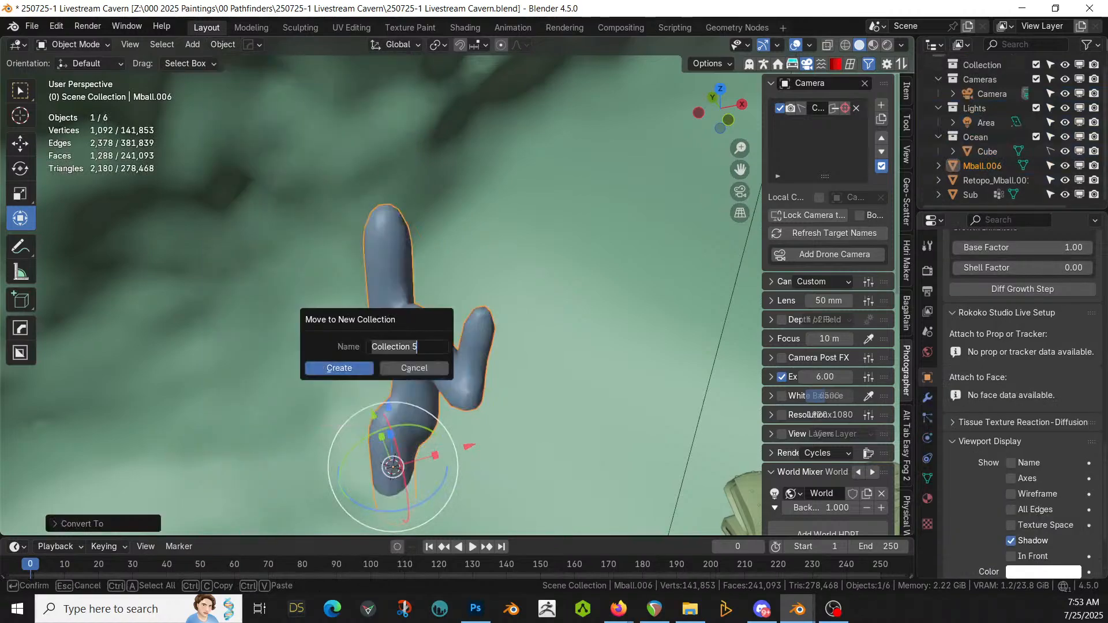
text(Coral)
key(Return)
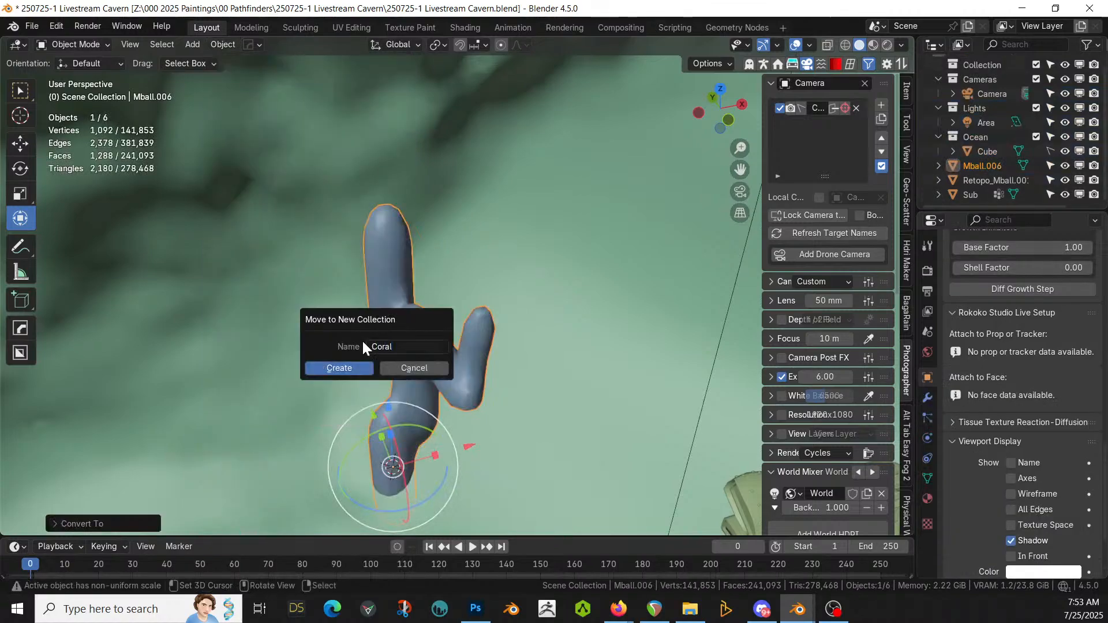
key(Return)
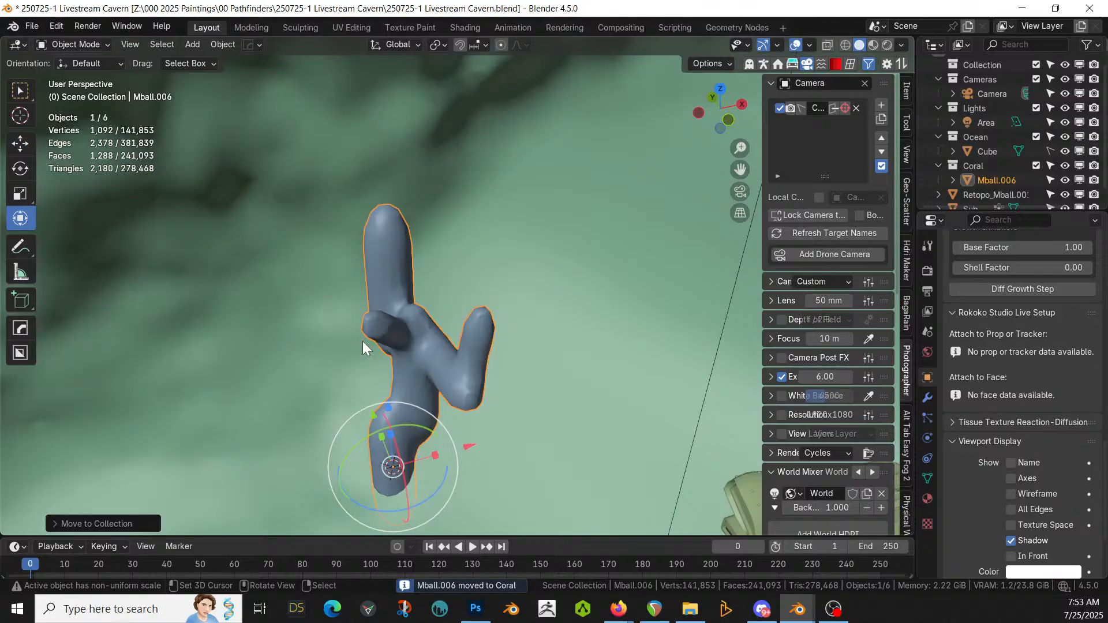
Step: Move the coral mesh in the front plane toward the cavern's lower left, and shift it about 3.9 m along negative Y
key(KP_1)
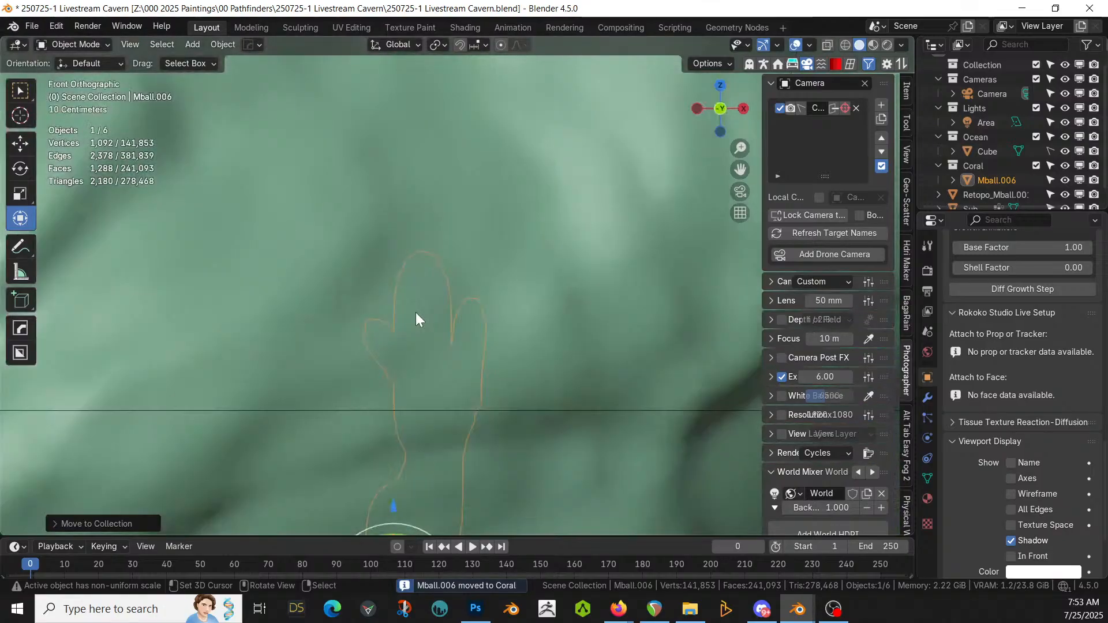
key(g)
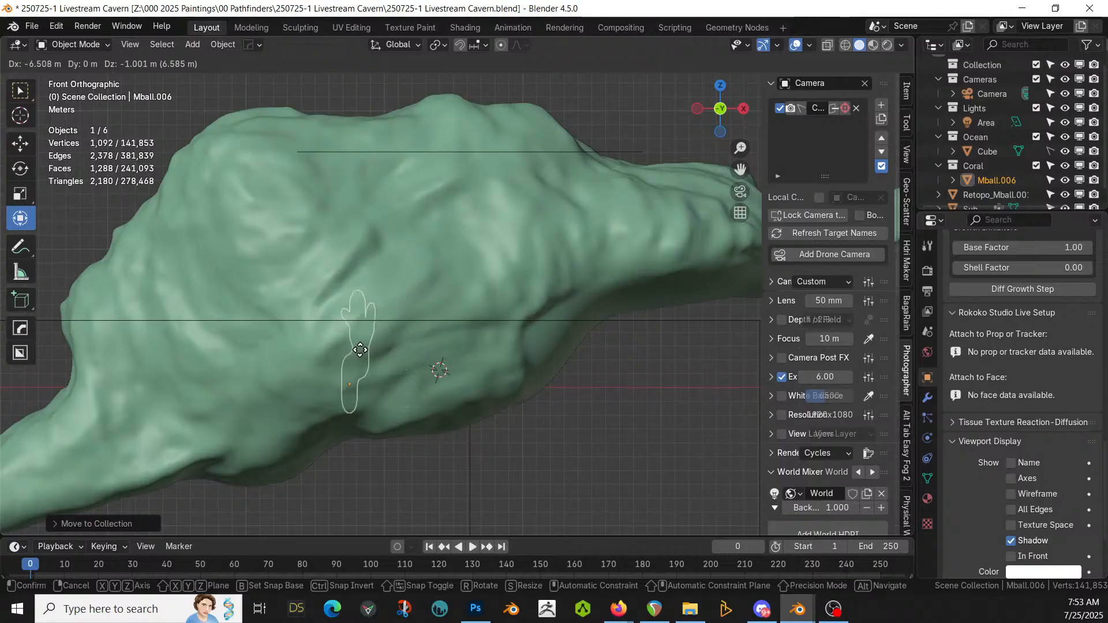
click(327, 393)
middle_drag(327, 392, 312, 208)
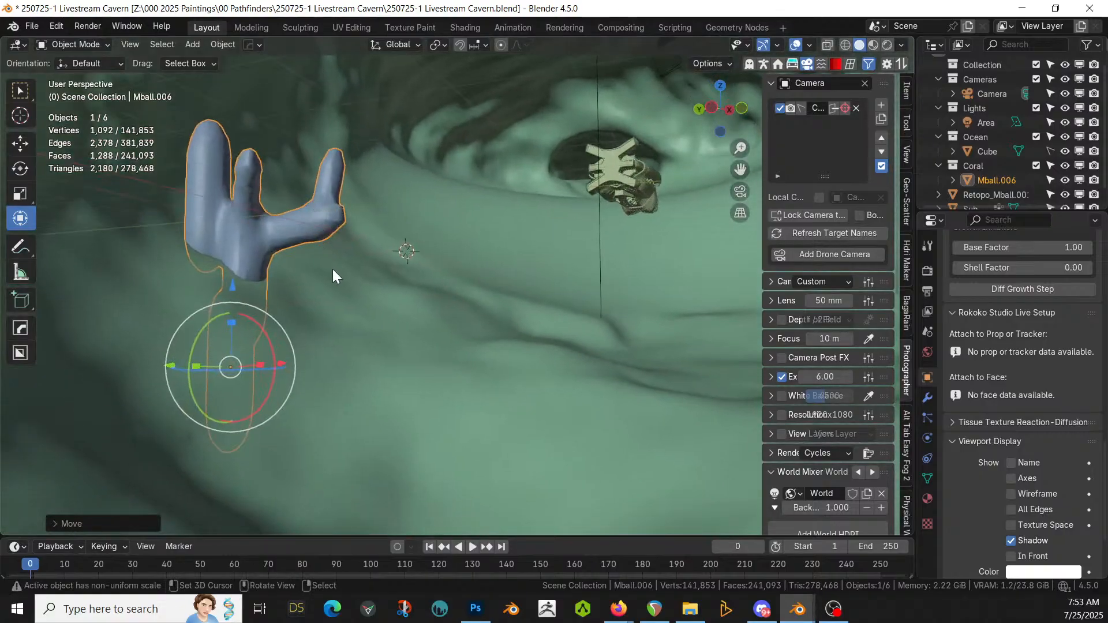
middle_drag(333, 274, 385, 248)
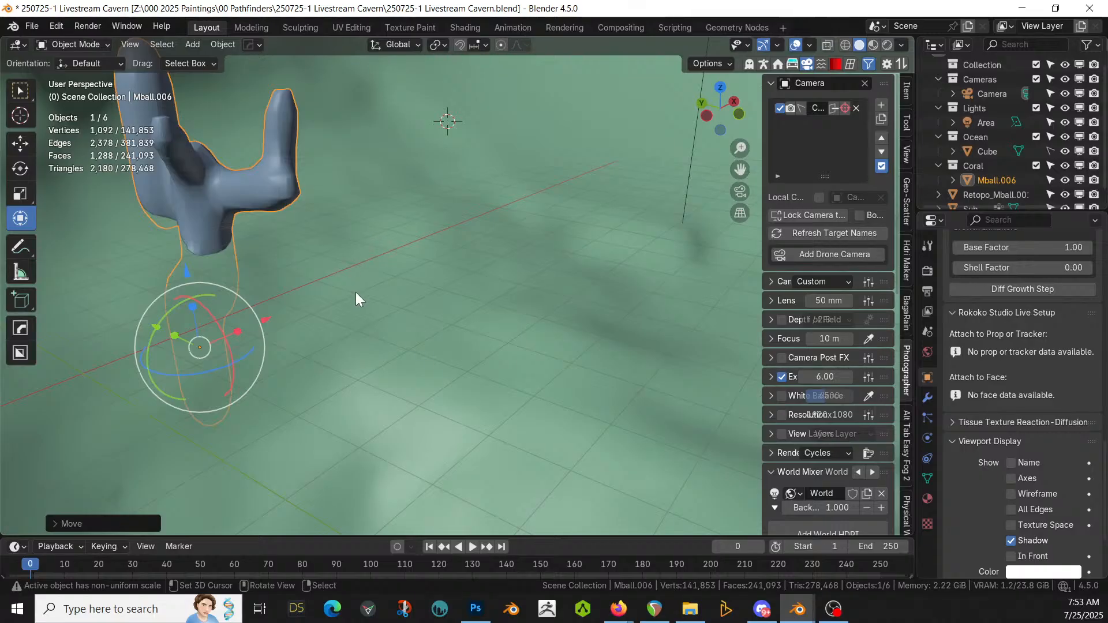
key(g)
key(y)
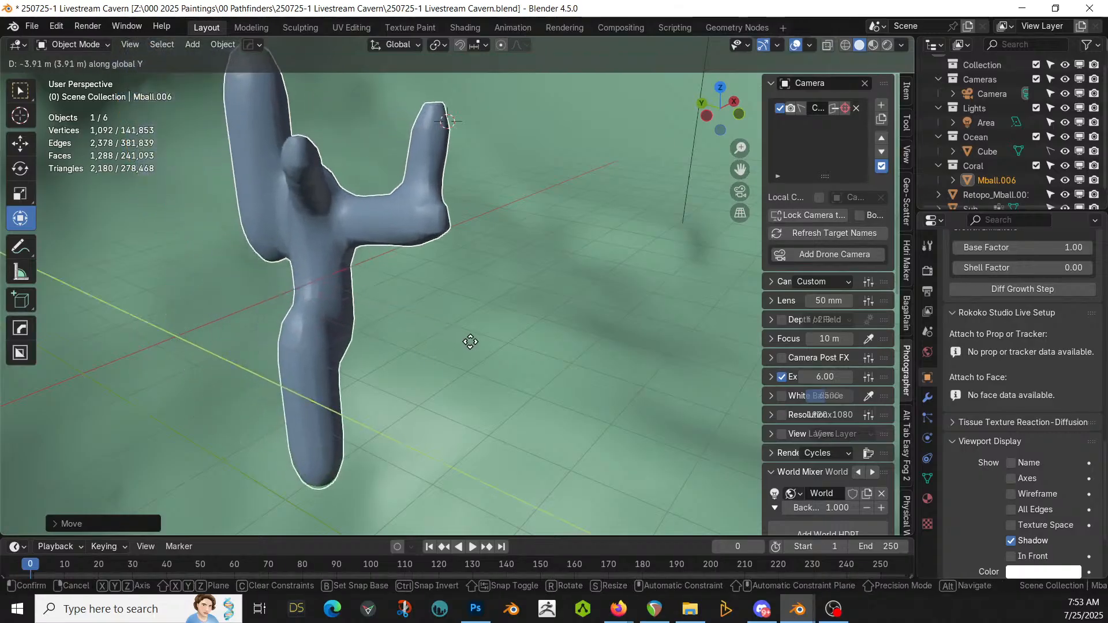
click(454, 339)
Step: Isolate the coral mesh in local view and add the Differential Growth geometry nodes modifier to it
middle_drag(455, 339, 395, 294)
key(KP_Divide)
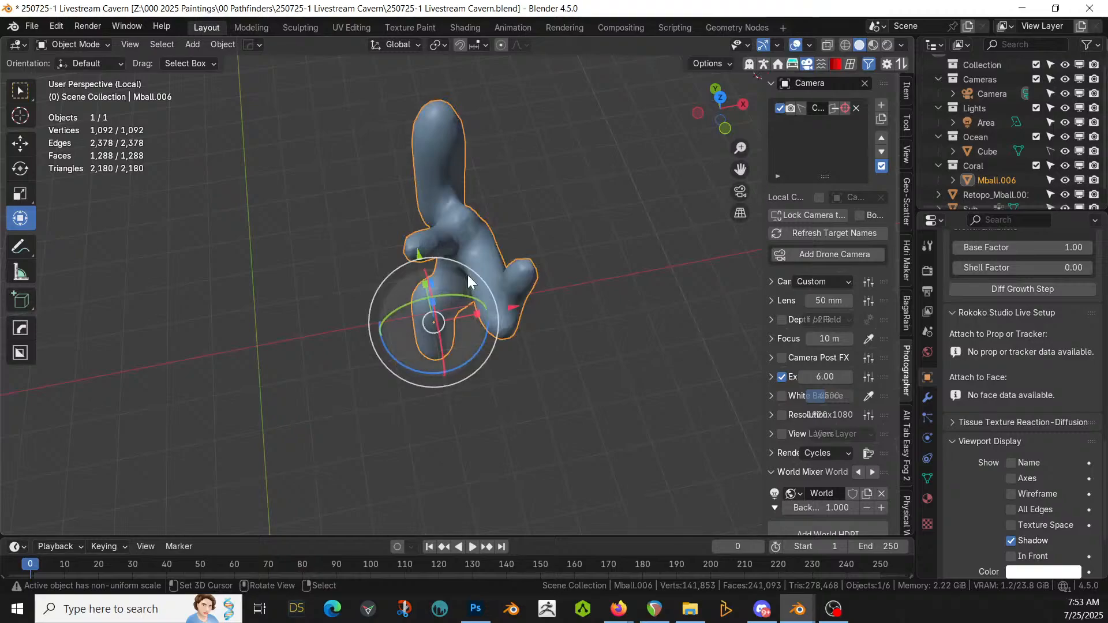
middle_drag(468, 274, 524, 213)
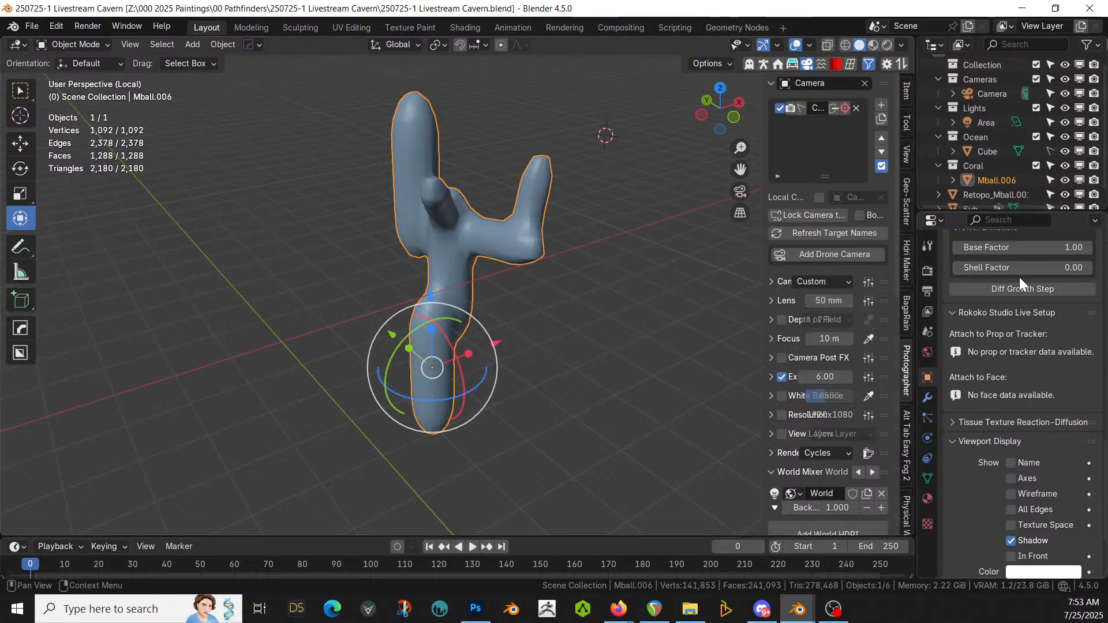
click(927, 398)
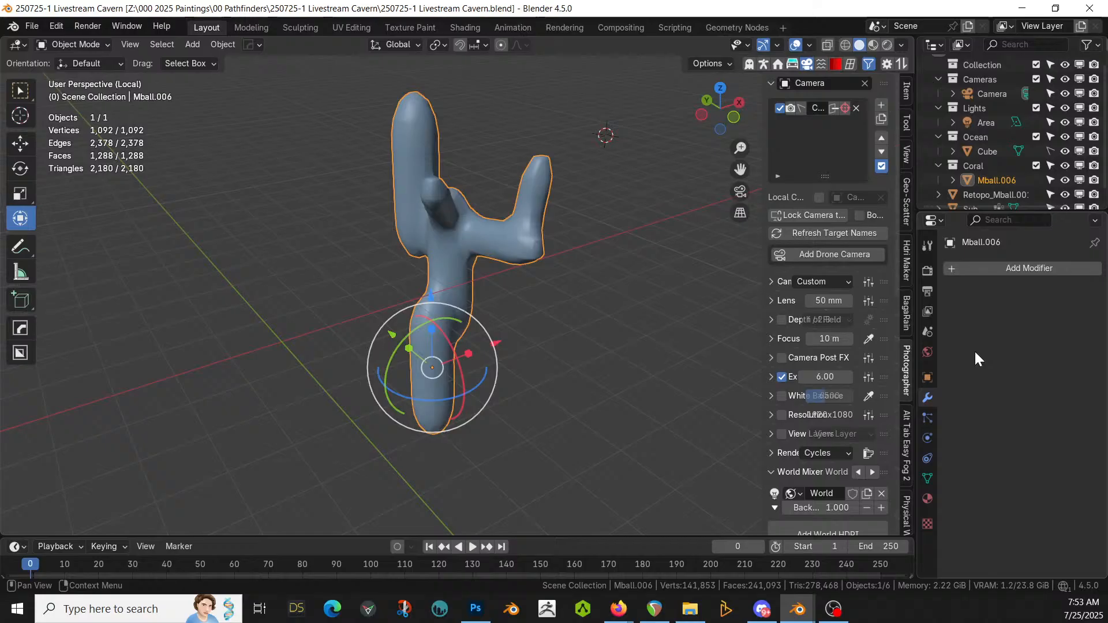
click(1013, 266)
mouse_move(976, 382)
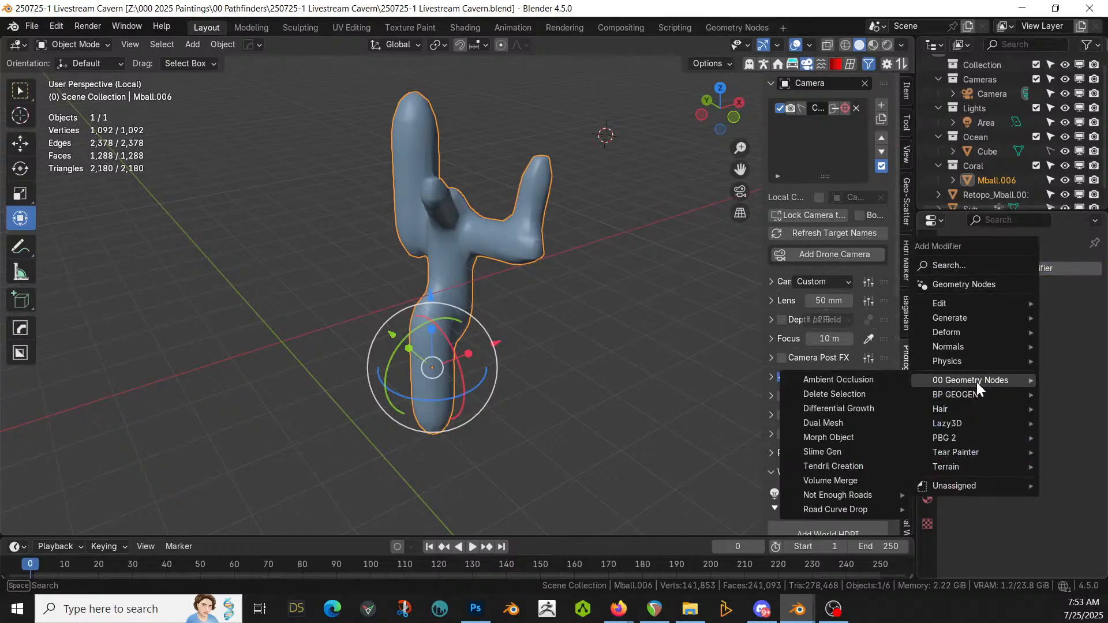
click(850, 408)
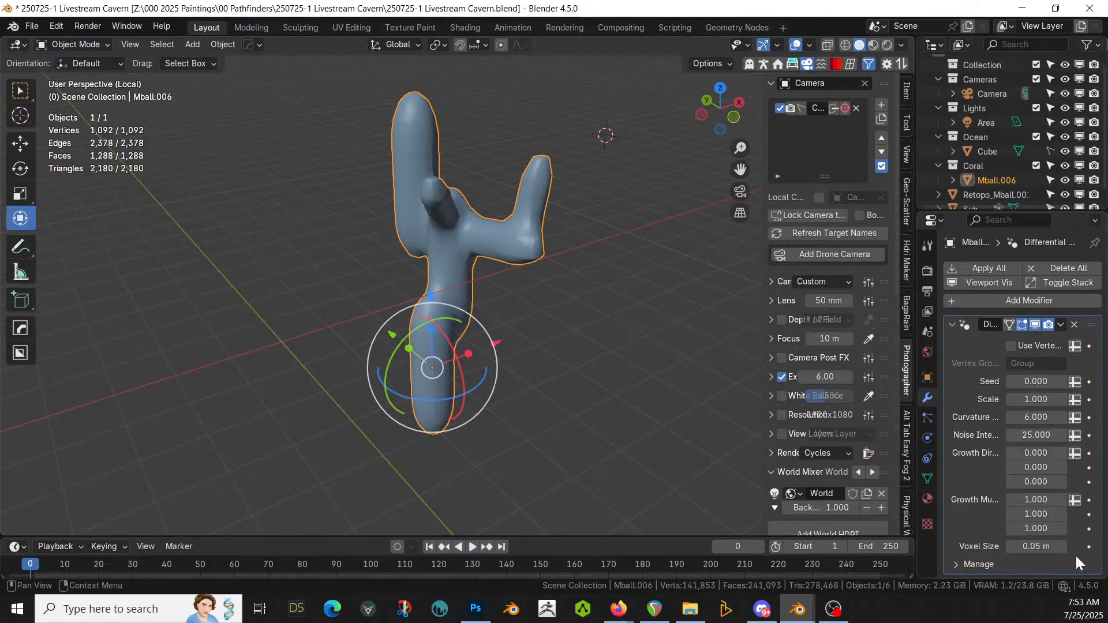
Step: Set the Differential Growth modifier's Z growth direction to 0.75, Z growth multiplier to 2 and voxel size to 0.15 m
key(BackSpace)
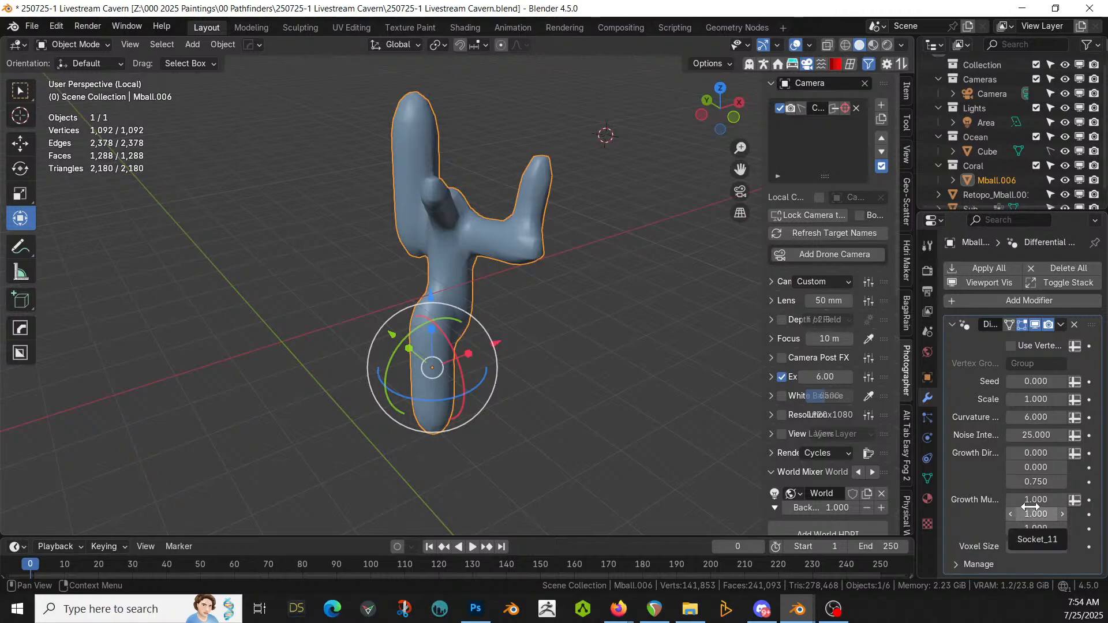
click(1030, 524)
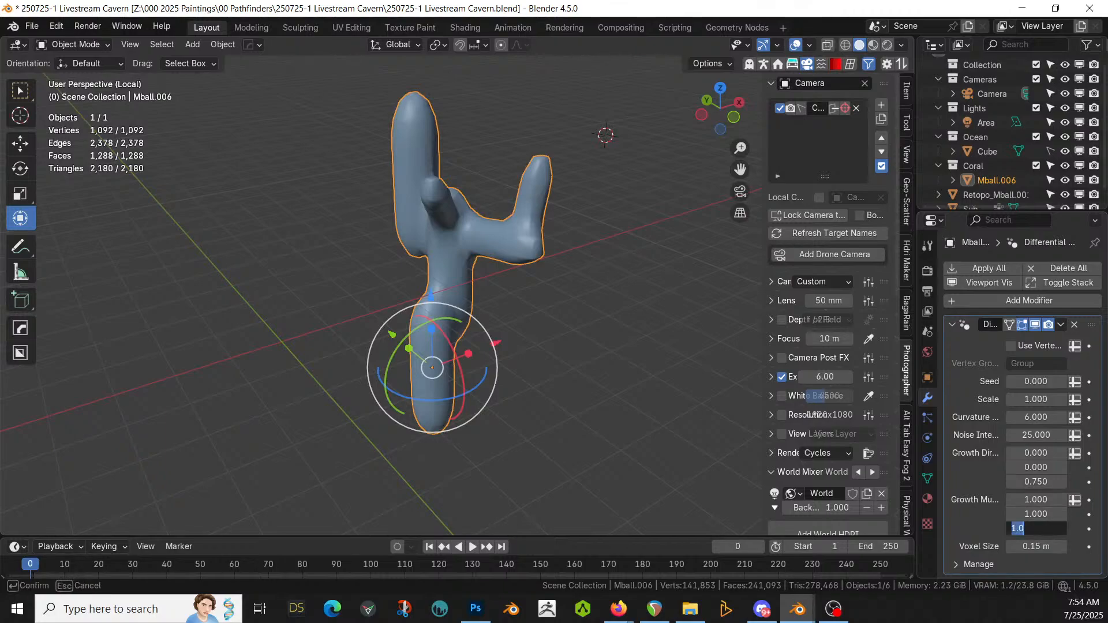
text(2)
key(Return)
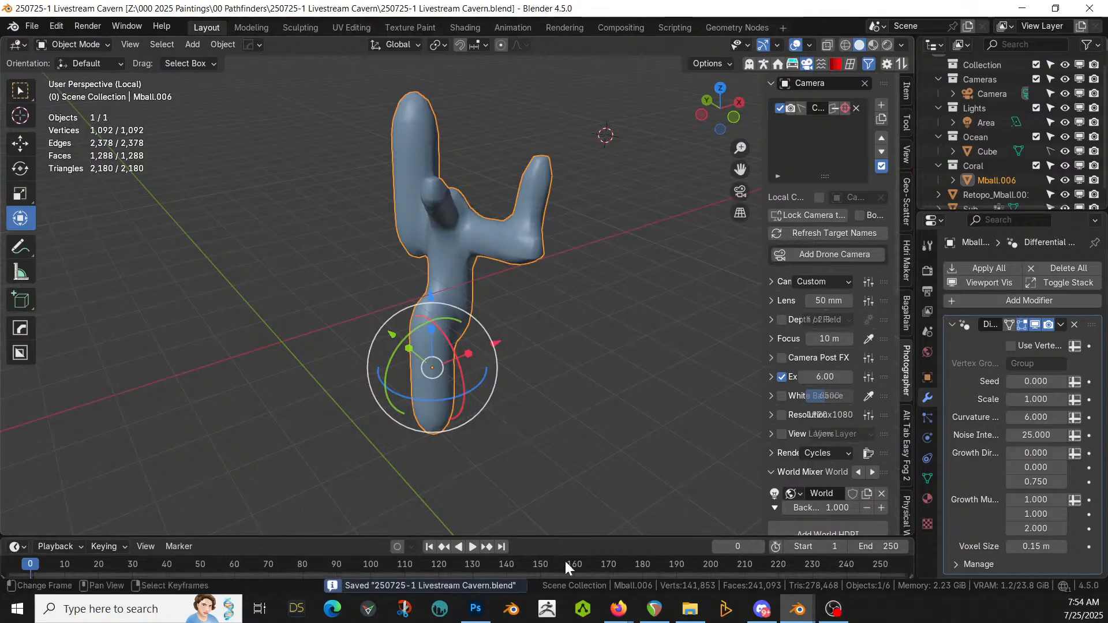
Step: Play the coral growth simulation to about frame 16 for inspection, and return to the first frame
click(473, 546)
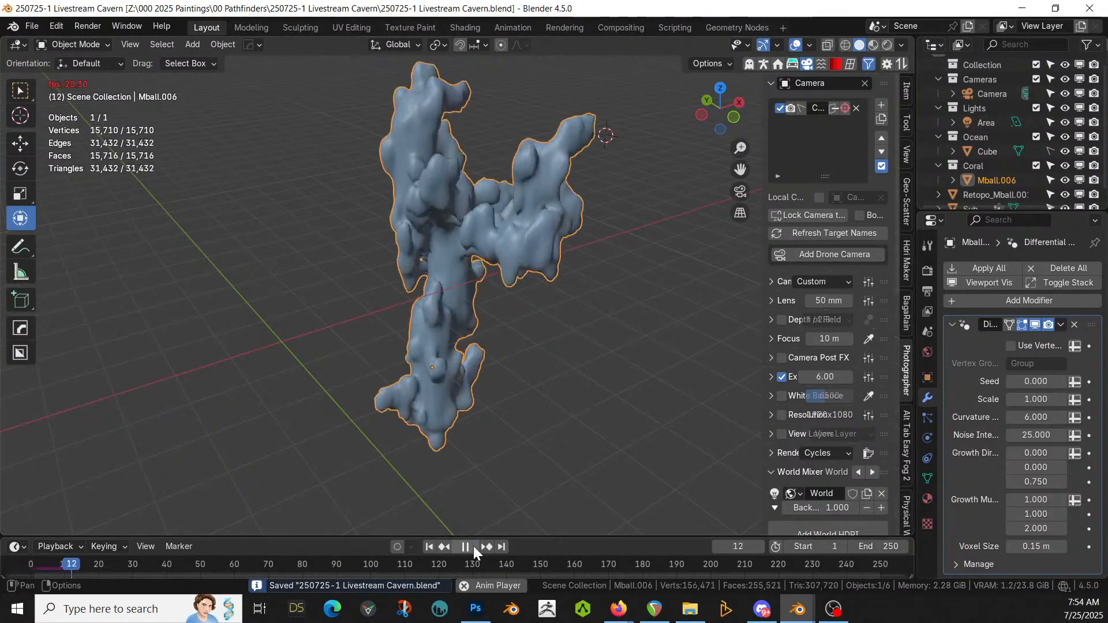
middle_drag(540, 455, 161, 411)
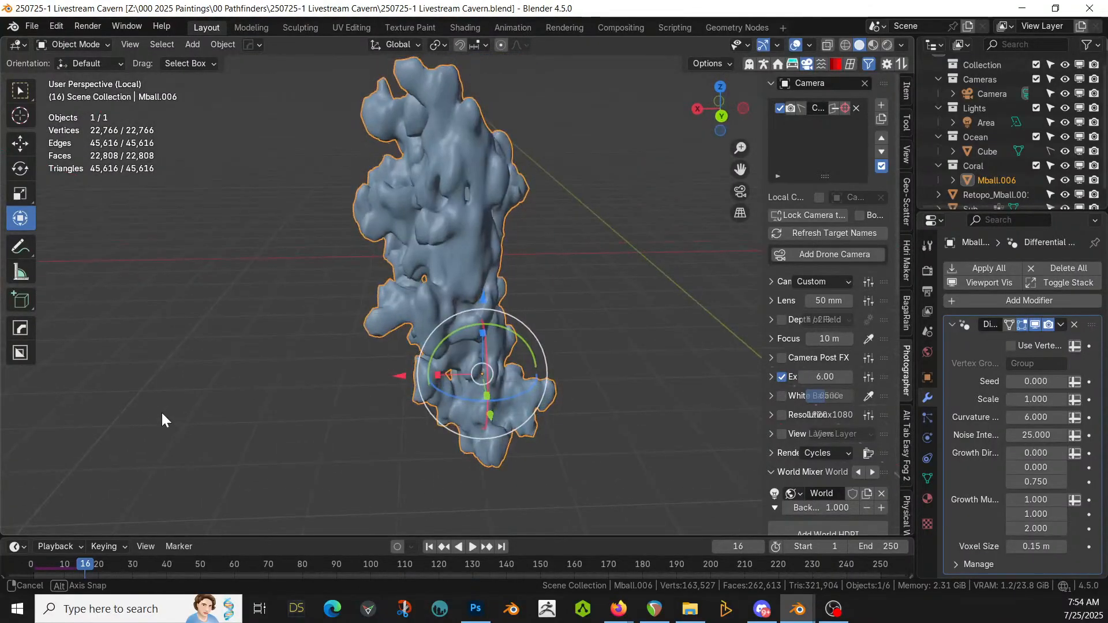
click(430, 546)
Step: Set the Z growth direction to 1 and the voxel size to 0.1 m, and play the growth simulation to about frame 32
click(1036, 481)
text(1)
key(Return)
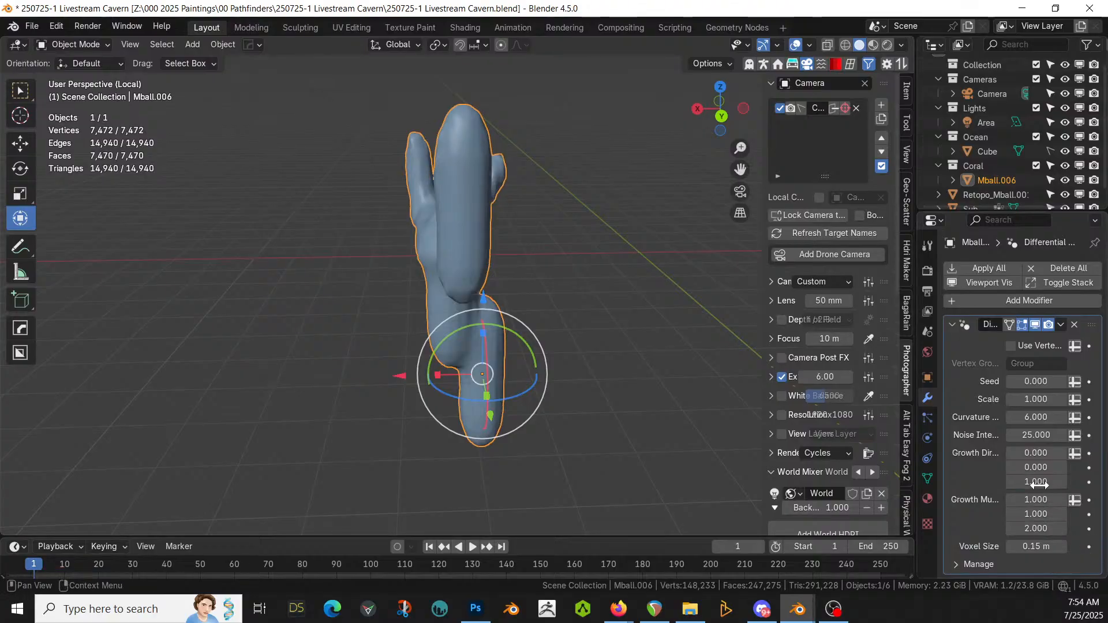
click(1036, 546)
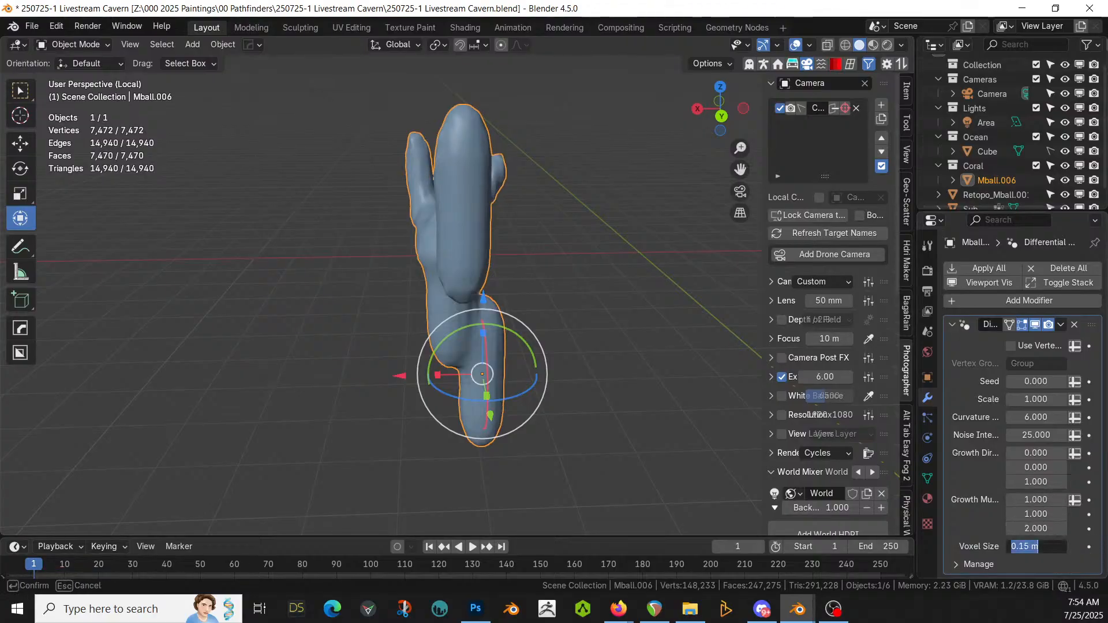
text(.1)
key(Return)
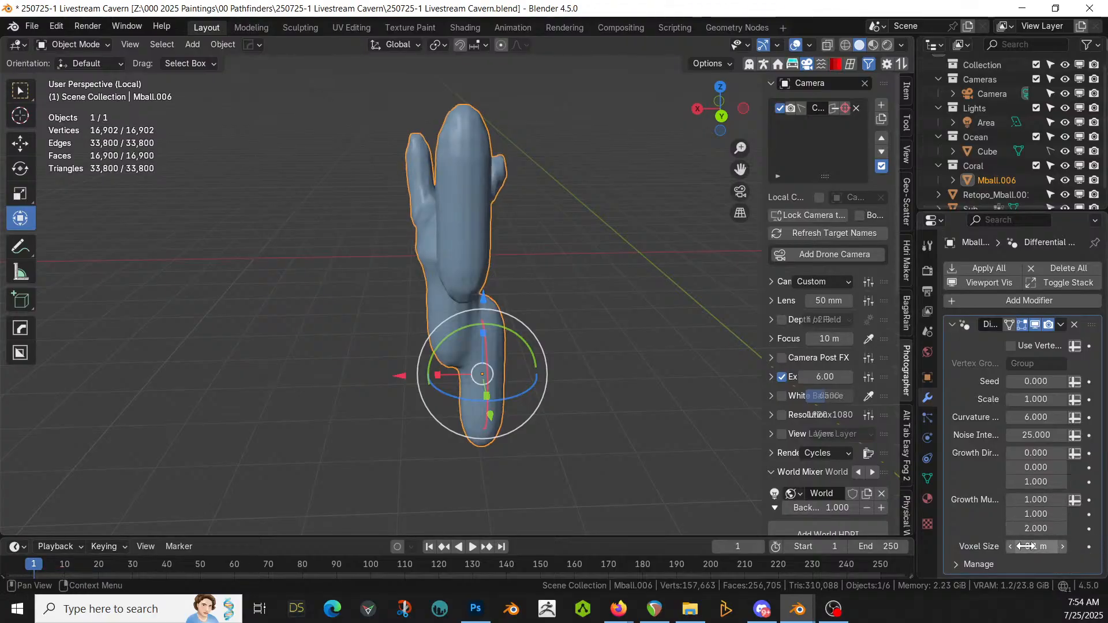
click(473, 546)
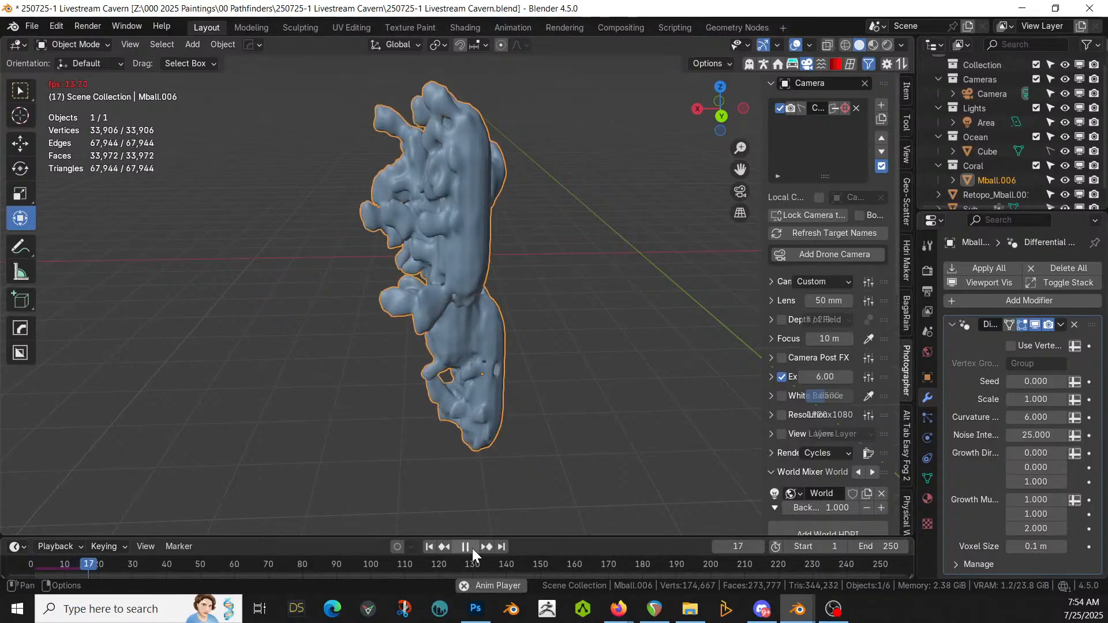
key(Escape)
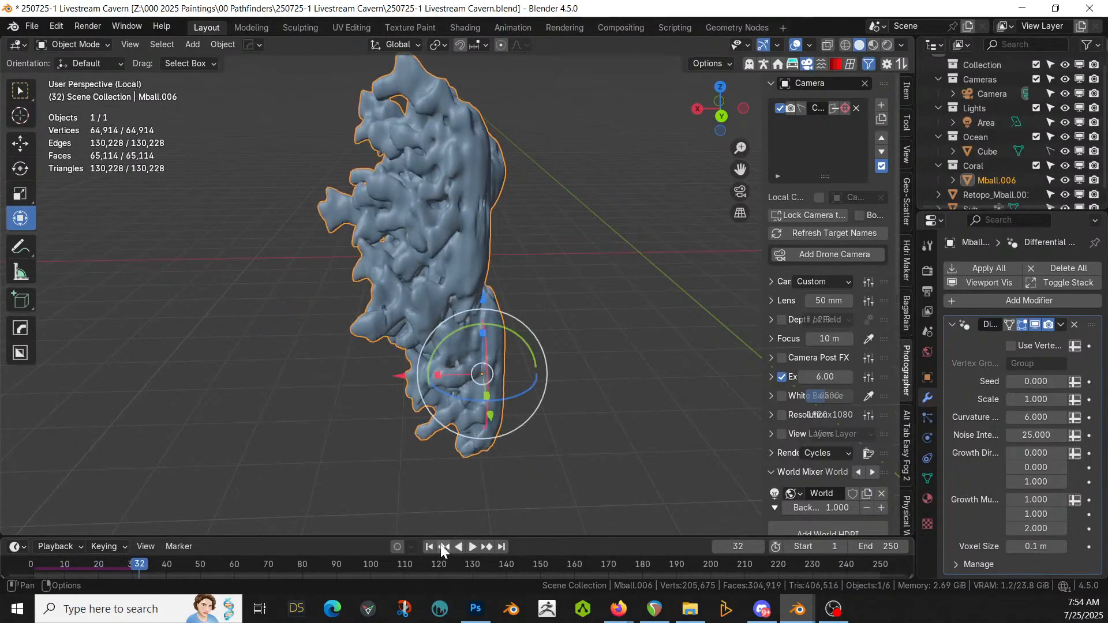
Step: Apply the coral's rotation and scale at the first frame, and replay the growth simulation to frame 20
key(ctrl+a)
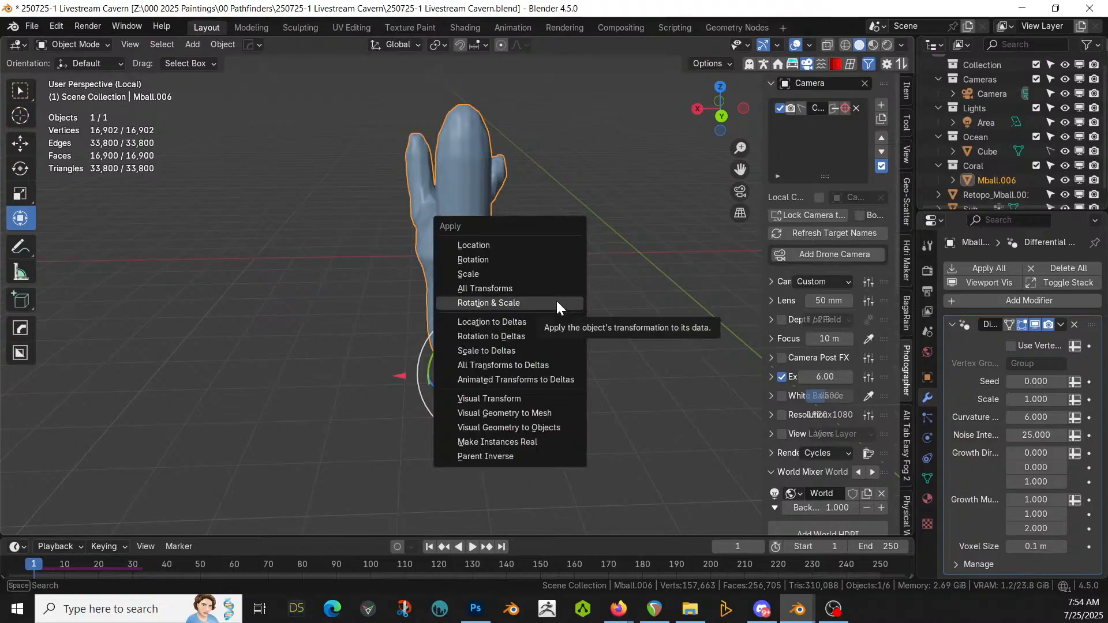
click(511, 306)
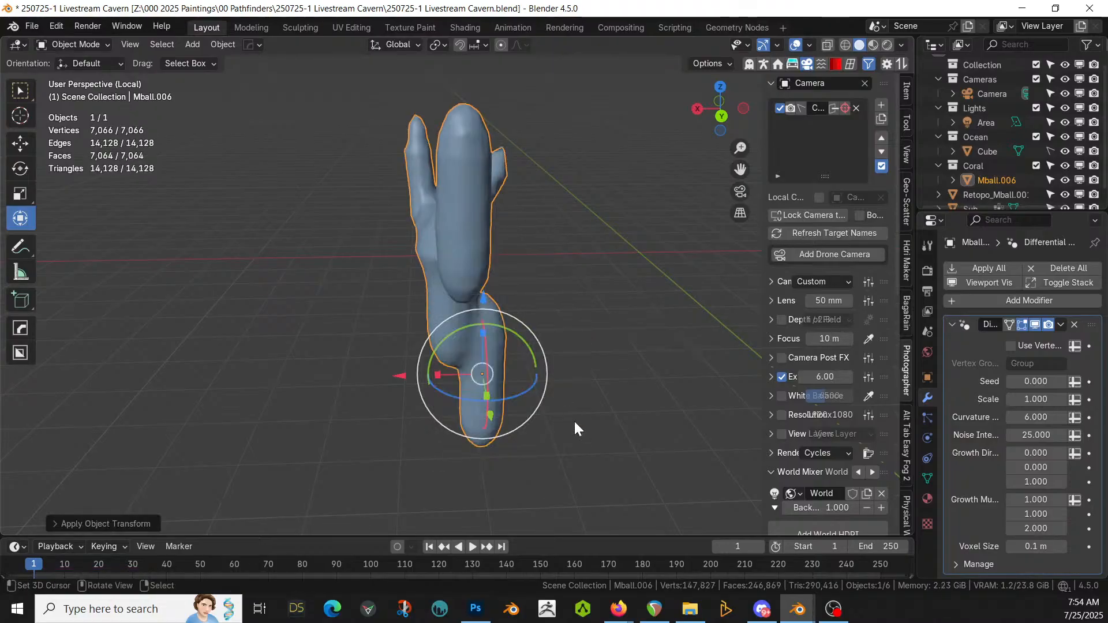
click(473, 544)
middle_drag(529, 420, 608, 361)
Step: Leave the isolated view and create a linked duplicate of the coral, moved along Y beside the original
key(KP_Divide)
key(KP_1)
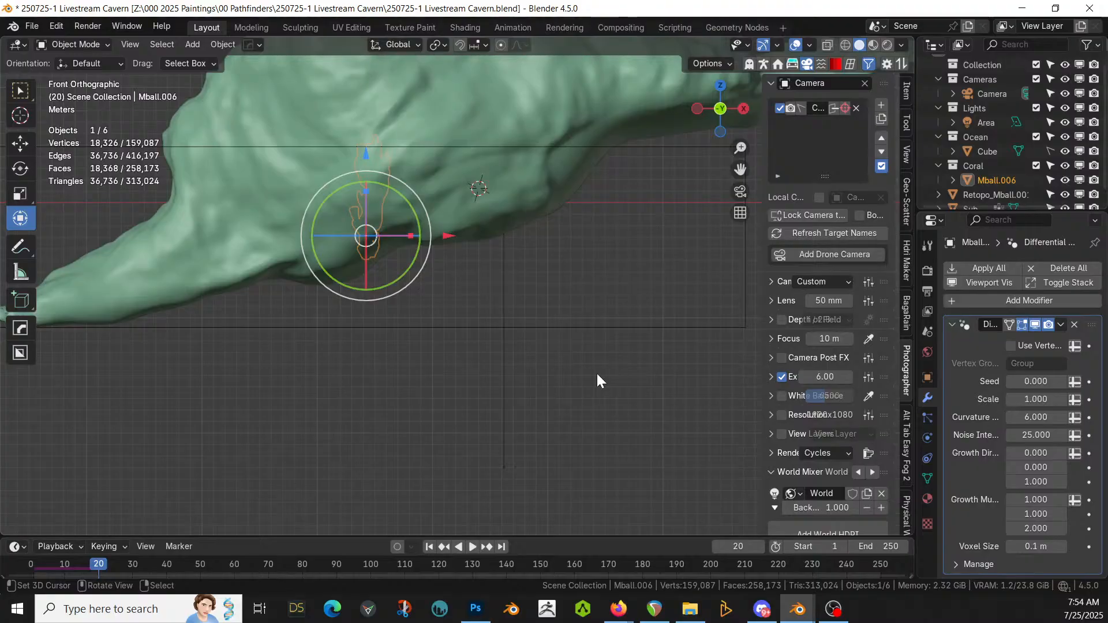
middle_drag(537, 296, 506, 373)
scroll(552, 409, down, 2)
scroll(469, 340, down, 5)
key(alt+d)
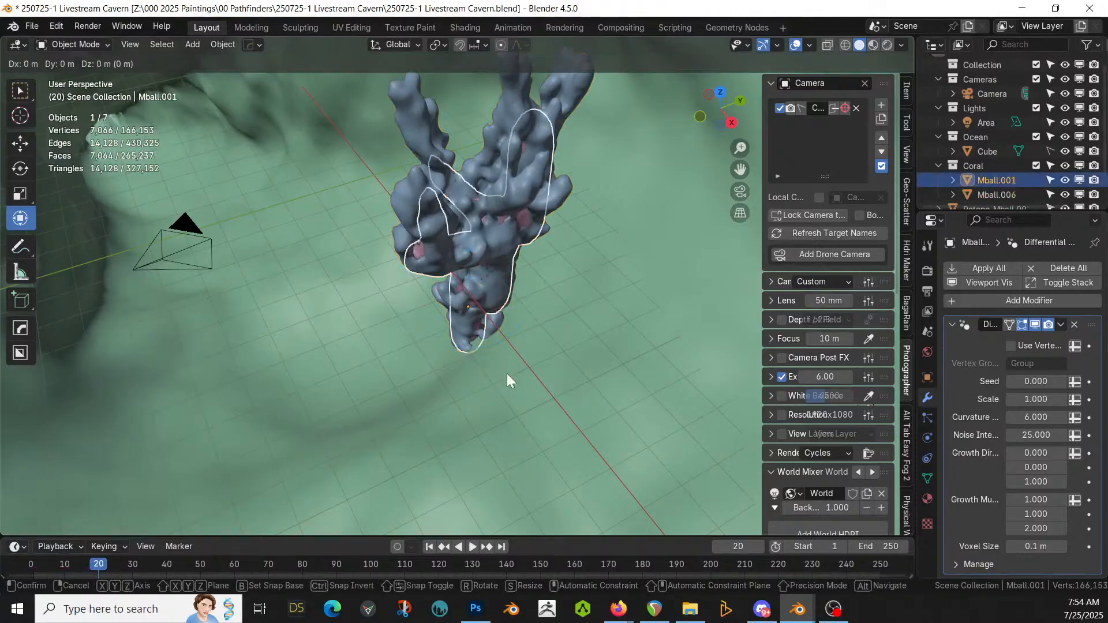
click(549, 321)
key(g)
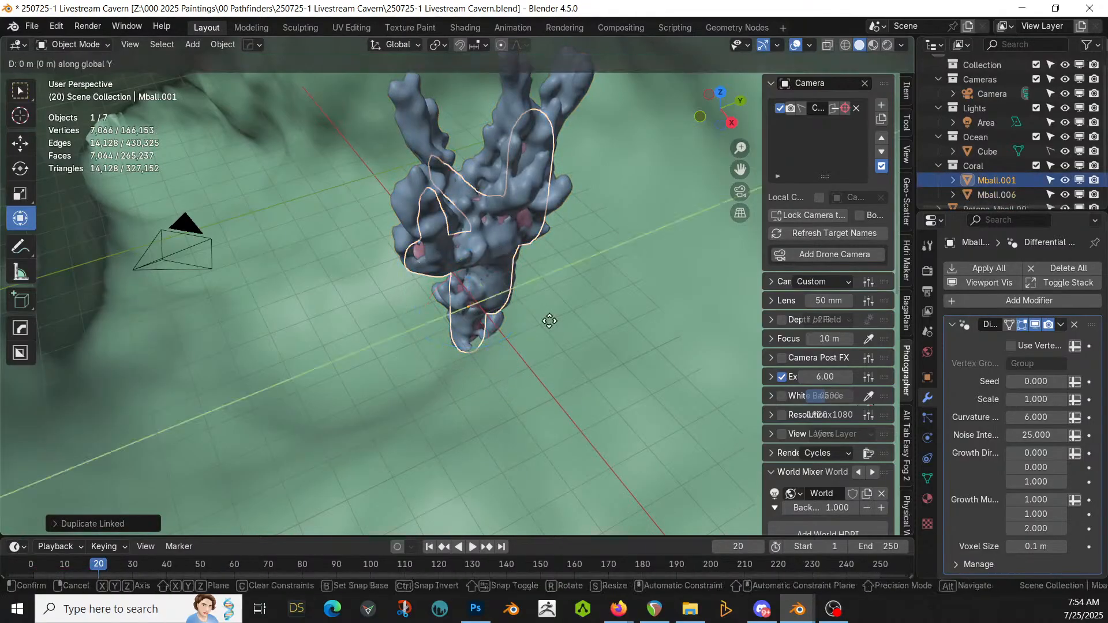
click(310, 379)
Step: Try to apply all modifiers on the original grown coral
click(509, 164)
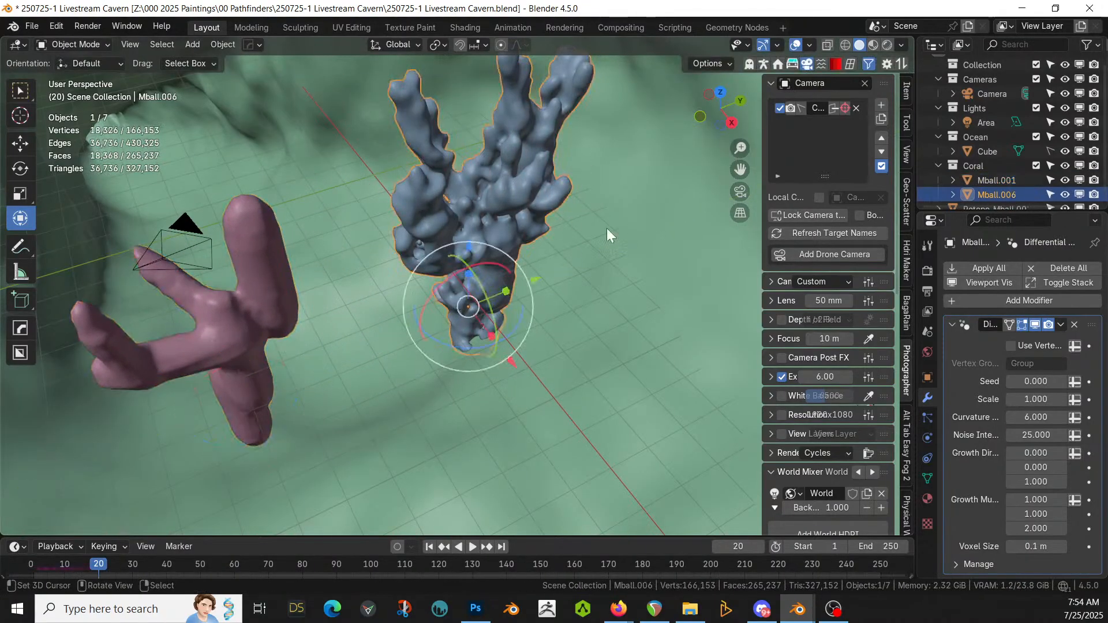
click(974, 269)
Step: Rotate the duplicate coral about the global Z axis and scale it uniformly to about 0.84
click(273, 333)
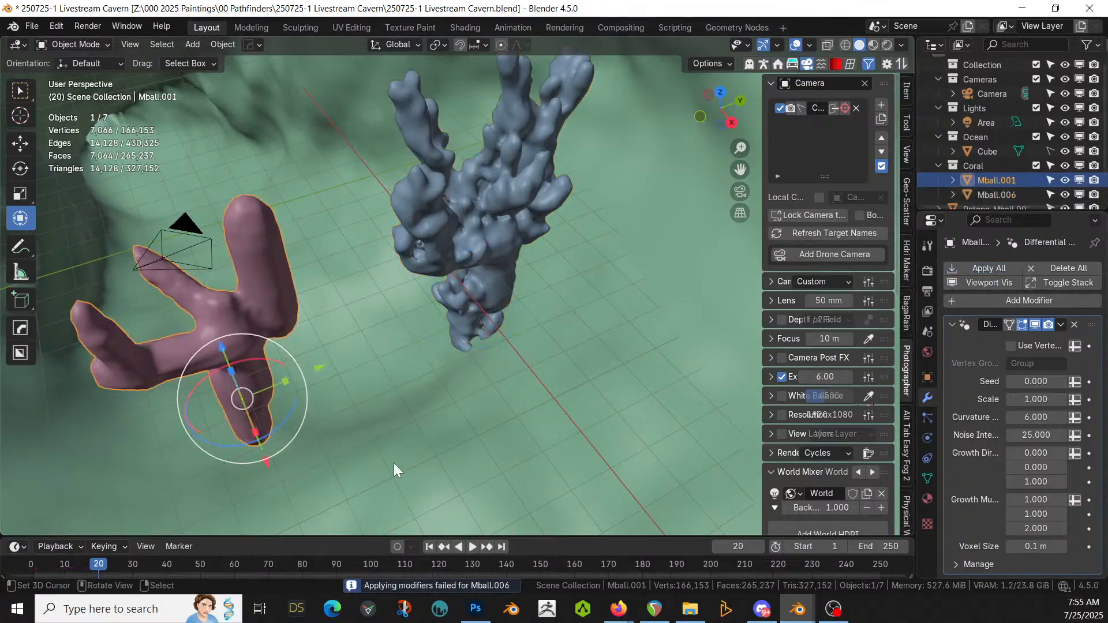
key(r)
right_click(431, 394)
key(r)
key(z)
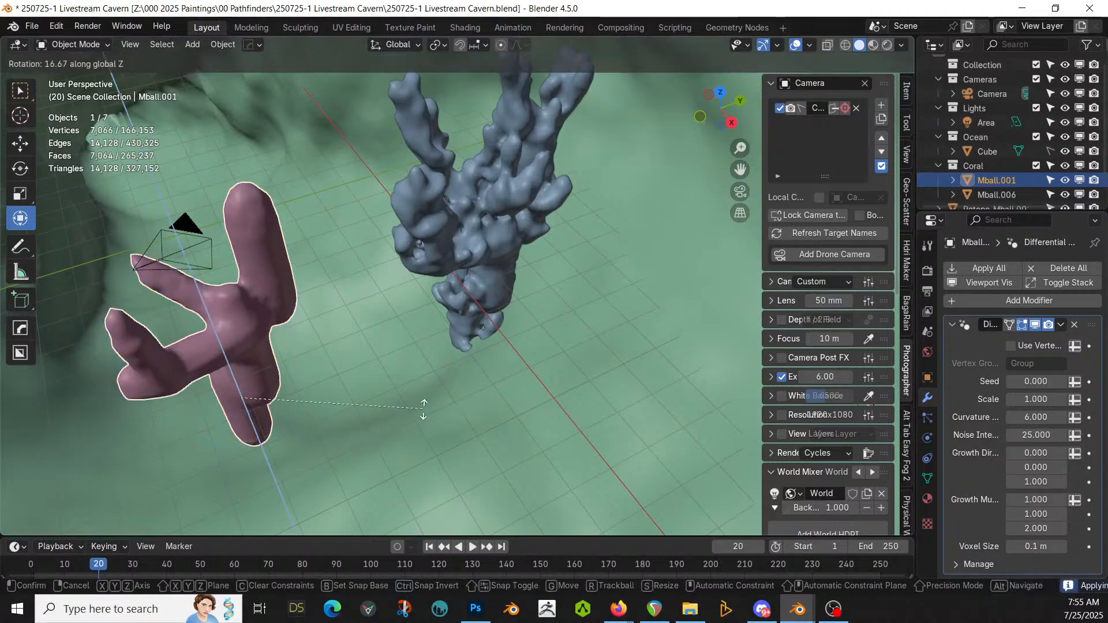
click(414, 398)
key(s)
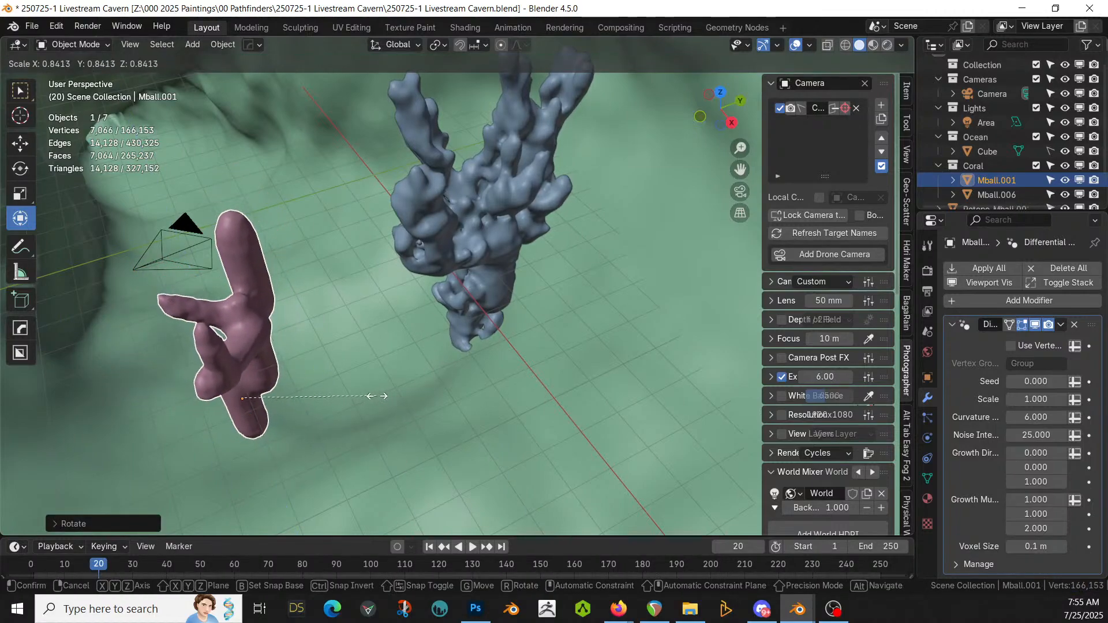
click(376, 396)
Step: Make the duplicate coral single-user, apply its rotation and scale, and set its growth Seed to 5
key(ctrl+a)
click(376, 395)
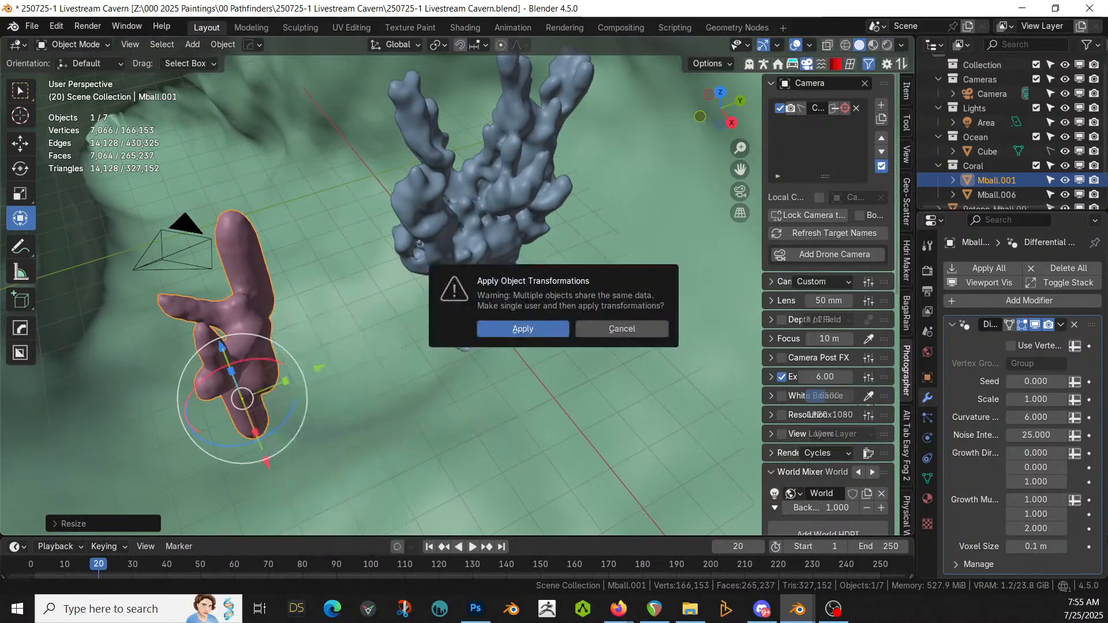
click(540, 333)
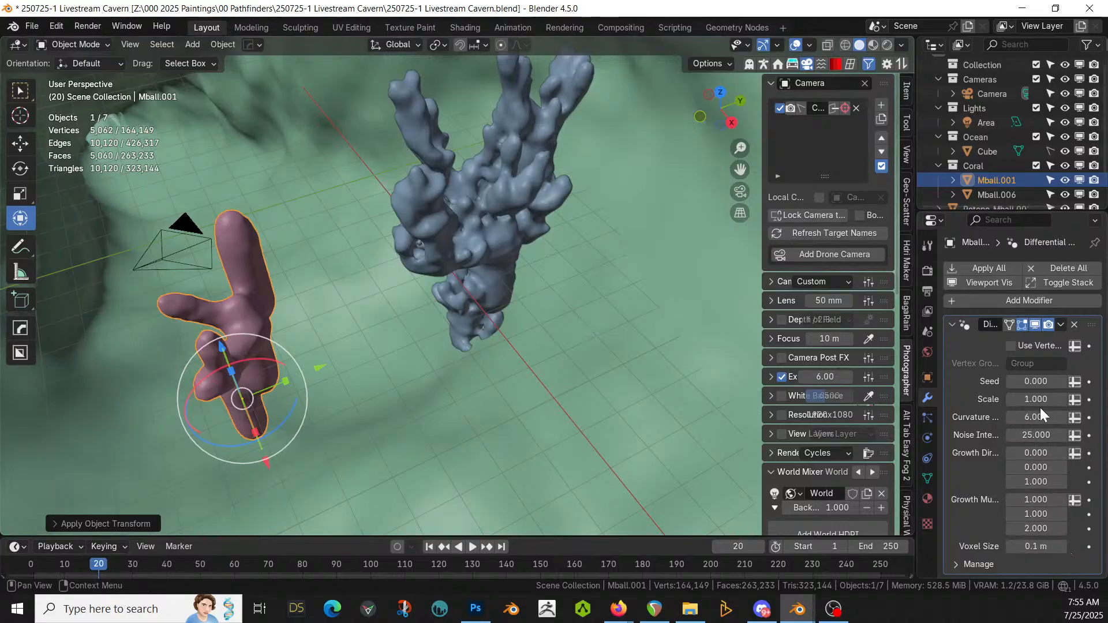
drag(1028, 377, 1056, 378)
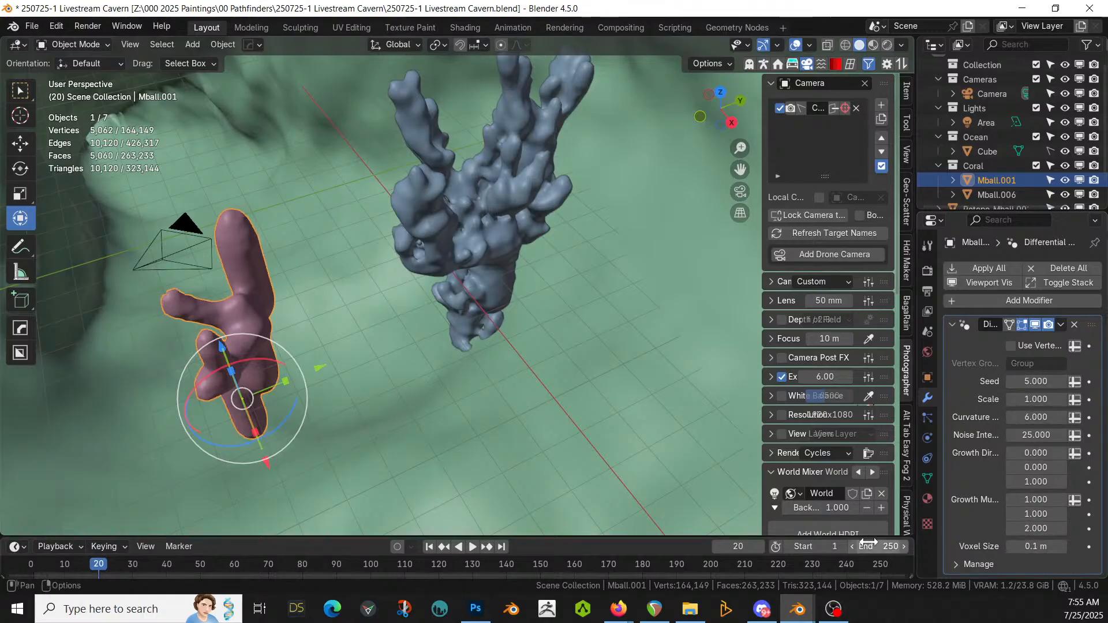
Step: Try to grow the corals by going to the first frame and jumping straight to frame 20
click(429, 546)
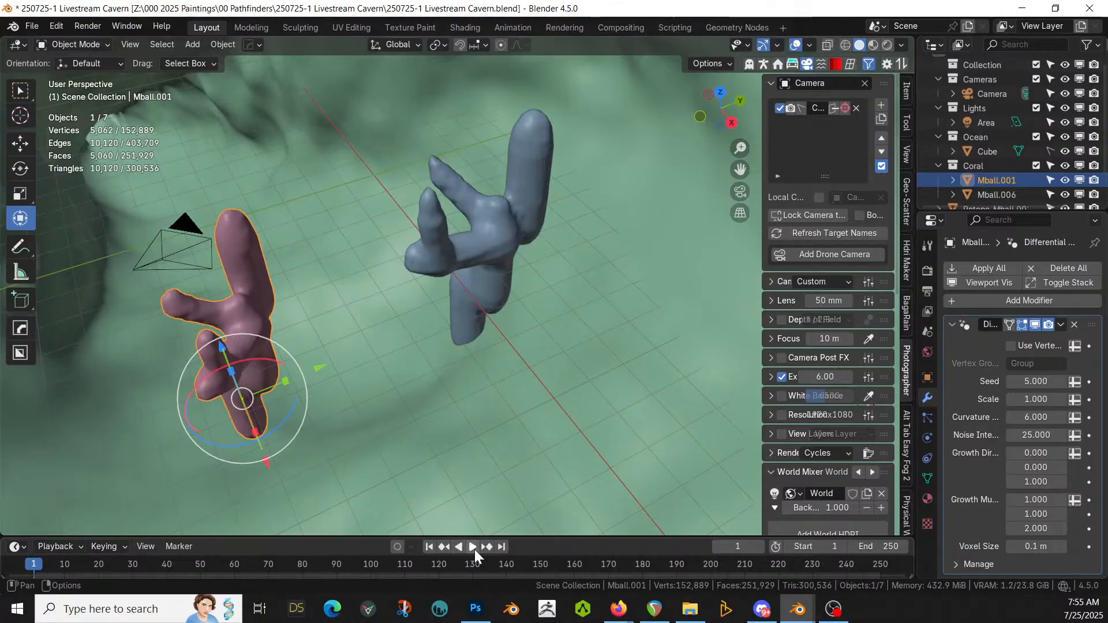
click(737, 546)
key(Return)
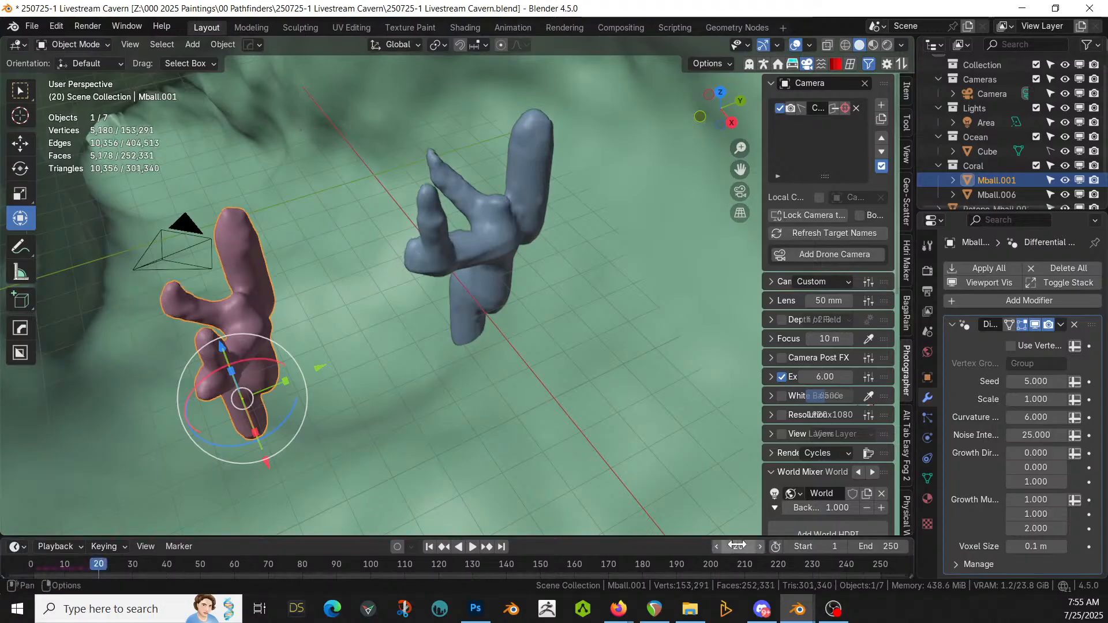
Step: Replay the growth simulation from the first frame with the duplicate coral selected, and stop at frame 25
click(429, 545)
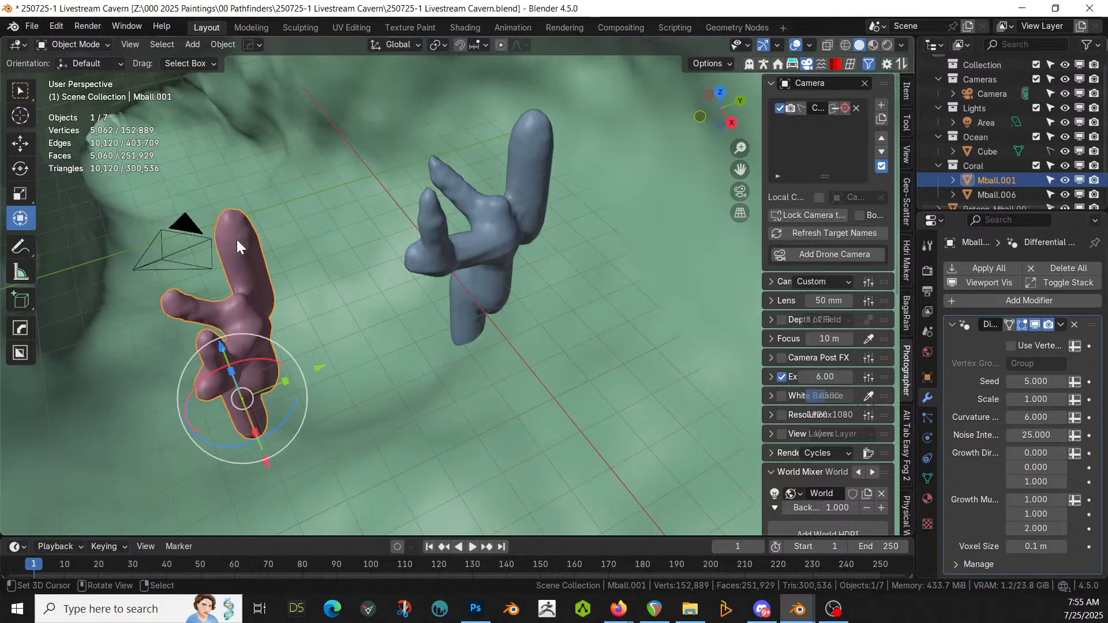
click(521, 168)
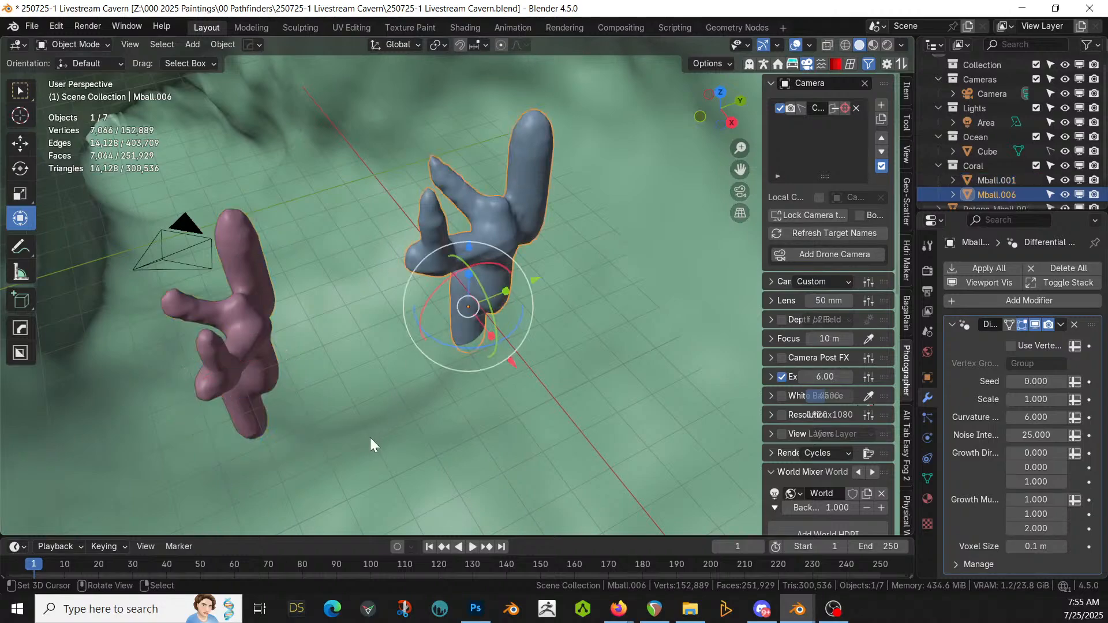
click(254, 296)
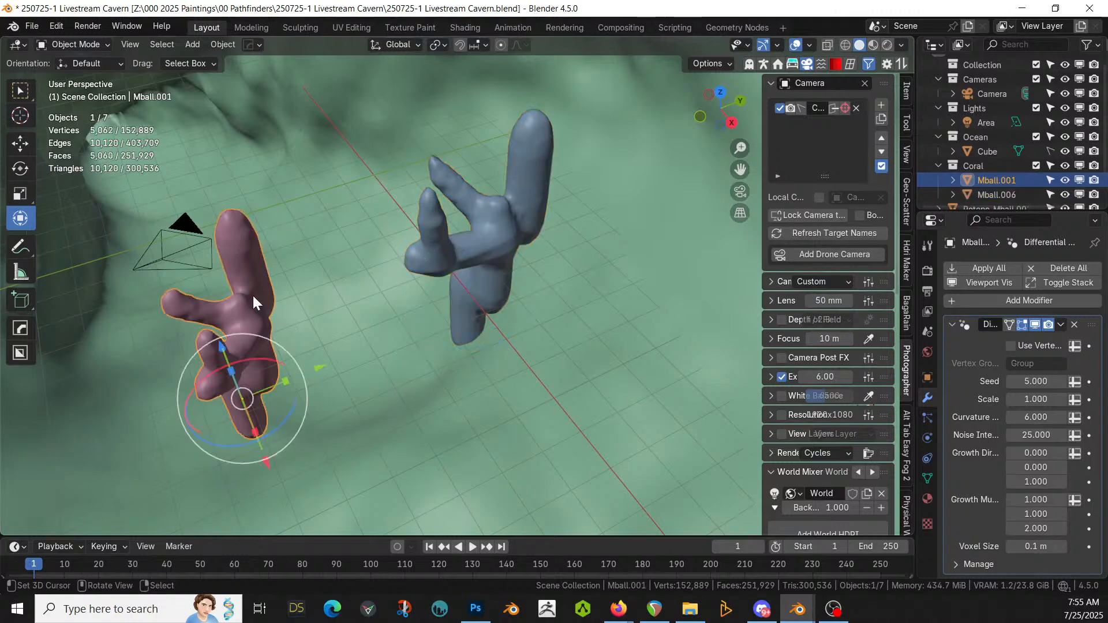
click(472, 545)
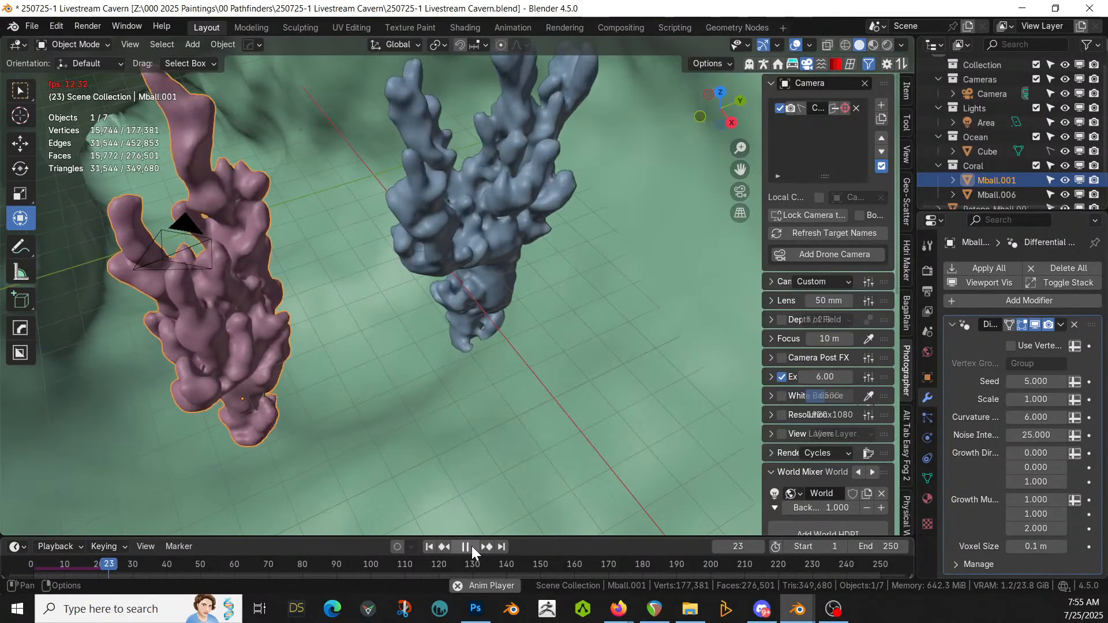
click(472, 546)
Step: Apply all modifiers on the grown blue coral
middle_drag(470, 493, 591, 253)
click(504, 203)
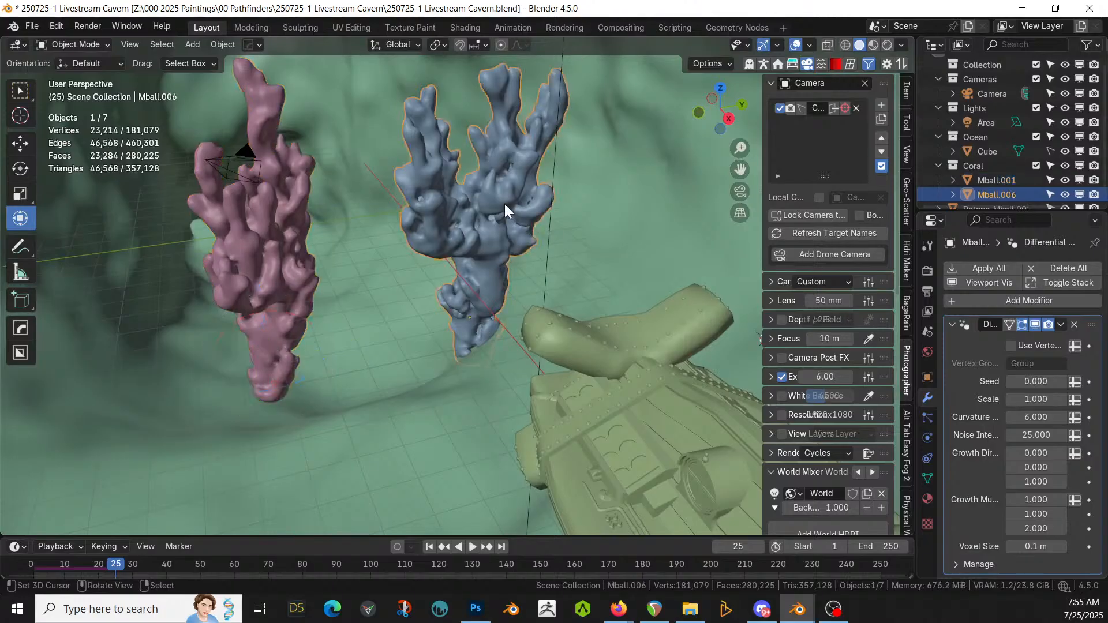
click(986, 268)
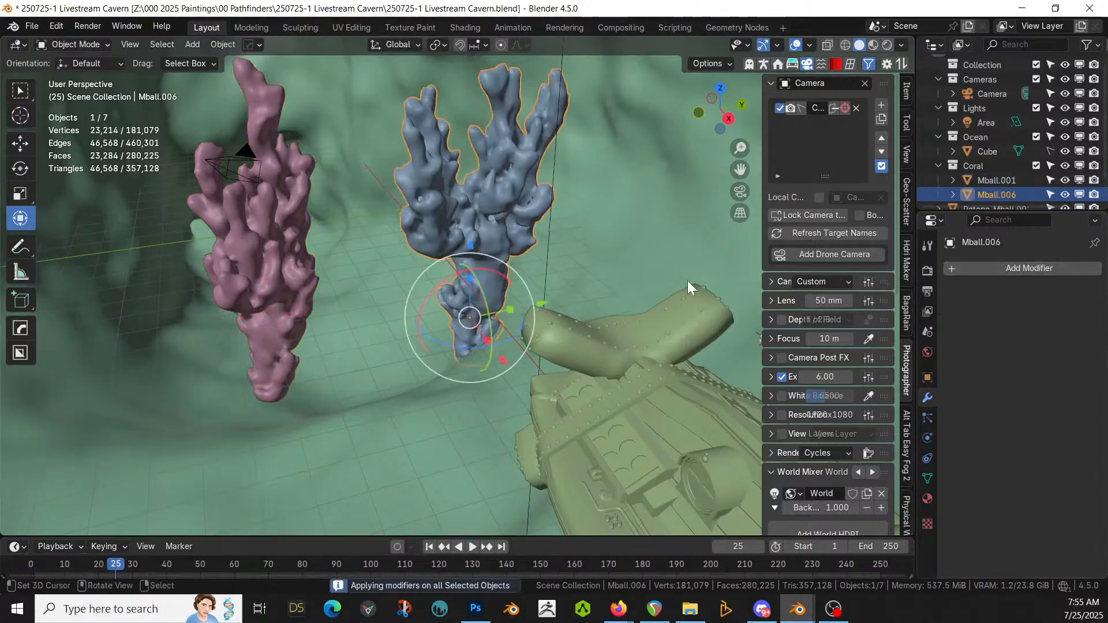
Step: Duplicate the pink coral along Y away from the blue one, and apply all modifiers on the grown pink source
click(230, 295)
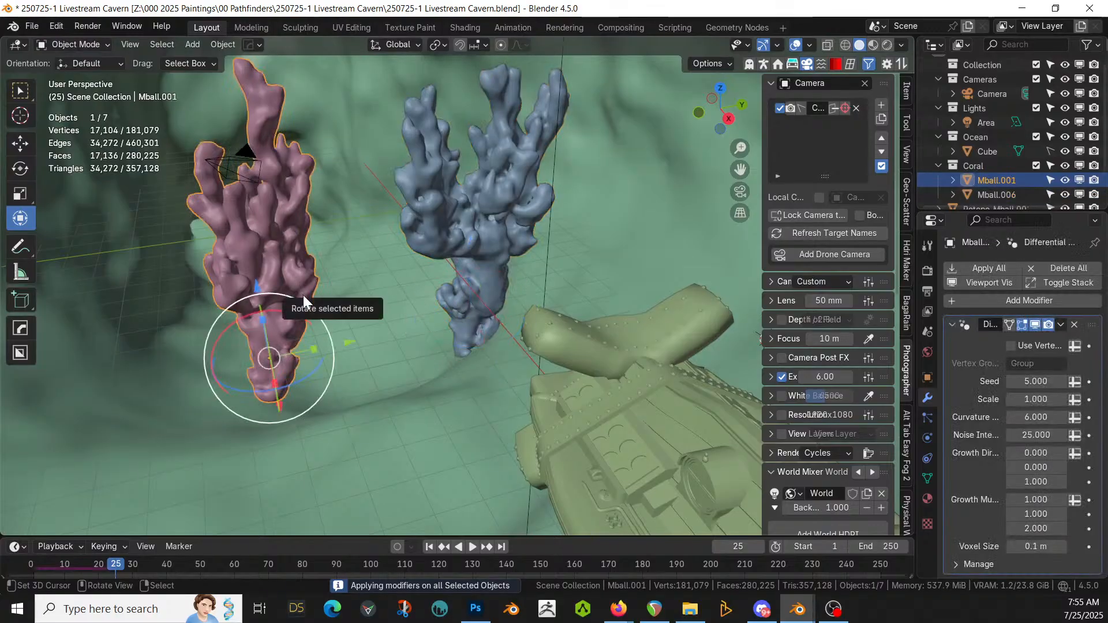
key(shift+d)
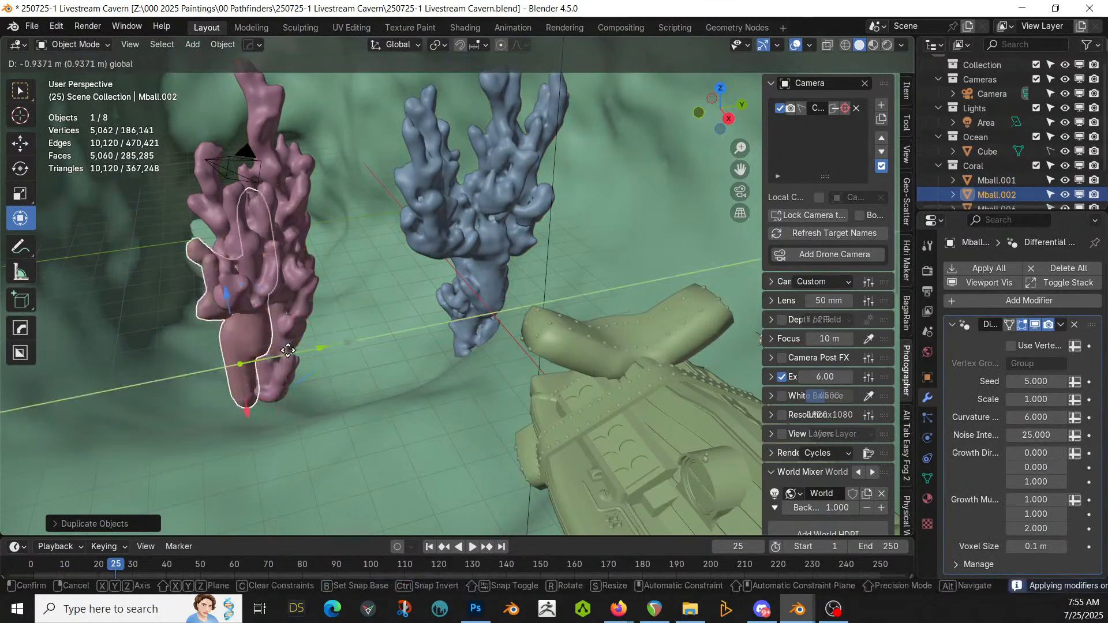
click(220, 365)
click(287, 285)
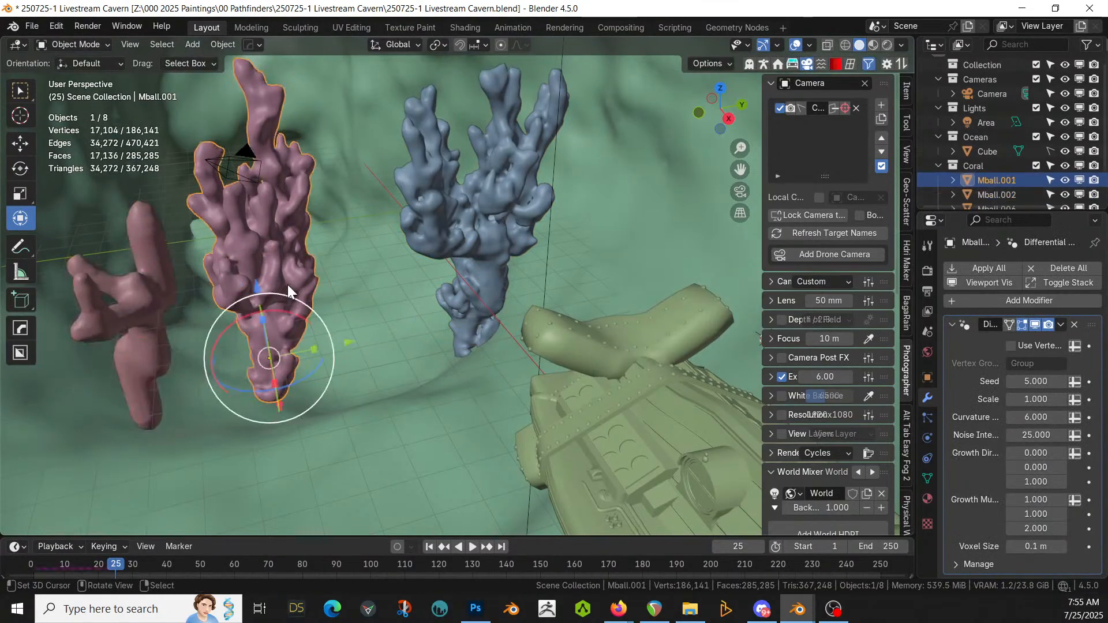
click(985, 269)
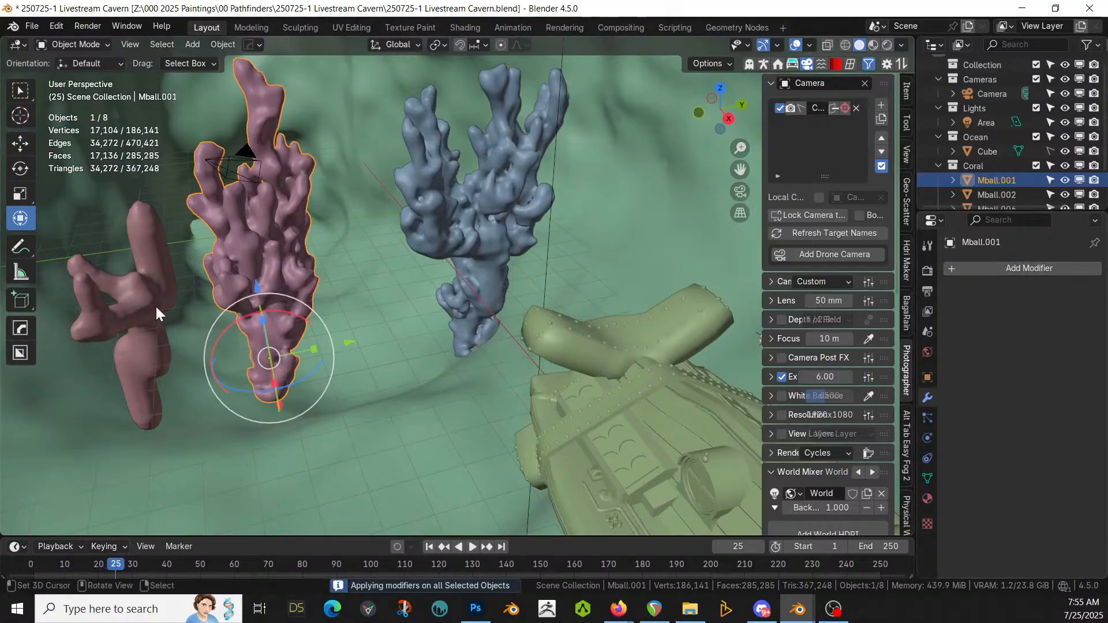
Step: Return to the first frame and rotate the new ungrown coral duplicate 180° about the global X axis
click(121, 312)
click(430, 546)
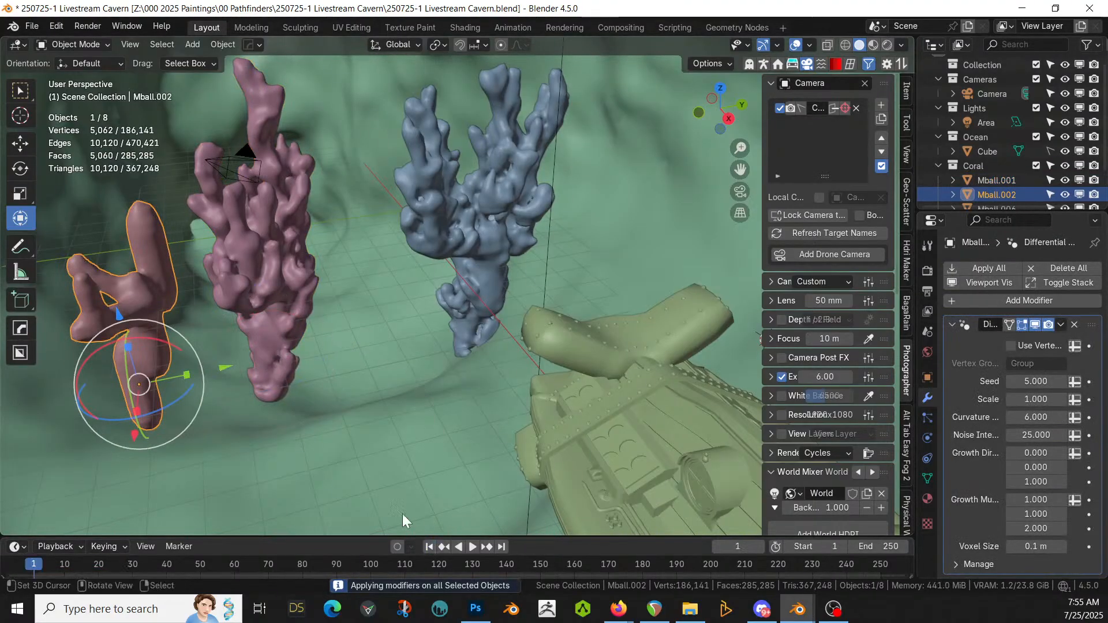
middle_drag(403, 514, 329, 423)
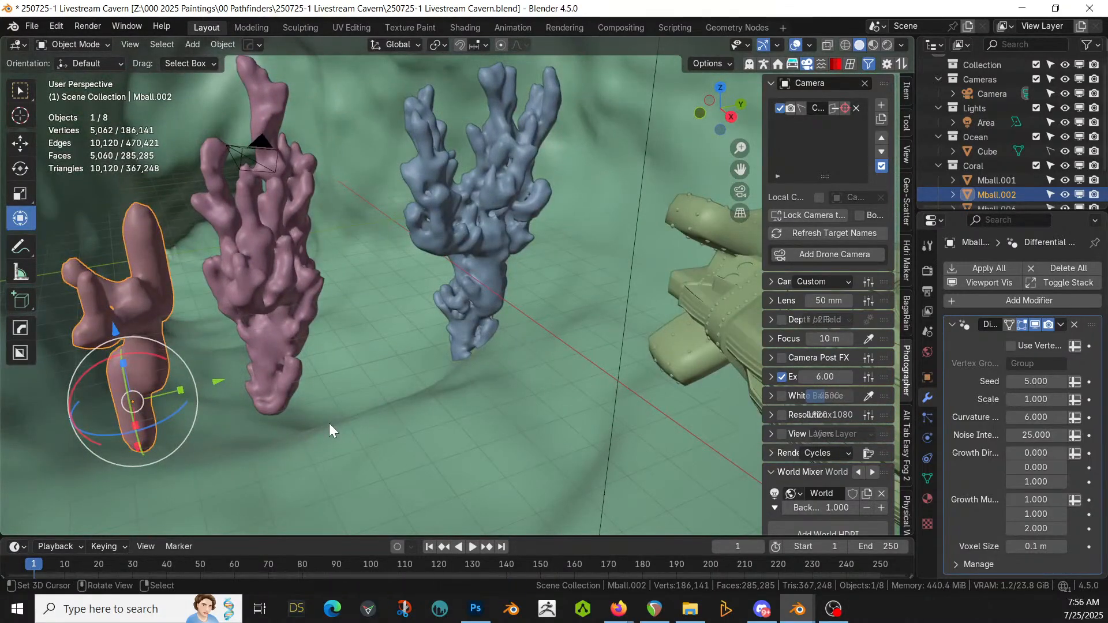
text(rx180)
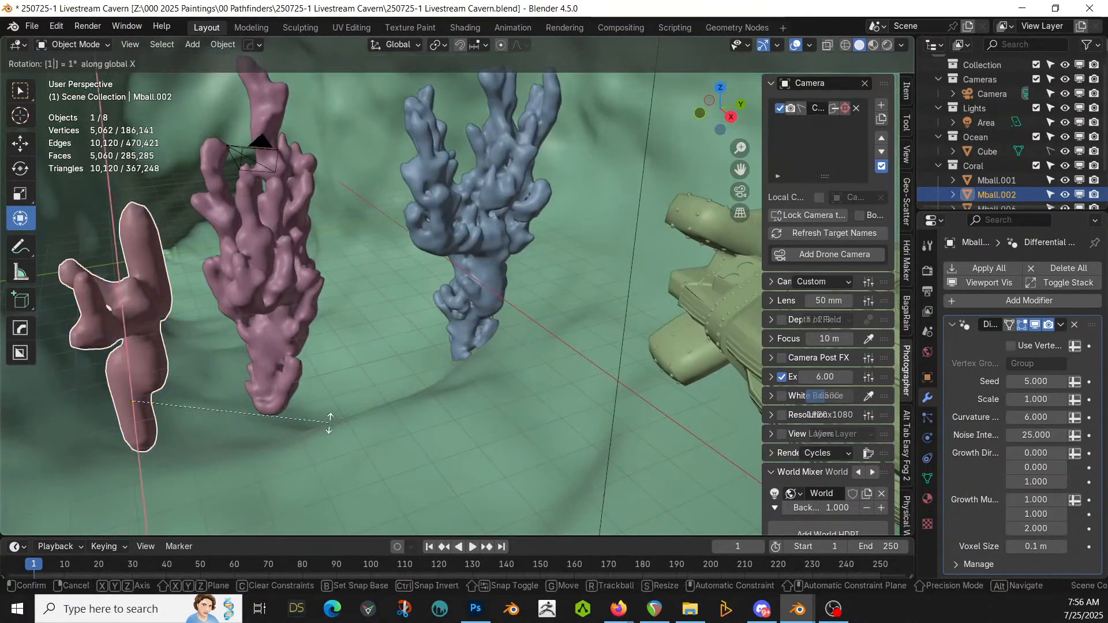
key(Return)
middle_drag(330, 425, 421, 358)
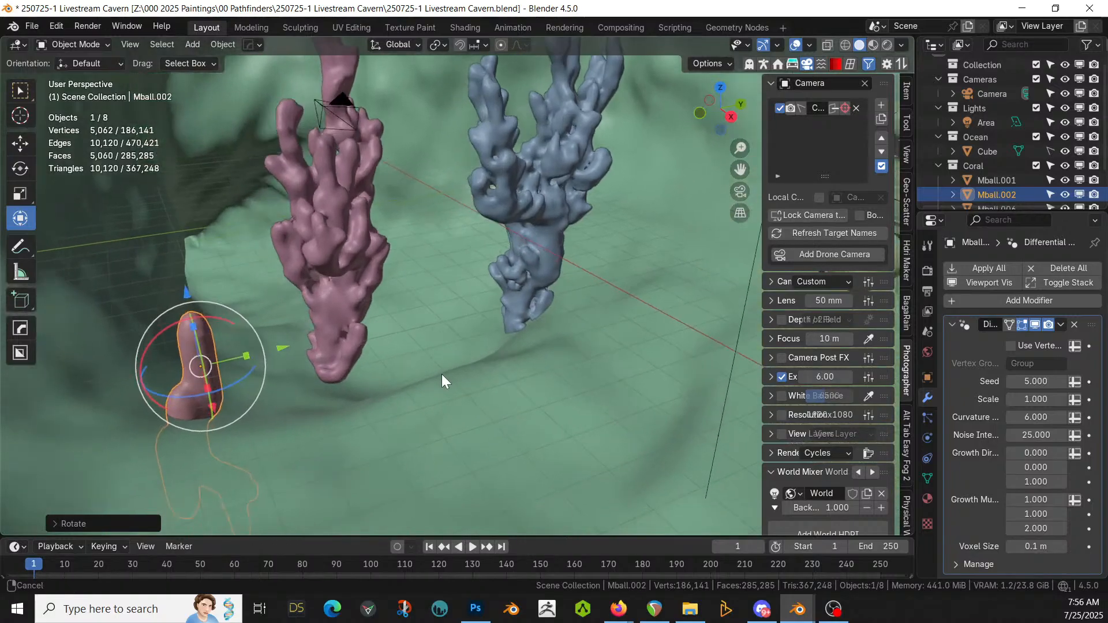
Step: Raise the flipped coral along Z above the cavern floor and scale it uniformly to about 0.8
key(g)
key(z)
click(408, 282)
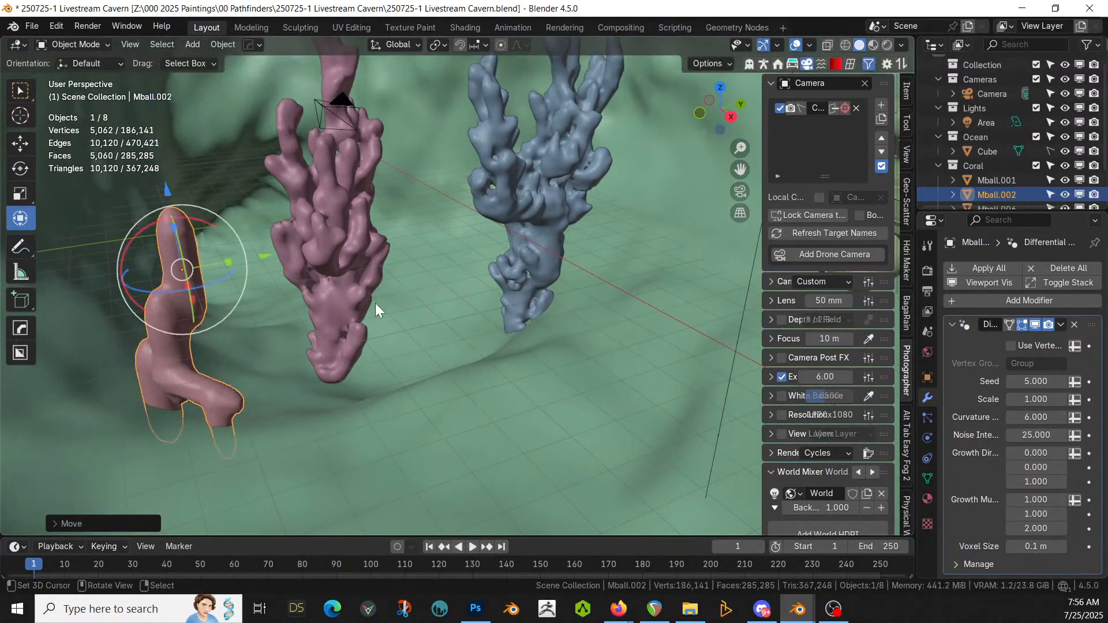
key(s)
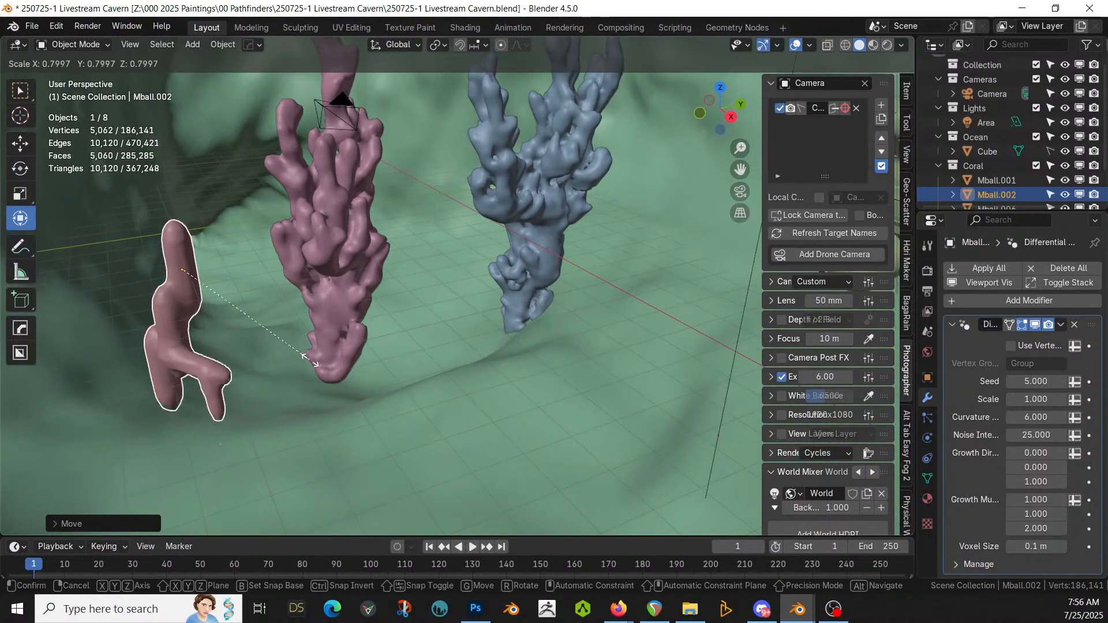
click(309, 360)
click(306, 379)
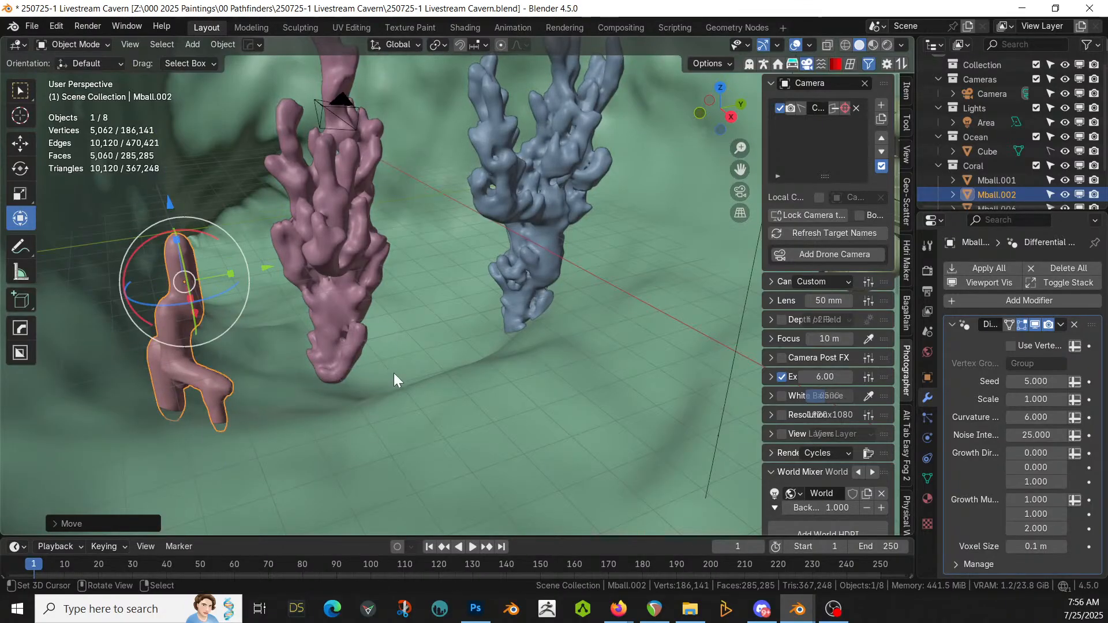
Step: Apply the flipped coral's rotation and scale, and set Growth Multiplier Z to 2 and Voxel Size to 0.075 m
key(ctrl+a)
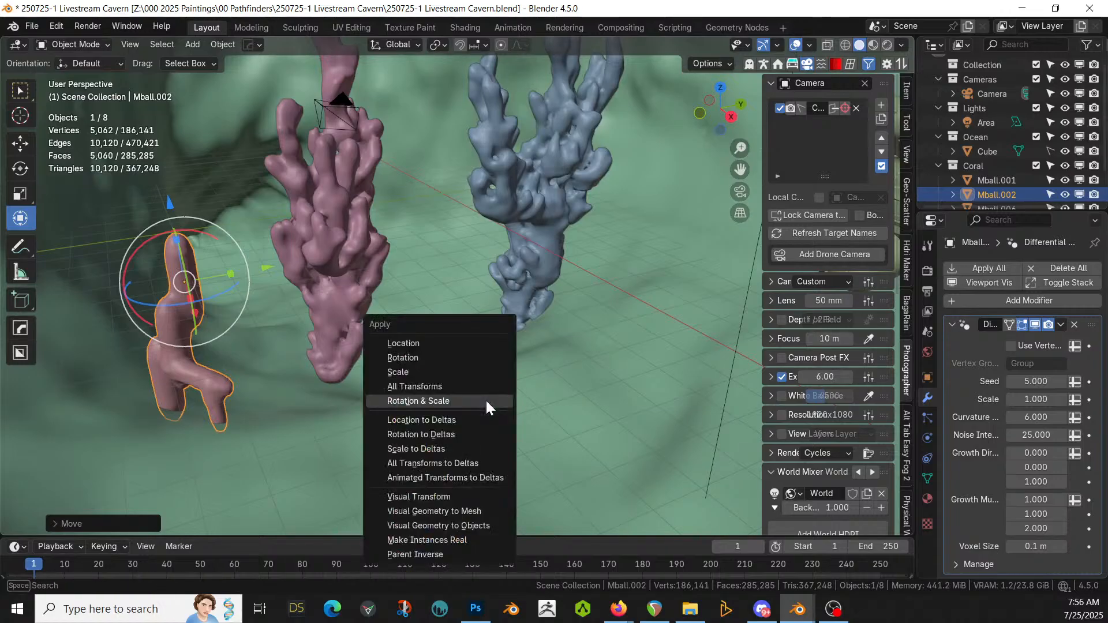
click(453, 397)
click(1032, 528)
text(2)
key(Tab)
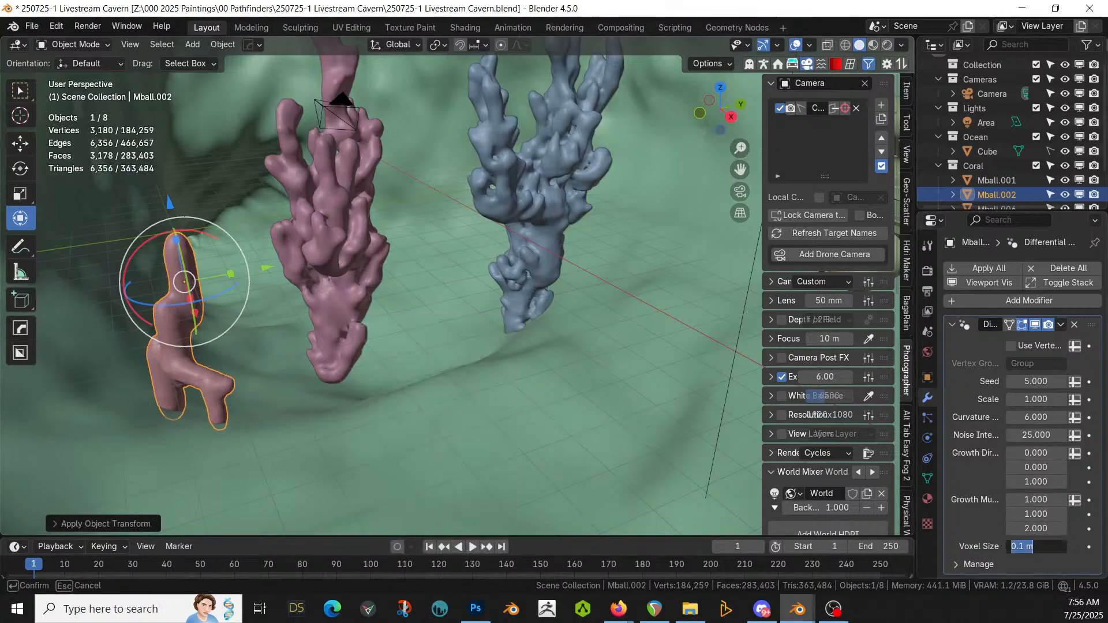
text(.075)
key(Return)
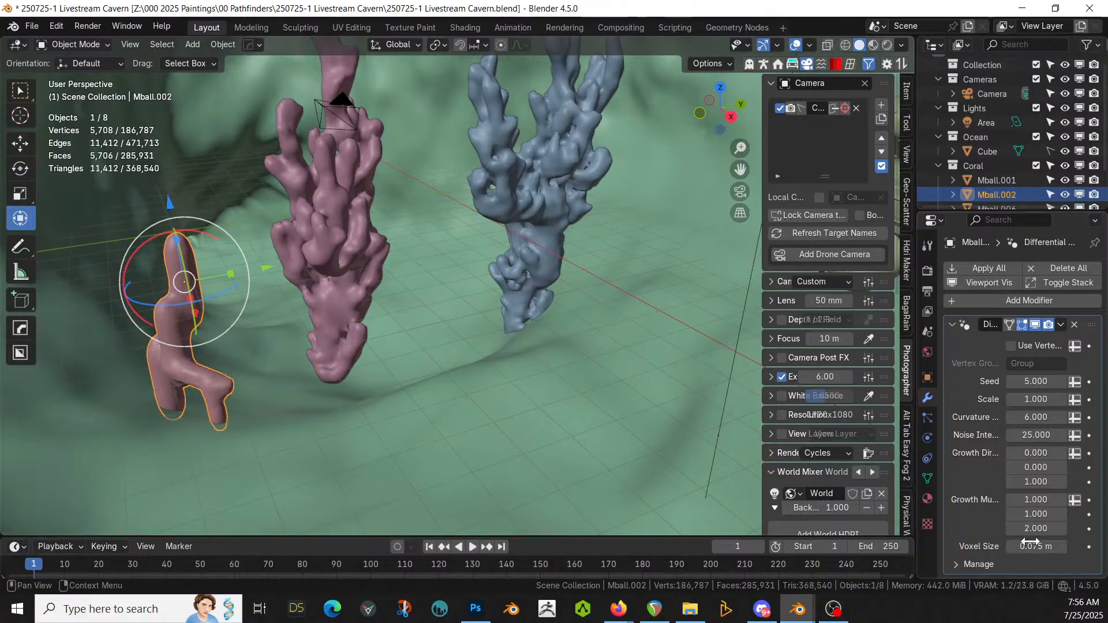
Step: Play the flipped coral's growth to frame 29 and apply all its modifiers
click(477, 547)
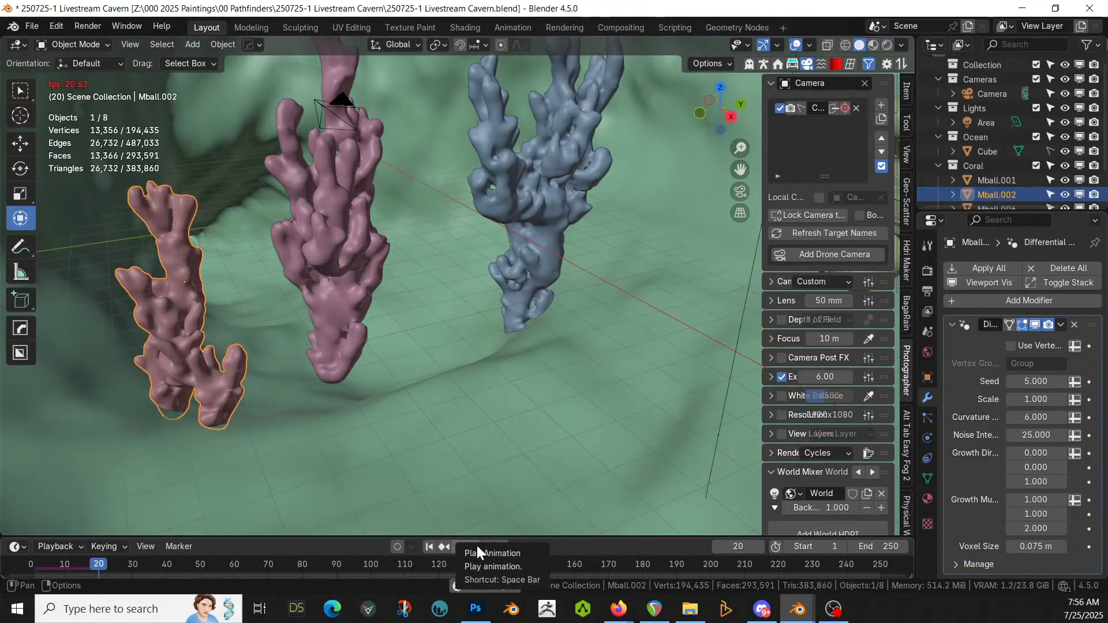
click(476, 546)
mouse_move(454, 354)
middle_down()
mouse_move(461, 341)
mouse_move(438, 347)
mouse_move(438, 335)
mouse_move(478, 353)
mouse_move(457, 341)
middle_up()
scroll(457, 340, up, 3)
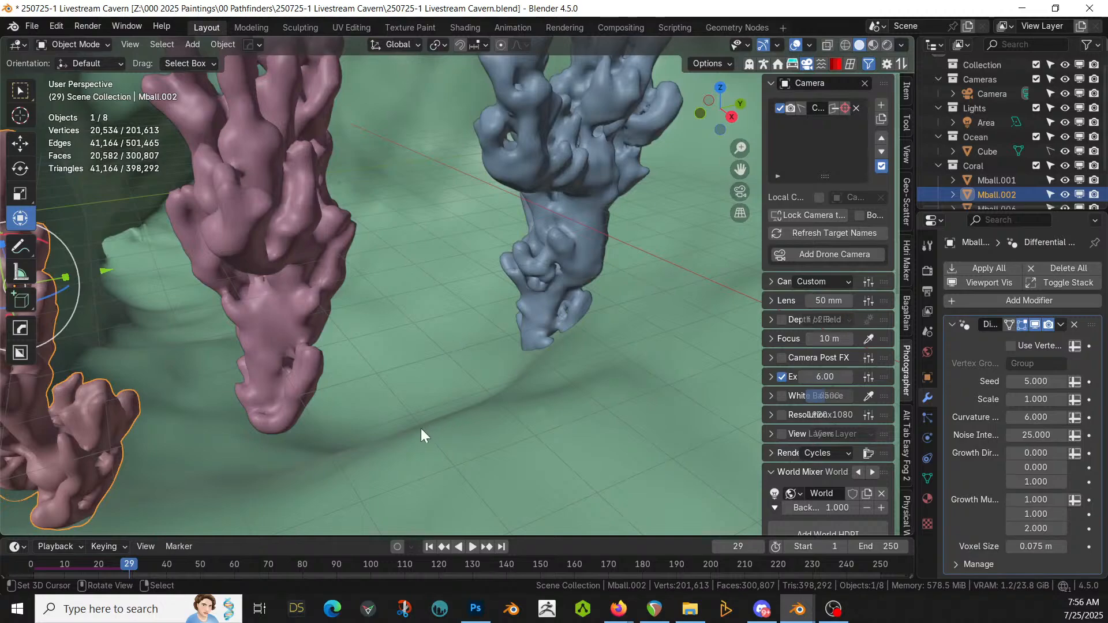
click(974, 268)
scroll(641, 287, down, 3)
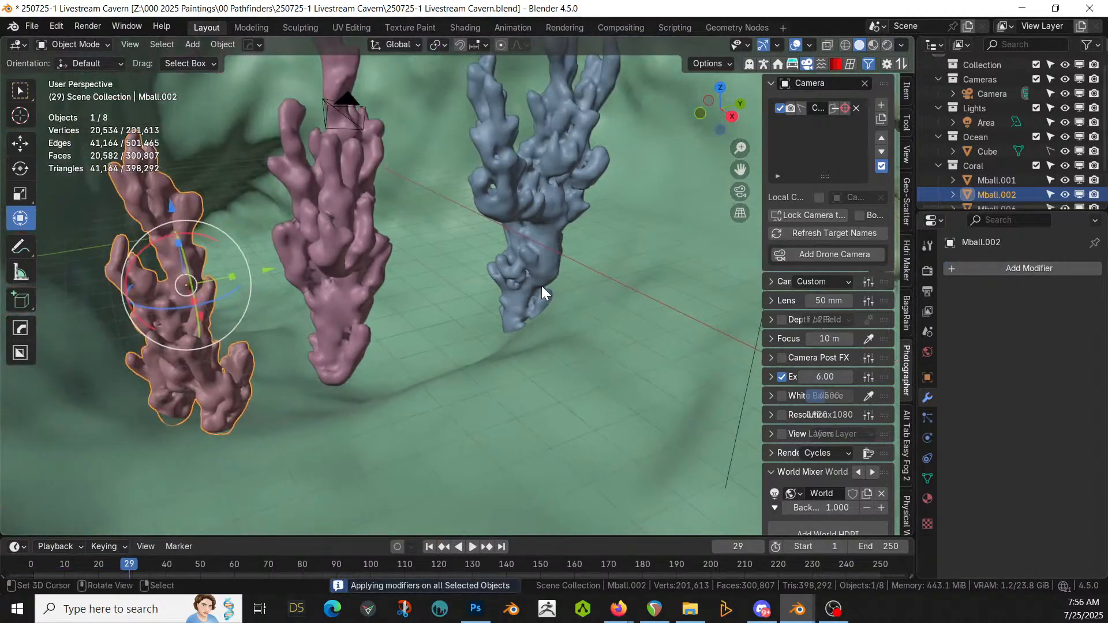
Step: Preview the scene in rendered shading and move the middle pink coral about 3.6 m in the negative X direction
key(z)
key(8)
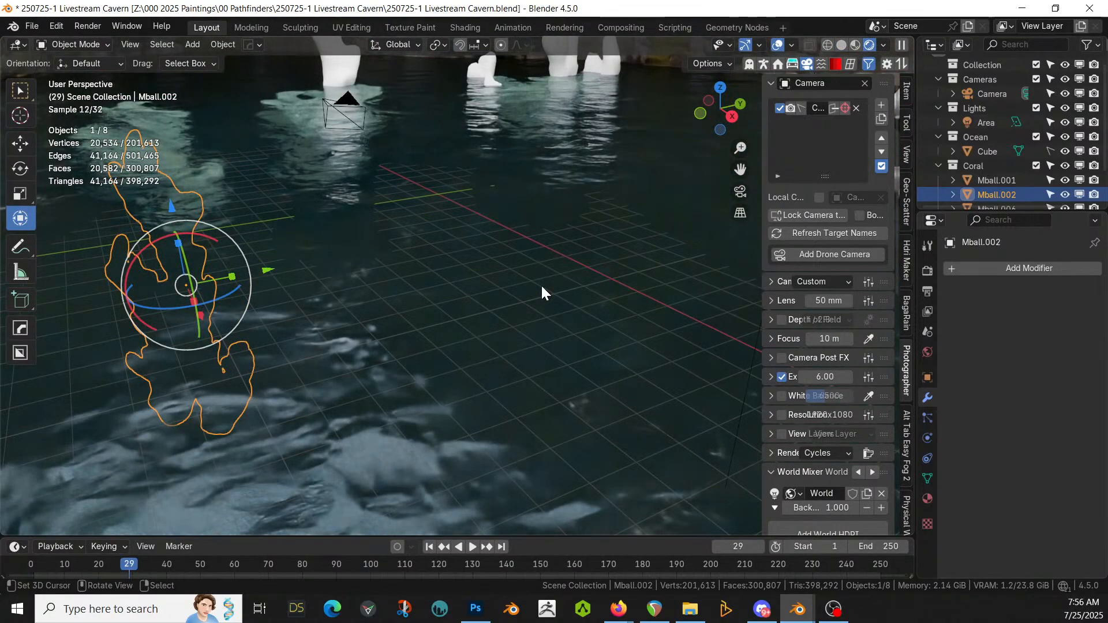
scroll(541, 284, down, 1)
shift+middle_drag(498, 222, 417, 327)
scroll(496, 331, up, 3)
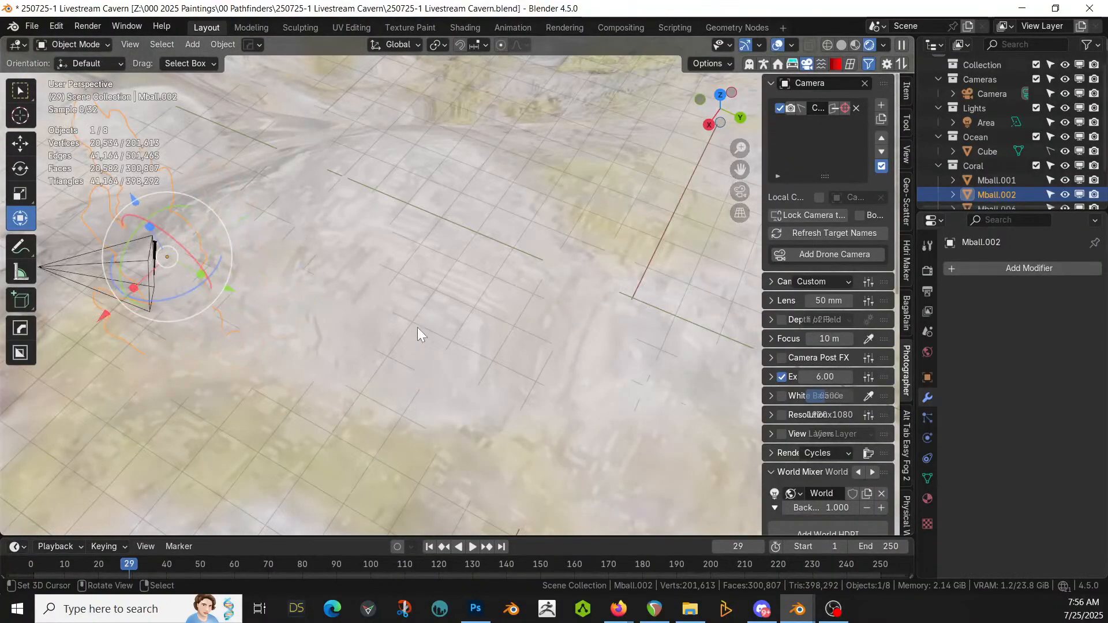
click(332, 292)
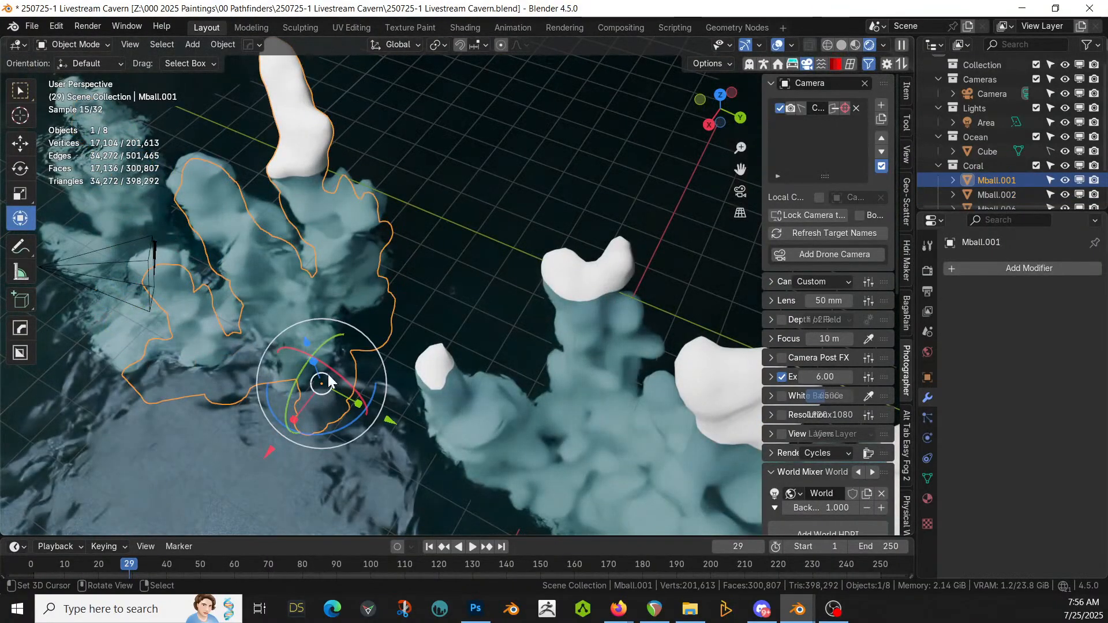
key(g)
key(x)
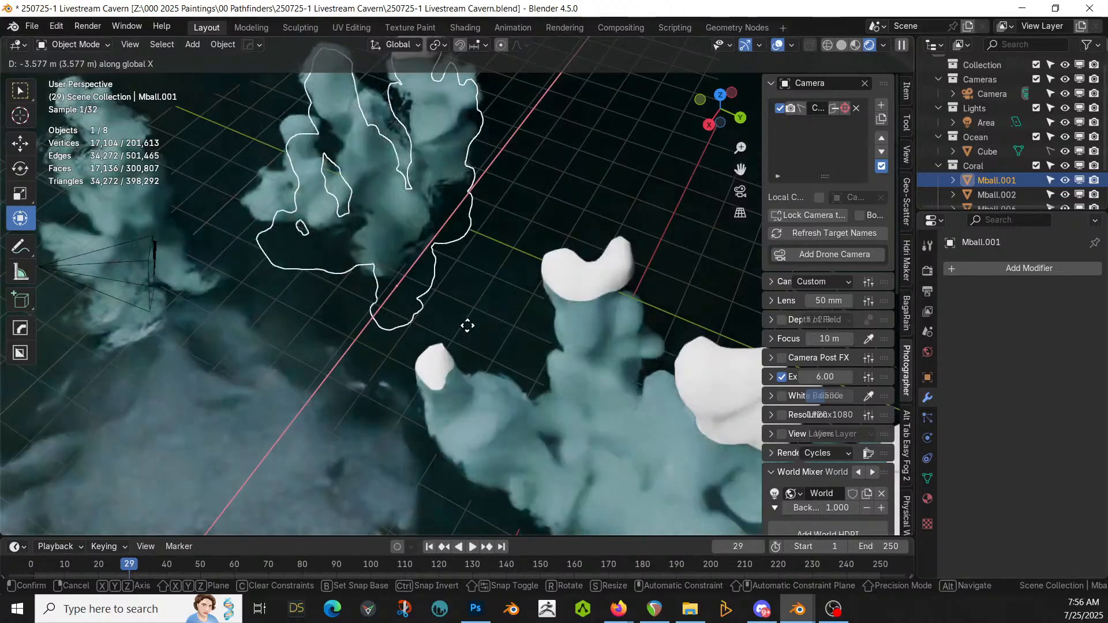
click(465, 323)
Step: Return to solid shading and lower the middle pink coral along Z until its base sinks into the cavern floor
key(z)
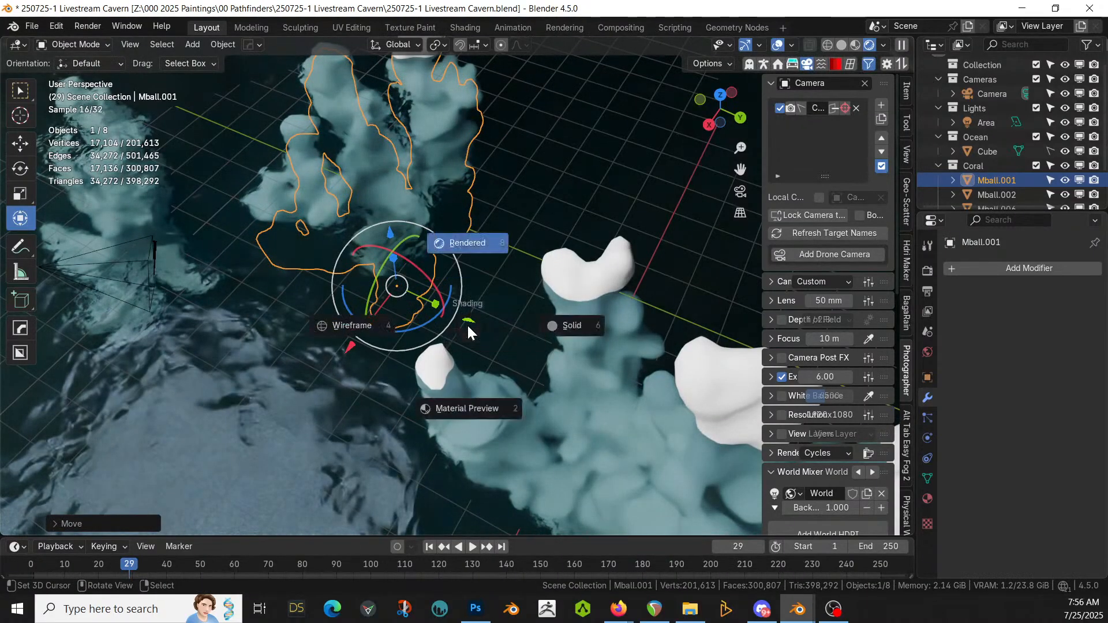
key(6)
middle_drag(468, 338, 470, 151)
middle_drag(455, 207, 481, 209)
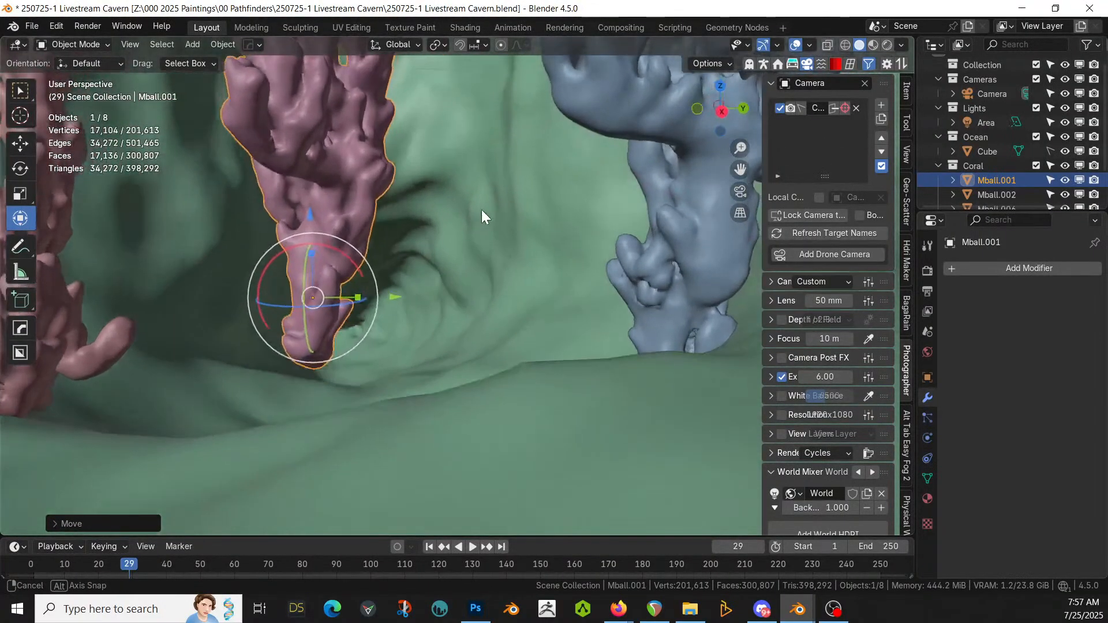
key(g)
key(z)
click(381, 344)
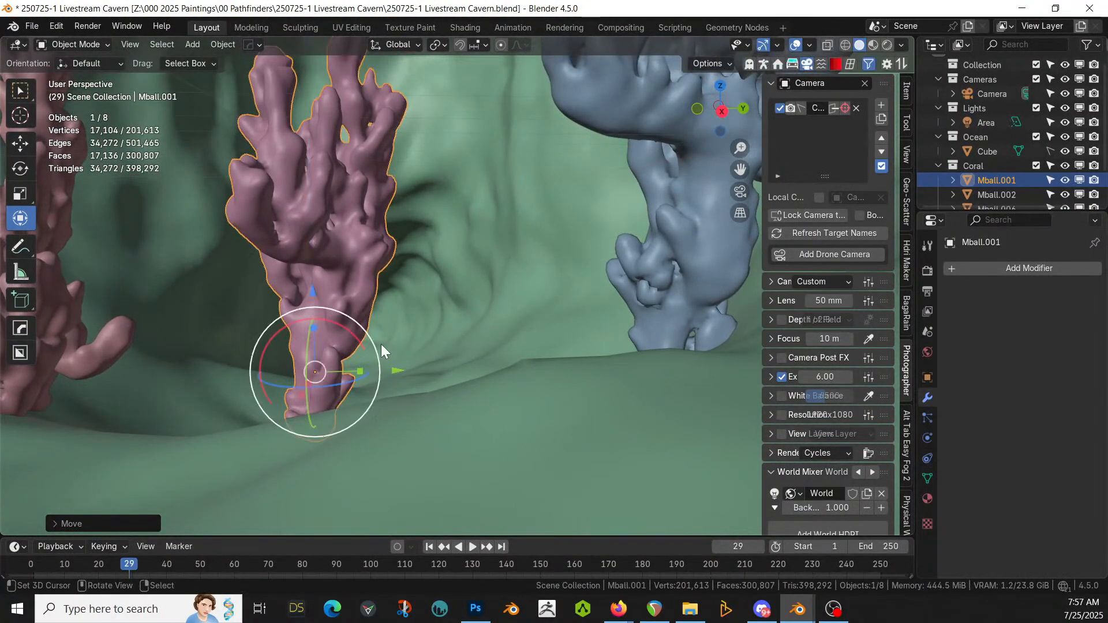
Step: Stretch the middle pink coral along Z by a factor of about 1.27 and apply its rotation and scale
middle_drag(380, 344, 416, 348)
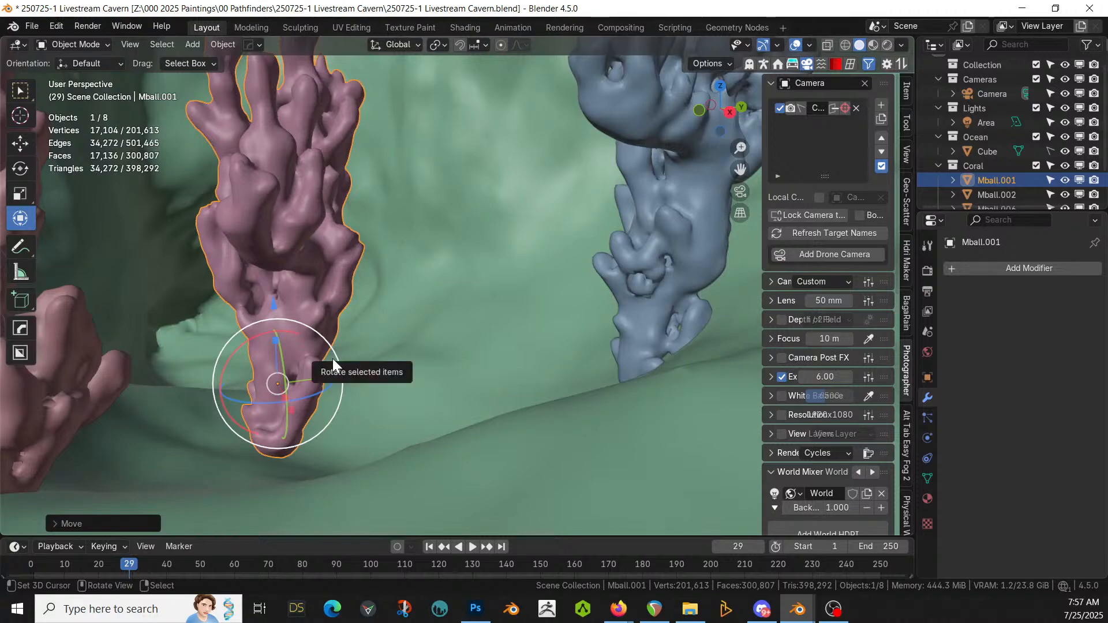
key(s)
key(z)
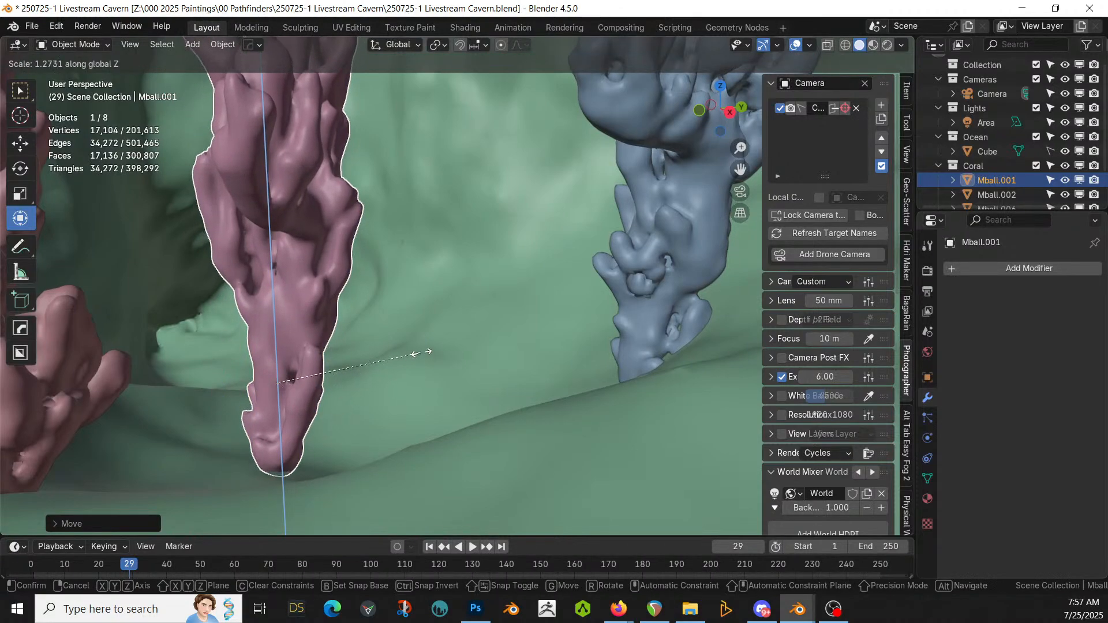
click(419, 346)
middle_drag(417, 322, 437, 524)
key(ctrl+a)
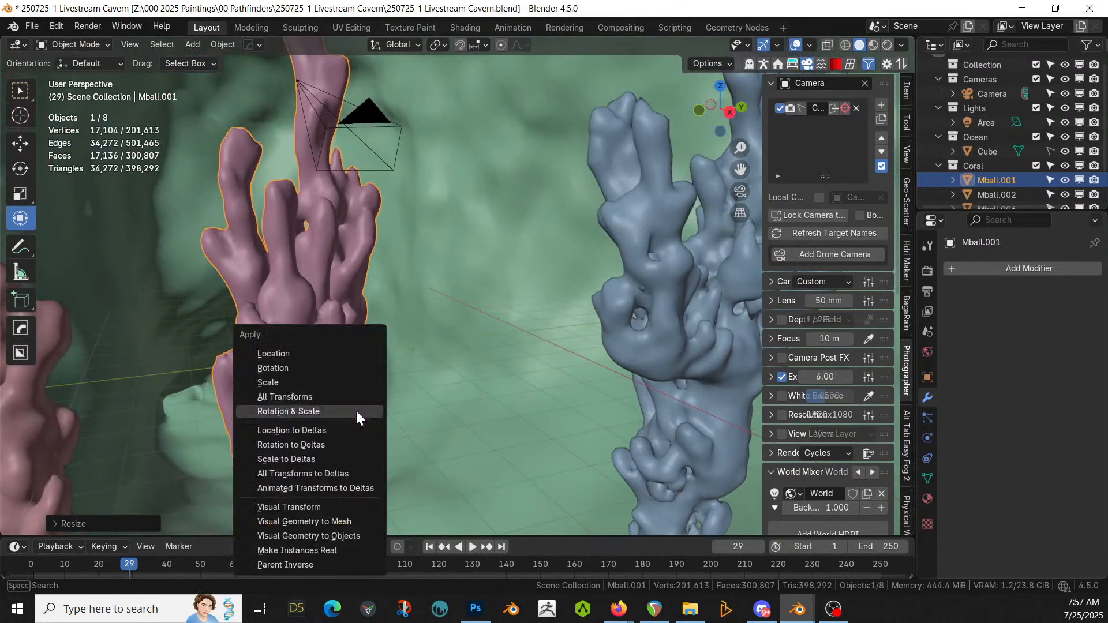
click(346, 411)
middle_drag(346, 411, 418, 427)
Step: Preview the corals through the water in rendered shading and save the file
key(z)
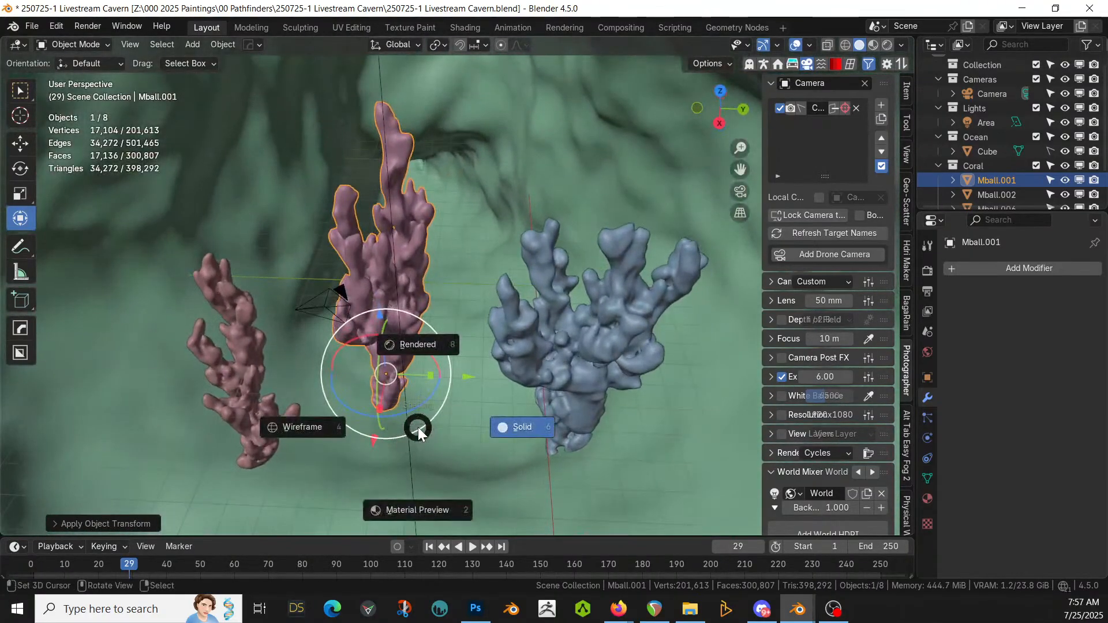
key(r)
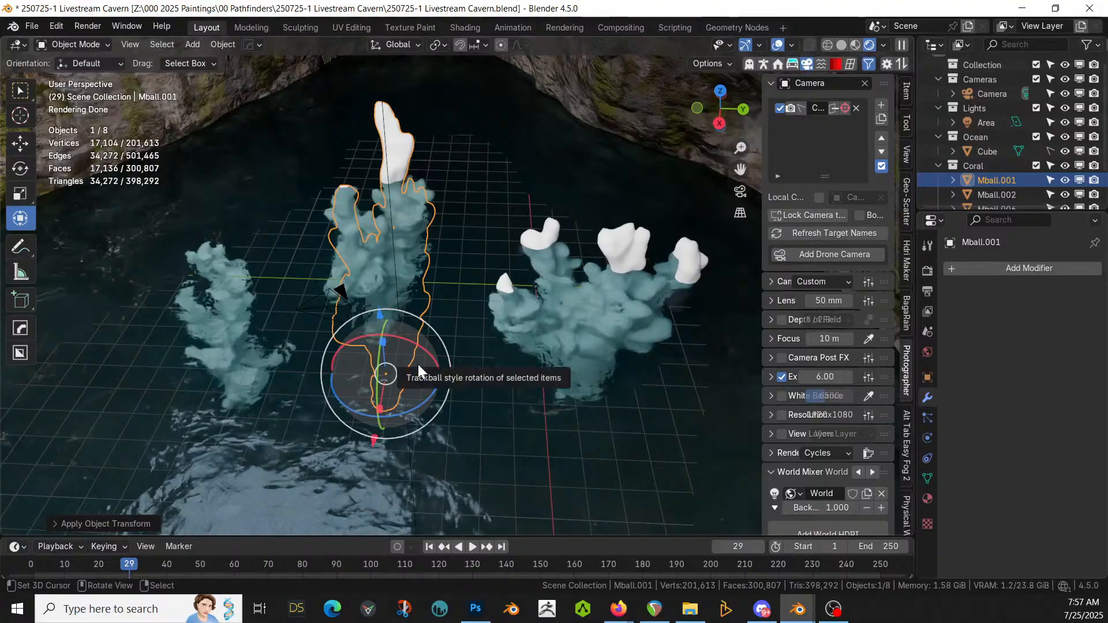
middle_drag(418, 364, 509, 203)
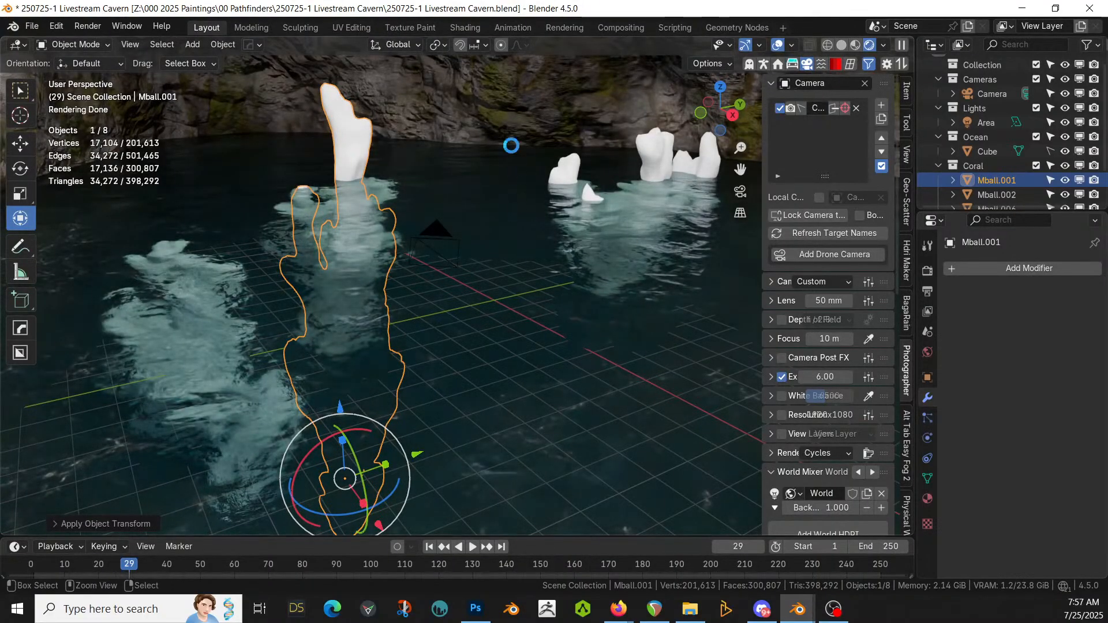
key(ctrl+s)
scroll(502, 259, up, 1)
middle_drag(502, 259, 520, 281)
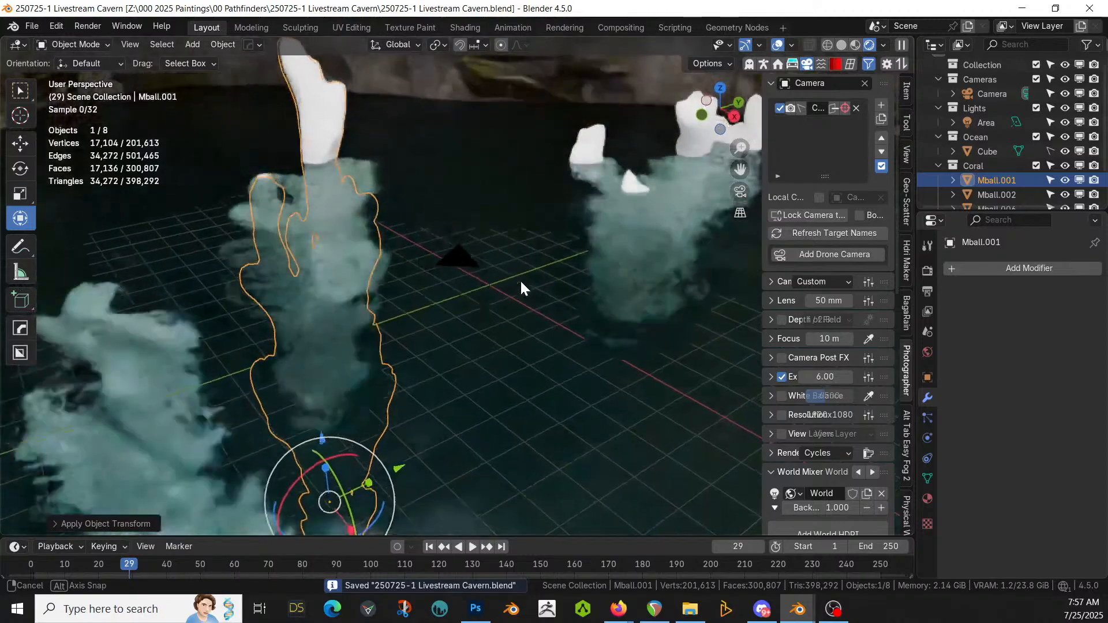
Step: Return to solid shading and examine the corals, the camera area and the ship's surroundings in the cavern
key(z)
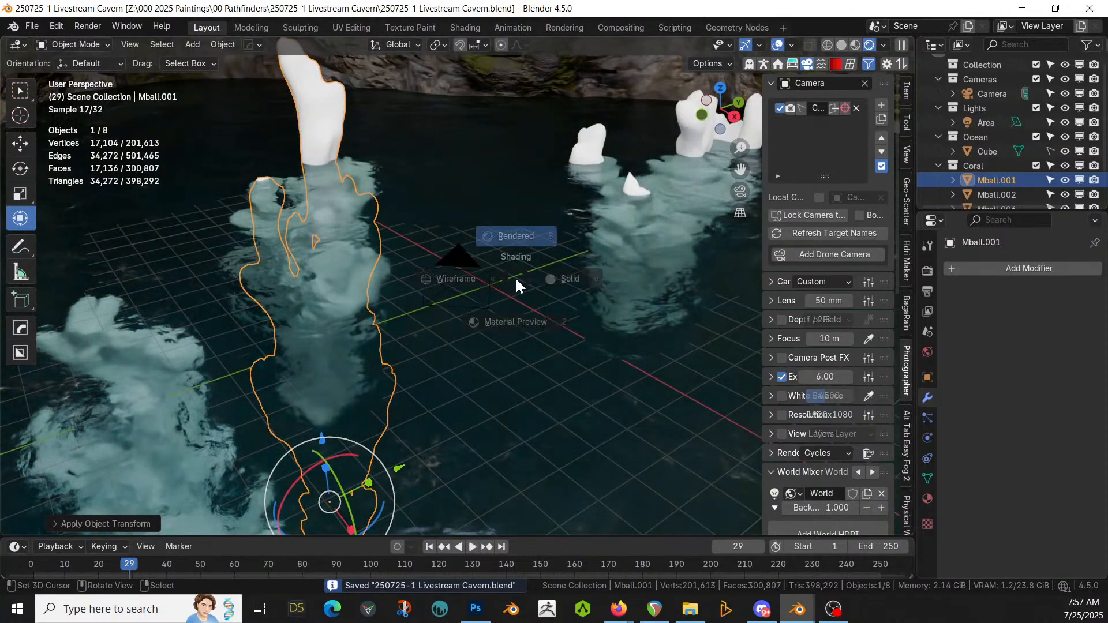
key(6)
middle_drag(516, 279, 587, 251)
scroll(430, 285, down, 3)
scroll(452, 291, down, 1)
scroll(457, 292, up, 1)
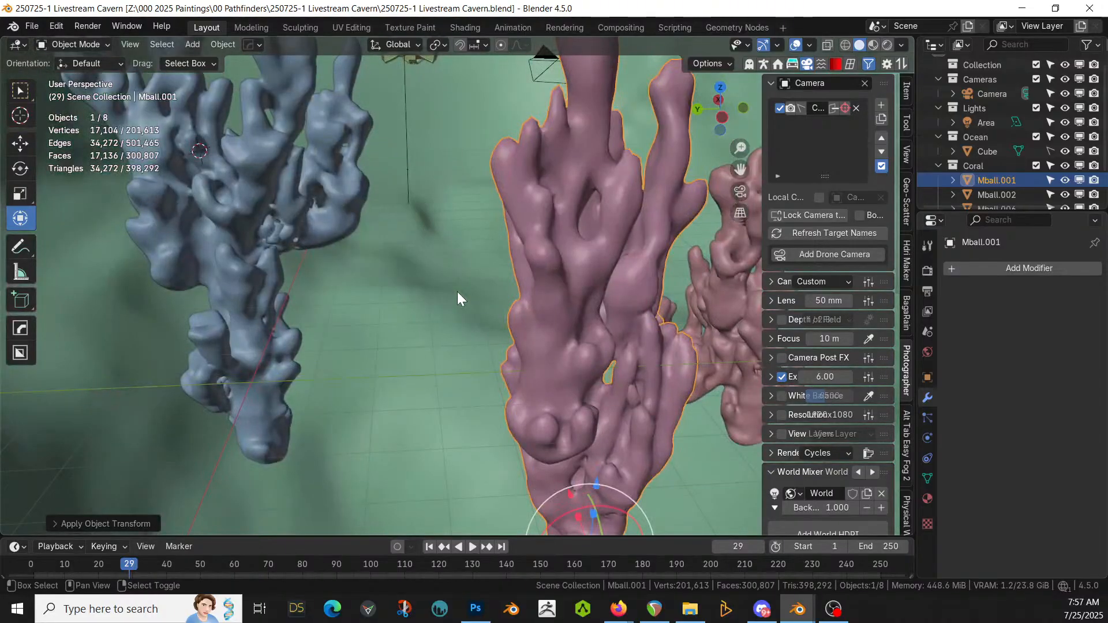
shift+middle_drag(457, 292, 264, 129)
middle_drag(472, 154, 372, 157)
scroll(372, 157, down, 2)
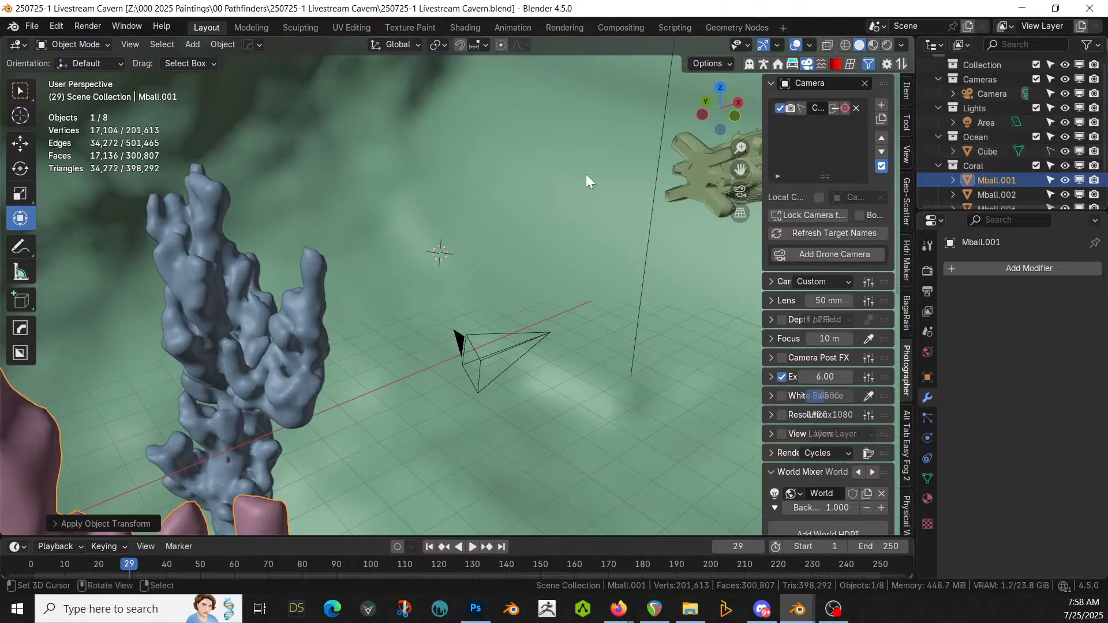
middle_drag(541, 190, 672, 60)
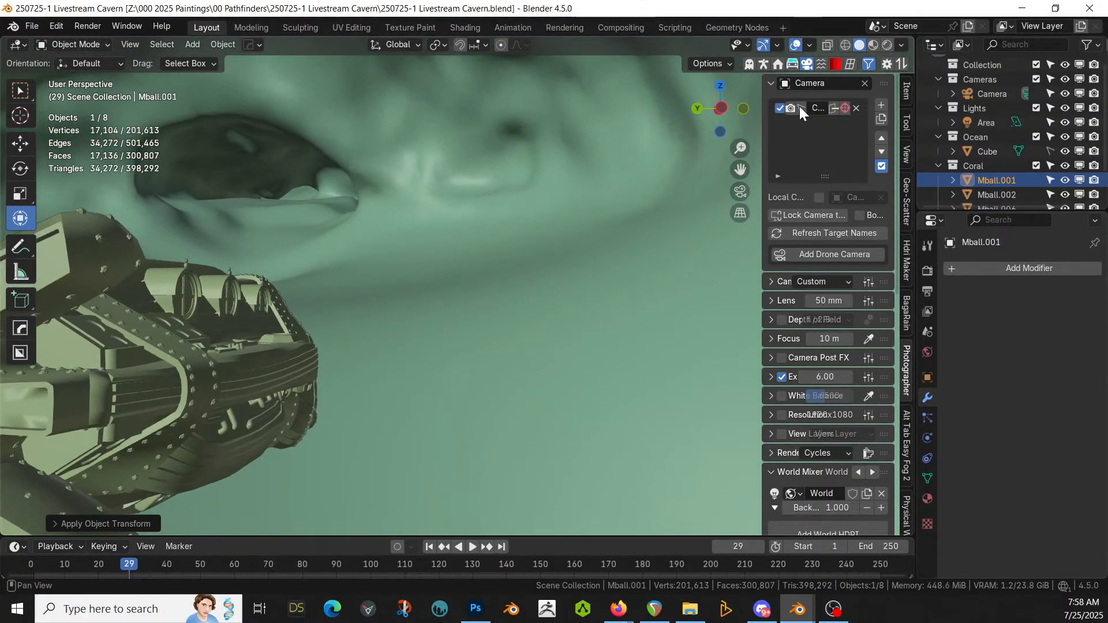
Step: Switch to rendered shading, place the 3D cursor on the shoreline near the ship and add a plane mesh there
key(z)
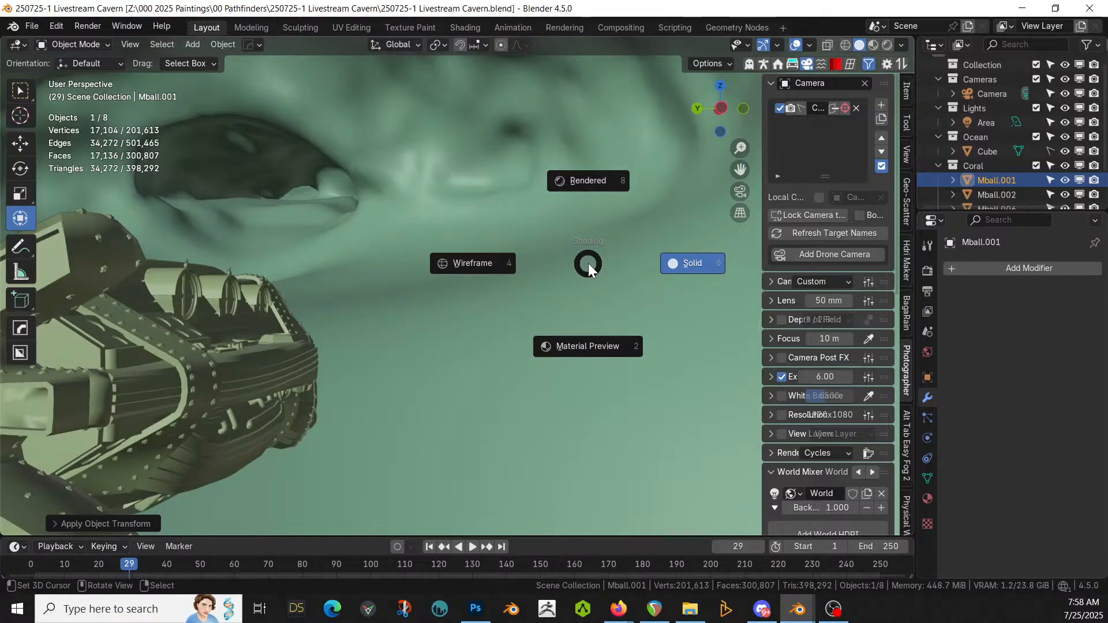
click(587, 262)
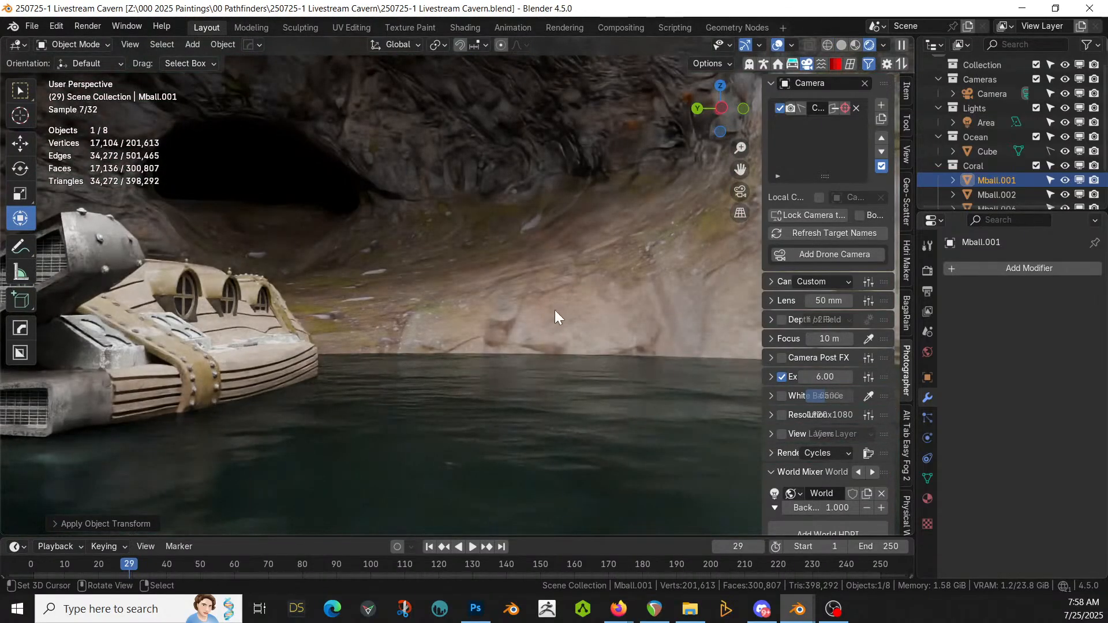
middle_drag(555, 309, 538, 424)
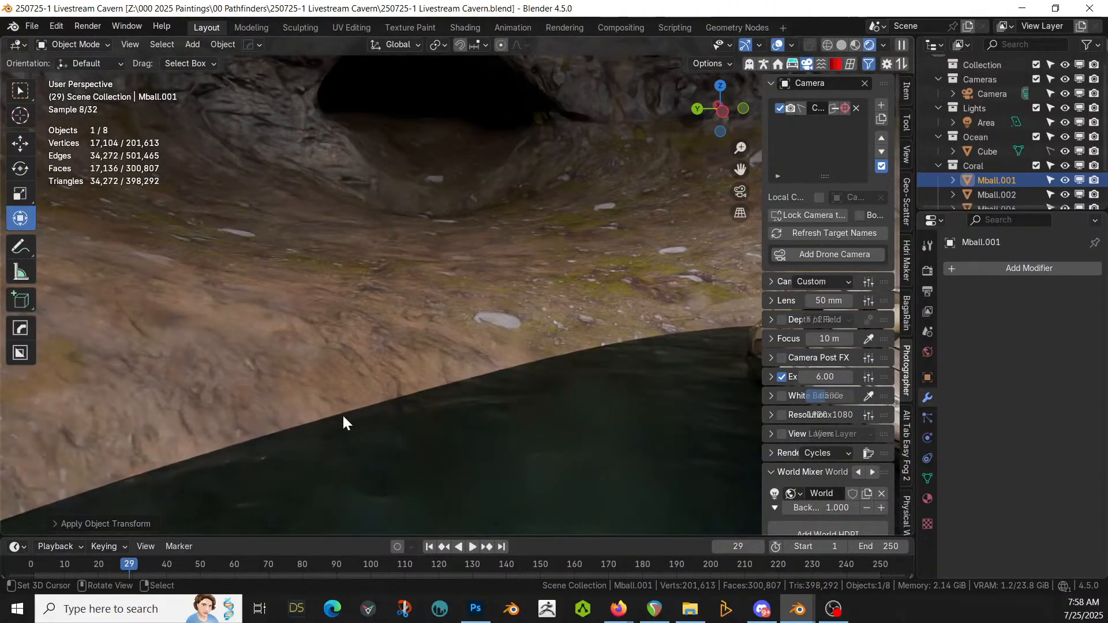
click(303, 423)
key(shift+a)
mouse_move(465, 203)
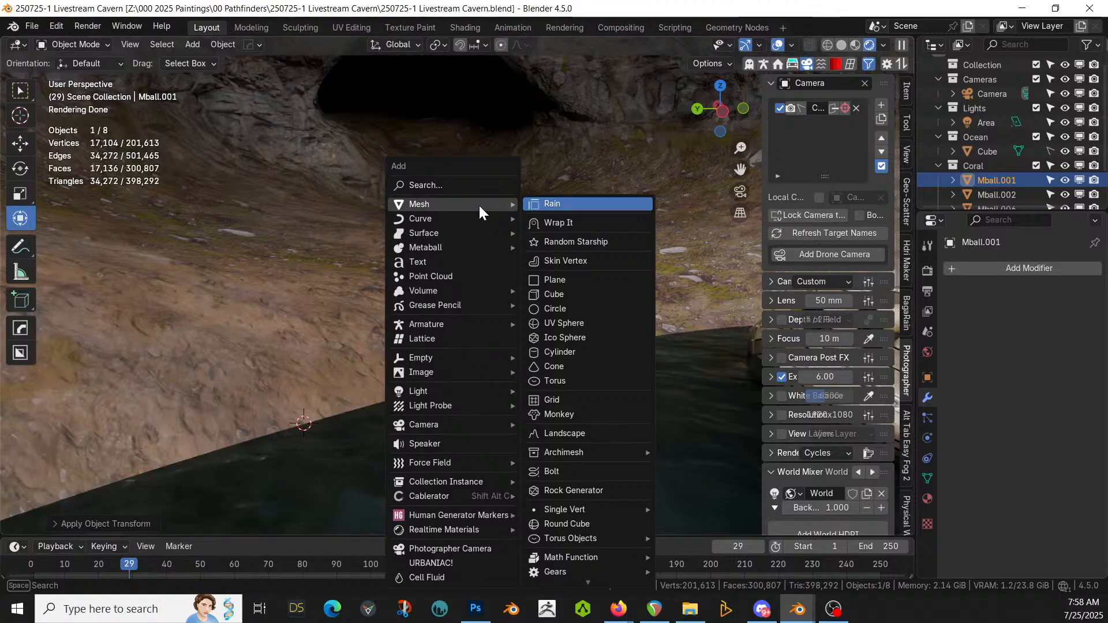
click(556, 280)
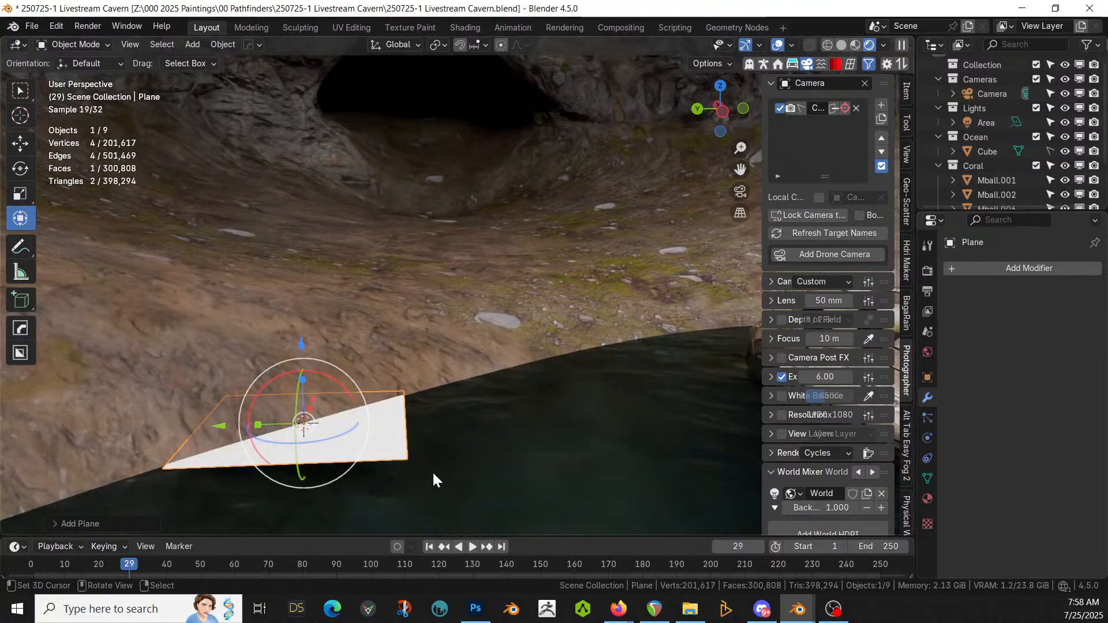
Step: Rotate the plane about 38° around the Z axis to align it with the shoreline
key(r)
key(z)
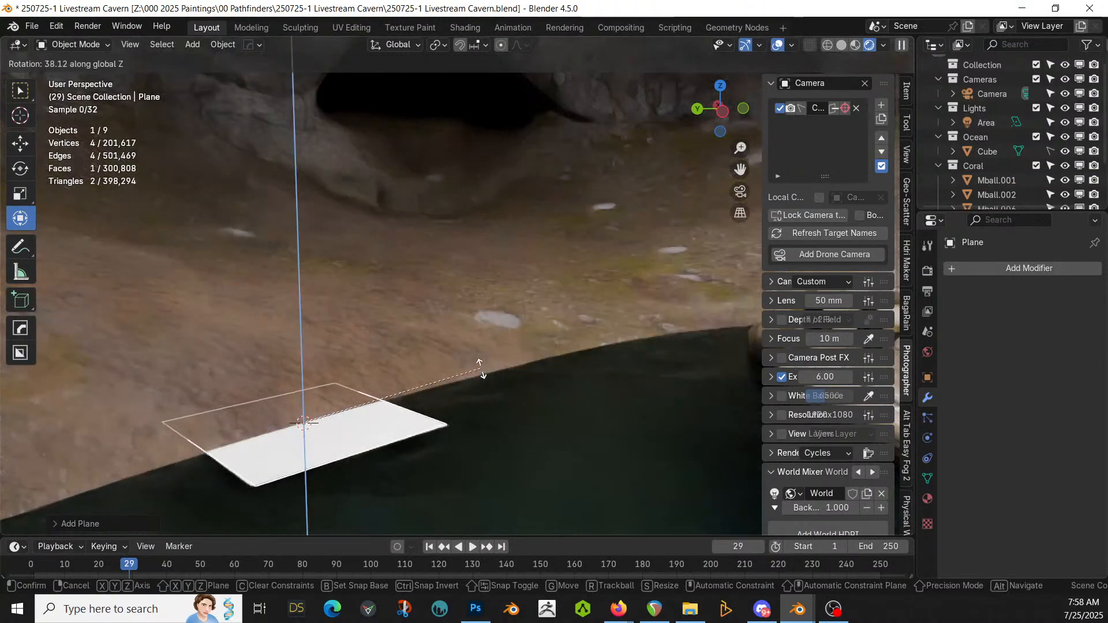
click(480, 367)
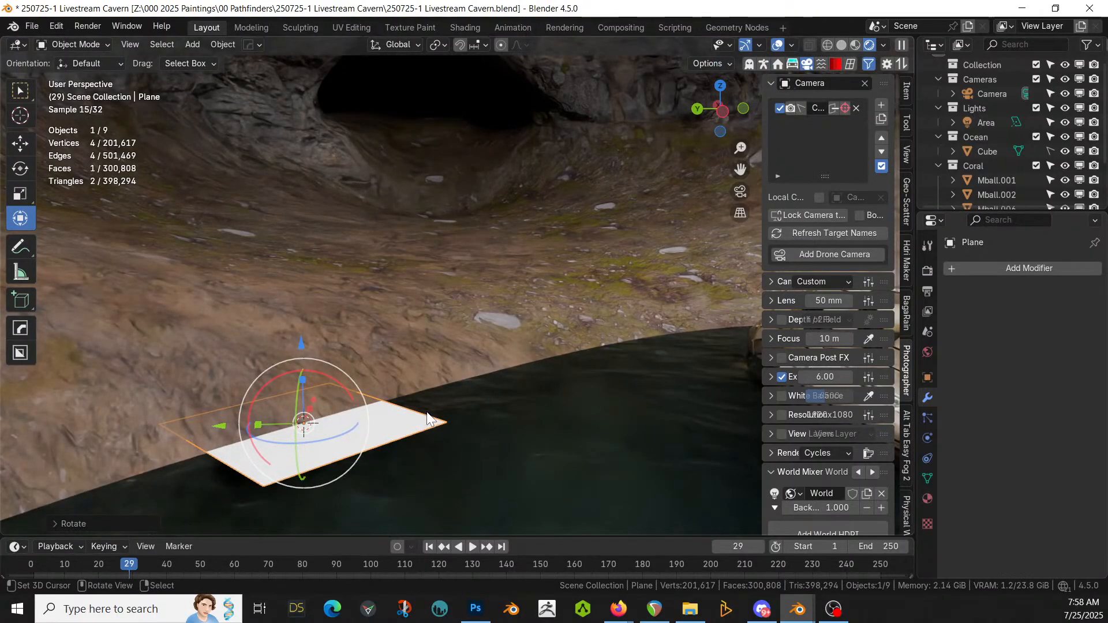
Step: Raise the plane slightly along Z above the water and shift it horizontally out from the shore
key(g)
key(z)
click(403, 414)
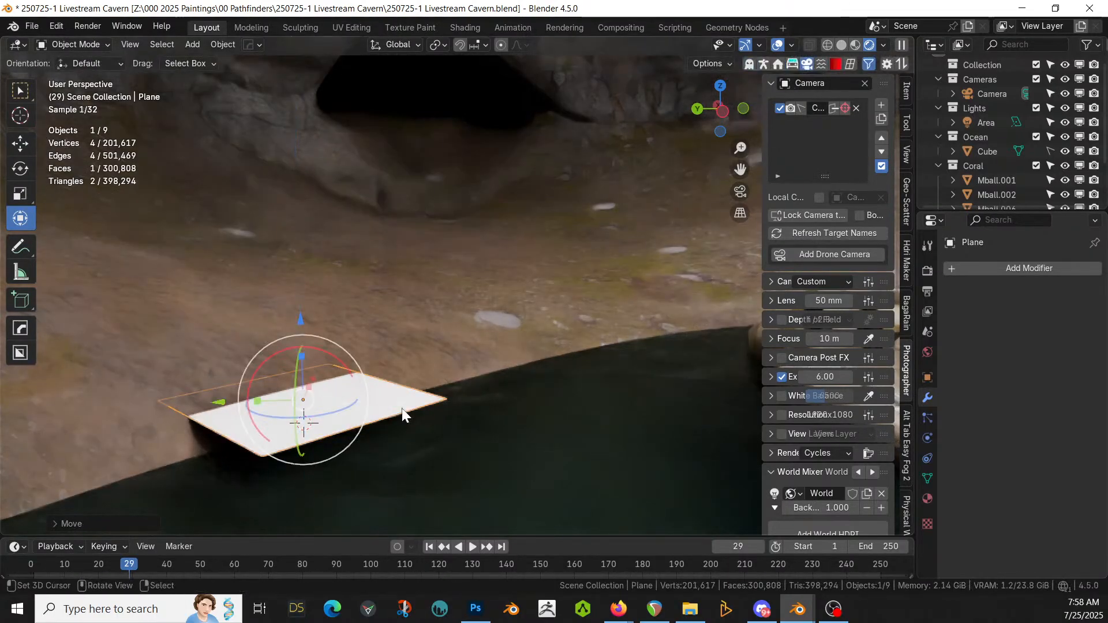
key(g)
key(shift+z)
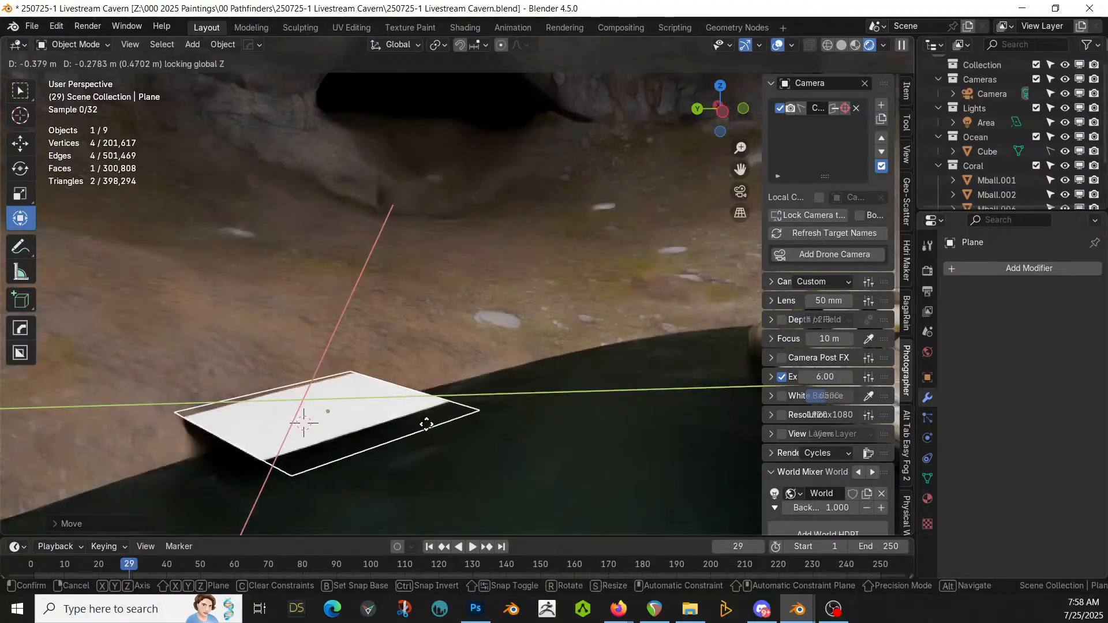
click(443, 436)
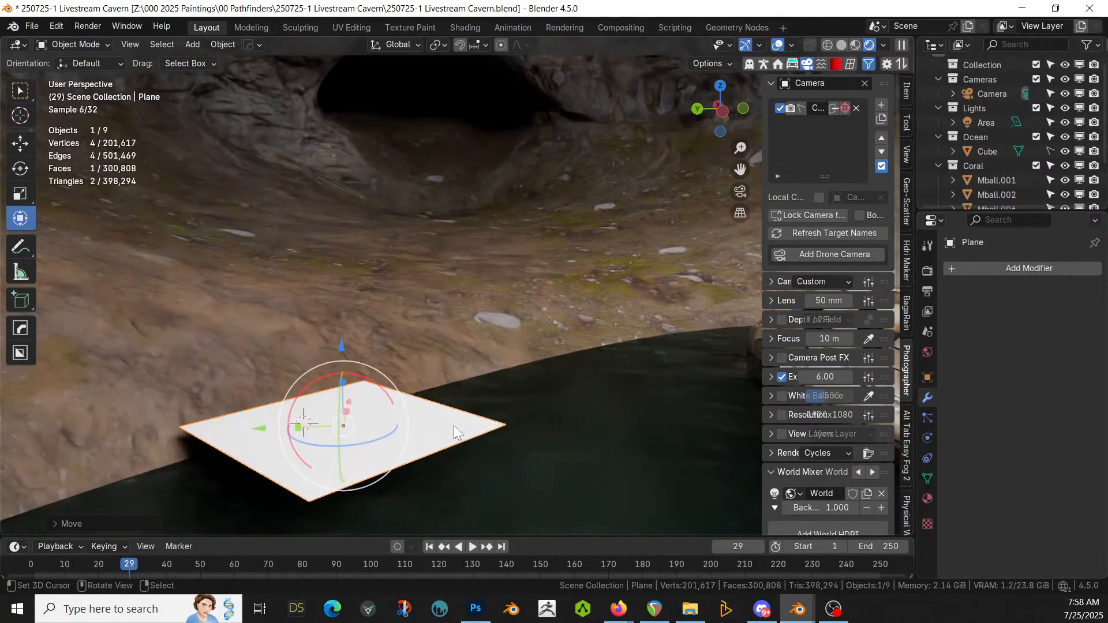
middle_drag(458, 424, 459, 405)
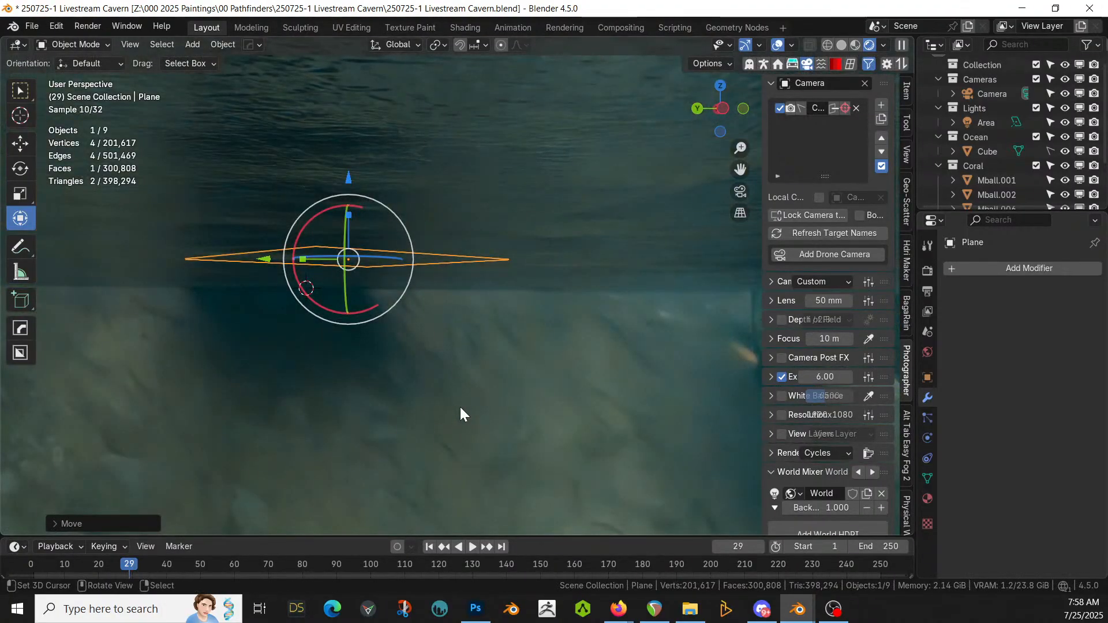
Step: Switch to solid shading, set the transform orientation to Local and enter Edit Mode on the plane
key(z)
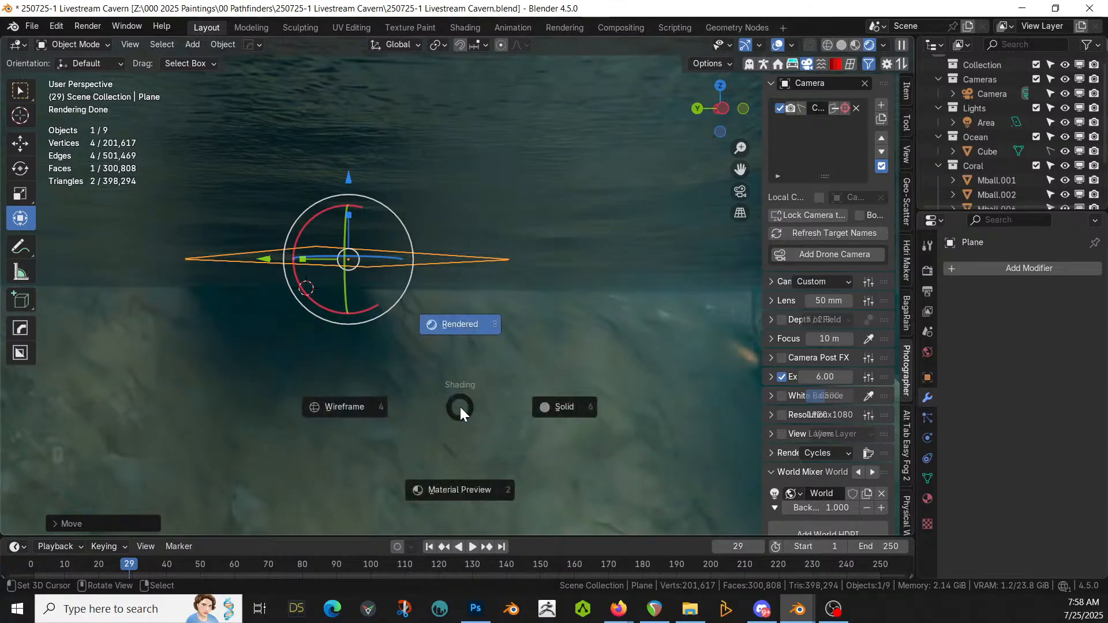
key(s)
middle_drag(543, 354, 455, 134)
click(398, 47)
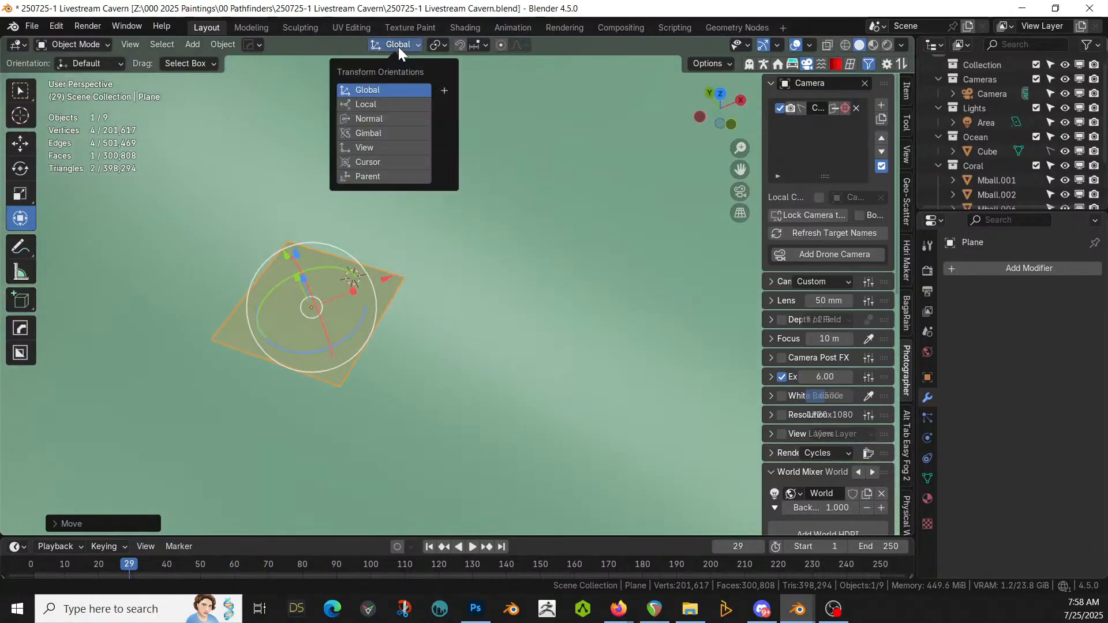
click(387, 103)
key(Tab)
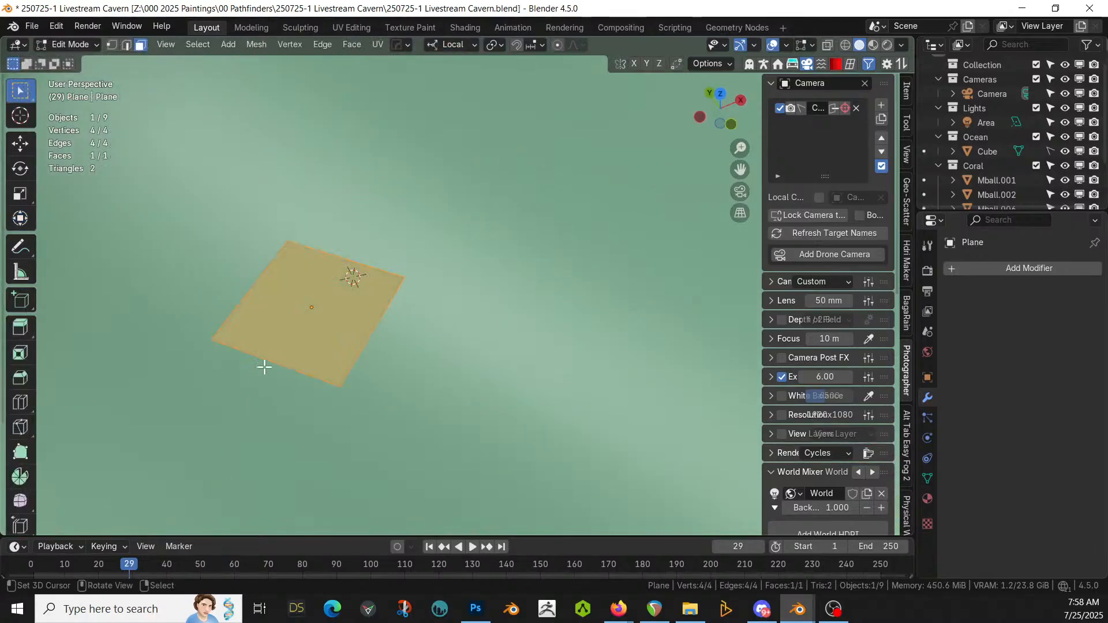
Step: Extrude the plane's outer edge about 1.2 m outward with the local Z axis locked
click(271, 358)
key(2)
click(276, 367)
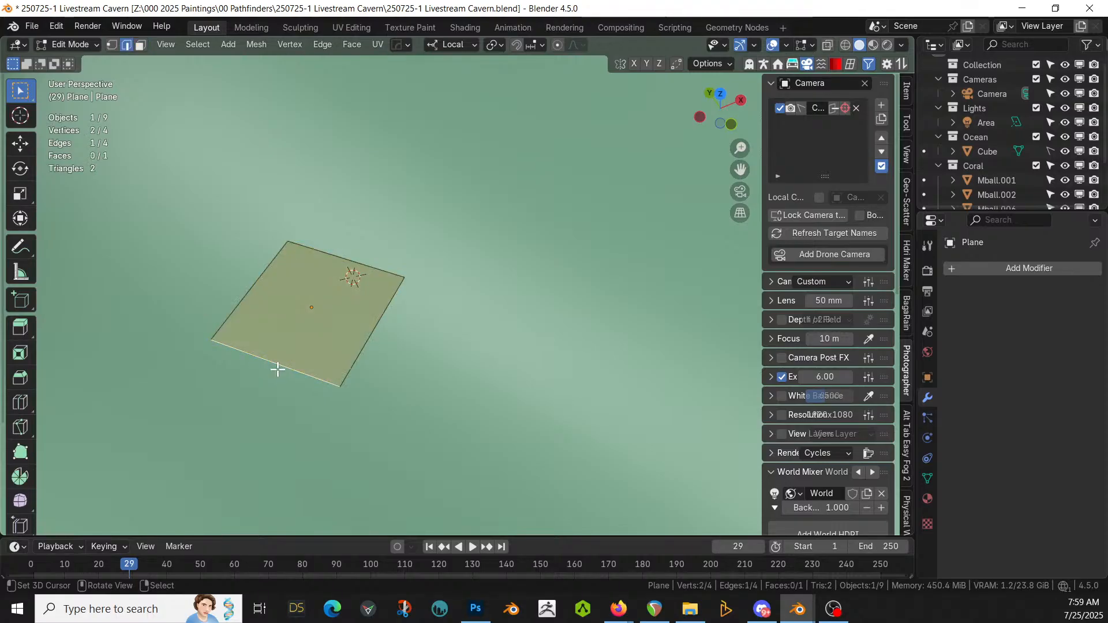
key(e)
key(shift+z)
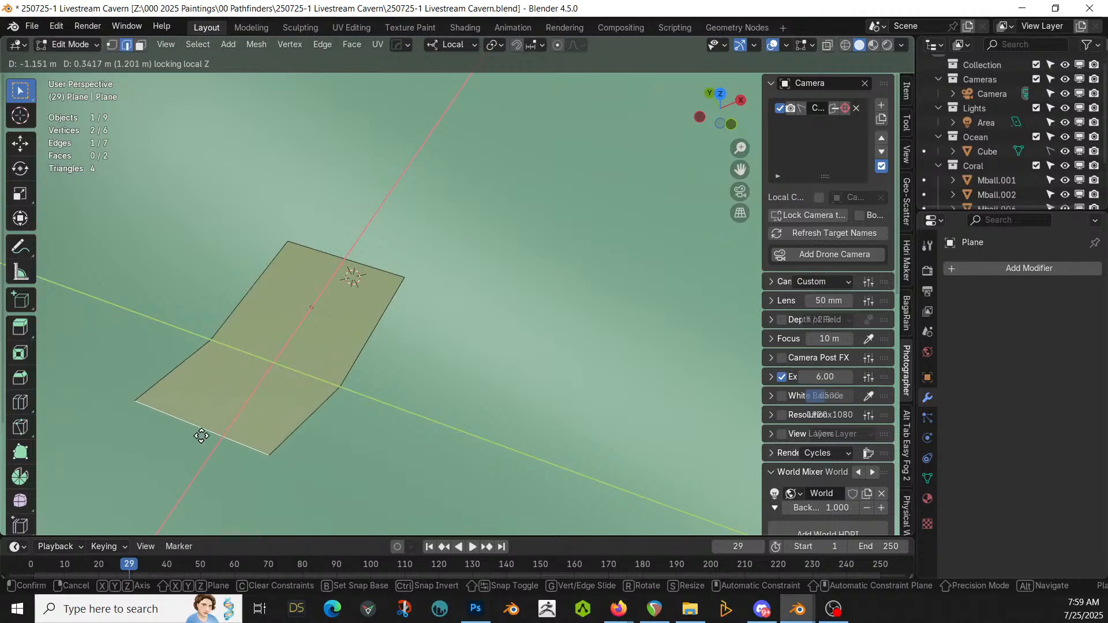
click(186, 449)
middle_drag(198, 448, 344, 388)
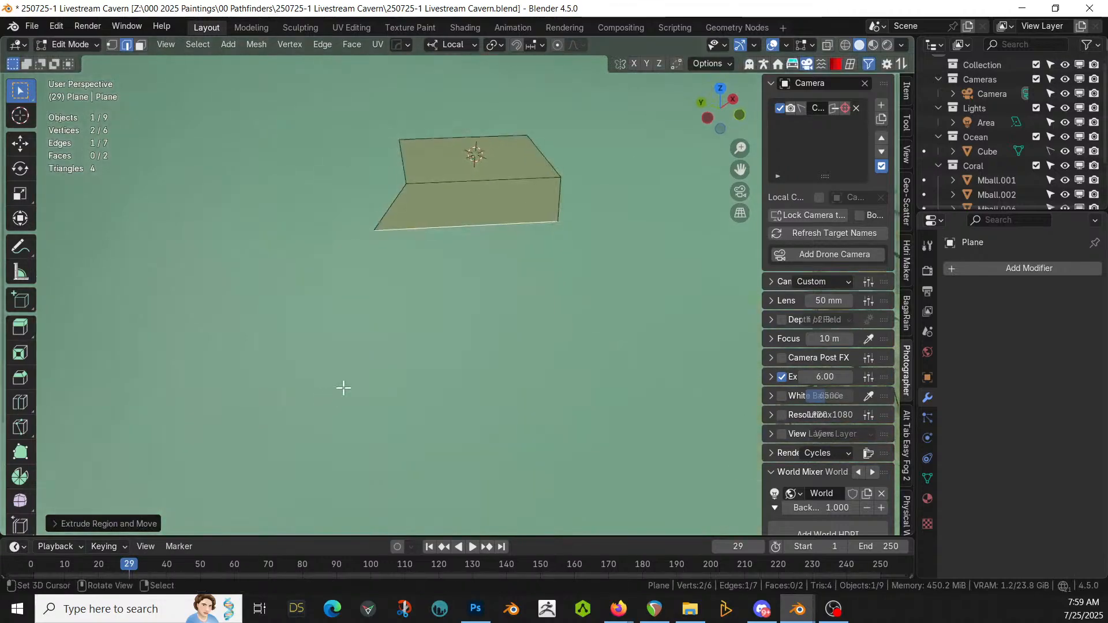
Step: Extrude the plane's end edge again as a downward-sloping segment and return to Object Mode
mouse_move(456, 310)
middle_down()
mouse_move(586, 314)
mouse_move(386, 369)
mouse_move(455, 340)
mouse_move(451, 332)
middle_up()
key(e)
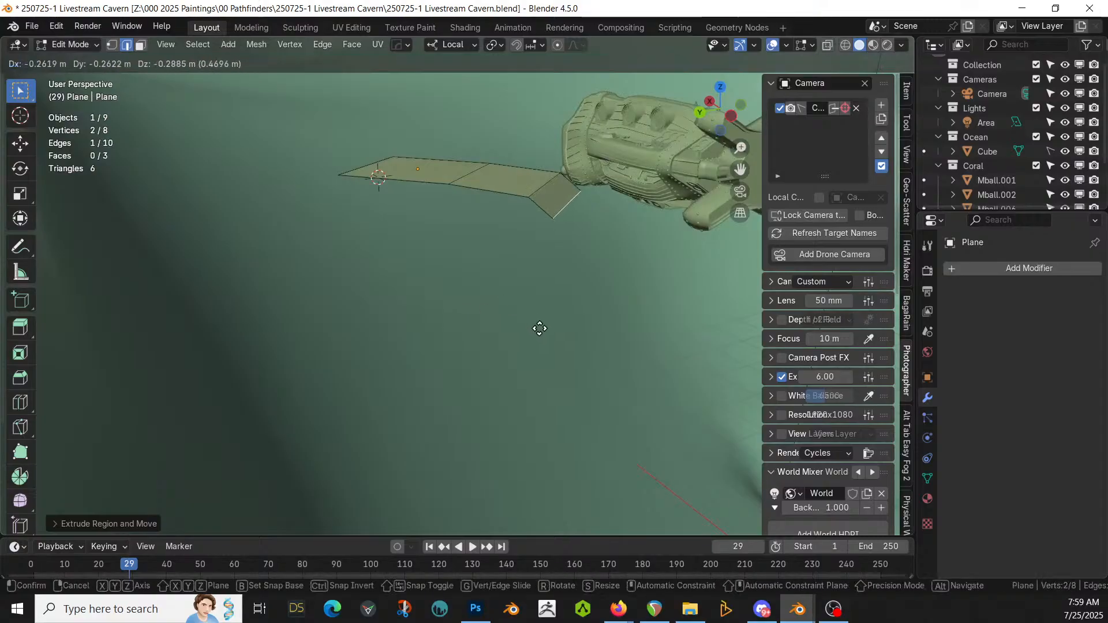
click(574, 357)
middle_drag(573, 355, 520, 392)
key(Tab)
key(KP_Decimal)
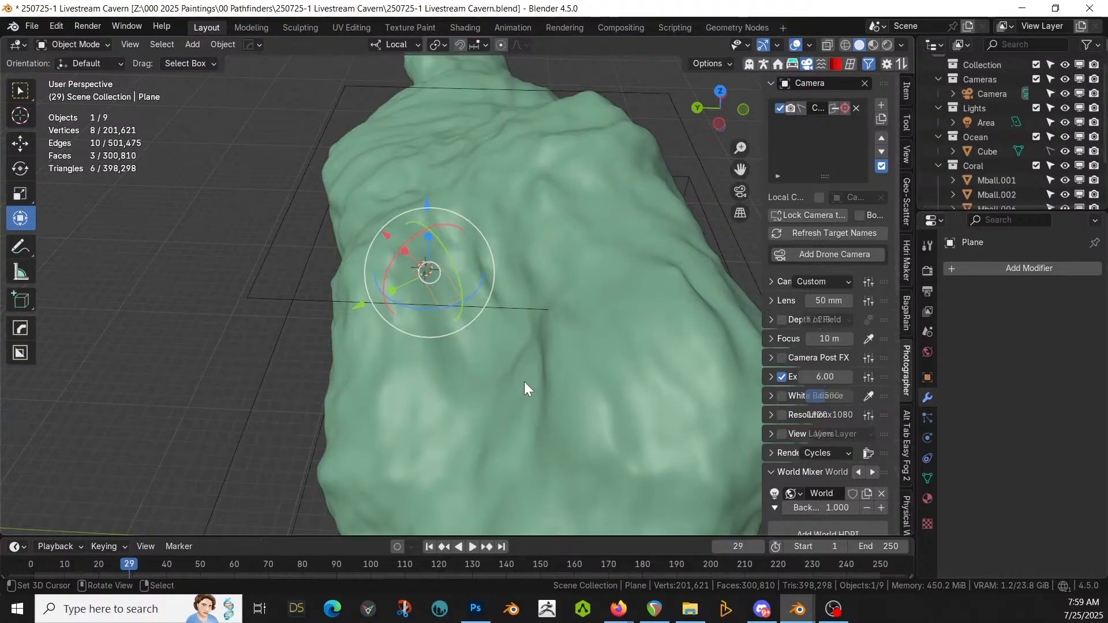
Step: Make the top-level Collection active, then copy the selected round wooden platform objects from the open 250718-1 Livestream Air Farm file
click(1004, 68)
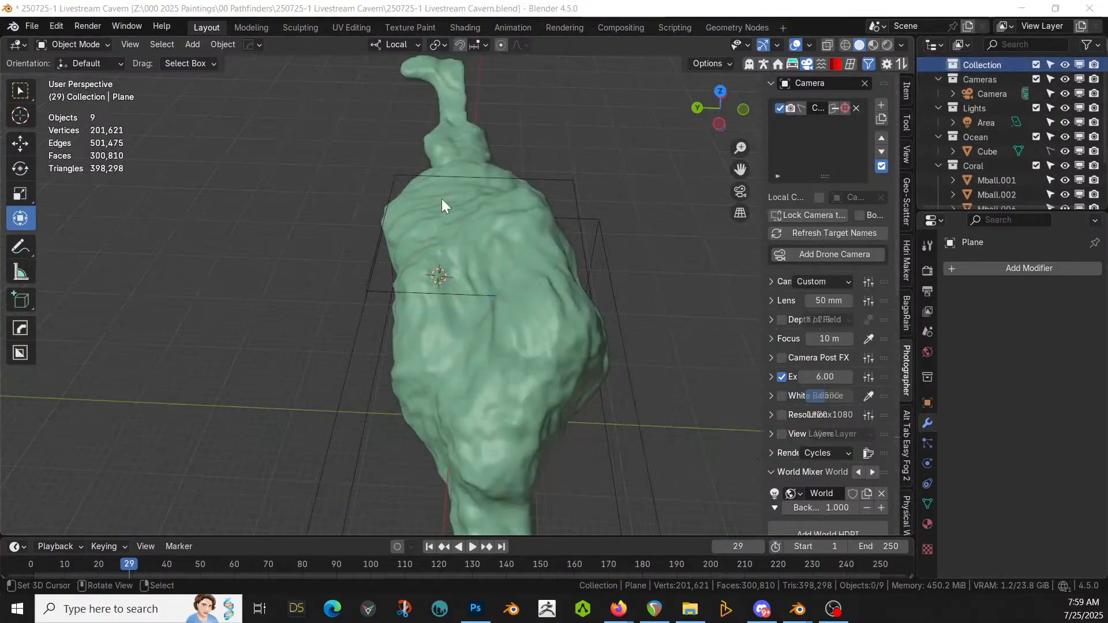
key(alt+Tab)
key(ctrl+c)
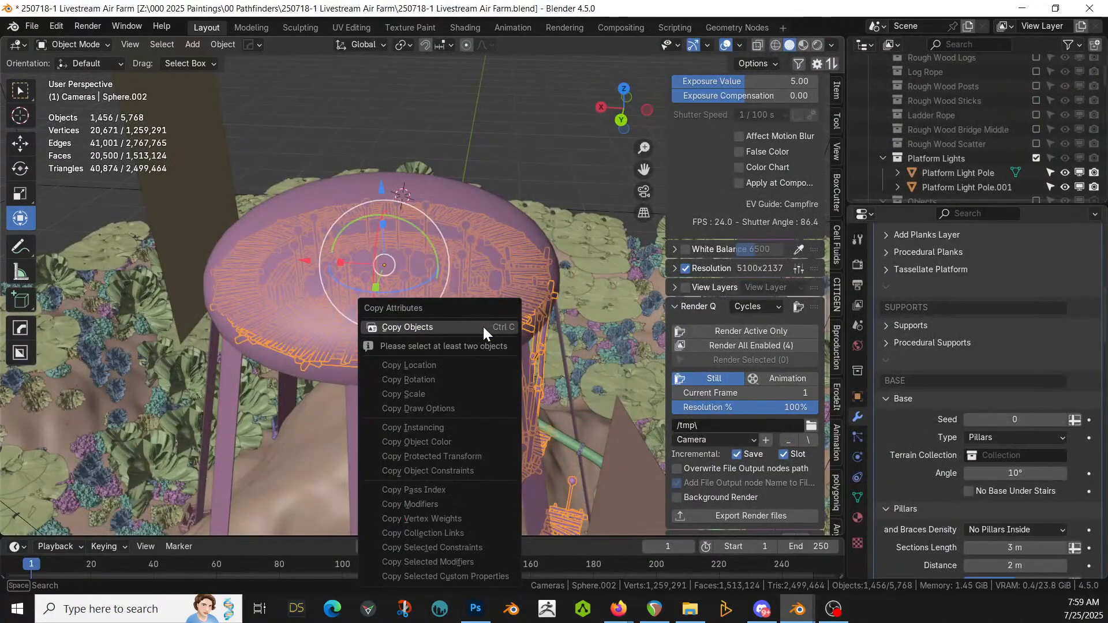
click(483, 327)
key(alt+Tab)
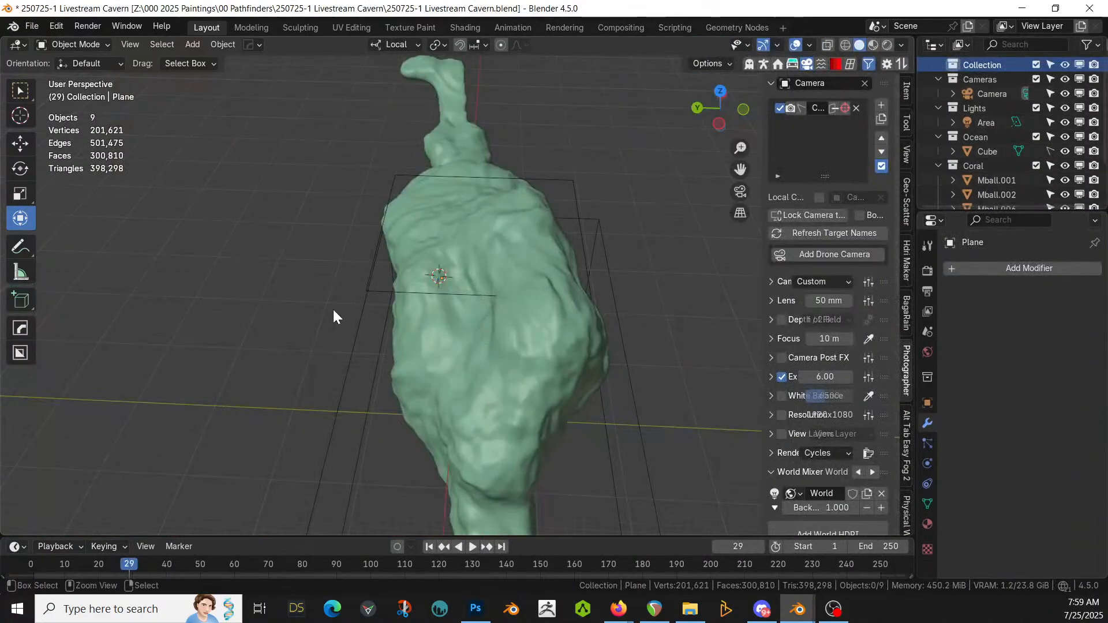
Step: Paste the copied round wooden platform objects into the cavern scene and move them clear of the cavern in top view
key(ctrl+v)
middle_drag(329, 313, 395, 385)
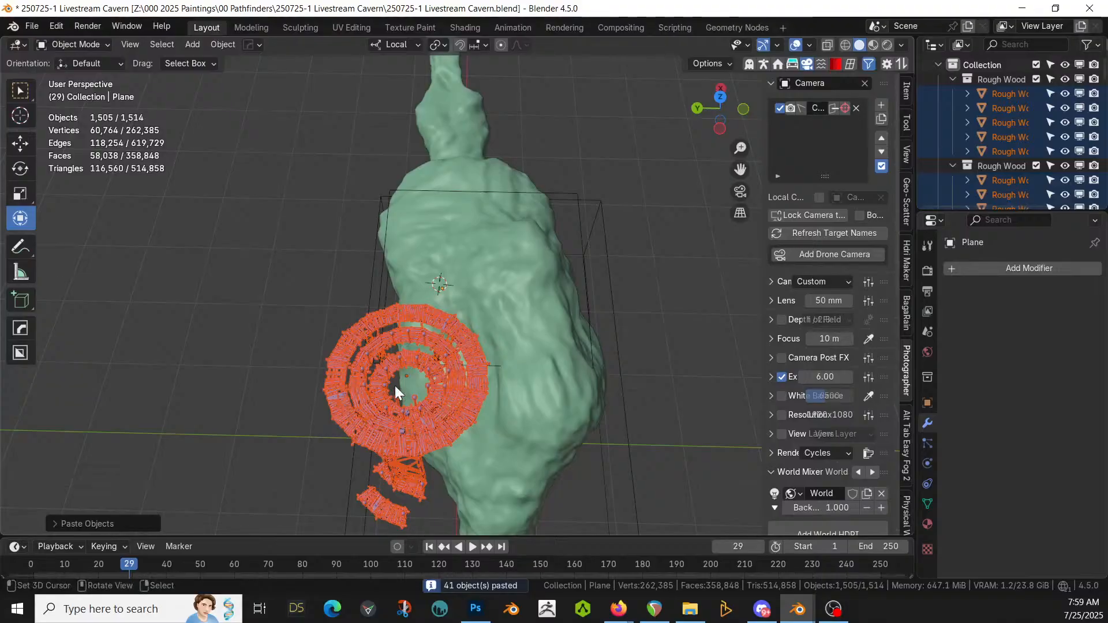
key(KP_7)
key(g)
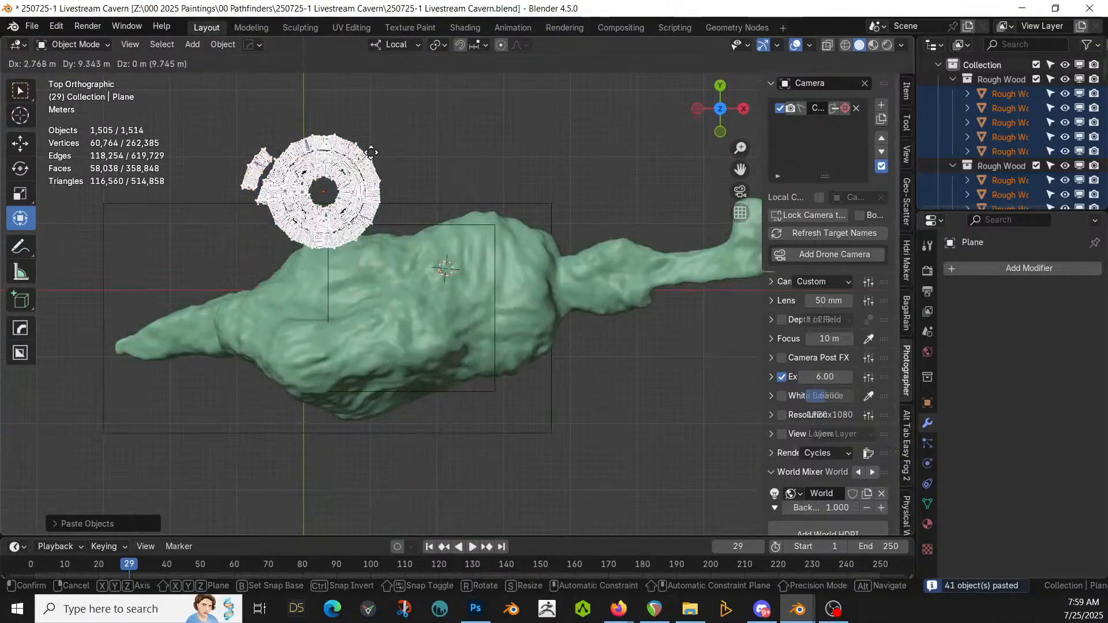
click(401, 73)
middle_drag(401, 72, 575, 134)
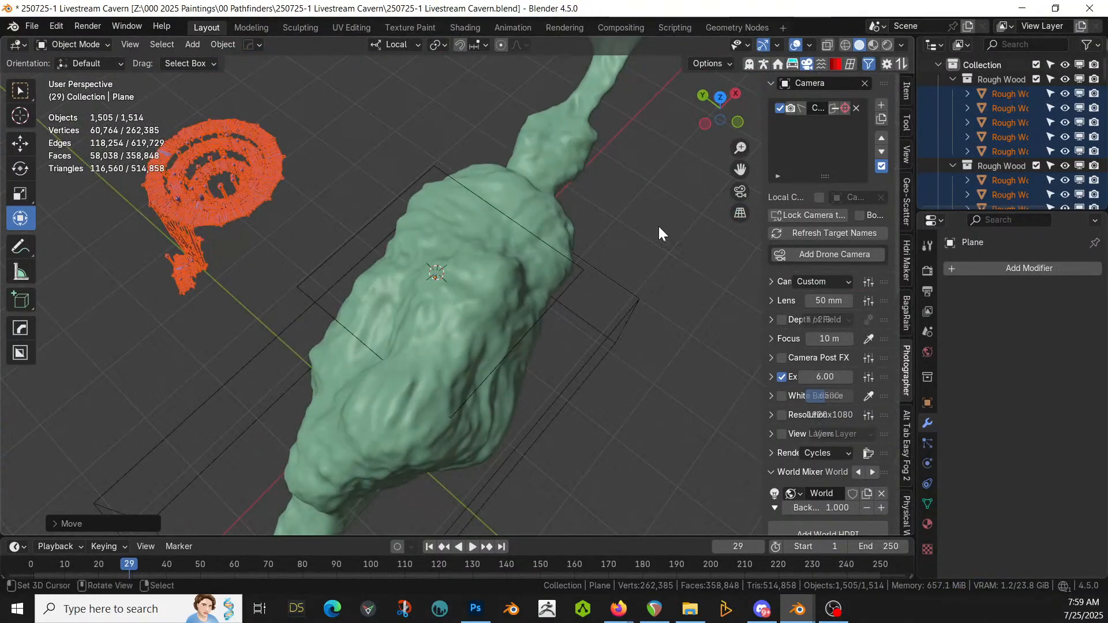
Step: Move the large cavern mesh into a new collection named Ground
click(576, 128)
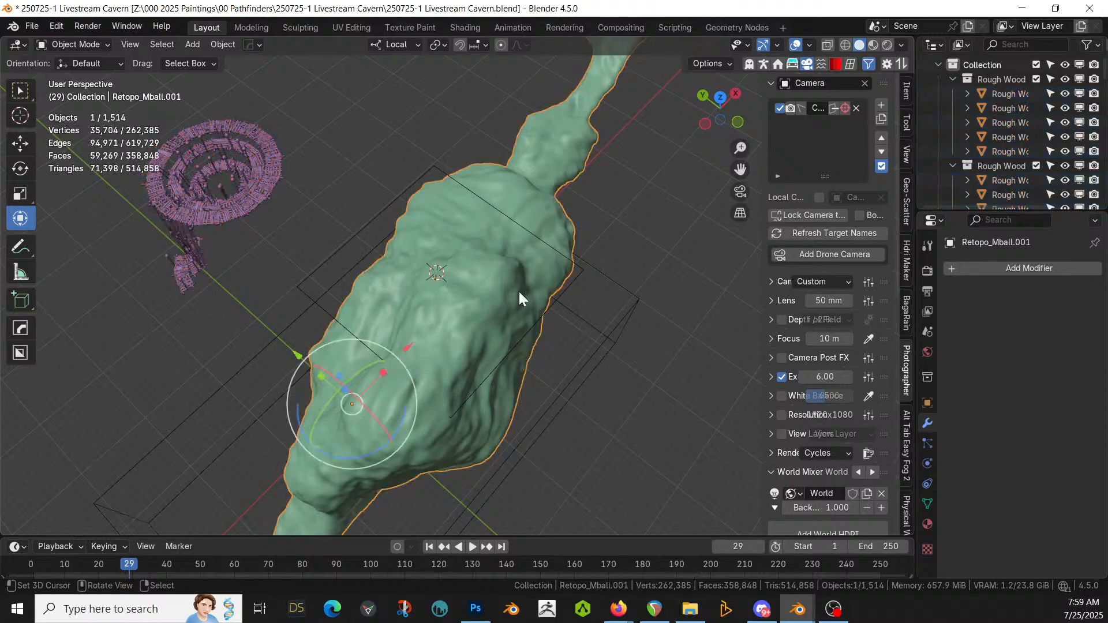
key(m)
click(487, 292)
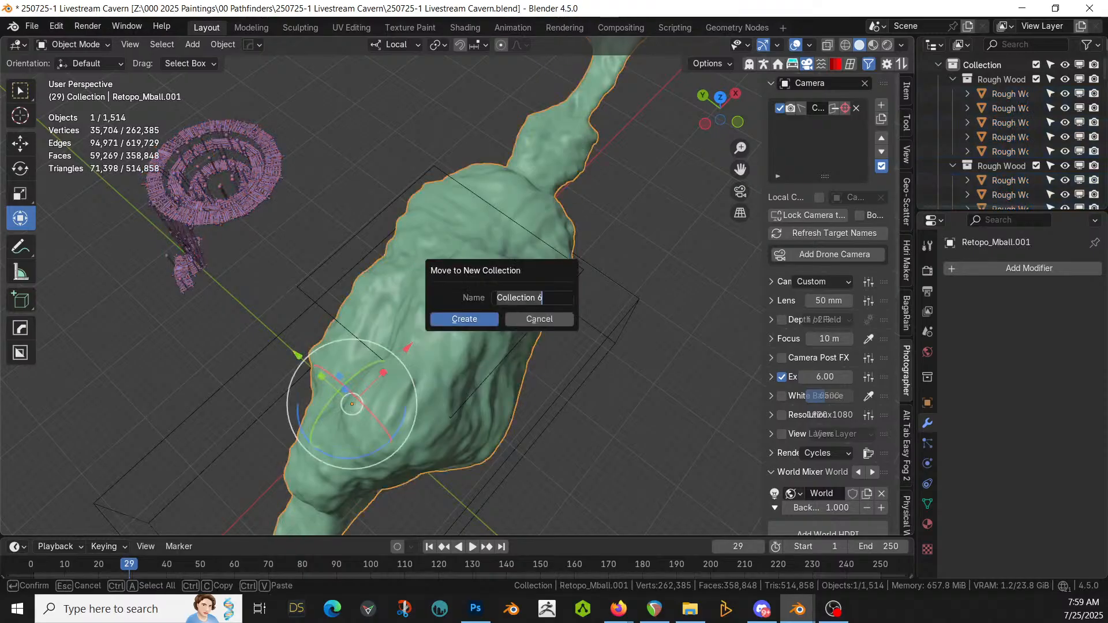
key(ctrl+a)
text(Ground)
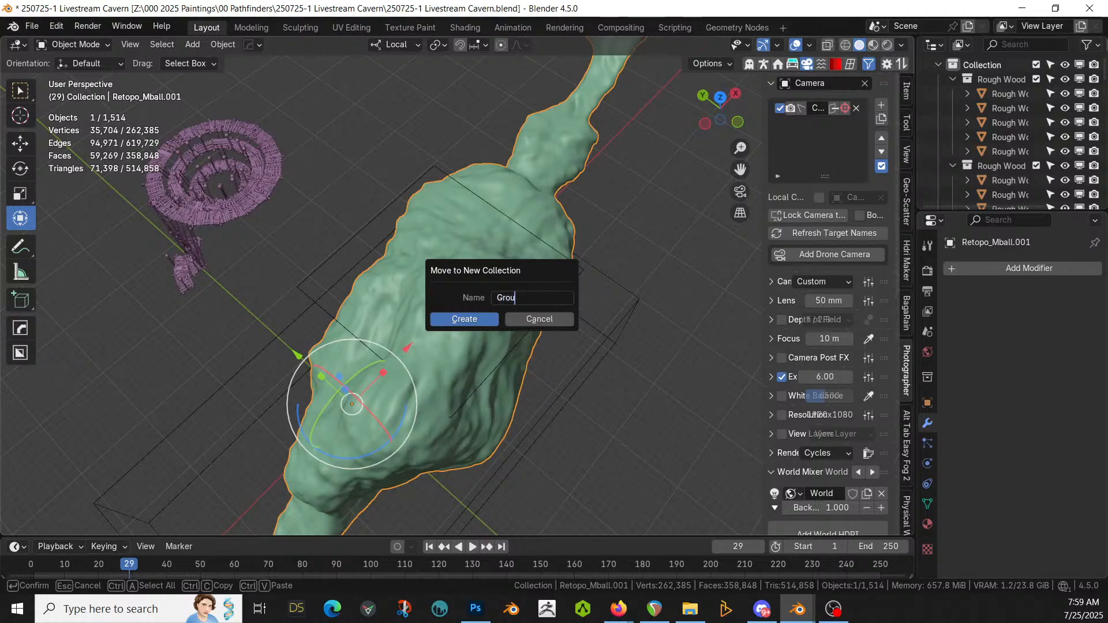
key(Return)
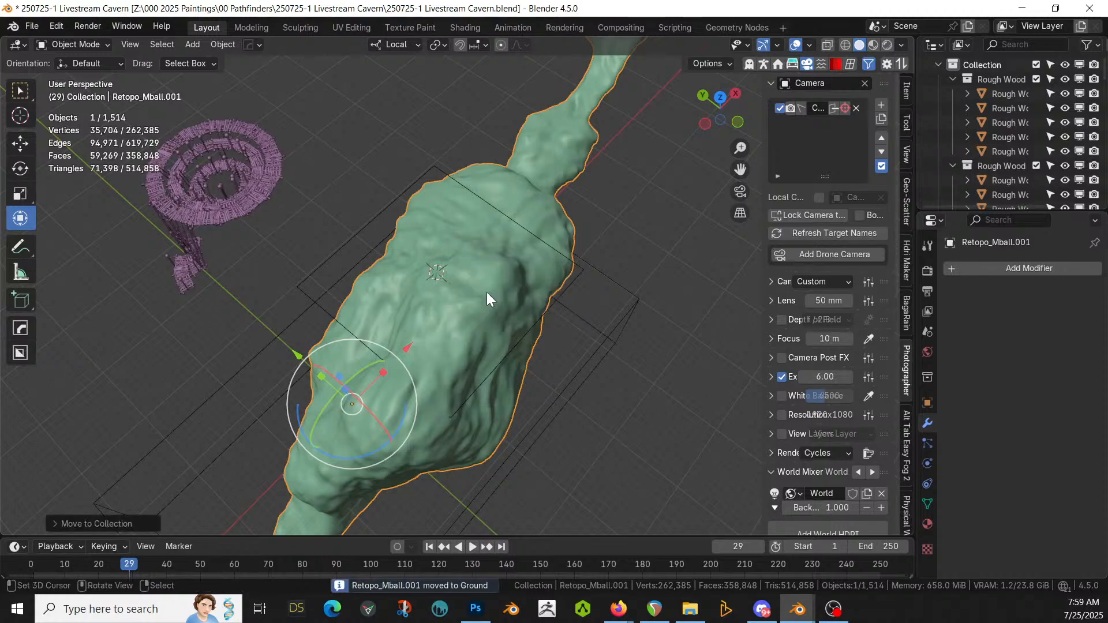
Step: Collapse the Coral collection and exclude the Ground collection from the view layer
click(939, 64)
scroll(1040, 154, down, 3)
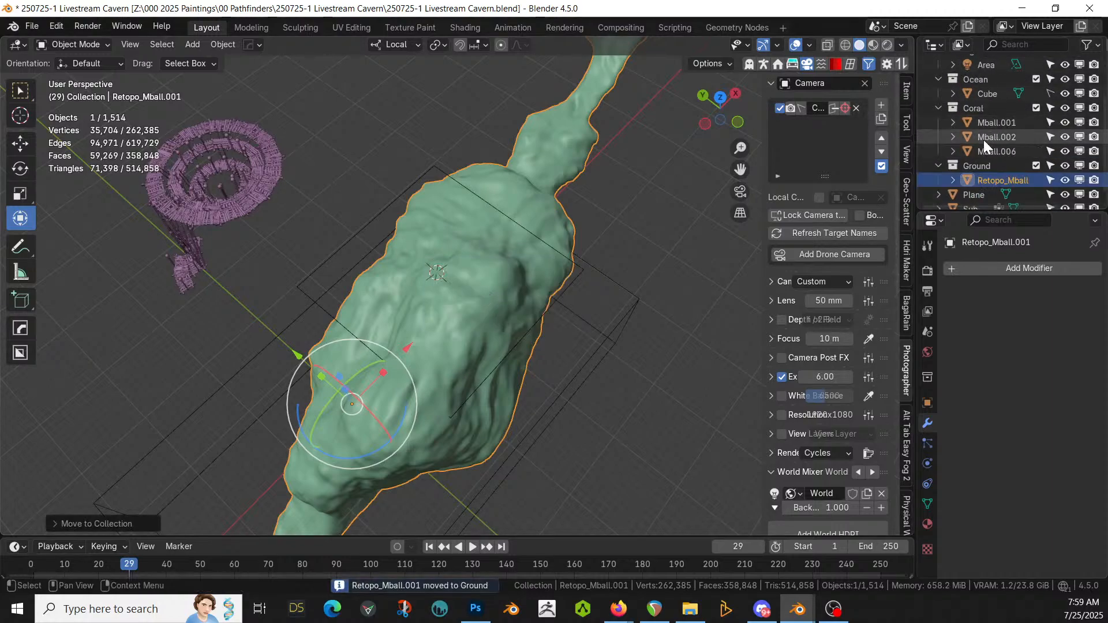
click(939, 108)
click(1036, 151)
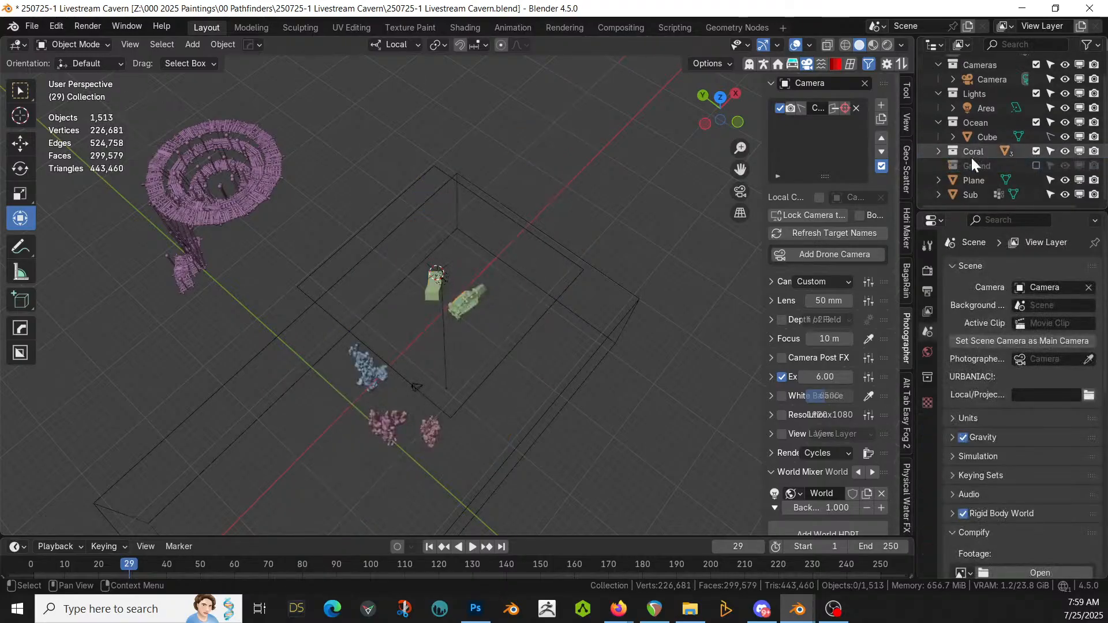
Step: Copy the Platform Generator modifier from the pasted round platform to the extruded plane beside the ship
middle_drag(504, 255, 579, 228)
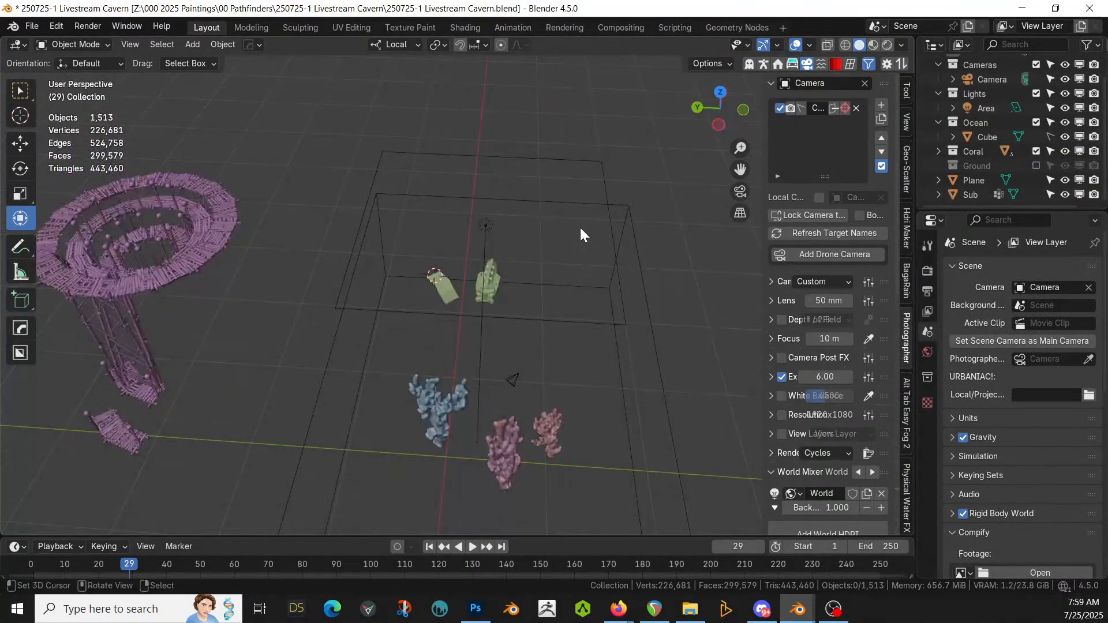
click(454, 285)
shift+click(217, 241)
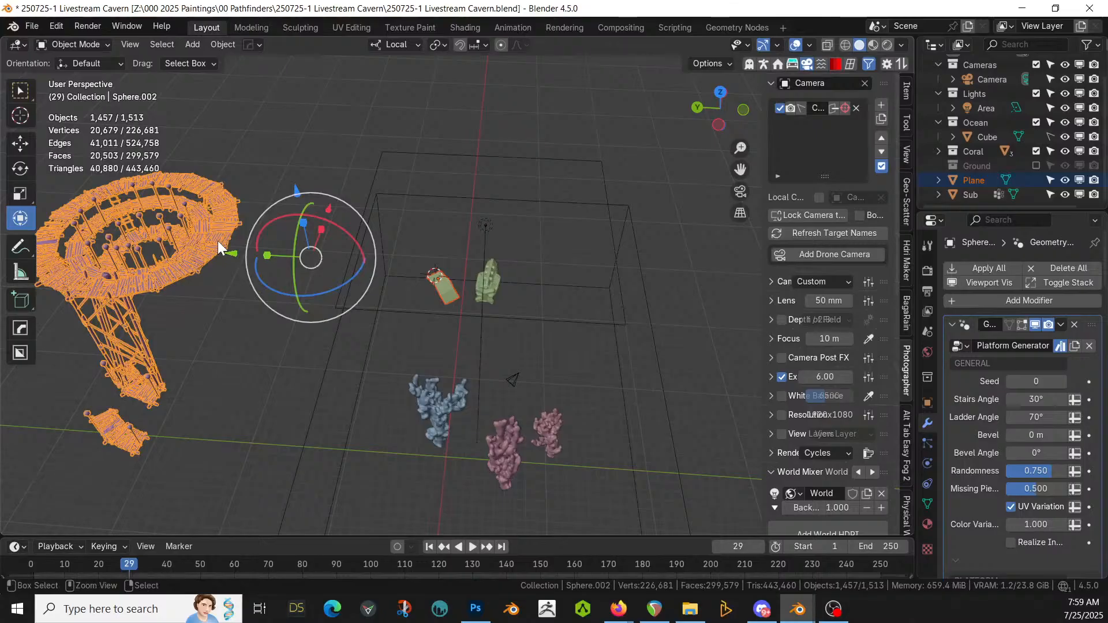
key(ctrl+l)
mouse_move(217, 241)
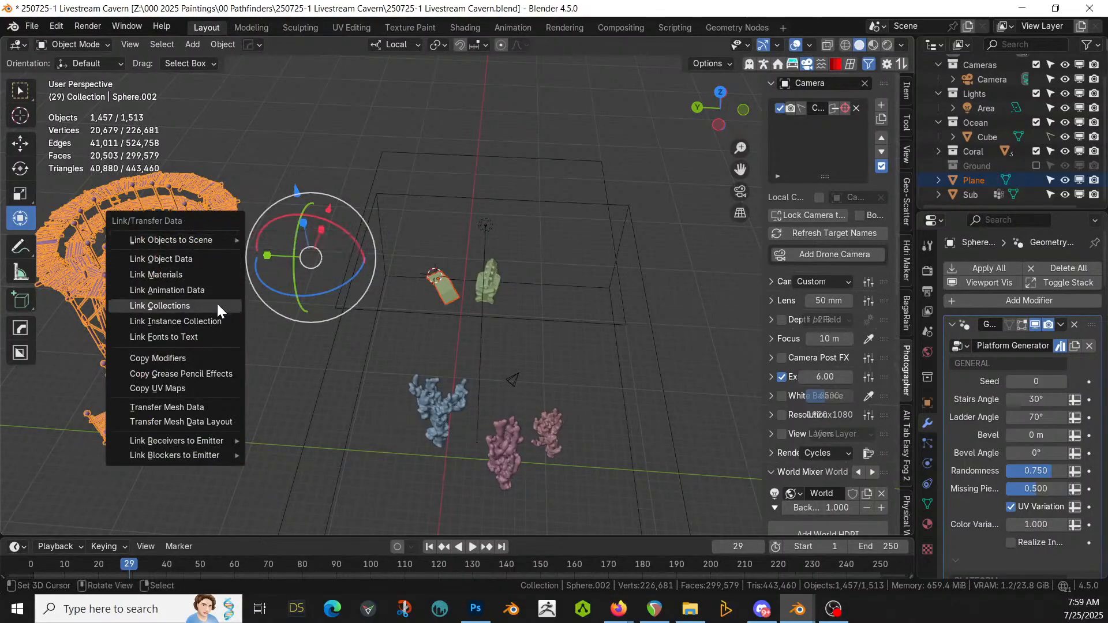
click(196, 358)
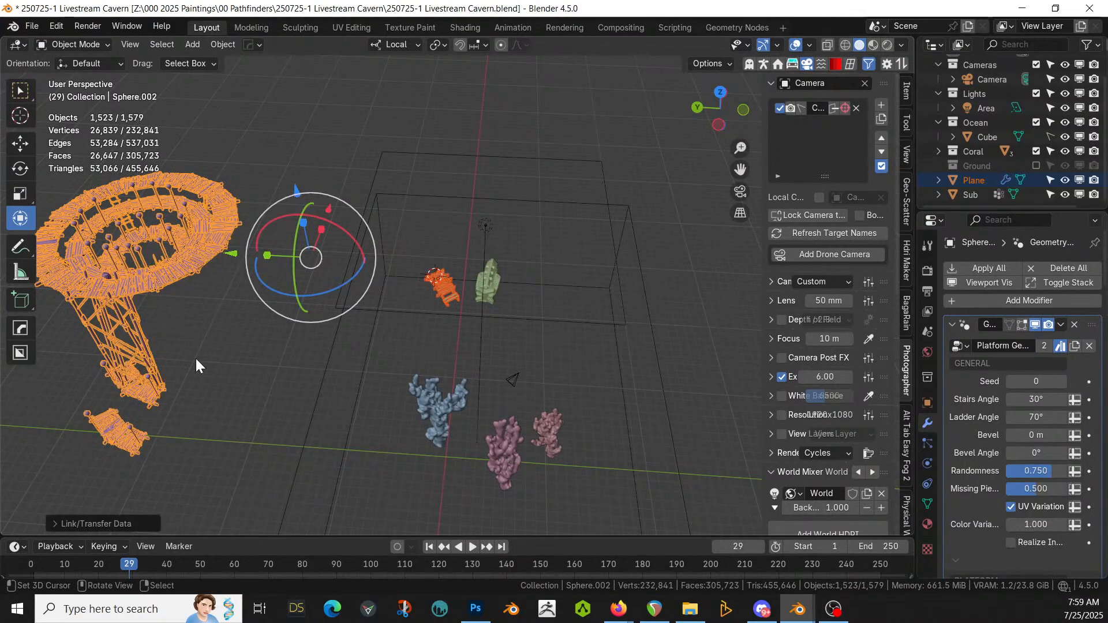
click(166, 258)
key(Delete)
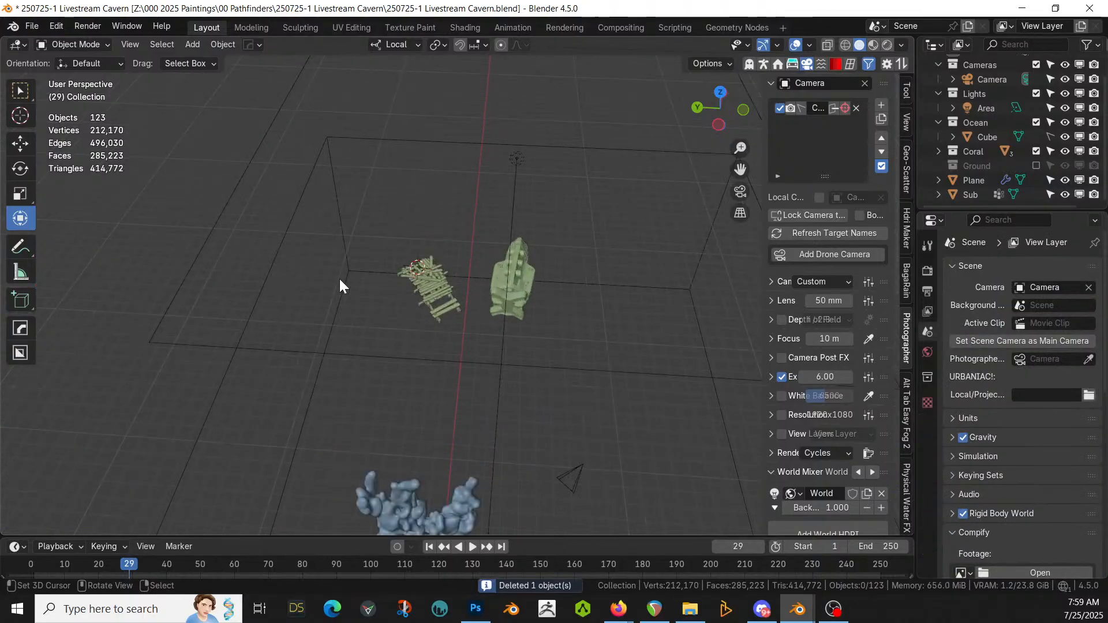
key(ctrl+z)
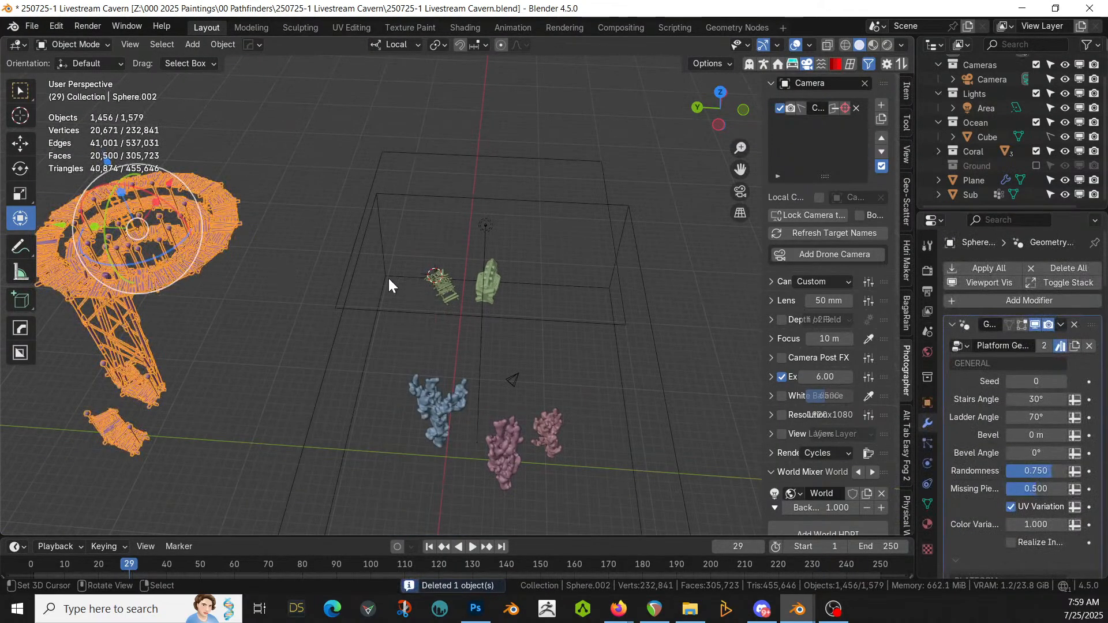
Step: Select the plane dock and set its Platform Generator's base terrain collection to Ground
scroll(421, 279, up, 2)
click(433, 283)
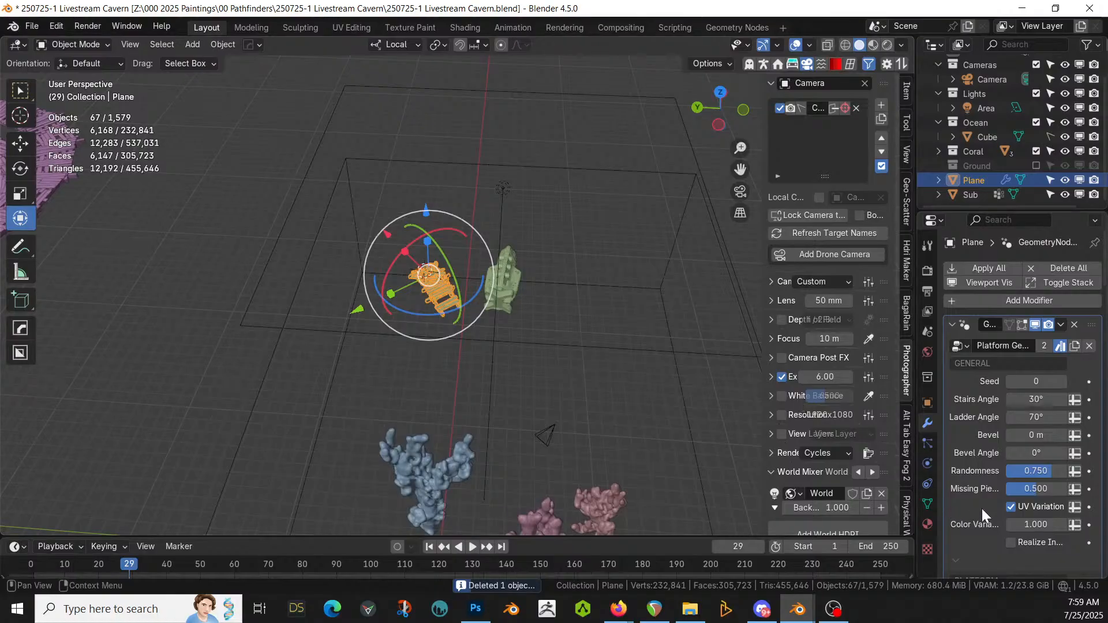
scroll(1013, 486, down, 5)
scroll(1013, 486, down, 5)
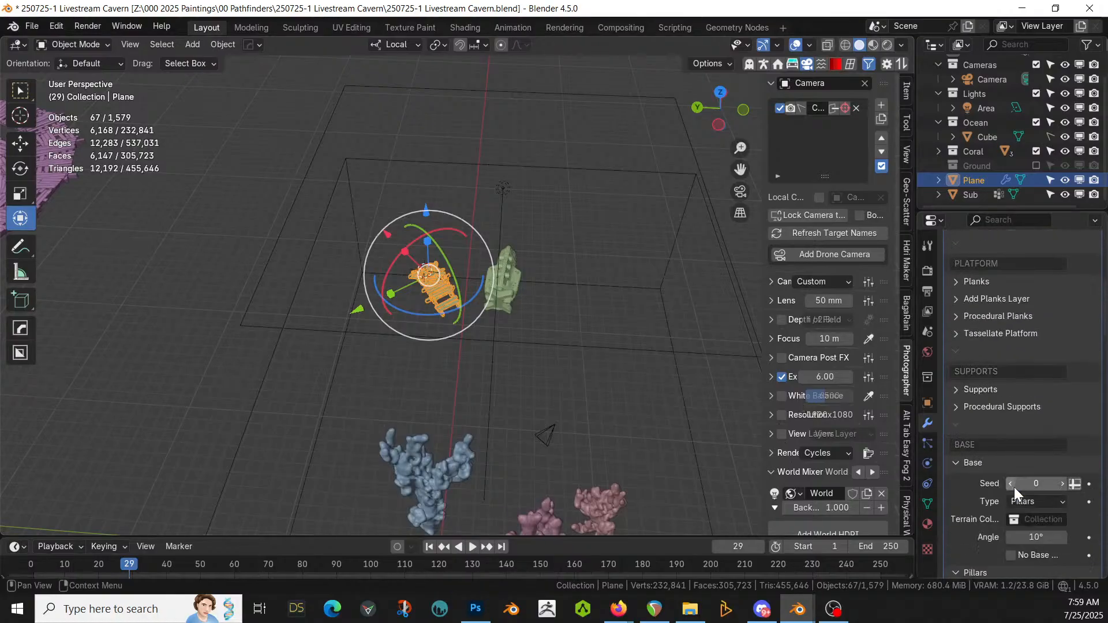
click(1016, 516)
click(981, 425)
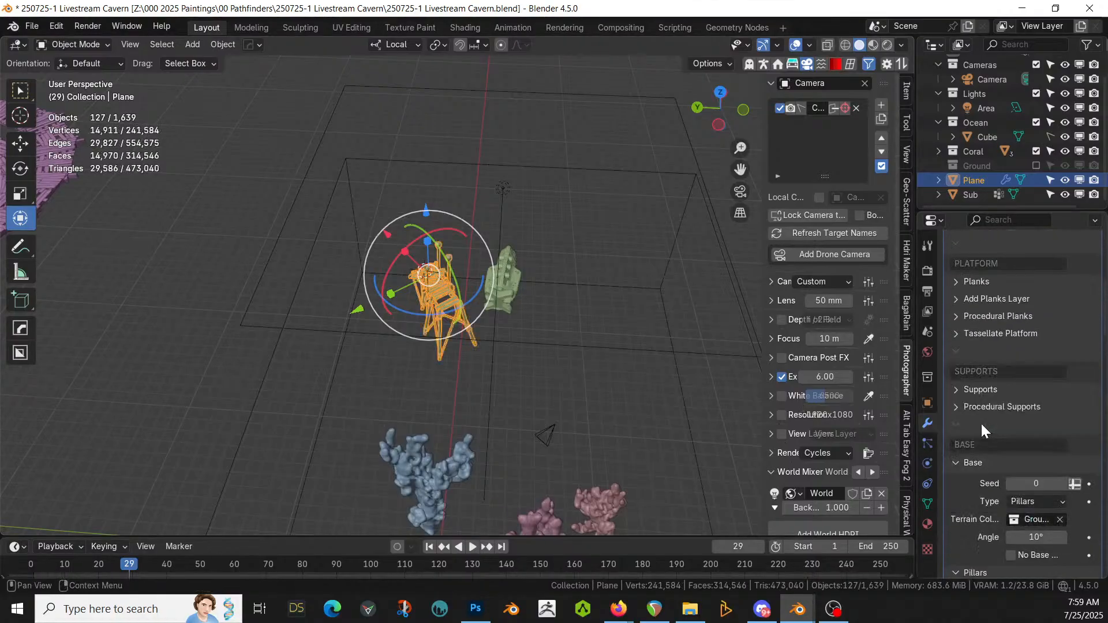
Step: Enable Realize Instances on the dock's Platform Generator and apply all of its modifiers
scroll(541, 293, up, 8)
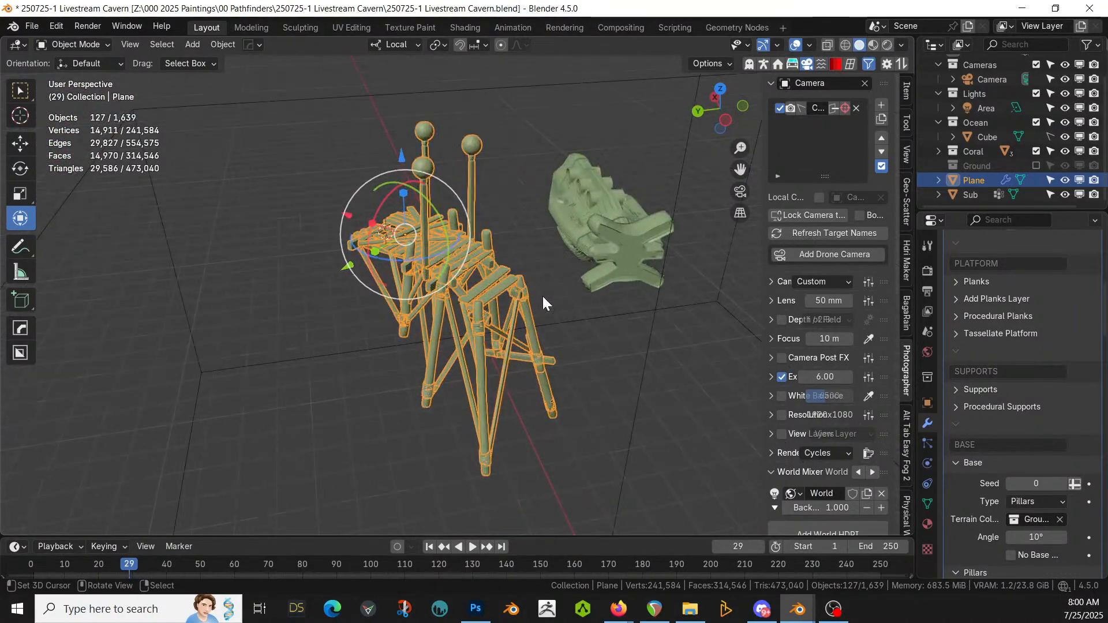
middle_drag(543, 296, 514, 318)
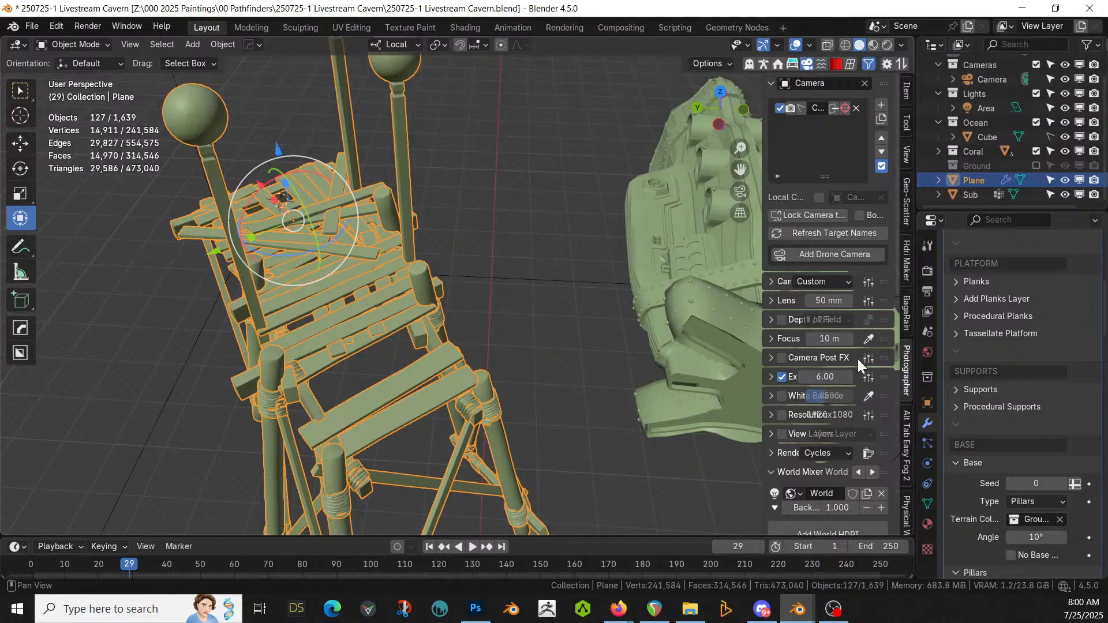
scroll(997, 415, up, 7)
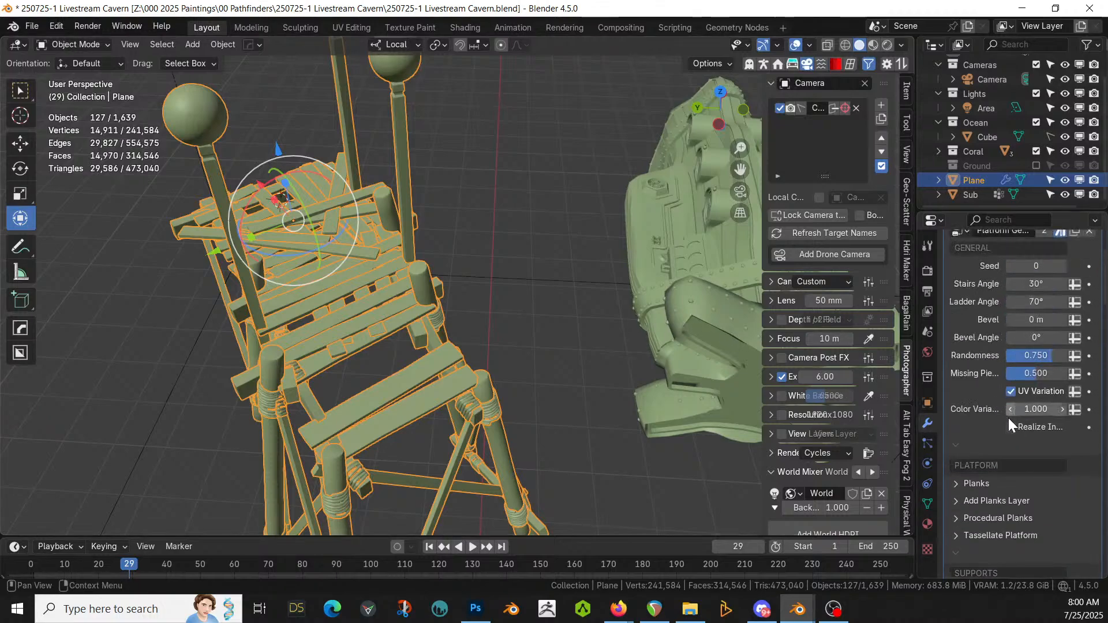
click(1010, 427)
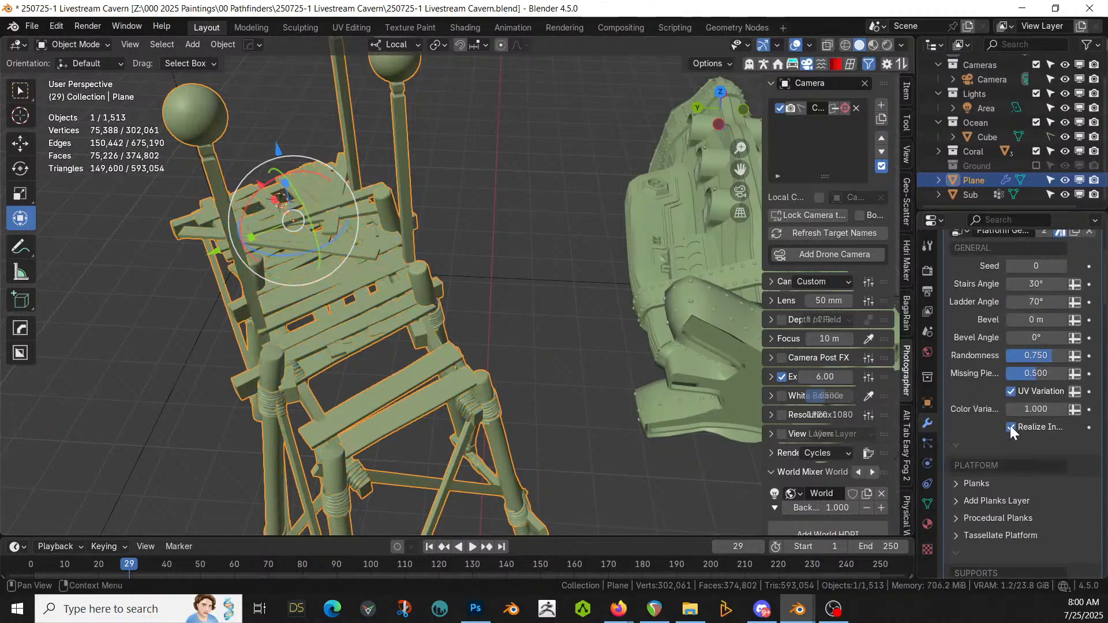
scroll(999, 316, up, 4)
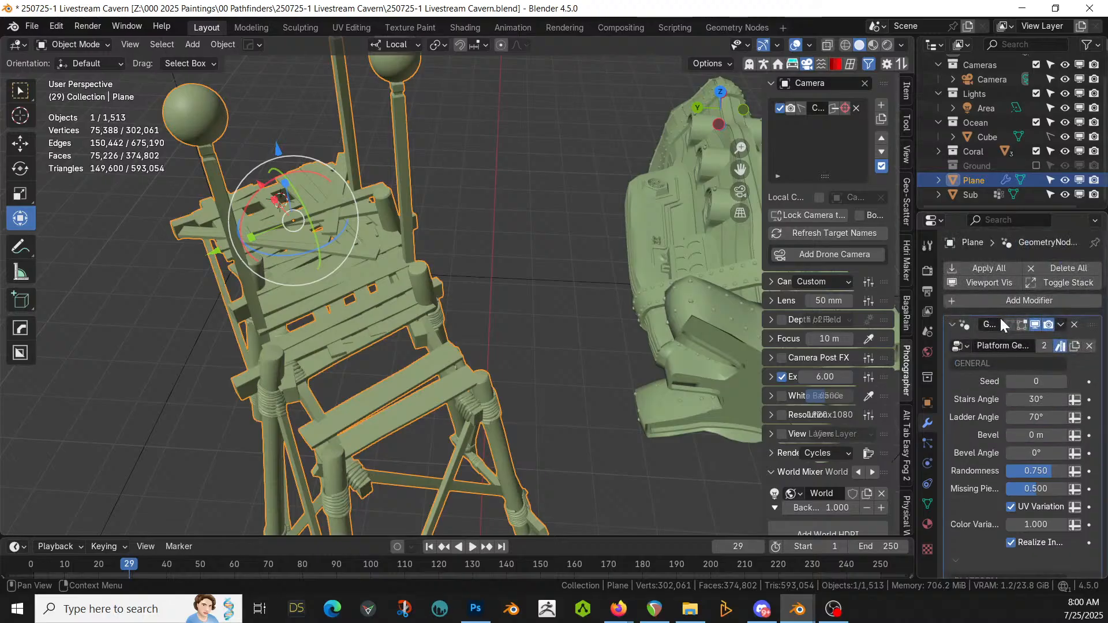
click(990, 268)
Step: Add the Differential Growth geometry nodes modifier to the realized dock mesh
scroll(577, 297, down, 8)
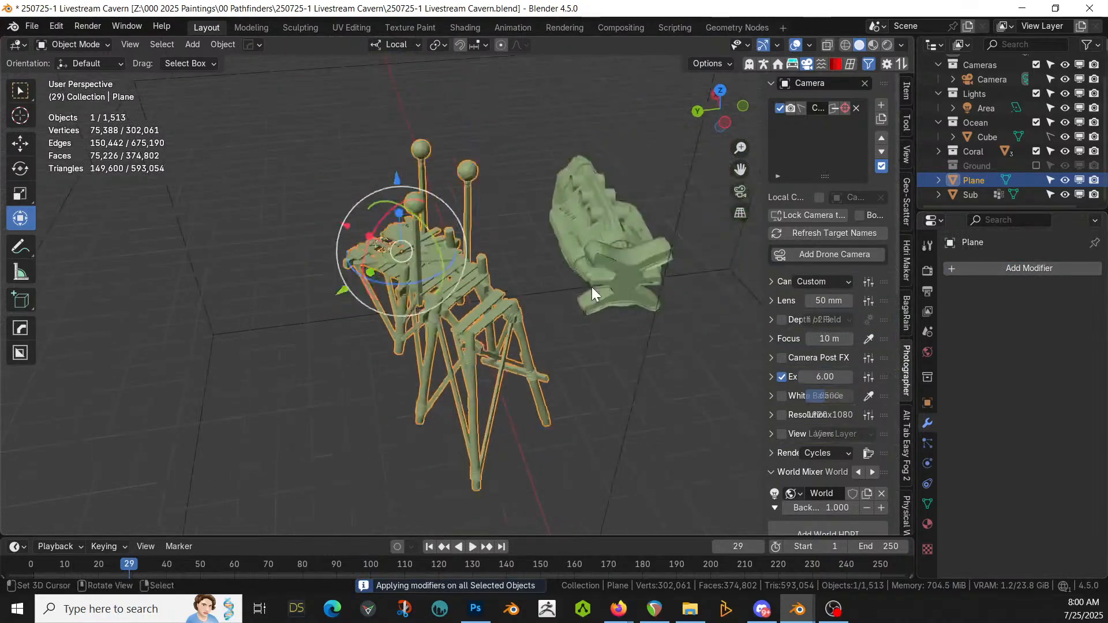
right_click(496, 321)
click(495, 321)
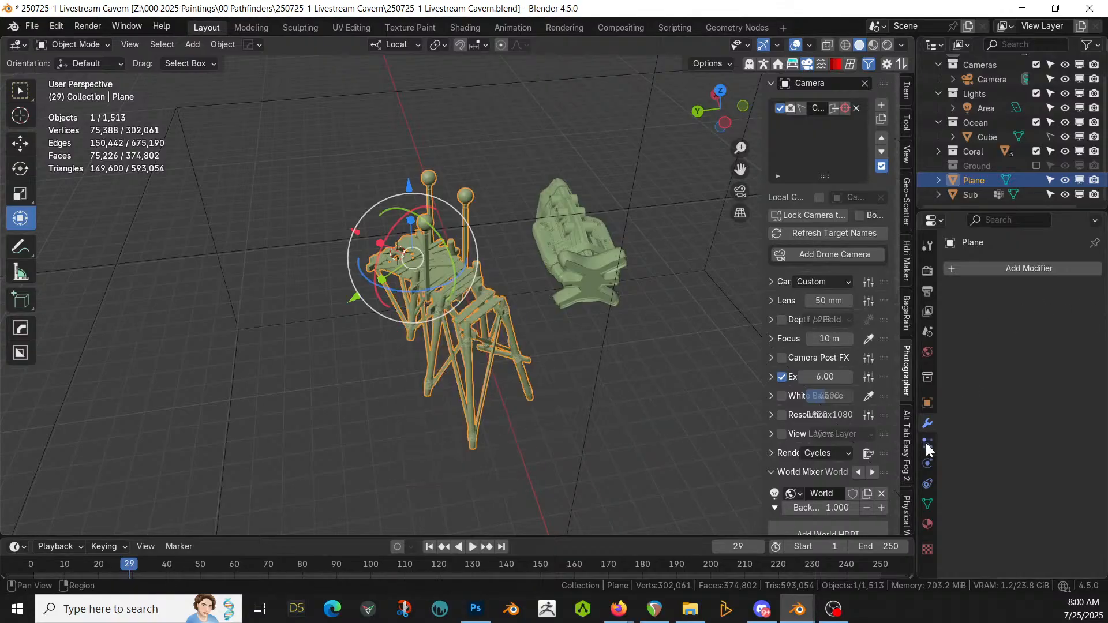
click(977, 267)
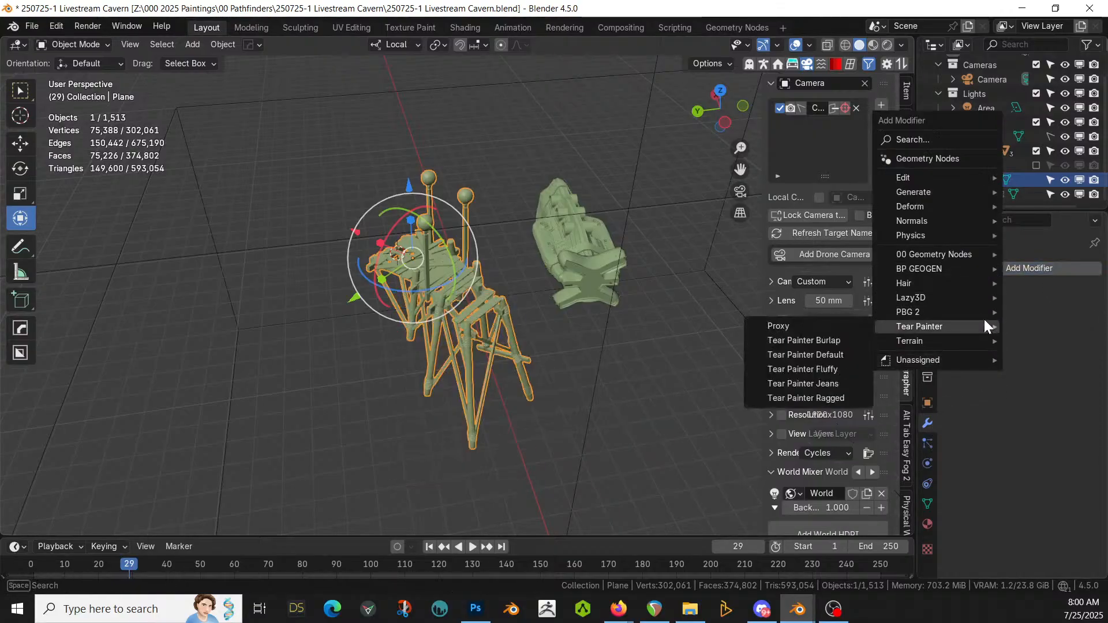
mouse_move(979, 257)
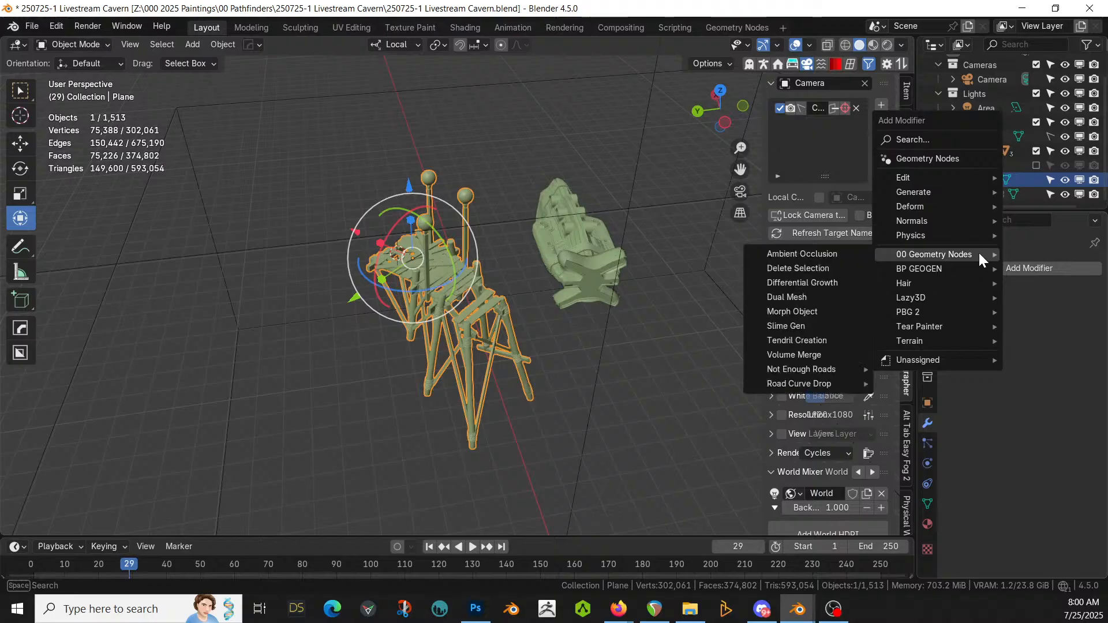
click(812, 283)
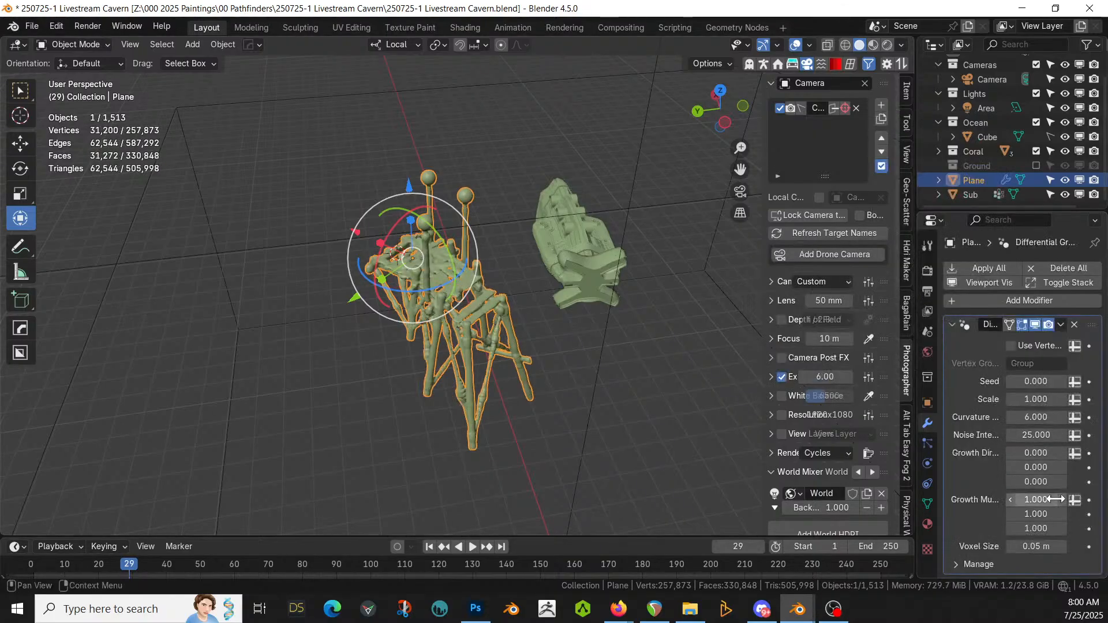
Step: Try a Voxel Size of 0.1 m for the dock's growth and refine it to 0.075 m
click(1039, 545)
text(0.1)
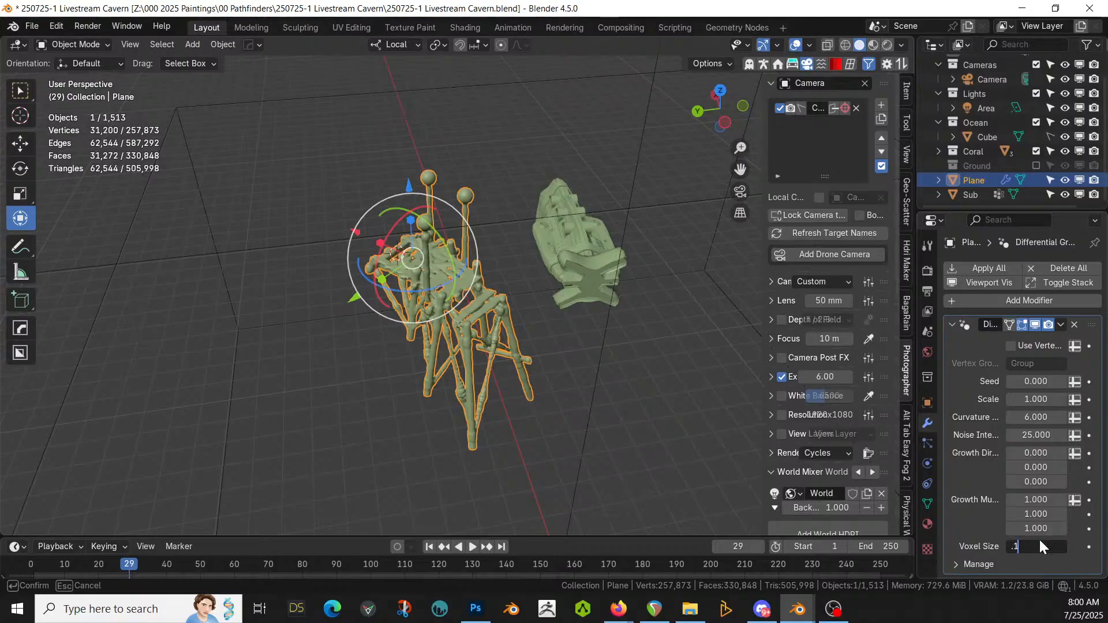
key(Return)
click(1047, 546)
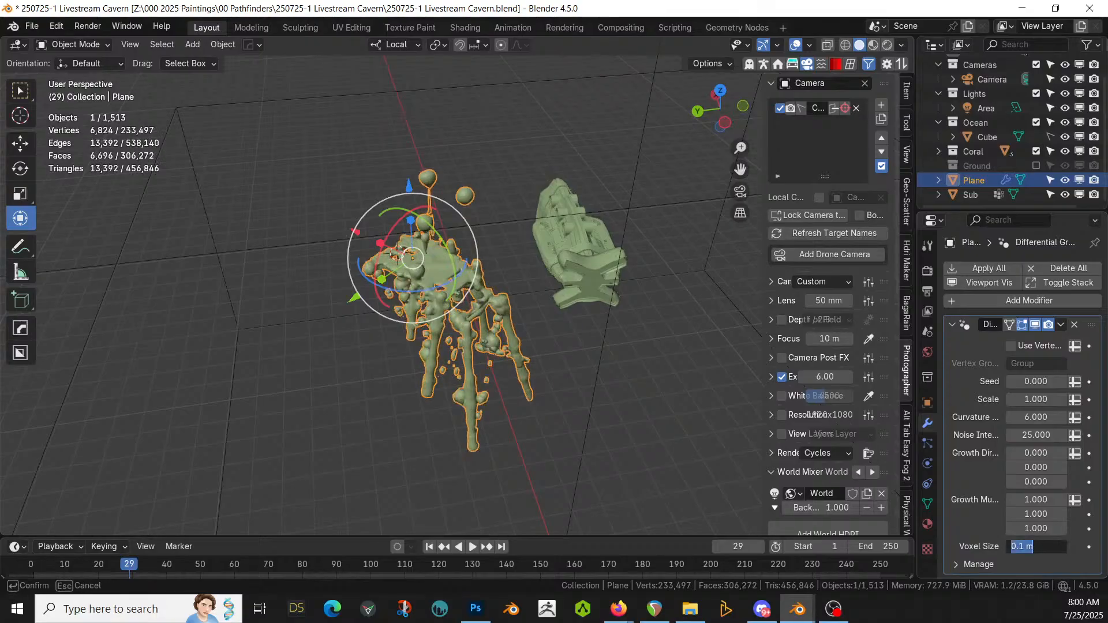
key(Return)
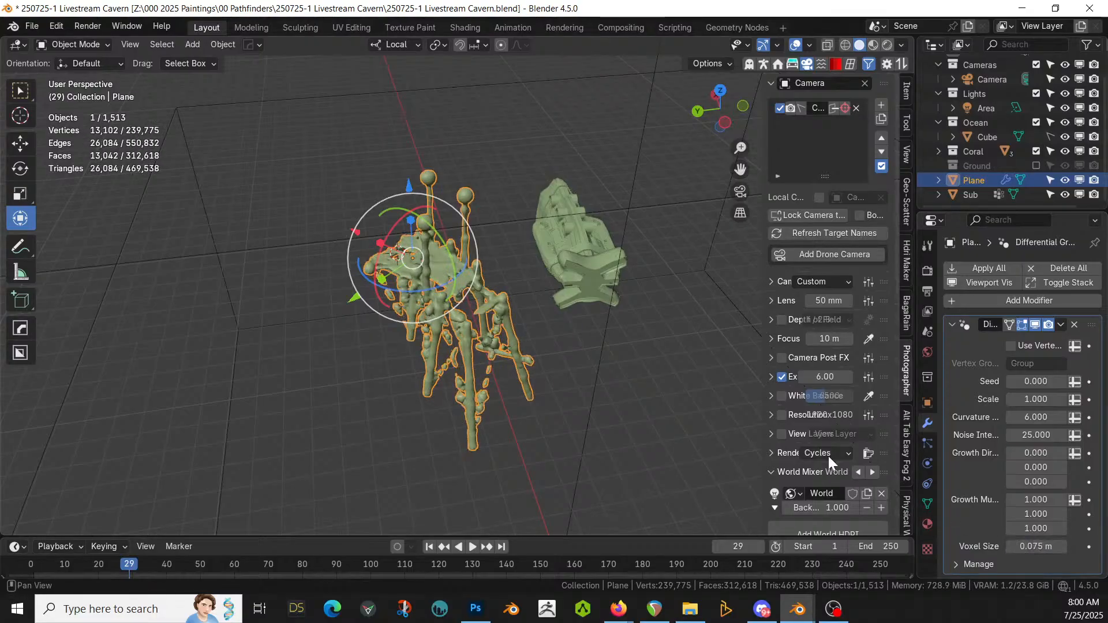
Step: Set the dock's Growth Direction Z to 1 and its Voxel Size to 0.066 m in Differential Growth
scroll(631, 413, up, 3)
middle_drag(628, 412, 596, 394)
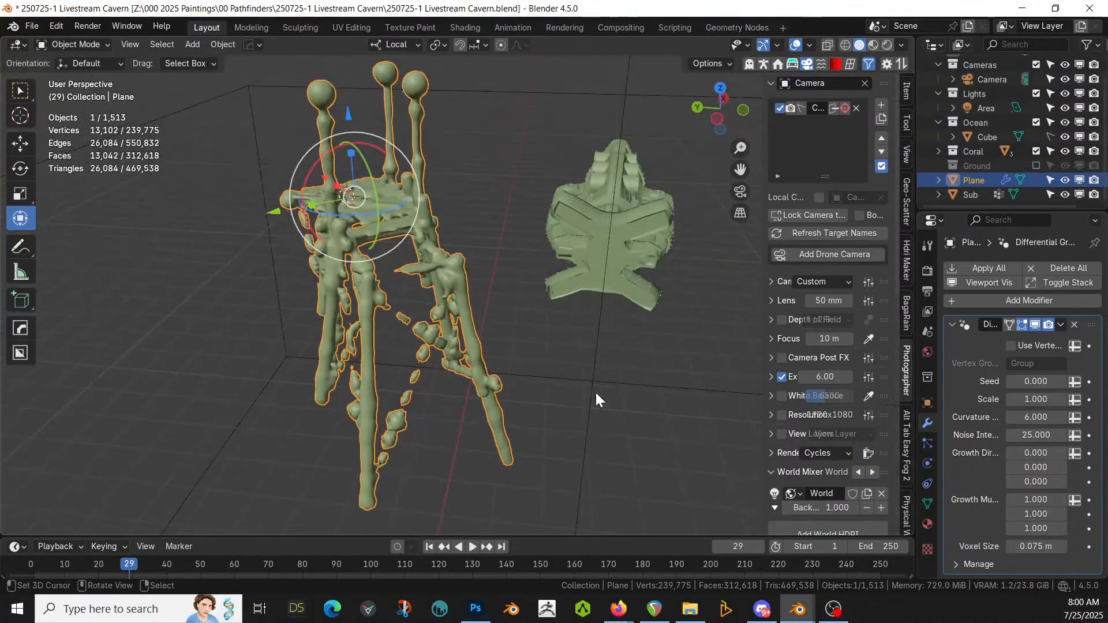
click(1036, 480)
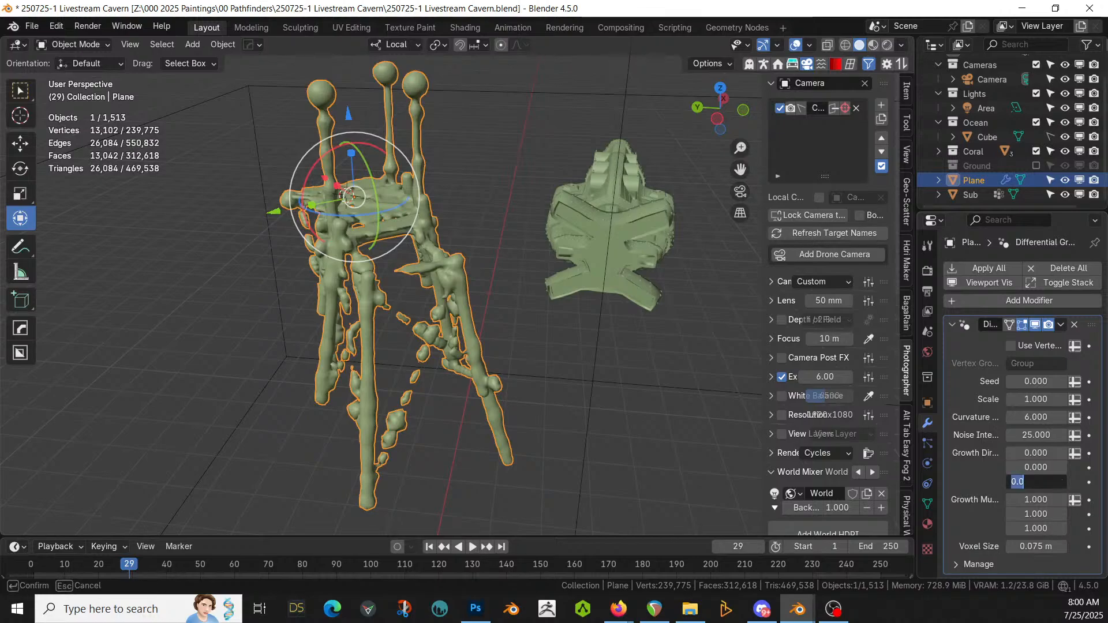
key(Return)
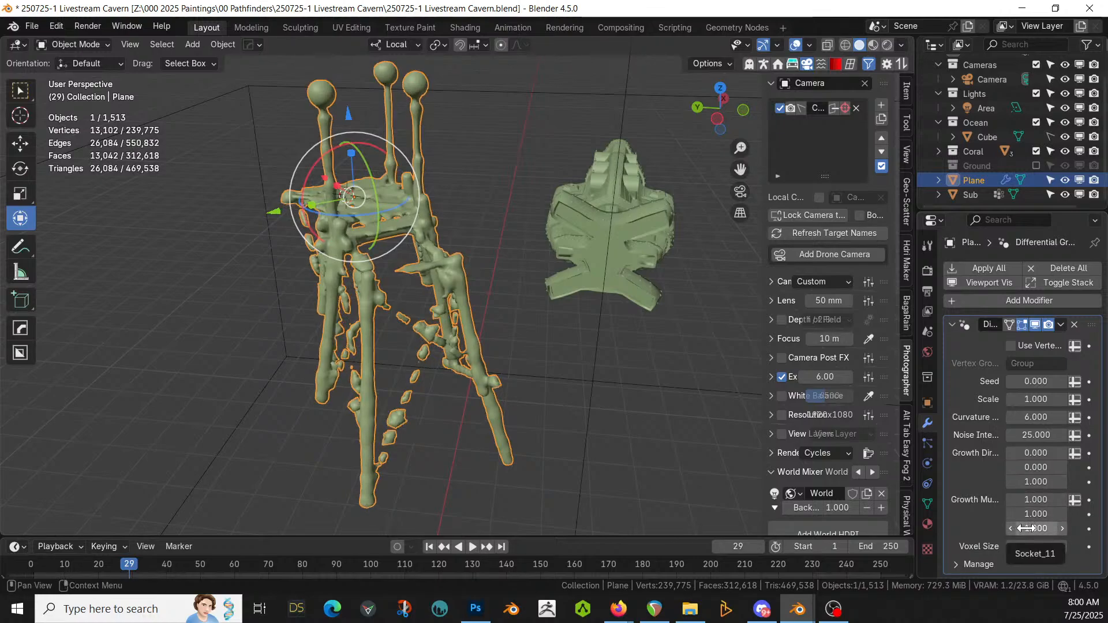
click(1036, 546)
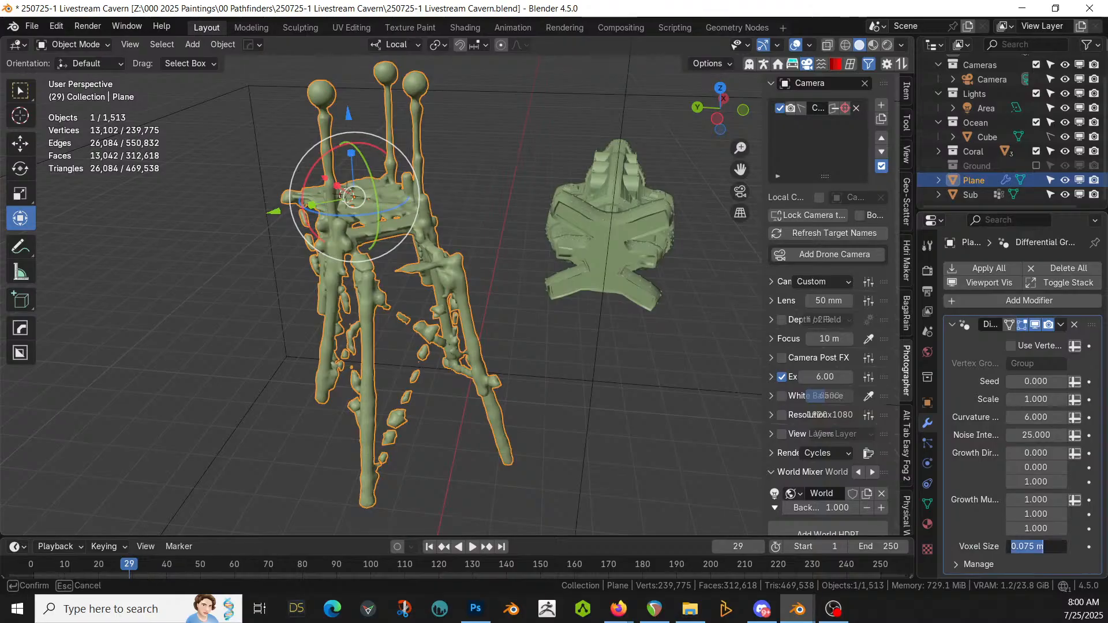
text(.066)
key(Return)
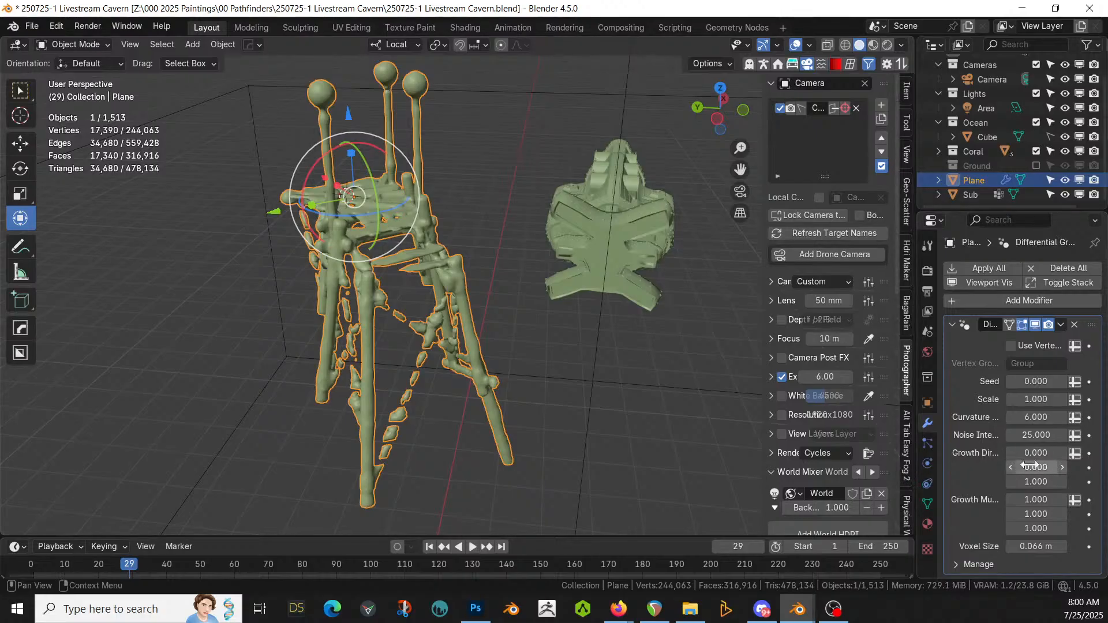
Step: Set the dock's Growth Multiplier to 3 in X, 3 in Y and 0.15 in Z
click(1037, 529)
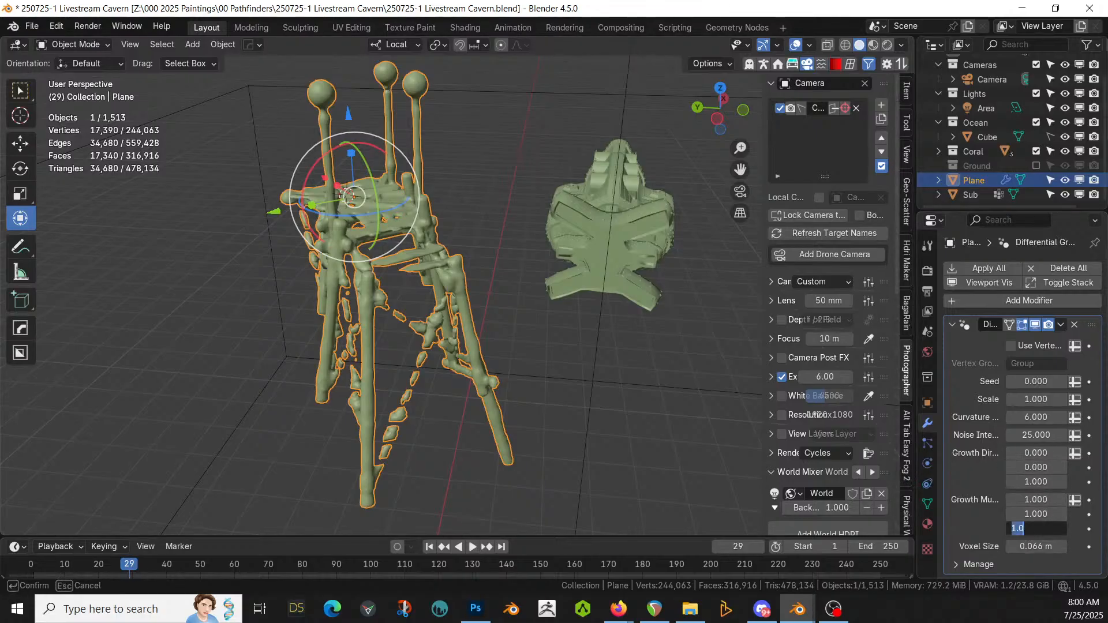
key(Return)
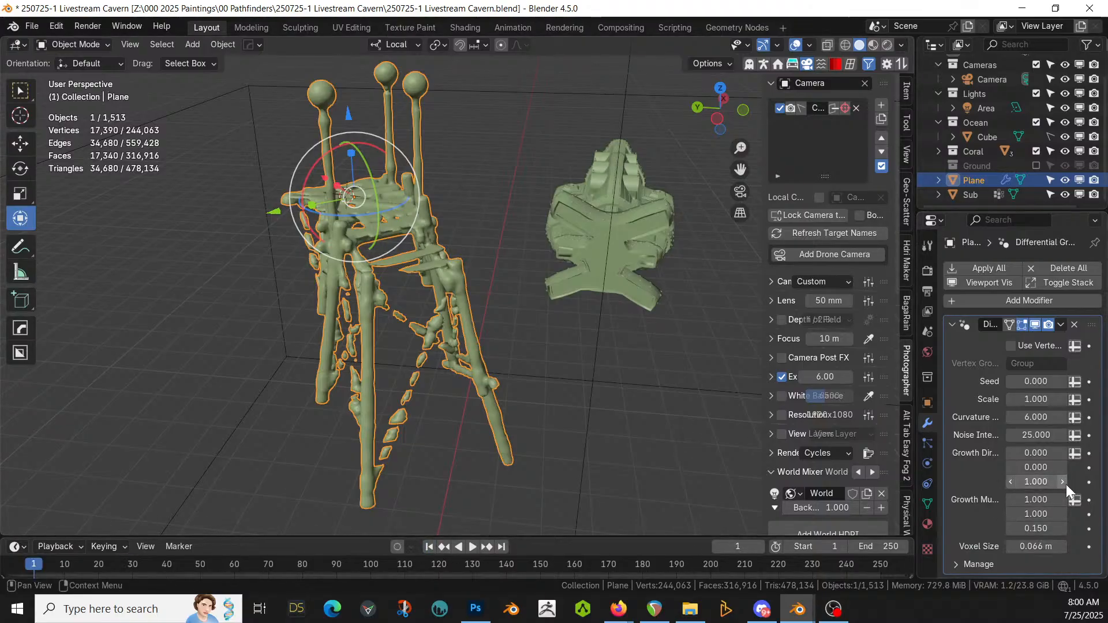
scroll(543, 372, down, 8)
click(567, 405)
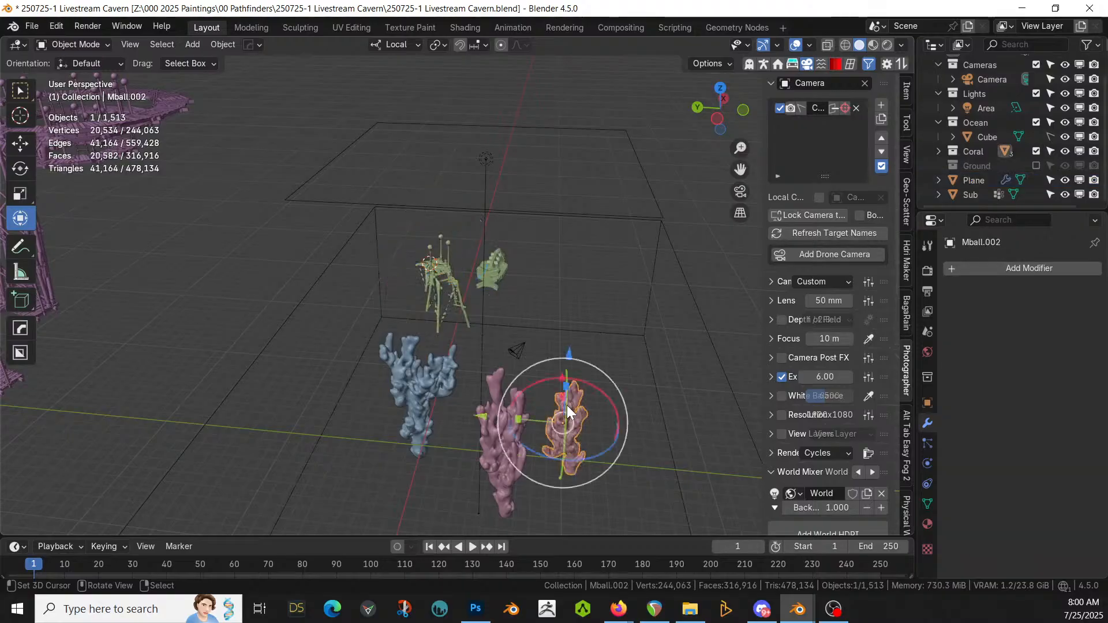
click(445, 272)
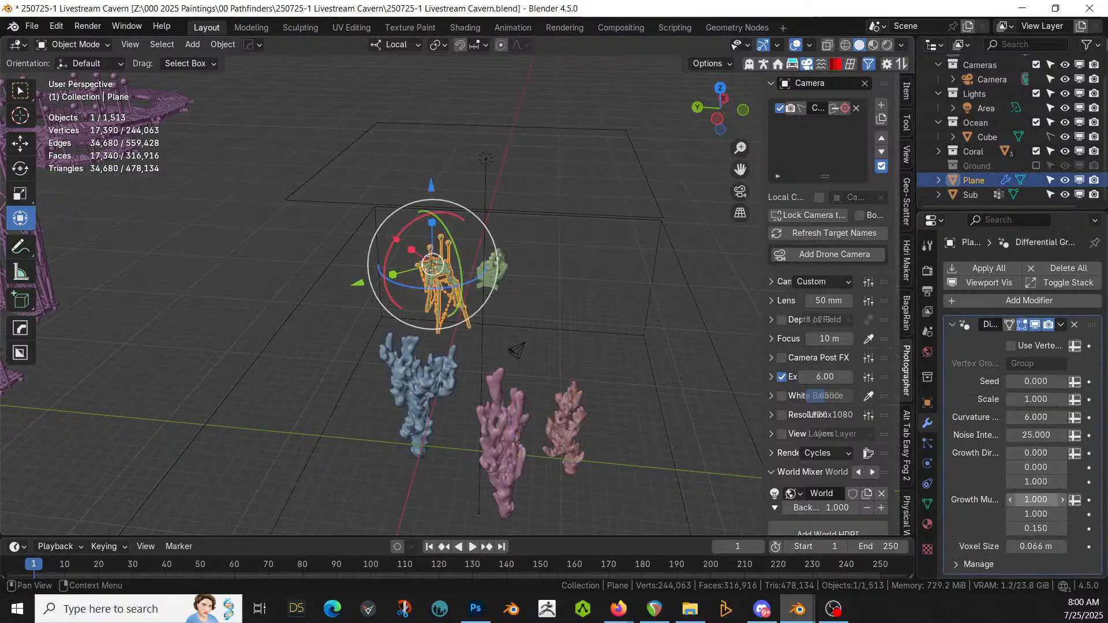
drag(1036, 500, 1036, 514)
text(3)
key(Return)
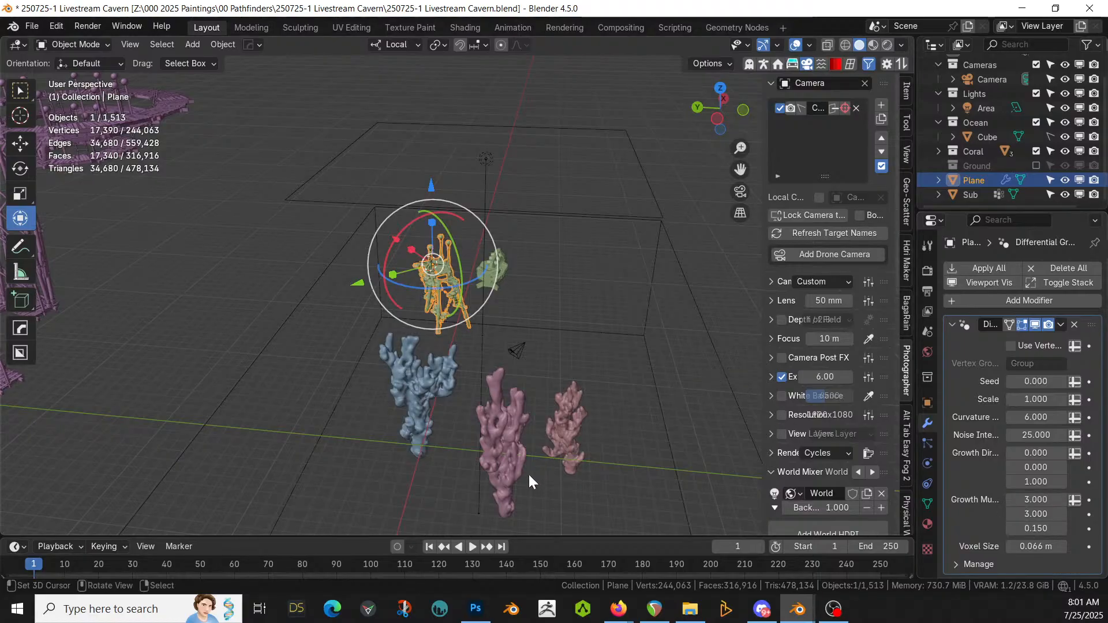
Step: Play the growth simulation from frame 1 and stop it at frame 17
middle_drag(523, 518, 462, 555)
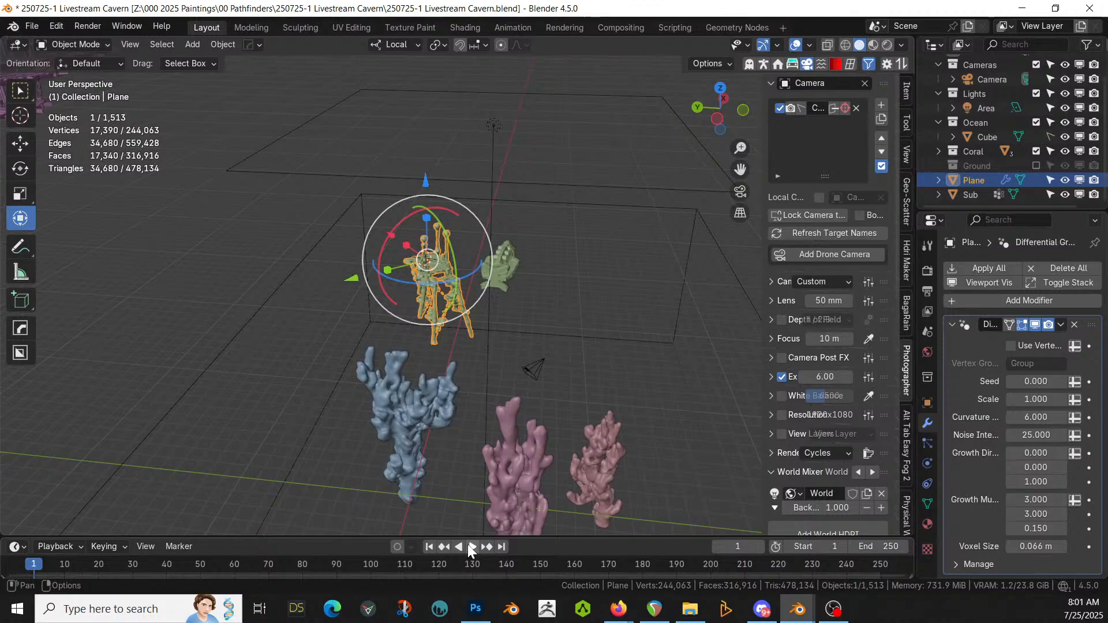
click(469, 546)
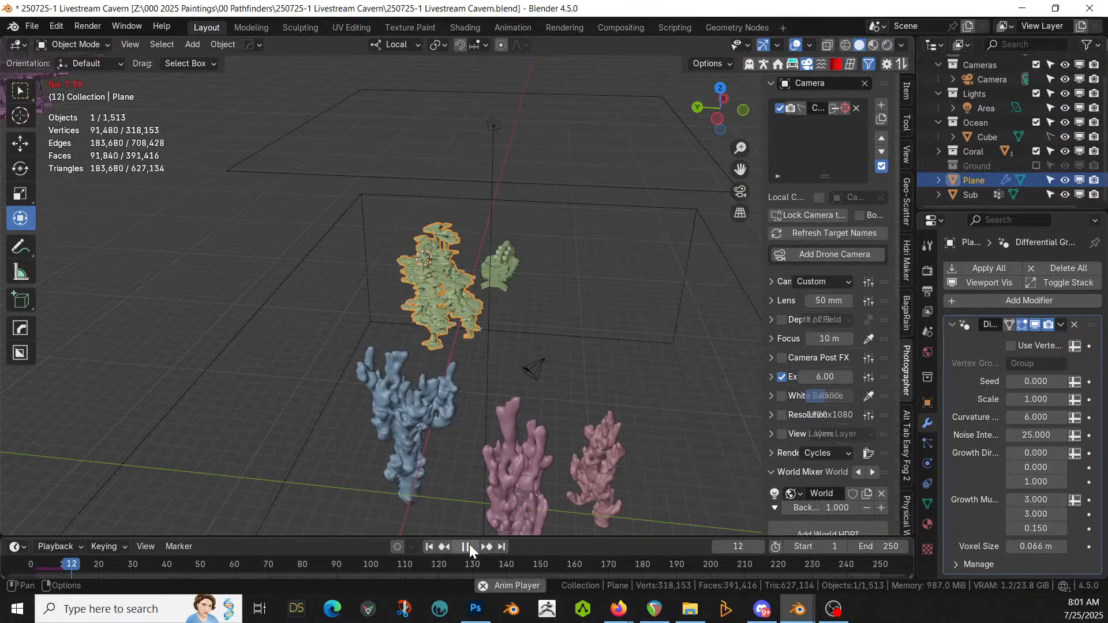
key(space)
middle_drag(520, 306, 504, 322)
middle_drag(527, 319, 571, 313)
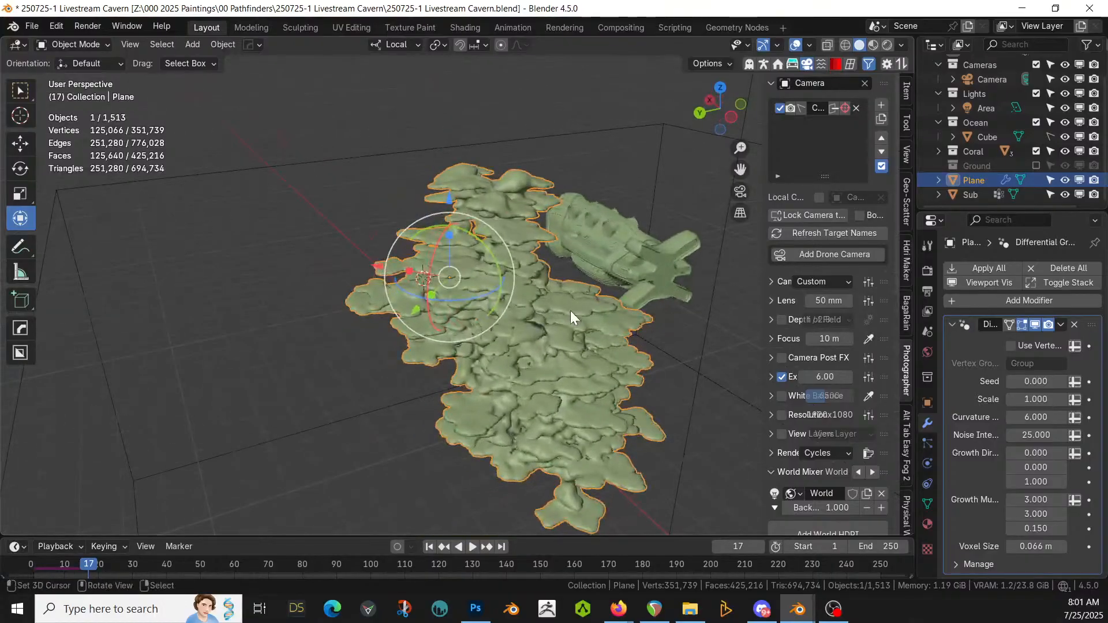
Step: Enable the Ground collection and display the scene in Rendered shading around the grown dock and ship
click(1035, 166)
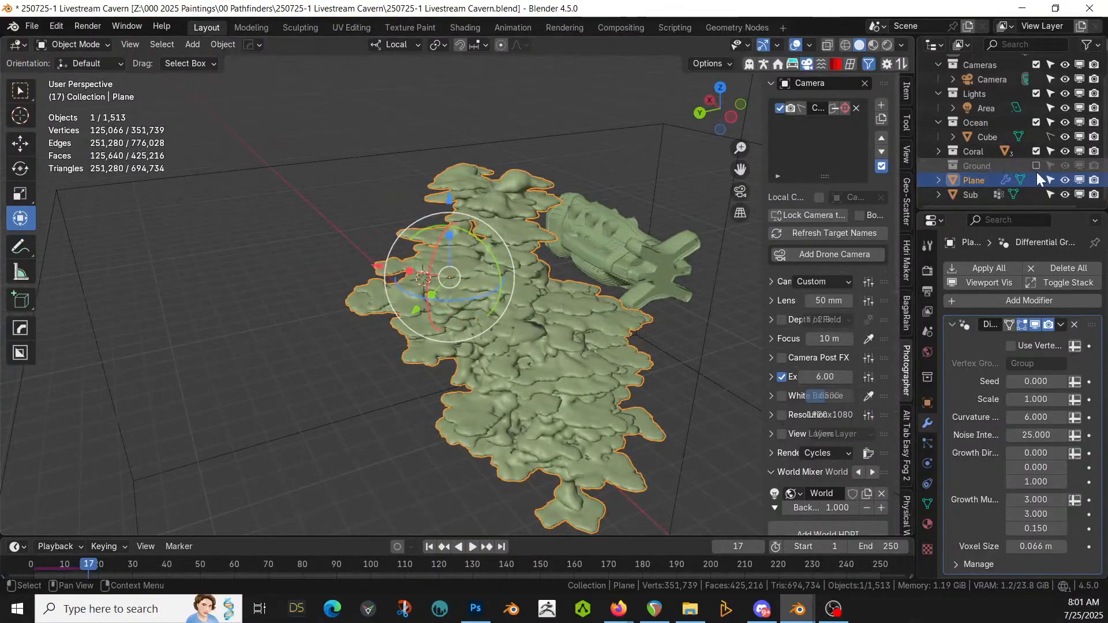
middle_drag(564, 209, 672, 226)
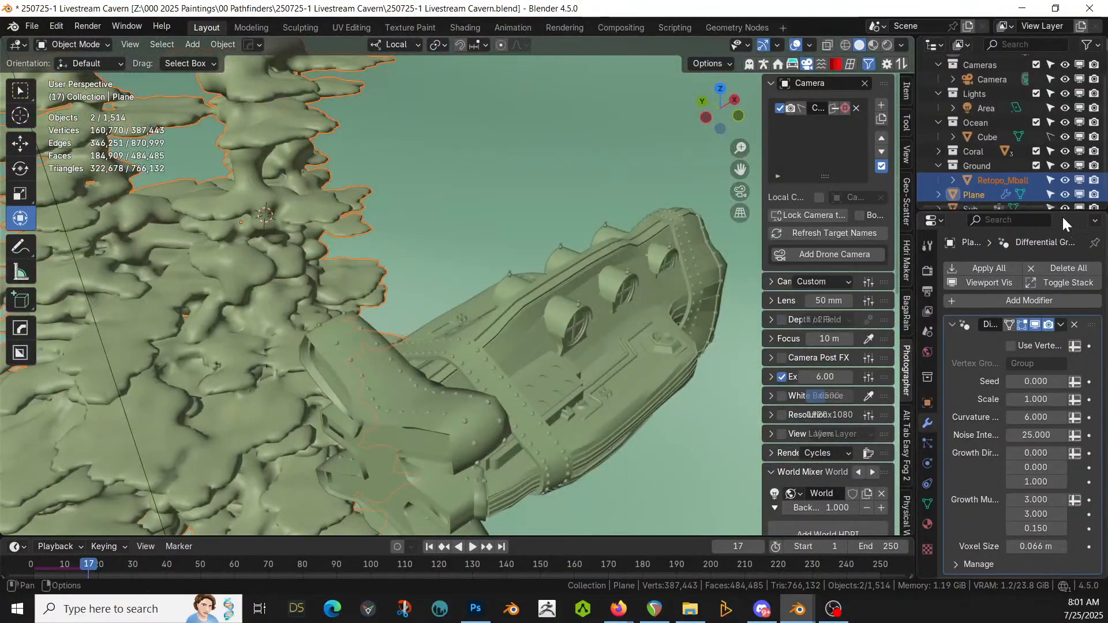
key(z)
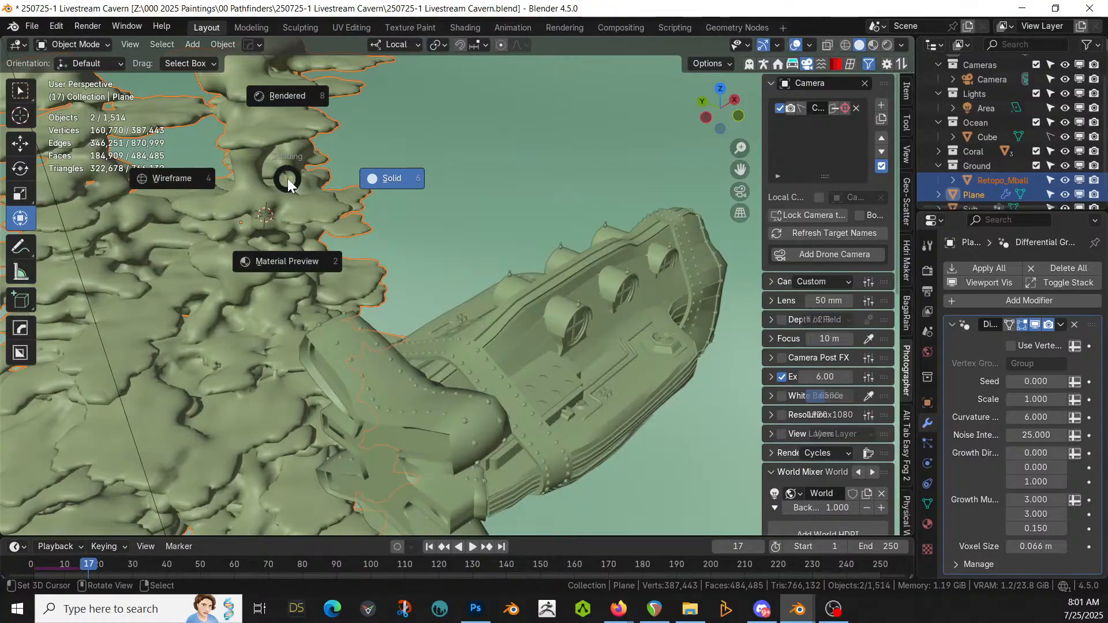
key(8)
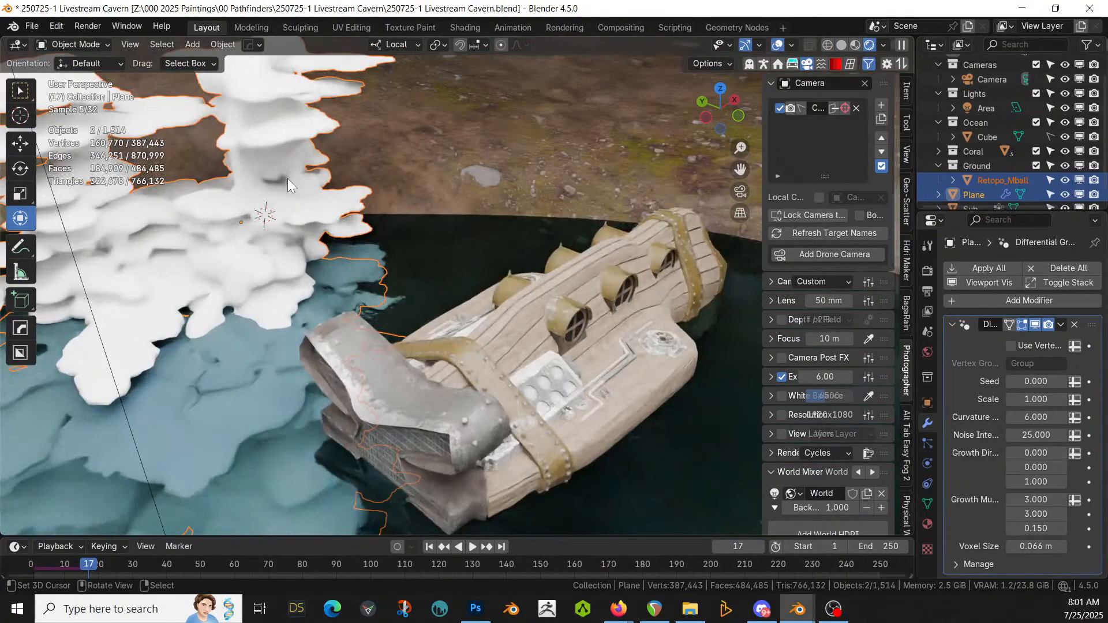
middle_drag(343, 231, 297, 258)
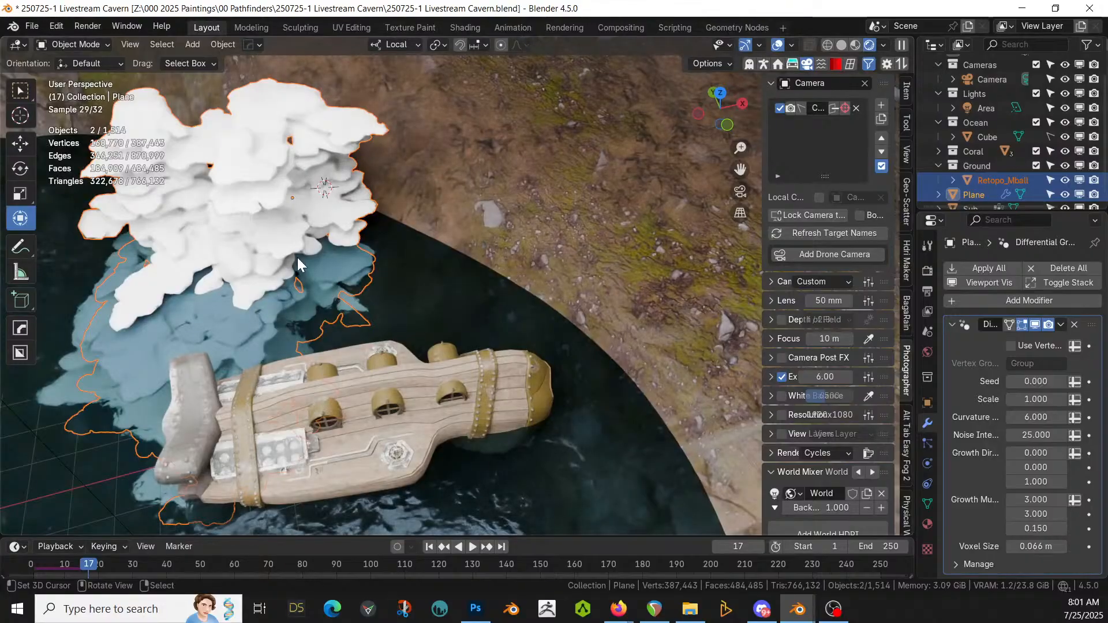
middle_drag(330, 248, 410, 282)
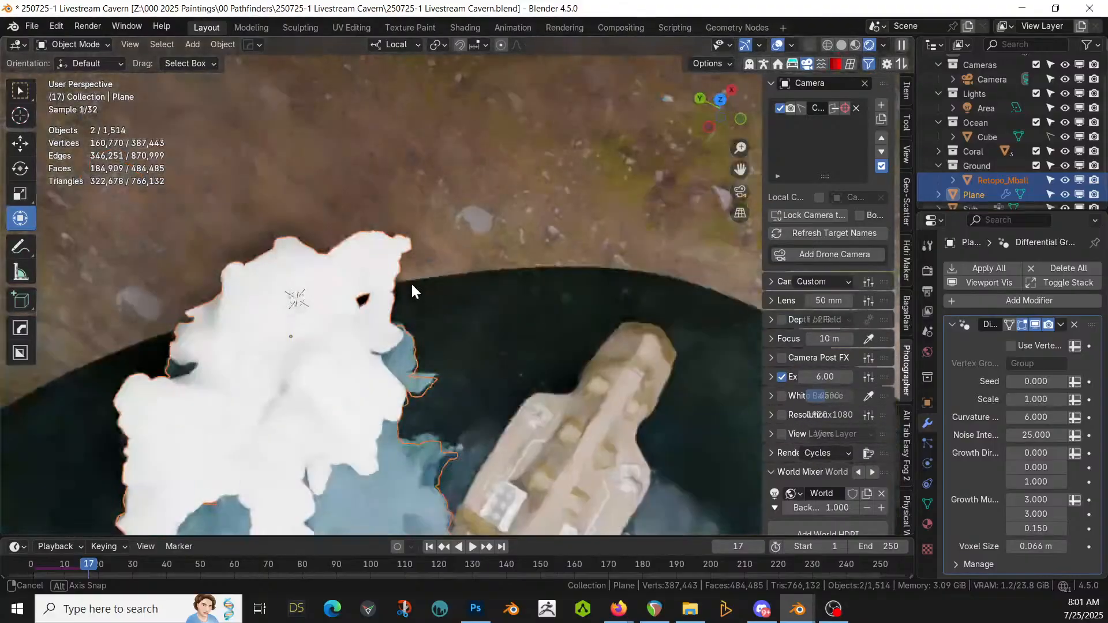
Step: Select the grown dock mesh and apply all of its modifiers
click(312, 335)
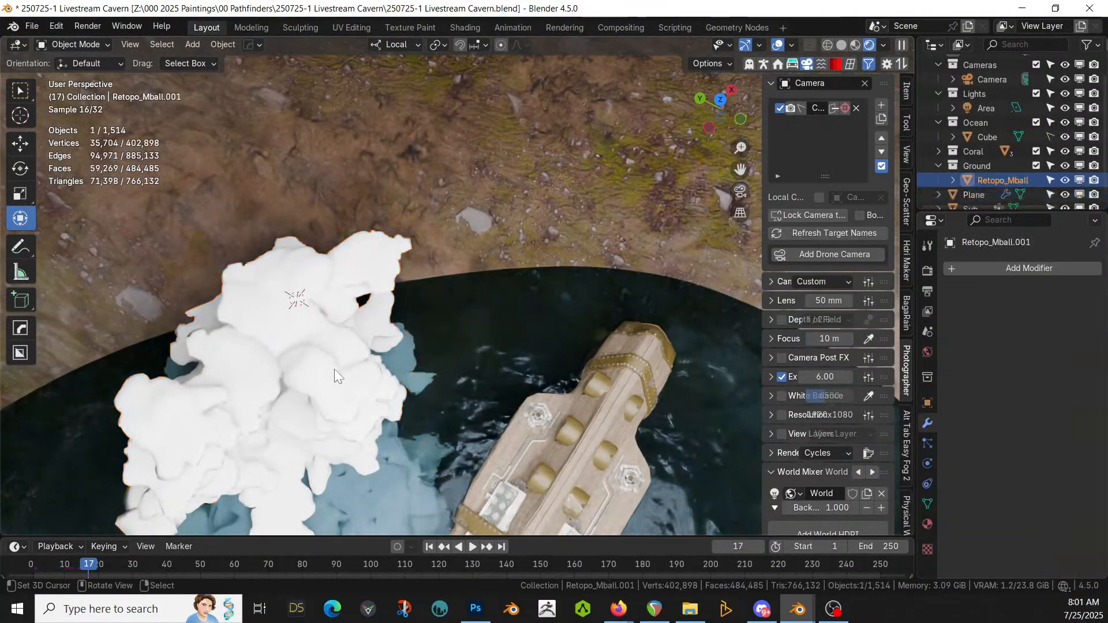
click(300, 337)
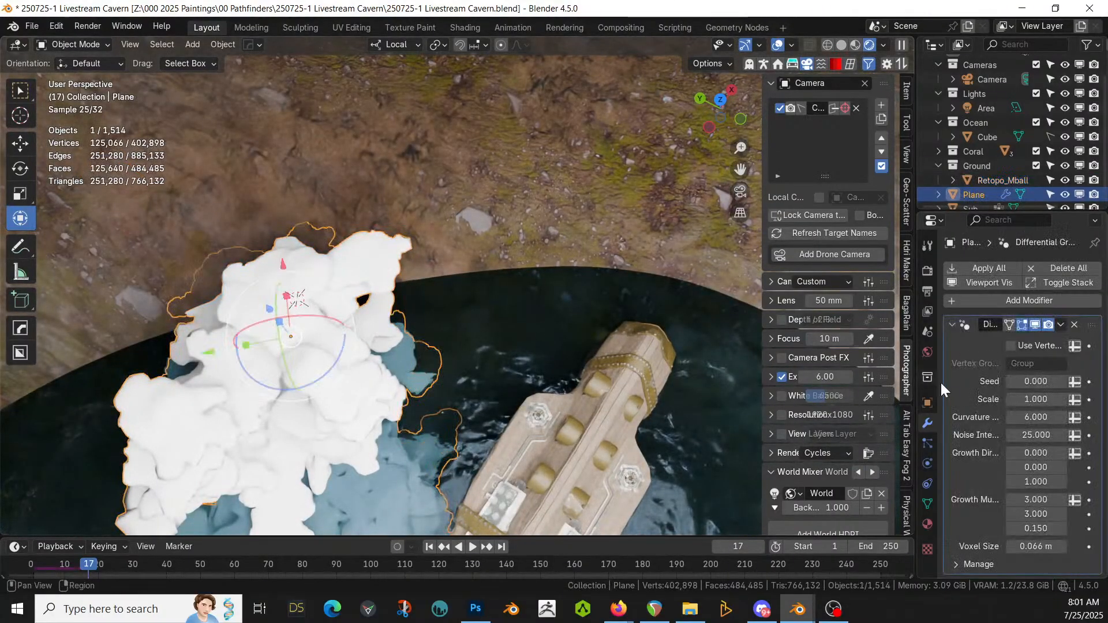
click(1003, 272)
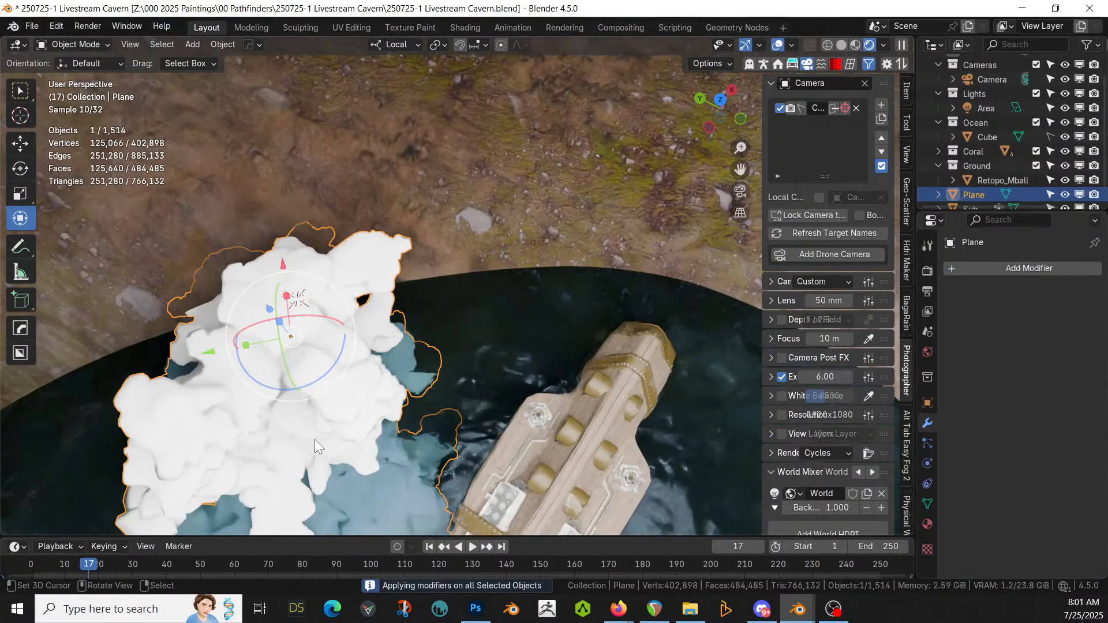
Step: Move the grown dock along its local X axis towards the shore, lower it about 0.38 m along local Z, and save the file
key(g)
key(x)
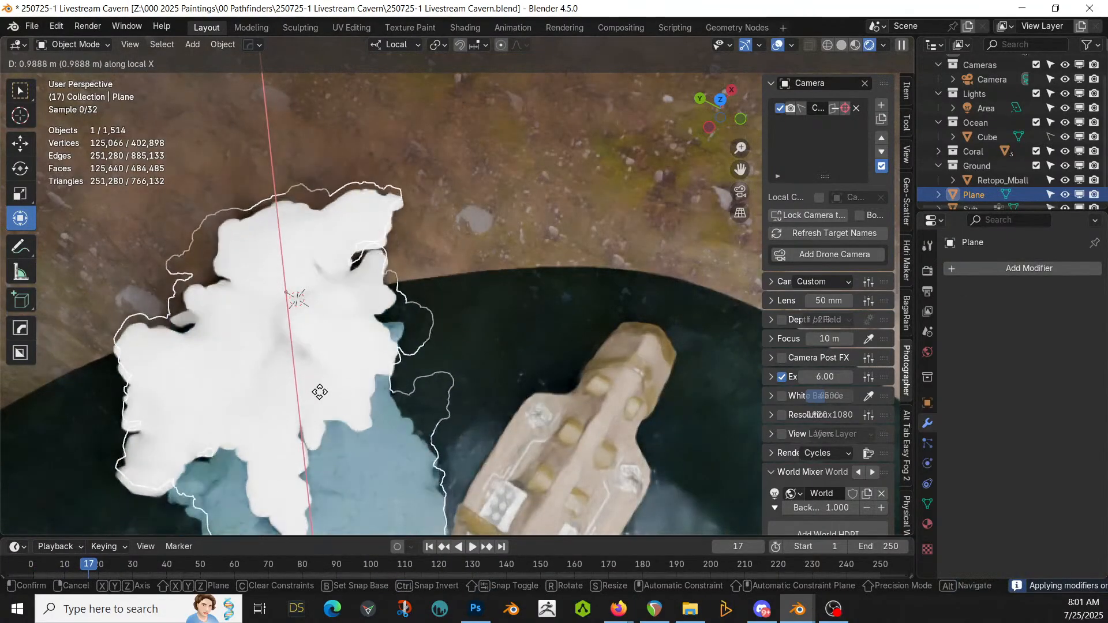
click(321, 345)
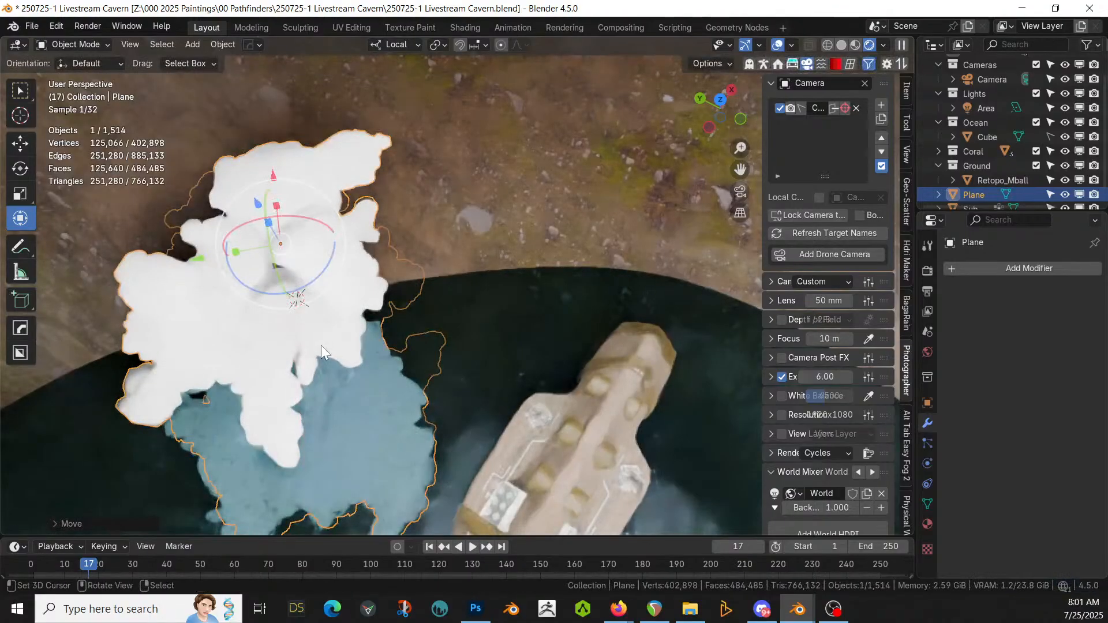
middle_drag(321, 345, 431, 301)
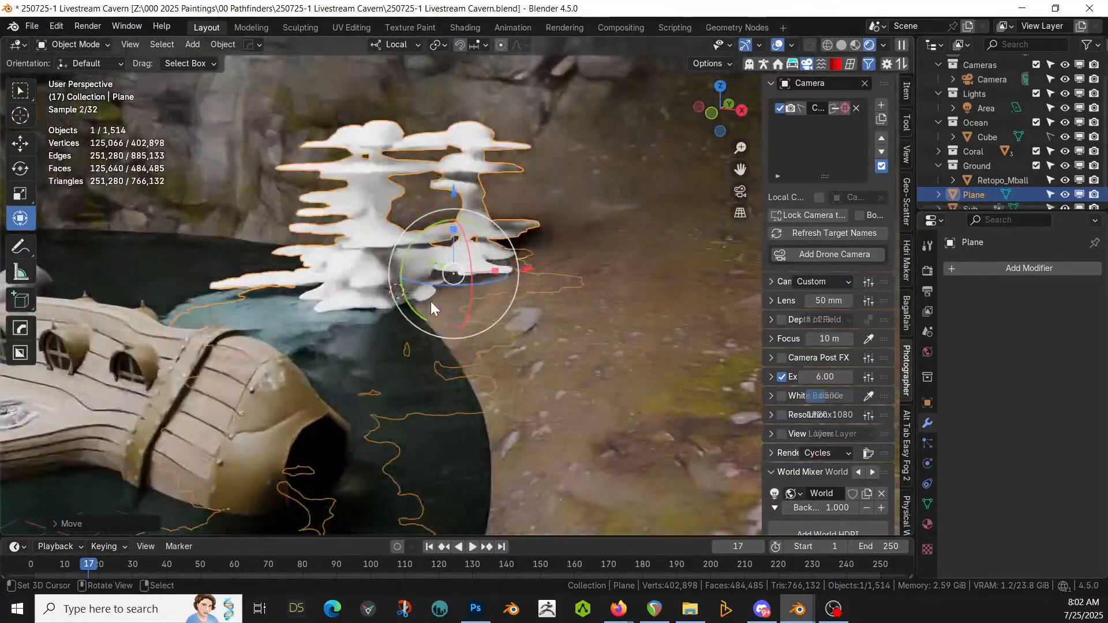
key(g)
key(z)
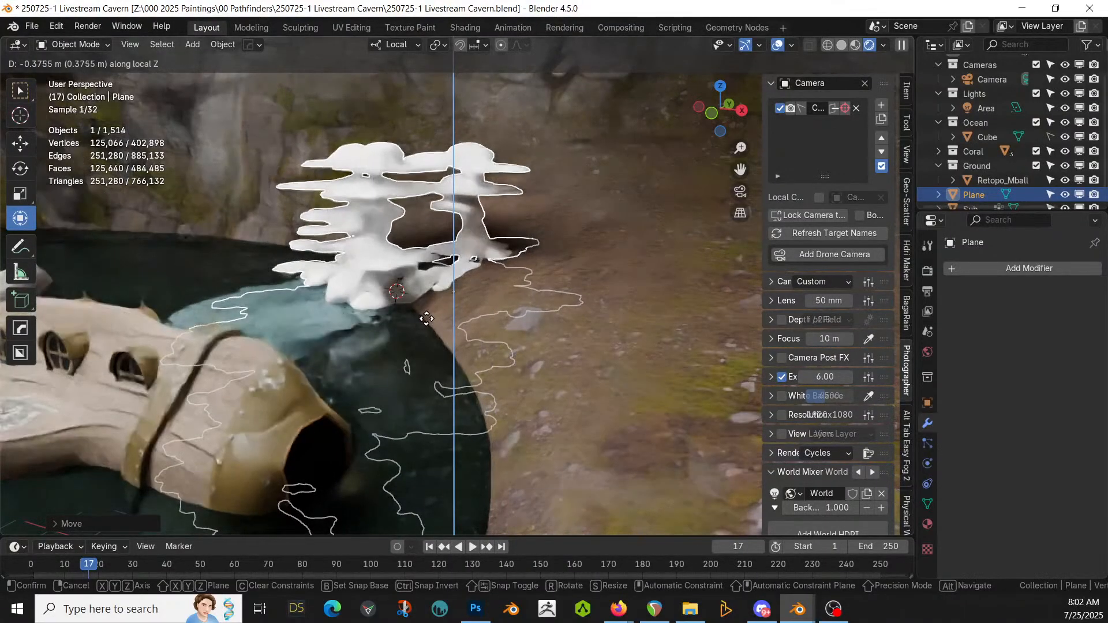
click(427, 317)
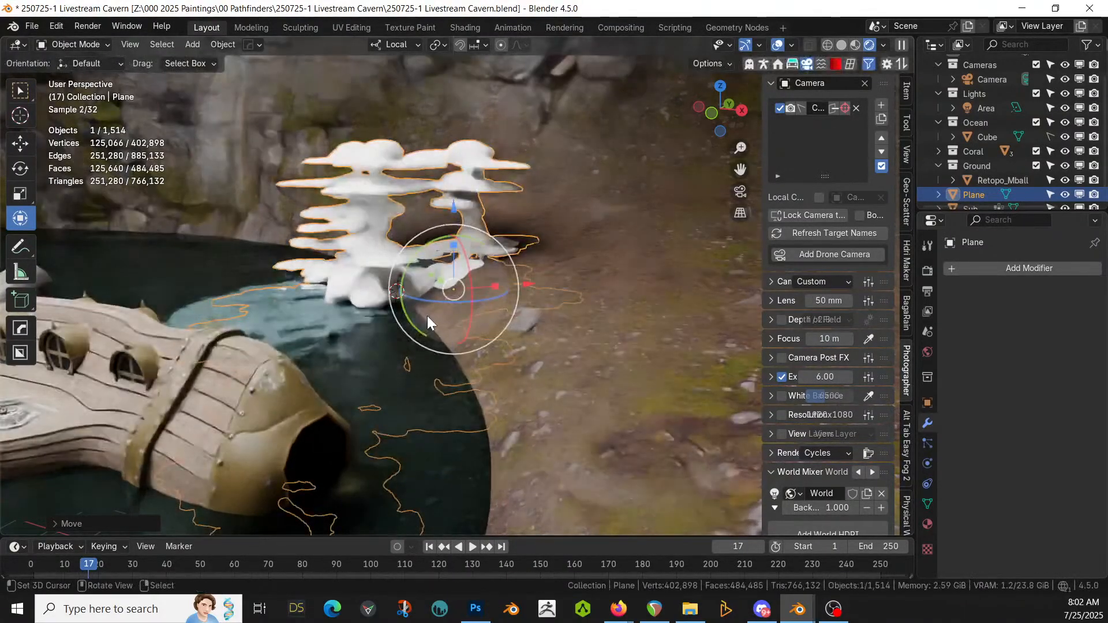
middle_drag(437, 326, 537, 363)
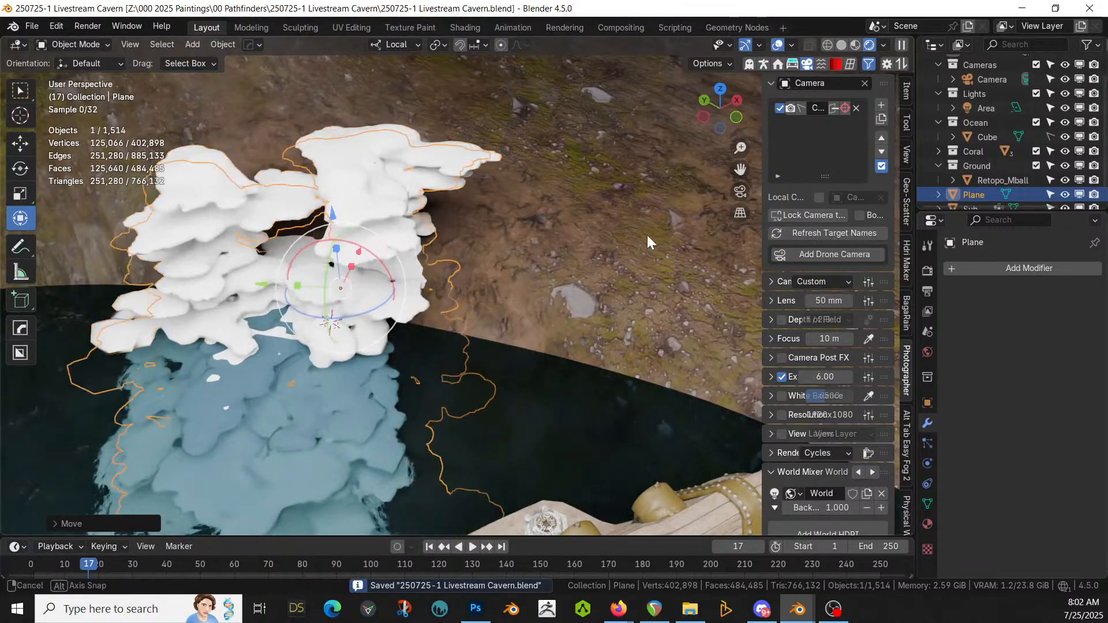
Step: Try rotating the Sub about 17° around its local X axis, and undo the rotation
middle_drag(647, 234, 678, 207)
shift+middle_drag(658, 517, 556, 444)
middle_drag(638, 426, 564, 439)
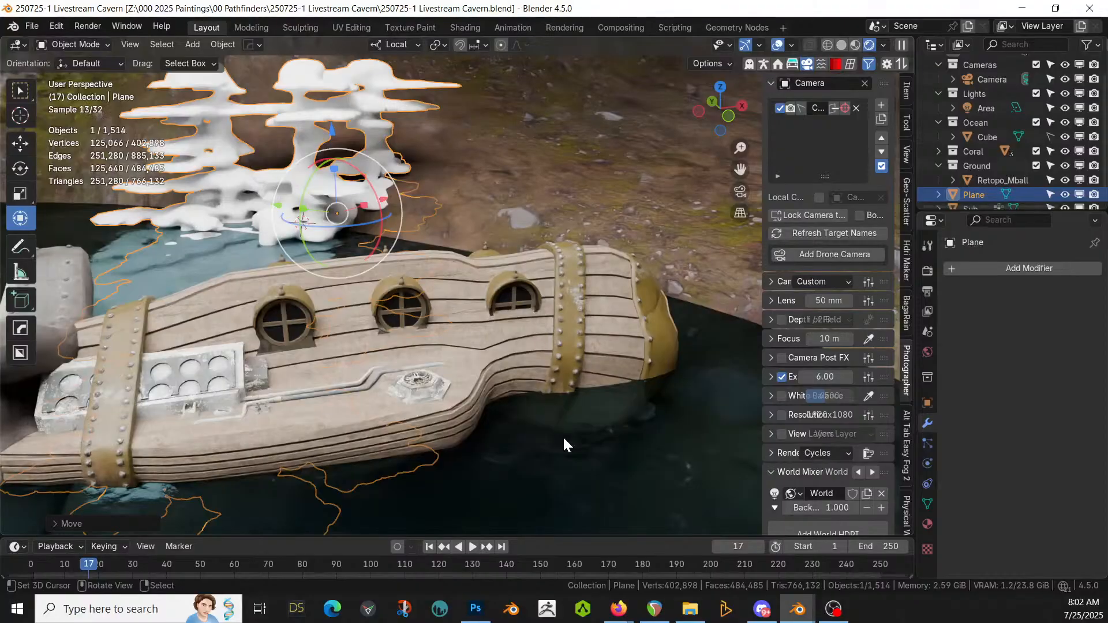
middle_drag(603, 377, 517, 330)
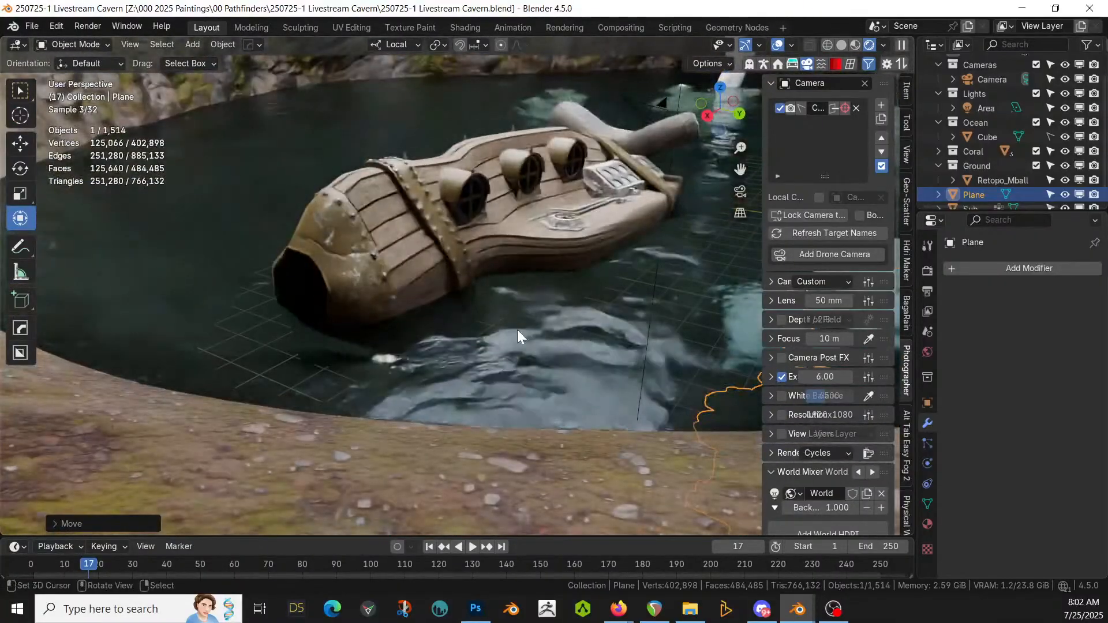
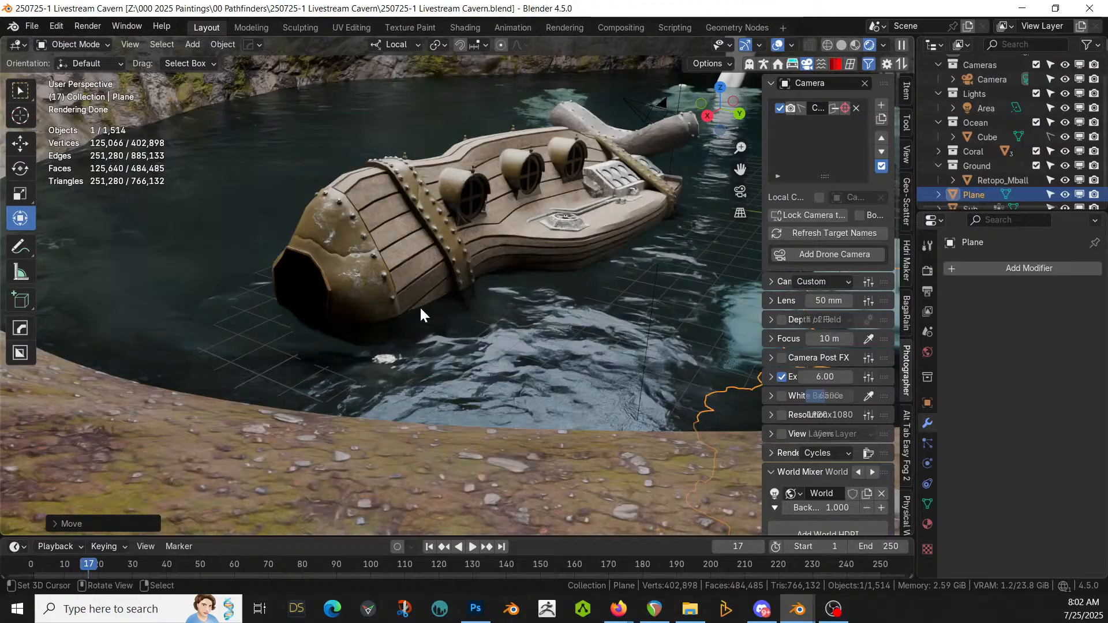
middle_drag(427, 306, 428, 293)
scroll(429, 294, up, 2)
click(428, 293)
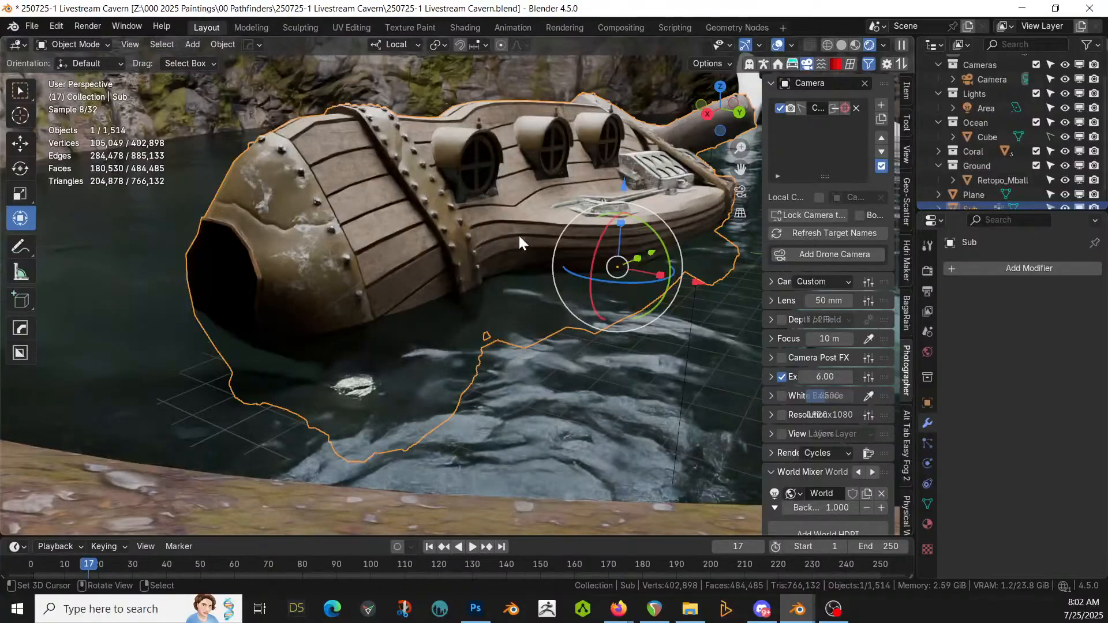
drag(596, 244, 602, 234)
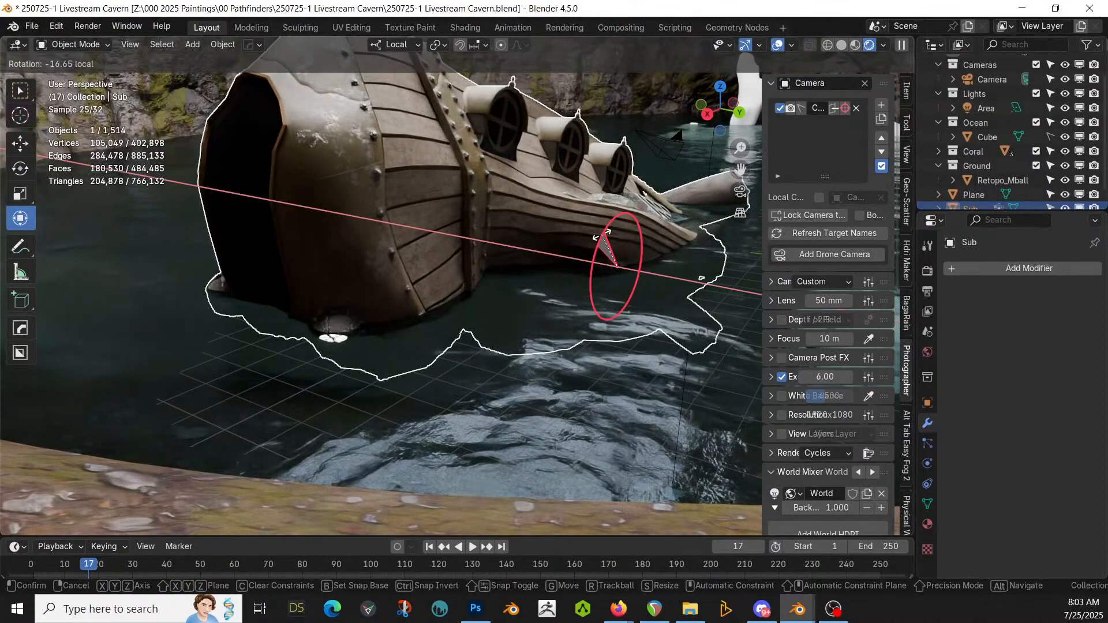
drag(602, 235, 601, 234)
middle_drag(525, 298, 445, 310)
scroll(479, 313, down, 3)
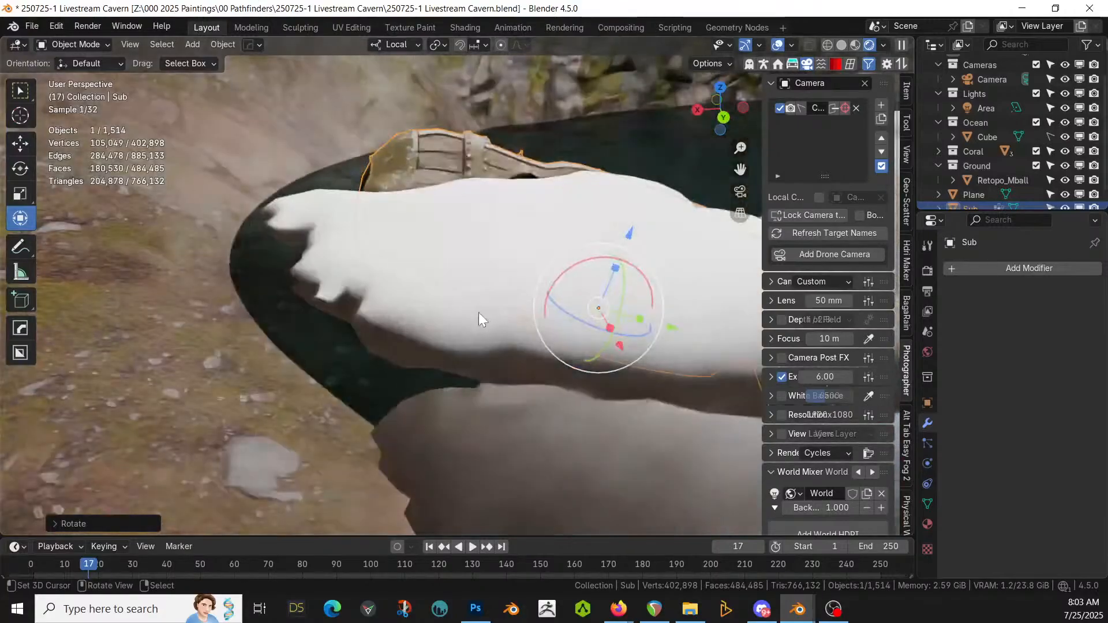
middle_drag(545, 318, 352, 352)
key(ctrl+z)
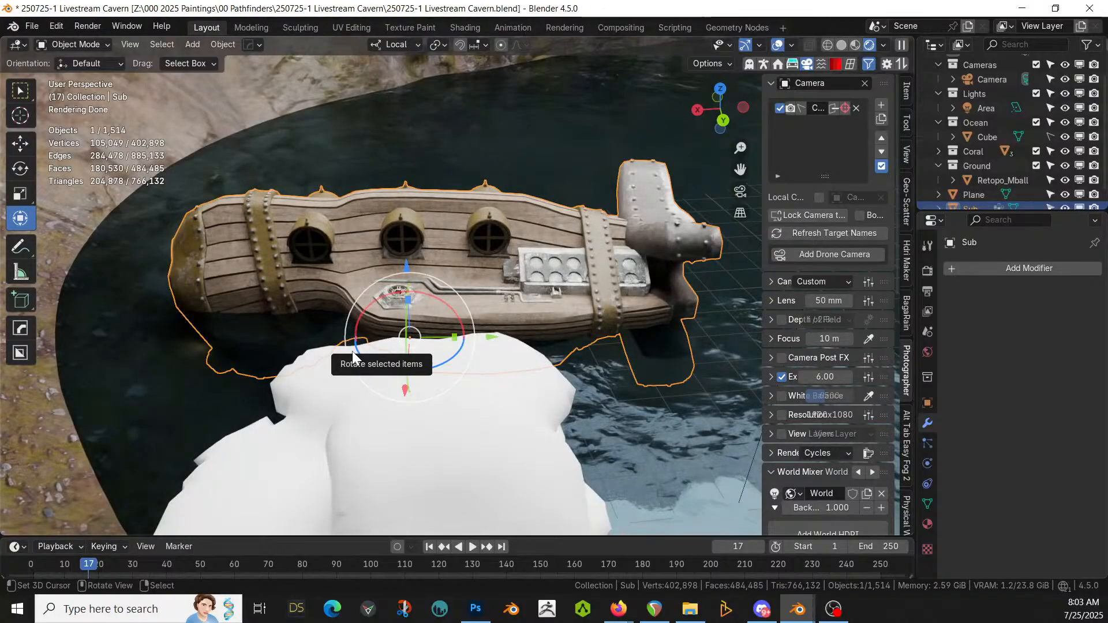
Step: Generate a new male human on the submarine's deck with HumGen, using the Asian 1 starting human
middle_drag(376, 326, 604, 346)
scroll(605, 347, up, 2)
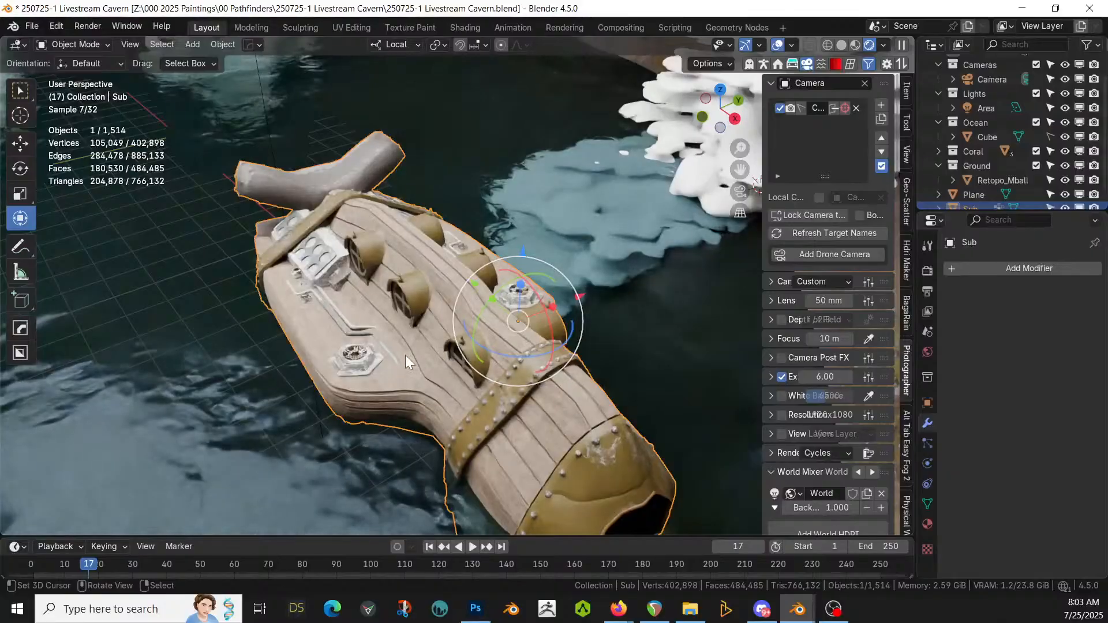
click(762, 63)
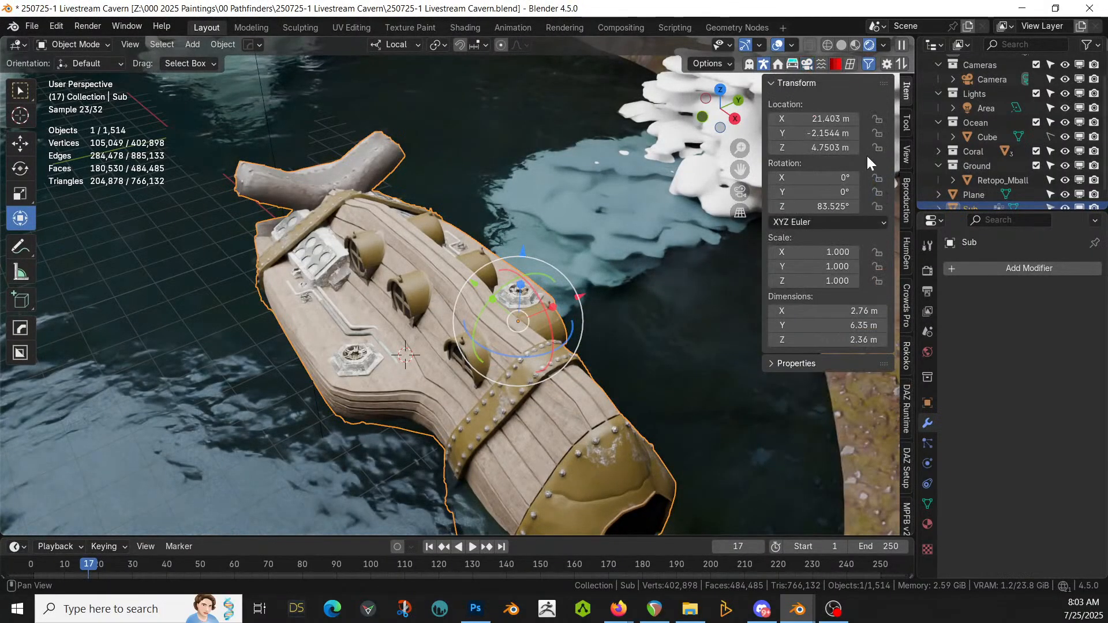
click(904, 260)
click(846, 193)
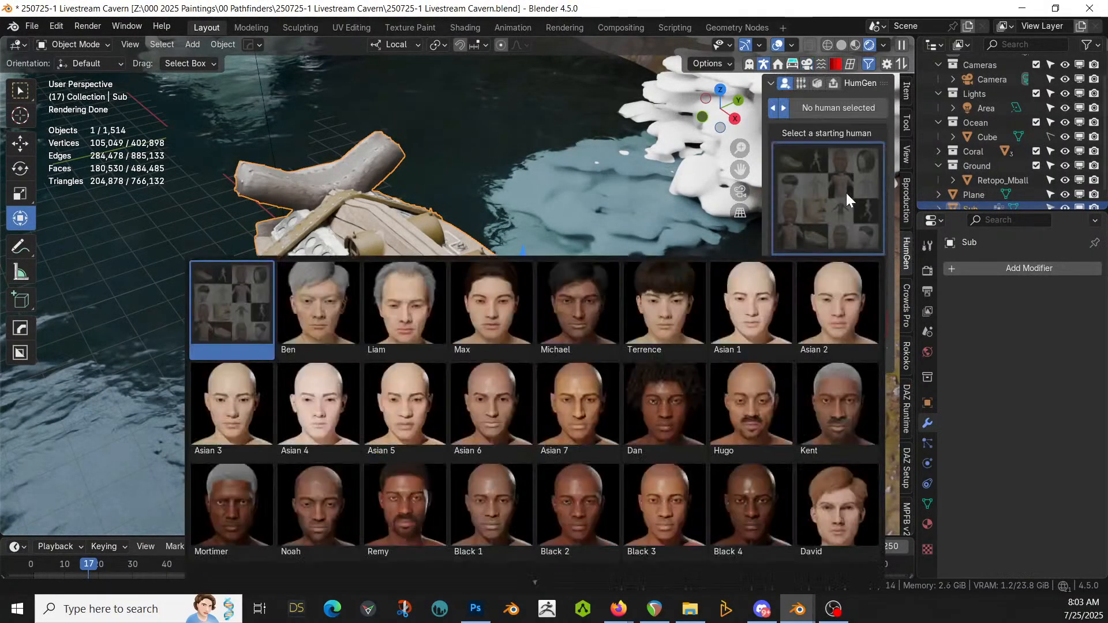
click(757, 299)
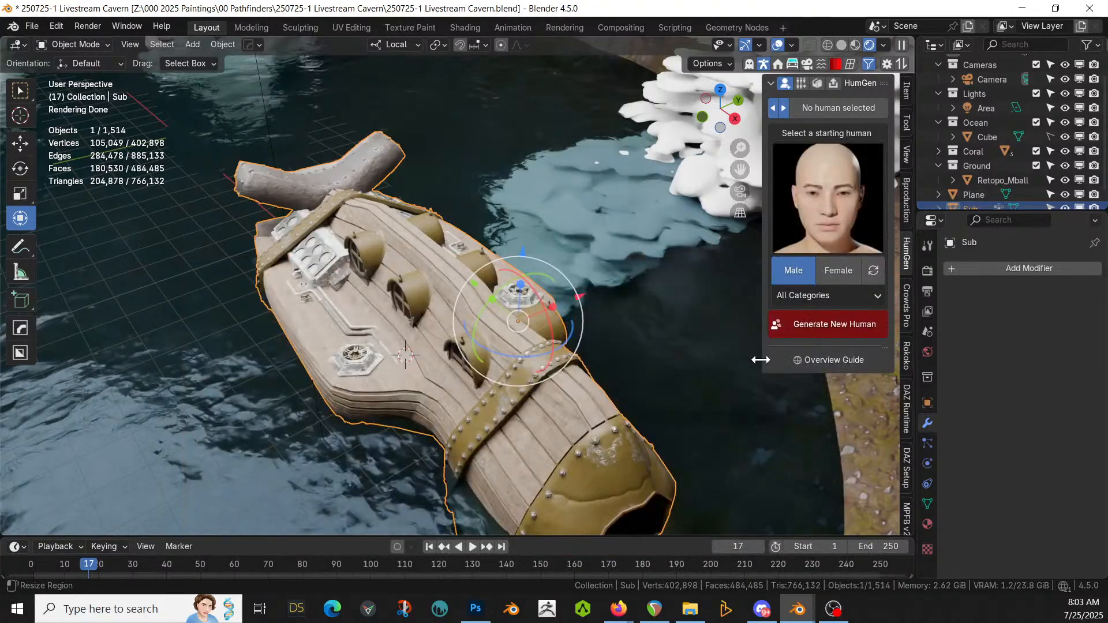
click(811, 333)
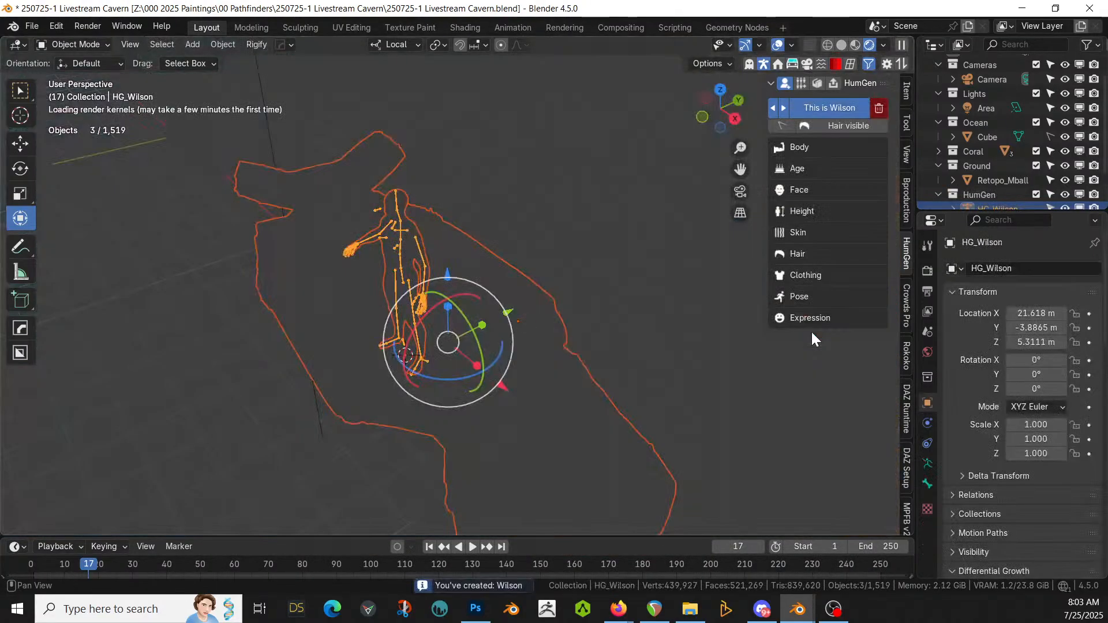
mouse_move(541, 317)
middle_down()
mouse_move(607, 258)
mouse_move(635, 254)
mouse_move(659, 270)
middle_up()
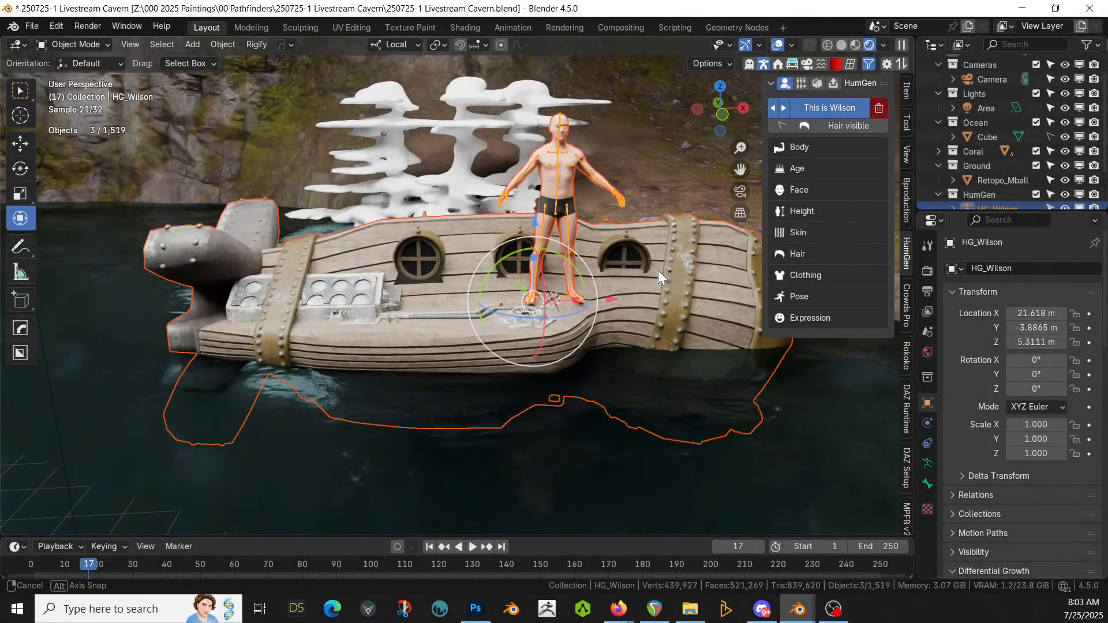
middle_drag(657, 270, 563, 274)
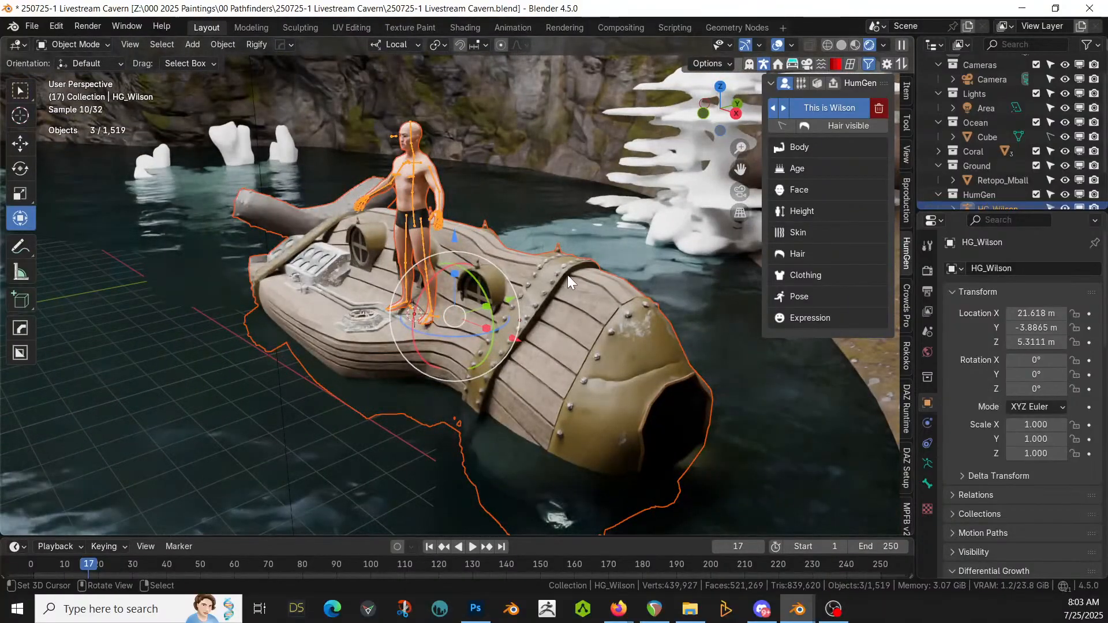
mouse_move(587, 282)
middle_down()
mouse_move(611, 290)
mouse_move(657, 268)
mouse_move(570, 282)
mouse_move(579, 270)
mouse_move(582, 286)
middle_up()
Step: Select the Sub, move it towards the shore, rotate it slightly, and reposition it so its nose rests at the water's edge
click(597, 332)
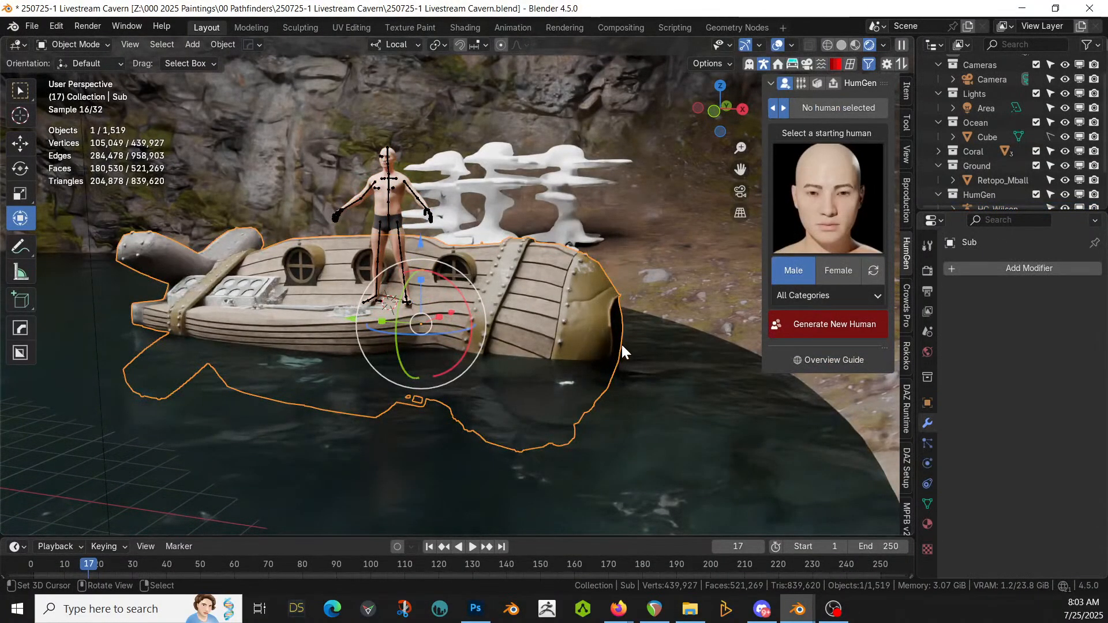
key(z)
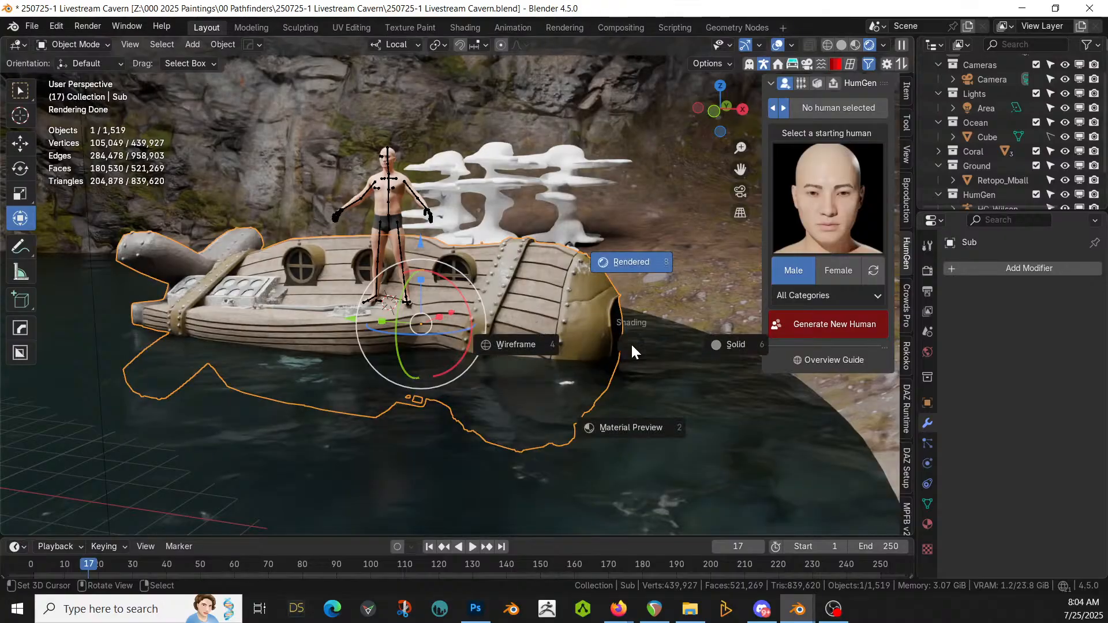
key(s)
key(z)
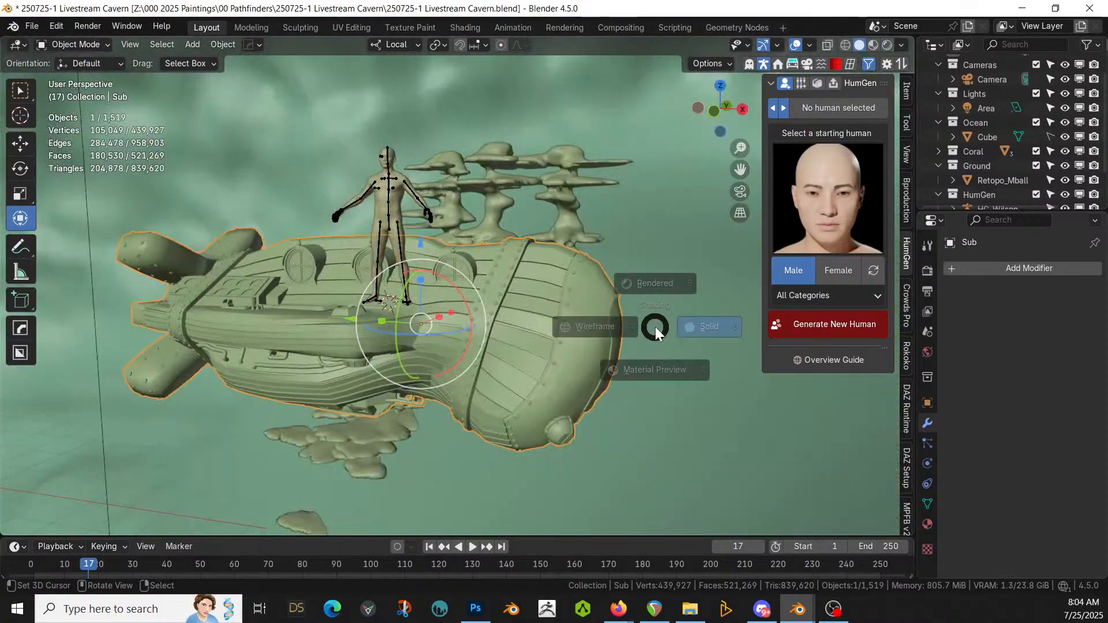
key(r)
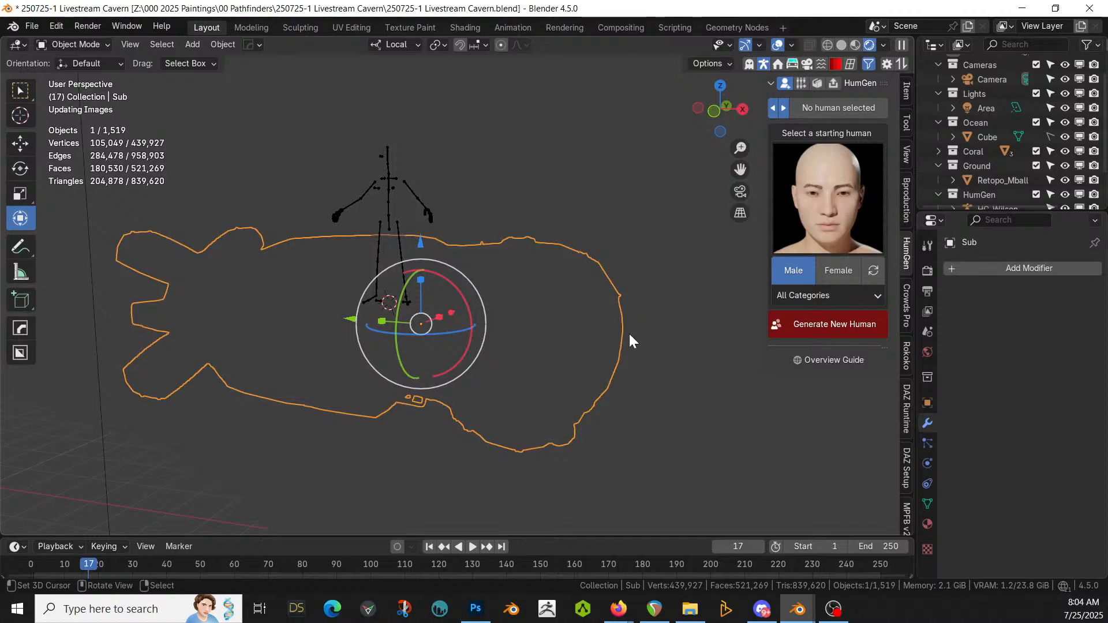
key(g)
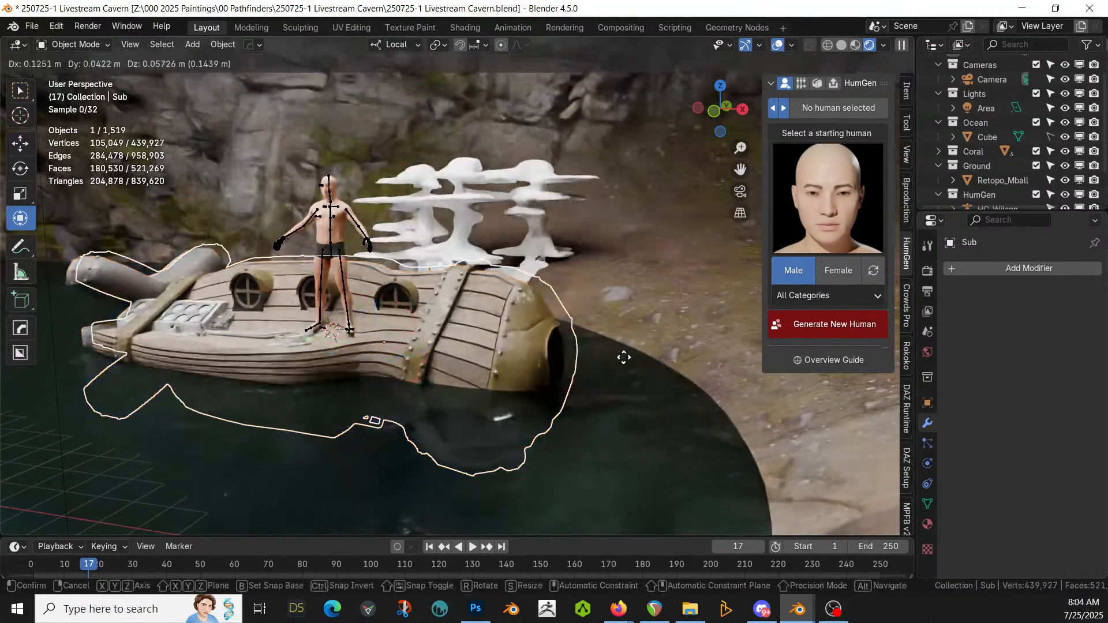
click(669, 373)
key(r)
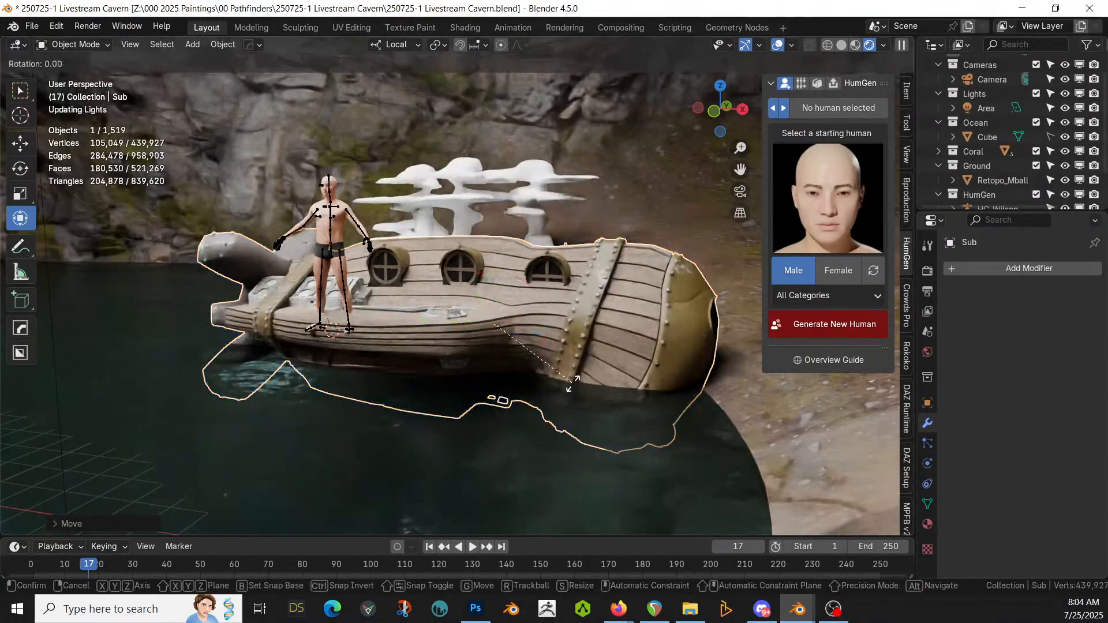
click(695, 309)
key(g)
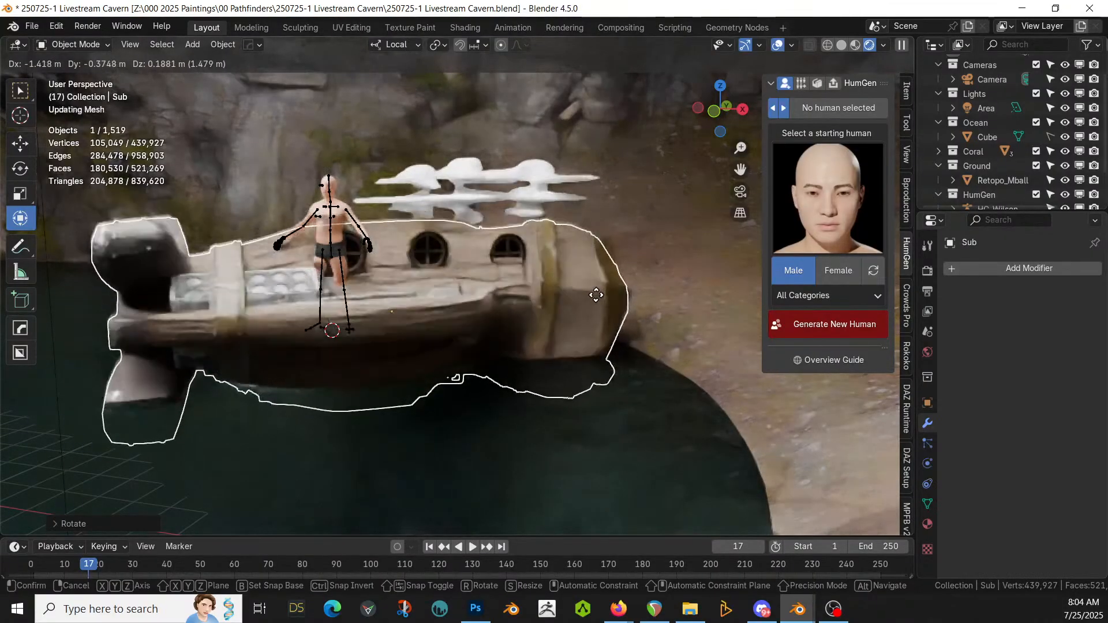
click(596, 295)
Step: Nudge the Sub slightly along its local Y axis to fine-tune how its nose sits against the shore
middle_drag(596, 296, 550, 310)
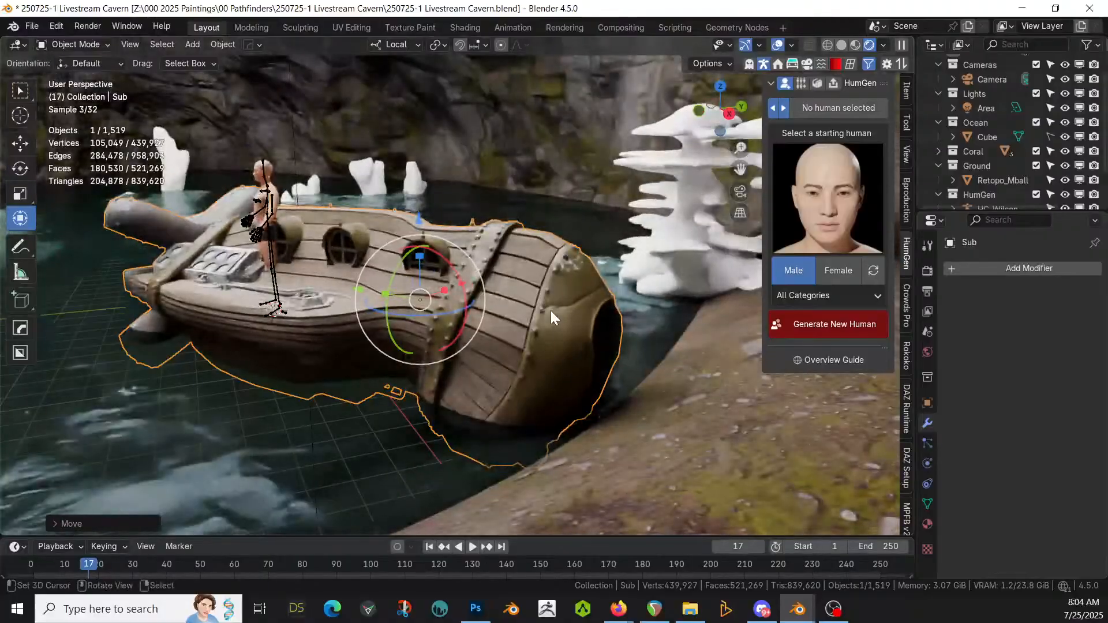
scroll(550, 310, up, 3)
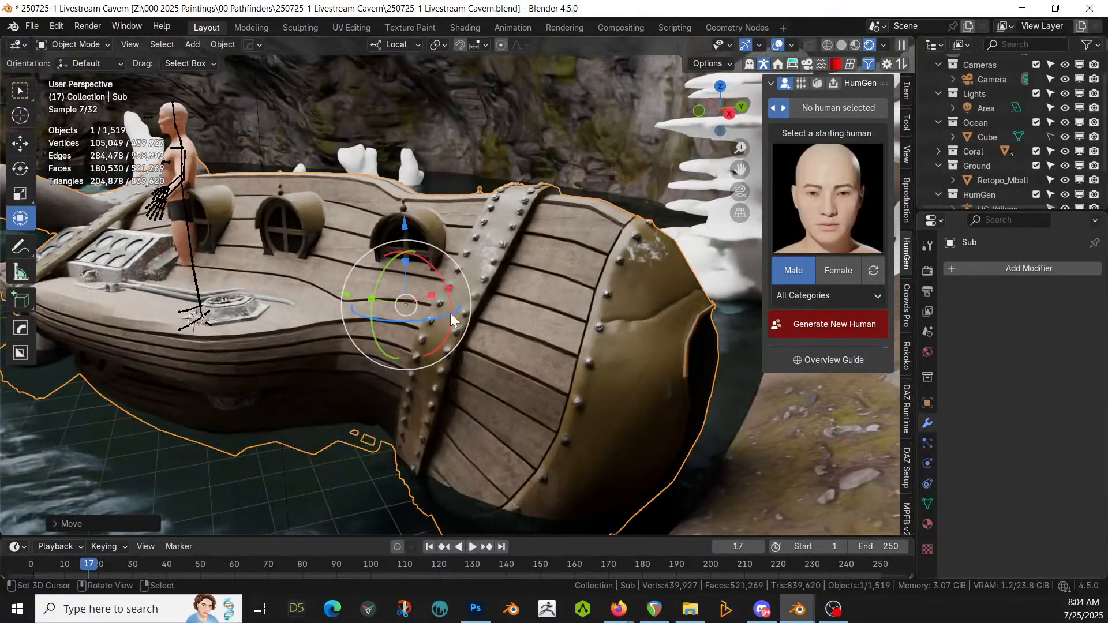
drag(349, 295, 355, 298)
scroll(356, 298, down, 1)
middle_drag(385, 304, 406, 281)
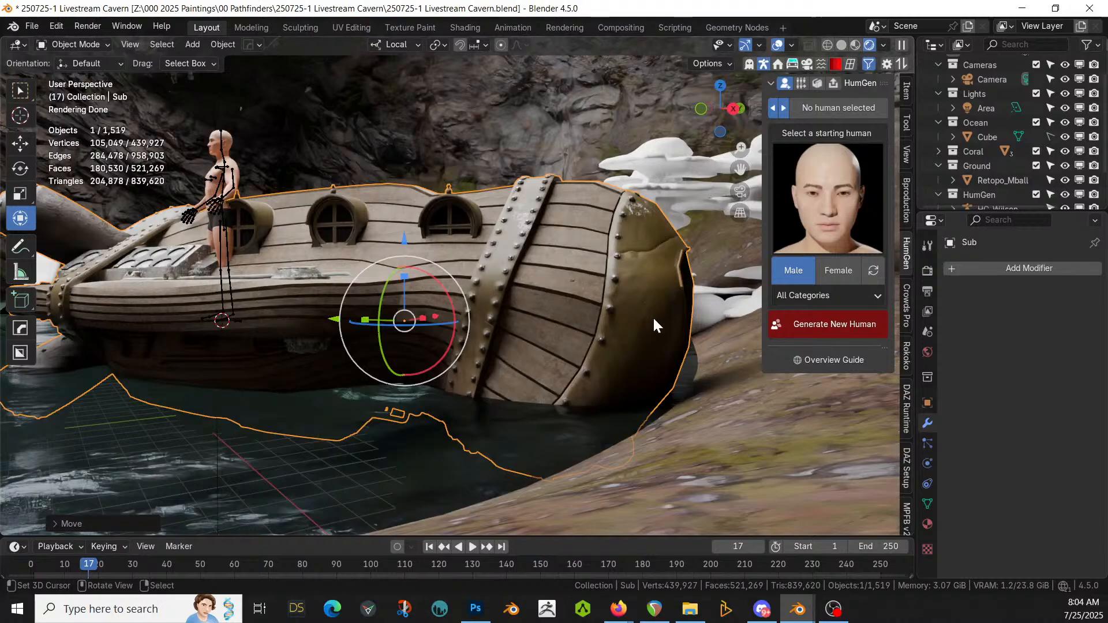
scroll(541, 307, down, 4)
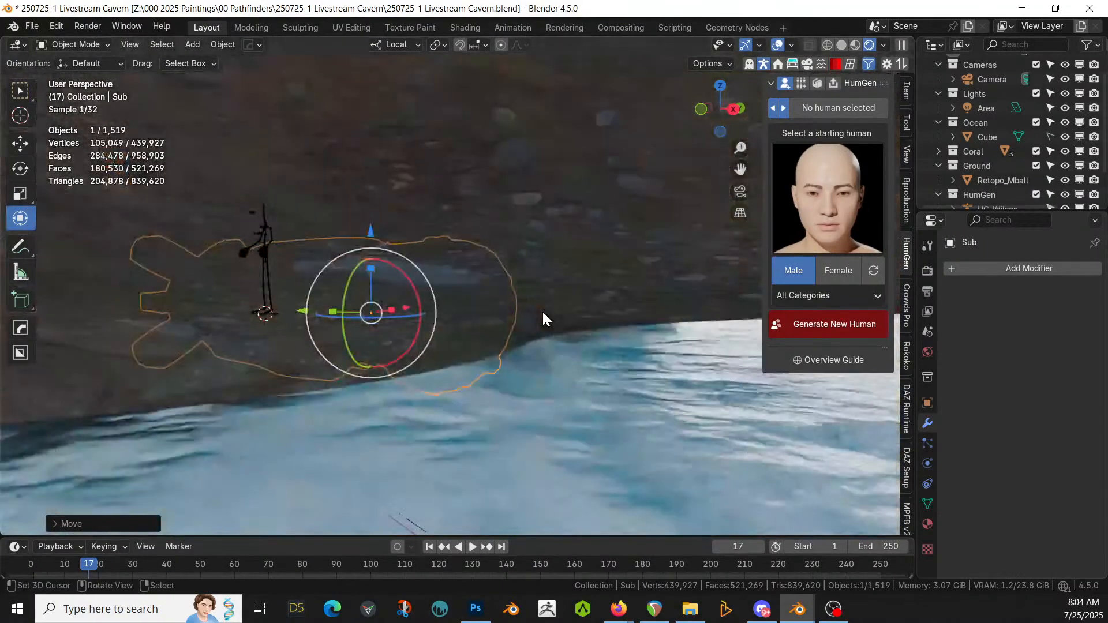
scroll(543, 318, up, 6)
Step: Display the scene in Solid shading and open the Sub mesh in Edit Mode
key(z)
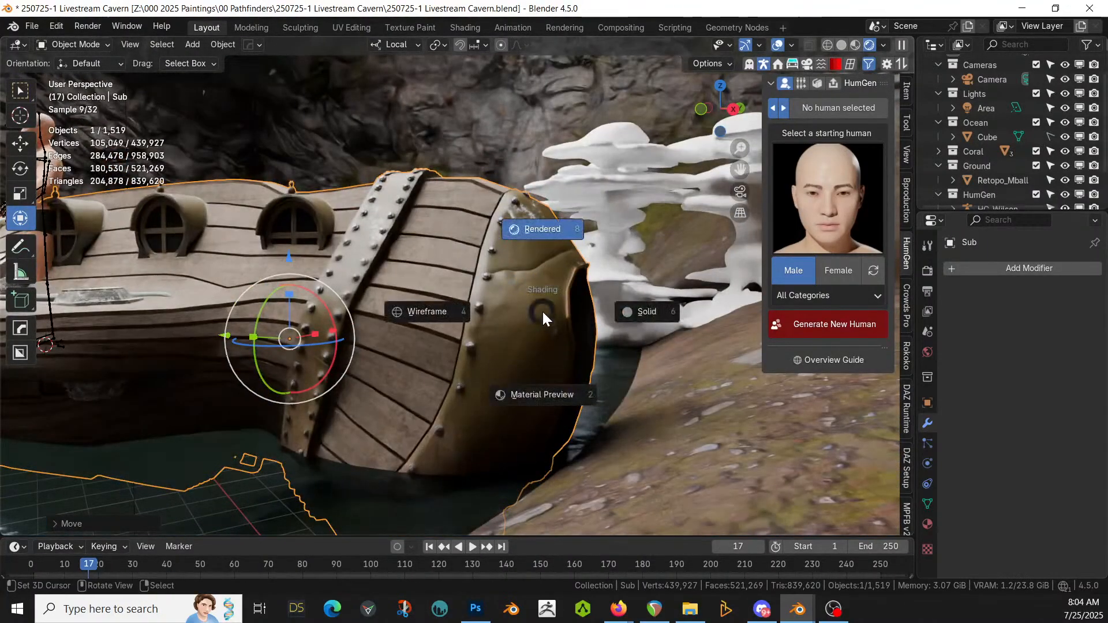
key(6)
mouse_move(539, 311)
middle_down()
mouse_move(563, 312)
mouse_move(507, 347)
middle_up()
click(445, 373)
key(Tab)
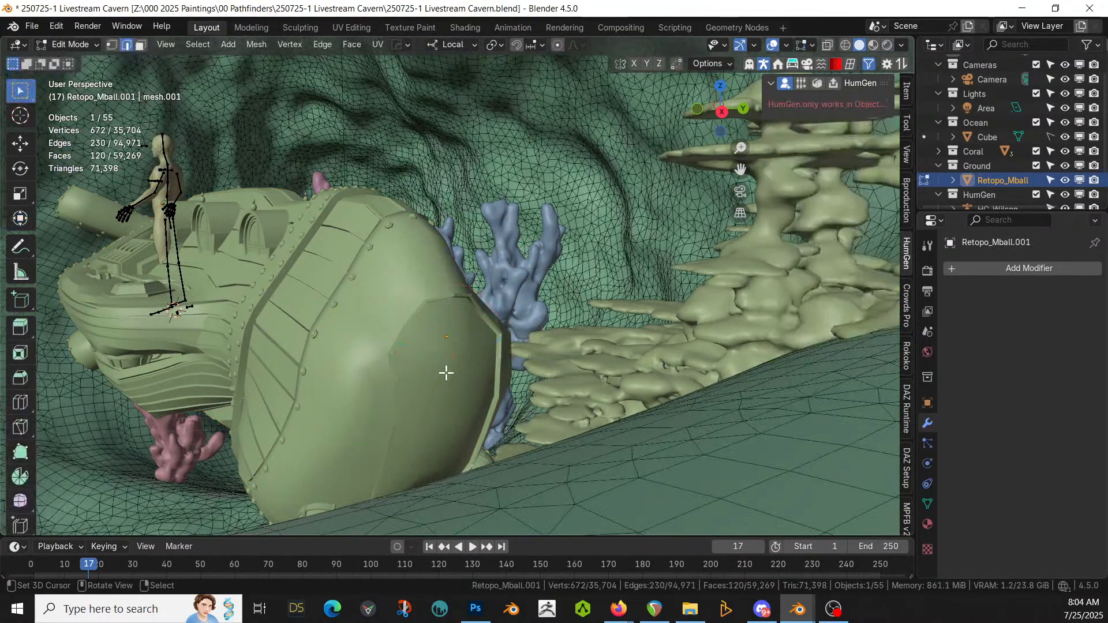
key(Tab)
click(445, 373)
key(Tab)
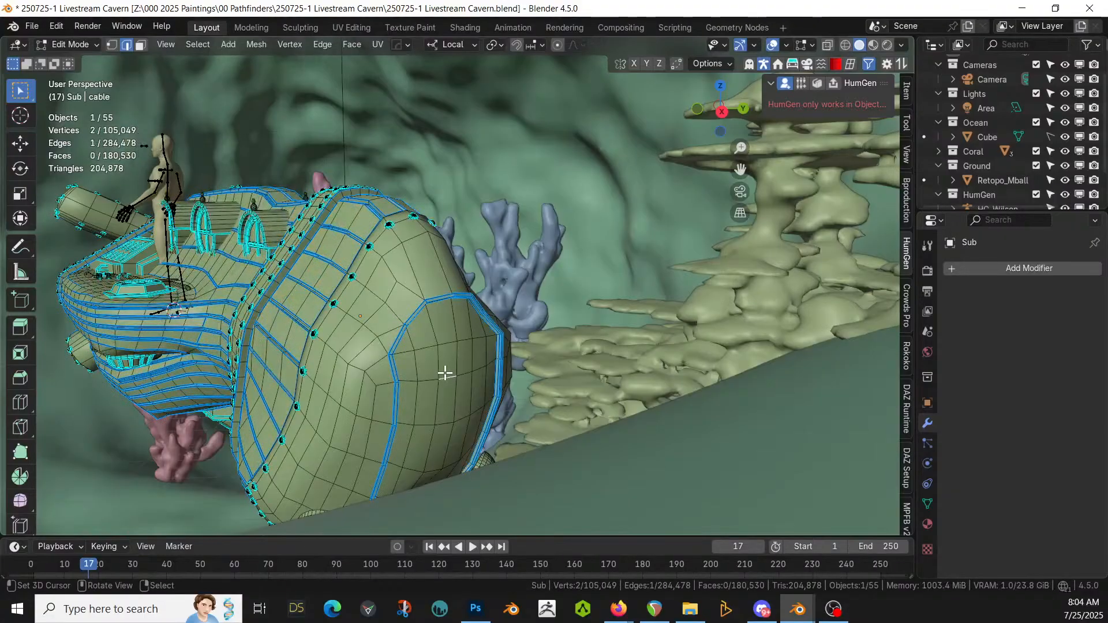
Step: Try selecting the linked faces of the Sub's front nose panel with the selection delimited by Sharp
key(ctrl+l)
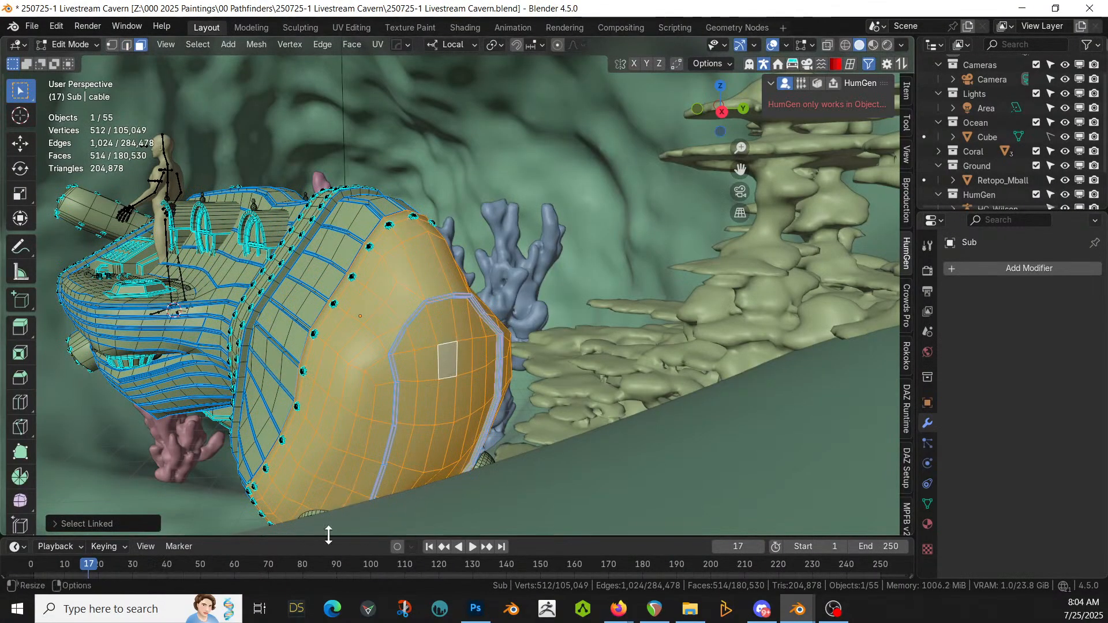
click(59, 521)
click(181, 502)
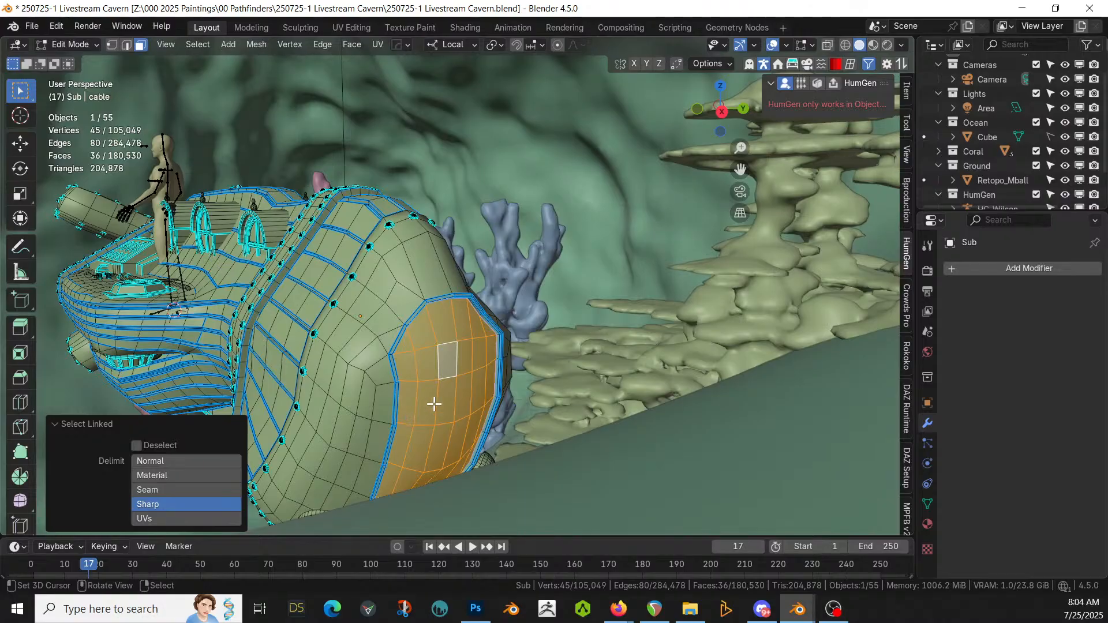
key(h)
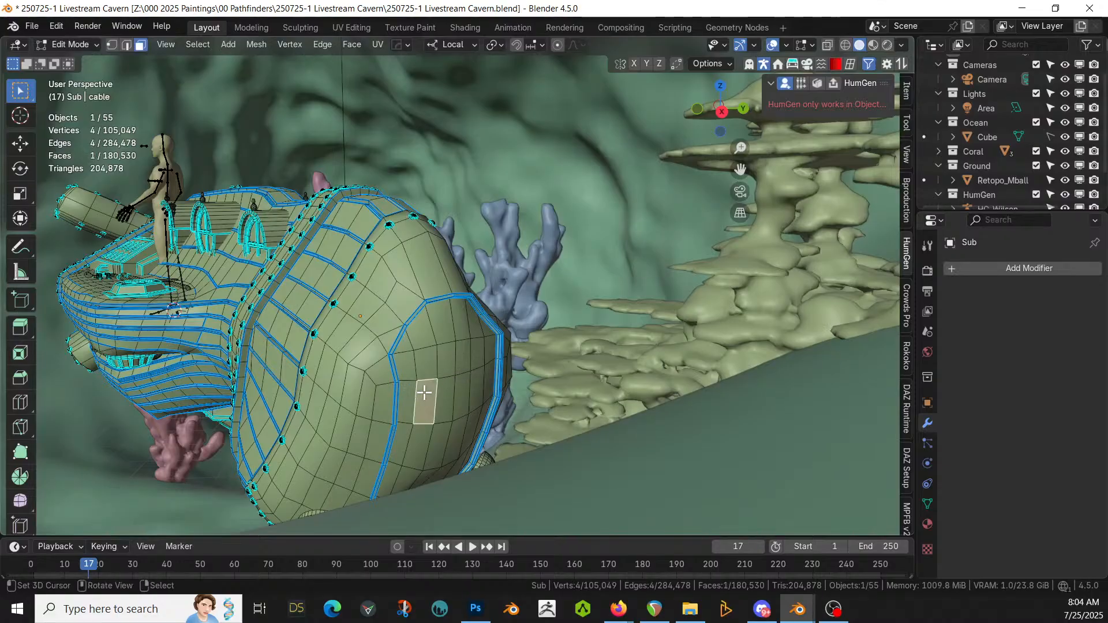
click(423, 392)
key(l)
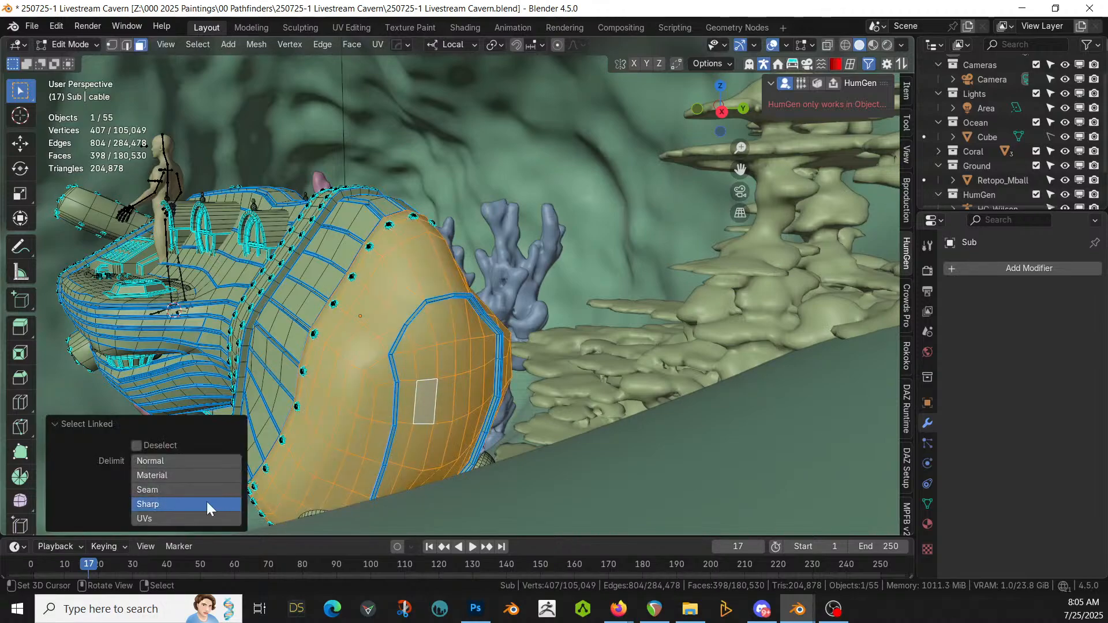
click(455, 367)
Step: Isolate the Sub in Local View and select all faces inside the sharp-edged outline on its nose
middle_drag(456, 367, 439, 381)
key(KP_Divide)
scroll(449, 378, up, 4)
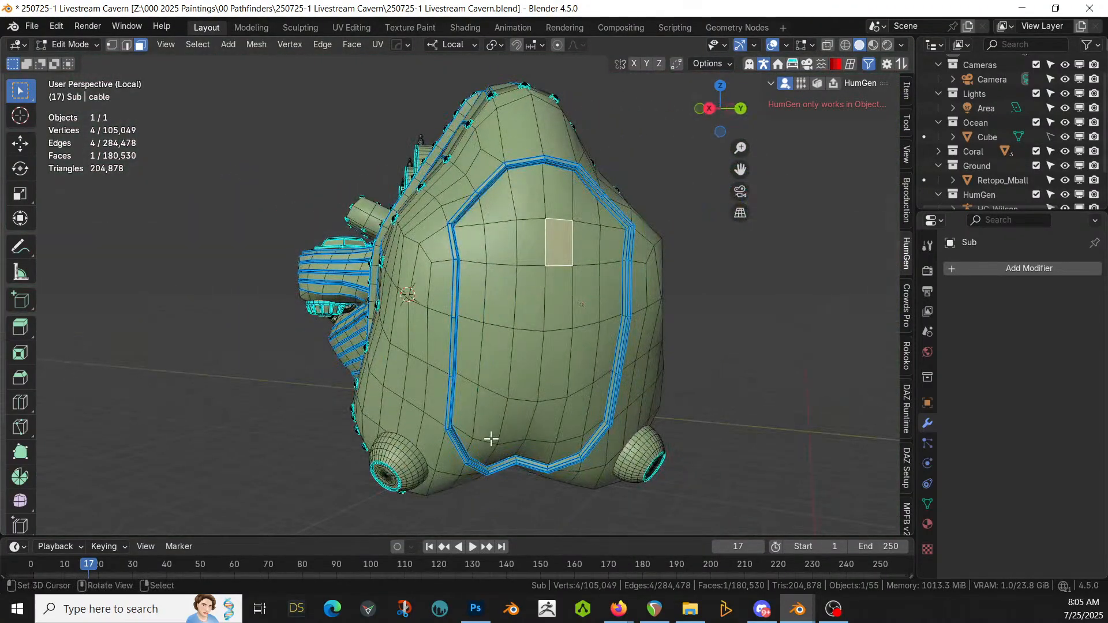
click(472, 218)
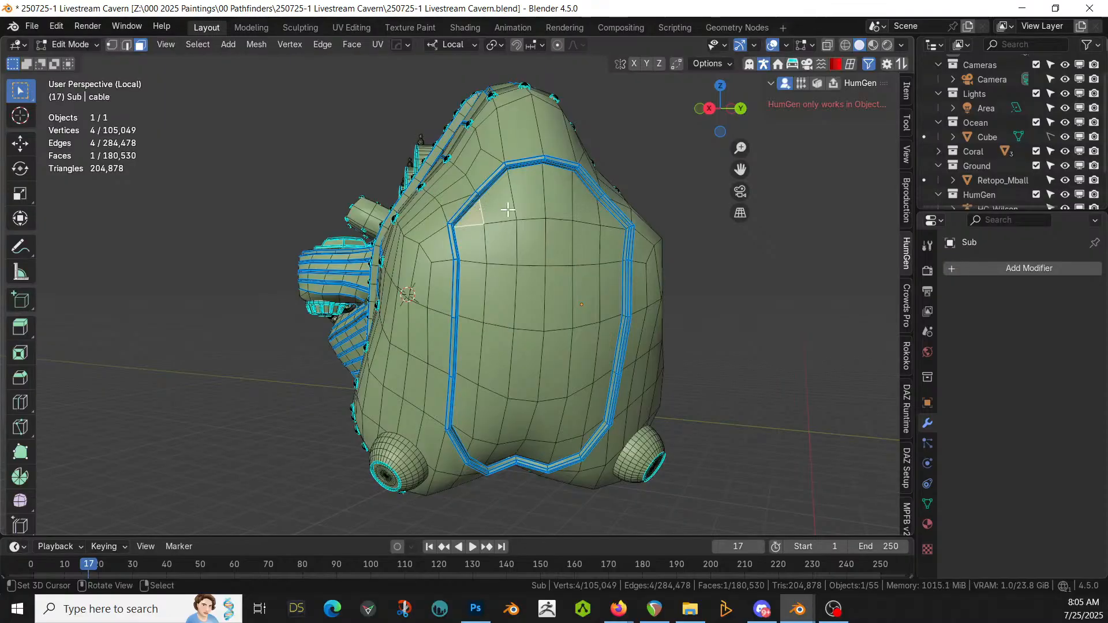
ctrl+click(599, 222)
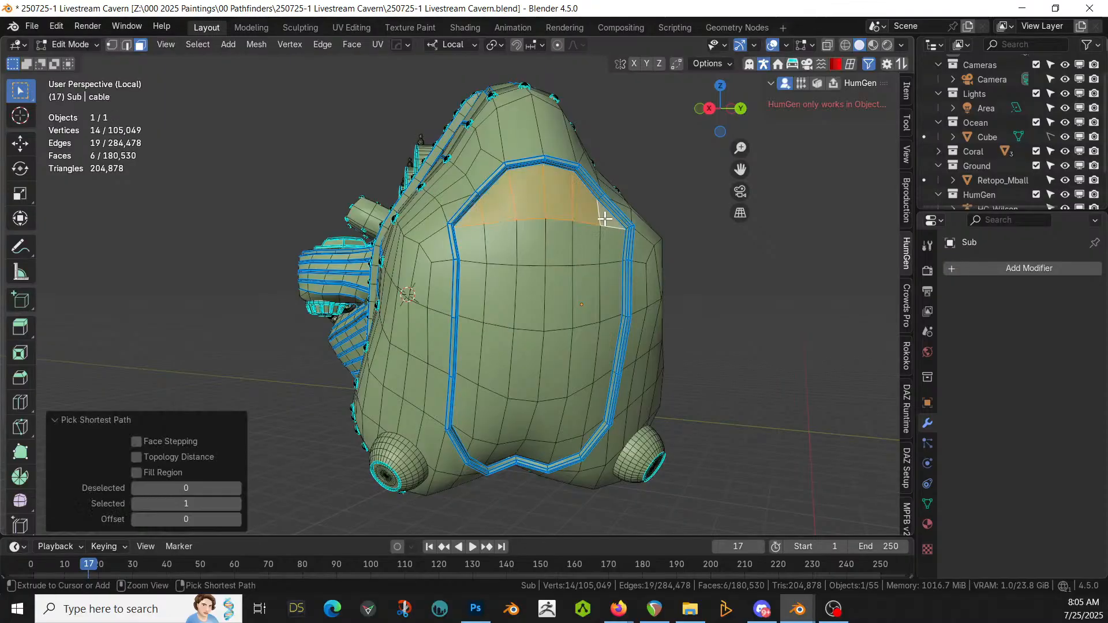
ctrl+click(589, 436)
ctrl+click(464, 444)
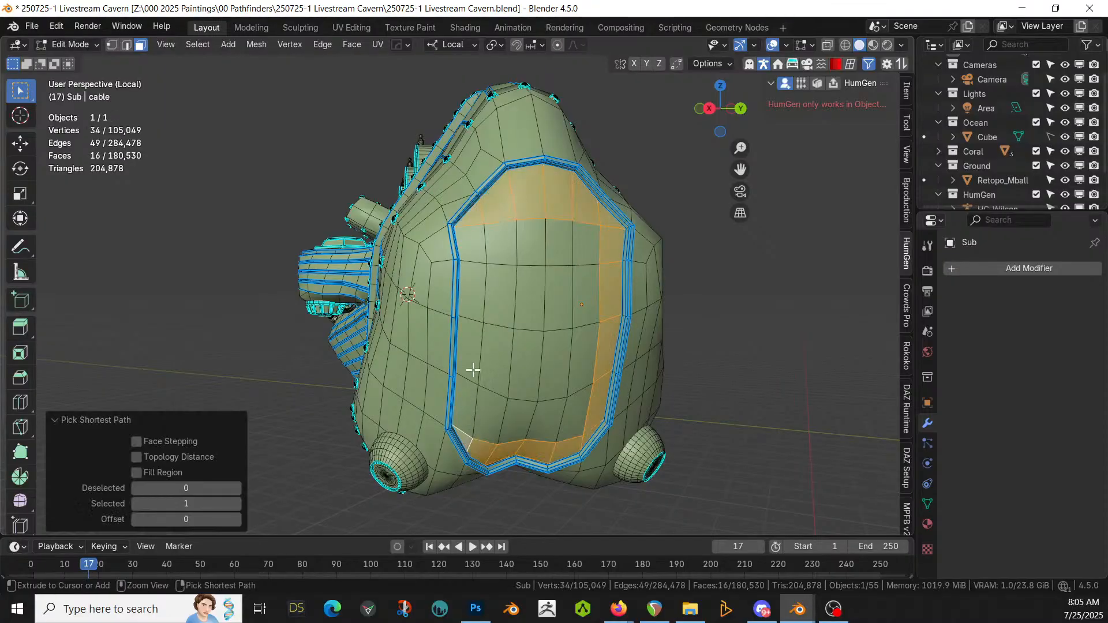
ctrl+click(470, 251)
key(c)
mouse_move(554, 389)
mouse_down()
mouse_move(525, 415)
mouse_move(510, 280)
mouse_move(563, 329)
mouse_up()
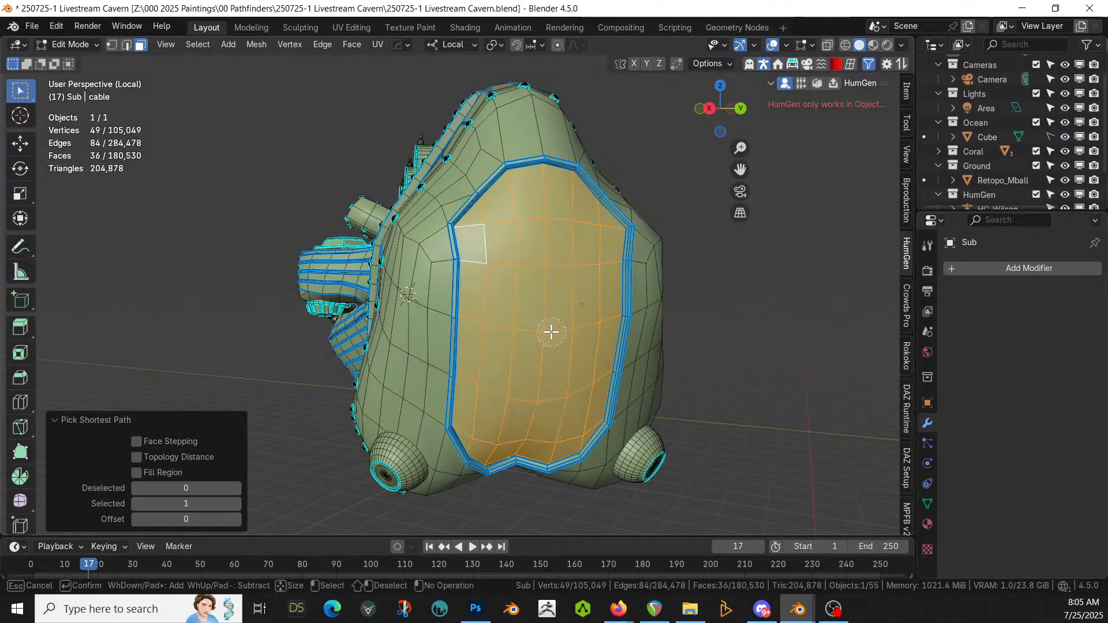
right_click(549, 331)
Step: Separate the selected nose panel faces into their own object and return to Object Mode
middle_drag(549, 331, 581, 370)
key(p)
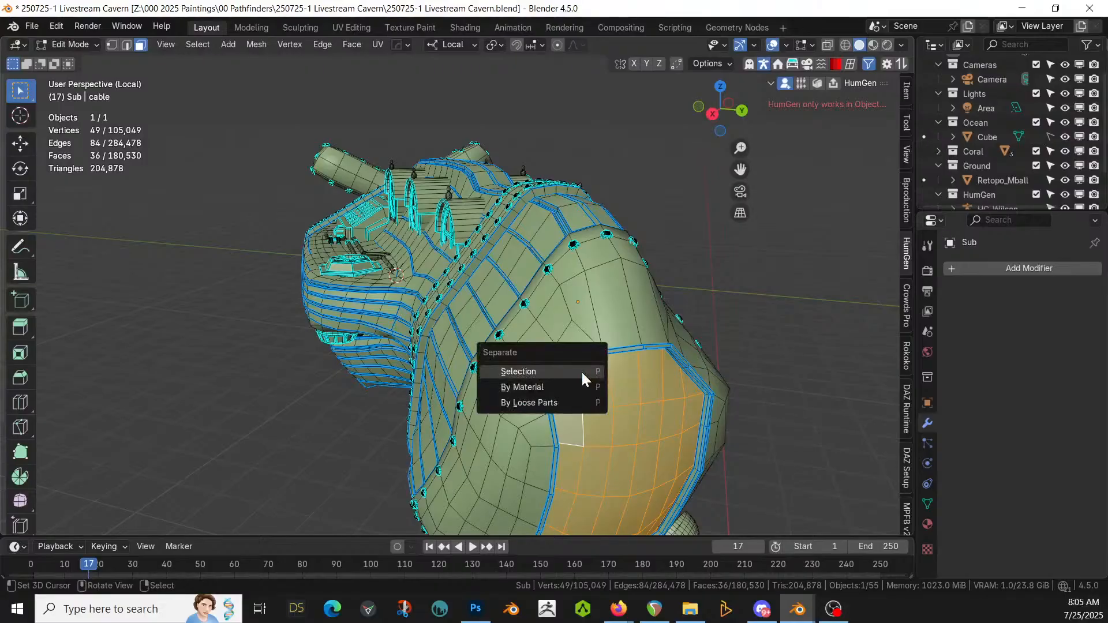
click(581, 370)
key(Tab)
scroll(583, 372, down, 1)
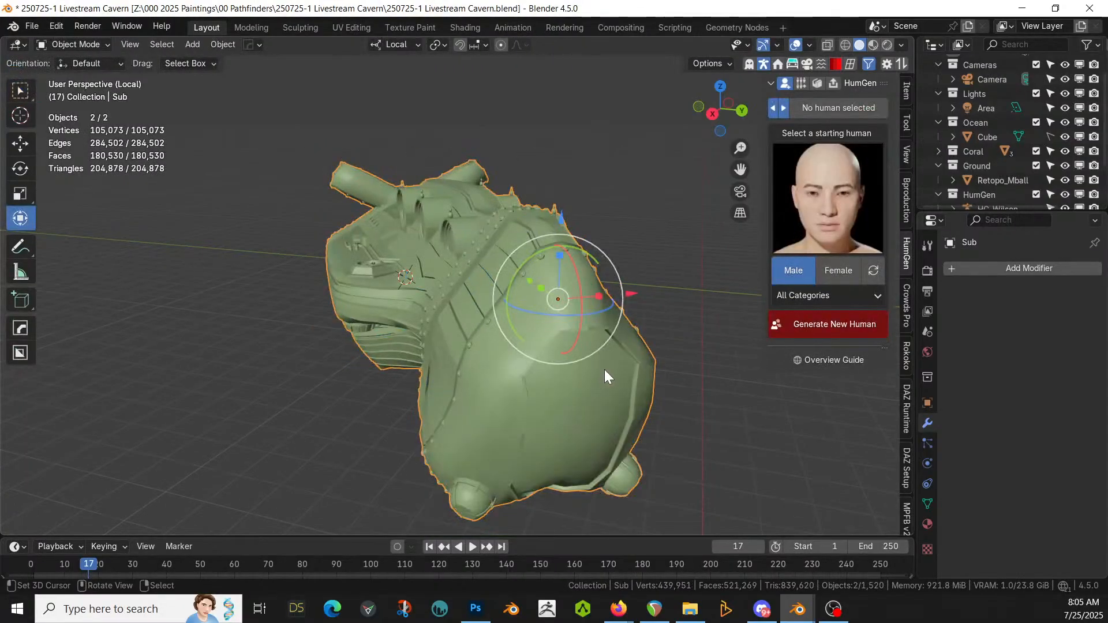
key(Tab)
key(Tab)
Step: Select the separated nose panel together with the Sub and move both to a new collection named Sub
click(562, 383)
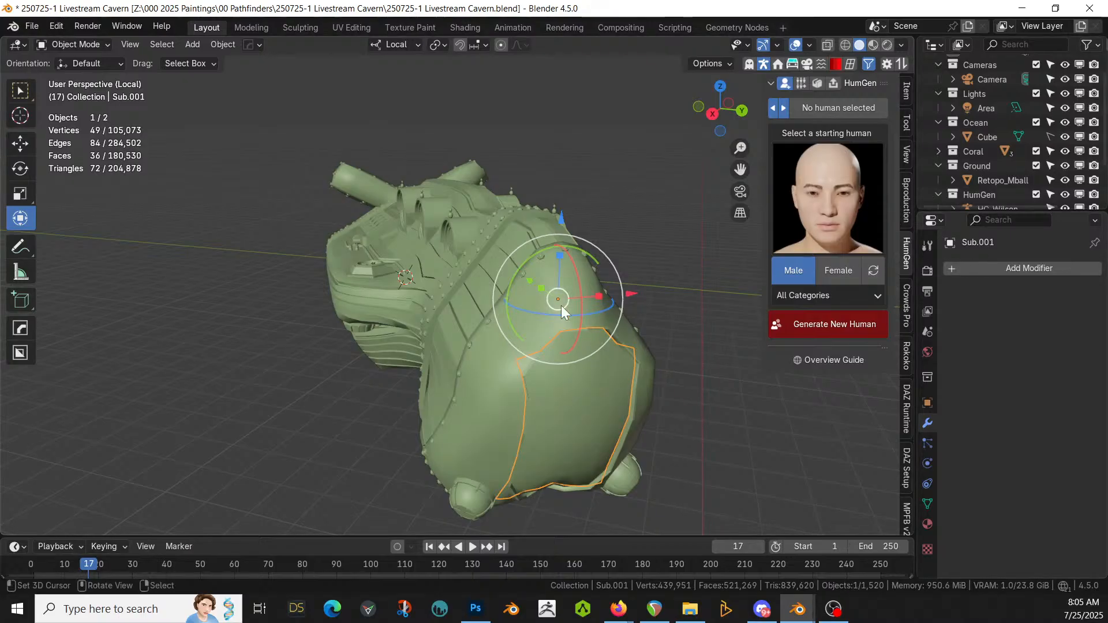
shift+click(513, 345)
key(m)
click(490, 341)
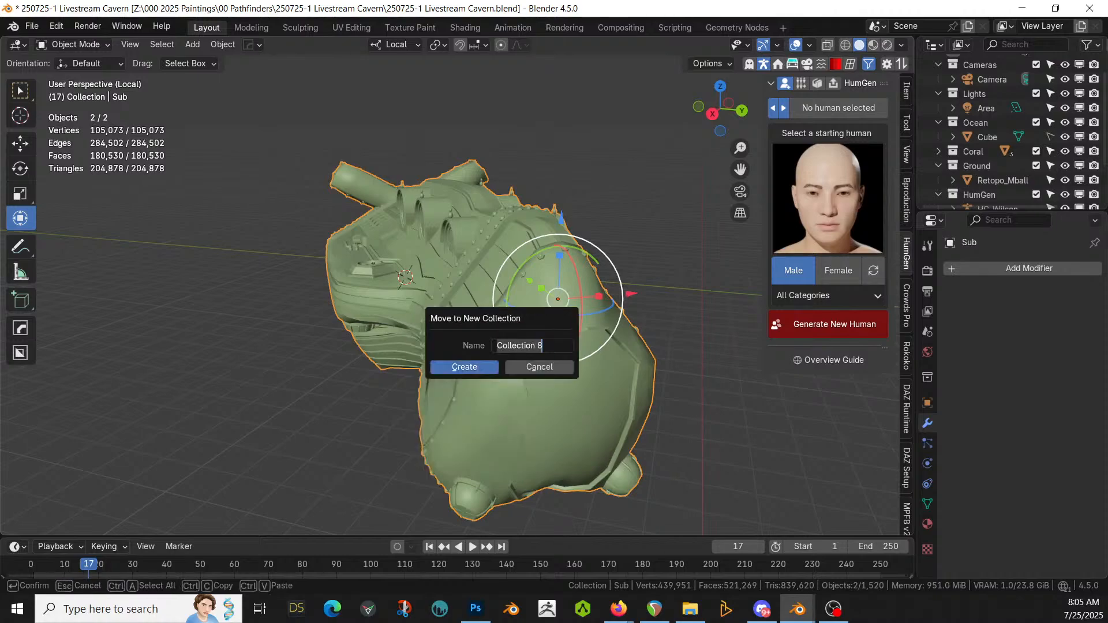
text(Sub)
key(Return)
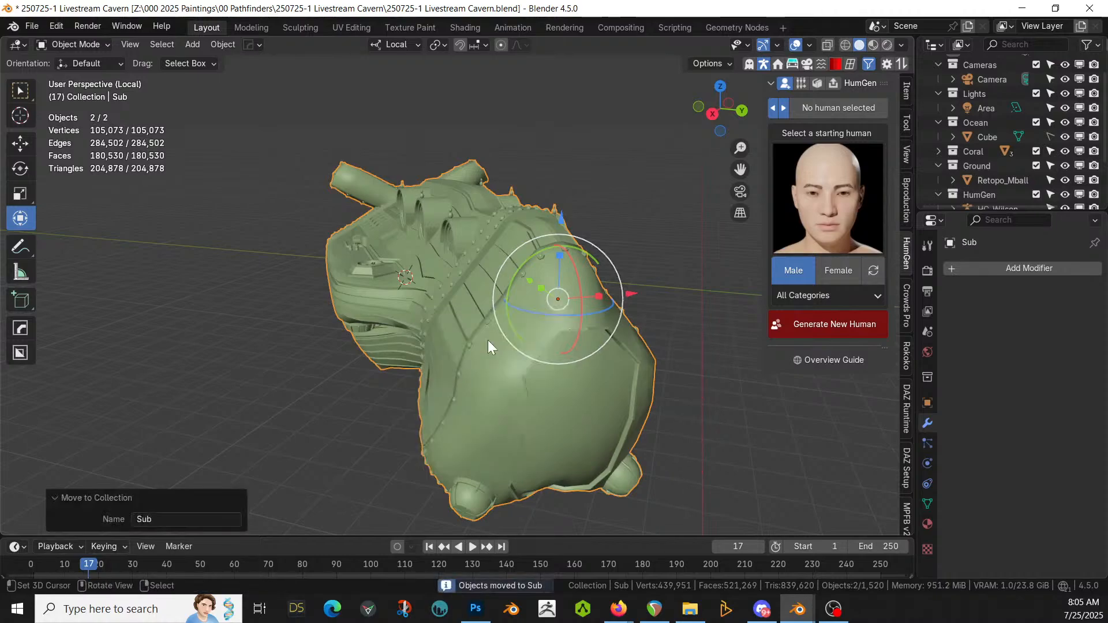
Step: Select the separated nose panel and hide it to expose the faces underneath on the Sub
click(598, 346)
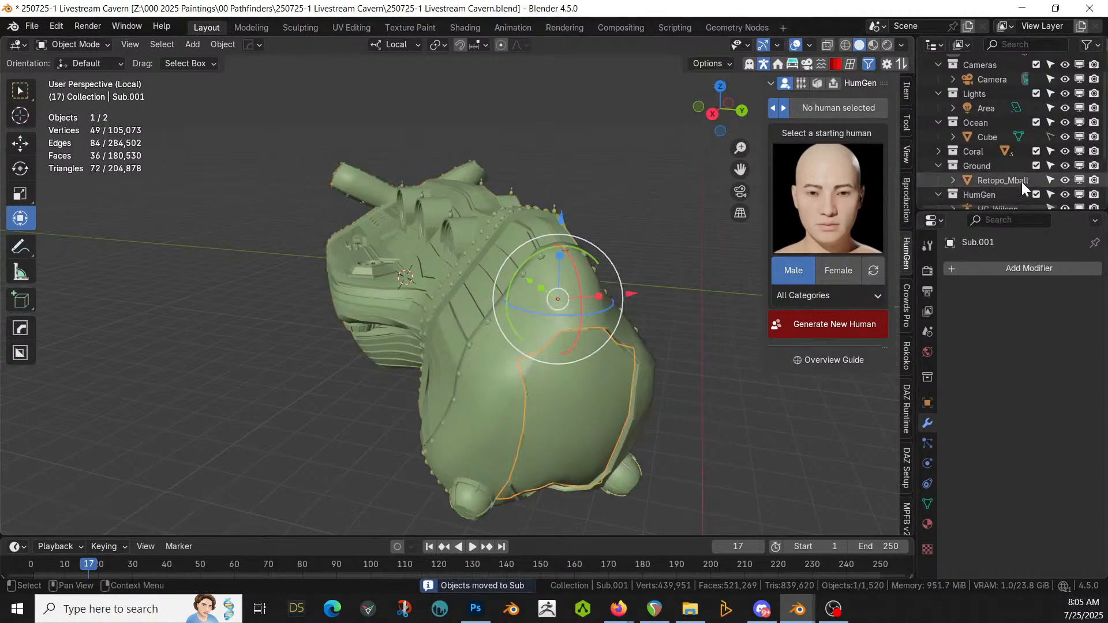
scroll(1021, 182, down, 3)
click(1067, 185)
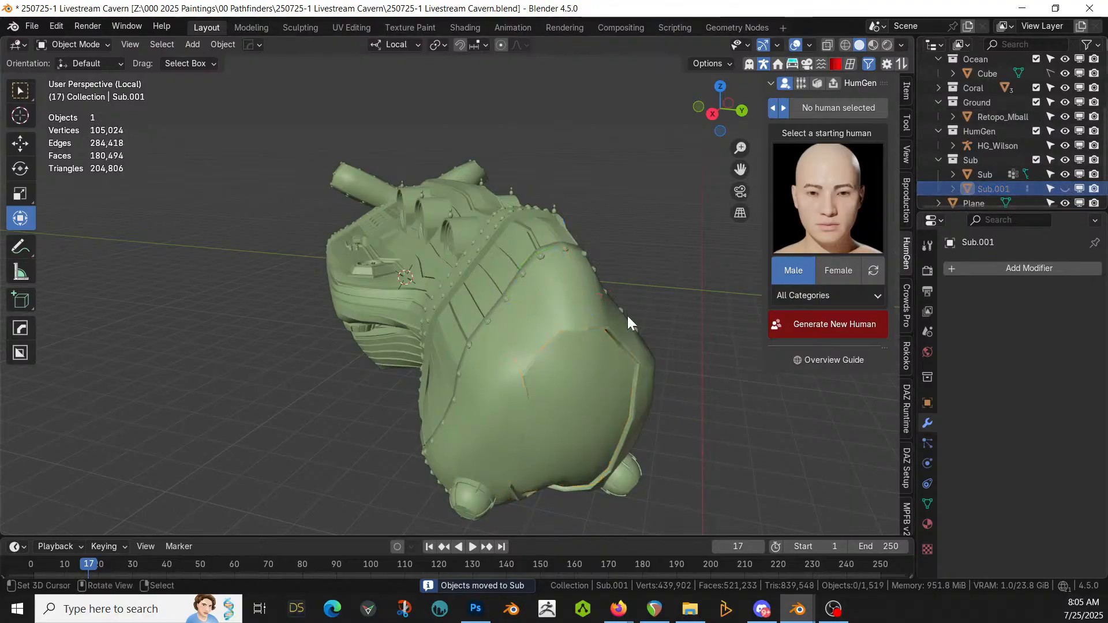
Step: Select the Sub's linked inner nose panel faces delimited by Sharp, separate them into their own object and return to Object Mode
click(517, 288)
key(Tab)
middle_drag(602, 367, 623, 342)
key(alt+h)
click(584, 333)
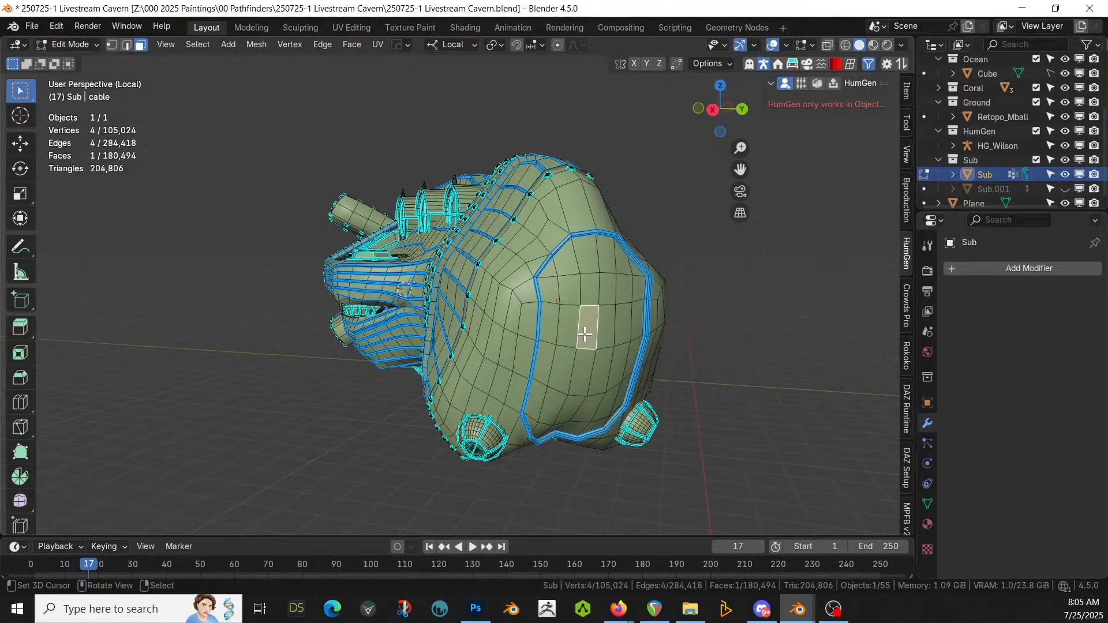
key(l)
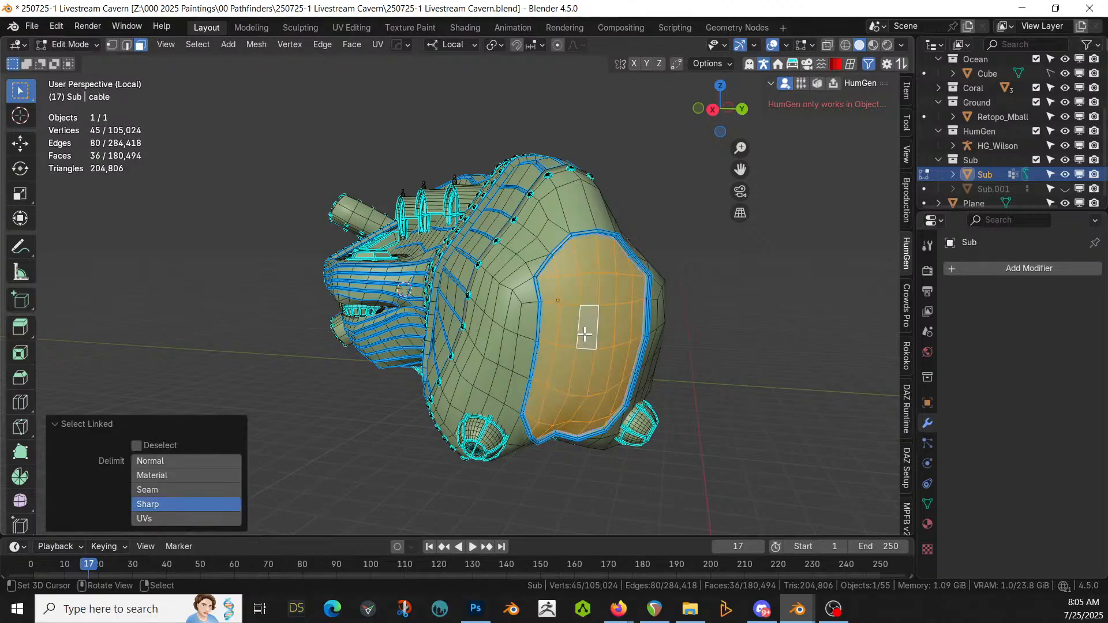
key(p)
click(584, 335)
key(Tab)
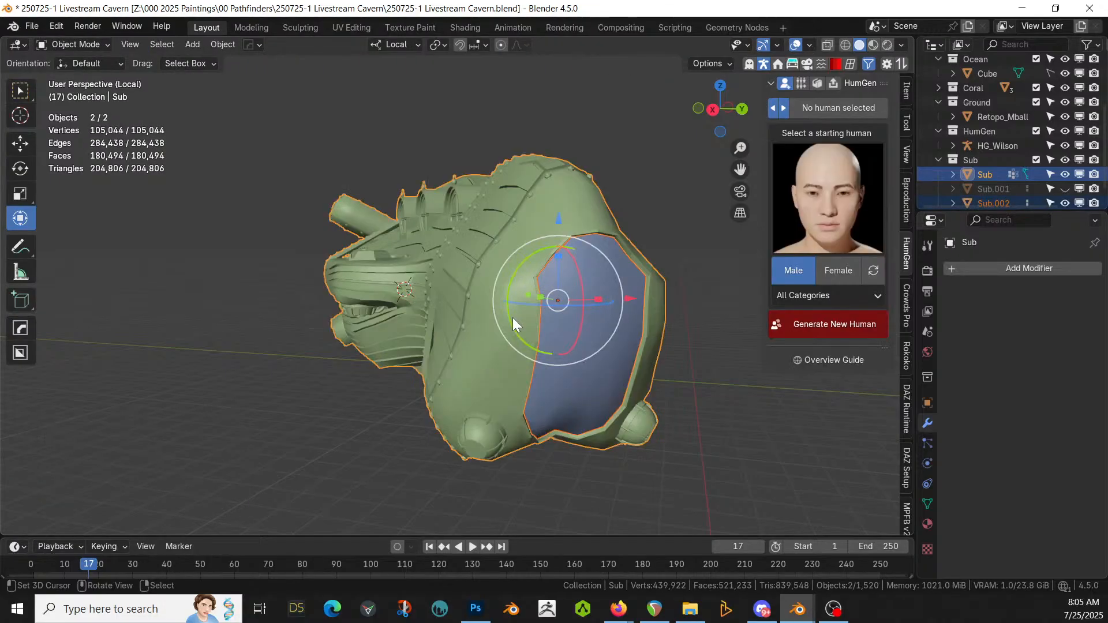
Step: Unhide the first nose panel and hide the Sub to compare the two separated panel layers
click(1065, 188)
click(1064, 175)
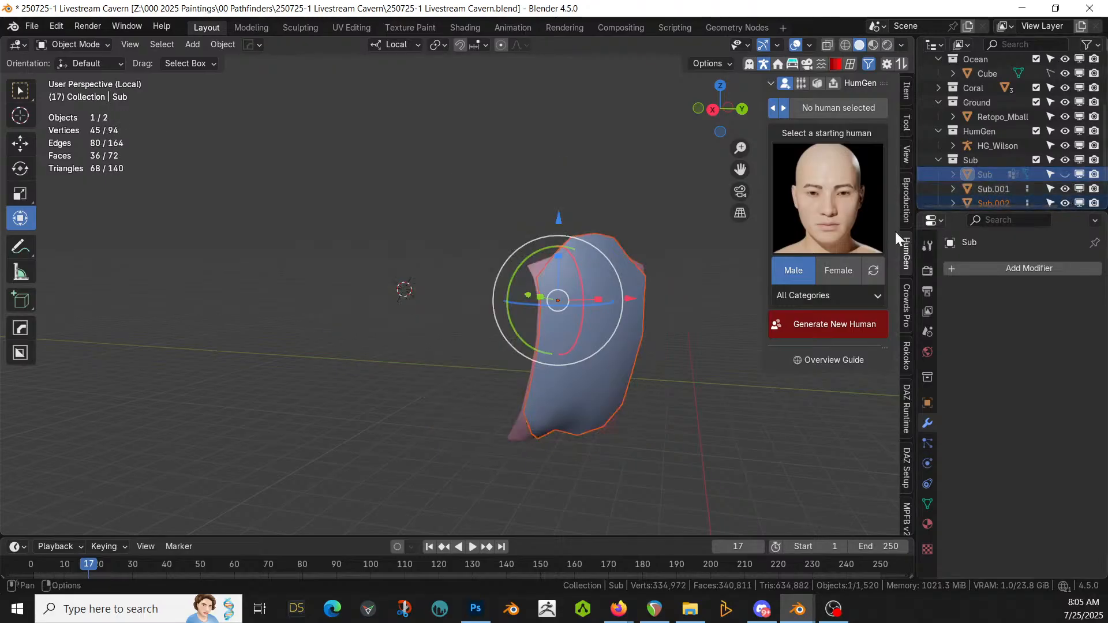
middle_drag(681, 297, 388, 282)
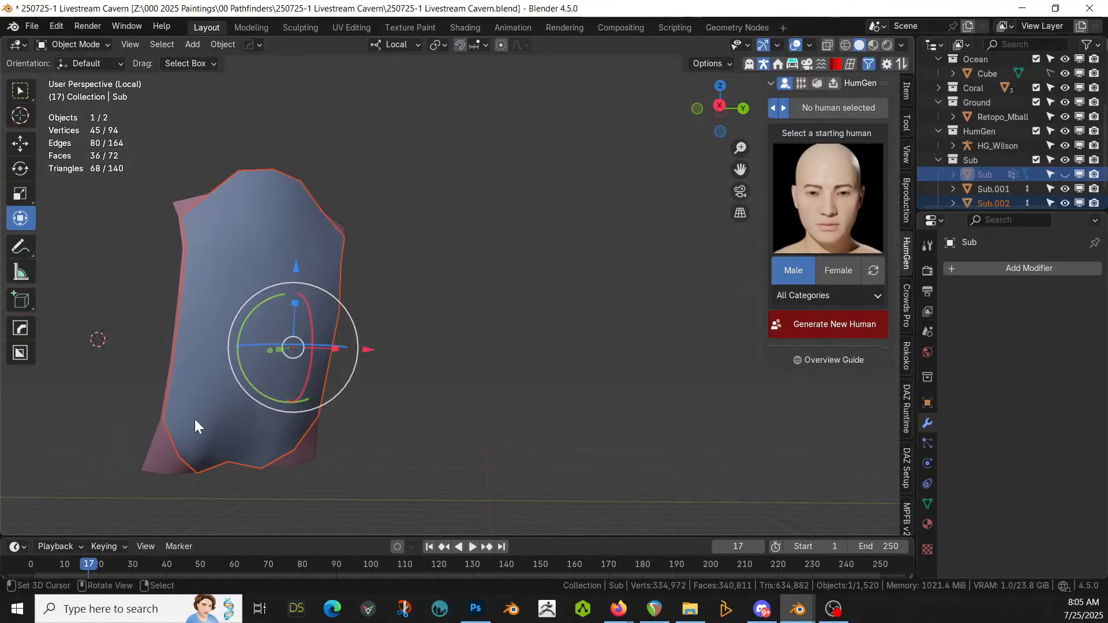
Step: Exit Local View with Sub.001 selected, unhide the Sub and delete the redundant Sub.001 panel
click(157, 454)
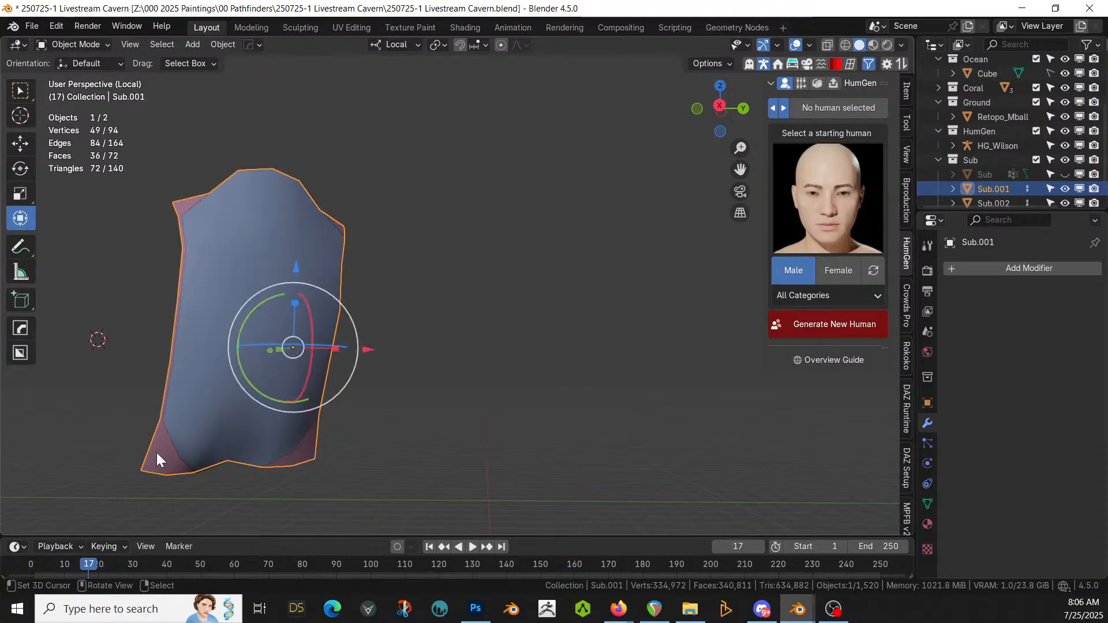
key(KP_Divide)
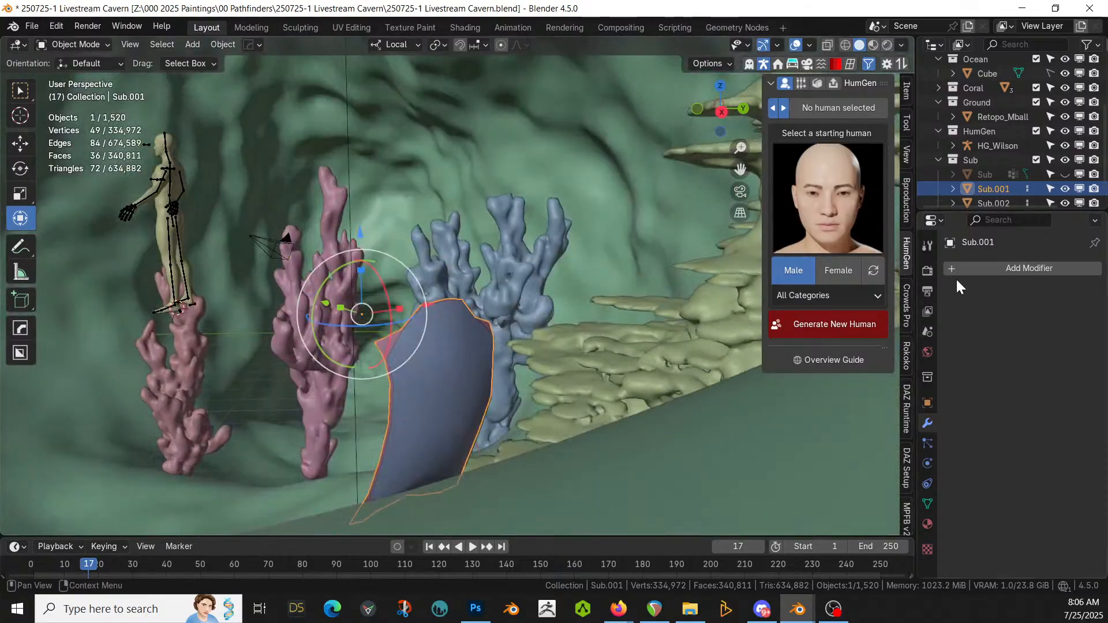
click(1064, 174)
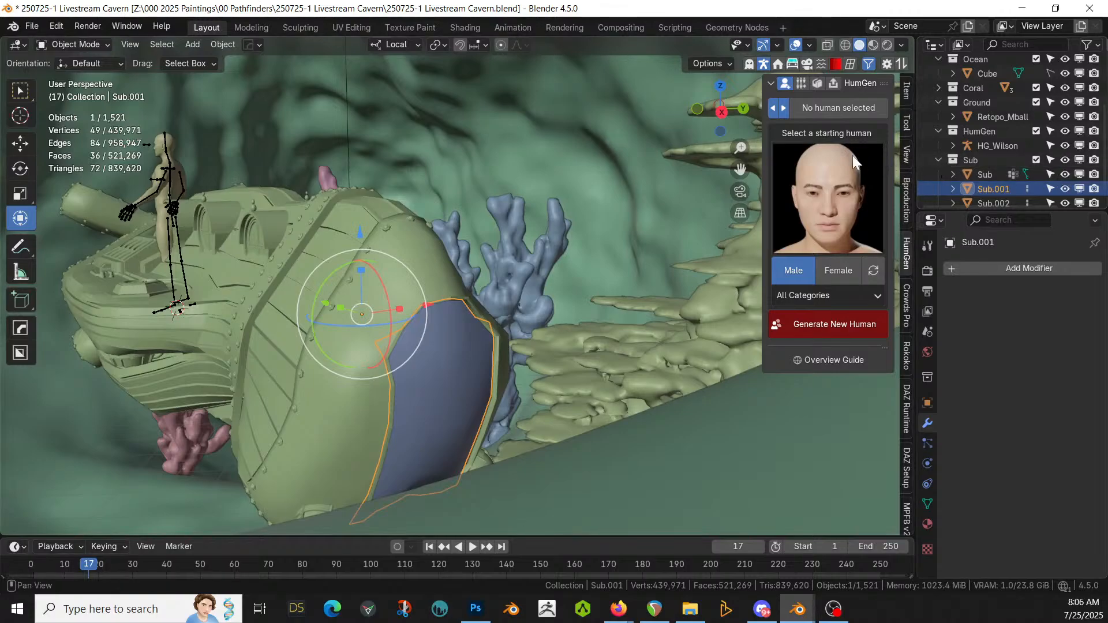
scroll(417, 262, up, 3)
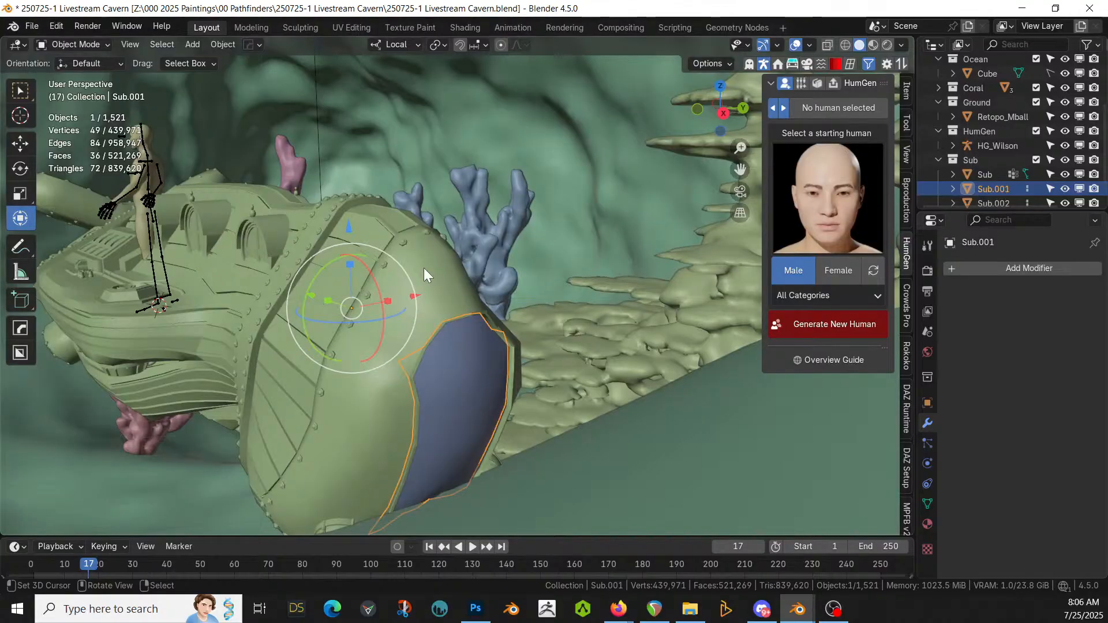
key(Delete)
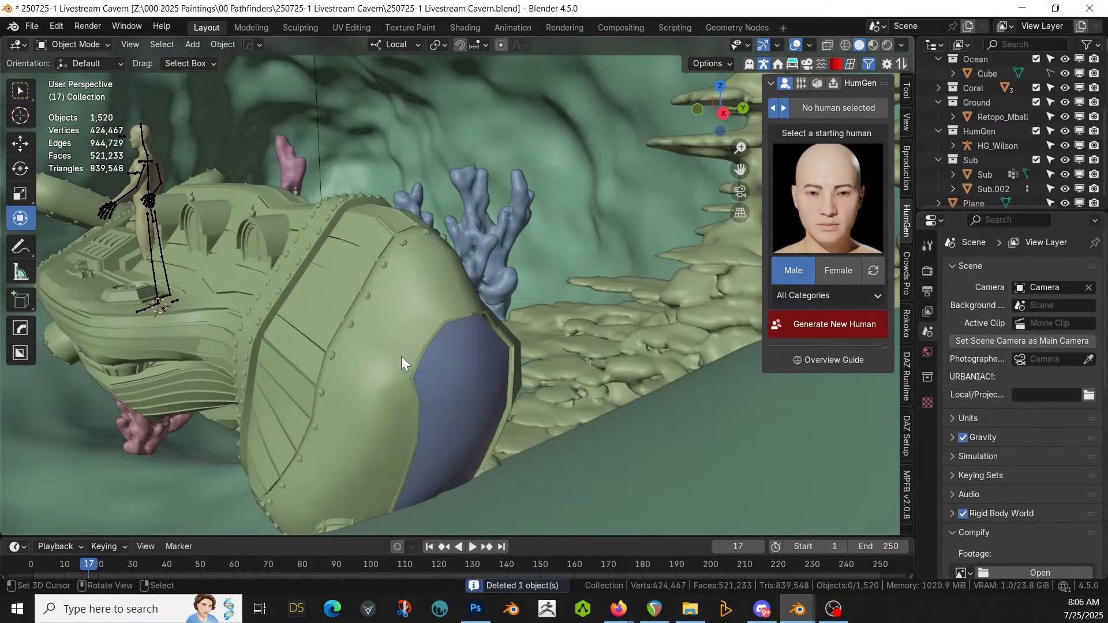
Step: Isolate the remaining nose panel in Local View and snap the 3D cursor to the middle vertex of its upper edge
click(481, 362)
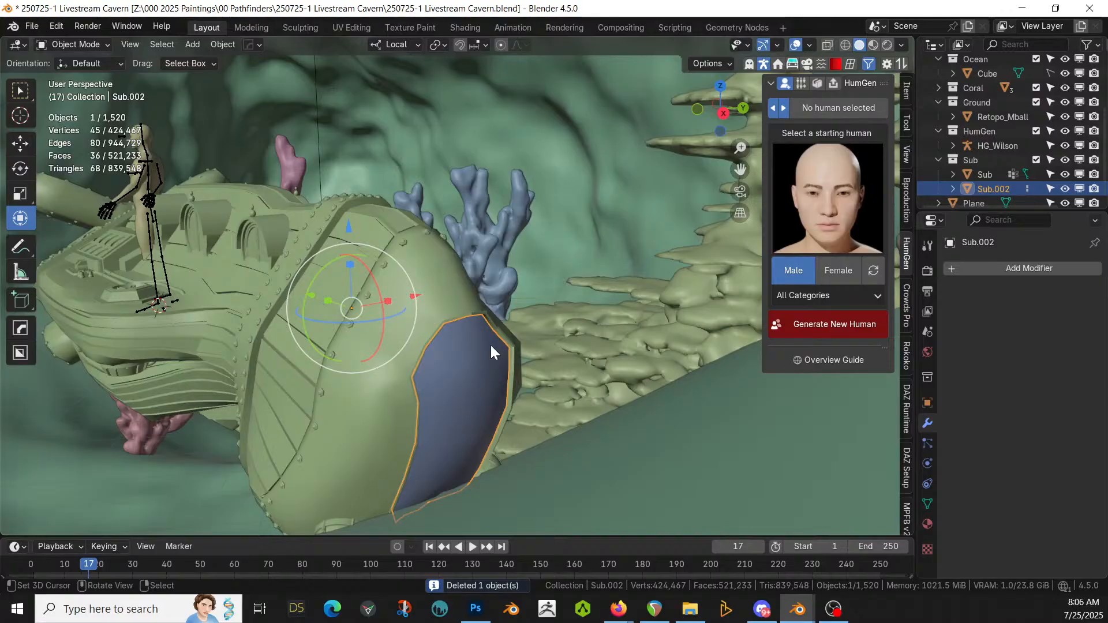
key(KP_Divide)
key(Tab)
middle_drag(491, 345, 438, 323)
key(1)
click(503, 107)
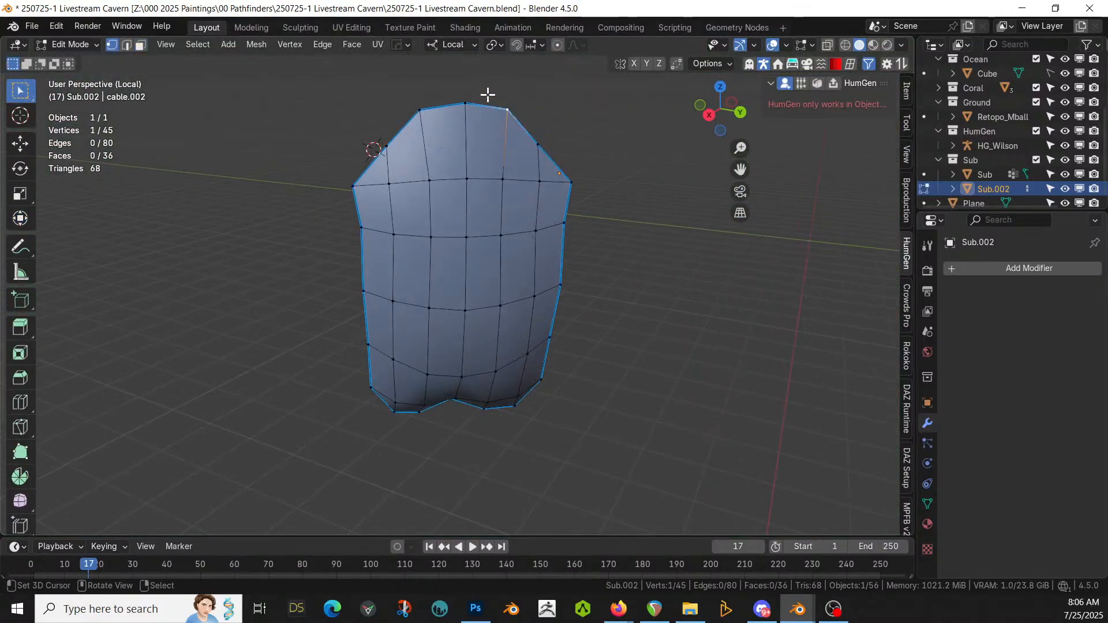
right_click(464, 101)
key(shift+s)
click(542, 246)
Step: Set the transform pivot point to the 3D Cursor and activate the Transform tool
click(473, 44)
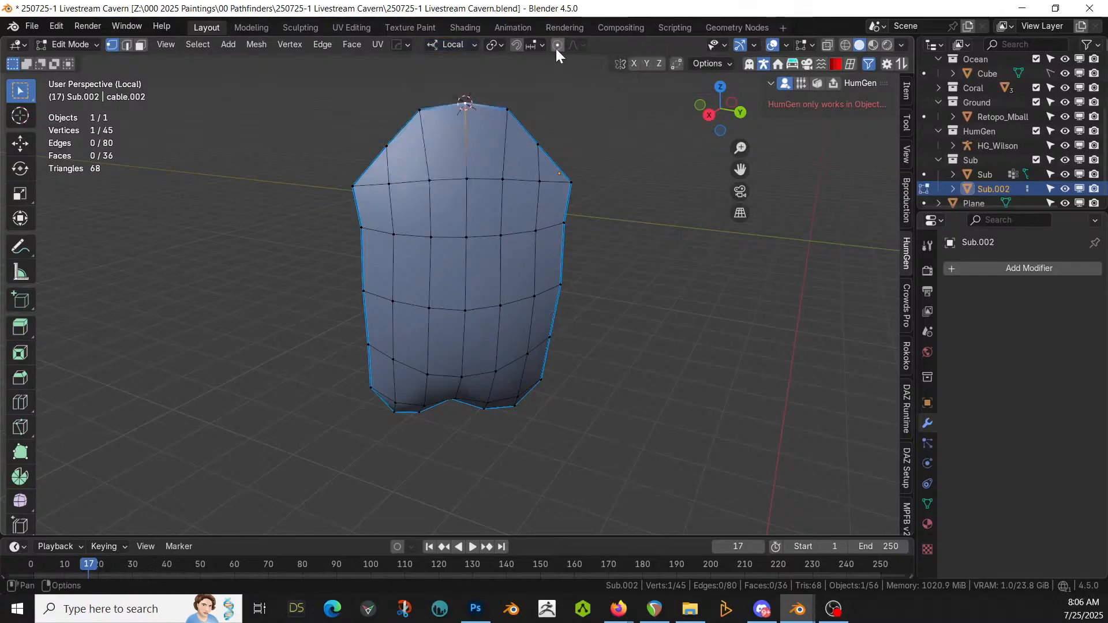
click(494, 44)
click(521, 94)
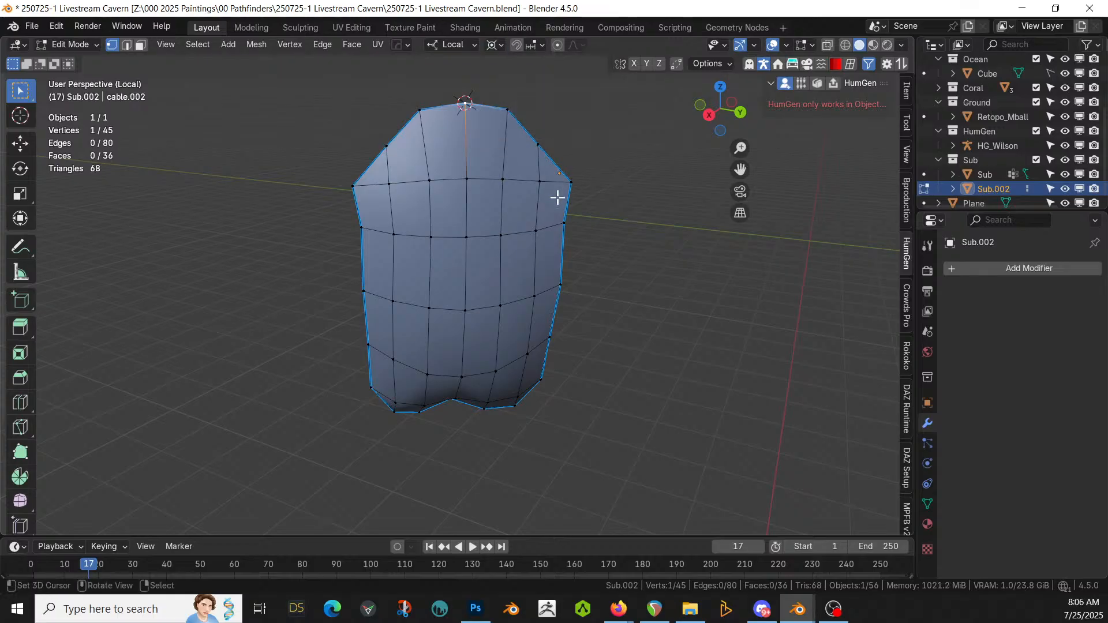
click(20, 218)
middle_drag(300, 245, 459, 245)
key(r)
key(x)
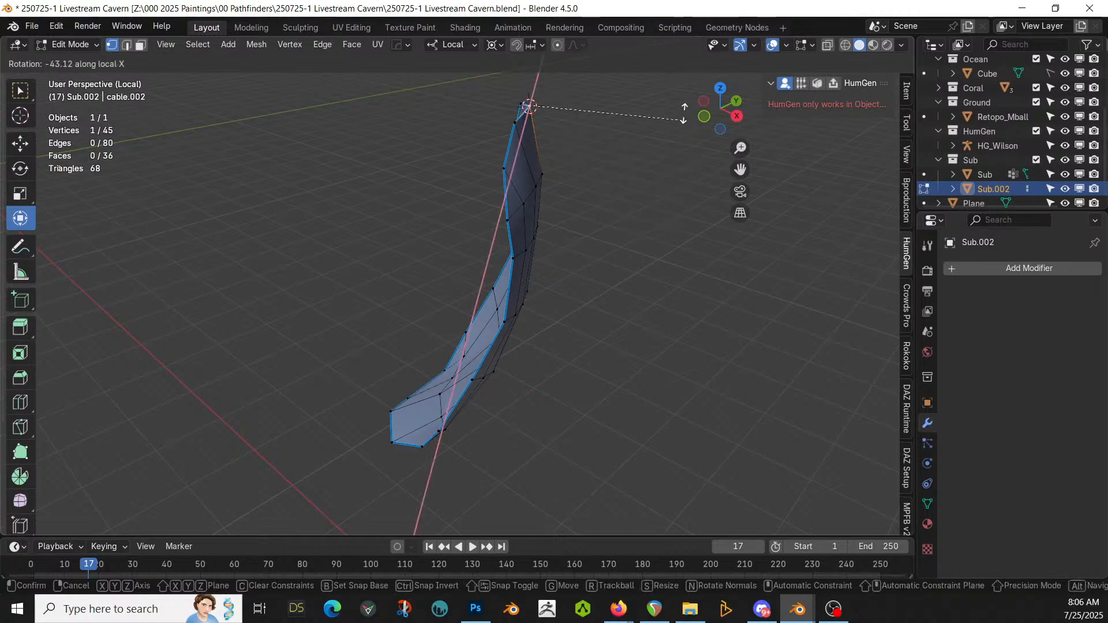
right_click(682, 115)
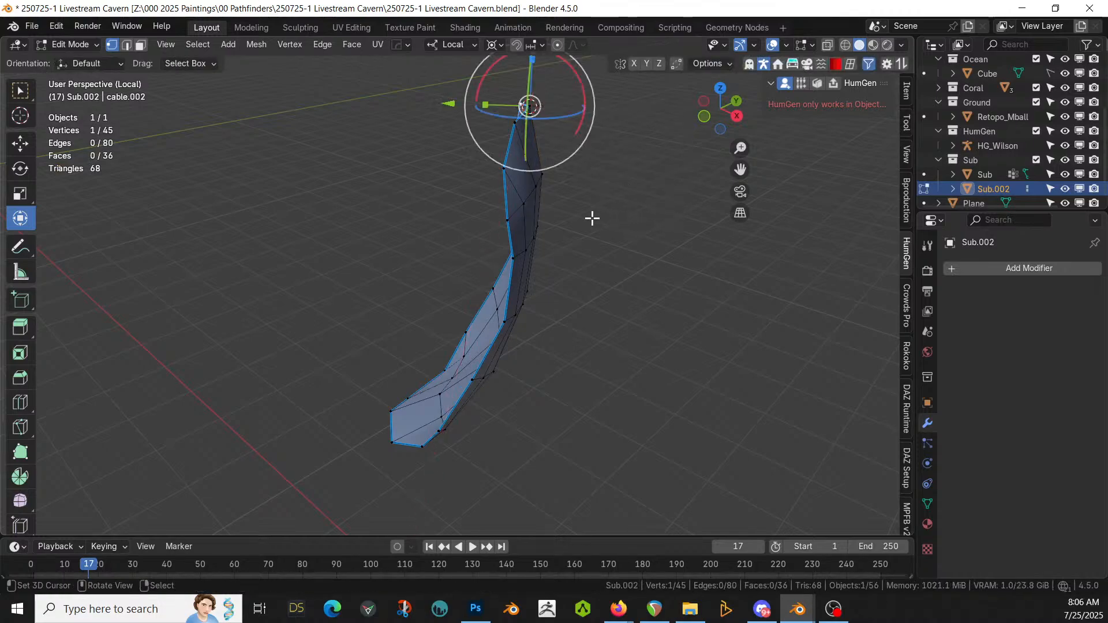
Step: Rotate the whole nose panel -139° about its local X axis in Object Mode to swing it open, and exit Local View
key(Tab)
key(r)
key(x)
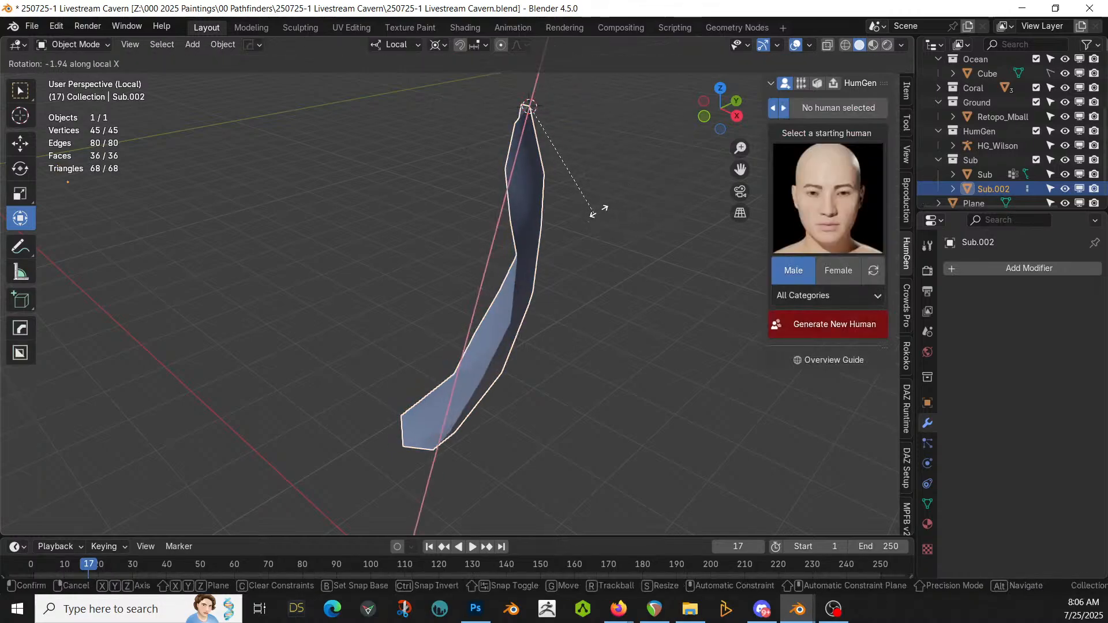
click(541, 53)
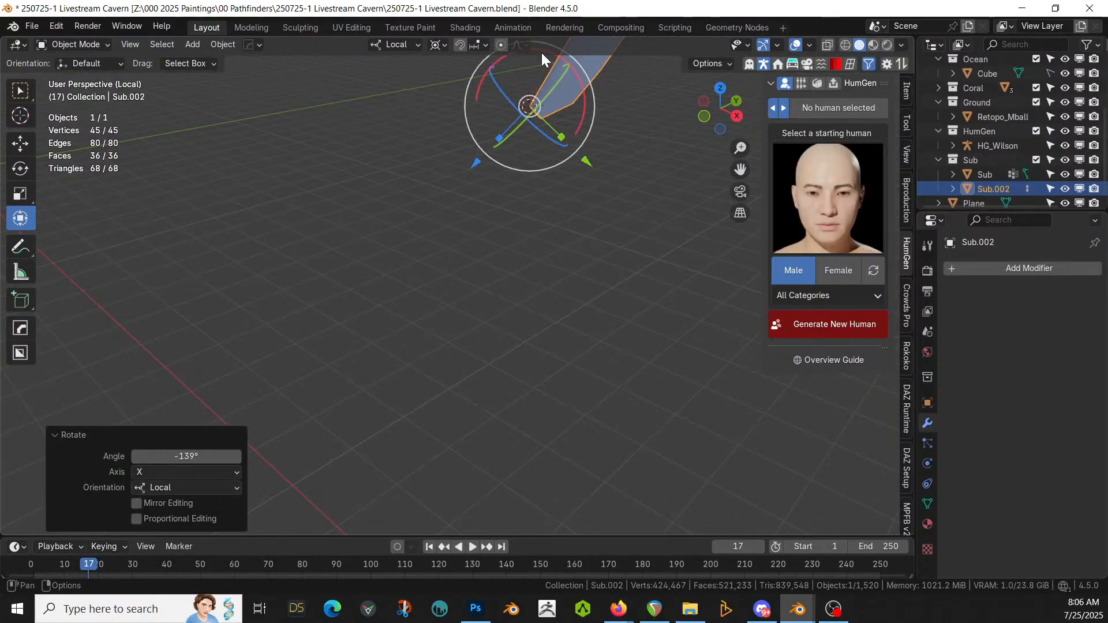
key(KP_Divide)
middle_drag(151, 348, 429, 330)
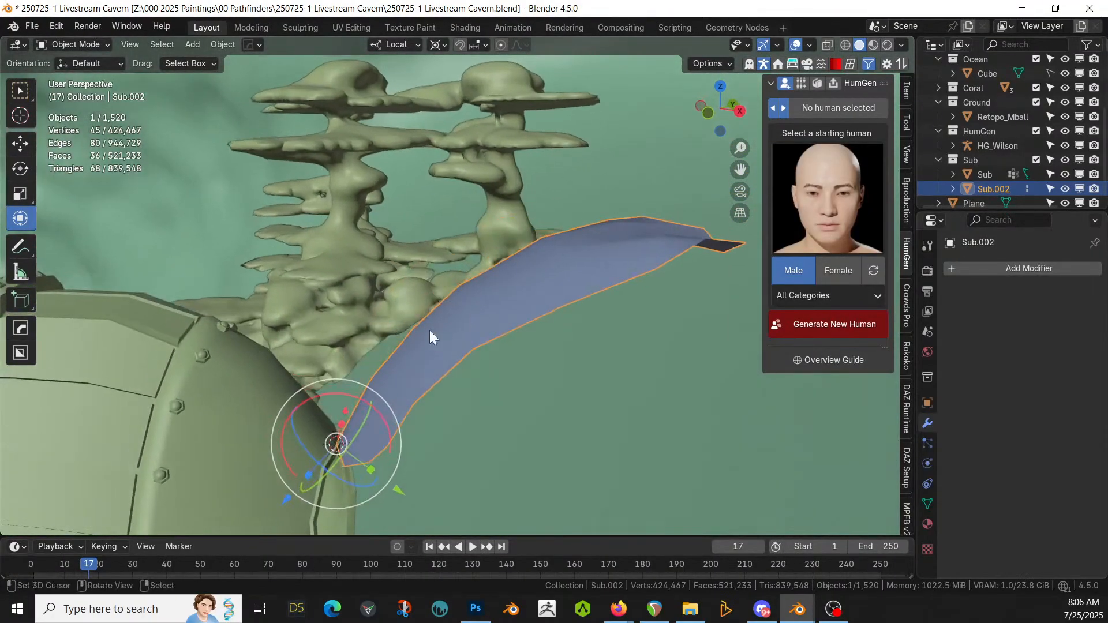
Step: Add a Solidify modifier to the opened nose panel with a thickness of about 0.022 and an offset of -1
right_click(521, 305)
right_click(521, 303)
key(q)
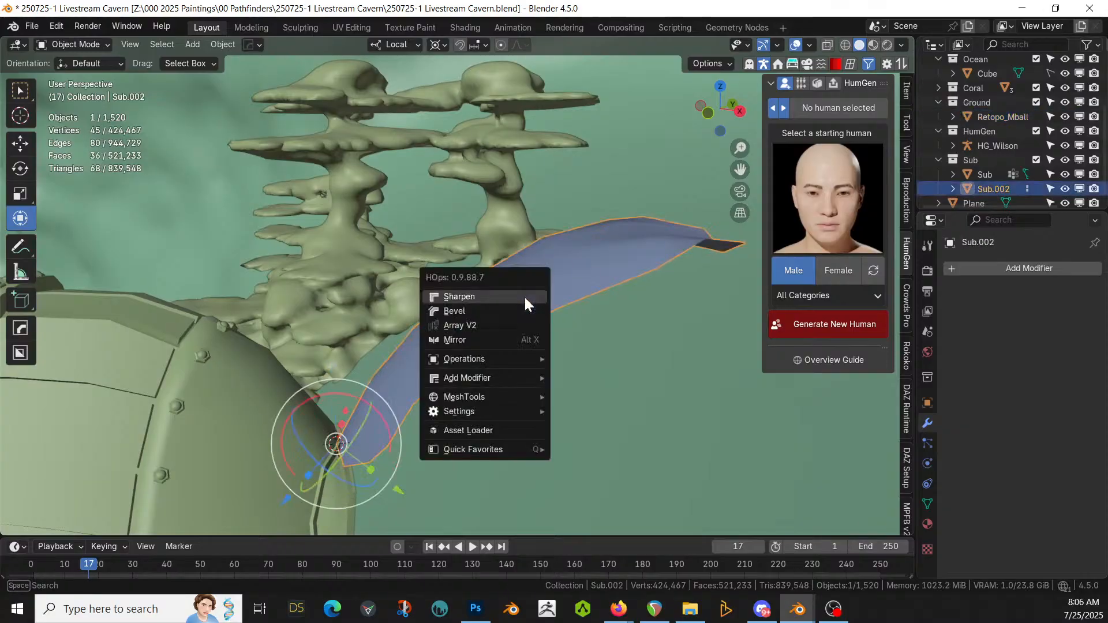
mouse_move(503, 376)
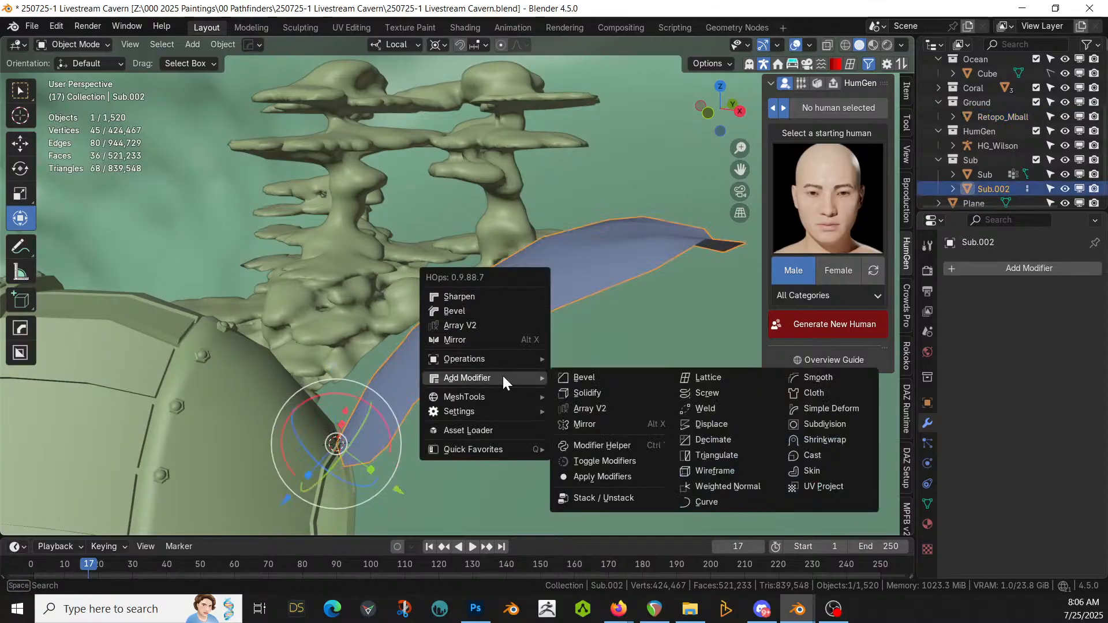
click(599, 391)
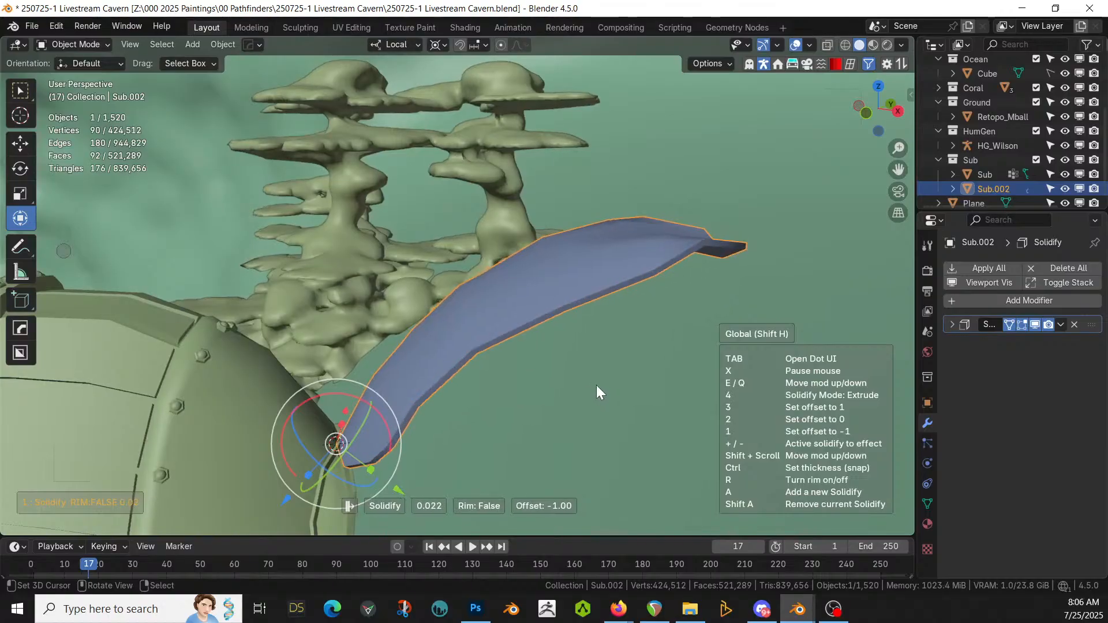
click(596, 386)
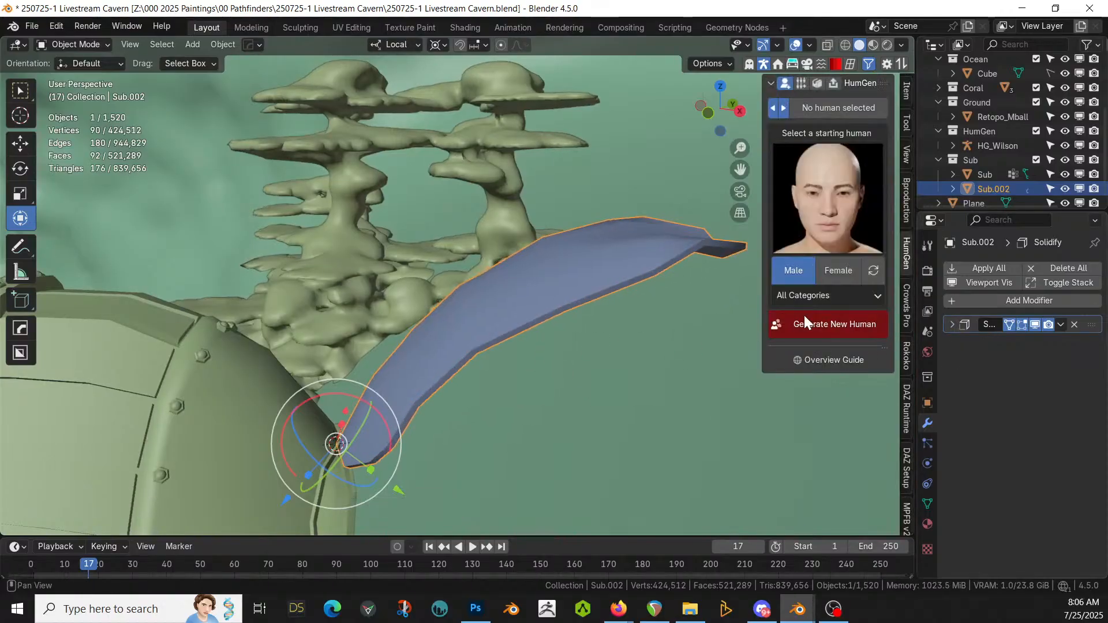
Step: Switch the viewport to Rendered shading and view the opened nose panel over the shore
mouse_move(483, 330)
middle_down()
mouse_move(494, 303)
mouse_move(431, 300)
mouse_move(234, 340)
mouse_move(215, 318)
mouse_move(506, 330)
mouse_move(487, 311)
middle_up()
key(z)
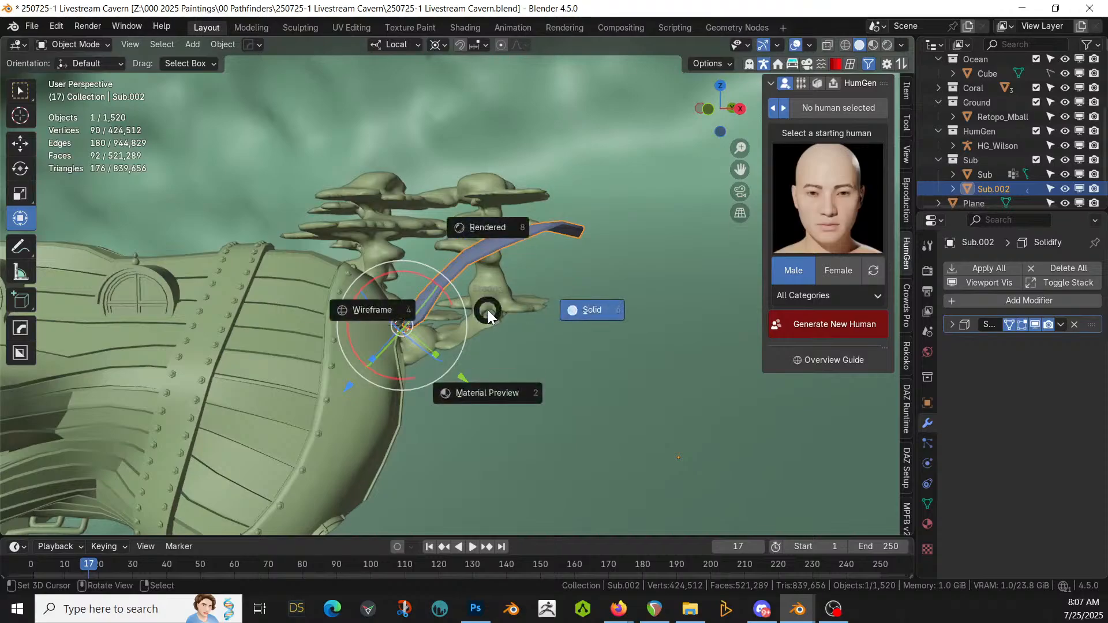
key(8)
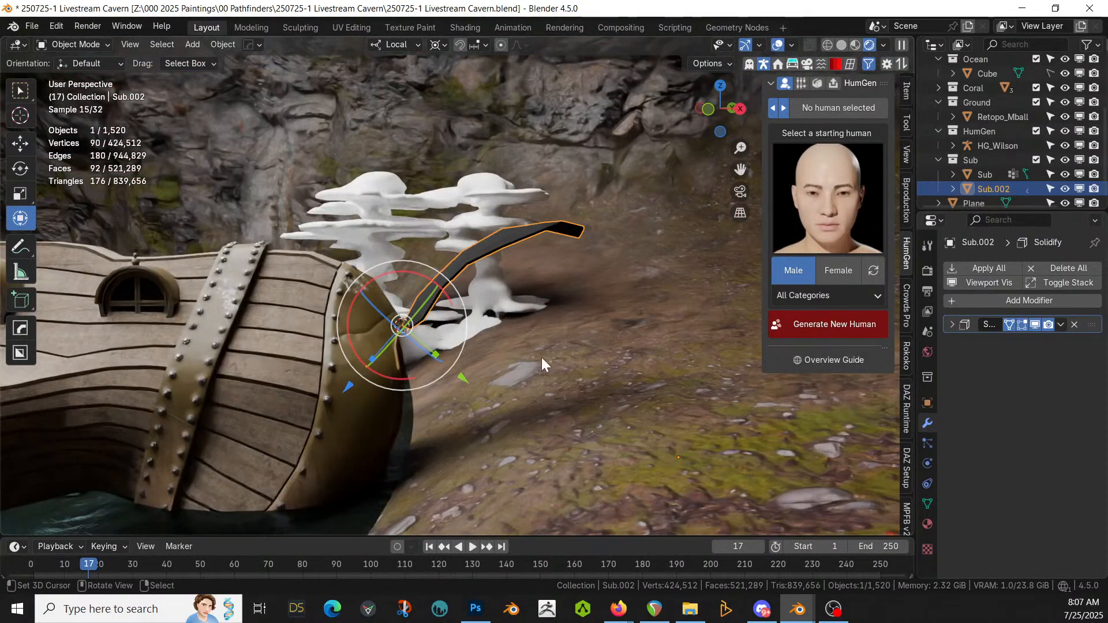
middle_drag(541, 357, 567, 372)
Step: Select the opened nose panel and remove its unused material slots, keeping only Glass
click(561, 319)
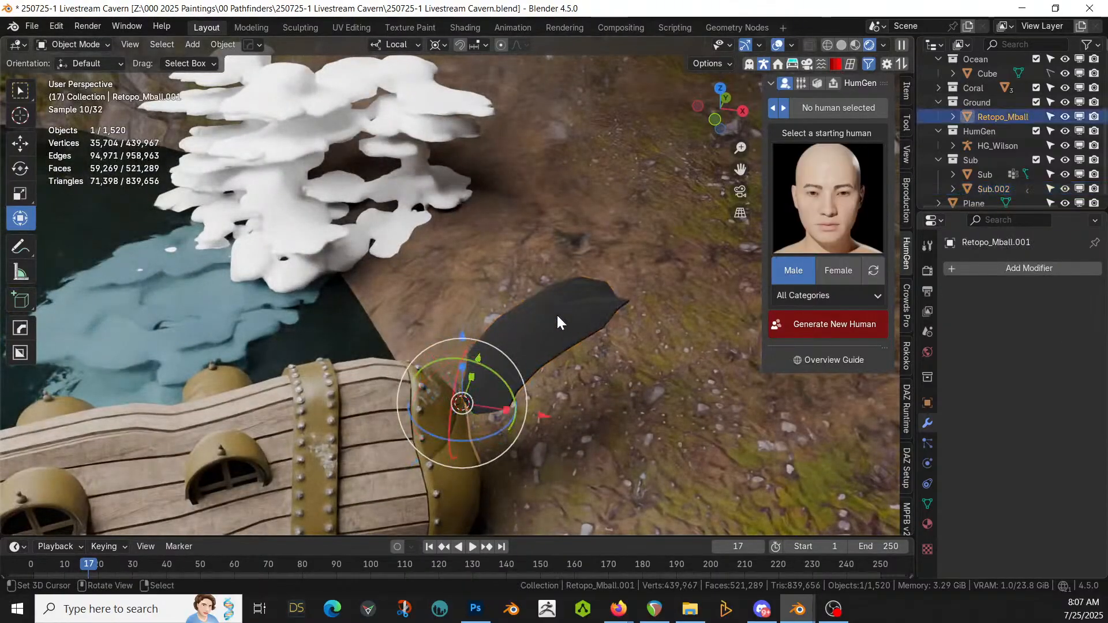
click(557, 311)
click(928, 523)
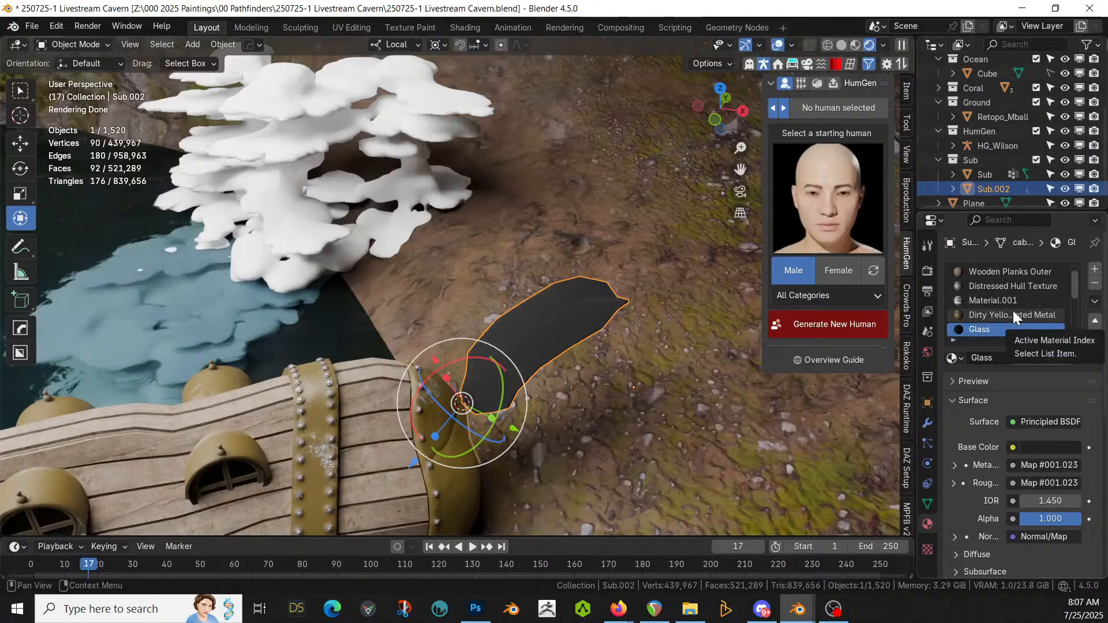
click(1095, 300)
click(1032, 359)
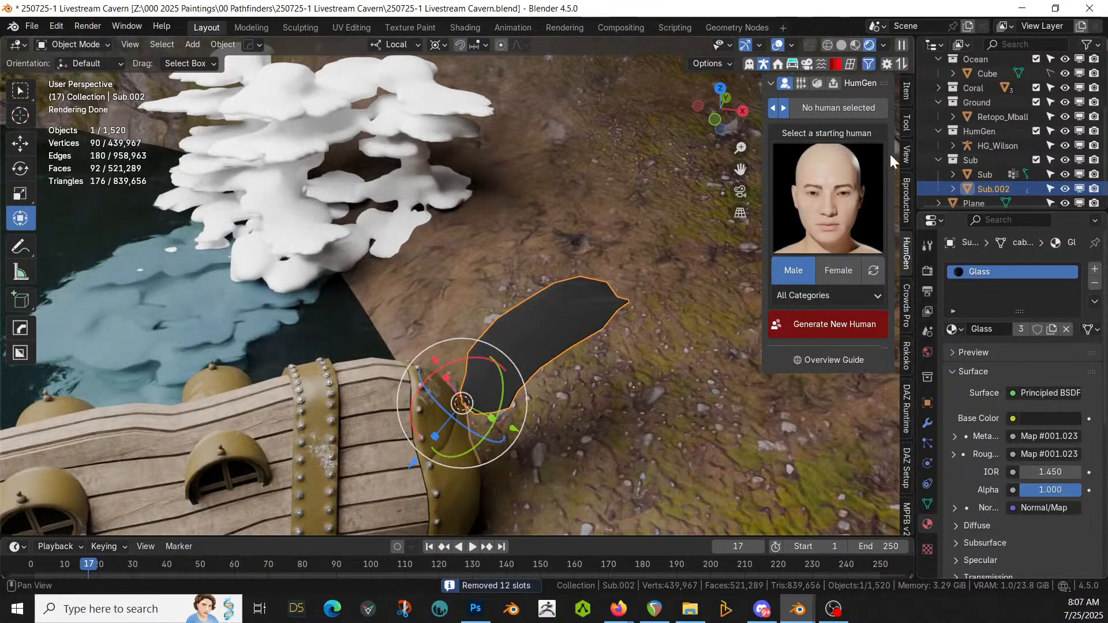
Step: Assign the sy-glass-frosted material from the KIT OPS KO-Special-Mats pack to the nose panel
click(848, 62)
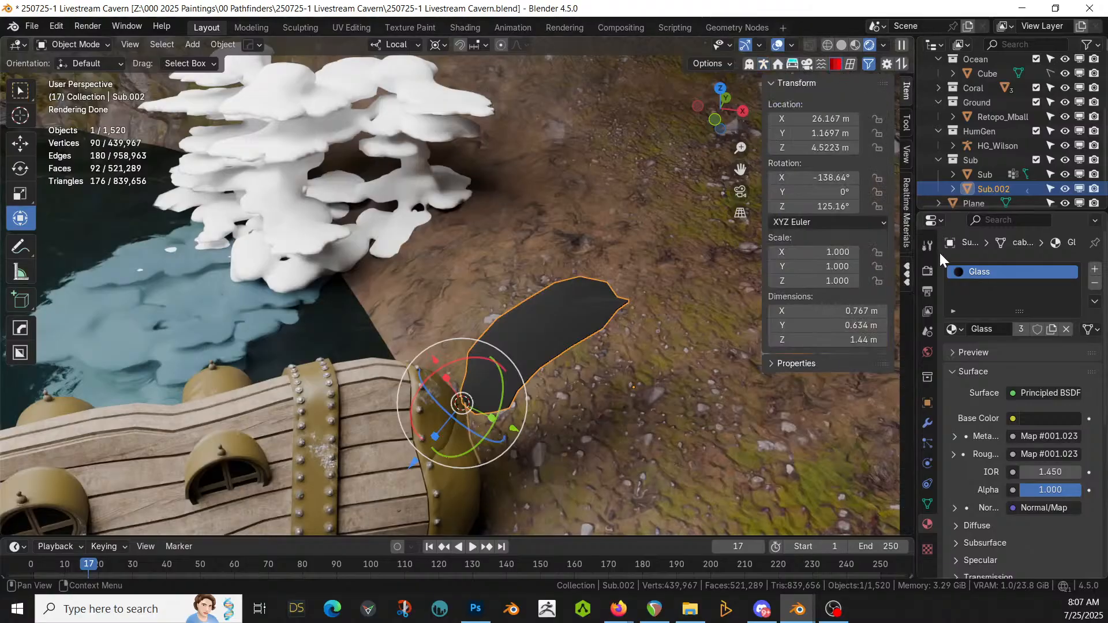
click(904, 270)
click(839, 227)
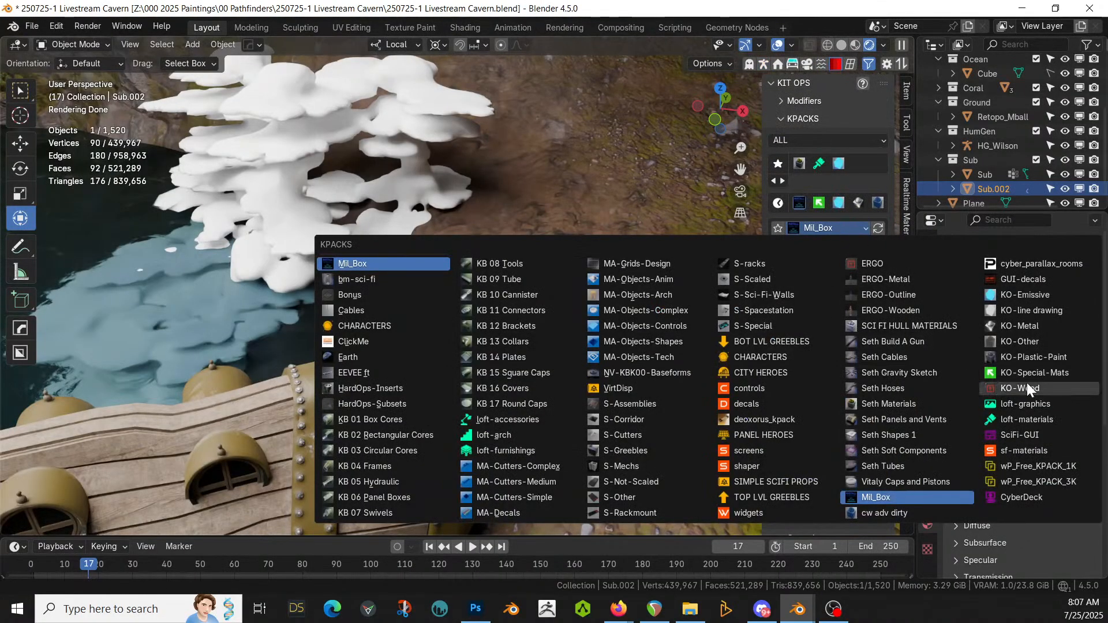
click(1003, 372)
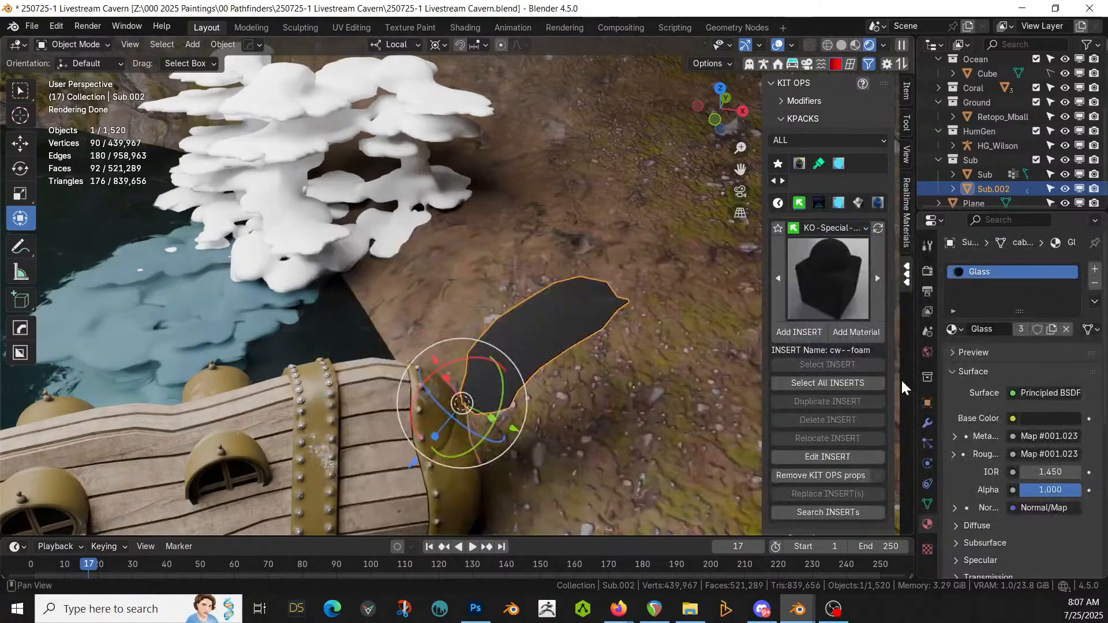
click(844, 302)
click(542, 447)
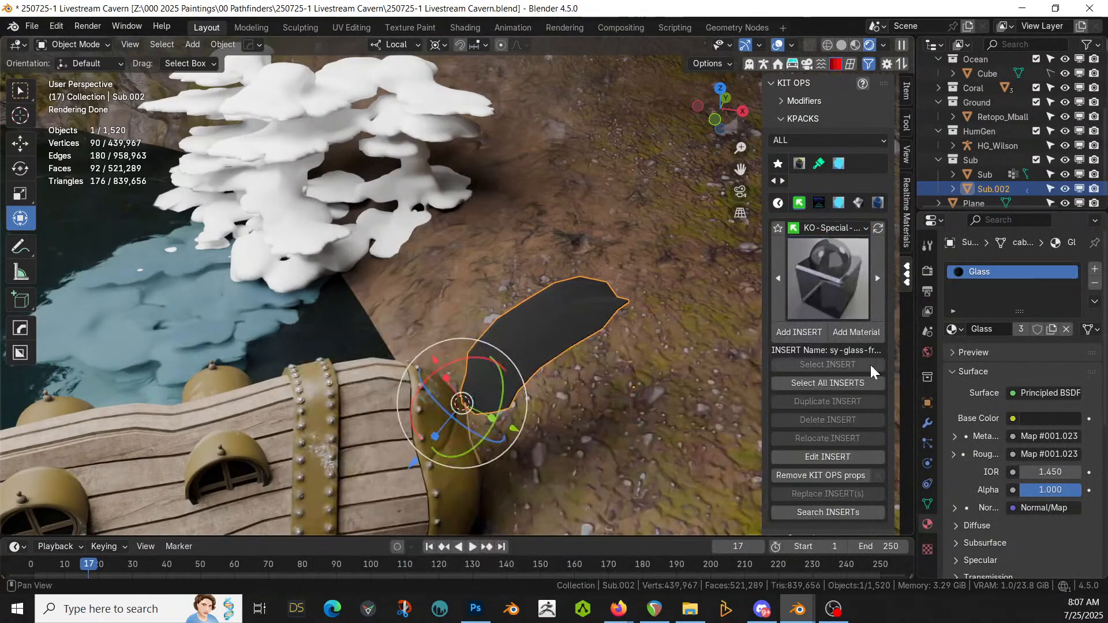
click(857, 333)
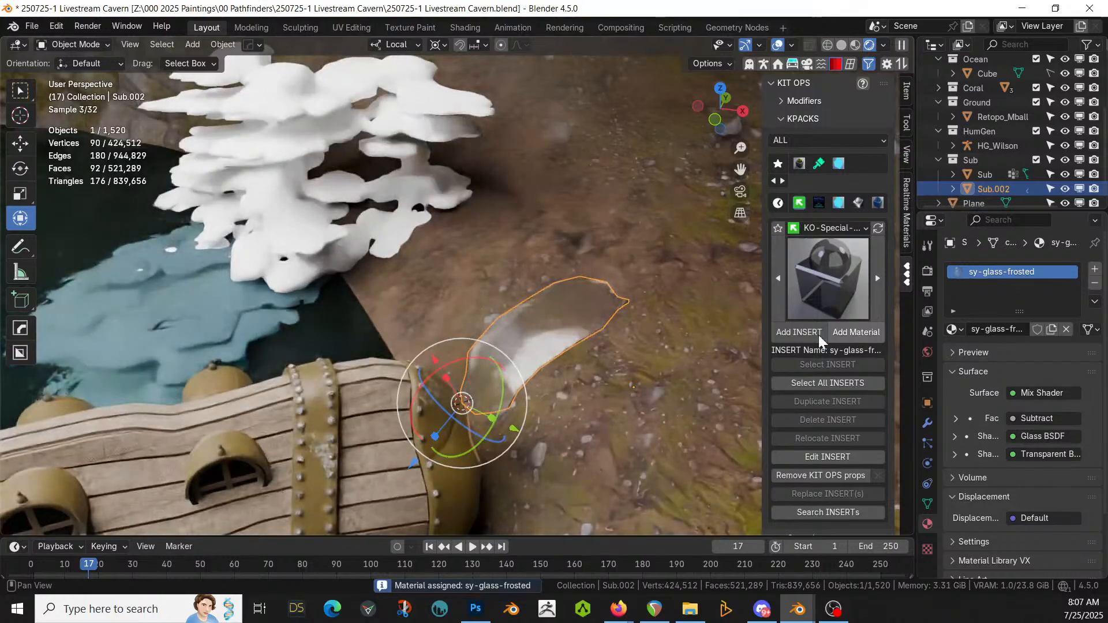
Step: Save the cavern file and view the whole submarine with its frosted glass nose panel
middle_drag(683, 362, 663, 324)
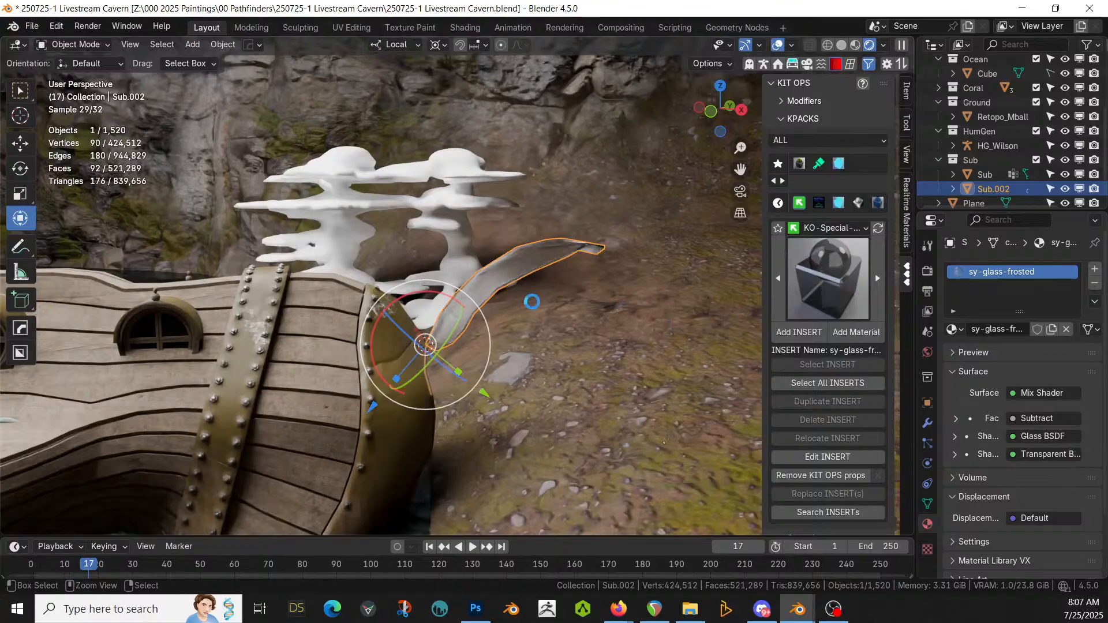
key(ctrl+s)
middle_drag(532, 302, 457, 404)
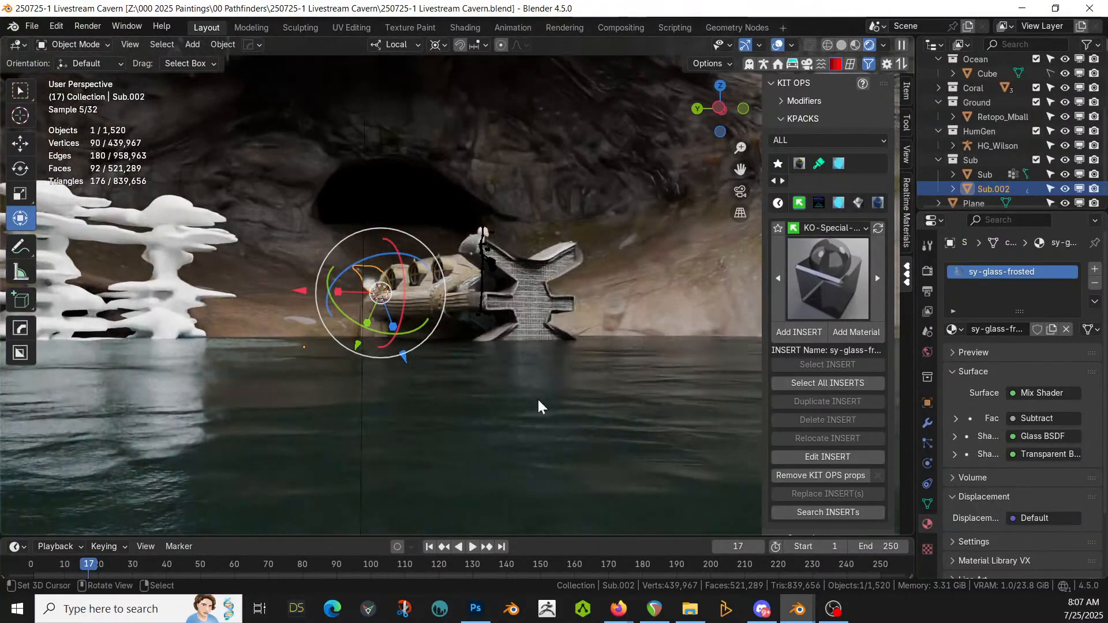
scroll(551, 400, down, 3)
middle_drag(550, 393, 515, 437)
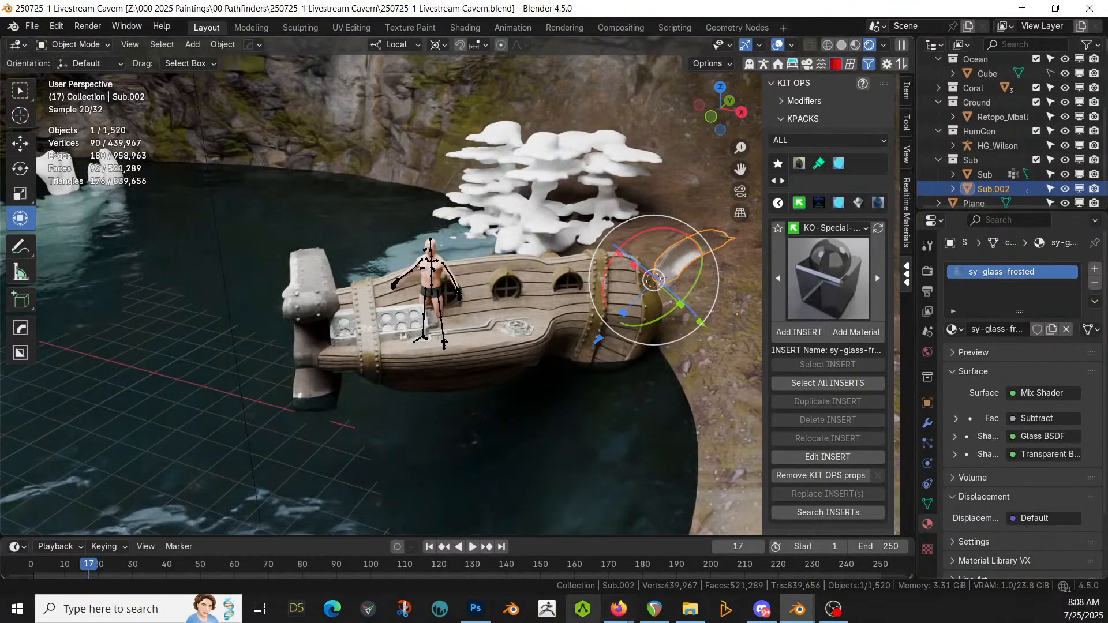
Step: Switch to the Air Farm Blender window and open the recent file 250716-1 Seabed Plants.blend, discarding unsaved changes
mouse_move(804, 617)
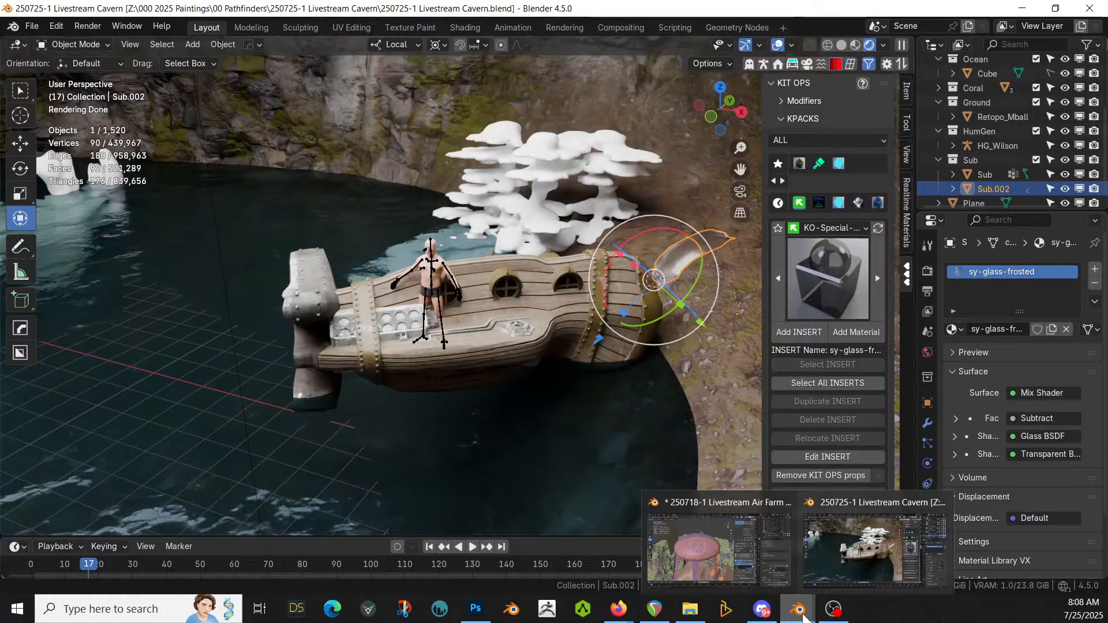
click(708, 552)
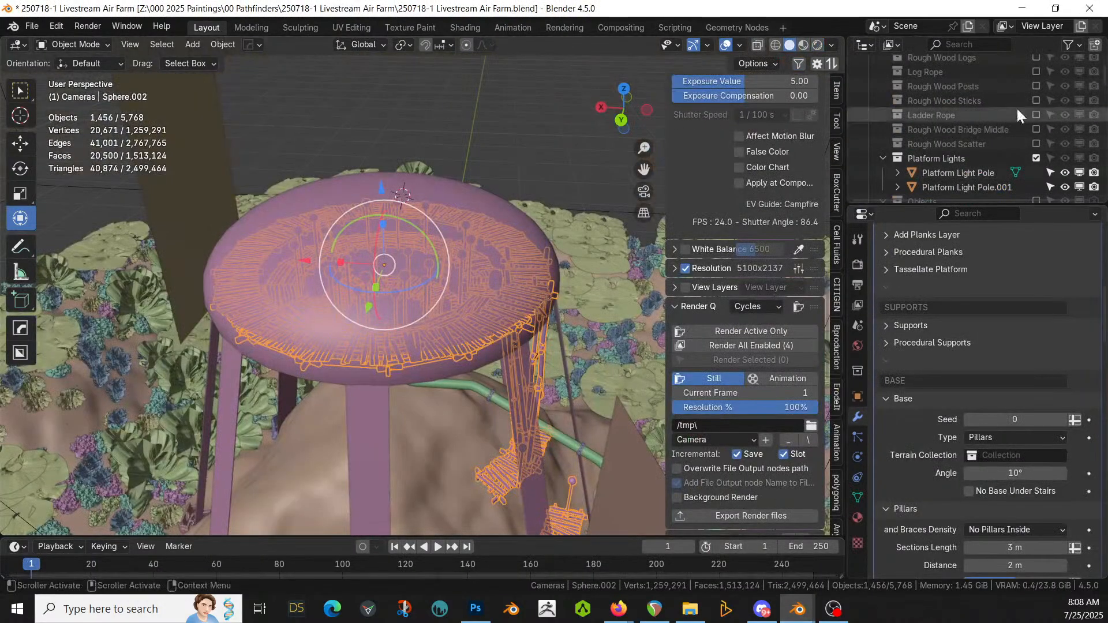
click(32, 26)
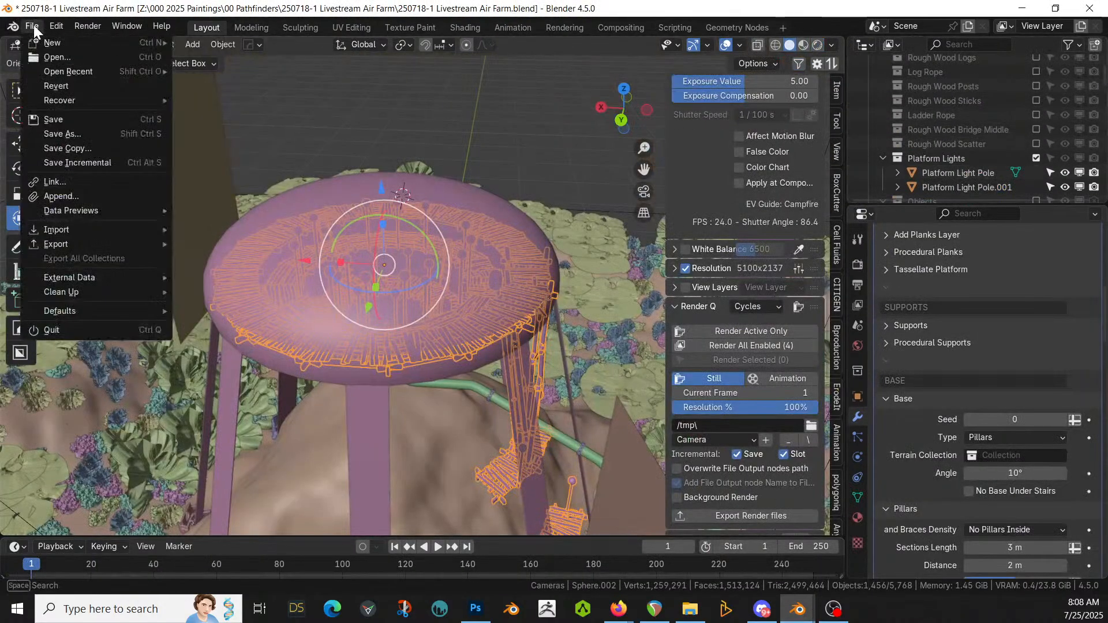
mouse_move(88, 70)
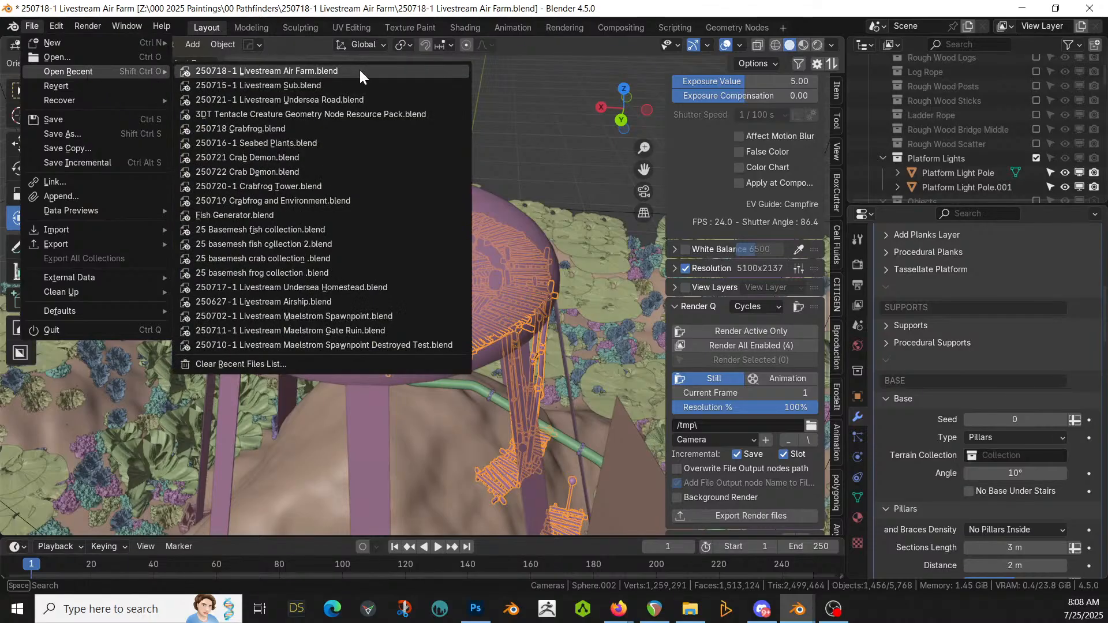
click(293, 141)
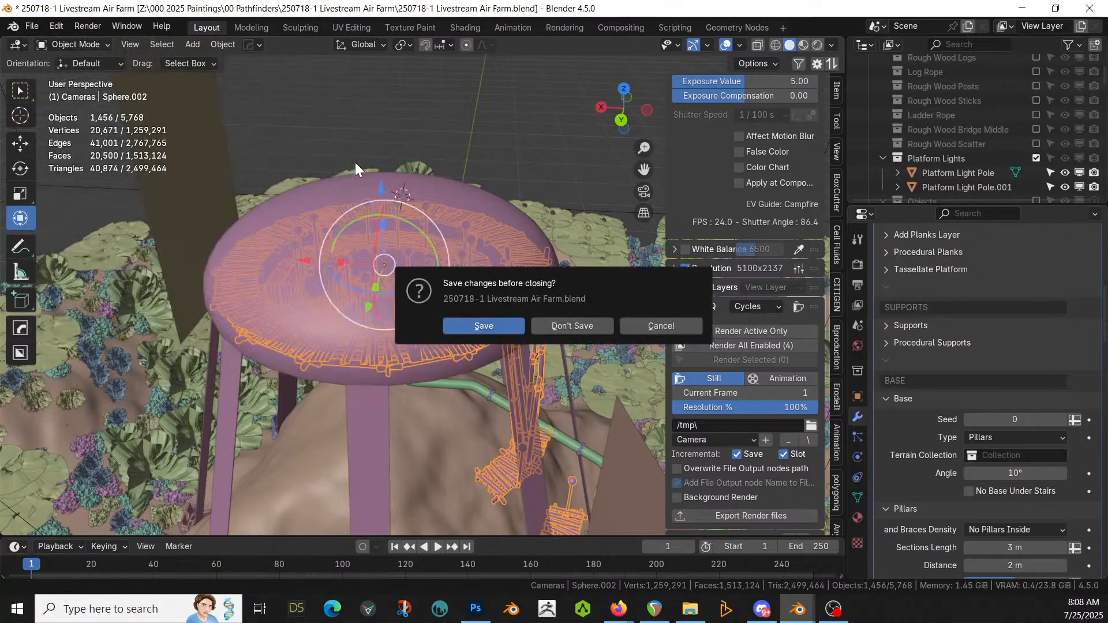
click(588, 326)
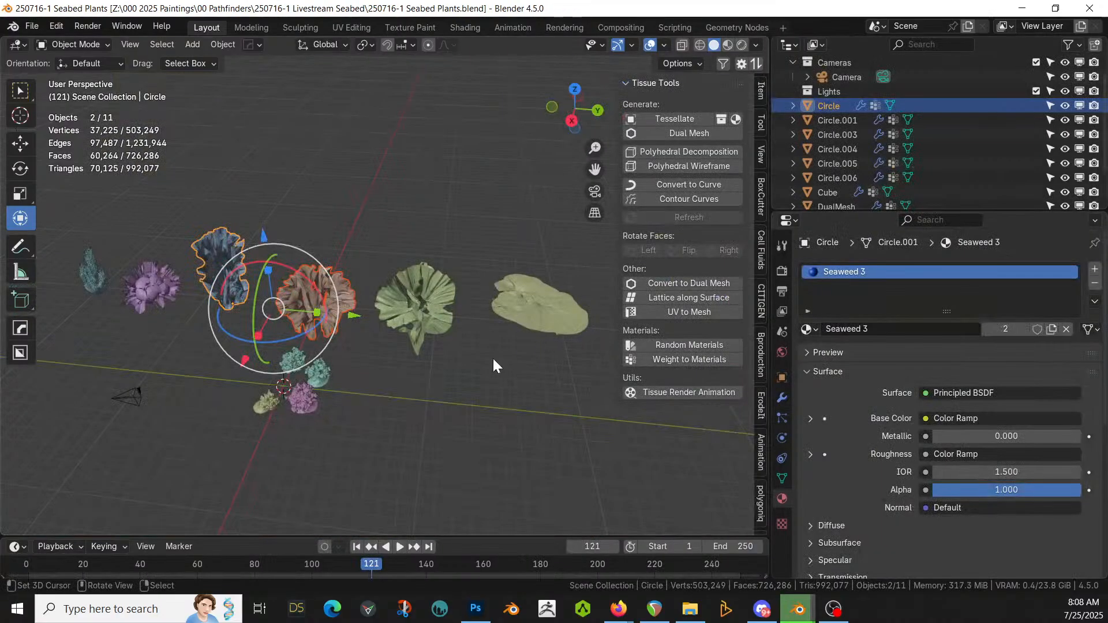
Step: Select and copy the flat pale-green plant, Circle.001, at the end of the seabed plant row
mouse_move(483, 352)
middle_down()
mouse_move(479, 318)
mouse_move(490, 339)
mouse_move(461, 355)
middle_up()
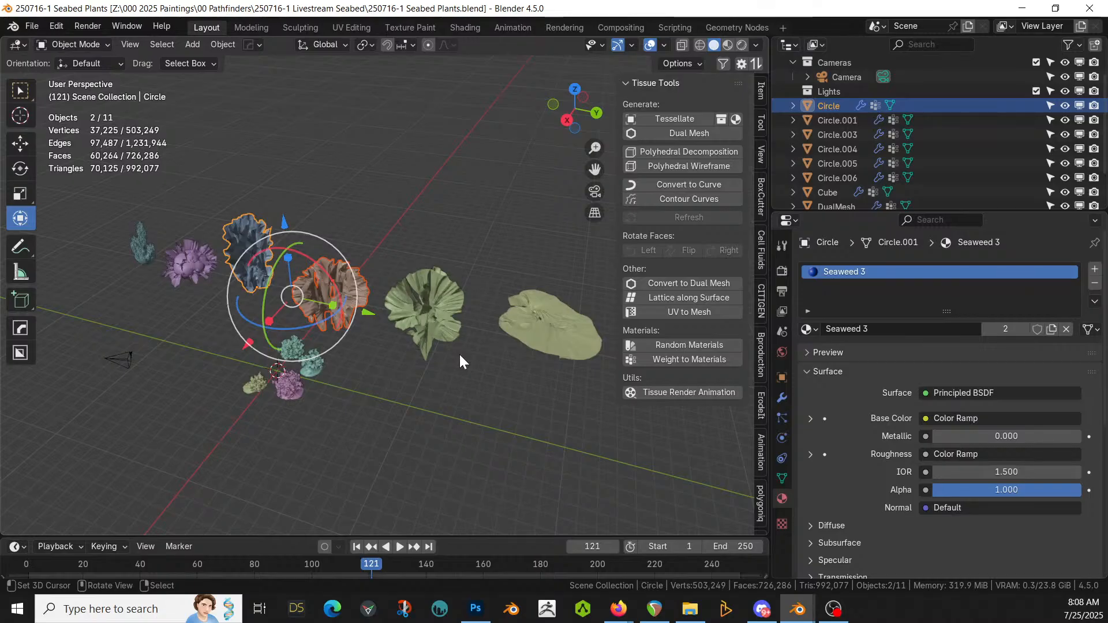
middle_drag(493, 338, 524, 313)
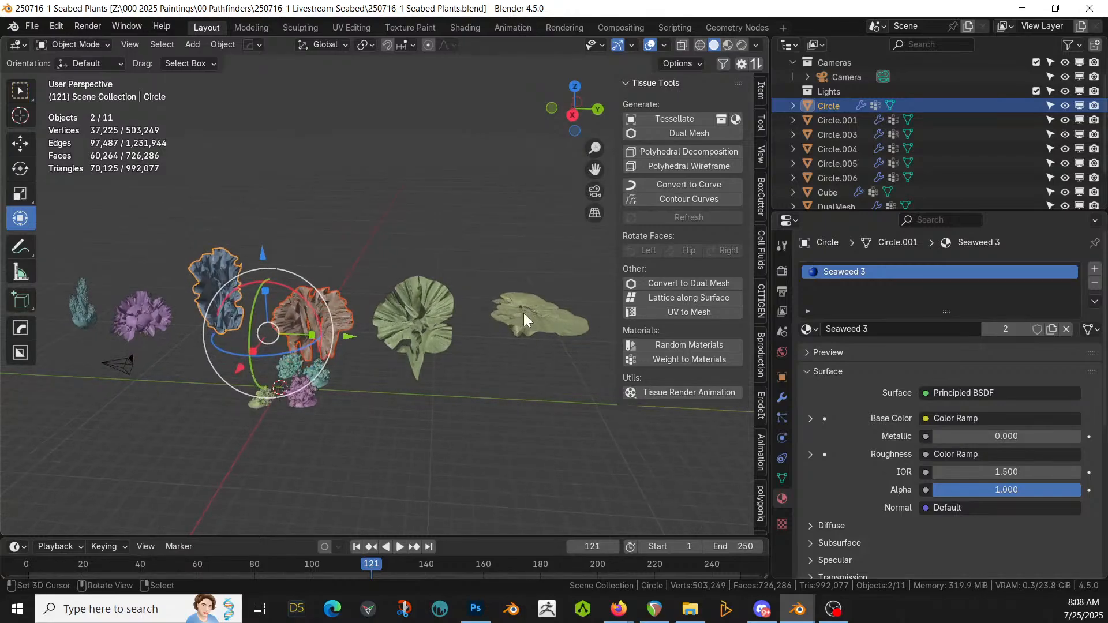
click(529, 313)
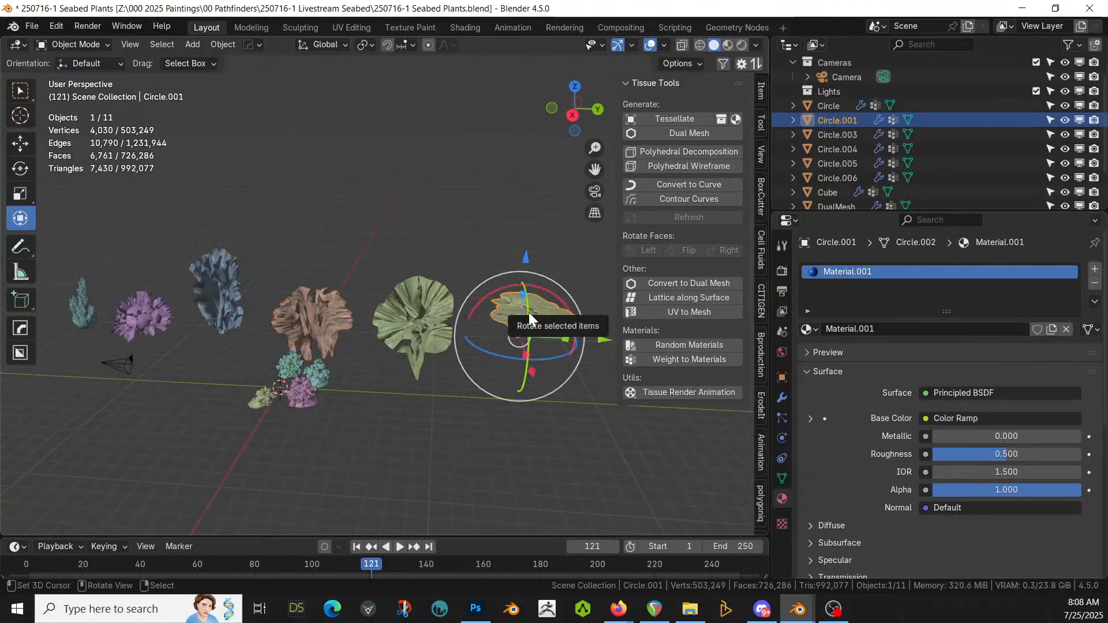
key(ctrl+c)
click(488, 312)
Step: Return to the Livestream Cavern file and paste the copied plant into the scene with Collection active
key(alt+Tab)
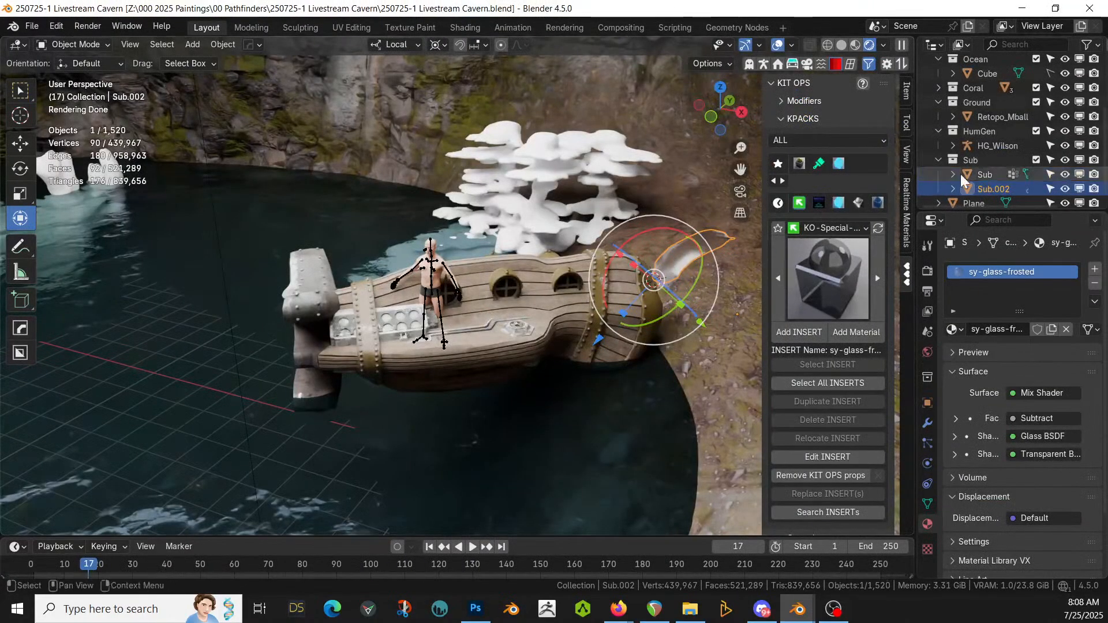
scroll(984, 97, up, 2)
scroll(985, 96, up, 2)
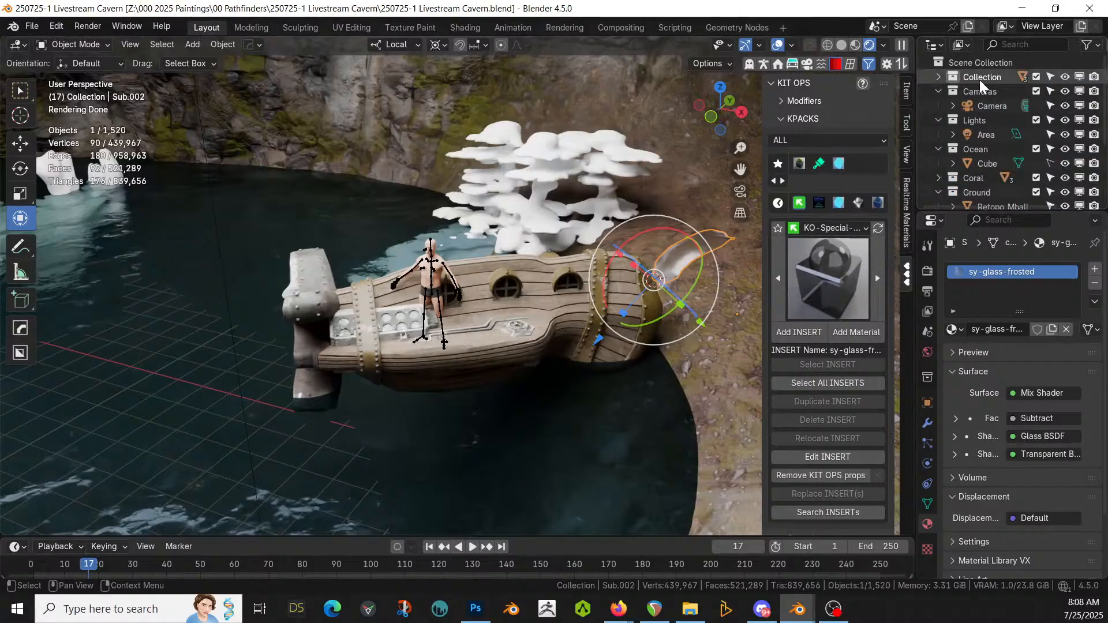
click(978, 80)
key(ctrl+v)
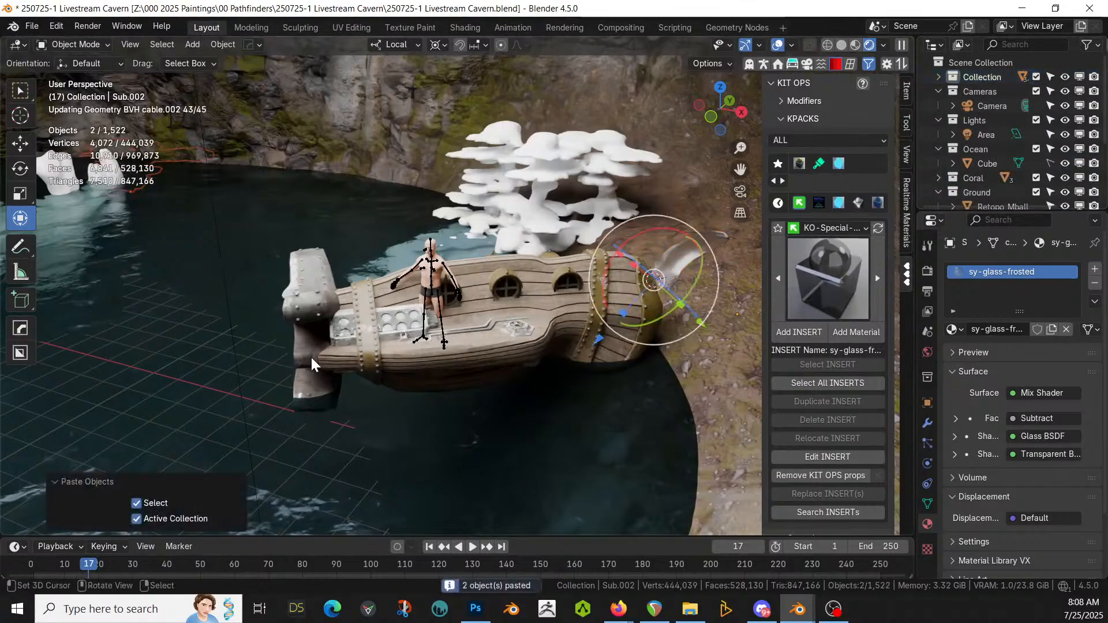
Step: Move the pasted objects into a new collection named Plants inside Collection
key(m)
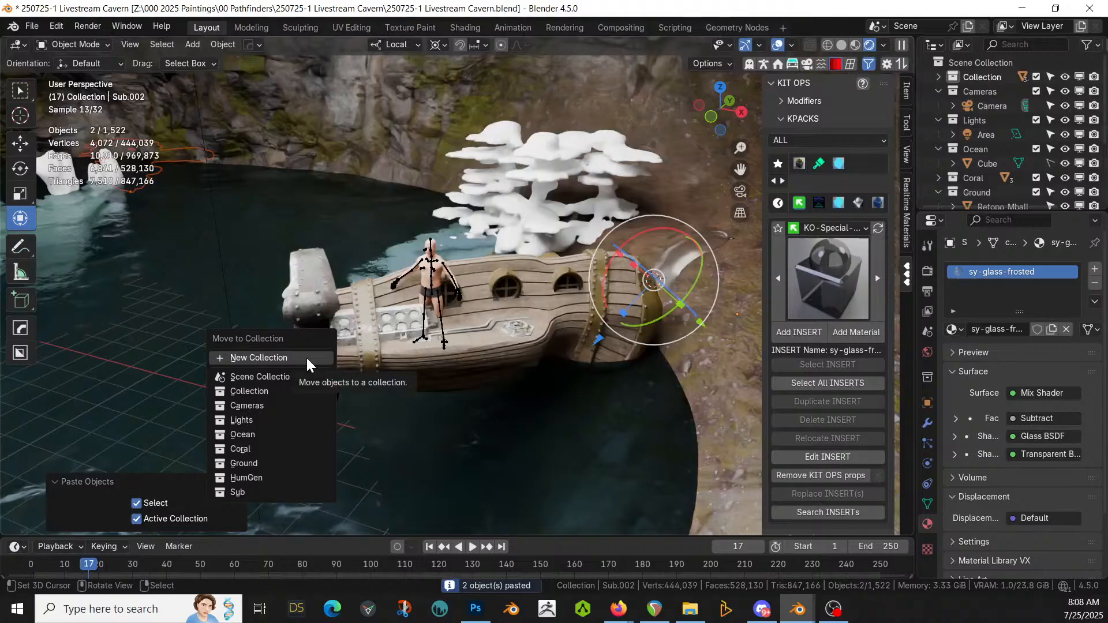
mouse_move(284, 390)
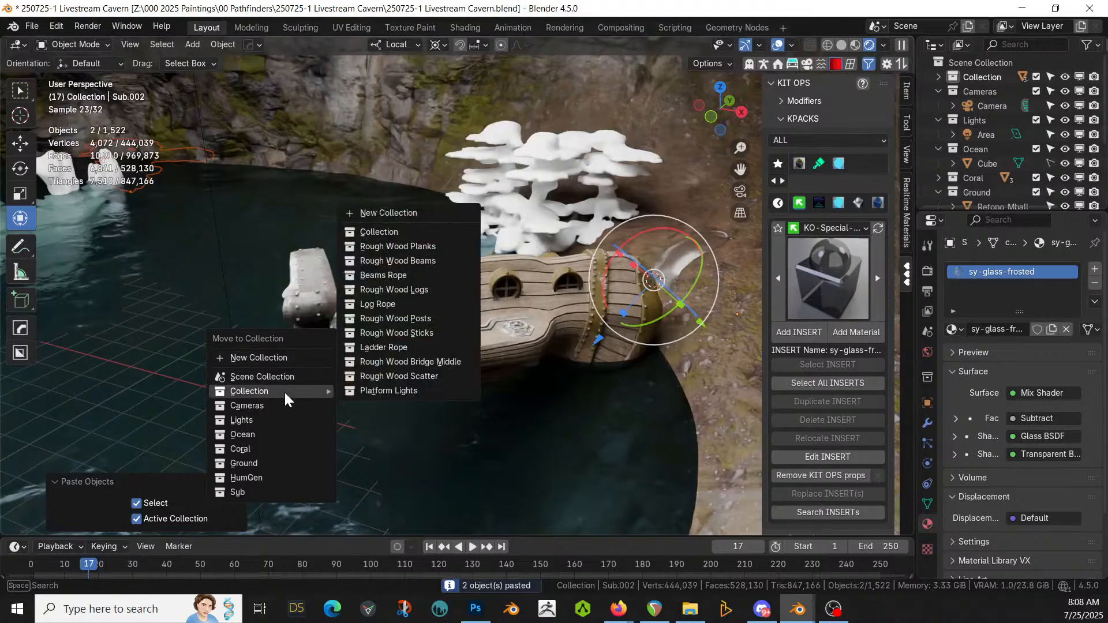
click(407, 216)
key(BackSpace)
text(Plants)
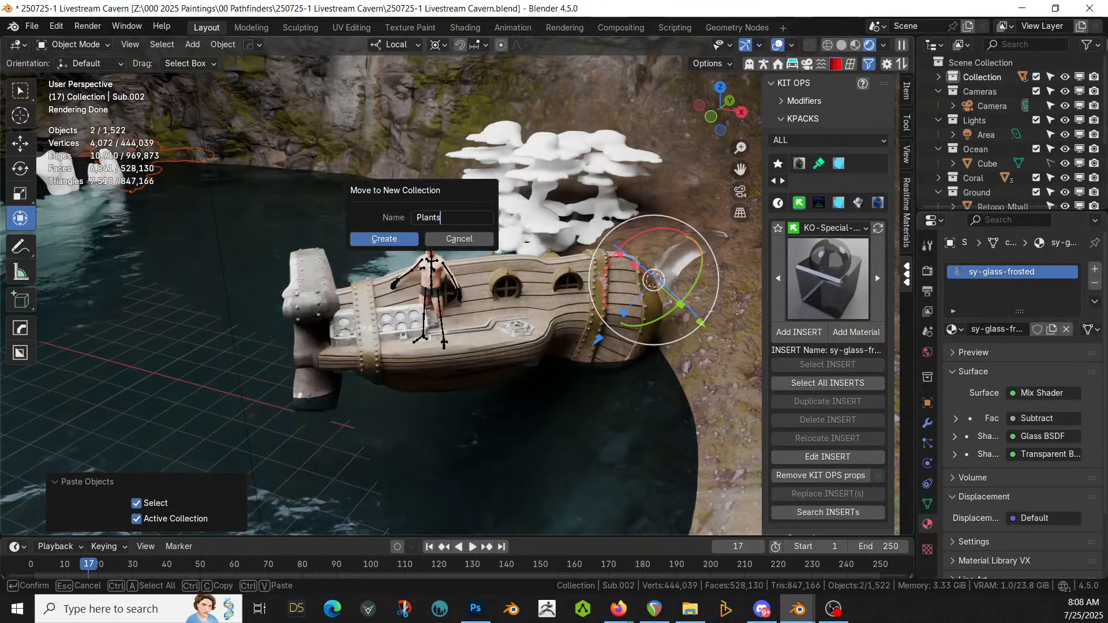
key(Return)
key(Return)
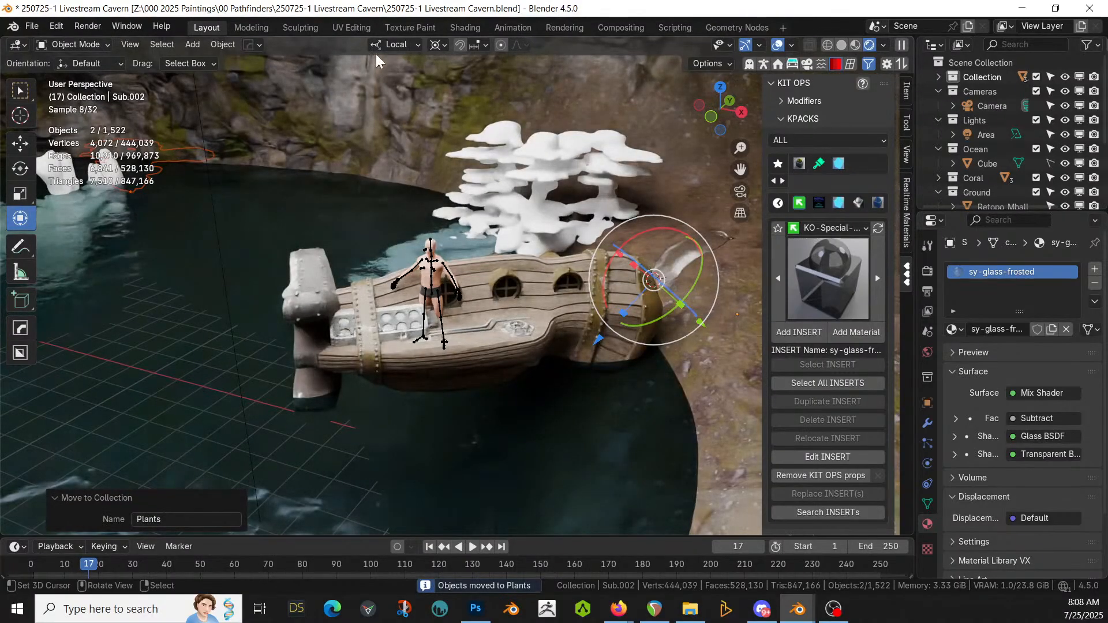
Step: Set the transform orientation to Global and delete the extra pasted icosphere from the Plants collection
click(395, 45)
click(389, 89)
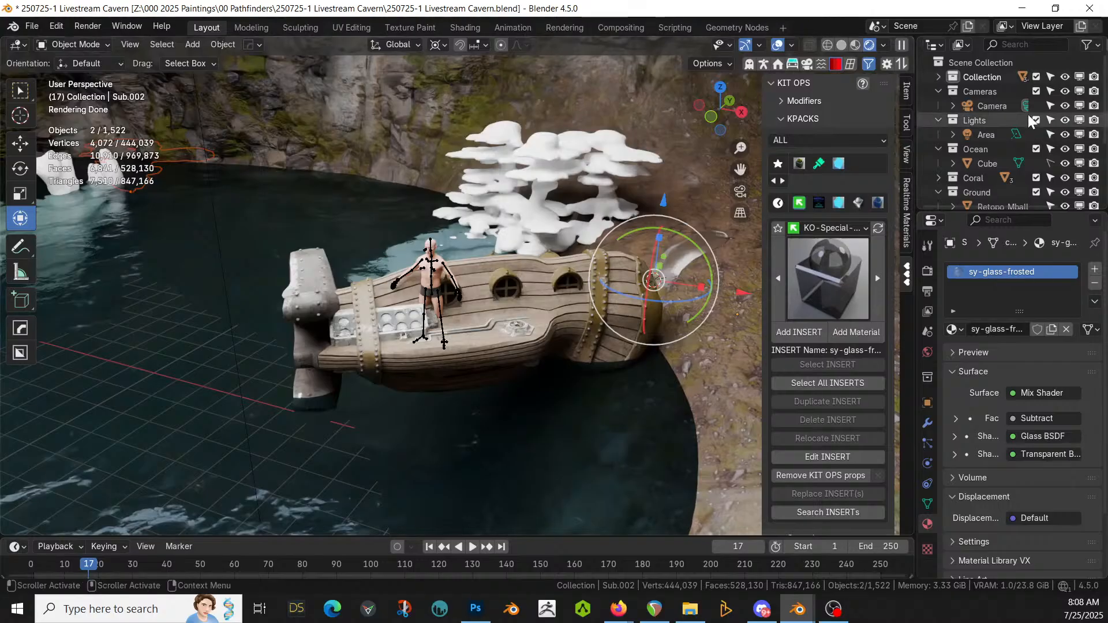
scroll(995, 114, down, 2)
scroll(995, 114, down, 2)
scroll(994, 116, up, 4)
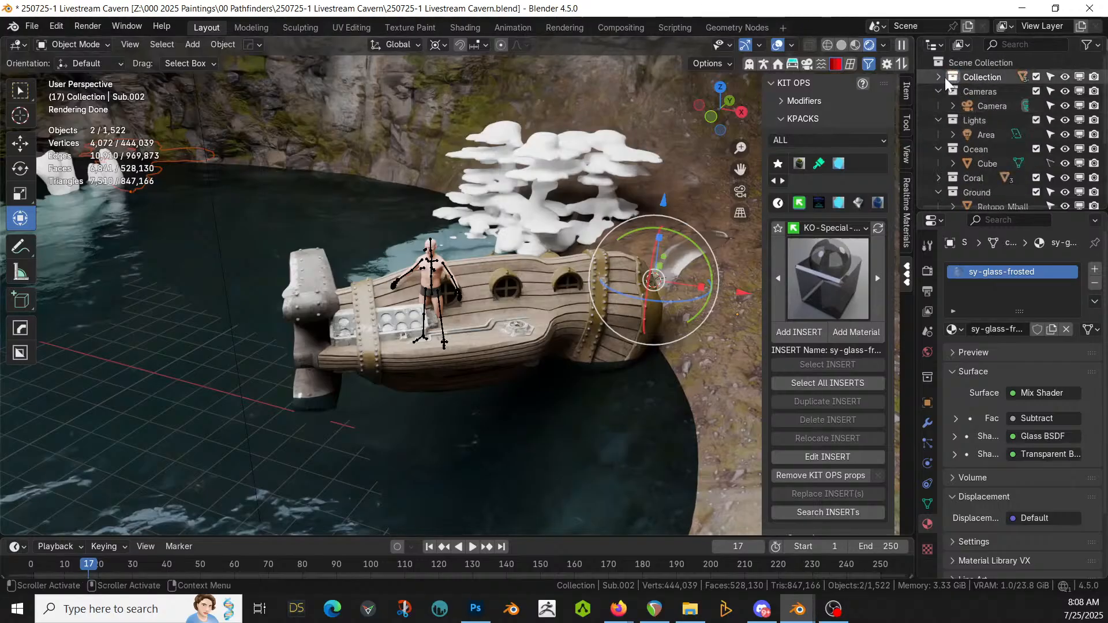
click(937, 73)
scroll(1001, 127, down, 5)
scroll(1000, 127, down, 4)
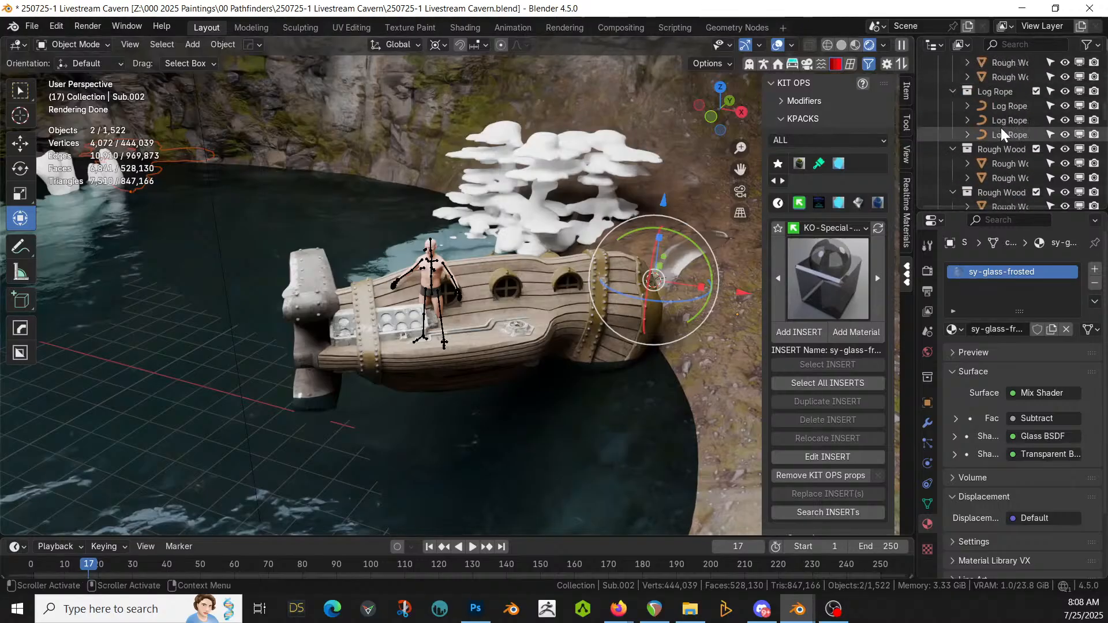
scroll(1001, 134, down, 4)
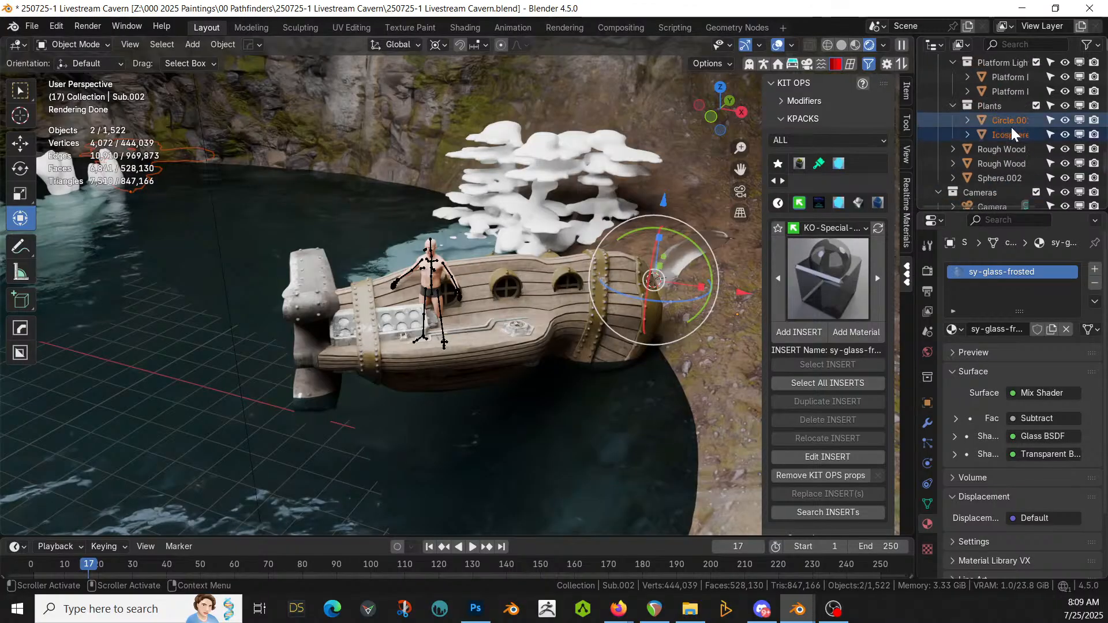
click(1016, 138)
key(Delete)
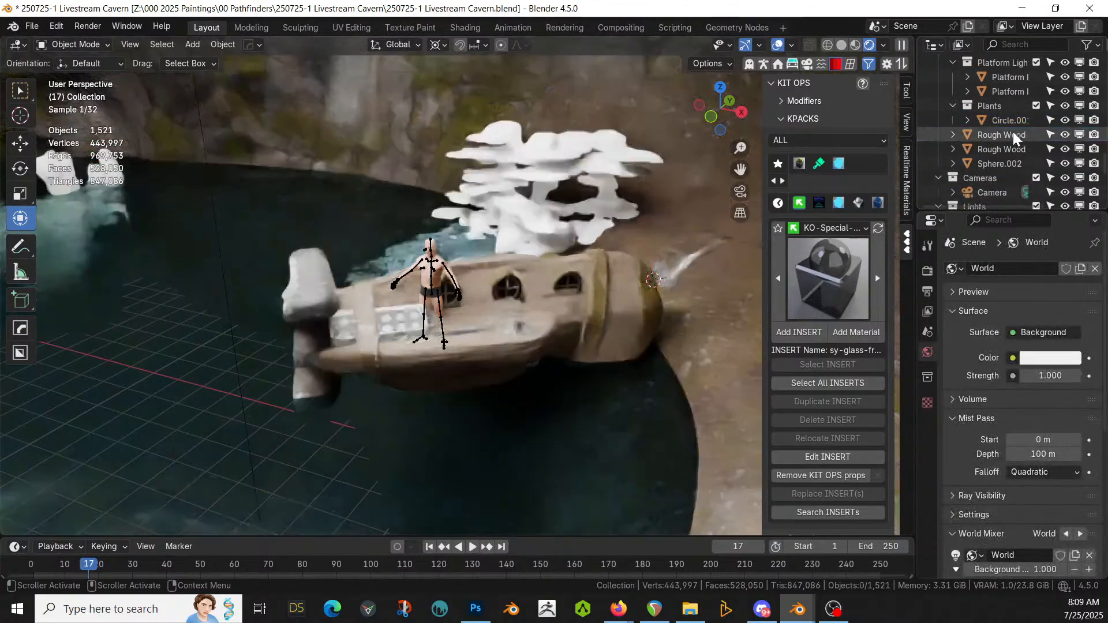
Step: Select the pasted plant together with the white coral beside the submarine and isolate both in local view
click(1010, 121)
middle_drag(536, 297, 437, 301)
scroll(534, 252, down, 2)
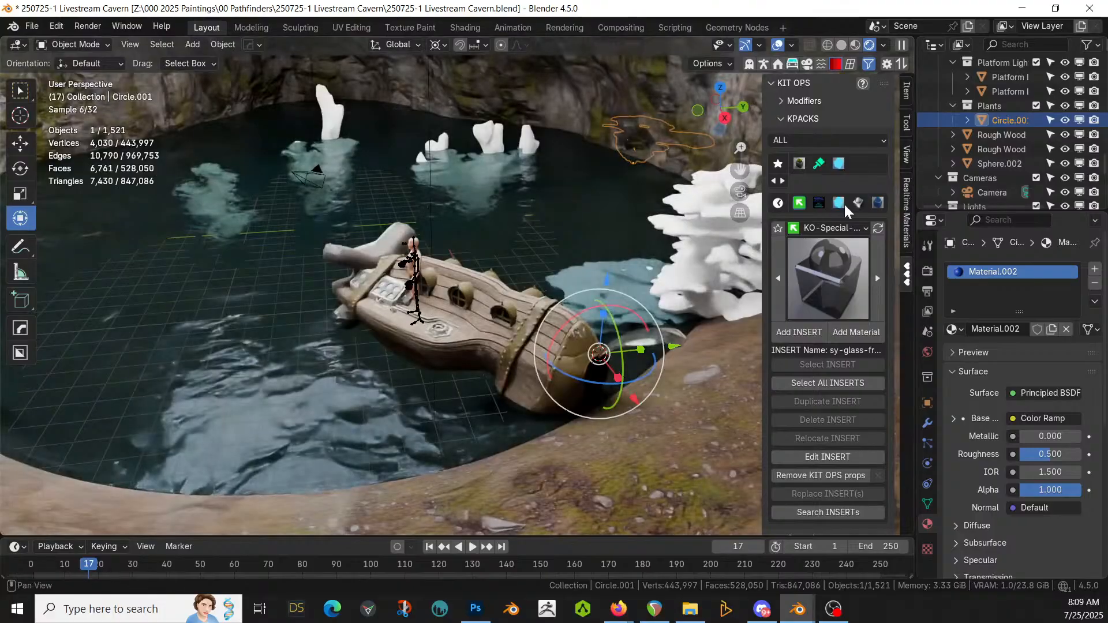
shift+click(703, 212)
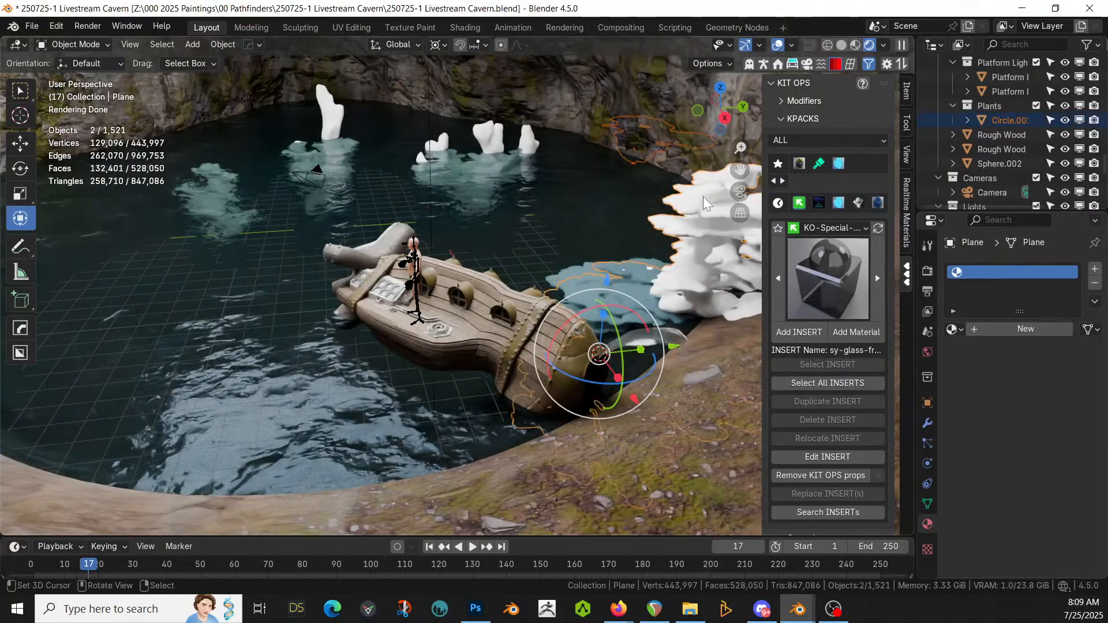
key(KP_Divide)
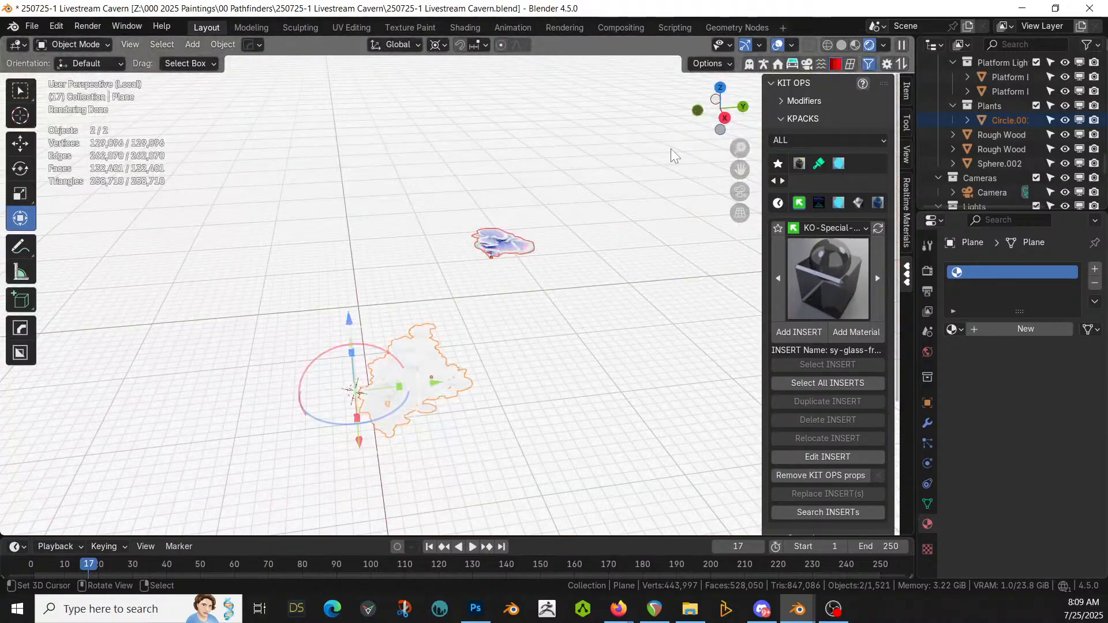
Step: Generate Curvature weights on the white coral with Tissue in Weight Paint mode, and return to Object Mode
click(396, 389)
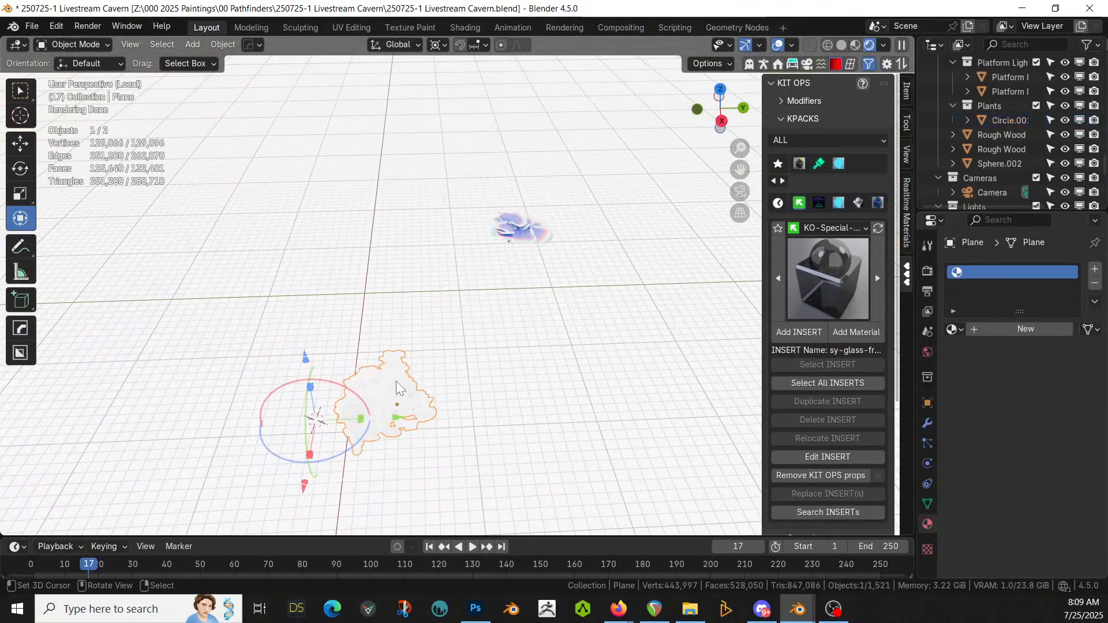
click(100, 44)
click(95, 124)
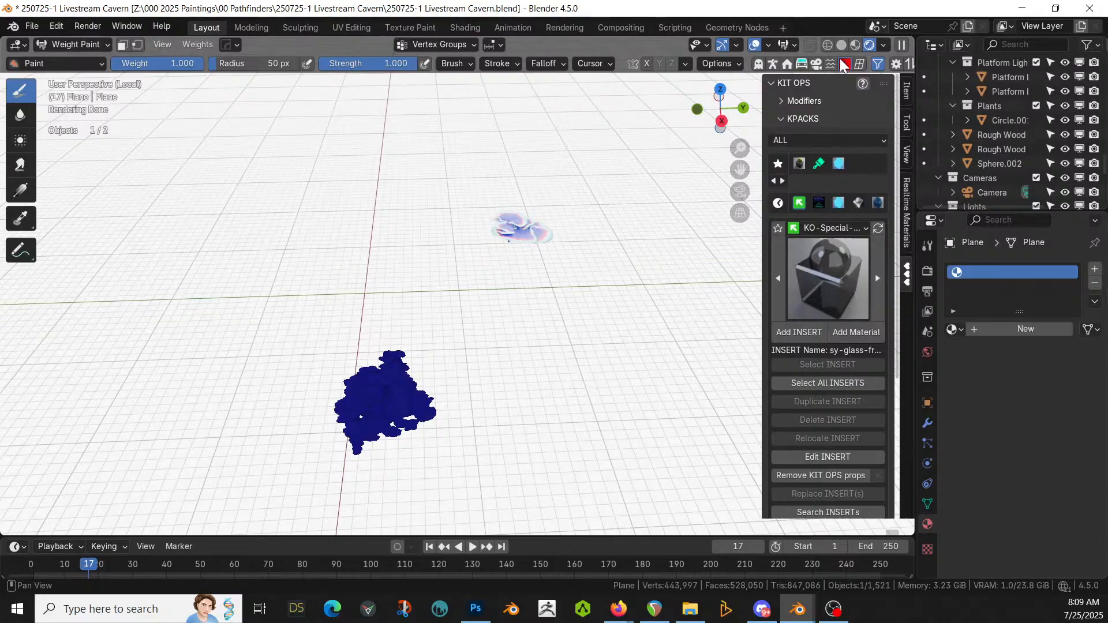
click(857, 63)
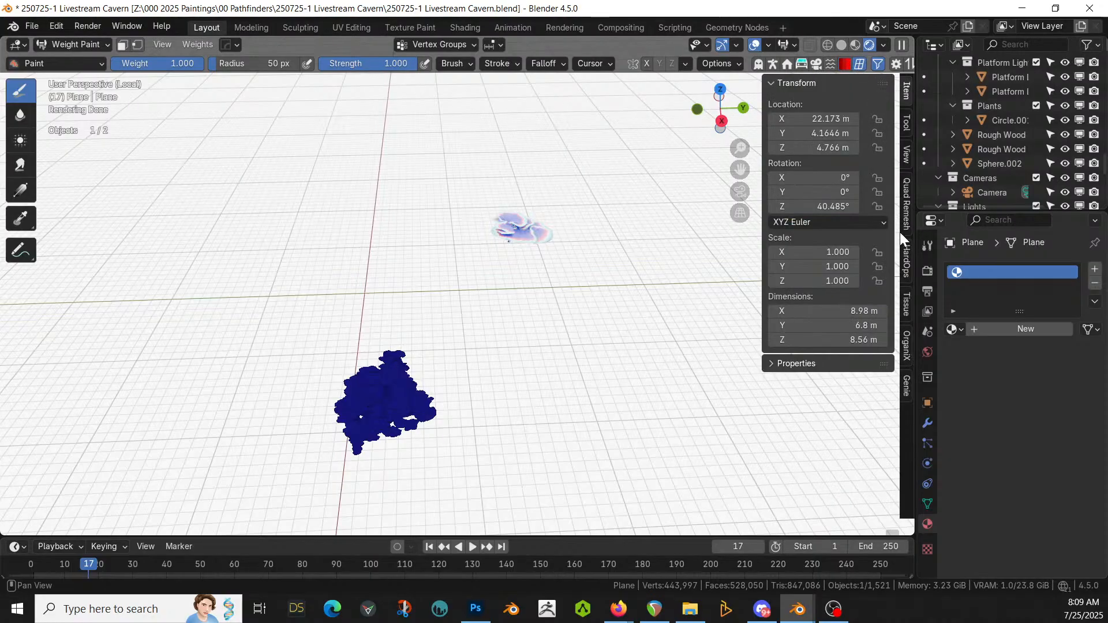
click(905, 306)
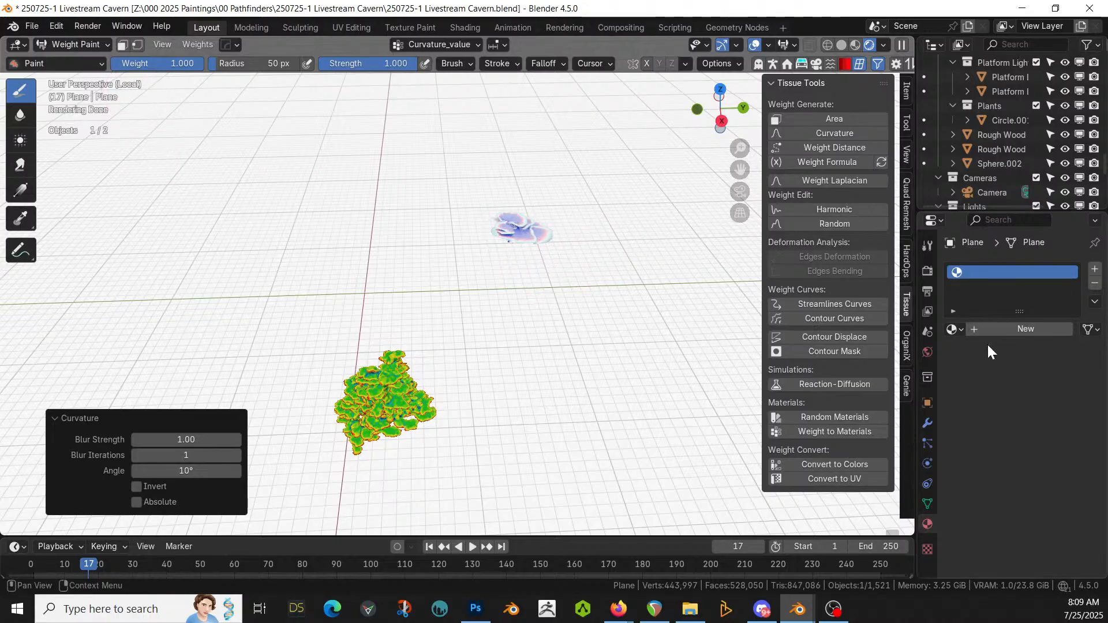
click(87, 45)
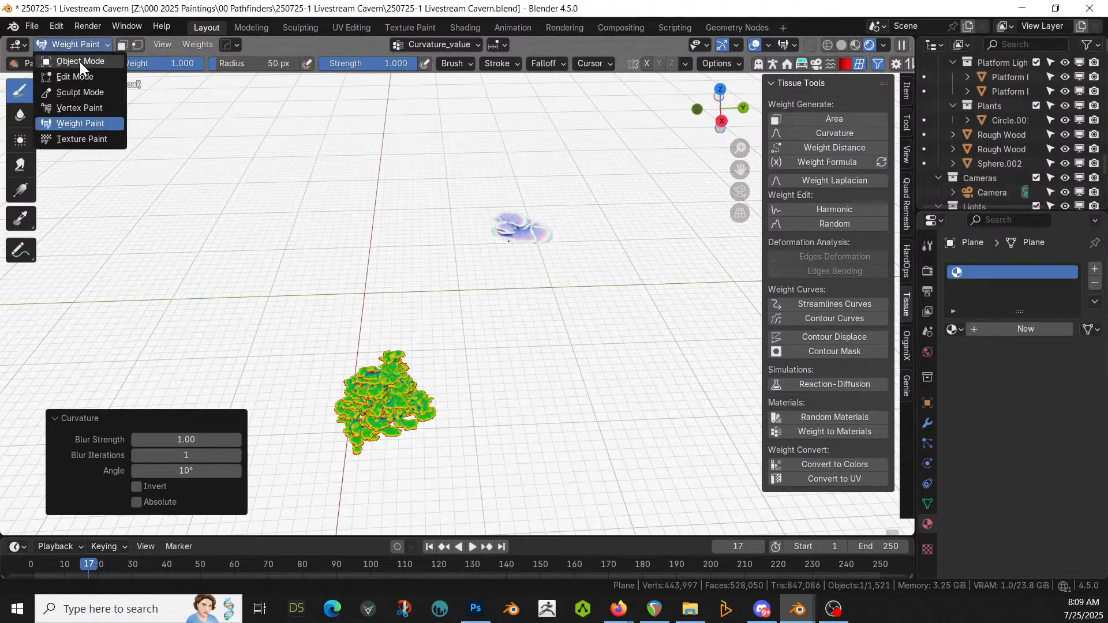
click(87, 56)
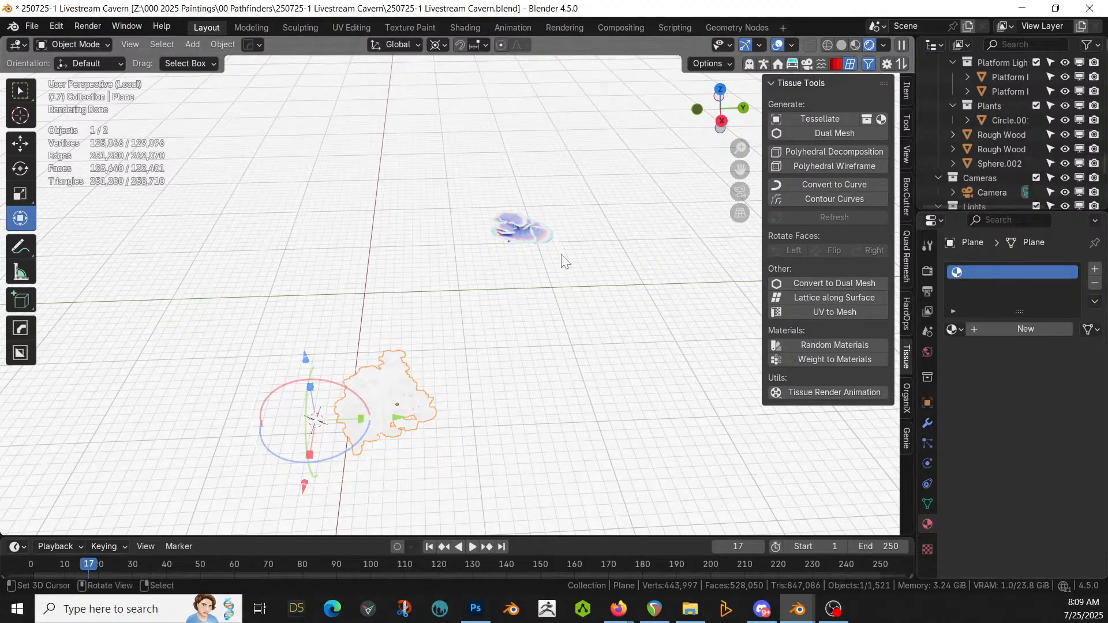
Step: Rename the white coral's Curvature_value vertex group to Edge_Color, matching the pasted plant's vertex group
click(927, 503)
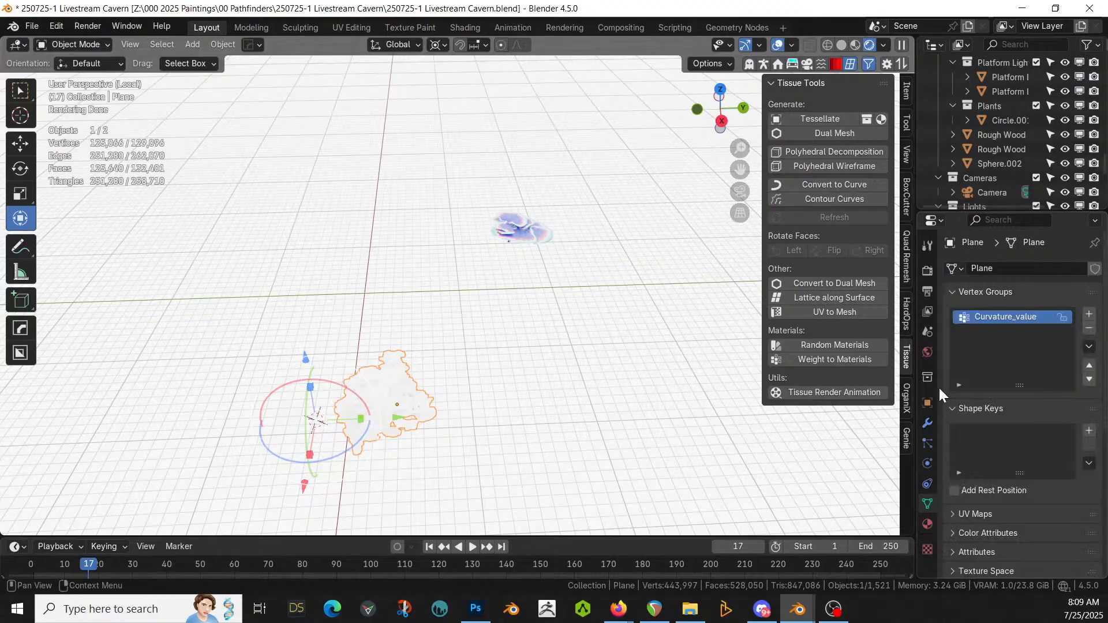
click(521, 233)
click(358, 370)
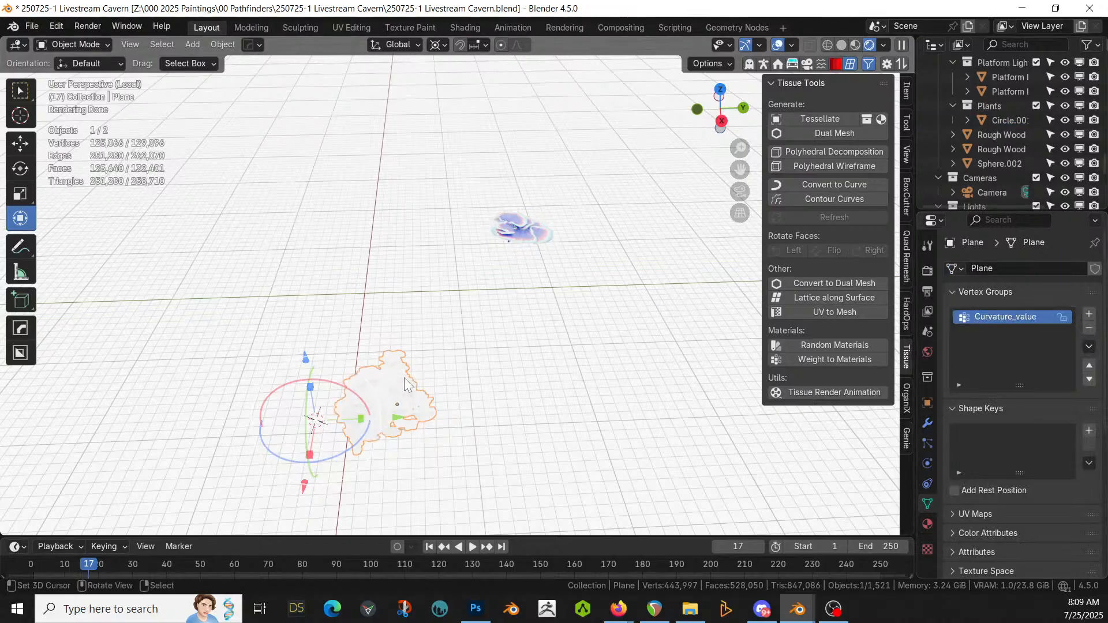
double_click(1005, 316)
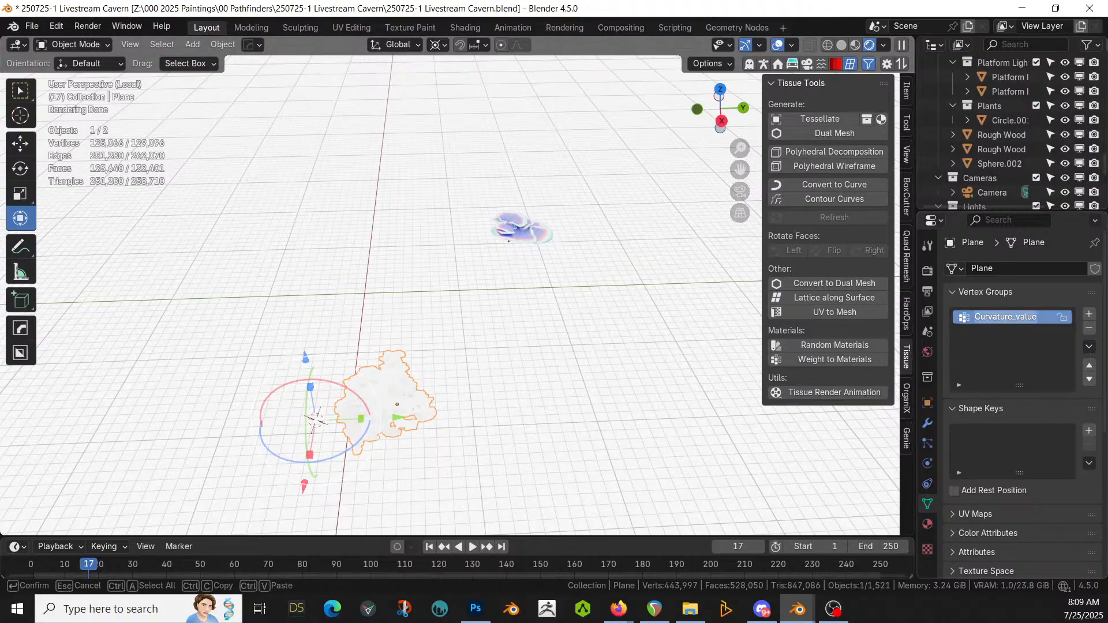
key(Return)
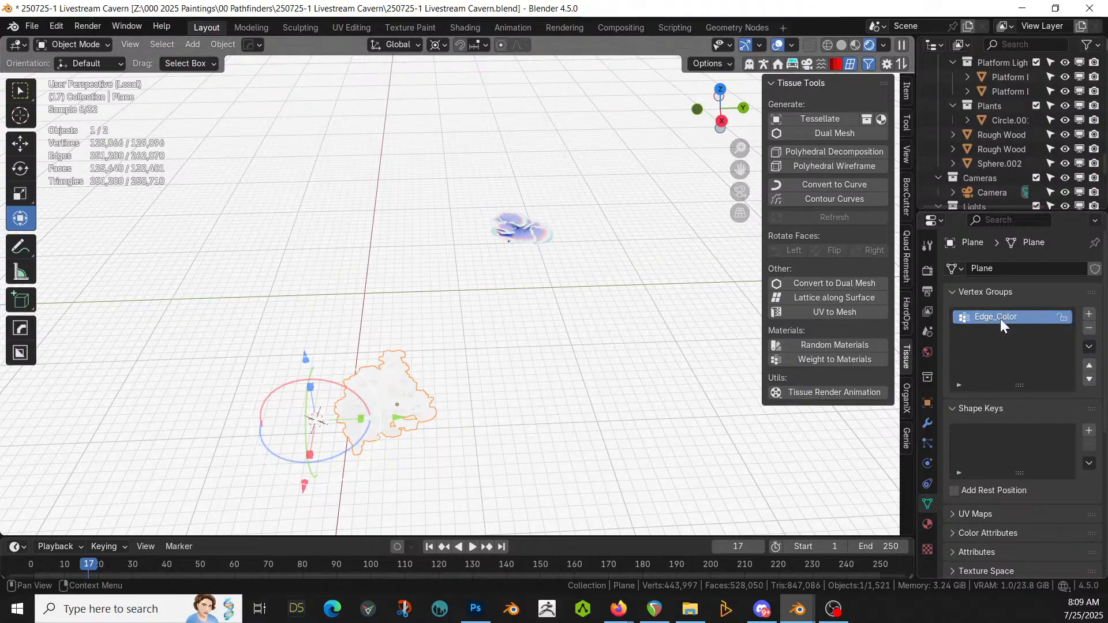
click(534, 230)
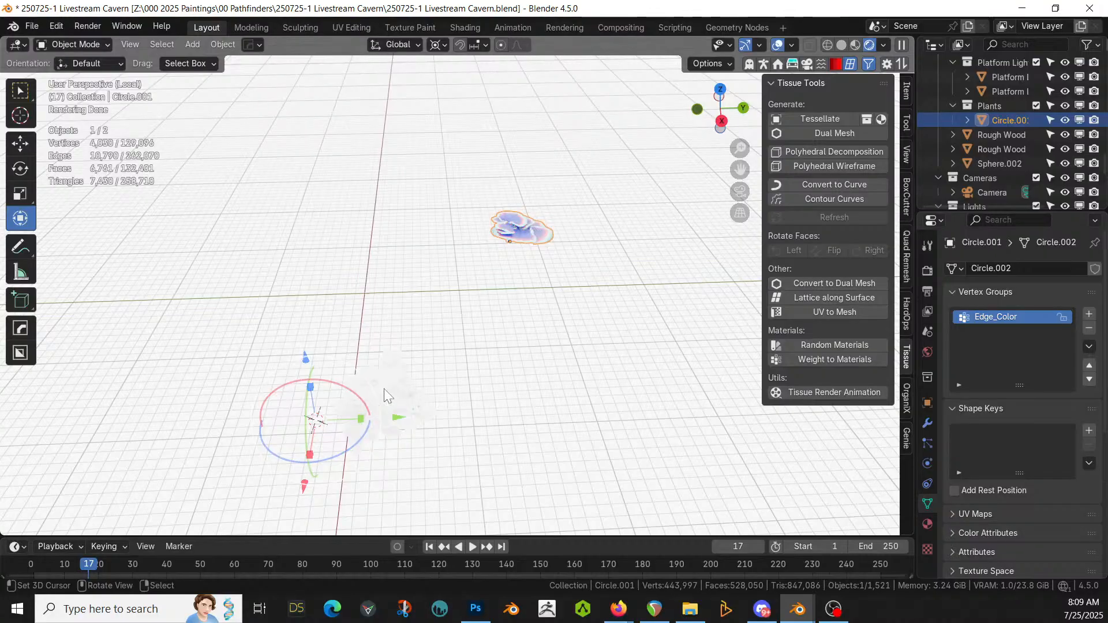
Step: Copy the pasted plant's modifiers to the white coral, link its materials too, and exit local view
click(407, 392)
shift+click(507, 233)
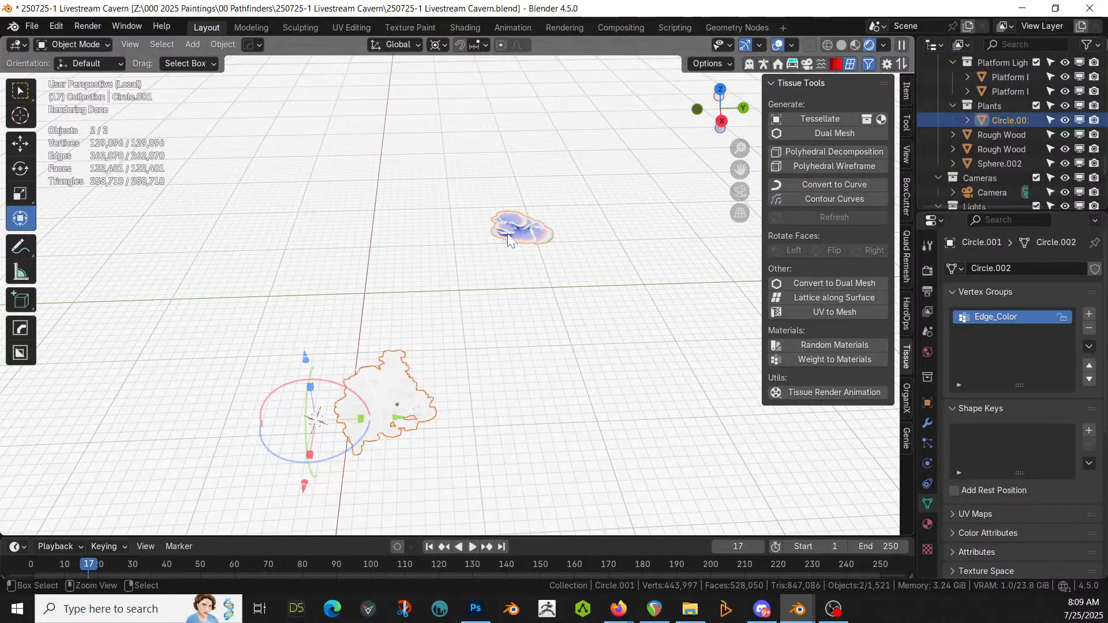
key(ctrl+l)
click(507, 233)
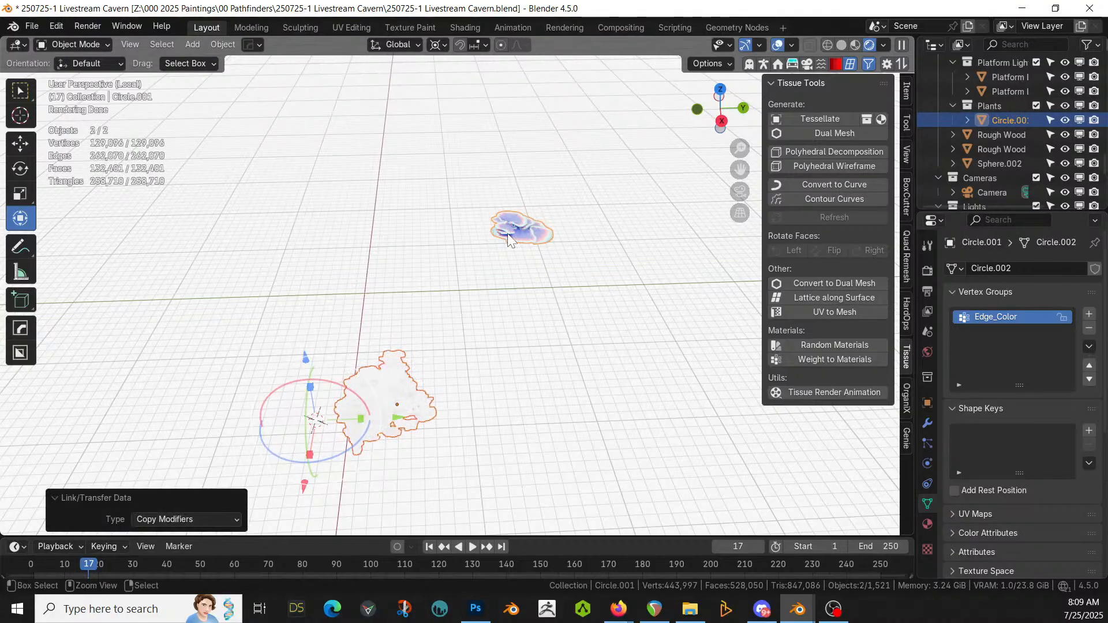
key(ctrl+l)
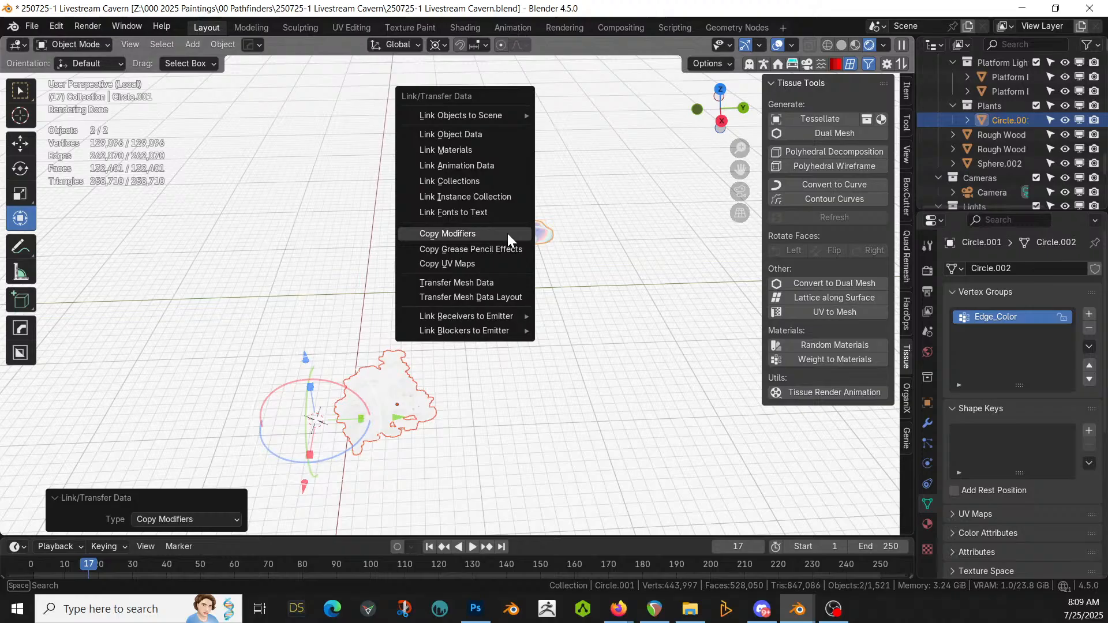
click(475, 150)
middle_drag(507, 296, 467, 296)
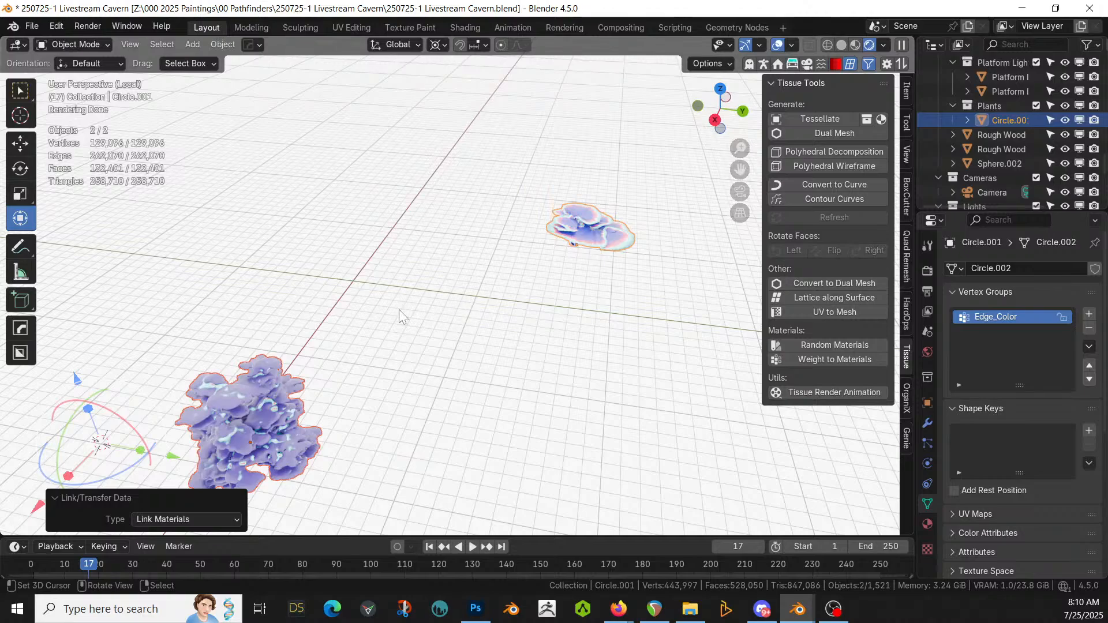
middle_drag(392, 296, 485, 279)
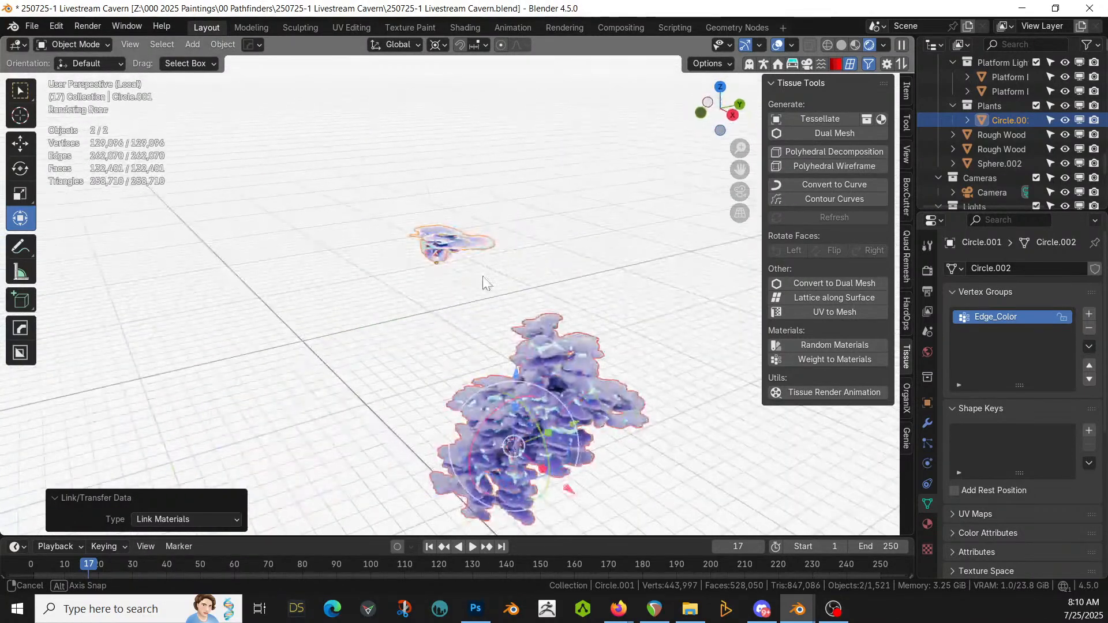
key(KP_Divide)
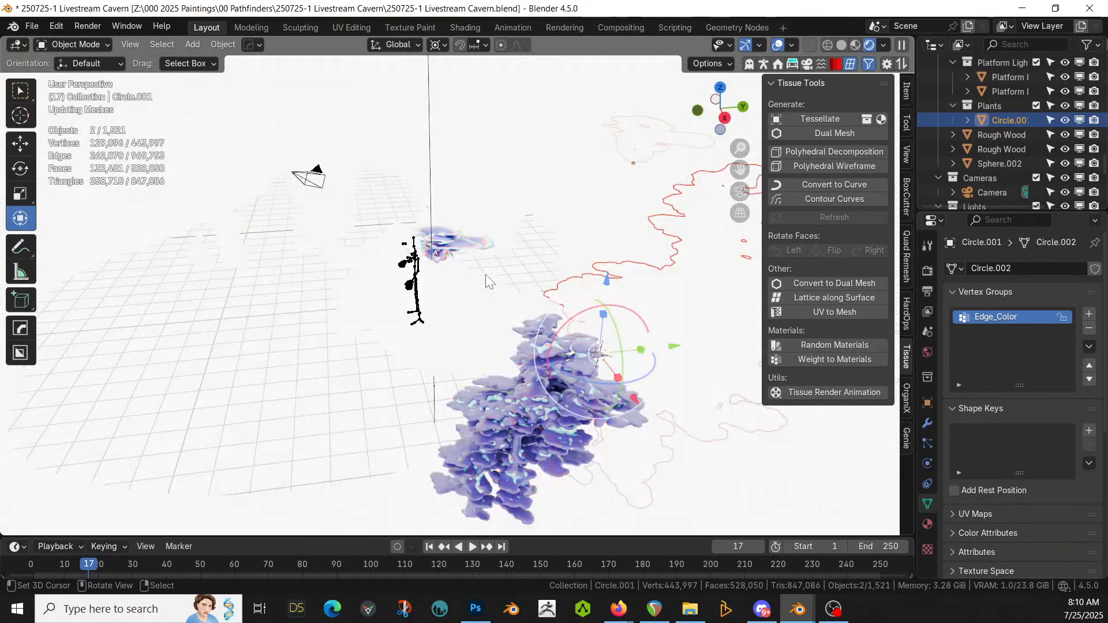
Step: Generate Curvature weights with Tissue on the broad white coral standing in the water behind the submarine, and return to Object Mode
shift+middle_drag(565, 275, 573, 325)
click(382, 178)
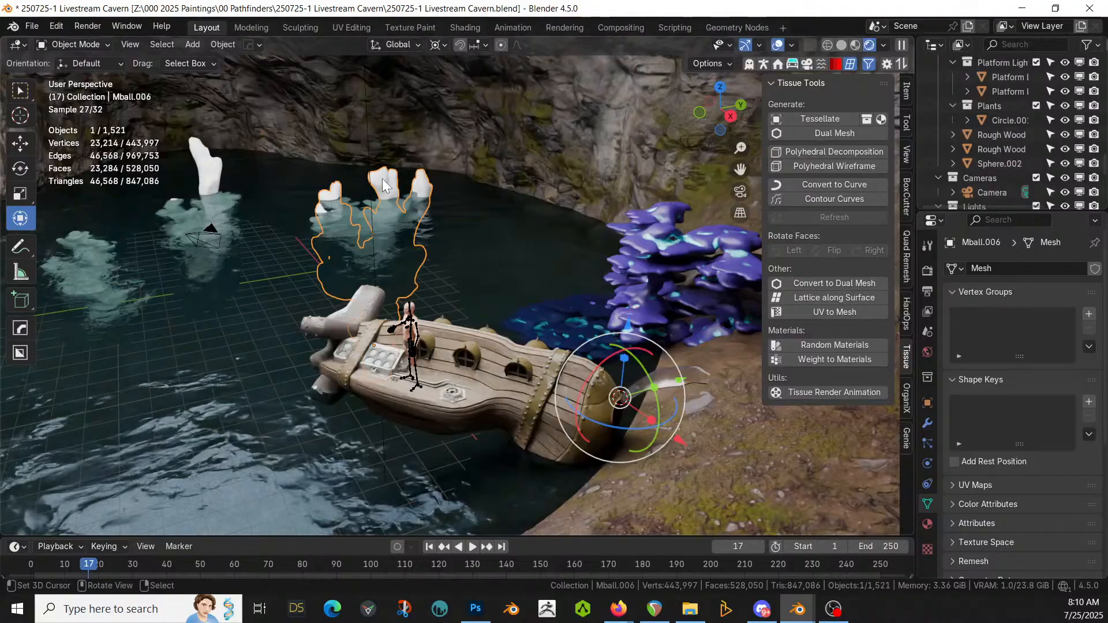
click(93, 45)
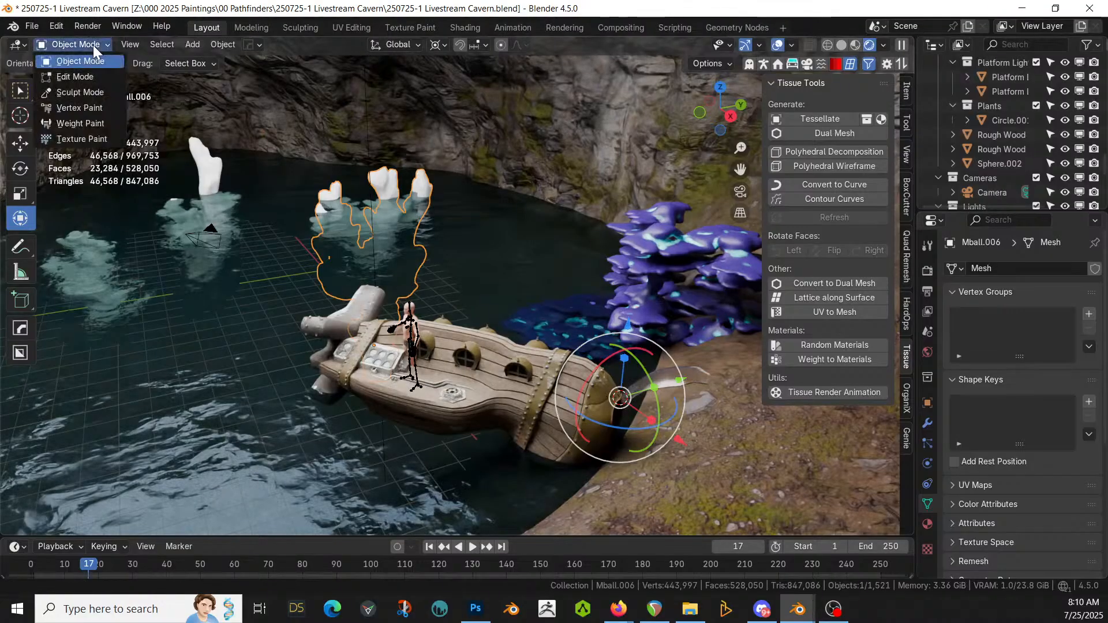
click(90, 125)
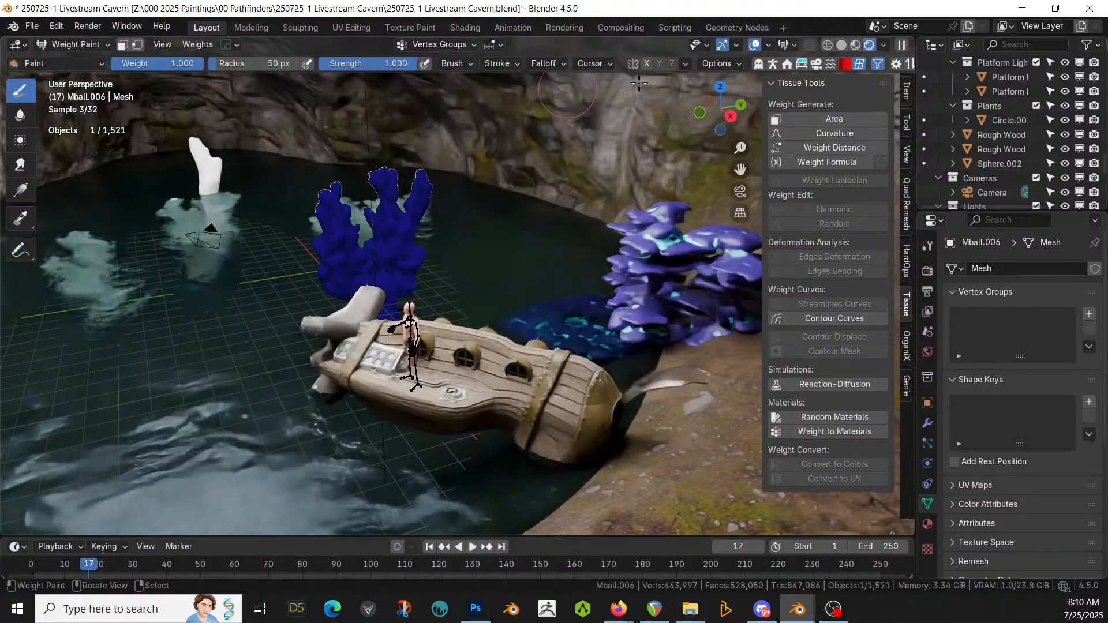
click(830, 131)
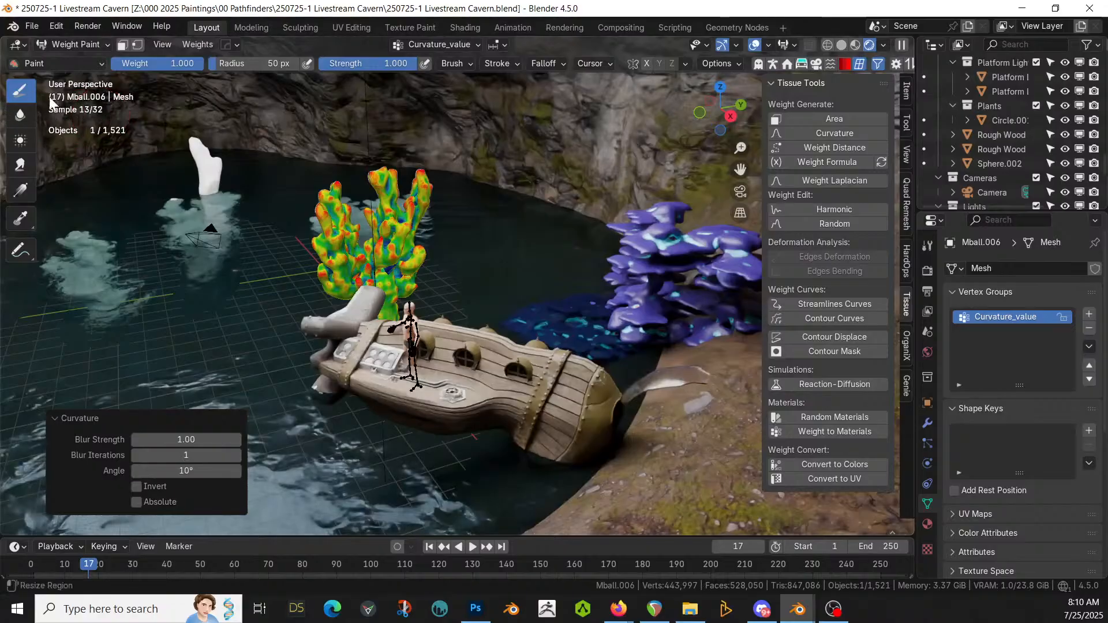
click(83, 46)
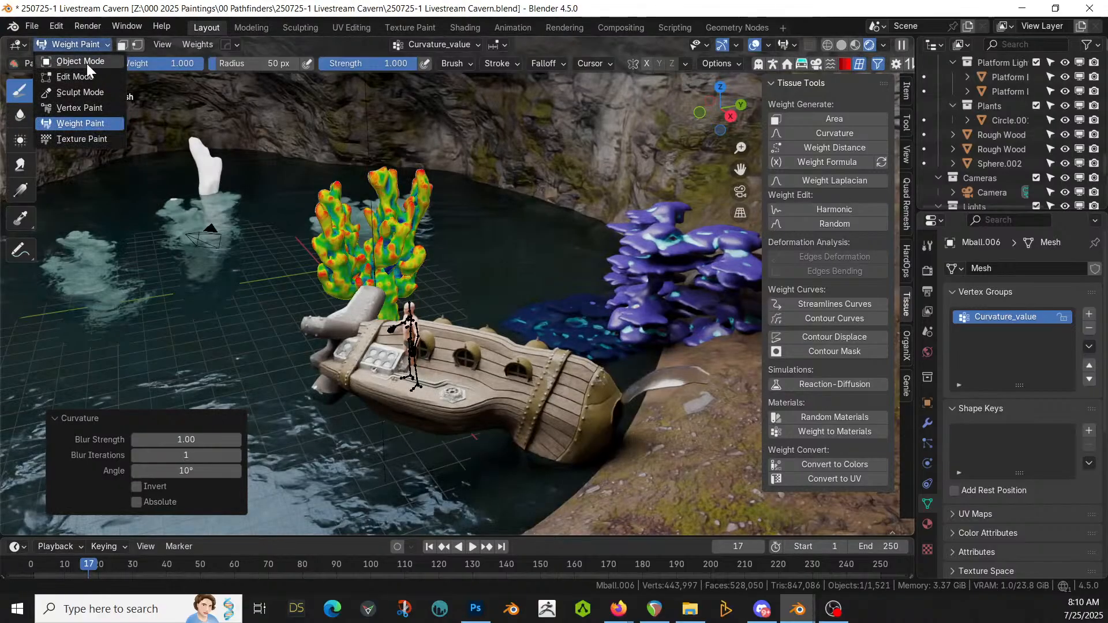
click(87, 62)
Step: Rename the broad coral's Curvature_value vertex group to Edge_Color
double_click(1016, 317)
text(E)
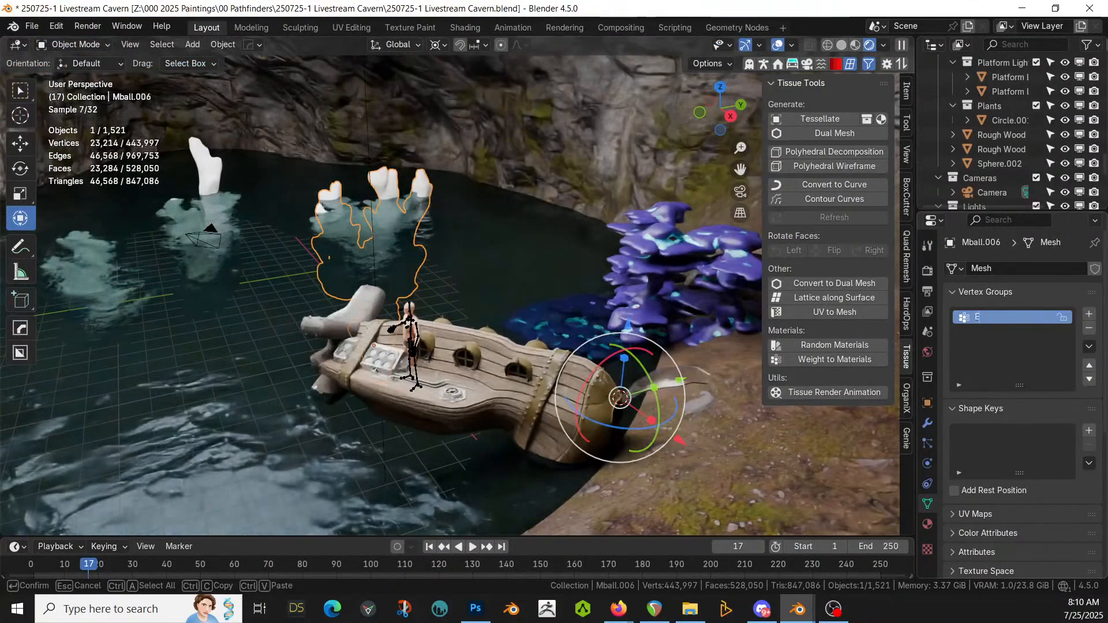
text(dge_Color)
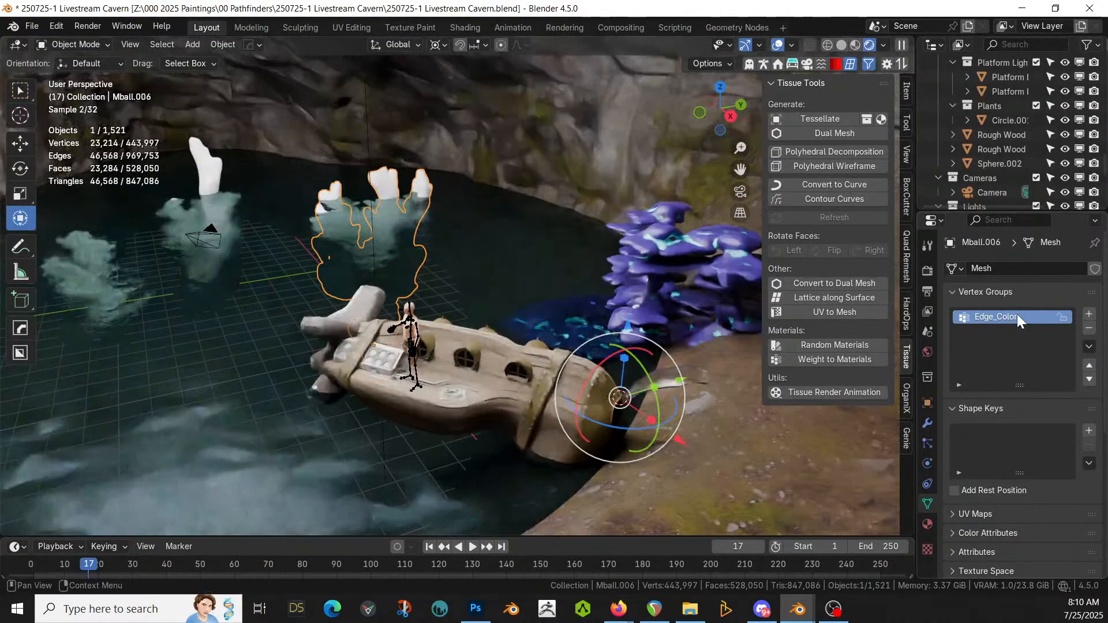
key(Return)
Step: Copy modifiers and link materials from the purple shore coral to the broad coral in the water
shift+click(672, 261)
key(ctrl+l)
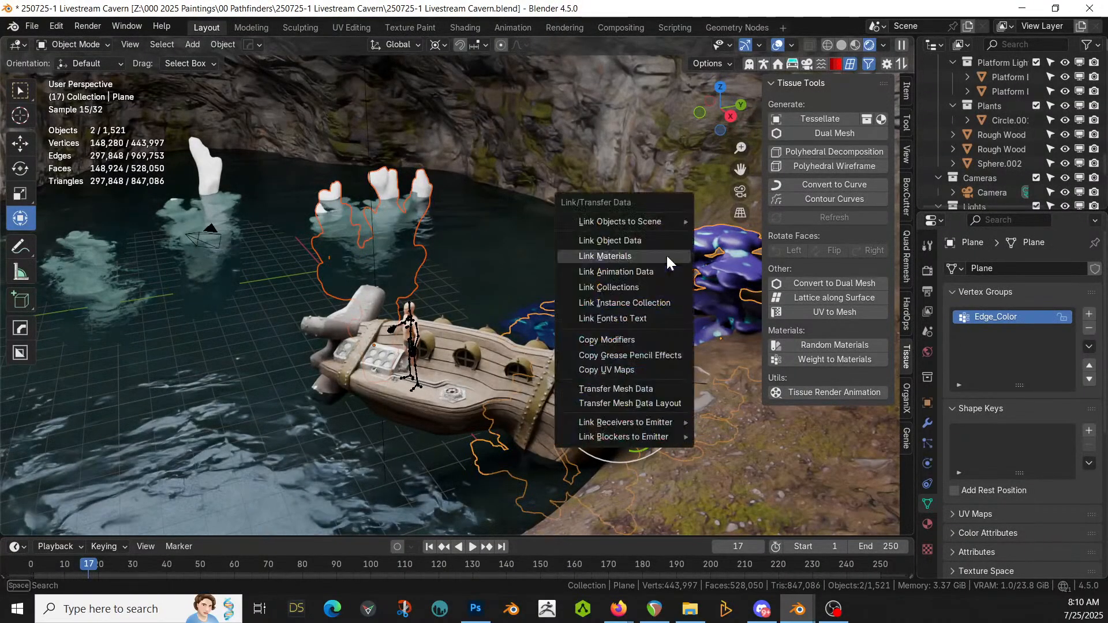
click(622, 341)
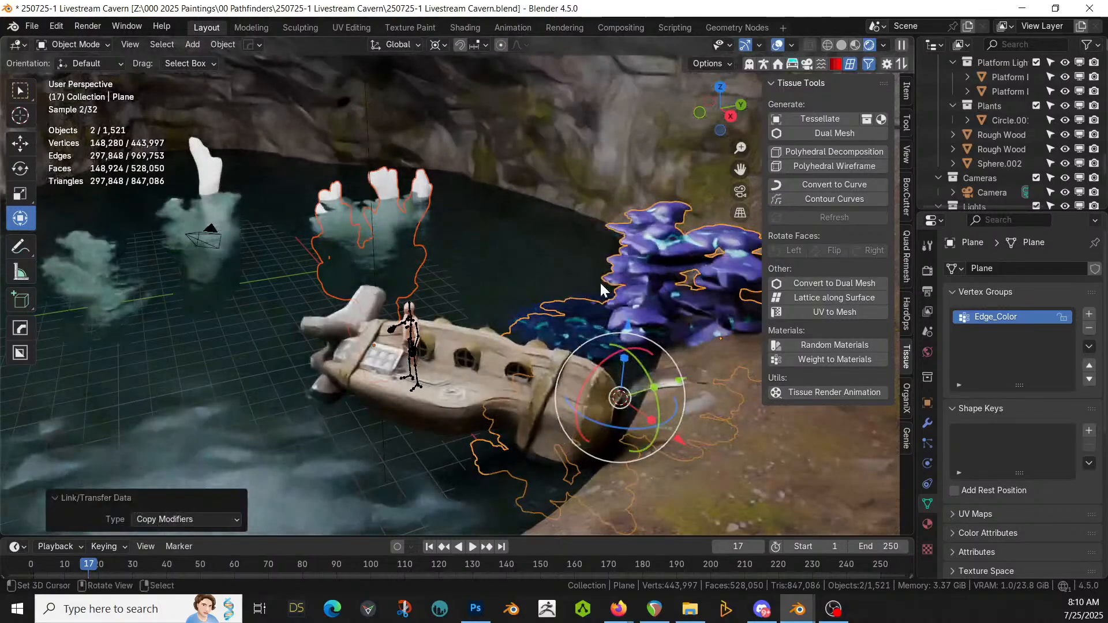
key(ctrl+l)
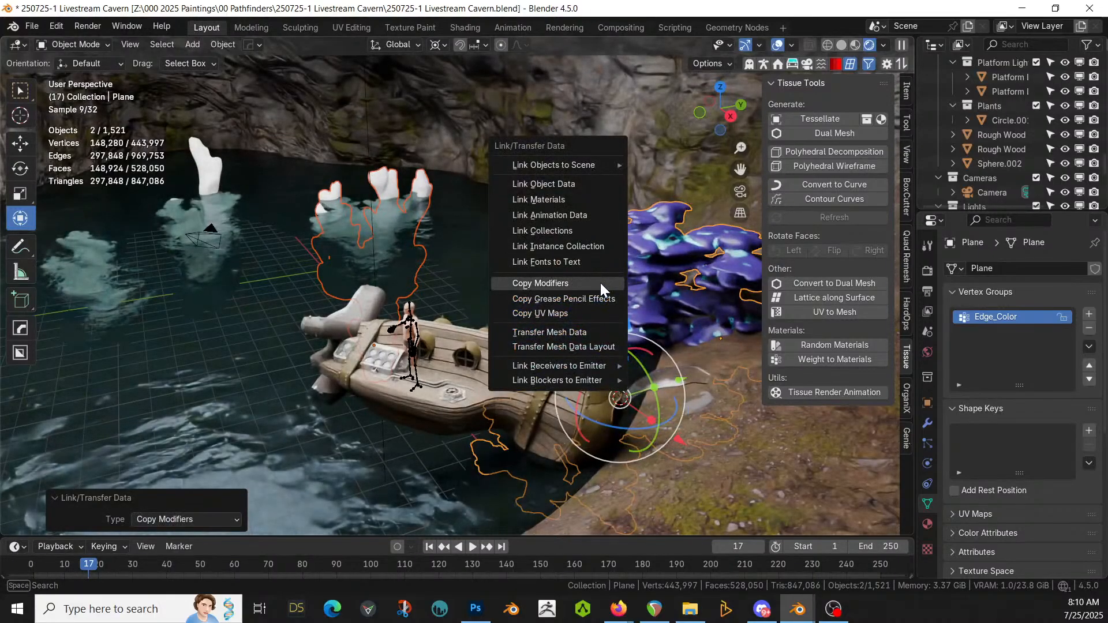
click(557, 198)
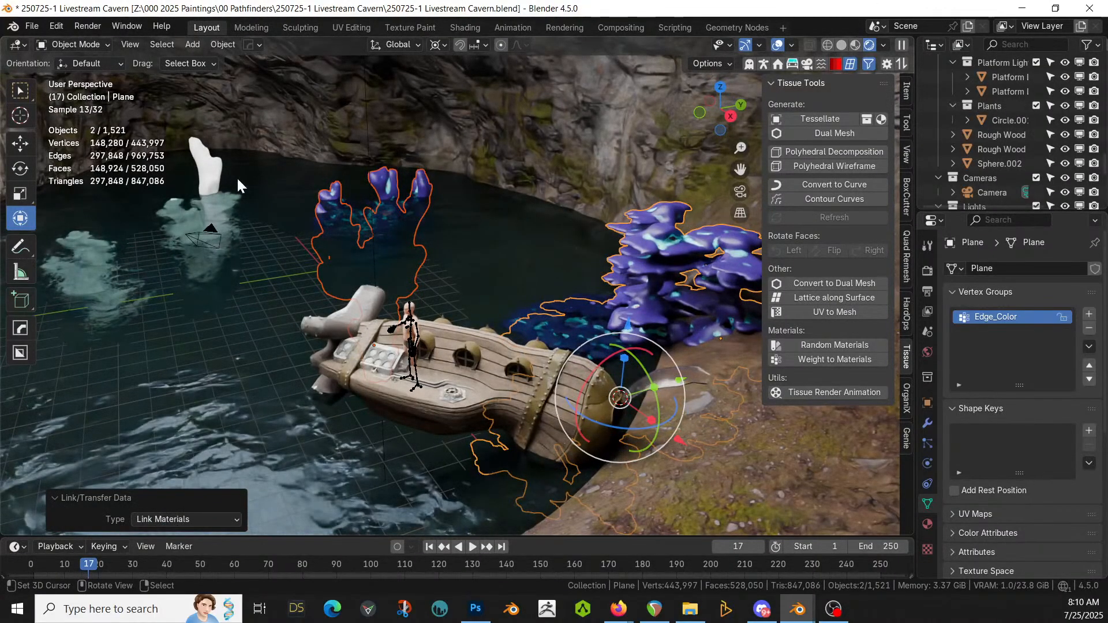
Step: Generate Curvature weights with Tissue on the tall white coral farther out in the water, and return to Object Mode
click(218, 173)
click(91, 44)
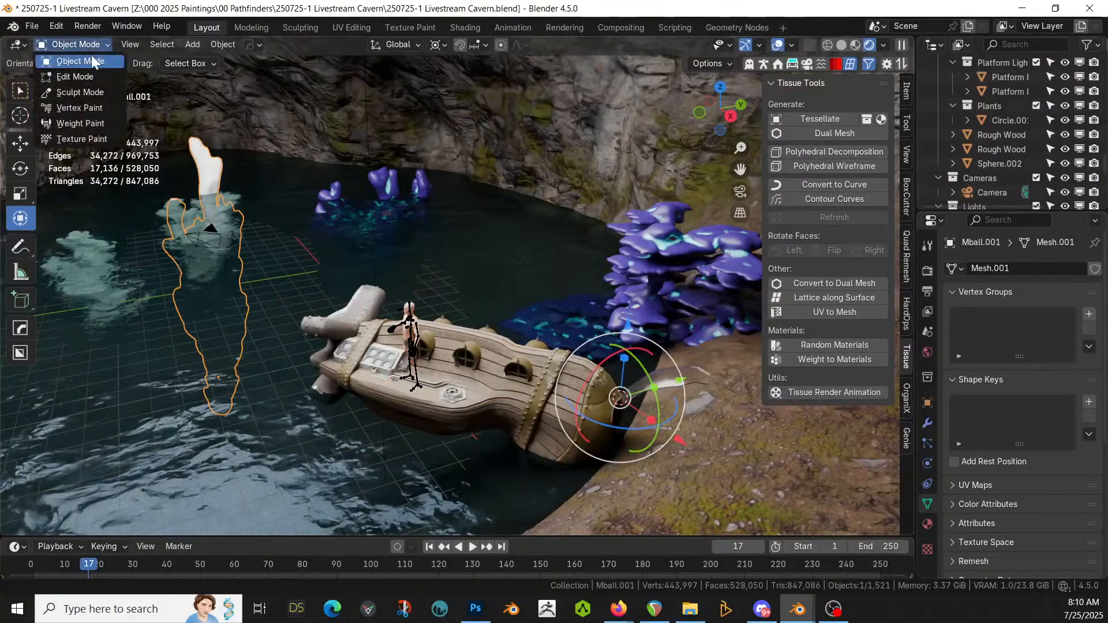
click(85, 126)
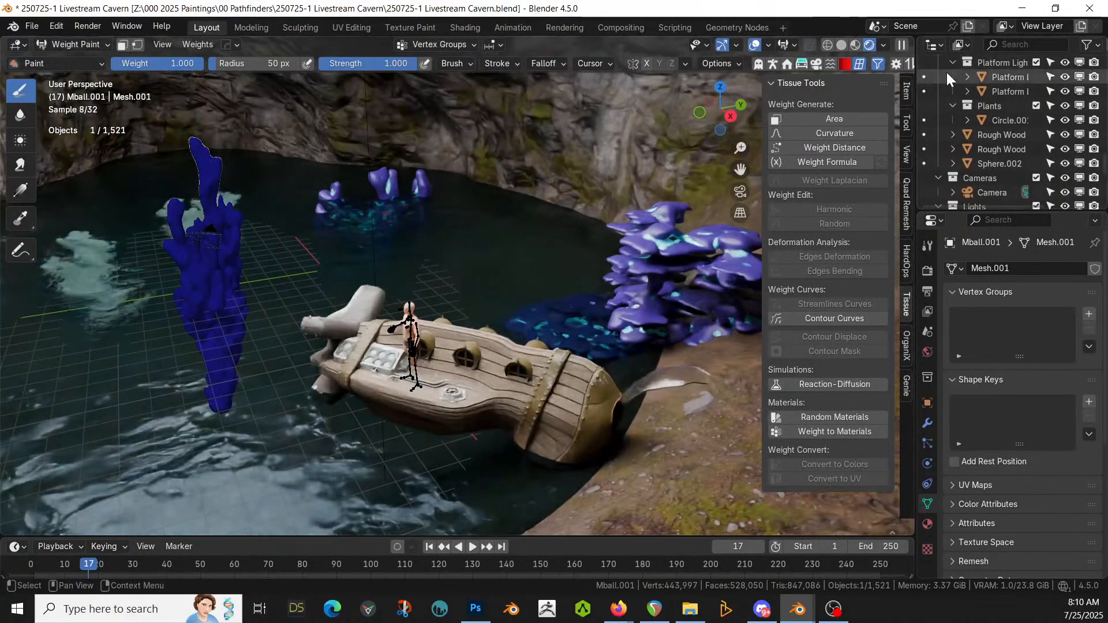
click(841, 132)
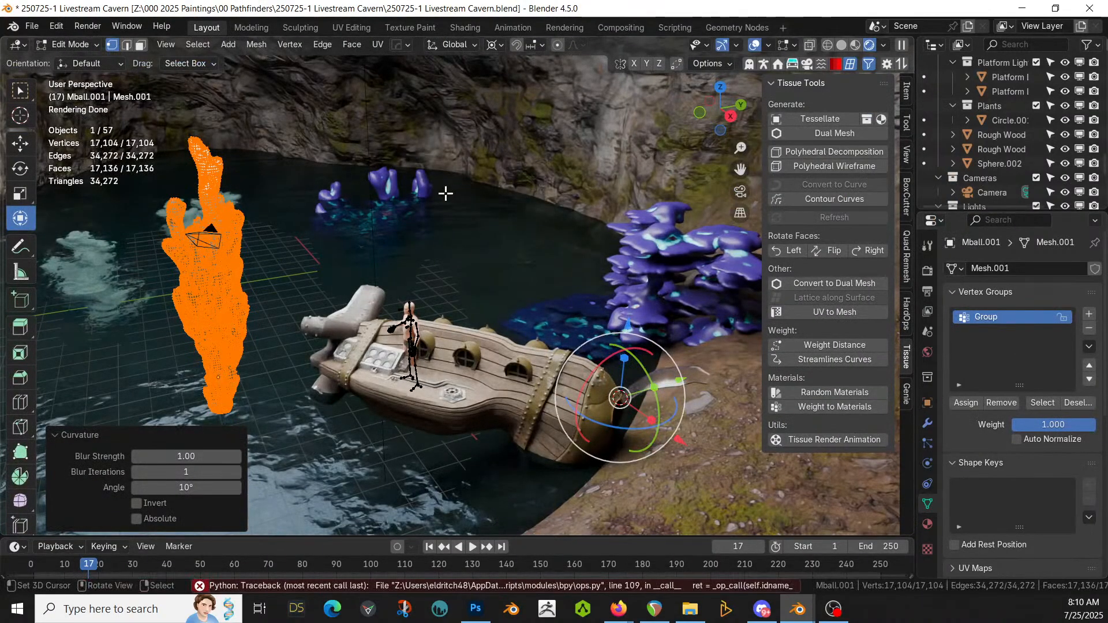
key(Tab)
click(80, 45)
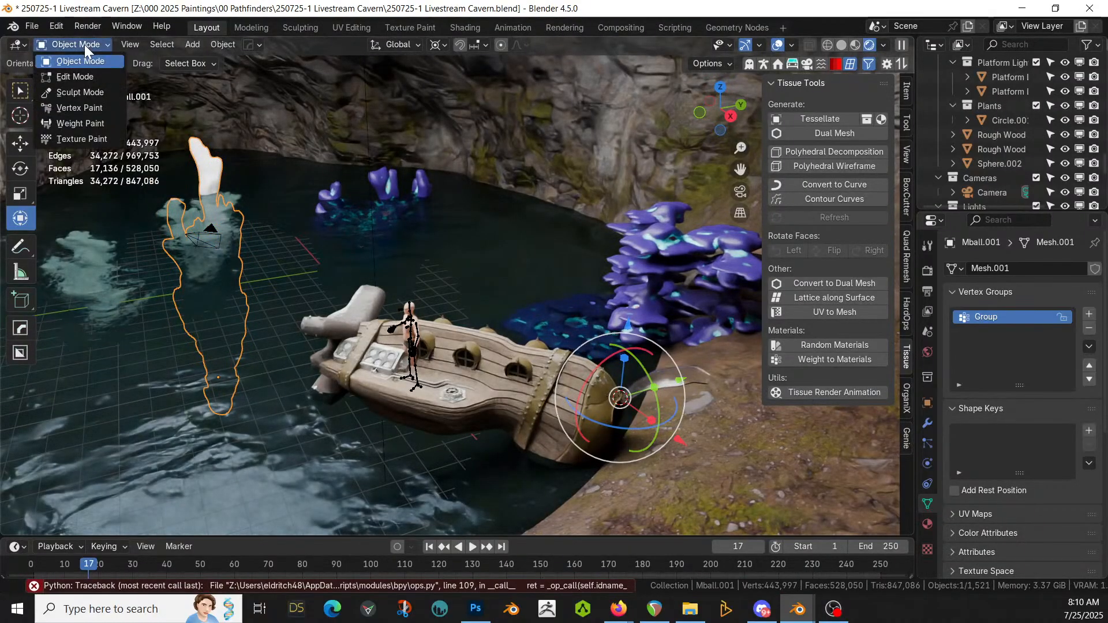
click(87, 121)
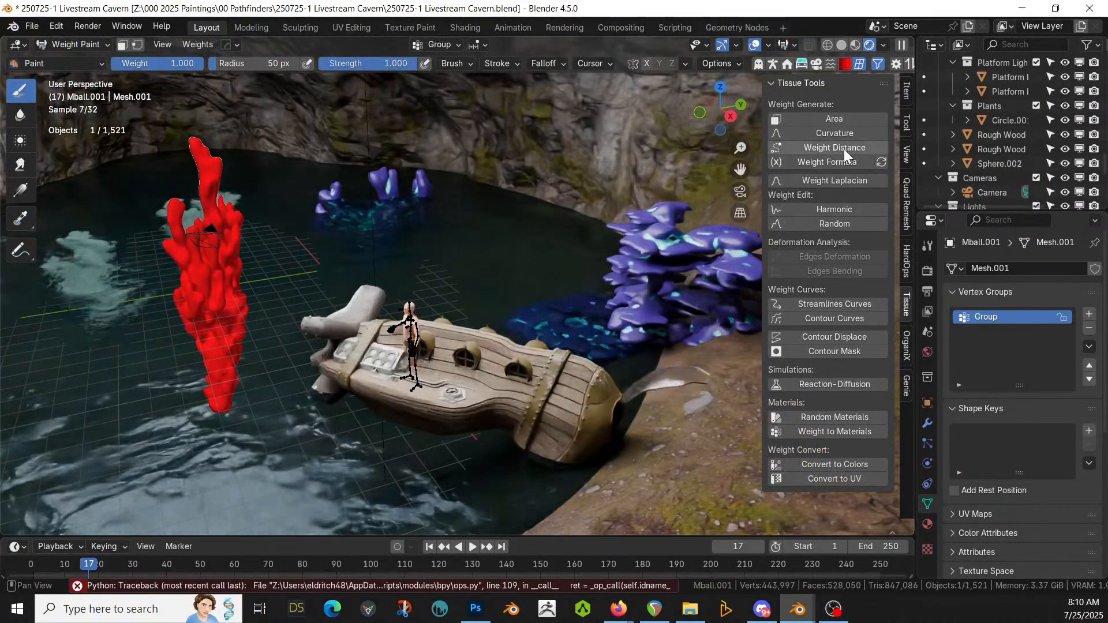
click(839, 133)
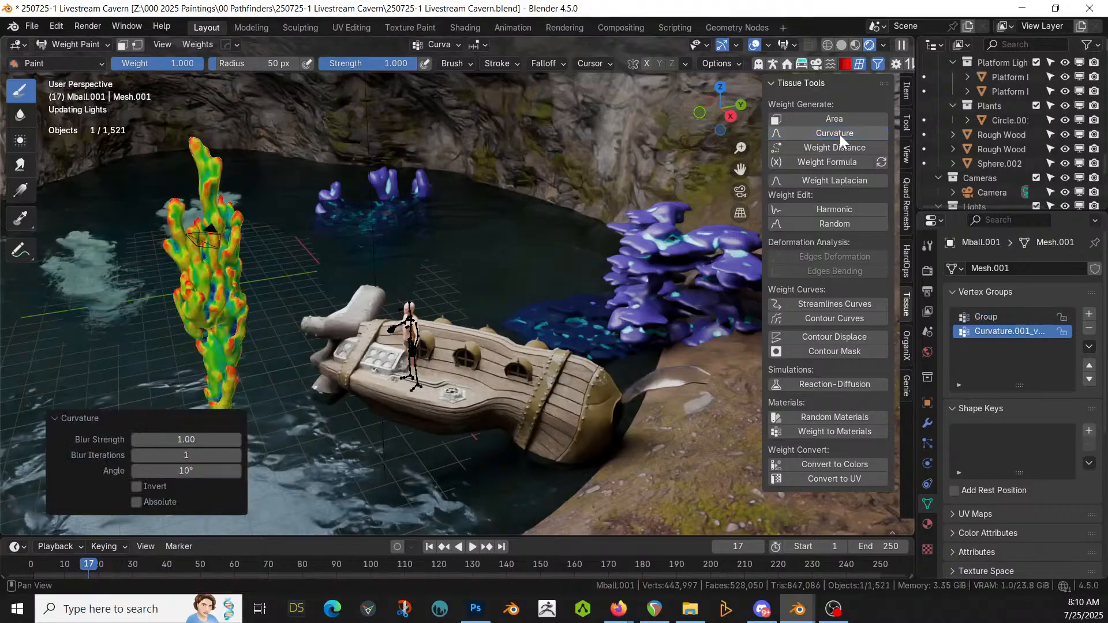
click(88, 43)
click(88, 58)
Step: Link materials and copy modifiers from the broad purple coral to the tall white coral
shift+click(386, 185)
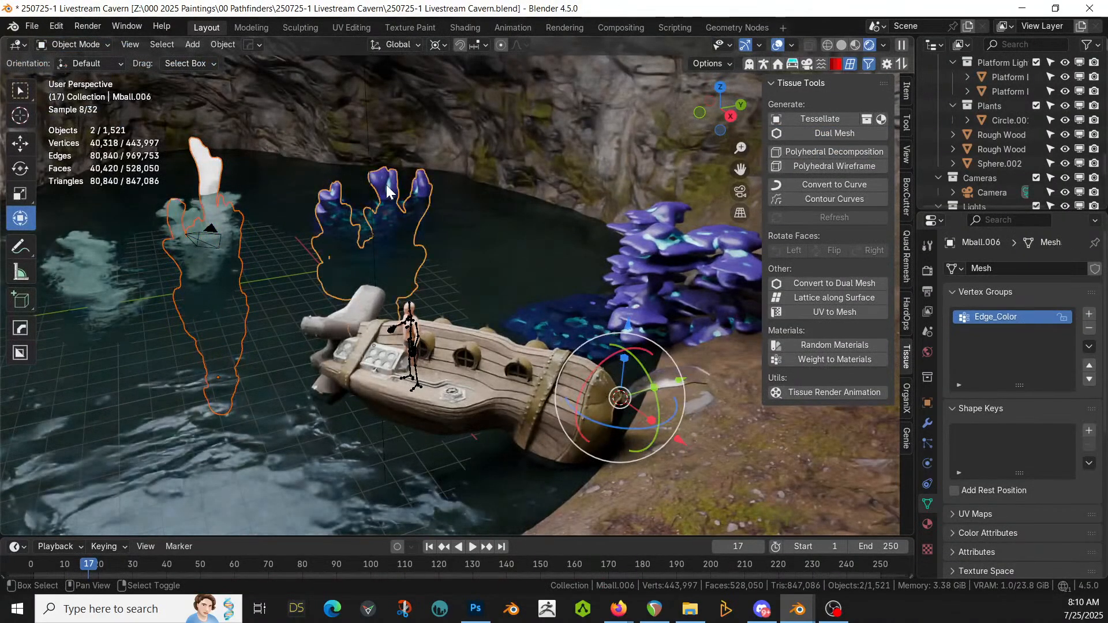
key(ctrl+l)
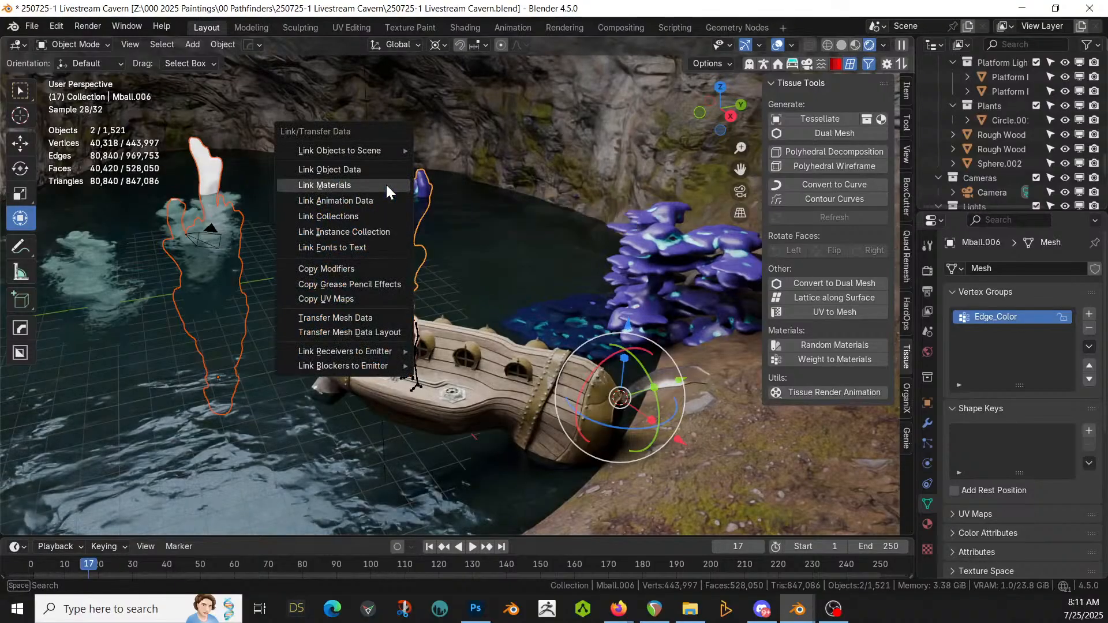
click(385, 183)
key(ctrl+l)
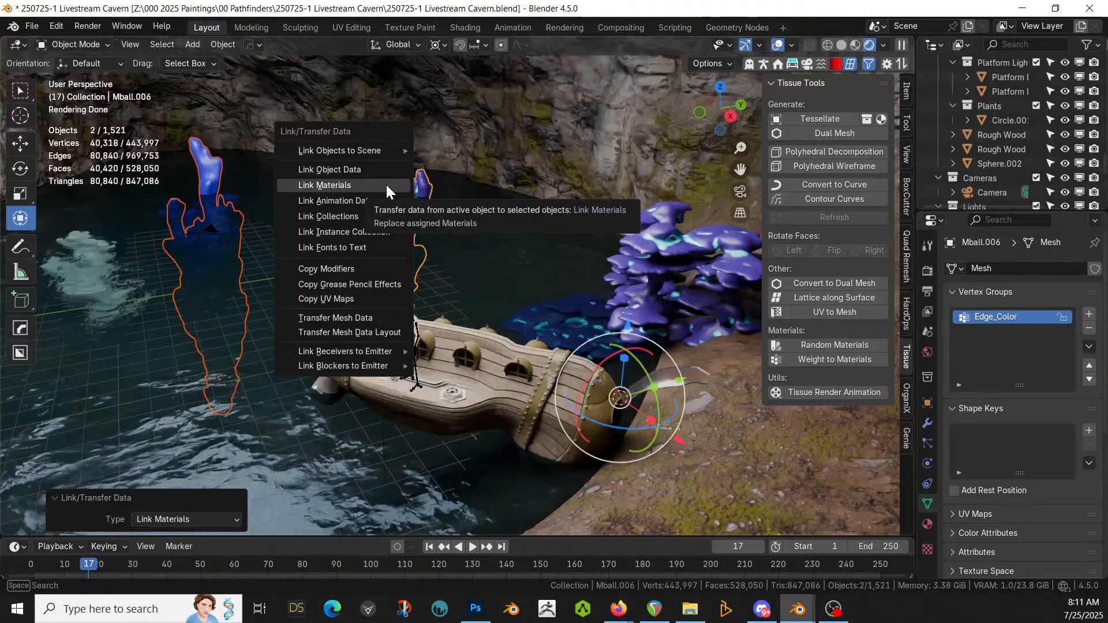
click(356, 270)
Step: Switch the viewport to Solid shading and select the smallest submerged coral near the submarine's tail
shift+middle_drag(317, 232, 433, 243)
click(147, 254)
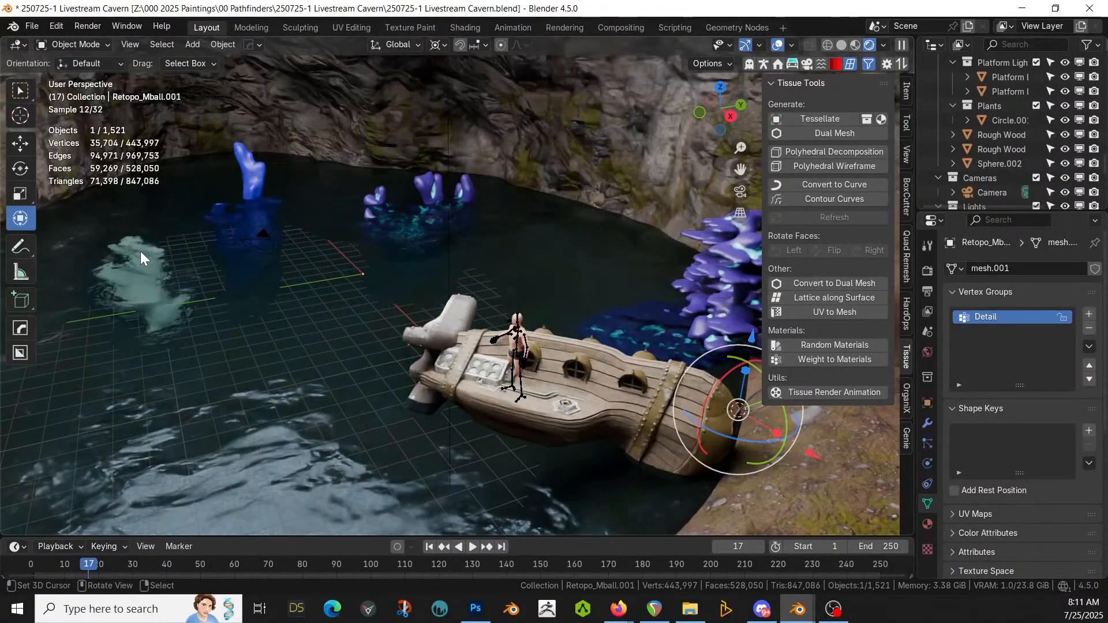
key(KP_Decimal)
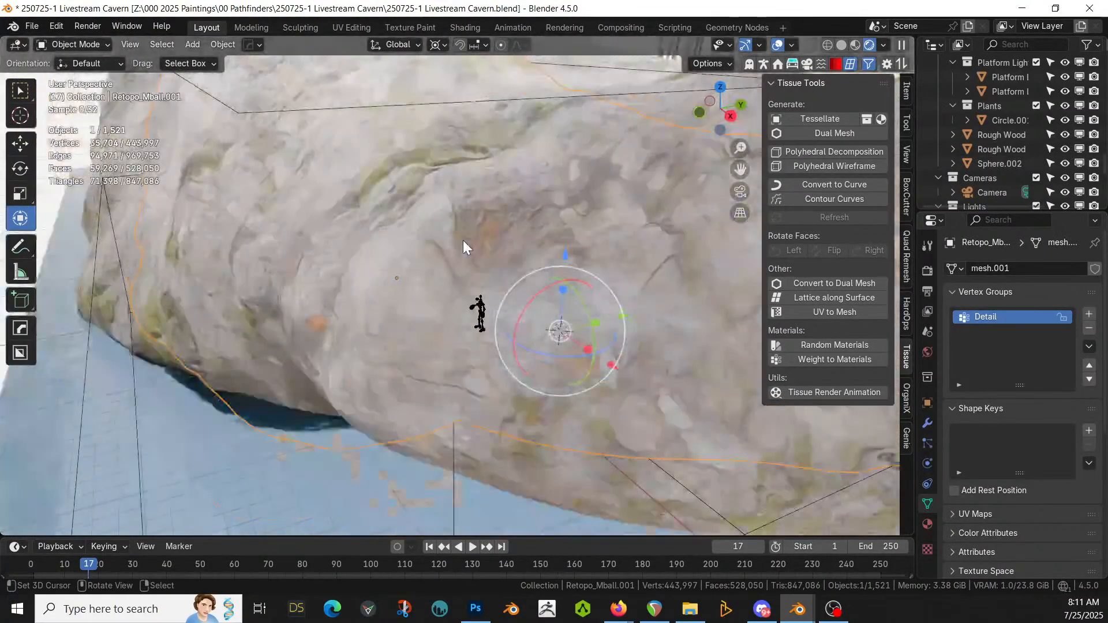
mouse_move(510, 203)
middle_down()
mouse_move(518, 195)
mouse_move(455, 303)
middle_up()
key(z)
key(6)
scroll(454, 300, up, 4)
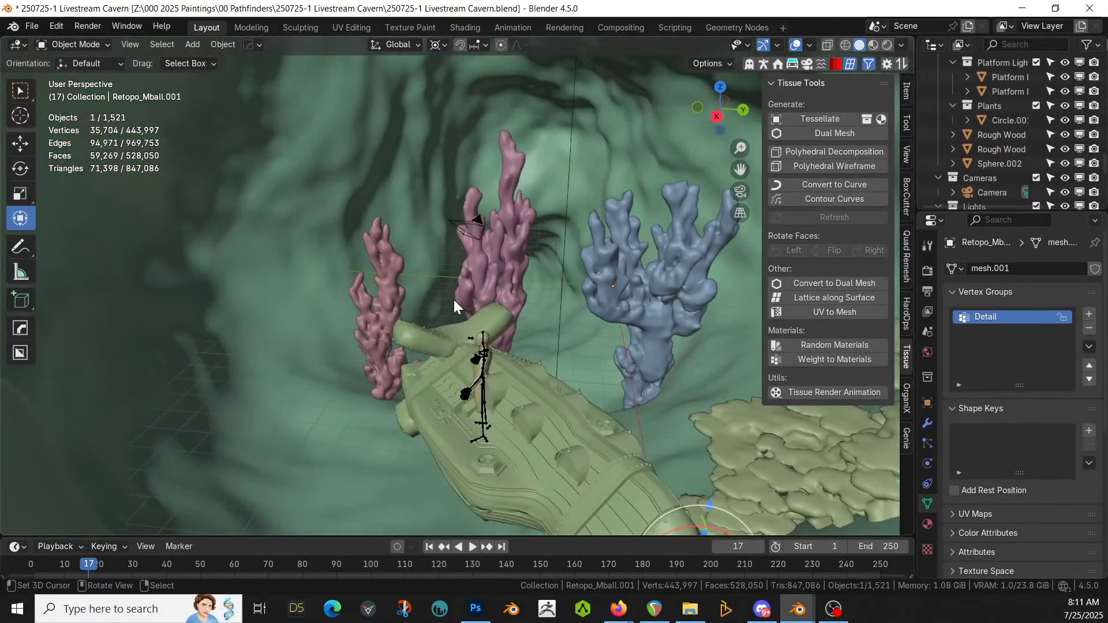
click(402, 262)
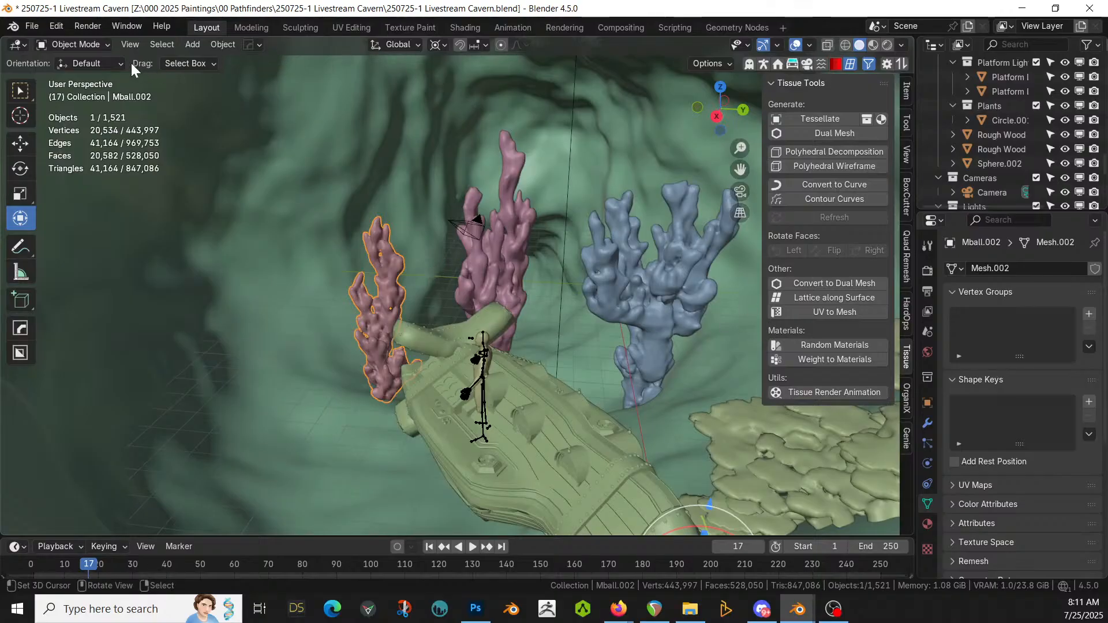
Step: Generate Curvature weights with Tissue on the smallest coral near the submarine's tail, and return to Object Mode
click(87, 44)
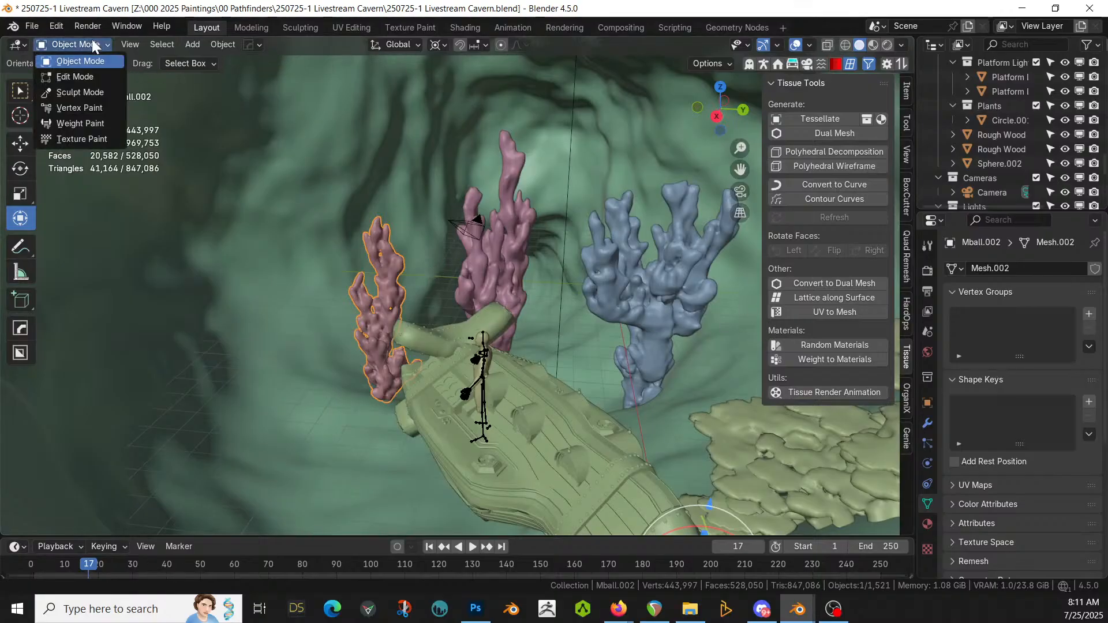
click(88, 125)
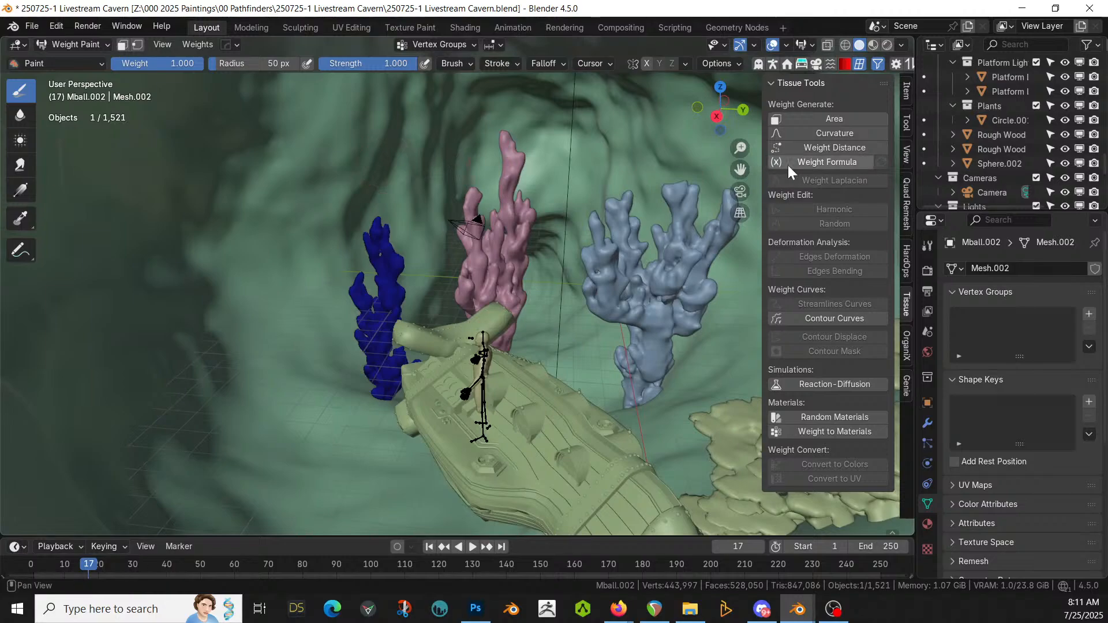
click(832, 135)
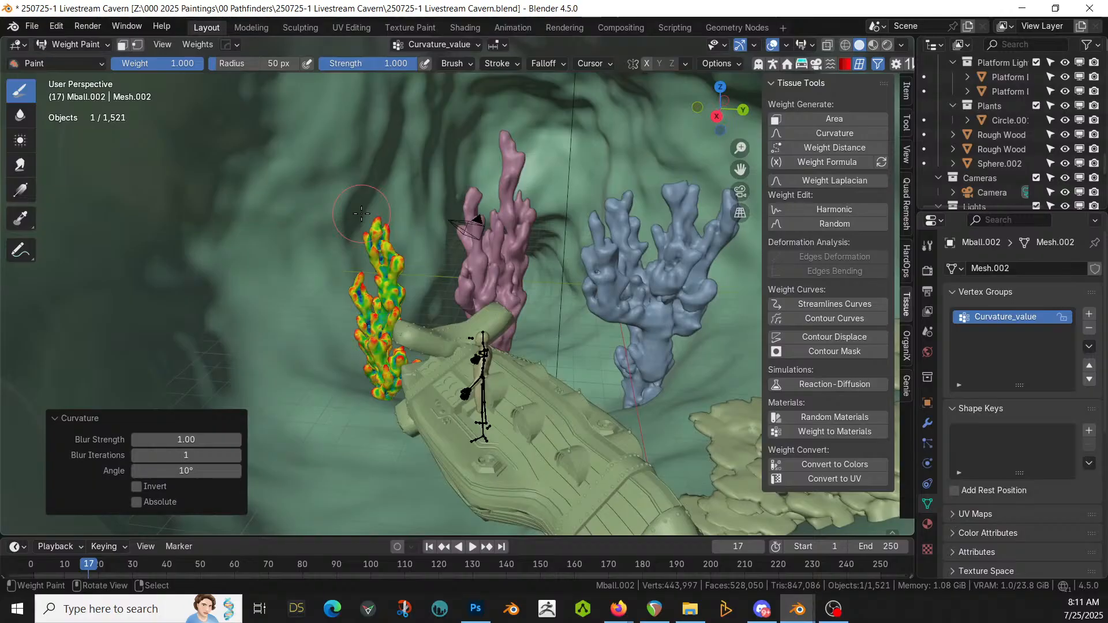
click(66, 40)
click(71, 60)
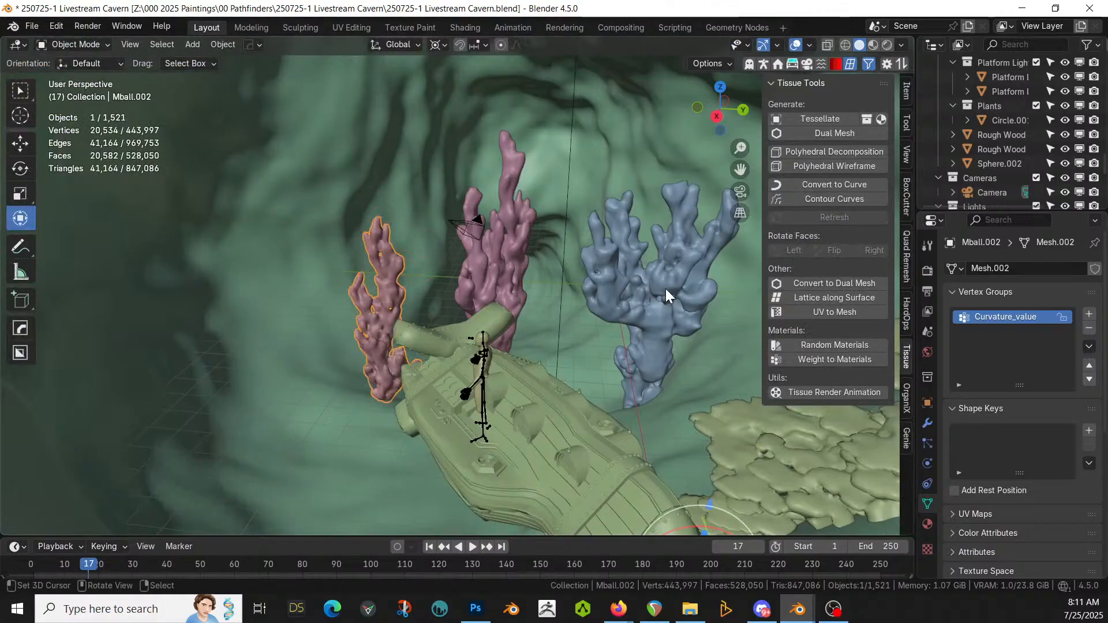
Step: Link materials and copy modifiers from the neighbouring tall coral to the smallest coral near the submarine's tail
shift+click(528, 228)
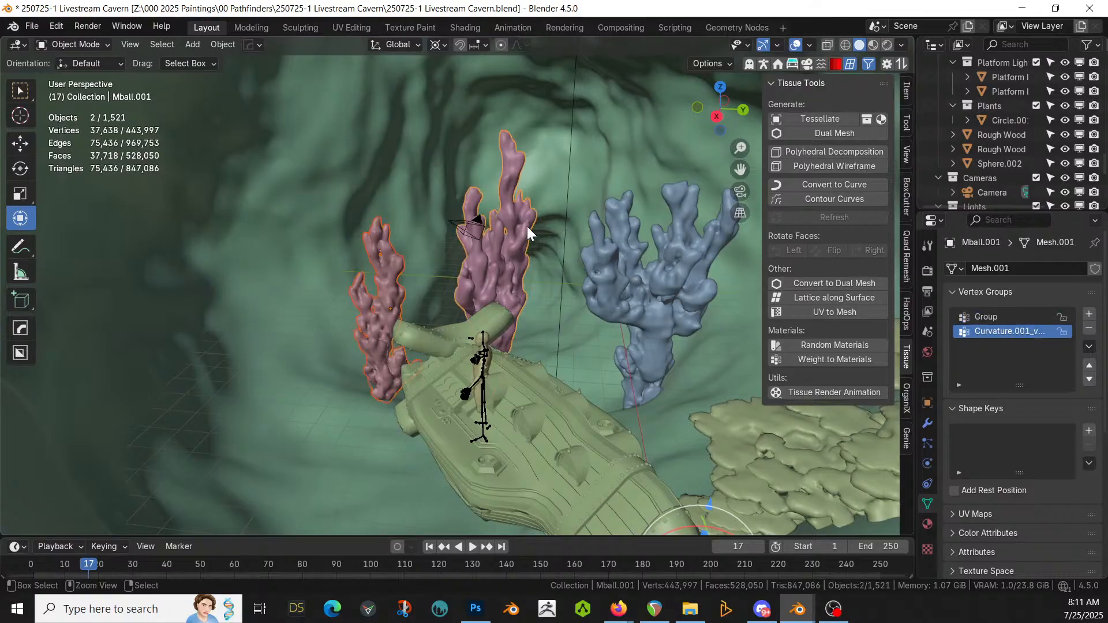
key(ctrl+l)
click(489, 143)
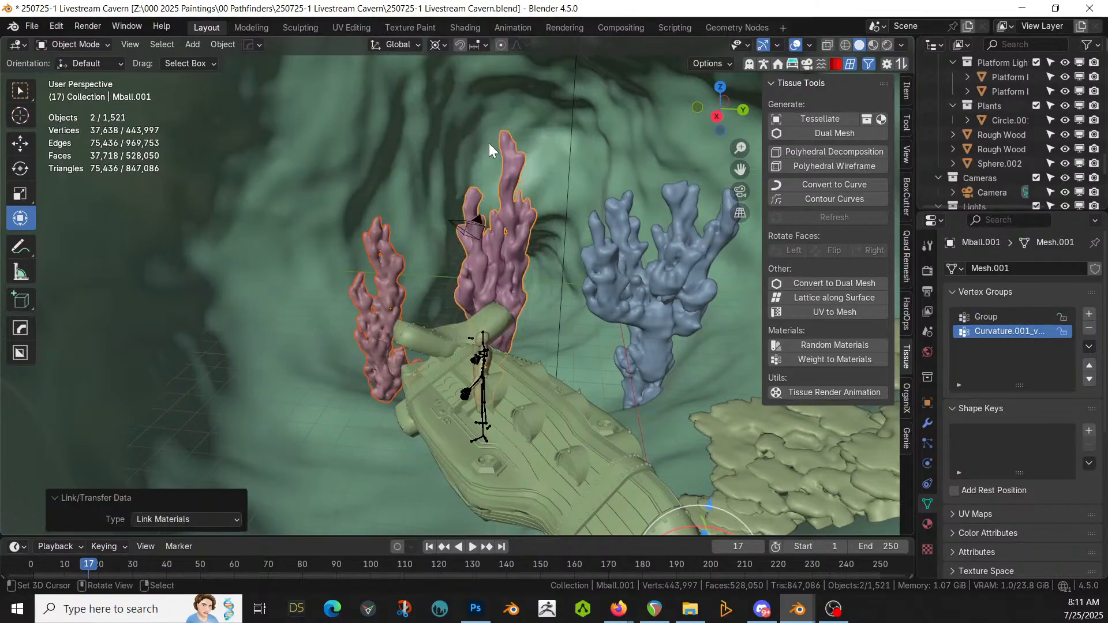
key(ctrl+l)
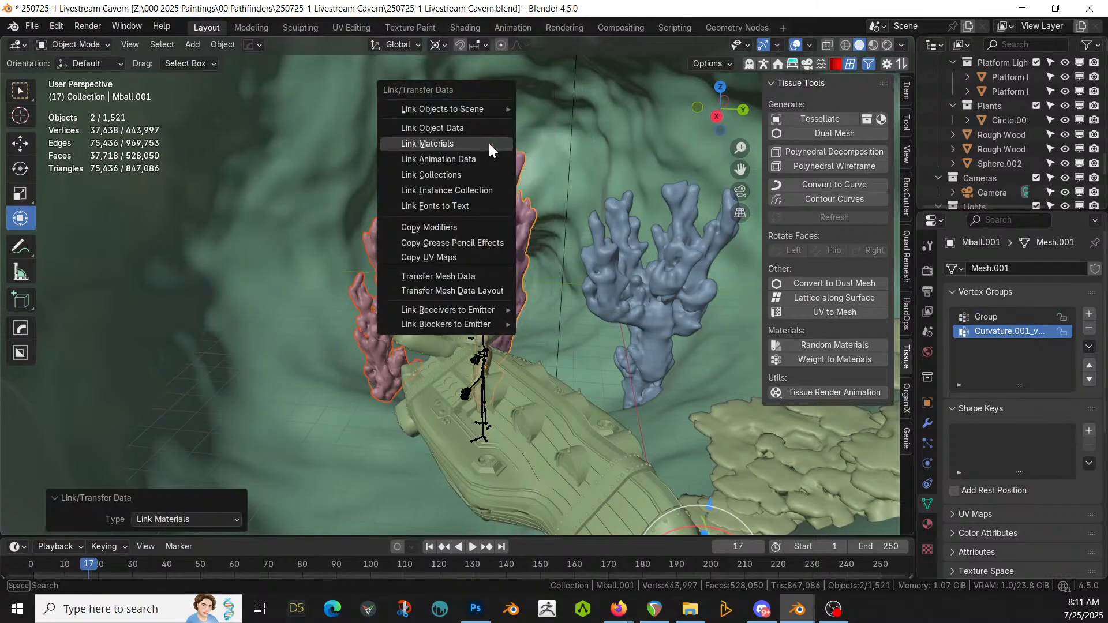
click(435, 227)
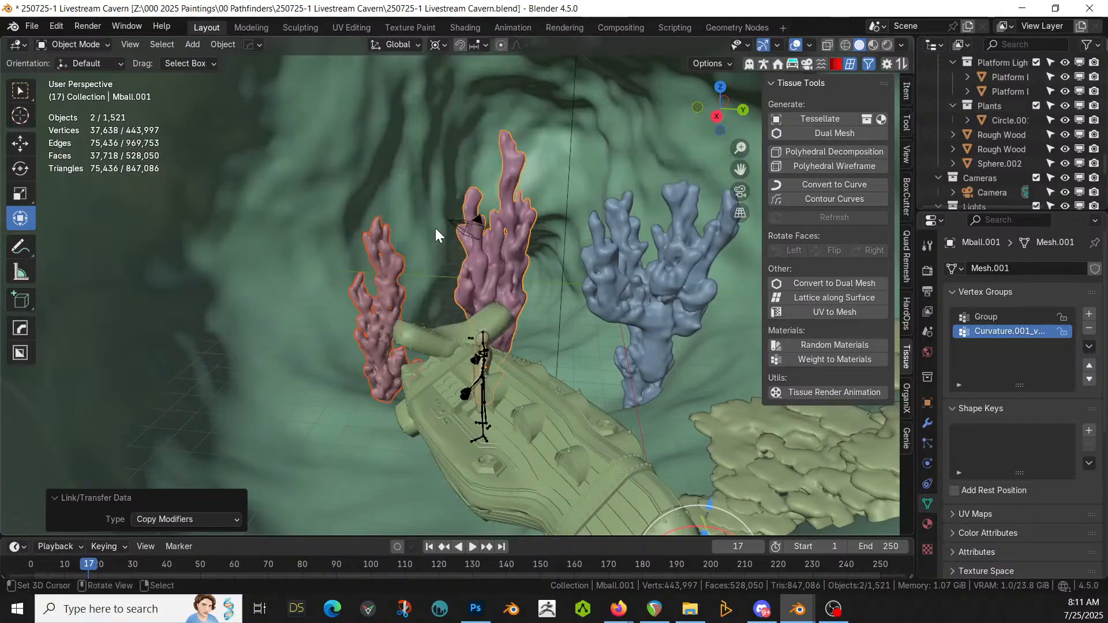
Step: Switch the viewport to Rendered shading and examine the corals in the water around the submarine
key(z)
click(303, 91)
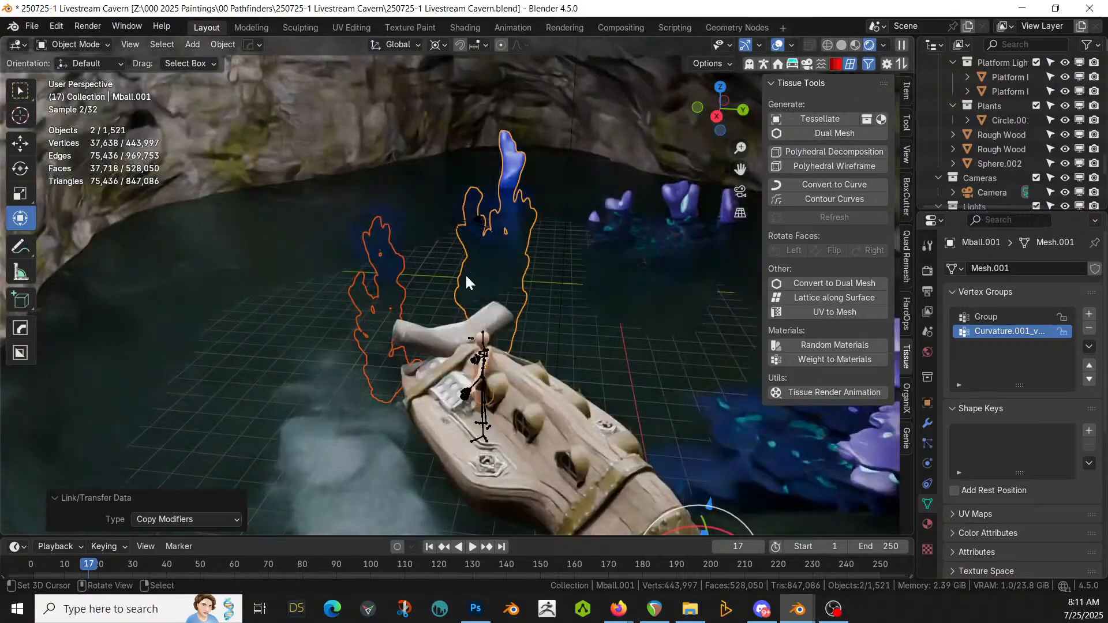
middle_drag(467, 283, 476, 381)
middle_drag(320, 364, 298, 346)
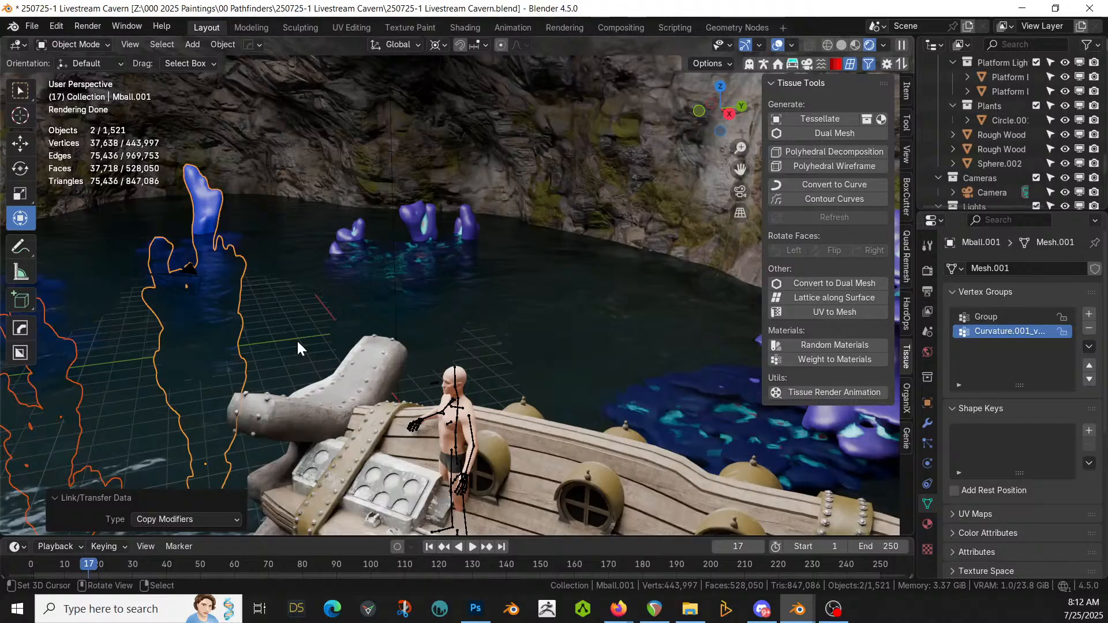
key(KP_Decimal)
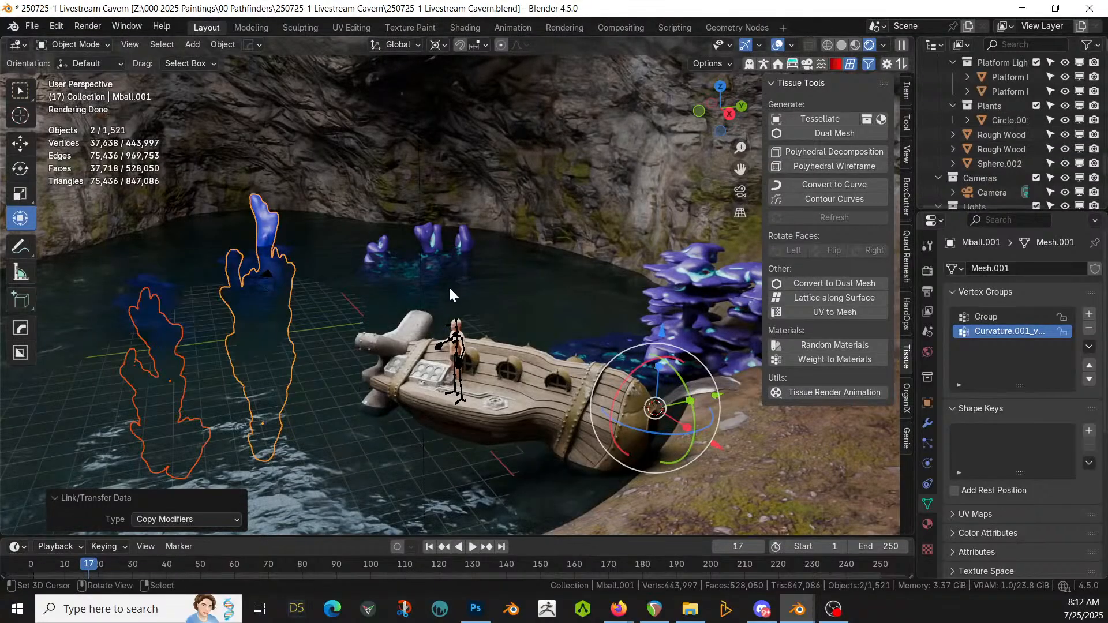
Step: Return to Solid shading and assign the cavern mesh Retopo_Mball.001 as the Geo-Scatter emitter
key(z)
key(6)
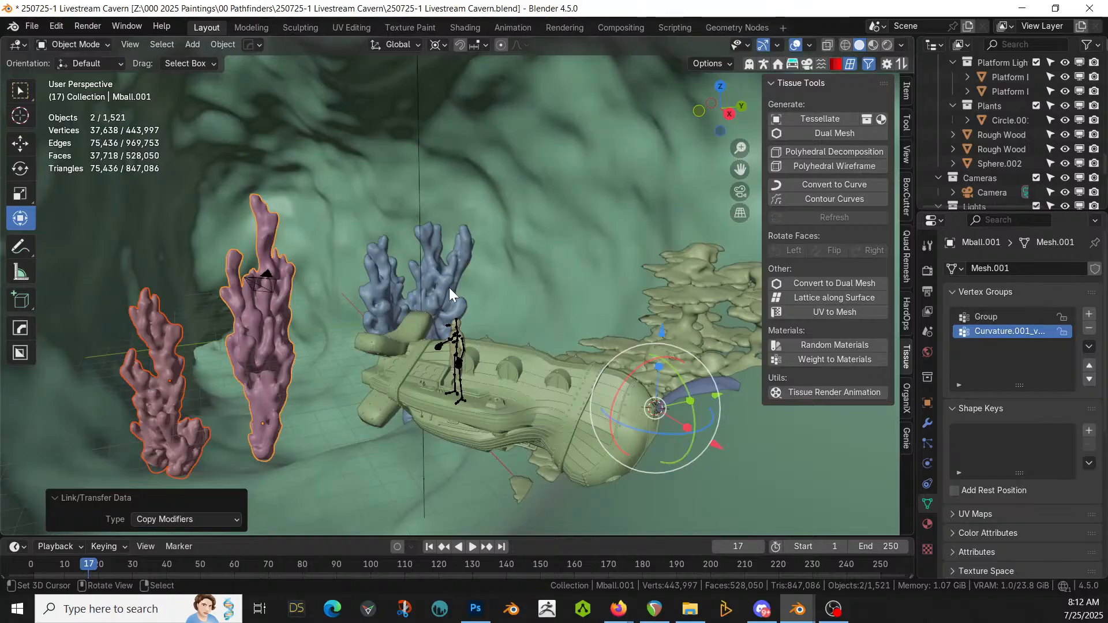
middle_drag(449, 289, 470, 299)
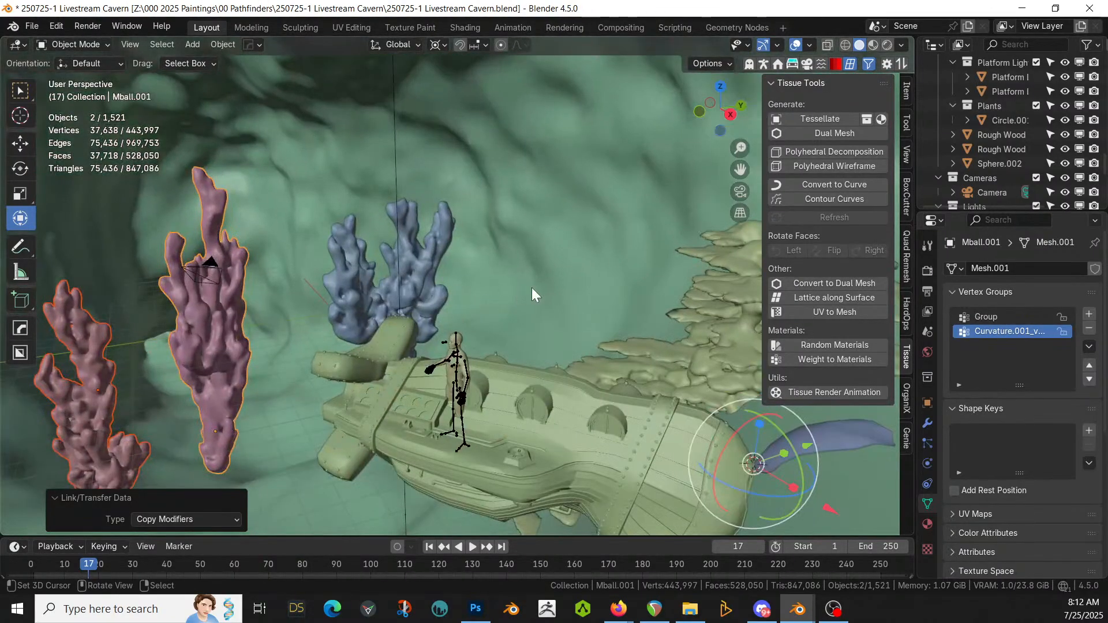
click(535, 272)
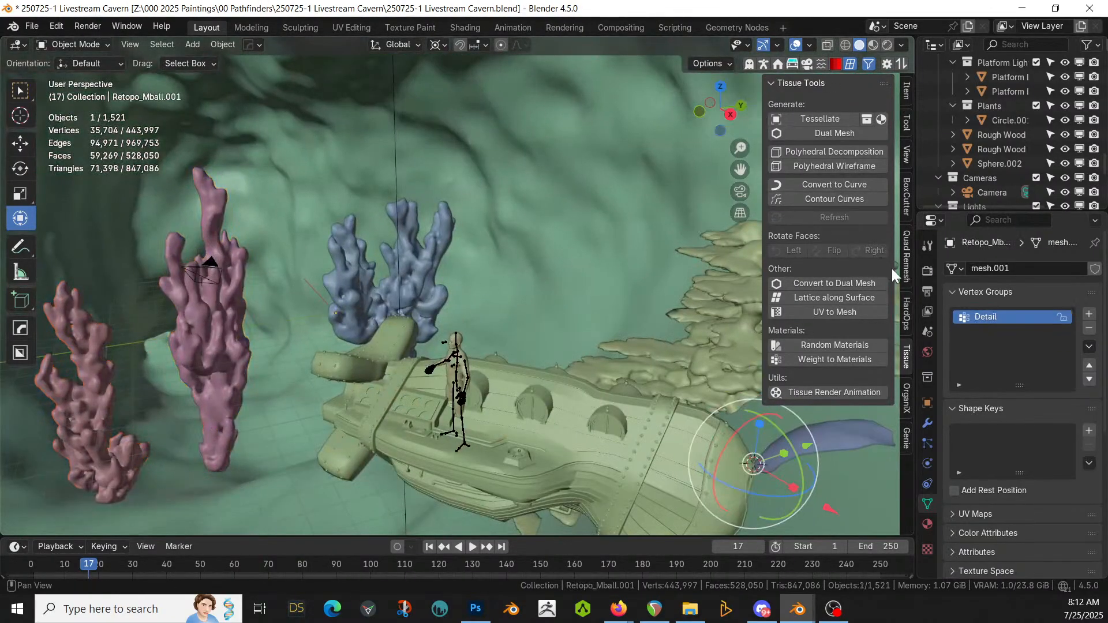
click(807, 63)
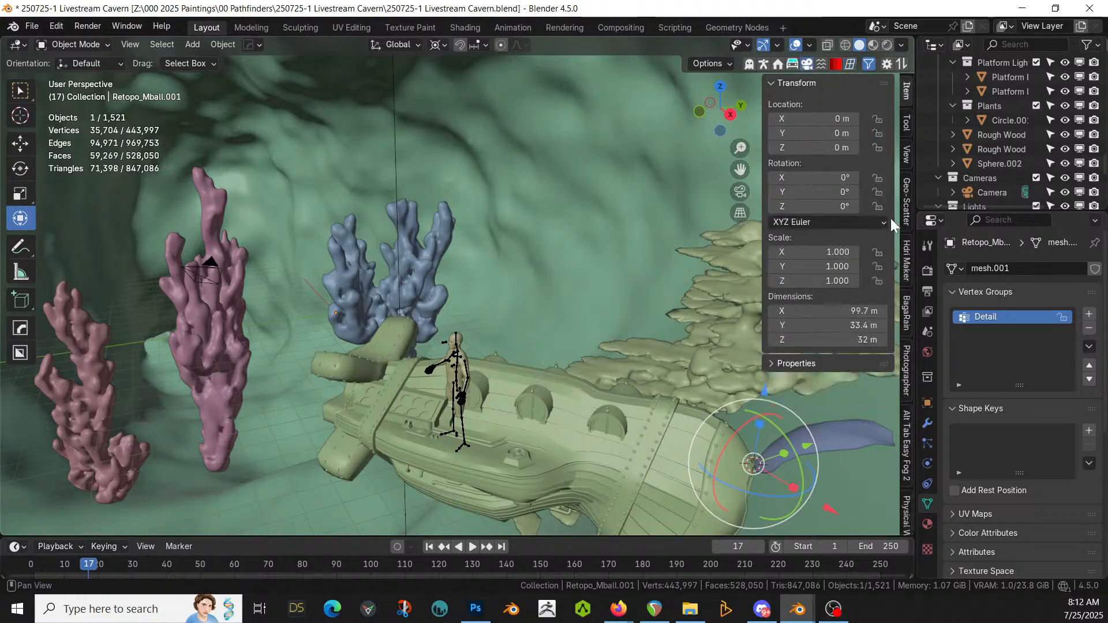
click(905, 203)
click(871, 83)
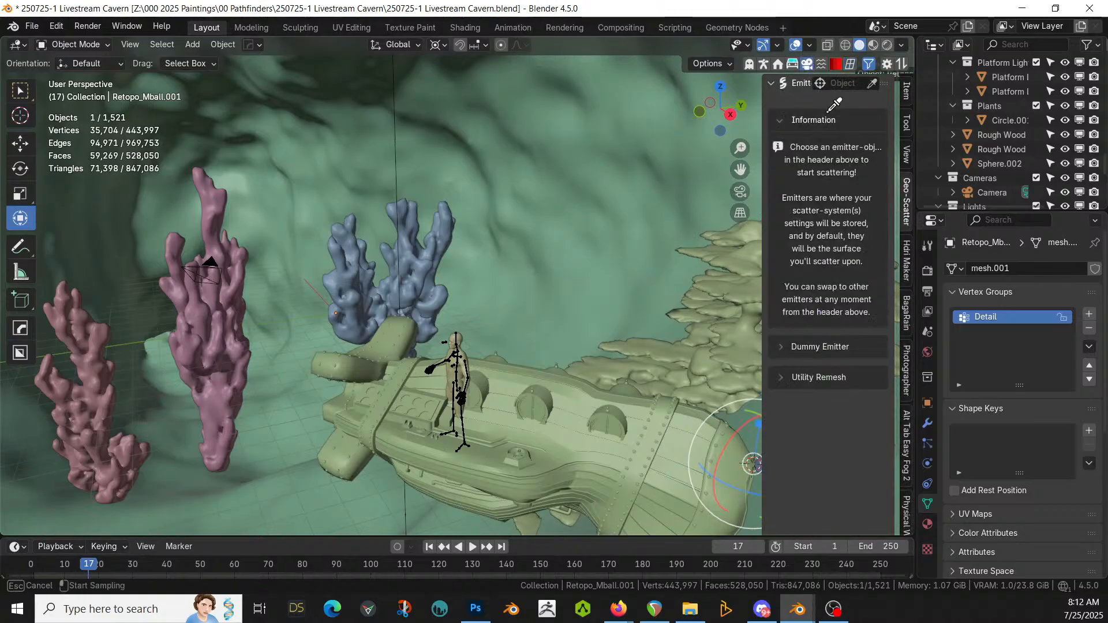
click(557, 250)
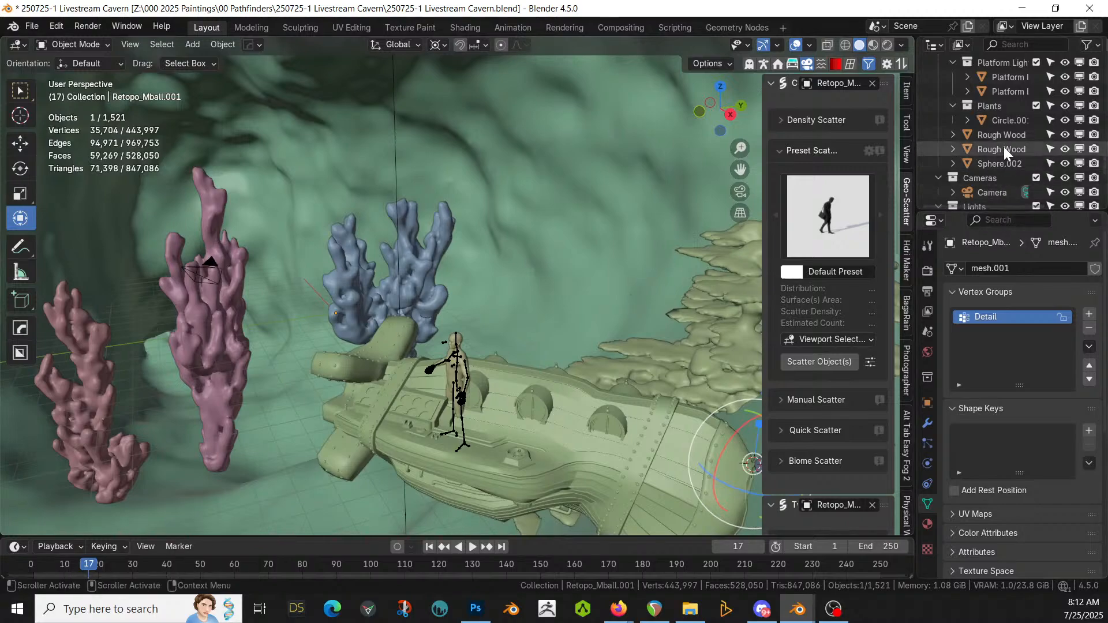
Step: Rename the Circle.001 object in the Plants collection as Blue Plant
double_click(1008, 122)
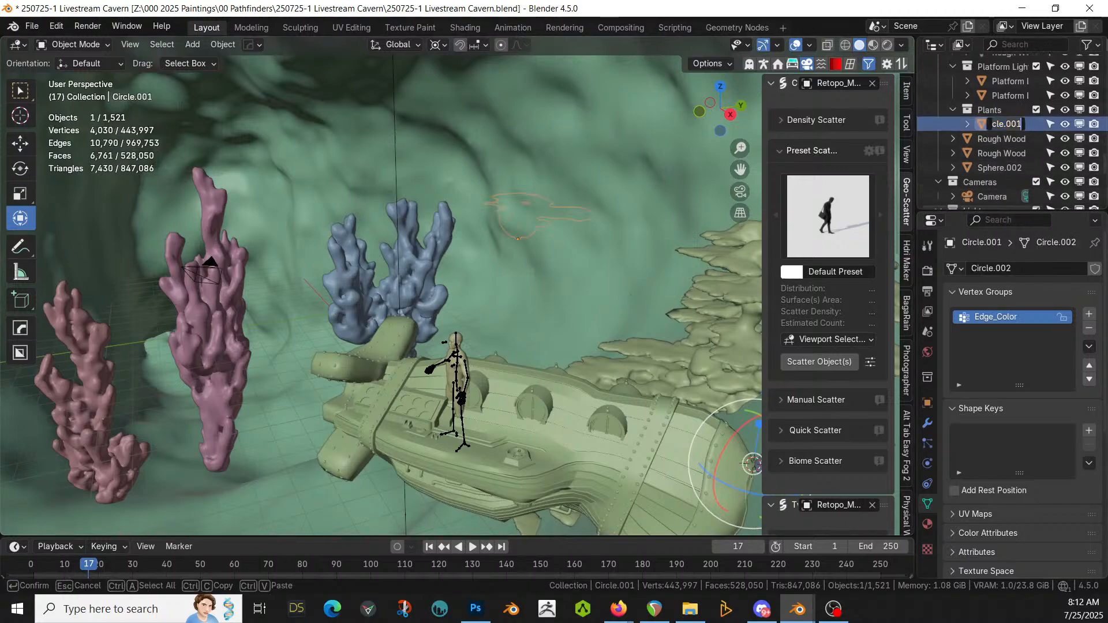
text(Blue Plant)
key(Return)
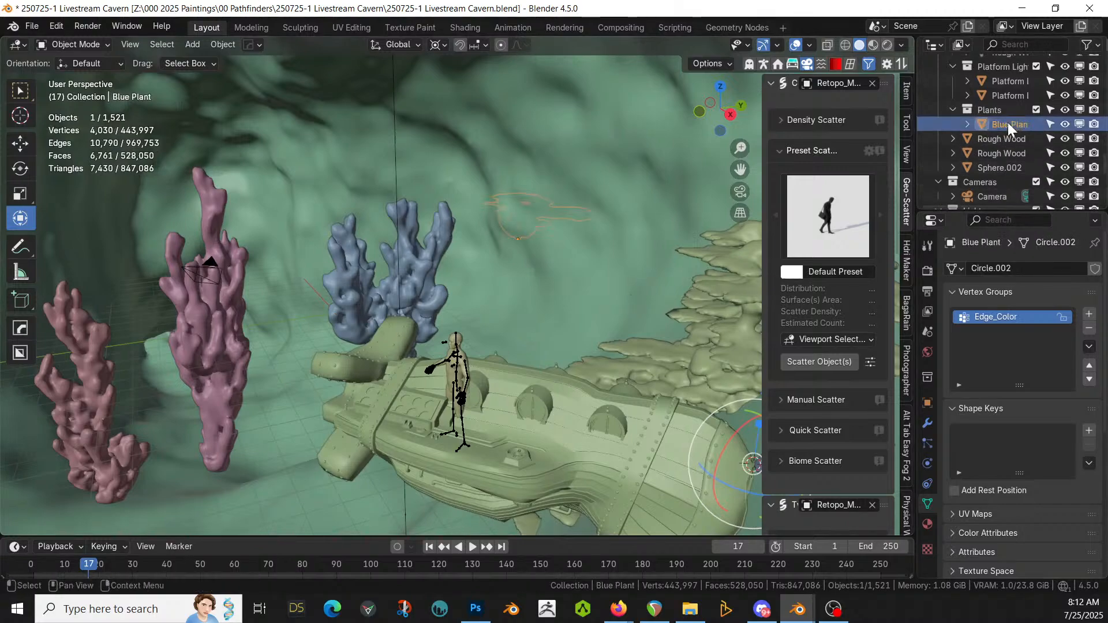
Step: Scatter the selected Blue Plant over the cavern mesh with the "00 default" Geo-Scatter preset
click(823, 216)
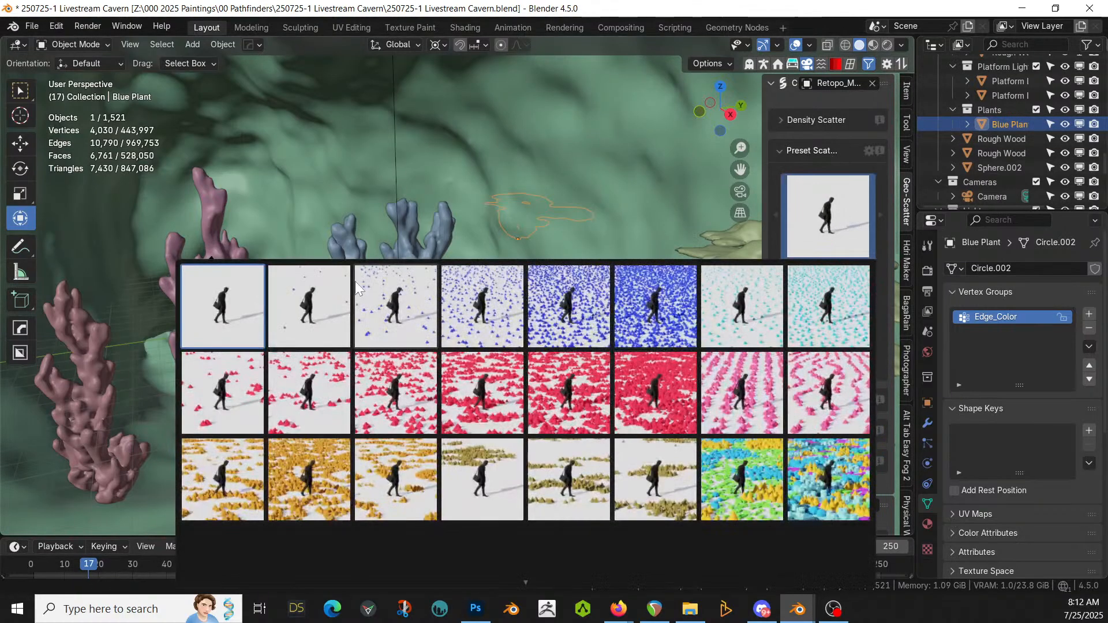
click(213, 316)
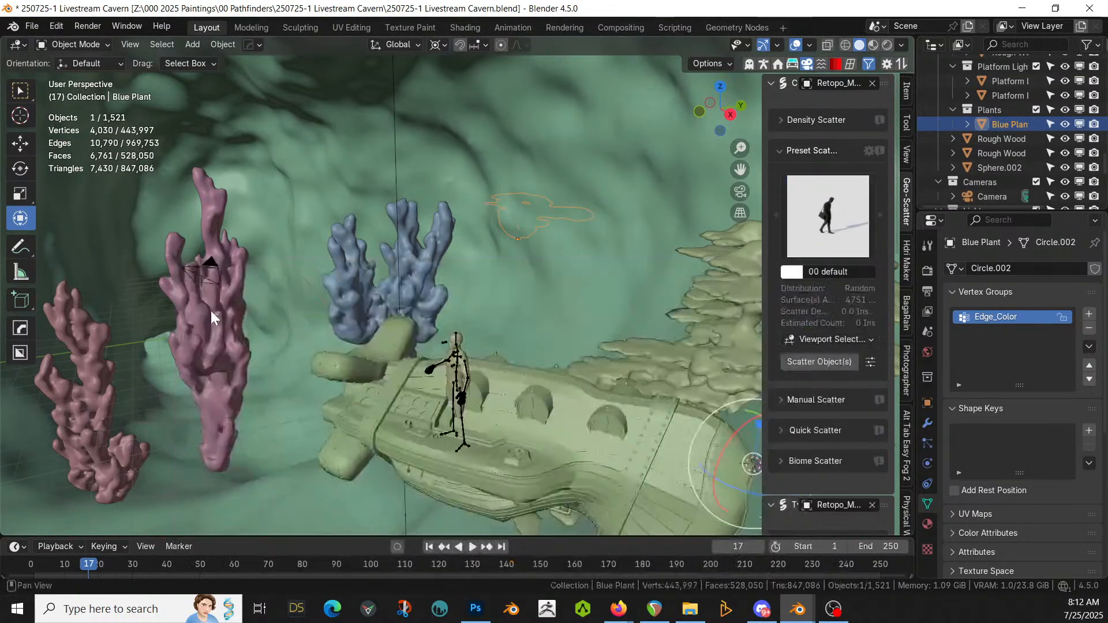
click(823, 362)
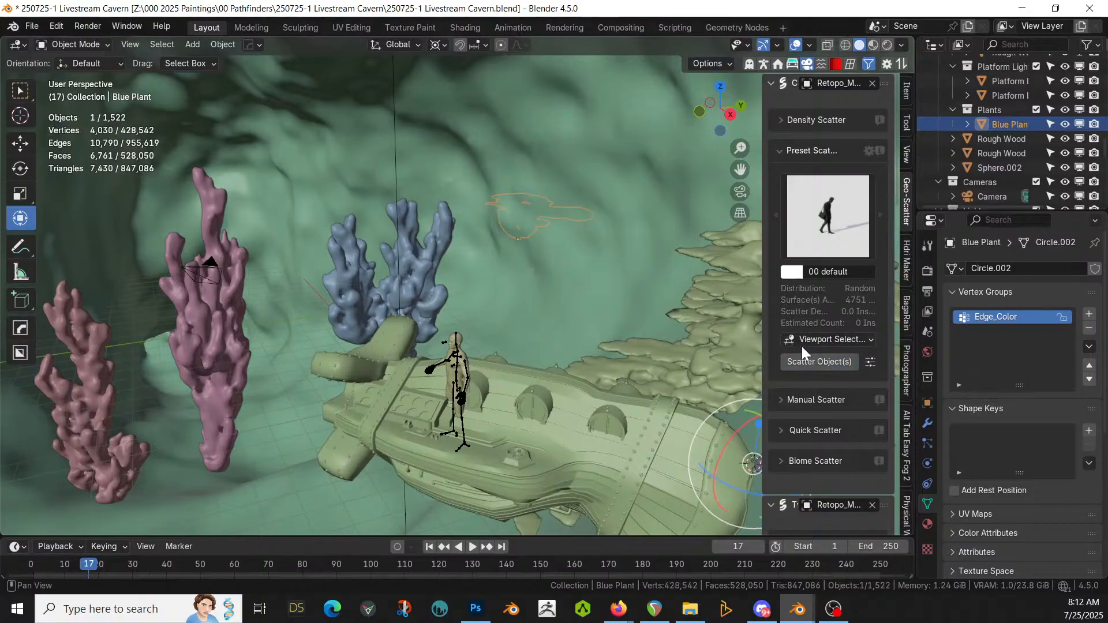
Step: Enable Object Repel 1 in the Proximity settings of the plant scatter system
scroll(802, 346, down, 6)
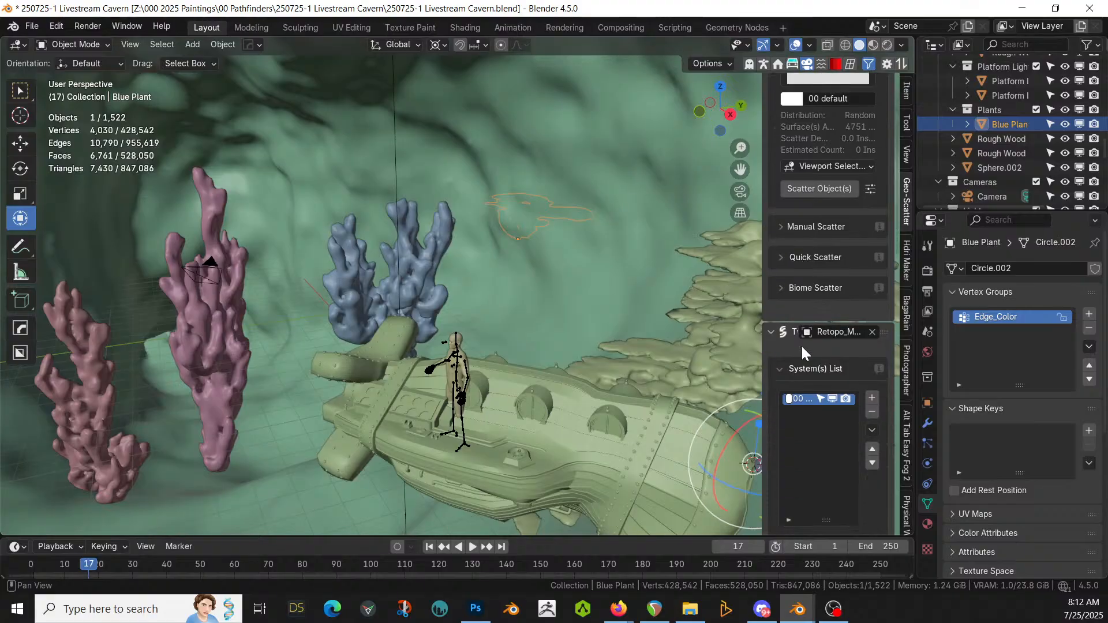
scroll(801, 346, down, 4)
scroll(801, 353, down, 3)
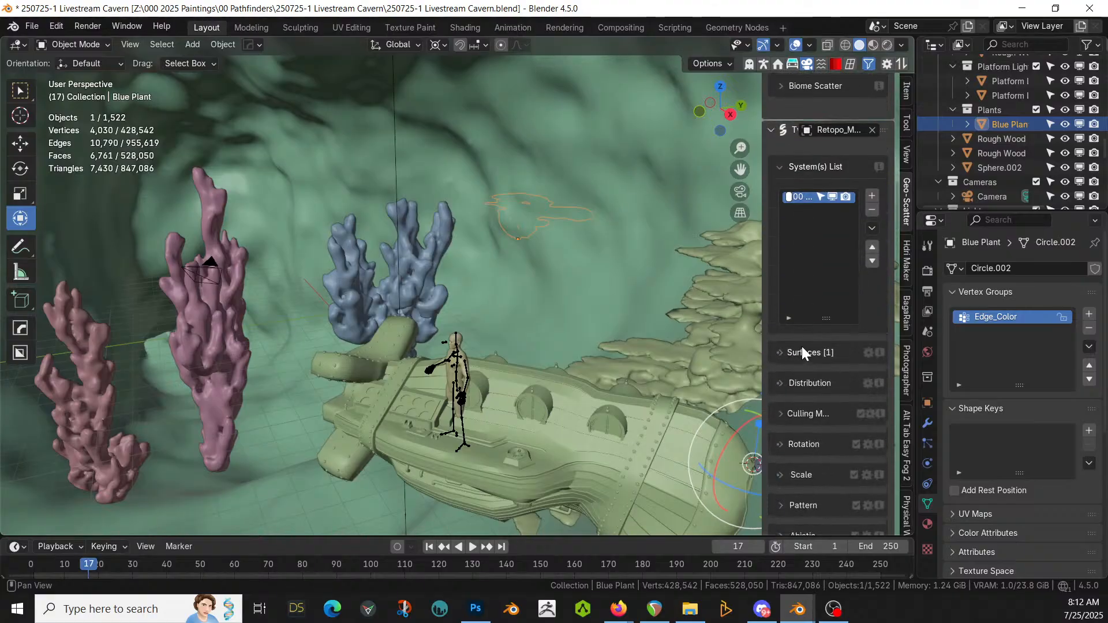
scroll(802, 353, down, 4)
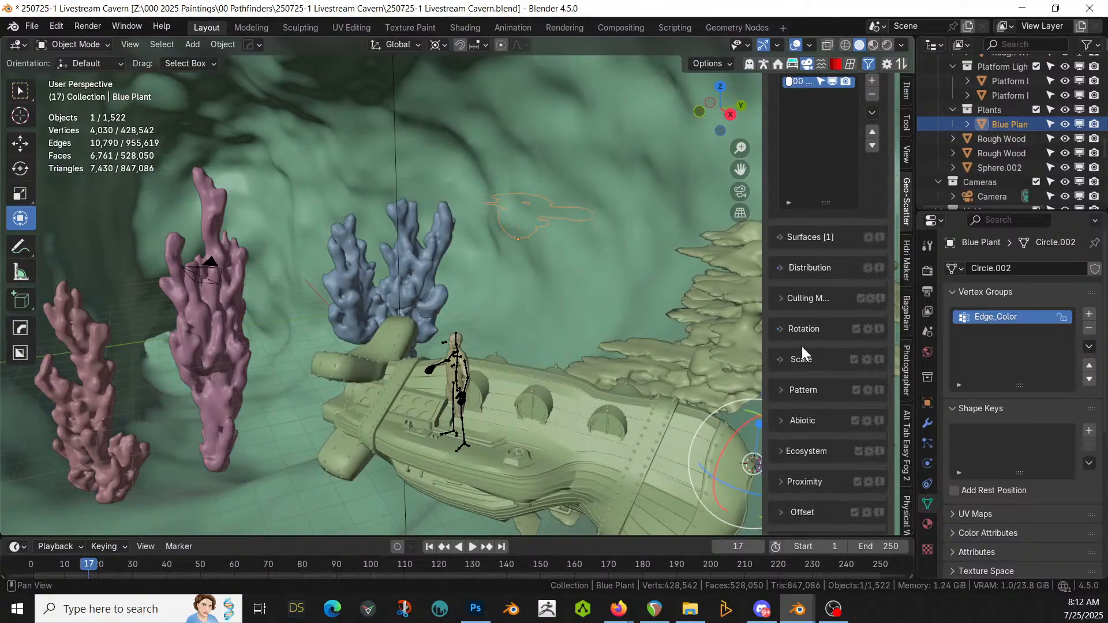
click(783, 480)
scroll(801, 434, down, 2)
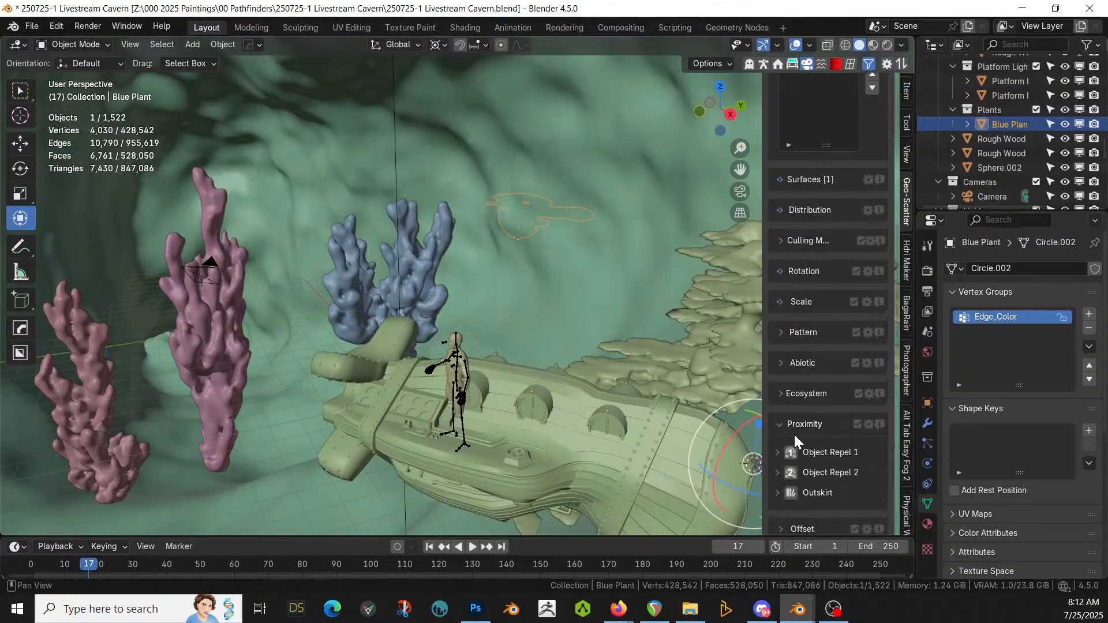
click(778, 452)
scroll(796, 456, down, 6)
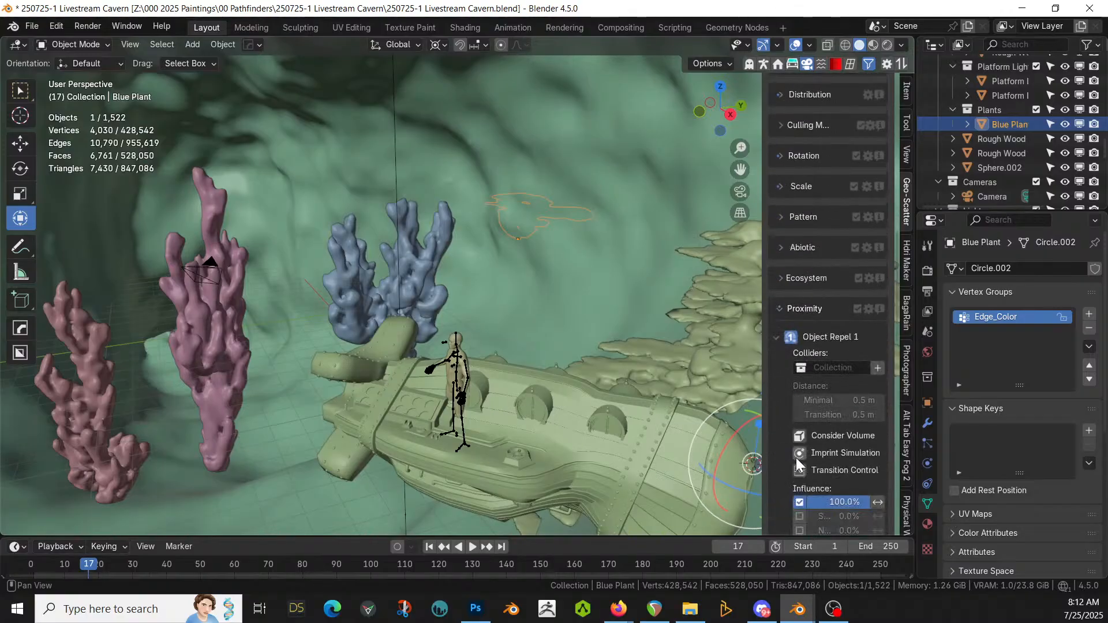
Step: Assign the Ocean collection as the Object Repel 1 collider and enable Consider Volume with the Inside option
click(801, 309)
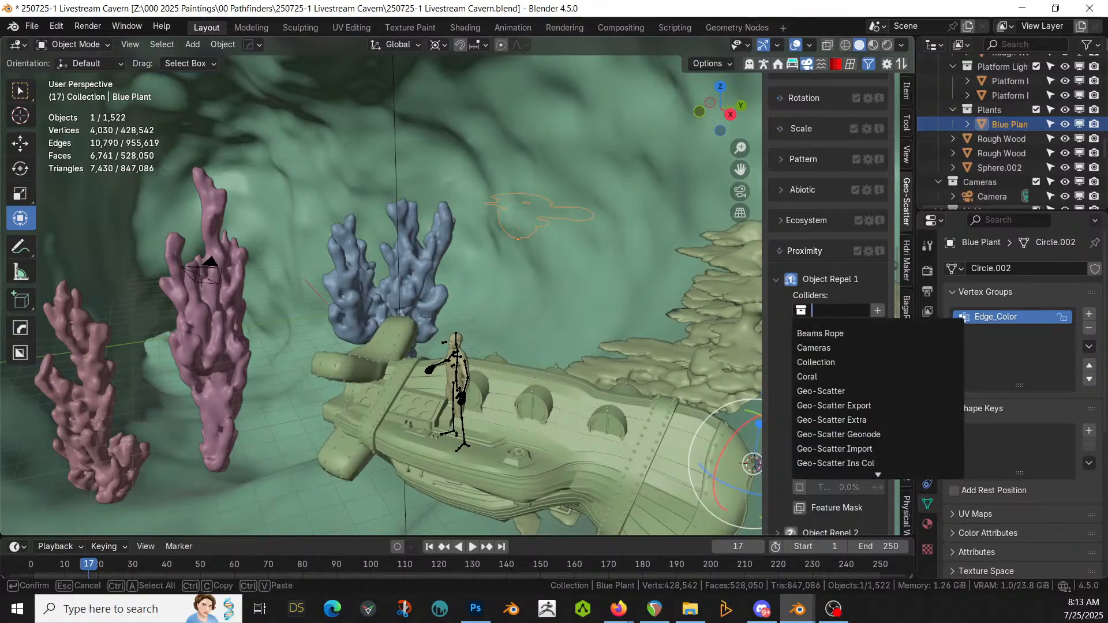
text(ocean)
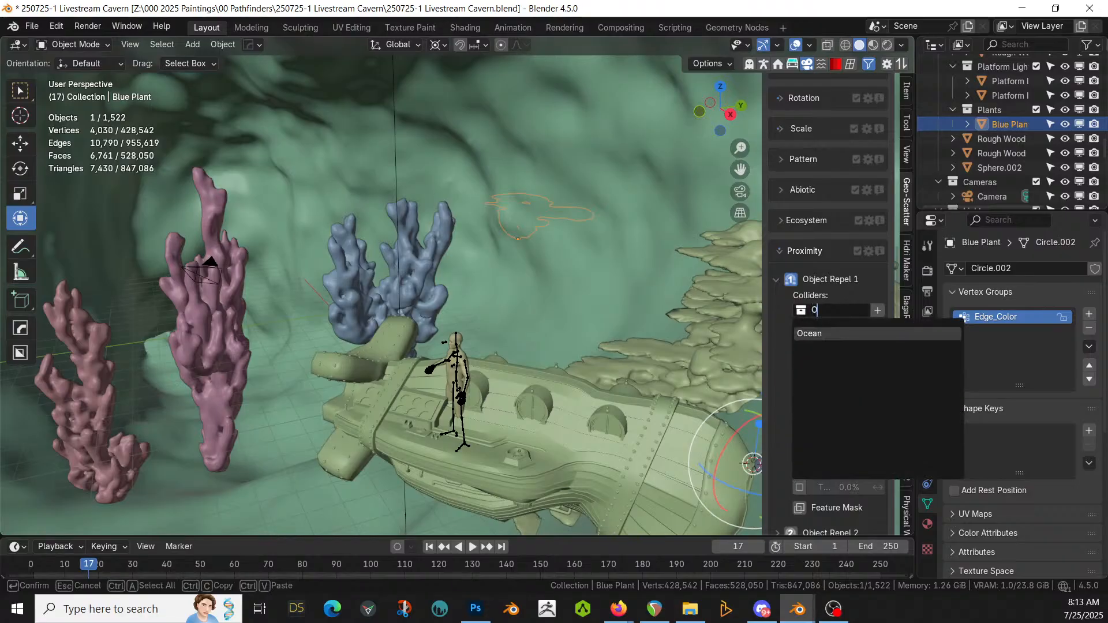
key(Return)
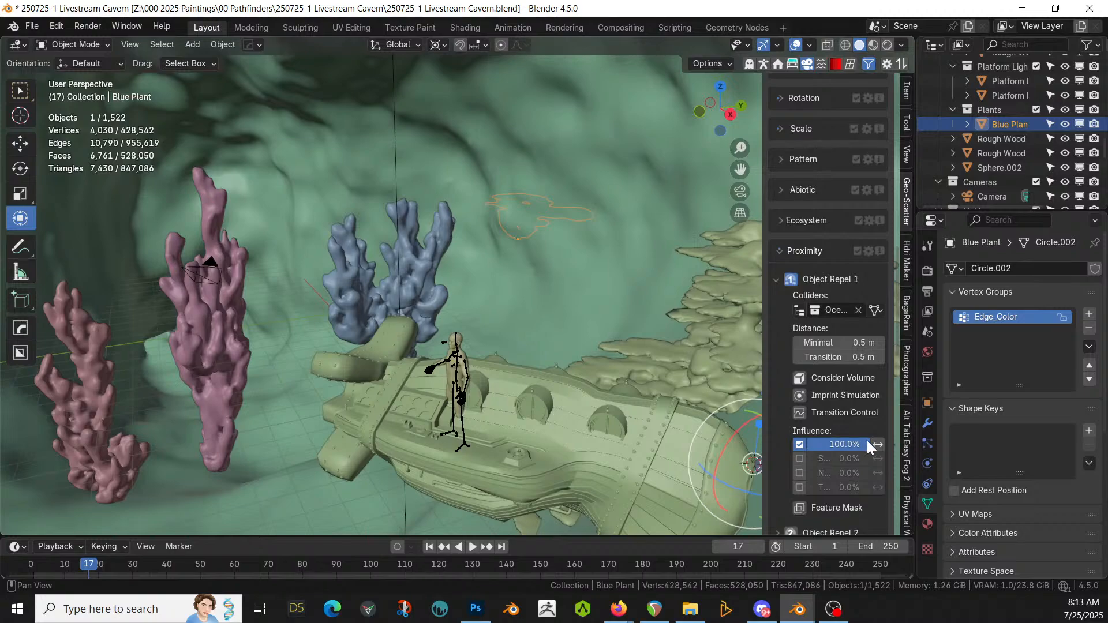
click(796, 379)
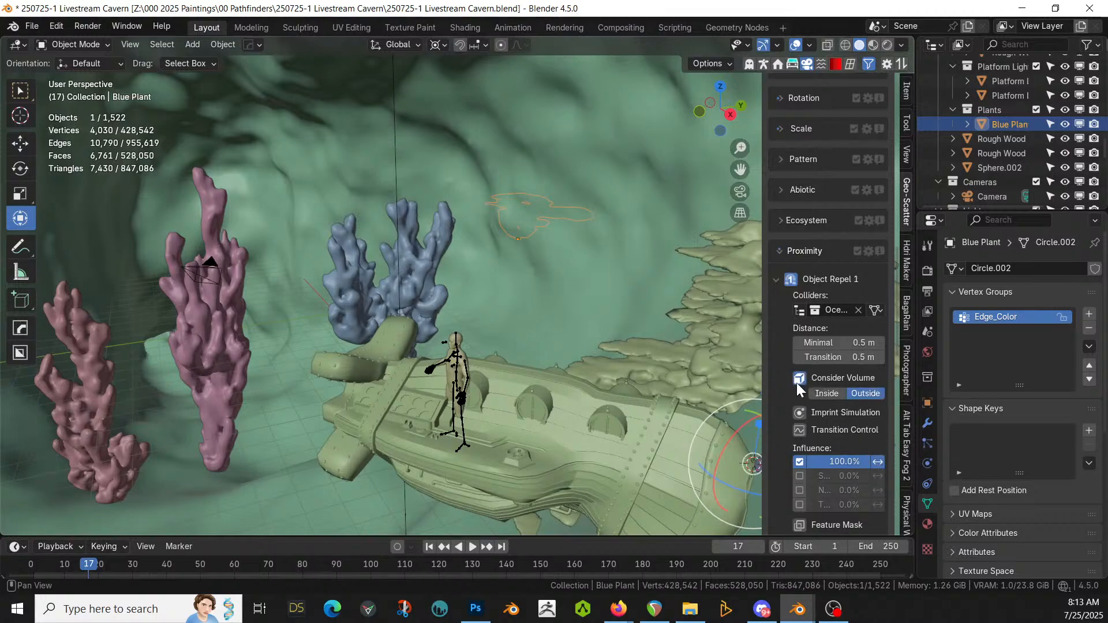
click(825, 392)
Step: Set the plant scatter's distribution density to 0.1 instances per square metre and inspect the scattered plants in the cavern
scroll(829, 192, up, 12)
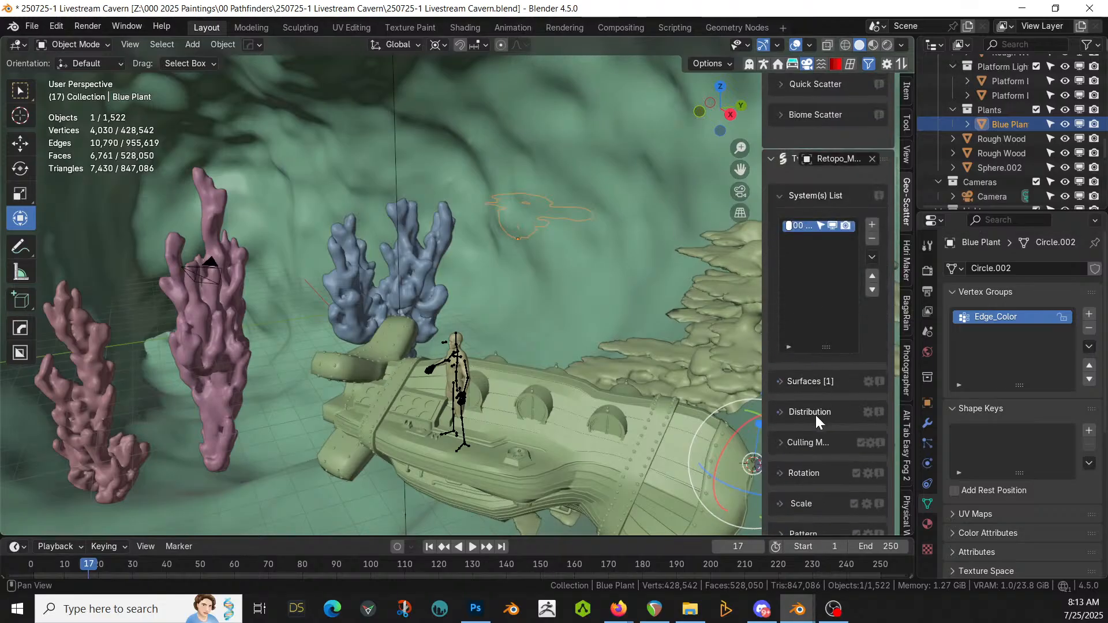
click(813, 413)
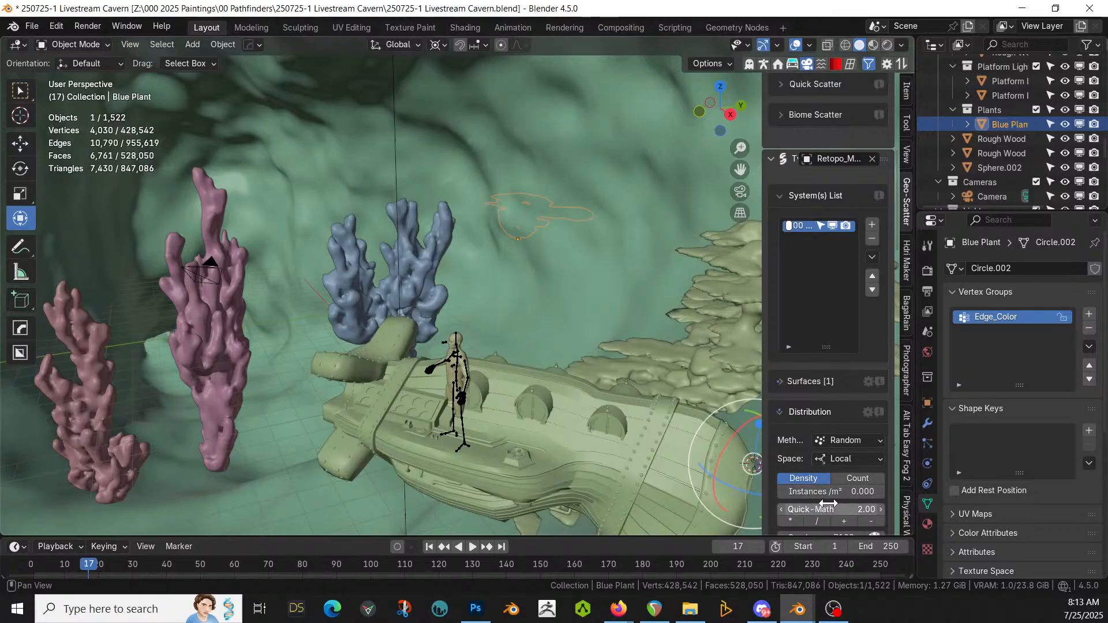
click(816, 491)
text(0.1)
key(Return)
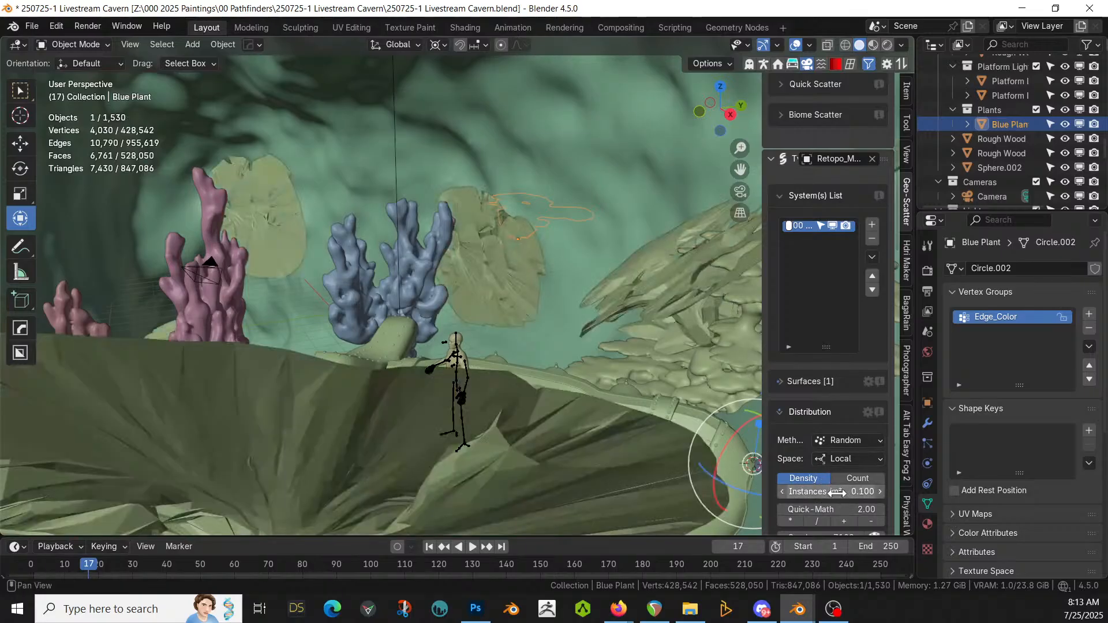
middle_drag(326, 306, 109, 305)
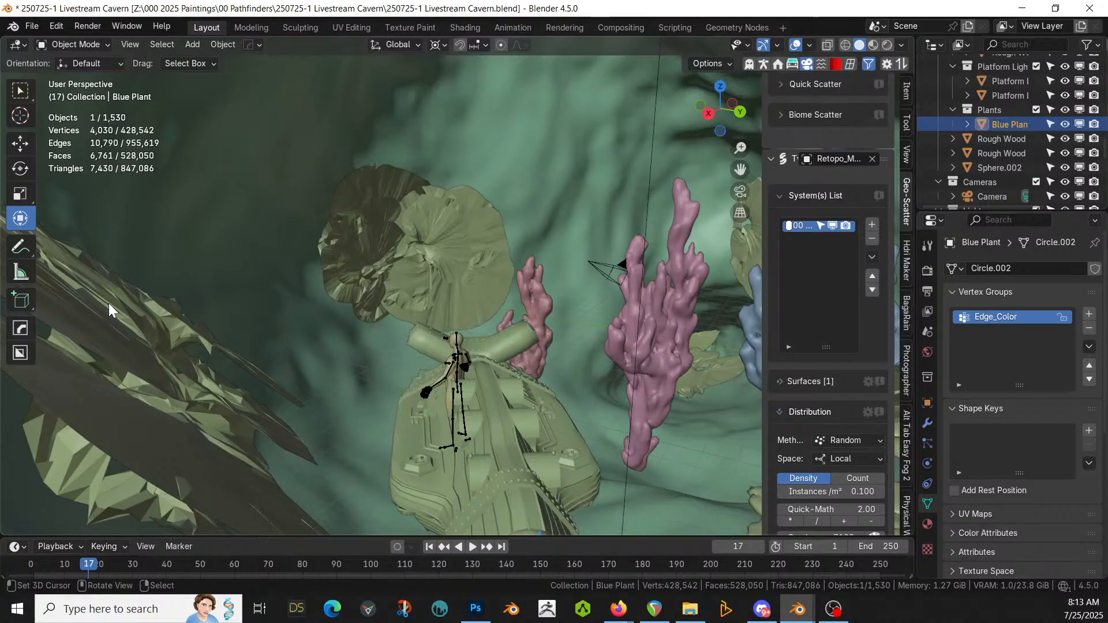
scroll(475, 266, down, 5)
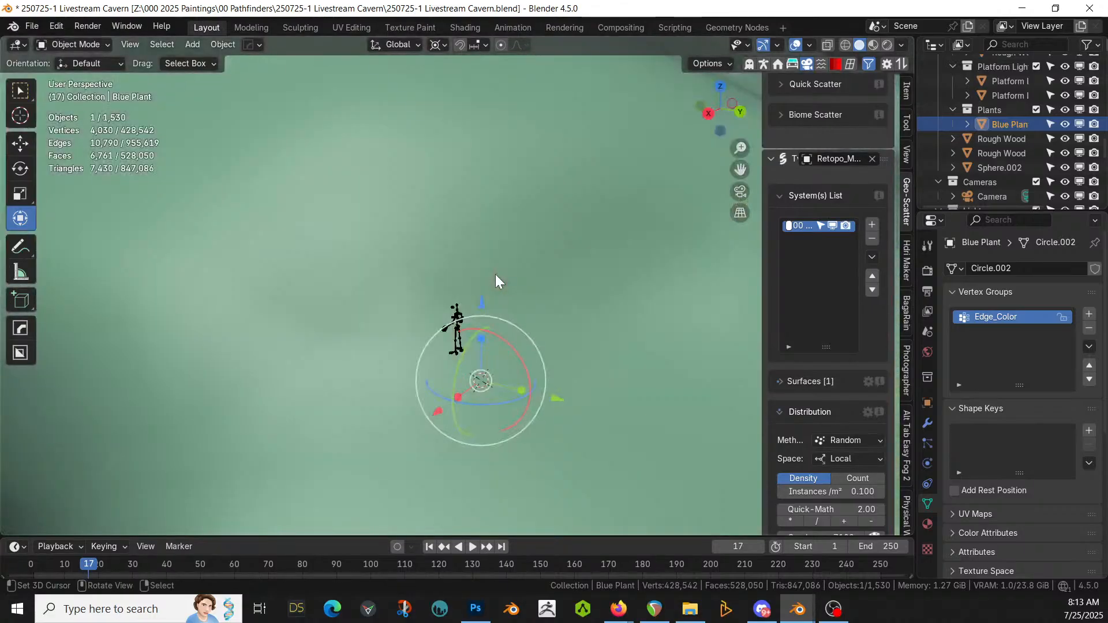
Step: Set the minimal distance of Object Repel 1 in the plant scatter's proximity settings to 2 m
scroll(495, 275, up, 2)
middle_drag(495, 274, 532, 288)
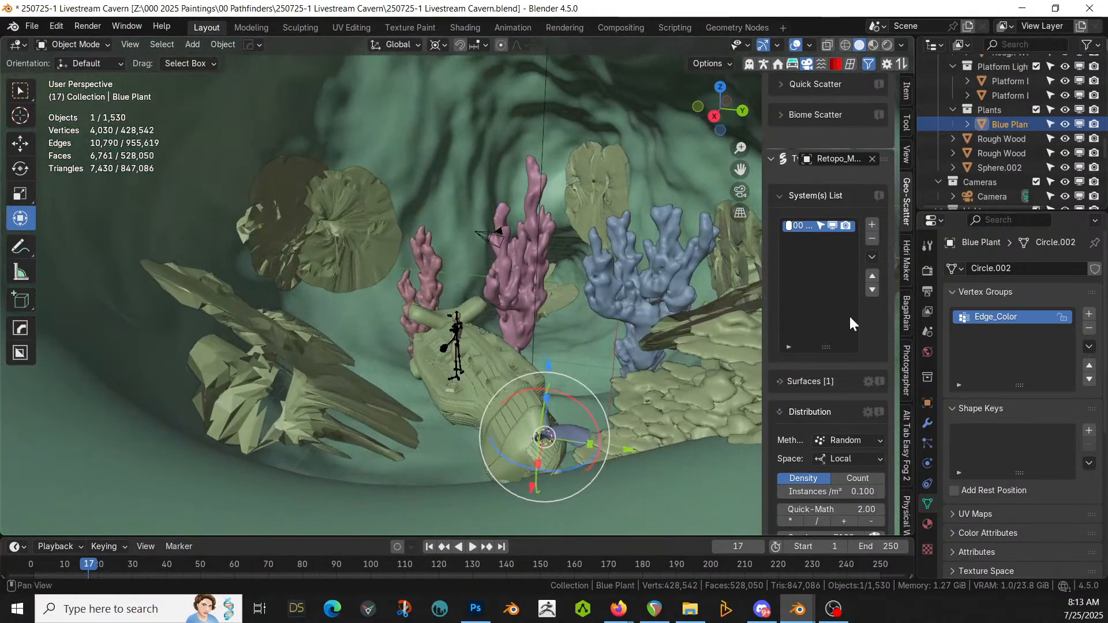
scroll(838, 389, down, 3)
scroll(841, 411, down, 15)
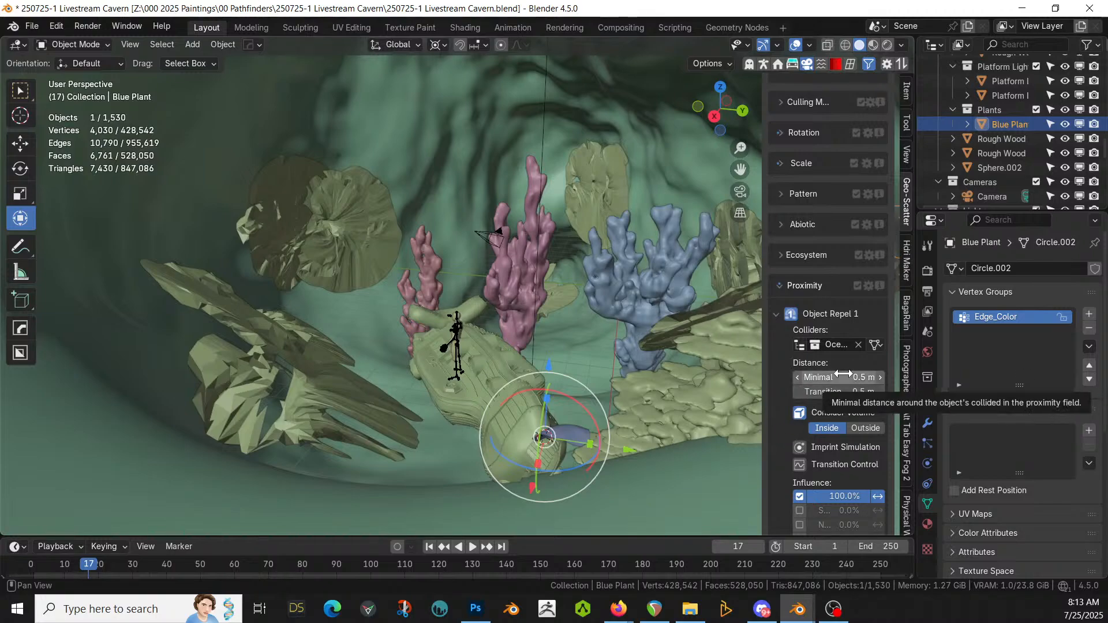
click(846, 375)
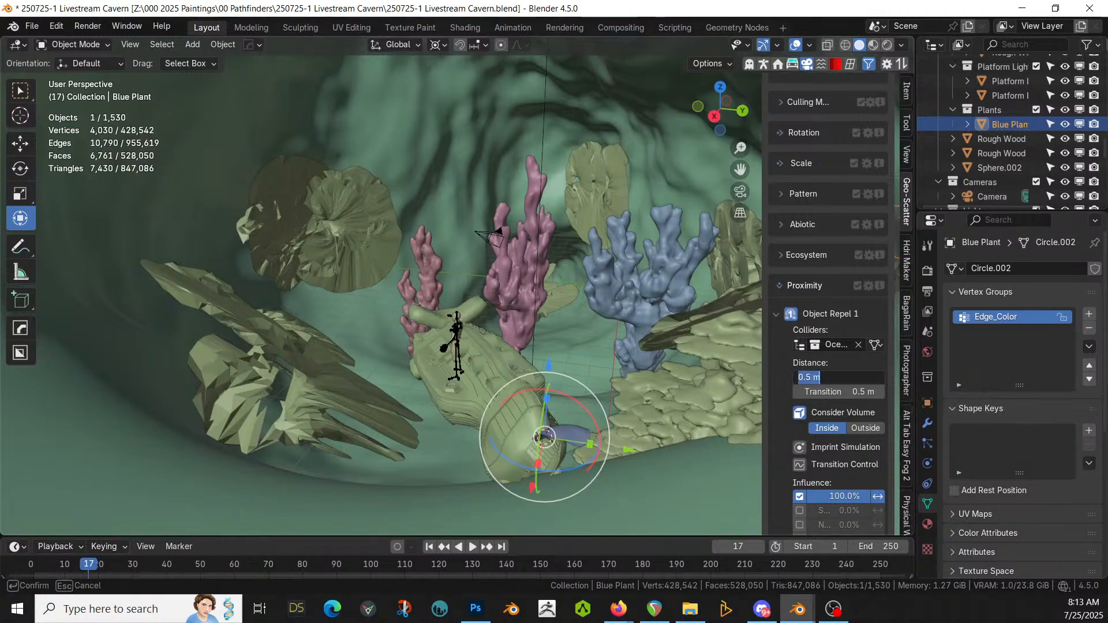
key(Return)
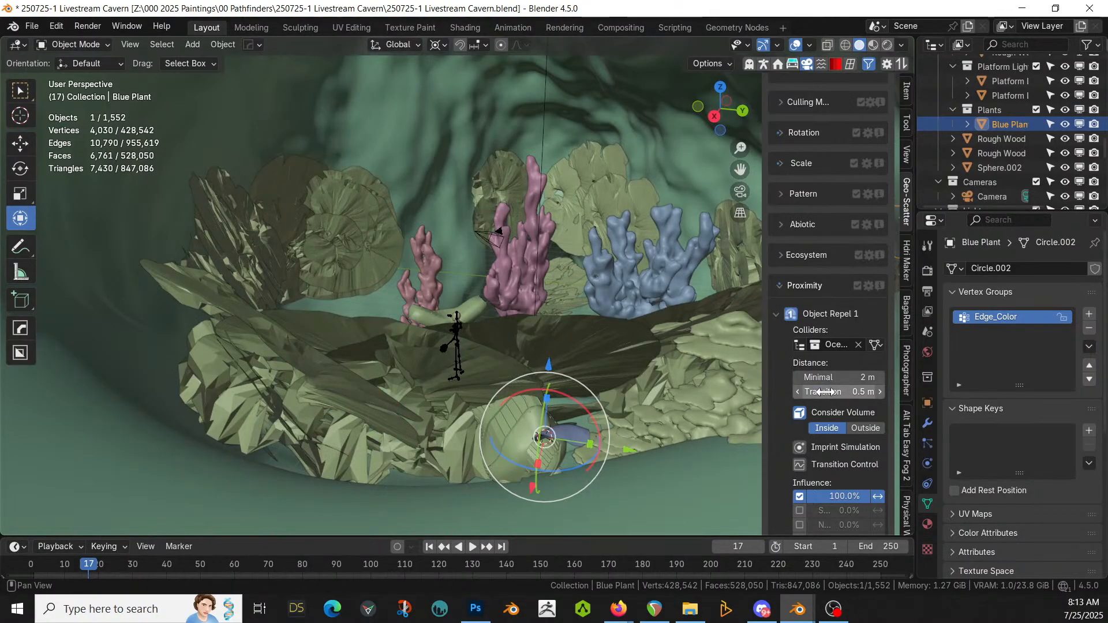
Step: Enable Random Scale in the plant scatter system's scale settings
scroll(819, 196, up, 3)
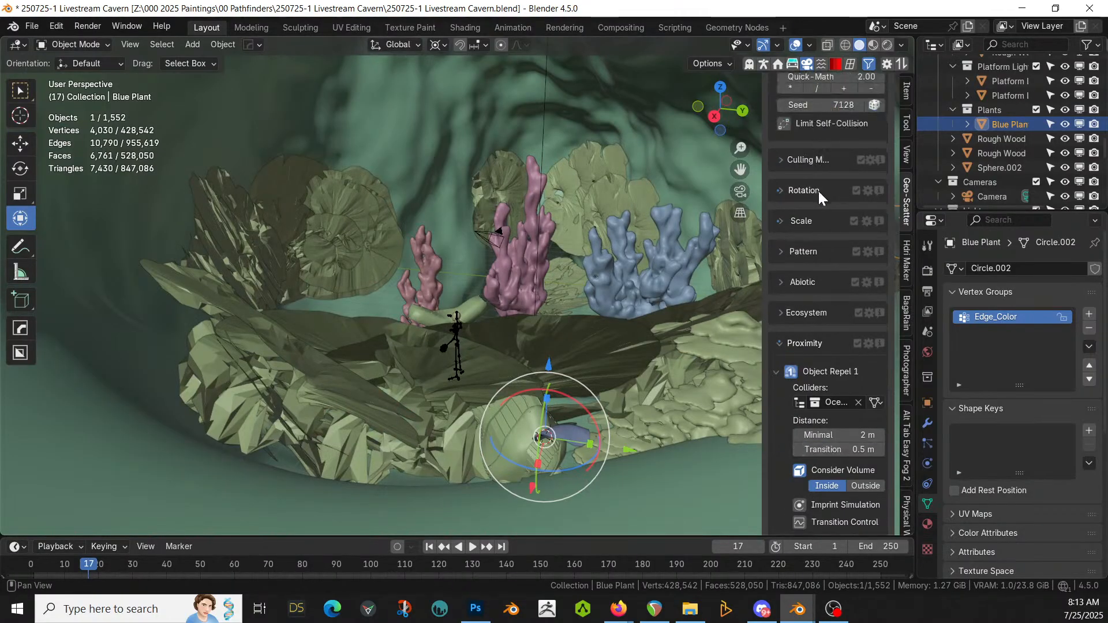
click(779, 221)
click(820, 268)
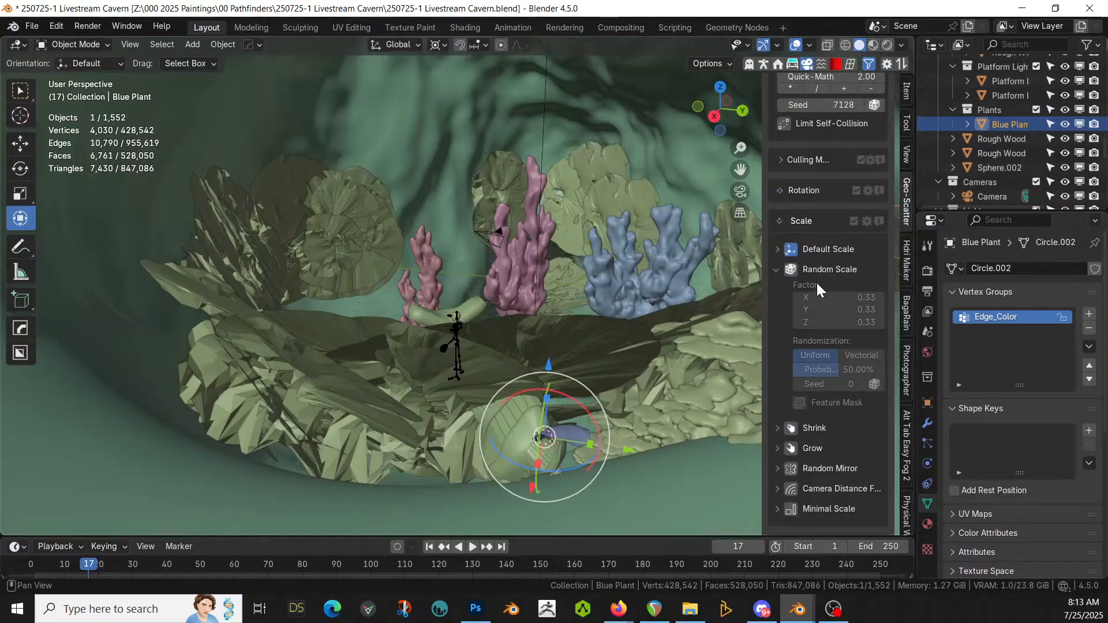
click(789, 271)
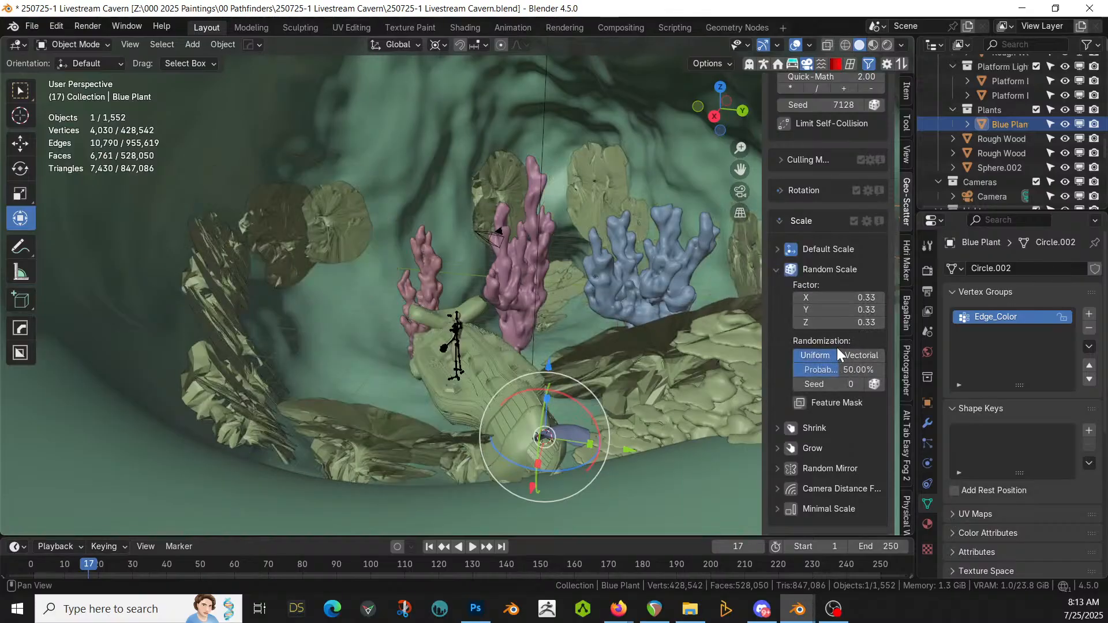
Step: Set the uniform factor of the scatter's Default Scale to 0.25 and inspect the plants around the cavern
click(801, 252)
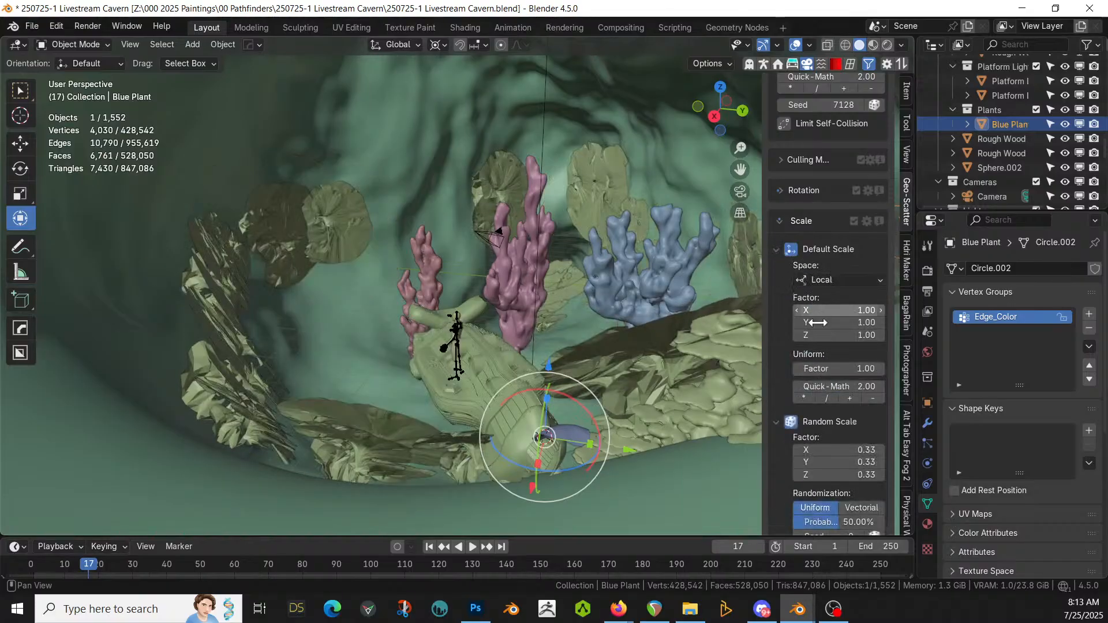
click(853, 369)
text(0.25)
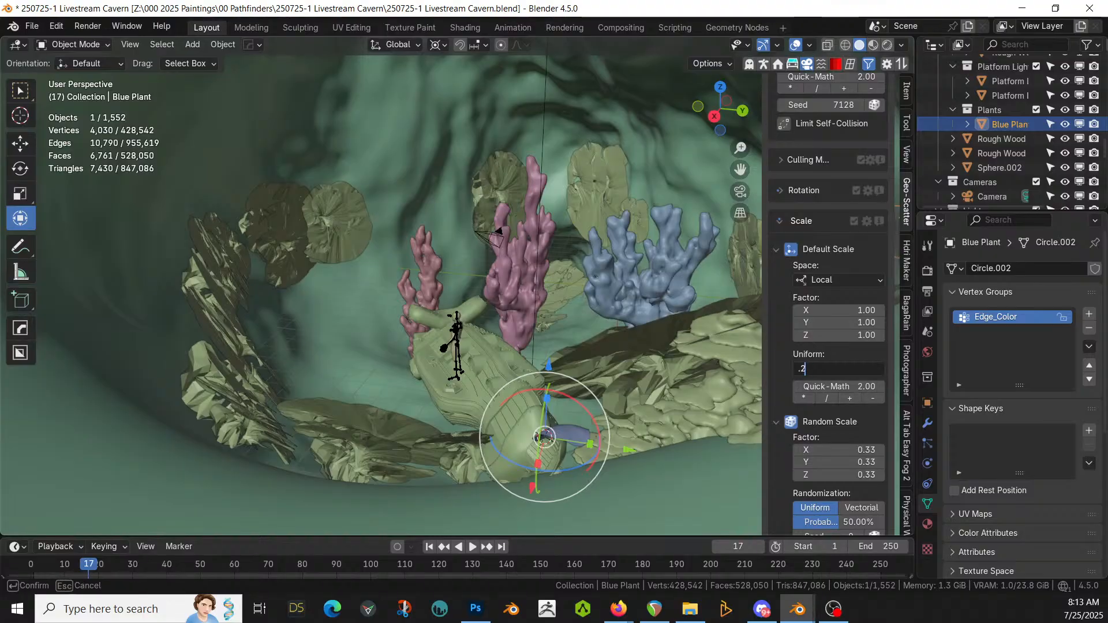
key(Return)
mouse_move(327, 238)
middle_down()
mouse_move(313, 258)
mouse_move(382, 272)
mouse_move(388, 244)
mouse_move(427, 264)
mouse_move(344, 271)
mouse_move(313, 251)
middle_up()
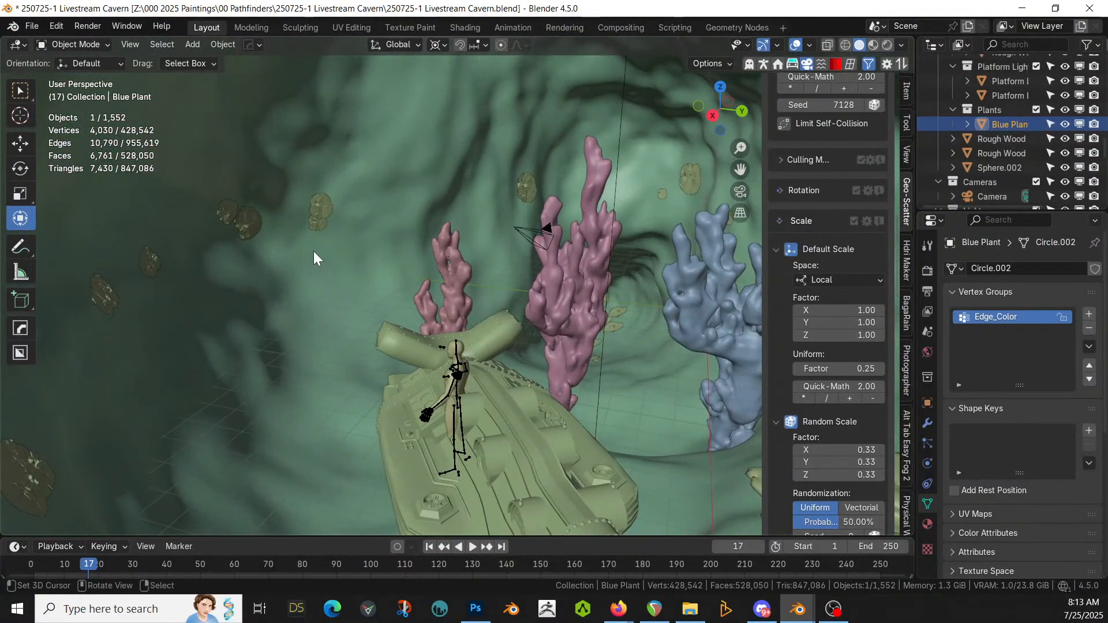
middle_drag(466, 257, 662, 273)
key(KP_Decimal)
scroll(552, 263, up, 4)
scroll(600, 242, up, 7)
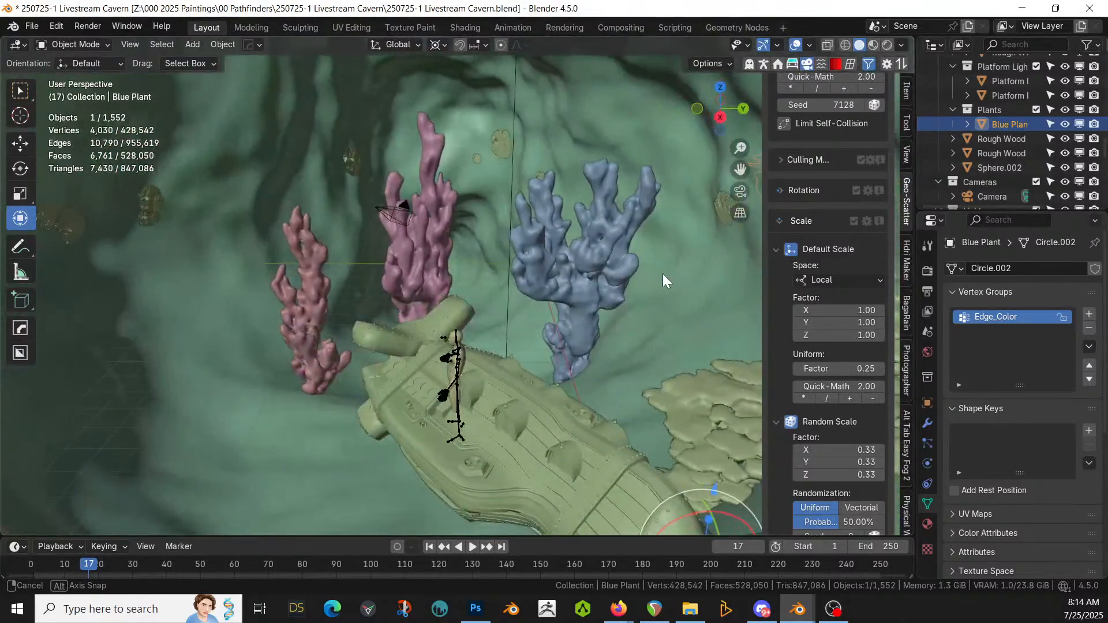
Step: Disable Object Repel 1 in the scatter's proximity settings
scroll(853, 336, down, 3)
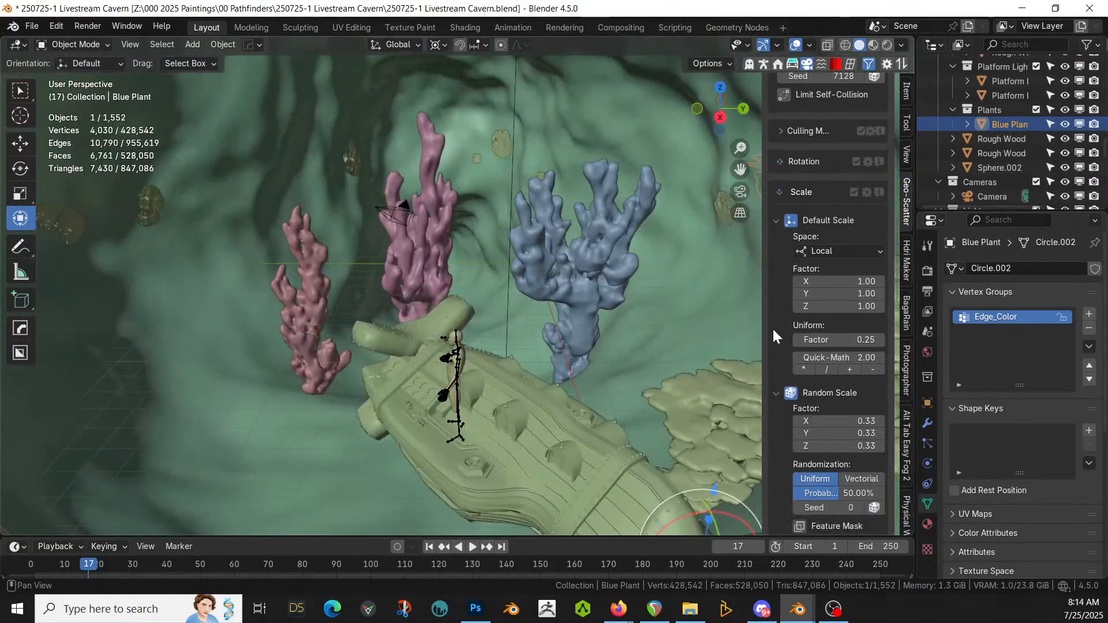
scroll(819, 342, down, 3)
scroll(819, 341, down, 18)
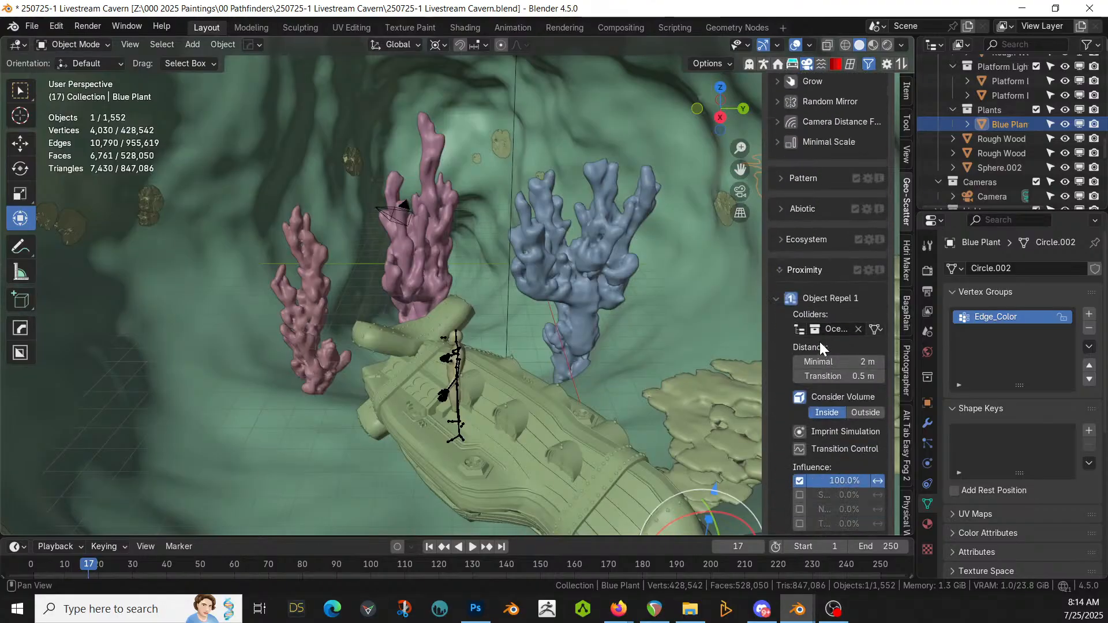
click(791, 297)
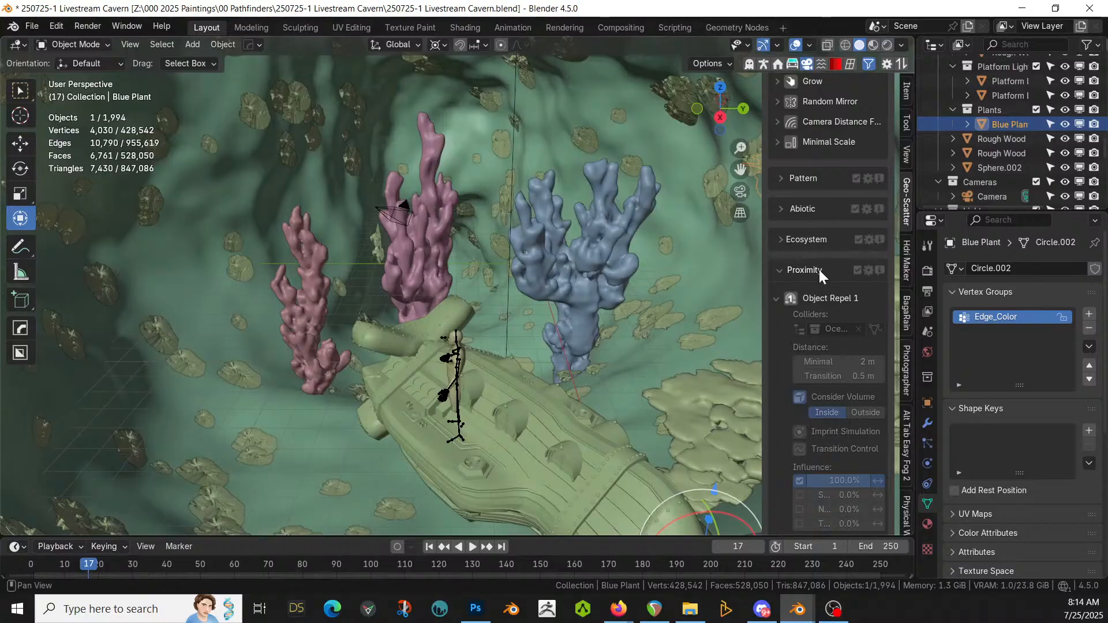
Step: Exclude the Ground collection from the view layer to expose the scattered plants in front view
scroll(839, 369, down, 5)
scroll(829, 373, down, 2)
scroll(607, 307, down, 3)
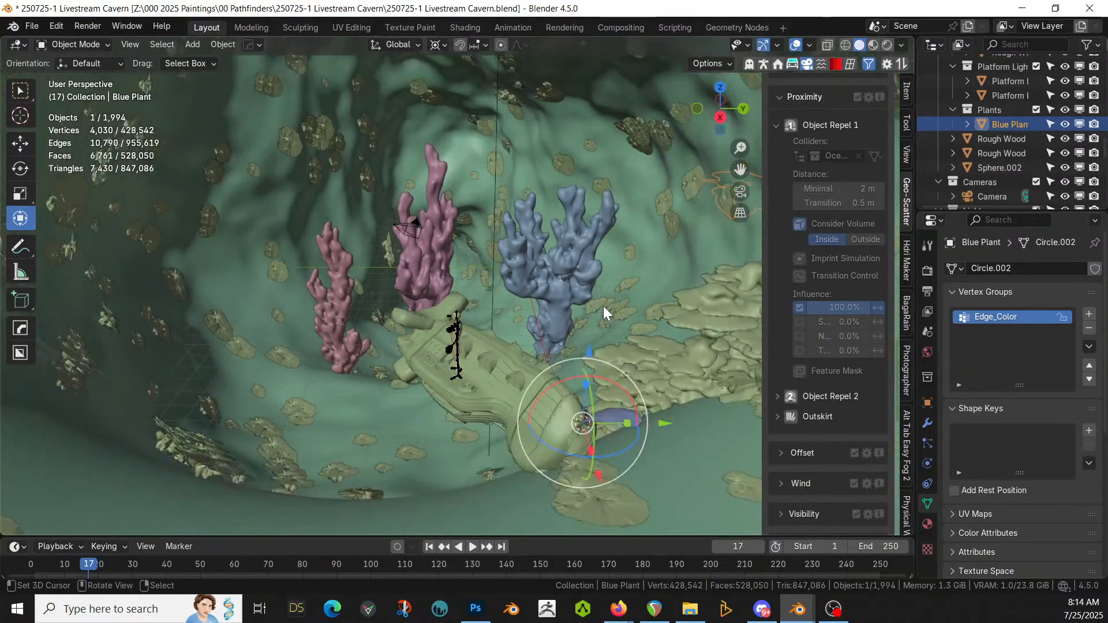
middle_drag(603, 306, 539, 293)
key(KP_1)
scroll(539, 293, up, 2)
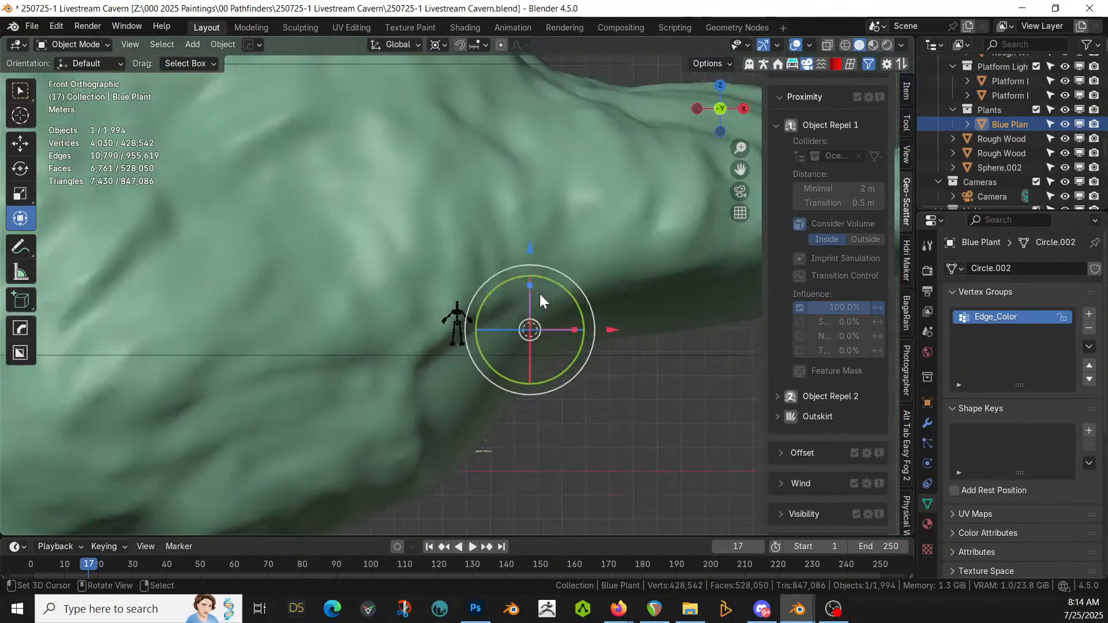
scroll(1024, 181, down, 5)
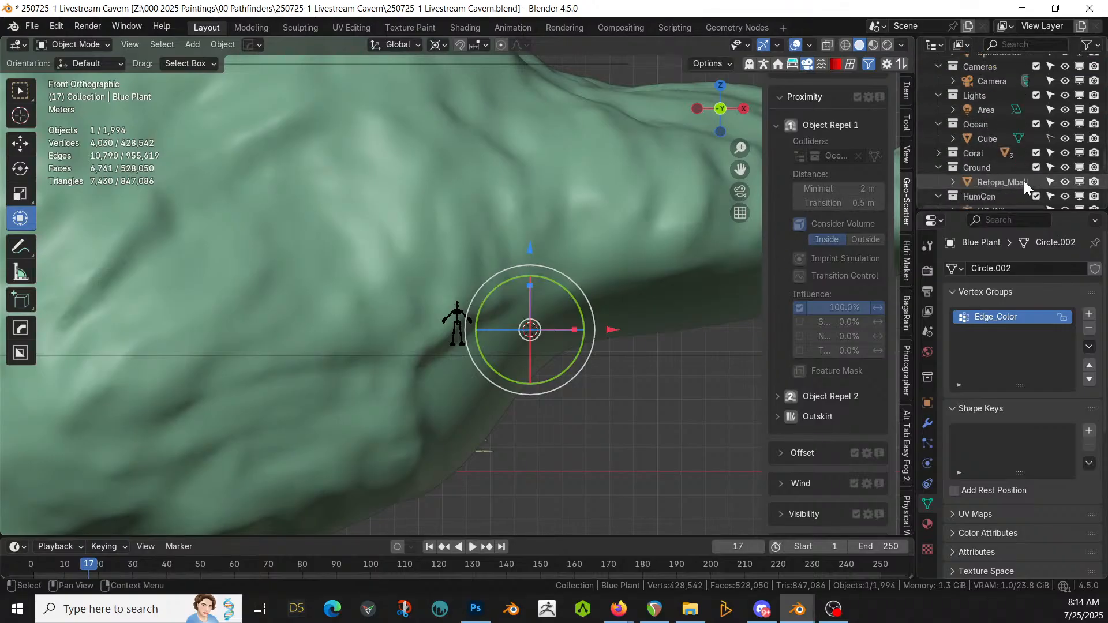
click(1036, 167)
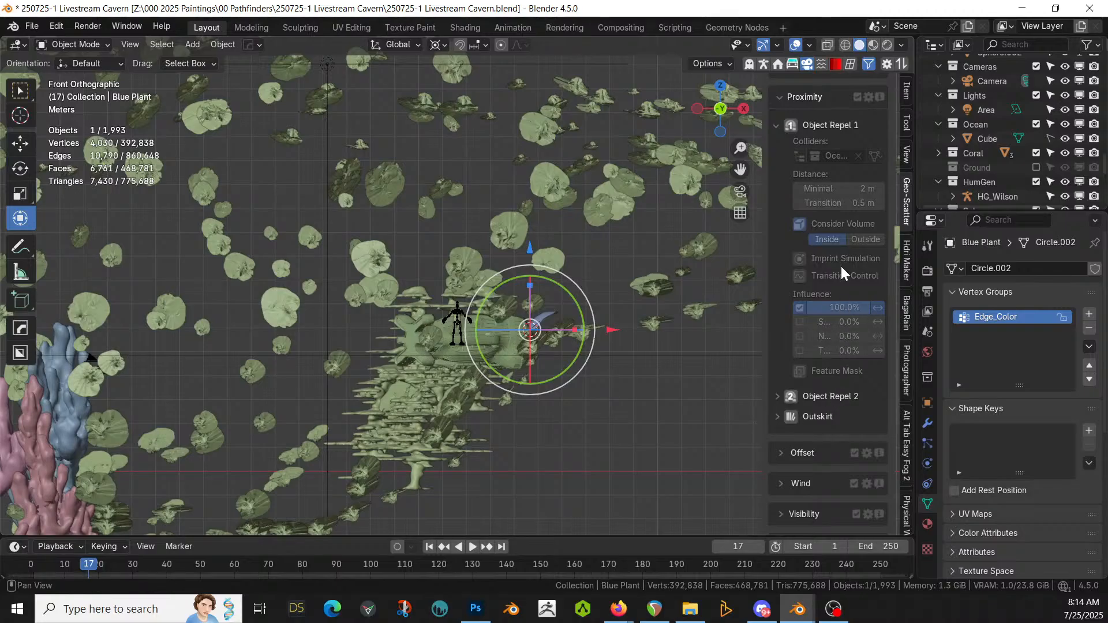
Step: Enable the abiotic Elevation filter for the plant scatter and set its maximal range to 44%
scroll(823, 394, down, 3)
scroll(823, 394, up, 8)
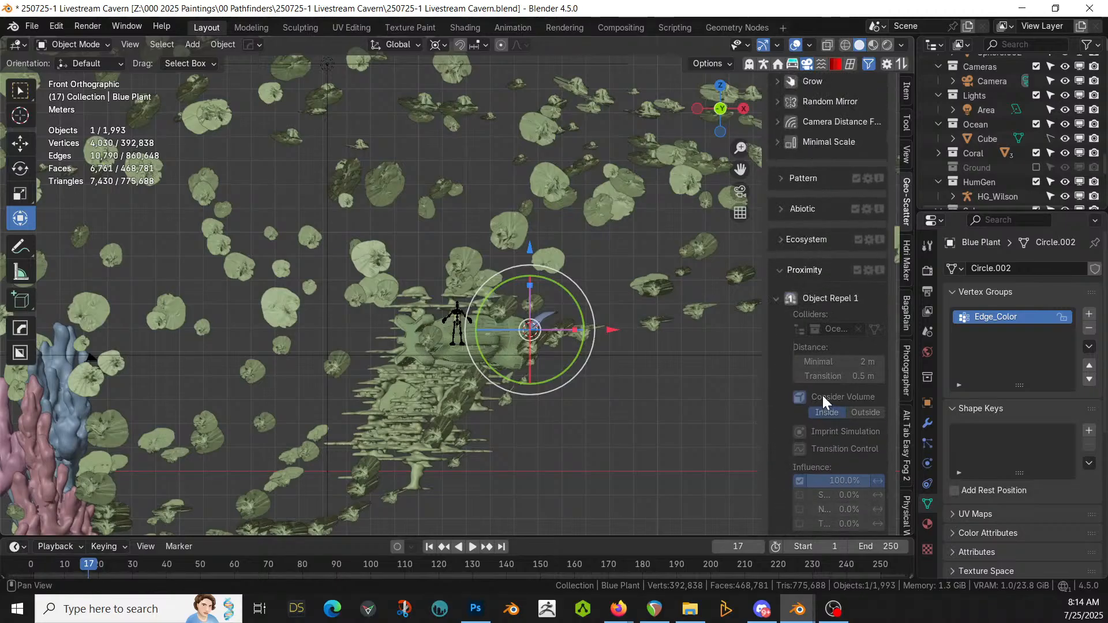
click(781, 209)
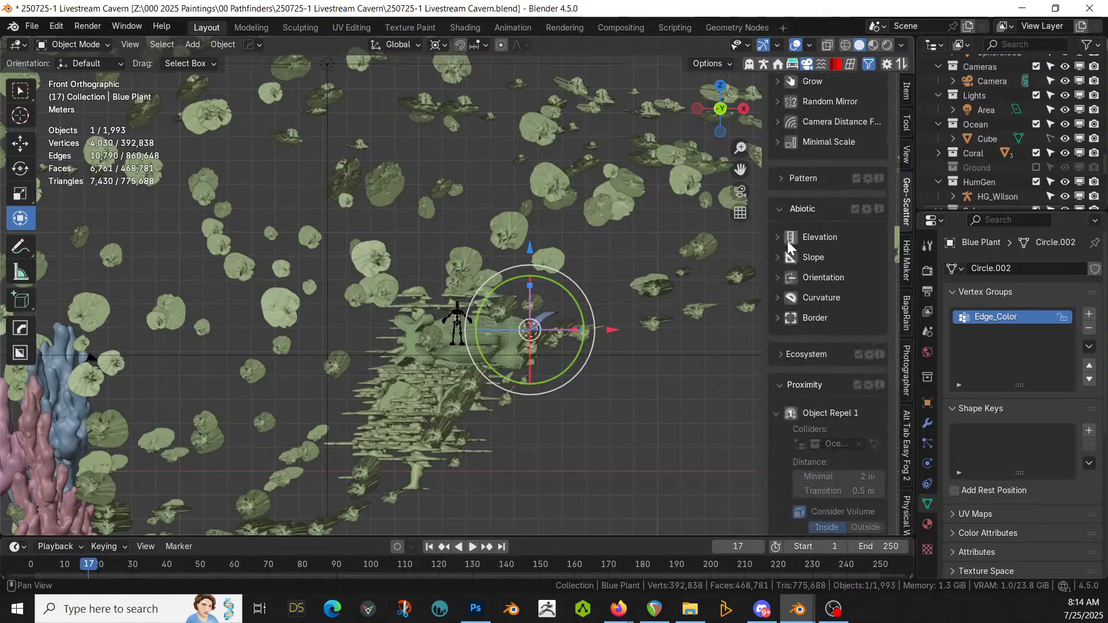
click(778, 238)
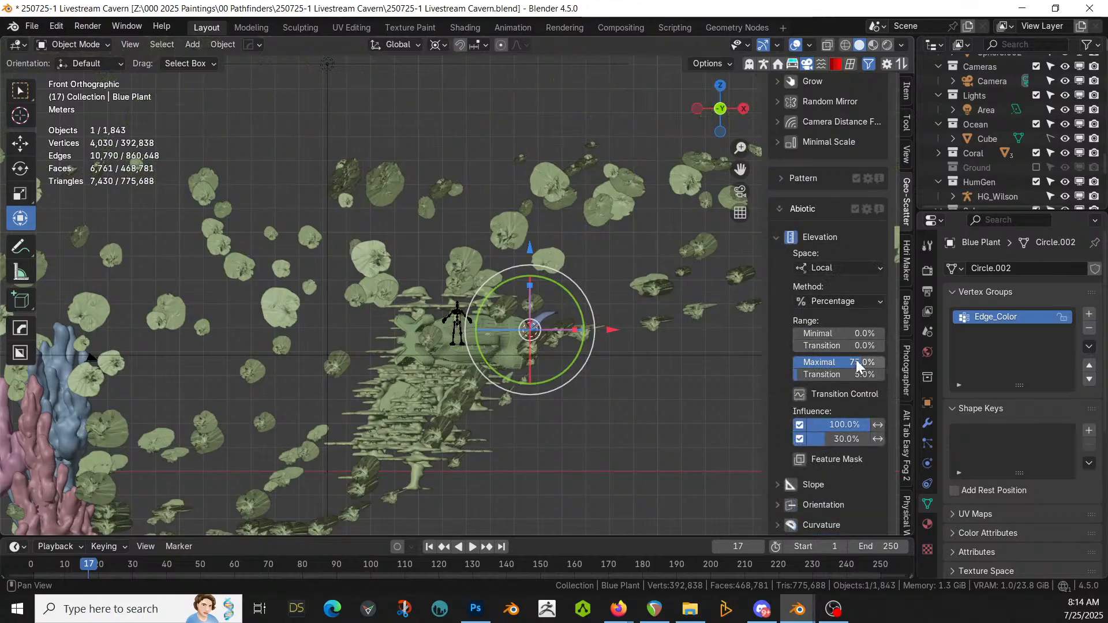
drag(856, 362, 848, 361)
drag(846, 362, 835, 362)
click(835, 363)
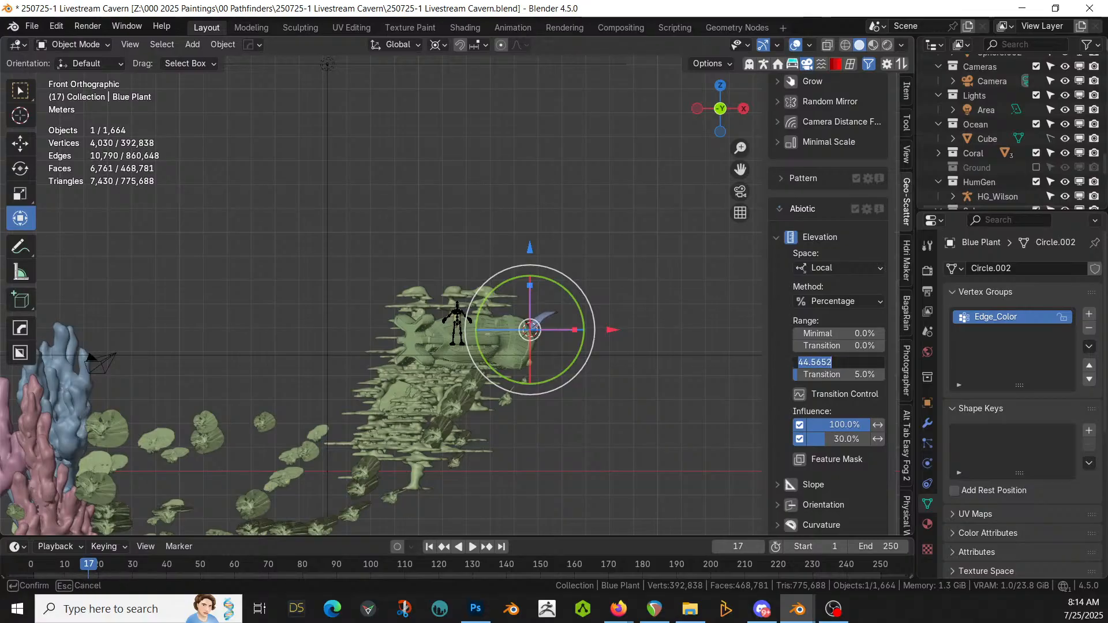
key(Return)
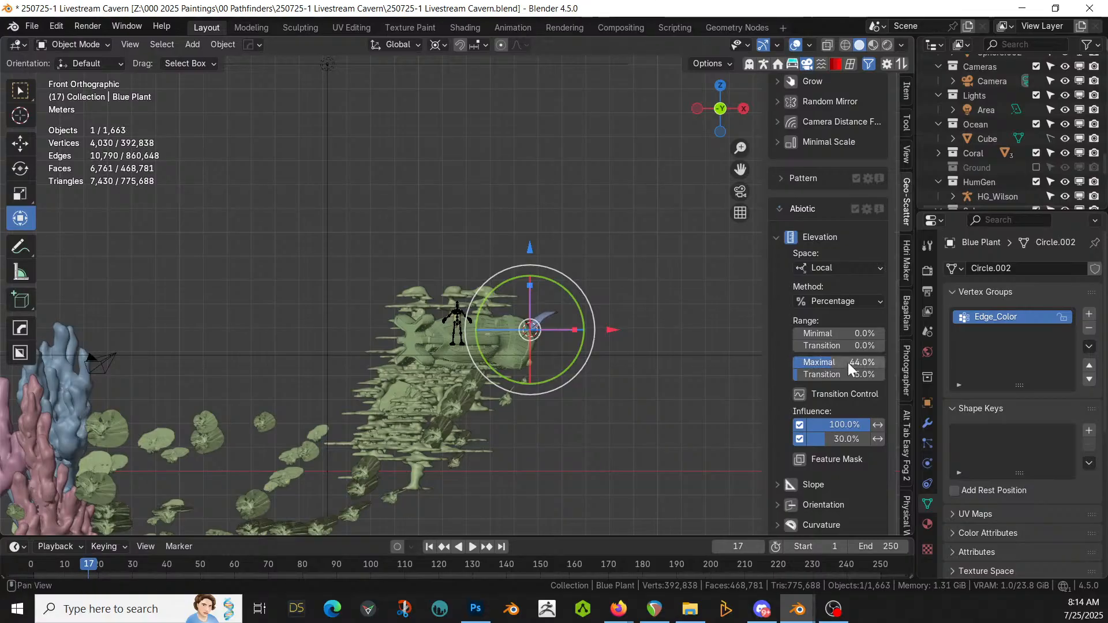
Step: Enable the abiotic Slope filter for the plant scatter and check the plant distribution
middle_drag(71, 364, 132, 374)
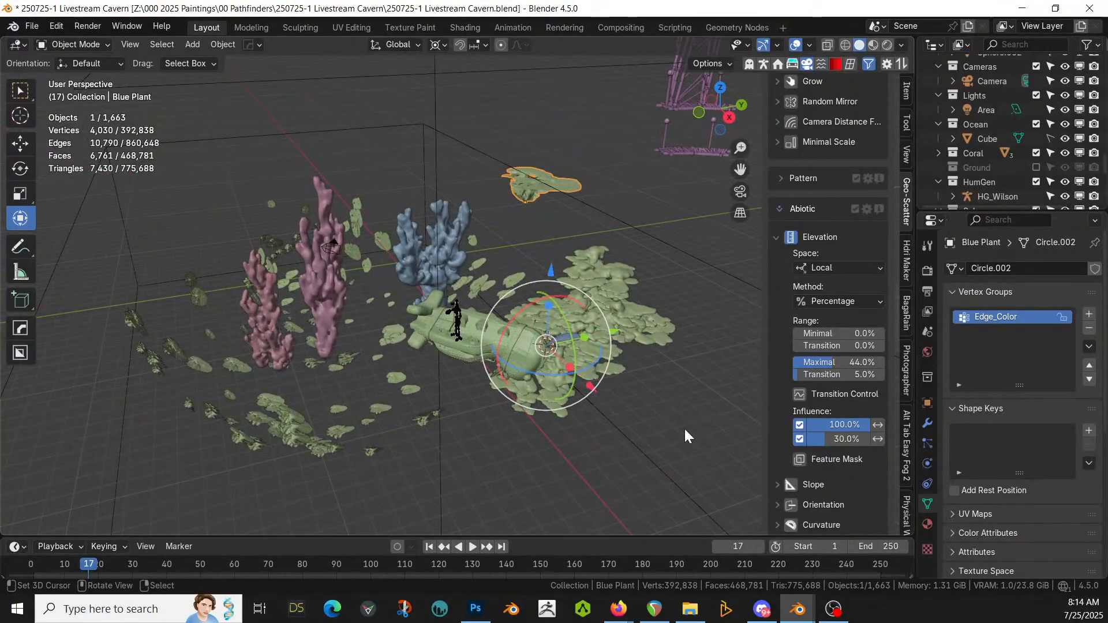
click(788, 485)
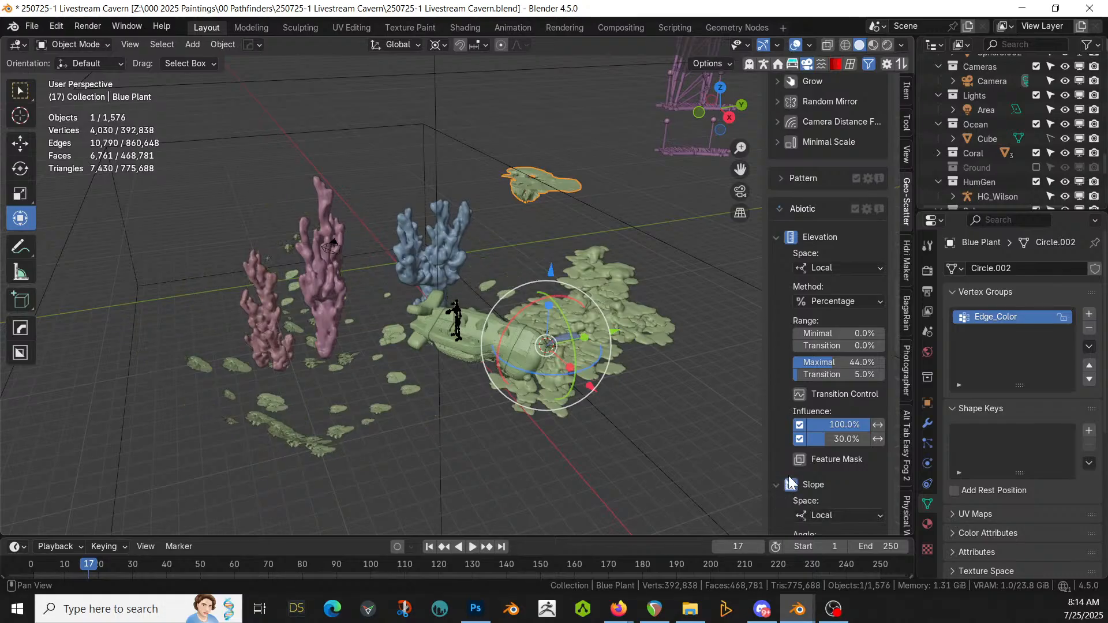
scroll(793, 485, down, 5)
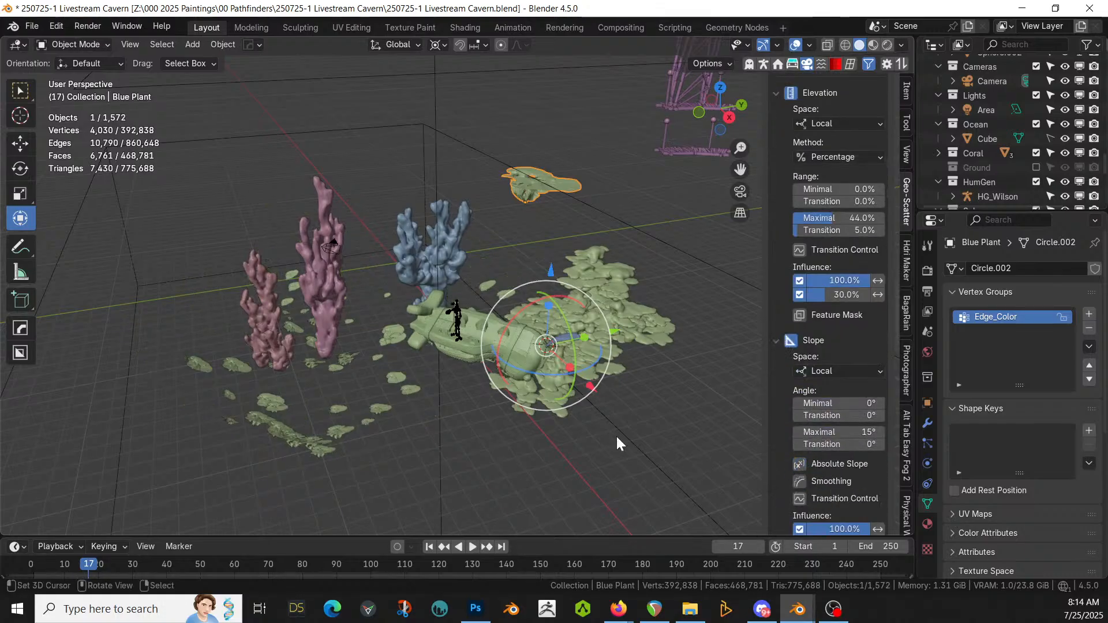
middle_drag(616, 436, 635, 369)
Step: Set the uniform factor of the scatter's Default Scale to 0.5
scroll(833, 279, up, 5)
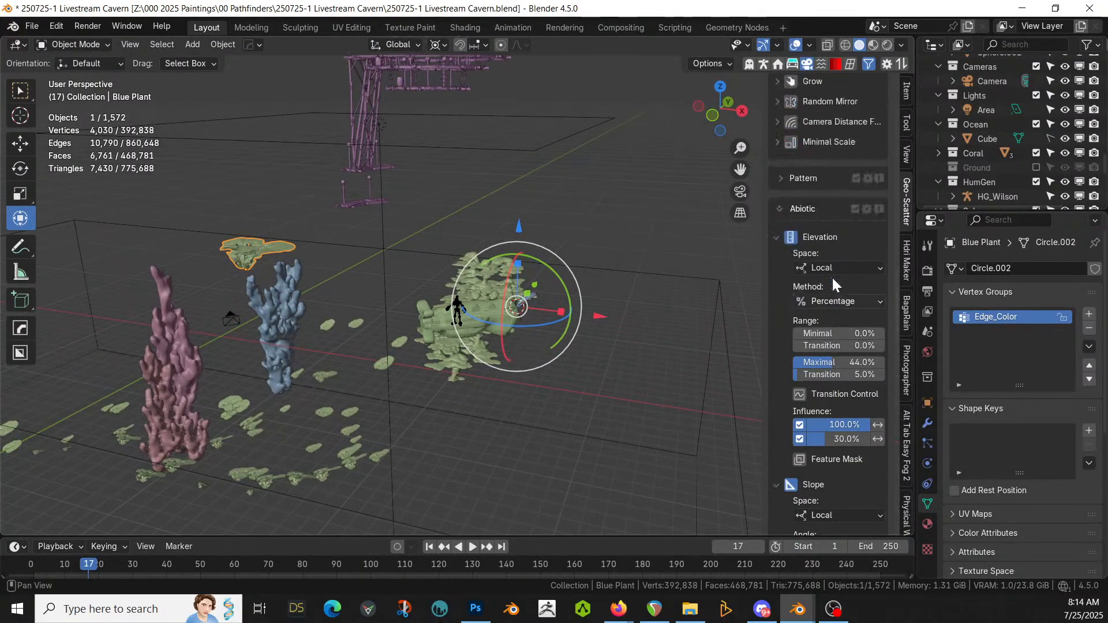
scroll(832, 279, up, 3)
scroll(831, 281, up, 9)
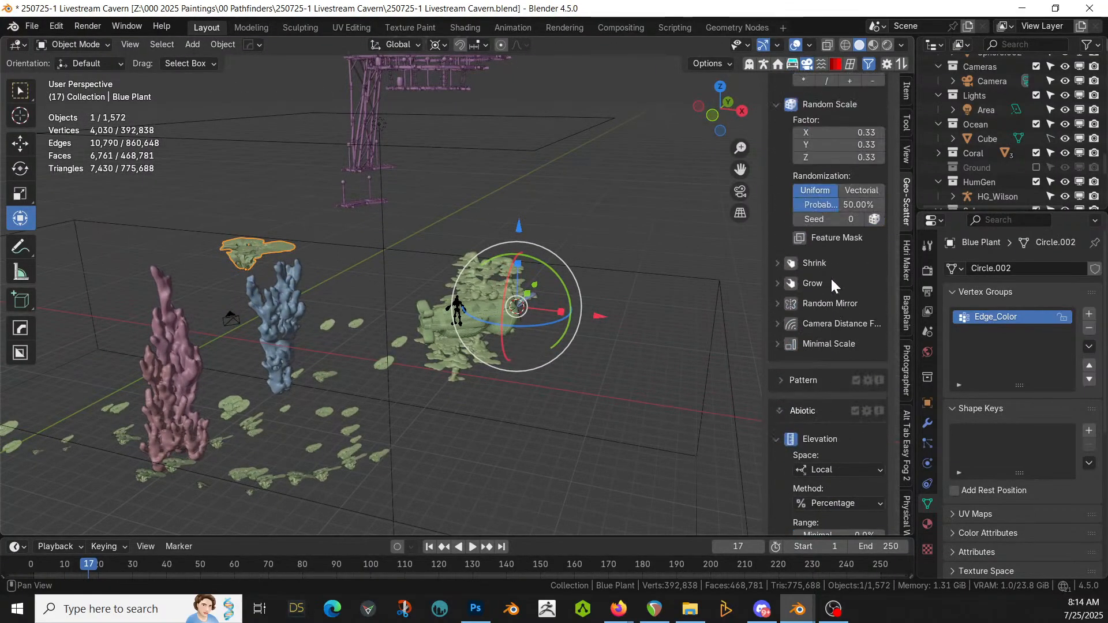
drag(848, 197, 848, 196)
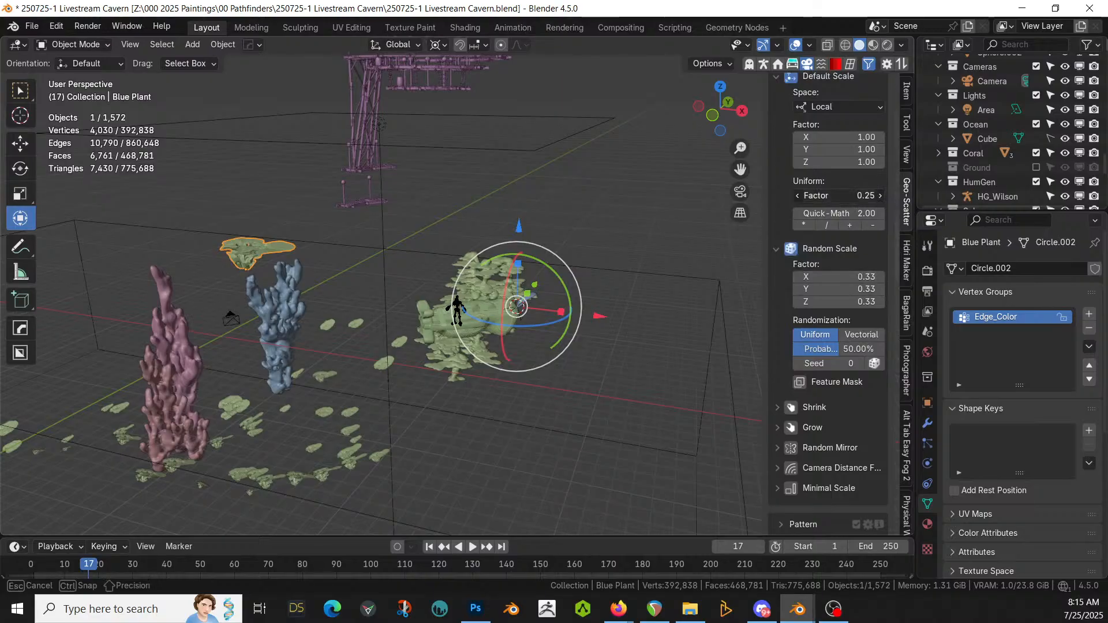
text(.5)
key(Return)
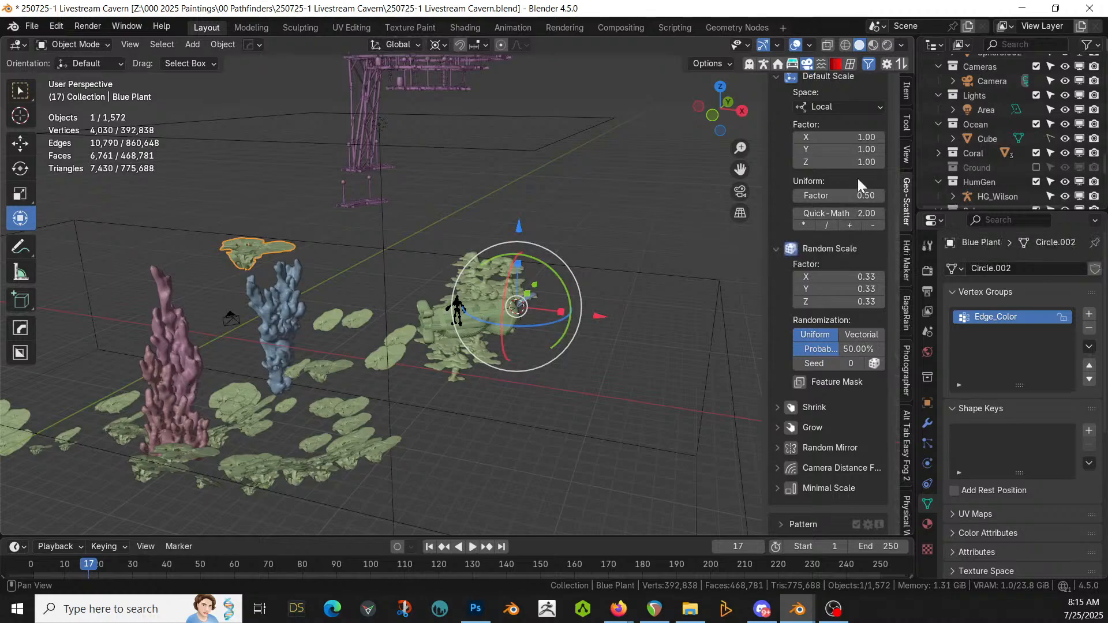
Step: Set the scatter's distribution density to 0.01 instances per square metre
scroll(851, 248, up, 8)
scroll(851, 248, up, 1)
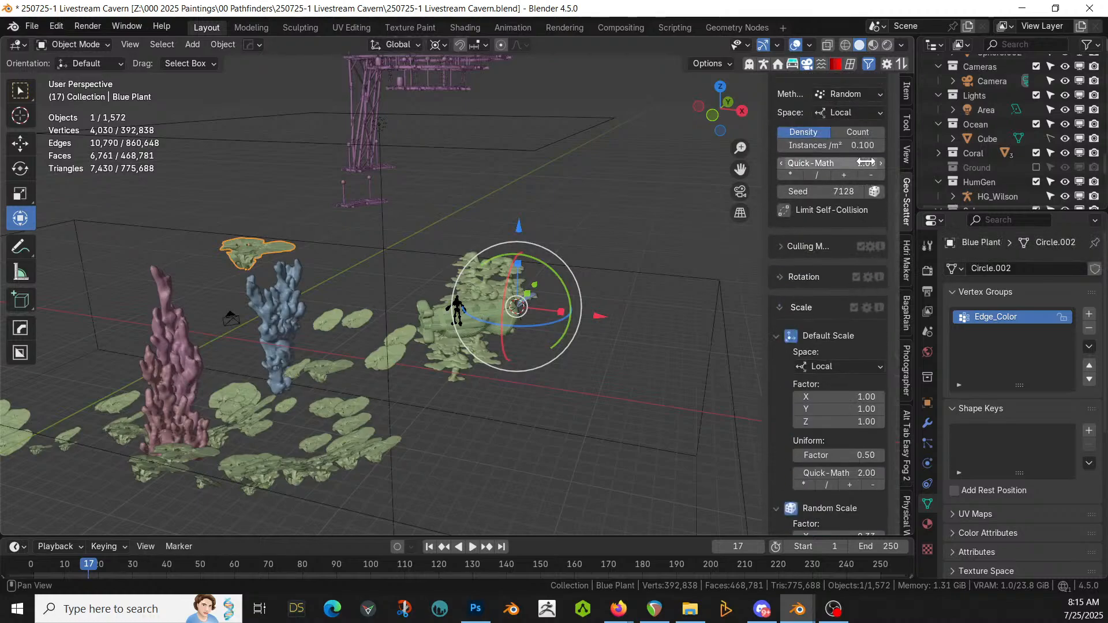
click(860, 145)
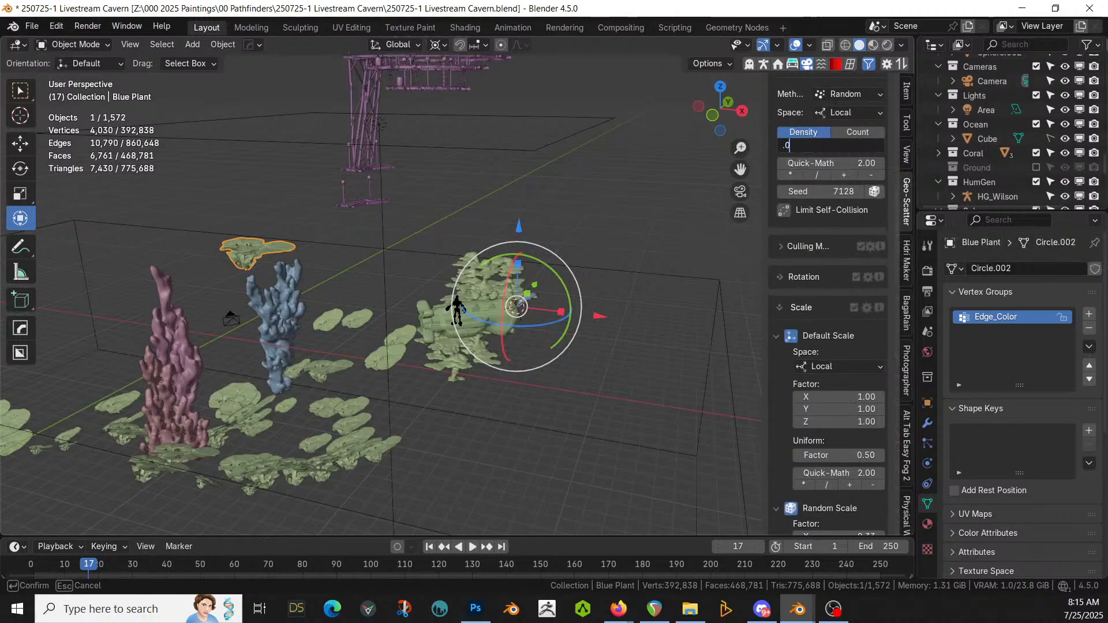
text(.01)
key(Return)
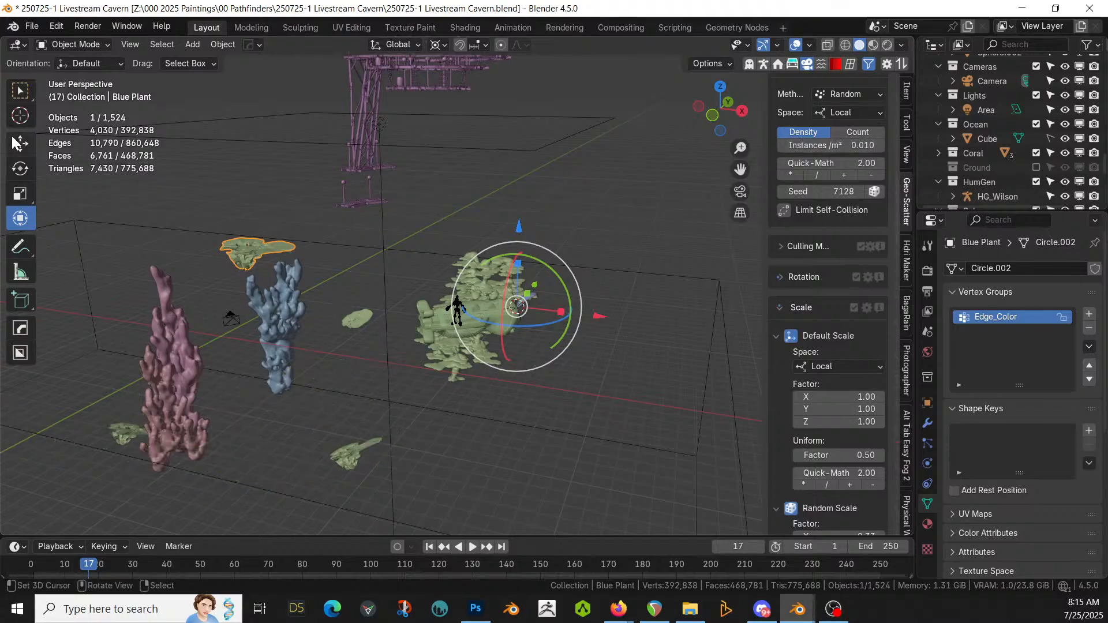
Step: Save the file and include the Ground collection in the view layer again
middle_drag(72, 178, 143, 190)
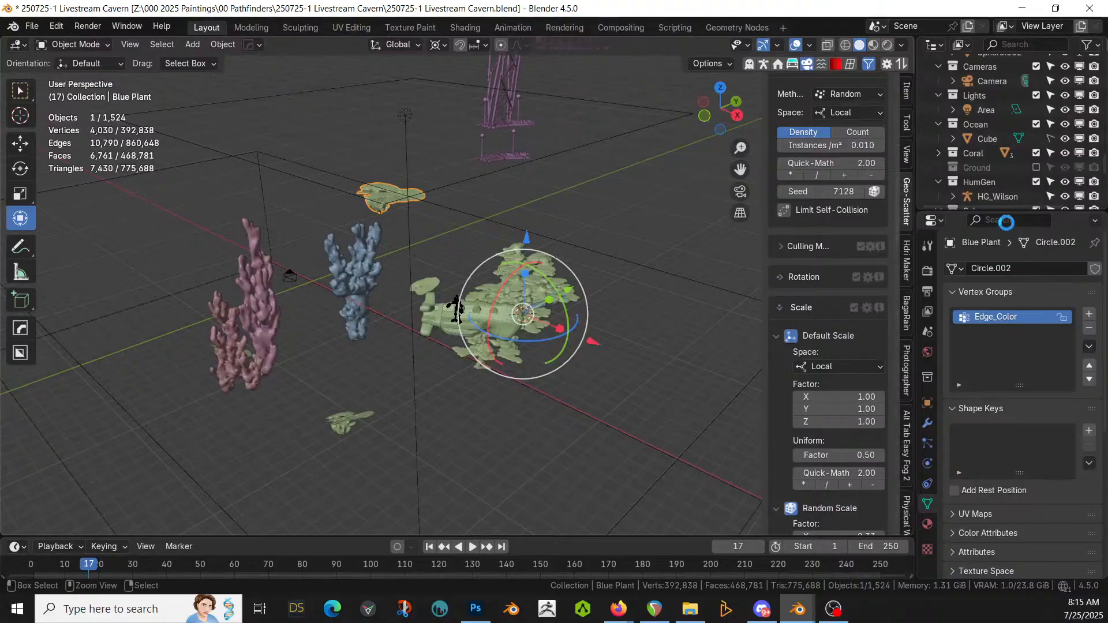
click(1035, 167)
scroll(411, 314, up, 6)
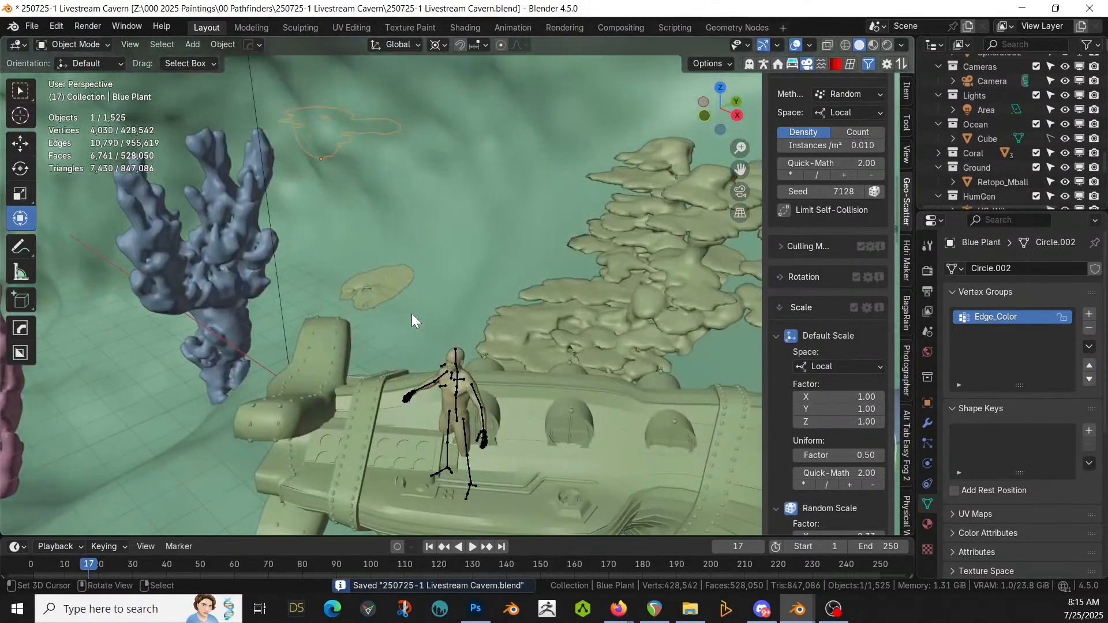
Step: Copy the green fan-shaped plant with the Seaweed 2 material from the Seabed Plants file and return to the cavern file
middle_drag(411, 314, 378, 290)
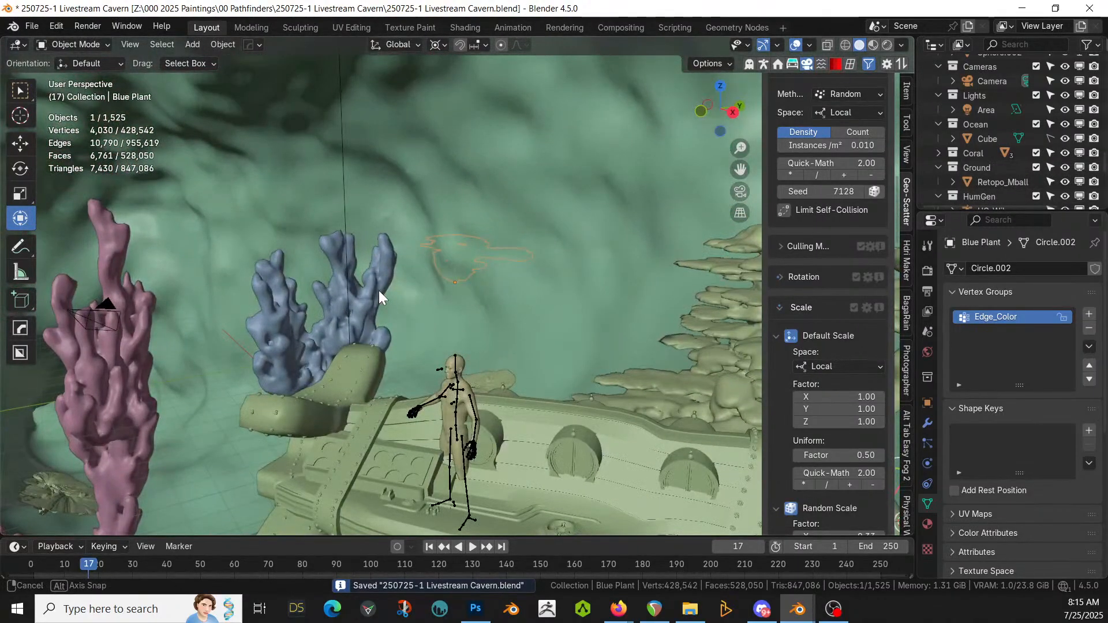
mouse_move(600, 287)
middle_down()
mouse_move(513, 331)
mouse_move(593, 347)
mouse_move(621, 306)
mouse_move(603, 306)
middle_up()
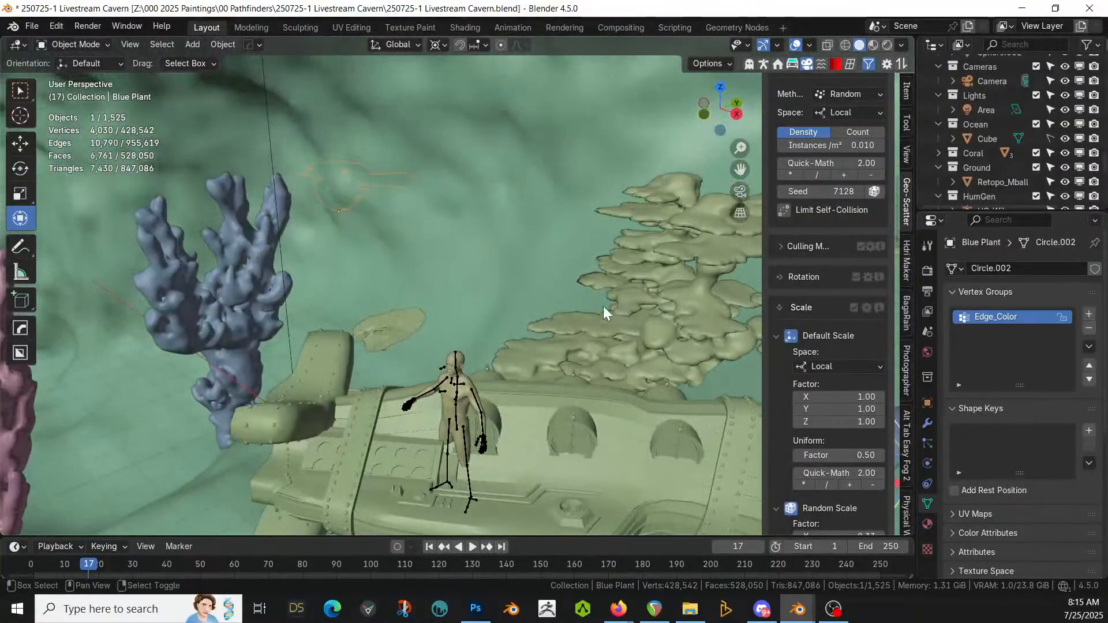
key(alt+Tab)
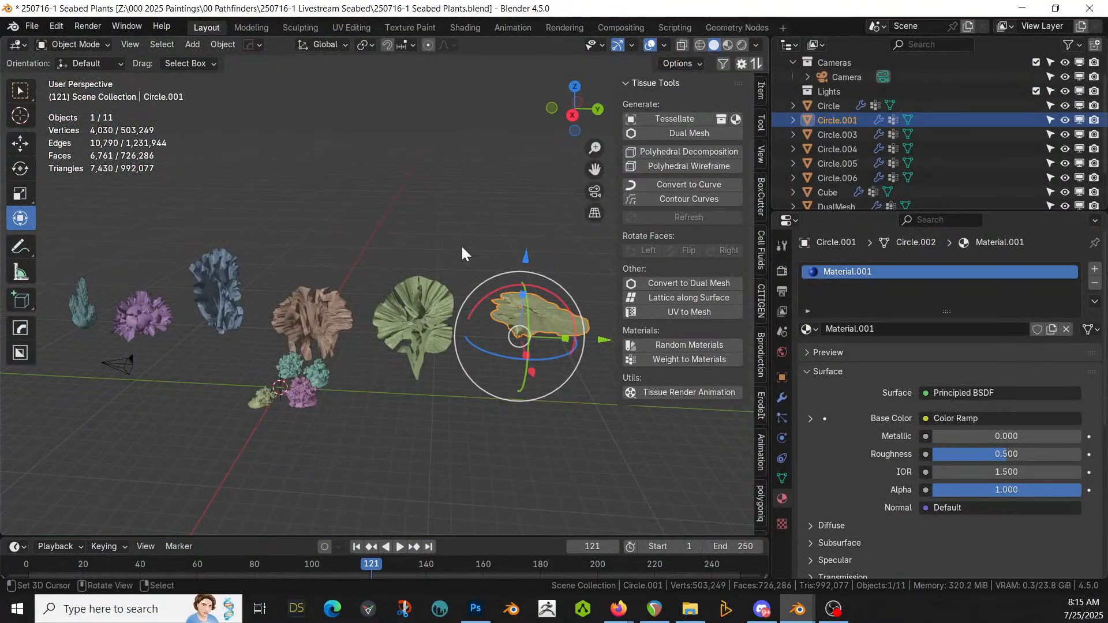
click(422, 321)
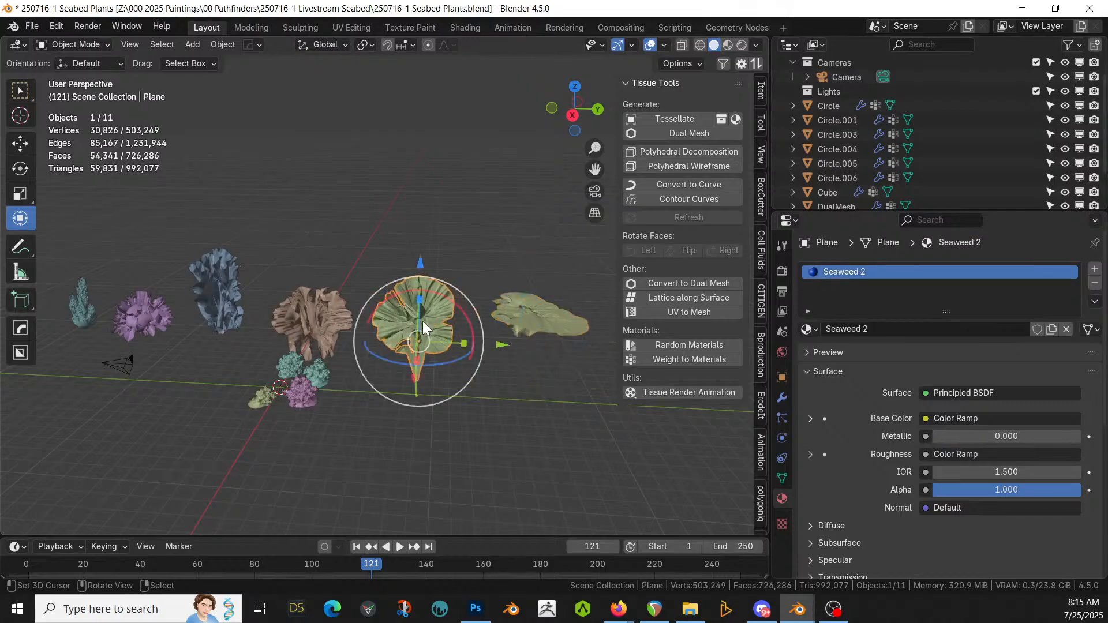
key(ctrl+c)
click(402, 320)
key(alt+Tab)
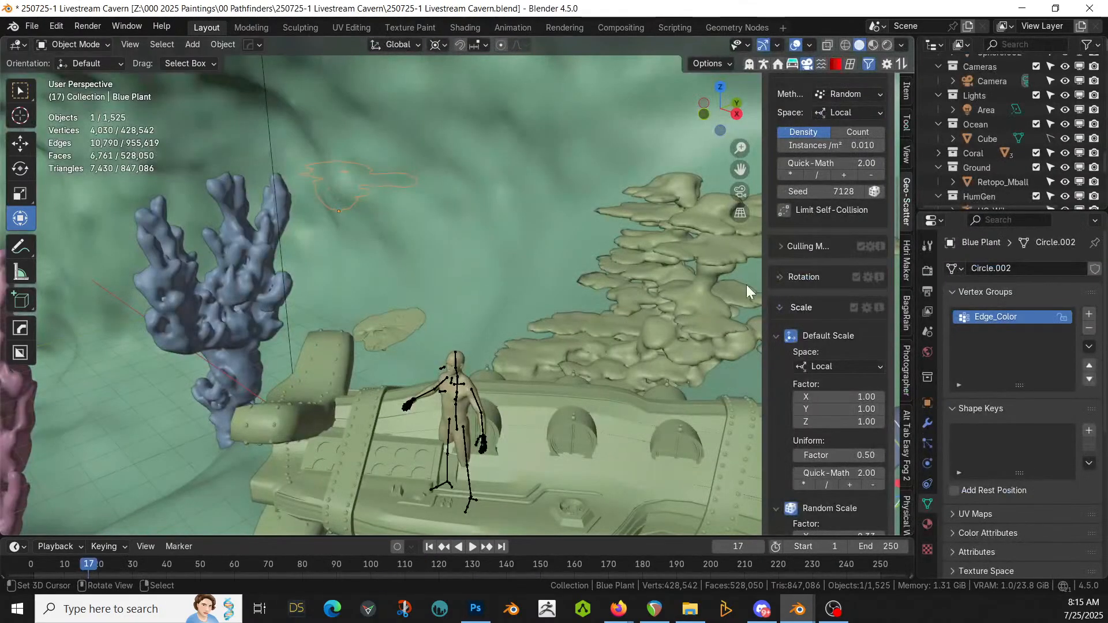
Step: Paste the copied plant into the Plants collection and rename it Purple
scroll(1020, 92, down, 5)
click(989, 139)
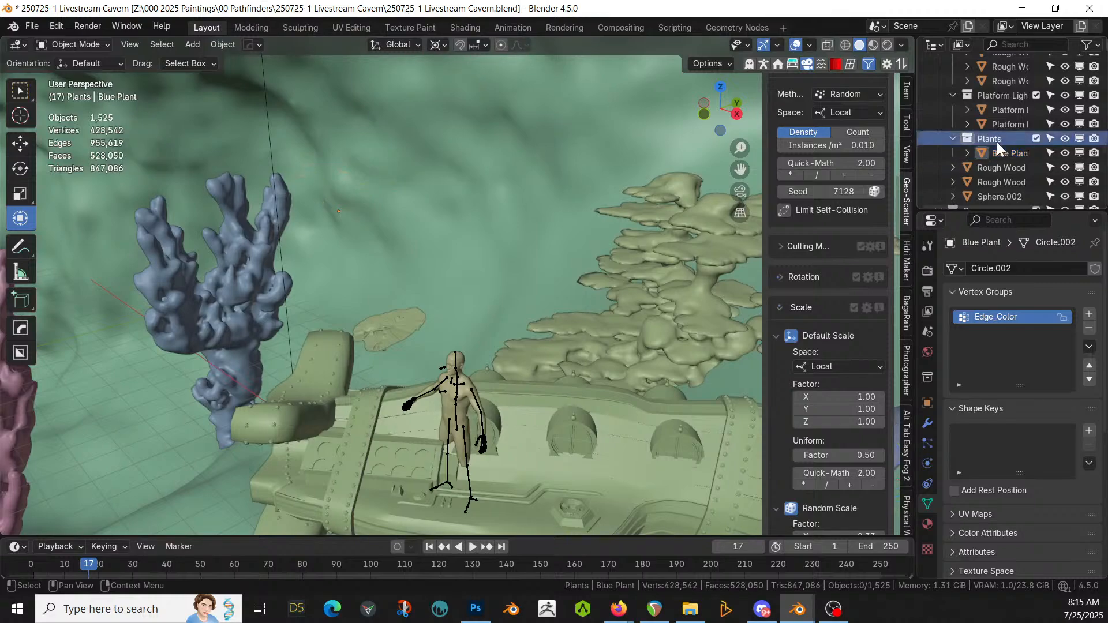
key(ctrl+v)
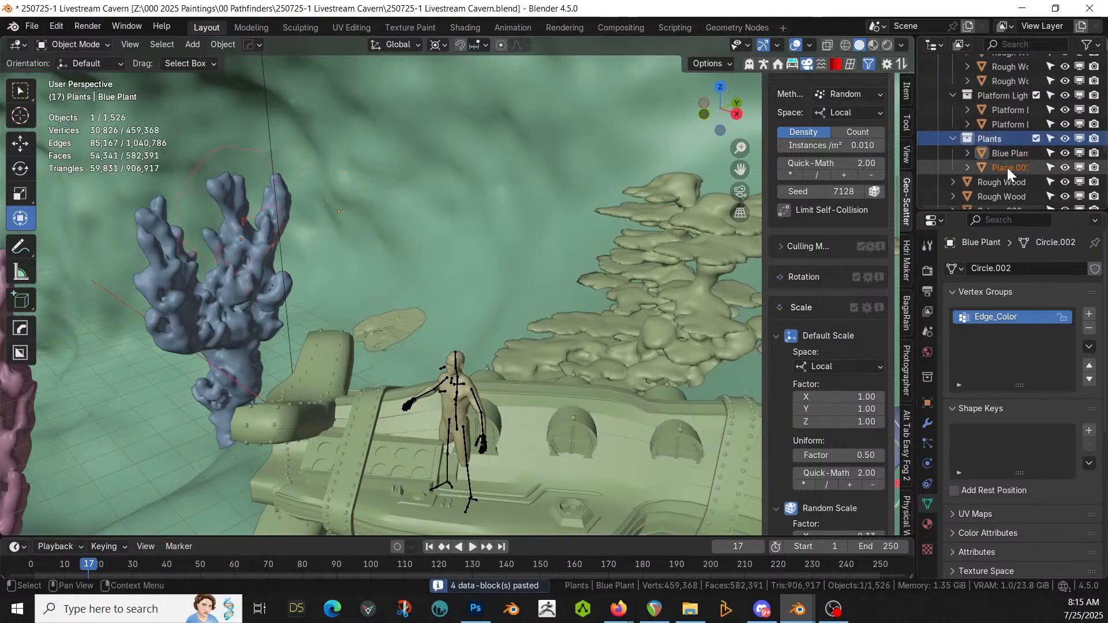
double_click(1006, 168)
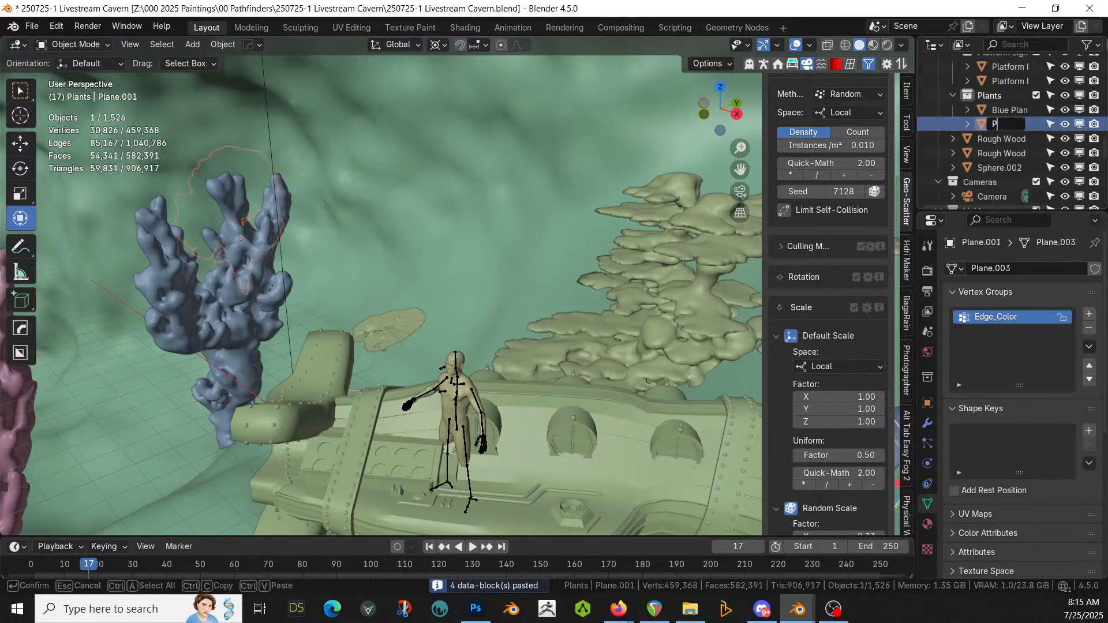
key(Return)
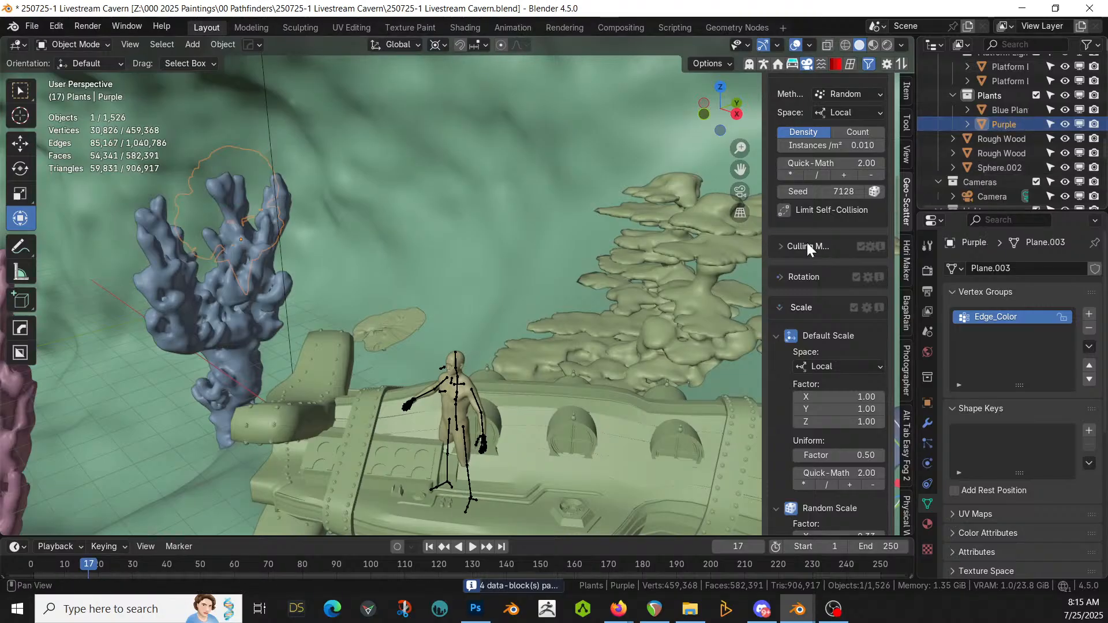
Step: Widen the Geo-Scatter settings area and rename the existing scatter system Blue
drag(759, 205, 576, 206)
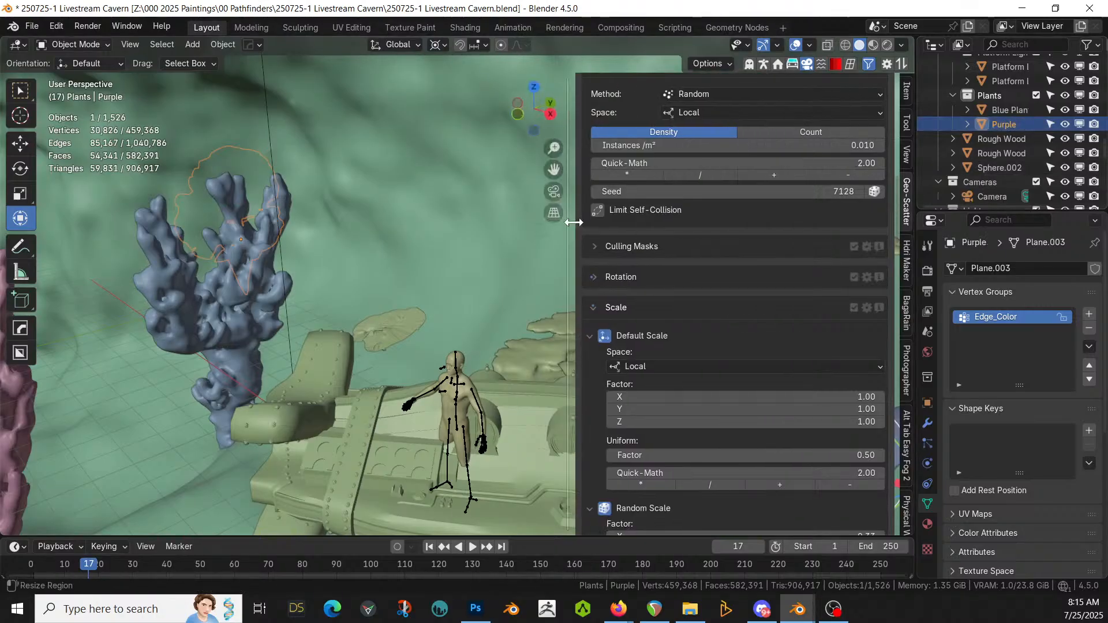
scroll(646, 207, up, 15)
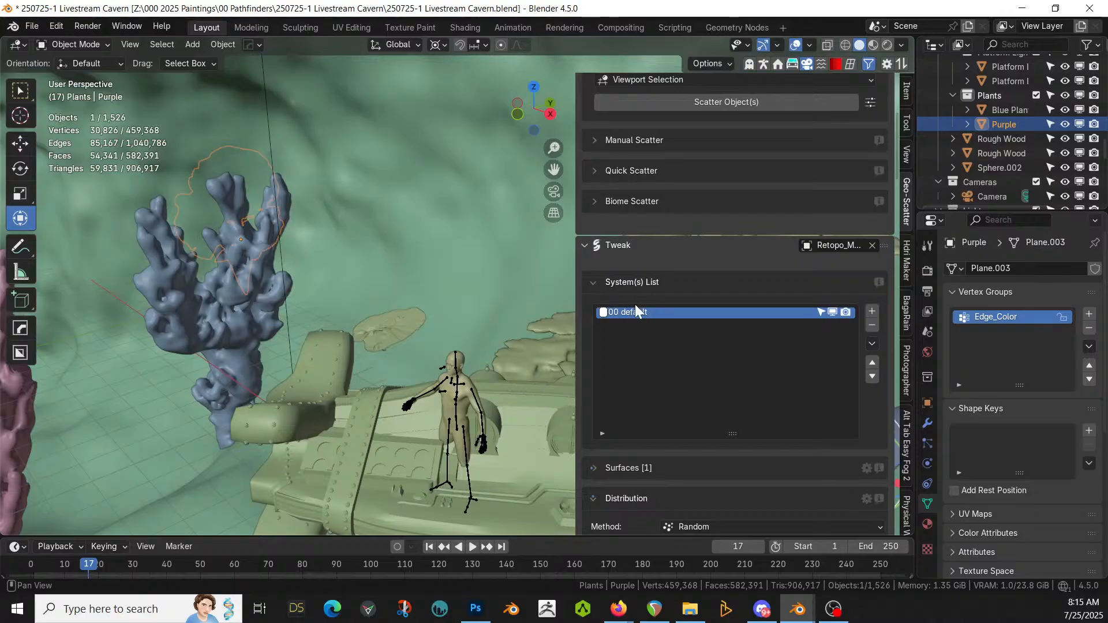
double_click(632, 311)
text(Bl)
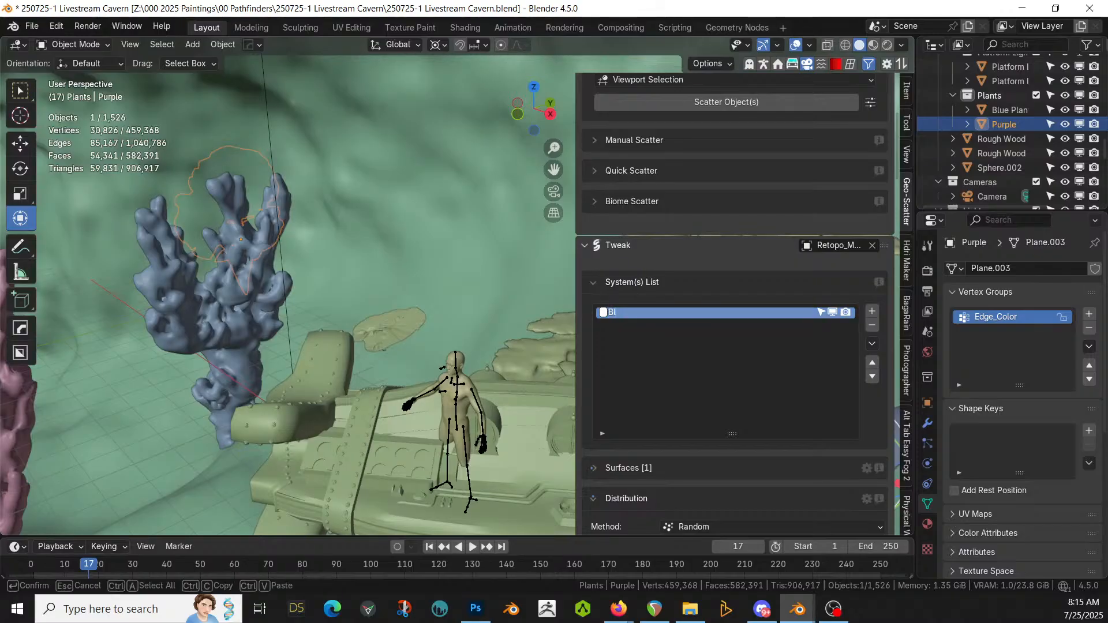
text(ue)
key(Return)
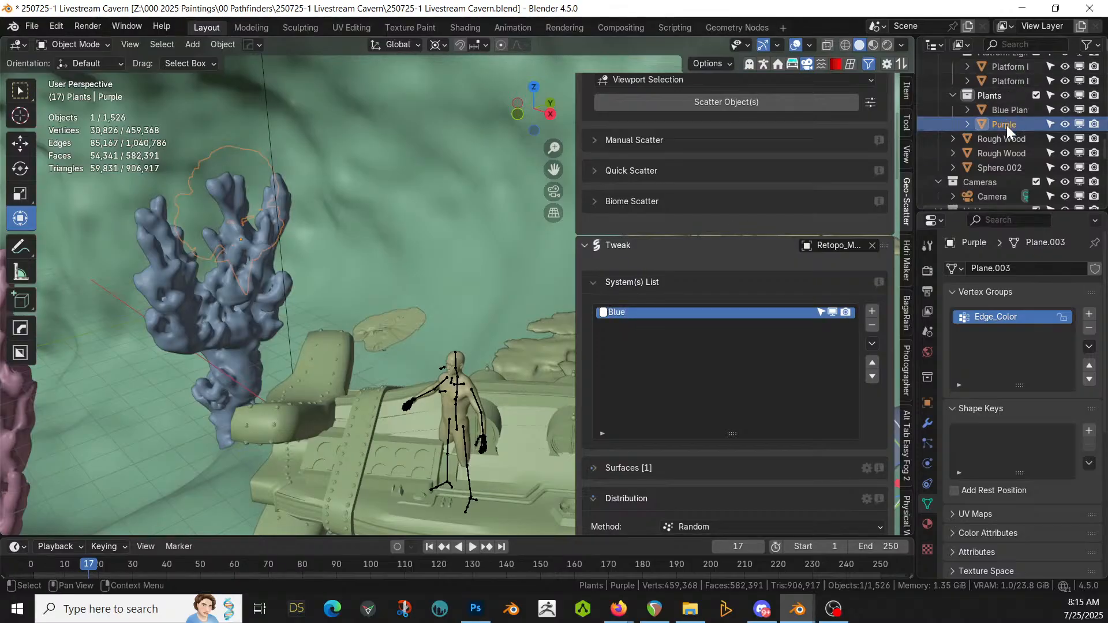
Step: Scatter the Purple plant over the ground with the default preset and enable Random Scale for the new system
scroll(783, 216, up, 10)
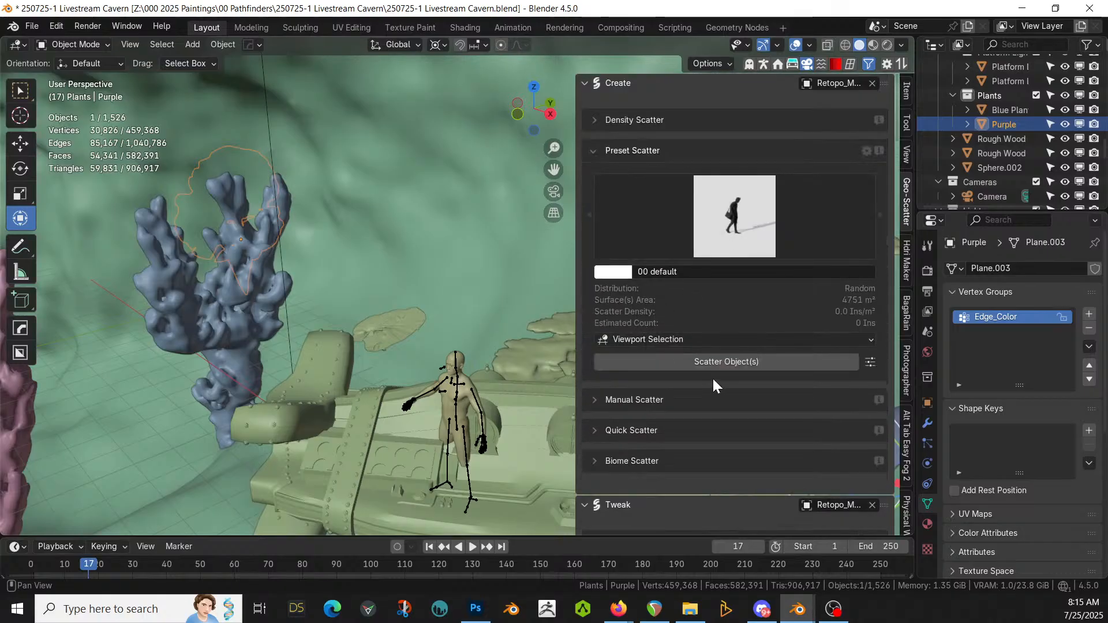
click(718, 361)
scroll(718, 362, down, 10)
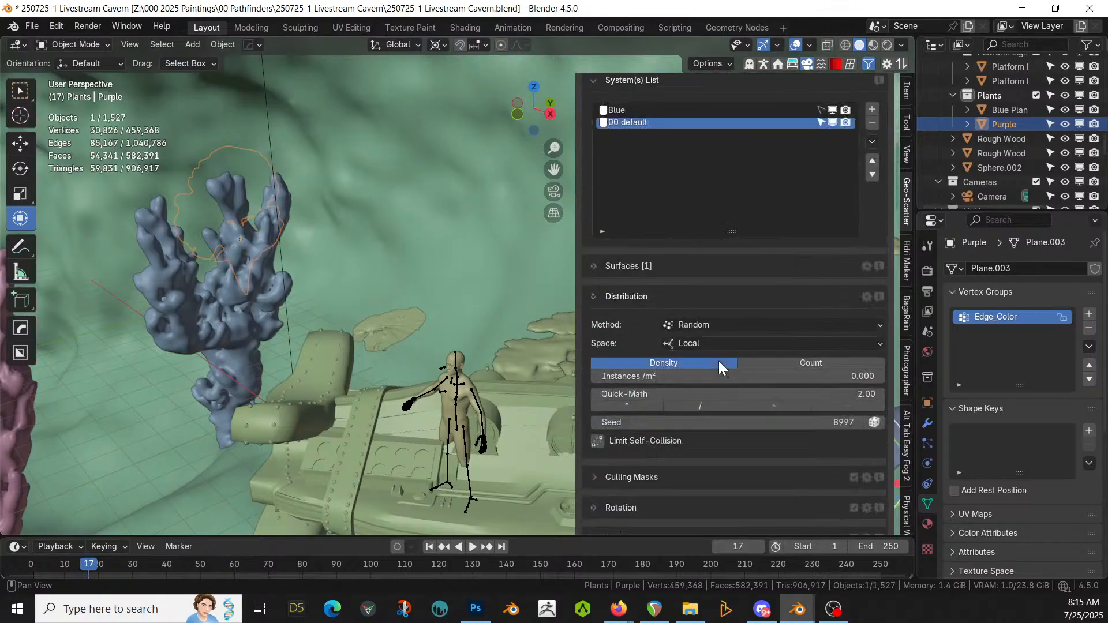
scroll(718, 361, down, 10)
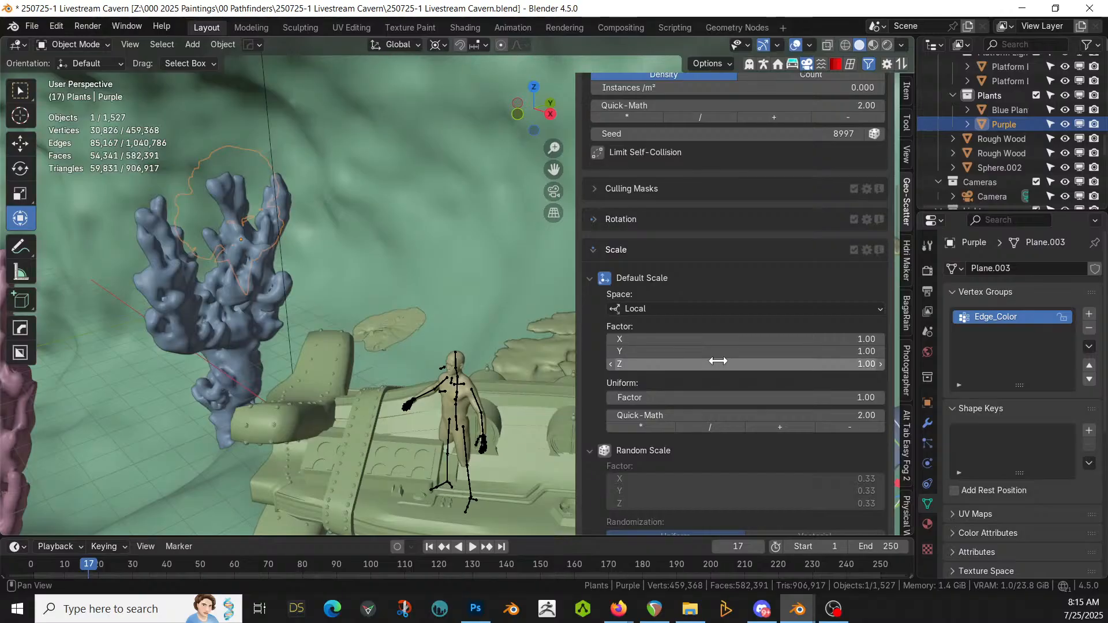
scroll(688, 384, down, 4)
click(606, 363)
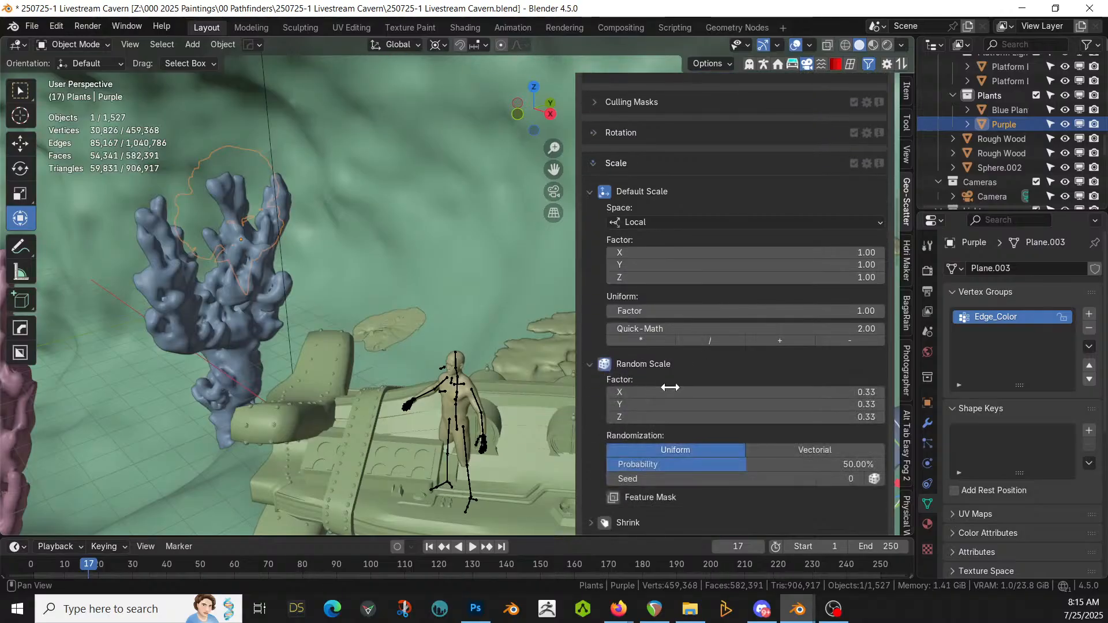
Step: Enable the abiotic Elevation filter for the new scatter and set its maximal range to 44%
scroll(669, 387, down, 7)
scroll(670, 386, down, 6)
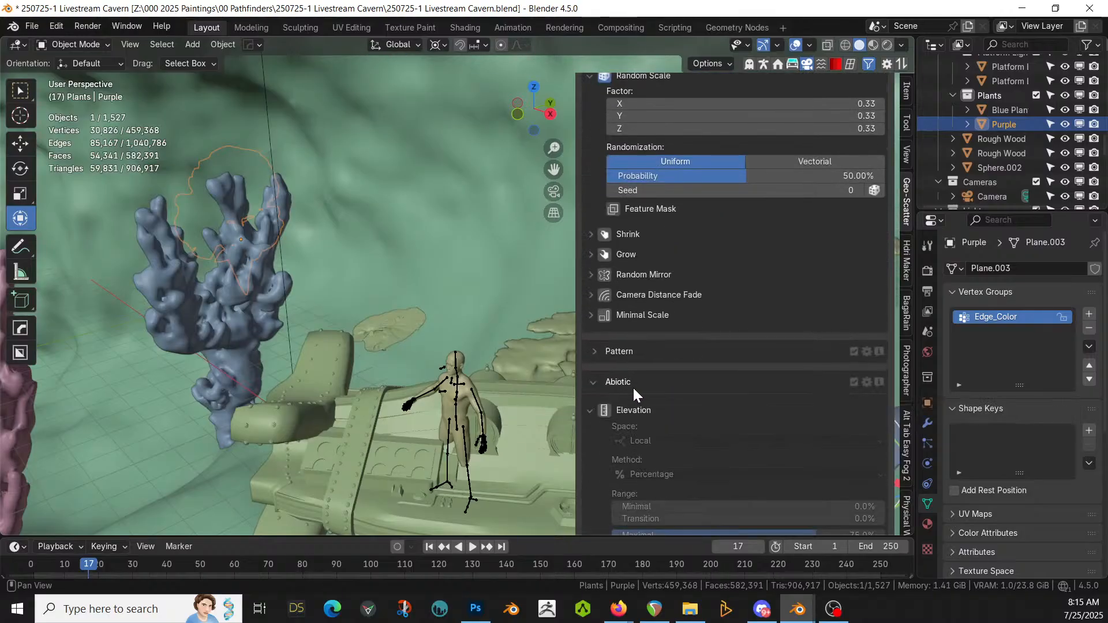
click(603, 413)
scroll(700, 423, down, 4)
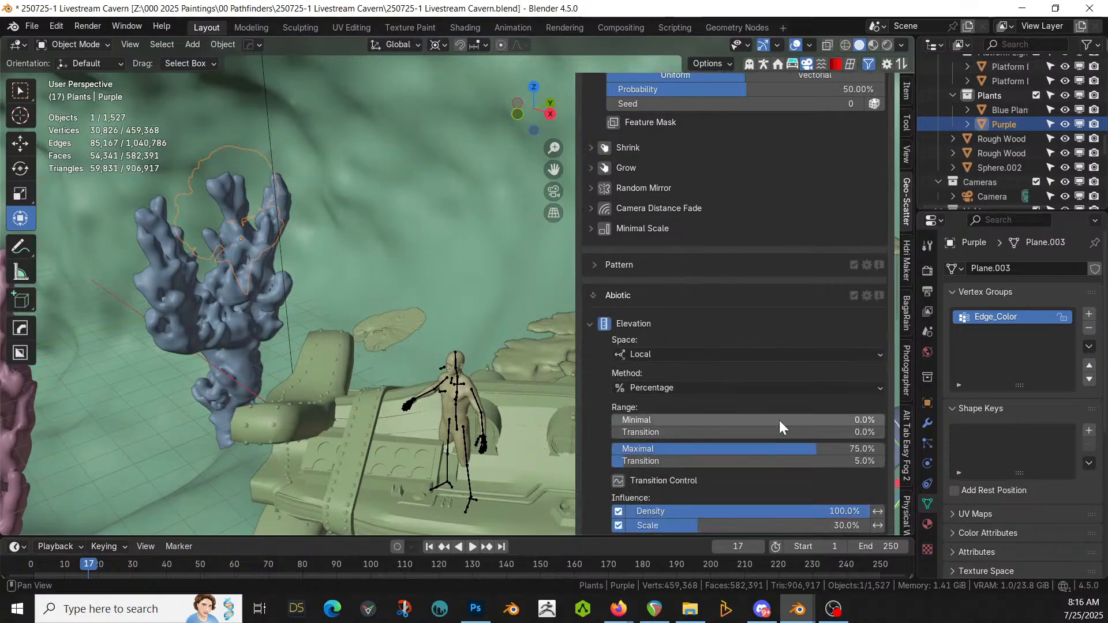
drag(783, 448, 783, 449)
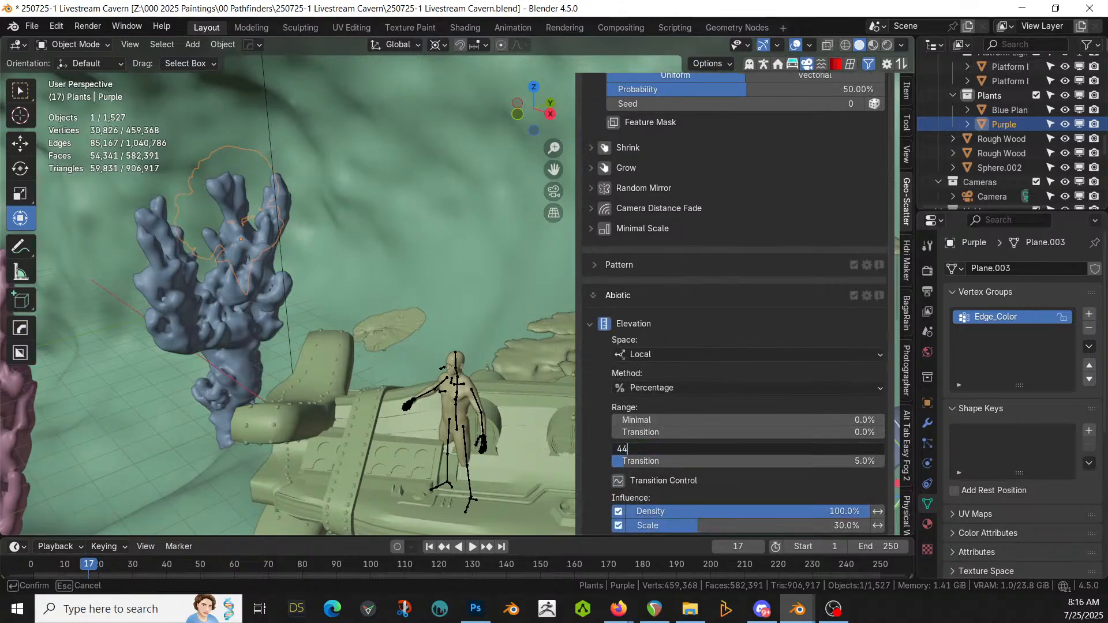
key(Return)
Step: Enable the abiotic Slope filter for the new scatter and set its maximal angle to 18°
click(588, 326)
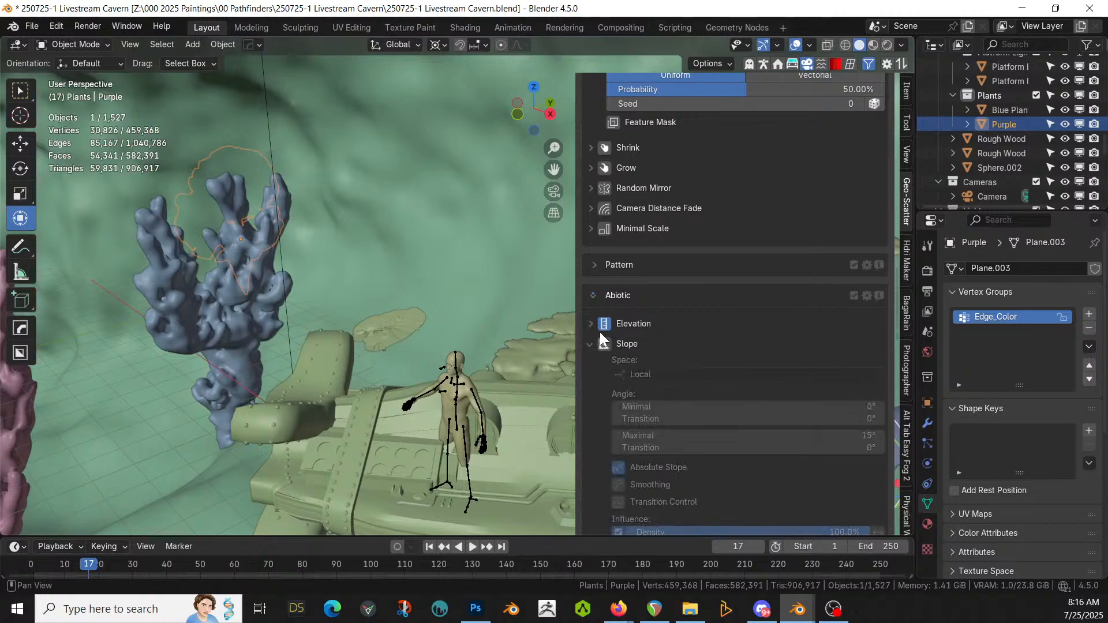
click(603, 345)
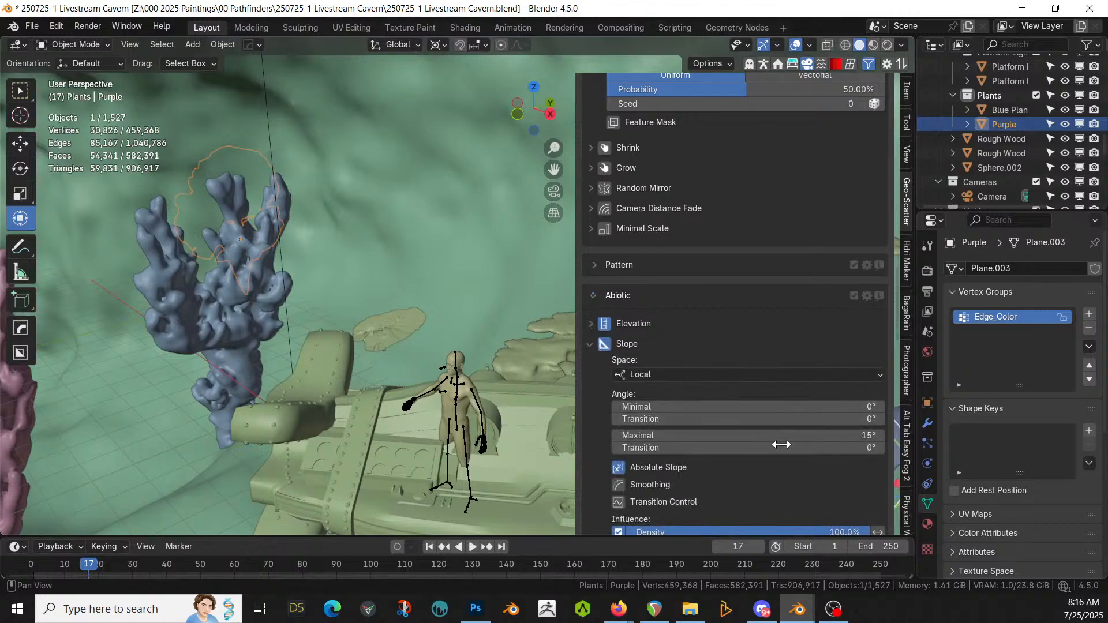
drag(781, 439, 781, 440)
text(1)
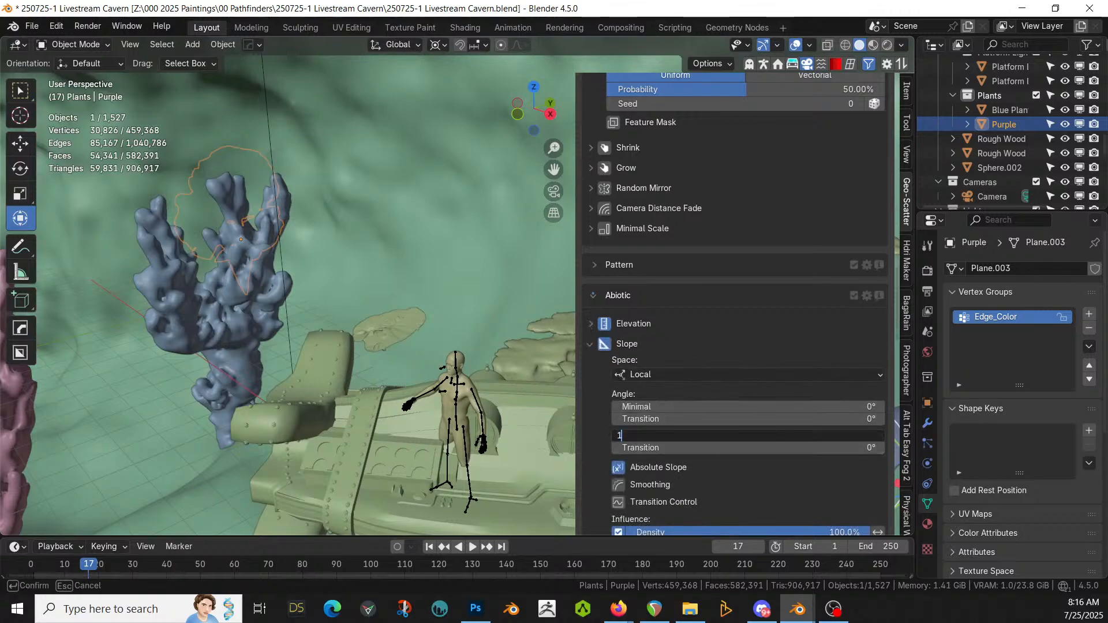
text(8)
key(Return)
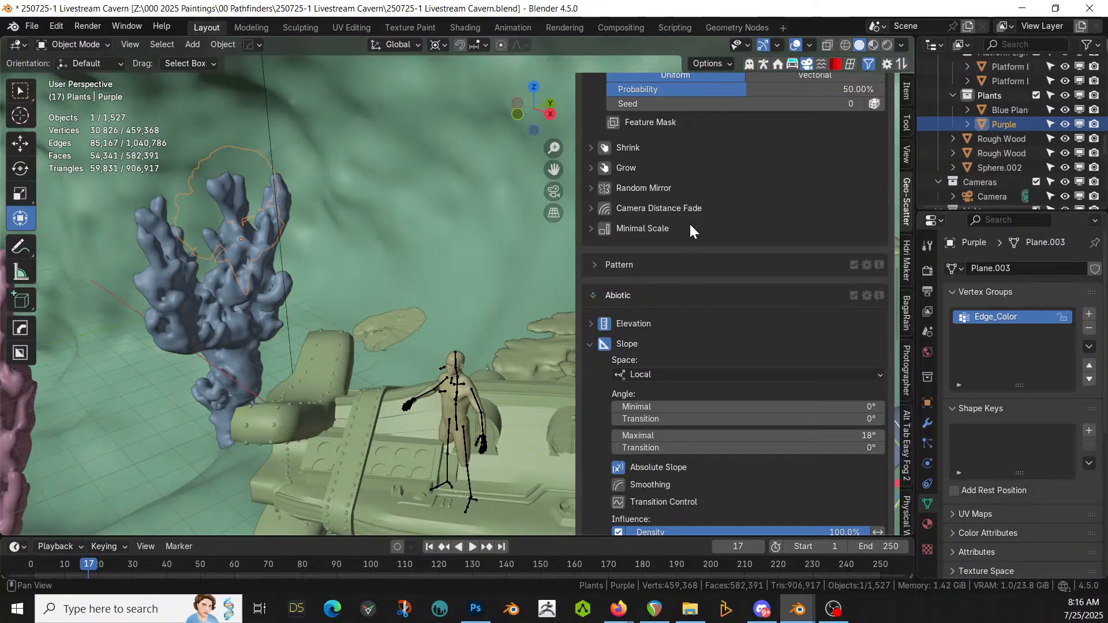
Step: Enable Vertical Influence in the new scatter's Align Normal rotation settings with a factor of 0.25
scroll(692, 230, up, 6)
scroll(690, 226, up, 18)
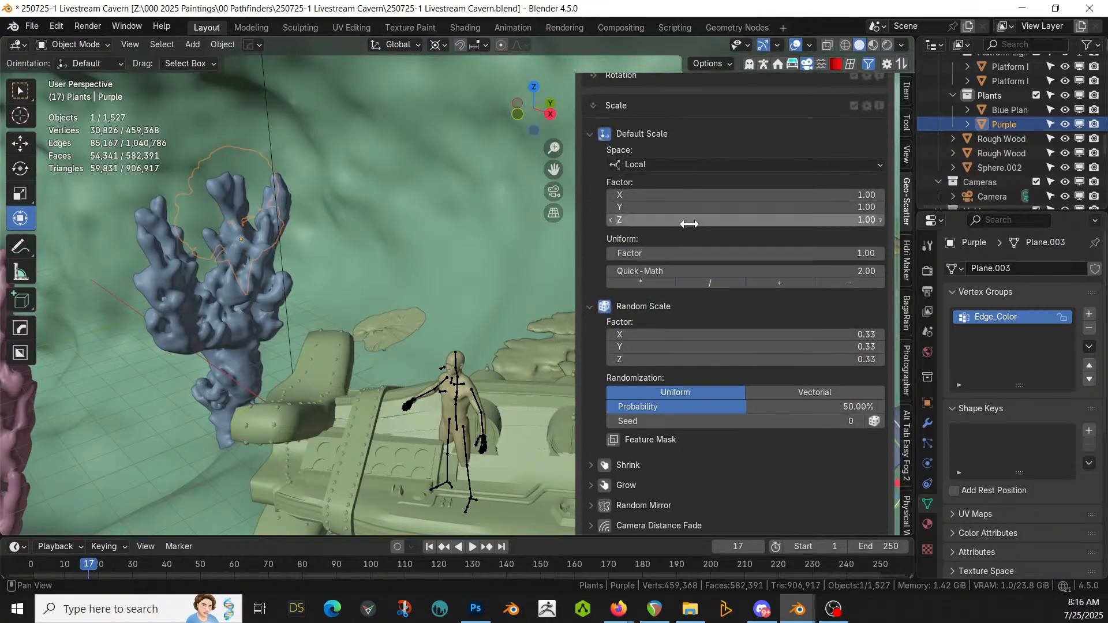
scroll(690, 225, up, 5)
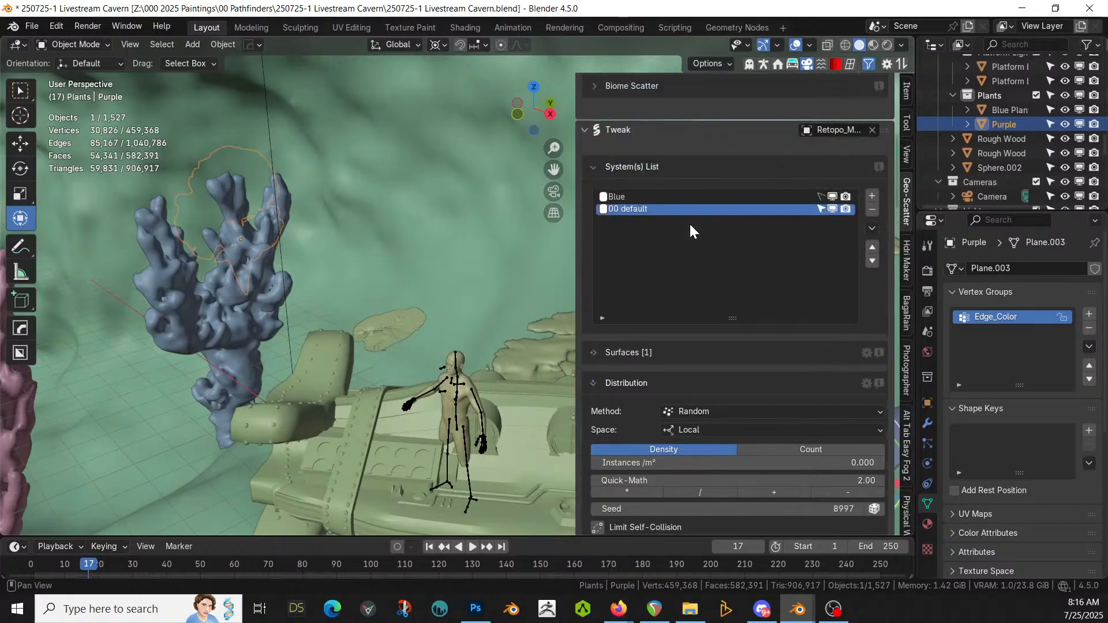
scroll(690, 226, down, 7)
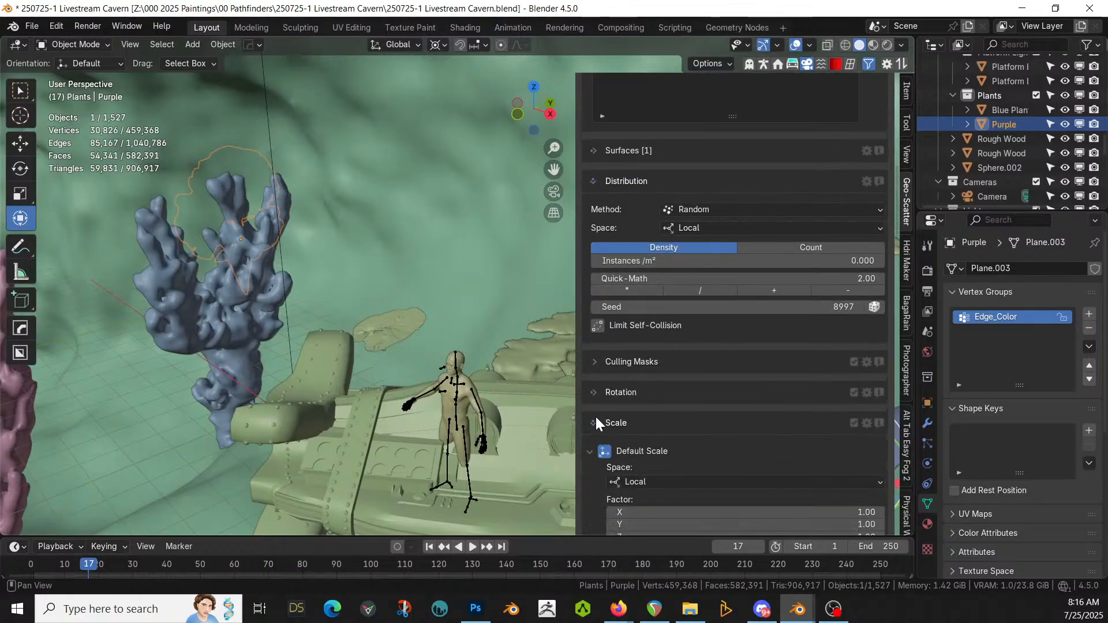
click(593, 392)
scroll(677, 384, down, 3)
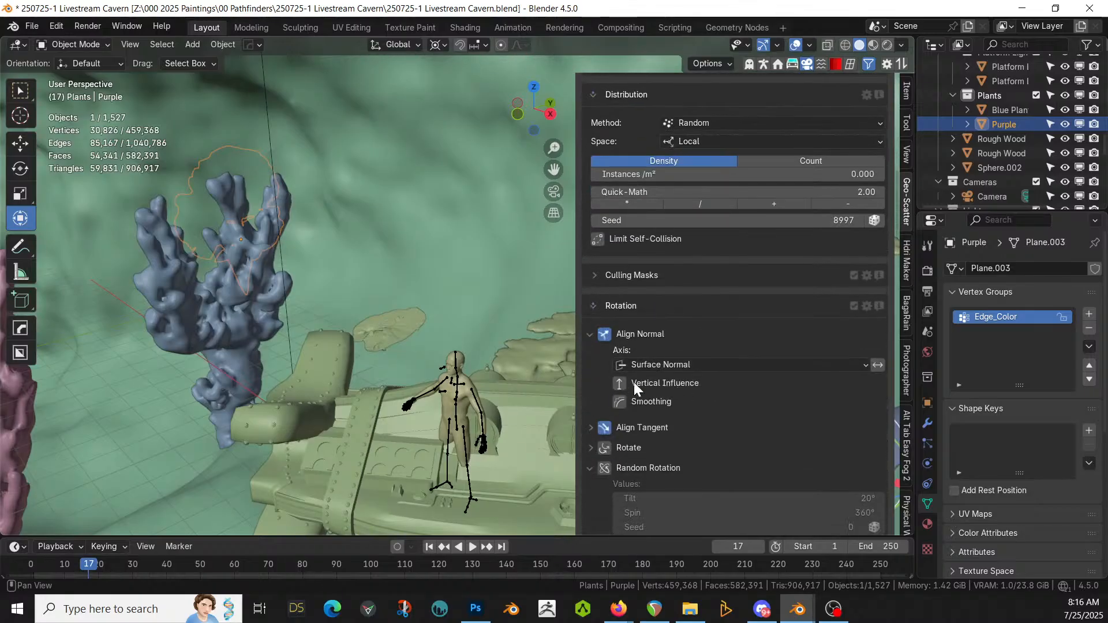
click(618, 383)
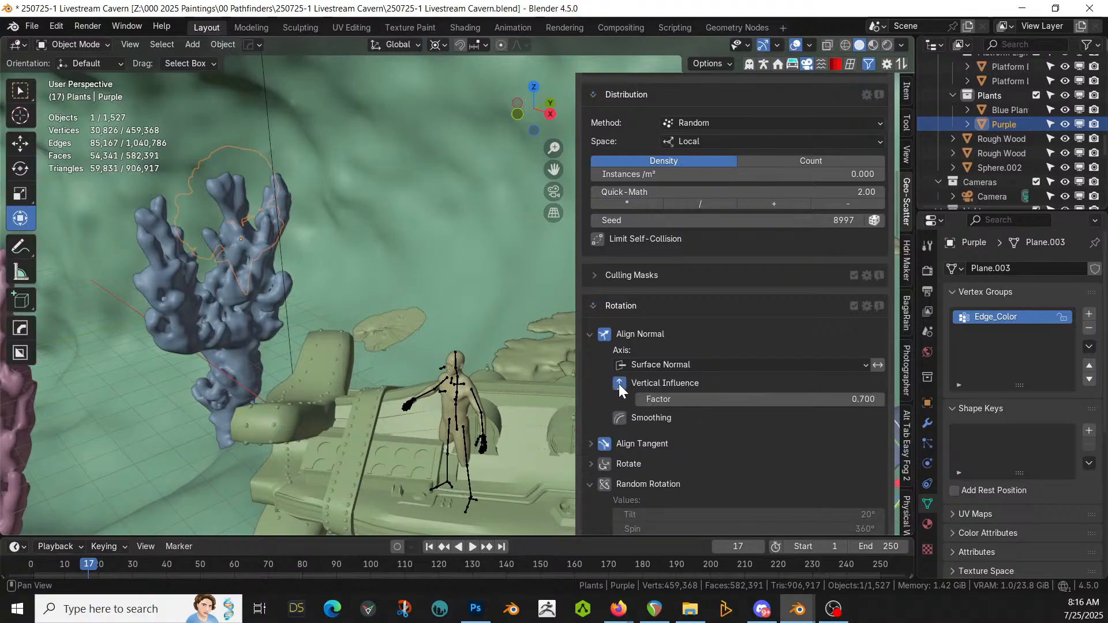
click(808, 399)
text(.2)
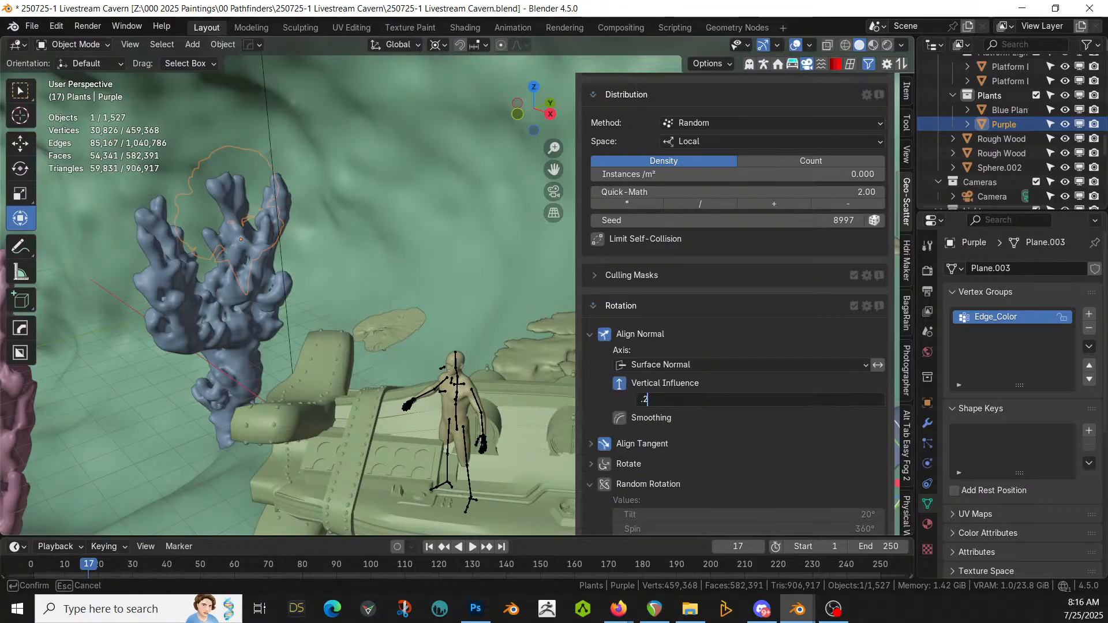
text(5)
key(Return)
Step: Enable Random Rotation for the new scatter and set its tilt to 8°
scroll(695, 428, down, 5)
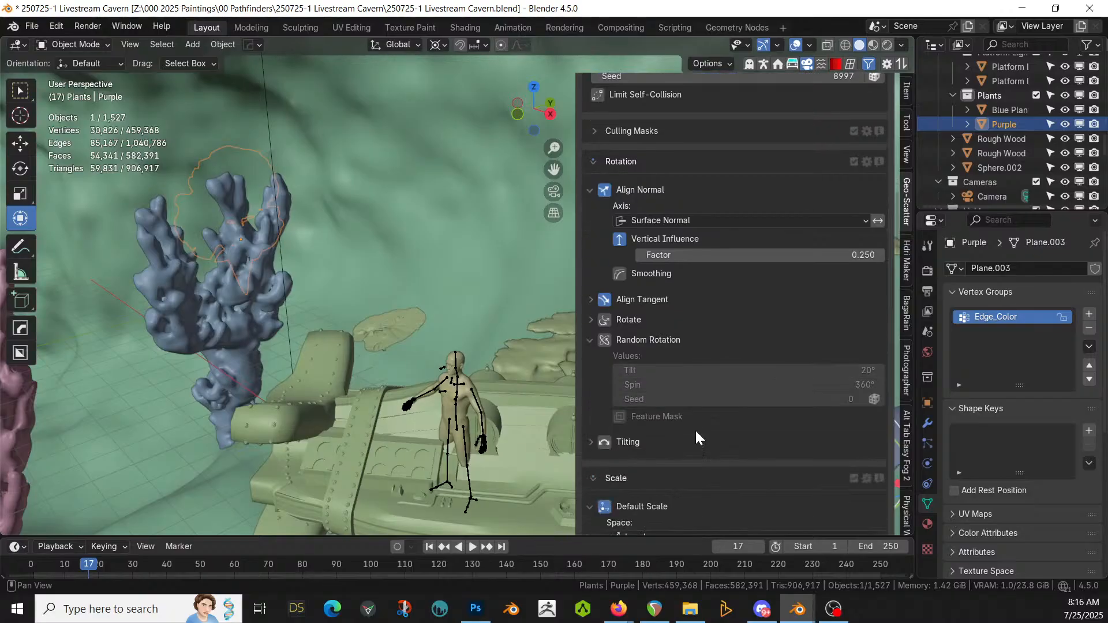
click(604, 342)
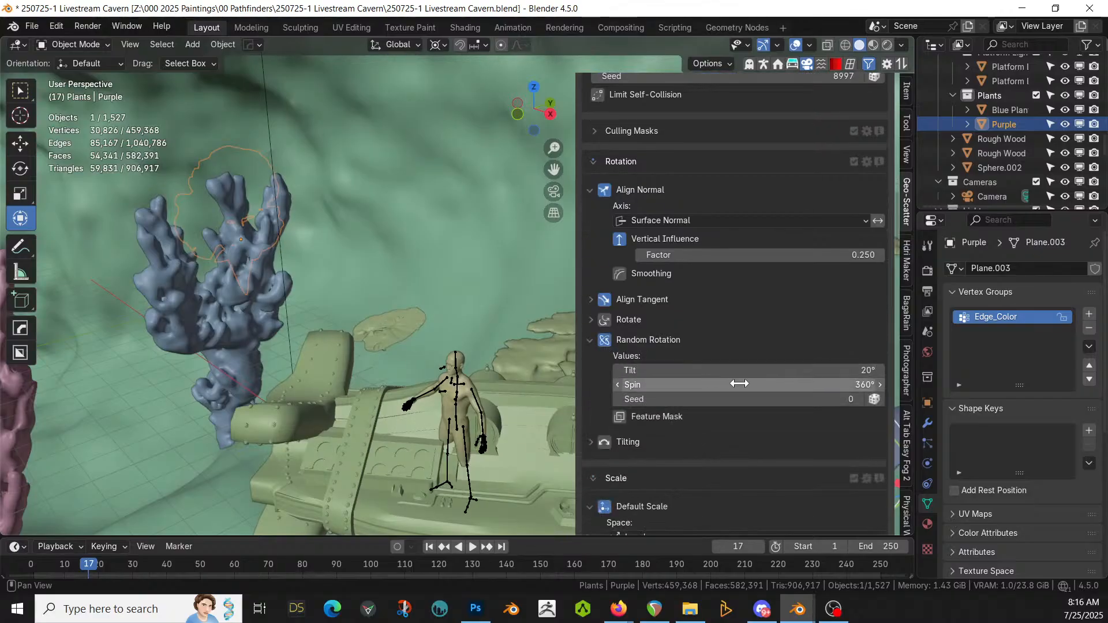
click(779, 370)
text(8)
key(Return)
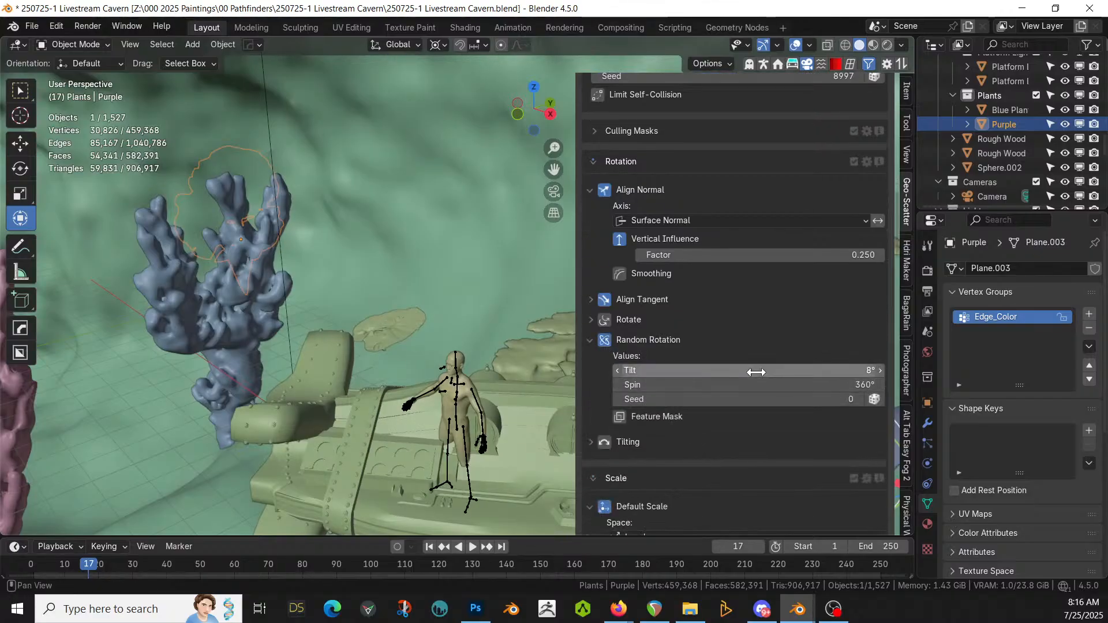
scroll(738, 424, down, 3)
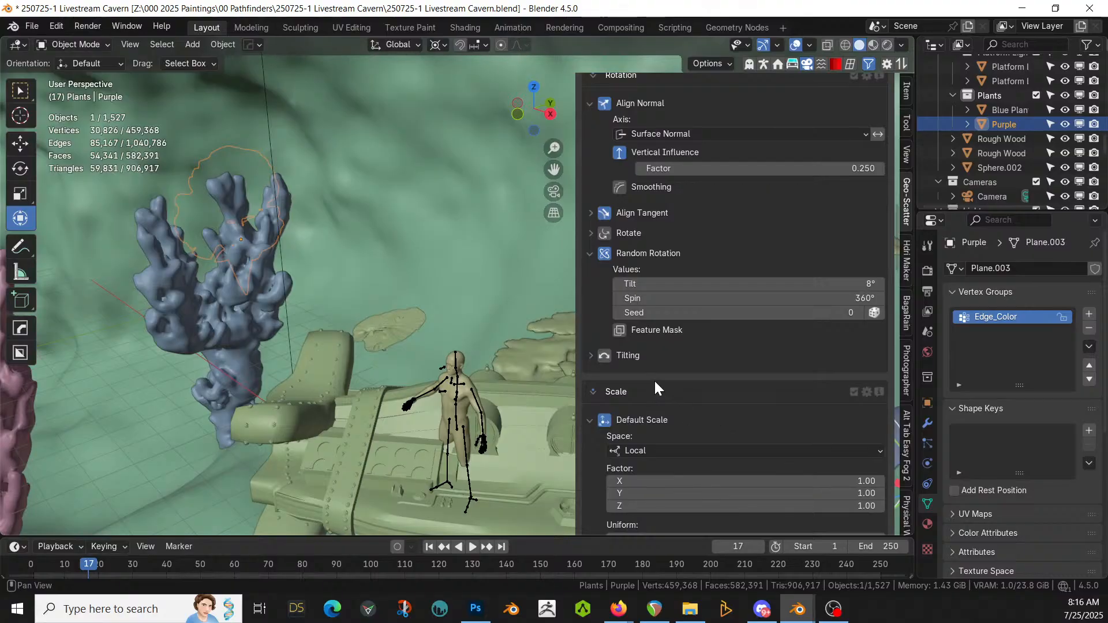
scroll(653, 380, down, 4)
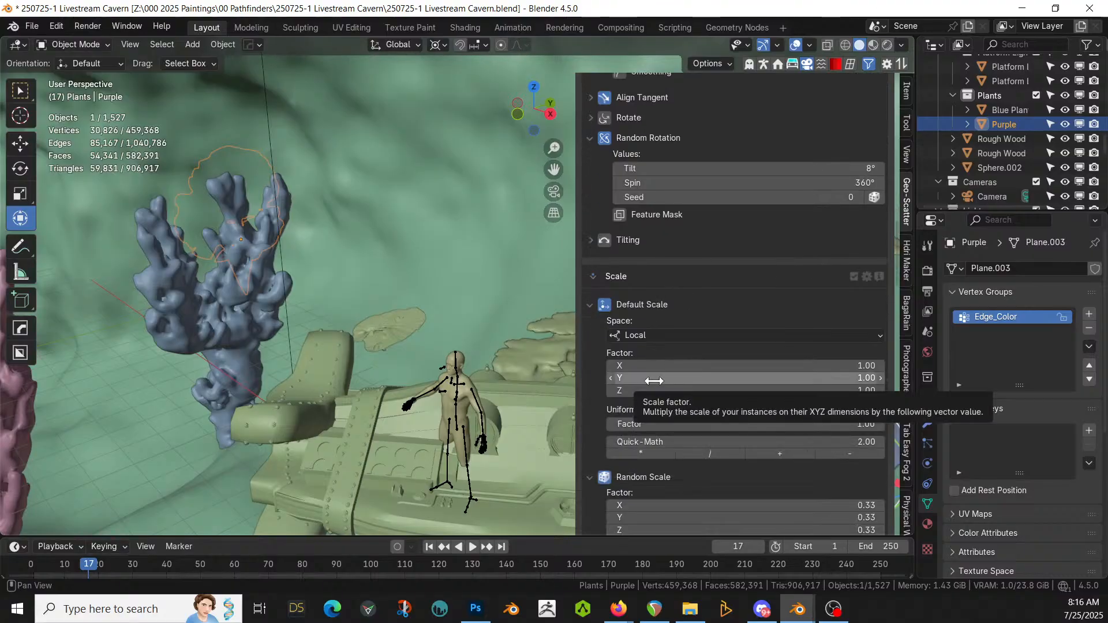
Step: Enable Ecosystem Repulsion for the new scatter and make it repel from the Blue system
scroll(654, 381, down, 7)
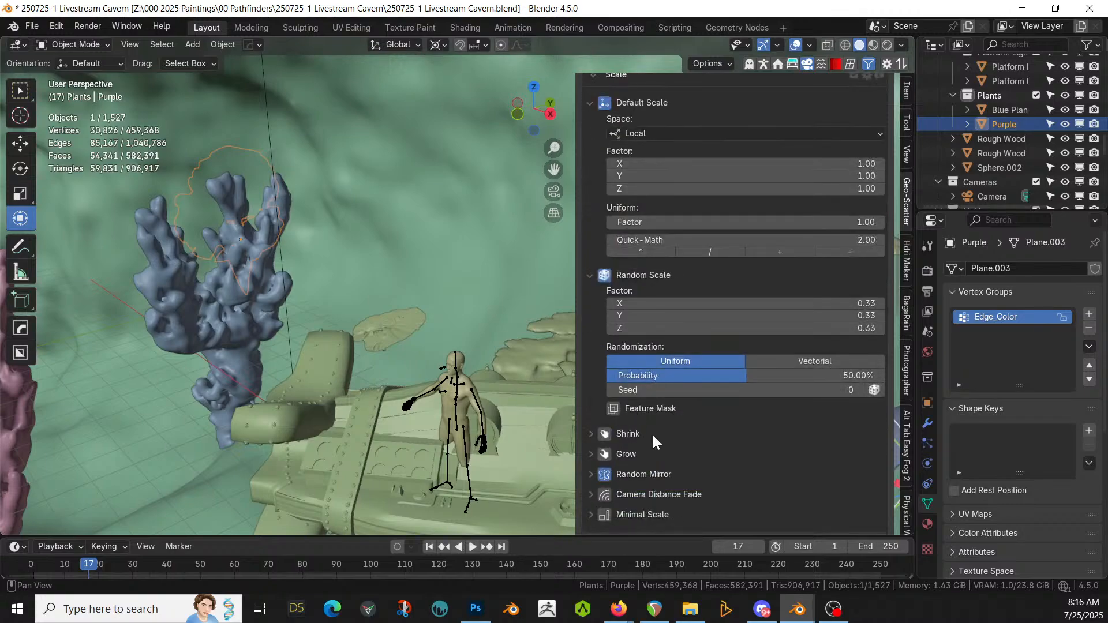
scroll(787, 339, up, 10)
scroll(787, 339, down, 14)
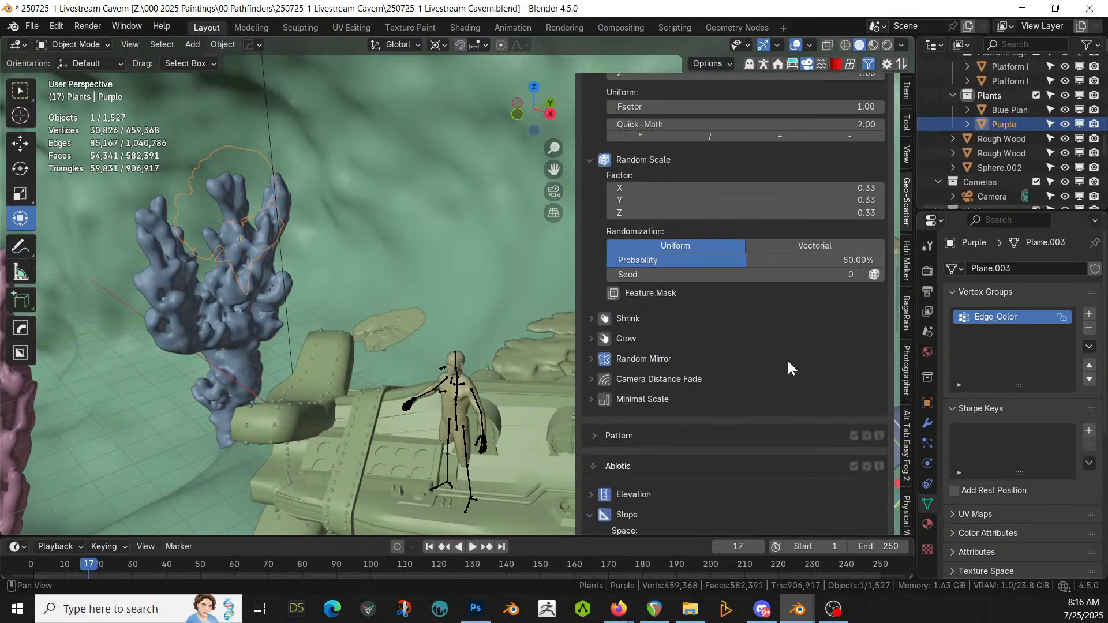
scroll(787, 359, down, 9)
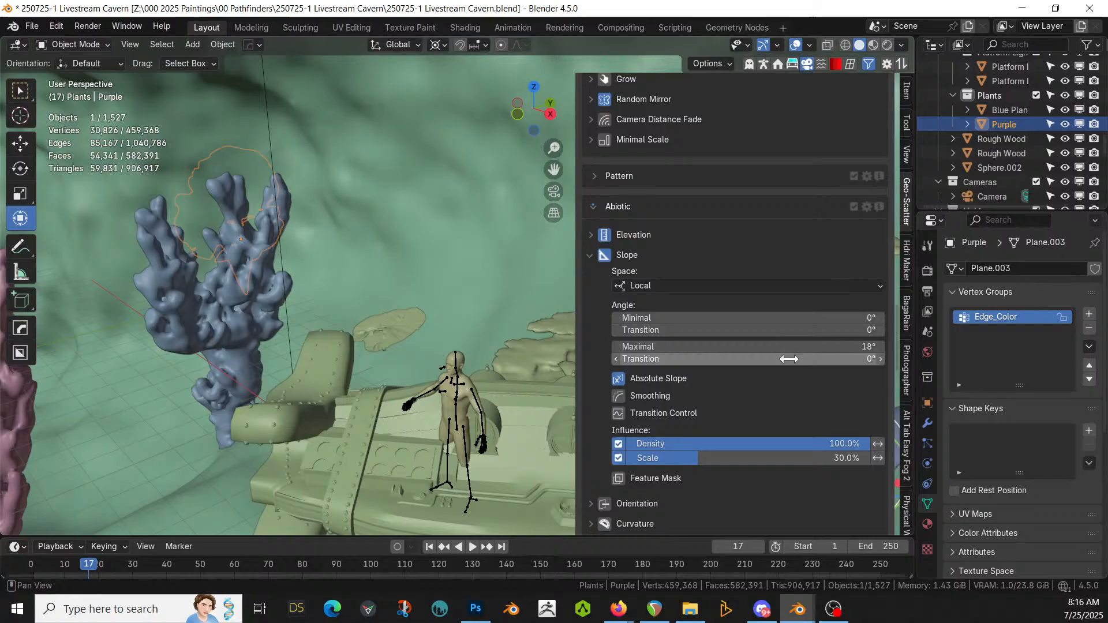
click(597, 208)
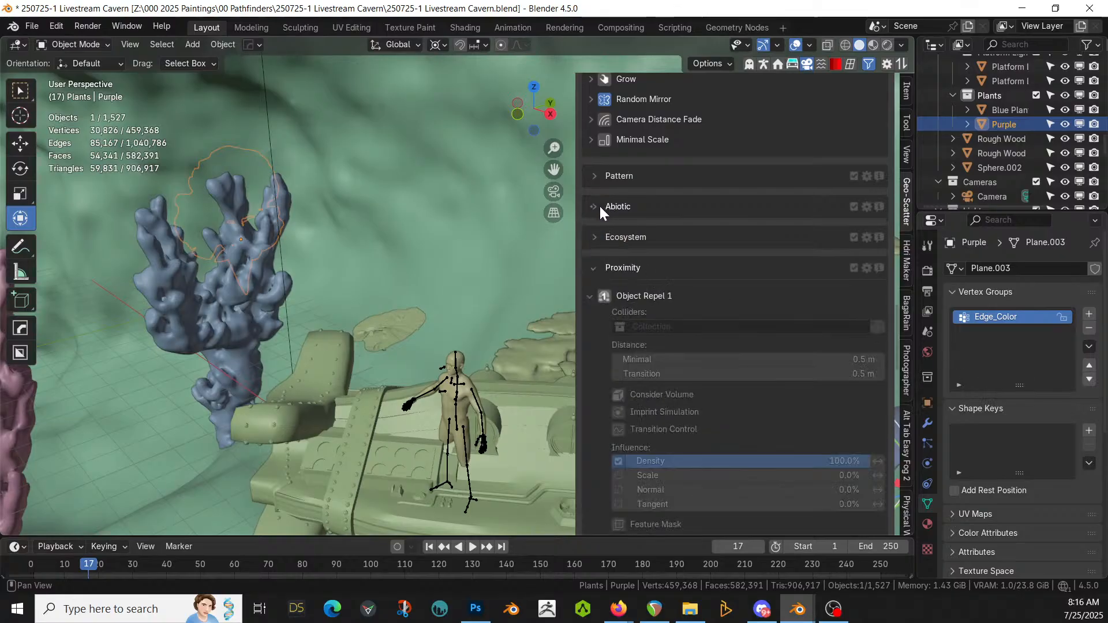
click(604, 269)
click(596, 236)
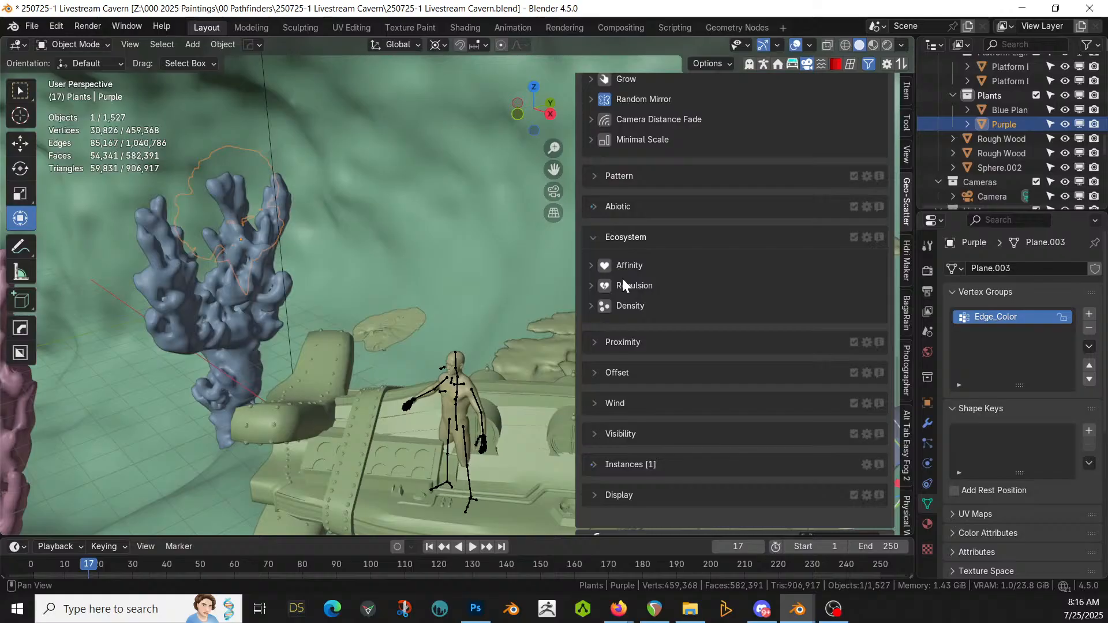
click(590, 287)
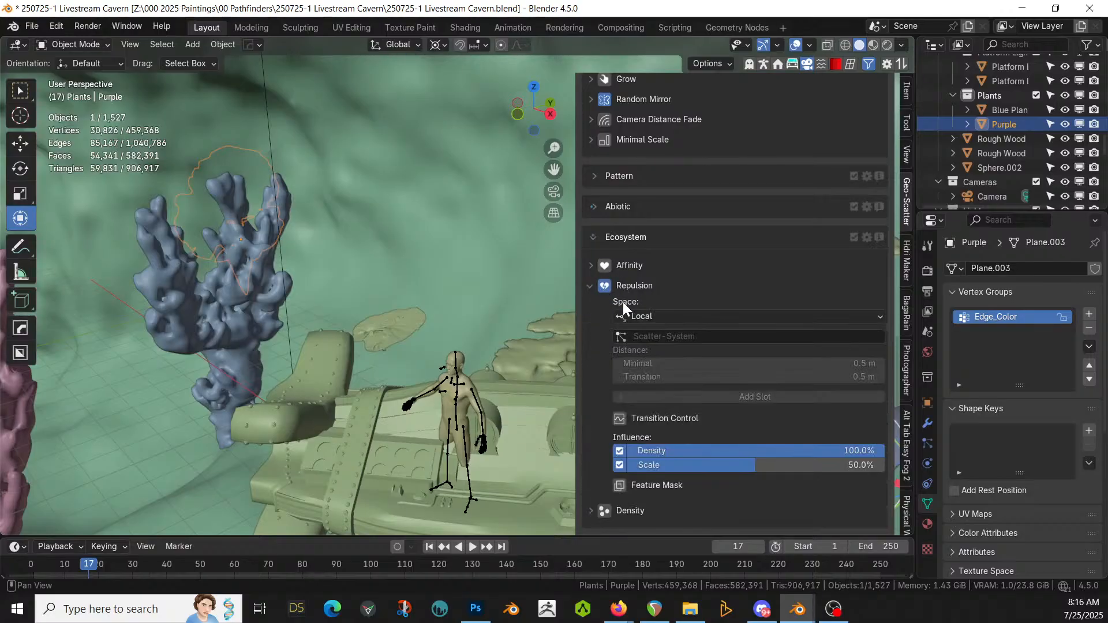
click(623, 336)
click(629, 361)
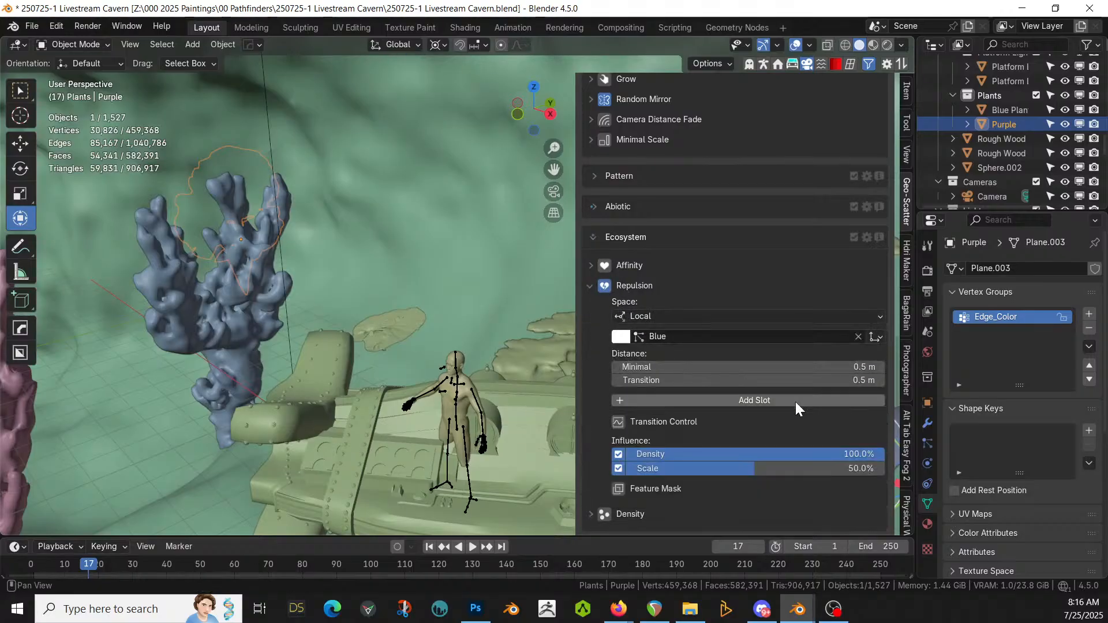
Step: Set the minimal repulsion distance from the Blue system to 3 m
click(829, 366)
text(3)
key(Return)
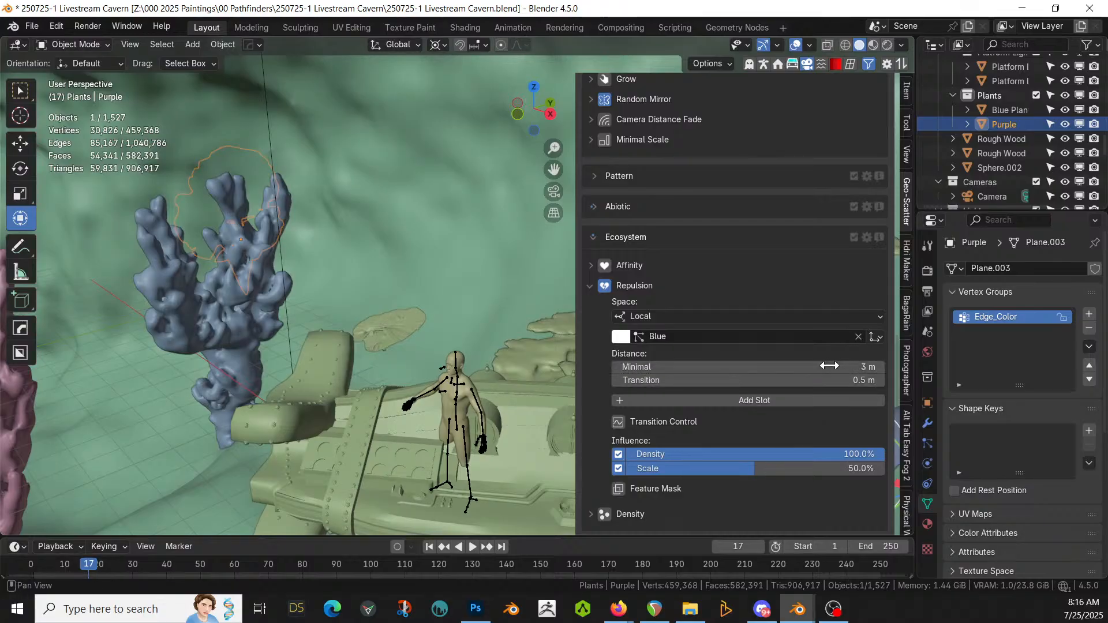
Step: Rename the "00 default" scatter system as Purple
scroll(798, 264, up, 20)
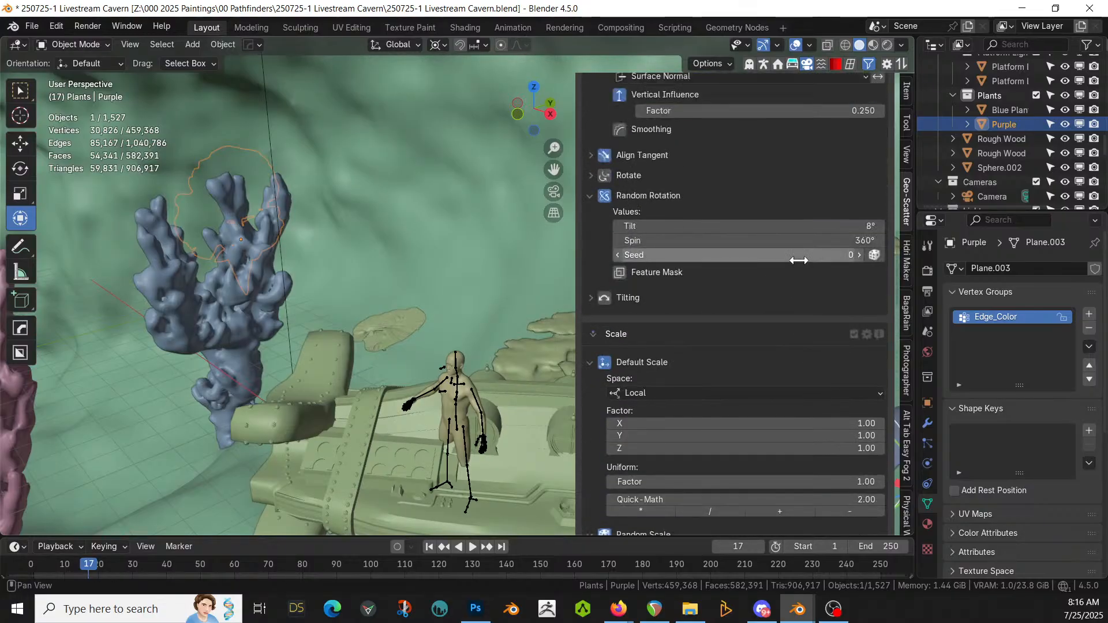
scroll(798, 260, up, 15)
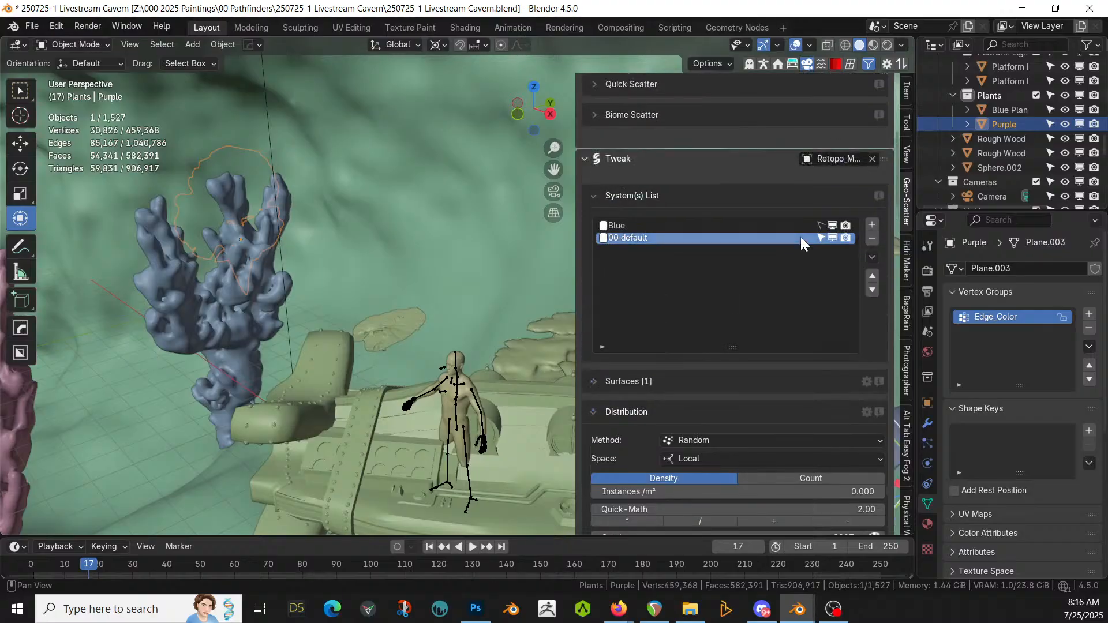
scroll(800, 248, down, 4)
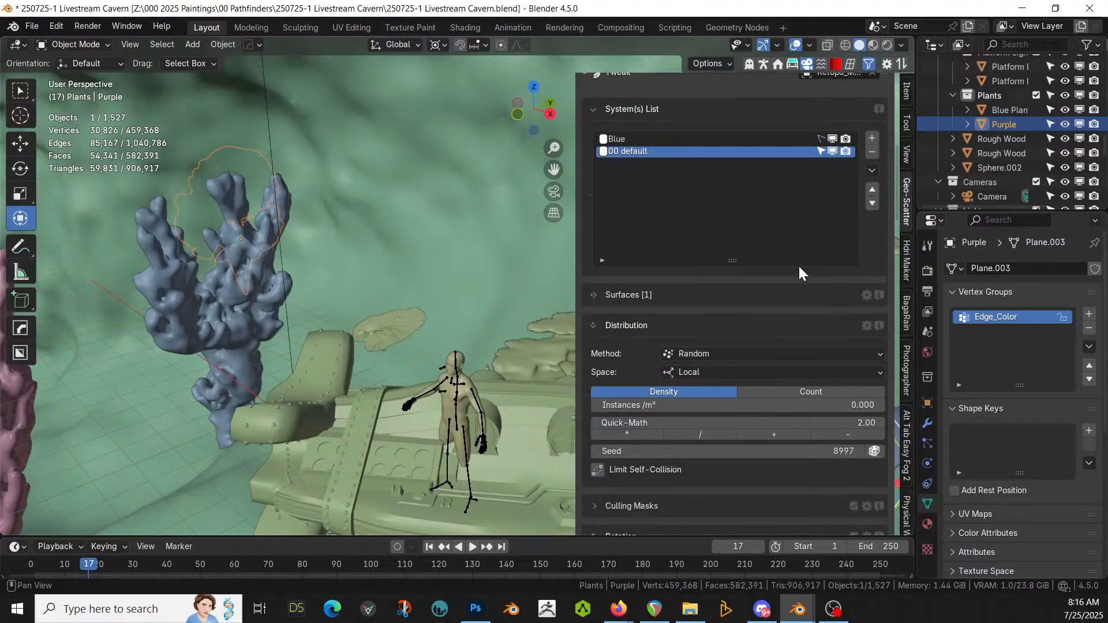
double_click(623, 150)
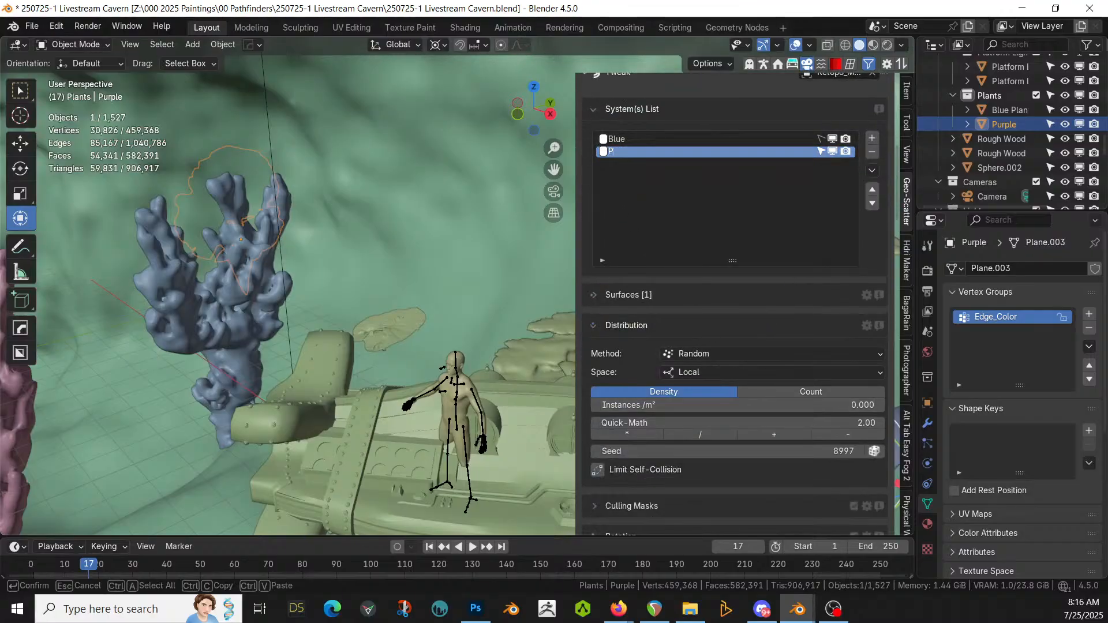
key(Return)
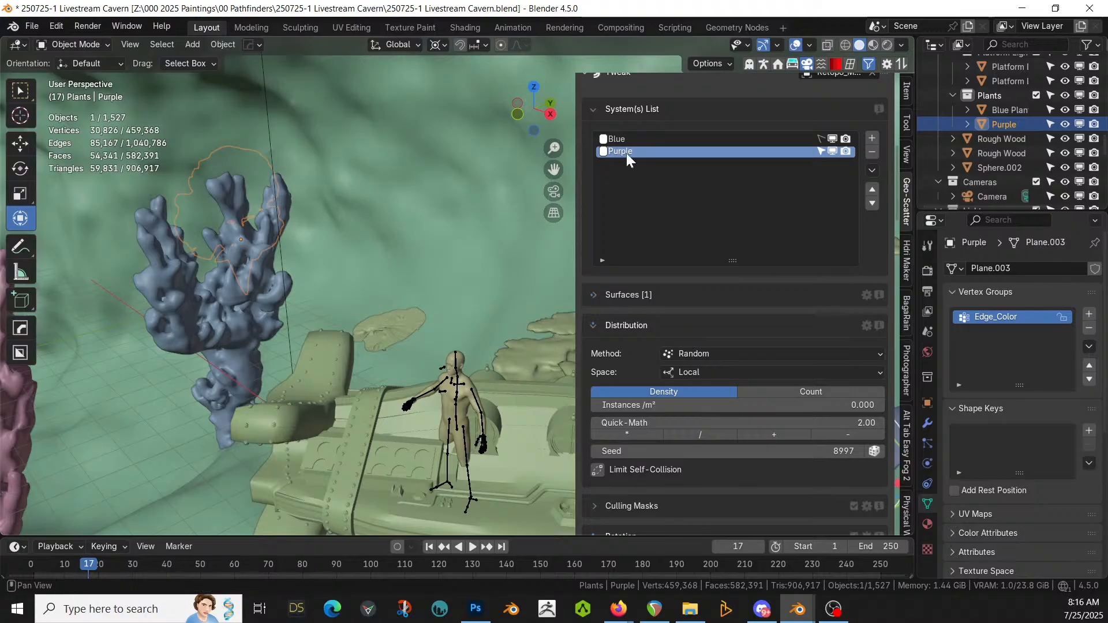
Step: Try a density of 0.1 instances per m² for the Purple system and inspect the cavern floor
click(752, 404)
text(.1)
key(Return)
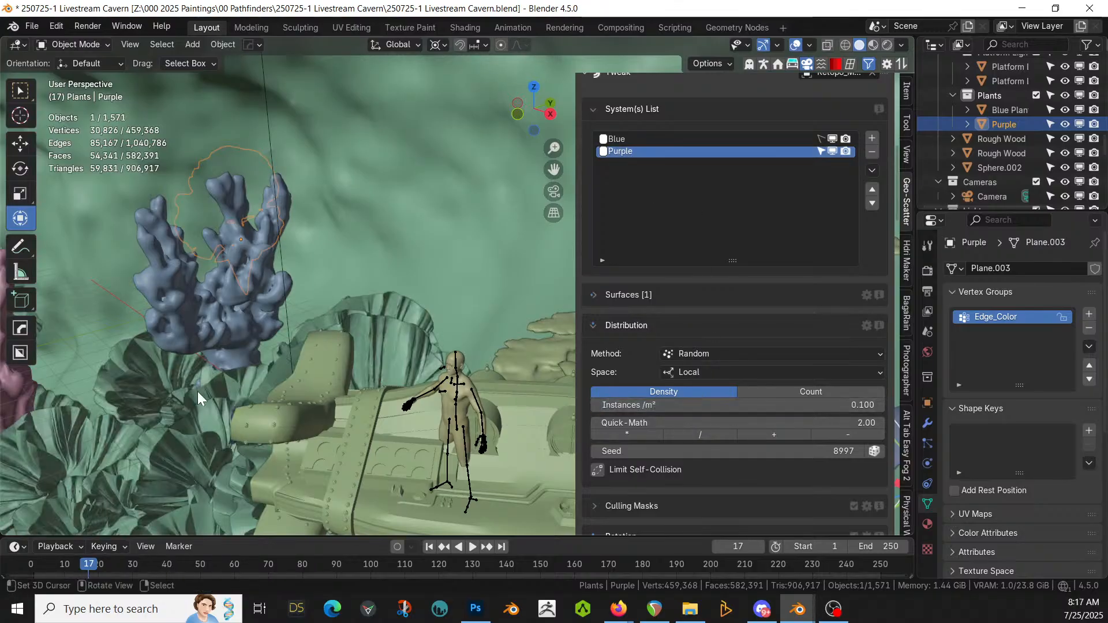
middle_drag(197, 391, 452, 92)
middle_drag(494, 155, 438, 236)
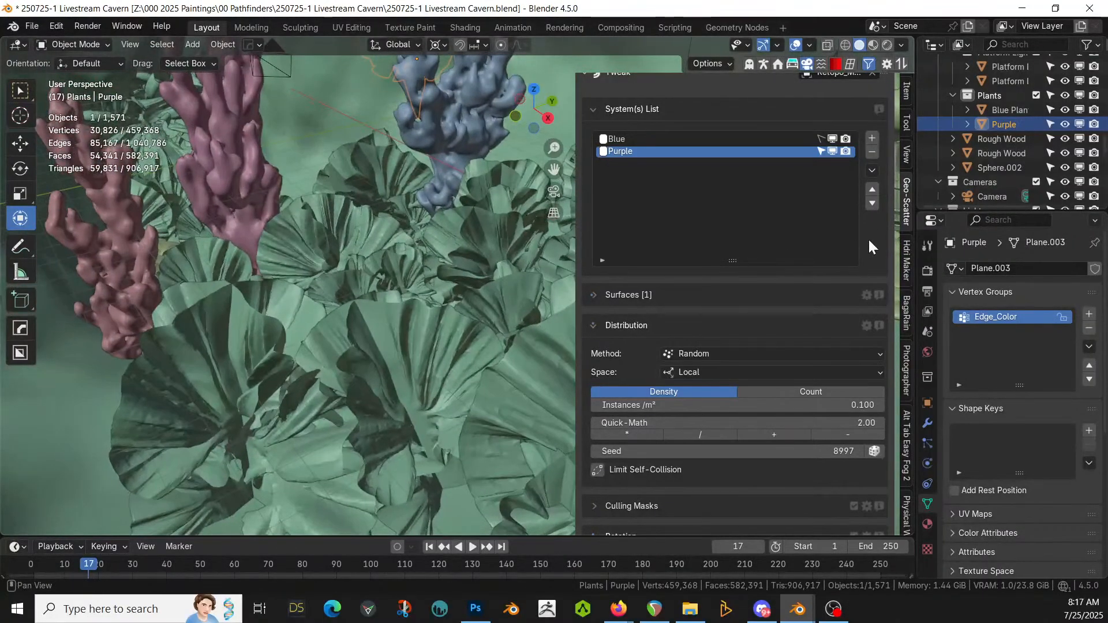
Step: Set the Purple system's distribution density to 0.02 instances per m² and check the plants' spacing
click(833, 405)
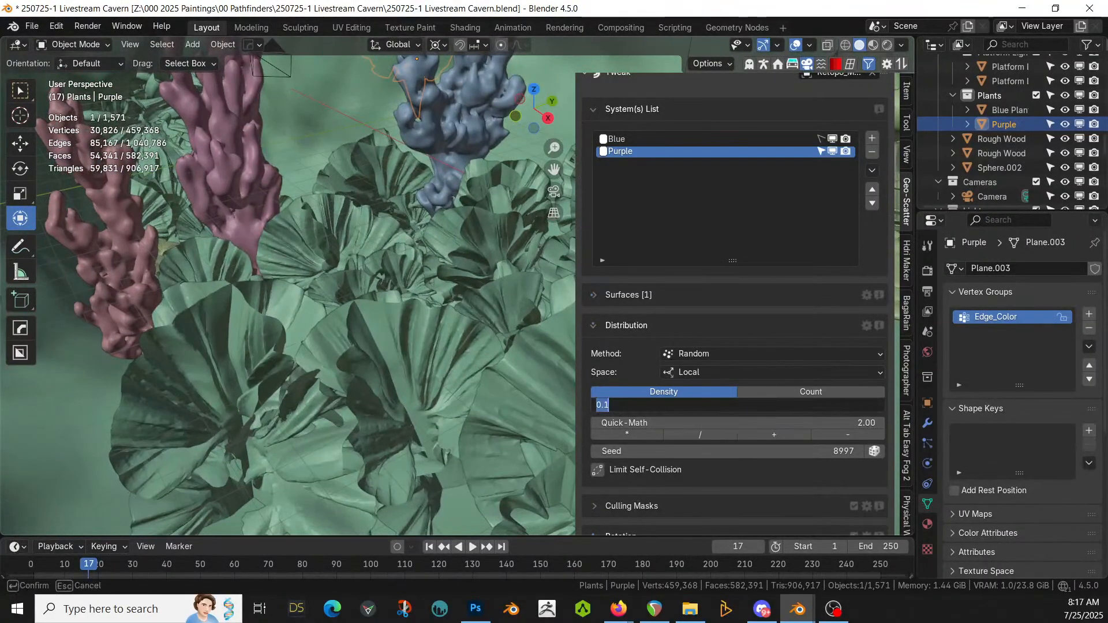
text(.02)
key(Return)
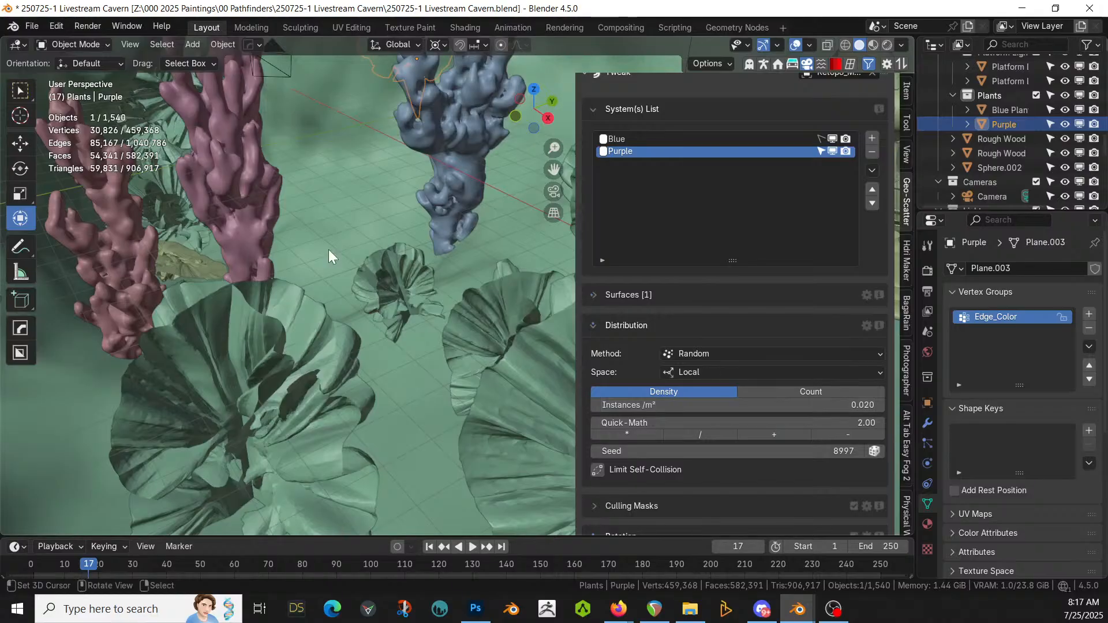
middle_drag(328, 250, 330, 223)
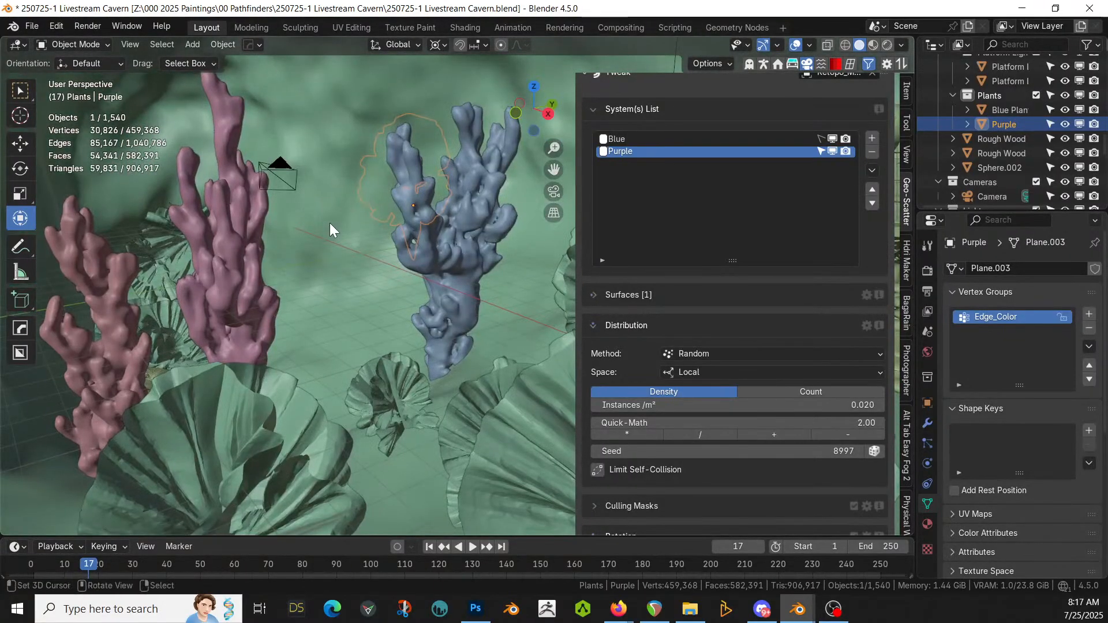
Step: Disable the abiotic Slope filter for the Purple system
scroll(819, 396, down, 14)
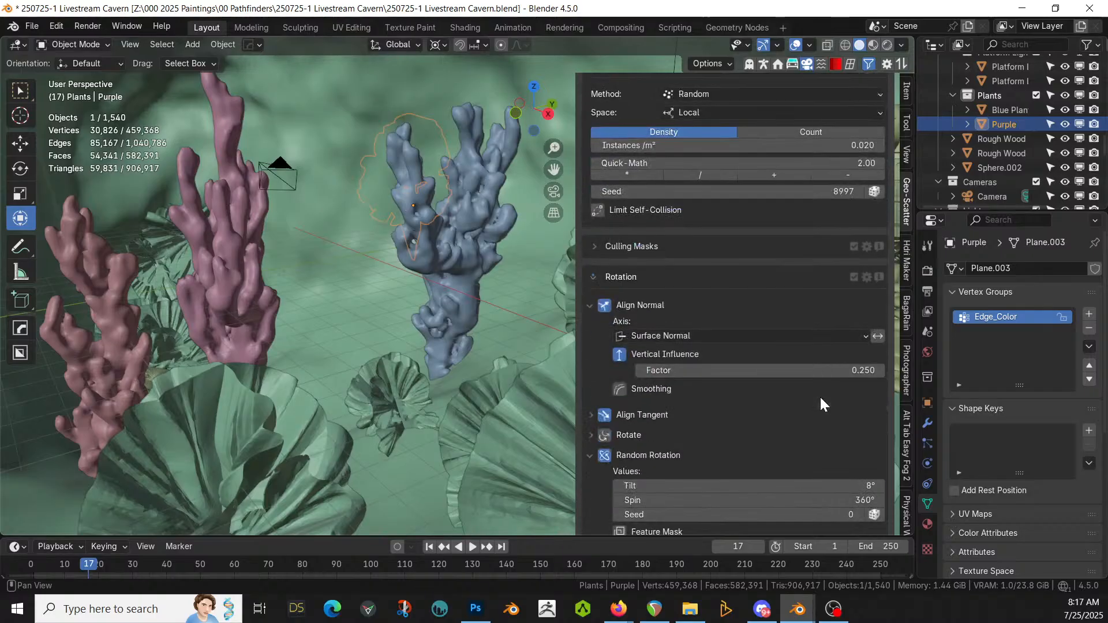
scroll(819, 396, down, 20)
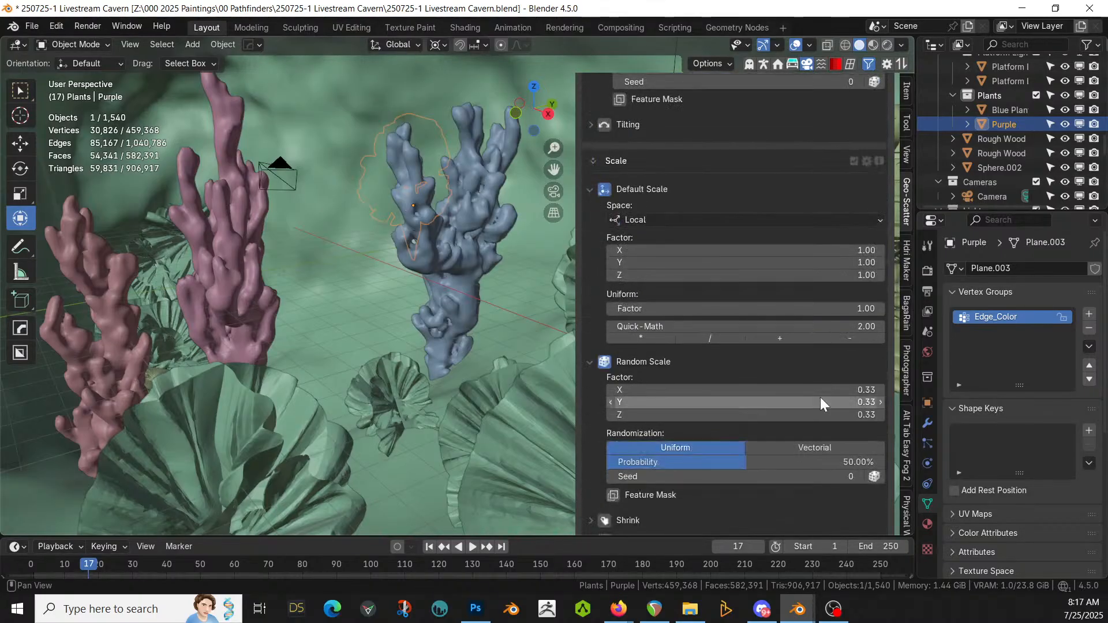
scroll(819, 397, down, 6)
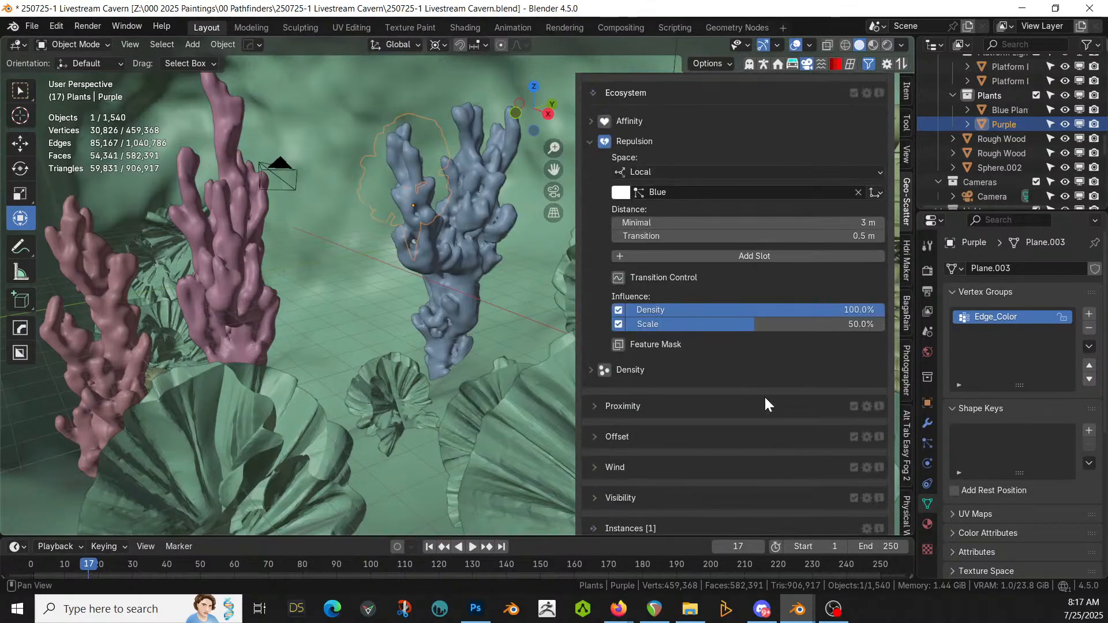
scroll(660, 251, up, 5)
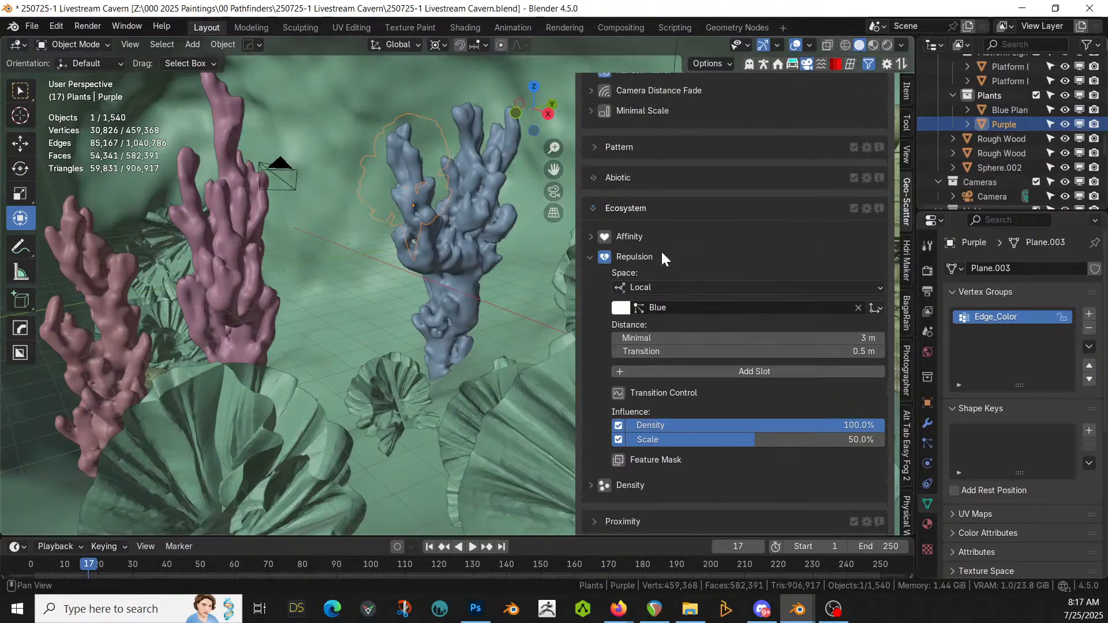
click(591, 177)
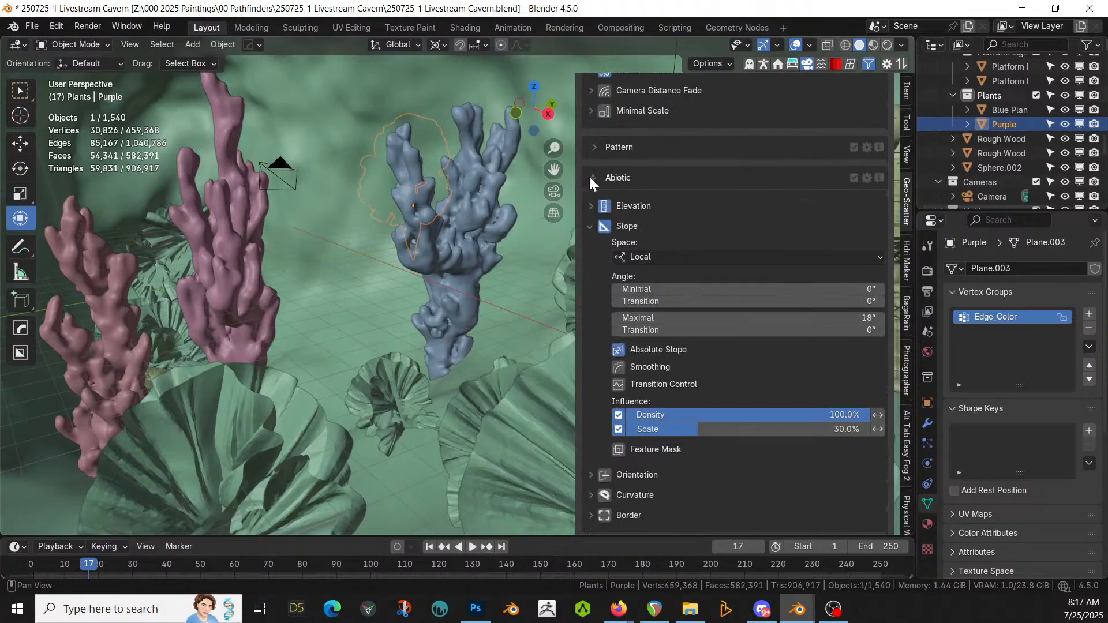
click(608, 225)
Step: Fly through the cavern to examine how the Purple plants are spread over the walls and floor without the slope filter
middle_drag(286, 261, 114, 274)
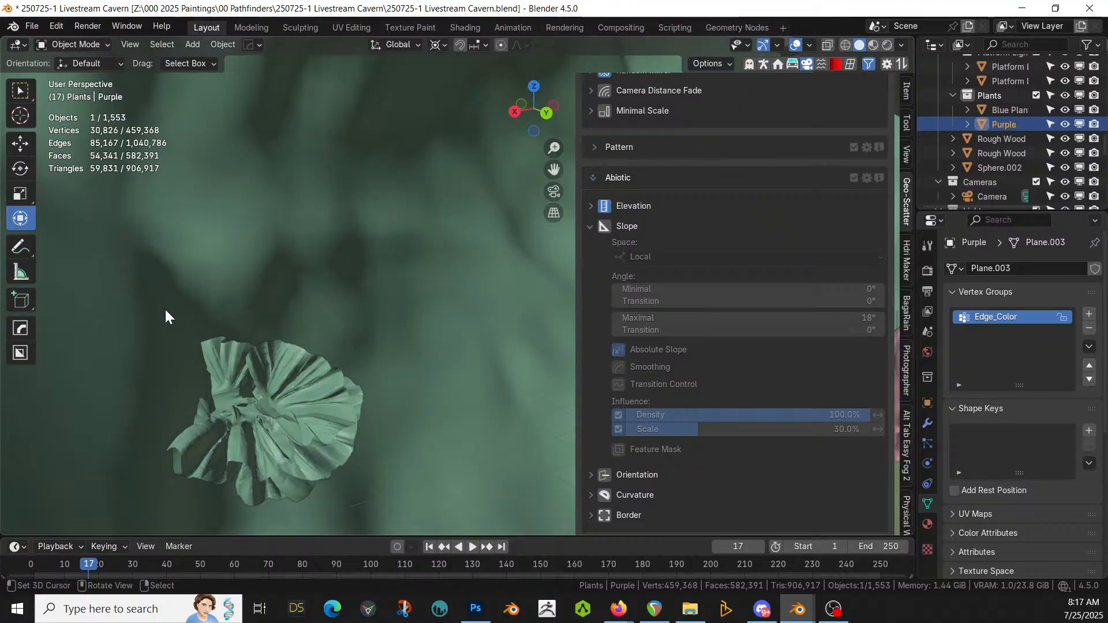
middle_drag(475, 257, 230, 344)
key(shift+grave)
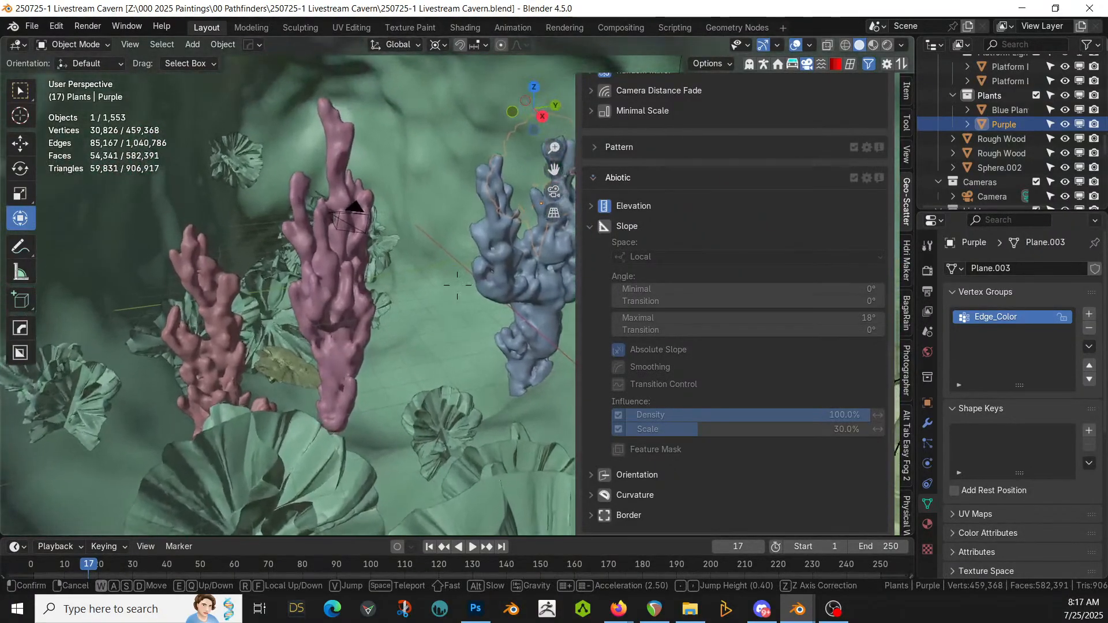
key(w)
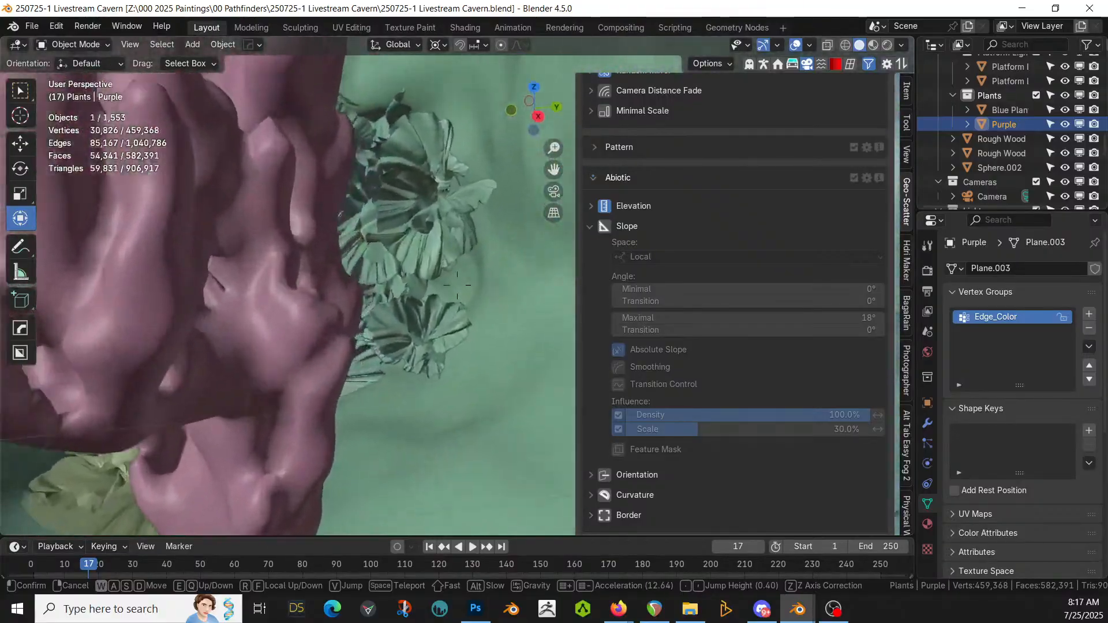
key(w)
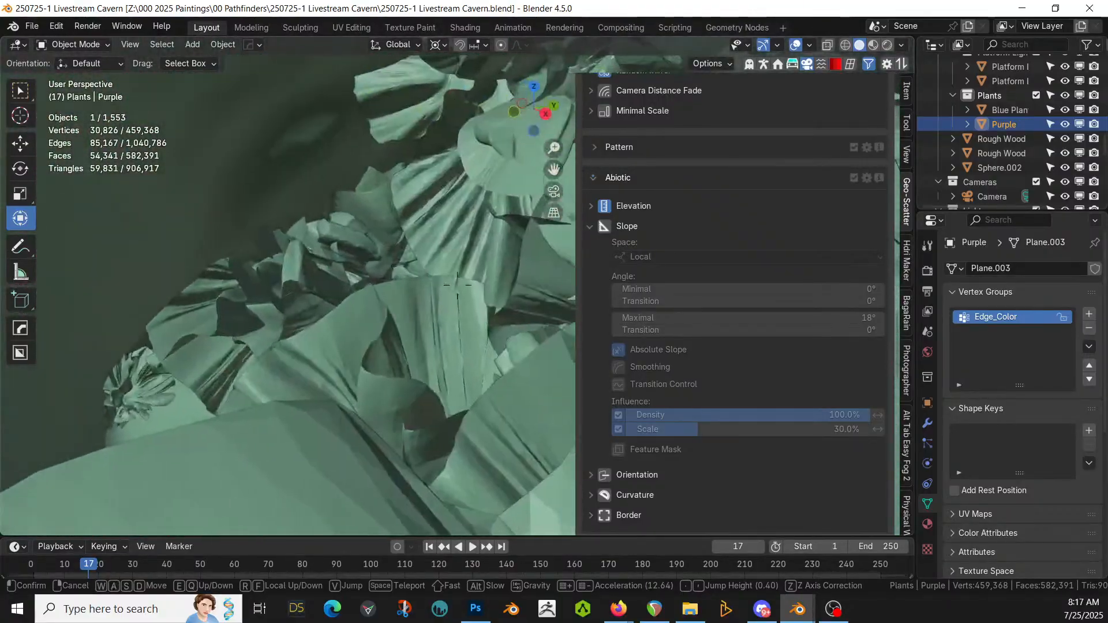
key(w)
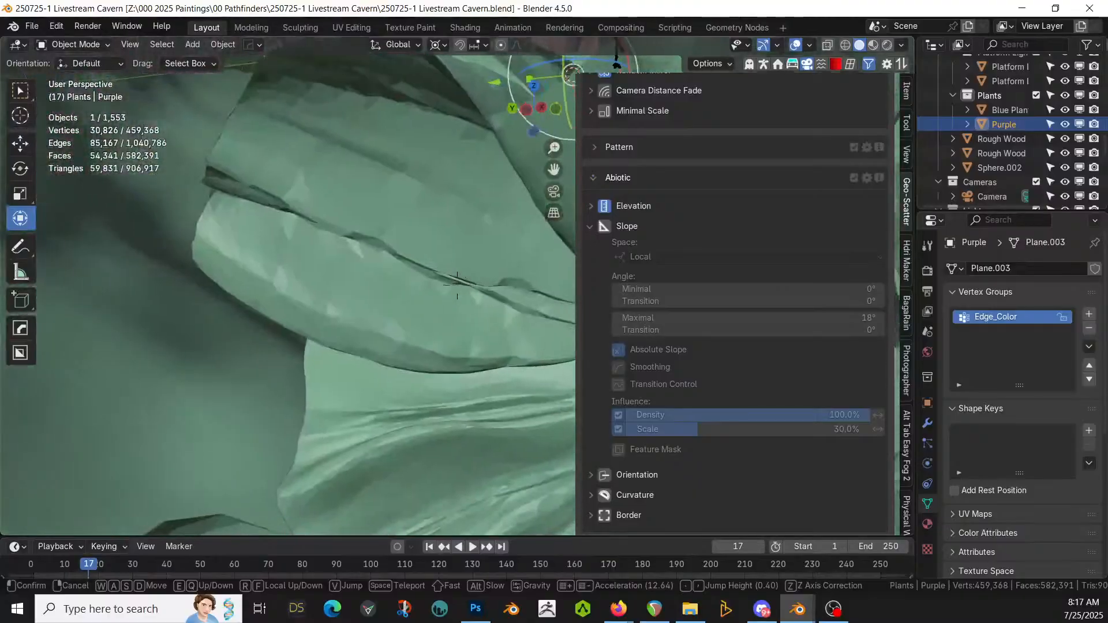
key(w)
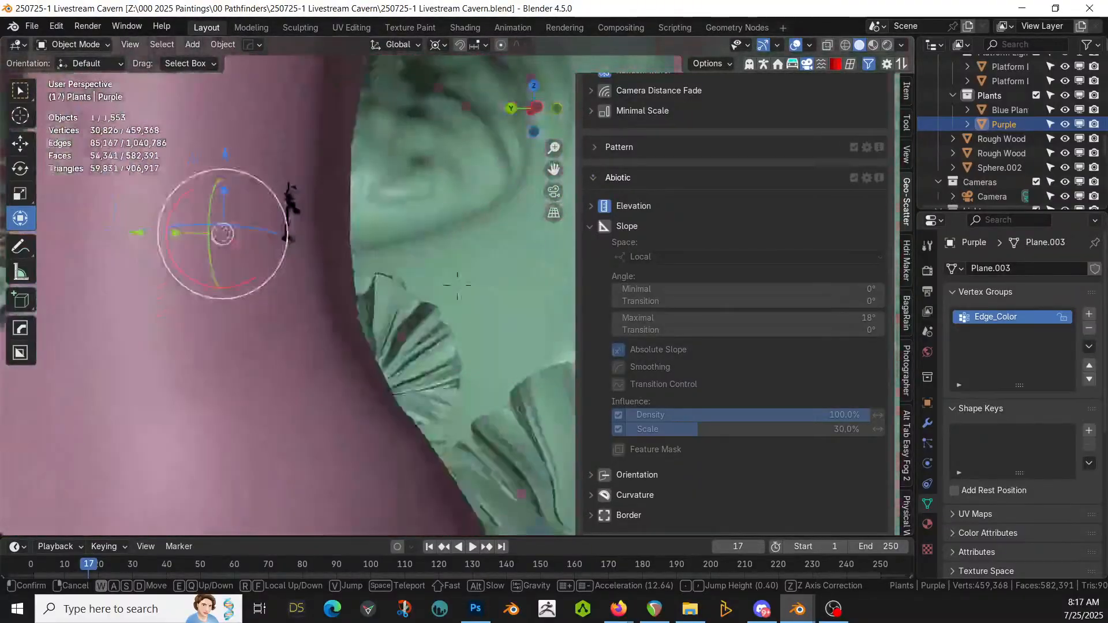
key(w)
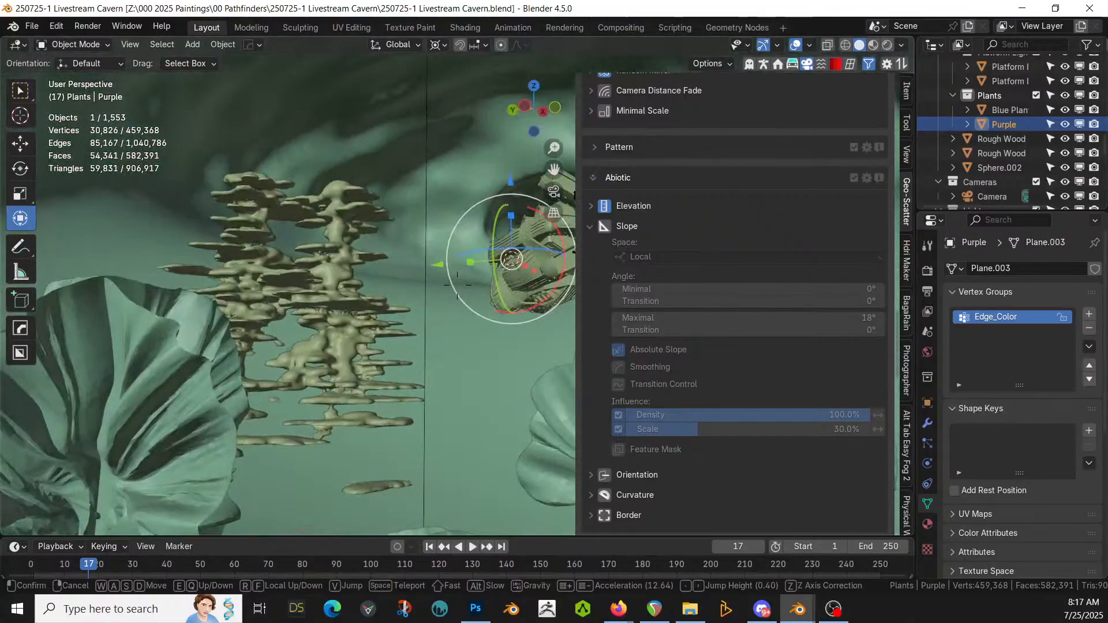
click(232, 344)
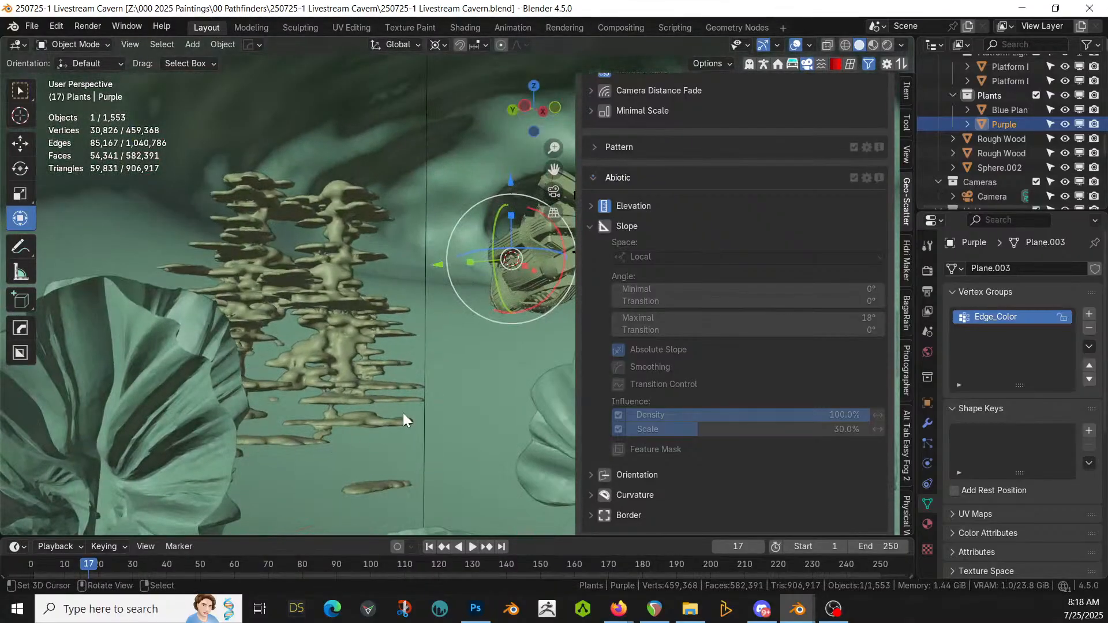
middle_drag(403, 413, 276, 438)
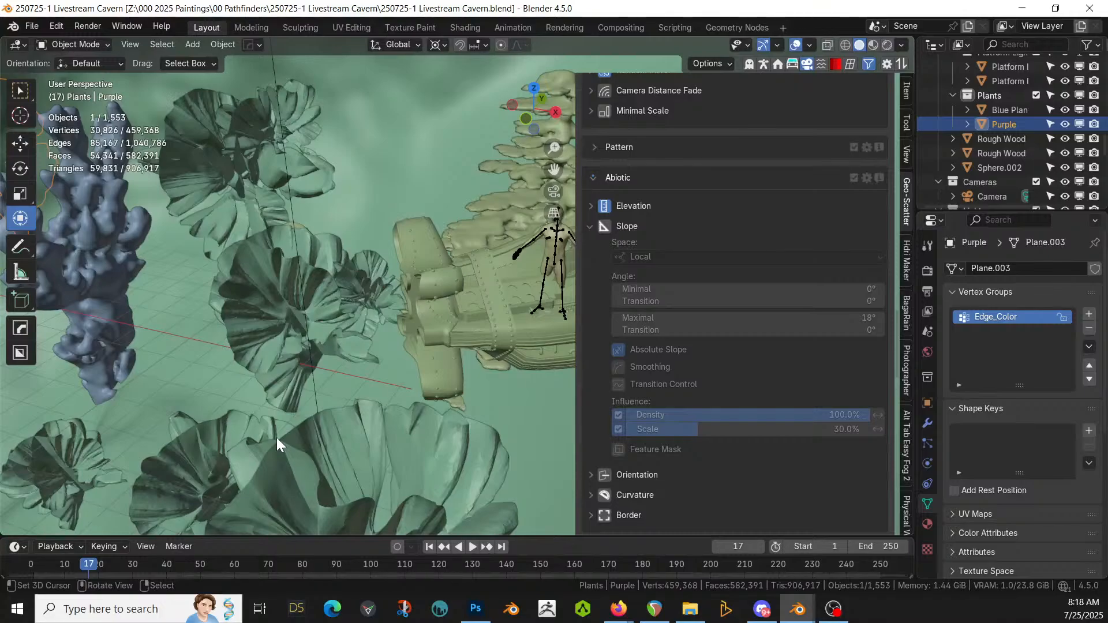
Step: Switch to the 250716-1 Seabed Plants file and copy the brown ruffled plant together with the tall blue-grey plant beside it
key(alt+Tab)
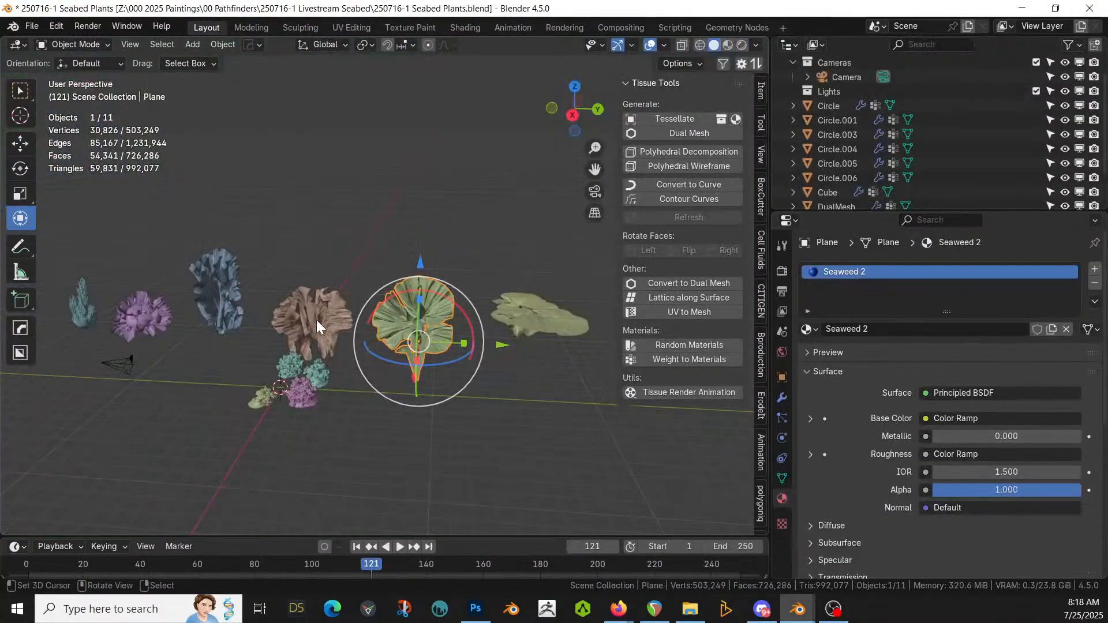
click(317, 320)
shift+click(232, 291)
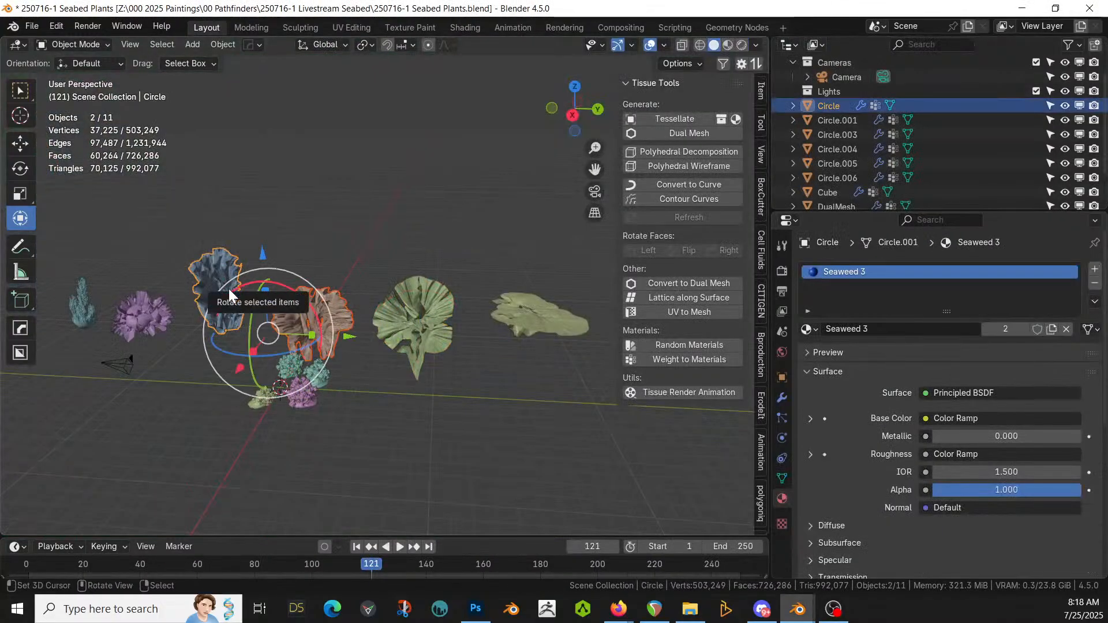
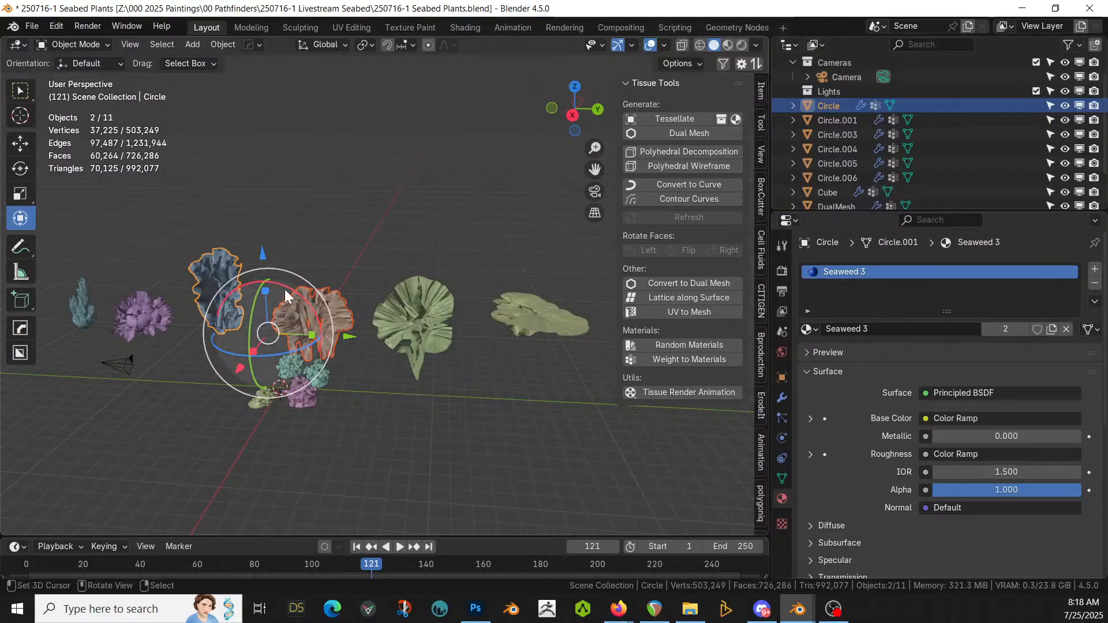
key(ctrl+c)
Step: Paste the copied plants into the Plants collection of the Livestream Cavern file and delete the extra Icosphere that comes along
click(245, 283)
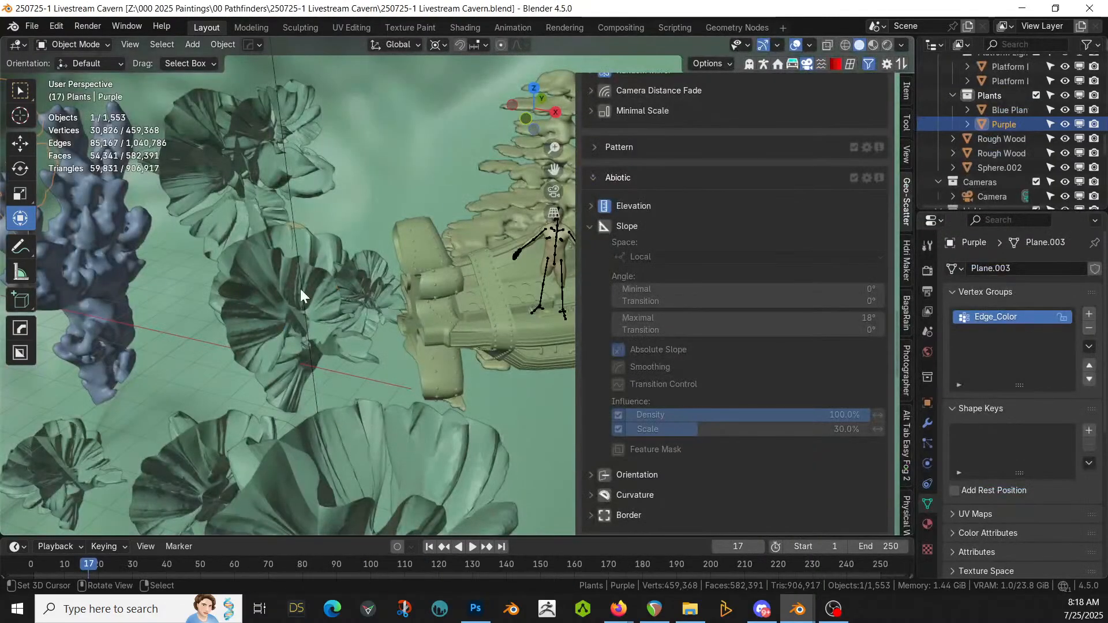
middle_drag(420, 247, 237, 326)
click(1005, 98)
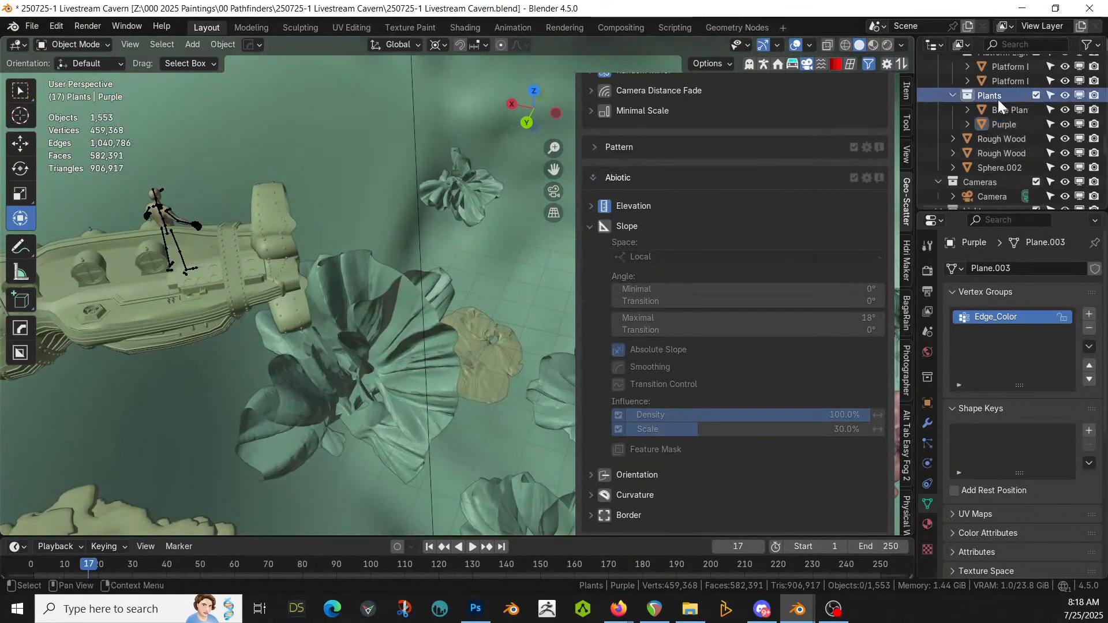
key(ctrl+v)
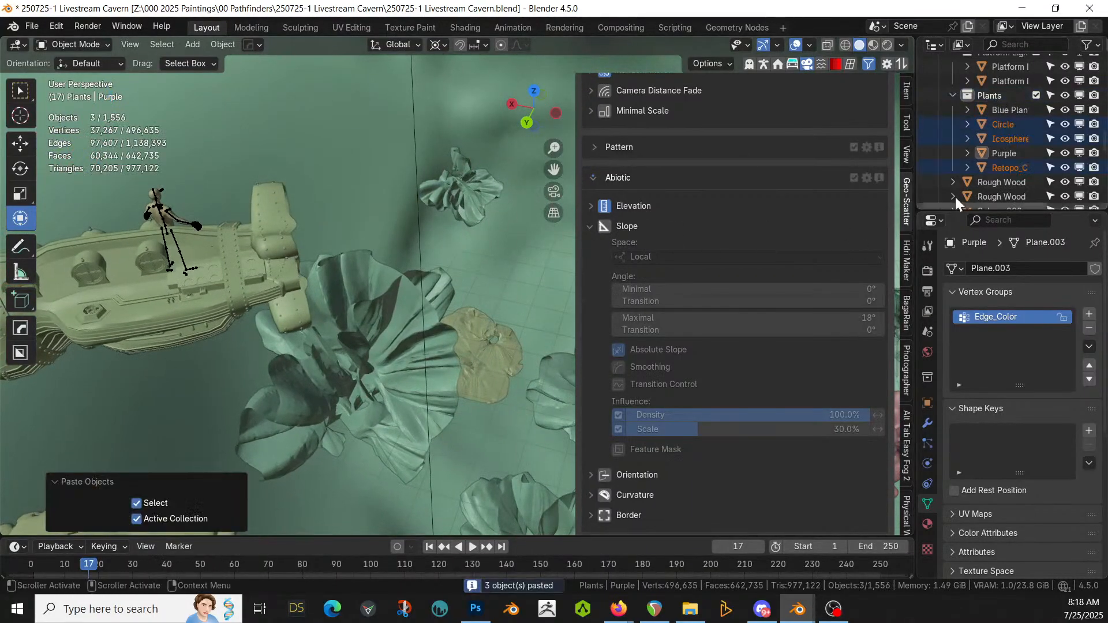
click(1000, 144)
key(Delete)
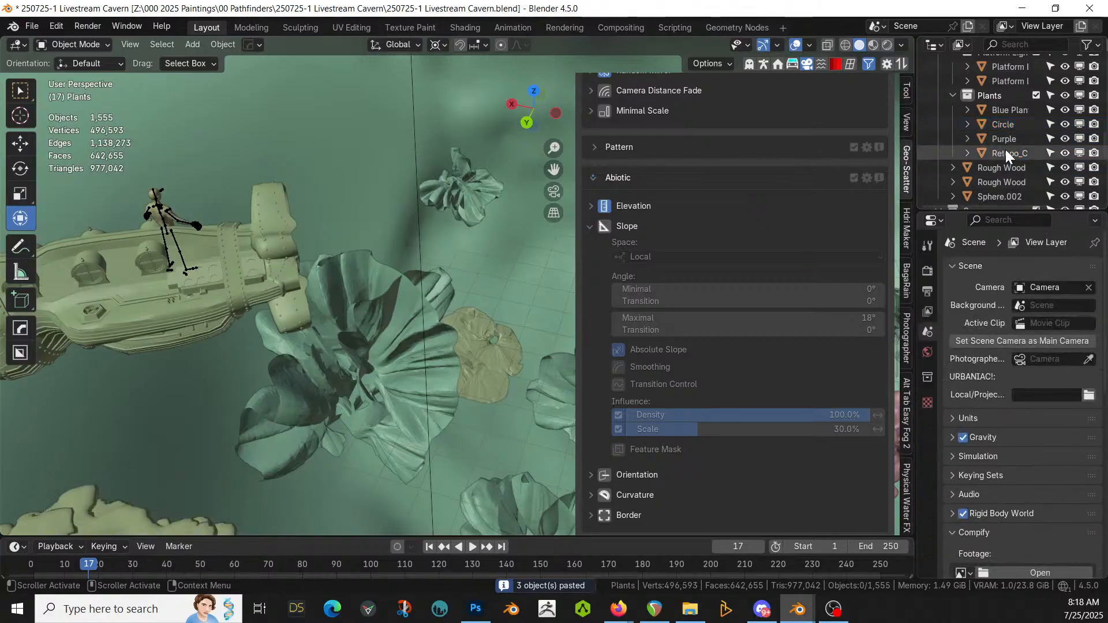
Step: Rename the pasted Retopo_Circle plant in the Plants collection as Green 1
click(1009, 152)
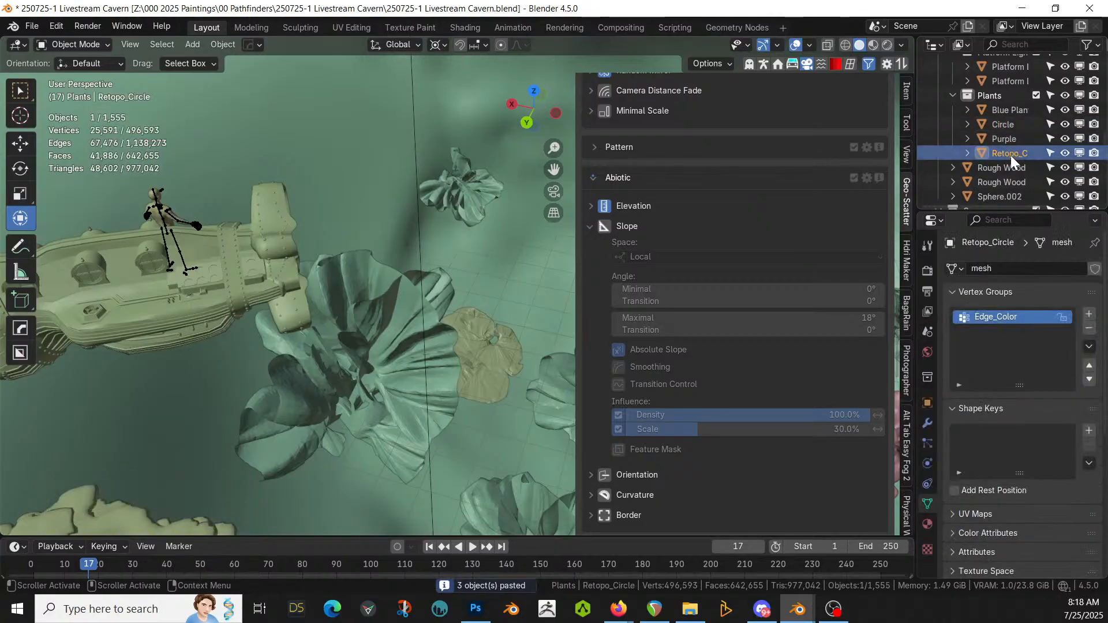
double_click(1009, 154)
text(green)
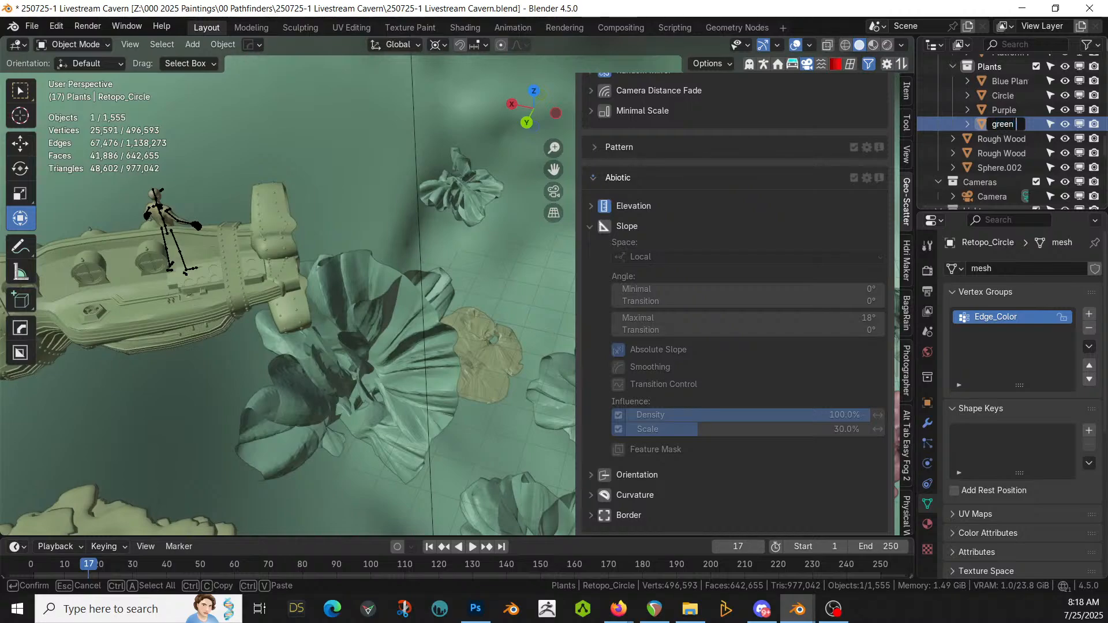
text(r)
key(BackSpace)
key(BackSpace)
text(Green 1)
key(Return)
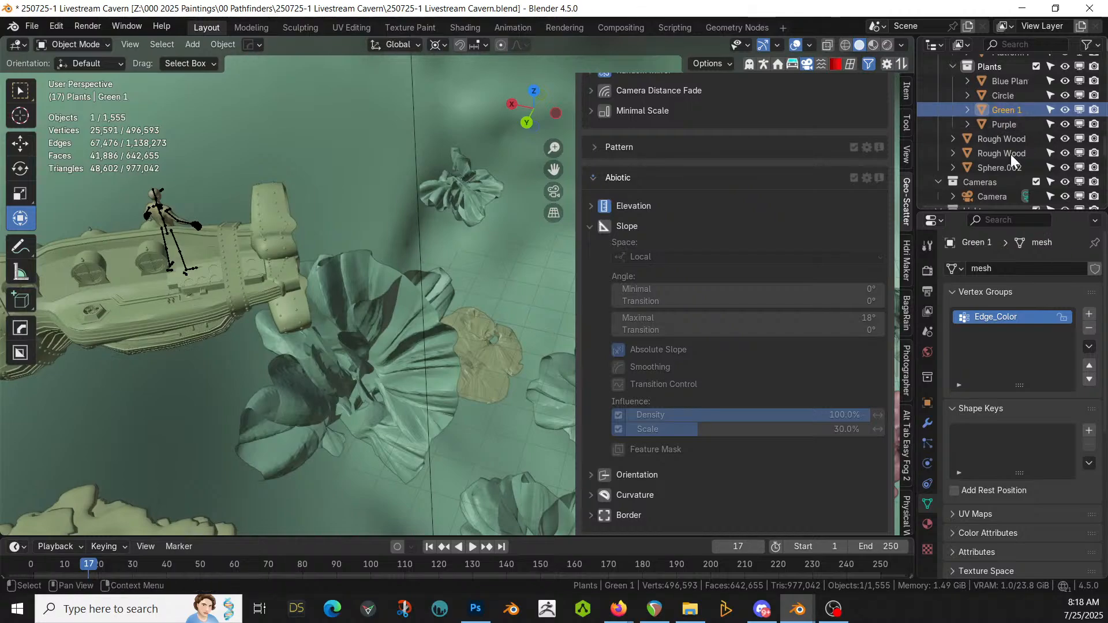
Step: Rename the pasted Circle plant in the Plants collection as Green 2
double_click(1016, 96)
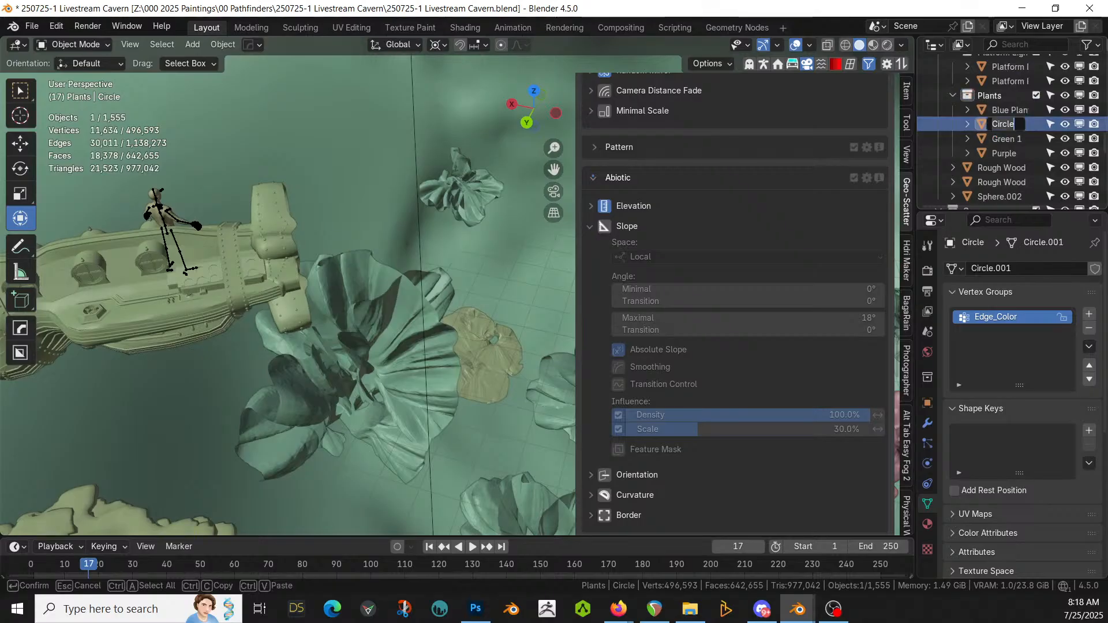
text(Green 2)
key(Return)
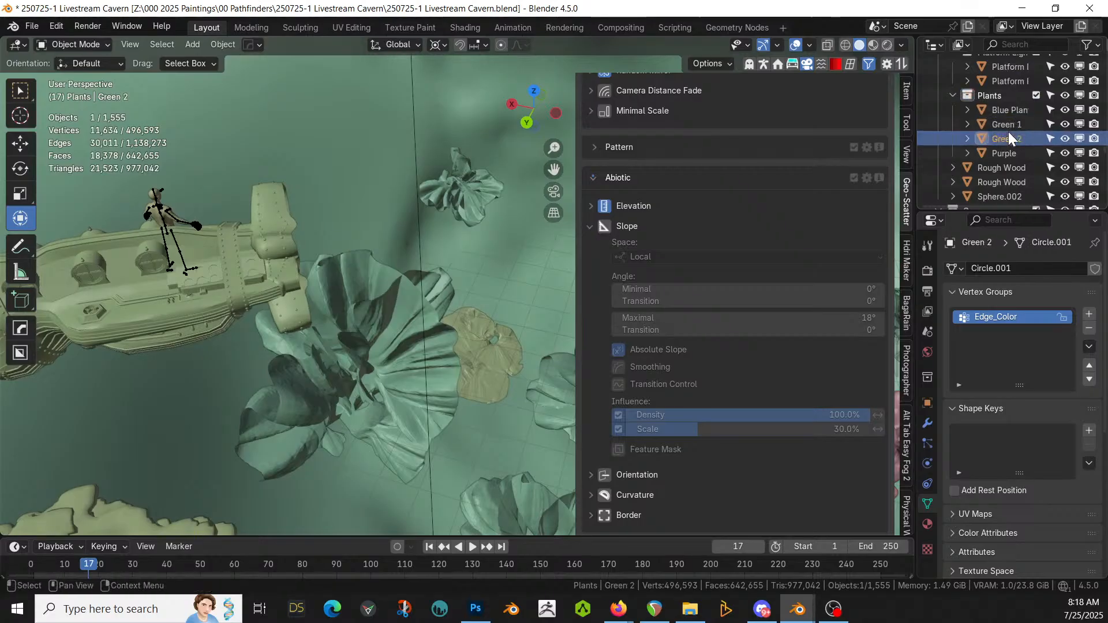
Step: Scatter Green 1 and Green 2 together as one new system using the 00 default preset and the viewport selection
shift+click(1005, 124)
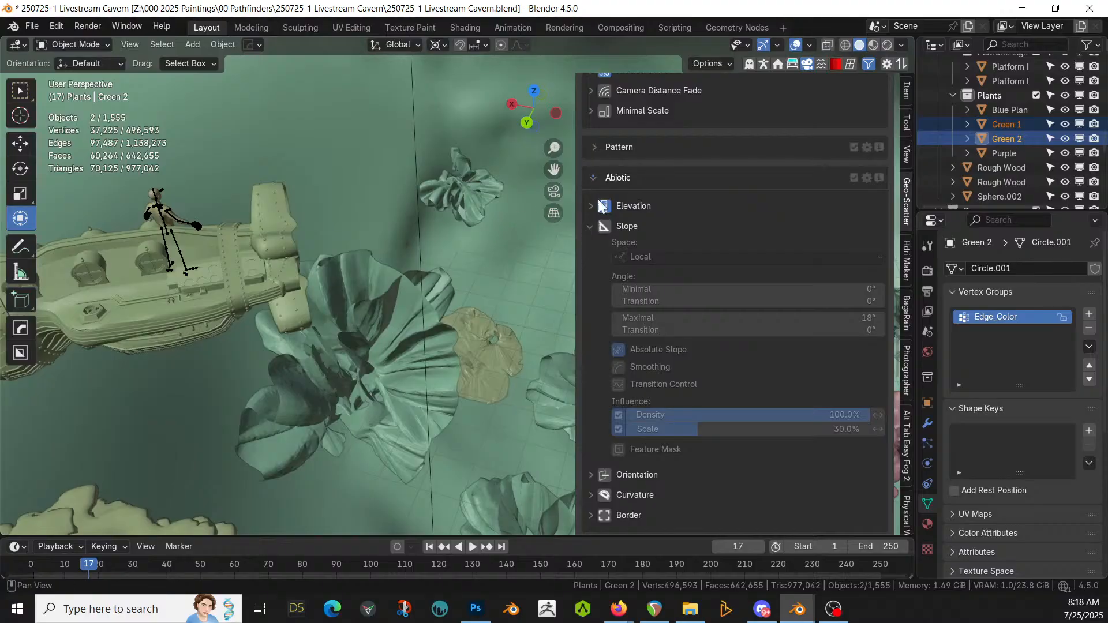
scroll(749, 240, up, 15)
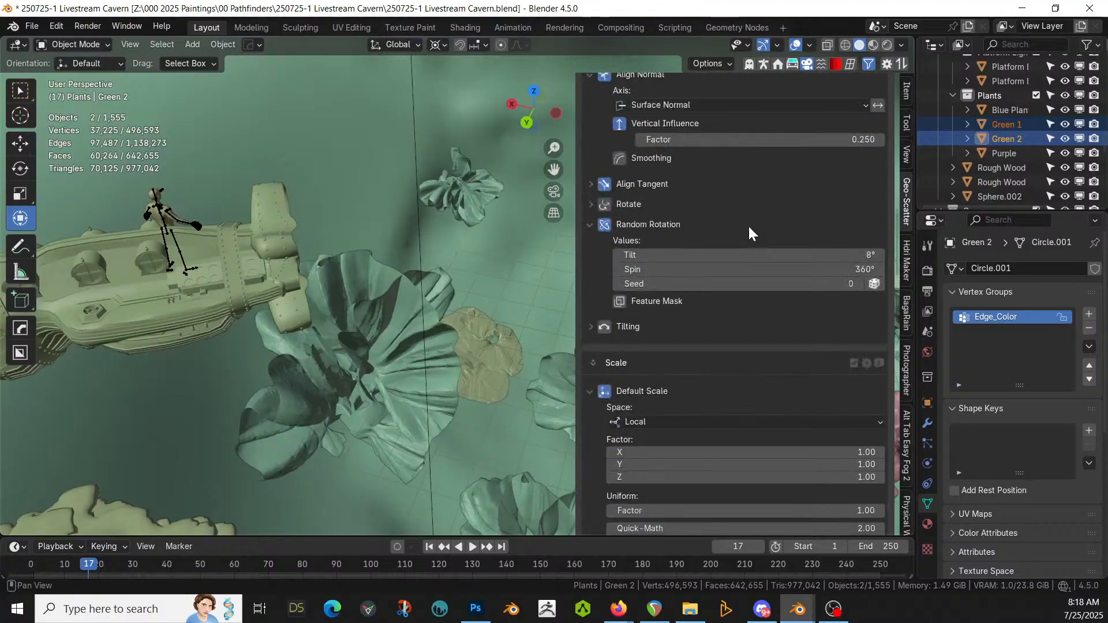
scroll(749, 233, up, 20)
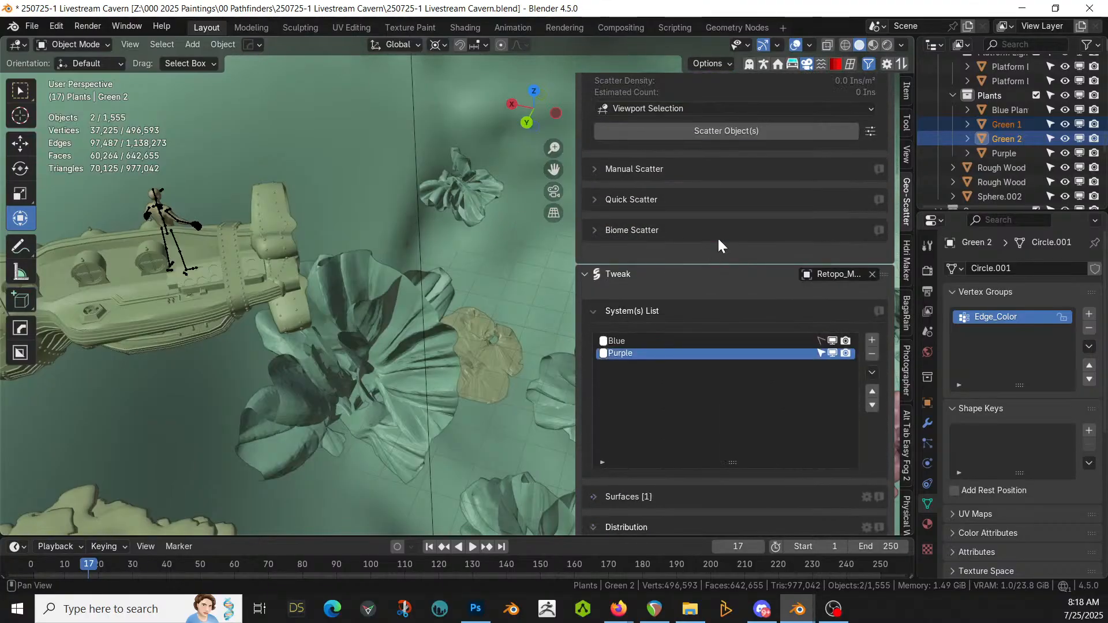
scroll(718, 242, up, 10)
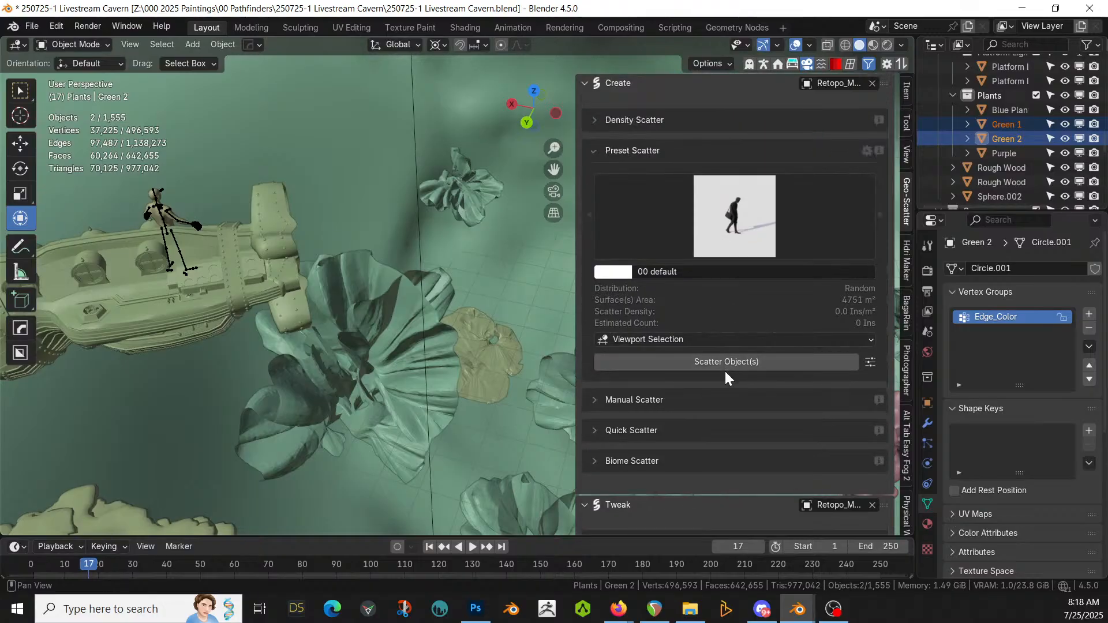
click(727, 360)
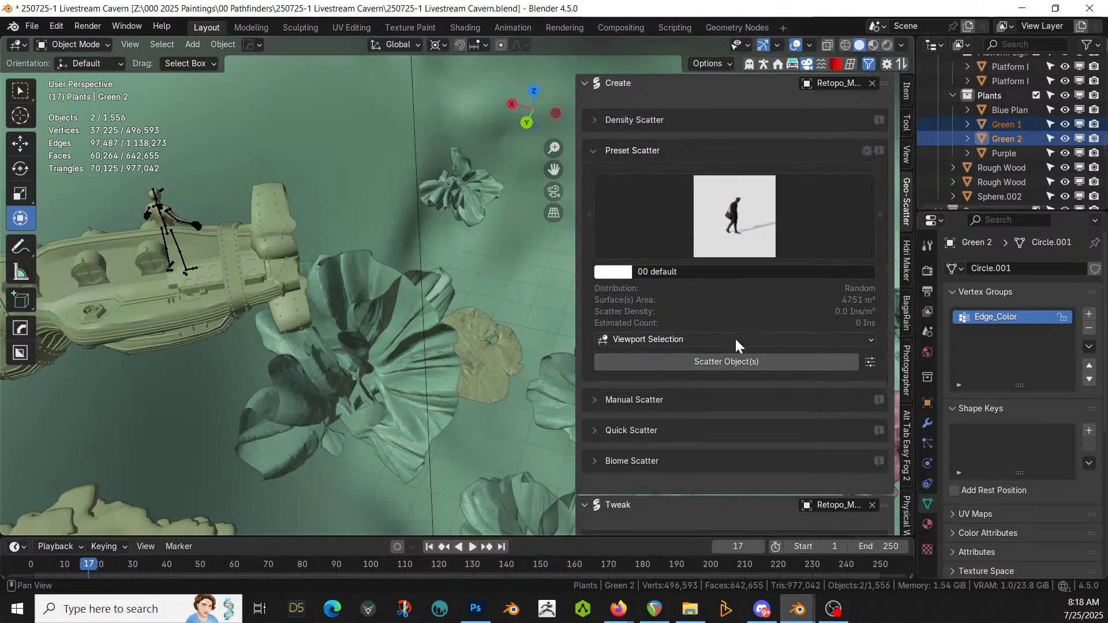
Step: Rename the new 00 default scatter system as Green
scroll(736, 337, down, 8)
double_click(636, 394)
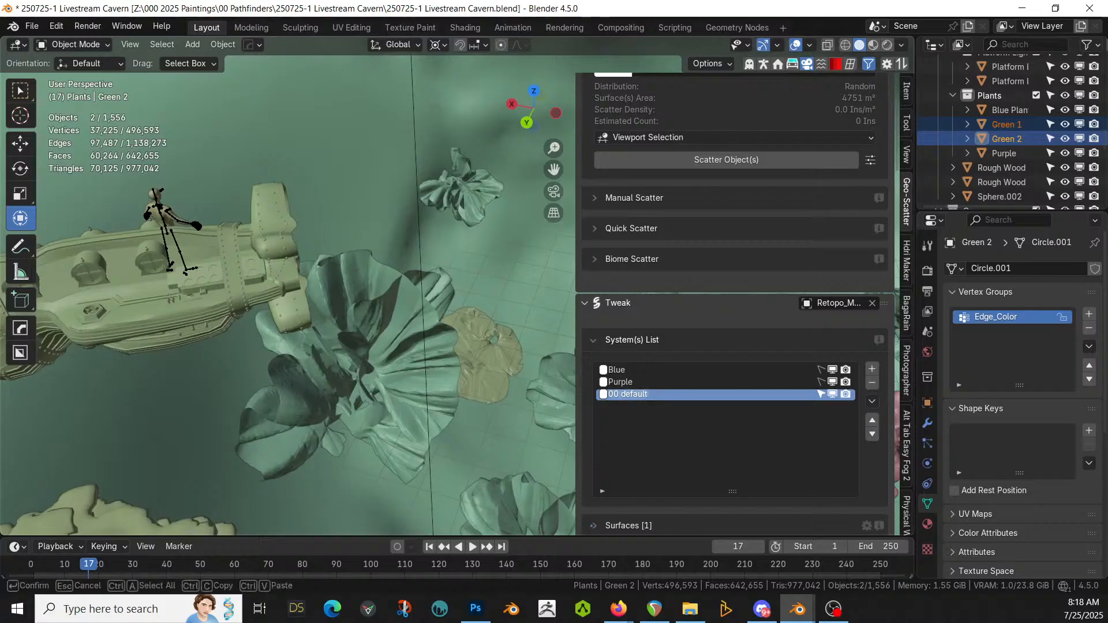
text(Green)
key(Return)
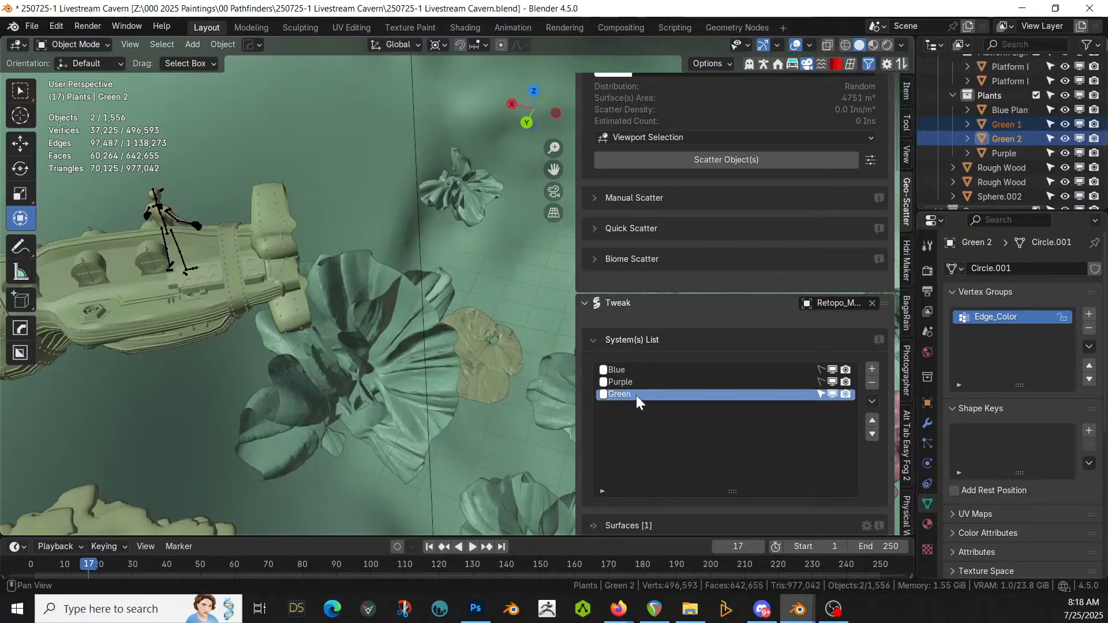
Step: Enable Random Rotation for the Green system and set its tilt to 8°
scroll(663, 380, down, 7)
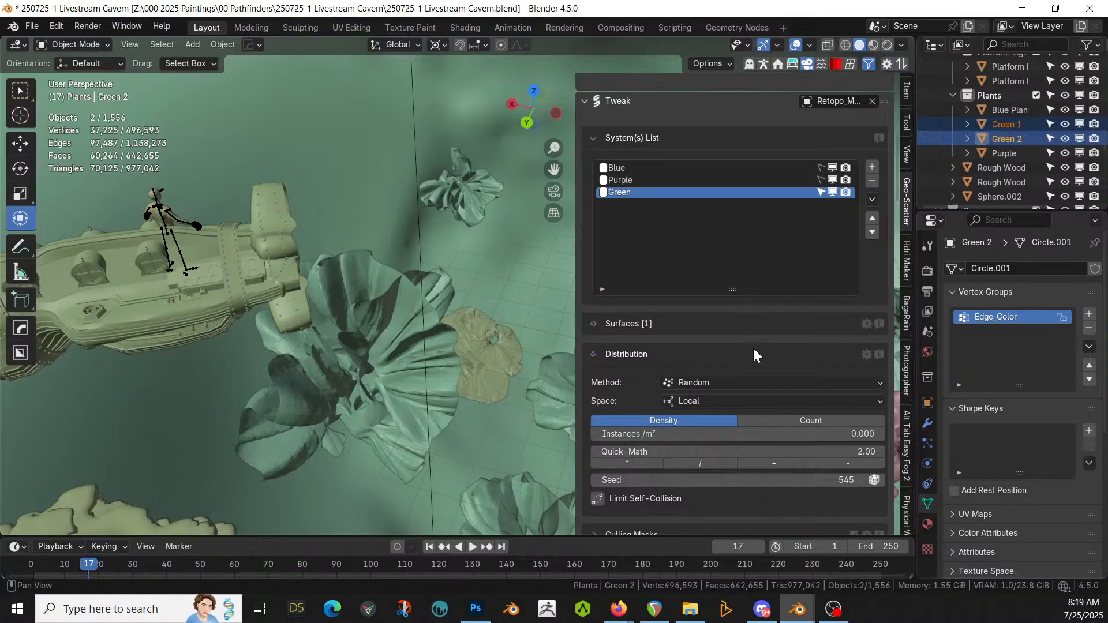
scroll(753, 345, down, 6)
scroll(753, 349, down, 3)
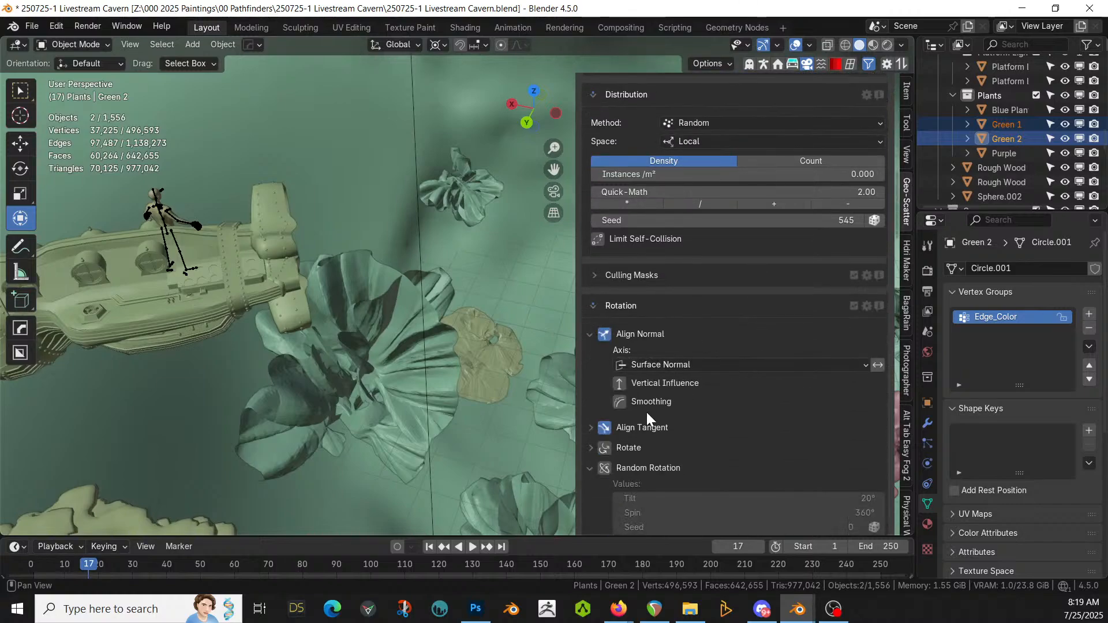
click(606, 468)
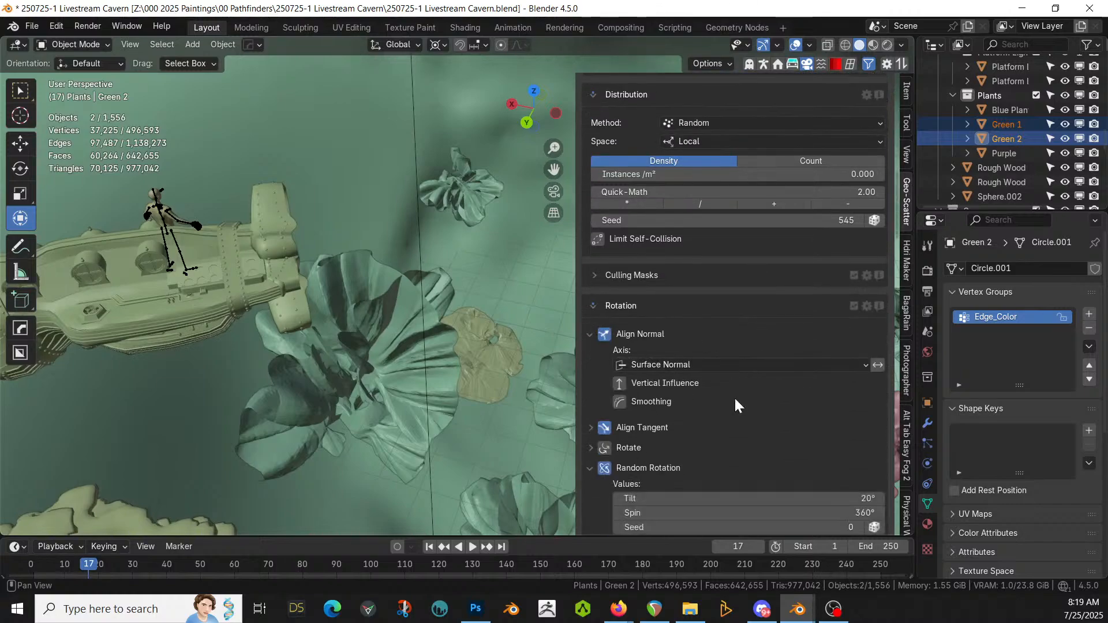
scroll(748, 395, up, 1)
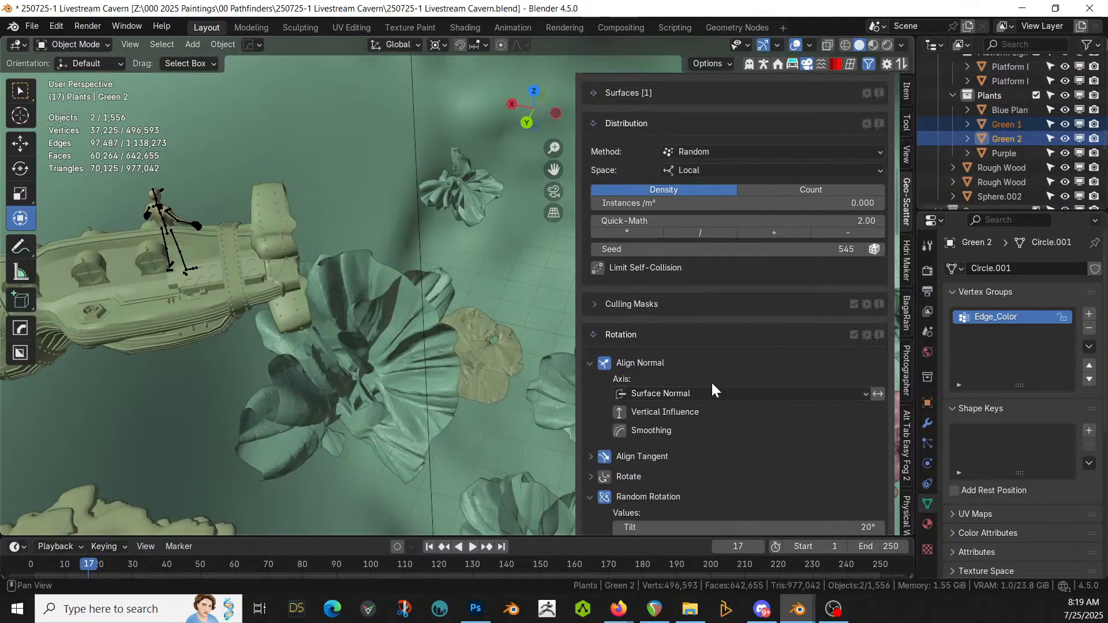
scroll(713, 388, down, 4)
click(821, 411)
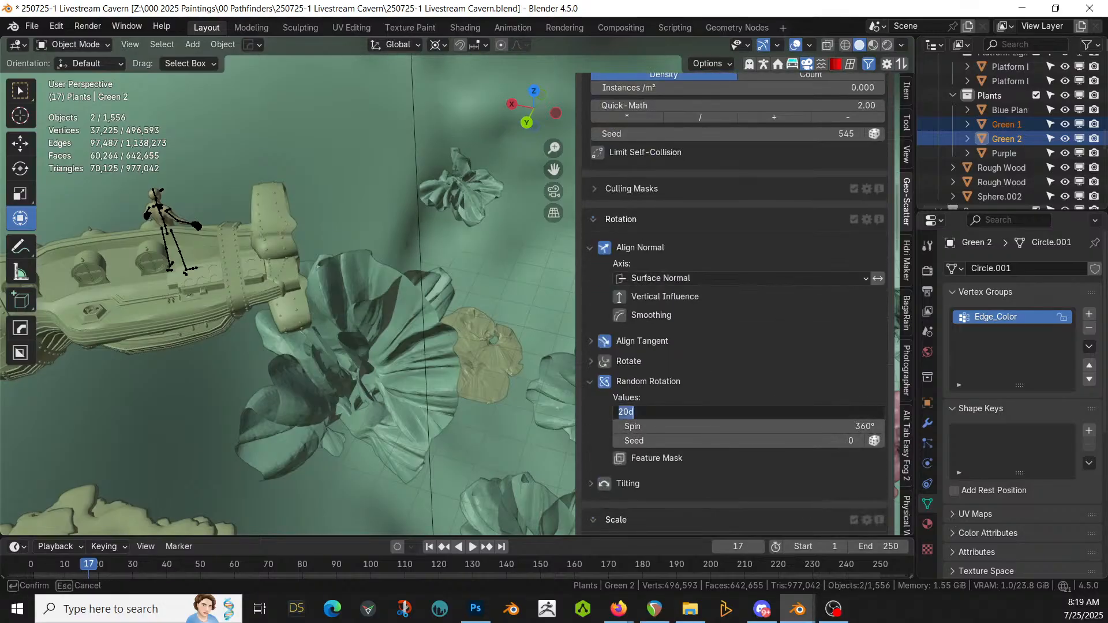
text(8)
key(Return)
Step: Enable Random Scale and Random Mirror for the Green system
scroll(795, 354, down, 7)
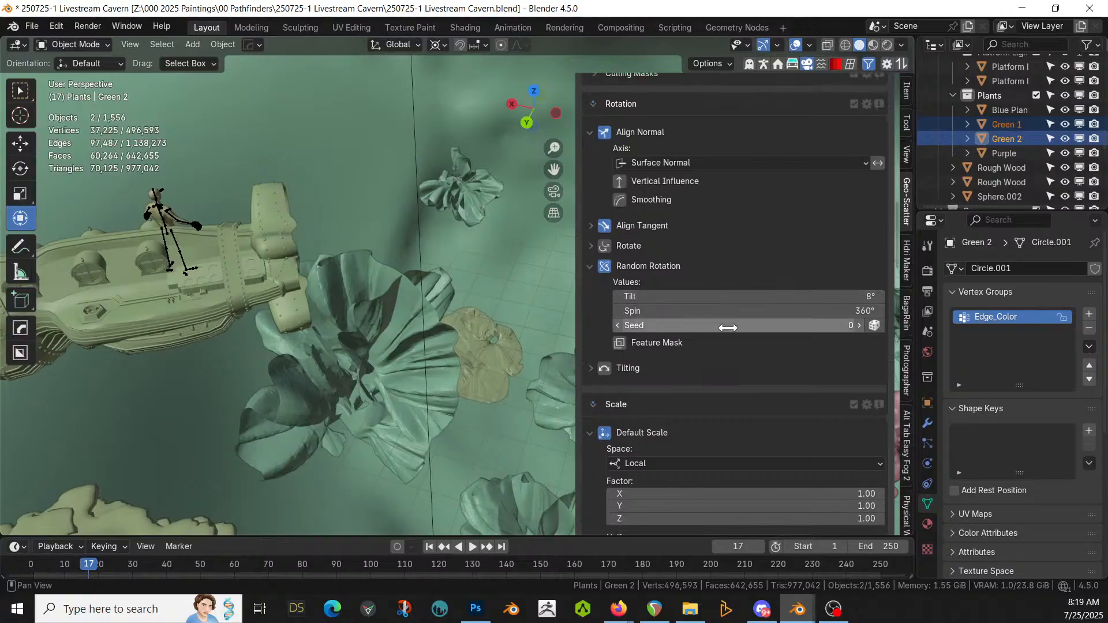
scroll(722, 341, down, 3)
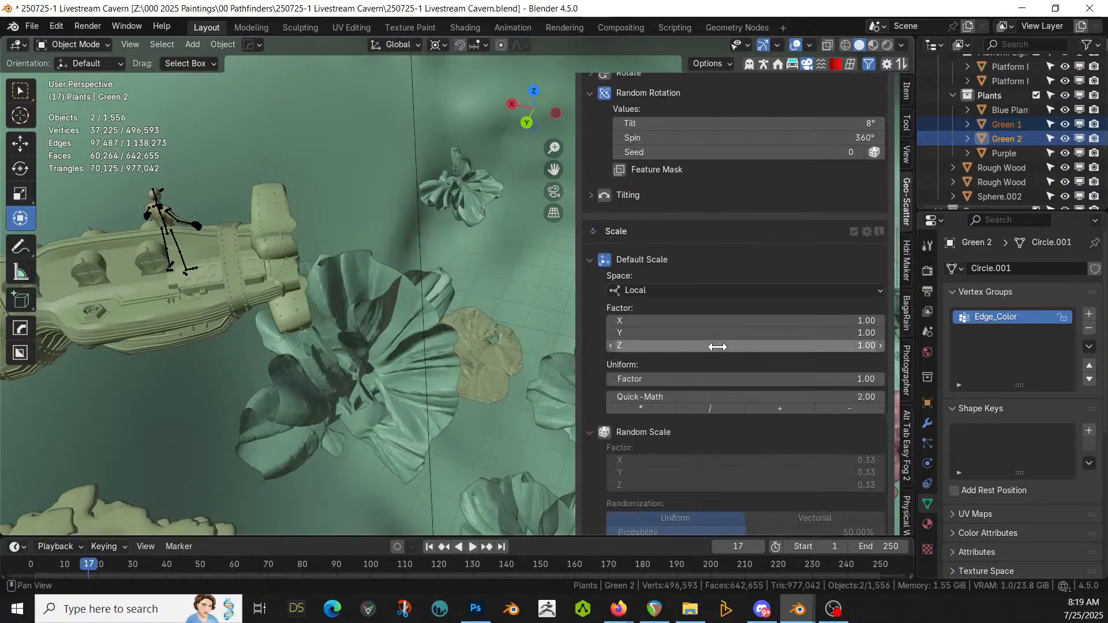
click(604, 433)
scroll(713, 408, down, 4)
scroll(648, 470, down, 3)
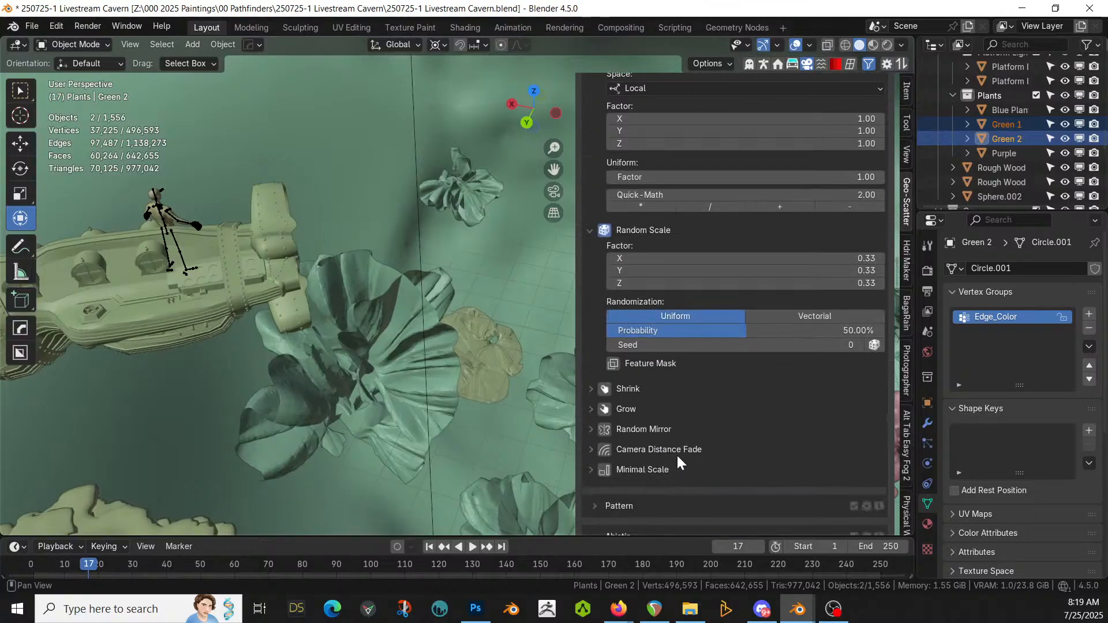
scroll(675, 441, down, 2)
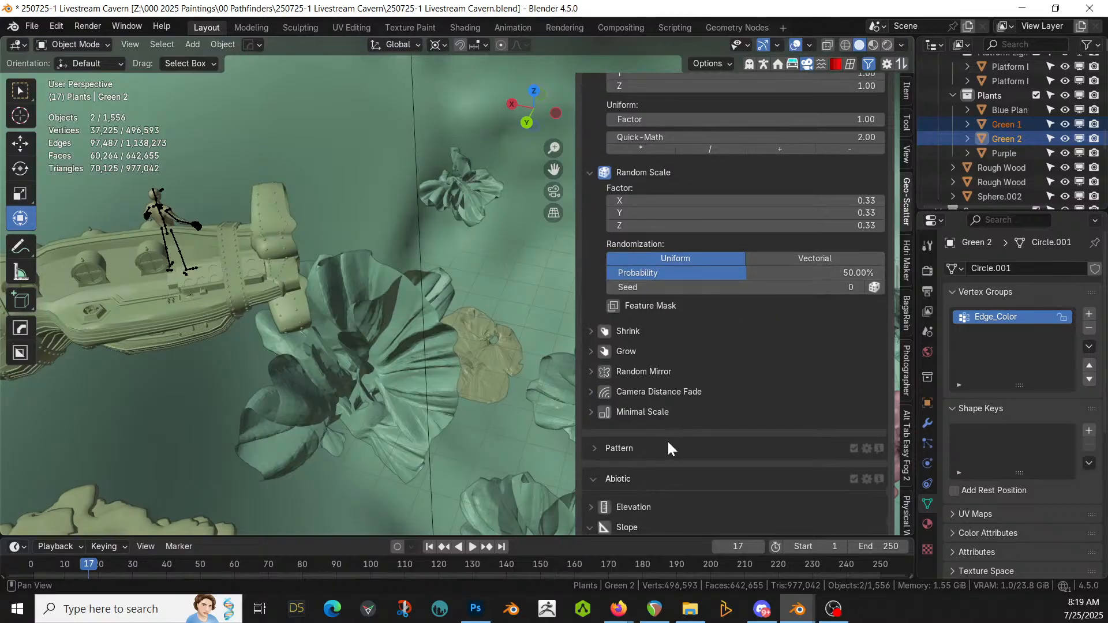
scroll(719, 417, down, 4)
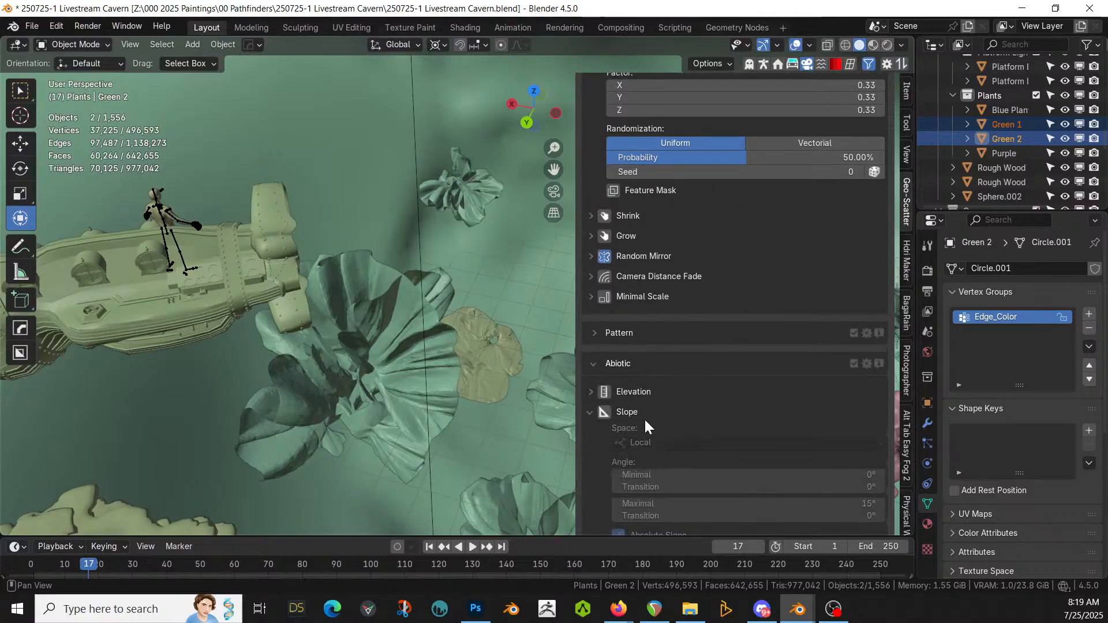
Step: Enable the abiotic Elevation filter for the Green system and set its maximal range to 44%
click(590, 391)
scroll(664, 407, down, 3)
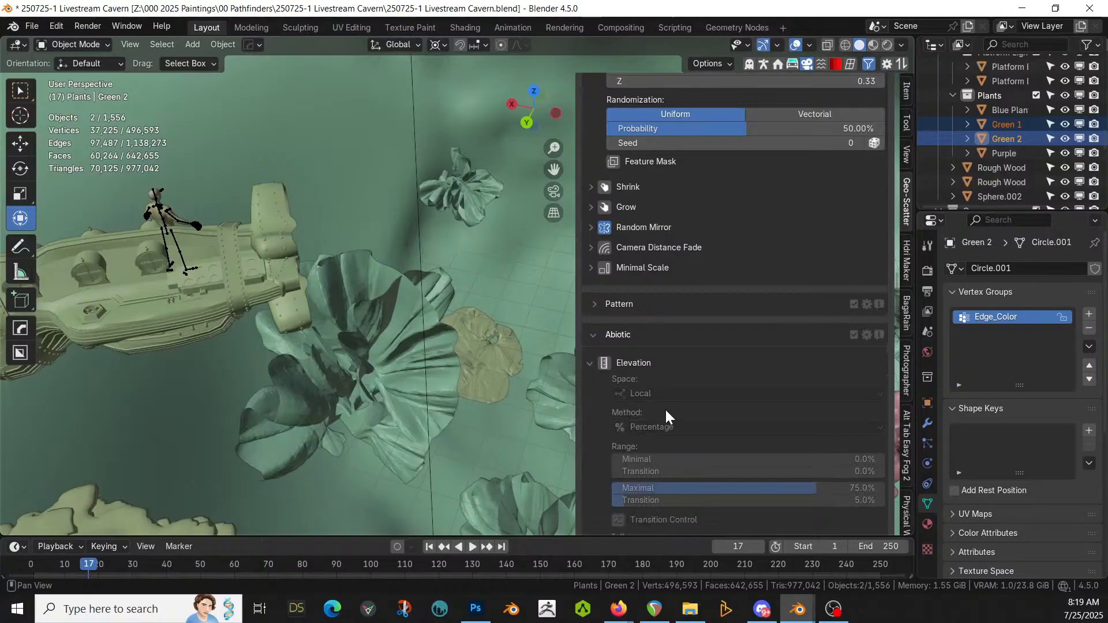
click(604, 305)
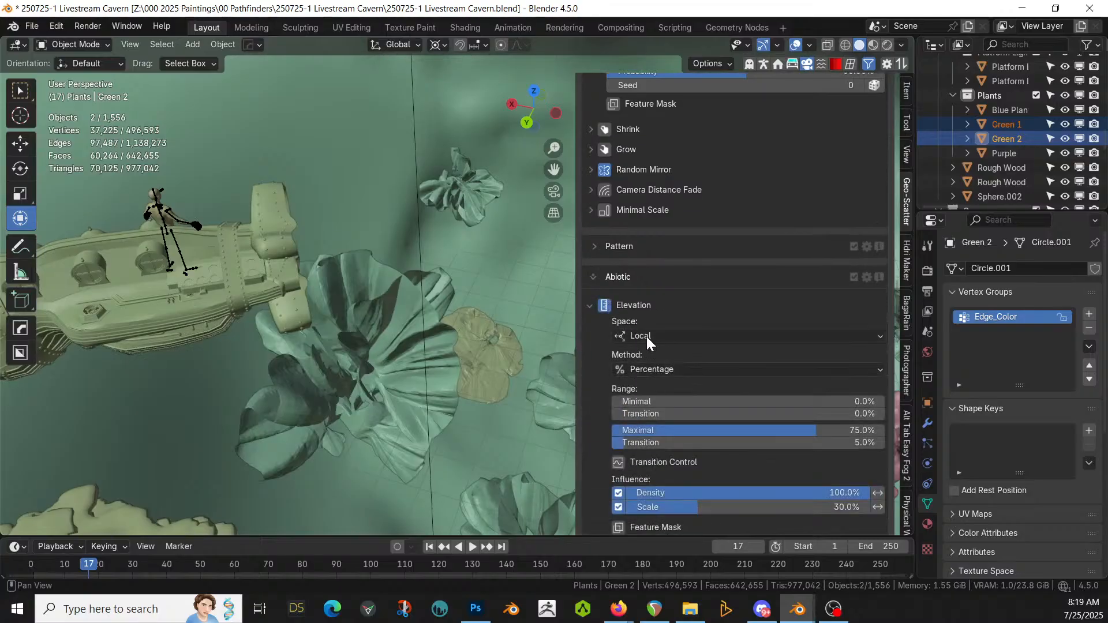
click(760, 430)
text(44)
key(Return)
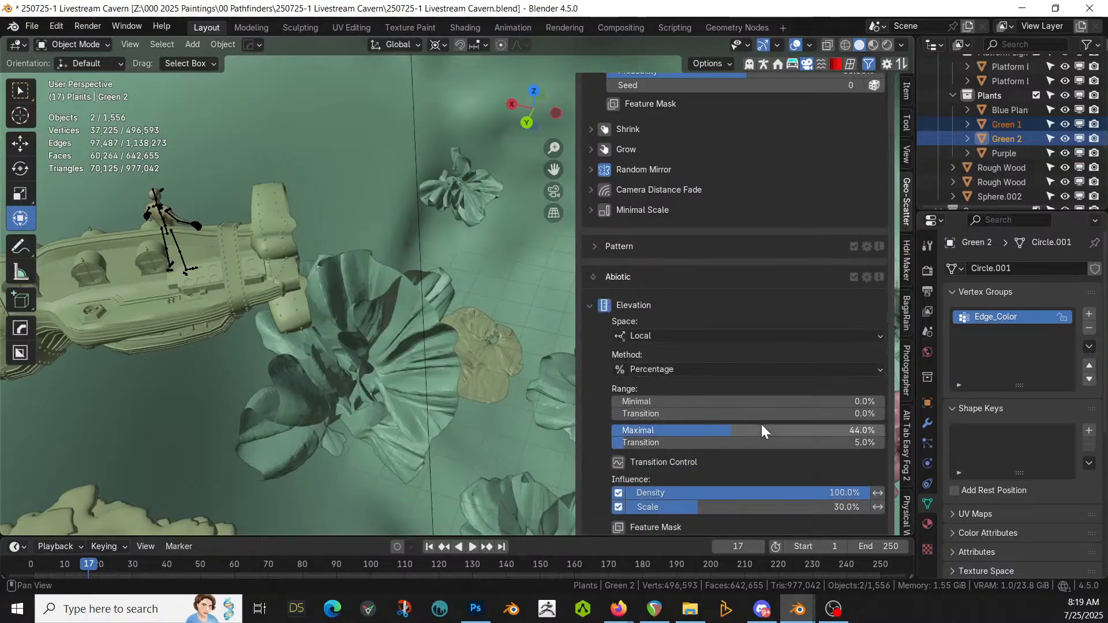
click(589, 304)
Step: Enable ecosystem Repulsion for the Green system against the Purple system and set its minimal distance to 2 m
click(589, 325)
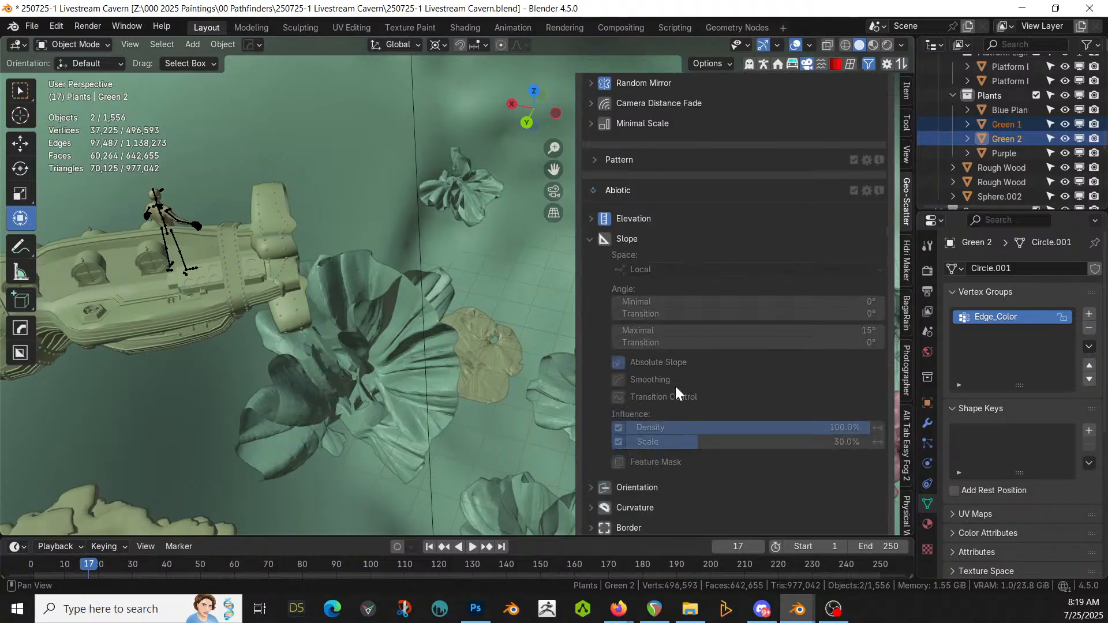
scroll(675, 386, down, 6)
scroll(651, 407, down, 2)
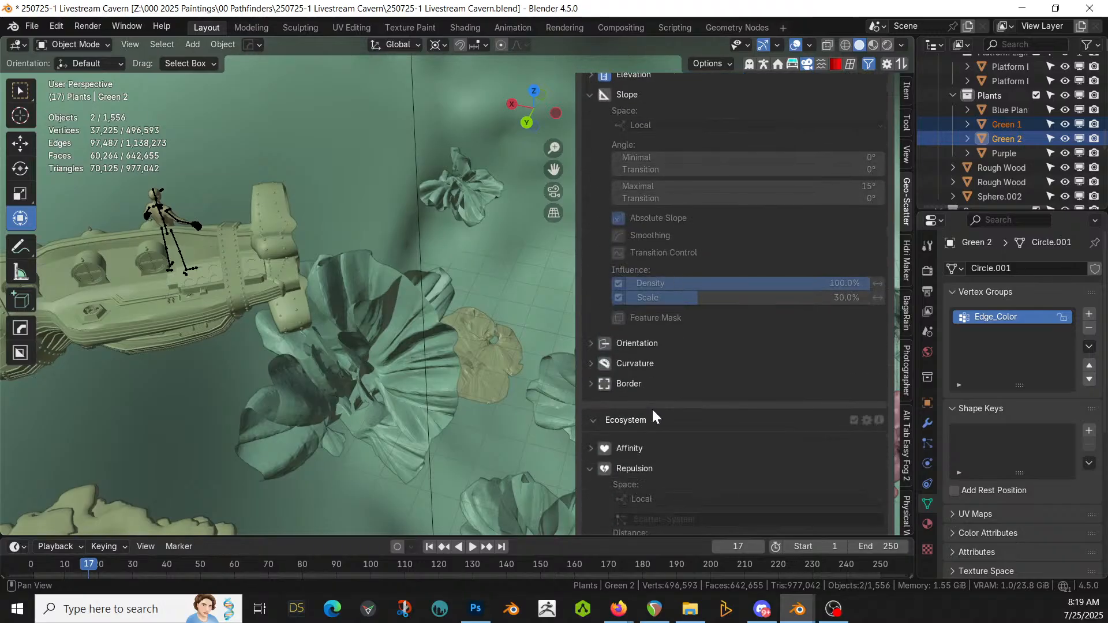
scroll(607, 408, down, 3)
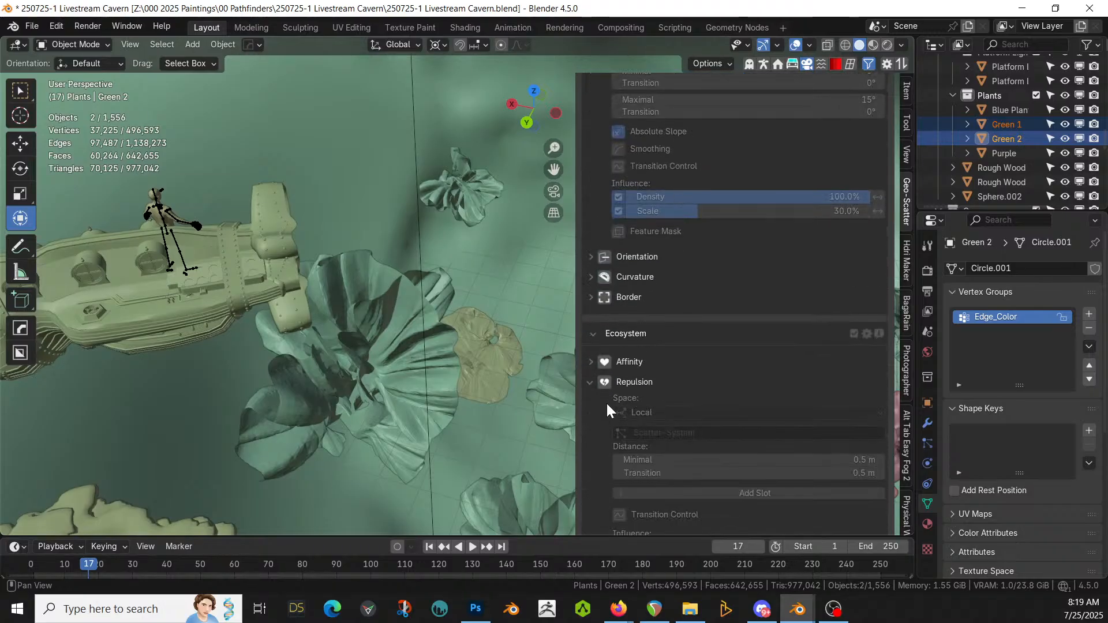
click(653, 432)
click(654, 297)
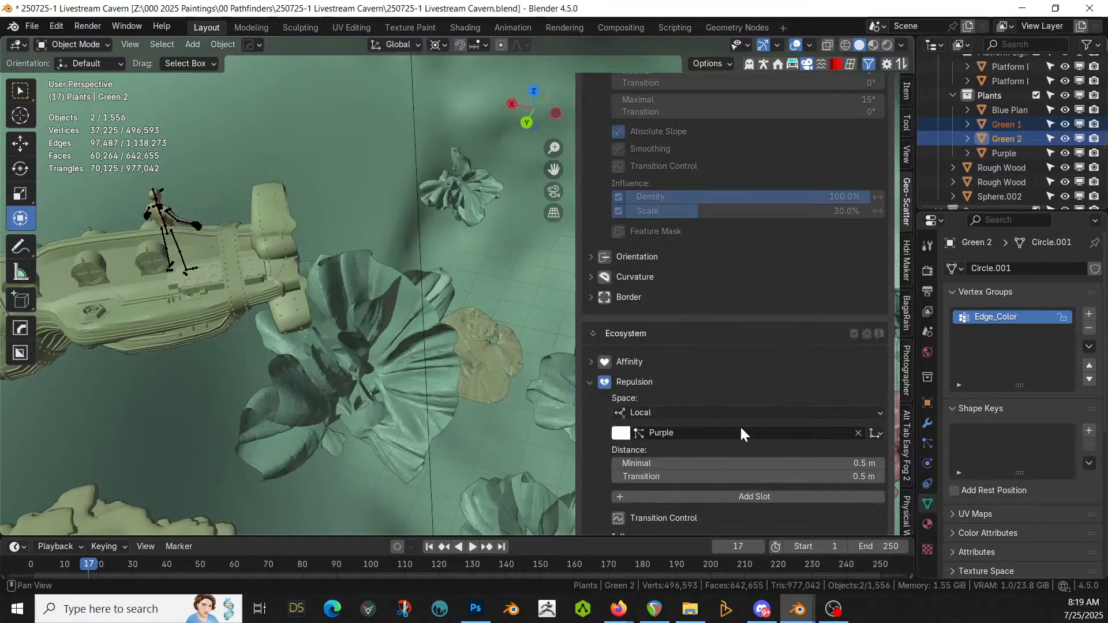
click(834, 468)
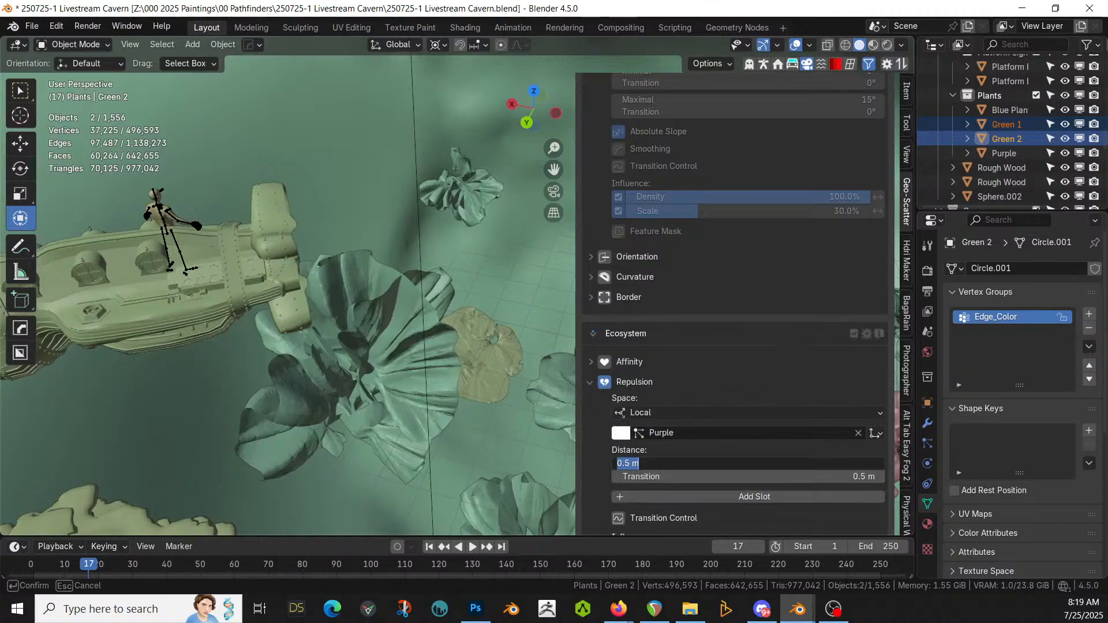
text(2)
key(Return)
Step: Add a second repulsion slot targeting the Blue system with a minimal distance of 2 m
scroll(649, 404, down, 5)
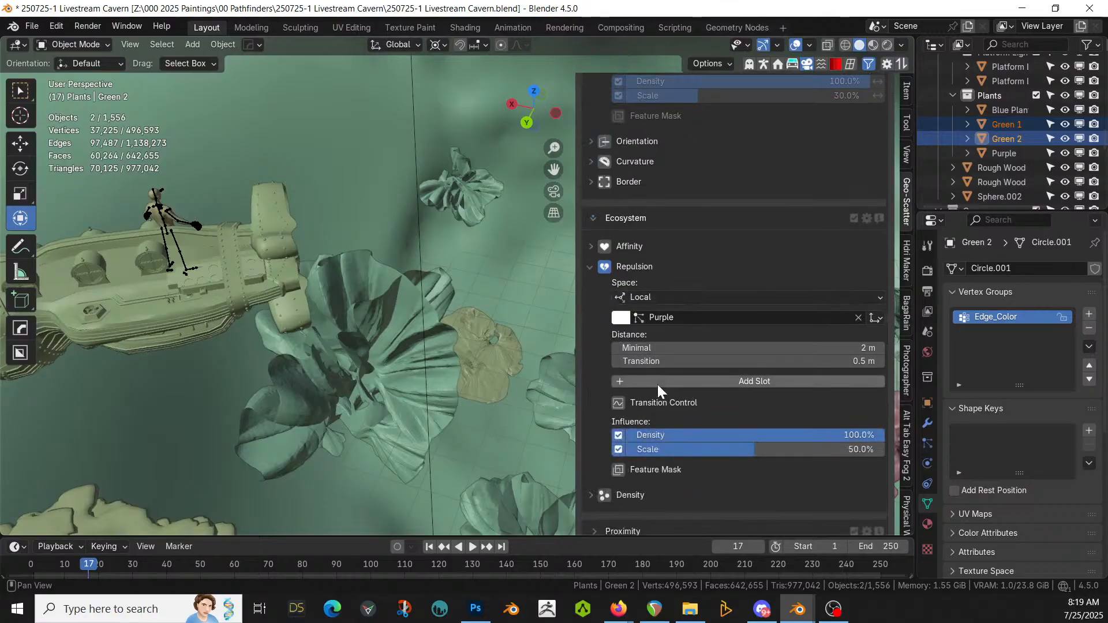
click(660, 384)
click(663, 385)
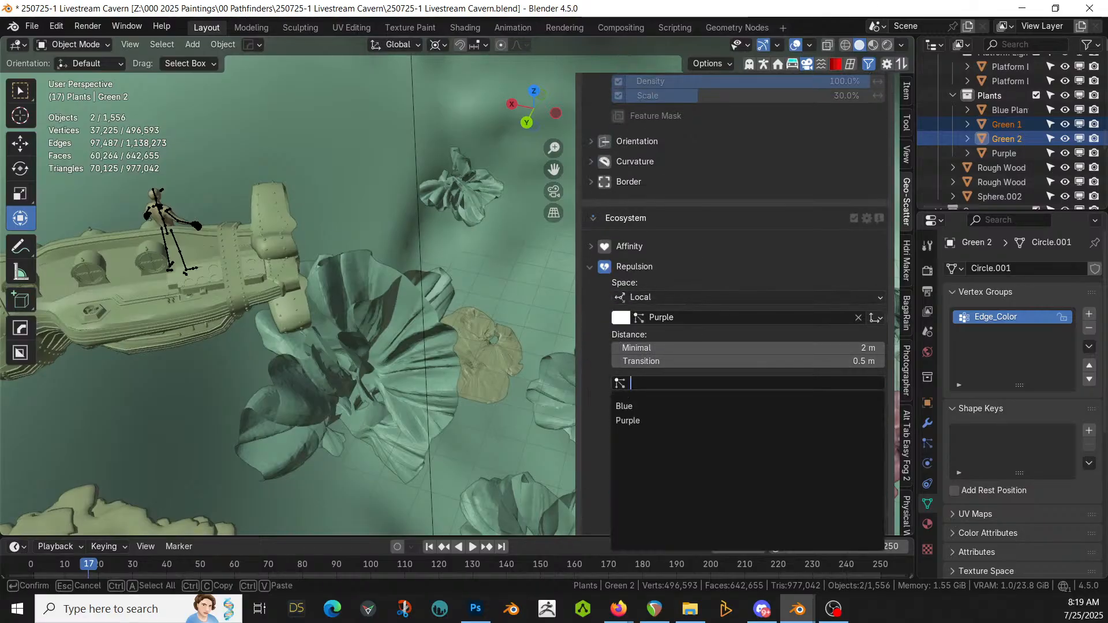
click(639, 406)
click(857, 413)
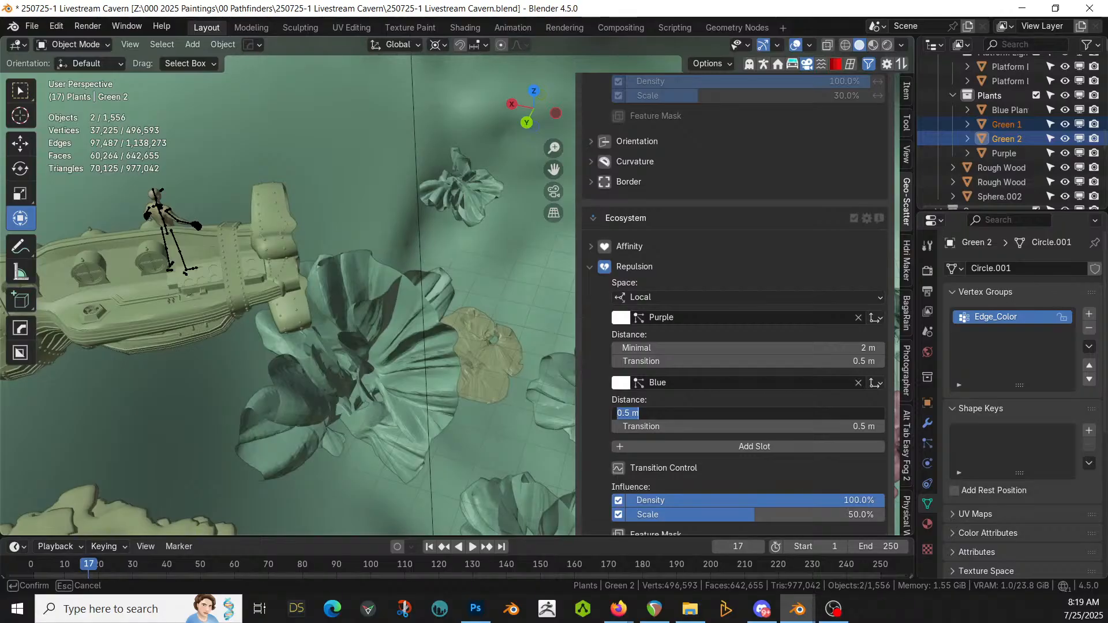
text(2)
key(Return)
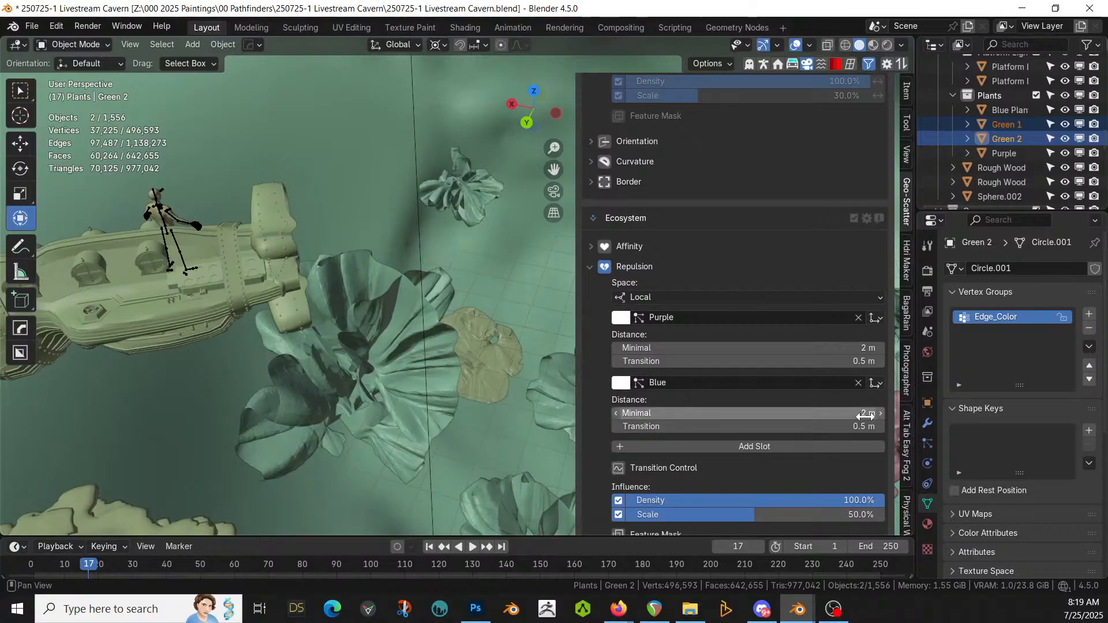
Step: Set the Green system's distribution density to 0.2 instances per m²
scroll(639, 383, down, 6)
scroll(639, 383, down, 1)
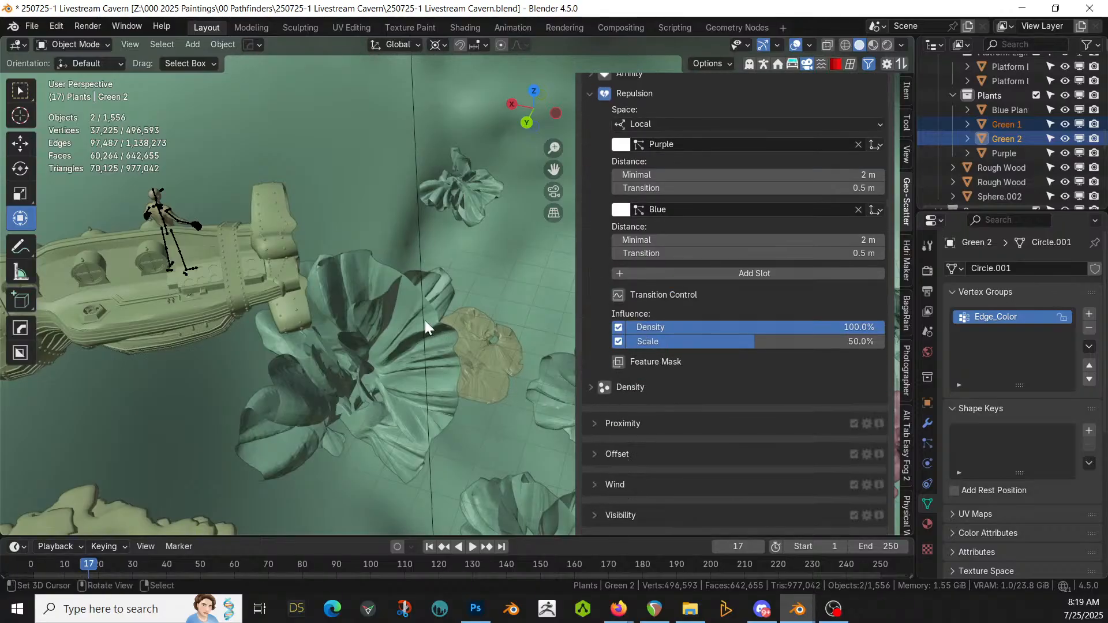
middle_drag(425, 319, 190, 346)
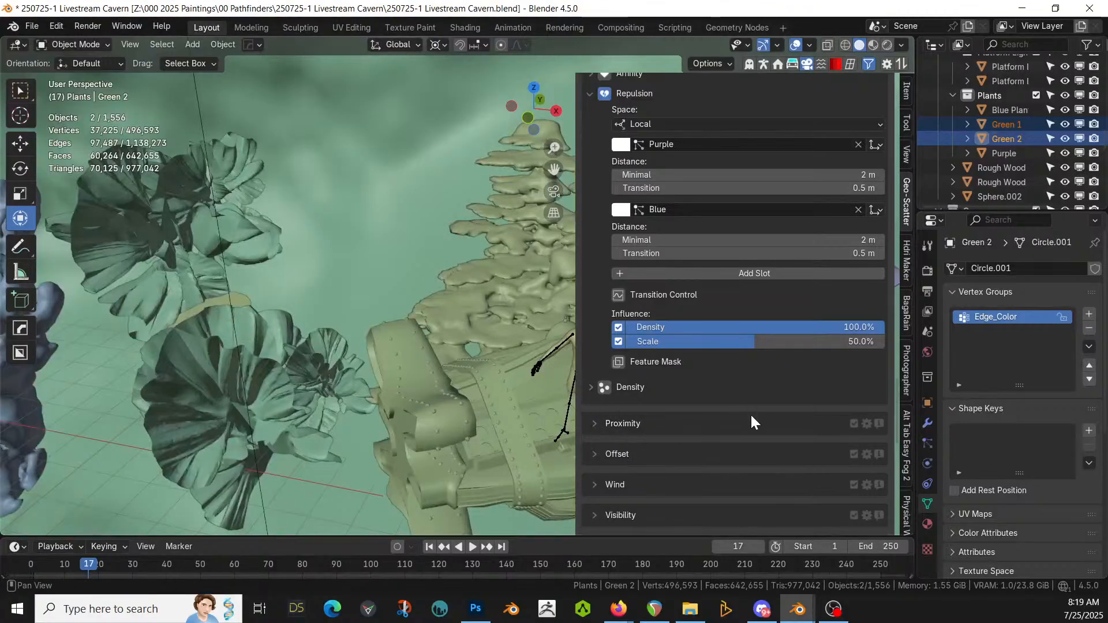
scroll(750, 413, up, 15)
scroll(750, 413, up, 20)
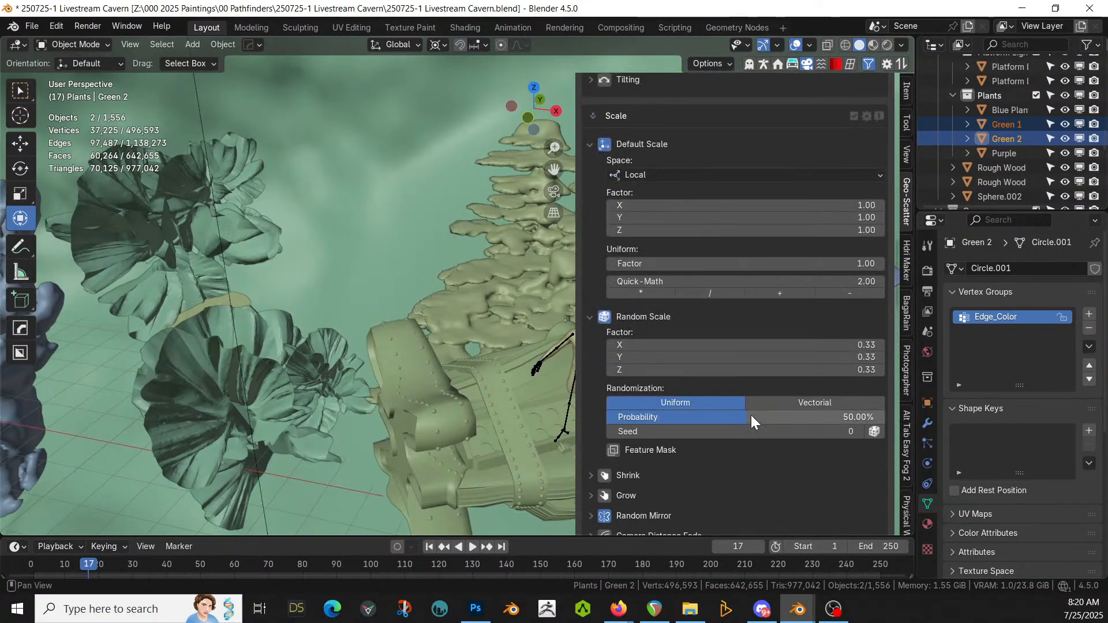
scroll(750, 413, up, 10)
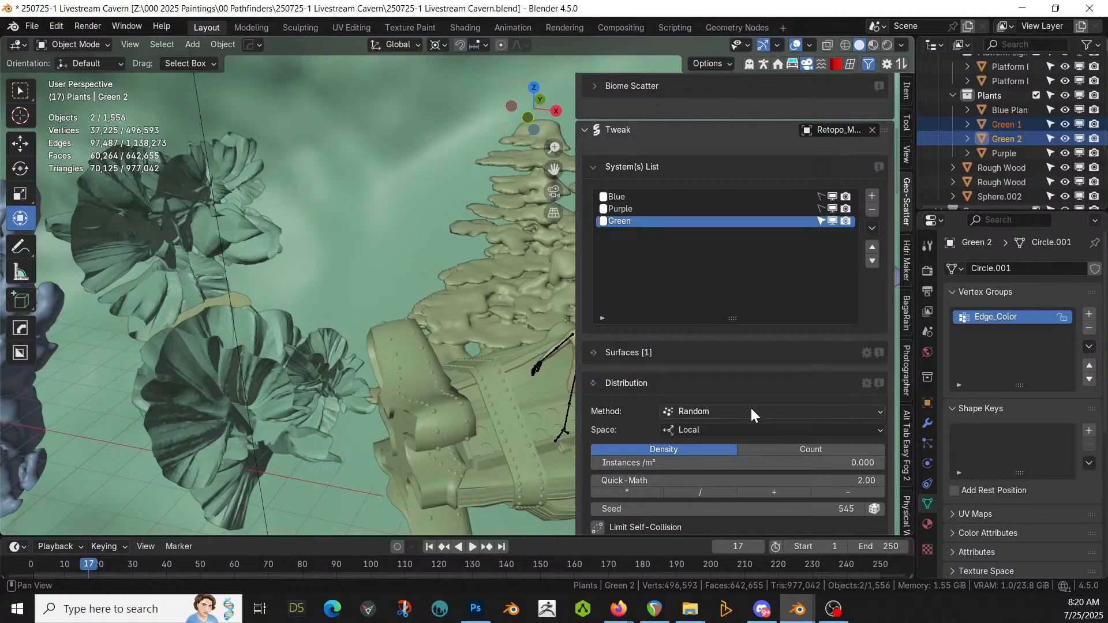
scroll(752, 412, up, 5)
scroll(752, 412, down, 2)
scroll(752, 413, down, 8)
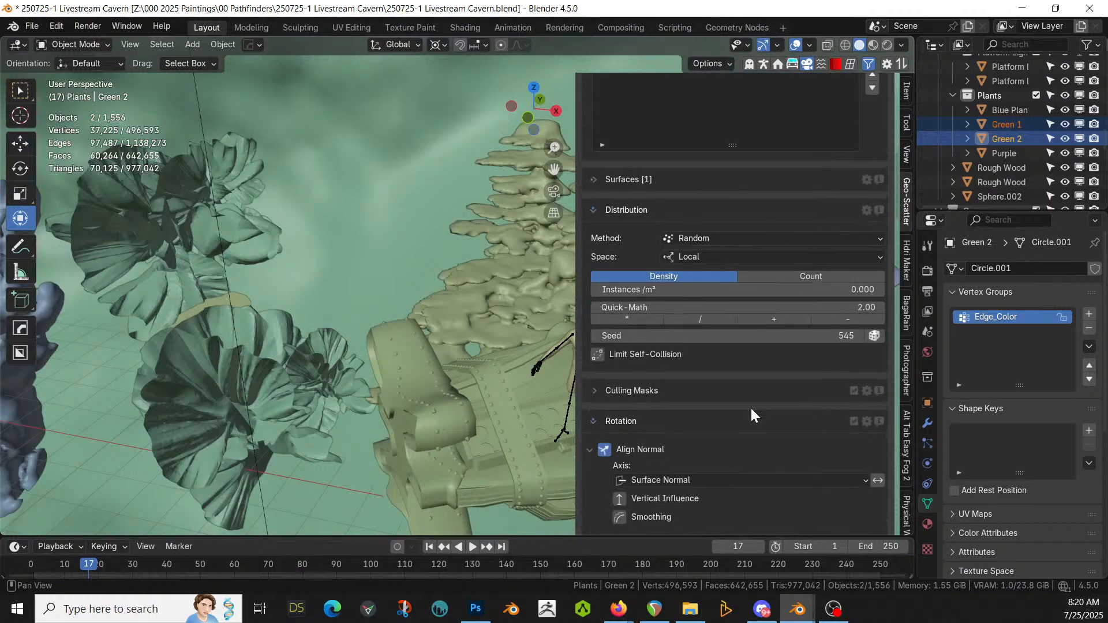
scroll(751, 411, up, 12)
scroll(751, 410, down, 4)
scroll(751, 410, down, 1)
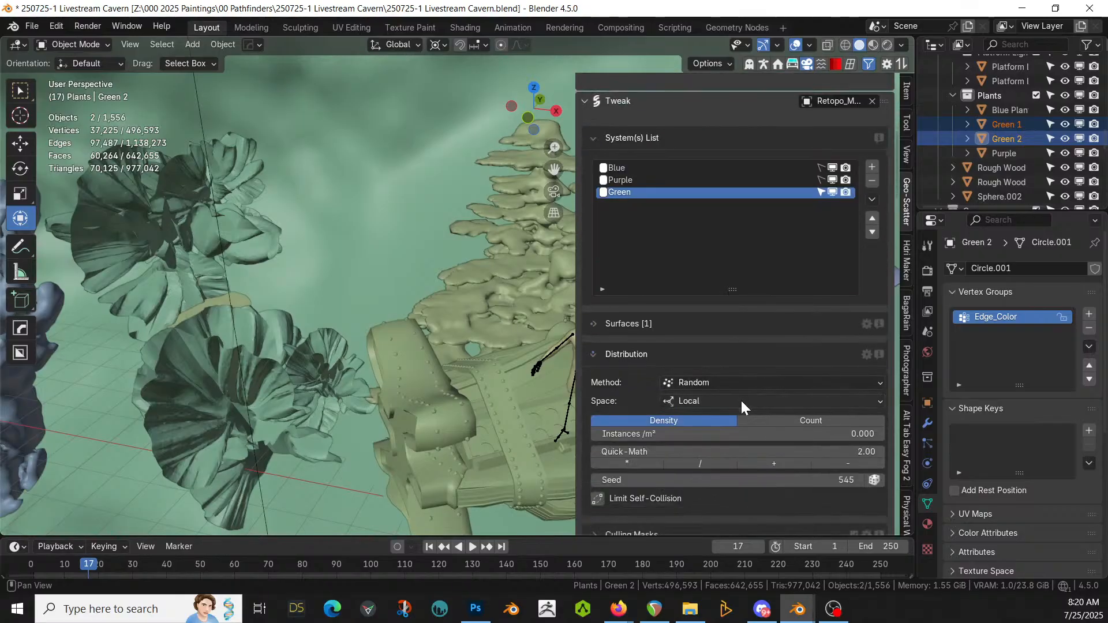
click(710, 433)
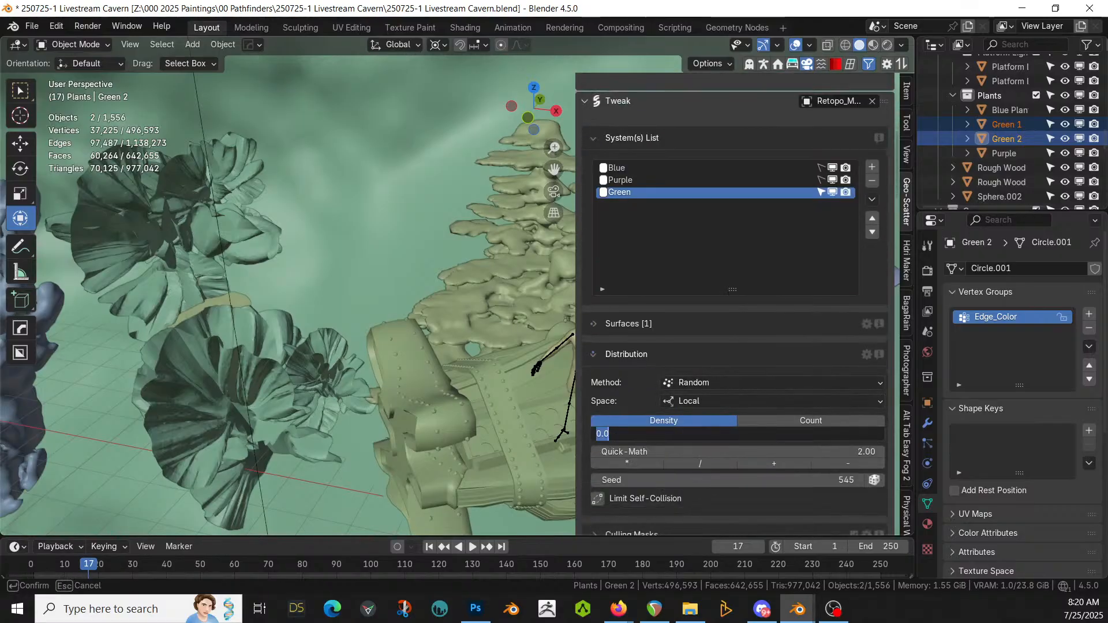
text(.2)
key(Return)
middle_drag(230, 317, 70, 320)
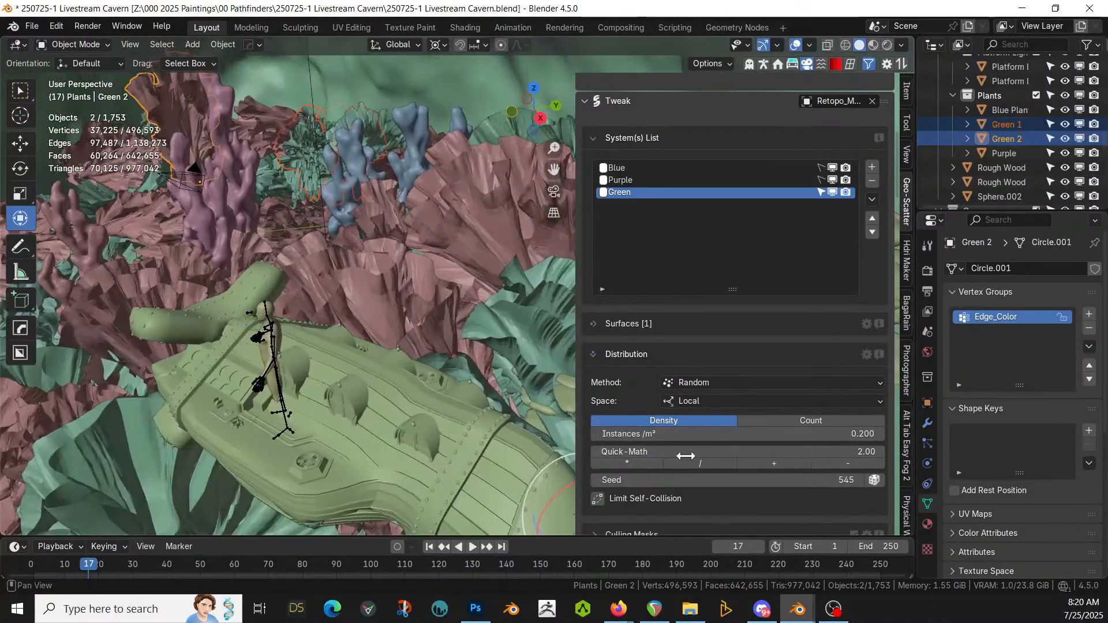
Step: Set the uniform factor of the Green system's default scale to 0.33
scroll(802, 439, down, 3)
scroll(802, 438, down, 15)
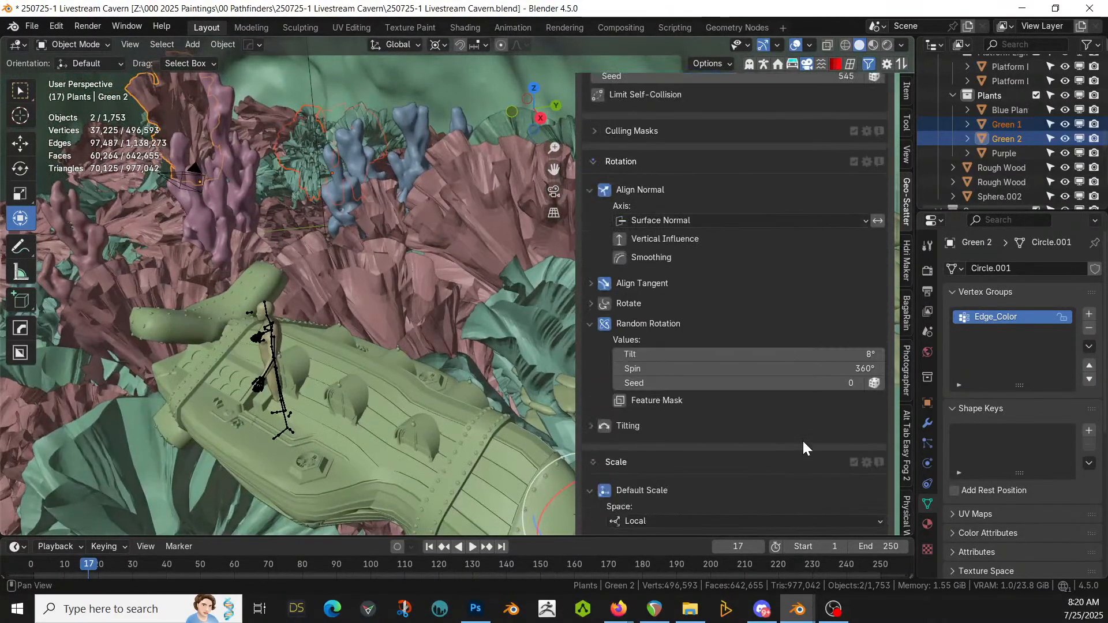
scroll(802, 440, down, 3)
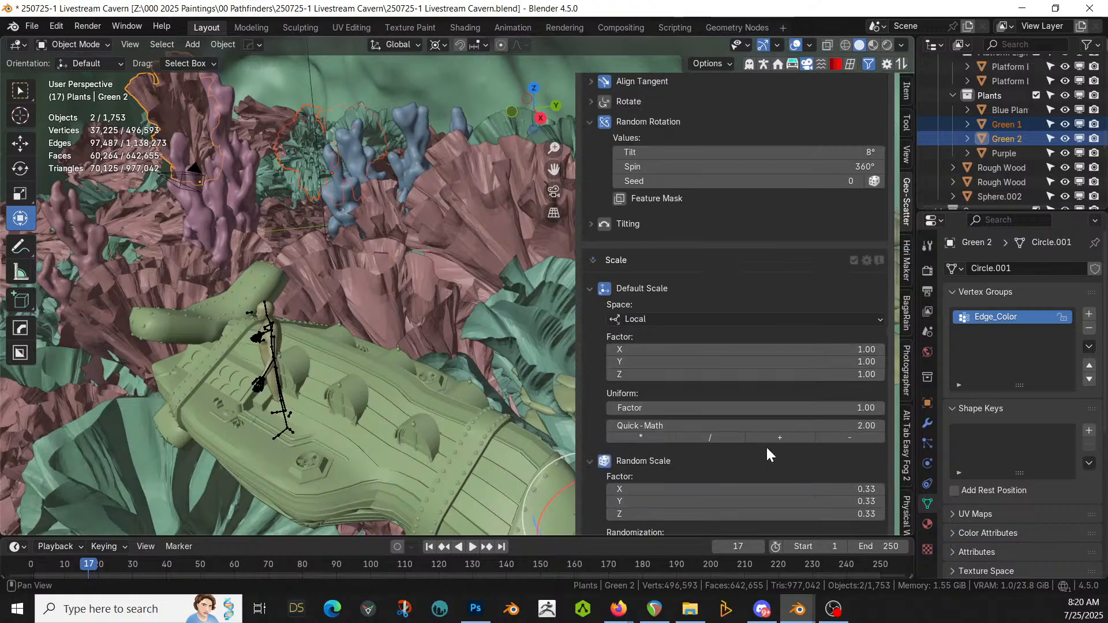
click(771, 408)
text(0.33)
key(Return)
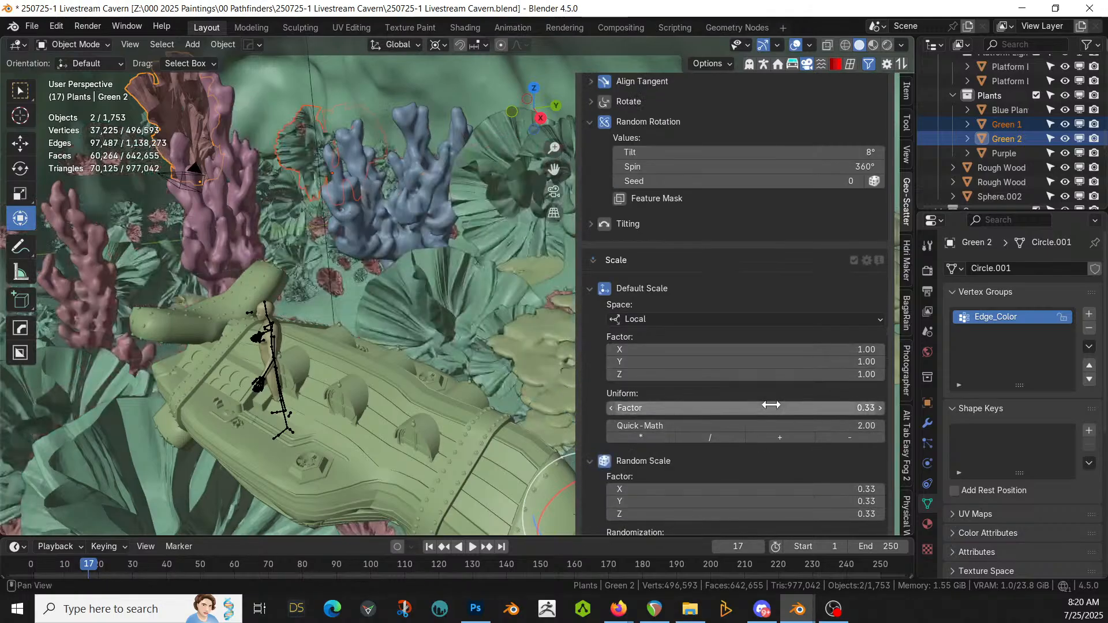
middle_drag(397, 289, 469, 321)
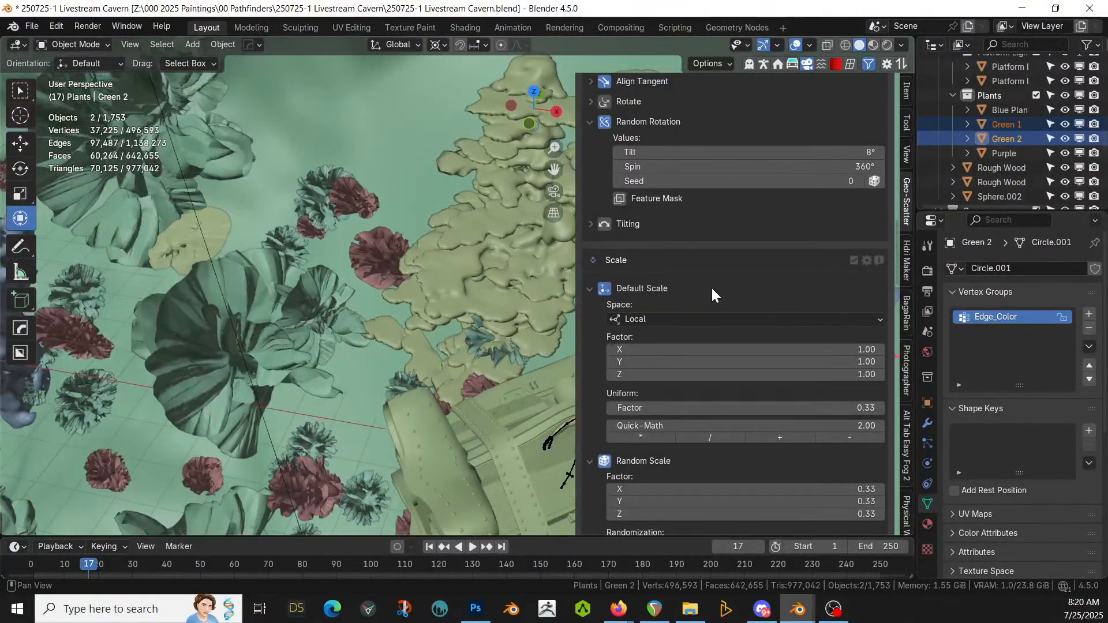
Step: Set the Green system's distribution density to 0.33 instances per m²
scroll(711, 286, up, 10)
click(762, 232)
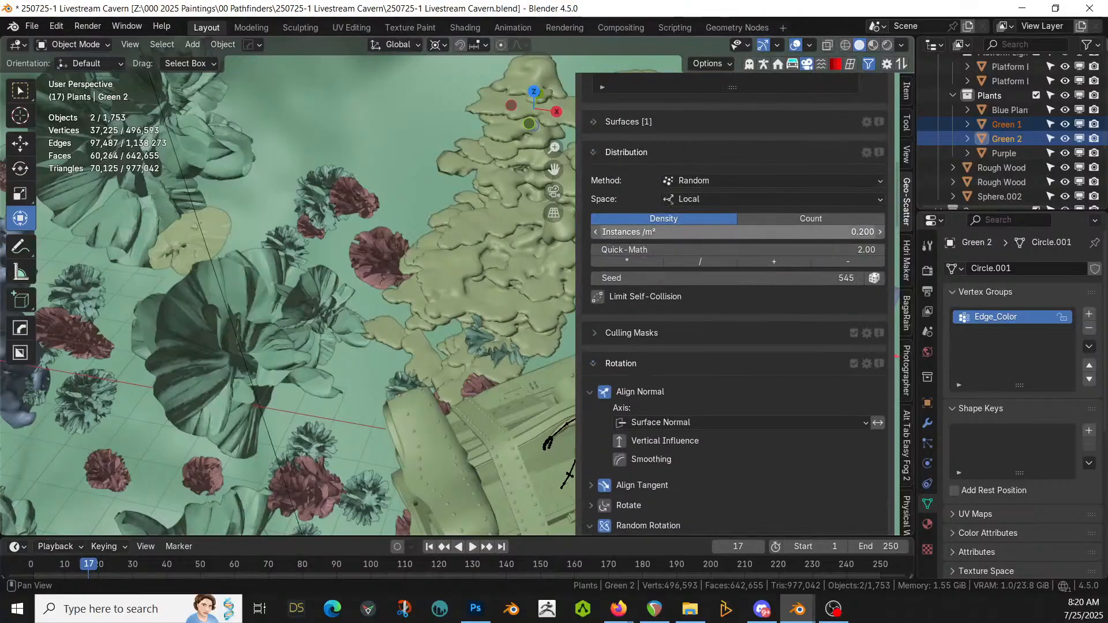
text(.3)
key(Return)
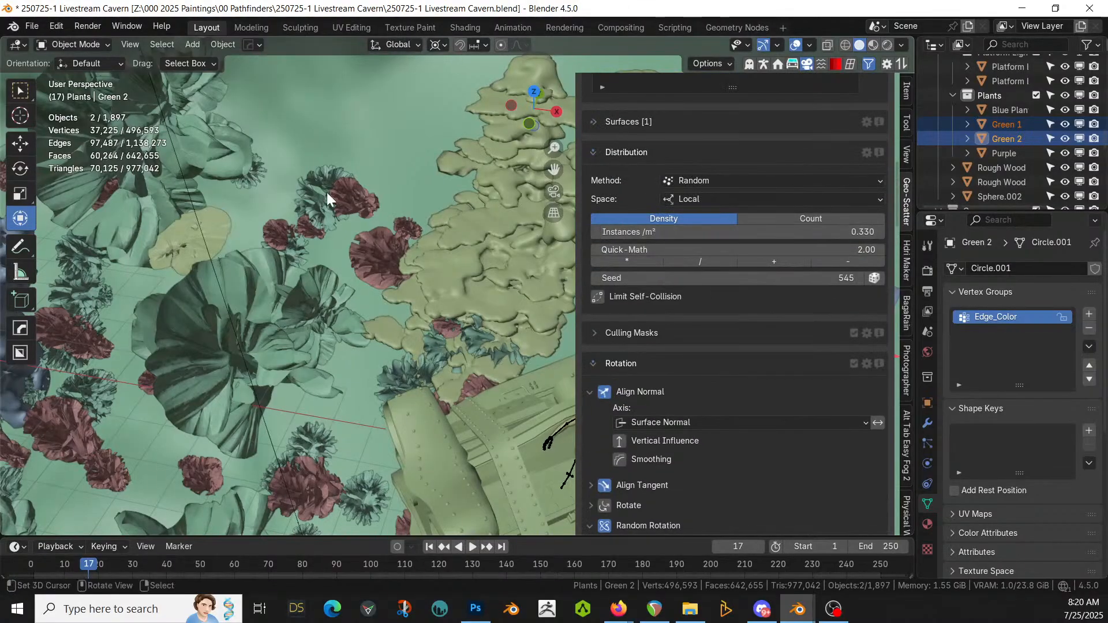
Step: Widen the viewport and examine the spacing and size of the scattered green plants around the corals from several angles
middle_drag(327, 192, 131, 189)
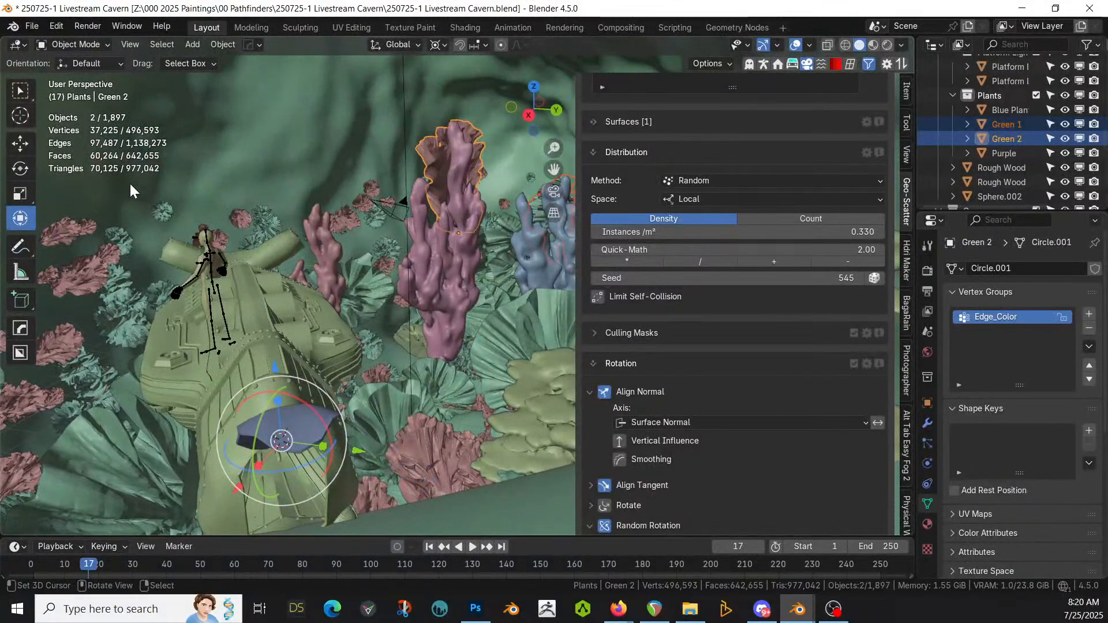
middle_drag(261, 236, 577, 230)
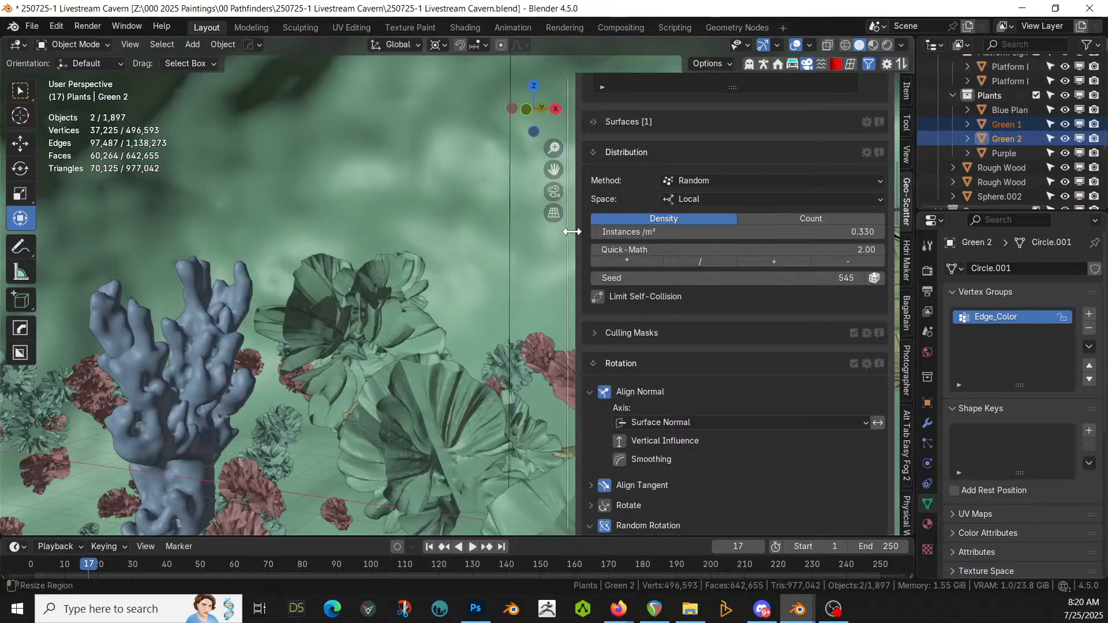
drag(577, 230, 720, 228)
middle_drag(508, 284, 420, 324)
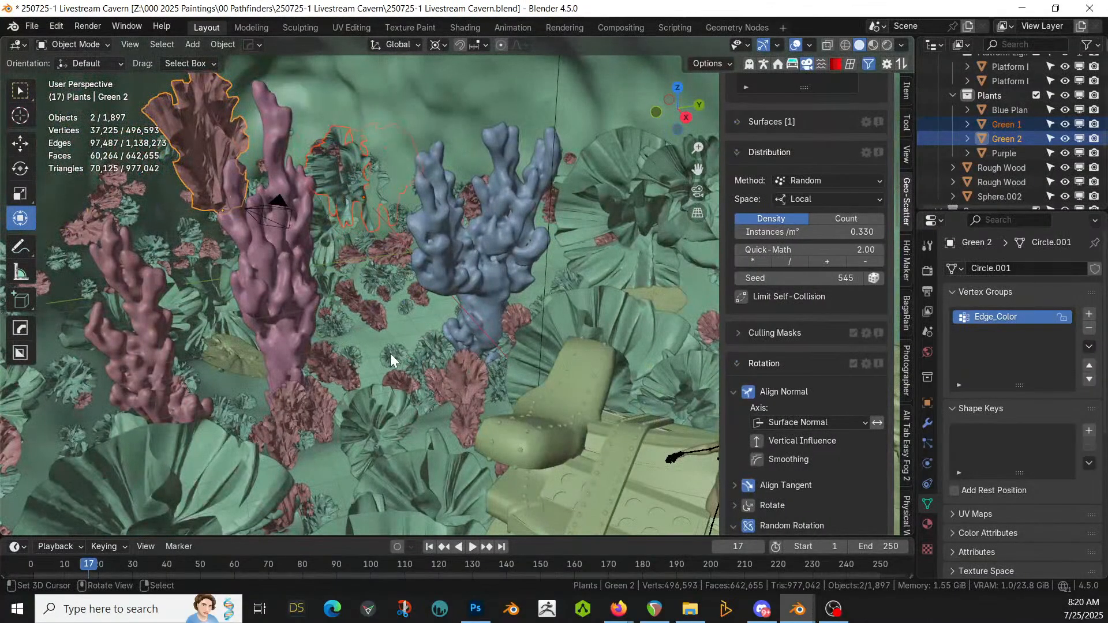
middle_drag(389, 353, 693, 243)
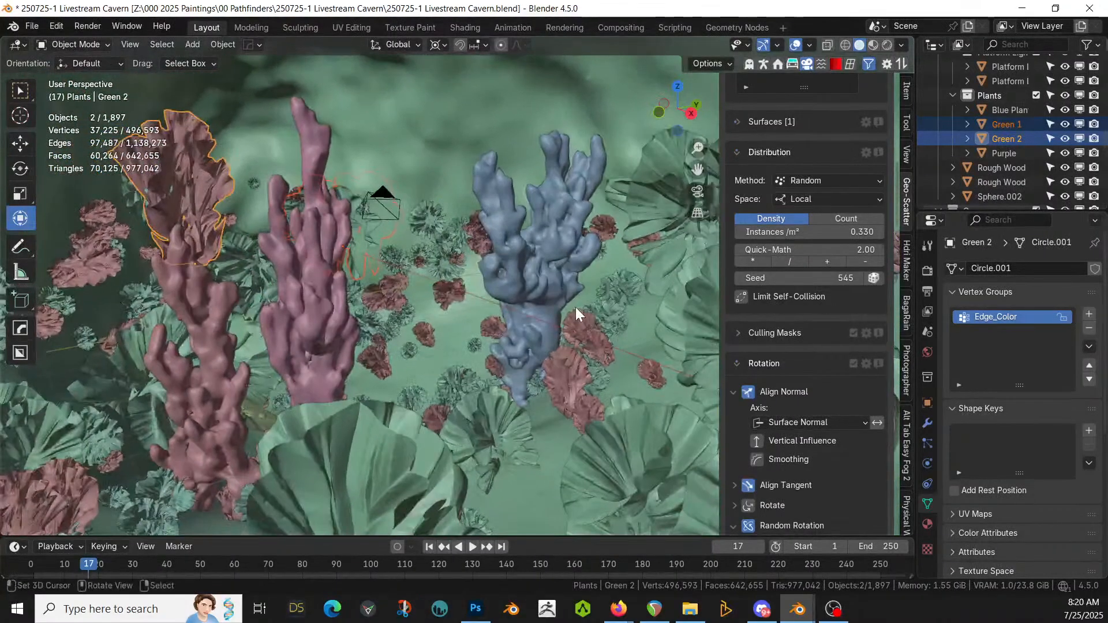
scroll(575, 307, down, 2)
middle_drag(575, 307, 504, 340)
scroll(473, 331, up, 2)
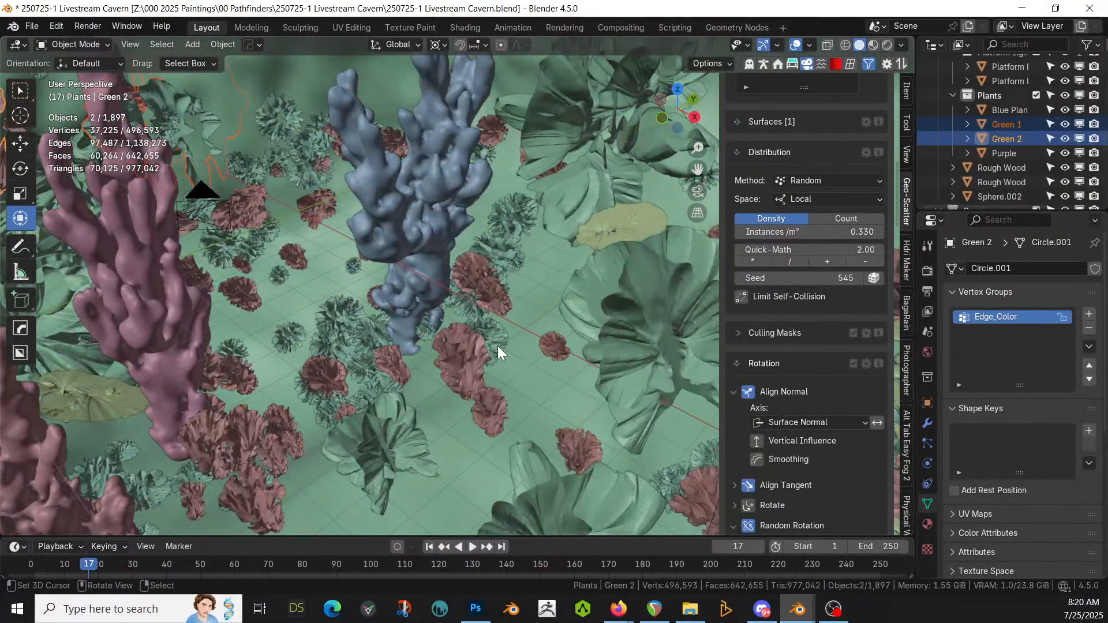
Step: Switch the viewport to rendered shading and check how the scattered seabed plants look through the water
key(z)
key(8)
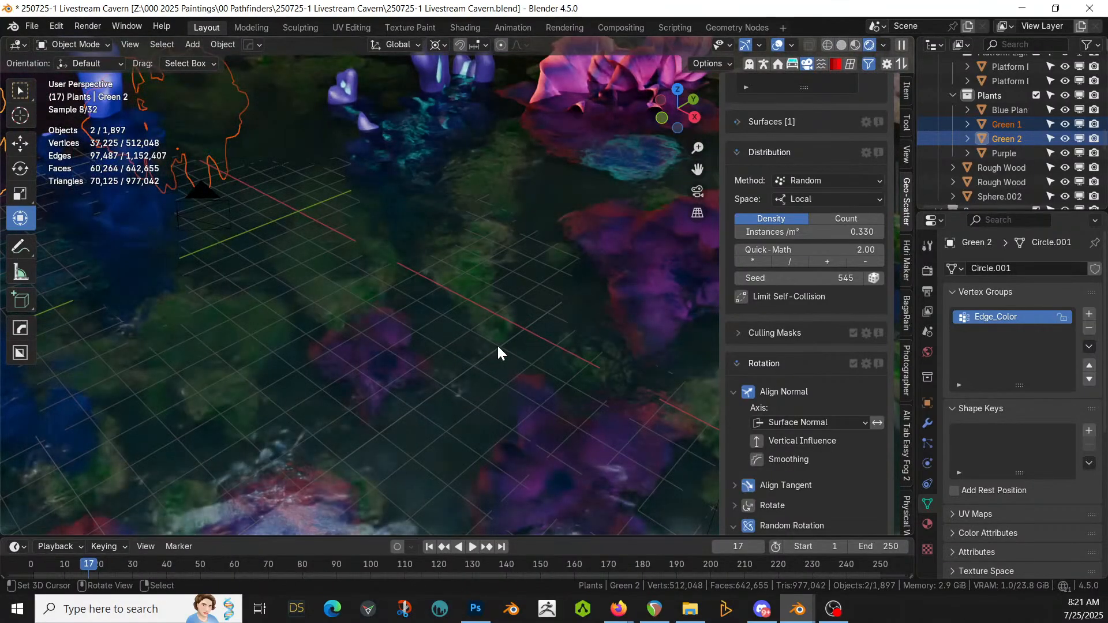
mouse_move(485, 339)
middle_down()
mouse_move(537, 364)
mouse_move(549, 341)
mouse_move(468, 346)
mouse_move(484, 344)
mouse_move(473, 338)
middle_up()
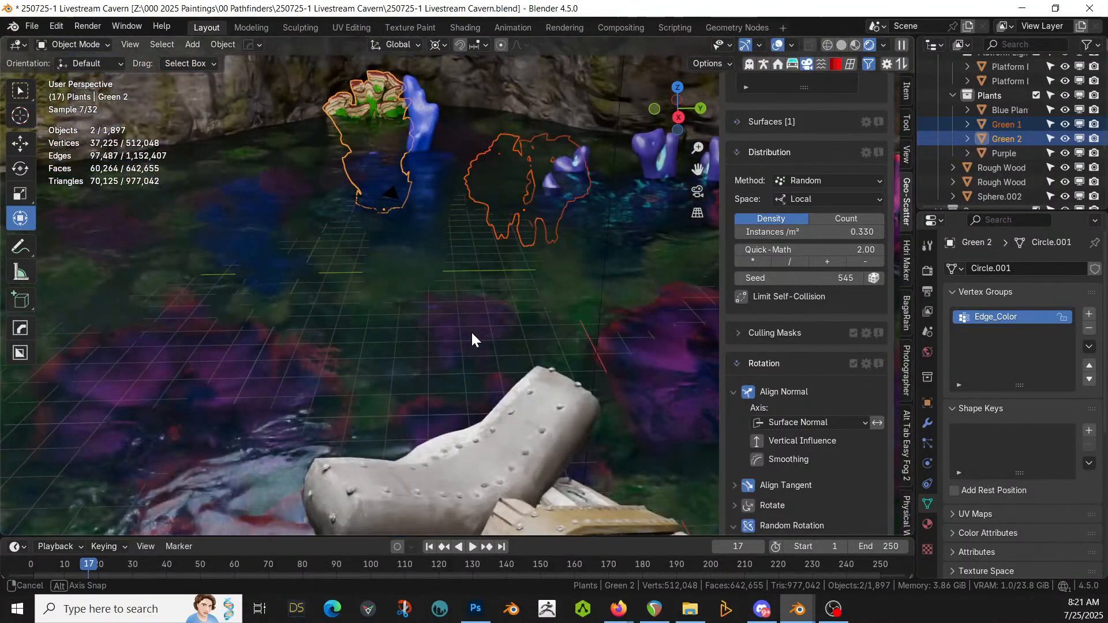
Step: Select the Green 2 source plant, then exclude the main Collection holding the source assets from the view layer
click(376, 97)
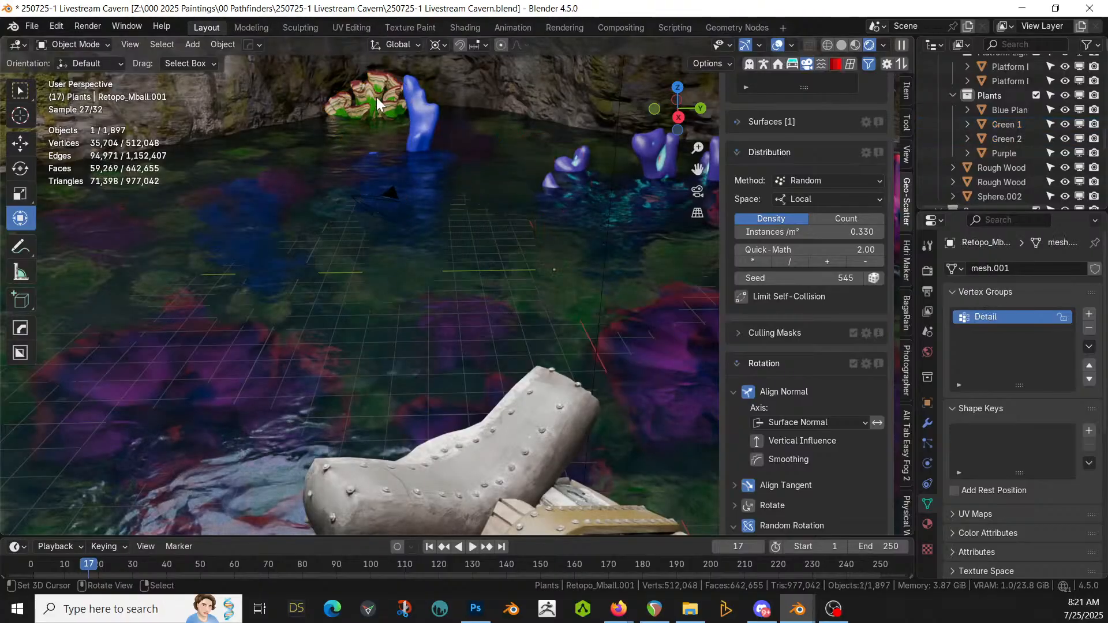
click(376, 97)
scroll(1021, 145, up, 5)
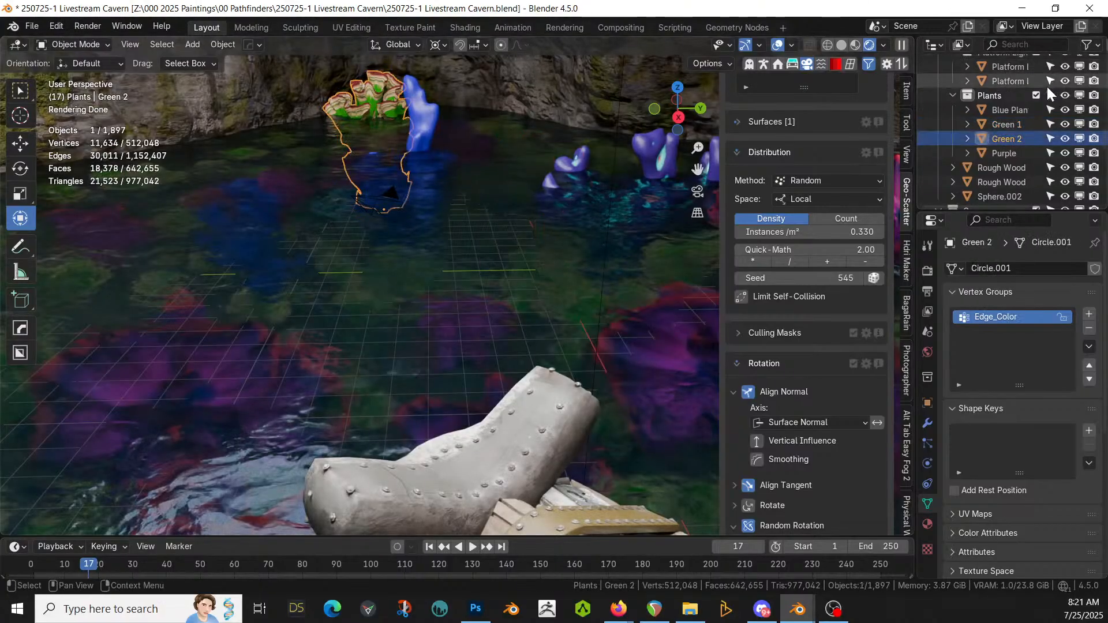
scroll(1020, 140, up, 5)
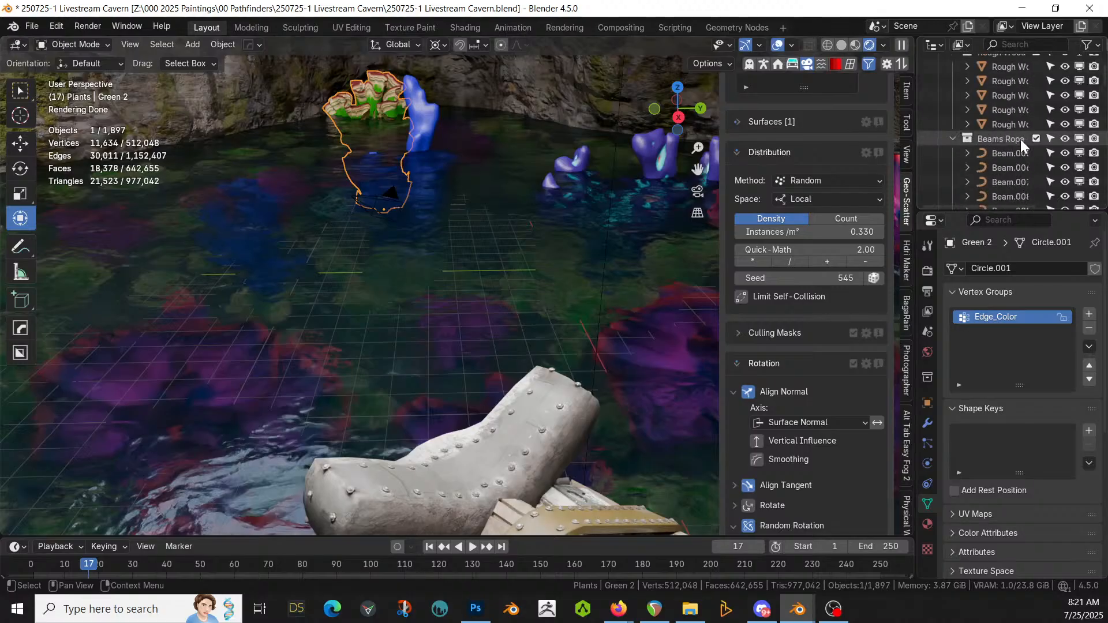
click(1036, 76)
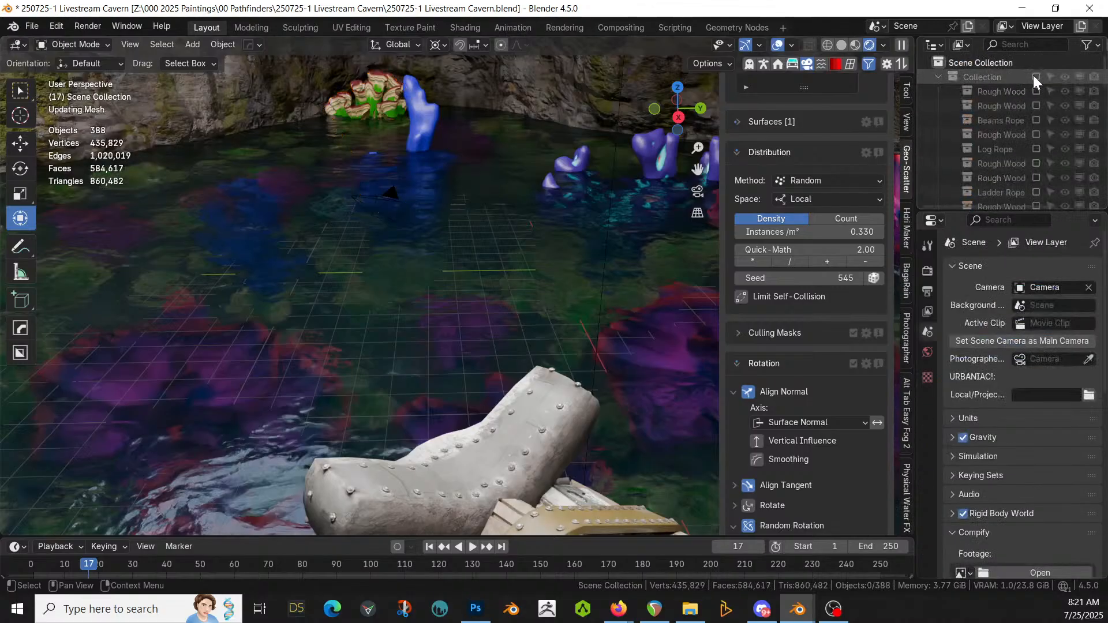
middle_drag(494, 196, 551, 191)
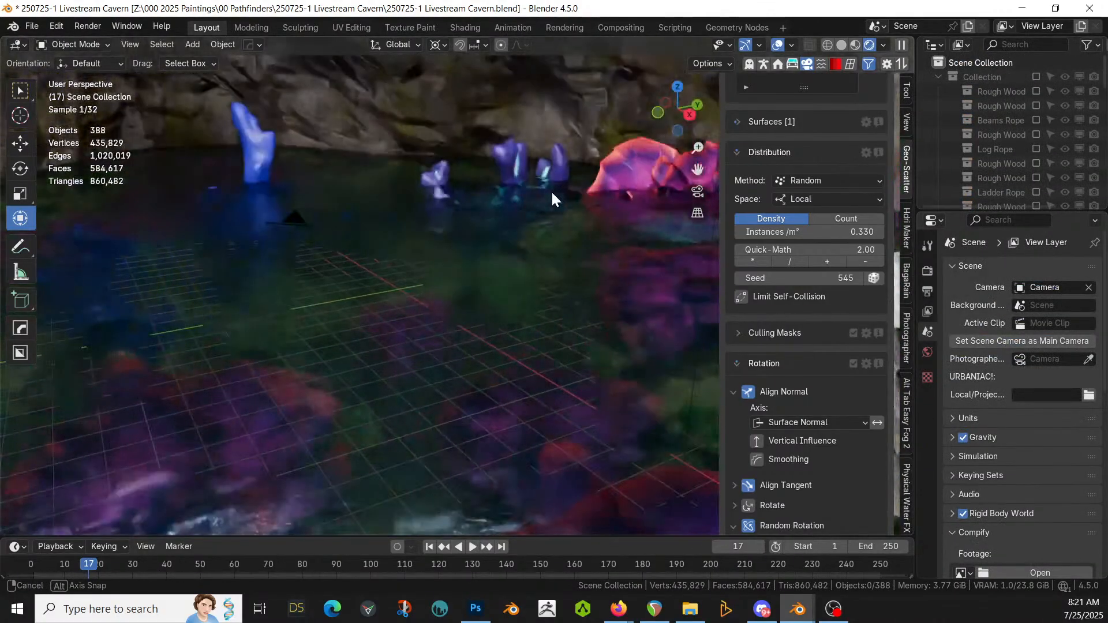
Step: Select the cavern mesh, then save the file and switch the viewport to solid shading
middle_drag(483, 222, 388, 214)
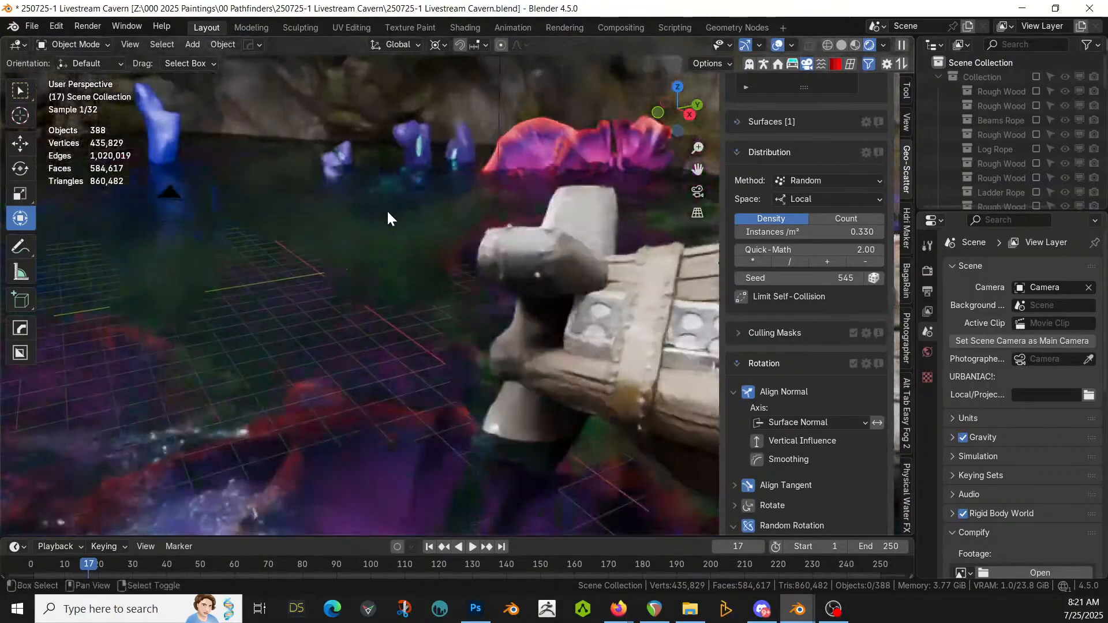
click(600, 167)
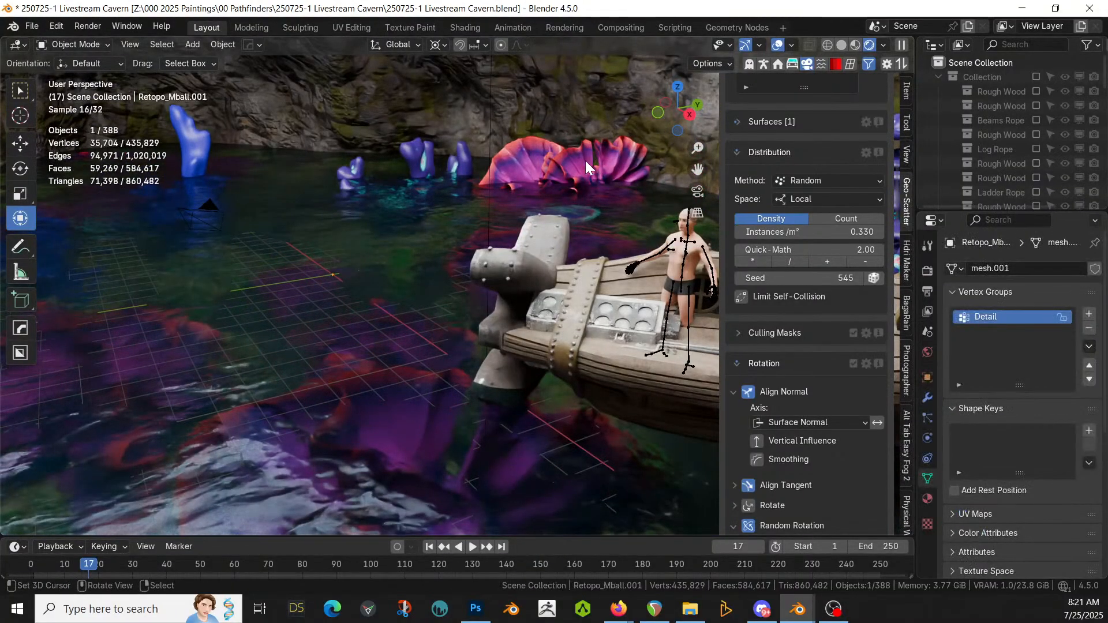
middle_drag(571, 202, 472, 250)
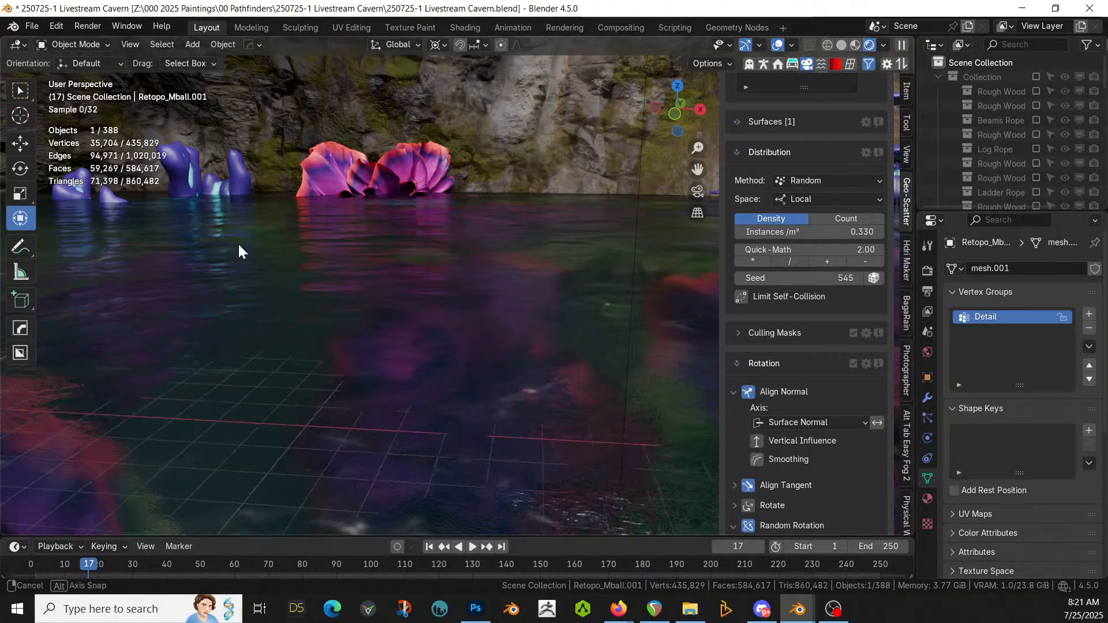
middle_drag(239, 249, 336, 522)
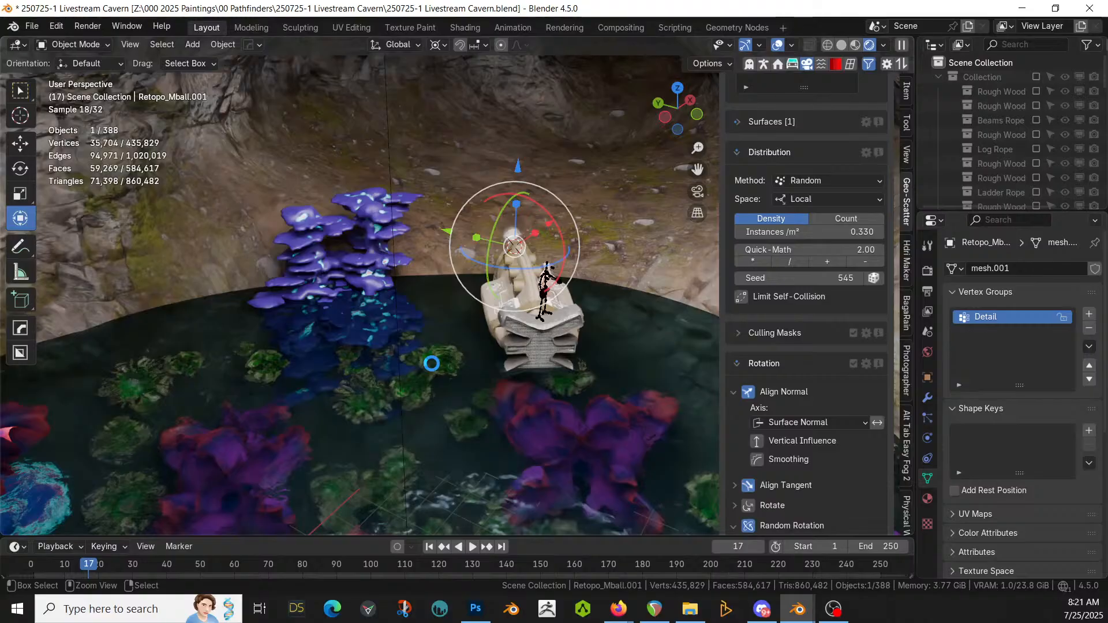
key(ctrl+s)
key(z)
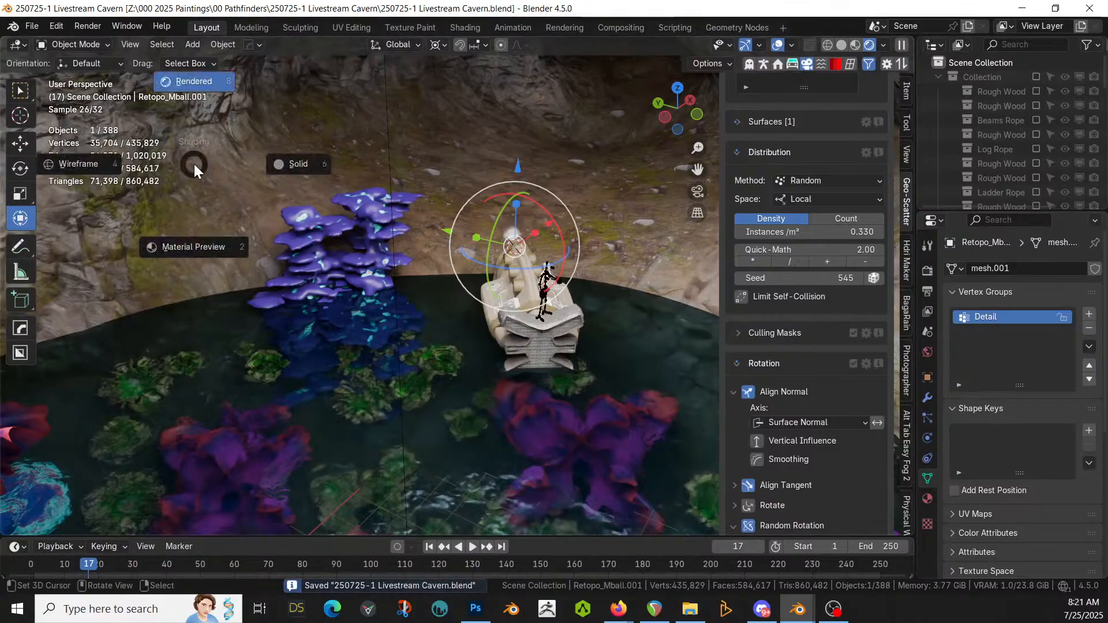
key(6)
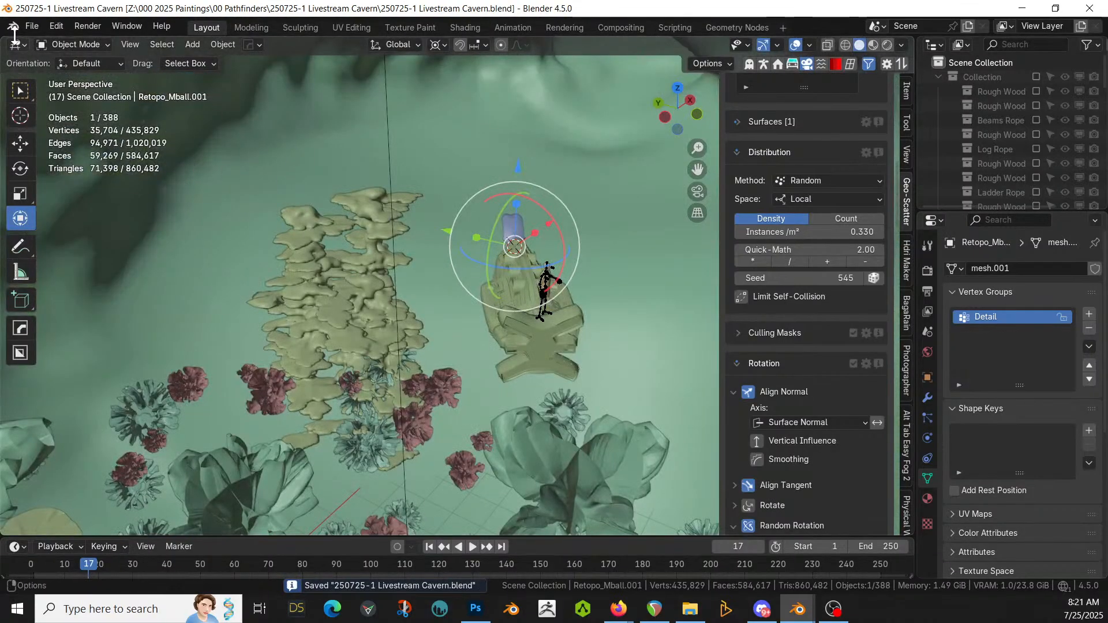
Step: Split the viewport and turn the new area into an Asset Browser showing the botaniq_full library
drag(1, 39, 430, 173)
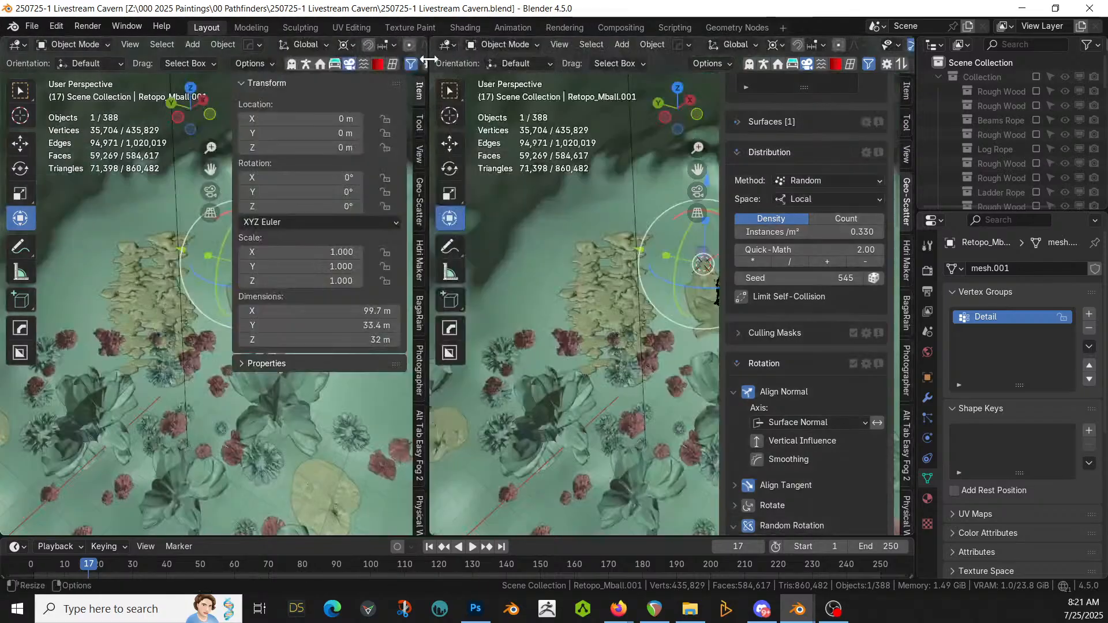
key(shift+F1)
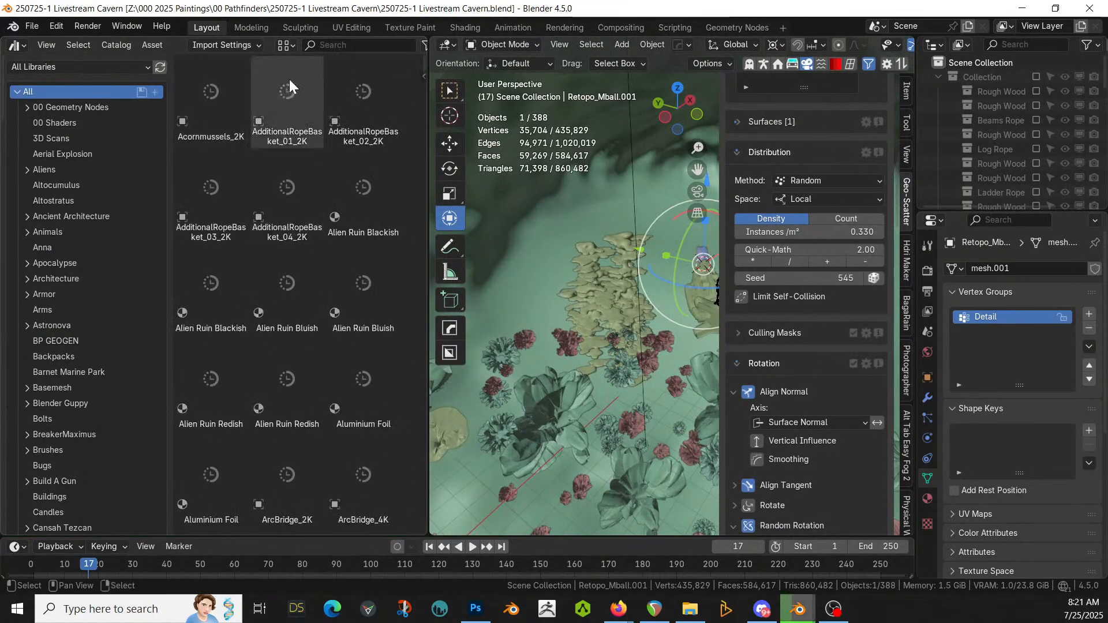
click(102, 68)
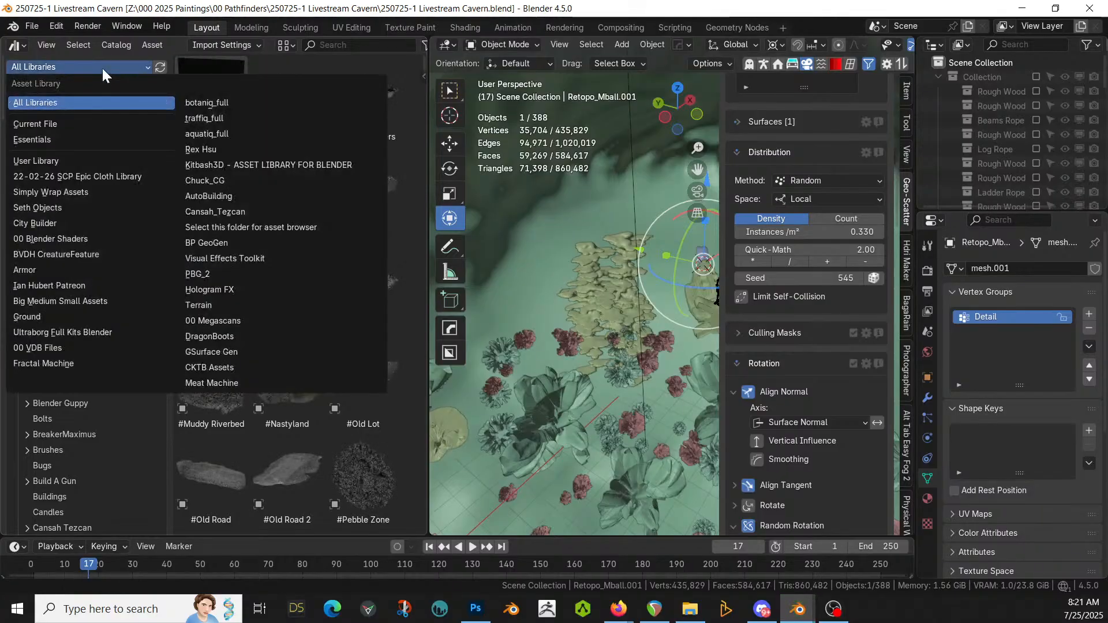
click(234, 103)
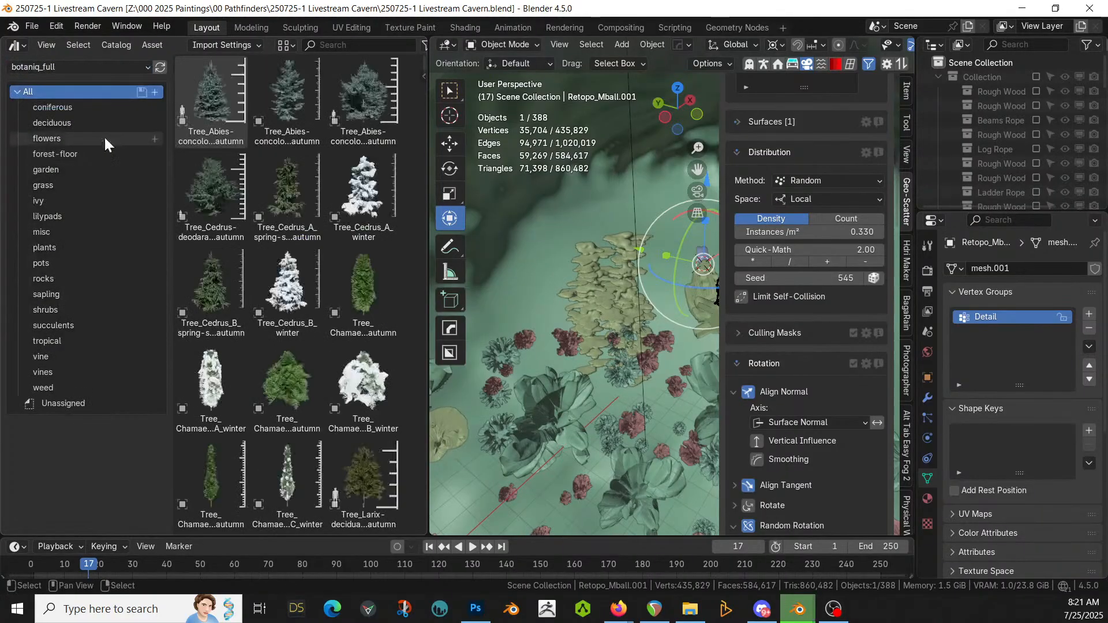
Step: Search the library for "sand" and select all the sandstone rock assets
key(ctrl+f)
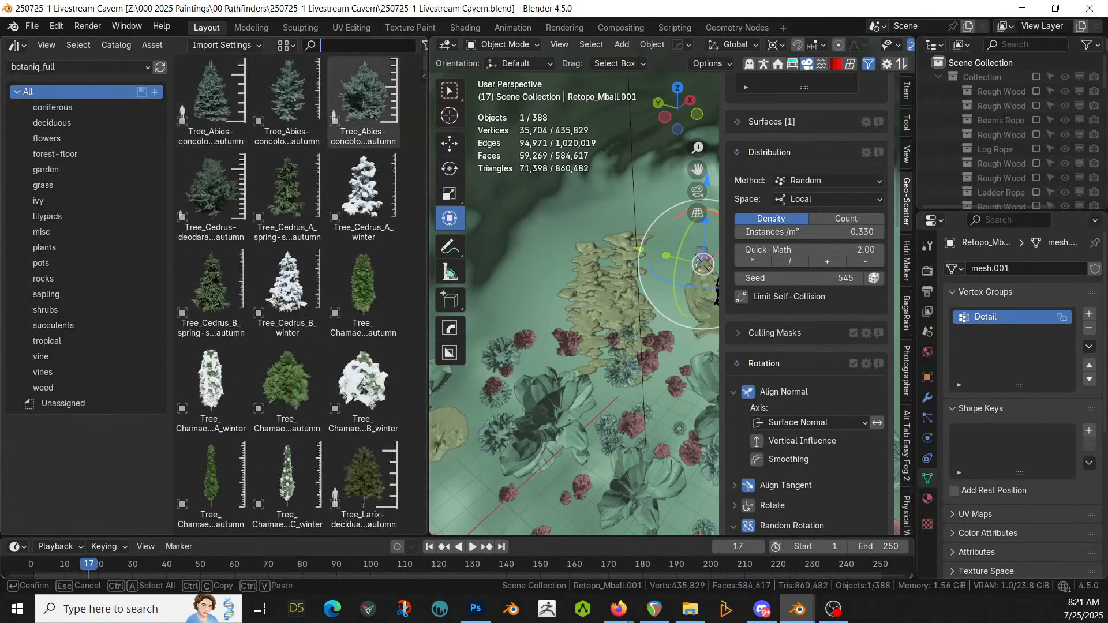
text(sand)
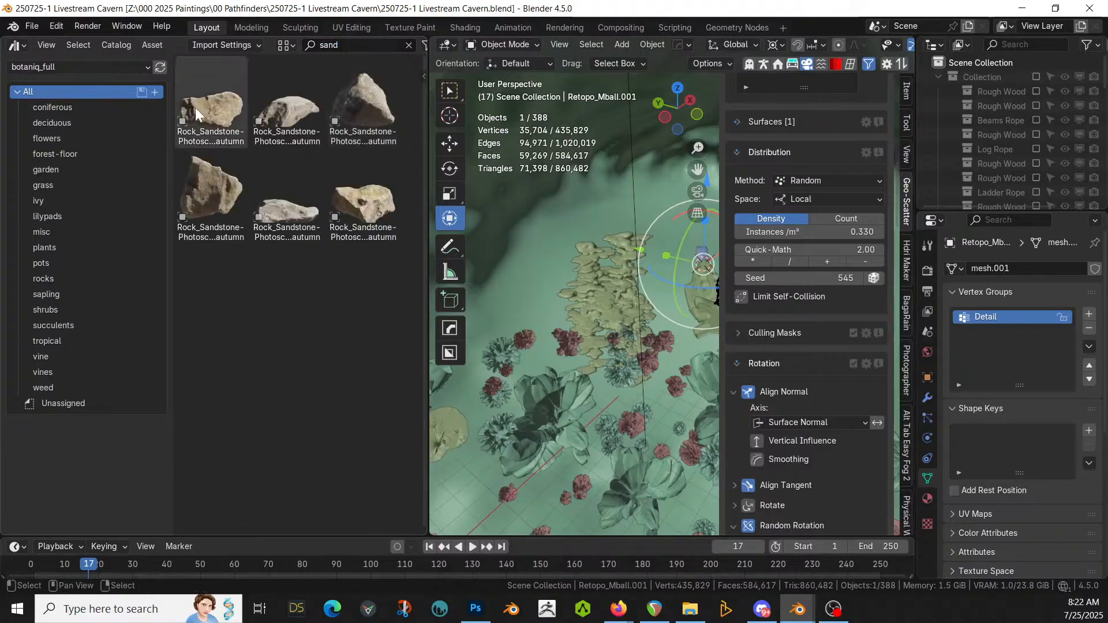
click(350, 201)
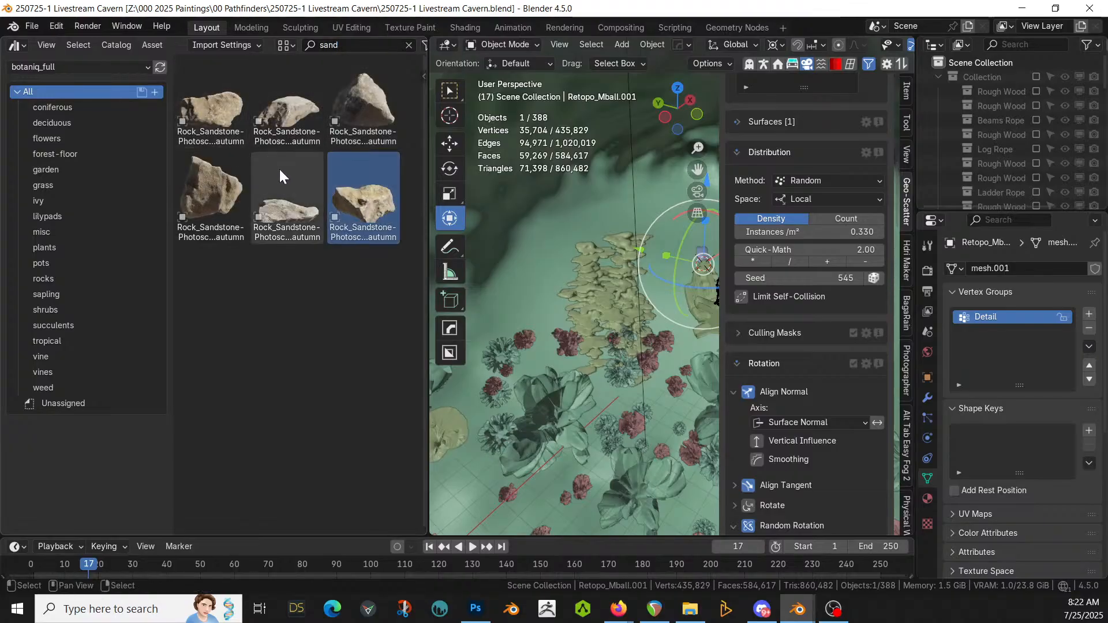
key(a)
Step: Set the Preset Scatter source to Browser Selection and scatter the selected sandstone rocks over the cavern
scroll(848, 300, up, 5)
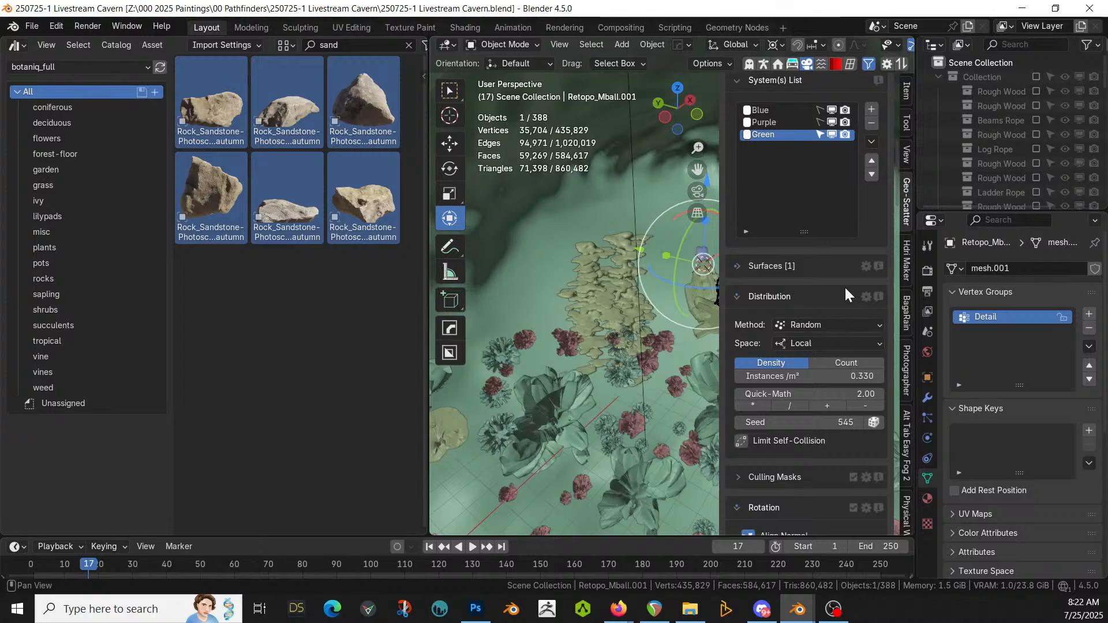
scroll(802, 262, up, 8)
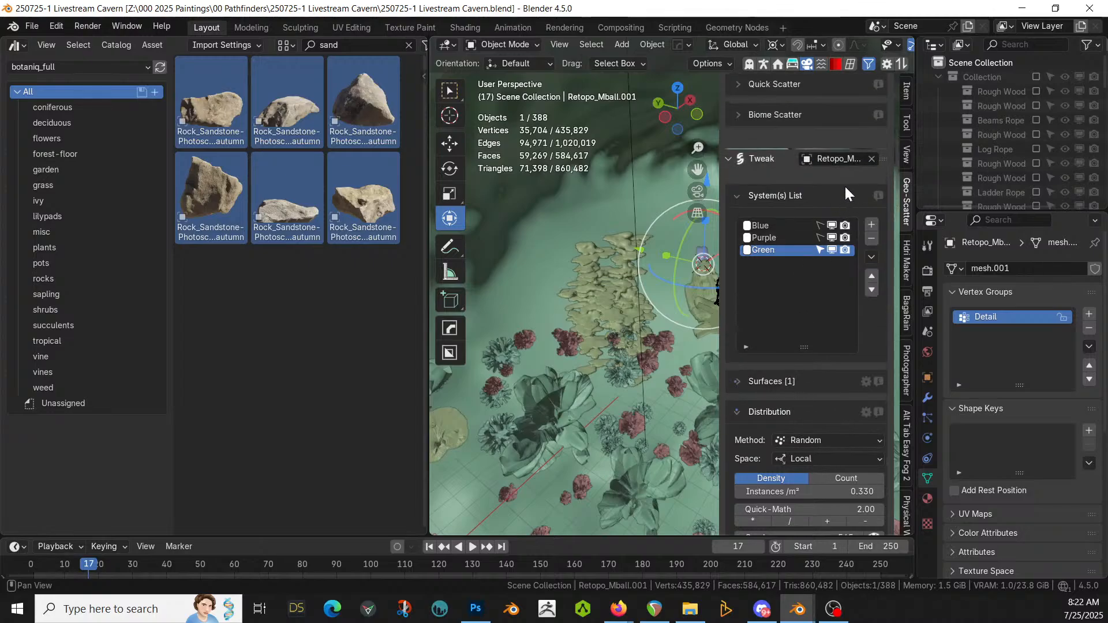
scroll(811, 183, up, 7)
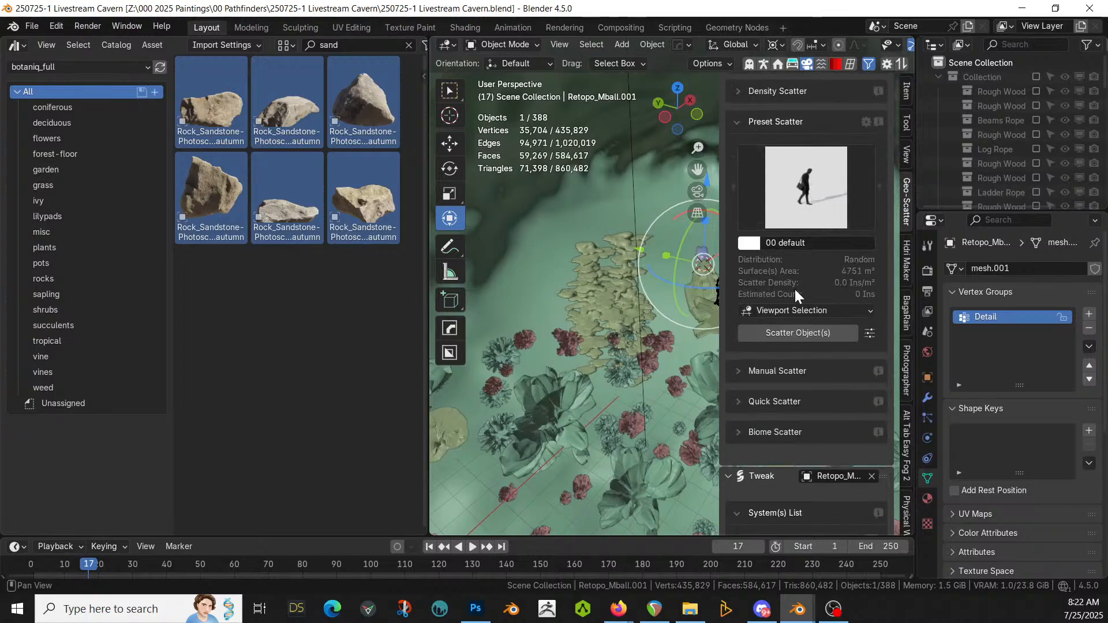
click(792, 310)
click(784, 364)
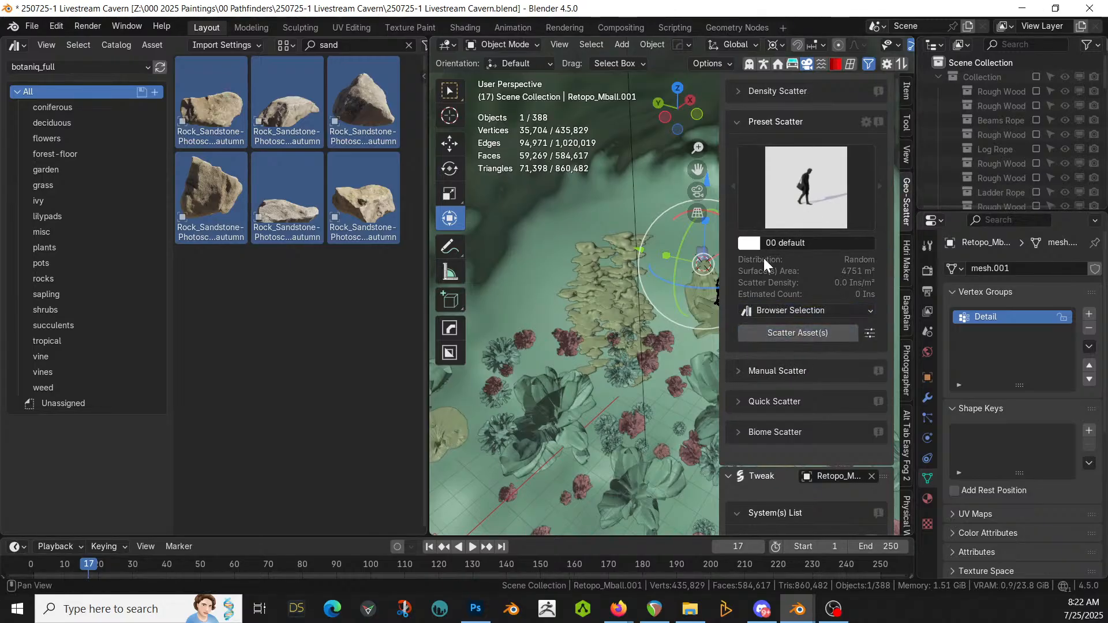
click(784, 333)
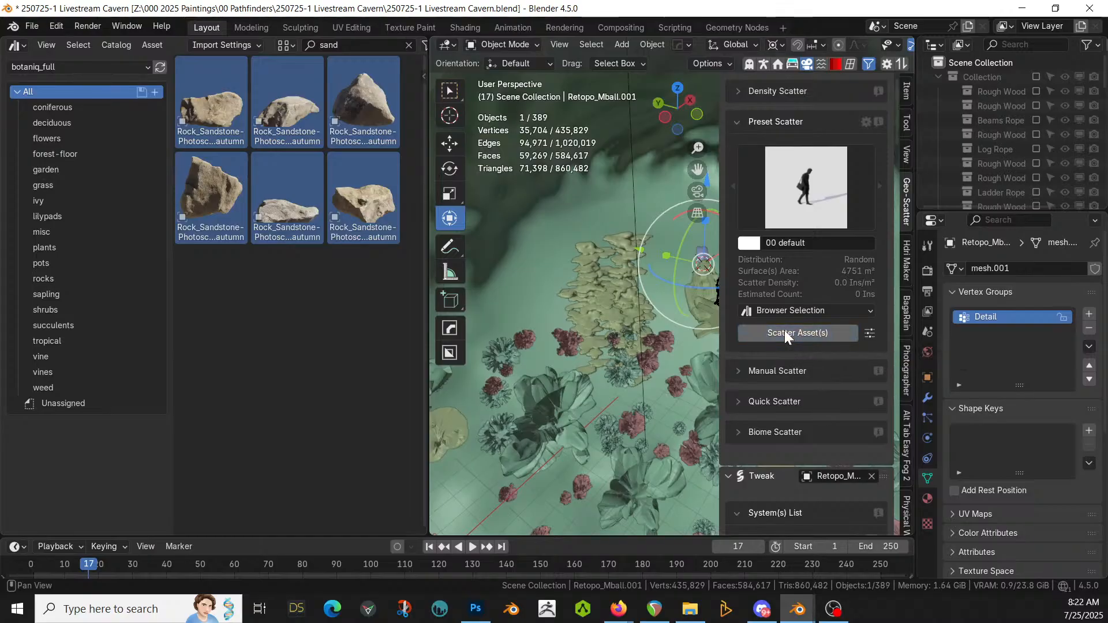
Step: Rename the new 00 default scatter system as Rocks
scroll(793, 368, down, 4)
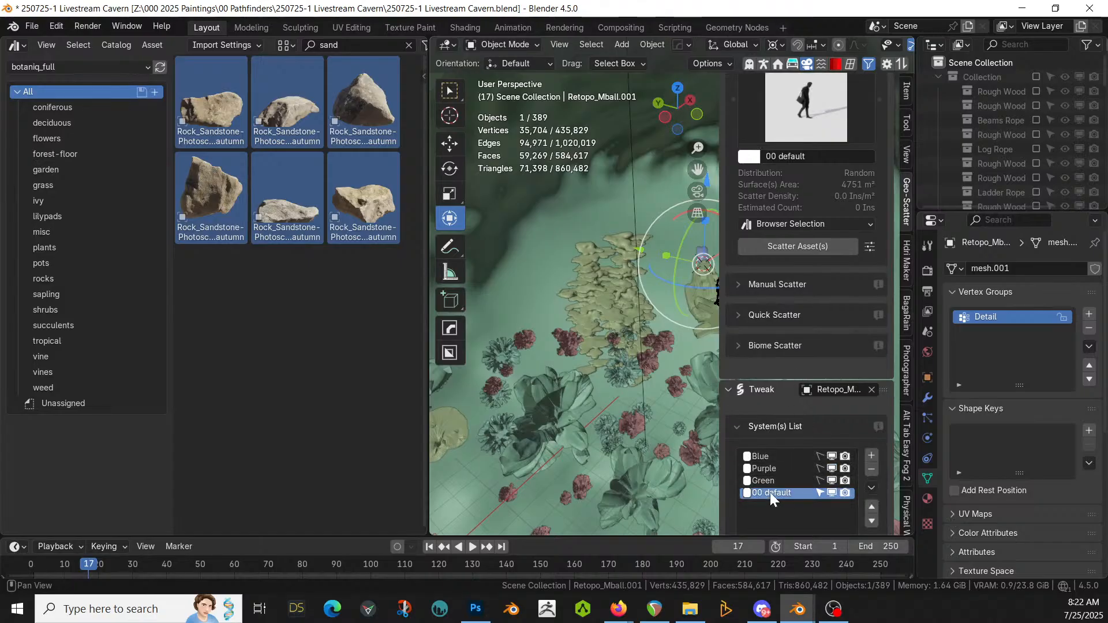
double_click(770, 492)
text(Rocks)
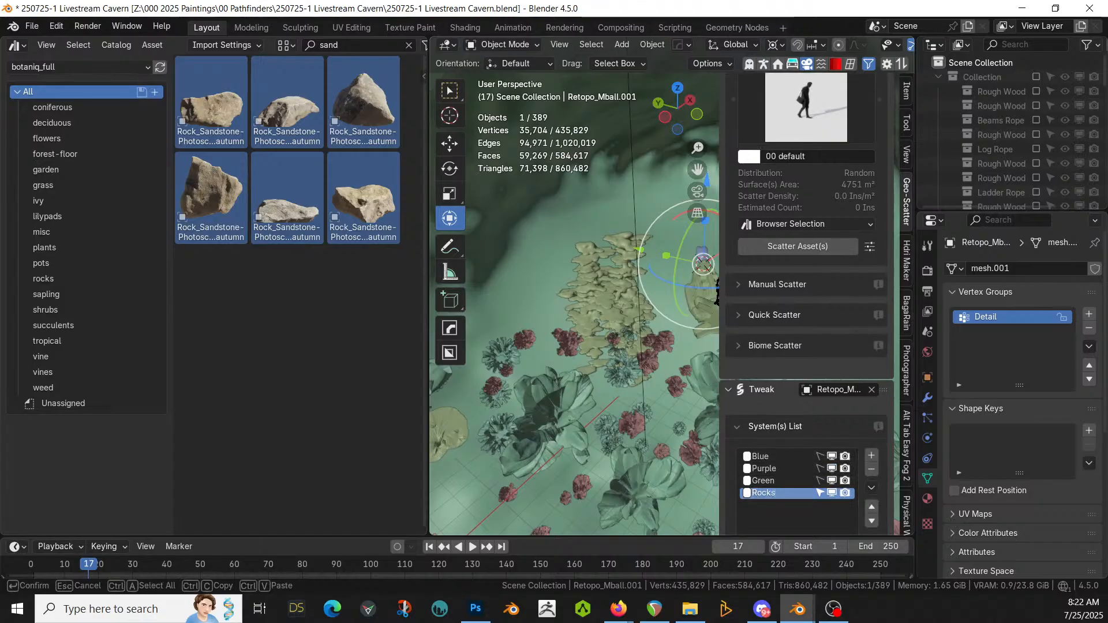
key(Return)
Step: Enable Random Rotation for the Rocks system
scroll(777, 481, down, 8)
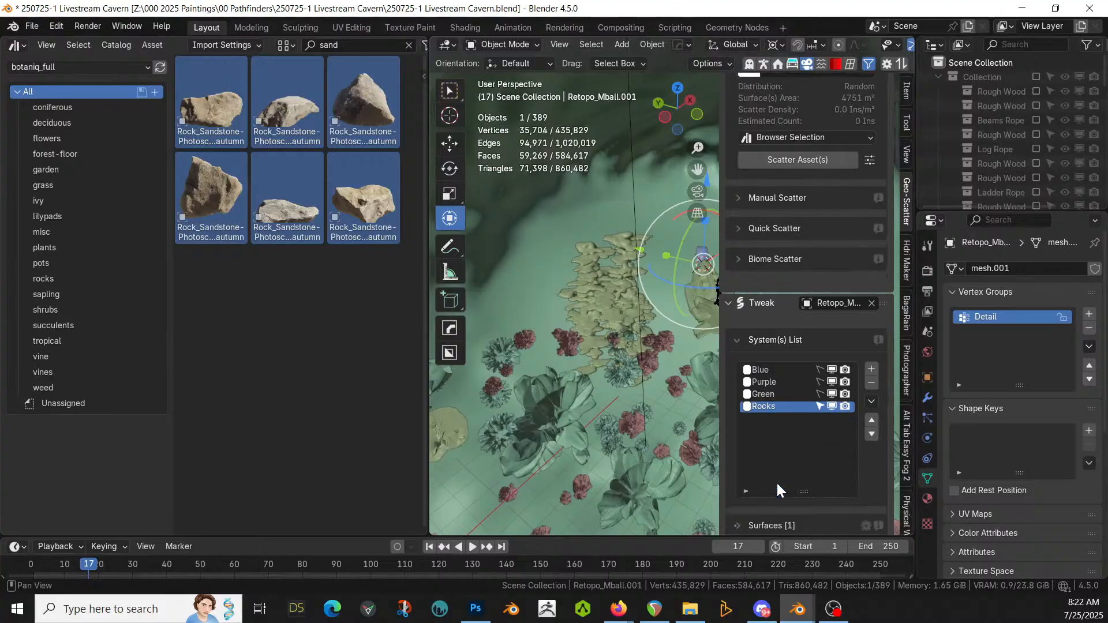
scroll(776, 483, down, 10)
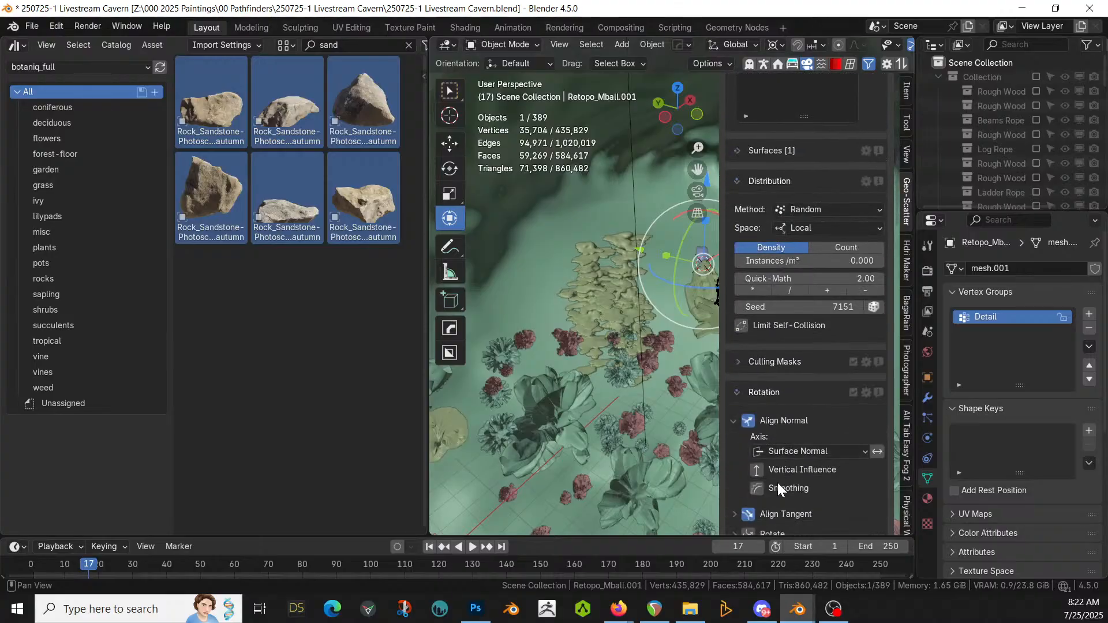
scroll(777, 483, down, 2)
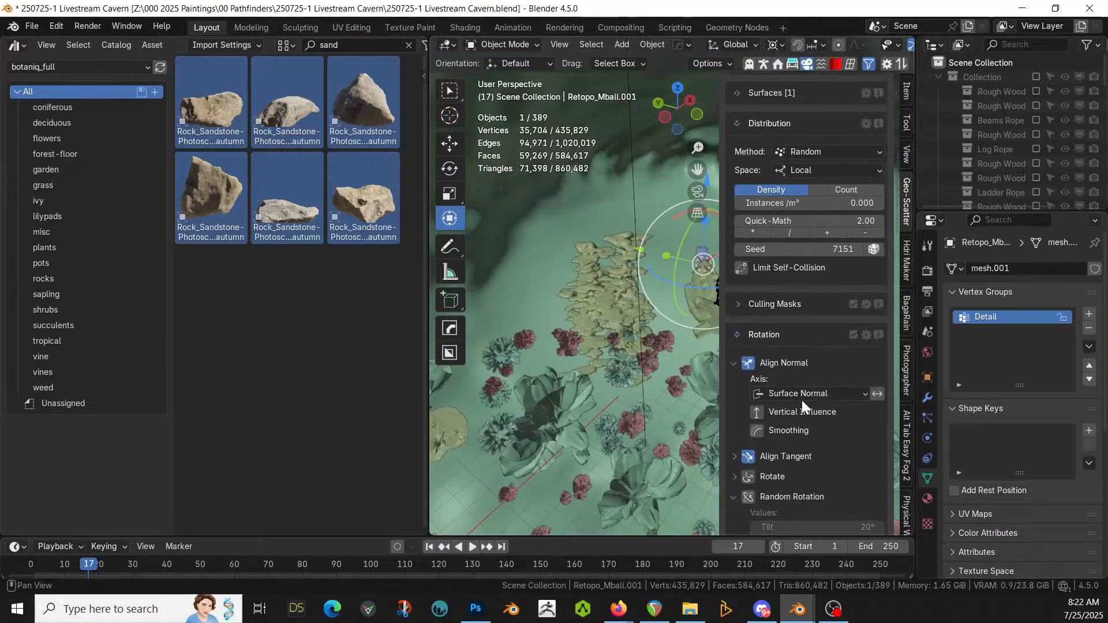
scroll(802, 416, down, 3)
click(745, 412)
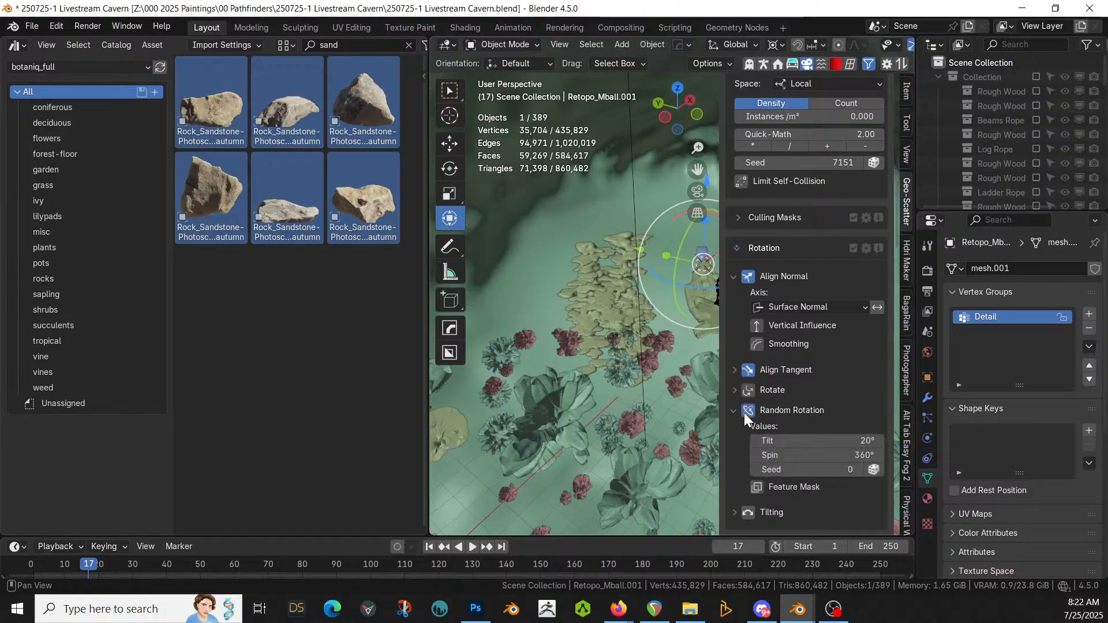
Step: Set the uniform factor of the Rocks system's Default Scale to 0.5
scroll(791, 459, down, 3)
scroll(796, 452, down, 4)
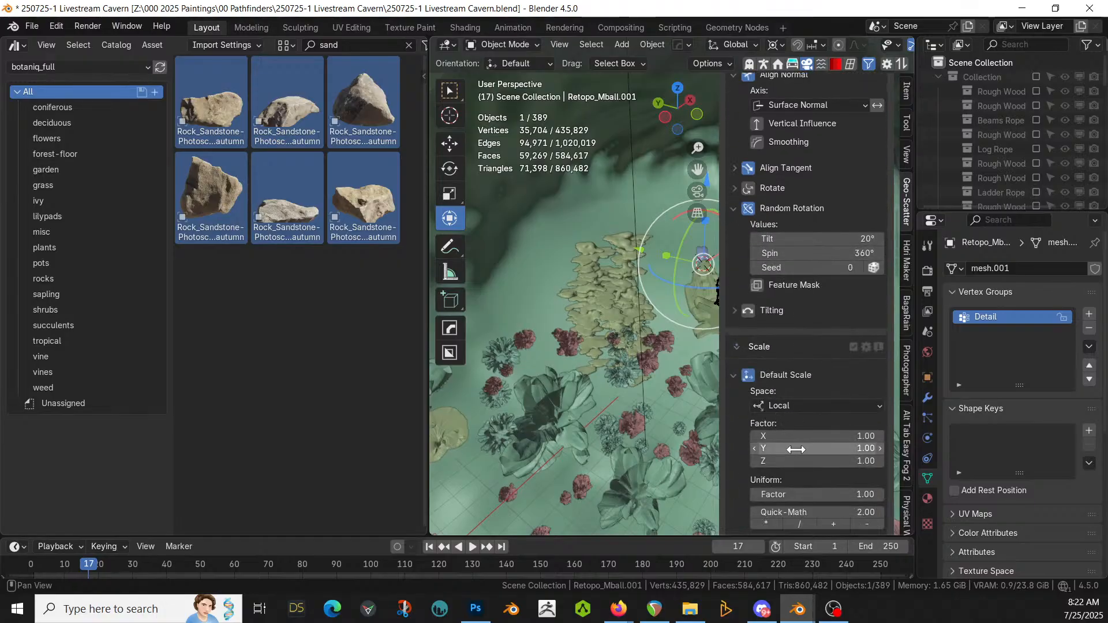
scroll(795, 447, down, 1)
click(810, 465)
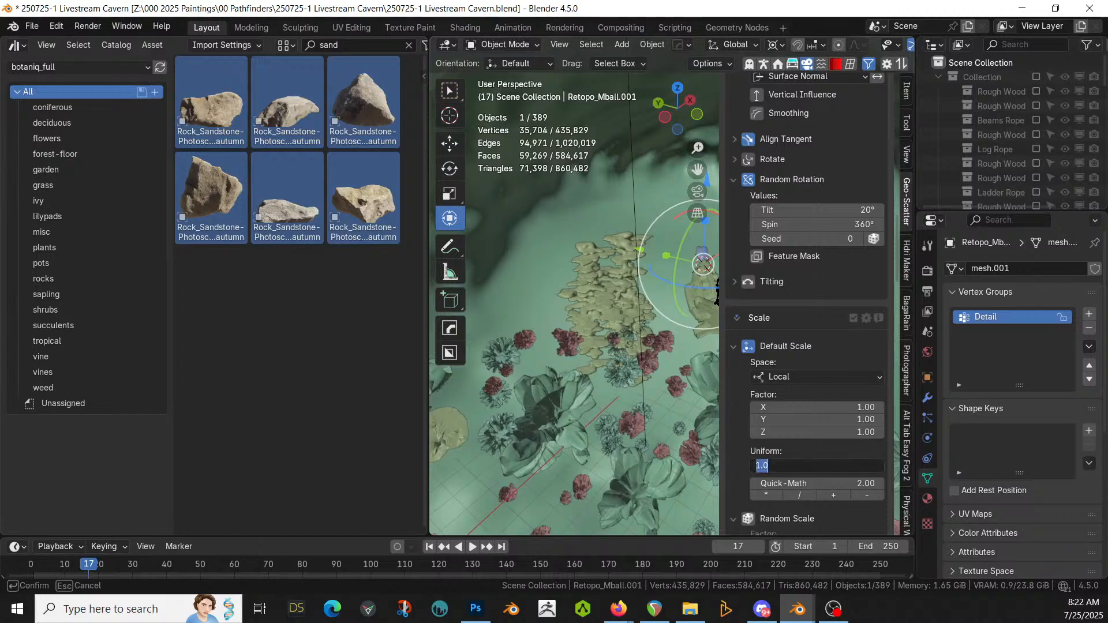
text(.5)
key(Return)
Step: Enable Random Scale and Random Mirror for the Rocks system
scroll(822, 427, down, 3)
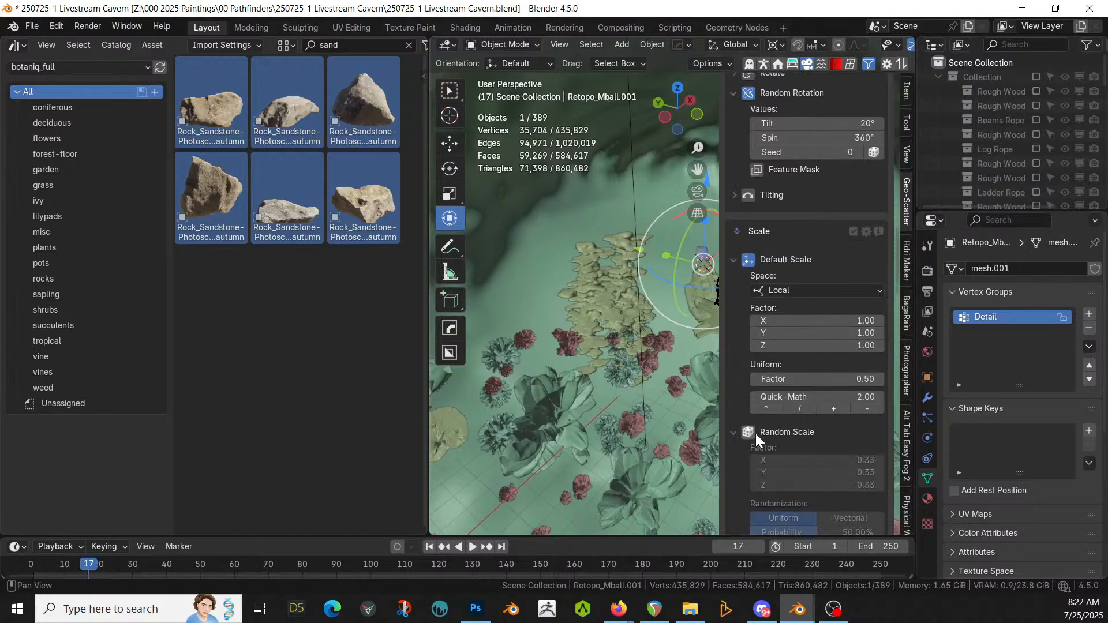
click(750, 432)
scroll(799, 430, down, 8)
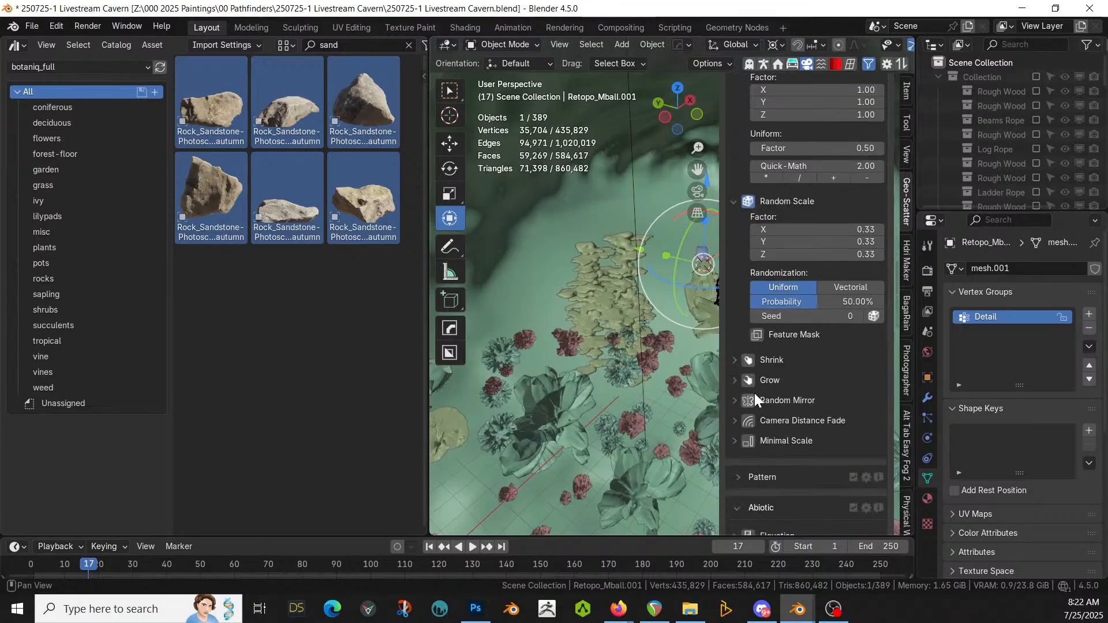
click(748, 401)
Step: Enable the Abiotic Slope filter for the rocks with a maximal angle of 25° and Absolute Slope turned off
scroll(826, 428, down, 3)
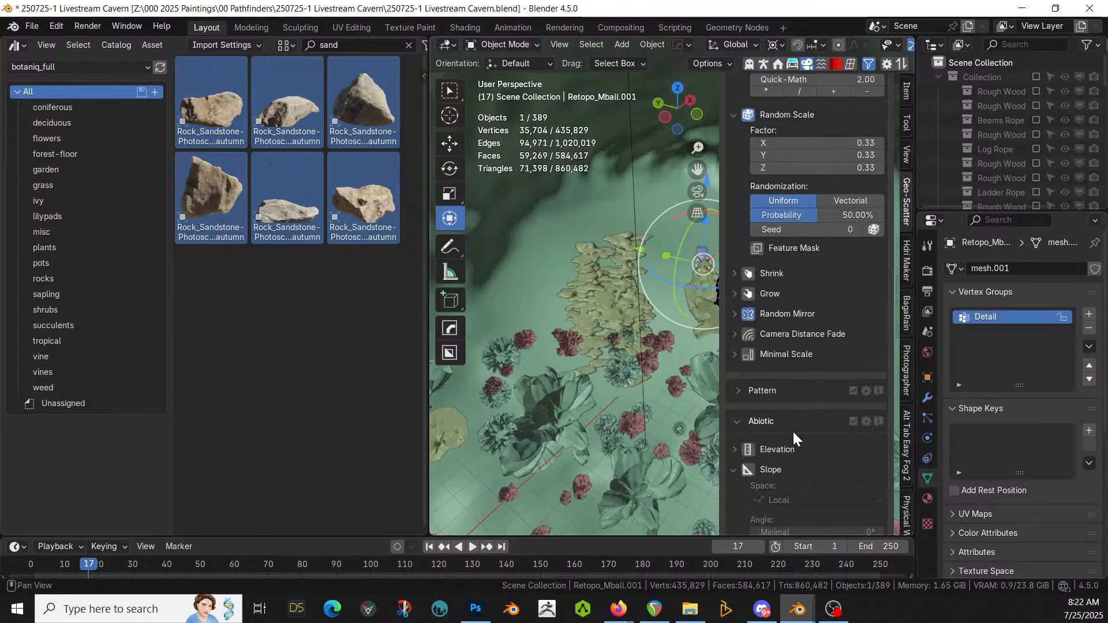
scroll(784, 432, down, 2)
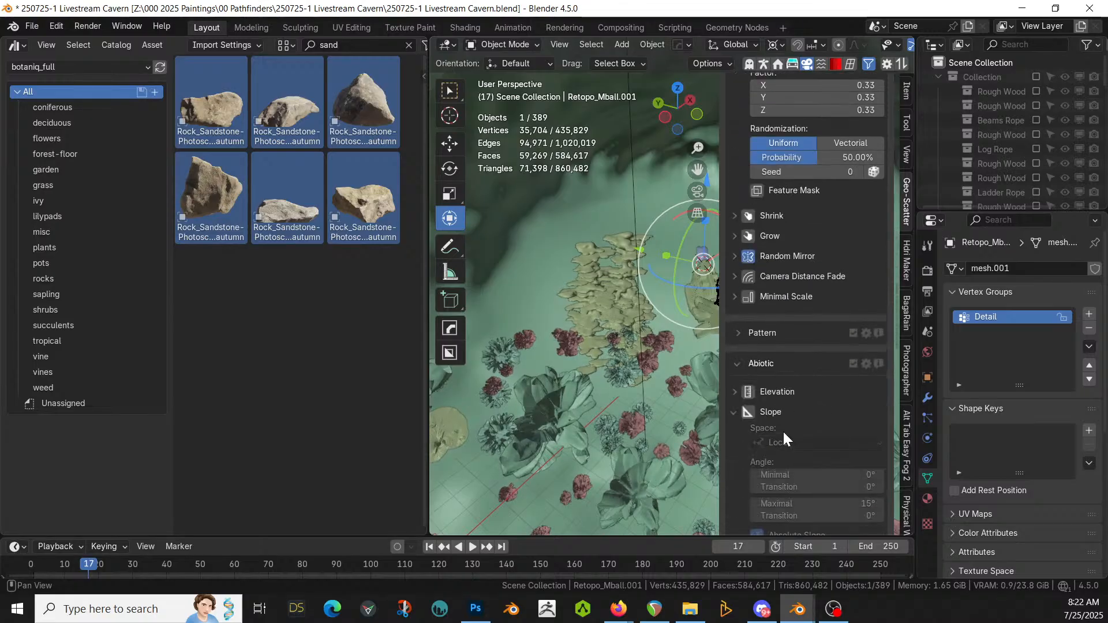
click(747, 409)
scroll(770, 452, down, 3)
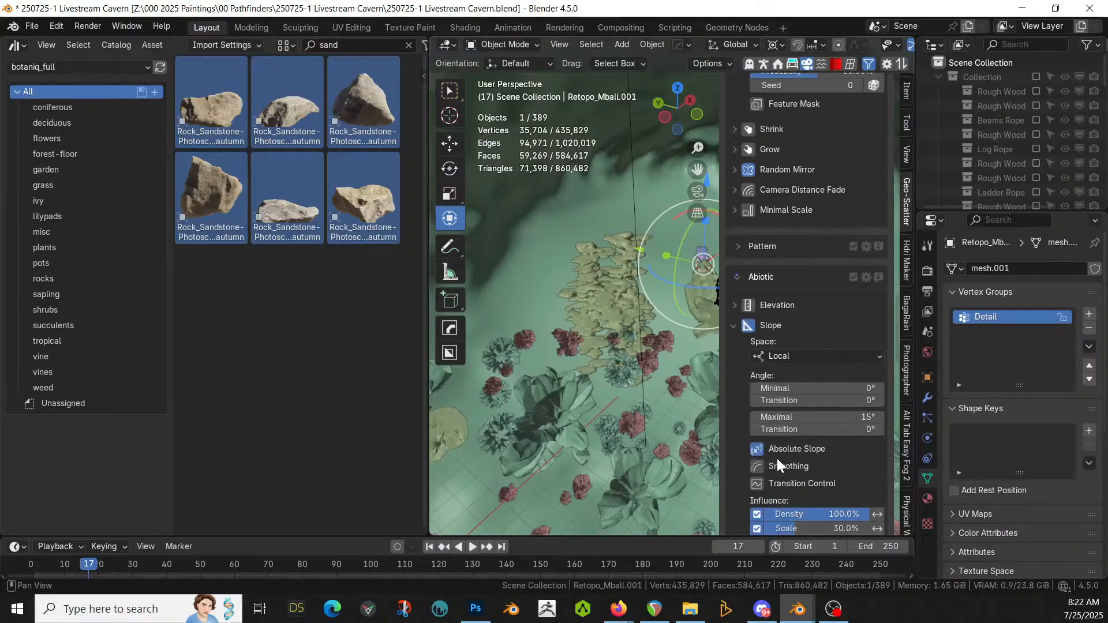
click(834, 417)
text(25)
key(Return)
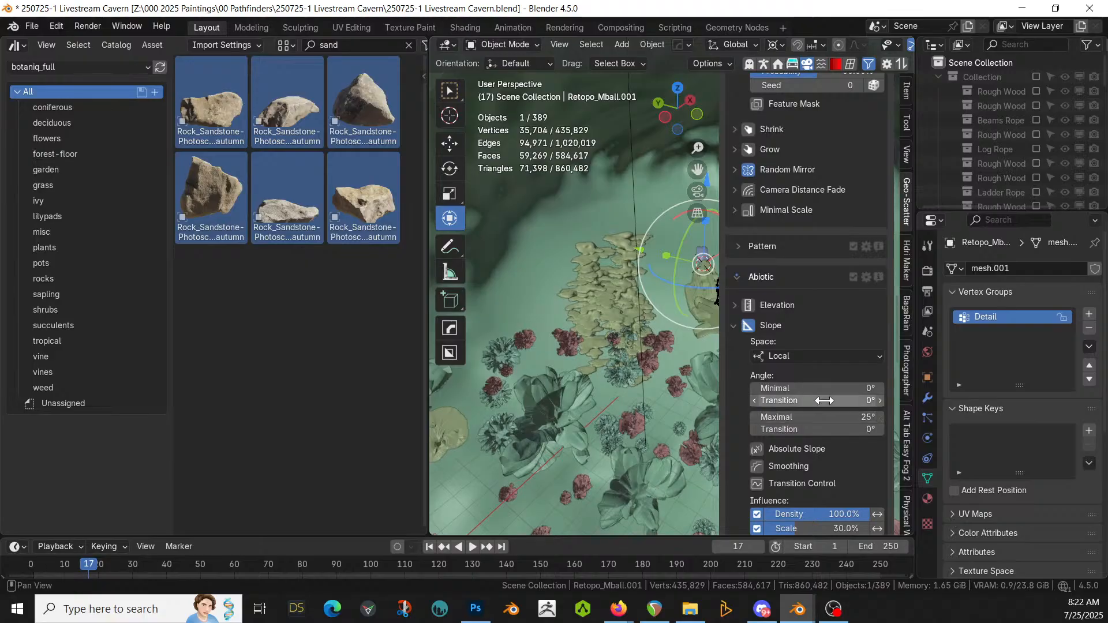
Step: Collapse the Repulsion settings and set the Rocks system's distribution density to 0.05 instances per m²
scroll(805, 341, down, 9)
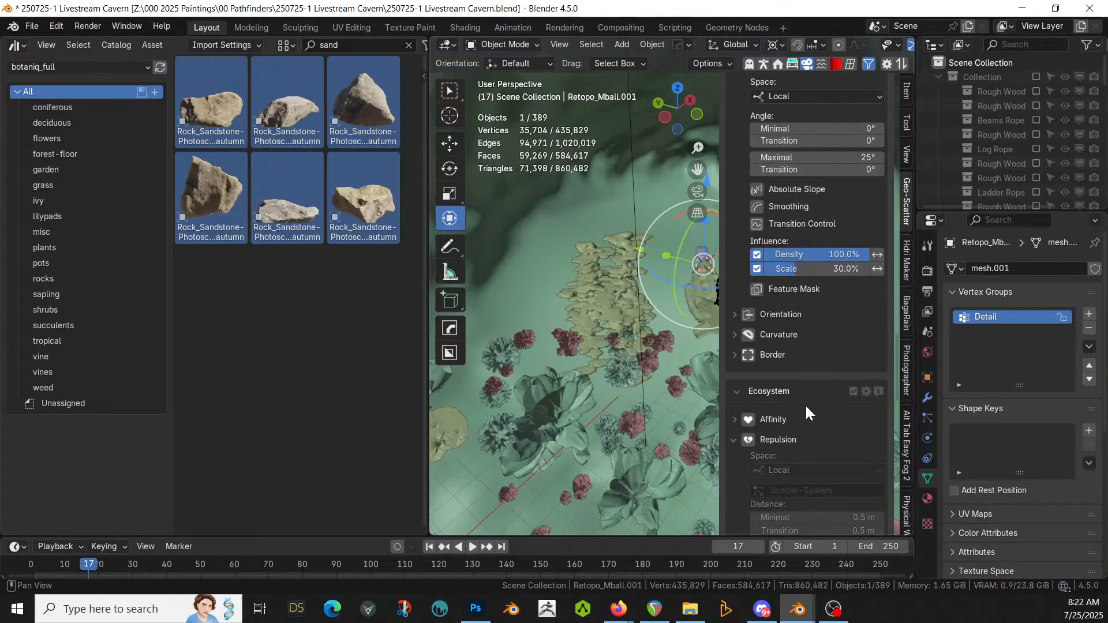
click(742, 439)
scroll(806, 438, down, 3)
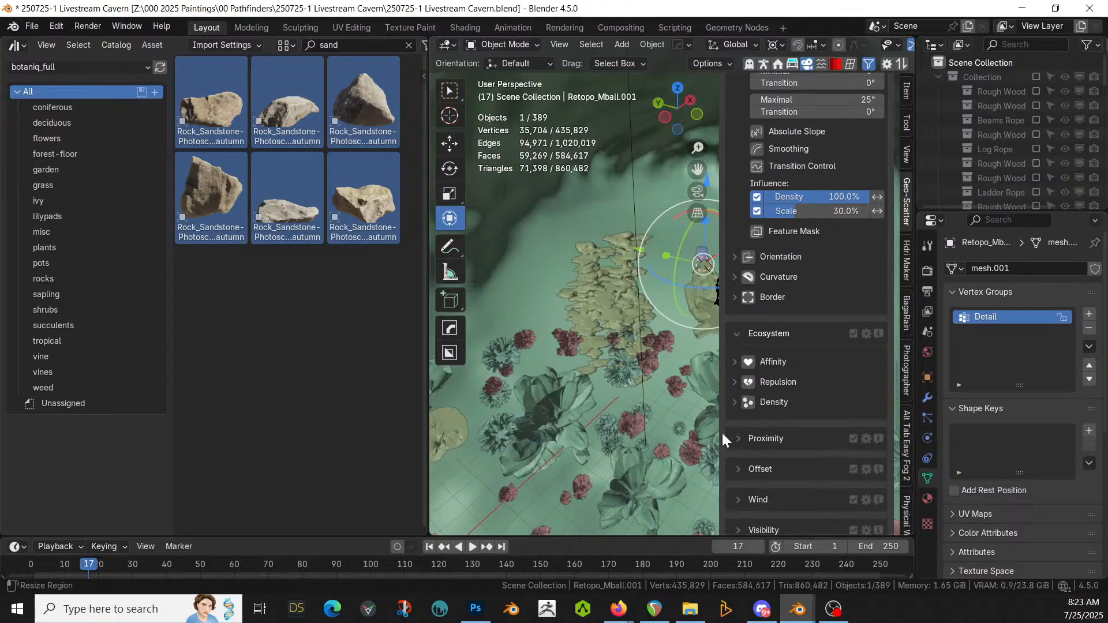
scroll(784, 415, up, 2)
scroll(815, 329, up, 6)
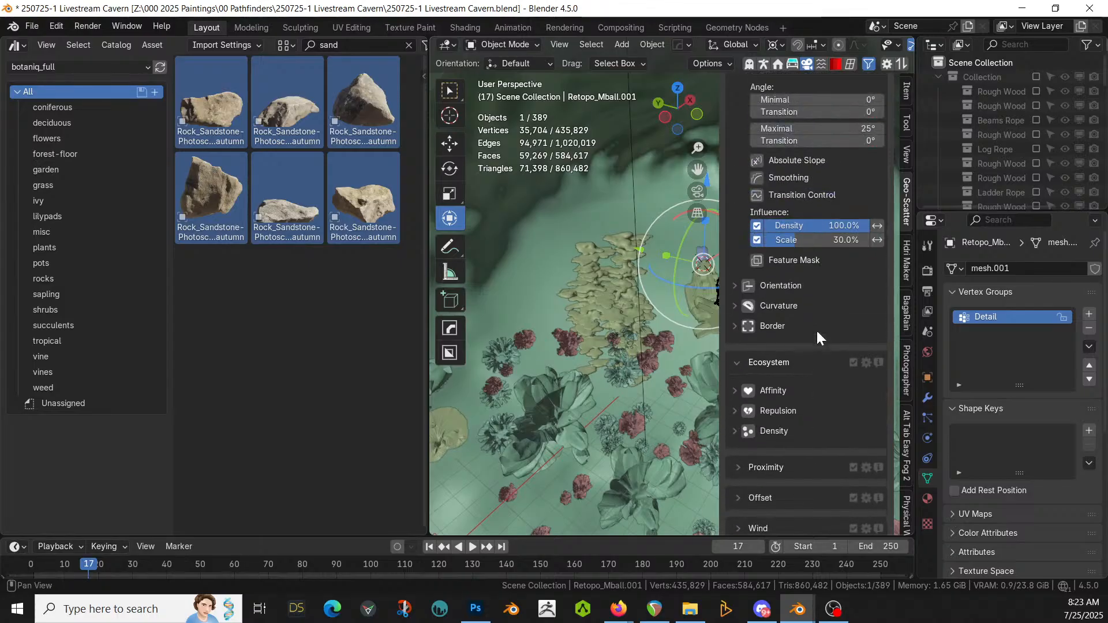
scroll(816, 330, up, 10)
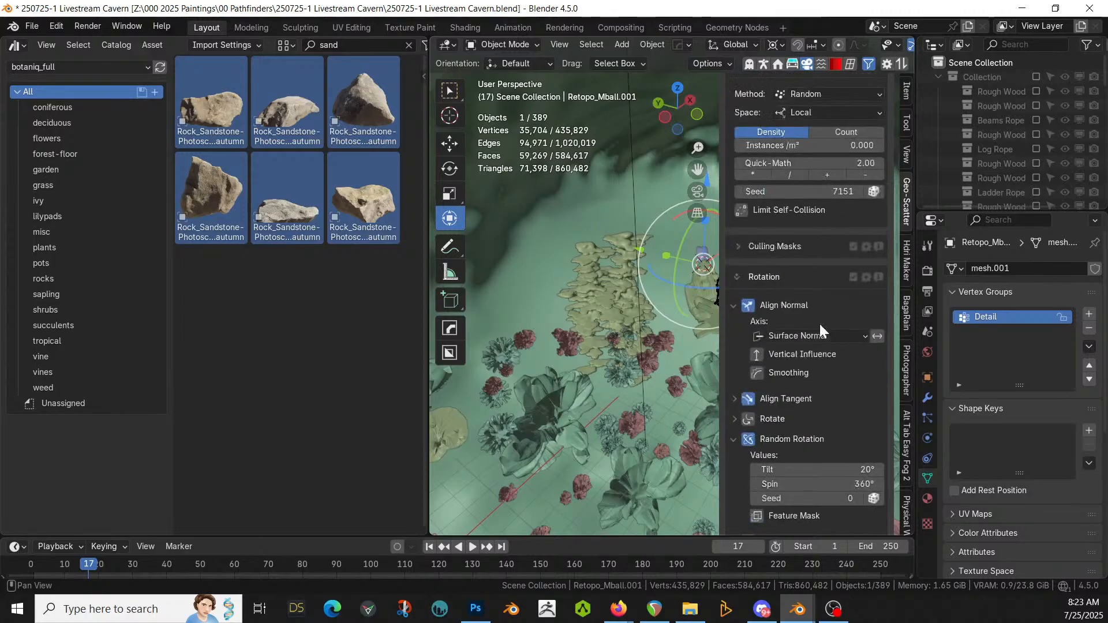
scroll(825, 289, up, 2)
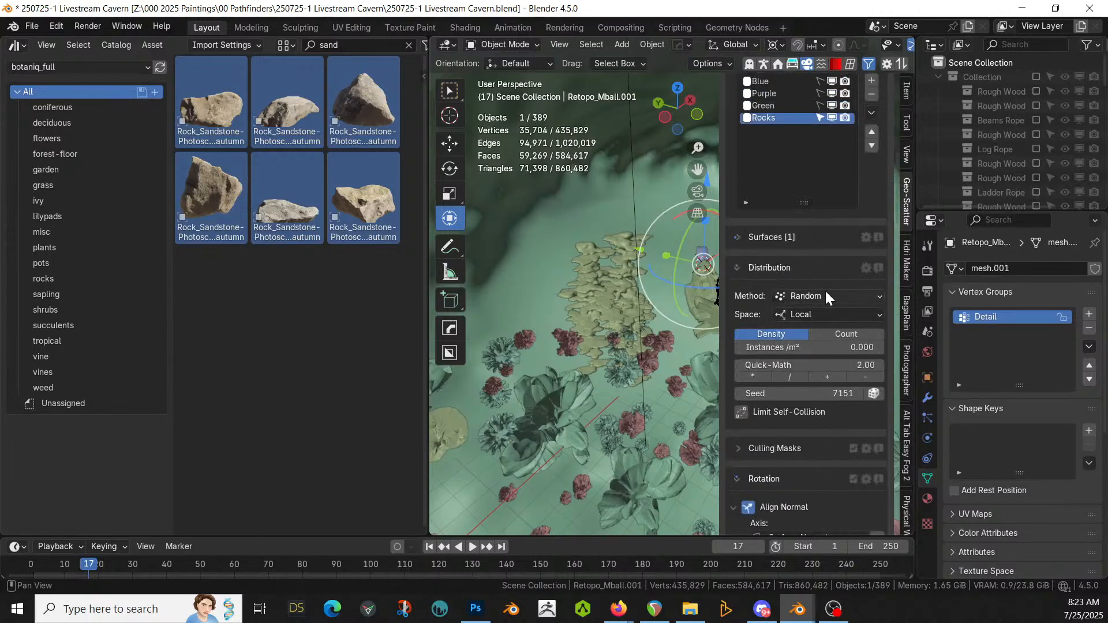
click(828, 347)
text(0.05)
key(Return)
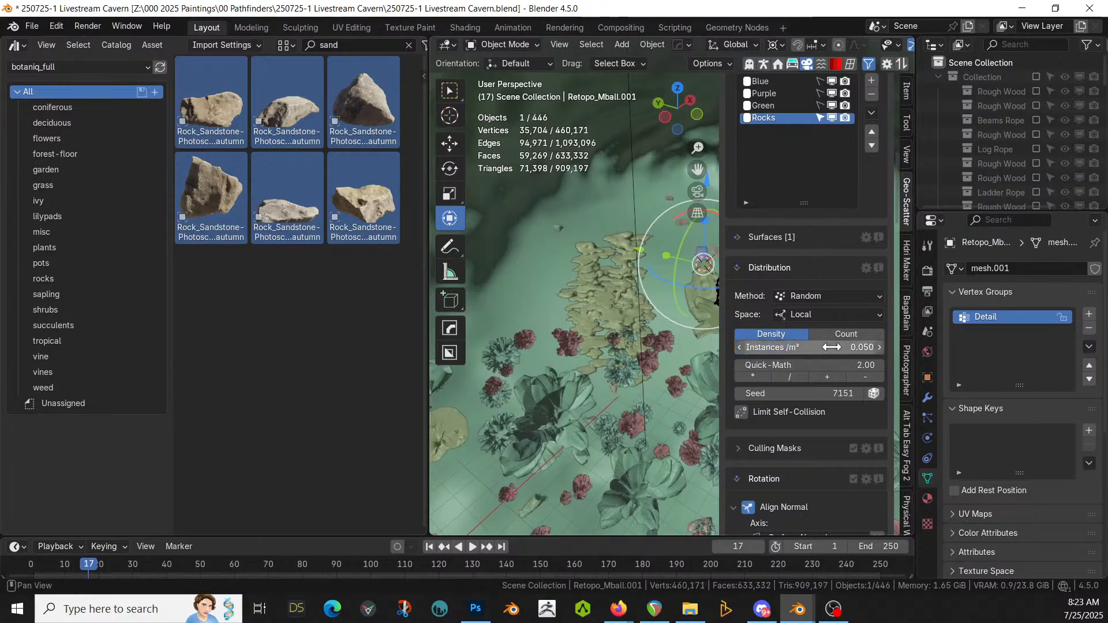
Step: Set the Rocks system's distribution density to 0.1 instances per m² after checking the rocks around the sunken vessel
key(KP_Decimal)
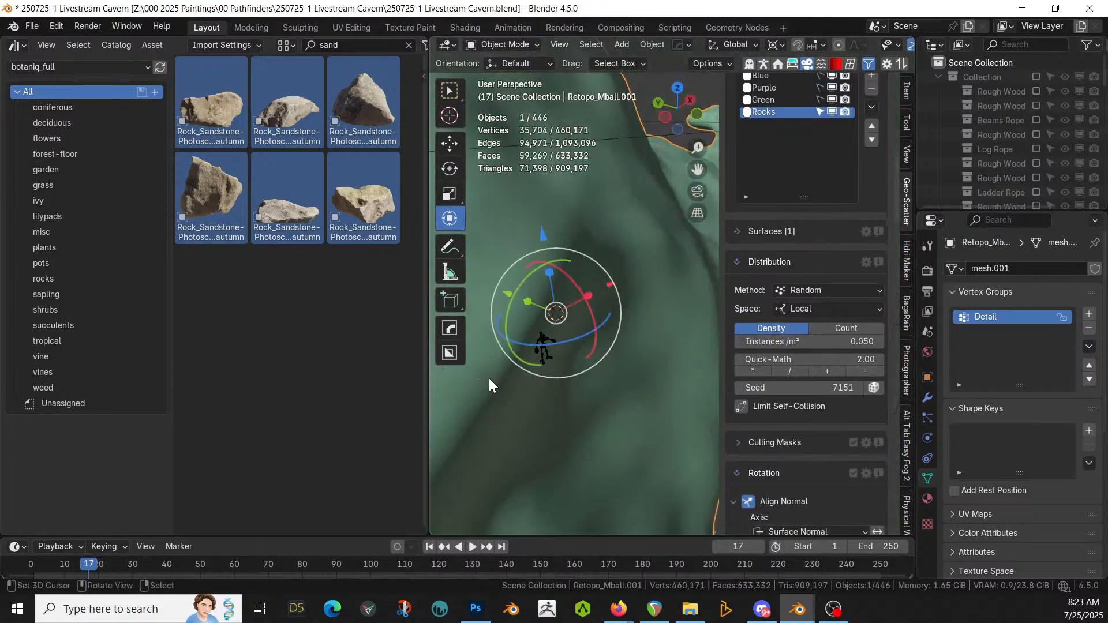
middle_drag(489, 379, 714, 299)
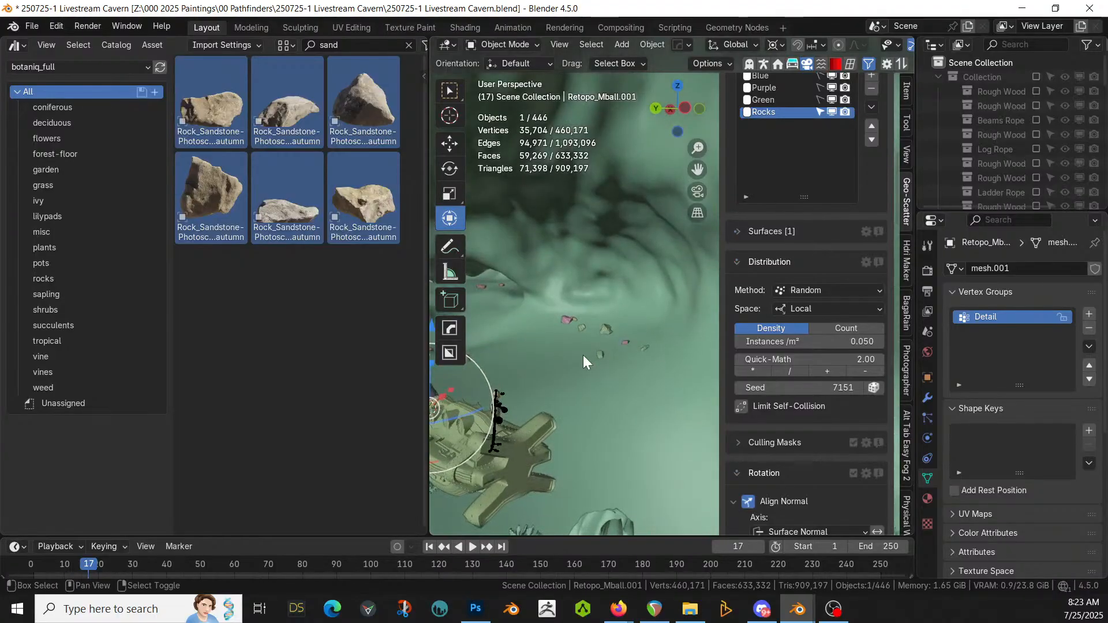
shift+middle_drag(580, 369, 644, 349)
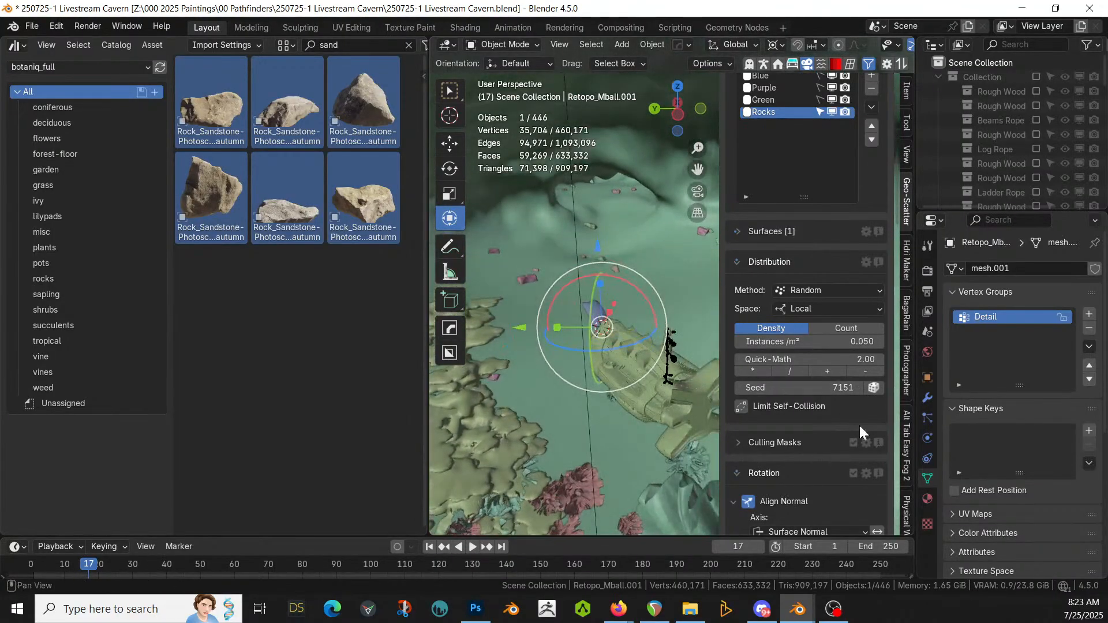
click(865, 342)
text(0.1)
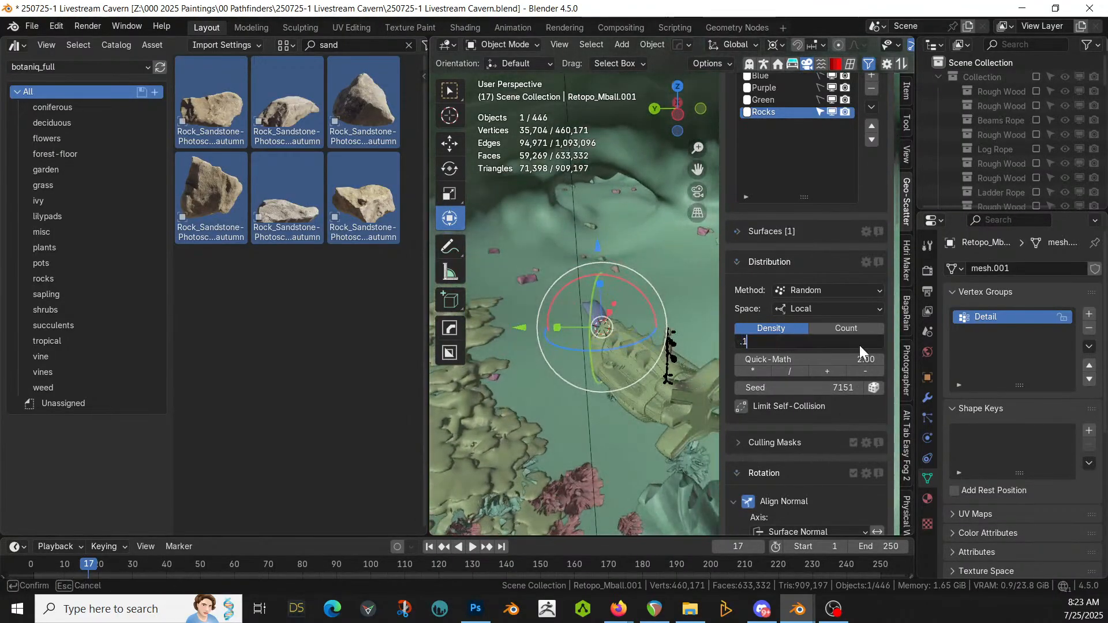
key(Return)
Step: Switch the viewport to Rendered shading and enlarge it over the asset browser to examine the scattered rocks and coral
key(z)
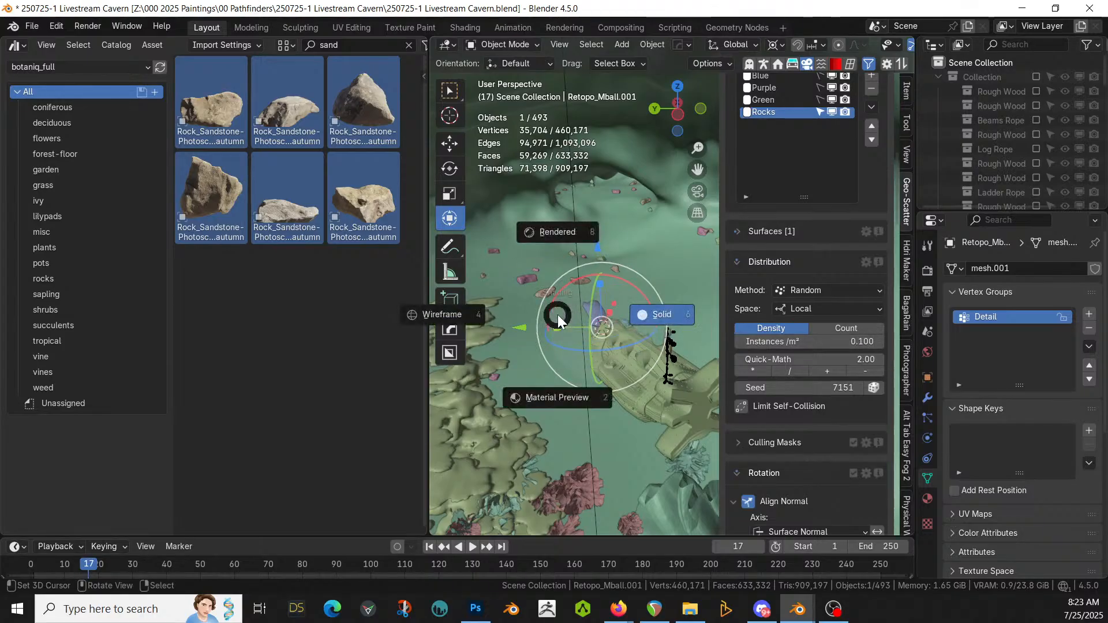
key(8)
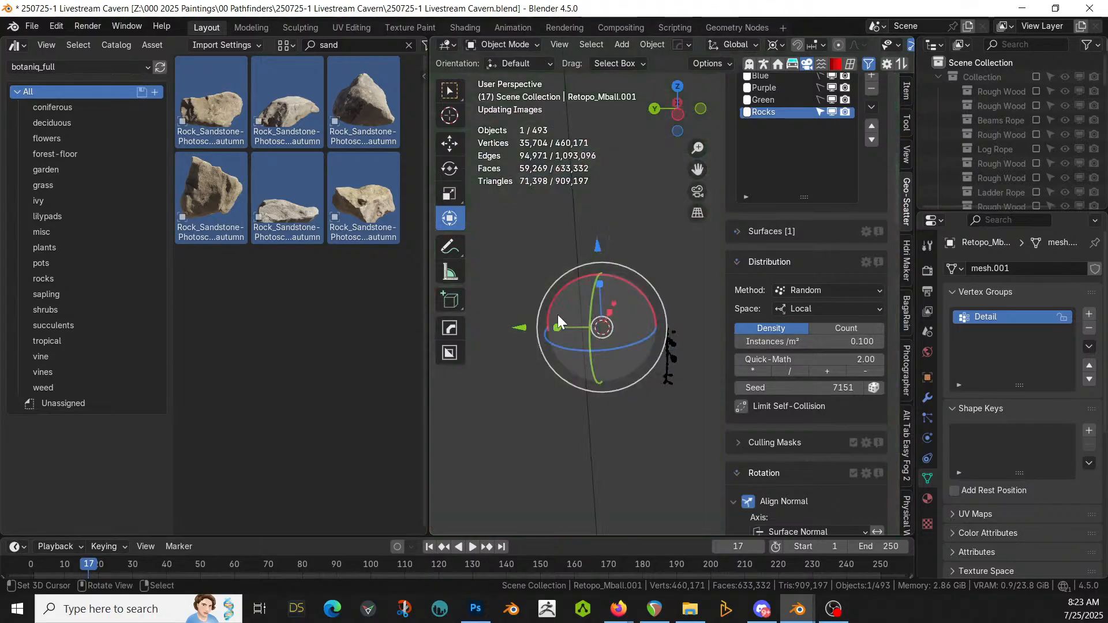
middle_drag(540, 270, 566, 294)
drag(432, 39, 334, 87)
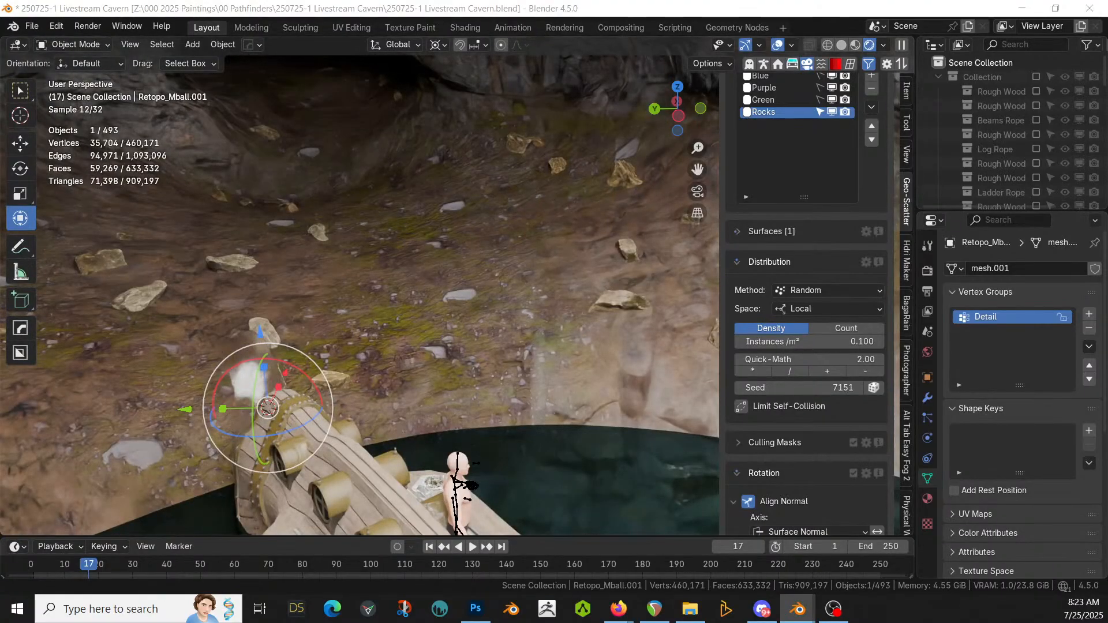
middle_drag(530, 253, 421, 459)
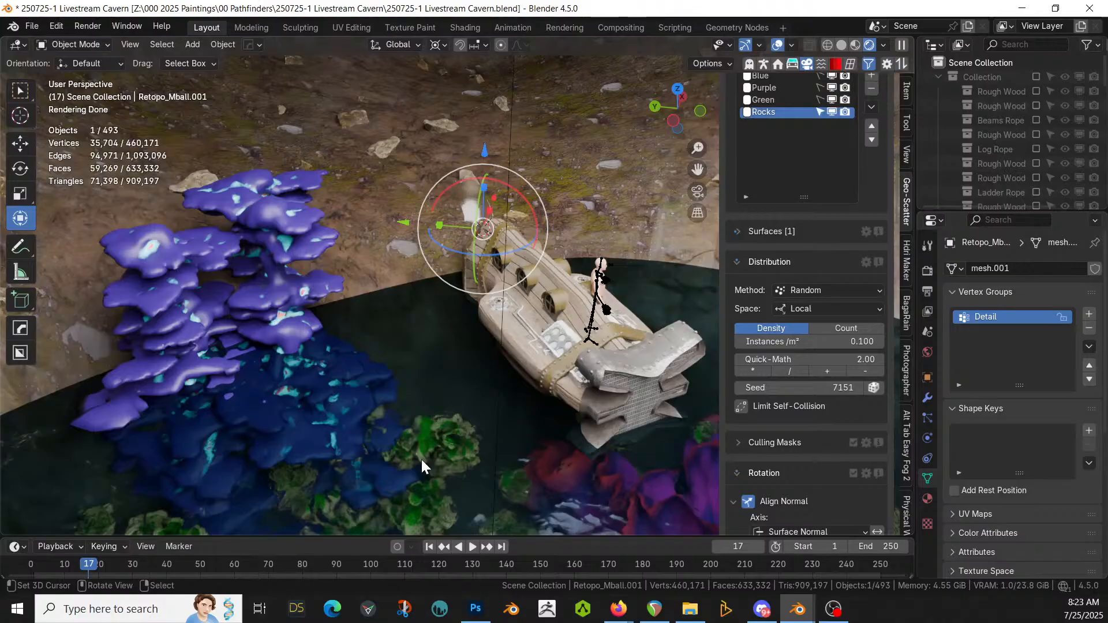
Step: Unwrap the whole purple shelf coral mesh with Smart UV Project at a 66° angle limit and return to Object Mode
click(308, 229)
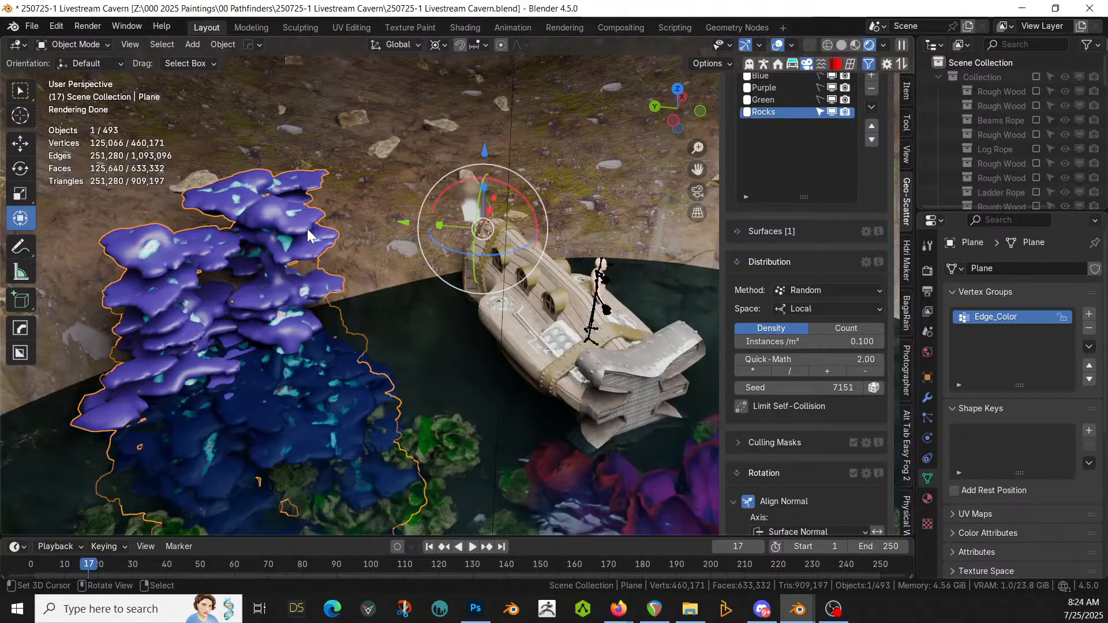
key(Tab)
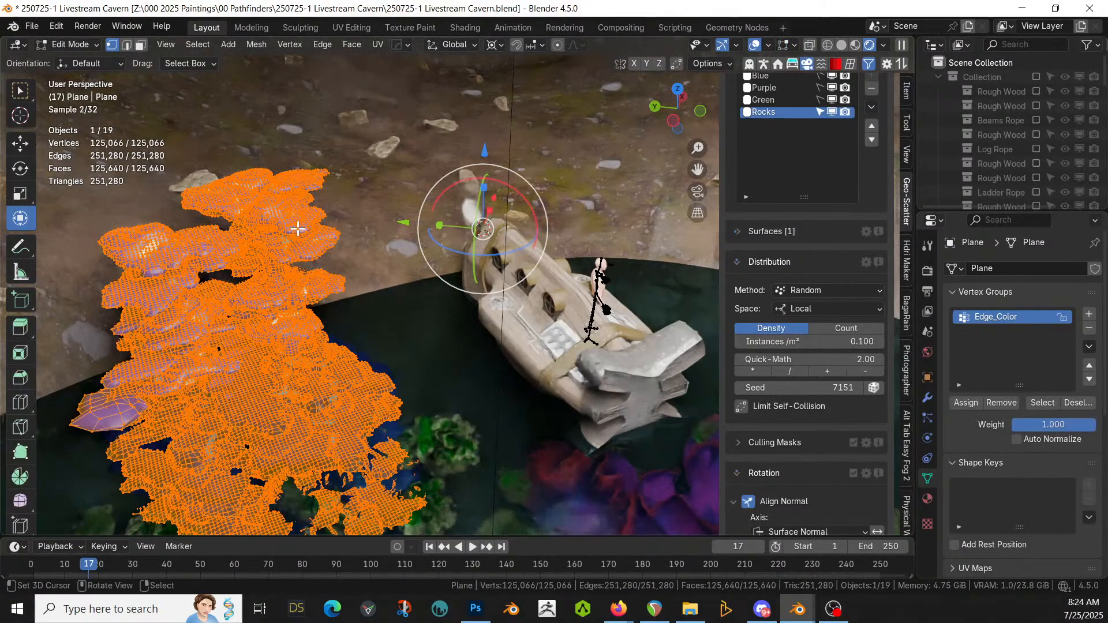
key(u)
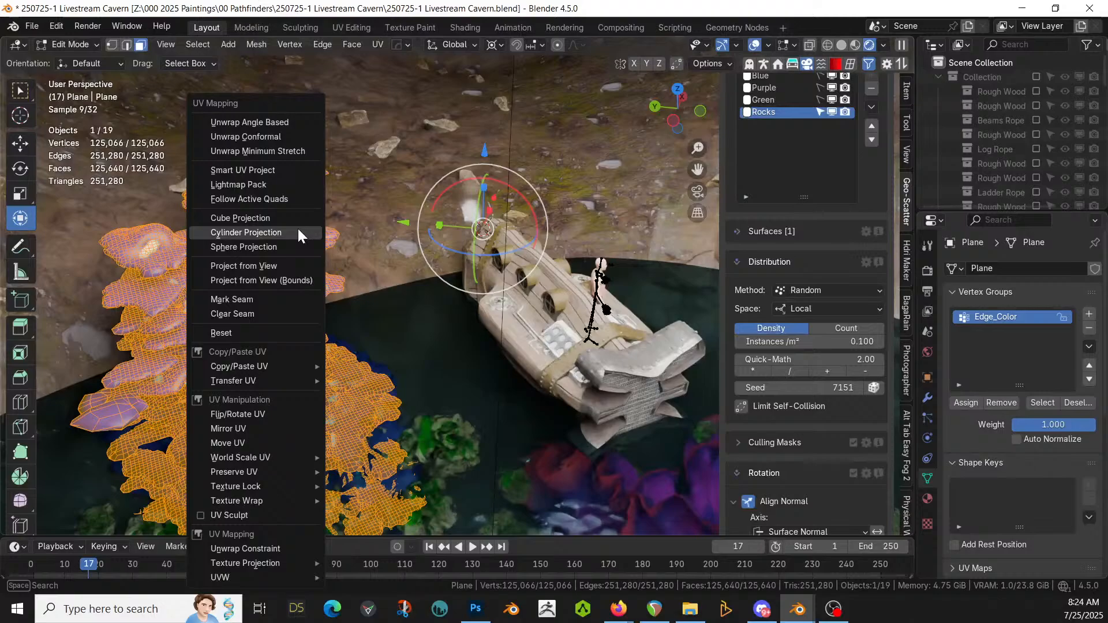
click(249, 170)
click(230, 309)
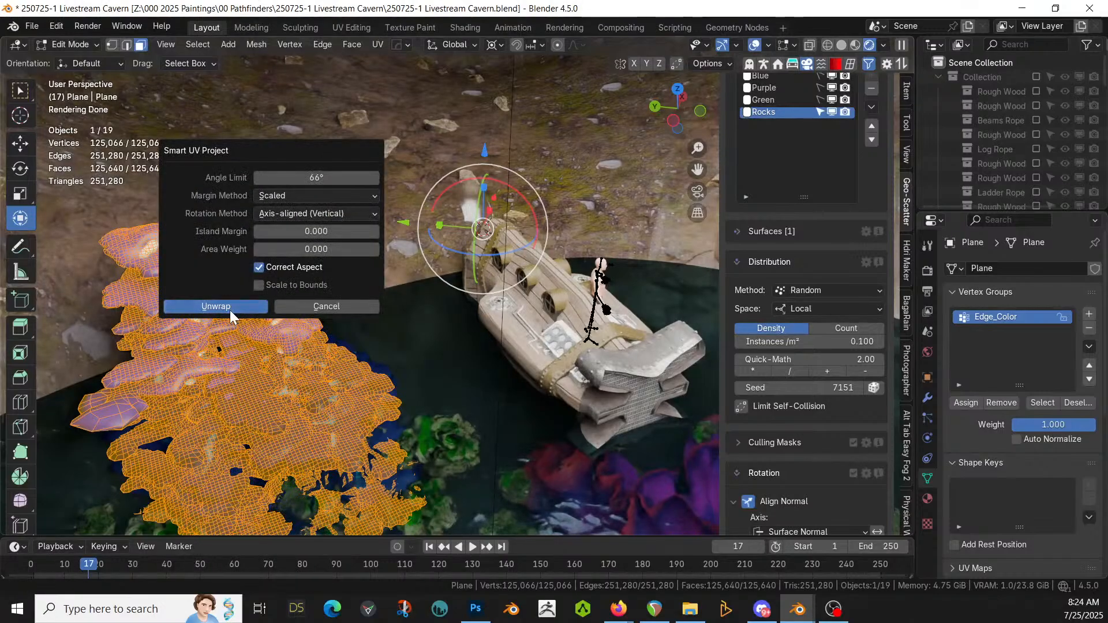
key(Tab)
Step: In the Shading workspace, add a second material slot to the purple coral and assign the KB3D_OTP_ConcreteSand material to it
scroll(243, 351, up, 2)
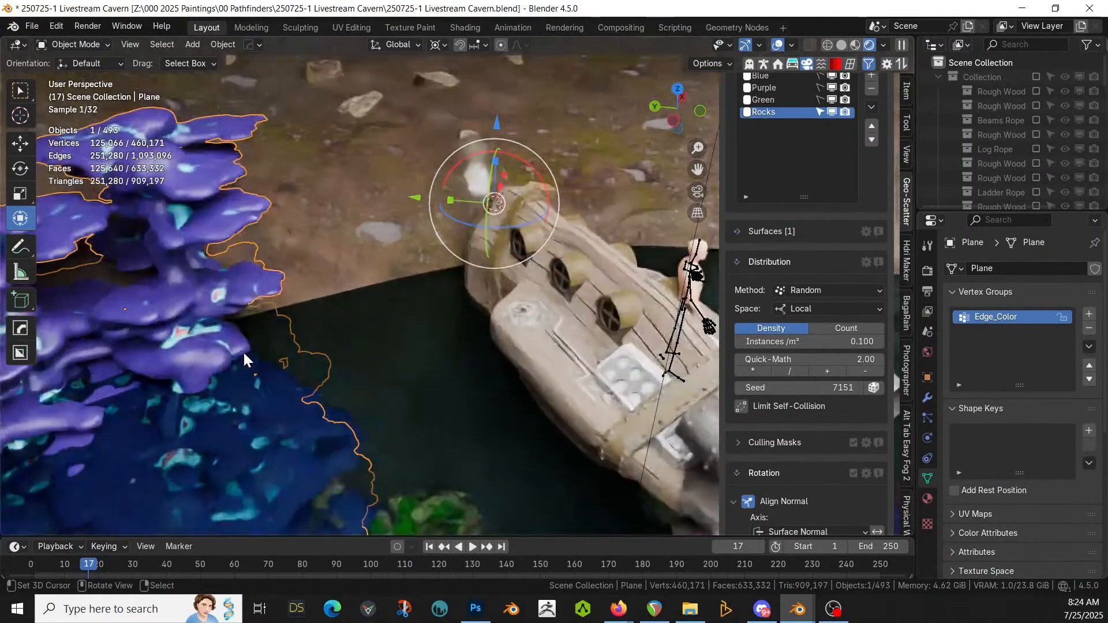
shift+middle_drag(244, 352, 433, 413)
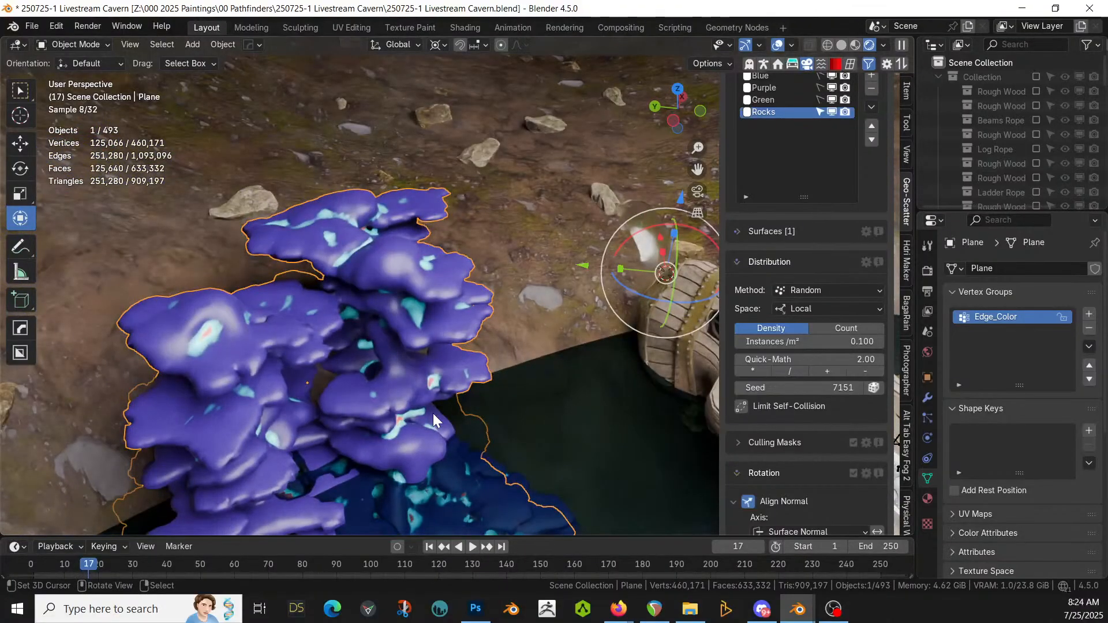
click(468, 28)
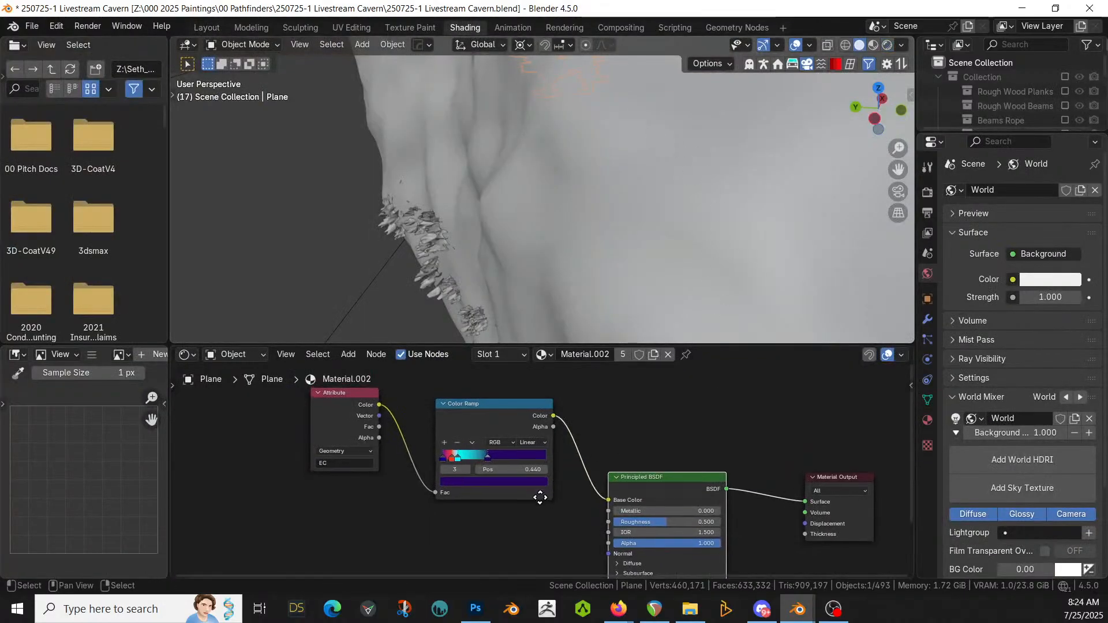
middle_drag(541, 497, 597, 448)
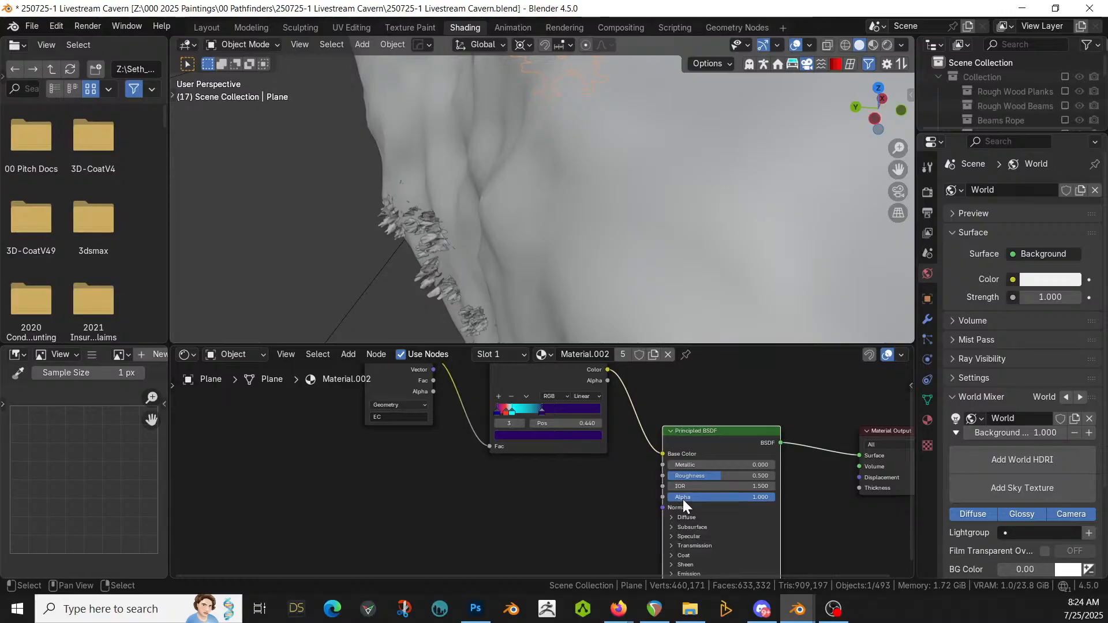
click(521, 354)
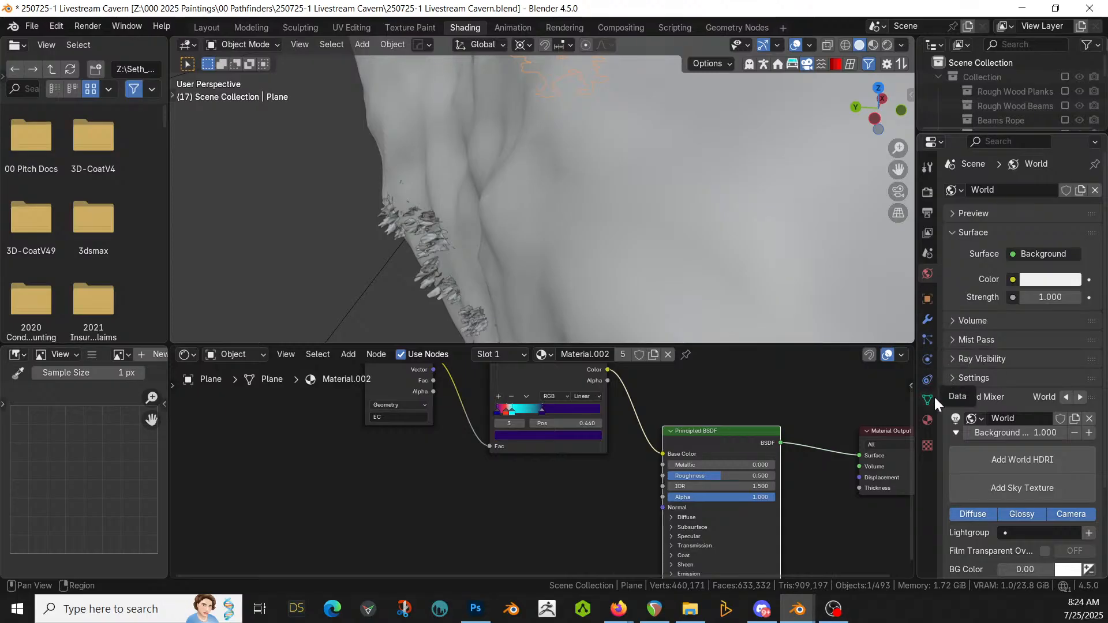
click(927, 419)
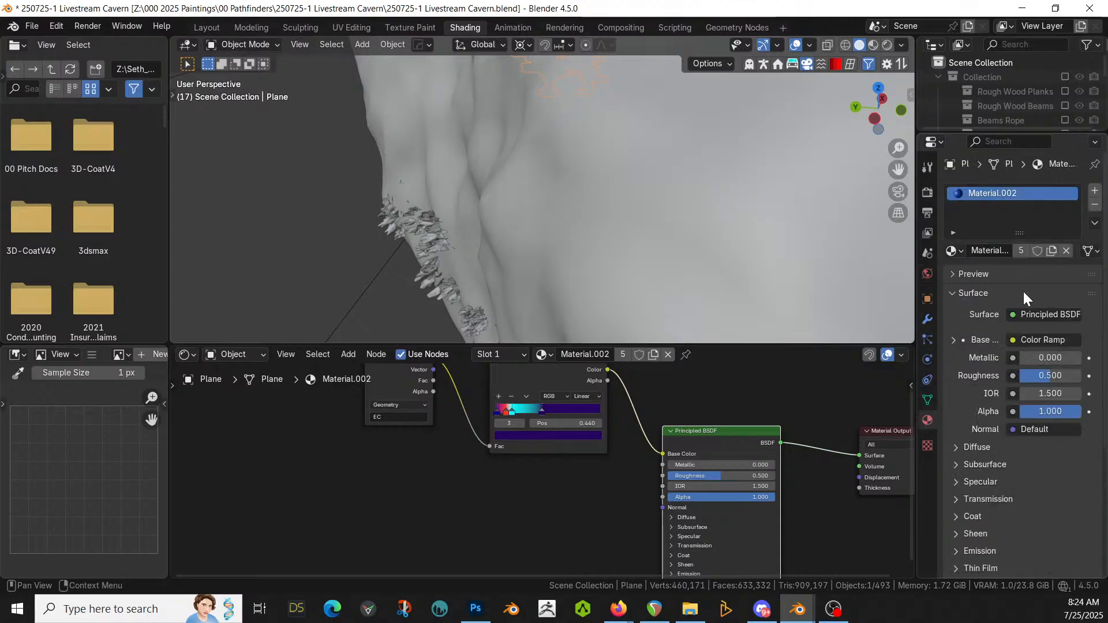
click(1095, 191)
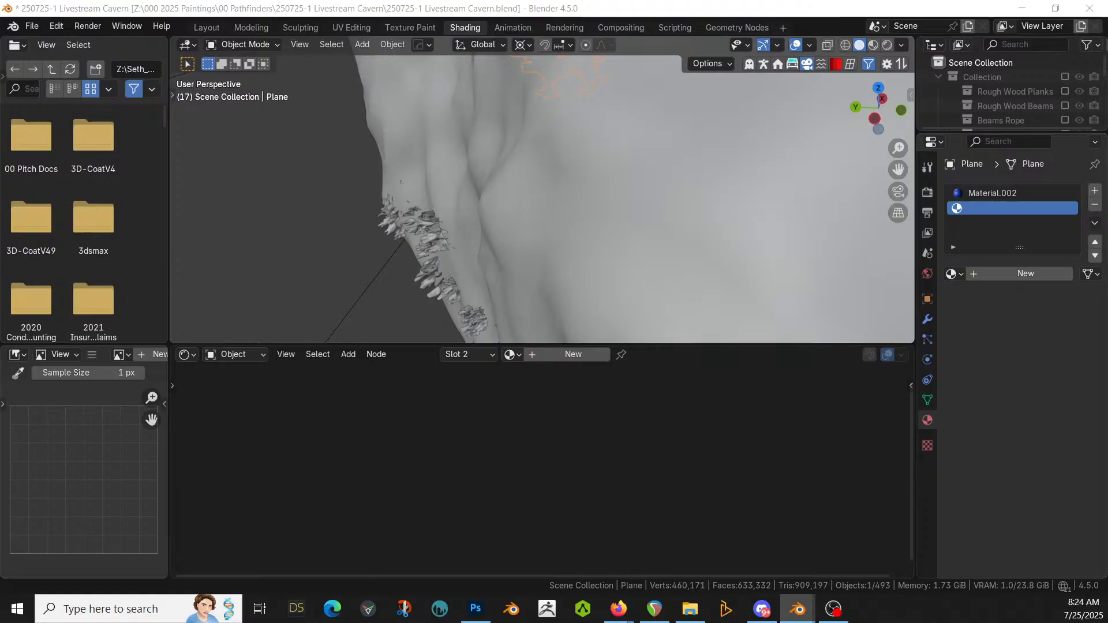
drag(1107, 346, 1006, 210)
Step: Copy the image texture, normal map and Principled BSDF nodes from KB3D_OTP_ConcreteSand into the coral's Material.002
scroll(618, 497, down, 5)
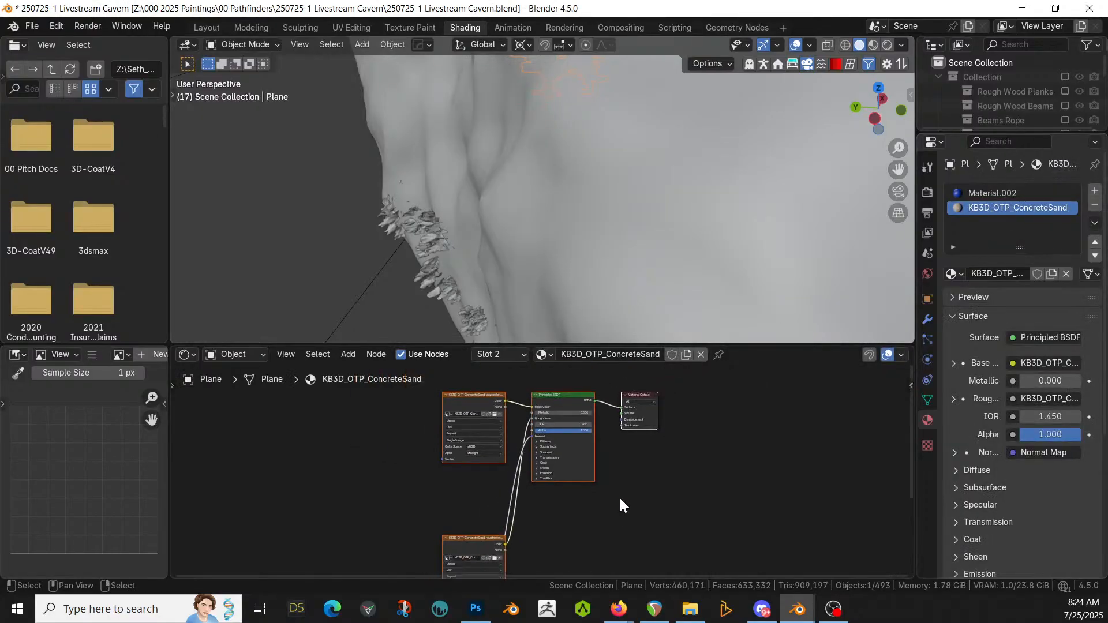
middle_drag(658, 441, 653, 465)
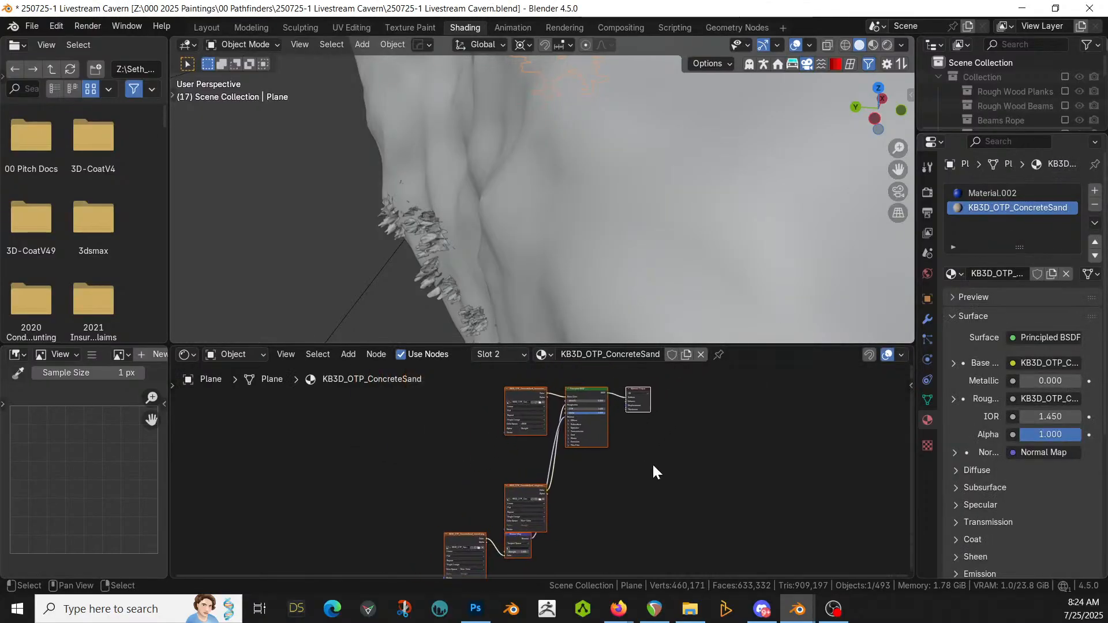
middle_drag(598, 529, 609, 506)
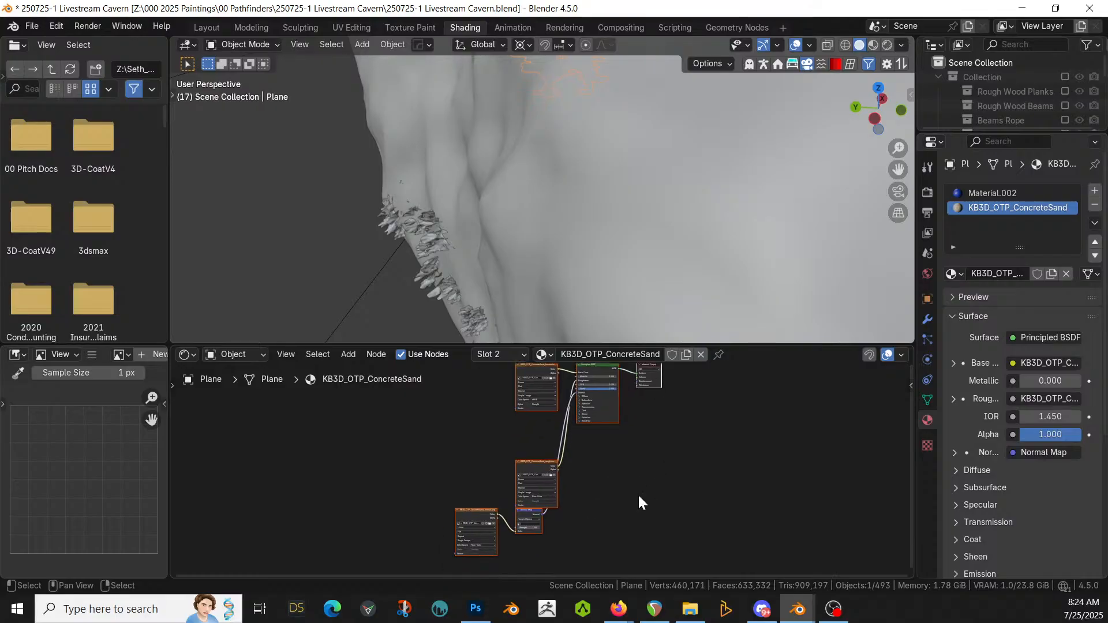
drag(590, 544, 475, 396)
click(515, 356)
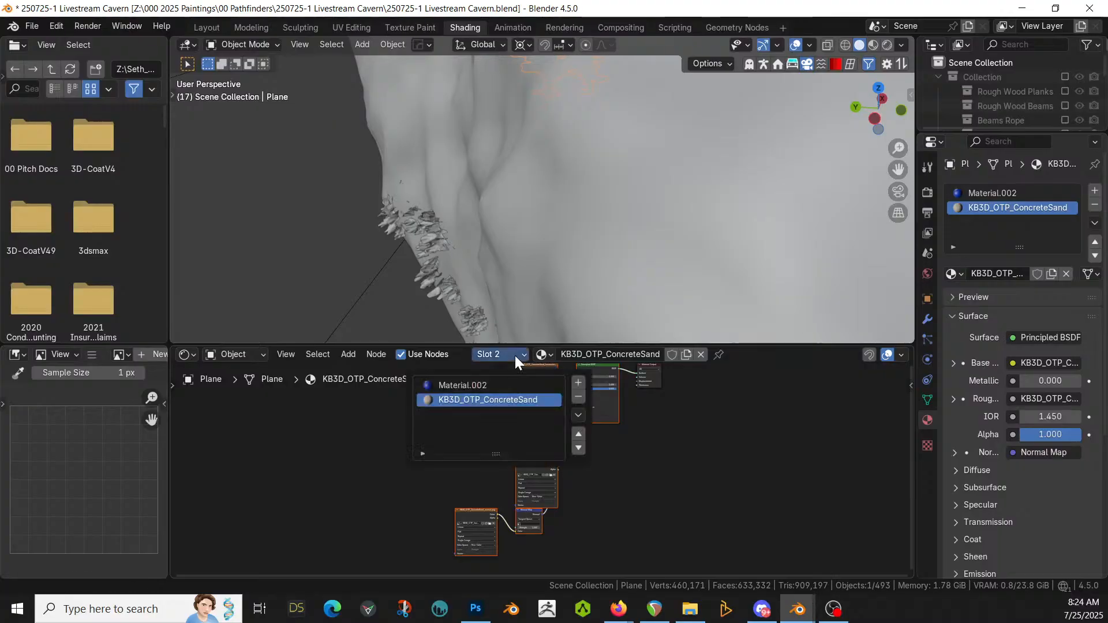
click(482, 383)
middle_drag(687, 448, 707, 431)
key(ctrl+v)
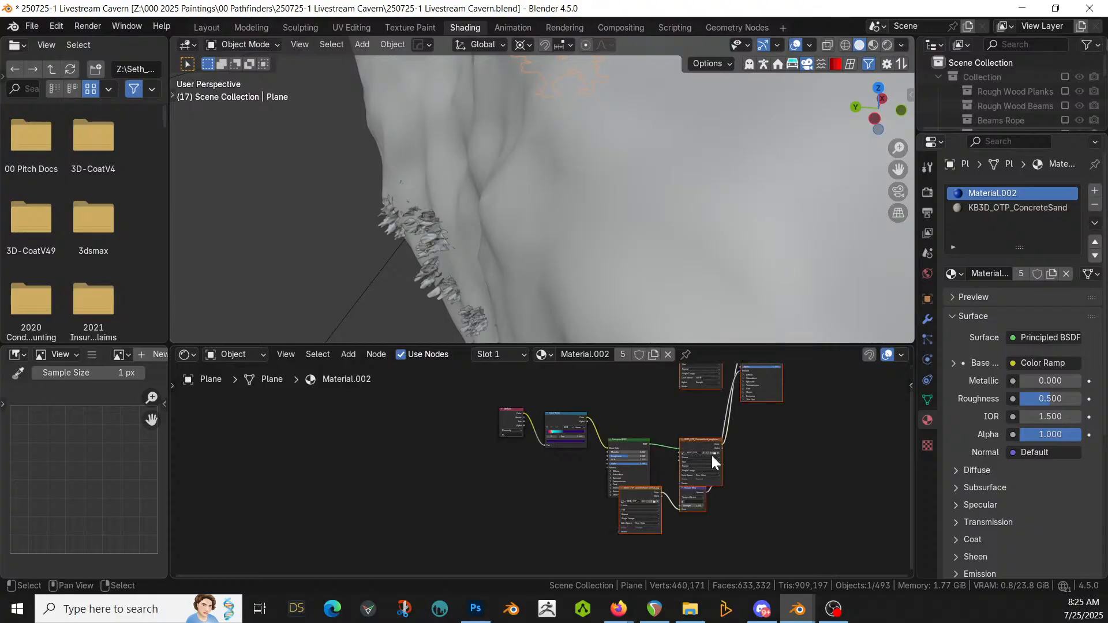
Step: Move the pasted ConcreteSand nodes clear of Material.002's original nodes and save the file
key(Home)
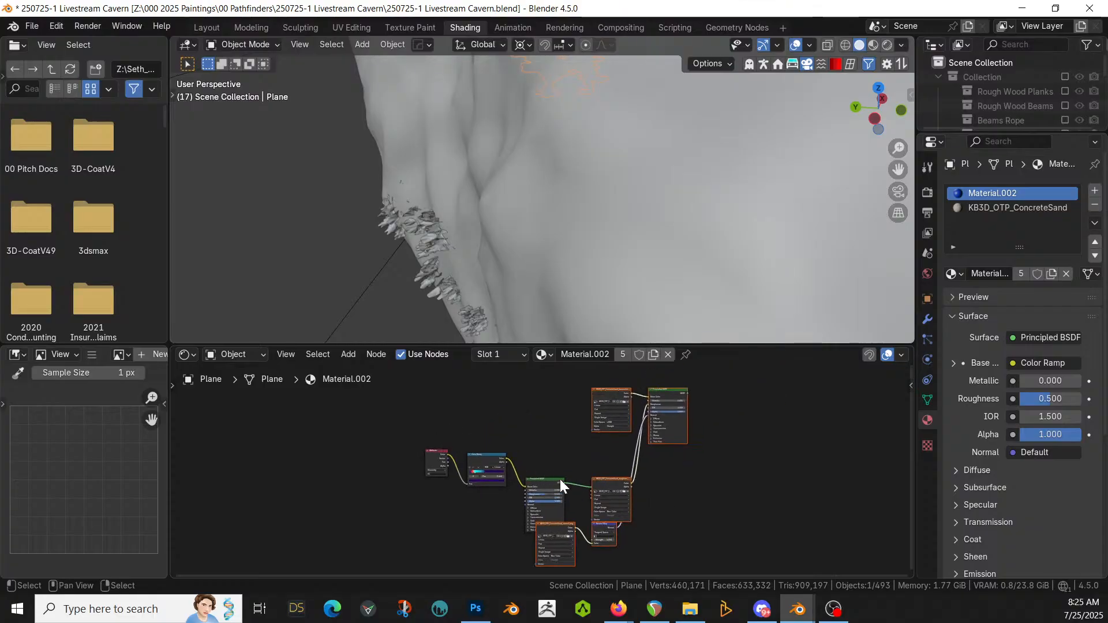
key(h)
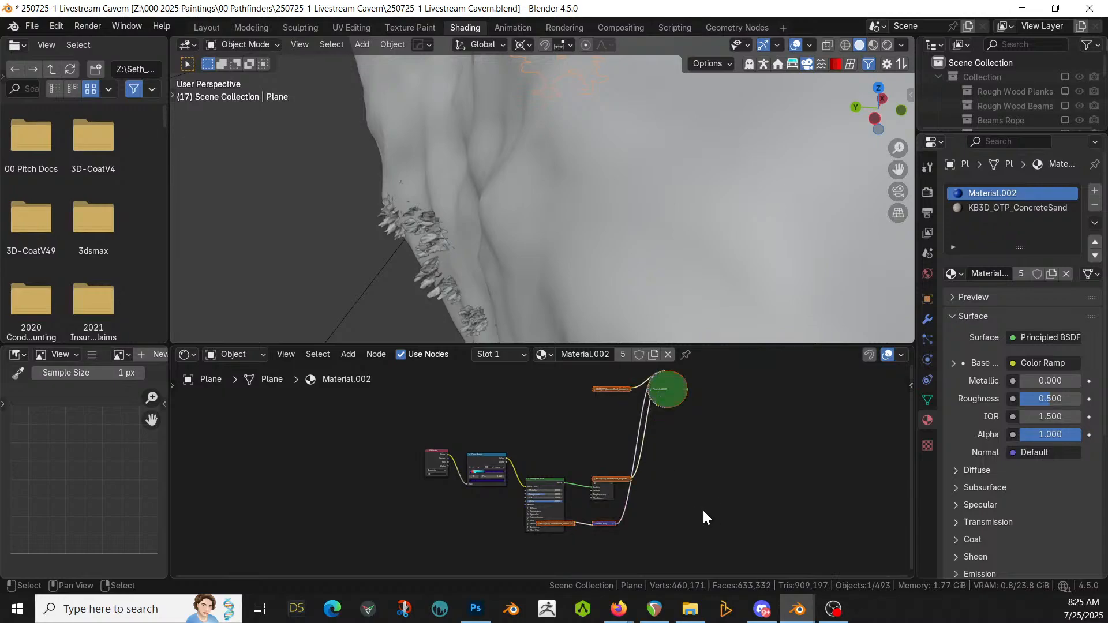
key(ctrl+z)
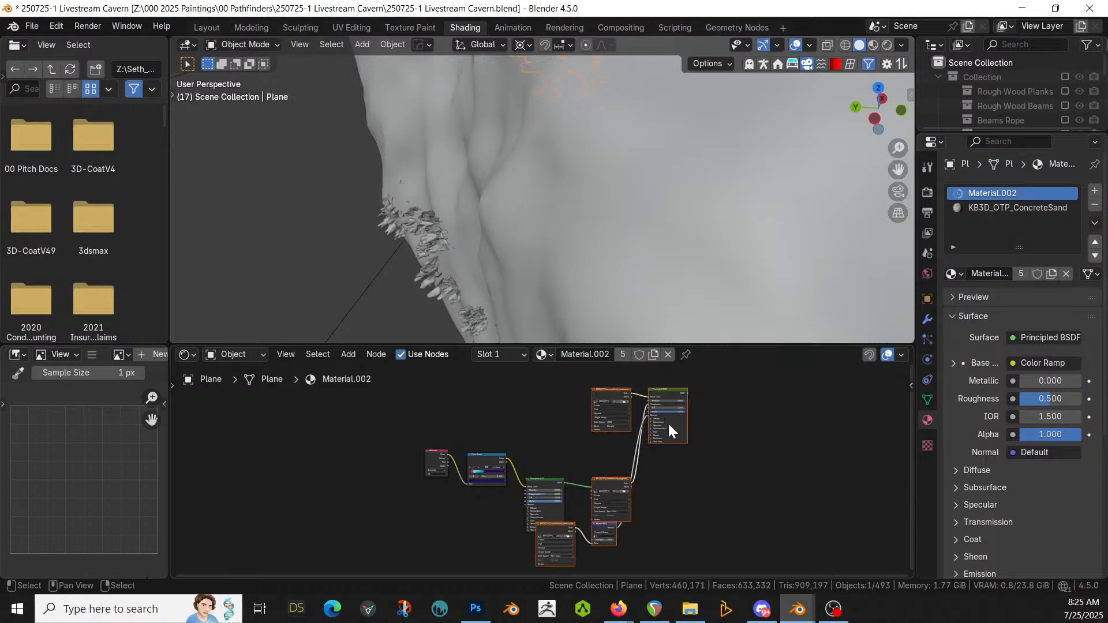
key(g)
click(731, 445)
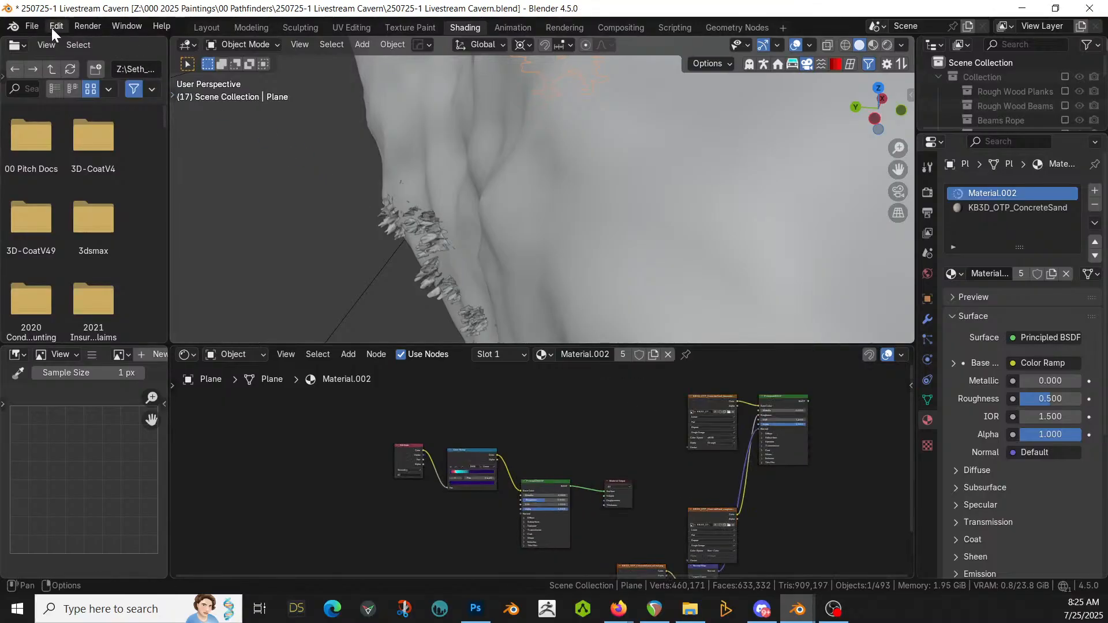
click(32, 26)
click(53, 118)
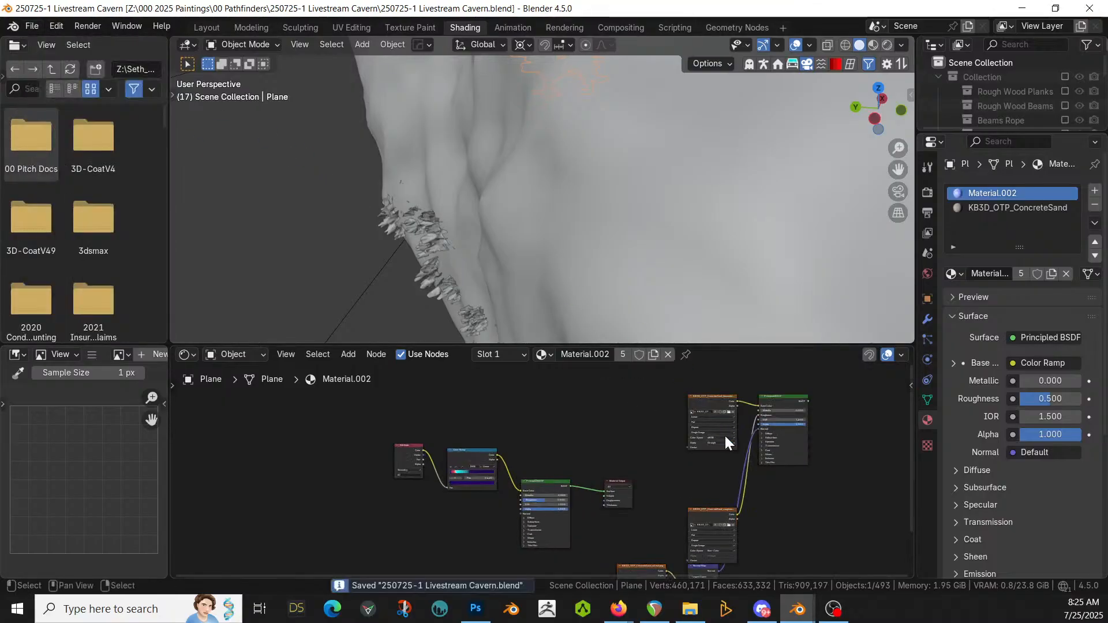
Step: Move the Material Output beyond the ConcreteSand nodes and connect the ConcreteSand Principled BSDF to its Surface input
middle_drag(702, 480, 611, 455)
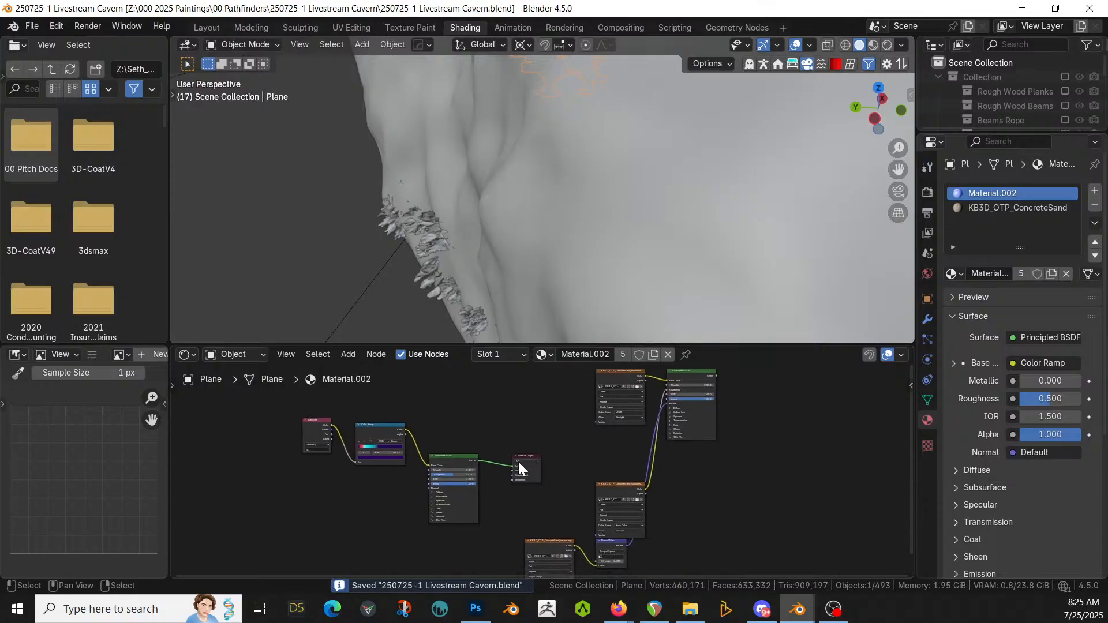
drag(524, 454, 774, 425)
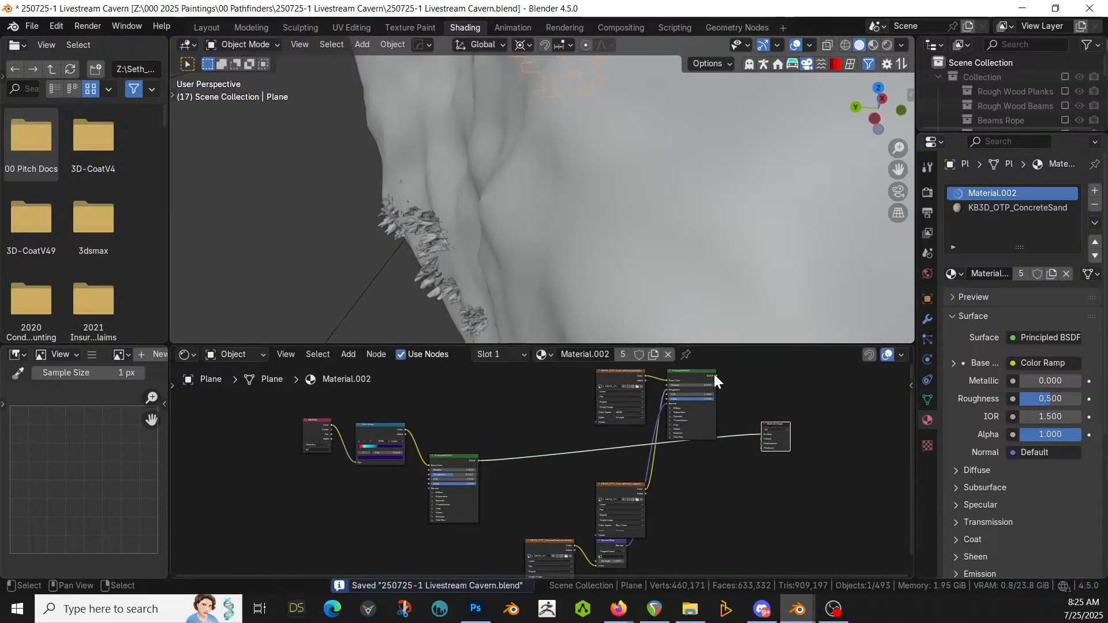
drag(715, 373, 761, 433)
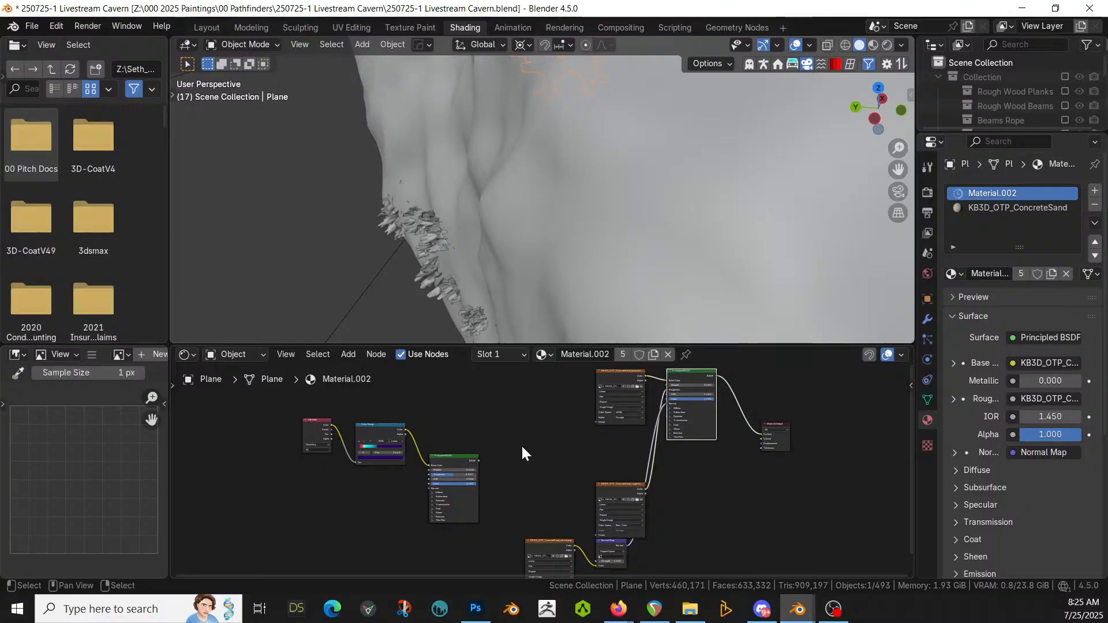
Step: Move the ConcreteSand base color texture away from its shader and insert a Mix Color node on the link between them
scroll(522, 445, up, 2)
middle_drag(533, 453, 528, 498)
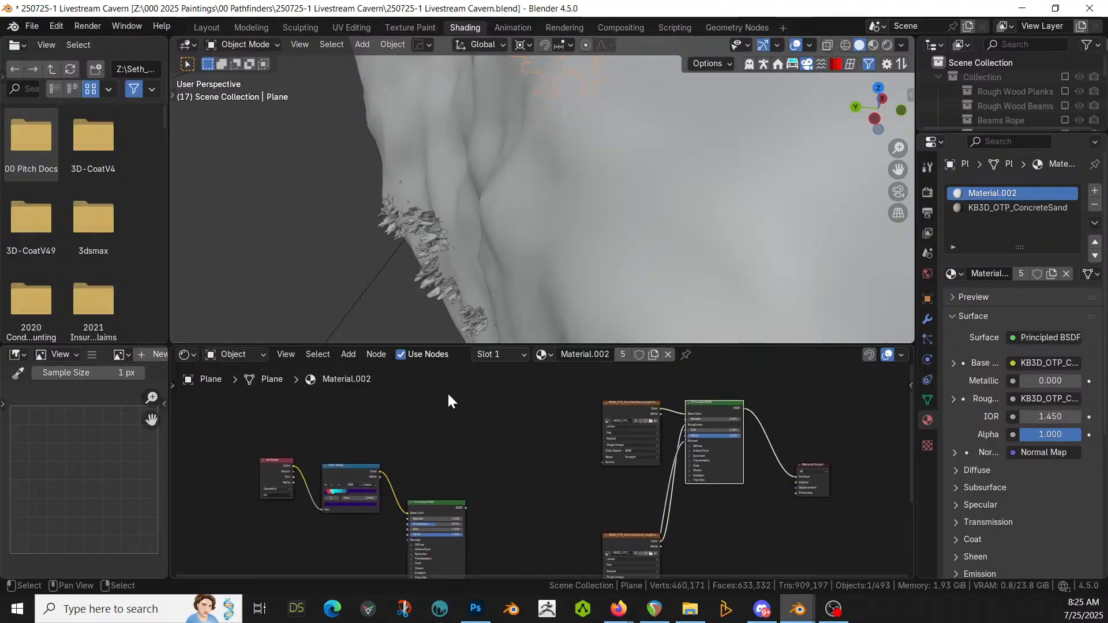
drag(630, 459, 451, 445)
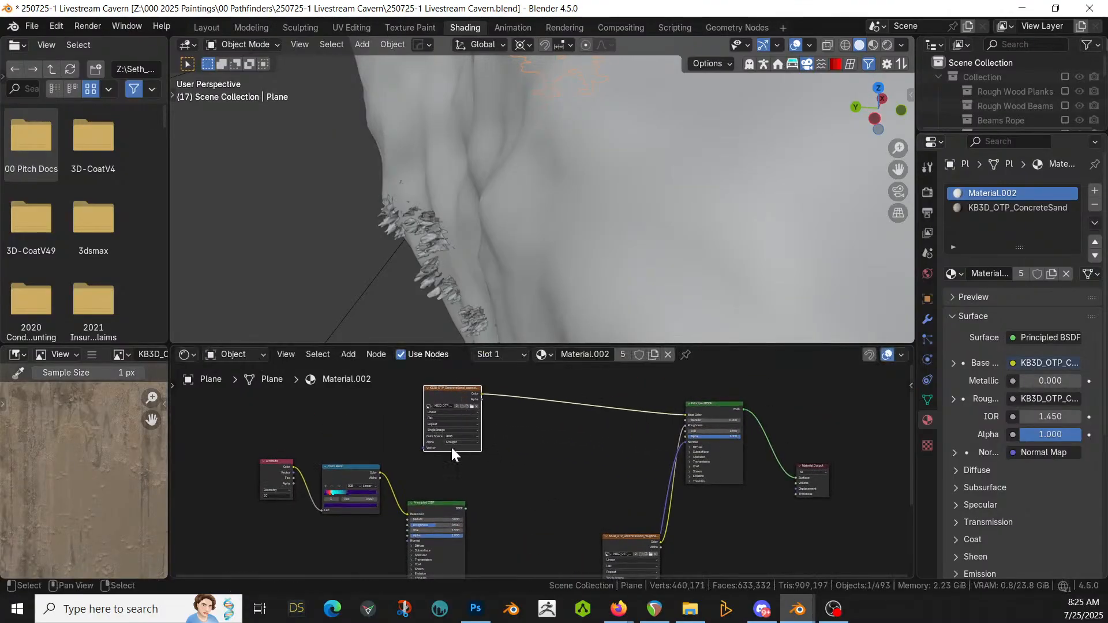
key(shift+a)
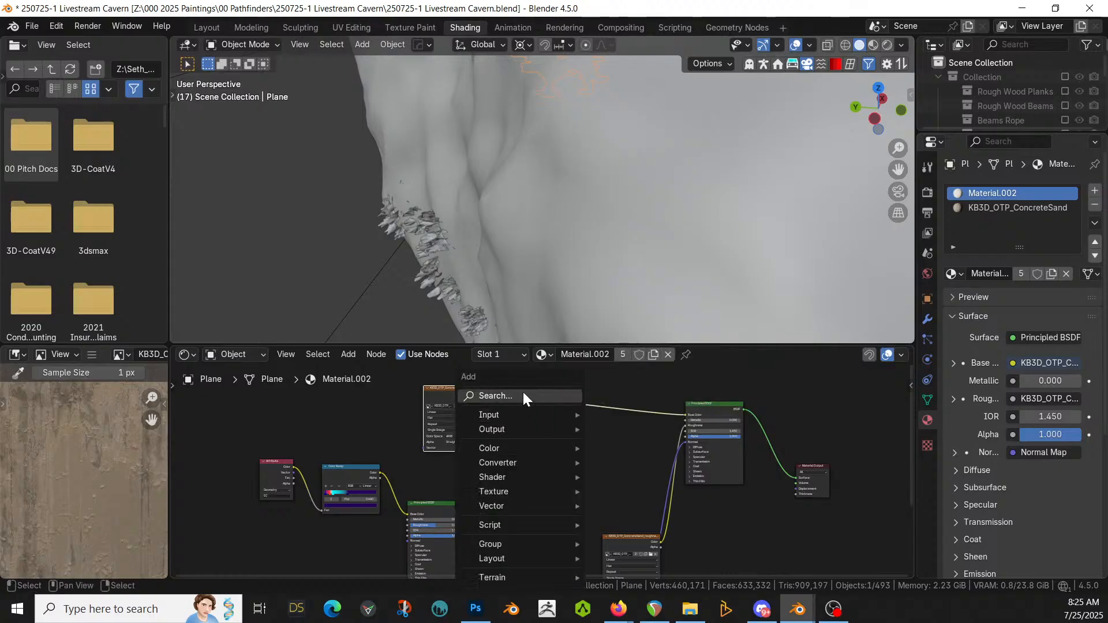
click(522, 396)
text(mix)
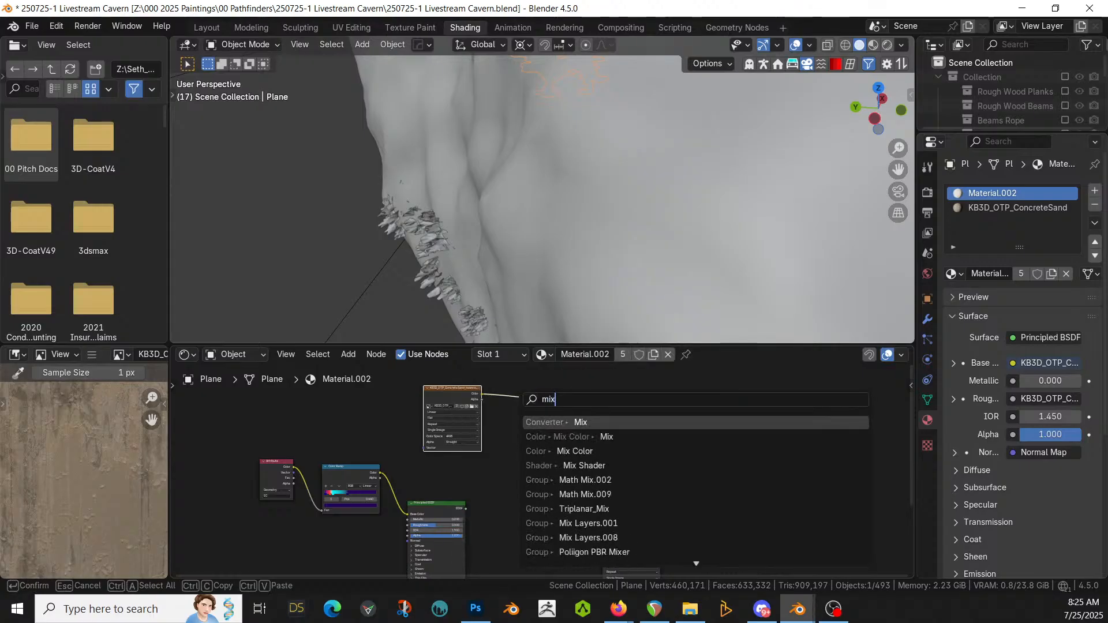
key(Down)
key(Down)
key(Return)
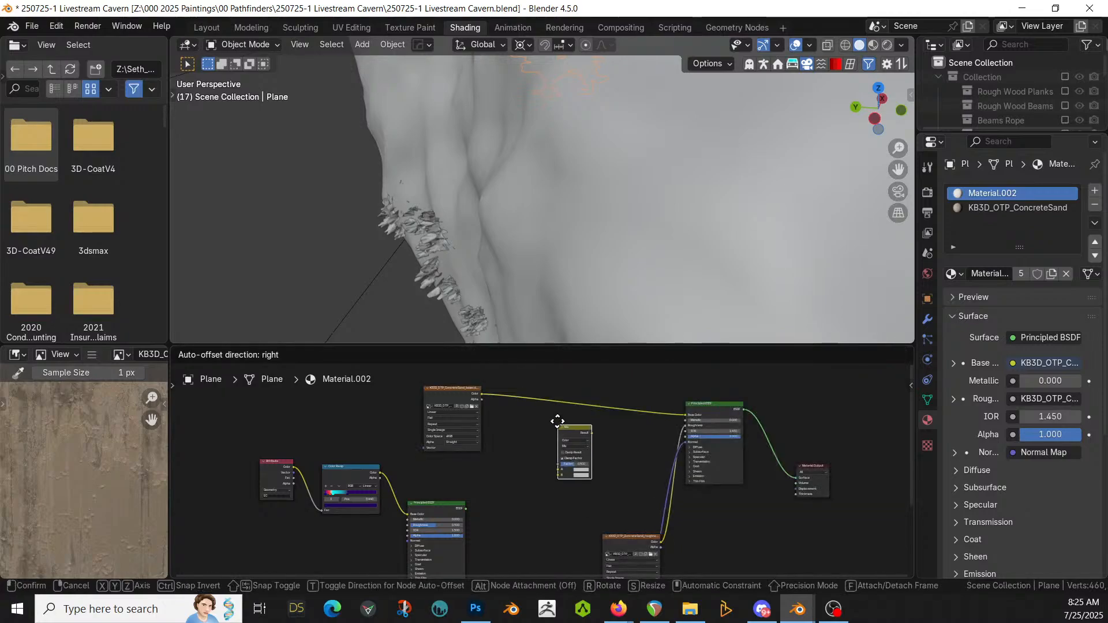
click(542, 400)
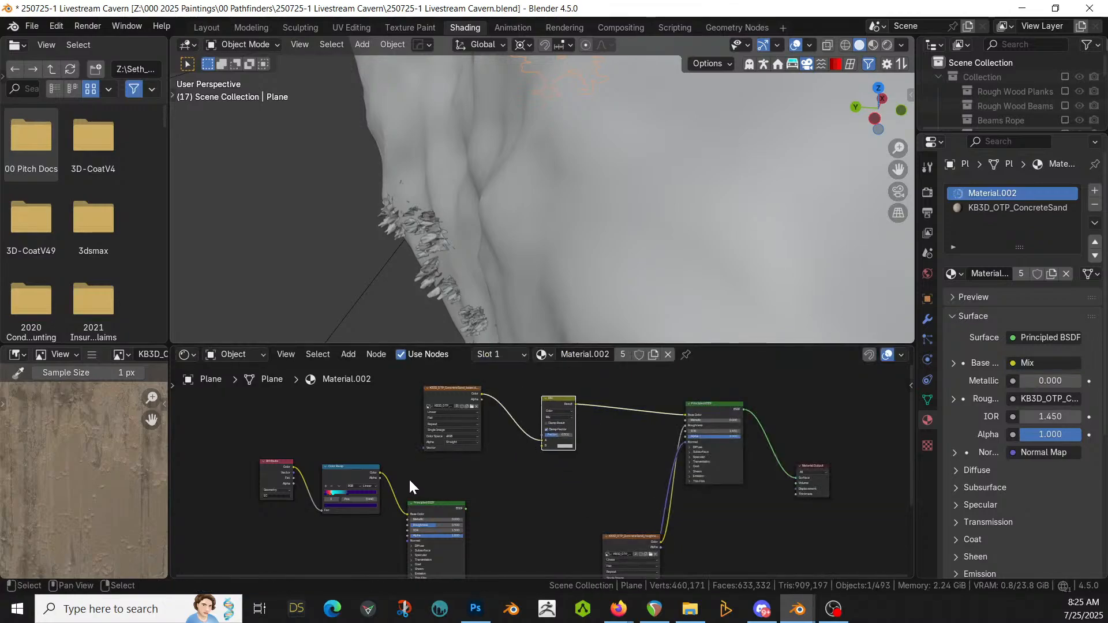
Step: Connect the Color Ramp's color output to the Mix node's B input and delete the original Principled BSDF
drag(380, 473, 542, 445)
click(462, 505)
key(x)
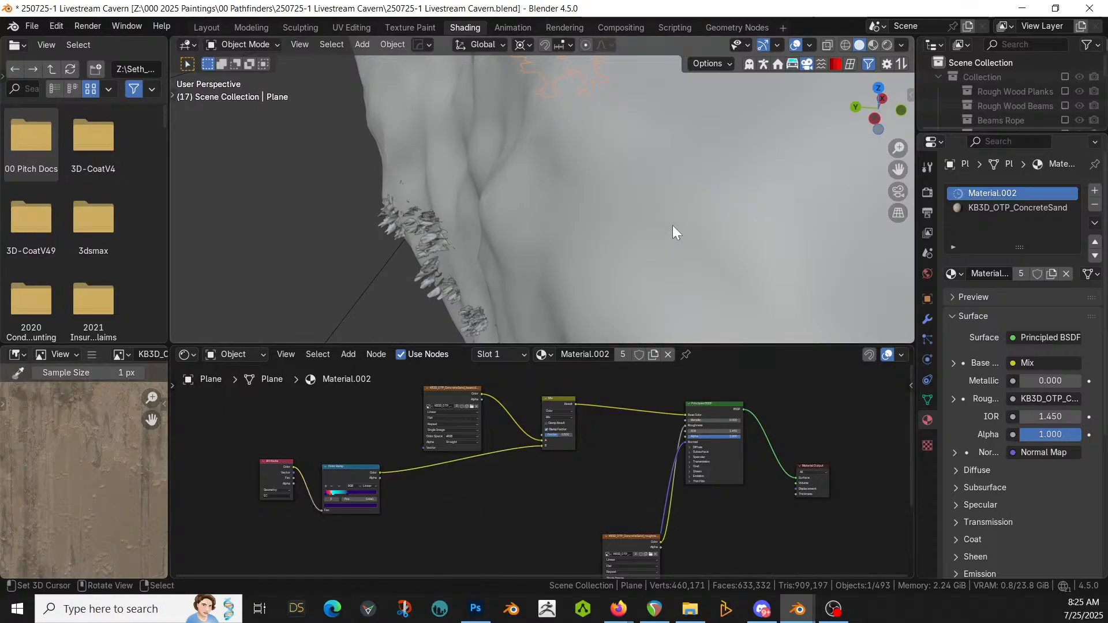
Step: Isolate the shelf coral in local view and show it close up with Rendered shading
key(slash)
key(z)
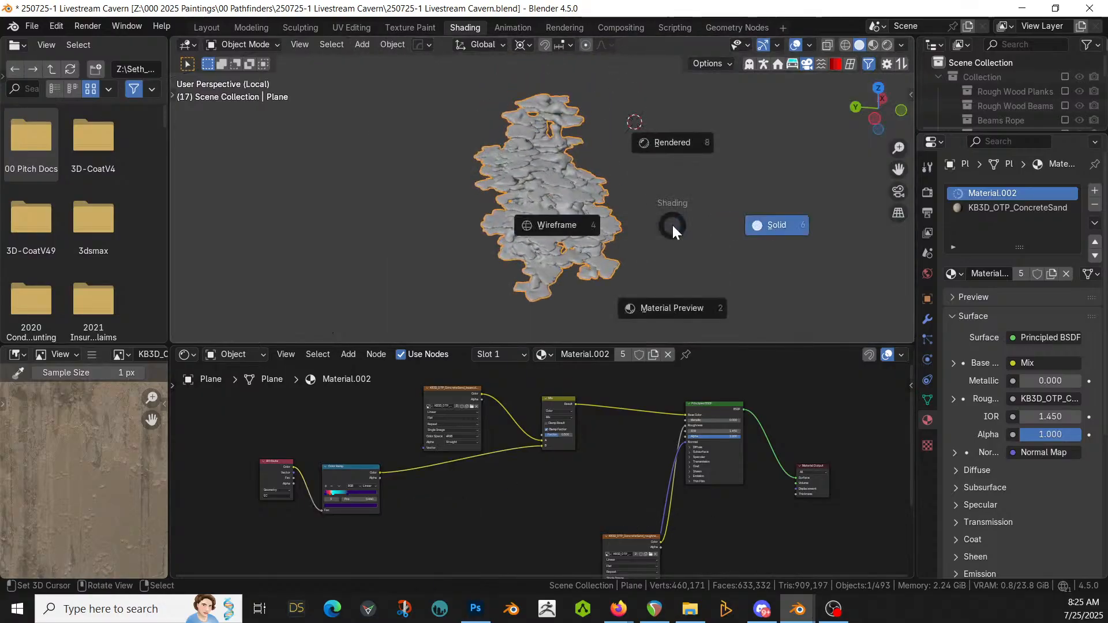
key(8)
scroll(675, 217, up, 5)
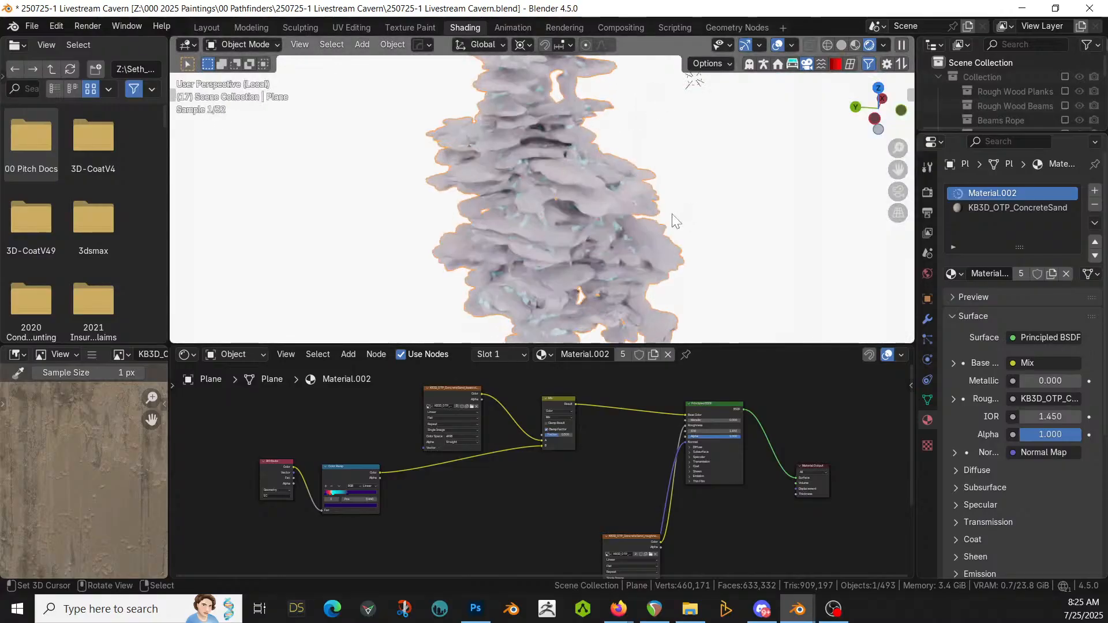
middle_drag(671, 213, 541, 226)
scroll(611, 232, up, 3)
Step: Reposition the Color Ramp's stops so pink and cyan spread over the coral's shelves, with the first blue stop at 0.270
scroll(464, 447, up, 2)
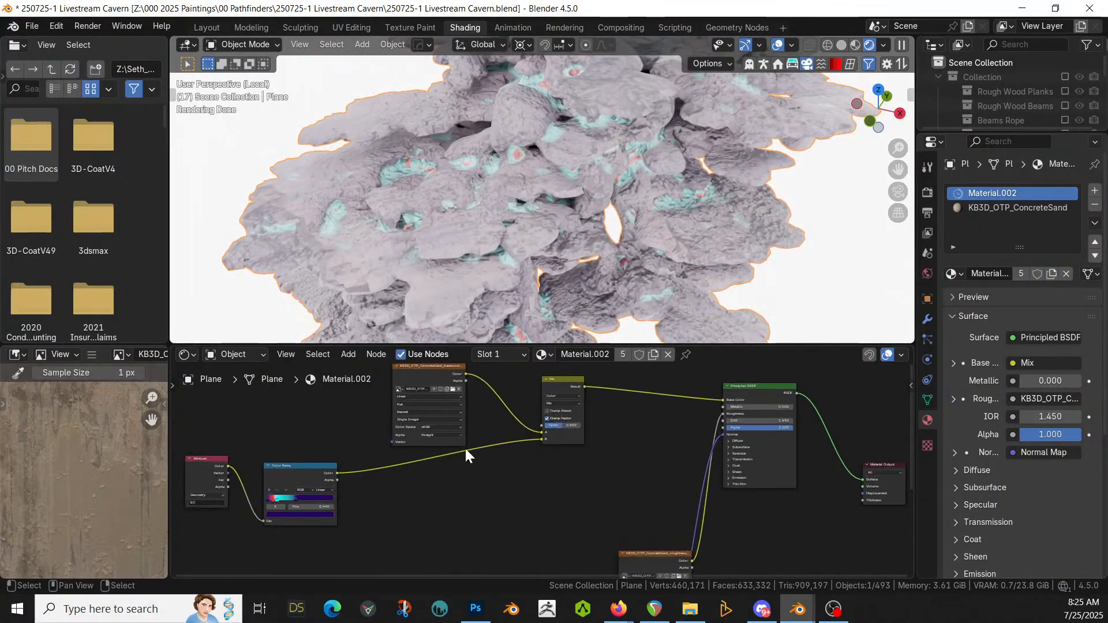
middle_drag(447, 457, 592, 439)
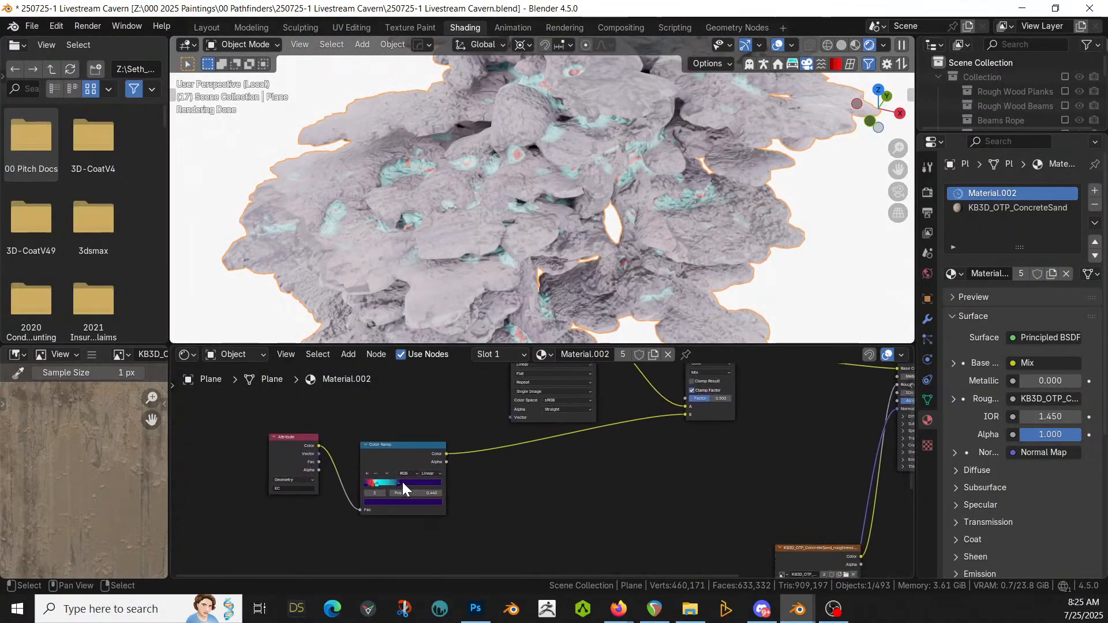
mouse_move(398, 483)
mouse_down()
mouse_move(441, 486)
mouse_move(388, 483)
mouse_up()
click(371, 486)
middle_drag(552, 303, 745, 272)
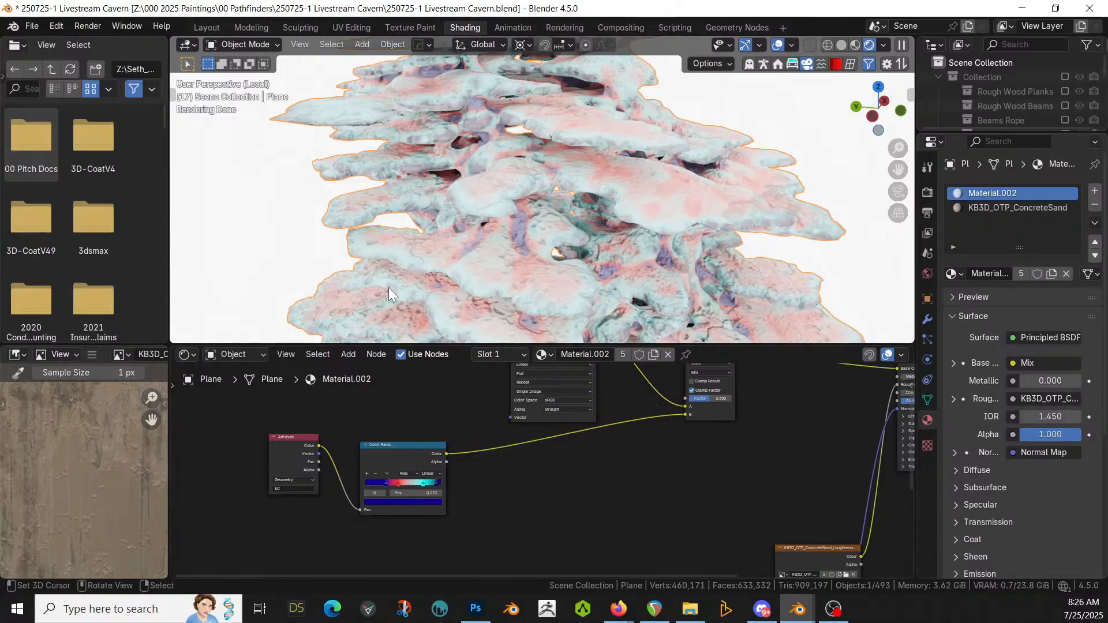
Step: In the Layout workspace, unwrap the whole cyan-tipped branching coral Mball.006 with Smart UV Project at a 66° angle limit
click(207, 28)
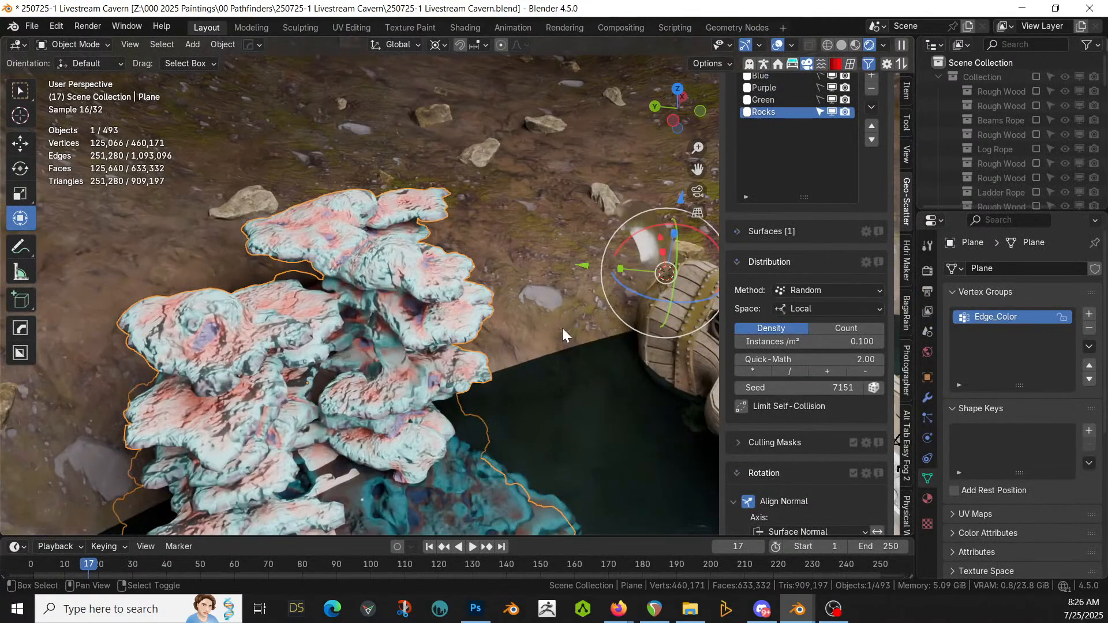
shift+middle_drag(562, 327, 867, 449)
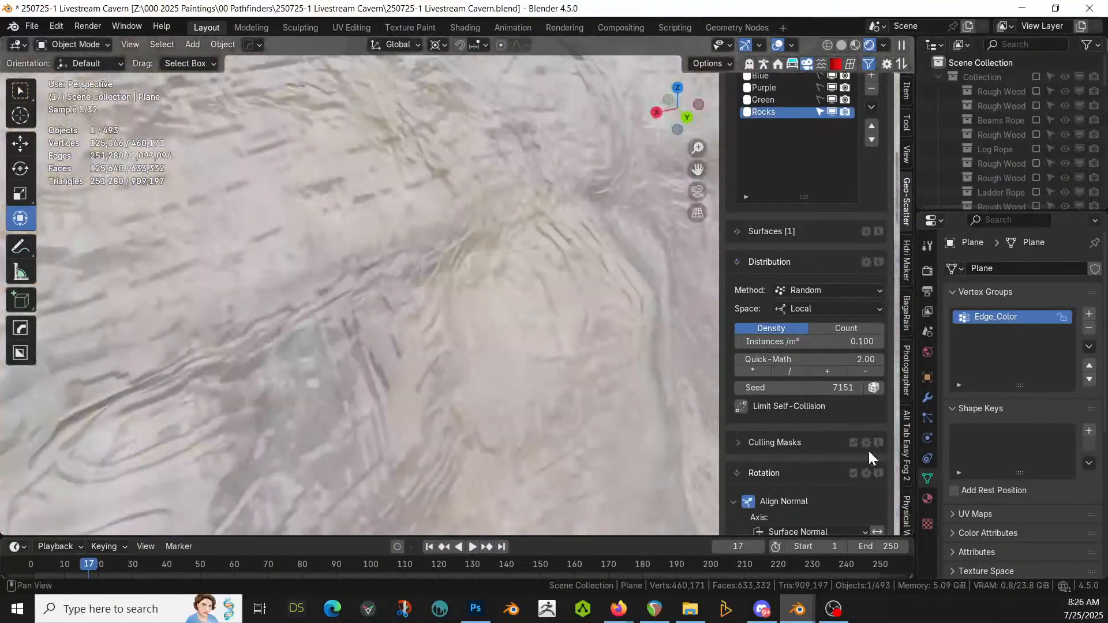
middle_drag(548, 426, 680, 398)
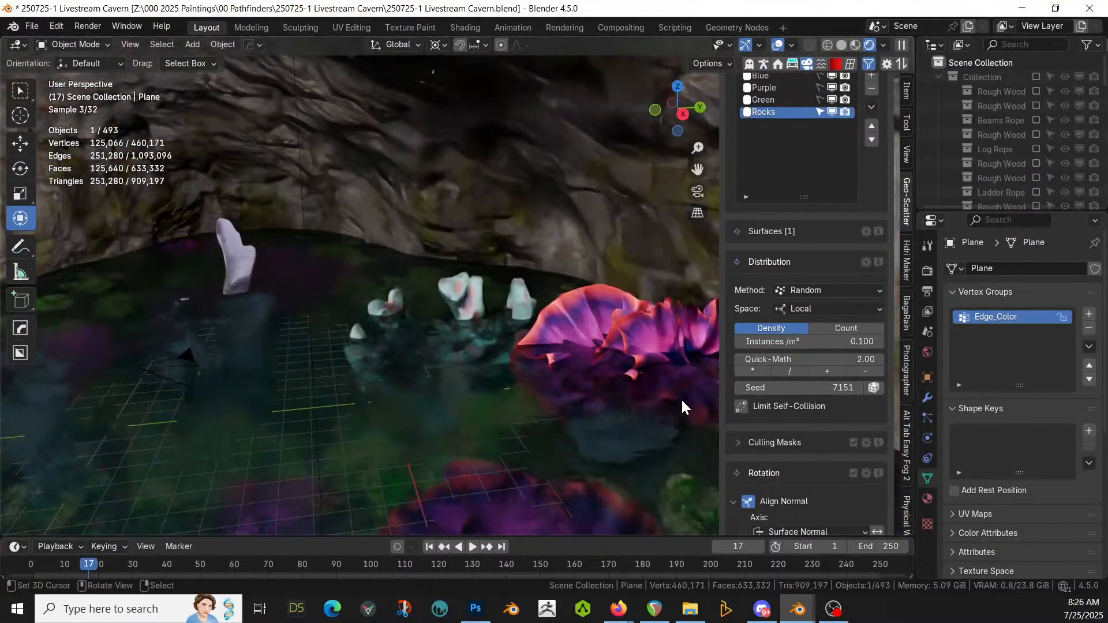
click(473, 293)
key(Tab)
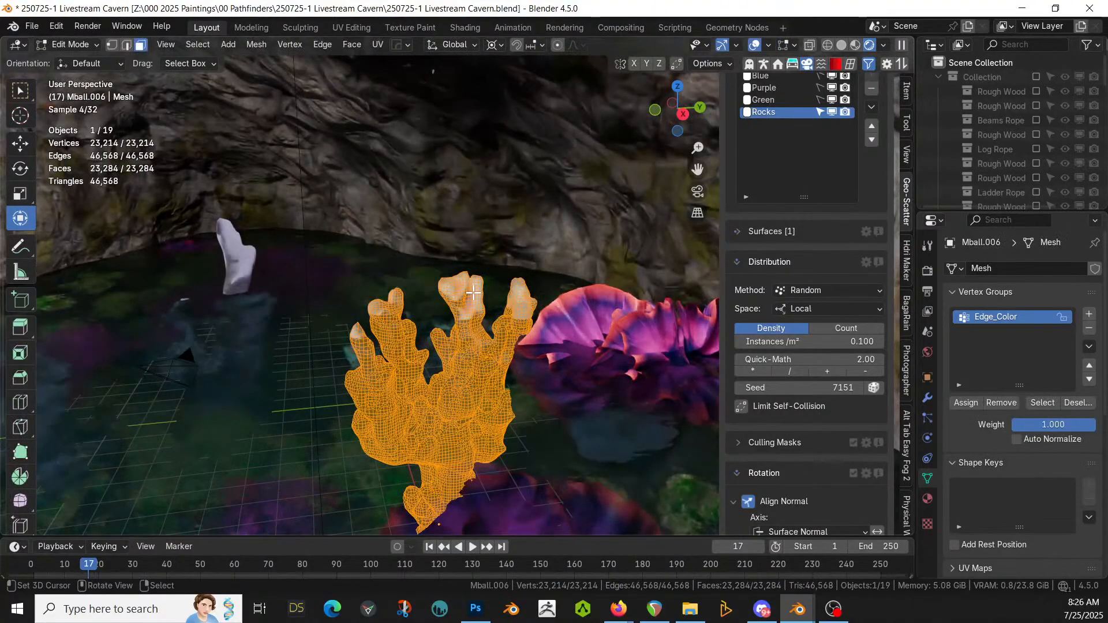
key(u)
click(440, 170)
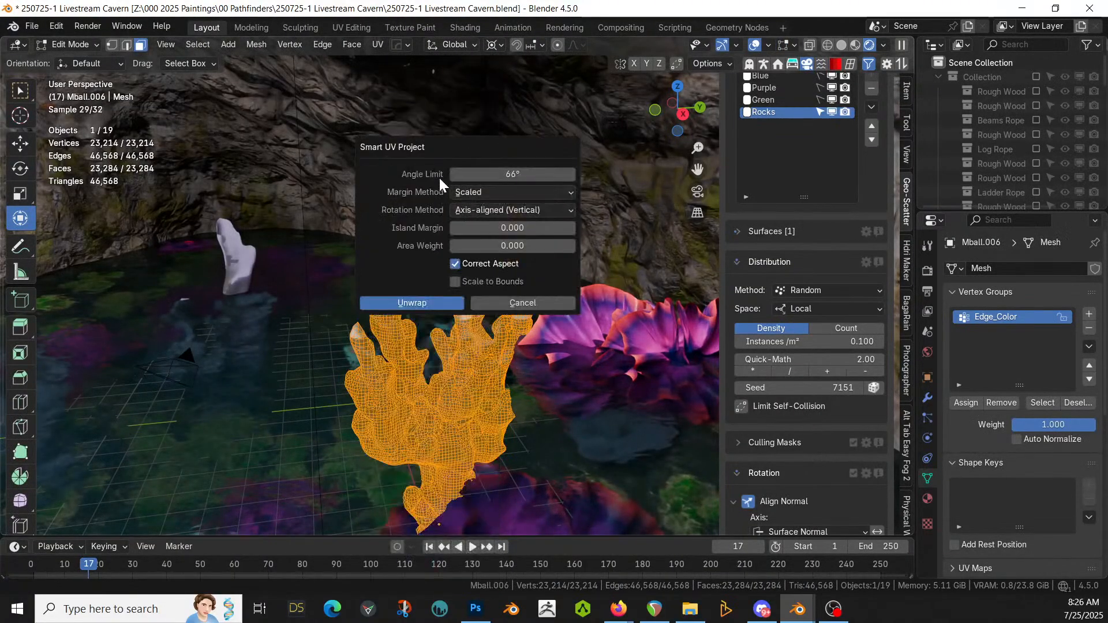
click(418, 300)
key(Tab)
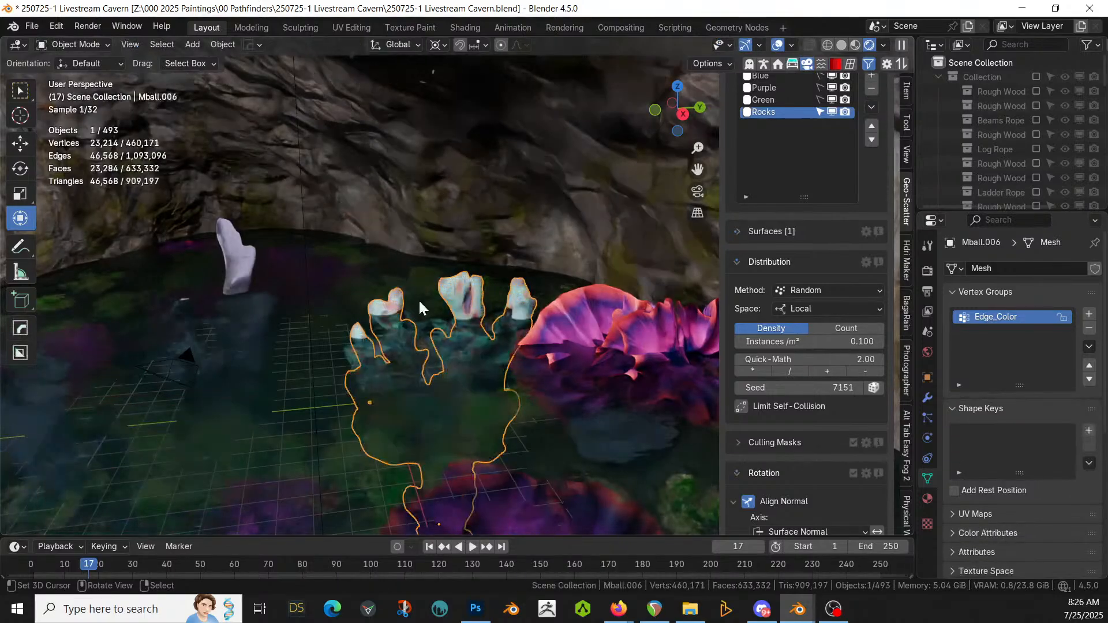
Step: Unwrap the tall lavender finger coral Mball.001 with Smart UV Project at a 66° angle limit and return to Object Mode
click(345, 247)
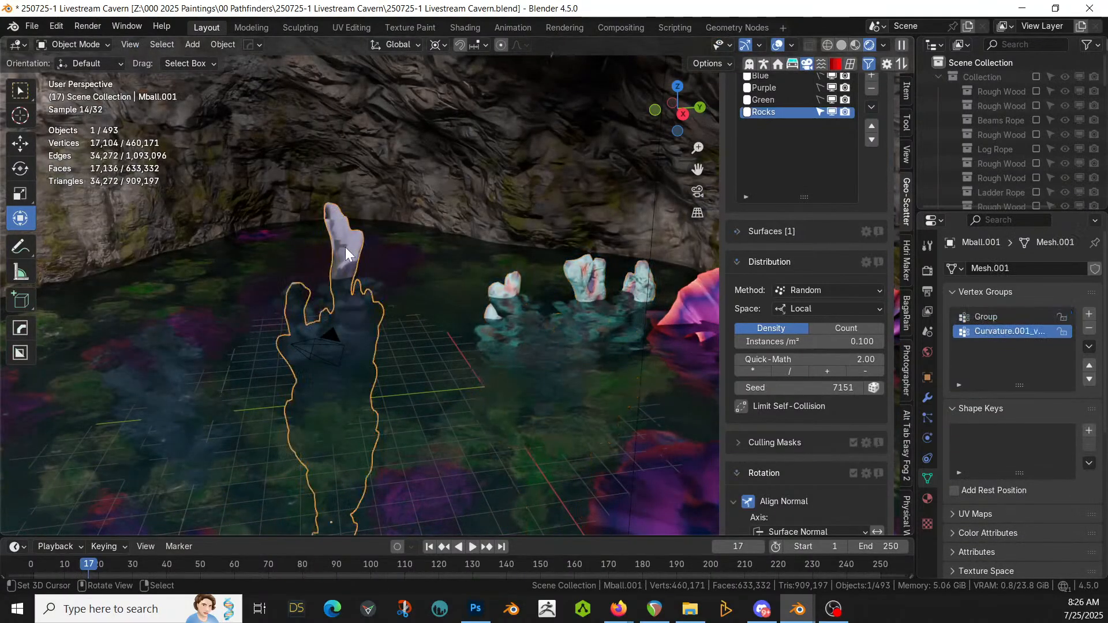
key(Tab)
key(u)
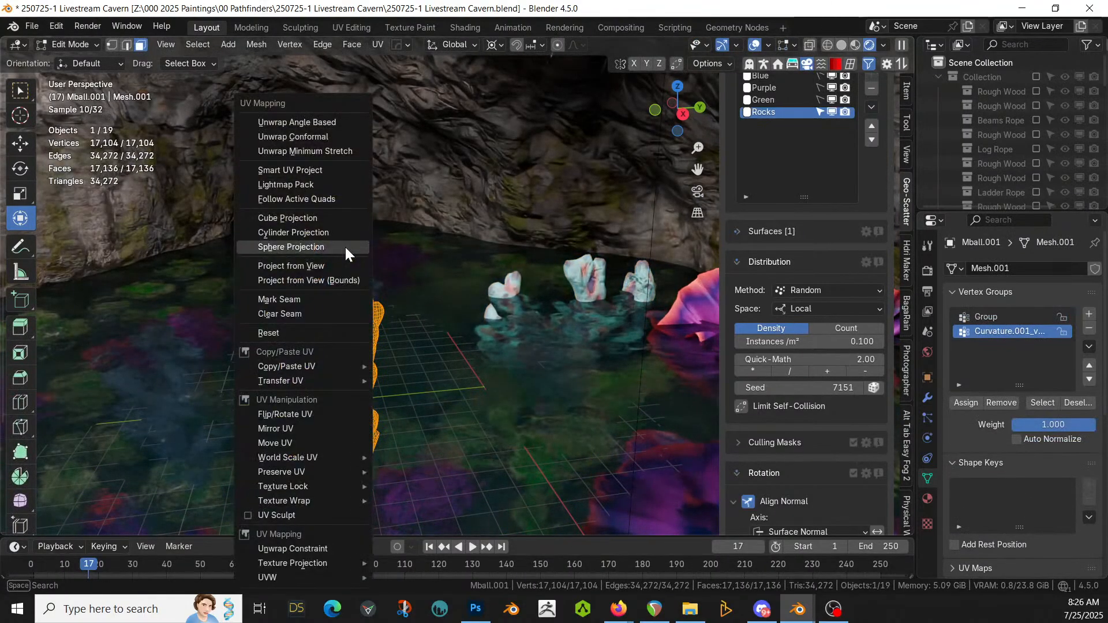
click(289, 168)
click(254, 301)
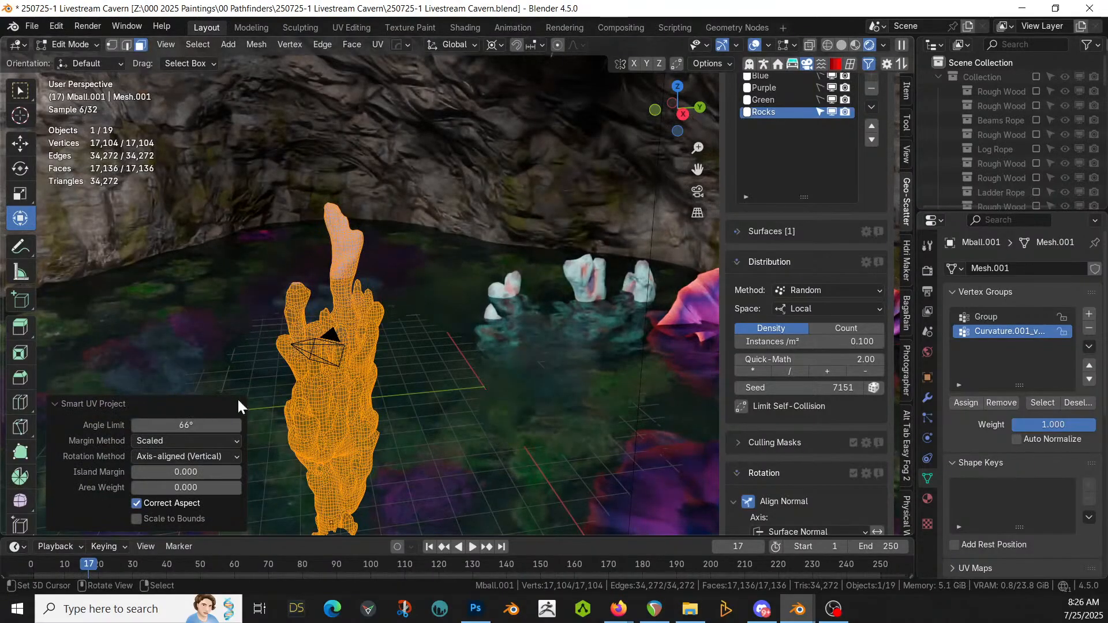
click(60, 404)
middle_drag(292, 382, 780, 138)
key(Tab)
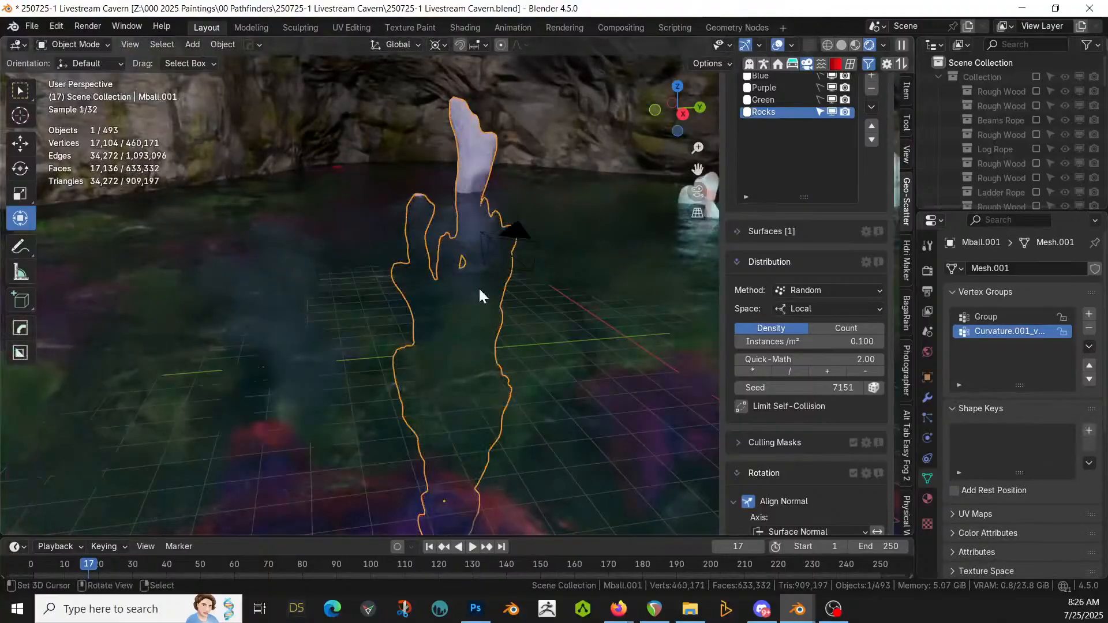
Step: Unwrap the underwater branching coral Mball.002 with Smart UV Project at a 66° angle limit, return to Object Mode and save the file
middle_drag(478, 286, 852, 379)
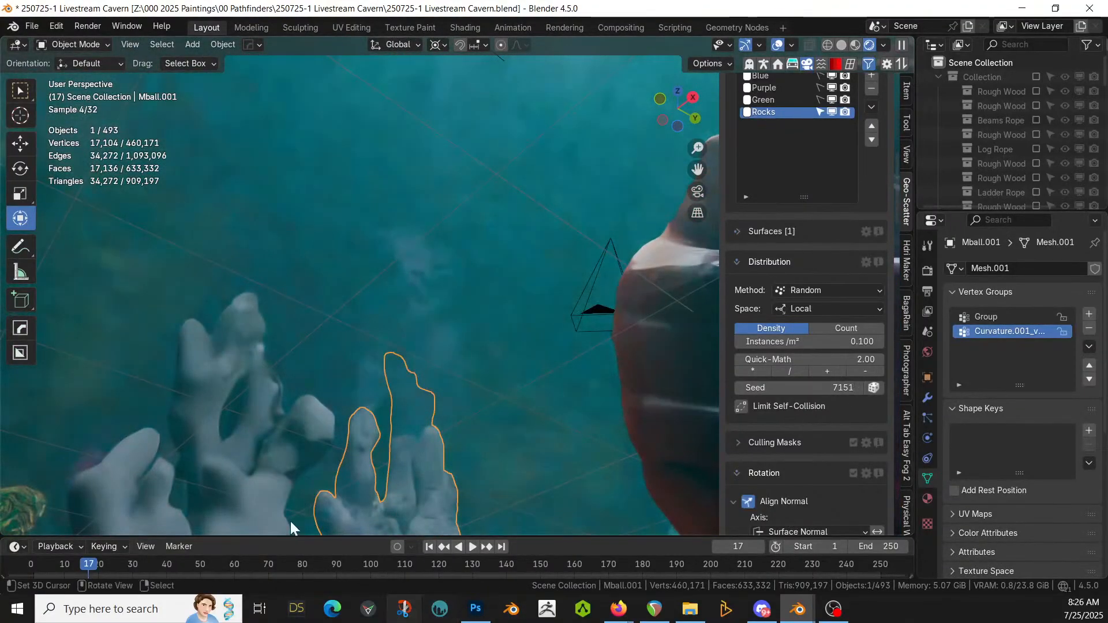
click(191, 394)
key(Tab)
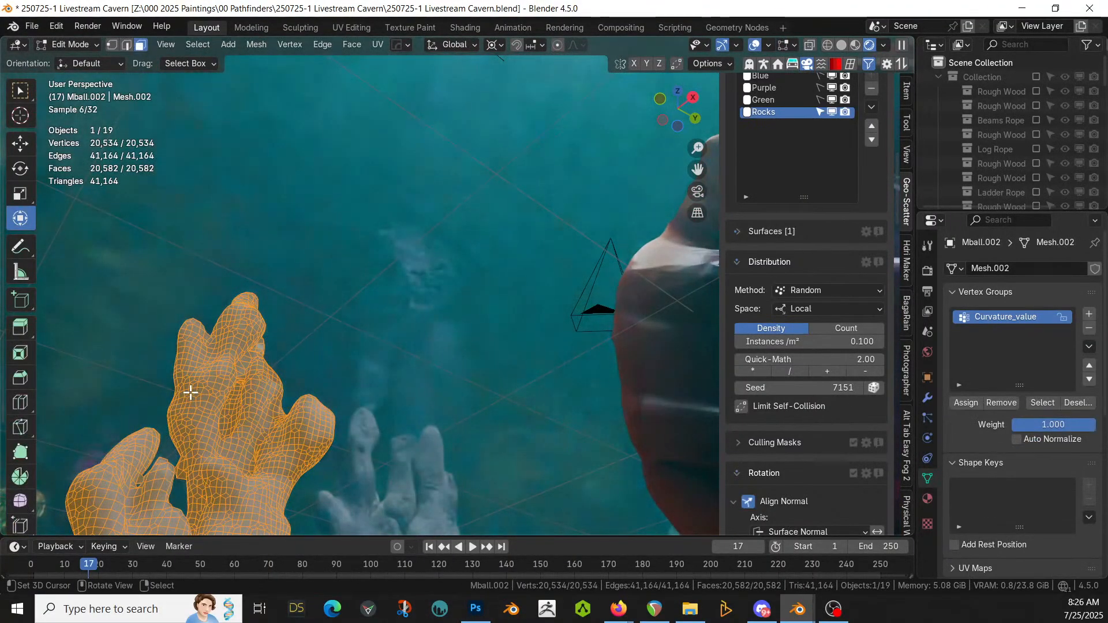
key(u)
click(171, 169)
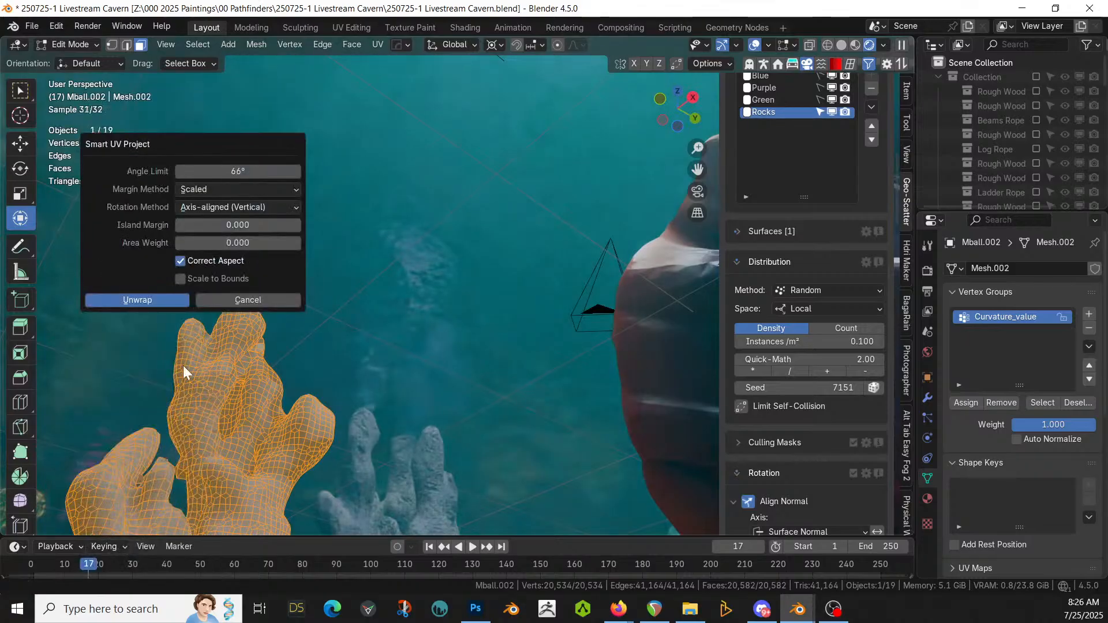
click(154, 300)
key(Tab)
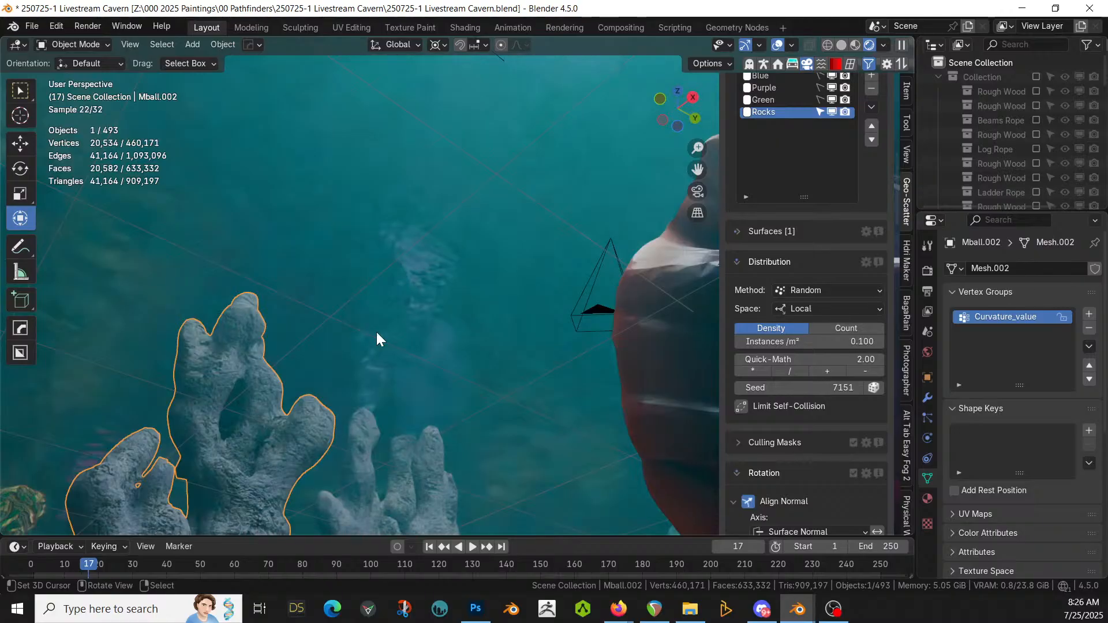
key(ctrl+s)
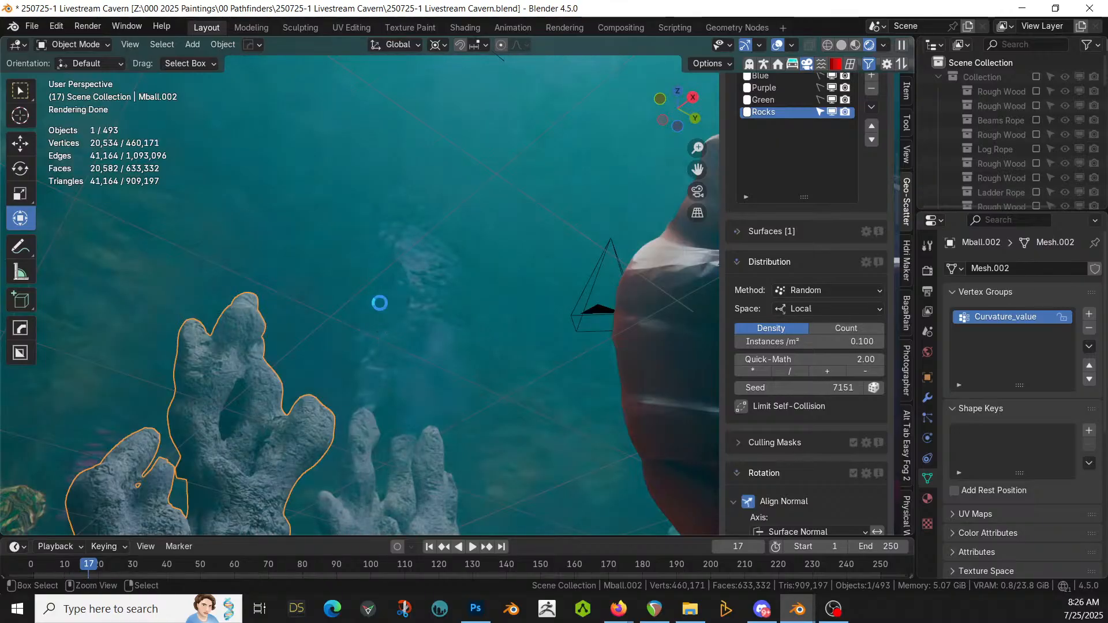
Step: Examine the textured corals under water and above the surface, up to the shelf coral beside the boat
middle_drag(443, 304, 455, 349)
scroll(451, 351, down, 6)
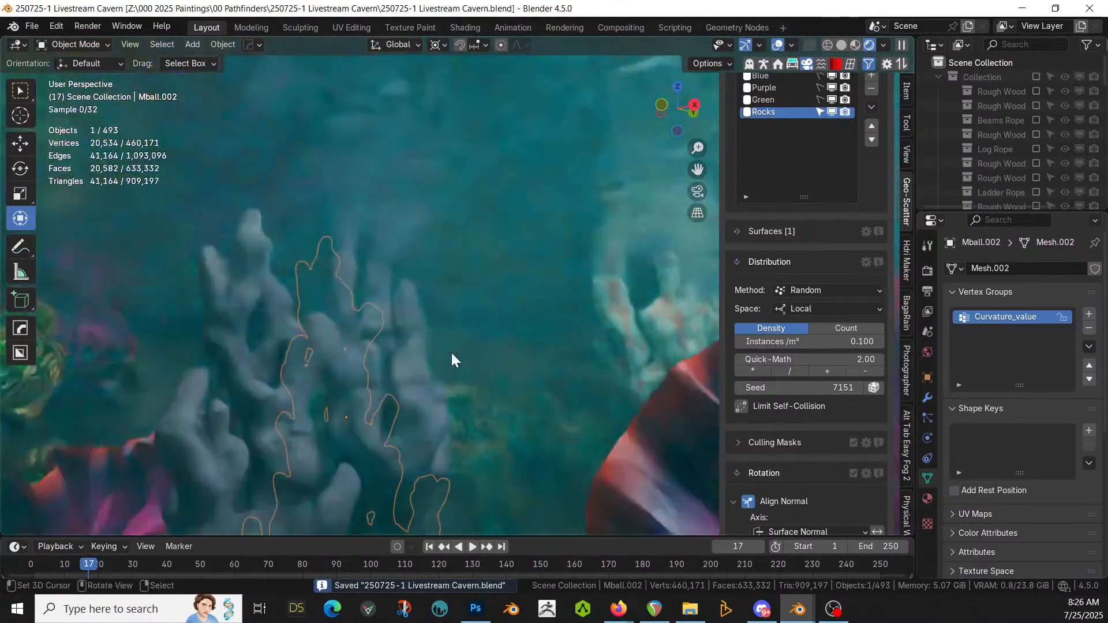
scroll(411, 373, up, 5)
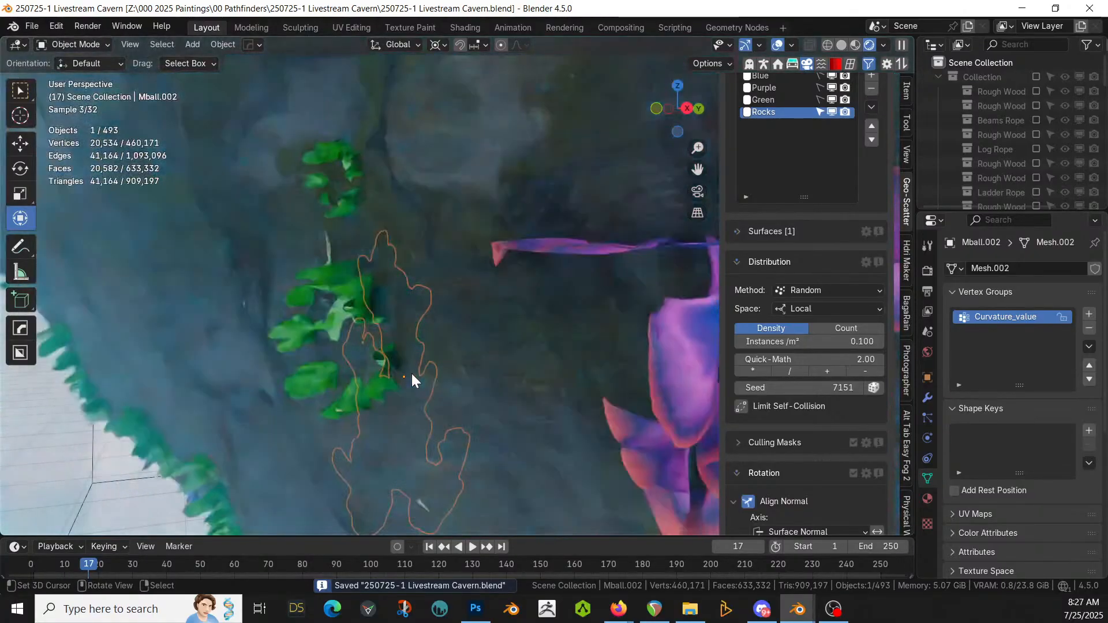
middle_drag(411, 373, 279, 406)
shift+middle_drag(376, 320, 596, 431)
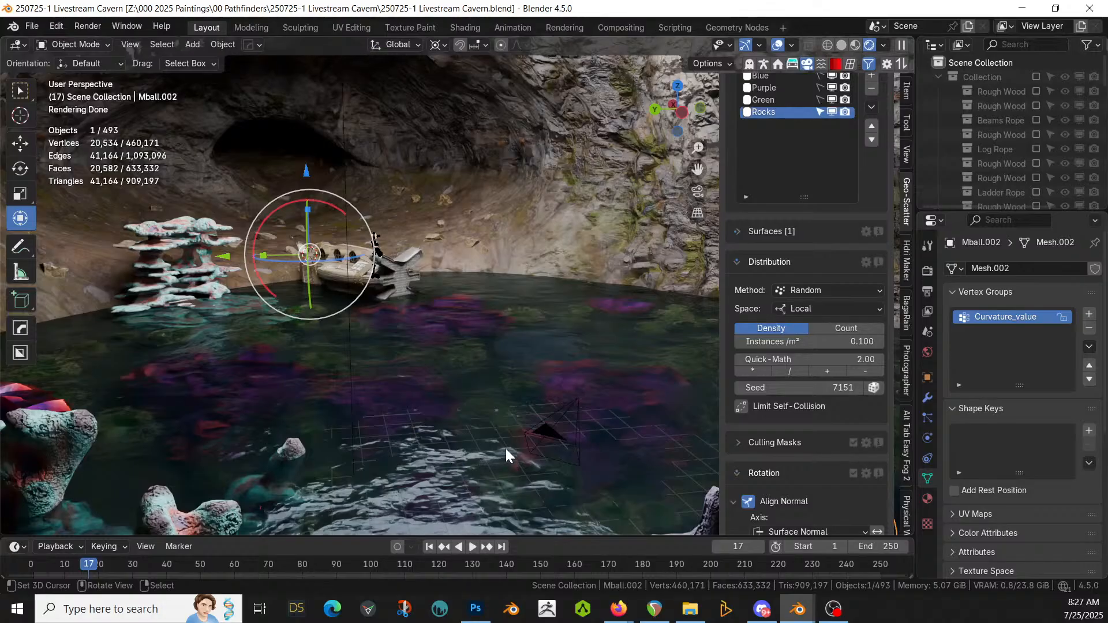
scroll(511, 435, up, 2)
middle_drag(511, 423, 522, 406)
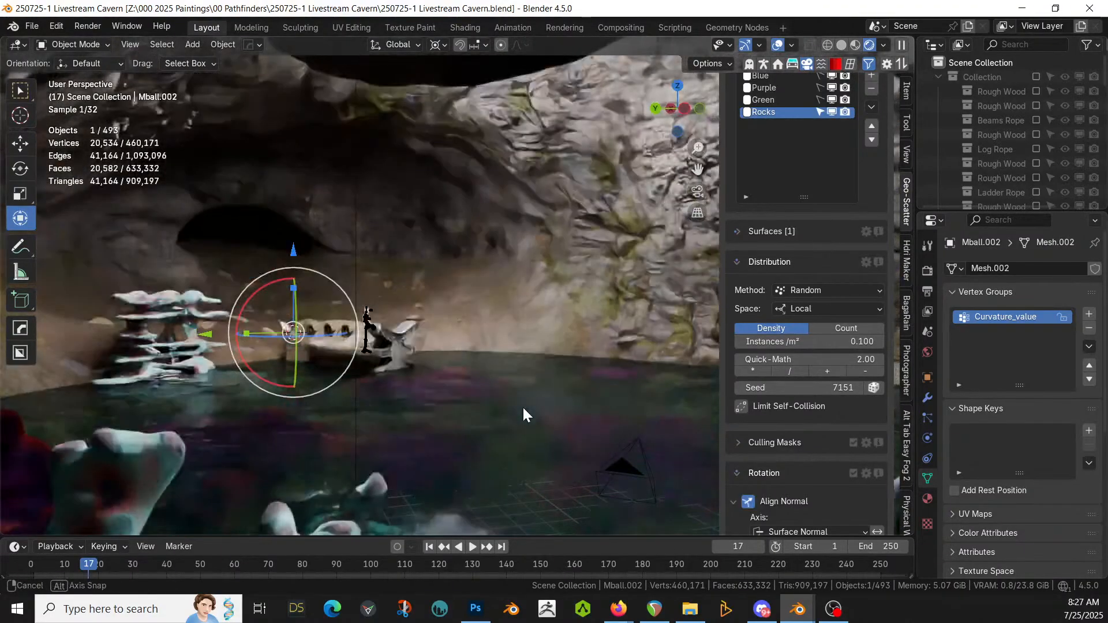
shift+middle_drag(410, 386, 672, 373)
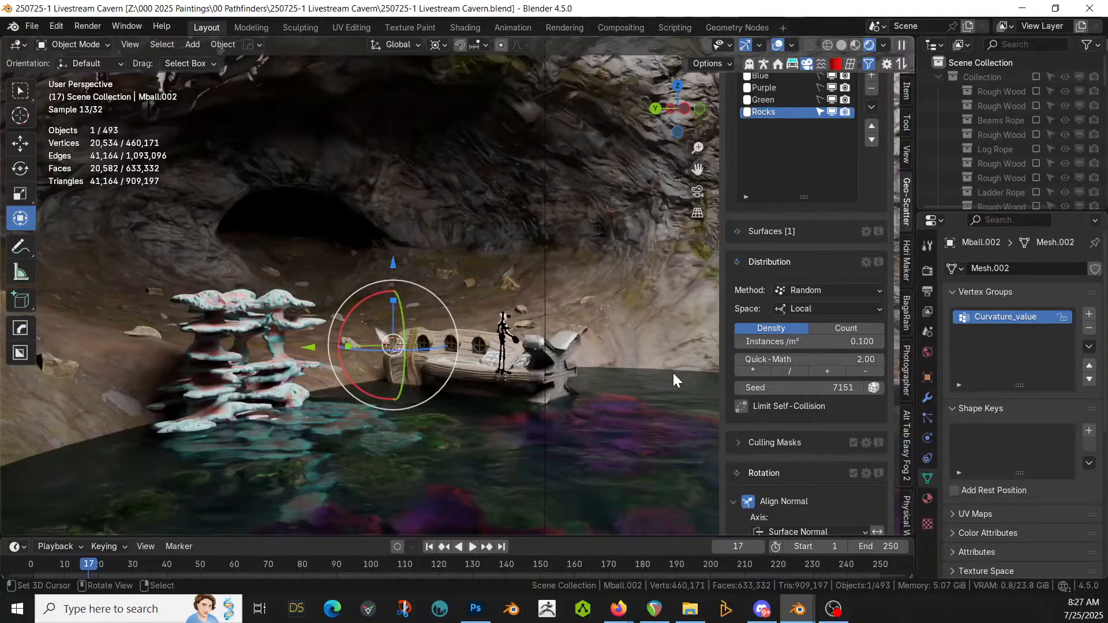
Step: Switch to the Seabed Plants Blender window and bring up the file browser for opening another file, discarding the unsaved changes
shift+middle_drag(390, 377, 240, 529)
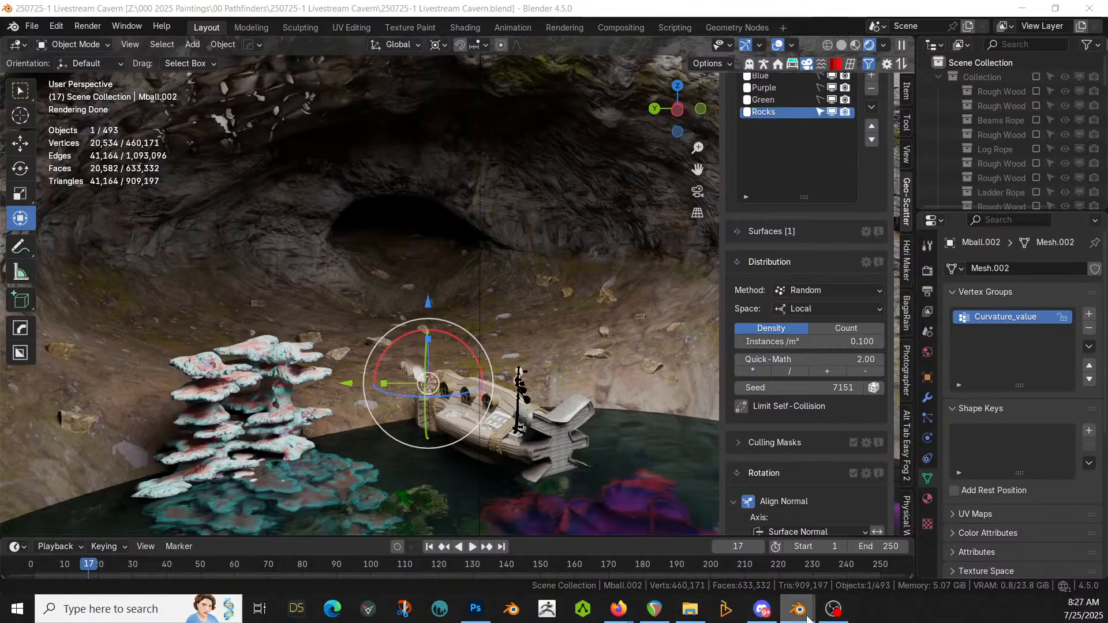
mouse_move(798, 609)
click(616, 553)
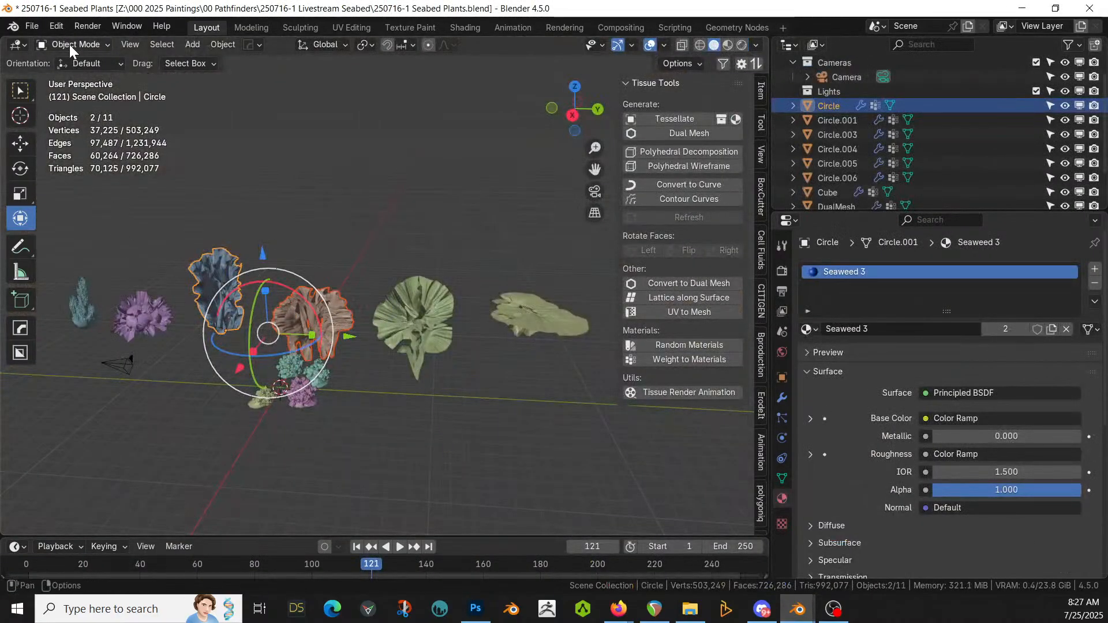
click(33, 26)
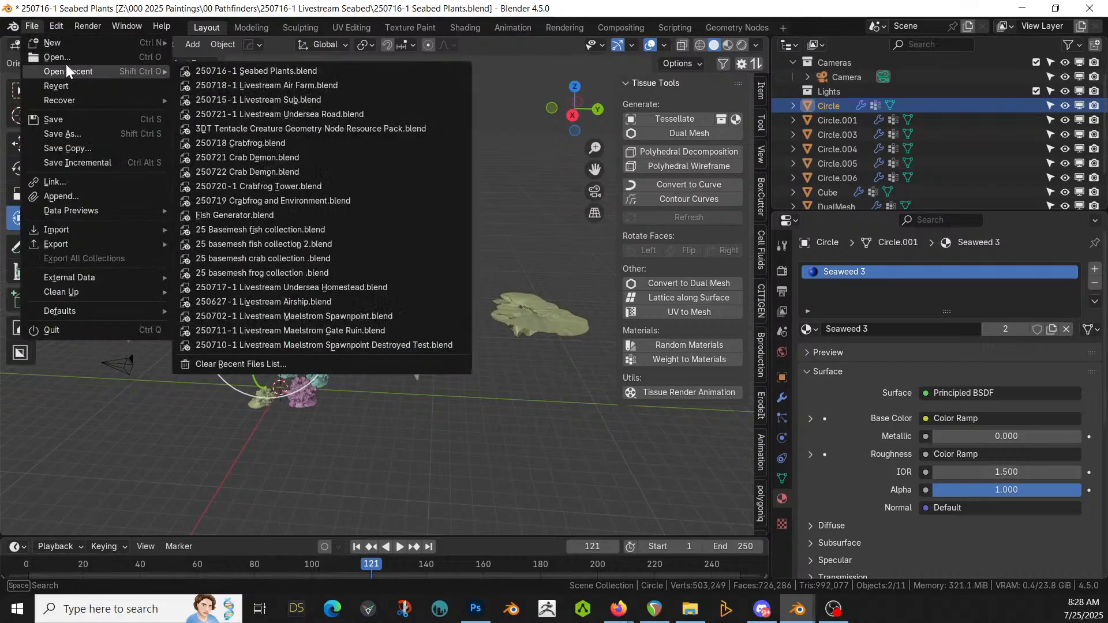
click(65, 56)
click(568, 326)
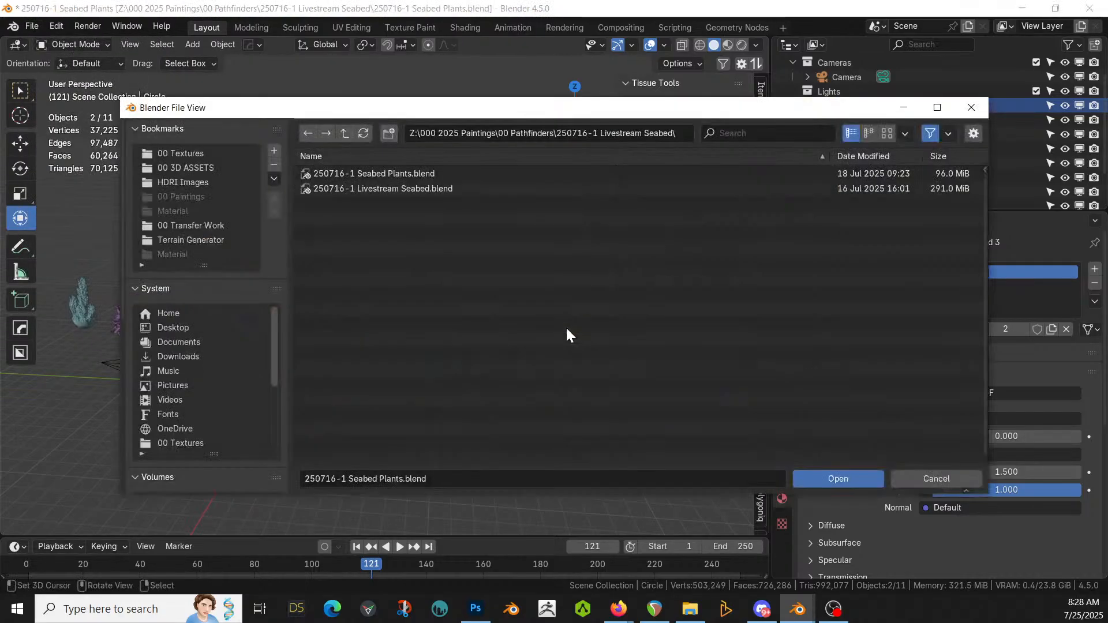
Step: Search E:\00 Blender Geometry Examples for "cry" and open CrystalKit_AK.blend from the Crystal Kit folder
click(218, 242)
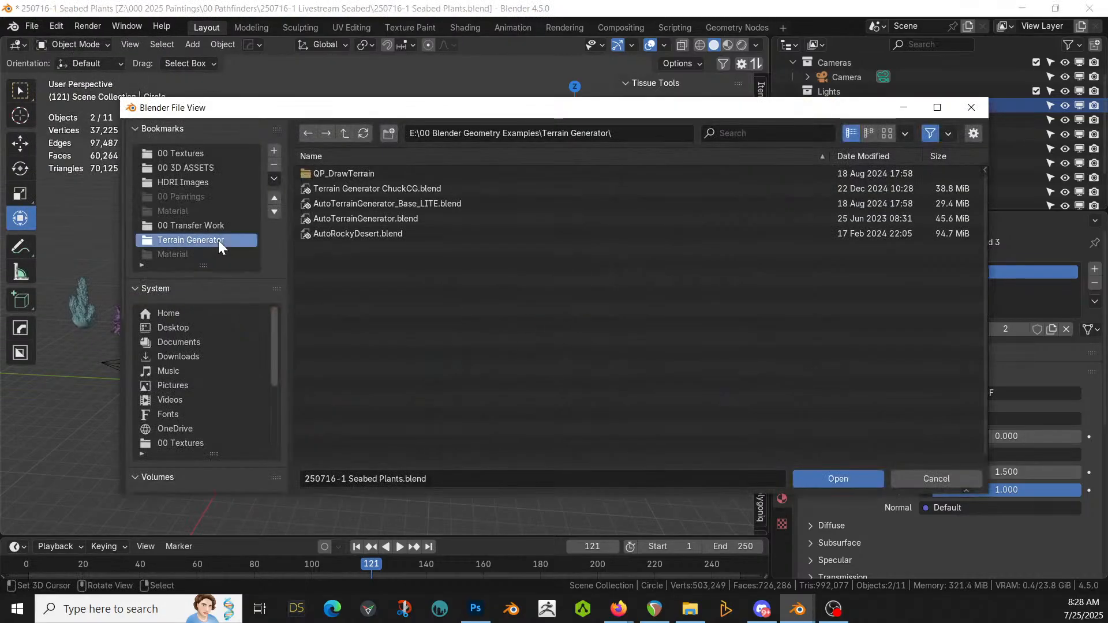
click(344, 134)
click(742, 134)
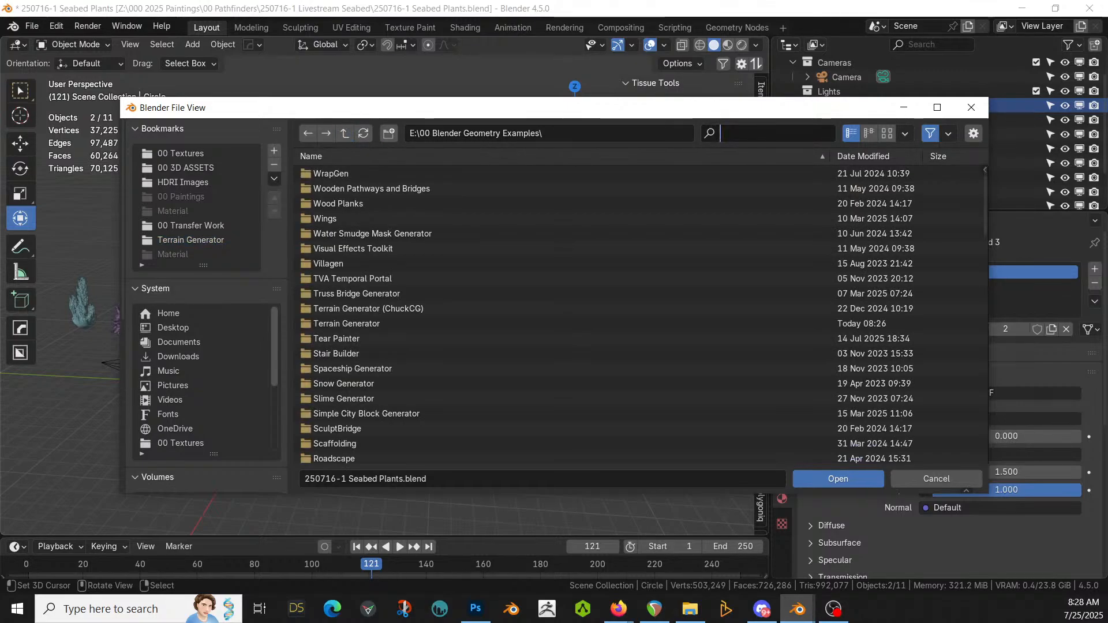
text(cry)
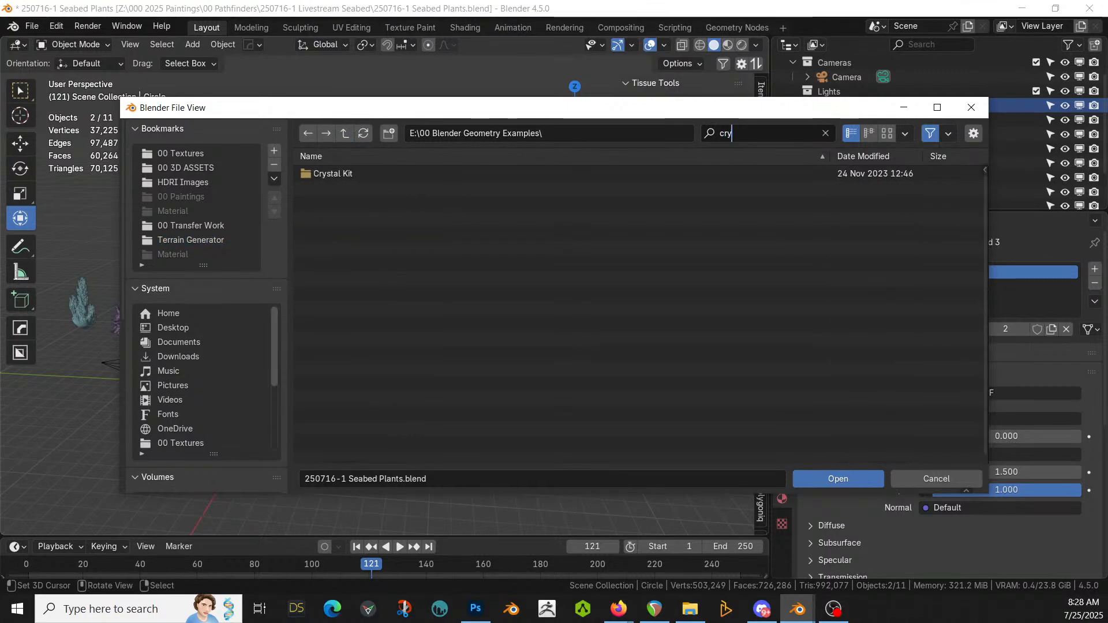
double_click(334, 173)
double_click(347, 188)
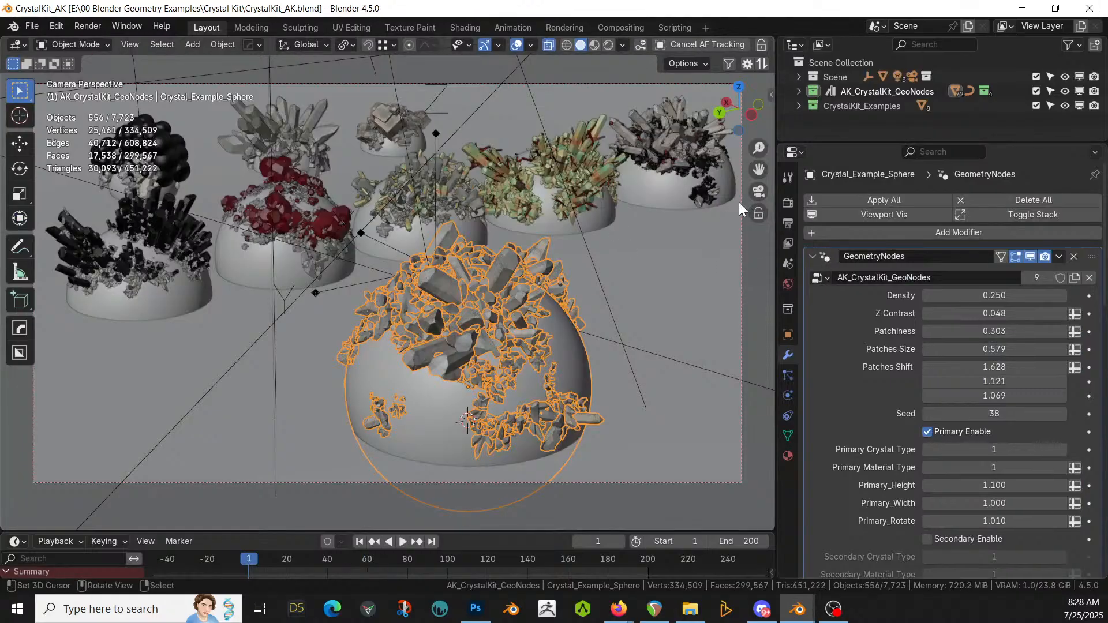
Step: Leave the camera view and include the AK_Crystals_ForManualUse collection, found under AK_CrystalKit_GeoNodes, in the view layer
click(758, 191)
scroll(482, 300, down, 2)
middle_drag(482, 300, 611, 254)
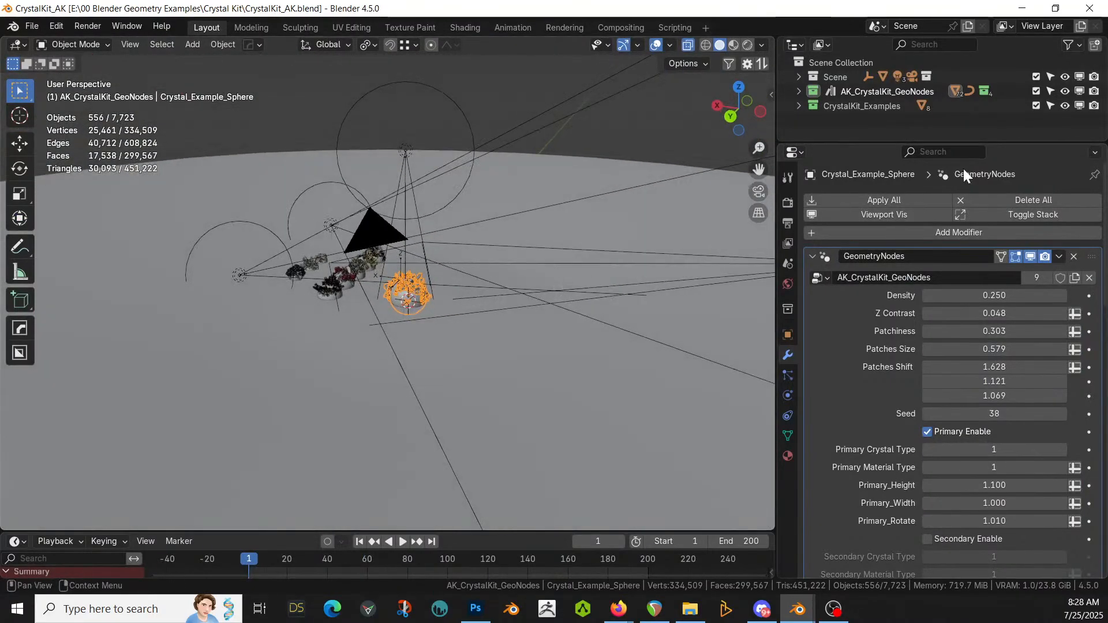
click(798, 91)
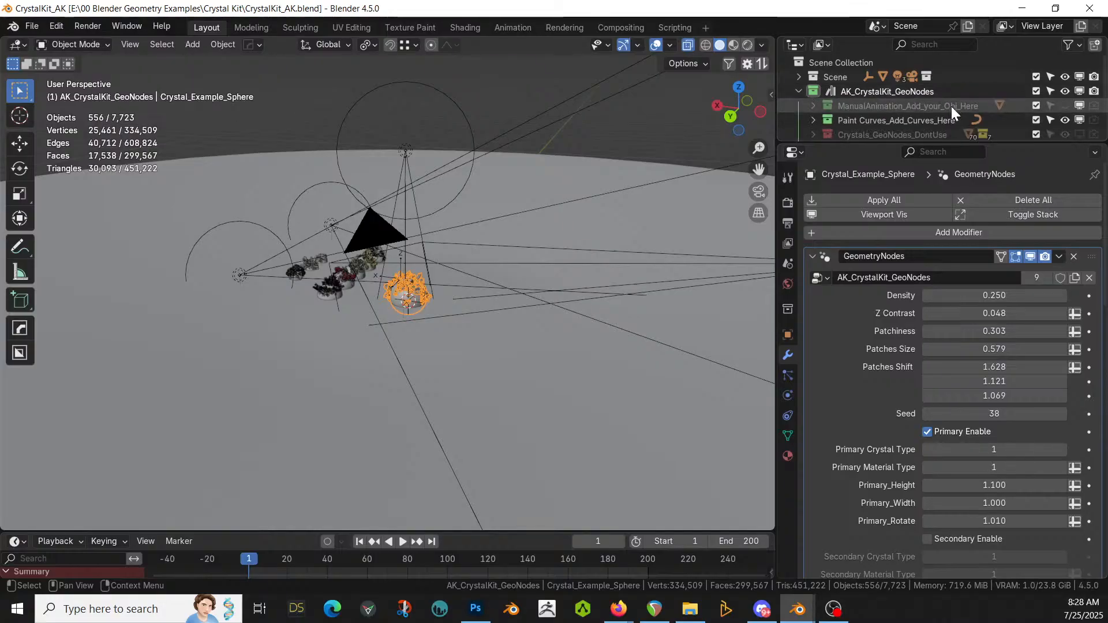
scroll(955, 104, down, 3)
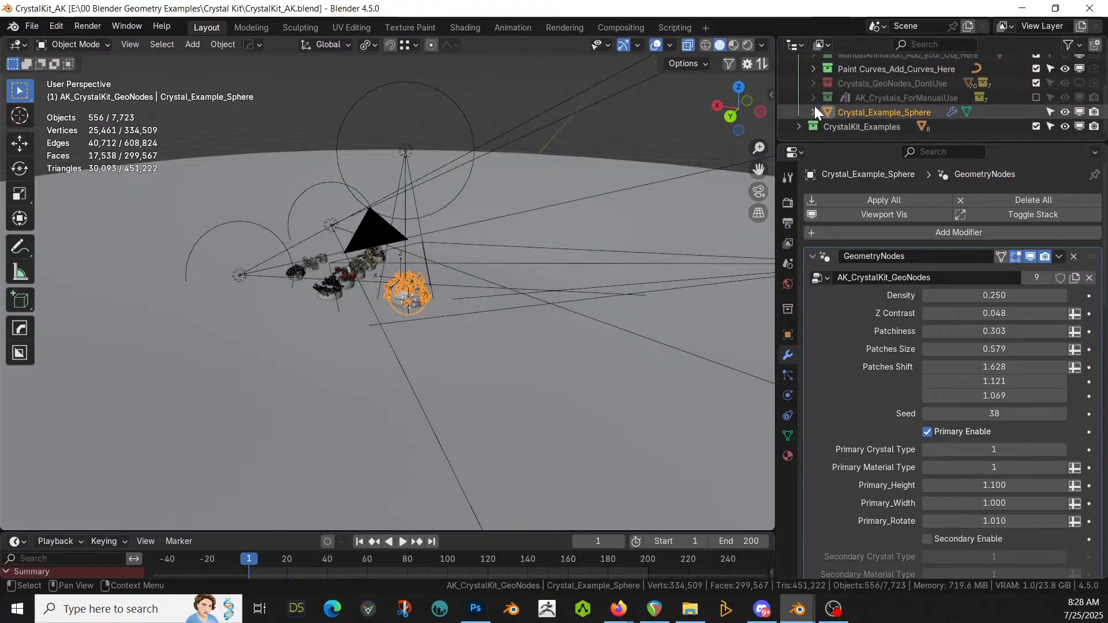
scroll(815, 106, up, 3)
click(800, 75)
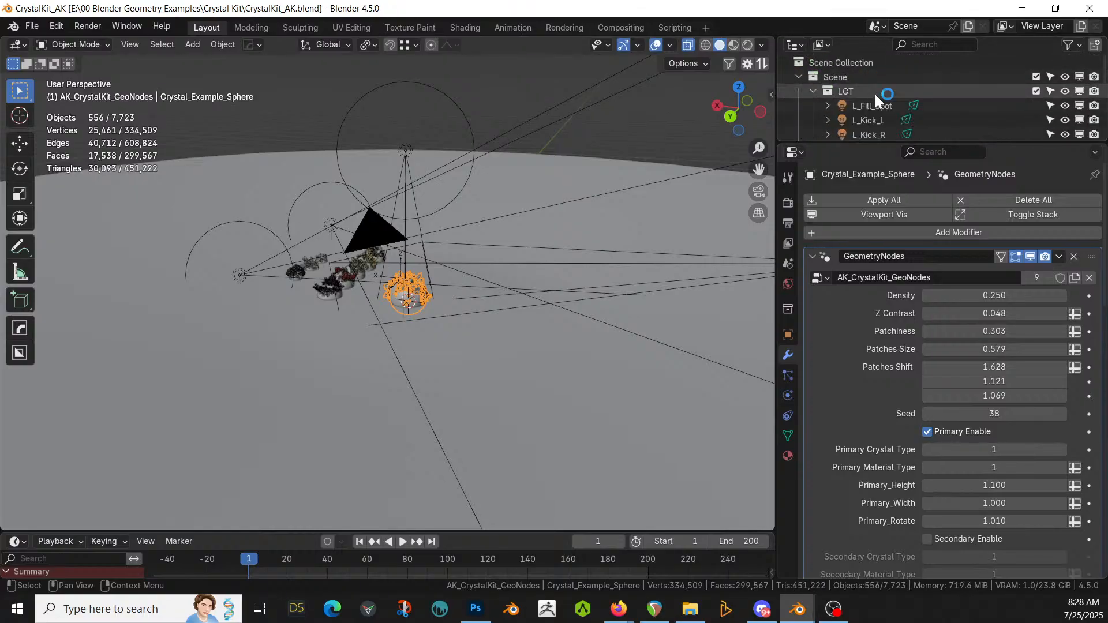
scroll(876, 94, down, 3)
scroll(877, 94, down, 4)
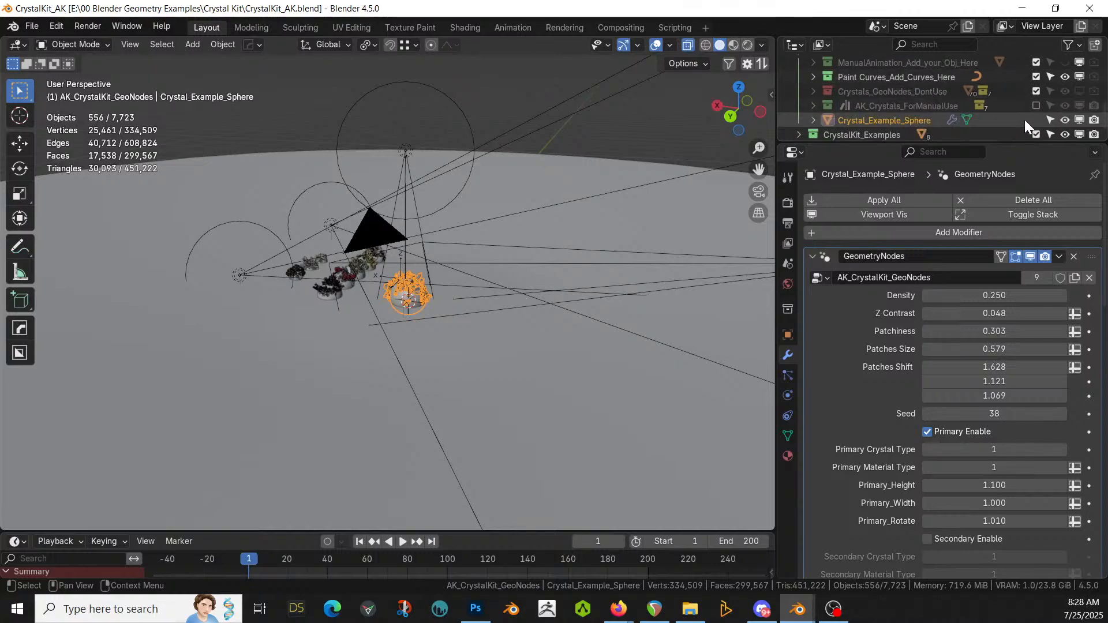
scroll(1023, 119, down, 2)
click(1036, 105)
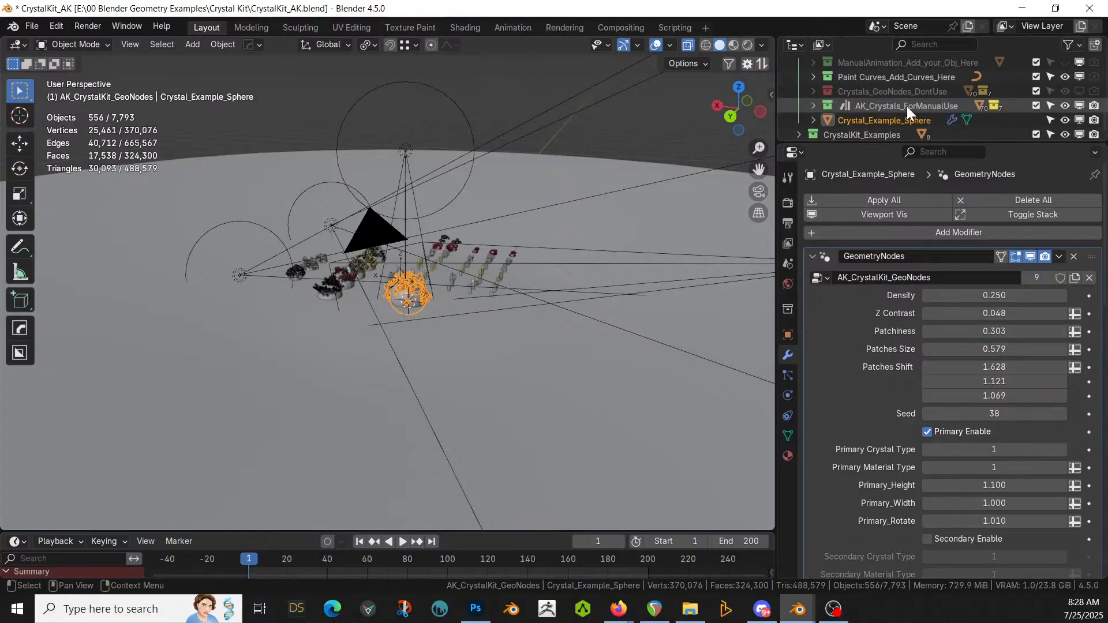
Step: Select all objects of the AK_Crystals_ForManualUse collection, isolate them in local view and show them in rendered shading
click(902, 107)
right_click(863, 110)
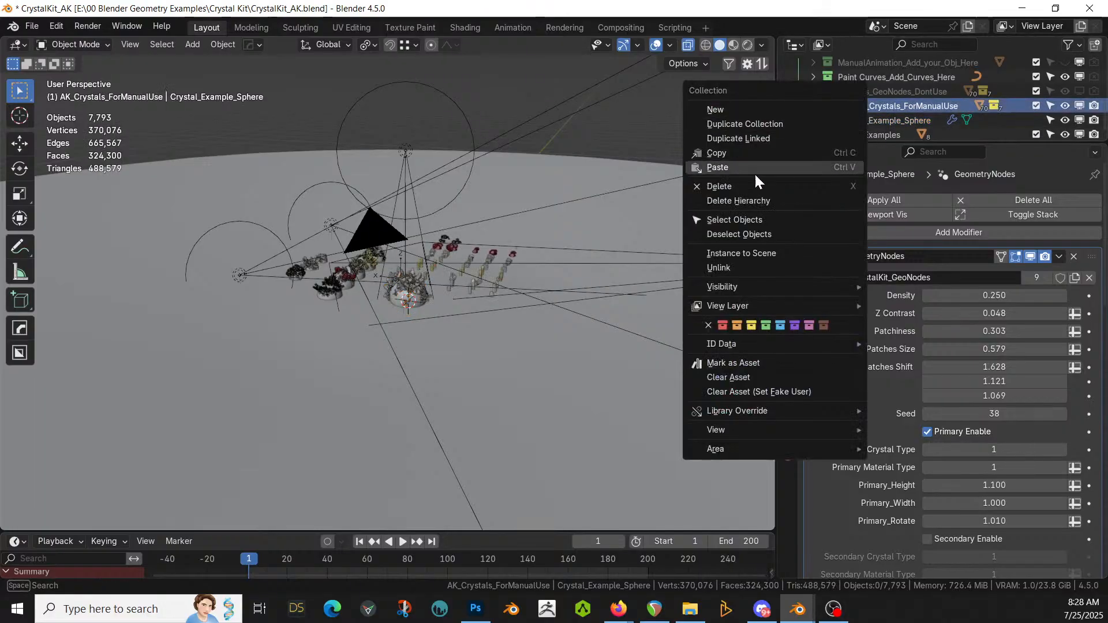
click(752, 217)
key(KP_Divide)
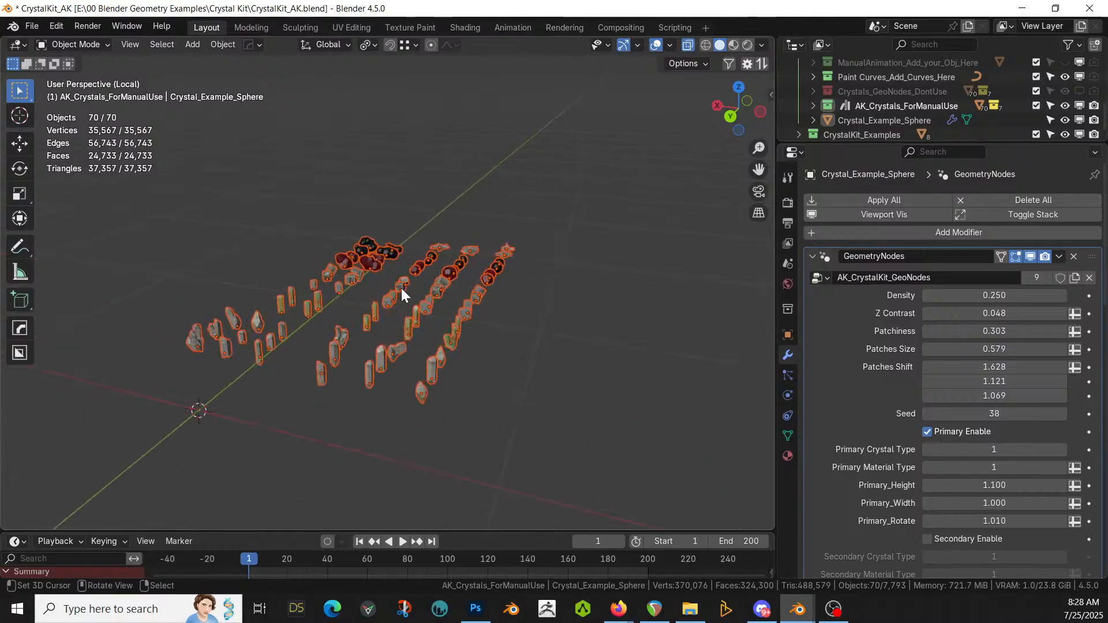
scroll(428, 337, up, 3)
key(z)
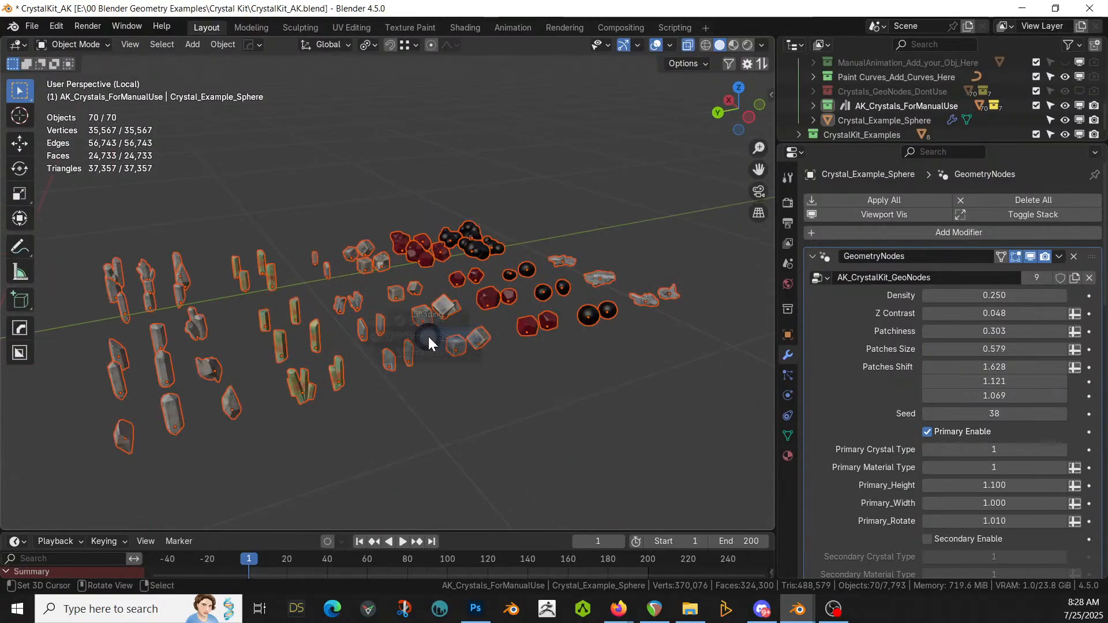
key(8)
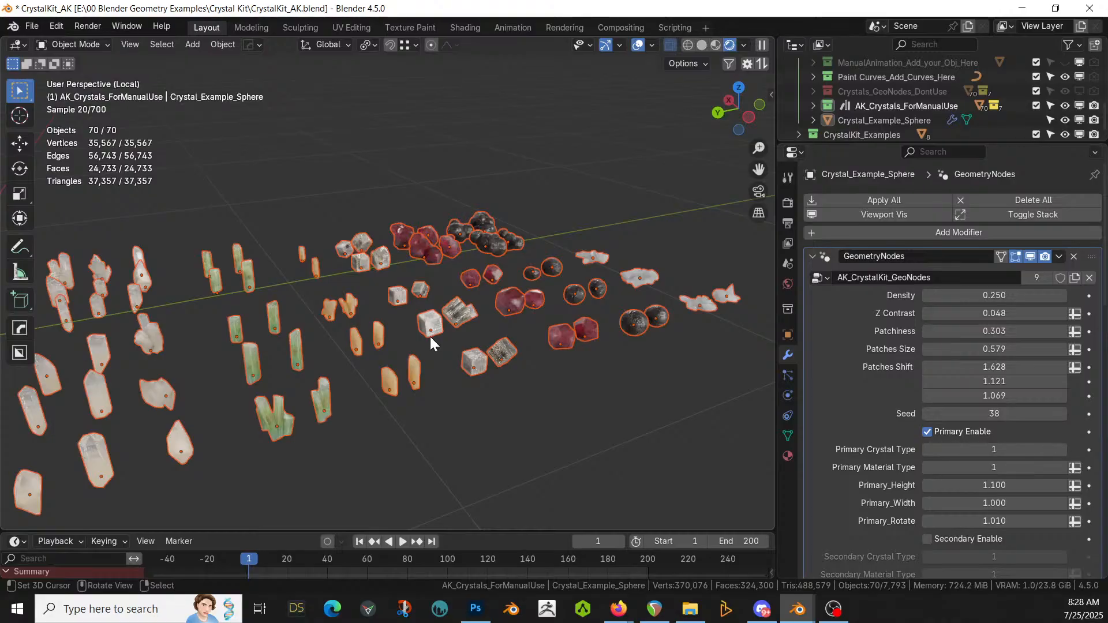
Step: Deselect everything and examine the rendered rows of quartz, tourmaline, calcite, pyrite, garnet and botryoidal crystals from several angles
click(677, 411)
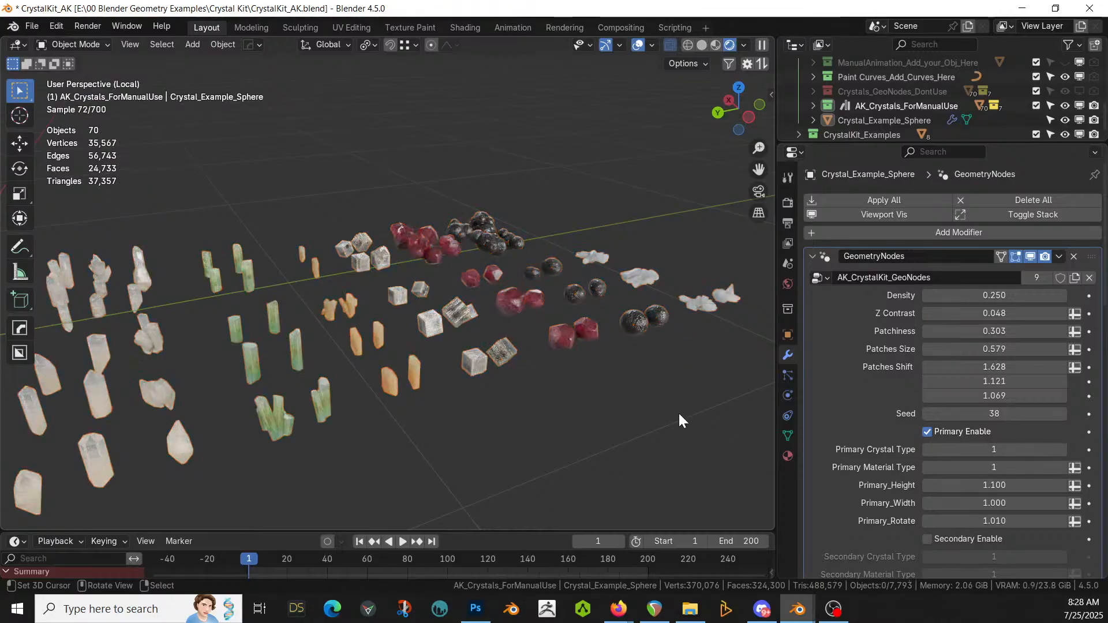
middle_drag(678, 411, 610, 424)
scroll(611, 424, up, 3)
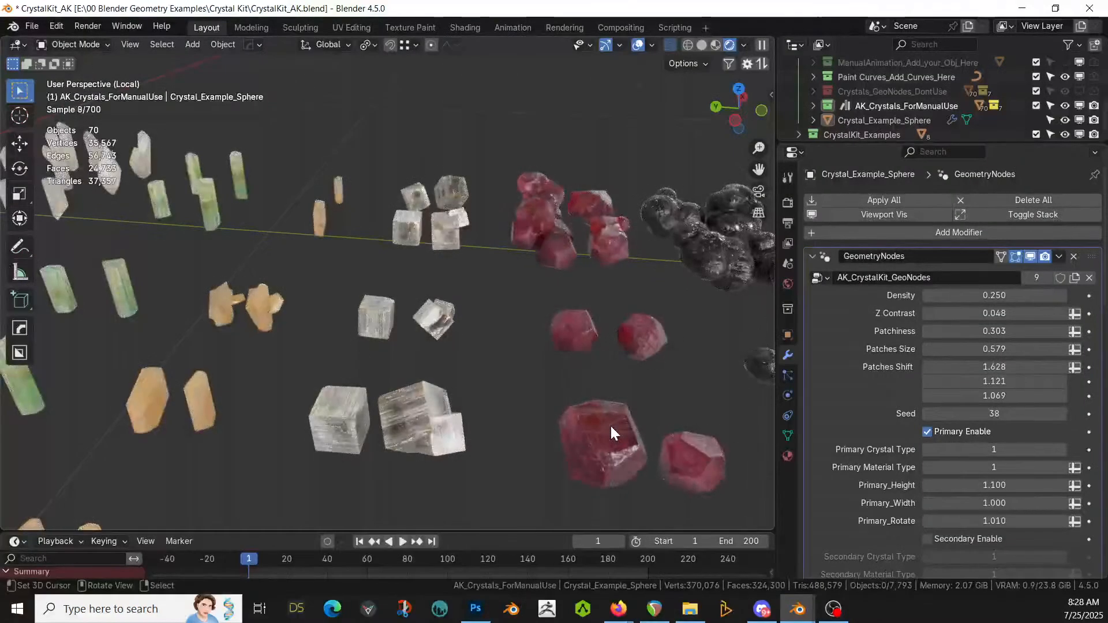
mouse_move(409, 353)
shift+middle_down()
mouse_move(760, 439)
mouse_move(296, 322)
mouse_move(293, 349)
mouse_move(382, 341)
mouse_move(406, 321)
mouse_move(406, 345)
shift+middle_up()
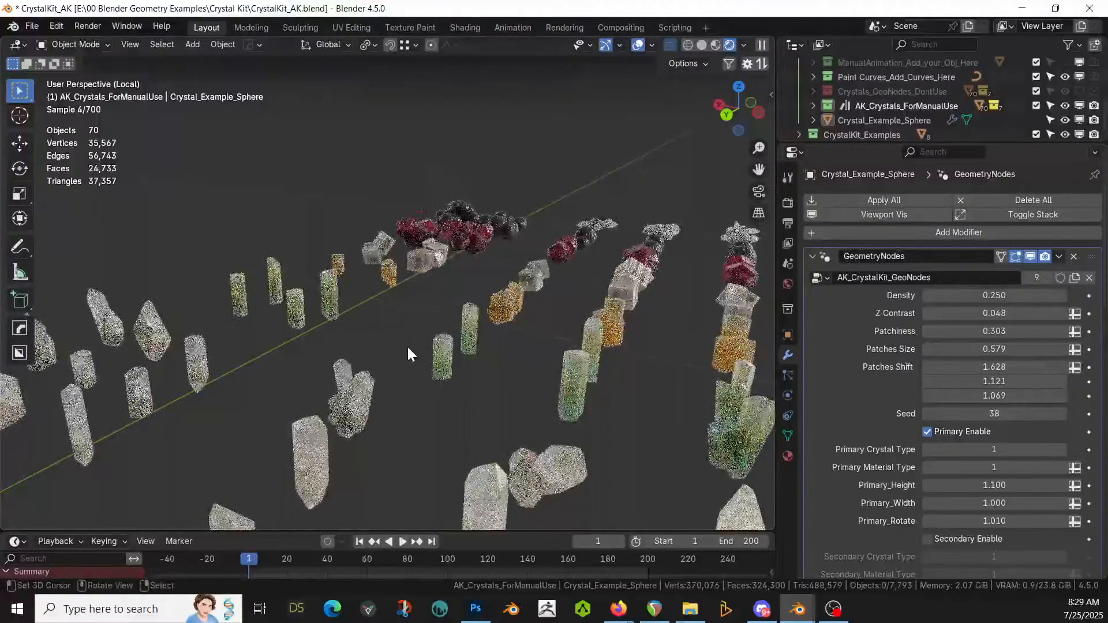
shift+middle_drag(473, 355, 485, 355)
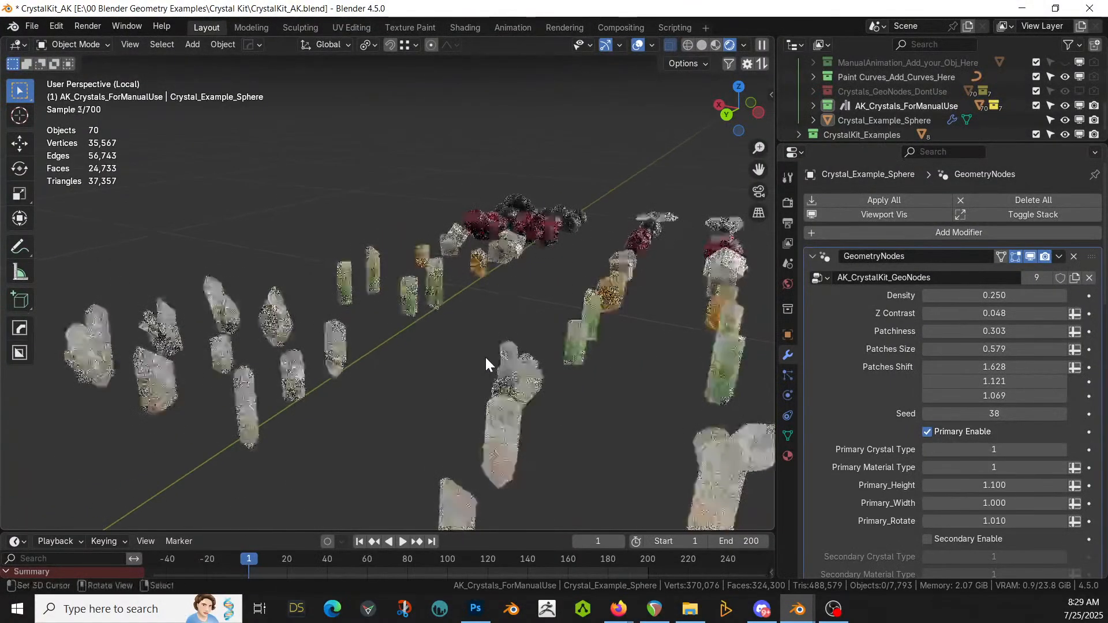
scroll(486, 358, down, 1)
middle_drag(419, 374, 457, 377)
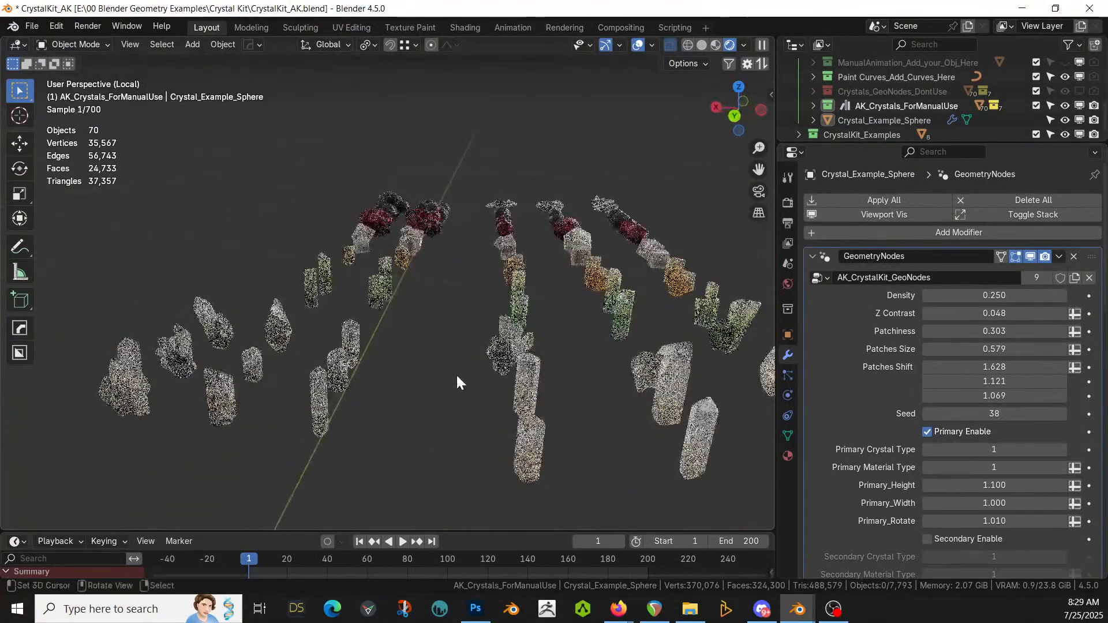
shift+middle_drag(532, 393, 355, 414)
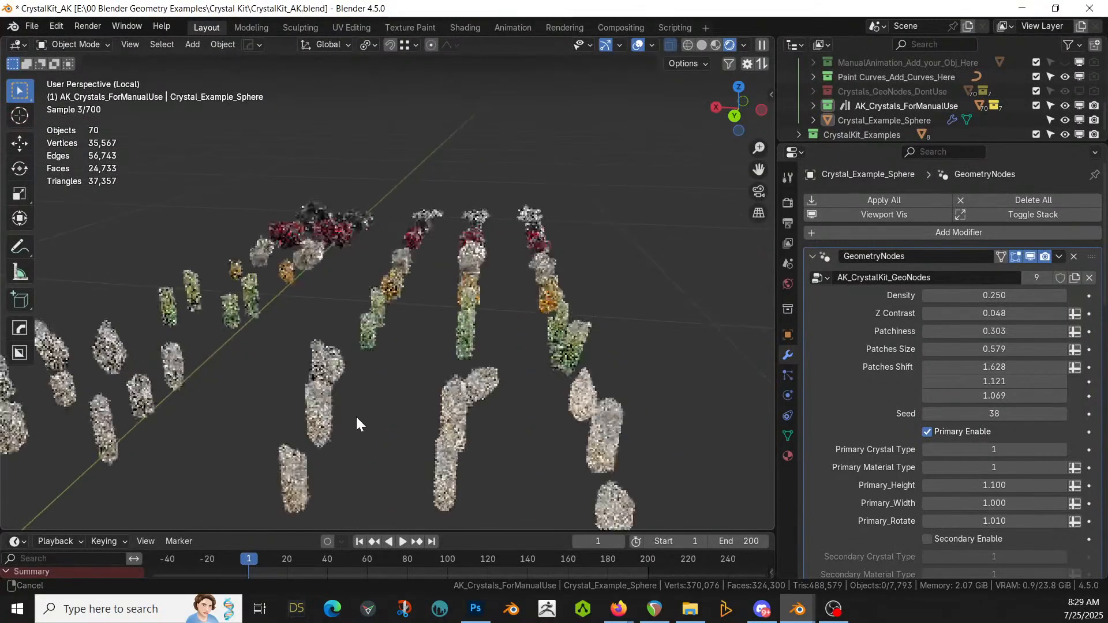
Step: Inspect the white base quartz cluster Cr_Base_Quartz_AA_M up close and locate its entry in the scene hierarchy
click(527, 215)
key(KP_Decimal)
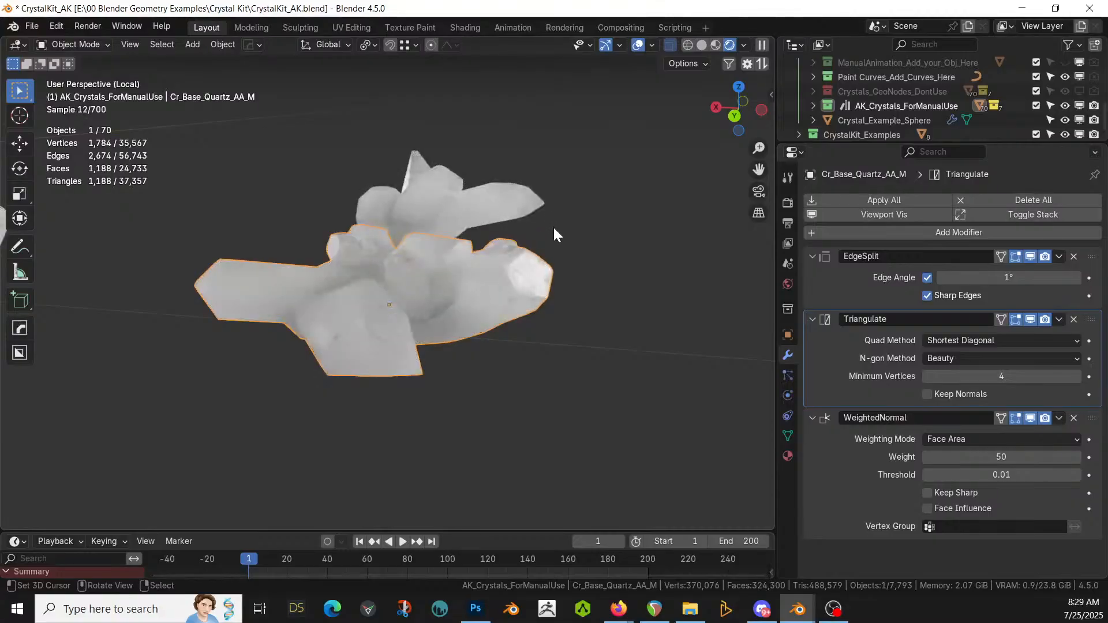
middle_drag(553, 227, 469, 274)
scroll(469, 272, down, 8)
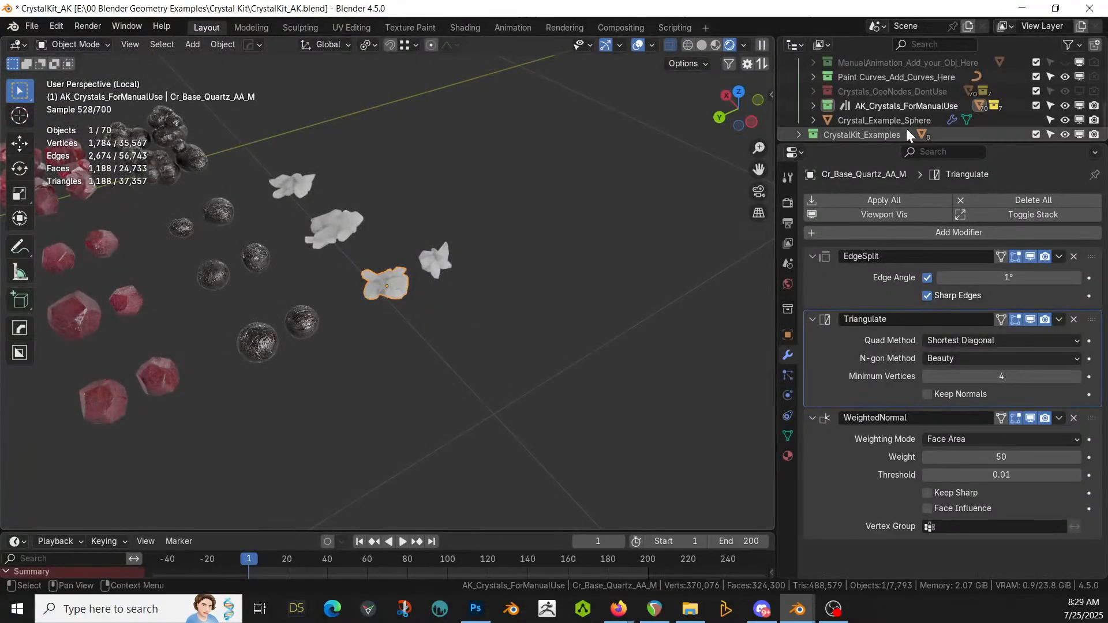
key(KP_Decimal)
scroll(593, 218, down, 3)
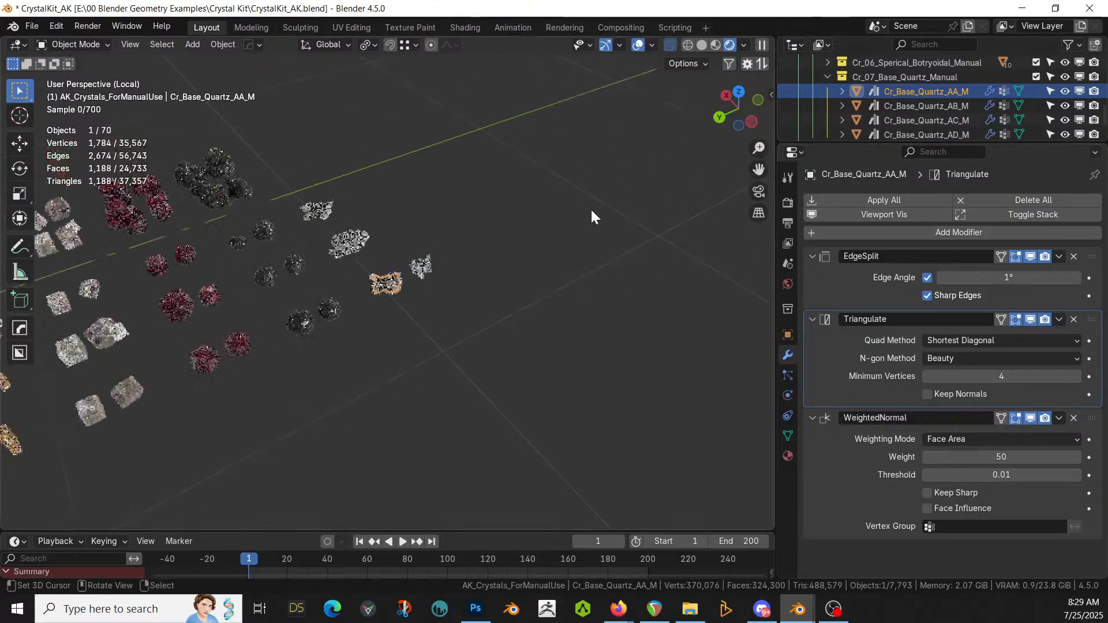
shift+middle_drag(456, 276, 715, 220)
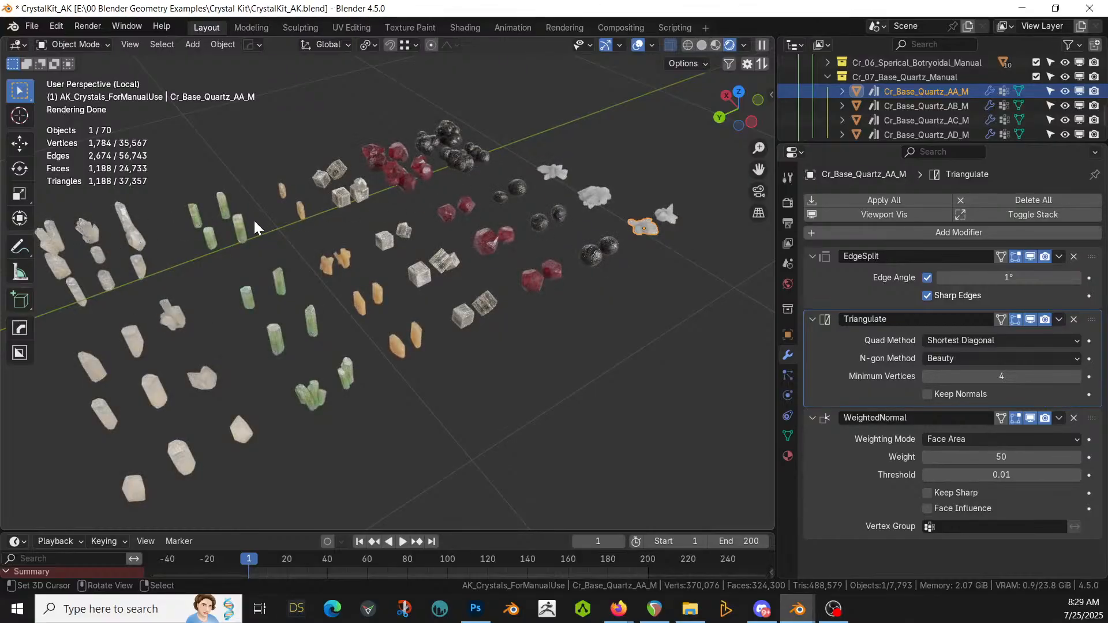
Step: Locate the cracked quartz crystal Cr_Tri_CG_Cracked_M in the scene hierarchy and enlarge the Outliner to show its whole collection
click(84, 237)
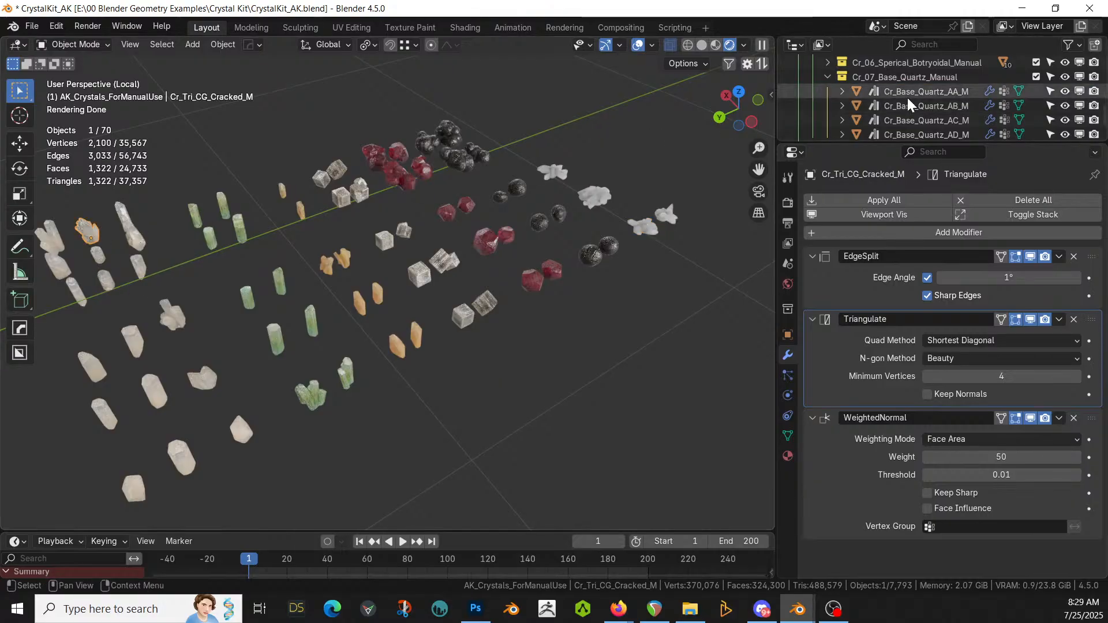
key(period)
drag(971, 144, 952, 407)
scroll(920, 313, up, 2)
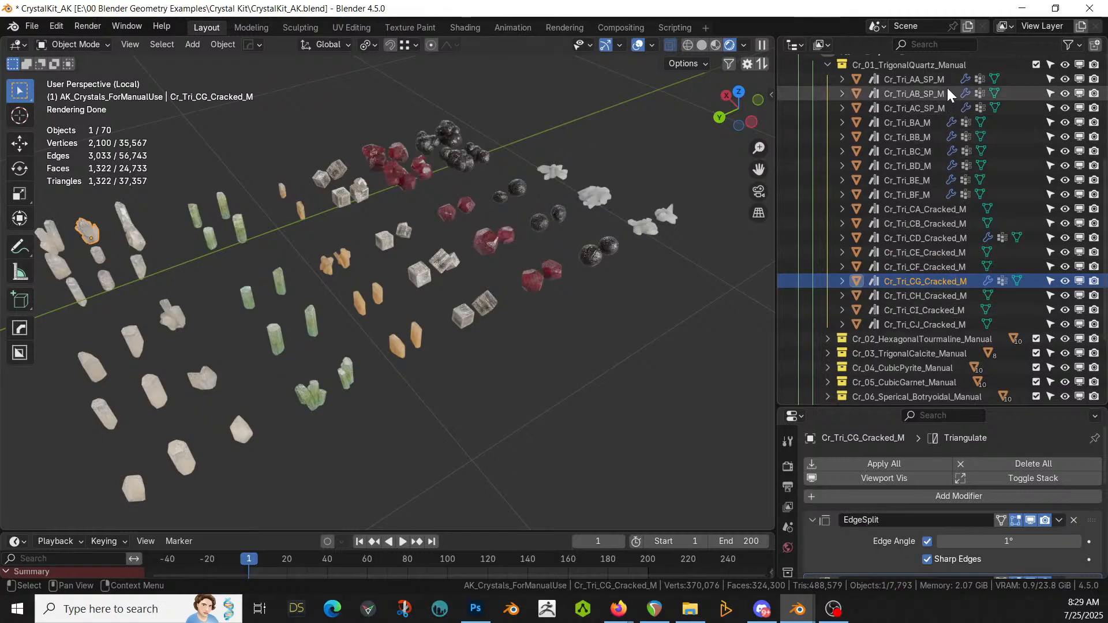
Step: Select all crystals of the Cr_01_TrigonalQuartz_Manual collection and copy the objects to the clipboard
click(914, 78)
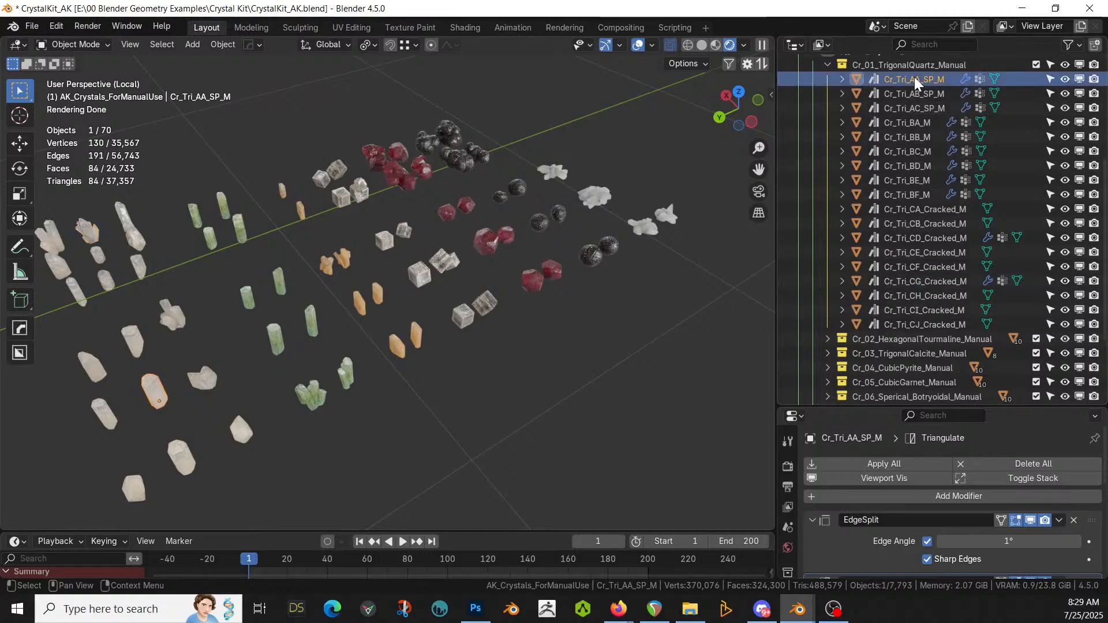
click(908, 66)
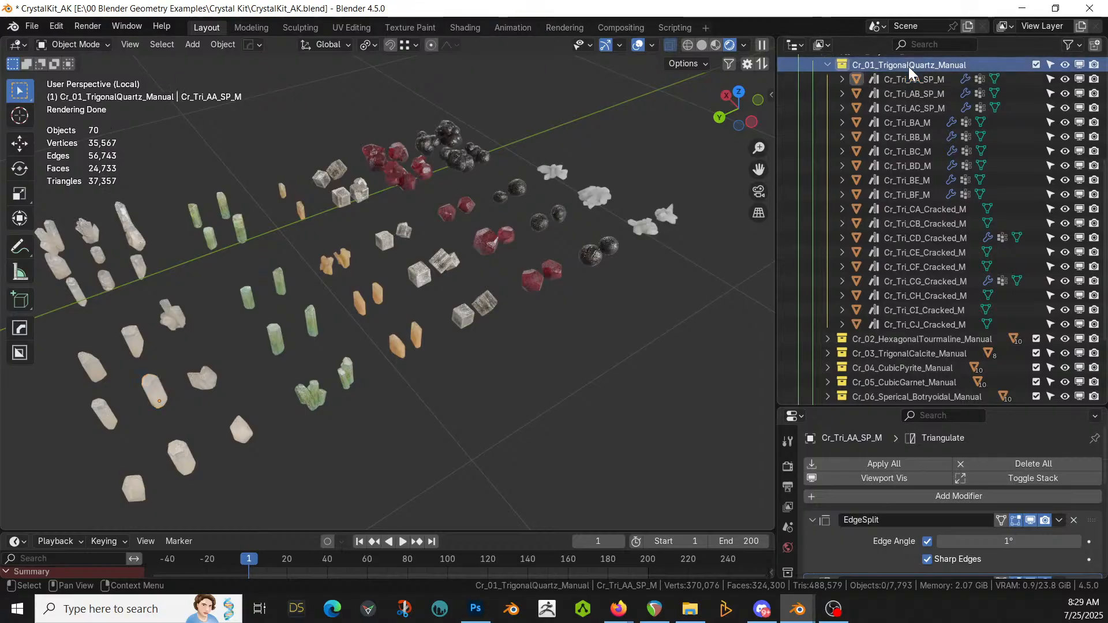
right_click(908, 67)
click(835, 161)
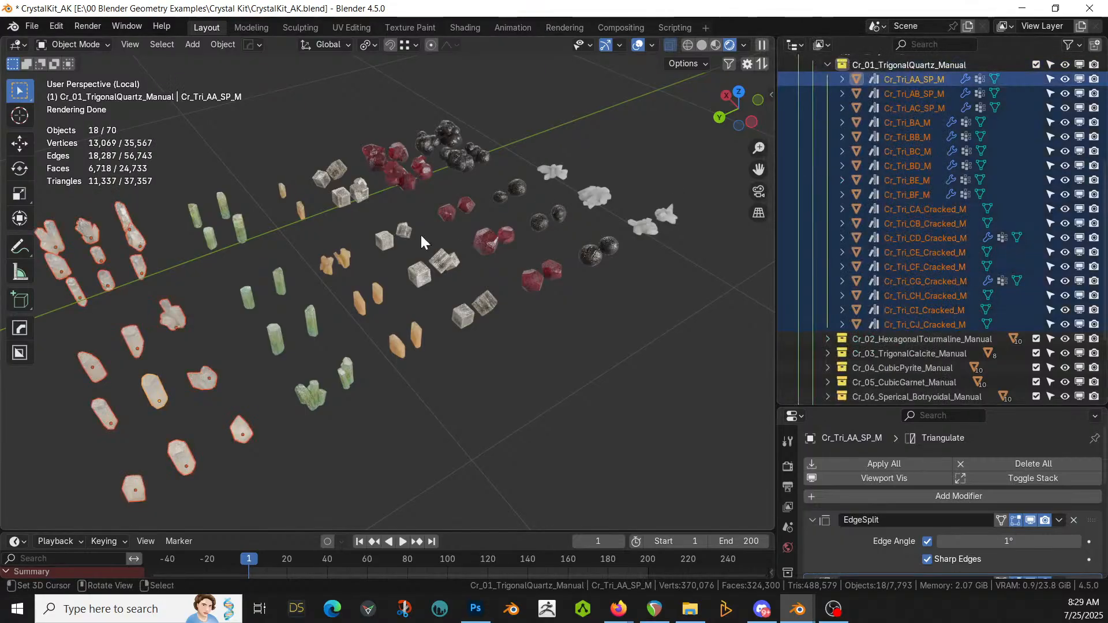
key(ctrl+c)
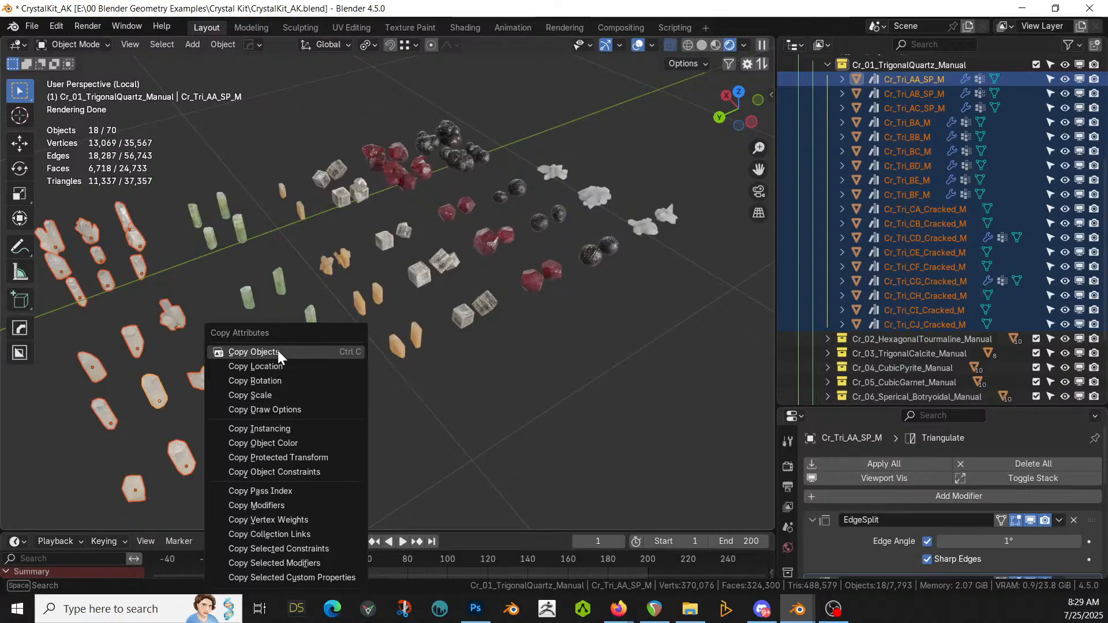
click(278, 351)
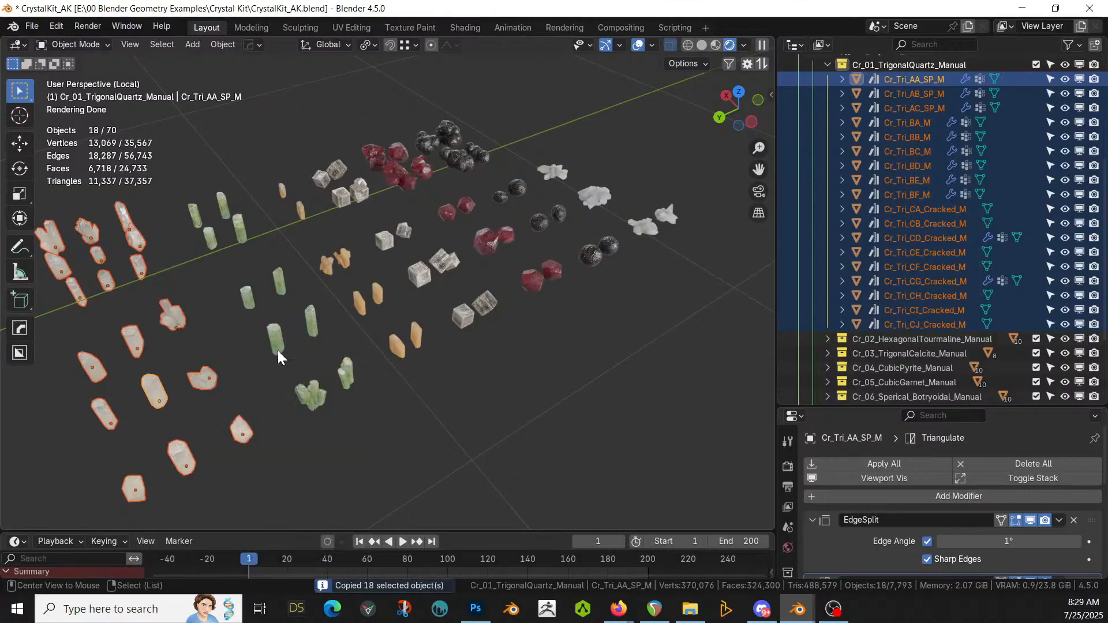
Step: Switch to the cavern file, enable the main Collection, make it active and paste the copied quartz crystals into it
key(alt+Tab)
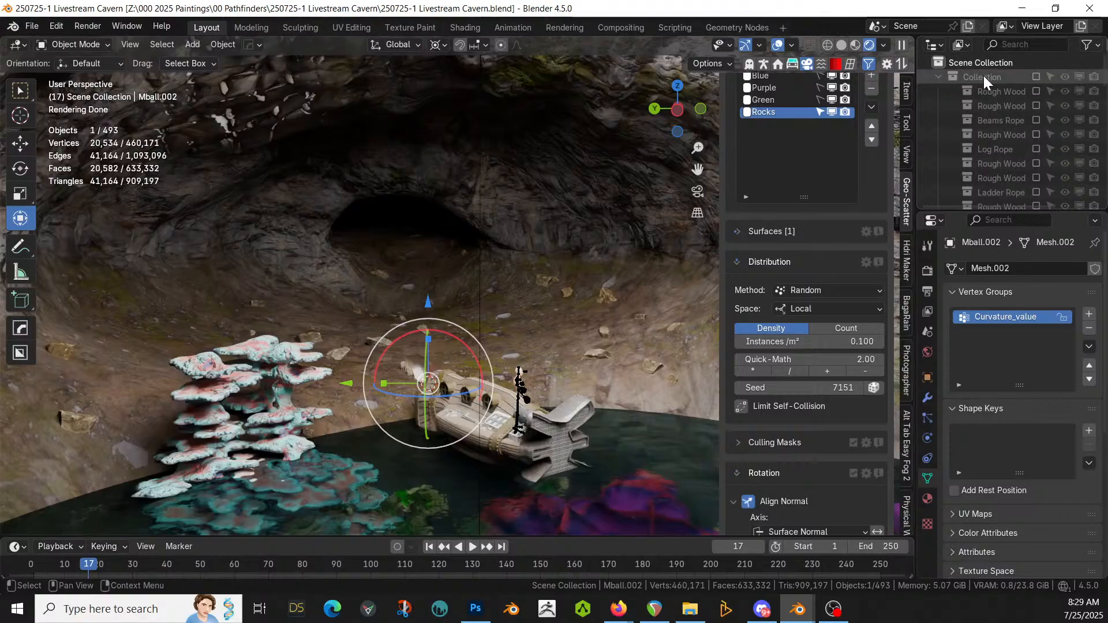
click(1035, 78)
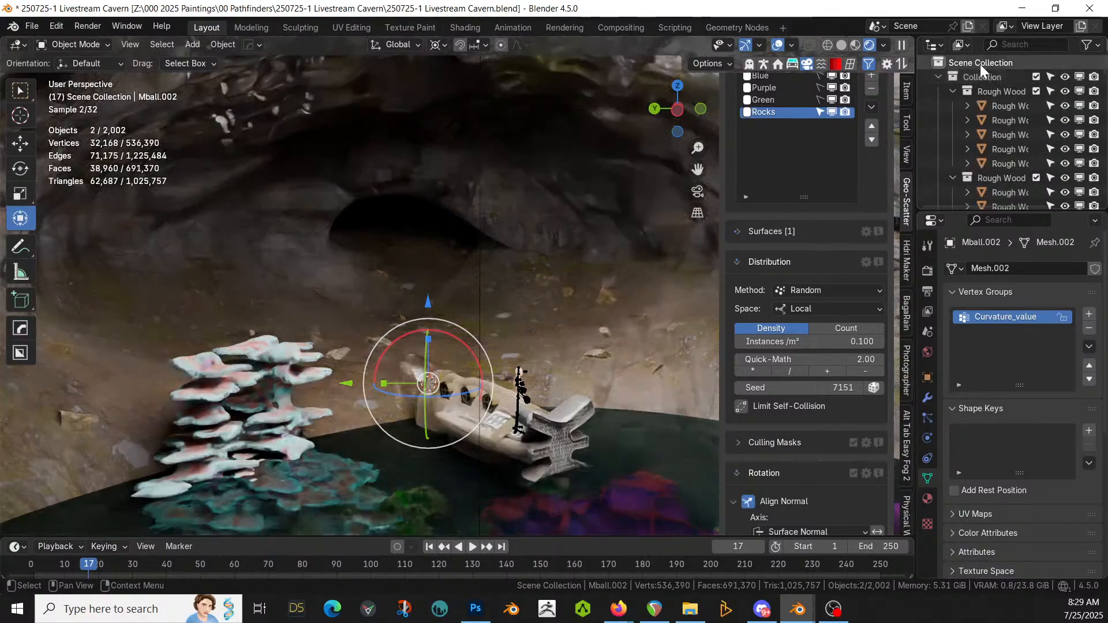
click(982, 74)
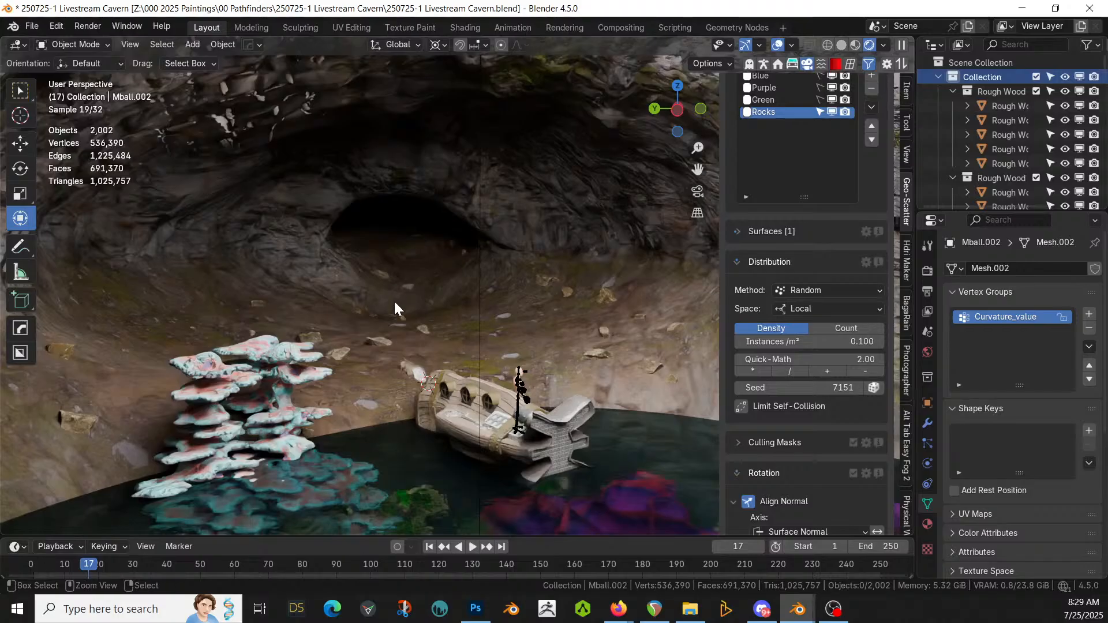
key(ctrl+v)
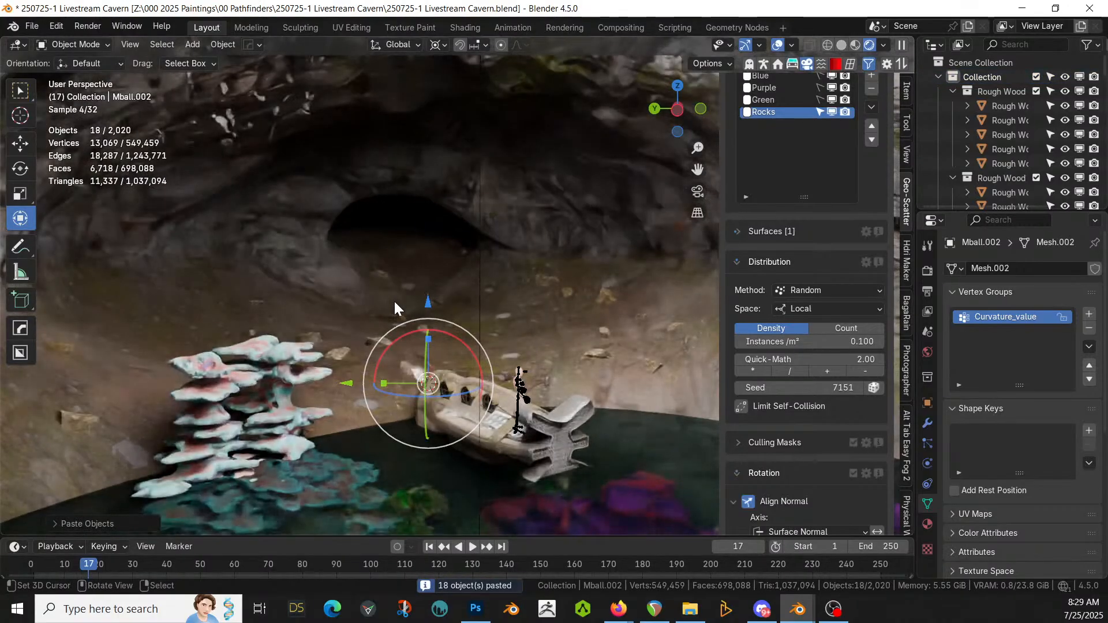
Step: Move the pasted crystals into a new collection named Crystals inside the main Collection and locate it in the hierarchy
key(m)
mouse_move(355, 301)
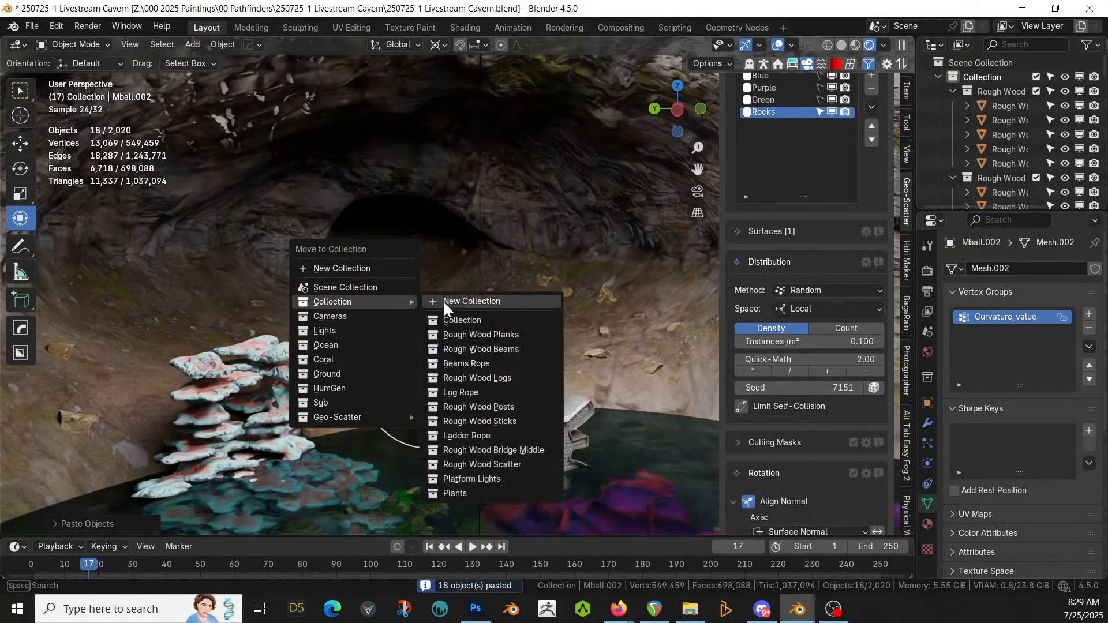
click(510, 301)
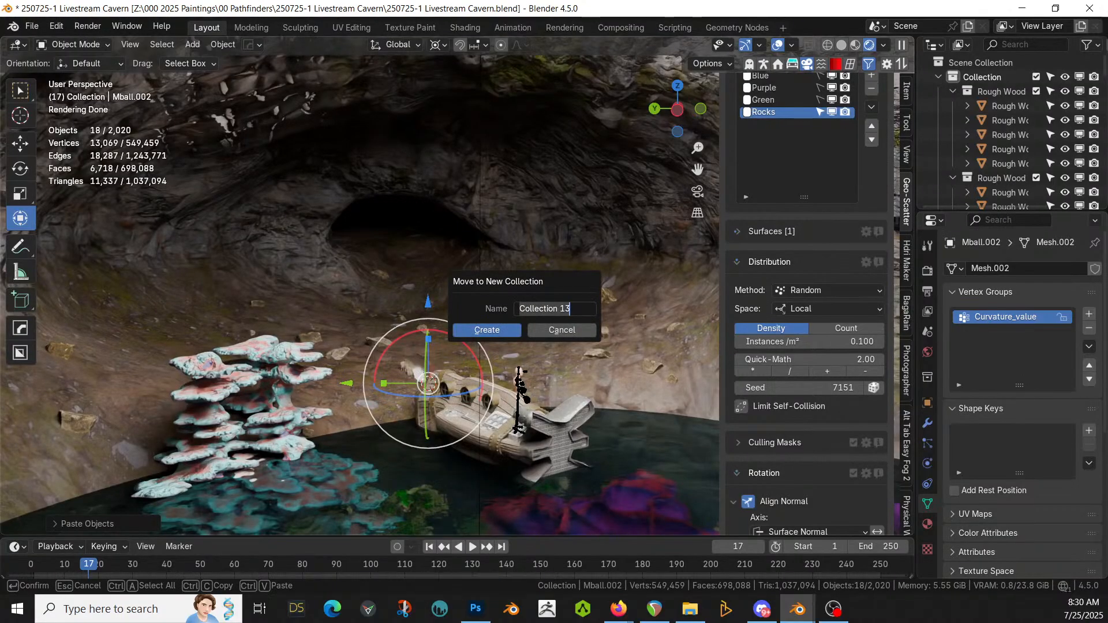
text(Crystals)
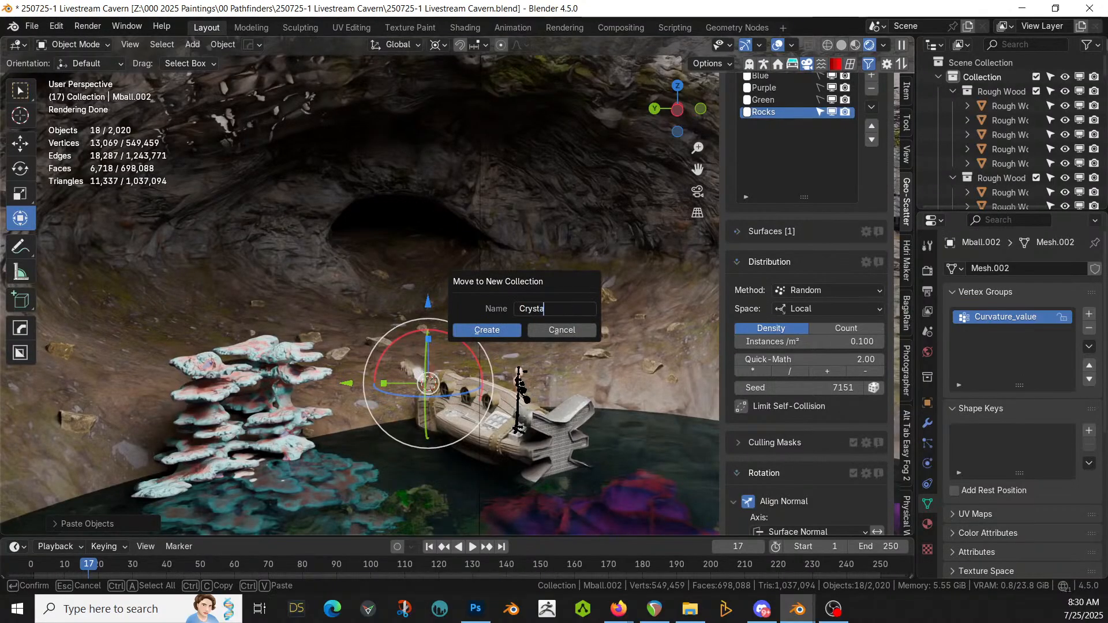
key(Return)
scroll(1036, 141, down, 5)
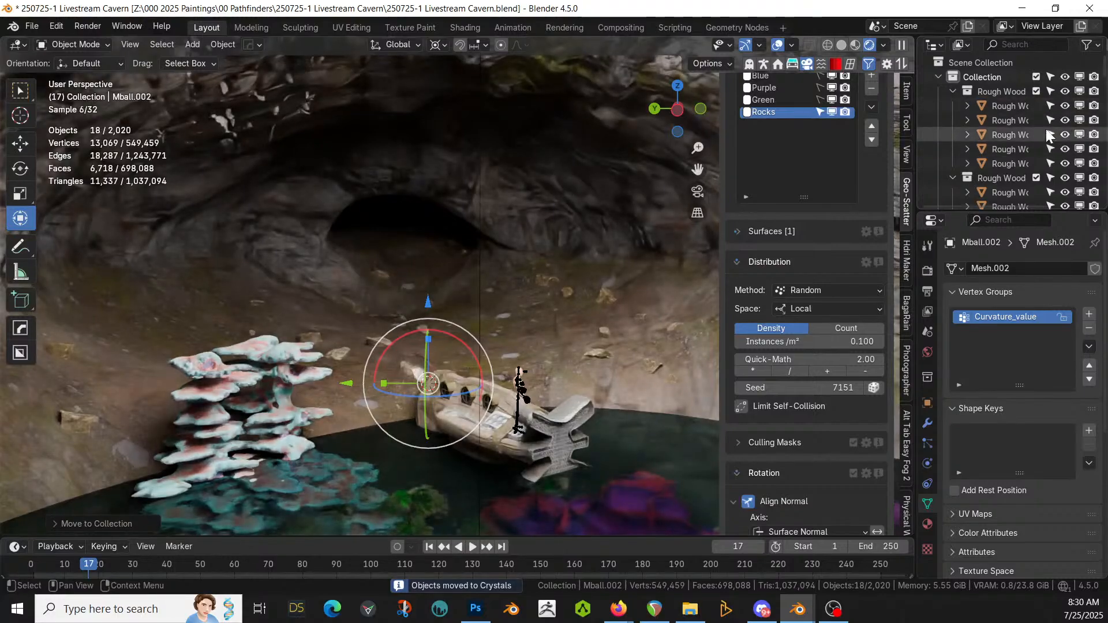
scroll(1036, 140, down, 10)
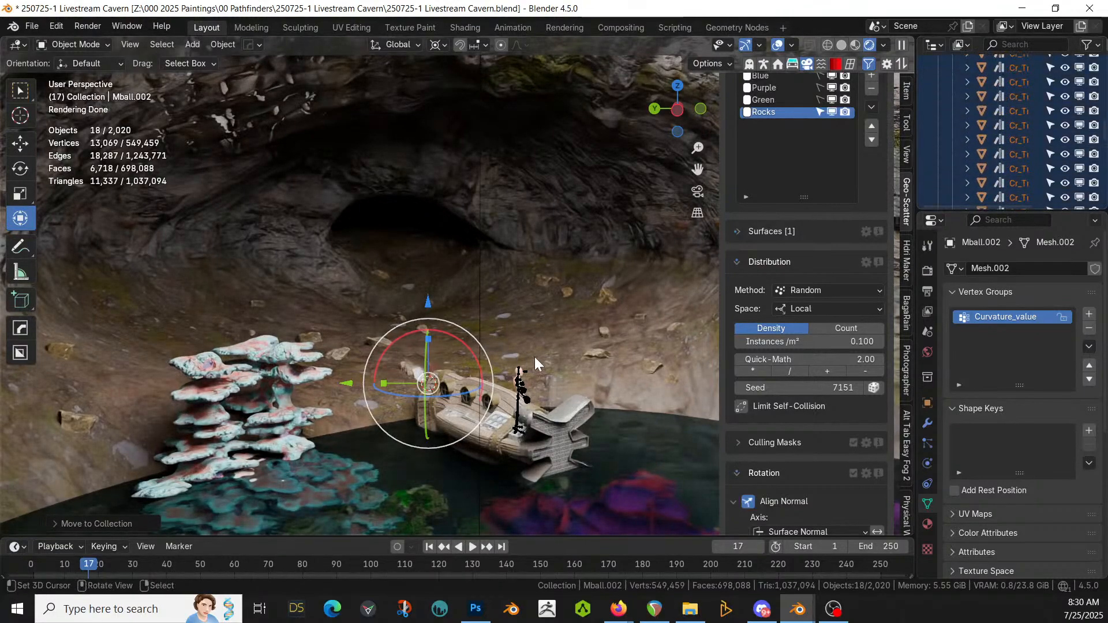
Step: Show the scene in solid shading from the top and scale the pasted crystals up by a factor of 10
middle_drag(521, 382, 505, 404)
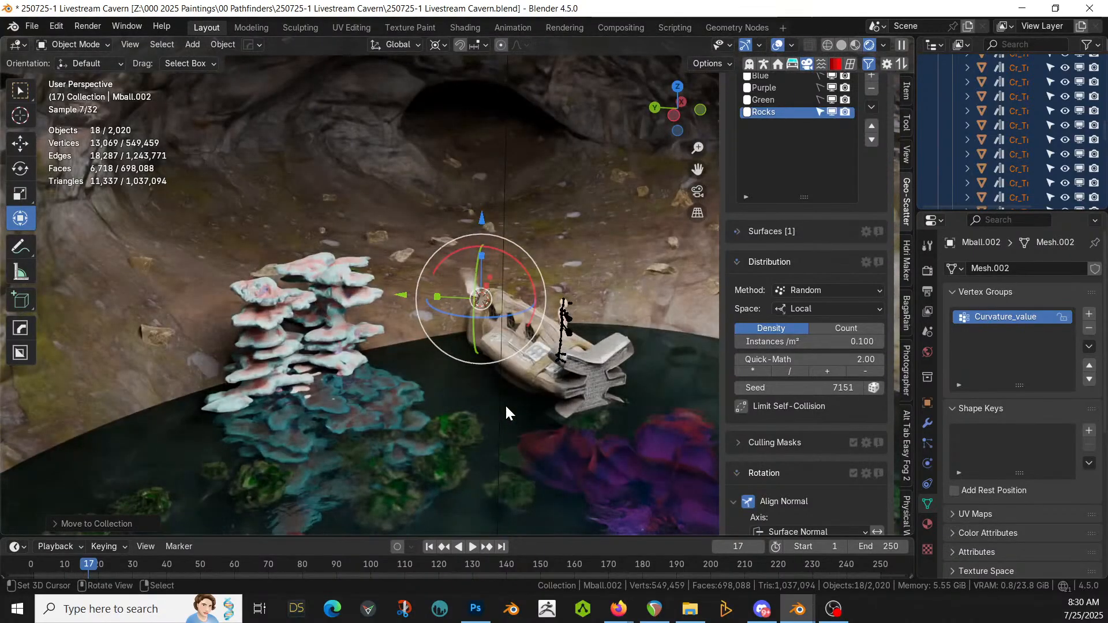
scroll(501, 369, down, 3)
middle_drag(496, 373, 544, 375)
key(z)
key(6)
scroll(548, 375, down, 2)
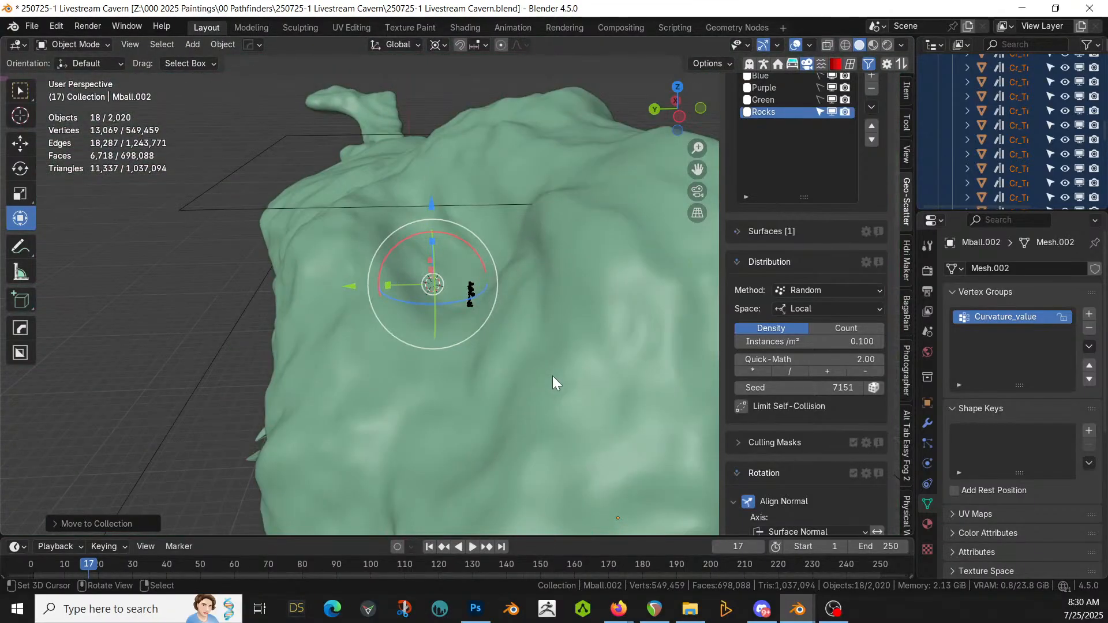
key(KP_7)
scroll(562, 382, down, 3)
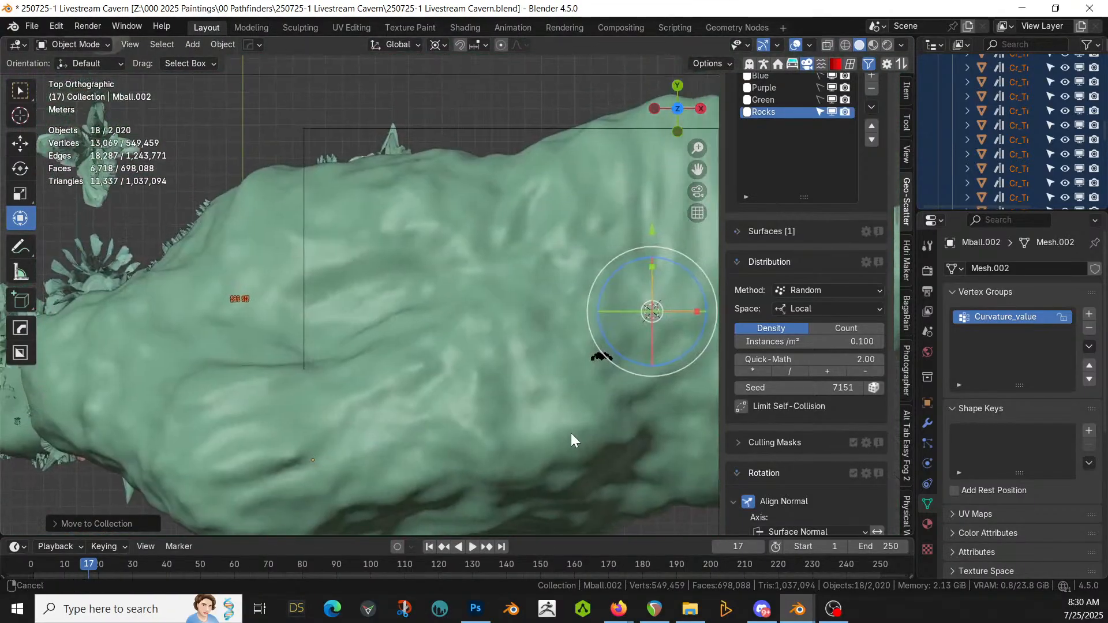
key(s)
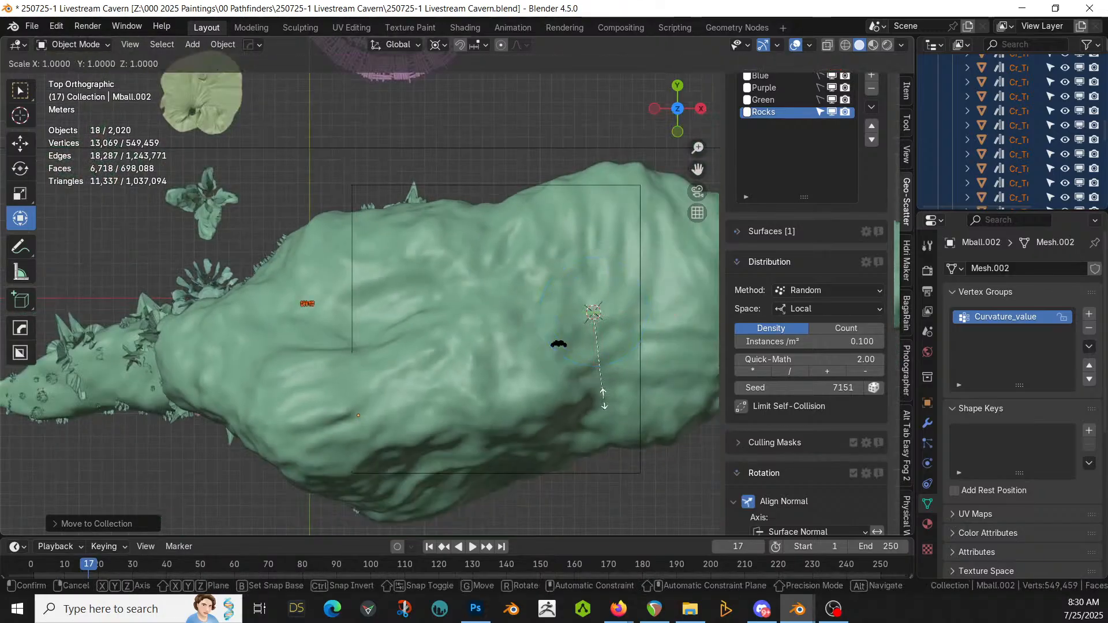
click(604, 399)
Step: Frame the scaled crystals and check the transform values of the blue cluster Cr_Tri_BE_M
key(KP_Decimal)
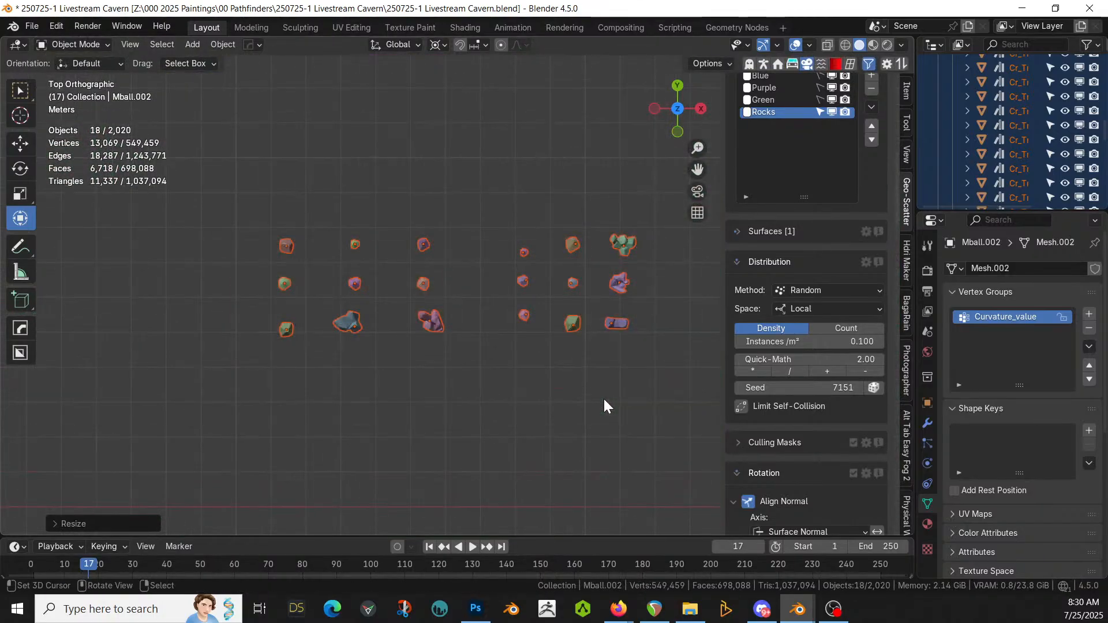
middle_drag(603, 399, 626, 338)
key(KP_7)
click(349, 321)
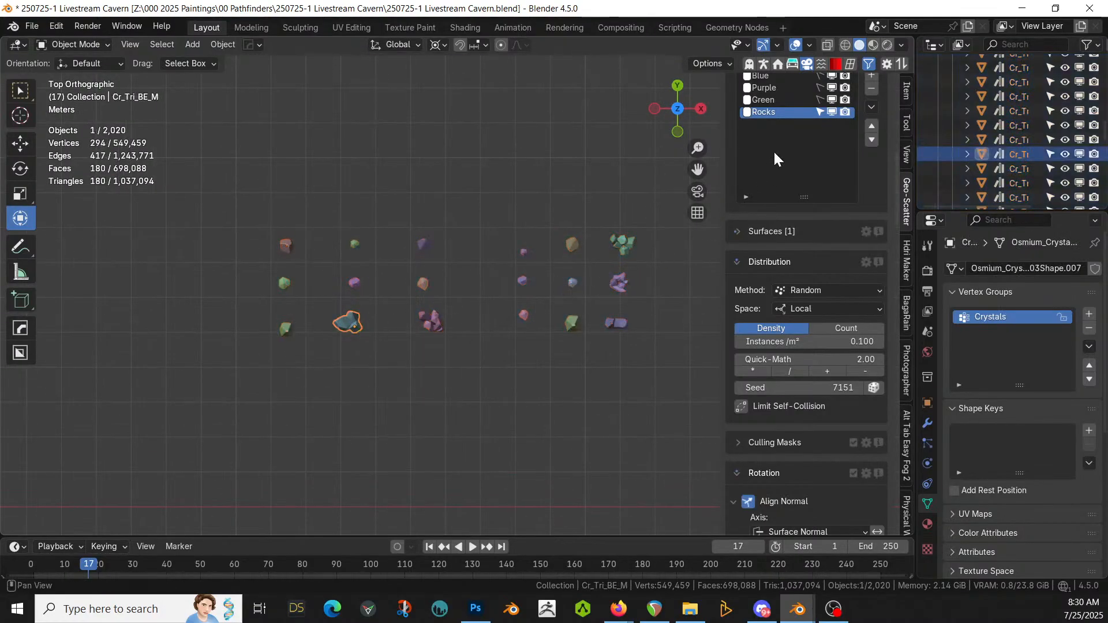
click(905, 87)
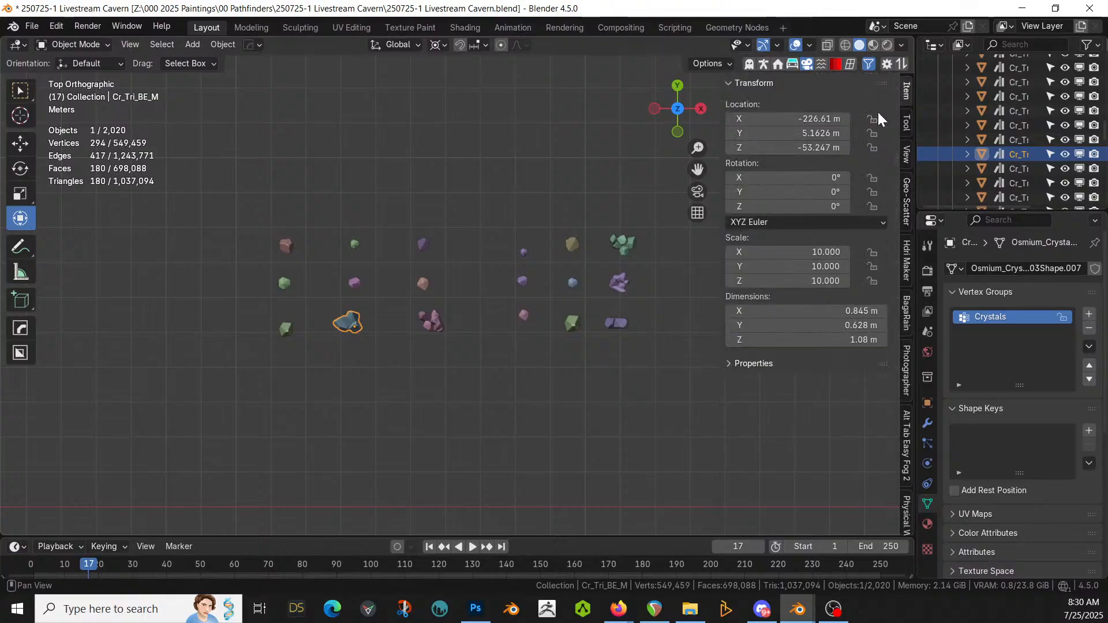
Step: Select every object in the Crystals collection and apply rotation and scale to them
scroll(1009, 133, up, 1)
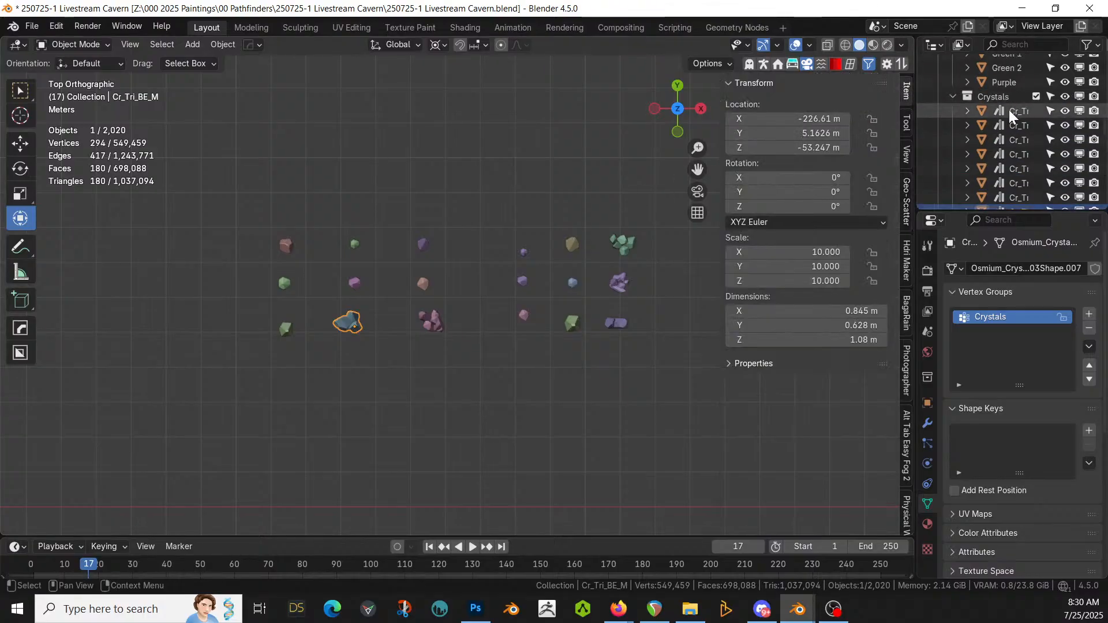
click(1009, 110)
scroll(1003, 138, down, 4)
scroll(1011, 151, down, 3)
scroll(1011, 147, up, 3)
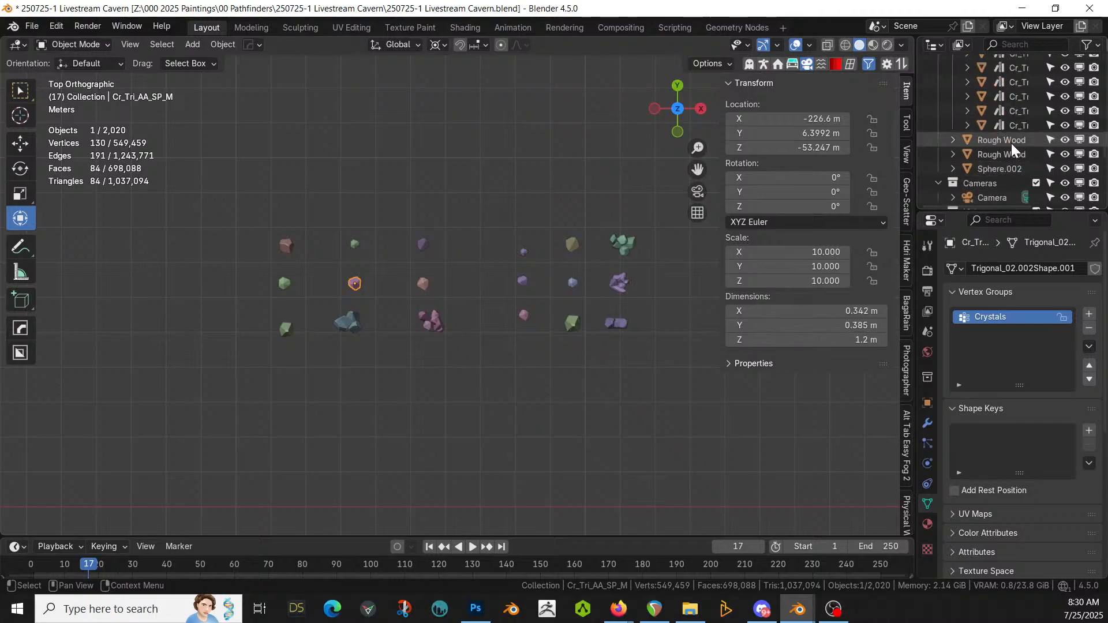
shift+click(1010, 125)
key(ctrl+a)
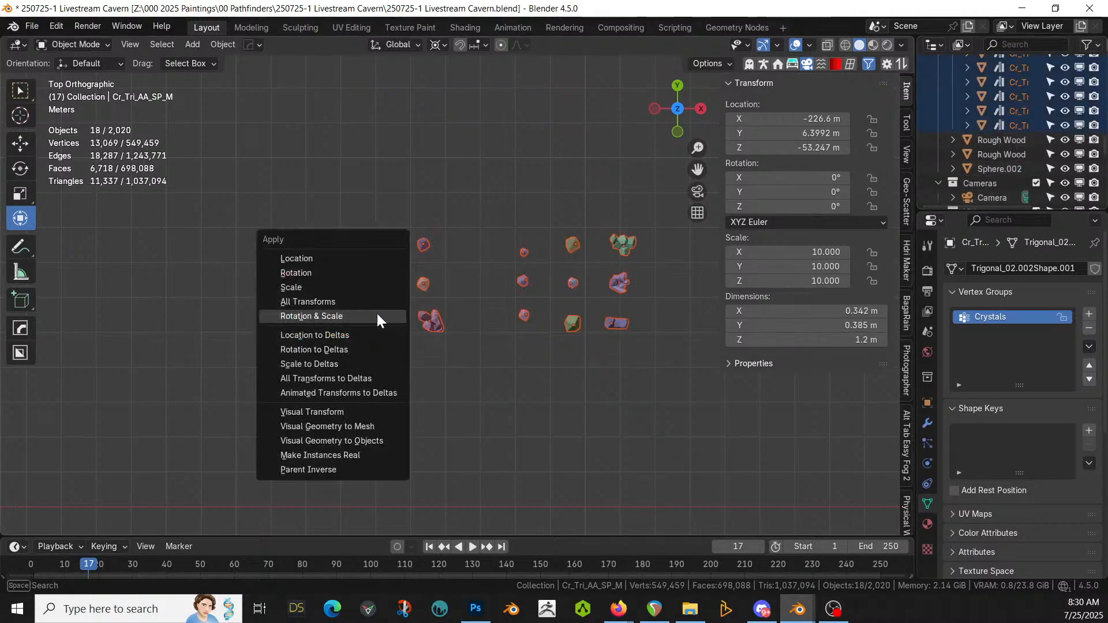
click(361, 316)
Step: Isolate the selected crystals and examine their shapes and their distance from the world origin
key(KP_Divide)
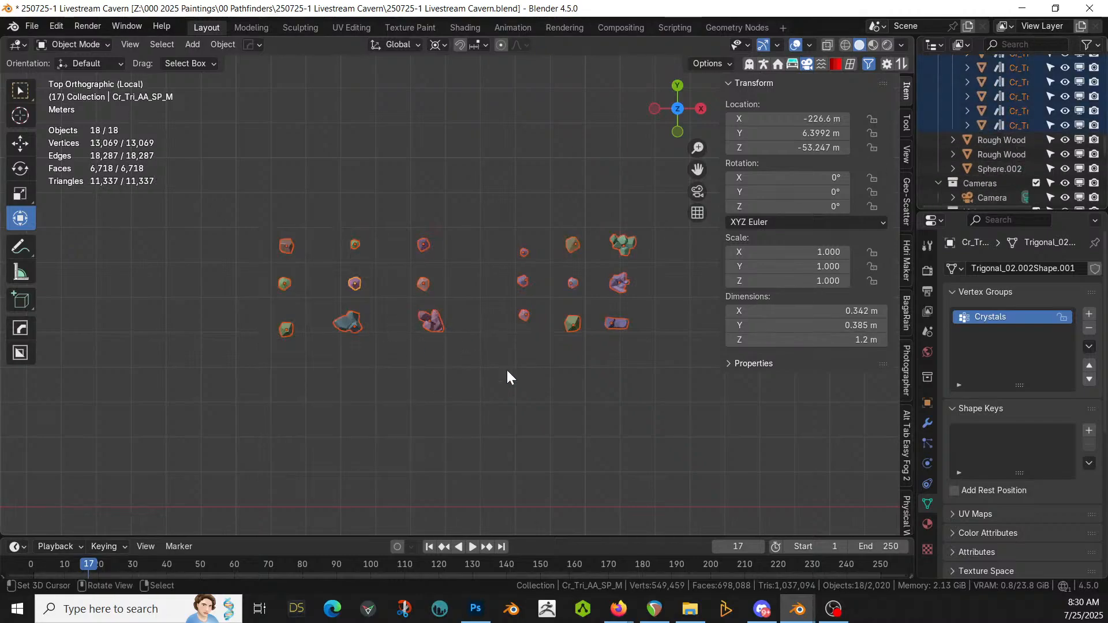
middle_drag(507, 371, 563, 229)
key(KP_Divide)
scroll(491, 294, down, 3)
key(KP_Divide)
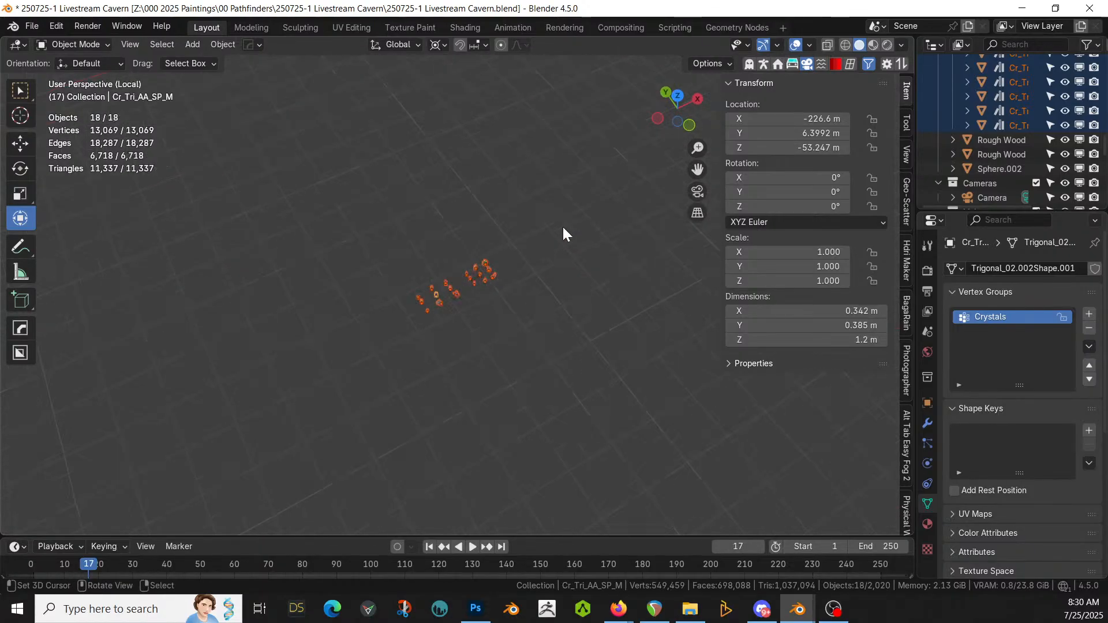
scroll(577, 226, down, 4)
scroll(591, 228, down, 4)
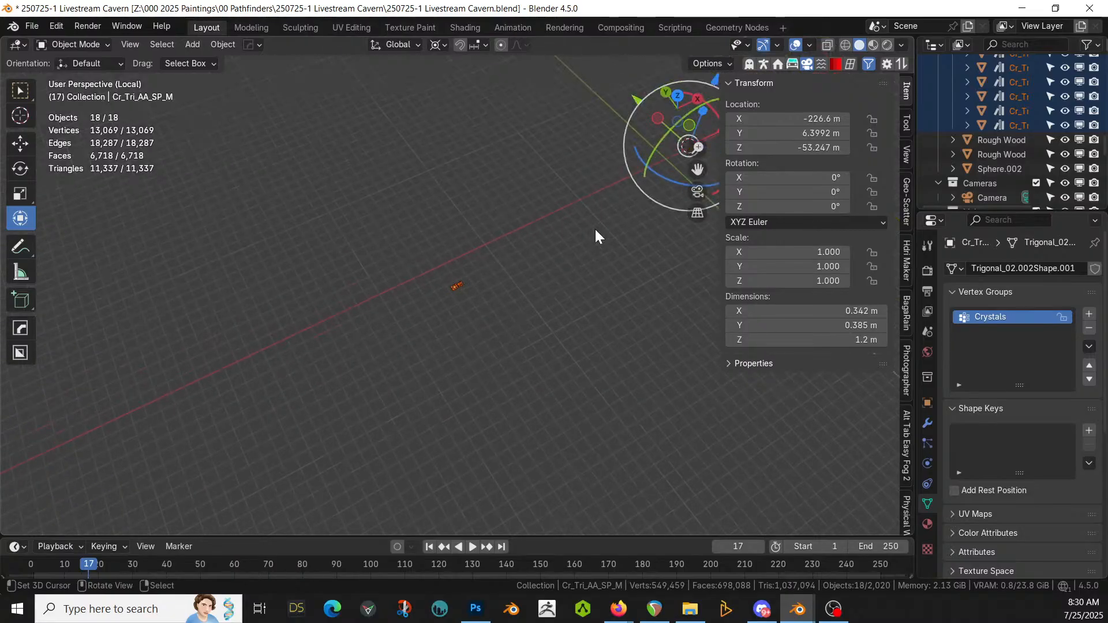
shift+middle_drag(563, 247, 368, 329)
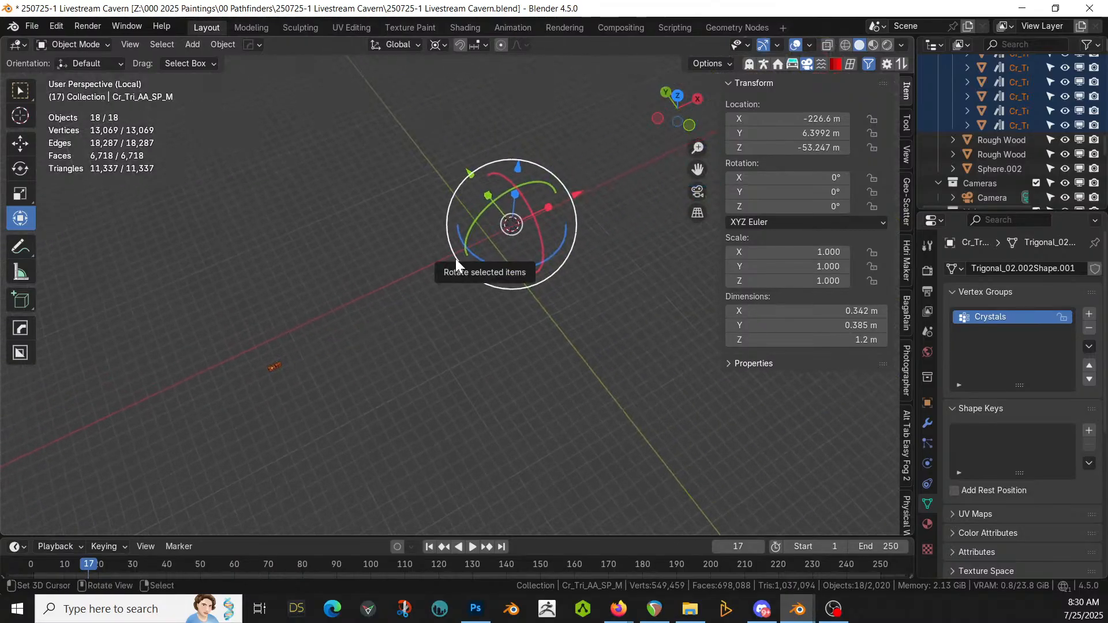
key(KP_Decimal)
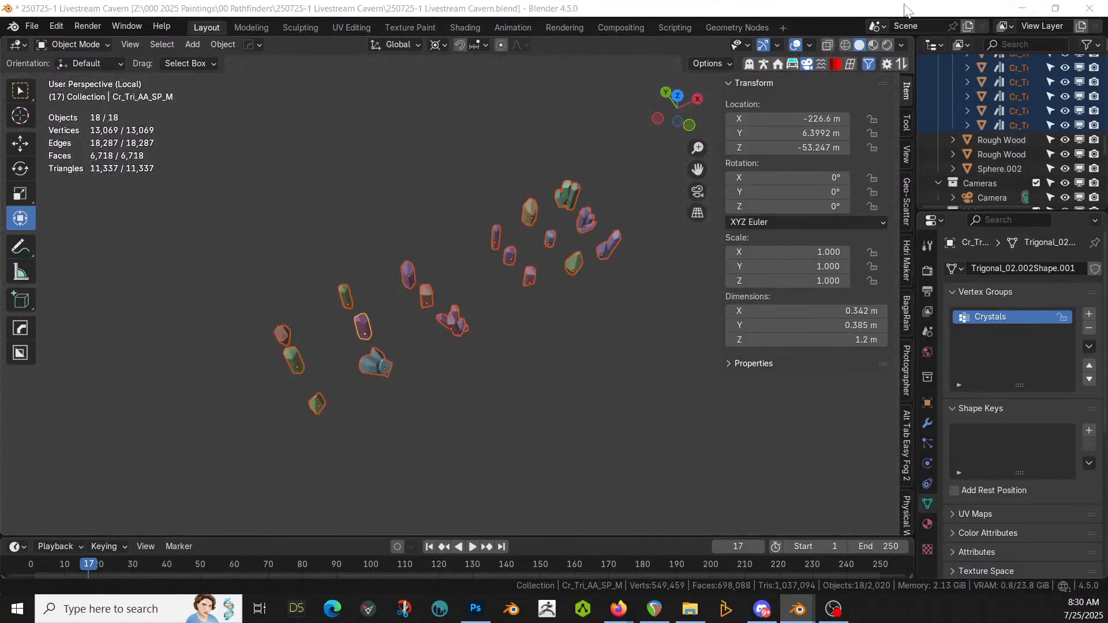
Step: Select the Camera object in place of the crystals and leave the isolated view to show the whole scene
click(987, 197)
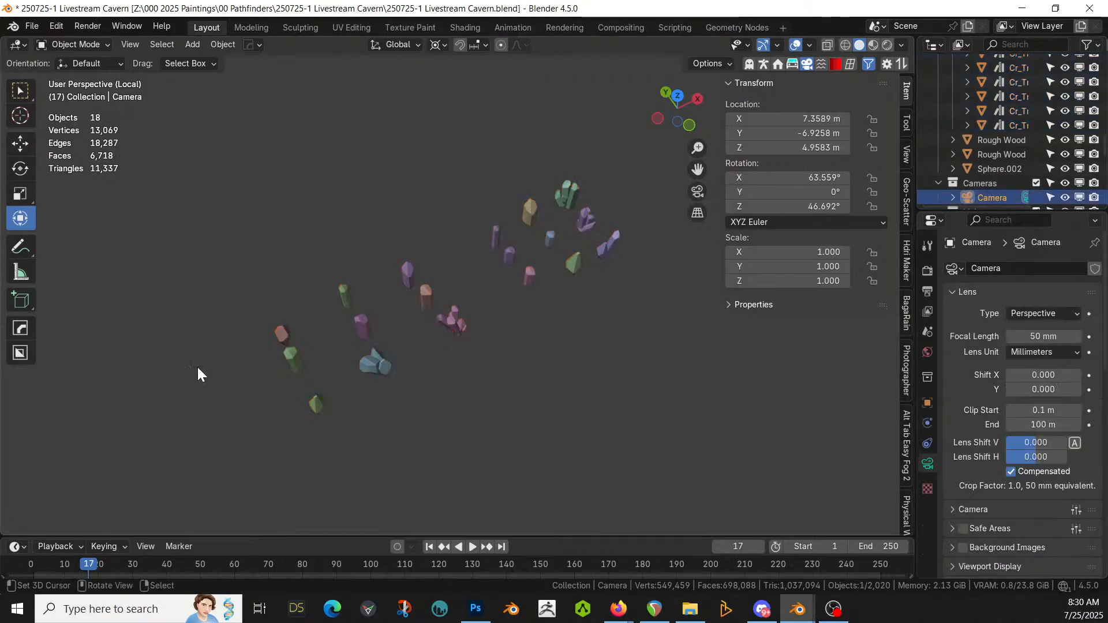
key(KP_Divide)
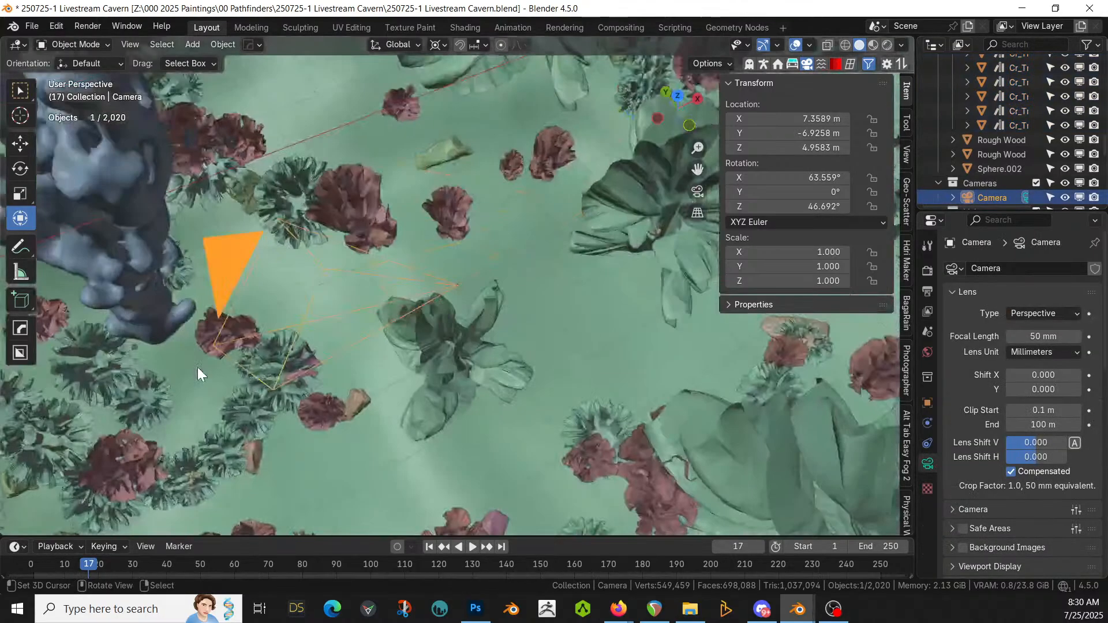
middle_drag(279, 143, 339, 154)
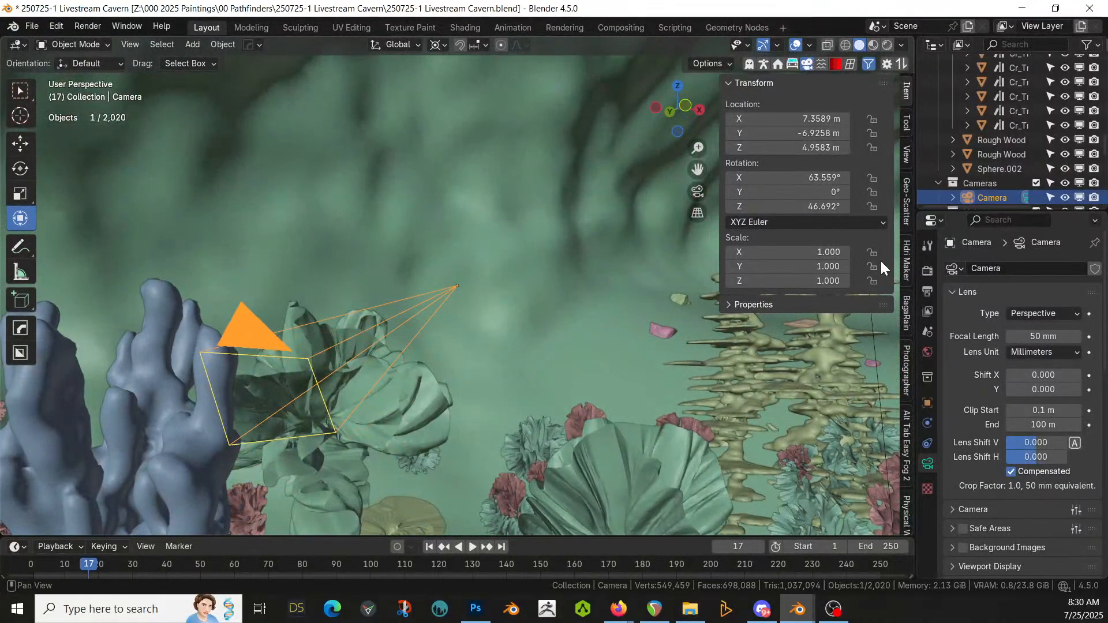
Step: Scatter all objects of the Crystals collection over the cavern mesh with Geo-Scatter's 00 default preset, using Viewport Selection as the source
click(906, 216)
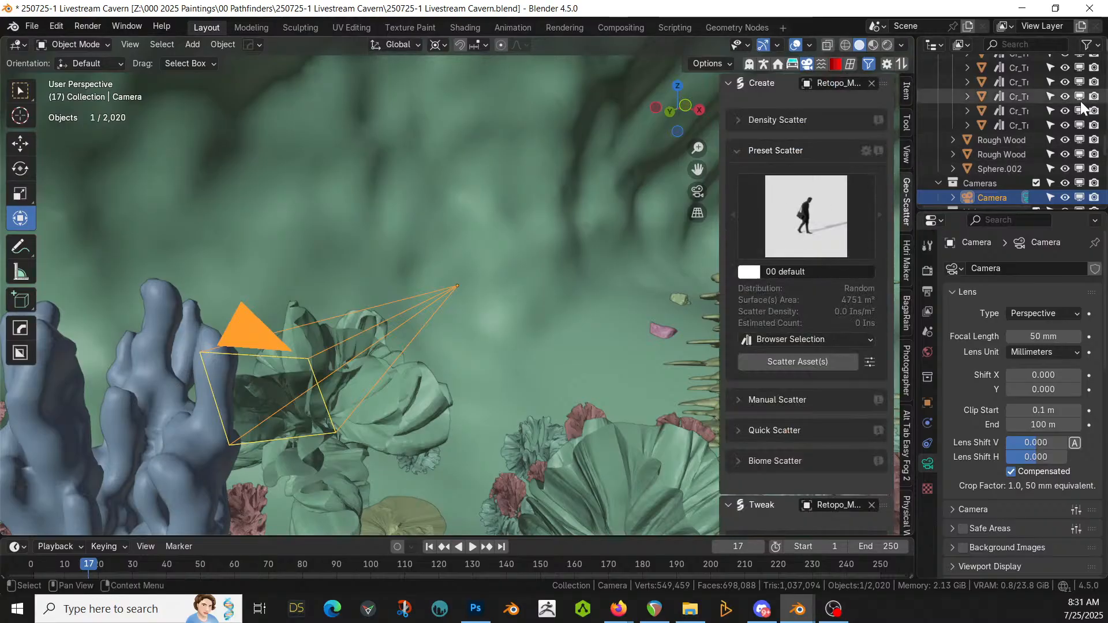
click(1014, 124)
scroll(1016, 124, up, 3)
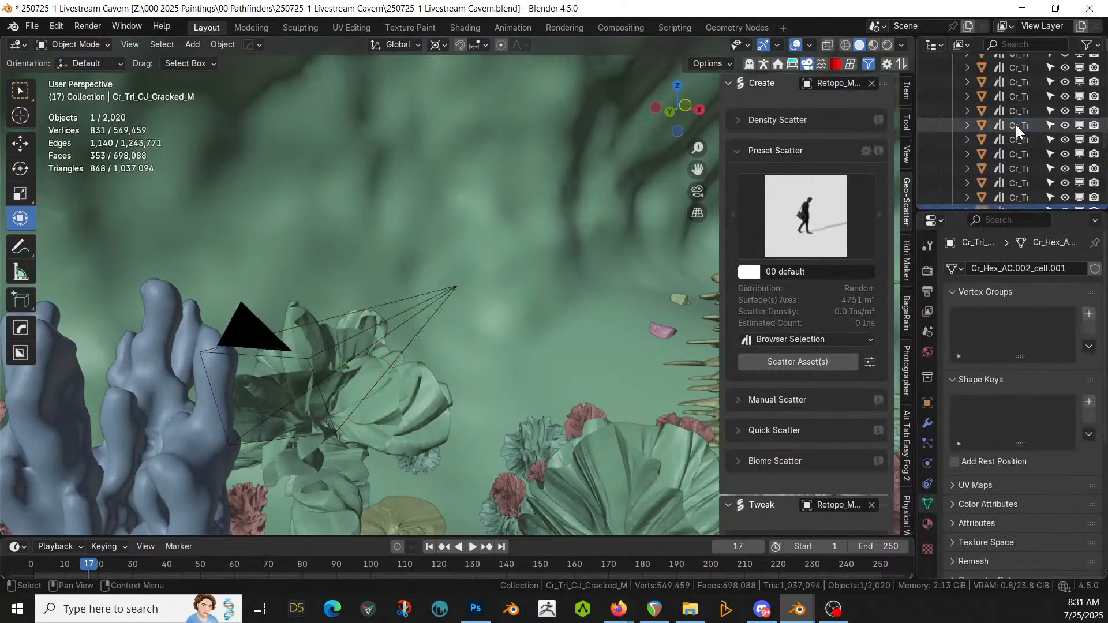
scroll(1015, 127, down, 2)
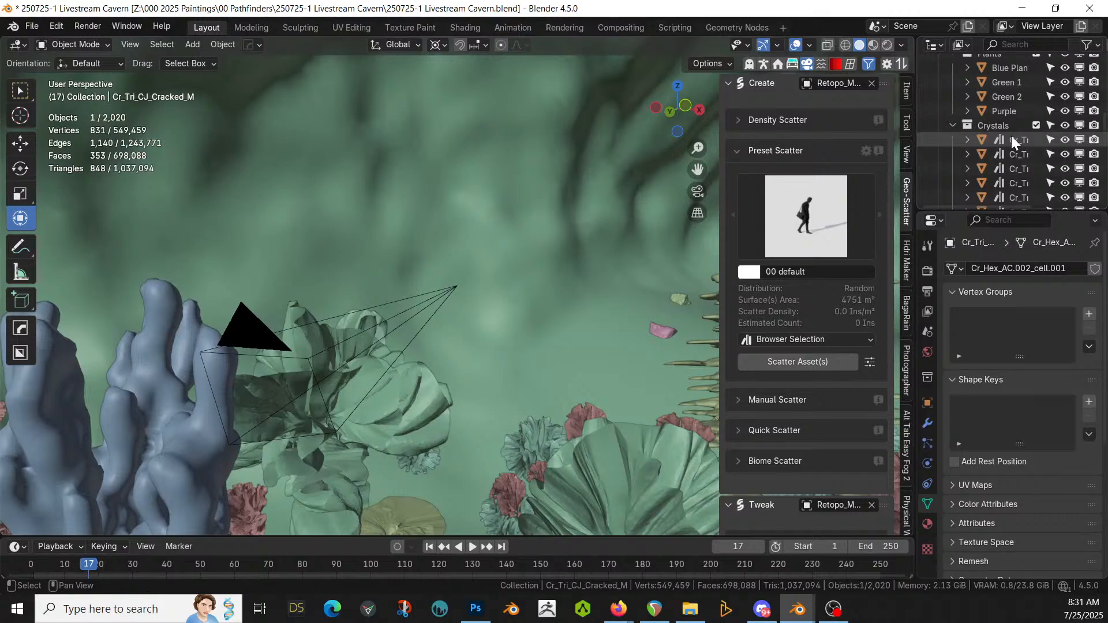
shift+click(1011, 139)
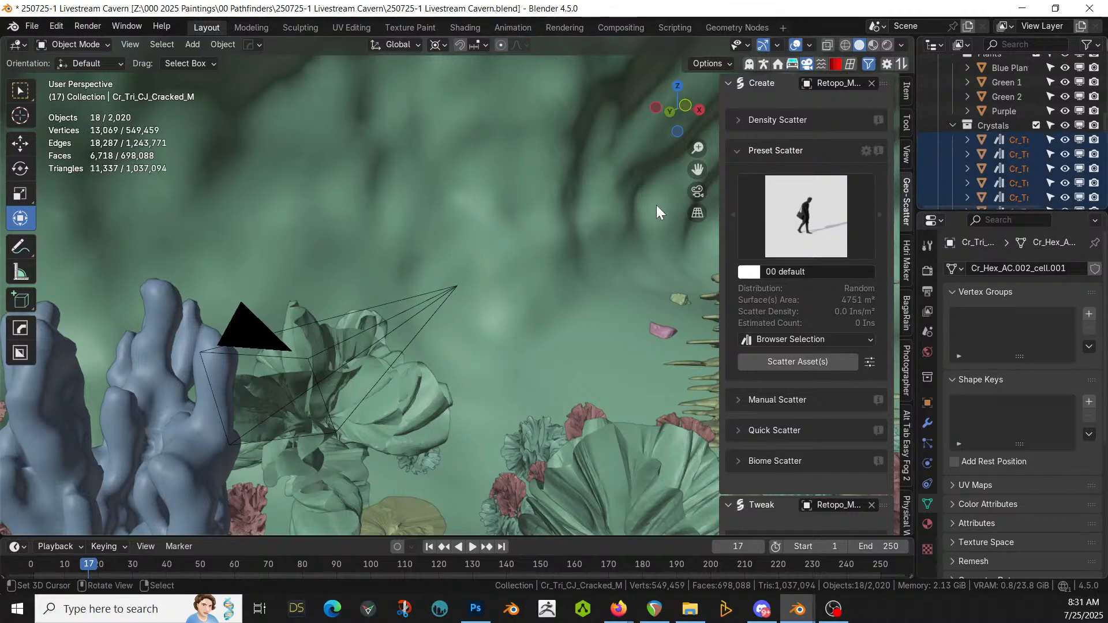
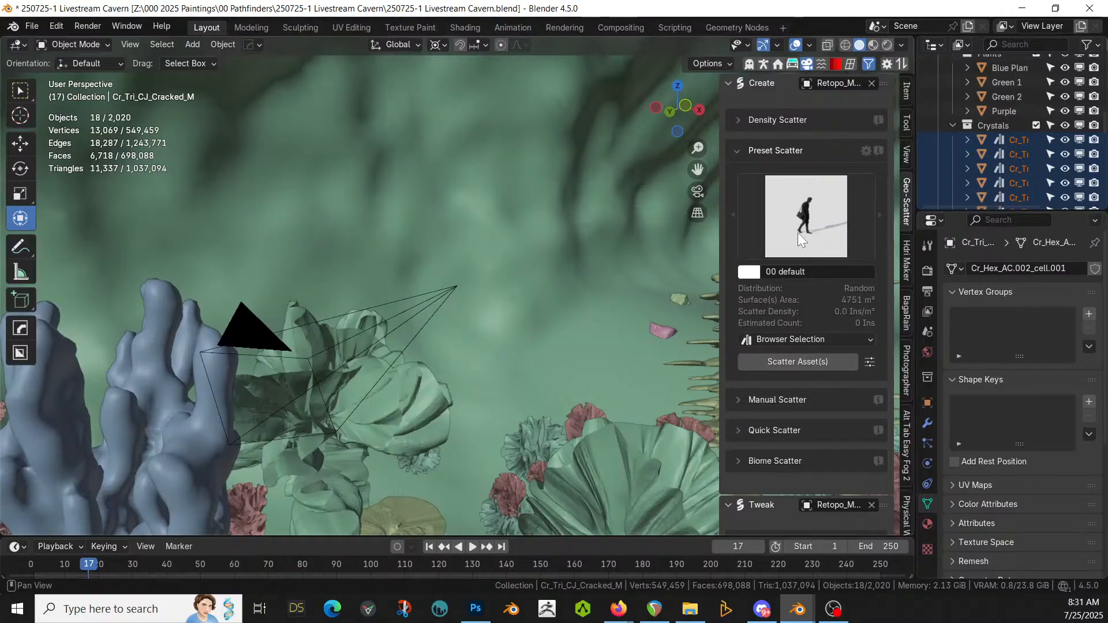
click(791, 339)
click(787, 375)
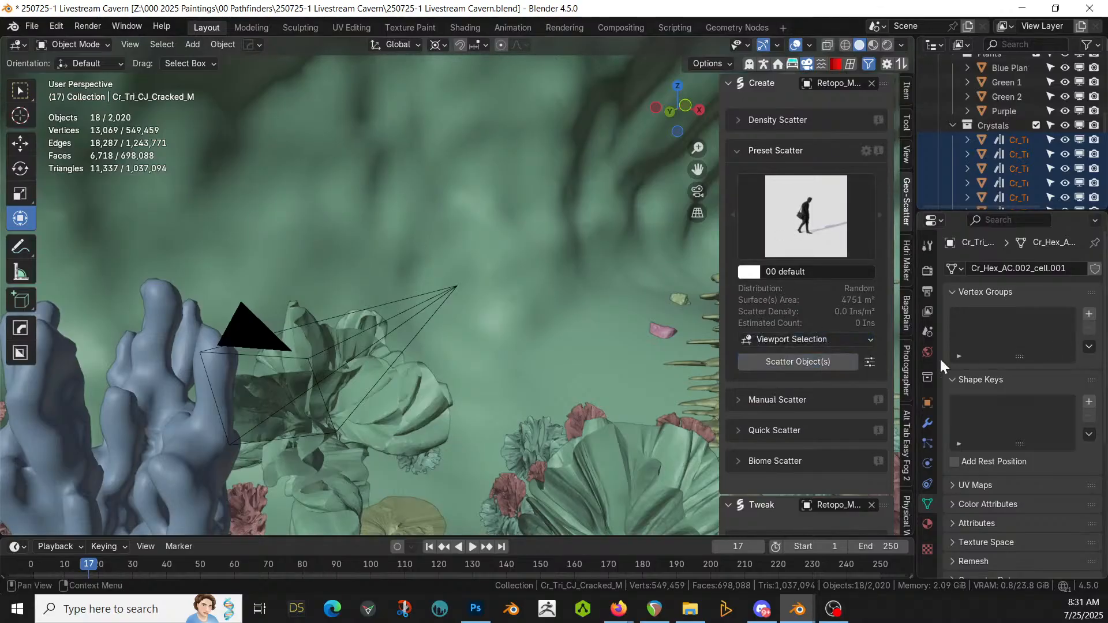
click(816, 361)
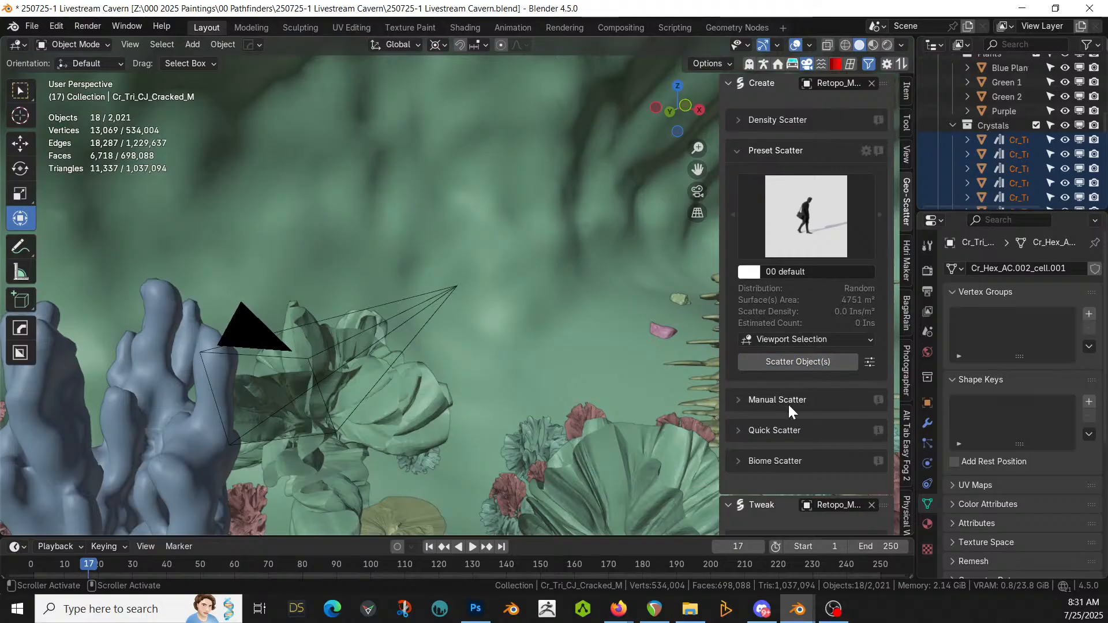
Step: Open the name of the new 00 default scatter system for editing
scroll(788, 403, down, 7)
double_click(768, 418)
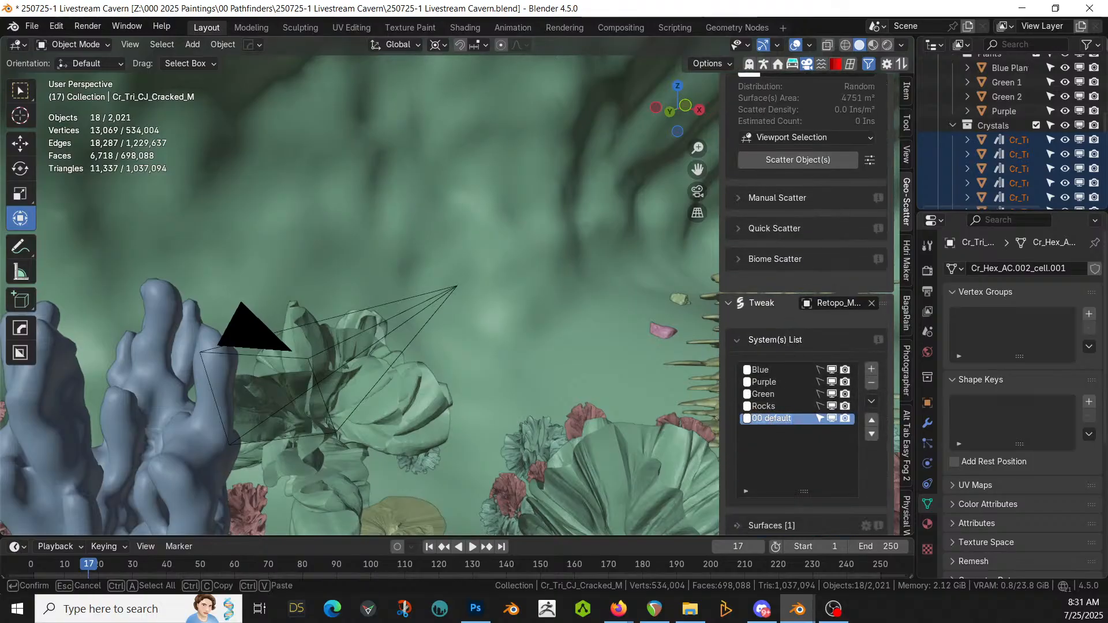
Step: Name the new scatter system Cave Crystals and enable its random rotation with a tilt of 8°
text(Cave Crystals)
key(Return)
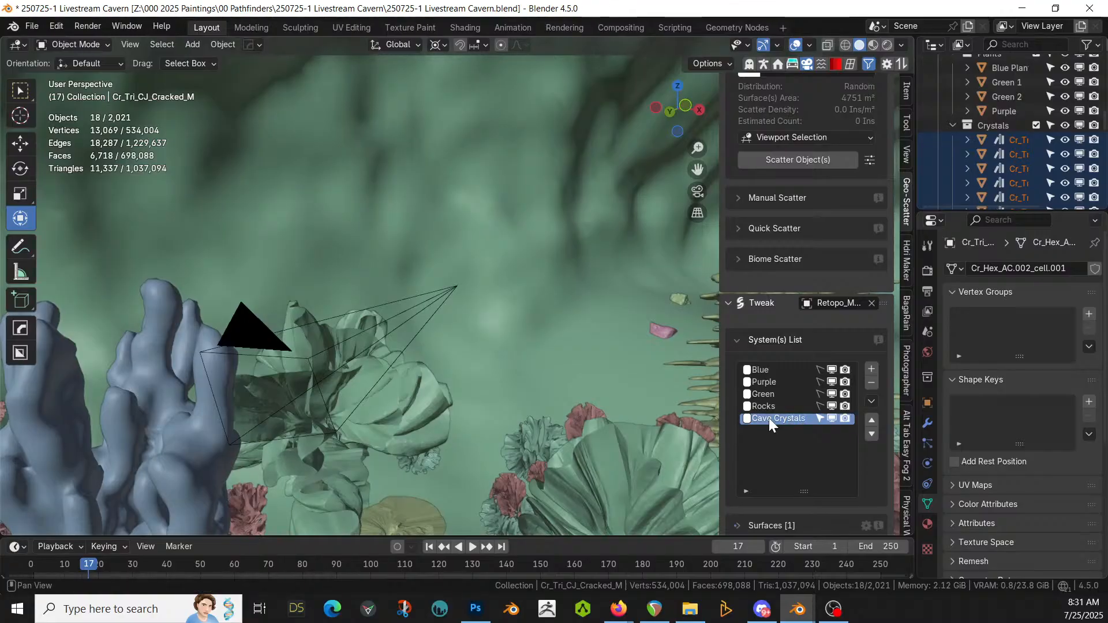
scroll(784, 416, down, 10)
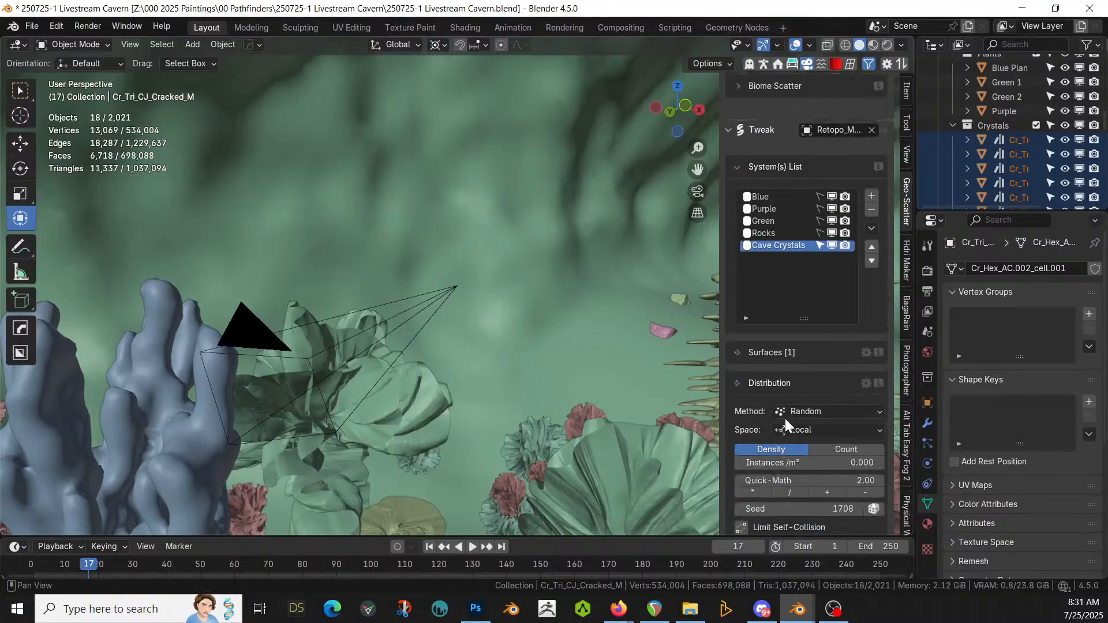
scroll(784, 418, down, 12)
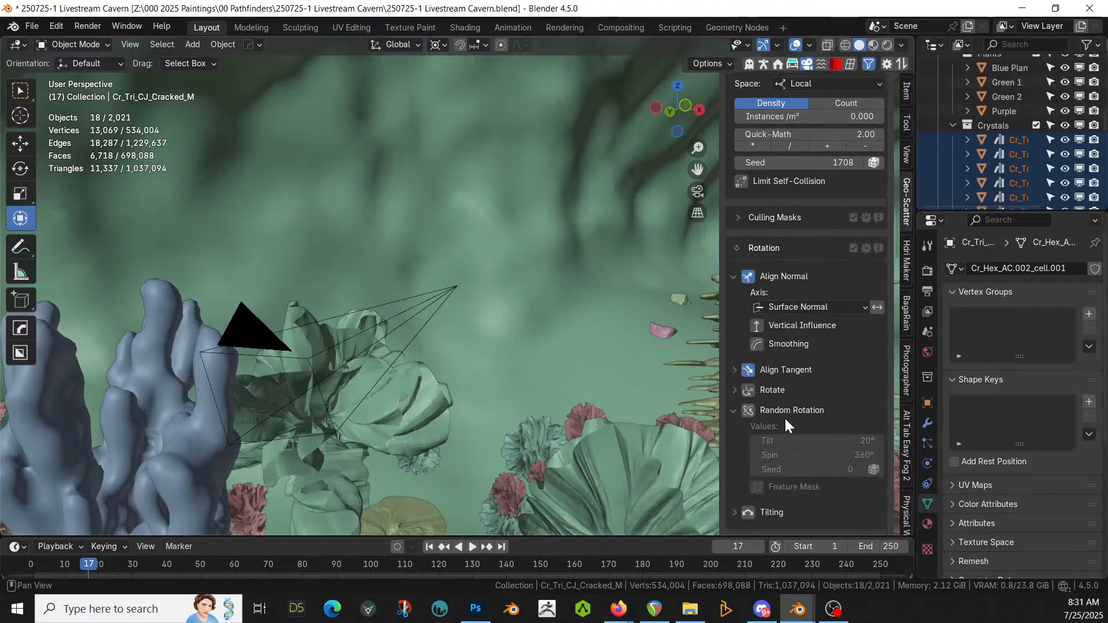
click(748, 409)
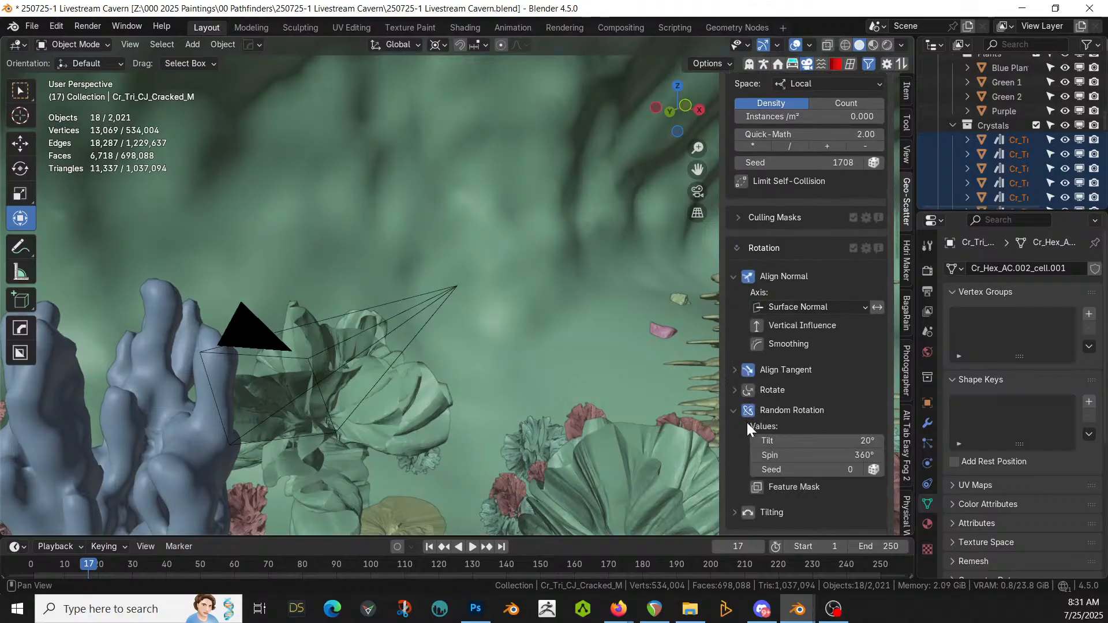
click(866, 441)
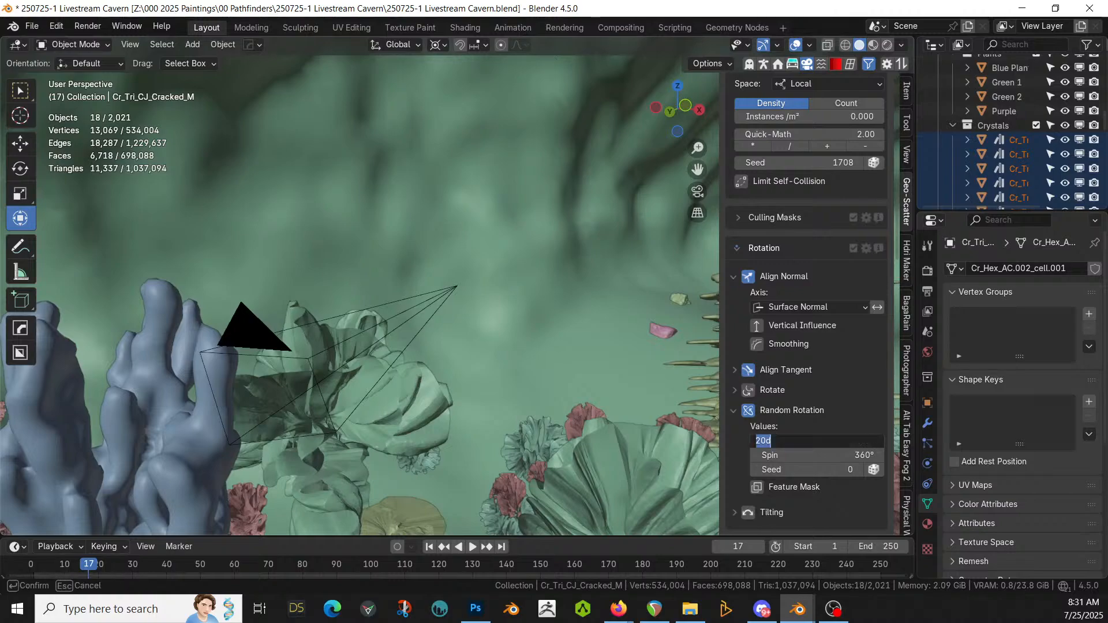
key(Return)
scroll(819, 404, down, 5)
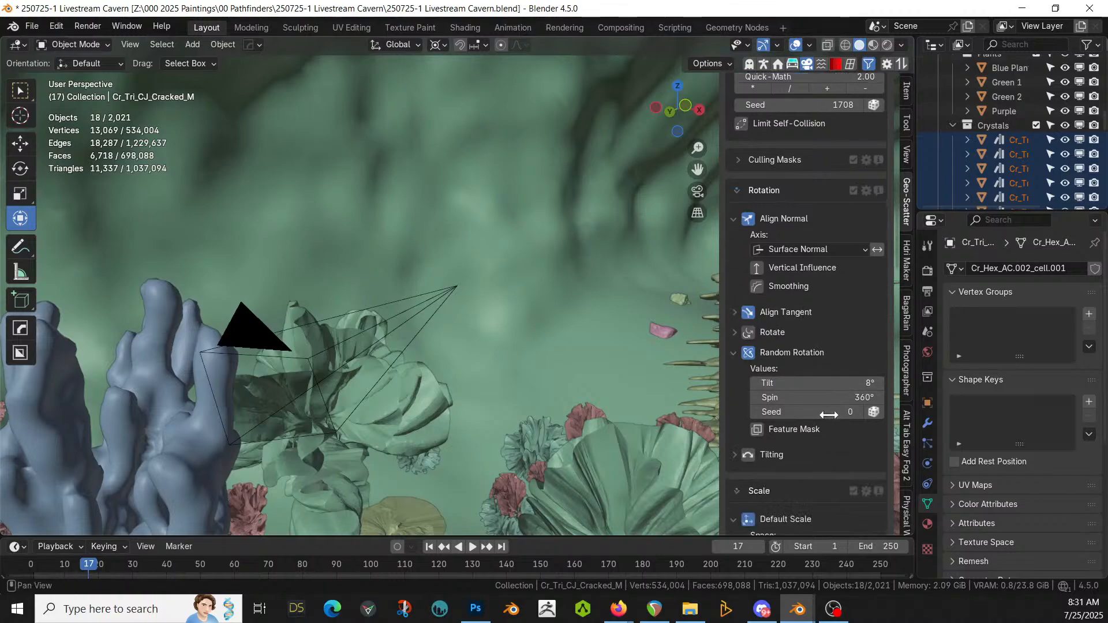
Step: Enable Random Scale and Random Mirror for the Cave Crystals scatter system
scroll(828, 413, down, 8)
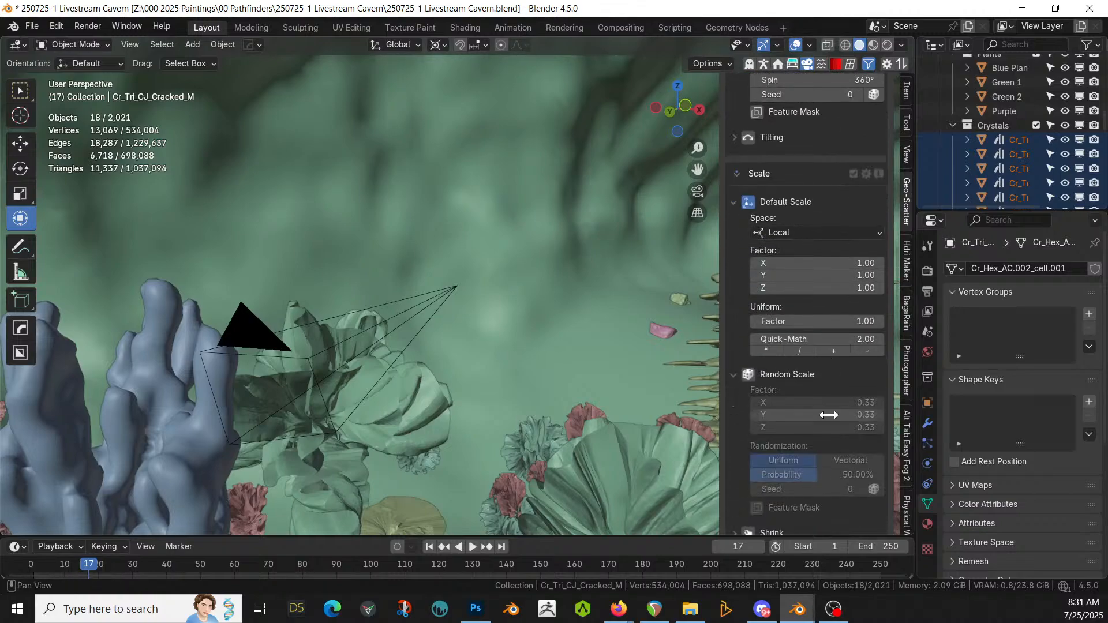
click(747, 374)
scroll(814, 411, down, 4)
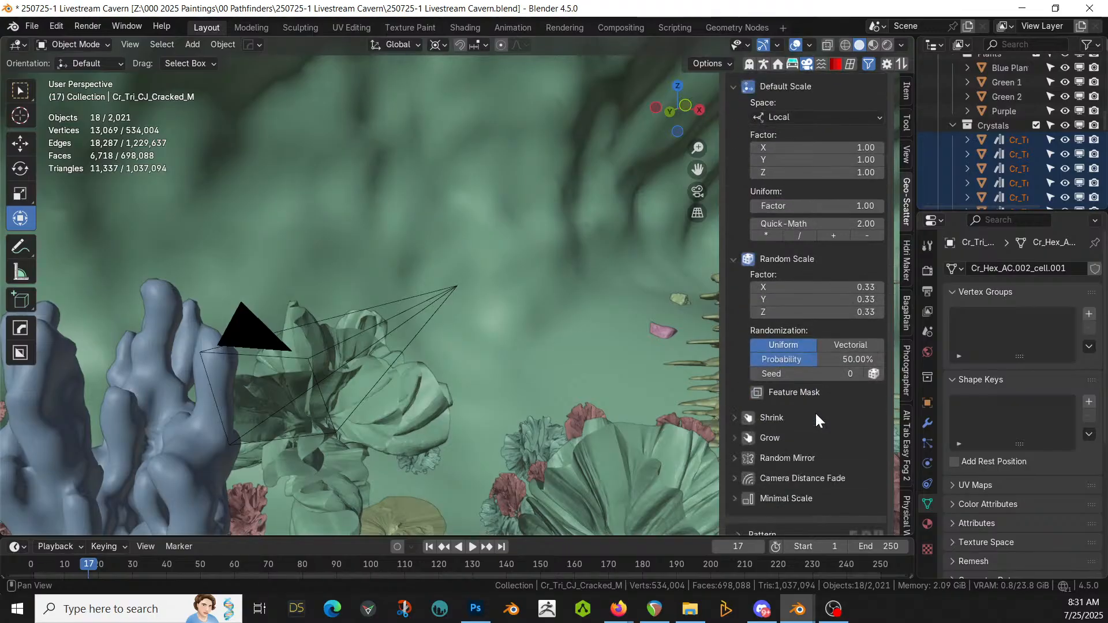
scroll(815, 453, down, 7)
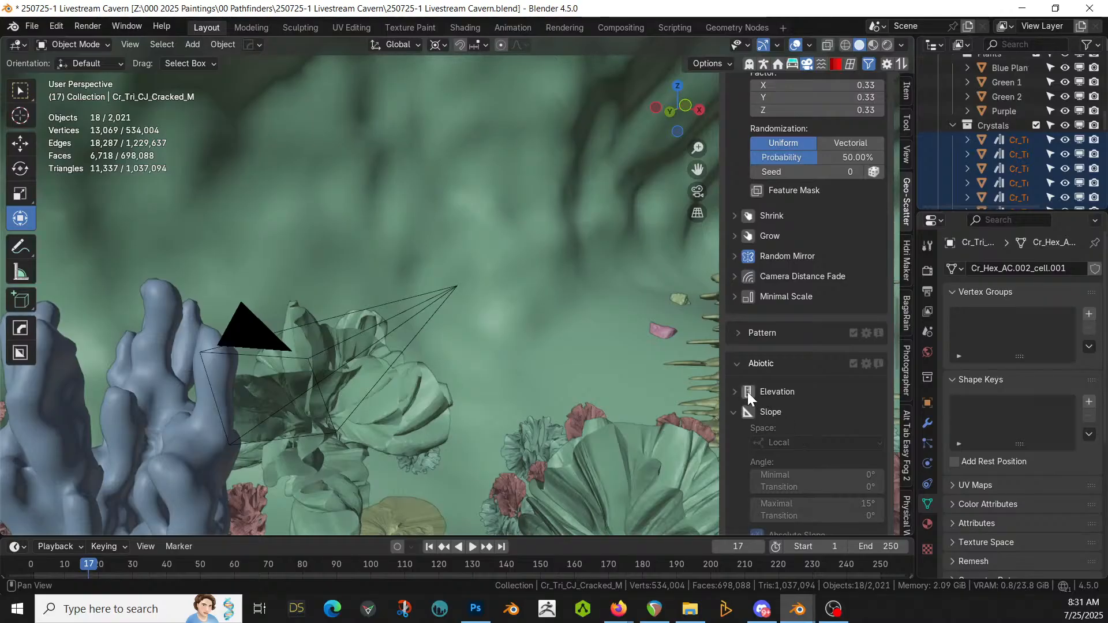
Step: Enable the Elevation filter for Cave Crystals with a range of 35% minimal to 100% maximal
click(747, 393)
click(736, 393)
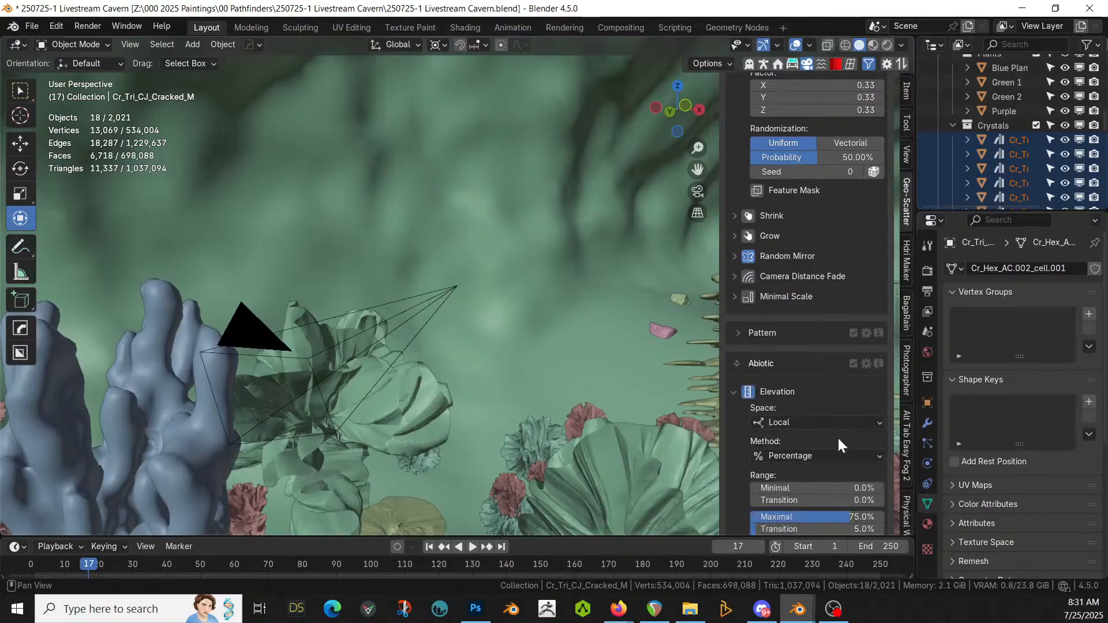
scroll(857, 479, down, 3)
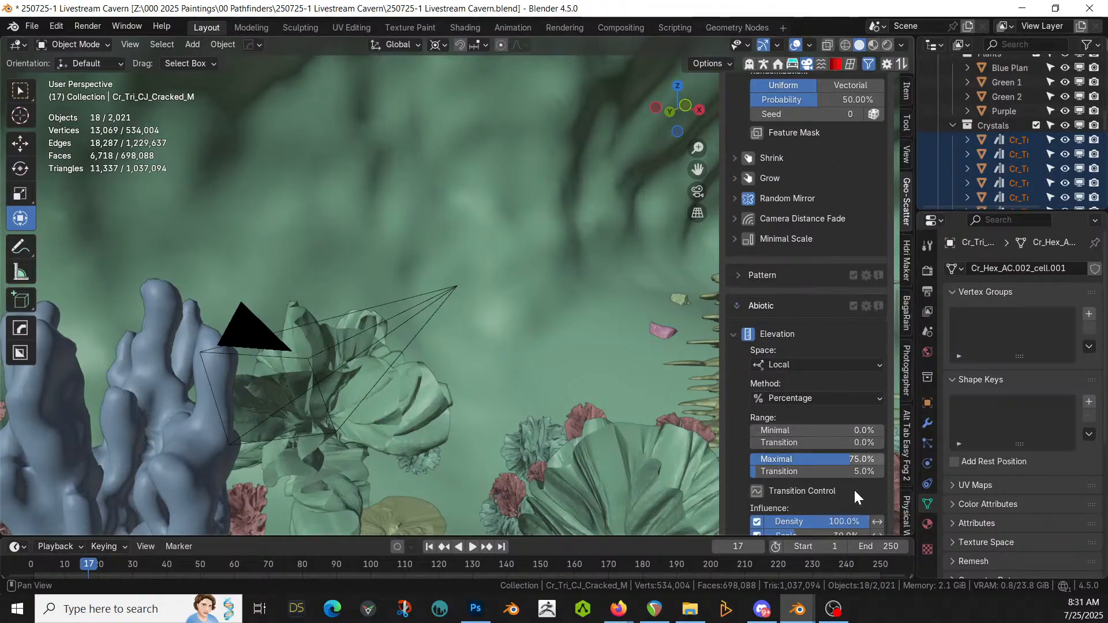
click(828, 430)
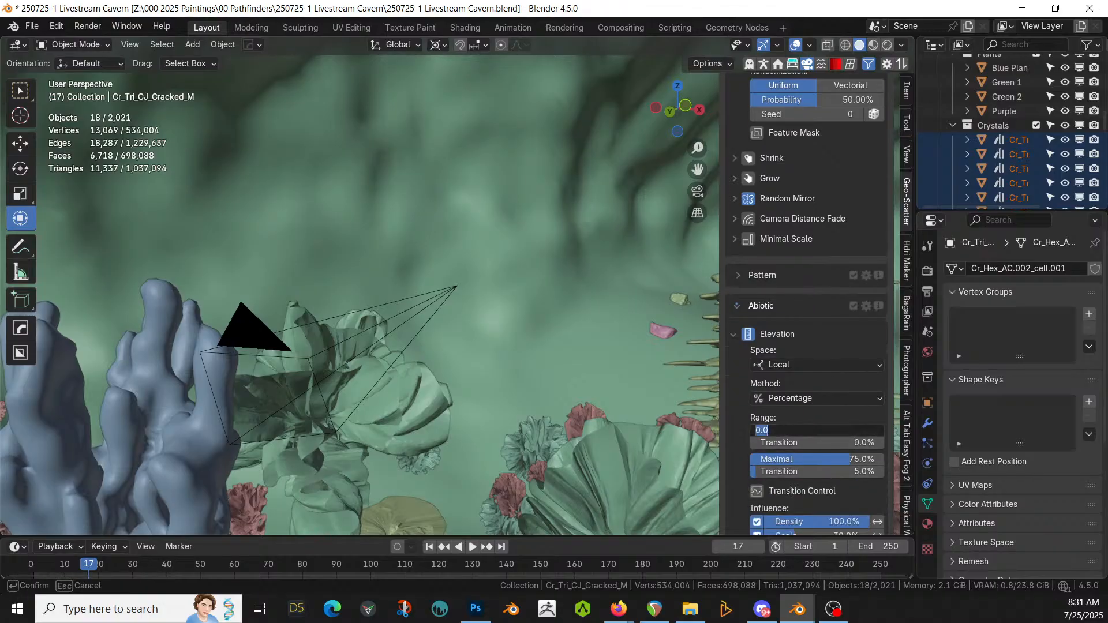
text(35)
key(Return)
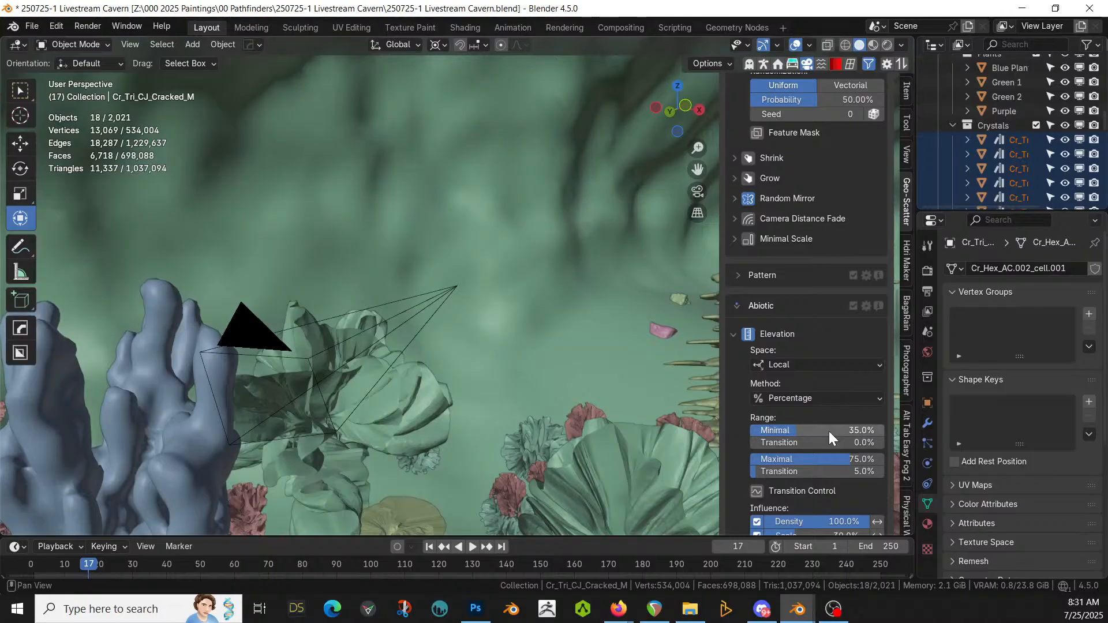
click(847, 458)
text(100)
key(Return)
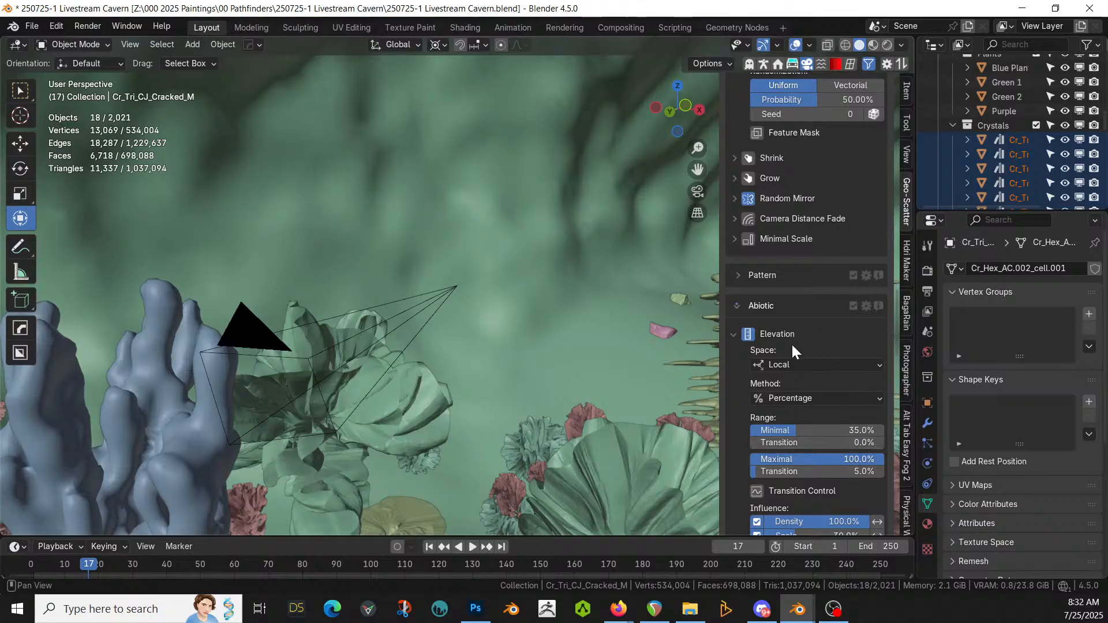
click(738, 333)
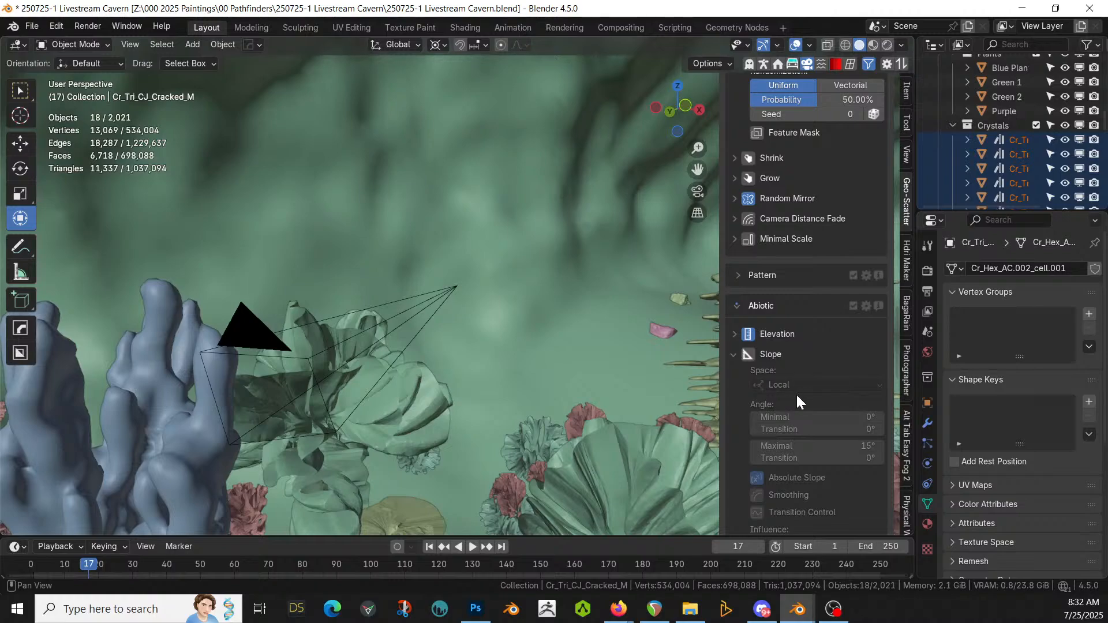
Step: Set the Cave Crystals distribution density to 0.1 instances per square metre
scroll(796, 395, down, 3)
scroll(796, 398, down, 10)
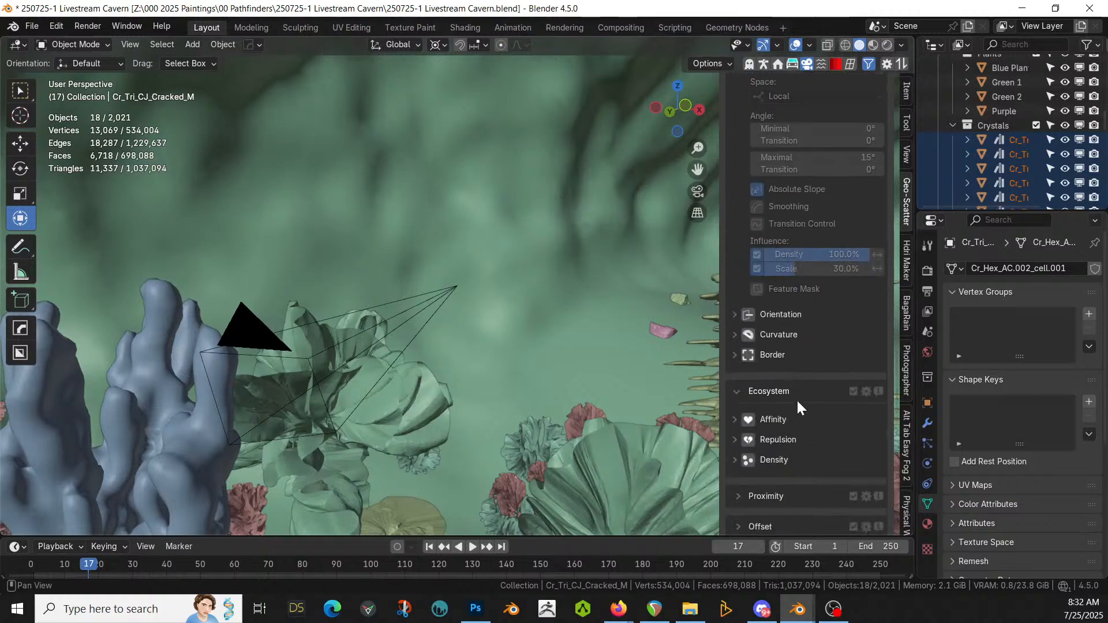
scroll(797, 402, down, 1)
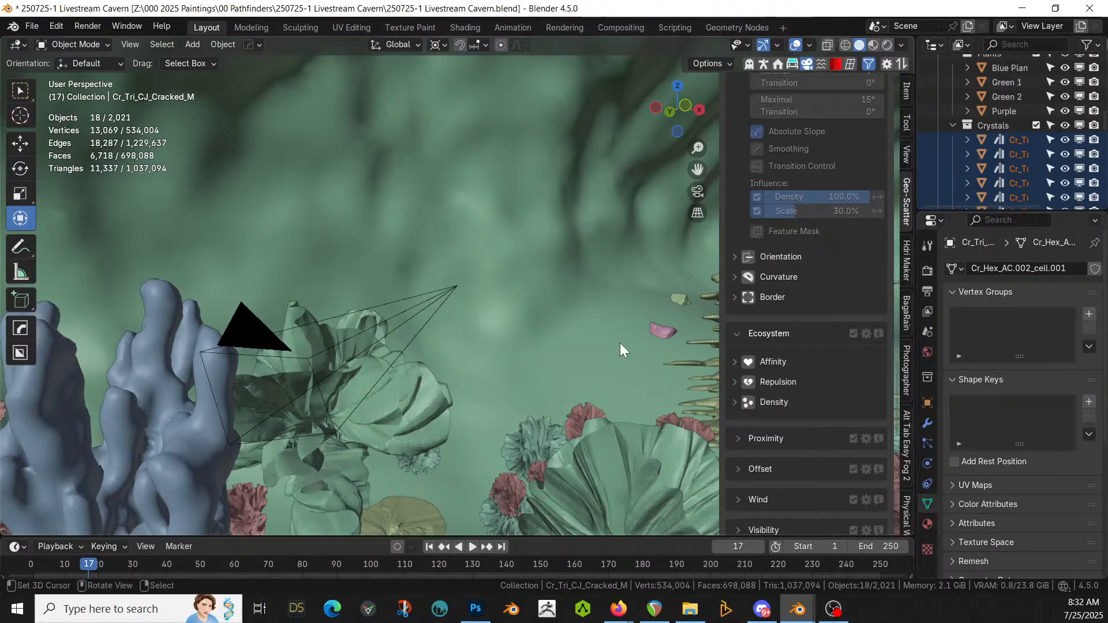
middle_drag(620, 344, 691, 320)
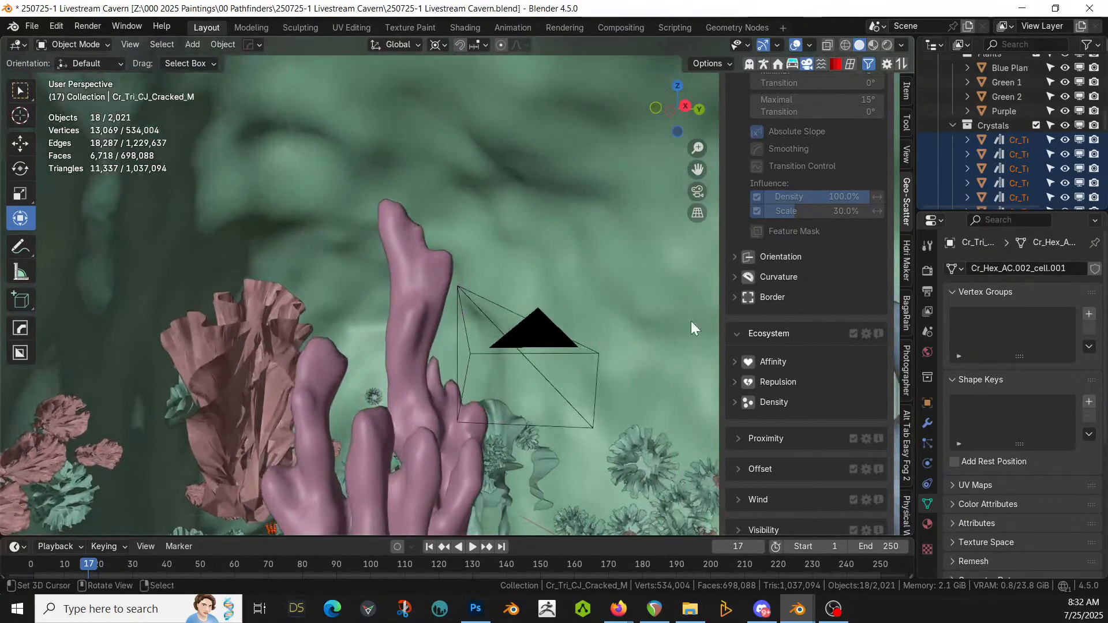
scroll(802, 303, up, 11)
scroll(802, 303, up, 20)
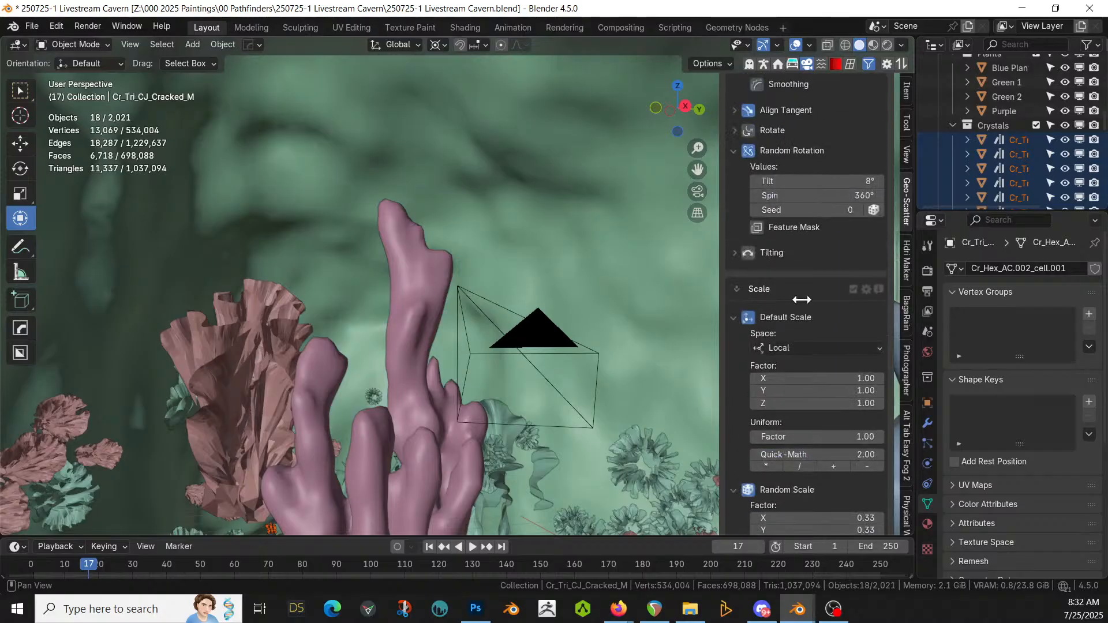
scroll(805, 312, up, 2)
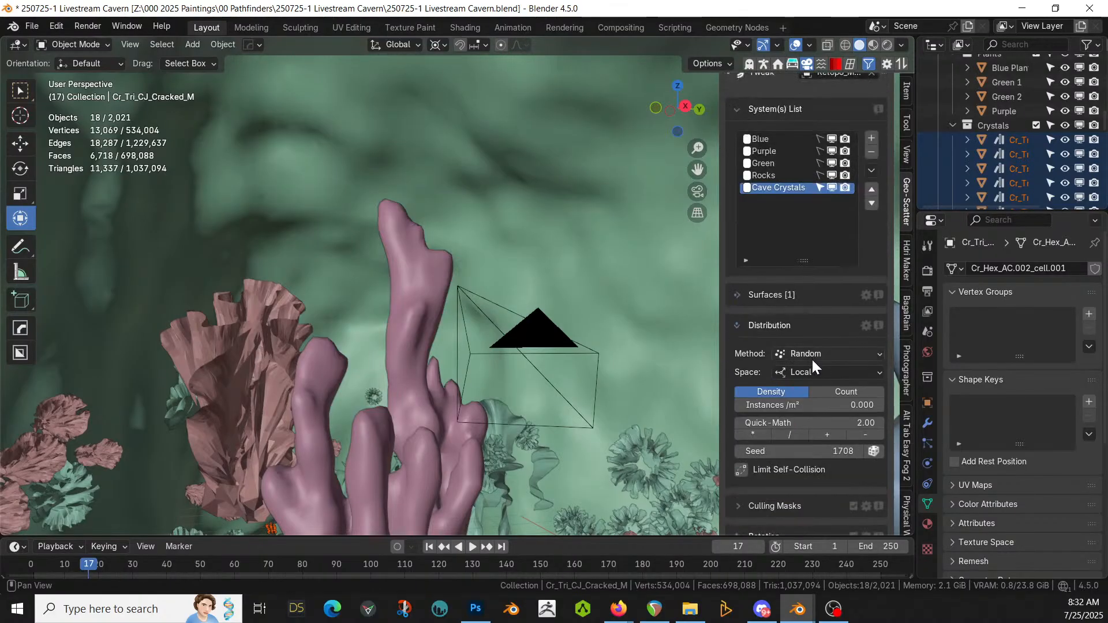
click(808, 405)
text(0.1)
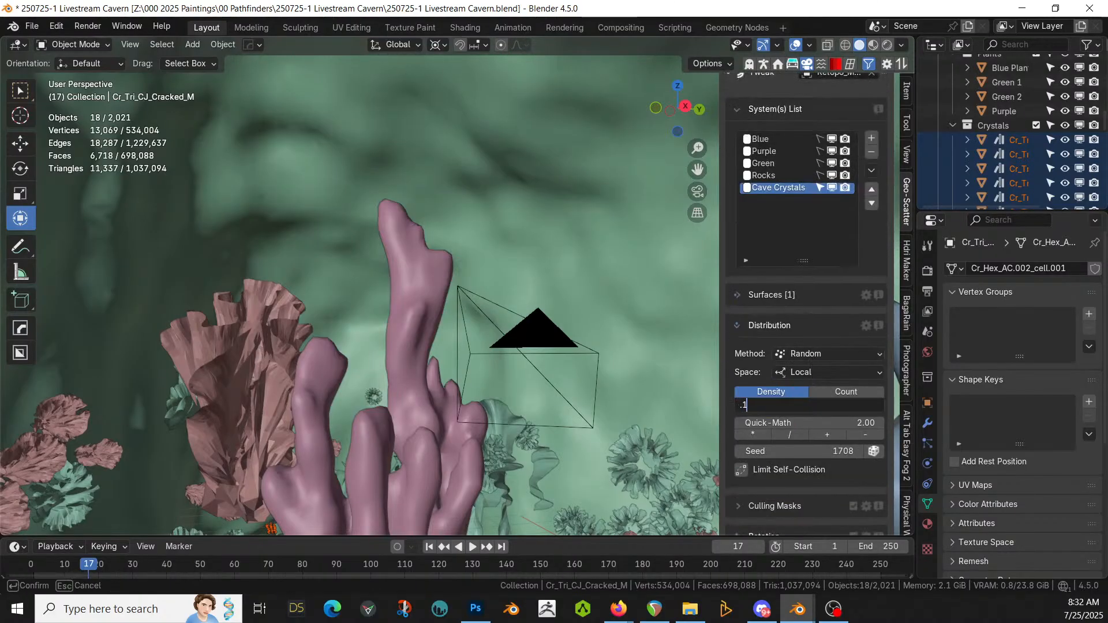
key(Return)
middle_drag(401, 250, 185, 297)
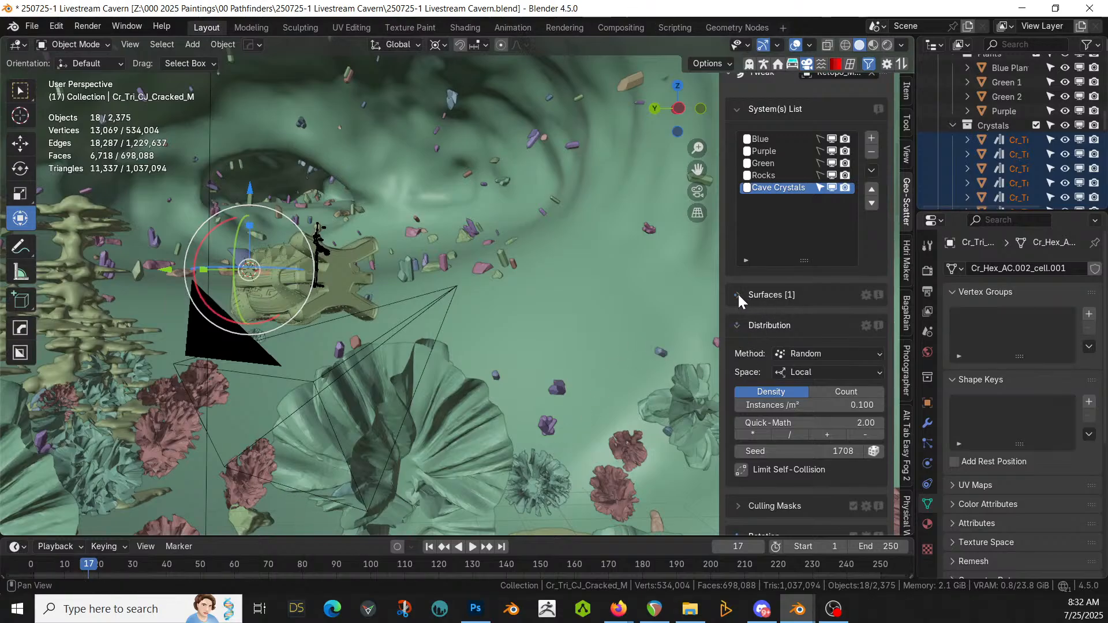
Step: Enable the vertex-group culling mask for Cave Crystals and assign the Detail group to it
scroll(747, 327, down, 1)
click(750, 474)
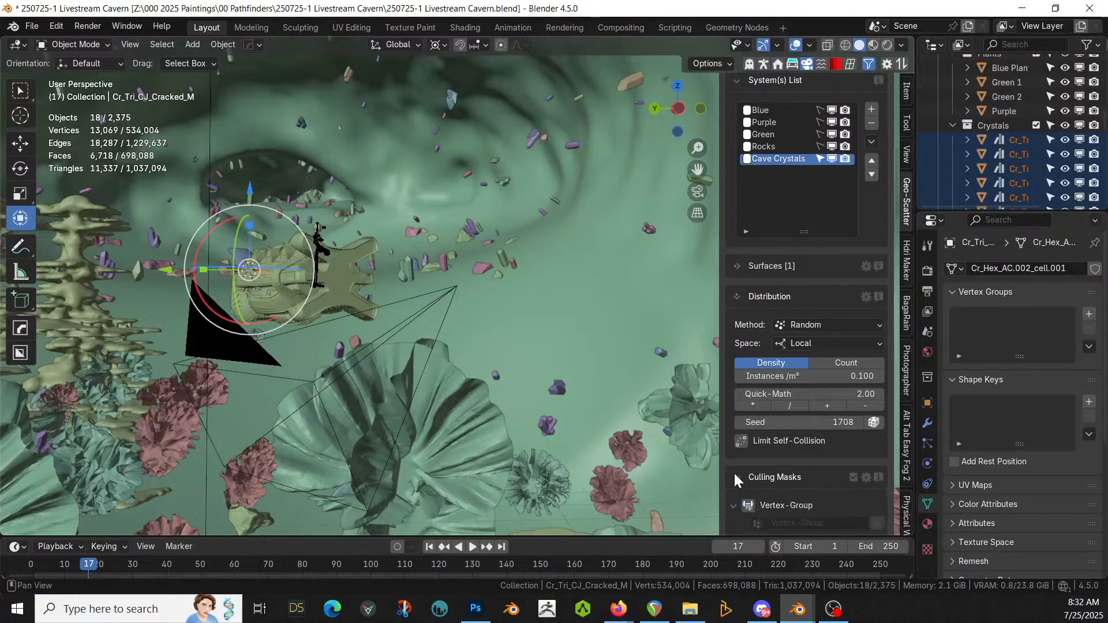
scroll(755, 486, down, 3)
click(746, 417)
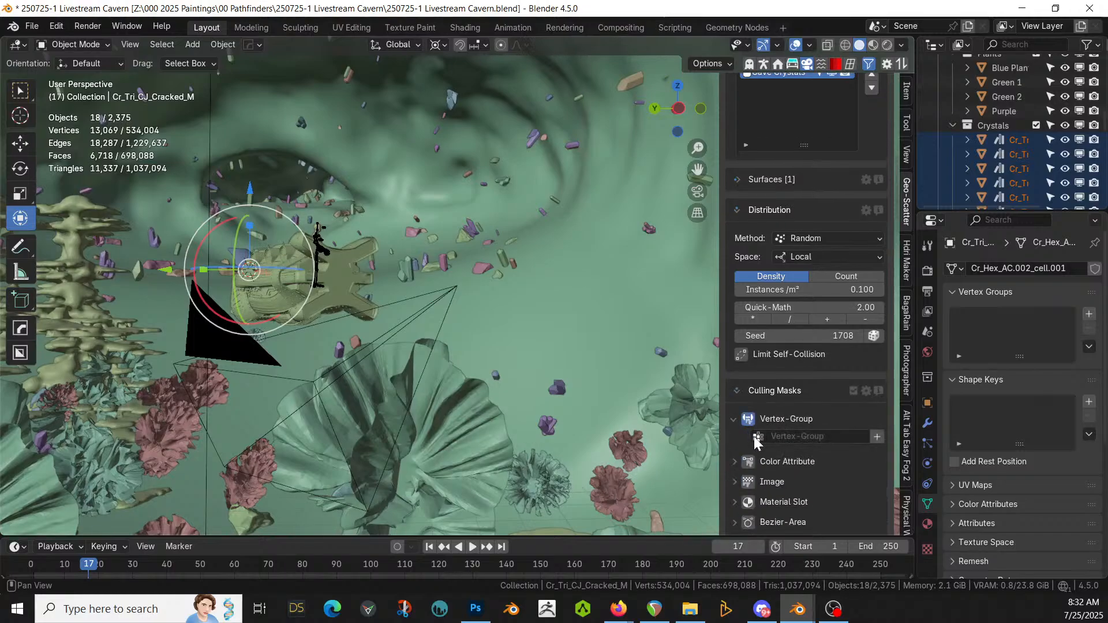
click(807, 436)
click(772, 287)
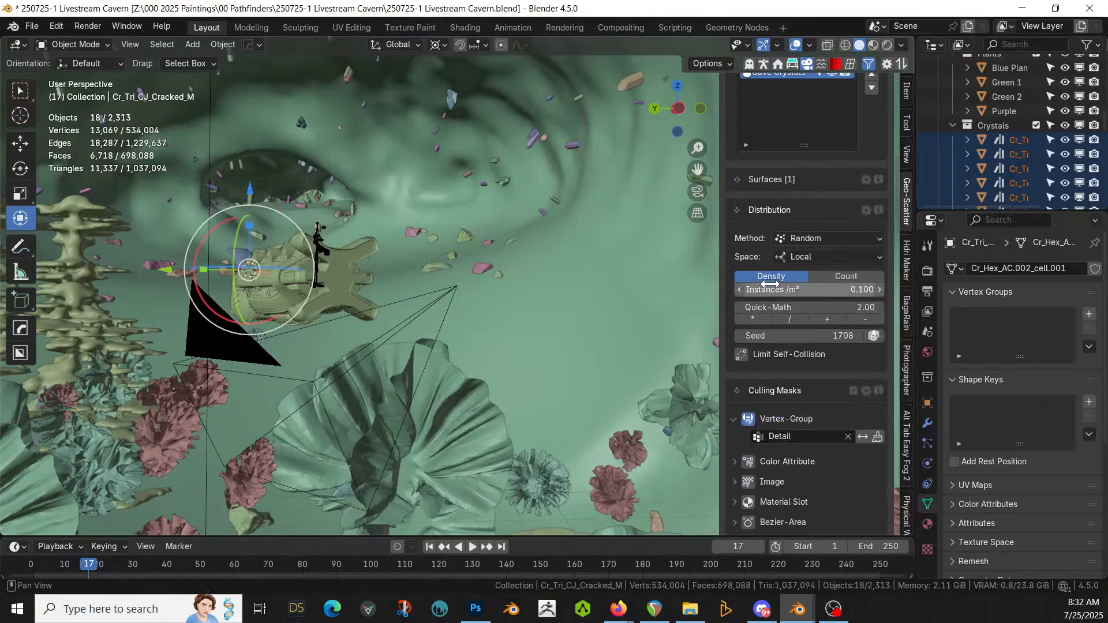
middle_drag(590, 251, 54, 249)
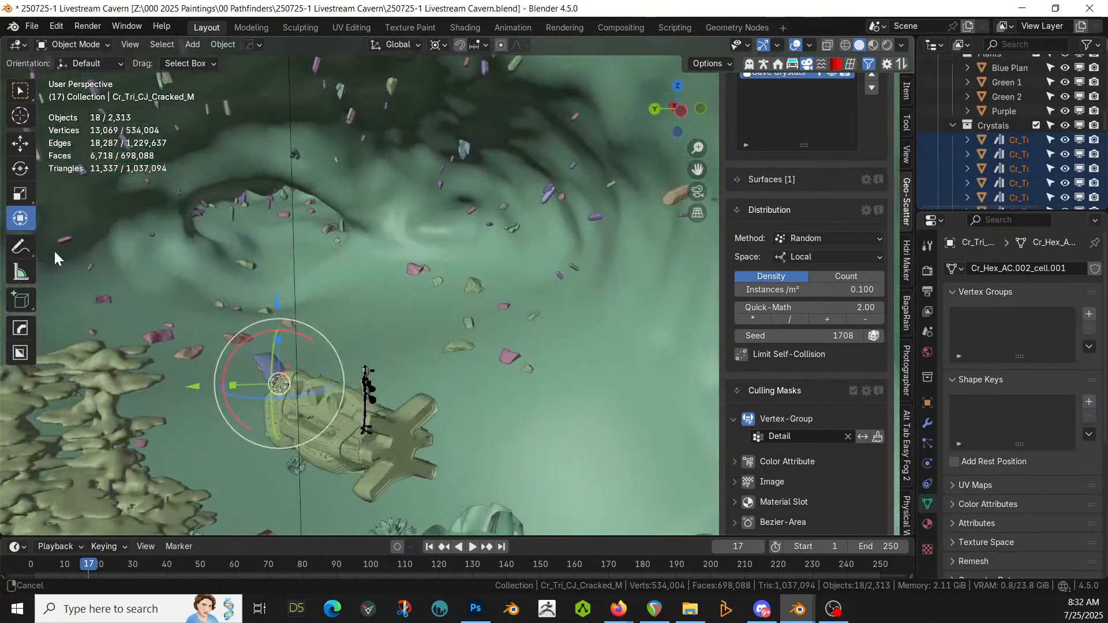
Step: Clear the Detail group from the culling mask and hide all five scatter systems in the viewport
click(848, 436)
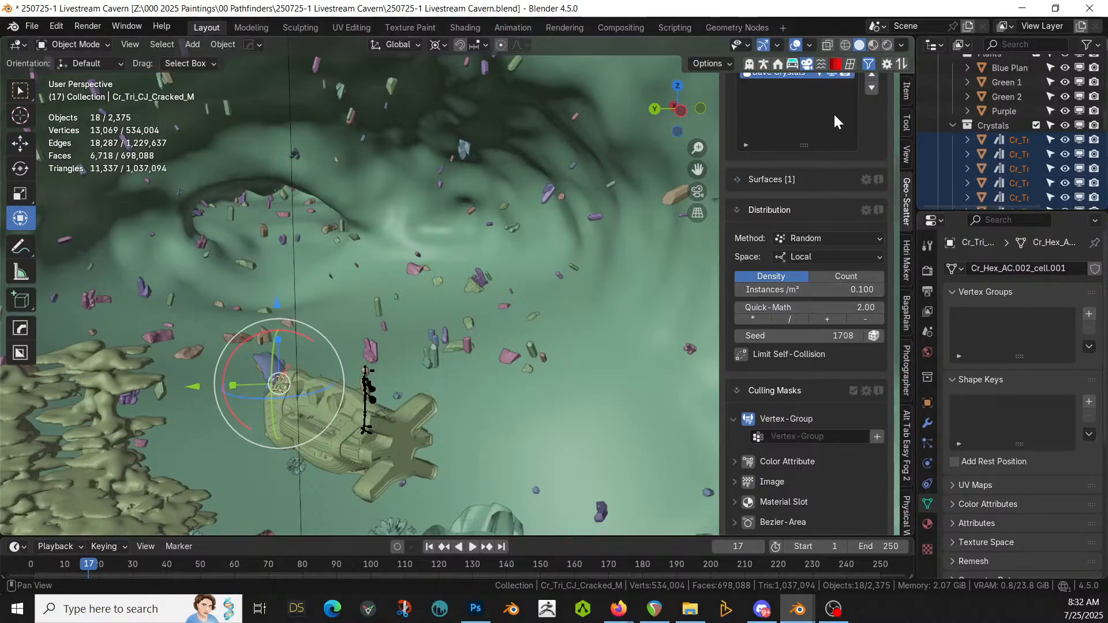
scroll(834, 114, up, 5)
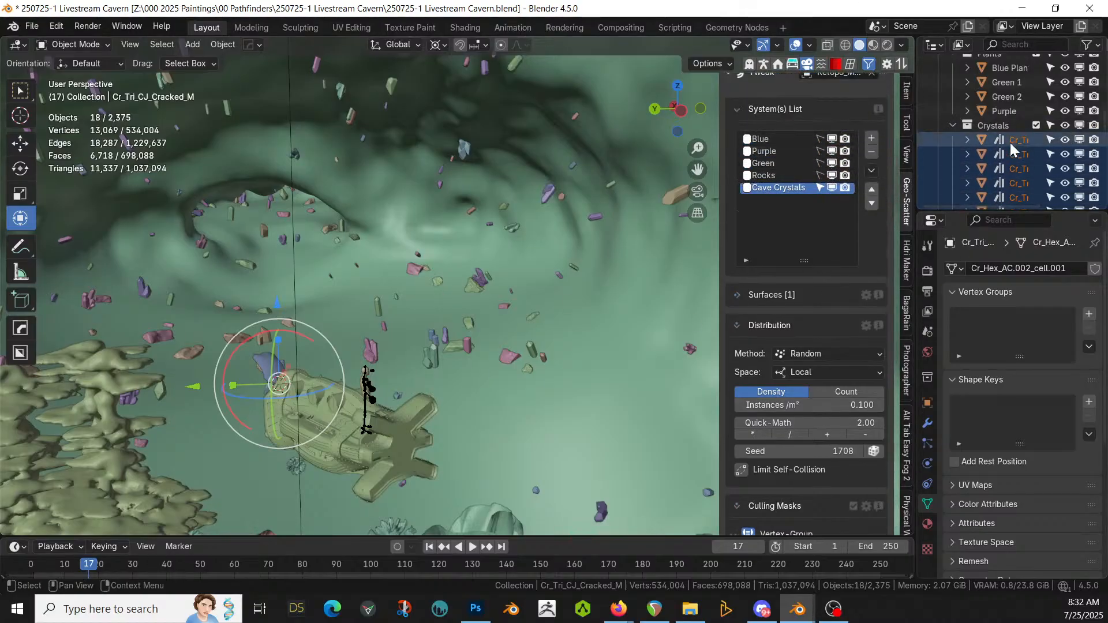
click(831, 176)
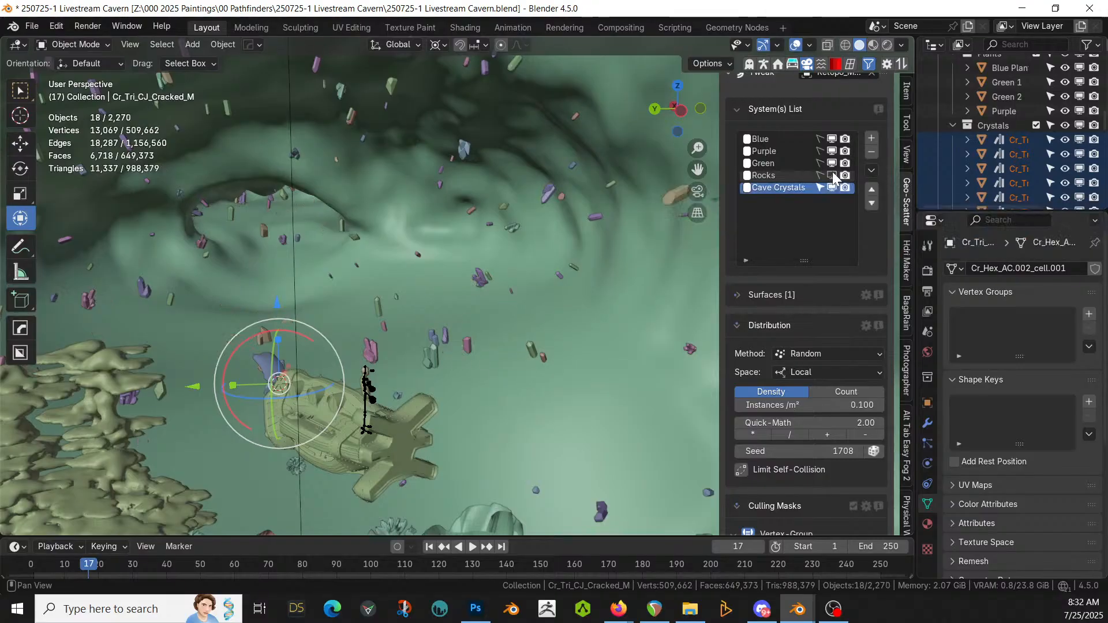
click(830, 151)
click(831, 137)
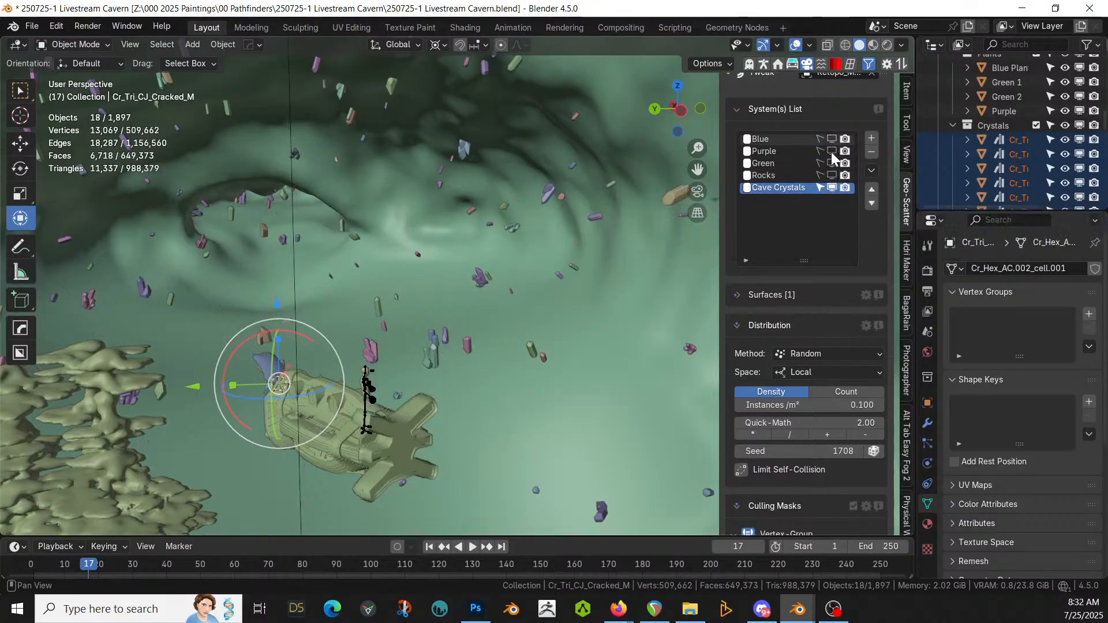
click(832, 187)
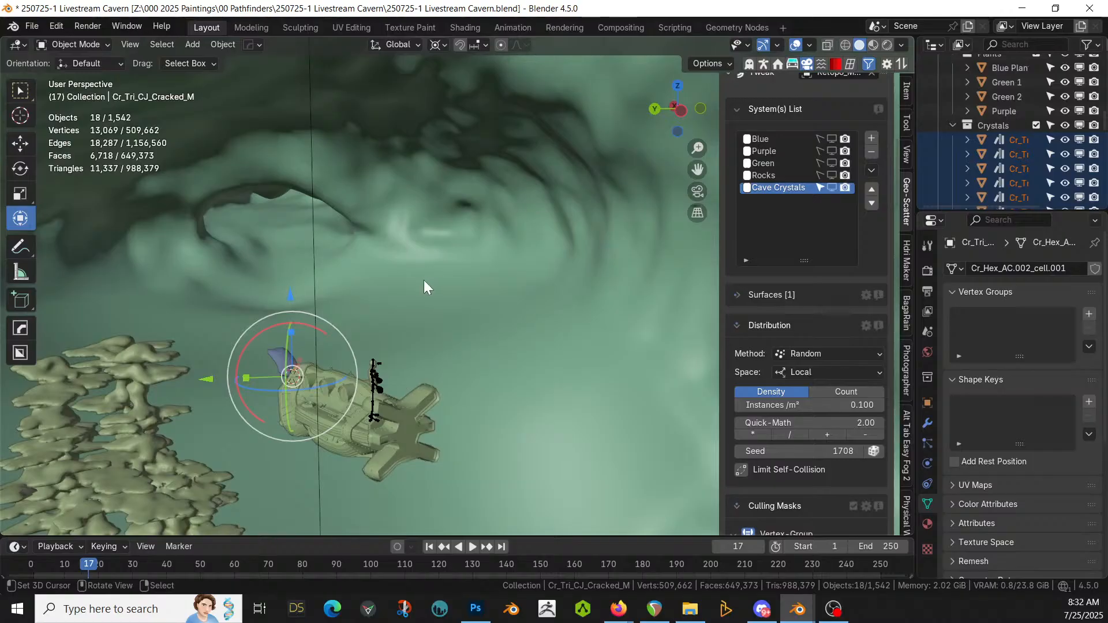
Step: Select the cave wall mesh and enter Edit Mode on it
click(424, 281)
key(Tab)
shift+middle_drag(359, 281, 404, 285)
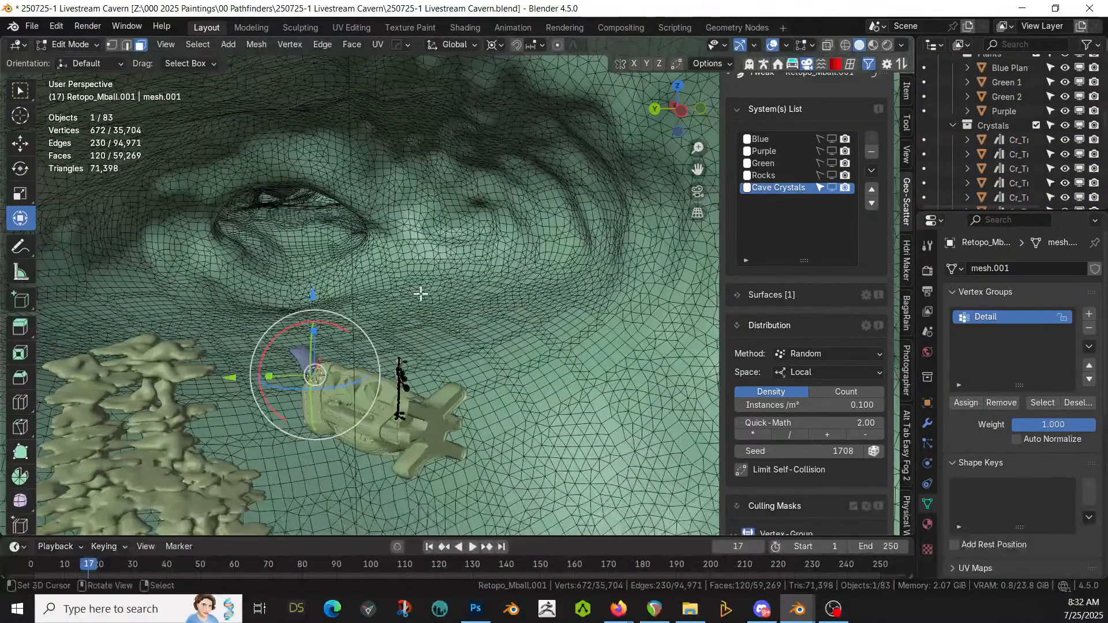
Step: Try a circle selection of the faces along the cave ledge and opening above the submarine, and drop it for a single face
key(c)
mouse_move(455, 311)
mouse_down()
mouse_move(149, 321)
mouse_move(288, 344)
mouse_move(457, 329)
mouse_move(535, 289)
mouse_move(292, 301)
mouse_move(248, 270)
mouse_move(280, 252)
mouse_move(288, 218)
mouse_move(365, 272)
mouse_move(549, 306)
mouse_move(413, 336)
mouse_up()
mouse_move(168, 345)
mouse_down()
mouse_move(81, 337)
mouse_move(99, 312)
mouse_move(185, 288)
mouse_move(244, 253)
mouse_move(246, 231)
mouse_move(272, 224)
mouse_up()
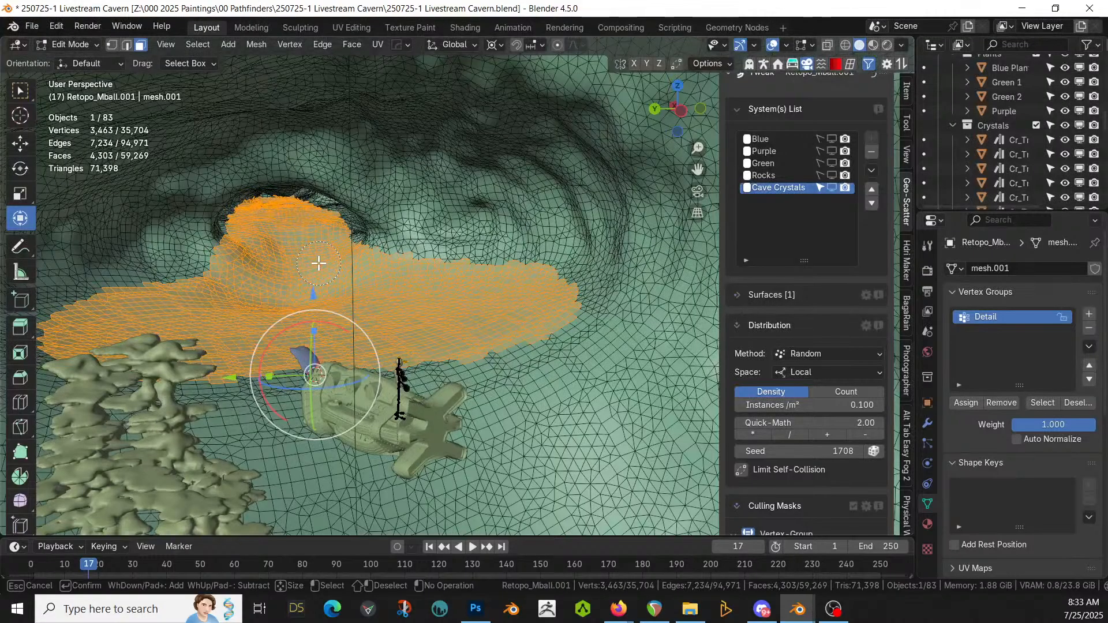
key(Escape)
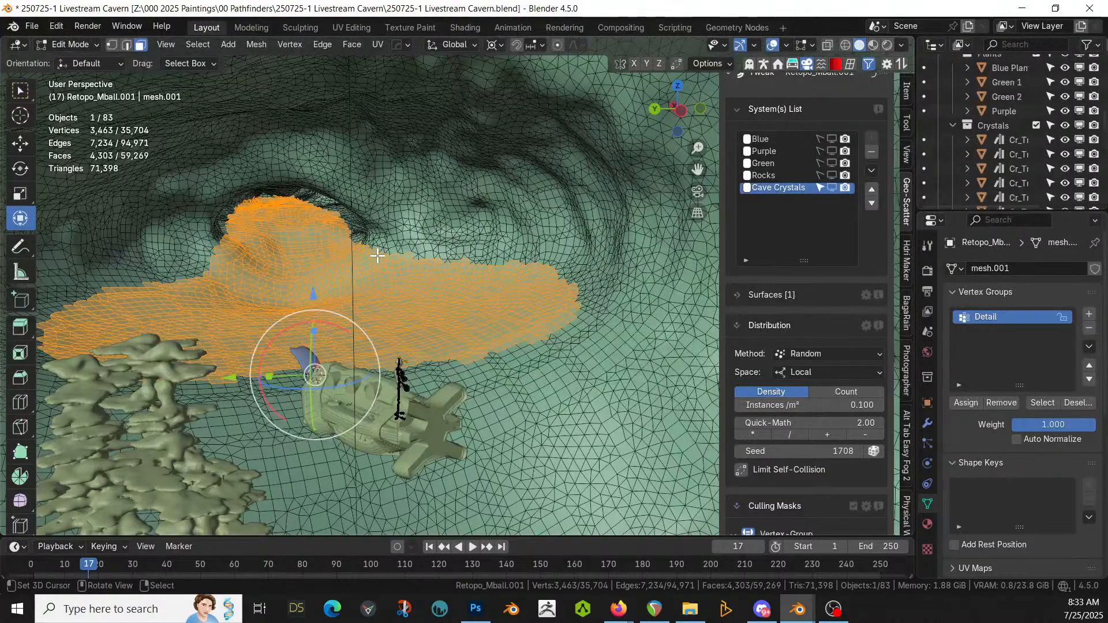
click(473, 255)
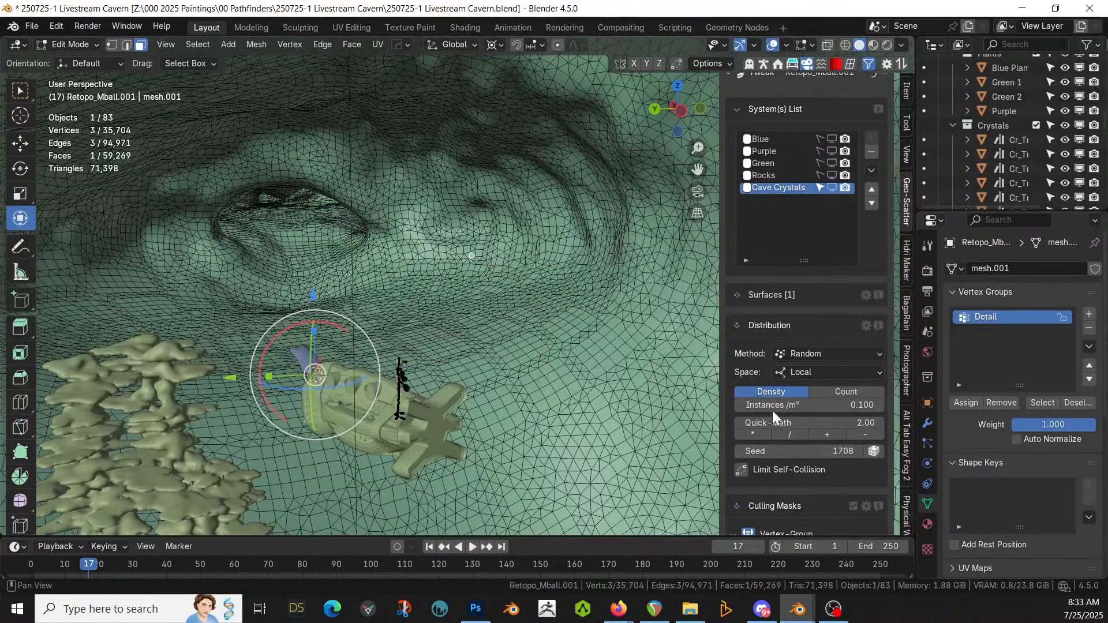
Step: For Cave Crystals, switch off the vertex-group culling mask and enable Slope with a minimal angle of 15° and a maximal angle of 90°
scroll(812, 334, down, 3)
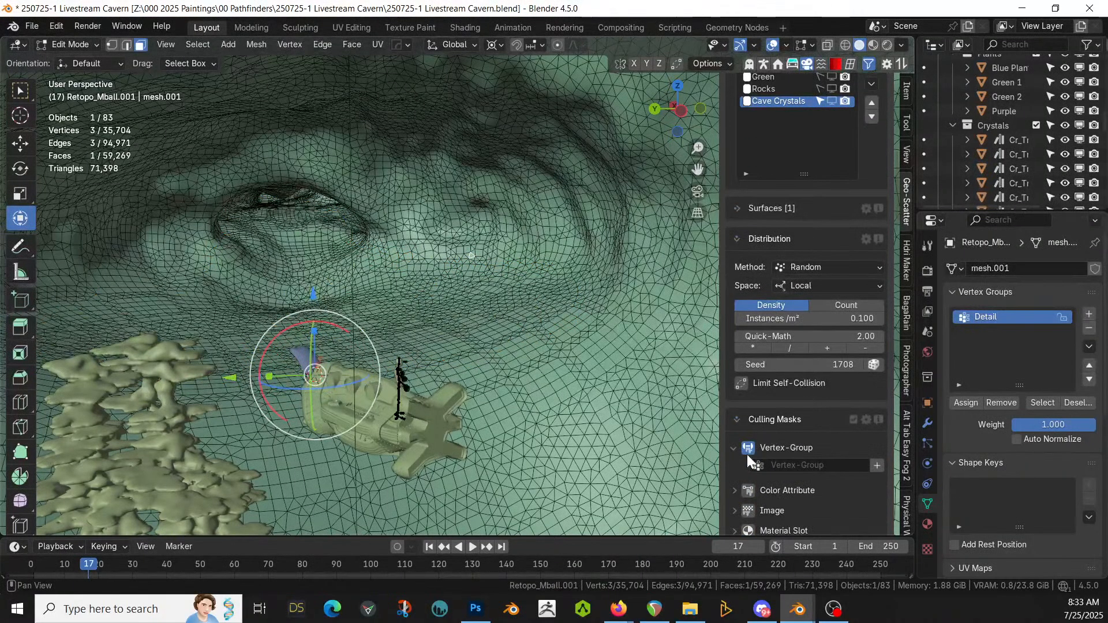
scroll(790, 430, down, 20)
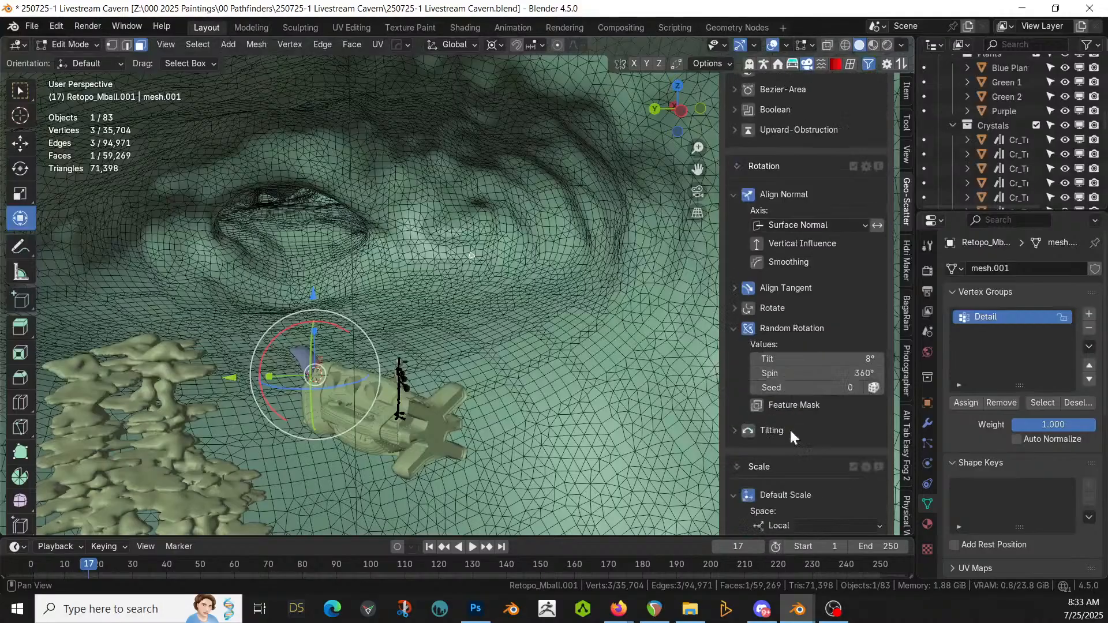
scroll(790, 430, down, 18)
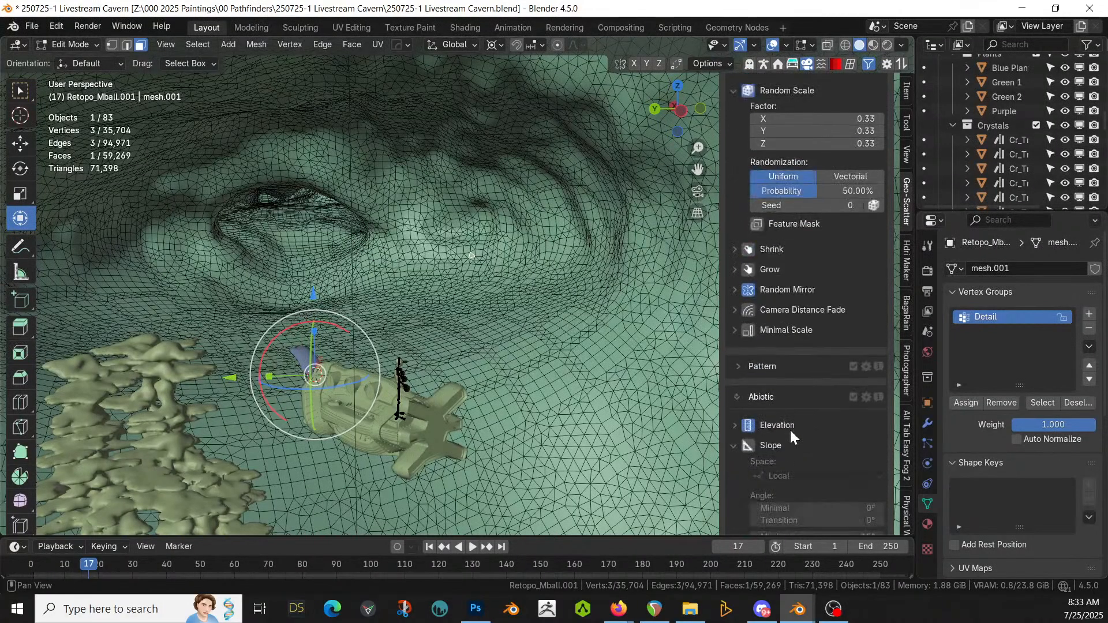
click(747, 331)
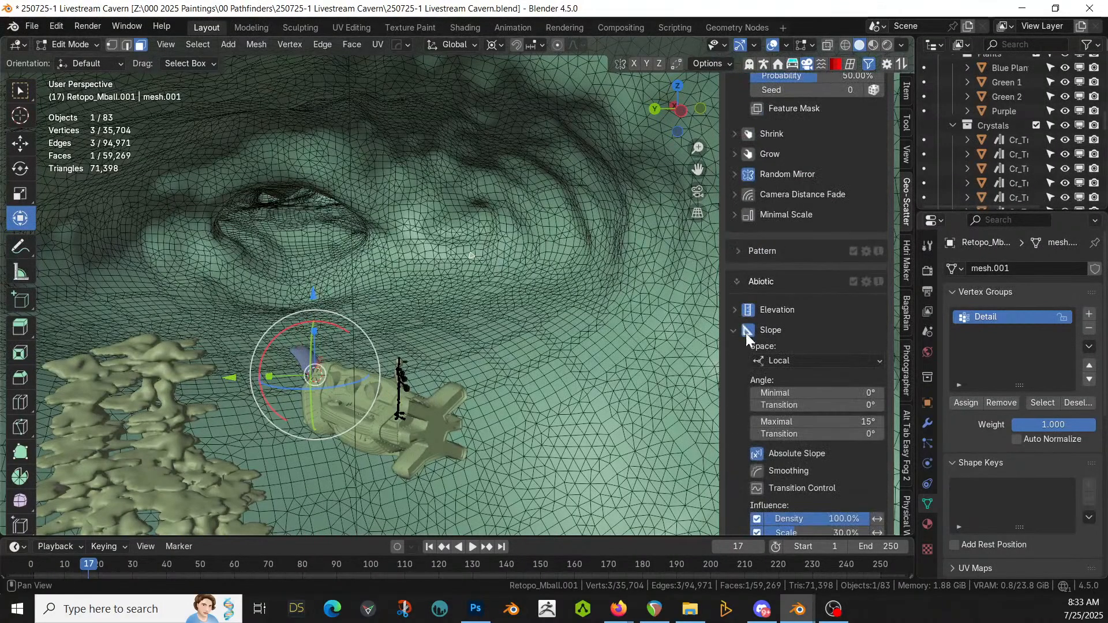
click(816, 396)
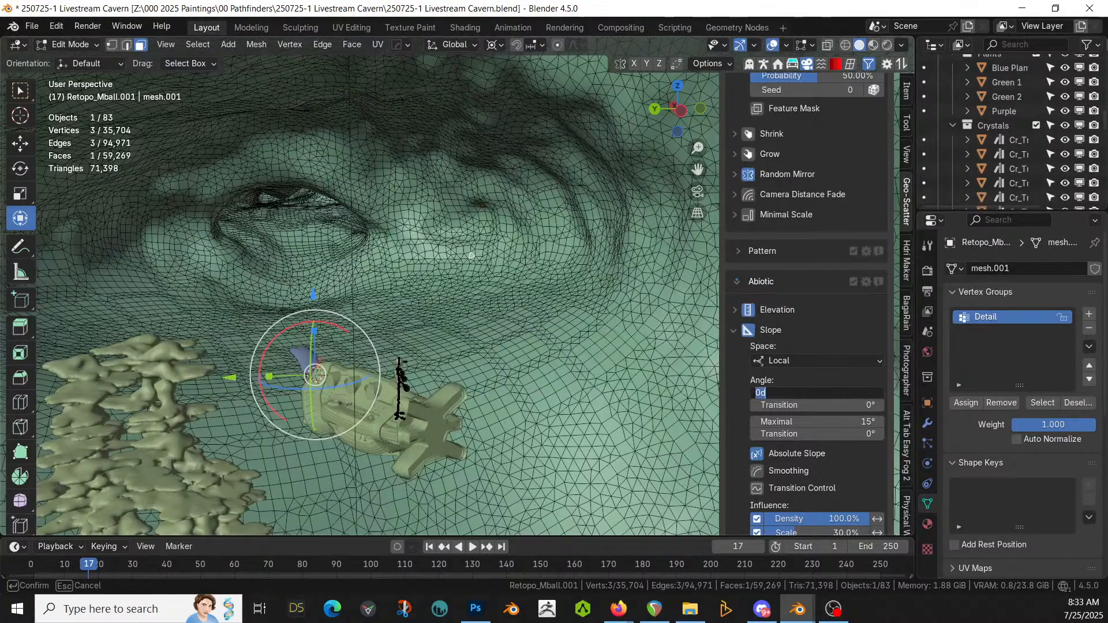
text(15)
click(816, 422)
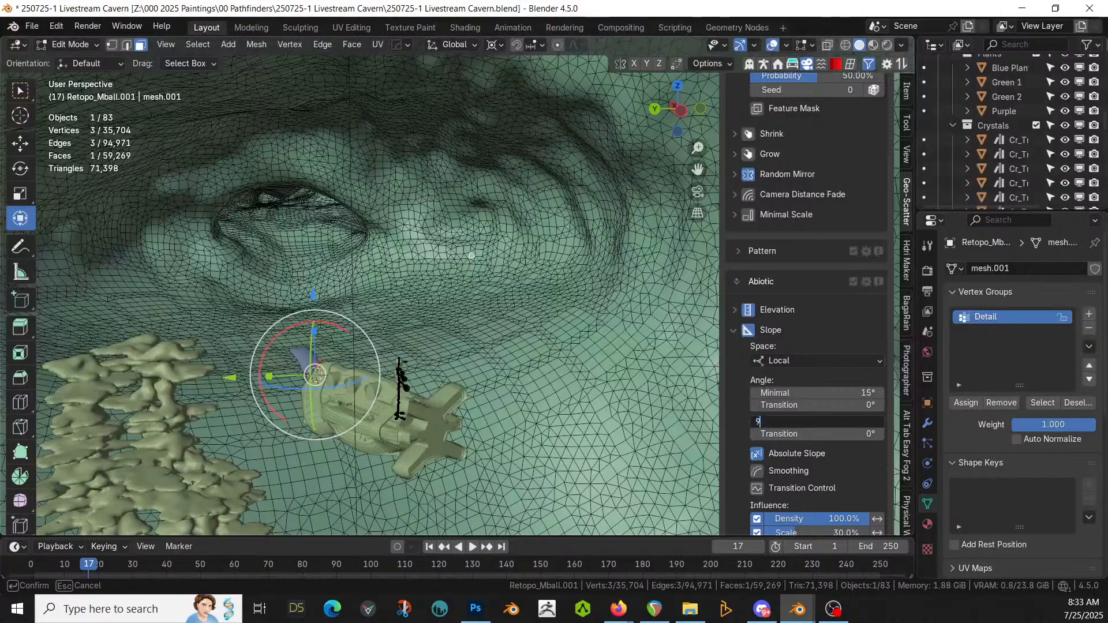
key(Return)
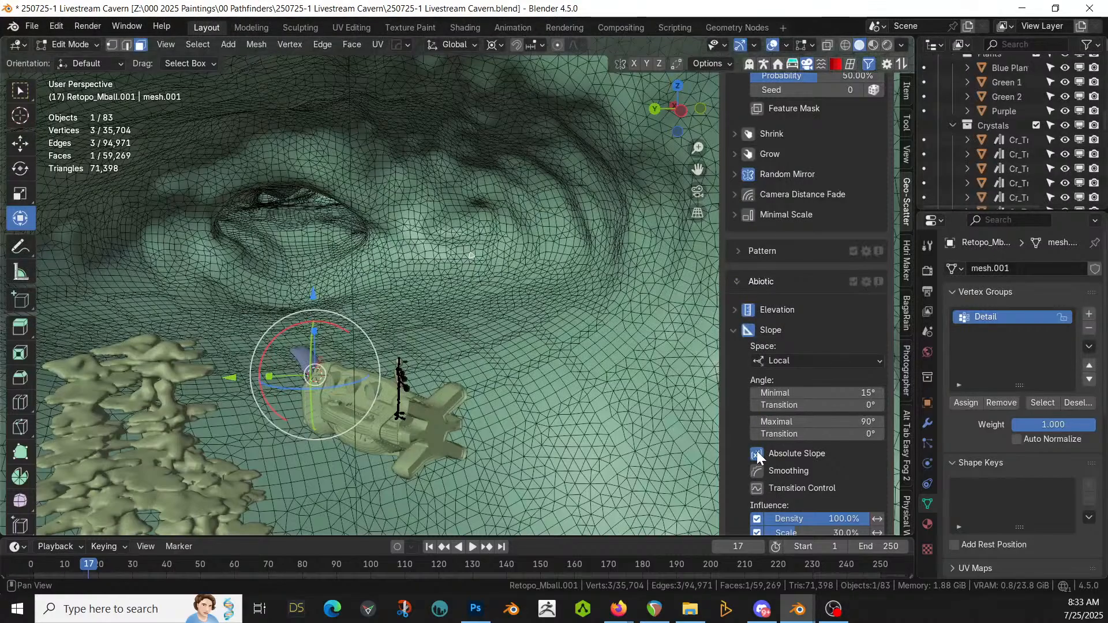
click(816, 422)
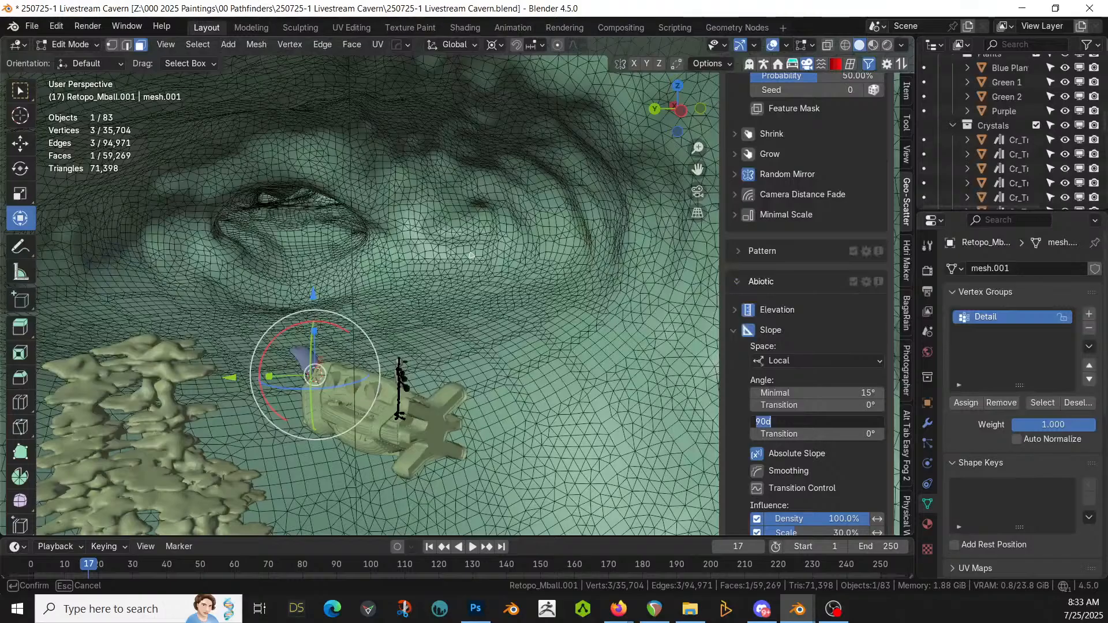
click(738, 345)
Step: Show the Cave Crystals scatter system in the viewport
scroll(770, 282, up, 13)
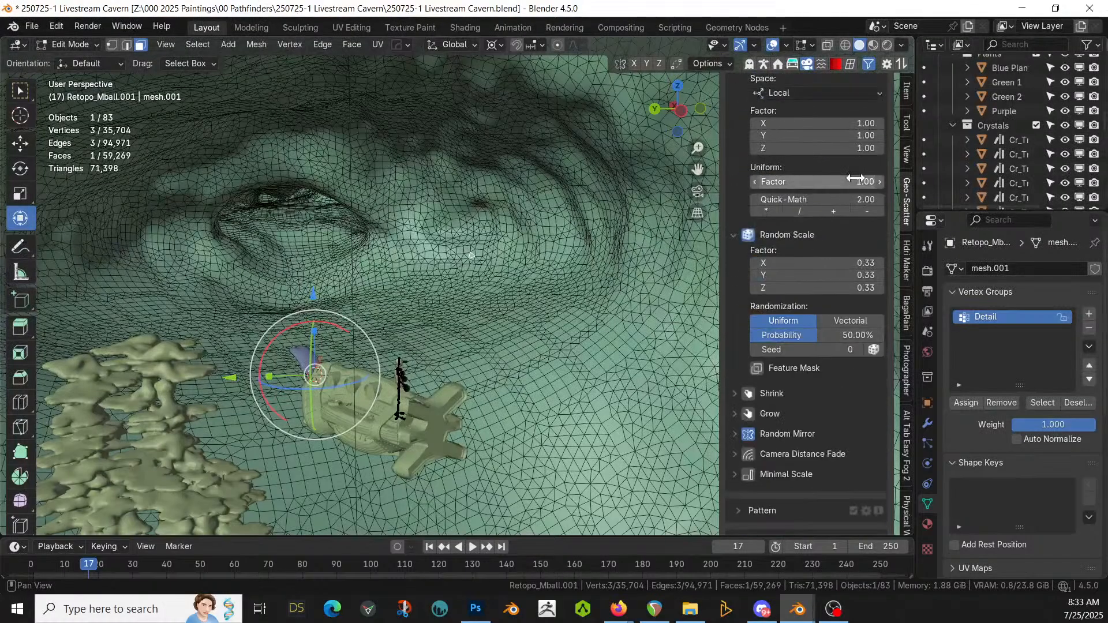
scroll(855, 176, up, 15)
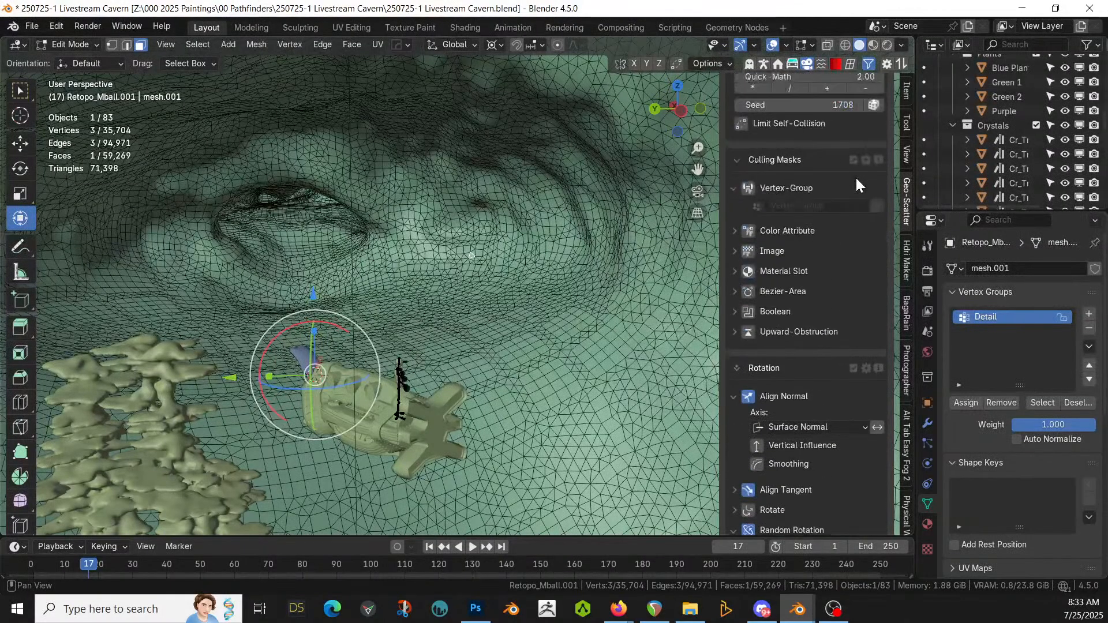
scroll(857, 174, up, 6)
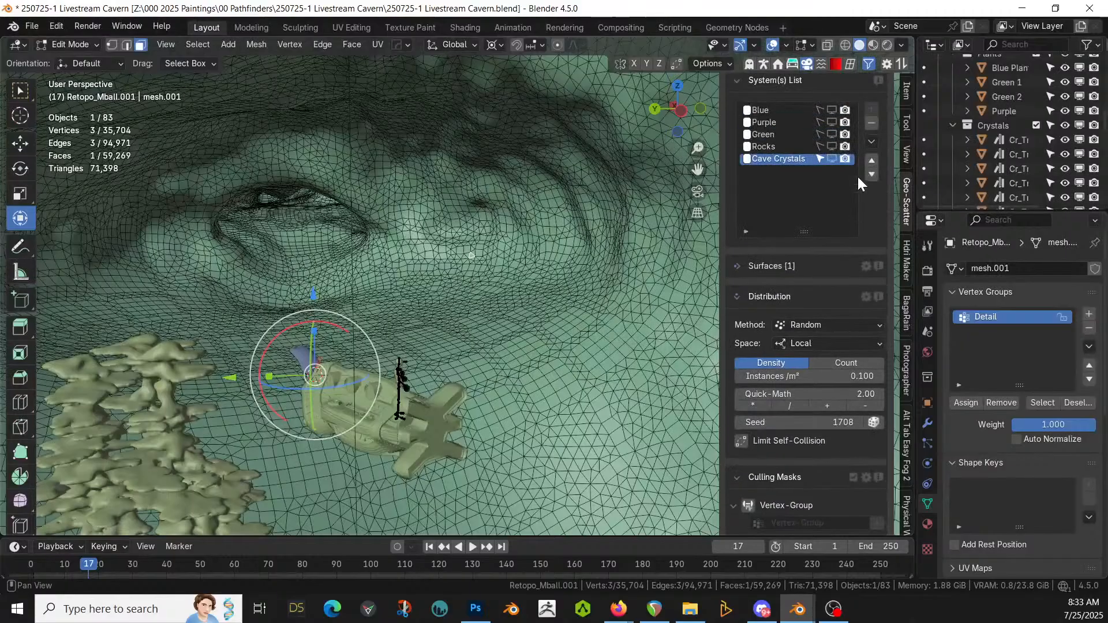
click(831, 158)
middle_drag(497, 249, 475, 244)
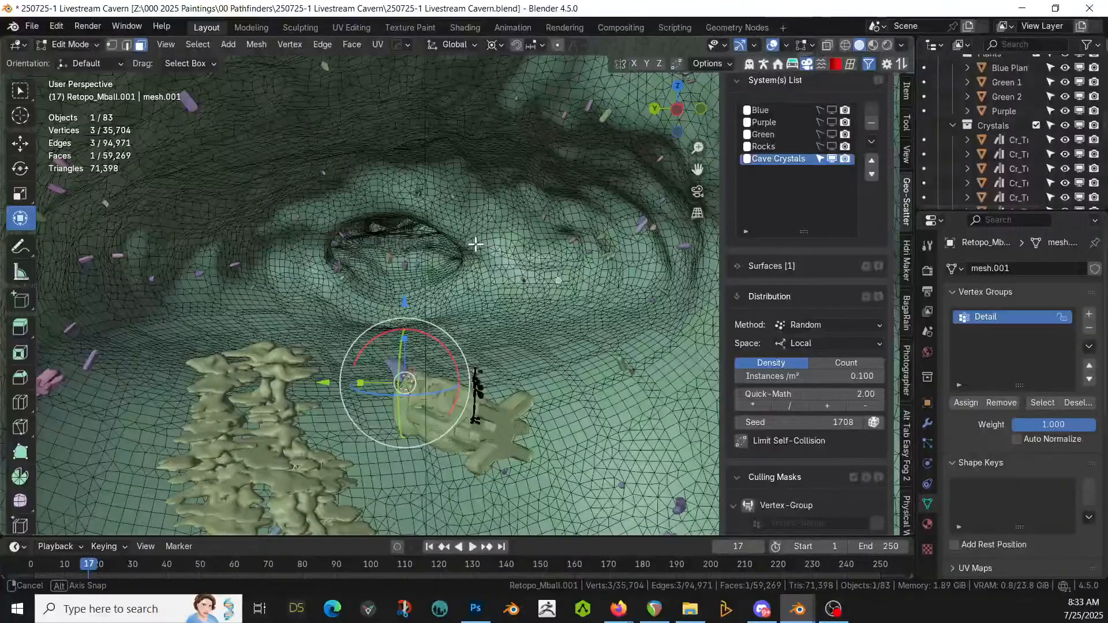
Step: Check the crystals around the cave opening and set the Default Scale uniform factor of Cave Crystals to 3.00
scroll(806, 368, down, 10)
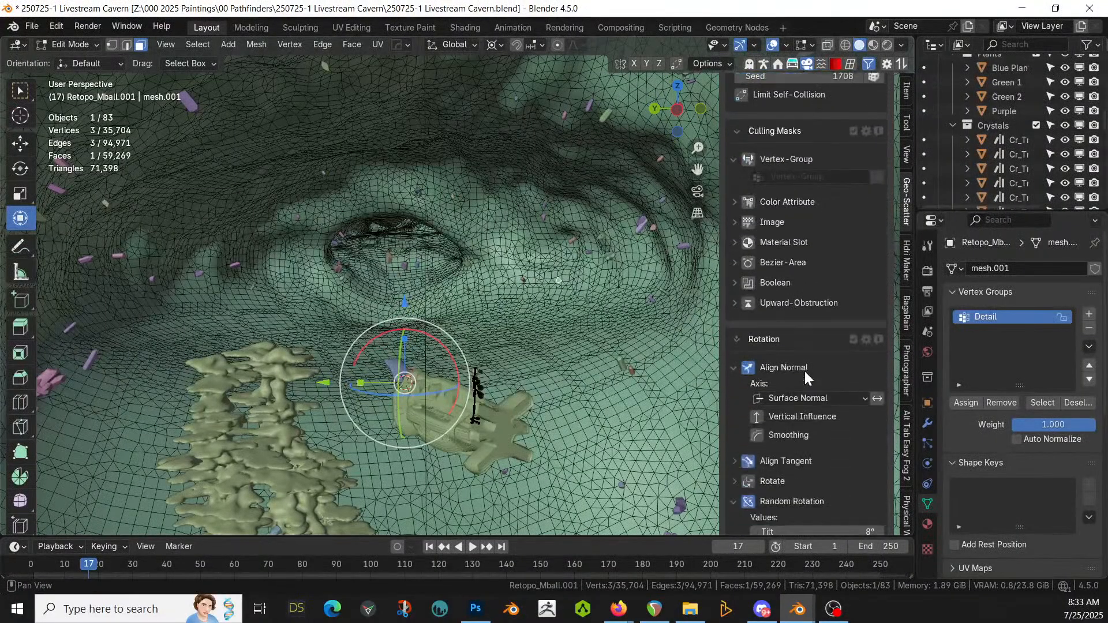
scroll(804, 370, down, 12)
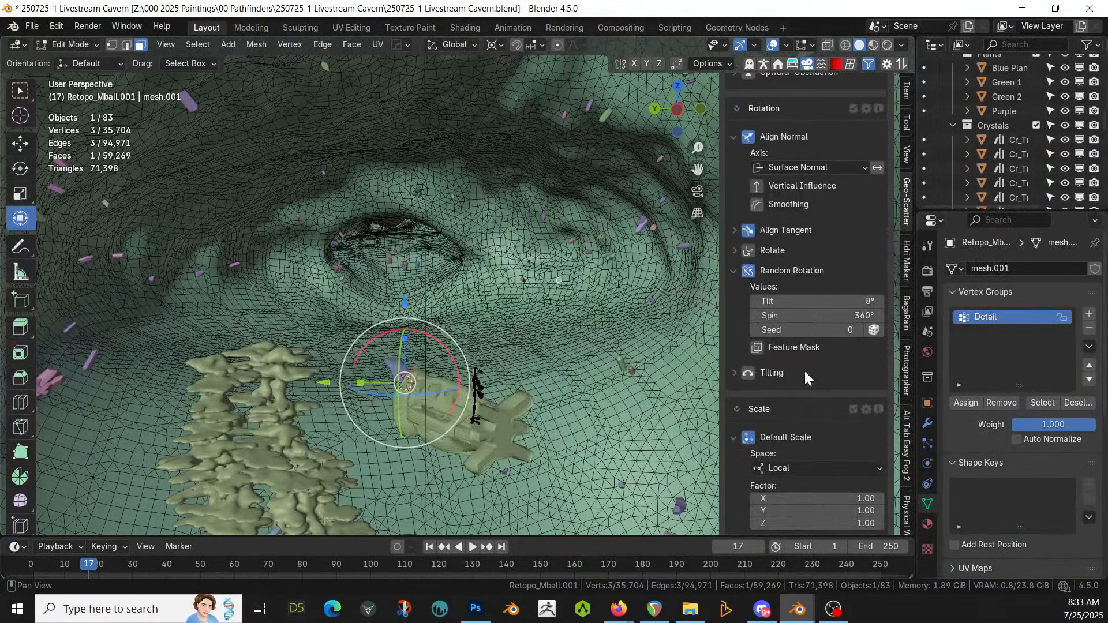
scroll(805, 372, down, 10)
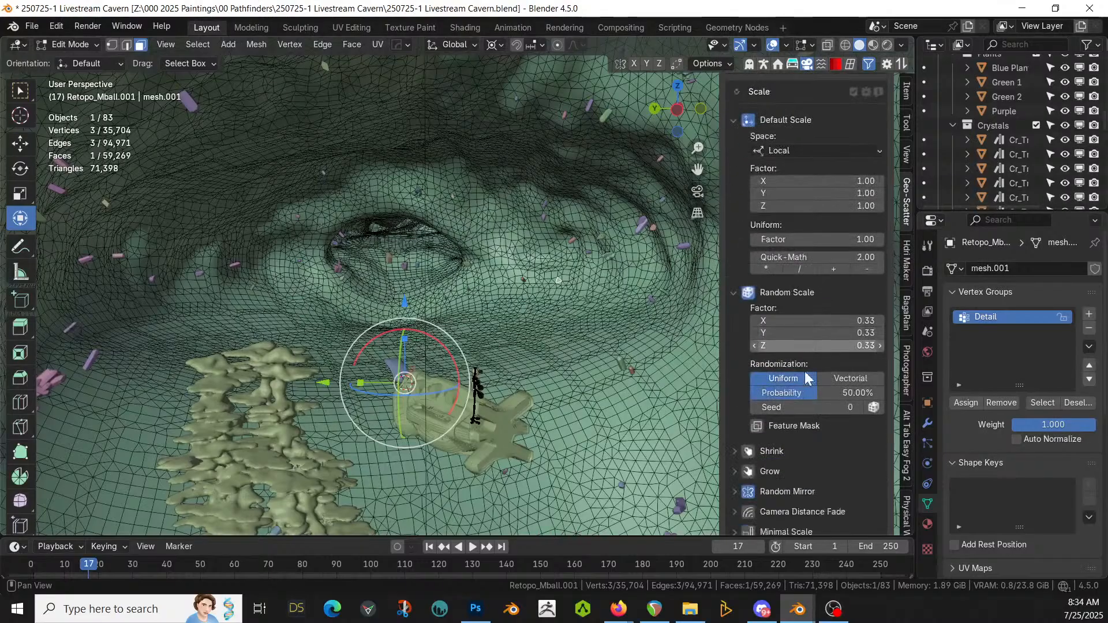
scroll(796, 390, down, 10)
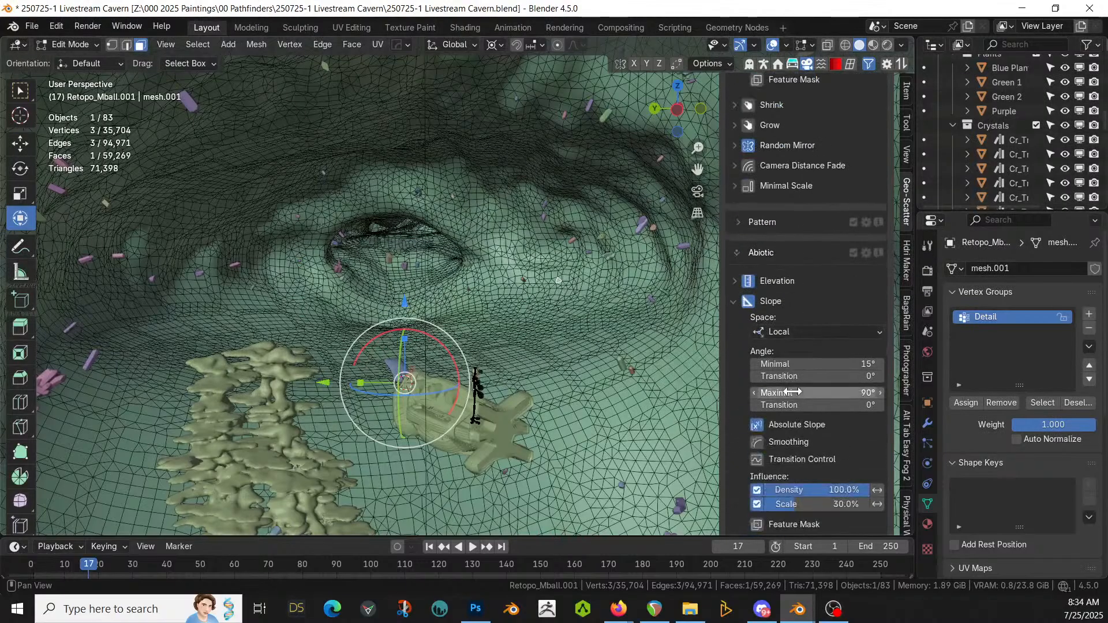
scroll(793, 391, down, 5)
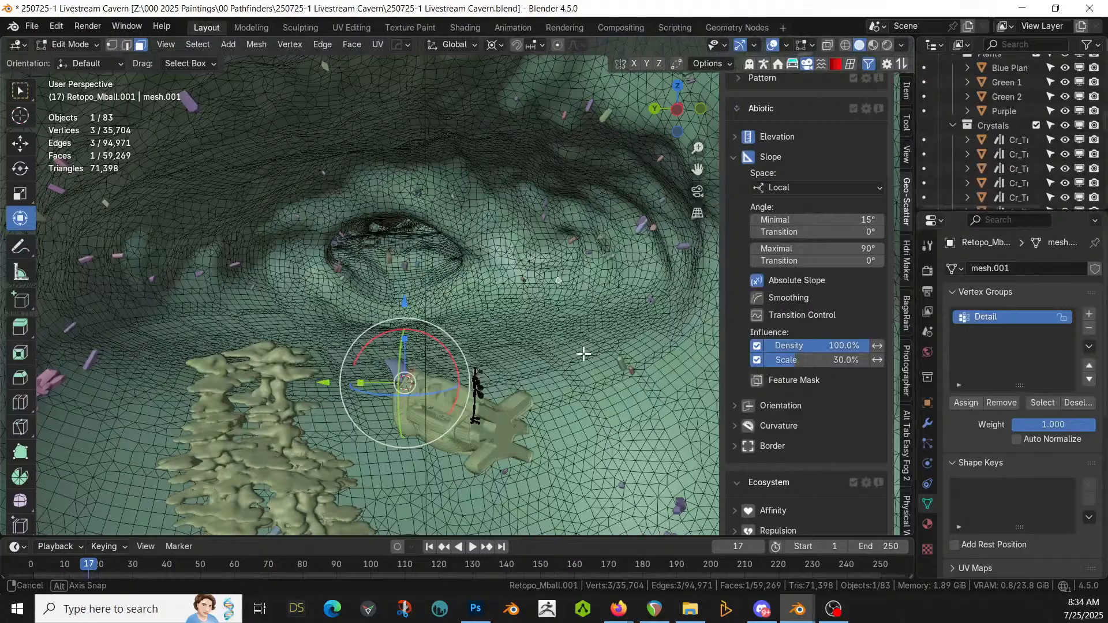
shift+middle_drag(529, 261, 571, 334)
middle_drag(572, 334, 566, 321)
shift+middle_drag(566, 321, 544, 286)
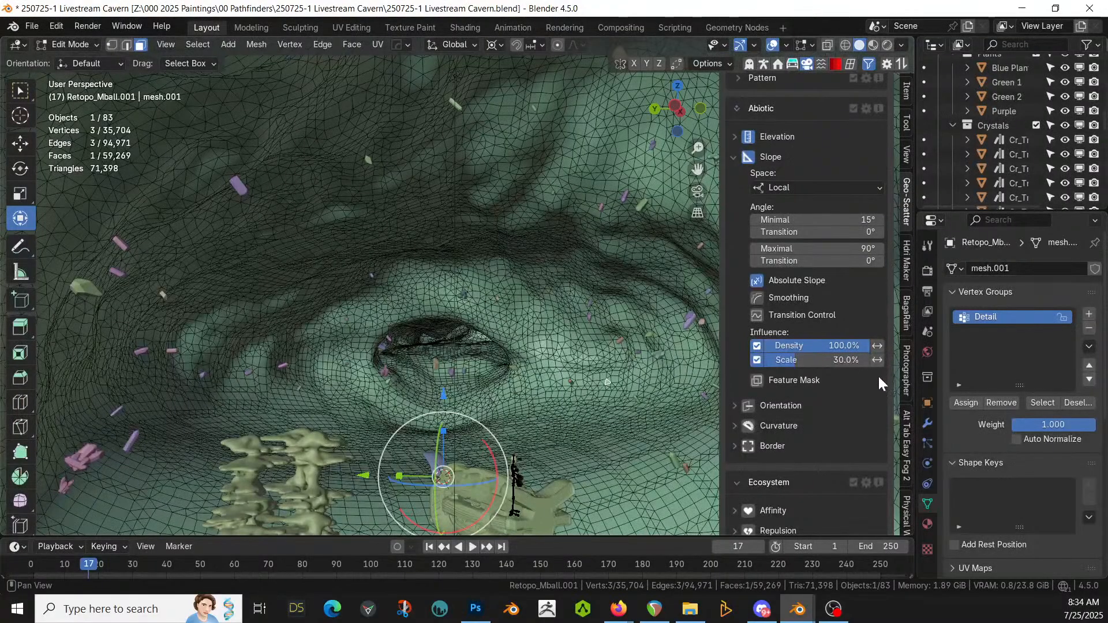
scroll(828, 352, up, 10)
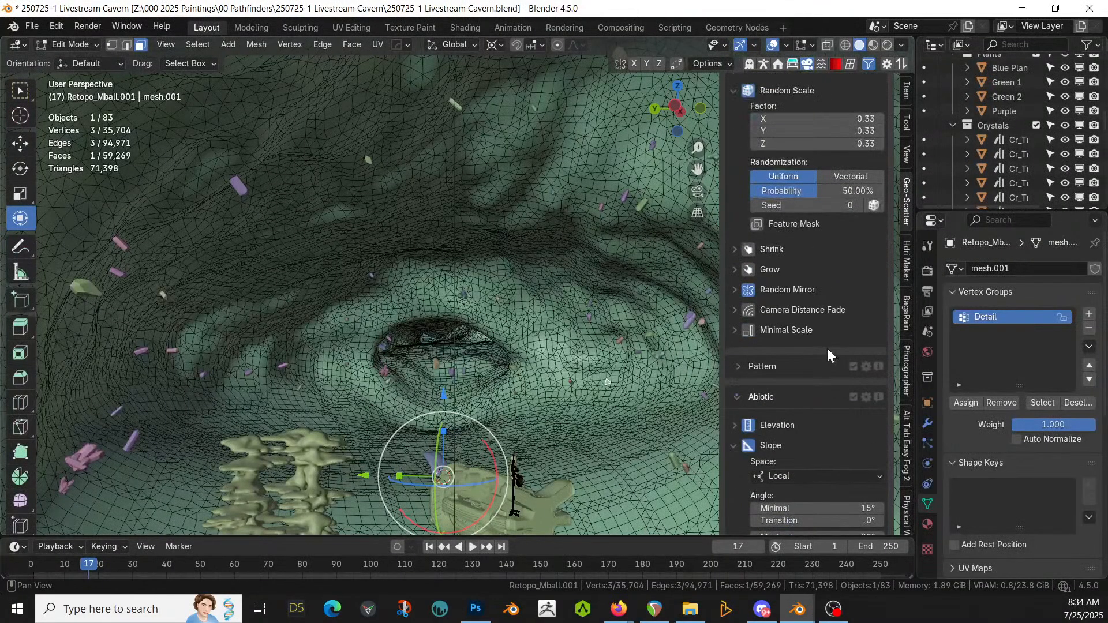
scroll(826, 346, up, 4)
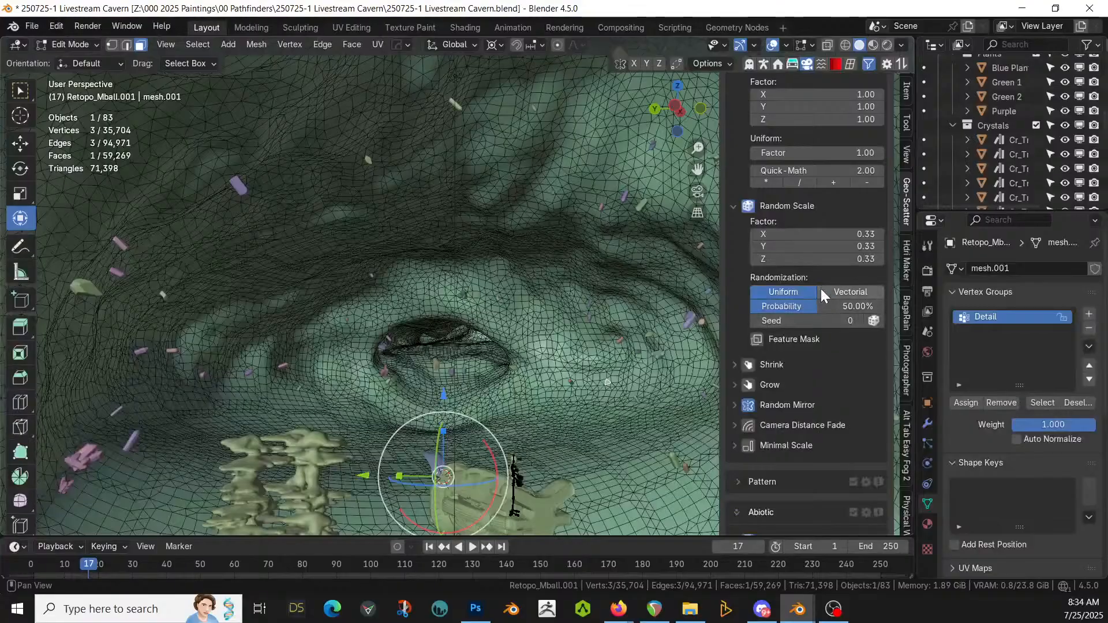
scroll(820, 288, up, 5)
mouse_move(852, 263)
mouse_down()
mouse_move(865, 268)
mouse_move(852, 267)
mouse_up()
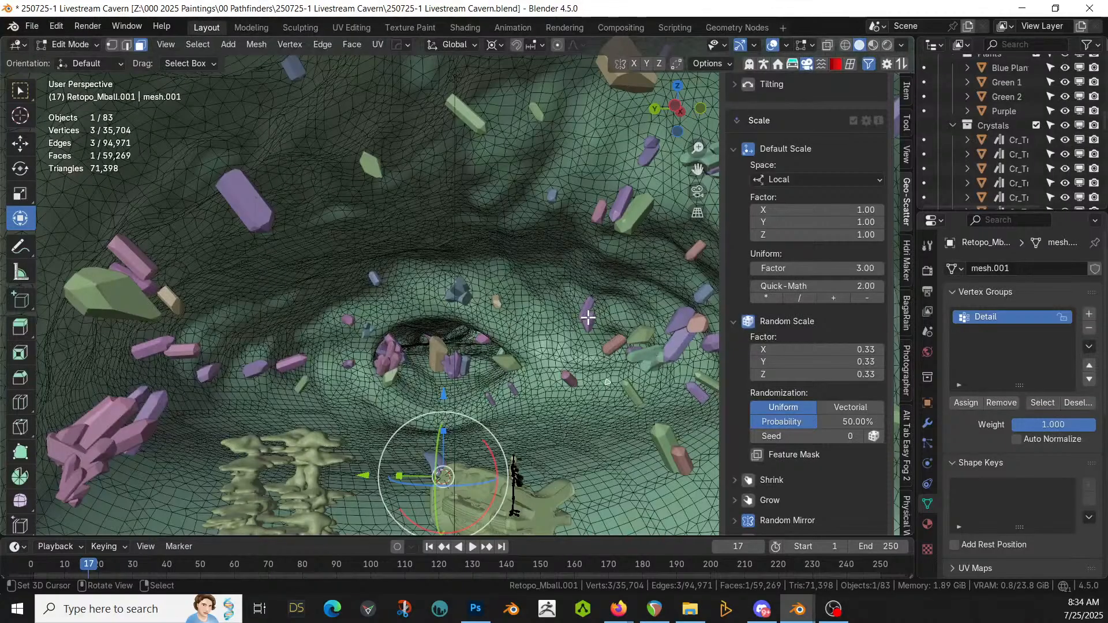
Step: Hide the Cave Crystals scatter system in the viewport
scroll(828, 199, up, 15)
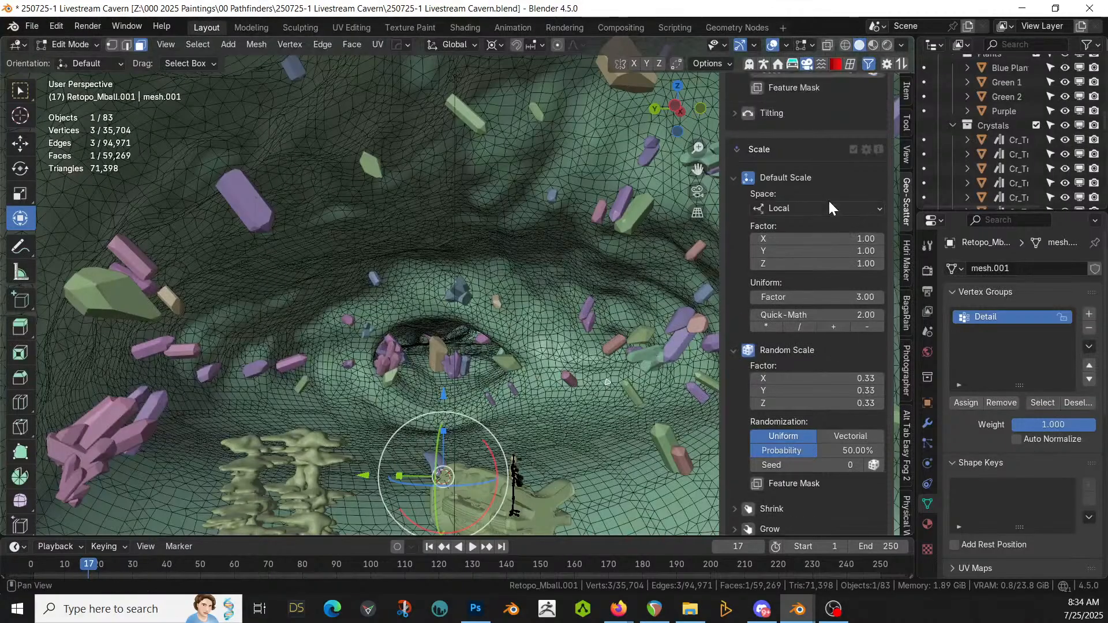
scroll(833, 198, up, 15)
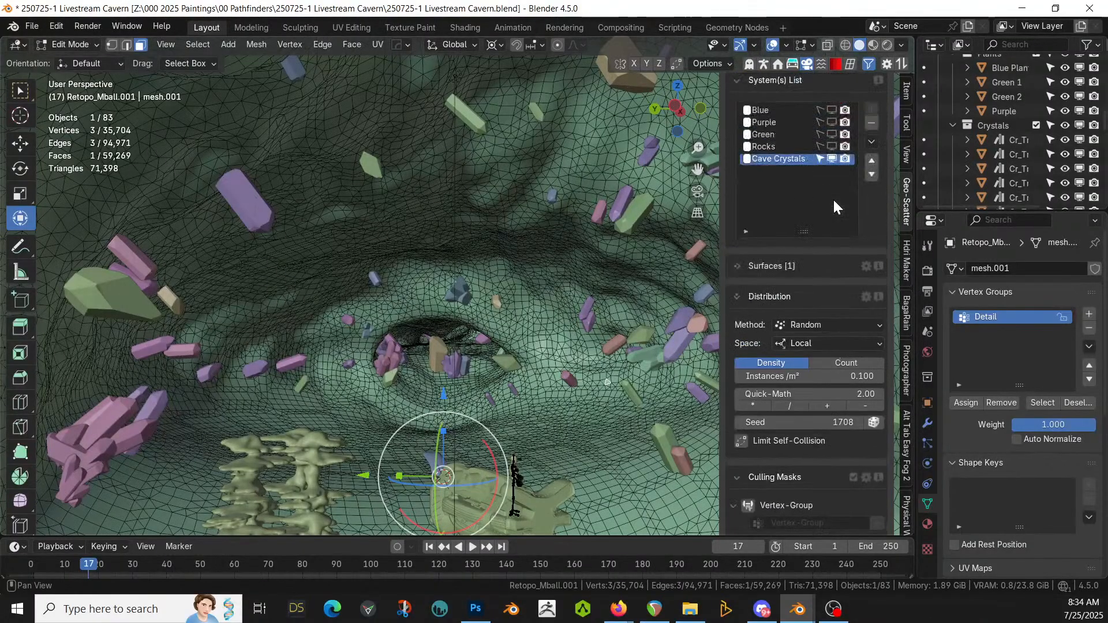
click(831, 159)
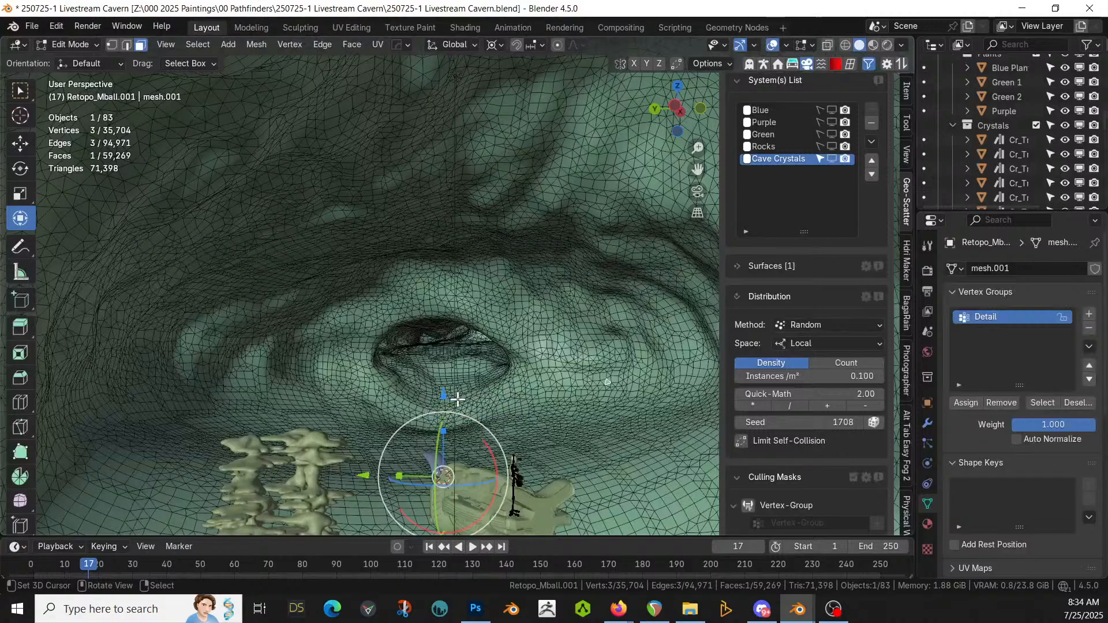
Step: Circle-select the cave floor faces around the submarine and up into the tunnel opening
key(c)
mouse_move(443, 386)
mouse_down()
mouse_move(437, 362)
mouse_move(447, 407)
mouse_move(363, 424)
mouse_move(459, 439)
mouse_move(285, 442)
mouse_move(231, 462)
mouse_move(508, 473)
mouse_move(662, 443)
mouse_move(453, 415)
mouse_up()
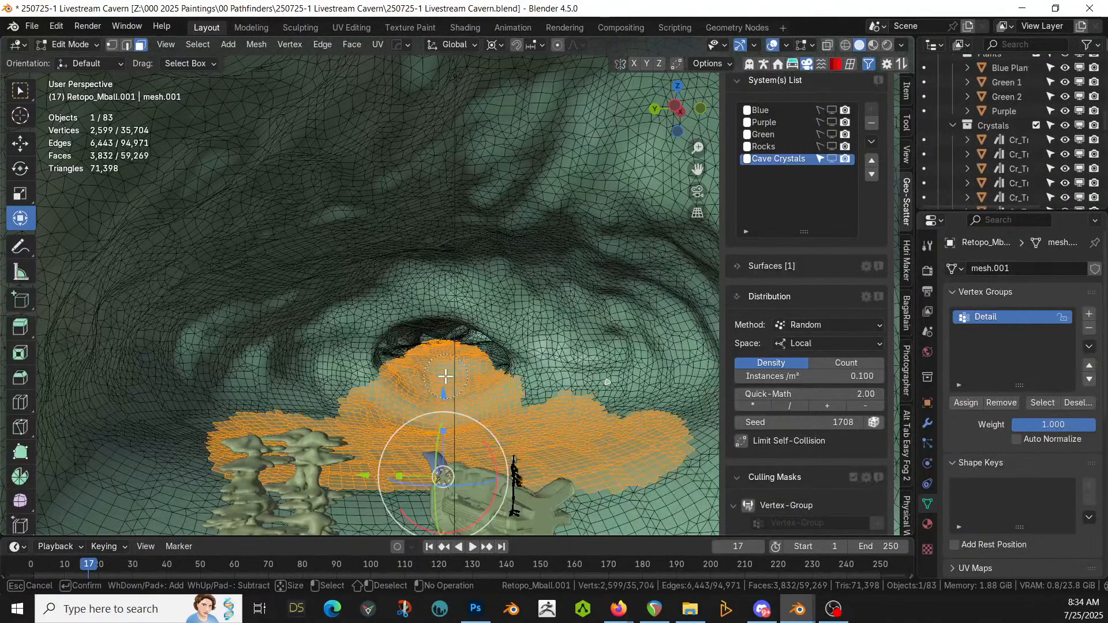
key(Escape)
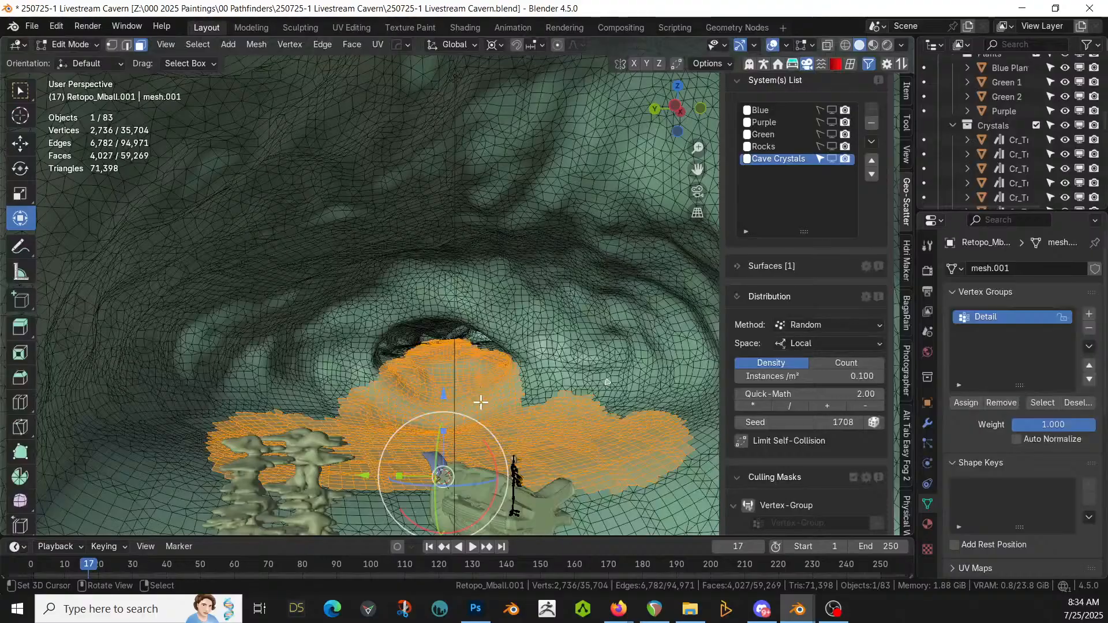
Step: Fly through the cave opening into the tunnel and inspect the cave mesh from the inside and outside
key(shift+grave)
key(w)
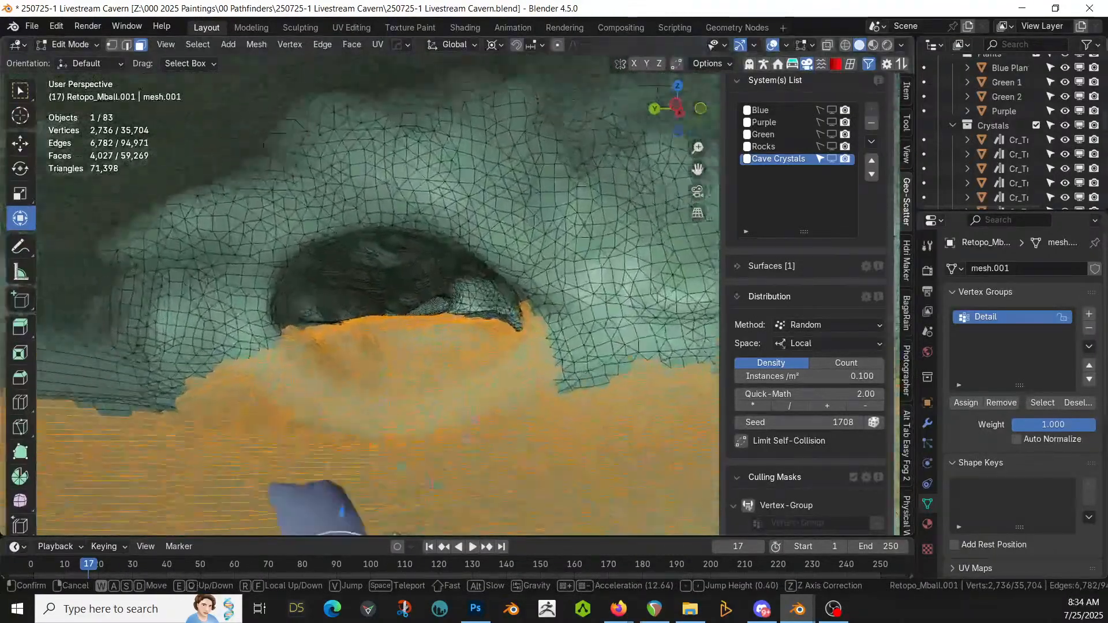
key(w)
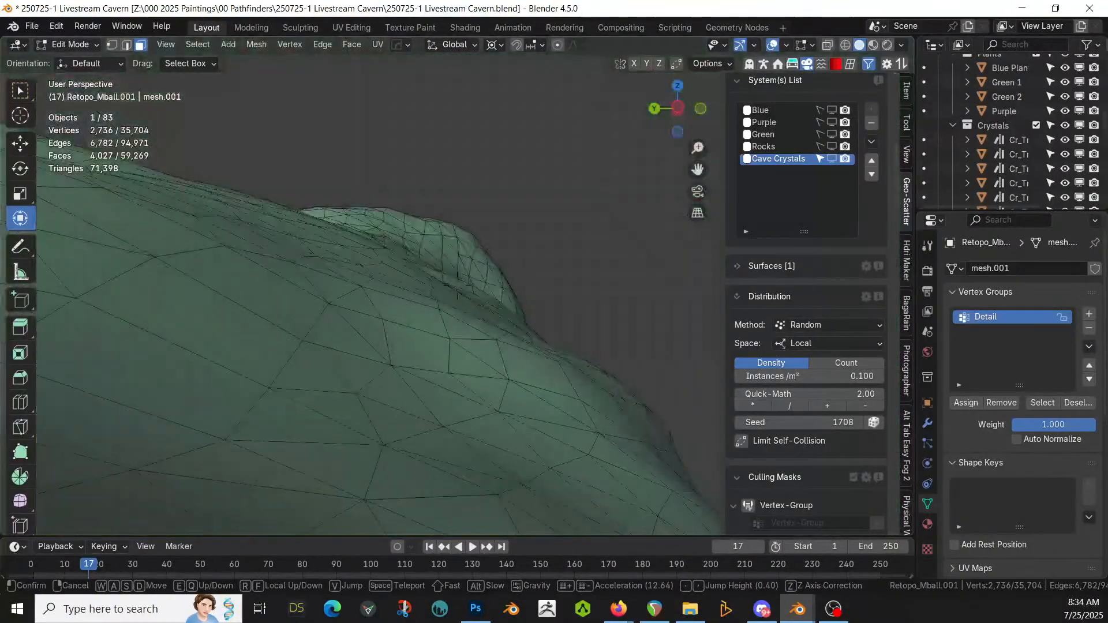
key(w)
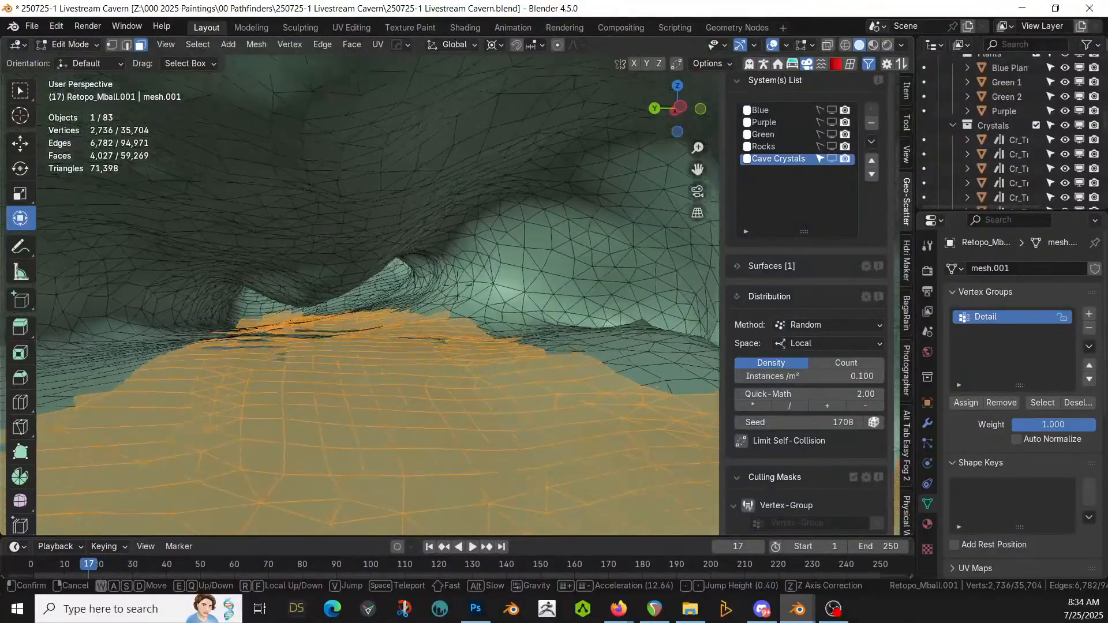
key(w)
click(452, 389)
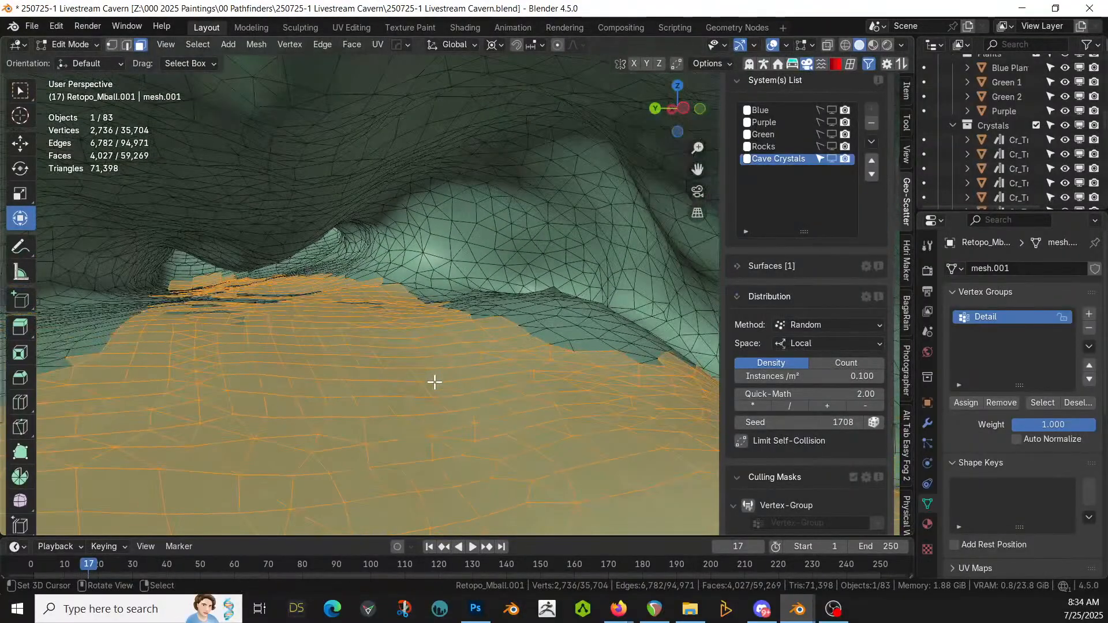
middle_drag(434, 381, 503, 473)
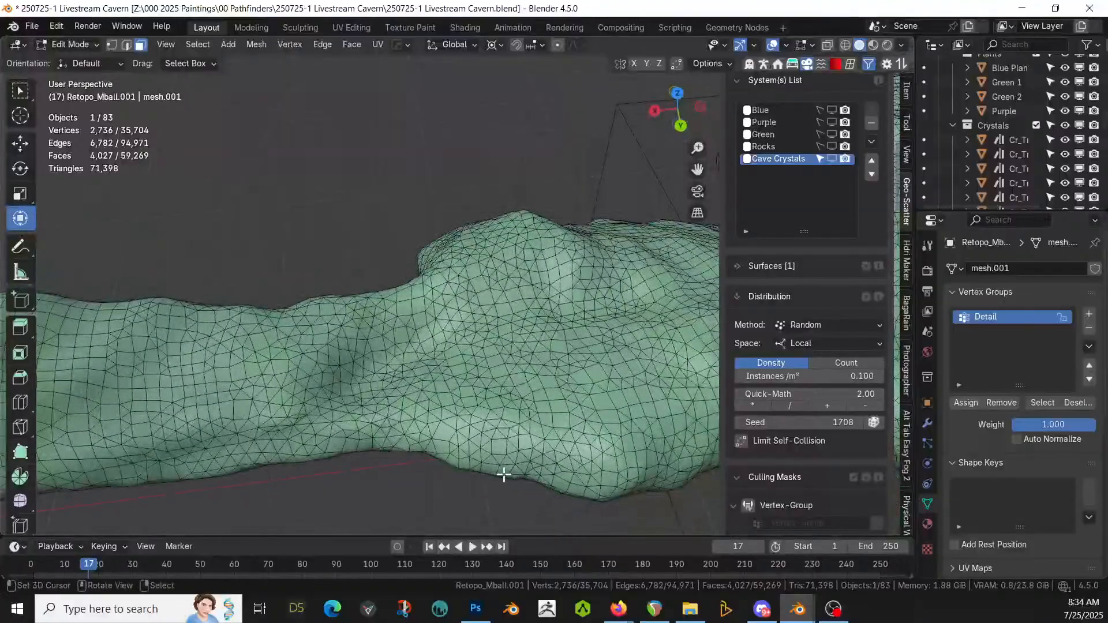
Step: Raise a face in the dip on the tunnel's outer surface about 0.94 m along Z with Smooth, Connected Only proportional editing
click(382, 365)
middle_drag(464, 375, 455, 327)
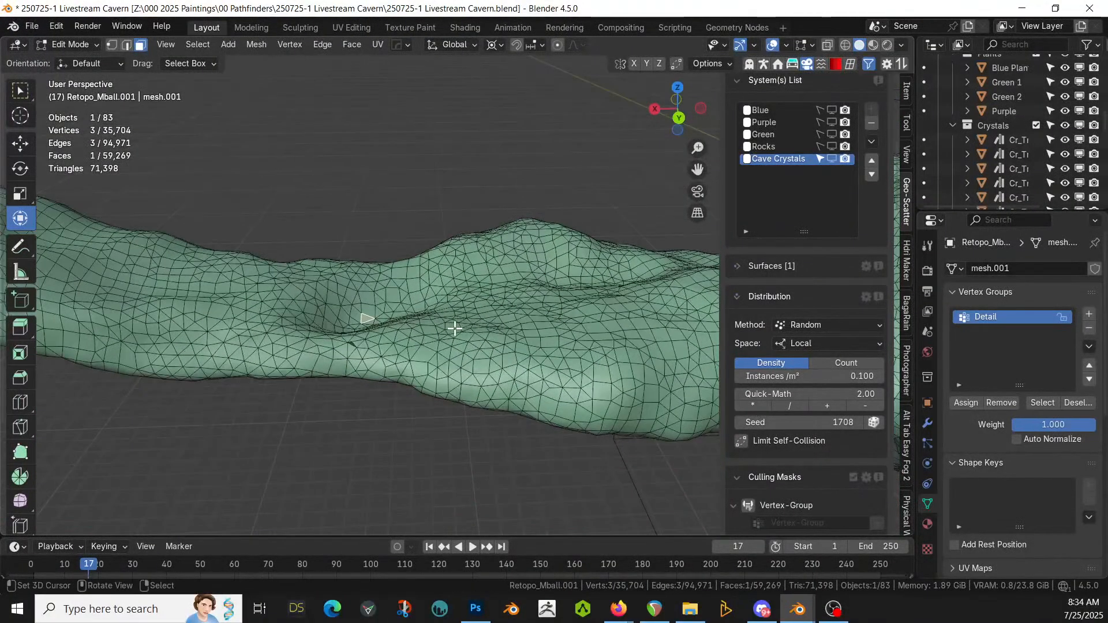
key(g)
key(z)
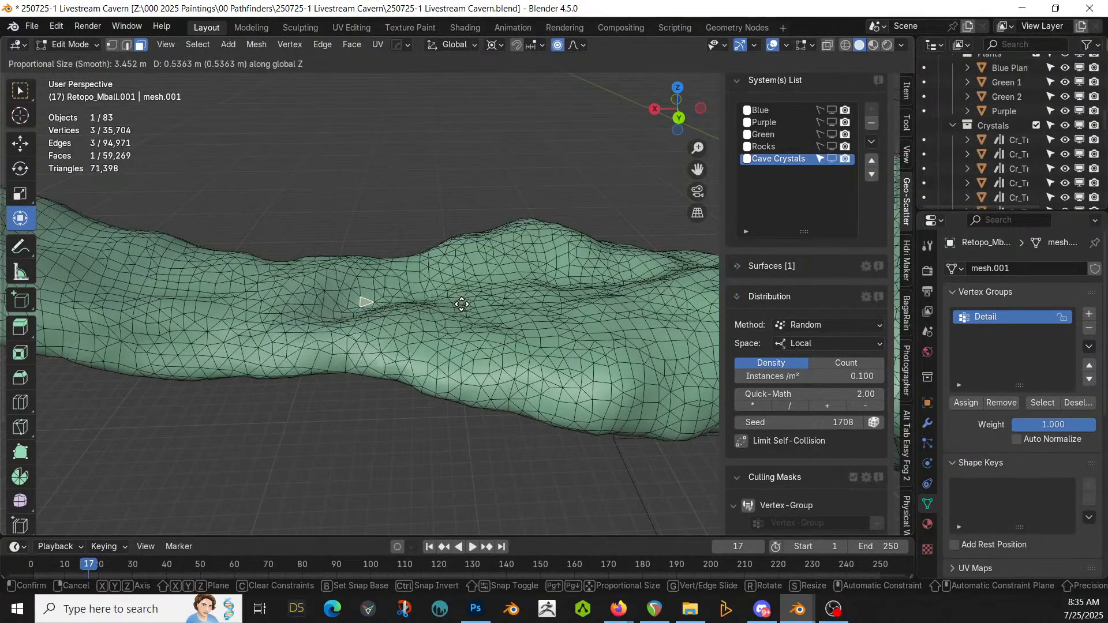
scroll(462, 307, up, 7)
right_click(463, 299)
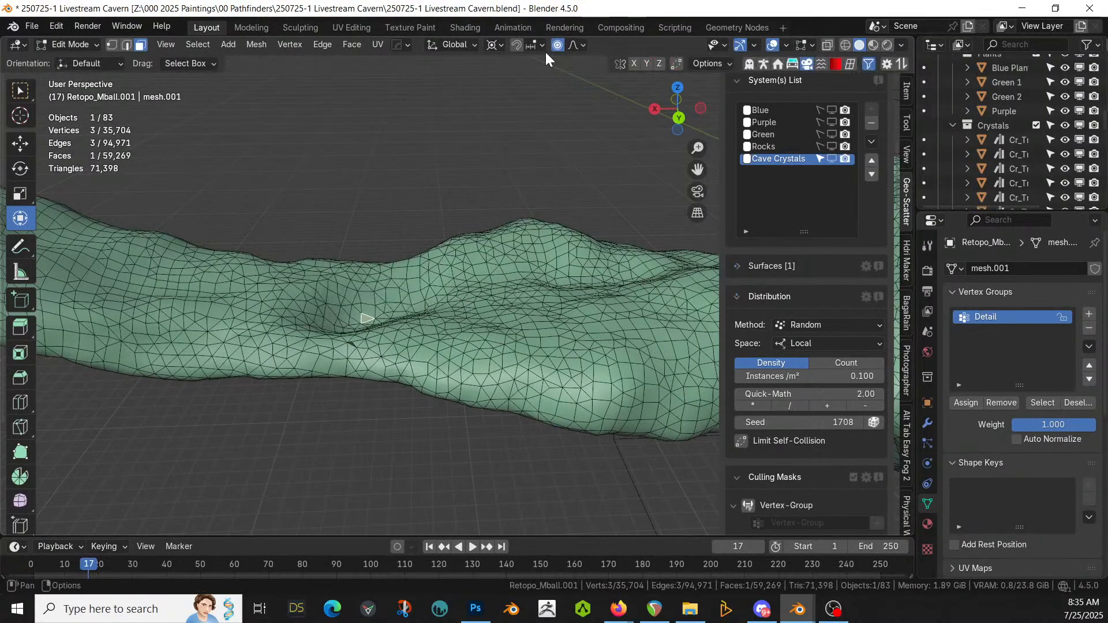
click(582, 46)
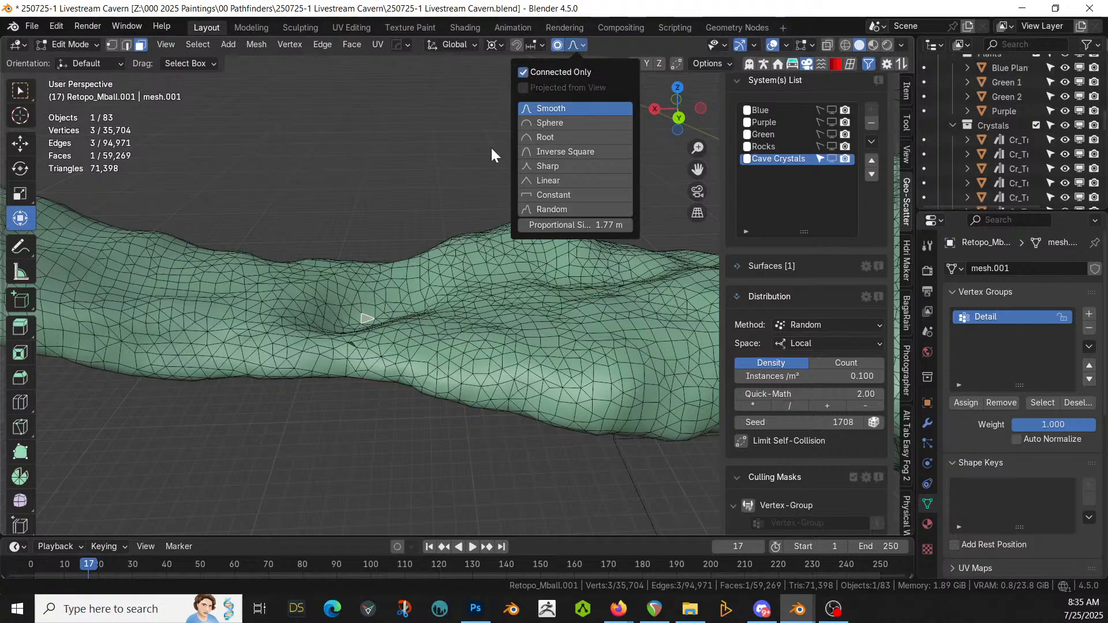
key(g)
key(z)
scroll(440, 236, down, 4)
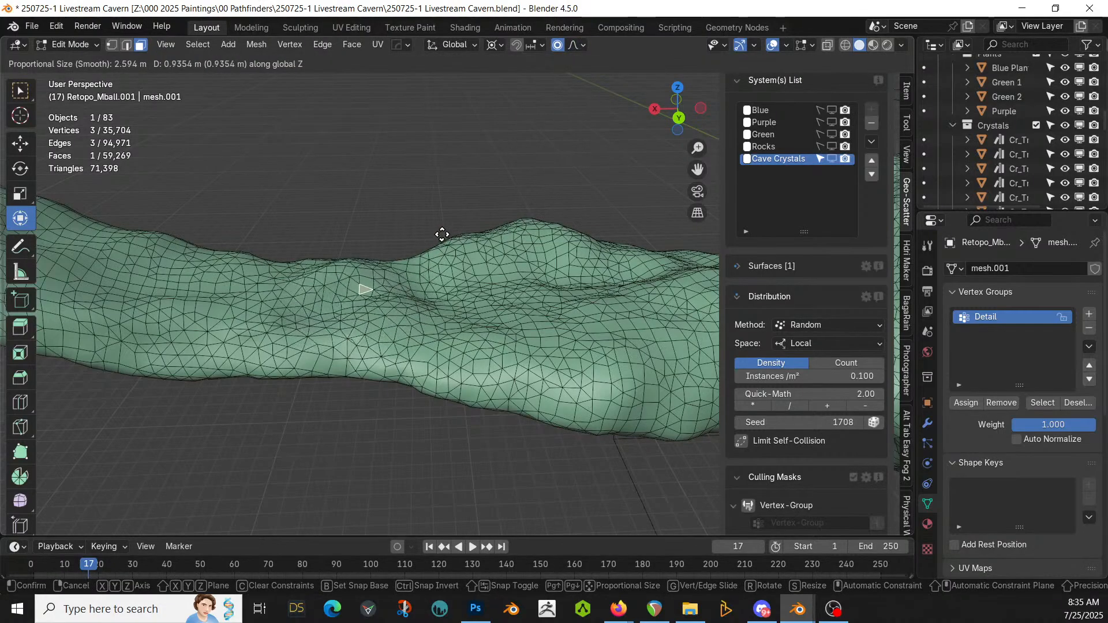
click(442, 234)
key(Tab)
Step: Circle-select the tunnel floor faces just inside the cave opening, extending down to the opening's lower lip
middle_drag(457, 250, 289, 207)
scroll(341, 237, up, 5)
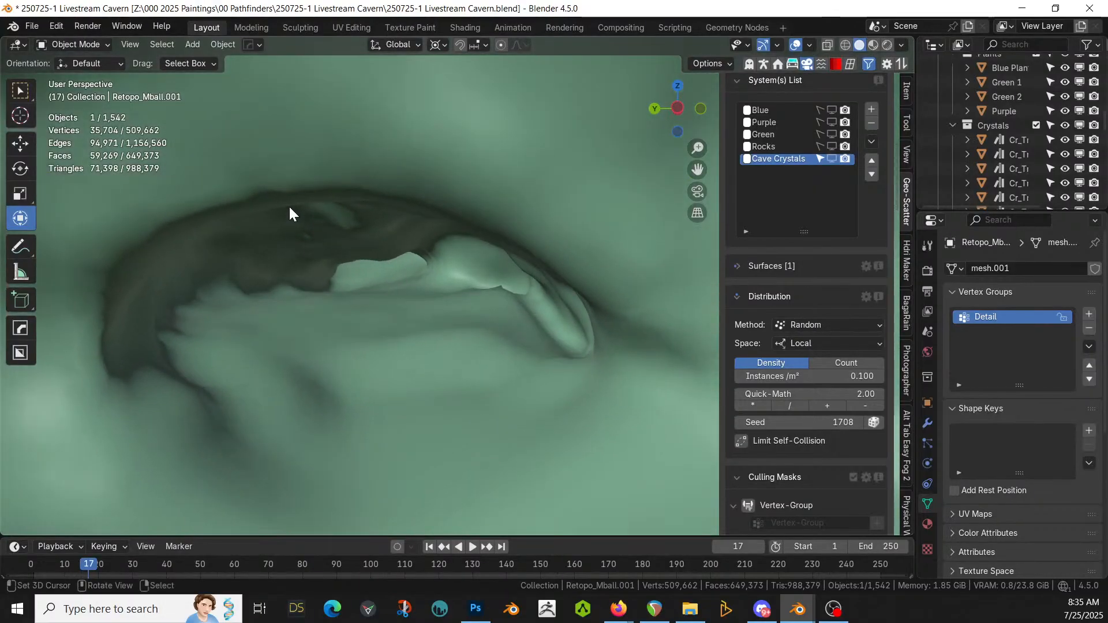
scroll(290, 208, down, 3)
key(Tab)
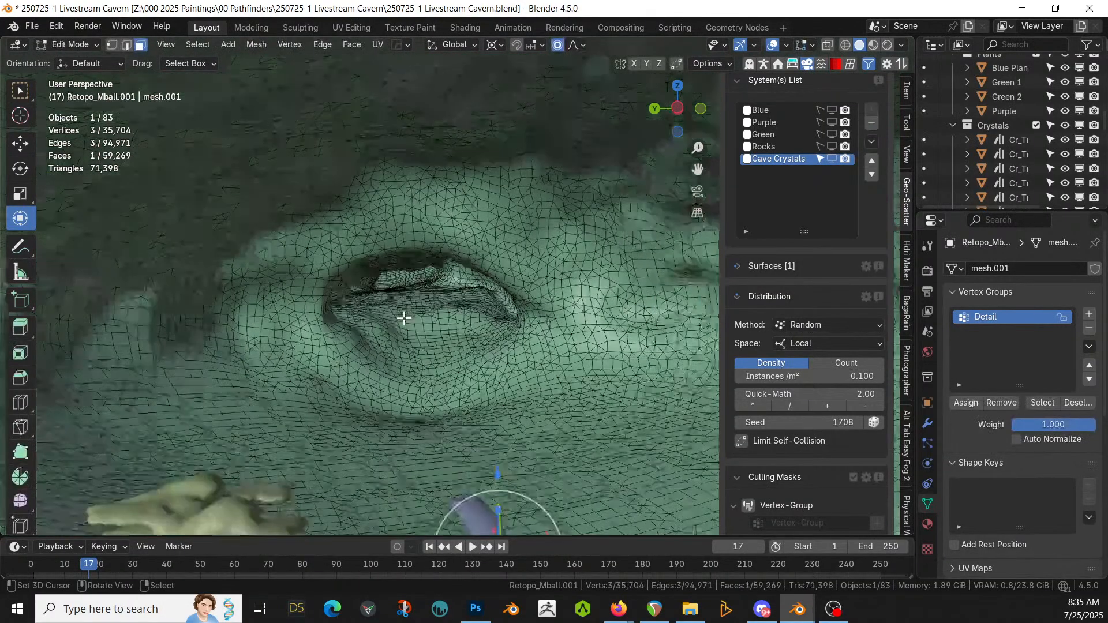
scroll(406, 329, up, 3)
key(c)
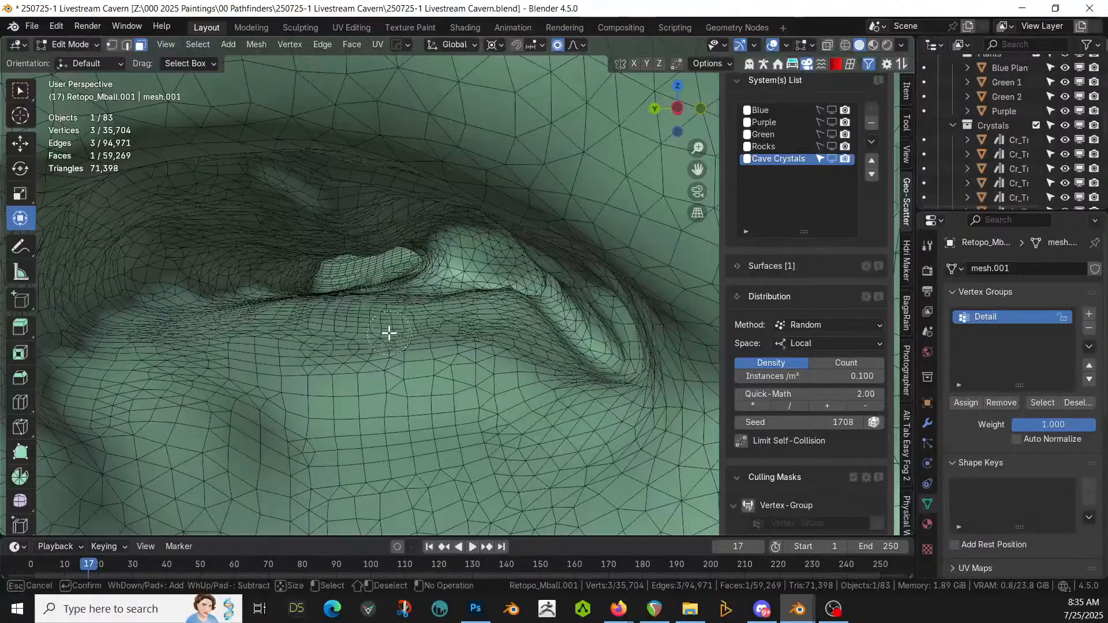
mouse_move(388, 330)
mouse_down()
mouse_move(346, 292)
mouse_move(358, 277)
mouse_move(392, 274)
mouse_up()
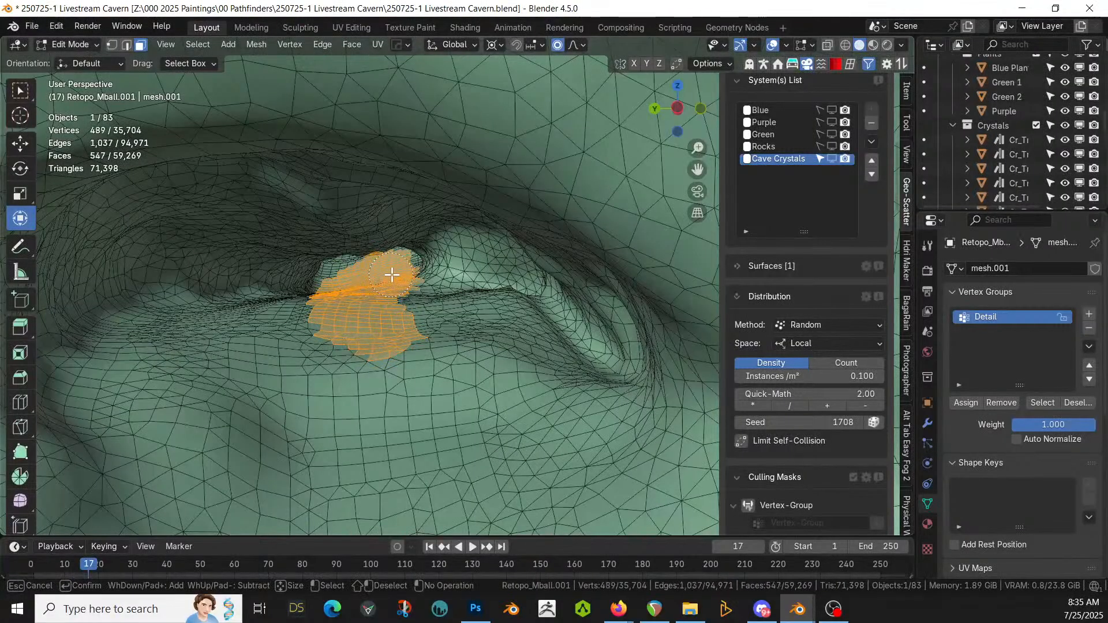
mouse_move(335, 297)
mouse_down()
mouse_move(267, 331)
mouse_move(448, 314)
mouse_move(520, 334)
mouse_move(429, 315)
mouse_move(279, 329)
mouse_move(140, 400)
mouse_move(197, 331)
mouse_move(176, 365)
mouse_move(103, 404)
mouse_up()
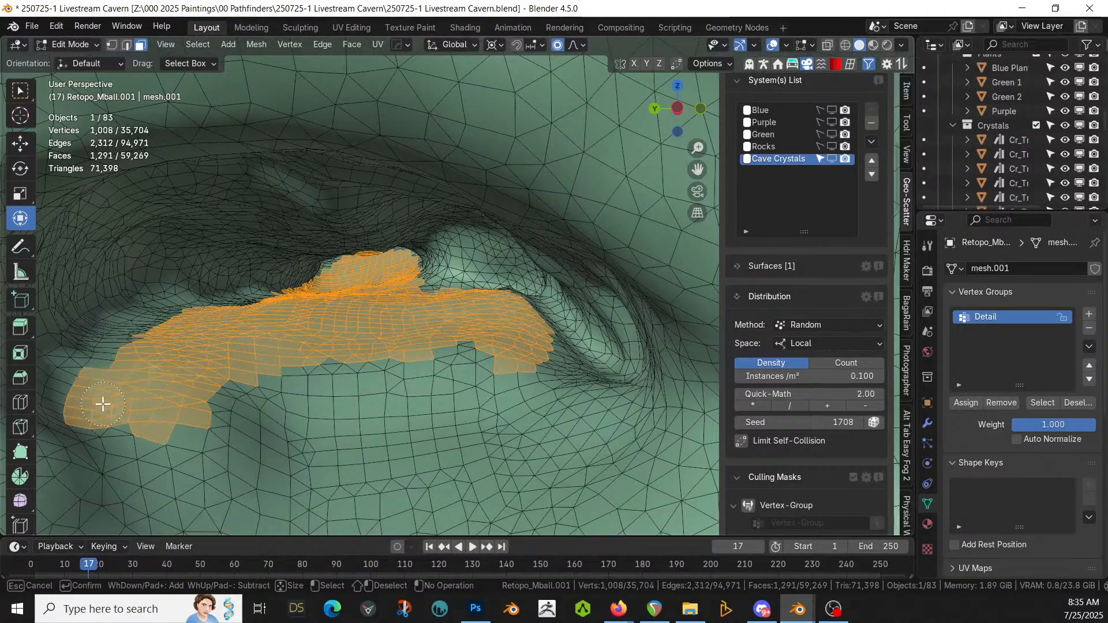
mouse_move(176, 347)
mouse_down()
mouse_move(245, 388)
mouse_move(462, 374)
mouse_move(519, 340)
mouse_move(569, 416)
mouse_move(279, 457)
mouse_move(378, 404)
mouse_move(586, 432)
mouse_move(312, 501)
mouse_move(154, 443)
mouse_move(145, 471)
mouse_up()
mouse_move(113, 430)
mouse_down()
mouse_move(185, 477)
mouse_move(350, 535)
mouse_up()
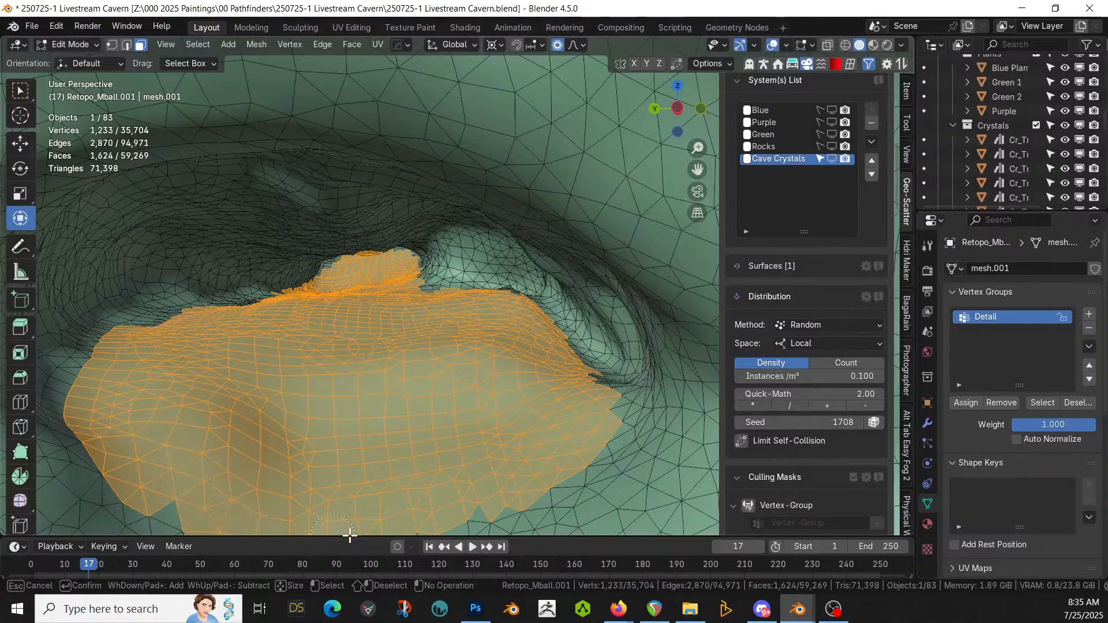
right_click(474, 465)
Step: Extend the circle selection from the cave opening down over the cavern floor behind the submarine
scroll(467, 459, down, 6)
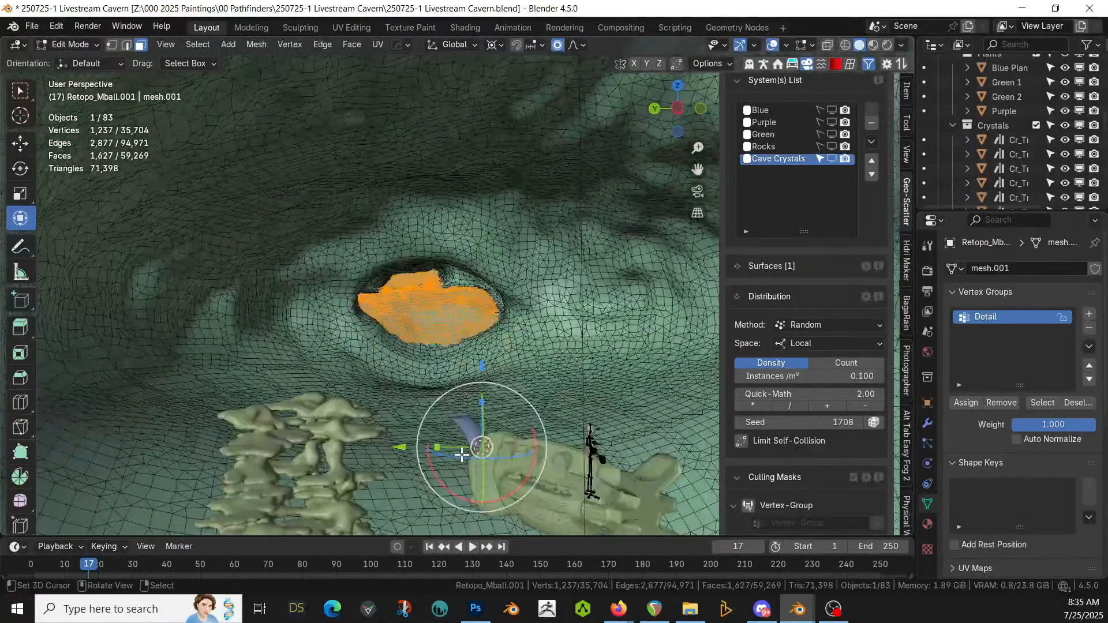
middle_drag(457, 449, 457, 466)
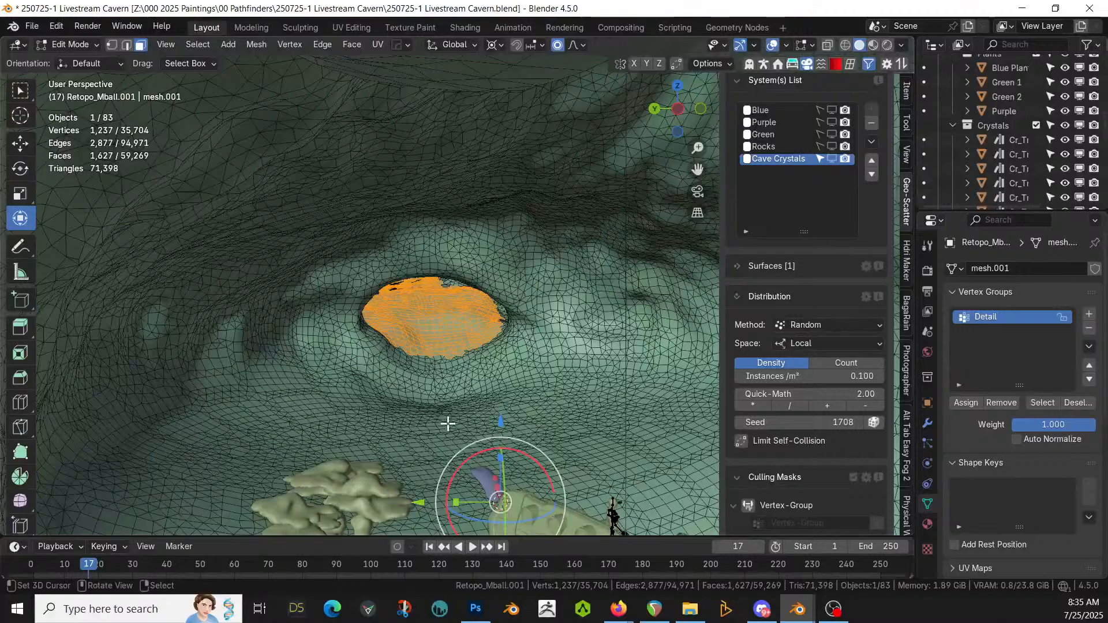
key(c)
mouse_move(448, 389)
mouse_down()
mouse_move(383, 339)
mouse_move(477, 346)
mouse_move(500, 397)
mouse_move(407, 399)
mouse_move(251, 478)
mouse_move(556, 476)
mouse_move(692, 450)
mouse_move(600, 403)
mouse_move(496, 383)
mouse_move(703, 410)
mouse_move(441, 448)
mouse_move(523, 434)
mouse_up()
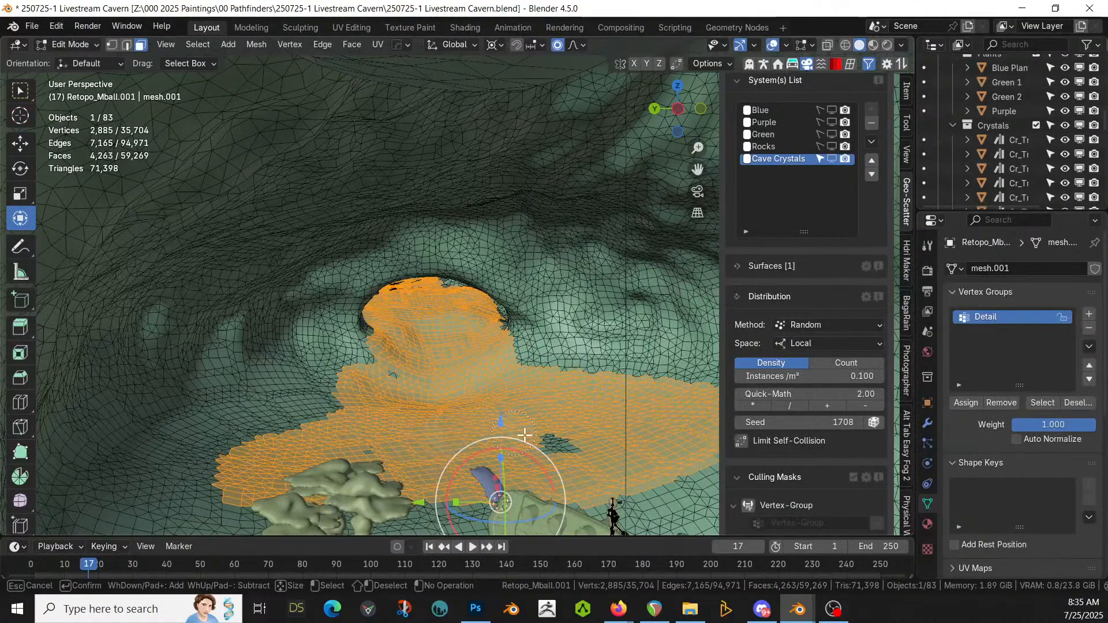
mouse_move(436, 411)
mouse_down()
mouse_move(391, 371)
mouse_move(358, 375)
mouse_move(189, 471)
mouse_move(248, 495)
mouse_move(562, 495)
mouse_up()
mouse_move(688, 457)
mouse_down()
mouse_move(398, 516)
mouse_move(165, 501)
mouse_move(217, 439)
mouse_move(453, 415)
mouse_up()
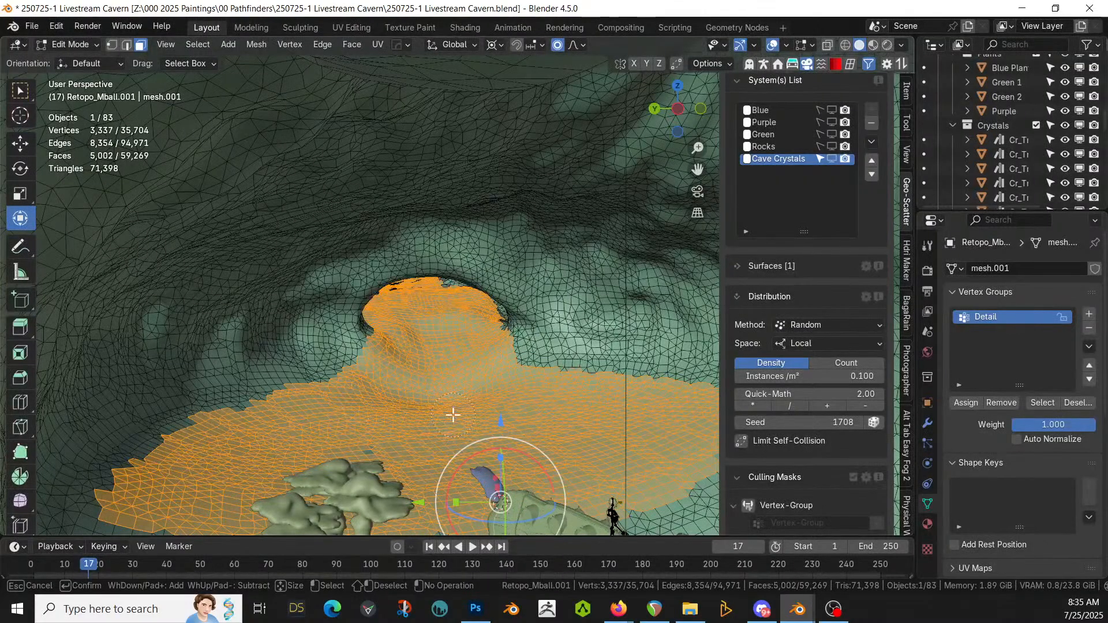
right_click(483, 448)
Step: Add the floor faces around the submarine, the figure and the stacked rock formations to the circle selection
middle_drag(483, 448, 614, 311)
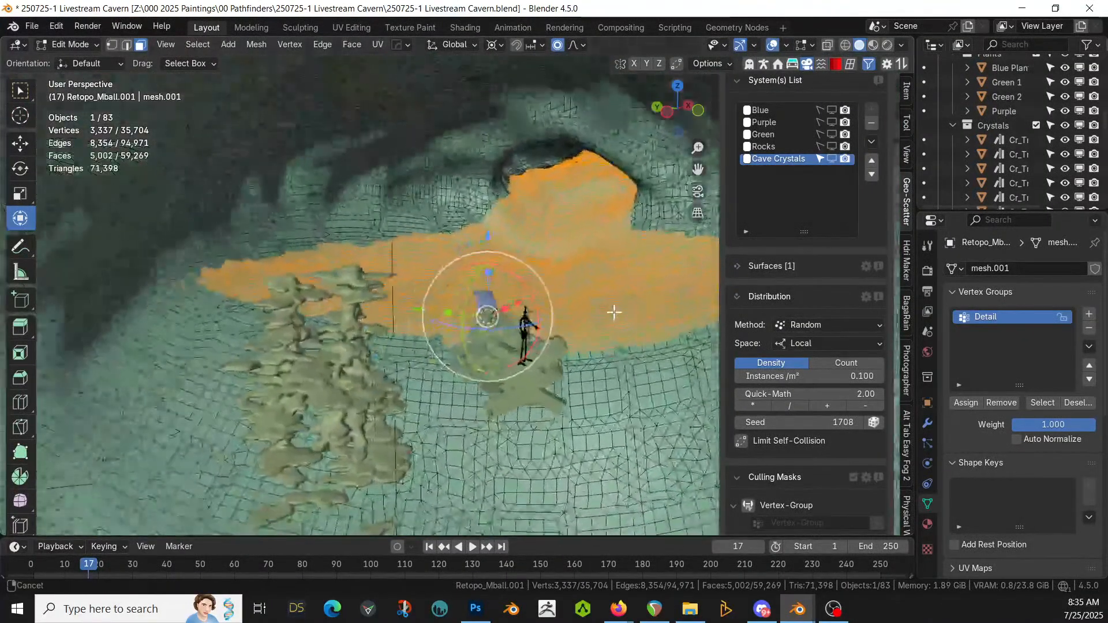
mouse_move(560, 360)
middle_down()
mouse_move(549, 381)
mouse_move(559, 374)
middle_up()
key(c)
drag(437, 354, 311, 321)
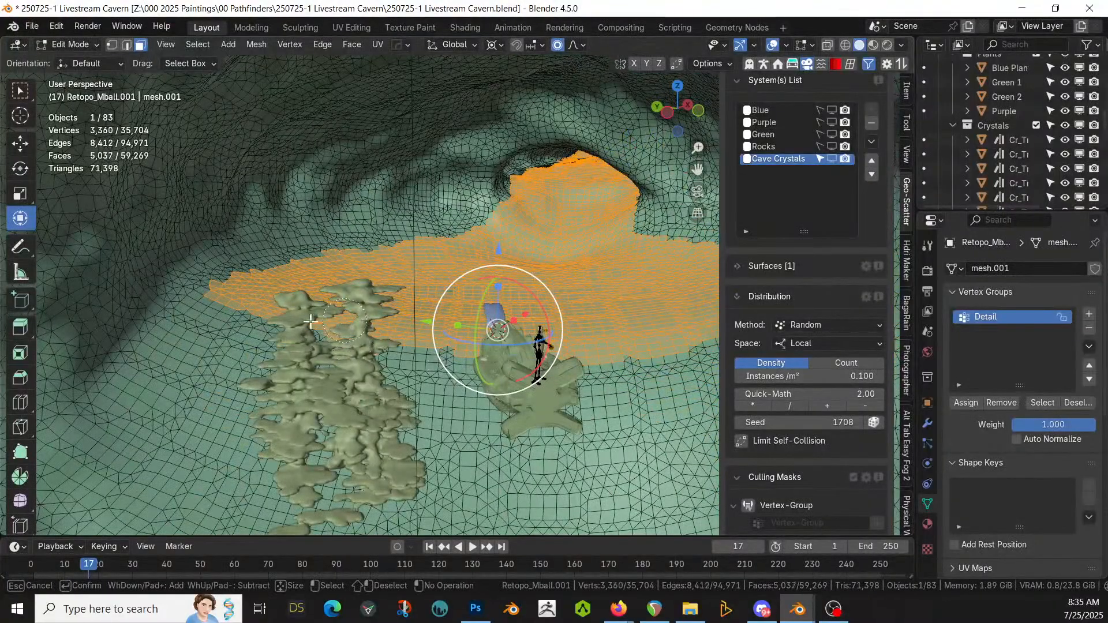
mouse_move(387, 347)
mouse_down()
mouse_move(450, 375)
mouse_move(606, 377)
mouse_move(709, 352)
mouse_move(602, 402)
mouse_move(432, 416)
mouse_move(381, 372)
mouse_move(221, 342)
mouse_move(306, 398)
mouse_move(554, 421)
mouse_move(695, 392)
mouse_up()
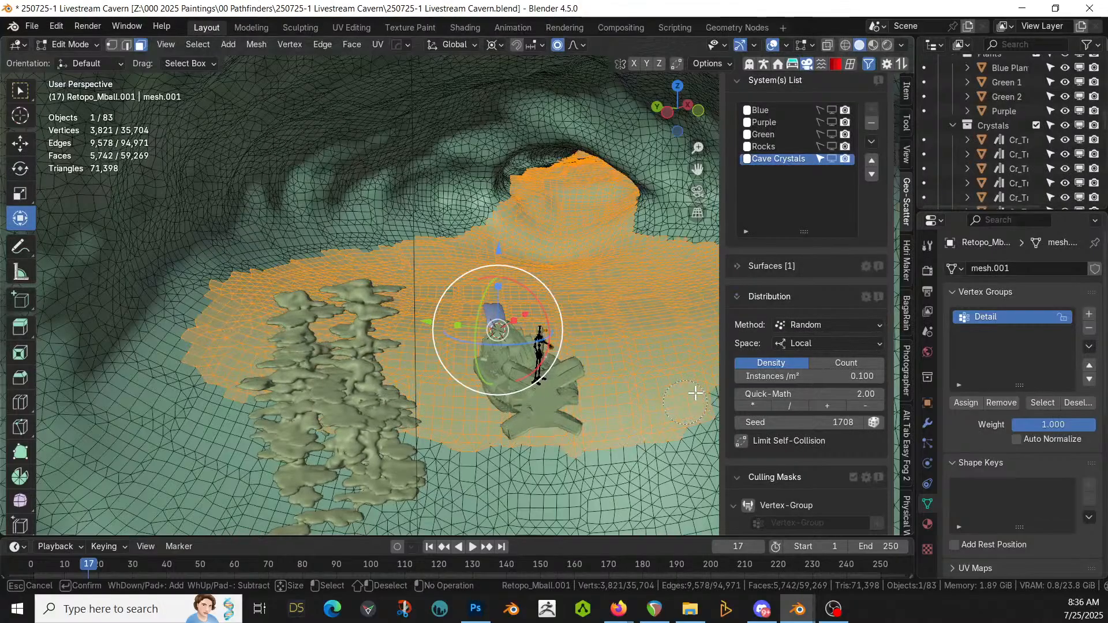
key(Escape)
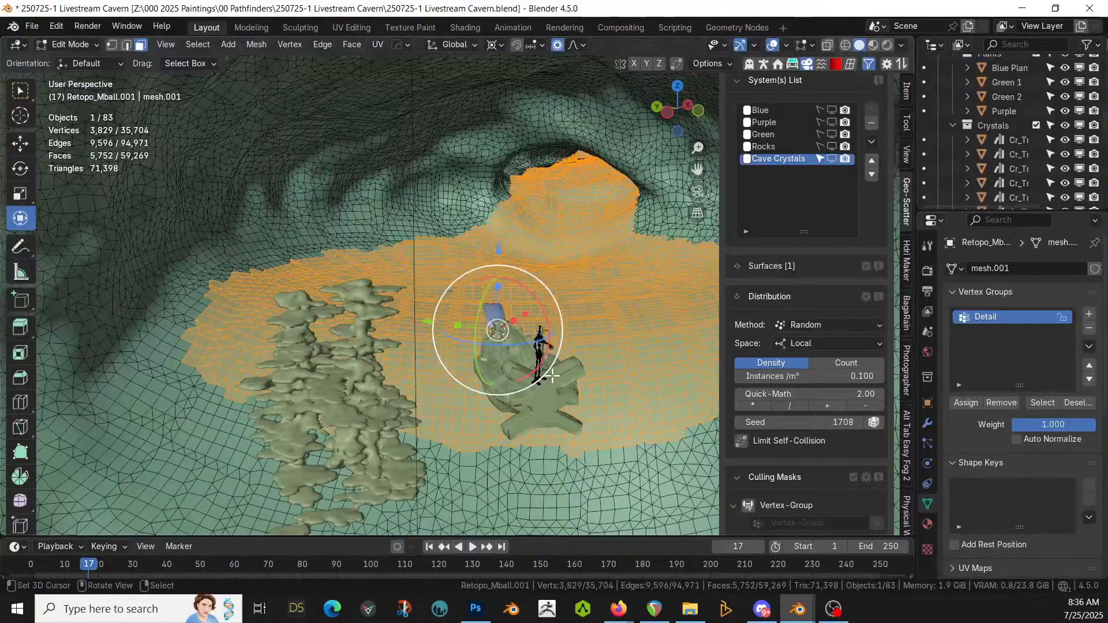
mouse_move(552, 372)
shift+middle_down()
mouse_move(428, 341)
mouse_move(616, 382)
shift+middle_up()
key(c)
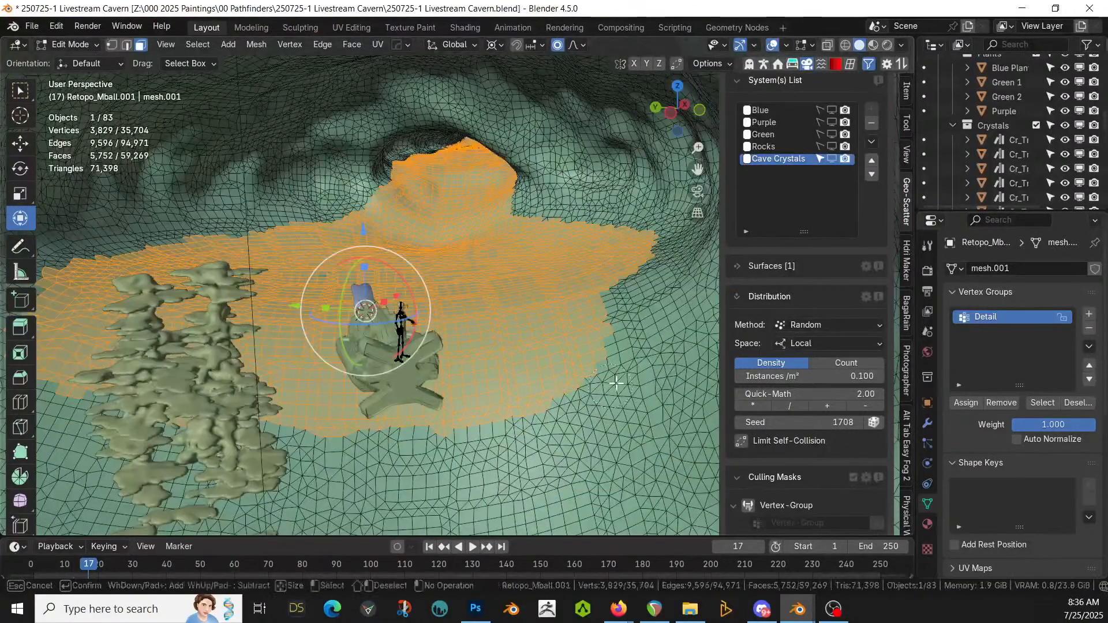
mouse_move(608, 375)
mouse_down()
mouse_move(623, 262)
mouse_move(635, 302)
mouse_move(506, 395)
mouse_move(283, 428)
mouse_move(101, 411)
mouse_move(64, 379)
mouse_up()
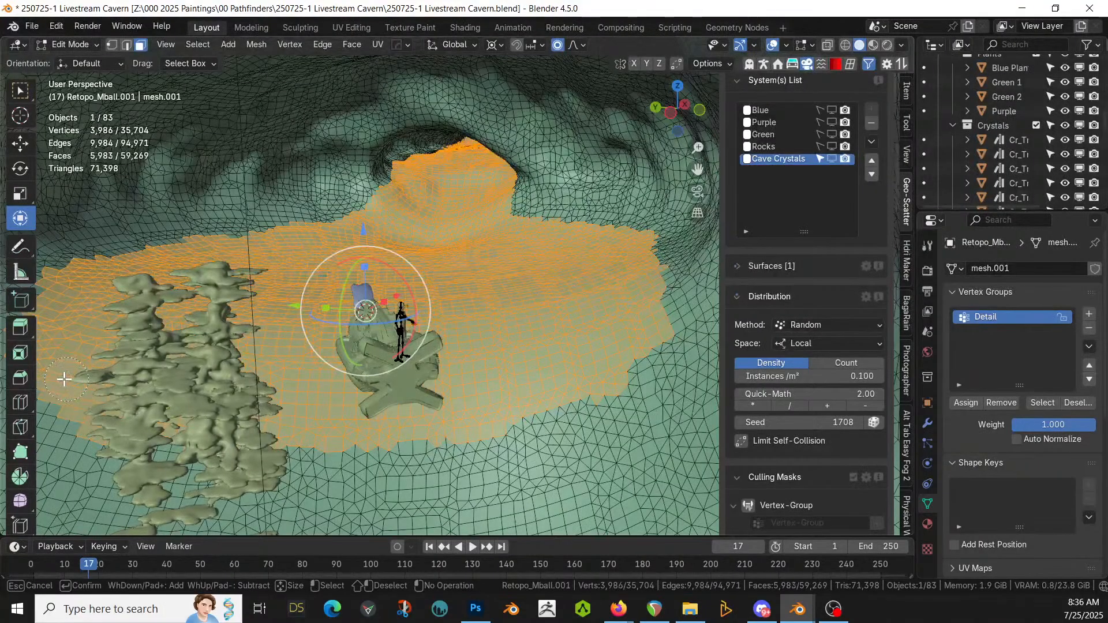
key(Escape)
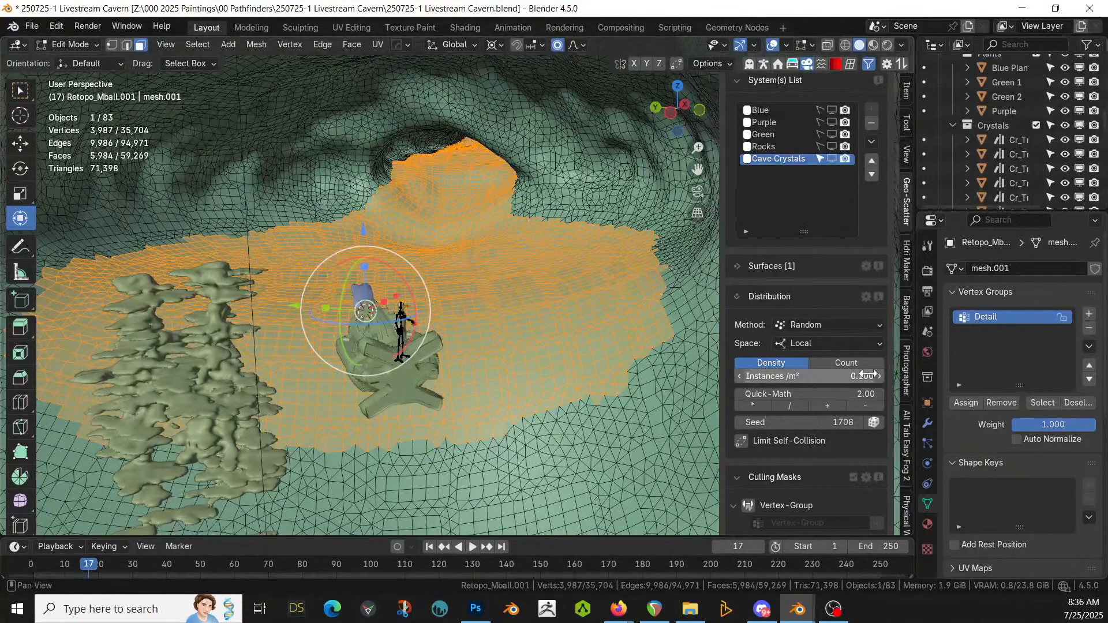
Step: Create a vertex group named NoCrystals and assign the selected floor faces to it
click(1089, 314)
click(971, 403)
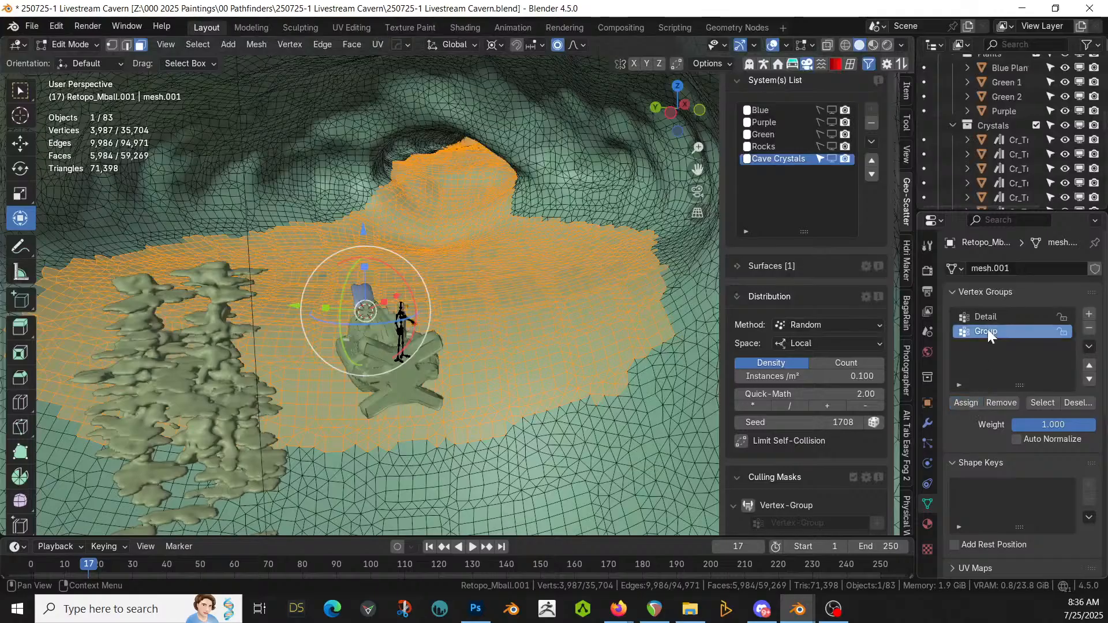
double_click(987, 330)
key(Return)
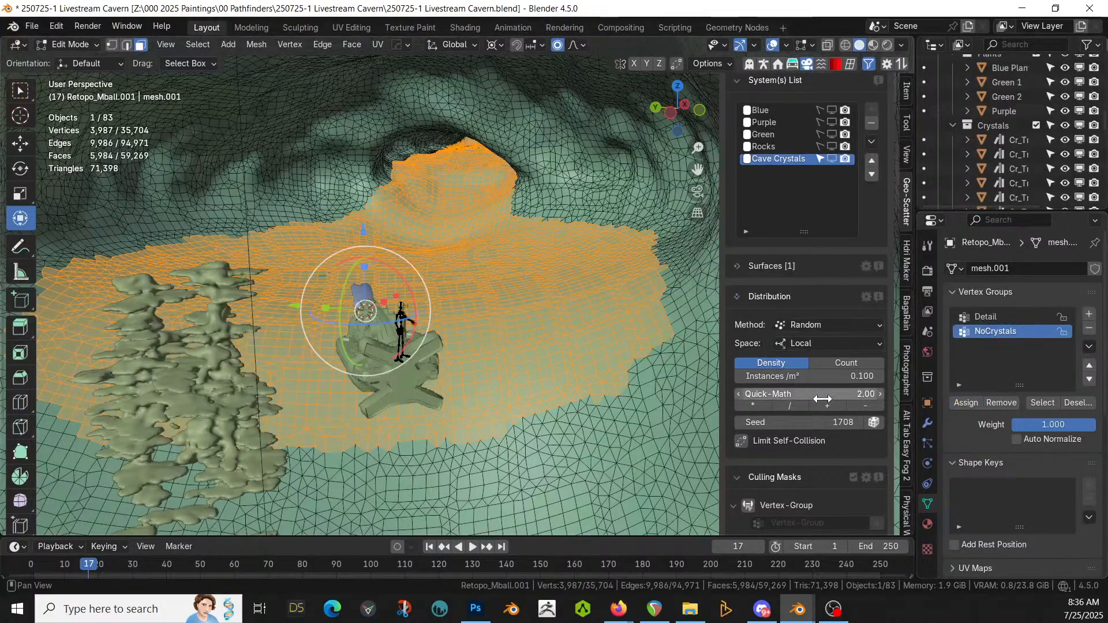
Step: Enable the Vertex-Group culling mask for Cave Crystals and assign it the NoCrystals group
scroll(821, 401, down, 5)
click(752, 364)
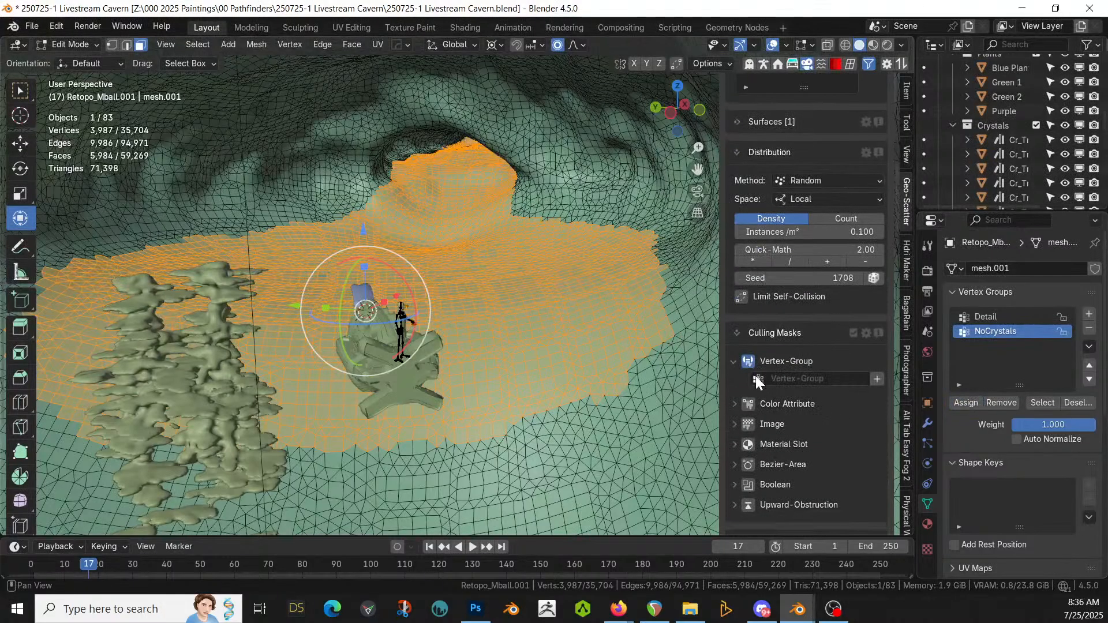
click(756, 376)
click(774, 415)
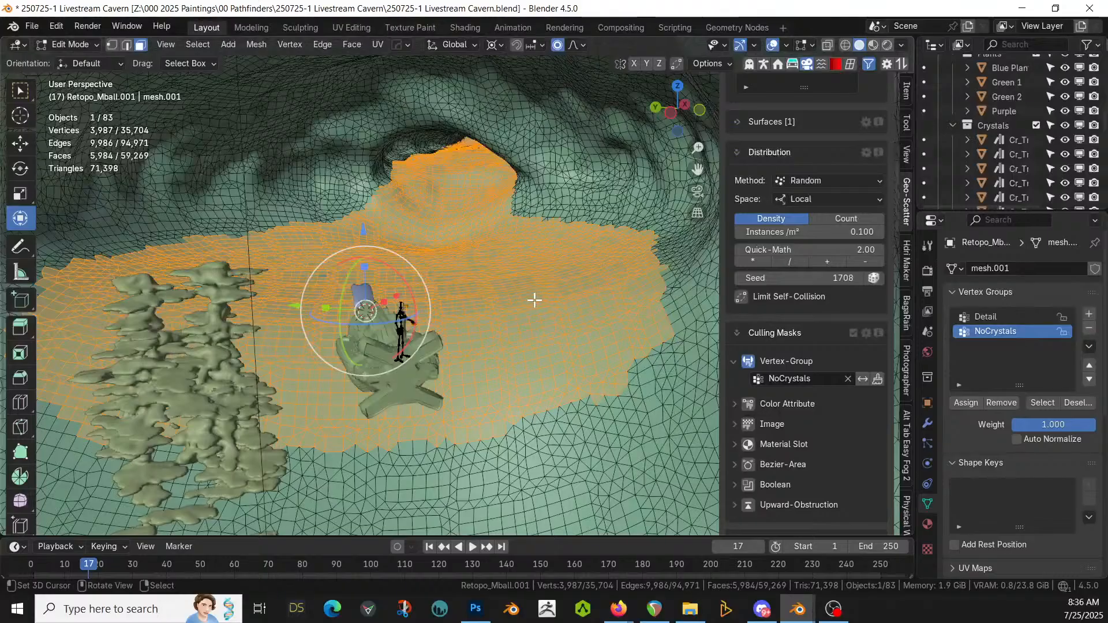
Step: Return to Object Mode, show Cave Crystals in the viewport and check the crystal distribution inside and outside the cave
key(Tab)
scroll(790, 202, up, 6)
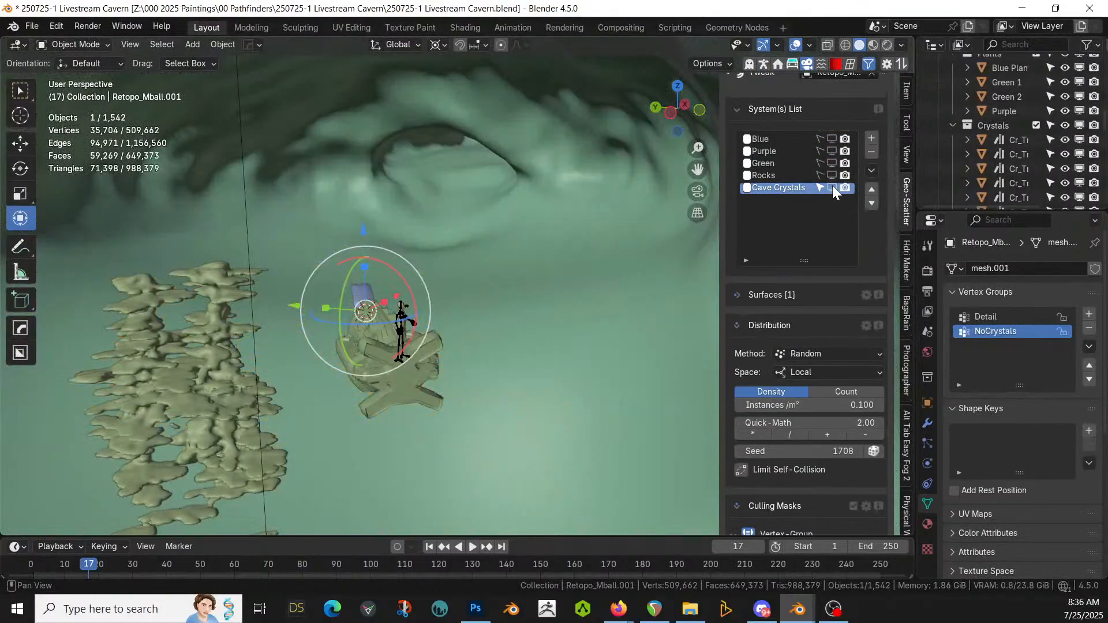
click(832, 188)
mouse_move(646, 215)
middle_down()
mouse_move(662, 211)
mouse_move(642, 220)
middle_up()
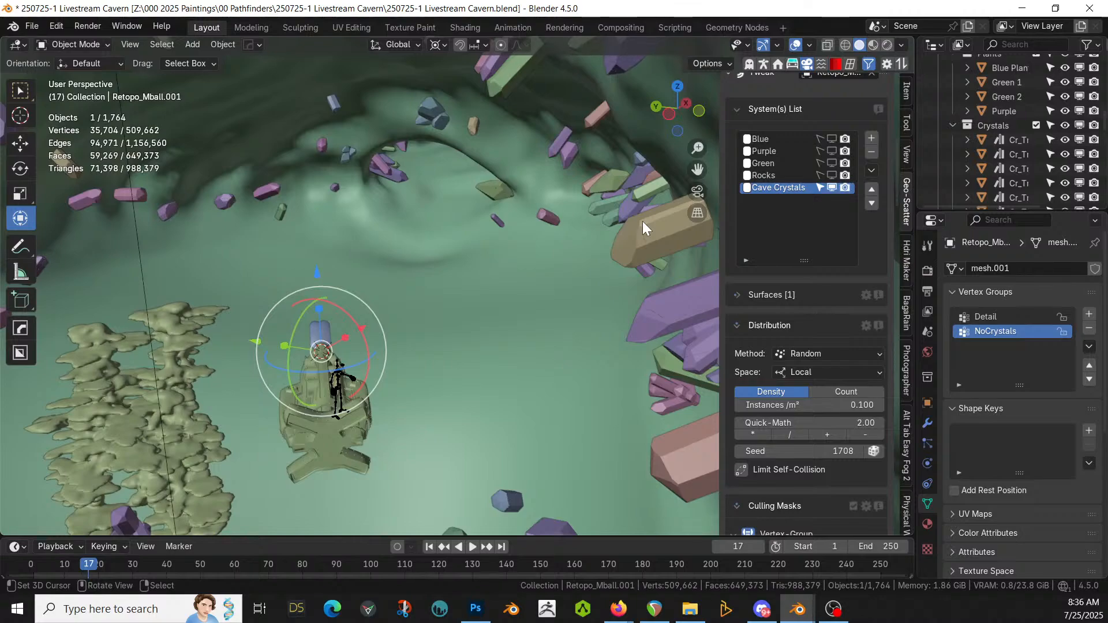
scroll(535, 188, down, 4)
middle_drag(466, 219, 423, 269)
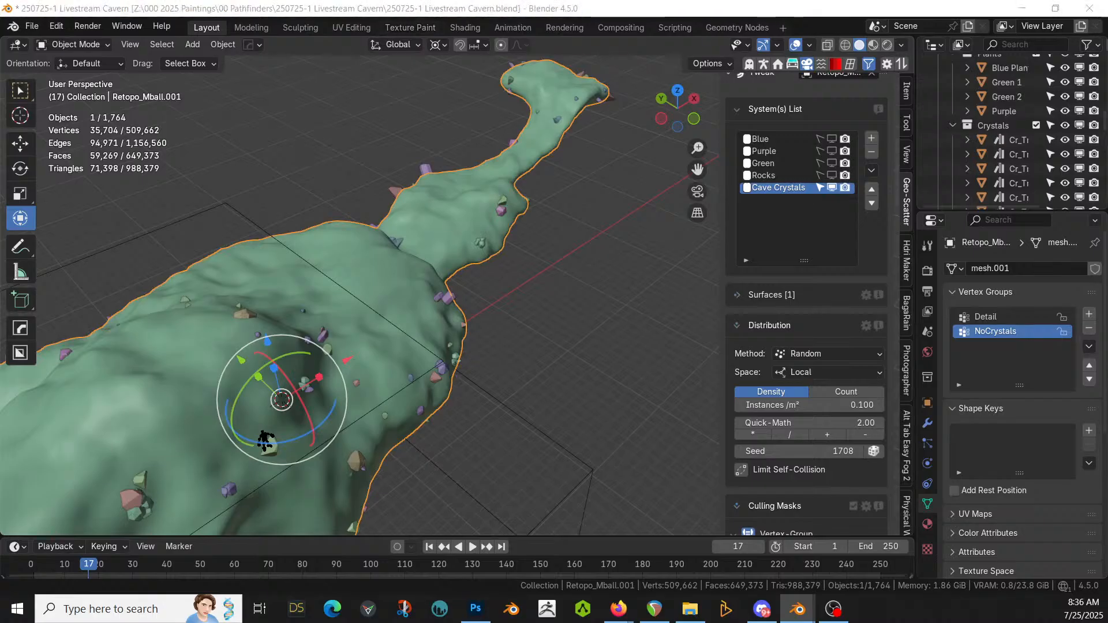
Step: Switch to the CrystalKit_AK file and copy the base quartz objects from Cr_Base_Quartz_AA_M through Cr_Base_Quartz_AD_M
key(alt+Tab)
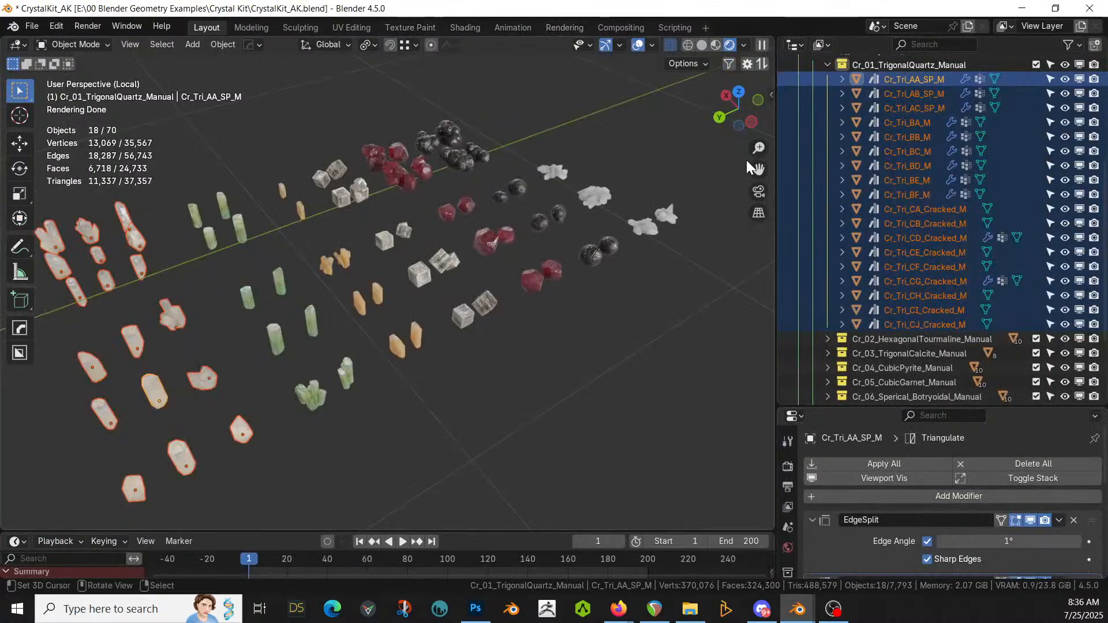
click(641, 226)
scroll(940, 264, down, 5)
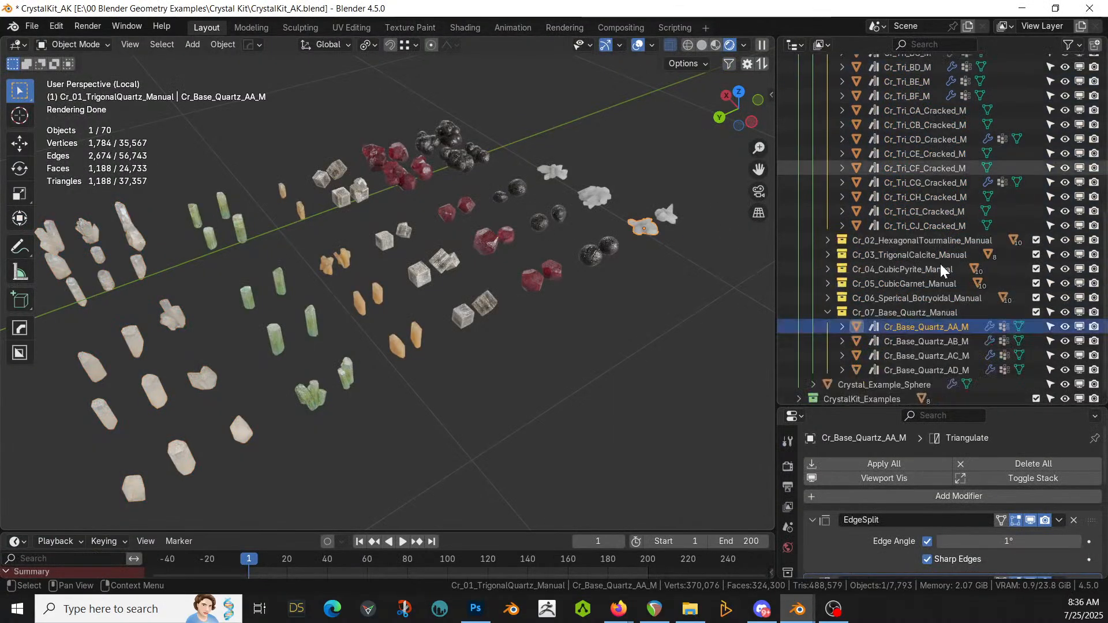
shift+click(912, 370)
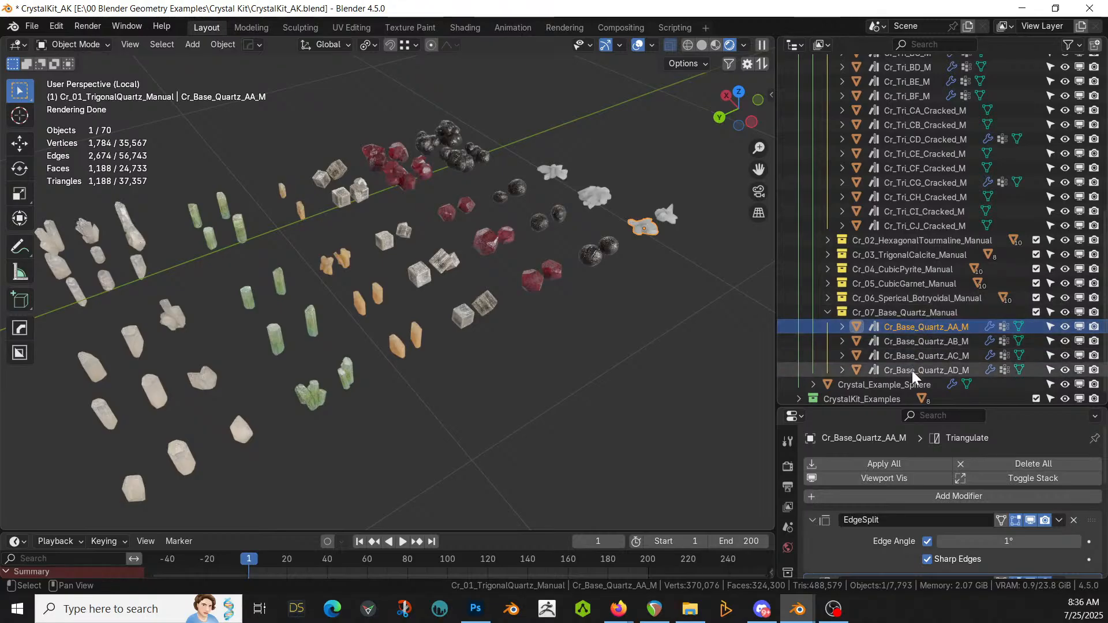
key(ctrl+c)
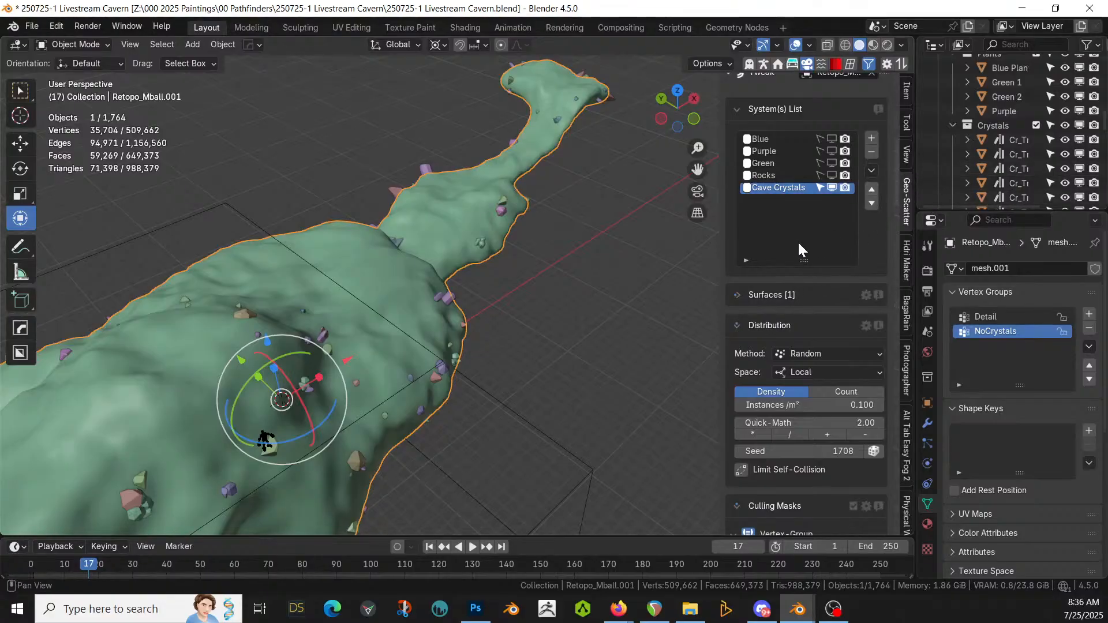
Step: Paste the copied base quartz objects into the cavern file and move them to a new collection named Crystal Bases inside Collection
scroll(1017, 150, up, 5)
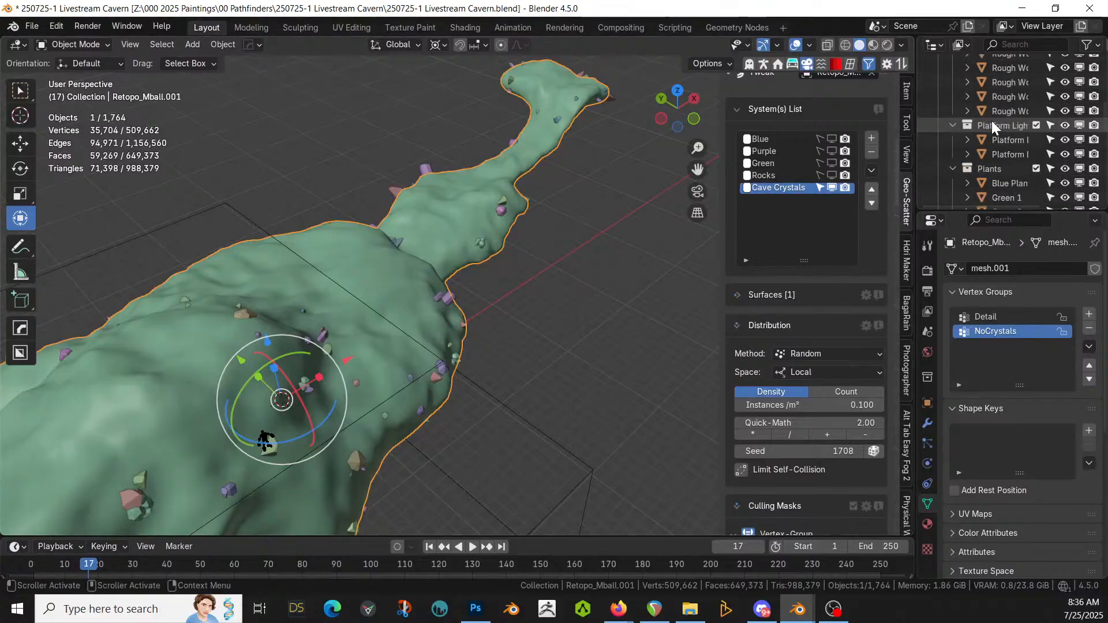
scroll(991, 122, up, 6)
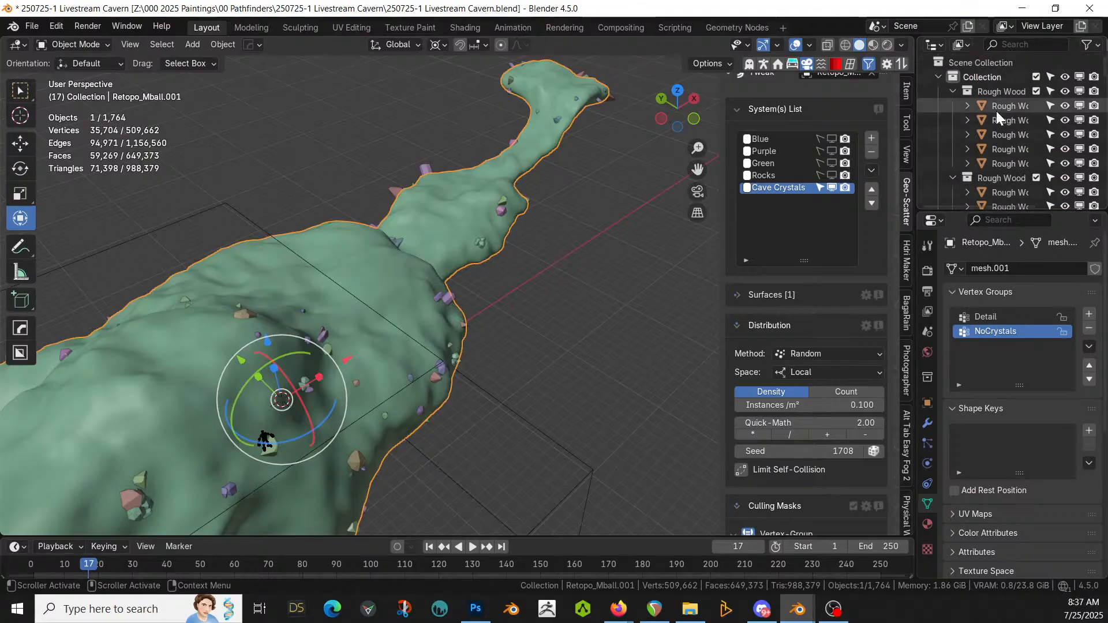
click(992, 75)
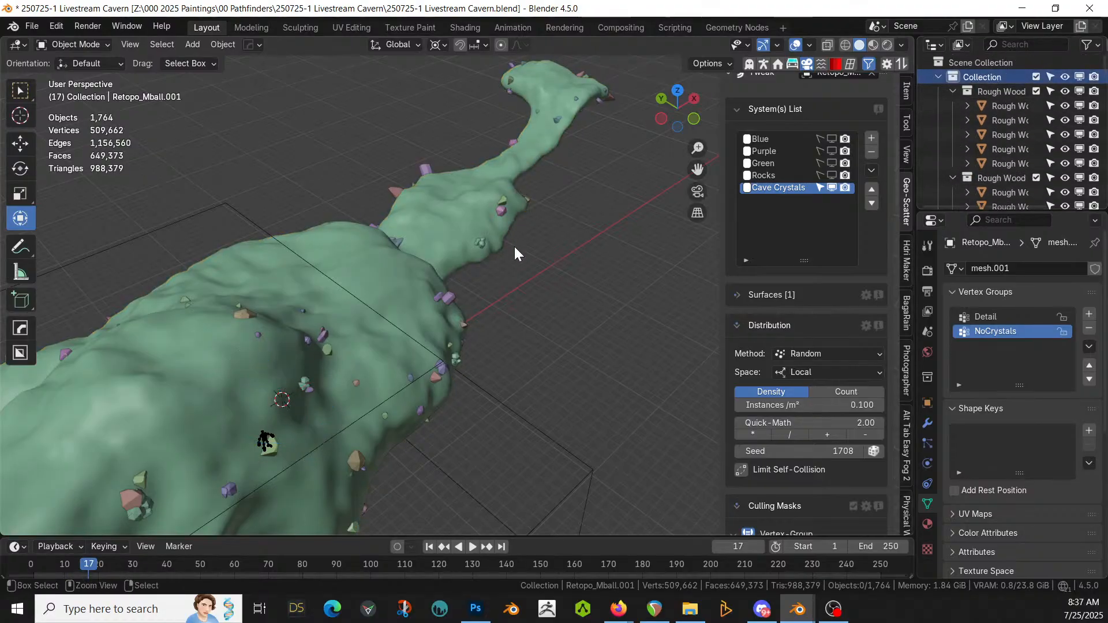
key(ctrl+v)
key(m)
mouse_move(514, 245)
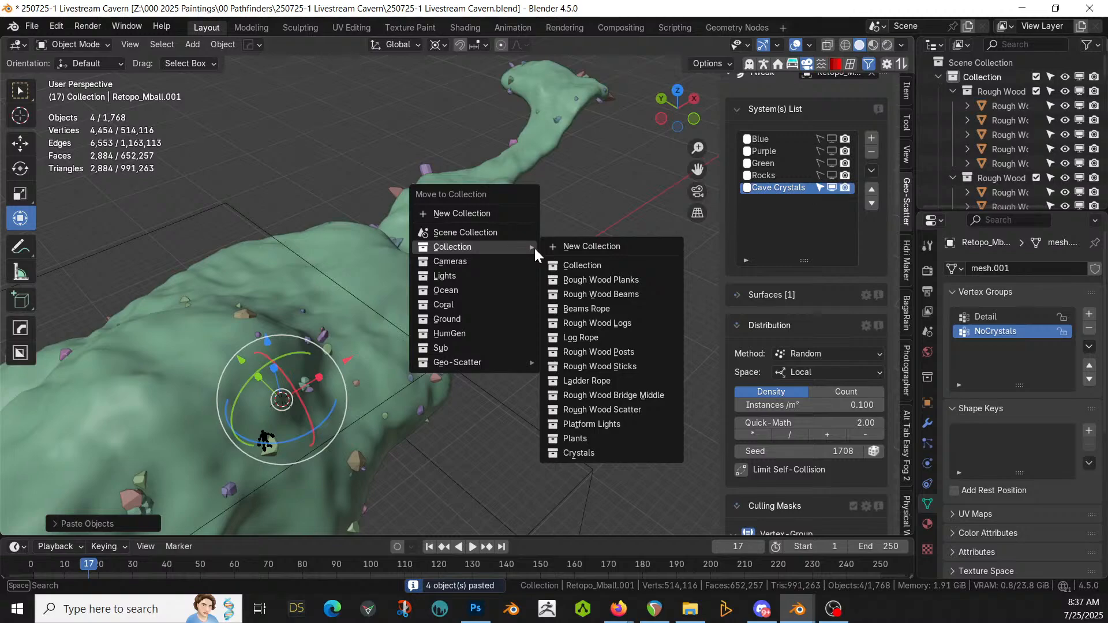
click(613, 247)
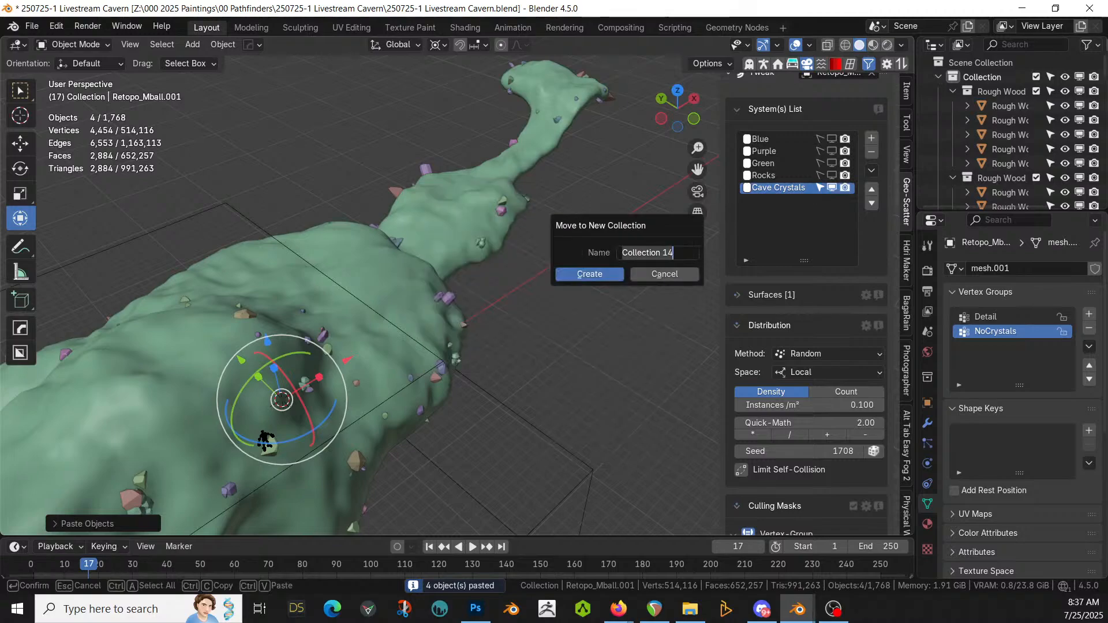
text(Crystal)
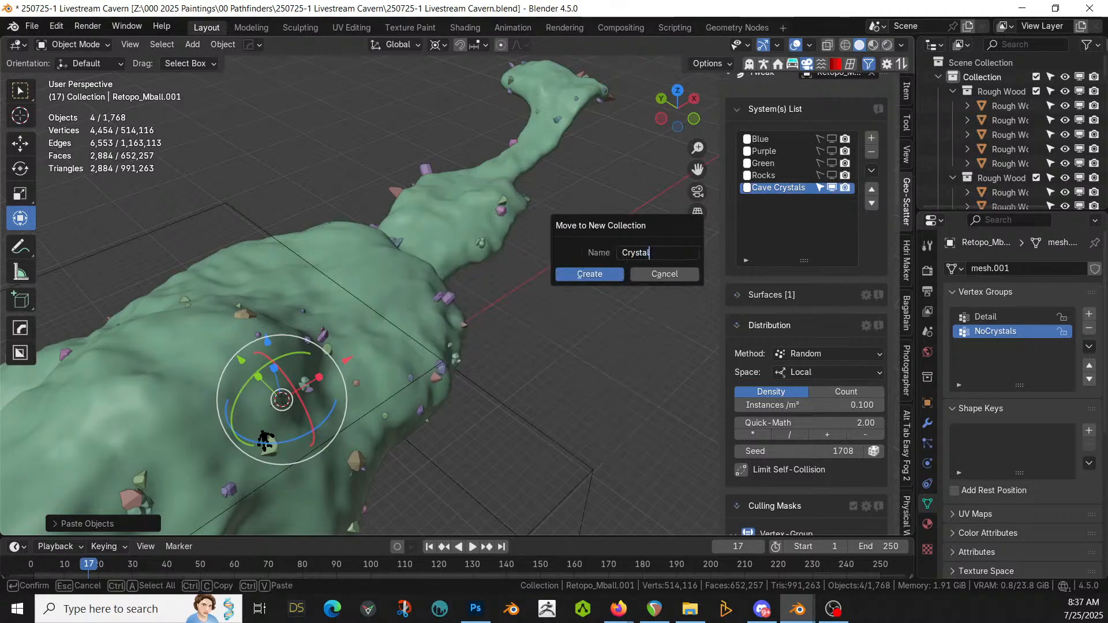
text( Bases)
key(Return)
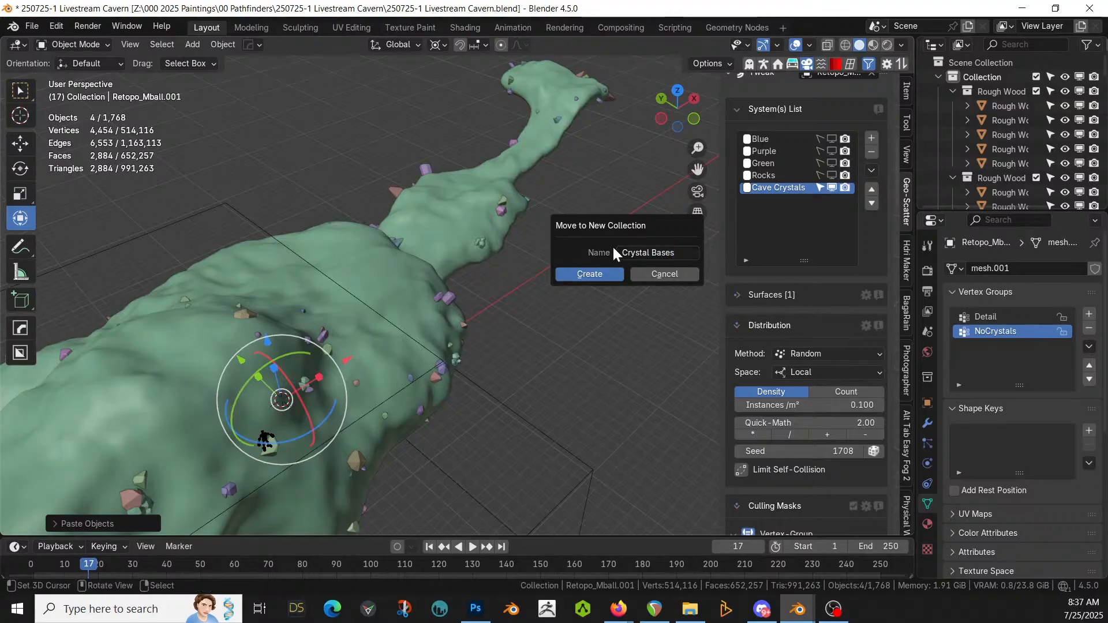
click(600, 274)
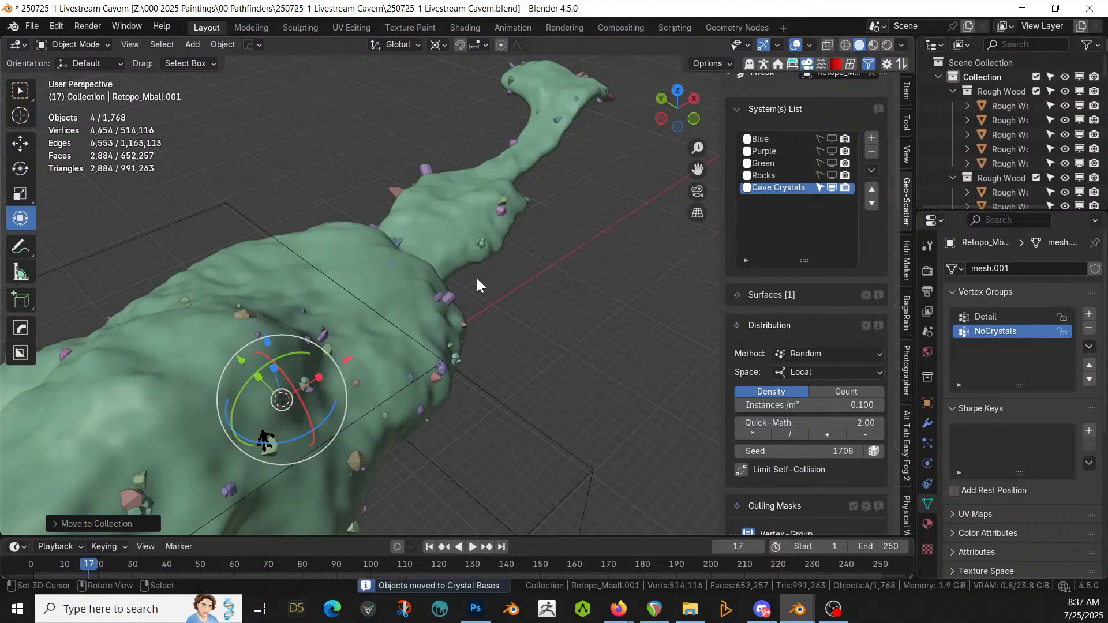
Step: Isolate the pasted quartz bases, rescale them together, apply their transform, and return to the full scene framed on them
key(KP_Divide)
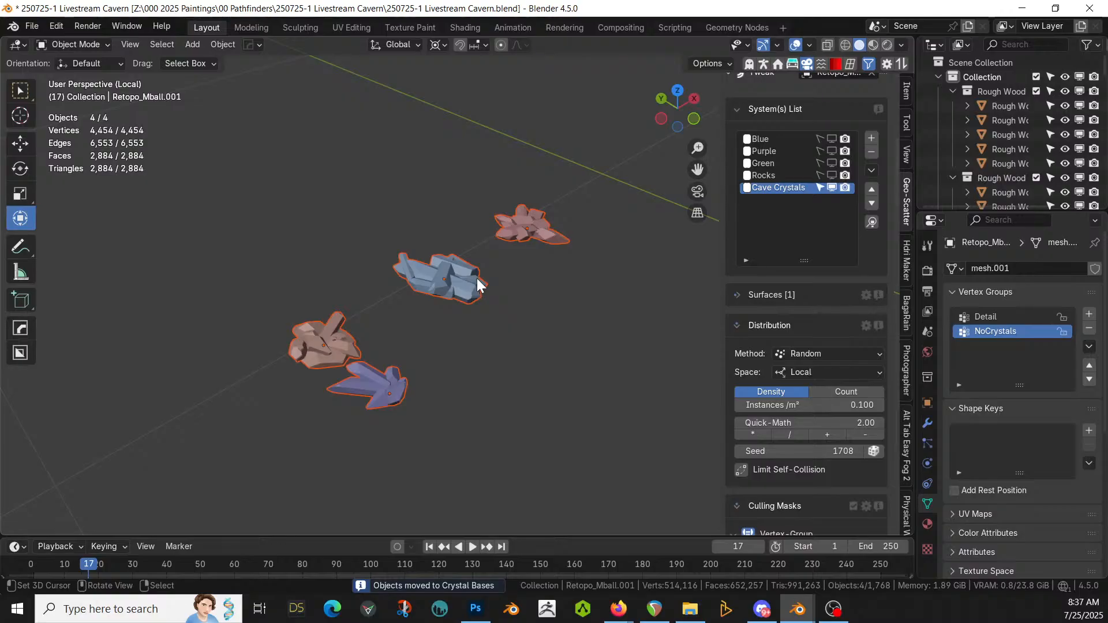
middle_drag(549, 305, 486, 346)
scroll(489, 340, down, 3)
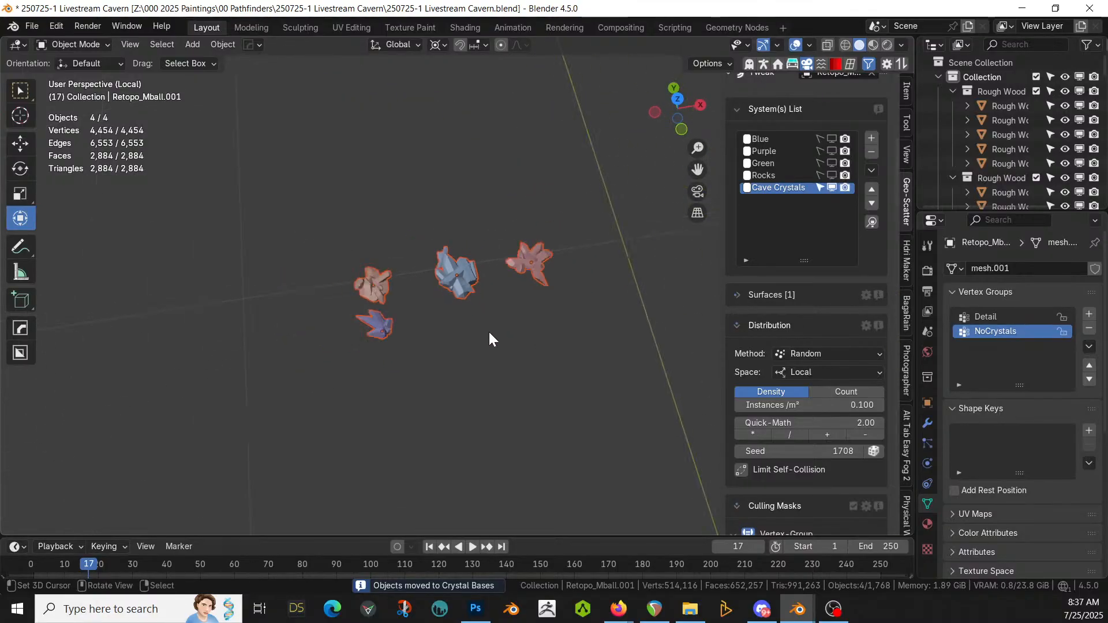
key(s)
key(Return)
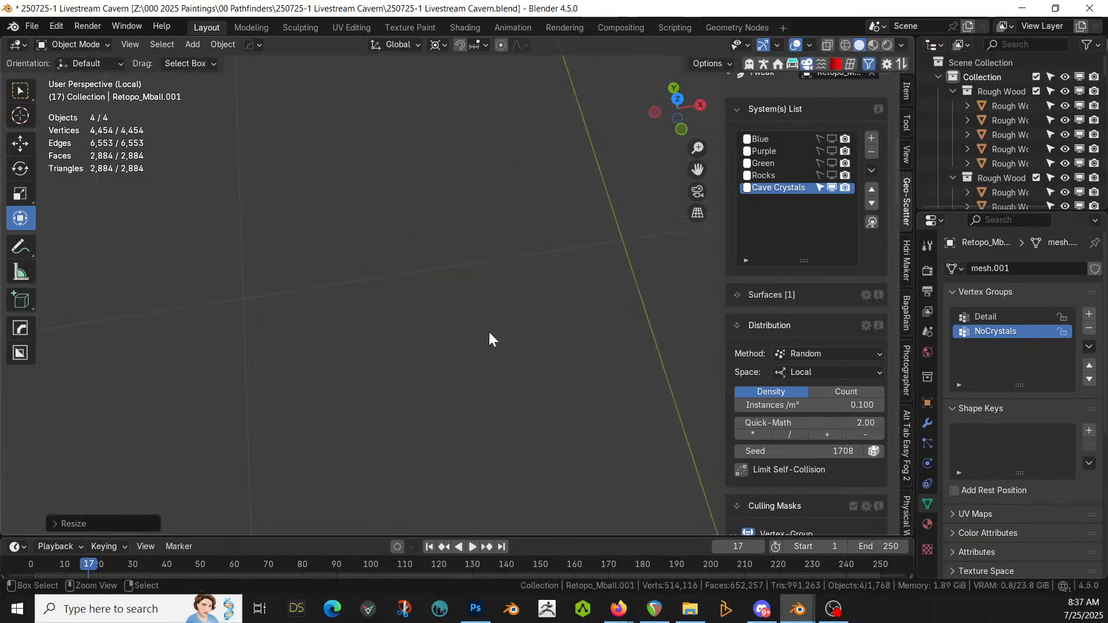
key(ctrl+a)
click(488, 330)
key(KP_Decimal)
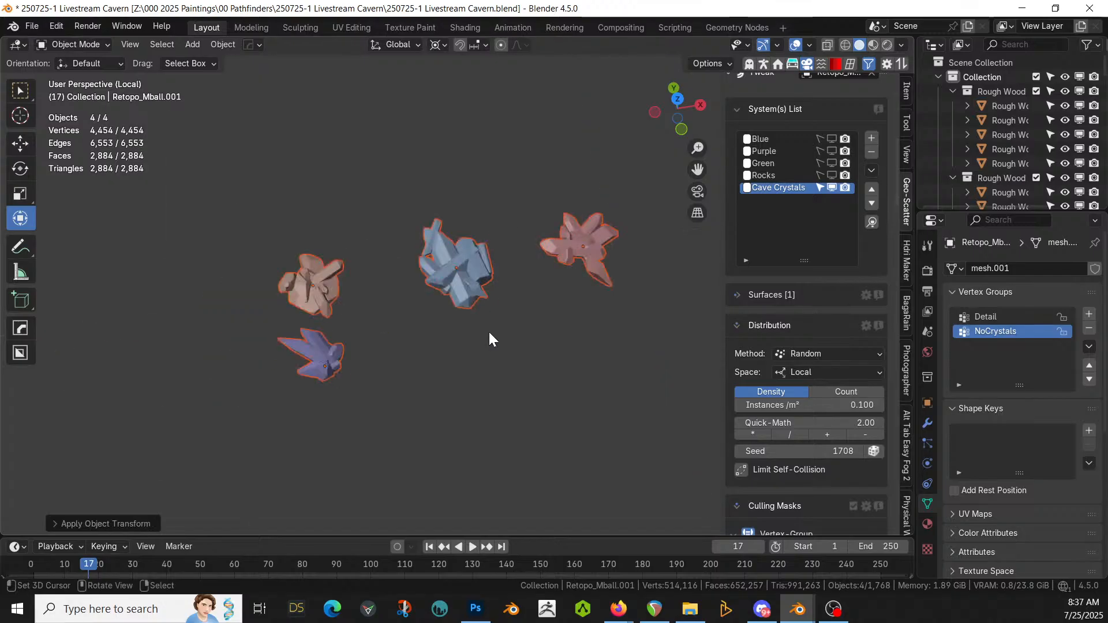
key(KP_Divide)
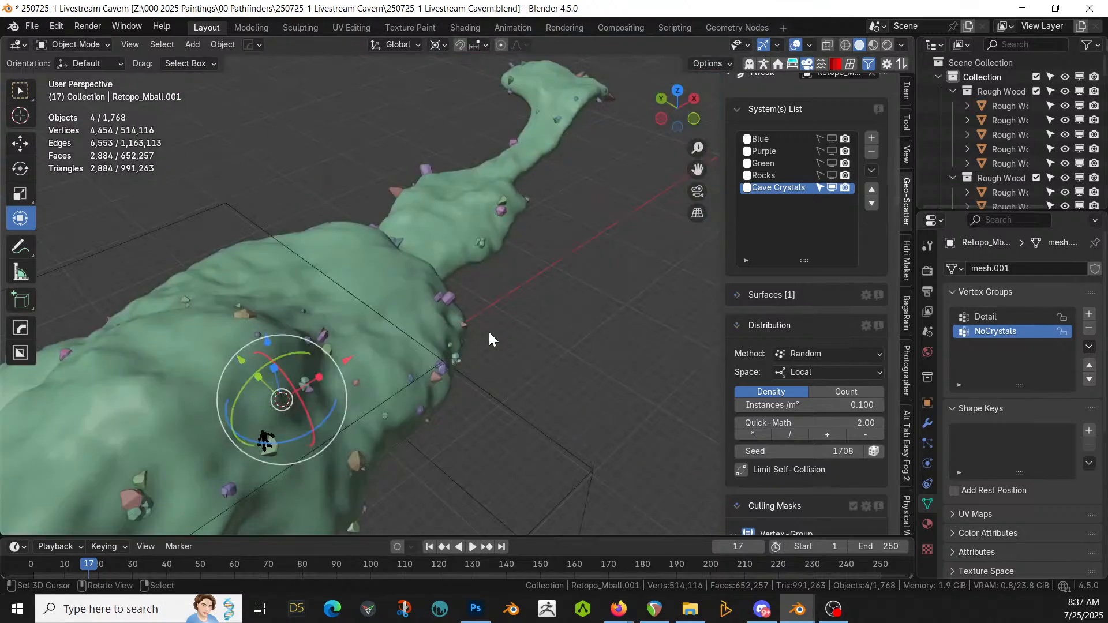
key(KP_Decimal)
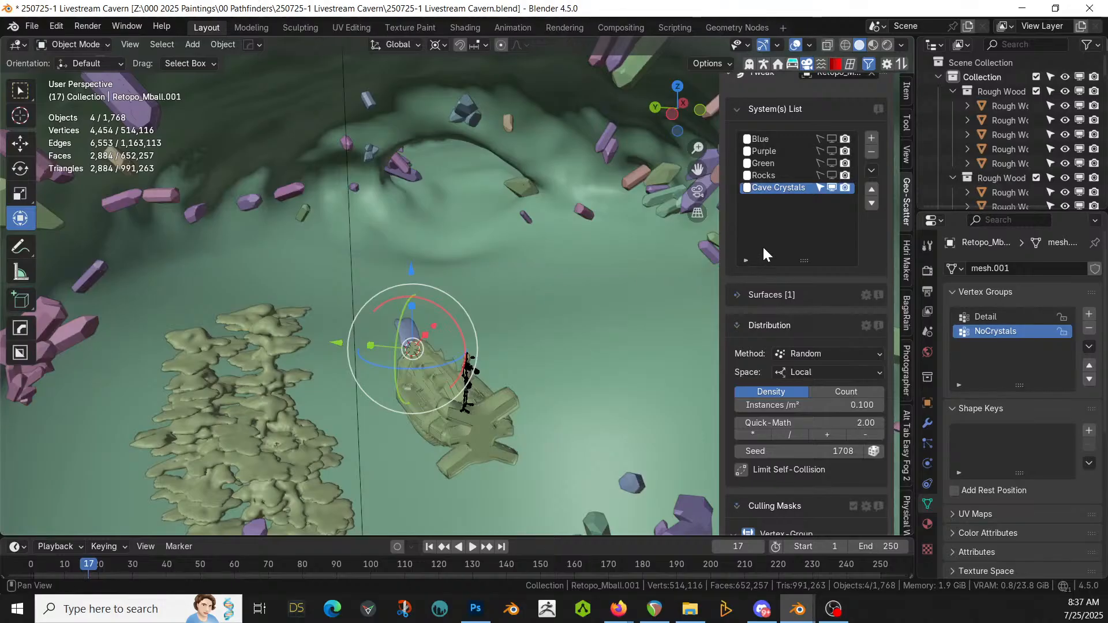
Step: Scatter all four objects of the Crystal Bases collection on the cavern mesh with the 00 default preset
scroll(836, 454, down, 3)
scroll(836, 453, down, 13)
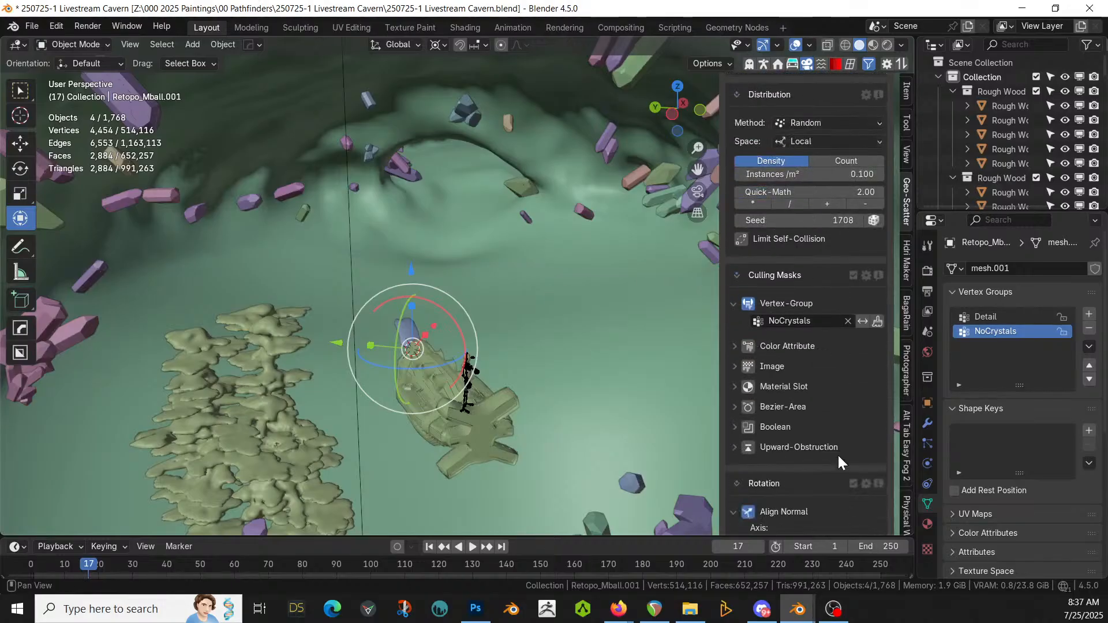
scroll(836, 455, down, 9)
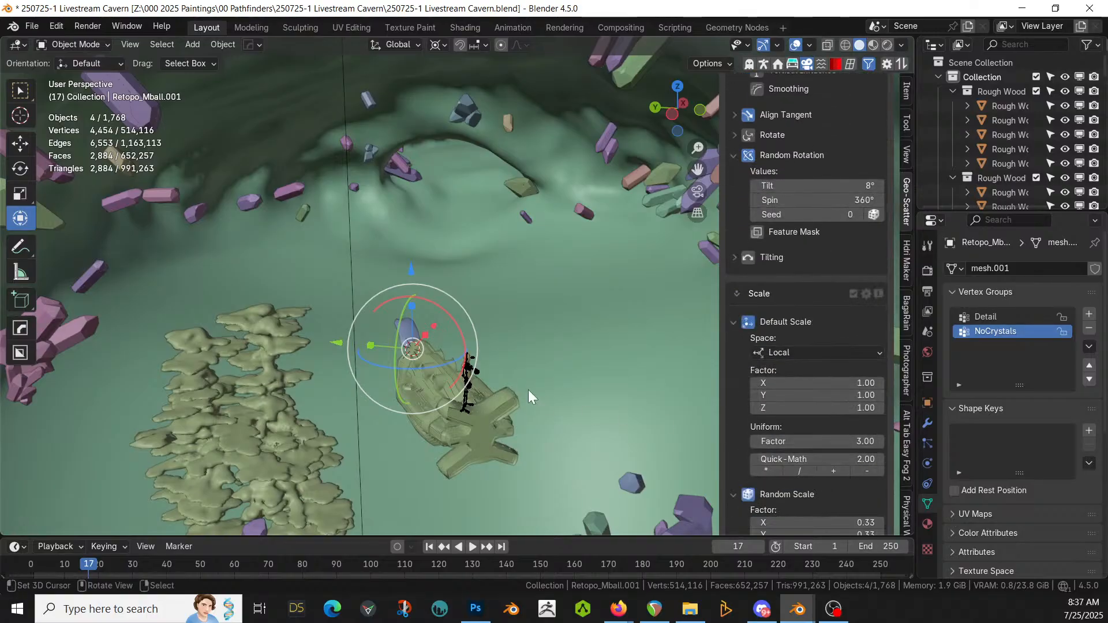
scroll(781, 225, up, 20)
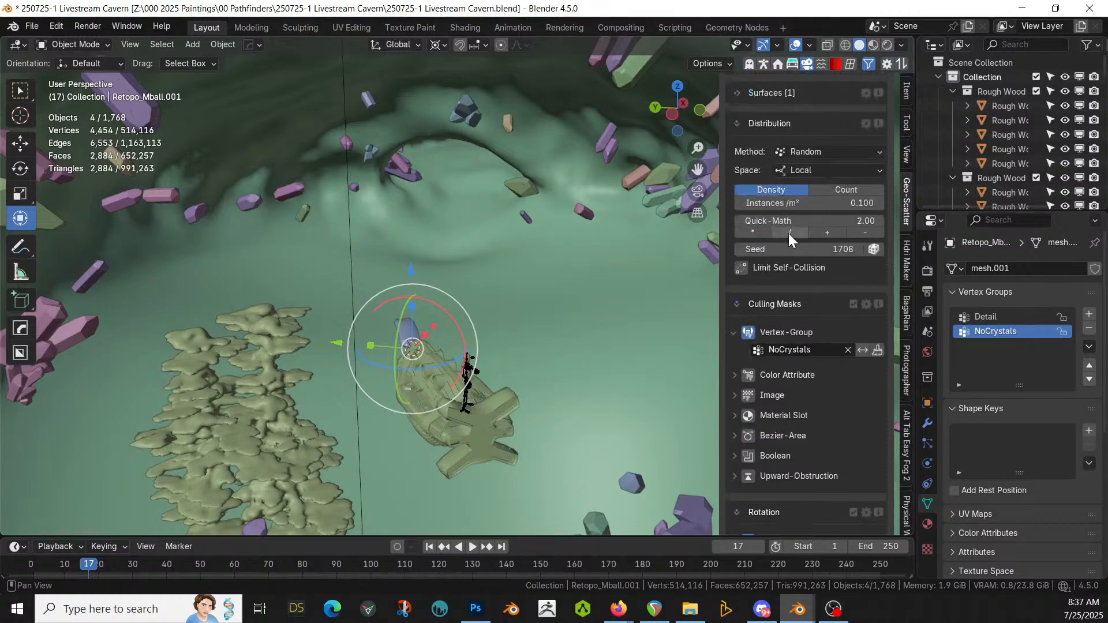
scroll(789, 233, up, 15)
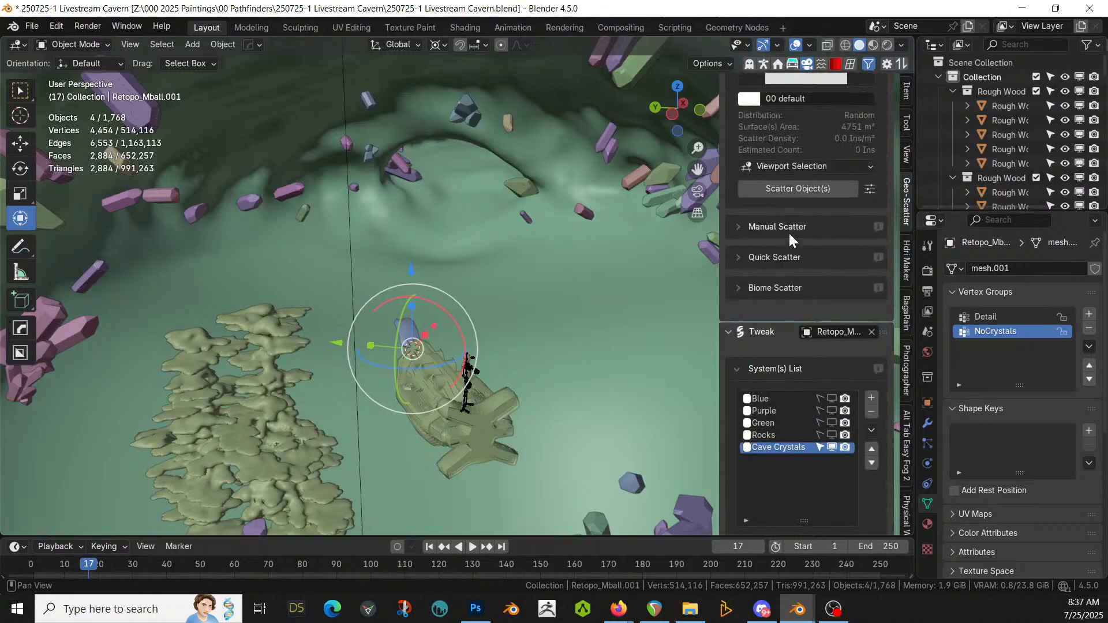
scroll(1007, 150, down, 5)
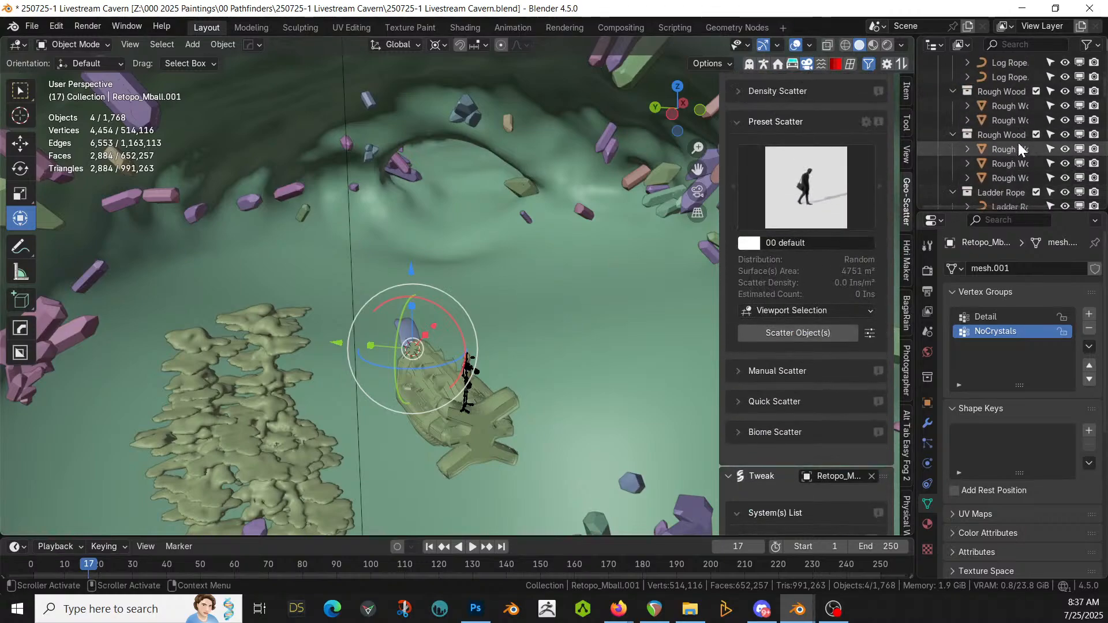
scroll(1019, 143, down, 10)
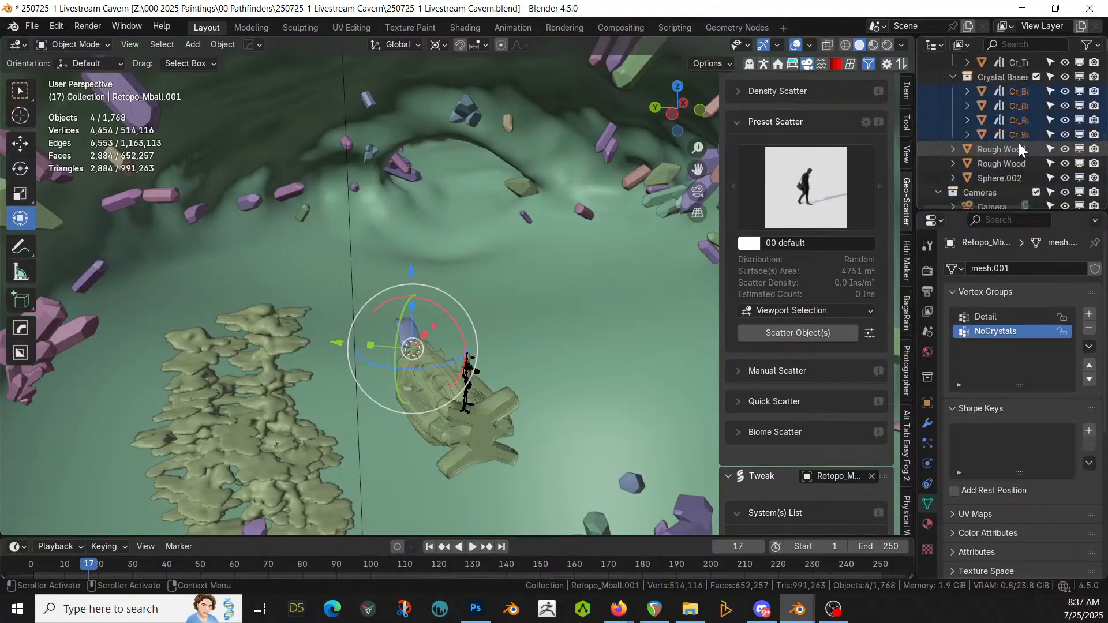
click(1022, 92)
shift+click(1022, 133)
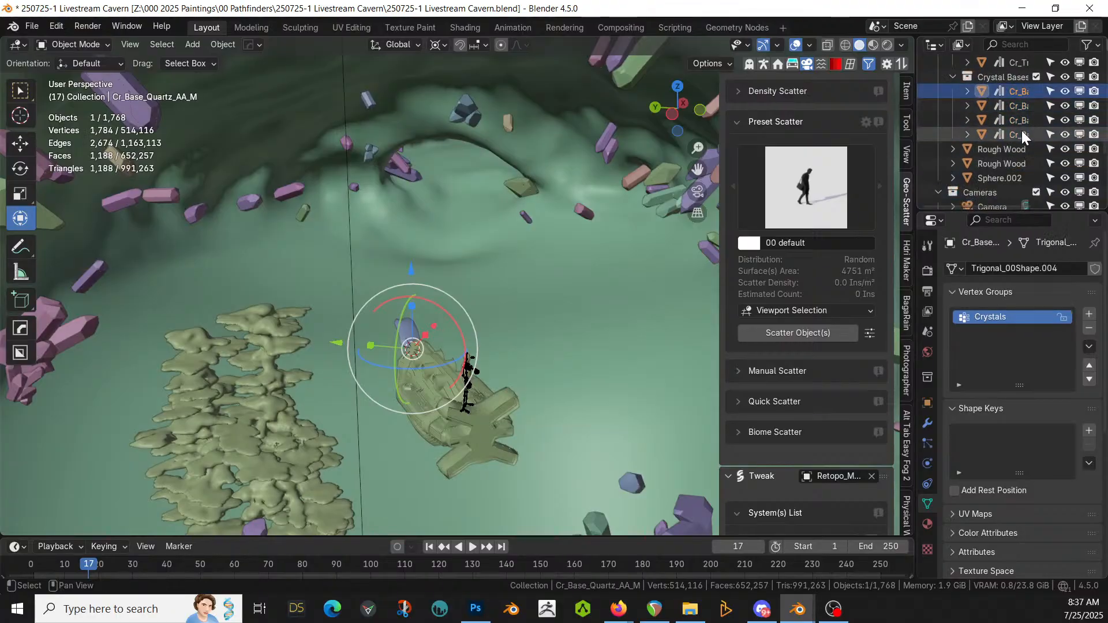
click(794, 333)
Step: Rename the new scatter system from the 00 default preset as Base Crystals
scroll(809, 408, down, 5)
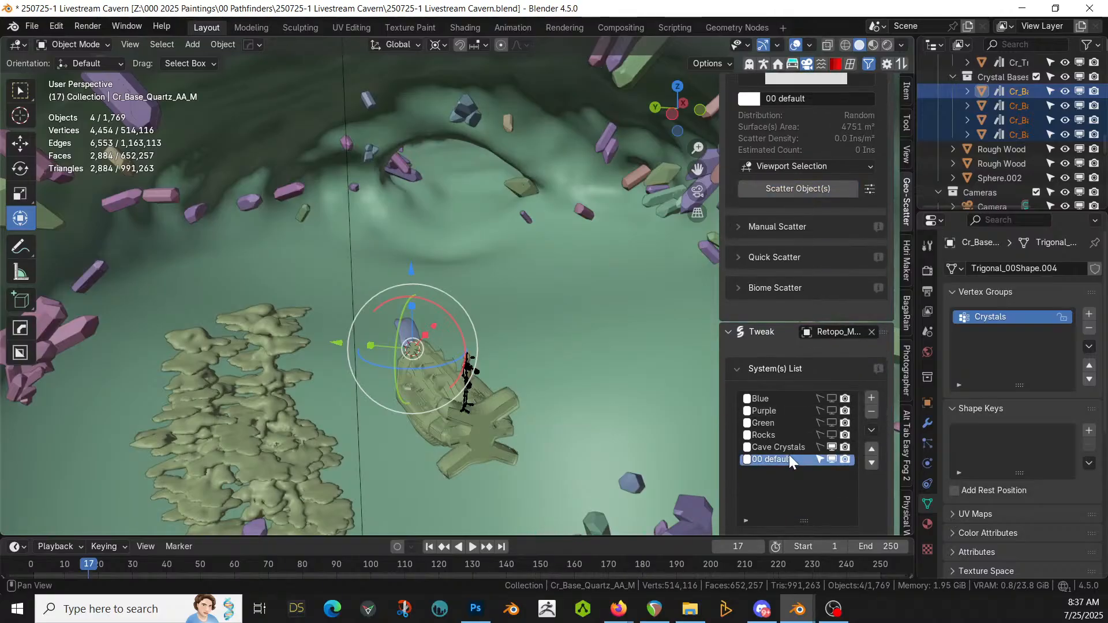
double_click(774, 460)
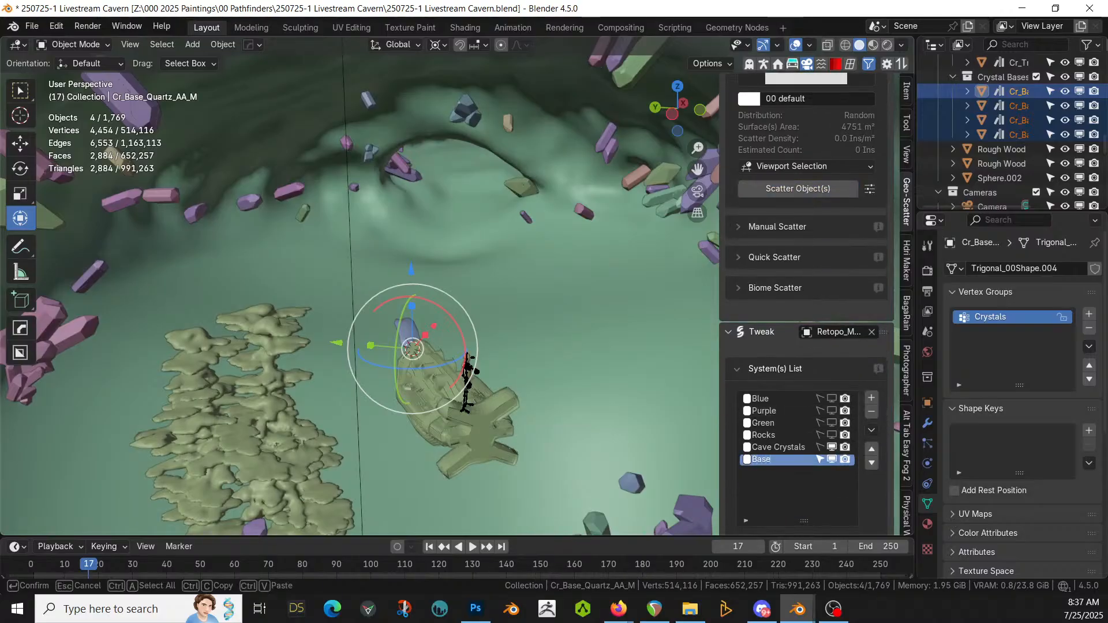
text(Base Crystals)
key(Return)
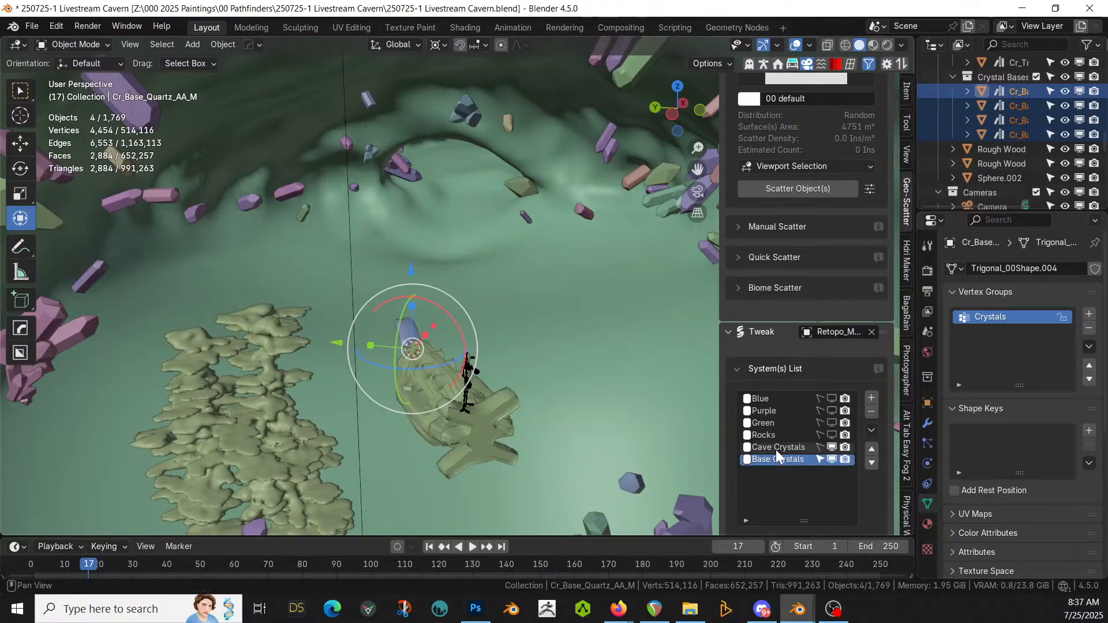
Step: Enable Random Rotation for the Base Crystals system and set its tilt to 8°
scroll(810, 459, down, 5)
scroll(813, 459, down, 5)
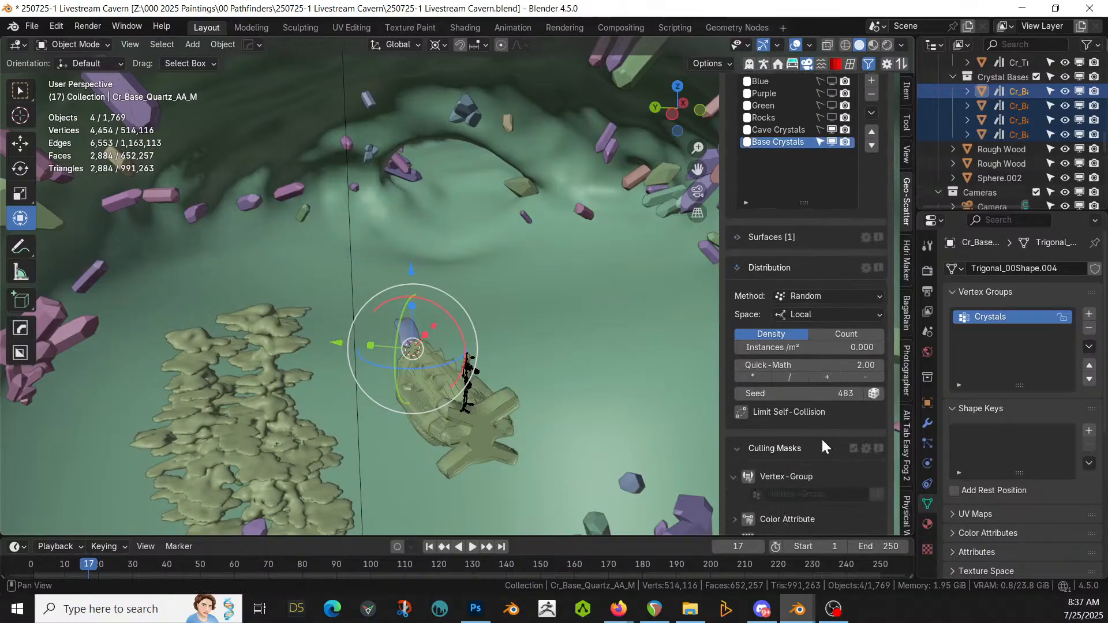
scroll(816, 439, down, 4)
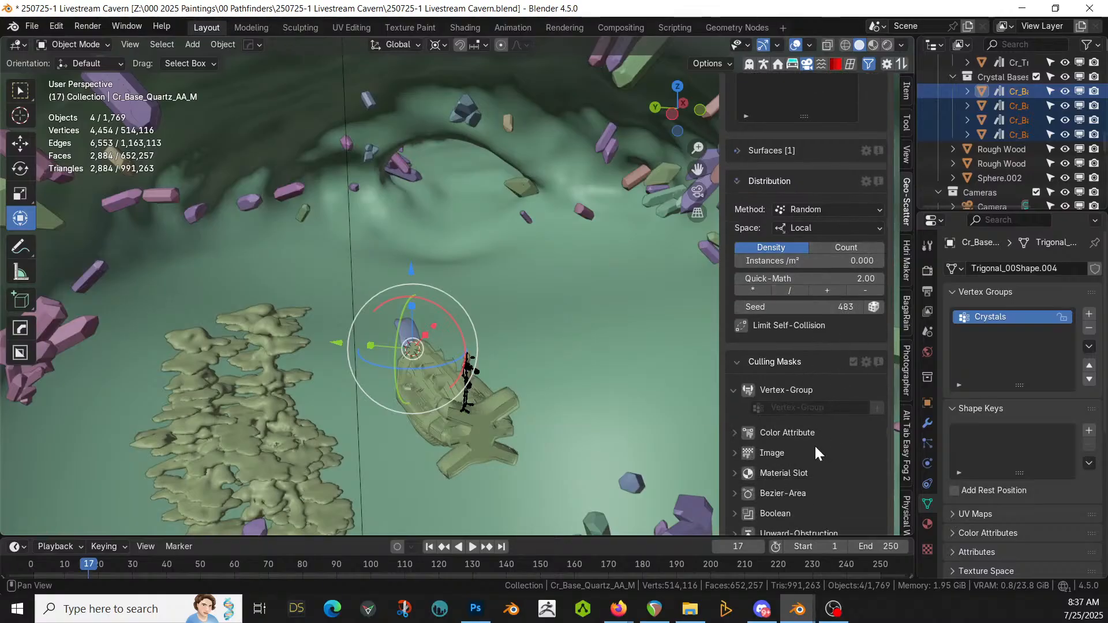
scroll(815, 444, down, 10)
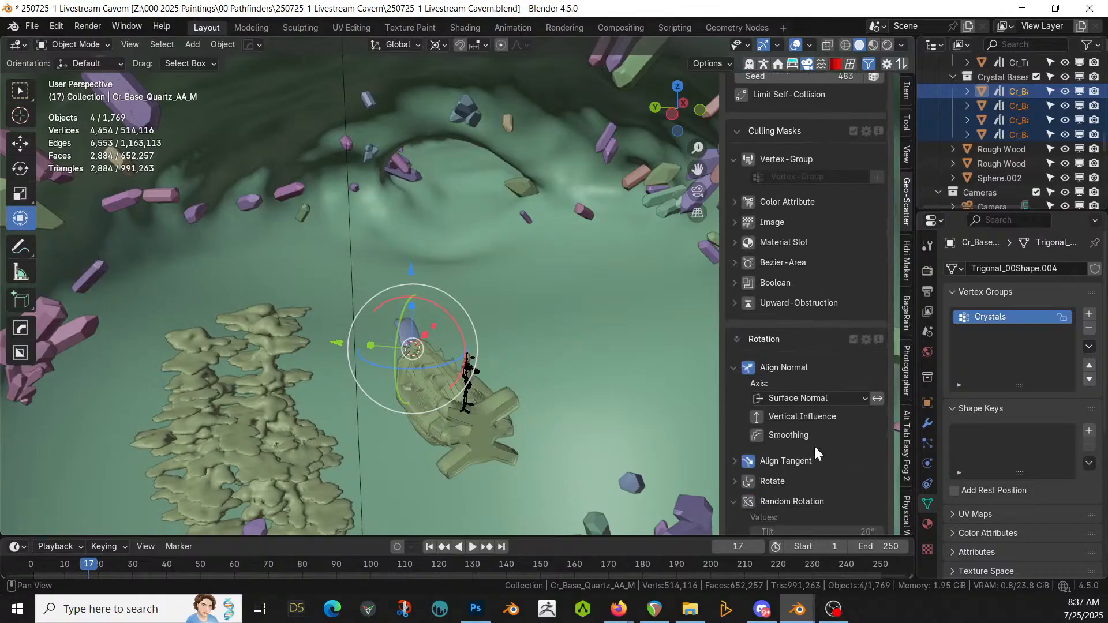
scroll(815, 448, down, 4)
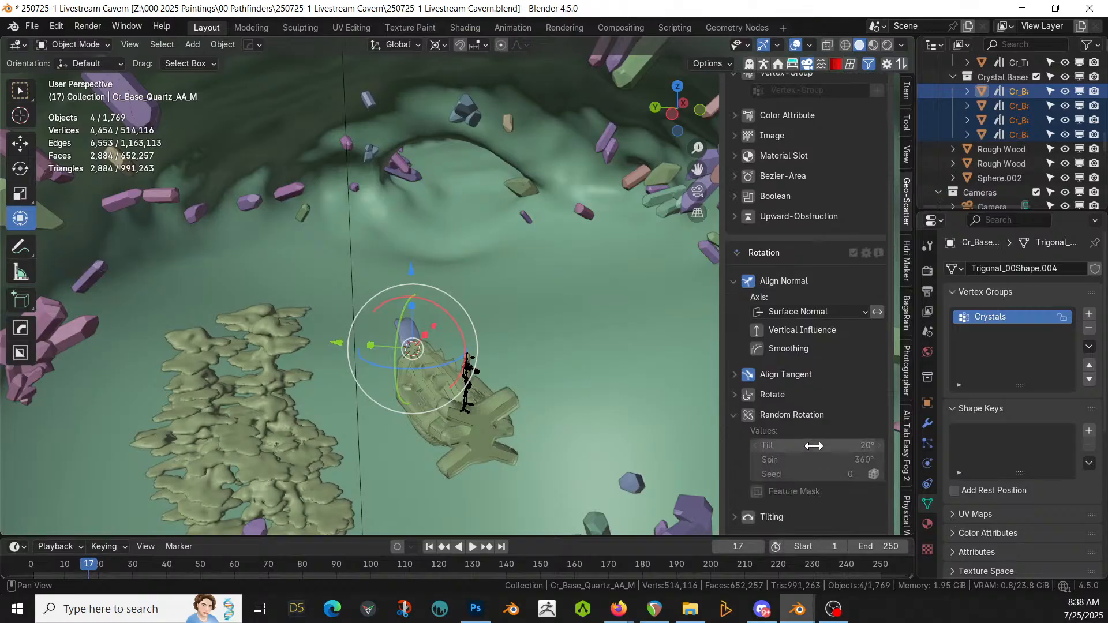
click(746, 416)
scroll(750, 424, down, 4)
click(807, 358)
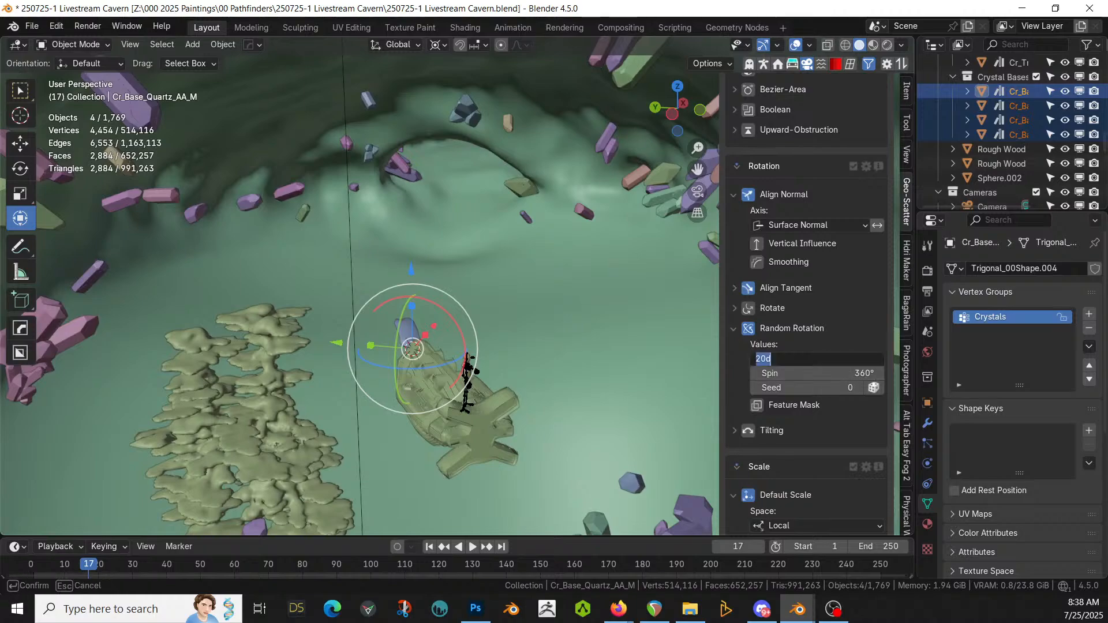
text(8)
key(Return)
Step: Set the Base Crystals uniform scale factor to 3.00 and enable Random Scale
scroll(834, 442, down, 8)
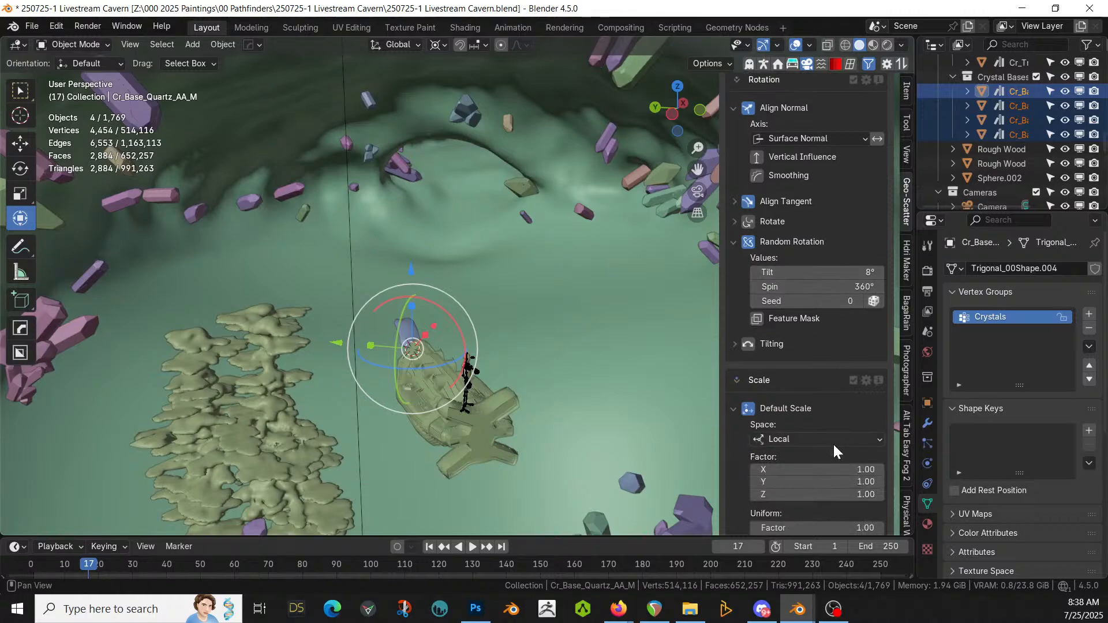
click(811, 412)
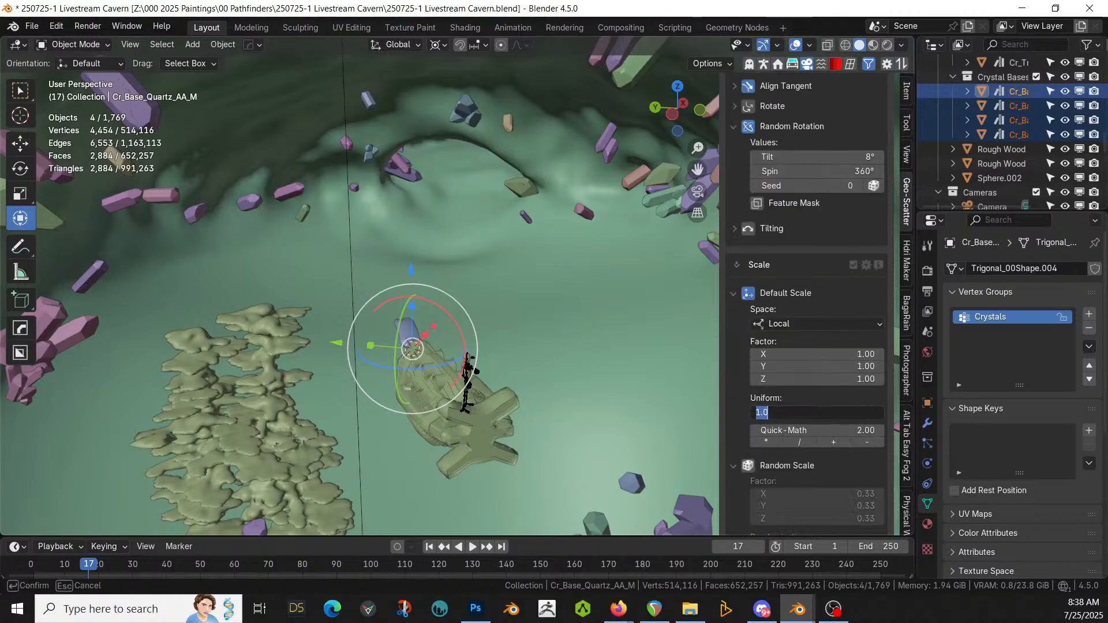
key(Return)
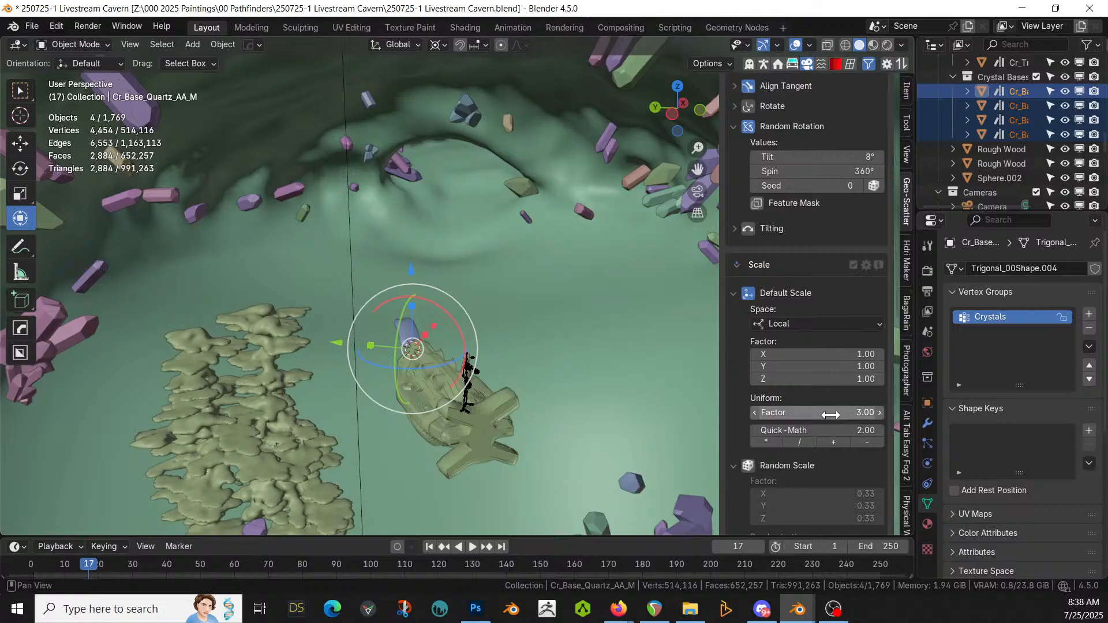
click(746, 465)
Step: Give the Base Crystals system an ecosystem affinity to the Cave Crystals system
scroll(823, 404, down, 12)
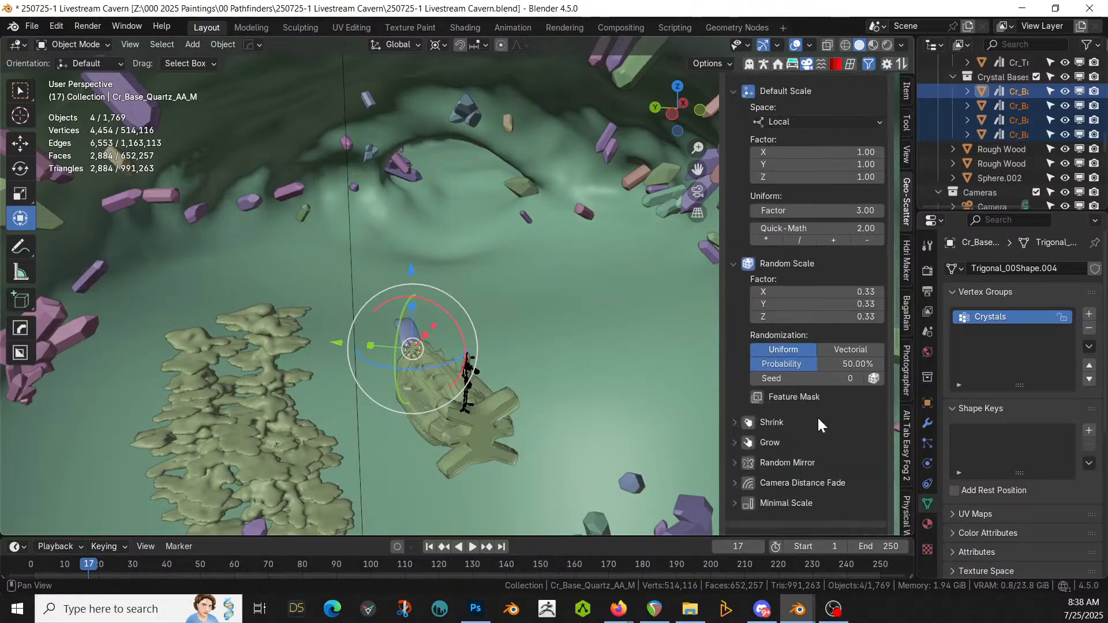
scroll(817, 425, down, 5)
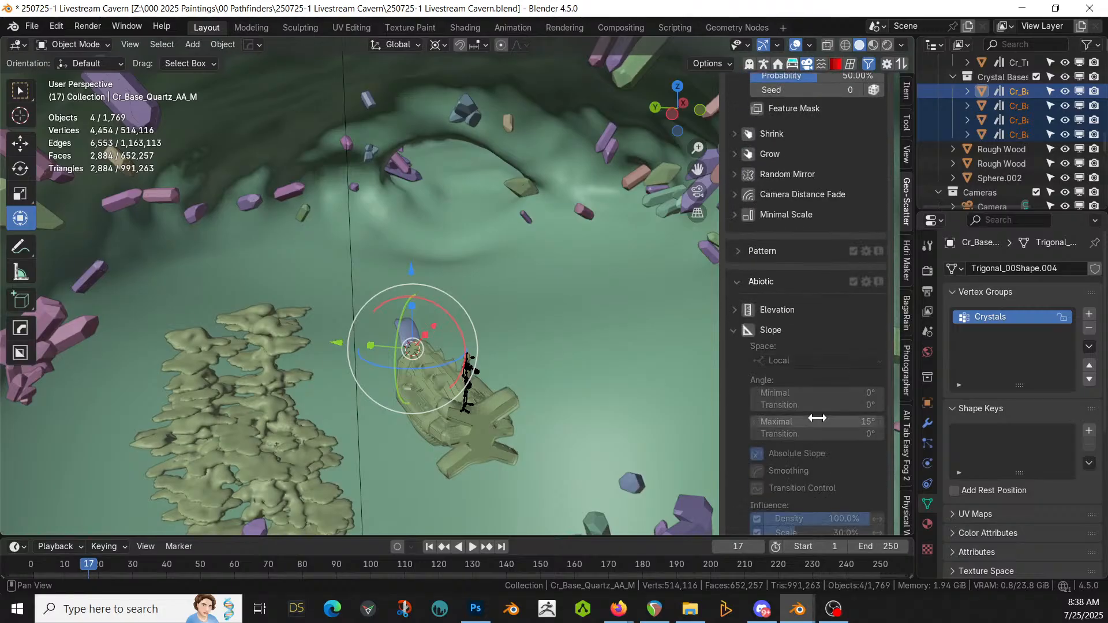
click(741, 279)
click(749, 340)
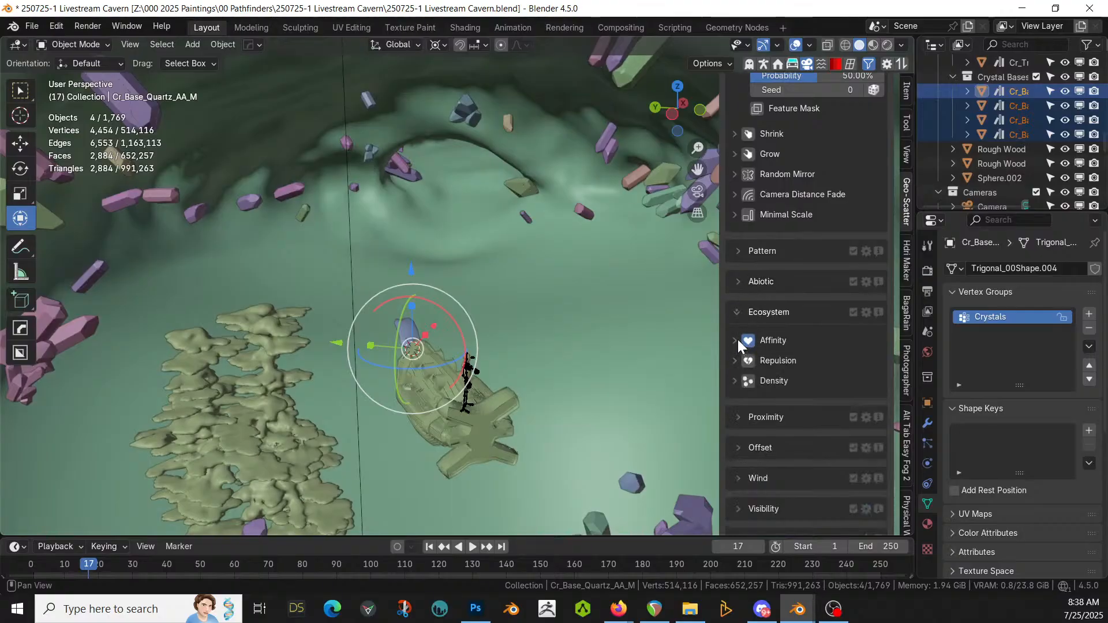
click(735, 340)
click(767, 392)
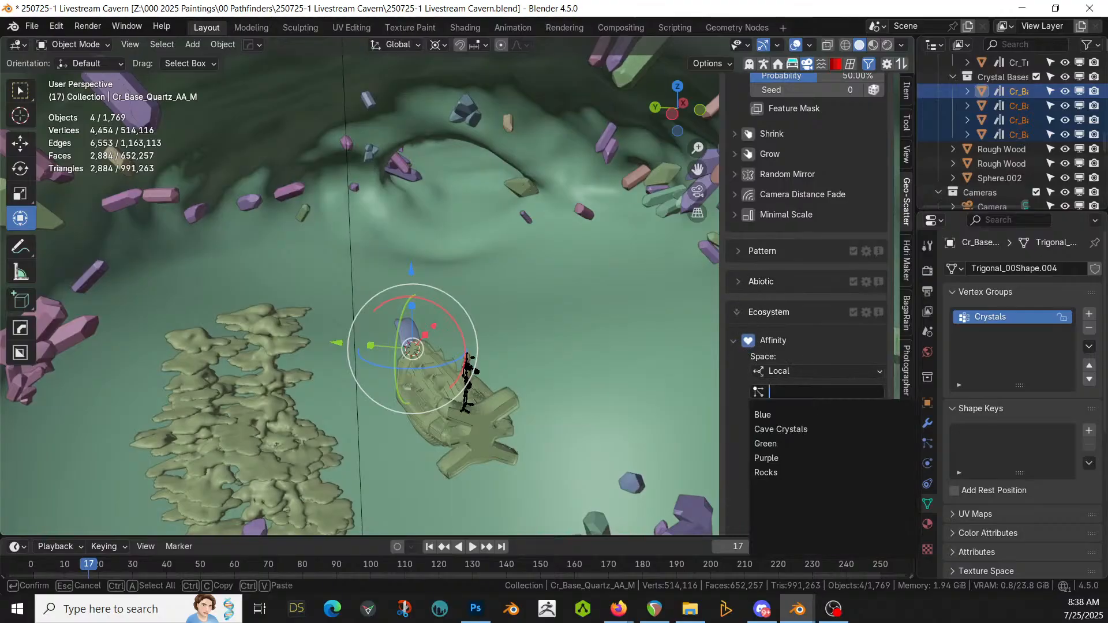
click(773, 430)
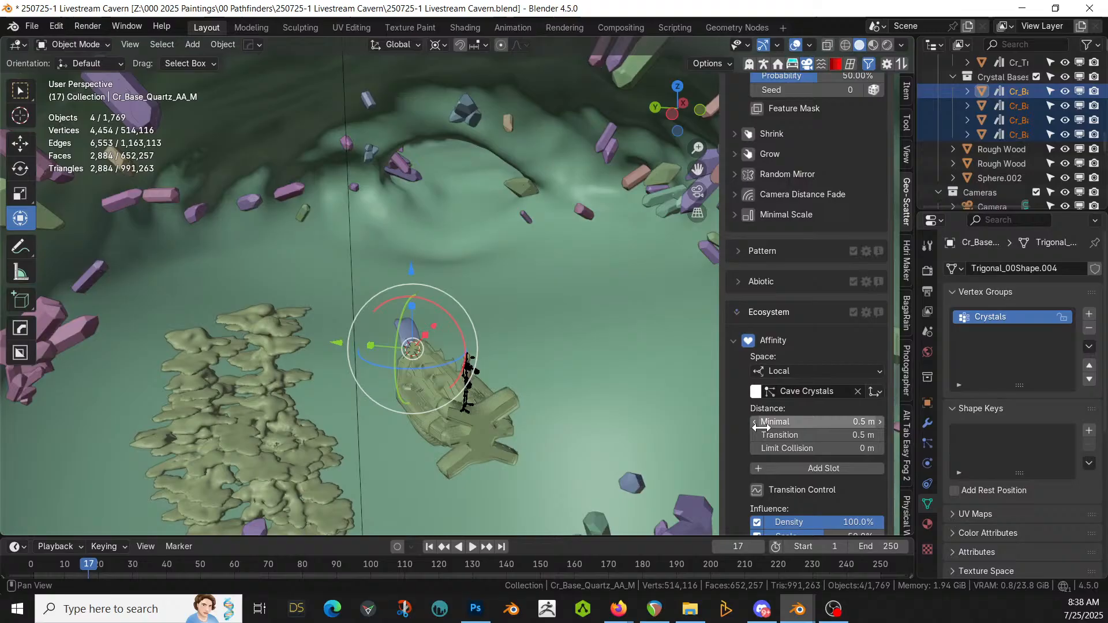
Step: Set the minimal and transition distances of the Cave Crystals affinity to 0.1 m each
click(859, 422)
text(0.1)
key(Return)
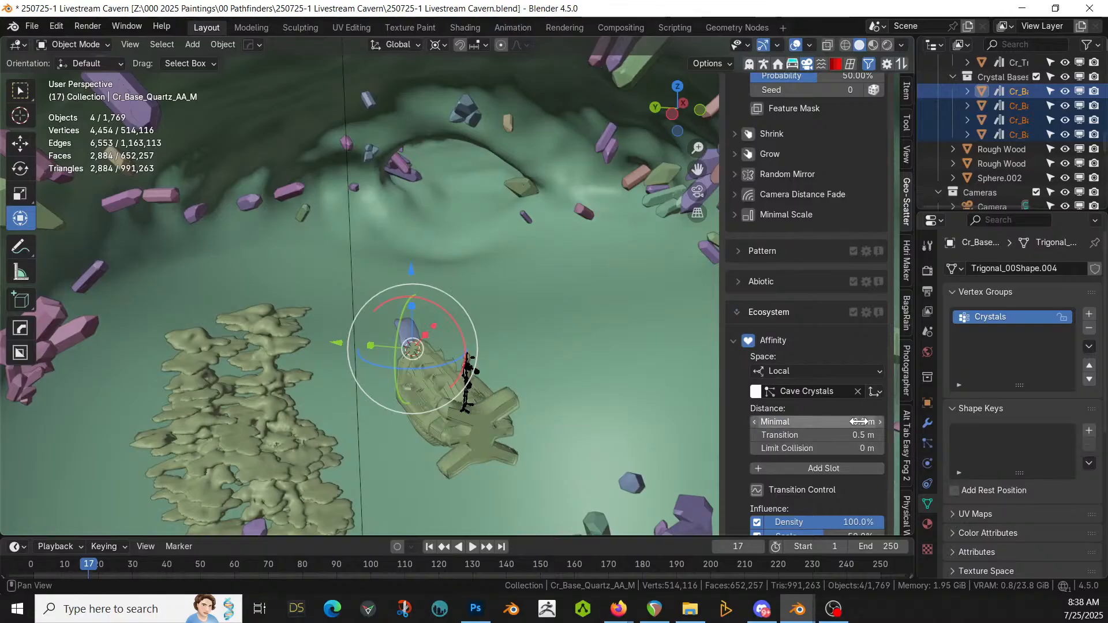
click(850, 435)
text(0.1)
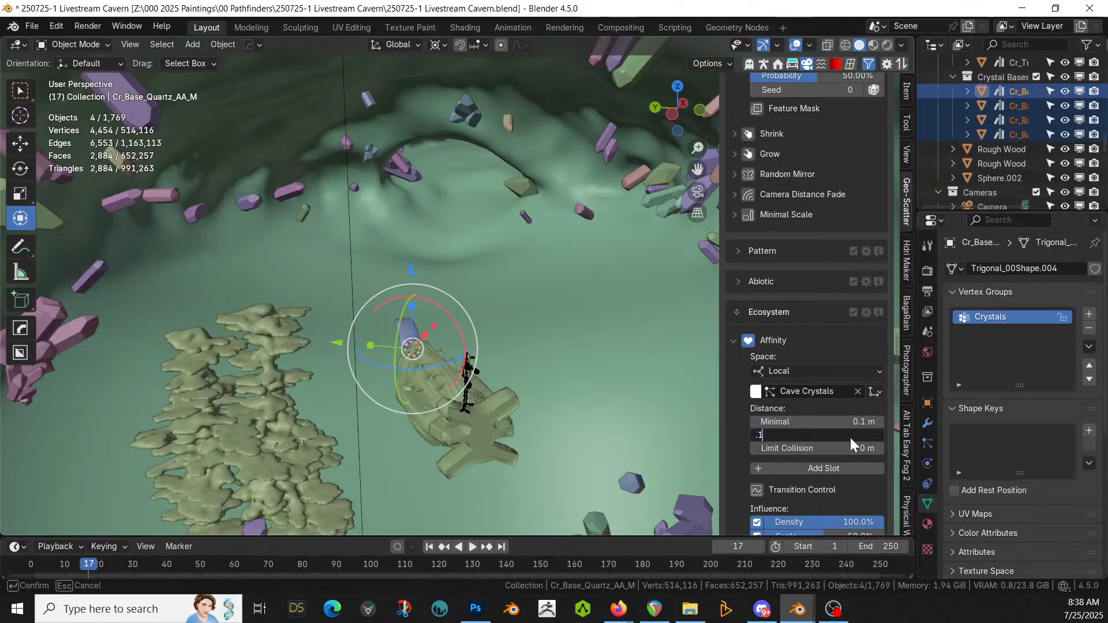
key(Return)
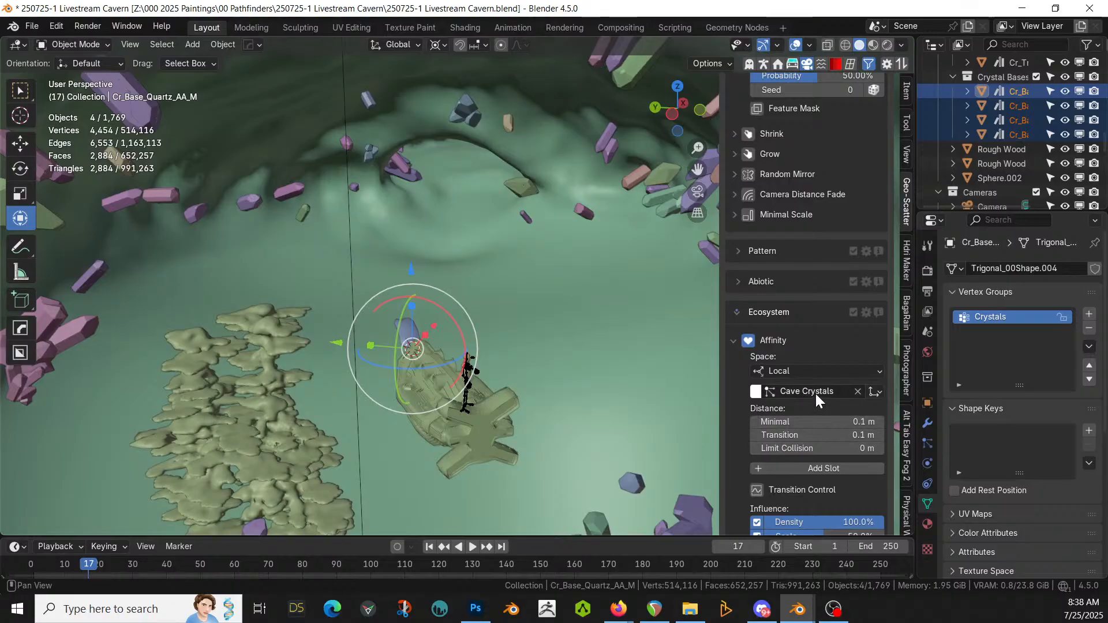
Step: Set the Base Crystals distribution density to 1 instance per m²
scroll(814, 392, up, 5)
scroll(815, 387, up, 15)
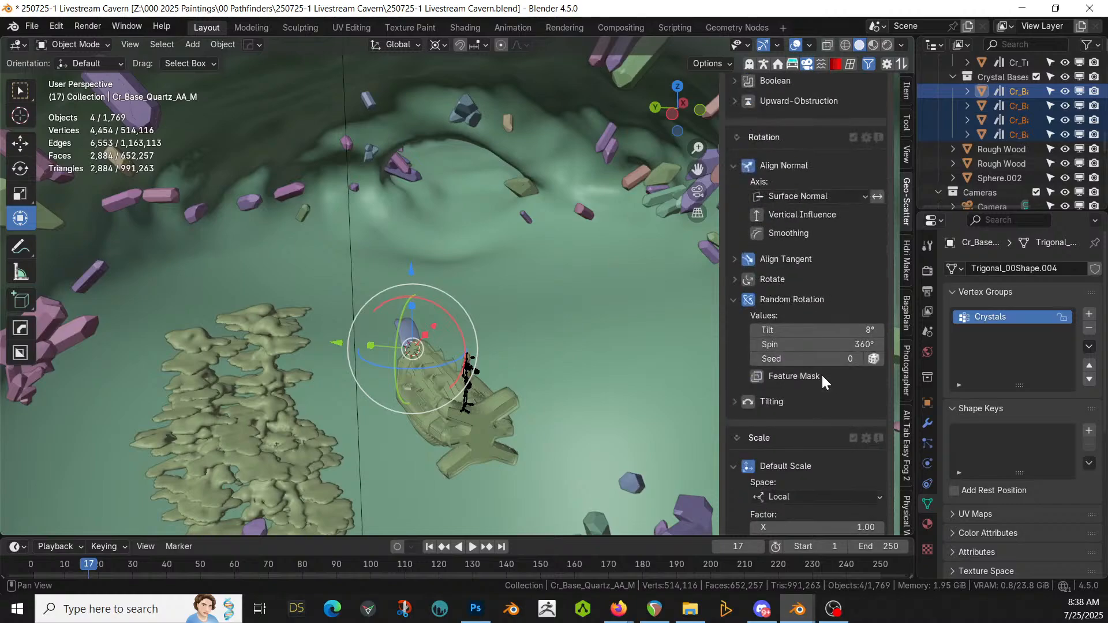
scroll(822, 360, up, 6)
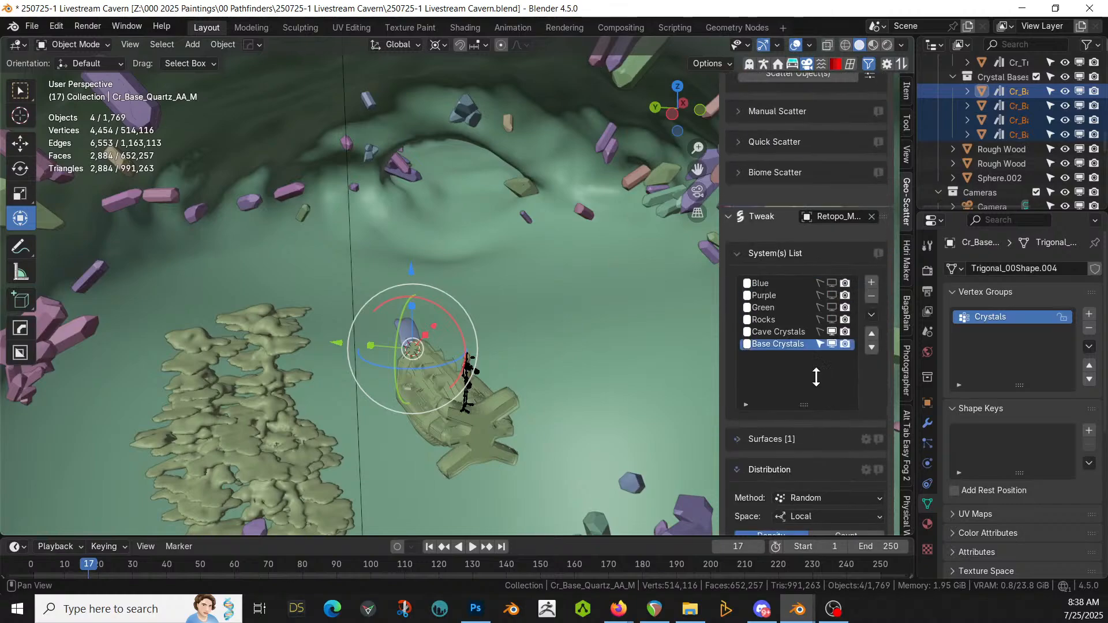
scroll(816, 381, down, 7)
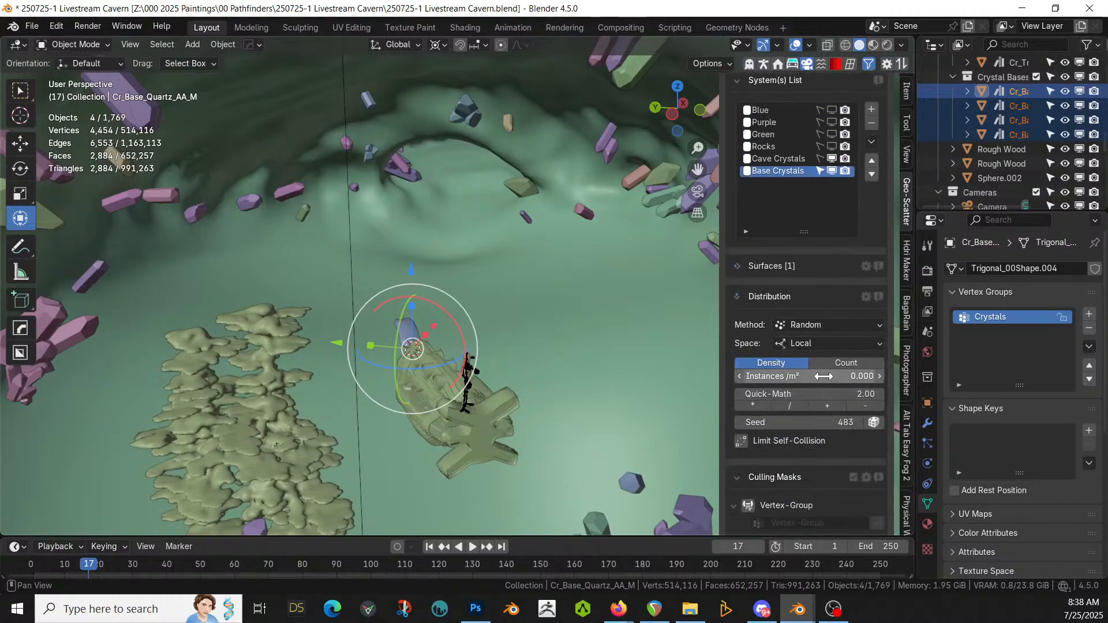
click(791, 157)
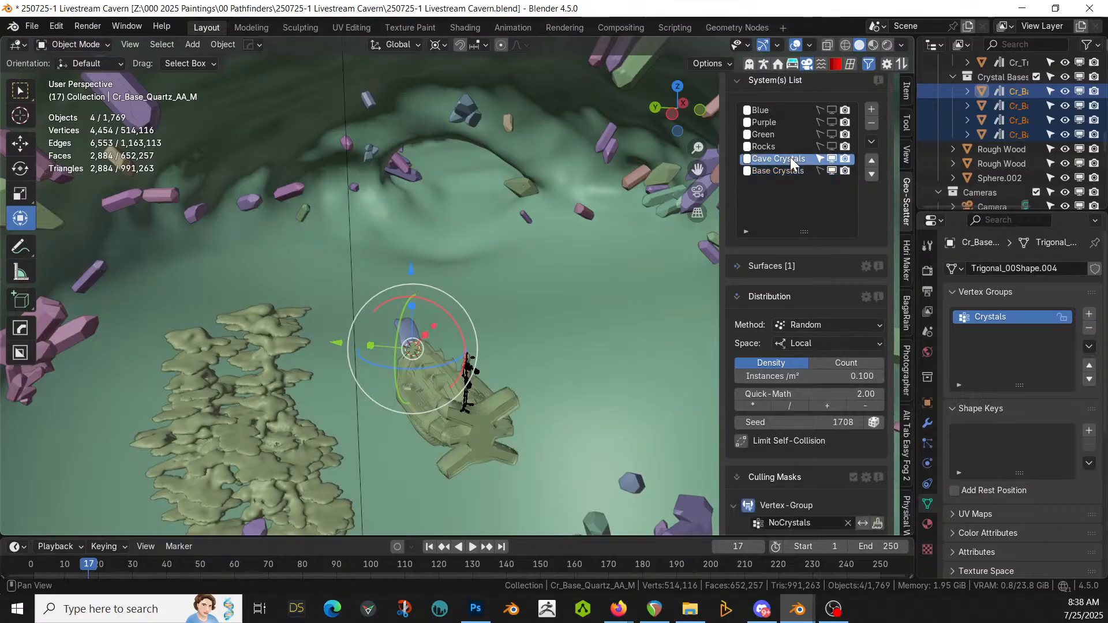
click(787, 169)
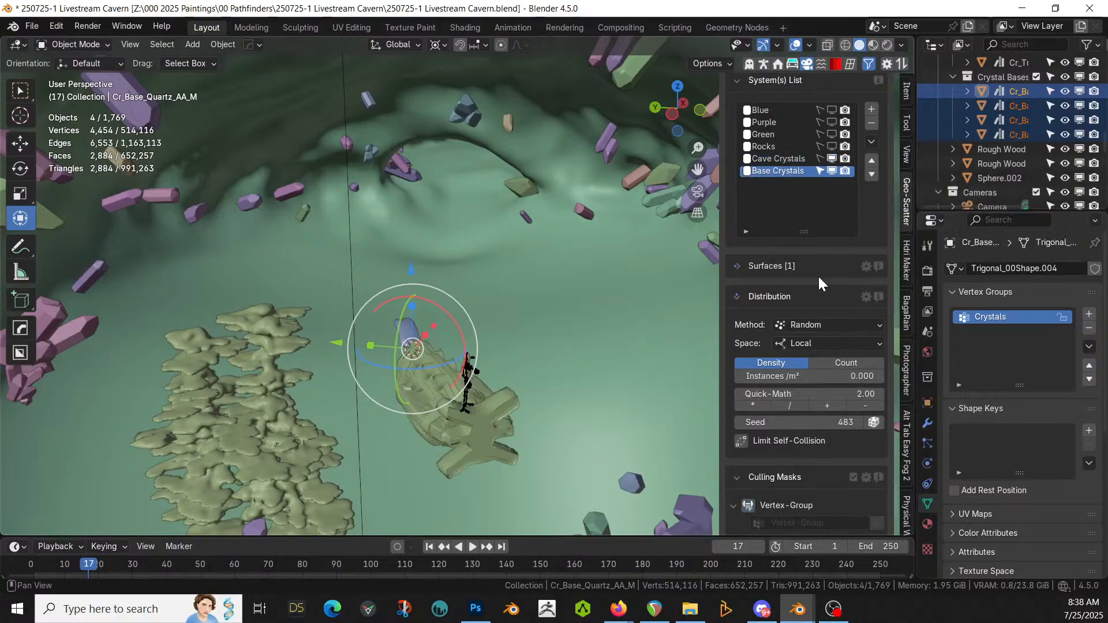
click(808, 375)
text(1)
key(Return)
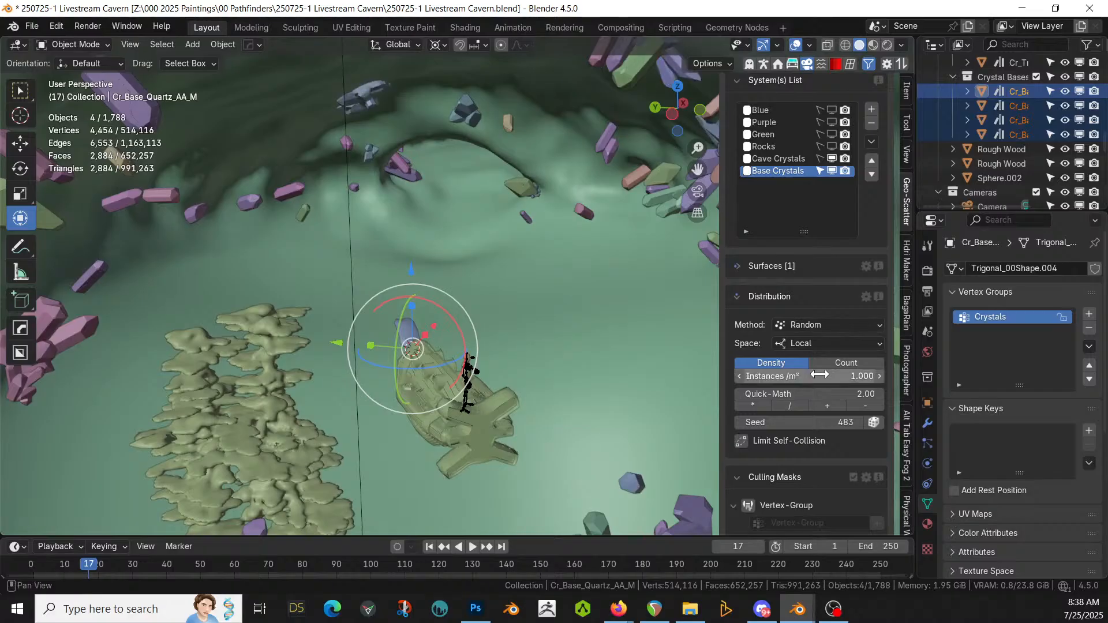
mouse_move(479, 233)
middle_down()
mouse_move(507, 230)
mouse_move(482, 220)
mouse_move(476, 236)
mouse_move(486, 241)
middle_up()
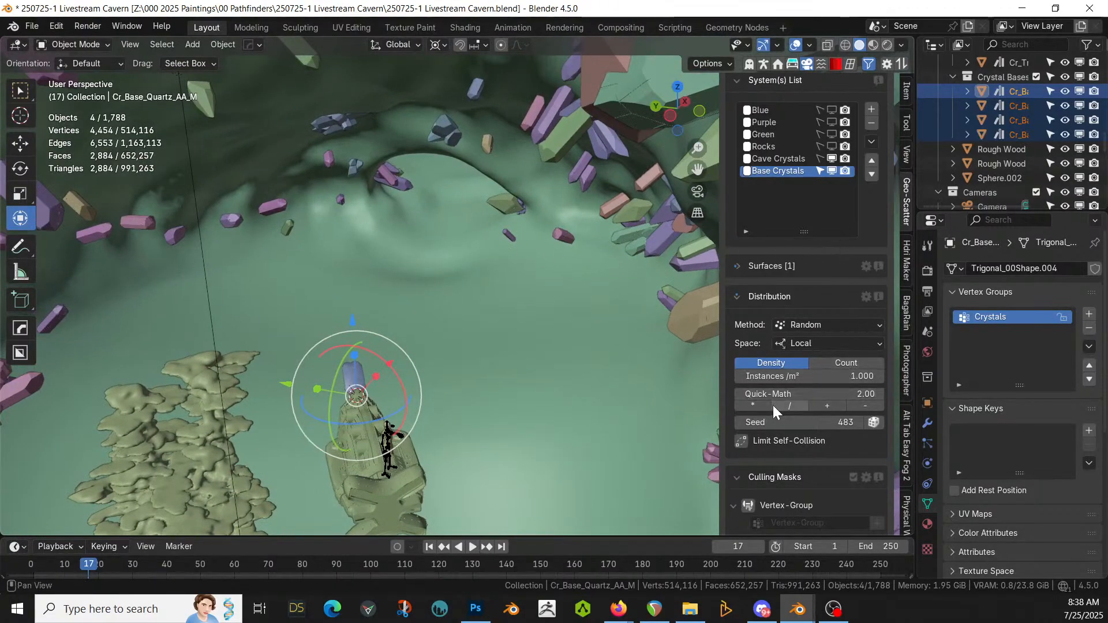
Step: Double the Base Crystals density repeatedly up to 64 instances per m², and halve it once to 32
click(753, 406)
click(753, 406)
click(753, 405)
click(753, 405)
click(753, 405)
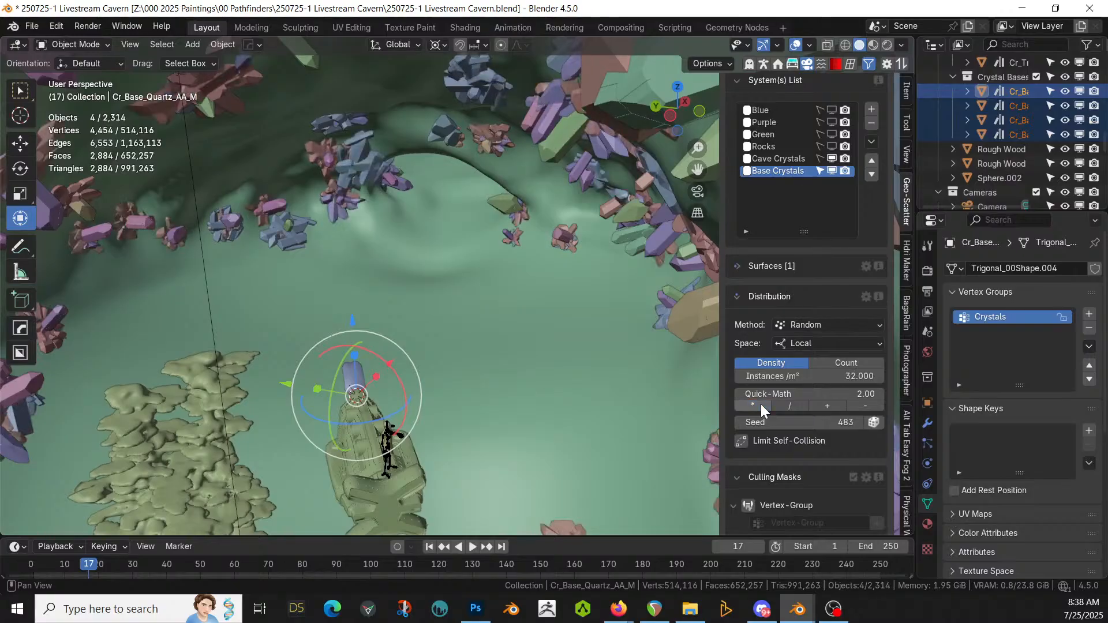
click(761, 404)
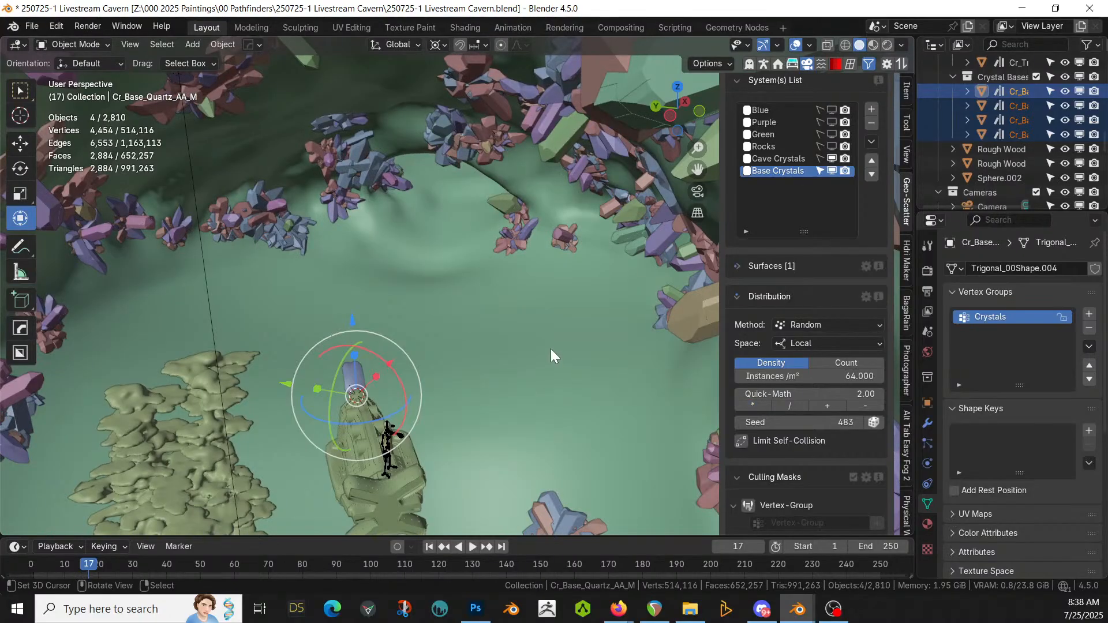
ctrl+middle_drag(552, 348, 658, 380)
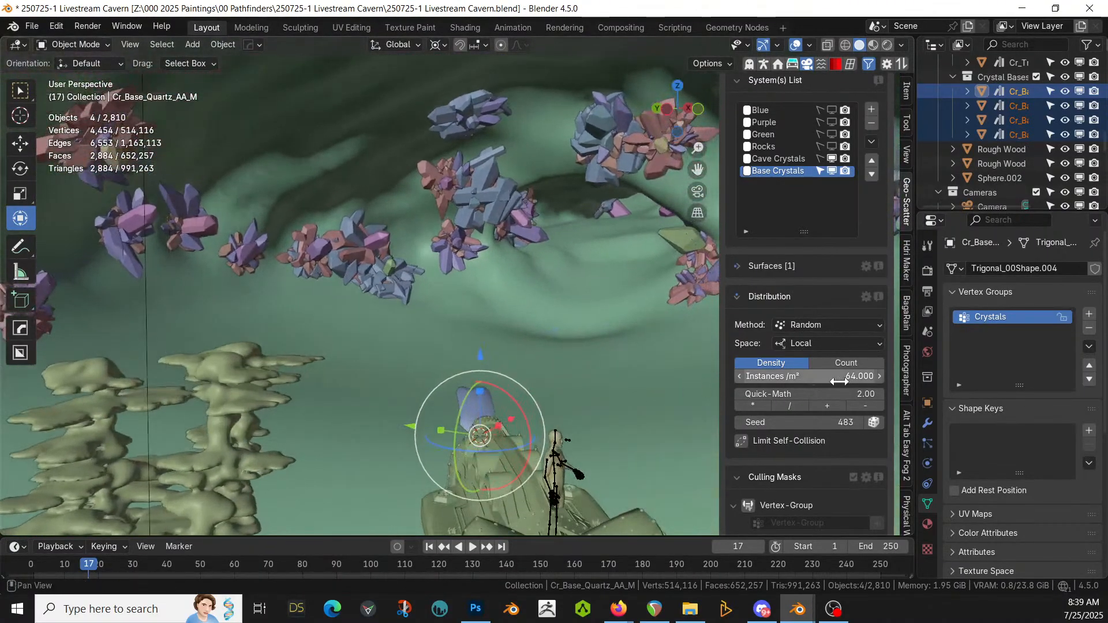
click(785, 405)
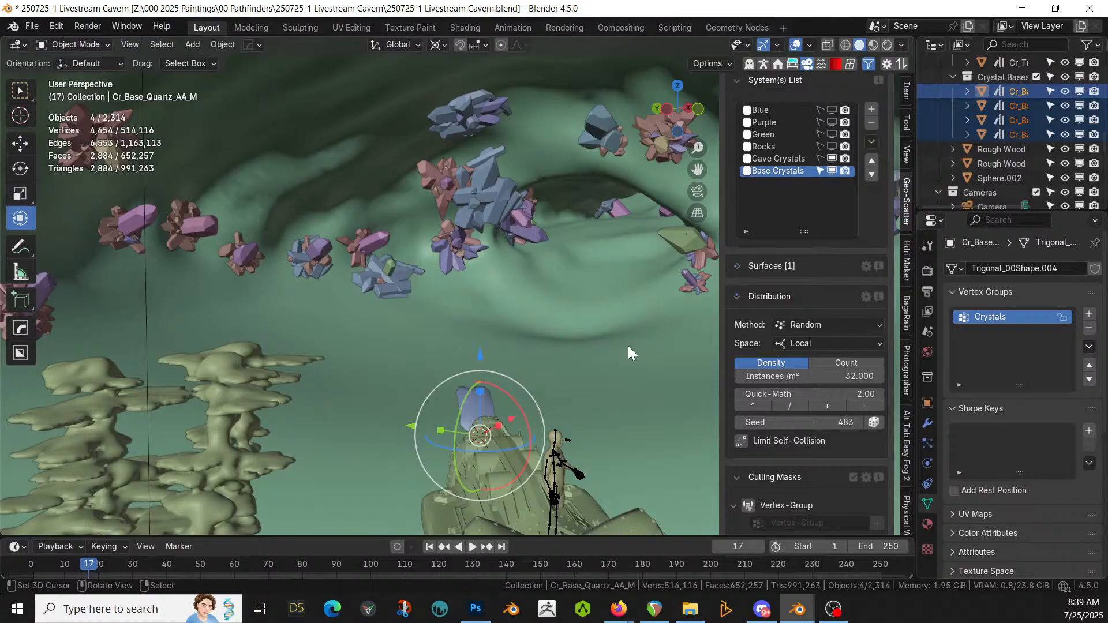
Step: Switch the viewport to Rendered shading and examine how the base clusters sit around the crystals on the cavern walls
shift+middle_drag(306, 302, 474, 314)
key(z)
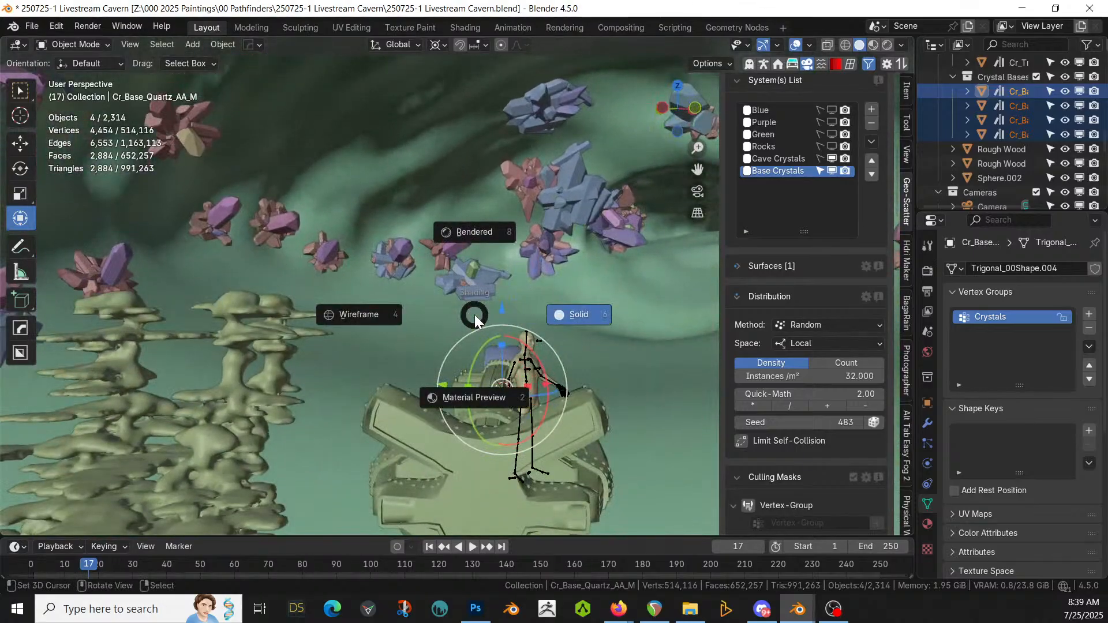
key(8)
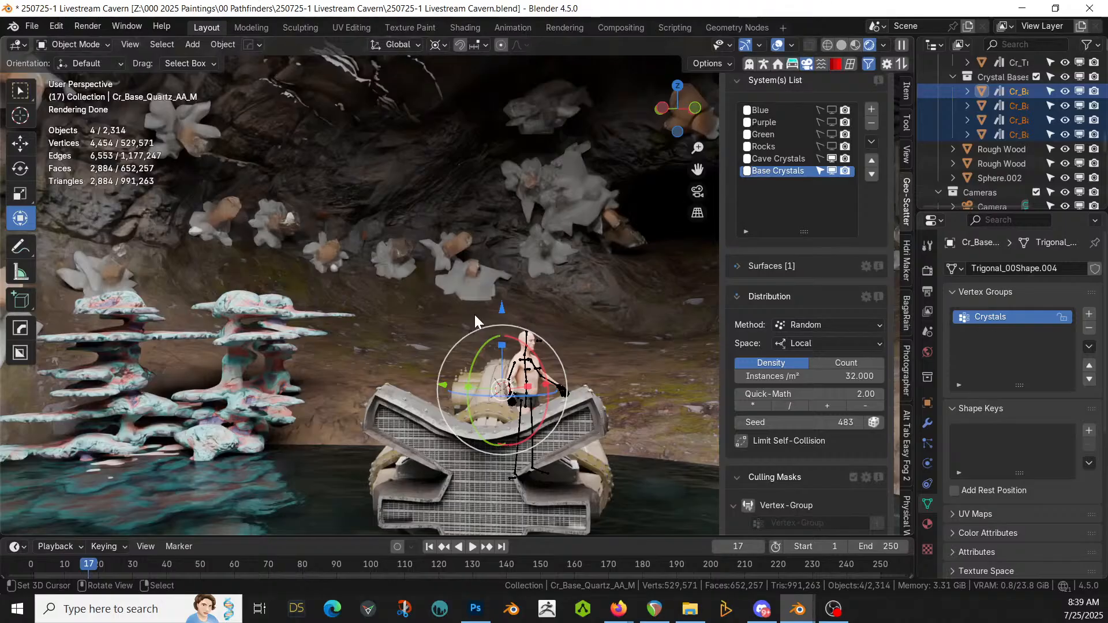
shift+middle_drag(502, 286, 438, 345)
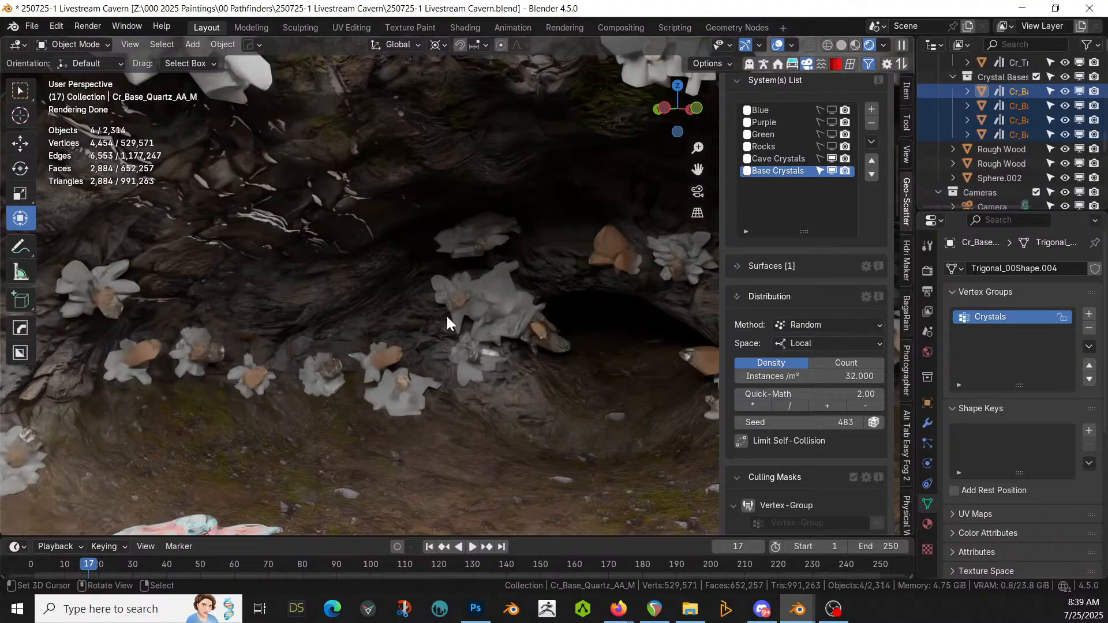
scroll(475, 326, up, 4)
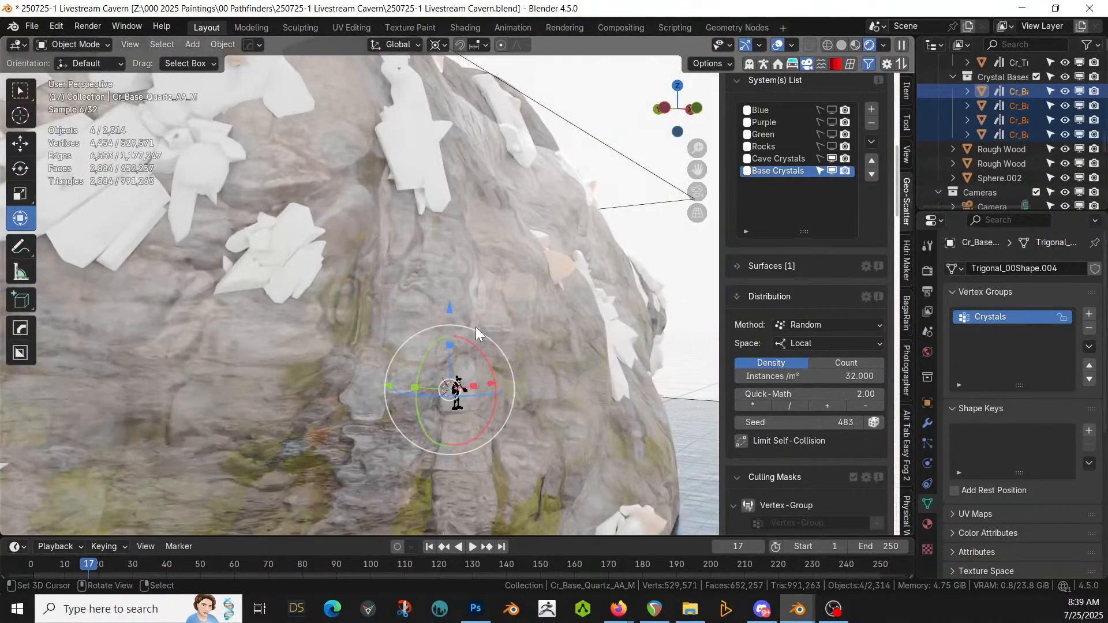
scroll(475, 326, up, 3)
scroll(475, 327, down, 6)
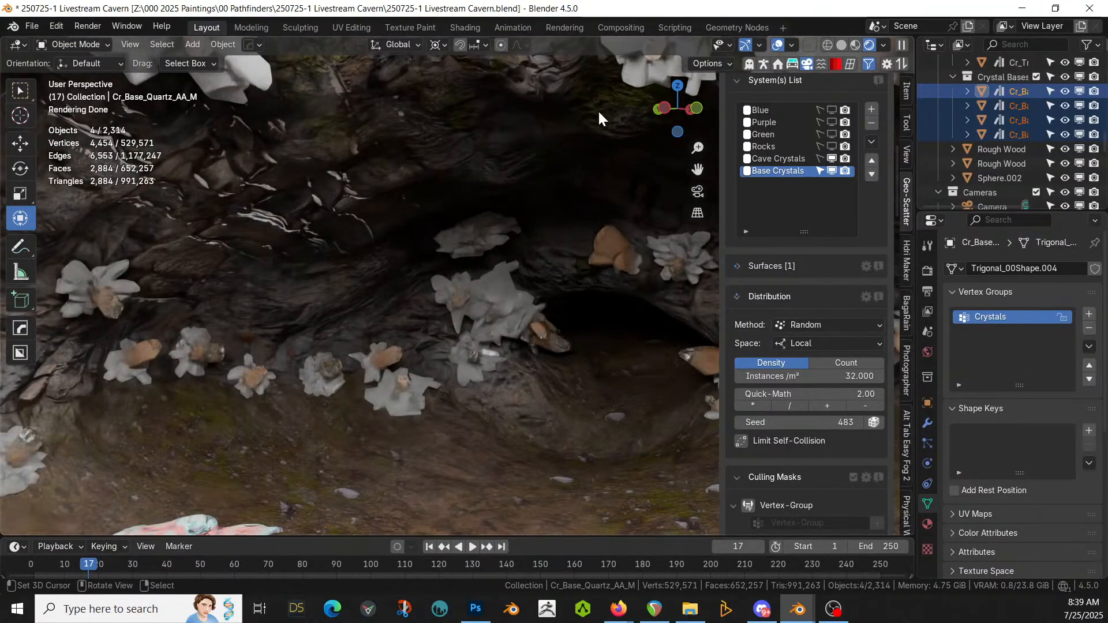
Step: In the CrystalKit_AK window, discard the unsaved changes and open 250723-1 Livestream Crab Temple.blend from the 00 Pathfinders project folders
key(alt+Tab)
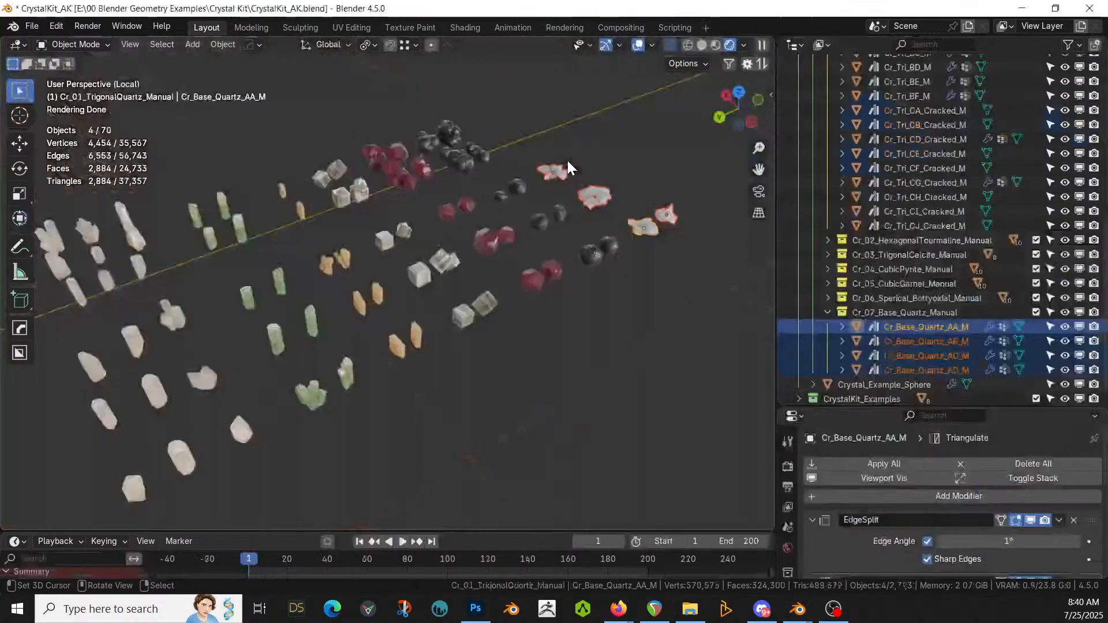
click(33, 25)
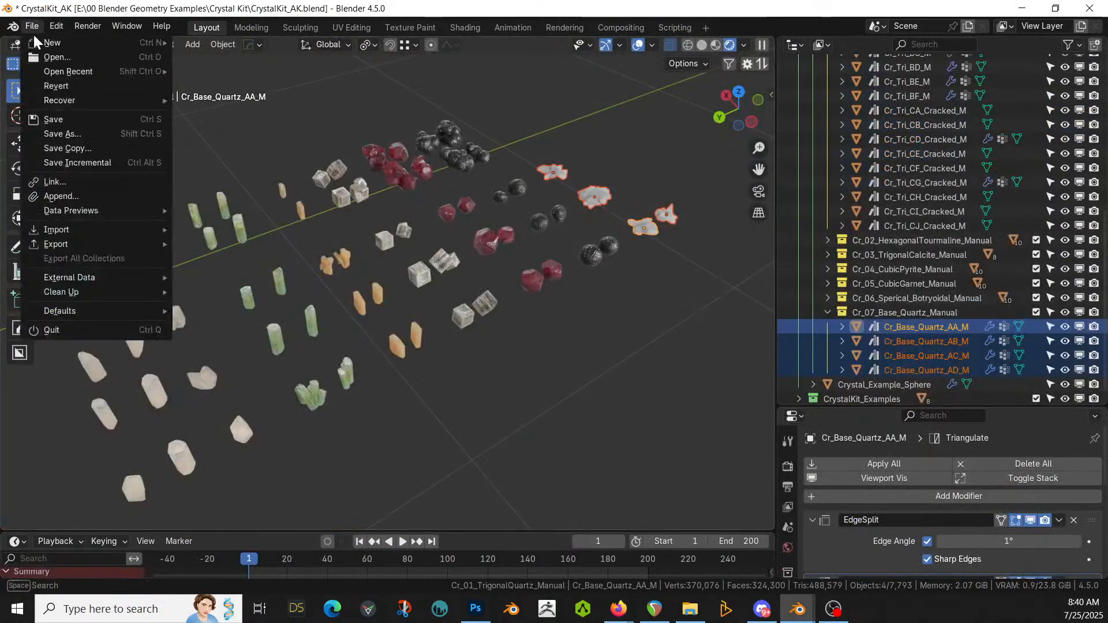
mouse_move(55, 71)
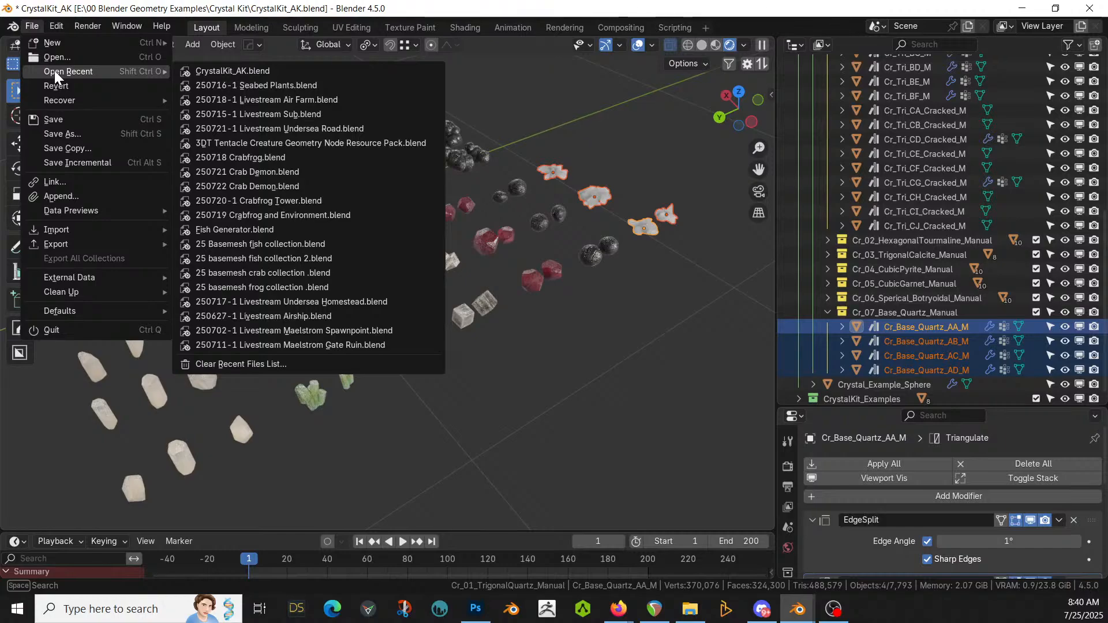
click(50, 61)
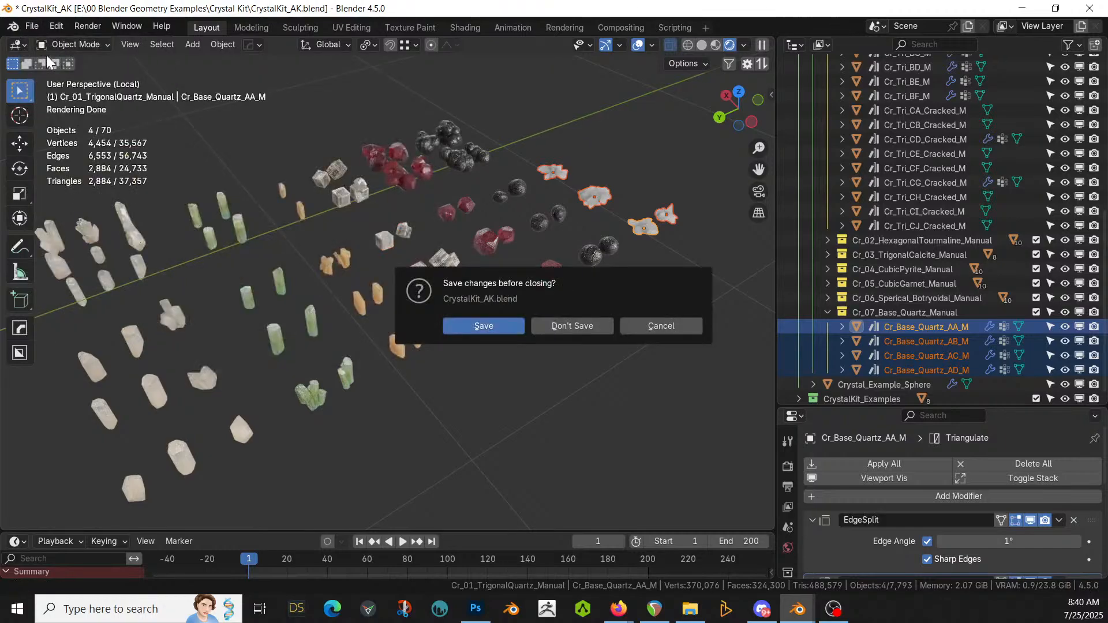
click(593, 327)
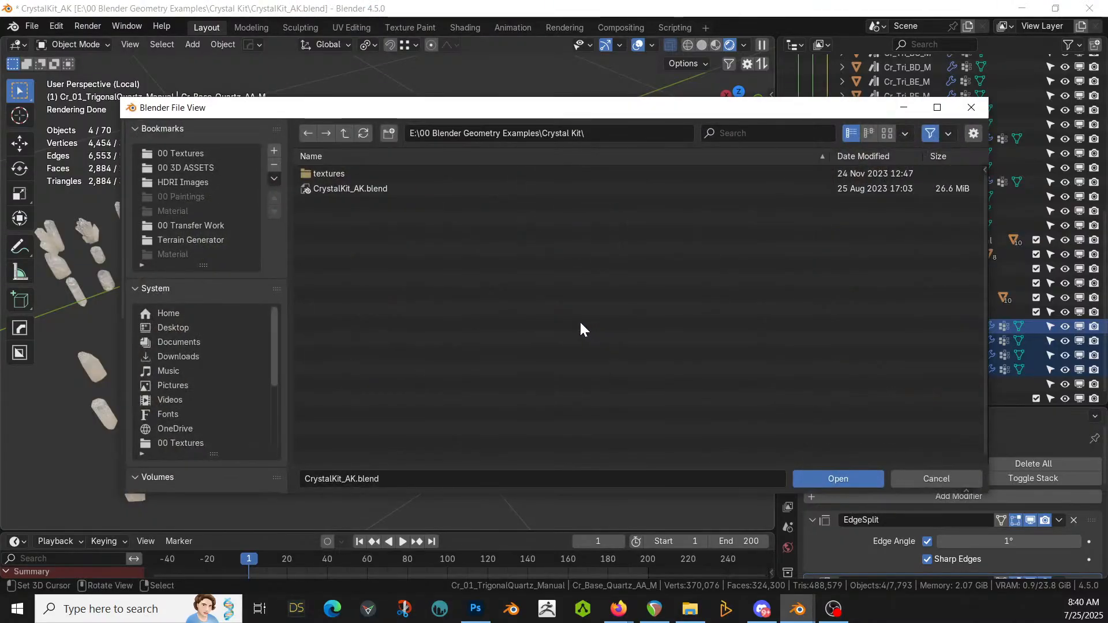
scroll(234, 386, down, 5)
scroll(240, 445, down, 4)
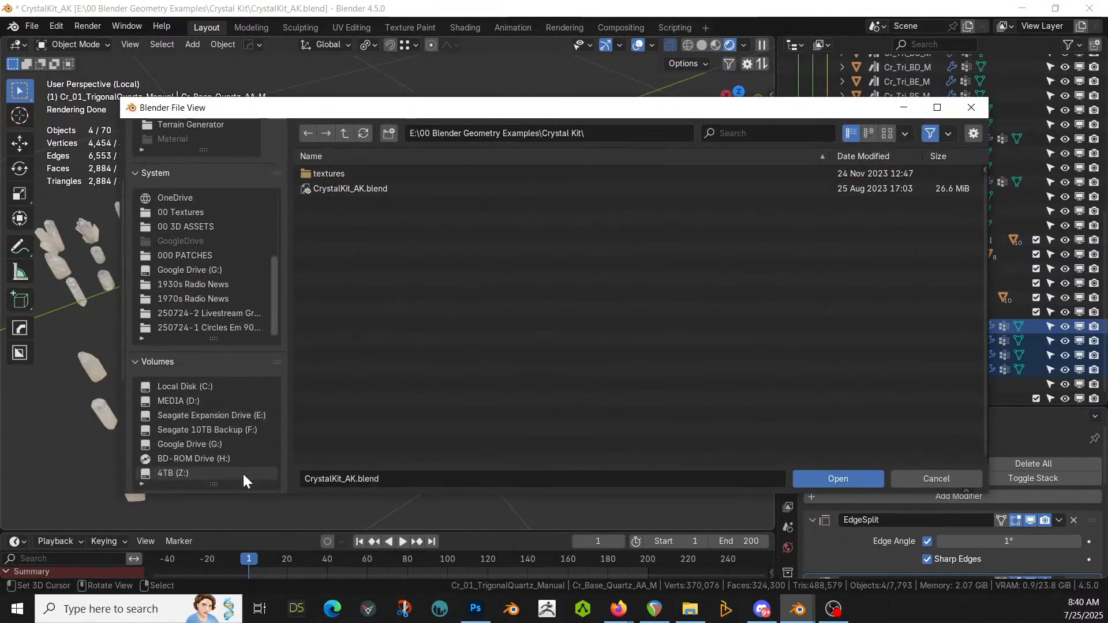
click(208, 313)
click(346, 133)
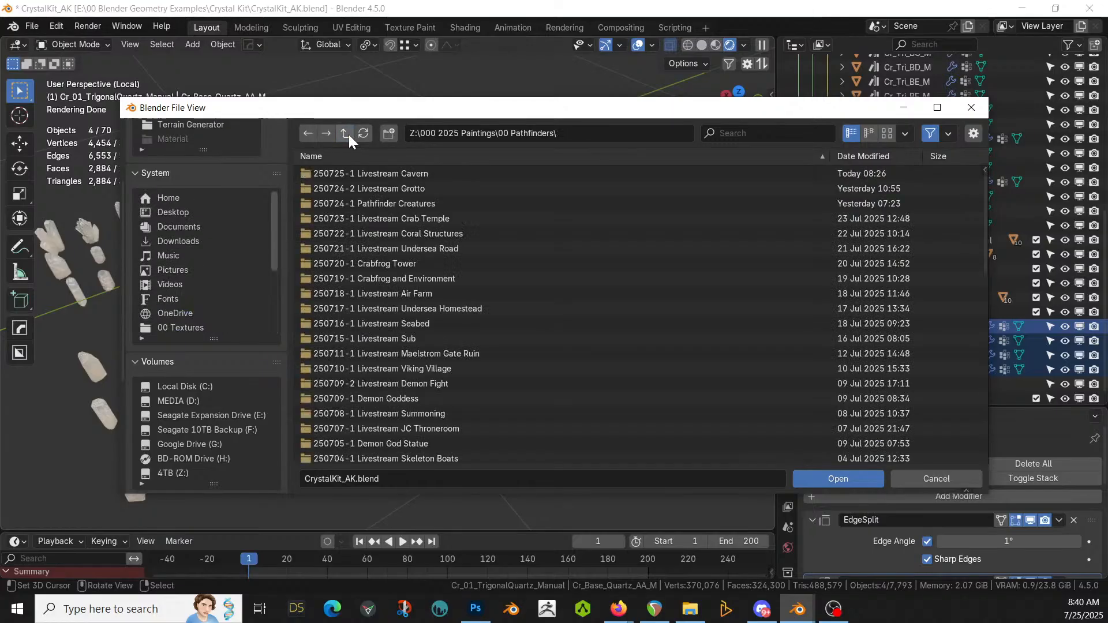
click(406, 216)
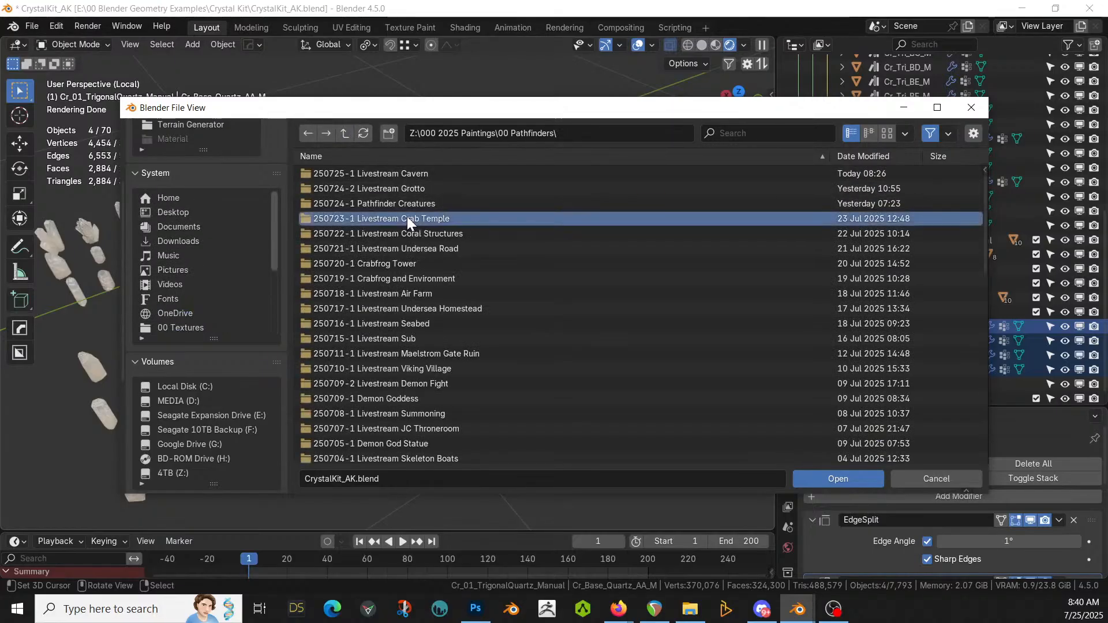
double_click(406, 173)
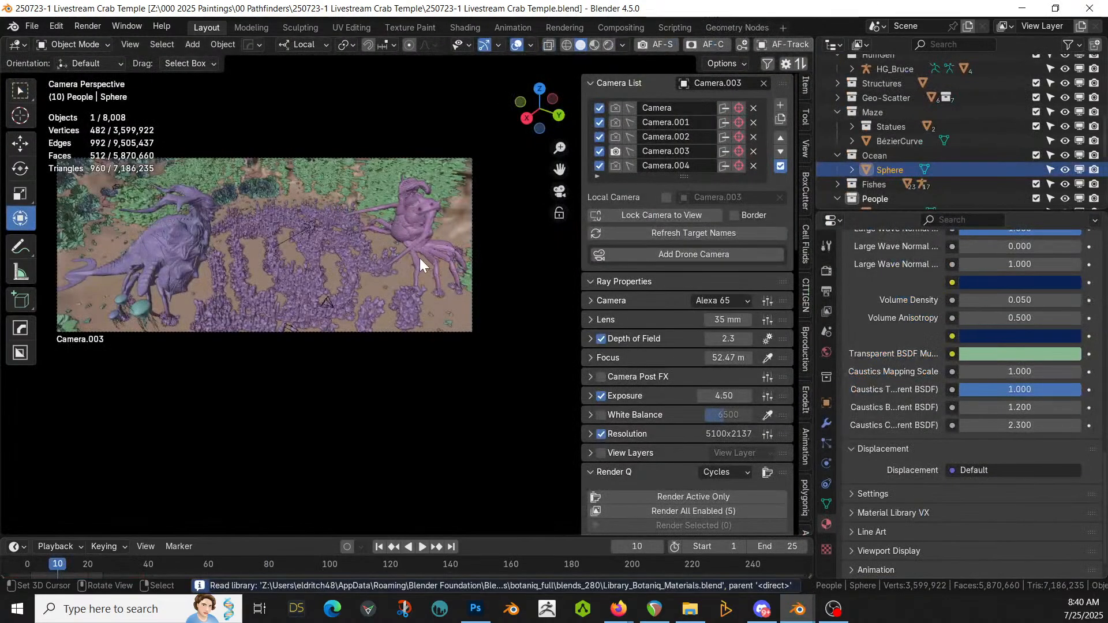
Step: Enable the Light Fixtures collection in the Crab Temple scene and isolate its Tentacle Creature object in local view
middle_drag(444, 263, 435, 217)
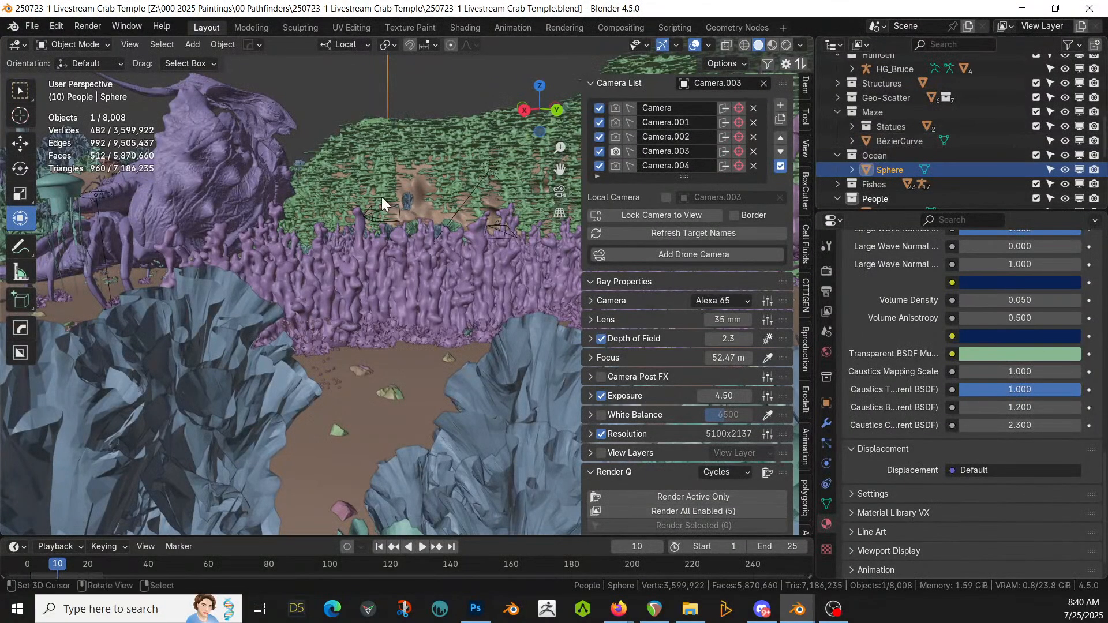
scroll(919, 137, up, 5)
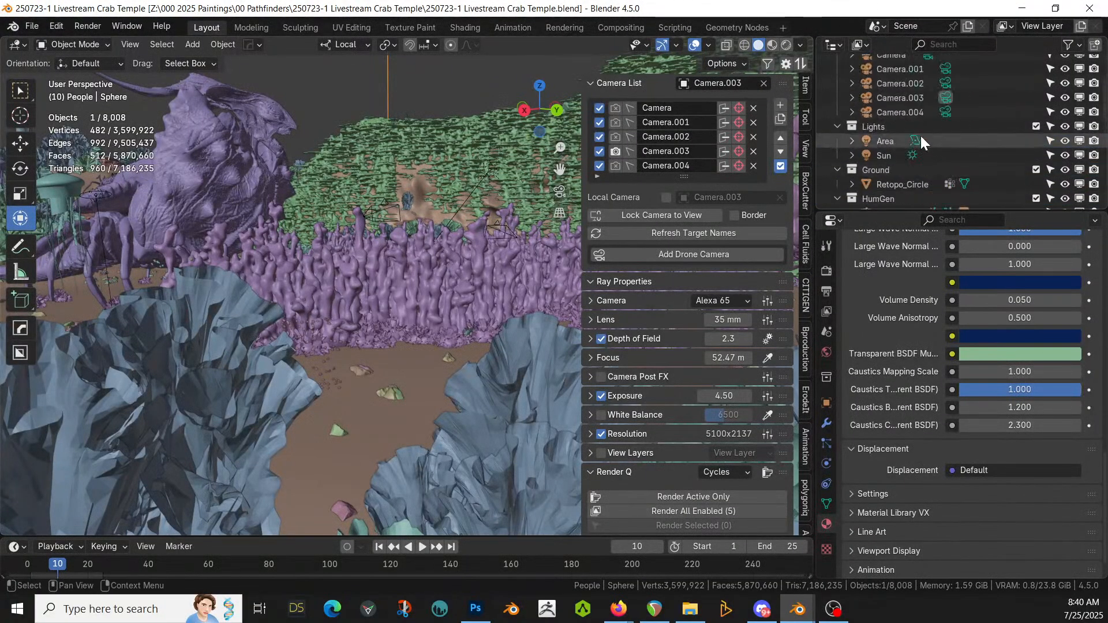
scroll(920, 136, up, 3)
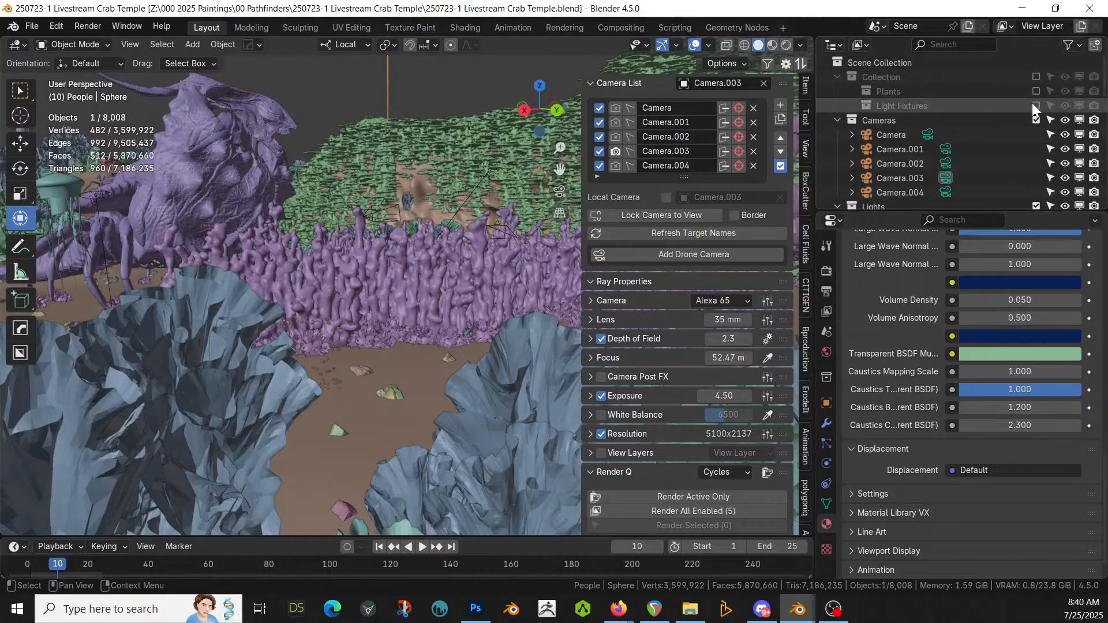
click(1035, 105)
click(917, 121)
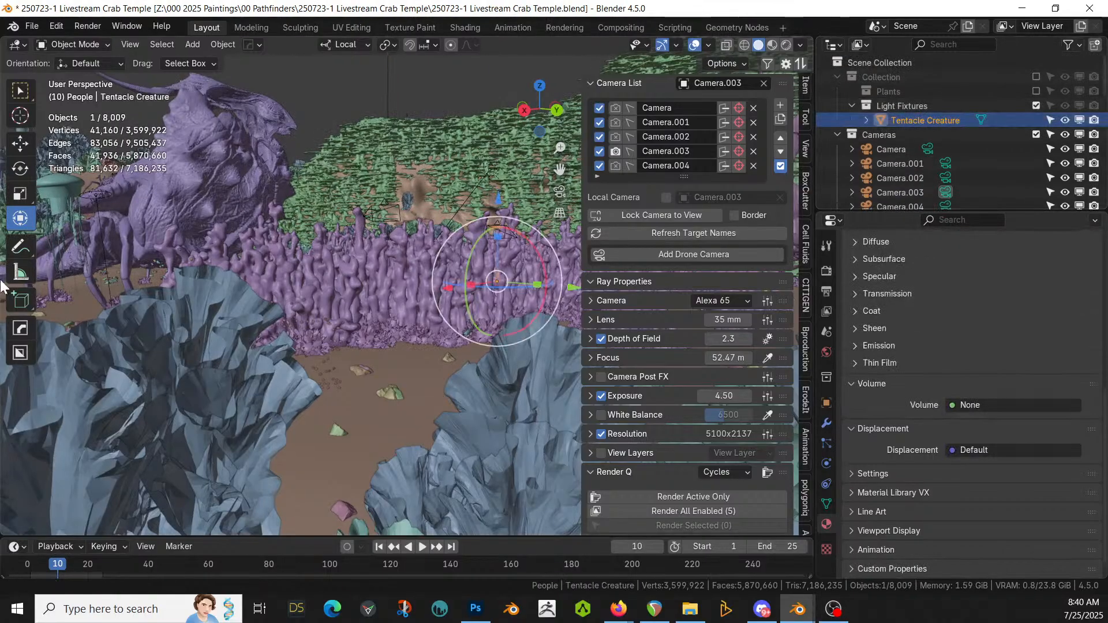
key(KP_Divide)
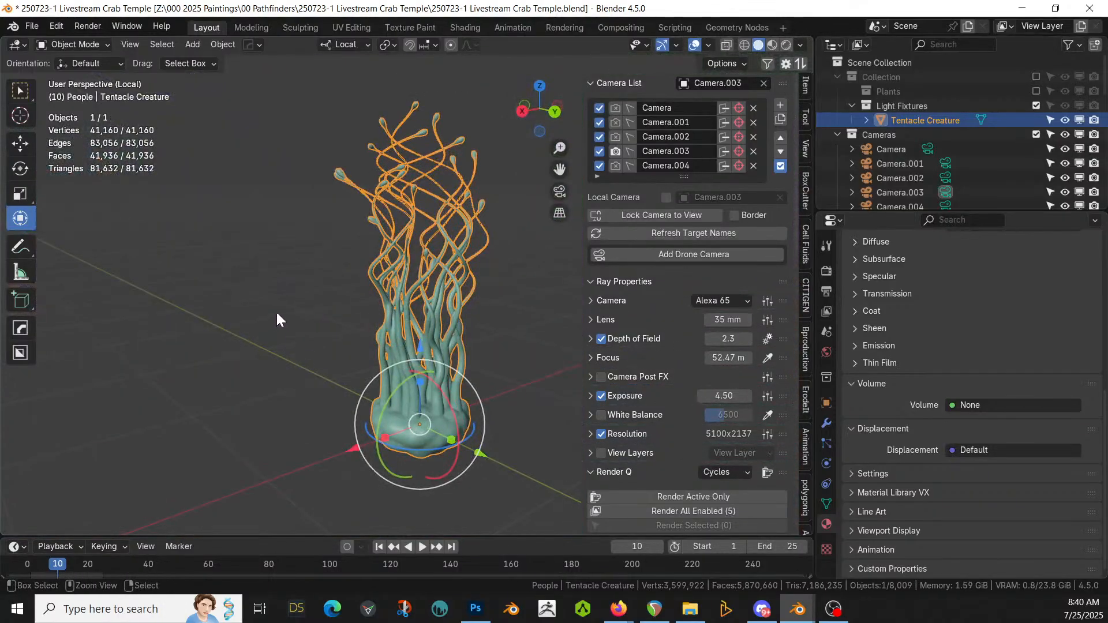
Step: Copy the Tentacle Creature and paste it into the Plants collection of the 250725-1 Livestream Cavern file
key(ctrl+c)
click(352, 266)
key(alt+Tab)
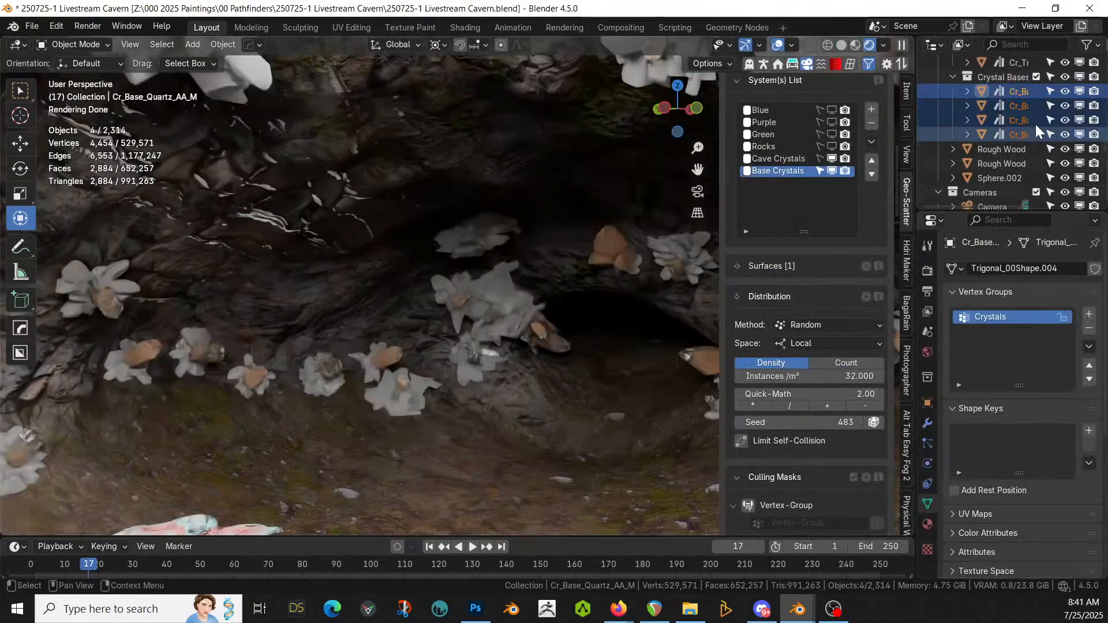
scroll(1019, 130, down, 2)
scroll(1018, 134, down, 5)
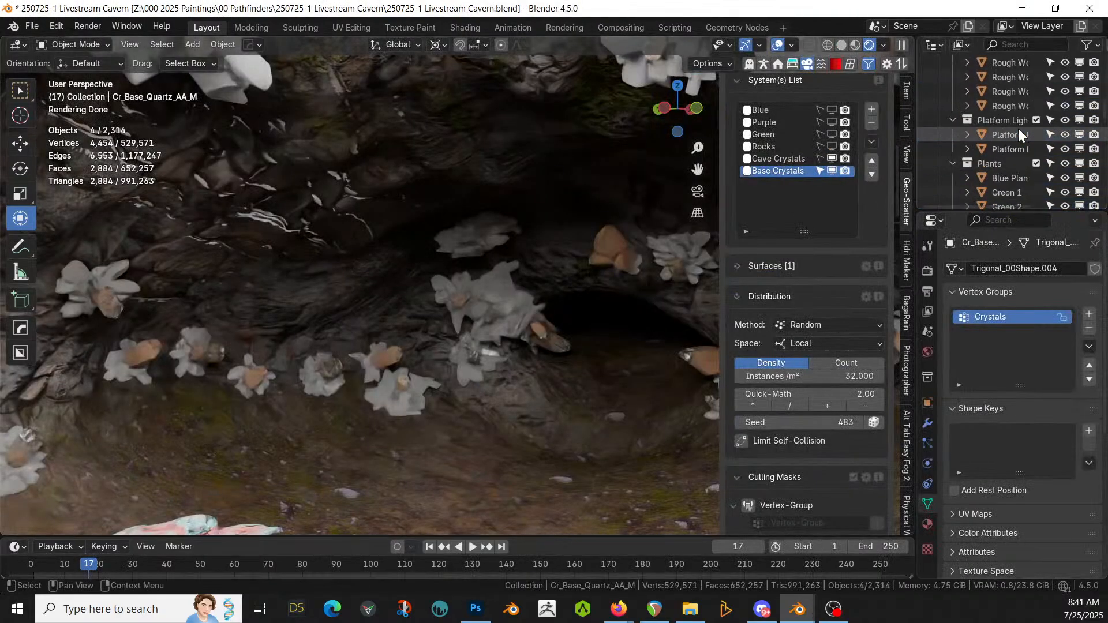
click(990, 164)
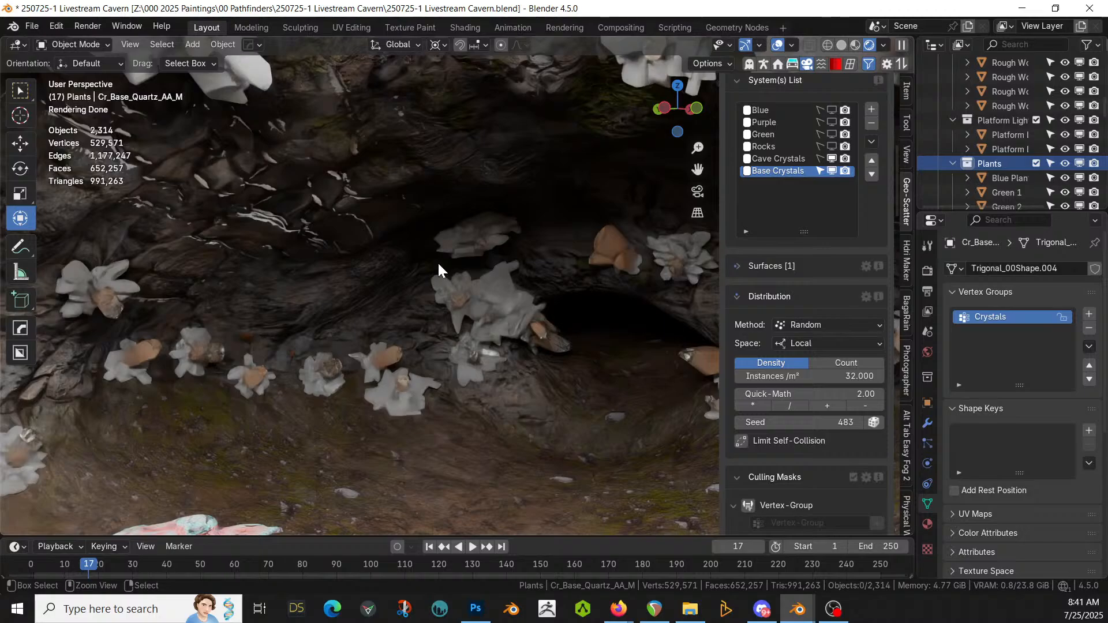
key(ctrl+v)
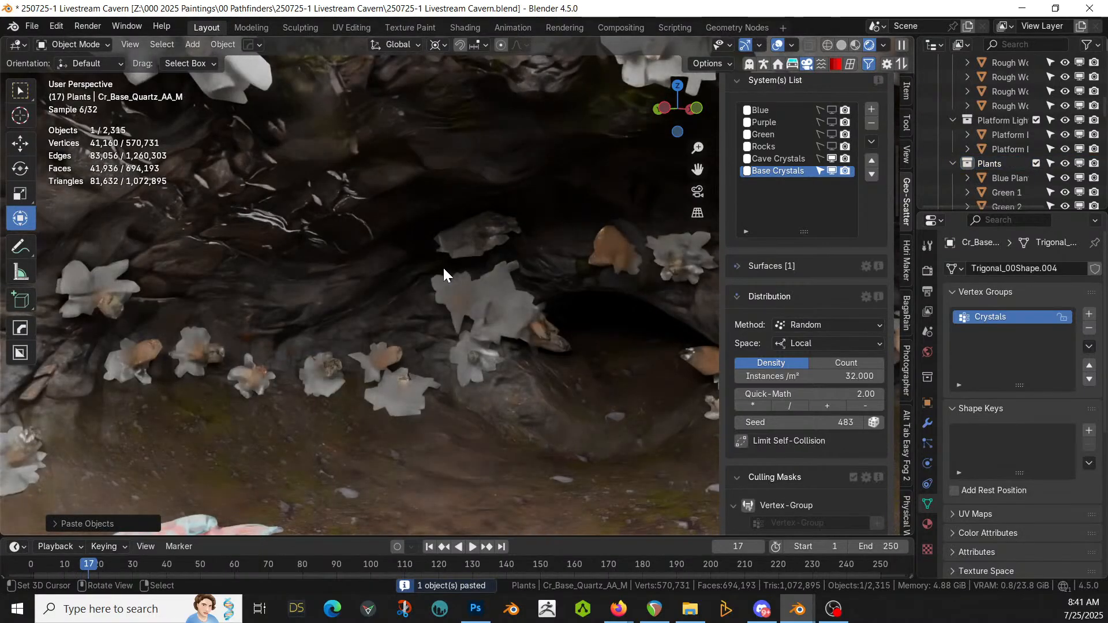
Step: Switch the viewport to Solid shading and hide the Cave Crystals and Base Crystals scatter systems from the viewport
key(z)
key(6)
middle_drag(497, 286, 702, 176)
scroll(702, 176, down, 4)
middle_drag(645, 202, 810, 236)
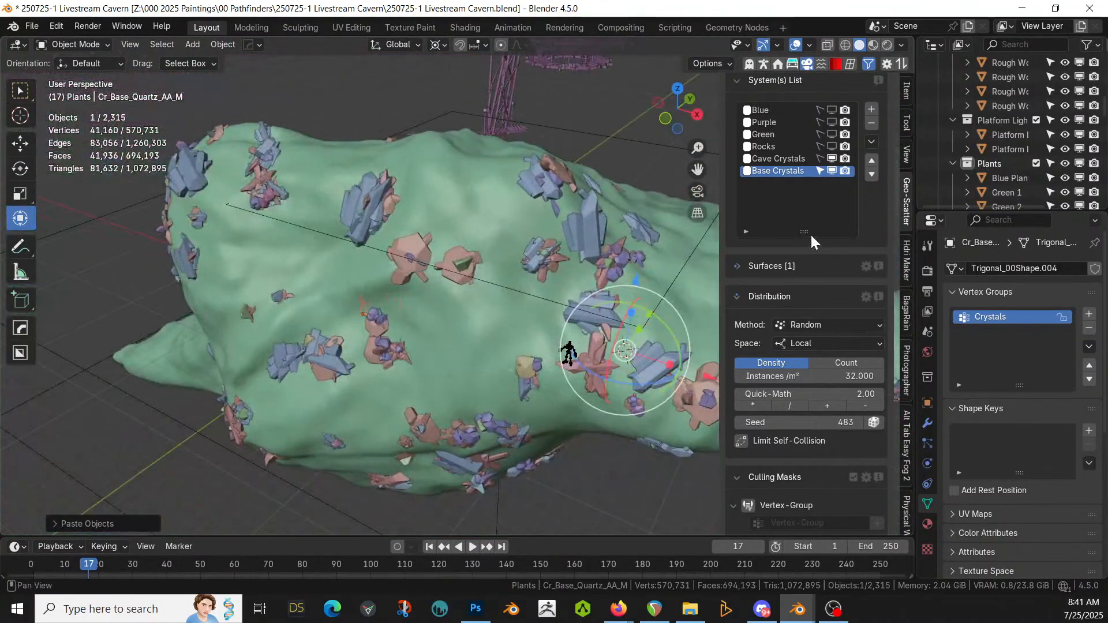
click(831, 171)
Step: Select the pasted Tentacle Creature inside the cavern and scatter it over the surface with the 00 default preset
scroll(554, 249, up, 4)
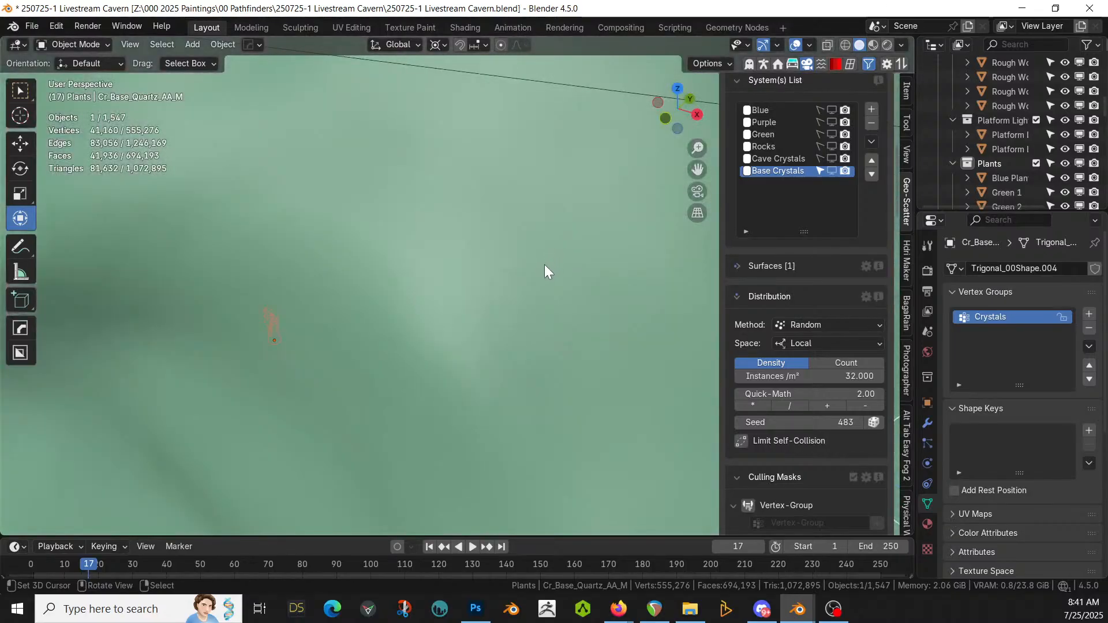
middle_drag(544, 264, 575, 119)
scroll(453, 266, up, 4)
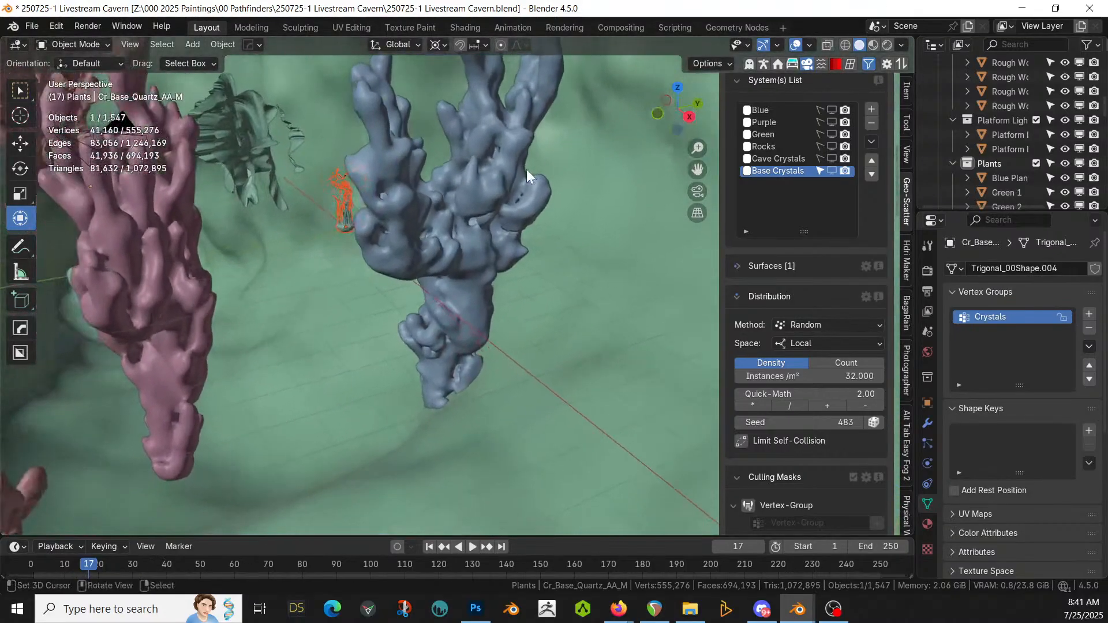
middle_drag(526, 168, 489, 156)
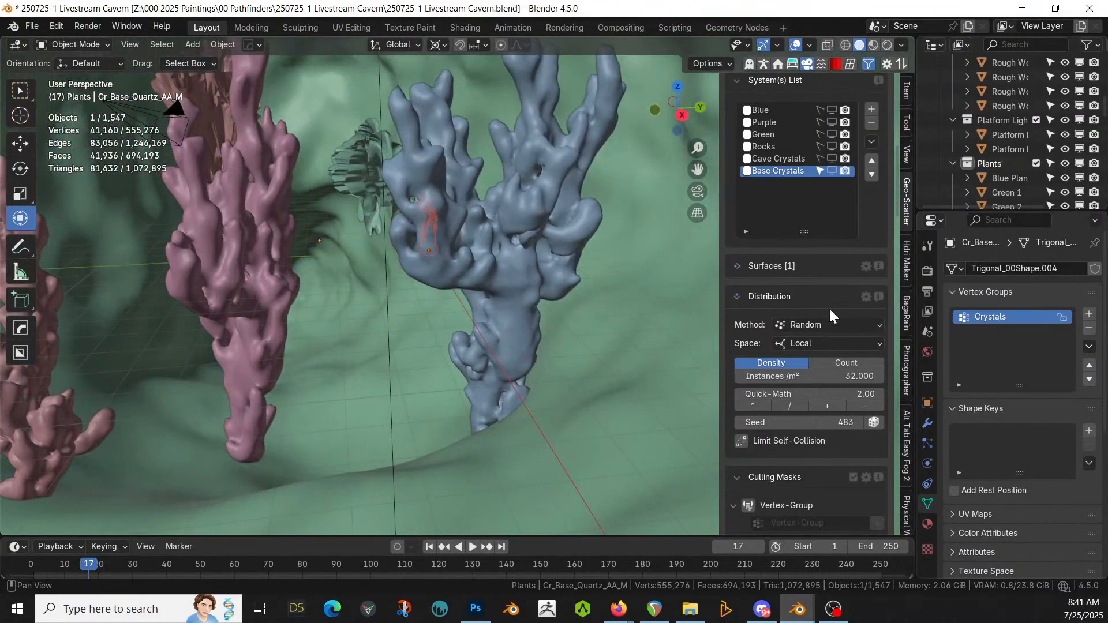
middle_drag(431, 255, 470, 258)
click(318, 241)
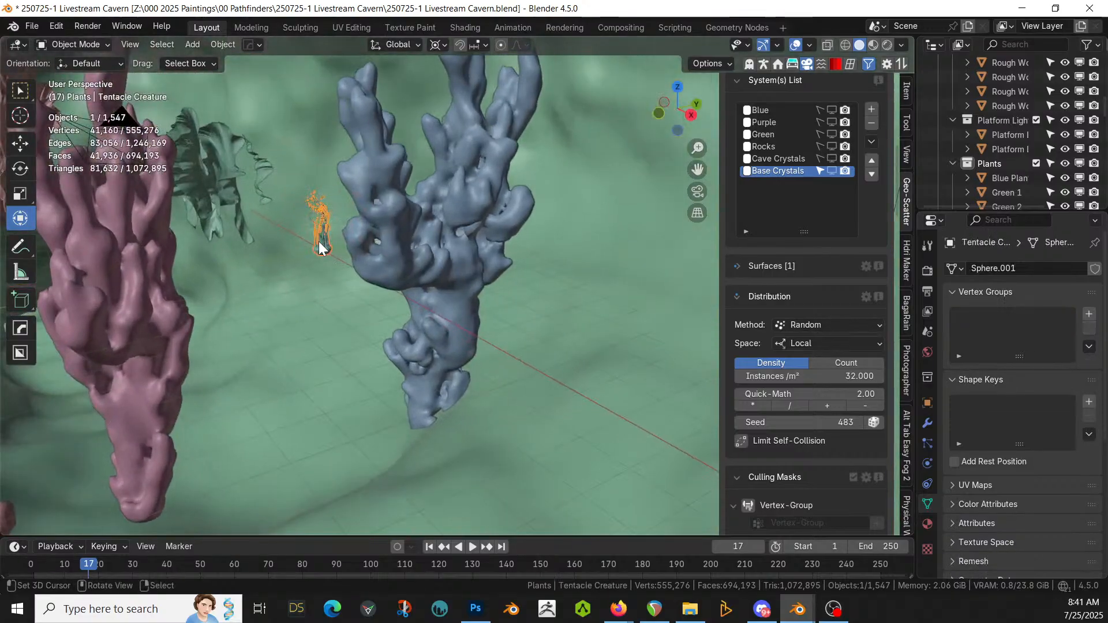
scroll(805, 342, up, 8)
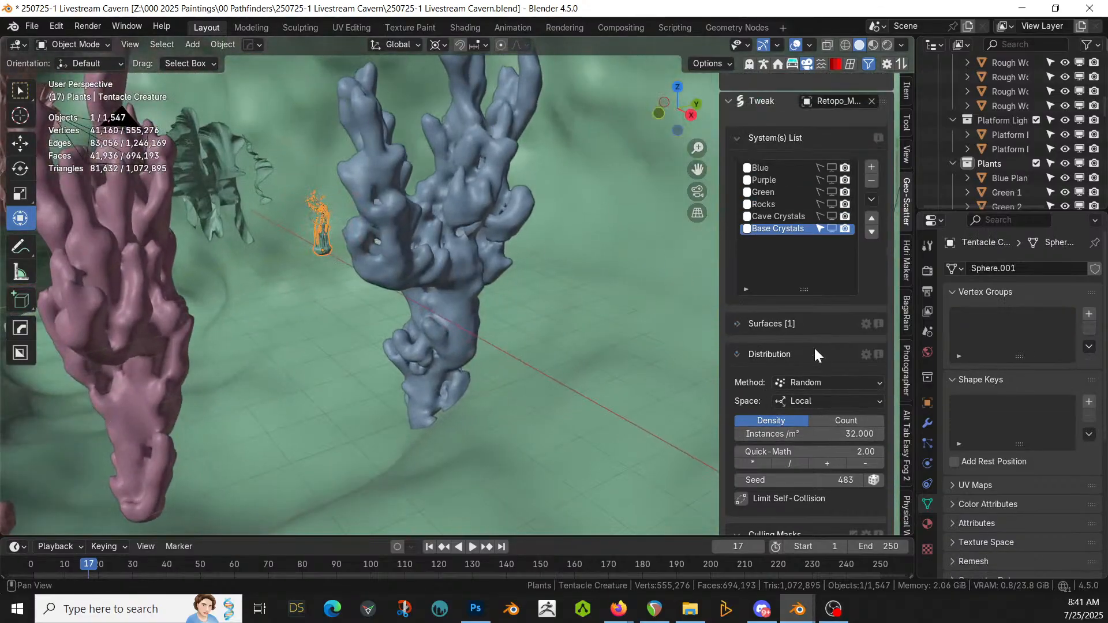
scroll(817, 341, up, 8)
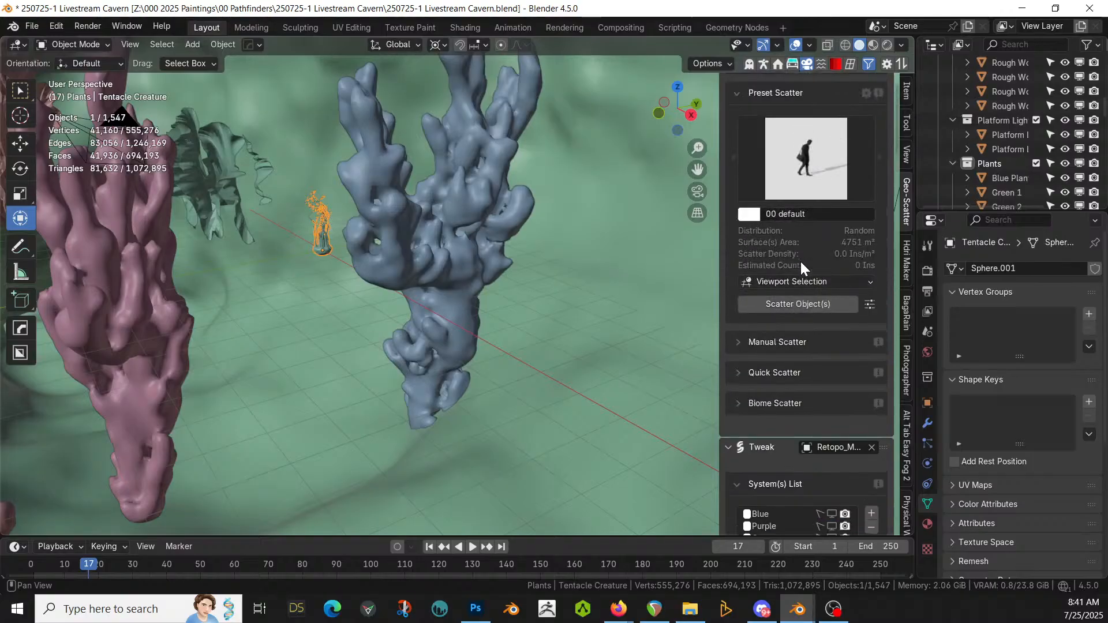
click(809, 304)
Step: Rename the new scatter system as Tentacle Lights
scroll(808, 303, down, 7)
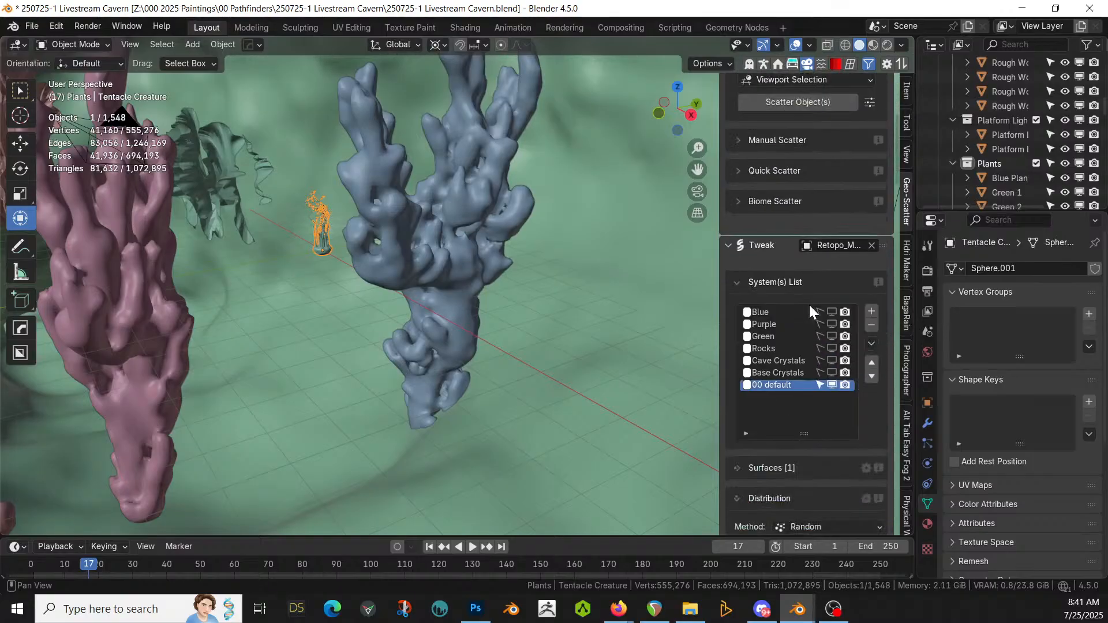
double_click(771, 385)
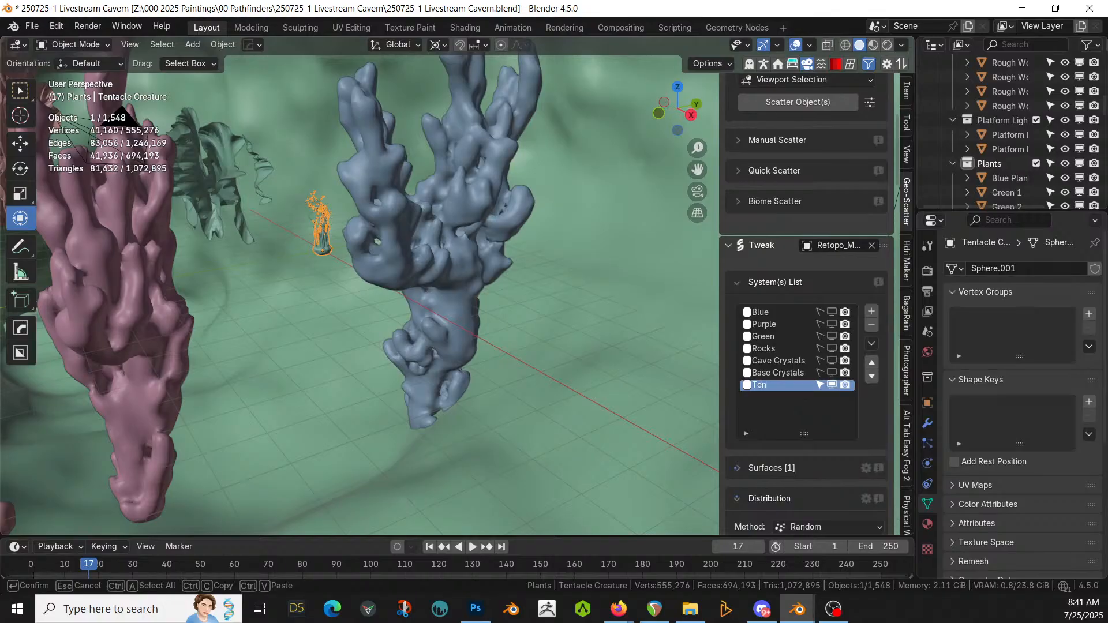
text(Tentacle Lights)
key(Return)
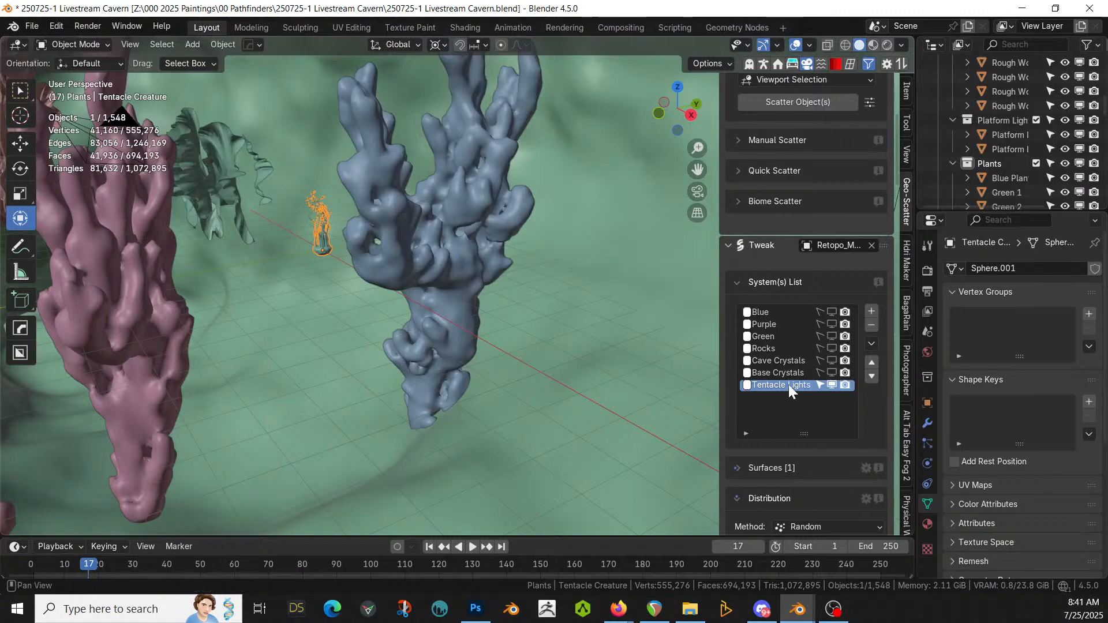
Step: Enable Random Rotation for the Tentacle Lights scatter, keeping the 20° tilt and 360° spin
scroll(756, 426, down, 3)
scroll(756, 427, down, 12)
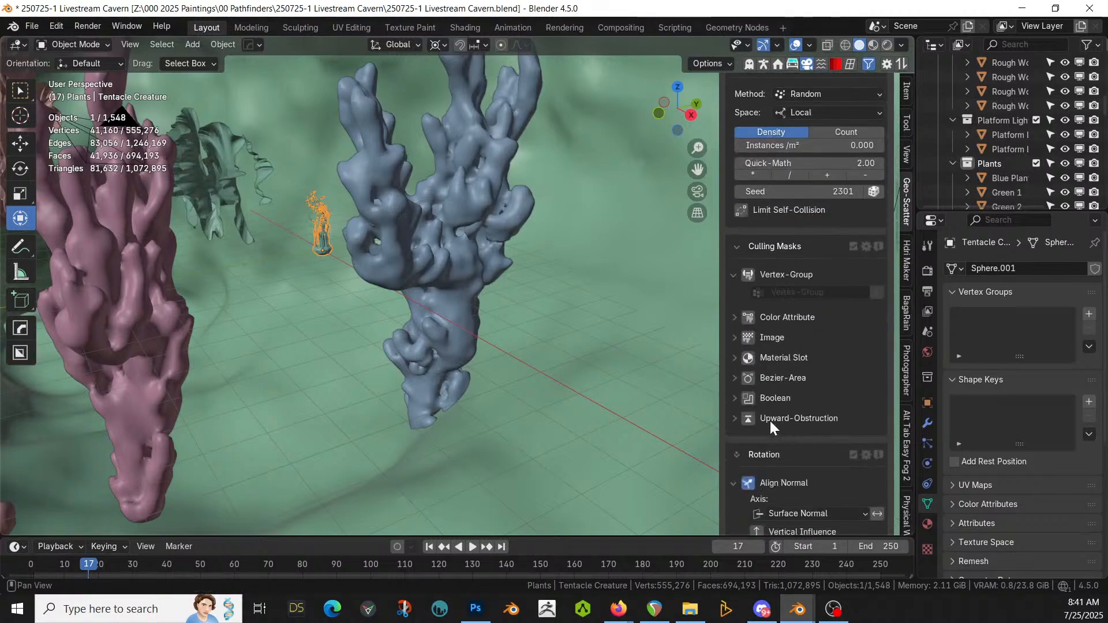
scroll(763, 334, down, 1)
scroll(761, 346, down, 2)
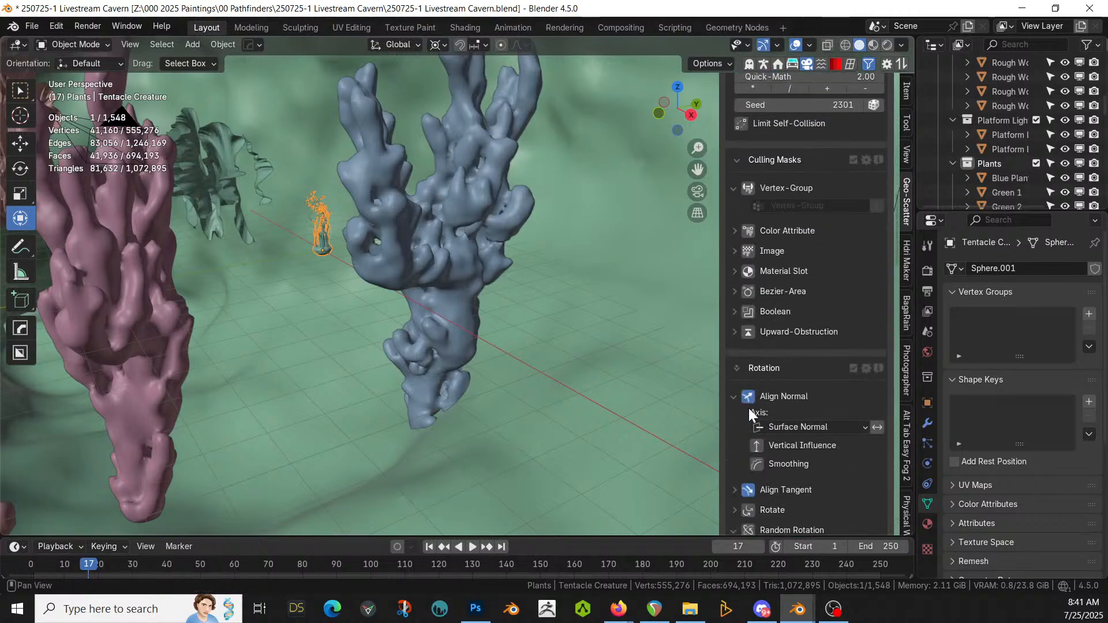
scroll(748, 415, down, 2)
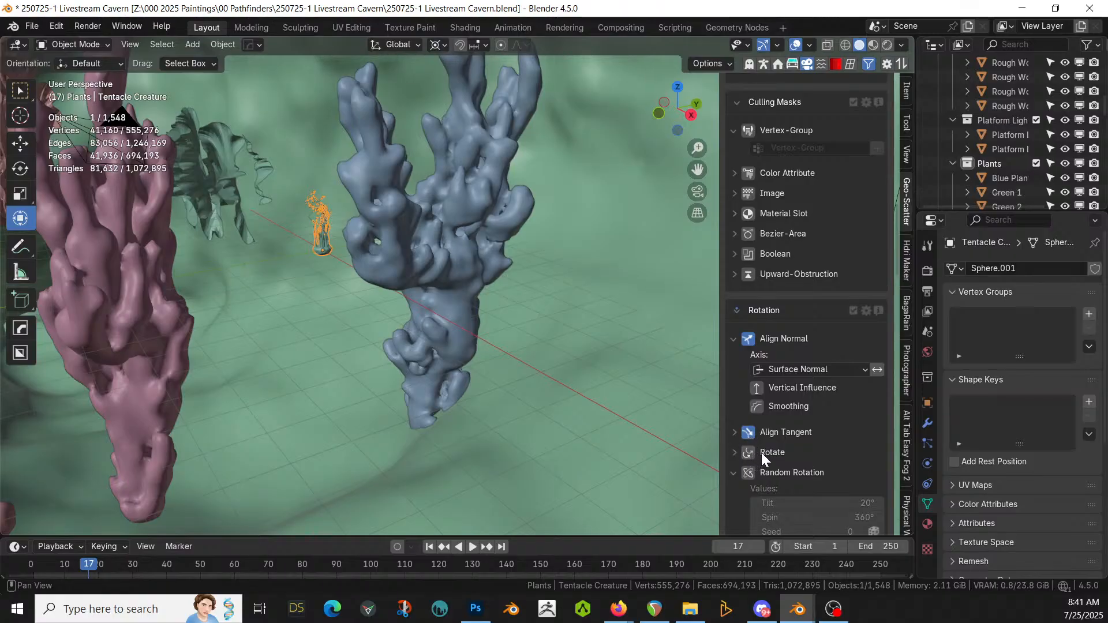
scroll(756, 455, down, 2)
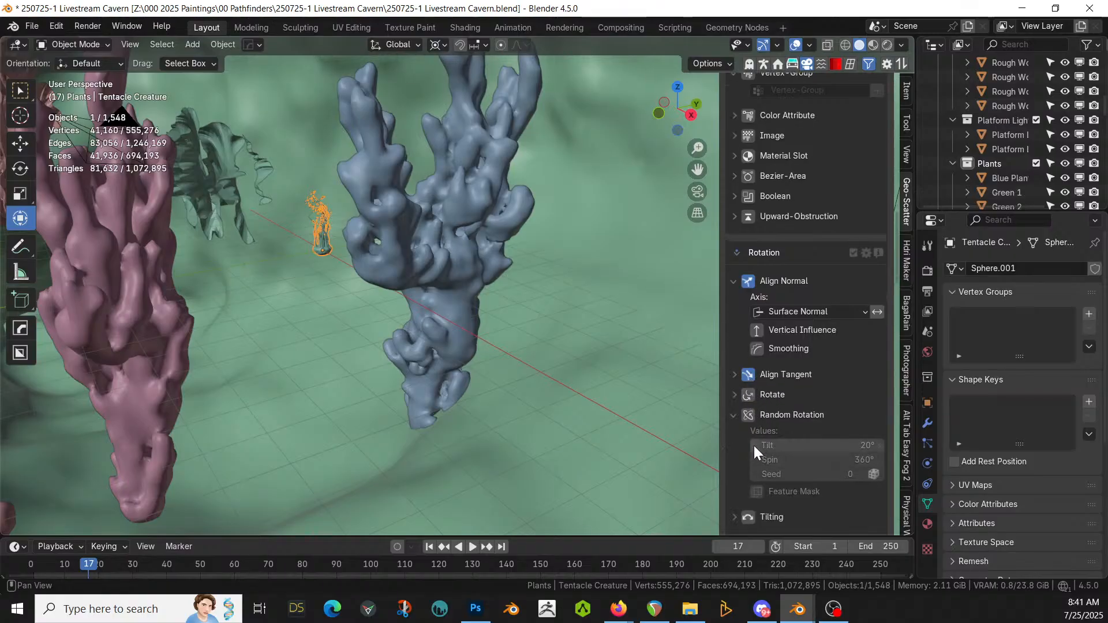
click(750, 417)
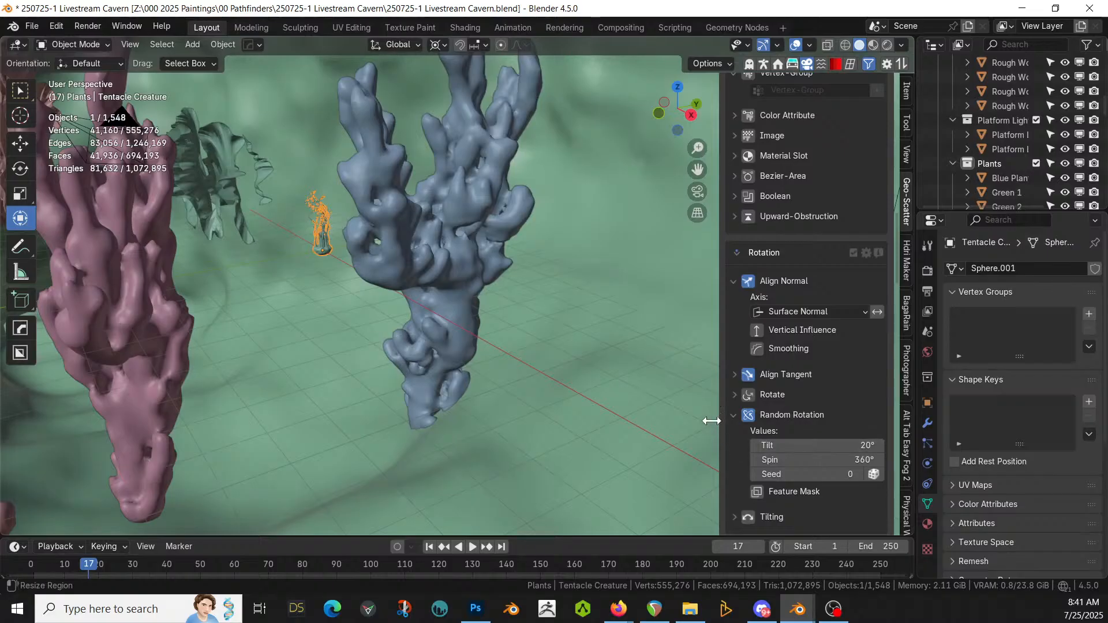
Step: Enable Random Scale with the 0.33 factors and Random Mirror for the Tentacle Lights instances
scroll(805, 393, down, 1)
scroll(802, 381, down, 3)
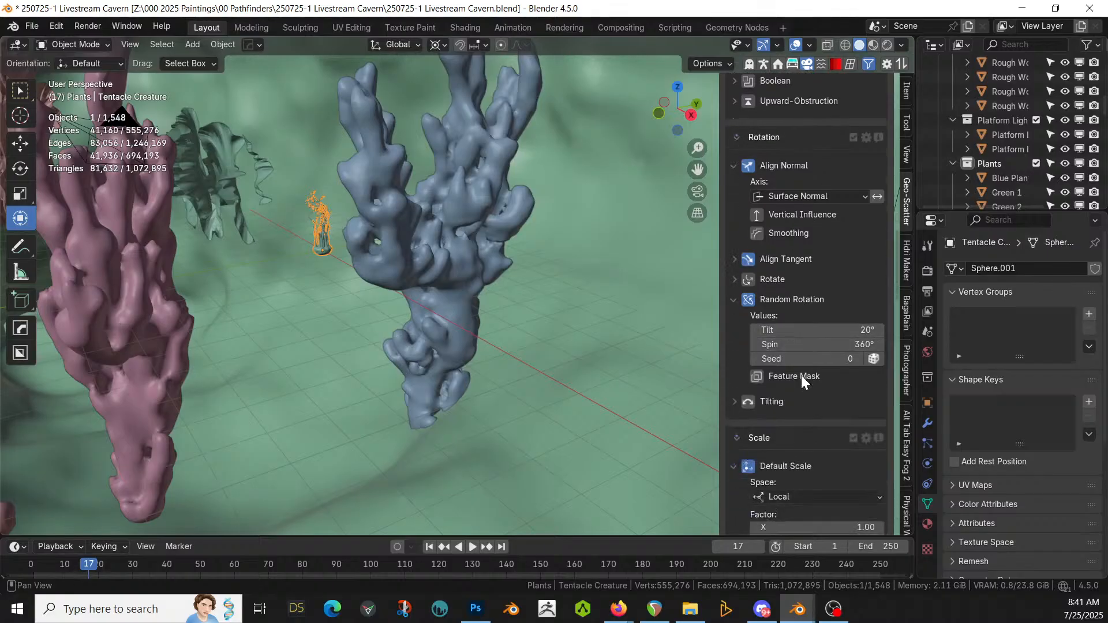
scroll(800, 375, down, 6)
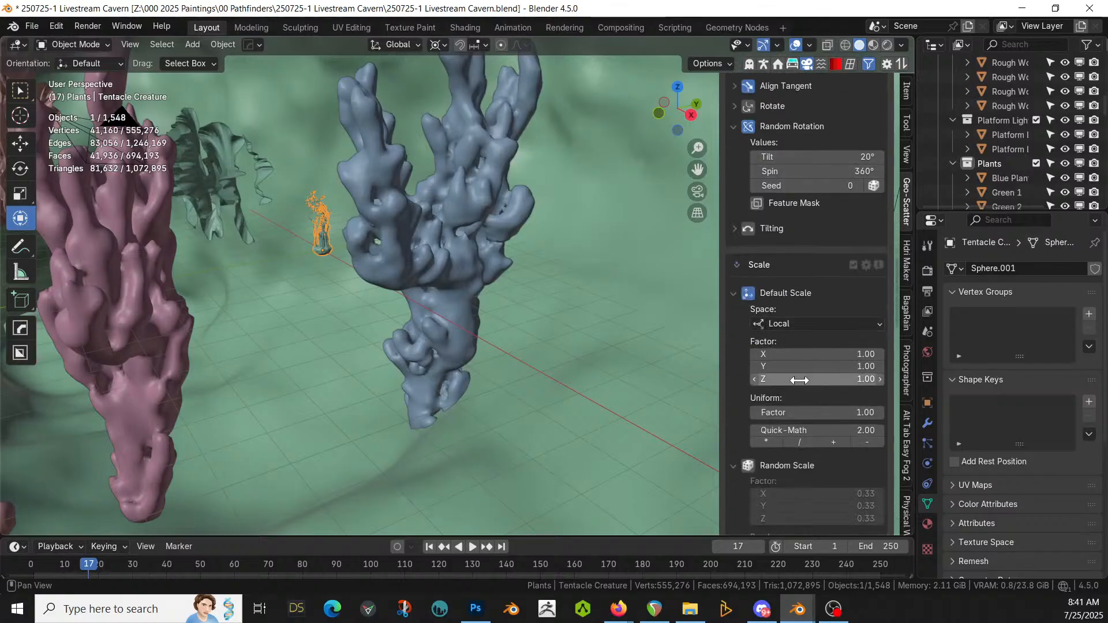
click(750, 467)
scroll(826, 436, down, 8)
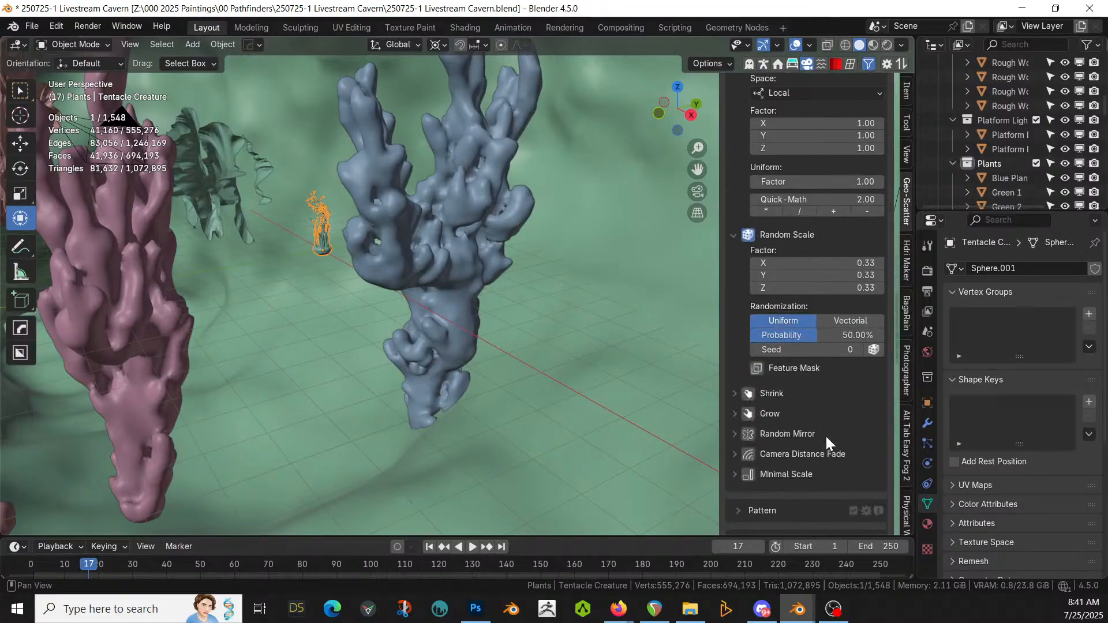
click(750, 434)
scroll(788, 428, down, 5)
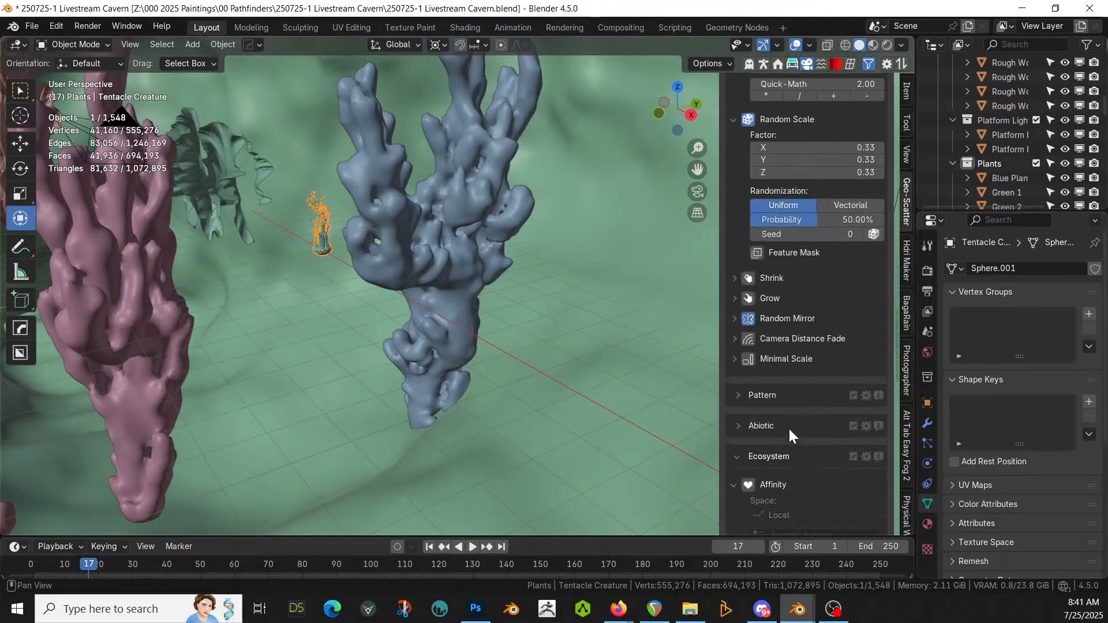
Step: Enable the abiotic Elevation filter for Tentacle Lights and set its maximal range to 44%
click(735, 396)
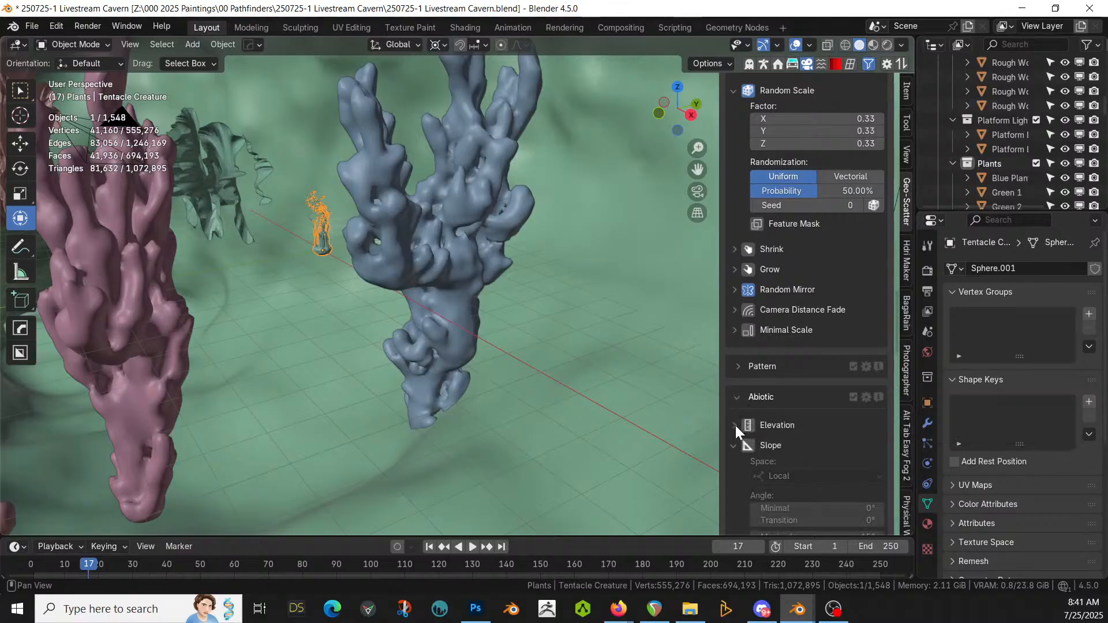
click(734, 424)
click(748, 426)
scroll(791, 442, down, 3)
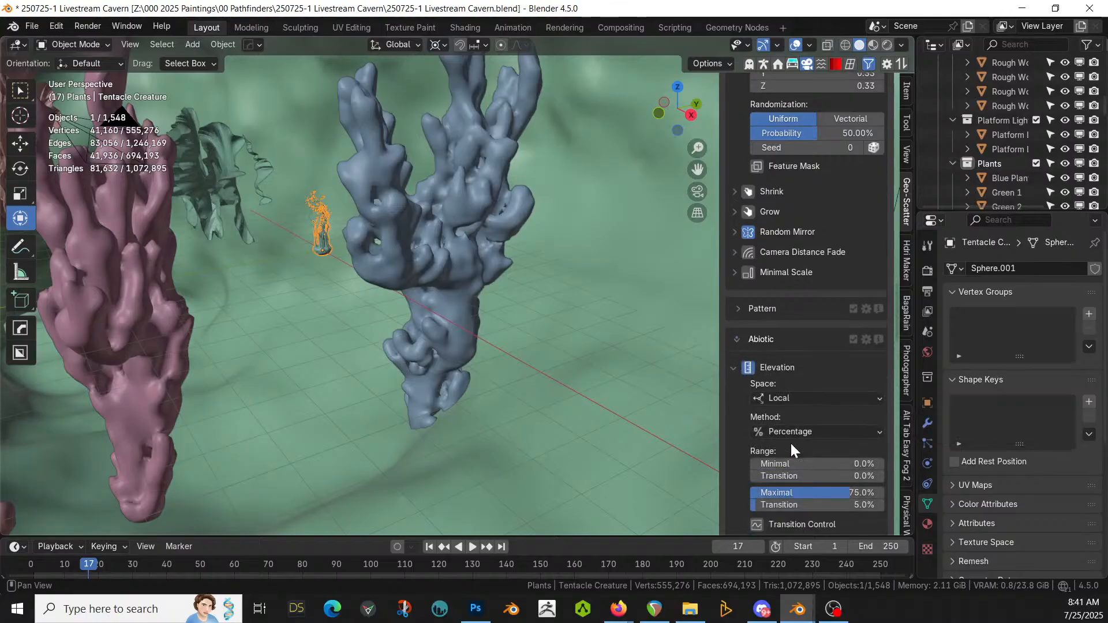
click(830, 459)
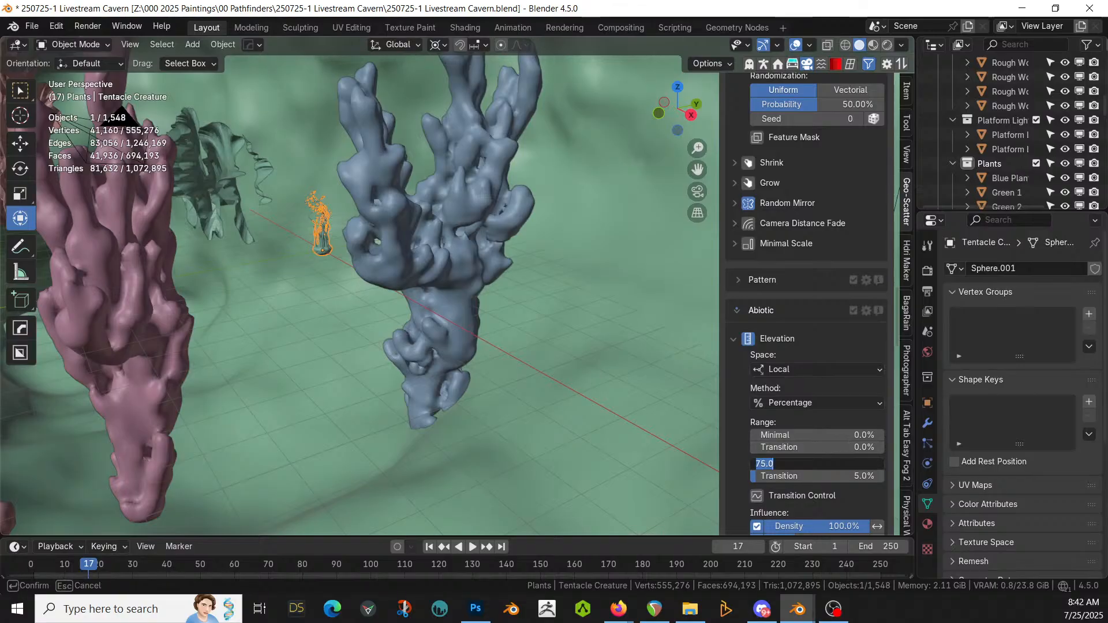
text(44)
key(Return)
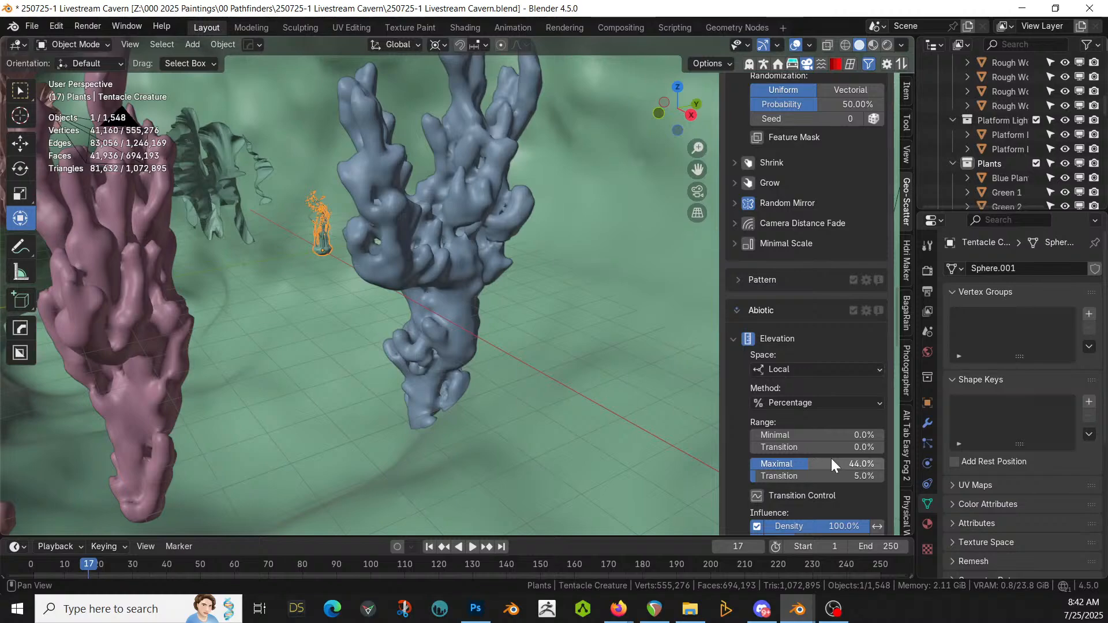
Step: Enable Ecosystem Repulsion for Tentacle Lights against the Blue scatter system with a minimal distance of 3 m
scroll(840, 373, down, 4)
scroll(840, 375, down, 4)
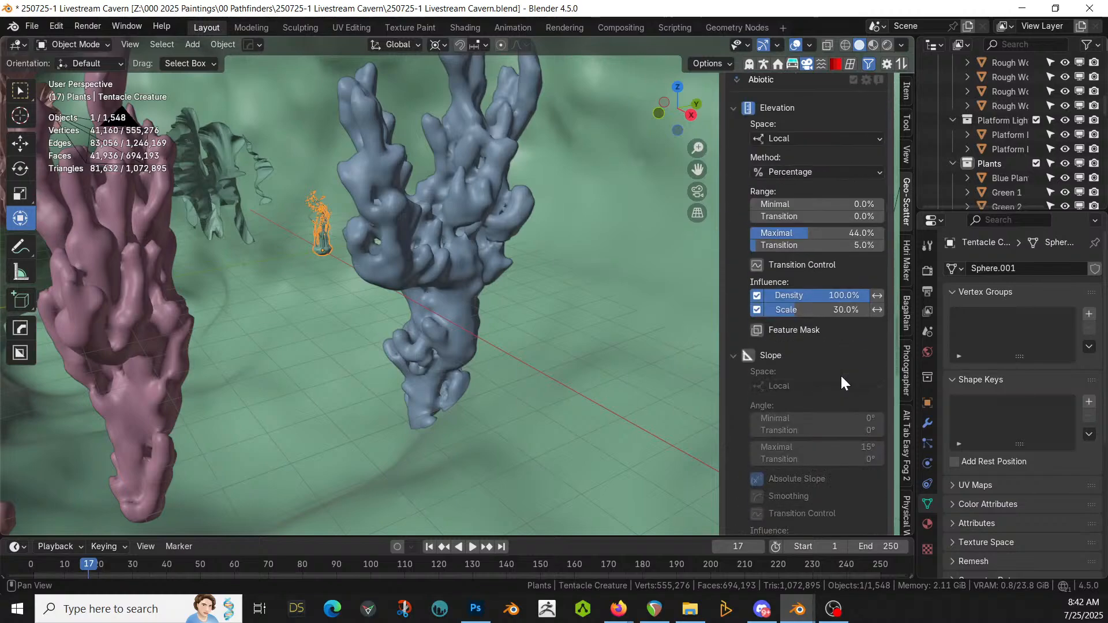
scroll(837, 376, down, 10)
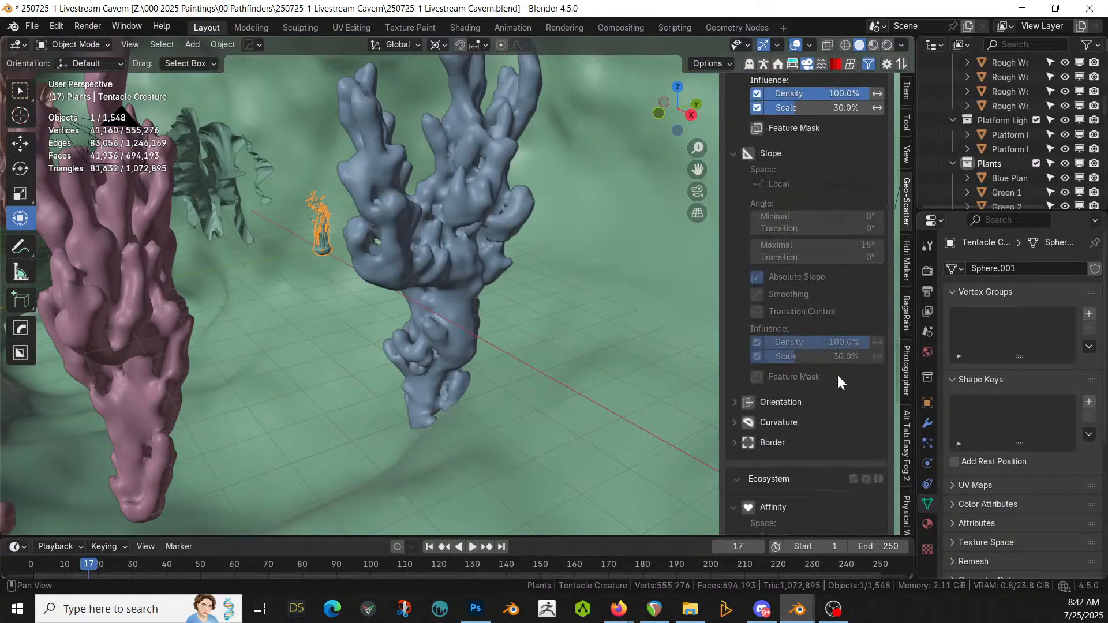
scroll(781, 396, down, 4)
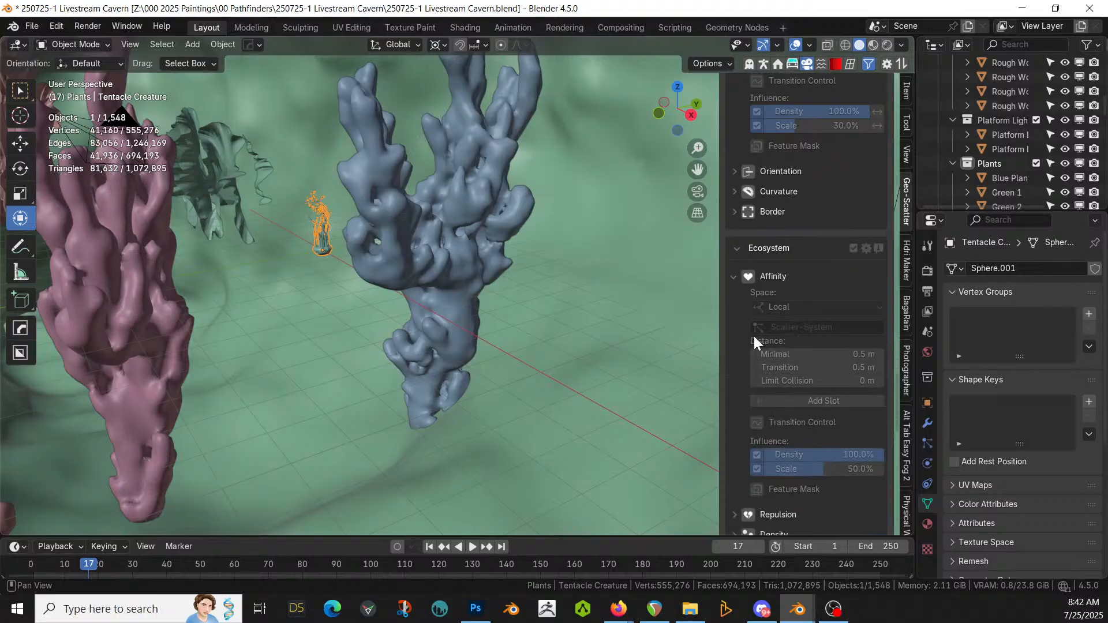
click(733, 276)
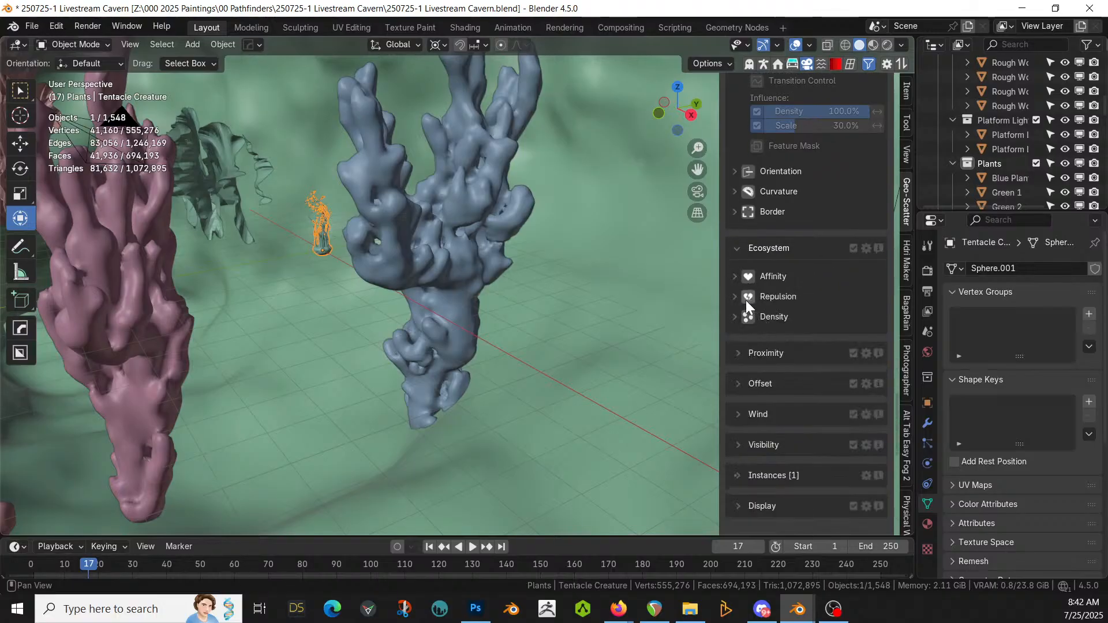
click(731, 296)
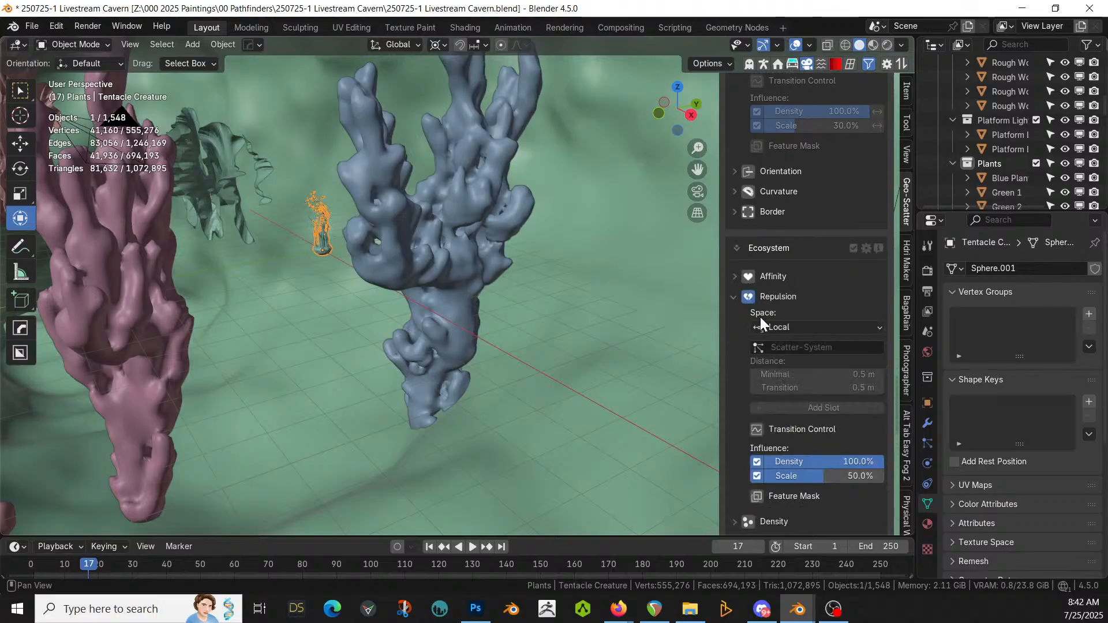
click(773, 348)
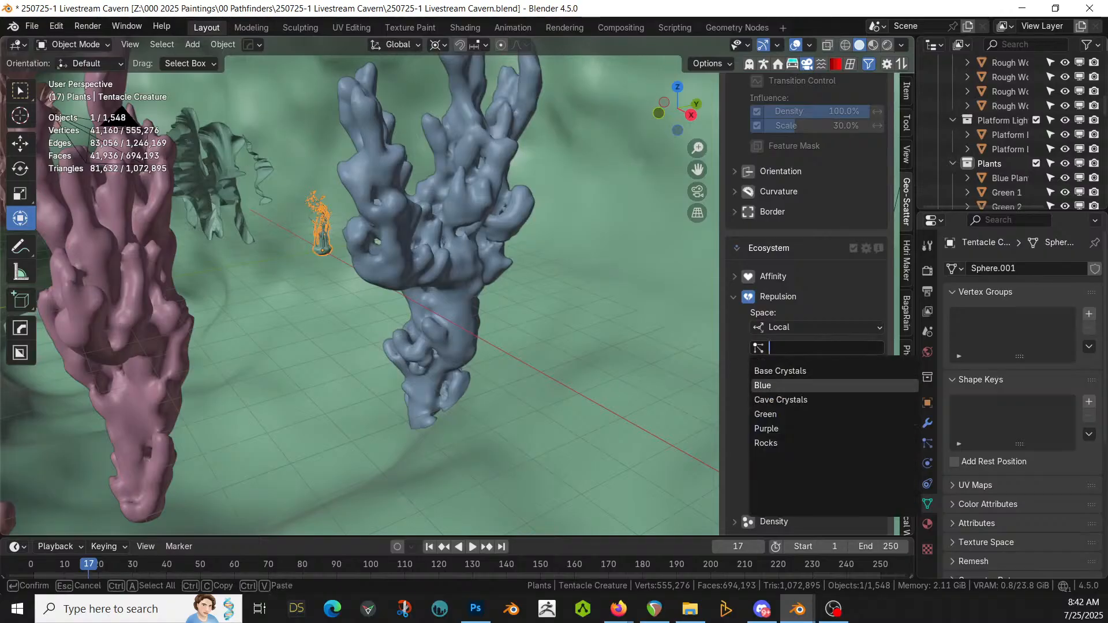
click(769, 387)
click(857, 378)
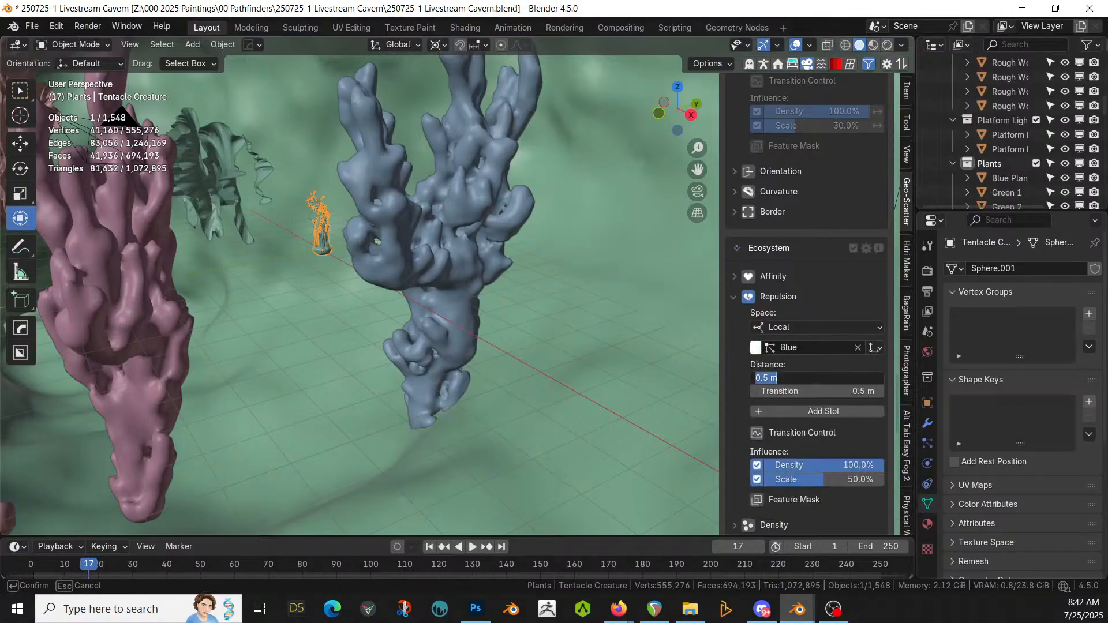
text(3)
key(Return)
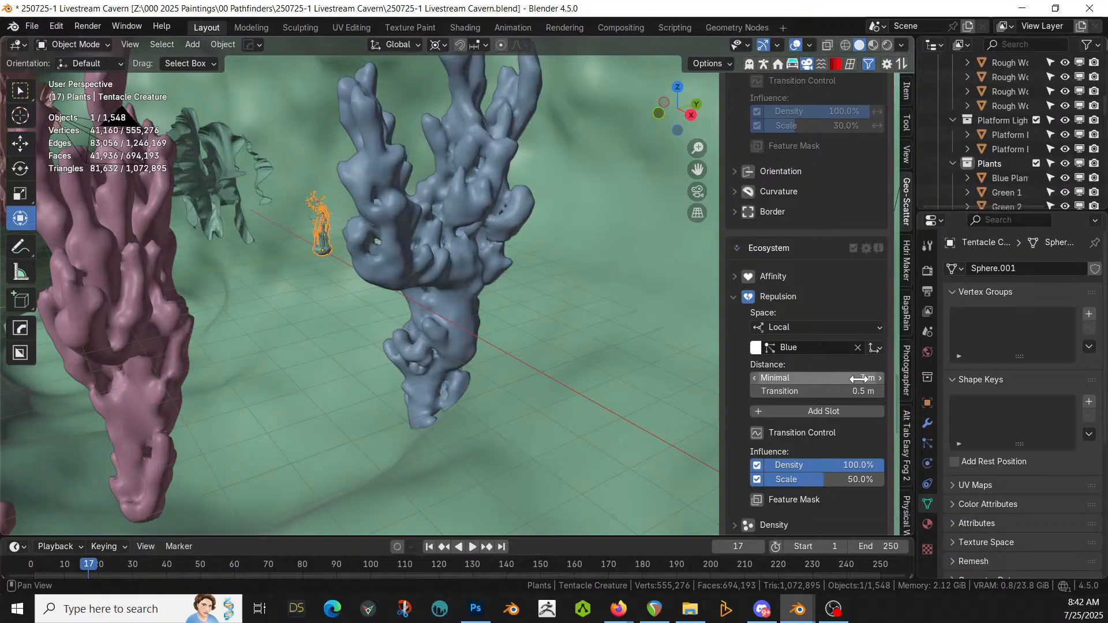
Step: Add a second repulsion slot for the Purple scatter system with a minimal distance of 3 m
click(790, 413)
click(789, 412)
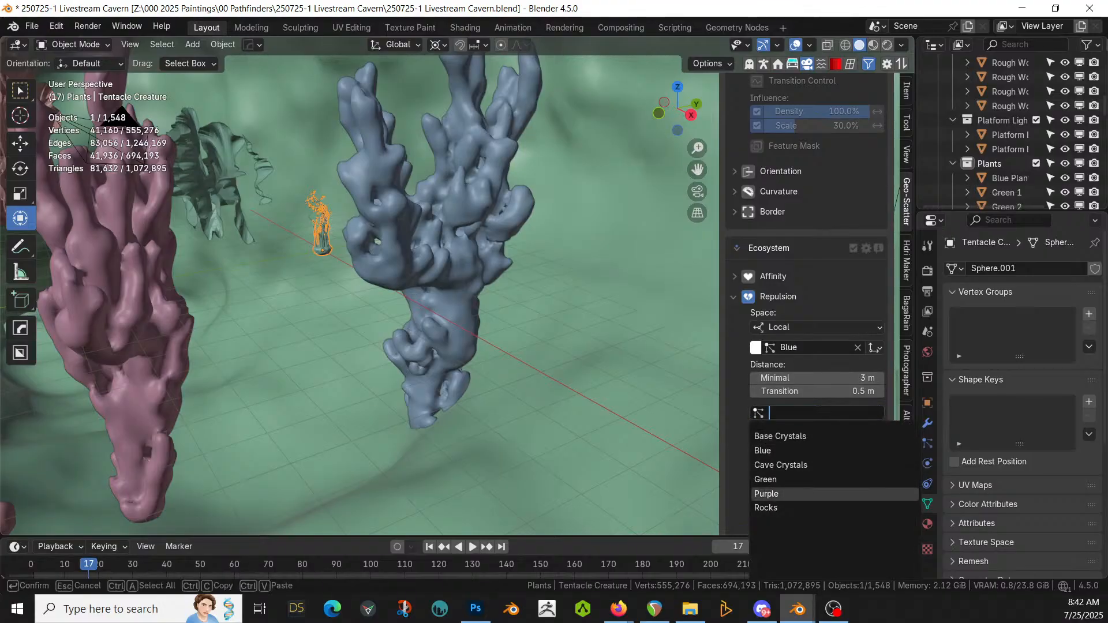
click(766, 494)
click(831, 443)
text(3)
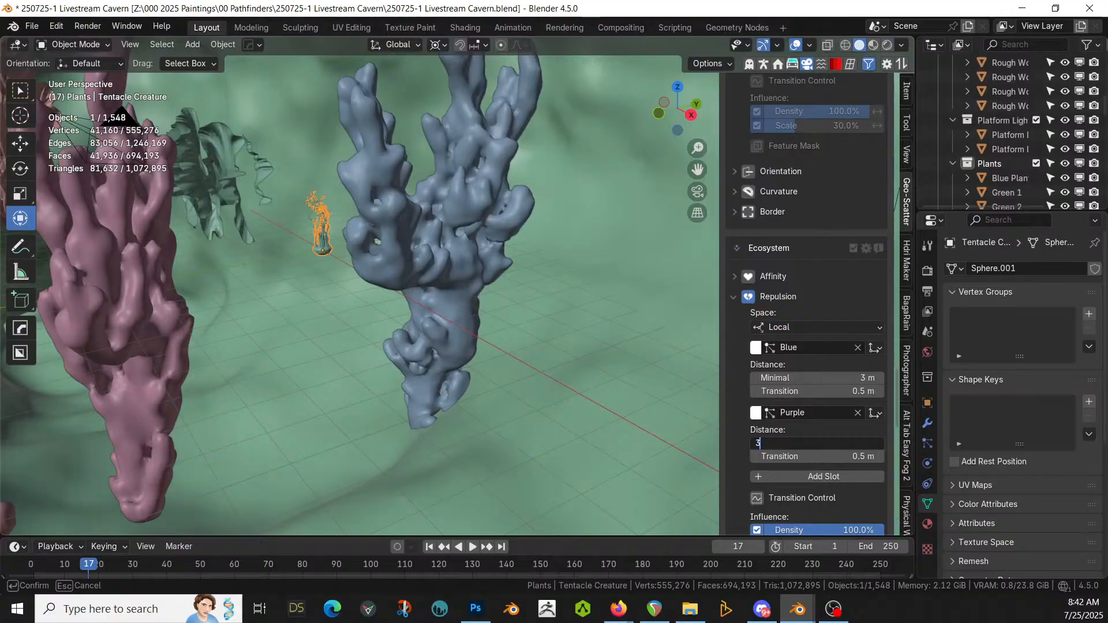
key(Return)
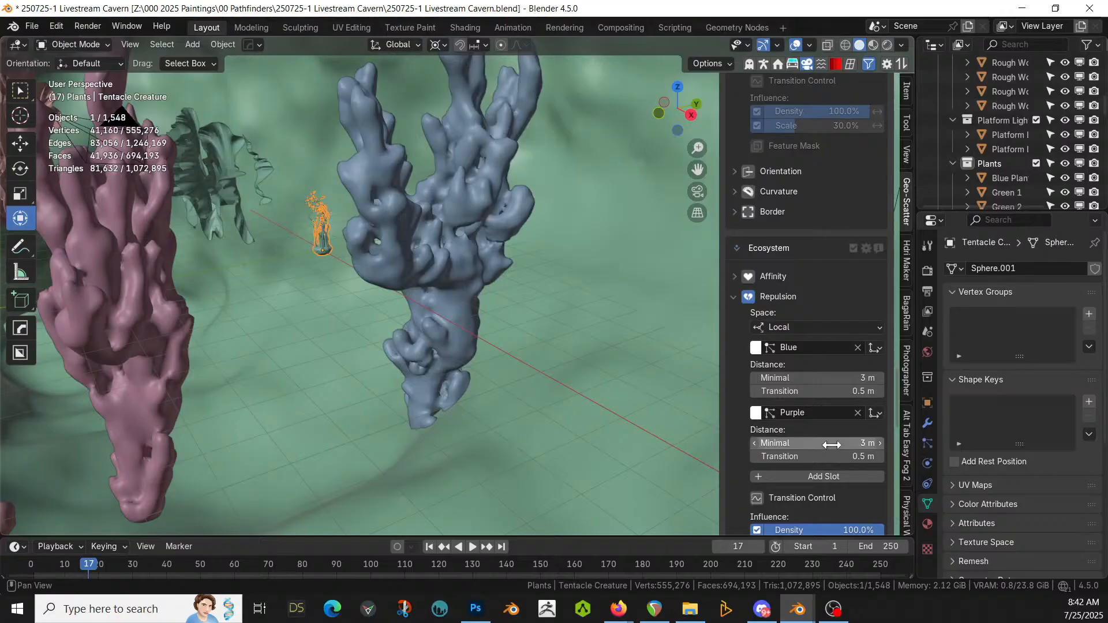
Step: Add a third repulsion slot for the Base Crystals system with a minimal distance of 3 m
click(799, 476)
click(799, 477)
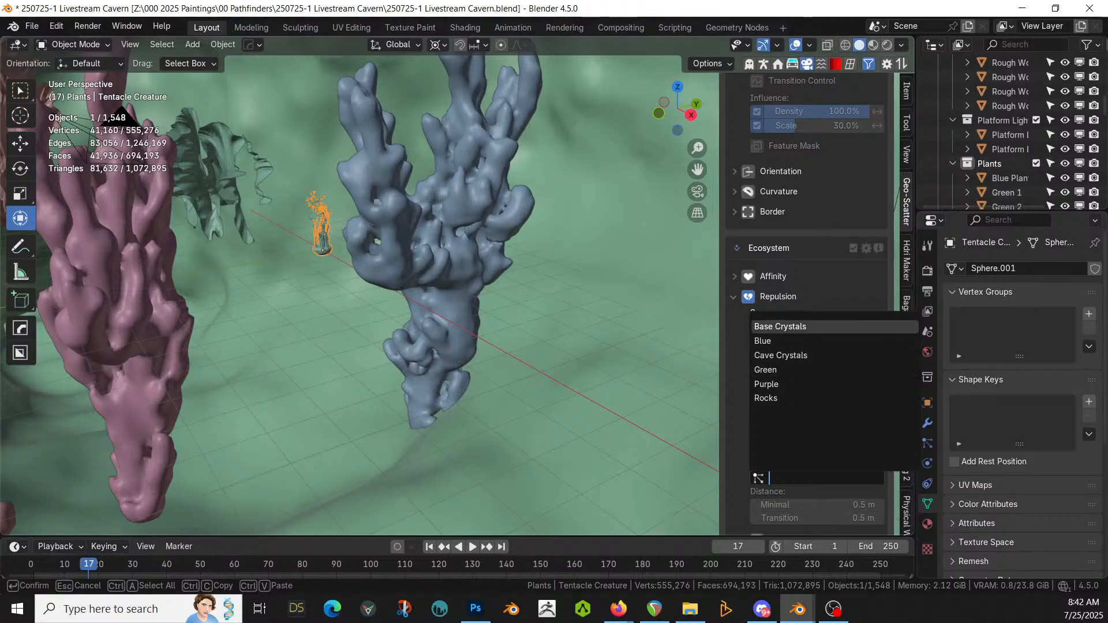
click(787, 326)
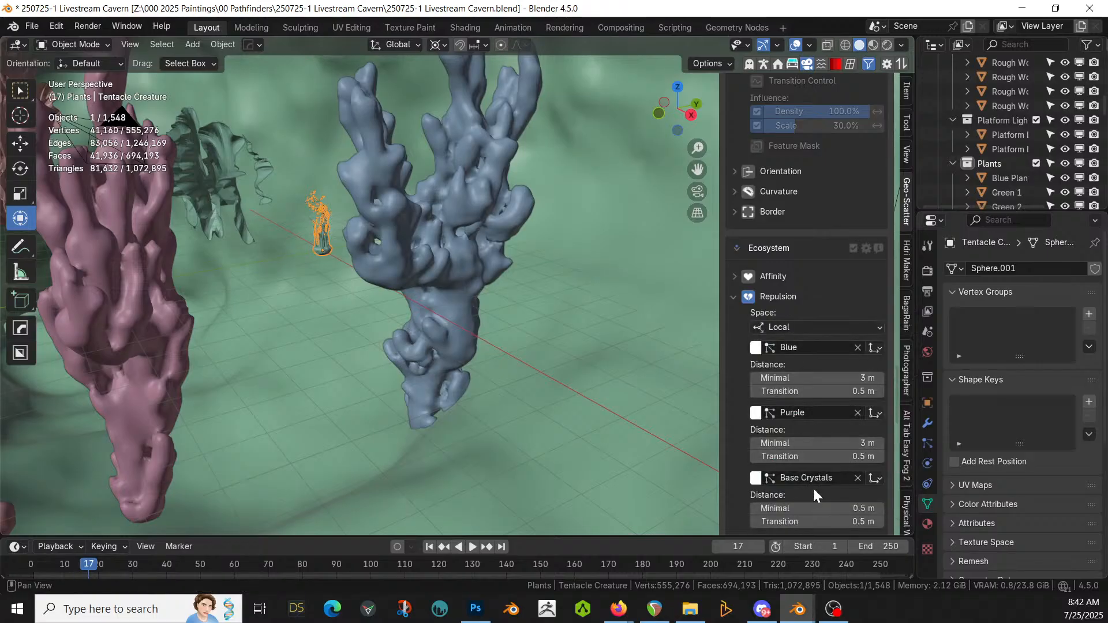
scroll(812, 486, down, 3)
click(834, 450)
text(3)
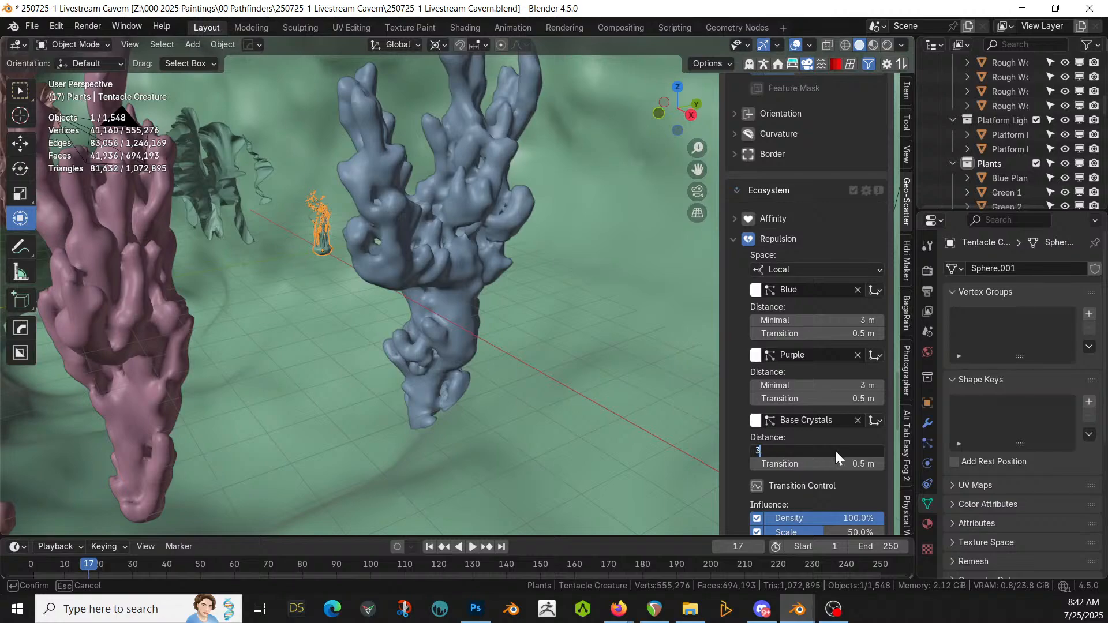
key(Return)
Step: Set the Tentacle Lights distribution density to 0.1 instances per square metre
scroll(808, 223, up, 20)
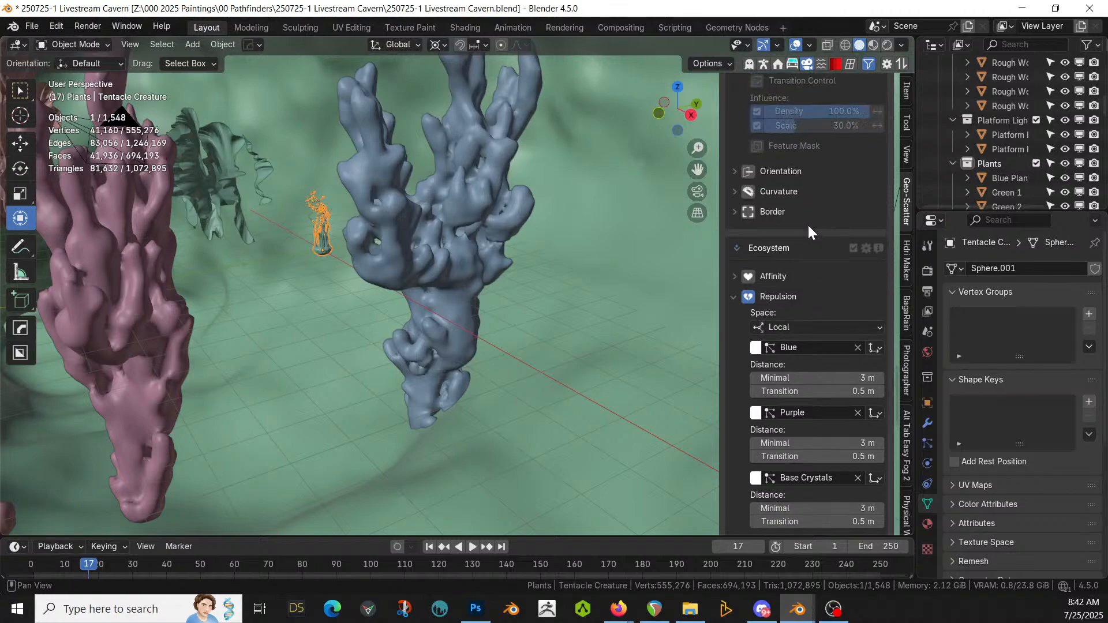
scroll(807, 225, up, 20)
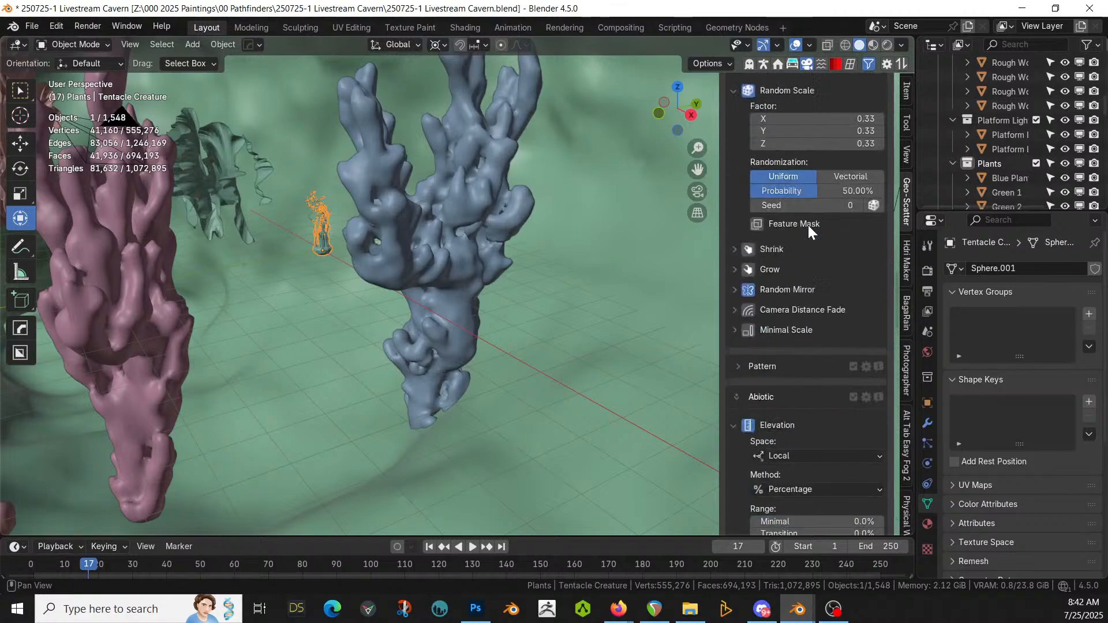
scroll(805, 219, up, 20)
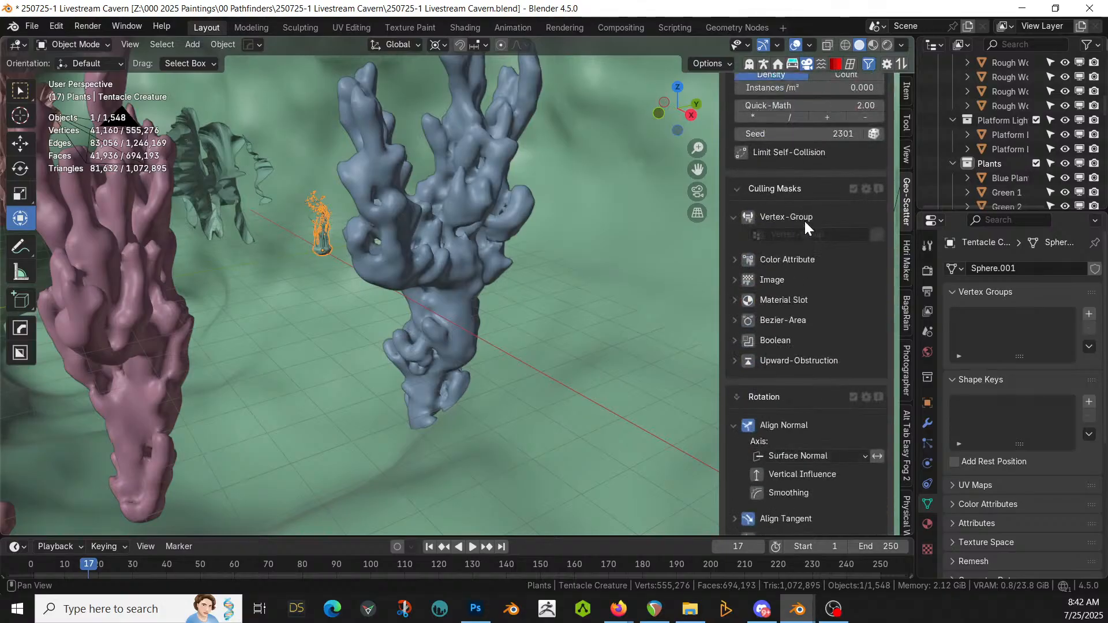
double_click(808, 203)
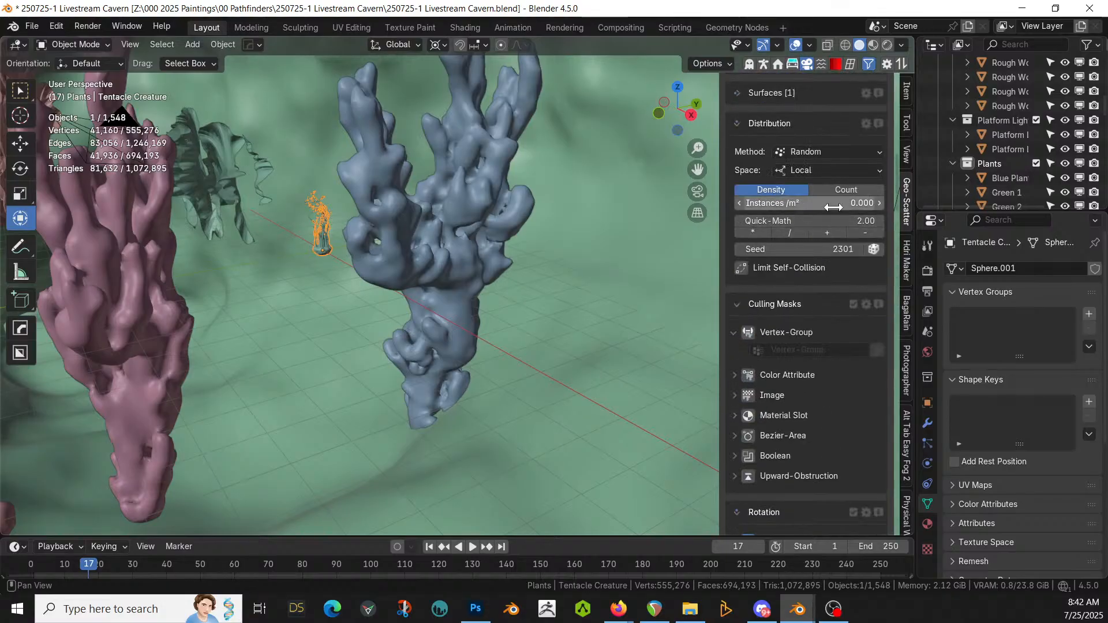
text(.1)
key(Return)
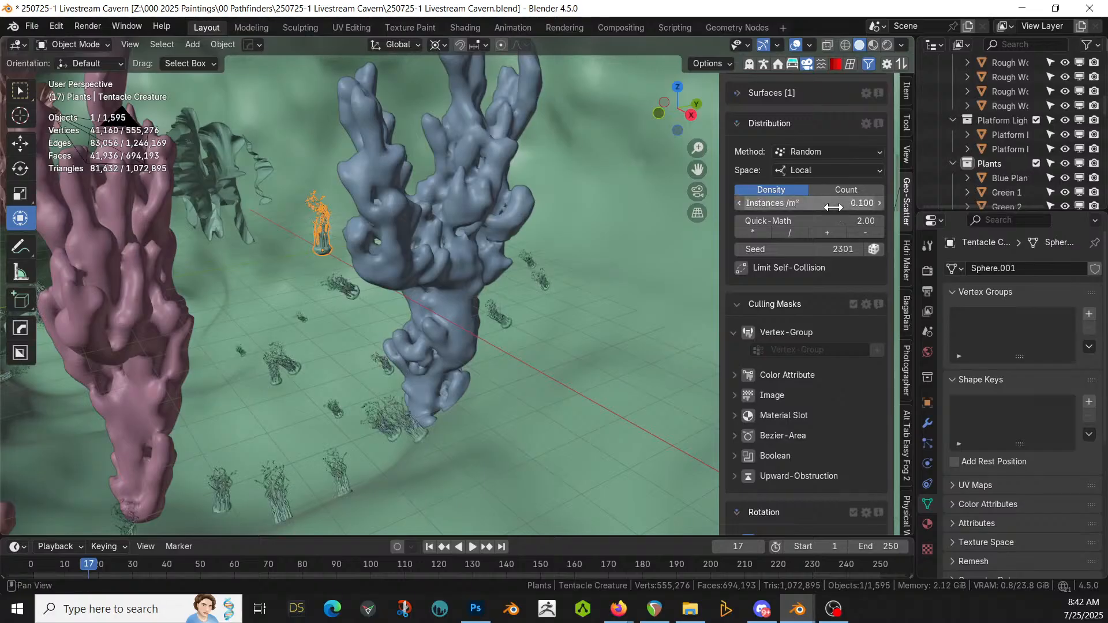
Step: Set the uniform factor of the Tentacle Lights default scale to 2
middle_drag(290, 316, 431, 316)
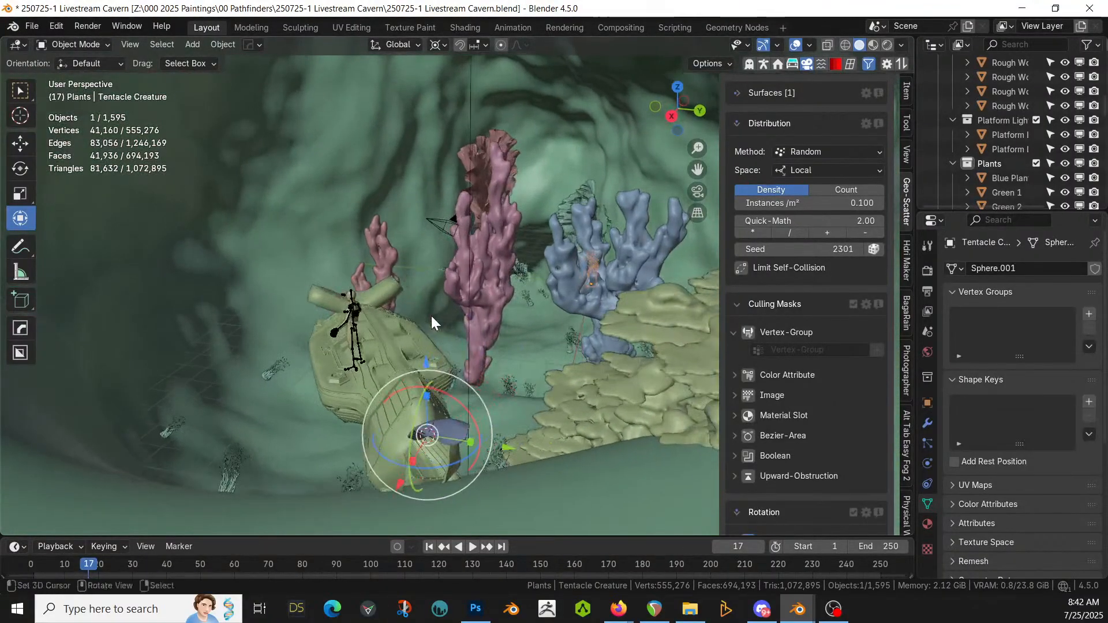
scroll(822, 406, down, 15)
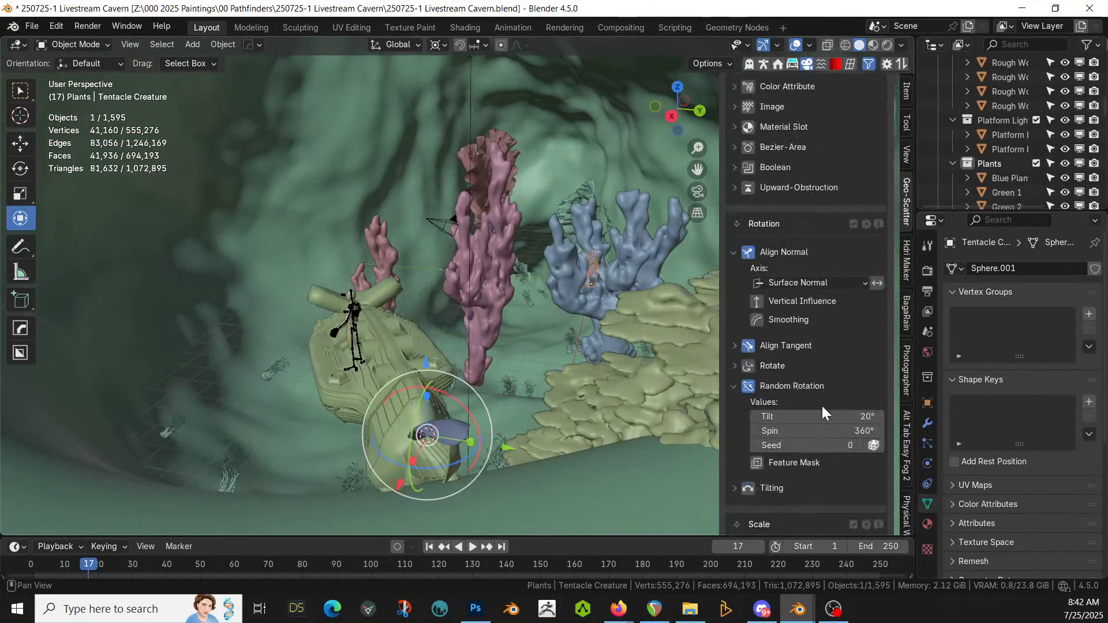
scroll(821, 404, down, 5)
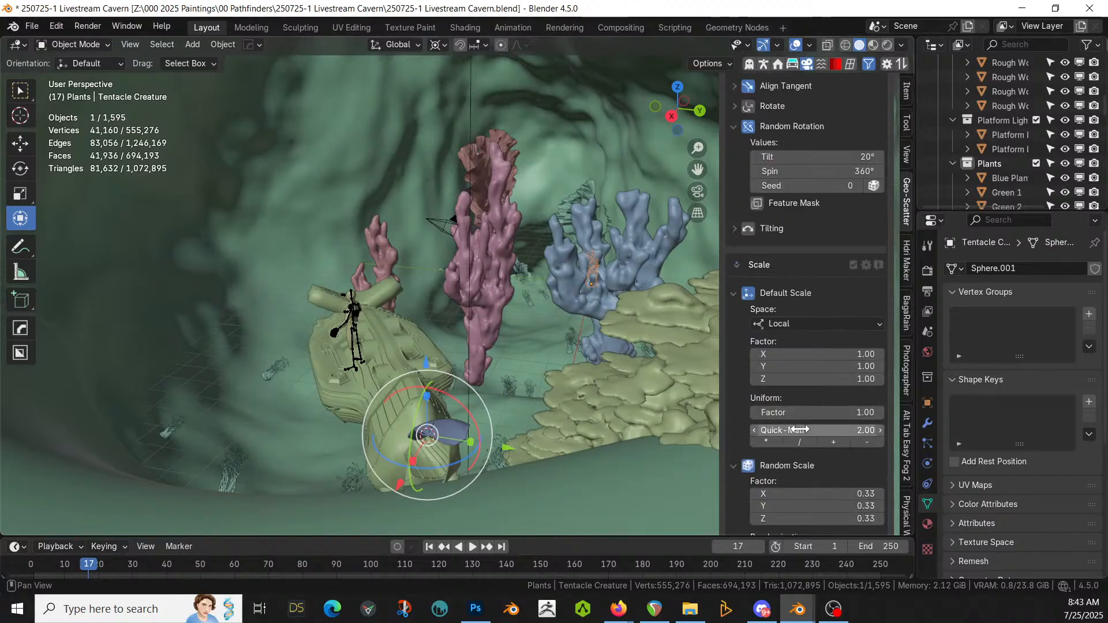
click(816, 412)
text(2)
key(Return)
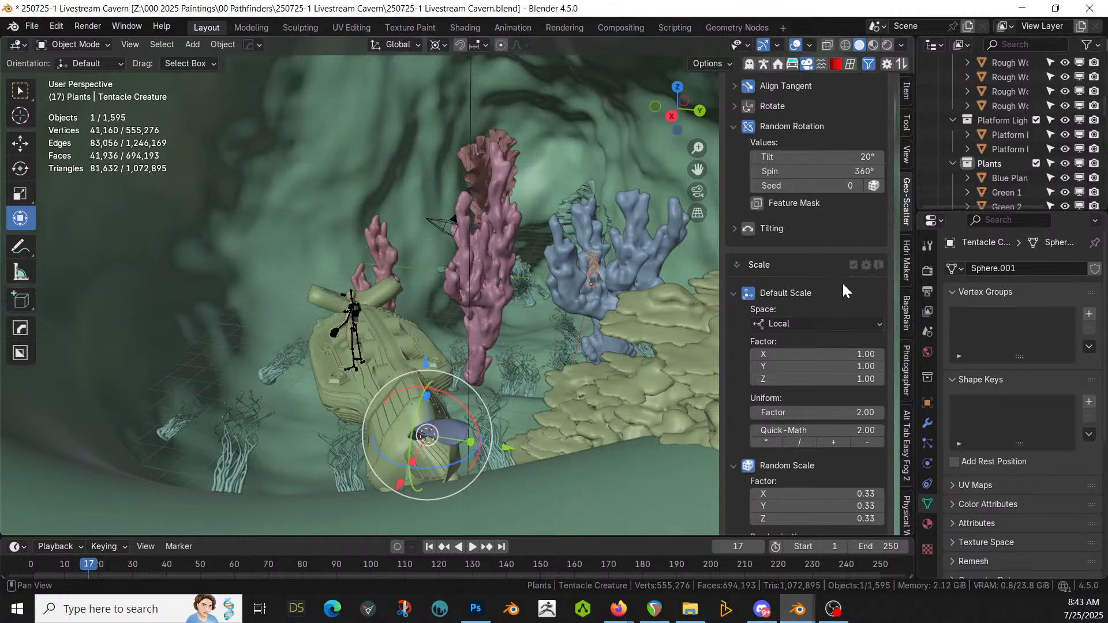
Step: Make the Base Crystals, Cave Crystals, Rocks, Green, Purple and Blue scatter systems visible in the viewport, and save the file
scroll(845, 341, up, 15)
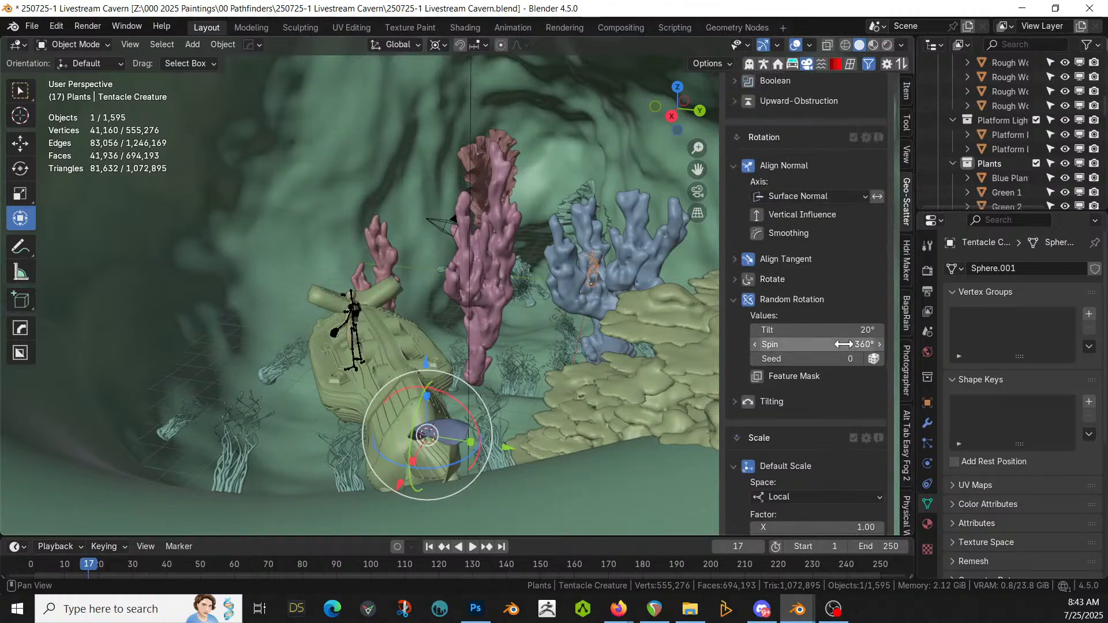
scroll(821, 285, up, 14)
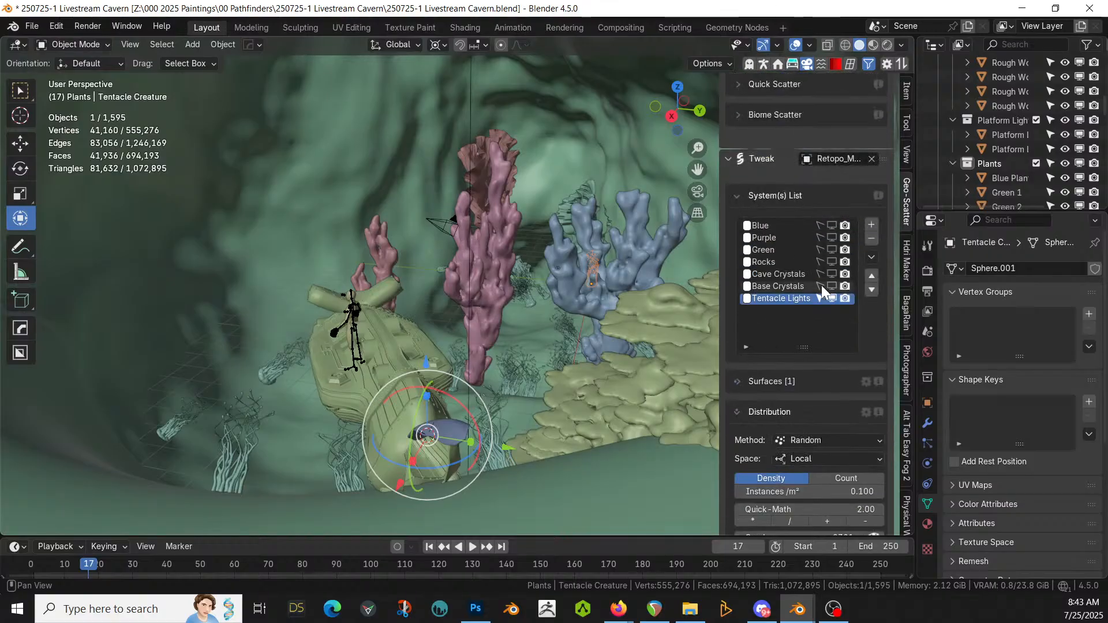
click(832, 285)
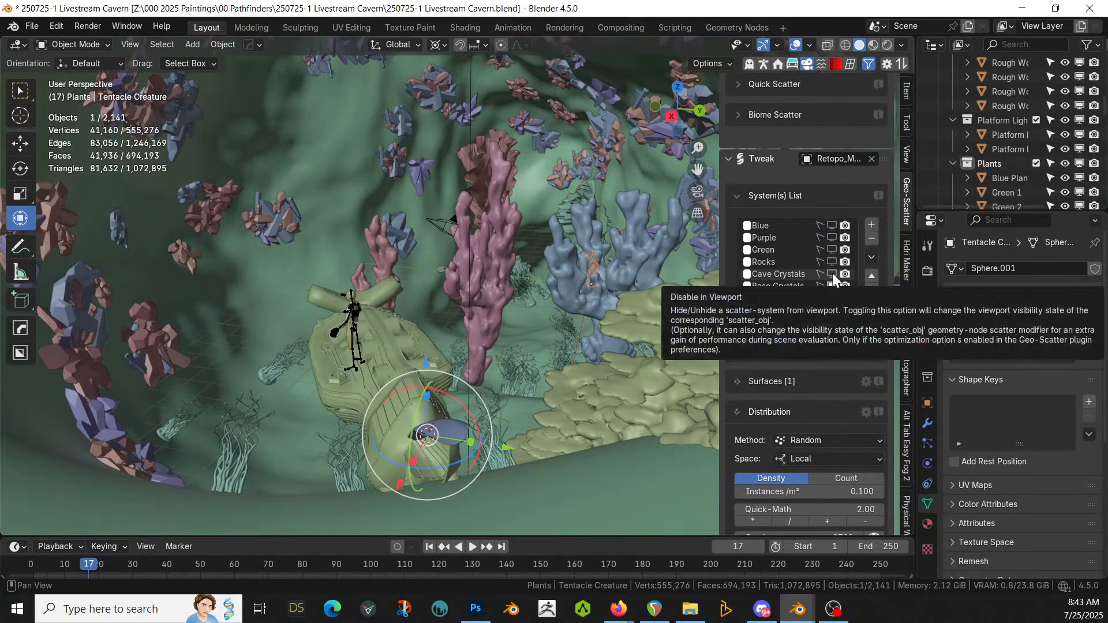
click(831, 274)
click(832, 261)
click(832, 249)
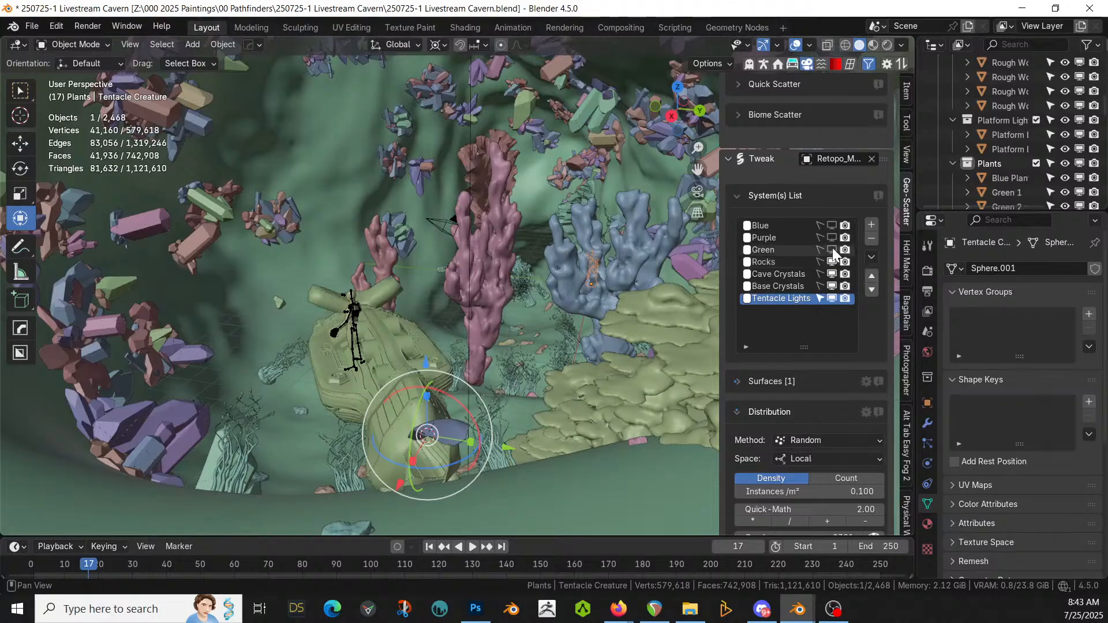
click(832, 237)
click(831, 225)
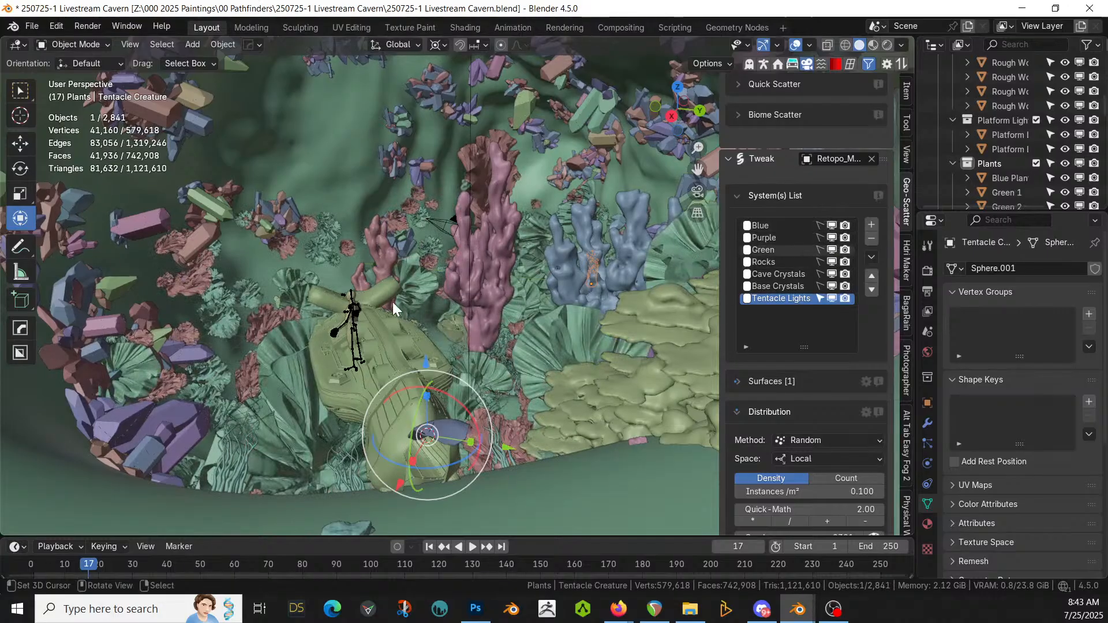
key(ctrl+s)
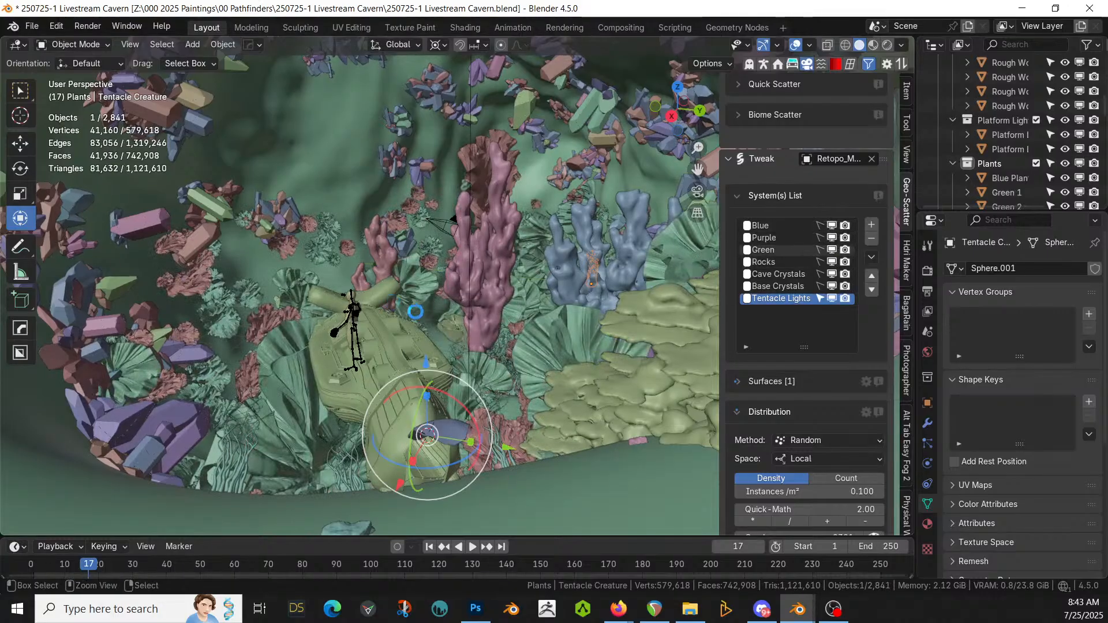
Step: Switch the viewport to Rendered shading, save the file, and inspect the scattered pool and cavern walls from several angles
key(z)
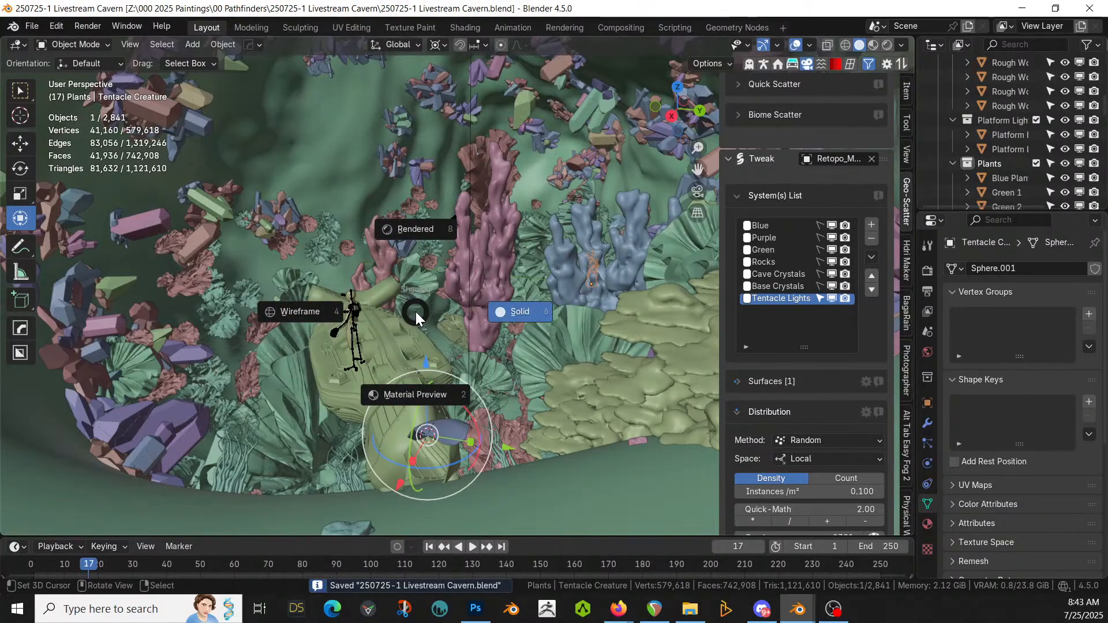
key(8)
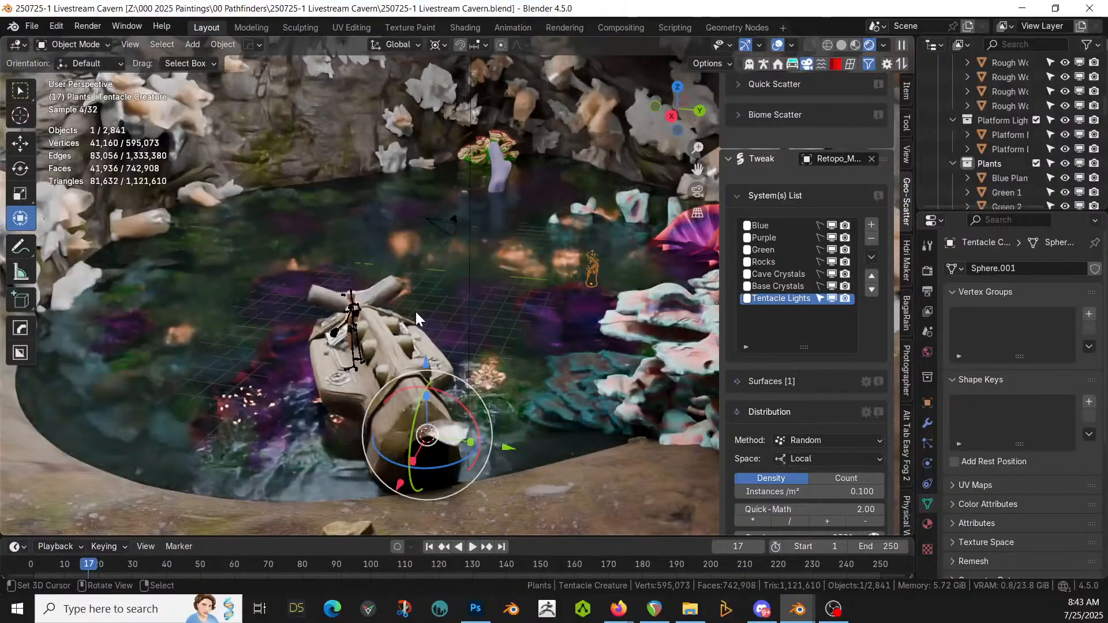
mouse_move(414, 328)
middle_down()
mouse_move(425, 318)
mouse_move(408, 347)
middle_up()
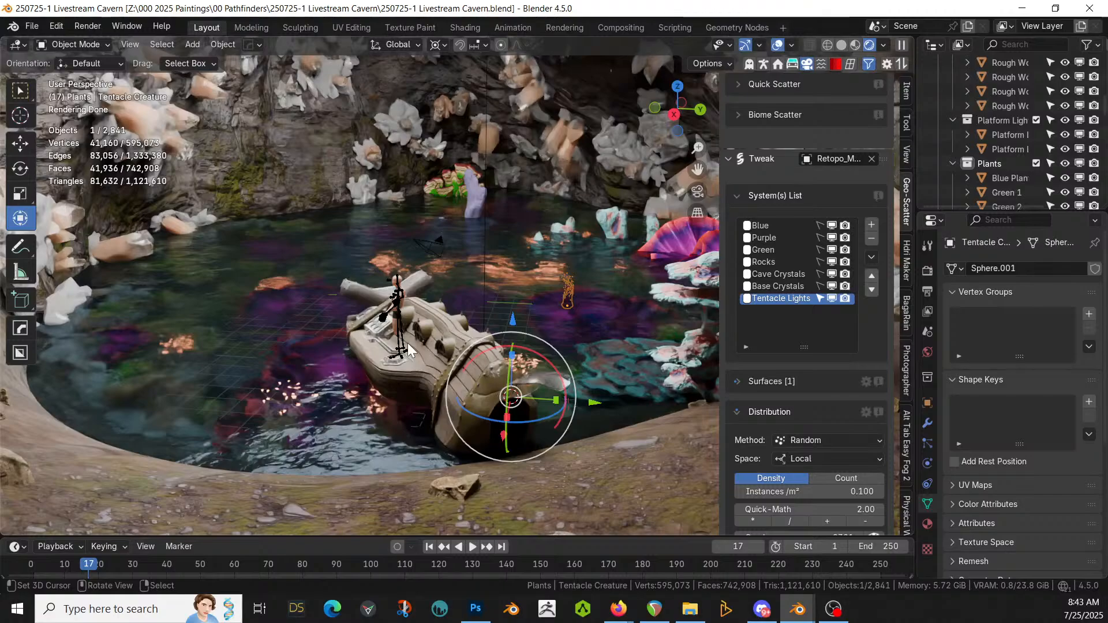
middle_drag(354, 278, 367, 276)
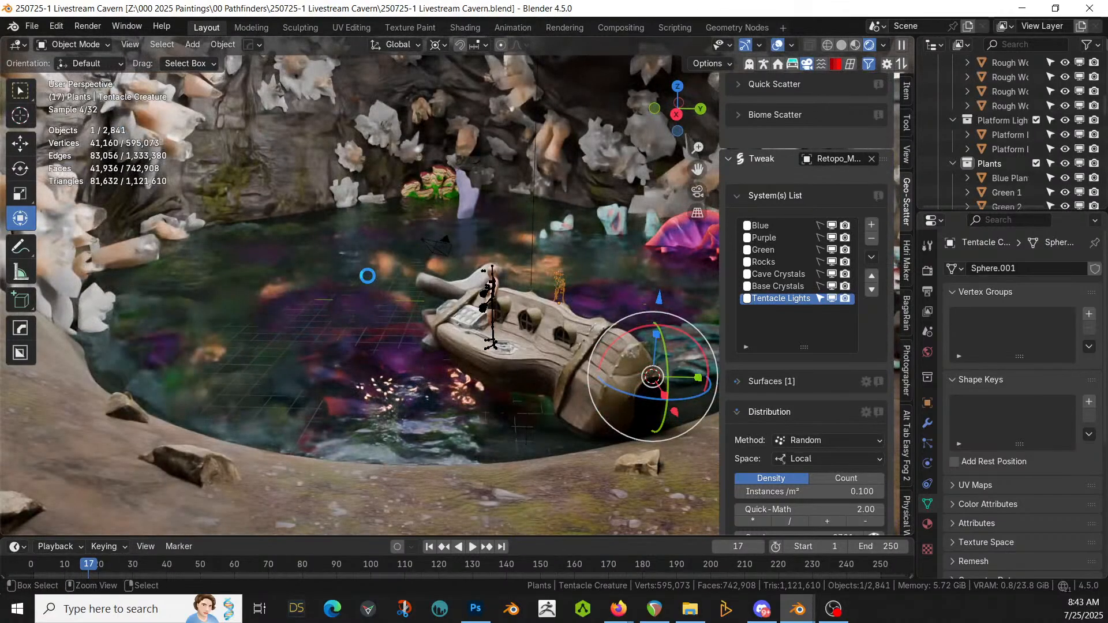
key(ctrl+s)
middle_drag(414, 263, 254, 265)
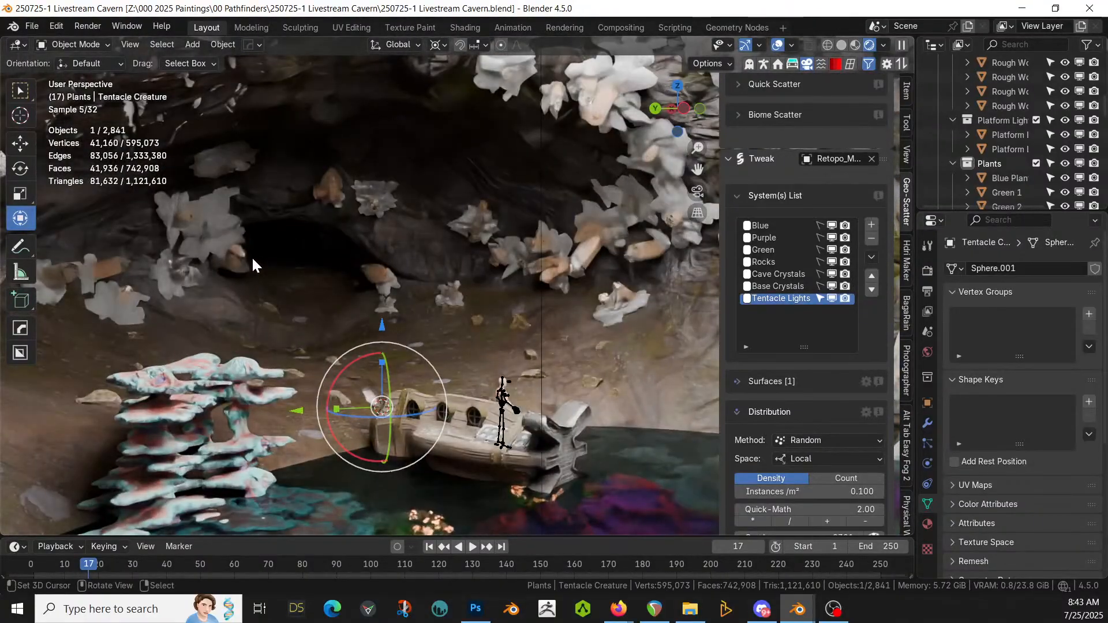
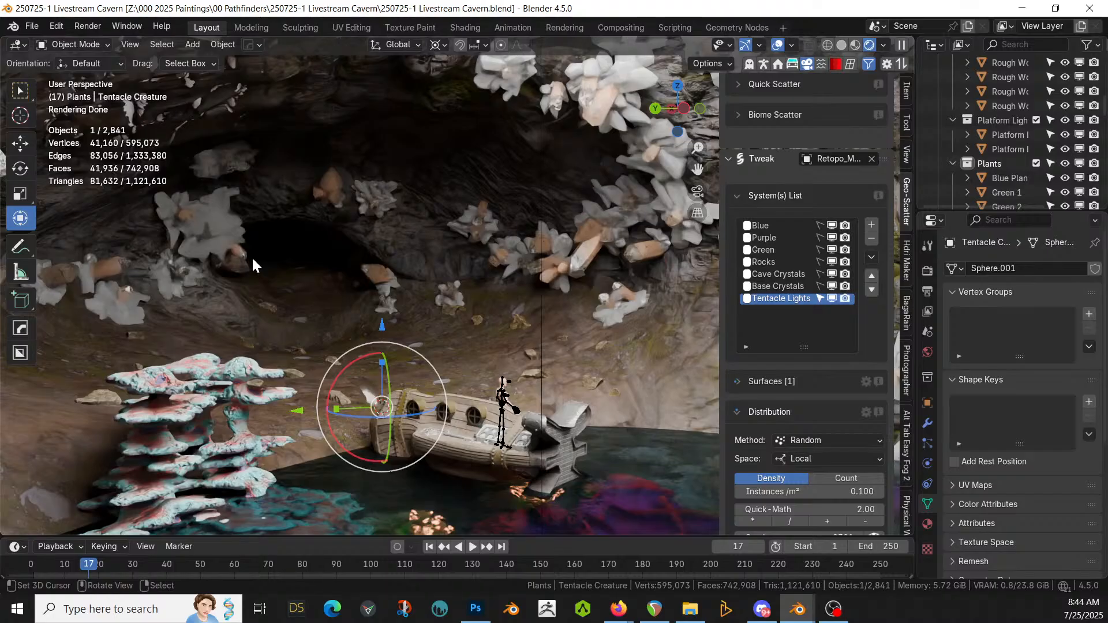
Step: Switch the viewport to Solid shading and exclude the Geo-Scatter collection from the view layer
key(z)
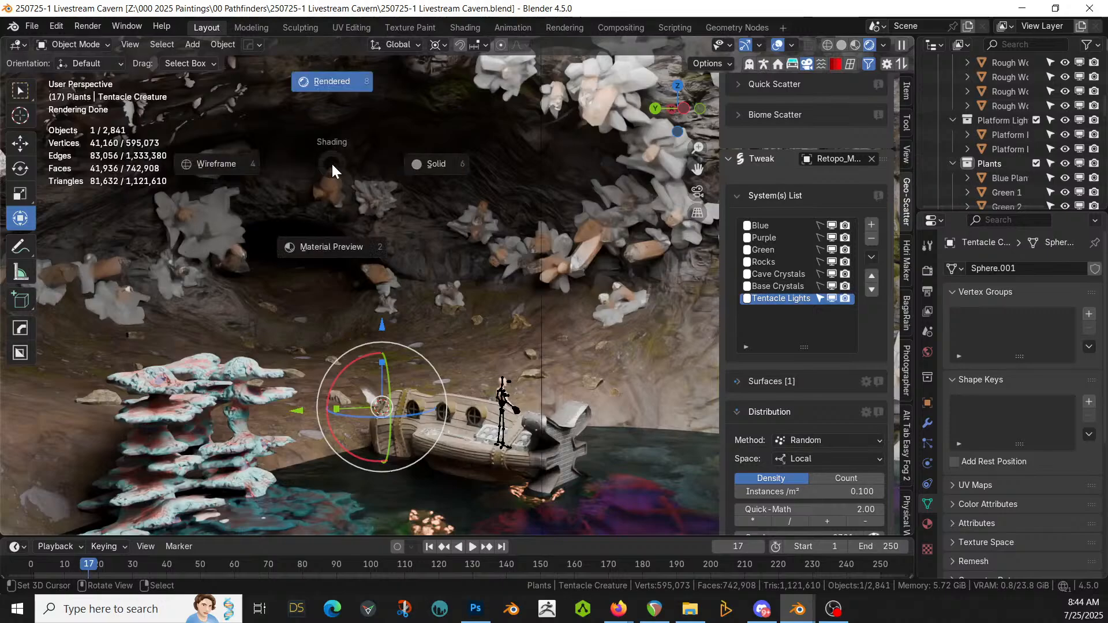
click(629, 109)
scroll(797, 167, up, 6)
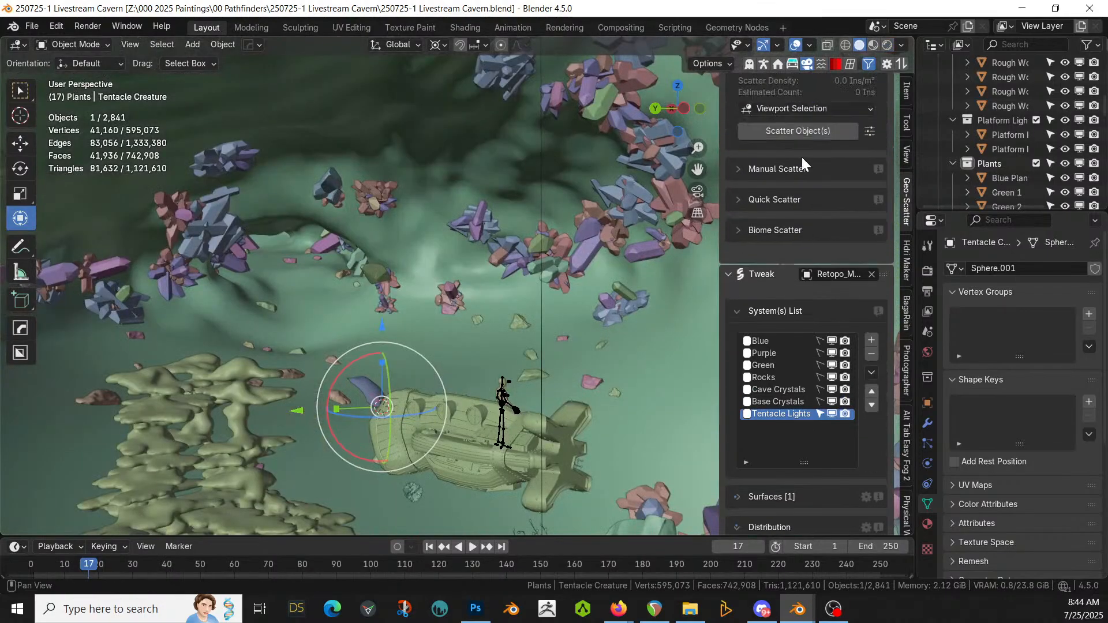
scroll(1030, 150, up, 3)
scroll(1037, 137, up, 5)
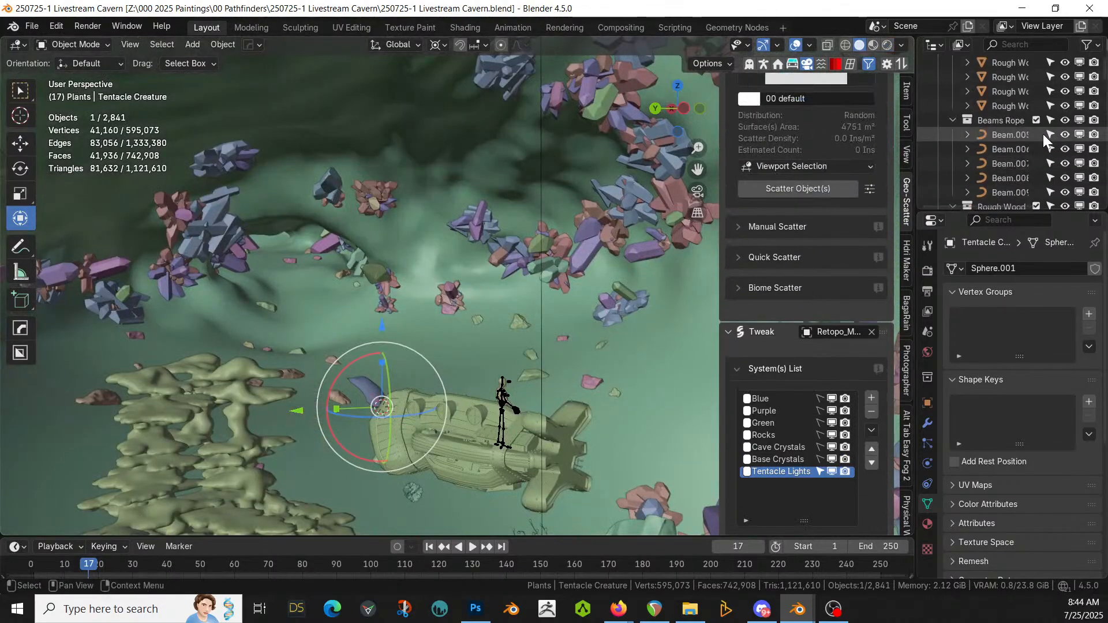
scroll(1032, 172, down, 6)
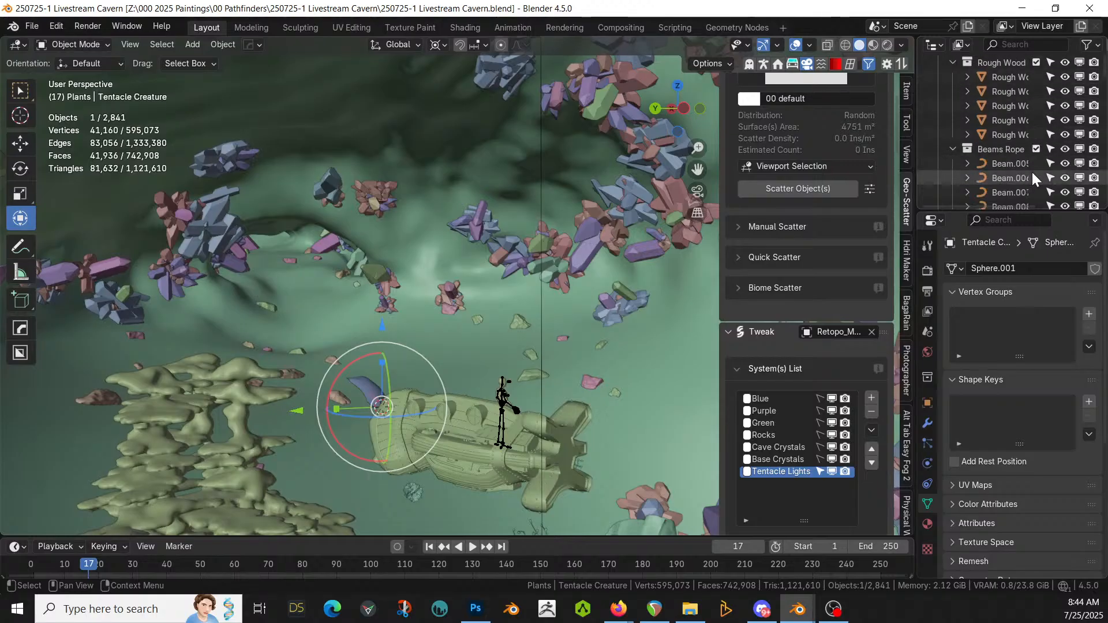
scroll(1035, 180, down, 10)
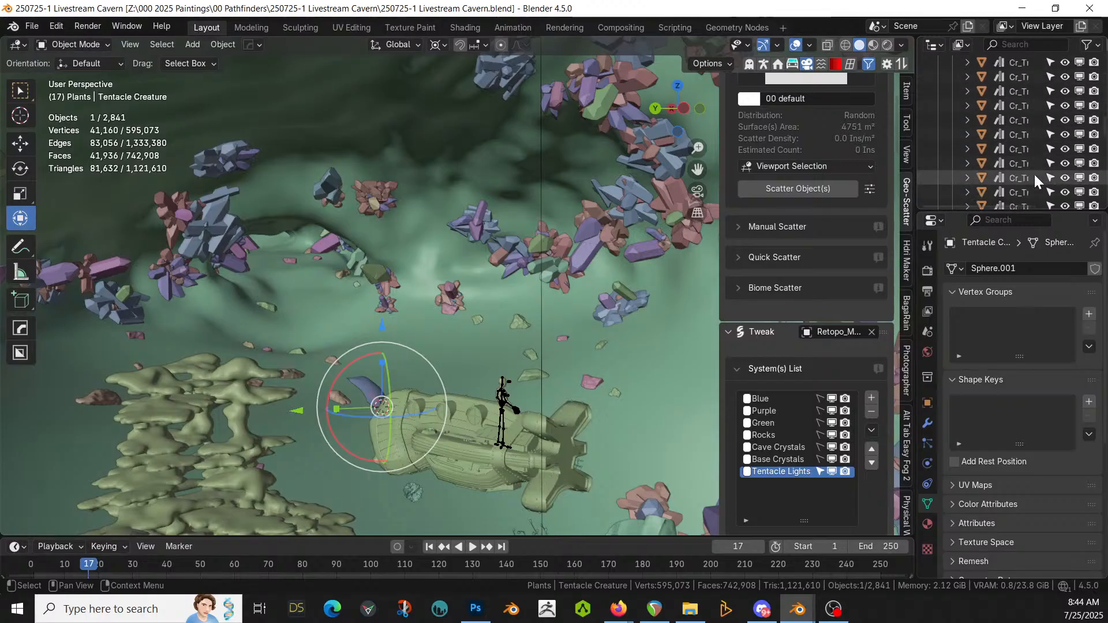
scroll(1035, 173, down, 5)
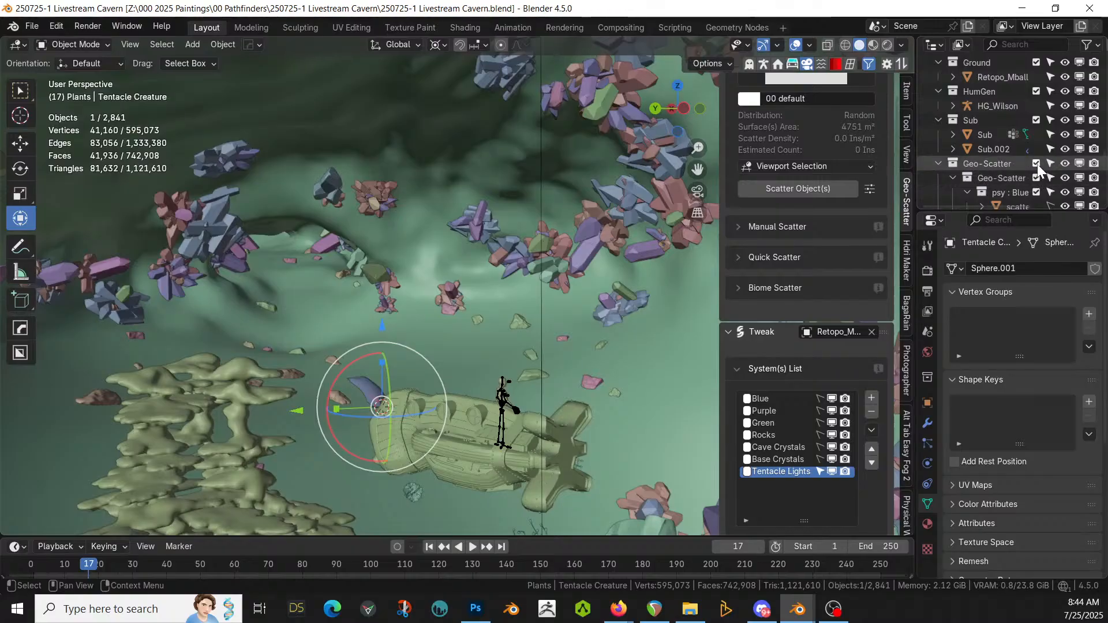
click(1036, 163)
Step: Switch to Rendered shading, place the 3D cursor on the cavern floor above the shelf coral, and add a 2.5 m plane there
middle_drag(583, 236, 552, 300)
scroll(541, 286, down, 9)
scroll(551, 300, up, 3)
scroll(538, 279, up, 6)
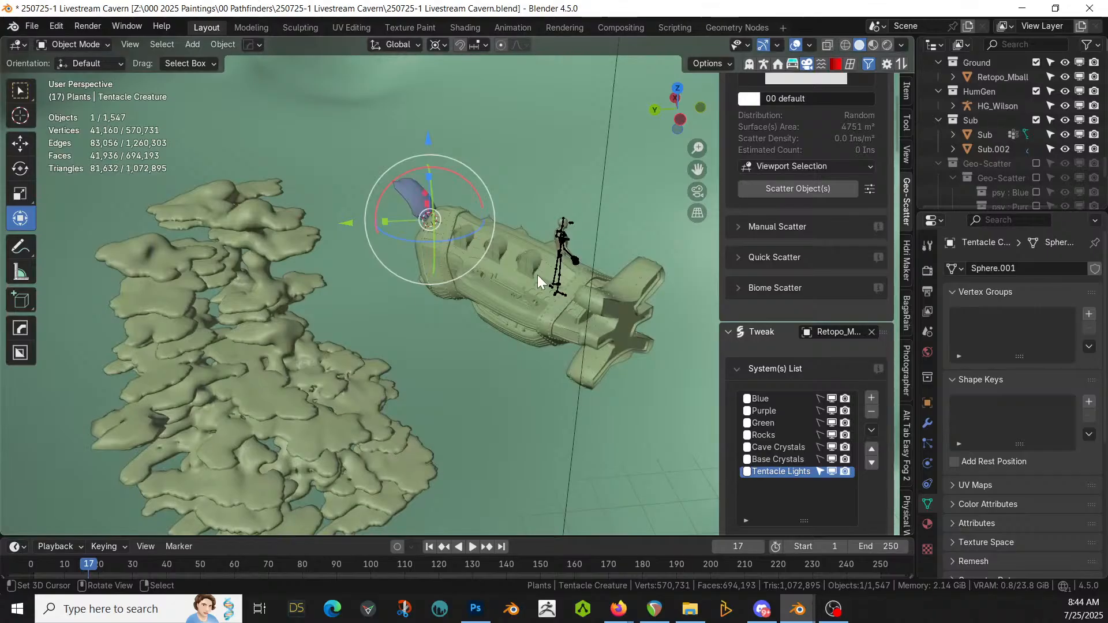
middle_drag(506, 224, 440, 338)
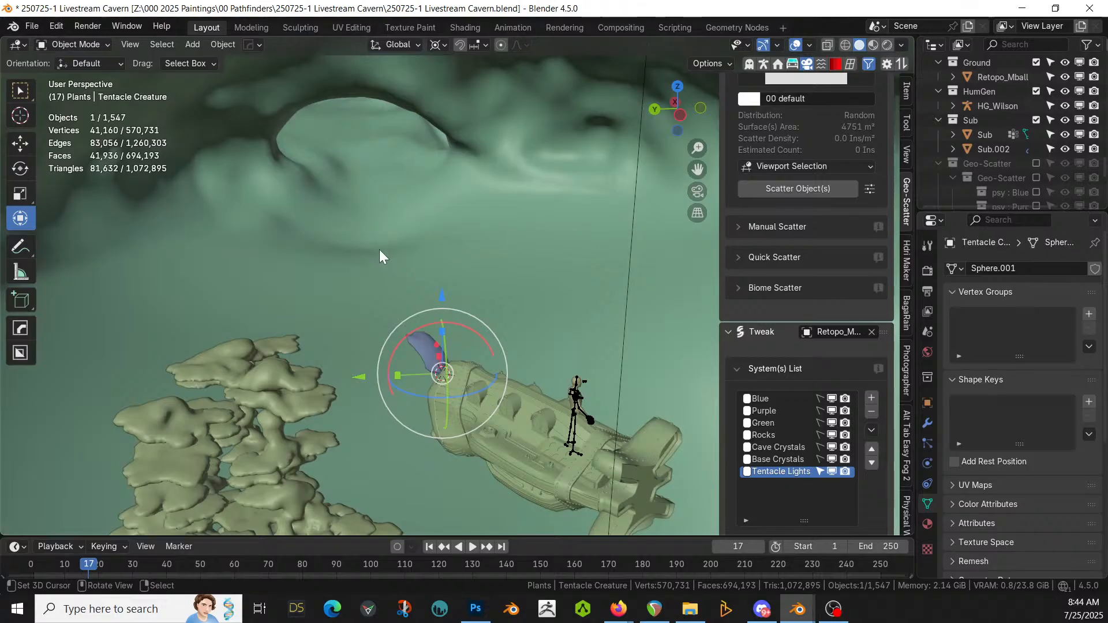
key(z)
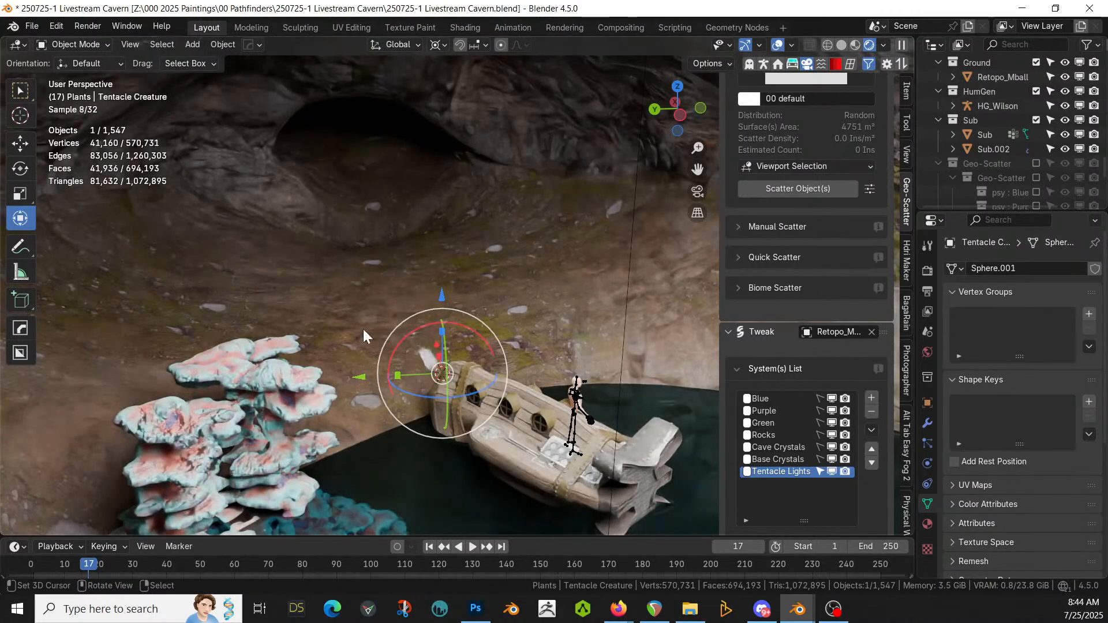
shift+right_click(311, 288)
key(shift+a)
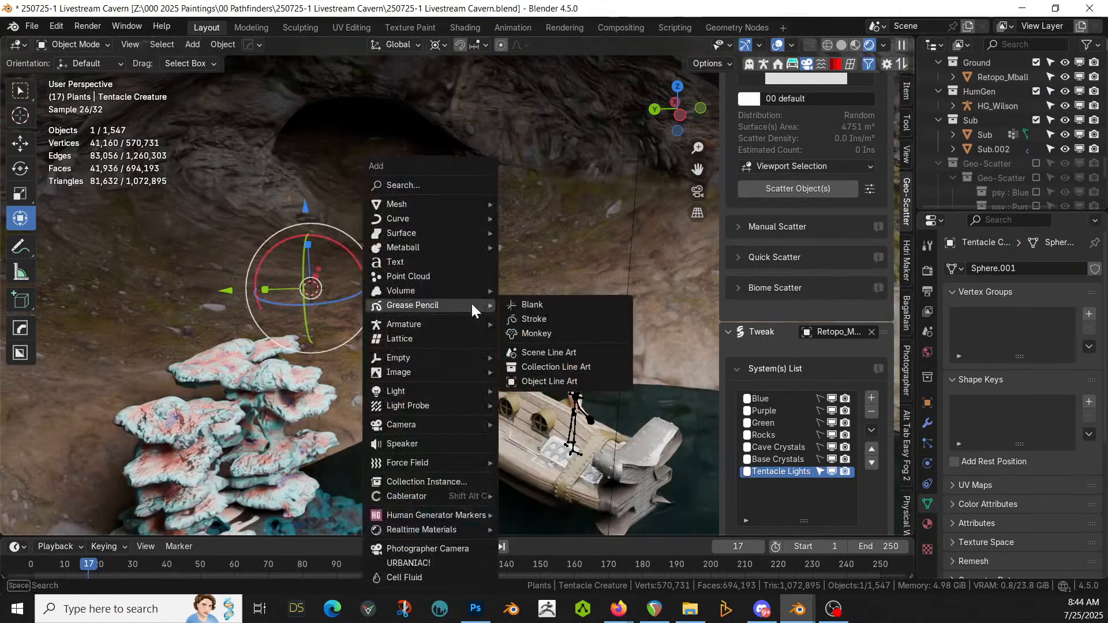
mouse_move(418, 206)
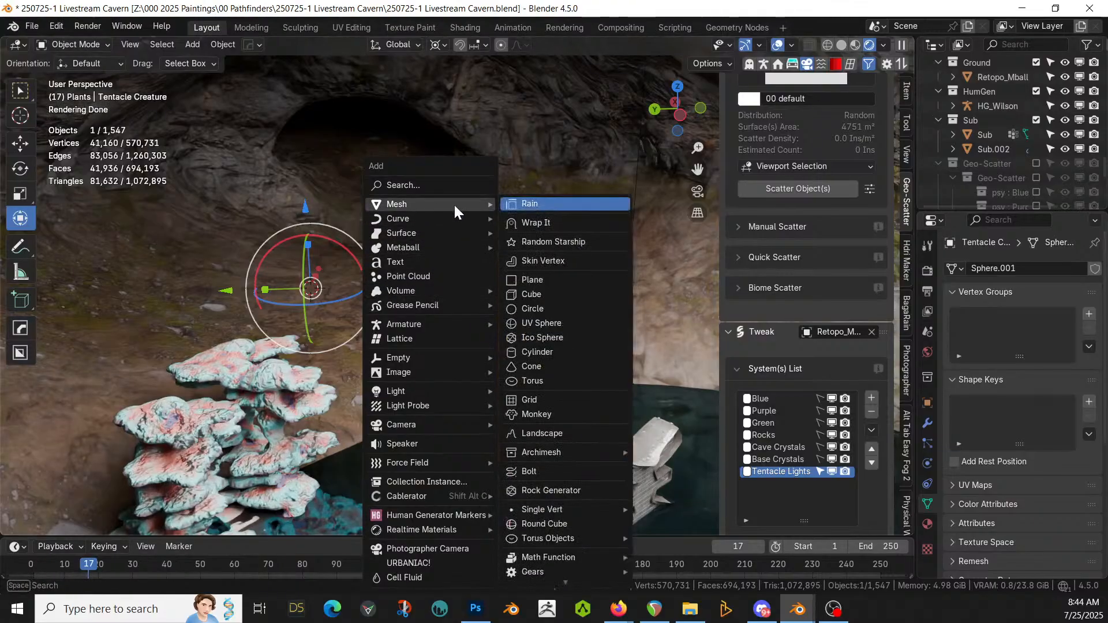
click(546, 278)
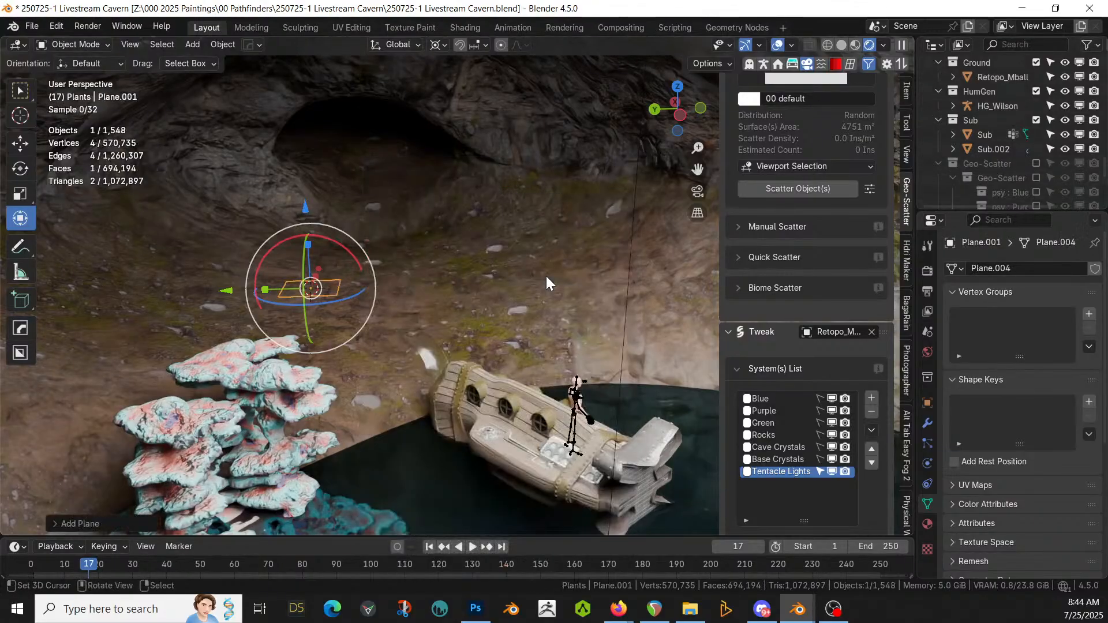
click(60, 520)
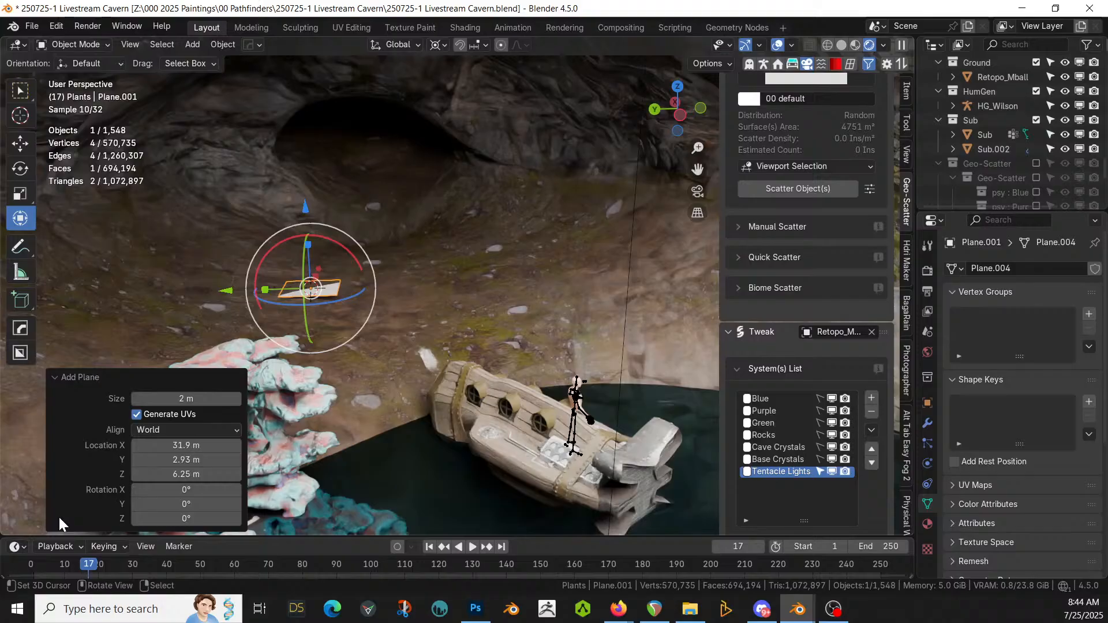
click(167, 405)
text(2.5)
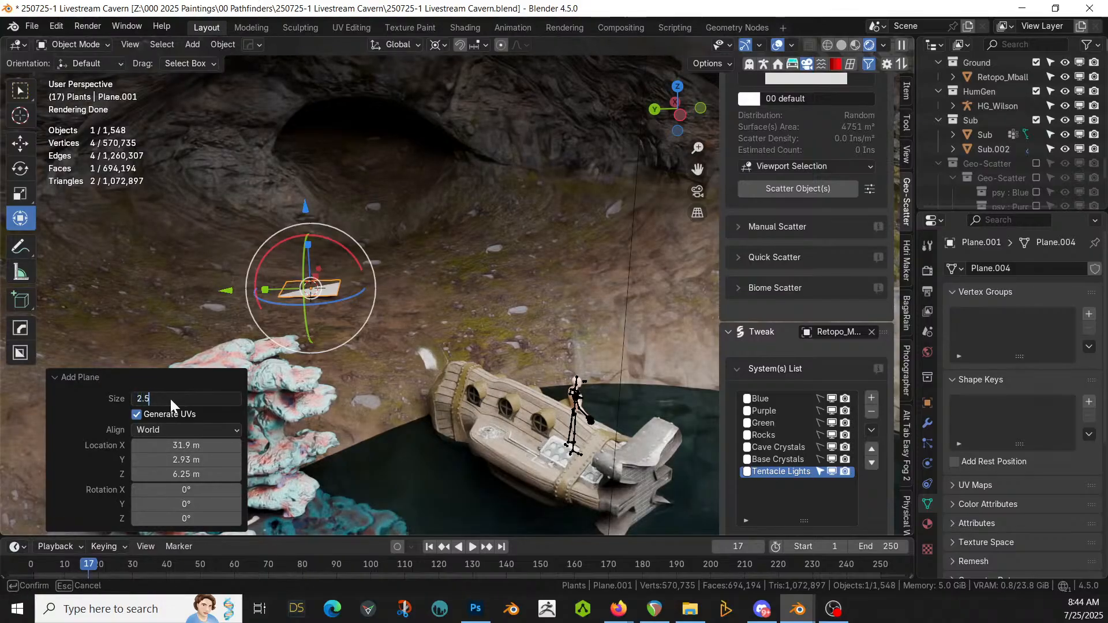
key(Return)
Step: Raise the new plane about 0.68 m along Z so it sits above the cavern floor
key(g)
key(z)
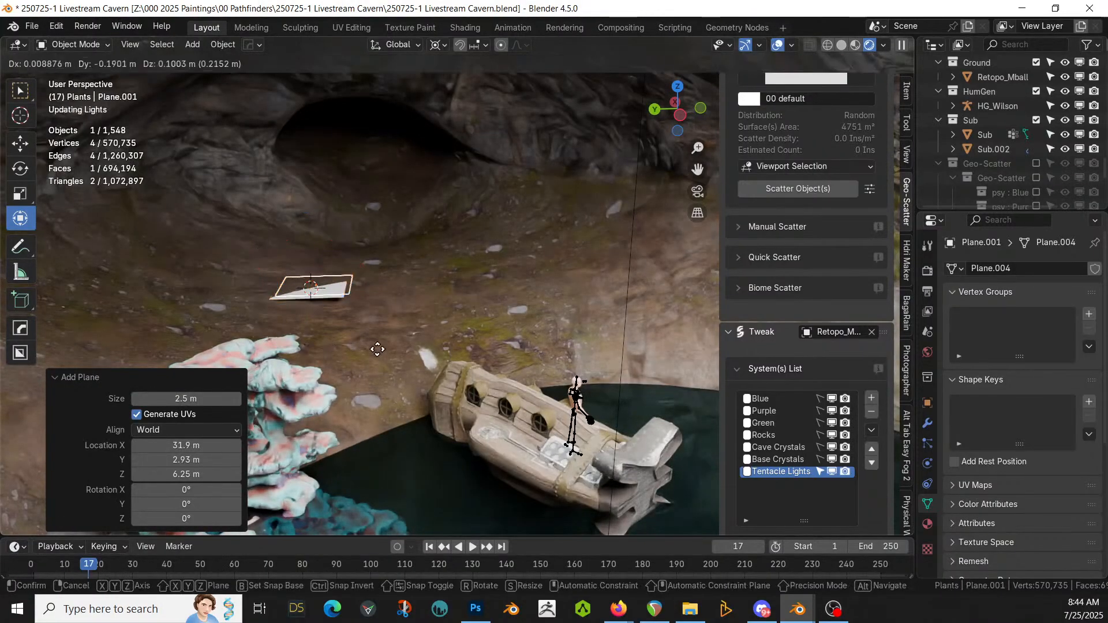
click(377, 342)
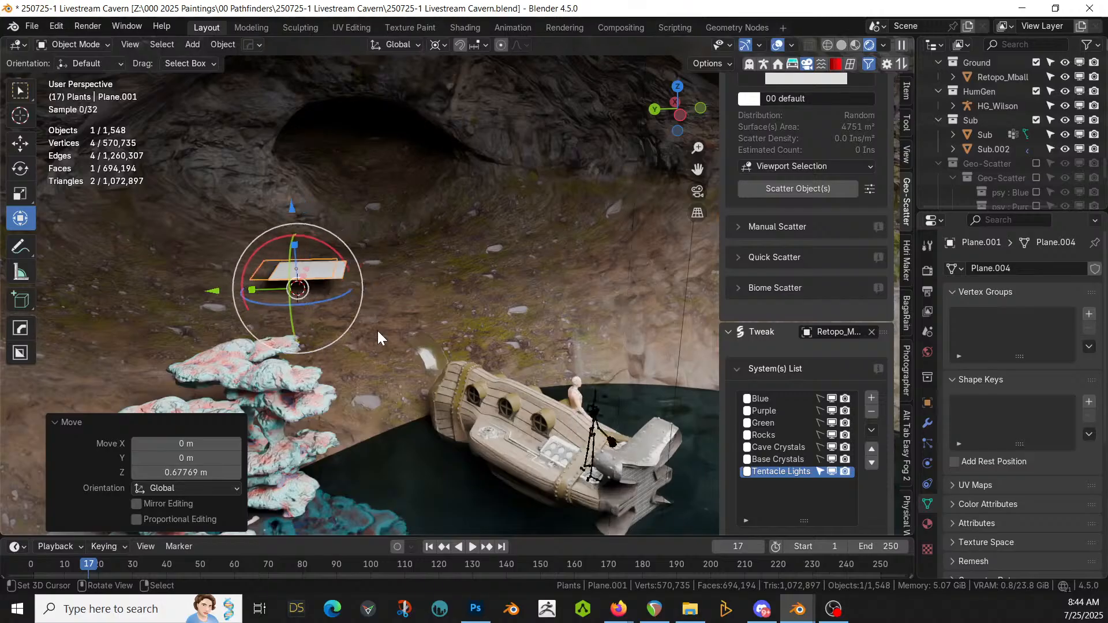
Step: Return to Solid shading, frame the plane, and select its −X side edge in Edit Mode
mouse_move(378, 331)
middle_down()
mouse_move(352, 303)
mouse_move(323, 300)
mouse_move(392, 269)
middle_up()
key(z)
key(6)
key(KP_Decimal)
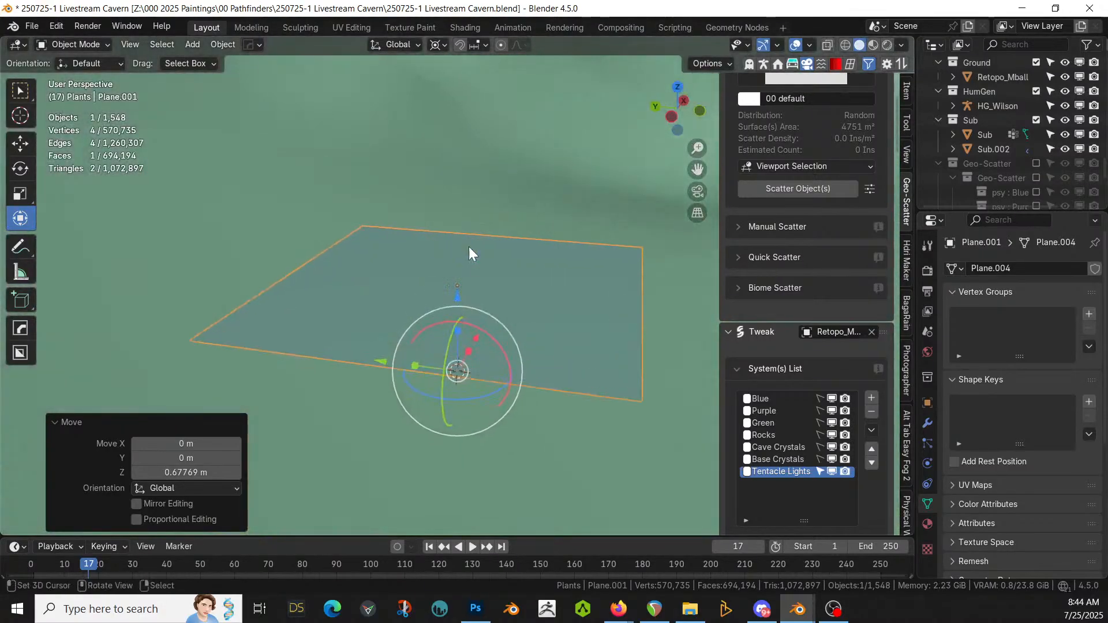
middle_drag(469, 248, 367, 282)
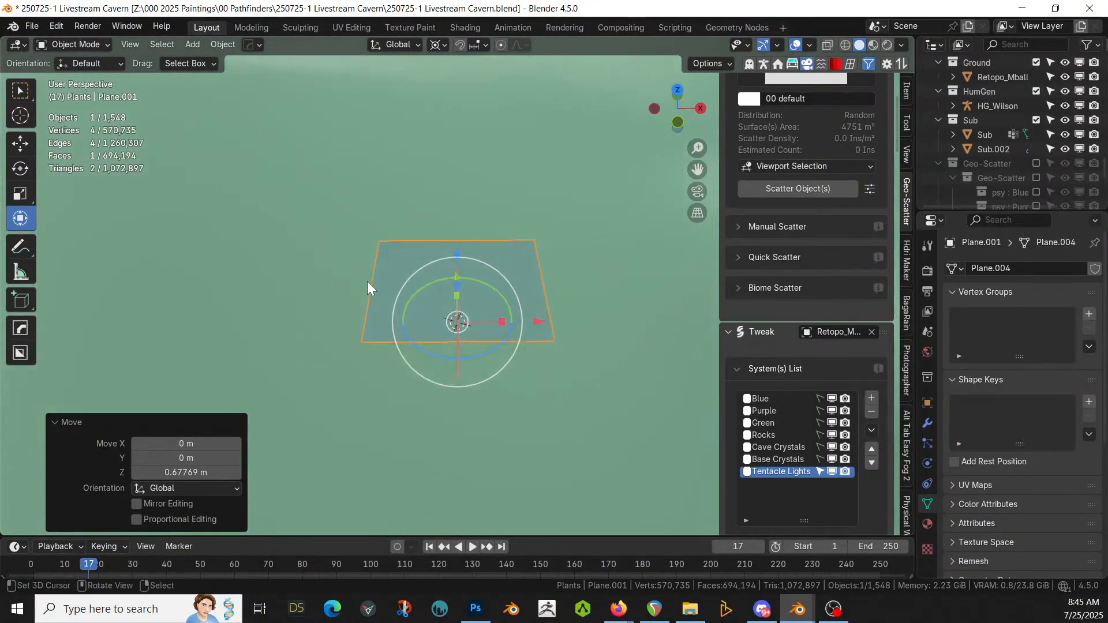
key(Tab)
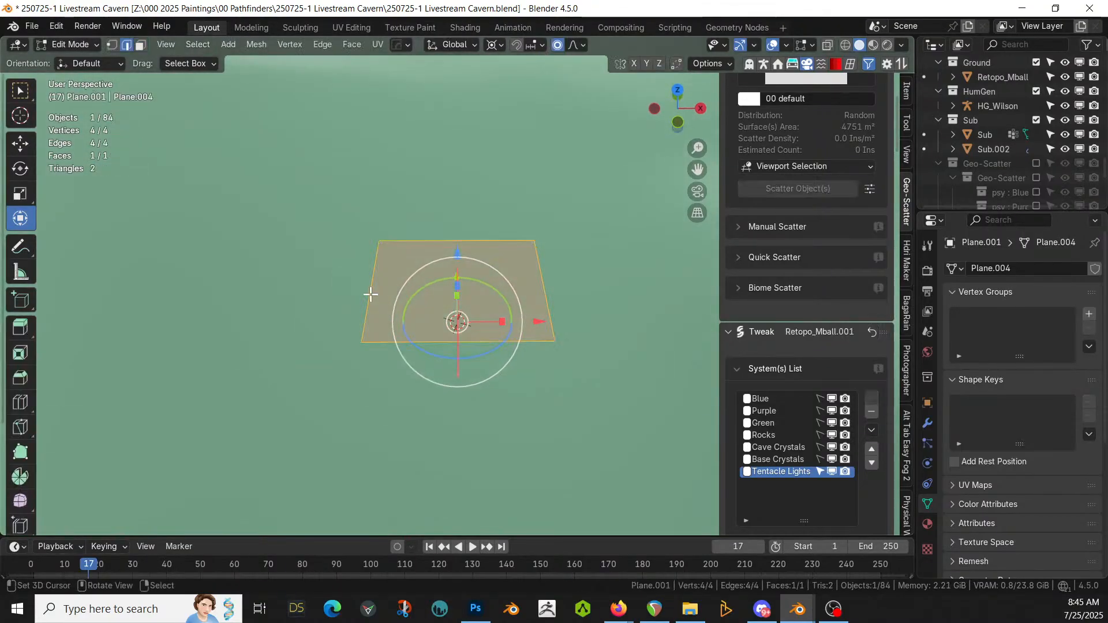
click(370, 291)
text(e)
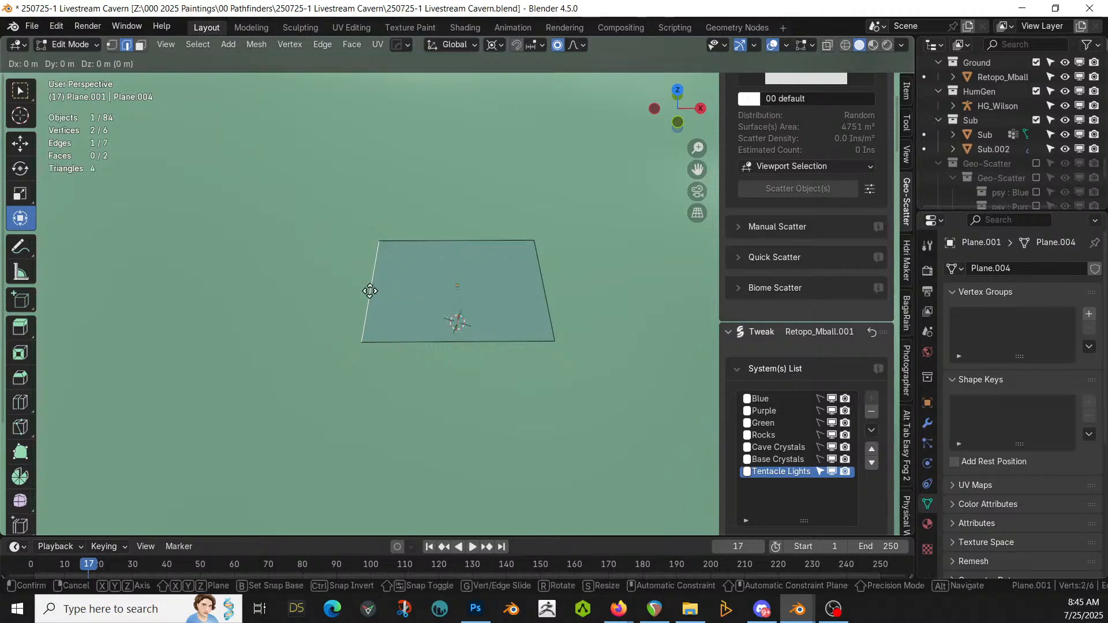
text(2.5)
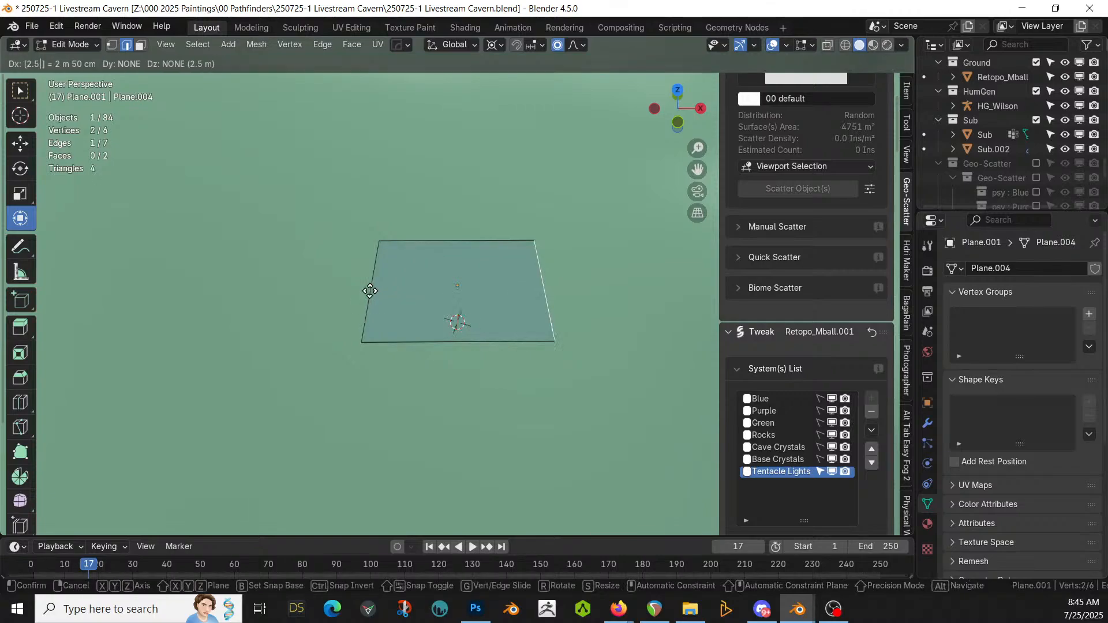
key(Return)
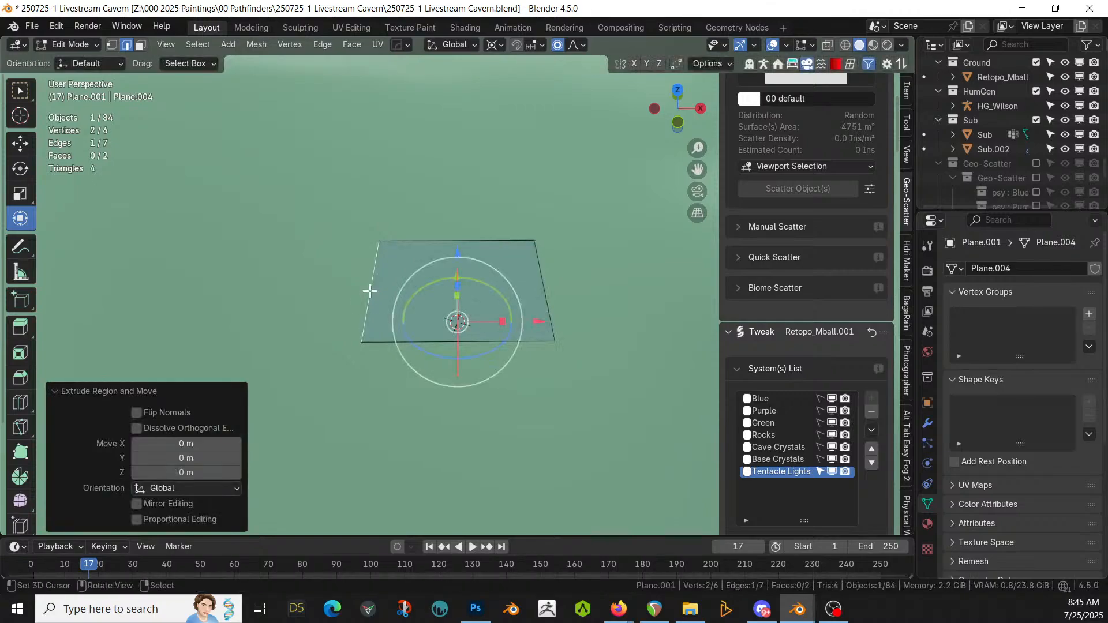
key(ctrl+z)
Step: Extrude the selected edge −2.5 m in X, and extrude the two edges along the −Y side by −2.5 m in Y only
text(e-2.5)
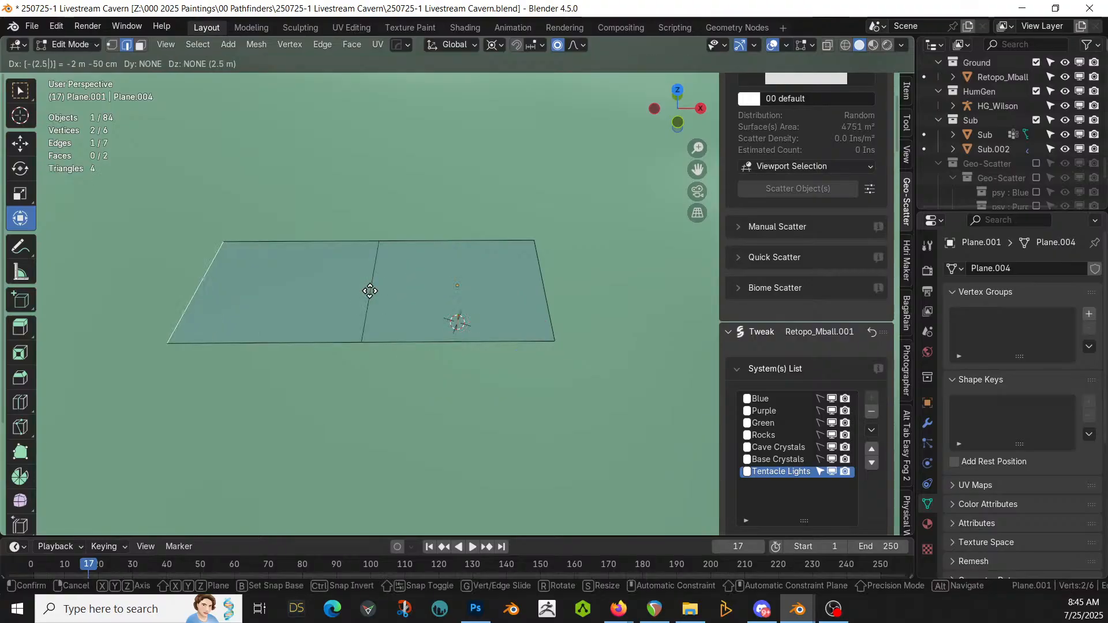
key(Return)
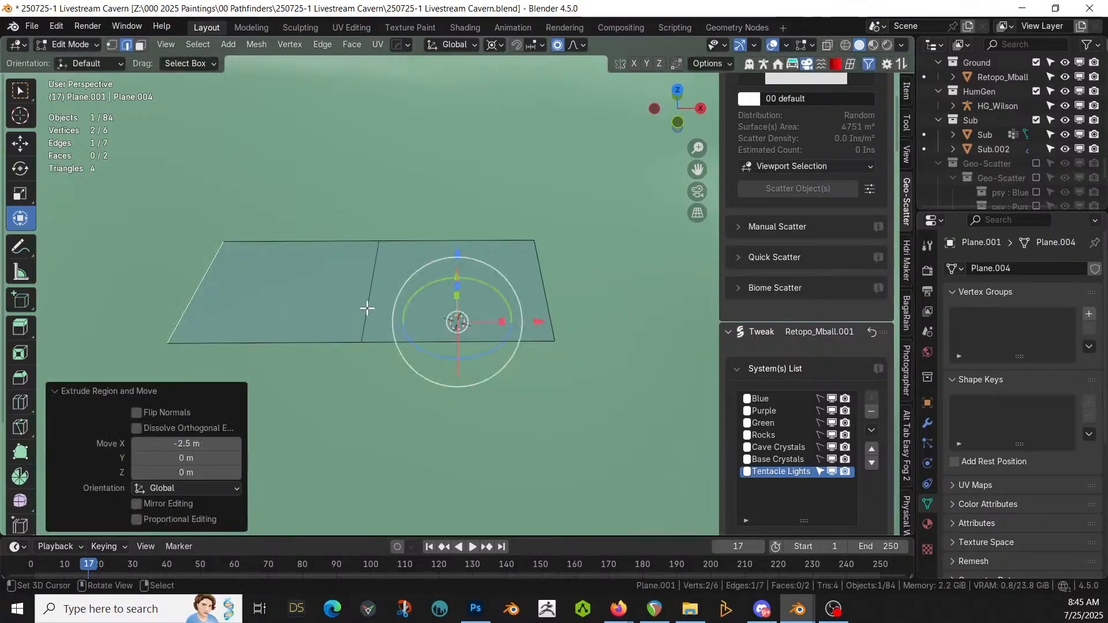
middle_drag(367, 309, 469, 285)
shift+click(441, 372)
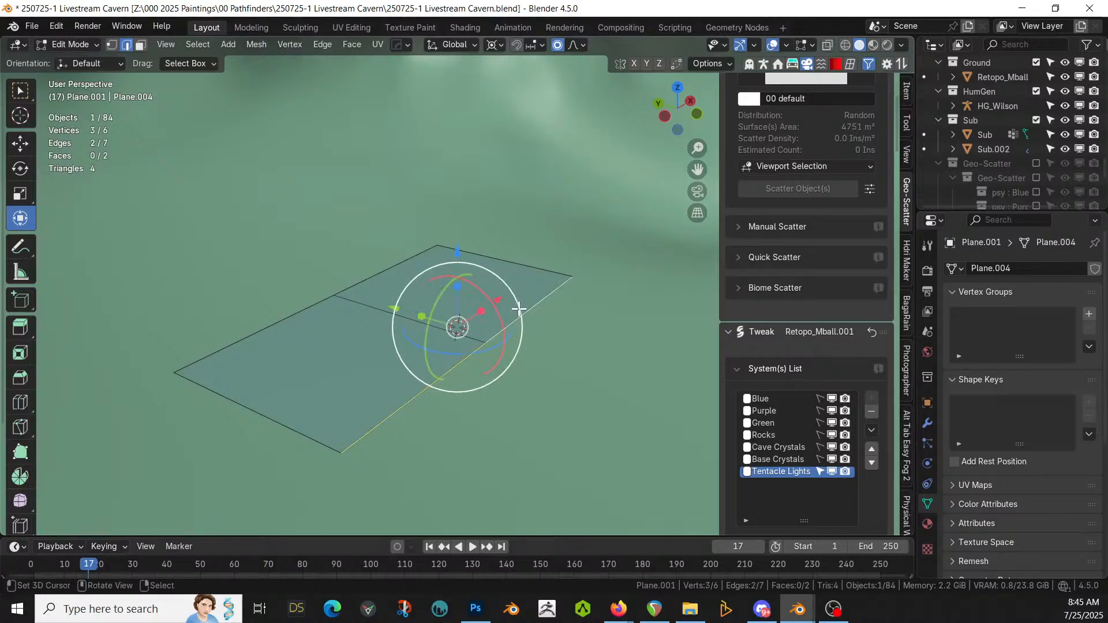
text(e-2.5)
key(Return)
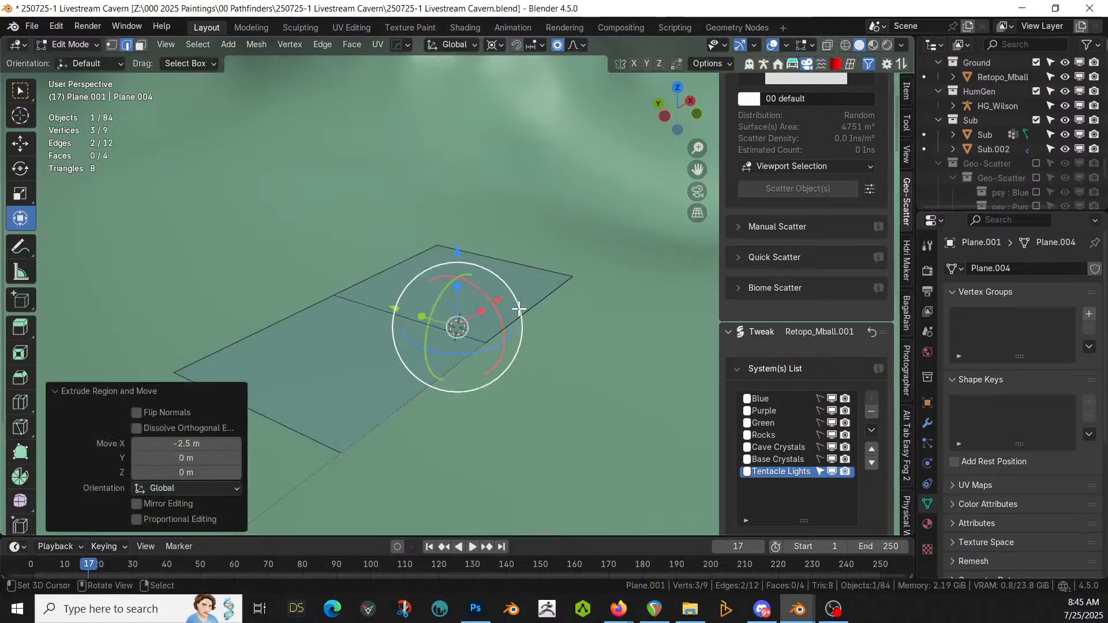
click(234, 458)
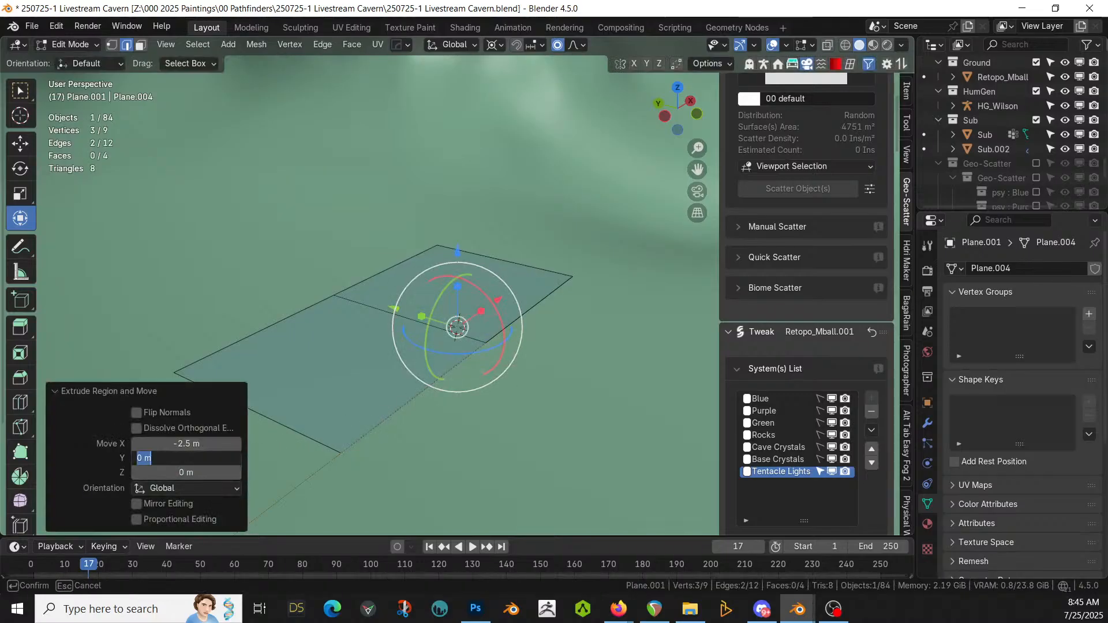
text(-2.5)
key(Return)
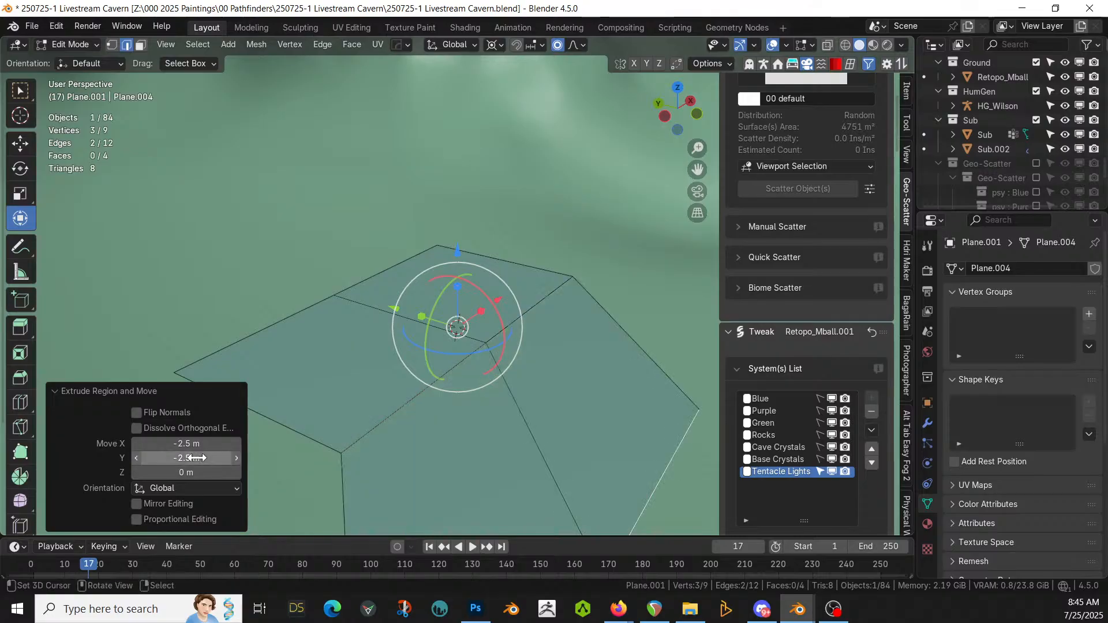
click(194, 443)
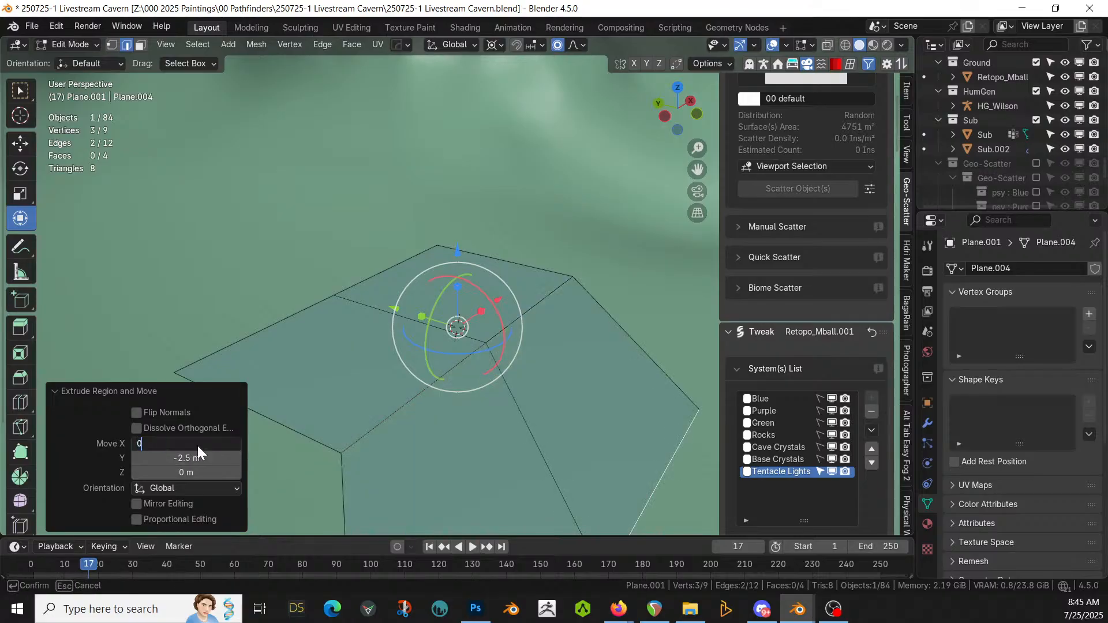
text(0)
key(Return)
Step: Extrude the outer edge facing the submarine about 2.1 m toward it, lower that edge along Z into a ramp, and leave Edit Mode
scroll(334, 345, down, 3)
middle_drag(334, 344, 242, 352)
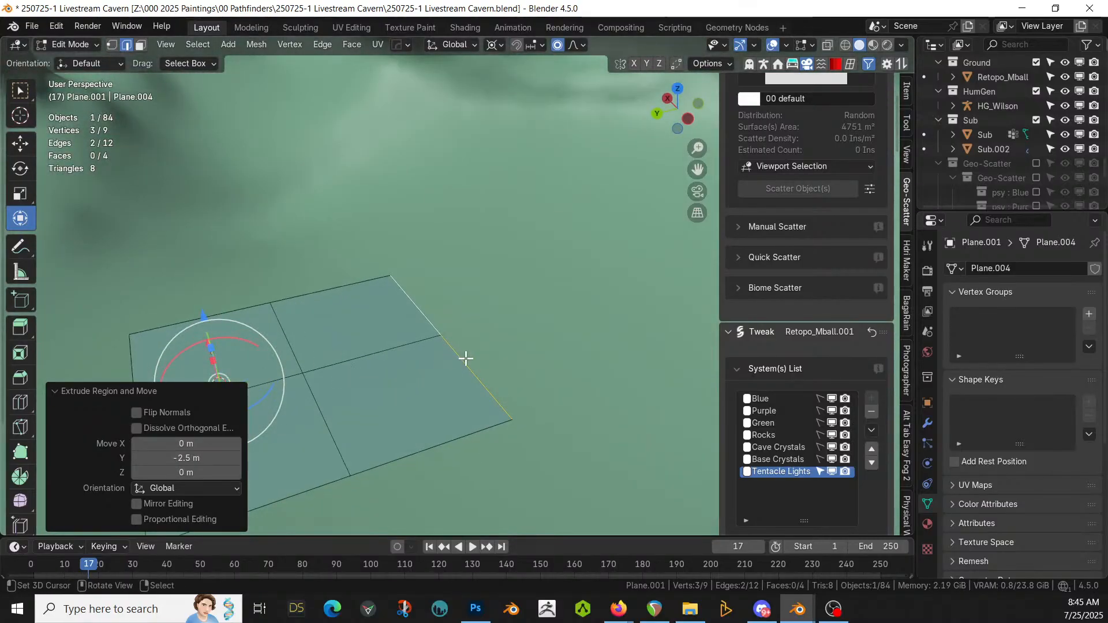
mouse_move(466, 374)
middle_down()
mouse_move(462, 401)
mouse_move(482, 398)
mouse_move(465, 364)
mouse_move(386, 317)
mouse_move(406, 295)
middle_up()
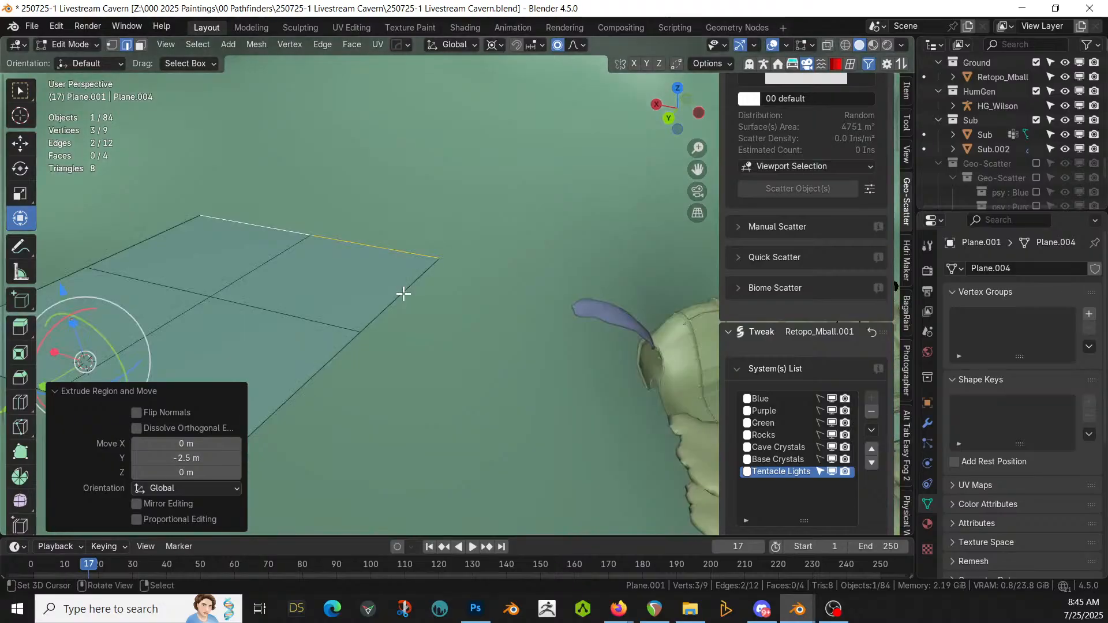
click(403, 293)
key(e)
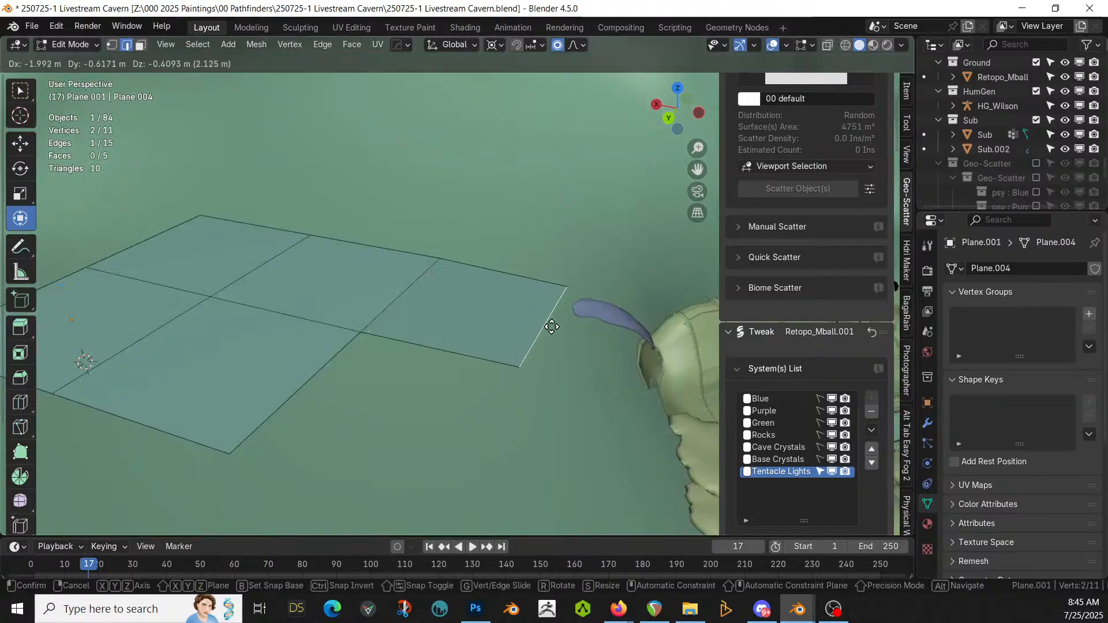
click(548, 320)
key(g)
key(z)
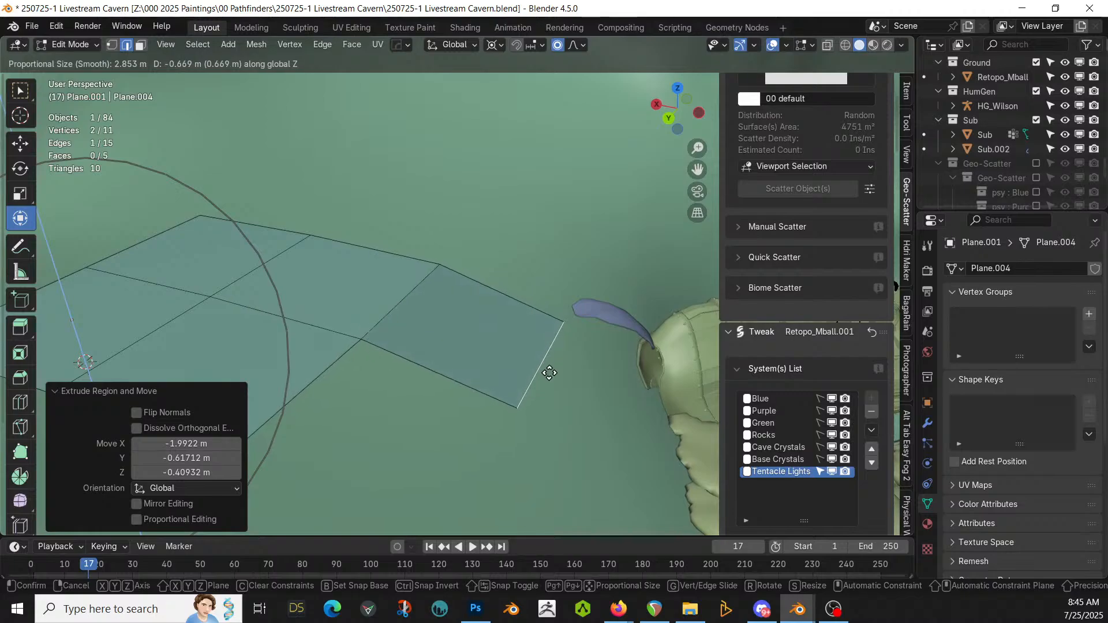
click(537, 408)
key(Tab)
Step: Copy the existing platform's modifiers to the new plane with its ramp
middle_drag(483, 365, 480, 403)
scroll(390, 361, down, 3)
middle_drag(480, 403, 521, 405)
scroll(522, 405, down, 3)
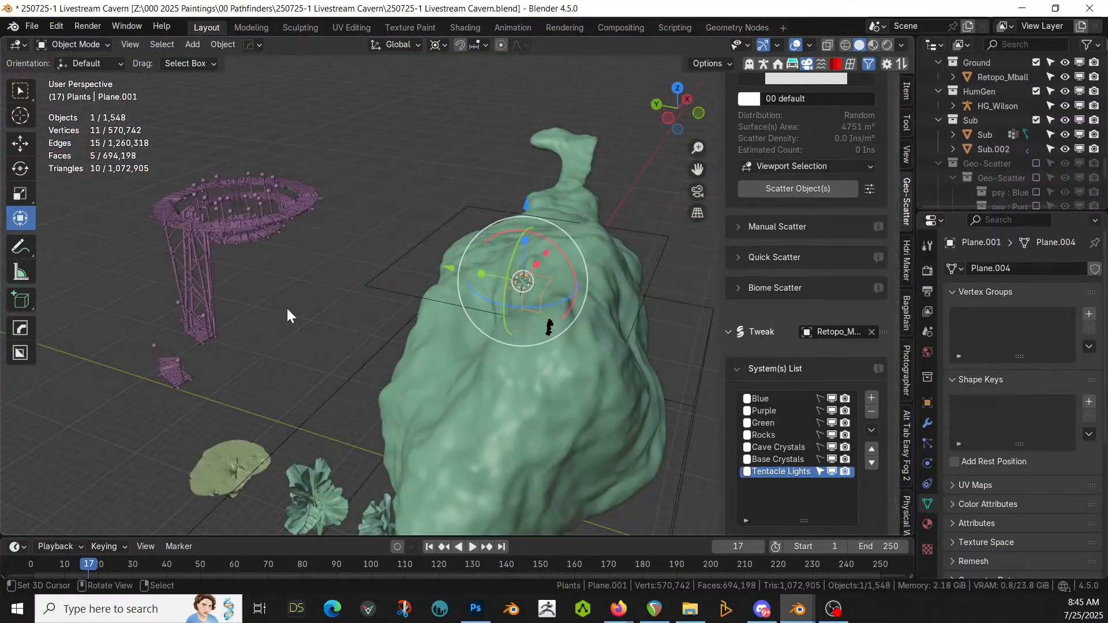
shift+right_click(269, 209)
key(ctrl+l)
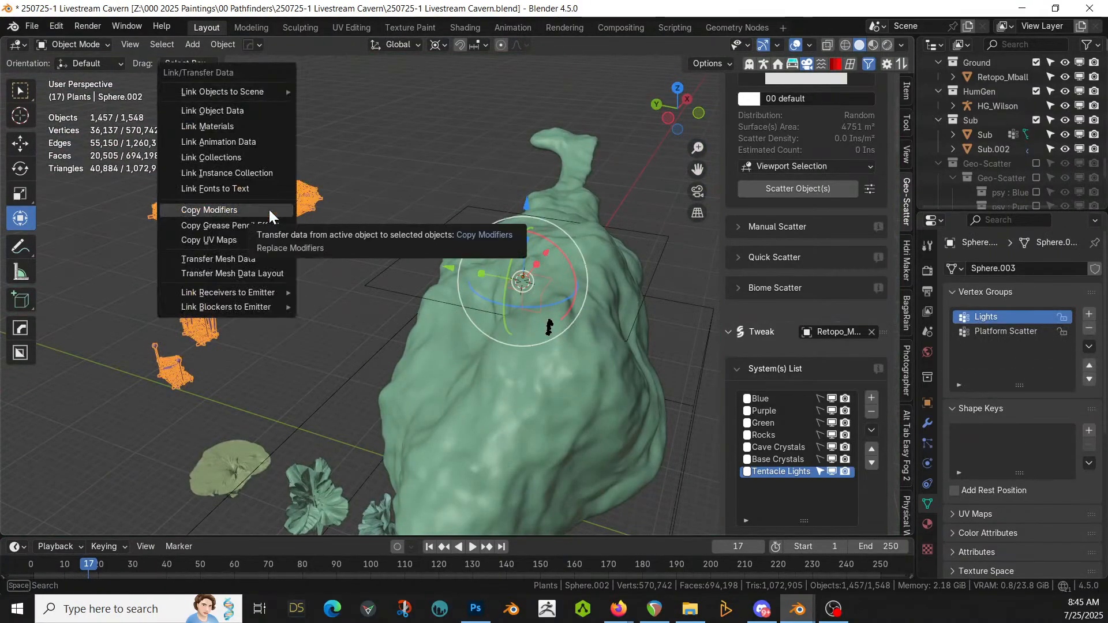
click(269, 212)
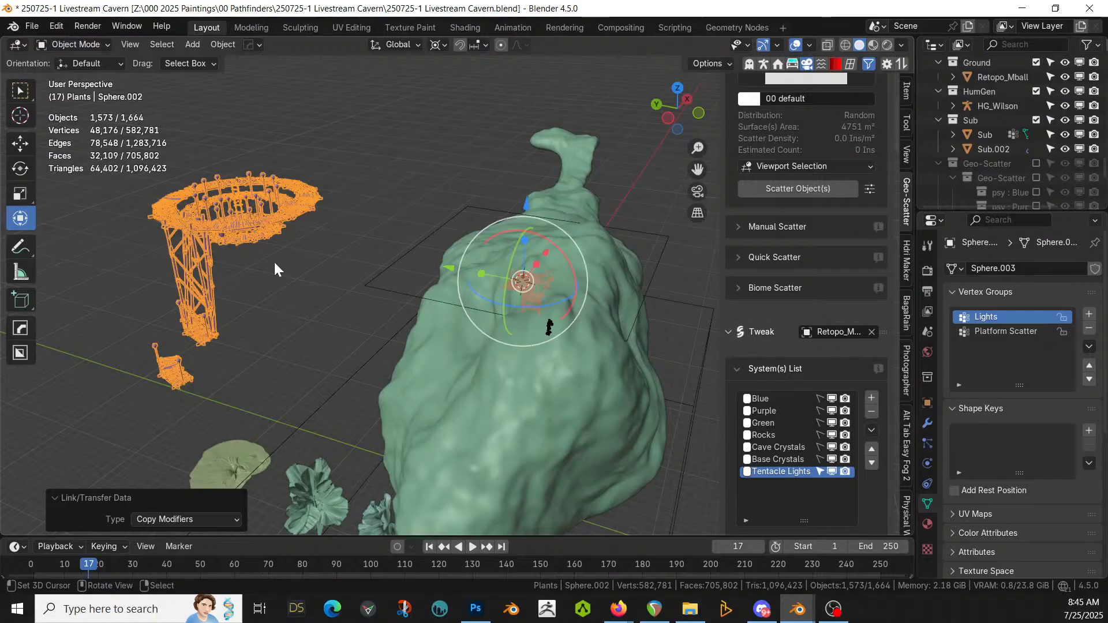
scroll(436, 296, up, 5)
scroll(416, 311, down, 6)
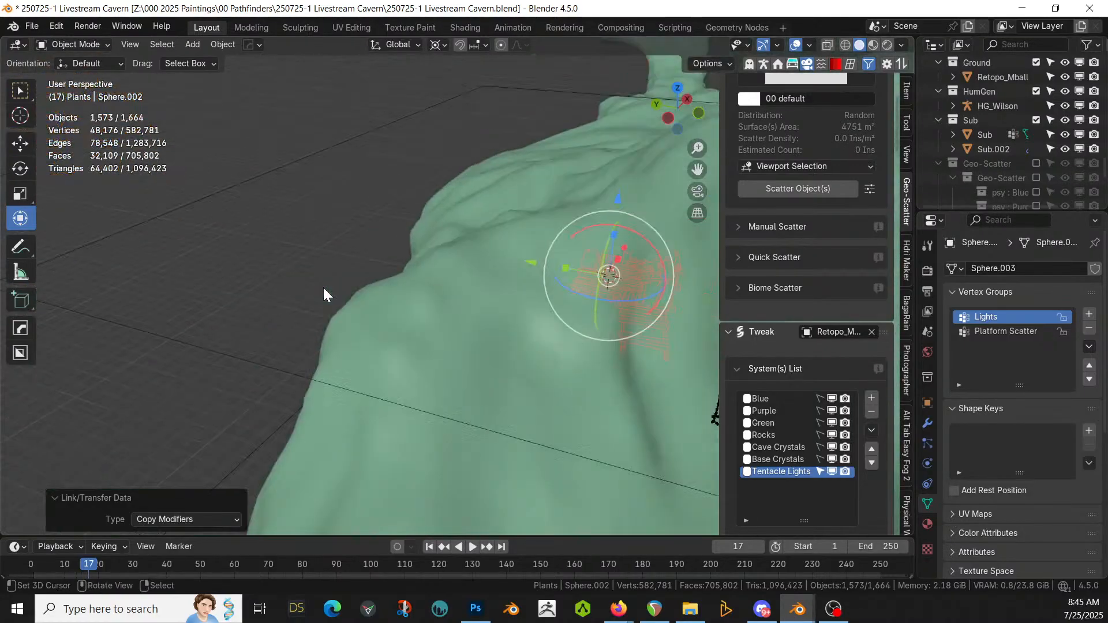
key(ctrl+z)
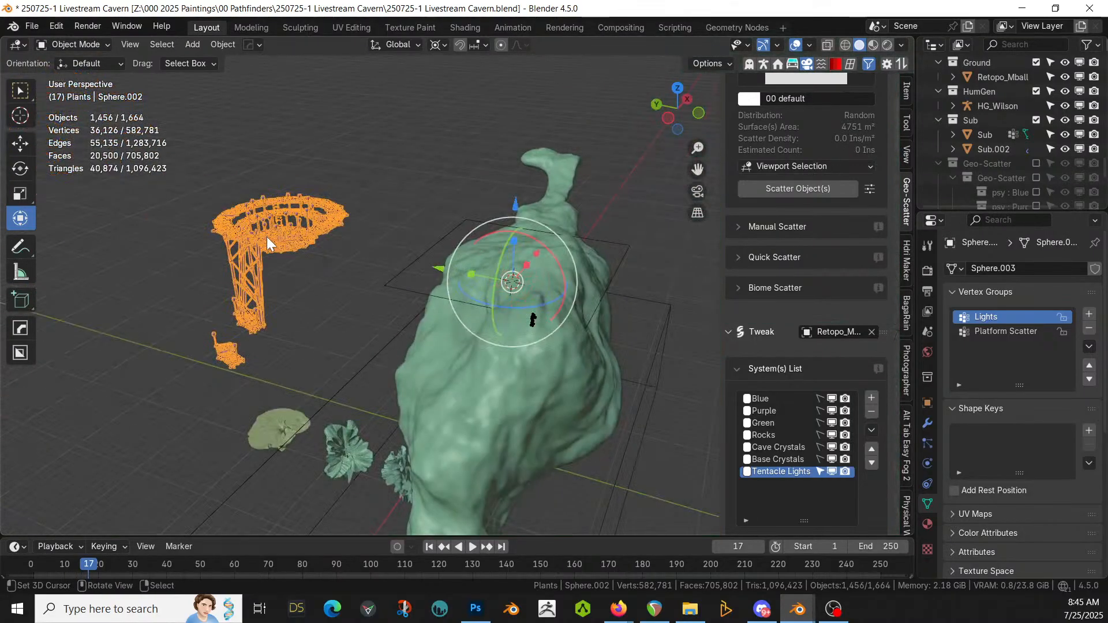
key(Delete)
scroll(514, 299, up, 5)
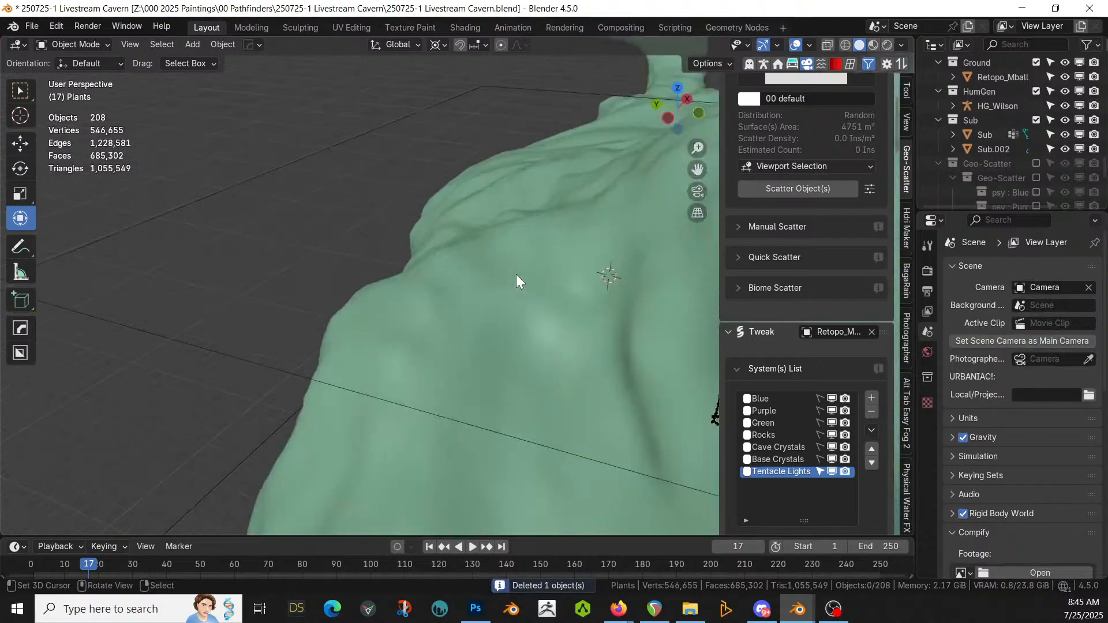
key(ctrl+z)
middle_drag(515, 272, 361, 161)
scroll(369, 168, up, 4)
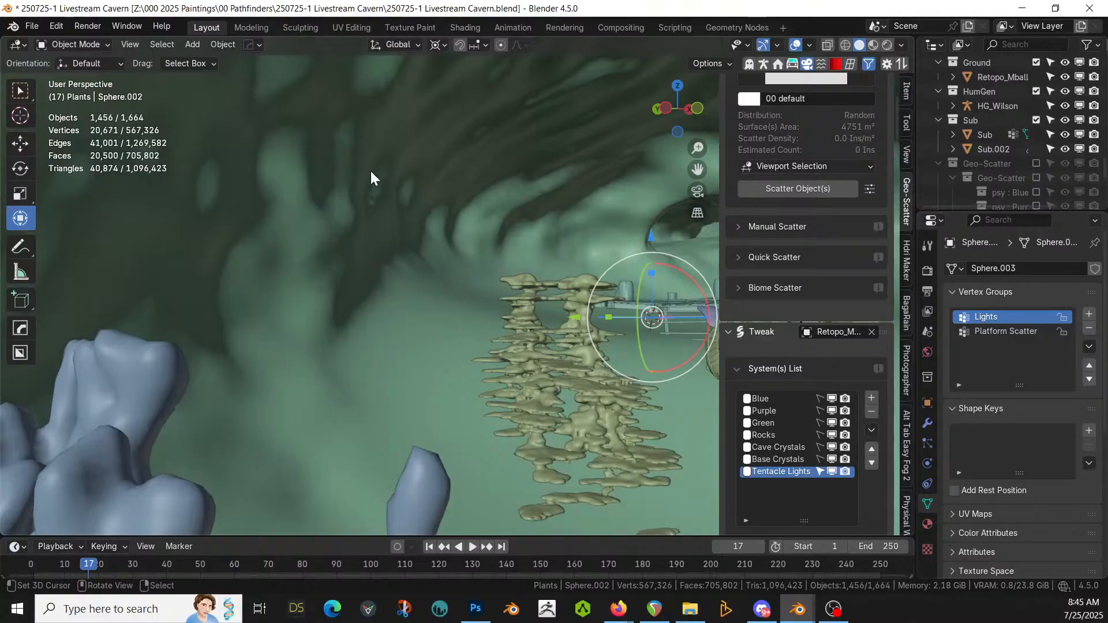
Step: Delete the original platform standing outside the cavern
scroll(403, 202, down, 3)
scroll(403, 202, down, 4)
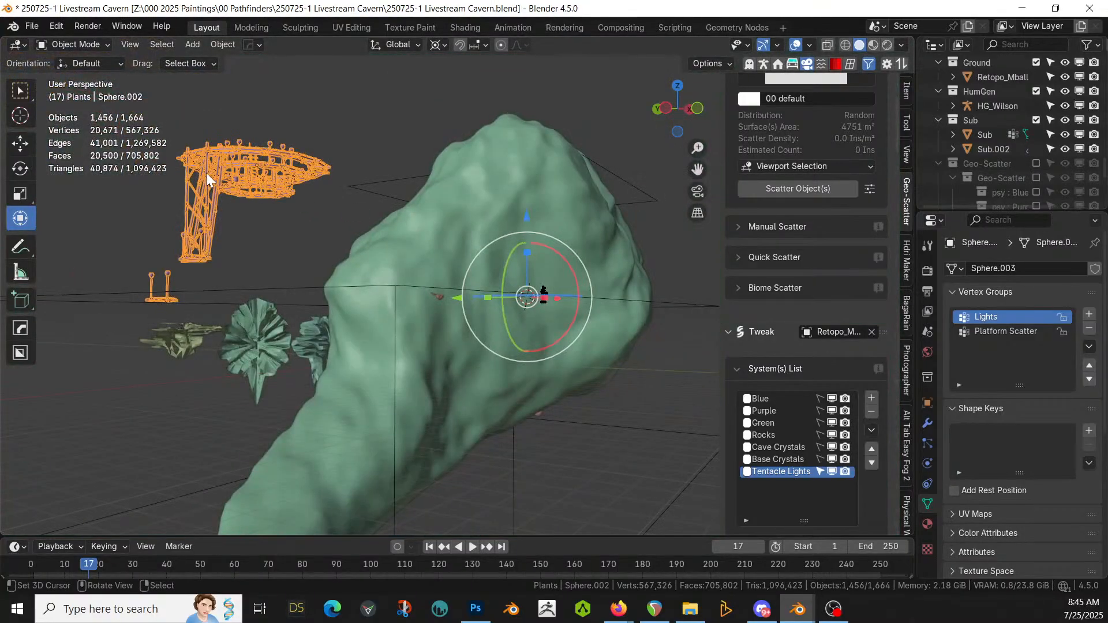
key(Delete)
scroll(398, 219, up, 7)
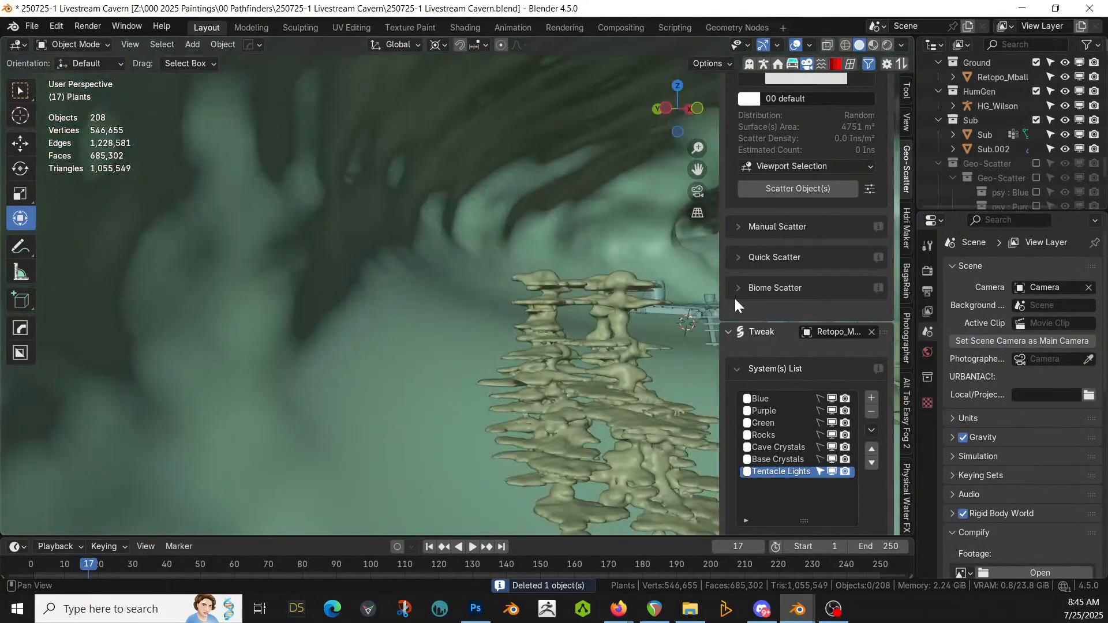
Step: Set the Terrain Collection of the new platform's Base modifier settings to Ground
click(685, 298)
key(KP_Decimal)
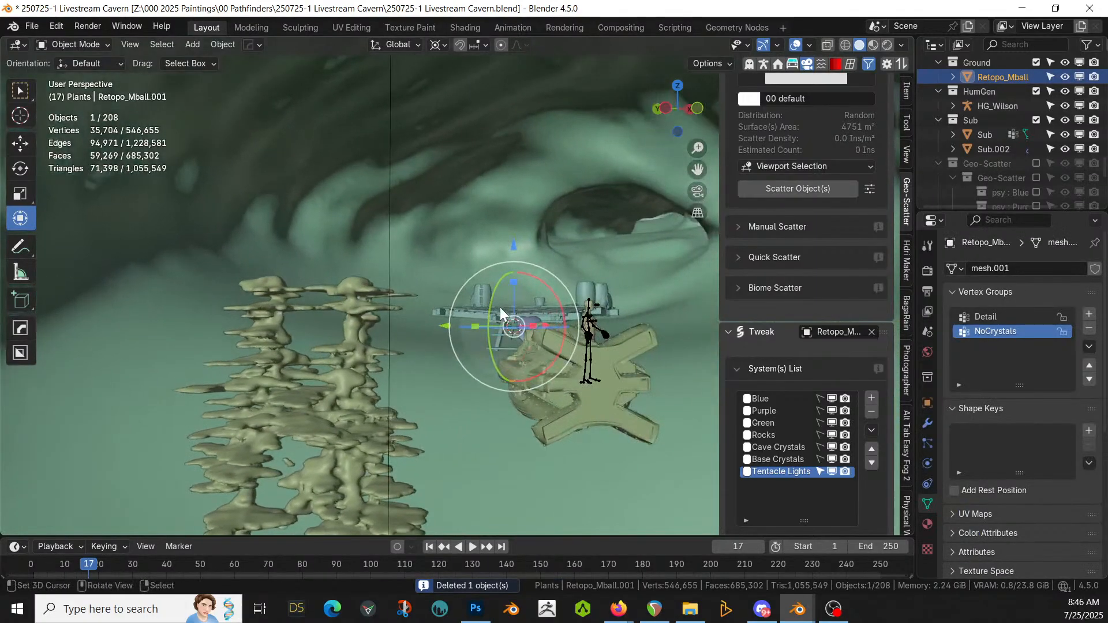
scroll(519, 306, up, 3)
middle_drag(518, 307, 558, 372)
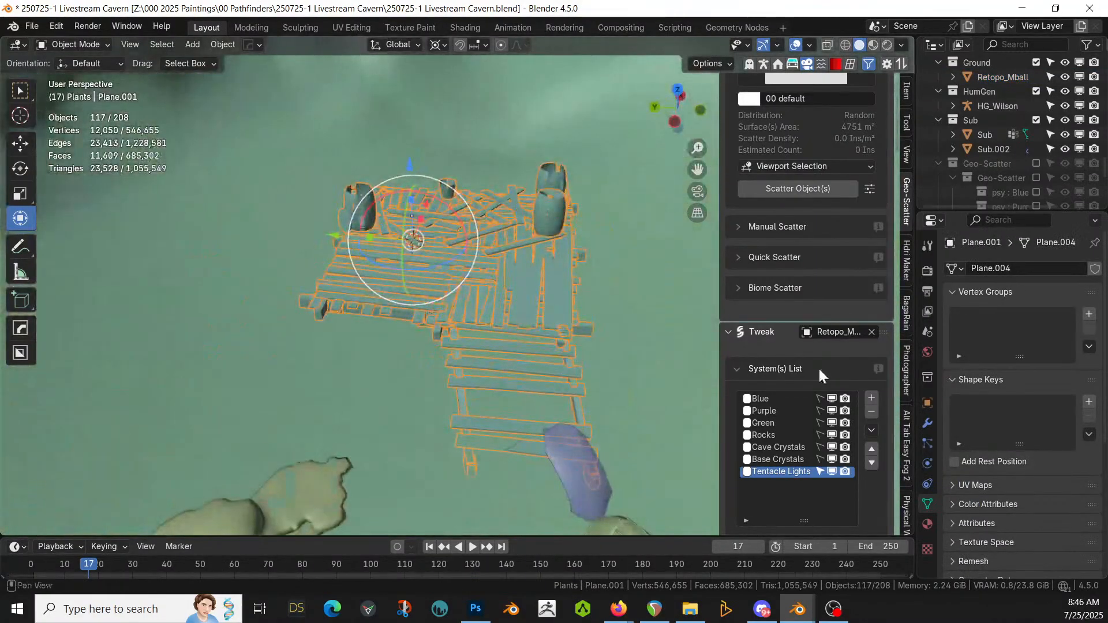
click(927, 424)
scroll(1053, 425, down, 10)
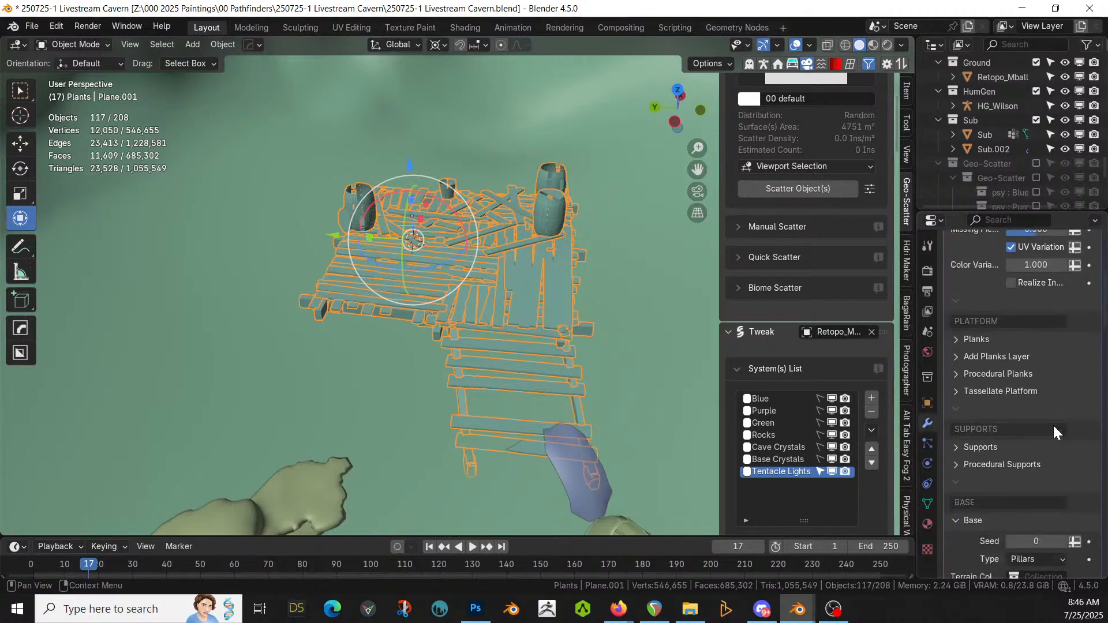
scroll(1052, 432, down, 5)
click(1041, 461)
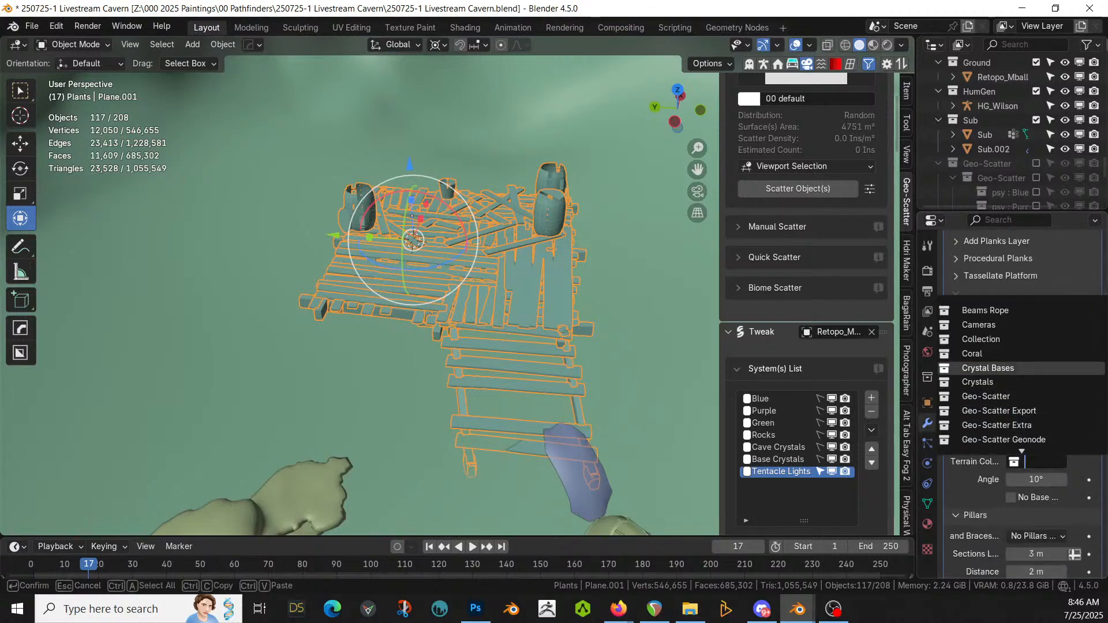
text(Grou)
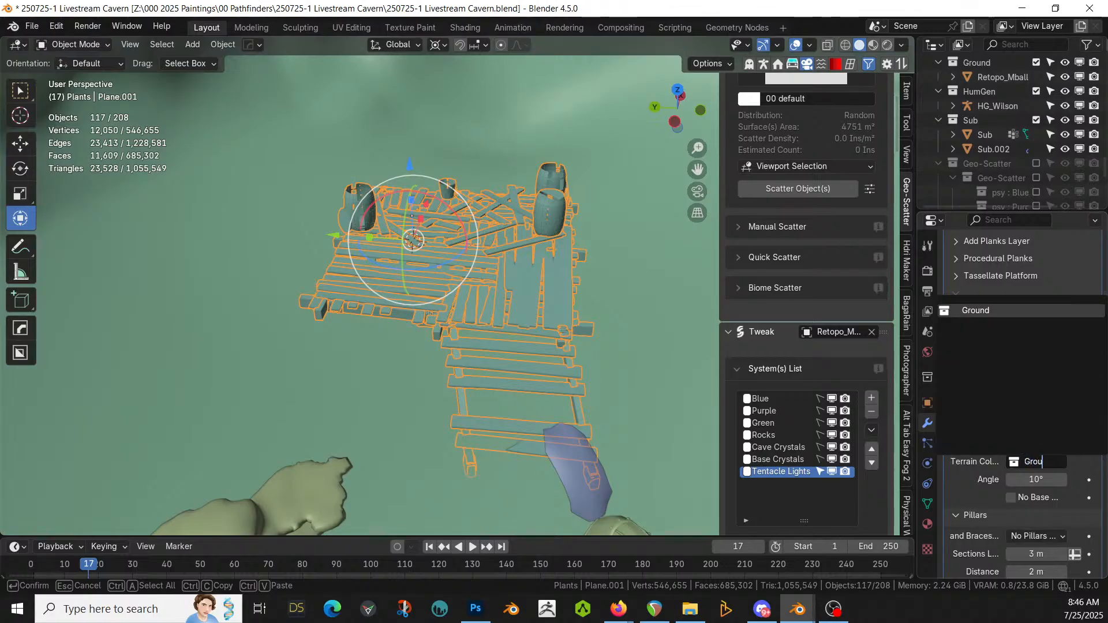
click(980, 309)
middle_drag(518, 268, 411, 236)
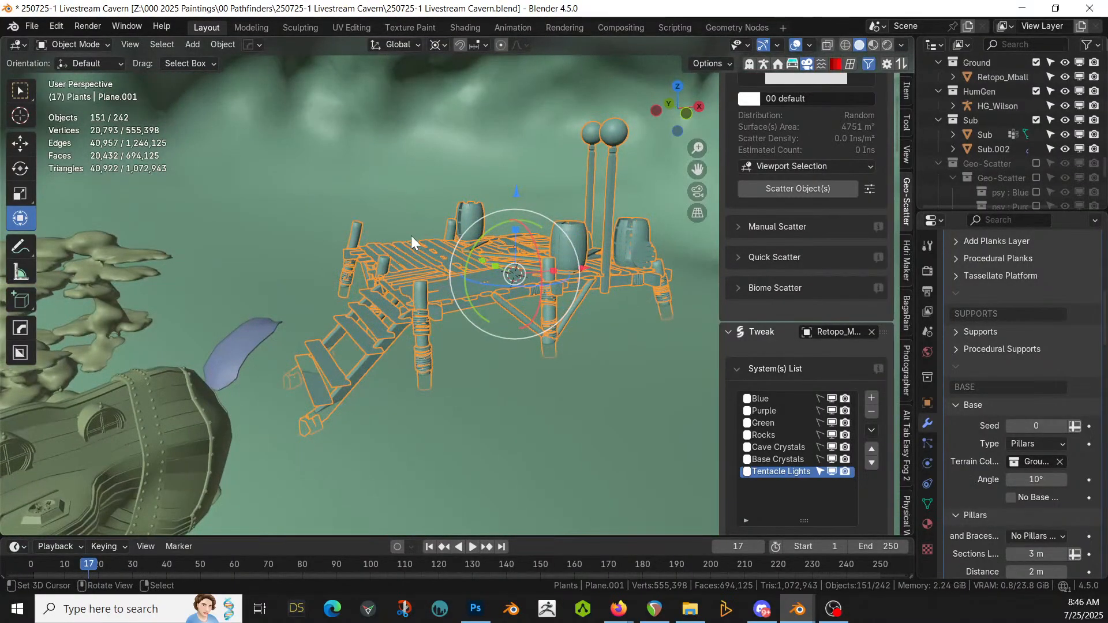
Step: In Edit Mode, extrude the +X side edge at the platform's −Y corner about 4 m in X and raise it about 0.35 m in Z
middle_drag(324, 75, 404, 264)
key(Tab)
click(240, 315)
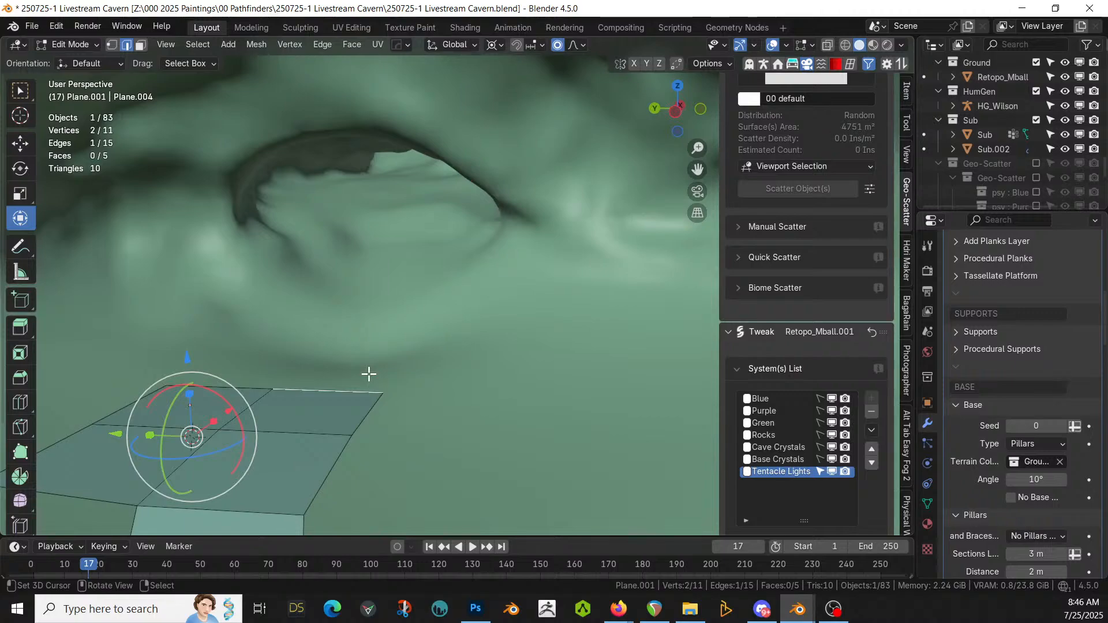
key(e)
key(x)
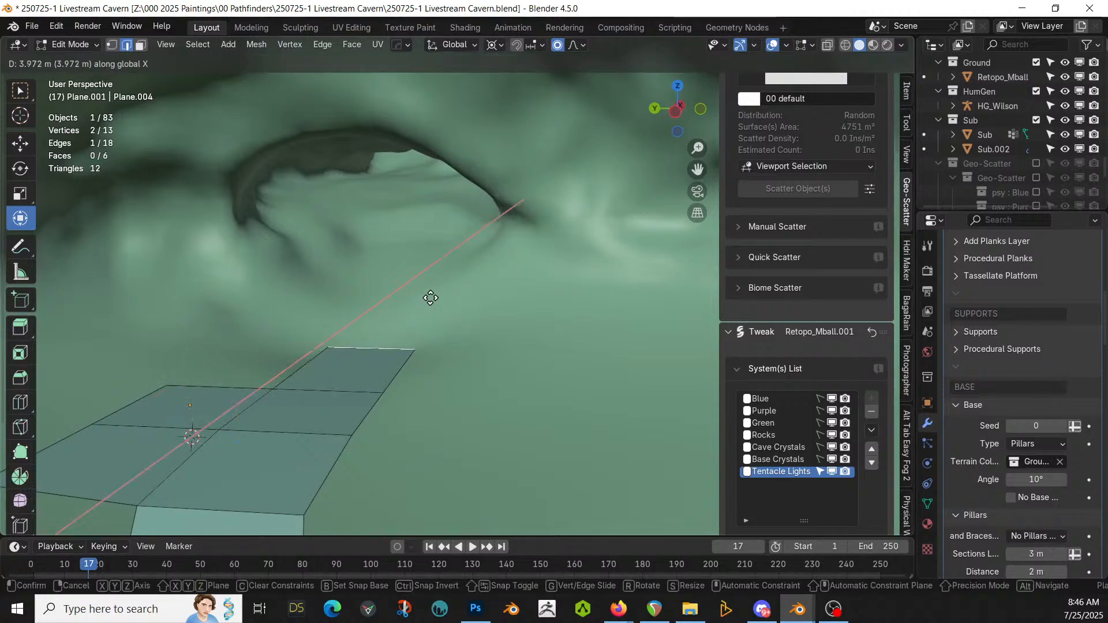
click(430, 297)
key(e)
key(z)
click(426, 282)
key(e)
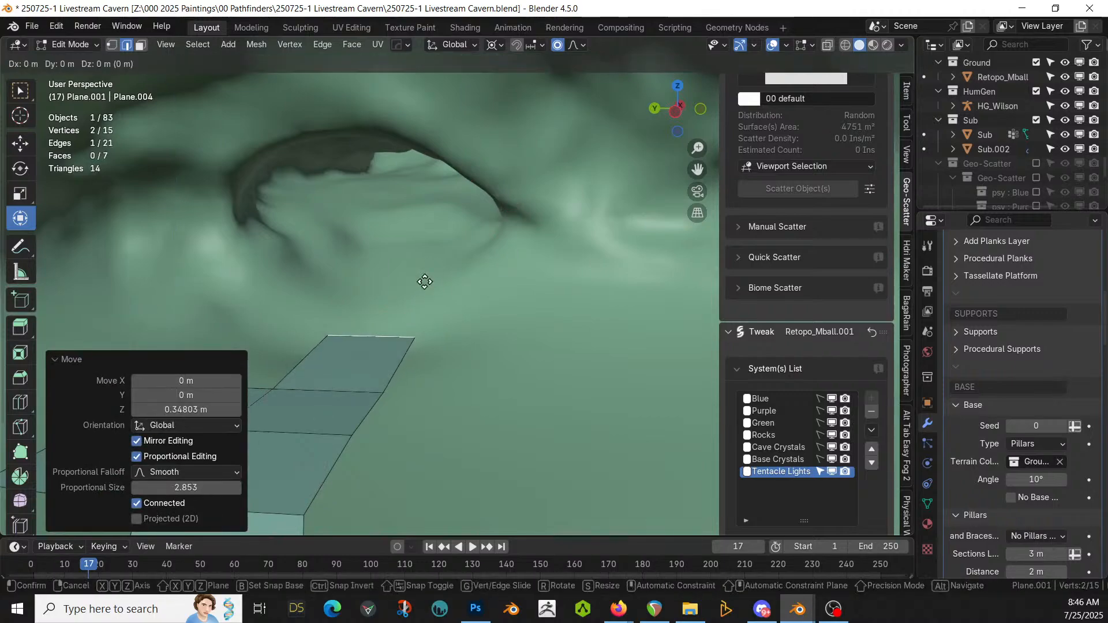
key(z)
right_click(451, 249)
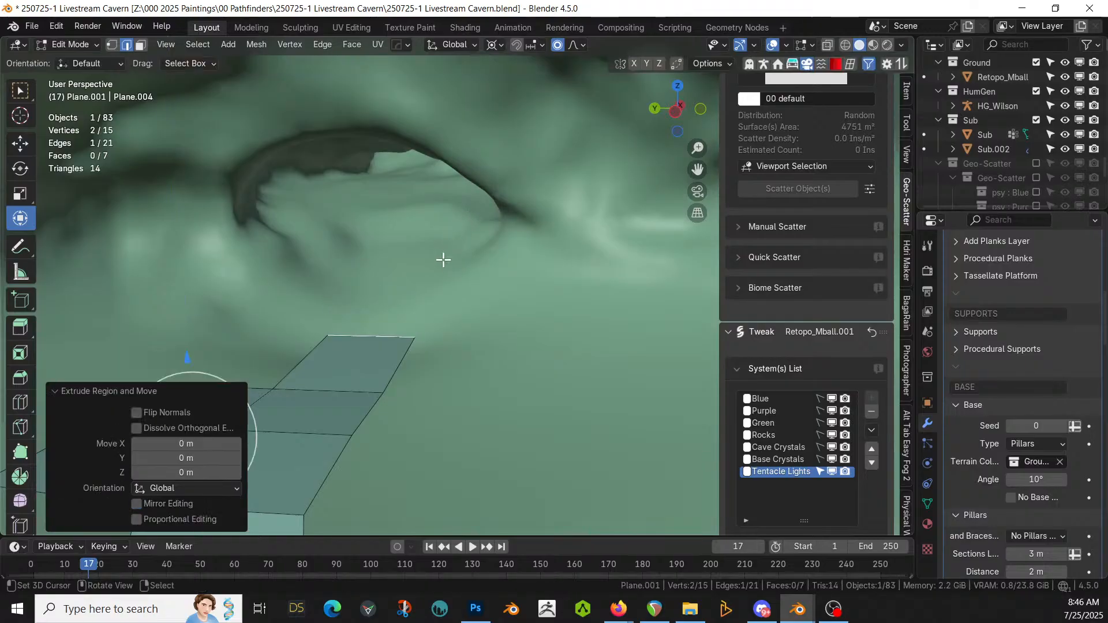
key(g)
key(x)
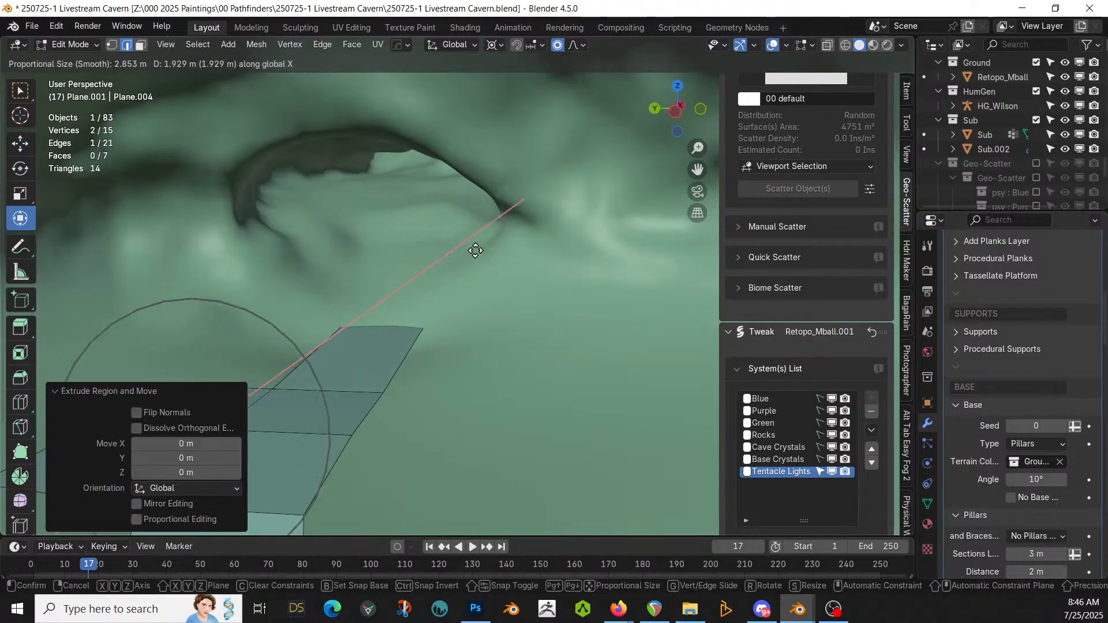
right_click(474, 252)
Step: Extrude the walkway's far edge about 7.1 m in X toward the cave opening and raise it about 3.6 m in Z
key(e)
key(x)
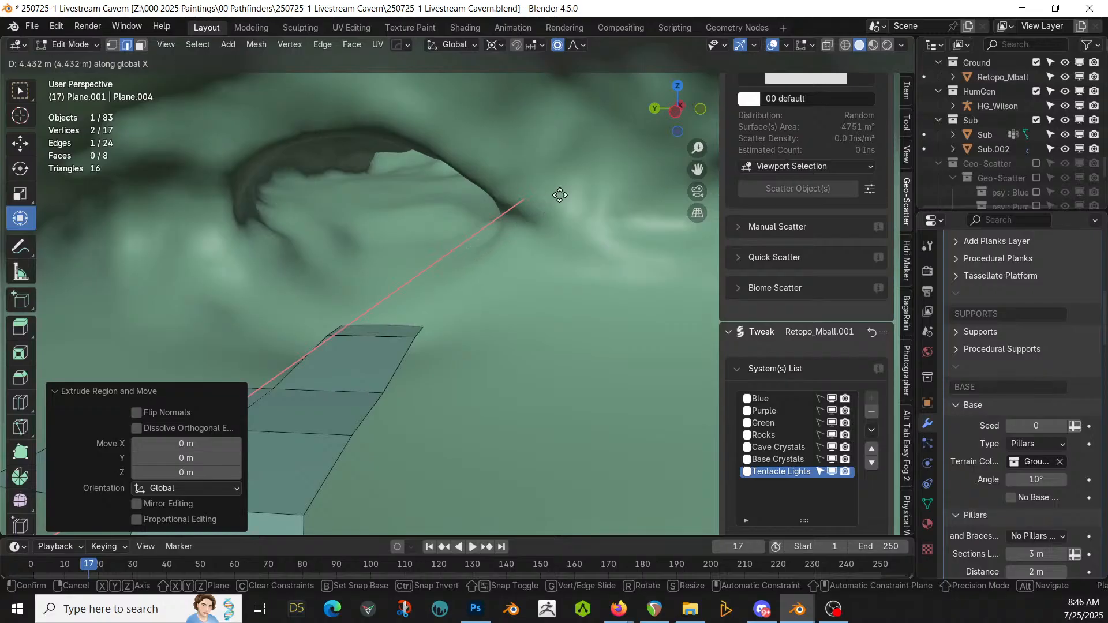
click(582, 182)
key(g)
key(z)
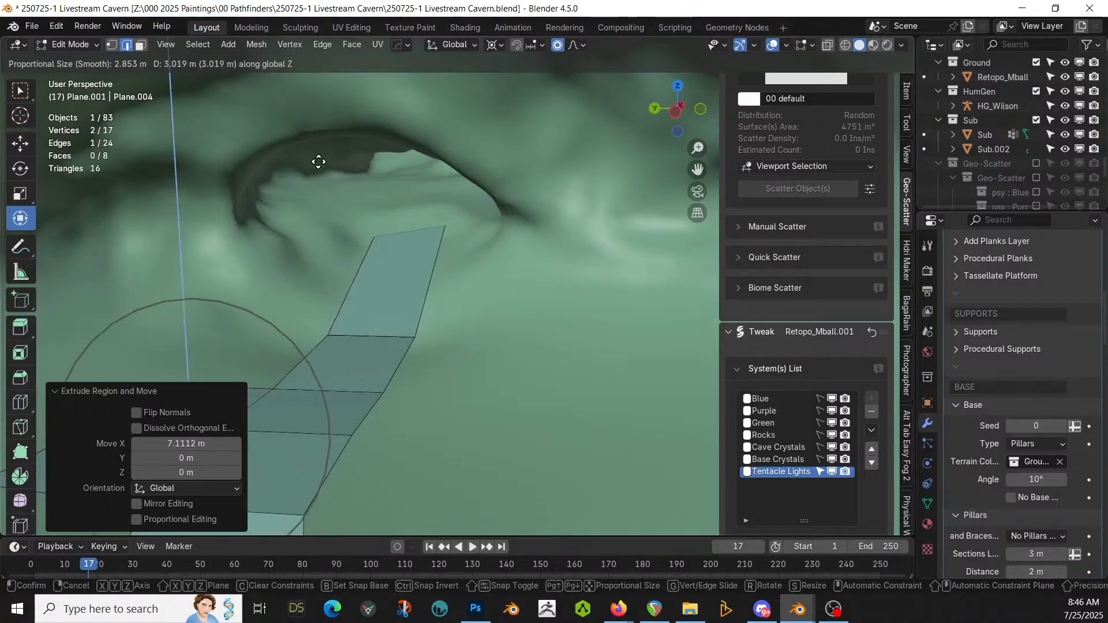
click(239, 133)
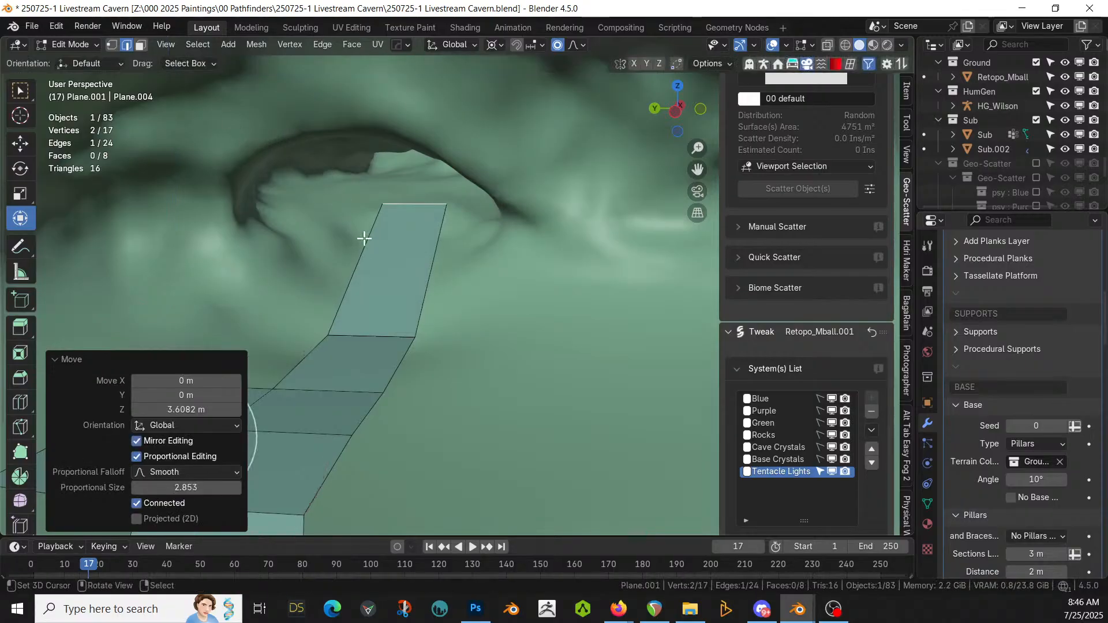
Step: Divide the long sloped walkway section into three with two crosswise loop cuts
key(ctrl+r)
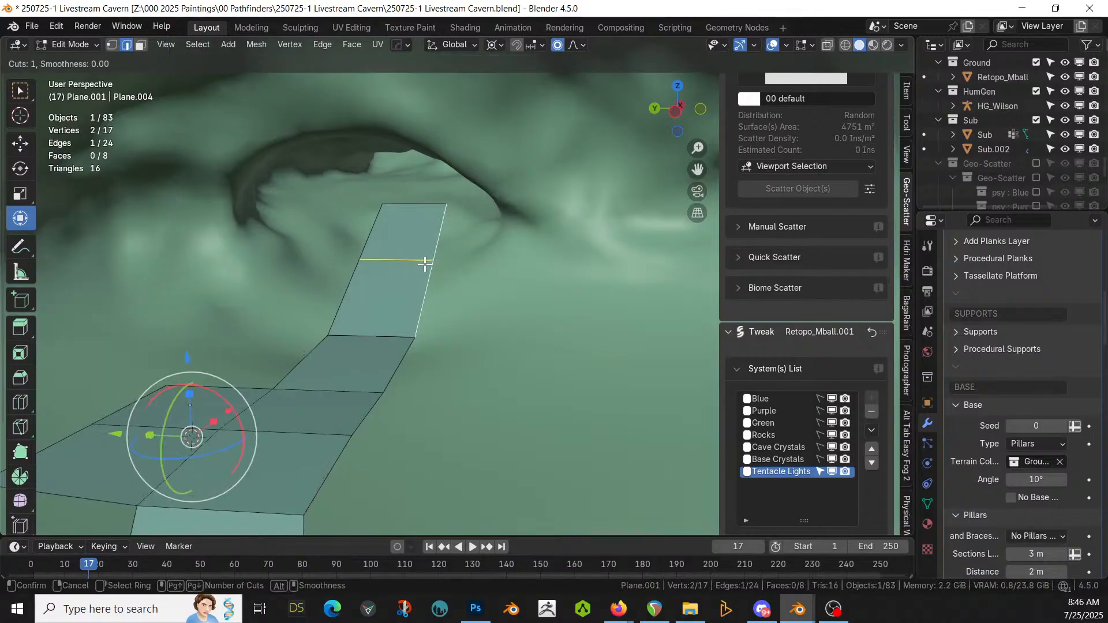
click(425, 264)
right_click(424, 264)
middle_drag(425, 263, 522, 257)
Step: Extrude the walkway's uppermost edge about 2 m in X, raise it about 0.49 m in Z, and leave Edit Mode
click(236, 214)
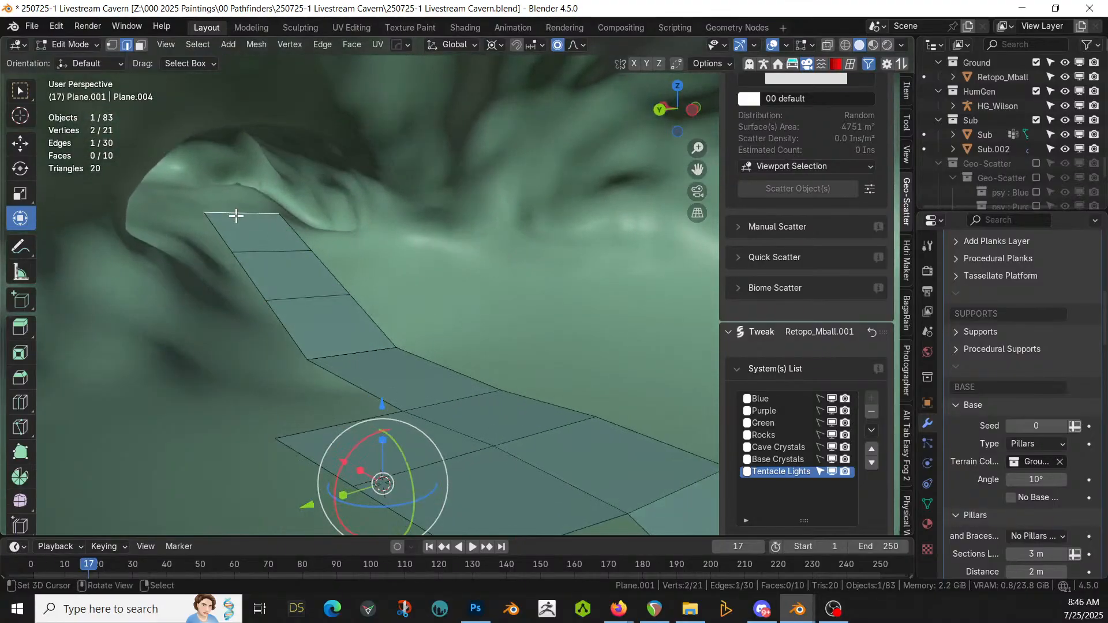
key(e)
key(x)
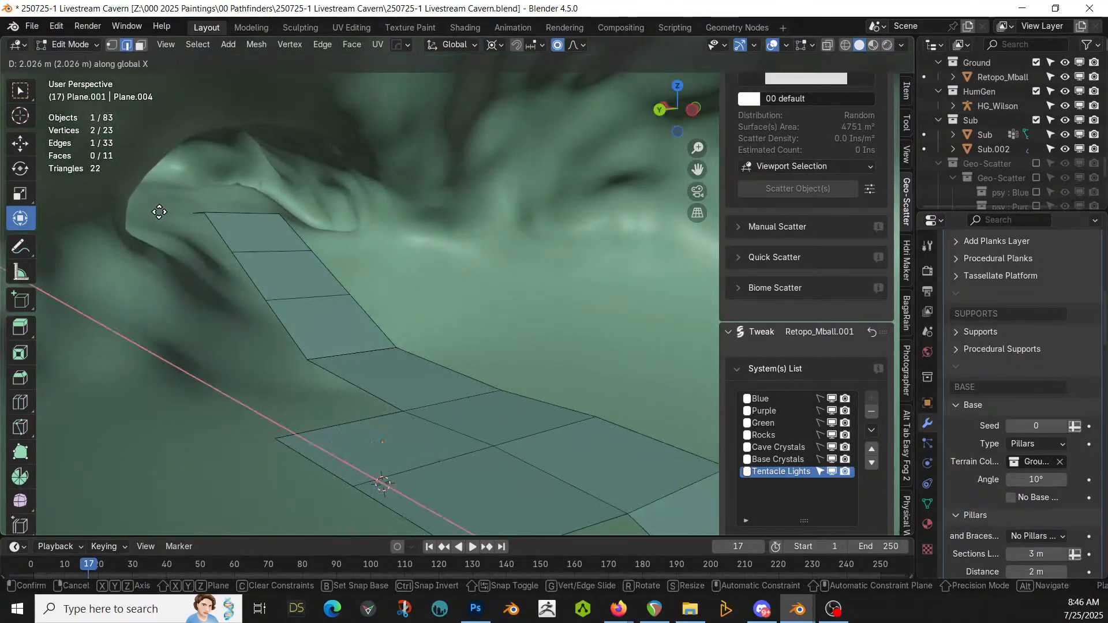
click(160, 212)
key(g)
key(z)
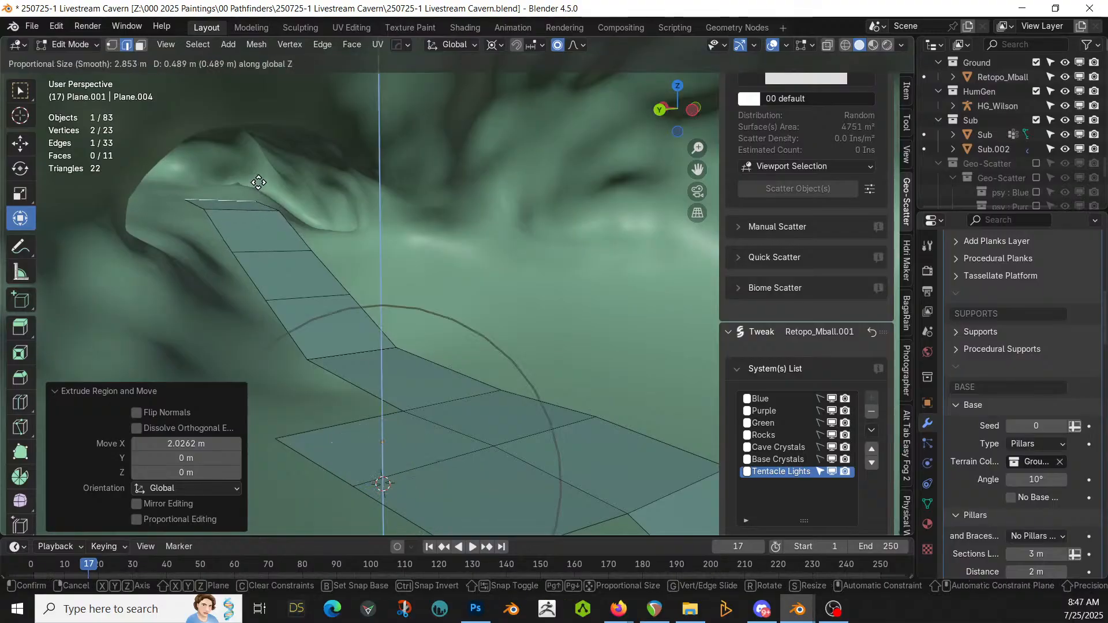
click(259, 182)
key(Tab)
middle_drag(268, 193, 306, 202)
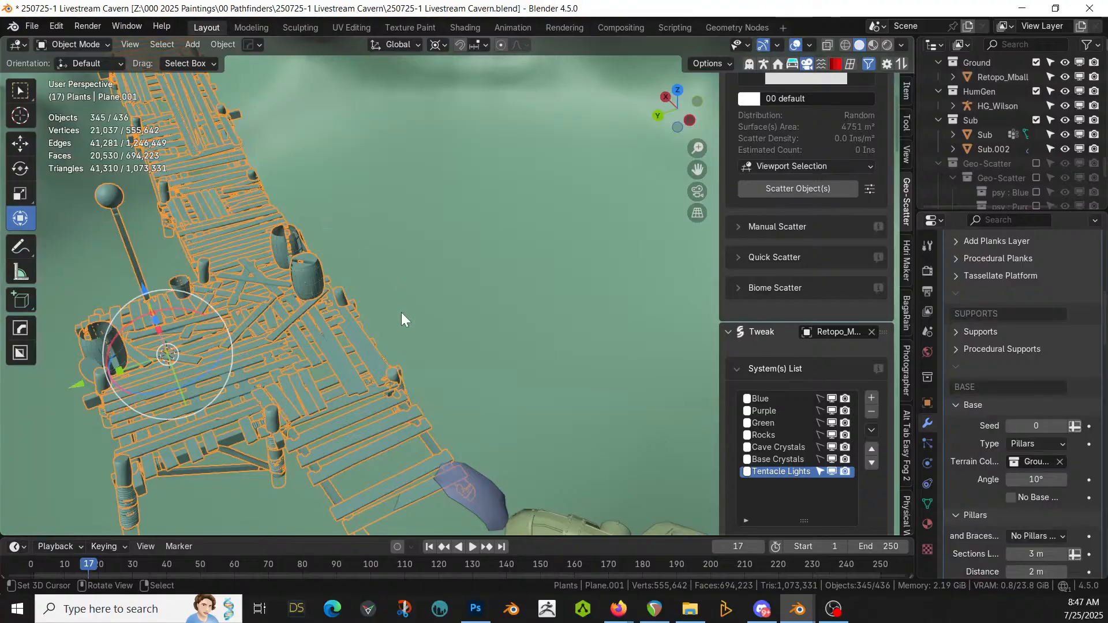
Step: In Edit Mode, extrude the platform's −Y side edge beside the ramp about −2.97 m in Y and repeat the extrusion twice
key(Tab)
click(366, 340)
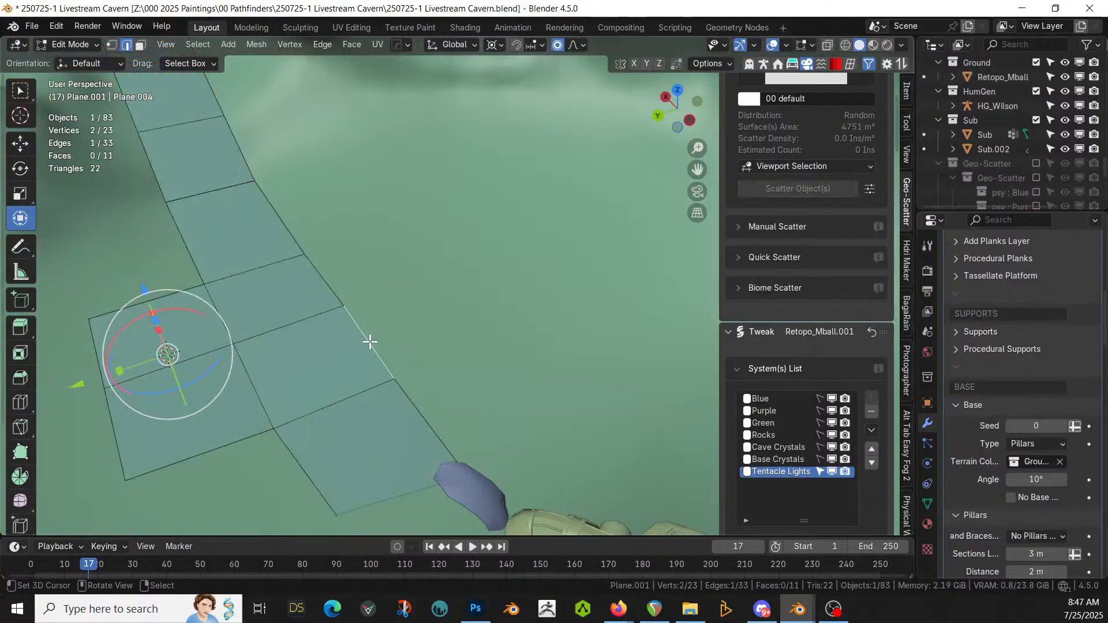
key(e)
key(y)
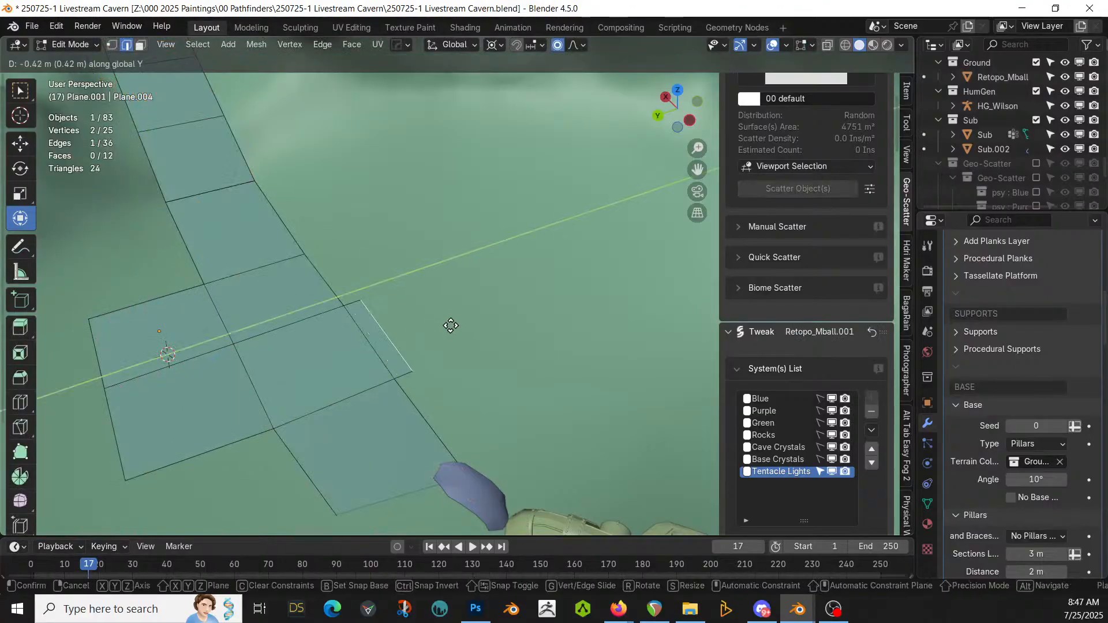
click(507, 322)
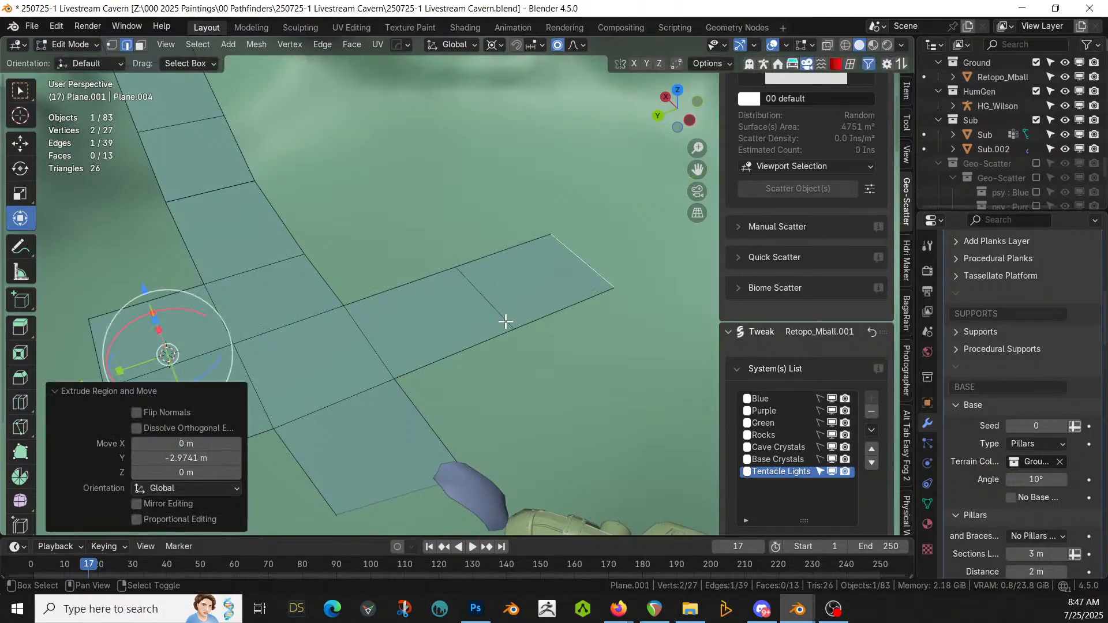
key(shift+r)
Step: Raise the side walkway's end edge about 0.61 m in Z, extrude it further along −Y, and leave Edit Mode
key(g)
key(z)
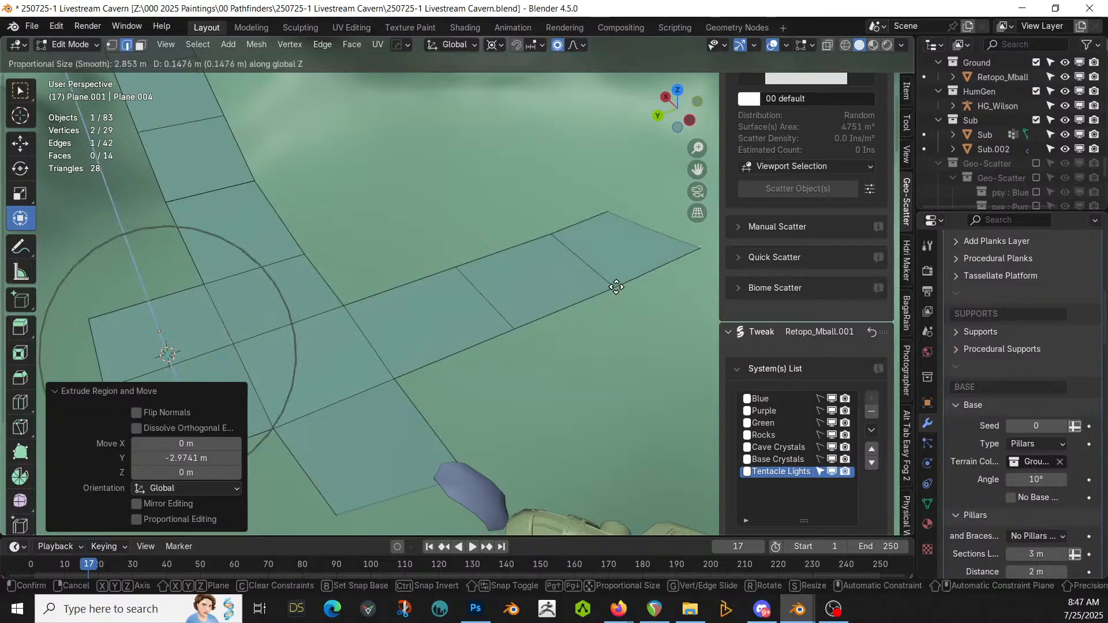
click(616, 276)
middle_drag(616, 275, 541, 277)
scroll(541, 278, up, 3)
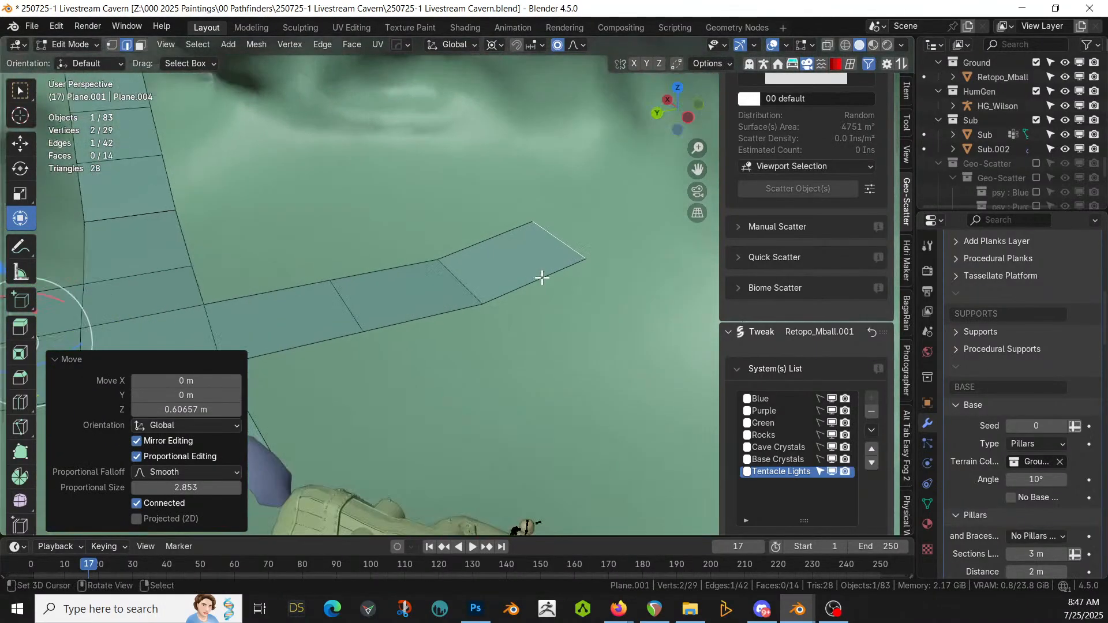
key(e)
key(y)
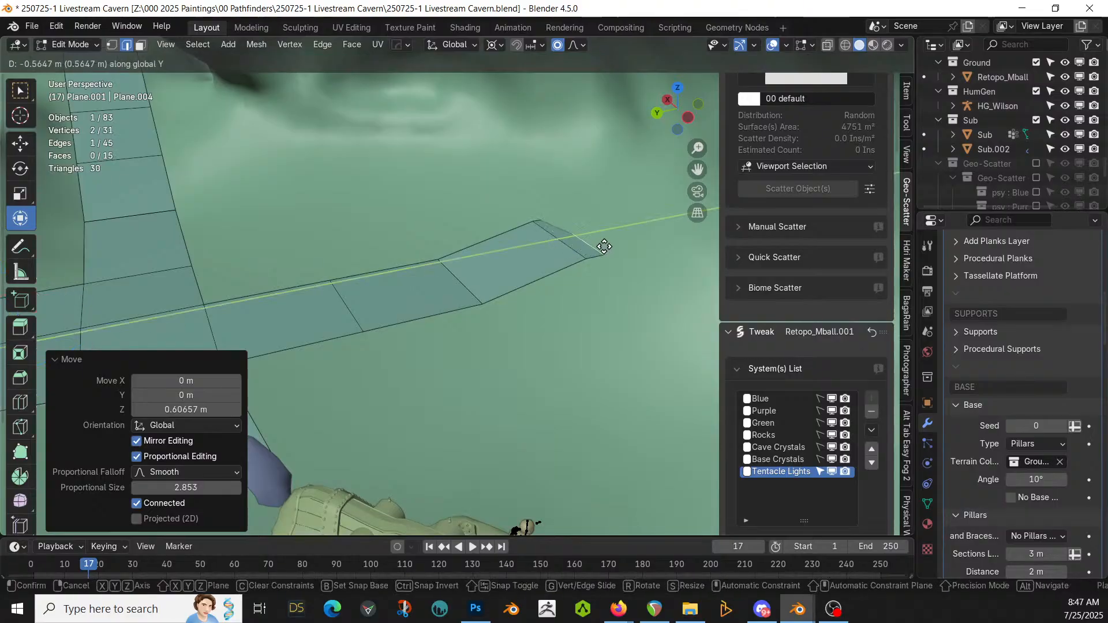
click(630, 239)
key(Tab)
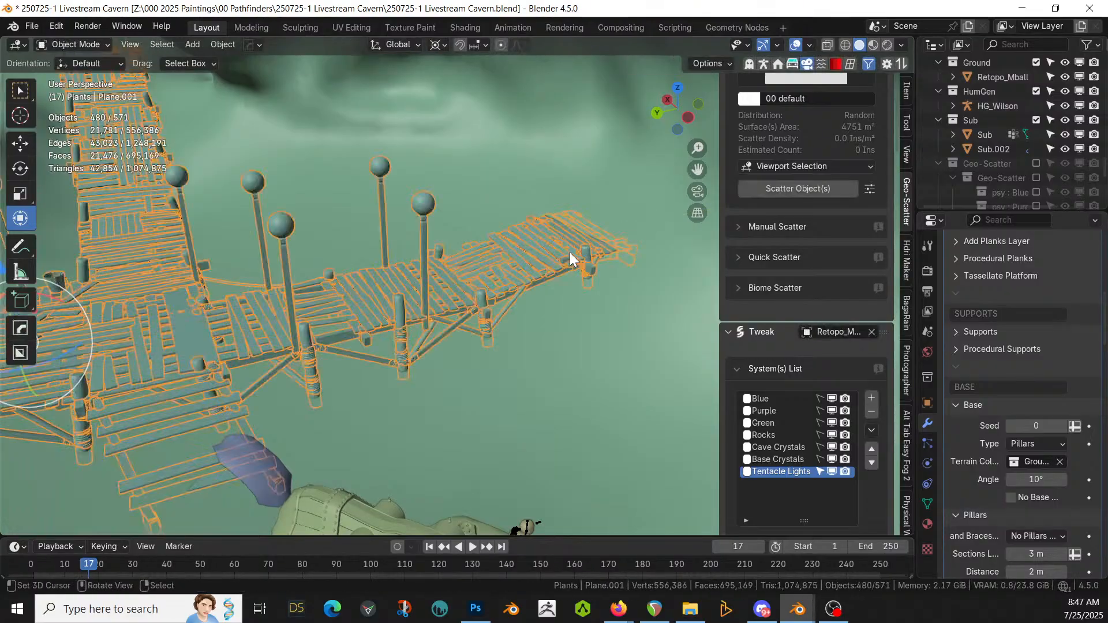
Step: In Edit Mode, extrude the +X side edge of the side walkway's middle section about 2.86 m in X
middle_drag(573, 254, 501, 234)
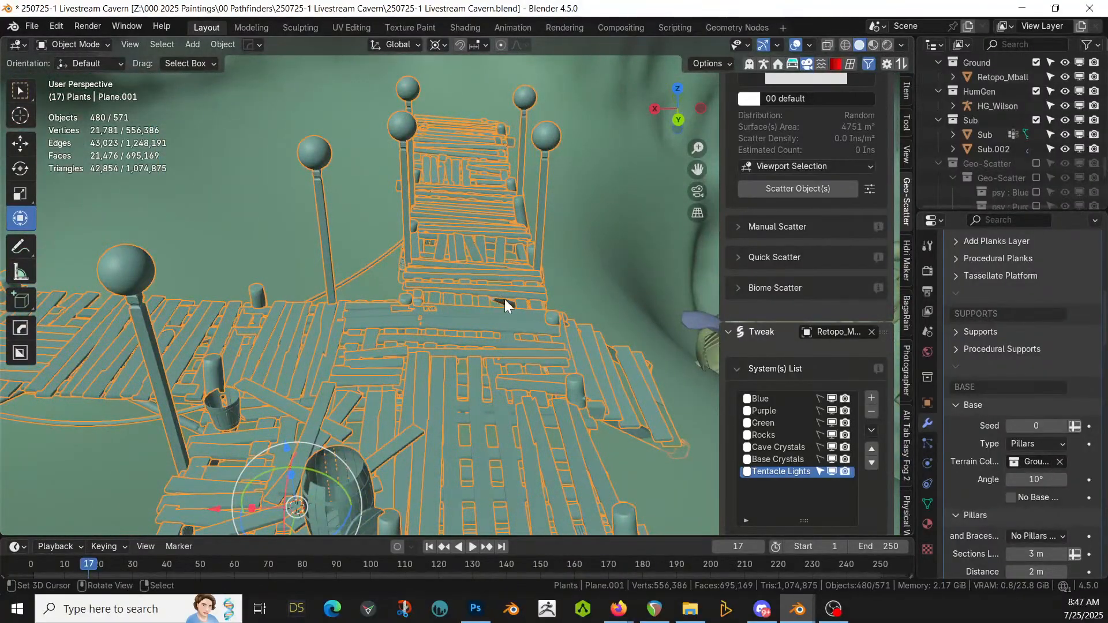
middle_drag(504, 299, 532, 304)
scroll(530, 301, up, 2)
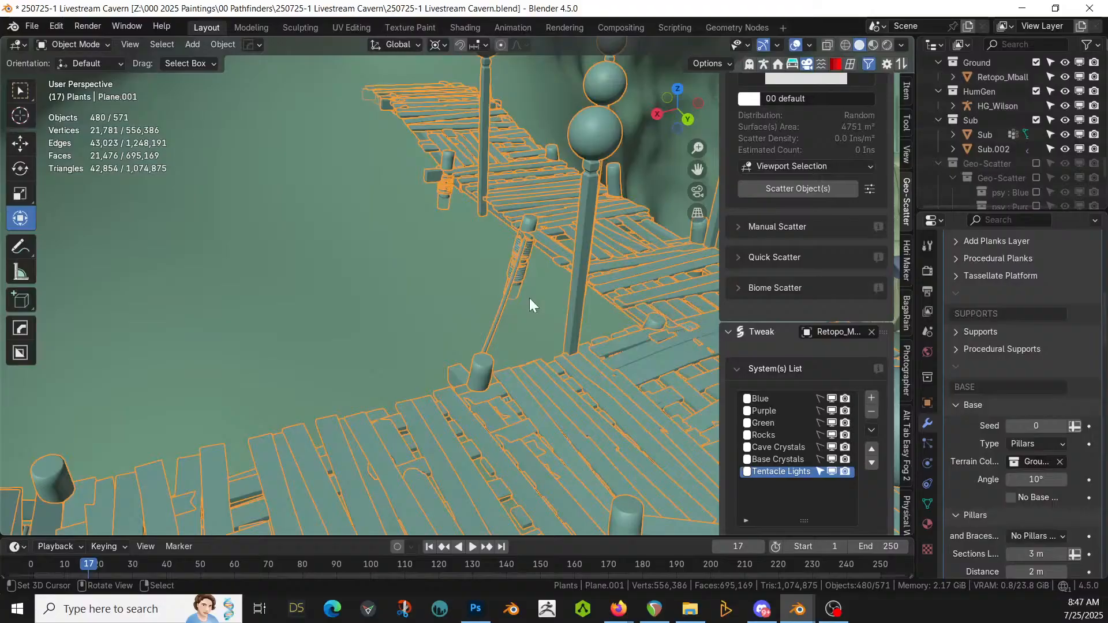
click(500, 212)
key(Tab)
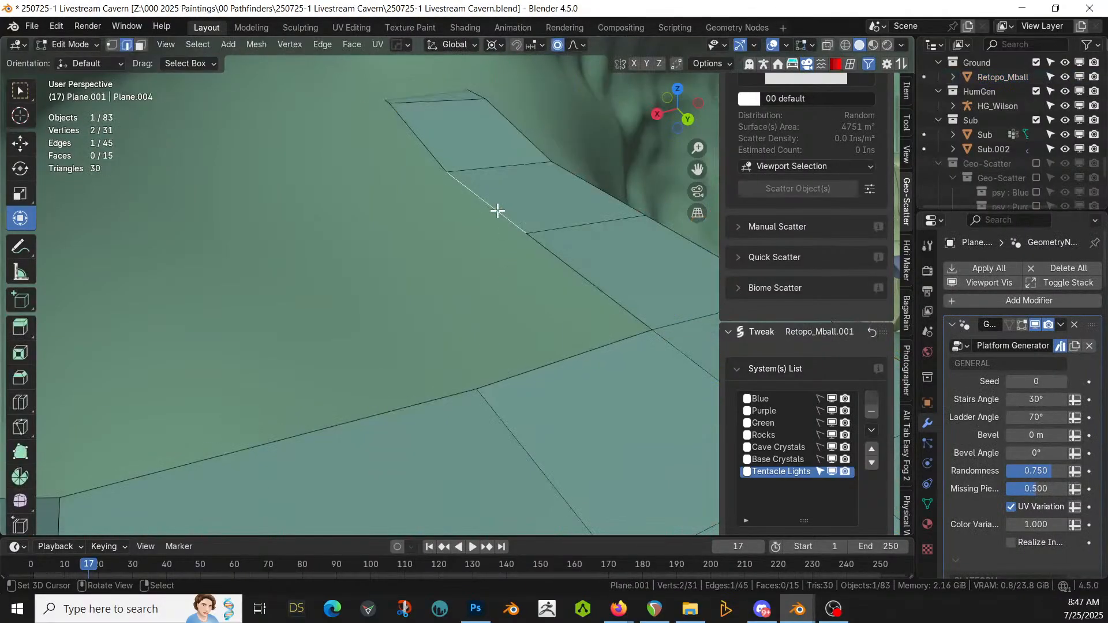
key(e)
key(x)
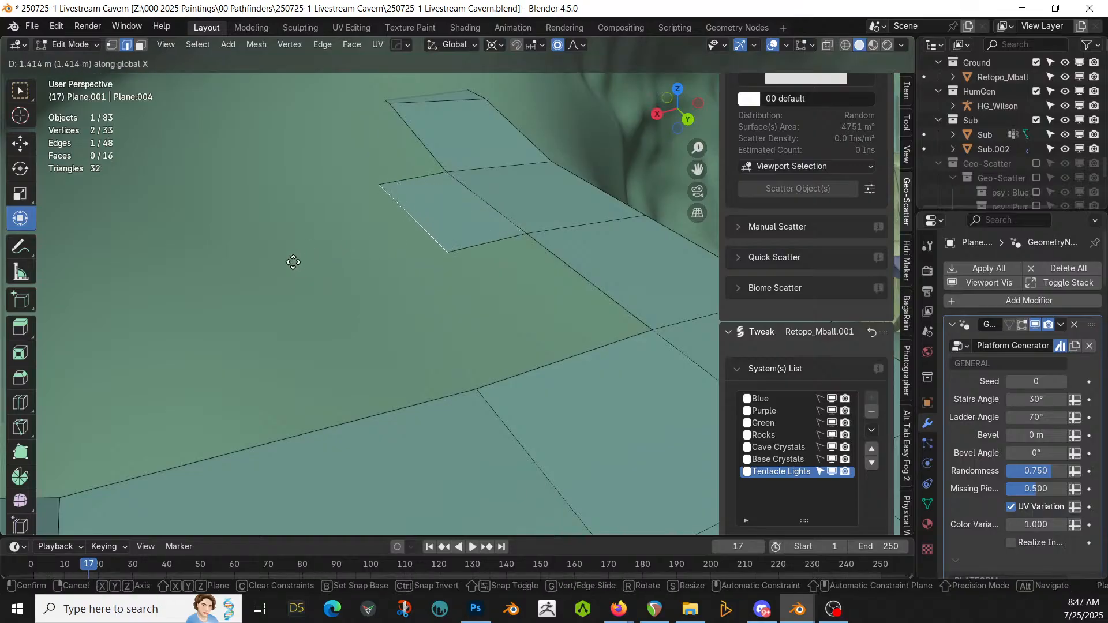
click(134, 295)
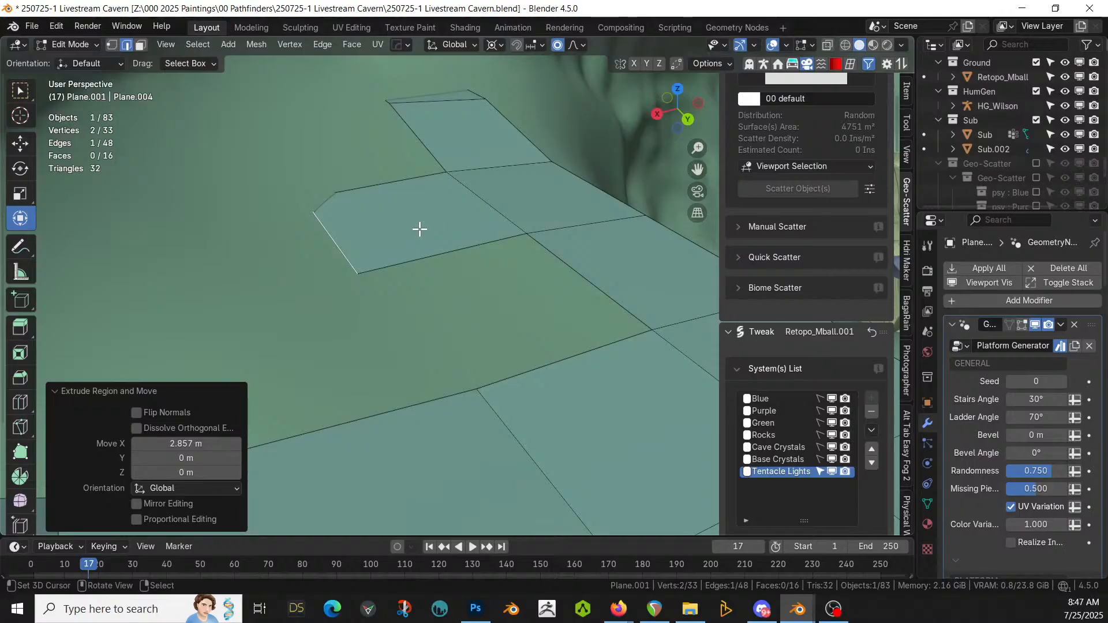
Step: Duplicate the newly extruded side face in place and raise the copy 2.5 m in Z
key(3)
click(419, 229)
key(shift+d)
right_click(420, 229)
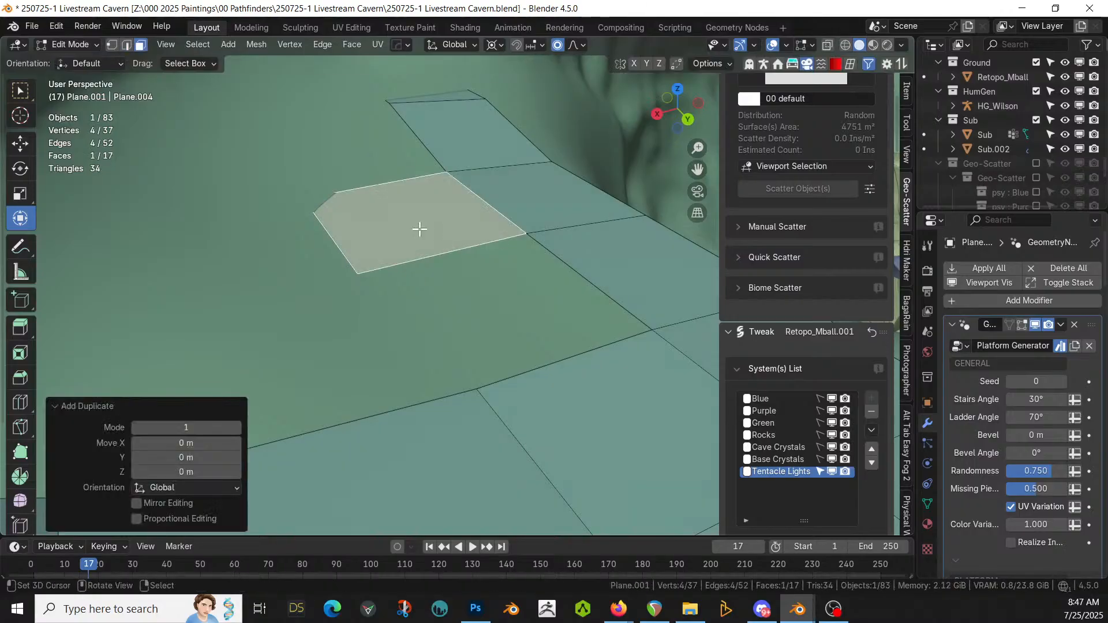
text(gz2.5)
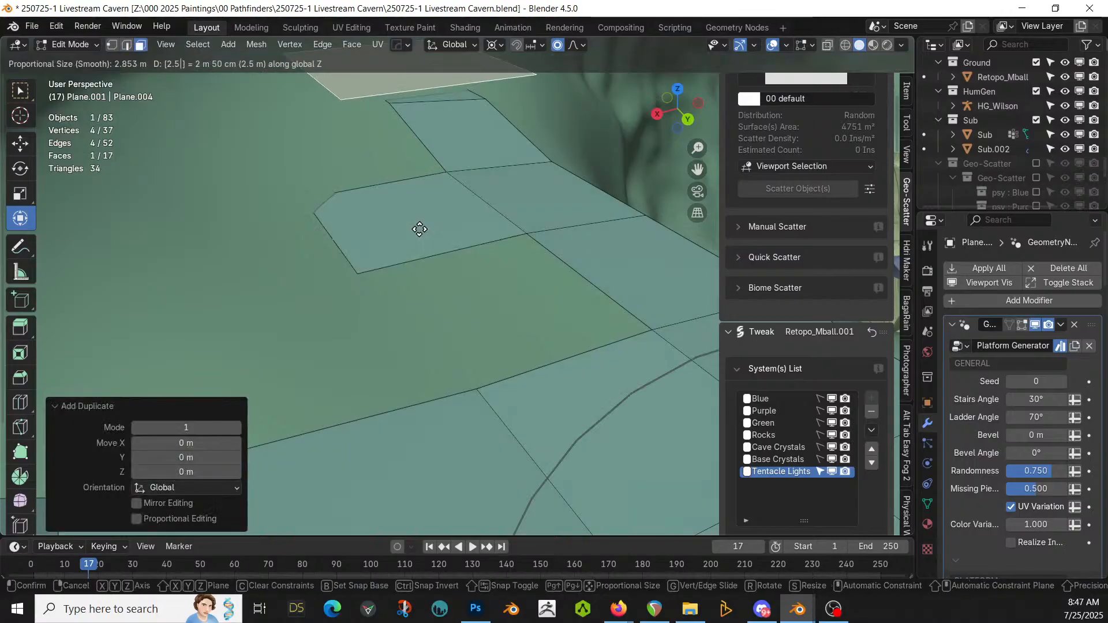
key(Return)
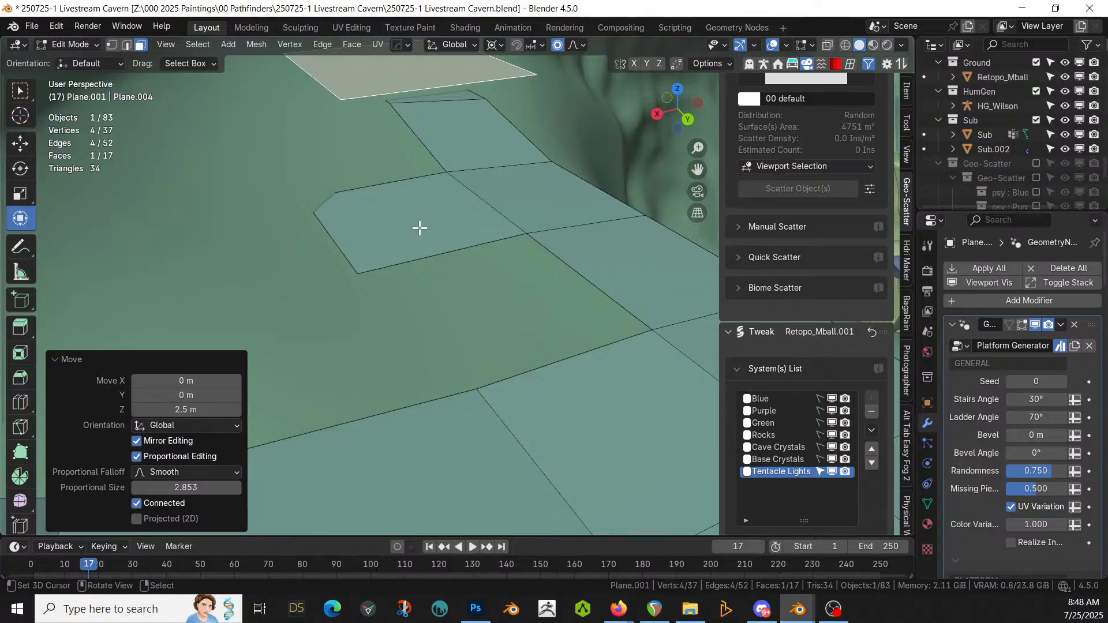
Step: Leave Edit Mode, examine the raised deck in Rendered shading, and return to Solid shading
key(z)
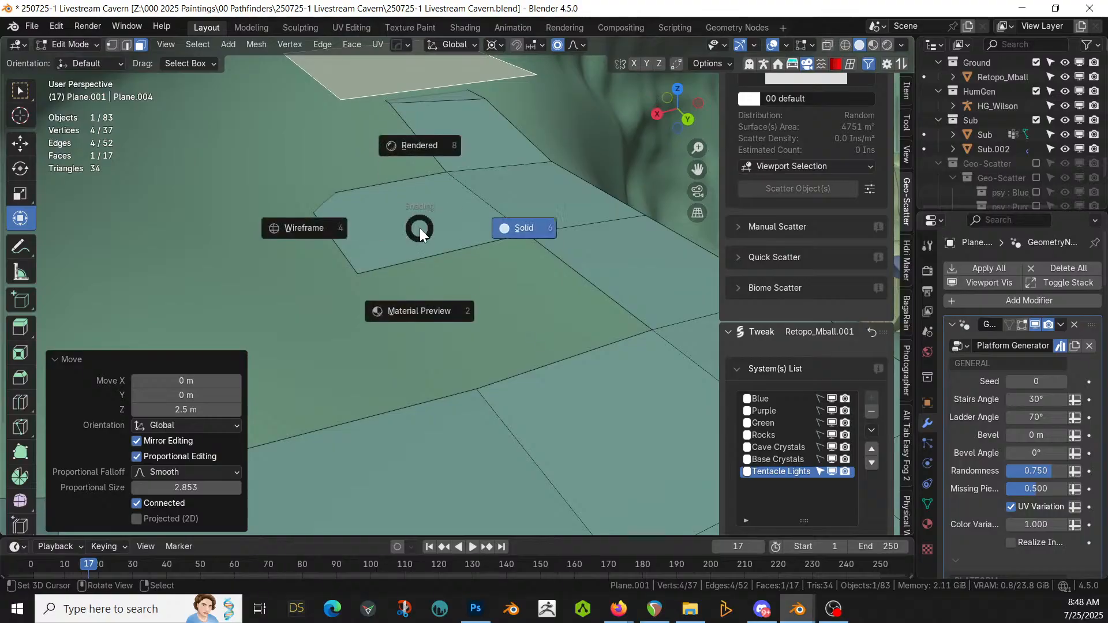
key(8)
key(Tab)
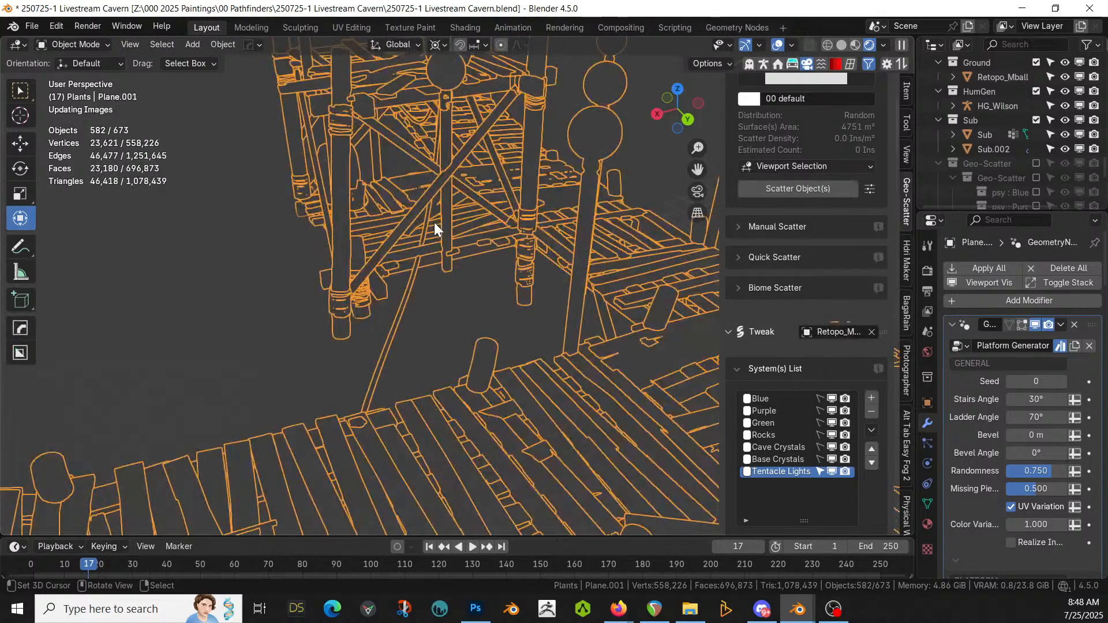
middle_drag(434, 223, 399, 435)
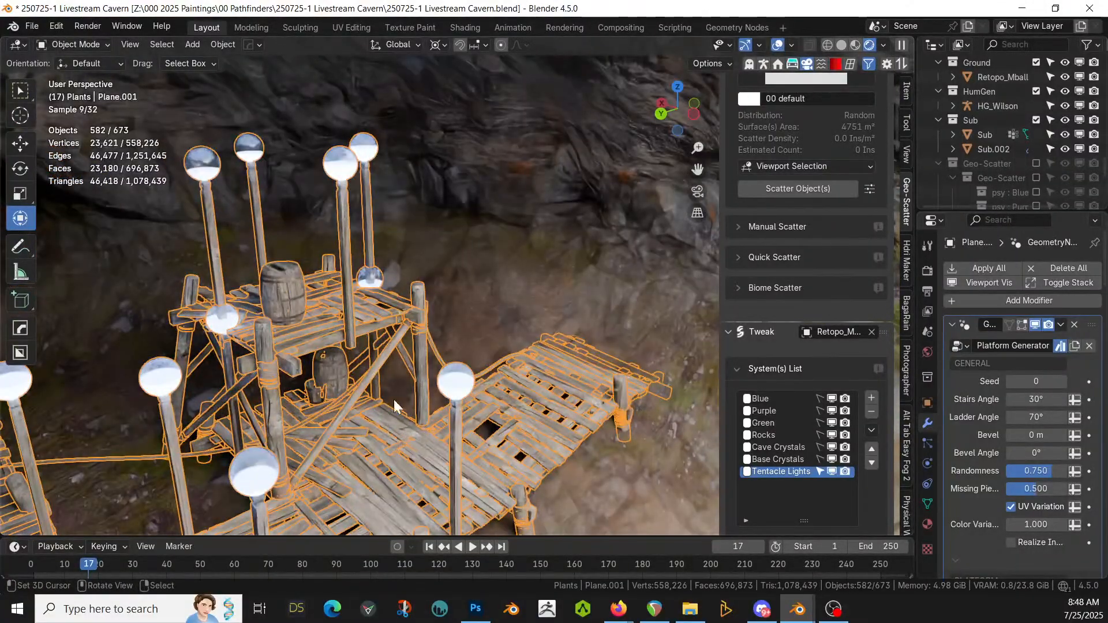
key(z)
key(6)
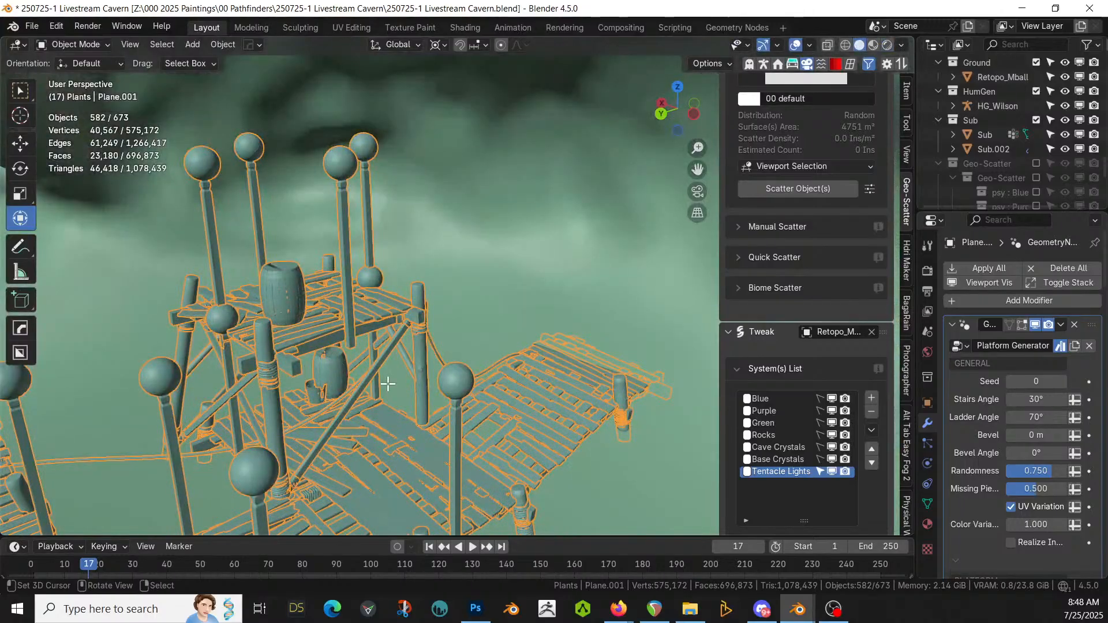
Step: In Edit Mode, extrude the raised face's edge nearest the walkway about −2.44 m in Z to form a ladder
key(Tab)
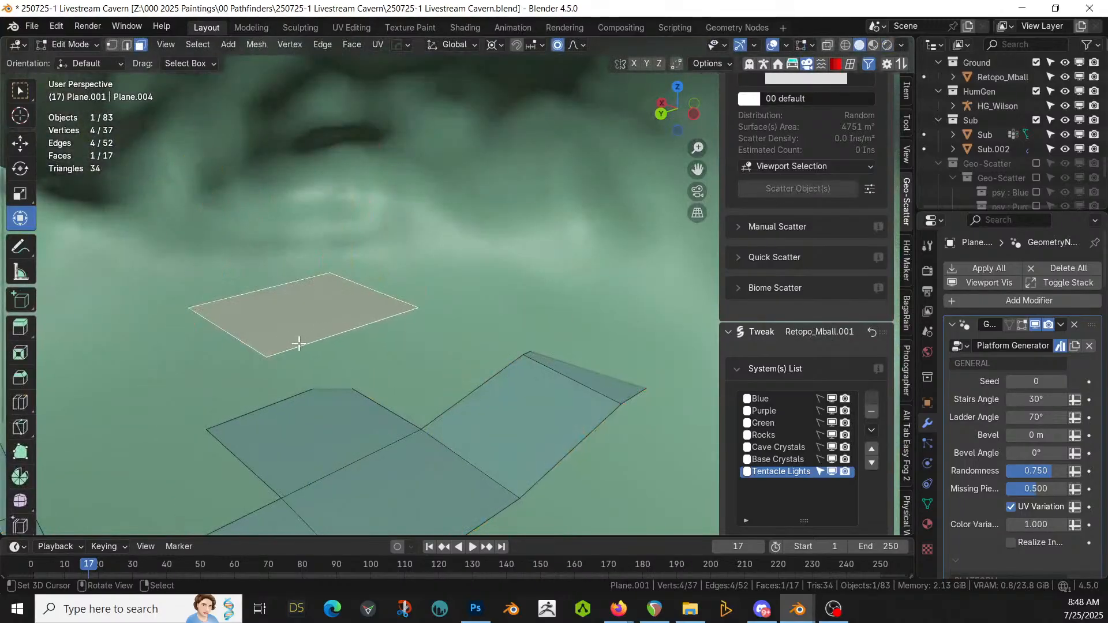
middle_drag(299, 344, 420, 284)
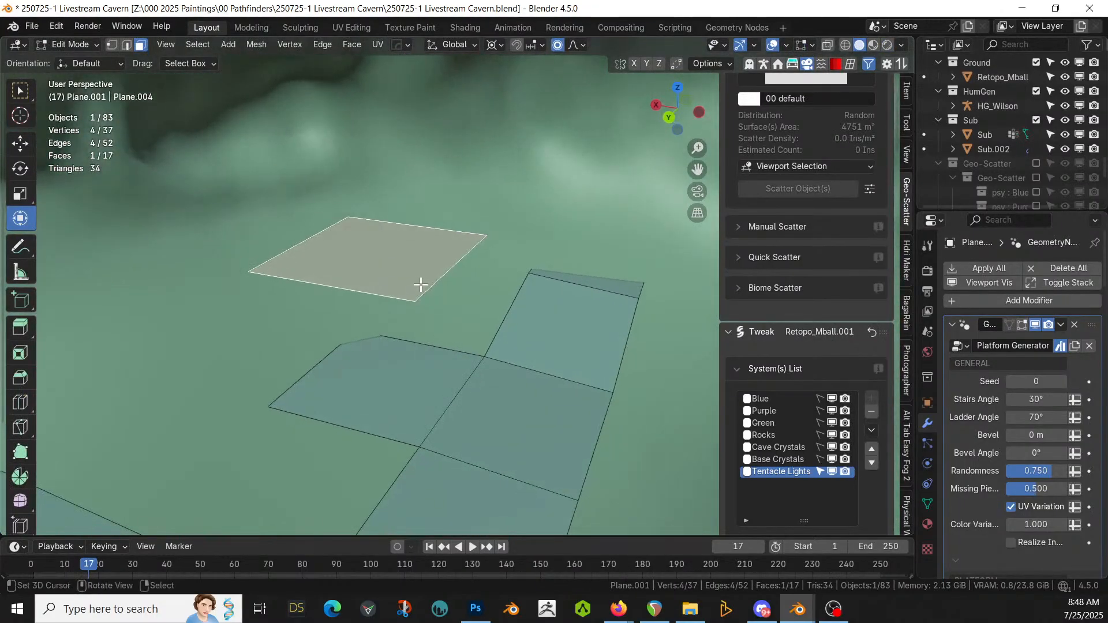
key(2)
click(458, 268)
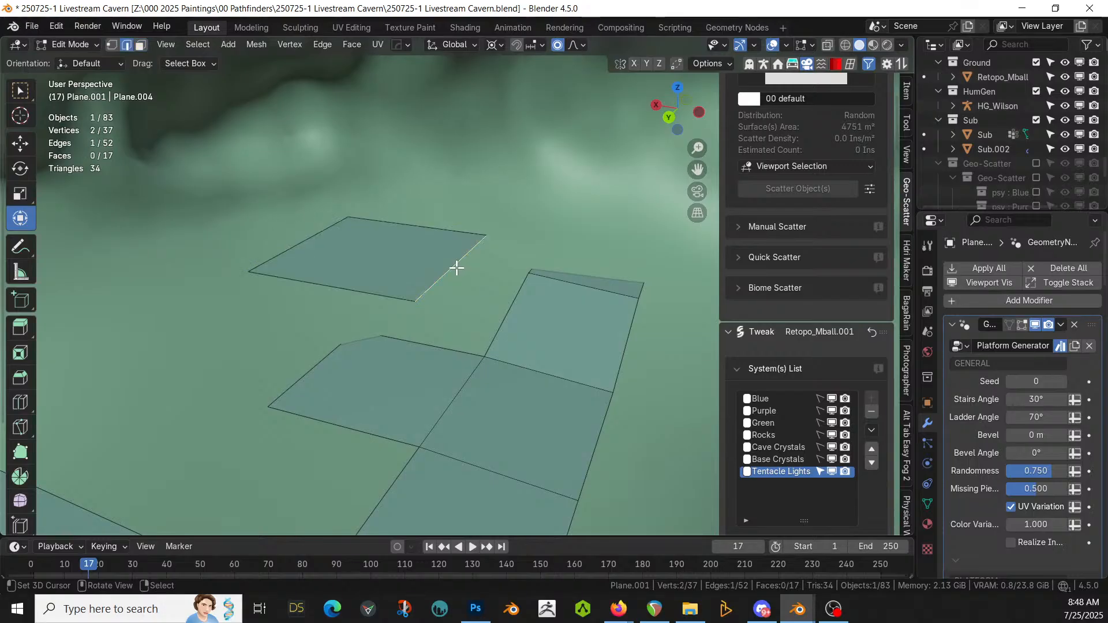
key(e)
key(z)
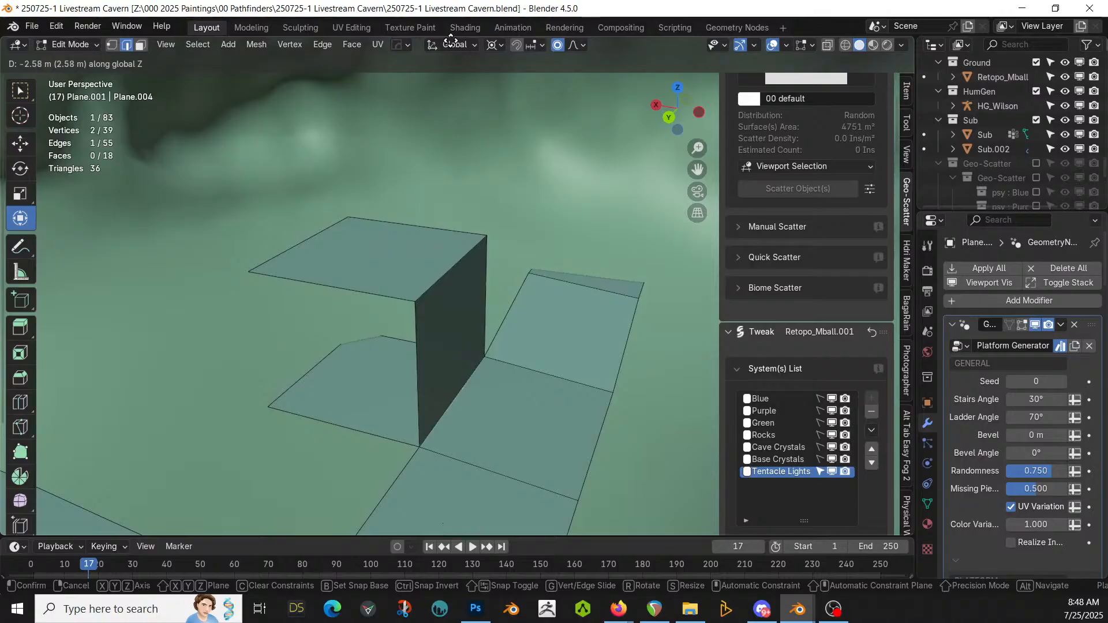
click(450, 524)
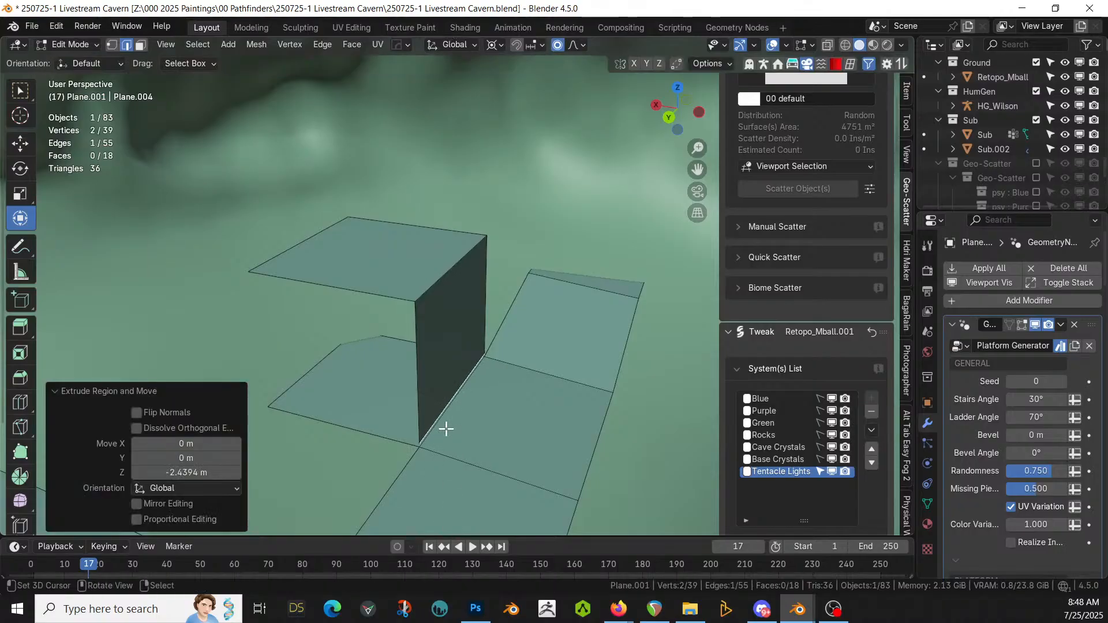
Step: Shift the ladder face's lower edge about −0.3 m in X to give it a lean, and leave Edit Mode
key(g)
key(x)
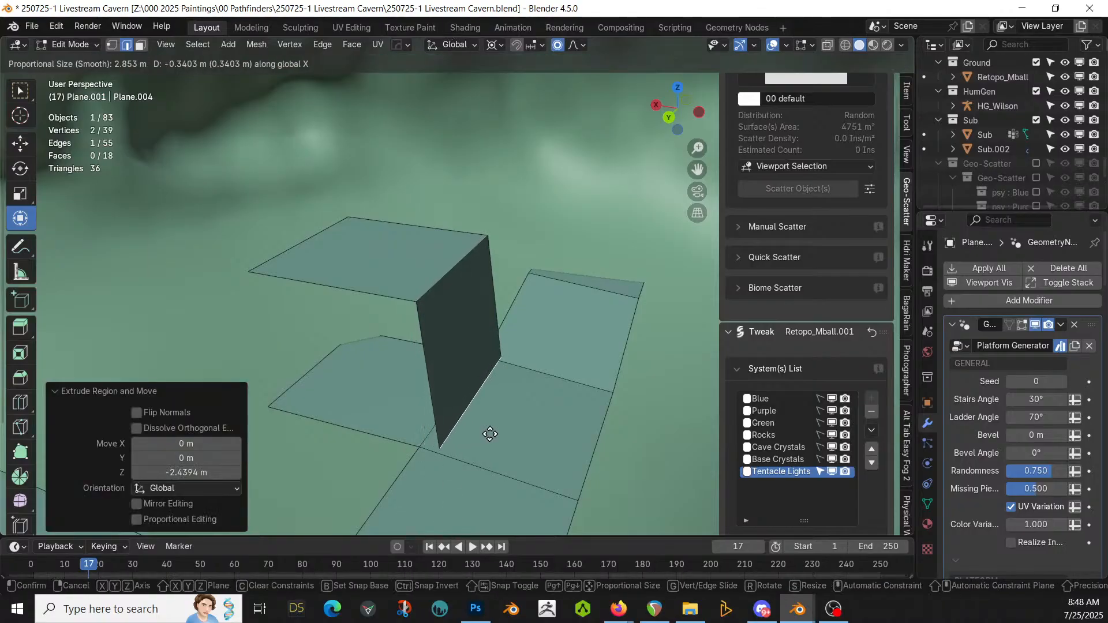
click(481, 432)
key(Tab)
middle_drag(480, 432, 397, 435)
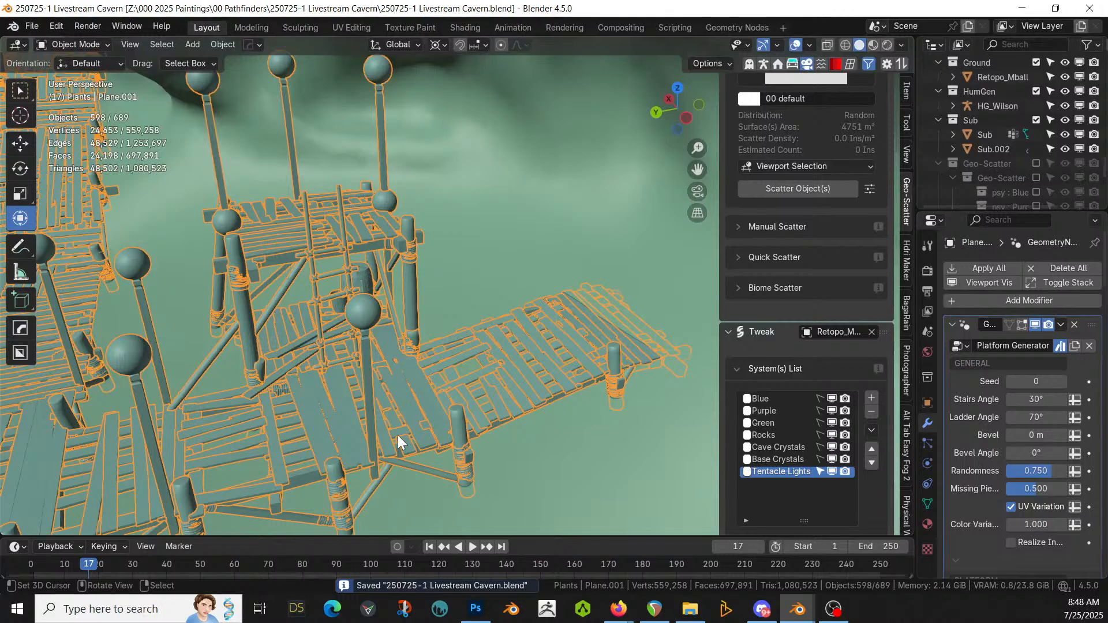
Step: In Edit Mode, extrude the platform's +Y edge on the coral side just over 2 m in Y
middle_drag(360, 396, 798, 373)
mouse_move(602, 374)
middle_down()
mouse_move(713, 387)
mouse_move(668, 383)
mouse_move(674, 395)
mouse_move(609, 410)
mouse_move(474, 419)
mouse_move(629, 360)
mouse_move(651, 373)
mouse_move(587, 404)
mouse_move(628, 401)
mouse_move(617, 401)
mouse_move(606, 369)
middle_up()
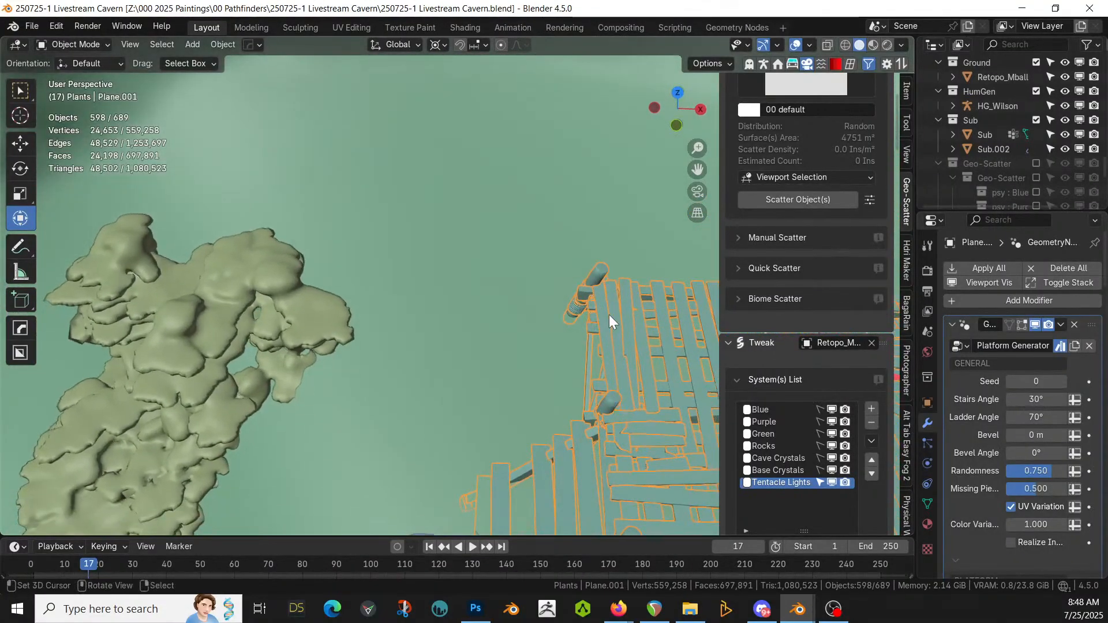
middle_drag(608, 314, 626, 237)
key(Tab)
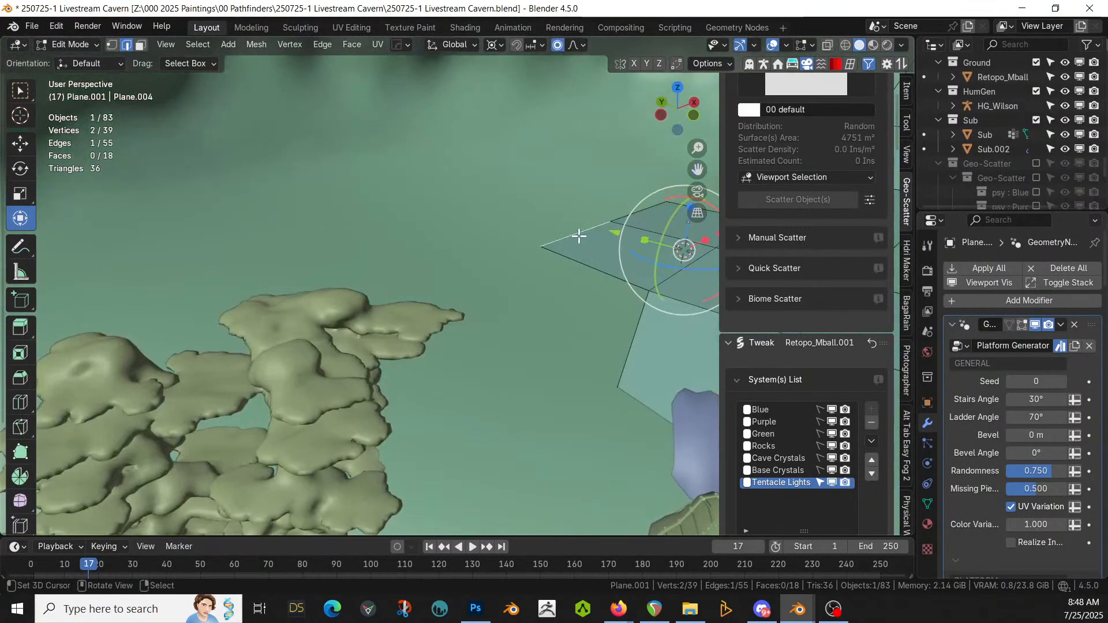
key(e)
key(y)
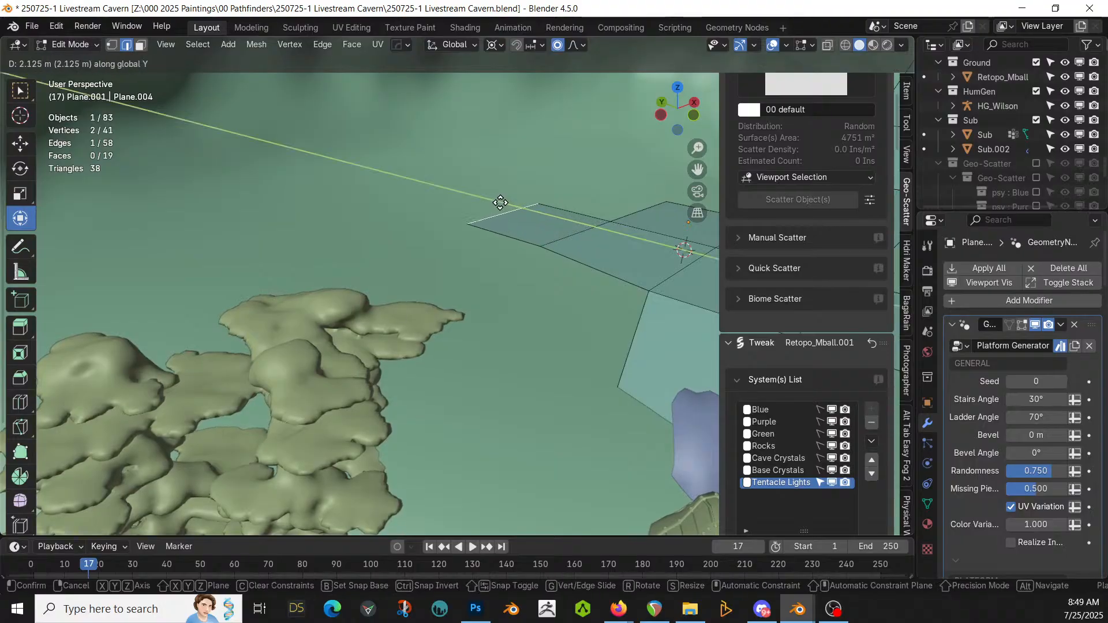
click(495, 225)
Step: Extrude the new section's −X side edge about −2.57 m in X, extrude it again about −2.1 m, and leave Edit Mode
key(e)
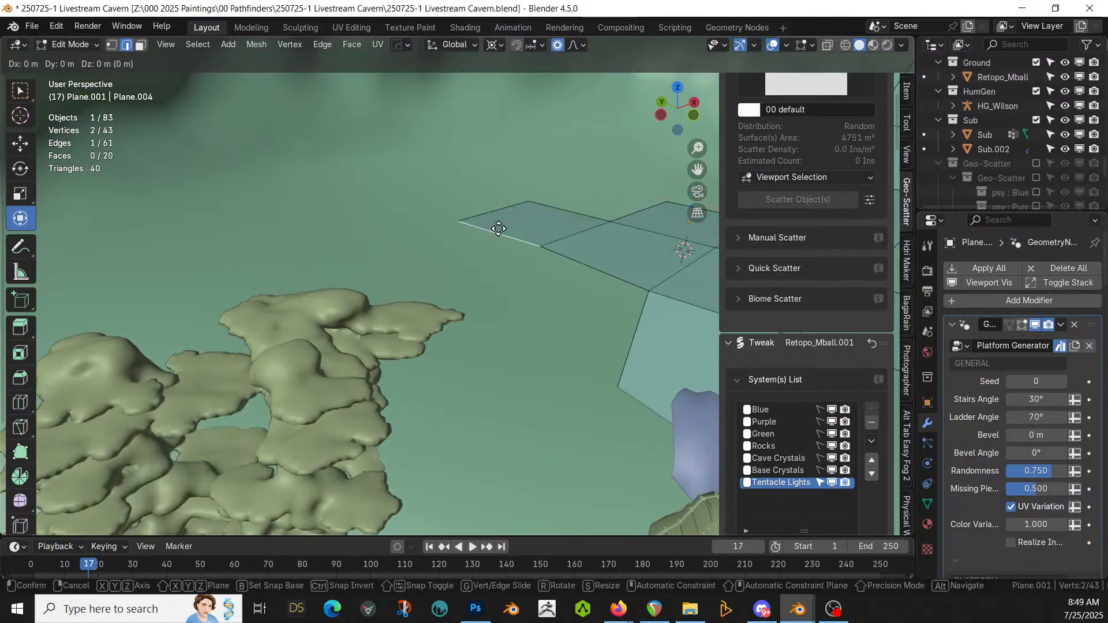
key(x)
click(439, 257)
mouse_move(438, 257)
middle_down()
mouse_move(375, 305)
mouse_move(444, 276)
middle_up()
key(e)
key(x)
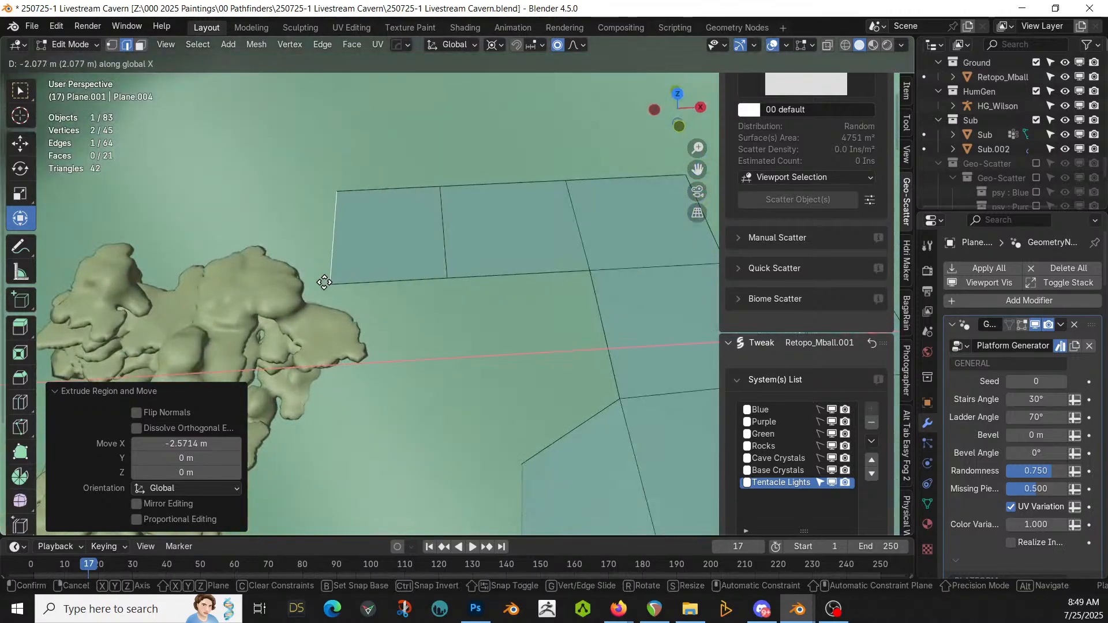
click(315, 283)
key(Tab)
middle_drag(313, 281, 348, 216)
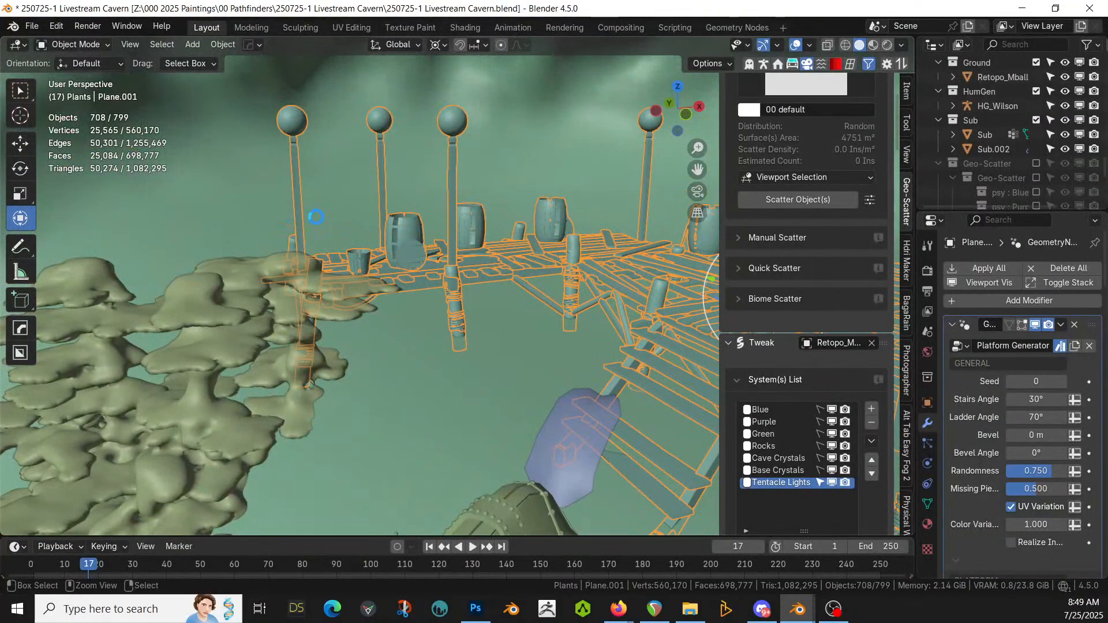
Step: Save the file and switch the viewport to Rendered shading to inspect the extended platform around the ramp
key(ctrl+s)
key(z)
key(8)
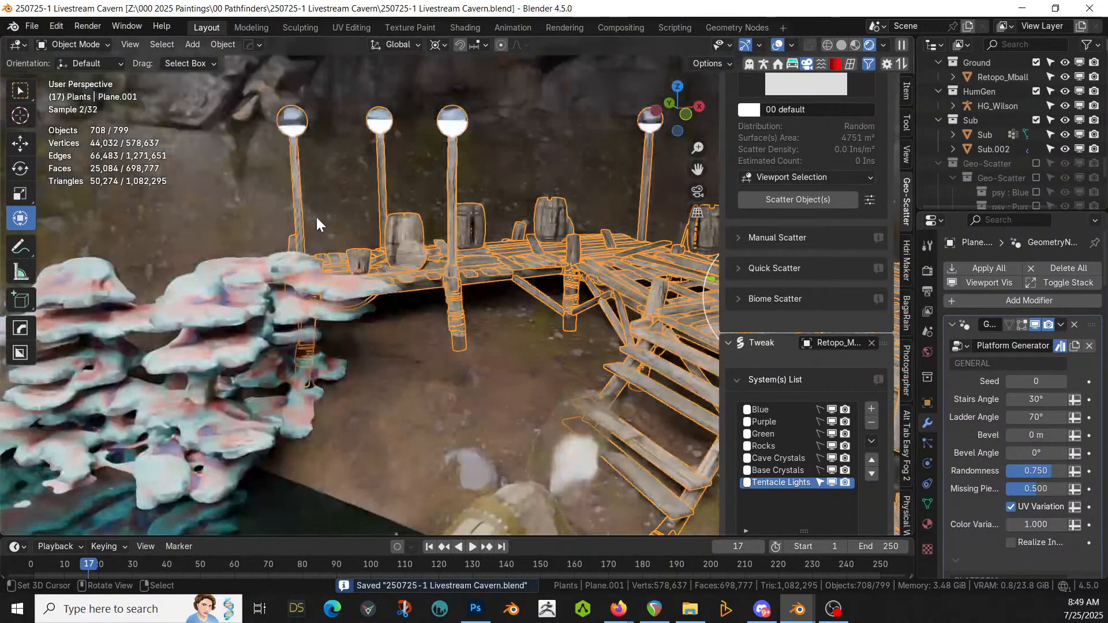
middle_drag(337, 242, 224, 266)
click(422, 124)
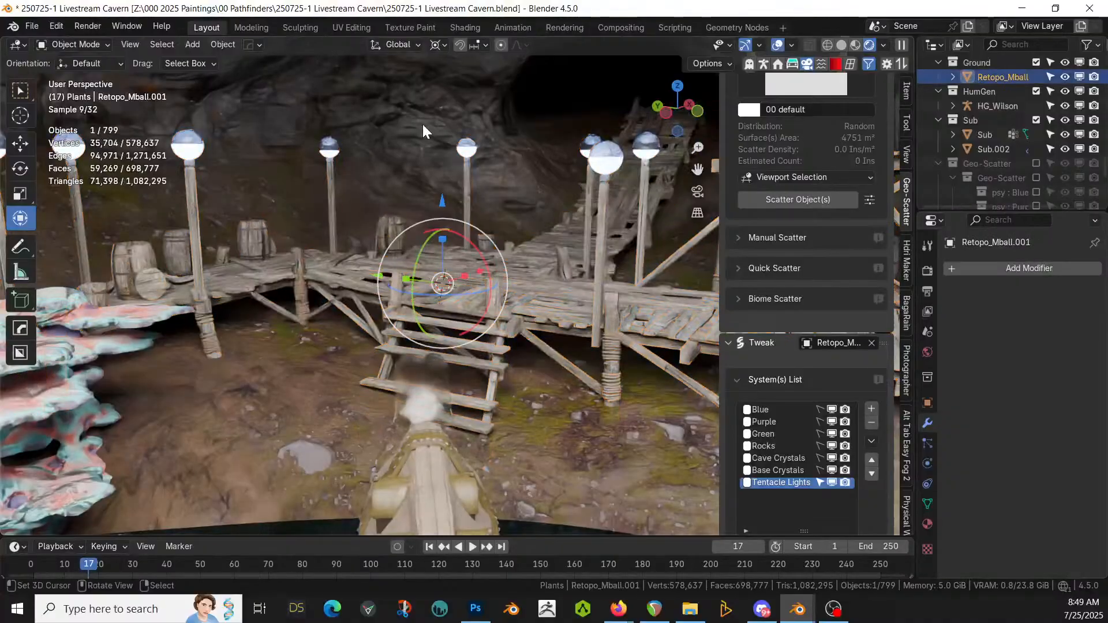
middle_drag(422, 124, 545, 168)
Step: Set the Area light's power to 500 W
scroll(1037, 113, down, 8)
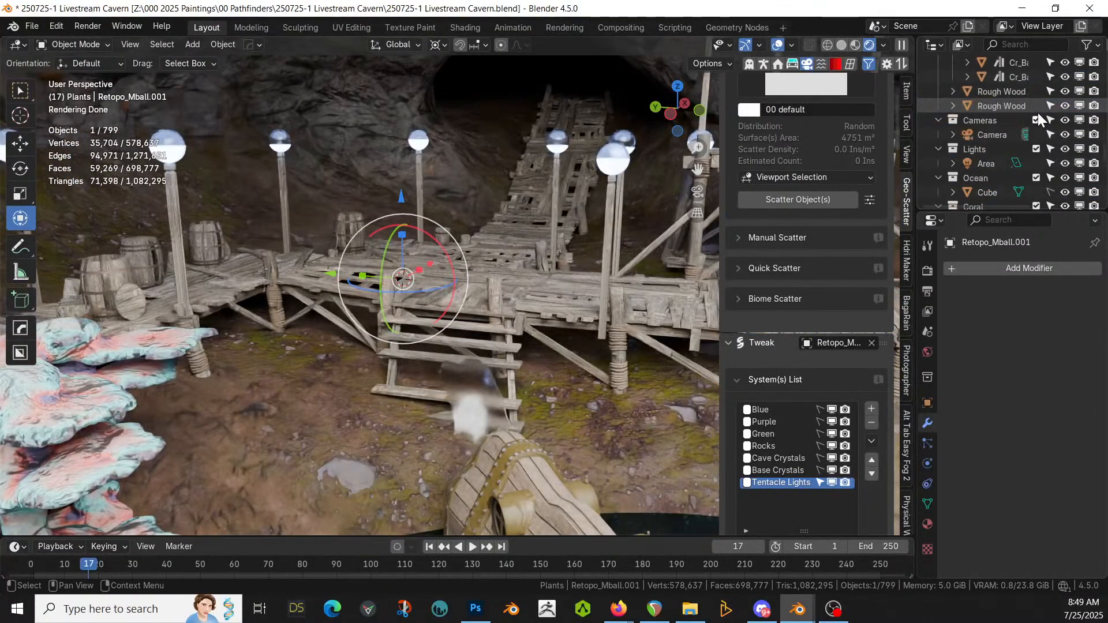
scroll(1014, 164, up, 2)
click(988, 164)
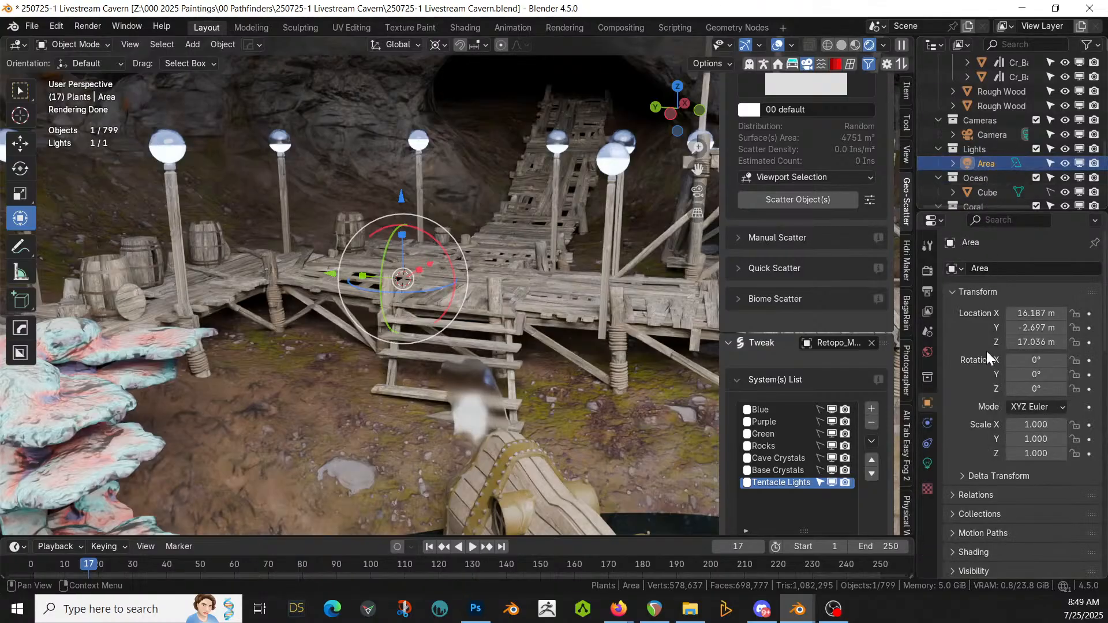
click(928, 463)
click(1041, 401)
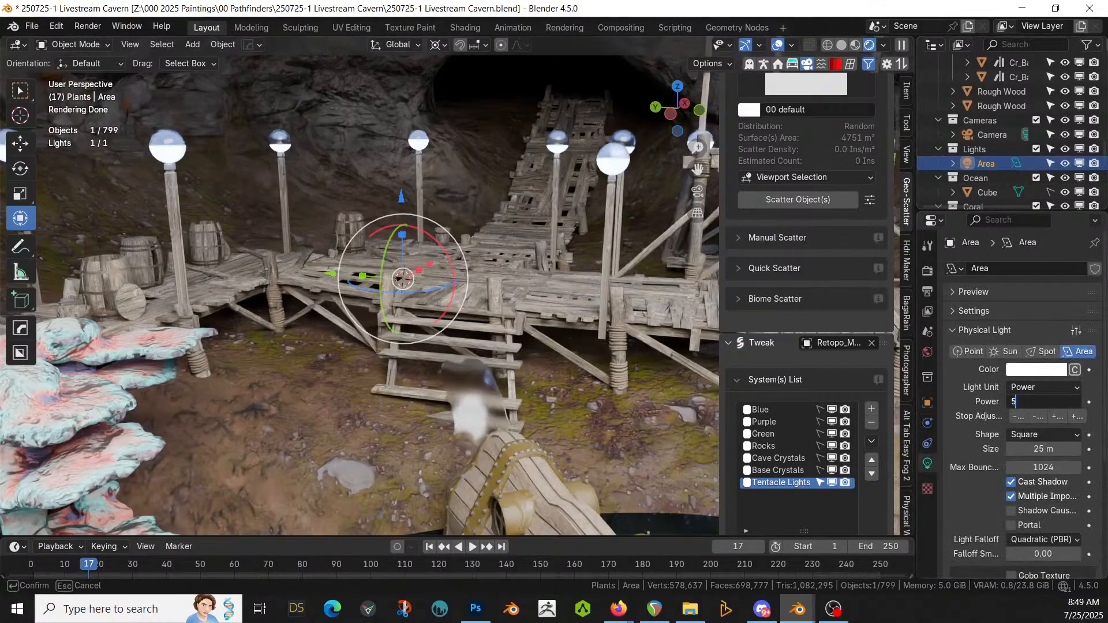
text(500)
key(Return)
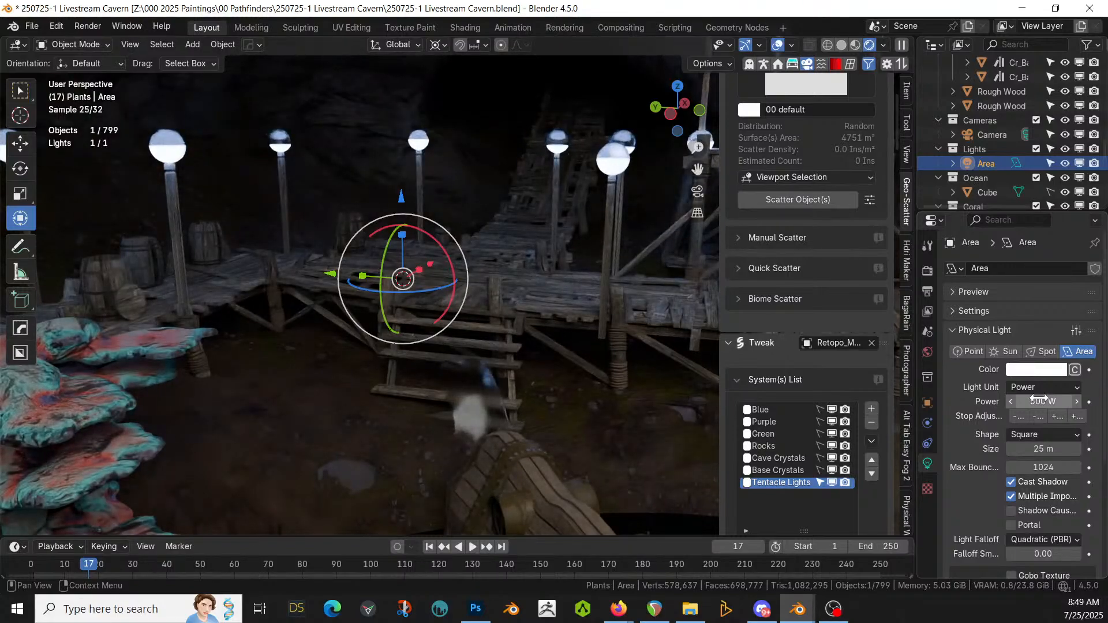
Step: Exclude the Lights collection from the view layer to view the dock by its lamps alone, and include it again
scroll(883, 494, up, 1)
middle_drag(482, 505, 323, 404)
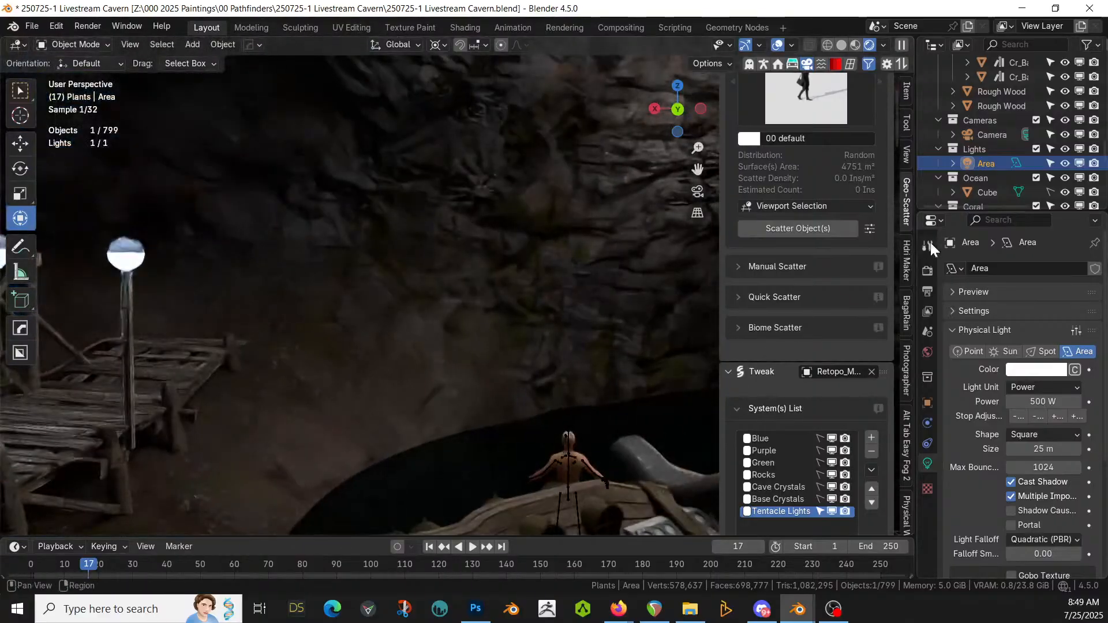
click(1036, 148)
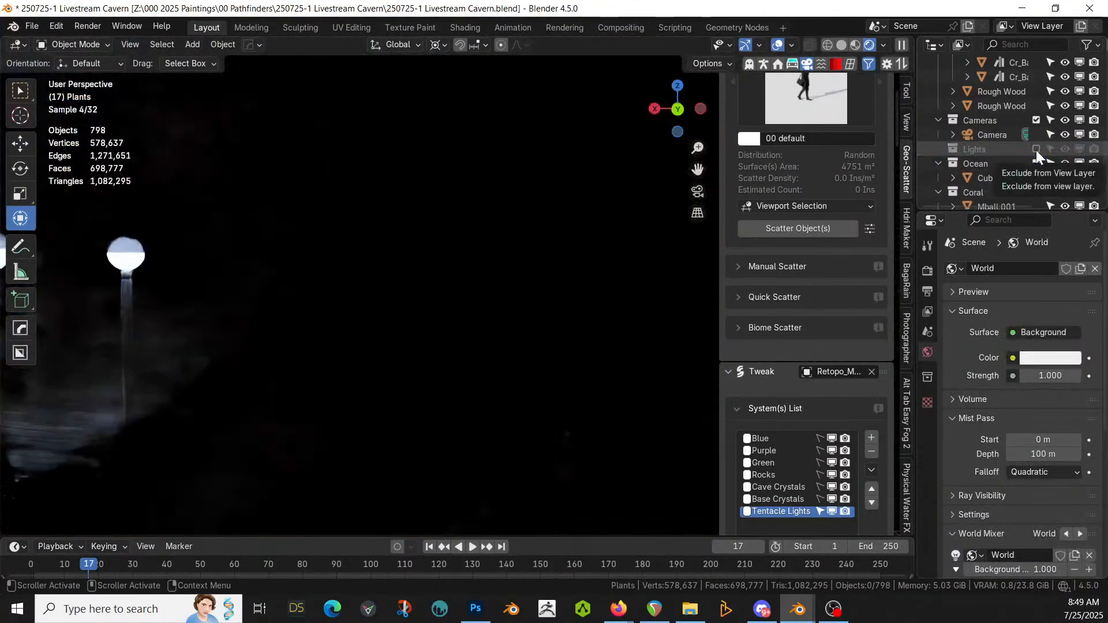
scroll(446, 342, up, 3)
middle_drag(447, 344, 325, 350)
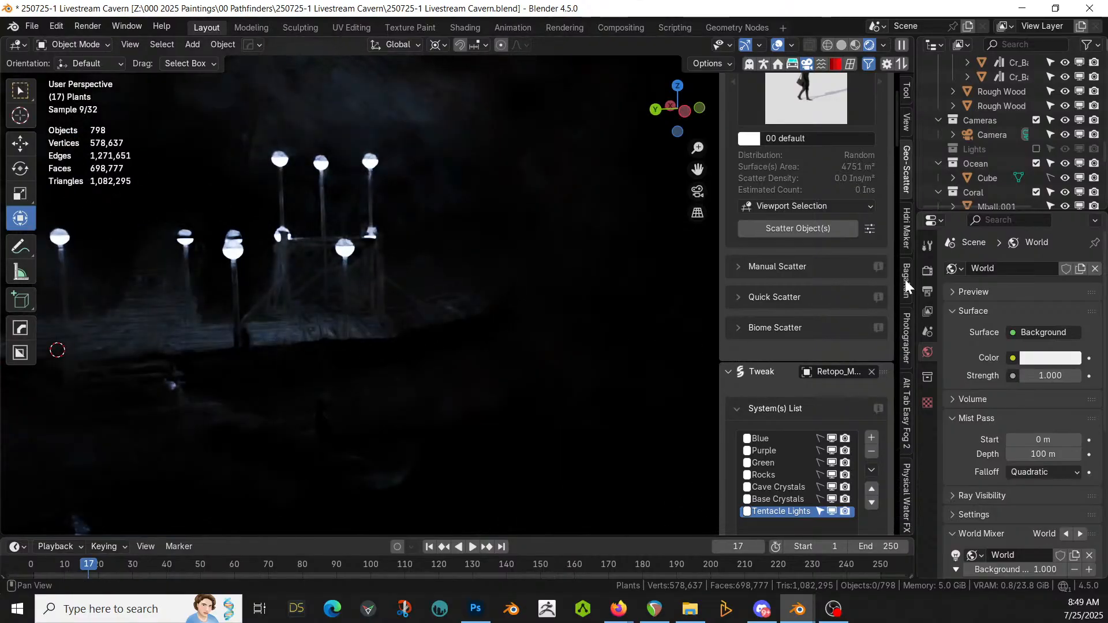
click(1036, 149)
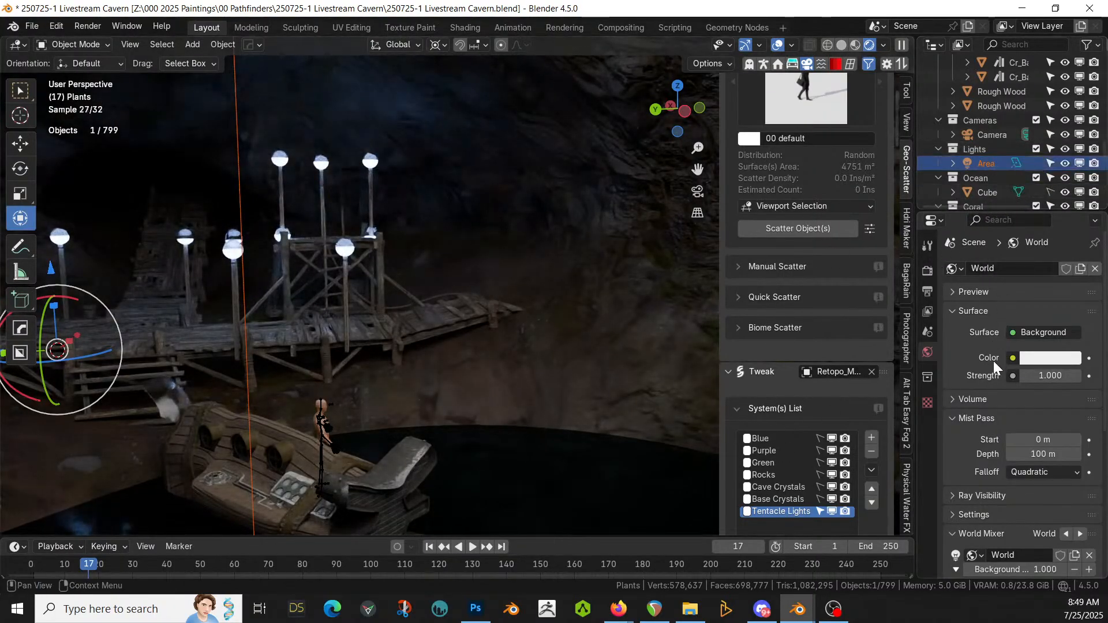
Step: Select the Area light in the Lights collection and set its power to 250 W
click(988, 164)
click(1039, 402)
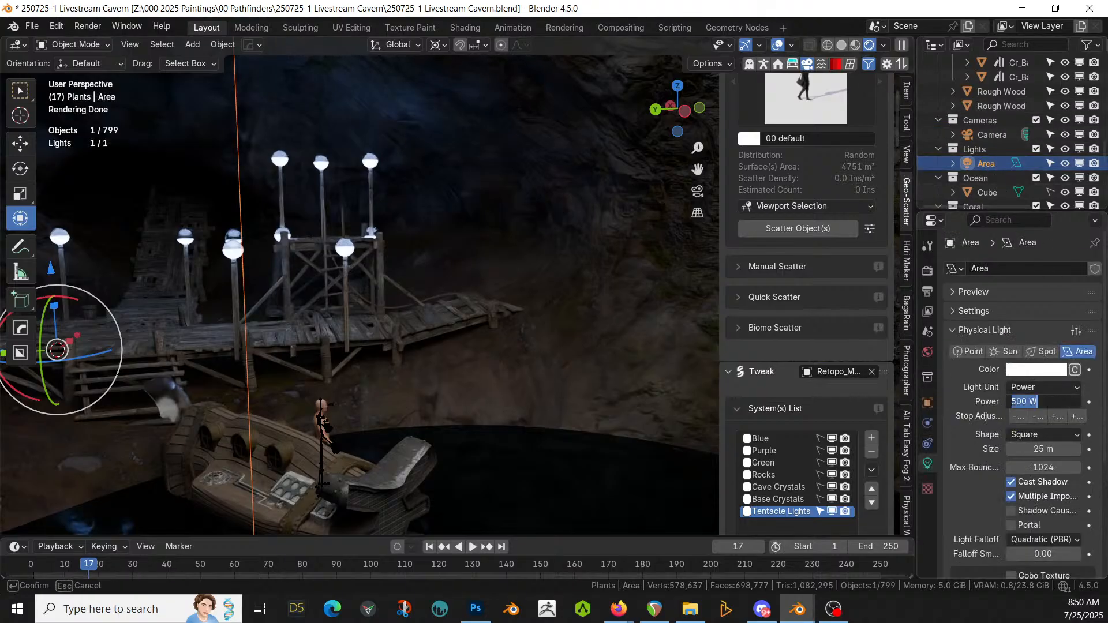
key(Return)
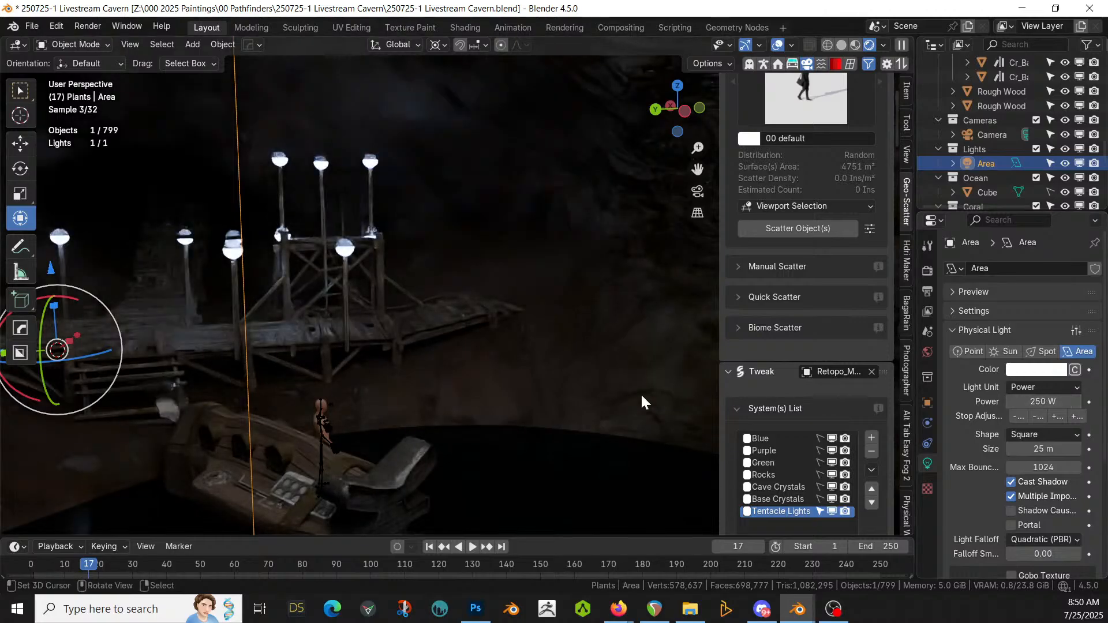
Step: Include the Geo-Scatter collection in the view layer again and inspect the scattered crystals around the submarine
middle_drag(538, 398, 261, 335)
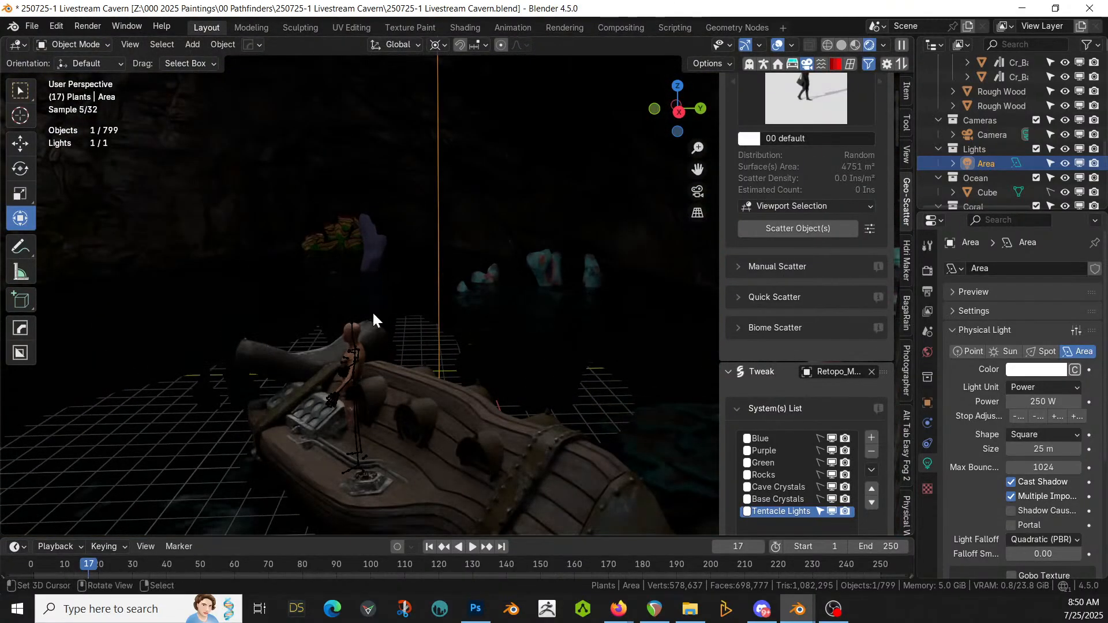
scroll(1009, 154, up, 6)
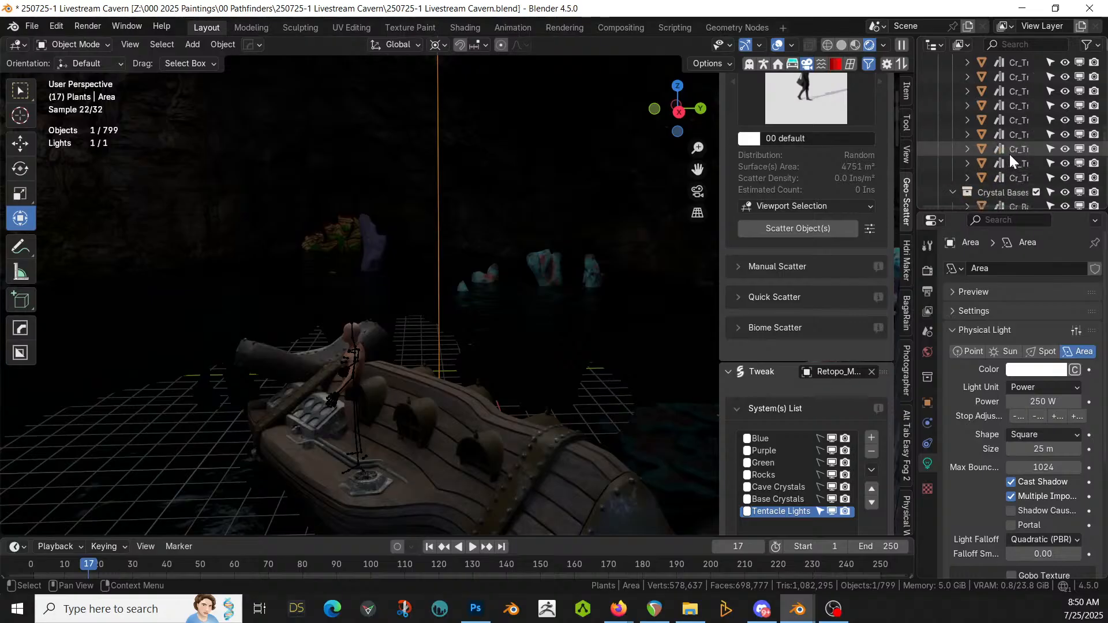
scroll(1009, 153, down, 10)
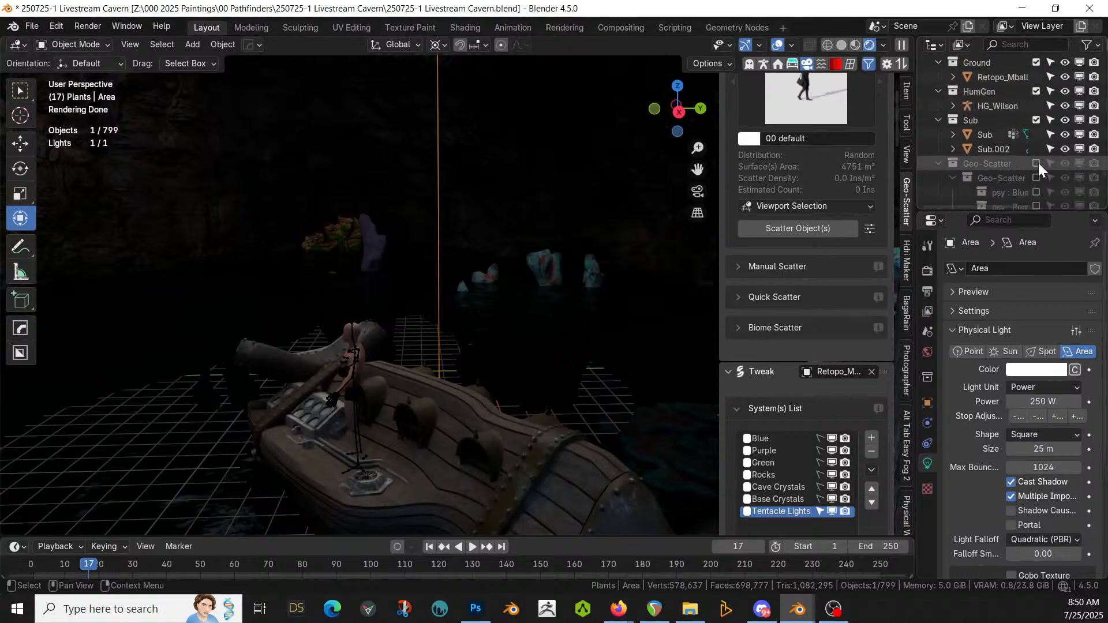
click(1036, 163)
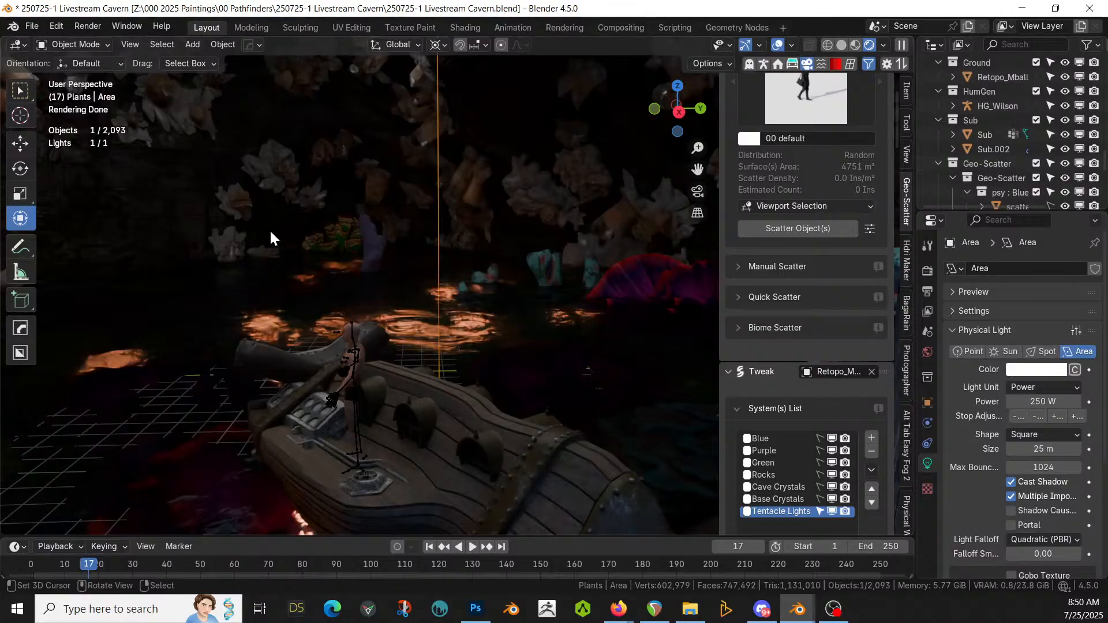
middle_drag(419, 295, 464, 257)
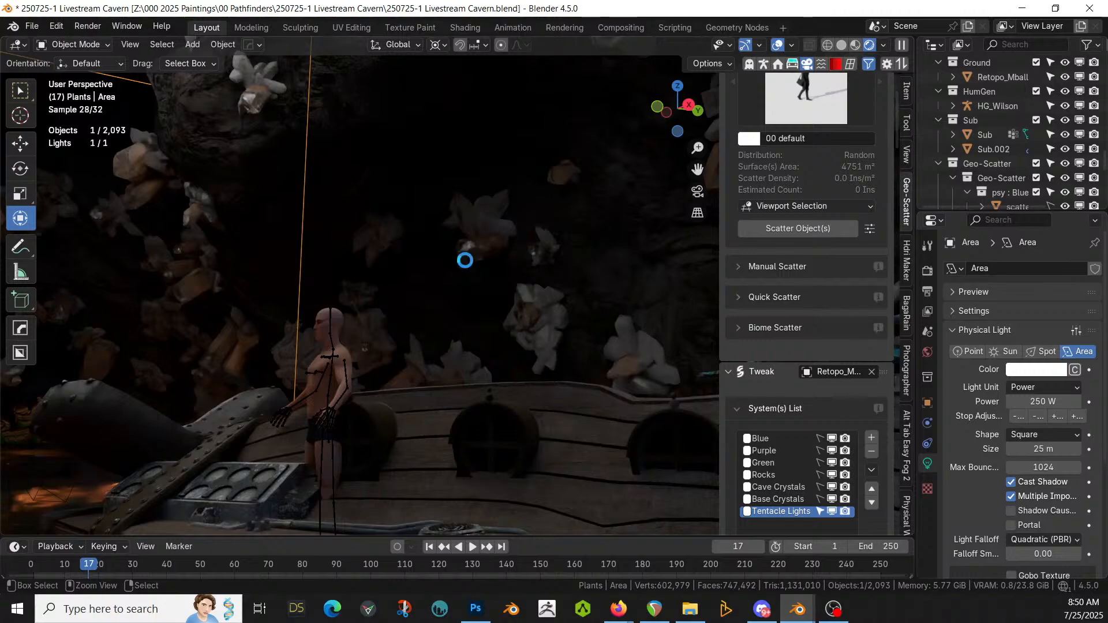
Step: Save the file and bring up the viewport shading choices
key(ctrl+s)
key(z)
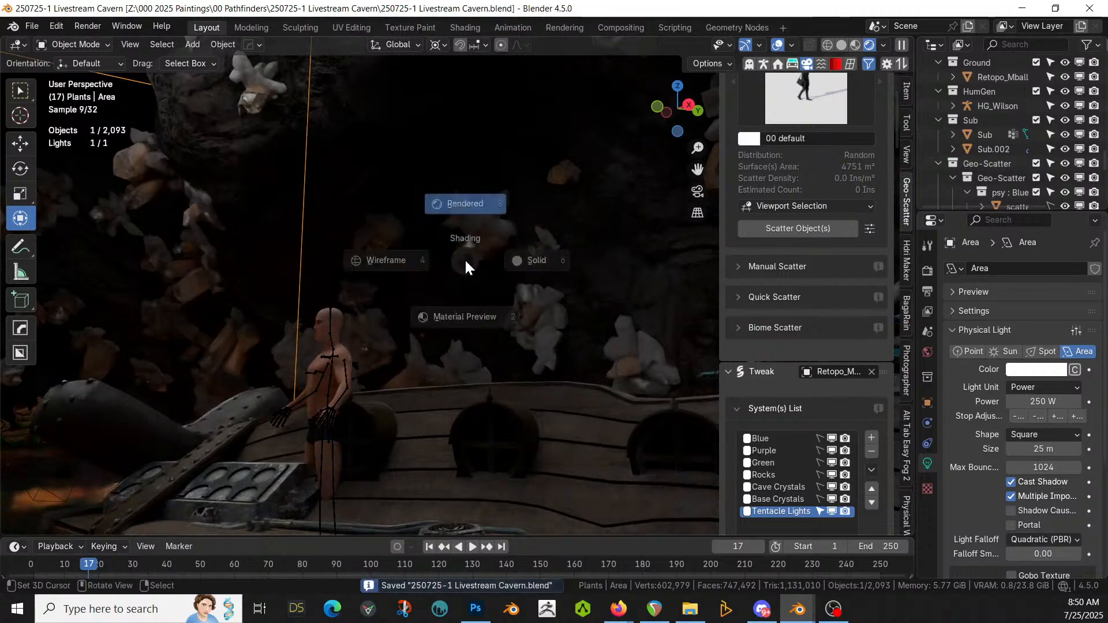
Step: Switch the viewport to solid shading and isolate the curved piece Sub.002 in local view
key(6)
click(566, 435)
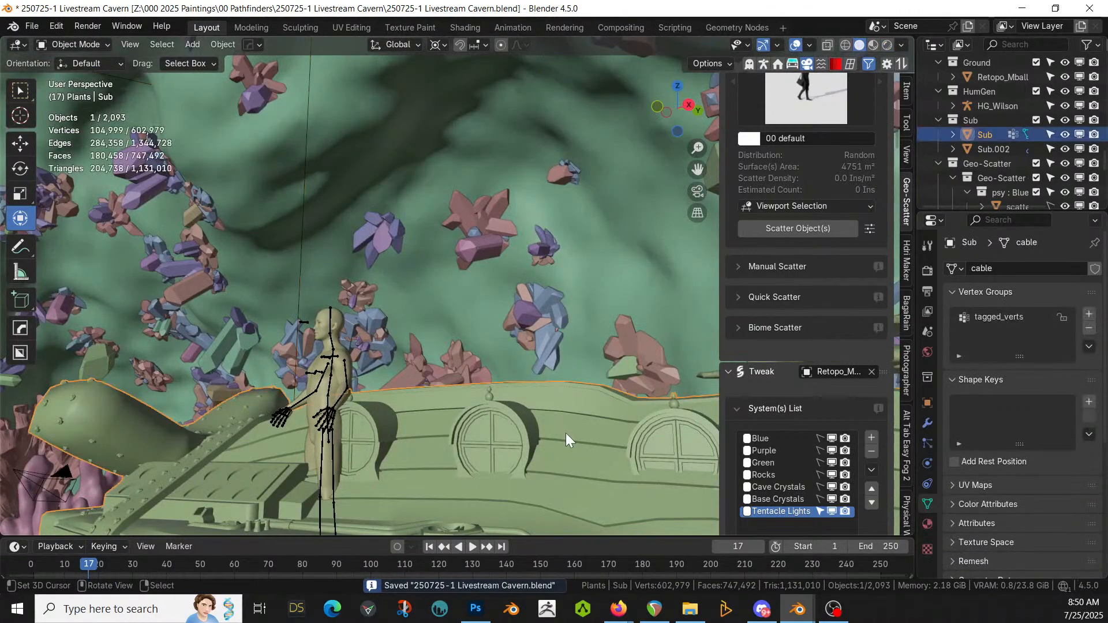
middle_drag(562, 414, 319, 278)
click(527, 235)
key(KP_Divide)
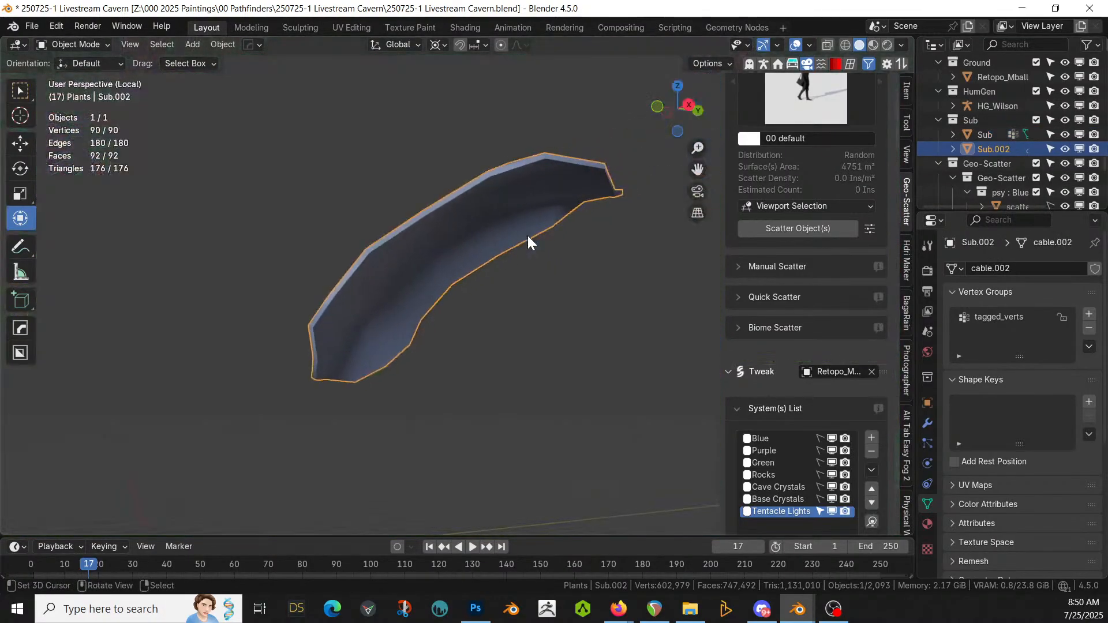
Step: Add the Genie Sweat effect to the isolated curved piece
click(850, 64)
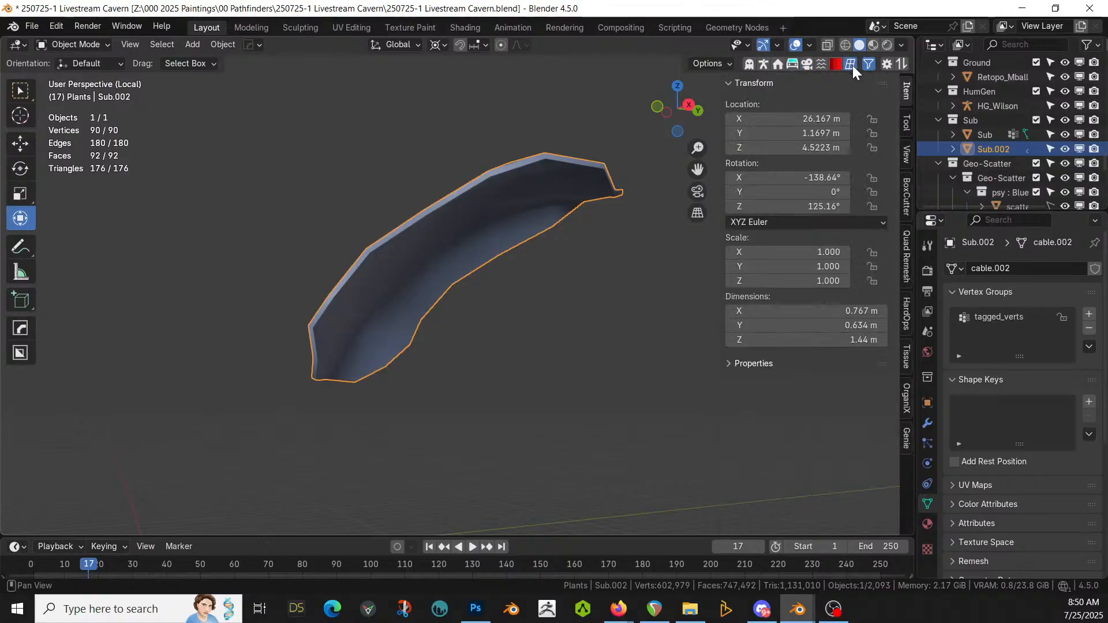
click(903, 437)
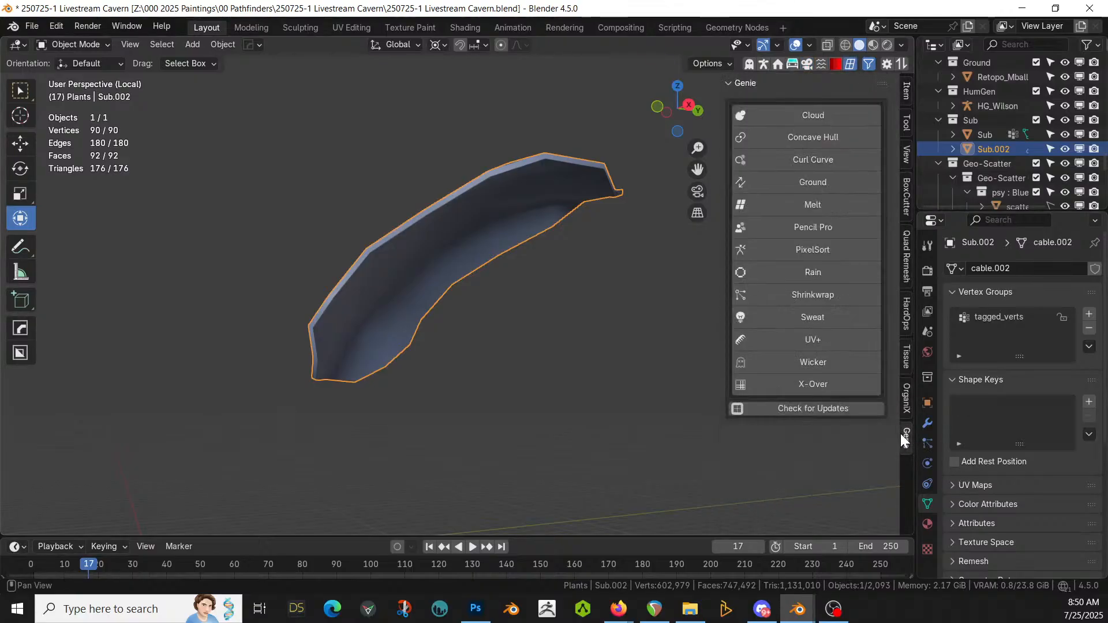
click(818, 317)
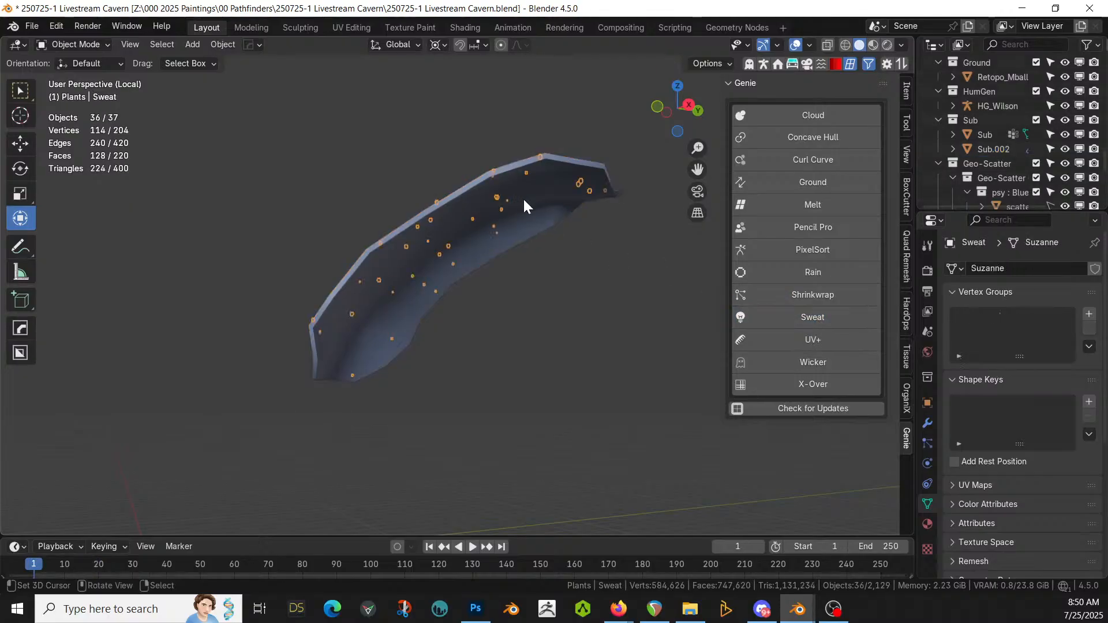
middle_drag(523, 198, 581, 284)
scroll(551, 332, up, 3)
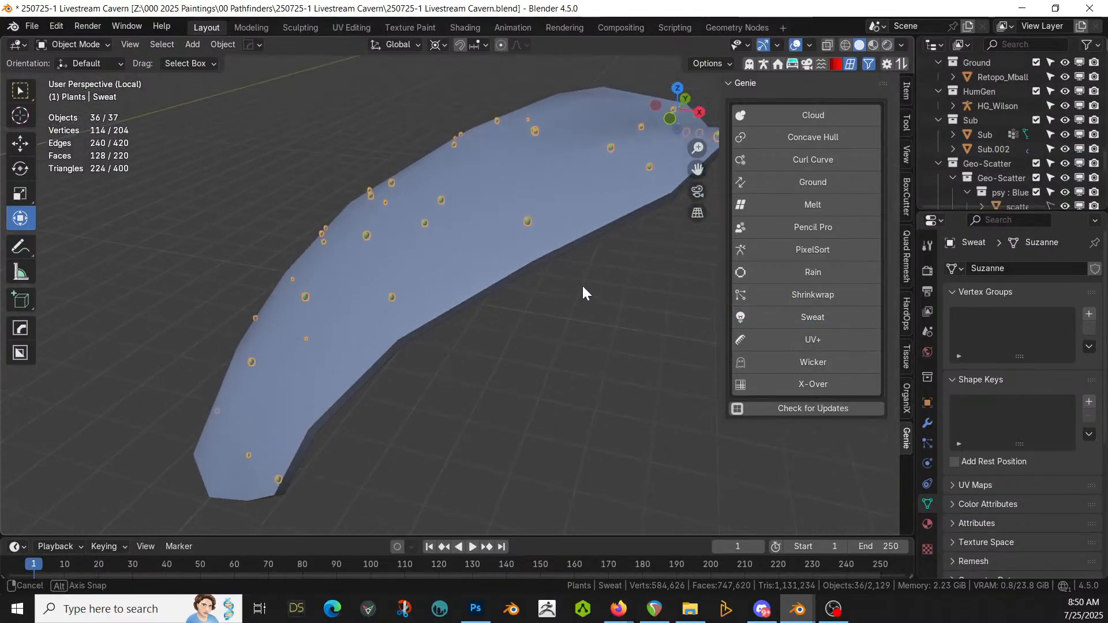
Step: Widen the modifier settings area and set the Sweat density to 50, droplet size to 0.010 and noise intensity to 0
click(927, 424)
drag(913, 350, 718, 351)
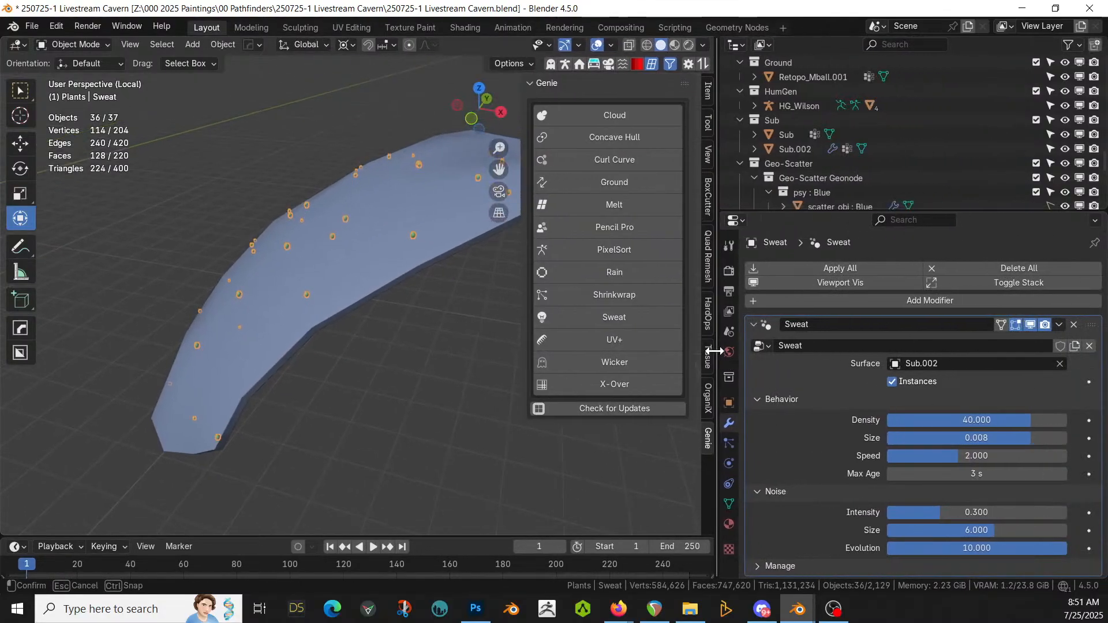
drag(1012, 421, 1070, 438)
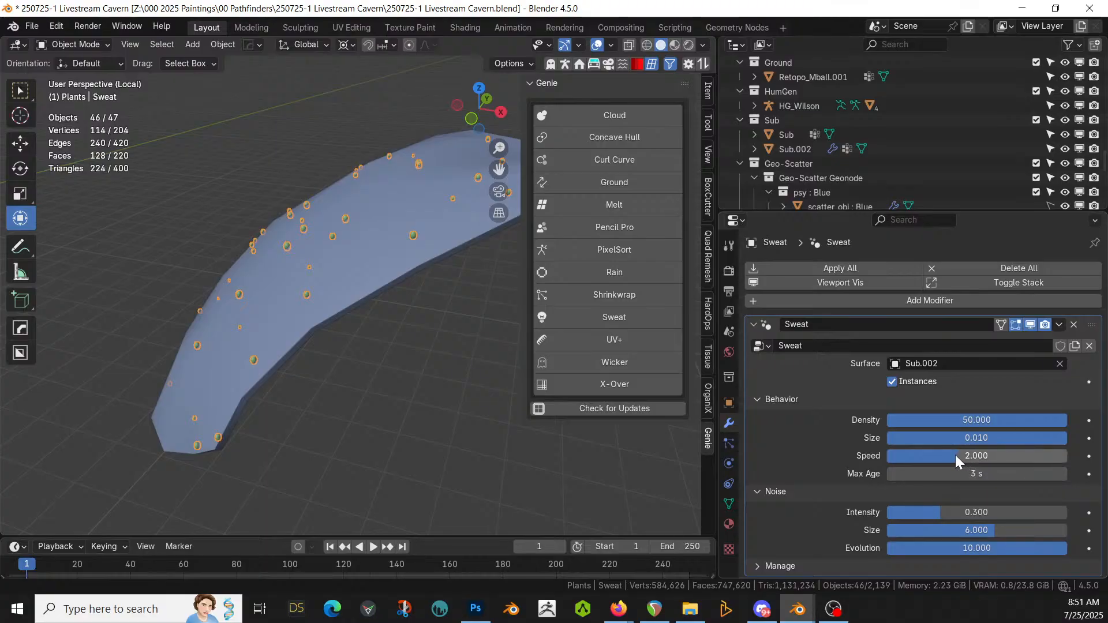
drag(926, 510, 979, 510)
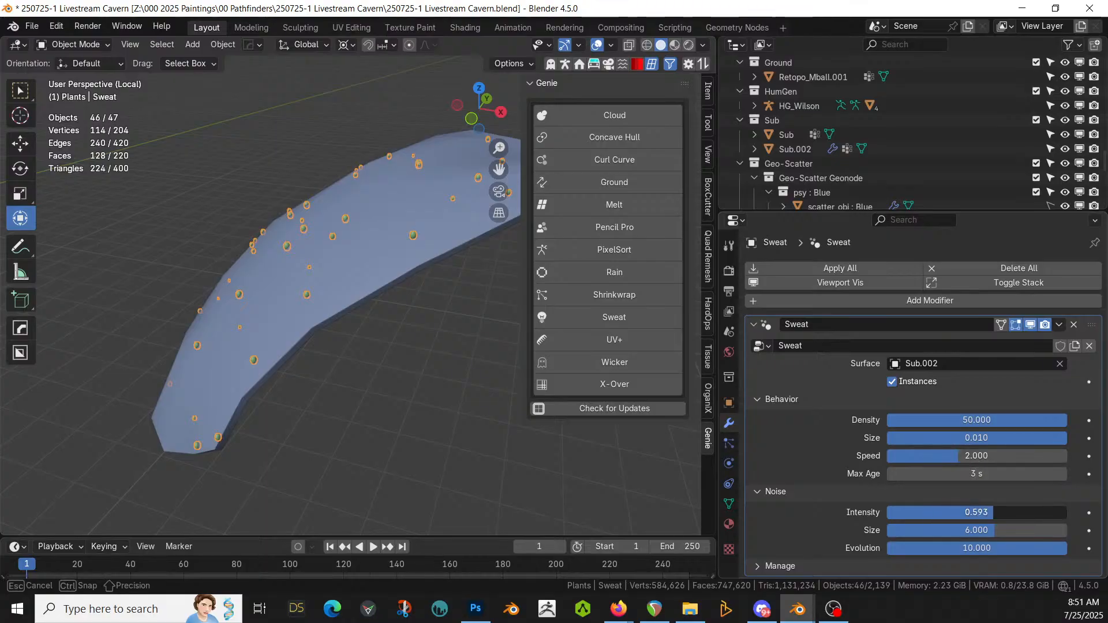
drag(1066, 509, 893, 510)
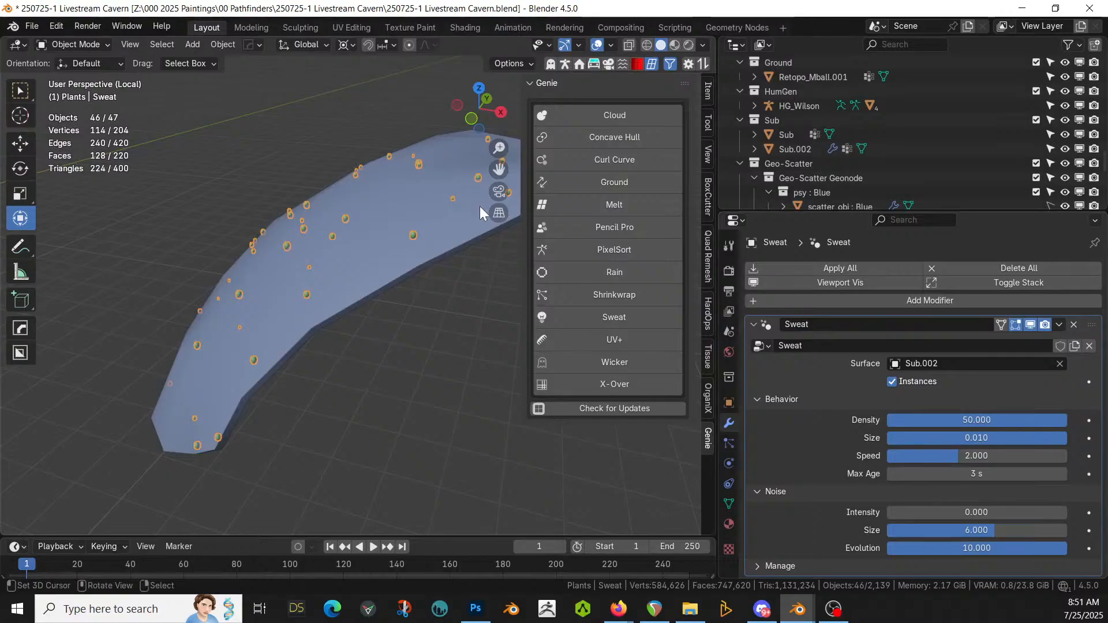
Step: Preview the sweat droplets on the curved piece in rendered shading
key(z)
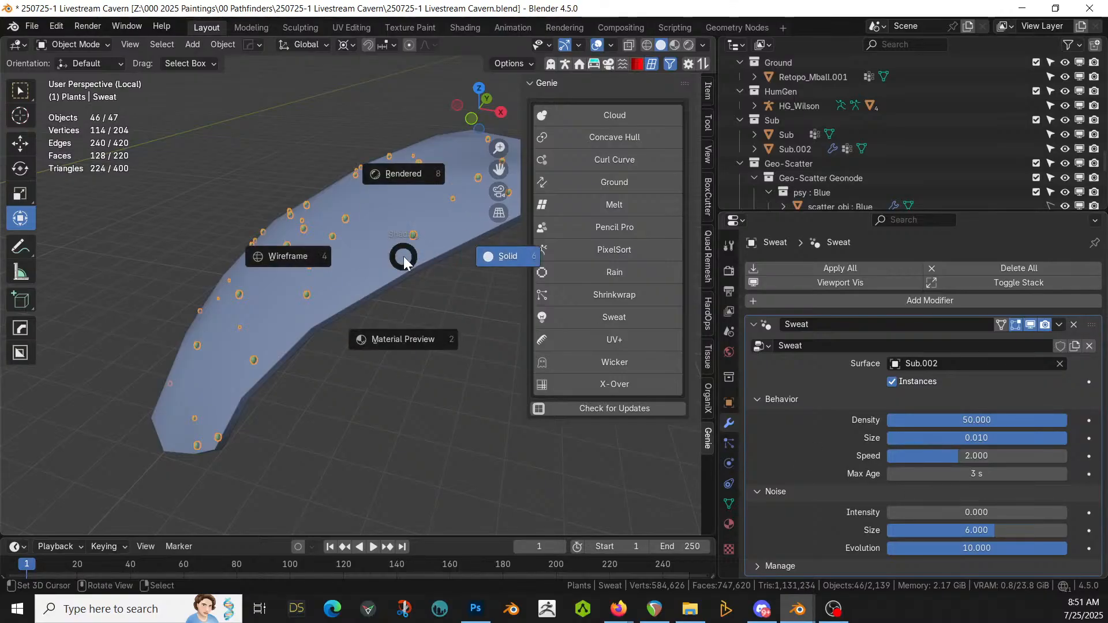
key(8)
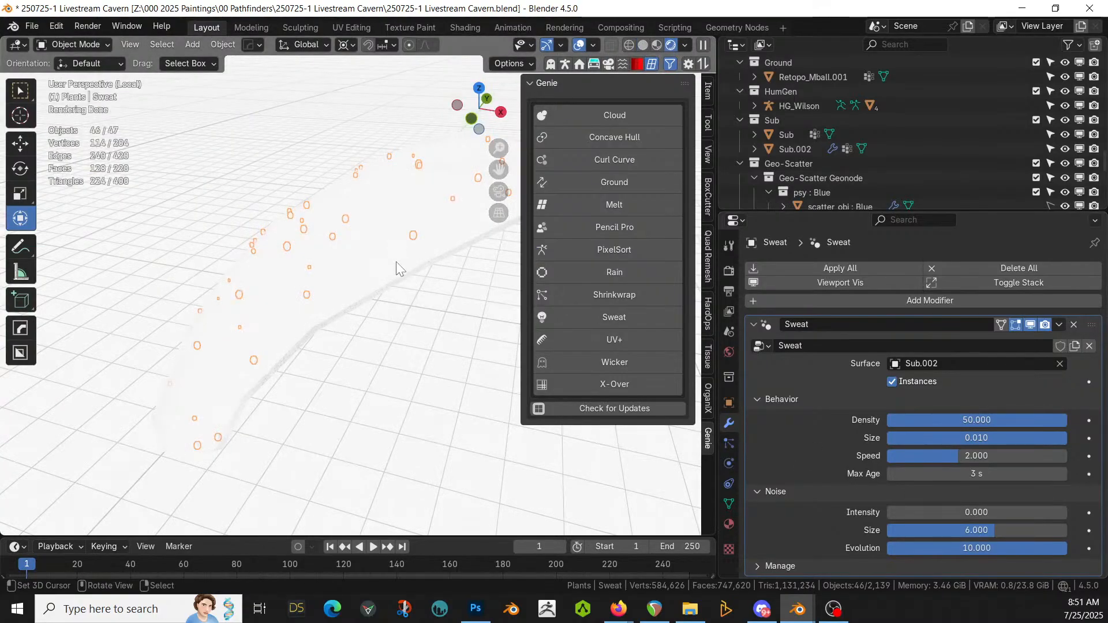
click(396, 261)
middle_drag(366, 317, 341, 304)
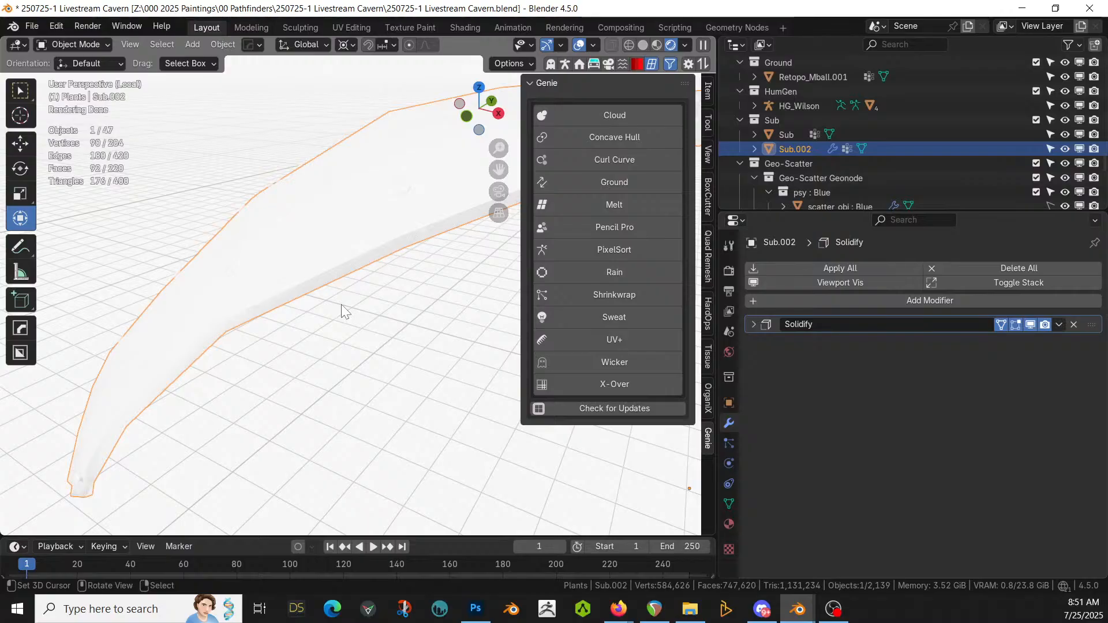
Step: Return the viewport to solid shading and leave local view to show the whole scene
key(z)
key(6)
key(slash)
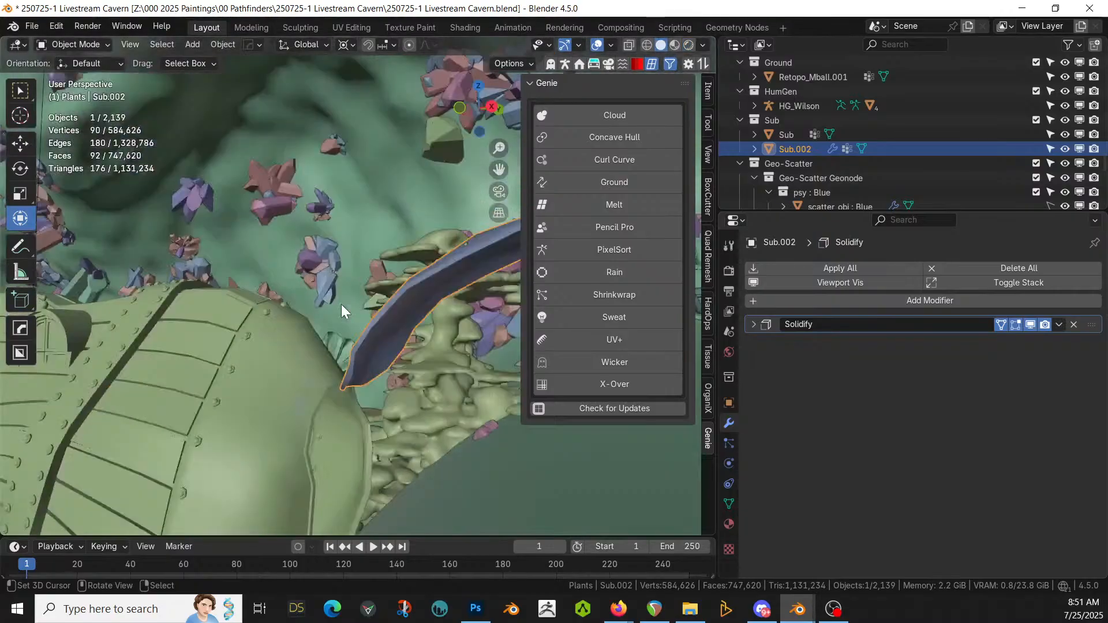
Step: Try copying the modifiers of Sub.002 onto the submarine hull, Sub
click(249, 284)
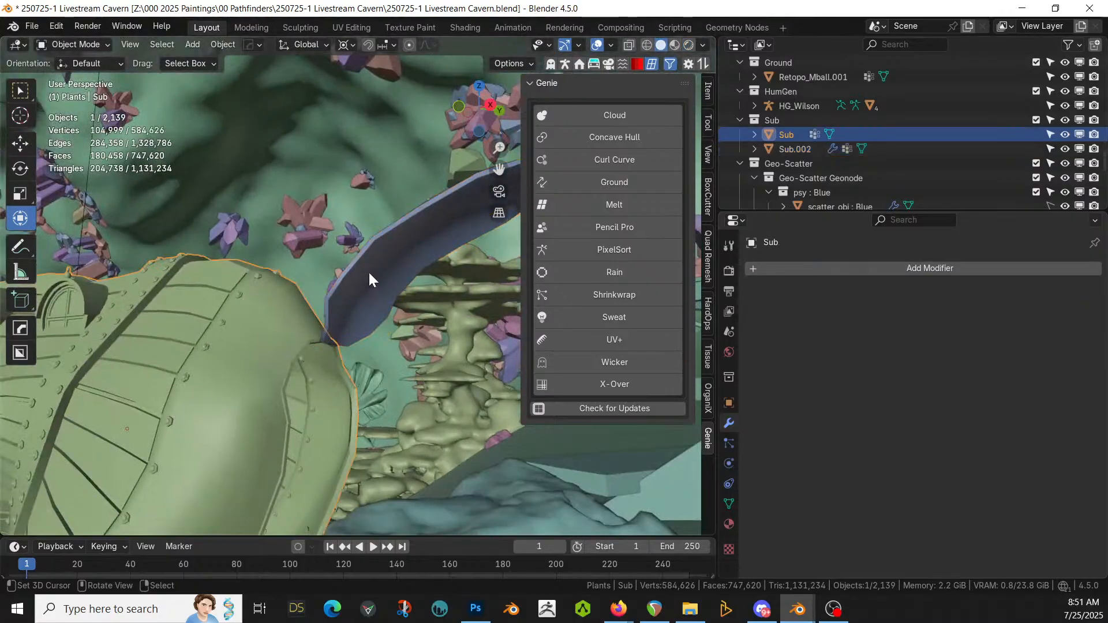
shift+click(369, 274)
key(ctrl+l)
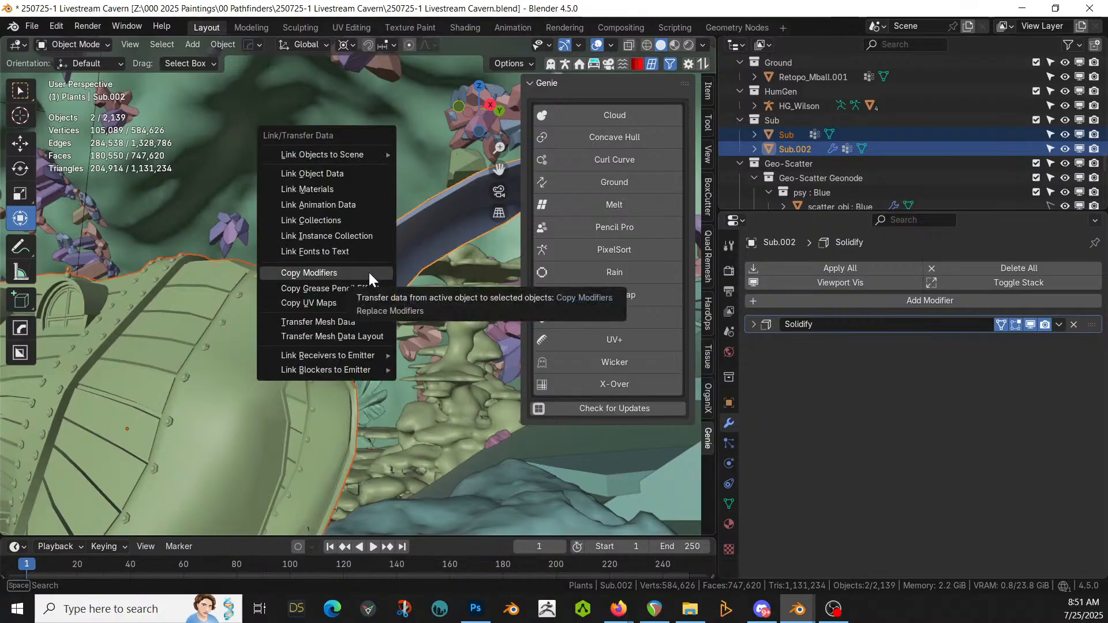
click(369, 273)
scroll(368, 273, down, 2)
shift+middle_drag(268, 297, 577, 352)
scroll(346, 344, up, 3)
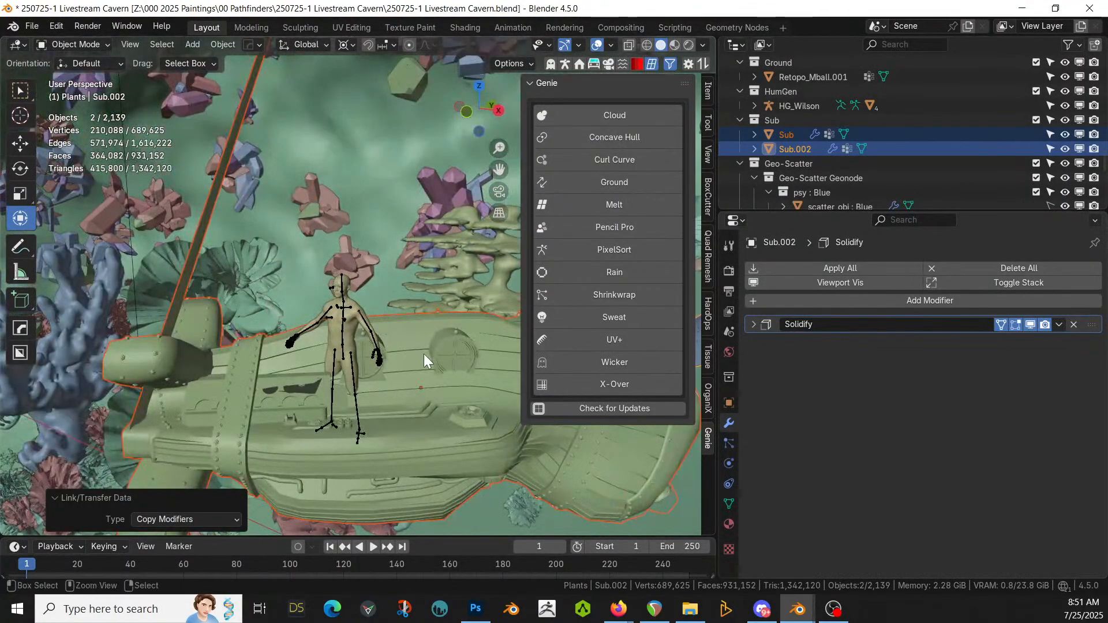
key(ctrl+z)
Step: Add the Genie Sweat effect to the submarine hull, Sub
shift+middle_drag(424, 354, 98, 303)
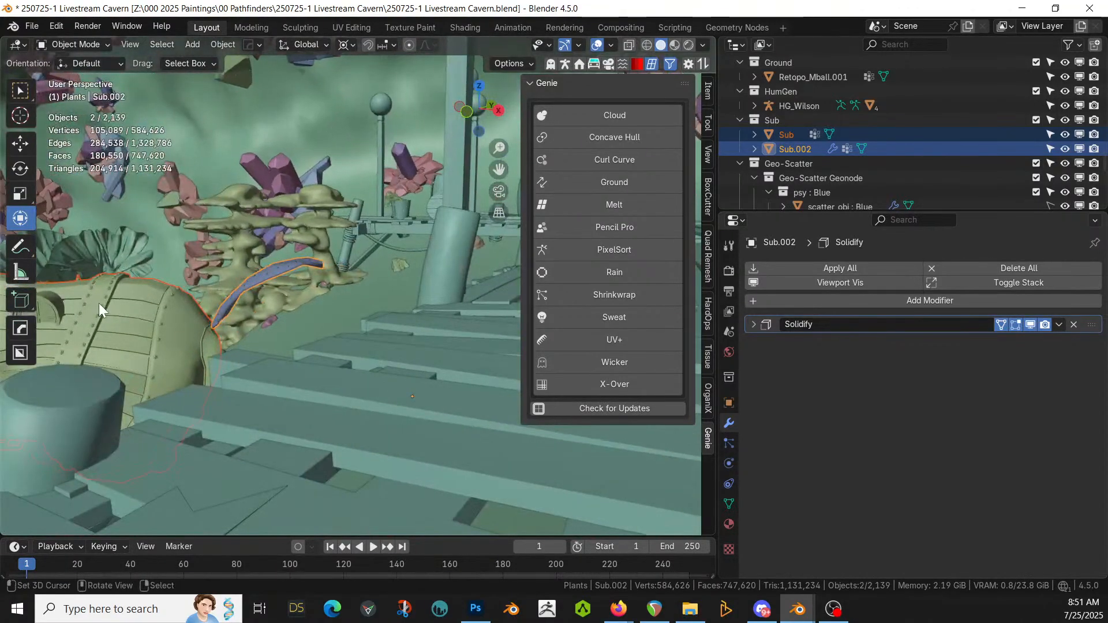
click(276, 274)
click(269, 277)
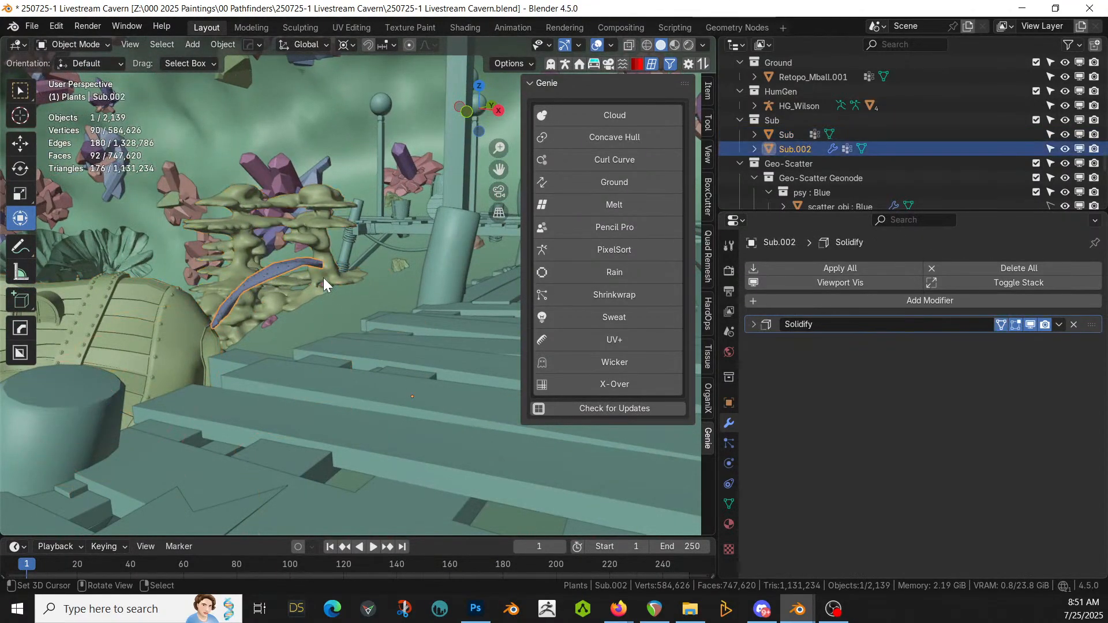
click(266, 272)
shift+middle_drag(263, 276, 377, 321)
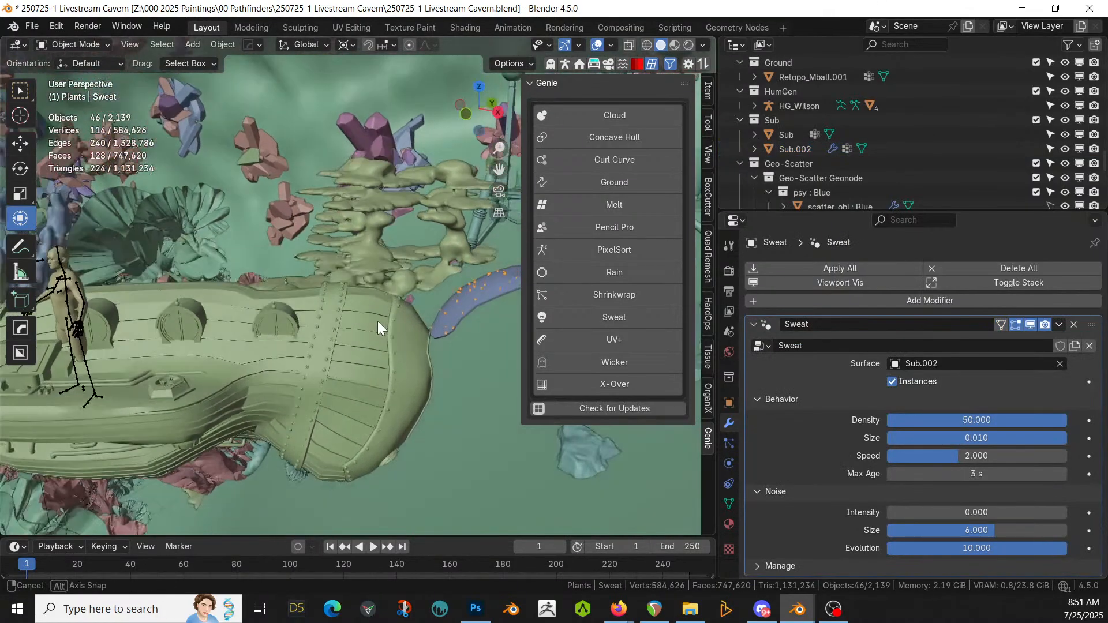
click(193, 305)
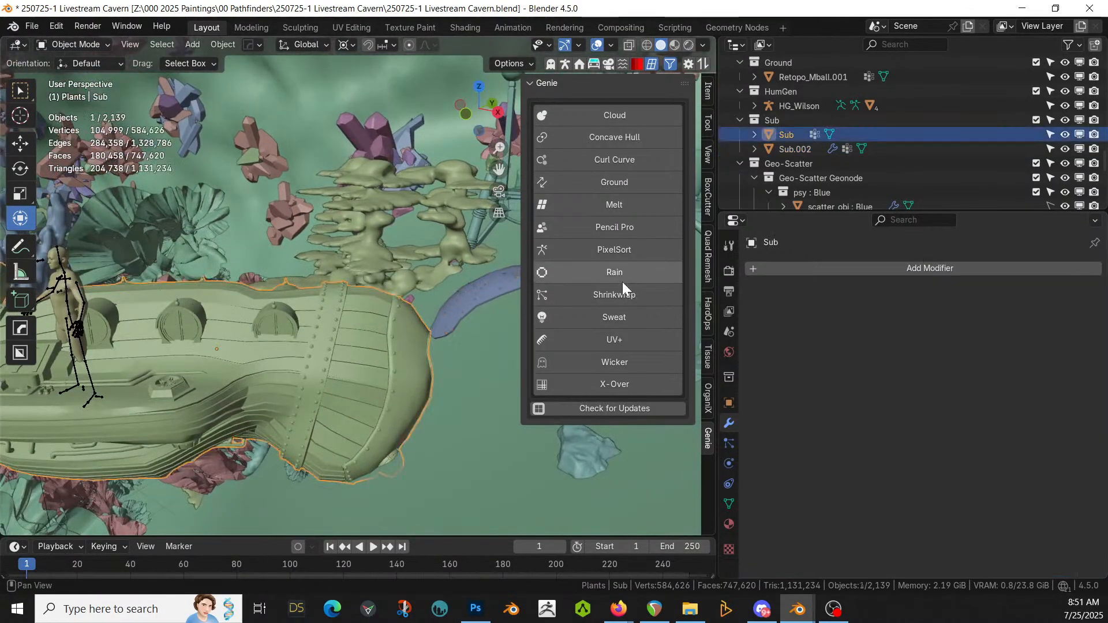
click(615, 320)
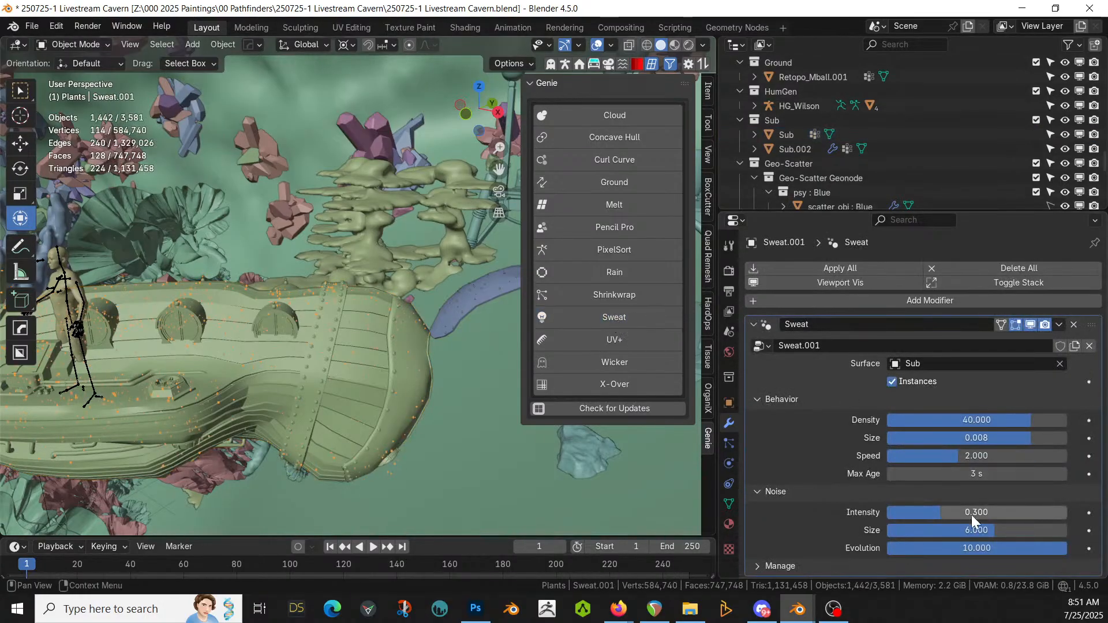
Step: Set the hull's Sweat noise size to 10, density to 50, droplet size to 0.010 and speed to 4.5
drag(991, 531, 1067, 531)
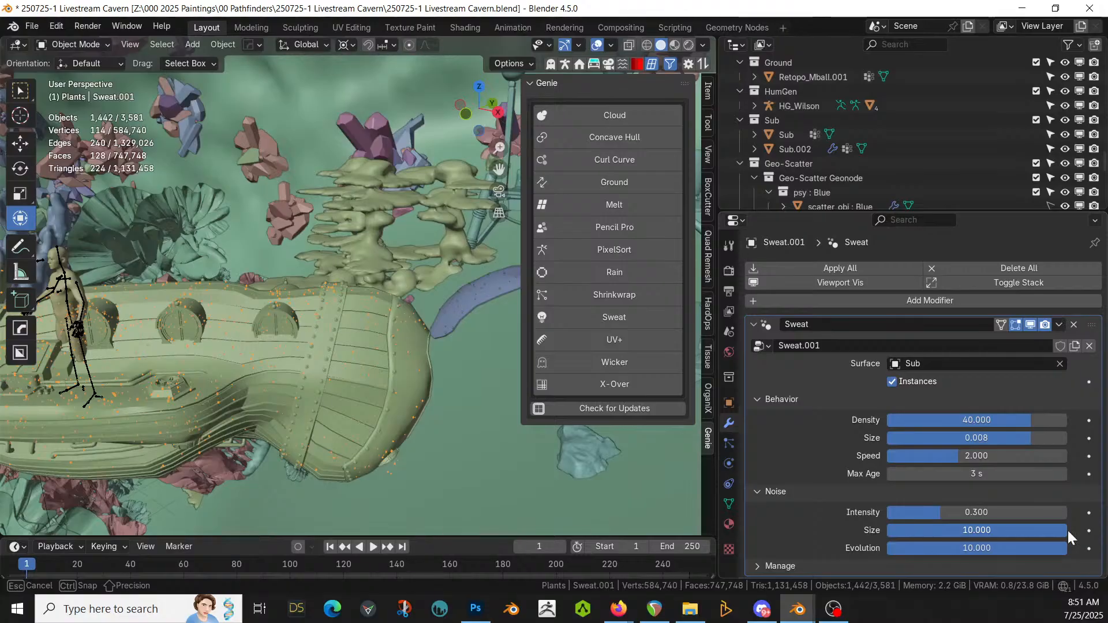
drag(1026, 419, 1066, 419)
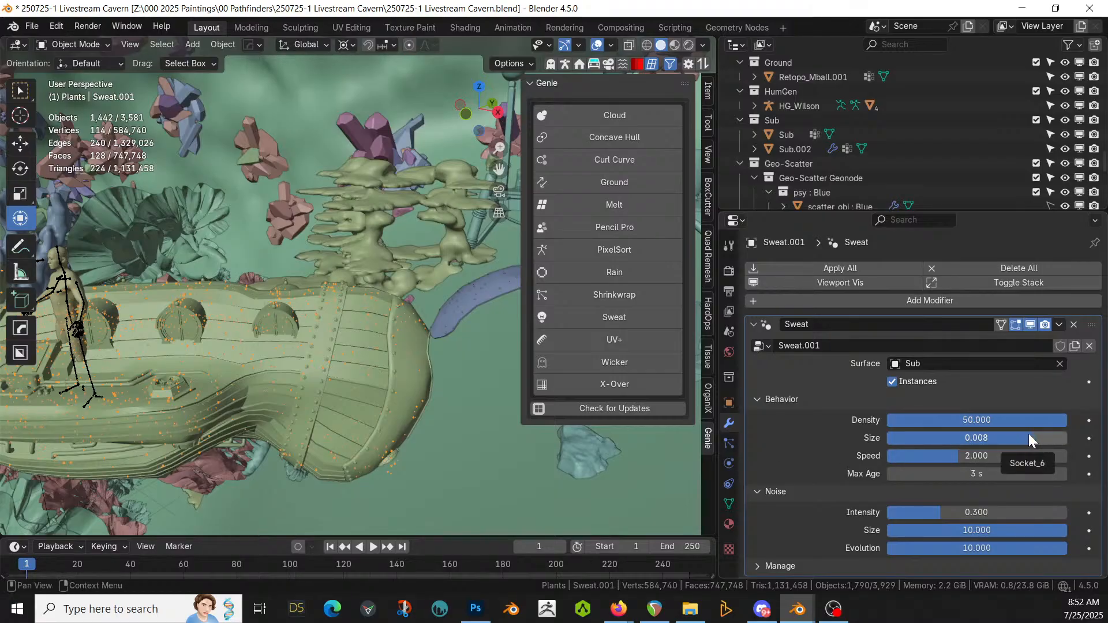
drag(1030, 437, 1066, 437)
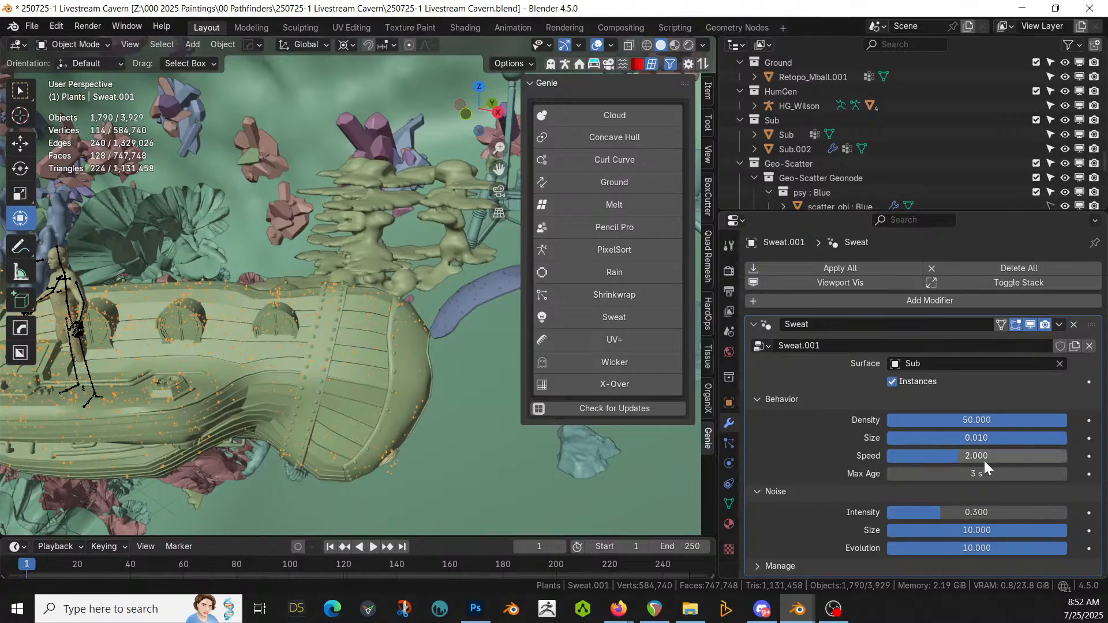
drag(960, 456, 996, 463)
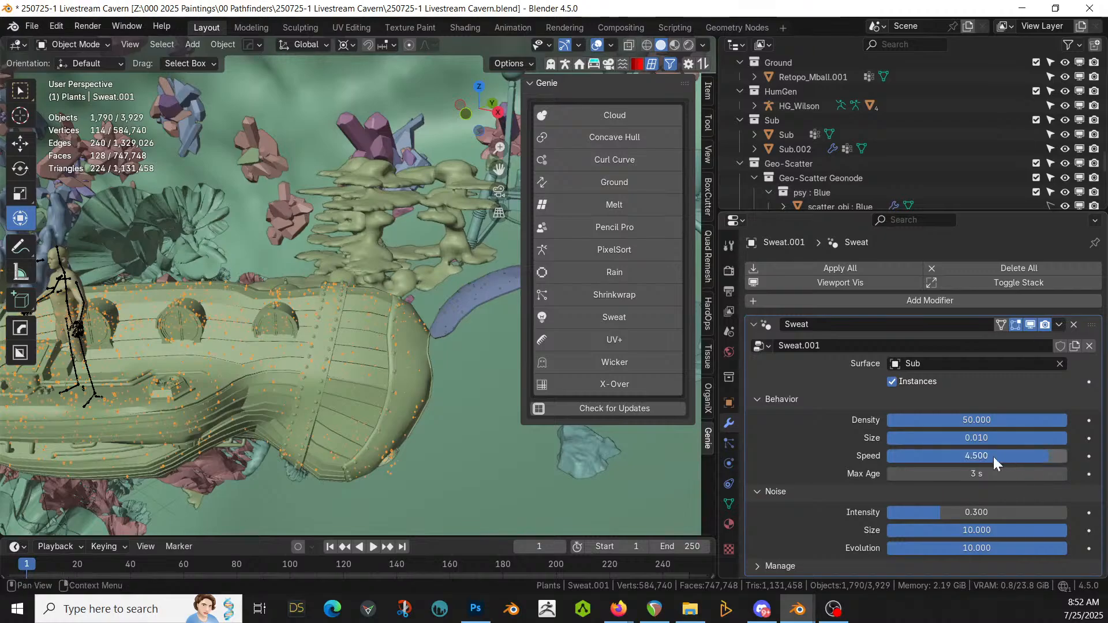
Step: Switch to rendered shading and examine the droplets on the submarine hull up close and from several sides
mouse_move(501, 359)
shift+middle_down()
mouse_move(664, 369)
mouse_move(2, 385)
mouse_move(222, 344)
mouse_move(188, 344)
shift+middle_up()
key(z)
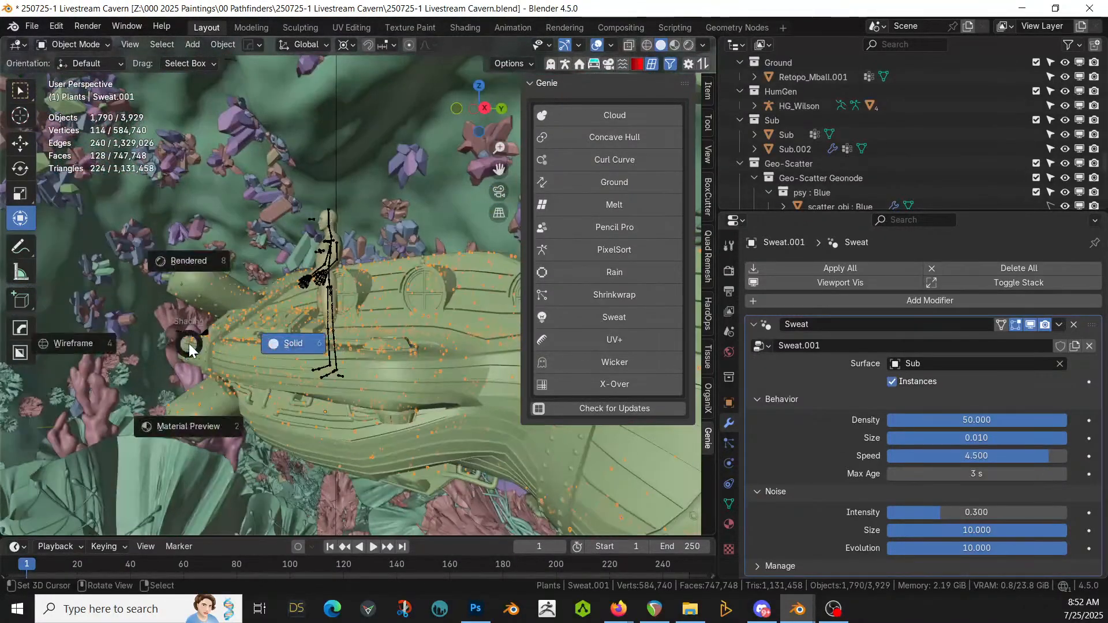
key(8)
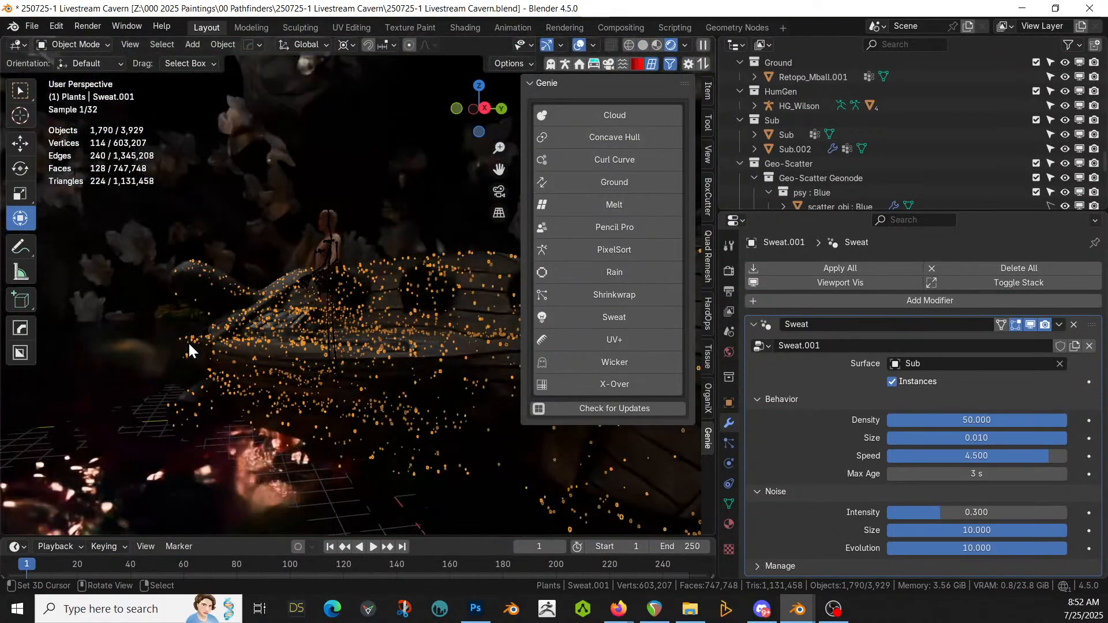
right_click(264, 242)
scroll(355, 315, up, 6)
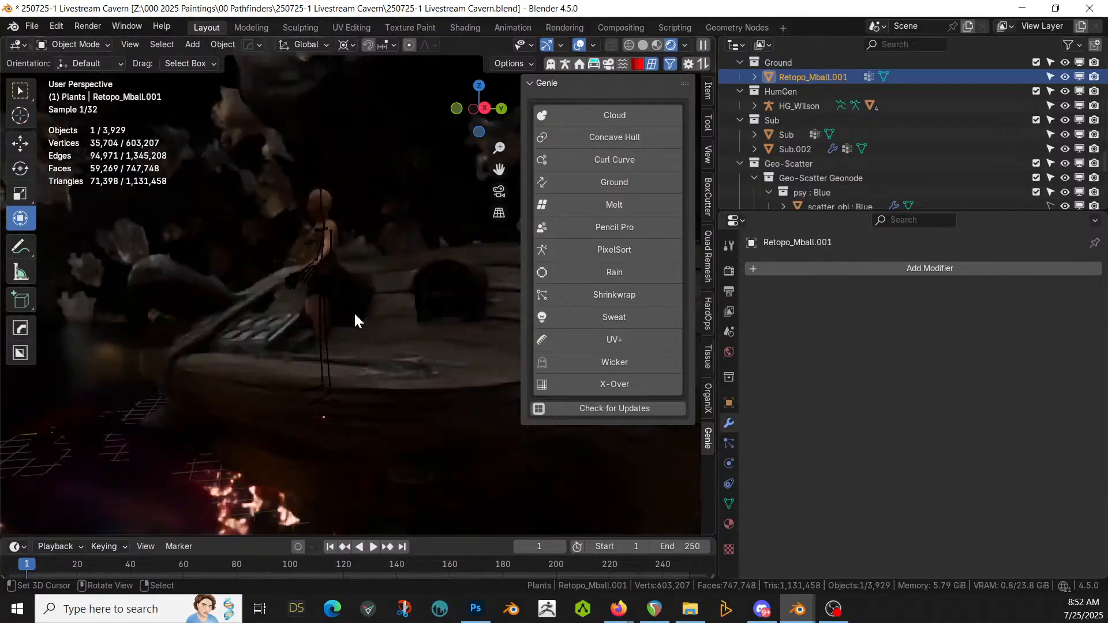
shift+middle_drag(357, 315, 97, 300)
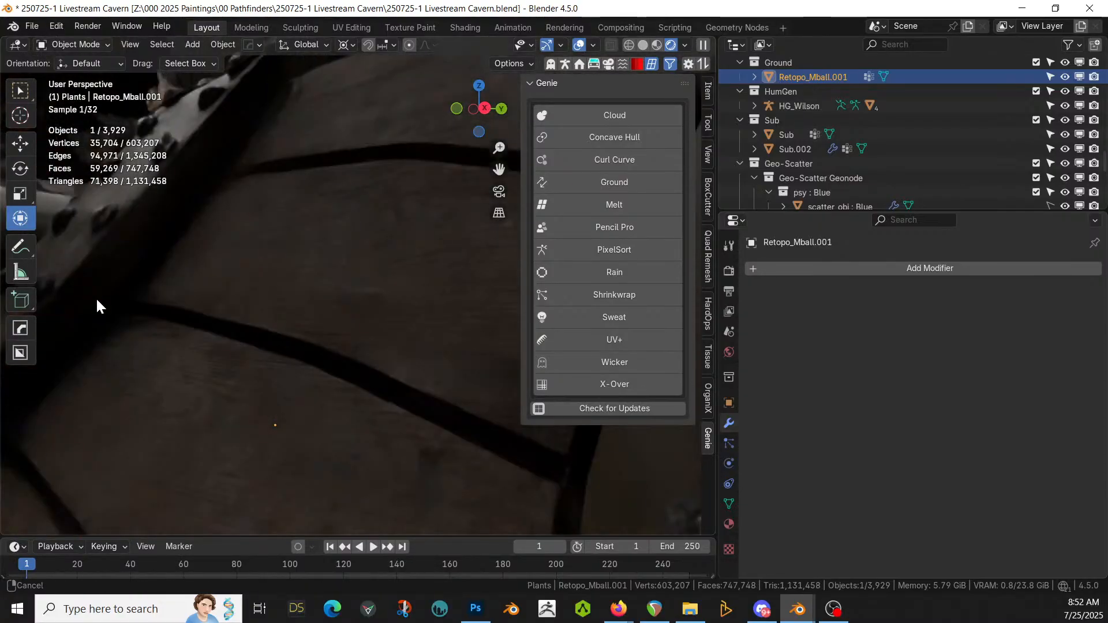
scroll(97, 299, down, 6)
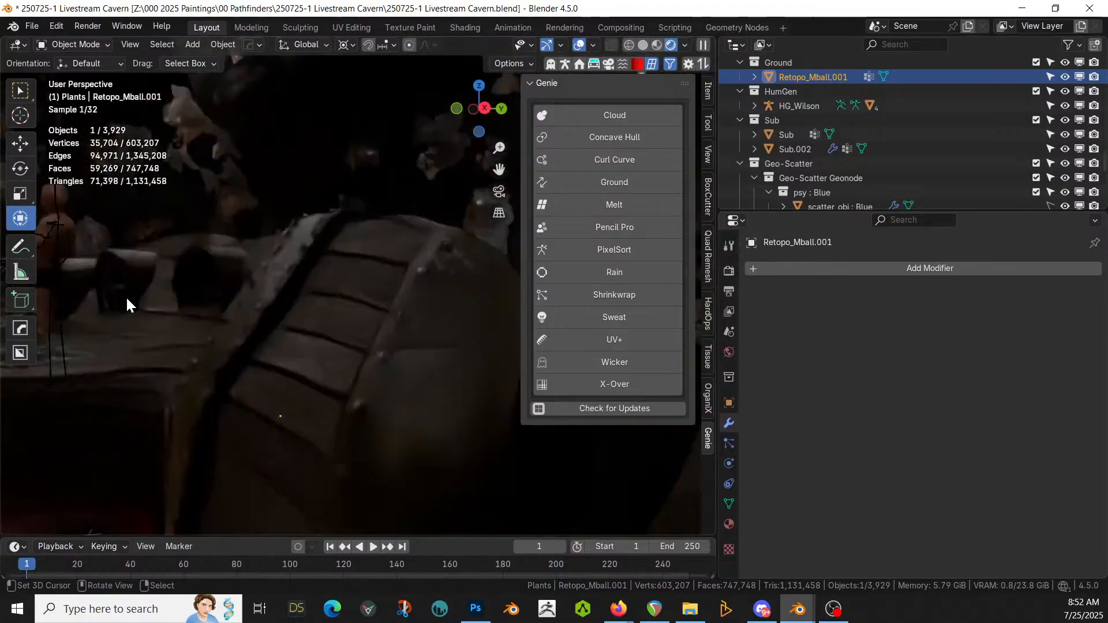
middle_drag(168, 298, 684, 312)
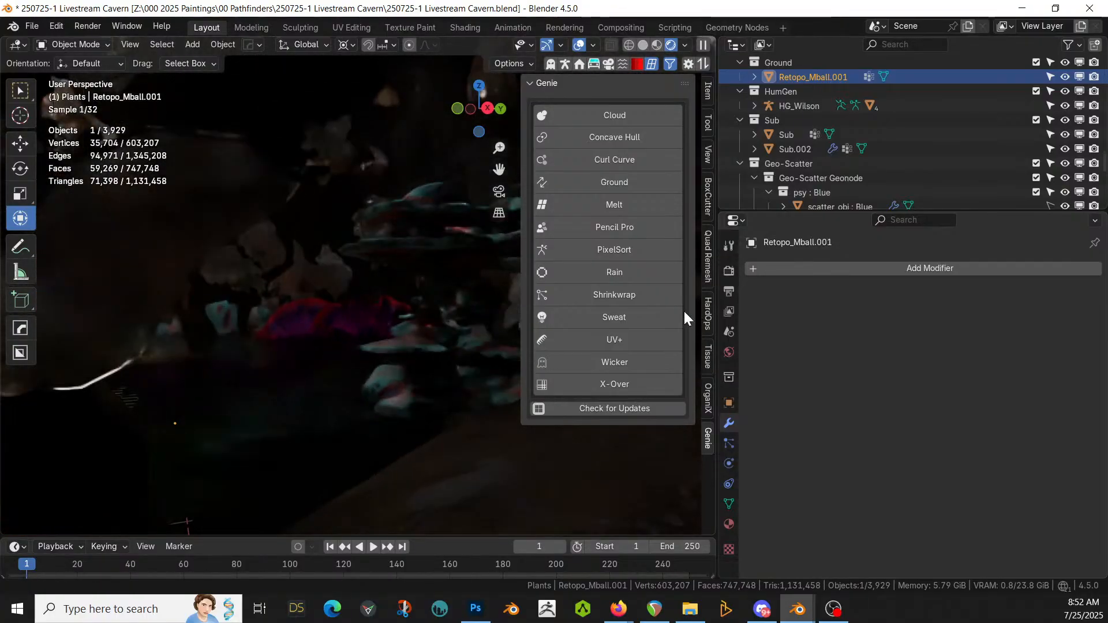
middle_drag(484, 303, 554, 356)
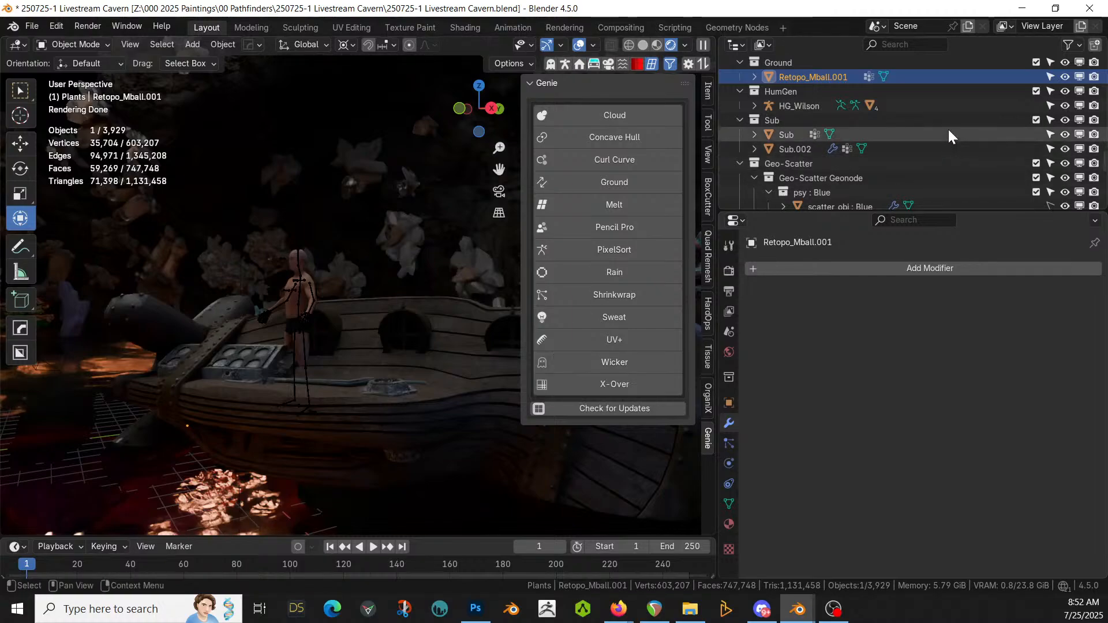
Step: Exclude the HumGen collection from the view layer
click(1037, 90)
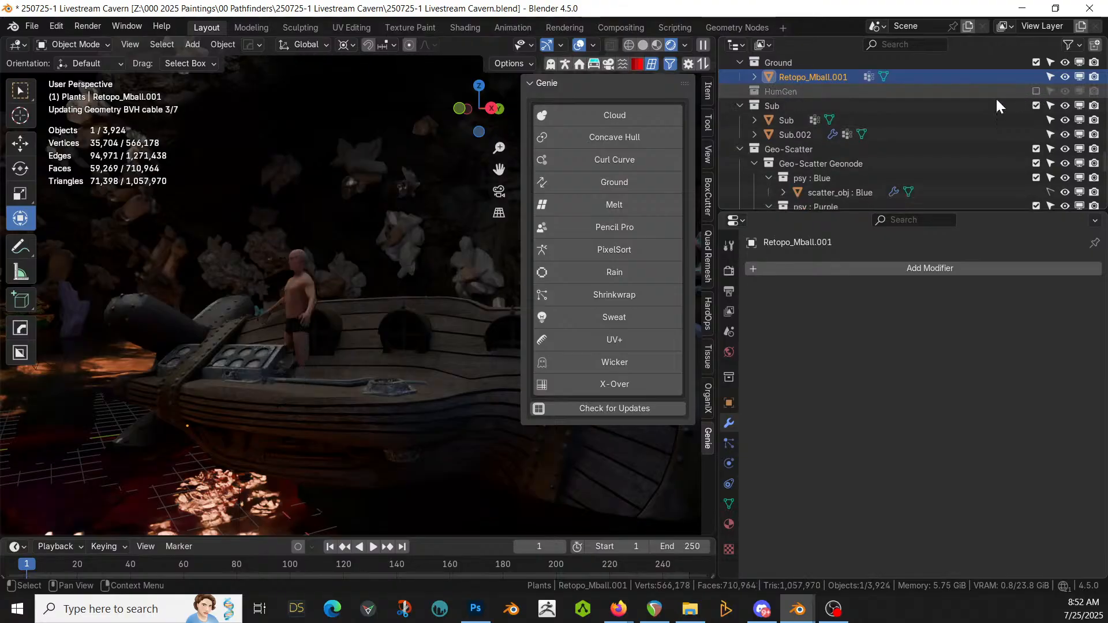
middle_drag(340, 341, 382, 342)
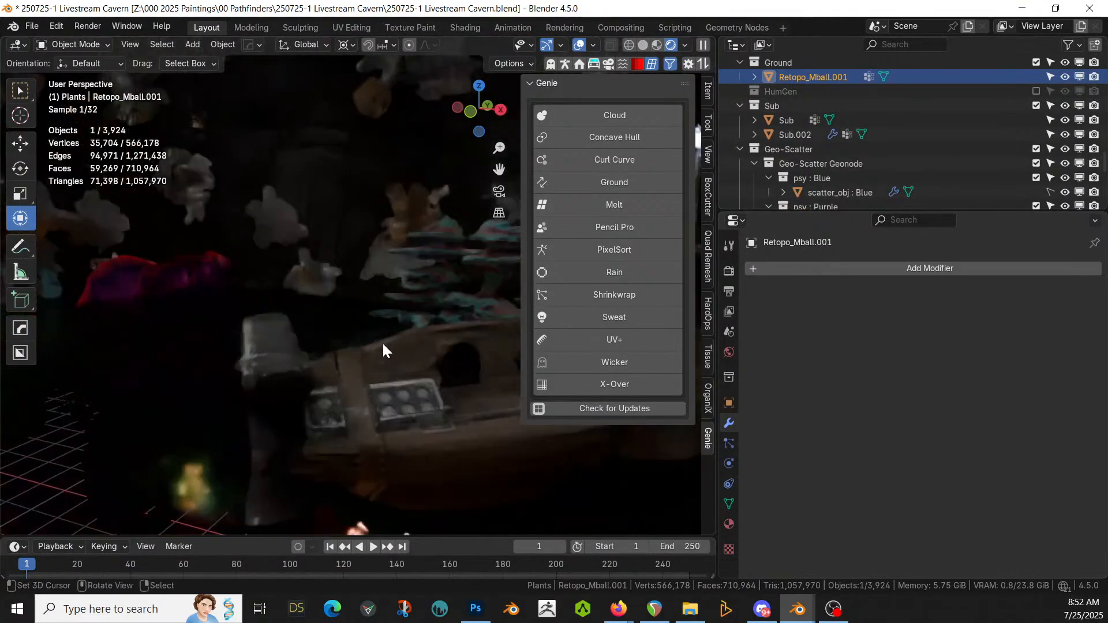
Step: Widen the 3D viewport, look over the submarine and the dock in rendered view, and save the file
drag(717, 198, 965, 197)
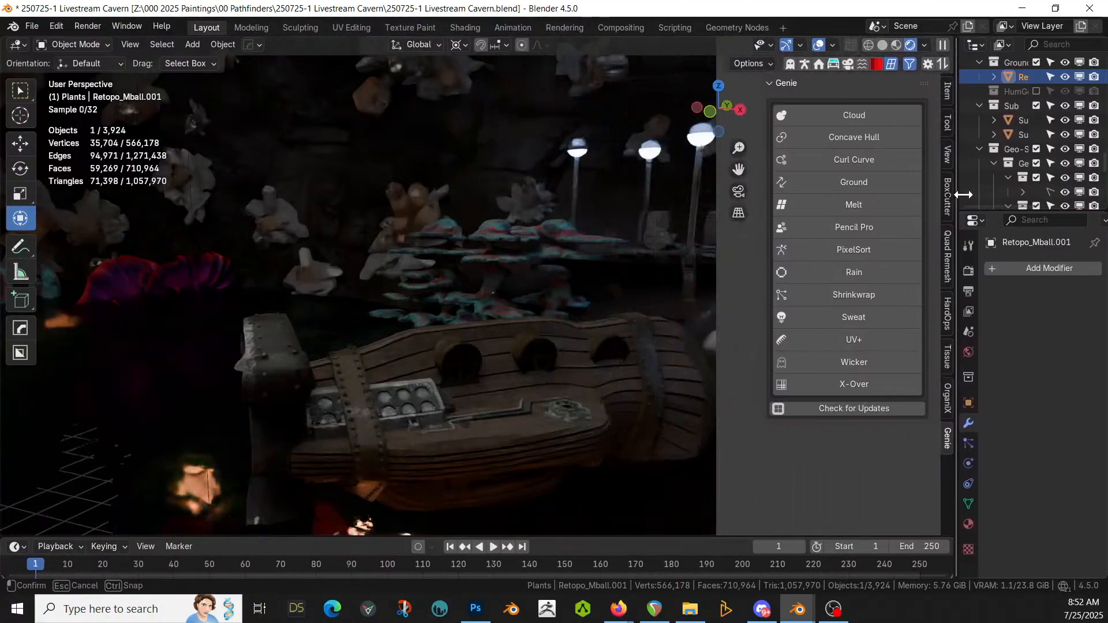
middle_drag(422, 275, 355, 272)
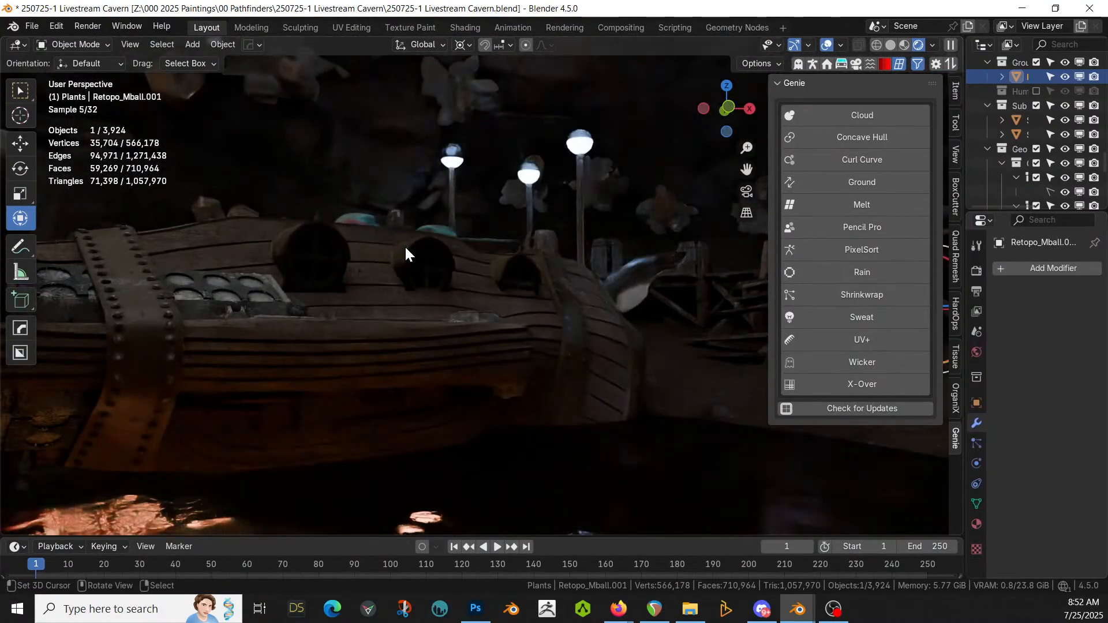
middle_drag(418, 251, 123, 390)
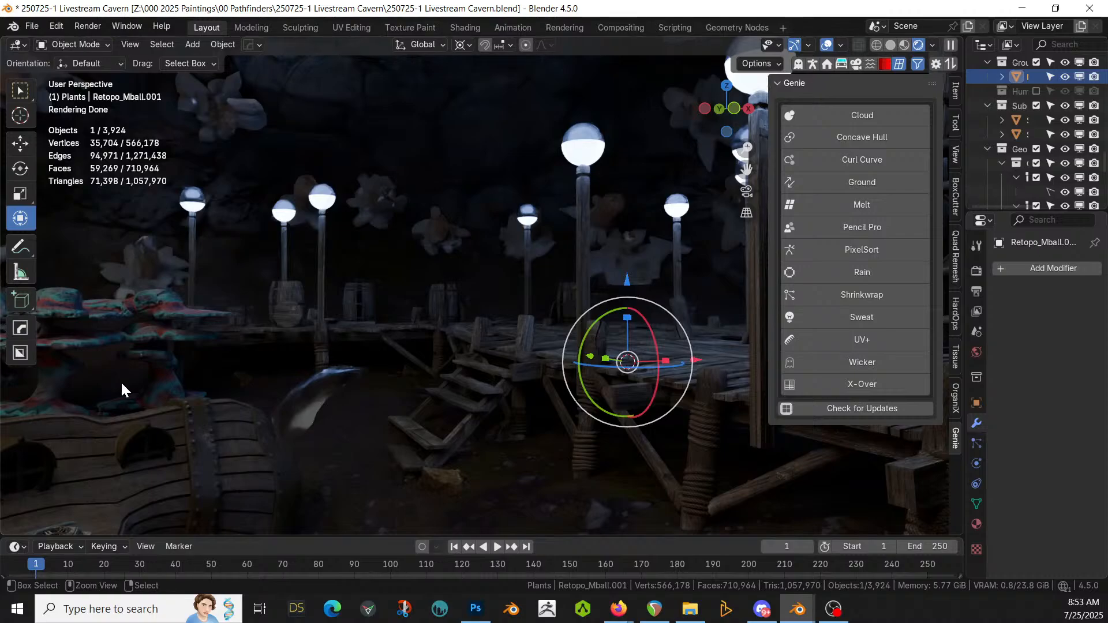
key(ctrl+s)
Step: Switch to solid shading and show the whole cavern in front orthographic view
key(z)
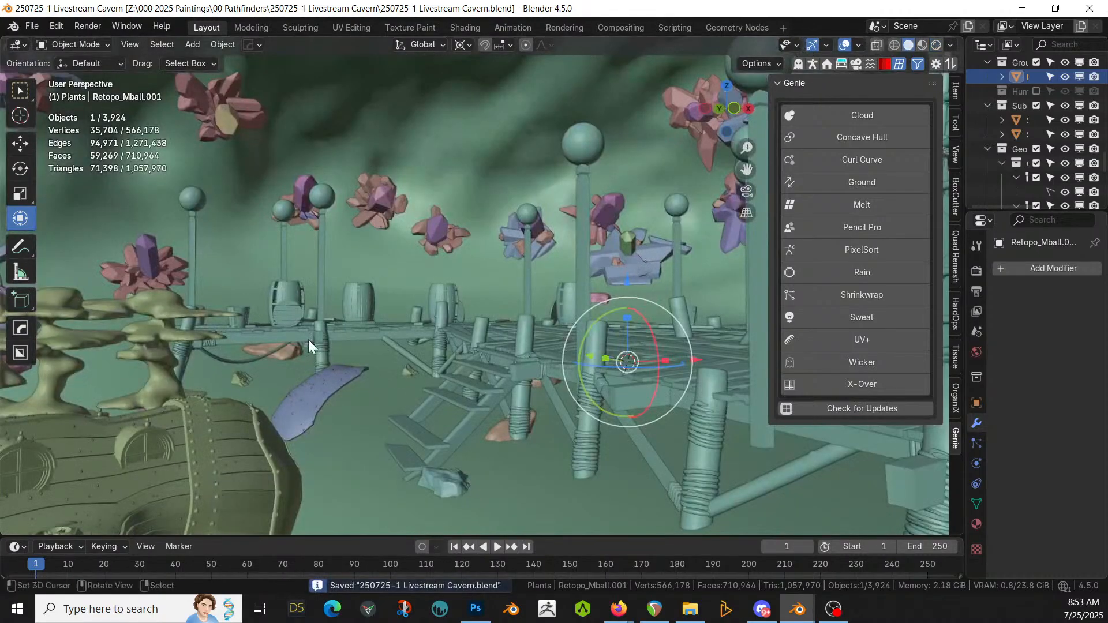
scroll(395, 207, down, 1)
scroll(393, 206, down, 8)
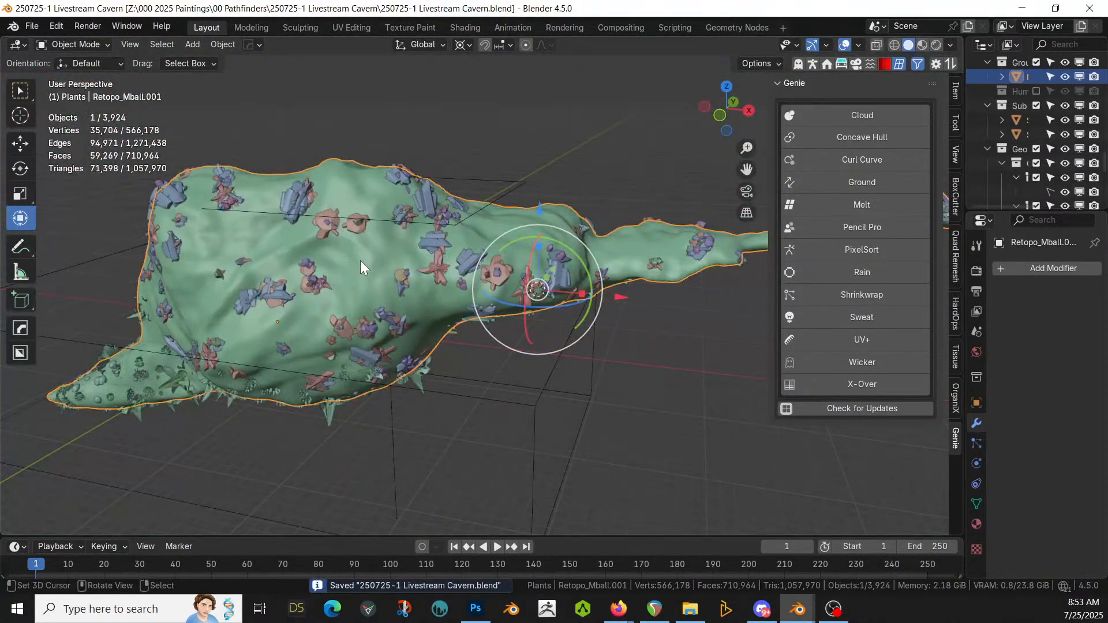
key(KP_5)
key(KP_1)
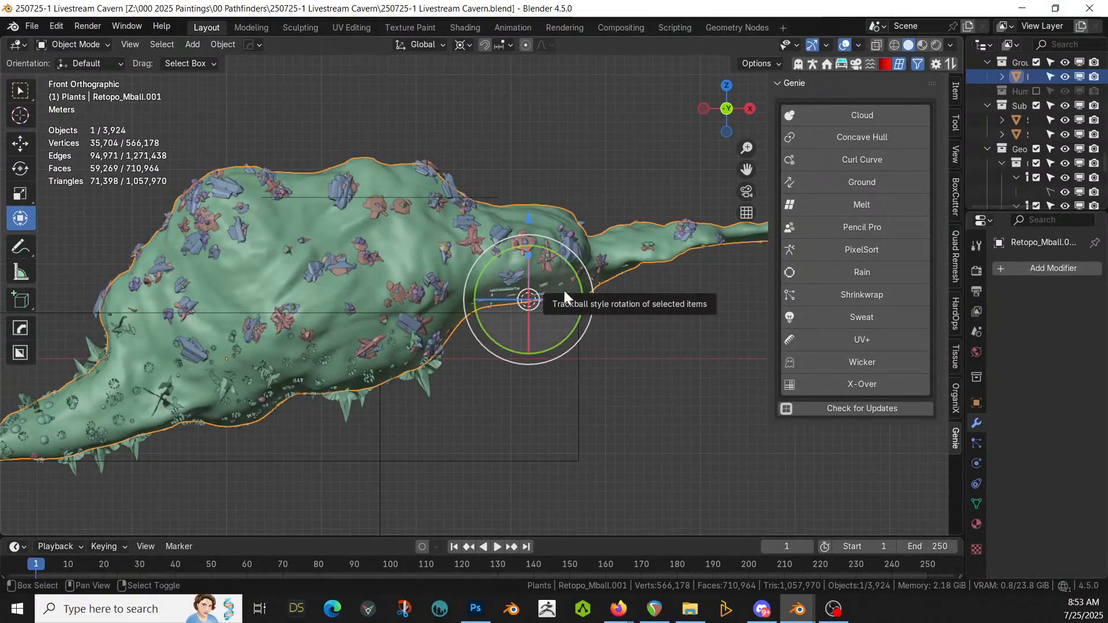
key(shift+a)
mouse_move(566, 290)
mouse_move(576, 203)
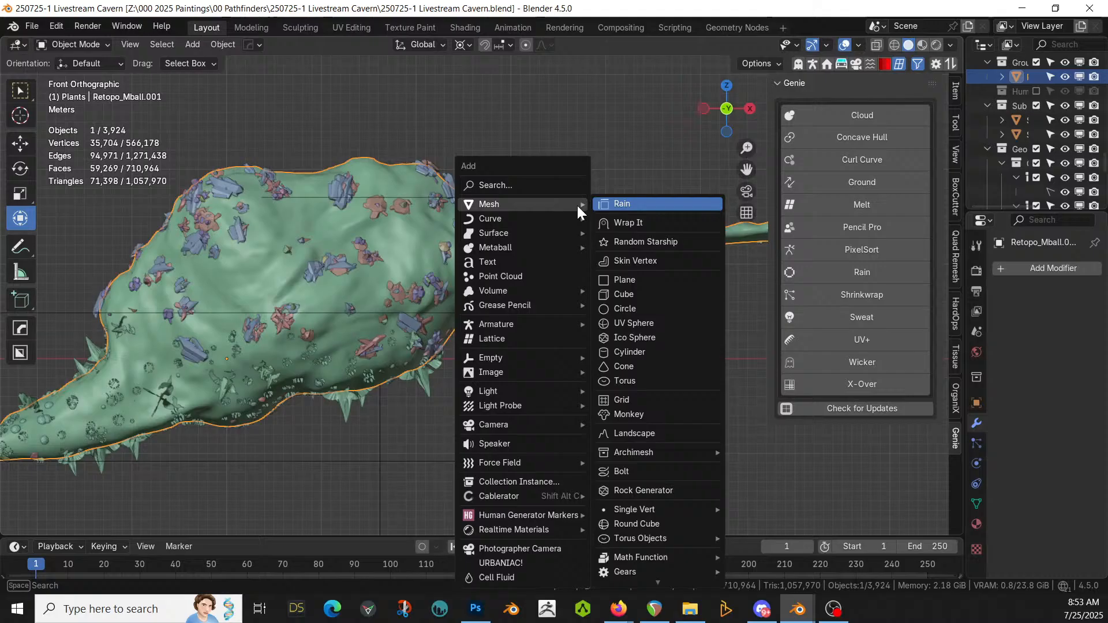
click(638, 281)
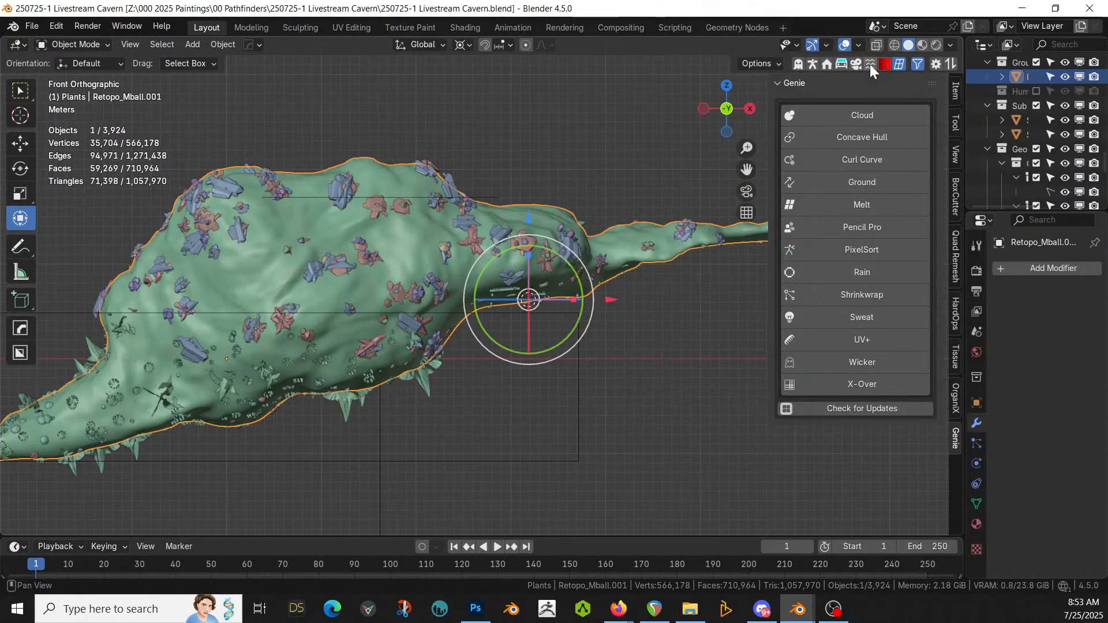
Step: Add a GodRay Fog volume from the Ground Fogs category of Alt Tab Easy Fog 2
click(854, 65)
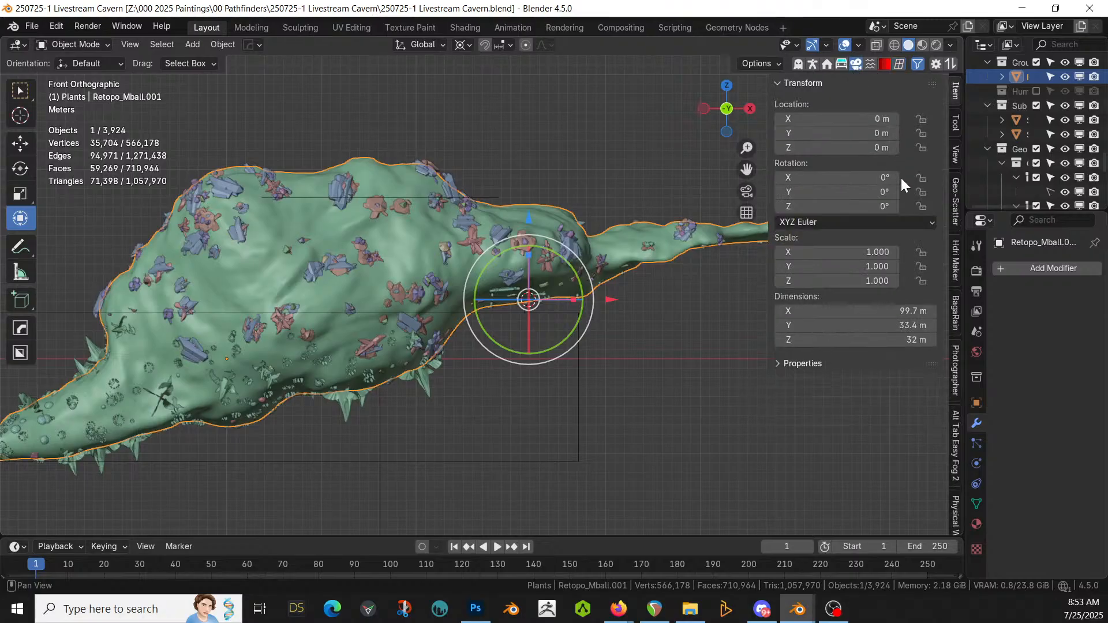
click(957, 428)
click(845, 130)
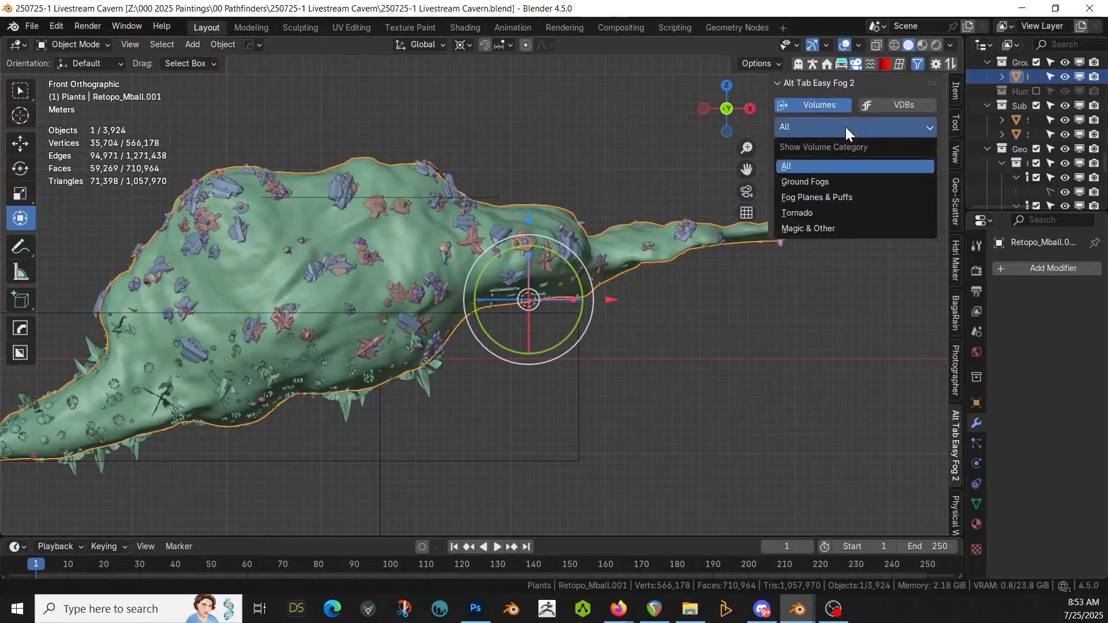
click(842, 166)
click(840, 131)
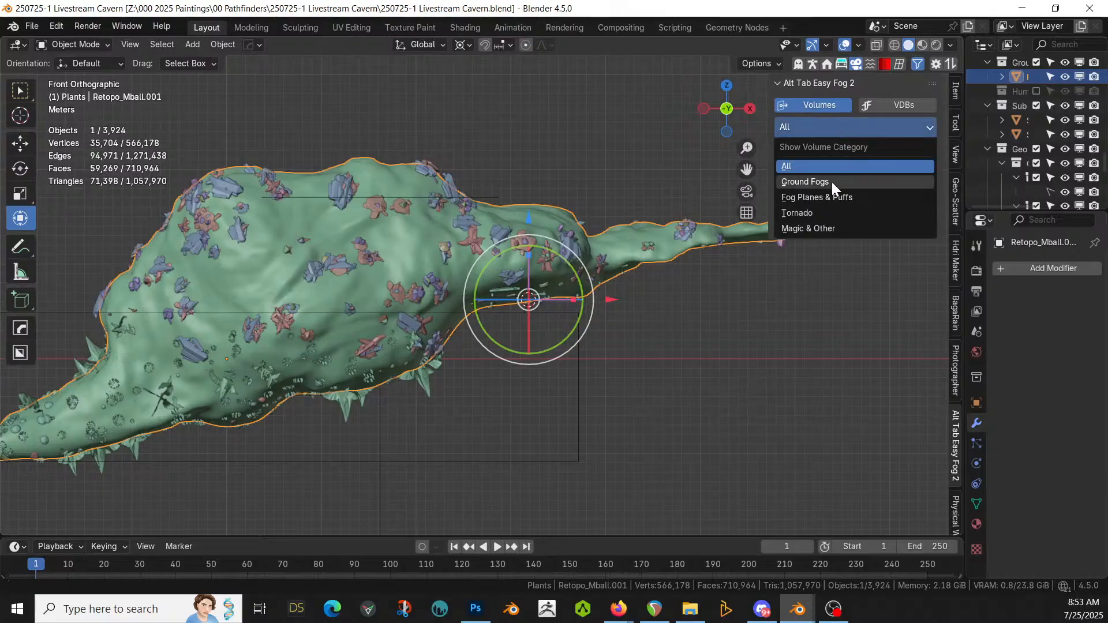
click(830, 181)
click(844, 175)
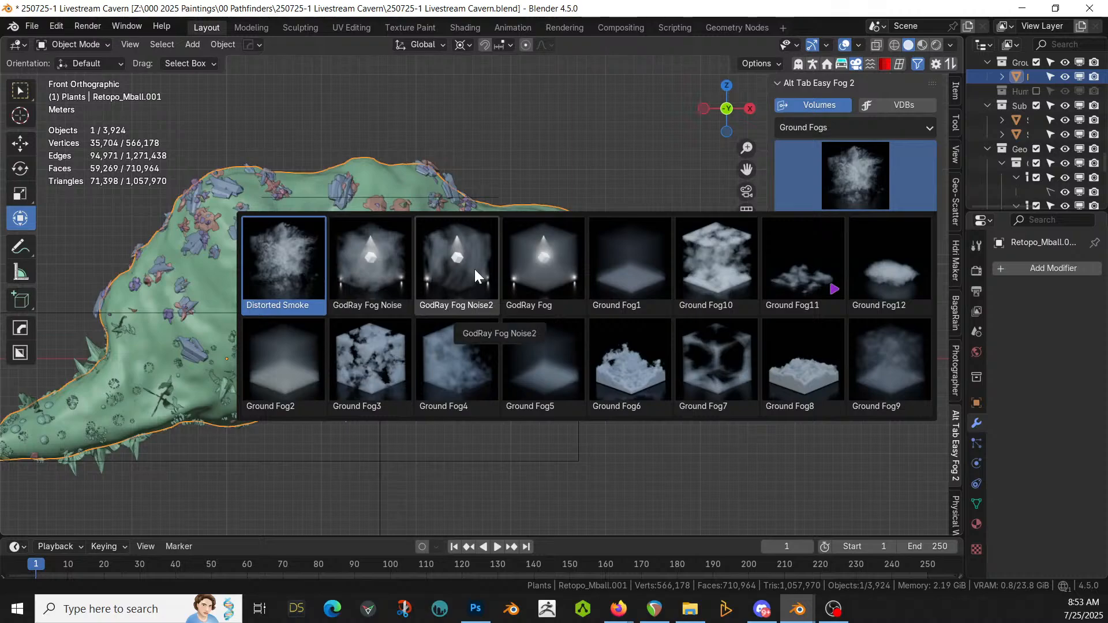
click(549, 272)
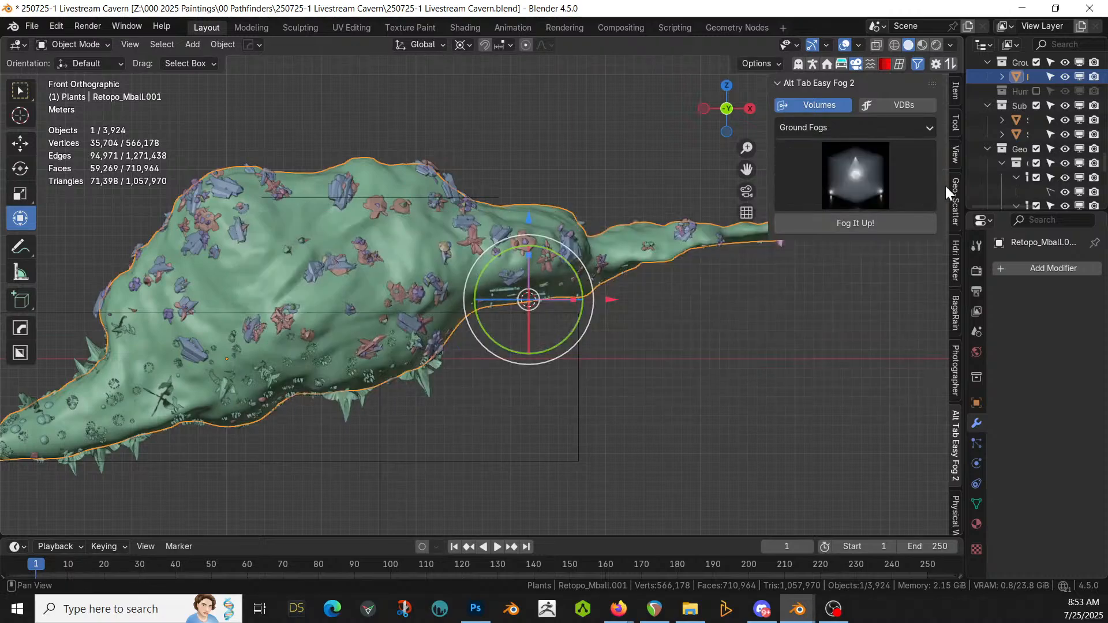
click(839, 227)
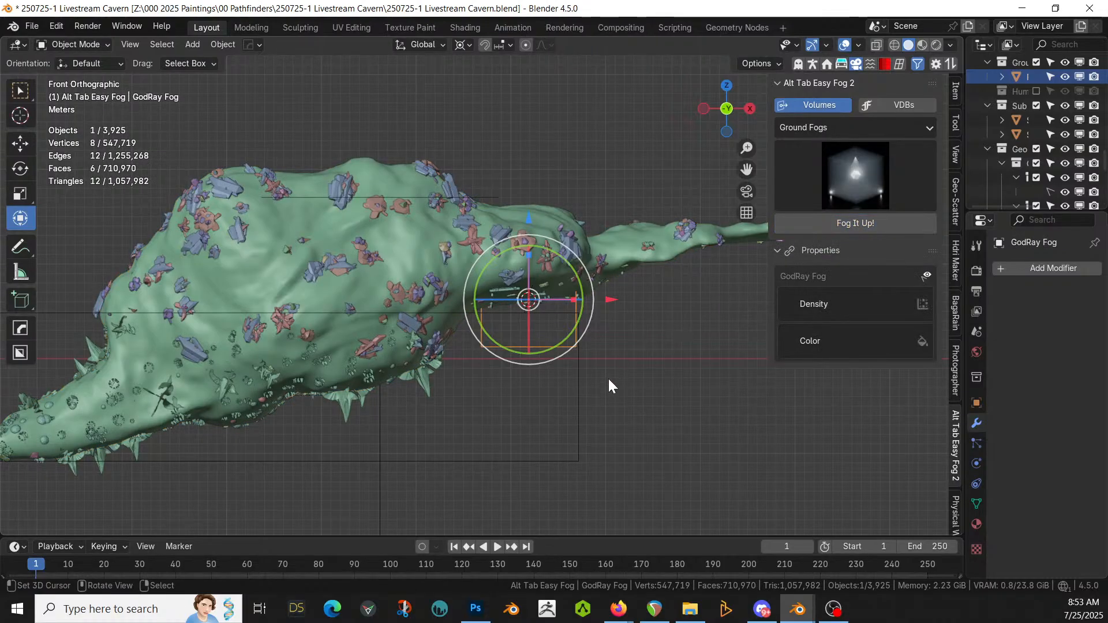
Step: Raise the fog volume about 3.78 m along Z, and fine-tune it downward by about 0.12 m
key(g)
key(z)
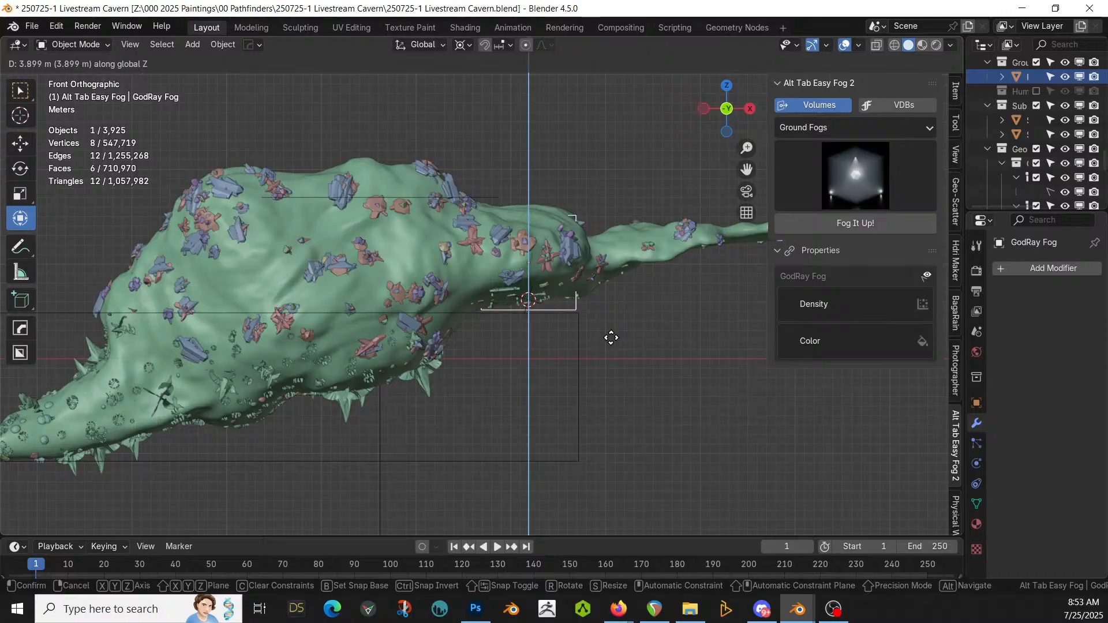
click(612, 339)
scroll(612, 339, up, 8)
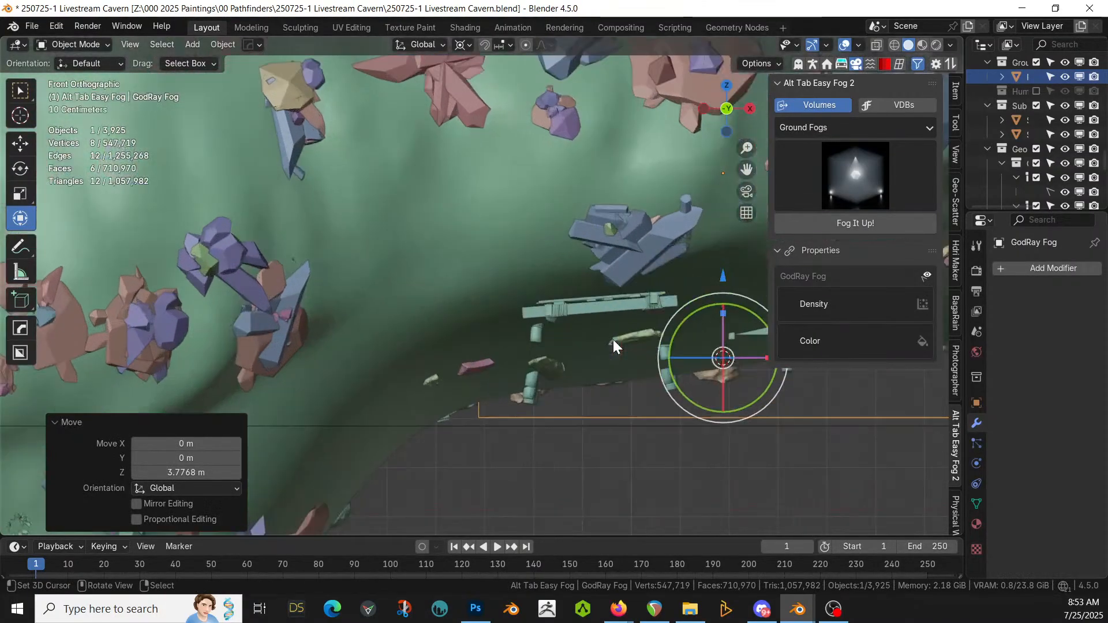
key(g)
key(z)
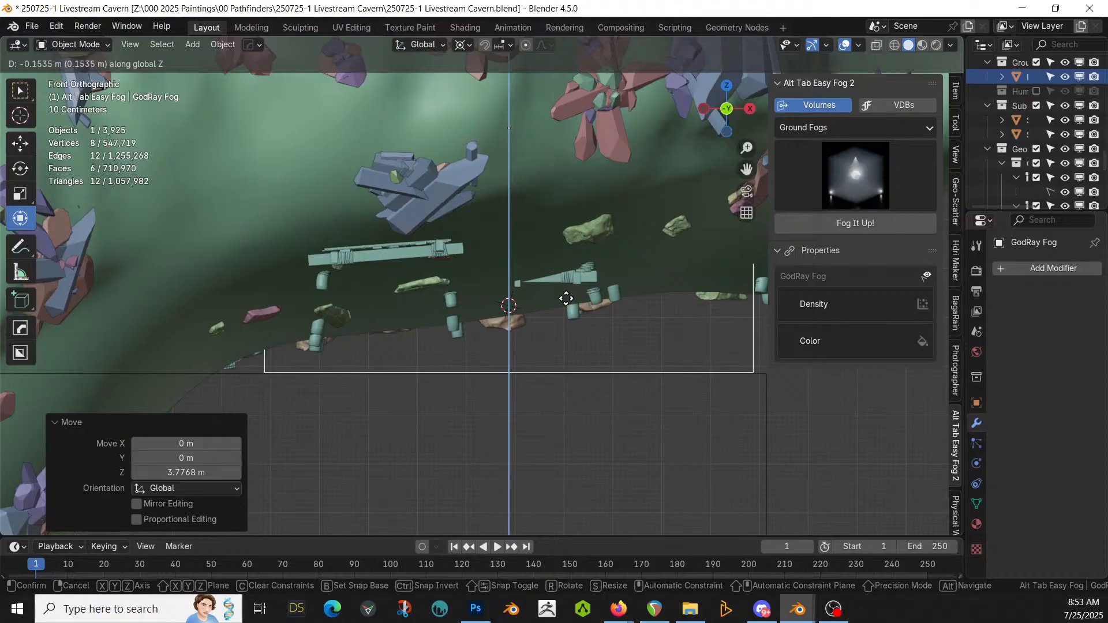
click(565, 297)
scroll(564, 296, down, 2)
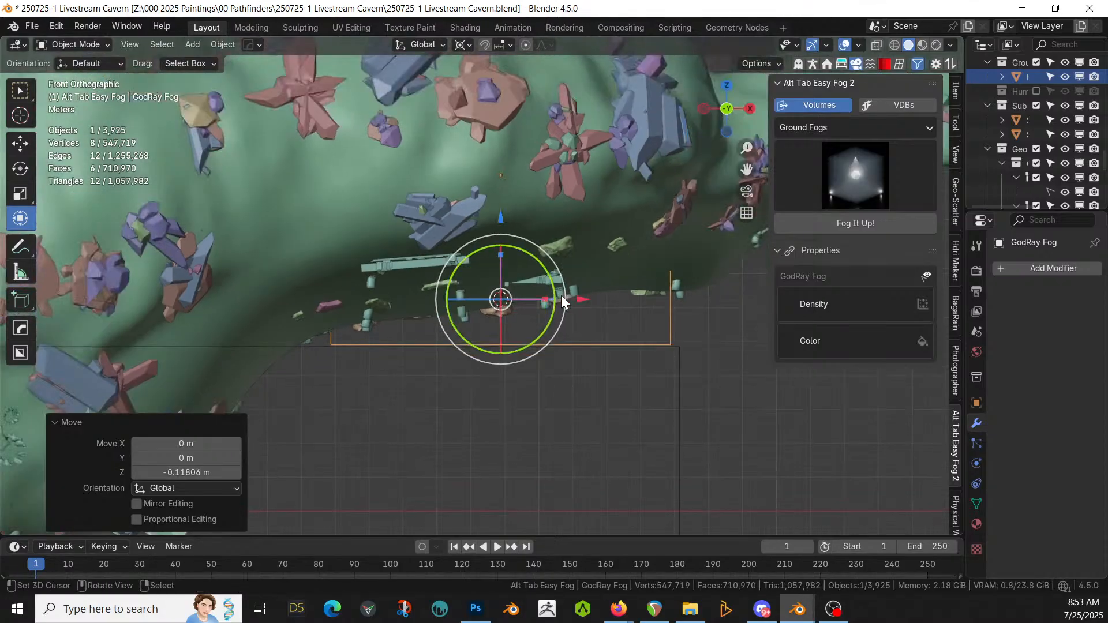
Step: Scale the fog volume by about 3.92 in X and Y only, and move it about -15.6 m in X and -5.1 m in Y
key(KP_7)
scroll(564, 296, down, 7)
key(s)
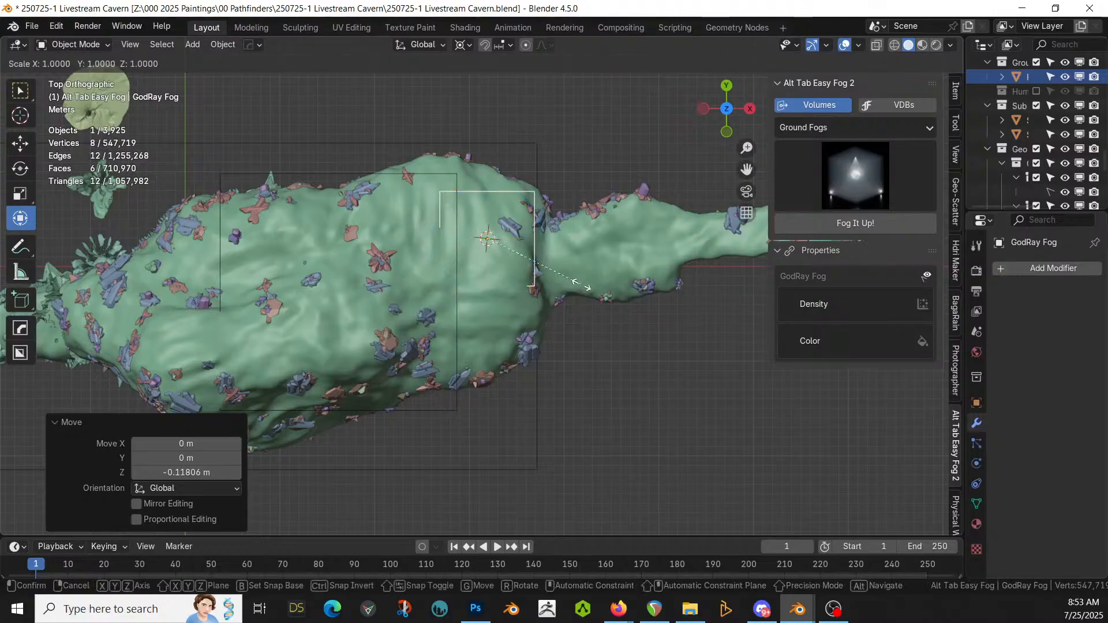
key(shift+z)
click(896, 270)
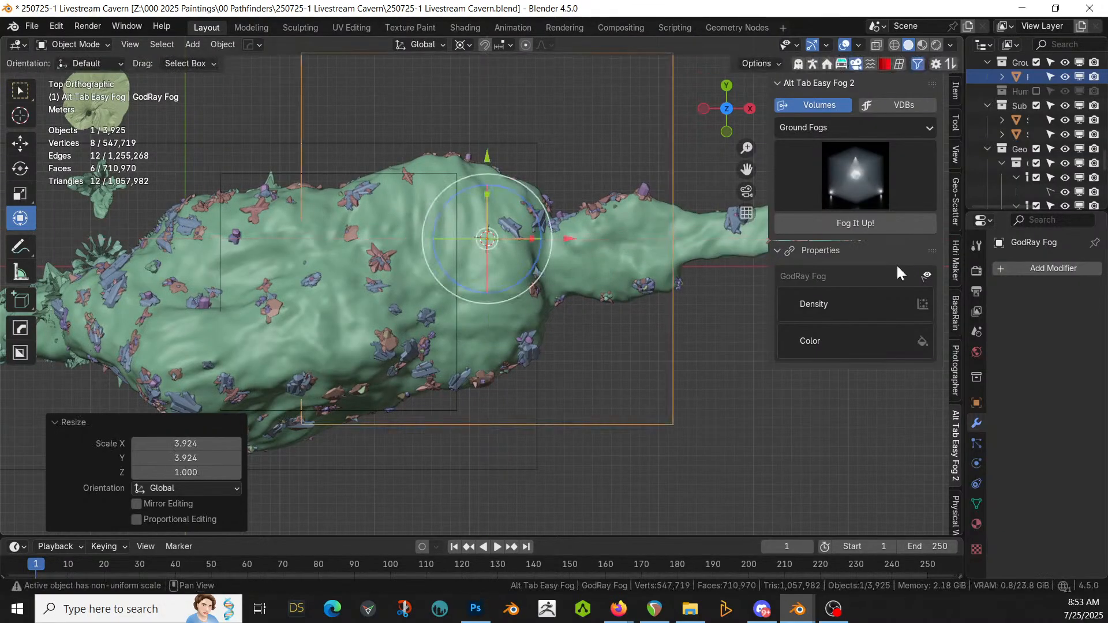
scroll(533, 346, down, 2)
key(g)
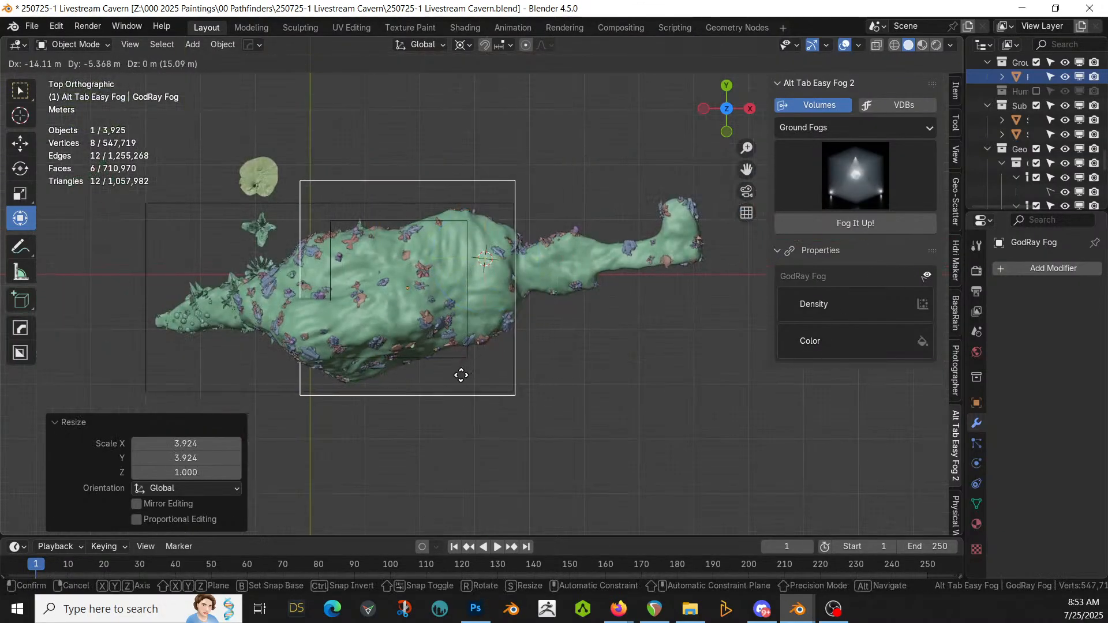
click(452, 372)
Step: Enlarge the fog volume horizontally by a further factor of about 1.36, keeping its height
middle_drag(452, 373, 484, 195)
key(s)
key(shift+z)
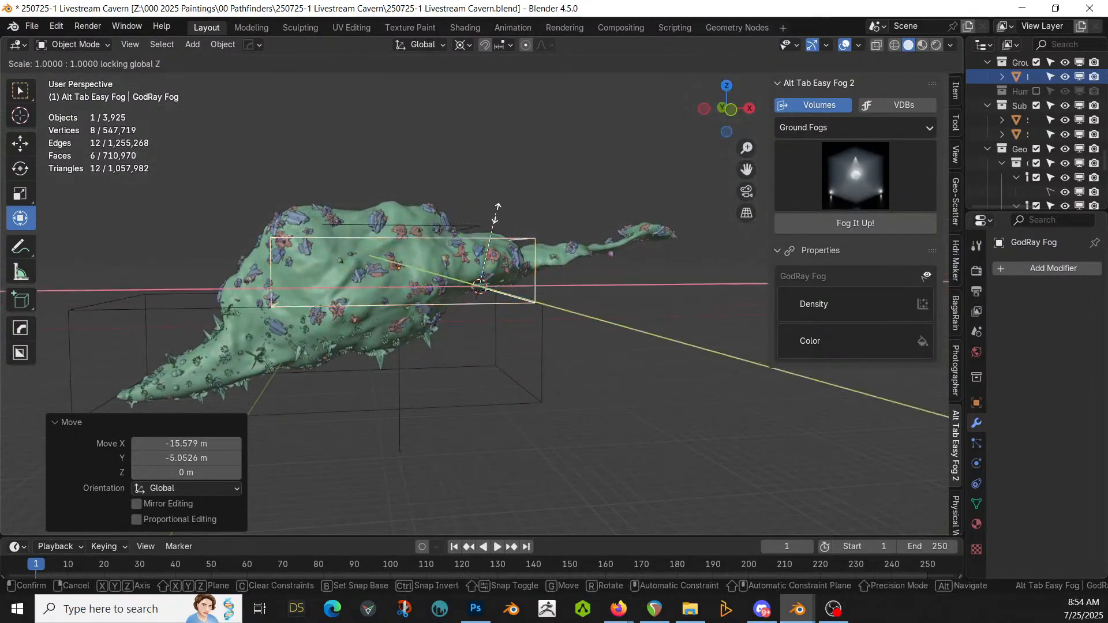
click(540, 208)
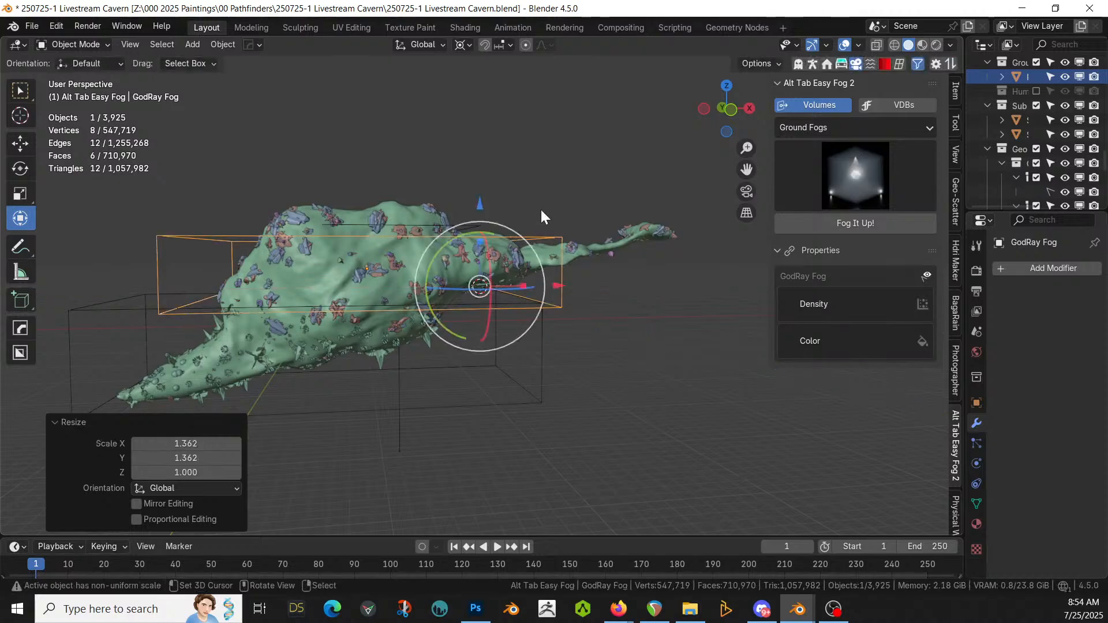
Step: Edit the fog volume's mesh and raise its top face about 7.56 m along Z to clear the cavern
middle_drag(540, 208, 506, 244)
key(Tab)
click(443, 255)
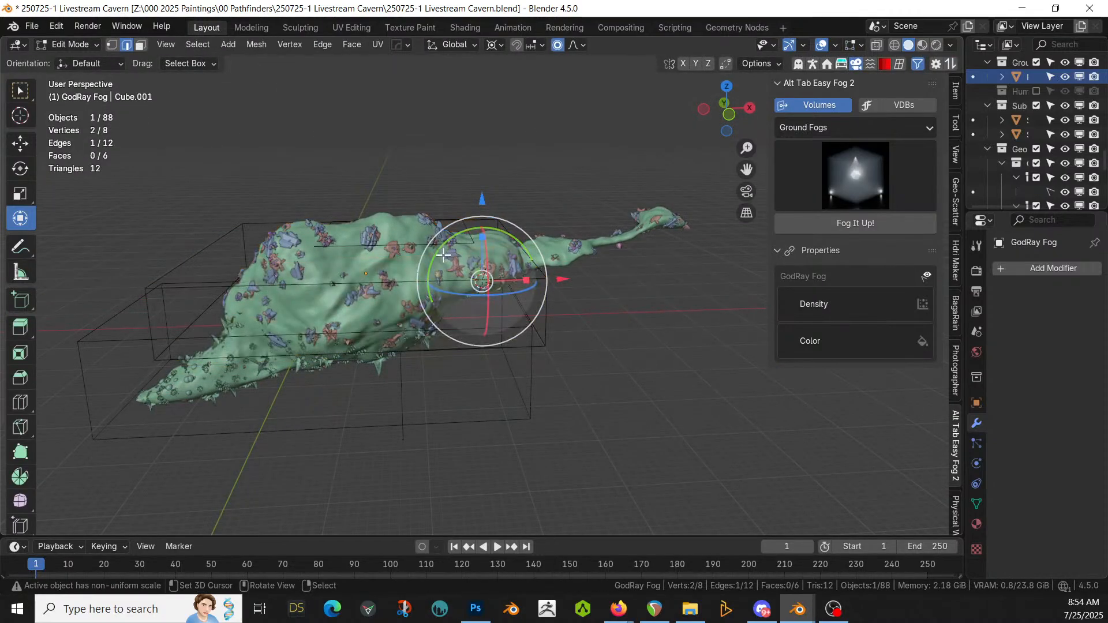
key(3)
click(444, 257)
key(g)
key(z)
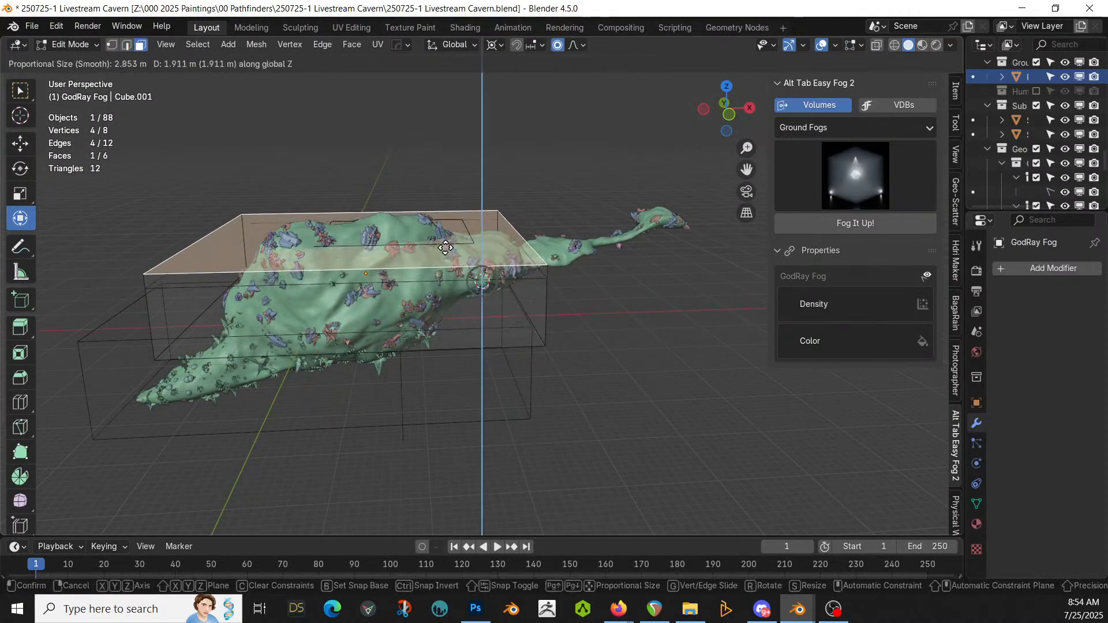
click(444, 217)
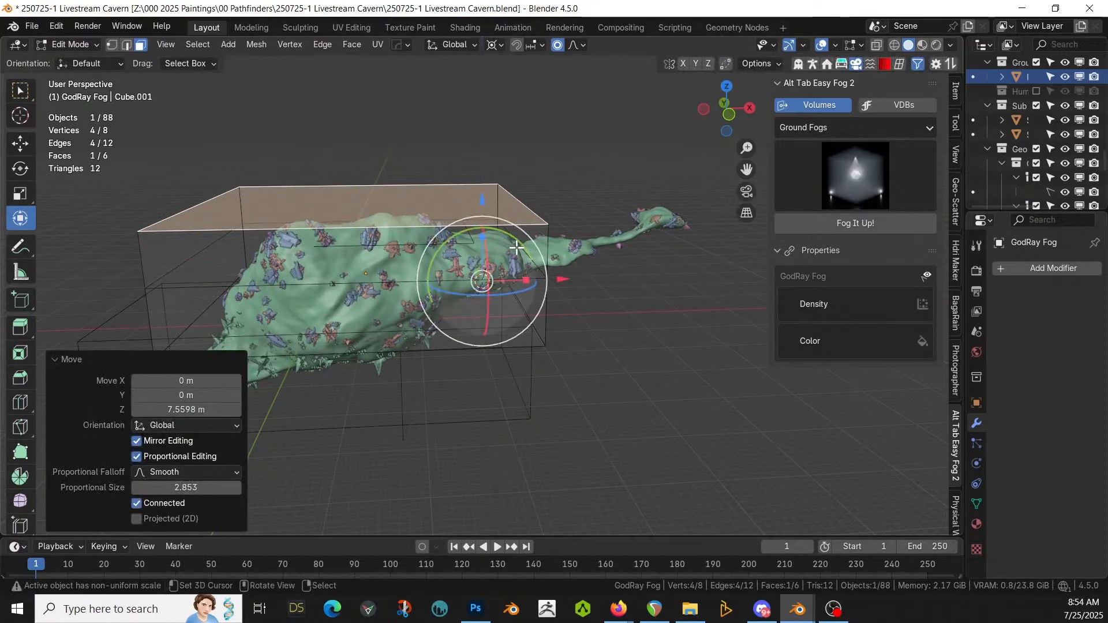
Step: Extend the fog volume's end face about 35 m along X past the tunnel, and return to Object Mode
middle_drag(445, 218, 454, 278)
click(455, 277)
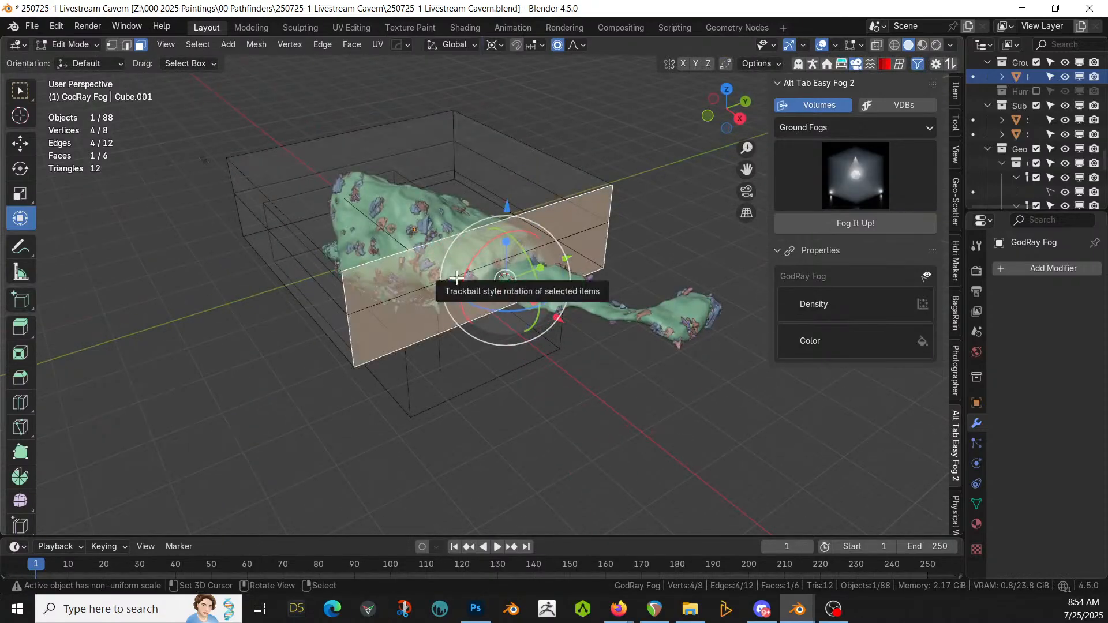
key(g)
key(x)
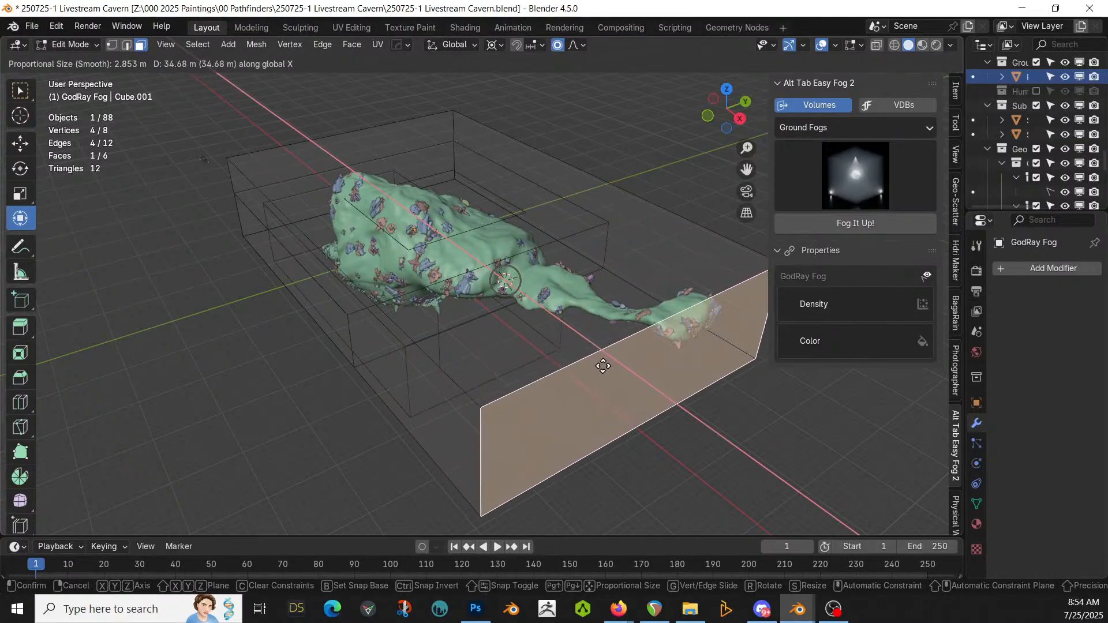
click(601, 366)
key(Tab)
Step: Apply the rotation and scale of the fog volume
middle_drag(567, 334, 531, 299)
key(ctrl+a)
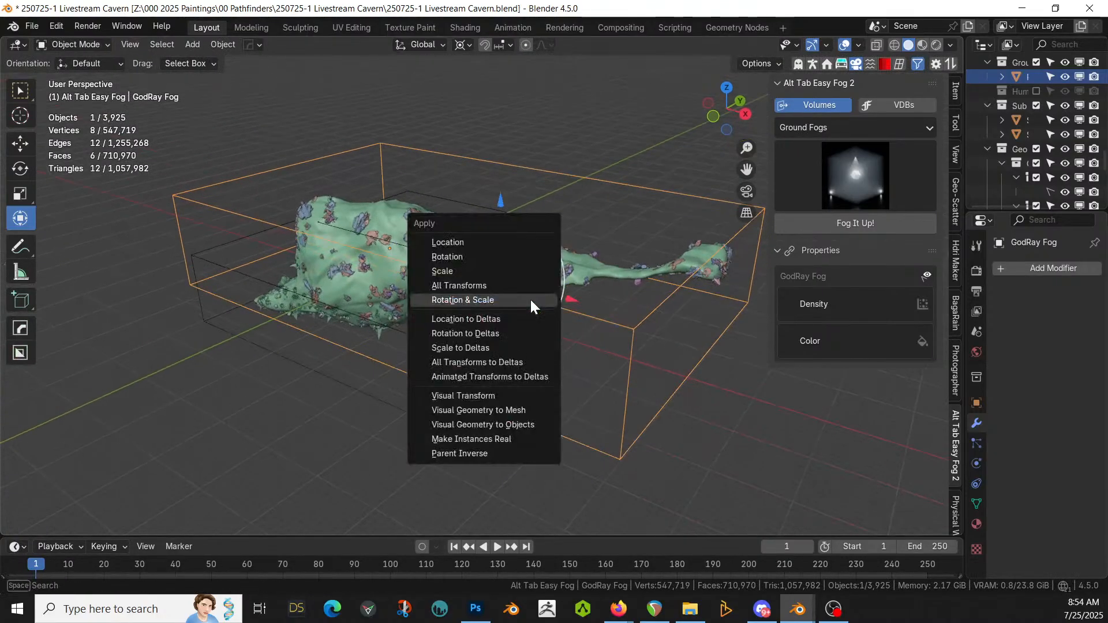
click(528, 299)
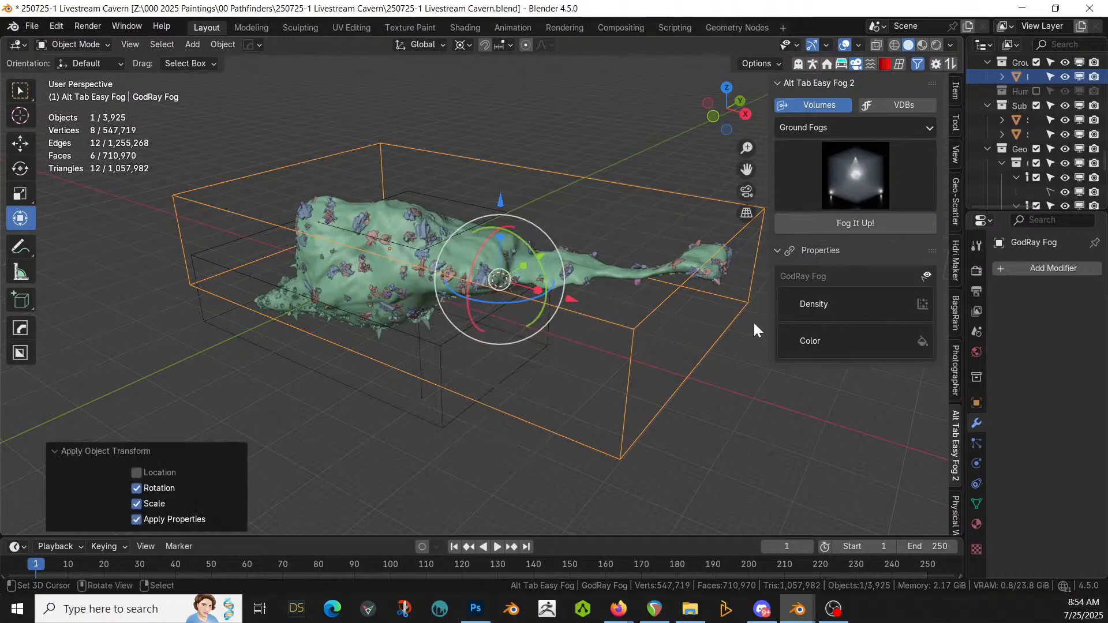
Step: Set the GodRay Fog density to 0.2
click(799, 303)
click(858, 328)
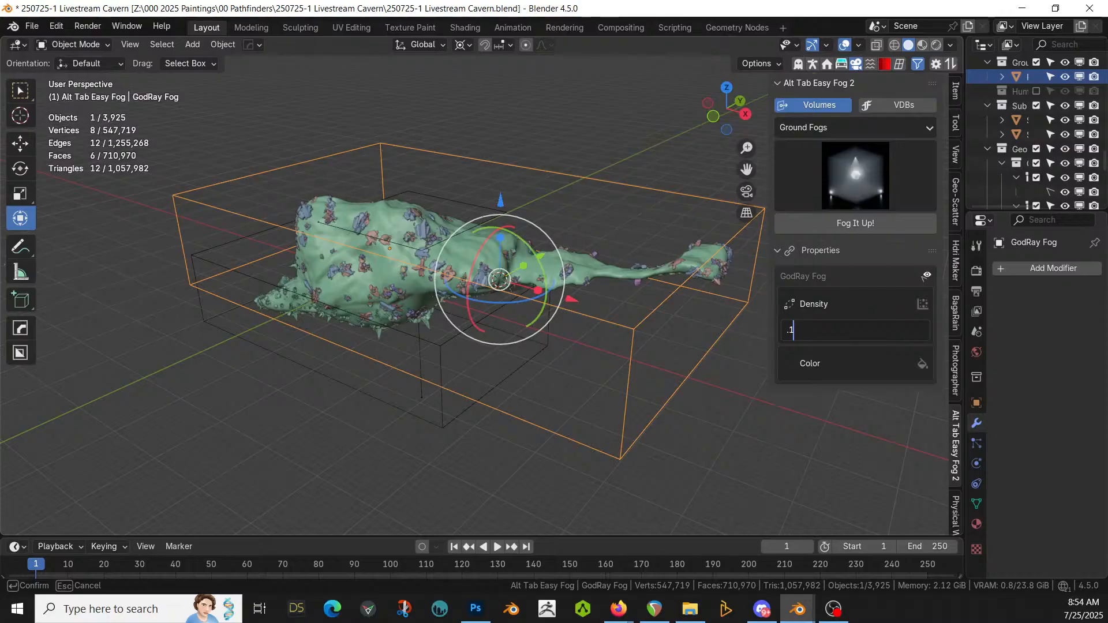
text(.25)
key(Return)
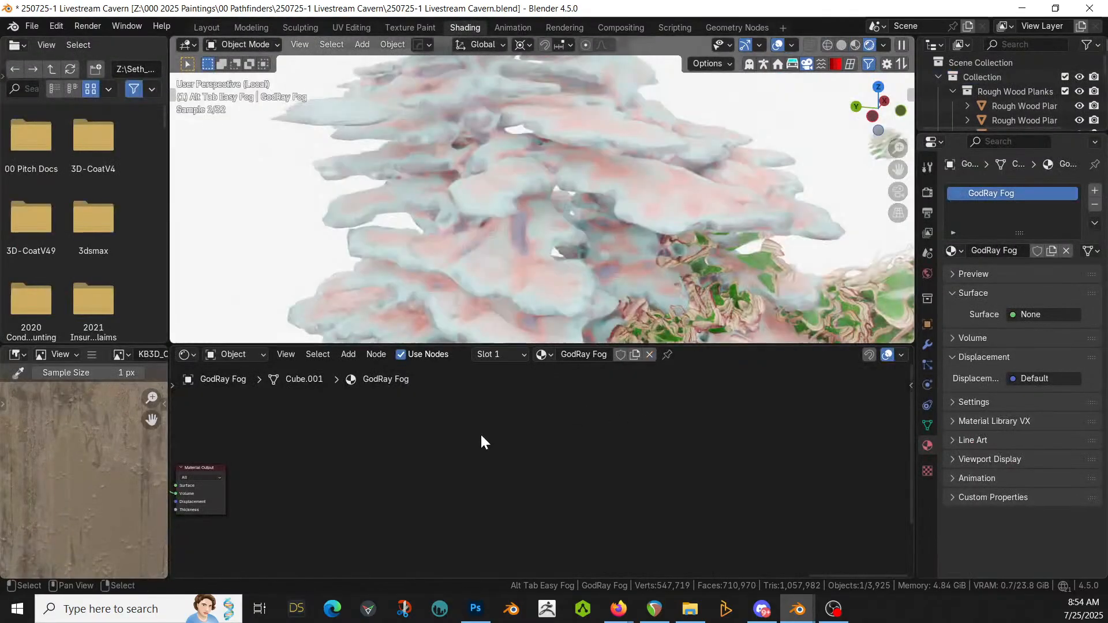
Step: Add a Volume Scatter node to the GodRay Fog material and set its phase function to Mie
middle_drag(480, 435, 725, 411)
scroll(600, 440, up, 1)
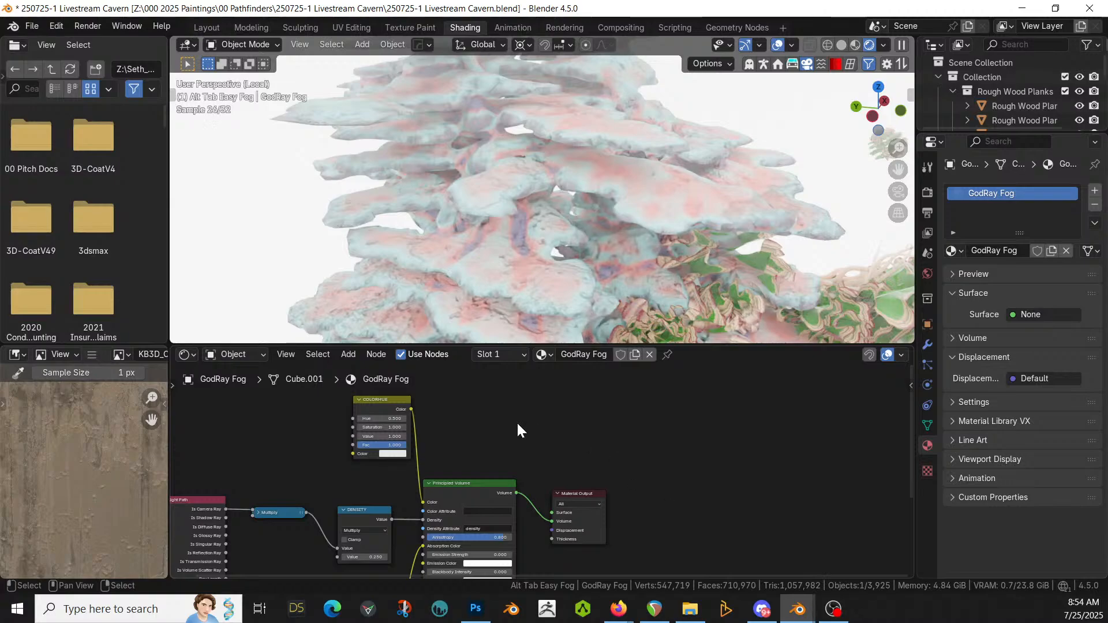
key(shift+a)
click(501, 397)
text(s)
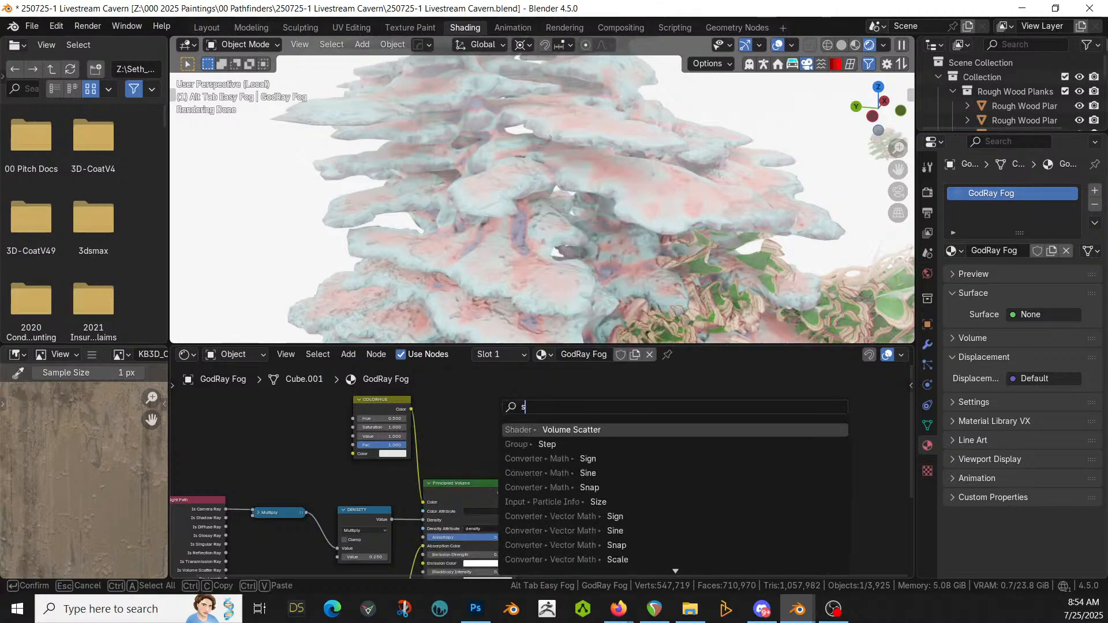
key(Return)
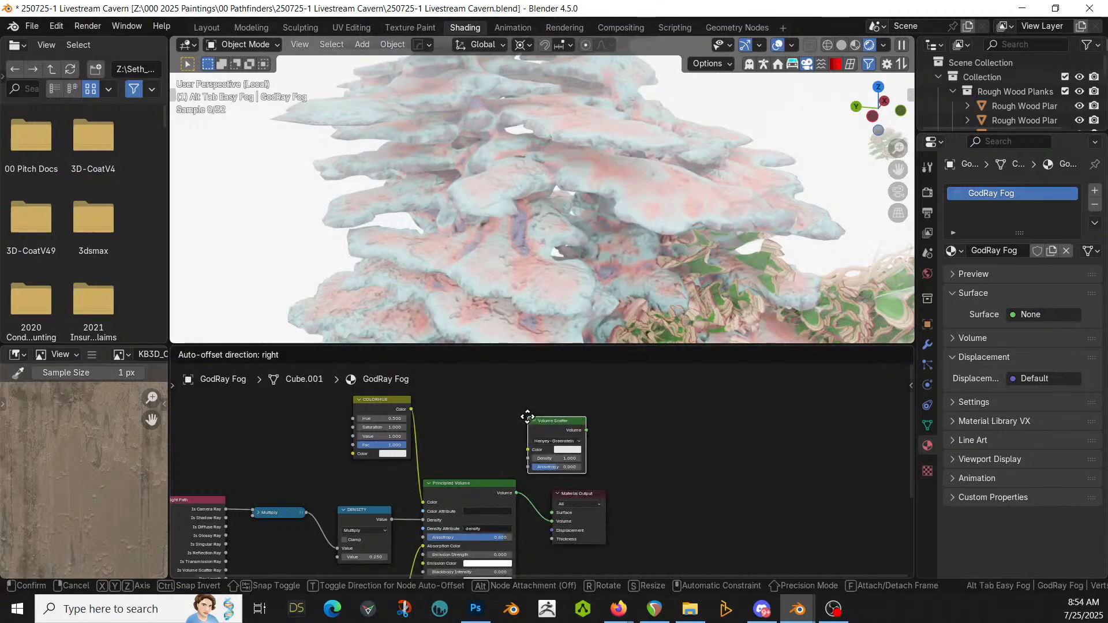
click(532, 414)
click(536, 427)
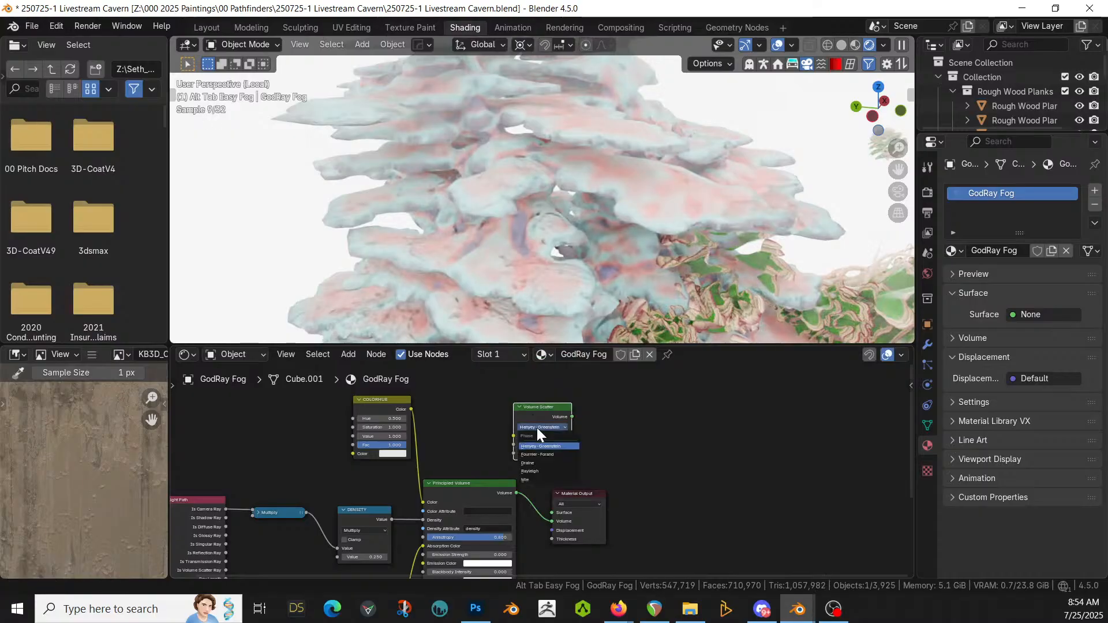
click(532, 478)
Step: Feed the hue colour and density multiply outputs into the Volume Scatter node, and connect it to the Material Output's Volume
drag(411, 408, 513, 435)
drag(424, 518, 514, 444)
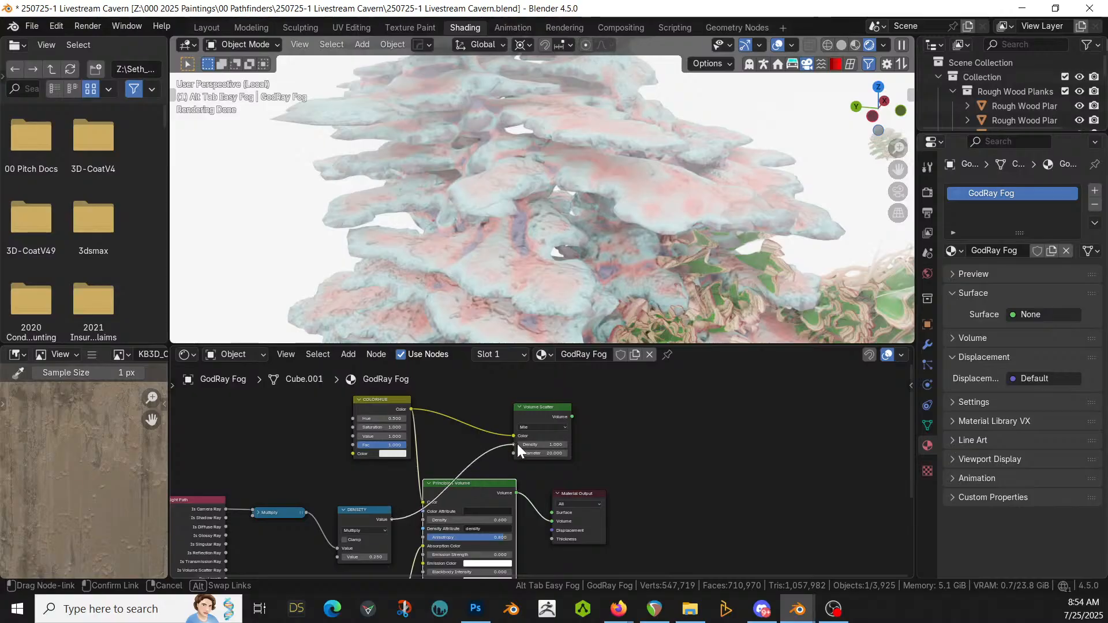
drag(571, 416, 552, 521)
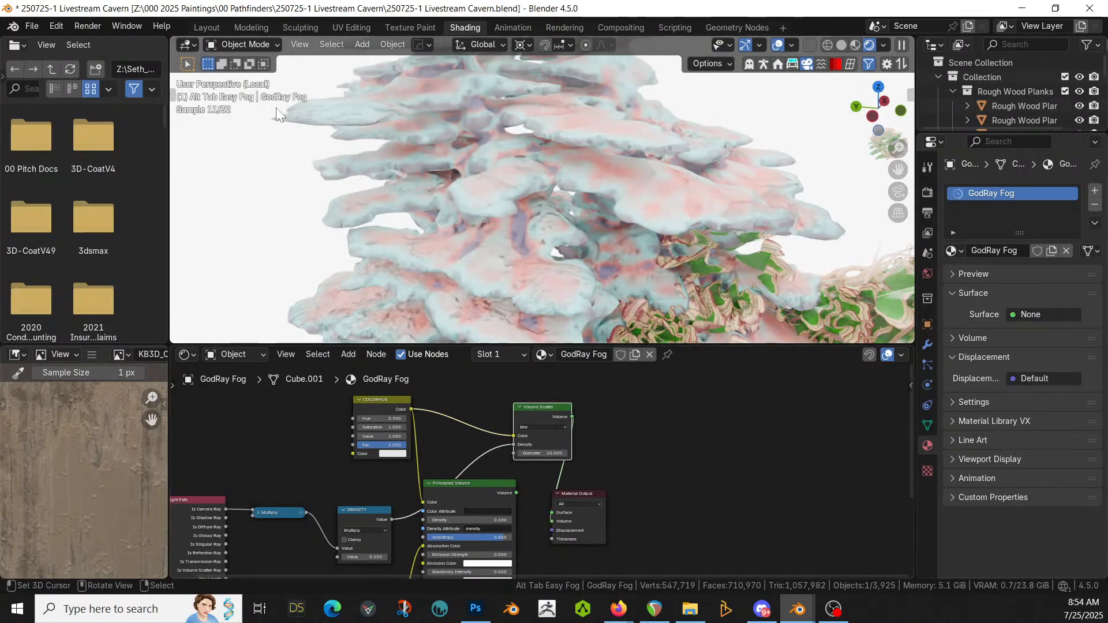
Step: Return to the Layout workspace and examine the fog around the dock's globe lamps inside the cavern in rendered shading
click(207, 27)
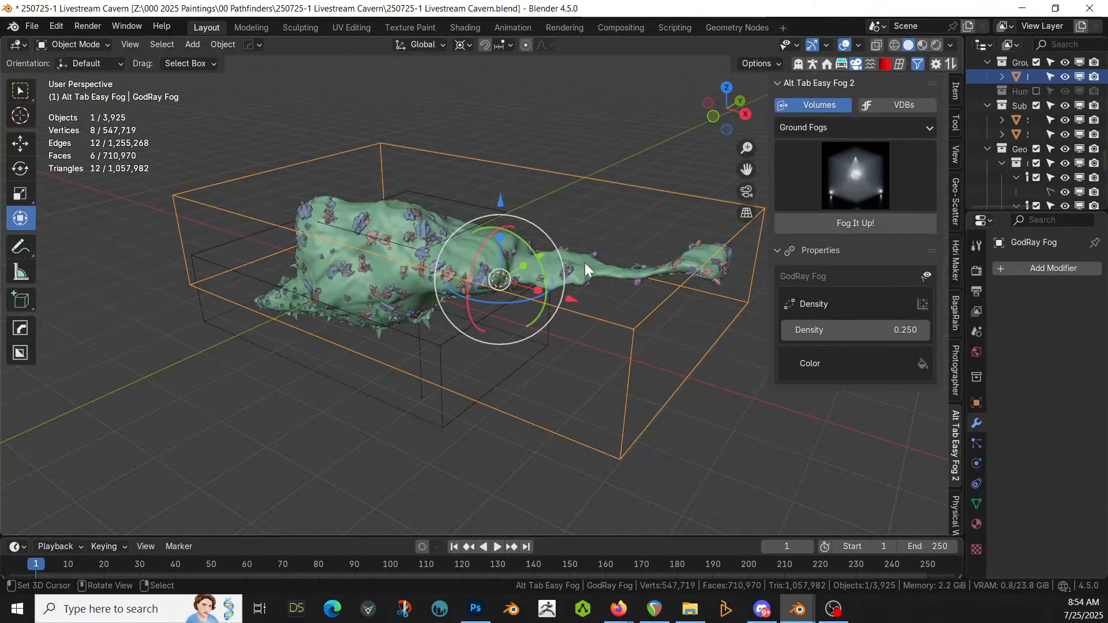
middle_drag(584, 262, 681, 277)
scroll(473, 316, up, 5)
scroll(473, 316, up, 6)
middle_drag(496, 309, 602, 278)
key(z)
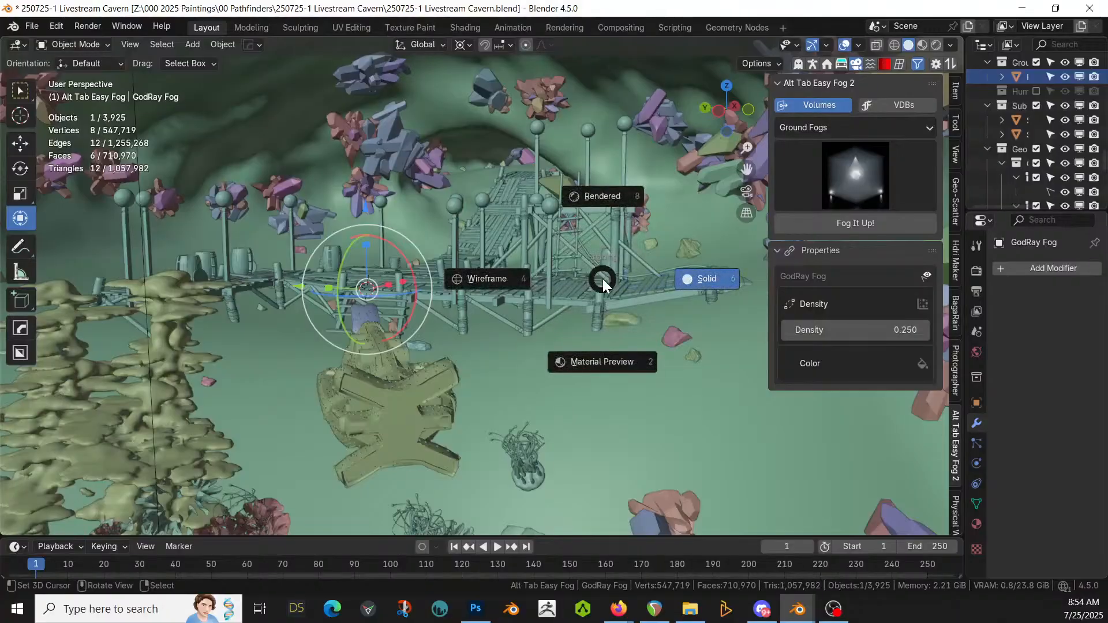
key(8)
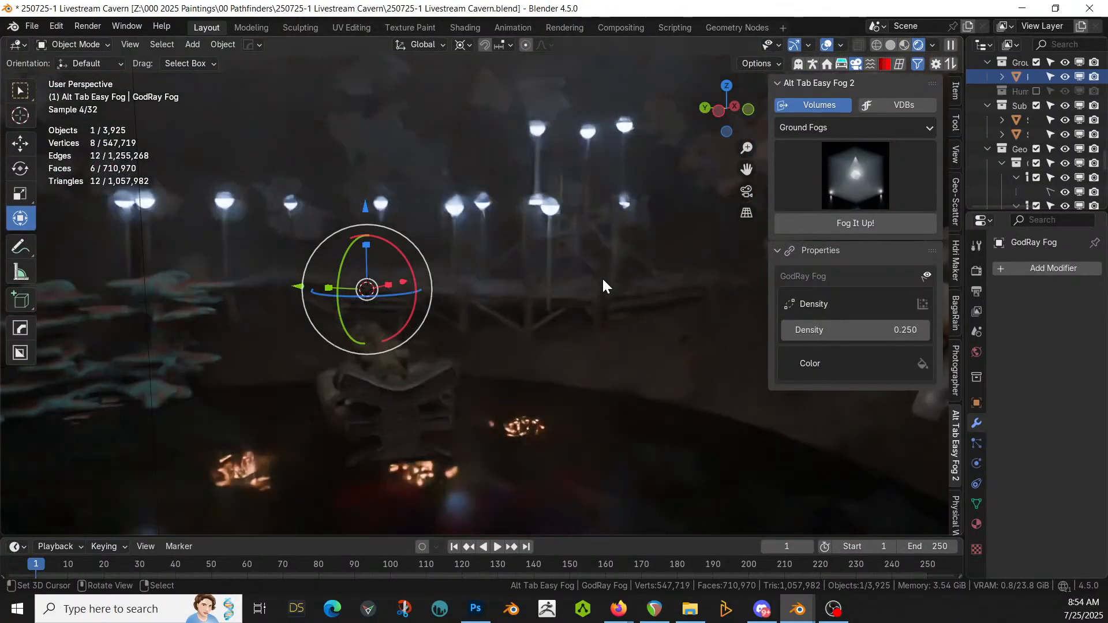
middle_drag(567, 238, 538, 231)
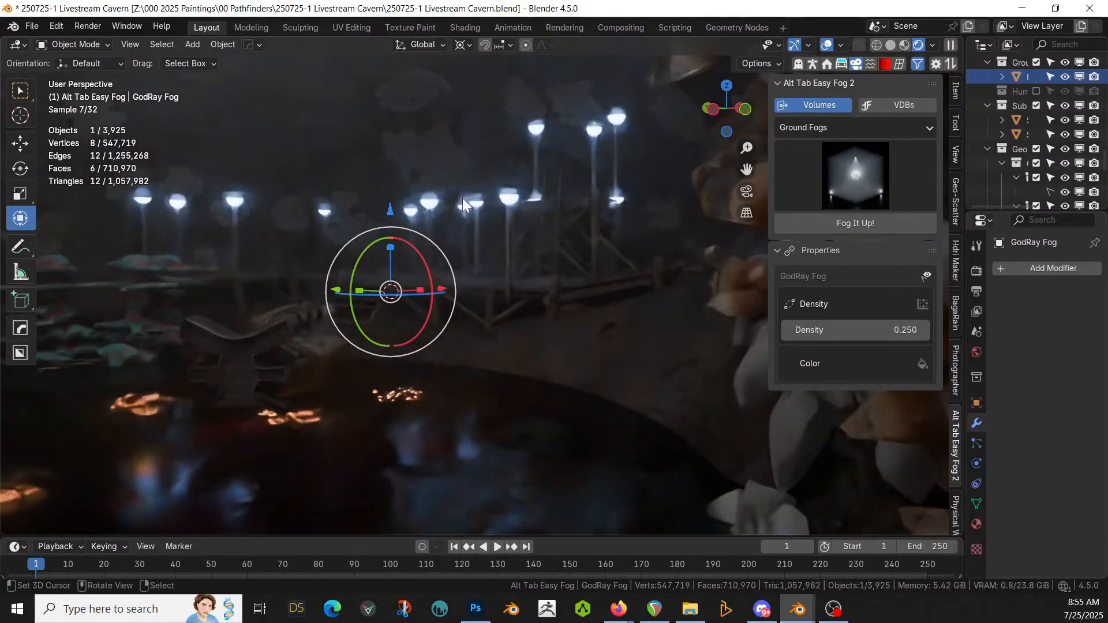
scroll(426, 220, up, 2)
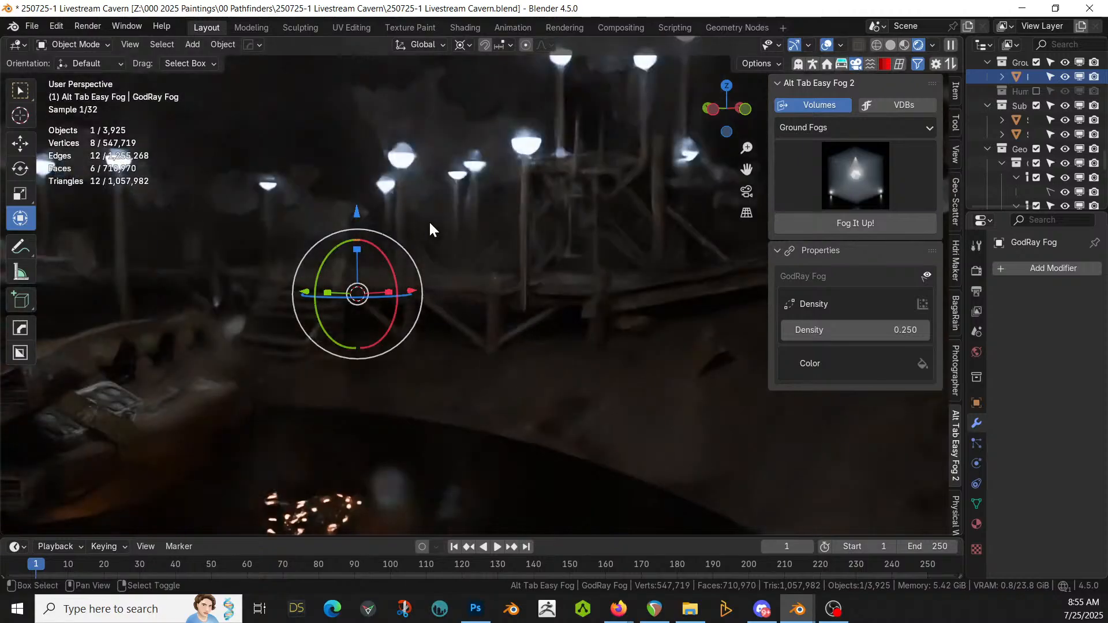
shift+middle_drag(428, 219, 518, 316)
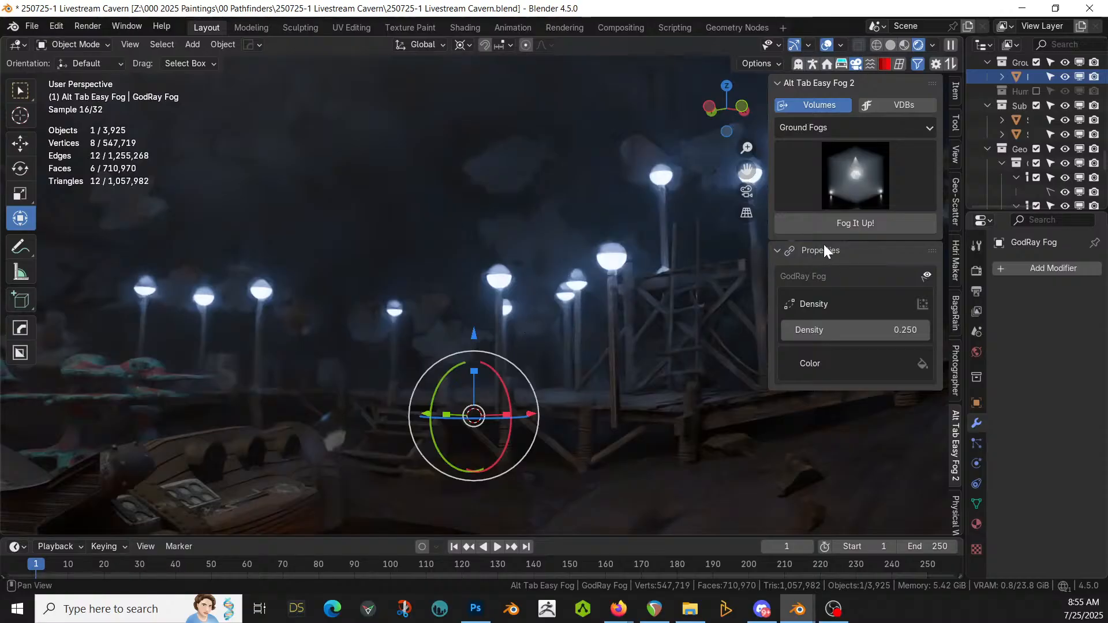
mouse_move(485, 326)
middle_down()
mouse_move(407, 345)
mouse_move(493, 341)
middle_up()
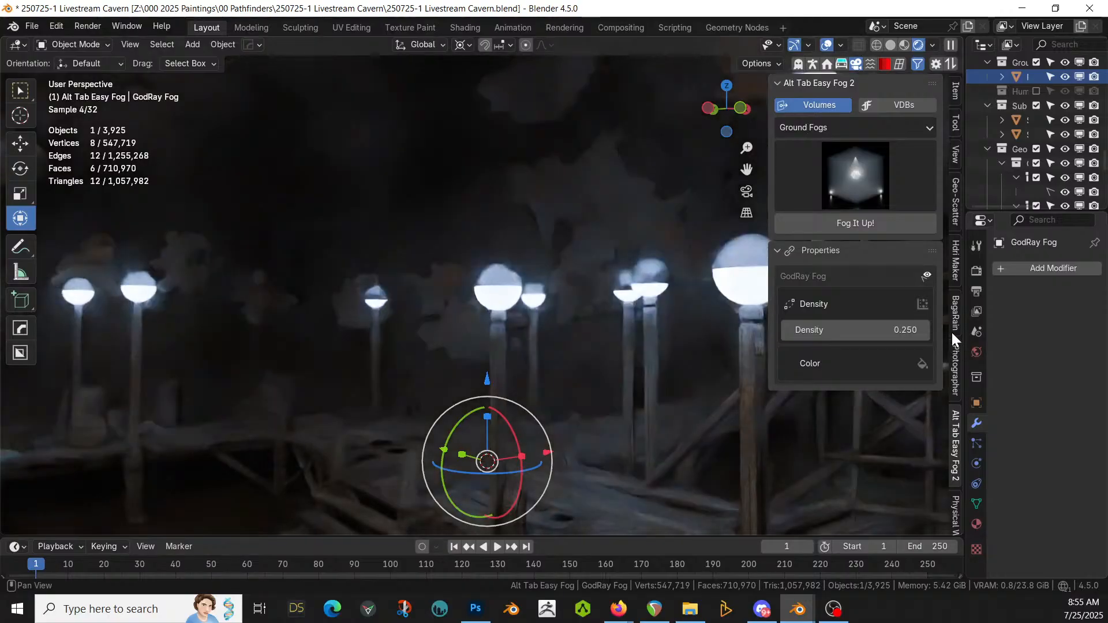
Step: Set the density of the Base Crystals scatter system in Geo-Scatter to 20 instances per m²
click(952, 205)
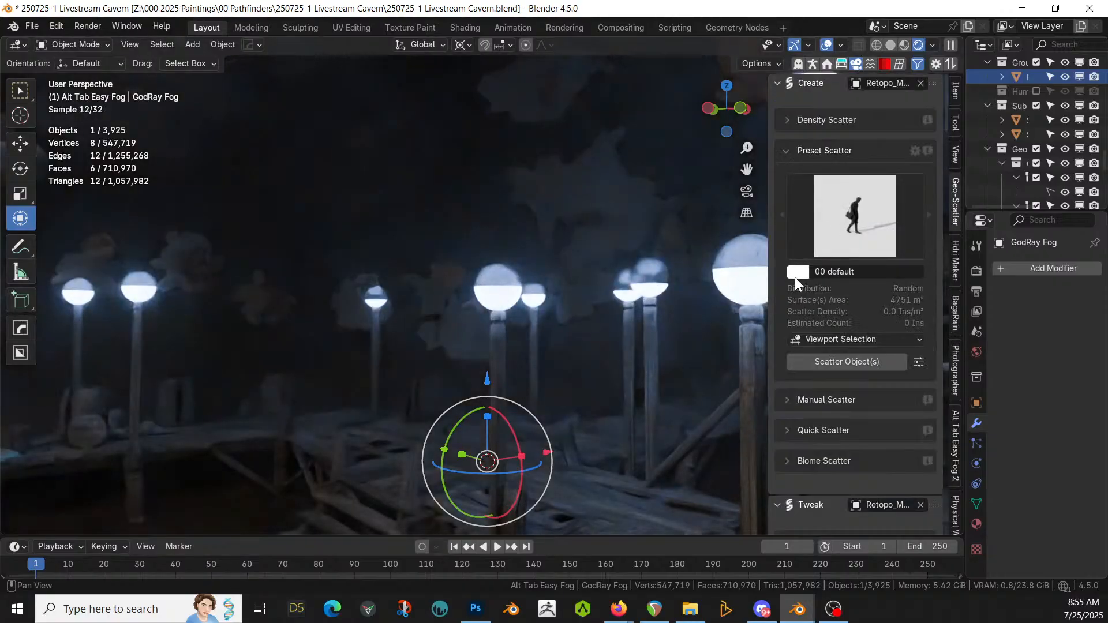
scroll(829, 300, down, 8)
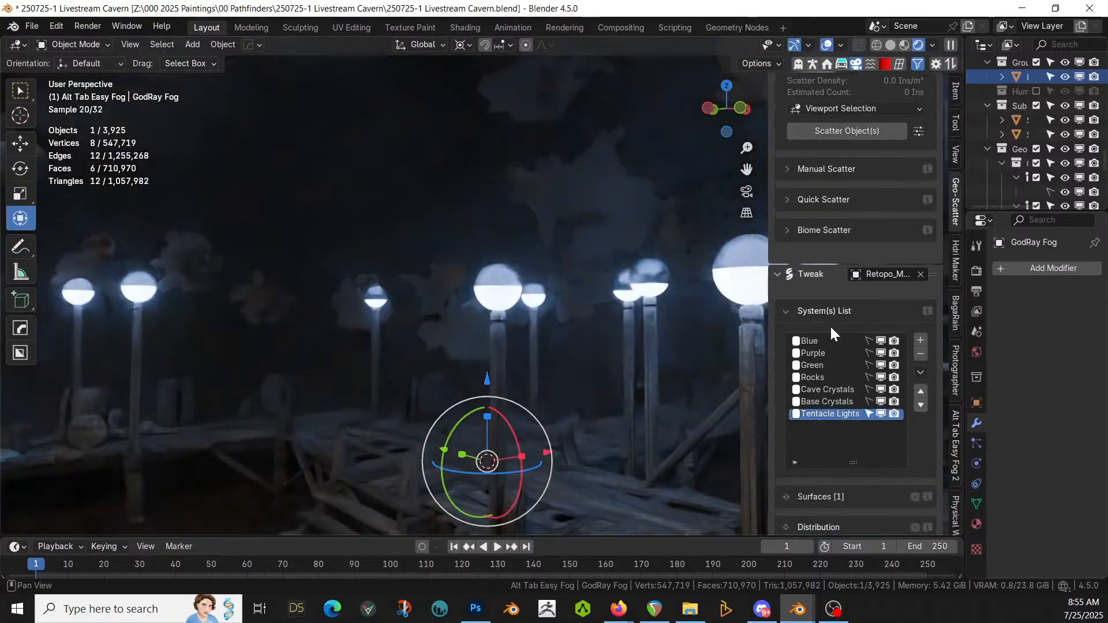
click(839, 401)
scroll(839, 408, down, 7)
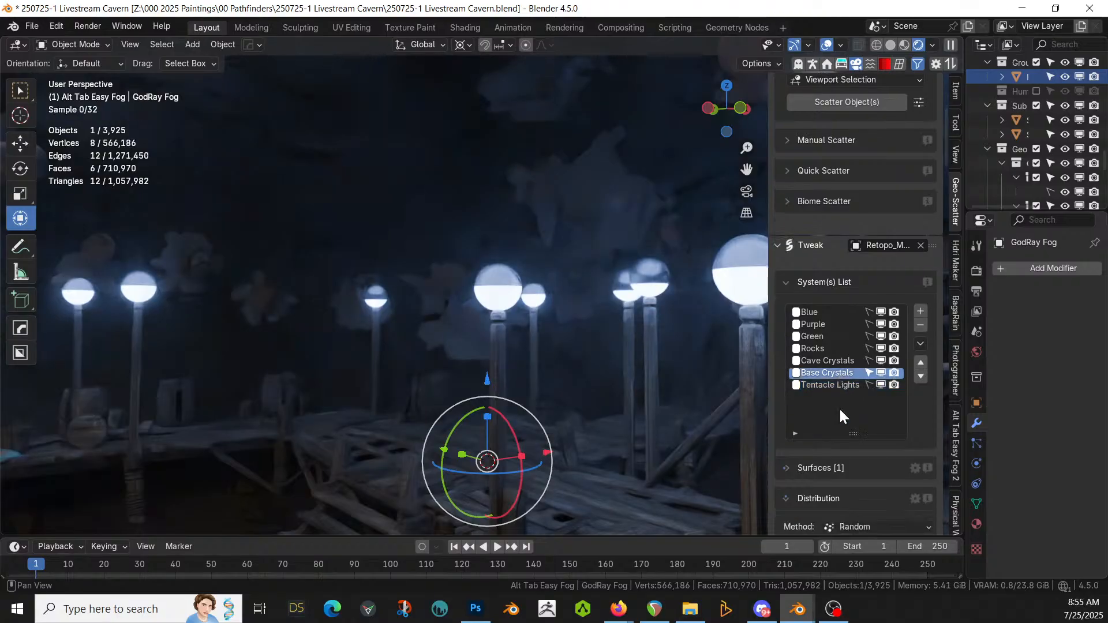
scroll(839, 410, down, 2)
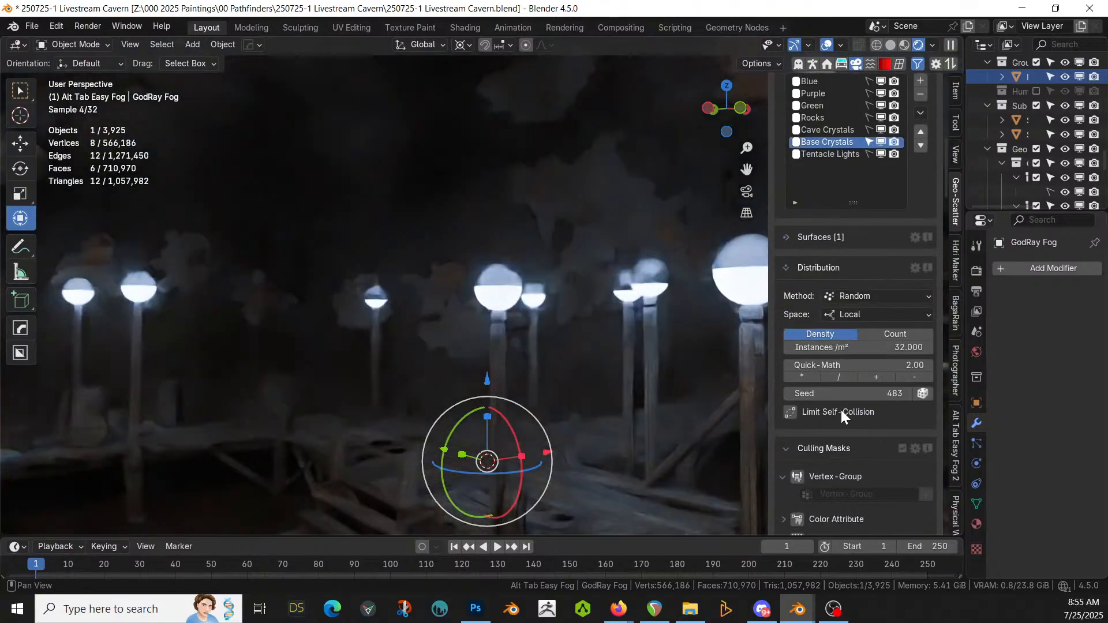
click(862, 347)
text(20)
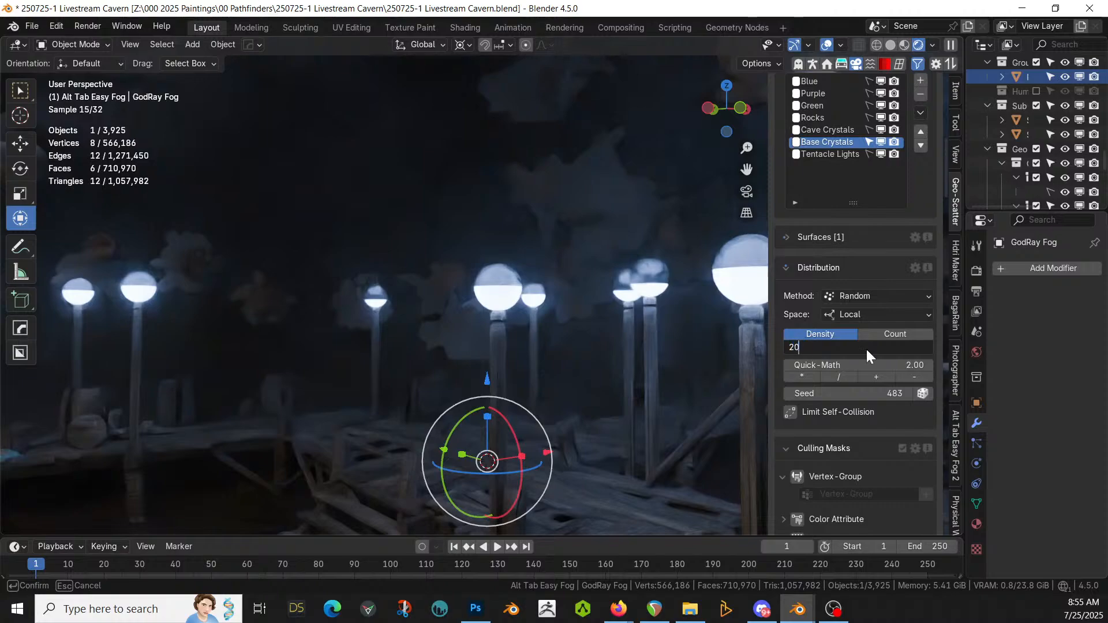
key(Return)
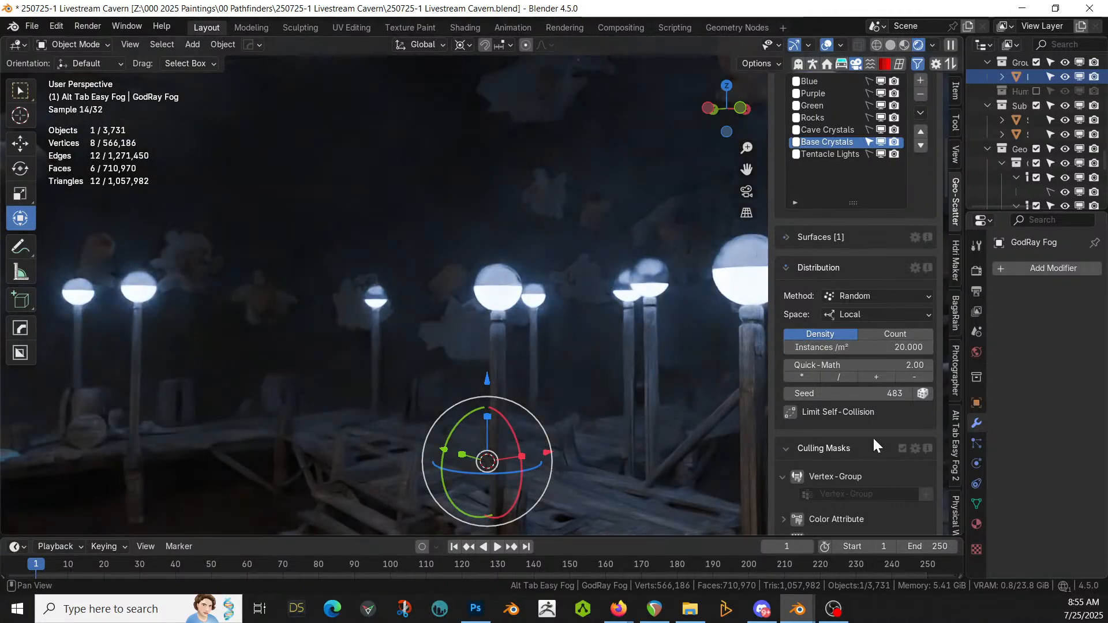
Step: Set the uniform default scale factor of the Base Crystals scatter to 2.5
scroll(857, 472, down, 3)
scroll(856, 472, down, 10)
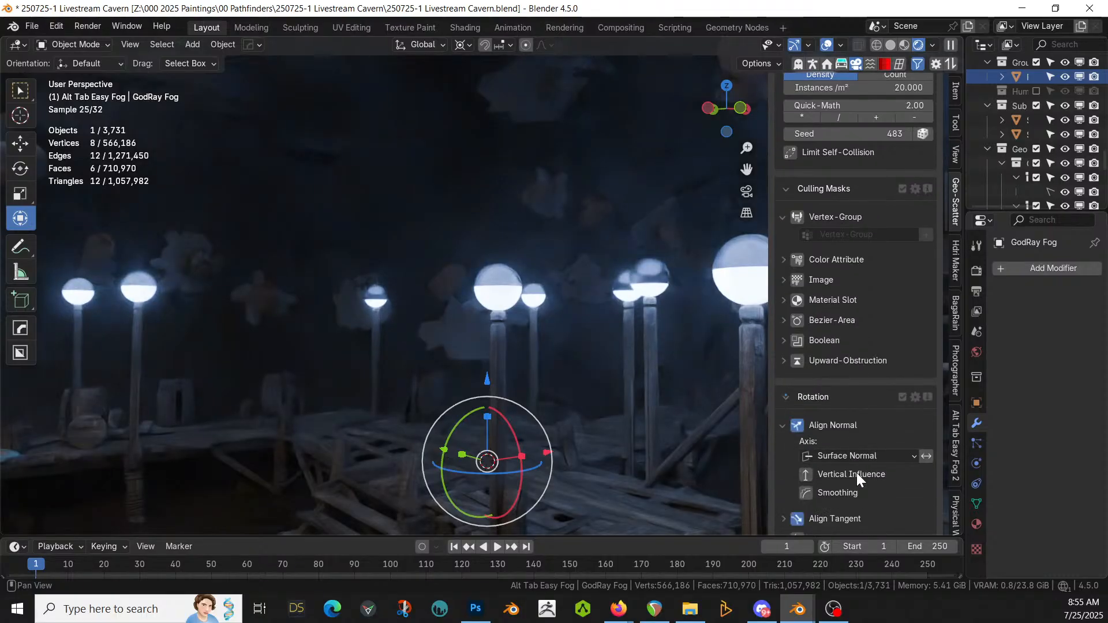
scroll(856, 472, down, 7)
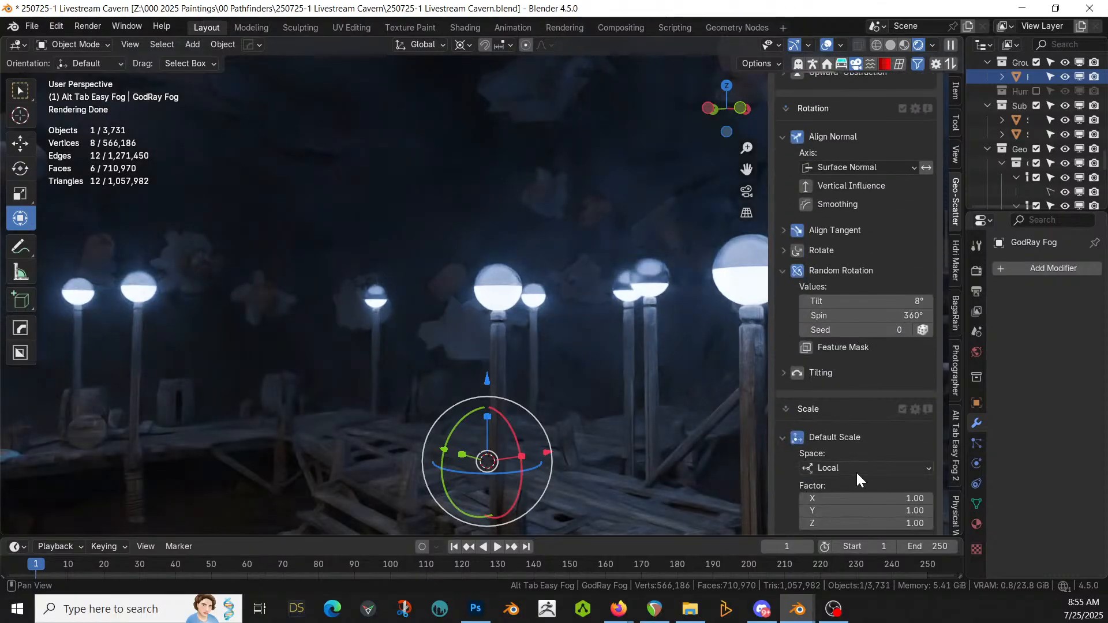
click(857, 474)
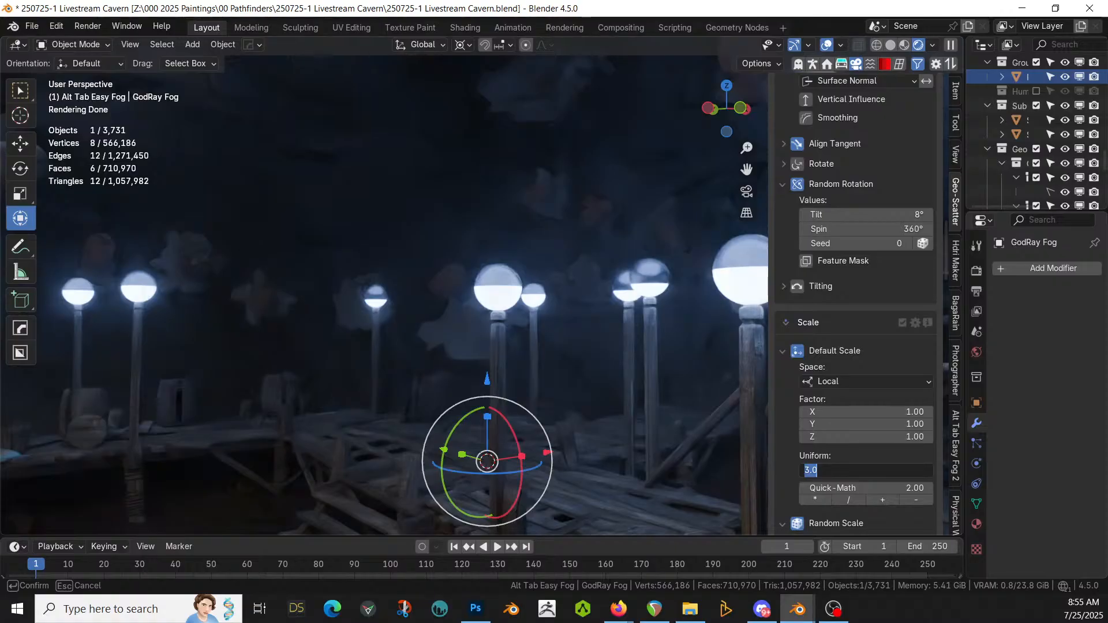
text(2.5)
key(Return)
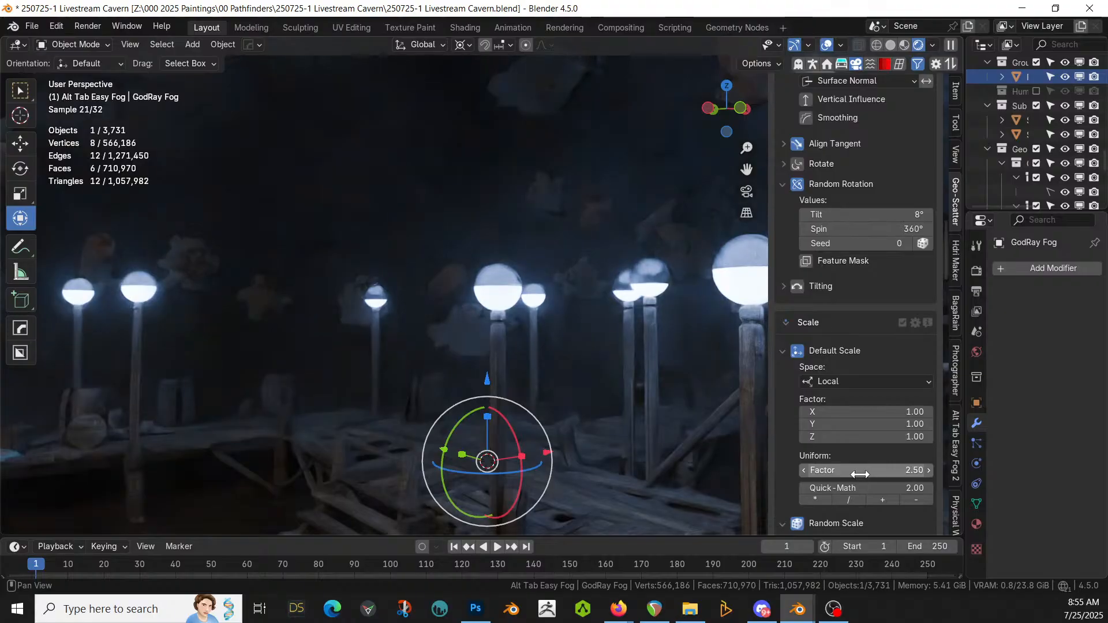
Step: Switch to solid shading and set the Base Crystals' uniform default scale factor to 2
mouse_move(506, 358)
middle_down()
mouse_move(574, 349)
mouse_move(573, 339)
mouse_move(510, 416)
mouse_move(577, 374)
mouse_move(608, 383)
mouse_move(608, 373)
middle_up()
key(z)
key(6)
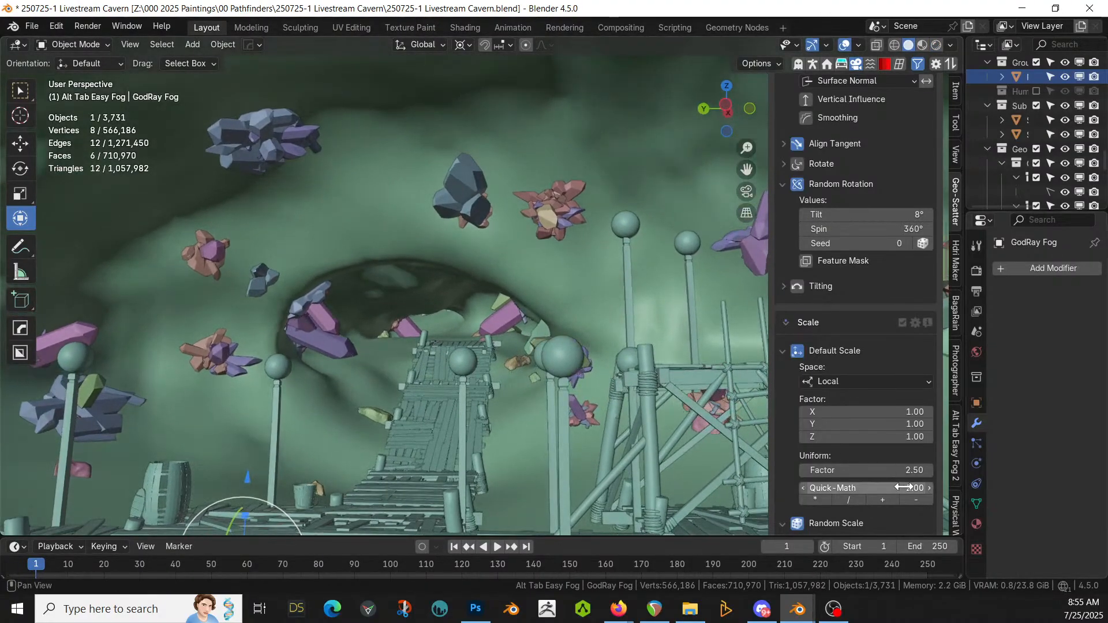
click(897, 470)
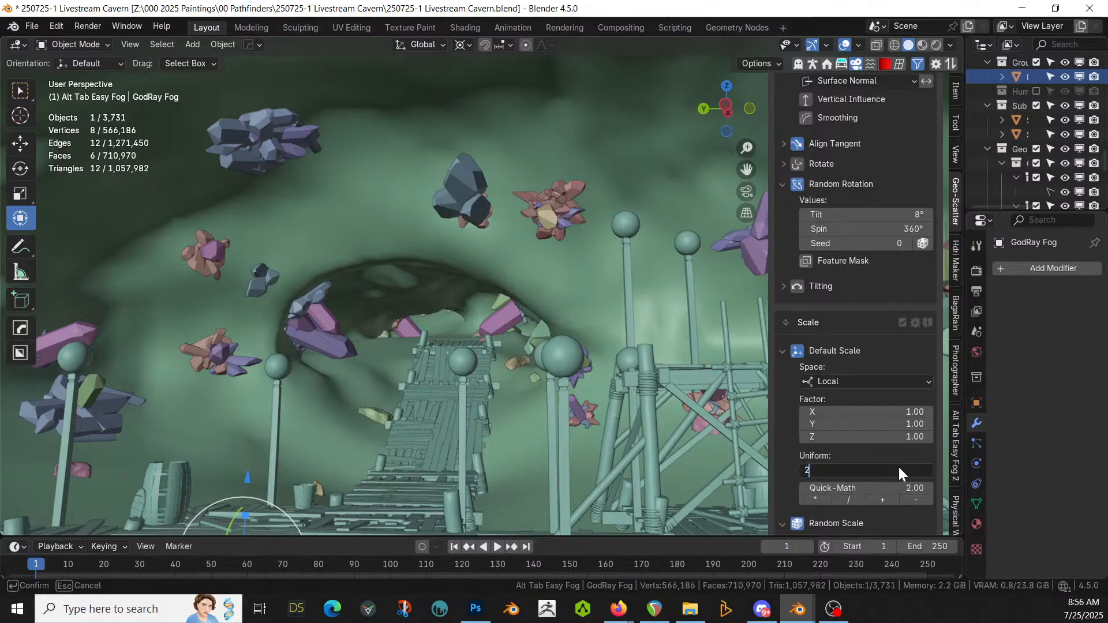
text(2)
key(Return)
middle_drag(565, 393, 224, 378)
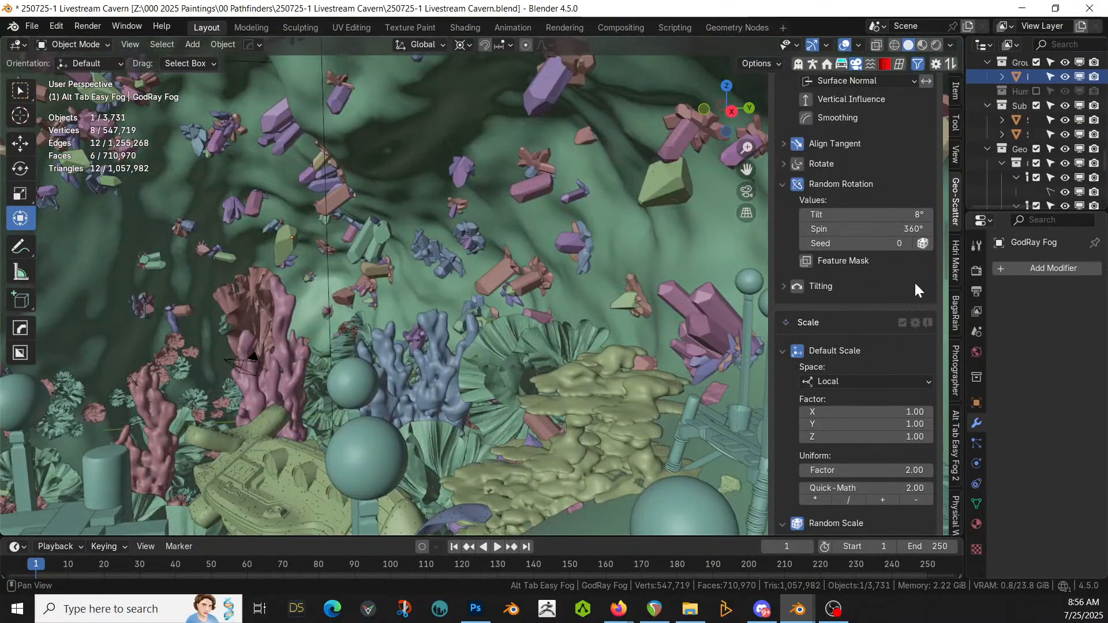
Step: Set the maximal elevation of the Tentacle Lights scatter system to 46%
scroll(901, 219, up, 15)
scroll(899, 218, up, 4)
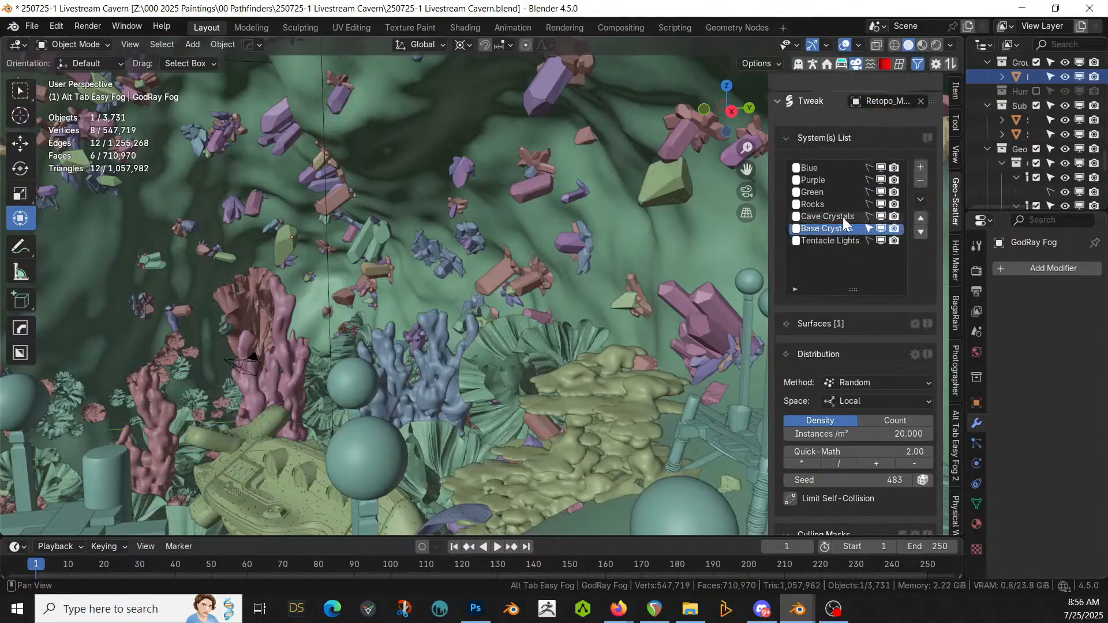
click(840, 241)
scroll(862, 346, down, 4)
scroll(865, 367, down, 14)
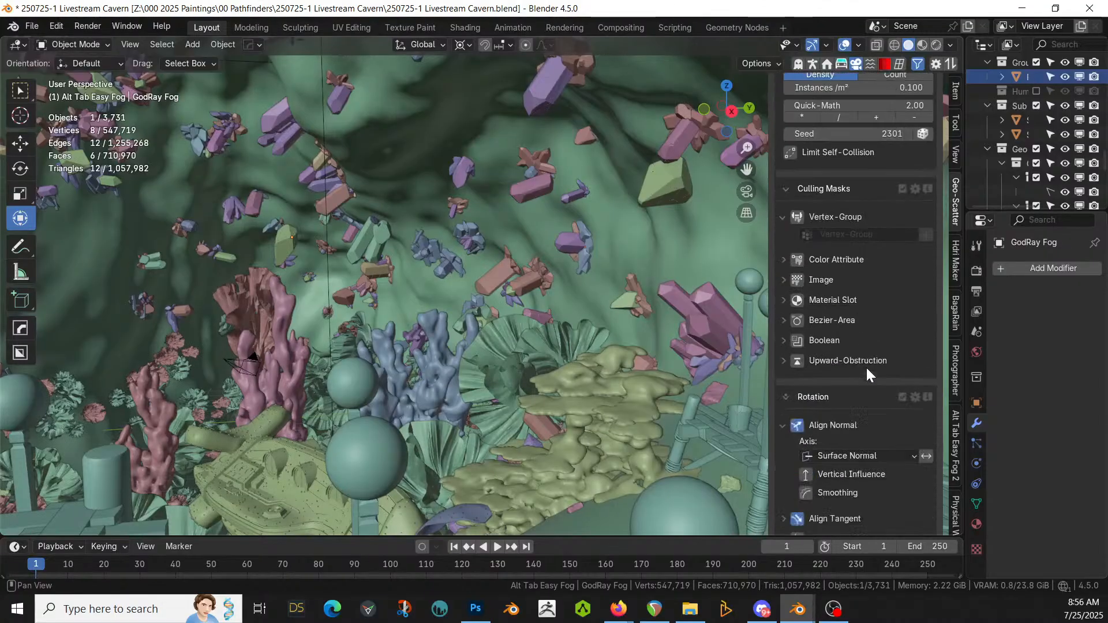
scroll(866, 368, down, 15)
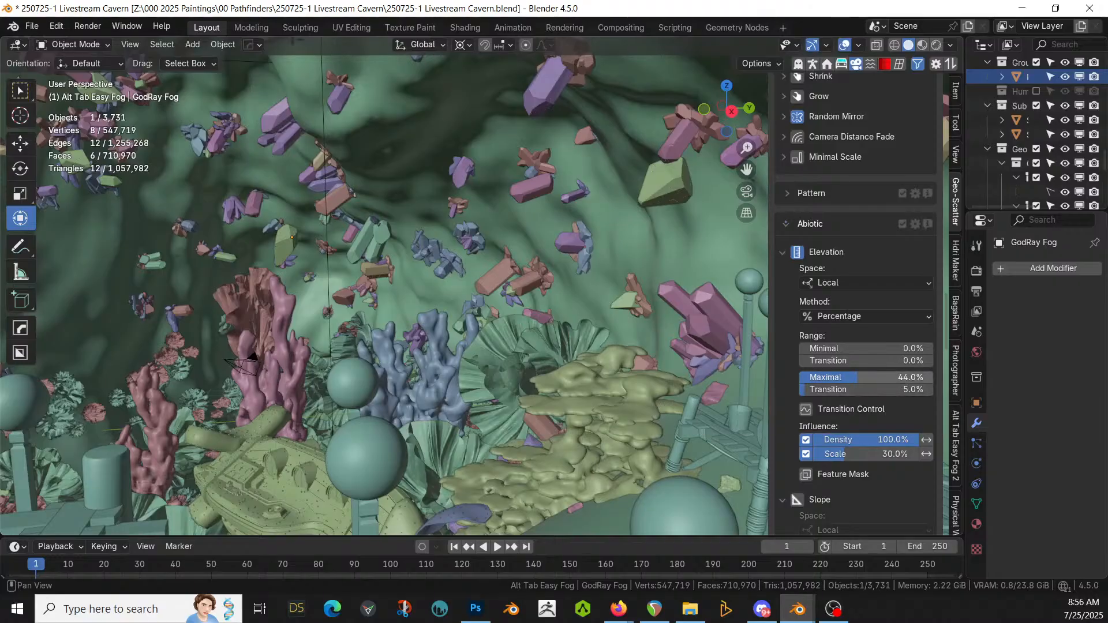
click(874, 378)
text(46)
key(Return)
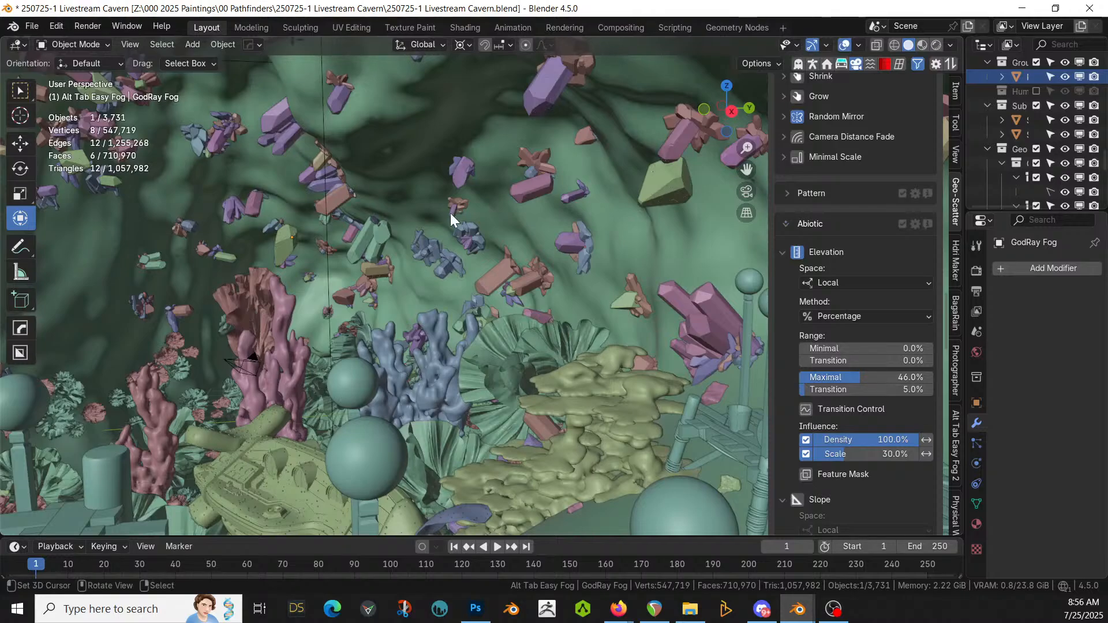
Step: Switch to rendered shading and turn off Volume Scatter ray visibility for the overhead area light
key(z)
key(8)
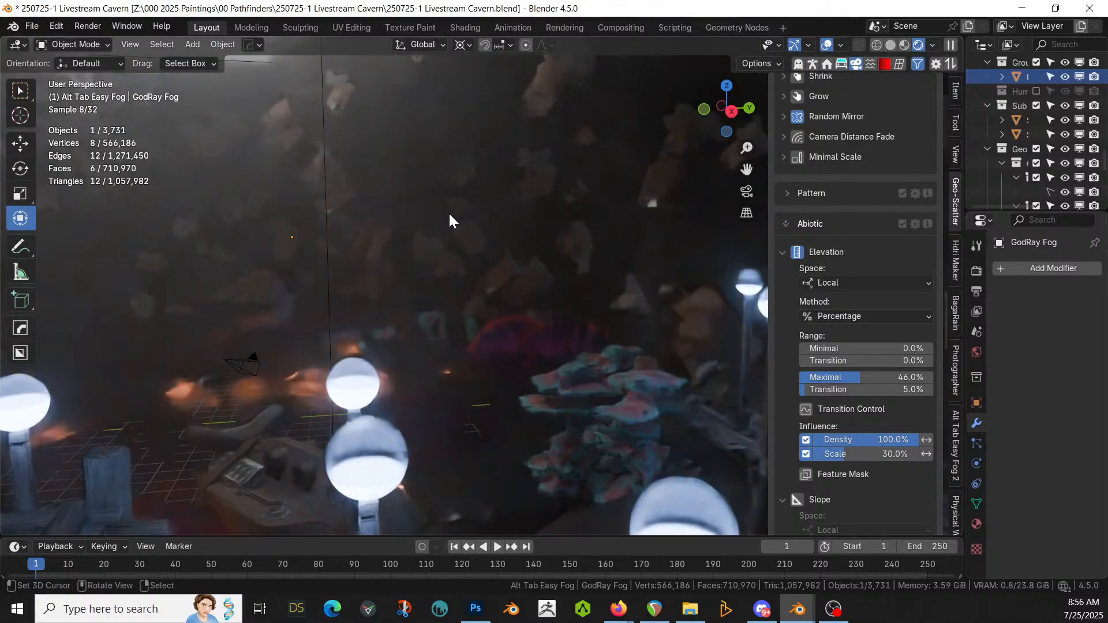
middle_drag(452, 287, 549, 396)
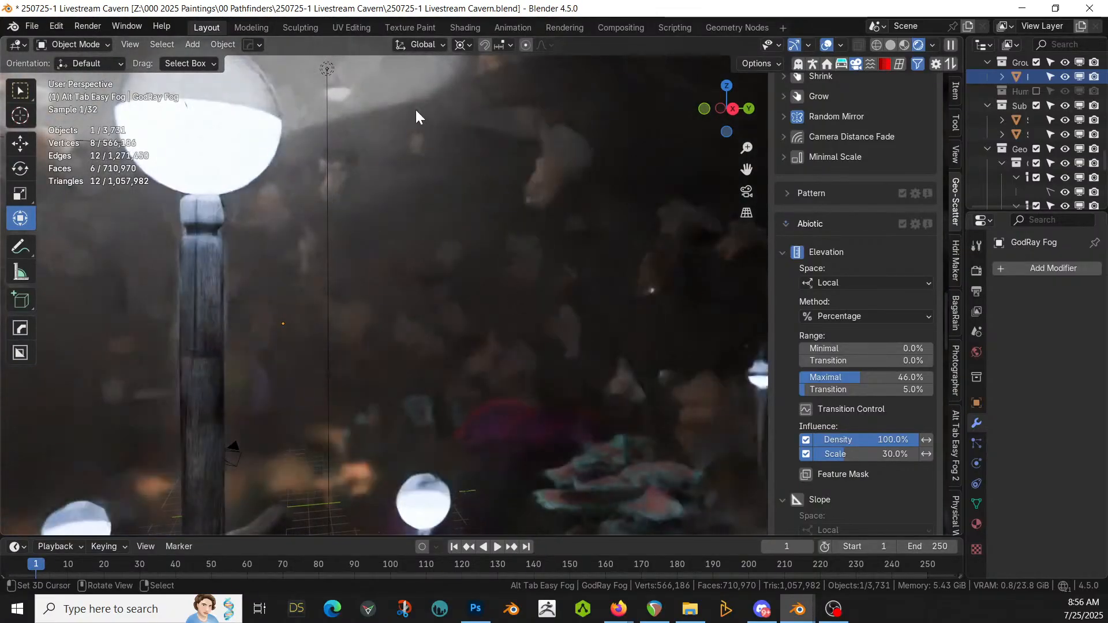
click(329, 71)
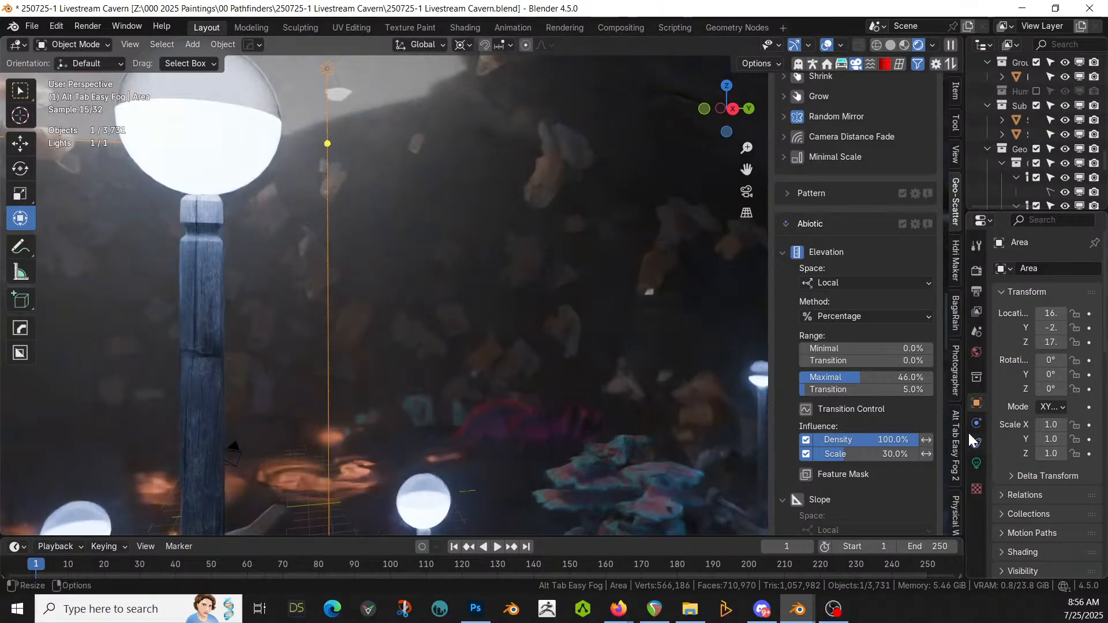
drag(968, 431, 728, 462)
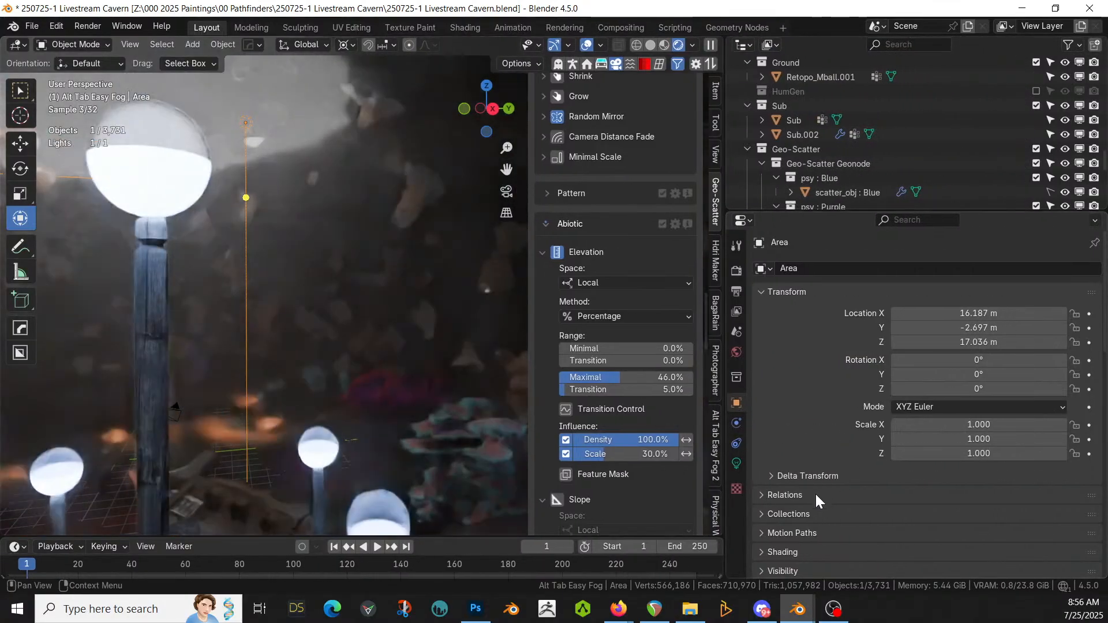
scroll(815, 494, down, 3)
click(766, 484)
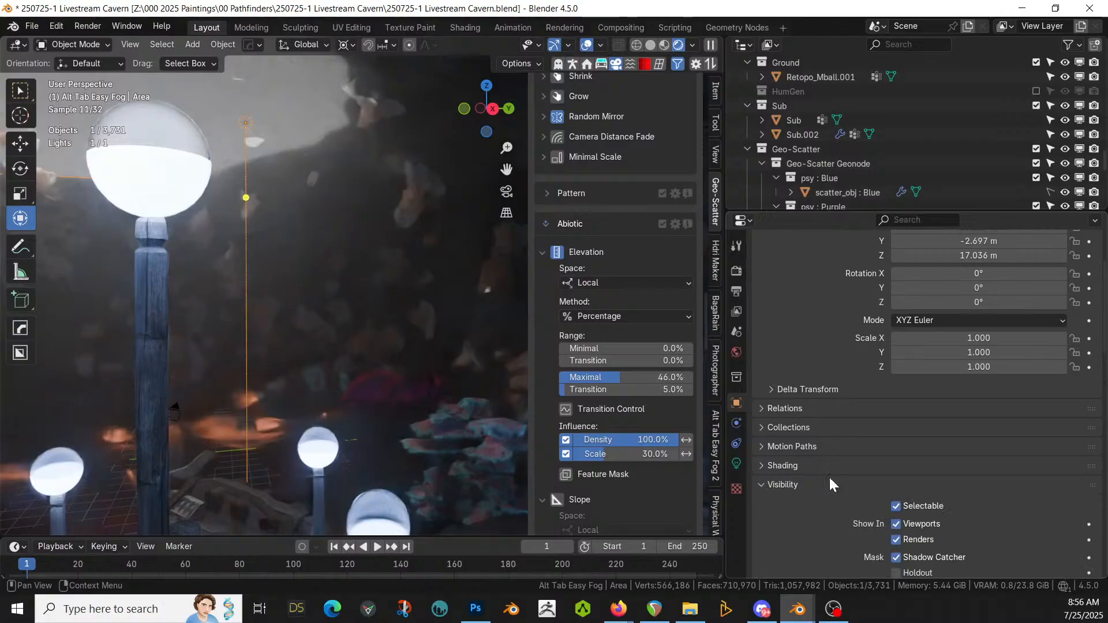
scroll(853, 475, down, 5)
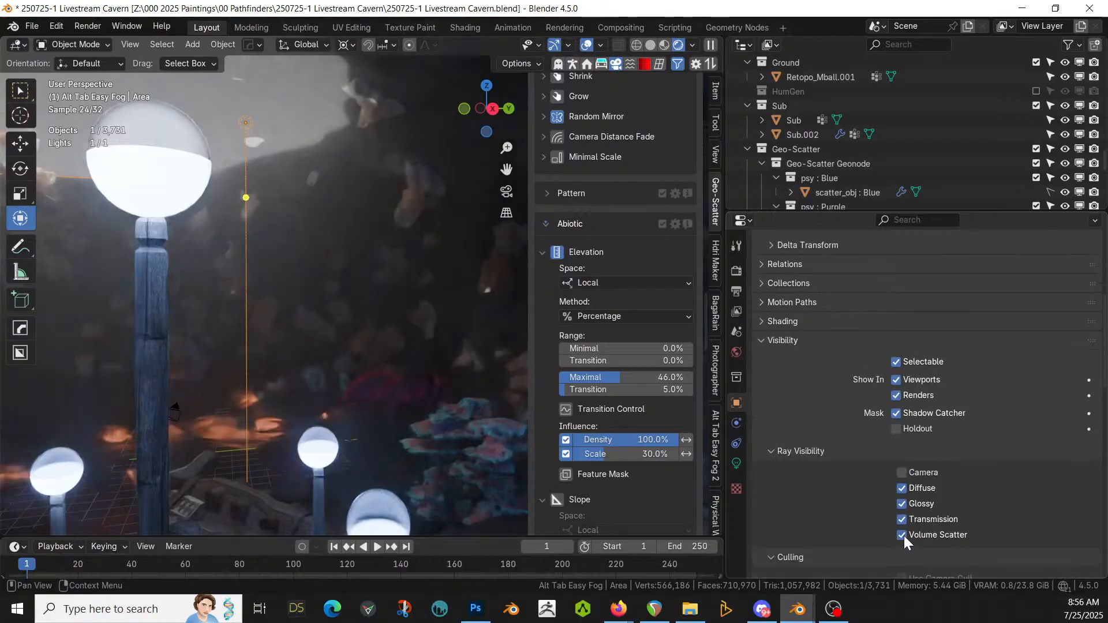
click(901, 535)
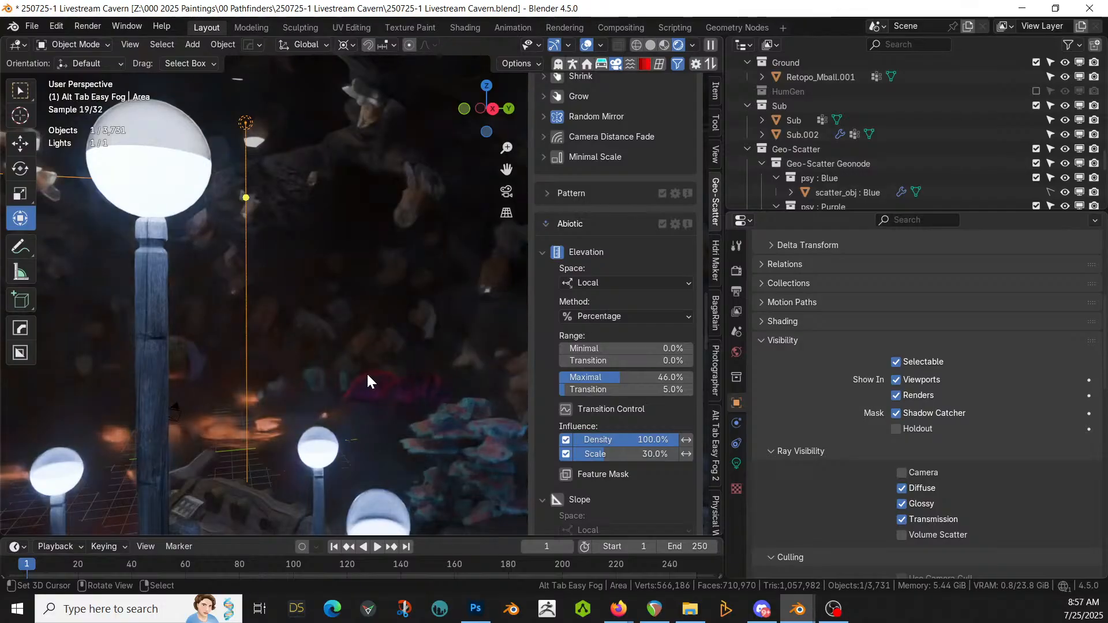
Step: Examine the rendered docks, lamps and water from several angles to judge the lighting
middle_drag(162, 327, 300, 319)
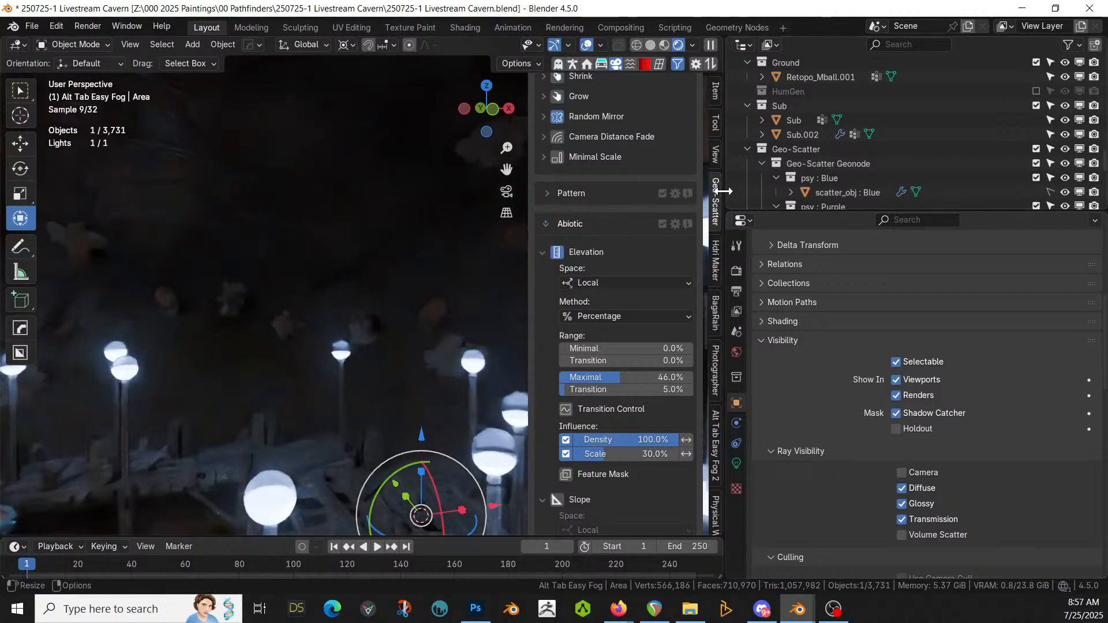
drag(724, 187, 989, 181)
shift+middle_drag(572, 311, 548, 112)
middle_drag(502, 197, 586, 319)
scroll(580, 327, down, 3)
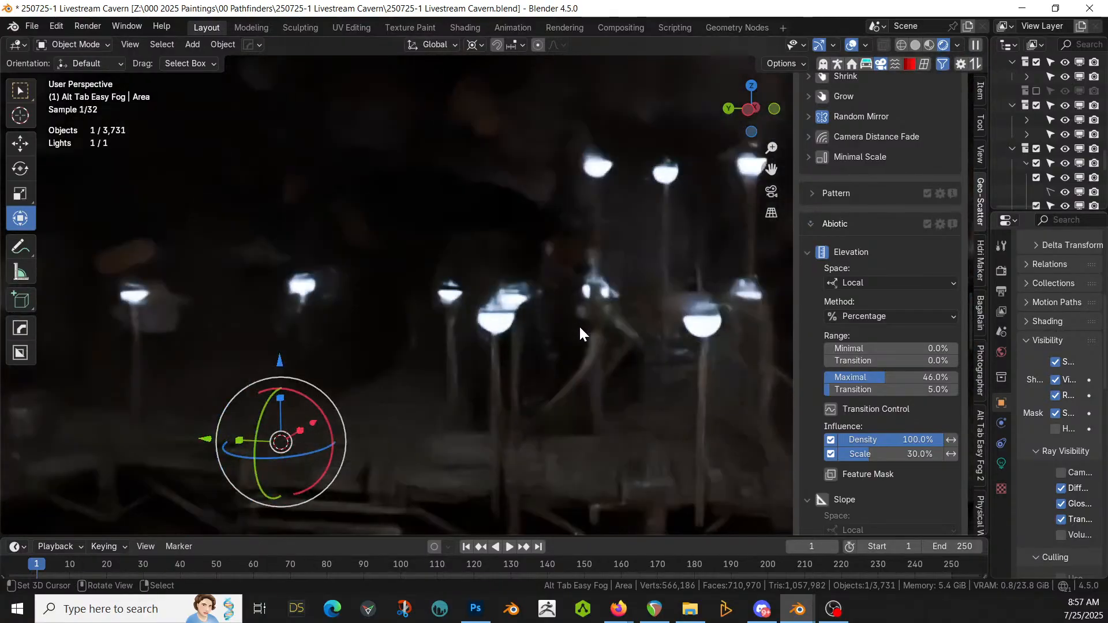
scroll(579, 327, down, 2)
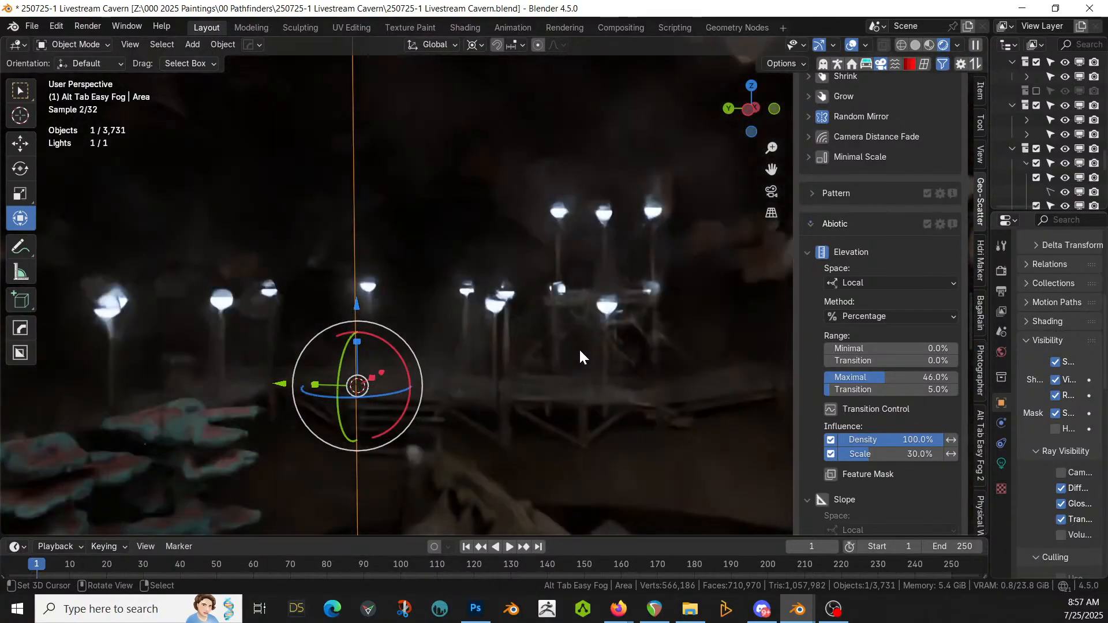
shift+middle_drag(580, 350, 523, 281)
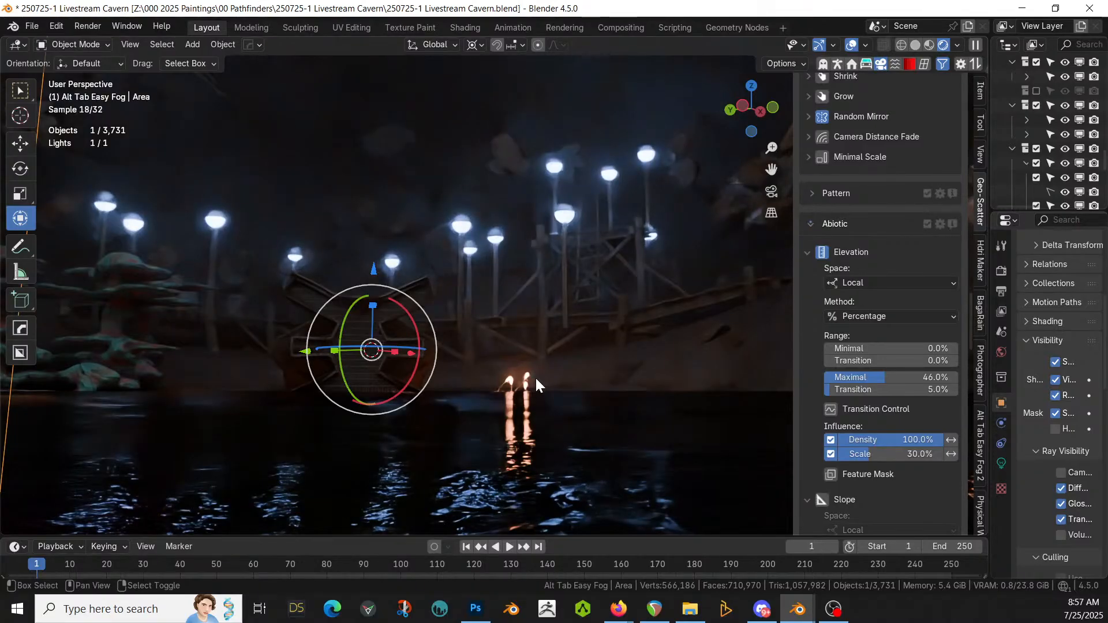
shift+middle_drag(535, 376, 532, 400)
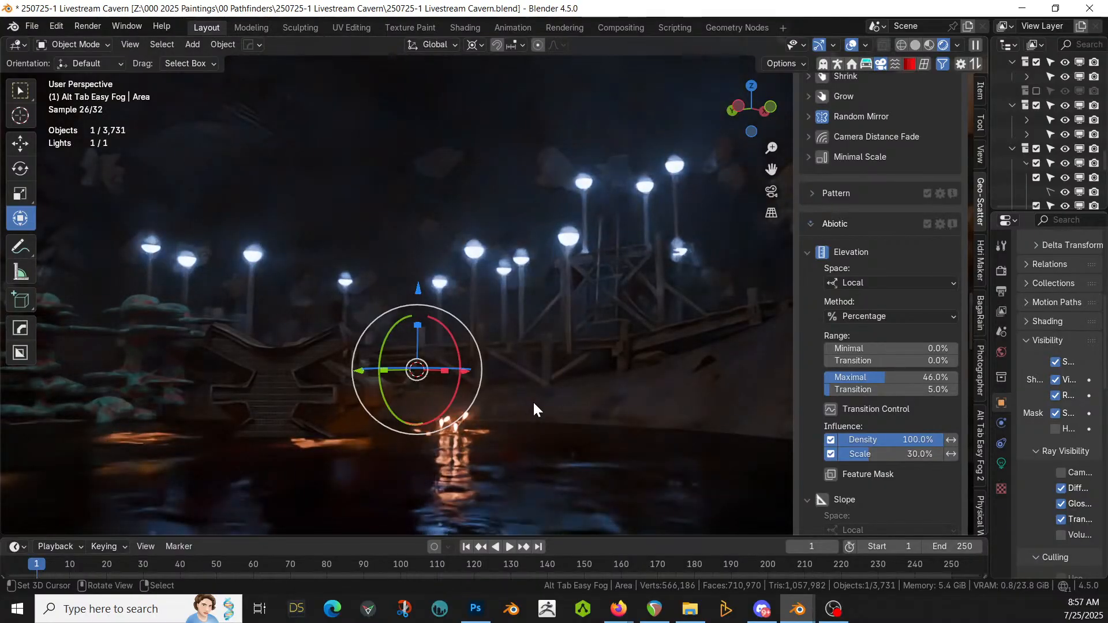
middle_drag(533, 404, 508, 425)
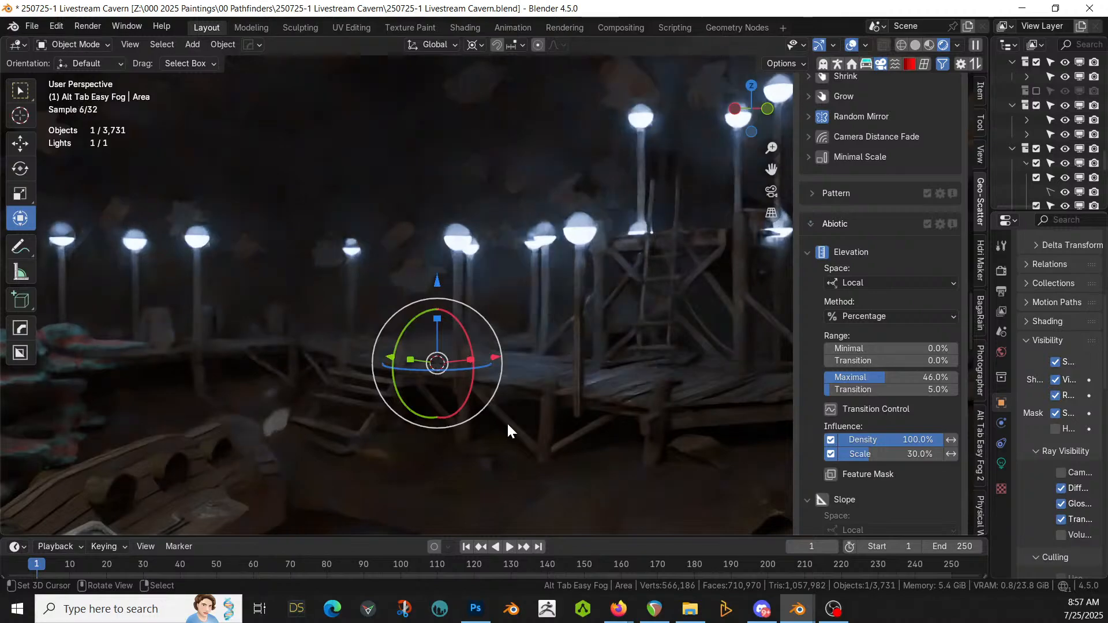
Step: Switch to solid shading and save the file
key(z)
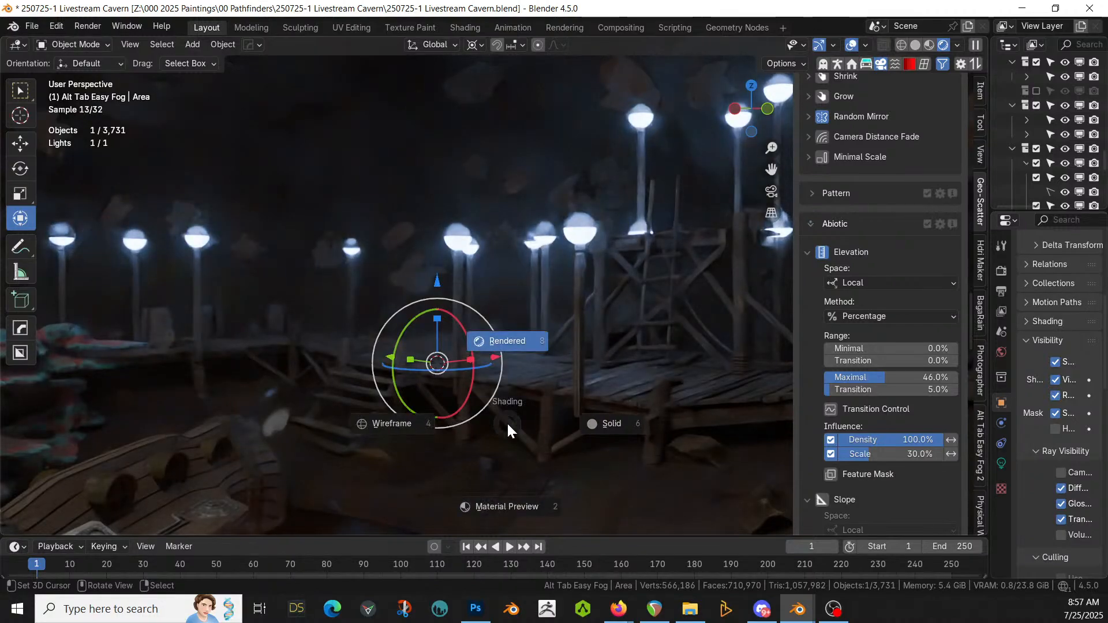
key(6)
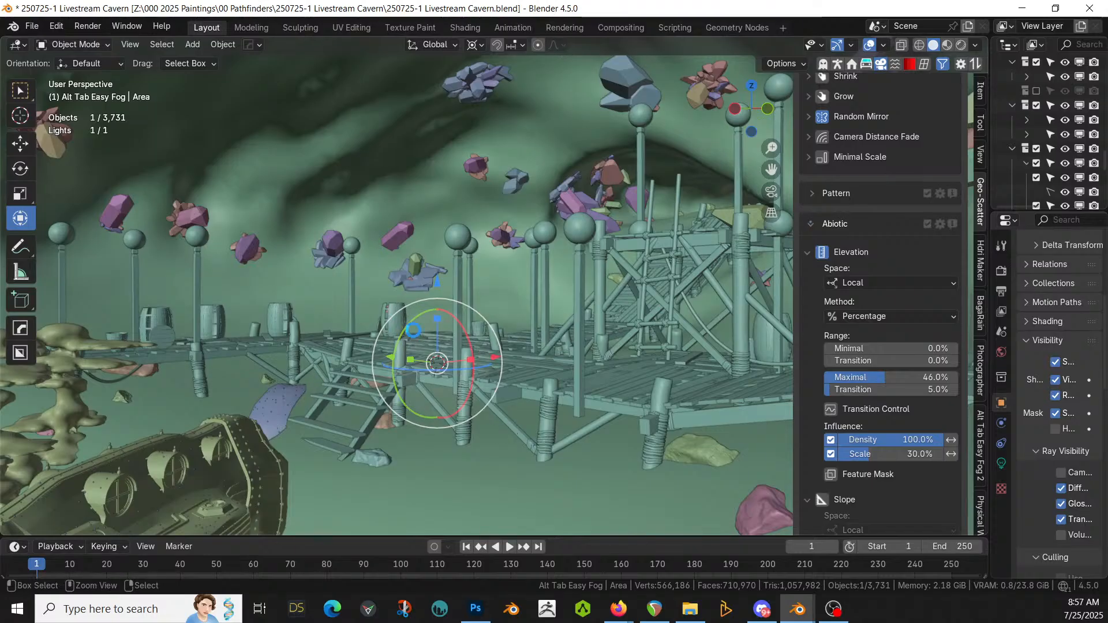
key(ctrl+s)
Step: Inspect the wooden walkways and dock platforms around the cavern slope
shift+middle_drag(455, 371, 578, 431)
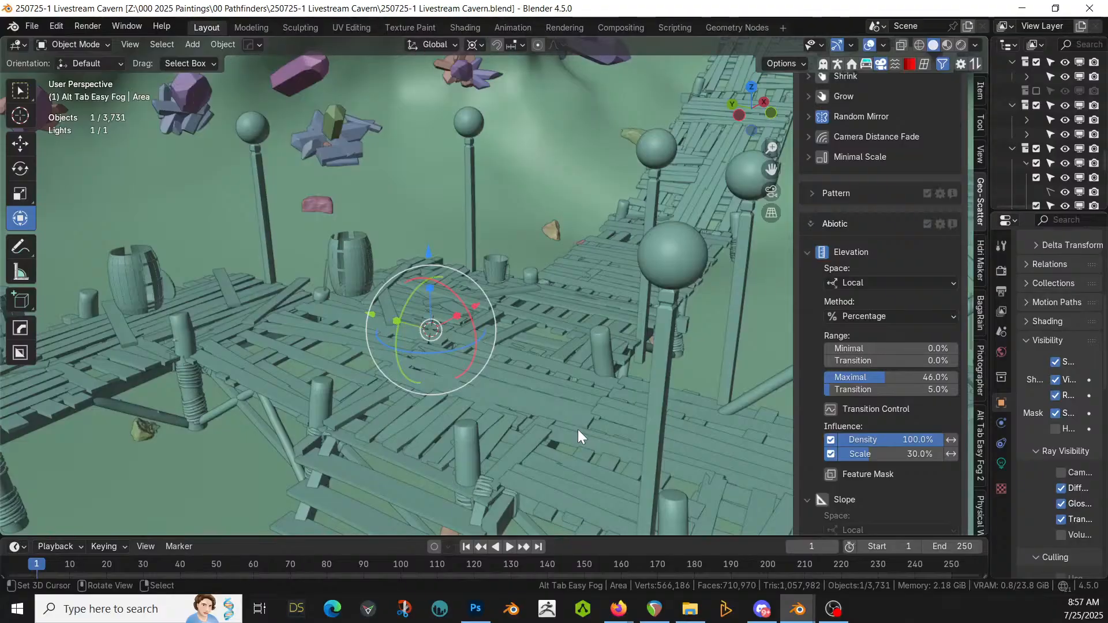
middle_drag(494, 330, 242, 490)
middle_drag(397, 455, 470, 204)
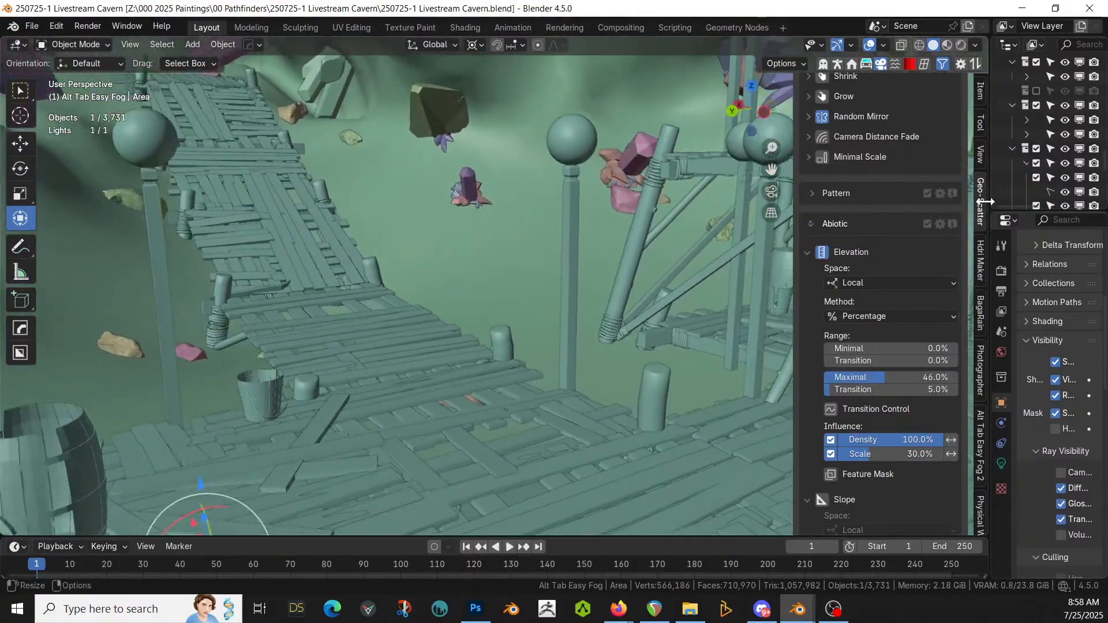
scroll(457, 261, up, 5)
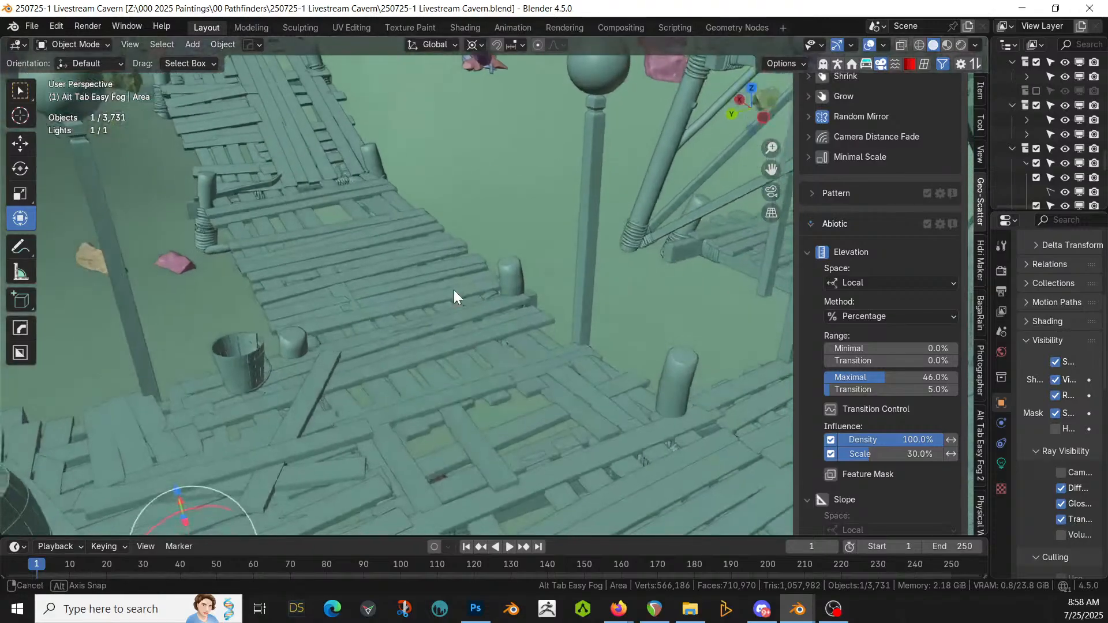
middle_drag(453, 289, 475, 128)
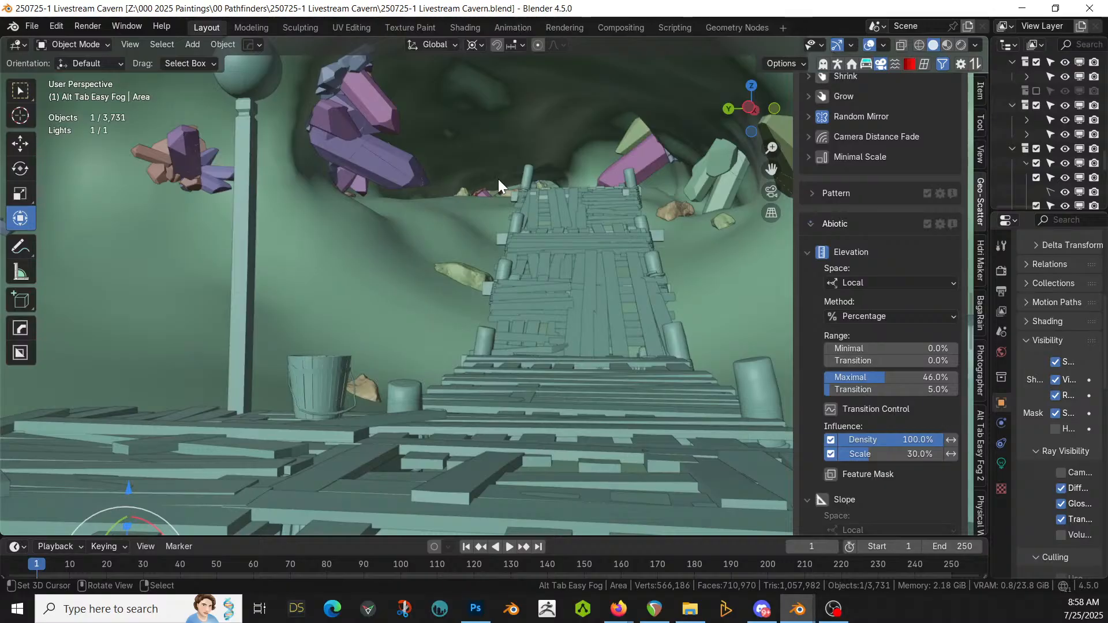
middle_drag(594, 232, 507, 531)
scroll(458, 369, down, 3)
scroll(610, 369, down, 2)
scroll(600, 353, down, 1)
Step: In the dock's platform mesh, duplicate one floor face in place and move the copy up 2 m along Z
middle_drag(538, 426, 538, 309)
click(539, 363)
key(Tab)
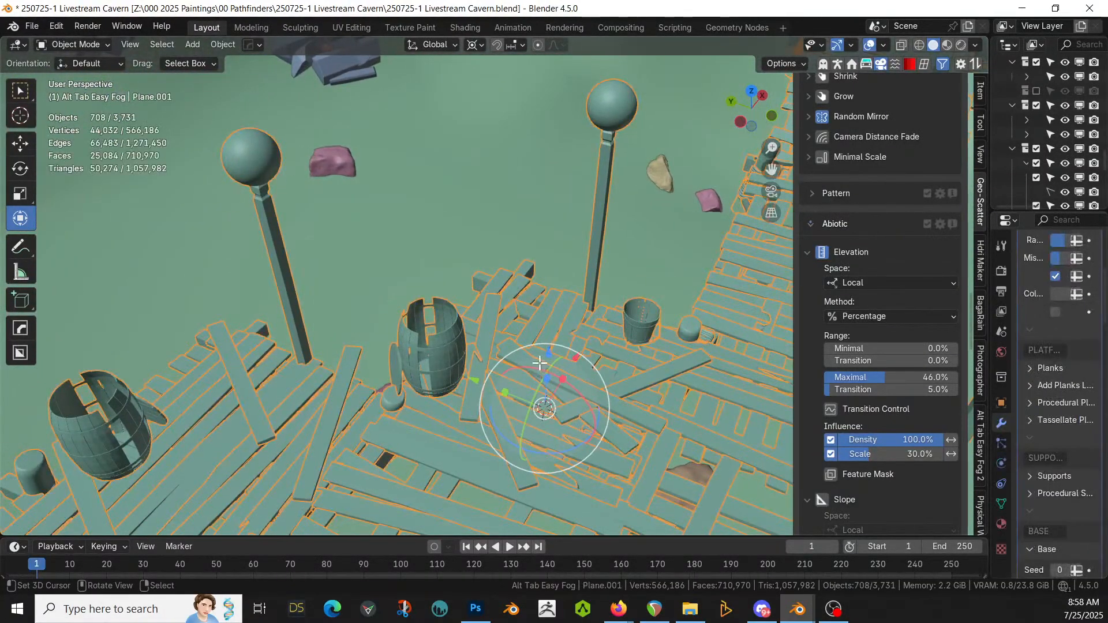
middle_drag(513, 349, 520, 430)
click(511, 416)
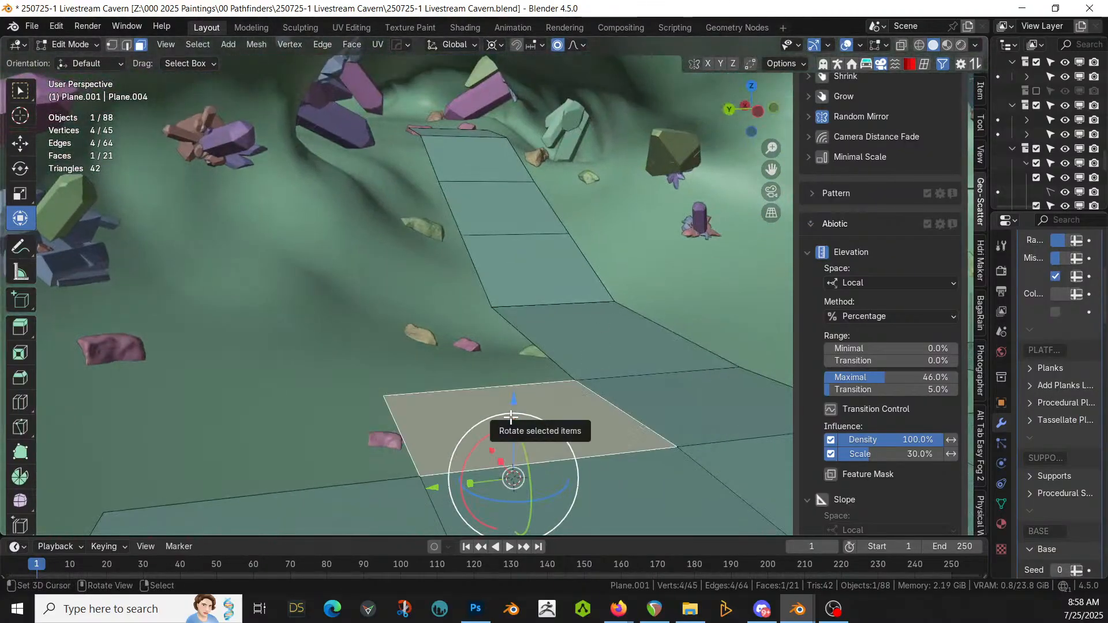
key(shift+d)
right_click(510, 417)
key(g)
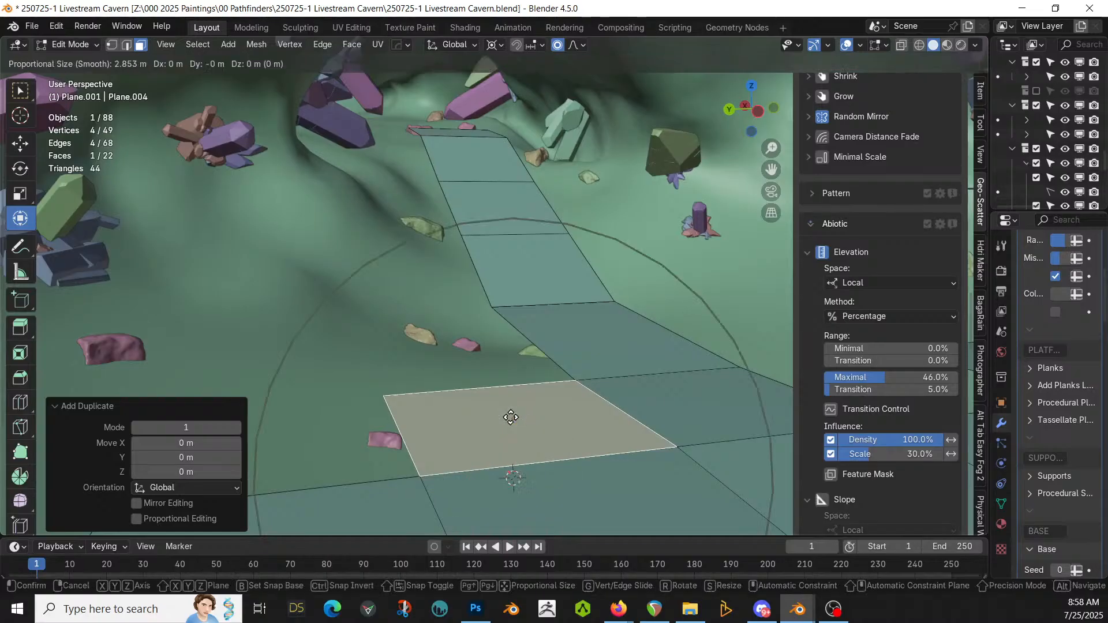
key(z)
key(2)
key(Return)
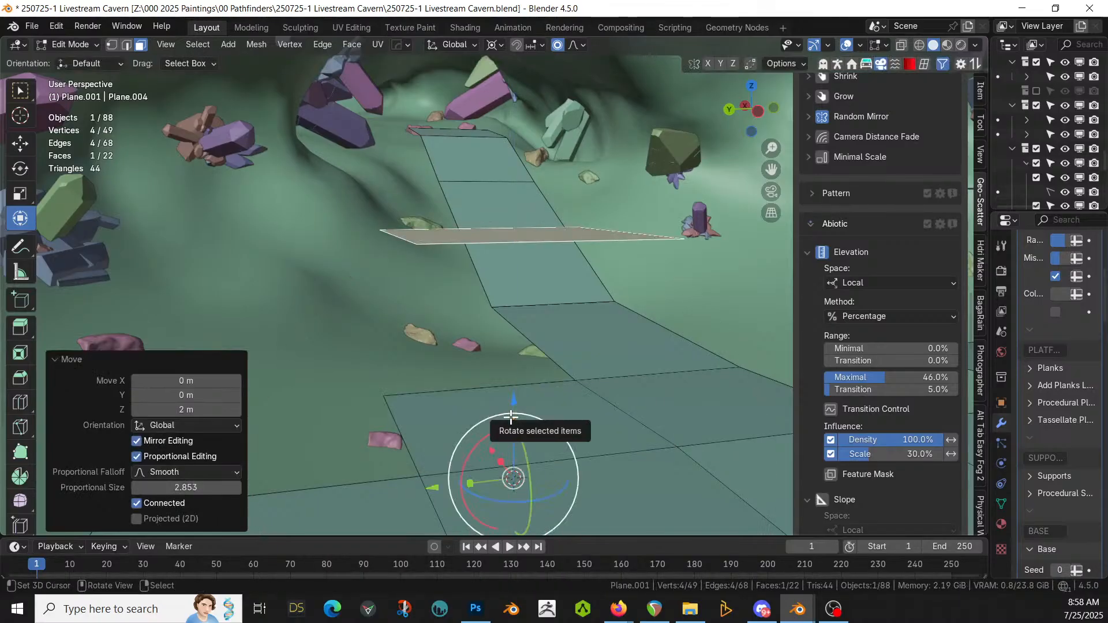
Step: Turn off proportional editing and fill a face between the raised copy's edge and the facing edge of the neighbouring raised platform
key(o)
shift+middle_drag(565, 350, 264, 539)
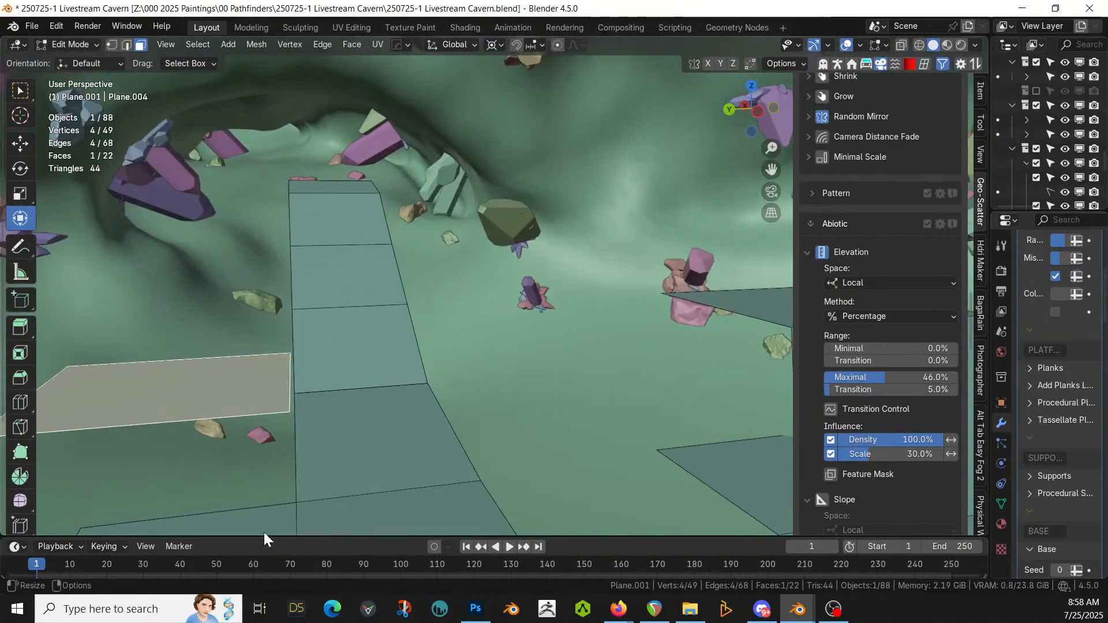
middle_drag(357, 514, 411, 465)
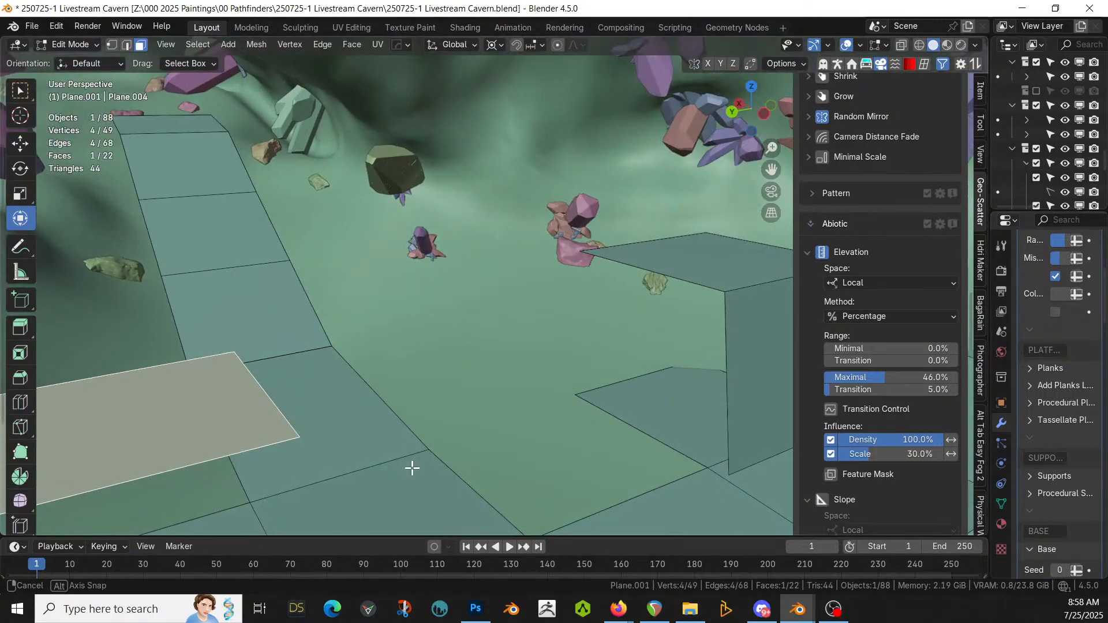
key(2)
click(265, 390)
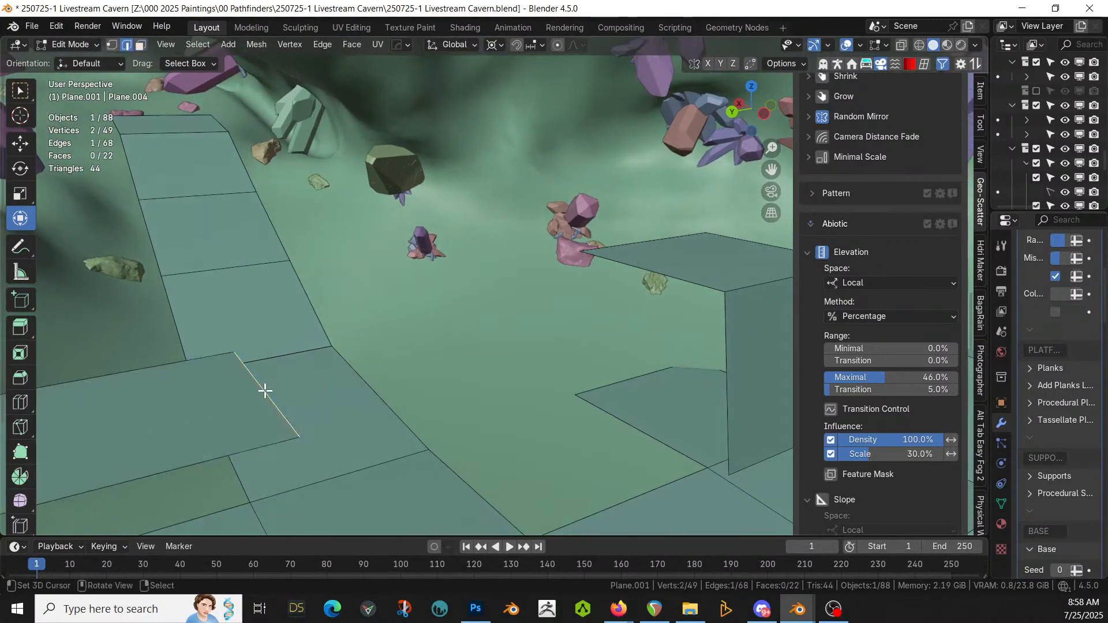
shift+click(663, 275)
key(f)
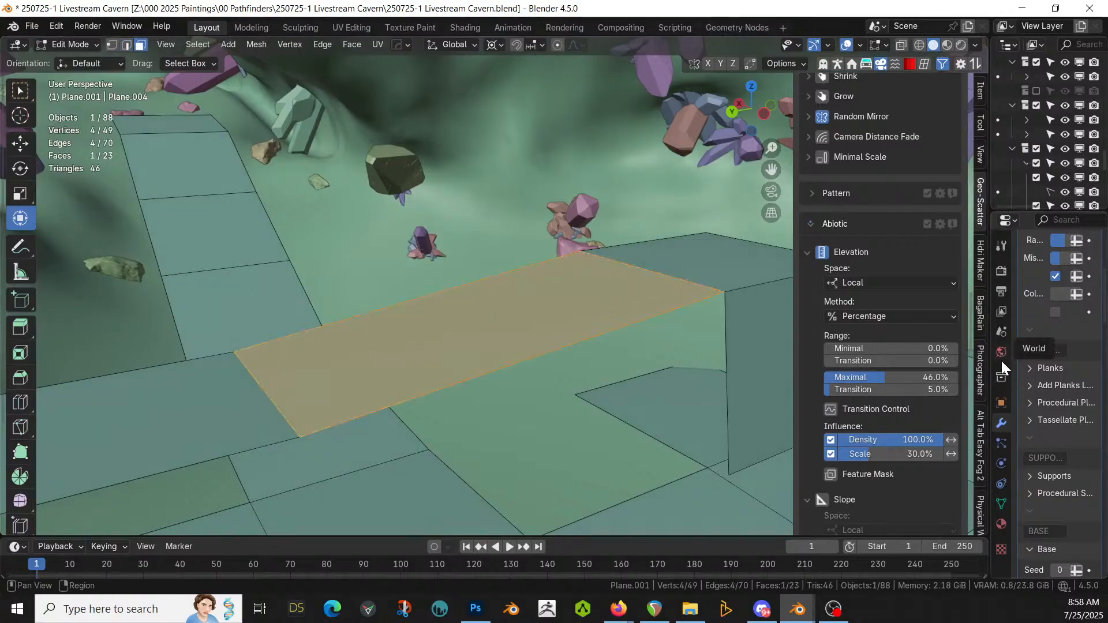
Step: Add two material slots to the platform mesh and put the Bridge material in the second slot
click(1000, 525)
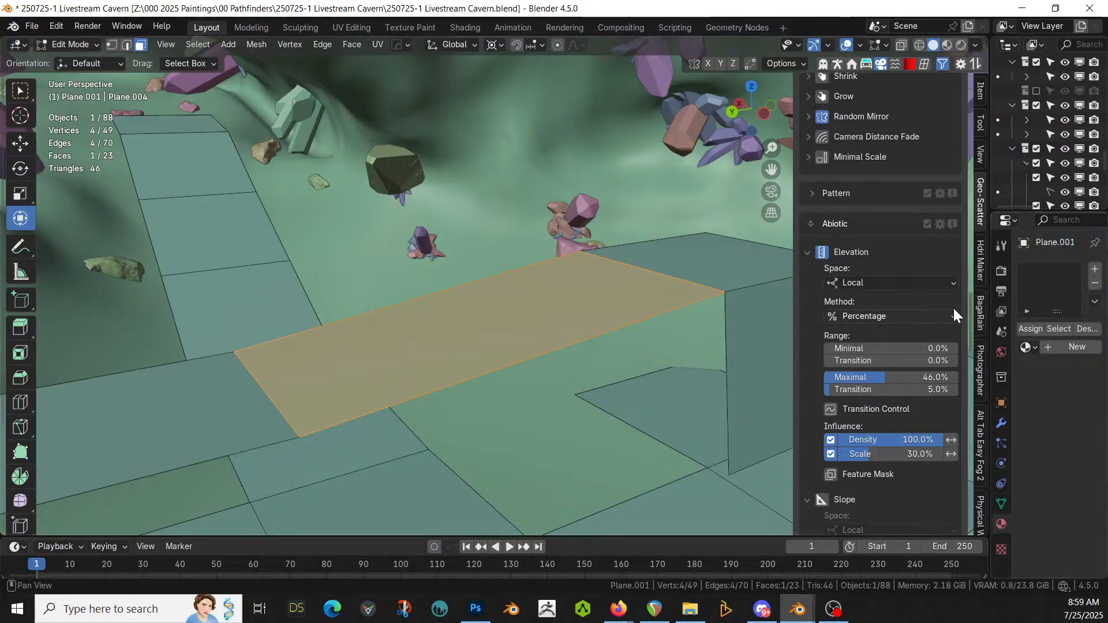
drag(988, 292, 737, 291)
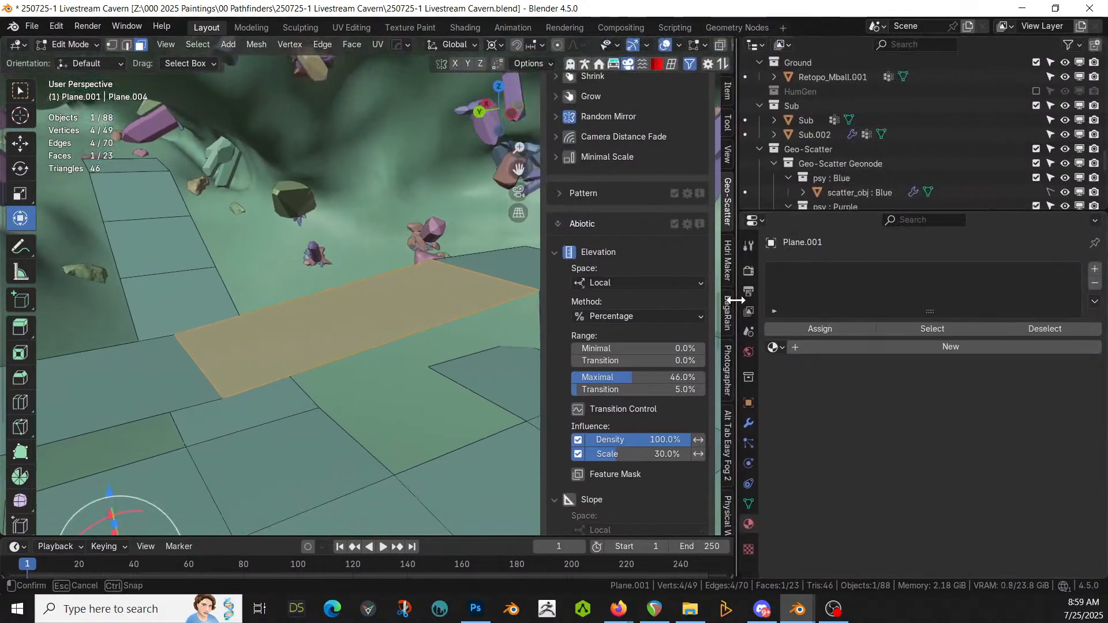
click(1093, 270)
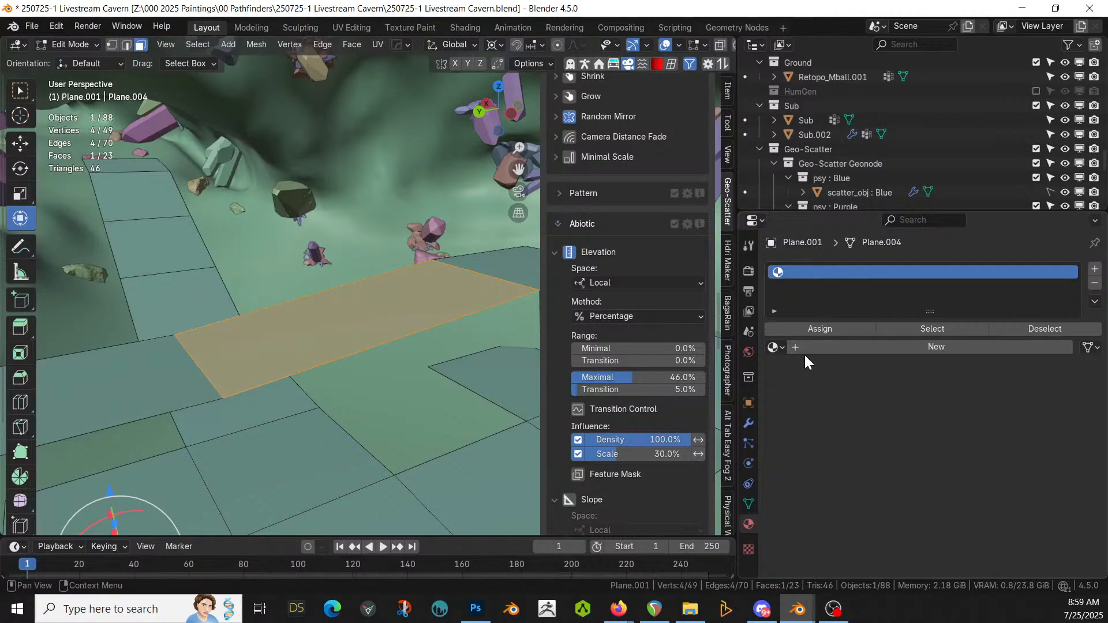
click(1096, 269)
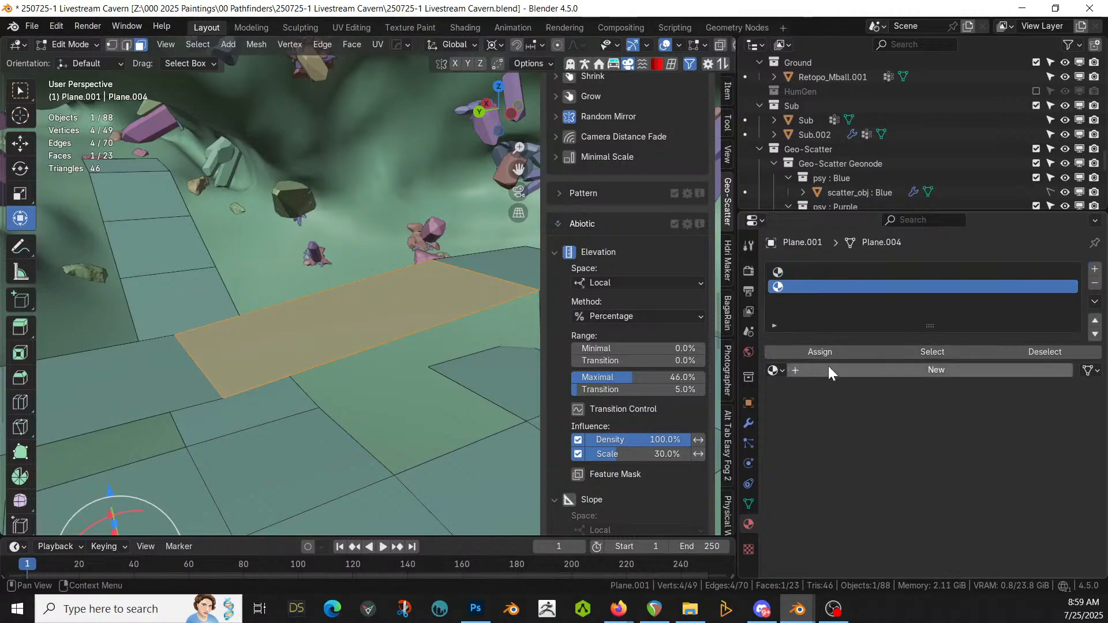
click(774, 370)
text(br)
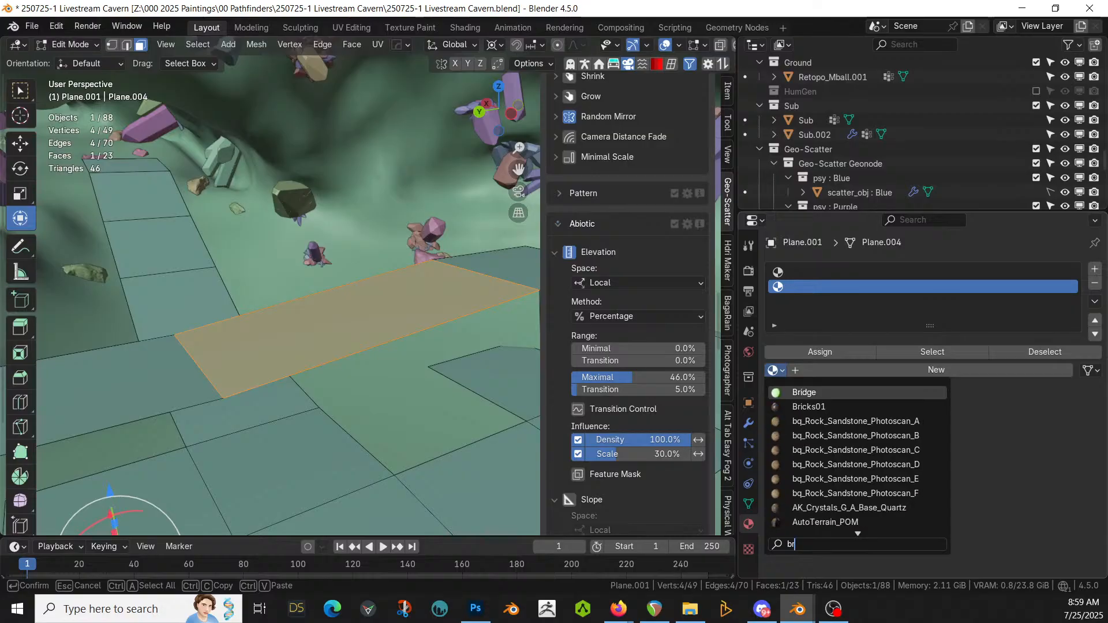
click(808, 393)
Step: Move the raised copy, the connecting face and the adjoining raised platform face up 0.5 m along Z
scroll(630, 396, down, 4)
shift+click(161, 388)
shift+click(281, 349)
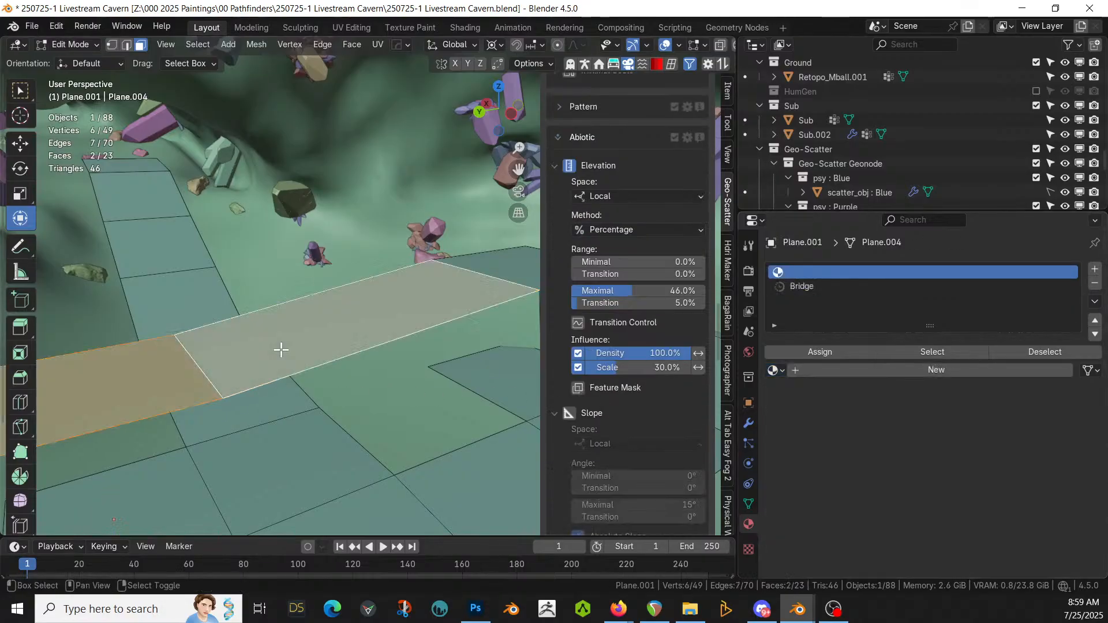
shift+click(487, 271)
text(gz)
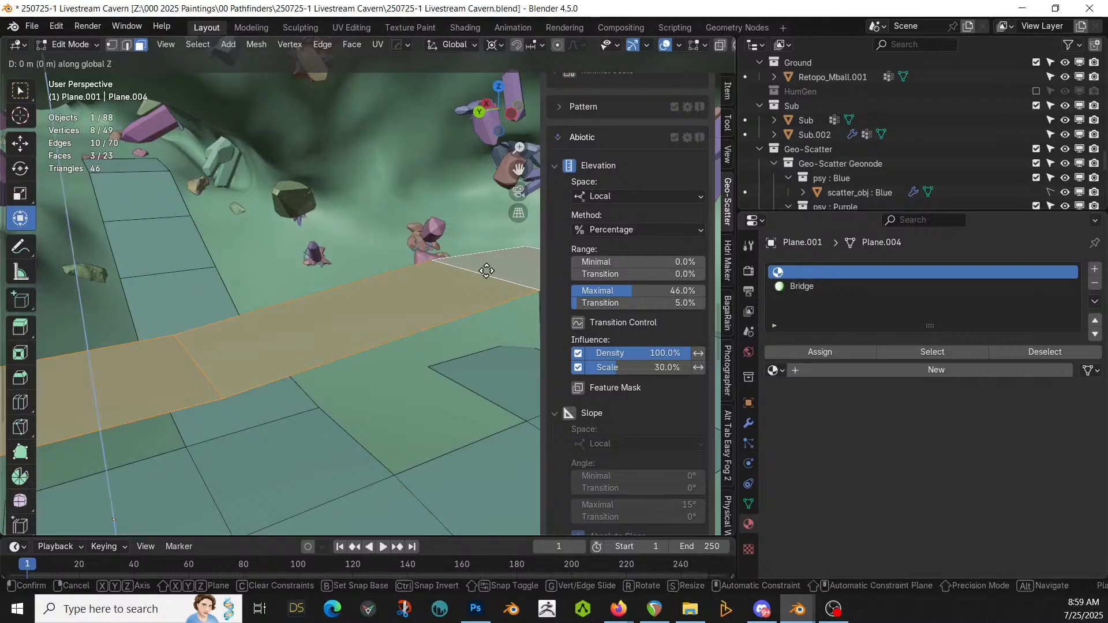
text(0.5)
key(Return)
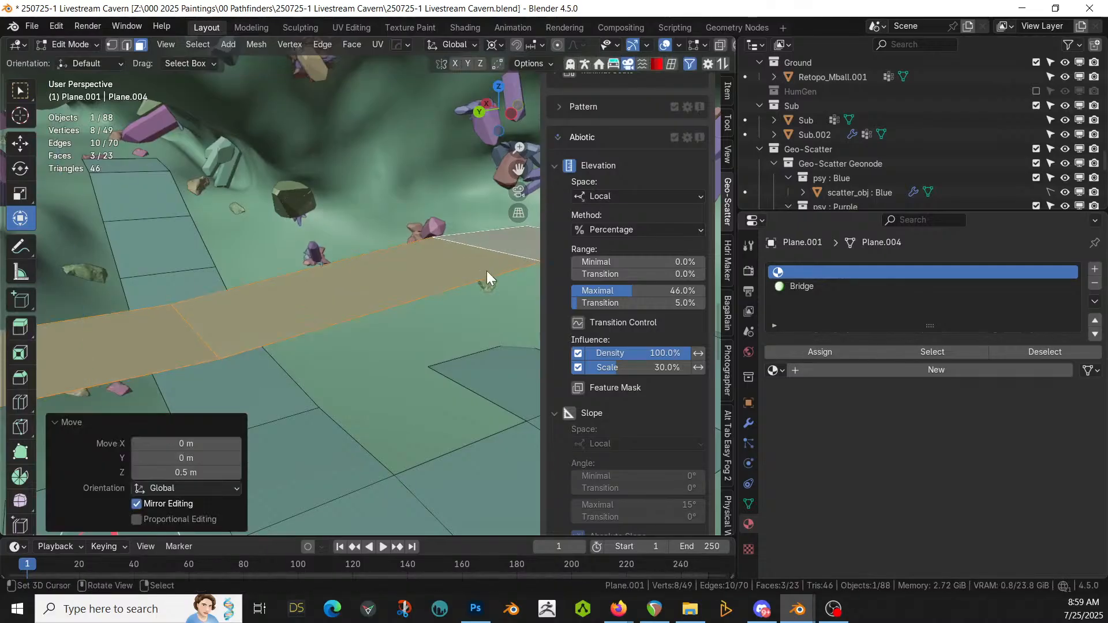
Step: Assign the Bridge material to the face connecting the two raised platforms of the dock mesh
key(Tab)
middle_drag(487, 271, 445, 289)
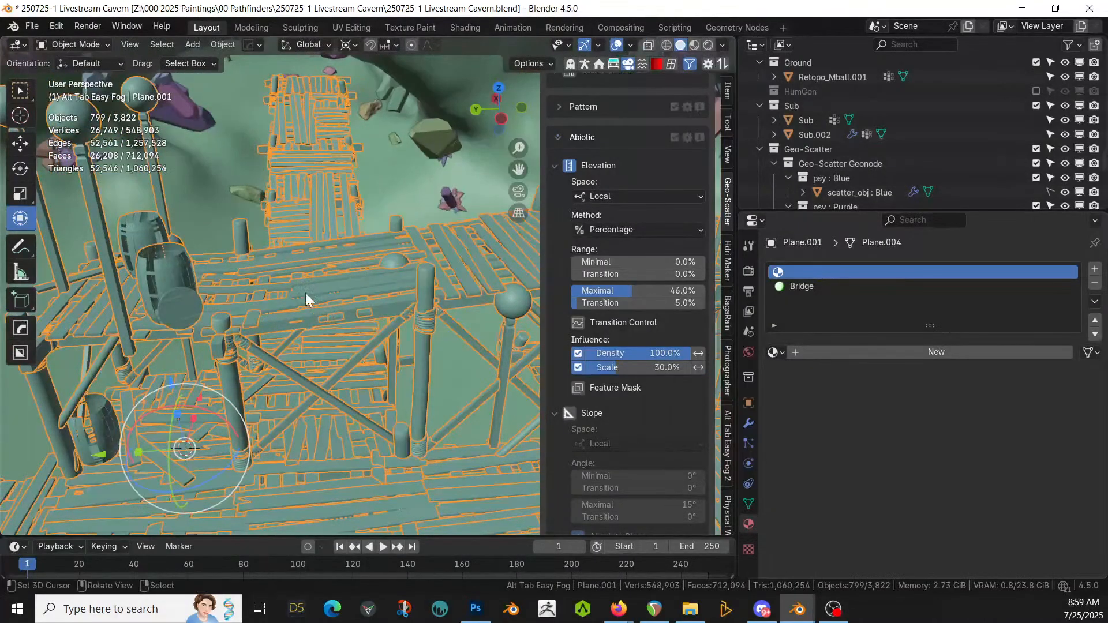
key(Tab)
click(348, 280)
click(837, 287)
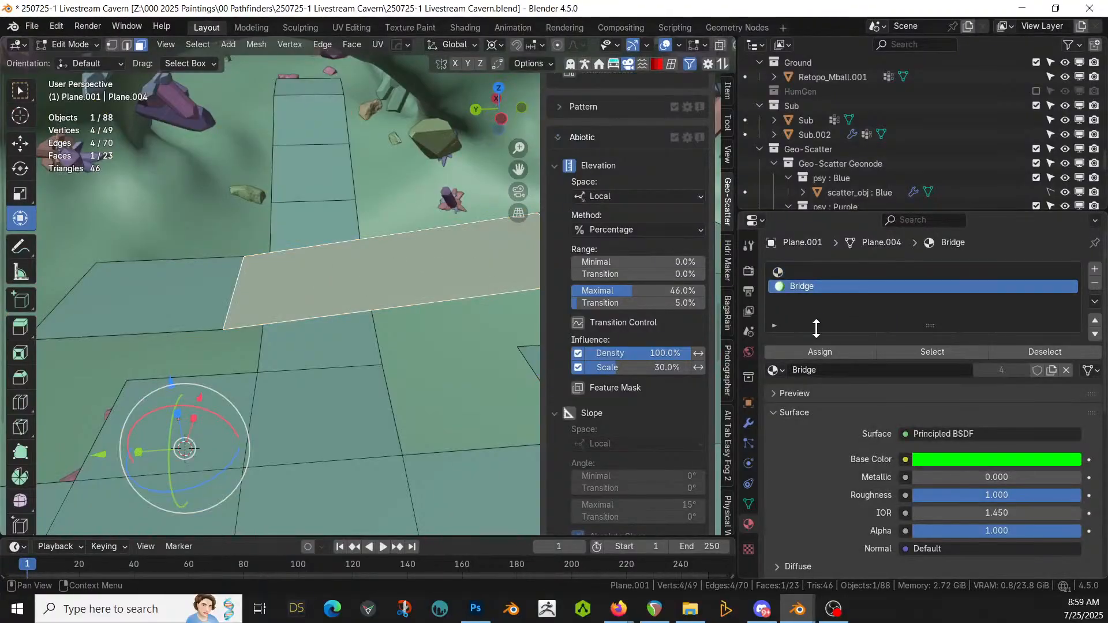
click(823, 355)
key(Tab)
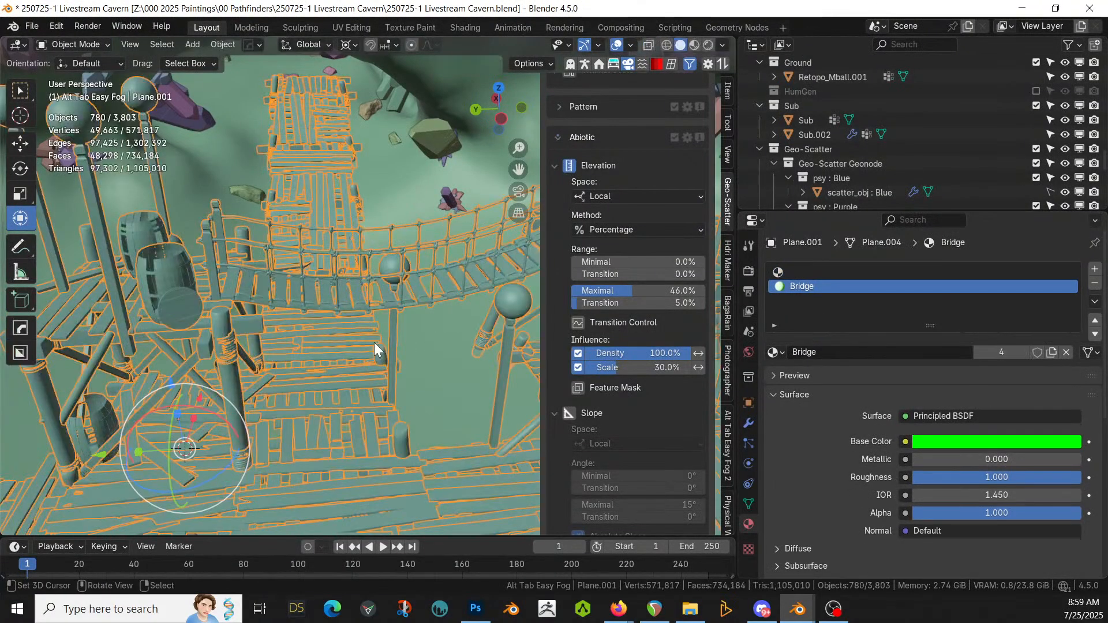
Step: Isolate the dock and check which vertex group its modifier's Scatter on Perimeter 1 settings use for the platform lights
middle_drag(374, 342, 291, 327)
key(KP_Divide)
scroll(290, 327, up, 2)
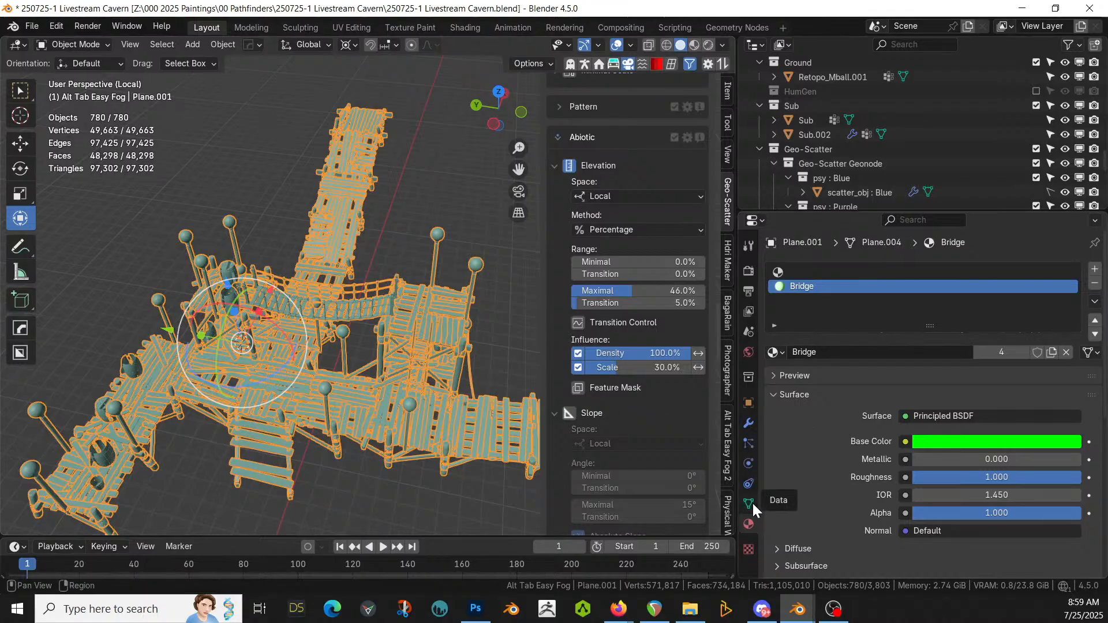
click(748, 423)
scroll(960, 442, down, 3)
scroll(959, 432, down, 15)
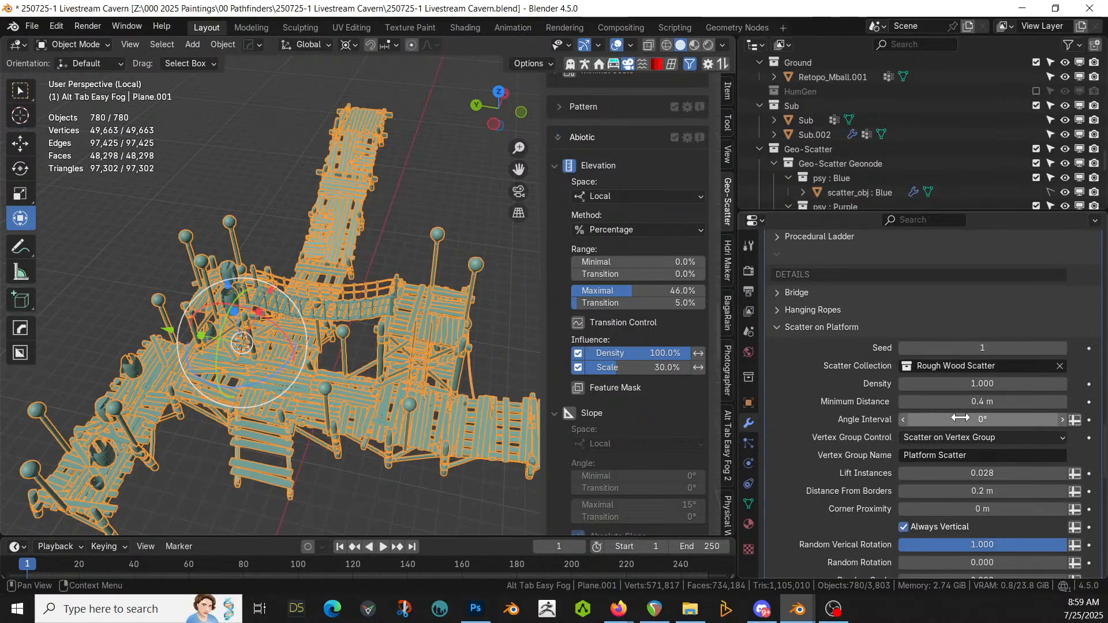
scroll(960, 417, down, 6)
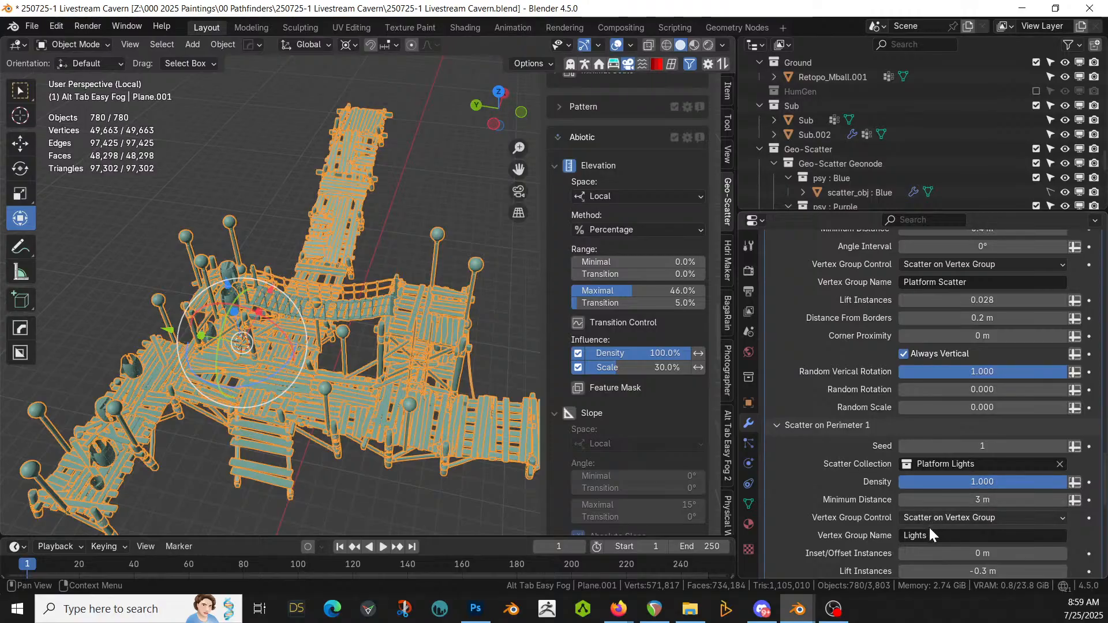
Step: Add a vertex group named Lights to the dock's platform mesh
click(753, 506)
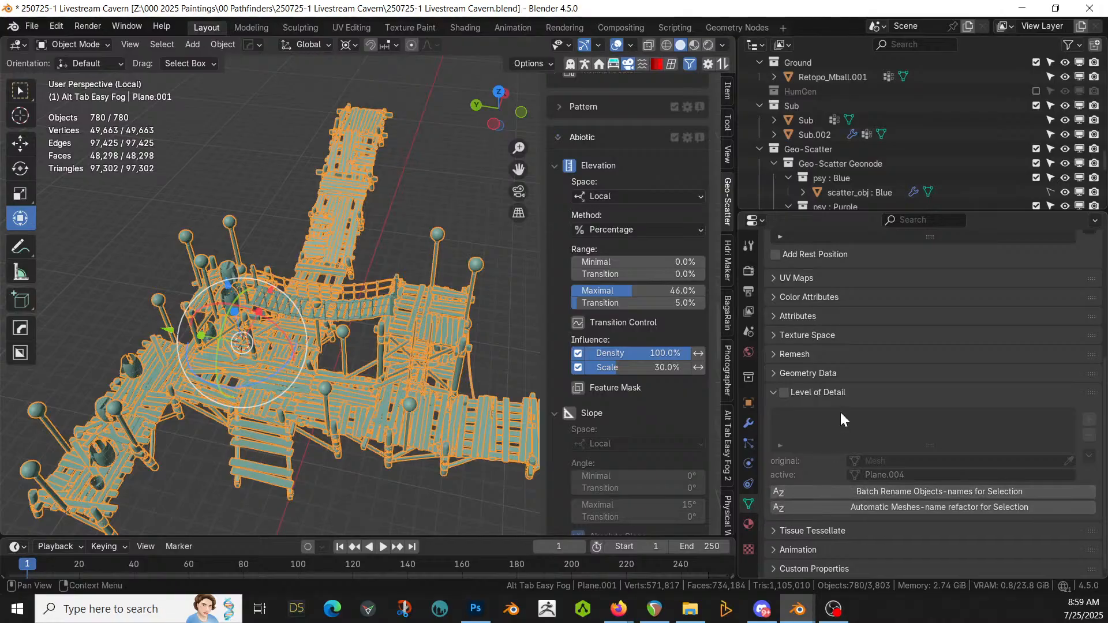
scroll(843, 420, up, 6)
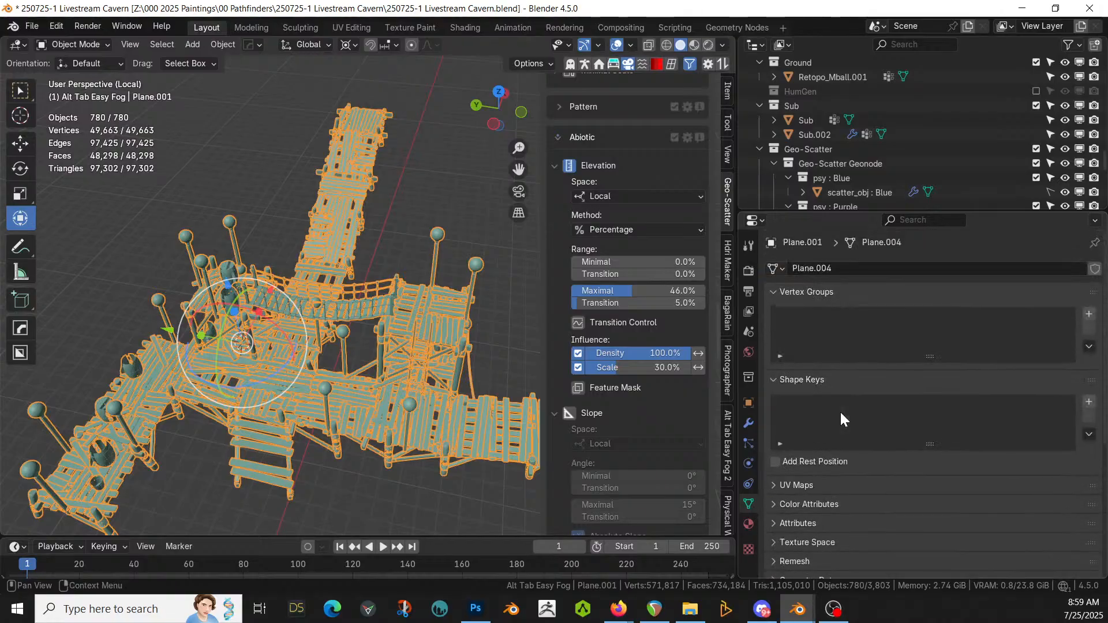
click(1089, 314)
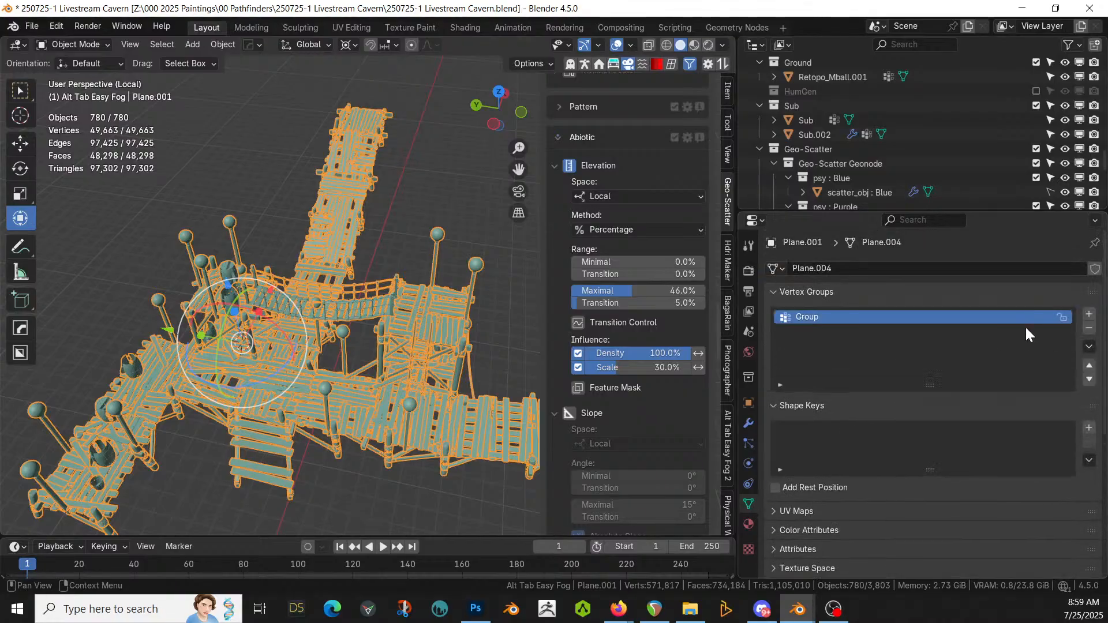
double_click(821, 316)
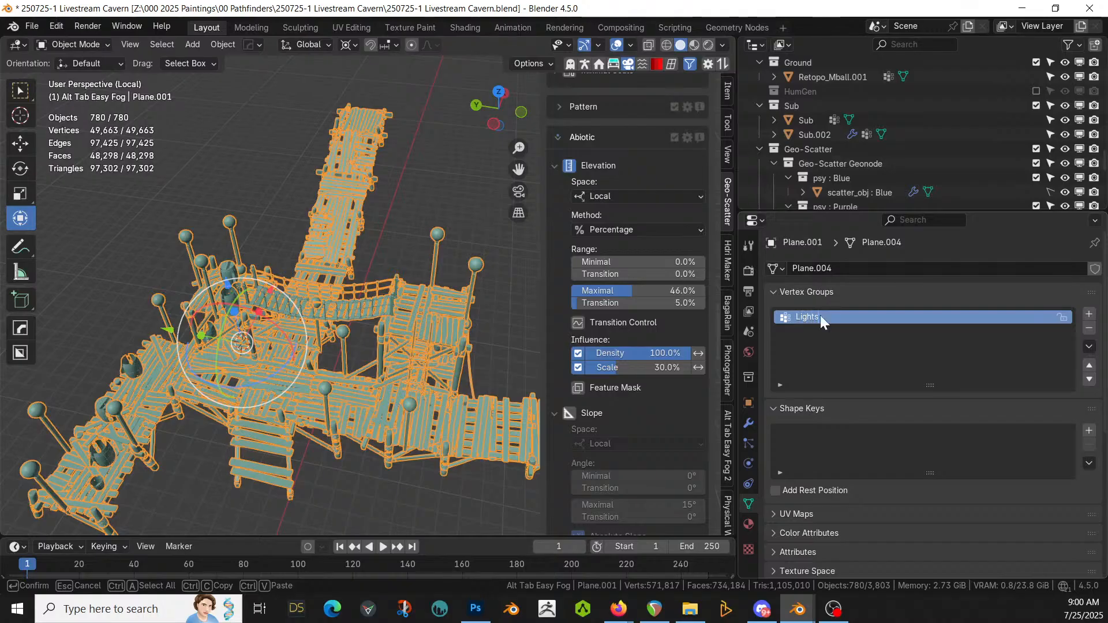
text(Lights)
key(Return)
Step: Select corner vertices along the outer edges of the lower walkways and raised platforms and assign them to the Lights vertex group
mouse_move(380, 271)
middle_down()
mouse_move(388, 315)
mouse_move(373, 292)
middle_up()
key(Tab)
key(1)
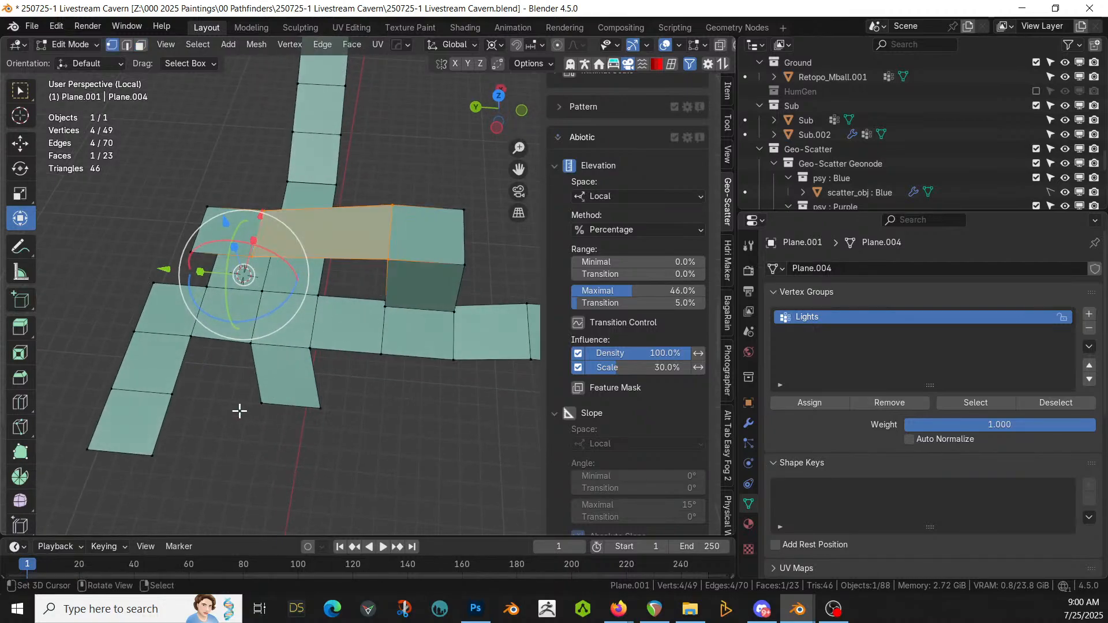
click(100, 443)
shift+middle_drag(288, 392, 192, 417)
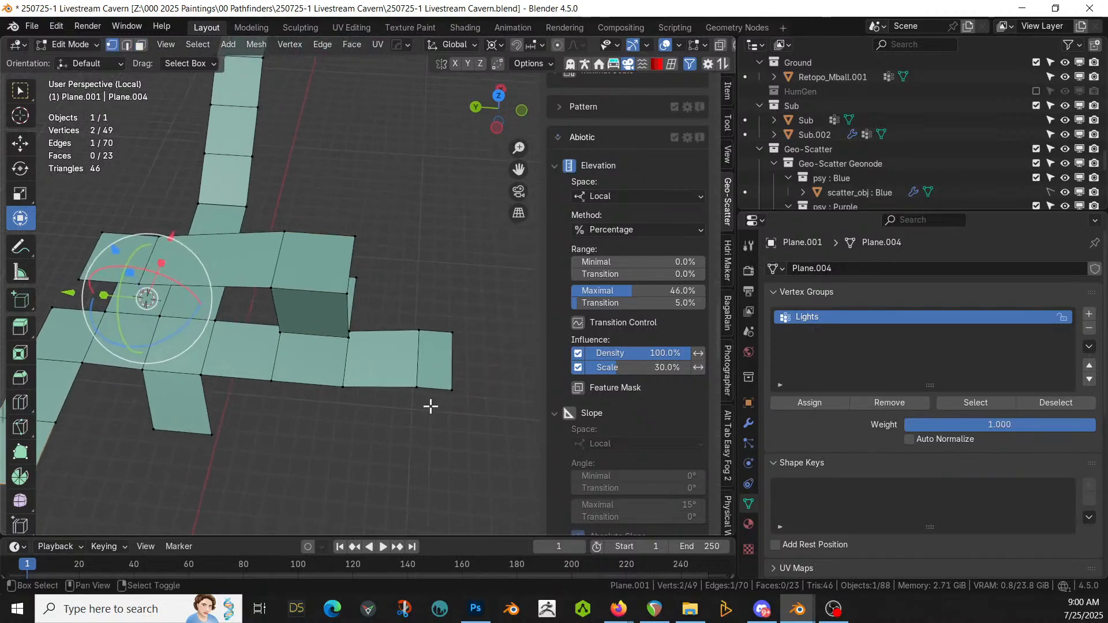
shift+click(339, 384)
shift+click(281, 382)
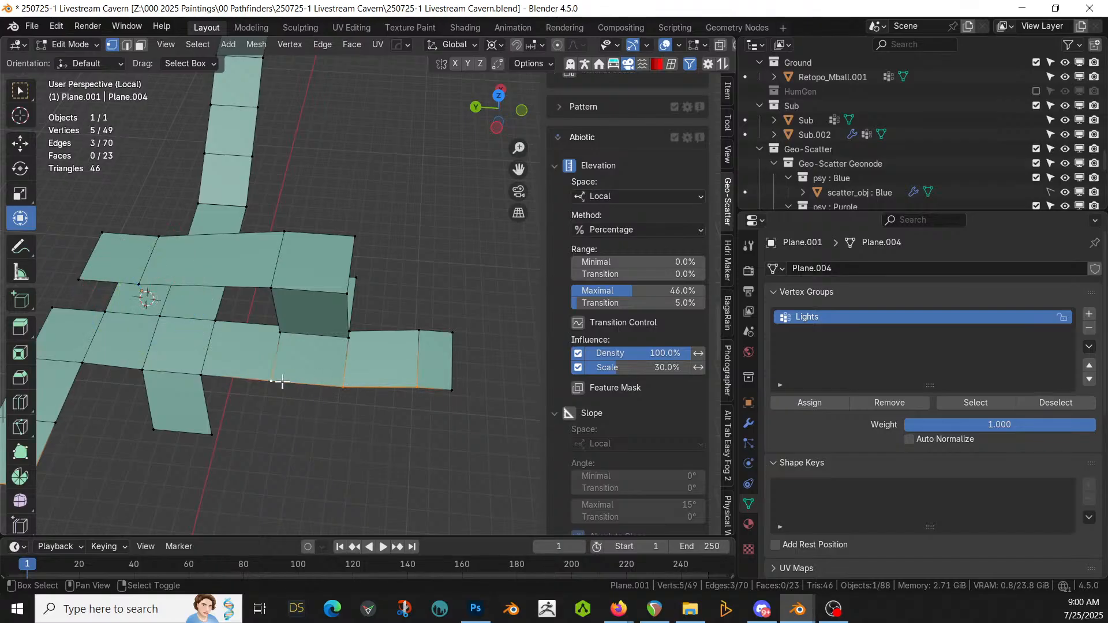
shift+click(203, 373)
shift+click(144, 369)
shift+middle_drag(219, 354, 281, 411)
shift+click(413, 354)
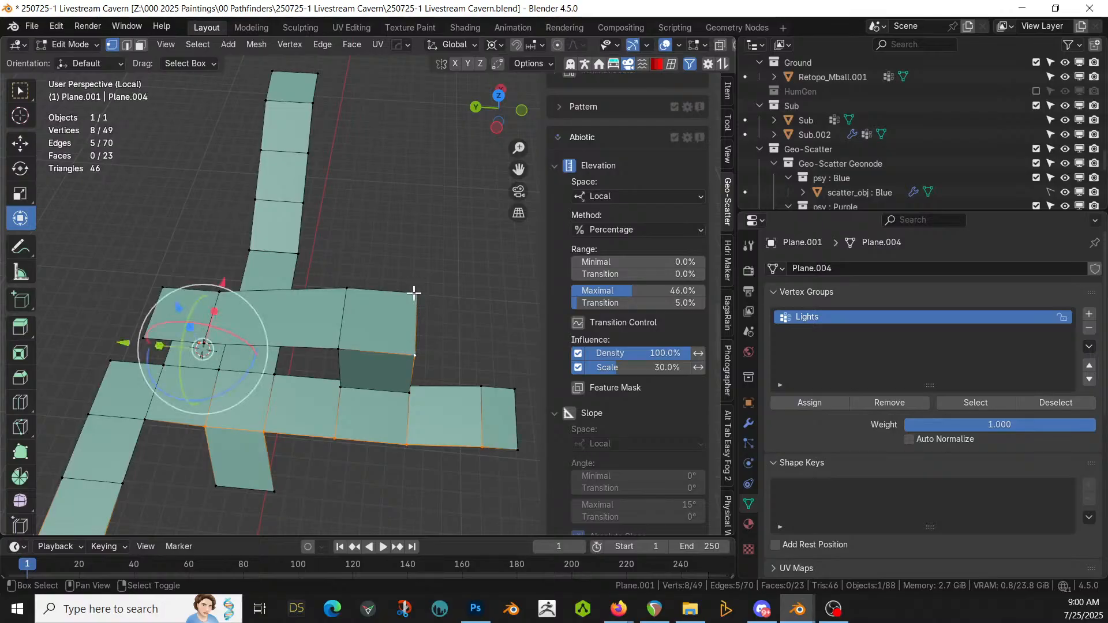
shift+click(164, 289)
shift+click(144, 337)
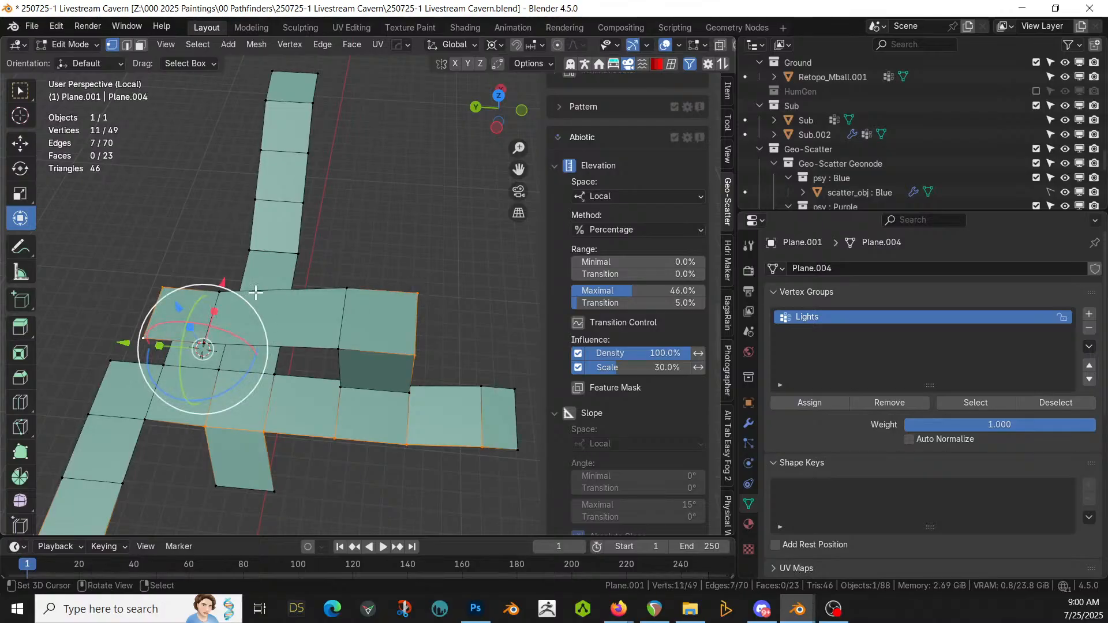
middle_drag(255, 289, 345, 307)
middle_drag(259, 379, 336, 440)
shift+click(290, 394)
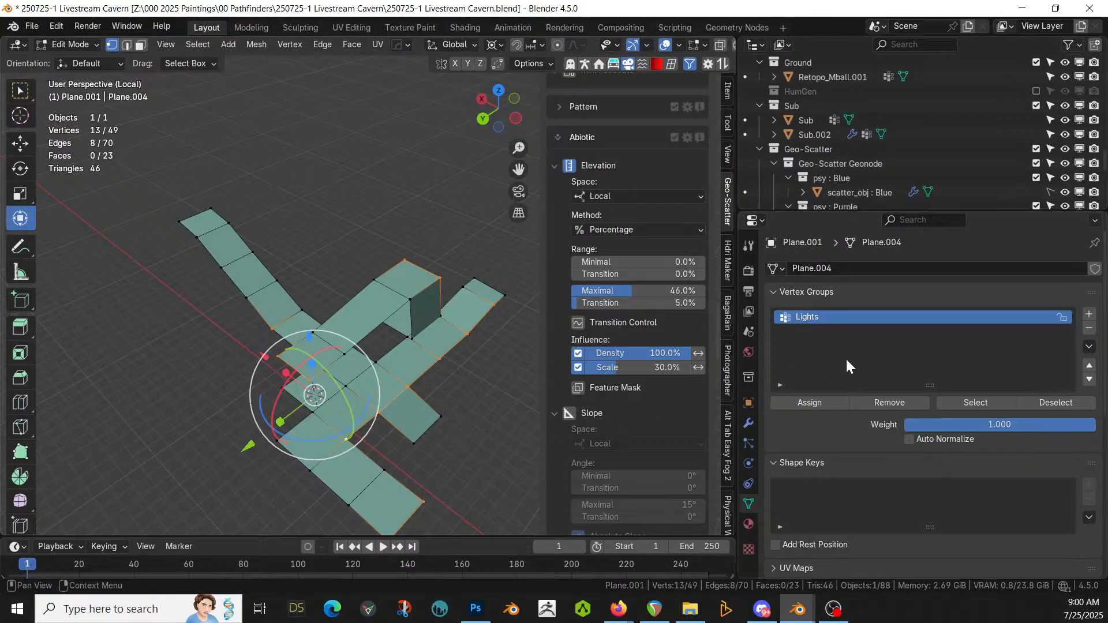
click(809, 403)
key(Tab)
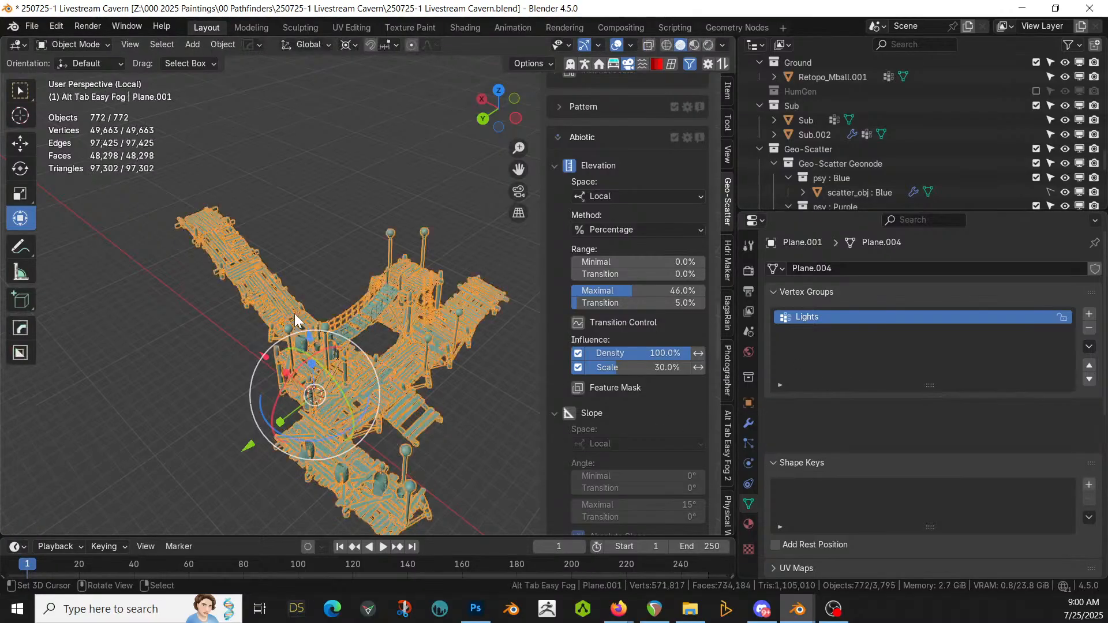
Step: Leave the isolated dock view, deselect the dock by selecting the cavern ground, and save the file
middle_drag(301, 316, 161, 310)
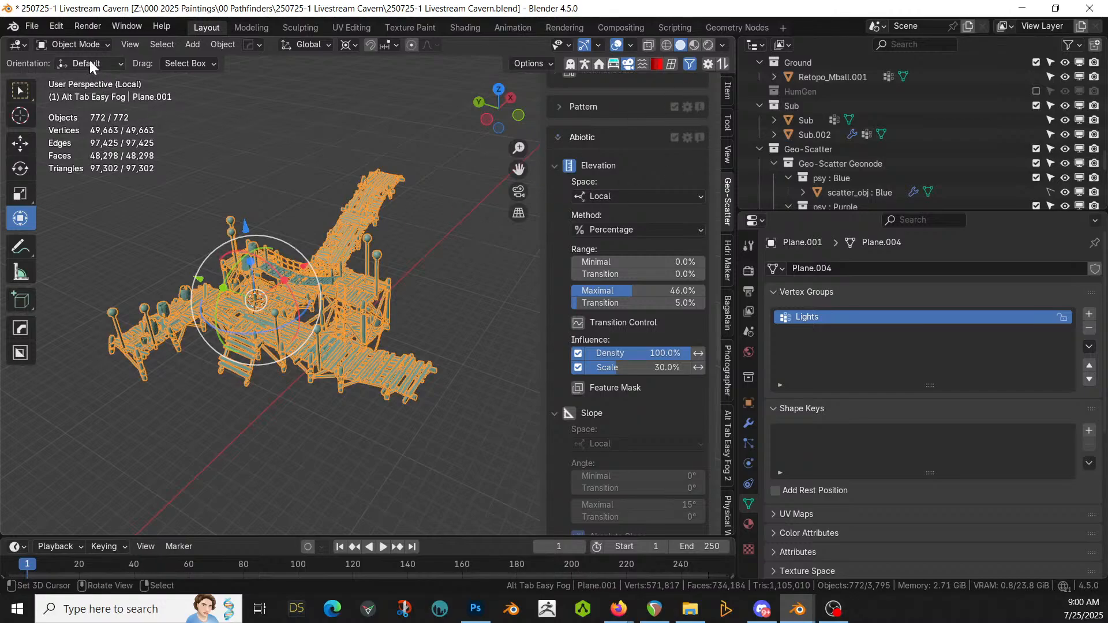
click(723, 48)
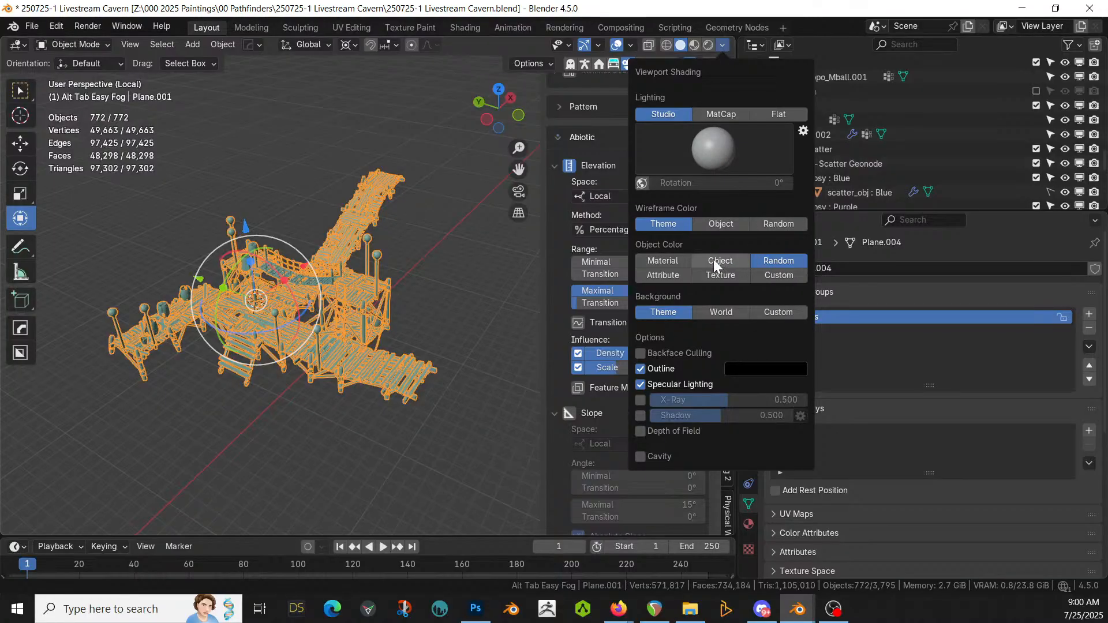
middle_drag(399, 244, 407, 225)
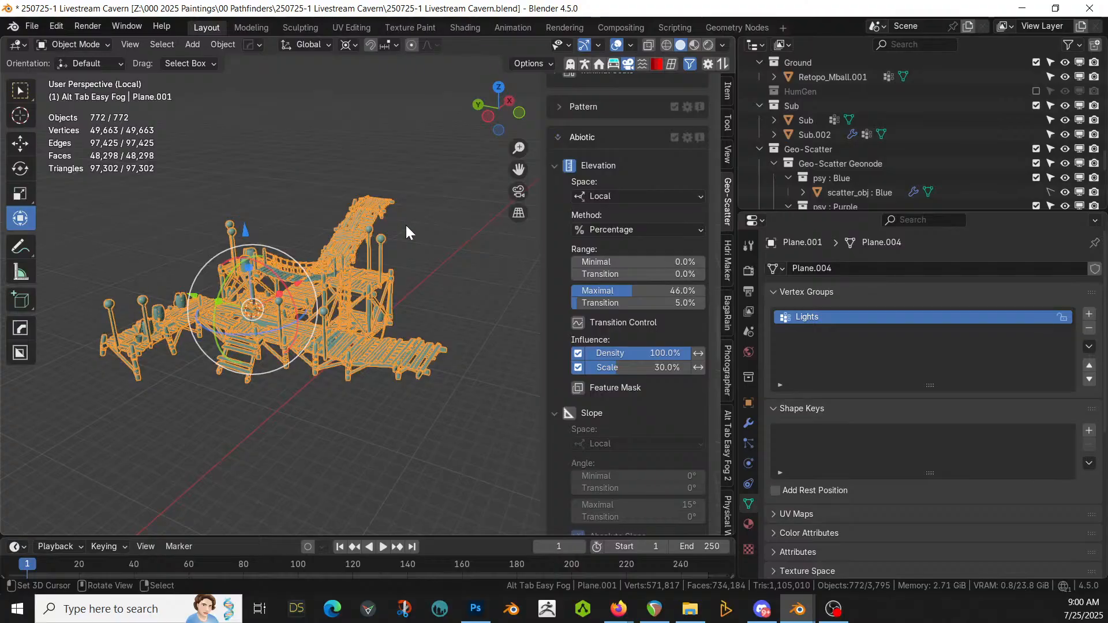
key(KP_Divide)
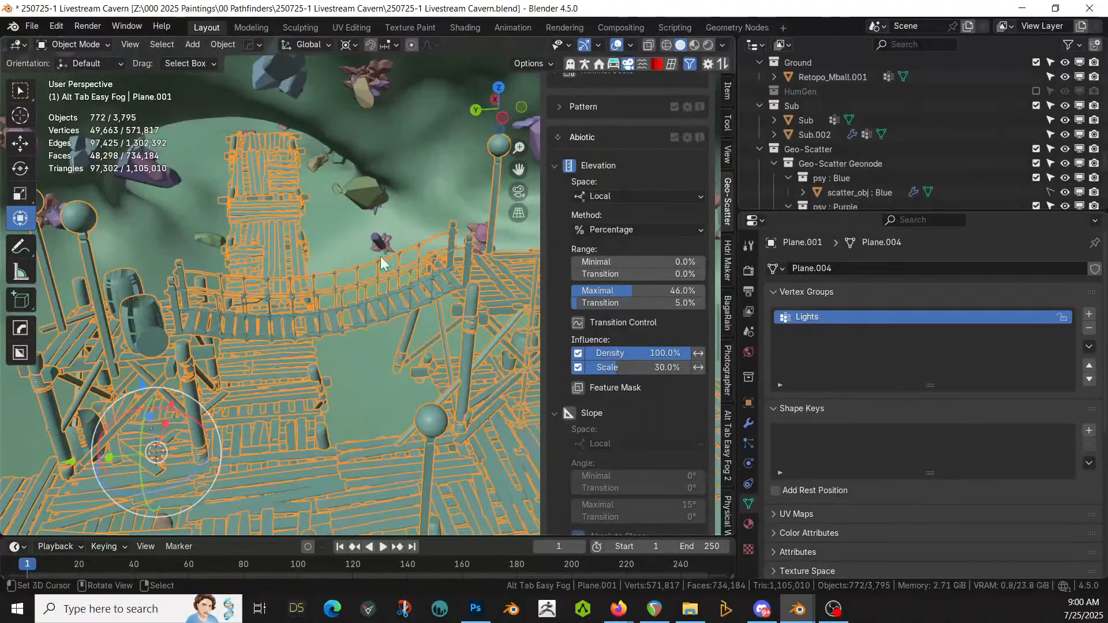
click(320, 219)
middle_drag(328, 224, 398, 252)
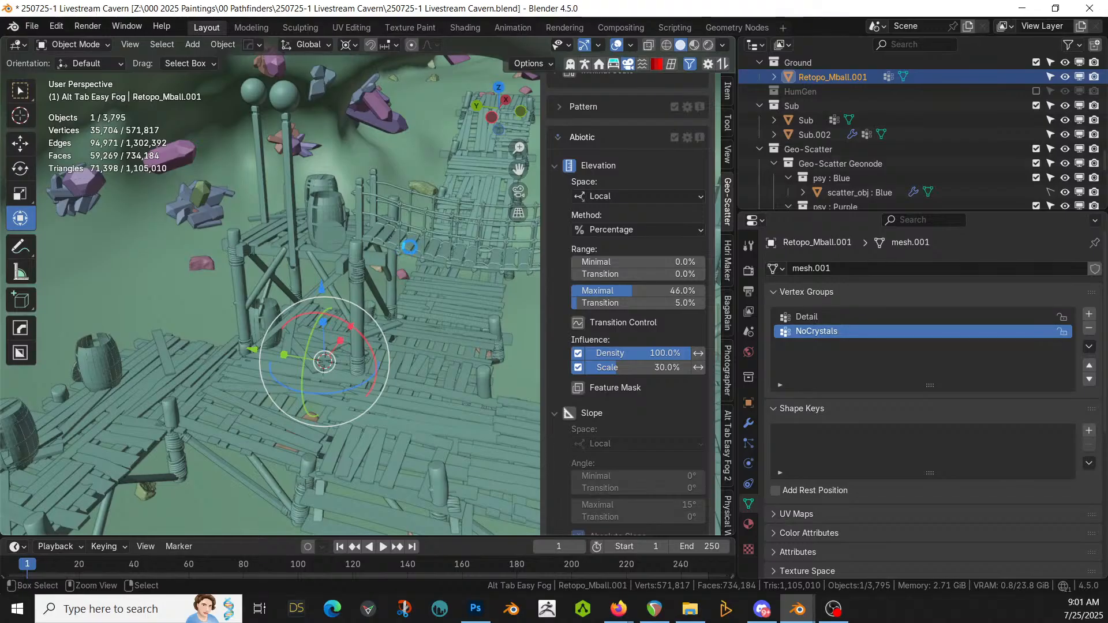
key(ctrl+s)
Step: In the dock's platform mesh, select the outer edge of the lower walkway face beside the vertical wall
middle_drag(411, 245, 251, 176)
click(374, 219)
key(Tab)
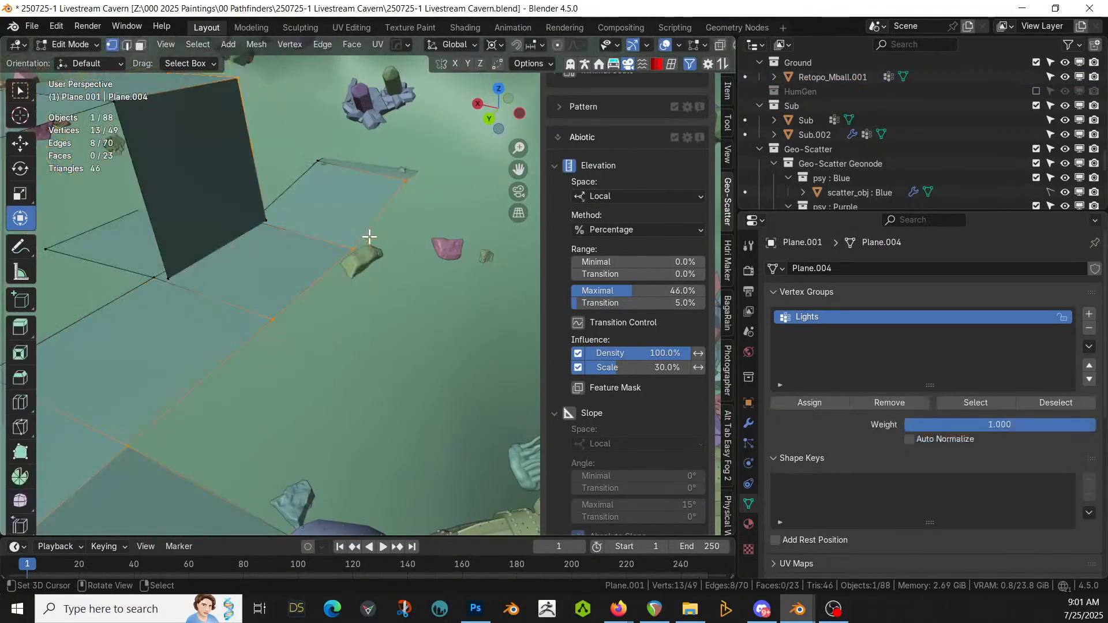
click(326, 273)
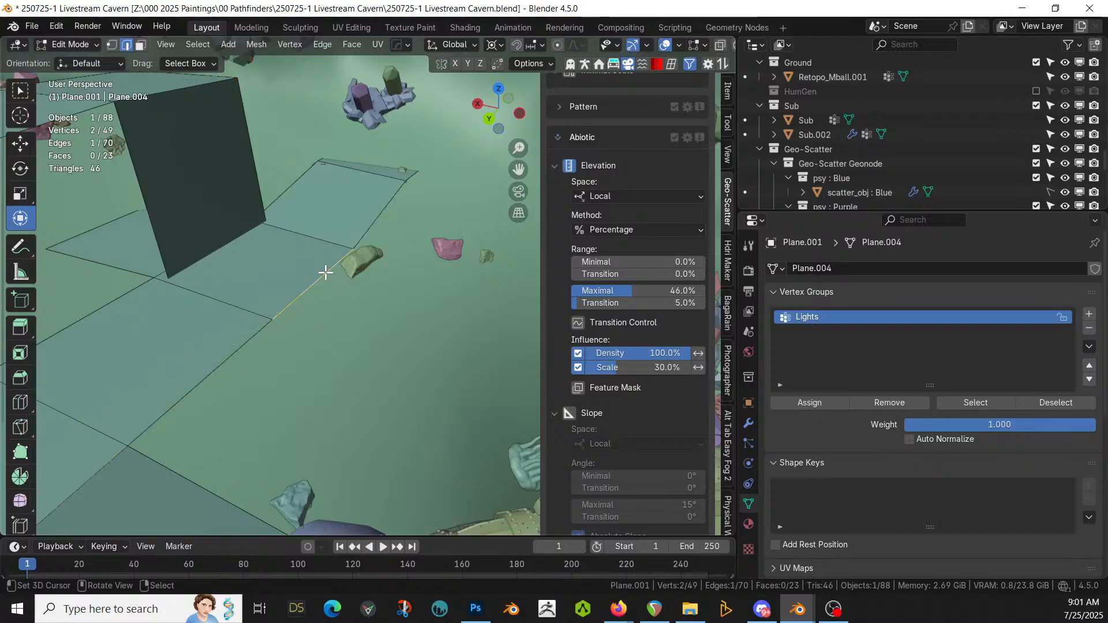
Step: Extrude the selected walkway edge 2.5 m along X and undo the extrusion
text(ex)
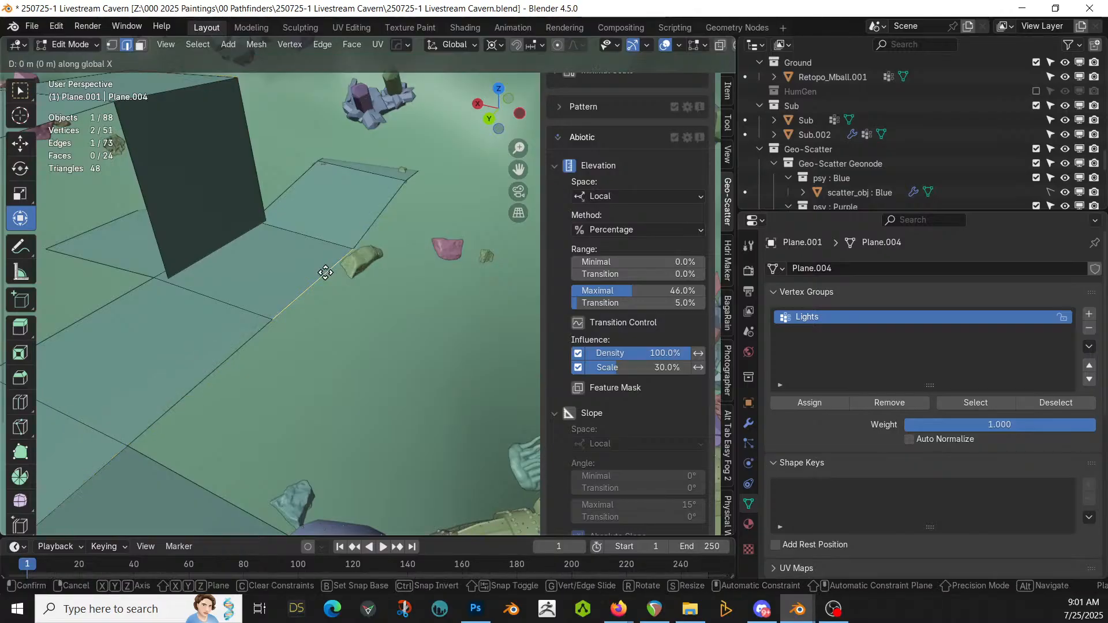
text(2.5)
key(Return)
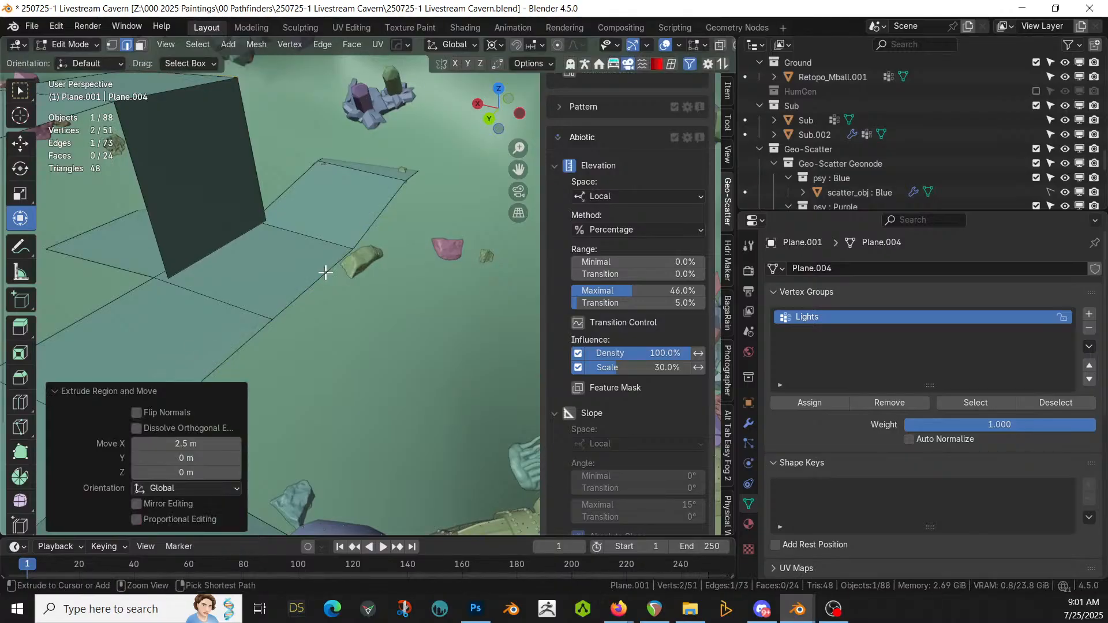
key(ctrl+x)
key(ctrl+z)
key(ctrl+z)
Step: Extrude the walkway edge outward with Z locked, about -3.43 m in X and -0.22 m in Y, and finish mesh editing
key(e)
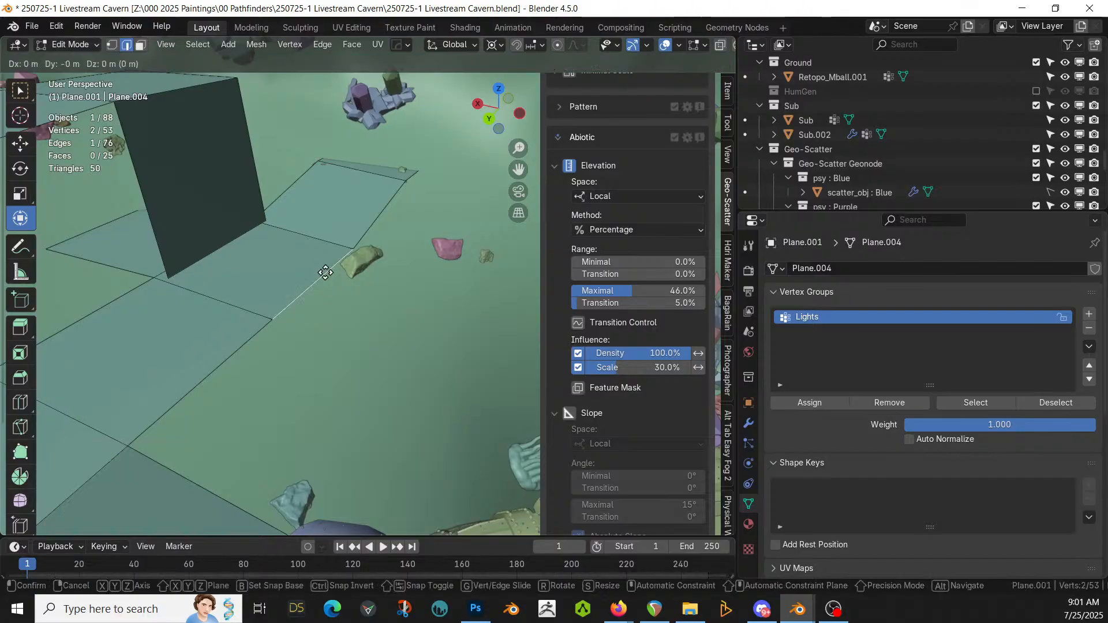
key(shift+z)
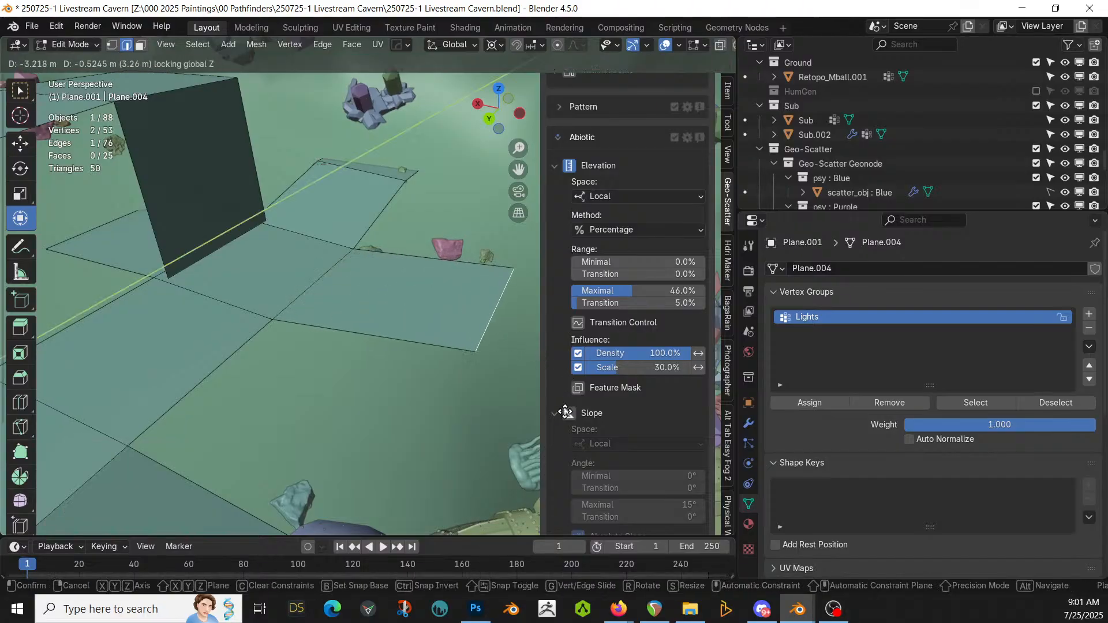
click(516, 418)
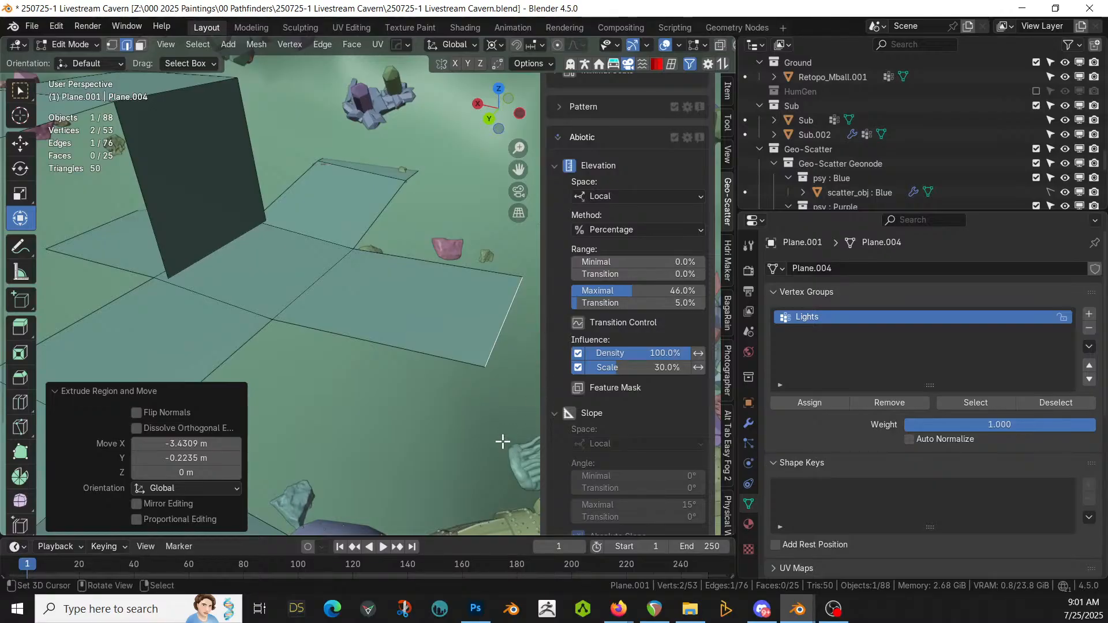
middle_drag(470, 361, 427, 155)
key(Tab)
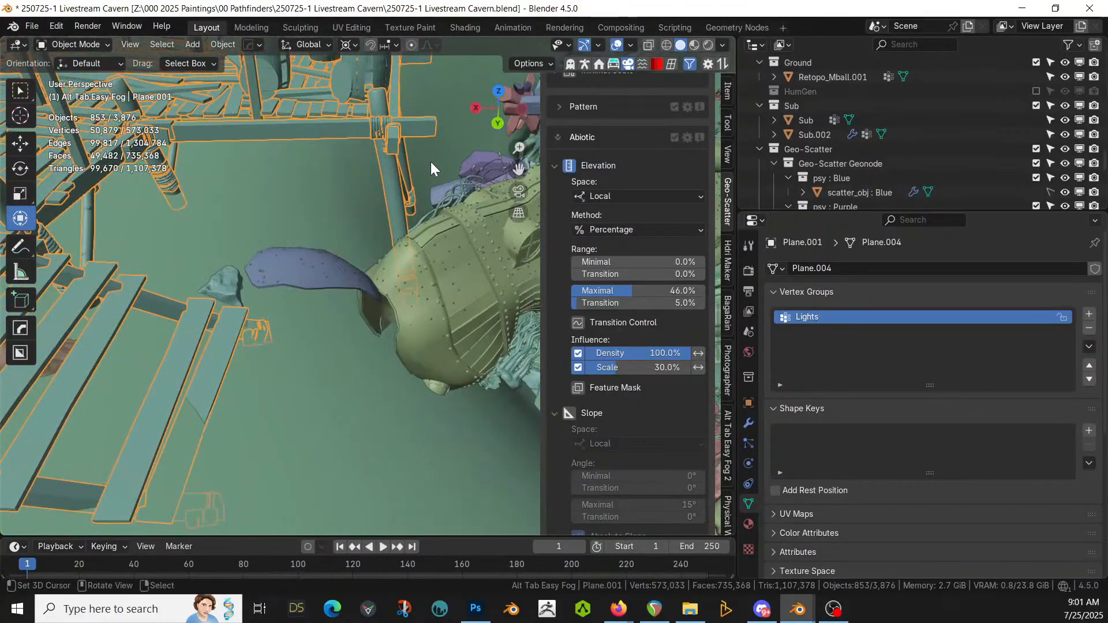
Step: Switch the viewport to Rendered shading, widen it, and examine the extended dock and its lights from the side
key(z)
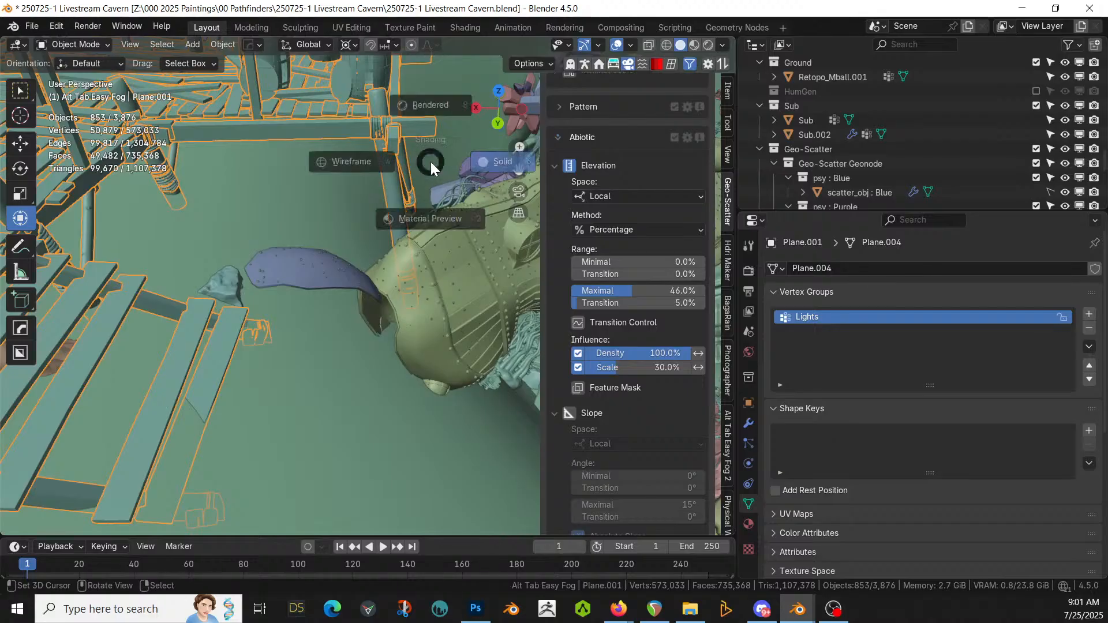
click(399, 153)
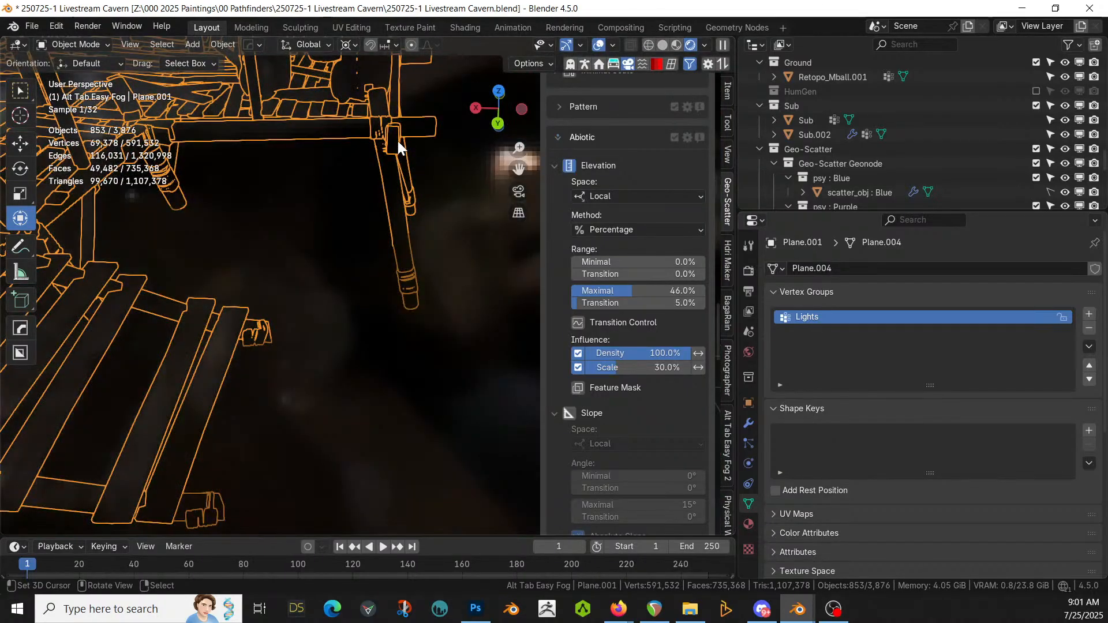
mouse_move(397, 141)
middle_down()
mouse_move(430, 145)
mouse_move(340, 140)
mouse_move(418, 160)
mouse_move(391, 212)
mouse_move(355, 189)
mouse_move(277, 188)
mouse_move(370, 176)
mouse_move(445, 191)
mouse_move(487, 291)
mouse_move(508, 289)
middle_up()
scroll(287, 180, down, 1)
scroll(290, 182, up, 1)
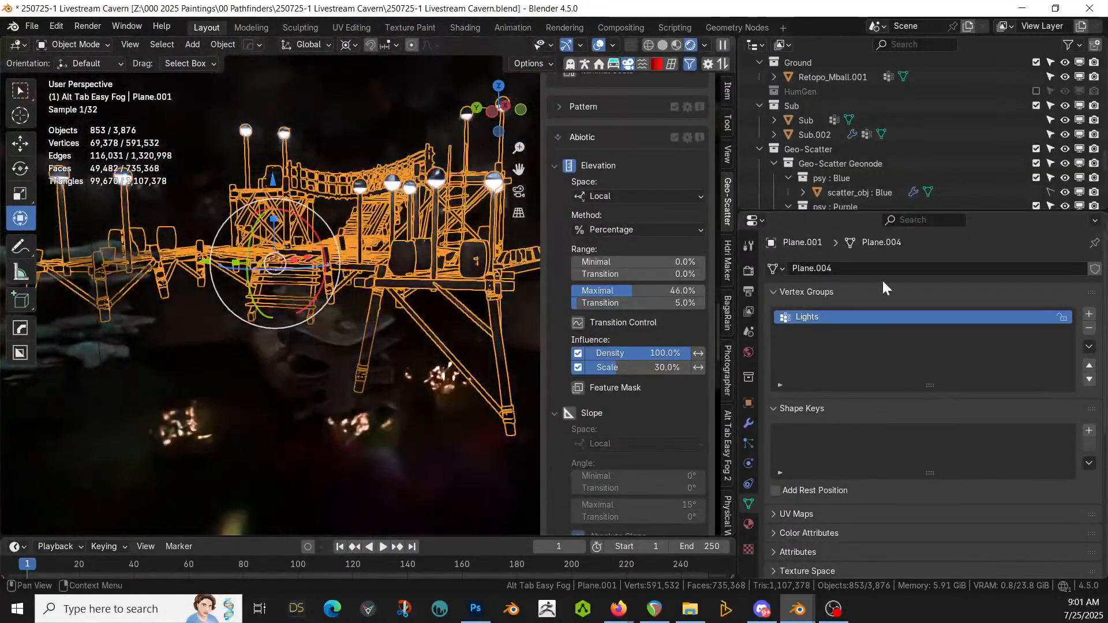
drag(734, 184, 971, 183)
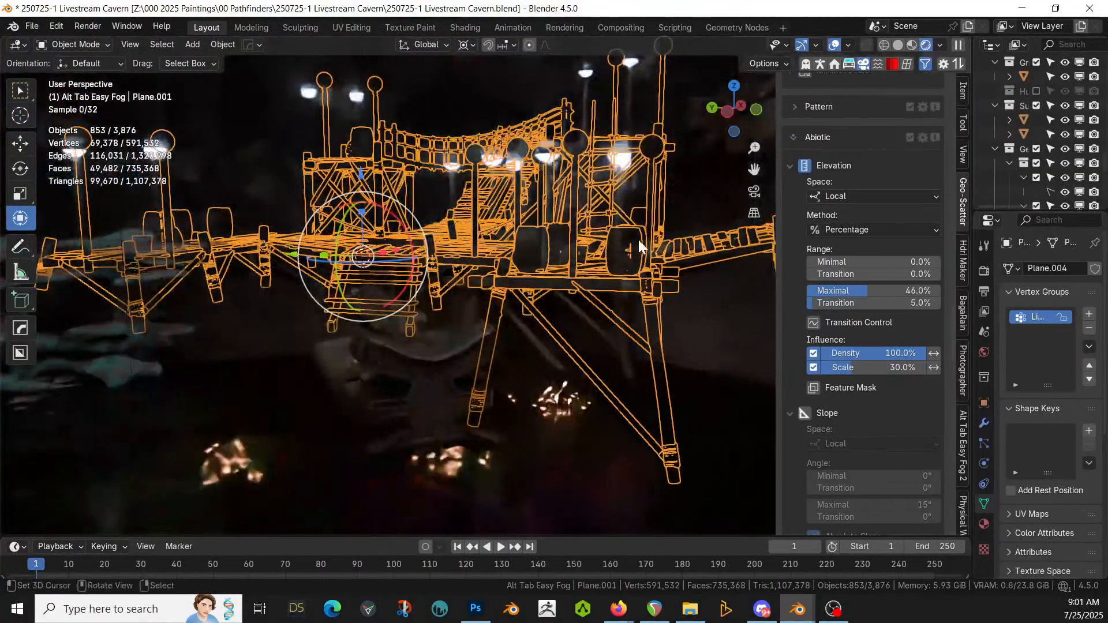
middle_drag(638, 240, 586, 292)
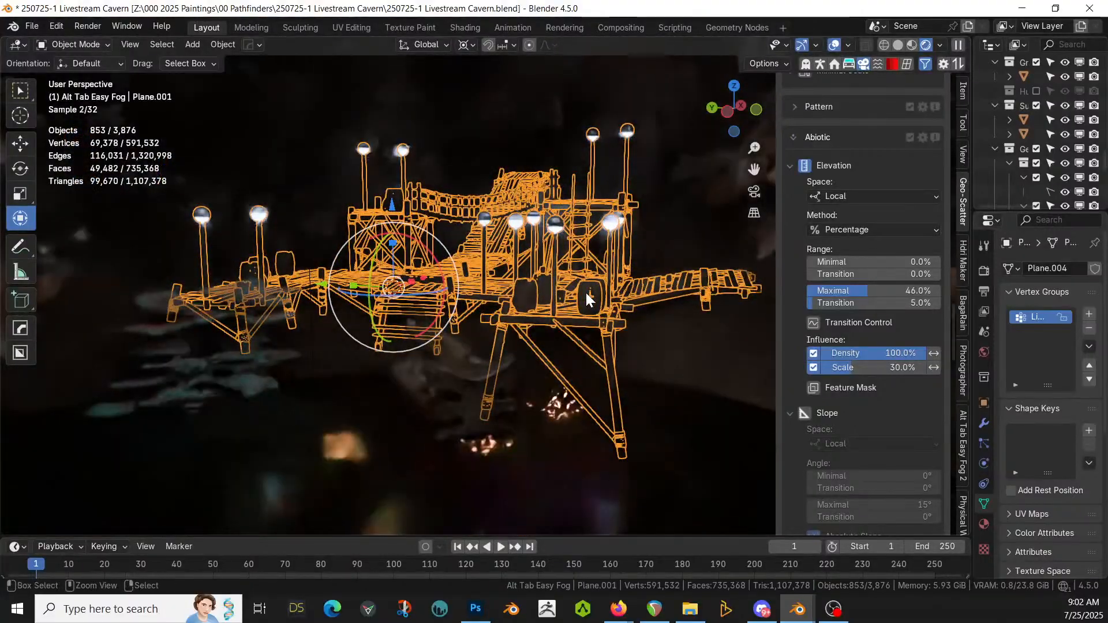
Step: Save the scene file, check the lit dock from a lower angle, and return the viewport to Solid shading
key(ctrl+s)
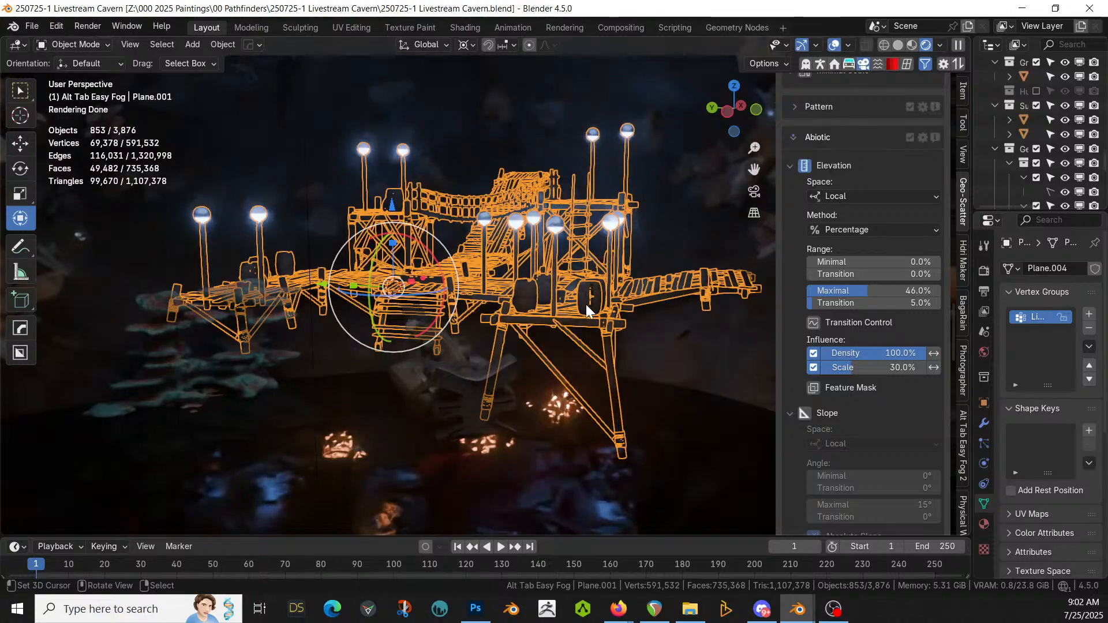
middle_drag(517, 371, 523, 358)
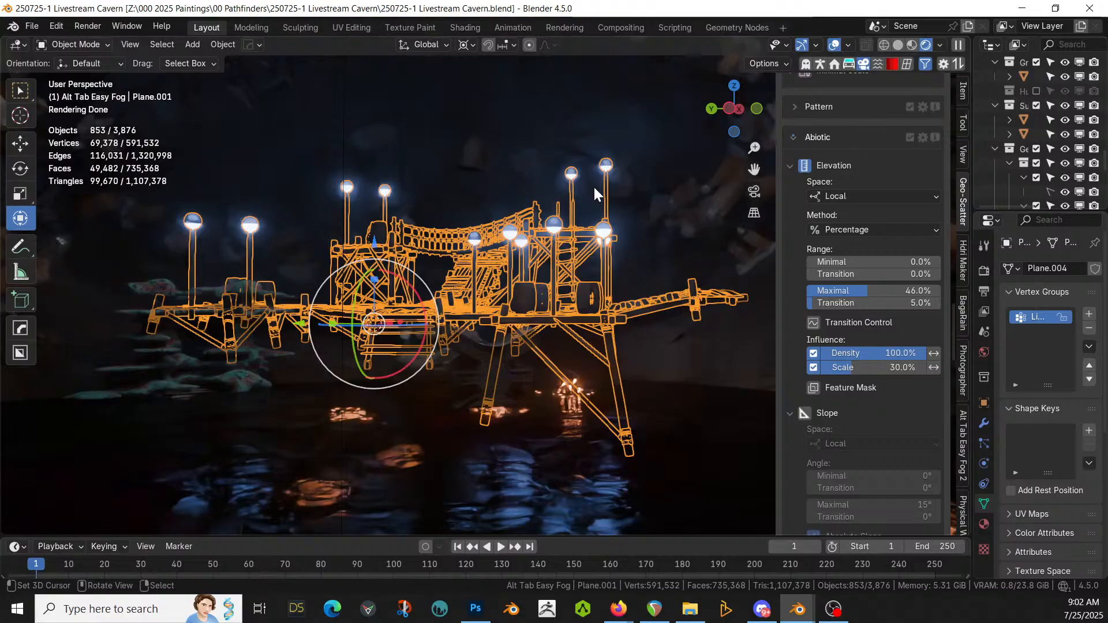
key(z)
key(6)
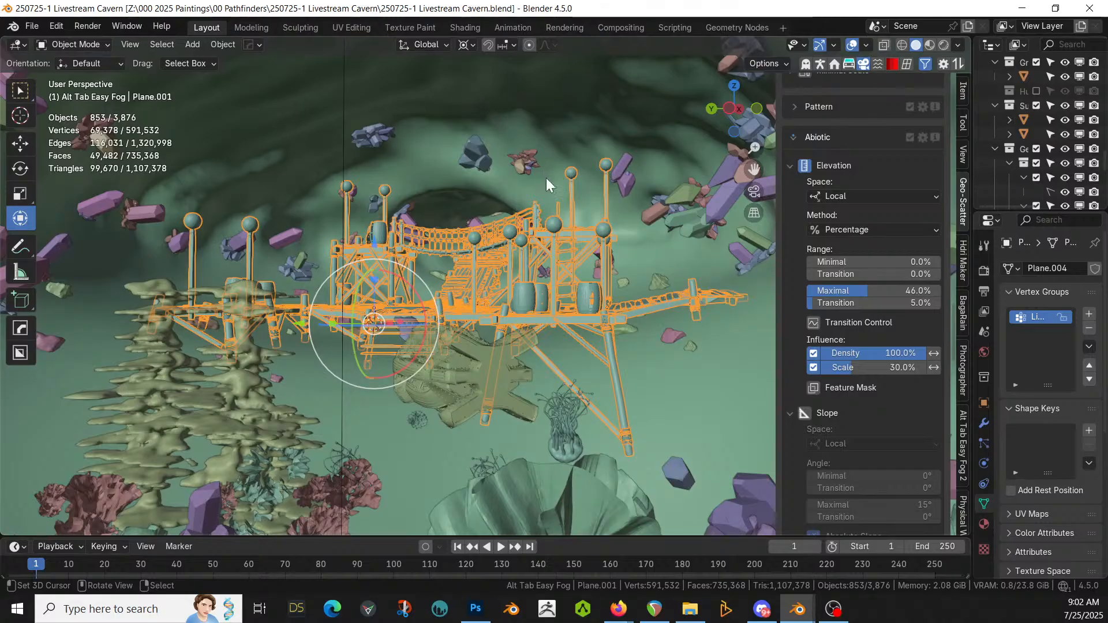
Step: Try Cavity shading in the Solid viewport and turn it off again
key(alt+v)
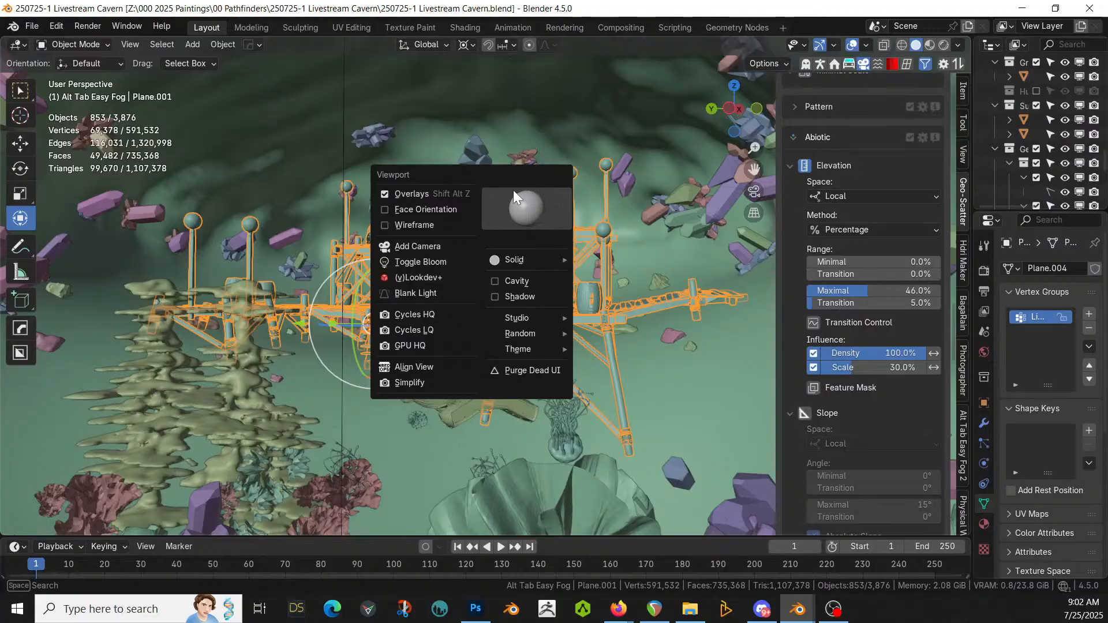
click(497, 282)
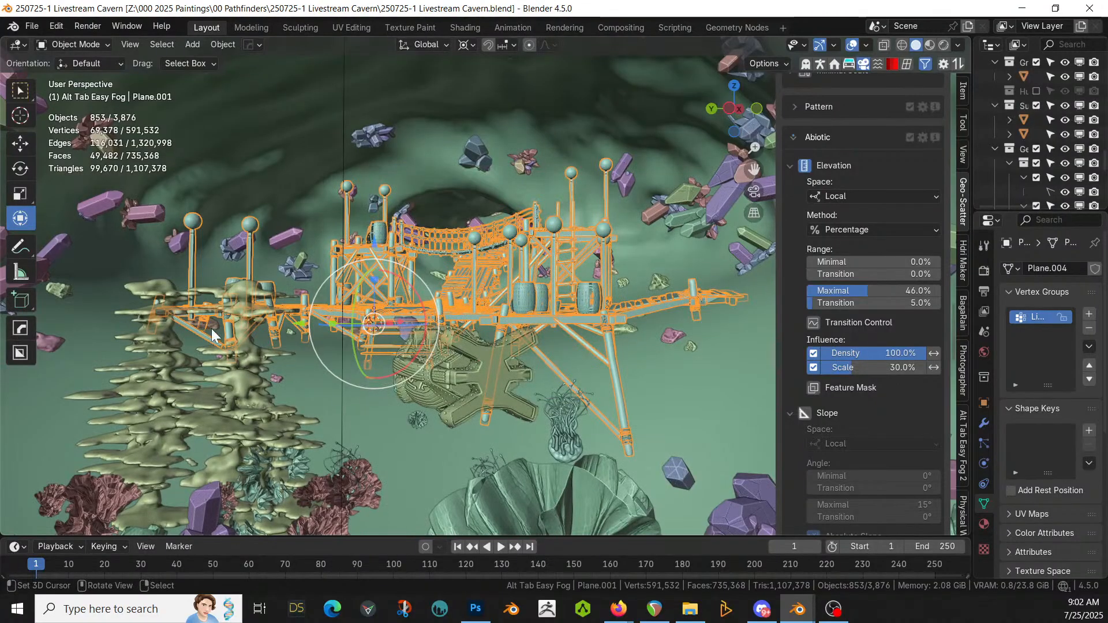
key(alt+v)
click(458, 252)
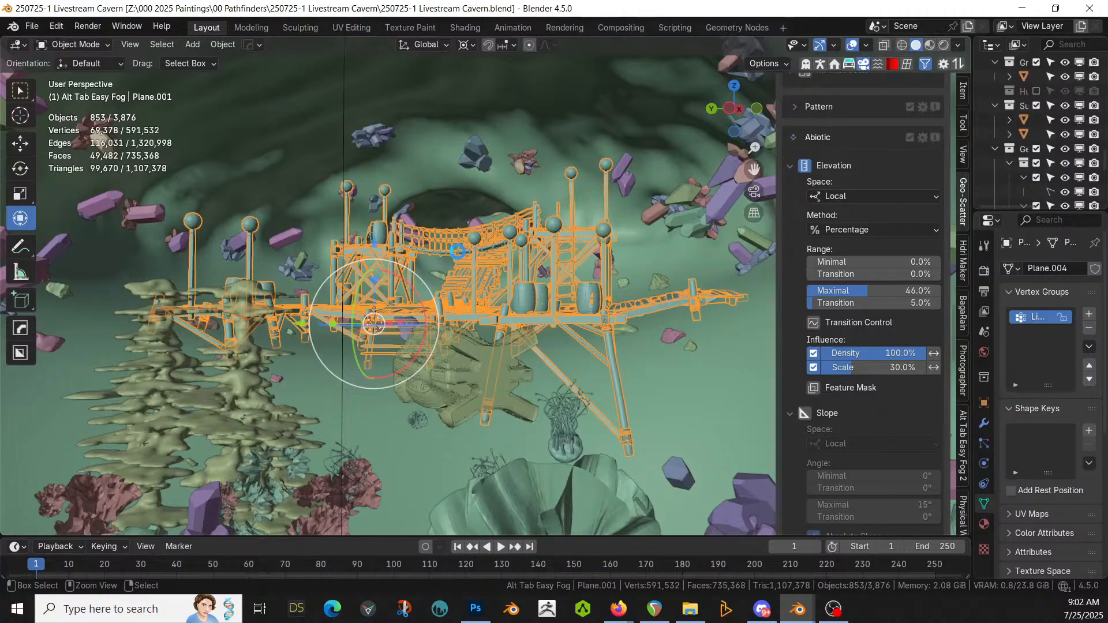
Step: Save the file and place the Extra_Basket_02_2K asset on the lower dock walkway near its edge
key(ctrl+s)
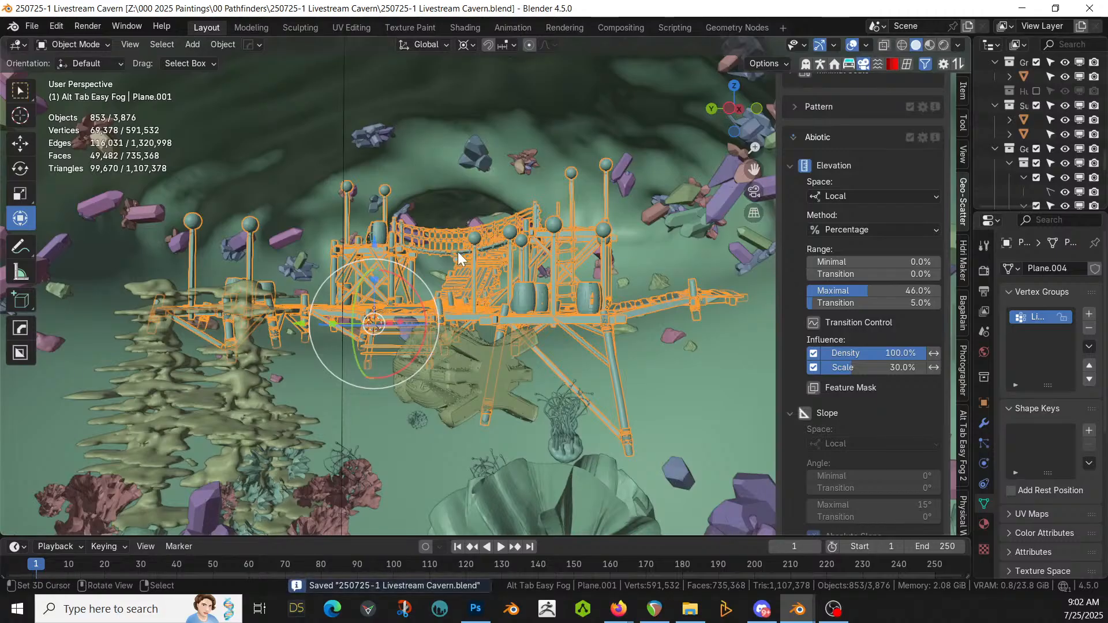
middle_drag(513, 358, 421, 371)
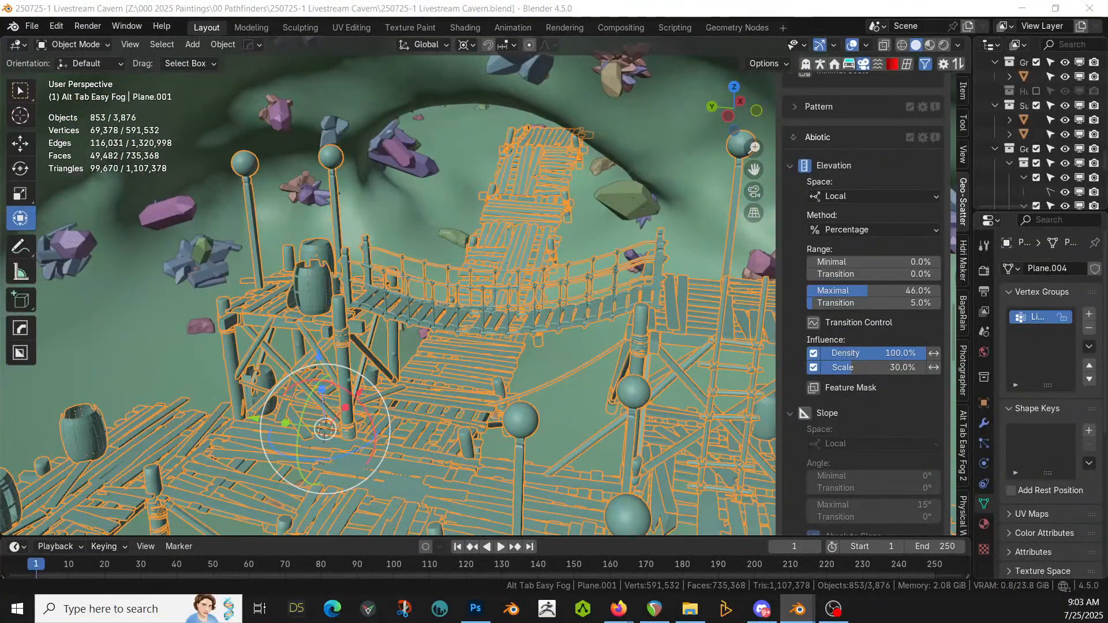
middle_drag(462, 306, 277, 103)
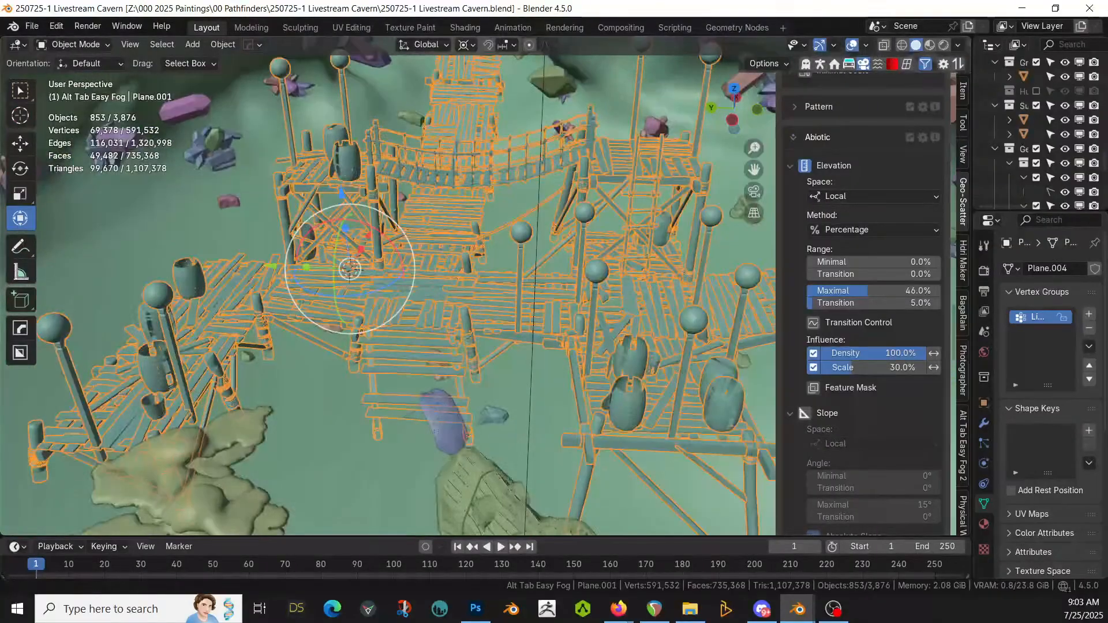
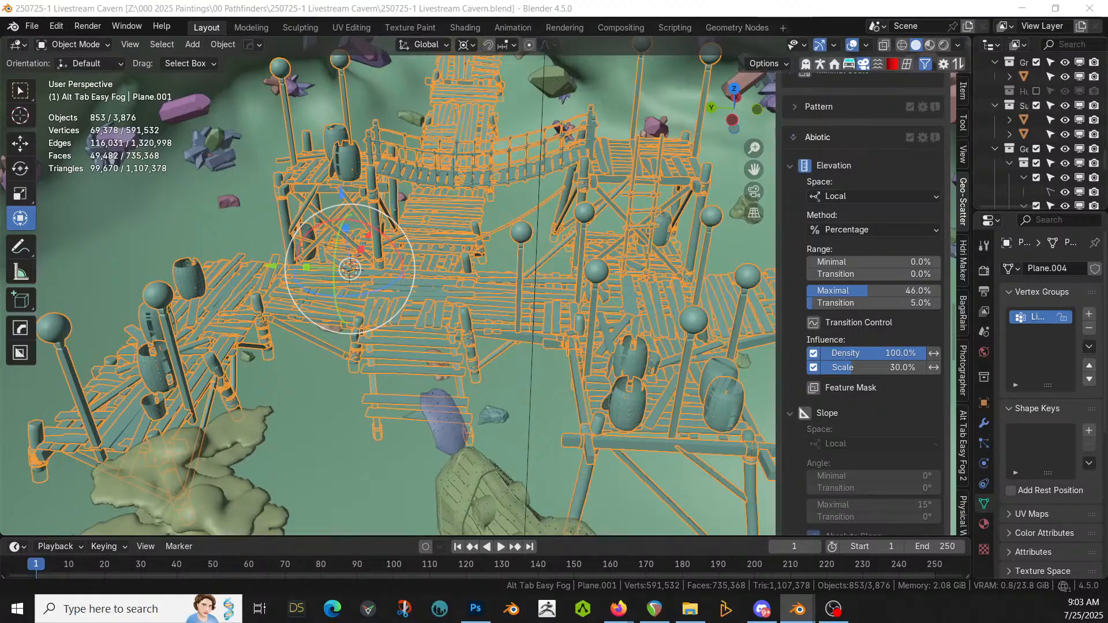
drag(383, 58, 305, 309)
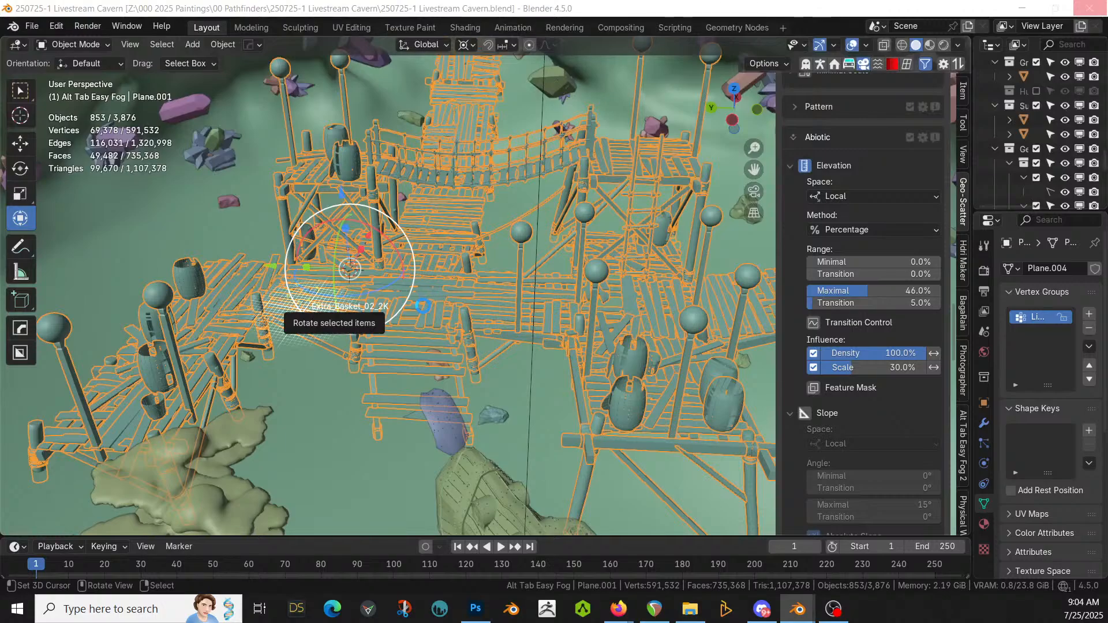
key(KP_Decimal)
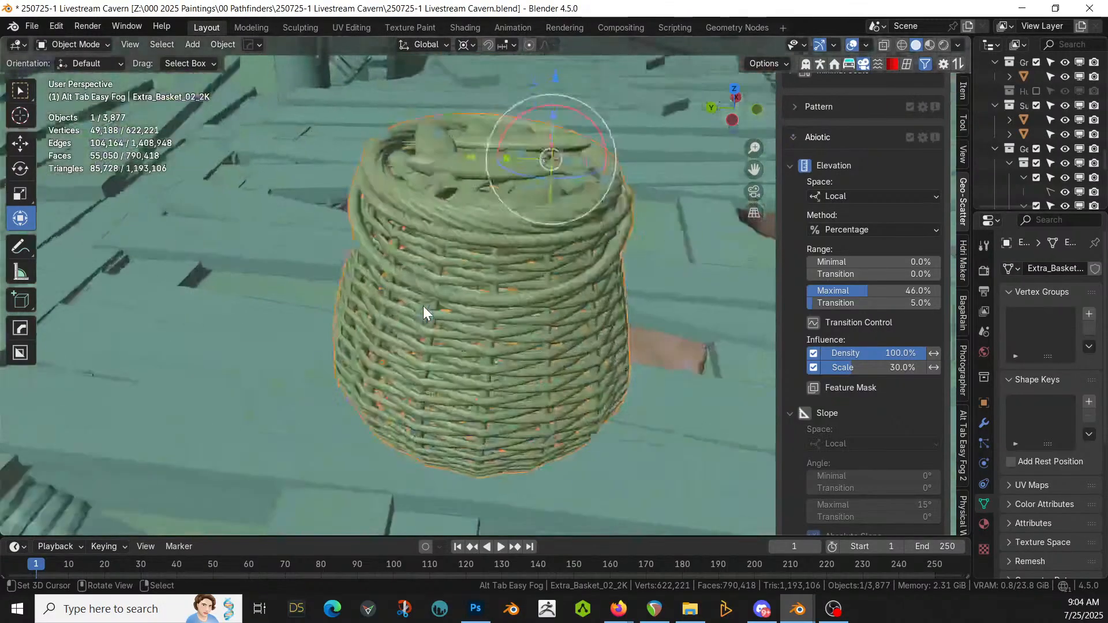
scroll(392, 301, down, 1)
middle_drag(392, 301, 363, 241)
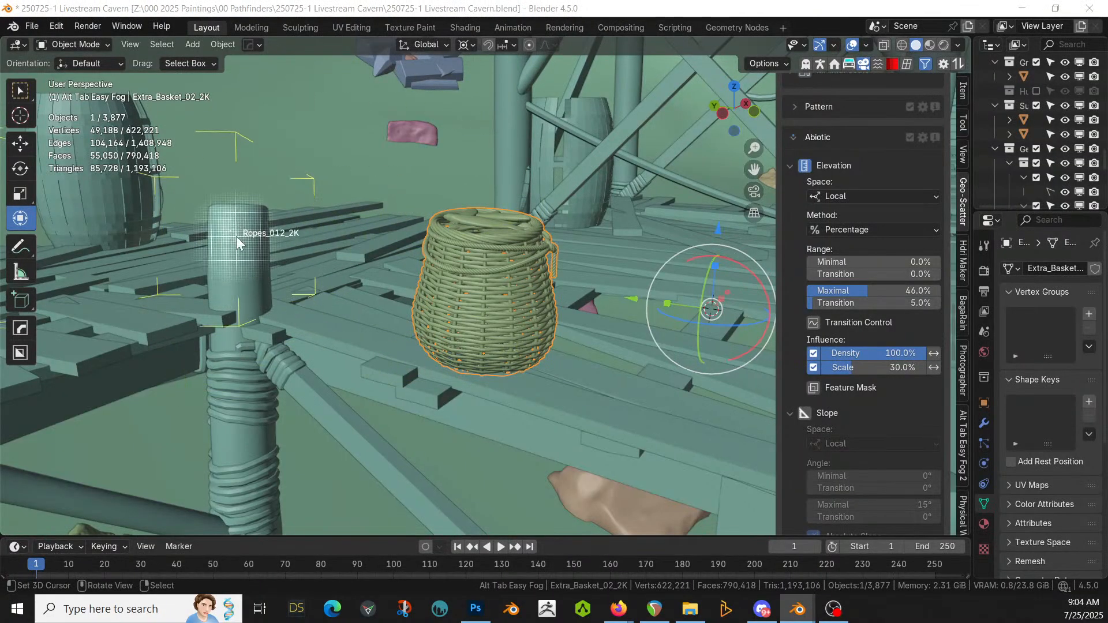
Step: Place the Ropes_012_2K asset on the short corner post beside the basket
click(251, 236)
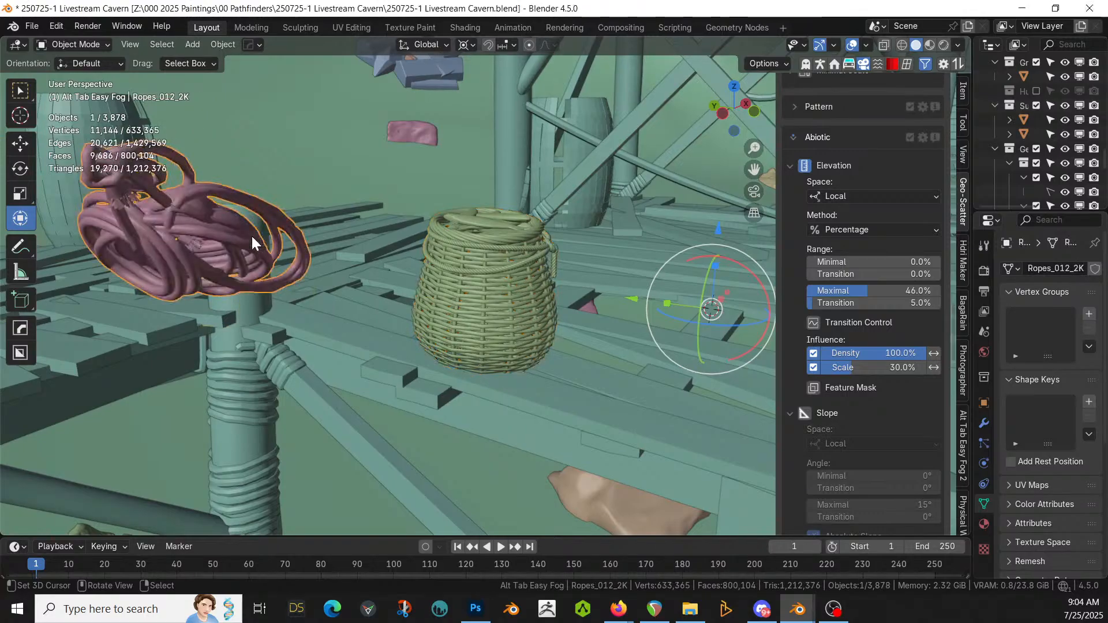
scroll(255, 236, down, 4)
middle_drag(262, 236, 399, 280)
right_click(398, 318)
right_click(385, 328)
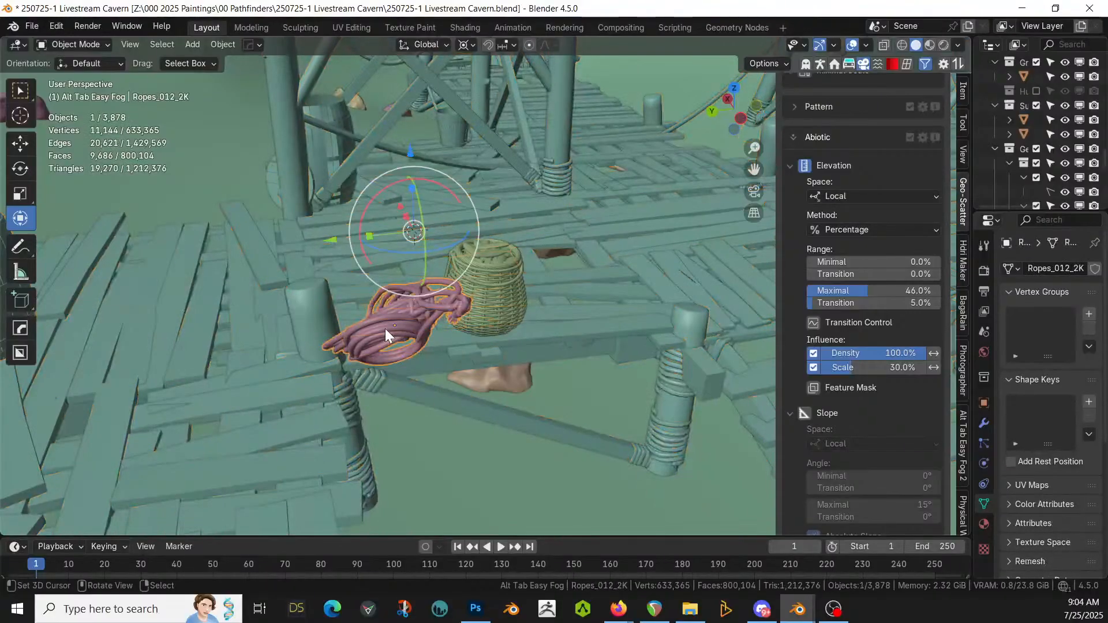
Step: Using Individual Origins as pivot and Local orientation, rotate the rope coil -63.1° about its X axis so it hangs upright
click(465, 49)
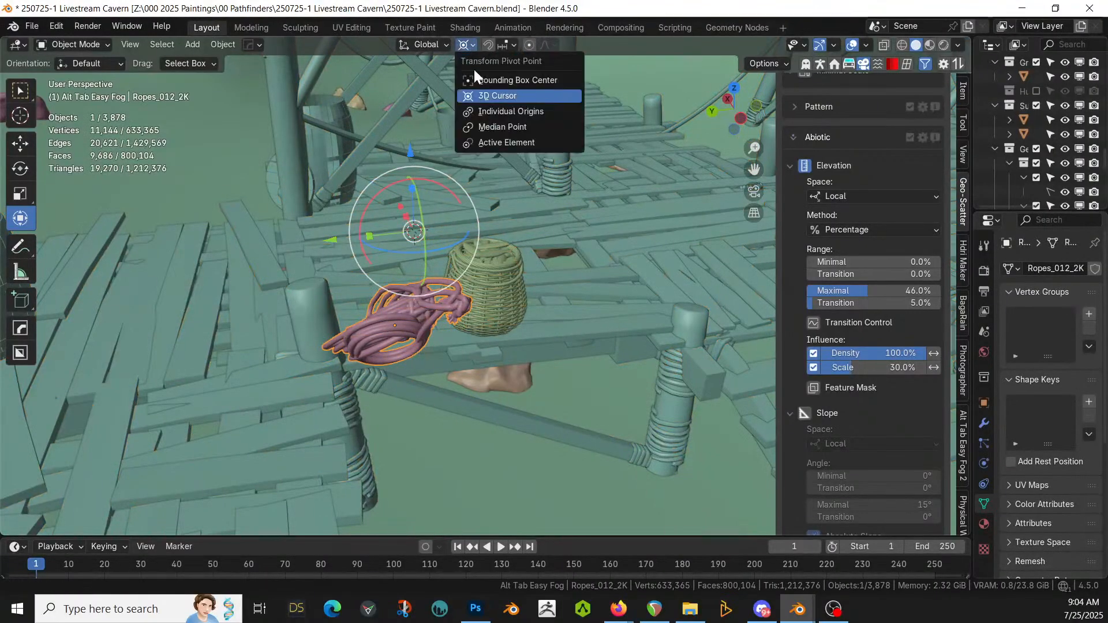
click(493, 113)
click(447, 43)
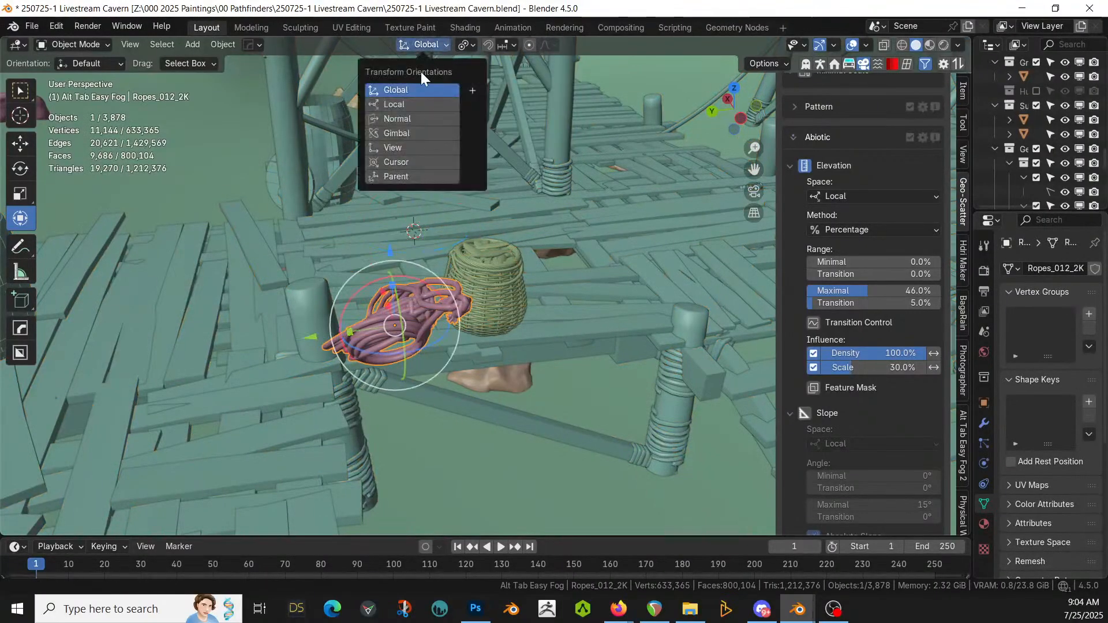
click(408, 104)
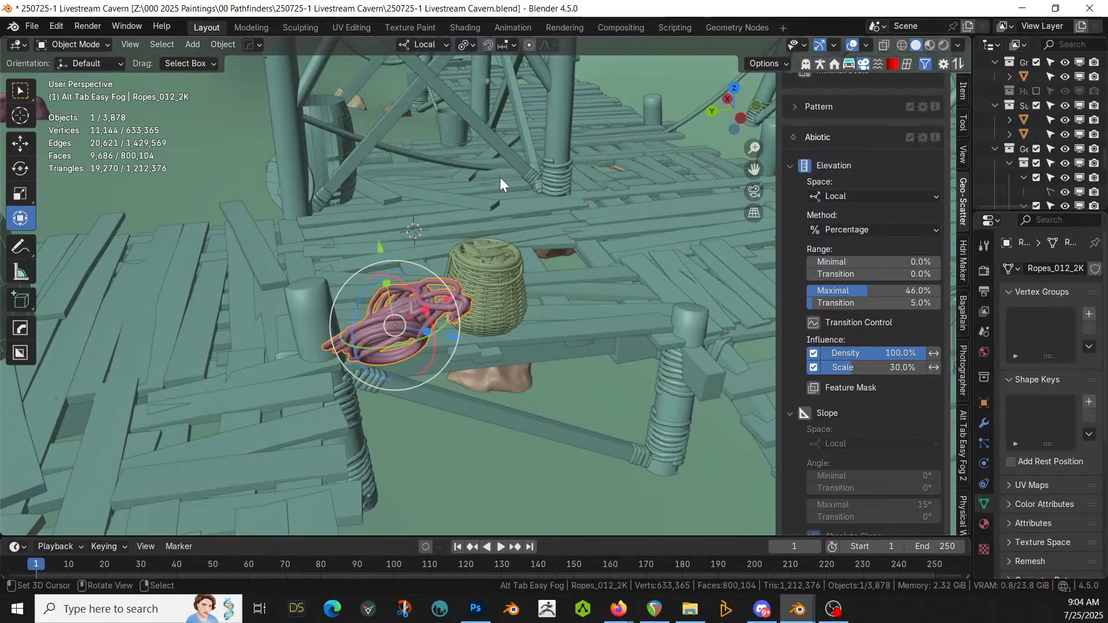
key(r)
key(x)
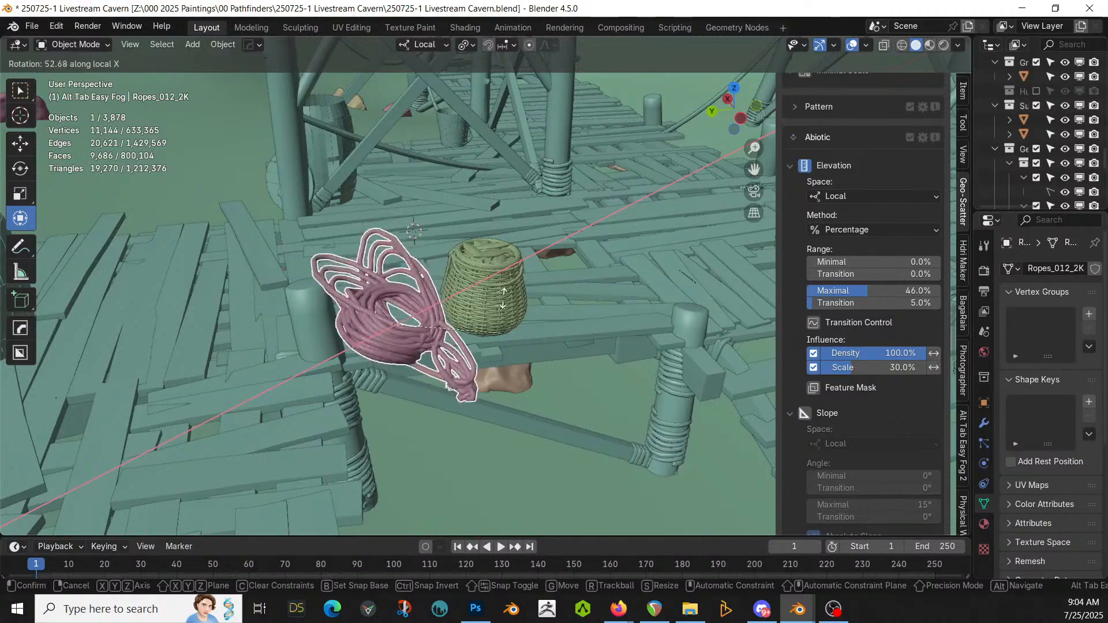
click(240, 427)
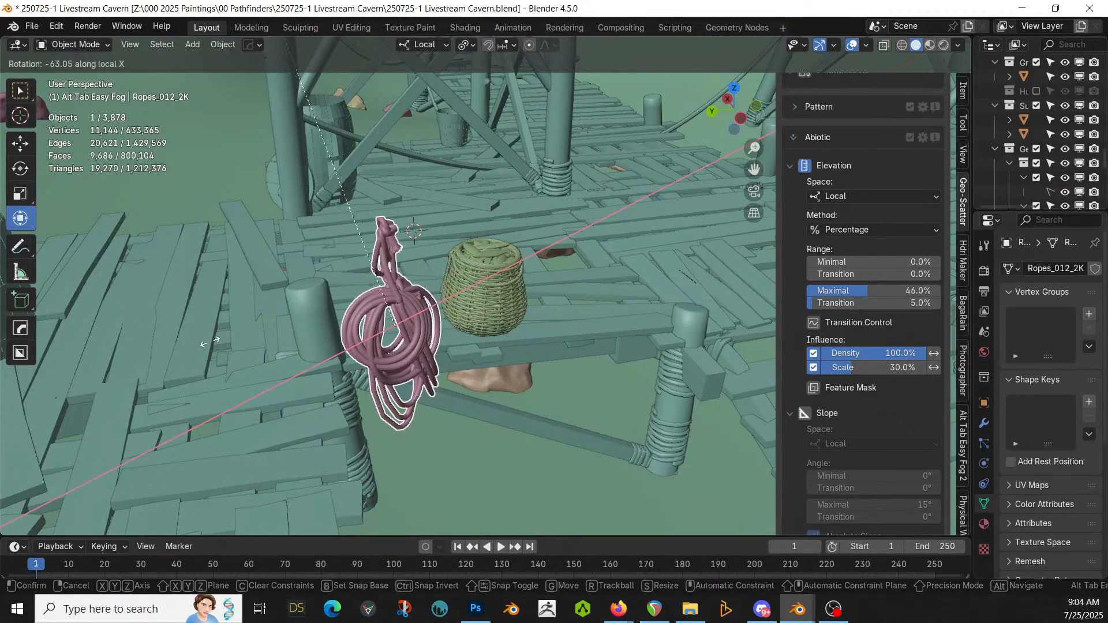
Step: Move the rope coil beside the corner post by about (0.16, 0.35, -0.27) m and again by about (0.08, -0.23, -0.04) m
middle_drag(525, 320, 631, 199)
key(g)
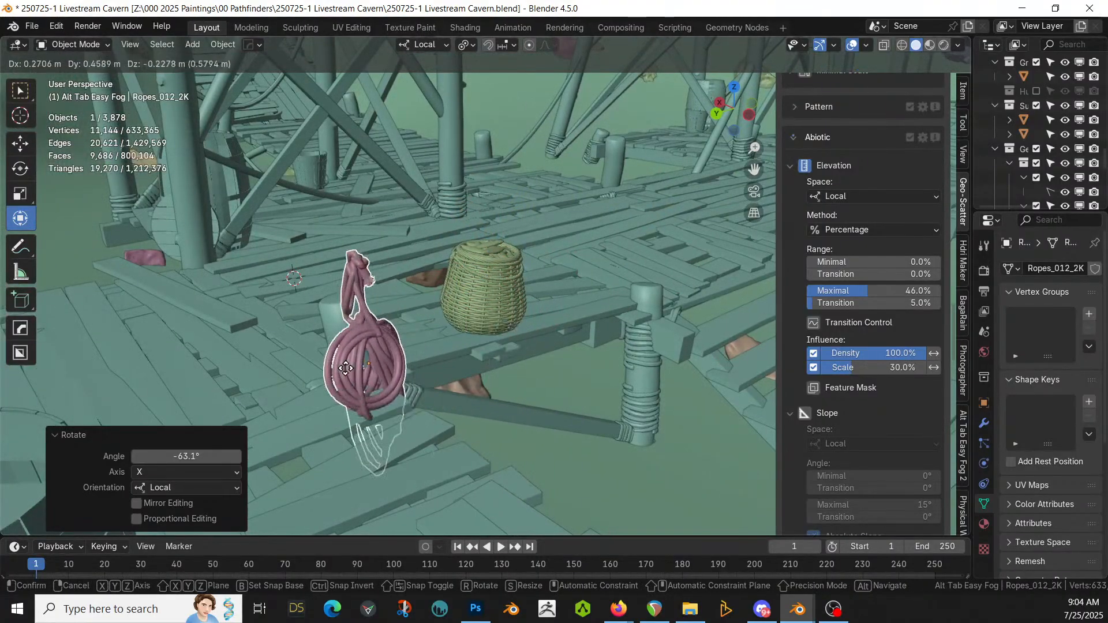
click(377, 382)
middle_drag(376, 378, 286, 396)
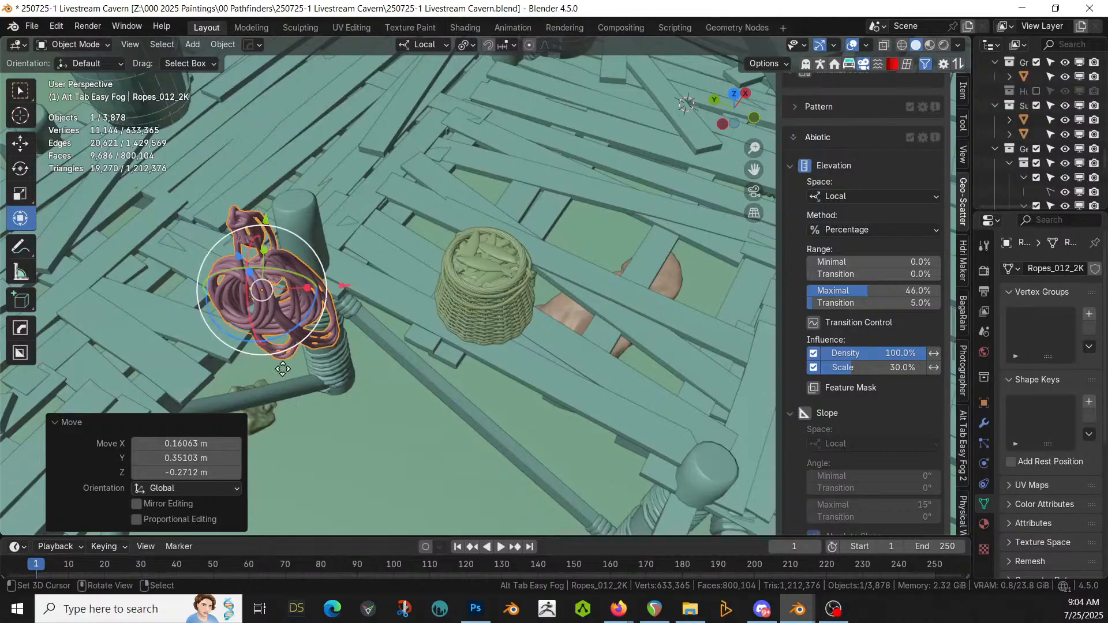
key(g)
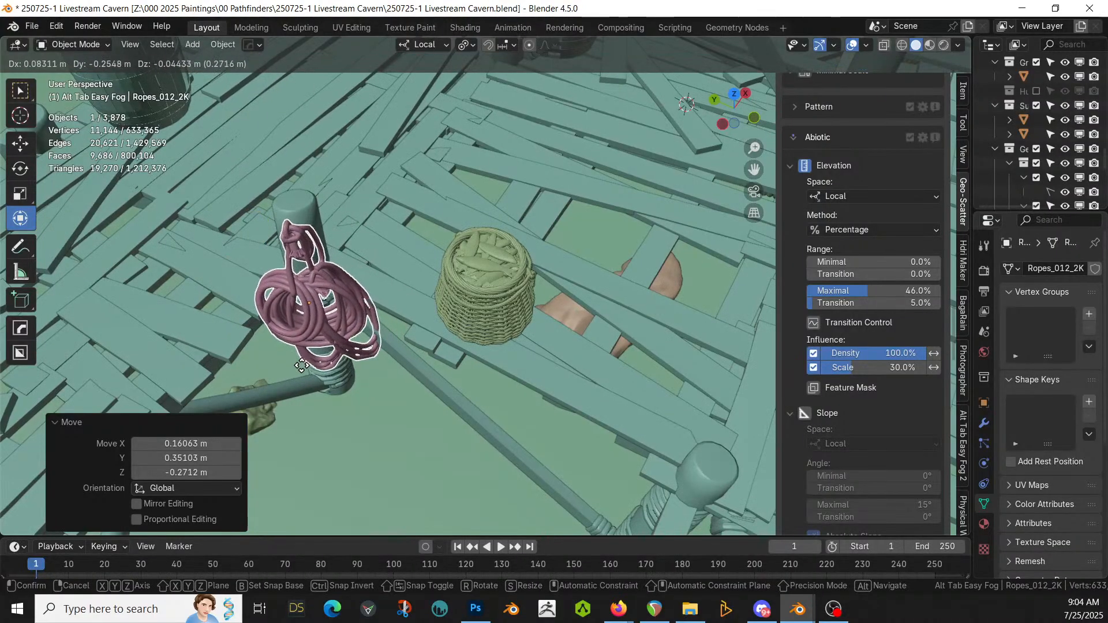
click(298, 363)
middle_drag(298, 363, 625, 294)
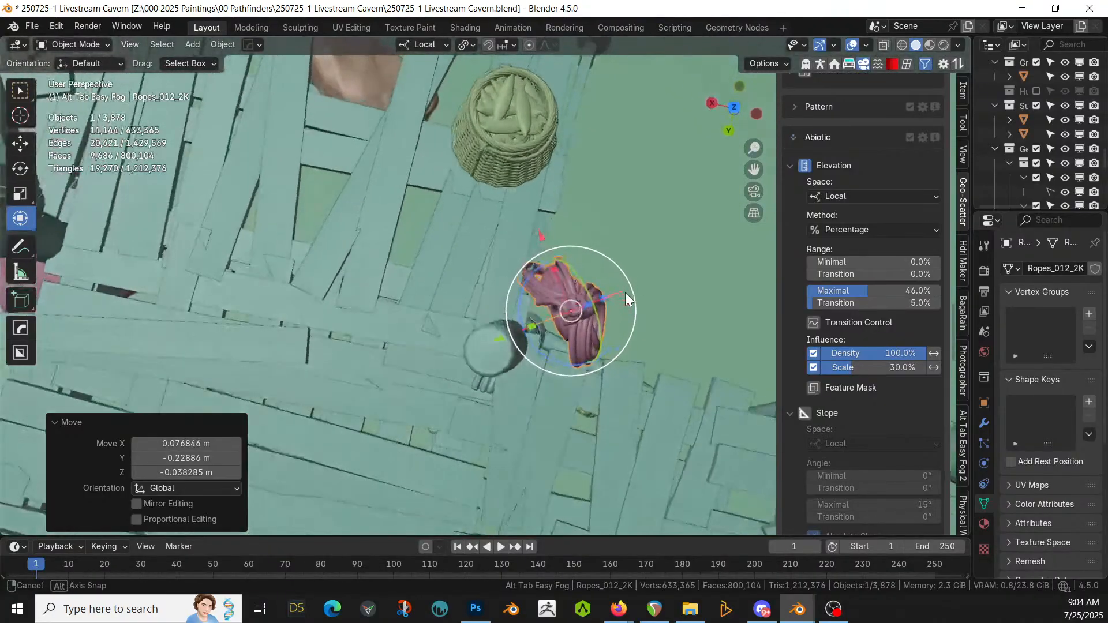
Step: Scale the rope coil to 0.532 and move it against the post, about 0.21 m in X and 0.16 m in Y
key(s)
click(585, 310)
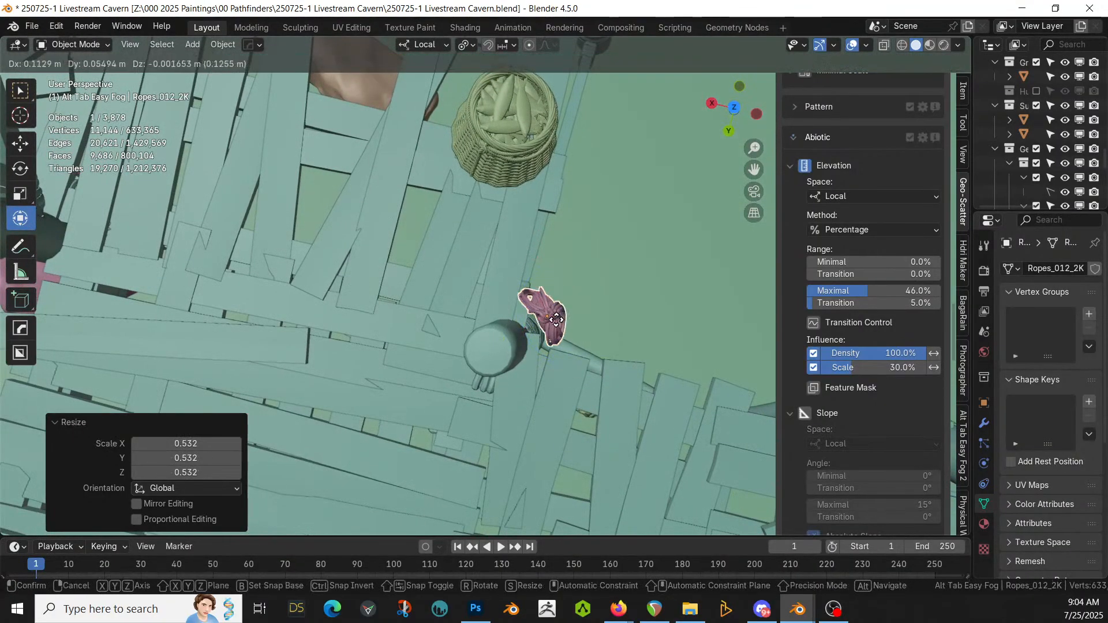
key(g)
click(546, 328)
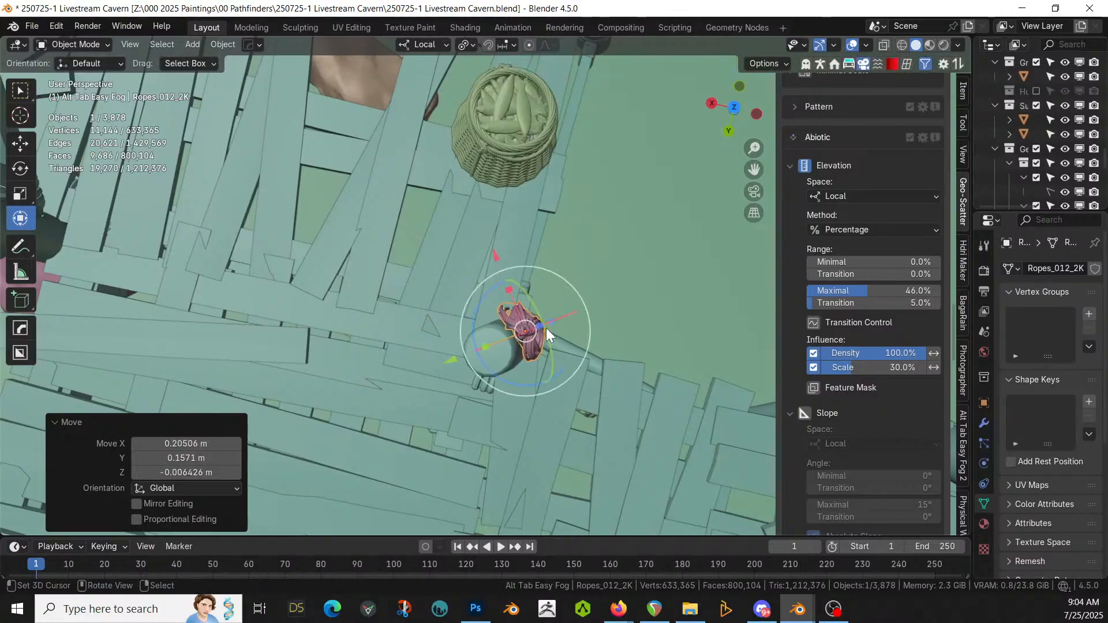
Step: Shift the rope coil about 0.018 m along its local Z on the post
middle_drag(545, 327, 331, 193)
key(g)
key(z)
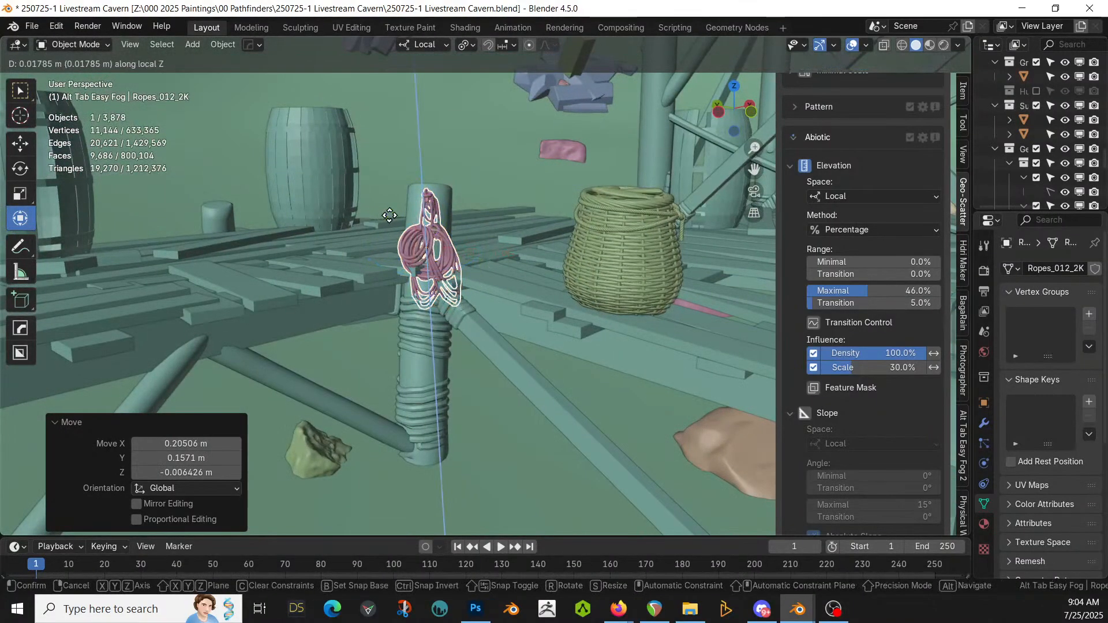
click(389, 215)
Step: Rotate the rope coil about -17° around local Z and nudge it about -0.05 m in X and 0.02 m in Y
middle_drag(389, 215, 407, 361)
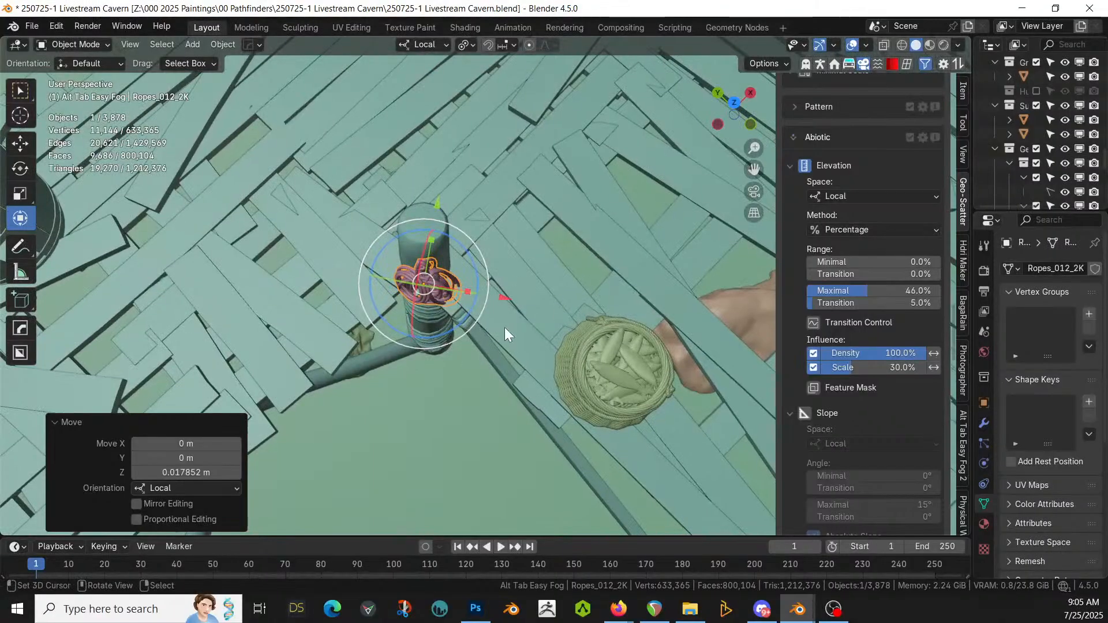
key(r)
key(z)
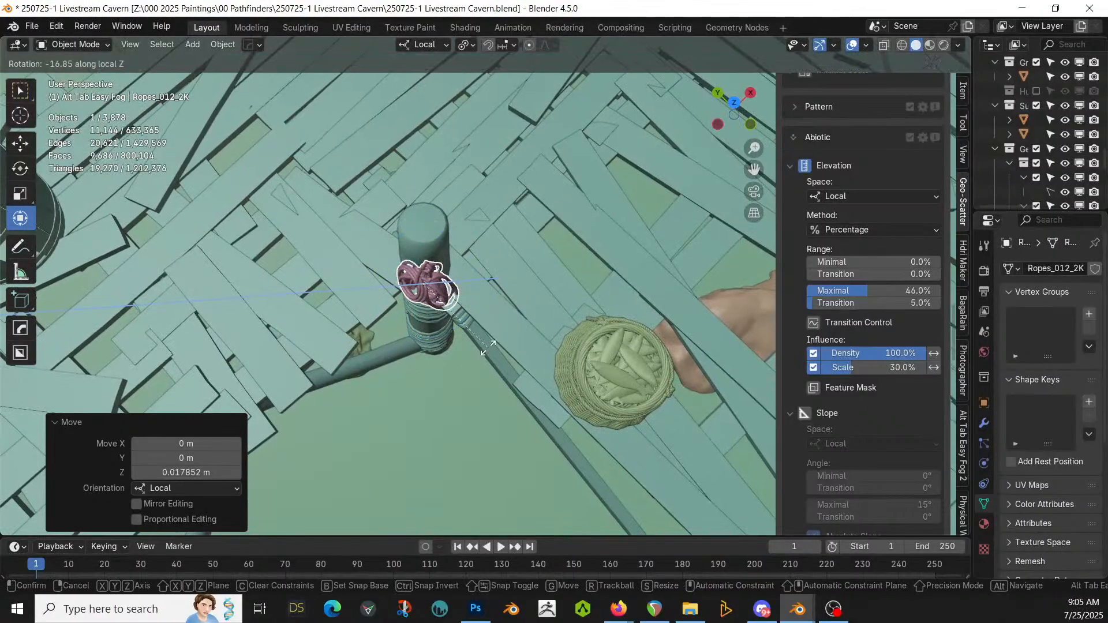
click(487, 347)
key(g)
click(504, 333)
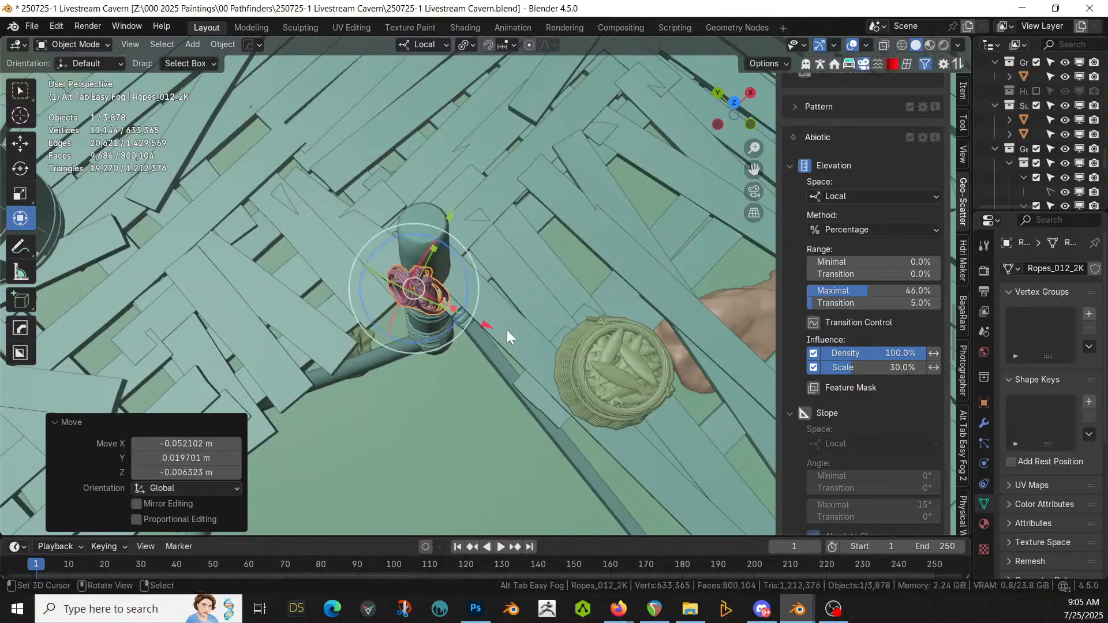
Step: Move the rope coil closer to the post's side, about 0.07 m in X, 0.035 m in Y and -0.014 m in Z
middle_drag(507, 330, 527, 206)
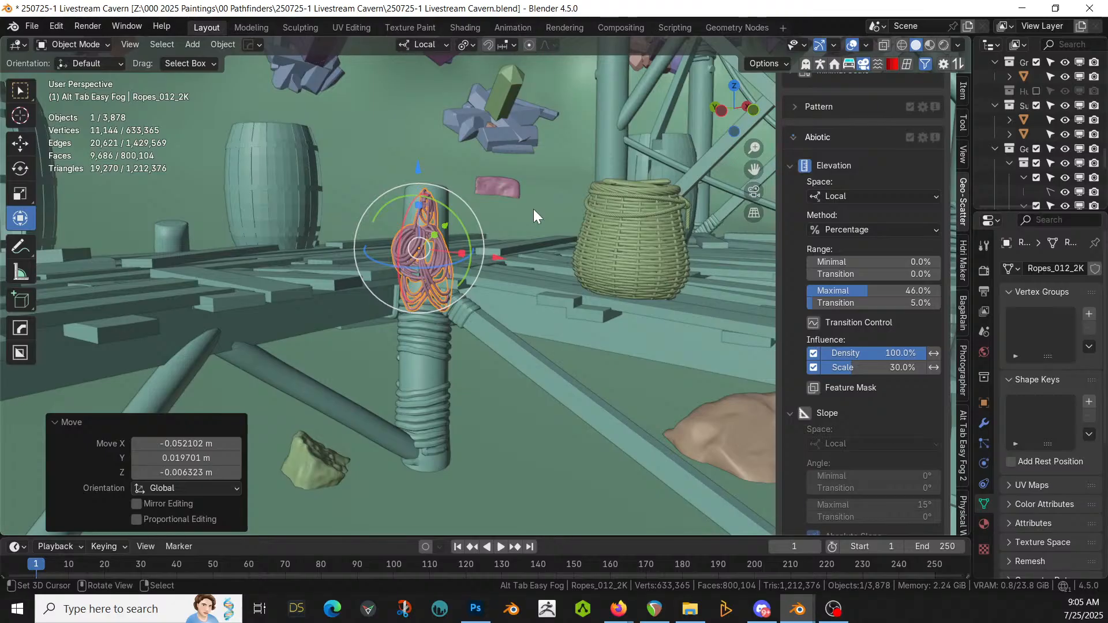
middle_drag(320, 103, 591, 413)
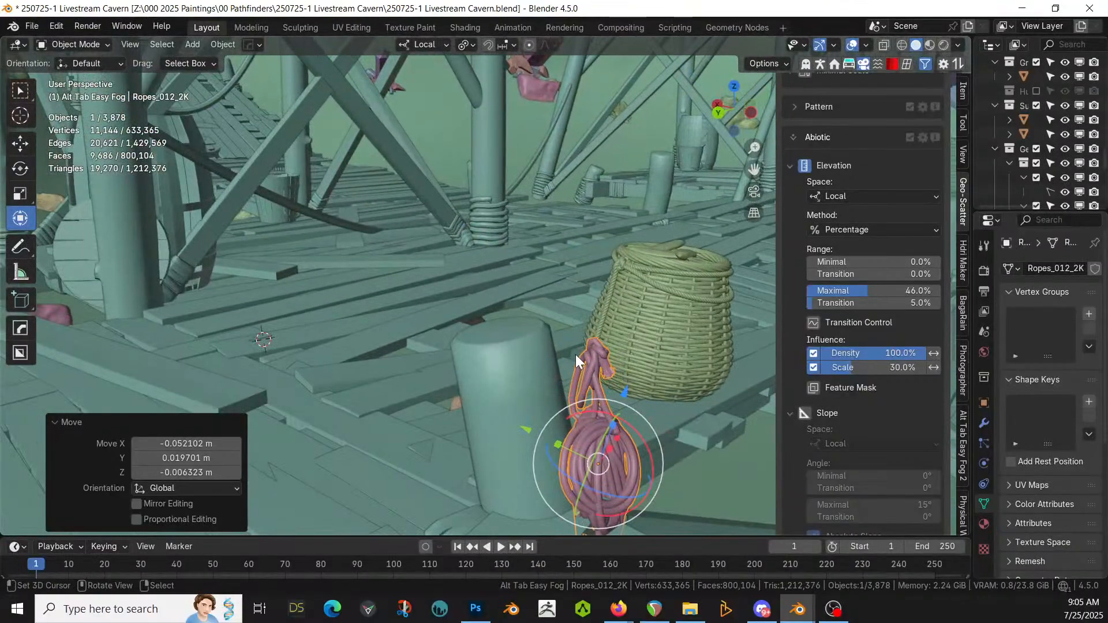
middle_drag(576, 354, 330, 327)
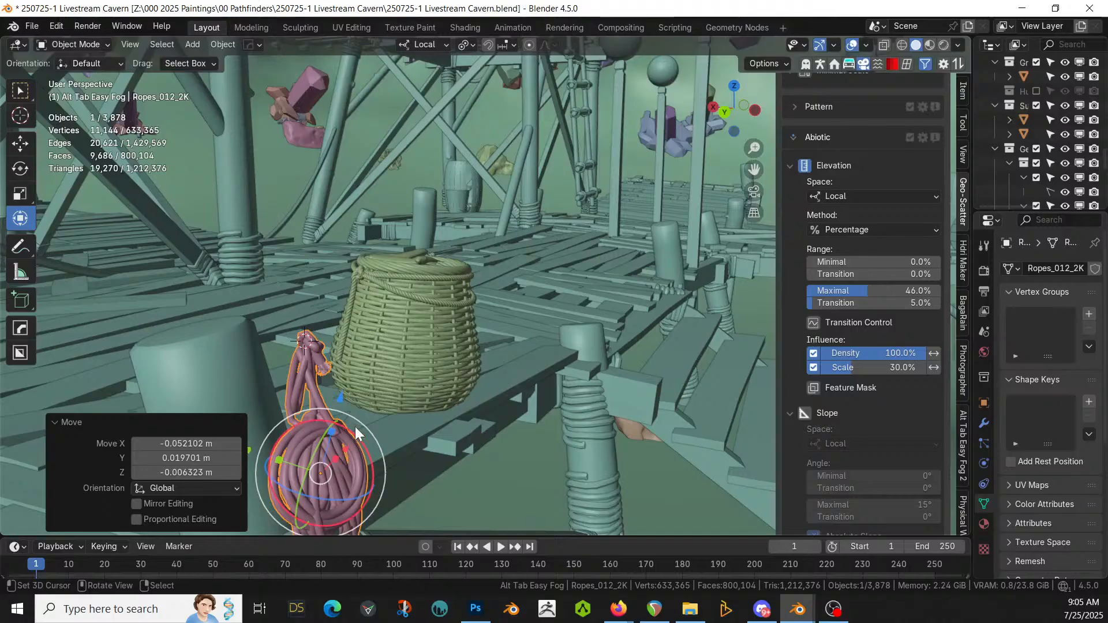
key(g)
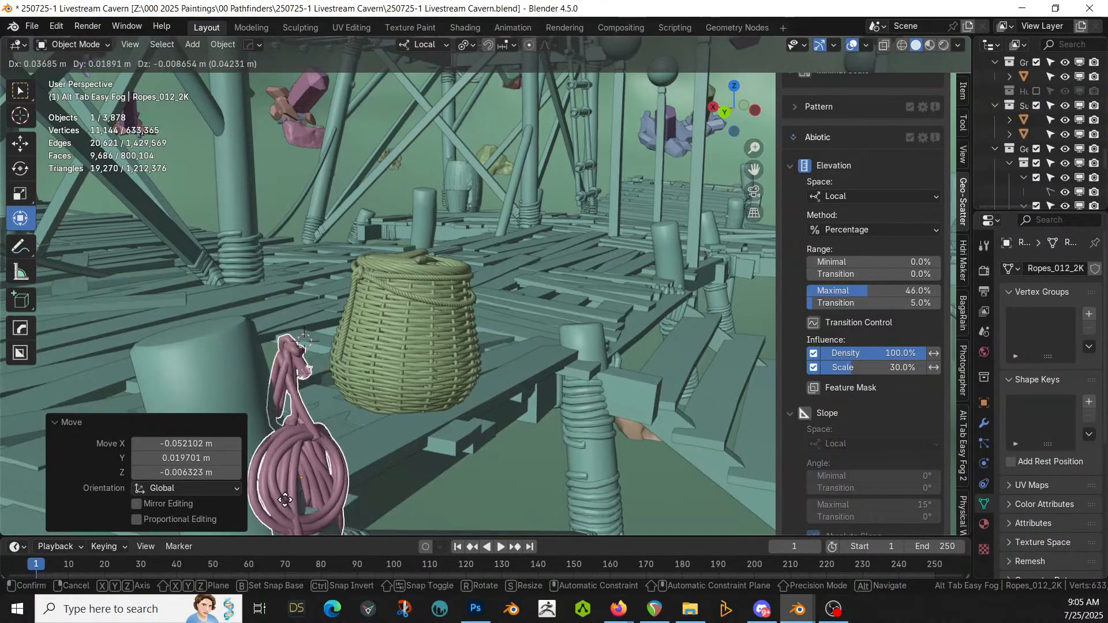
click(286, 500)
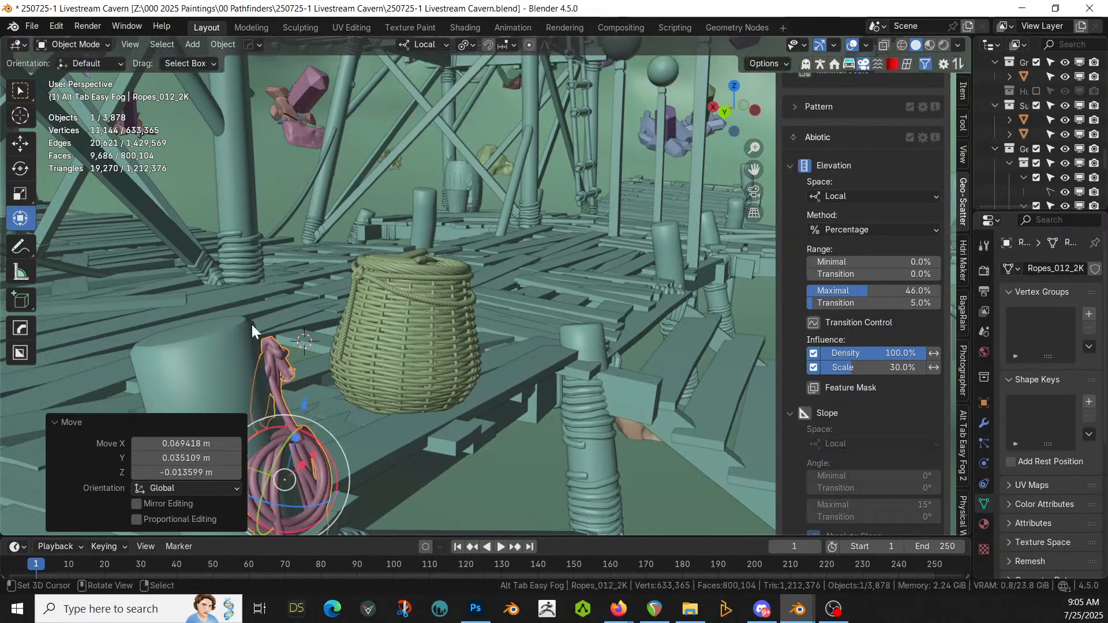
Step: Rotate the rope coil -13.3° around its local X, pivoting on the 3D cursor placed at its top, and save the file
click(472, 43)
click(507, 96)
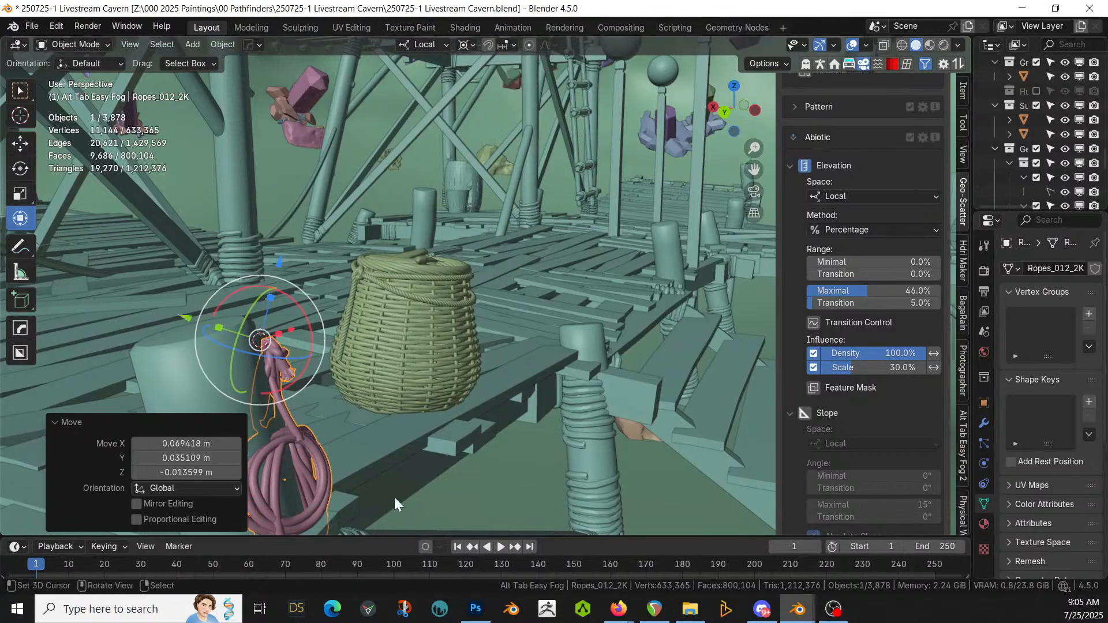
middle_drag(393, 495, 387, 461)
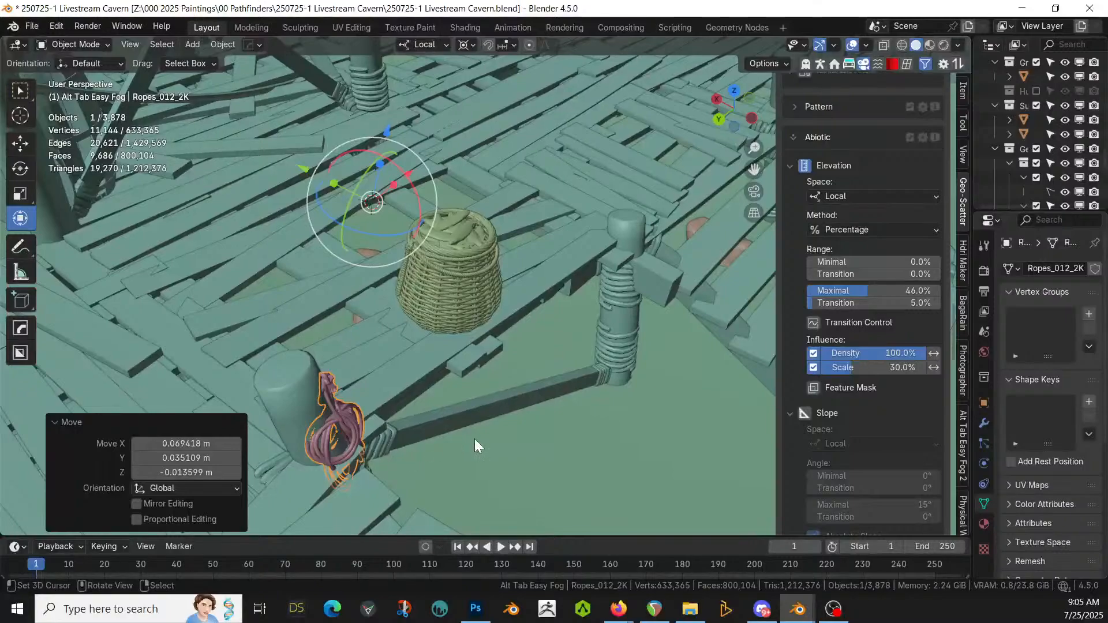
click(317, 375)
key(r)
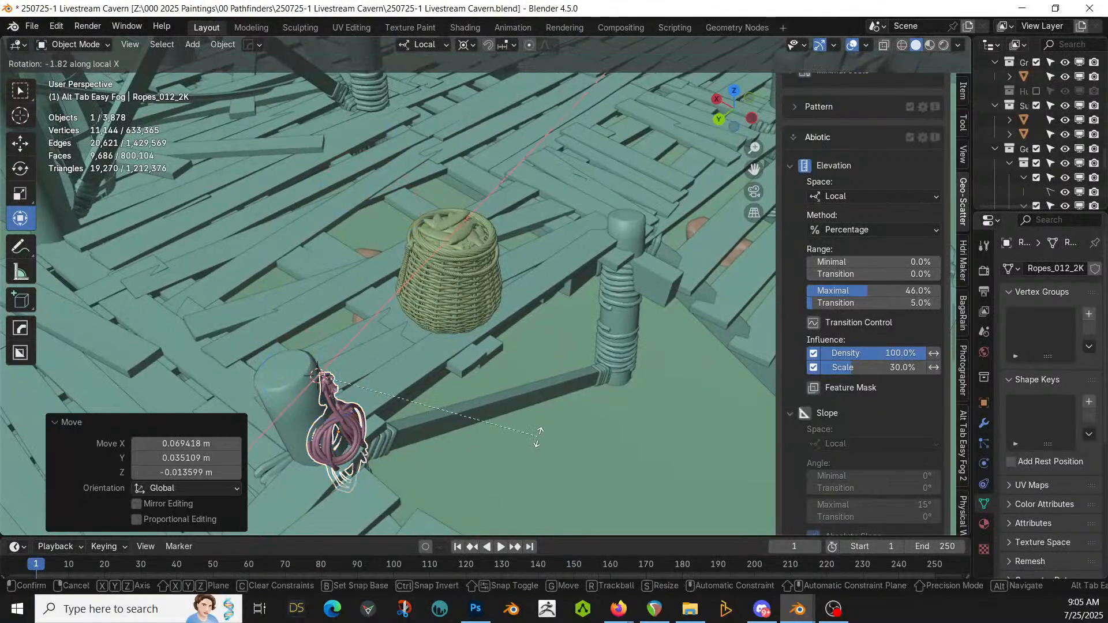
key(x)
key(x)
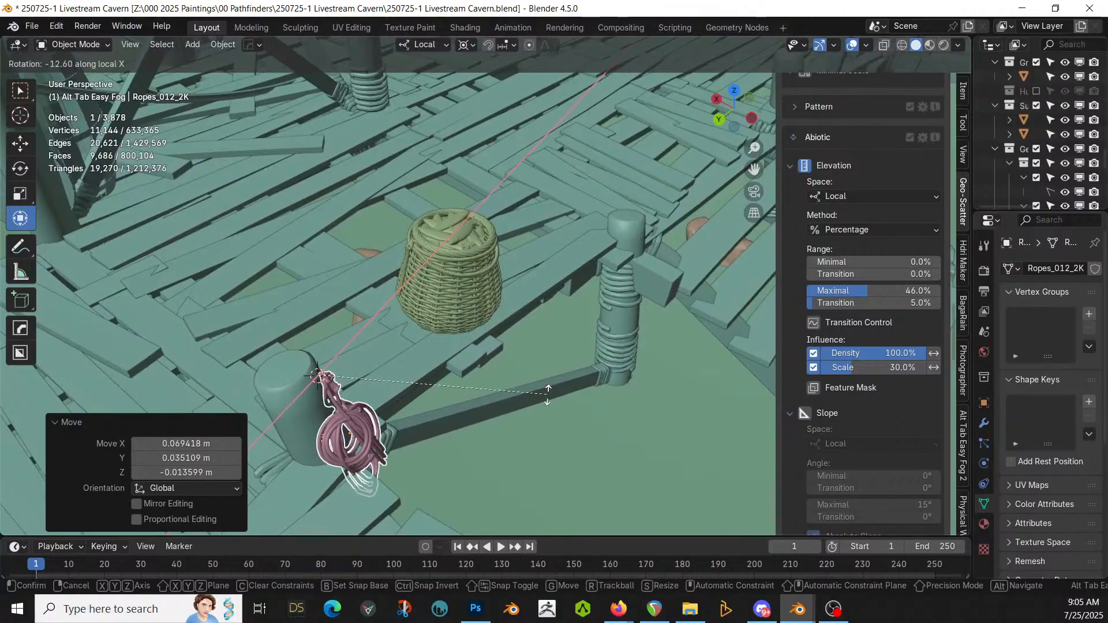
click(547, 393)
middle_drag(547, 392, 363, 350)
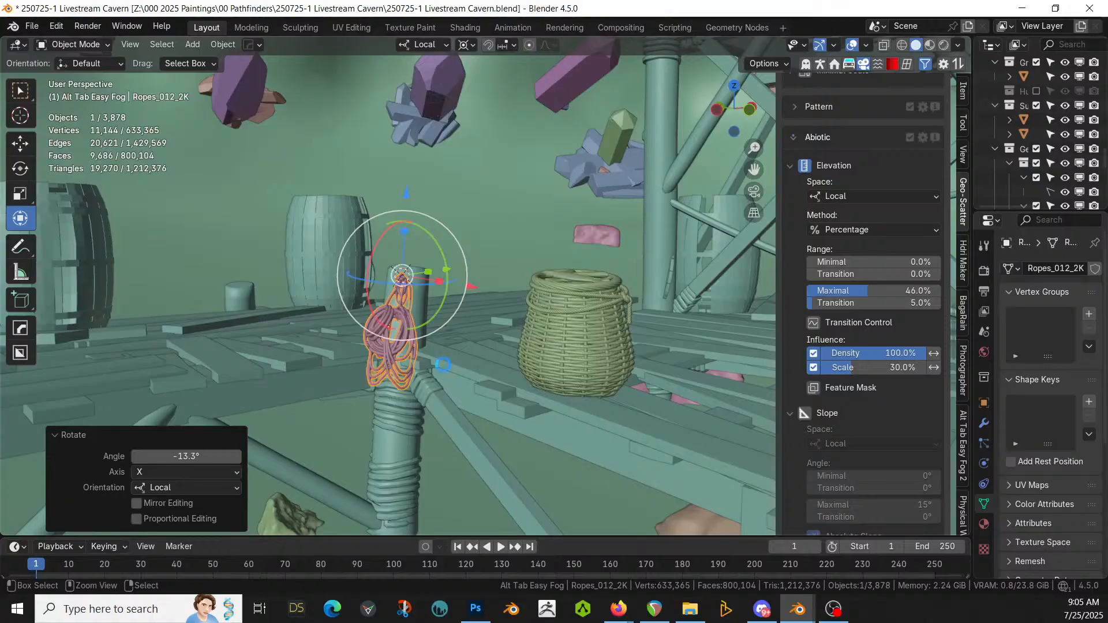
key(ctrl+s)
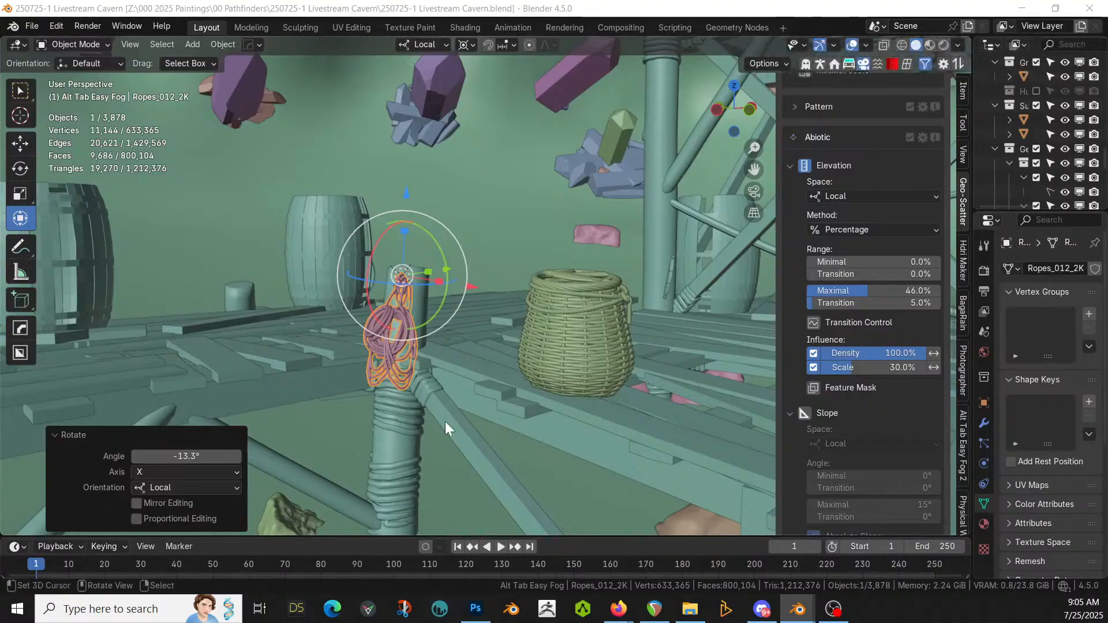
Step: Place the TechHeavy_OBJ.12319 asset in the cavern beside the wooden walkway and clear its rotation
middle_drag(445, 421, 659, 382)
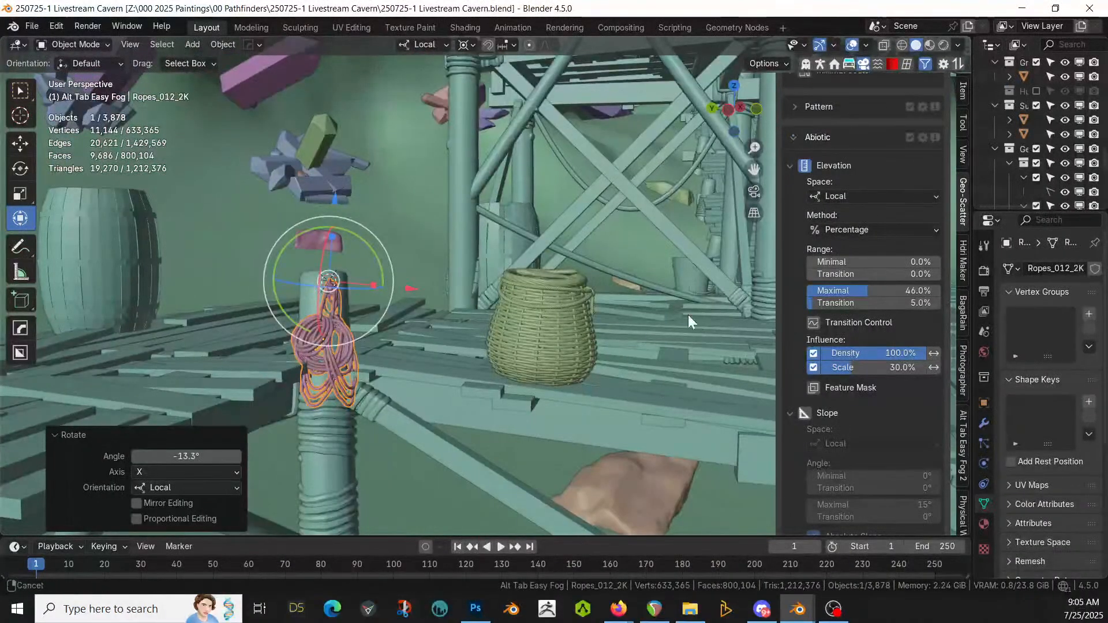
shift+middle_drag(688, 314, 643, 96)
middle_drag(487, 282, 82, 294)
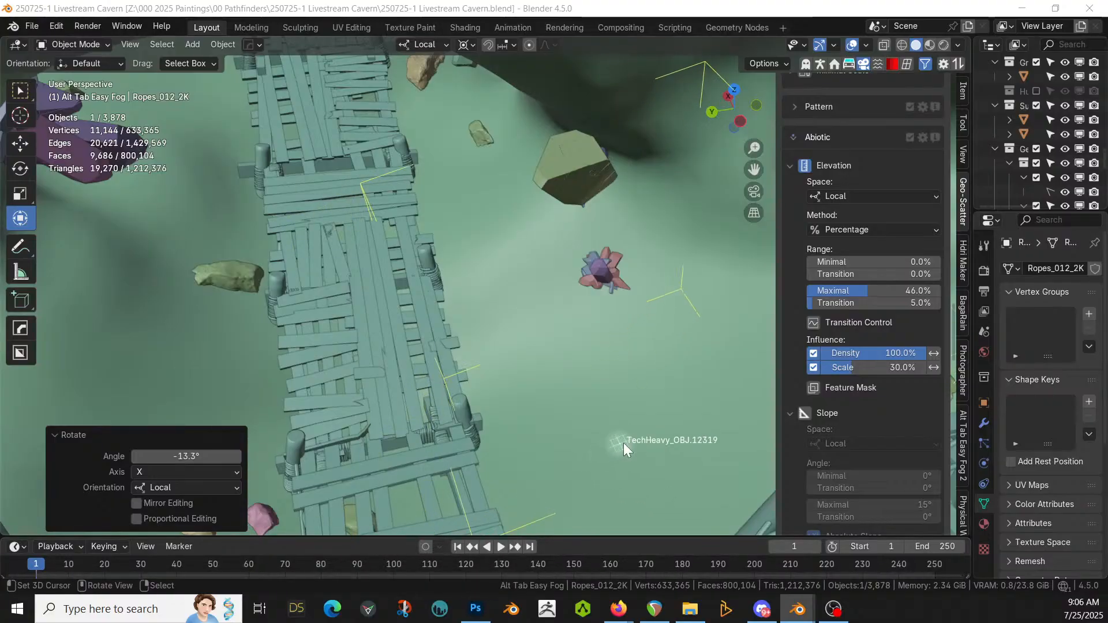
click(623, 442)
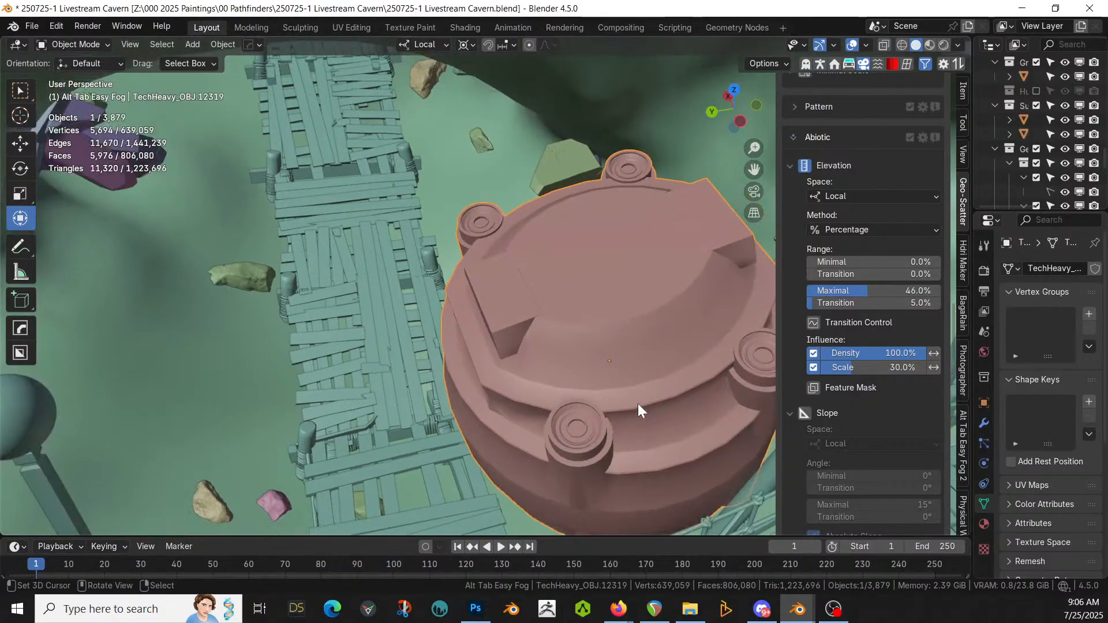
middle_drag(638, 403, 577, 348)
key(KP_Decimal)
scroll(579, 352, down, 3)
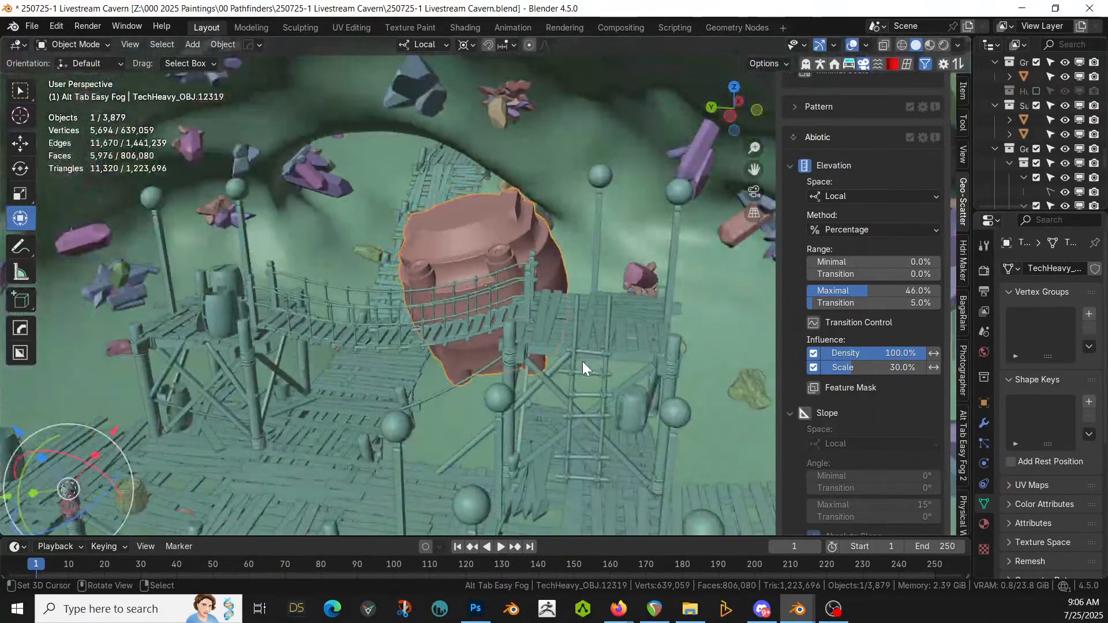
key(alt+r)
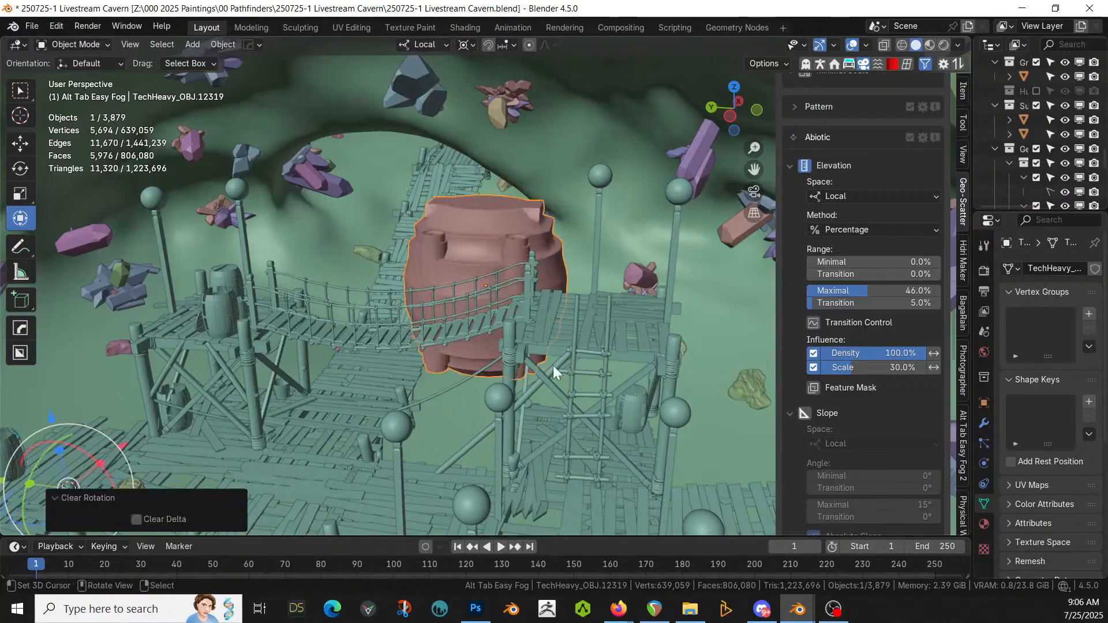
Step: Scale the TechHeavy object by 0.787 and again by 0.681 about its own centre, moving it about -0.45, -1.07 and -1.83 m in X, Y, Z
key(s)
key(Return)
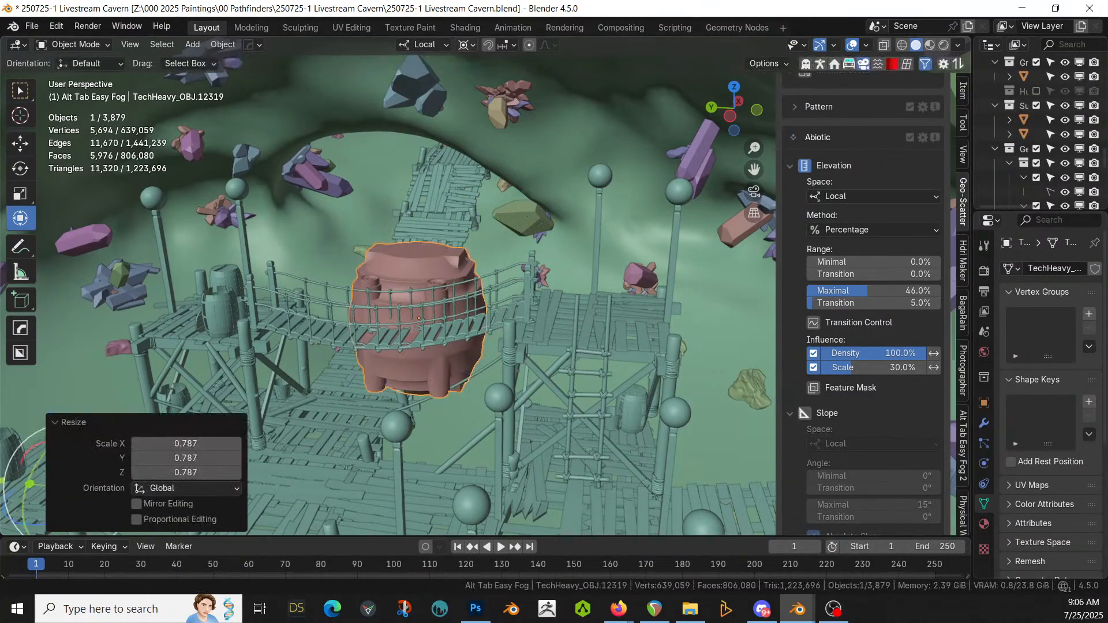
click(468, 46)
click(500, 112)
key(s)
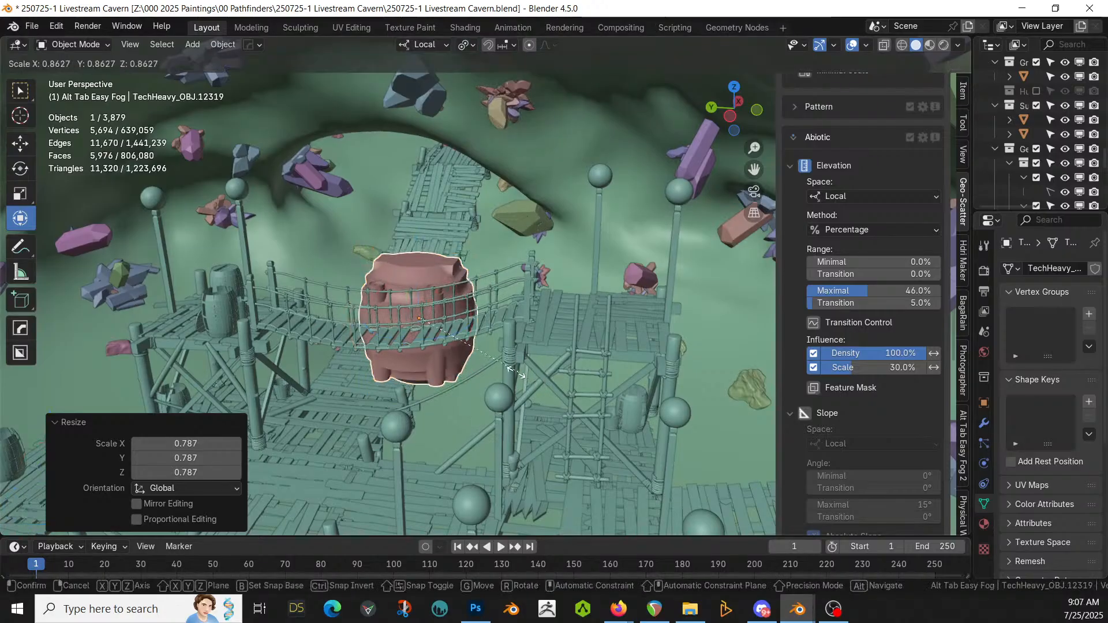
key(g)
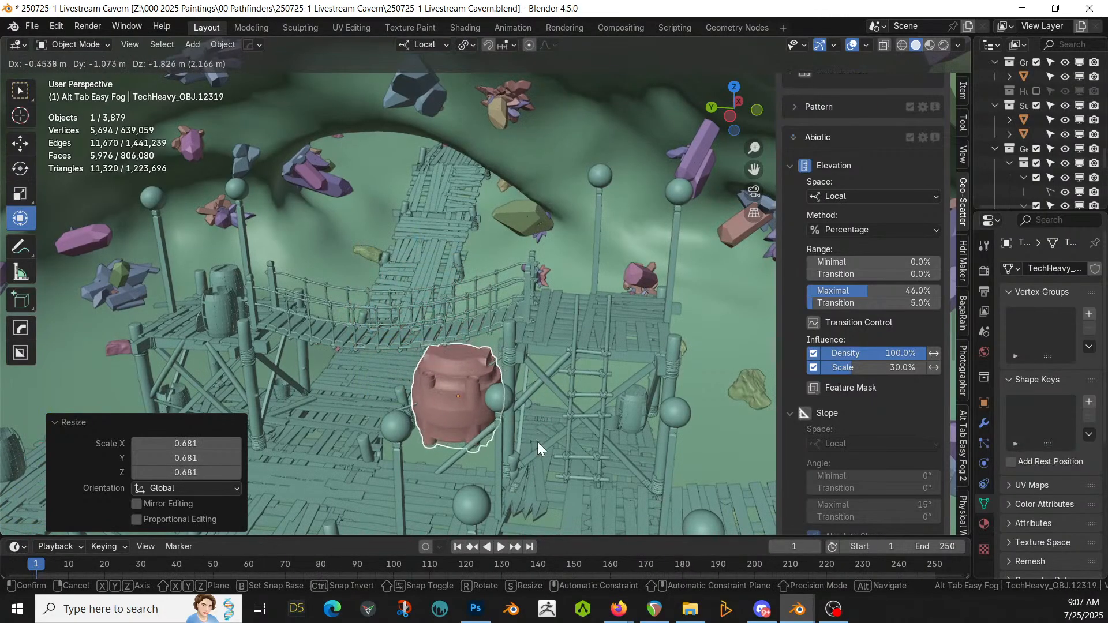
click(536, 442)
Step: Collapse the Geo-Scatter collection in the outliner and exclude the Ground collection from the view layer
key(KP_Decimal)
middle_drag(534, 443, 510, 148)
key(KP_7)
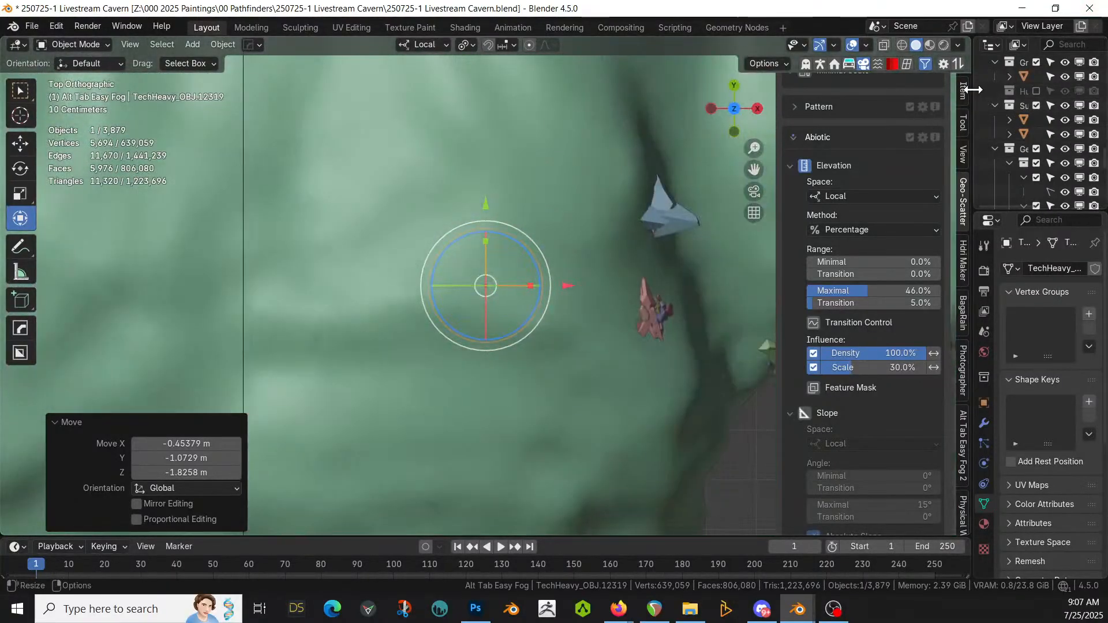
drag(972, 89, 602, 141)
click(611, 149)
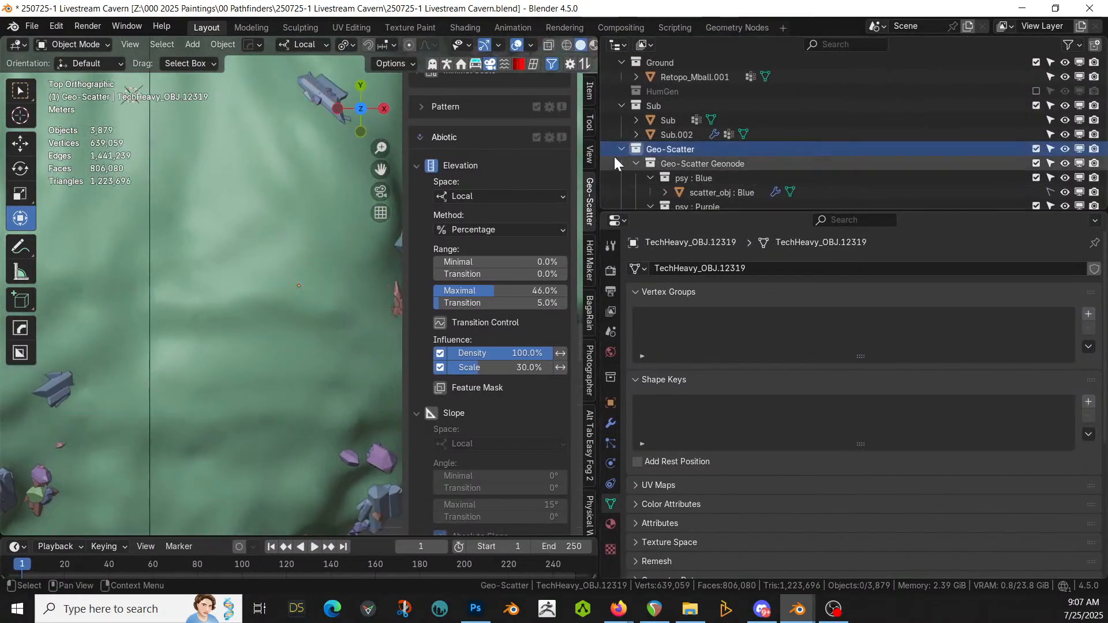
click(622, 149)
scroll(769, 144, down, 2)
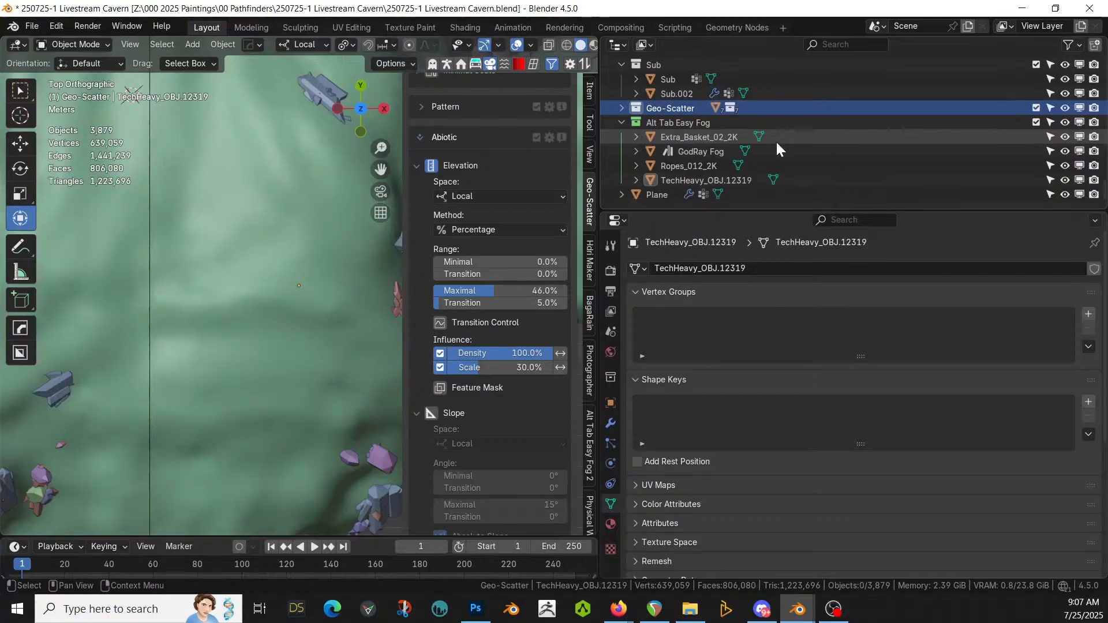
scroll(776, 140, up, 5)
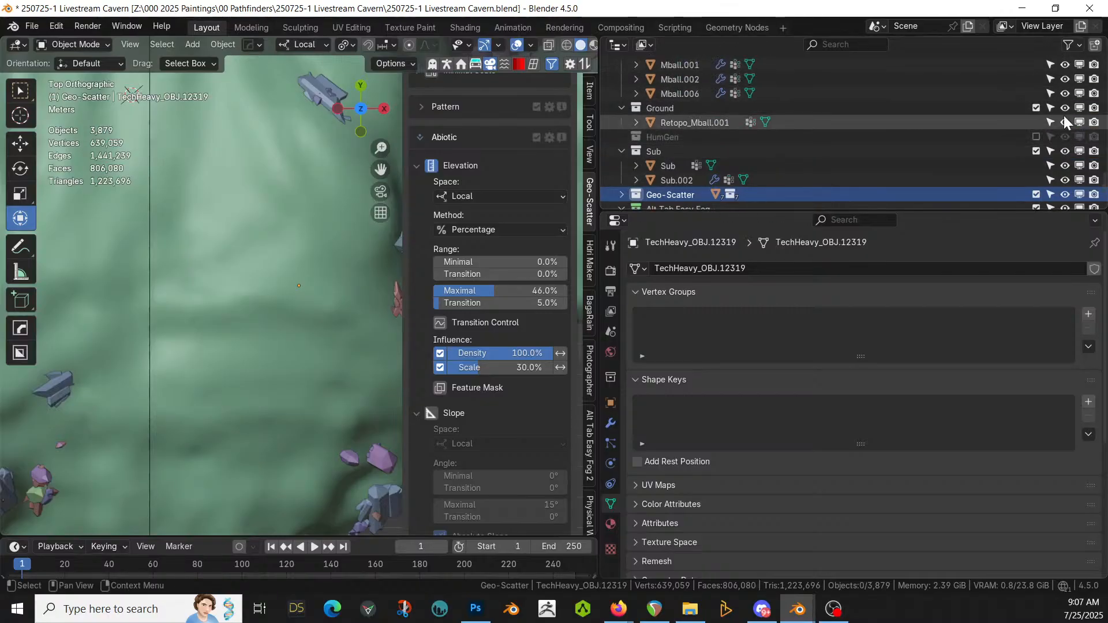
click(1036, 108)
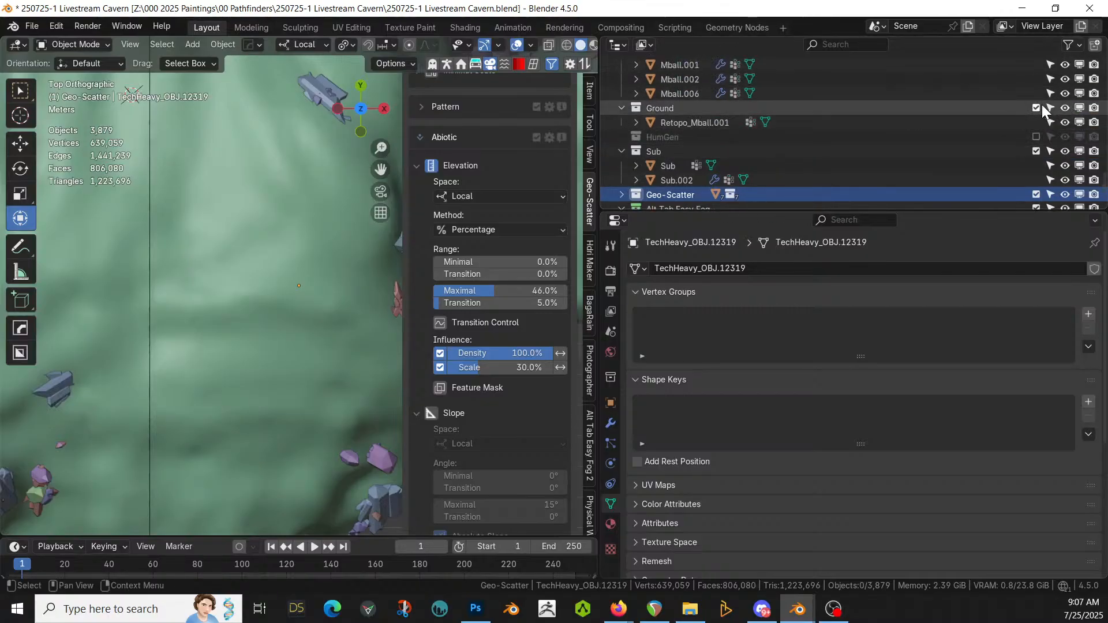
Step: In the top view, scale the TechHeavy object by 0.735 and move it about 0.735 m in X and 0.17 m in Y, off the dock
click(306, 271)
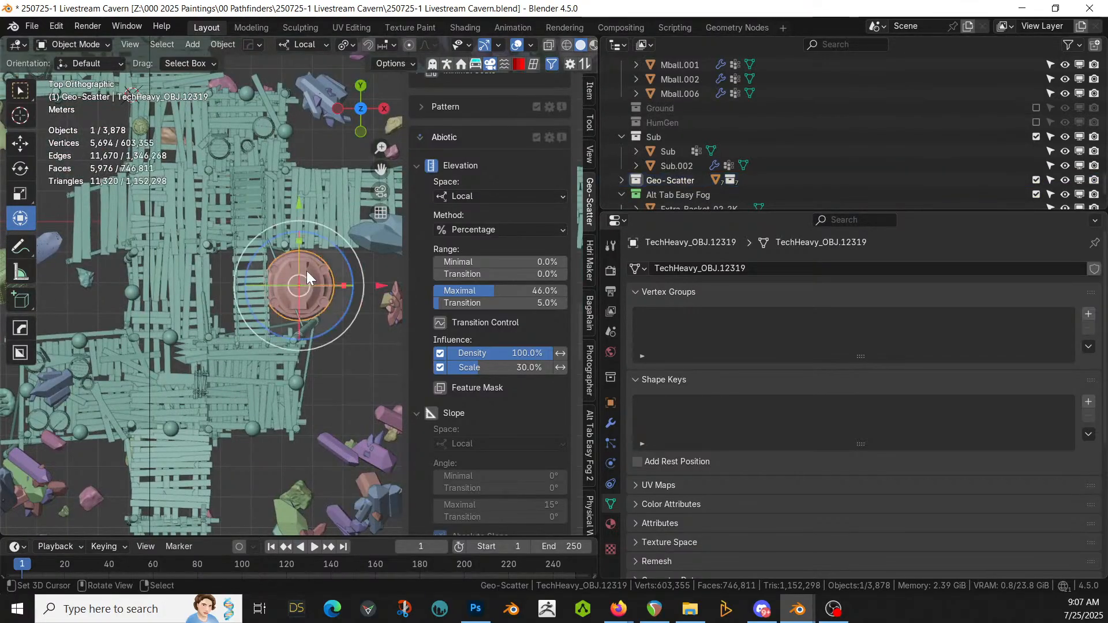
key(s)
click(340, 310)
key(g)
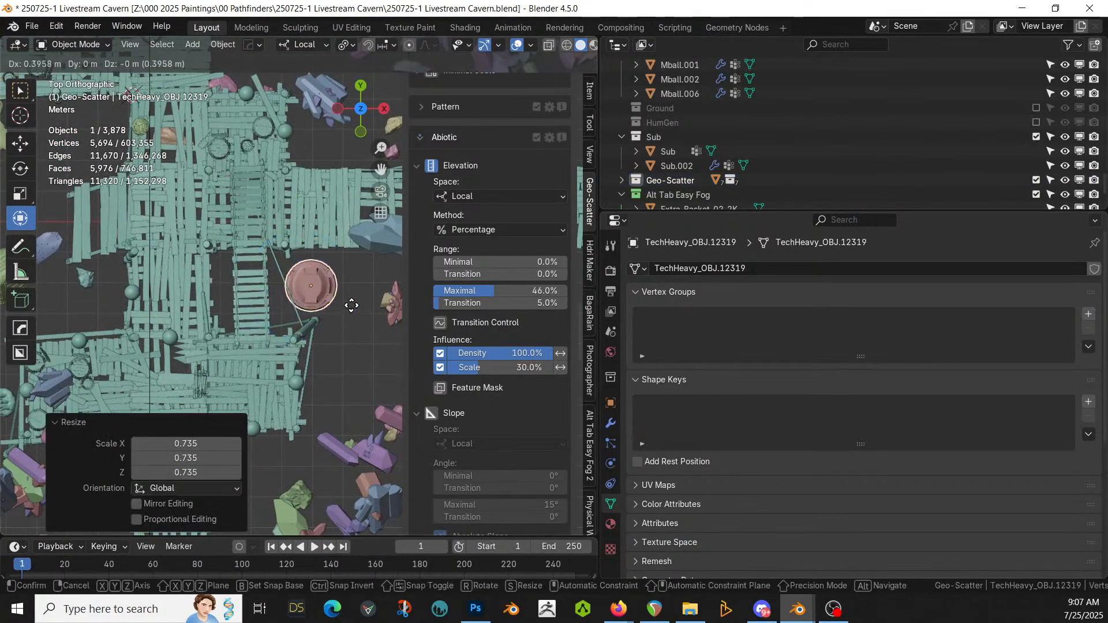
click(359, 303)
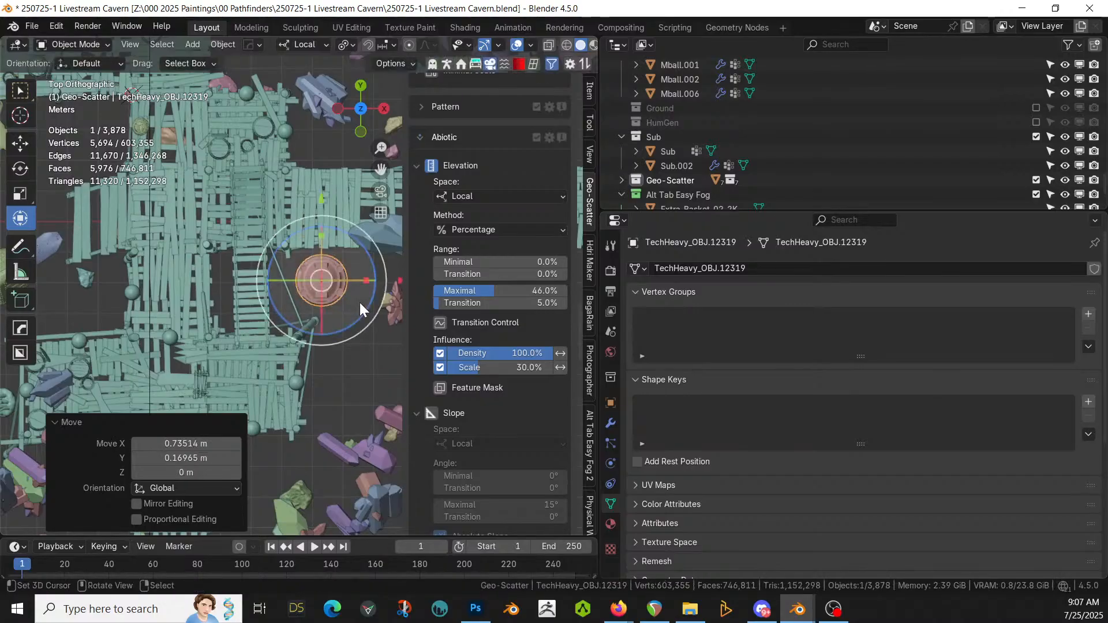
Step: Include the Ground collection in the view layer again and widen the 3D view to inspect the TechHeavy object's placement
key(KP_1)
scroll(310, 304, up, 5)
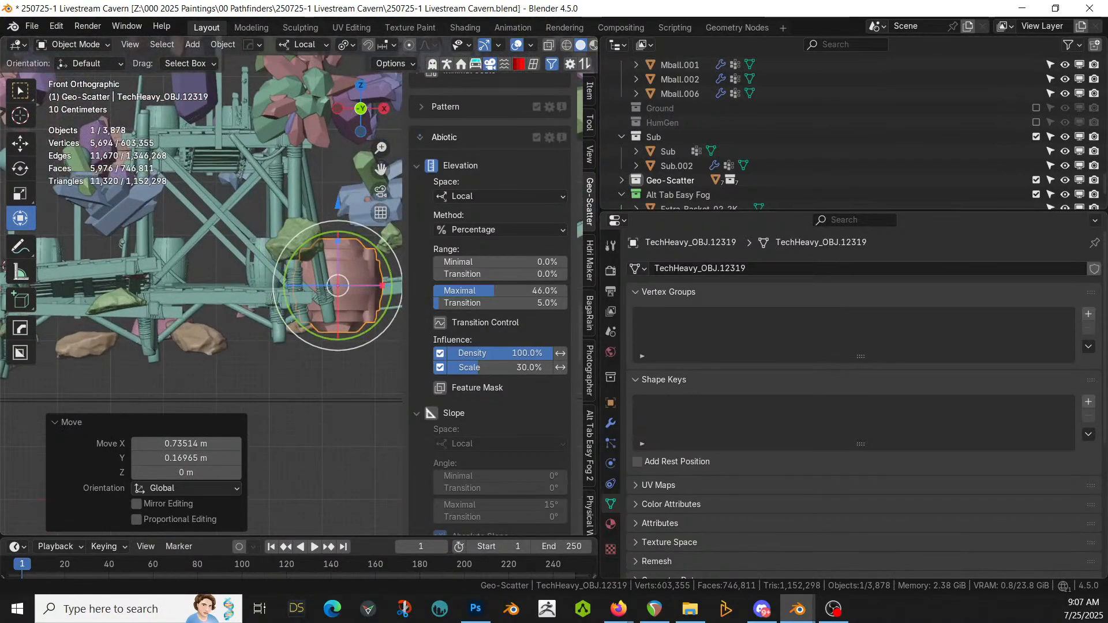
click(1035, 108)
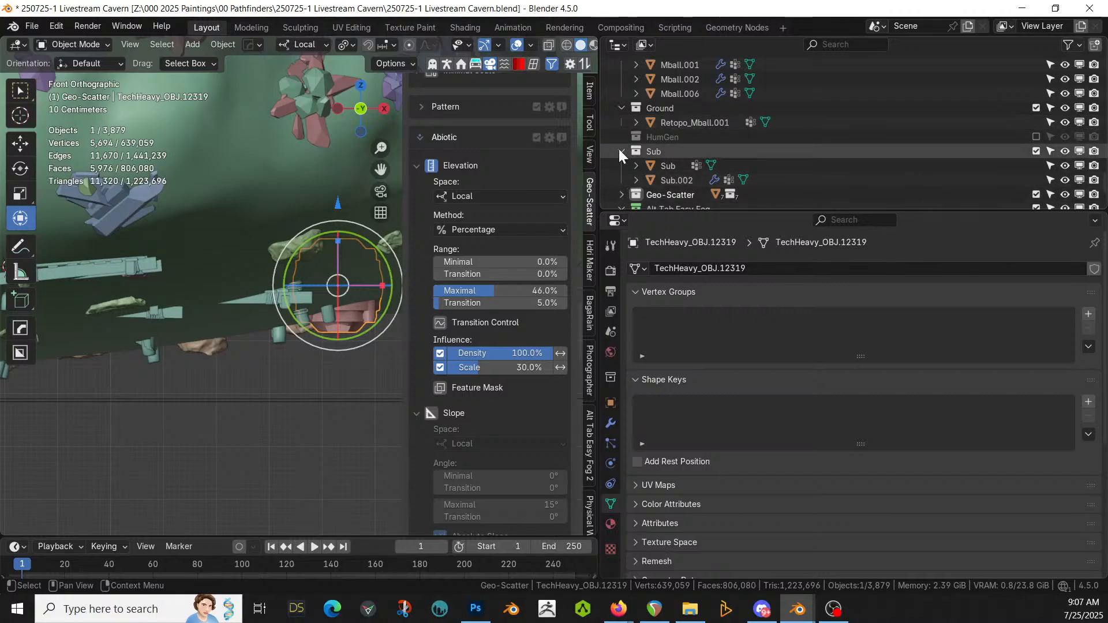
drag(597, 143, 1002, 143)
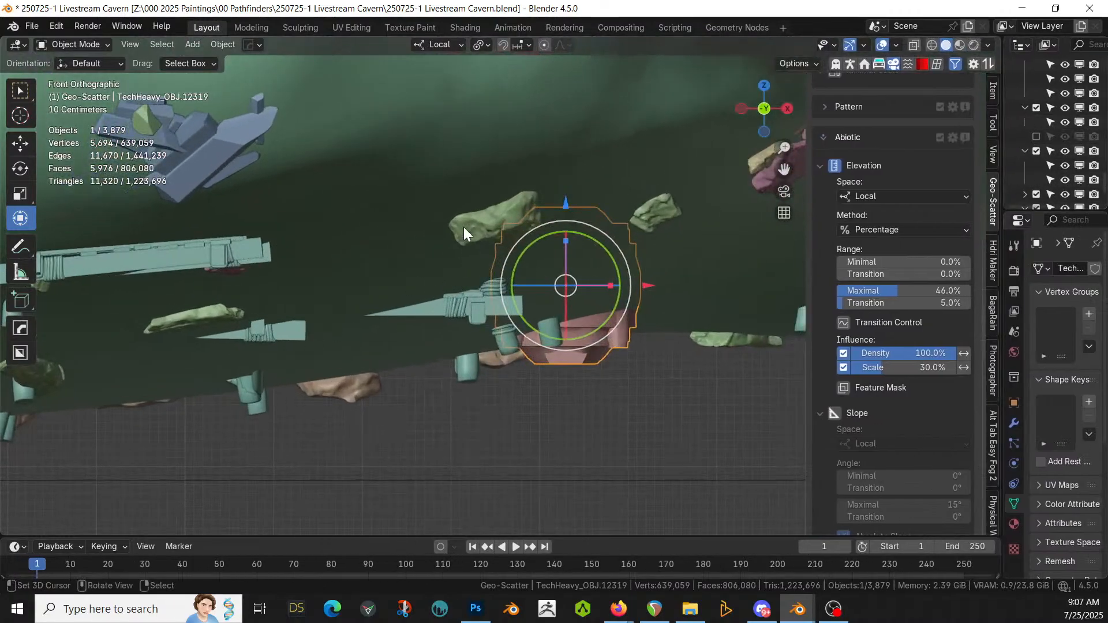
key(KP_Decimal)
middle_drag(463, 227, 60, 194)
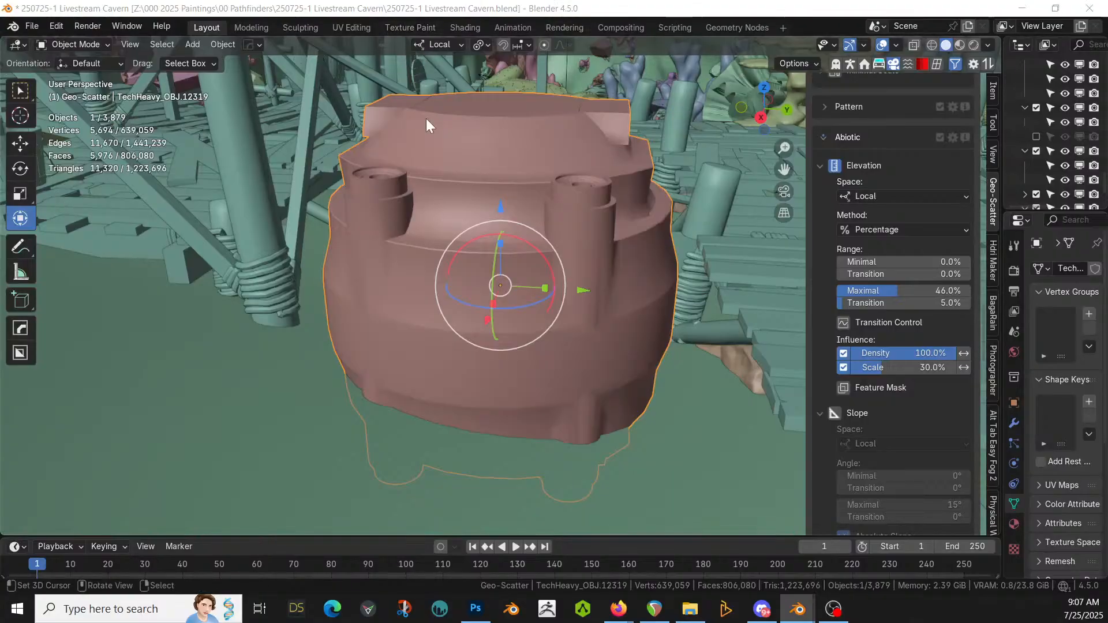
Step: Apply a weathered material from the asset library to the TechHeavy object and show it isolated in rendered shading
middle_drag(679, 385, 538, 443)
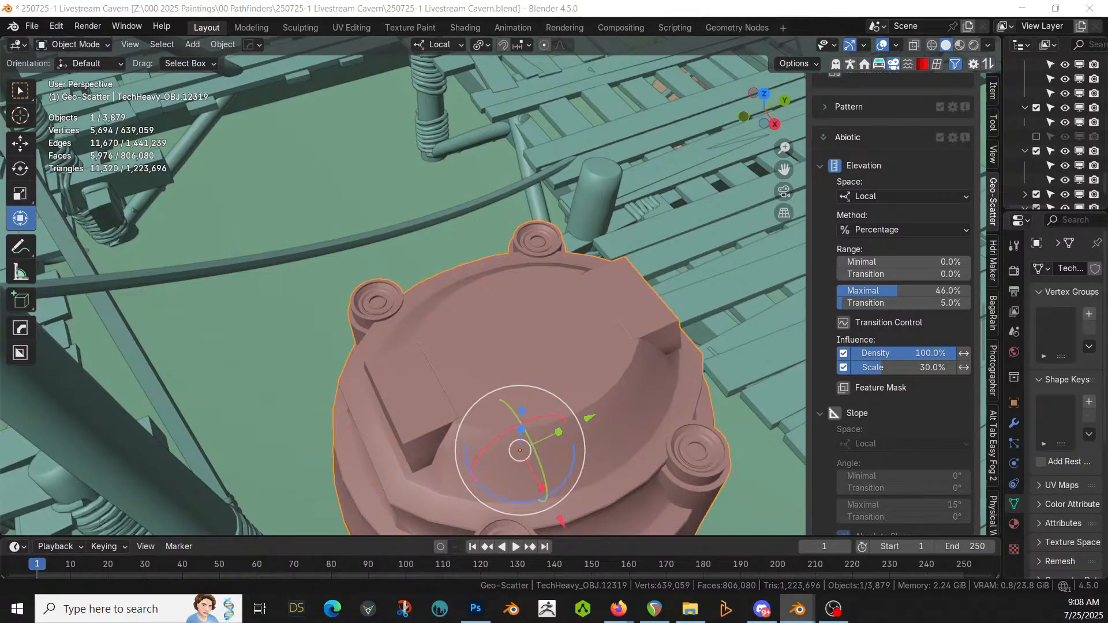
drag(1107, 370, 534, 353)
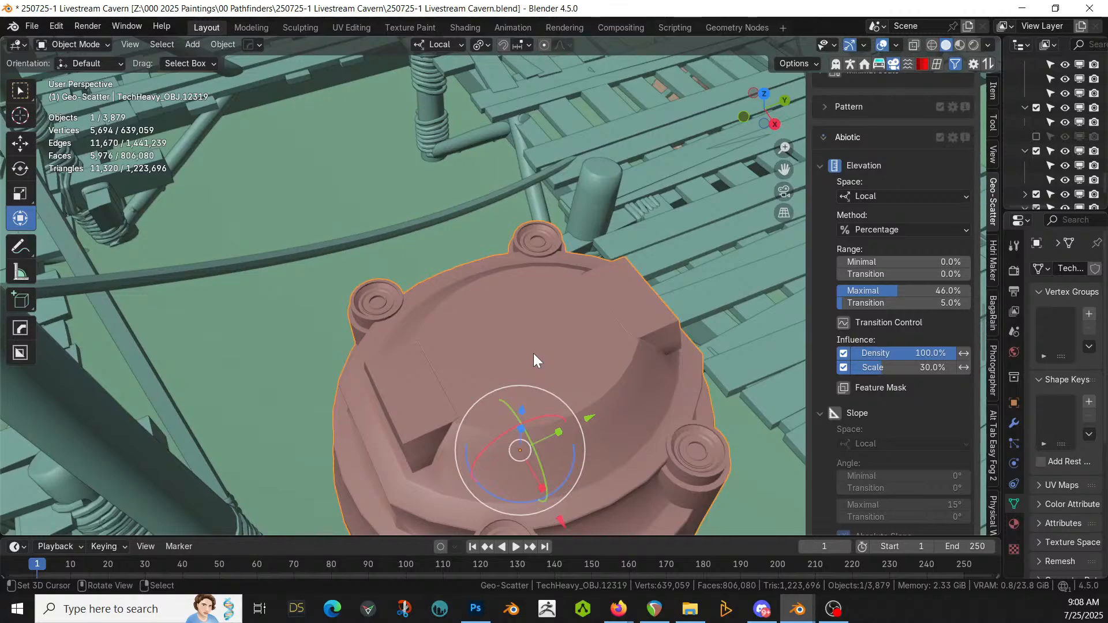
key(KP_Divide)
key(z)
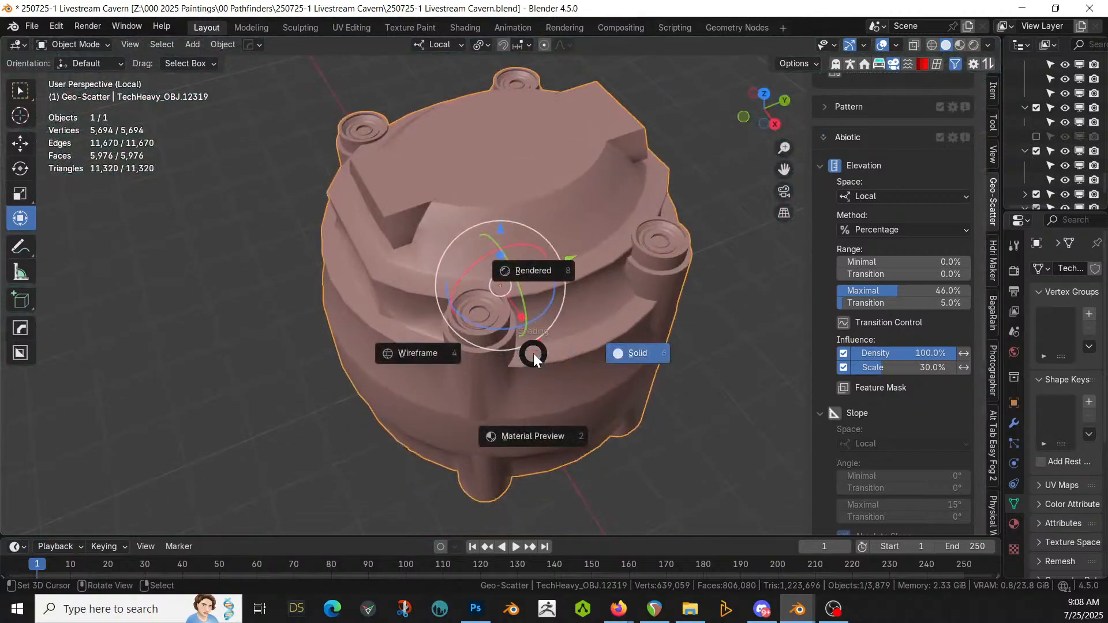
key(8)
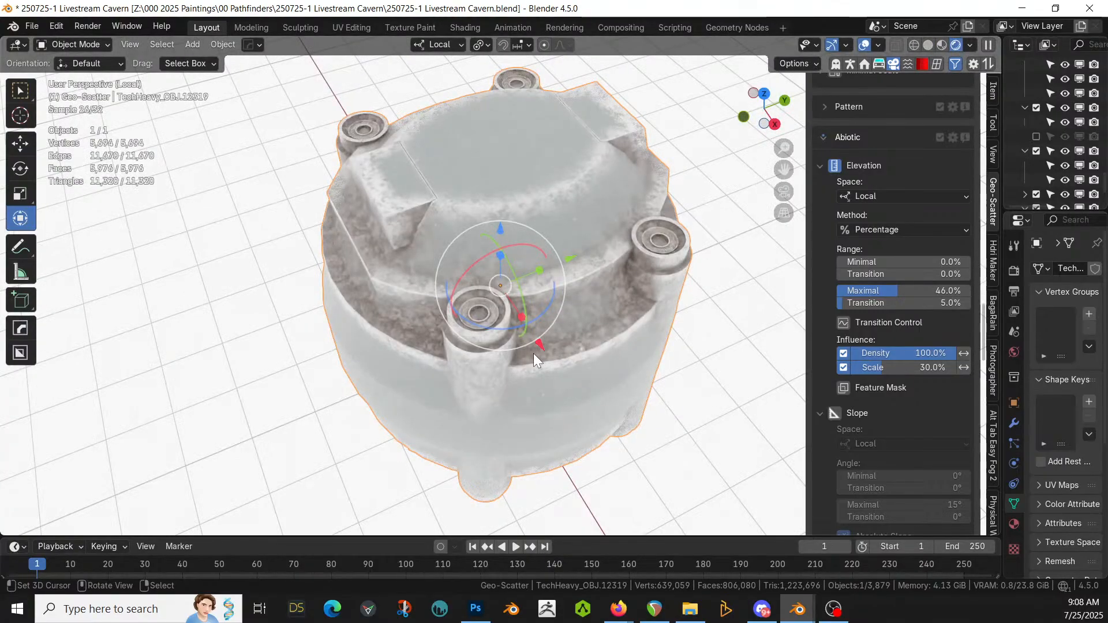
Step: Unwrap the whole TechHeavy mesh with Smart UV Project at a 66° angle limit and return to object mode
middle_drag(618, 240, 560, 236)
key(Tab)
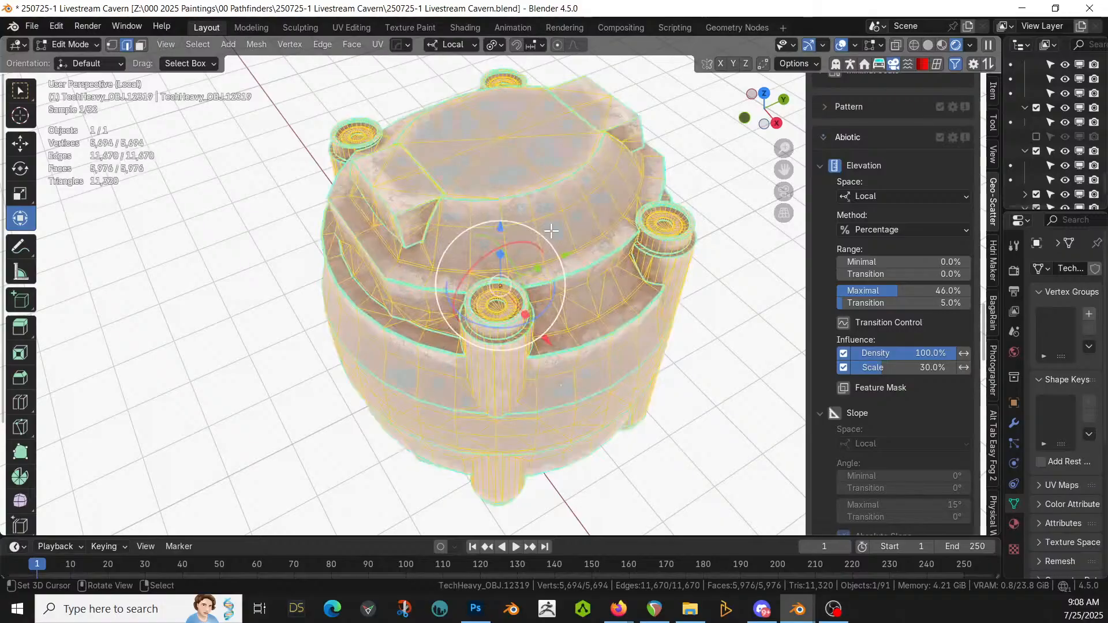
key(u)
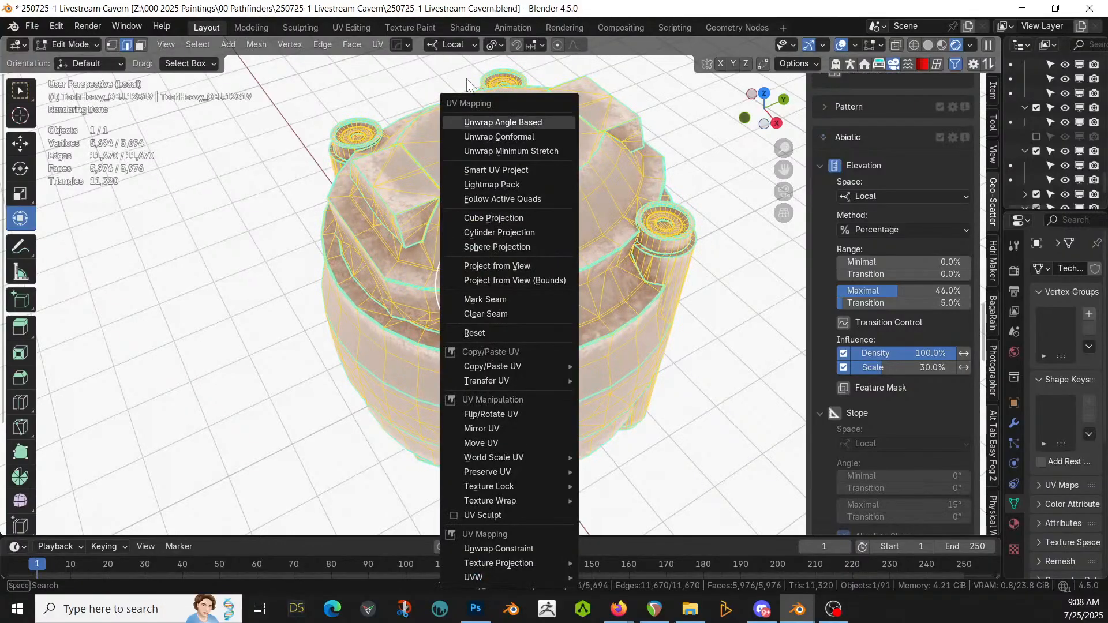
click(518, 172)
click(508, 308)
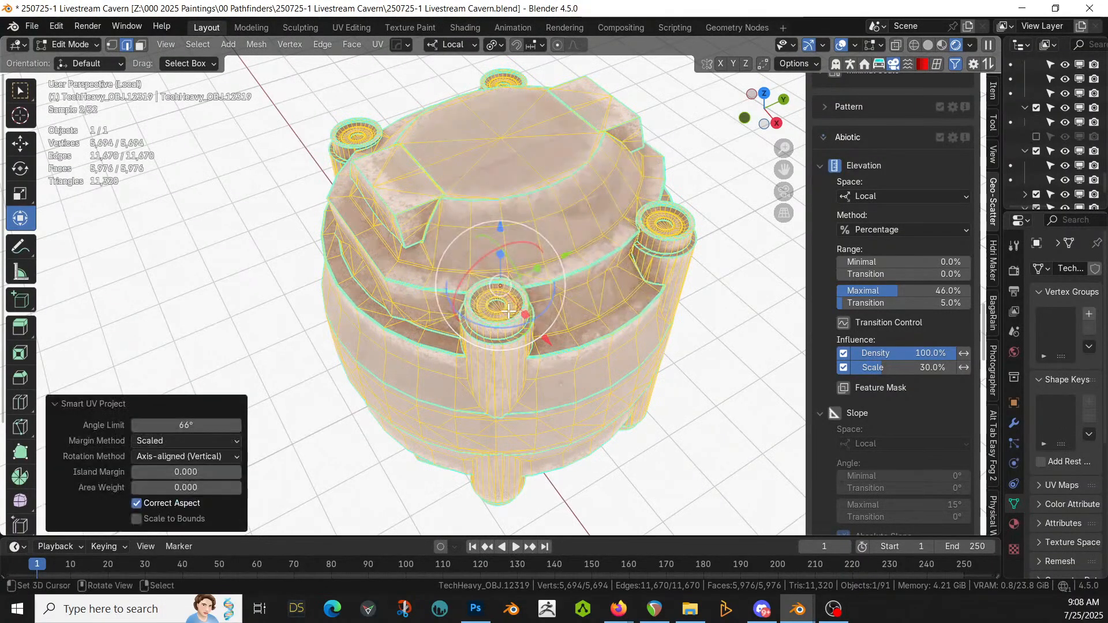
key(Tab)
middle_drag(594, 285, 322, 225)
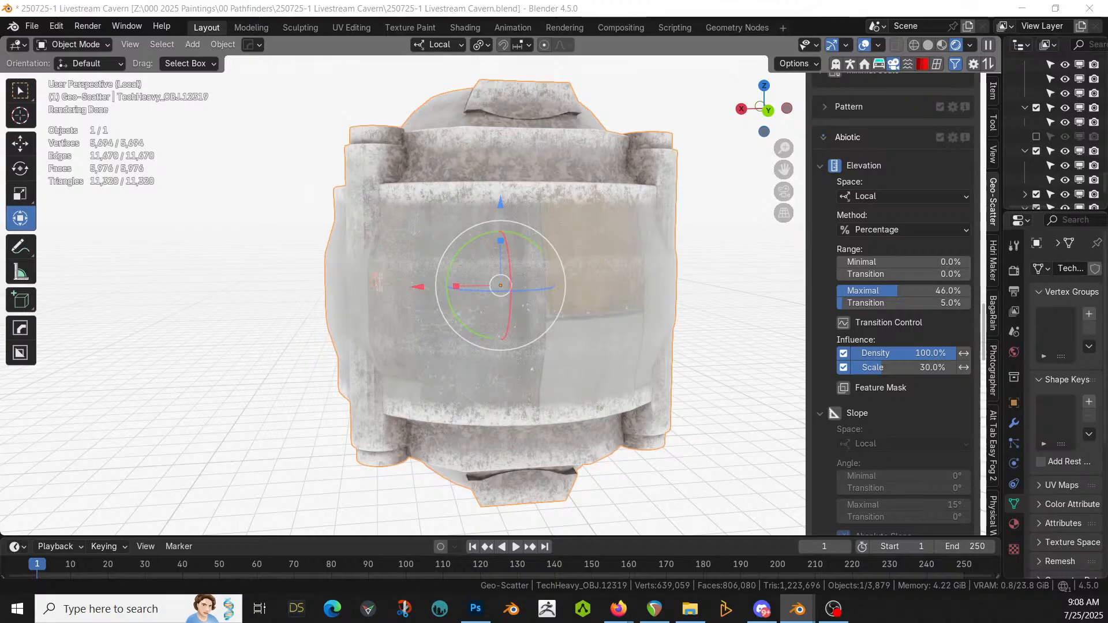
Step: Bring the Roundcube tech sphere into the isolated view beside the TechHeavy object and clear its rotation
click(489, 154)
middle_drag(479, 126, 432, 225)
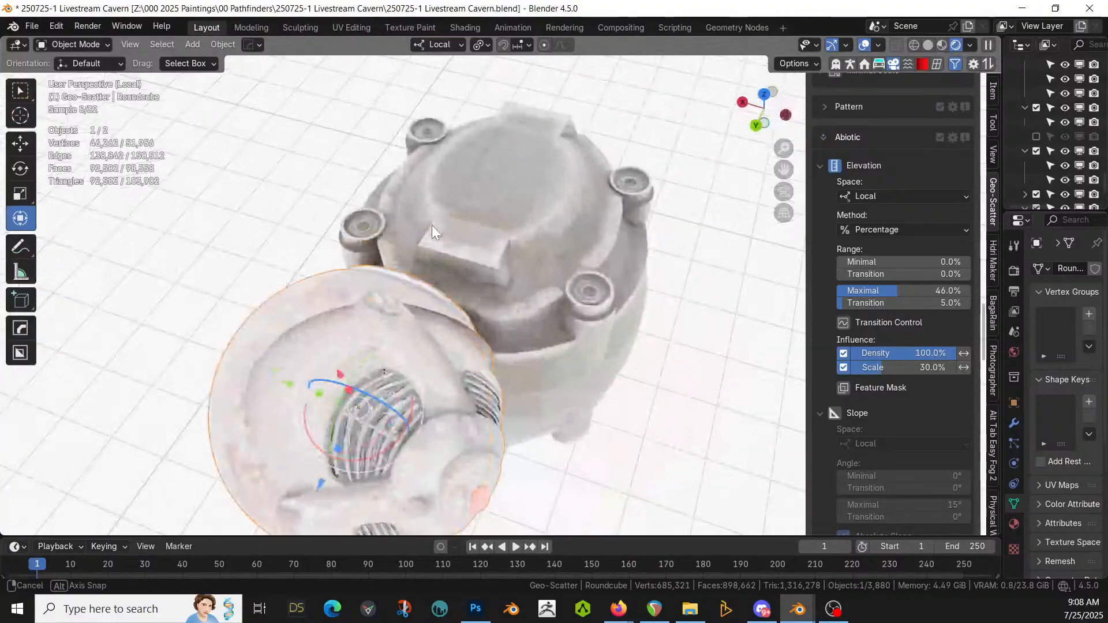
key(alt+r)
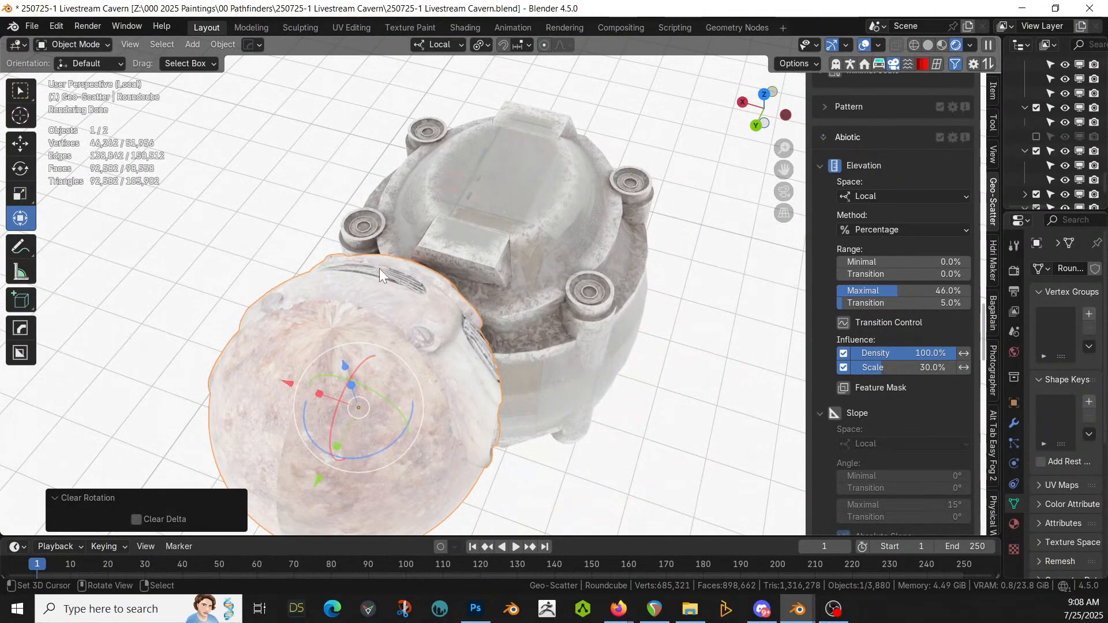
mouse_move(379, 268)
middle_down()
mouse_move(173, 323)
mouse_move(246, 310)
mouse_move(292, 218)
mouse_move(295, 292)
middle_up()
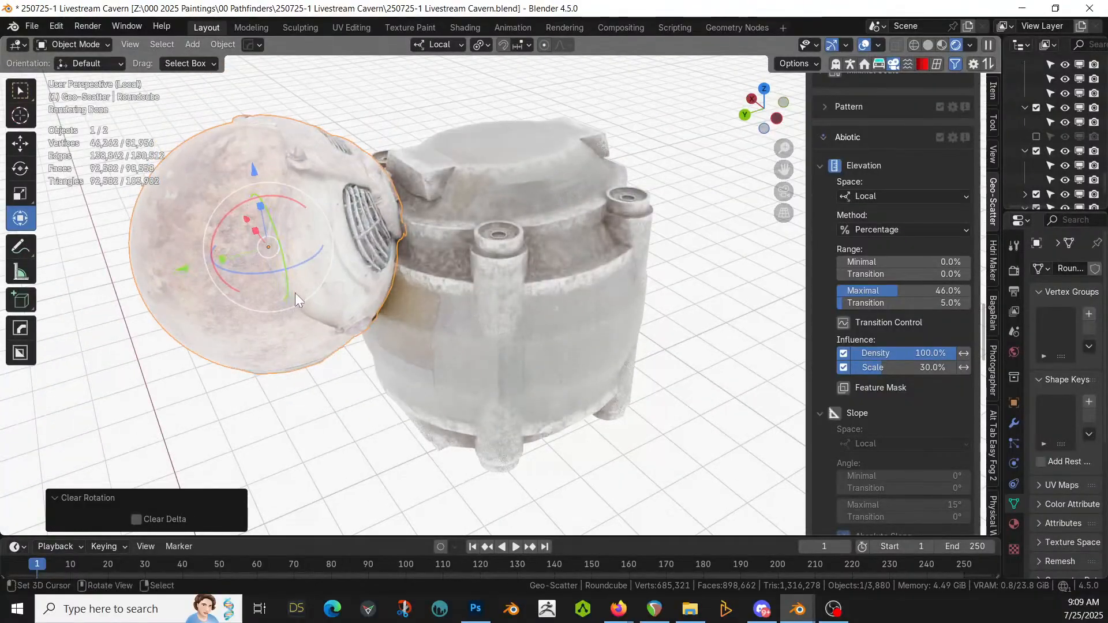
Step: In the top view, move the sphere about -0.202 m in X and -1.14 m in Y to centre it over the TechHeavy object
key(z)
key(Escape)
key(KP_7)
key(g)
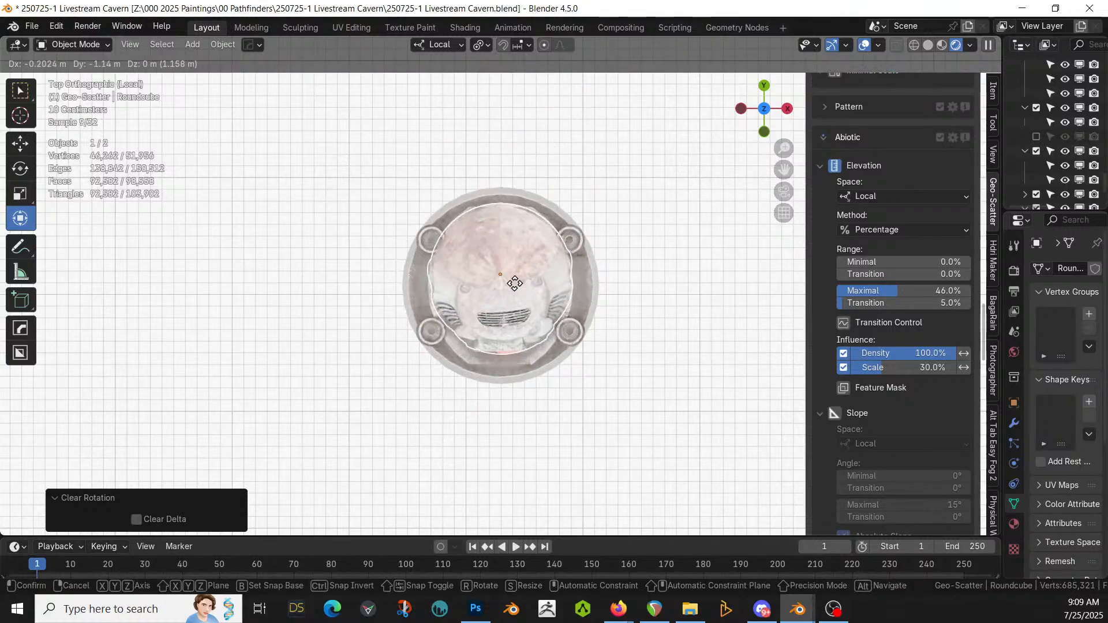
click(514, 283)
middle_drag(515, 283, 535, 202)
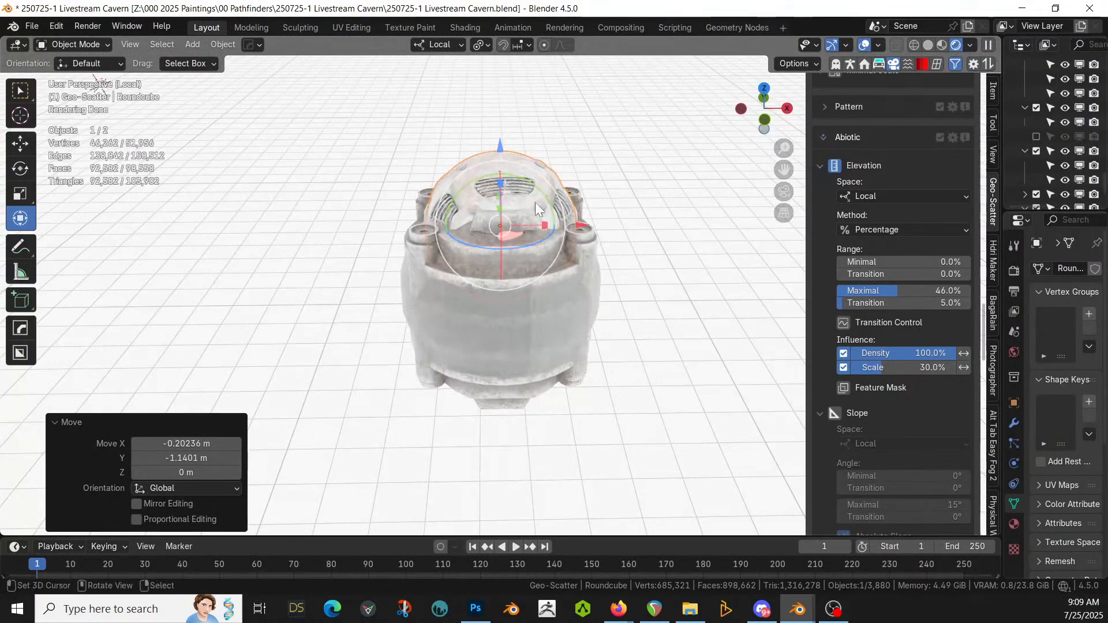
Step: Raise the sphere about 0.763 m along its local Z axis so it sits above the TechHeavy object
key(g)
key(z)
key(z)
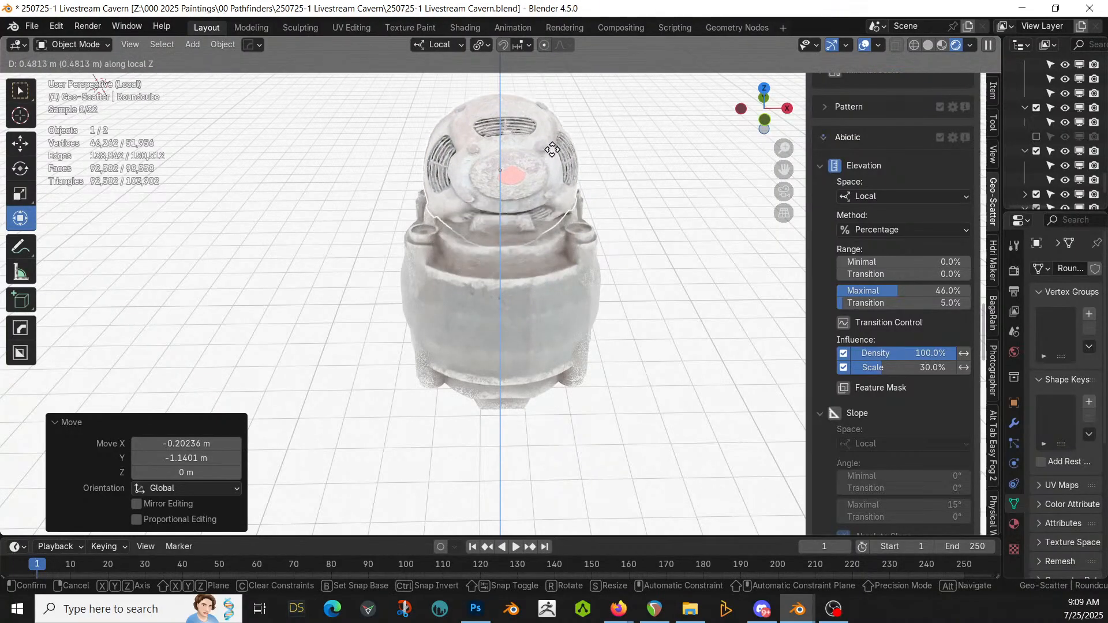
click(555, 119)
middle_drag(555, 119, 507, 386)
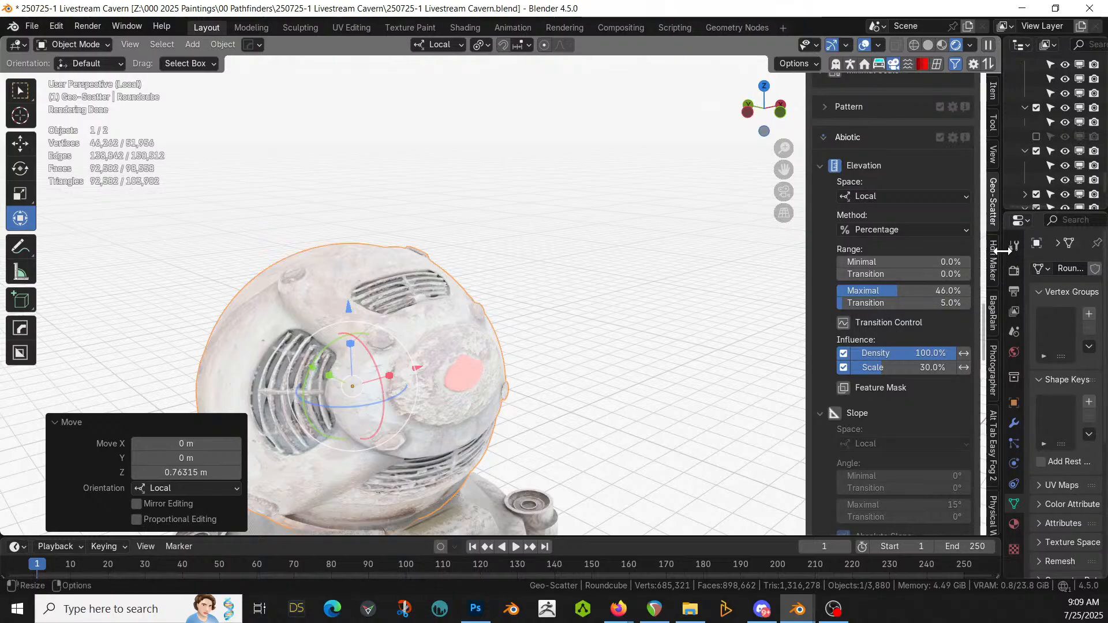
Step: Show the sphere's material slots and pick its red centre light face in face mode to activate the Center Light EMIT material
drag(1005, 251, 738, 283)
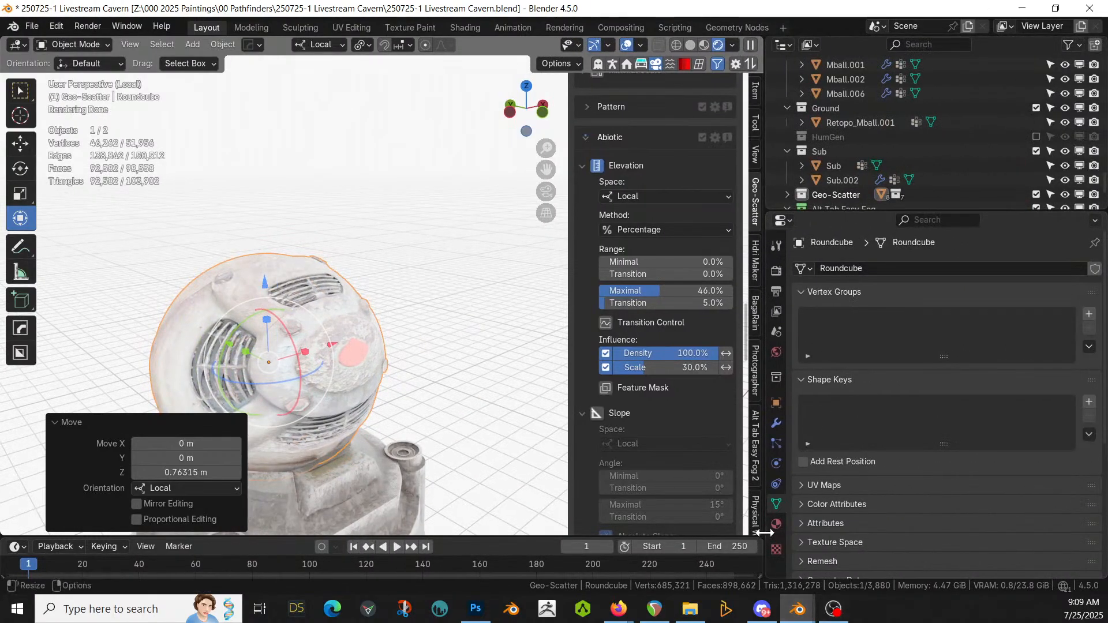
click(777, 525)
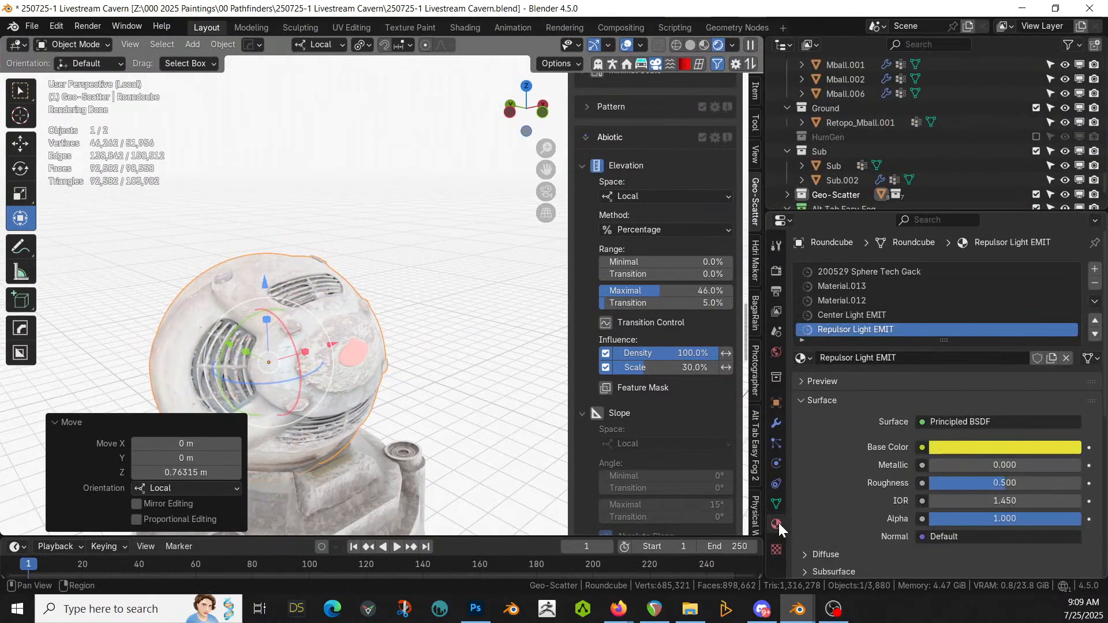
click(863, 333)
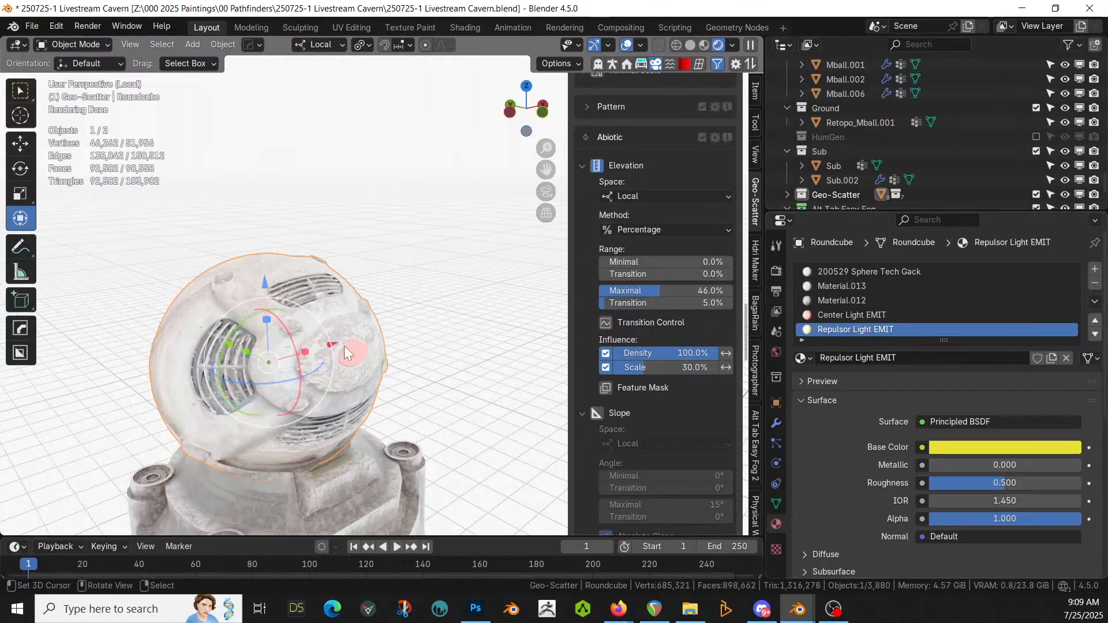
key(Tab)
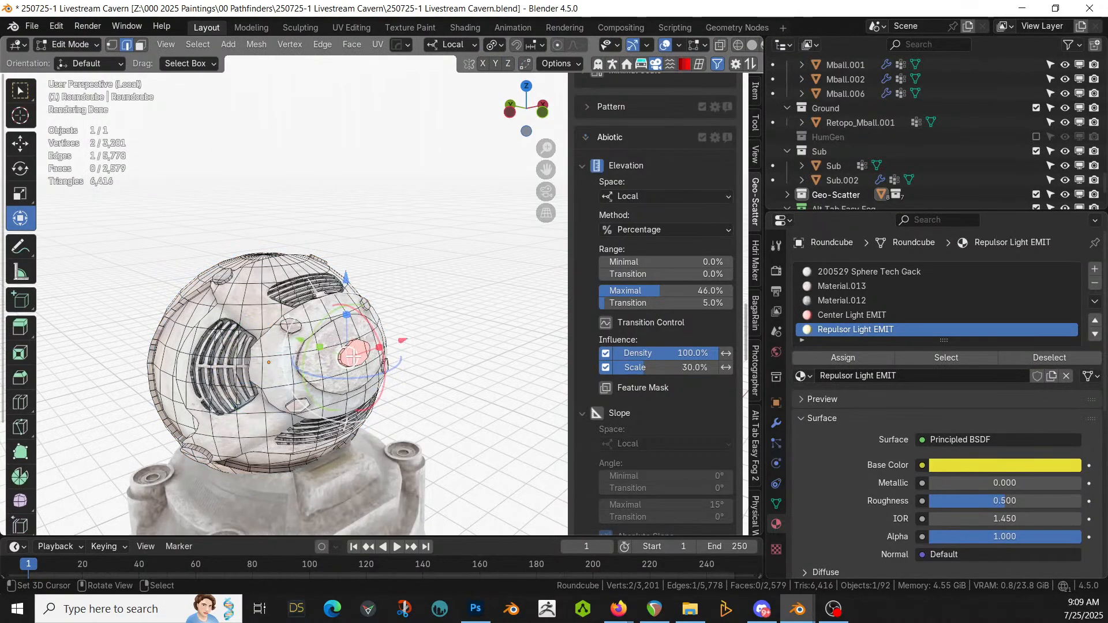
click(358, 349)
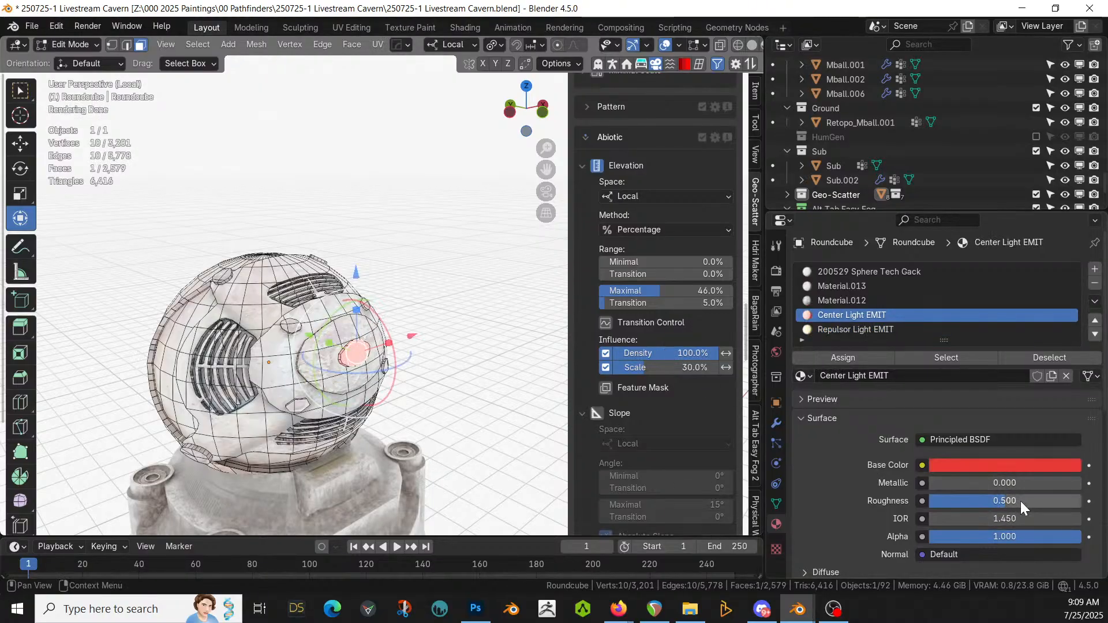
Step: Examine the Emission settings of the Center Light EMIT material and return to object mode
scroll(1017, 516, down, 2)
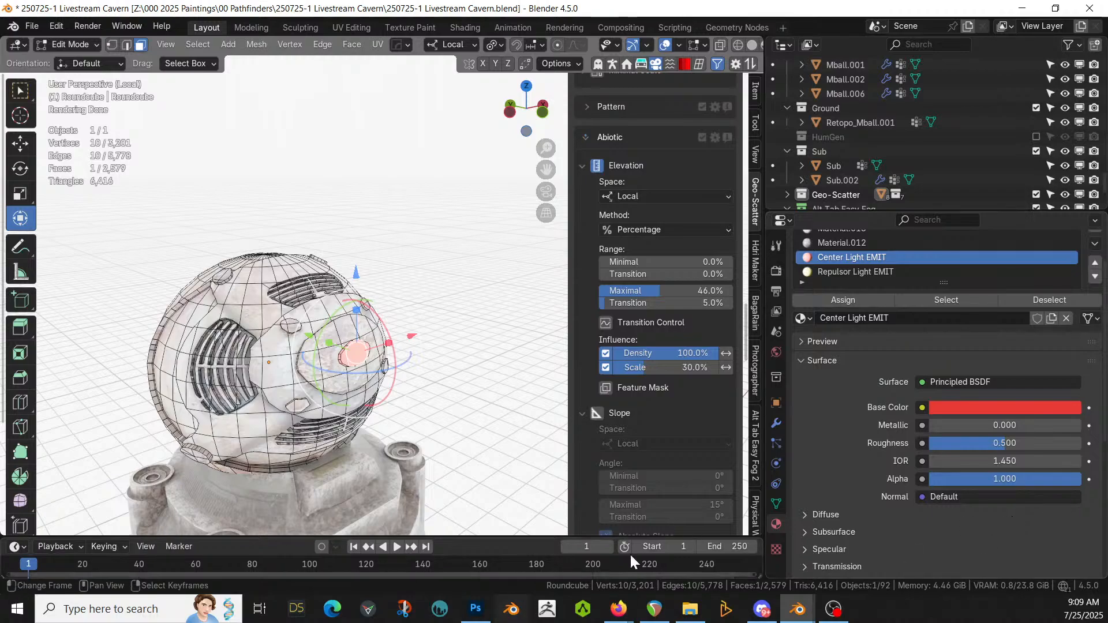
scroll(902, 498, down, 2)
click(806, 562)
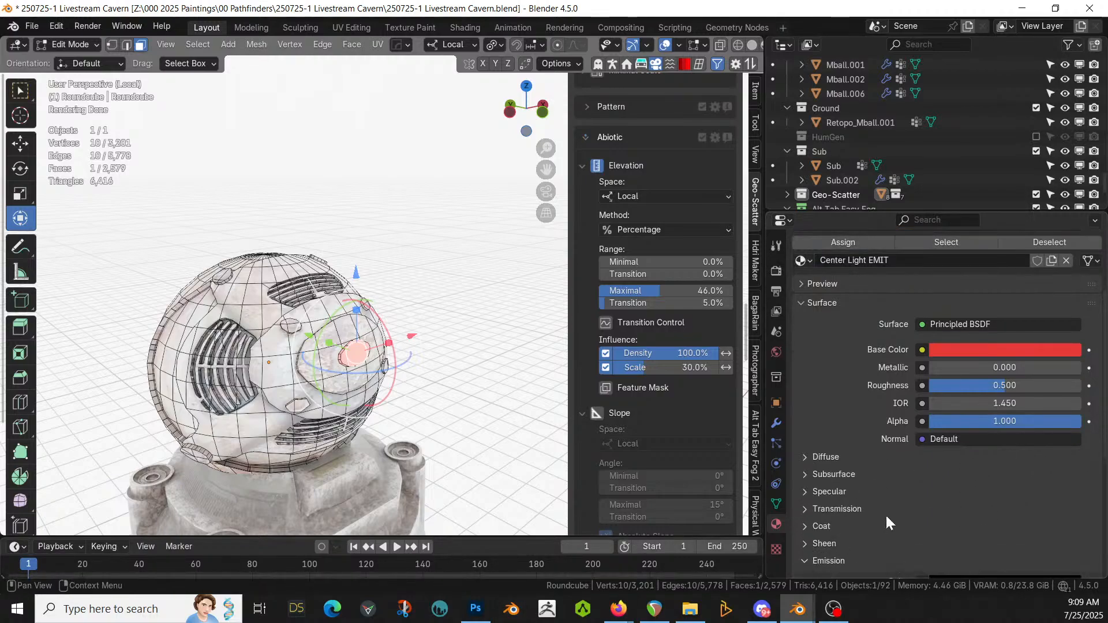
scroll(886, 514, down, 3)
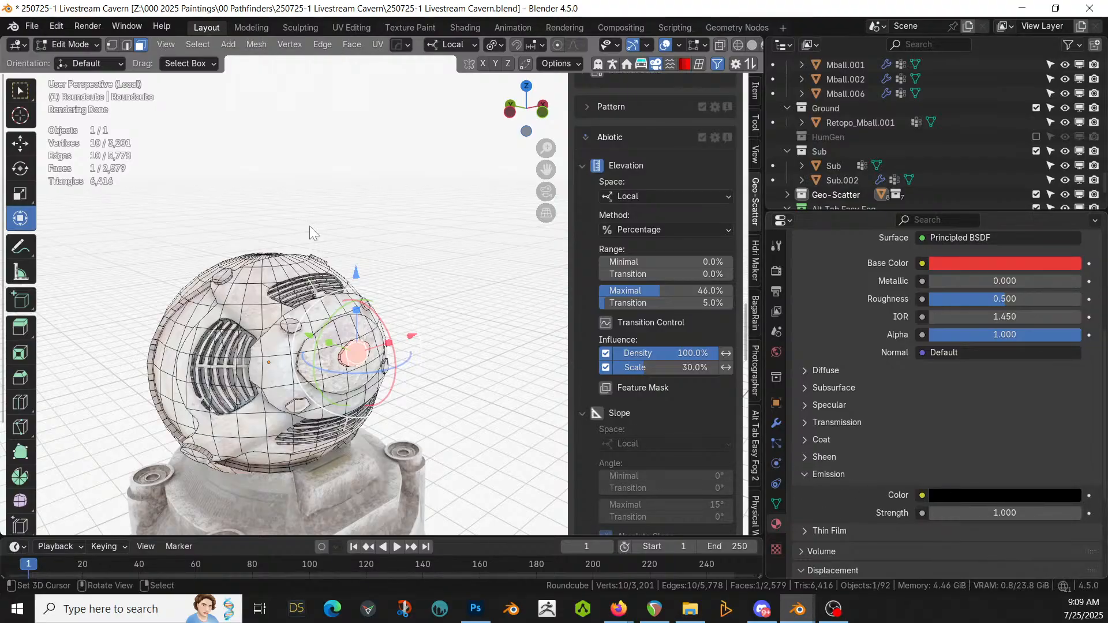
key(Tab)
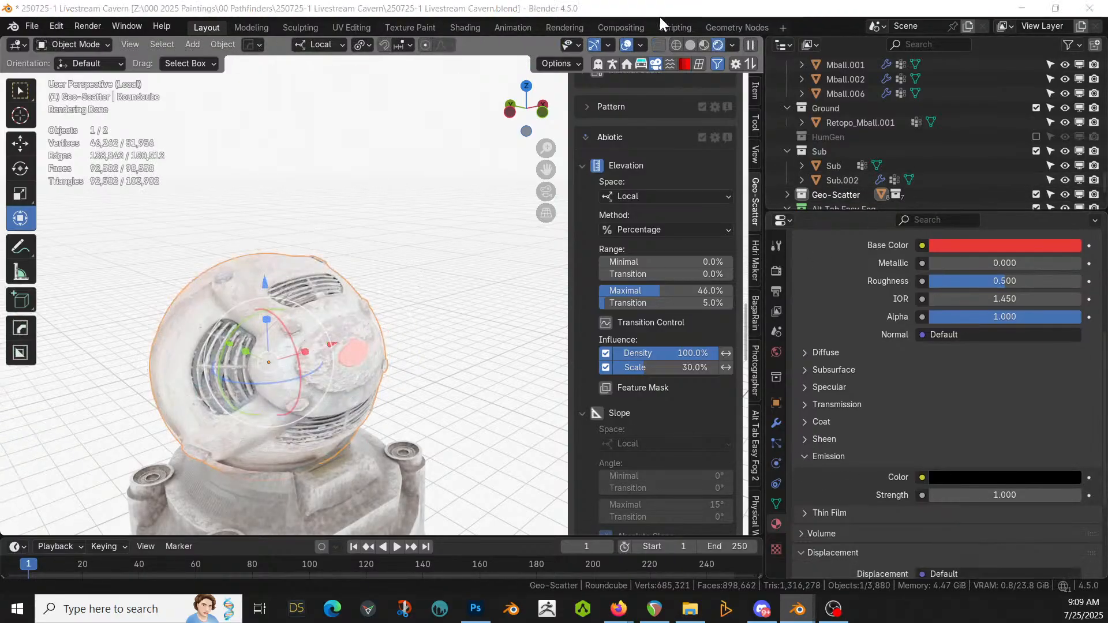
Step: Replace the Center Light EMIT slot's material with sy_red_5_emmisive from the KIT OPS KO-Emissive pack
click(680, 65)
click(756, 272)
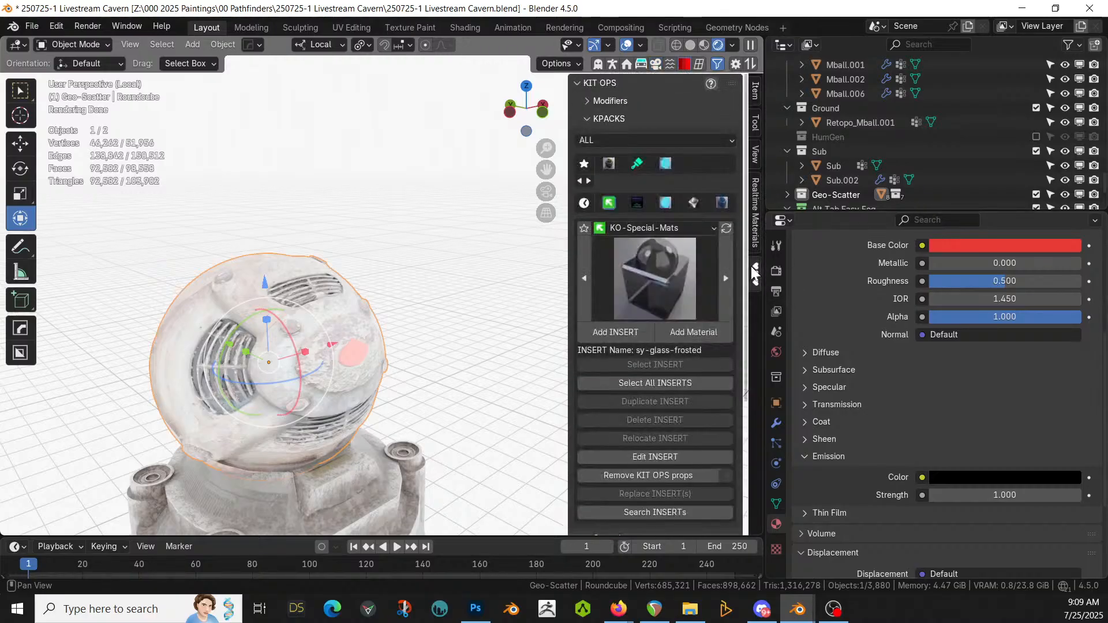
click(665, 203)
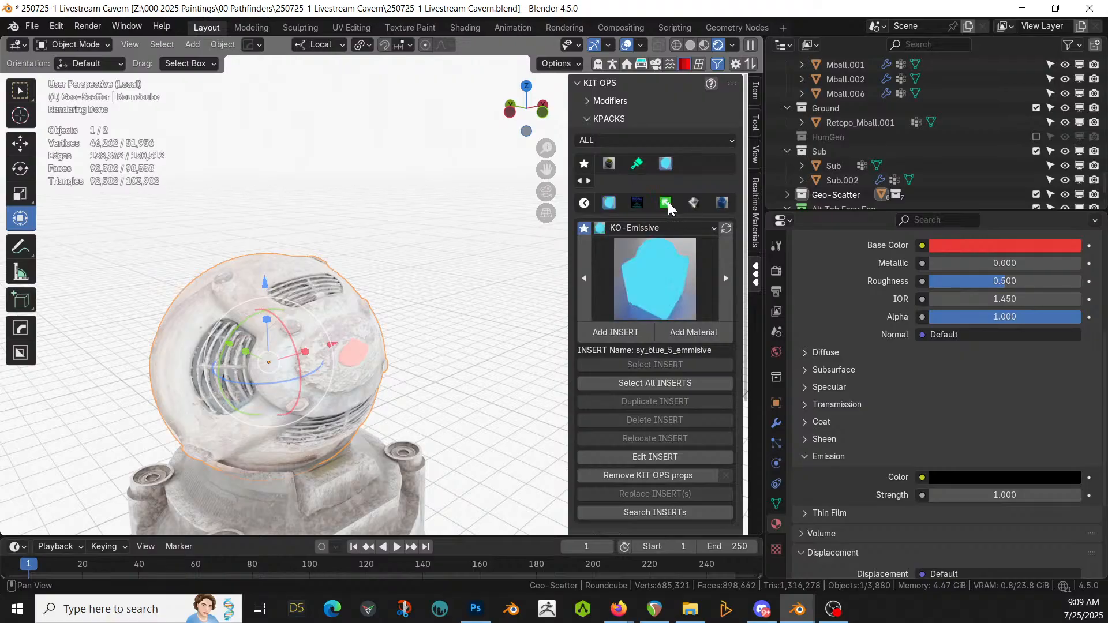
click(655, 283)
click(462, 364)
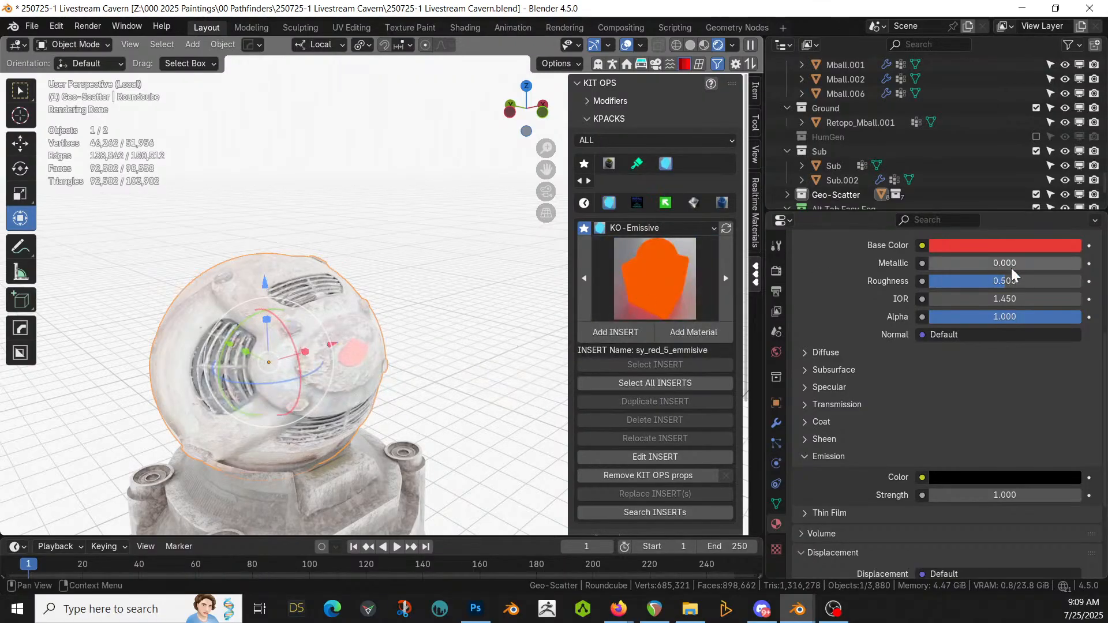
scroll(888, 369, up, 8)
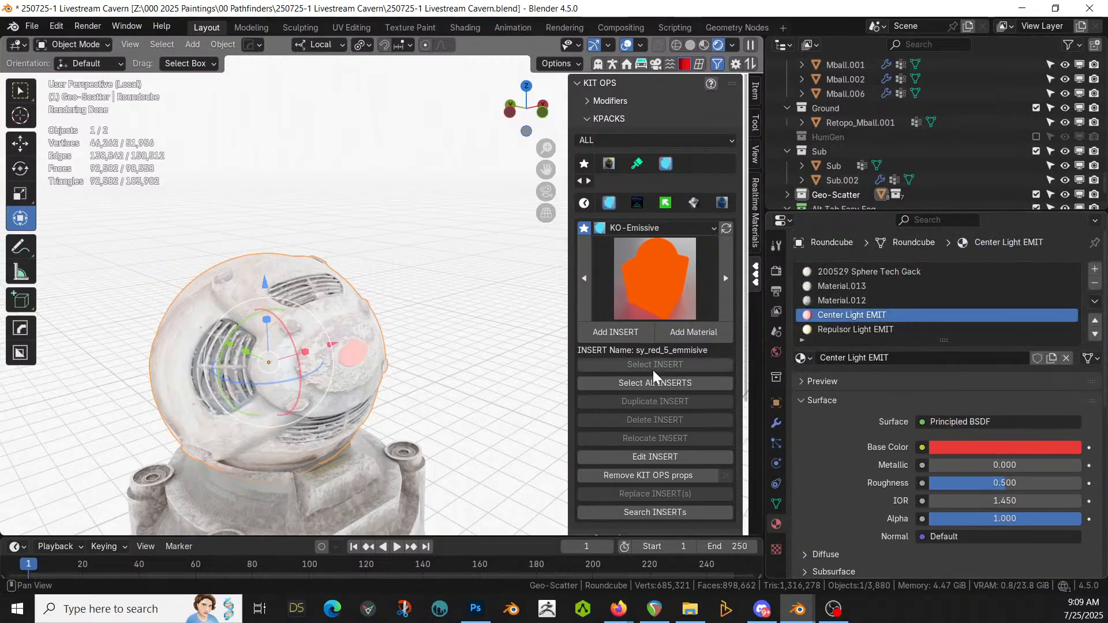
click(686, 334)
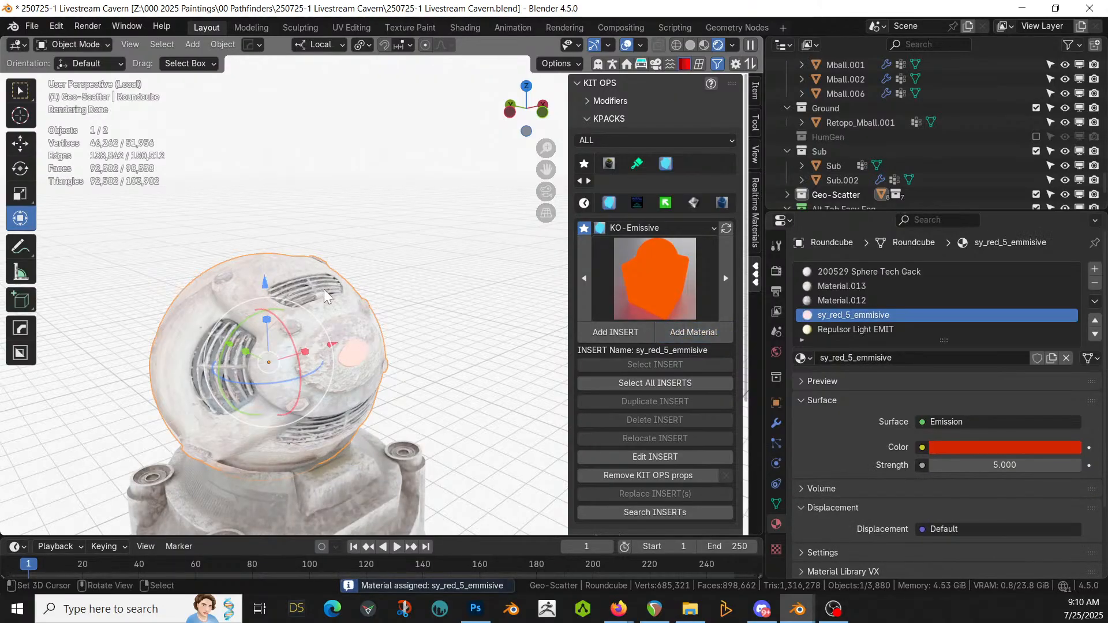
Step: Leave the isolated view and rotate the sphere about -137° around its local Z axis
key(KP_Divide)
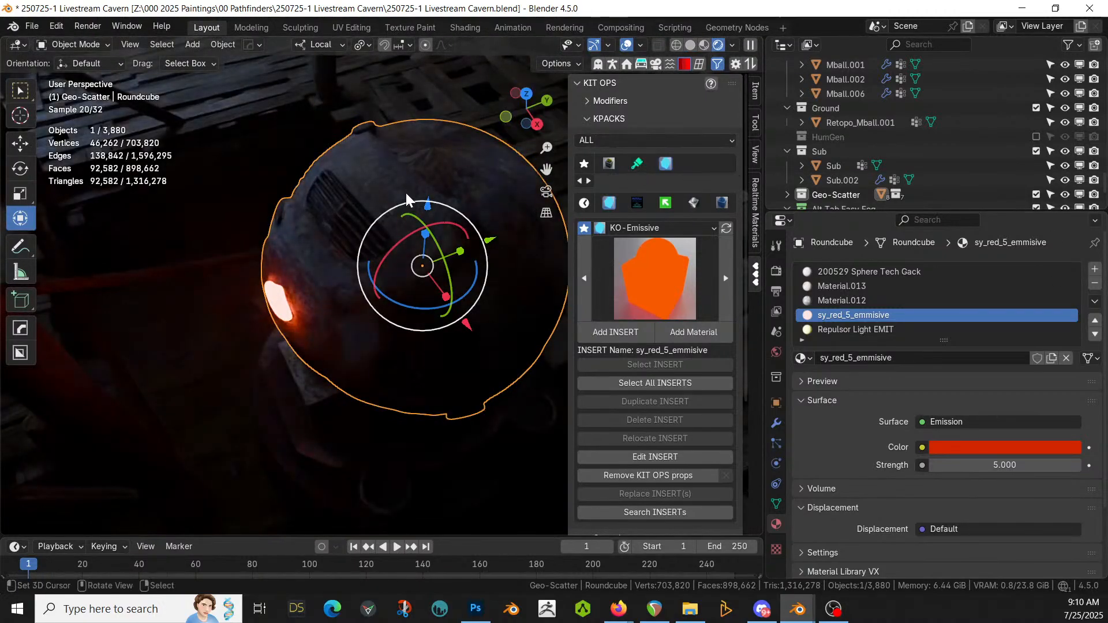
middle_drag(406, 193, 467, 427)
scroll(455, 133, down, 2)
key(KP_Decimal)
scroll(467, 427, down, 6)
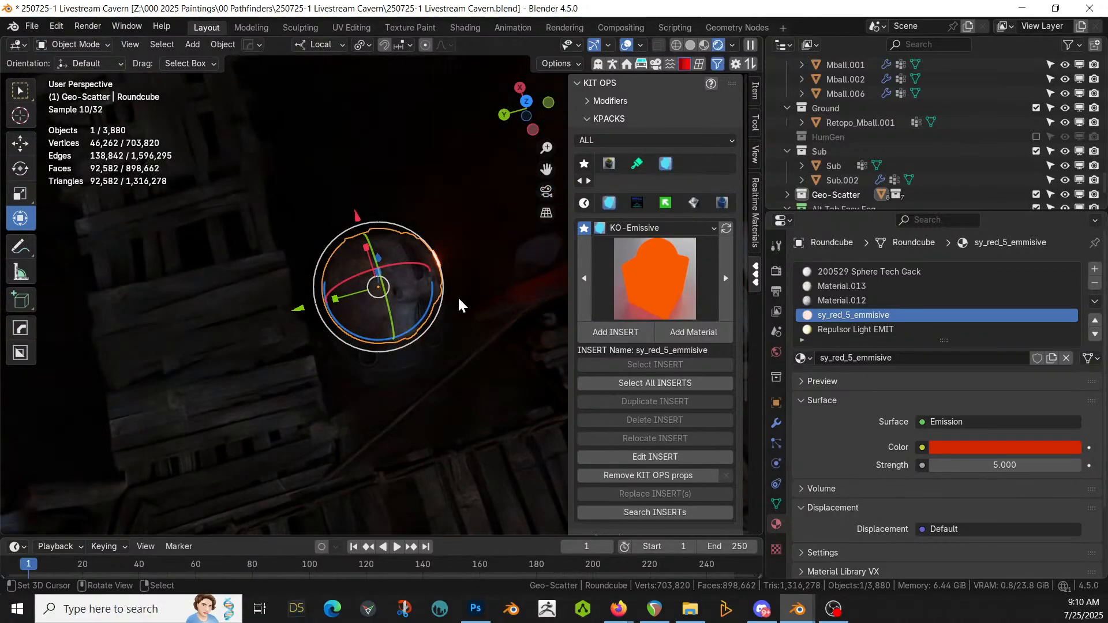
key(r)
key(z)
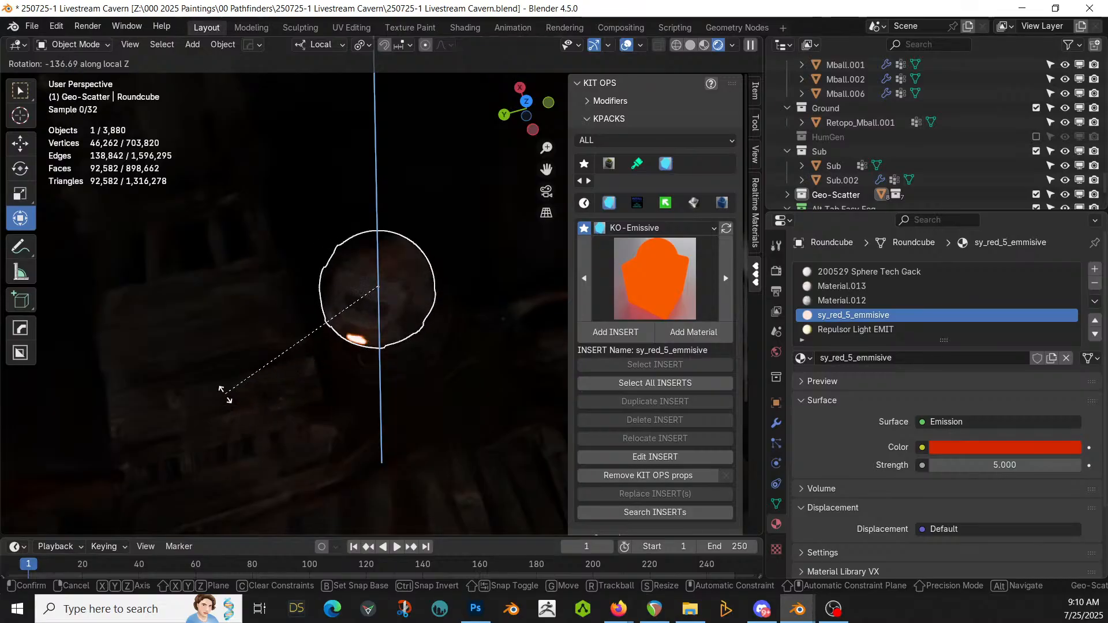
click(225, 394)
Step: Check the scene from the camera and switch the 3D view to solid shading around the dock
key(KP_0)
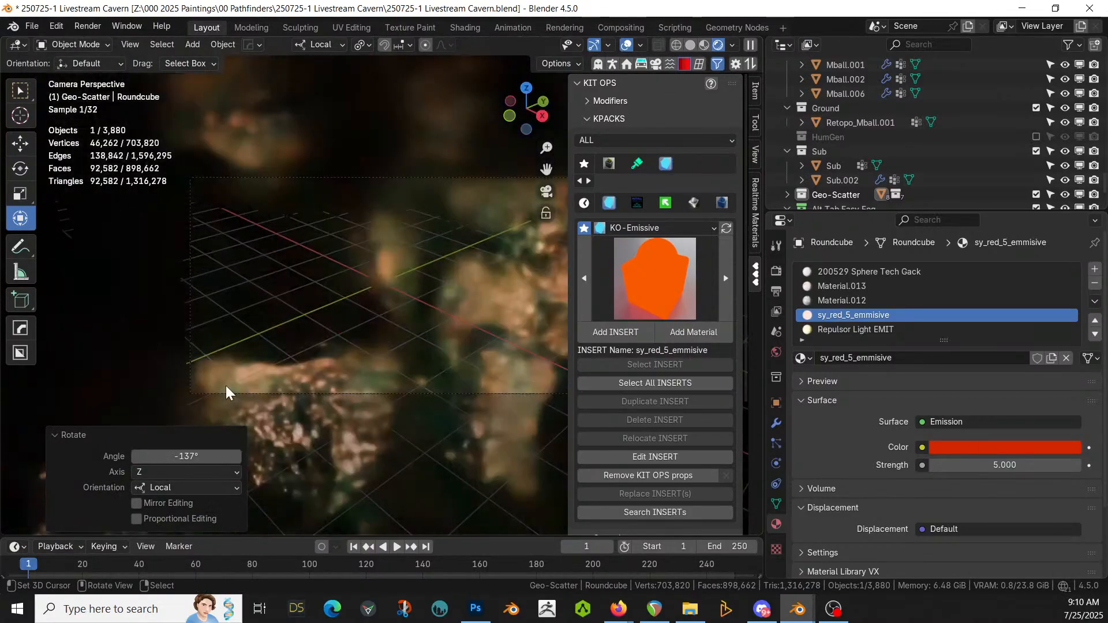
middle_drag(225, 394, 284, 495)
key(z)
key(6)
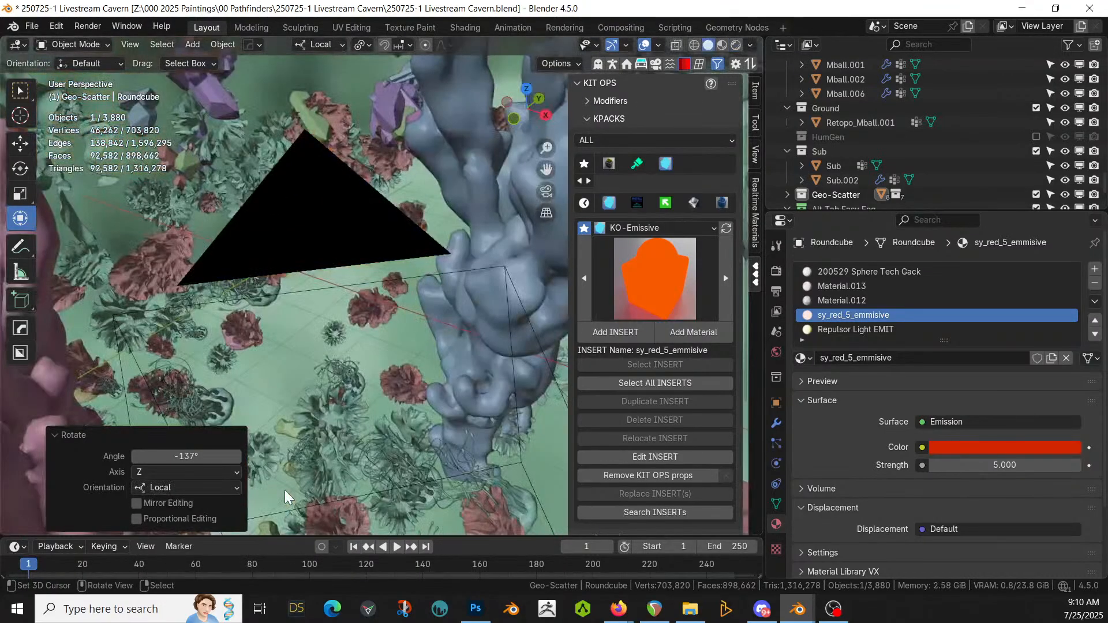
middle_drag(465, 373, 726, 295)
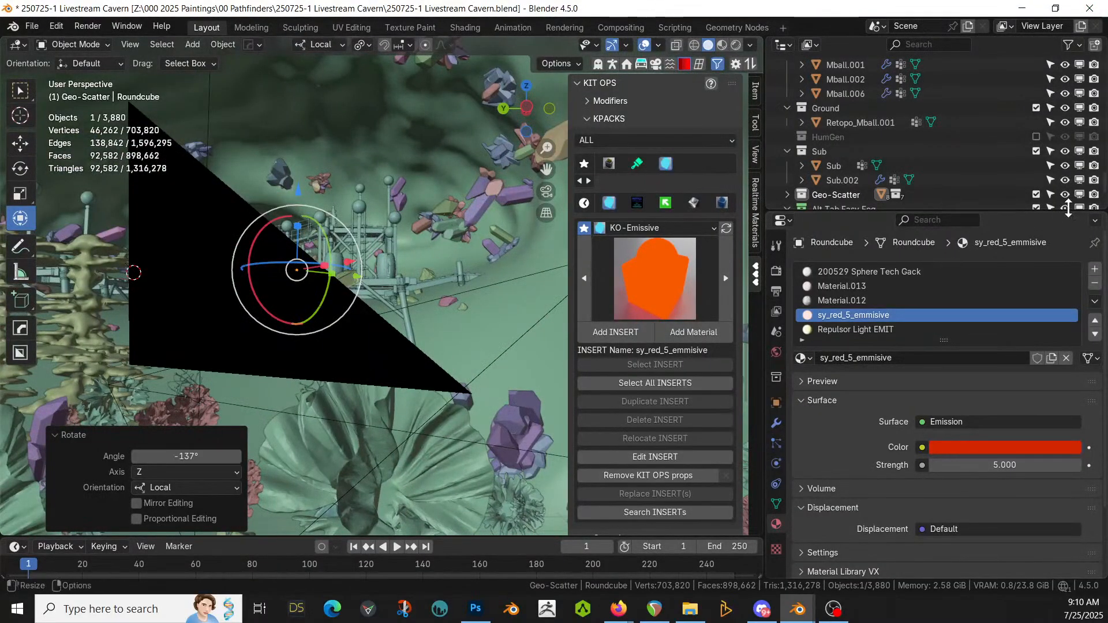
Step: Collapse Collection in the outliner, then exclude it from the view layer and include it again to check which objects it holds
scroll(1016, 143, up, 5)
scroll(1016, 143, up, 10)
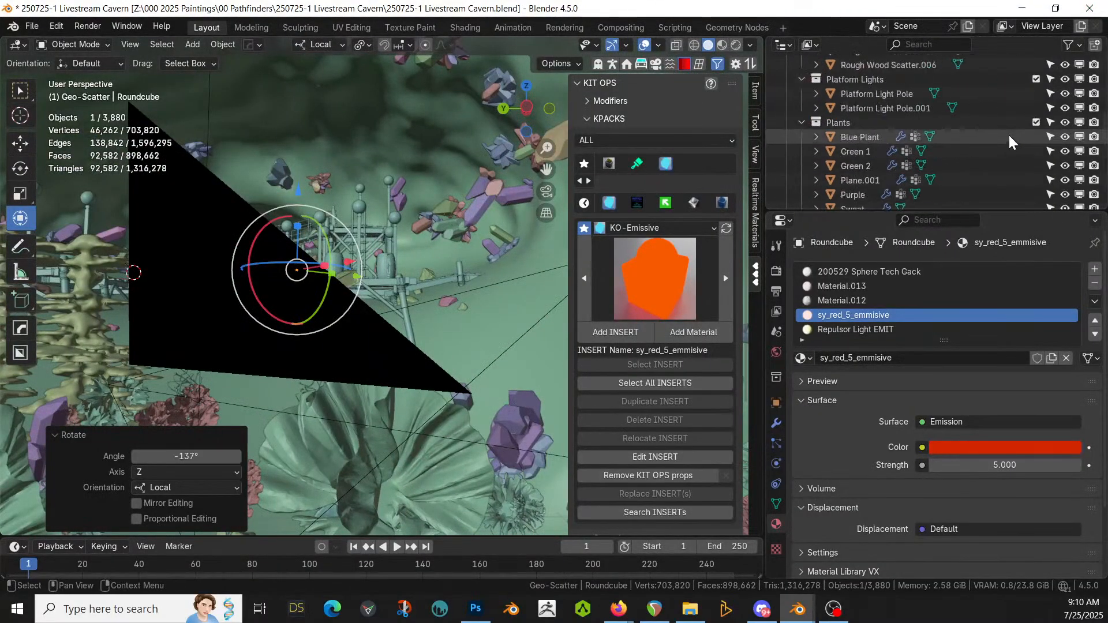
scroll(1010, 143, up, 10)
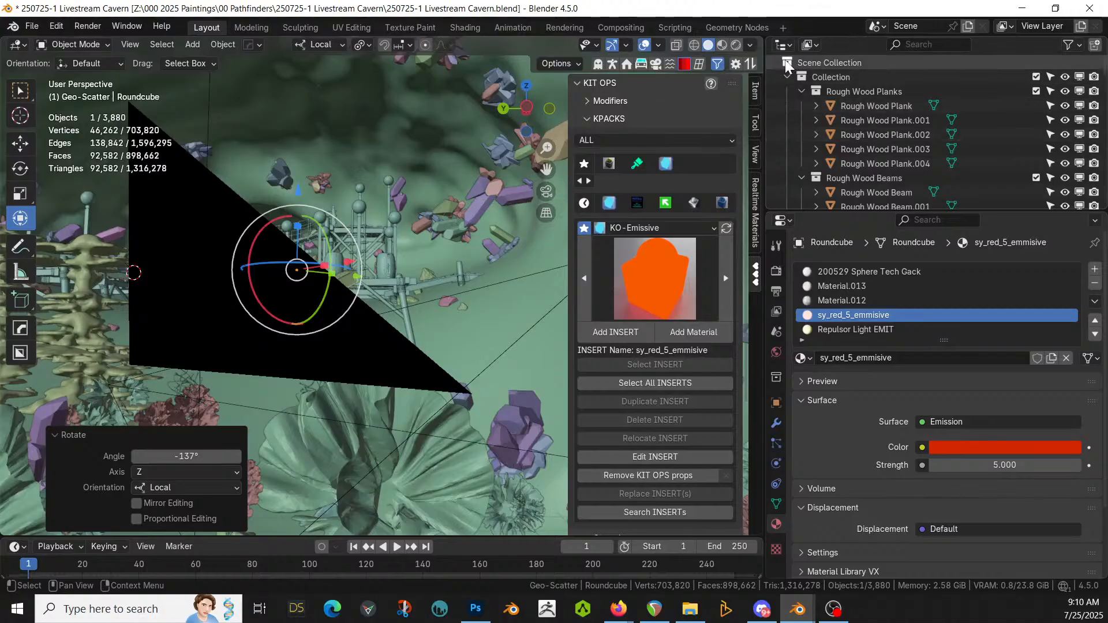
click(786, 77)
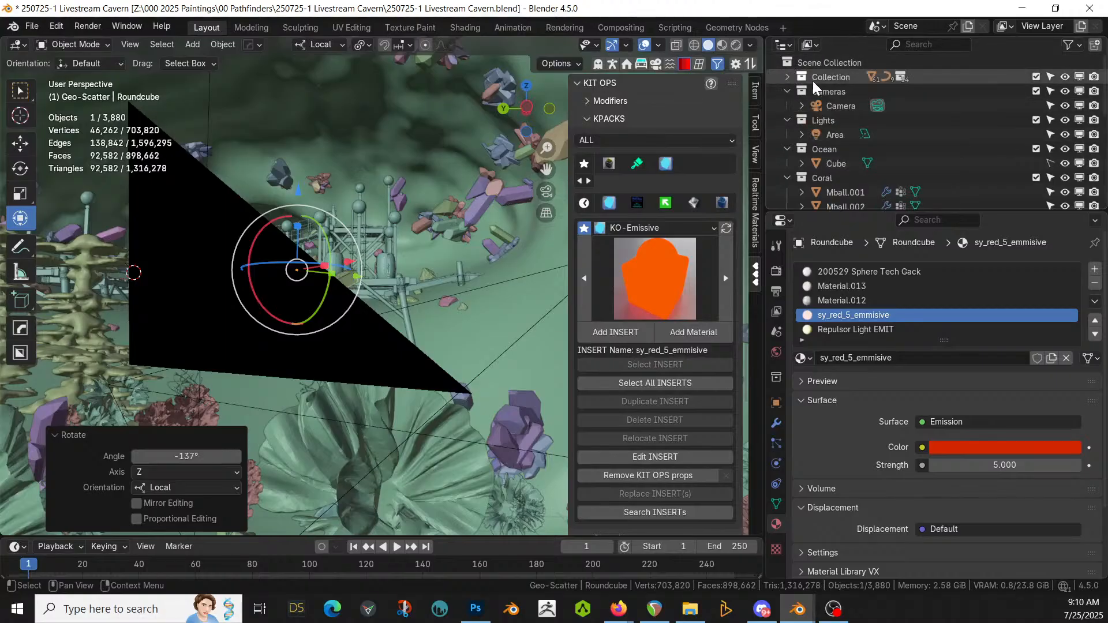
click(1036, 77)
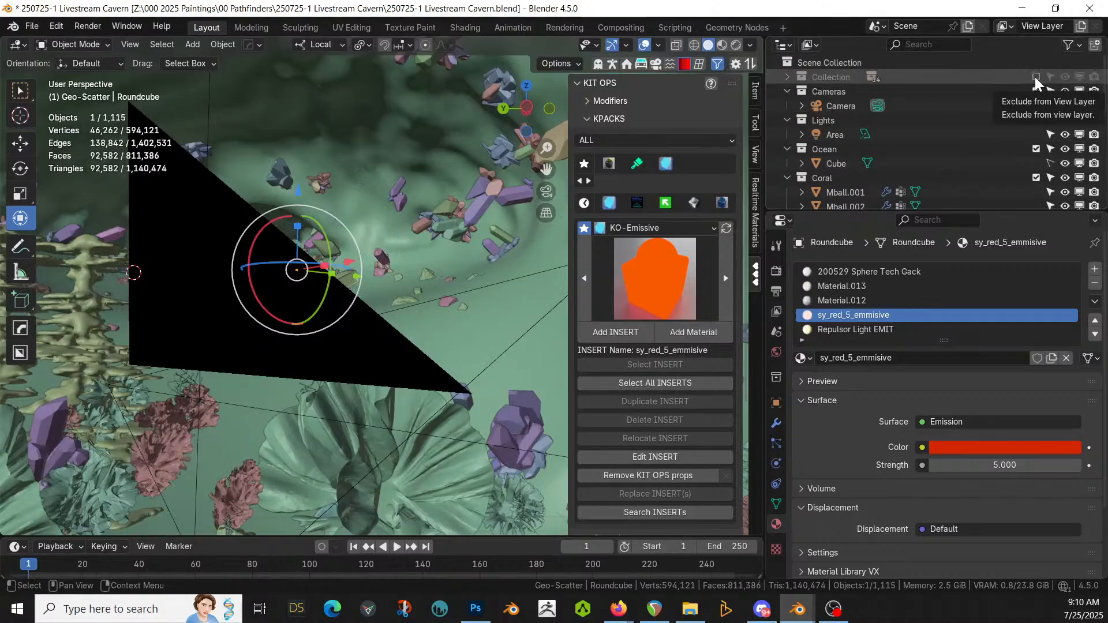
click(1036, 77)
Step: Select the dock structure's objects and move them to a new collection named Platform
middle_drag(398, 197, 417, 407)
right_click(175, 225)
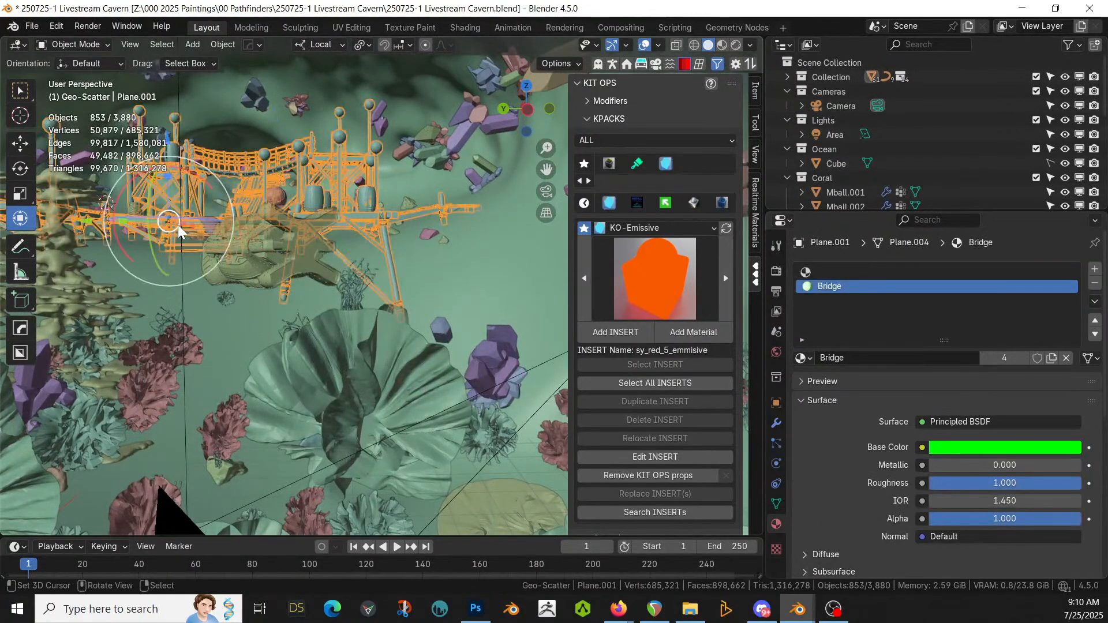
key(m)
click(126, 191)
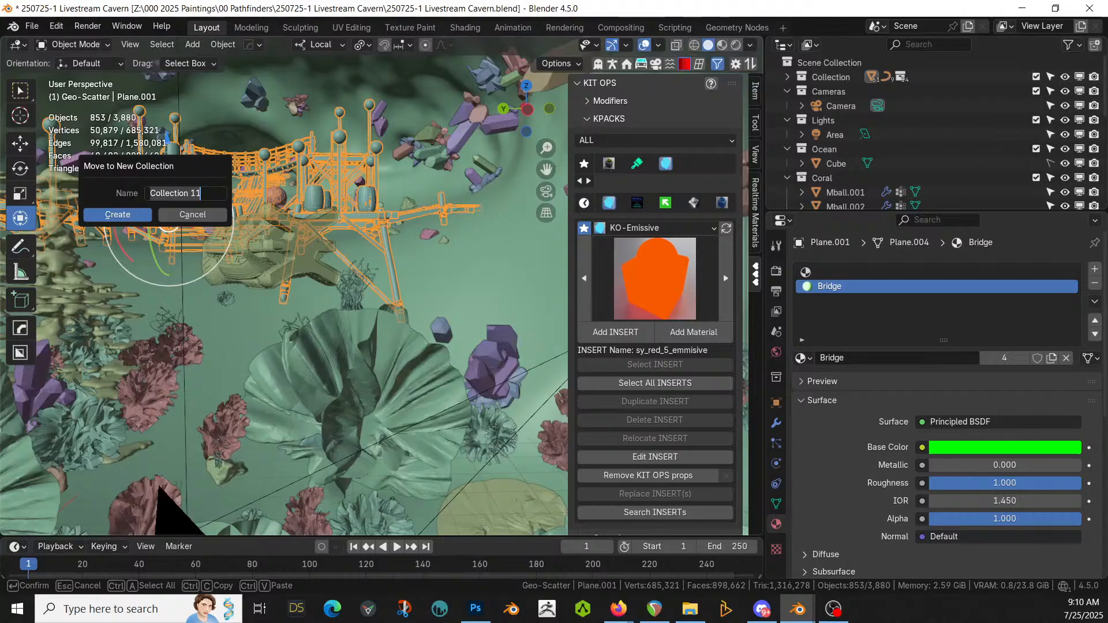
text(Platform)
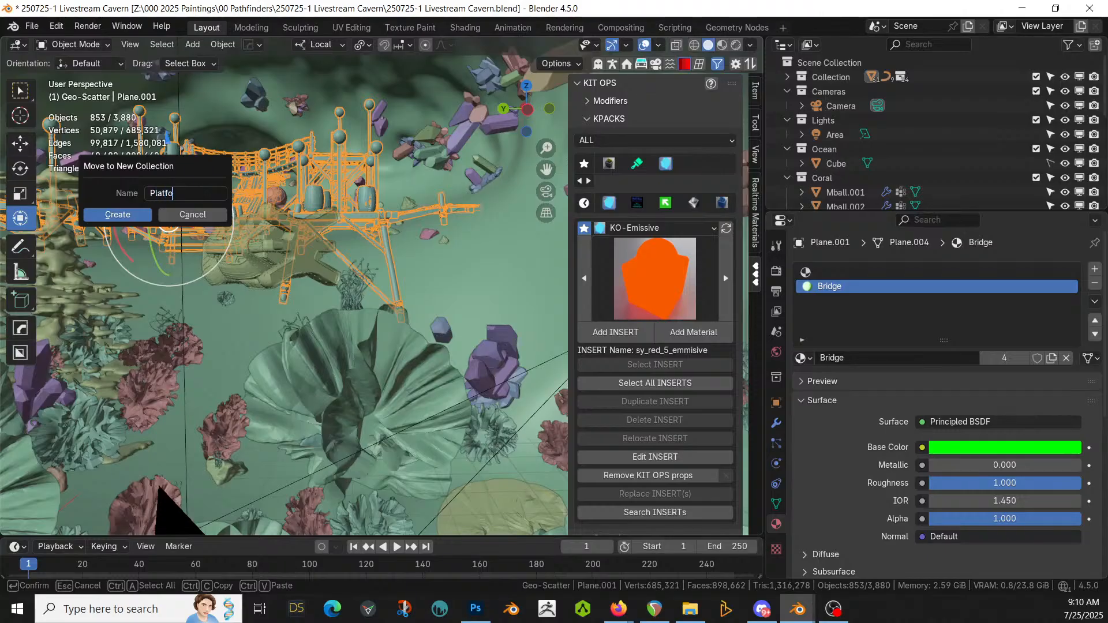
key(Return)
key(Return)
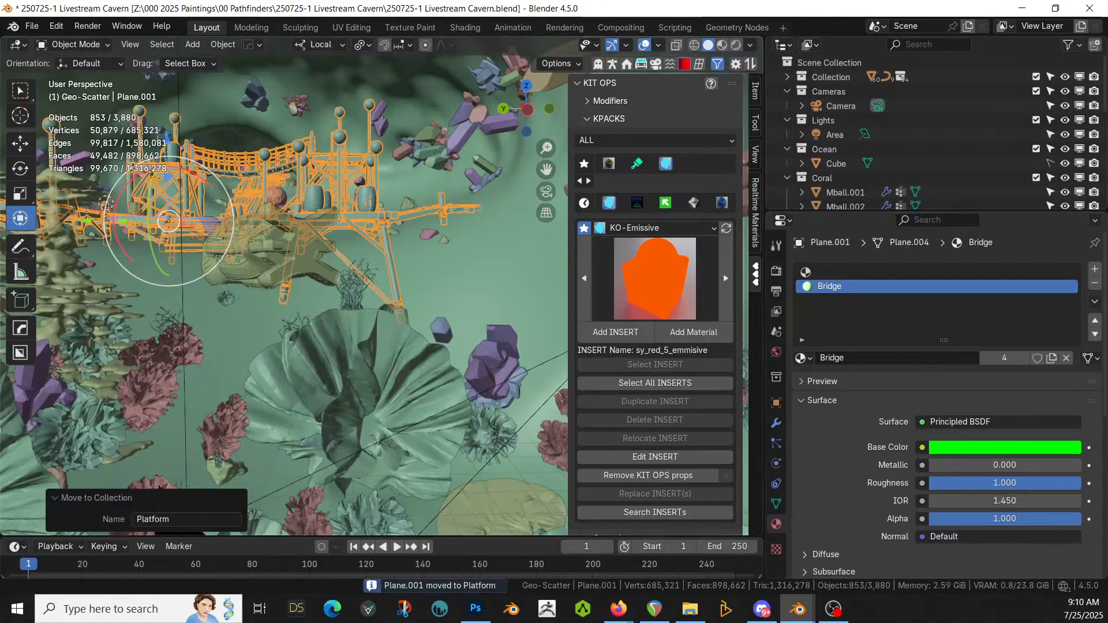
Step: Expand Collection in the outliner to review its contents and exclude it from the view layer
click(786, 77)
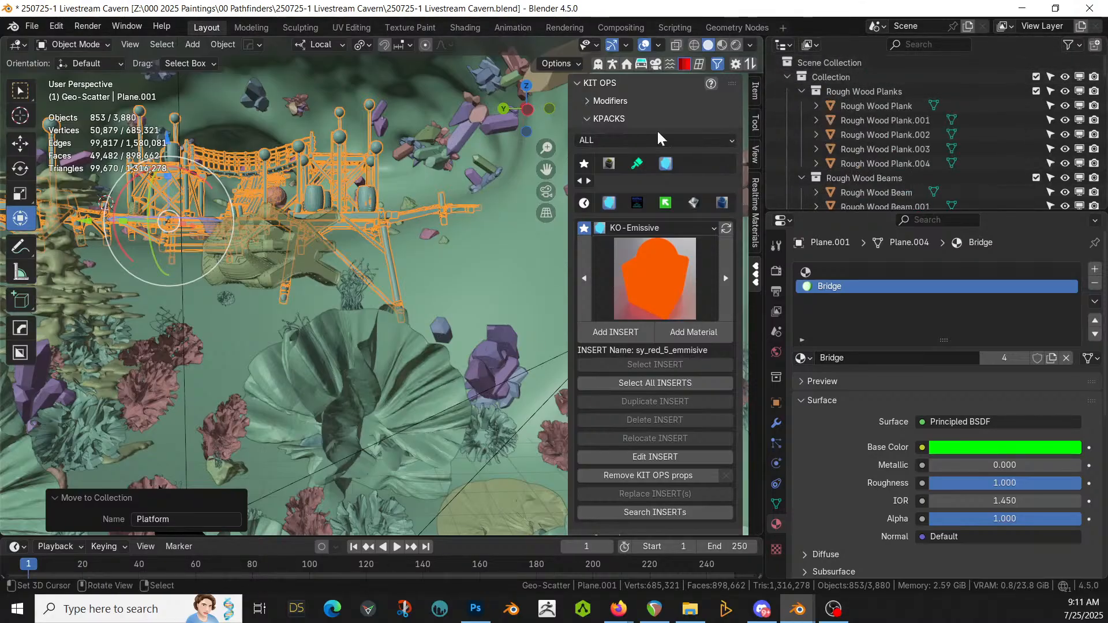
mouse_move(1104, 63)
mouse_down()
mouse_move(1104, 176)
mouse_move(1104, 62)
mouse_up()
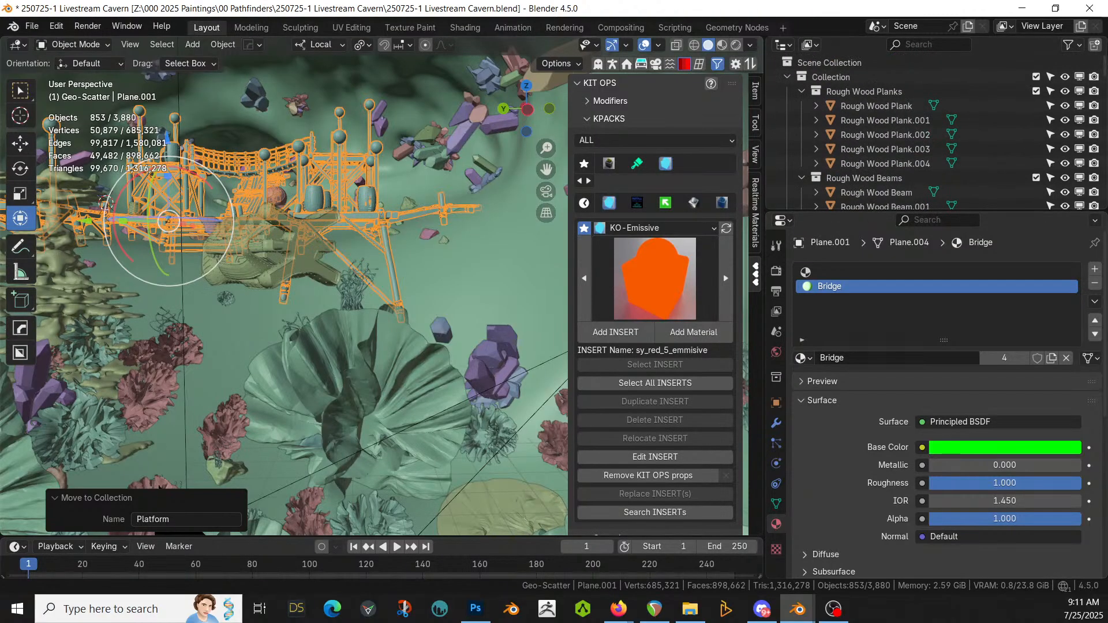
click(1037, 77)
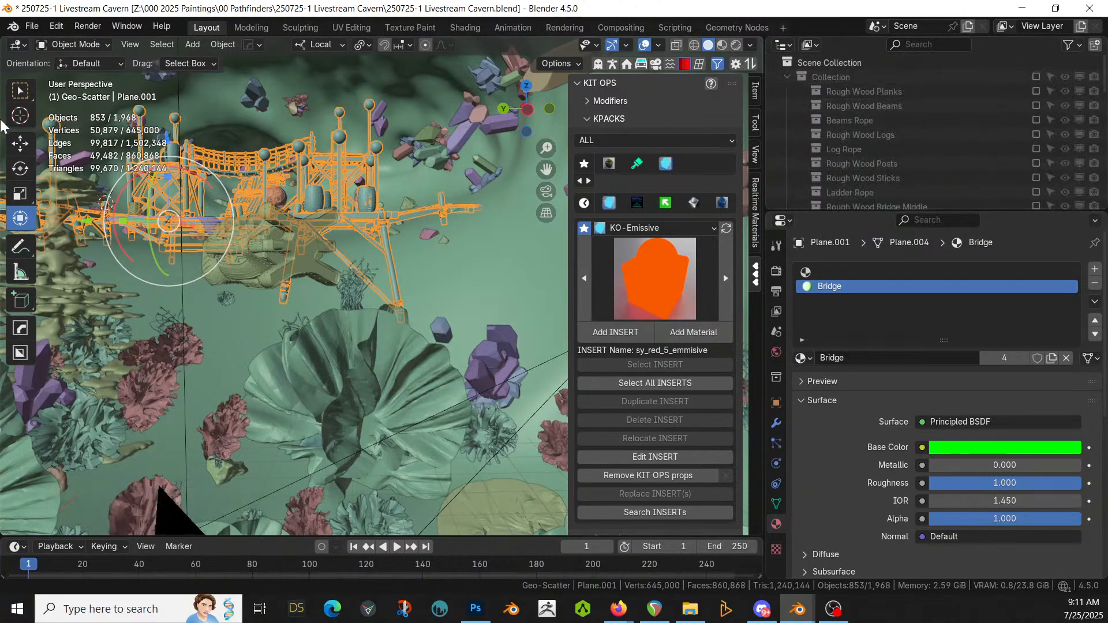
Step: Find a closer view of the dock with the ship below it and align the scene camera to that view
middle_drag(179, 152, 195, 169)
key(KP_Decimal)
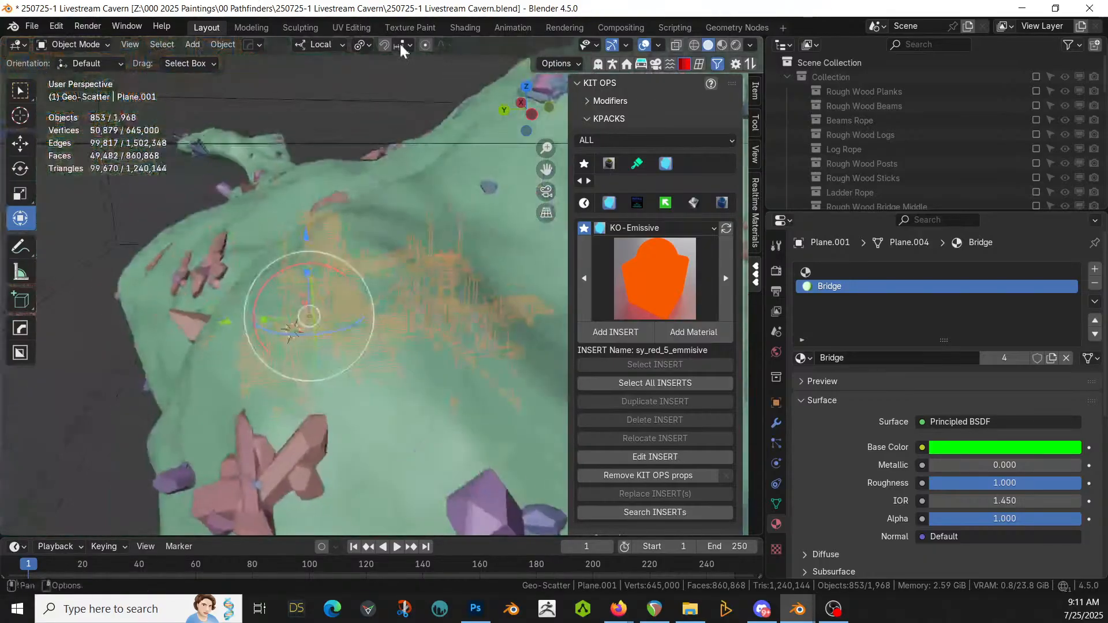
middle_drag(357, 247, 472, 242)
scroll(400, 328, up, 3)
key(ctrl+alt+KP_0)
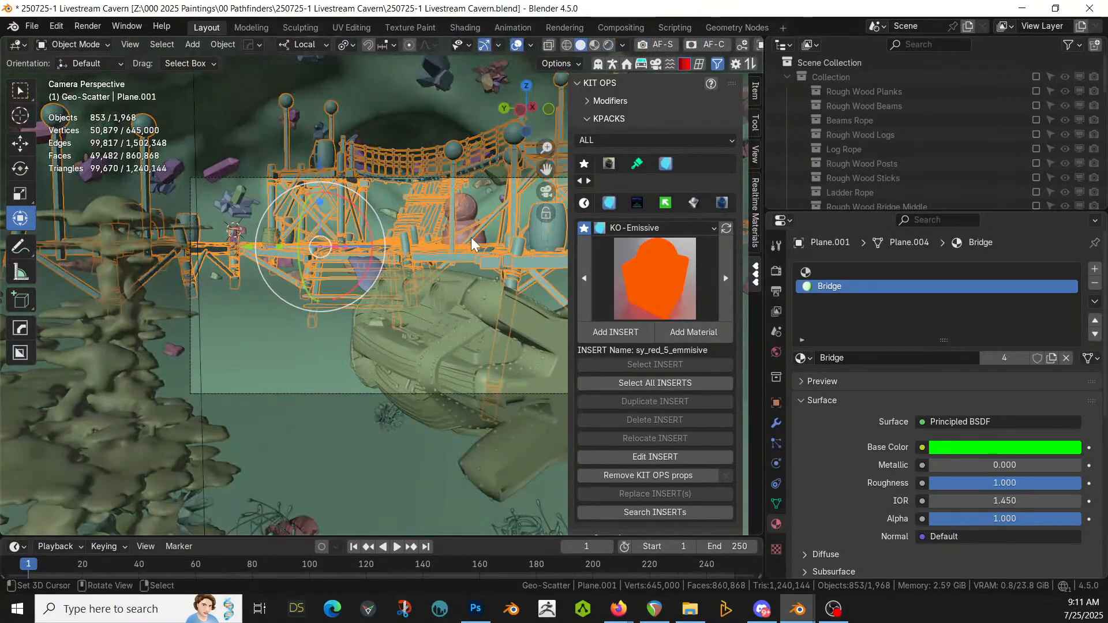
Step: Apply the arri alexa 65 camera preset to the scene camera in the Photographer settings
click(655, 64)
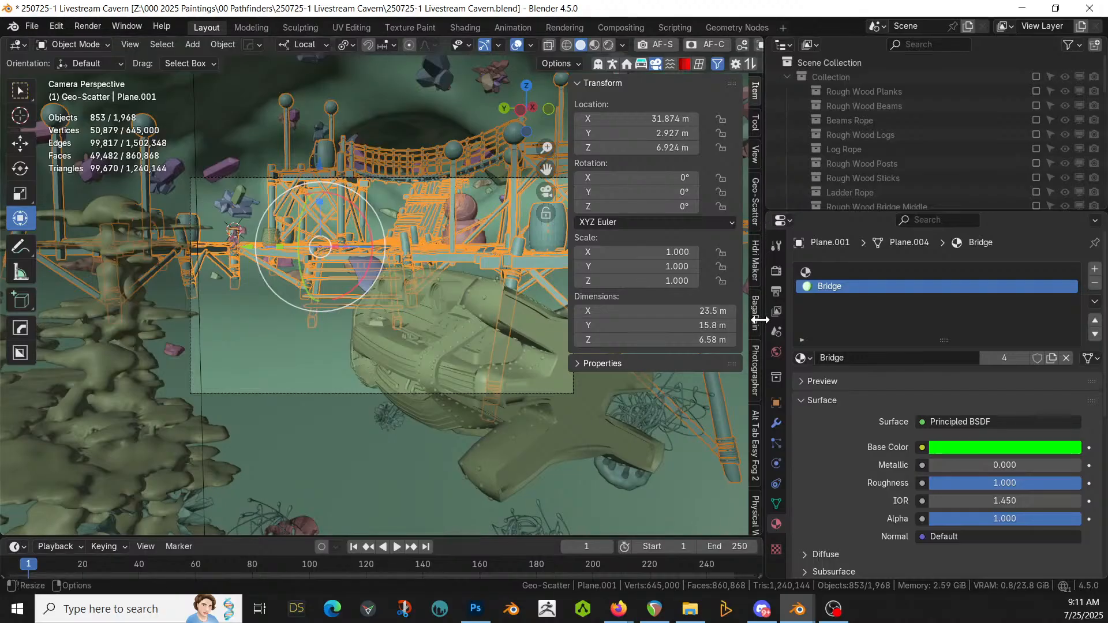
click(756, 364)
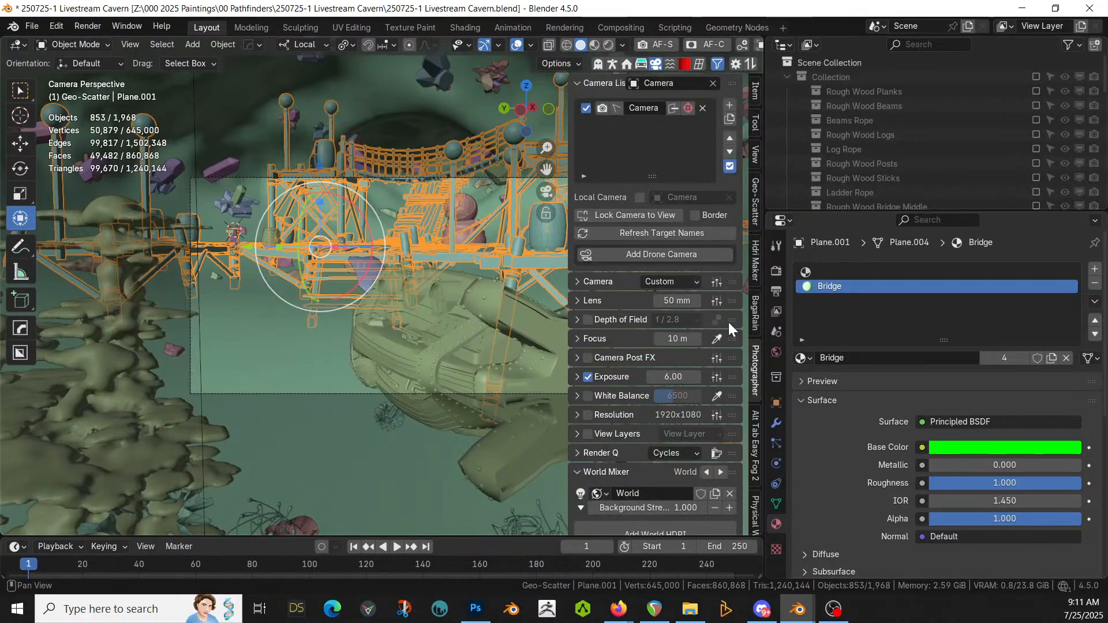
click(713, 283)
click(730, 140)
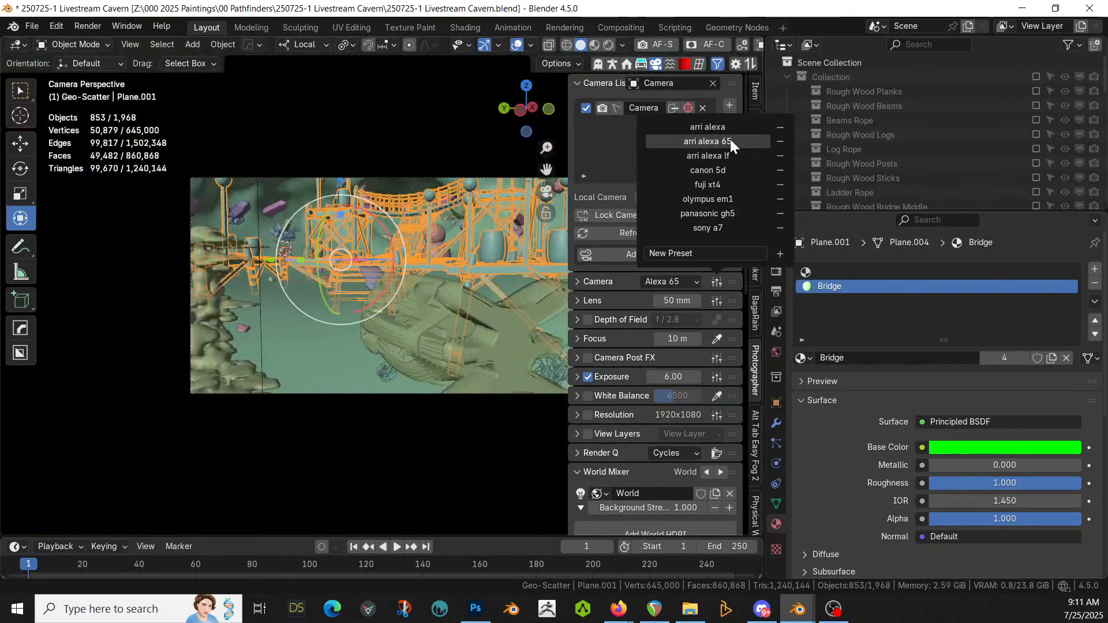
Step: Set the camera's clip end distance to 200 m and collapse its camera settings
click(715, 300)
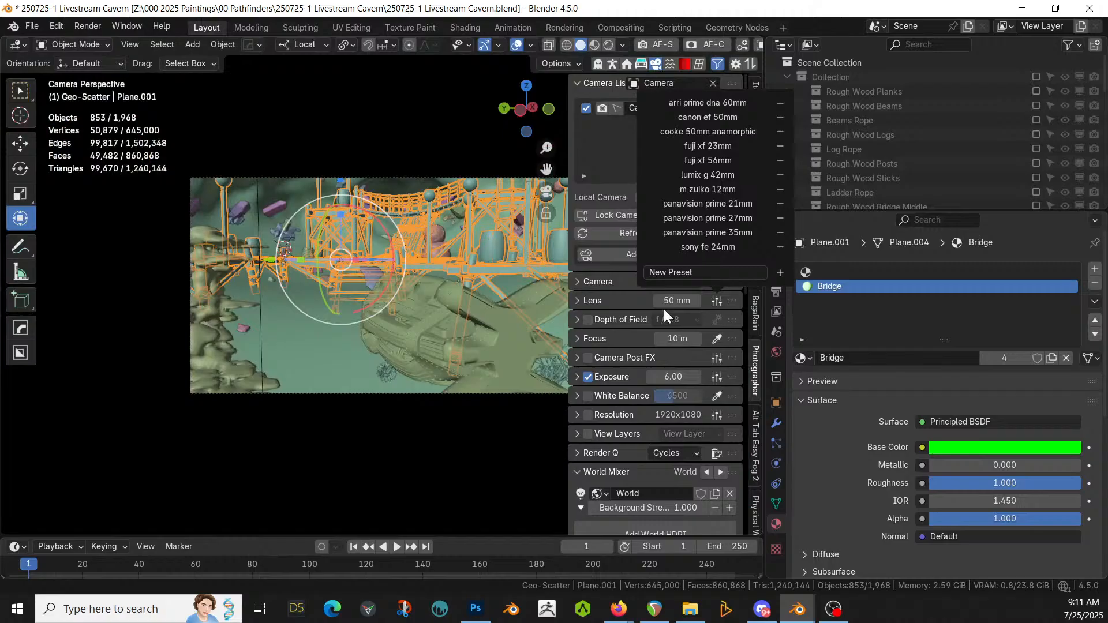
click(573, 283)
click(690, 363)
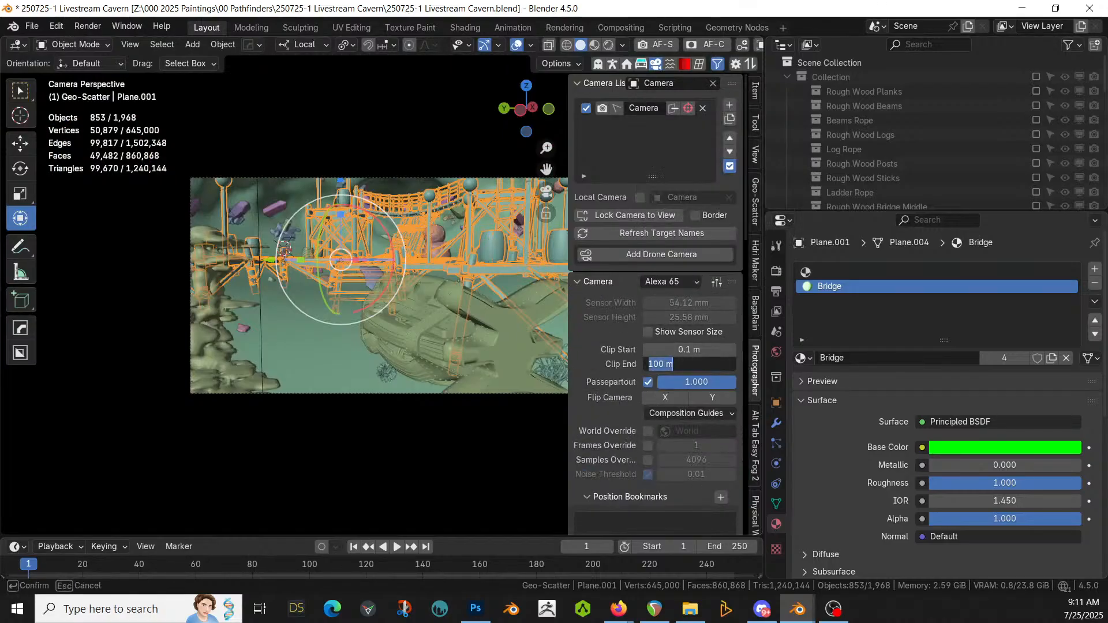
text(200)
key(Return)
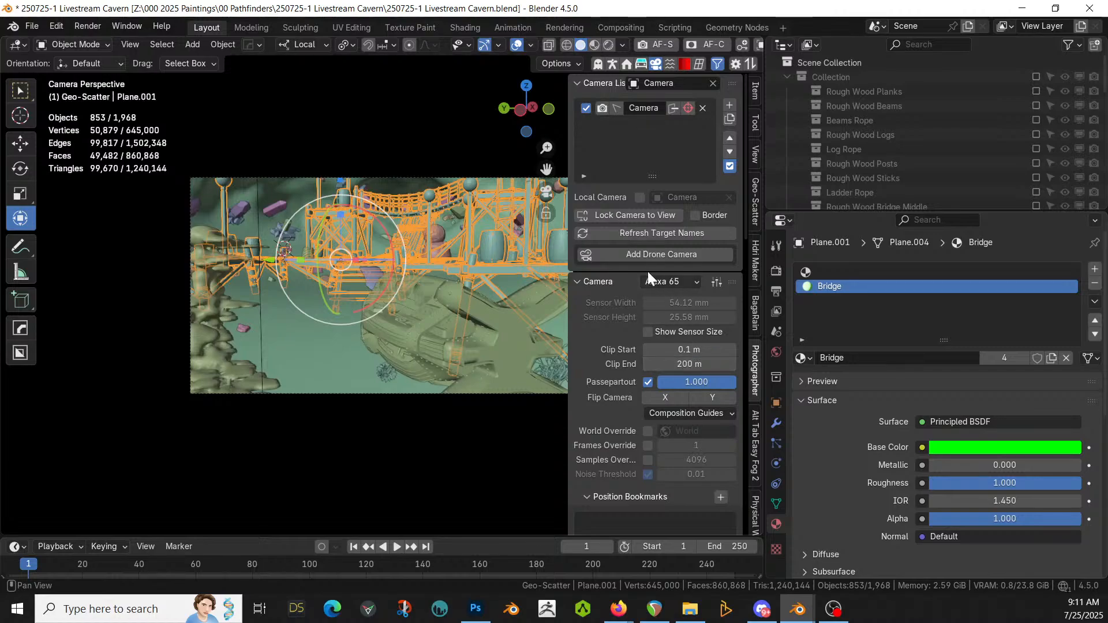
click(575, 279)
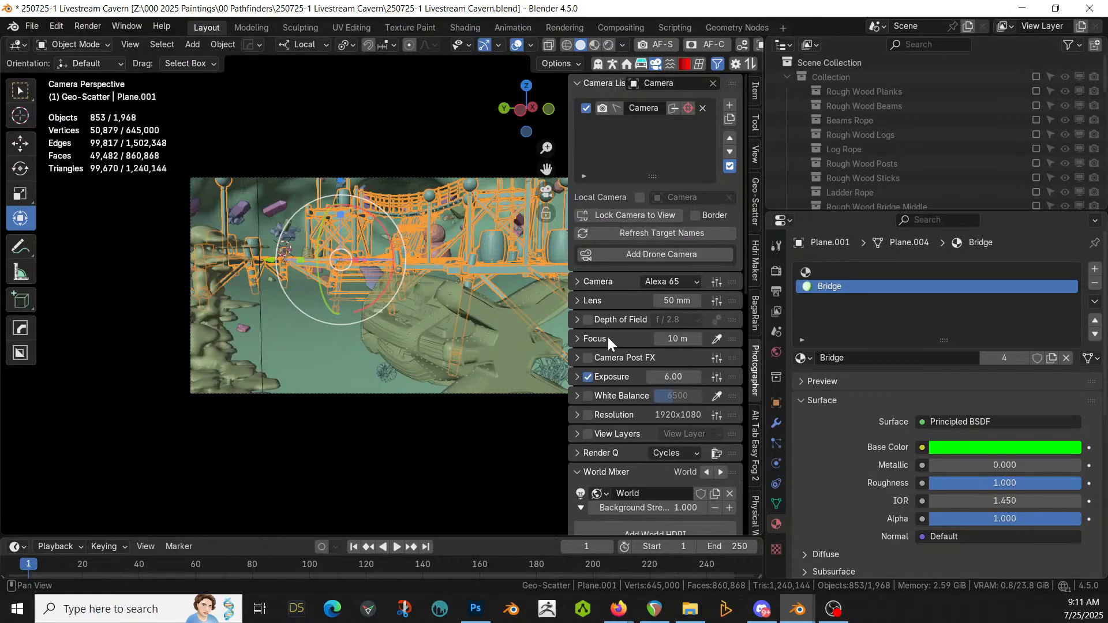
Step: Apply the cooke 50mm anamorphic lens preset to the camera, with its focal length overridden to 35 mm
click(716, 300)
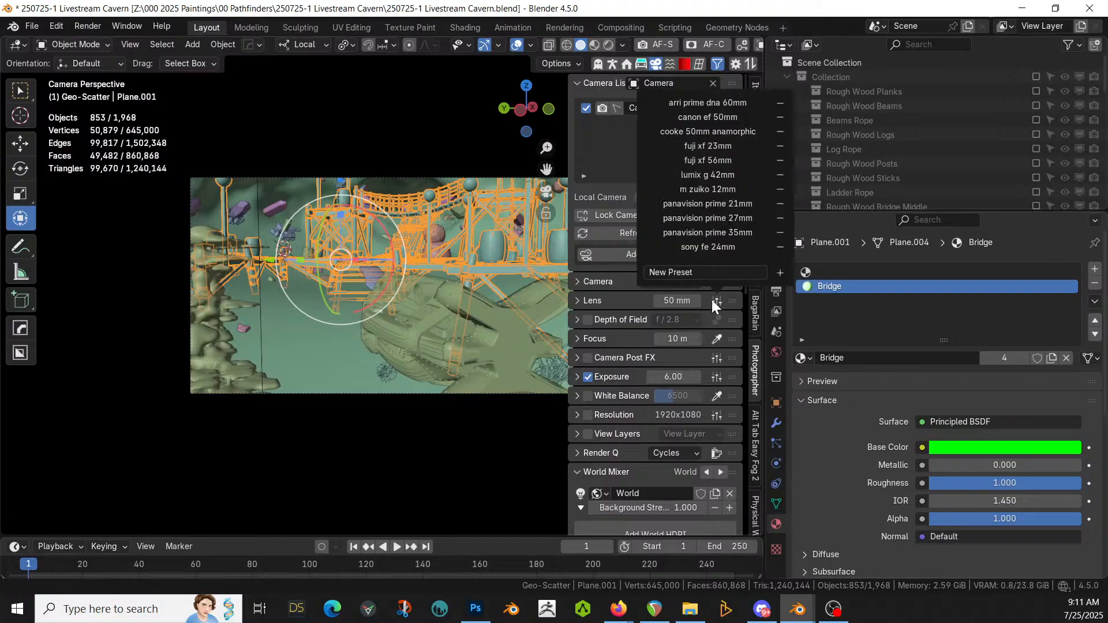
click(712, 144)
click(714, 132)
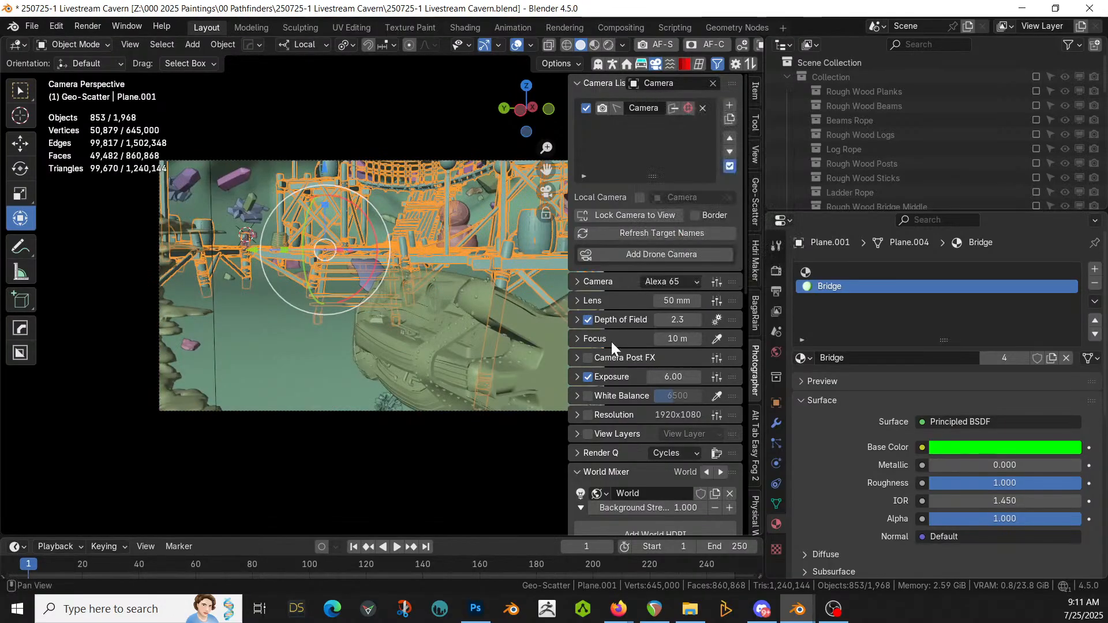
click(676, 301)
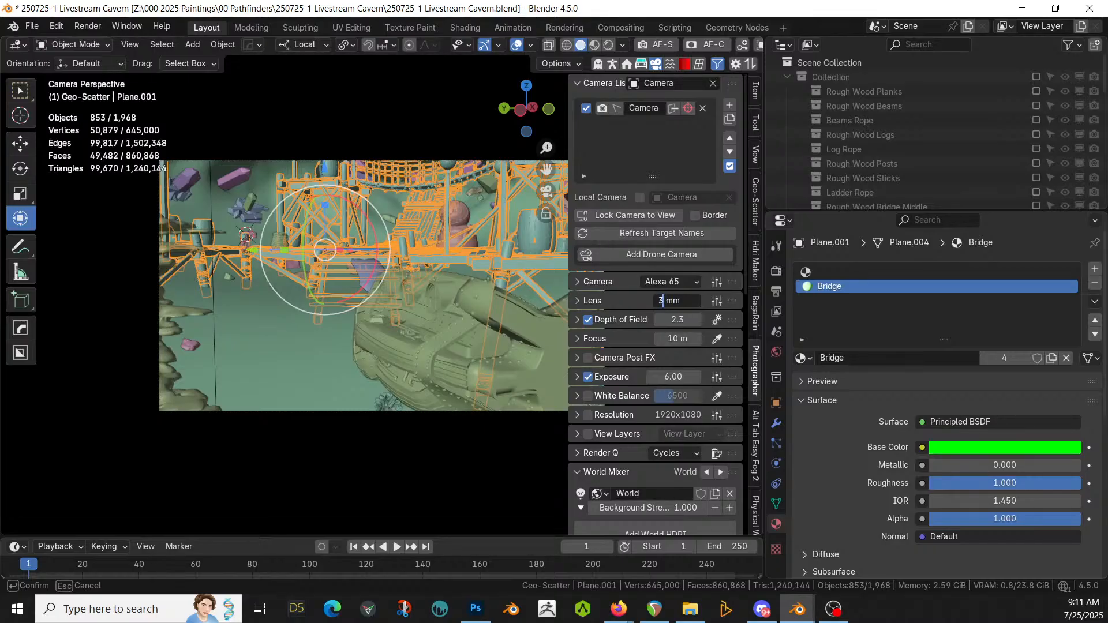
text(35)
key(Return)
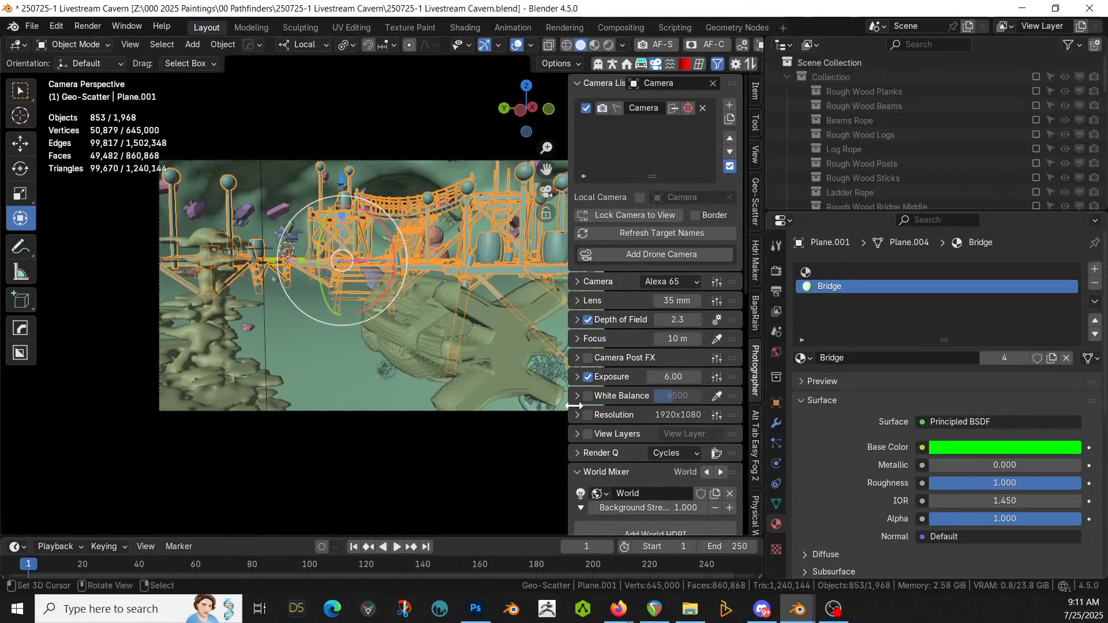
Step: Apply the 2 39:1 50 resolution preset and use walk navigation to reframe the camera on the dock and the ship
click(717, 413)
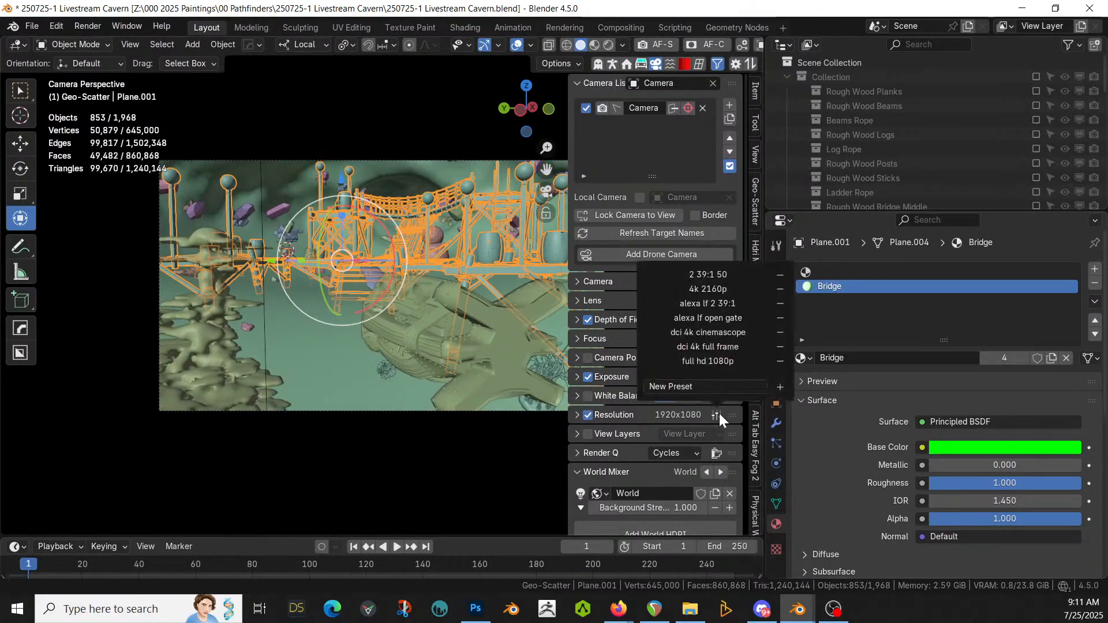
click(723, 273)
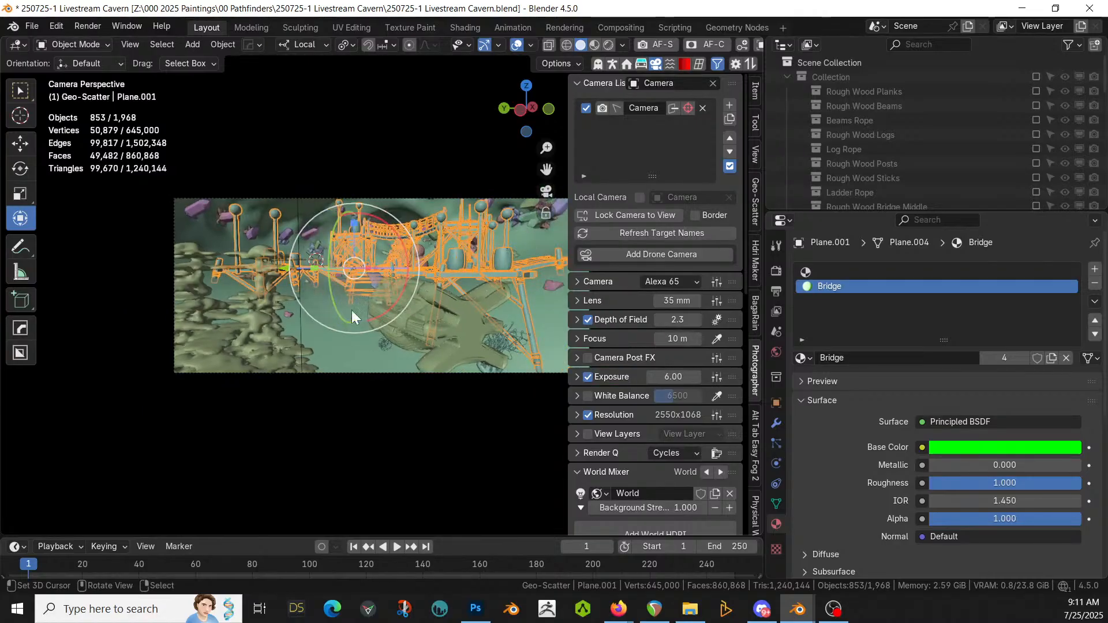
key(shift+grave)
key(a)
key(d)
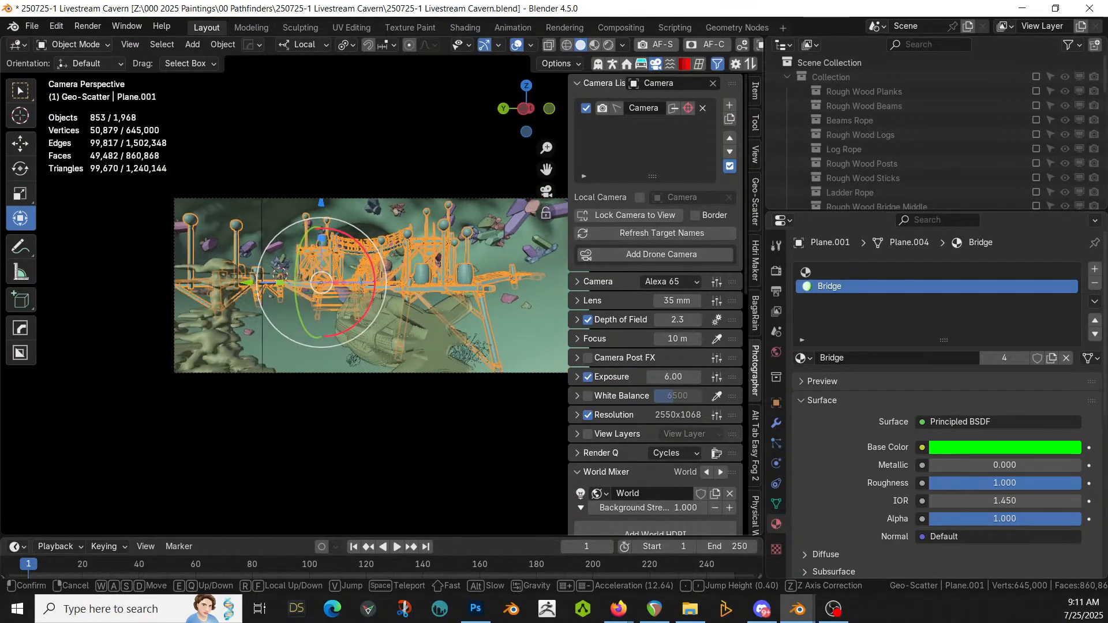
key(w)
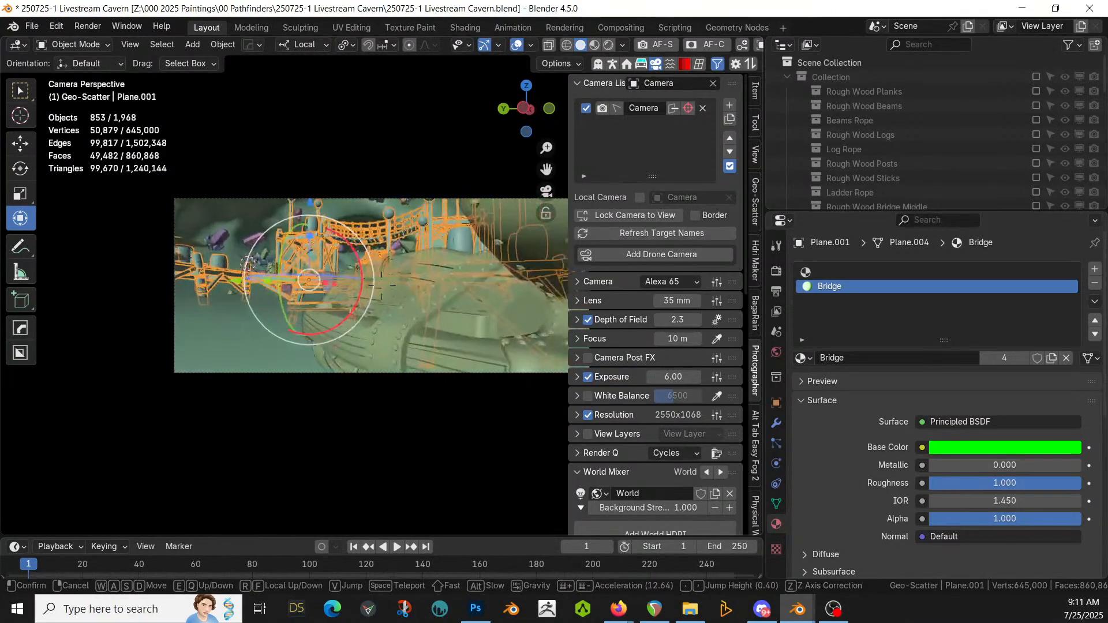
key(a)
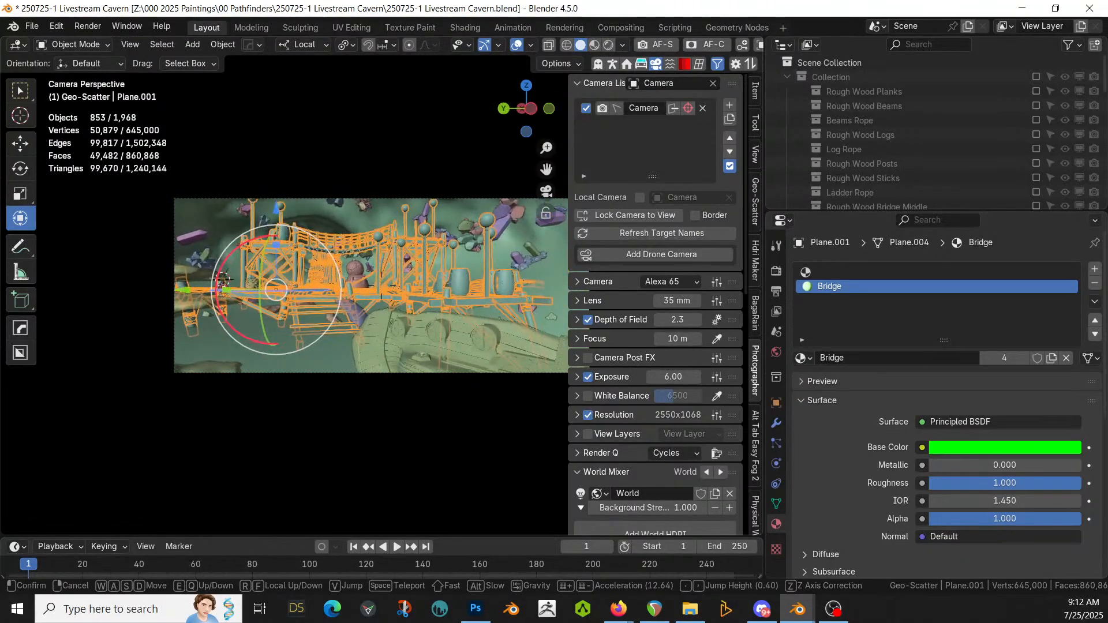
click(381, 310)
Step: Switch to rendered shading and lower the camera with walk navigation so the ship fills the foreground, fitting the whole frame in view
key(z)
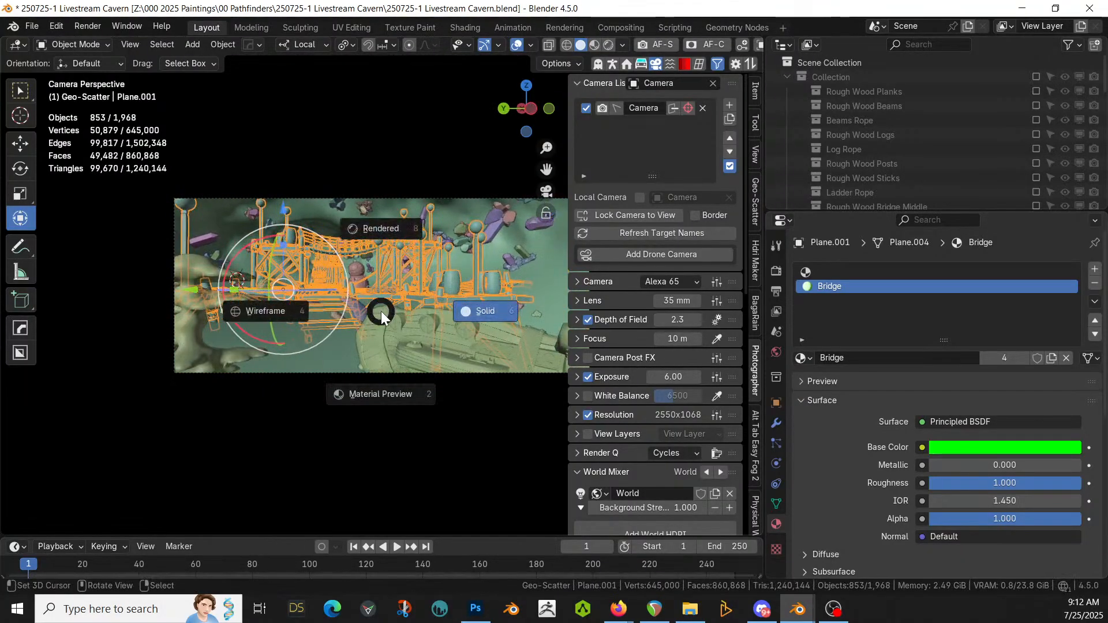
key(8)
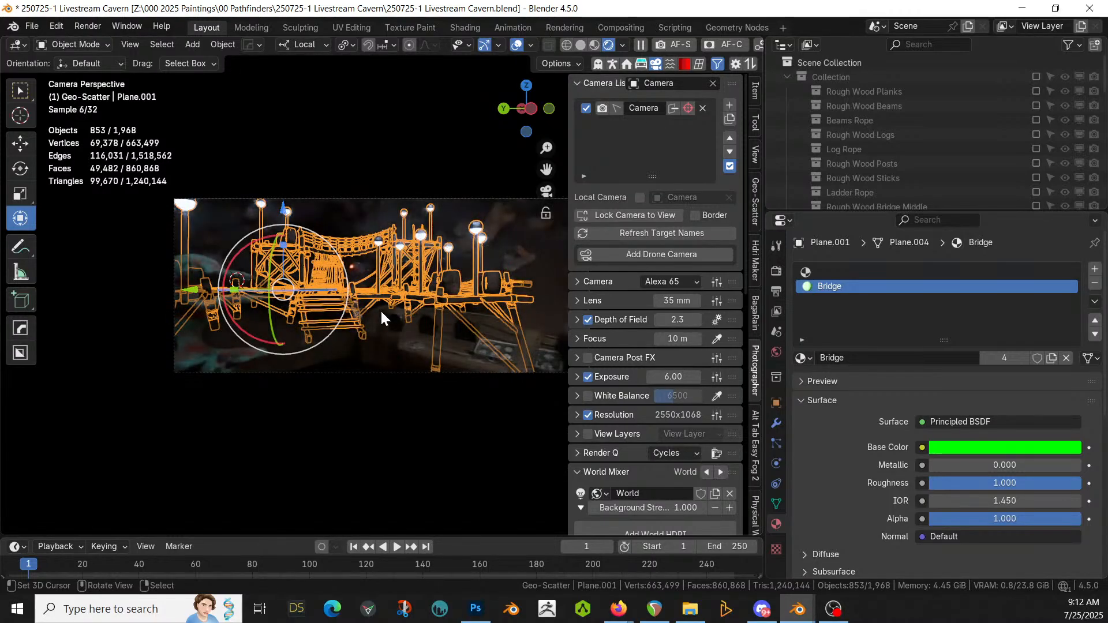
click(411, 154)
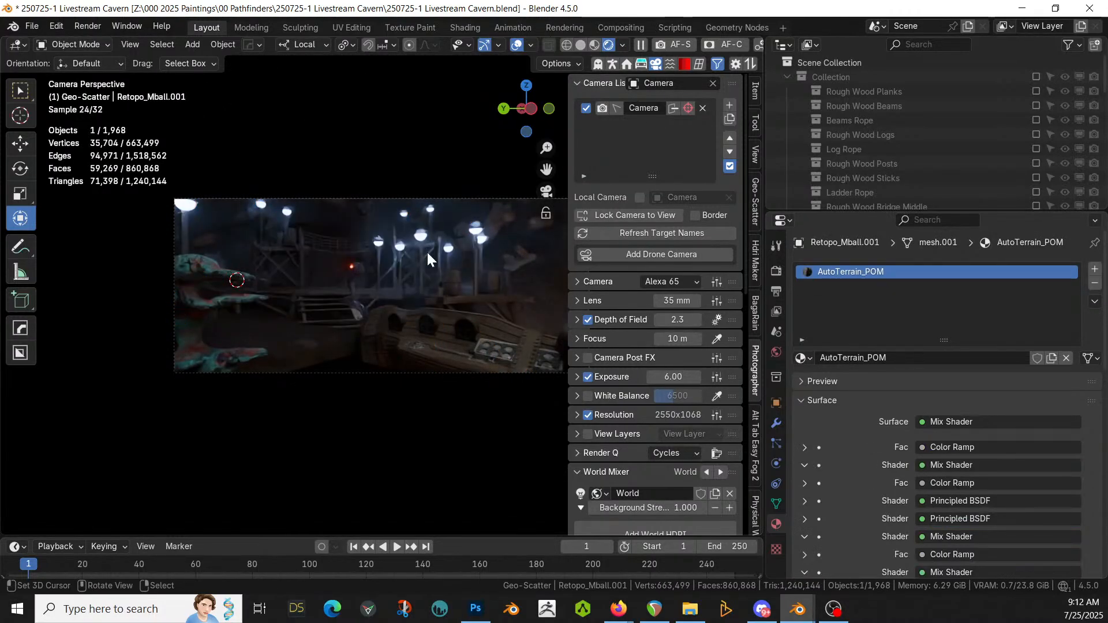
key(shift+grave)
key(q)
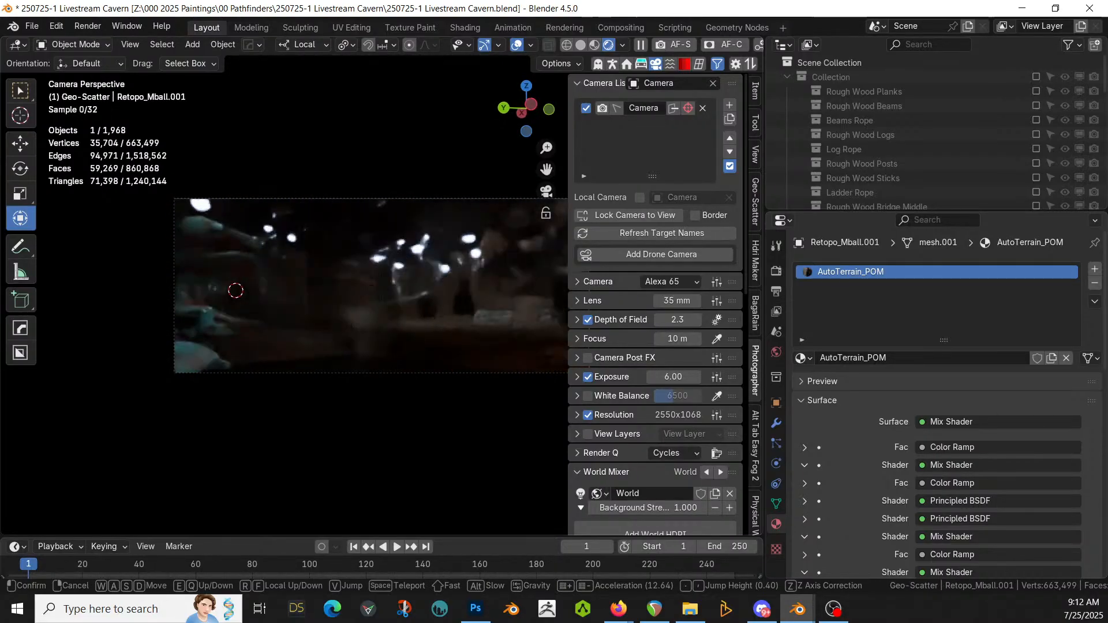
click(450, 290)
key(Home)
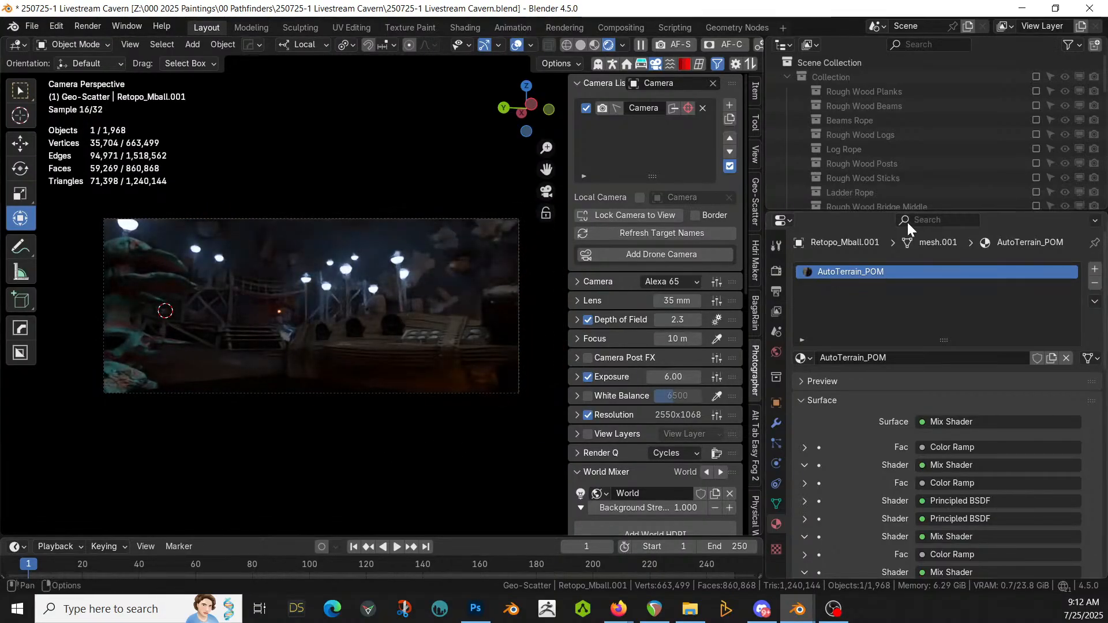
Step: Set the Ocean collection's Cube to display as Textured in the viewport
click(788, 78)
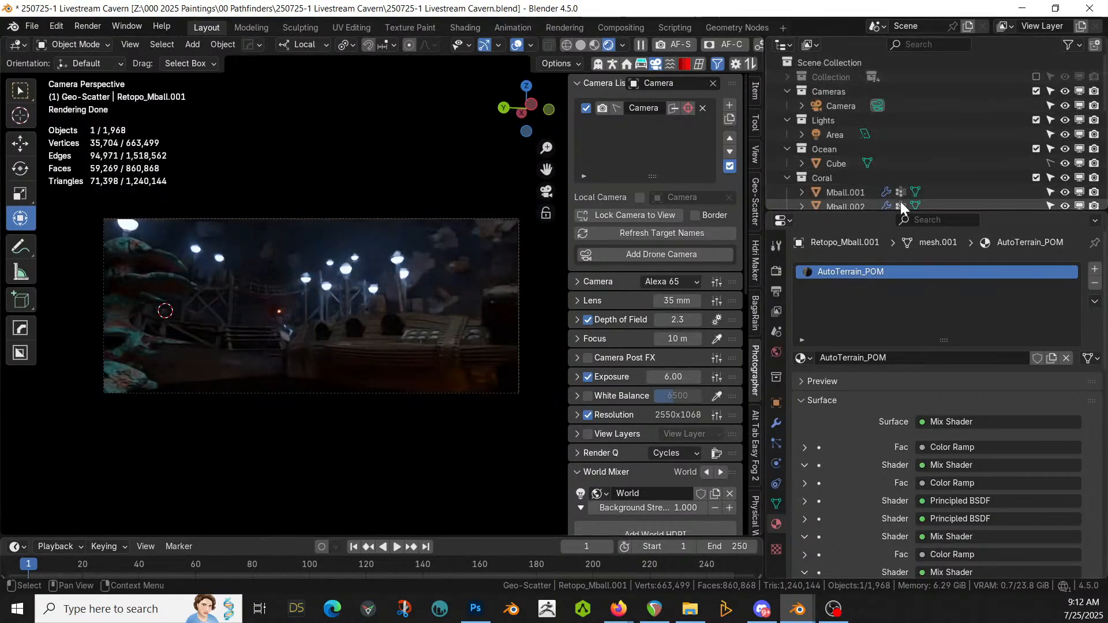
scroll(900, 201, down, 2)
click(832, 105)
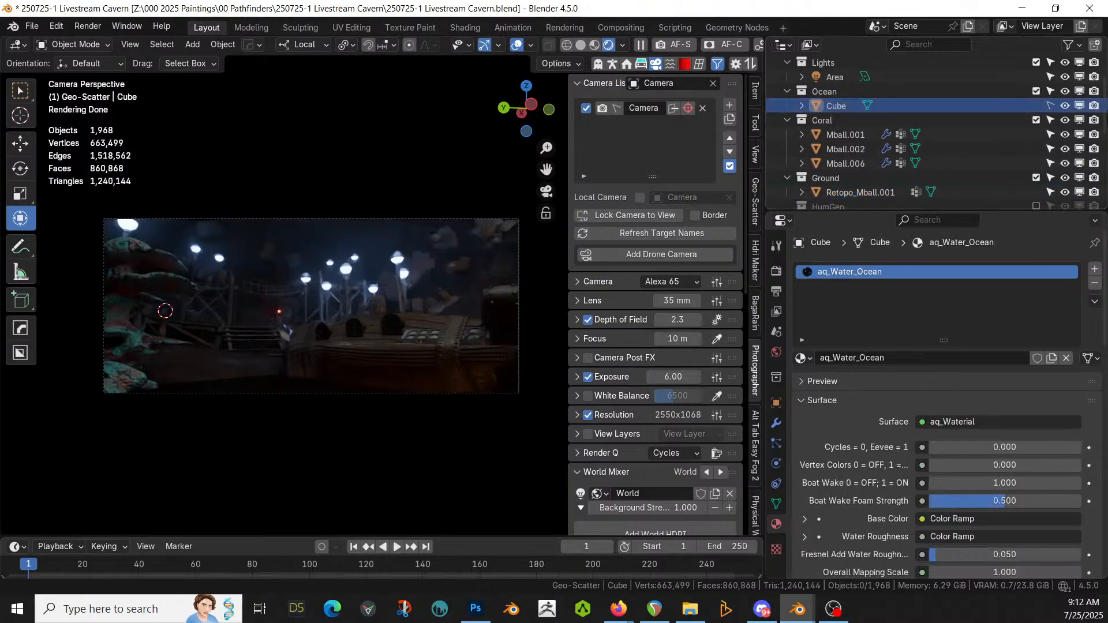
click(777, 400)
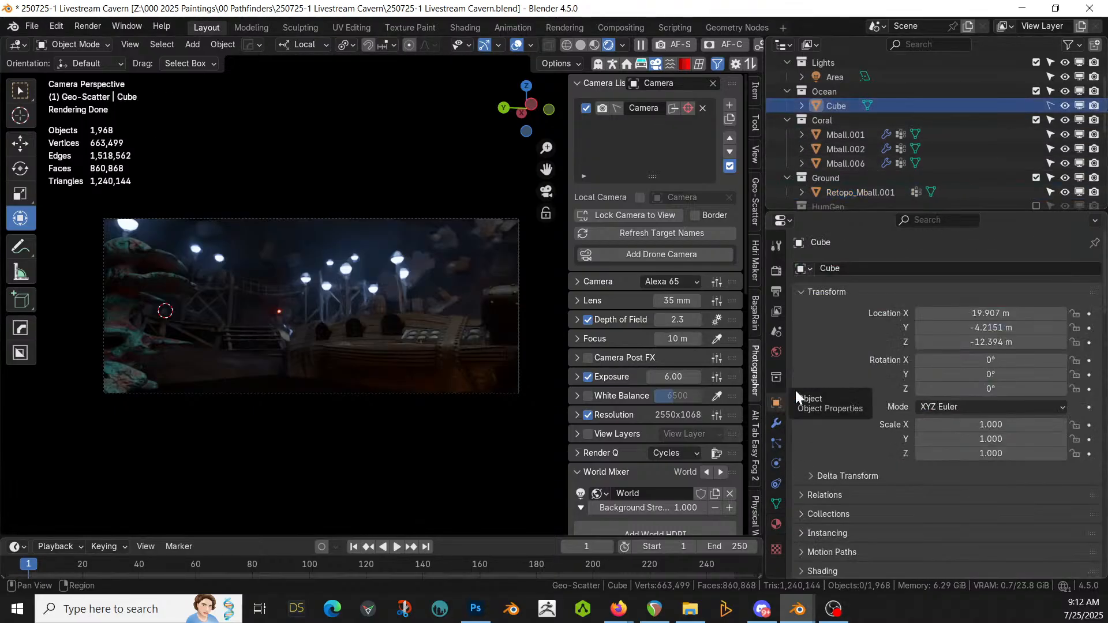
scroll(840, 470, down, 8)
scroll(839, 469, down, 10)
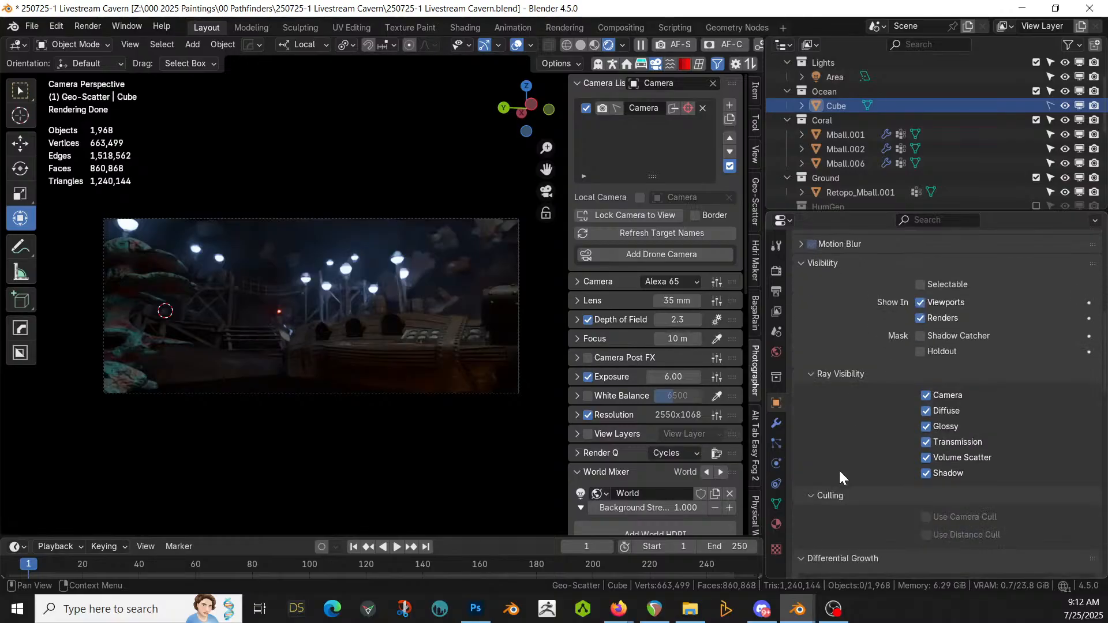
scroll(839, 470, down, 20)
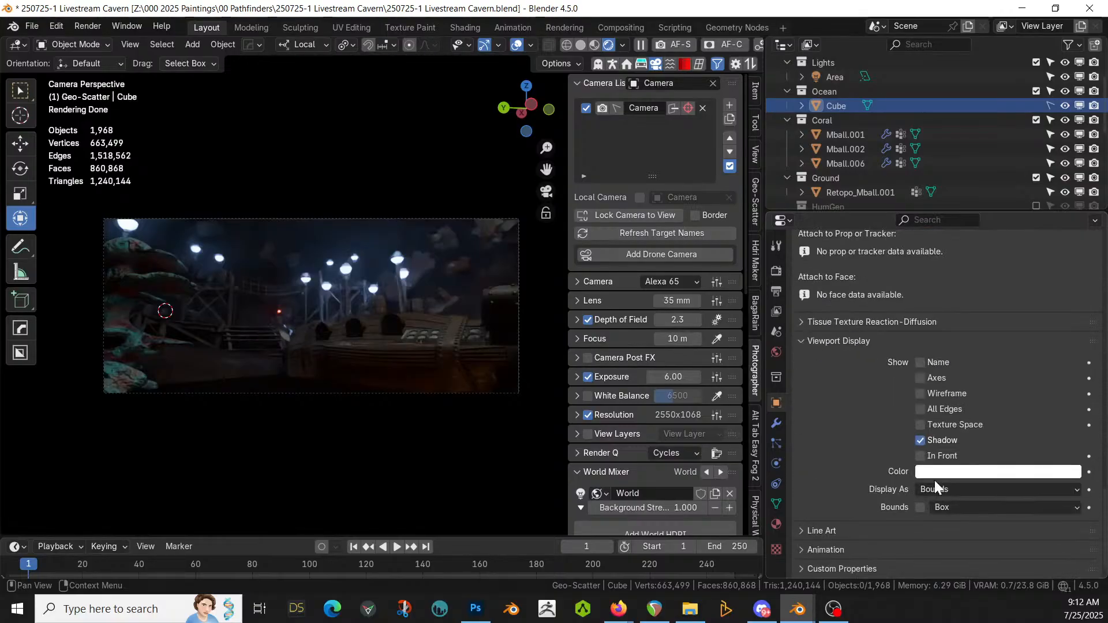
click(979, 490)
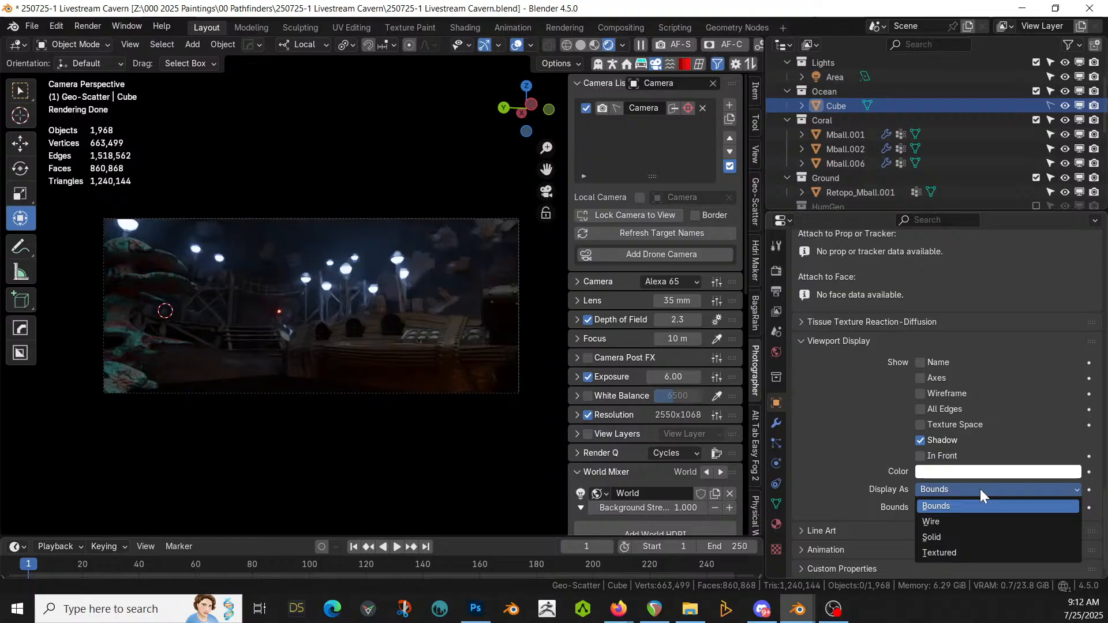
click(964, 551)
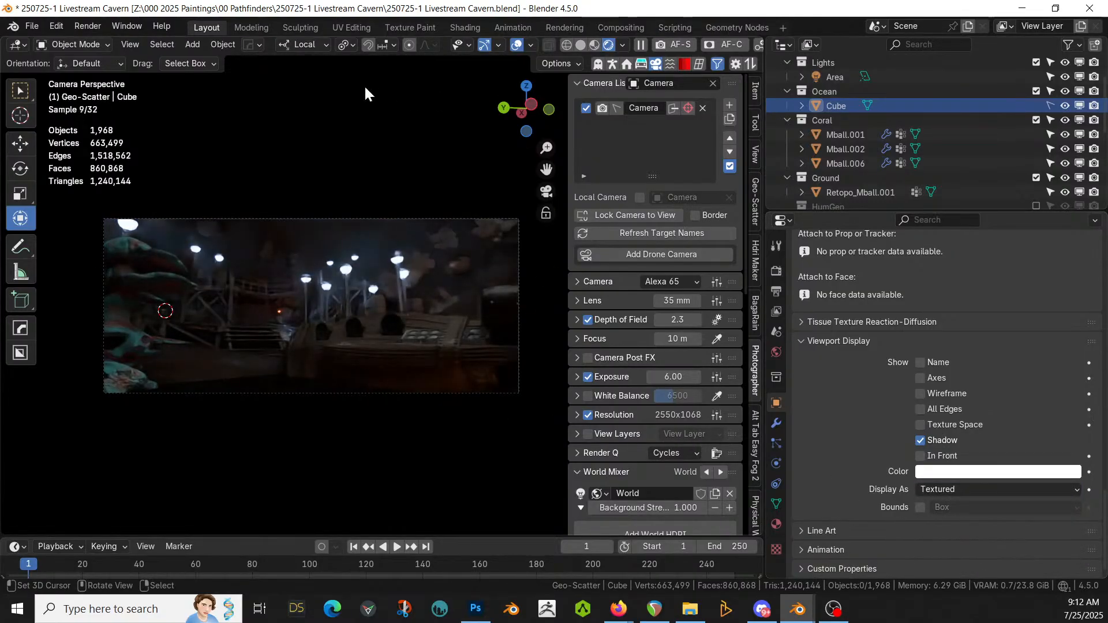
Step: Switch to solid shading and pull the camera back with walk navigation until the whole ship fits in the frame beside the dock
key(z)
key(6)
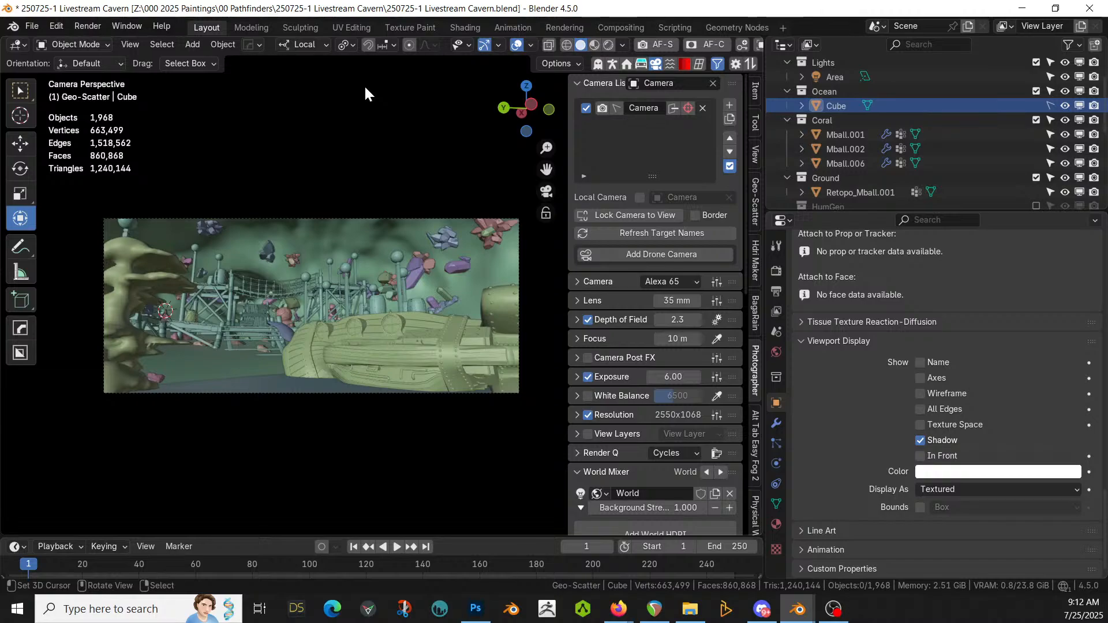
key(shift+grave)
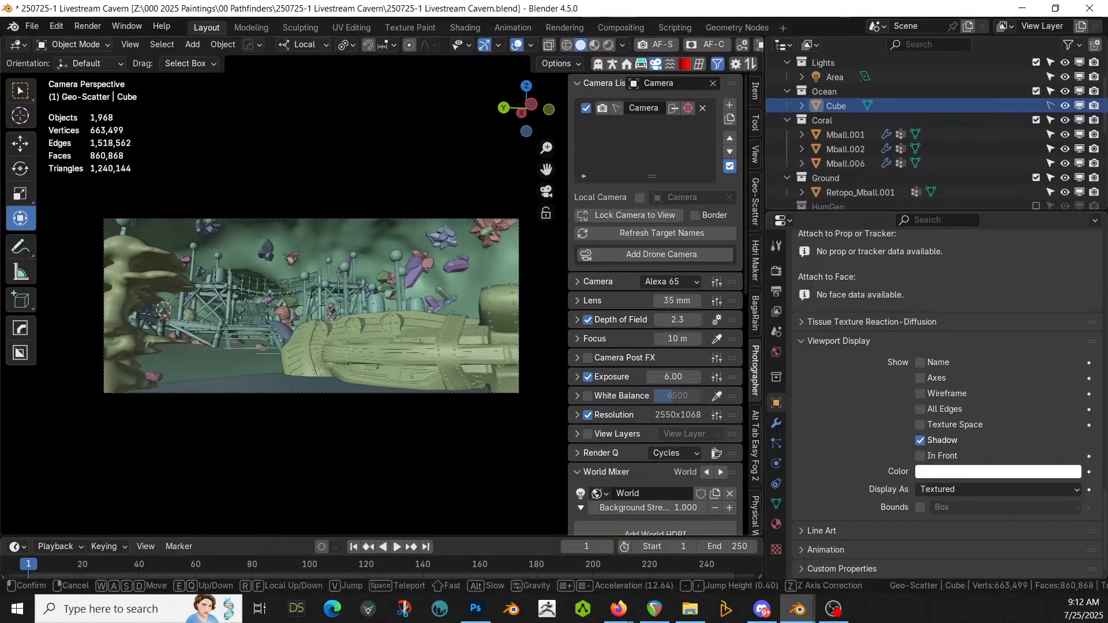
key(d)
key(s)
key(a)
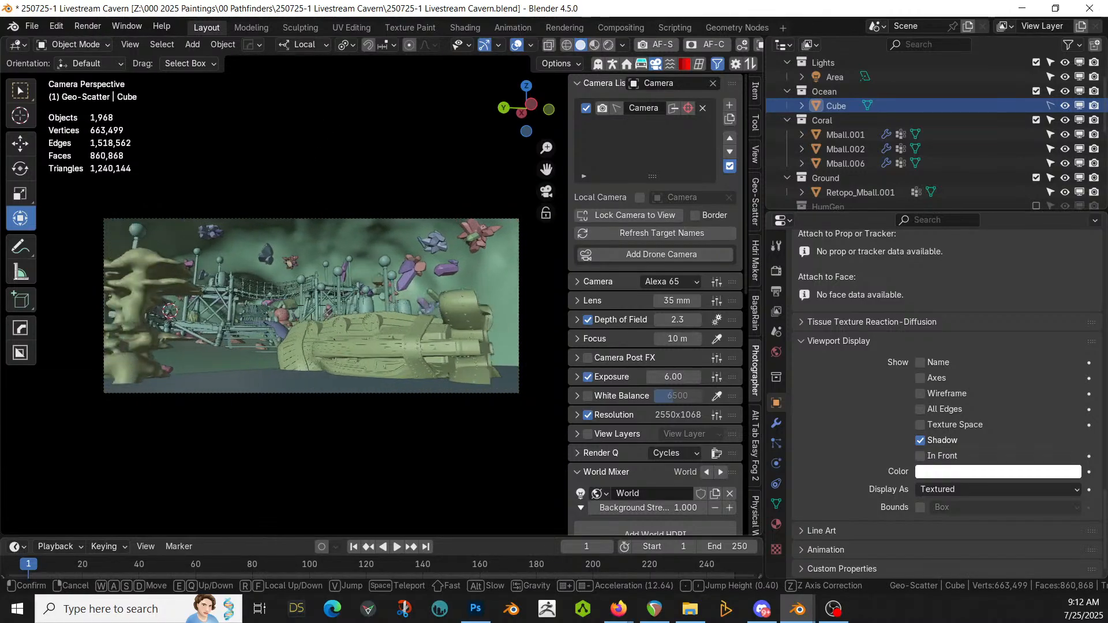
key(q)
key(e)
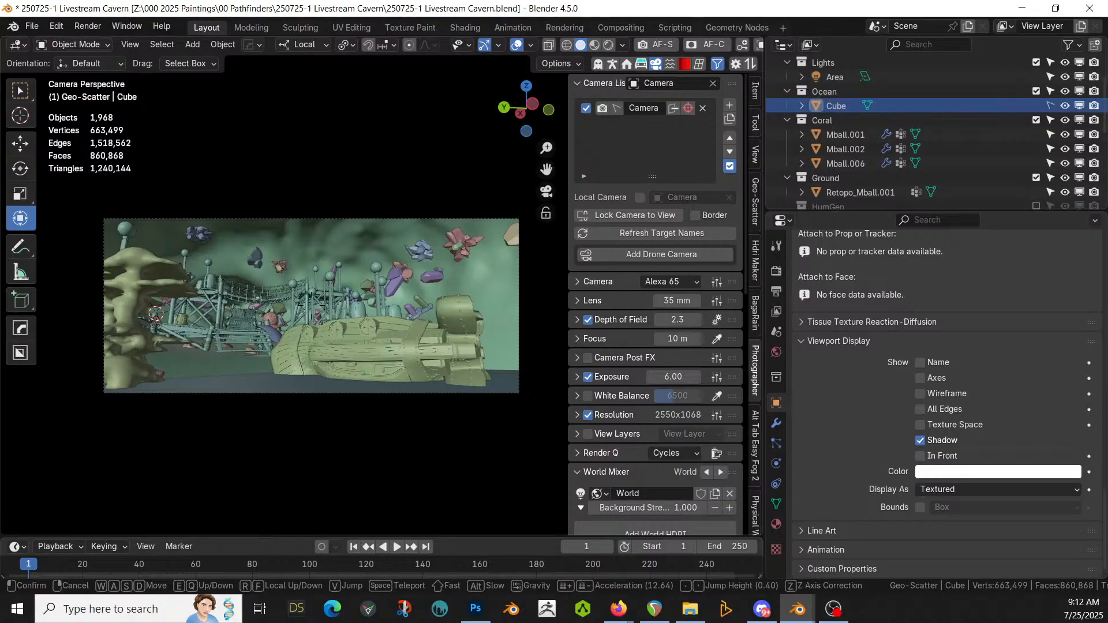
click(312, 230)
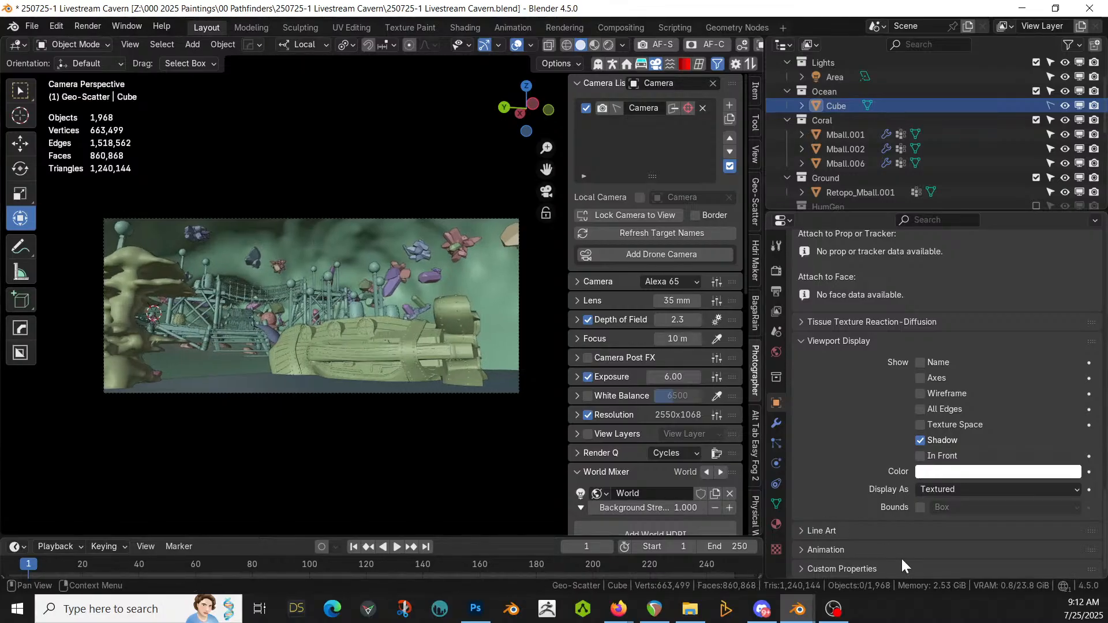
Step: Pick the camera's focus distance from the ship in the viewport and switch to rendered shading
click(717, 338)
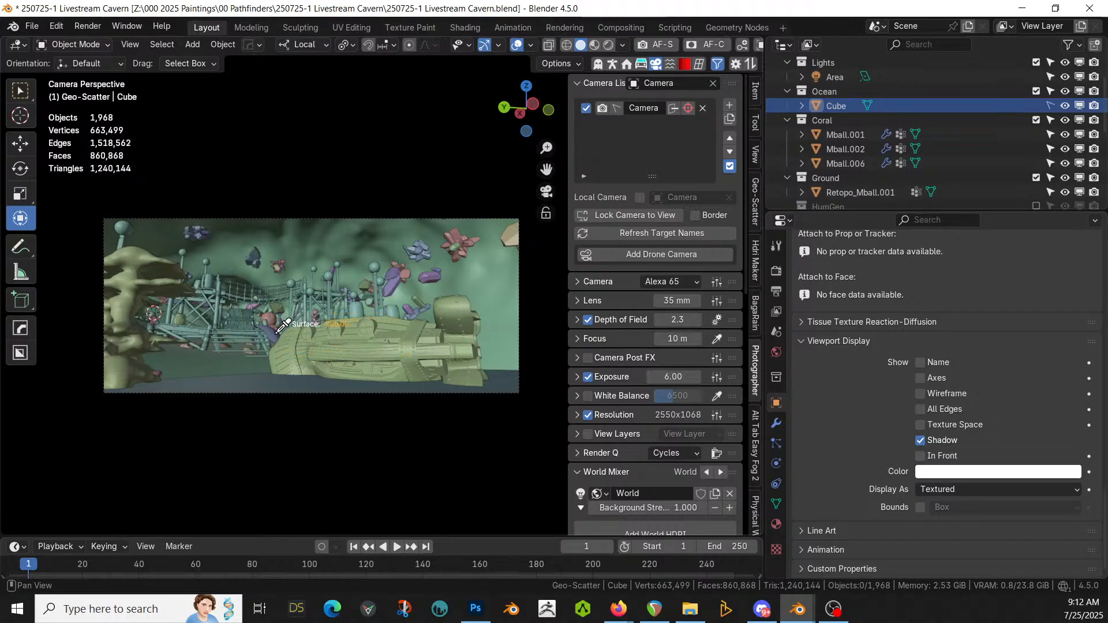
key(z)
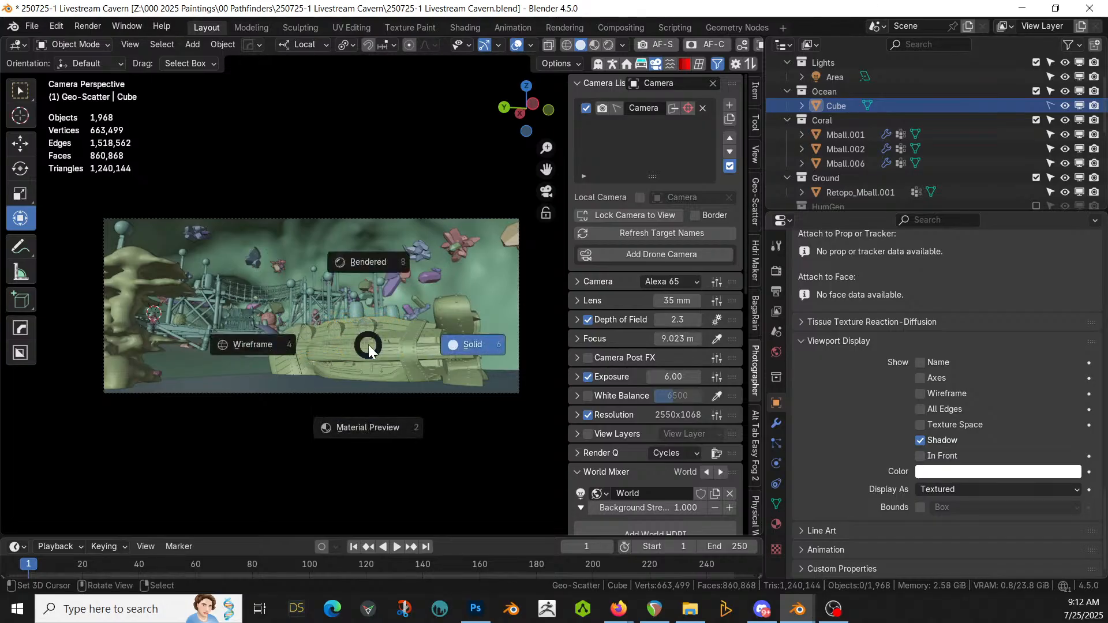
key(8)
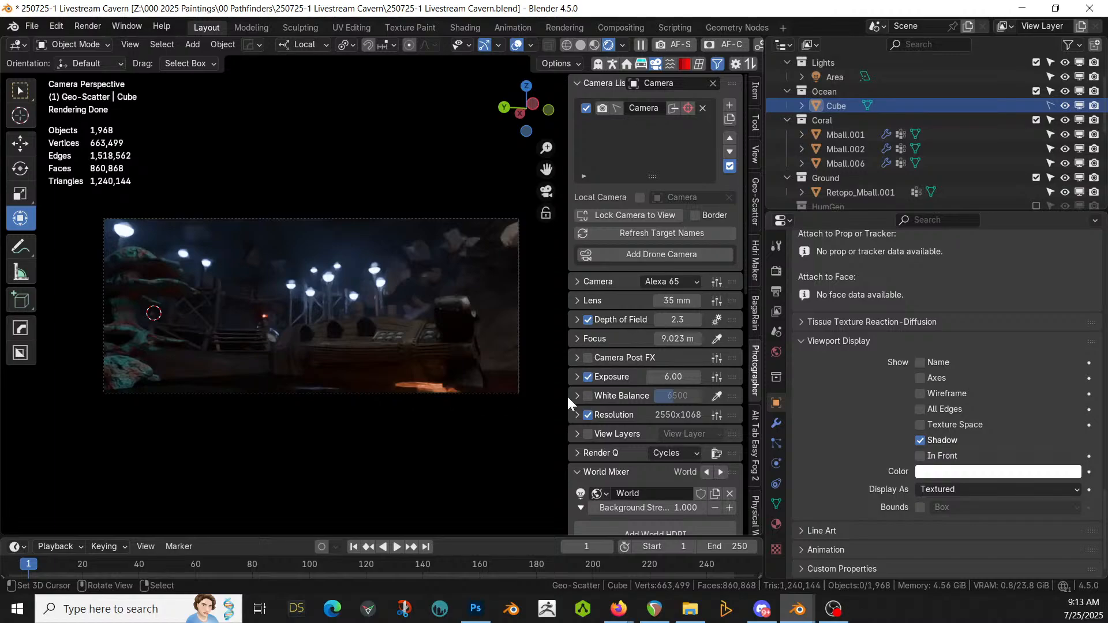
Step: Set the camera's lens to 28 mm and reframe the dock and ship with walk navigation
click(669, 297)
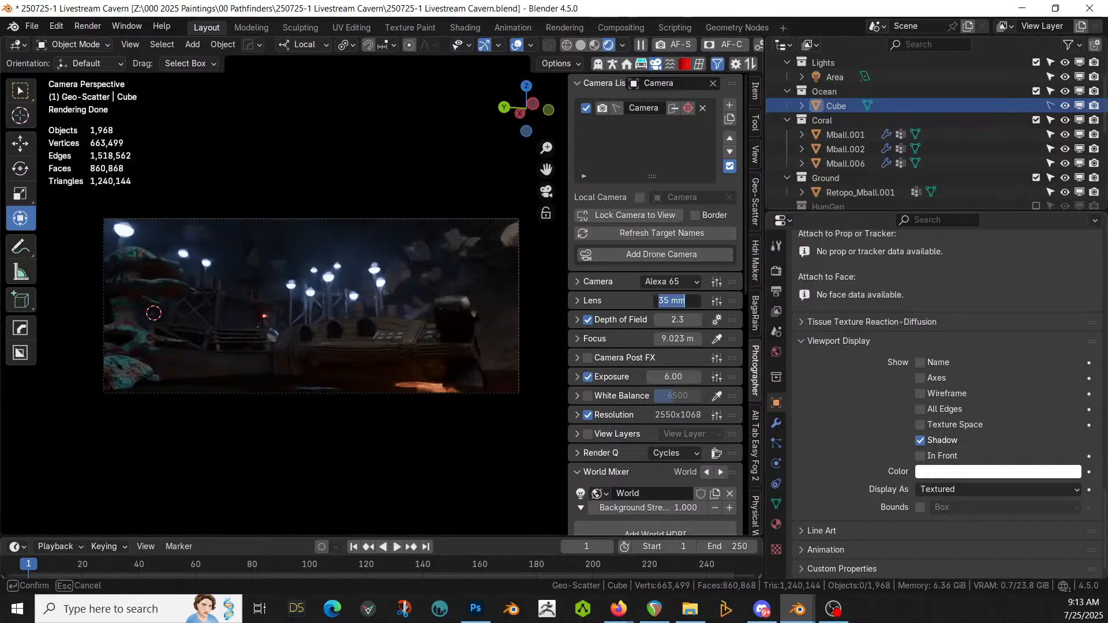
key(Return)
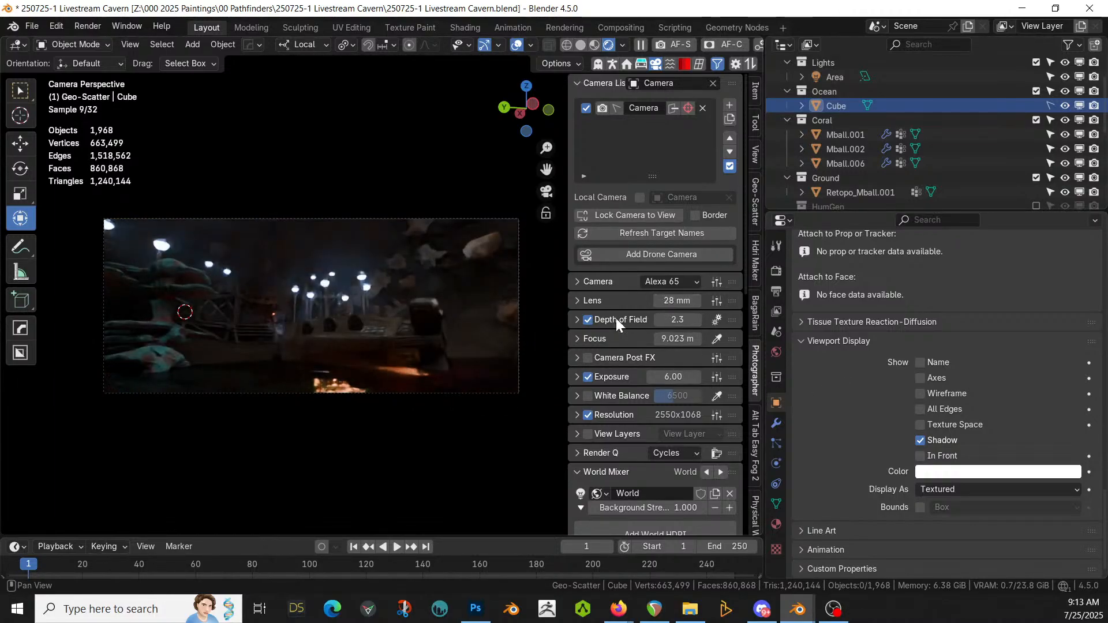
key(shift+grave)
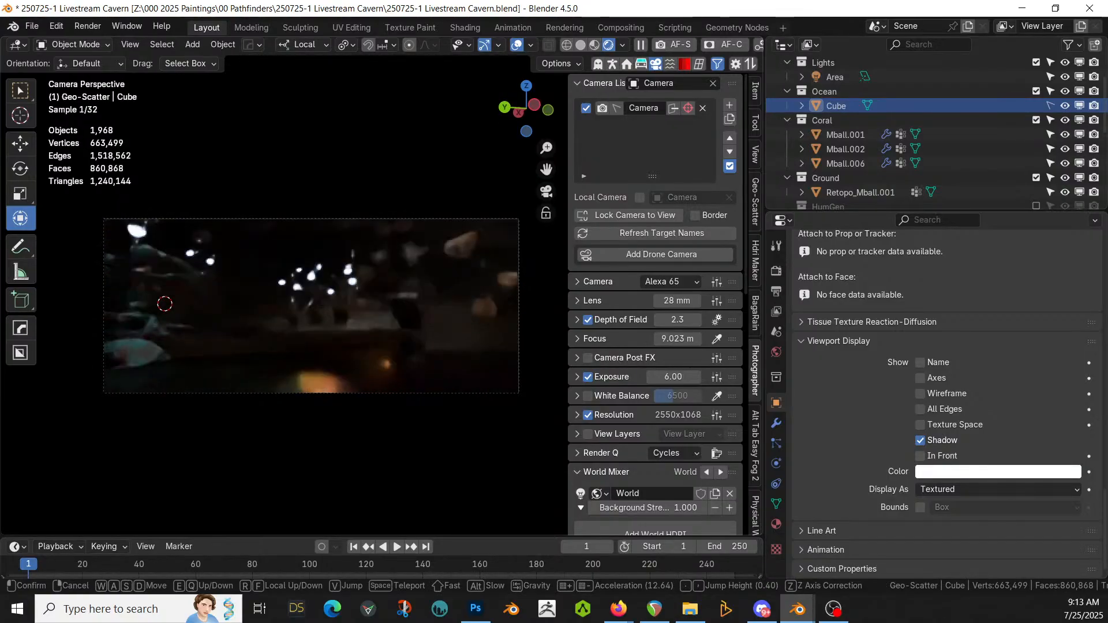
click(417, 303)
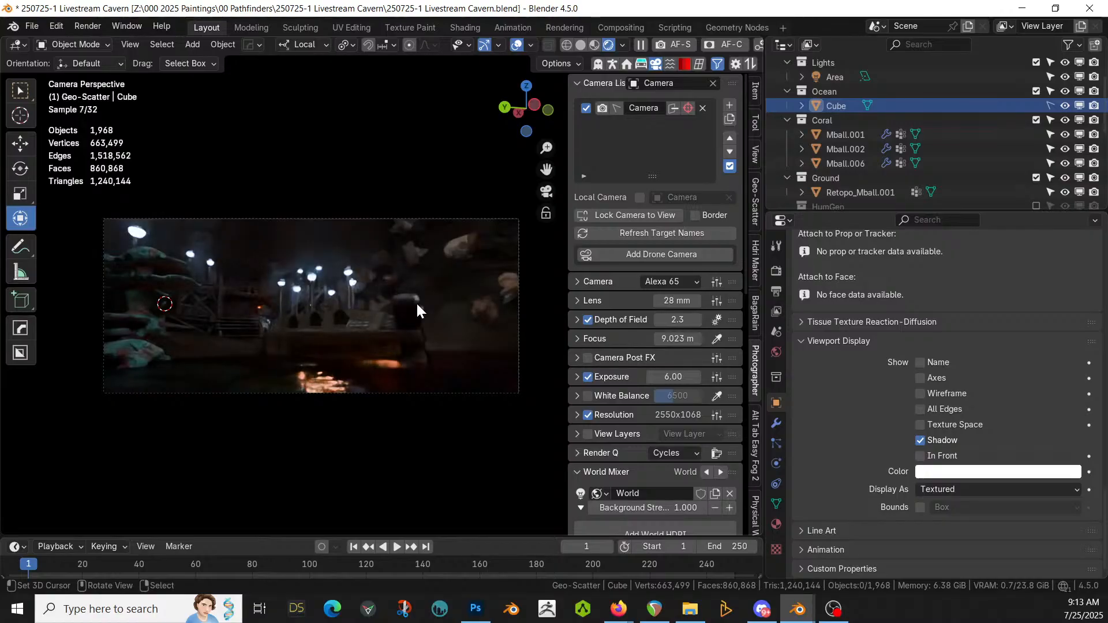
Step: Open the Geo-Scatter settings and switch the viewport to solid shading
click(1064, 75)
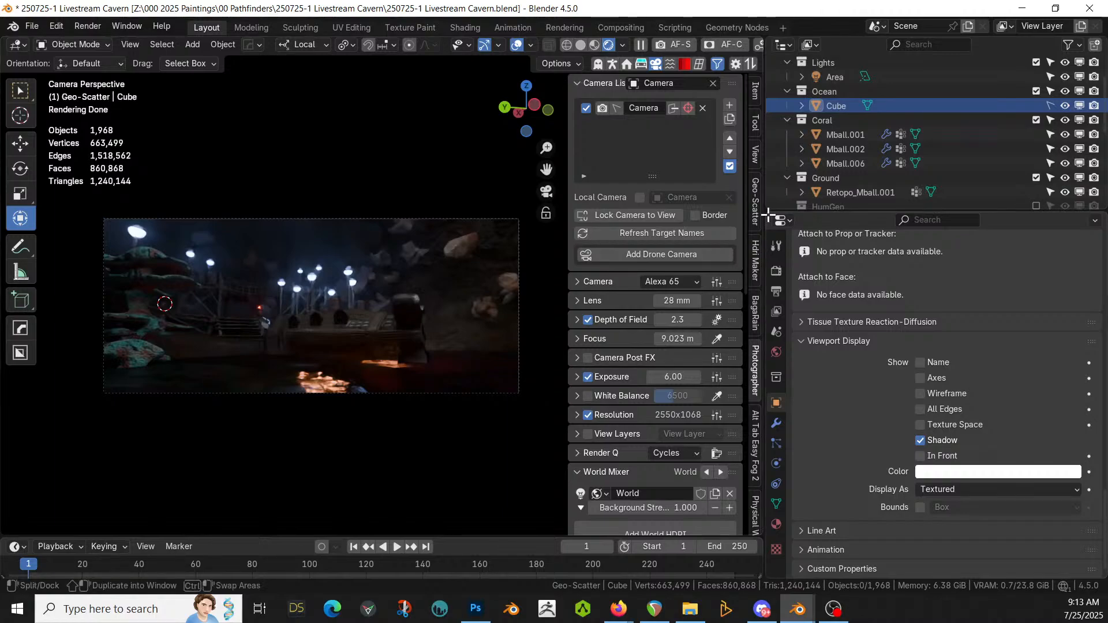
click(755, 199)
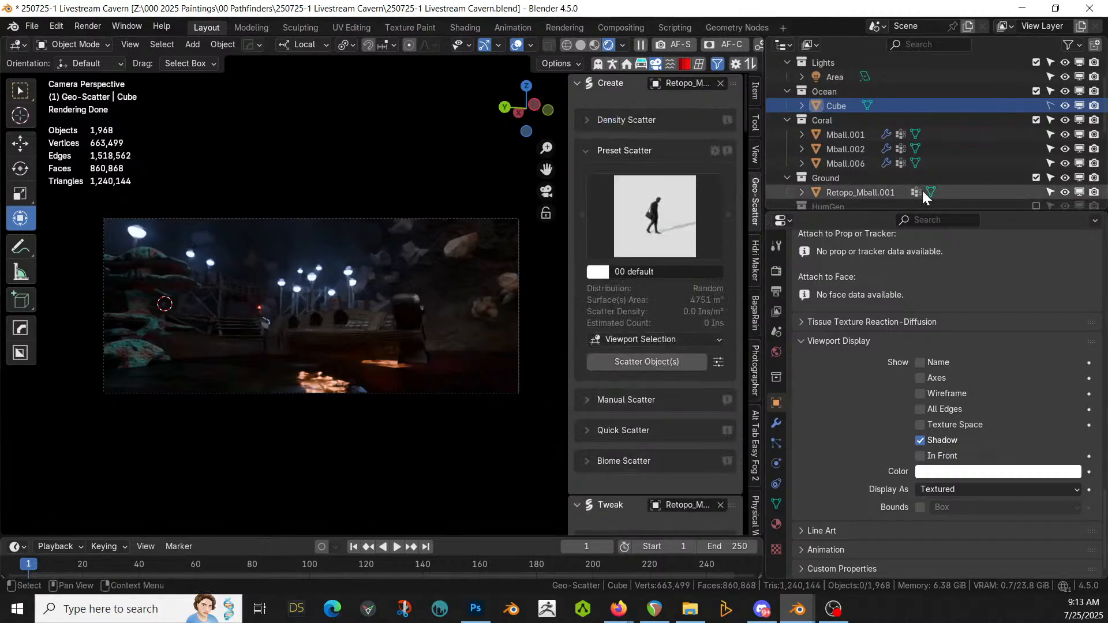
drag(757, 157, 988, 157)
key(z)
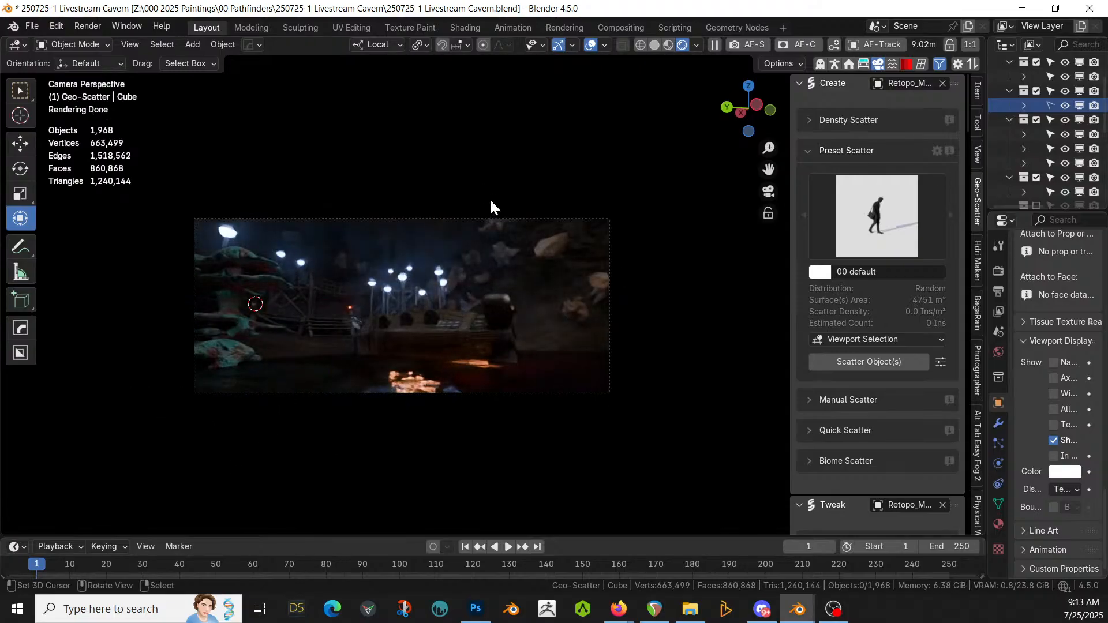
key(z)
click(638, 170)
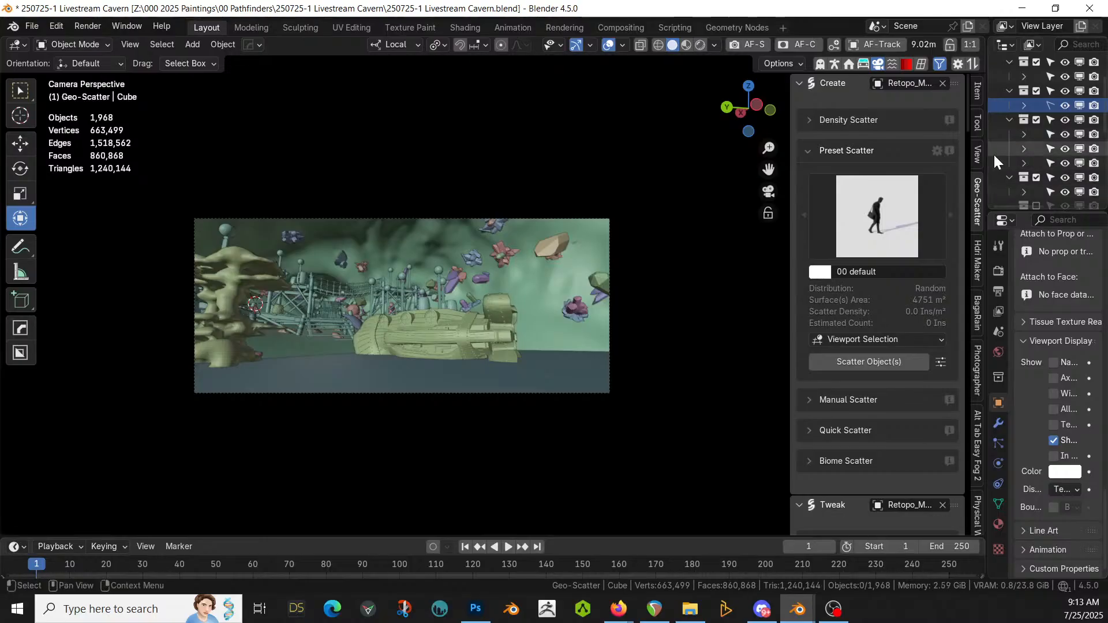
drag(988, 174, 773, 177)
Step: Exclude the Ocean collection from the view layer
scroll(1006, 173, down, 2)
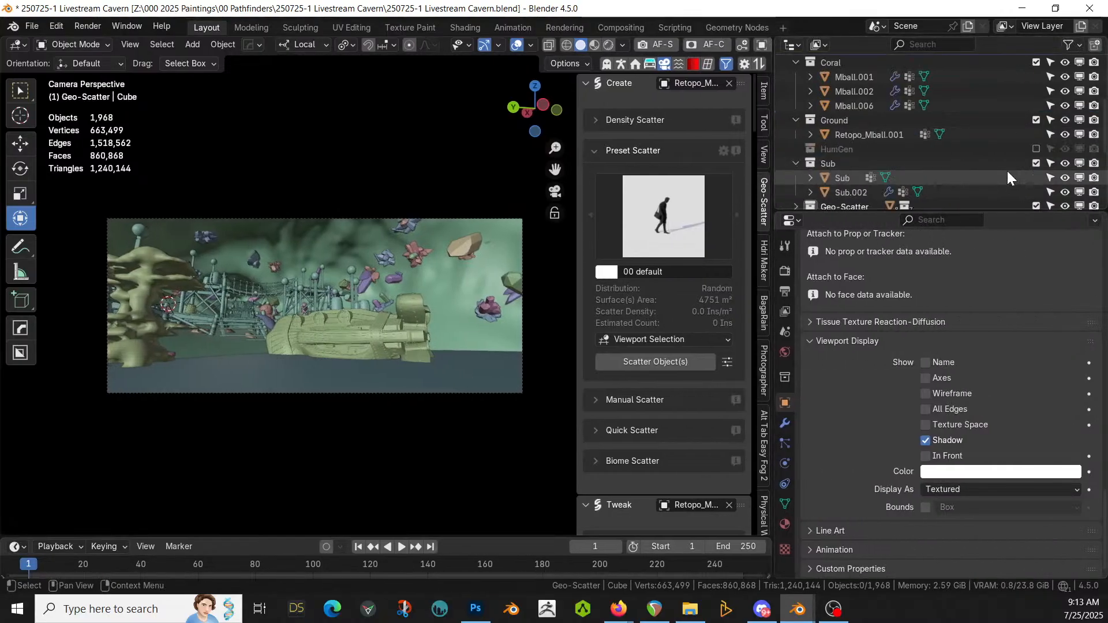
scroll(1006, 173, down, 2)
scroll(1008, 178, down, 3)
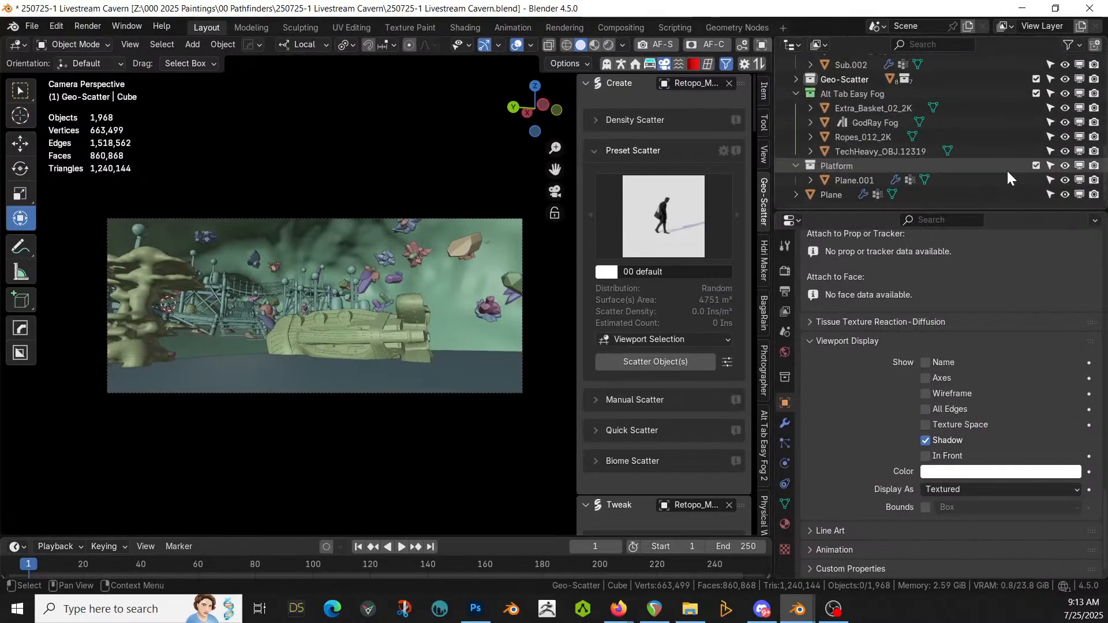
scroll(1008, 178, up, 7)
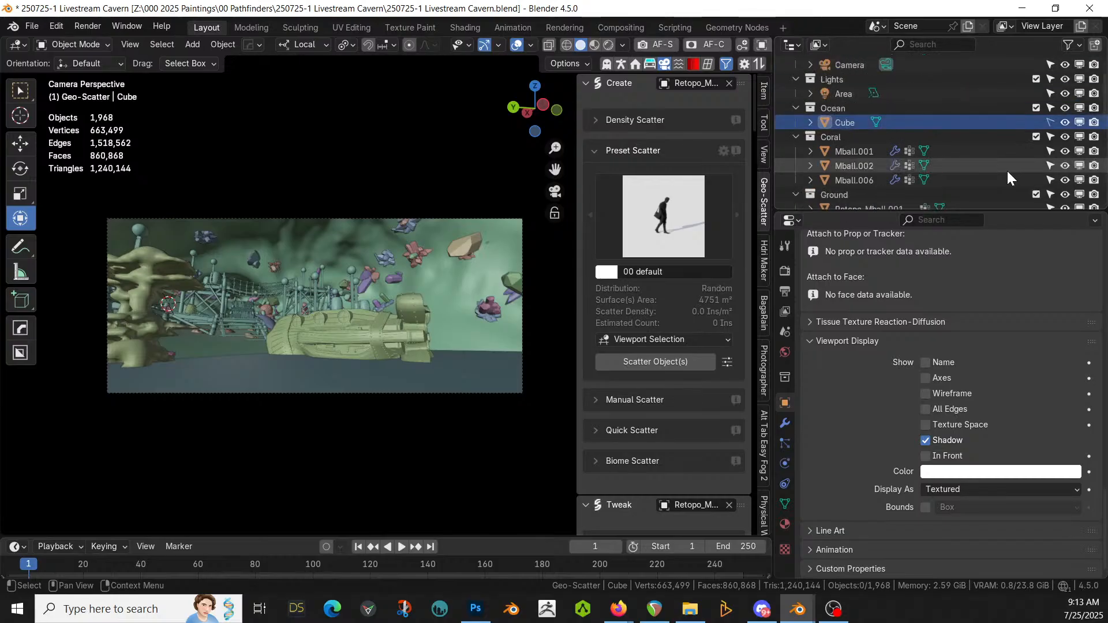
scroll(1008, 168, up, 2)
click(1036, 136)
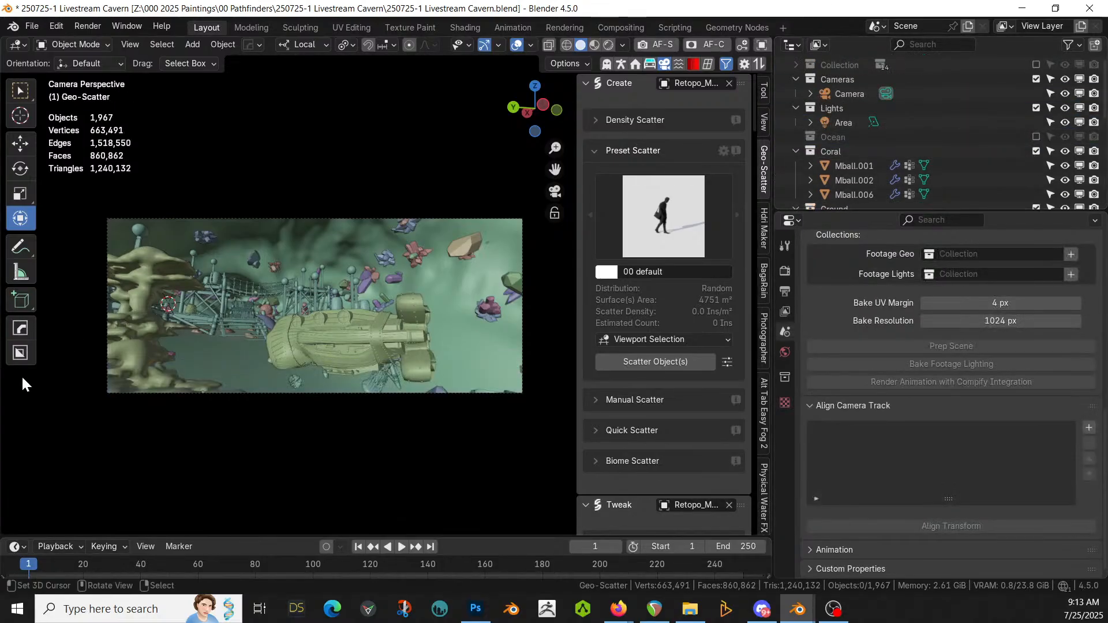
Step: Examine the cavern floor, coral, ship and dock around the camera by flying through the scene with walk navigation
middle_drag(23, 384, 475, 340)
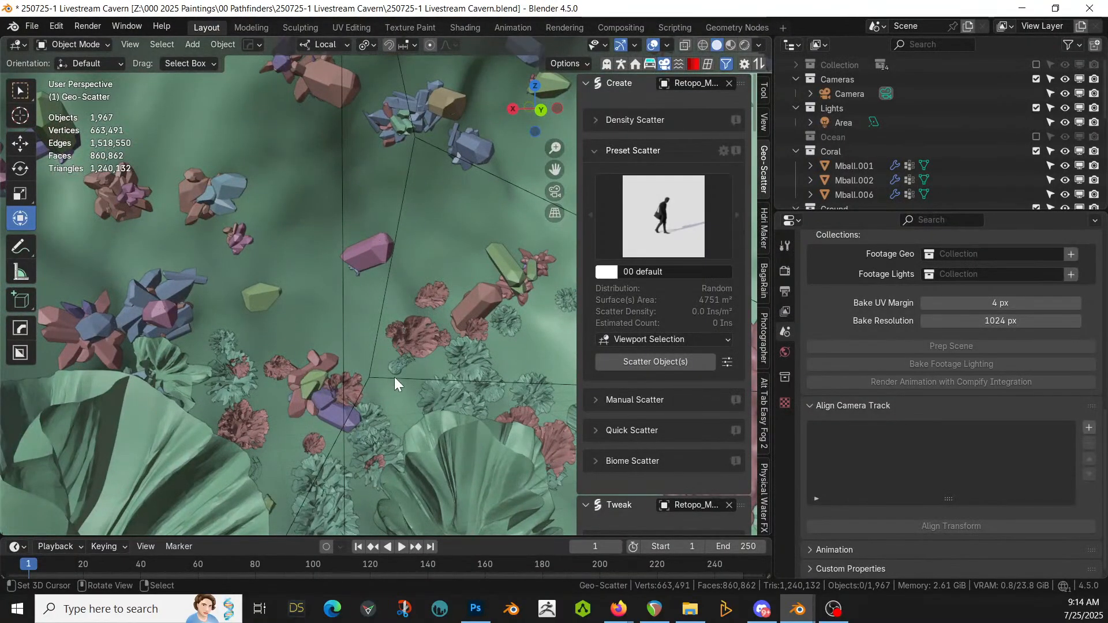
middle_drag(378, 376, 182, 346)
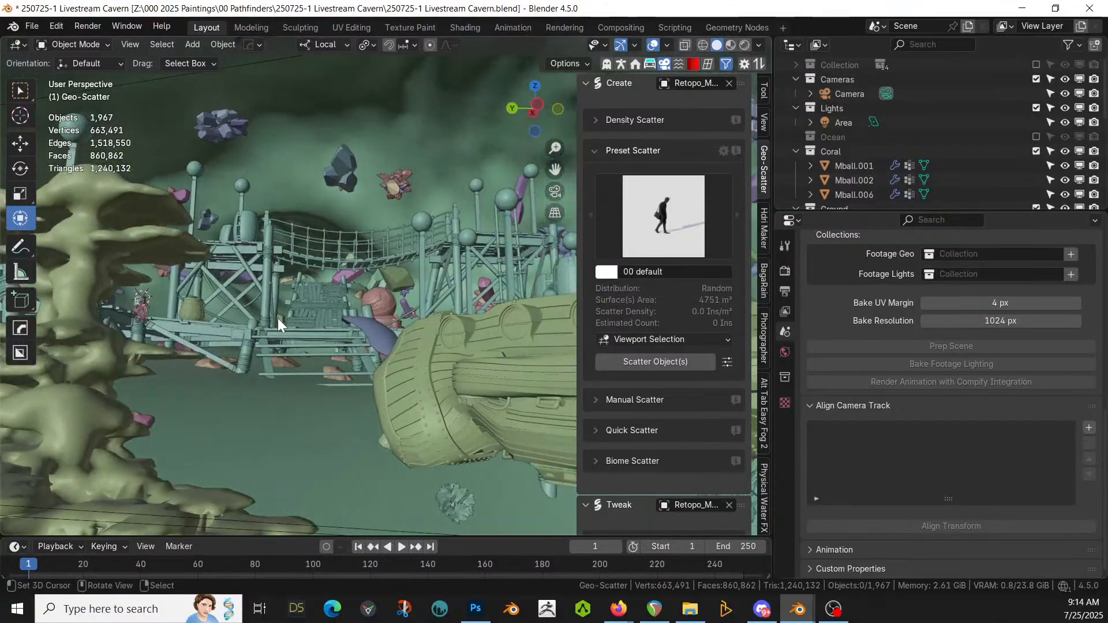
key(shift+grave)
key(w)
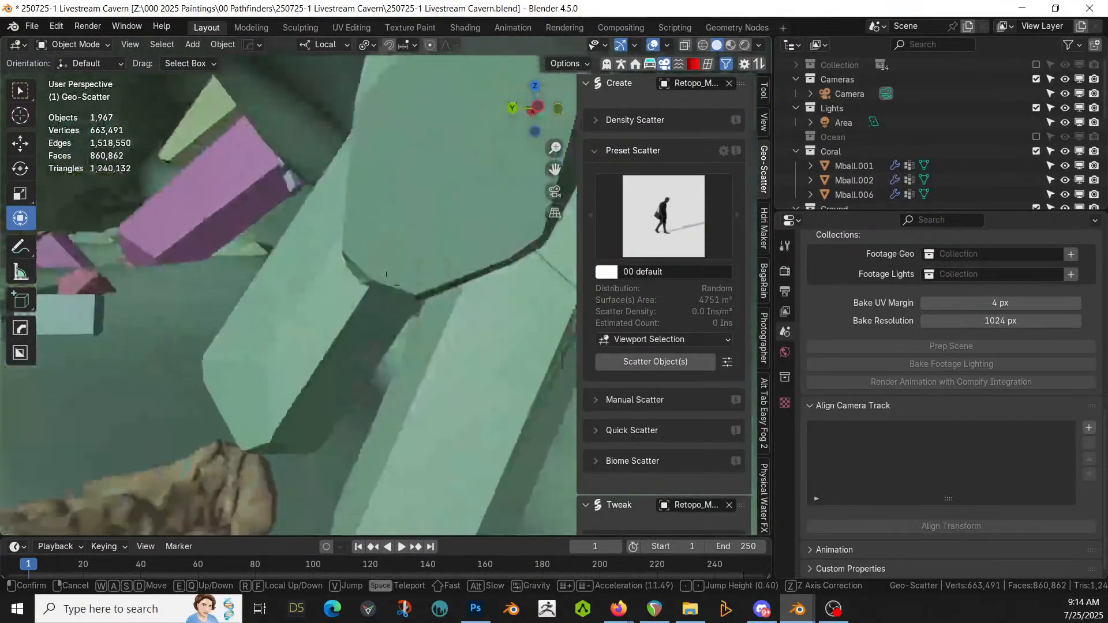
key(Escape)
key(shift+grave)
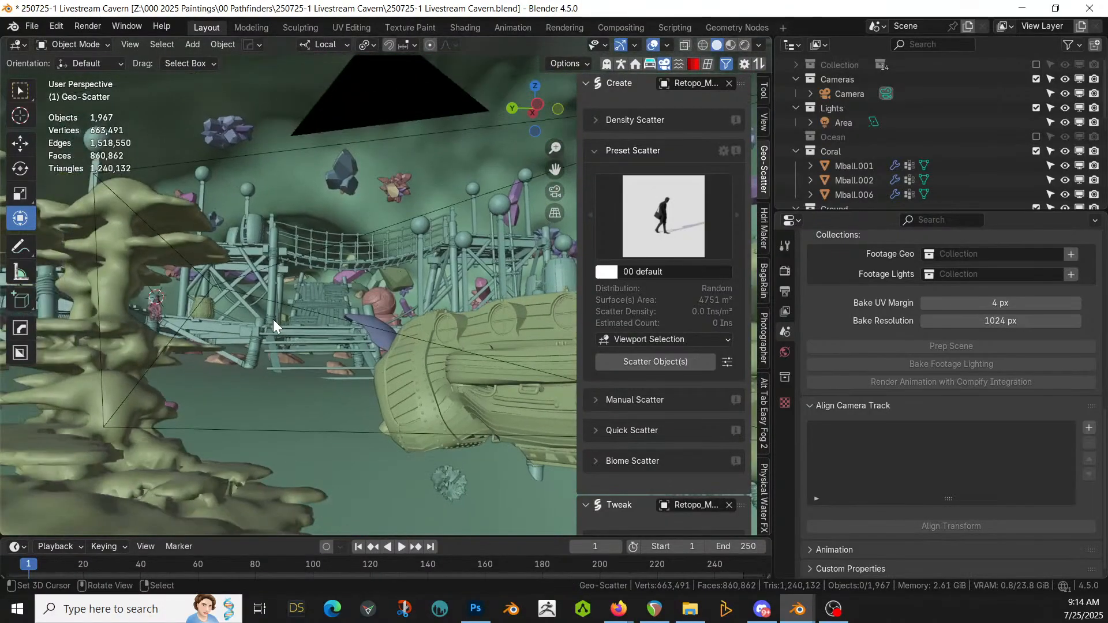
key(w)
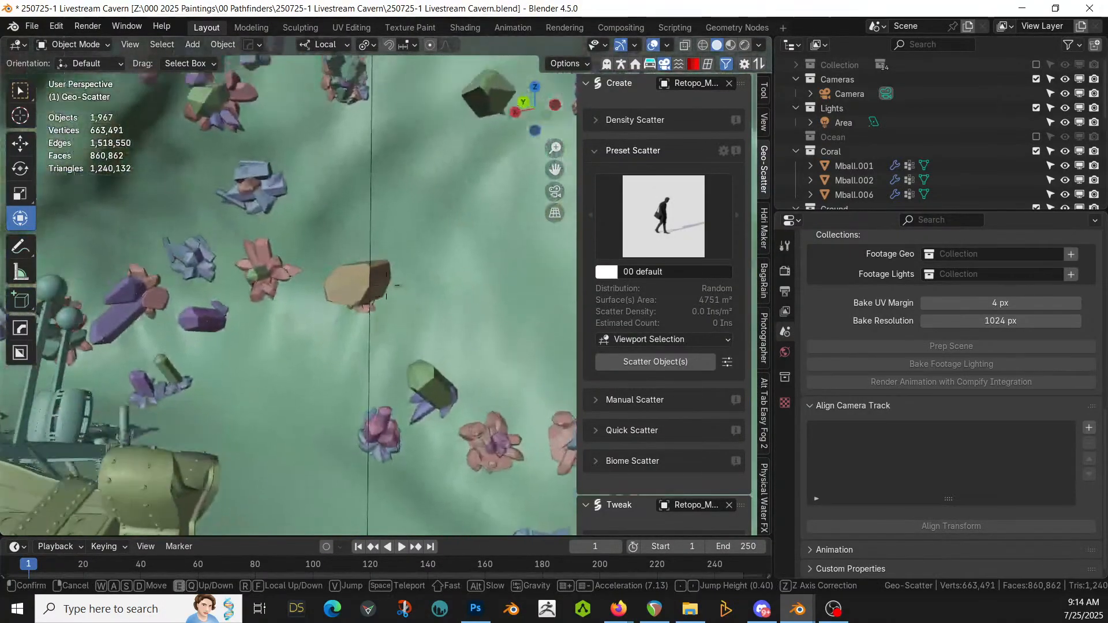
key(e)
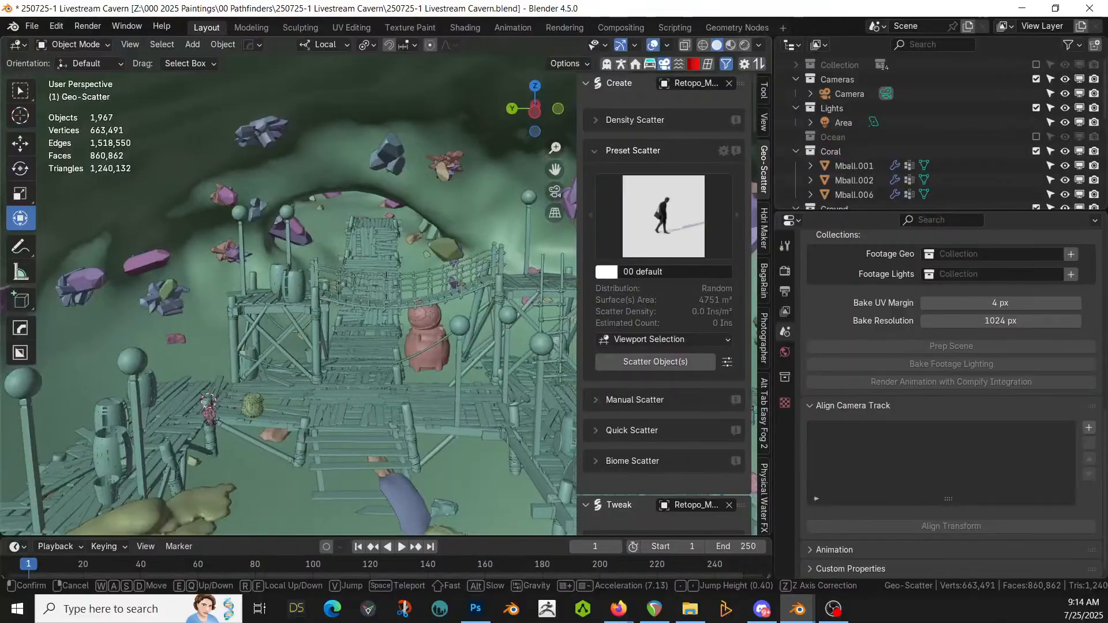
key(d)
key(d)
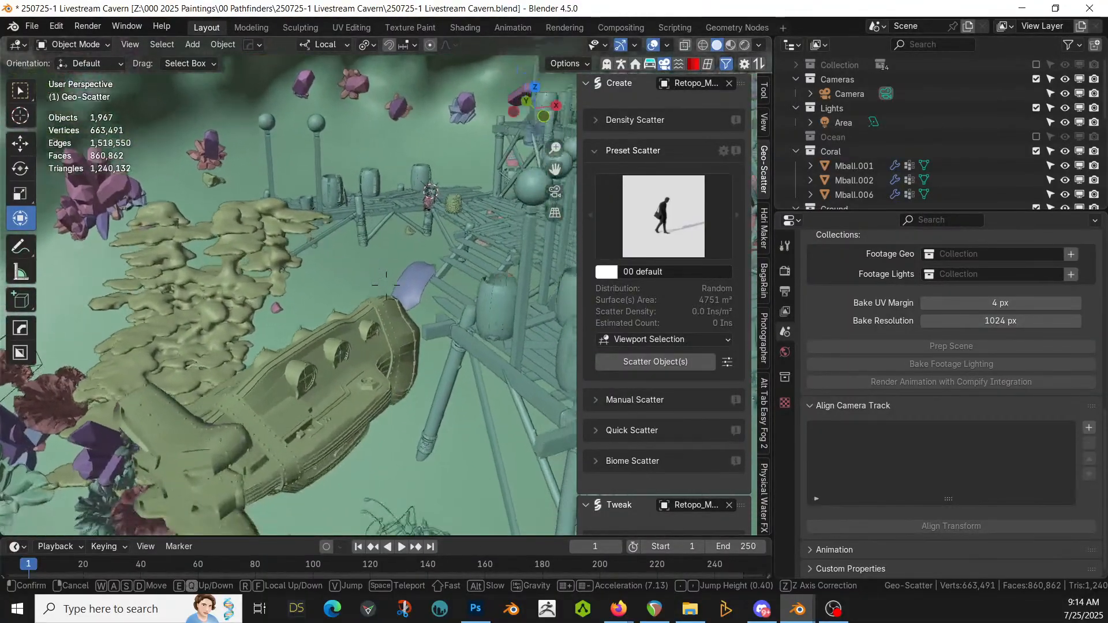
key(w)
key(d)
key(d)
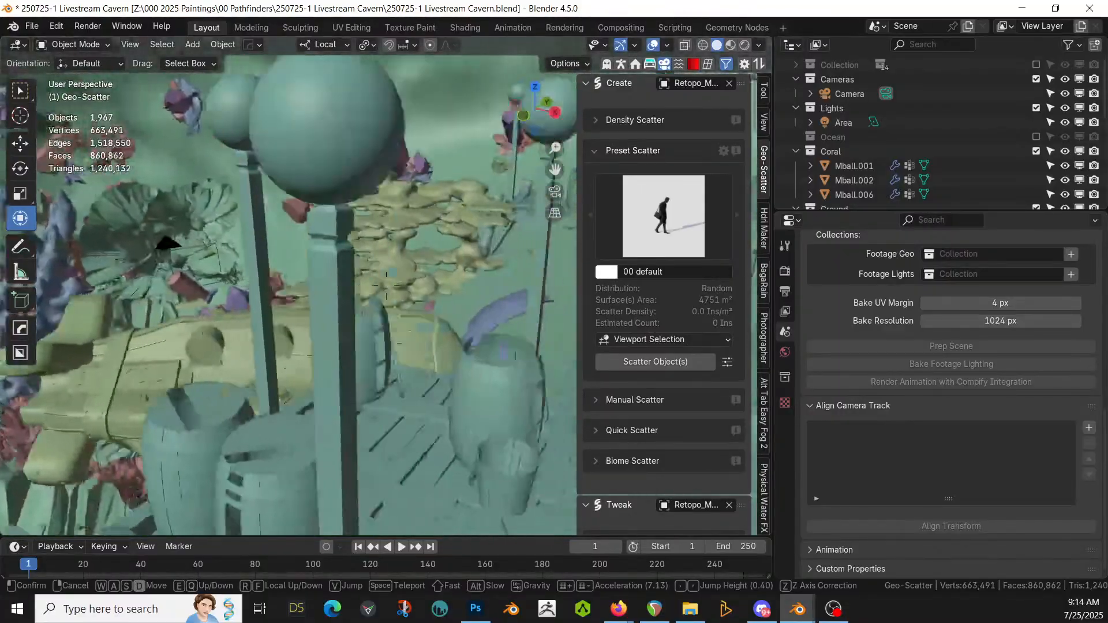
key(d)
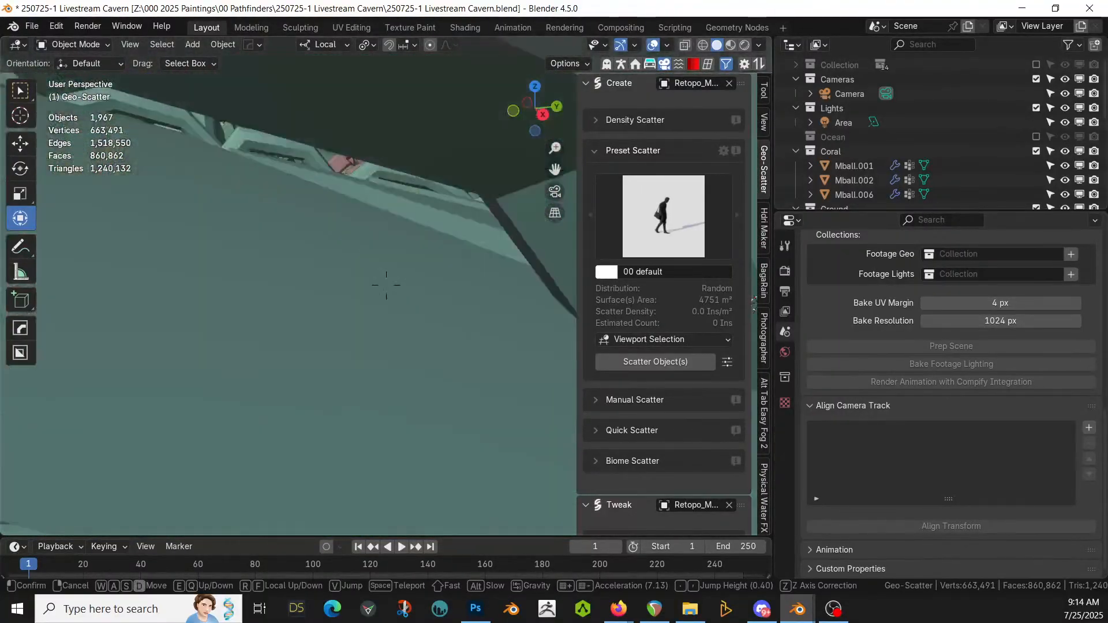
key(w)
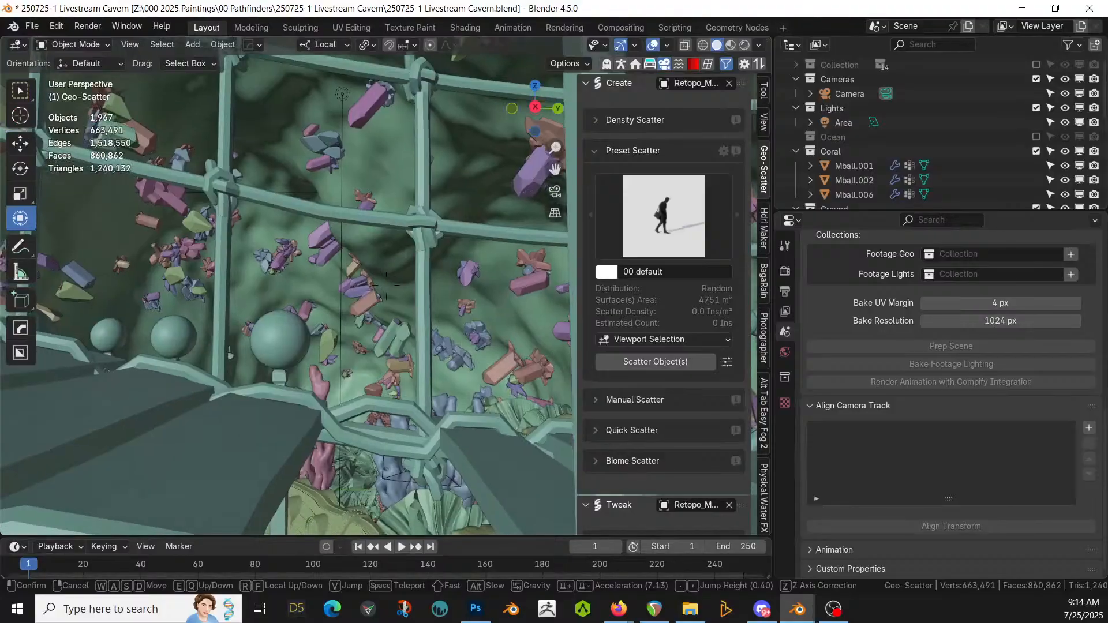
key(w)
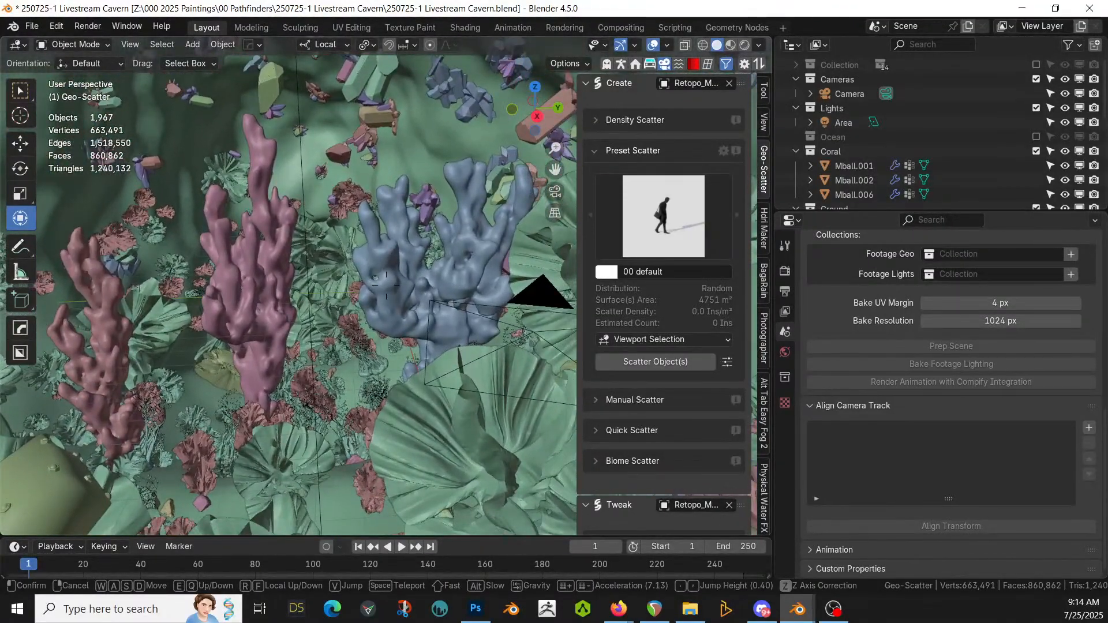
key(w)
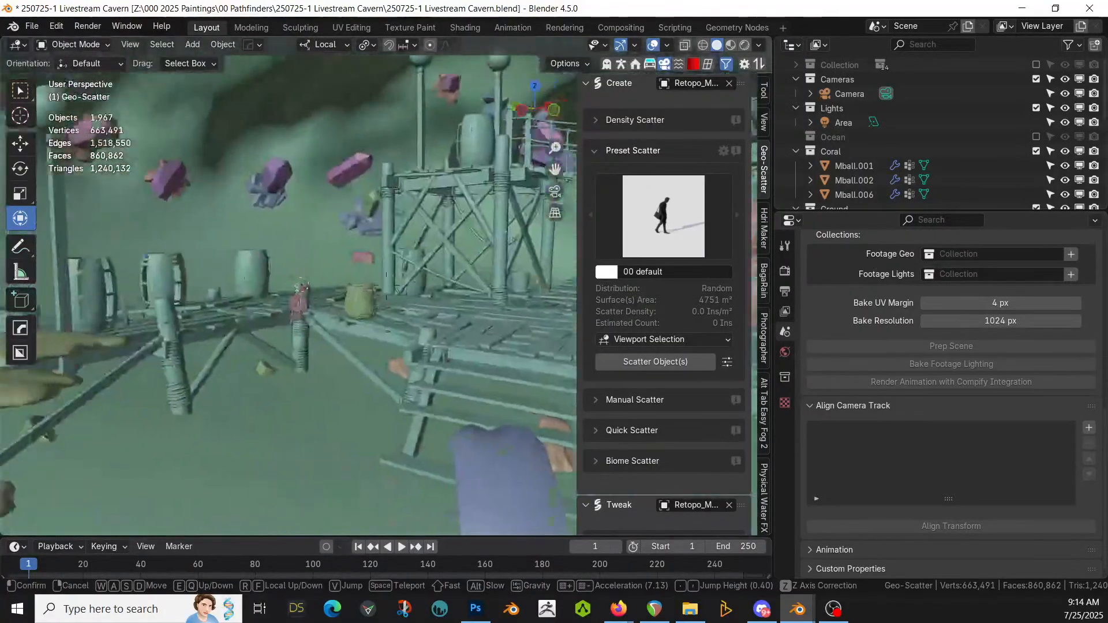
key(w)
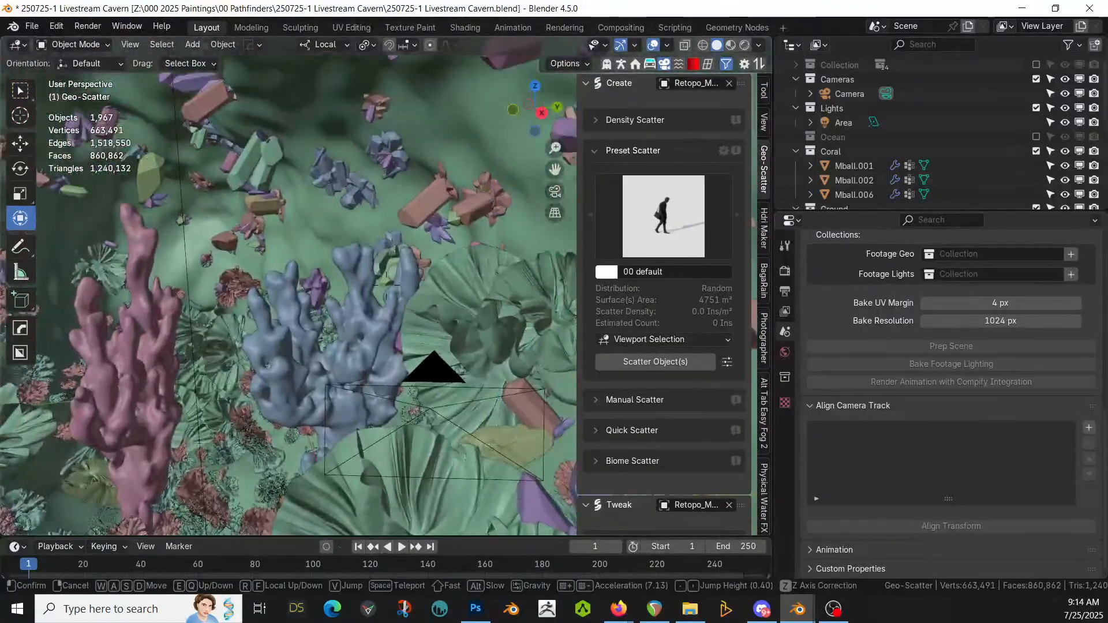
key(w)
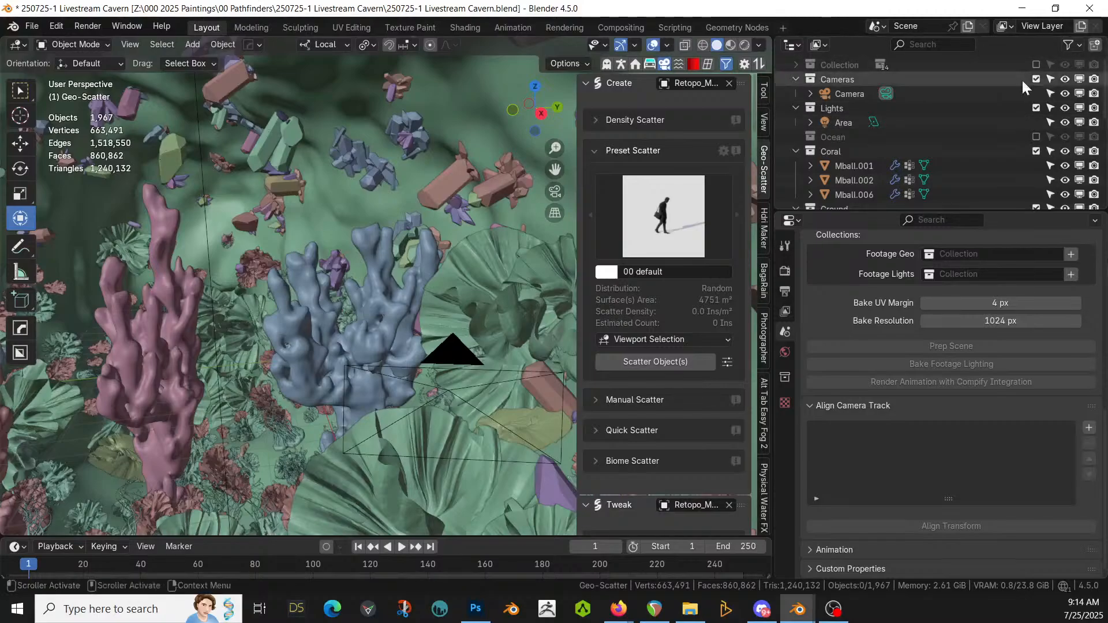
Step: Include the Ocean collection in the view layer again and show the camera view in rendered shading
click(1035, 137)
key(z)
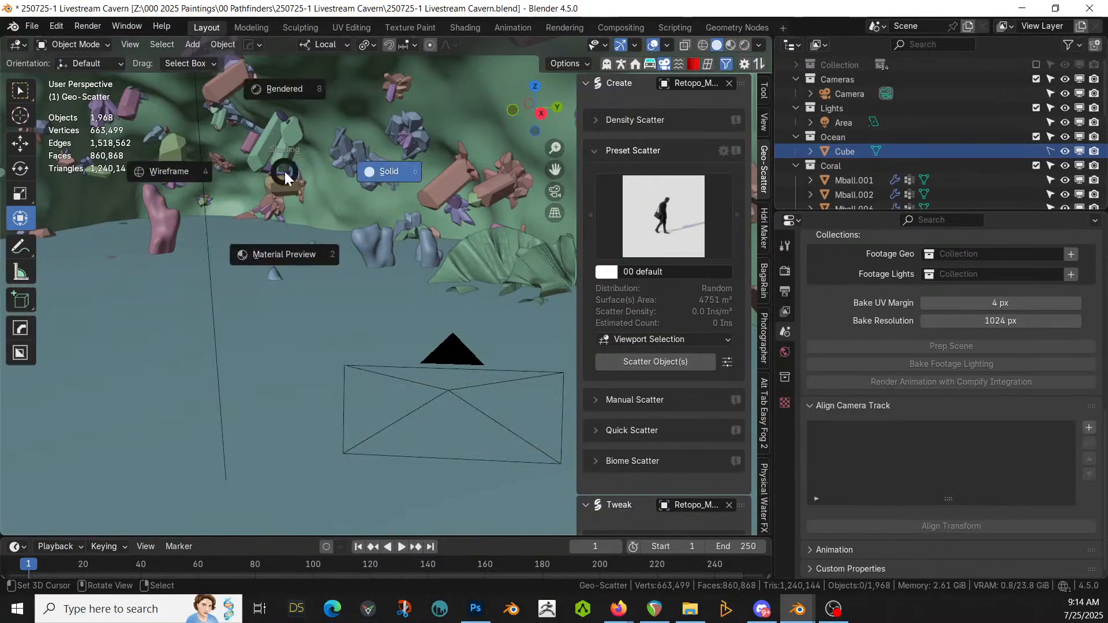
click(285, 88)
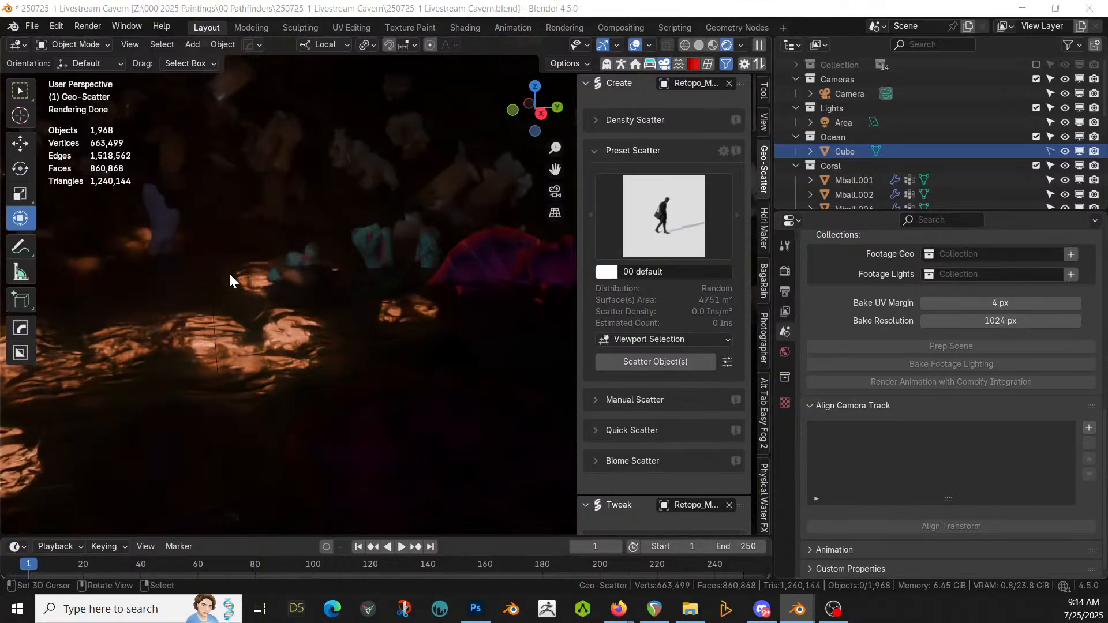
key(KP_0)
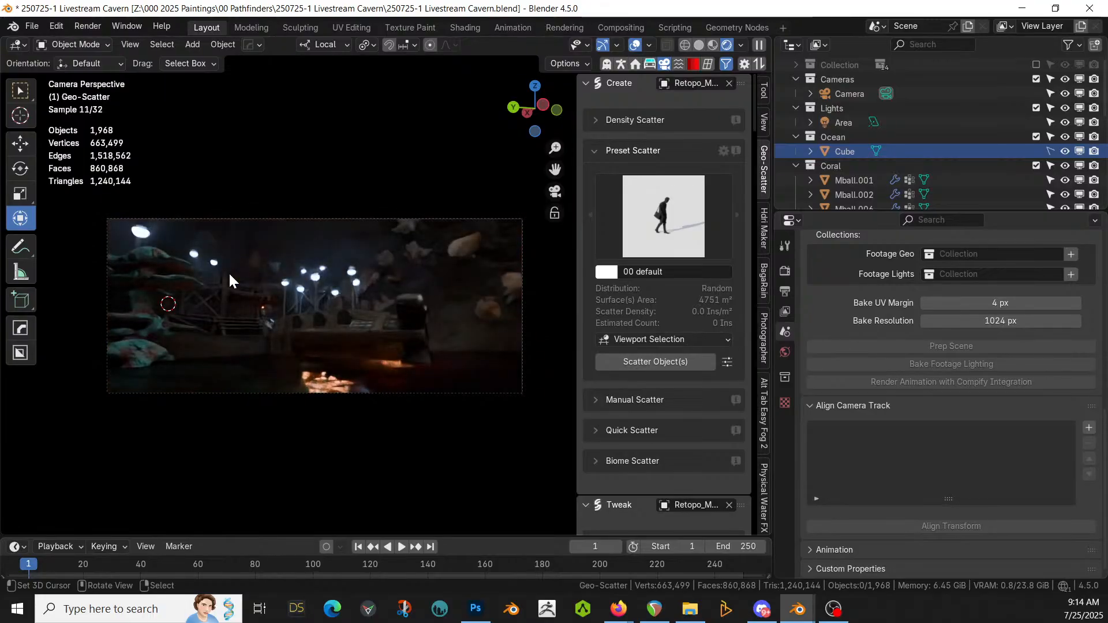